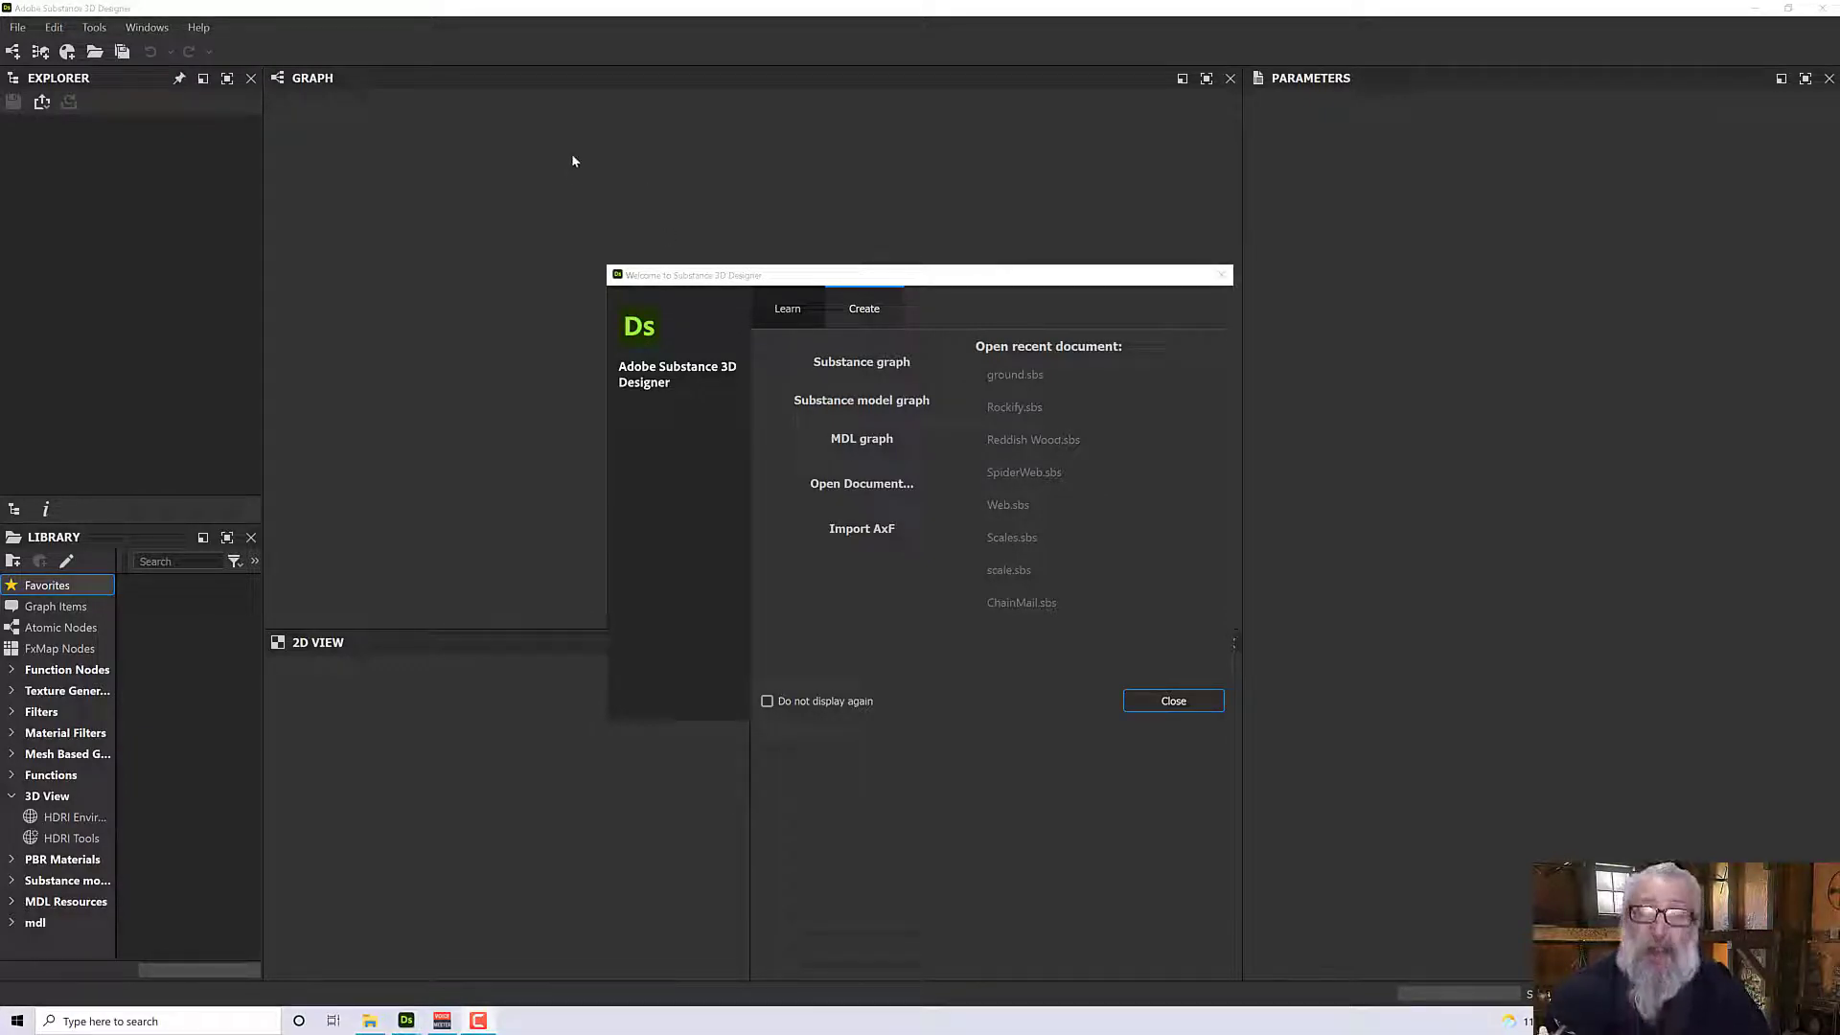
Create a new Substance graph named Rough Tiles from the Metallic Roughness template.
click(849, 363)
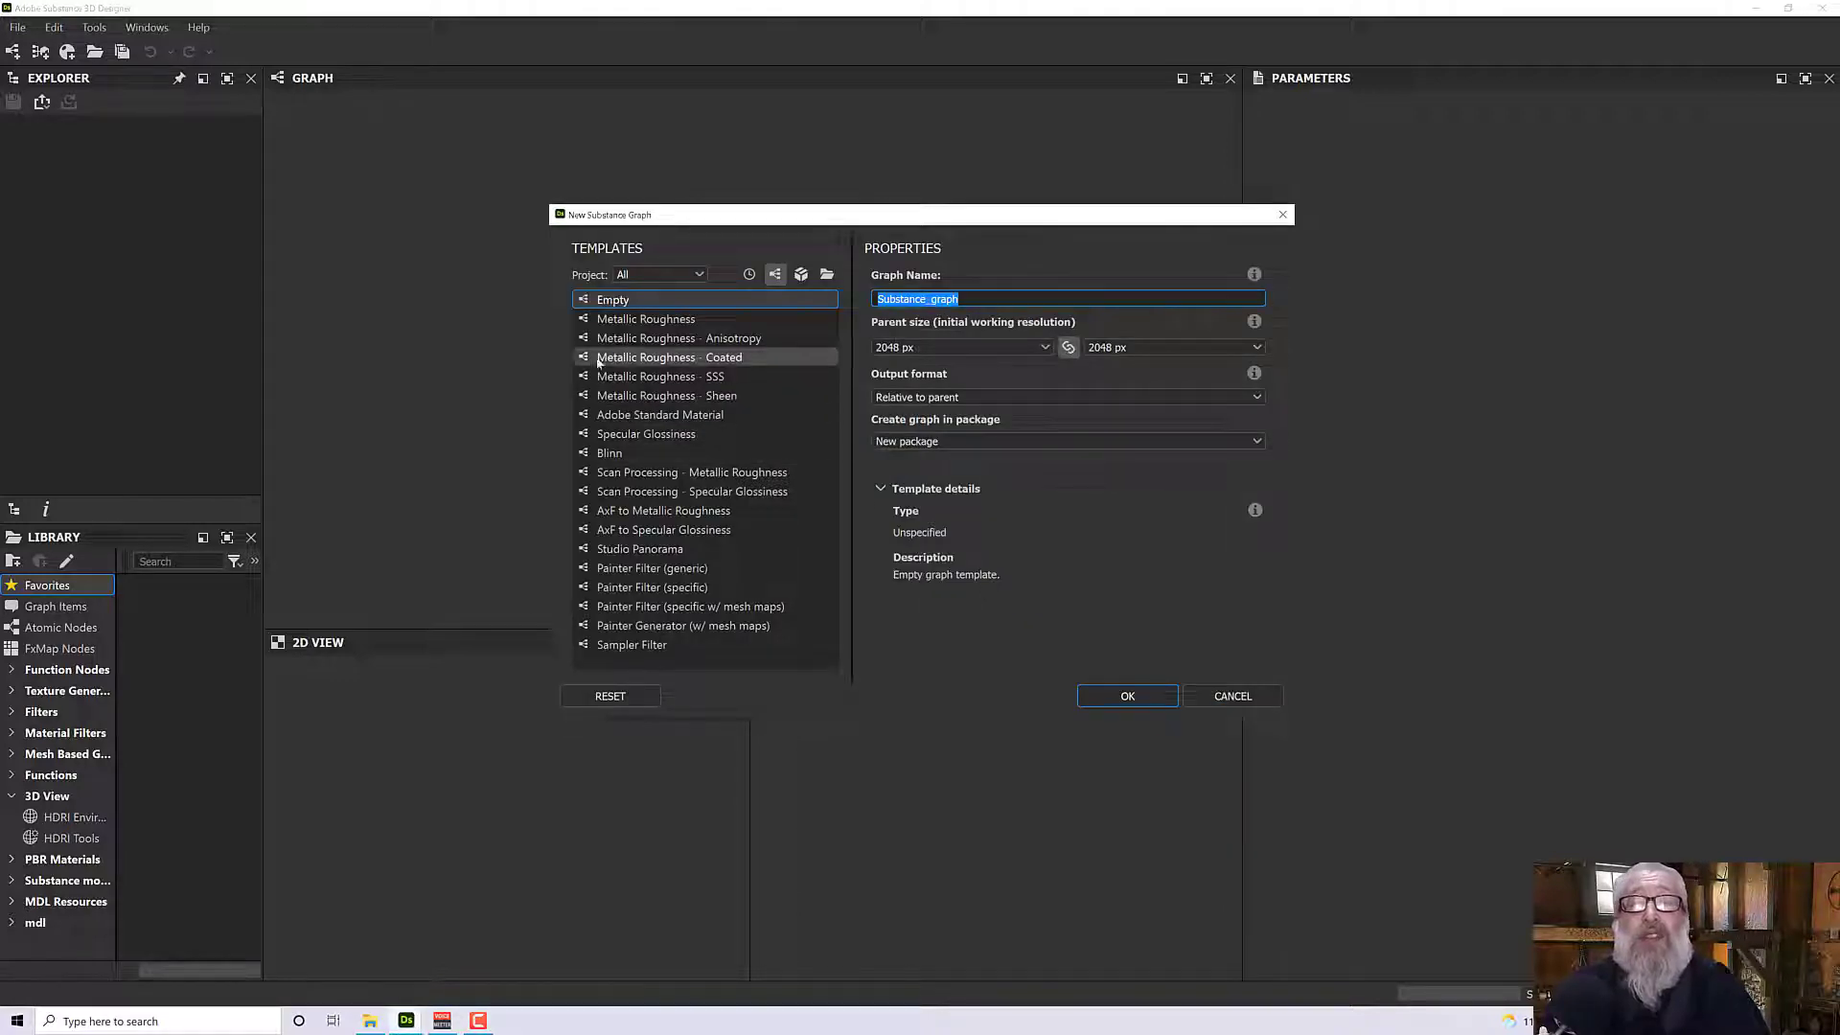
click(741, 319)
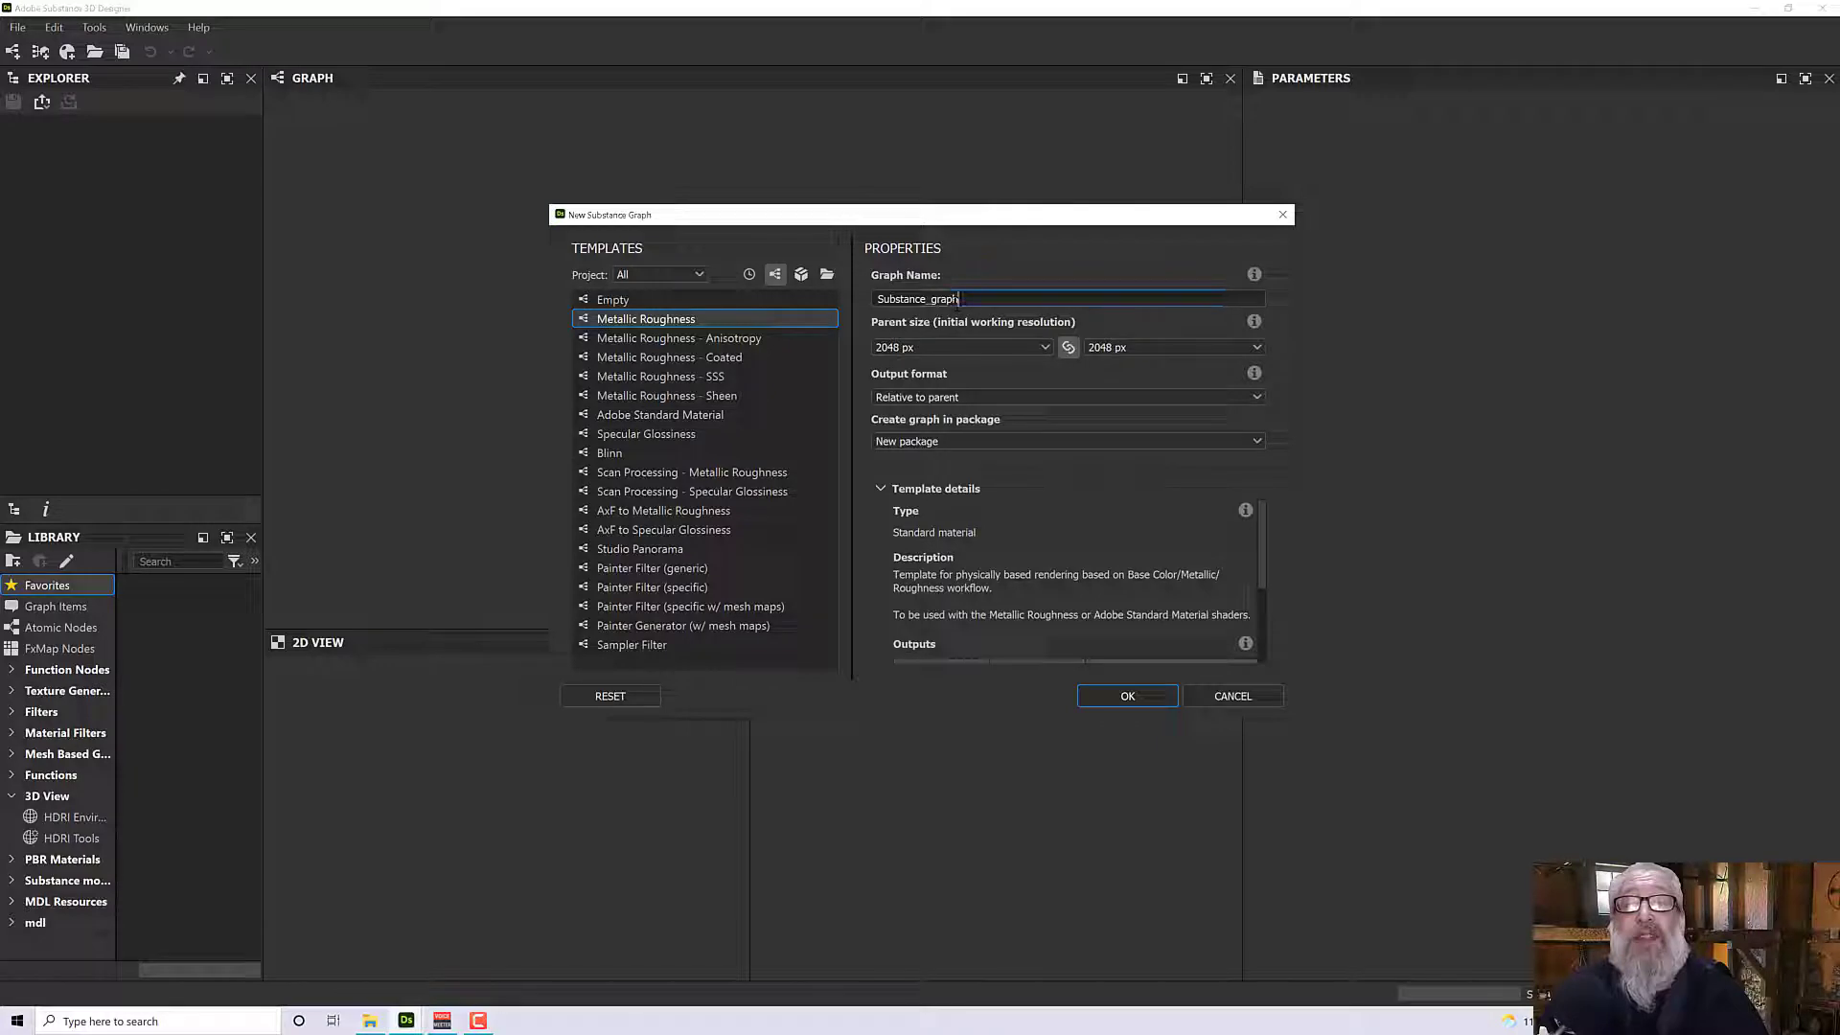
double_click(959, 298)
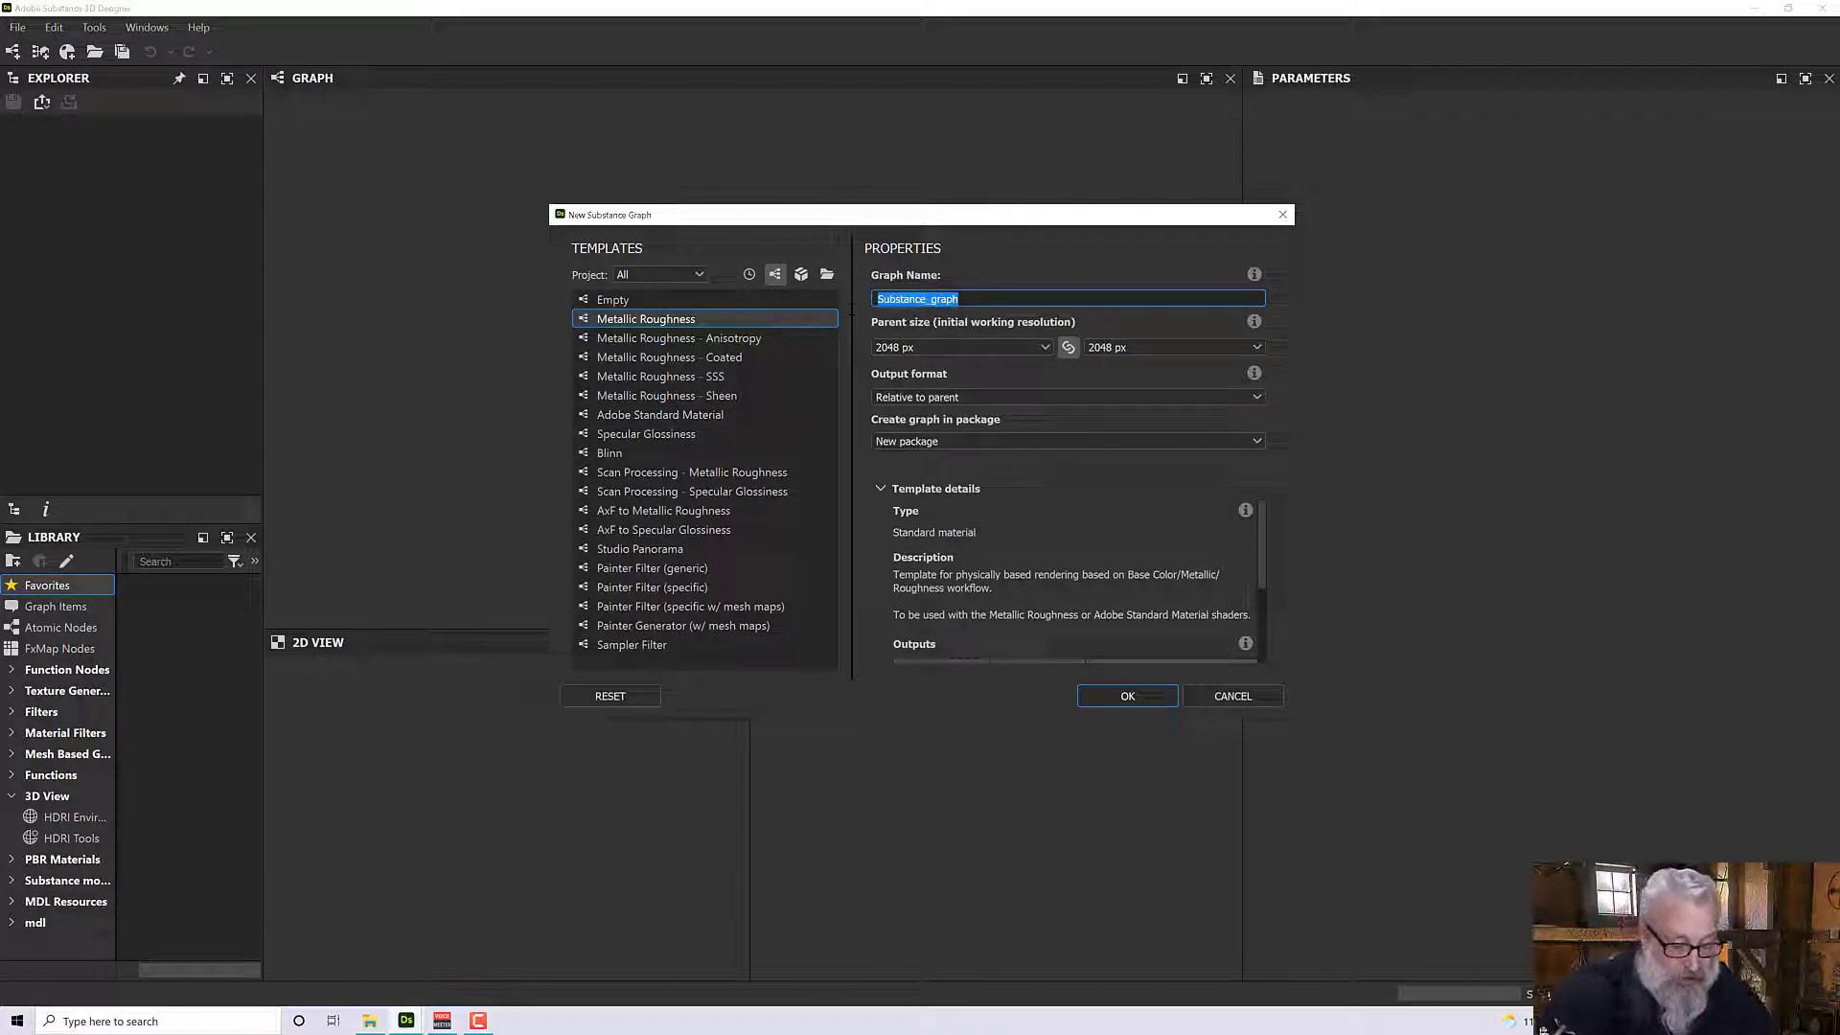
text(rOUGH)
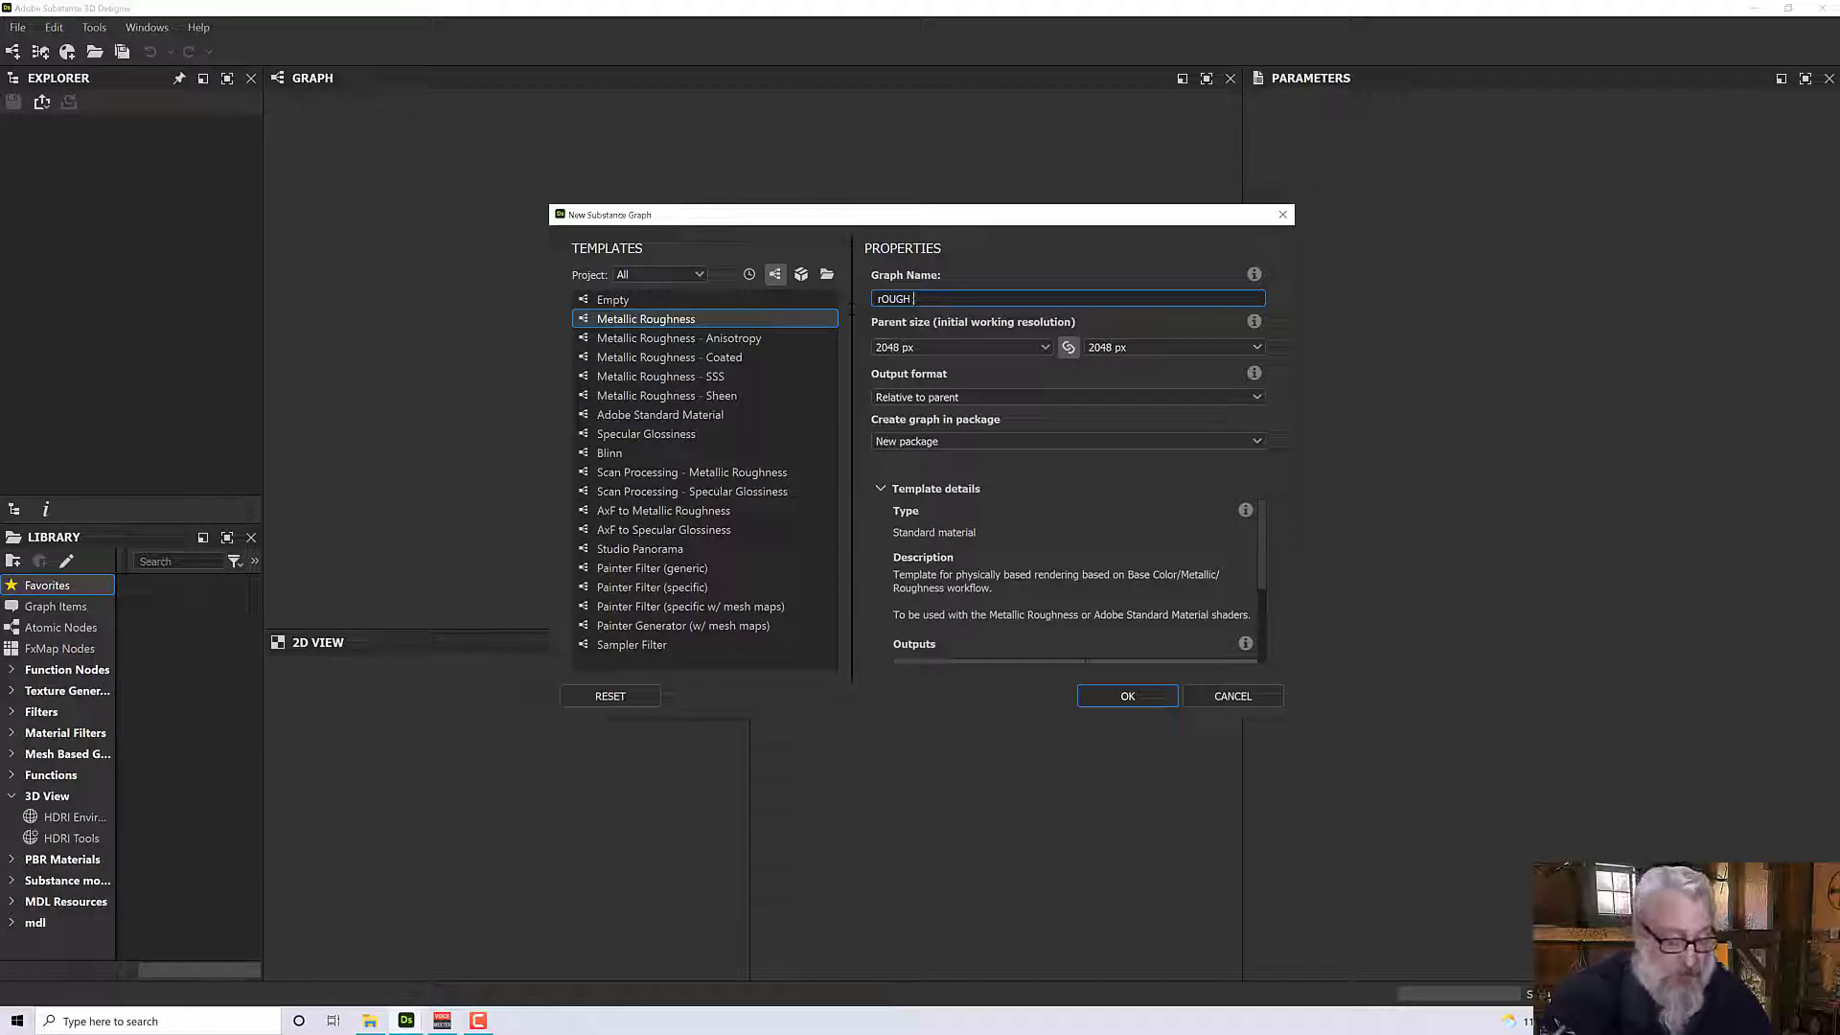
key(BackSpace)
key(BackSpace)
key(BackSpace)
key(BackSpace)
key(BackSpace)
key(BackSpace)
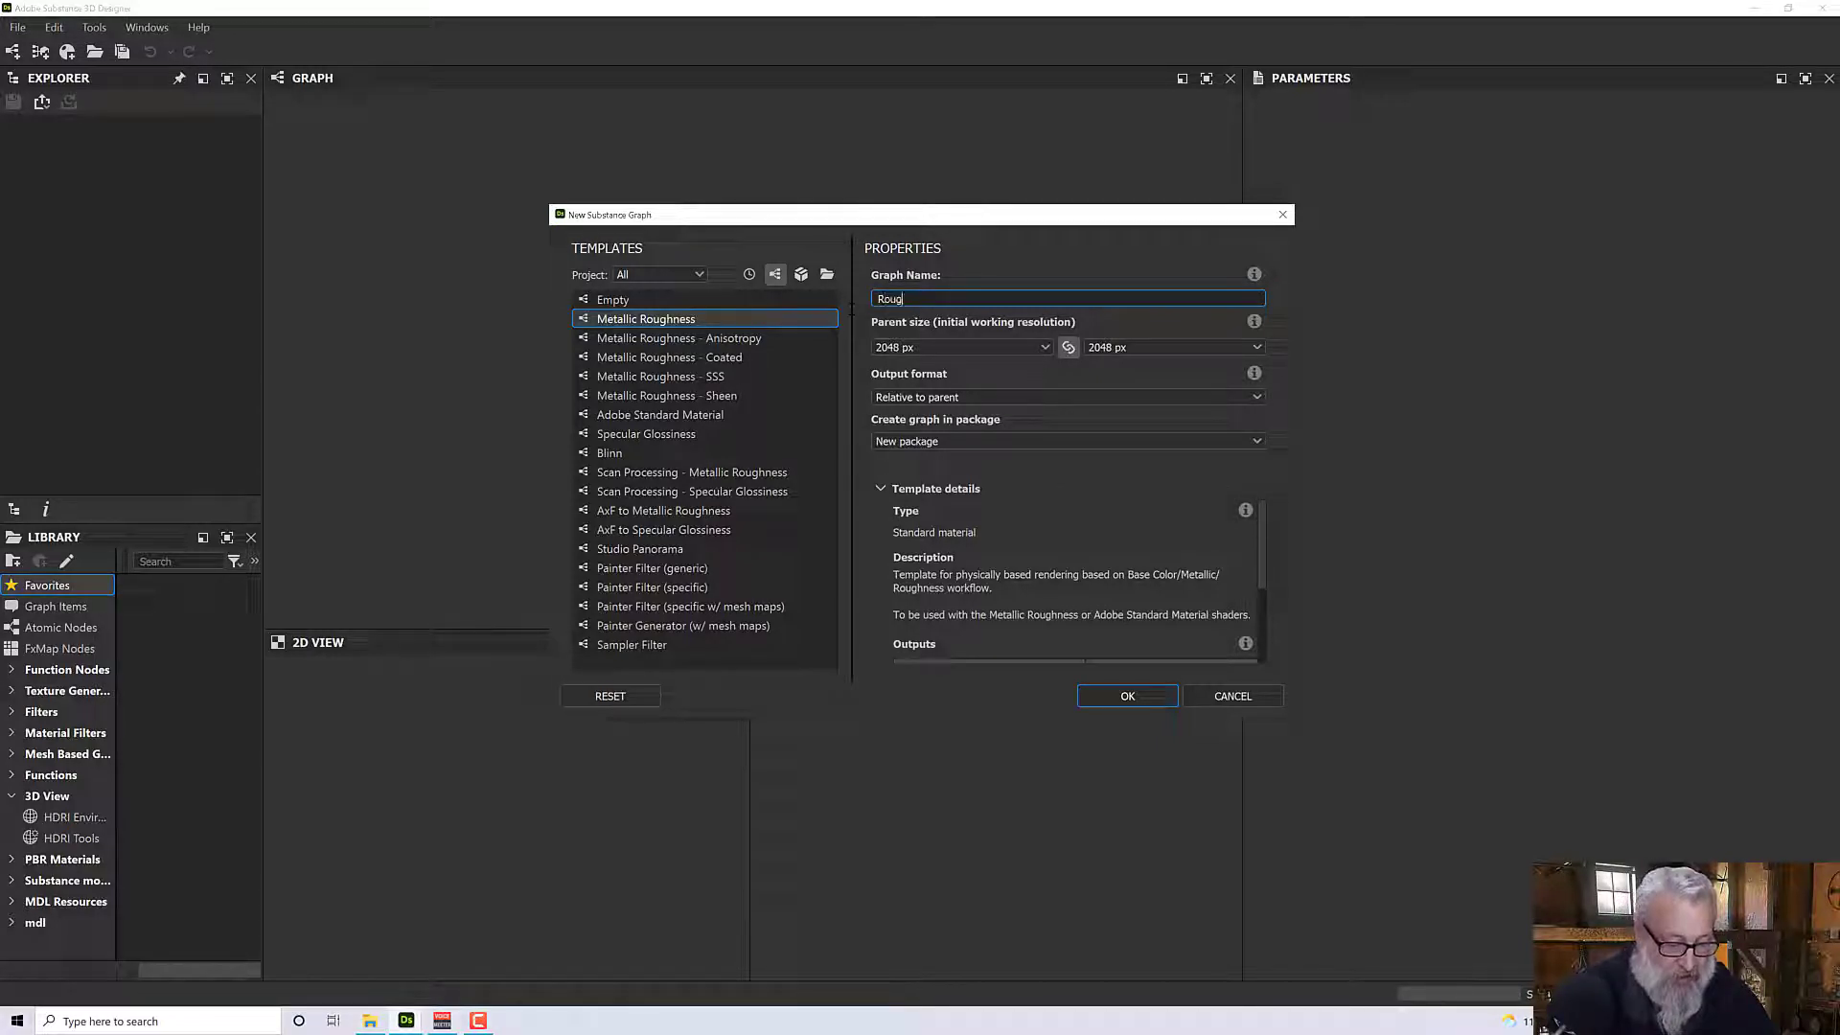
text(Rough Tile)
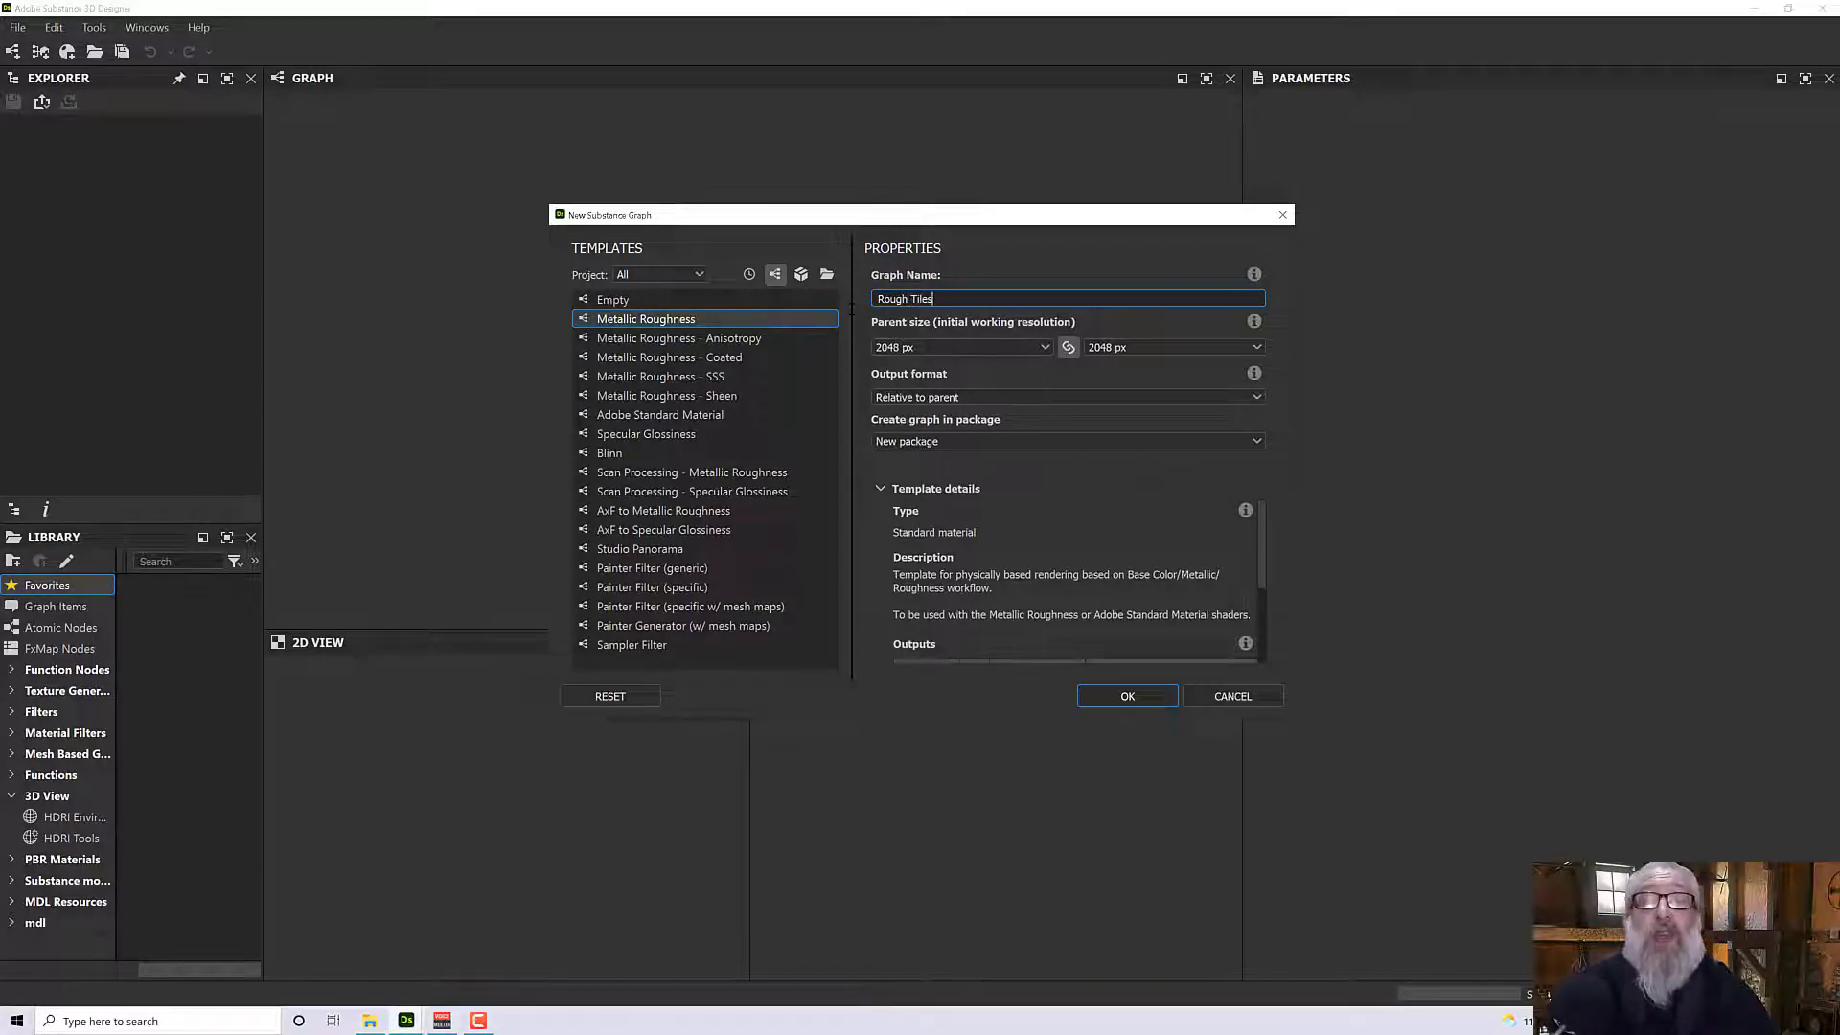
text(s)
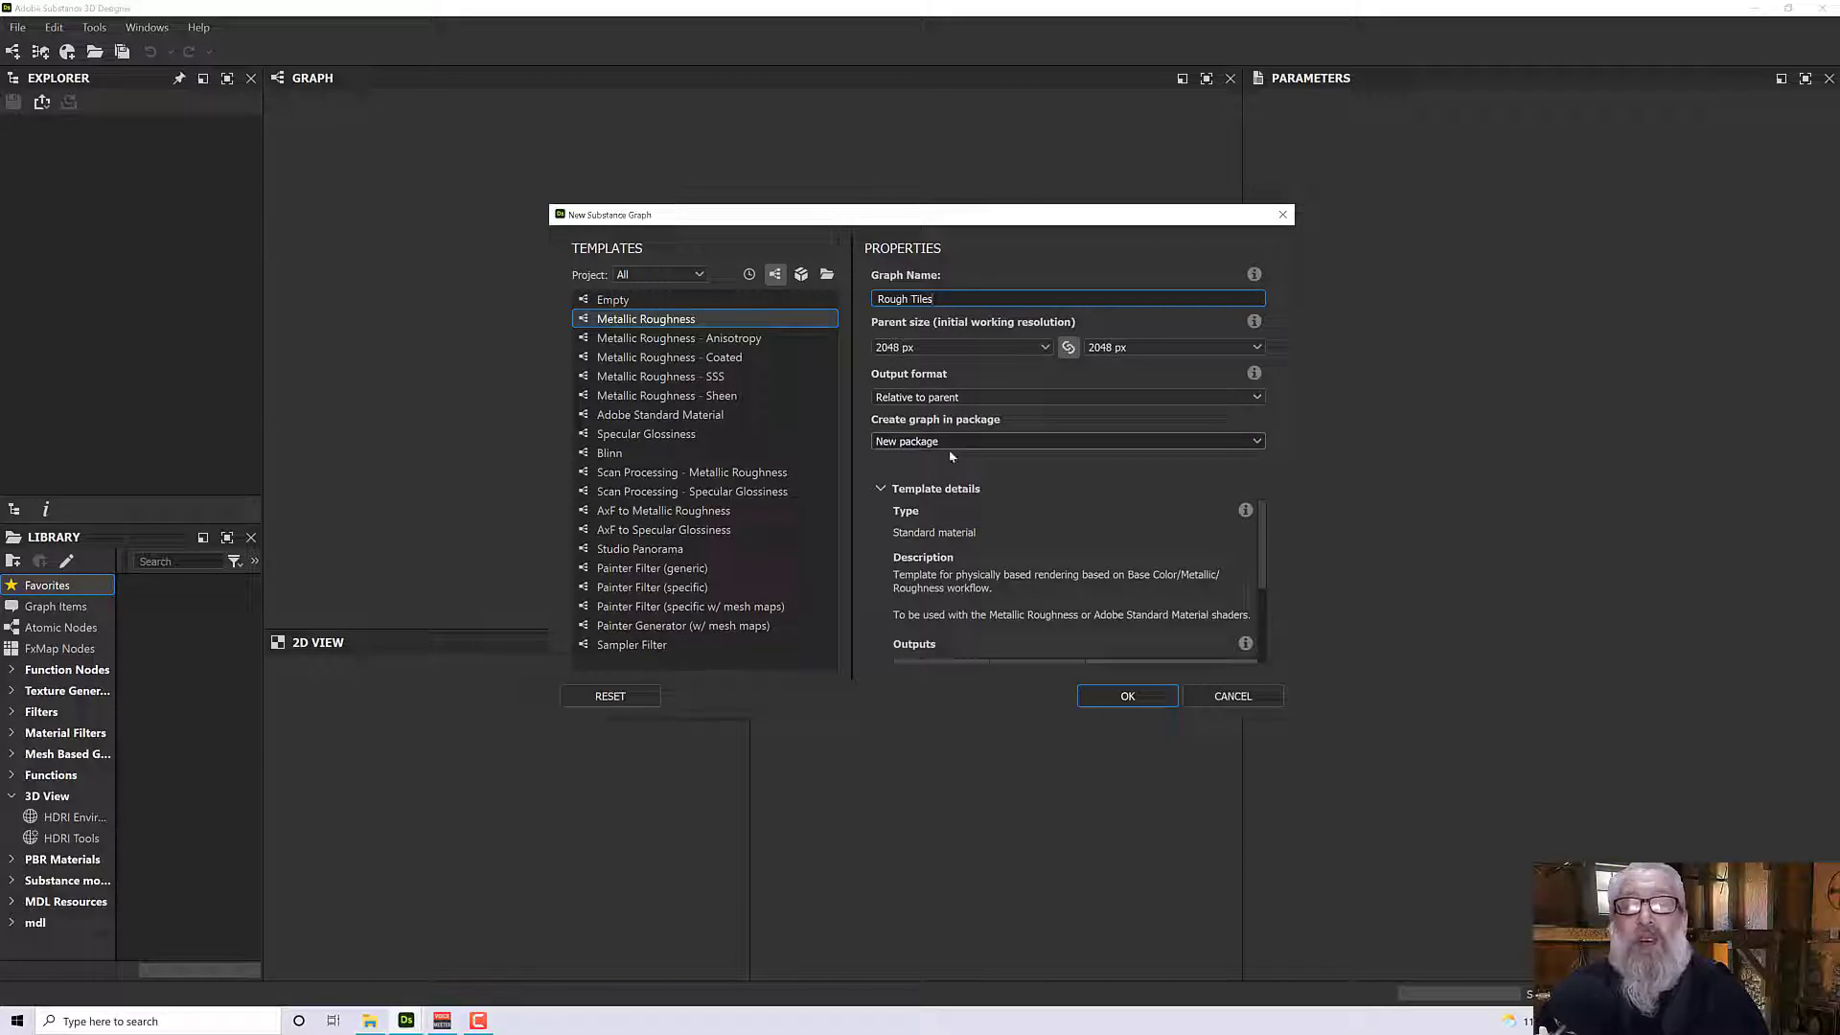
click(1119, 700)
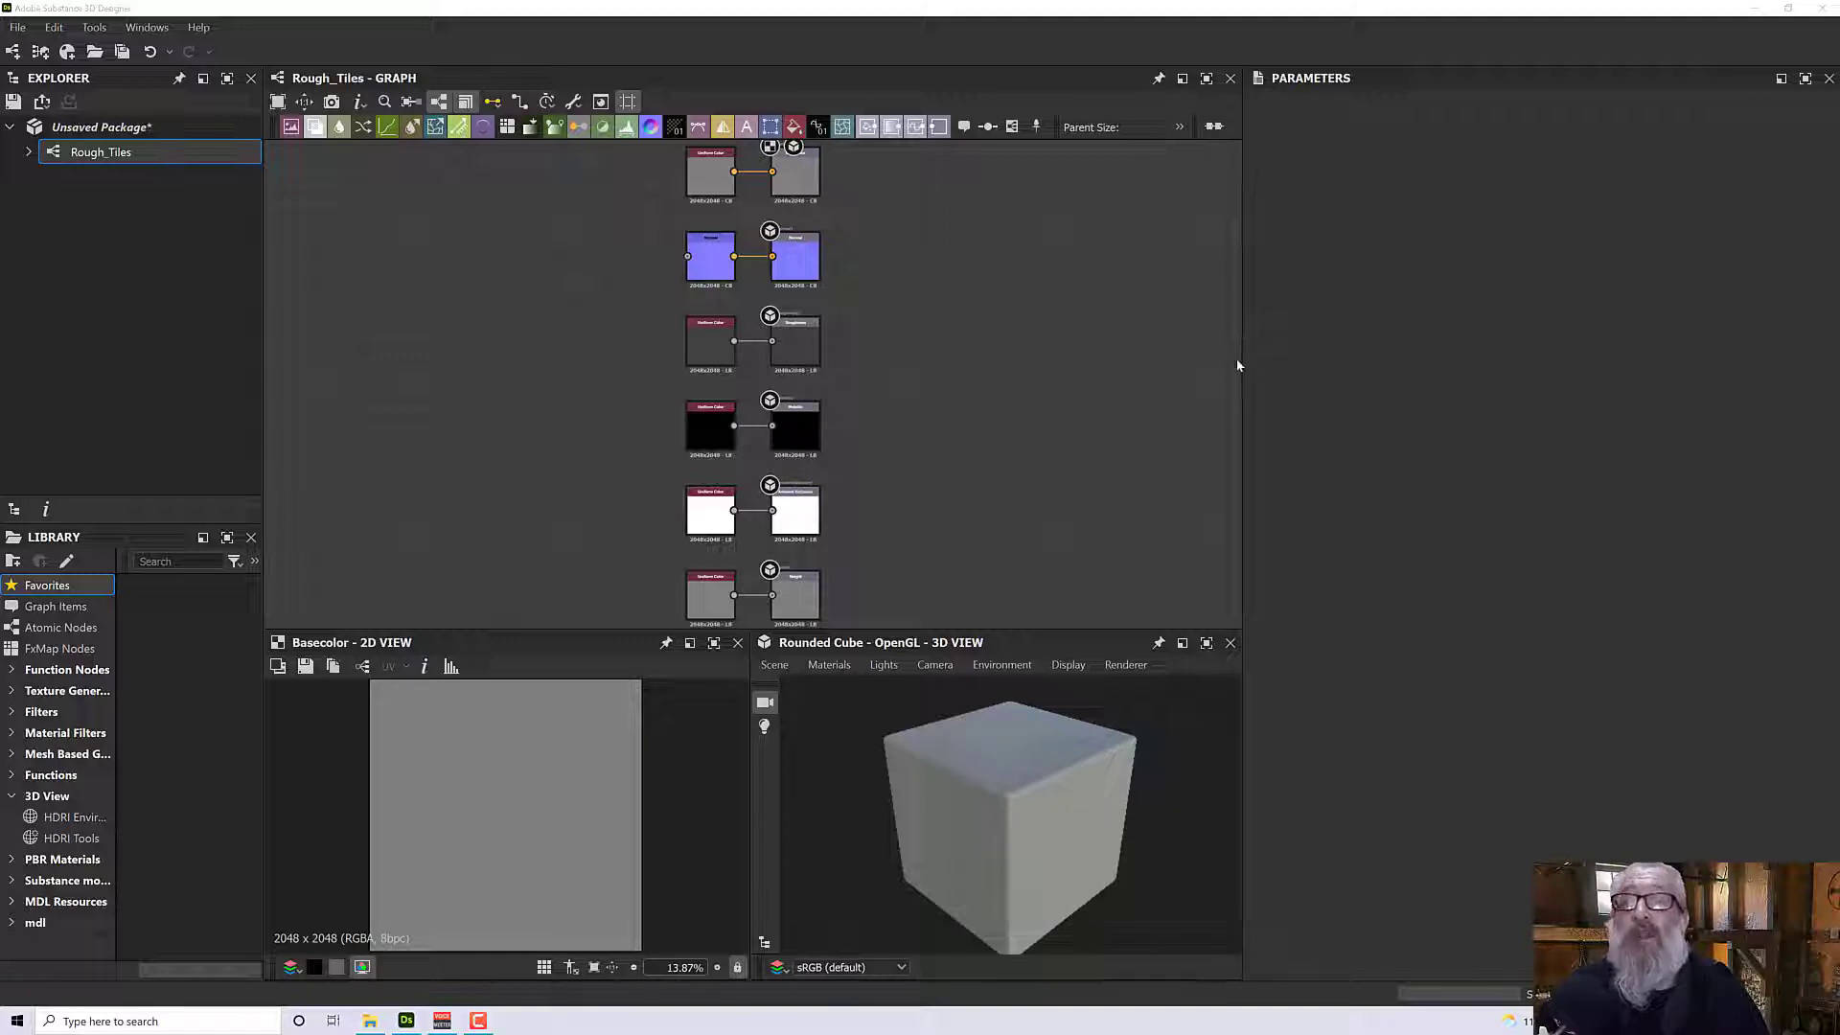
Widen the graph area and add a Tile Sampler node in the empty space beside the output nodes.
drag(1239, 362, 1618, 379)
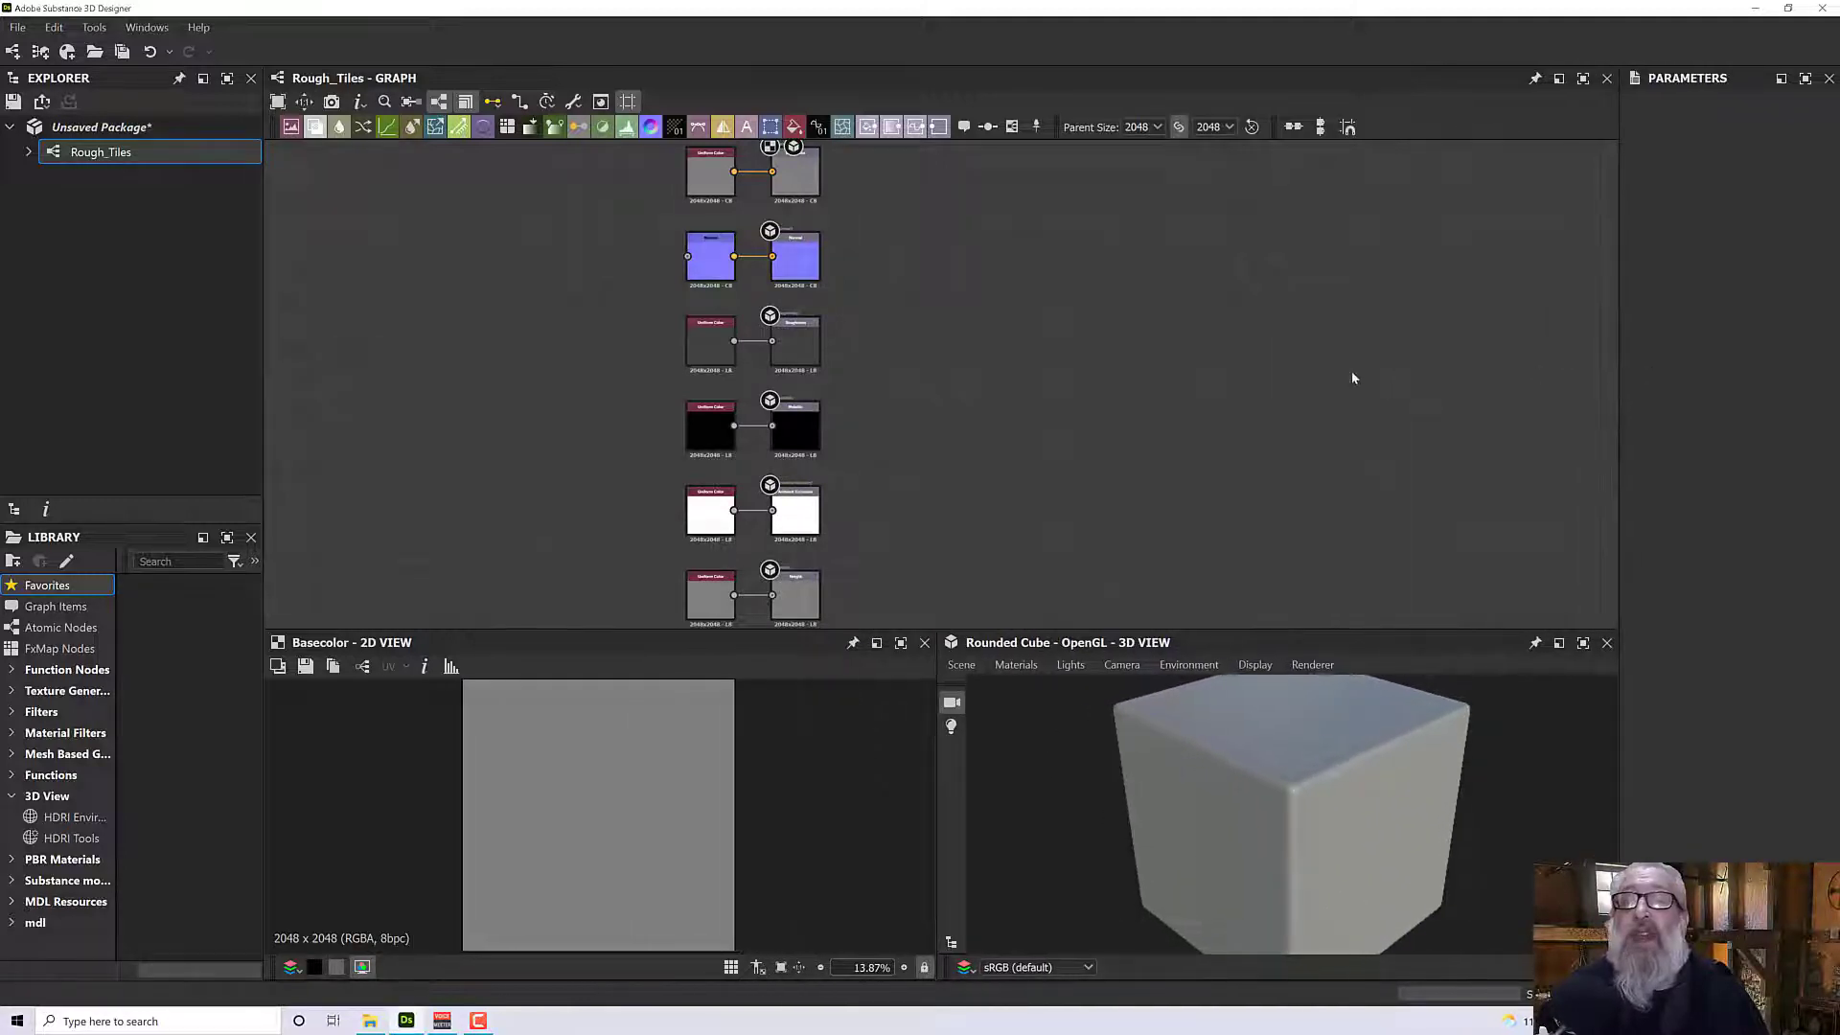
scroll(1300, 384, down, 2)
scroll(1193, 386, up, 1)
middle_drag(1133, 366, 1516, 356)
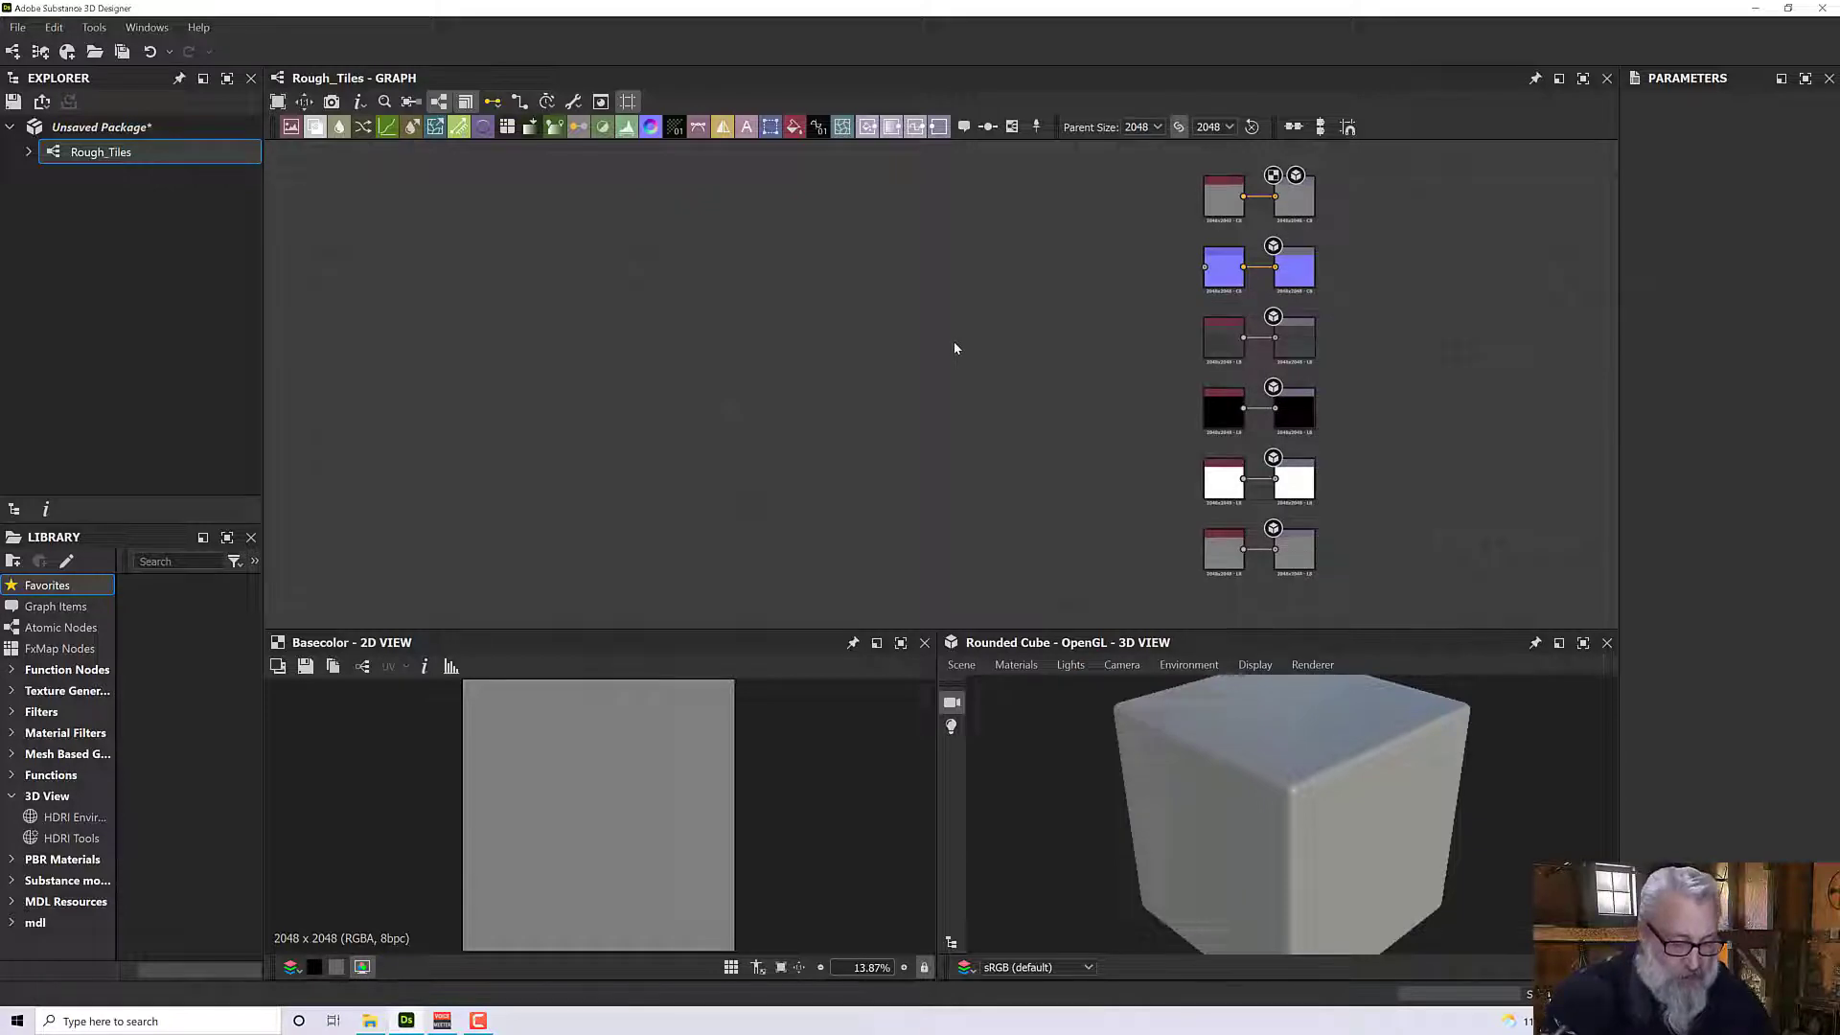
key(space)
text(tiler)
key(BackSpace)
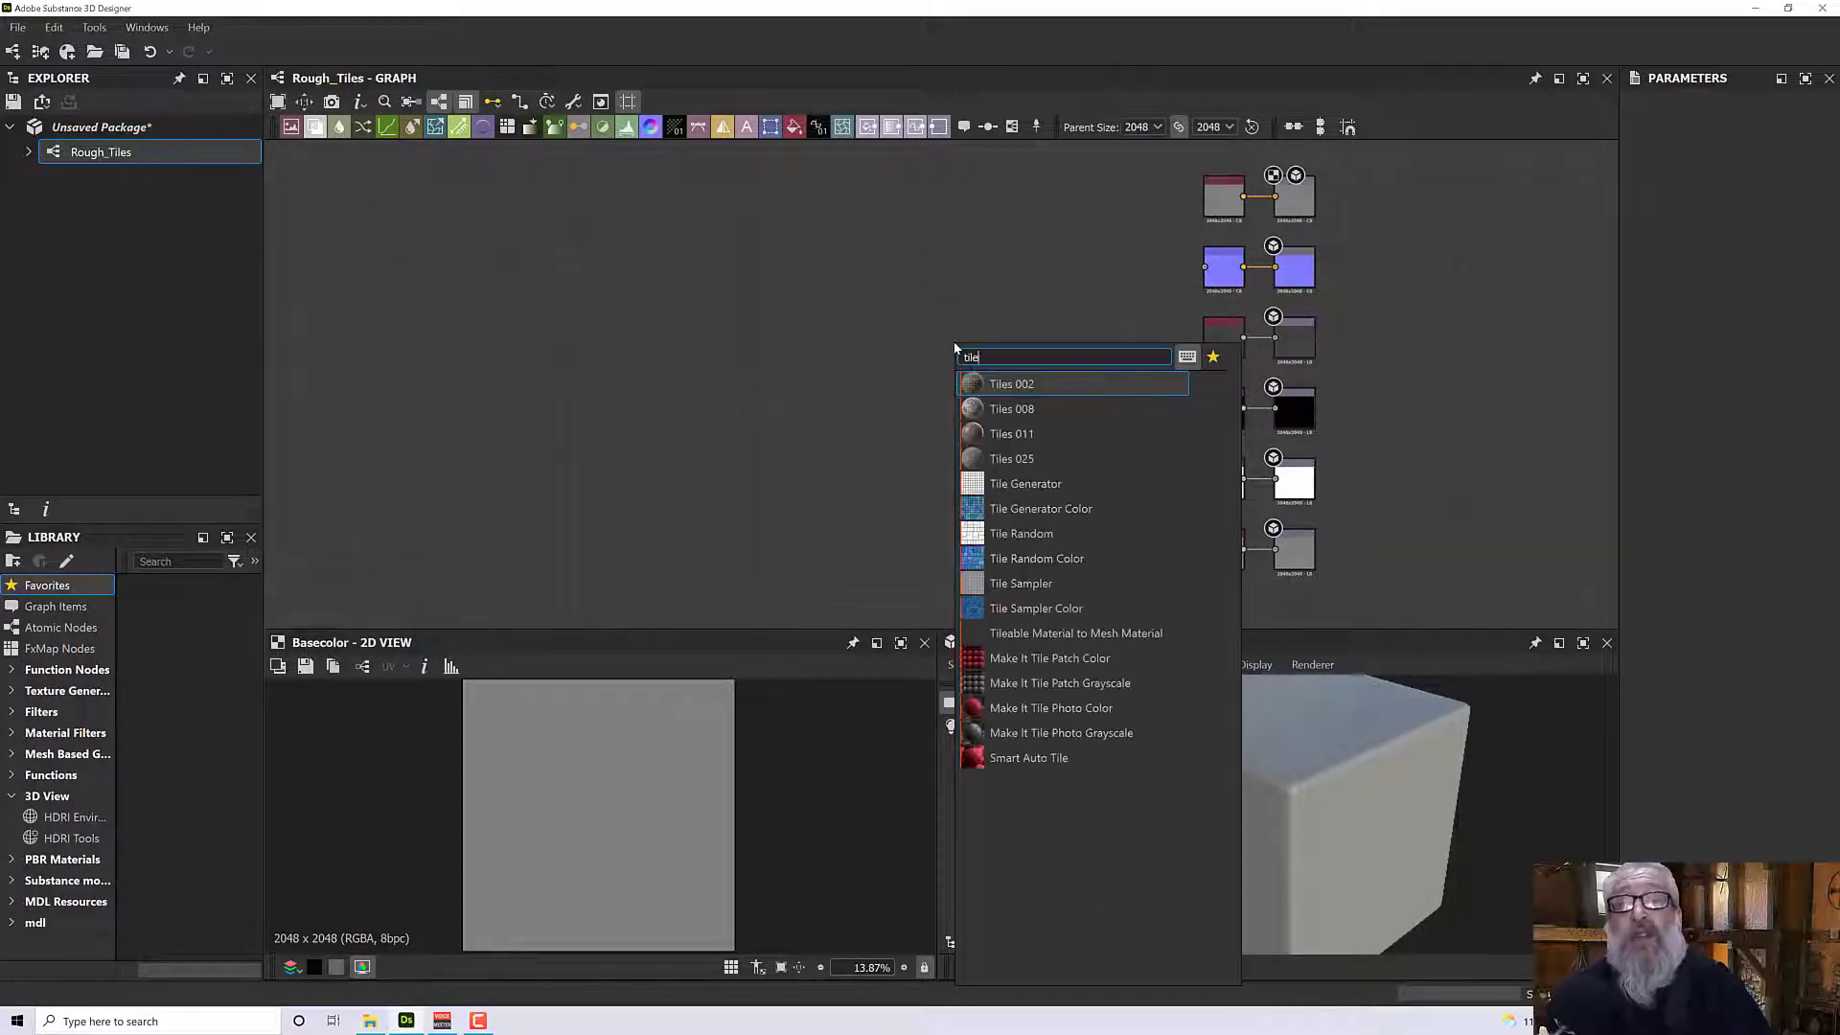
click(1035, 586)
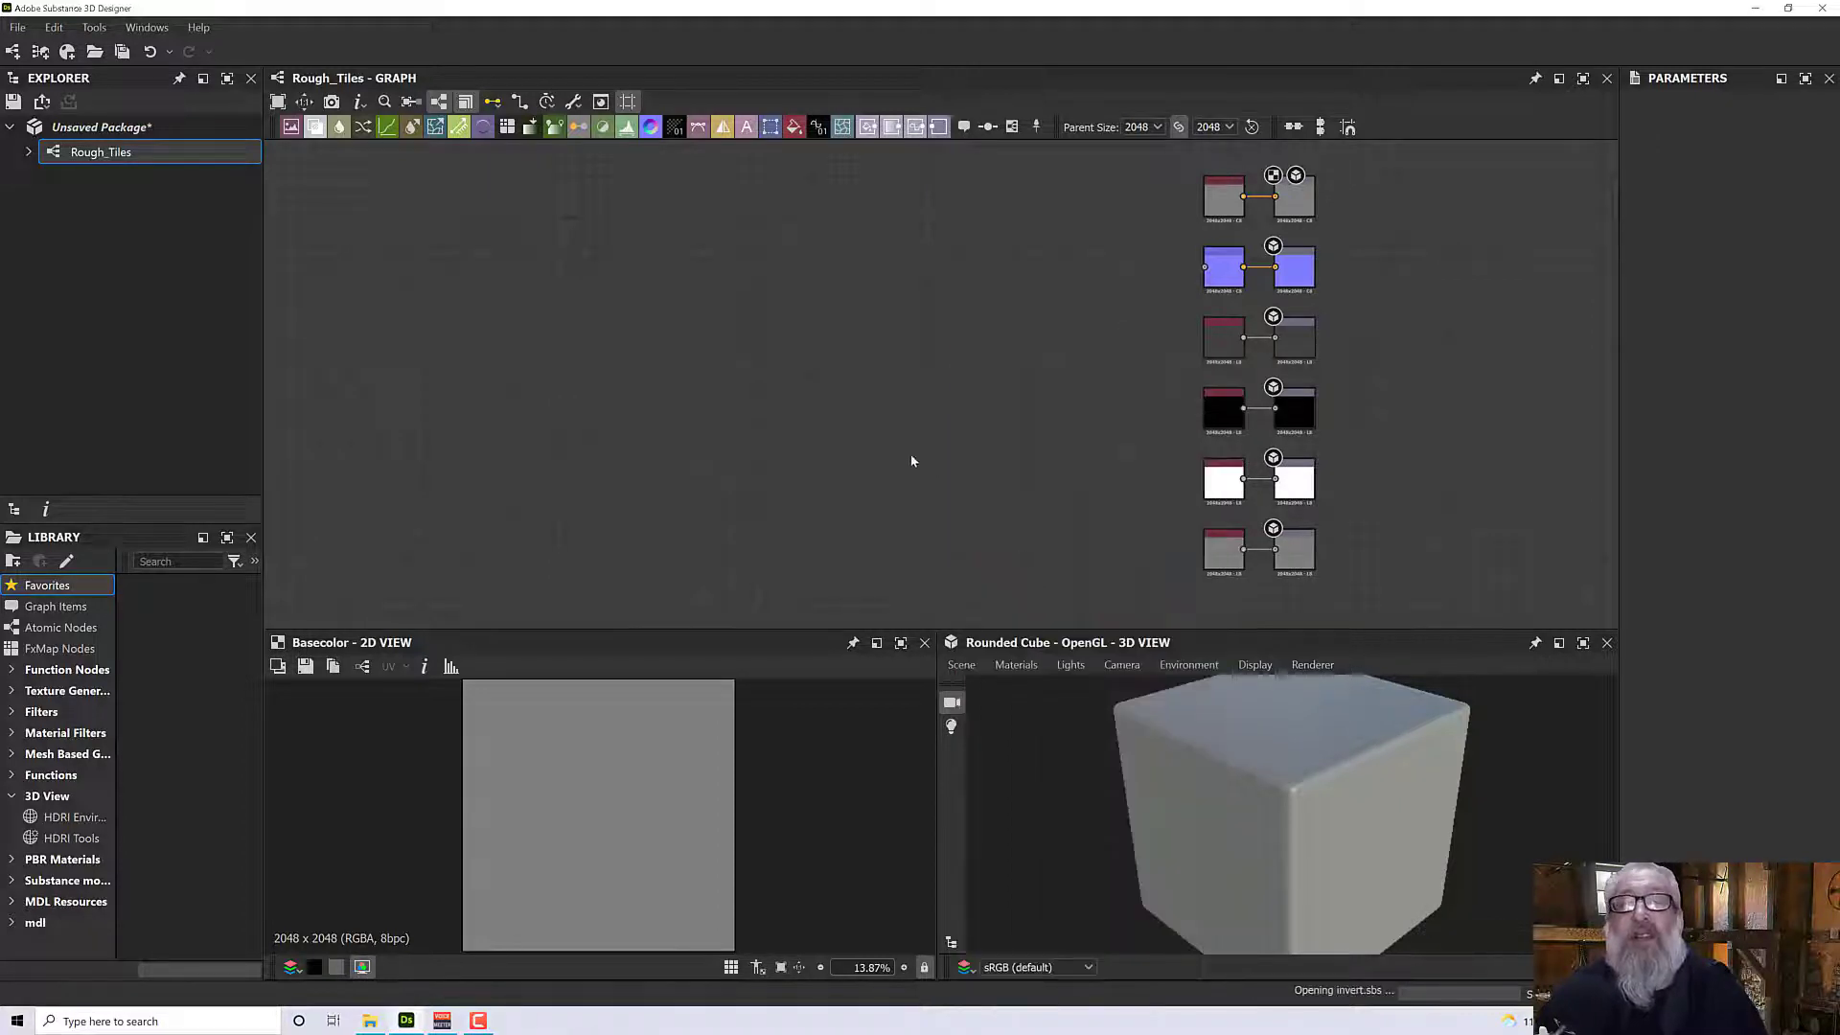
scroll(931, 351, up, 5)
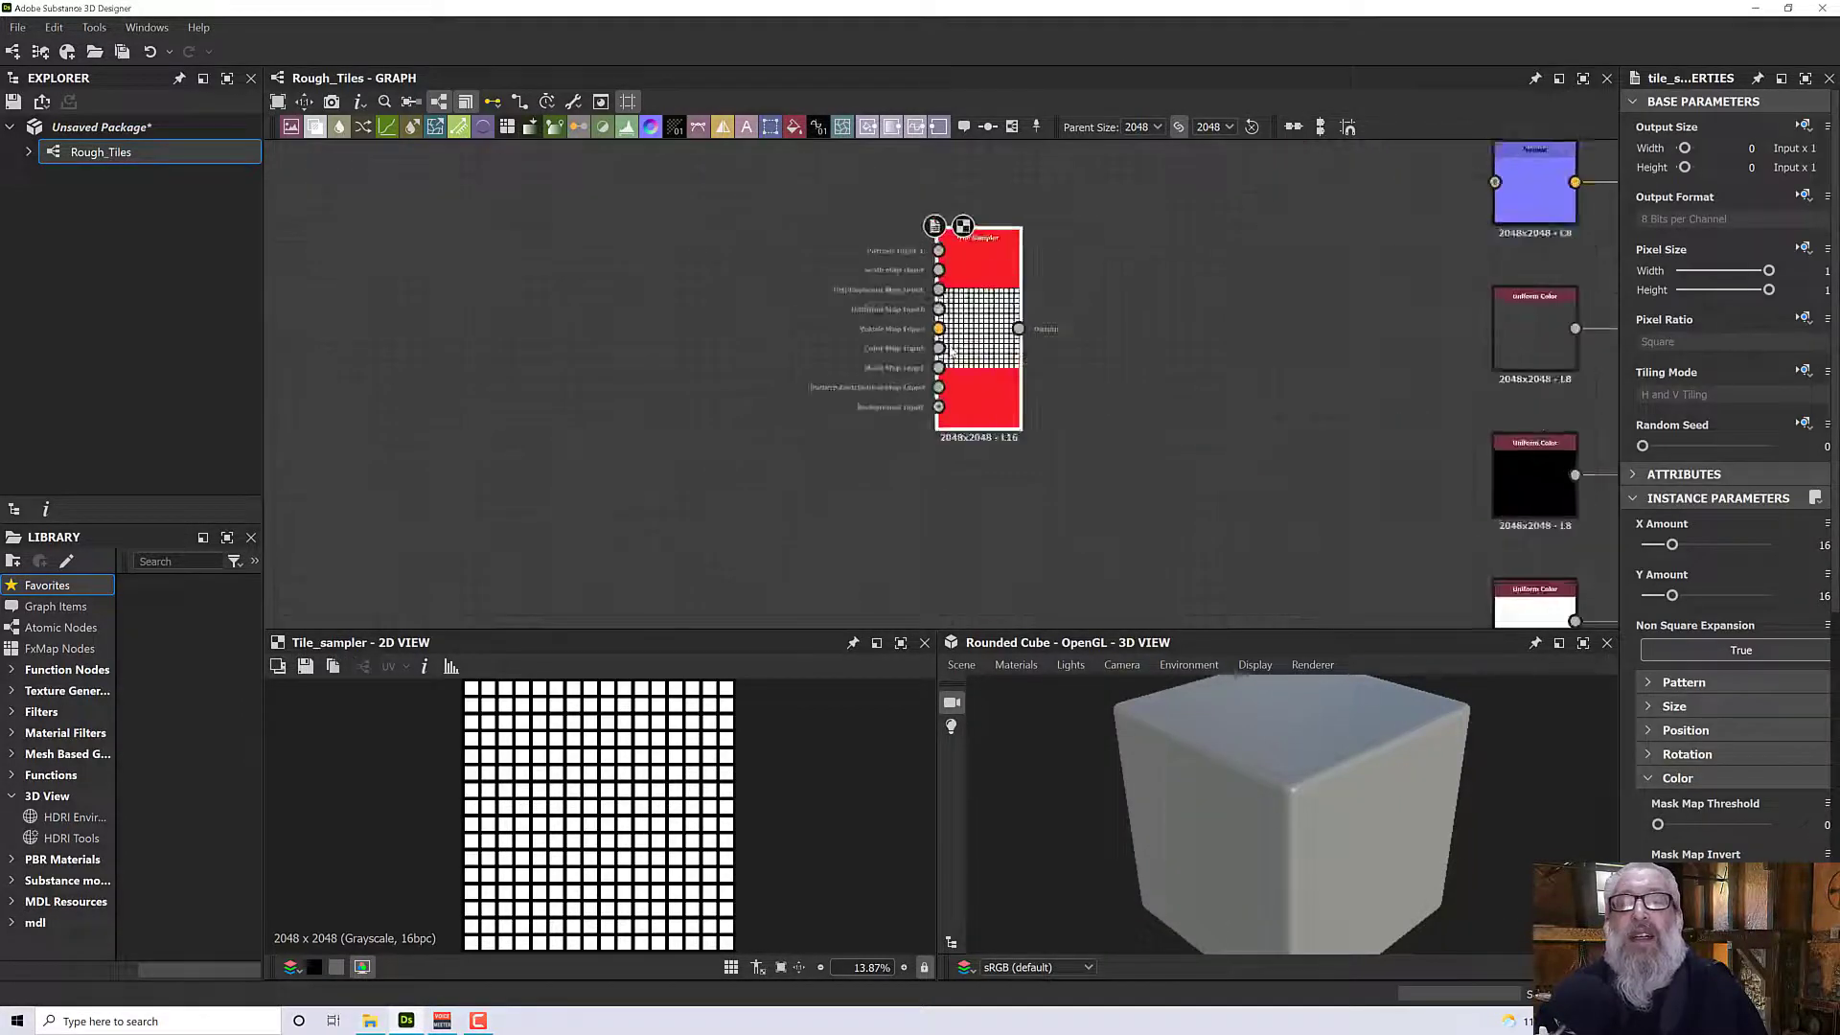
scroll(996, 362, down, 2)
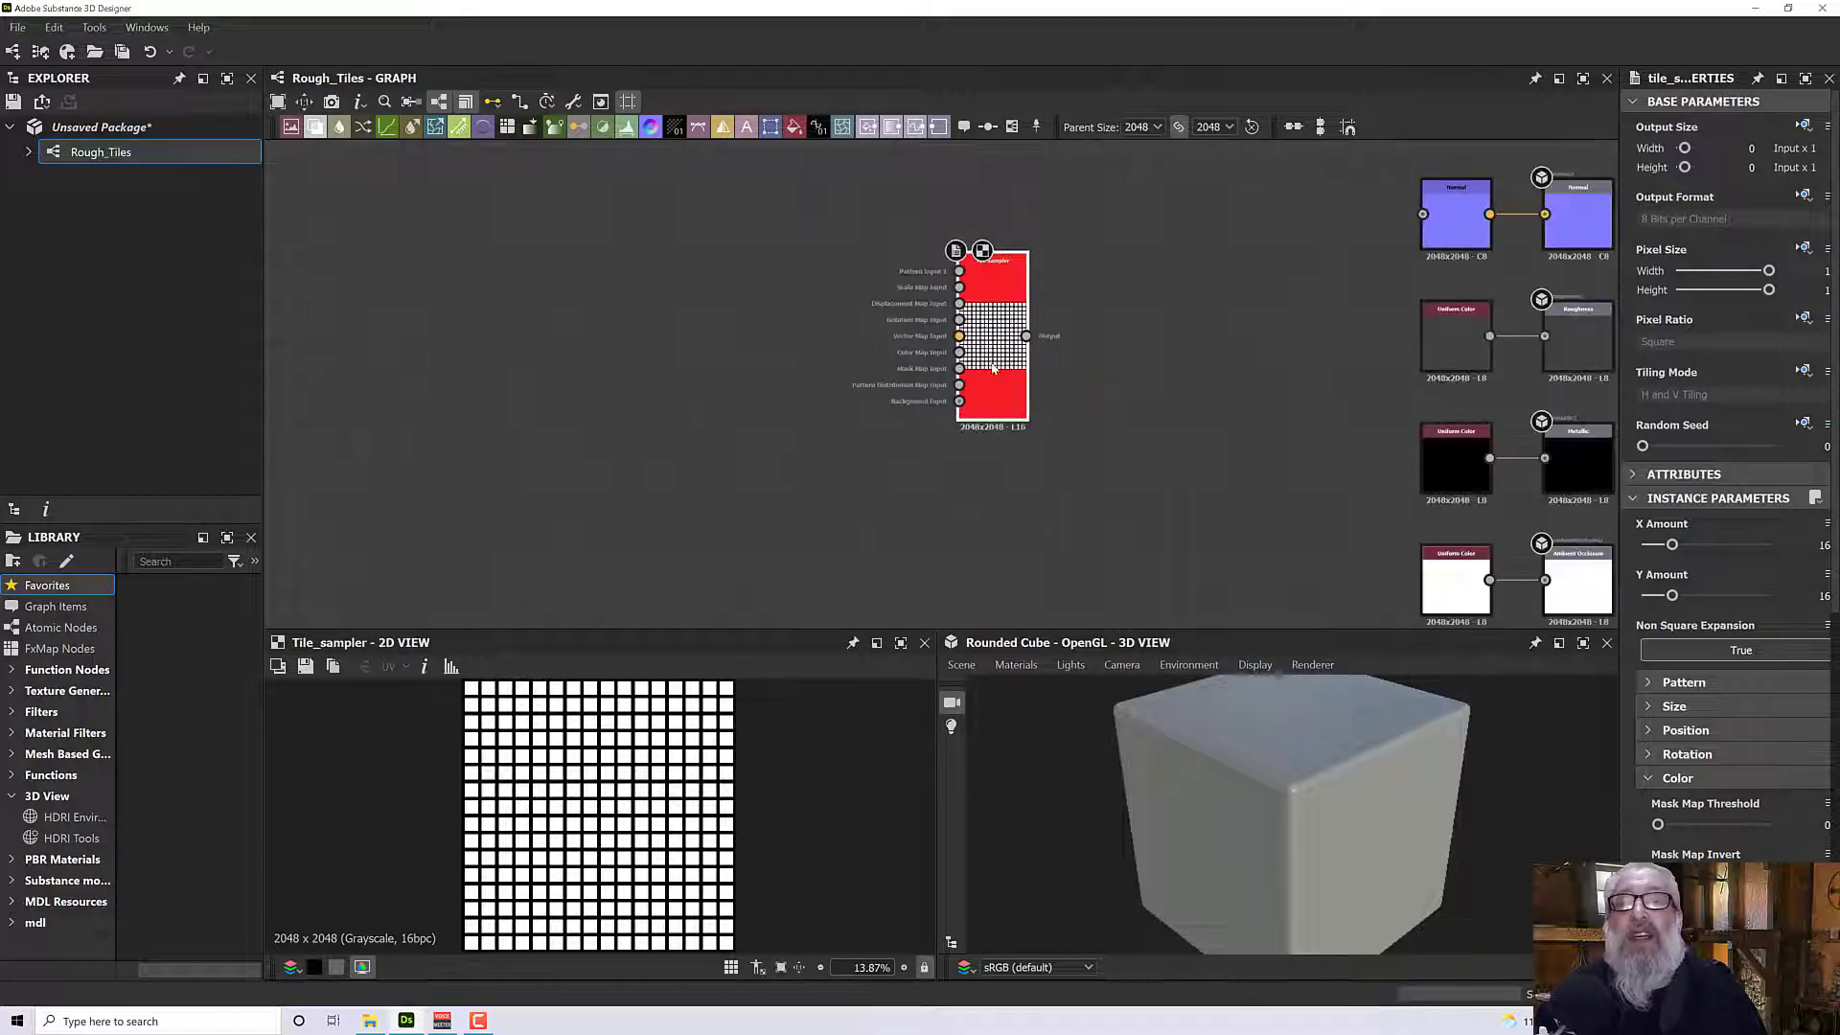
drag(994, 356, 1025, 387)
Add a Shape node and connect its output to the Tile Sampler's Pattern Input 1.
scroll(981, 416, up, 5)
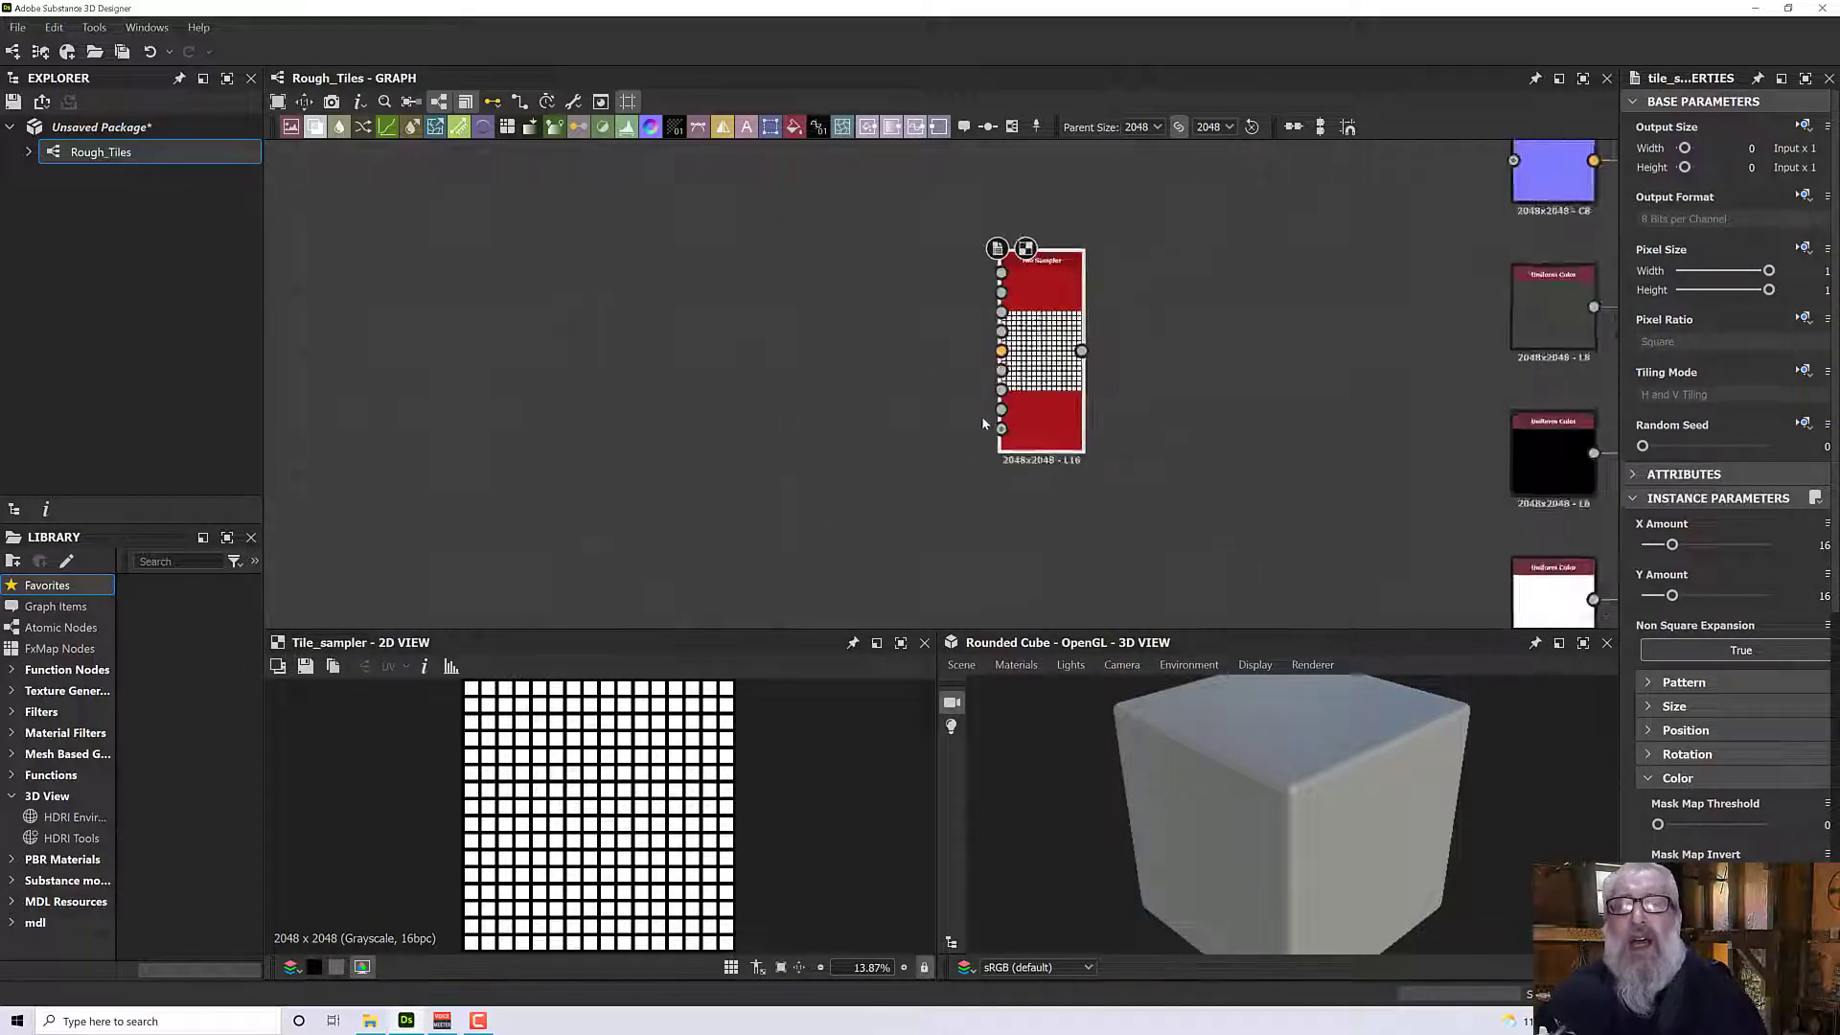
middle_drag(1097, 339, 1111, 432)
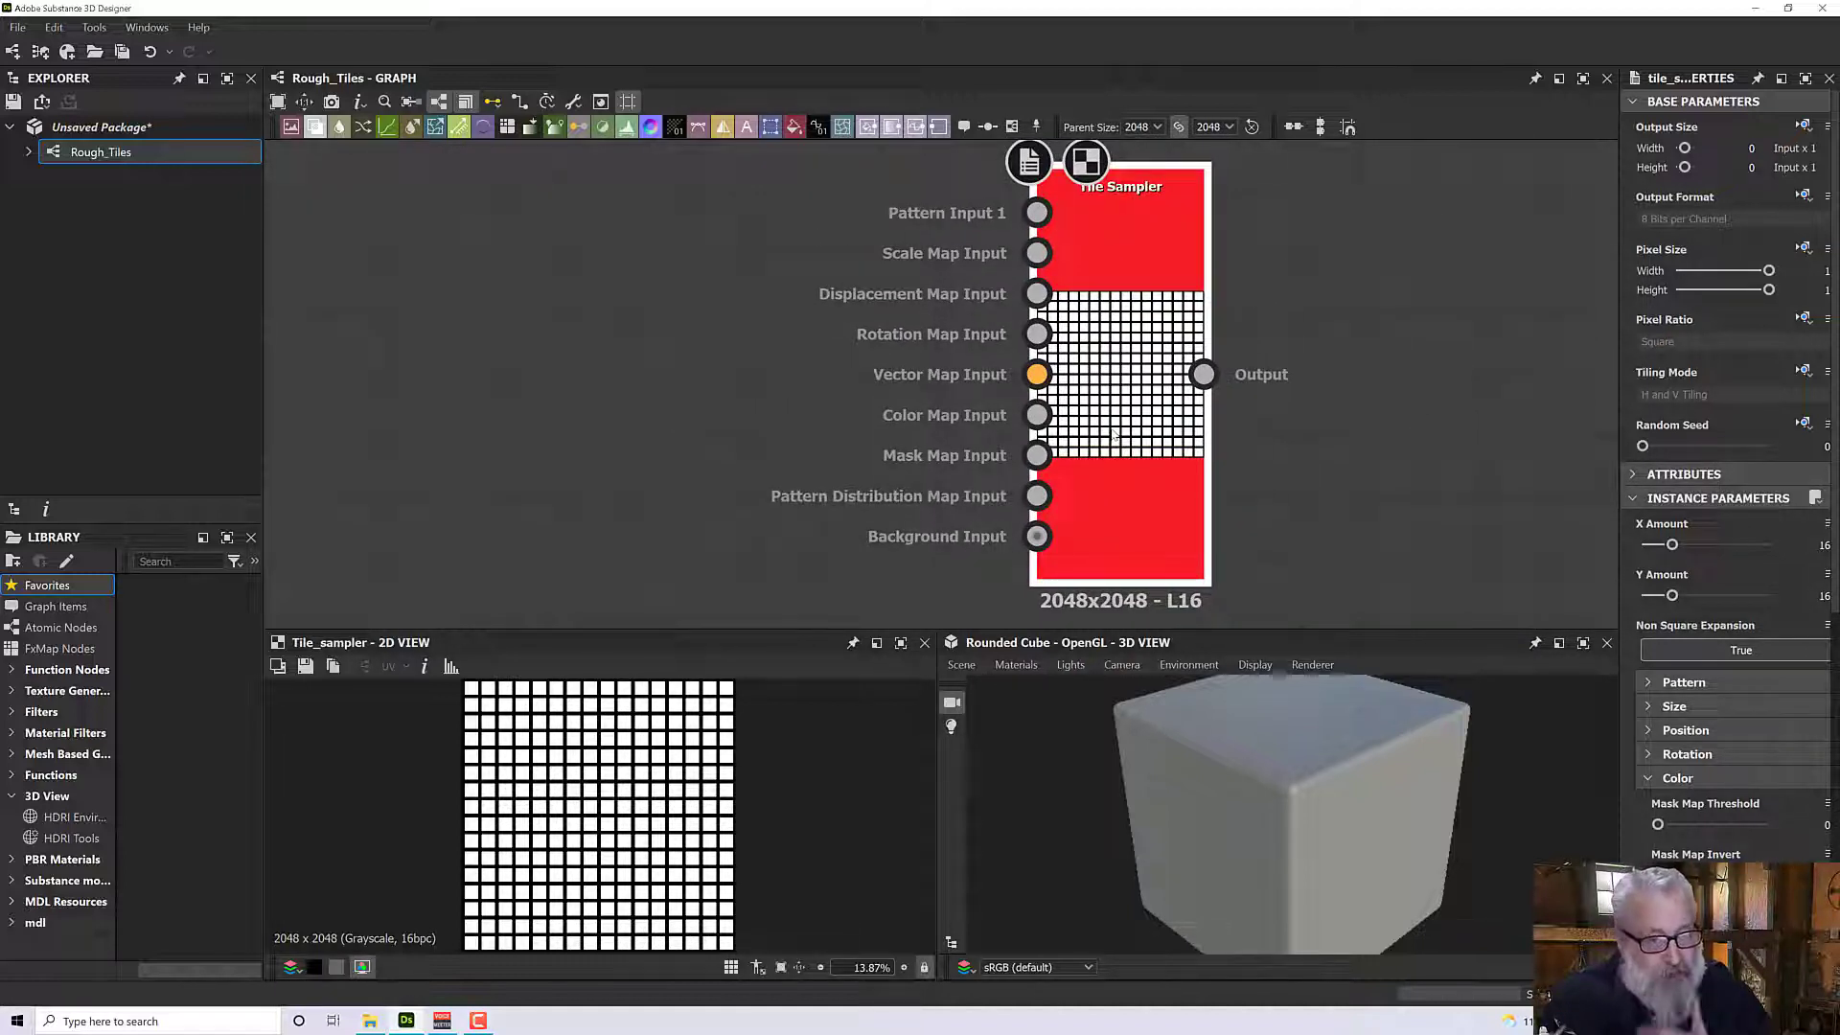
middle_drag(822, 398, 935, 447)
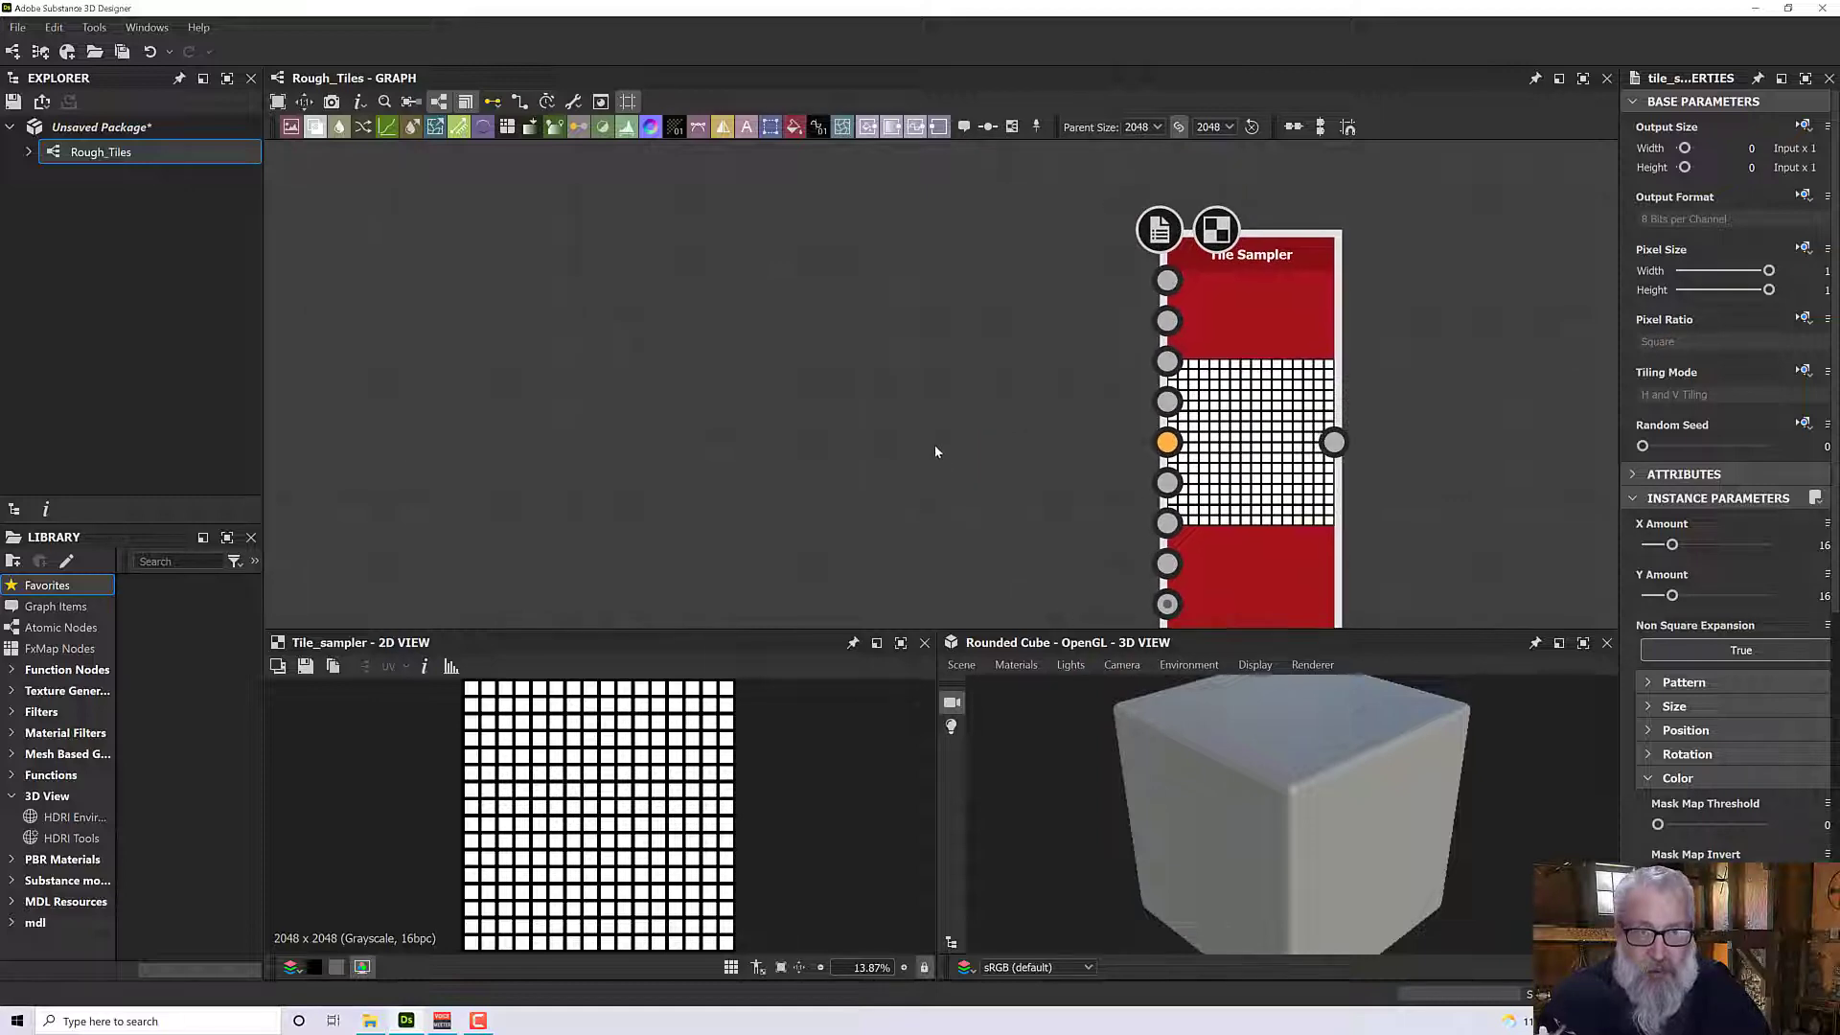
scroll(934, 447, down, 3)
key(space)
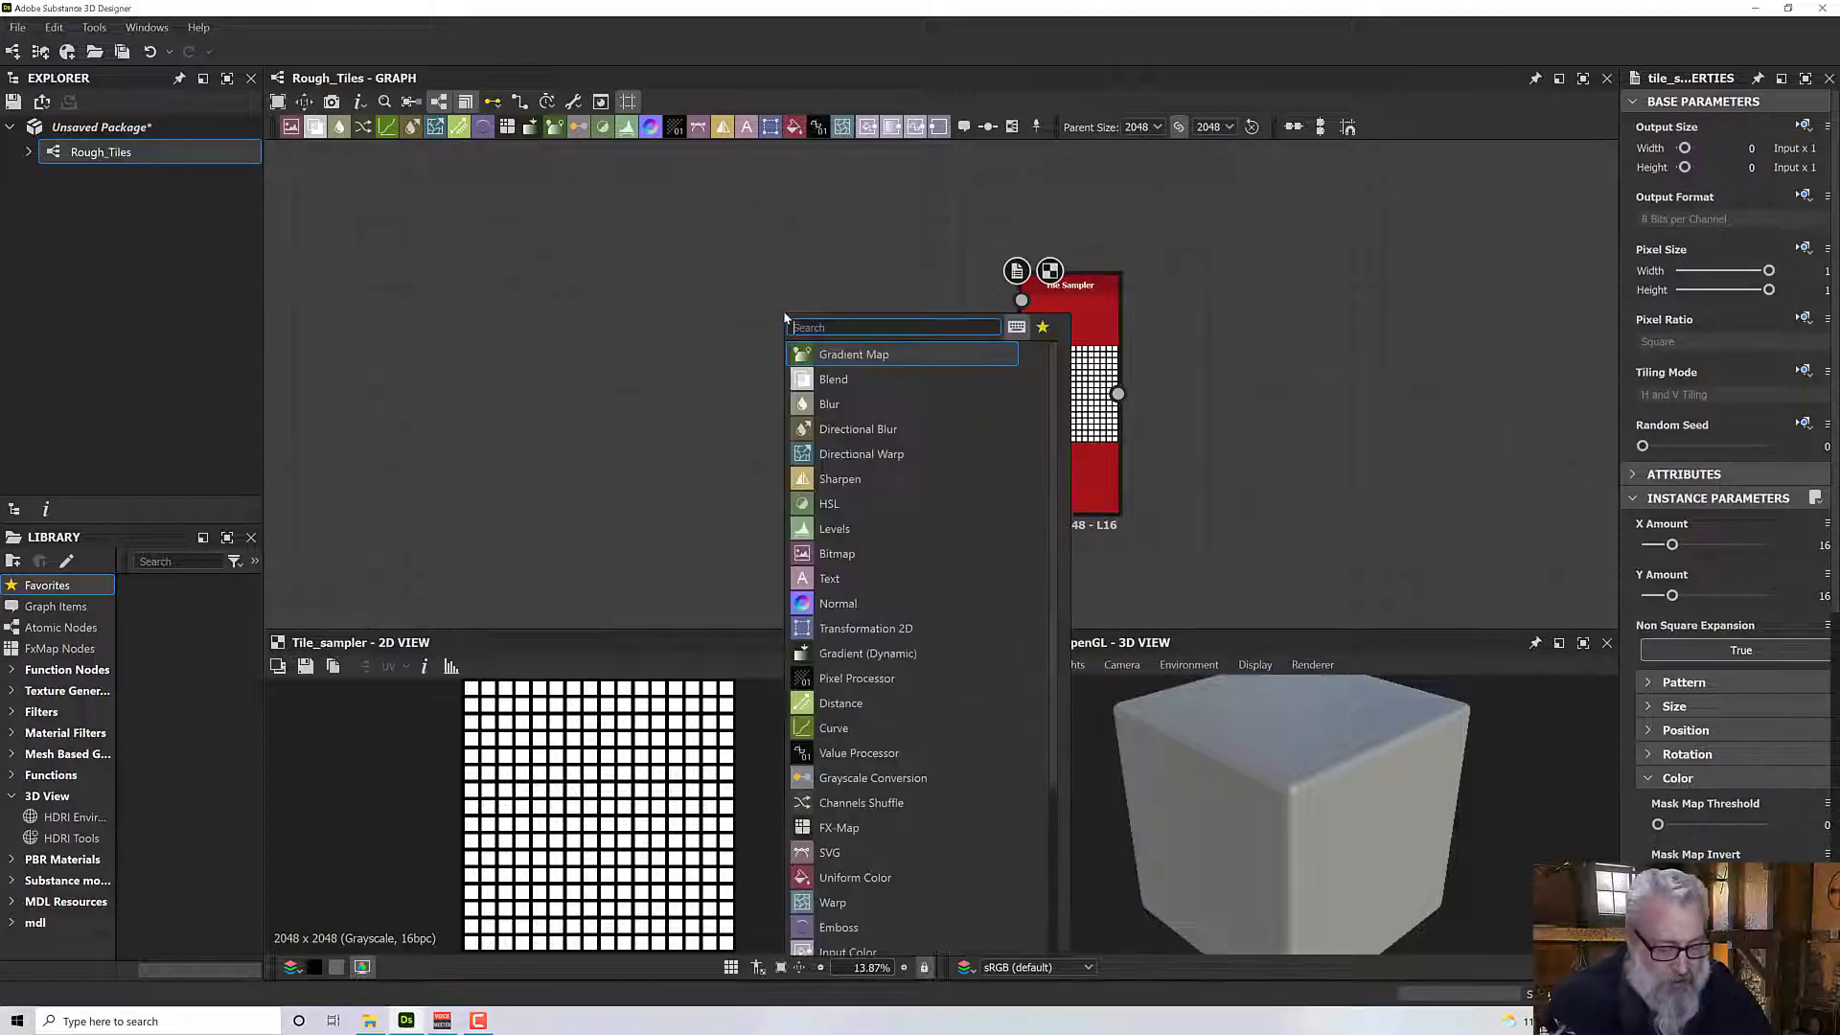
text(shape)
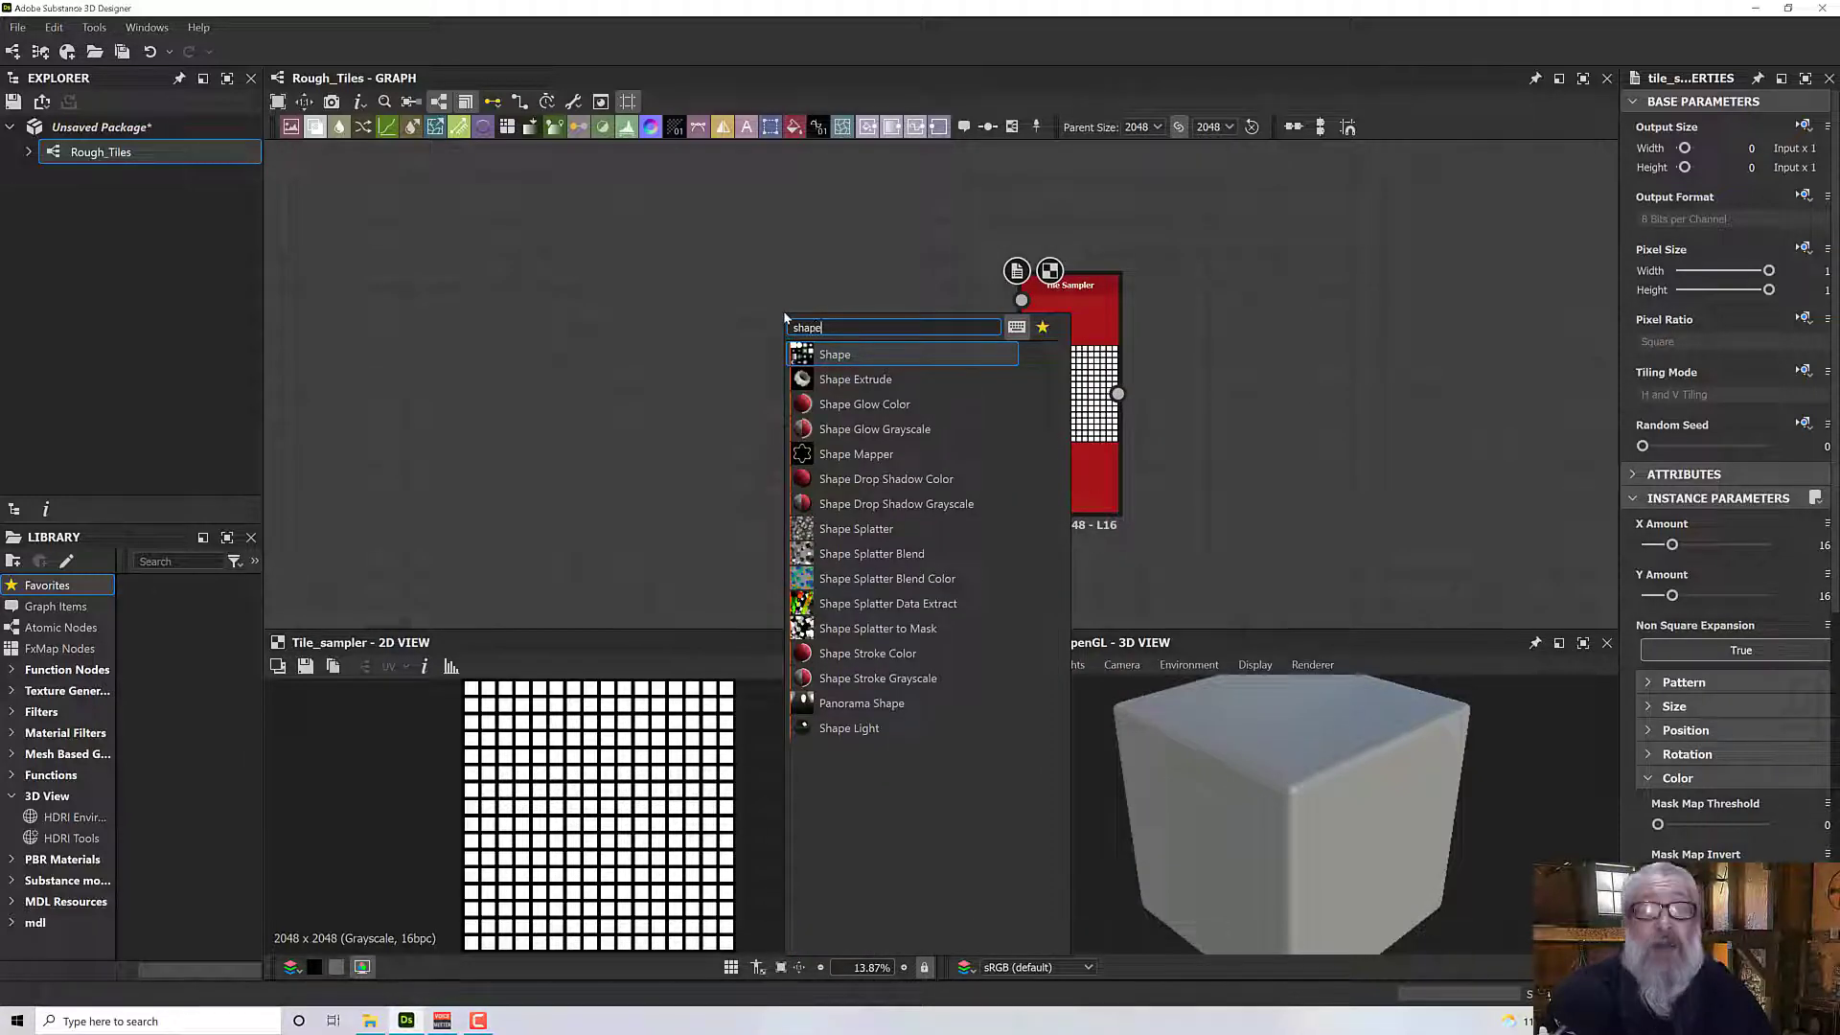
click(833, 354)
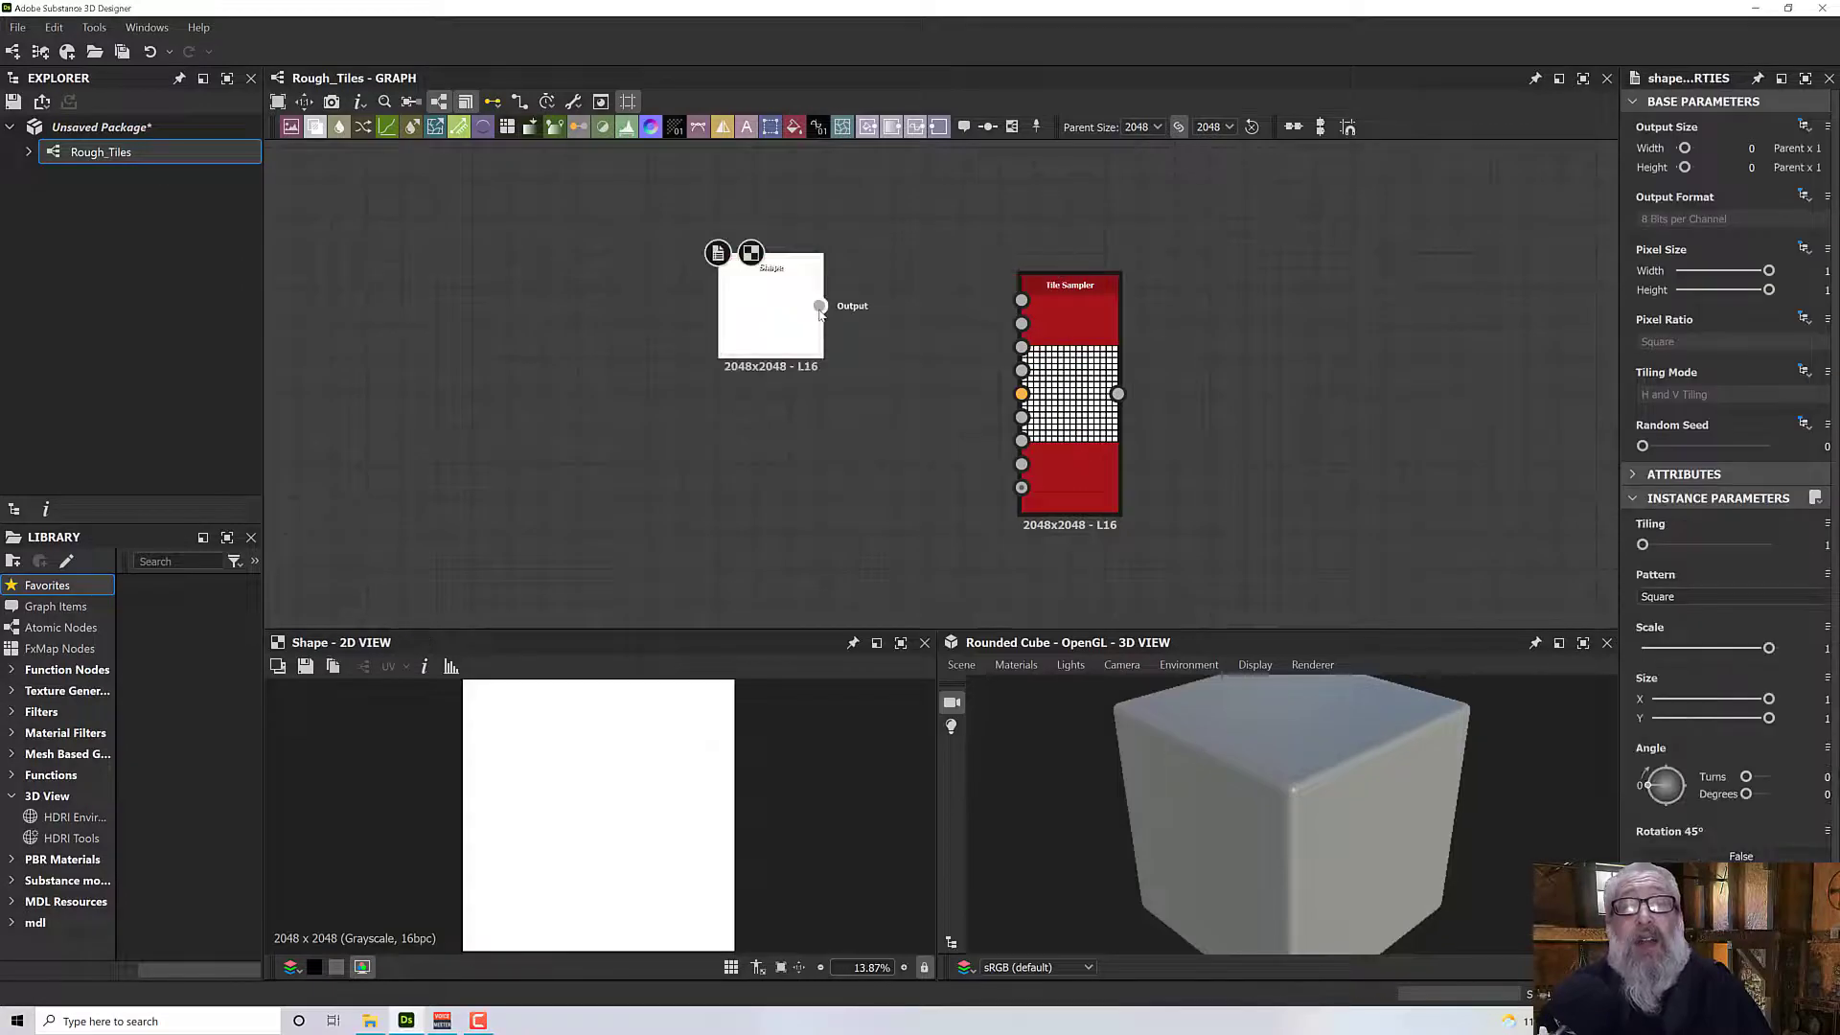
drag(820, 306, 1021, 300)
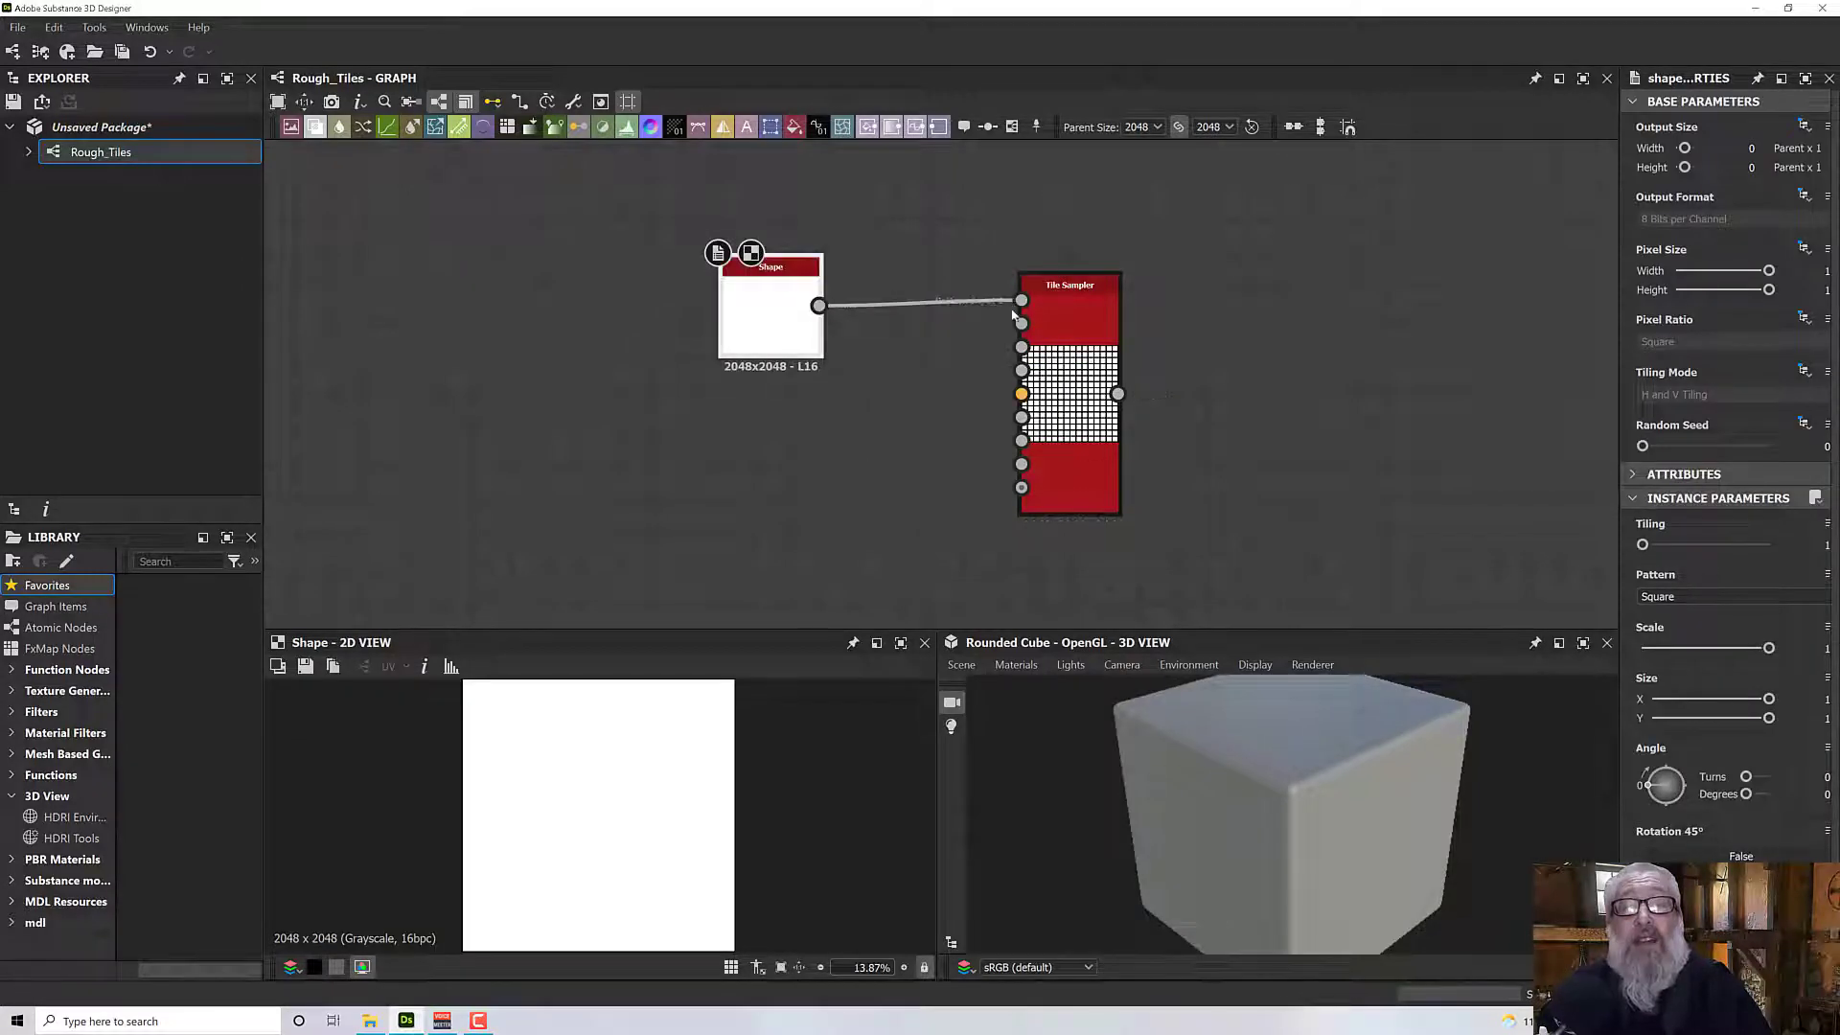
Set the Tile Sampler's pattern to Pattern Input.
double_click(1063, 370)
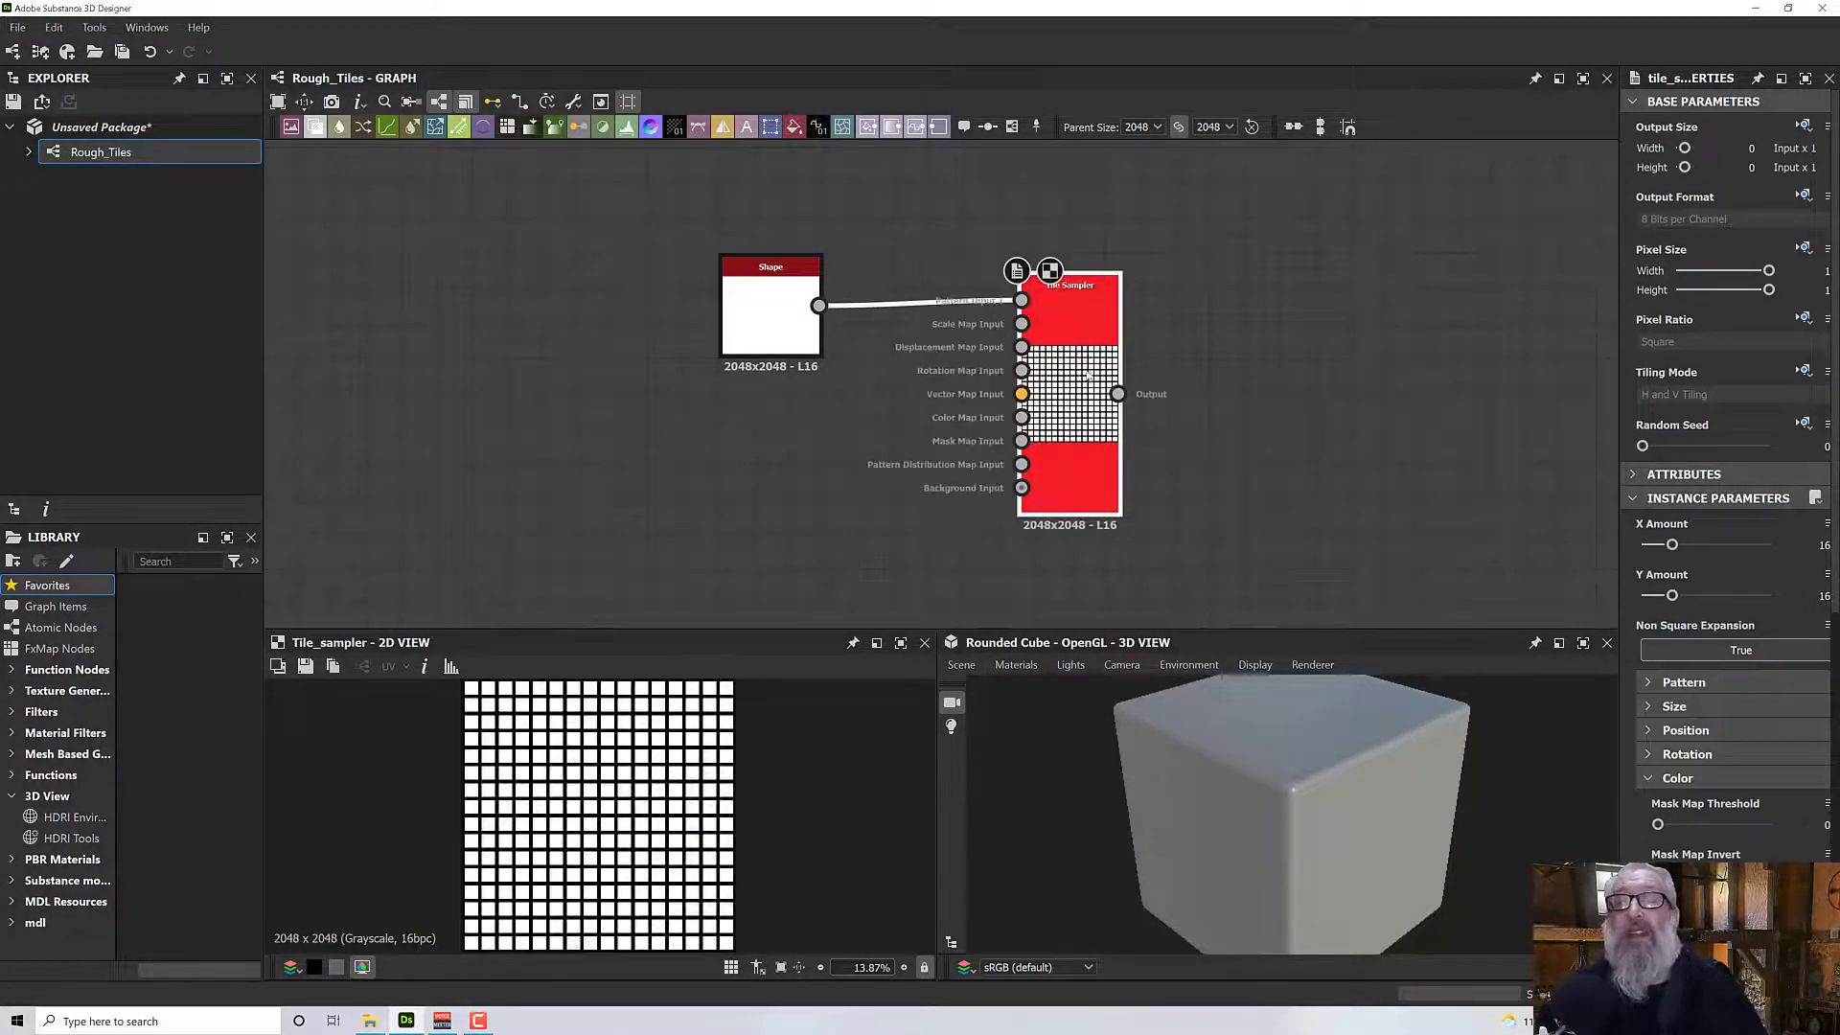
click(1633, 500)
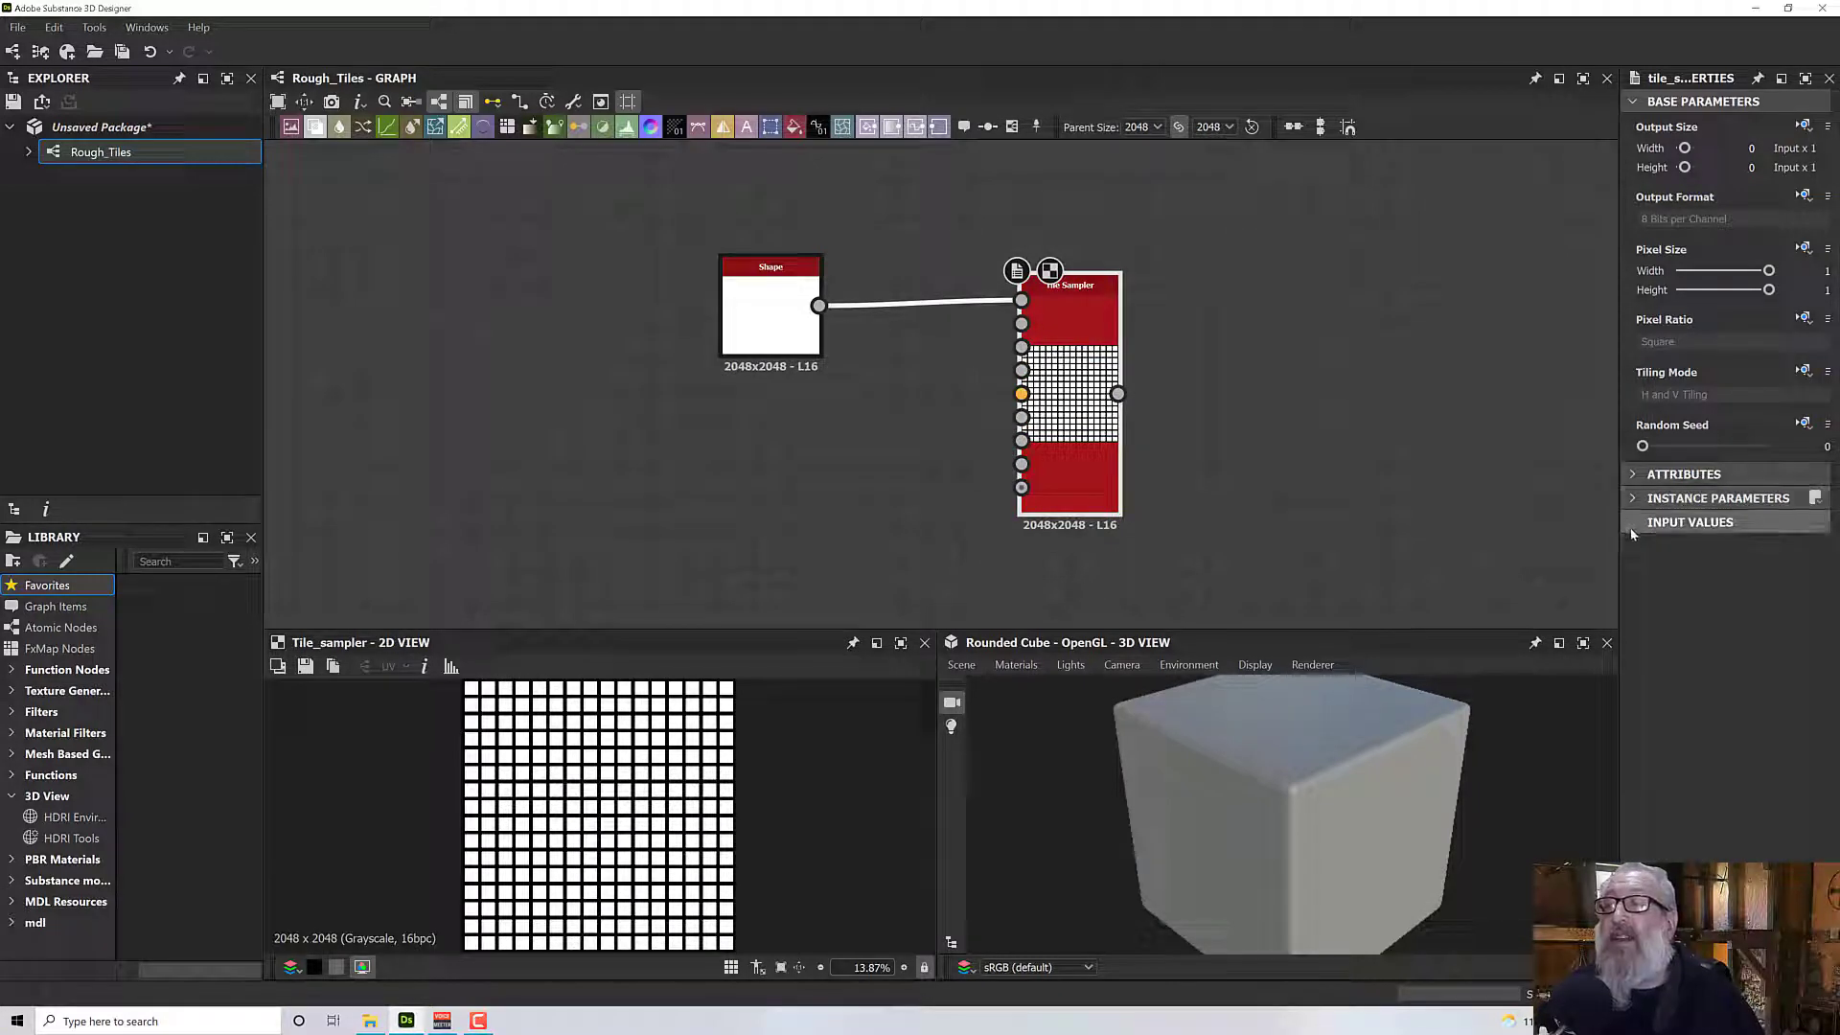
click(1633, 499)
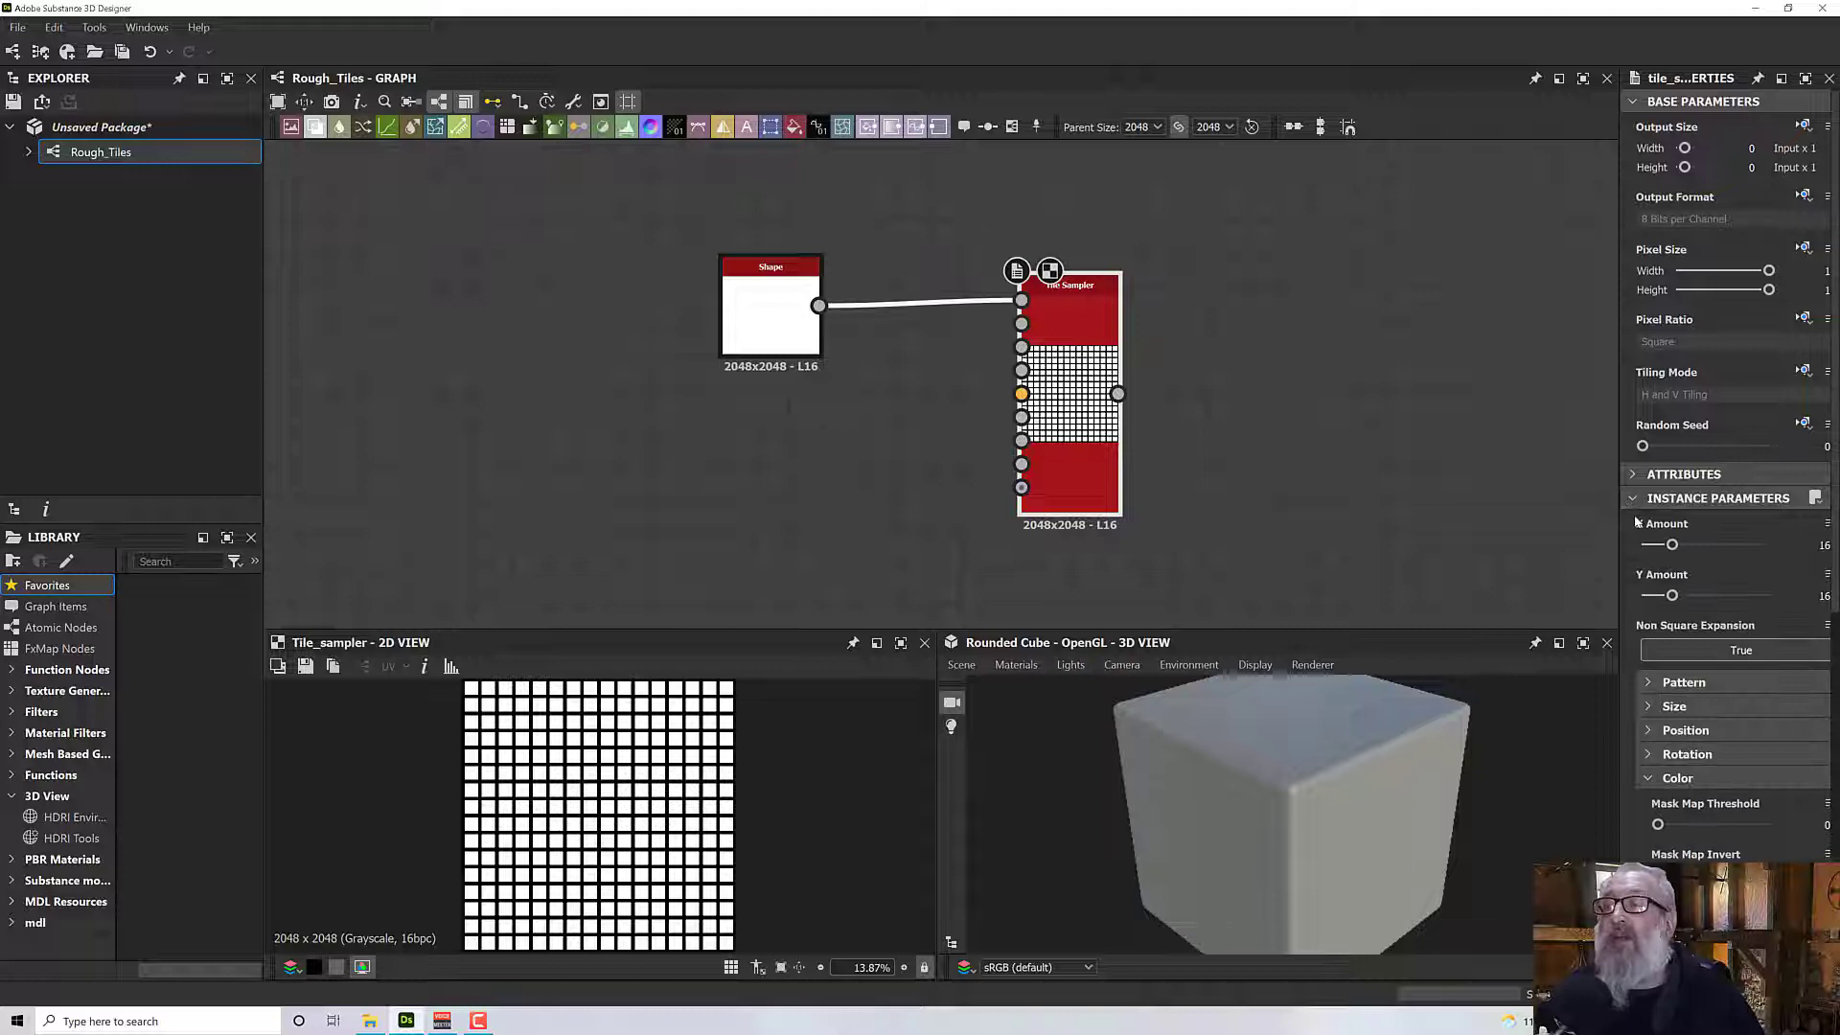
click(1651, 687)
click(1682, 731)
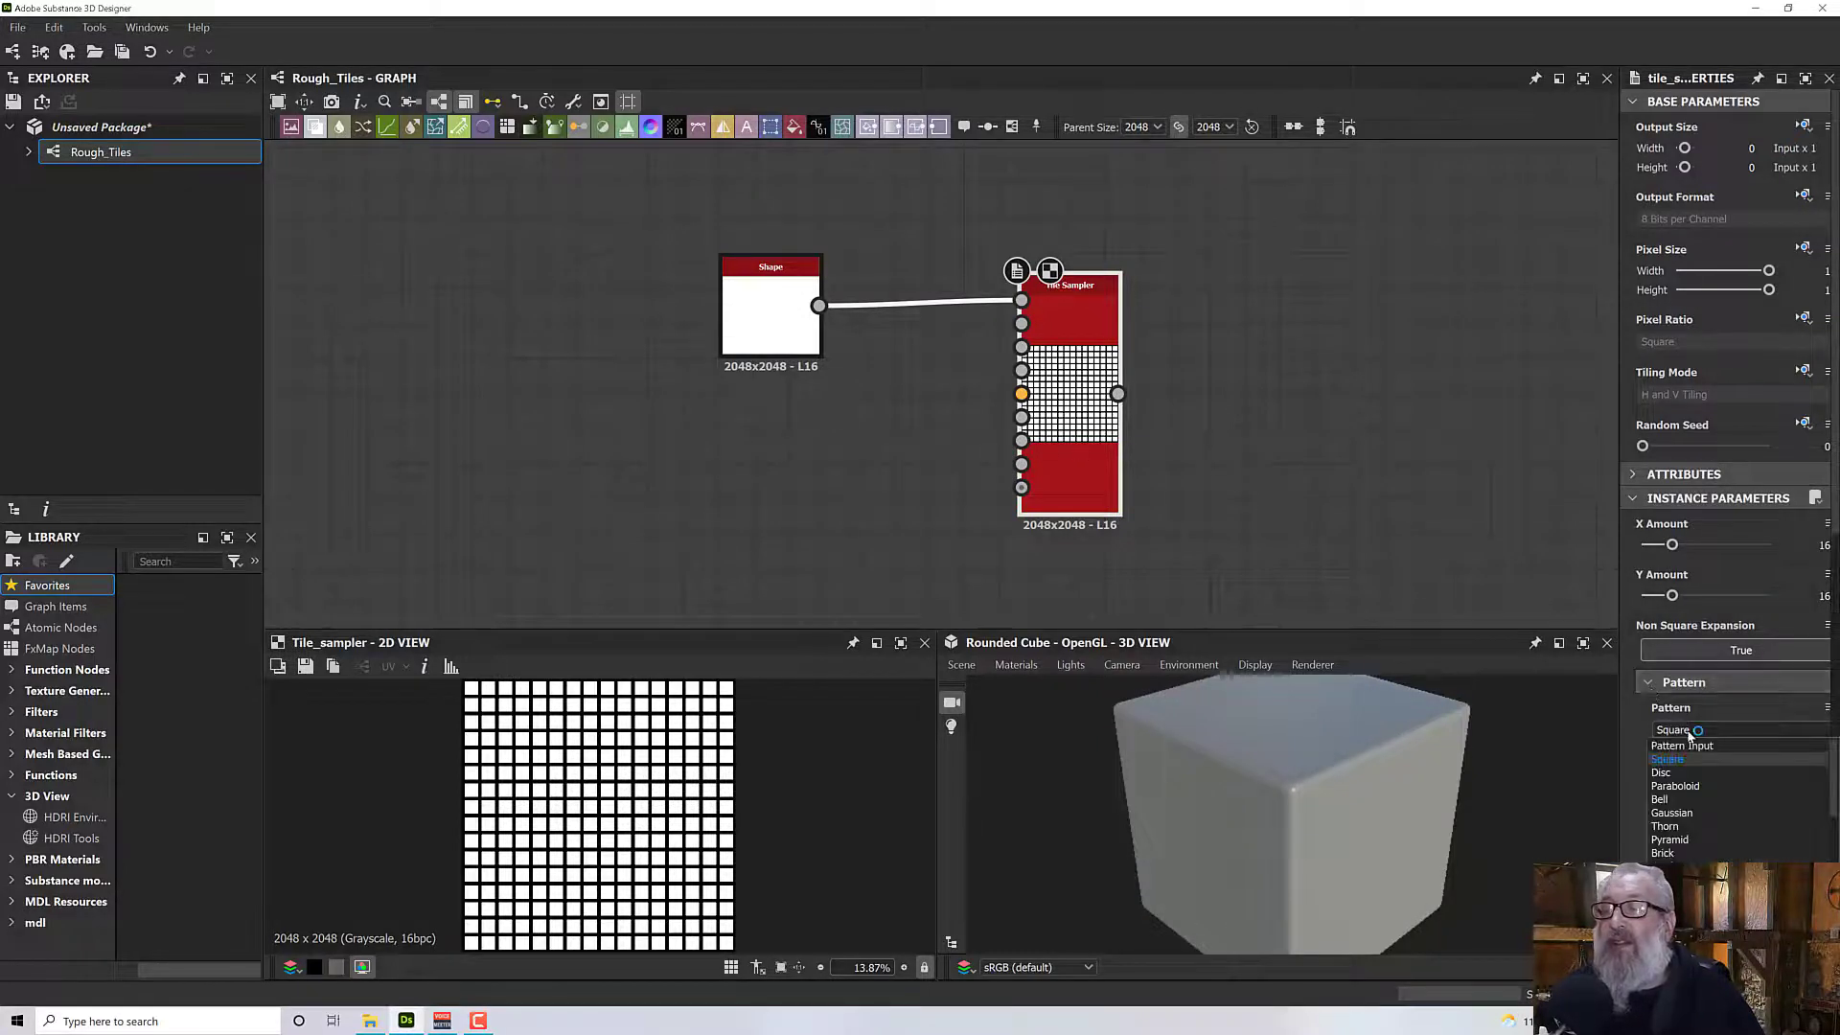
click(1685, 747)
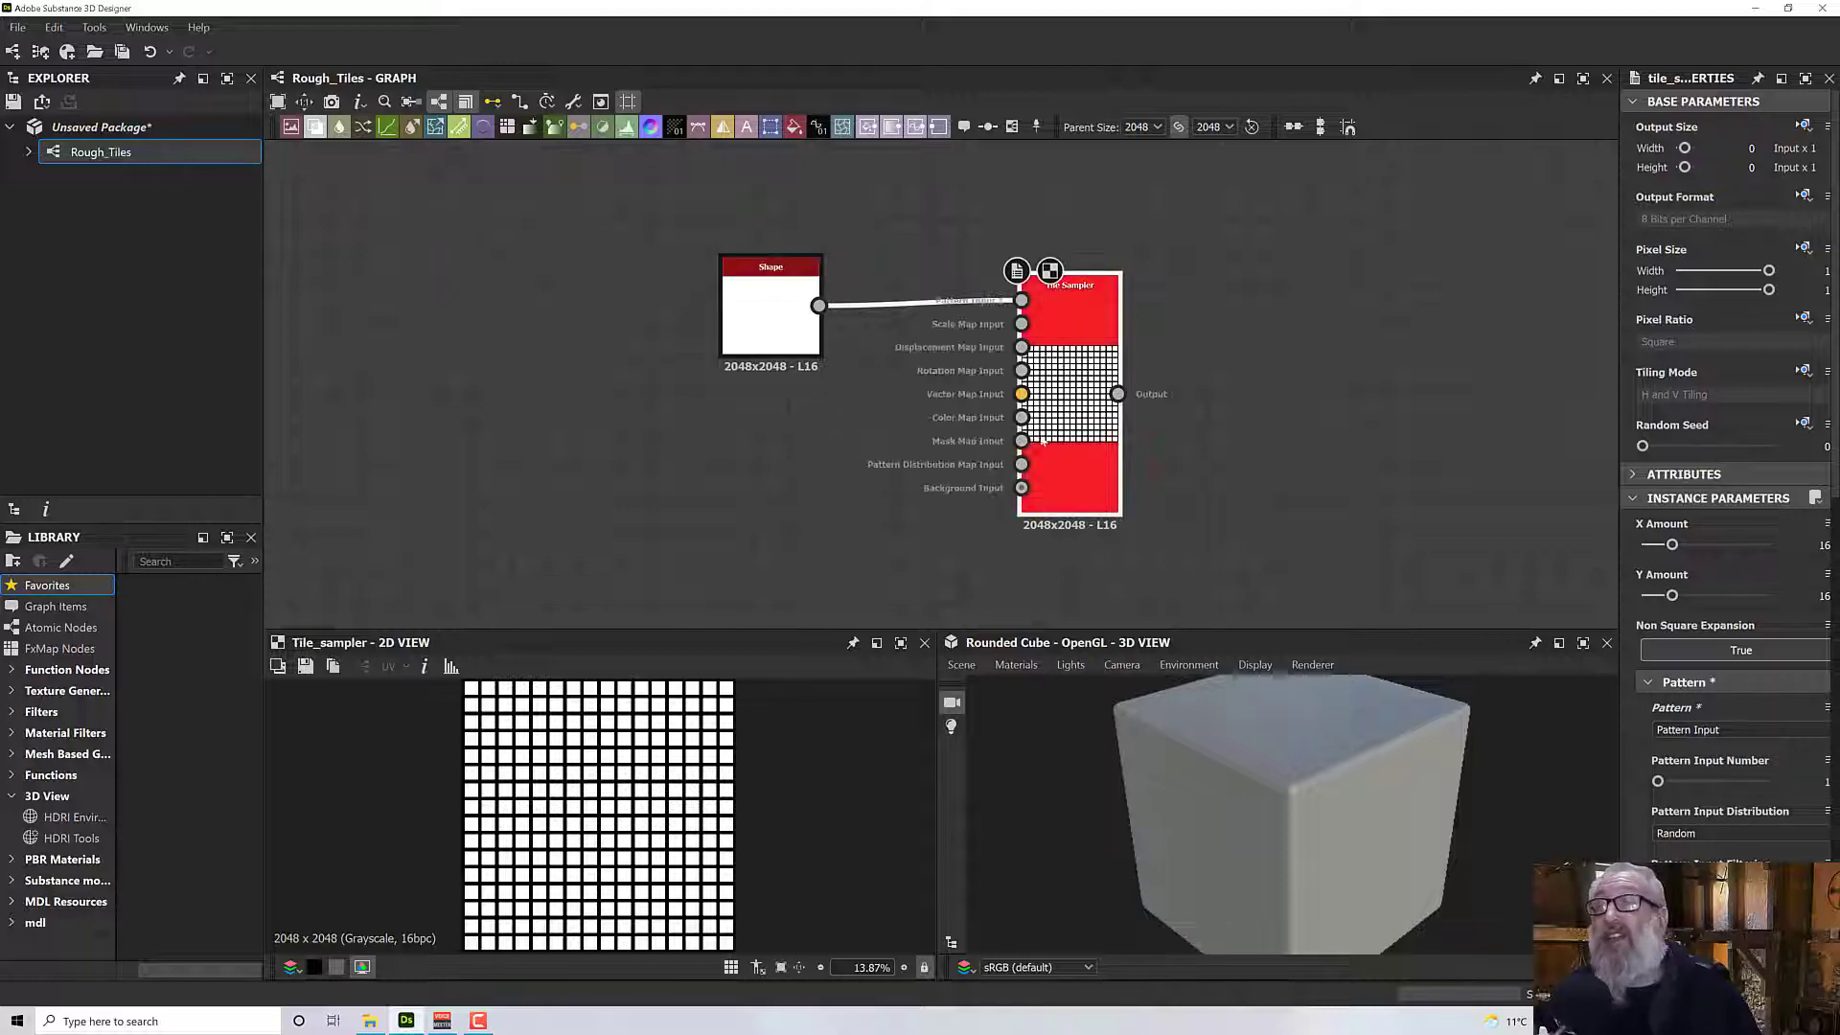
Reduce the Shape node's scale to about 0.6 and preview the Tile Sampler.
click(781, 316)
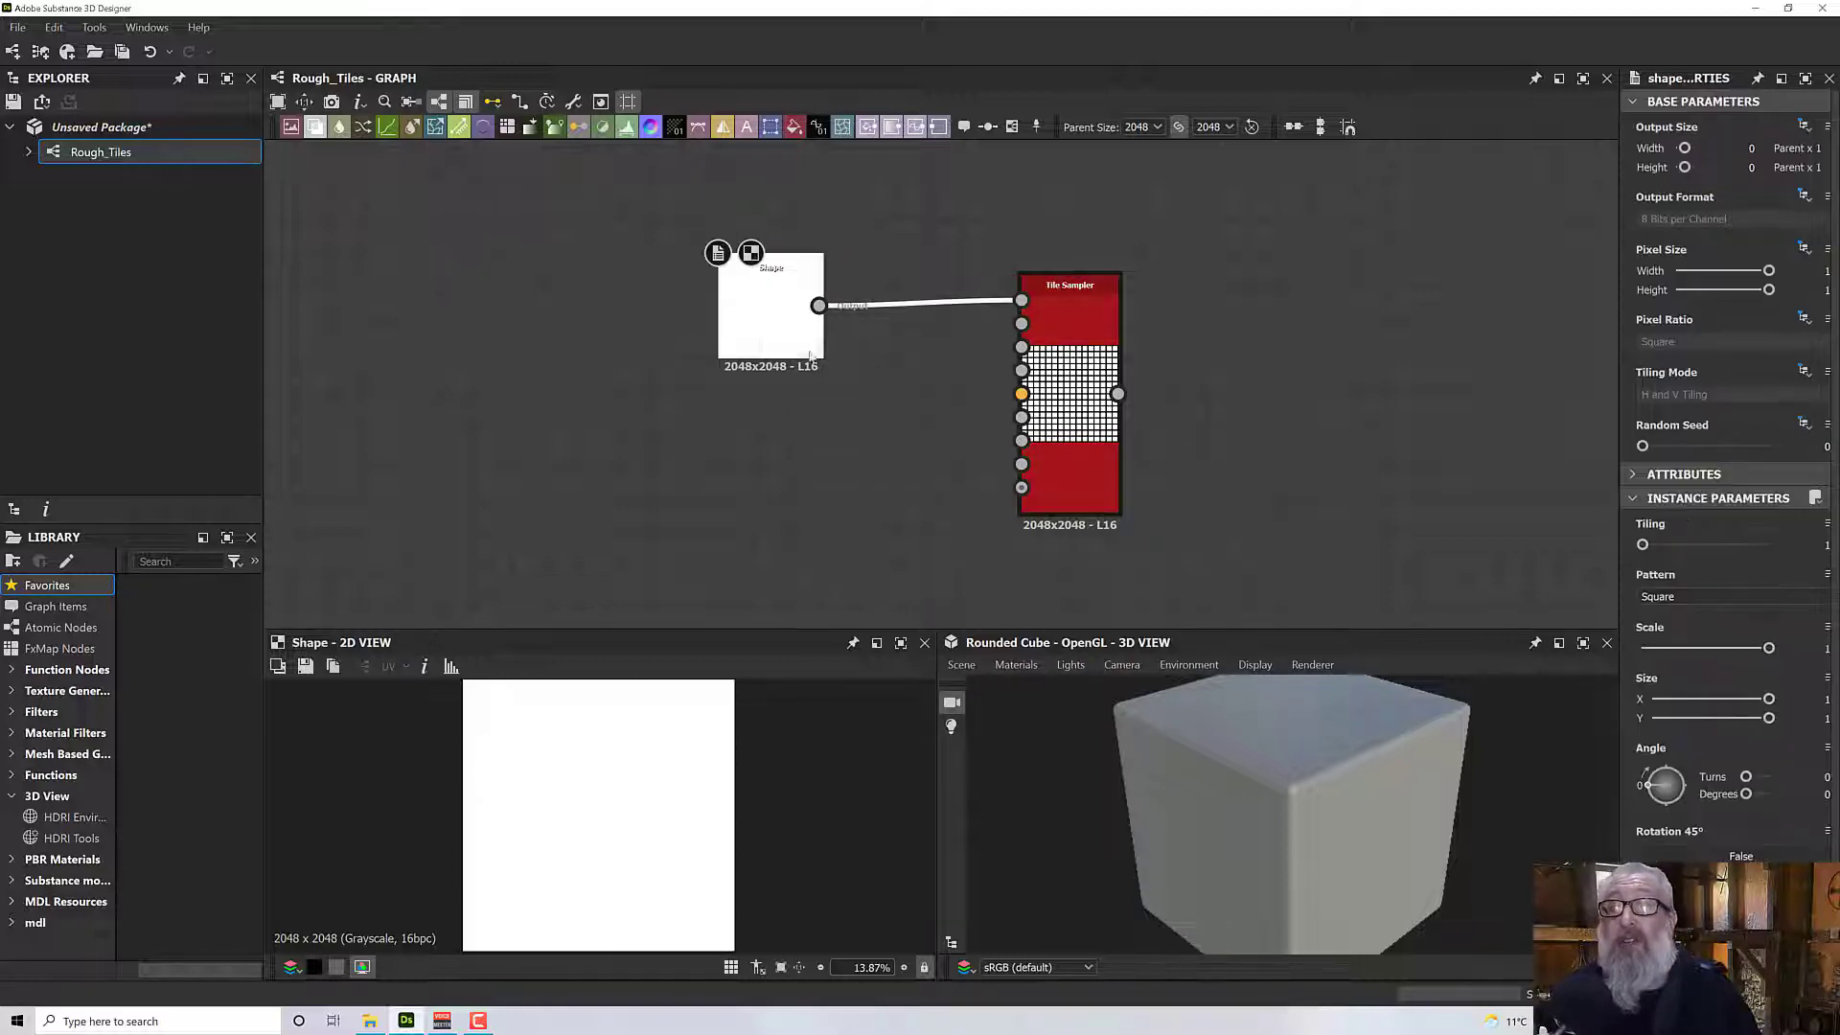
drag(1770, 648, 1719, 651)
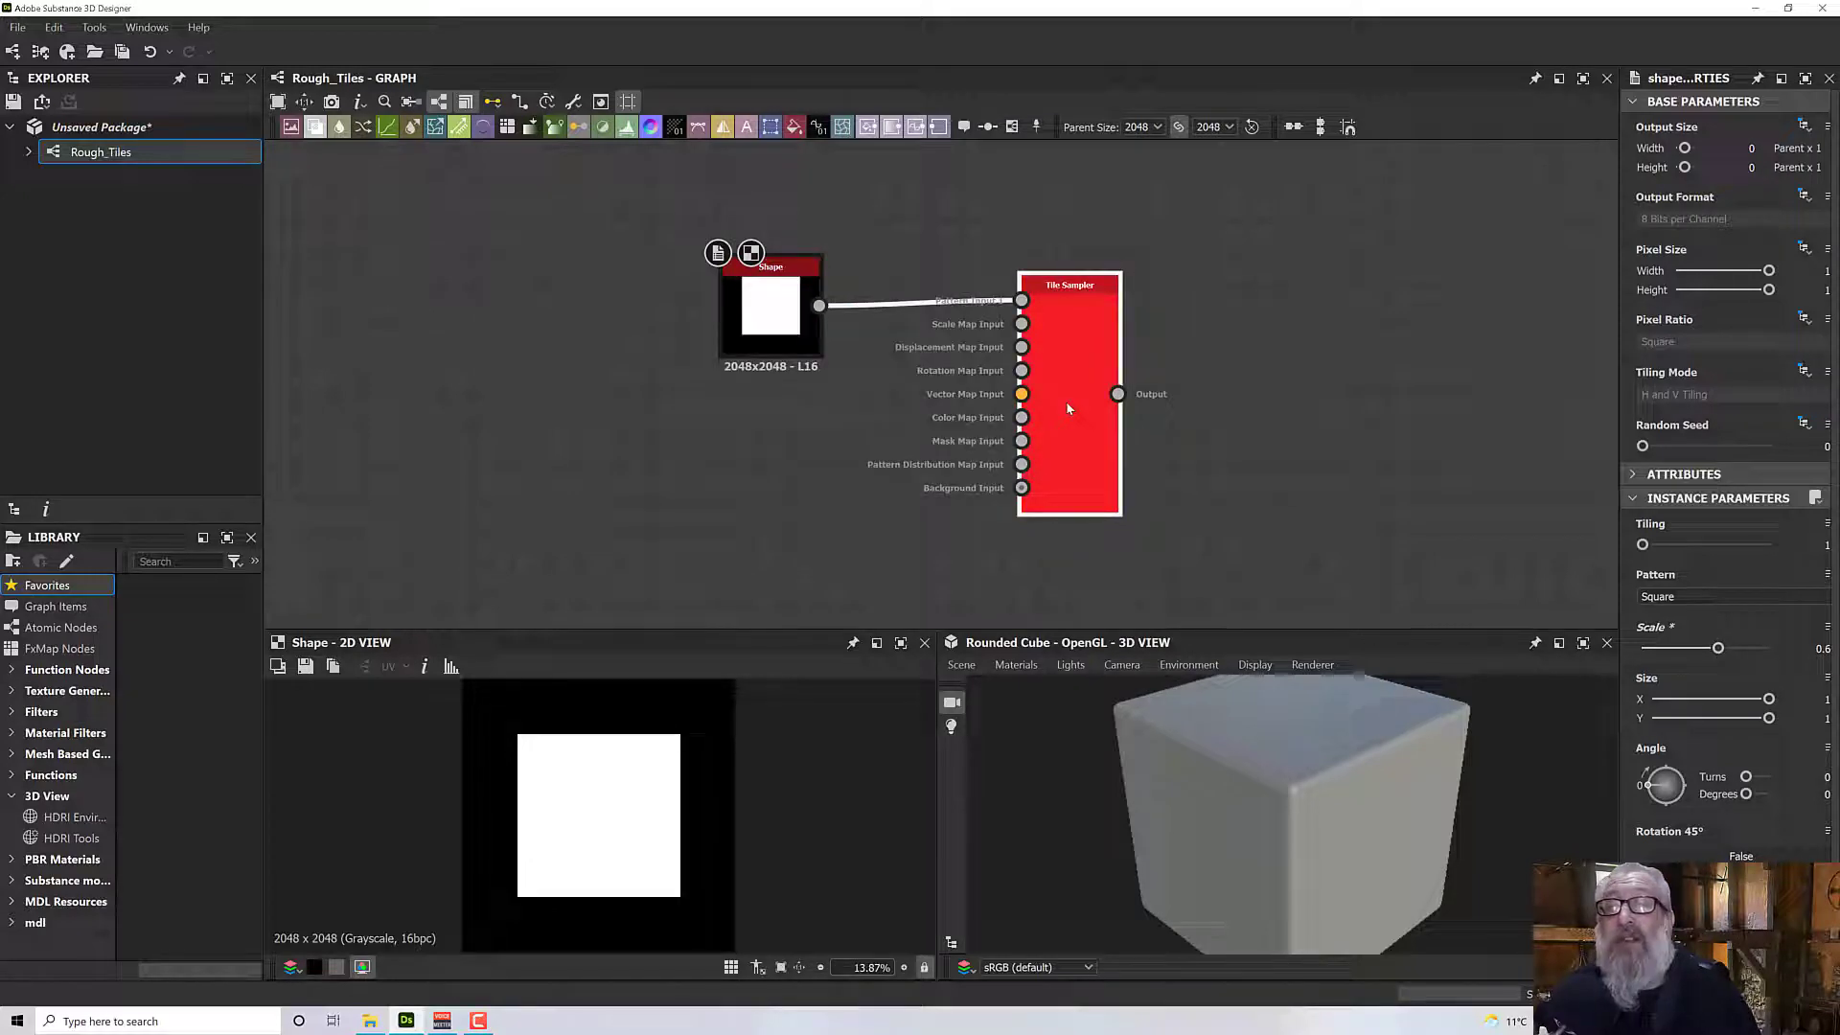
click(1068, 408)
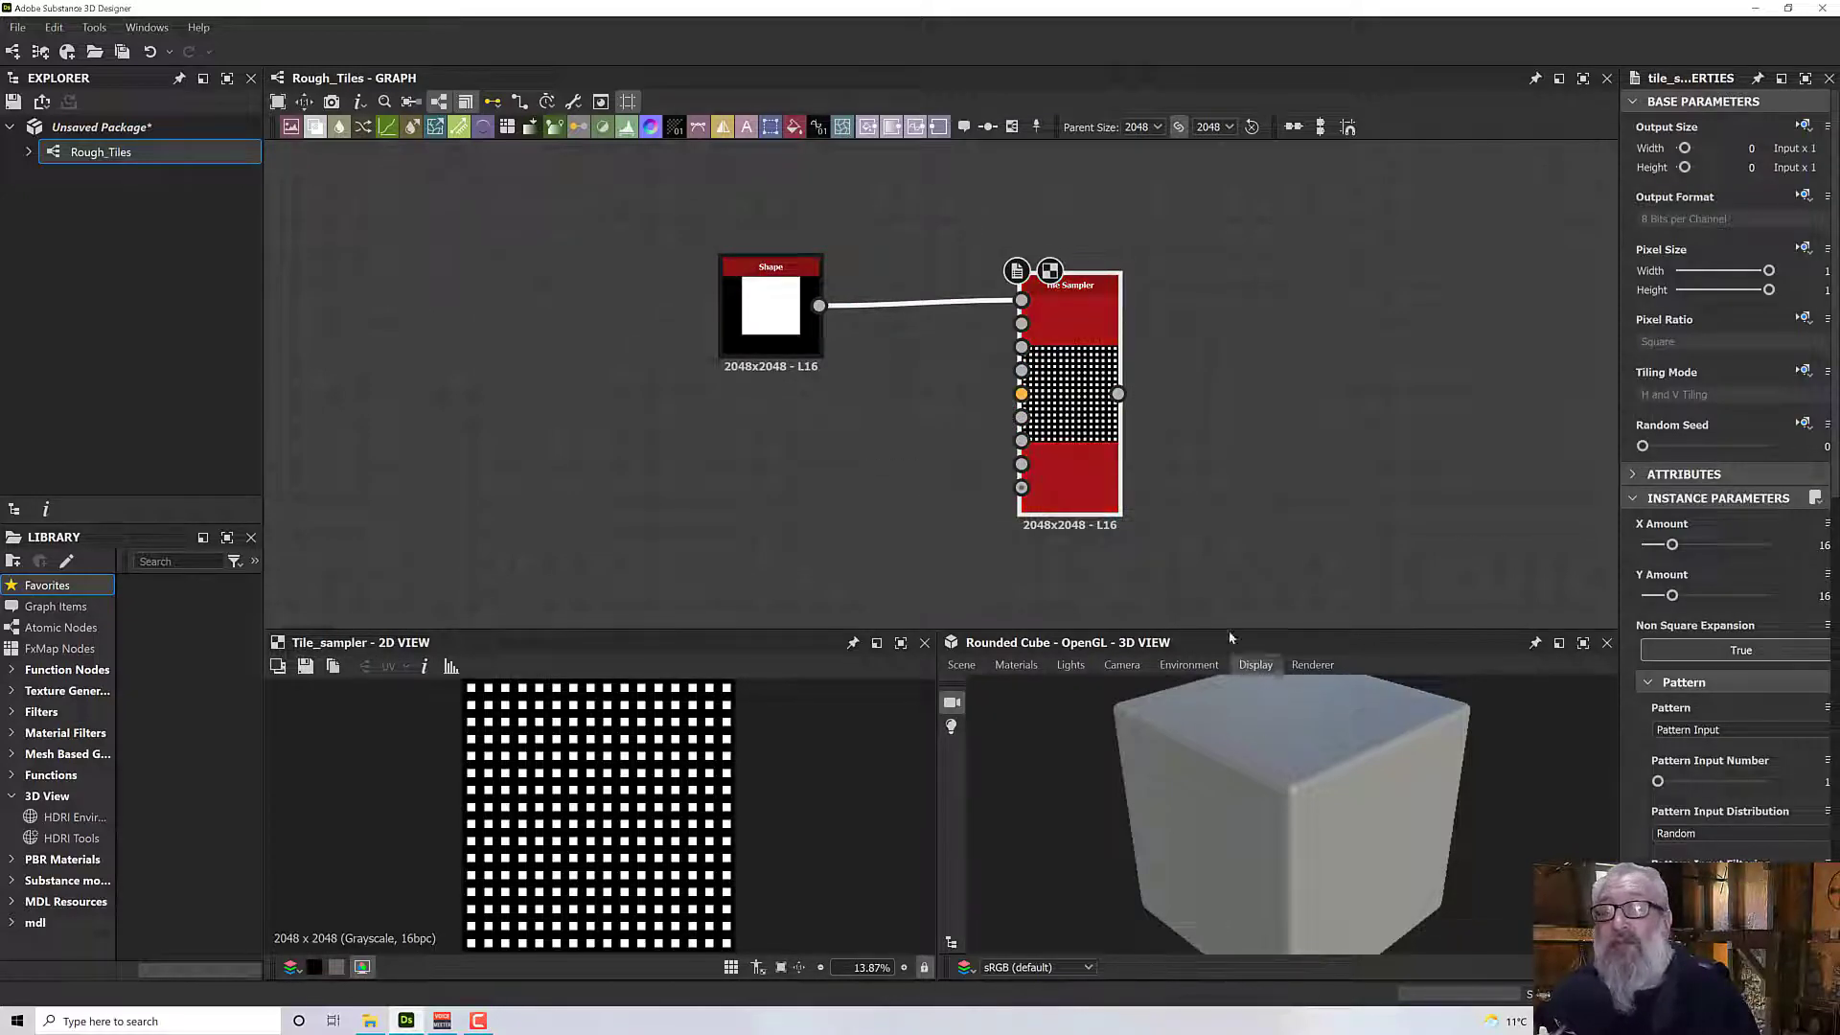
Connect the Tile Sampler's output to the Base Color output node and inspect the pattern on the 3D cube.
scroll(1211, 543, down, 3)
middle_drag(1142, 501, 875, 436)
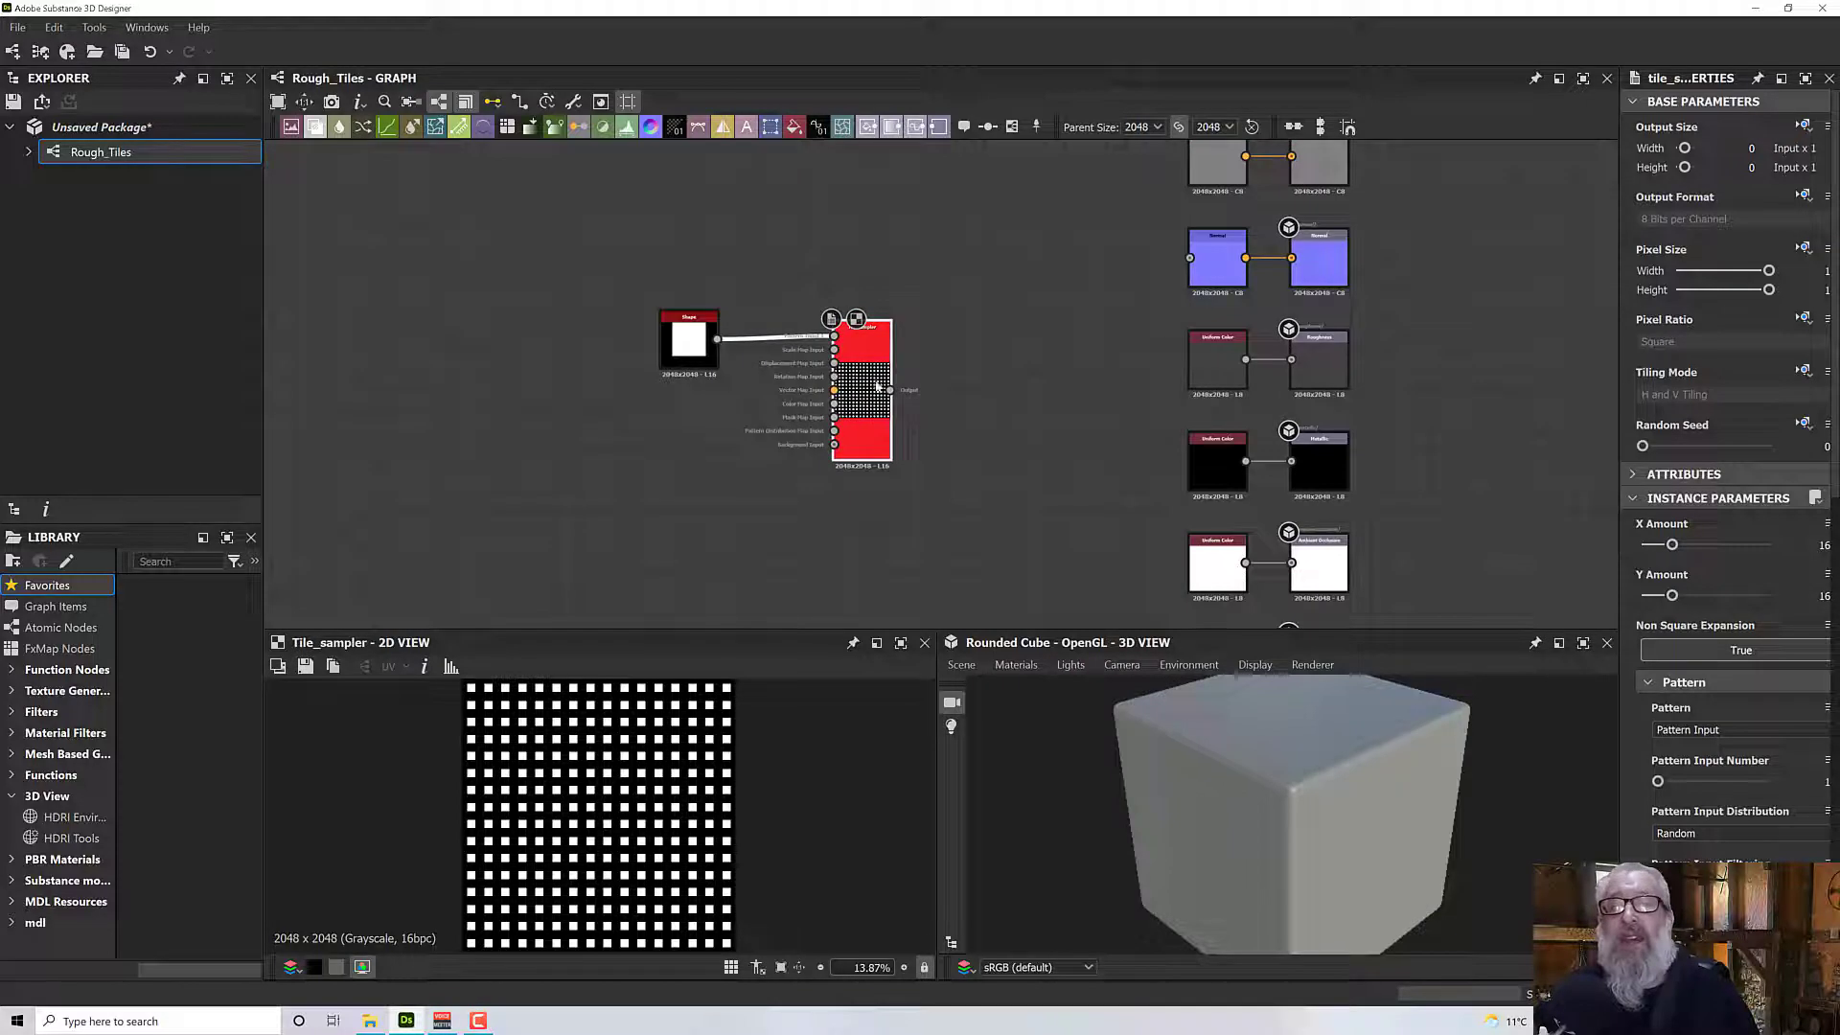
drag(891, 390, 1293, 165)
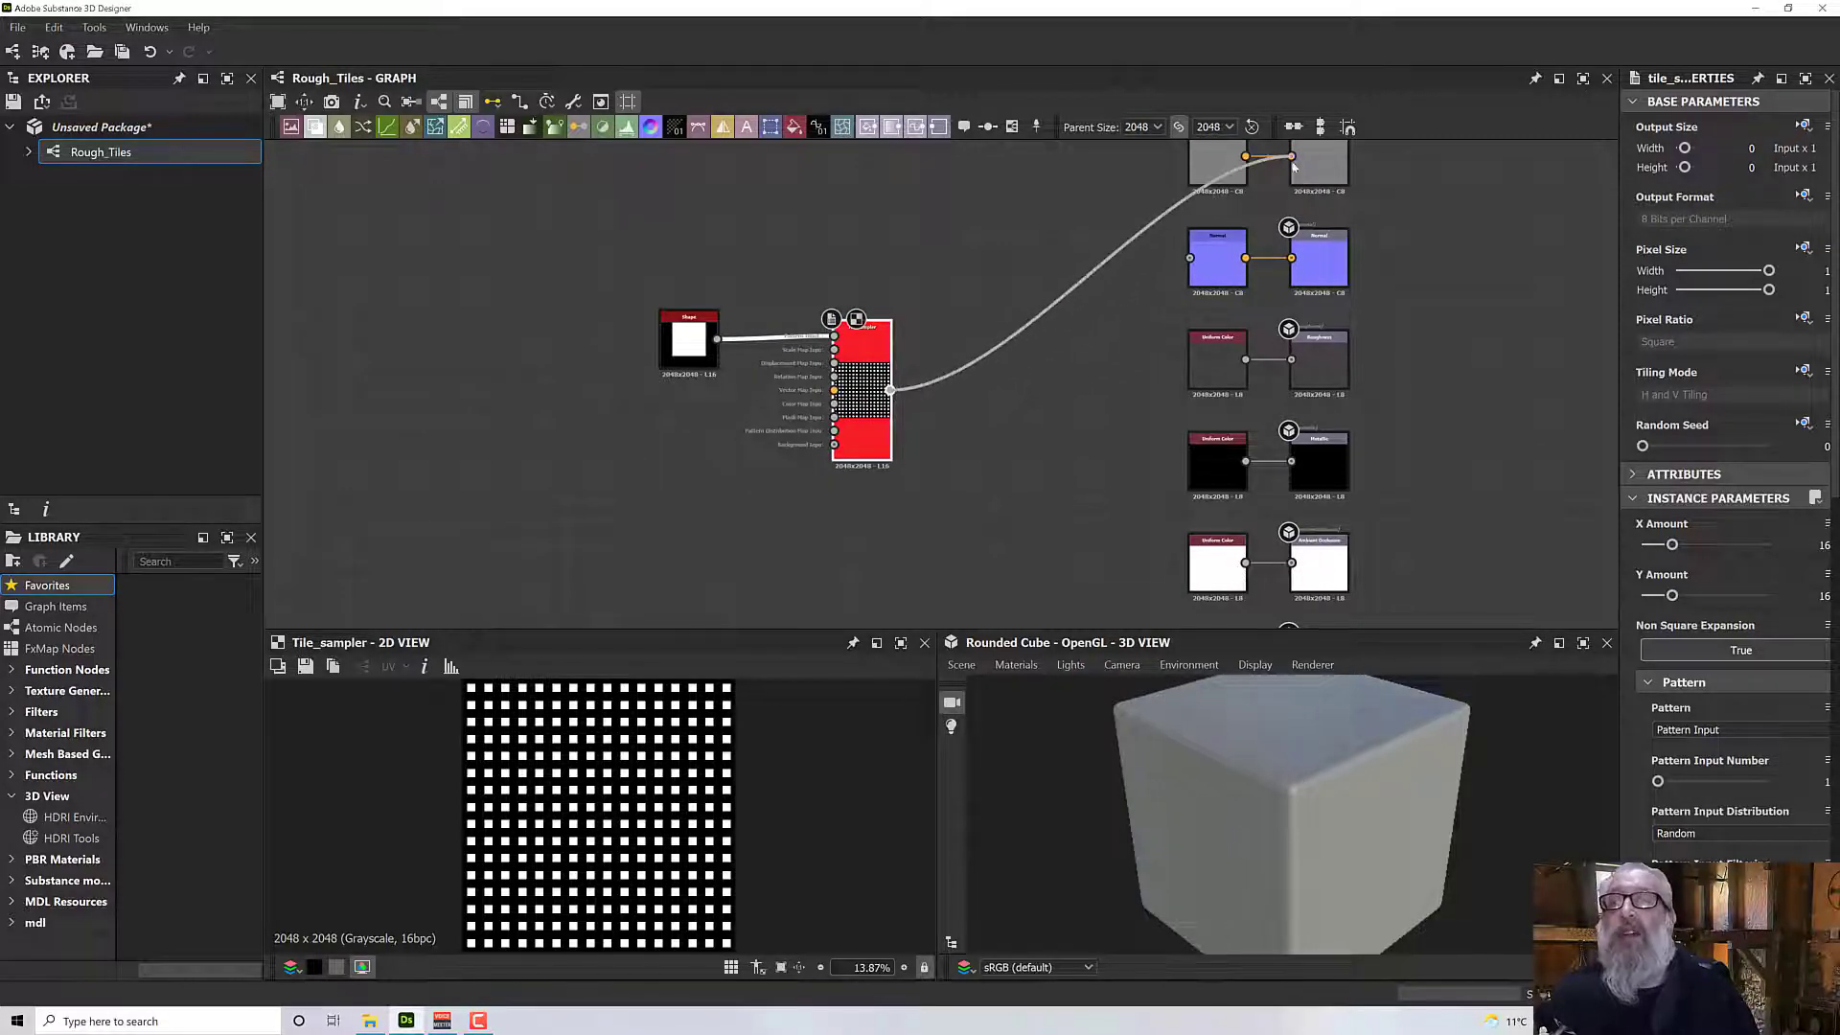
scroll(1244, 730, up, 5)
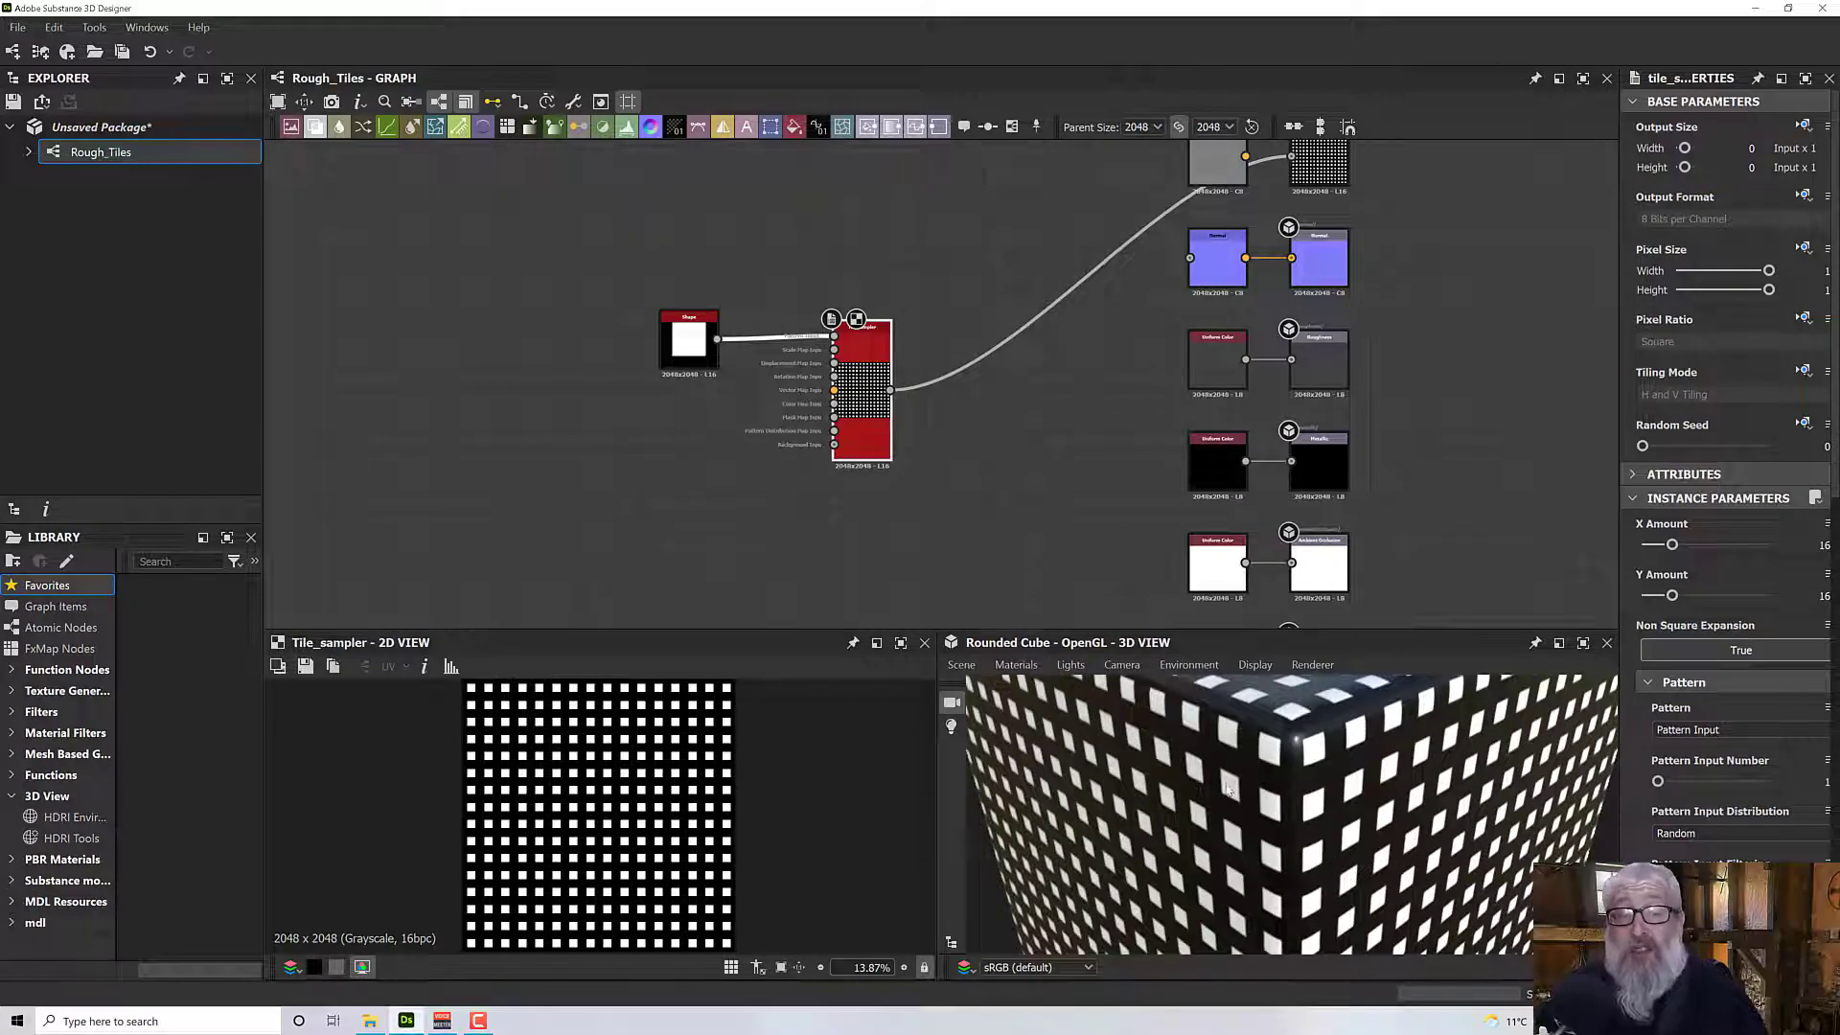
Set the Shape node's scale to about 0.91.
click(706, 355)
double_click(707, 354)
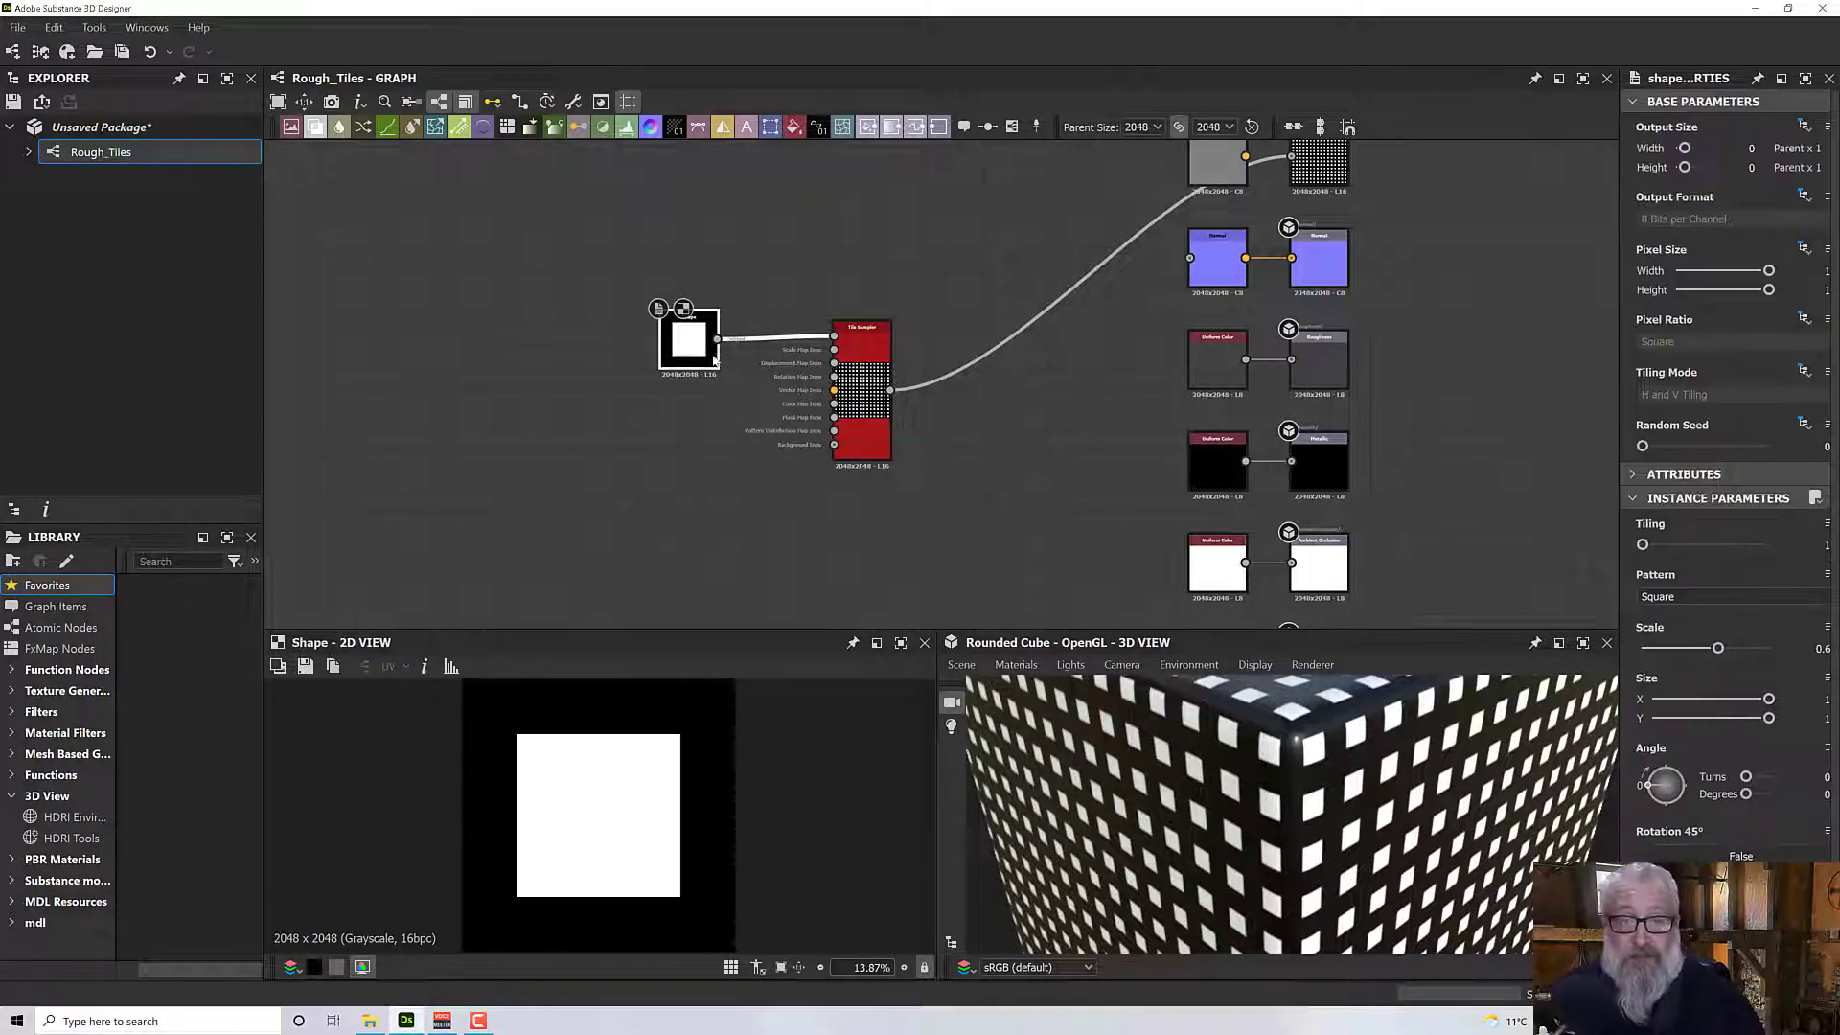
drag(1718, 648, 1757, 648)
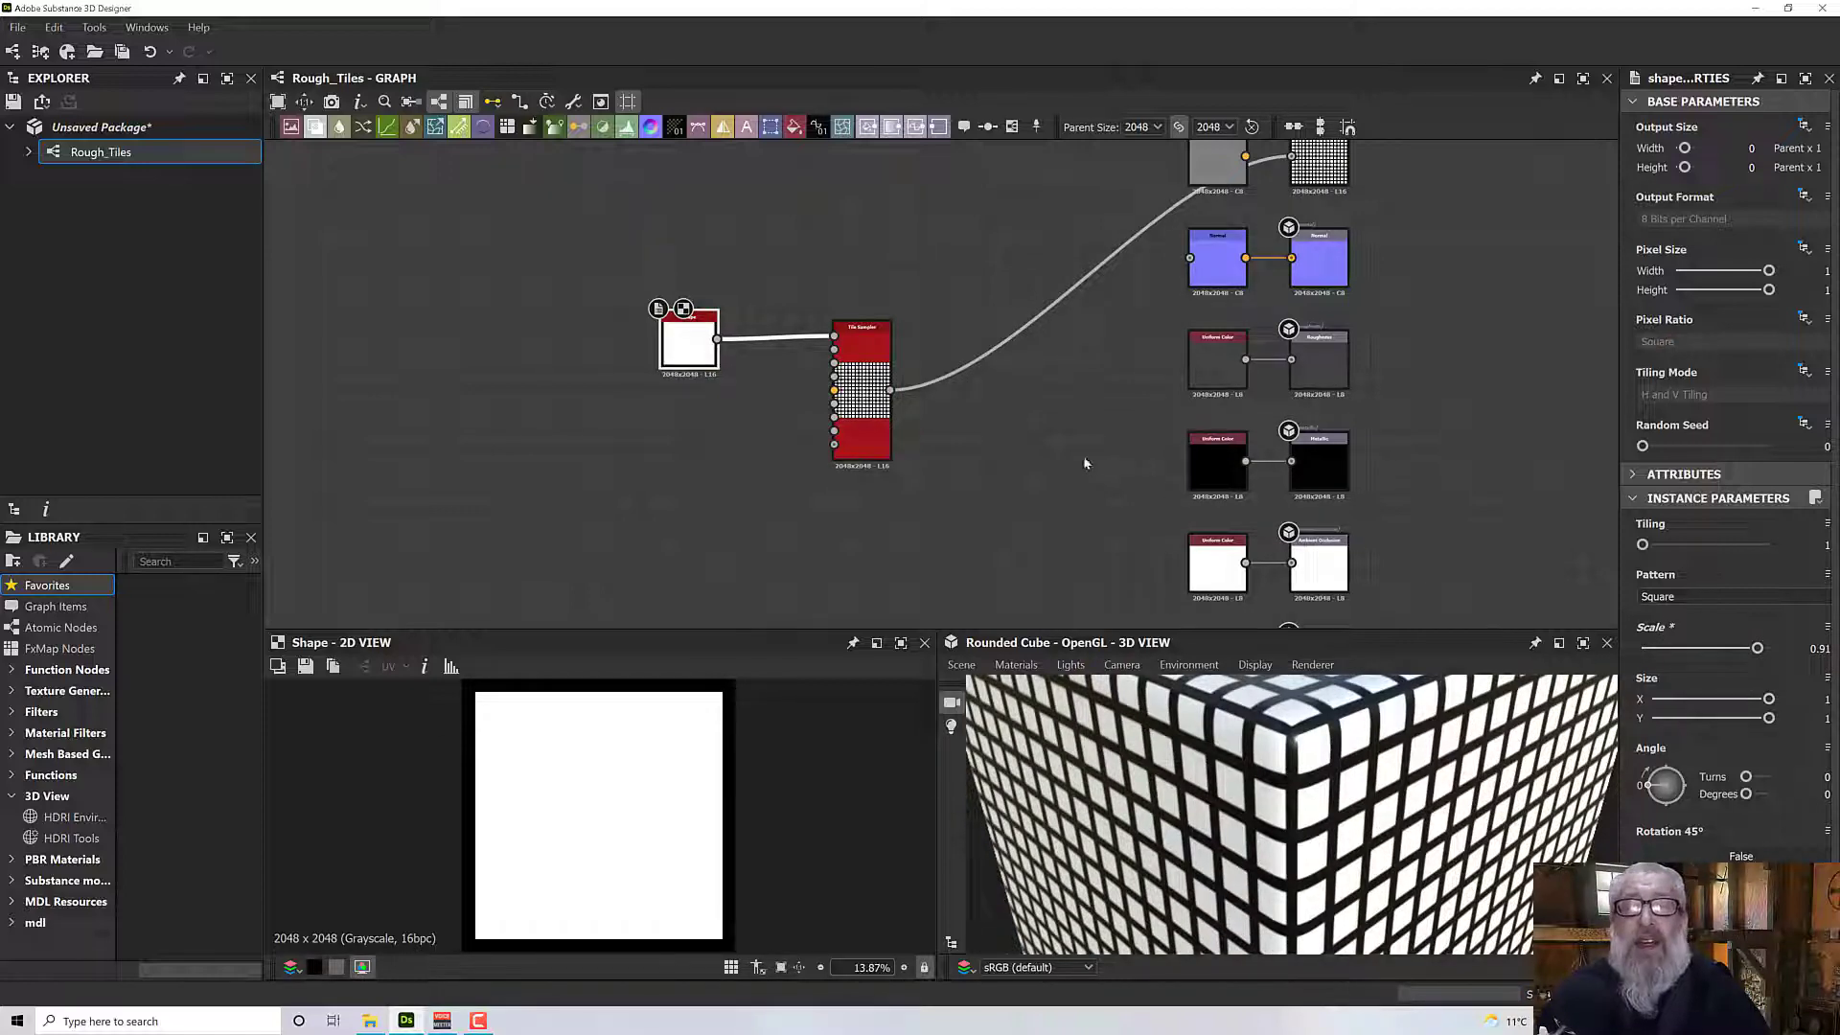
Move the Shape node farther from the Tile Sampler to make room between them.
middle_drag(1085, 464, 1250, 485)
drag(856, 375, 596, 377)
click(718, 397)
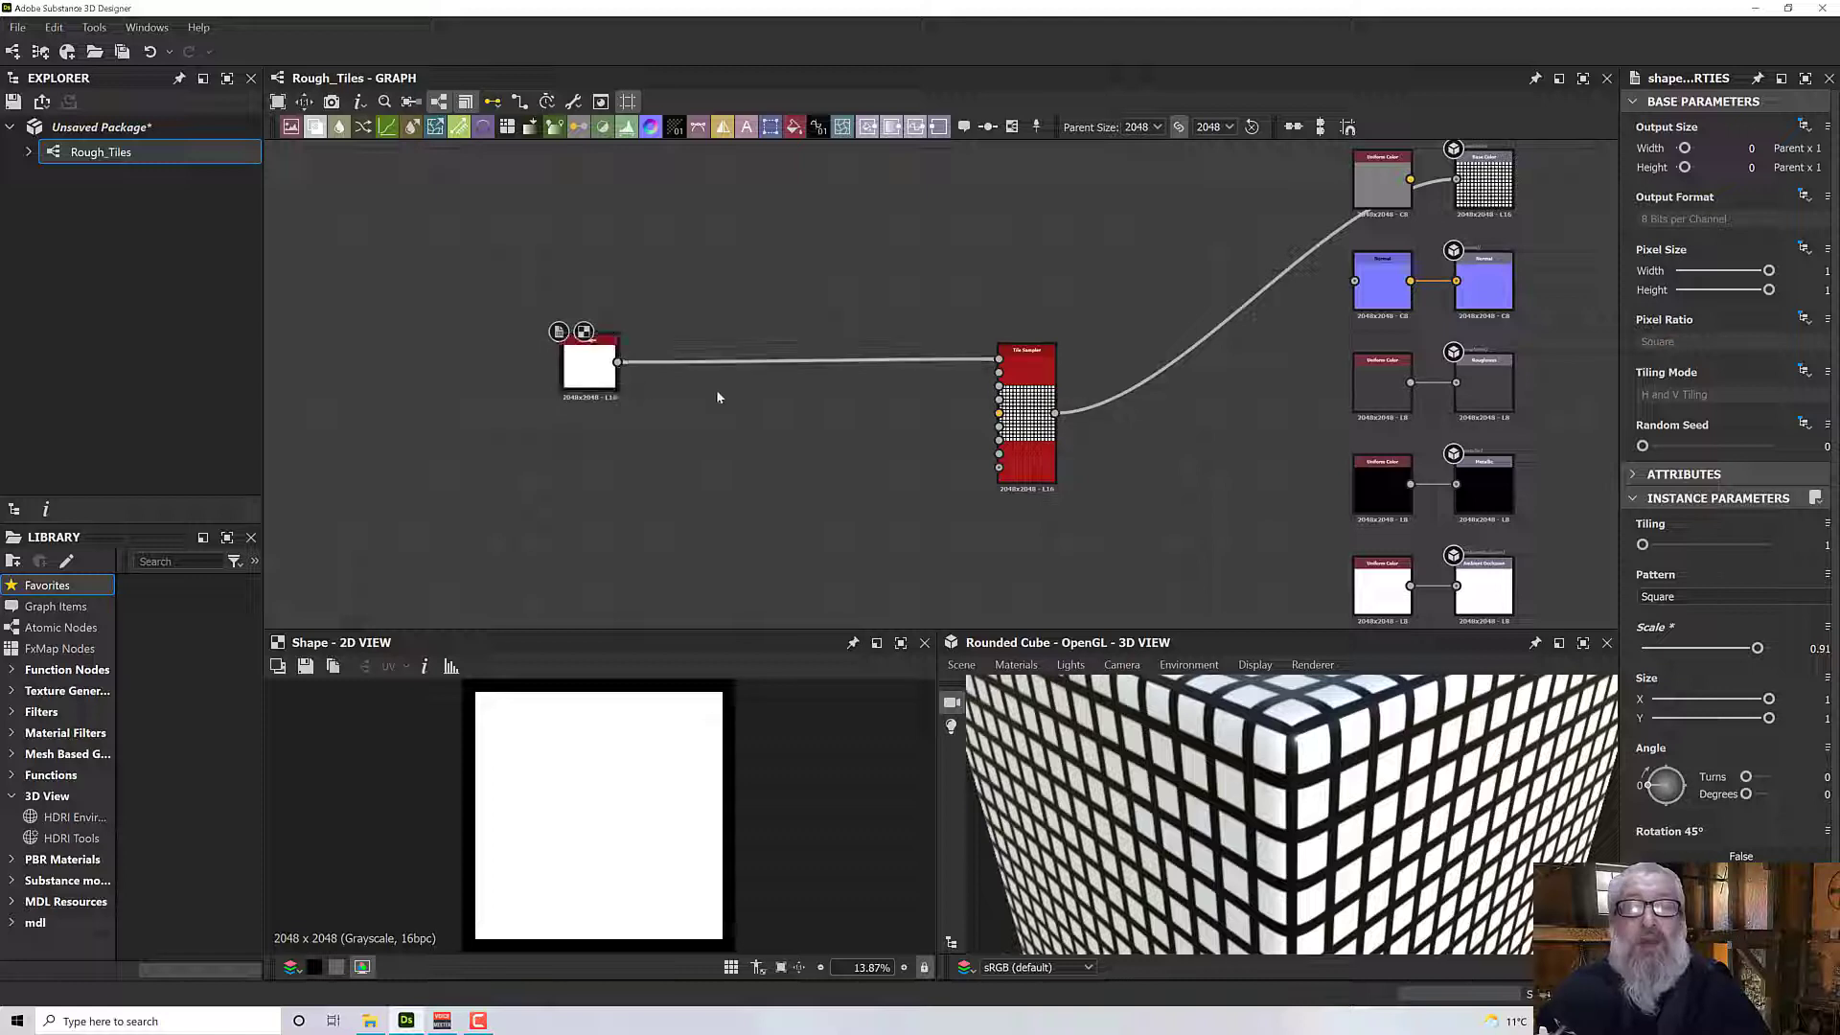
Insert a Slope Blur Grayscale node between the Shape node and the Tile Sampler, and line the nodes up.
key(space)
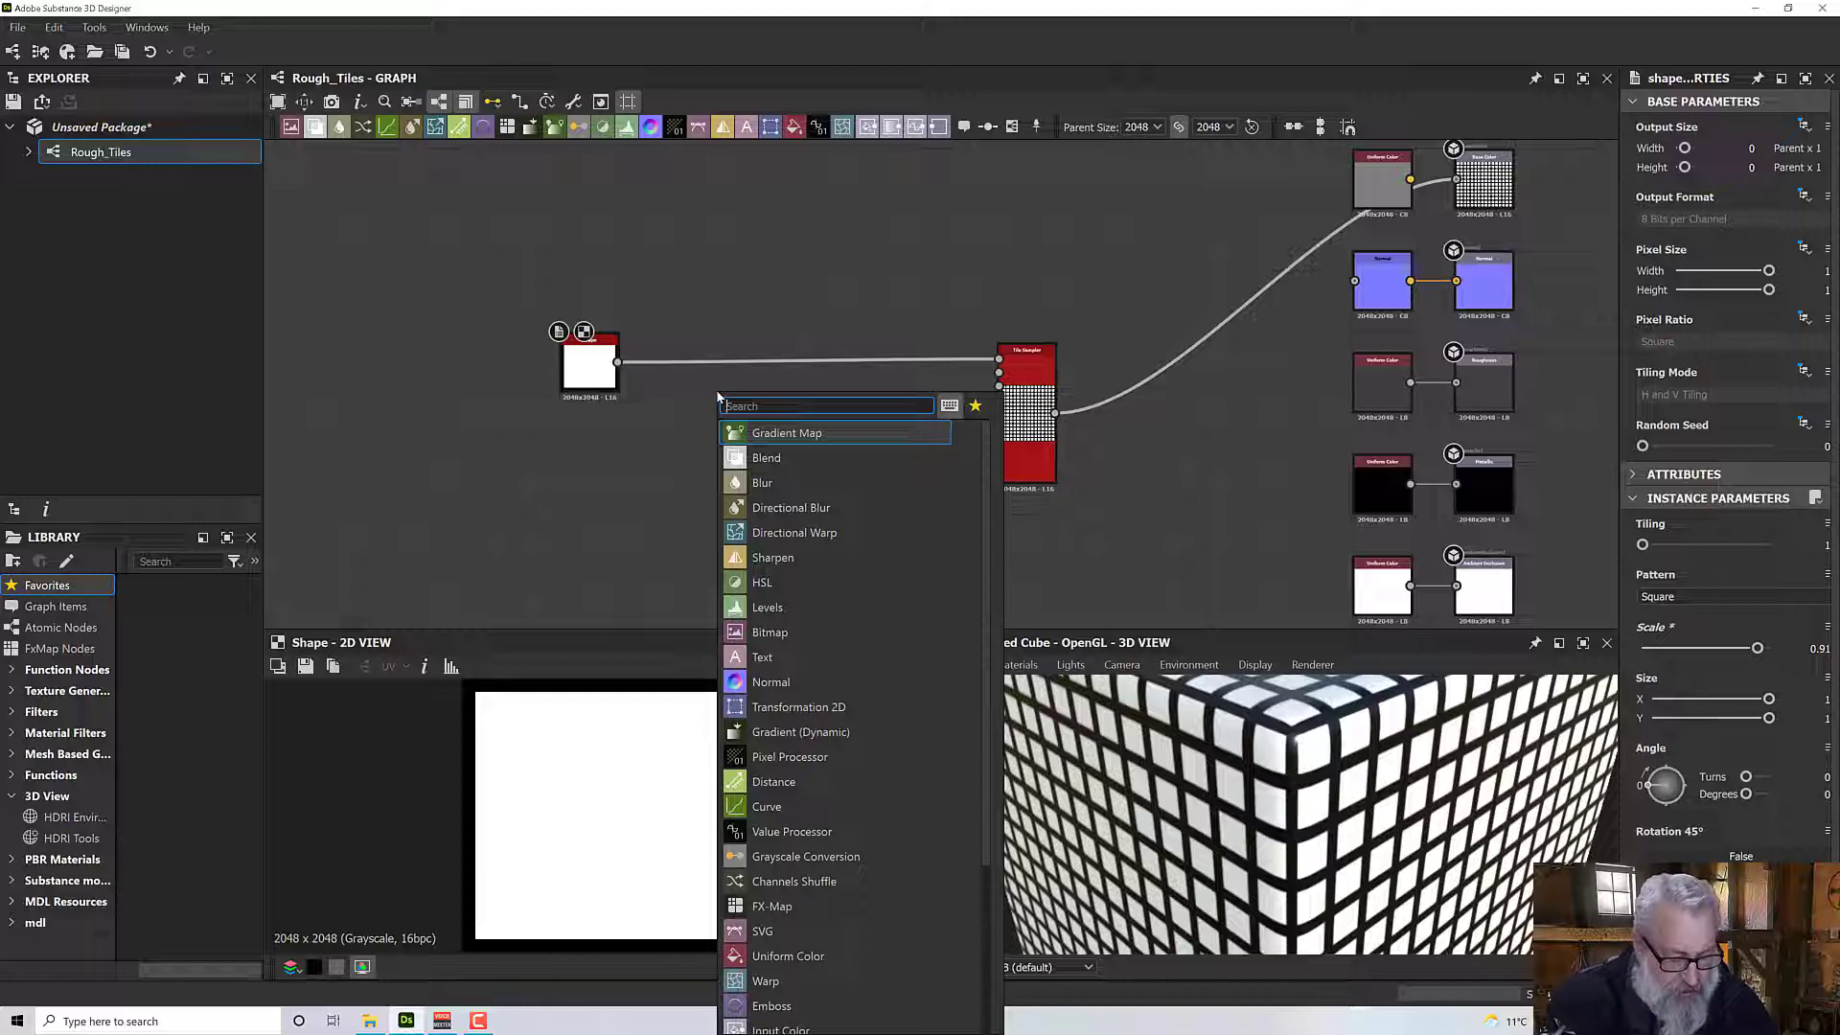
text(slope)
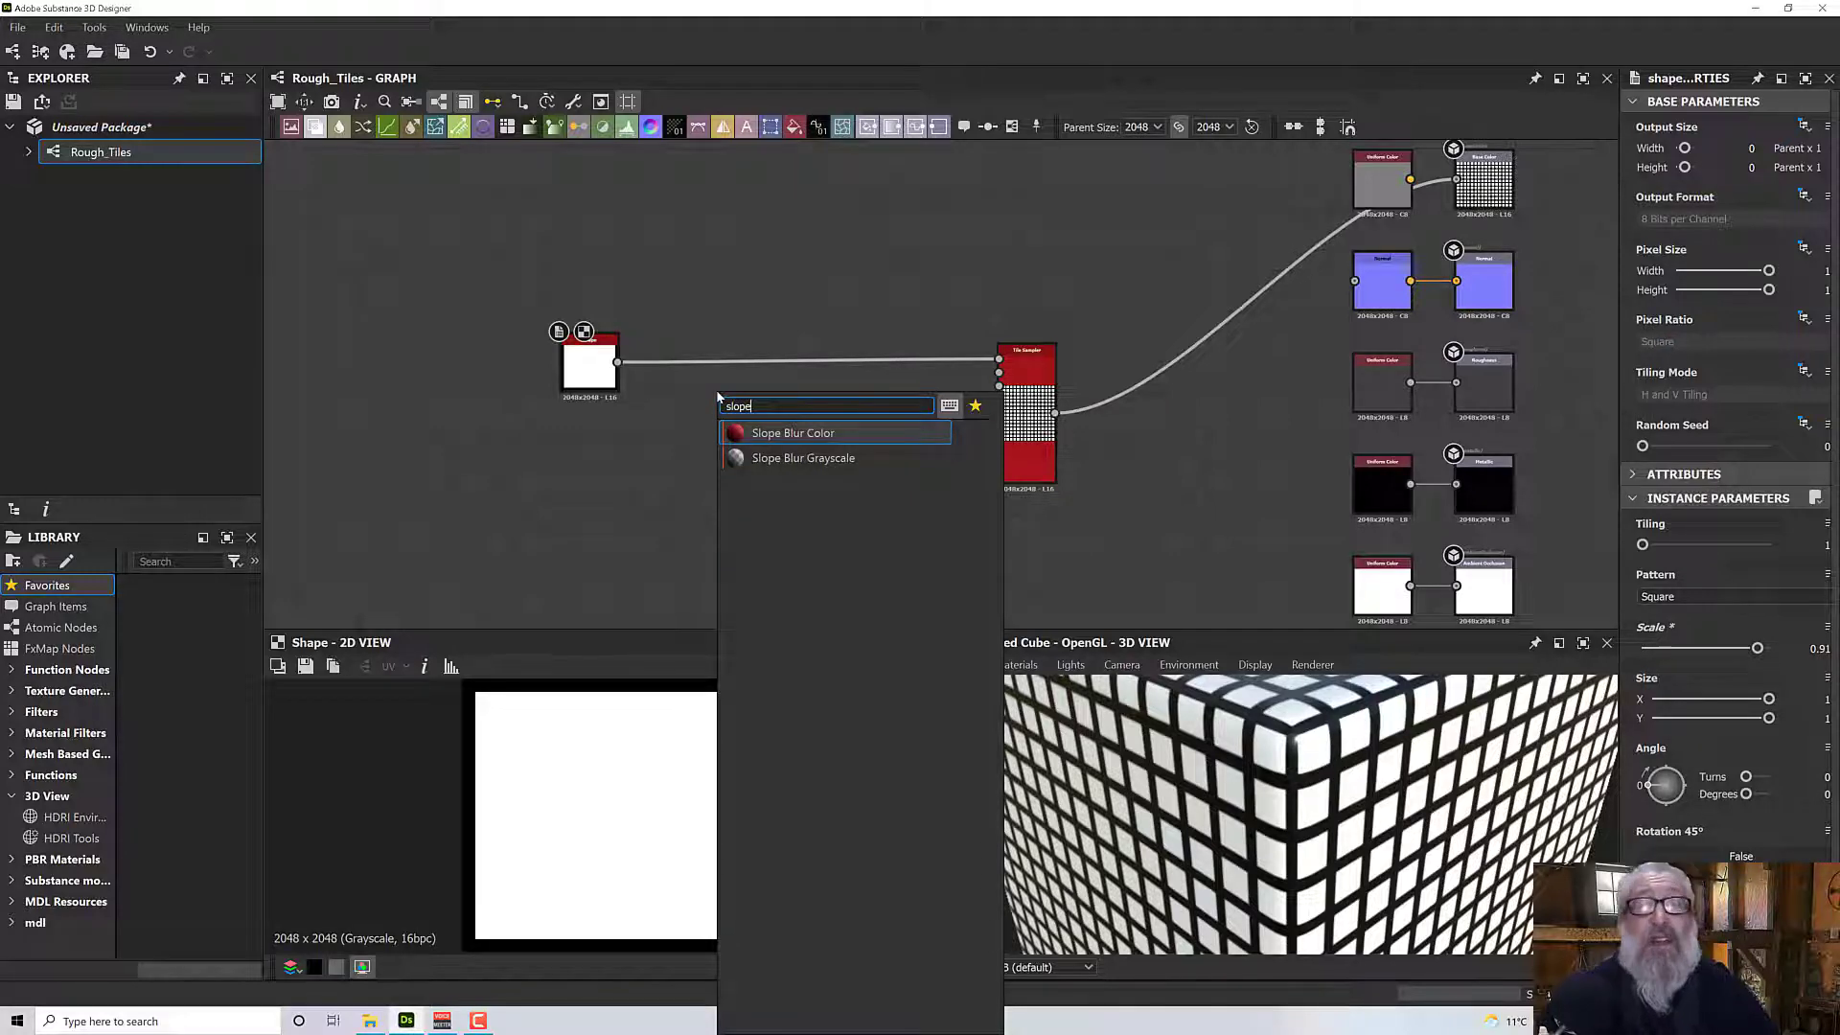
click(762, 456)
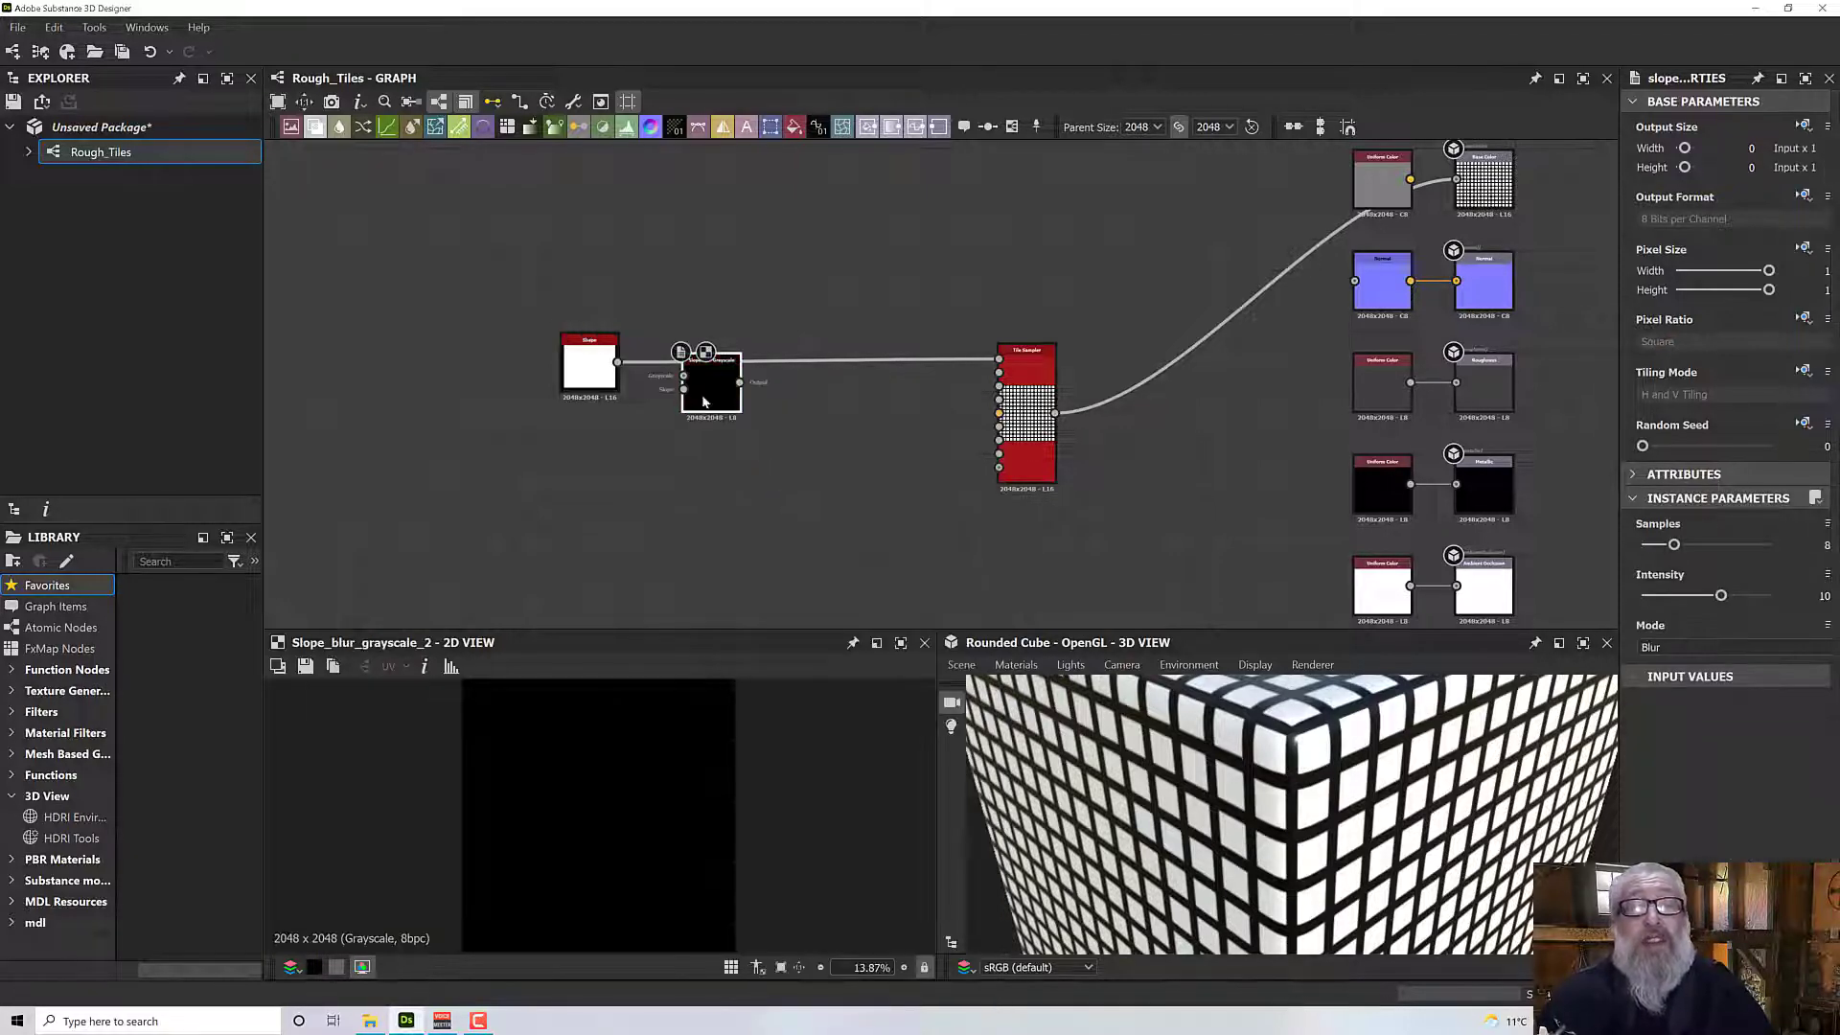
drag(618, 362, 997, 370)
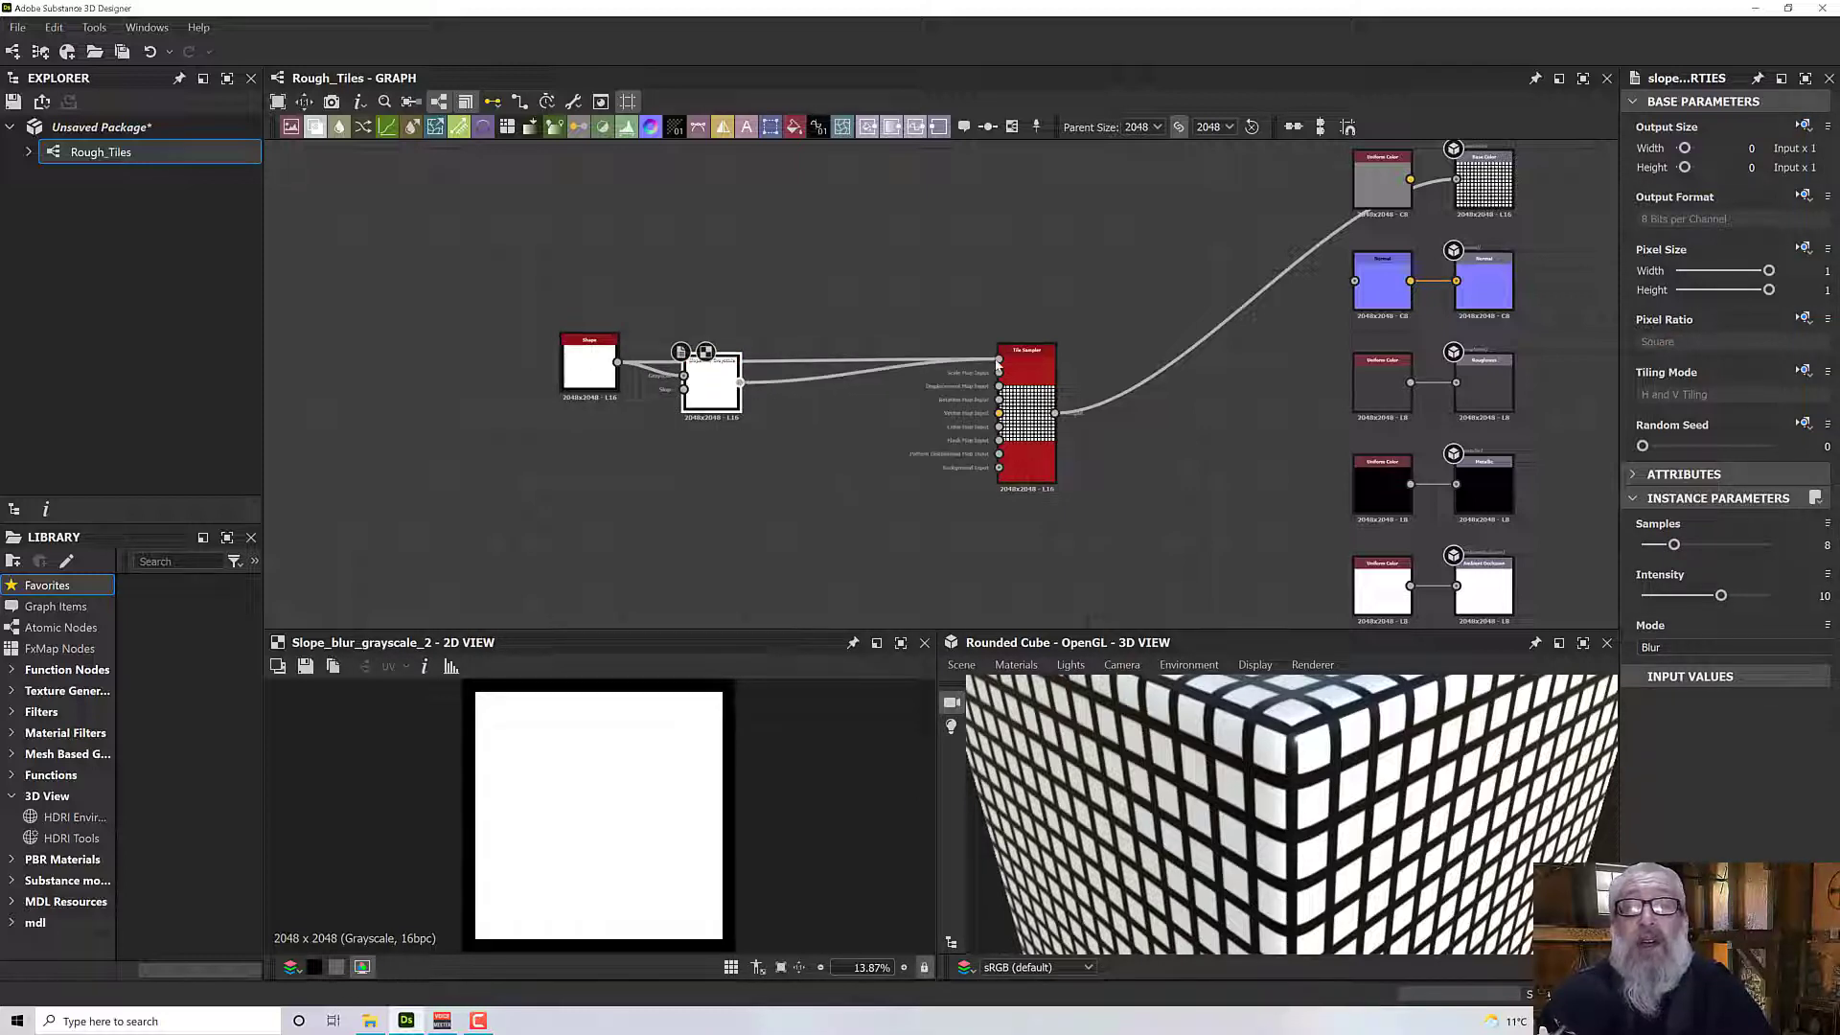
drag(708, 376, 757, 355)
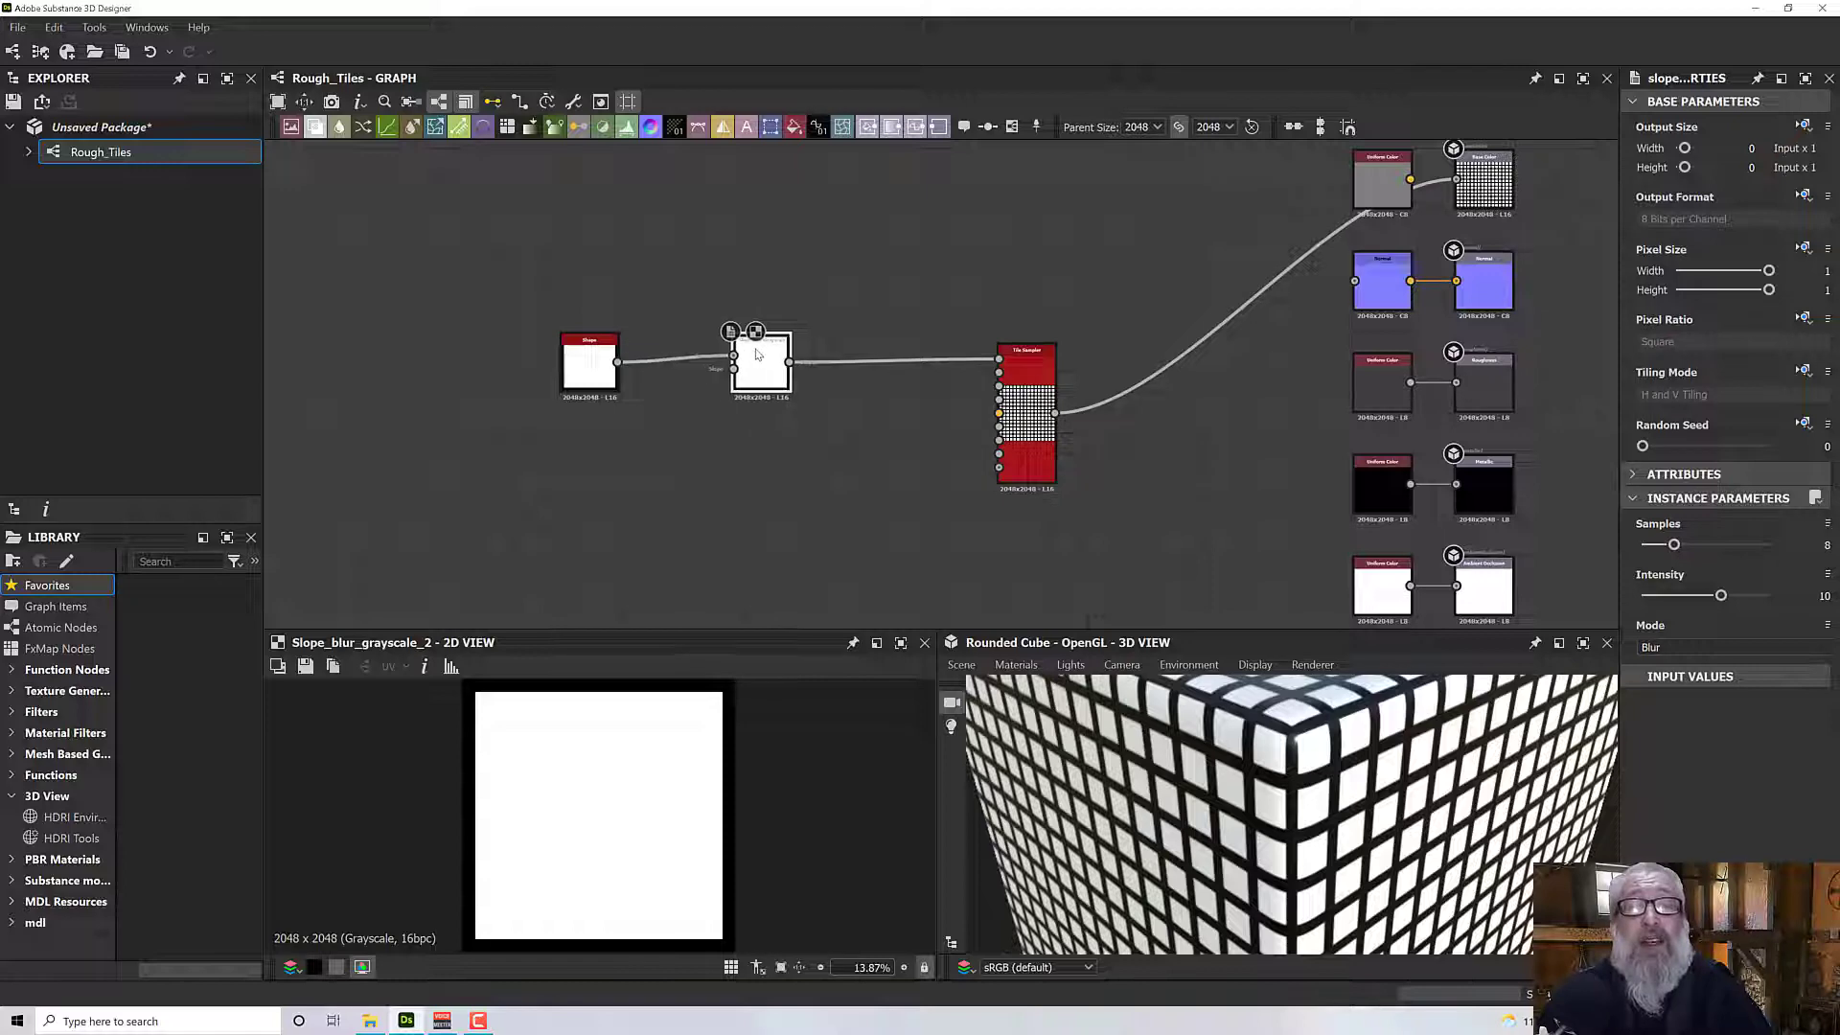
scroll(757, 377, up, 3)
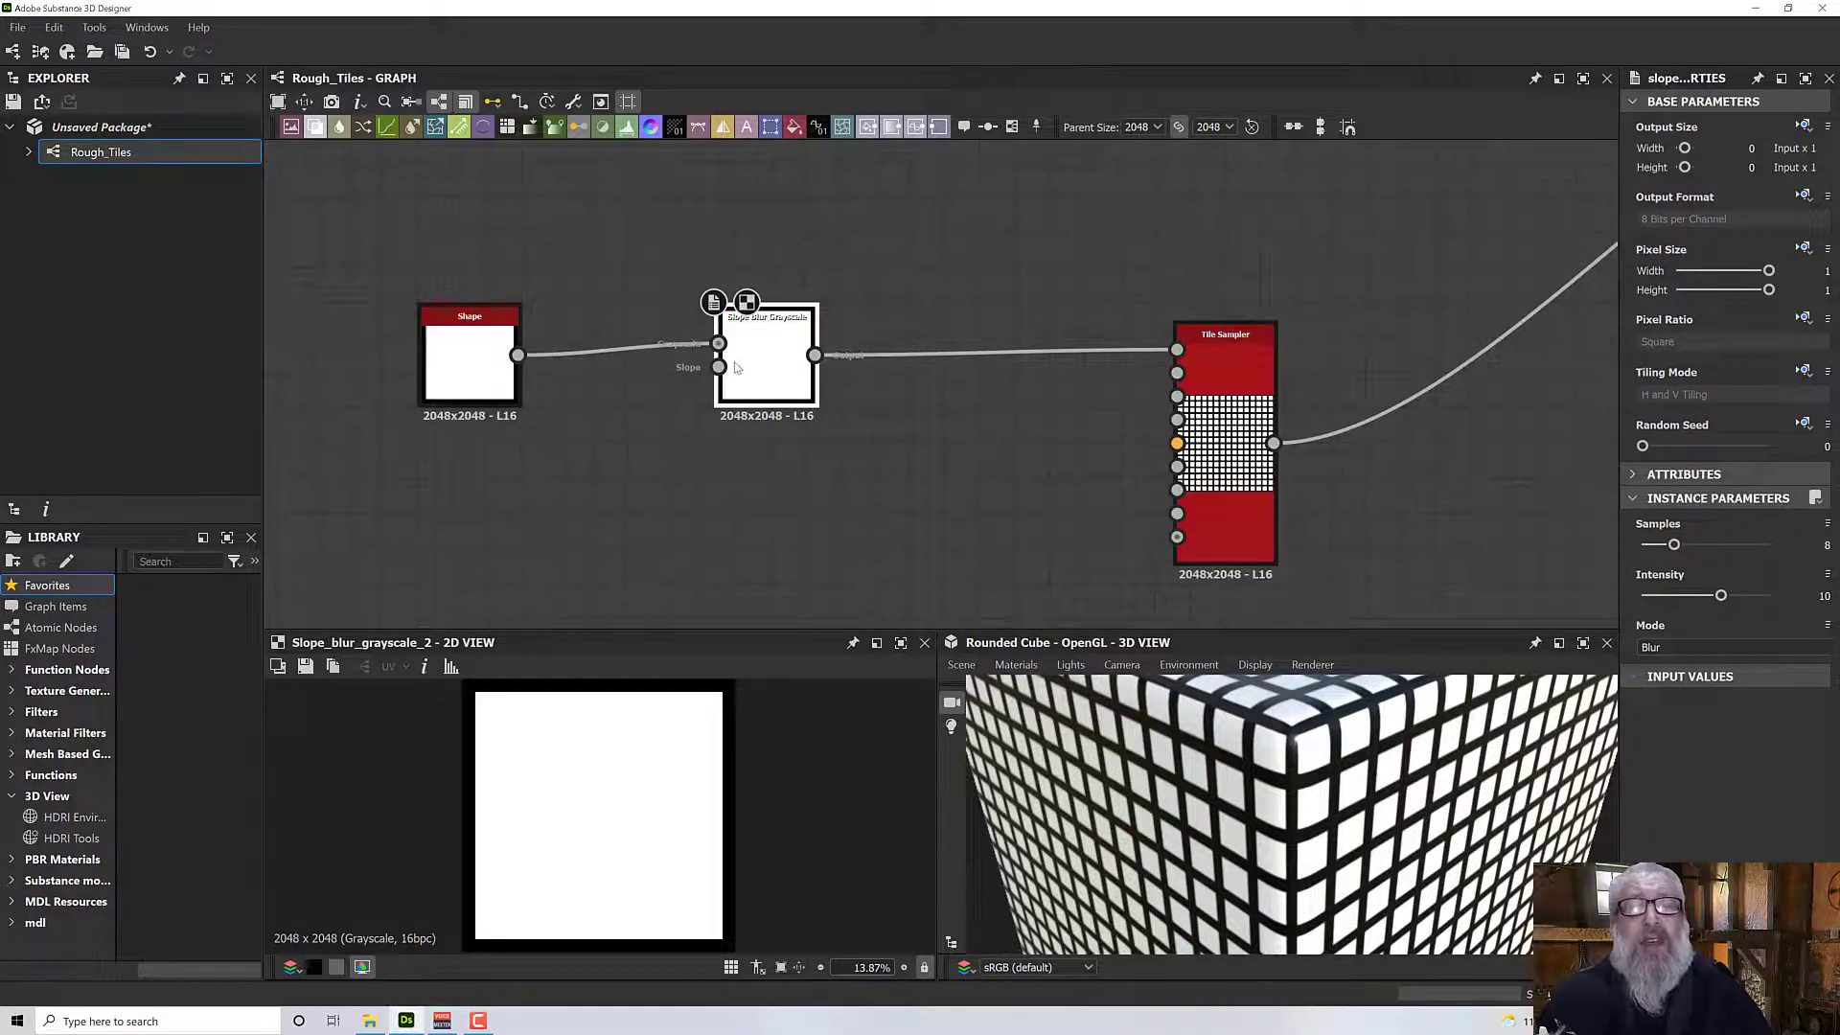
drag(489, 371, 489, 351)
Add a Perlin Noise node beneath the Shape node and connect it to the Slope Blur Grayscale's Slope input.
click(579, 427)
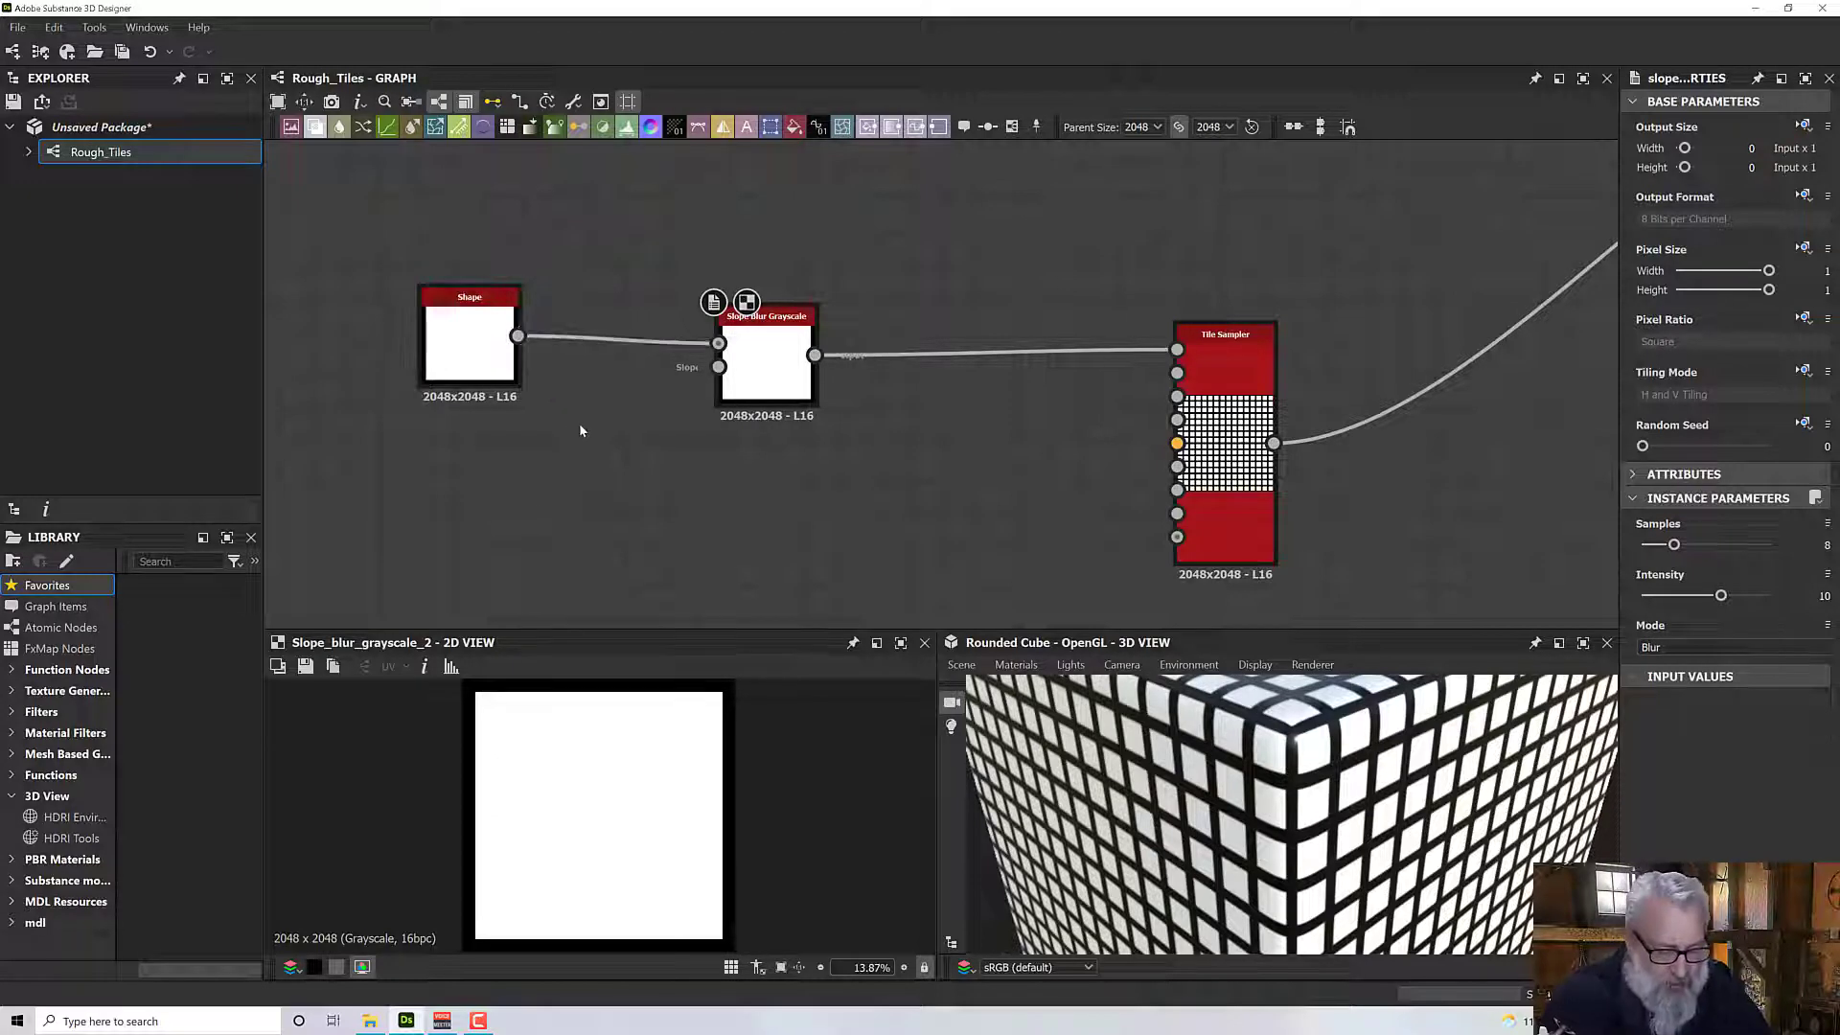
key(space)
text(perlin)
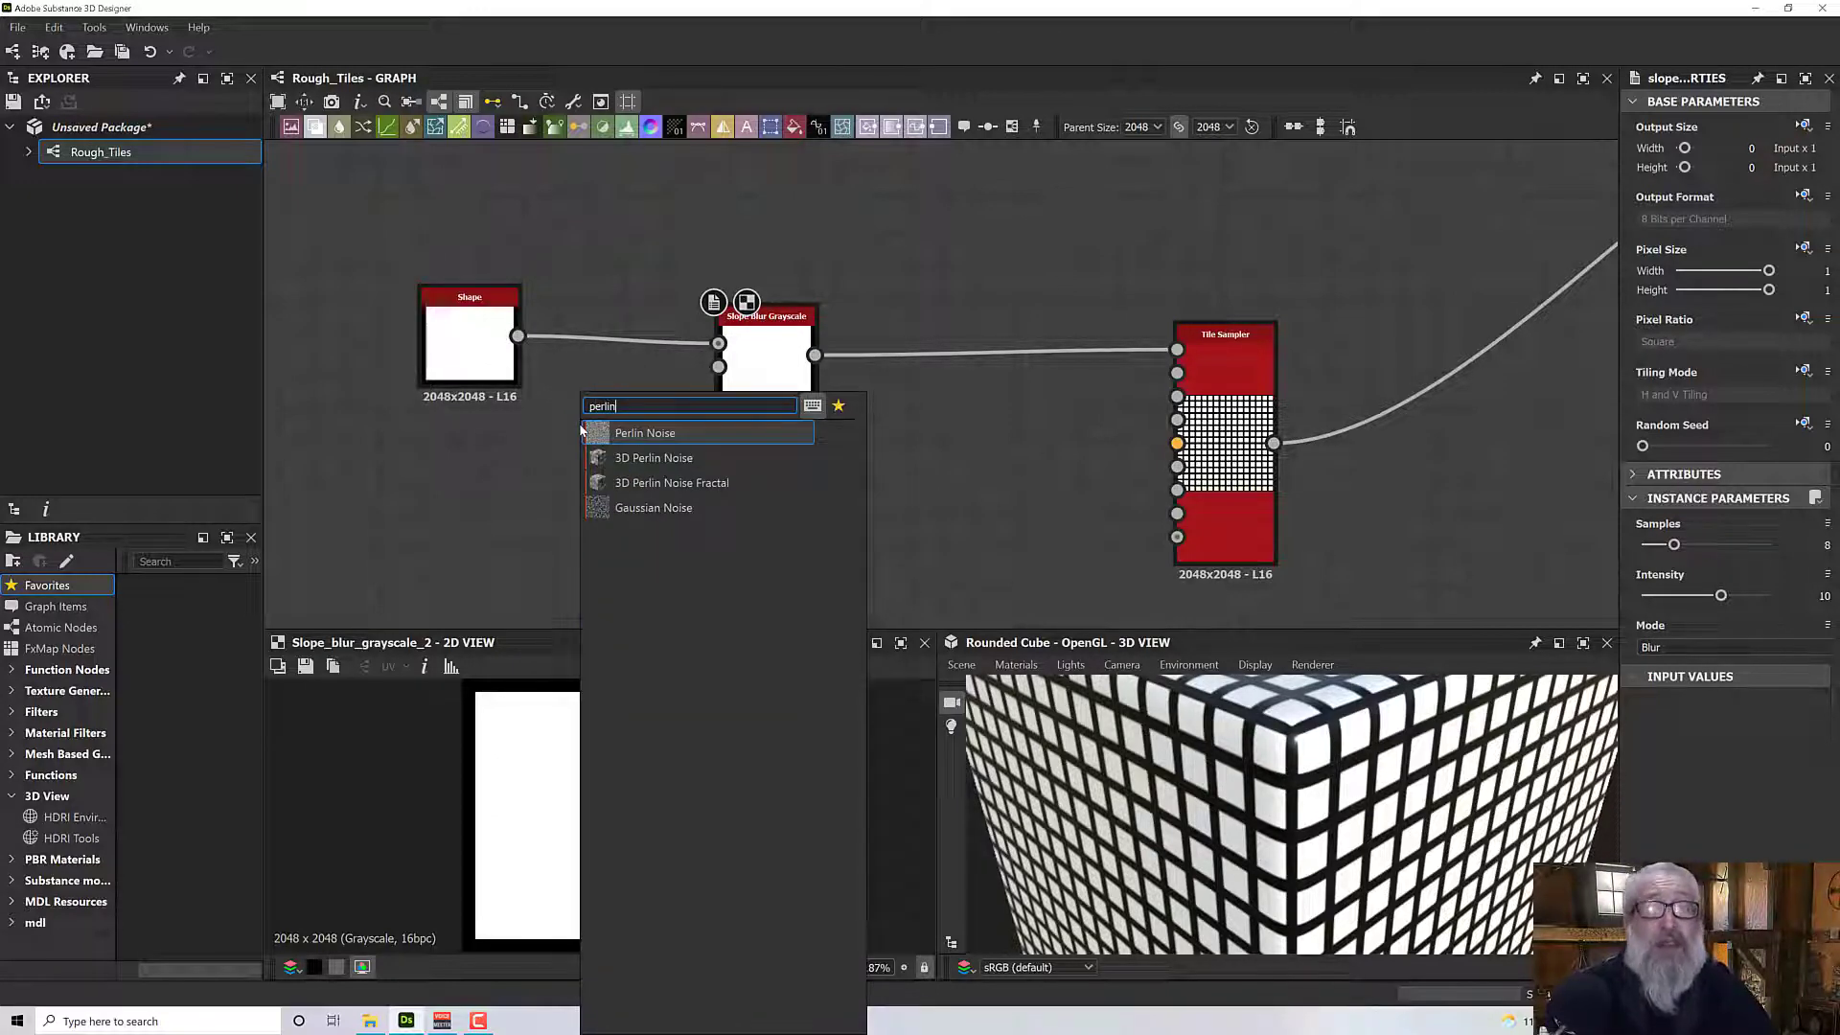
click(632, 434)
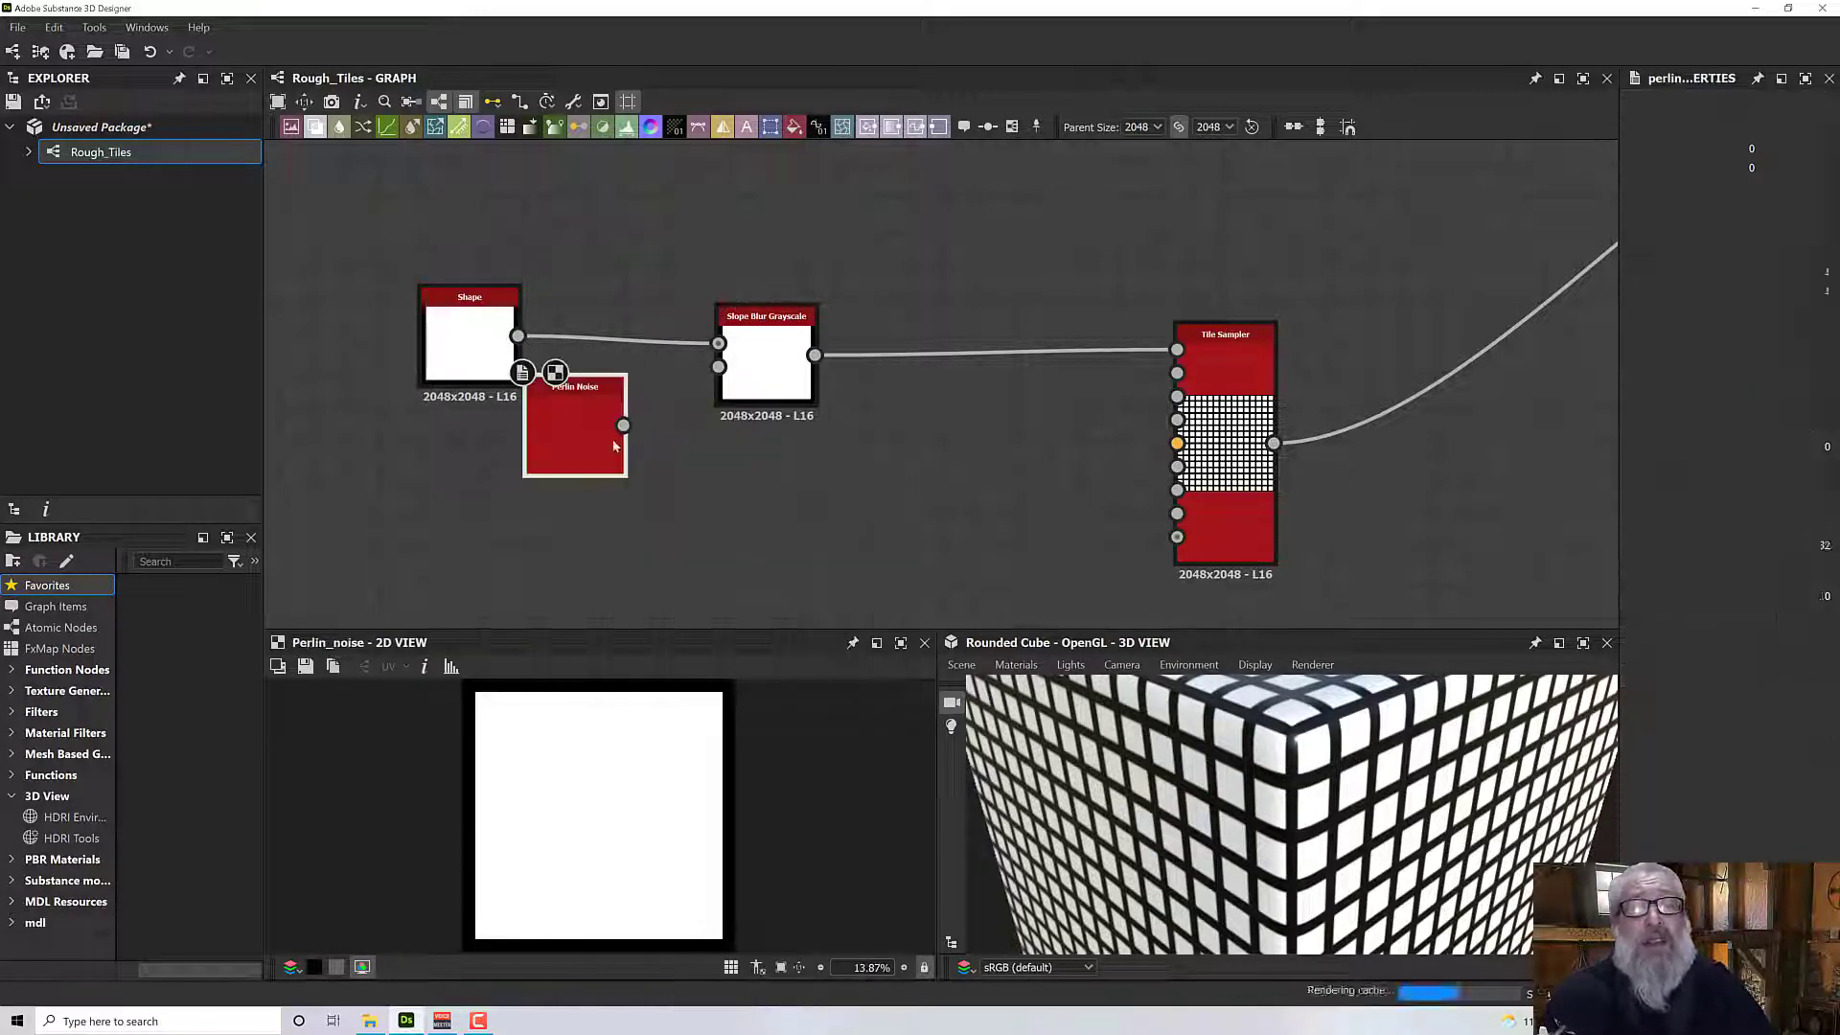
drag(603, 436, 719, 368)
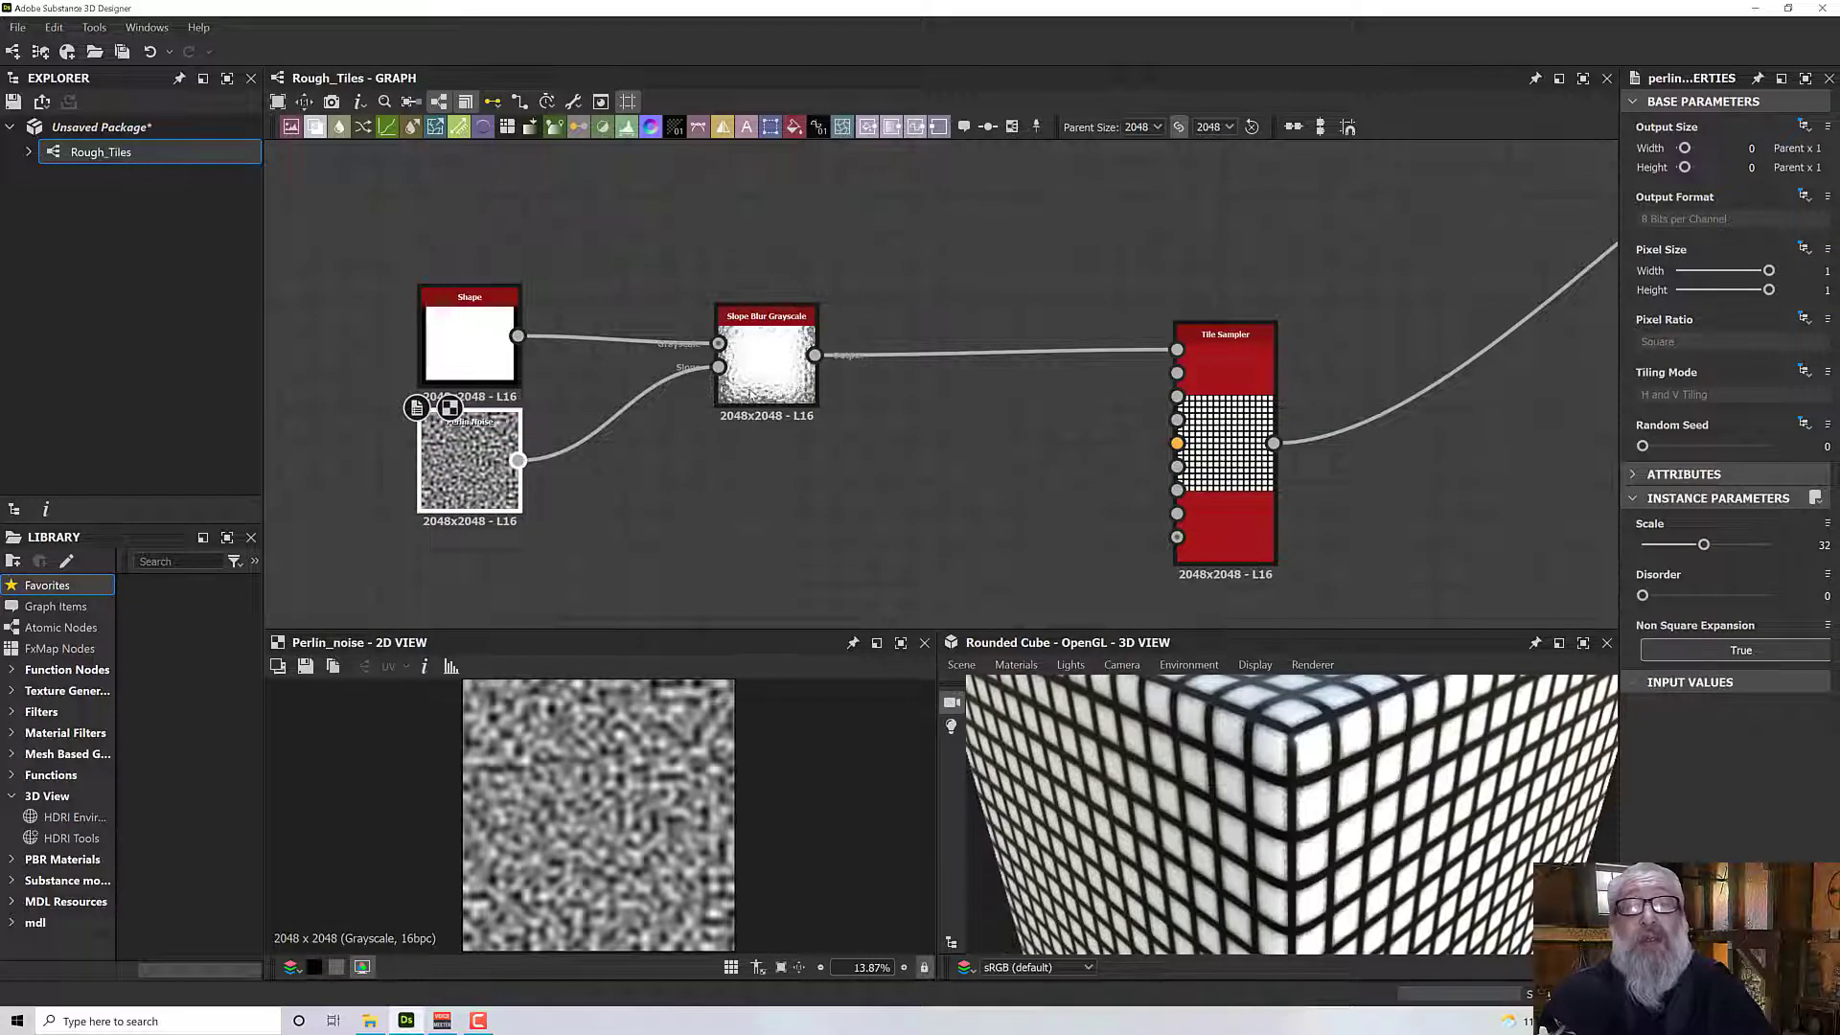
Set the Slope Blur Grayscale's intensity to about 1.56 and the Perlin Noise scale to 45, checking the blurred edges.
double_click(757, 391)
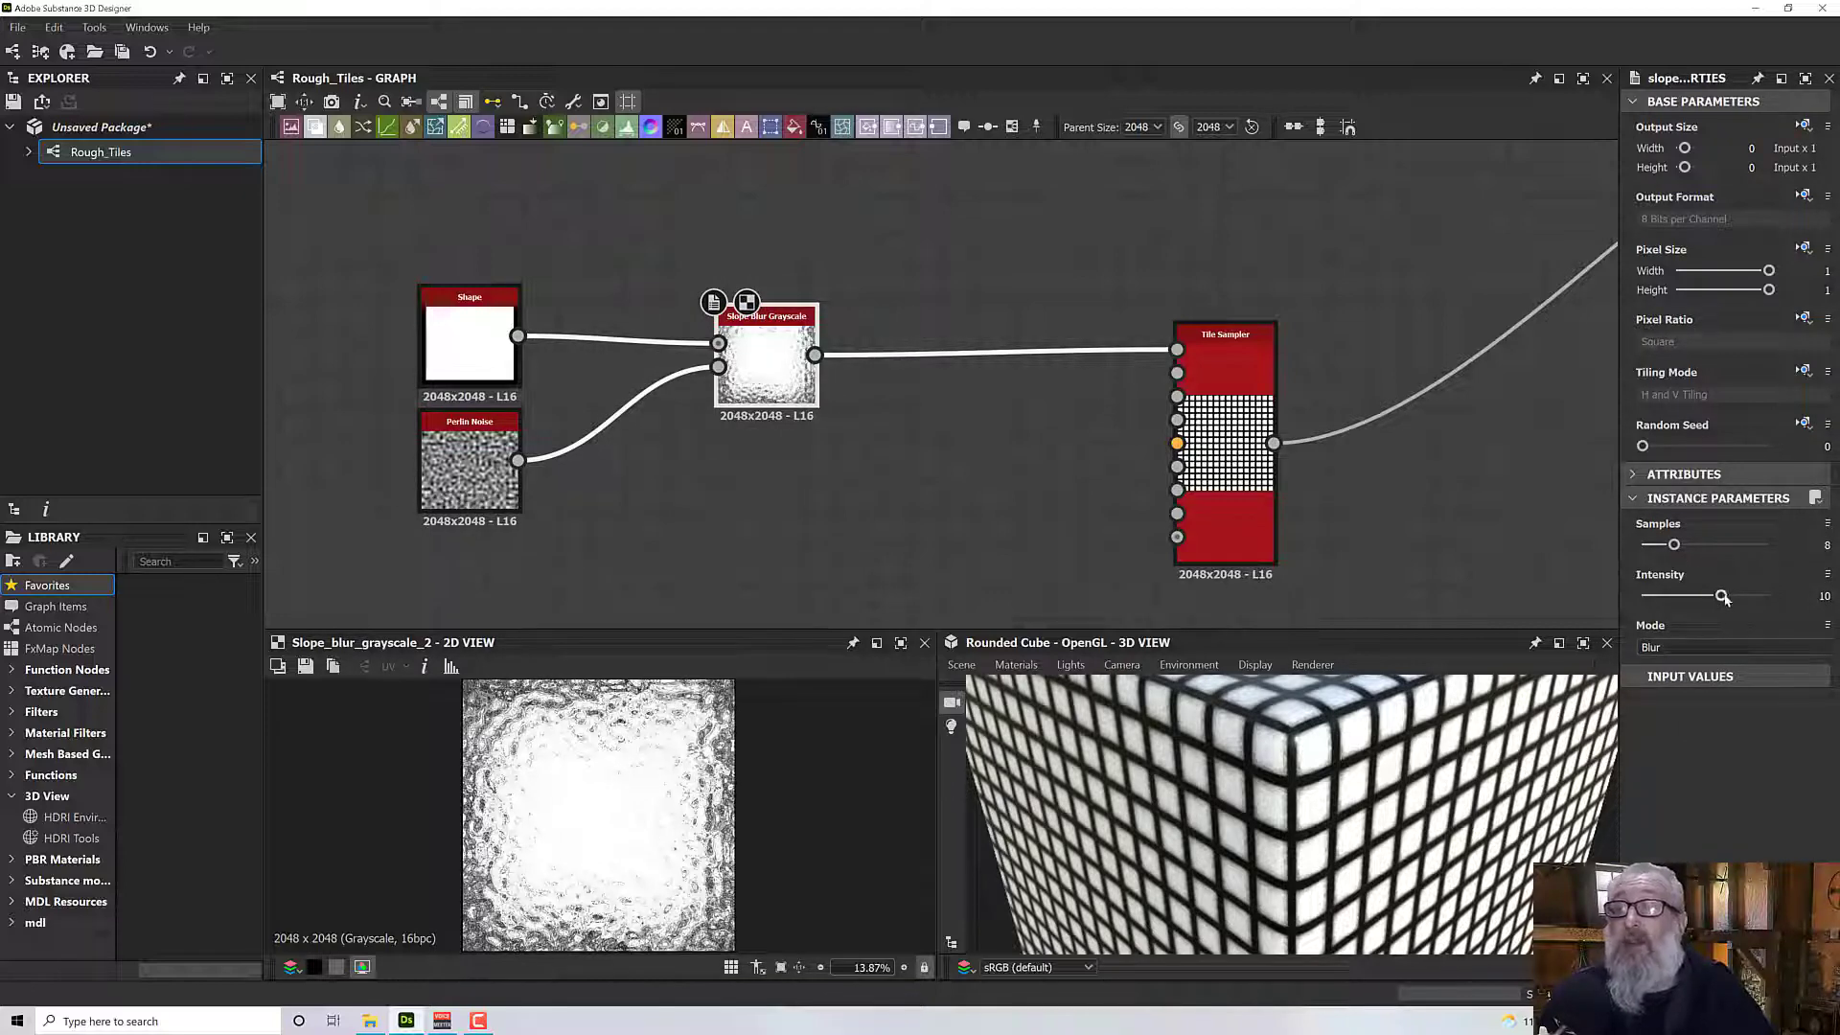
drag(1722, 596, 1655, 601)
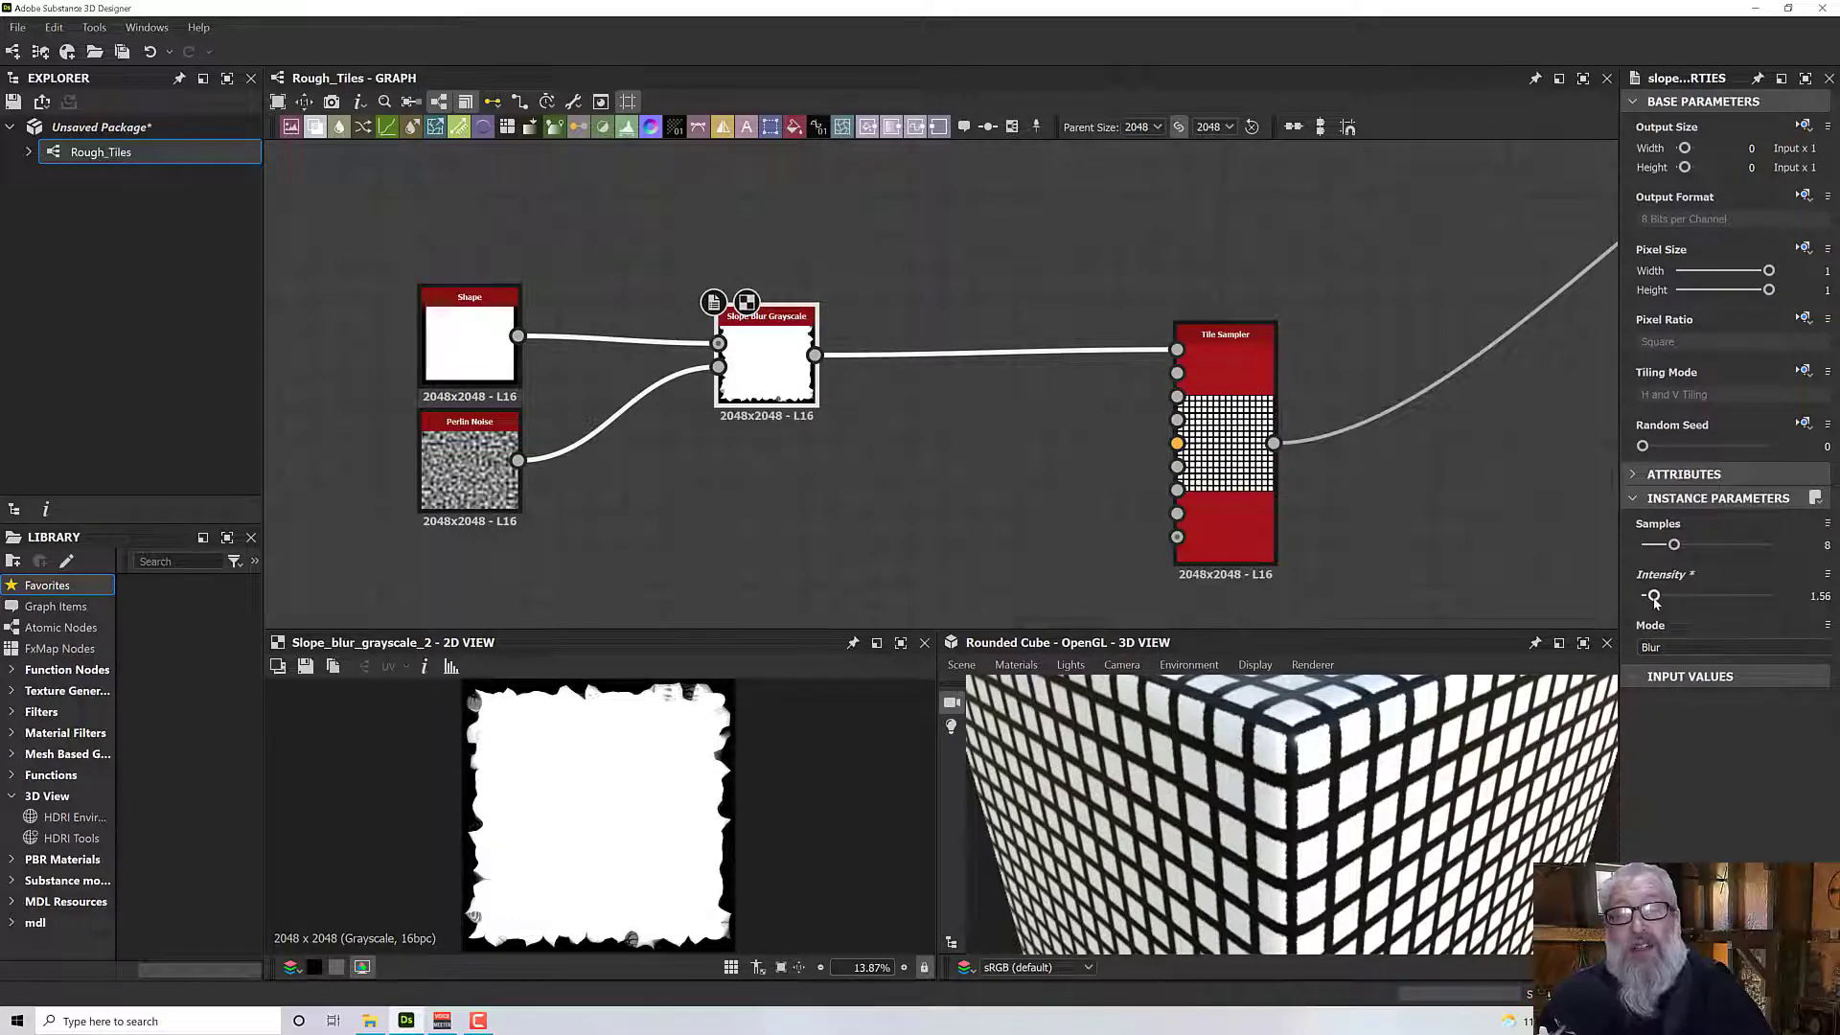
click(470, 465)
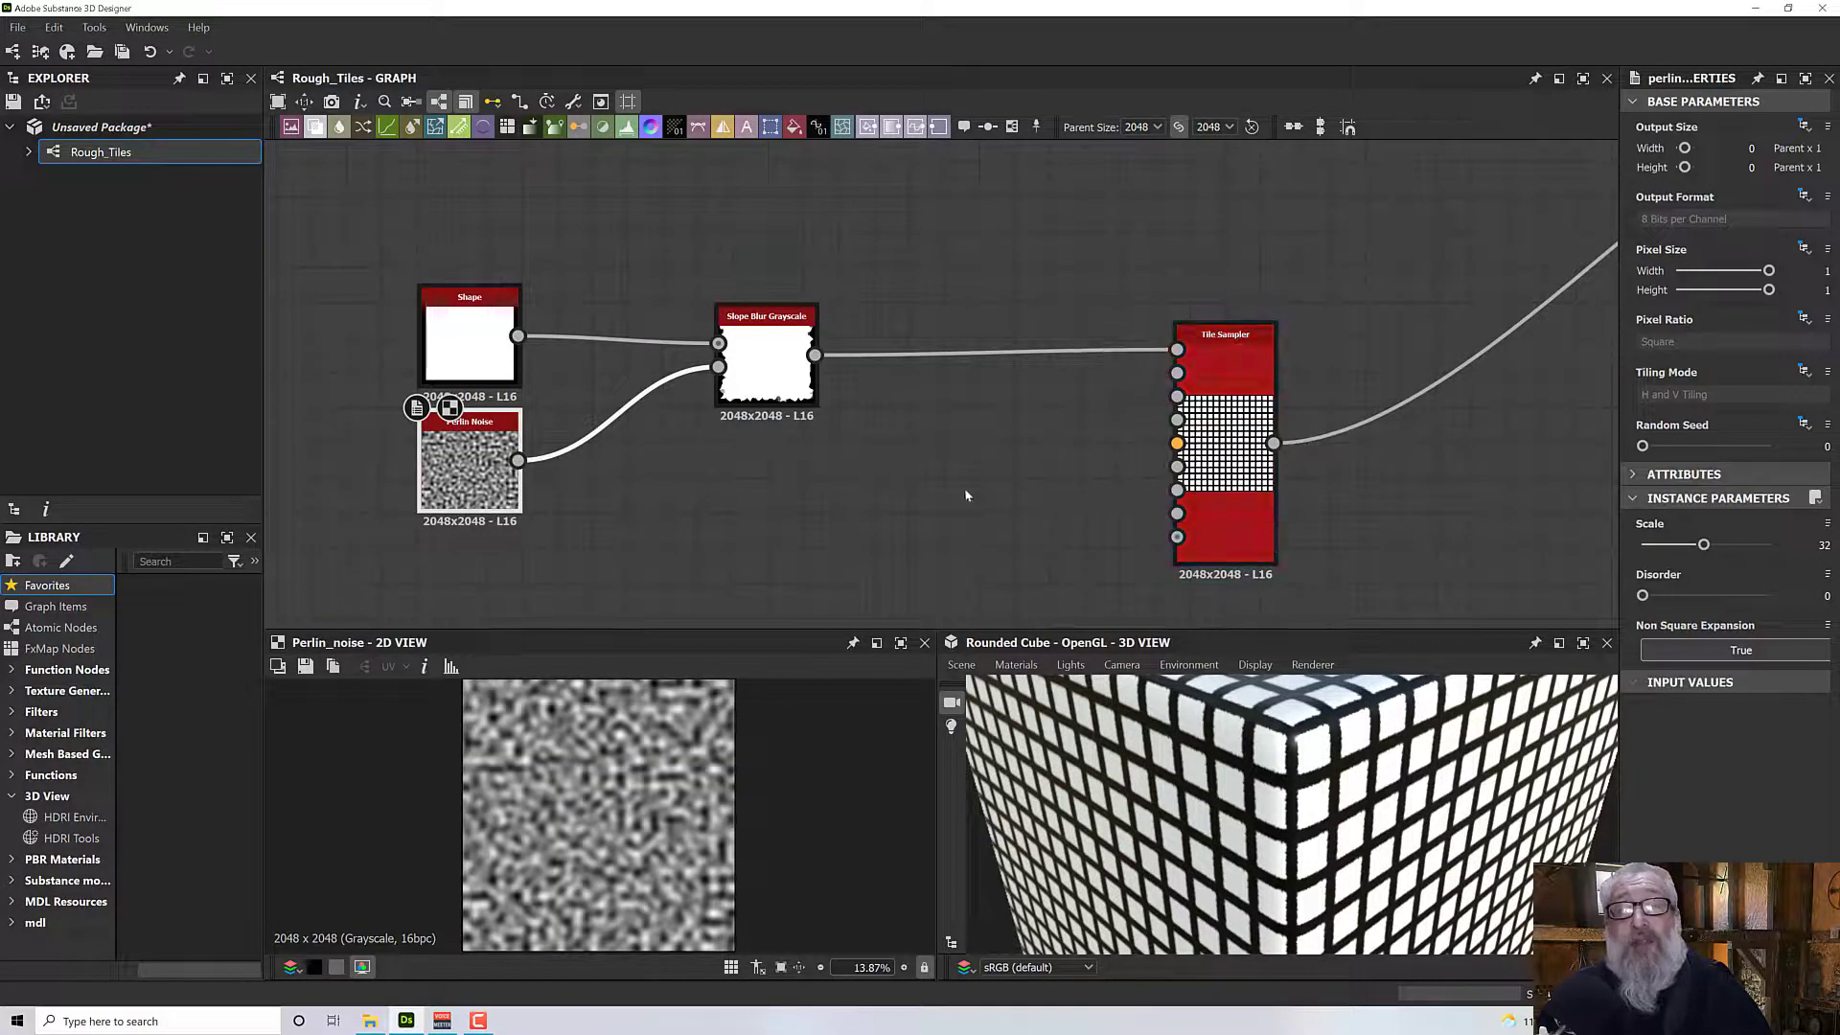
drag(1703, 546, 1738, 551)
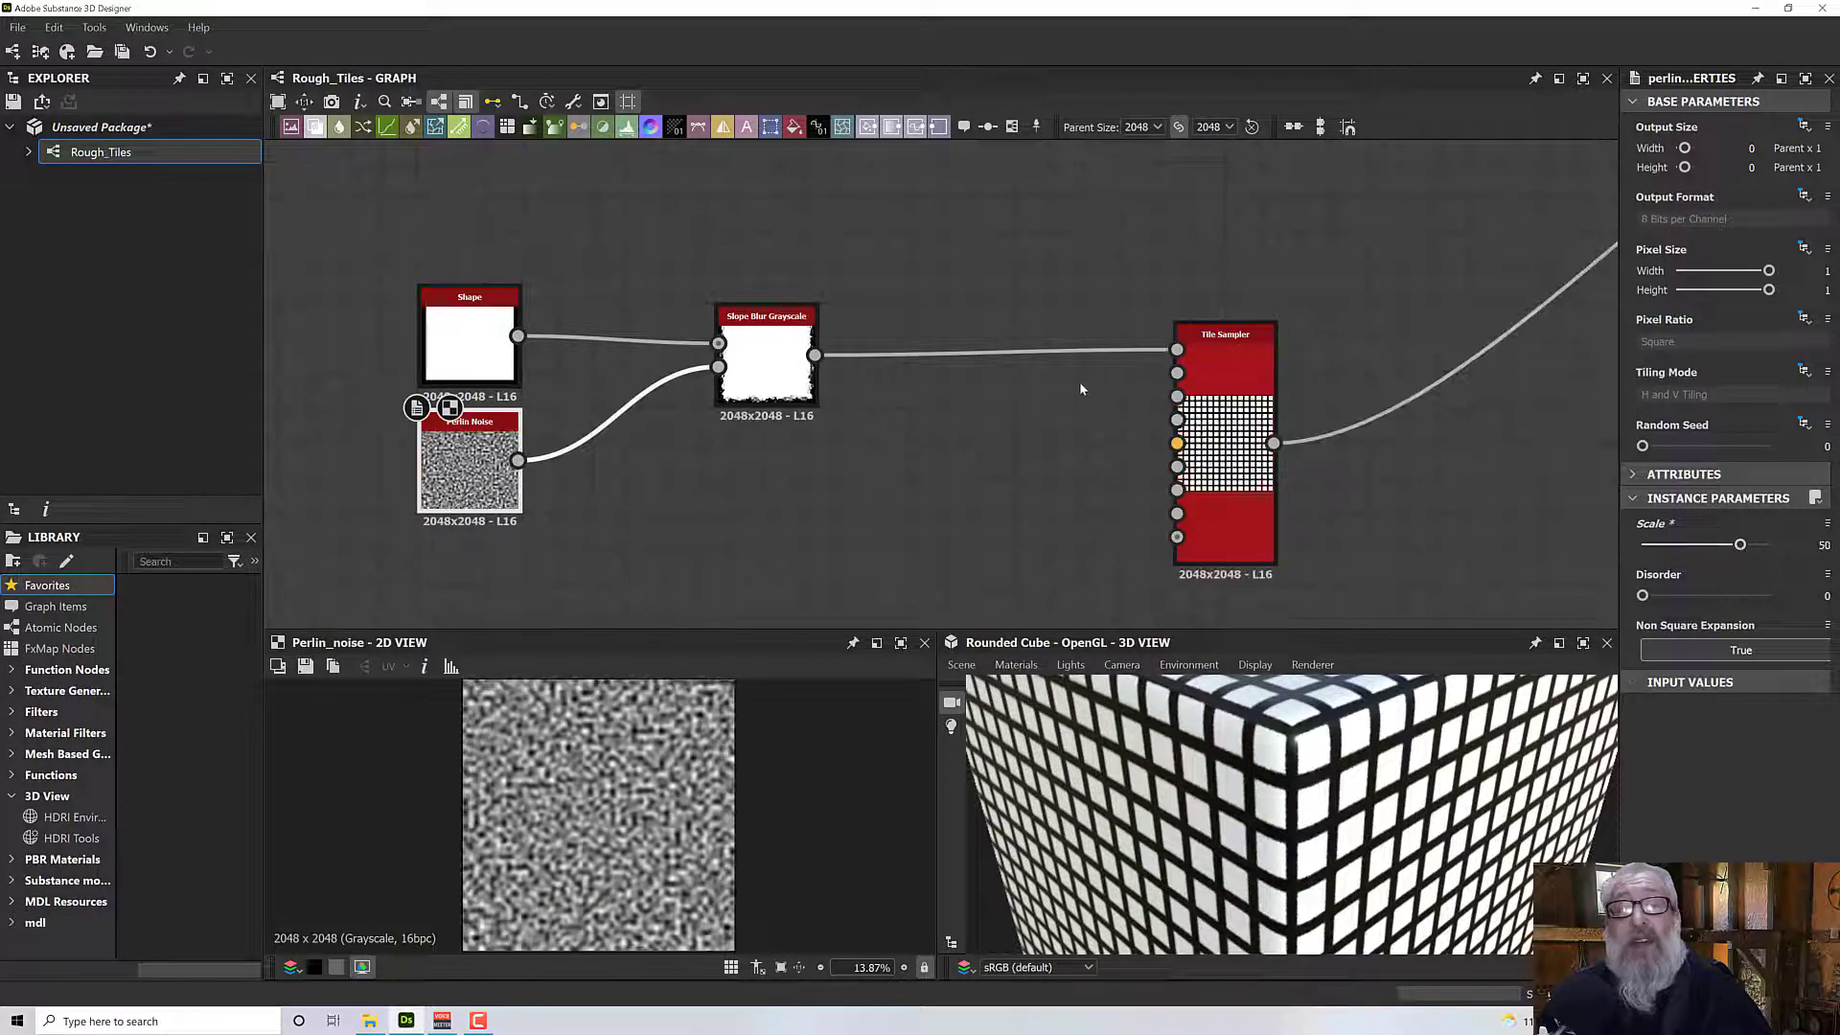
click(786, 375)
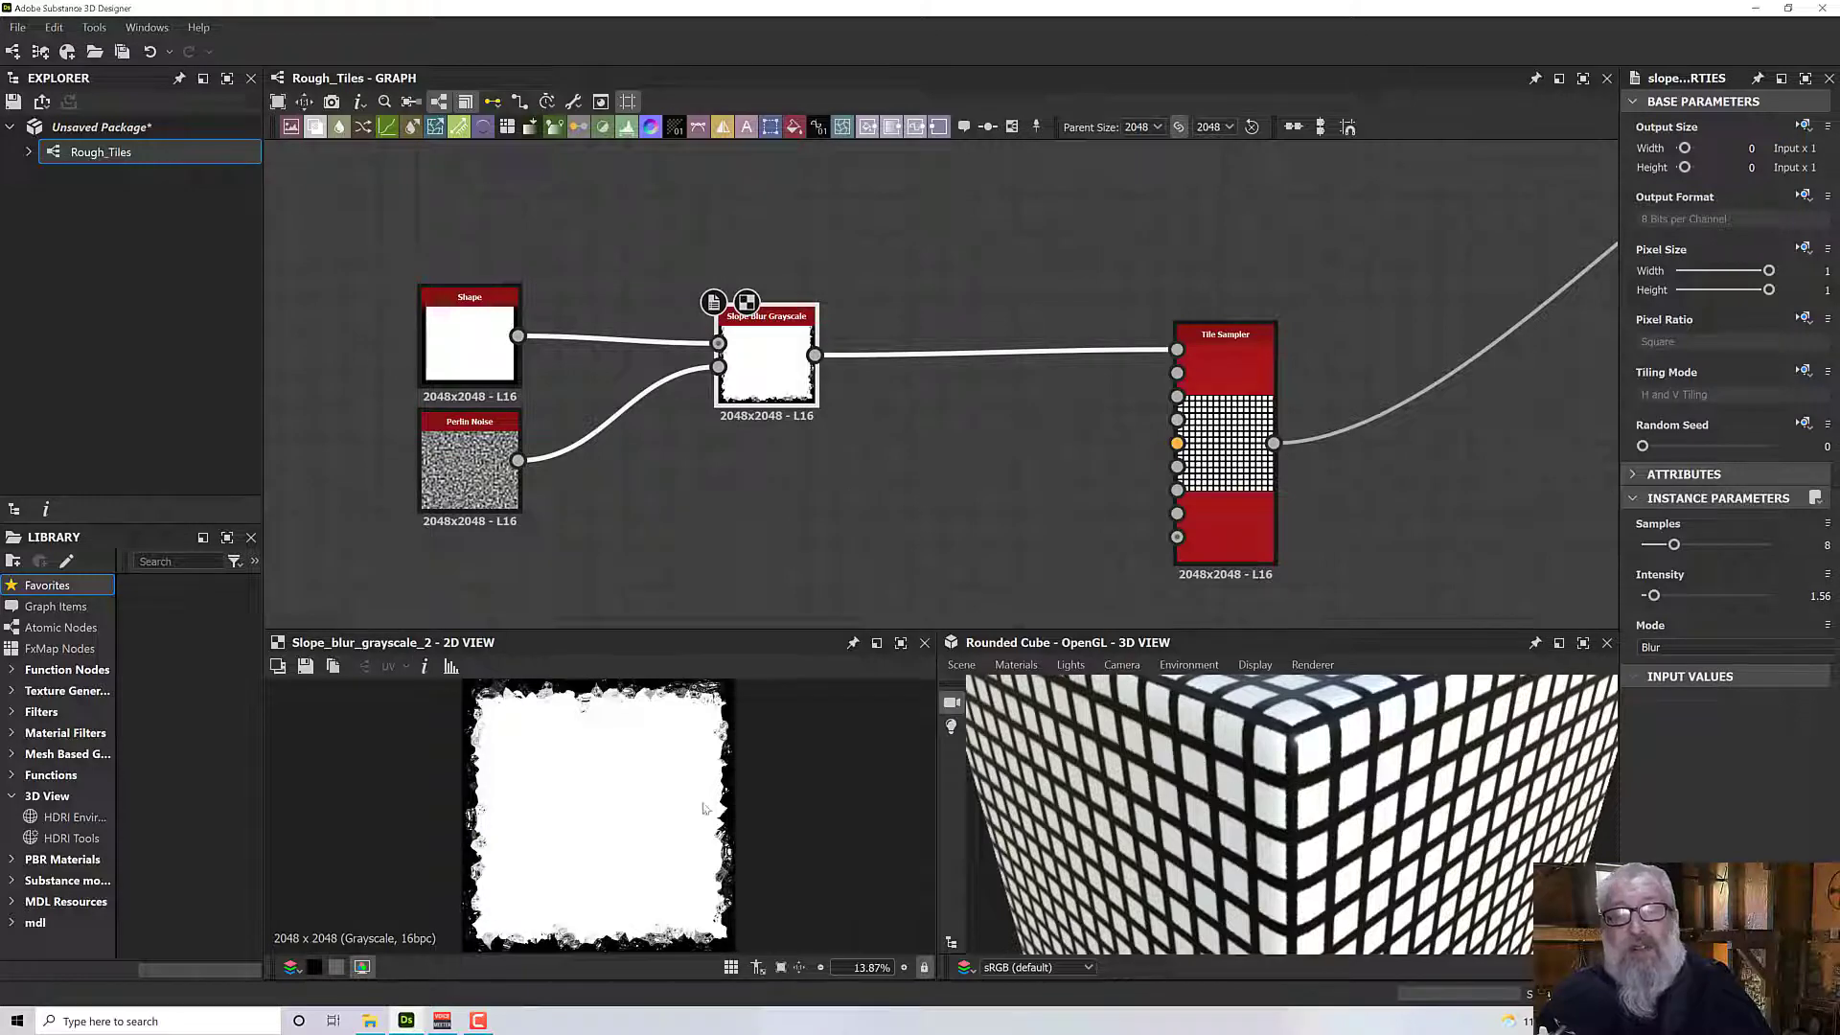
click(469, 465)
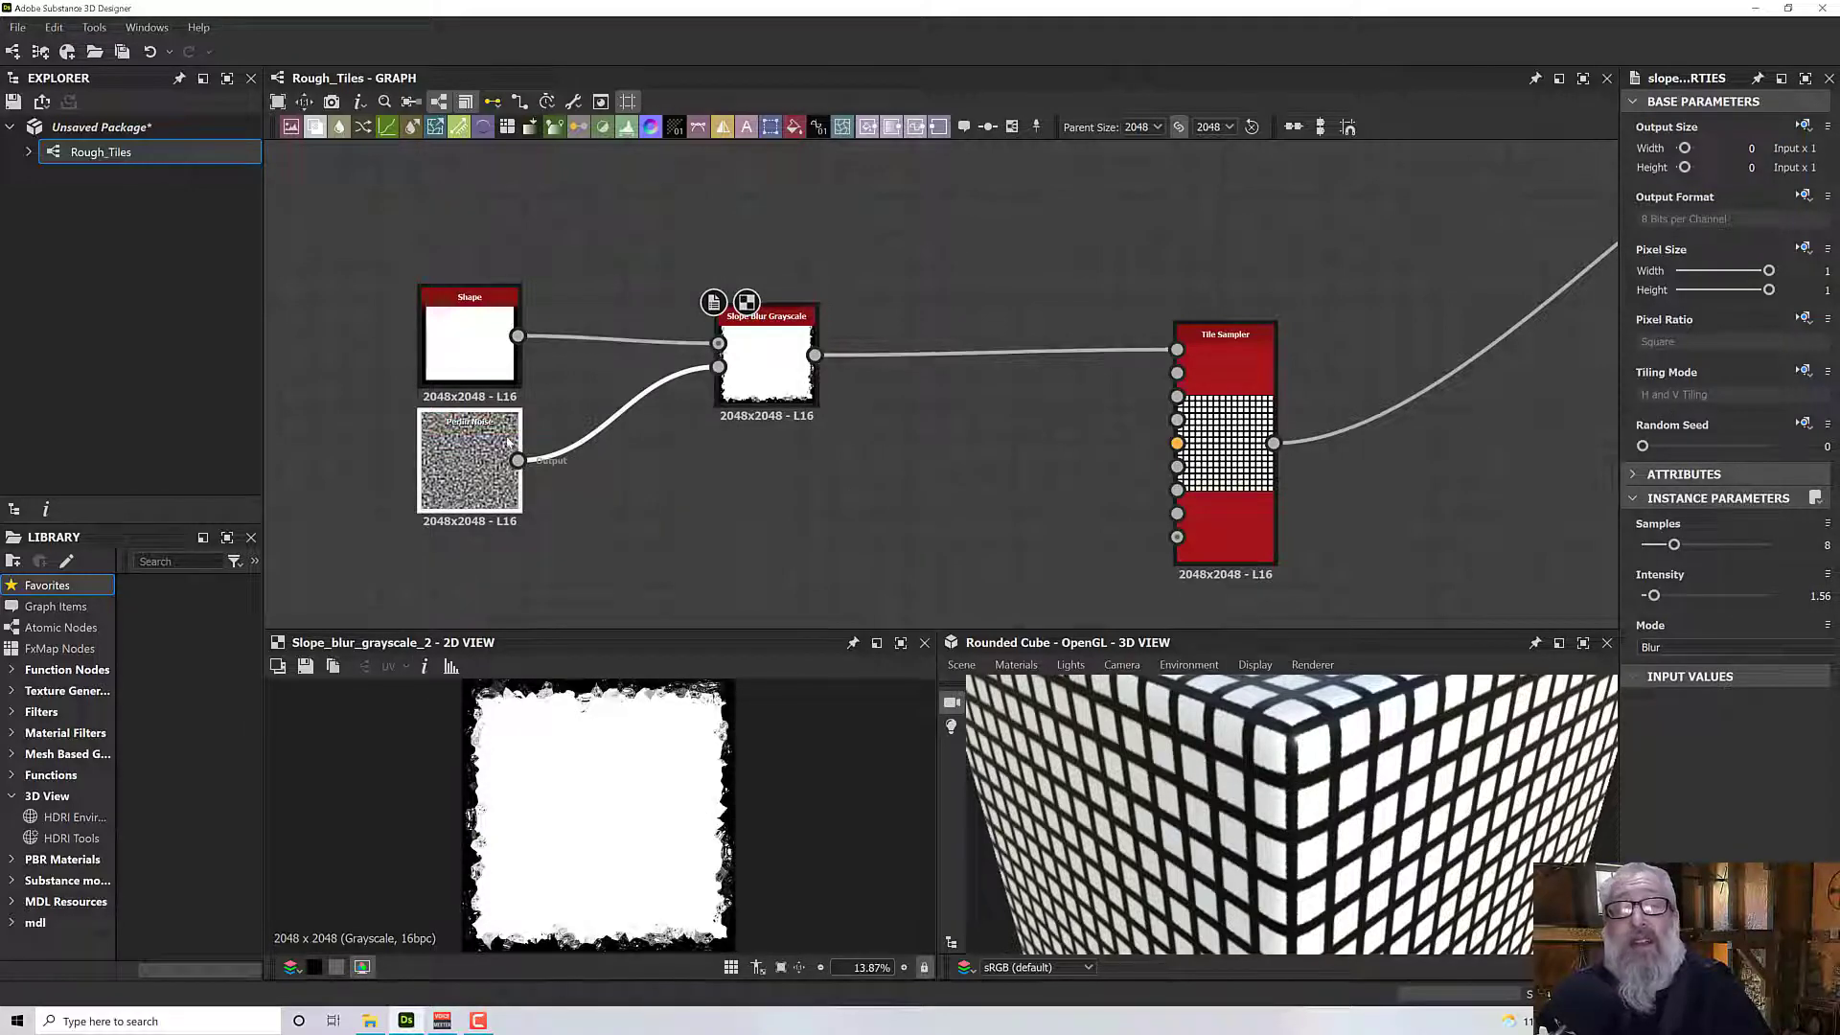
mouse_move(1740, 545)
mouse_down()
mouse_move(1799, 551)
mouse_move(1730, 548)
mouse_up()
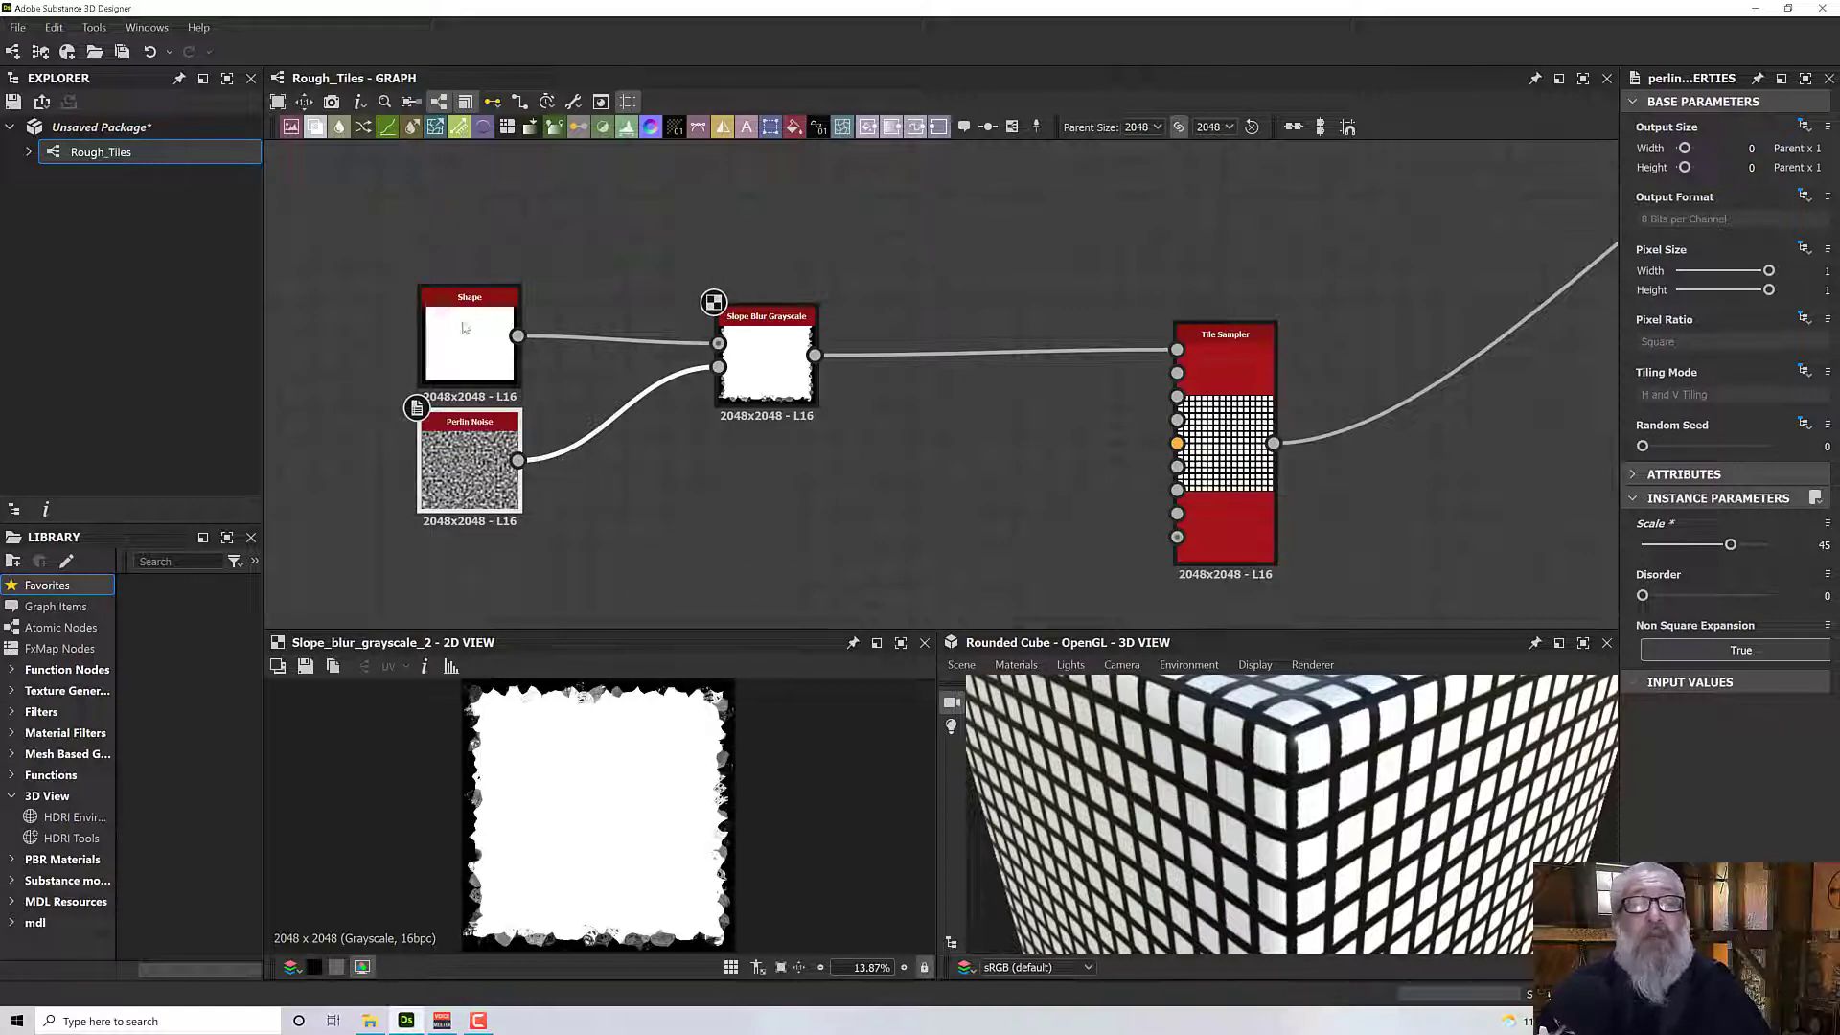
Move the Shape, Perlin Noise and Slope Blur Grayscale nodes together farther away from the Tile Sampler.
drag(362, 243, 820, 545)
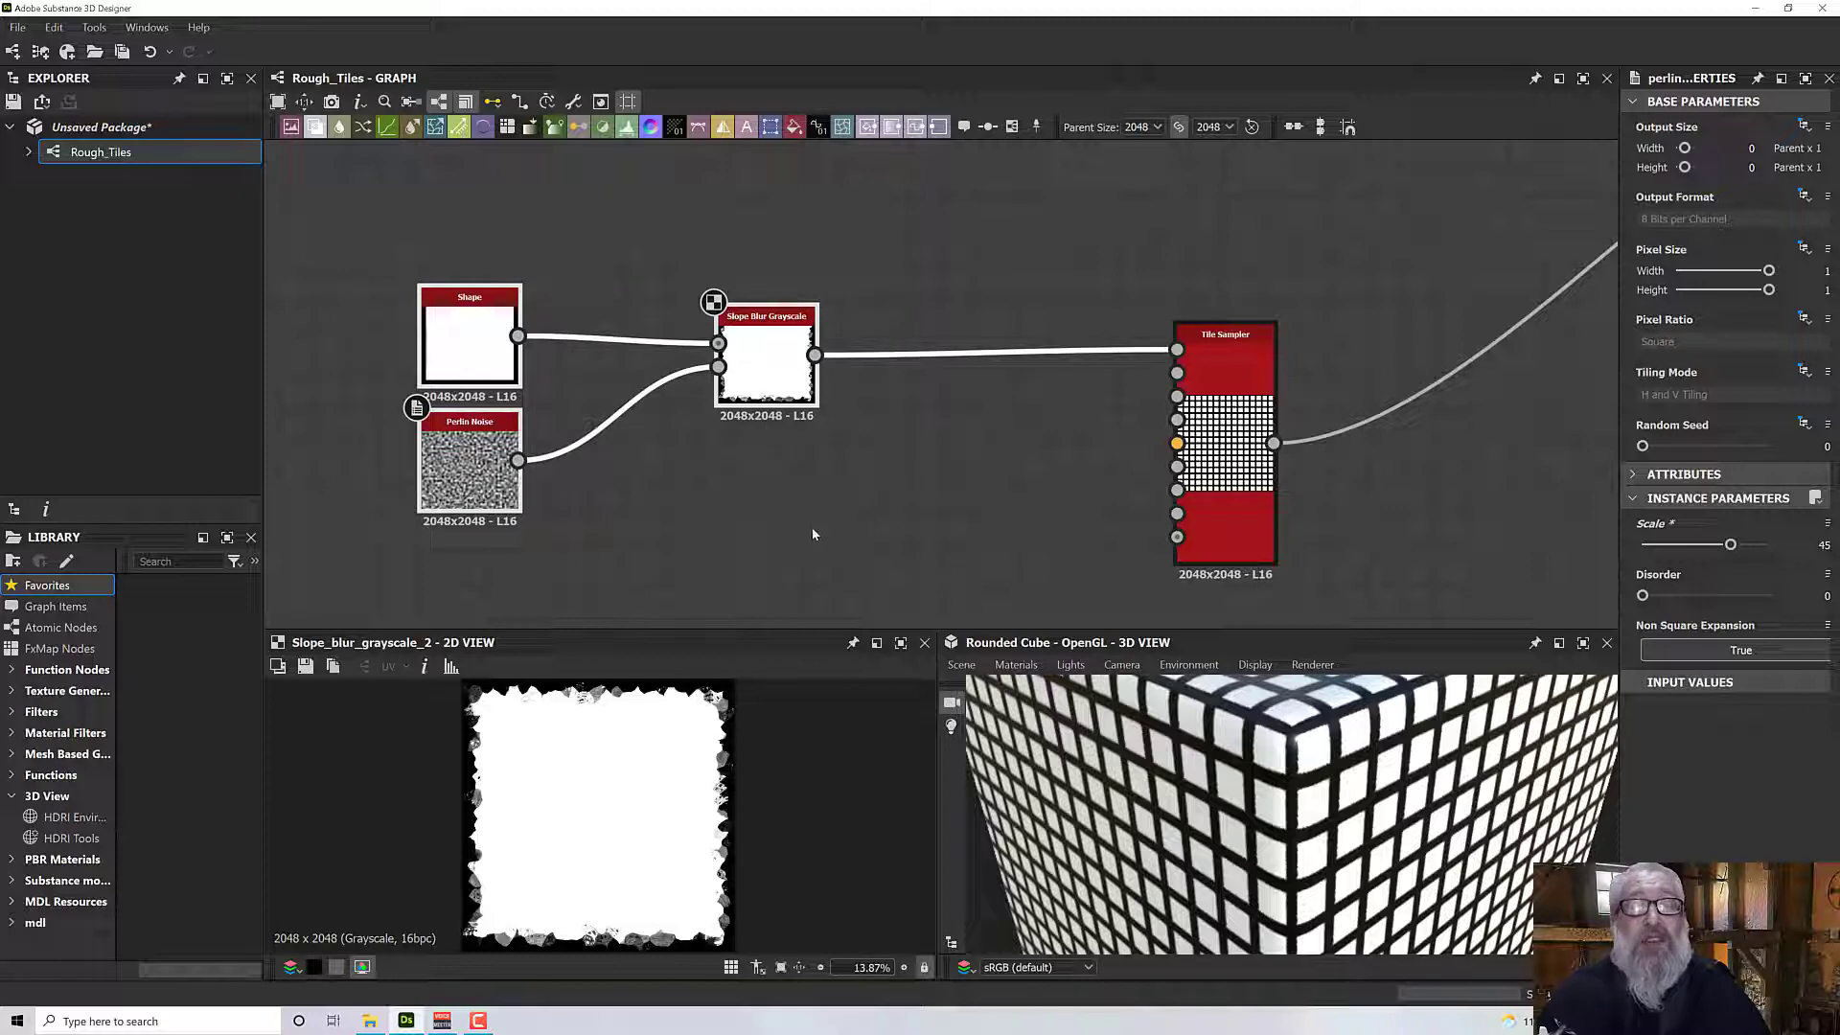
scroll(813, 534, down, 1)
drag(791, 404, 610, 393)
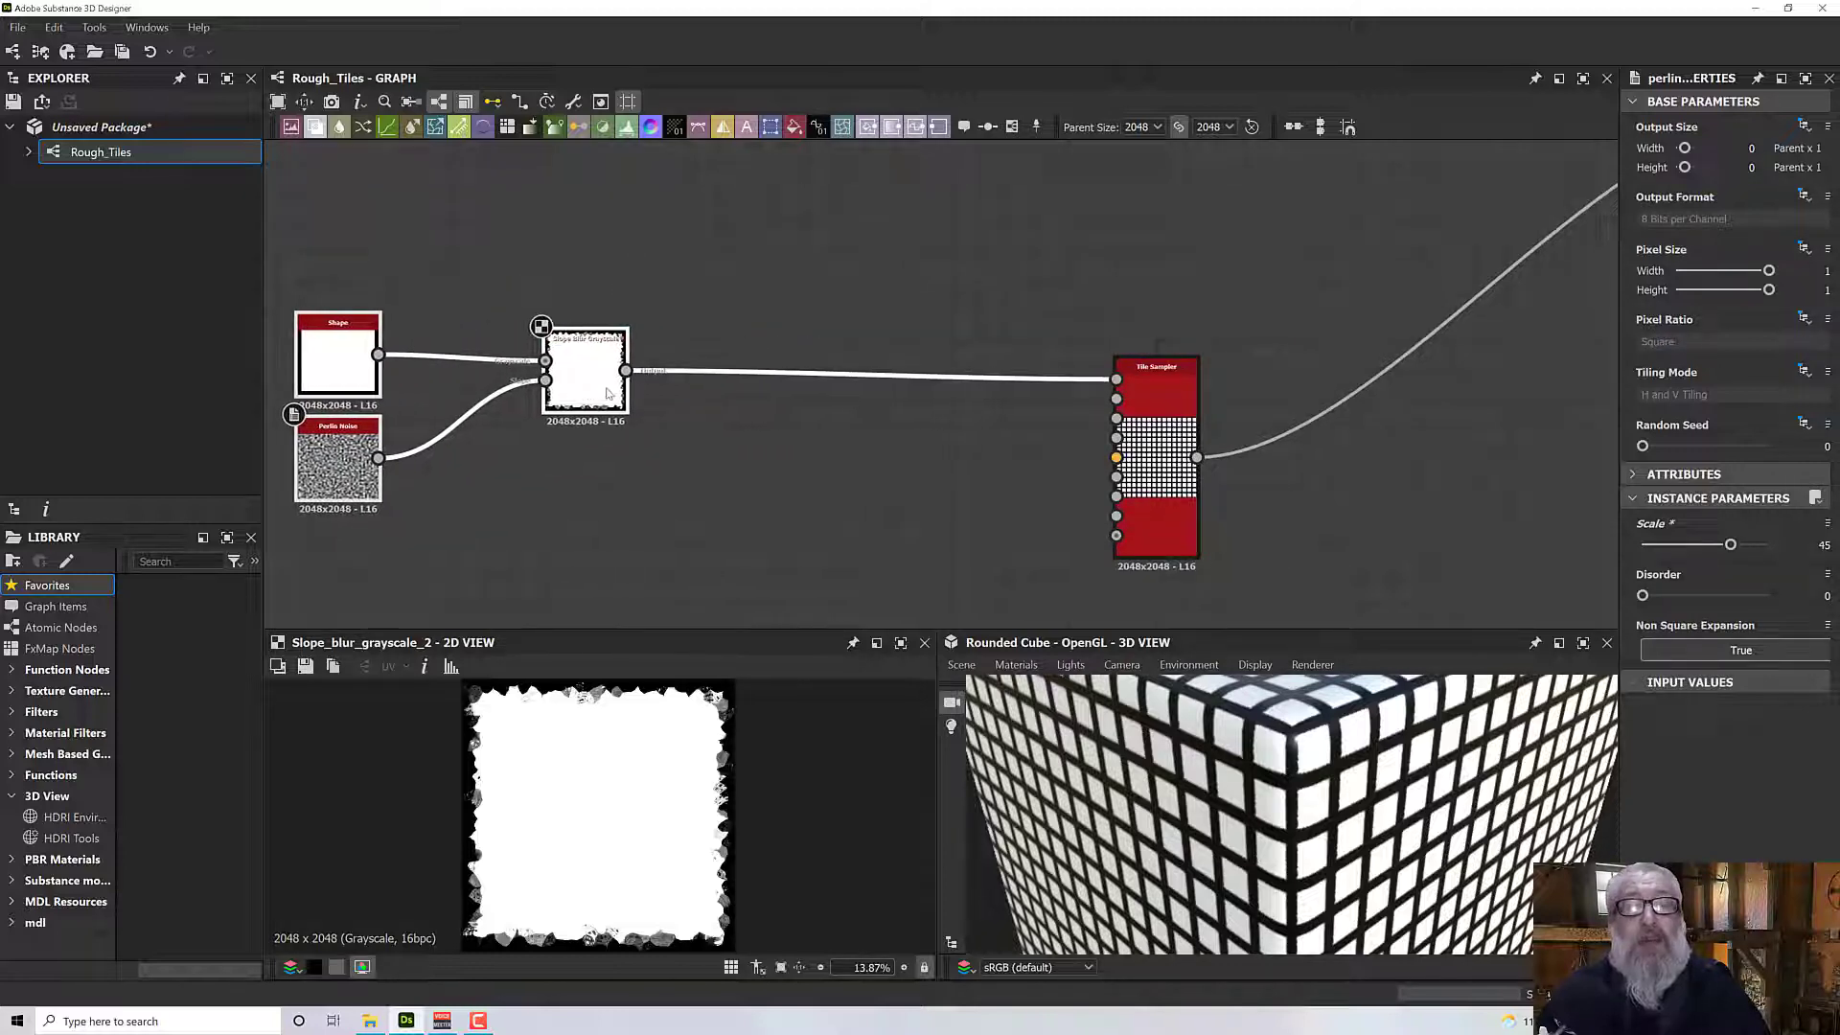
click(688, 506)
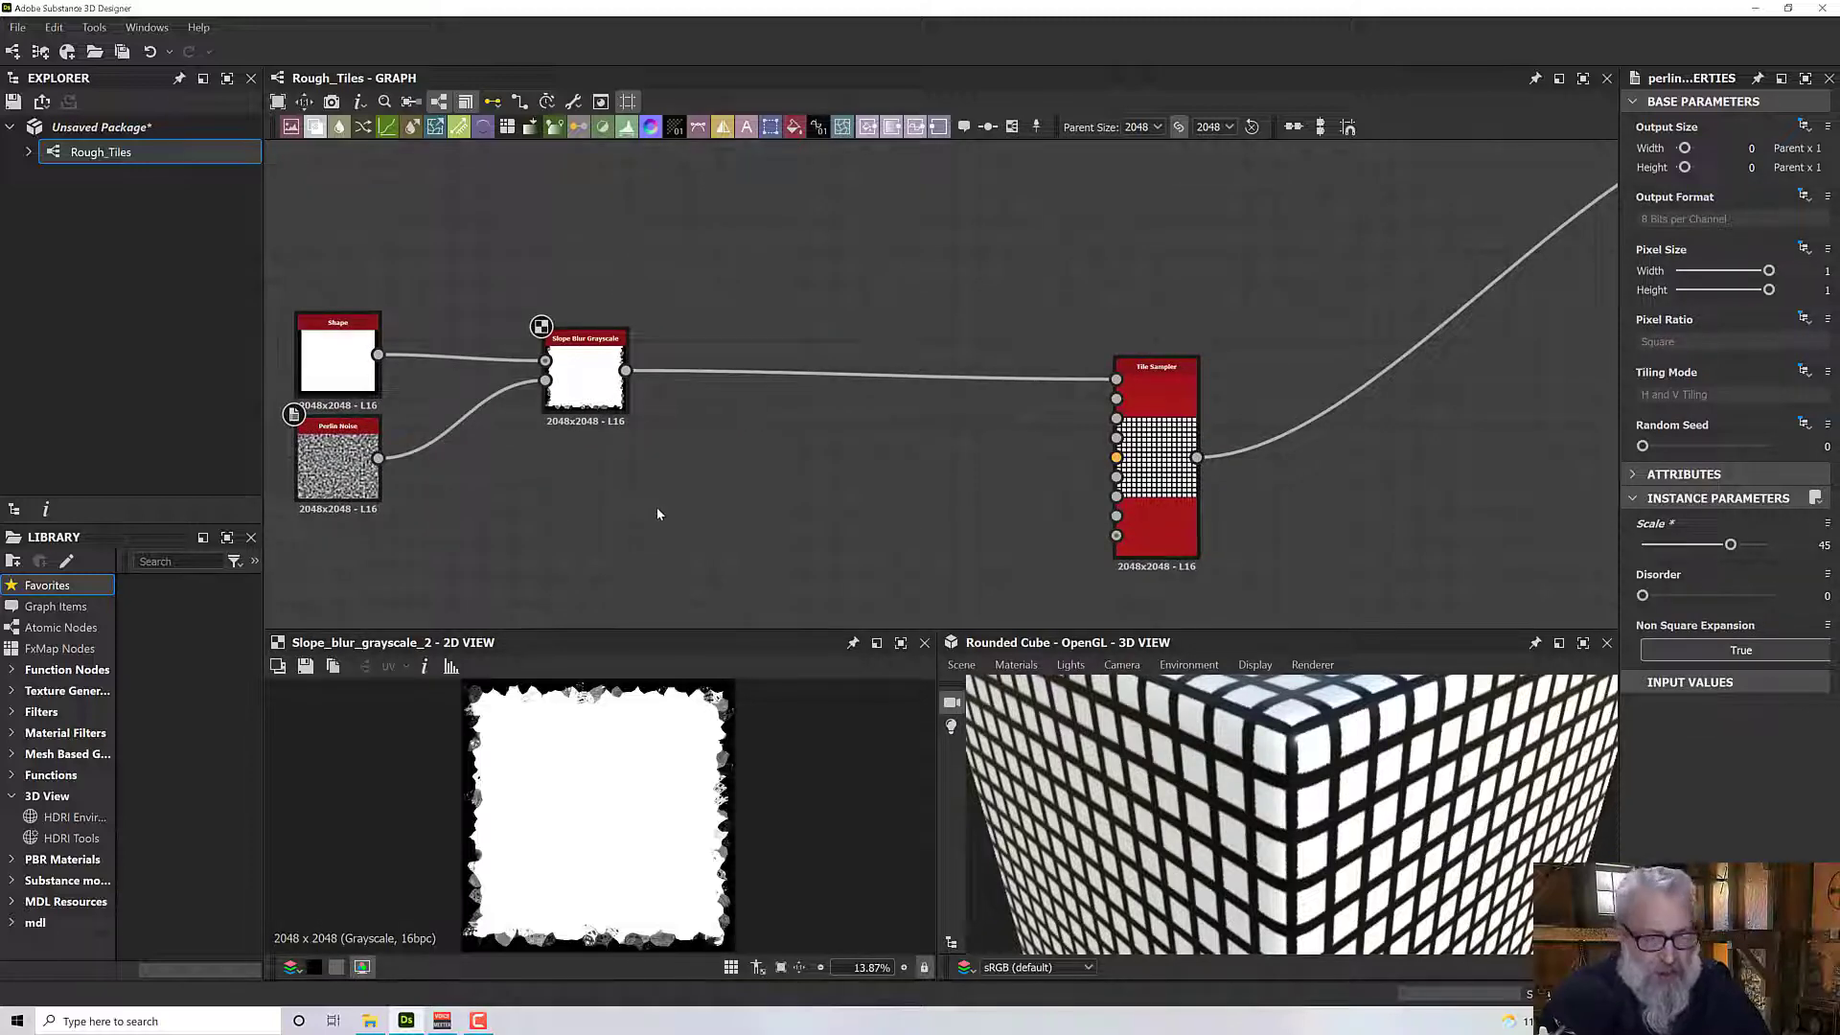
Add a BnW Spots 1 node and place it beneath the Slope Blur Grayscale node.
key(space)
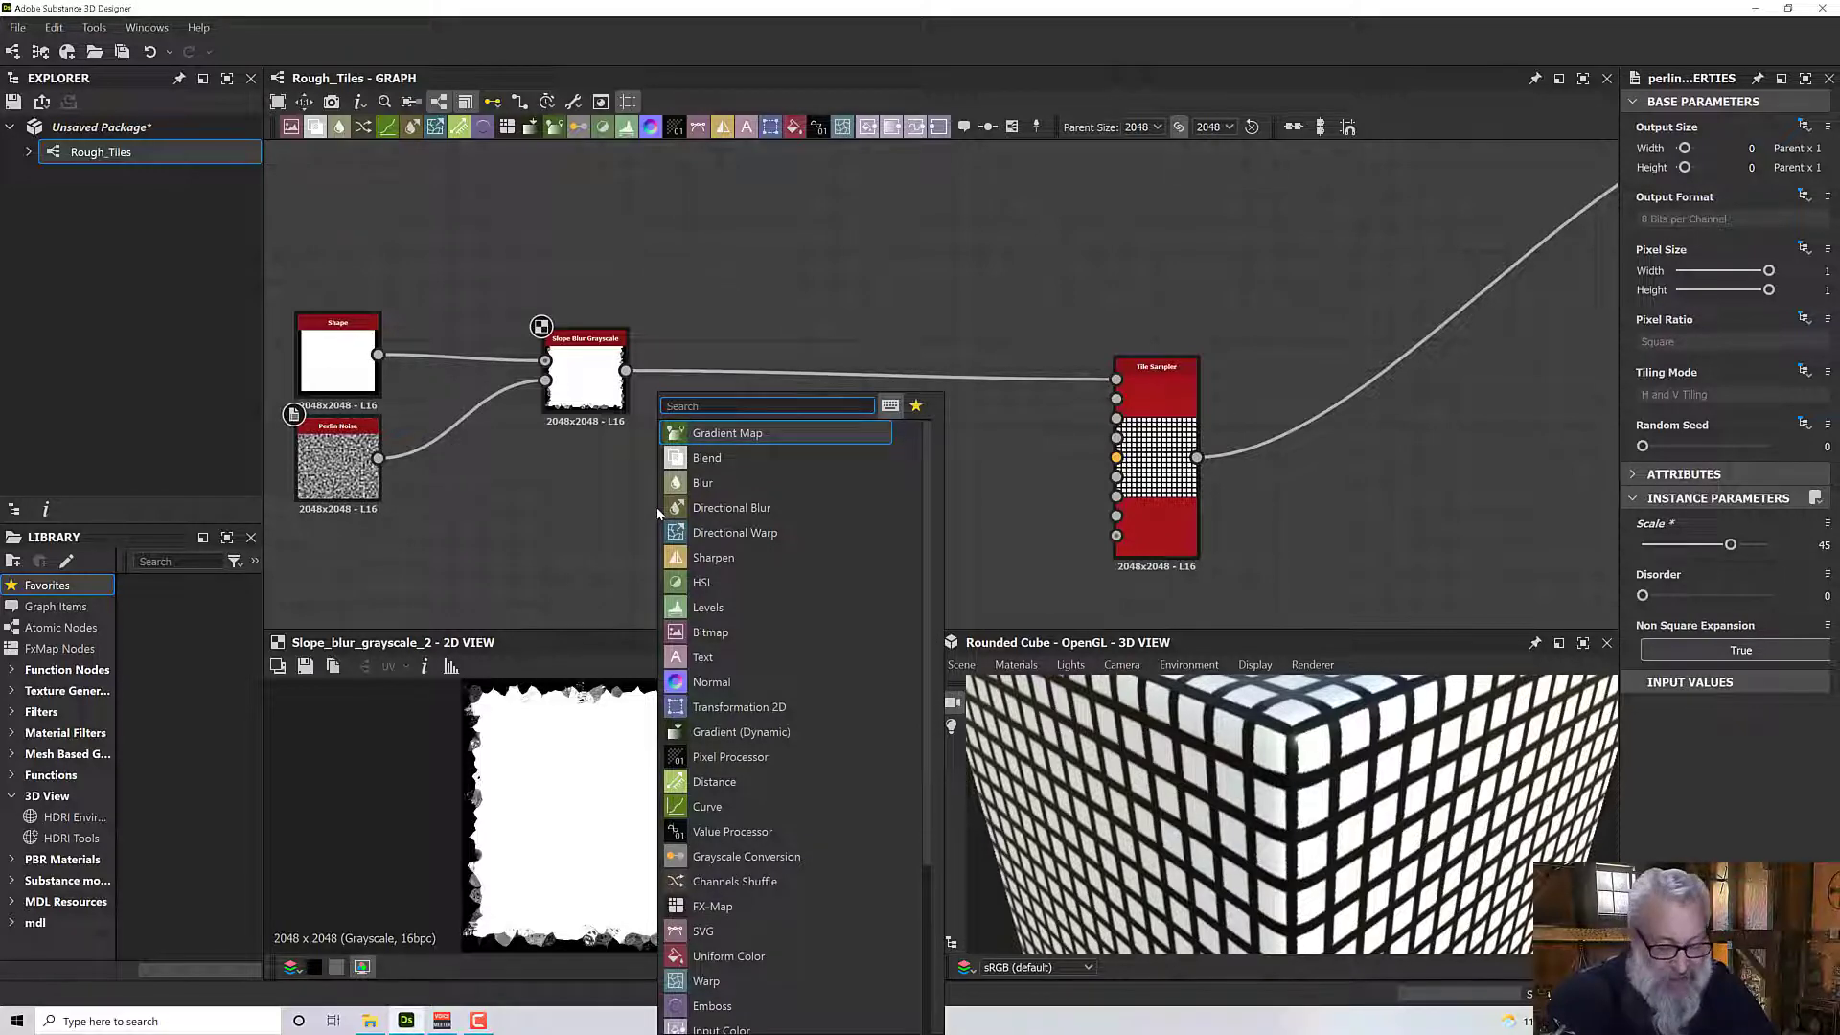
text(spots)
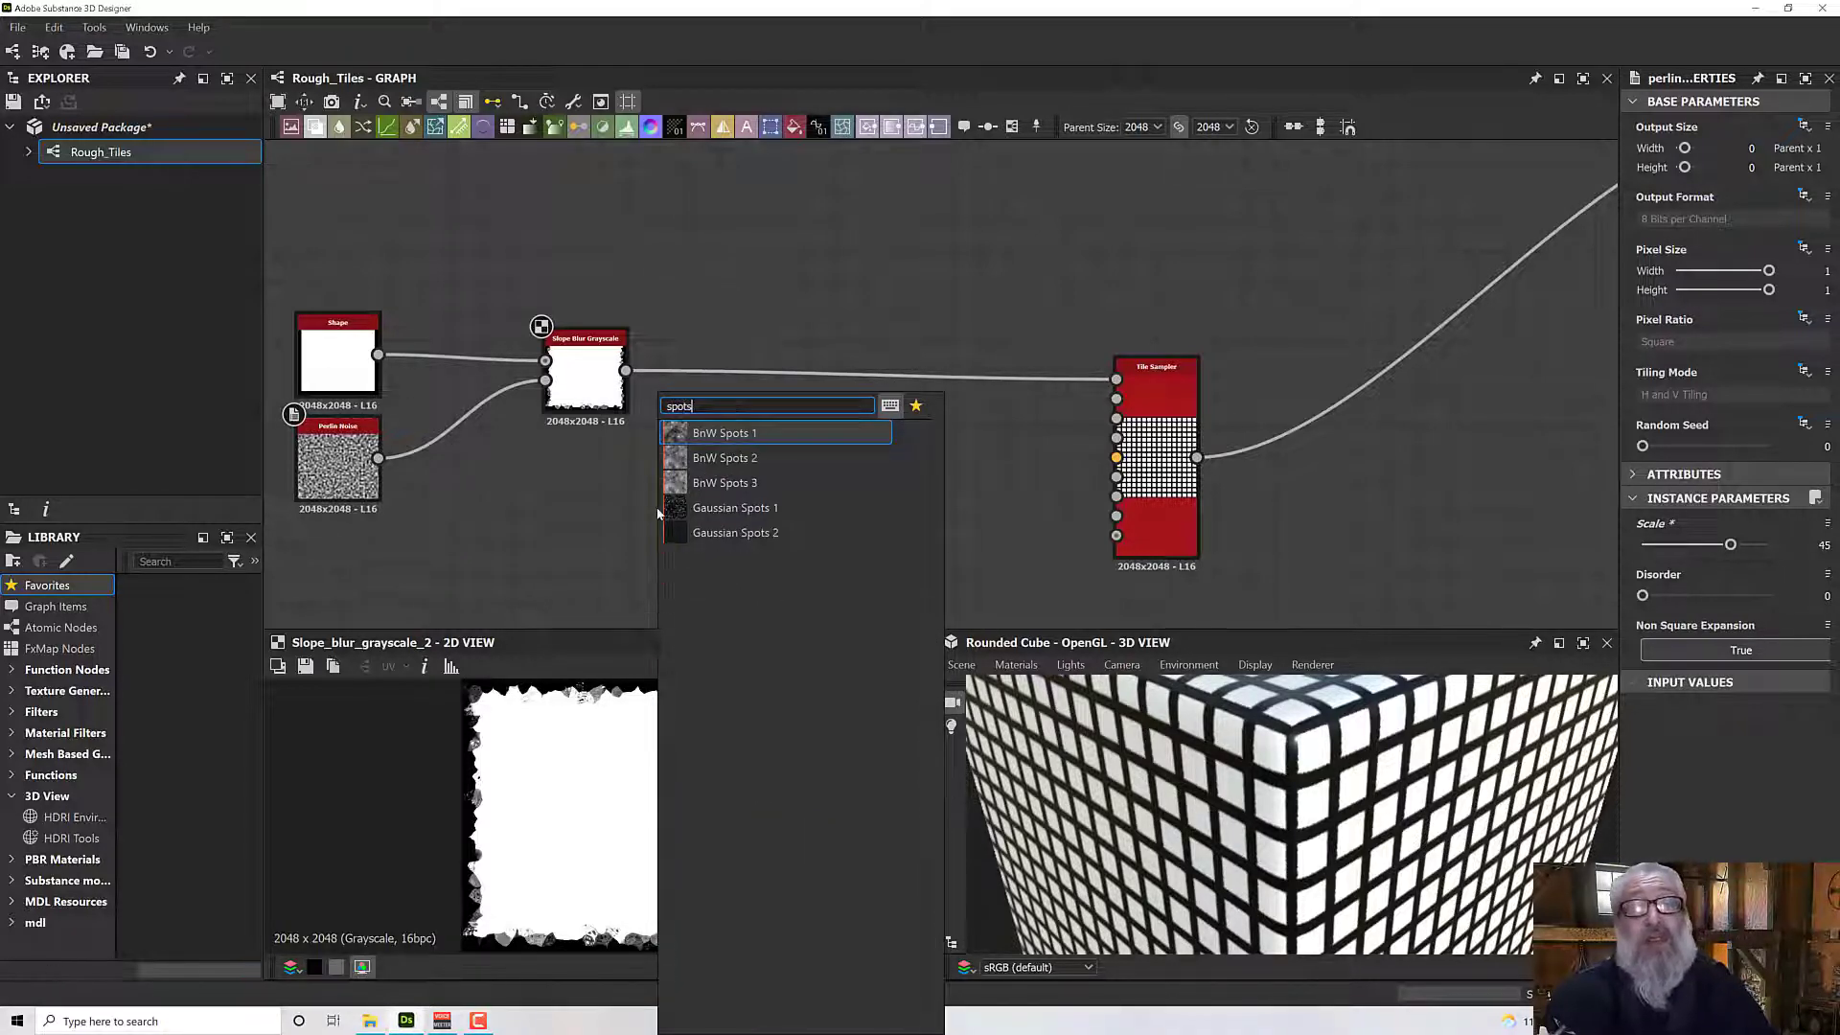
click(725, 458)
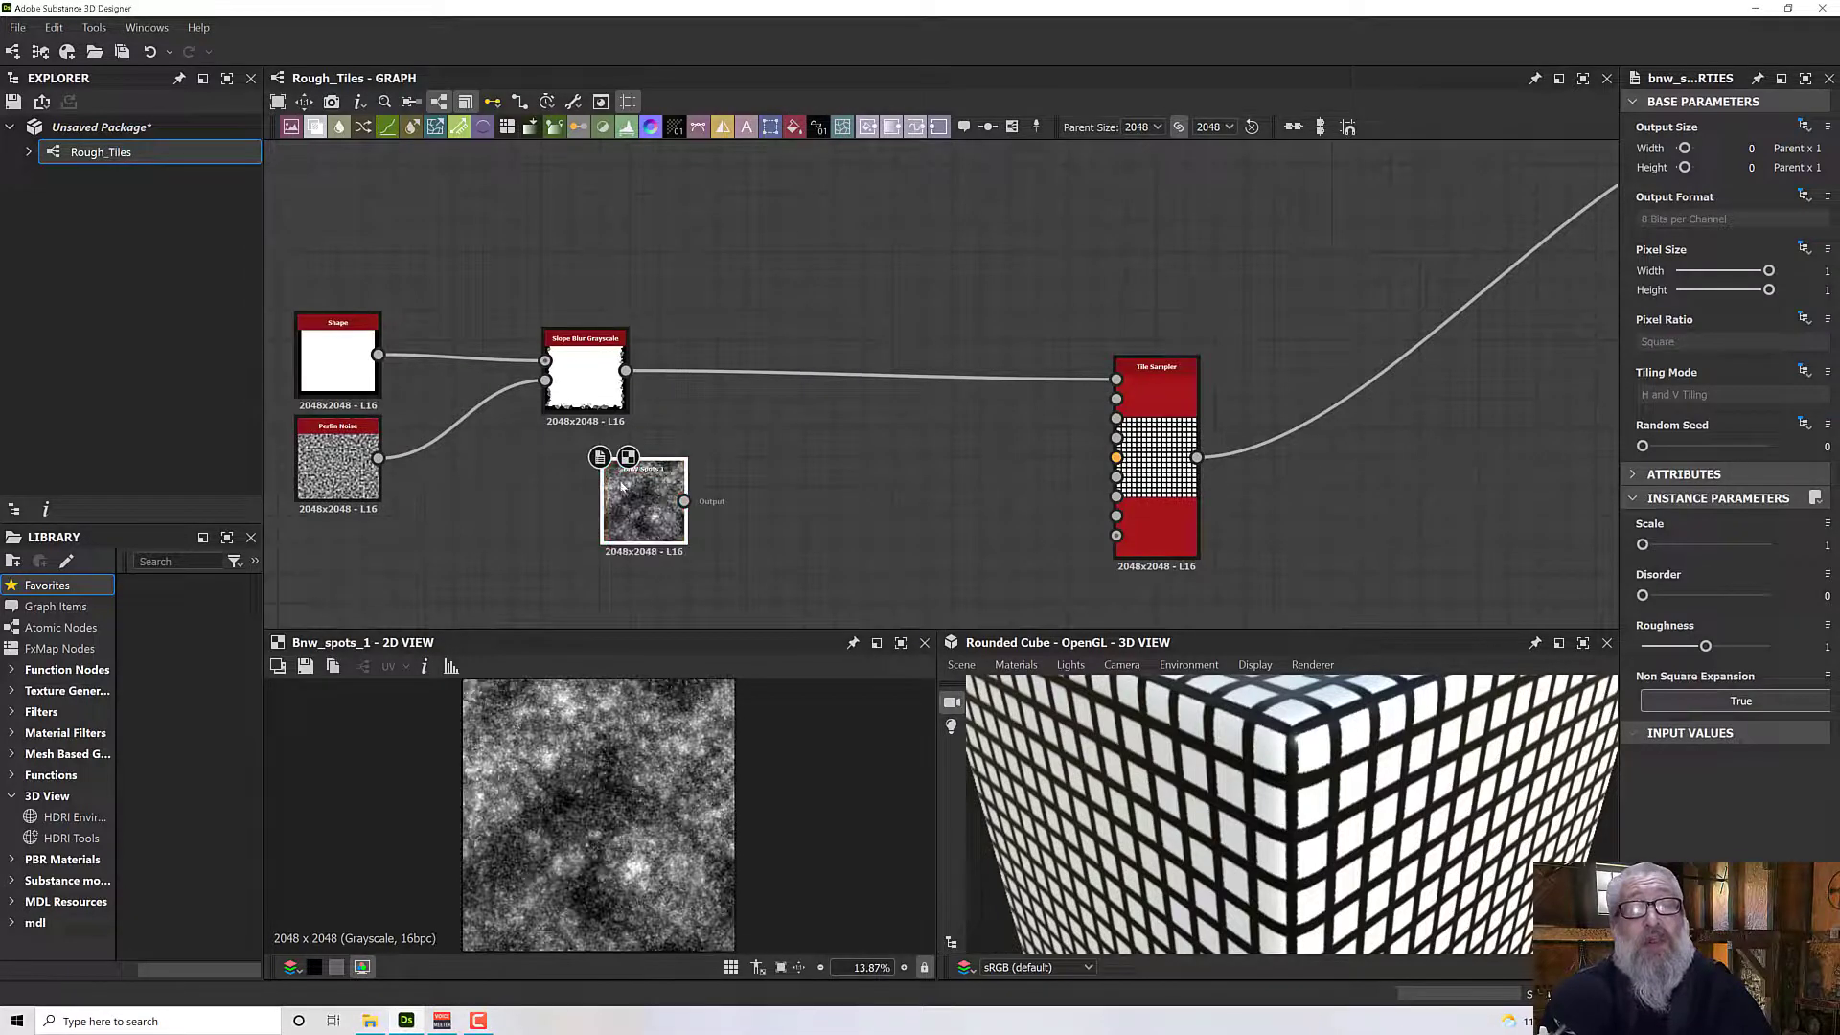
drag(632, 484, 595, 467)
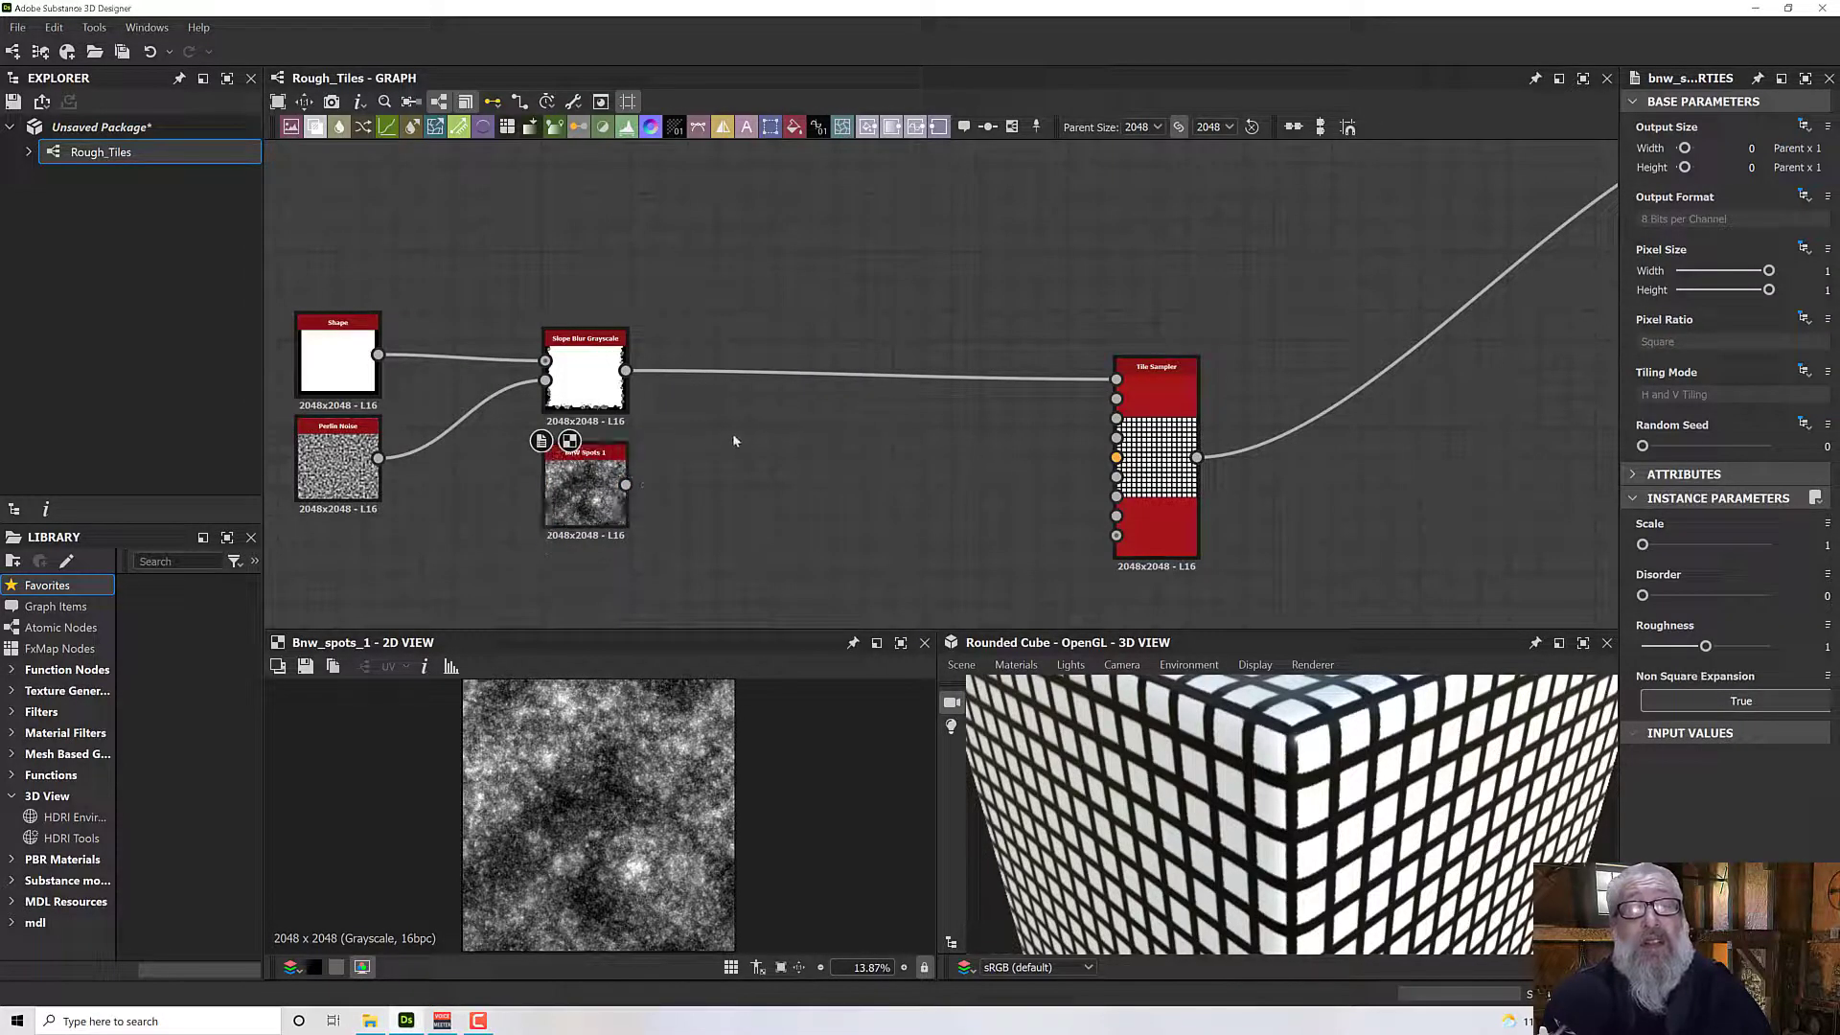
Add a Blend node with the Slope Blur Grayscale as foreground and BnW Spots 1 as background.
key(space)
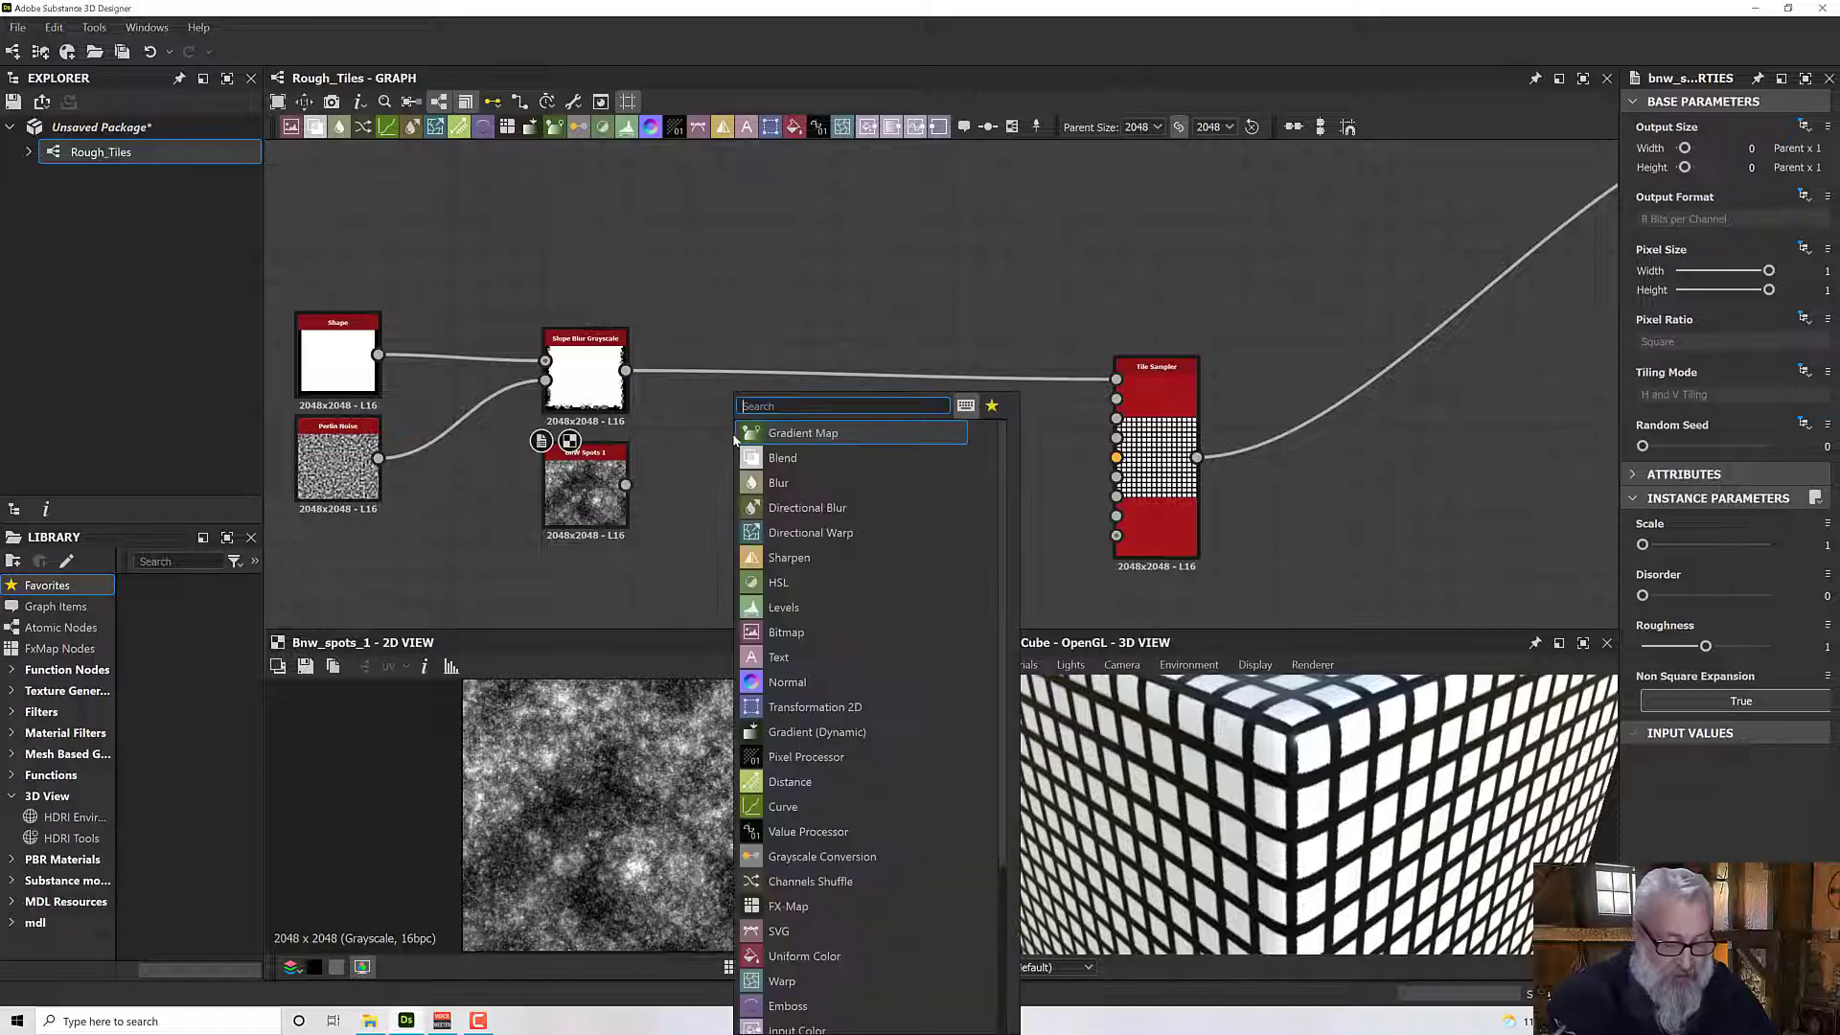
text(blend)
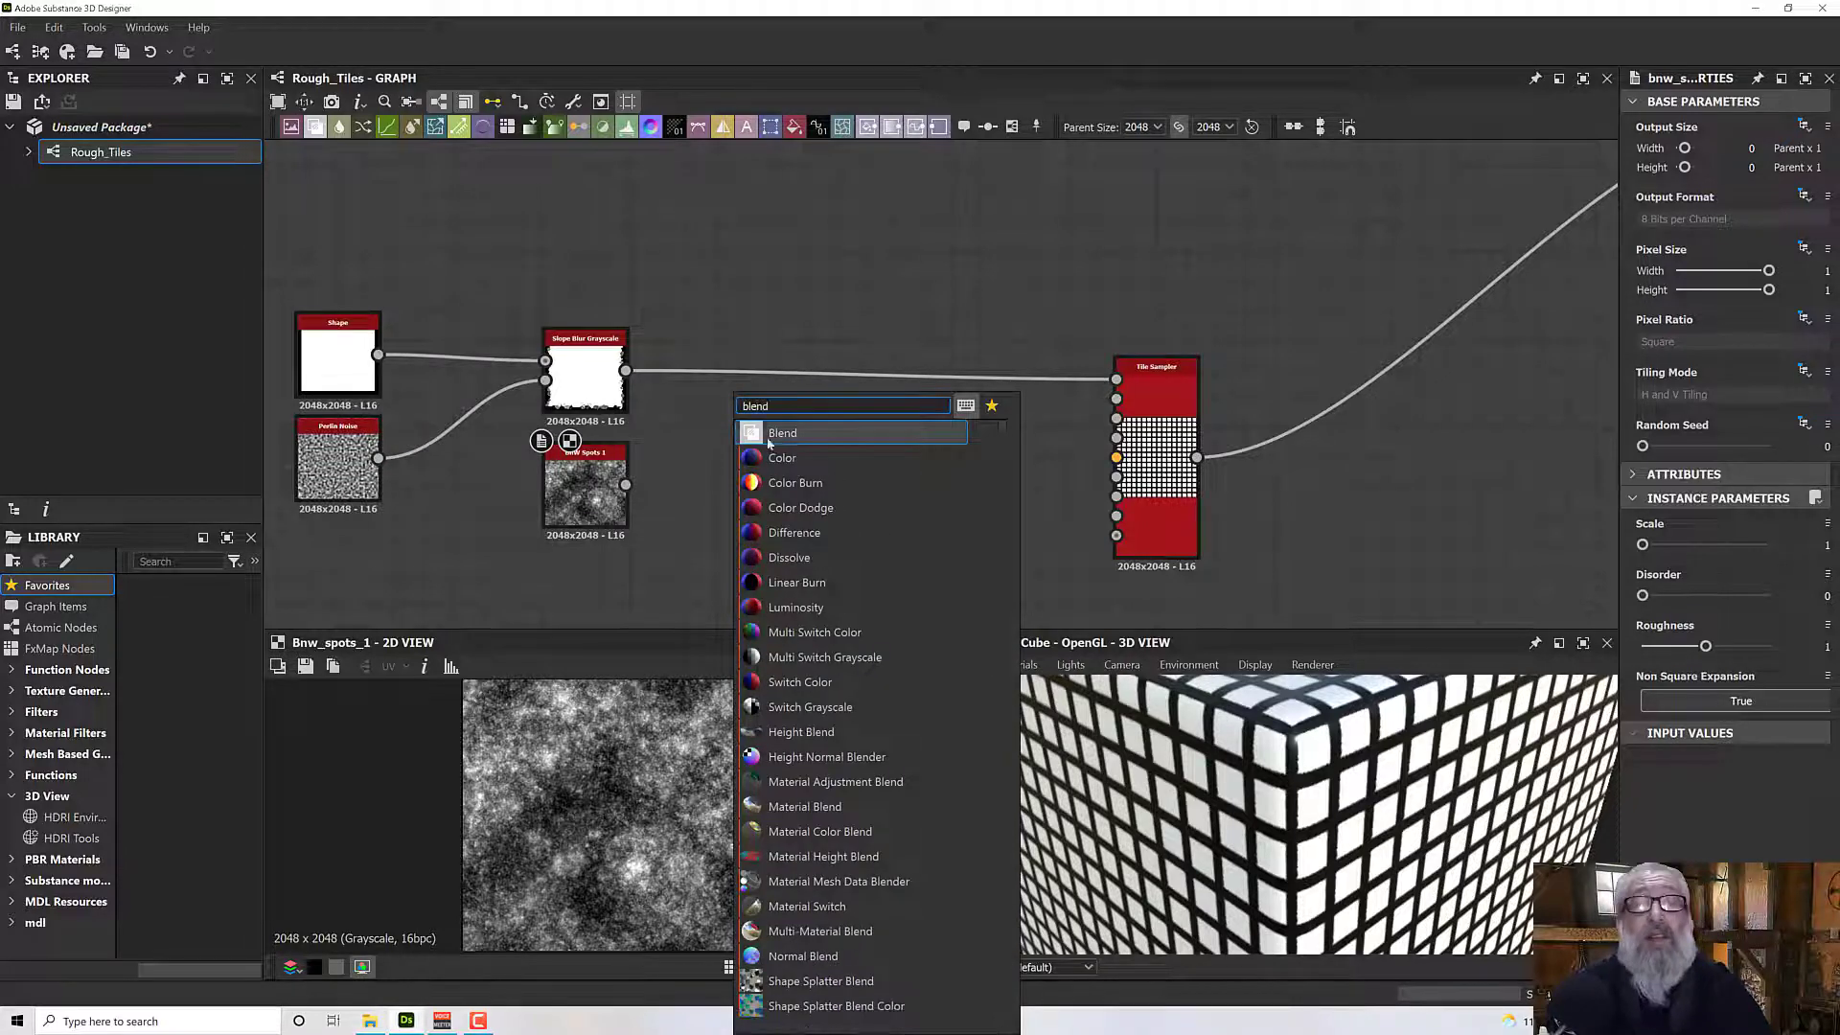
click(805, 436)
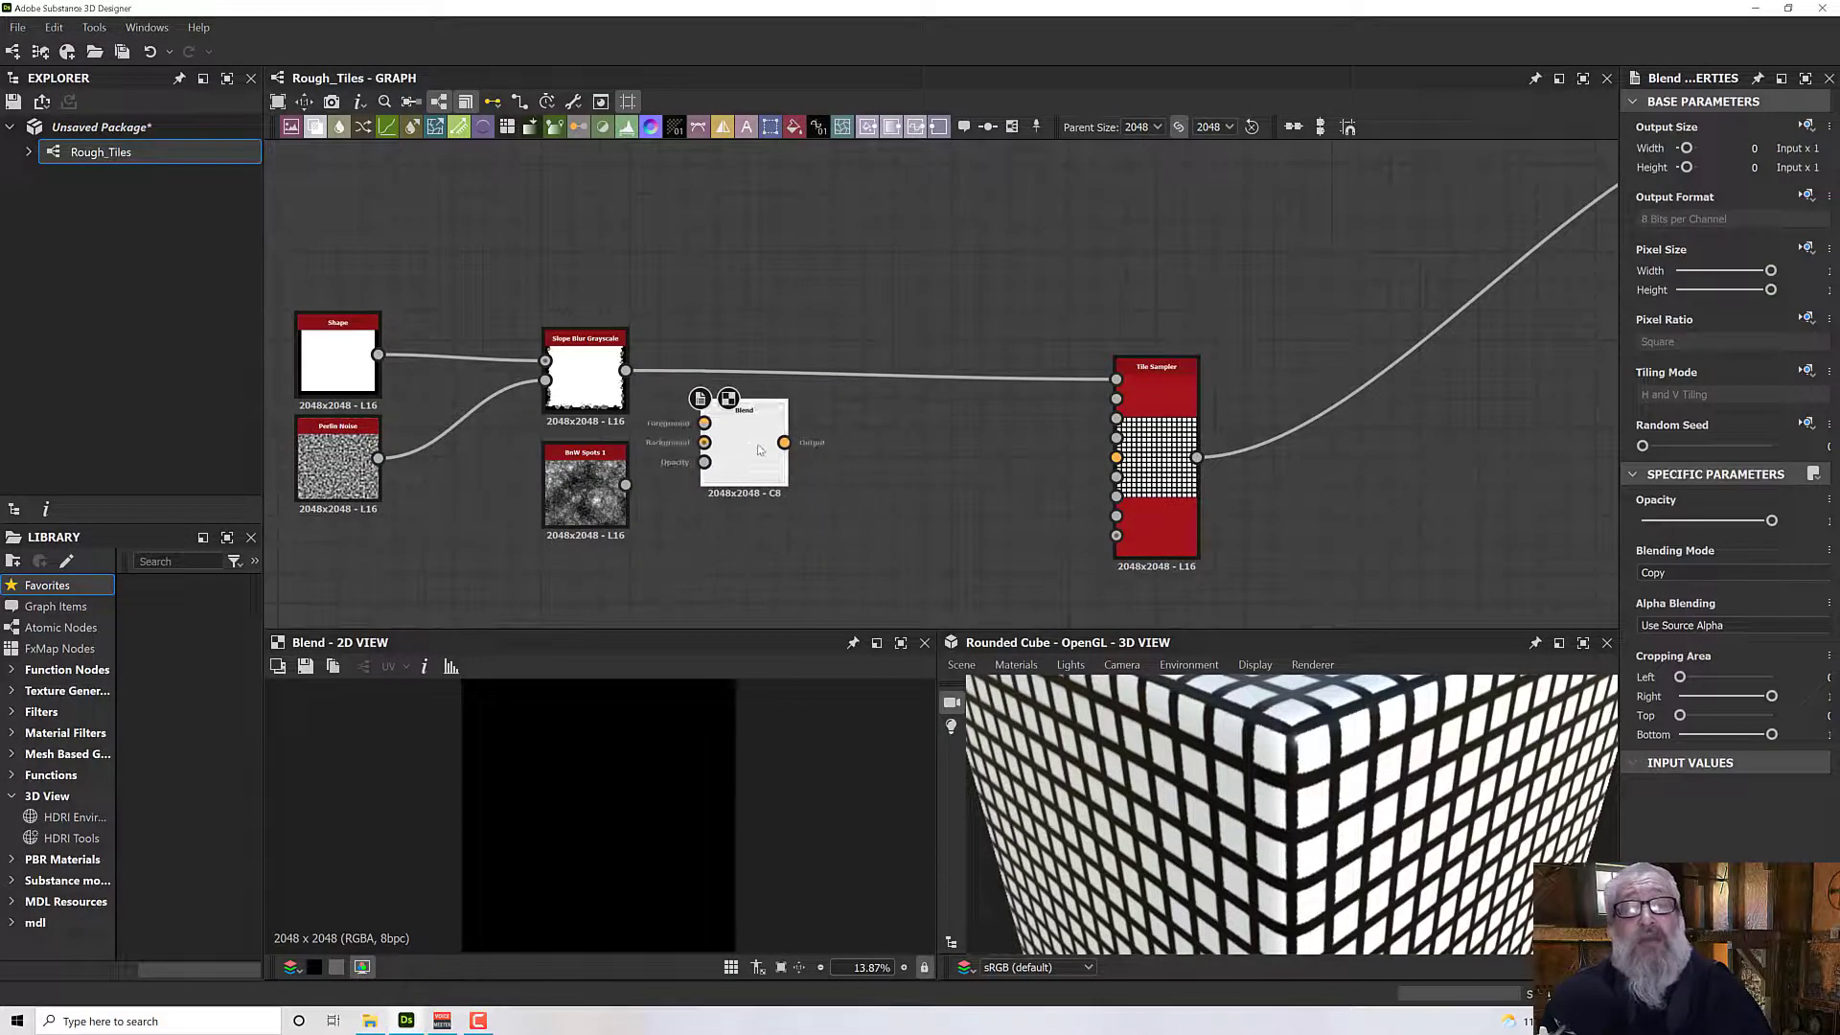
drag(625, 370, 764, 422)
drag(625, 484, 677, 473)
drag(770, 448, 763, 443)
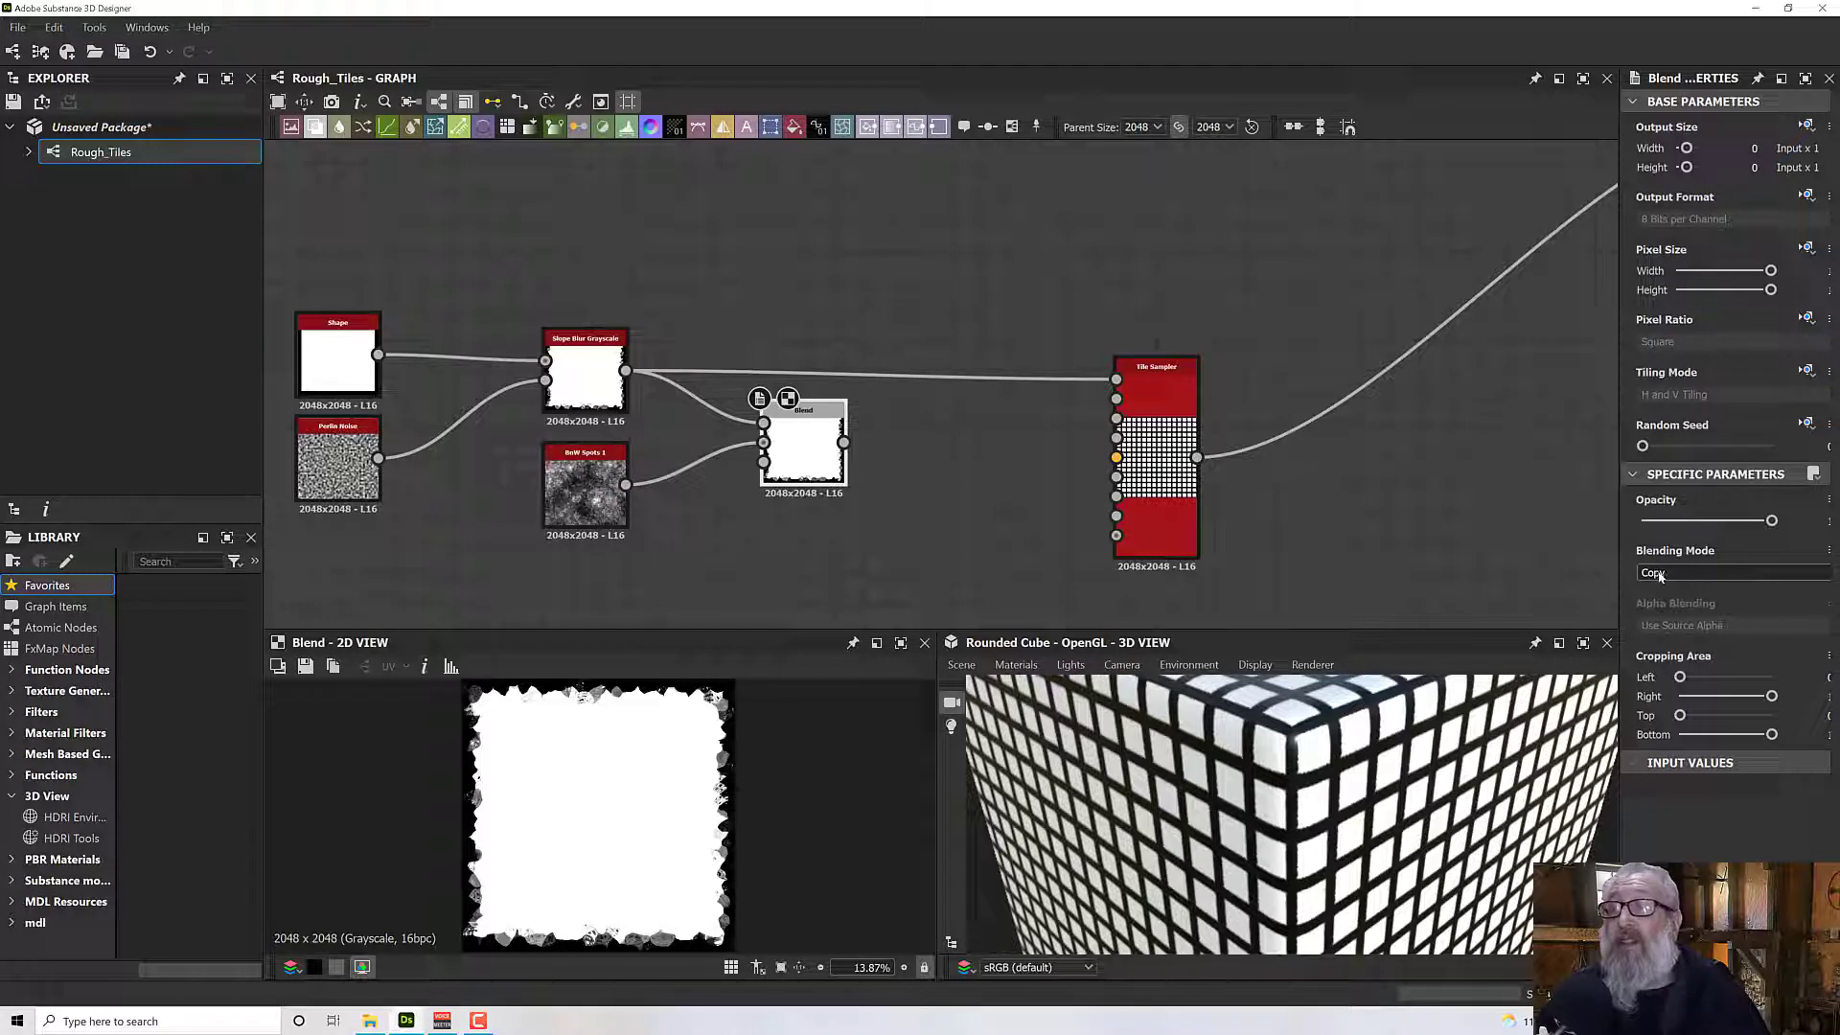
Lower the Blend node's opacity to about 0.9, checking the mottled tile surface up close.
mouse_move(1772, 521)
mouse_down()
mouse_move(1737, 523)
mouse_move(1763, 526)
mouse_up()
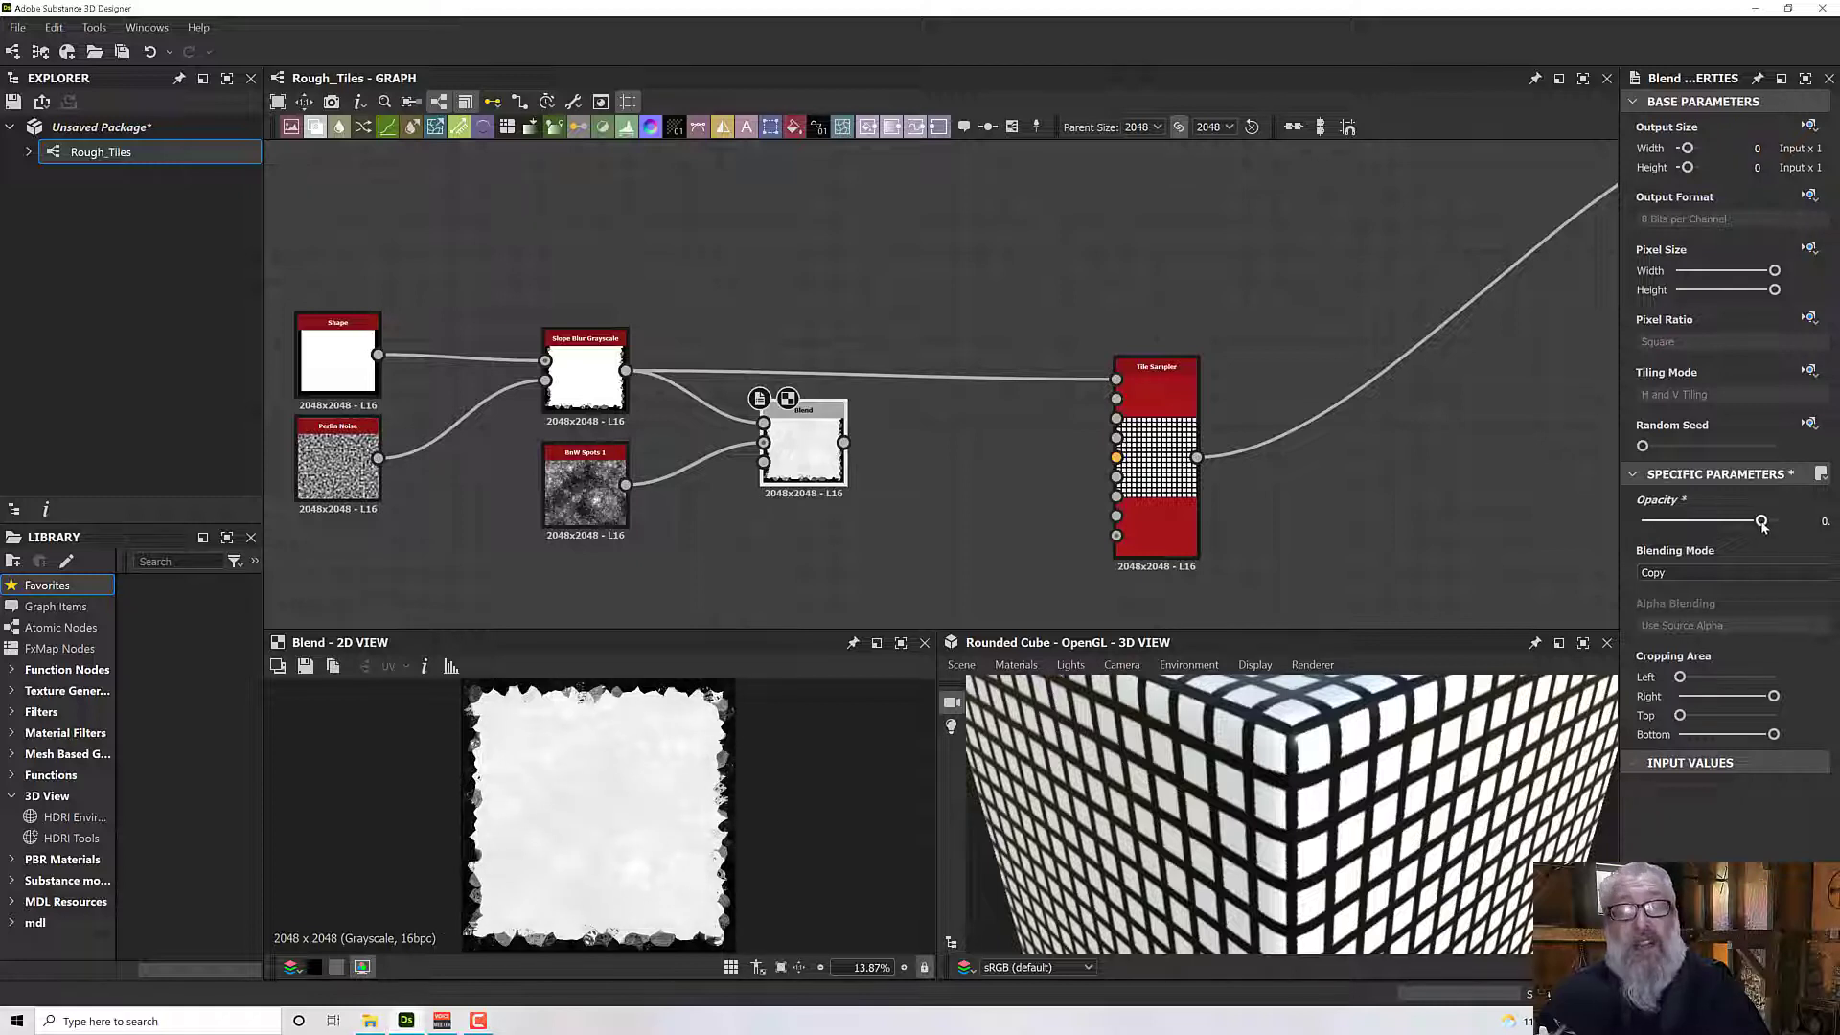
scroll(688, 781, up, 5)
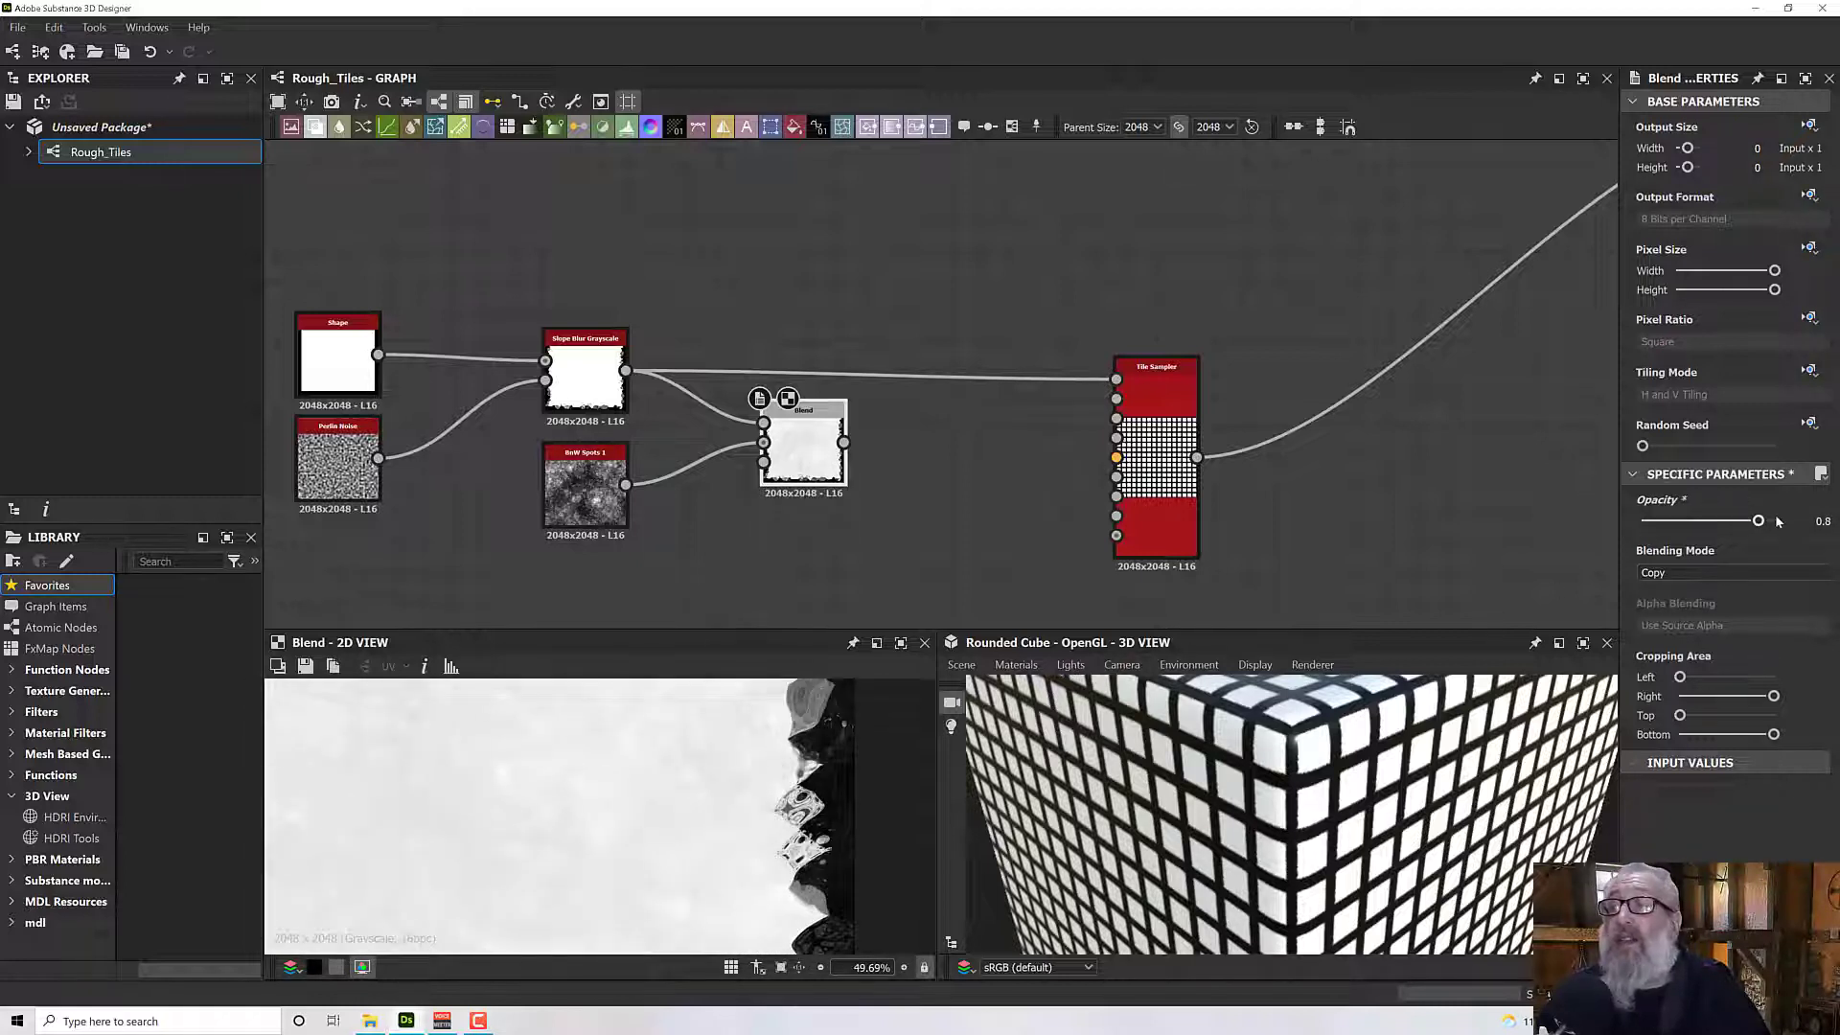
drag(1762, 522, 1766, 526)
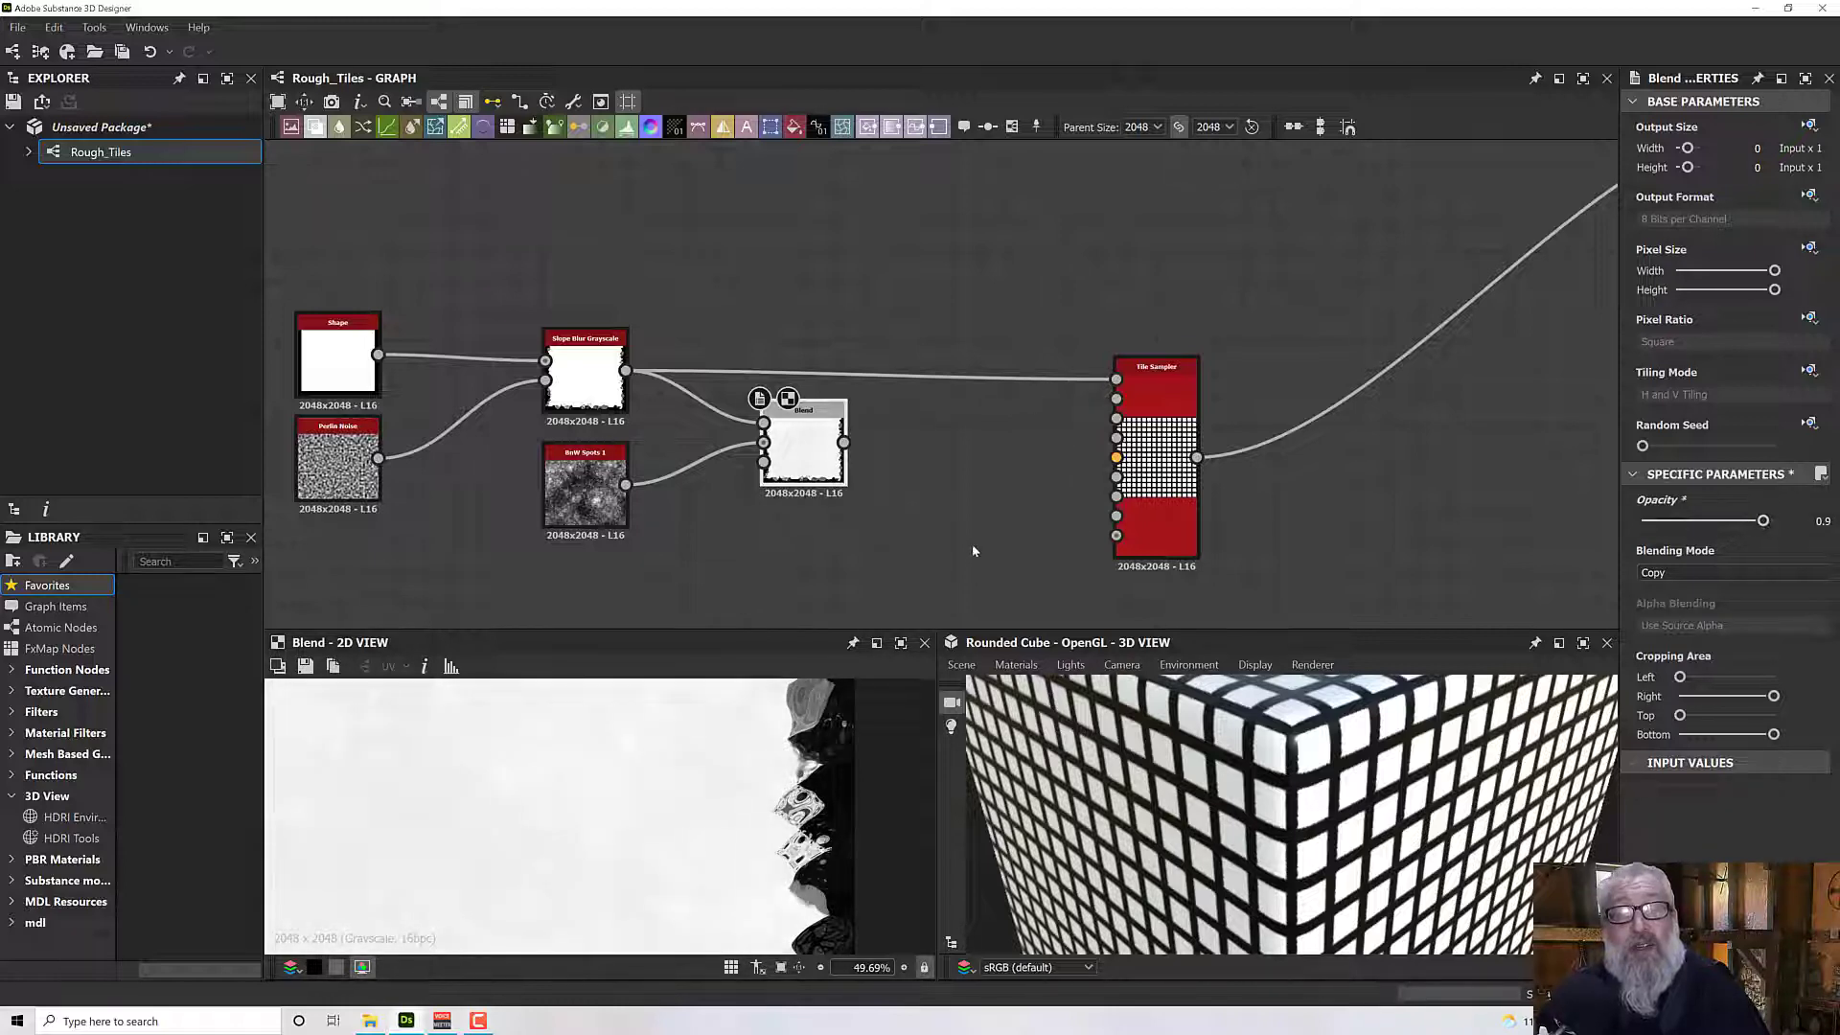
Feed the Blend output into the Tile Sampler in place of the Slope Blur and inspect the tiles on the 3D cube.
scroll(970, 547, down, 4)
drag(907, 497, 1069, 474)
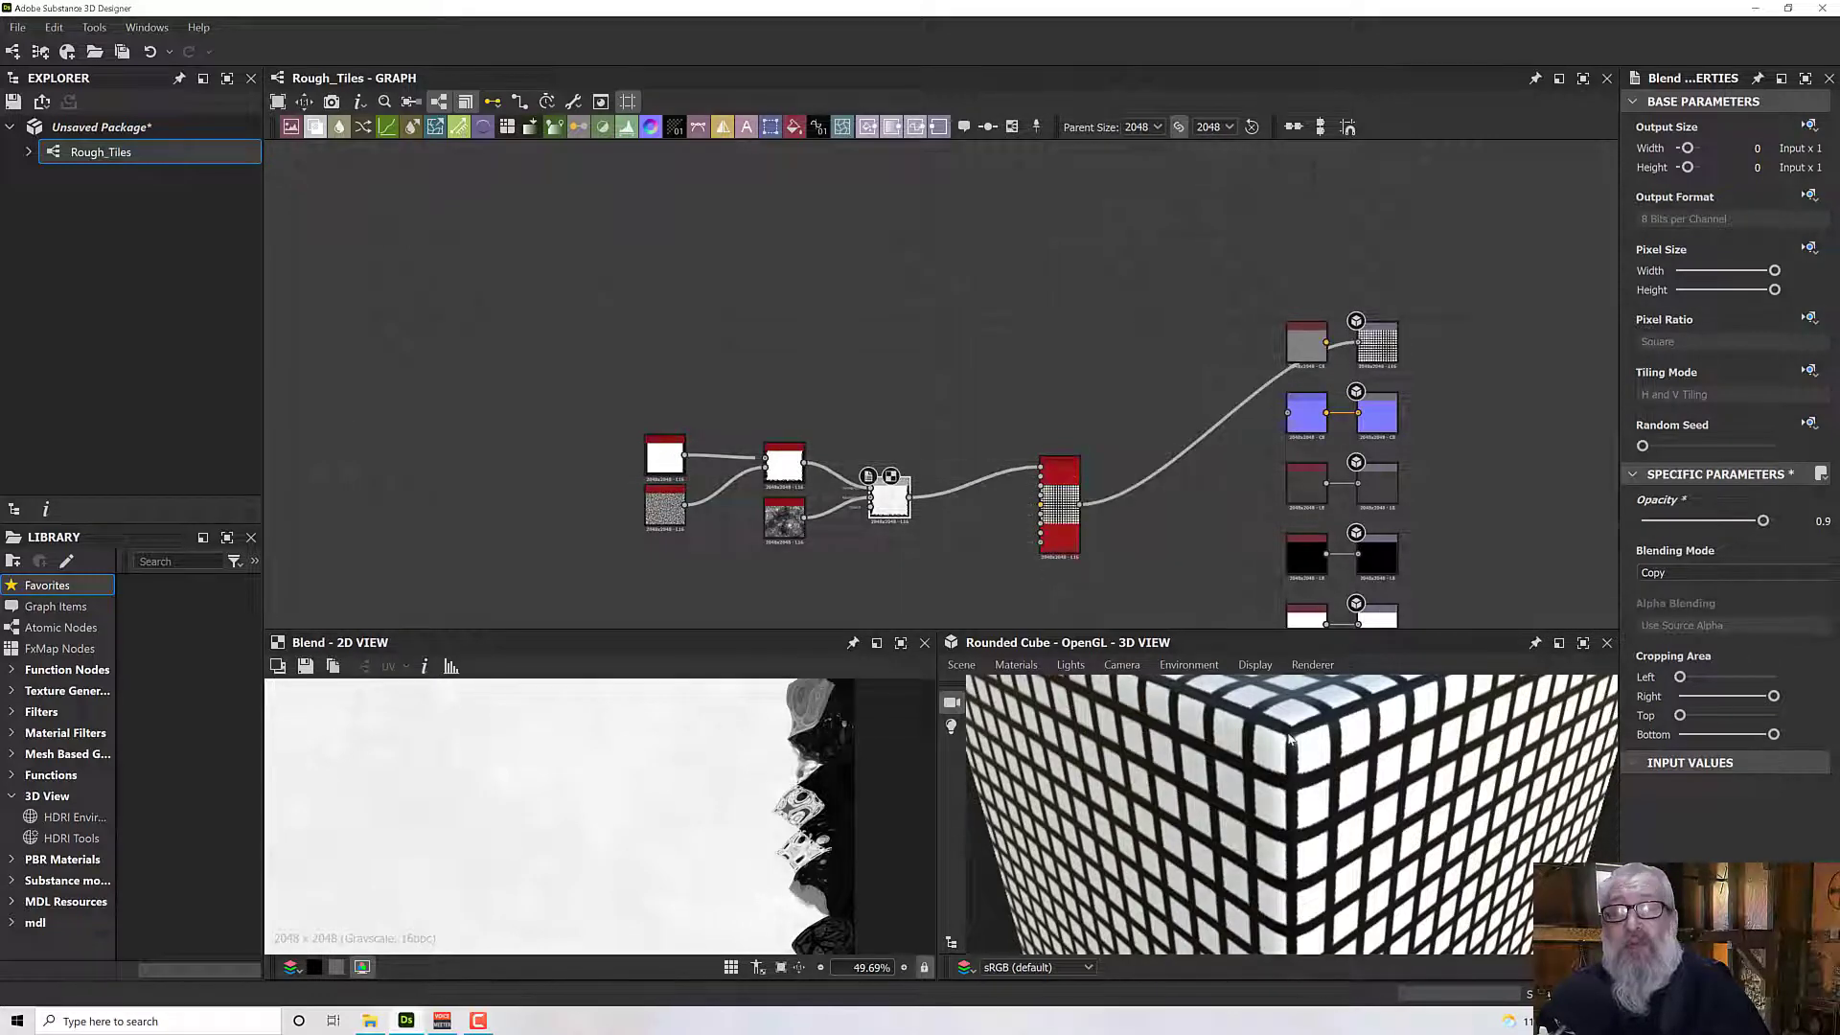
scroll(1314, 765, up, 5)
scroll(1313, 765, down, 2)
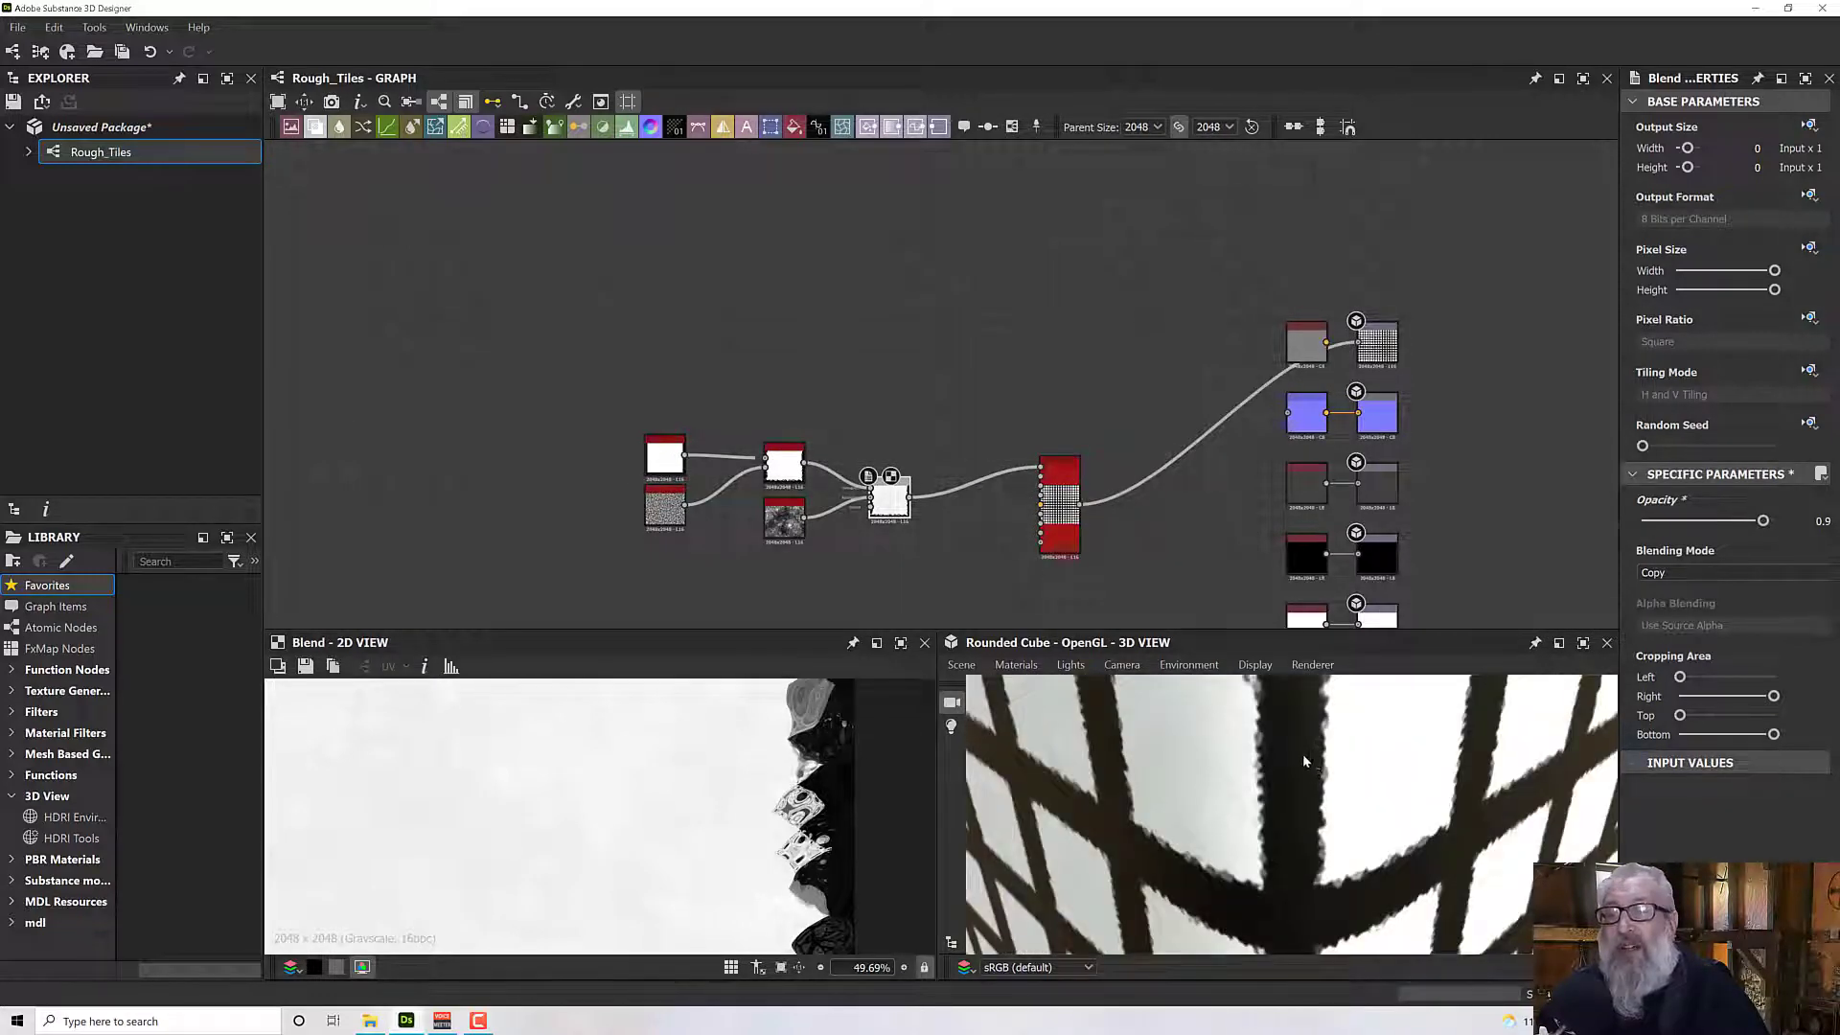
scroll(1314, 767, down, 3)
drag(1319, 769, 1371, 725)
scroll(1371, 725, up, 6)
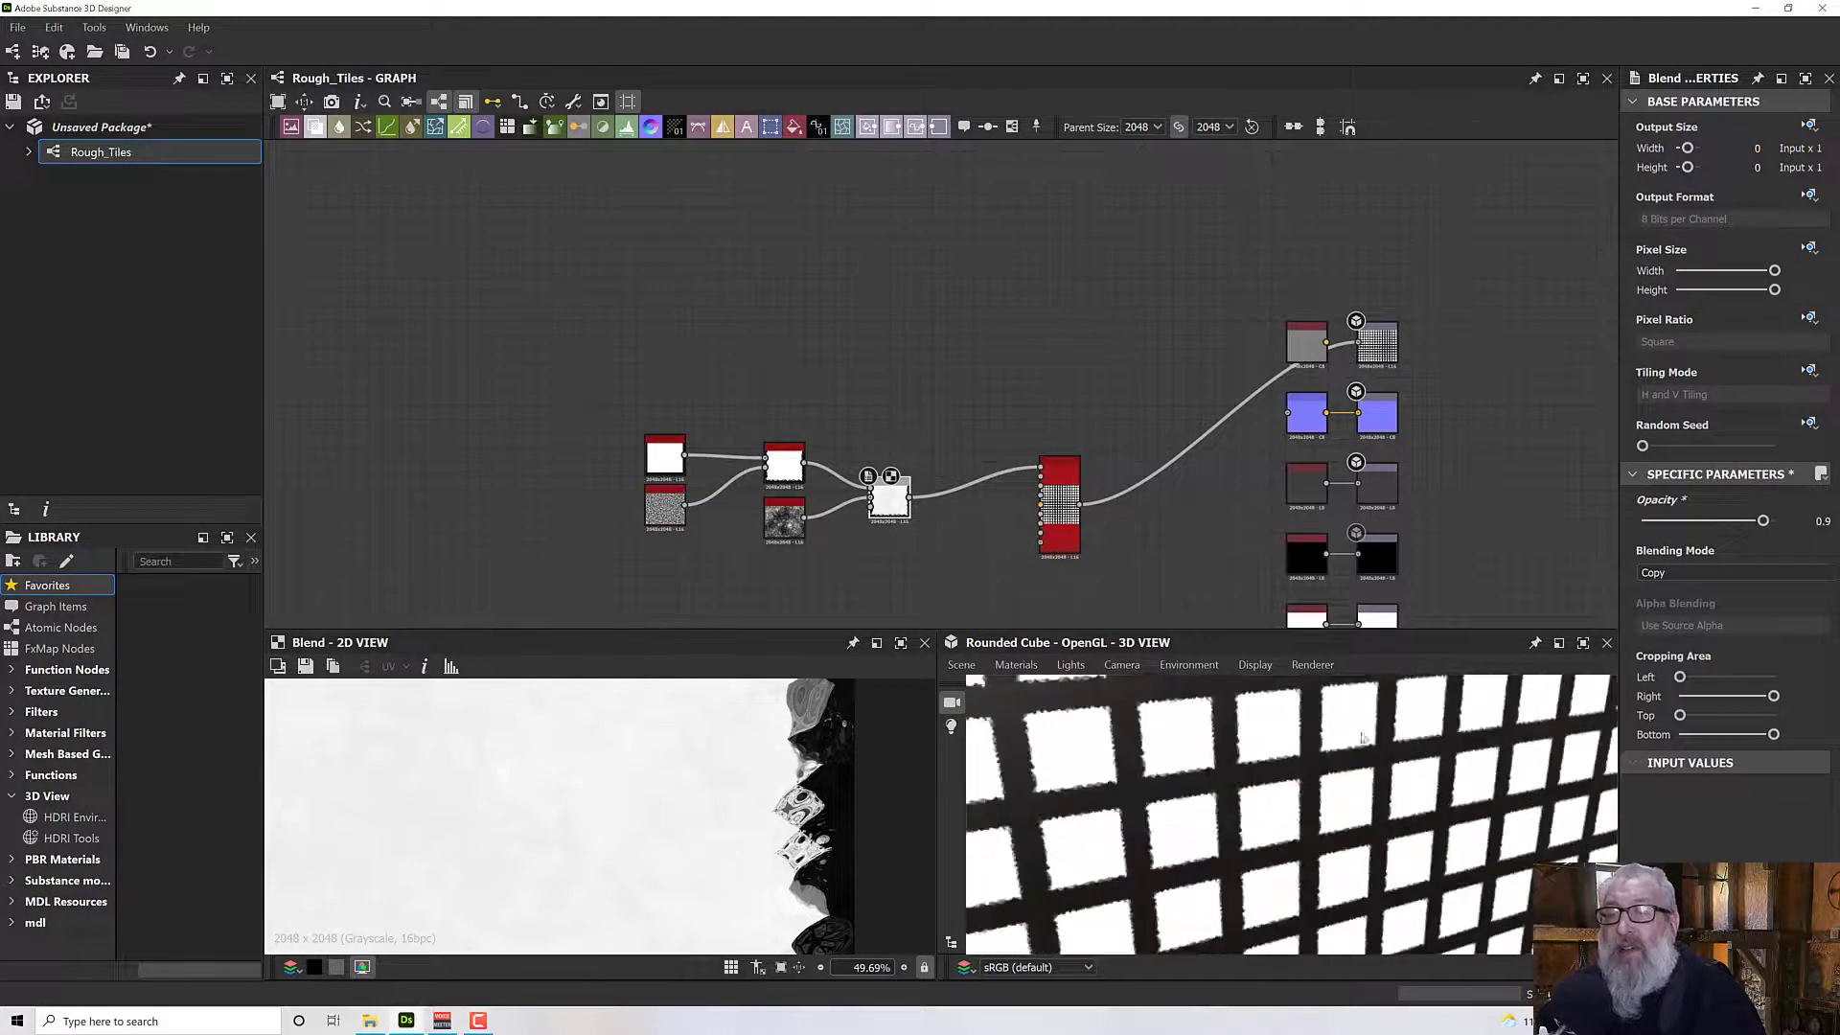
scroll(1250, 768, down, 6)
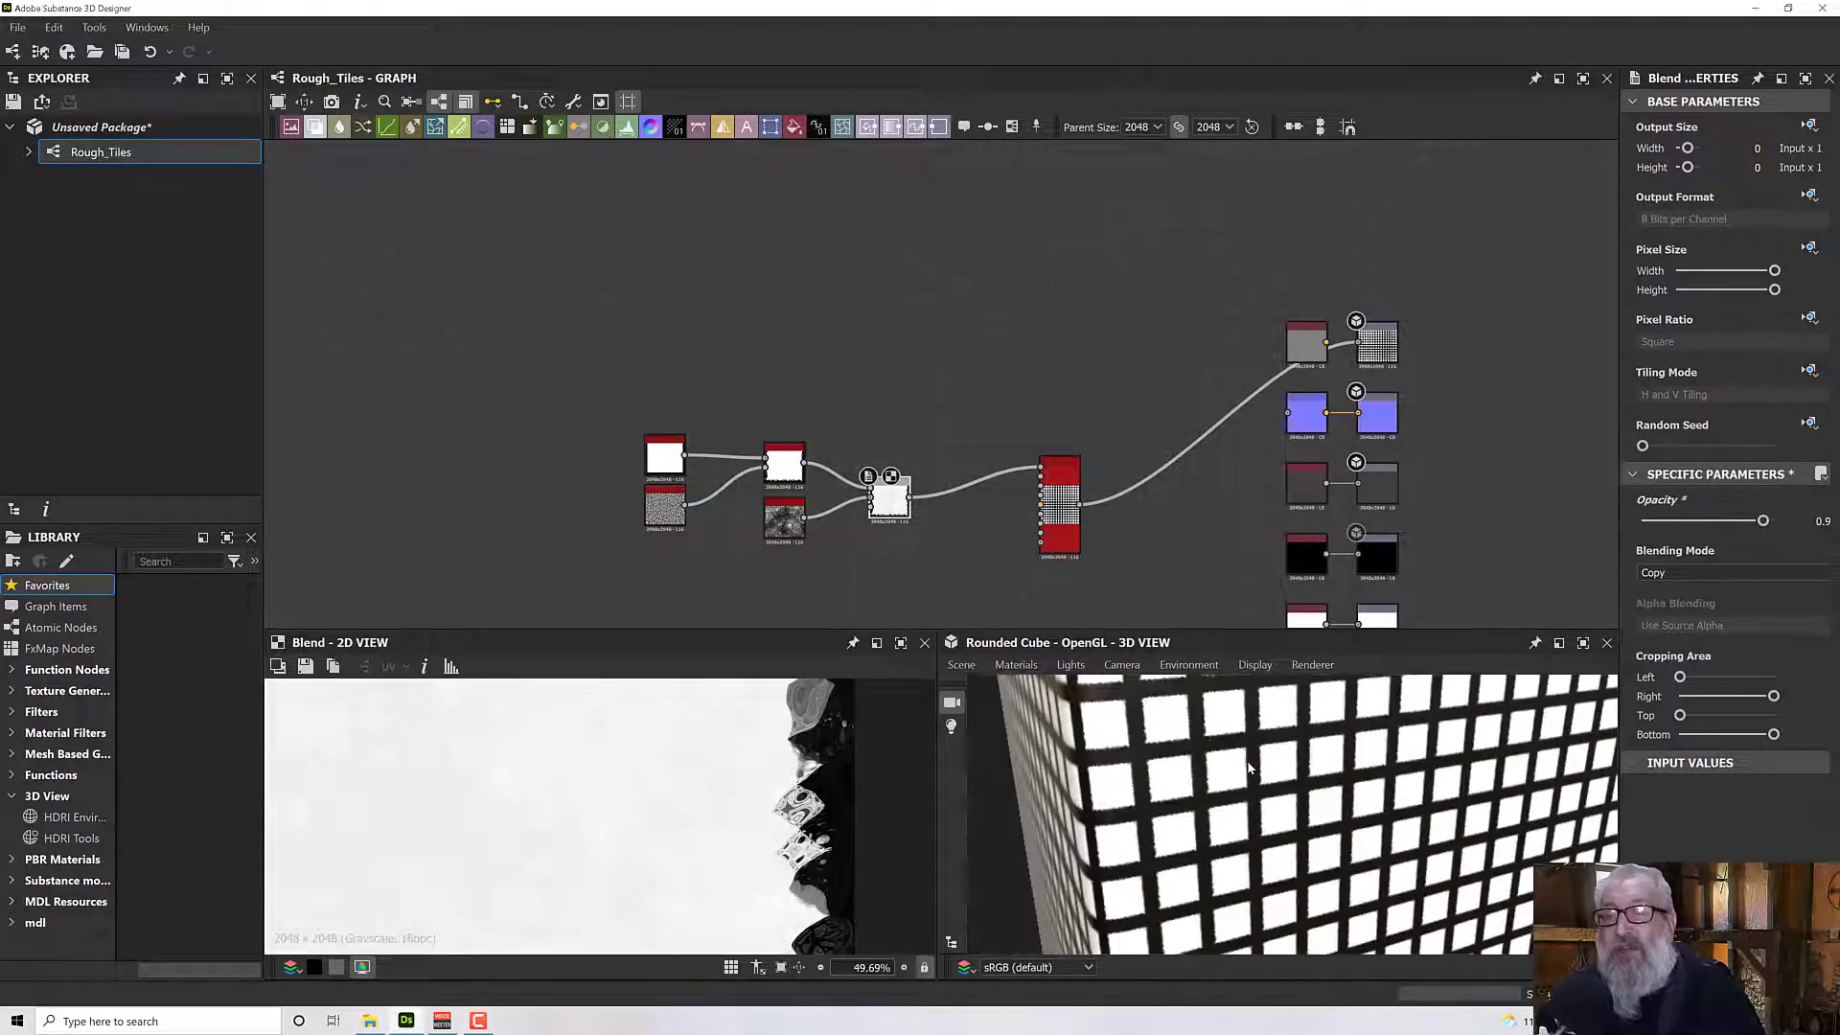
Move the five connected nodes from Shape through Blend farther away from the Tile Sampler to free space between them.
drag(1273, 772, 1254, 795)
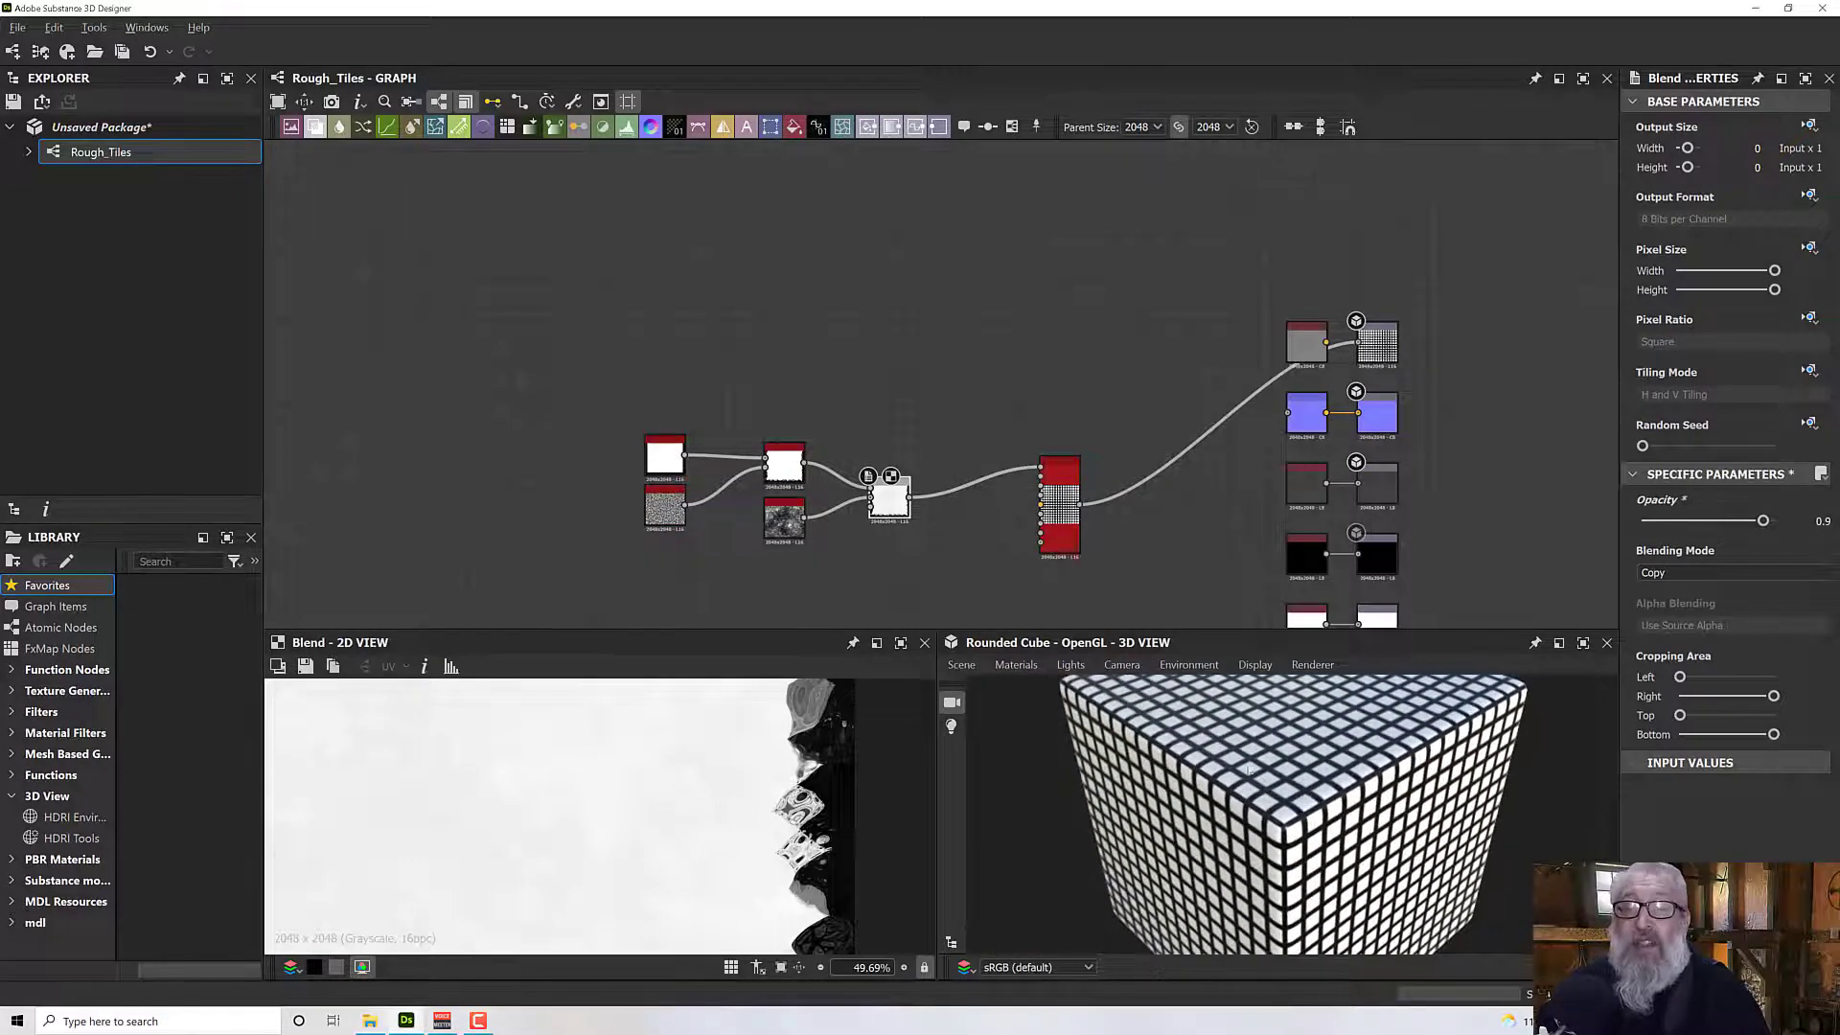
drag(594, 374, 911, 562)
drag(895, 500, 774, 475)
Set the Tile Sampler's Pattern Input Number to 4.
click(1078, 477)
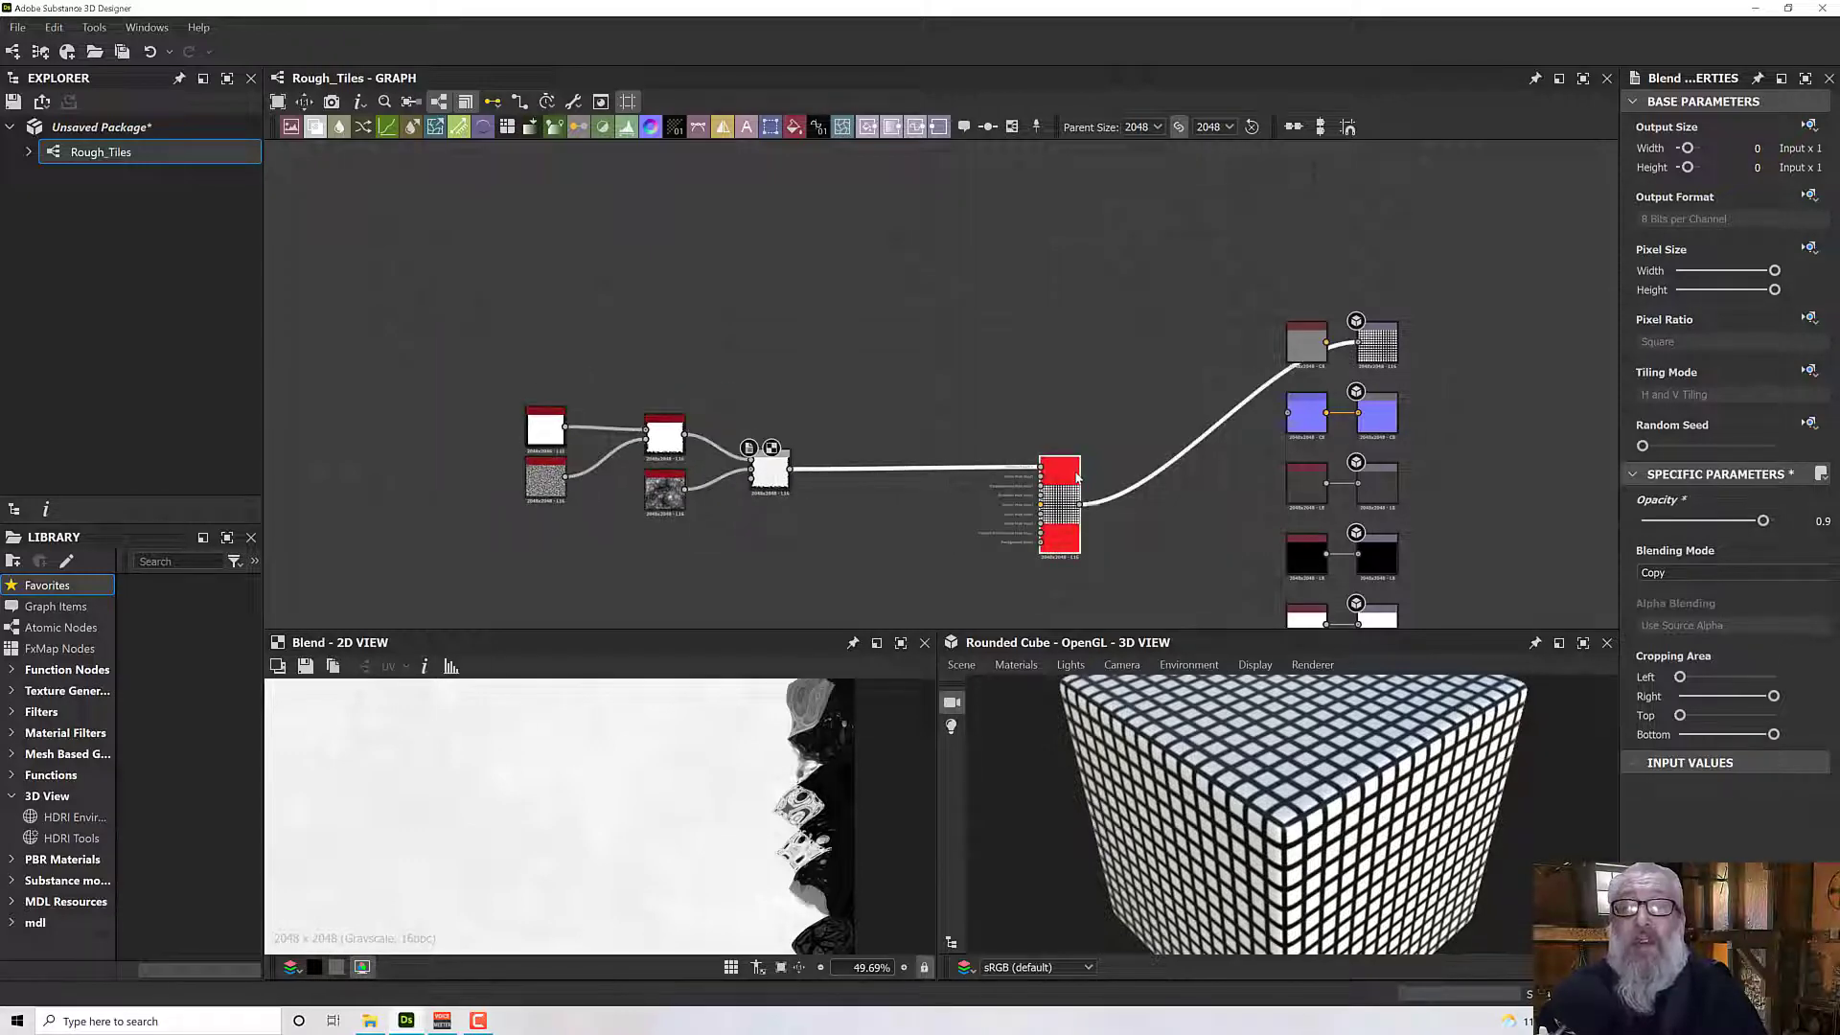
double_click(1070, 480)
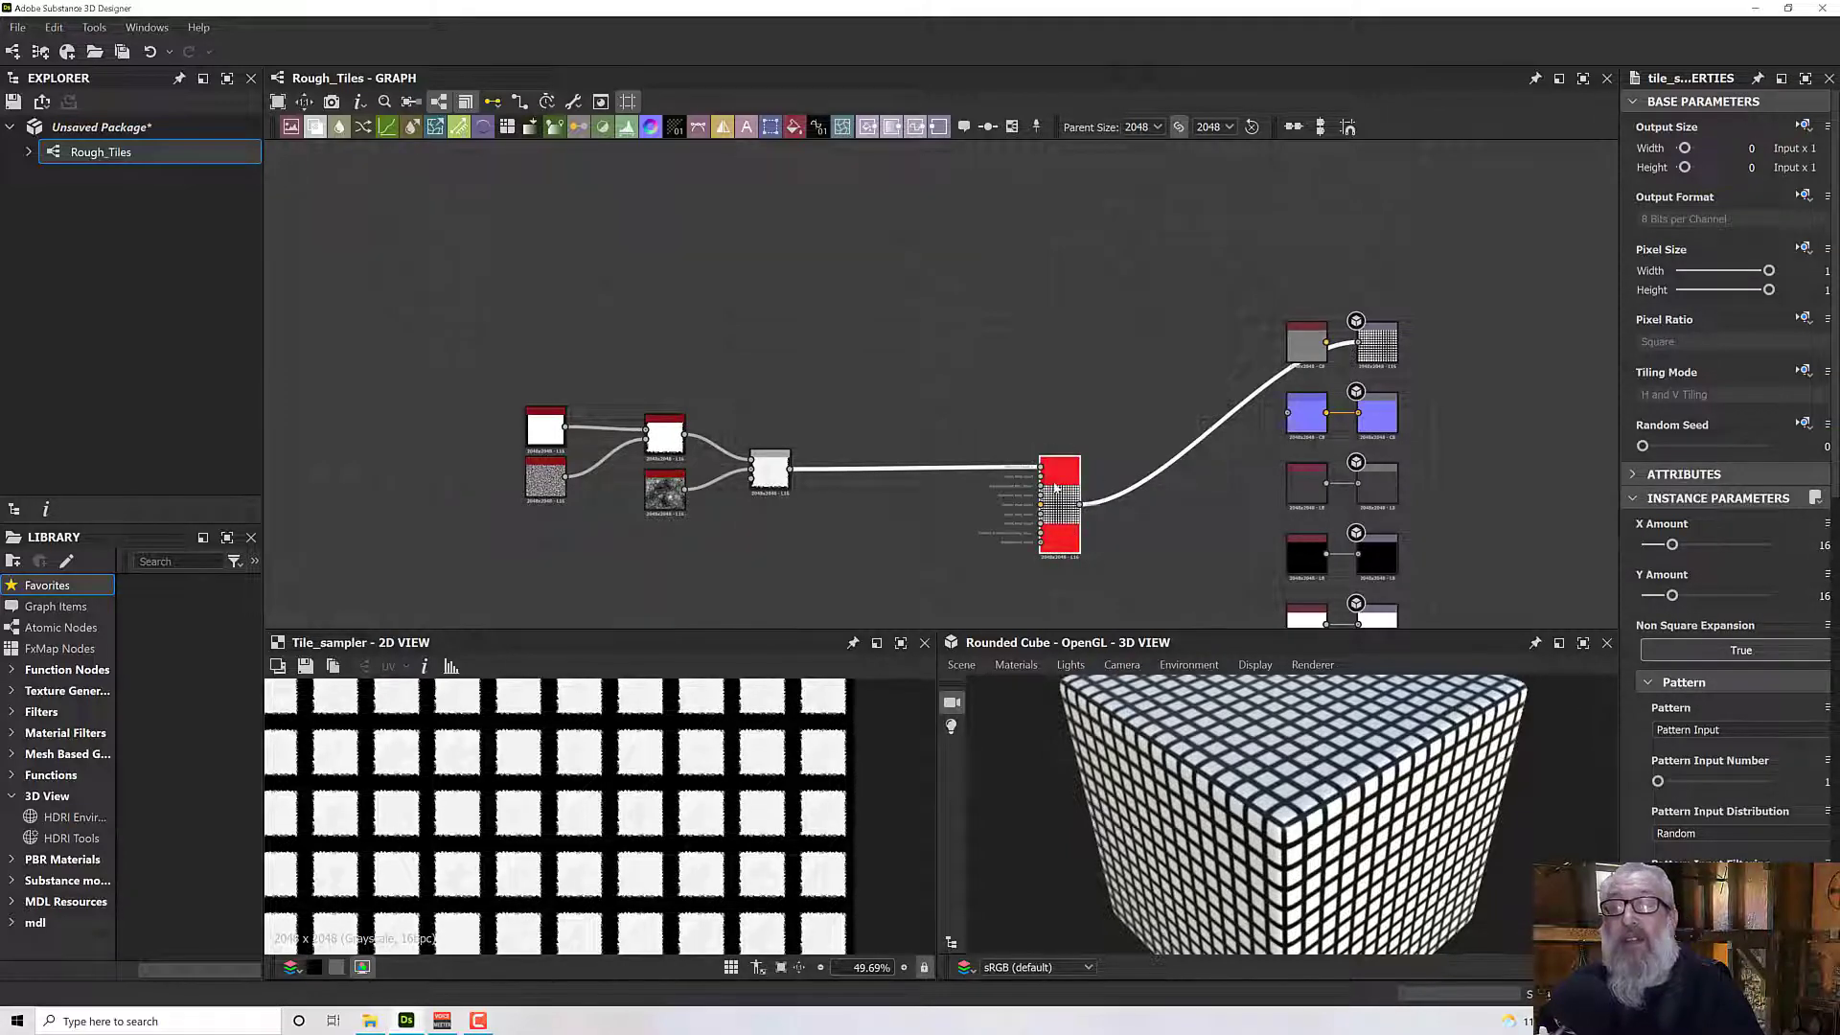
scroll(1111, 480, up, 4)
middle_drag(1304, 541, 1188, 435)
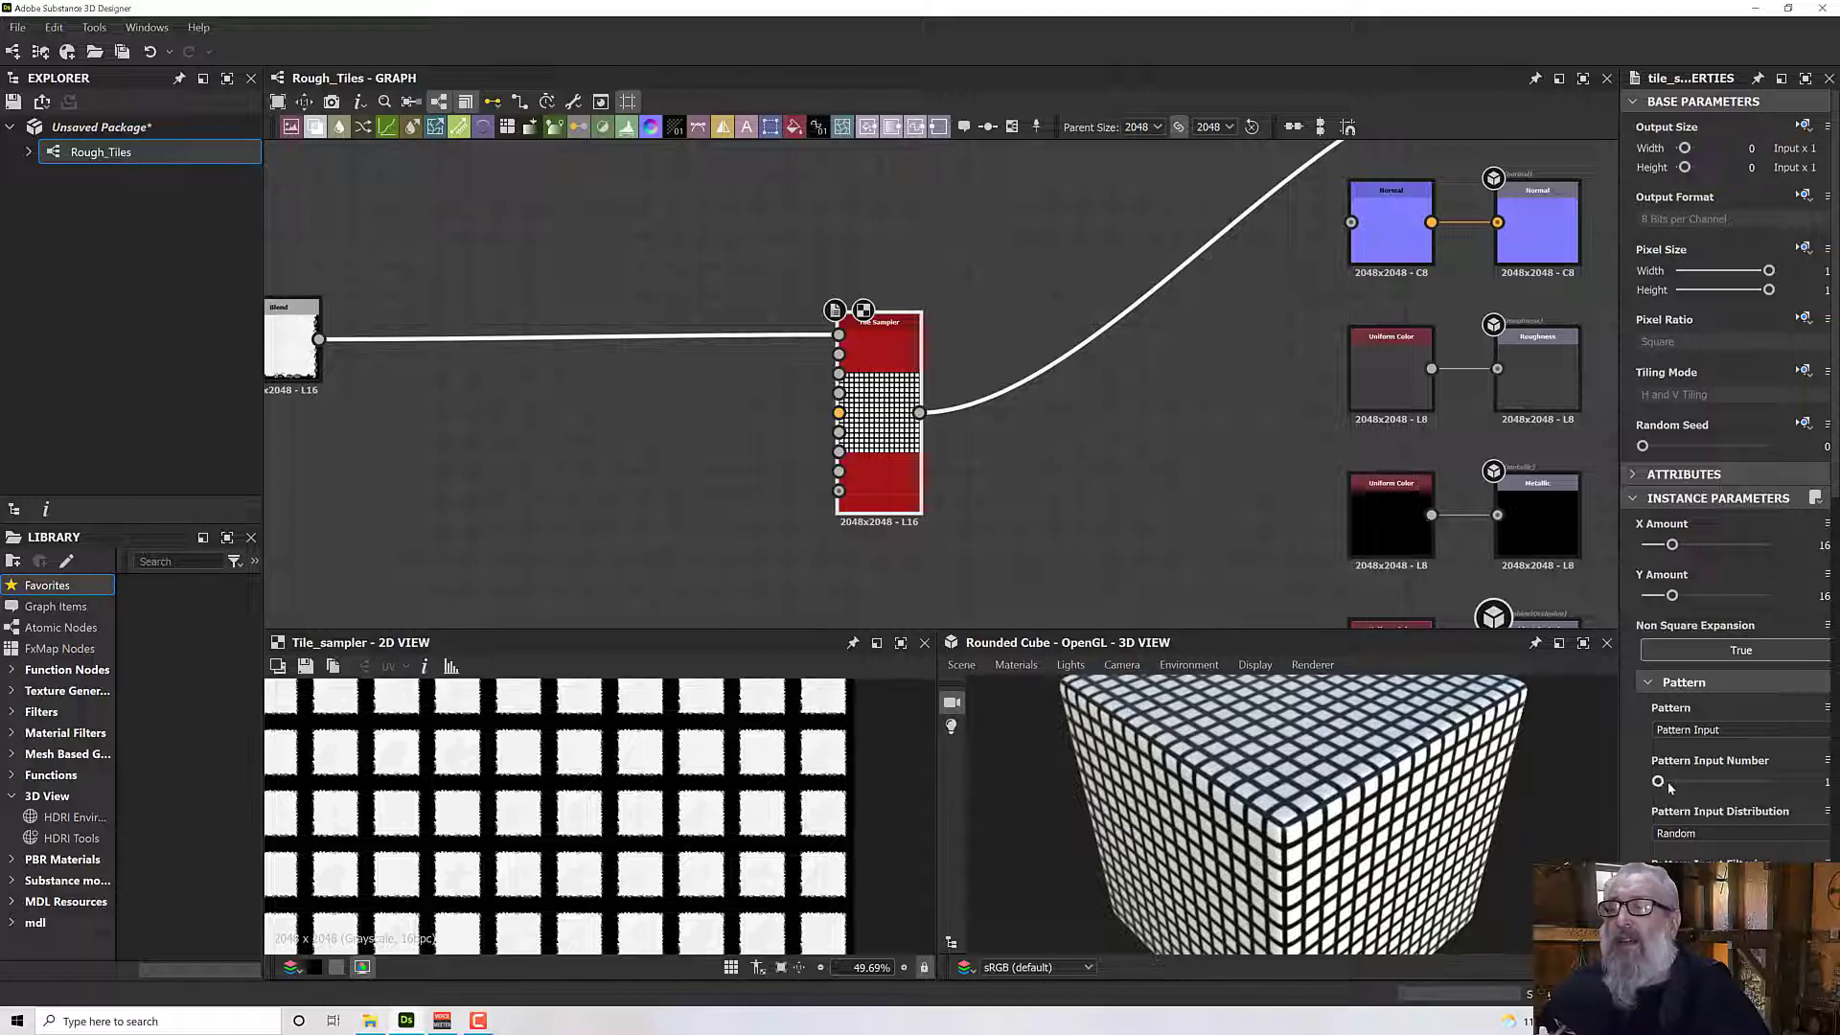
drag(1658, 782, 1723, 783)
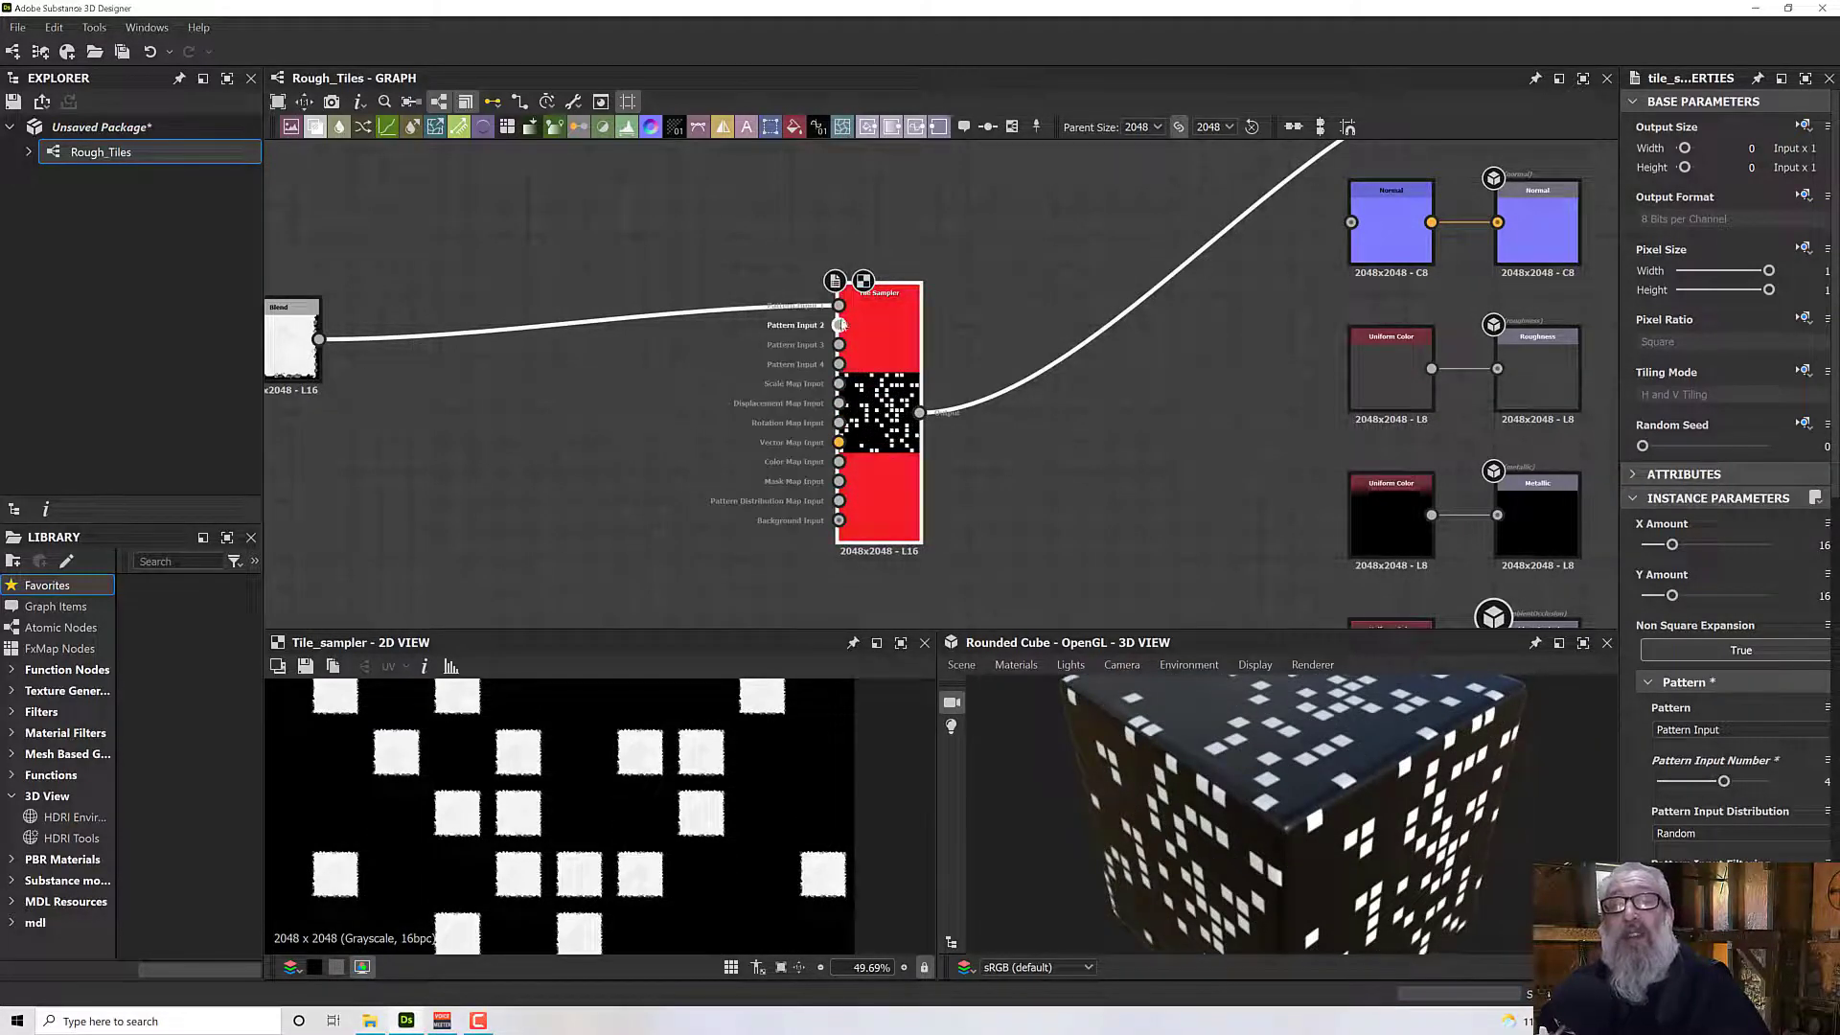
Set the Tile Sampler's X Amount and Y Amount to 8 and inspect the tile edges on the 3D cube.
scroll(843, 347, up, 4)
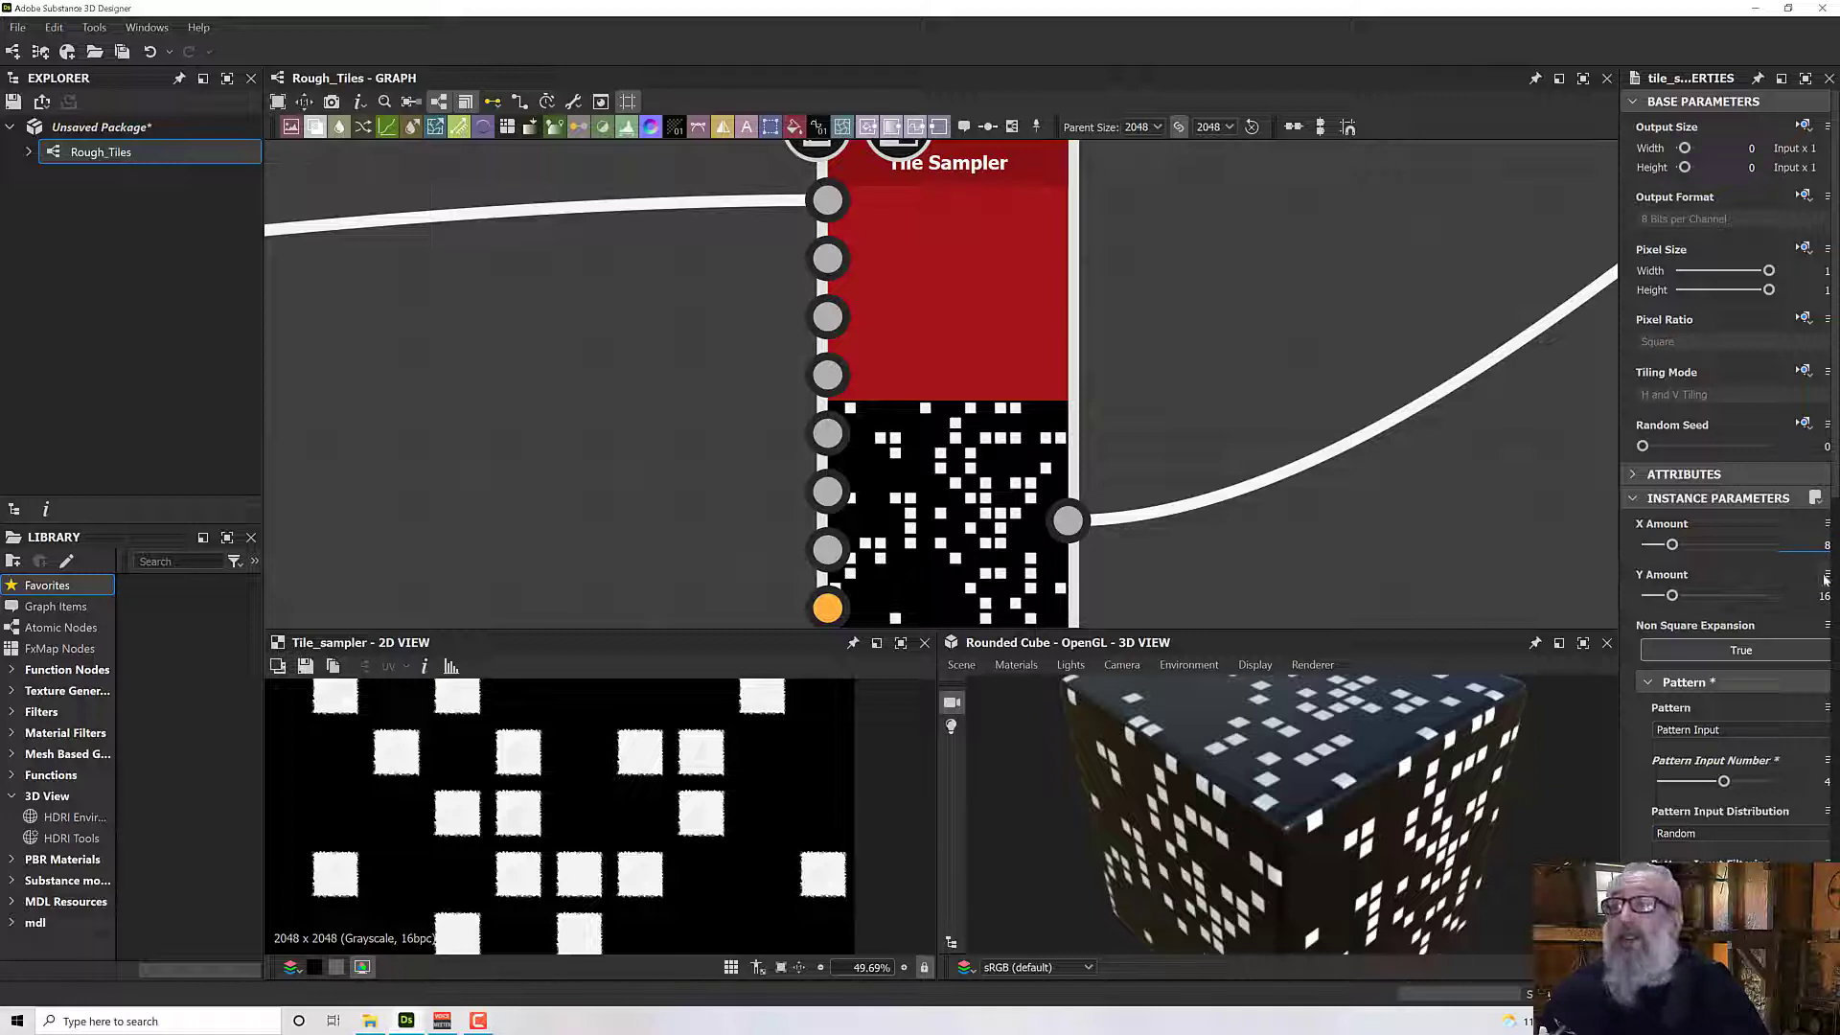
key(Tab)
text(8)
key(Return)
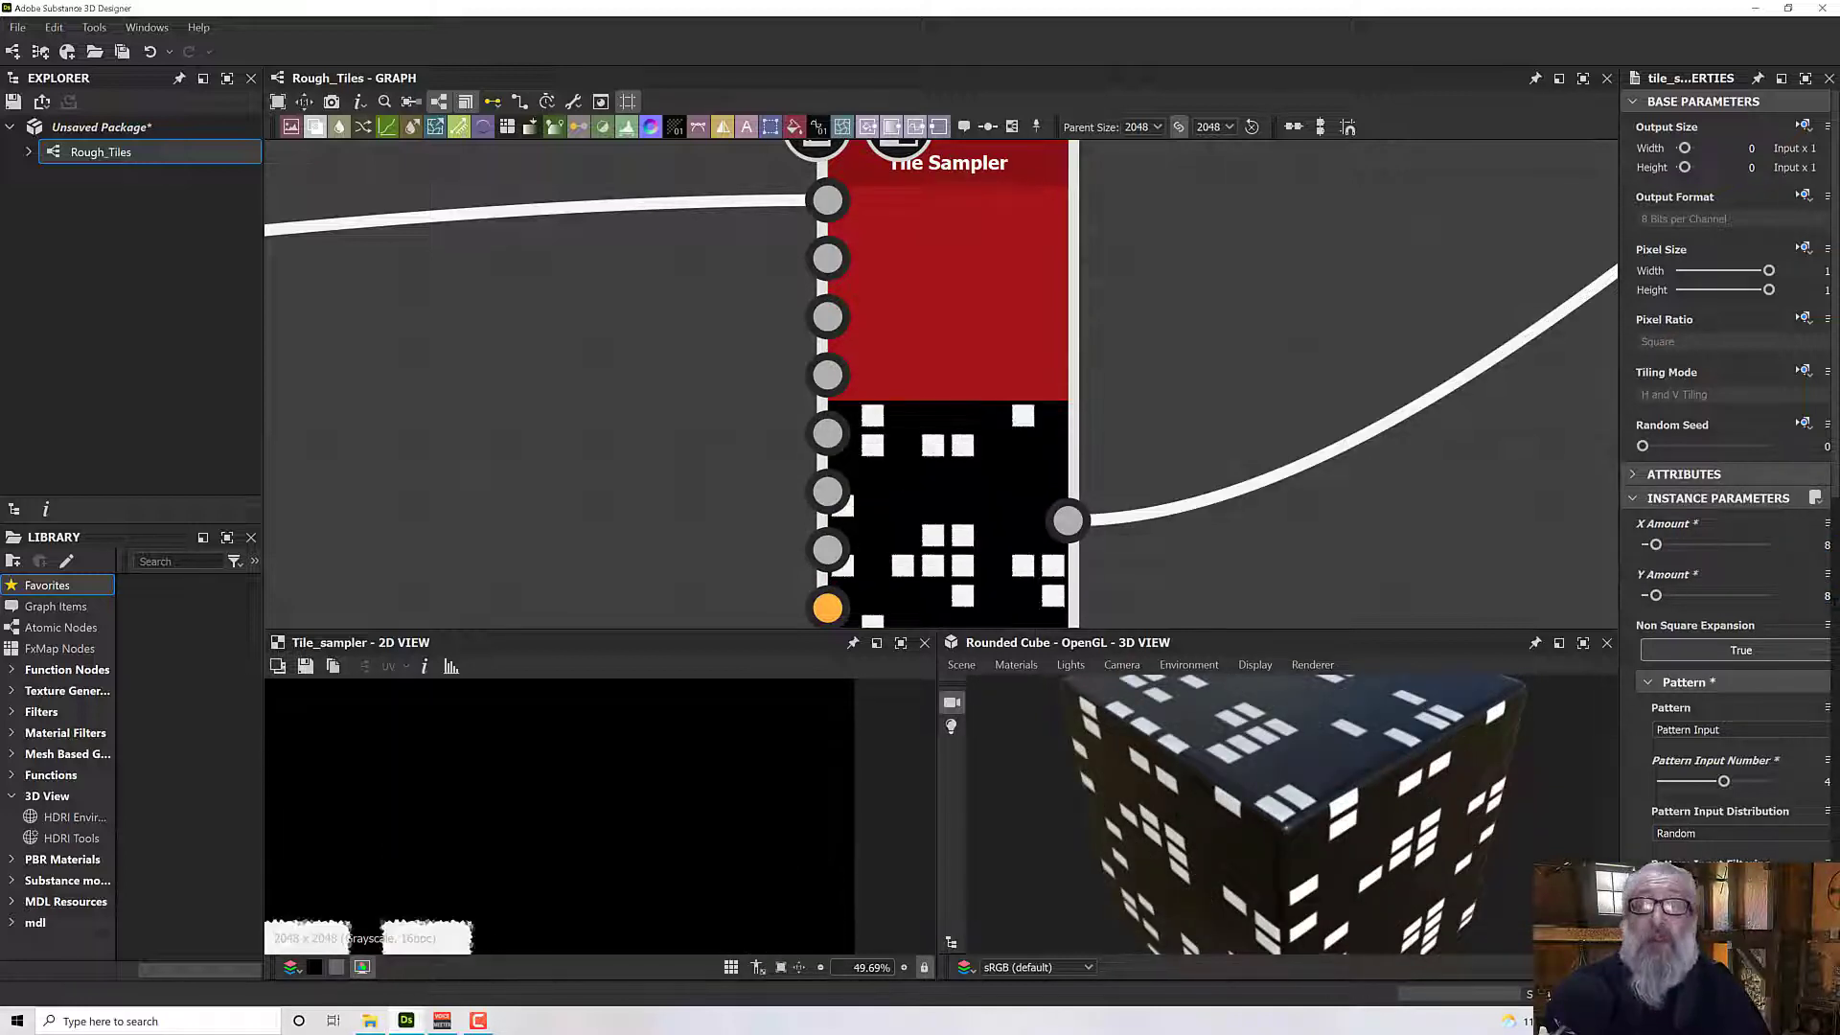
scroll(1157, 709, down, 3)
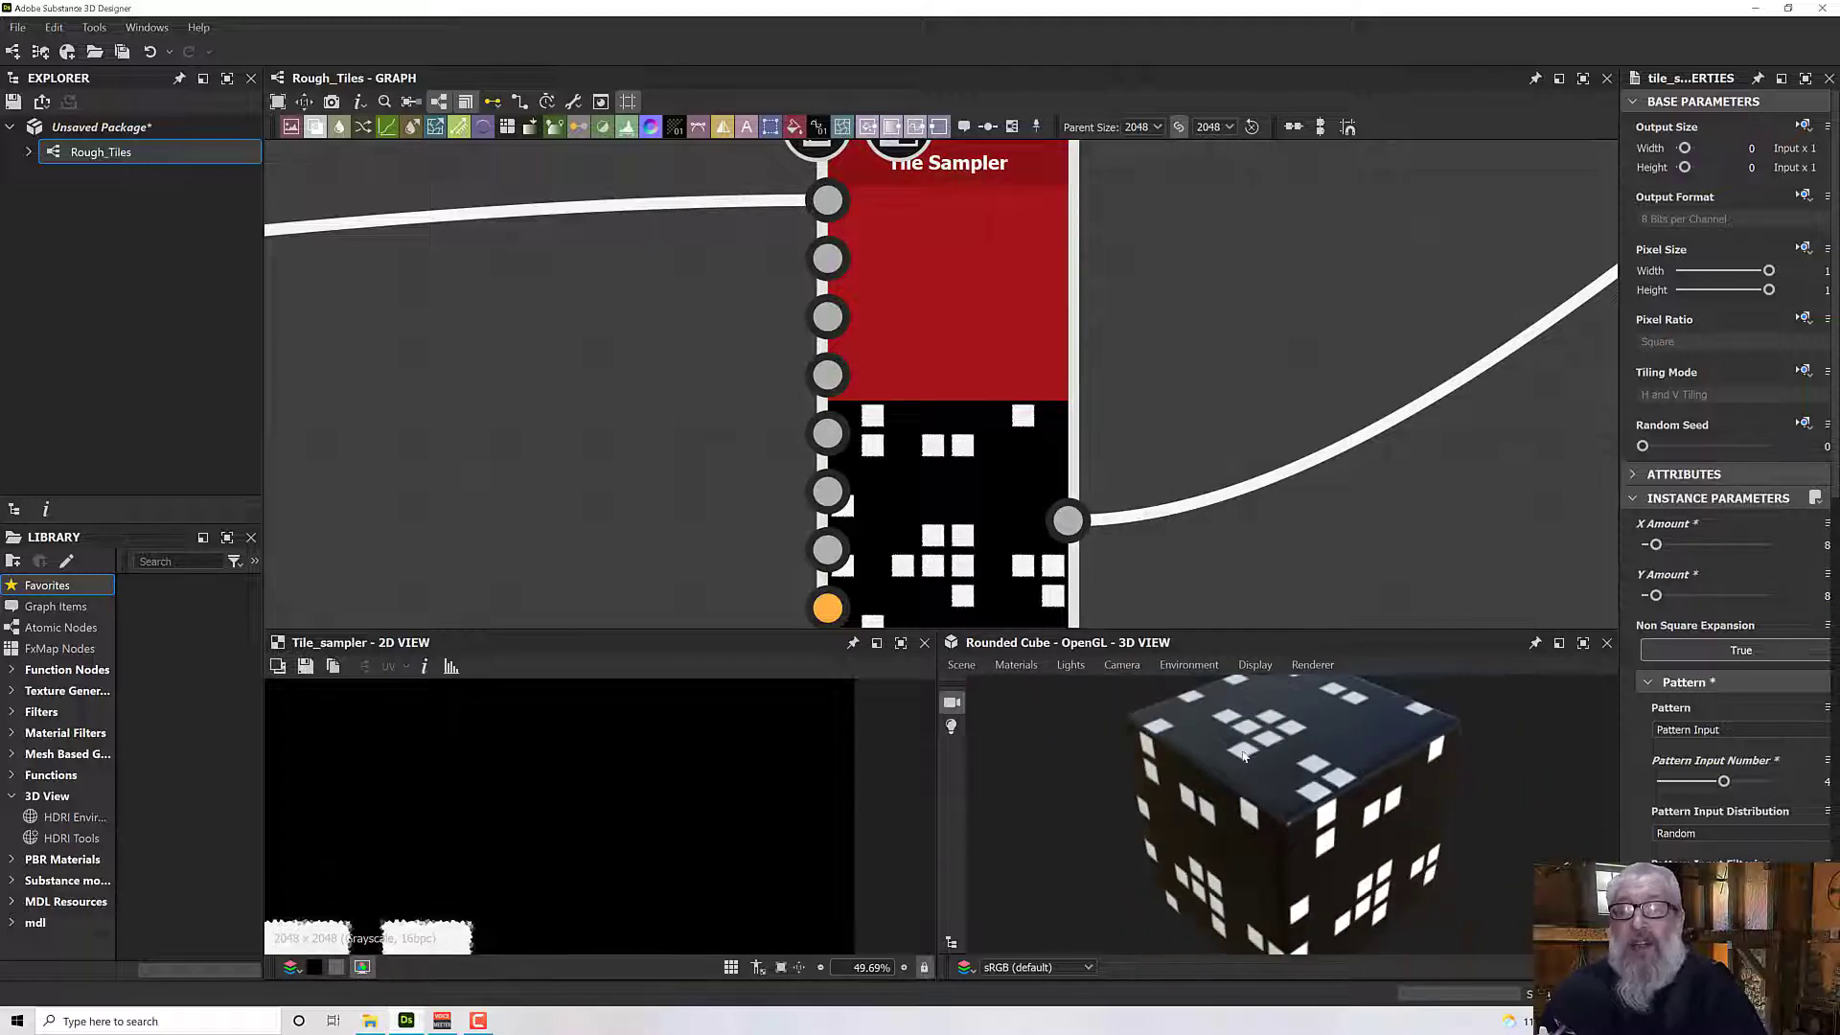
drag(1157, 709, 1182, 694)
scroll(1267, 762, up, 6)
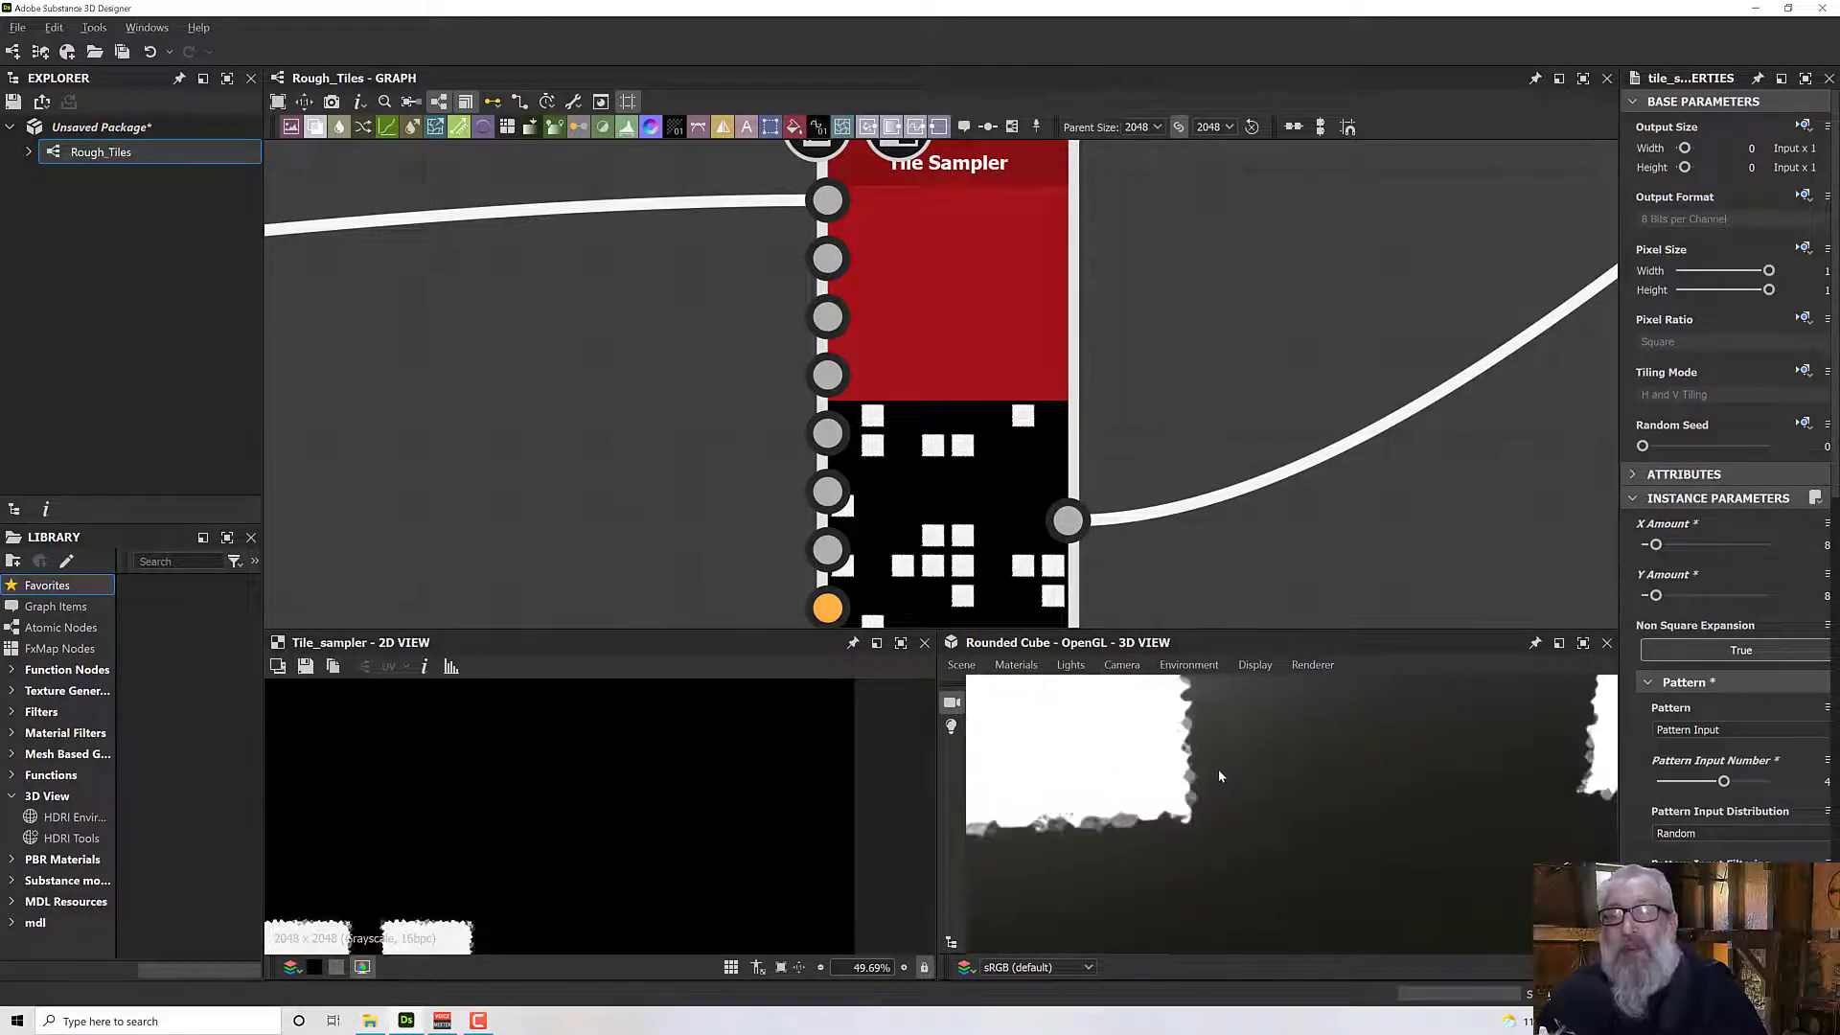
scroll(1218, 769, up, 2)
scroll(1317, 535, down, 4)
scroll(1317, 535, down, 5)
Connect the Tile Sampler output to the Normal node's input and inspect the relief around a tile's edges on the cube.
middle_drag(1344, 526, 1188, 490)
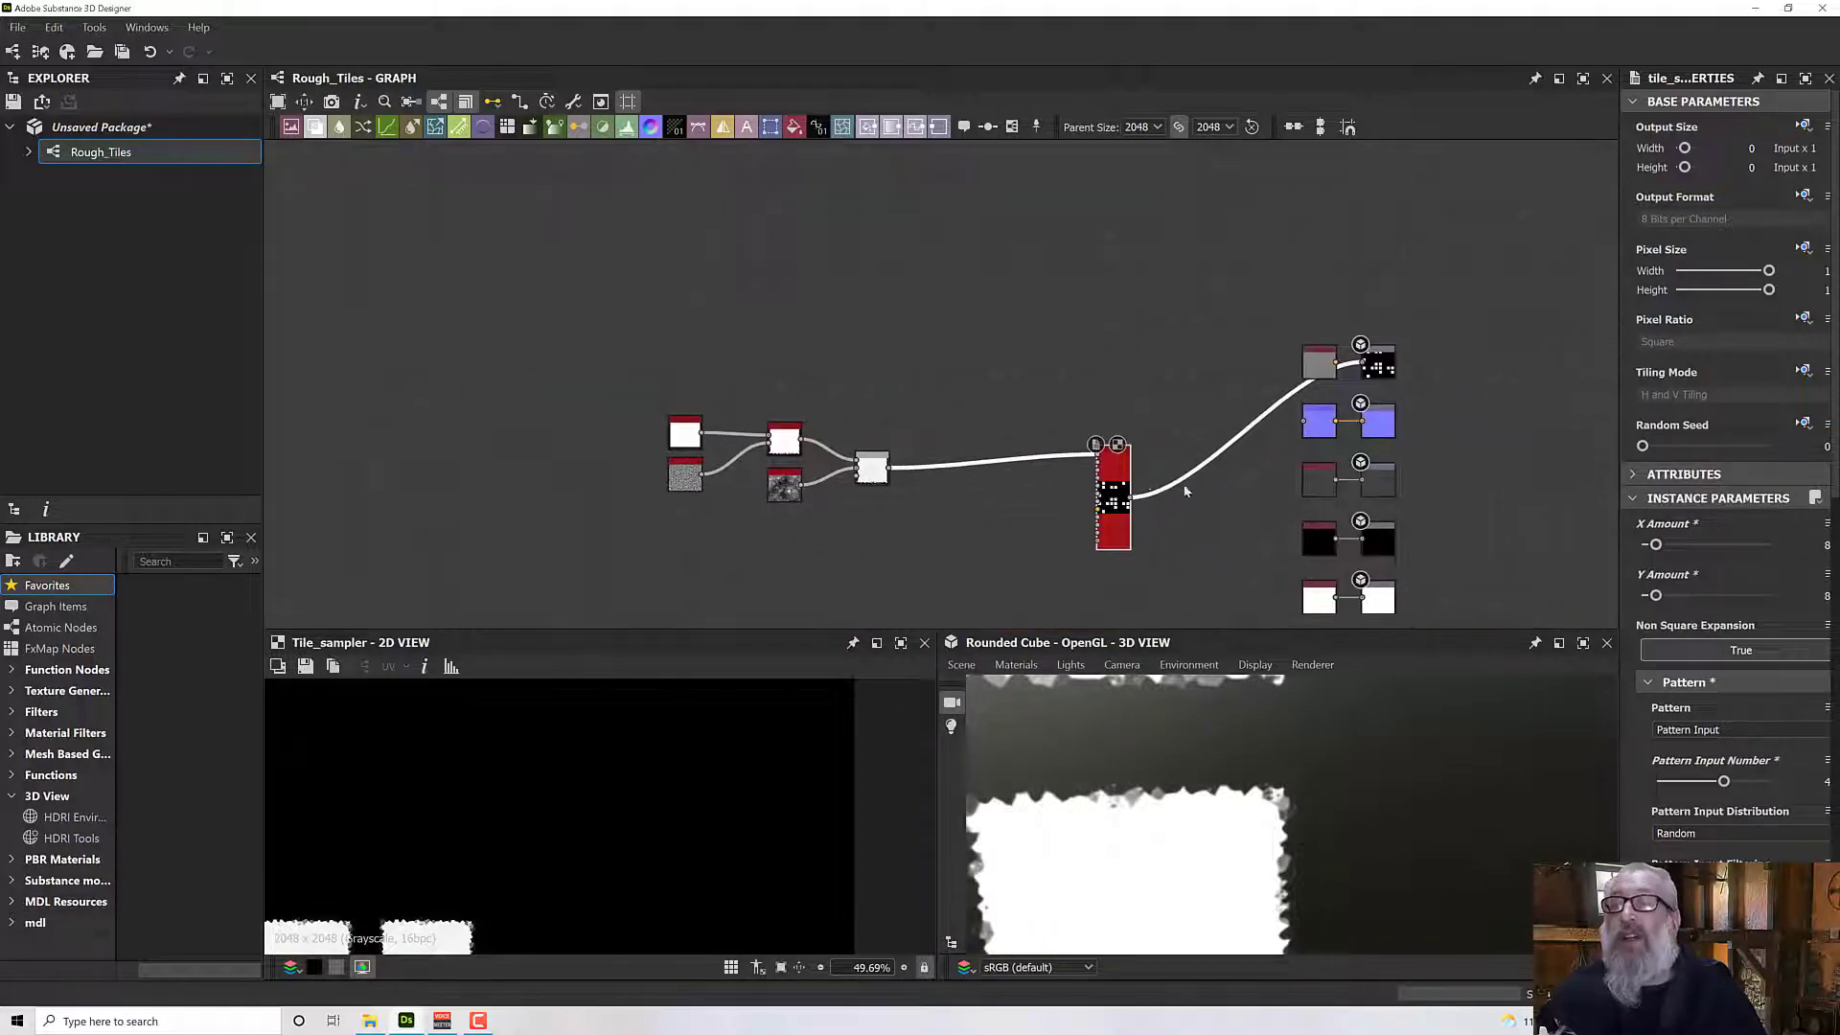
drag(1131, 499, 1302, 420)
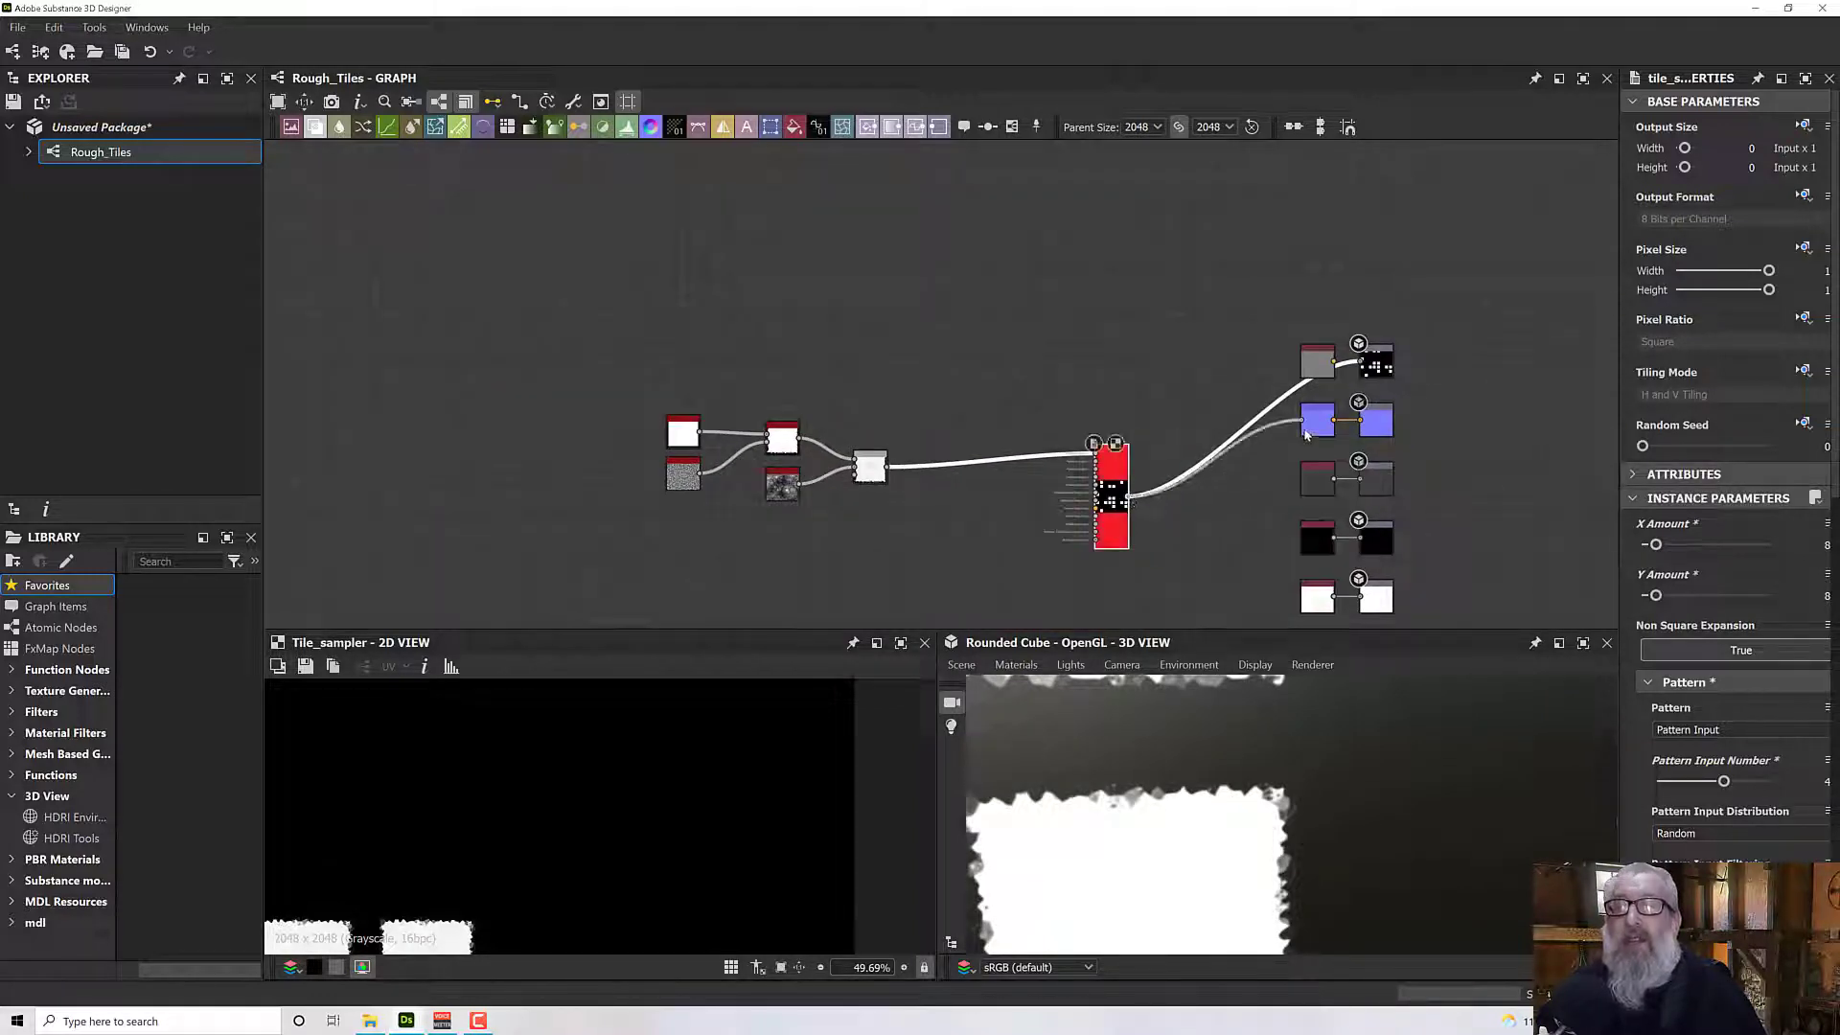
drag(1209, 746, 1233, 742)
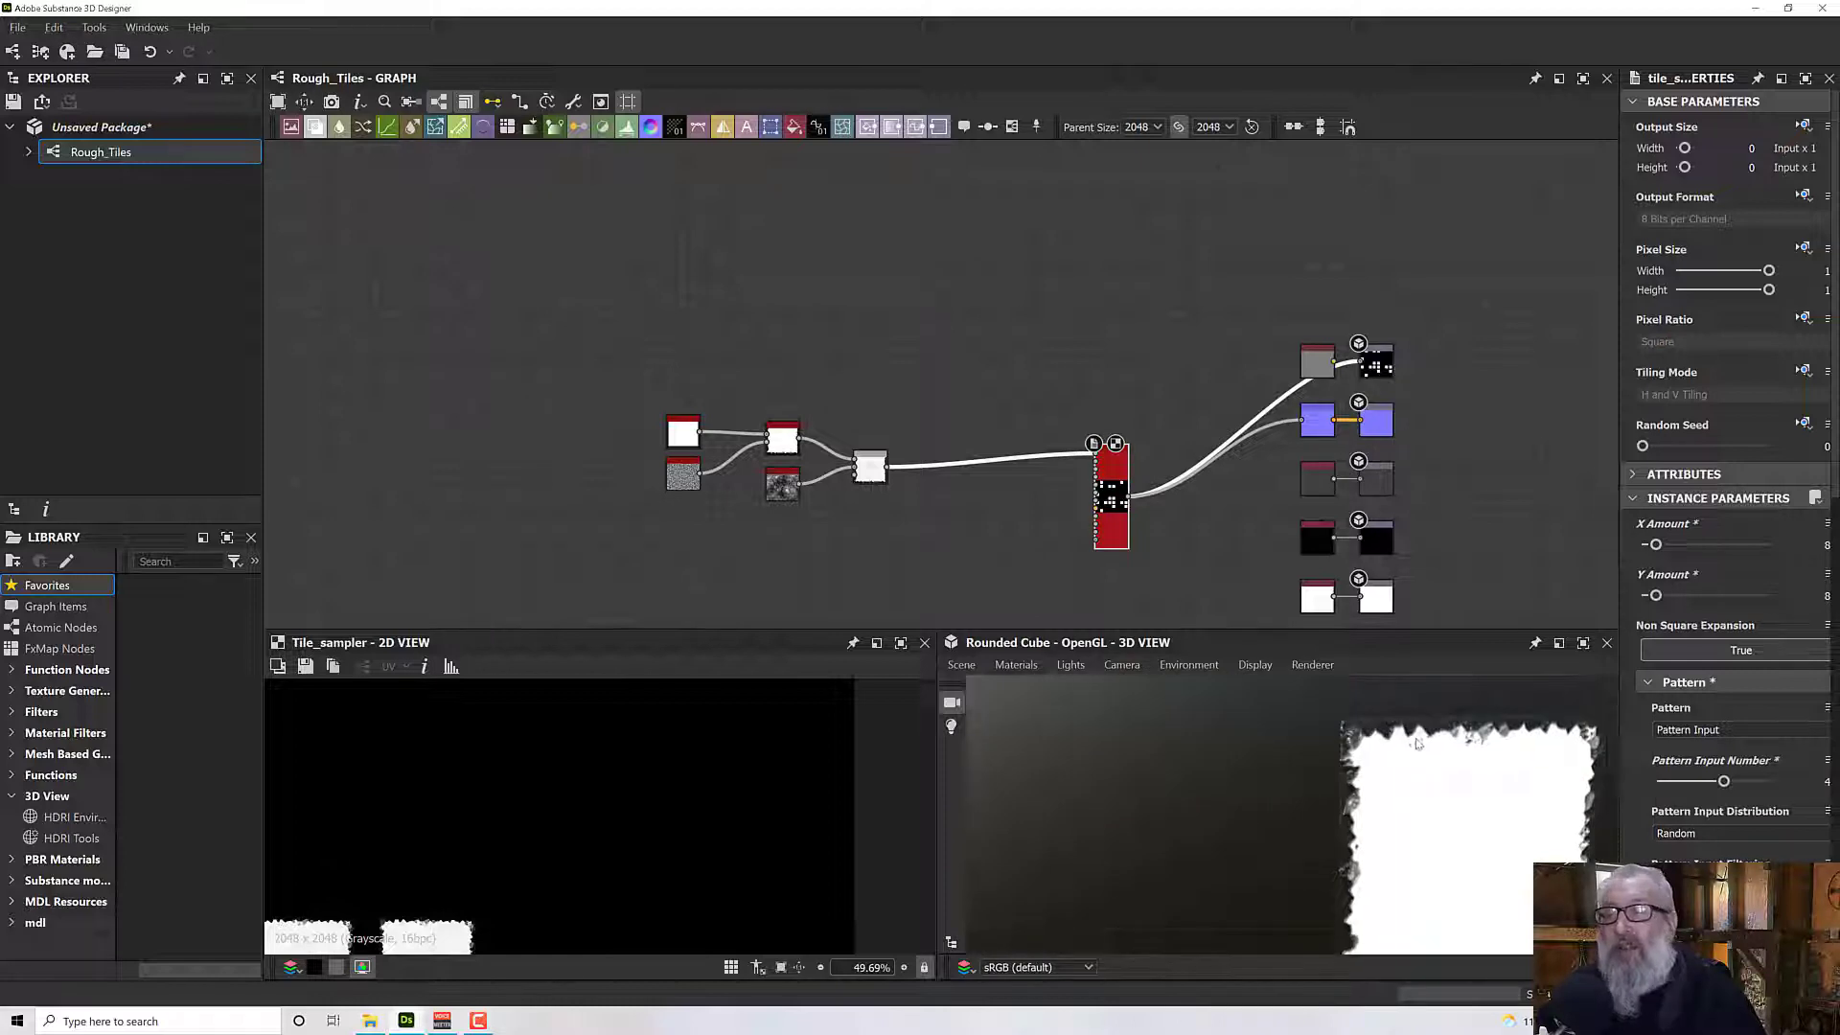
scroll(1416, 738, up, 3)
scroll(1416, 738, down, 2)
key(alt)
scroll(1416, 743, down, 3)
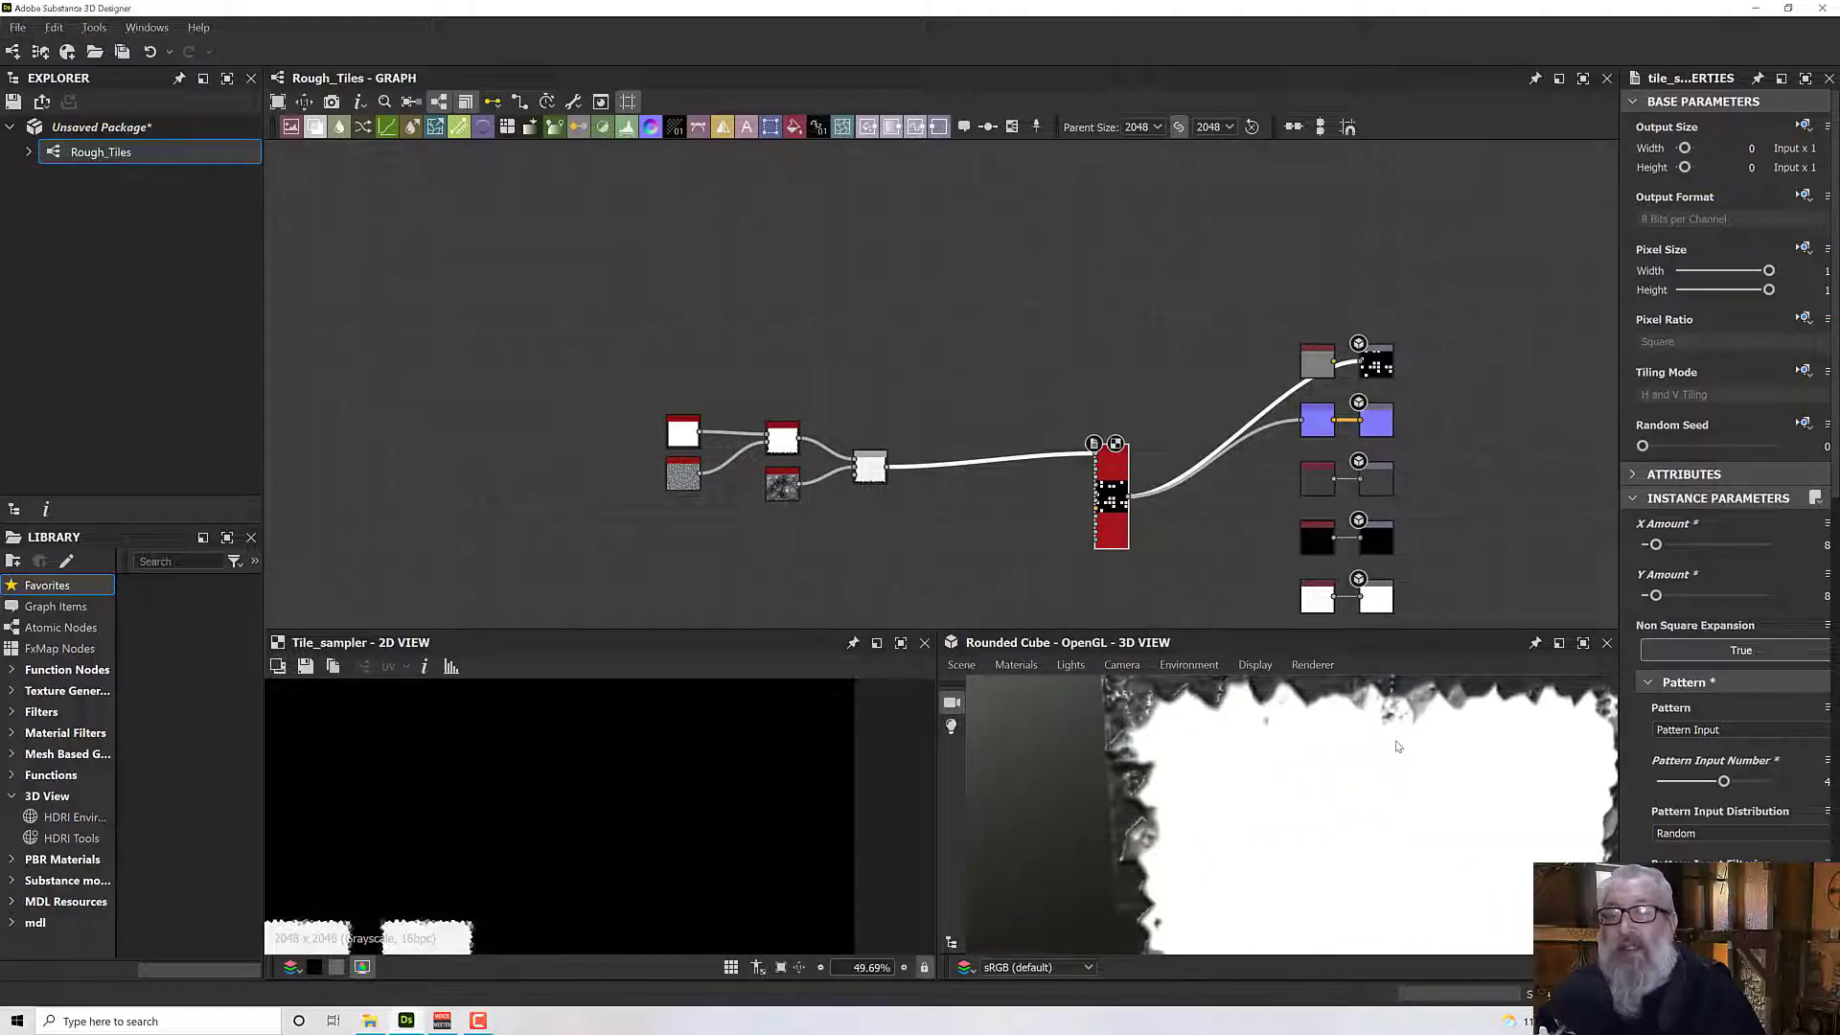
scroll(1325, 793, down, 2)
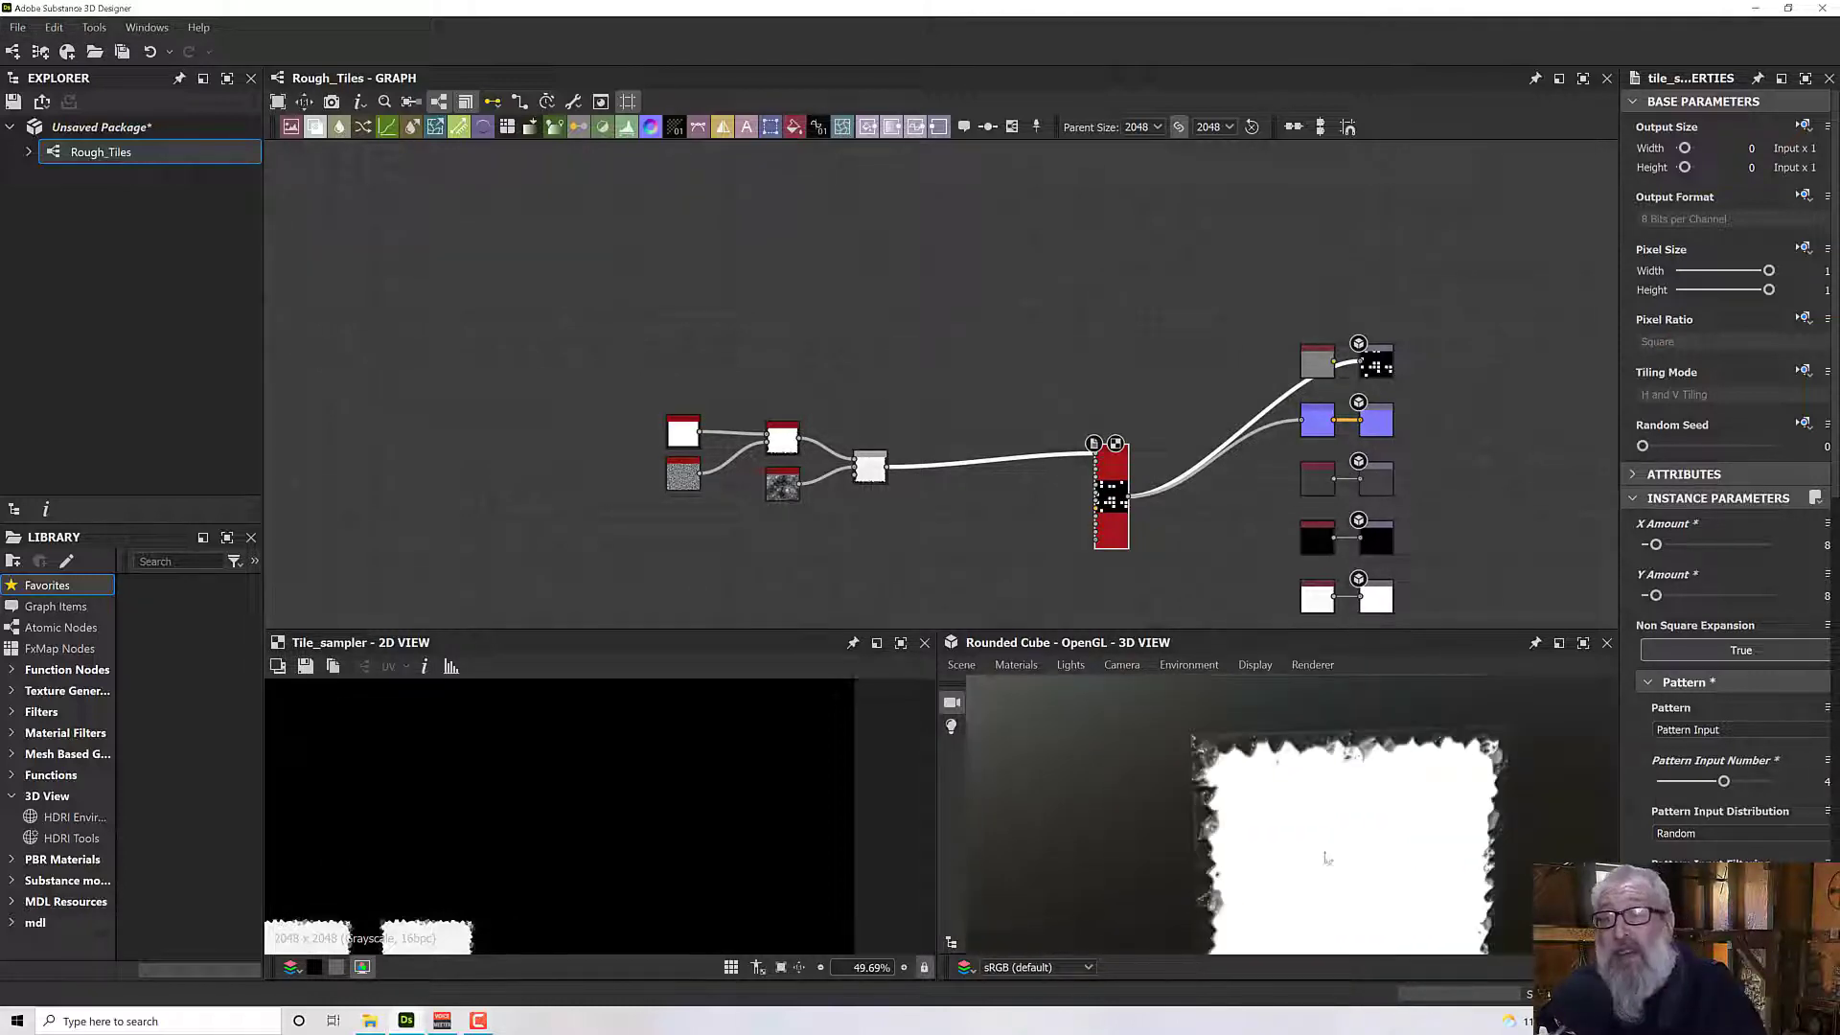
scroll(1344, 899, up, 2)
Lower the Blend node's opacity to about 0.8 and check the mottled tile surface on the cube.
double_click(885, 480)
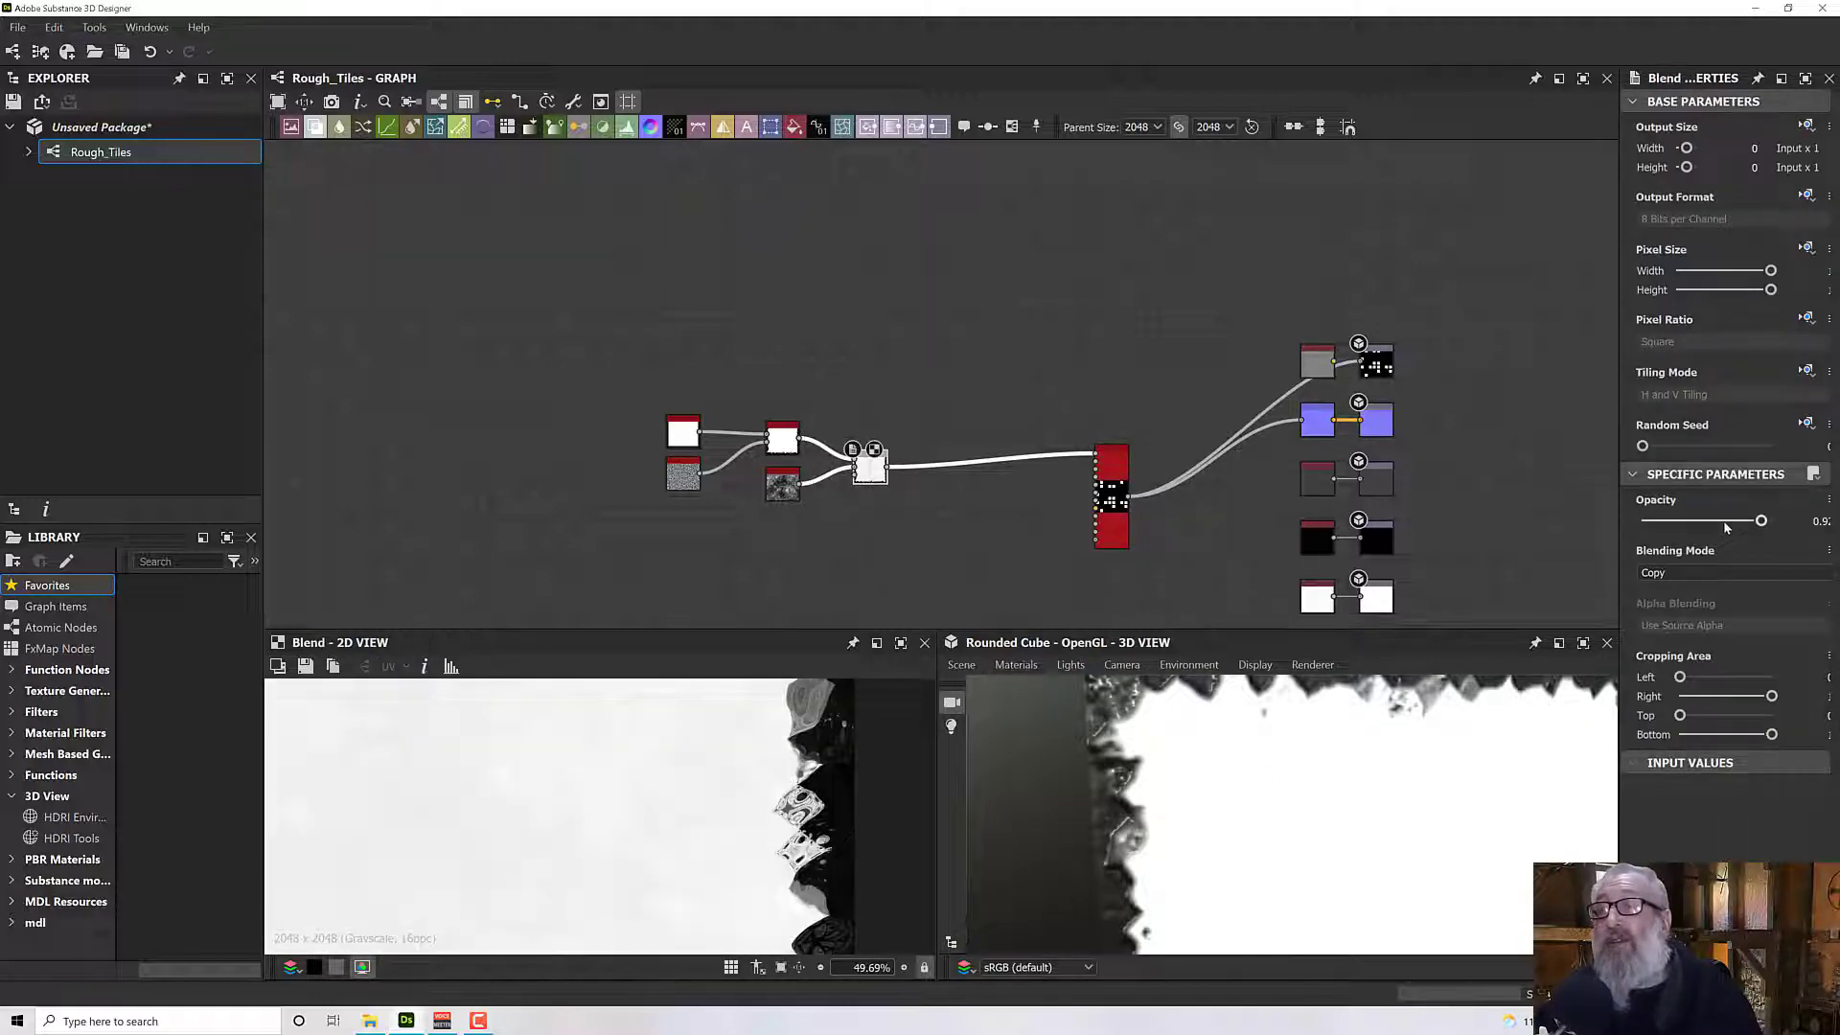
drag(1762, 521, 1752, 521)
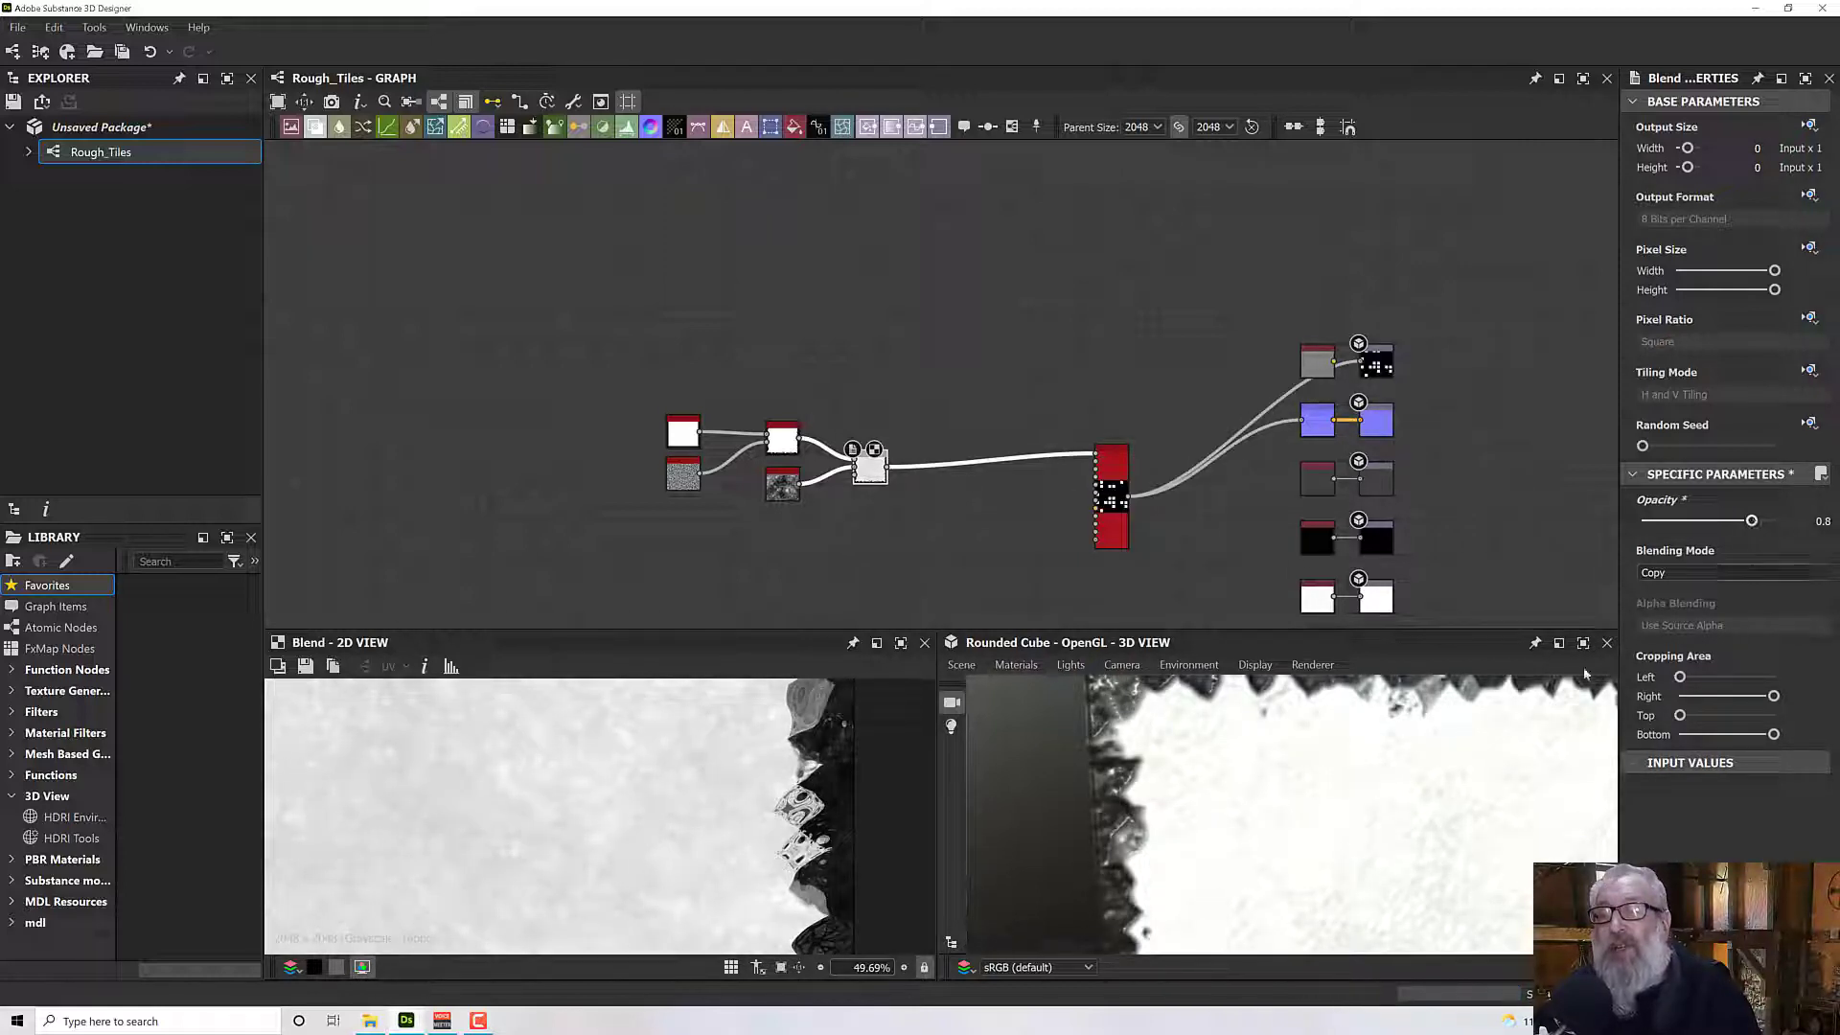
drag(1539, 727, 1360, 751)
scroll(1463, 769, down, 5)
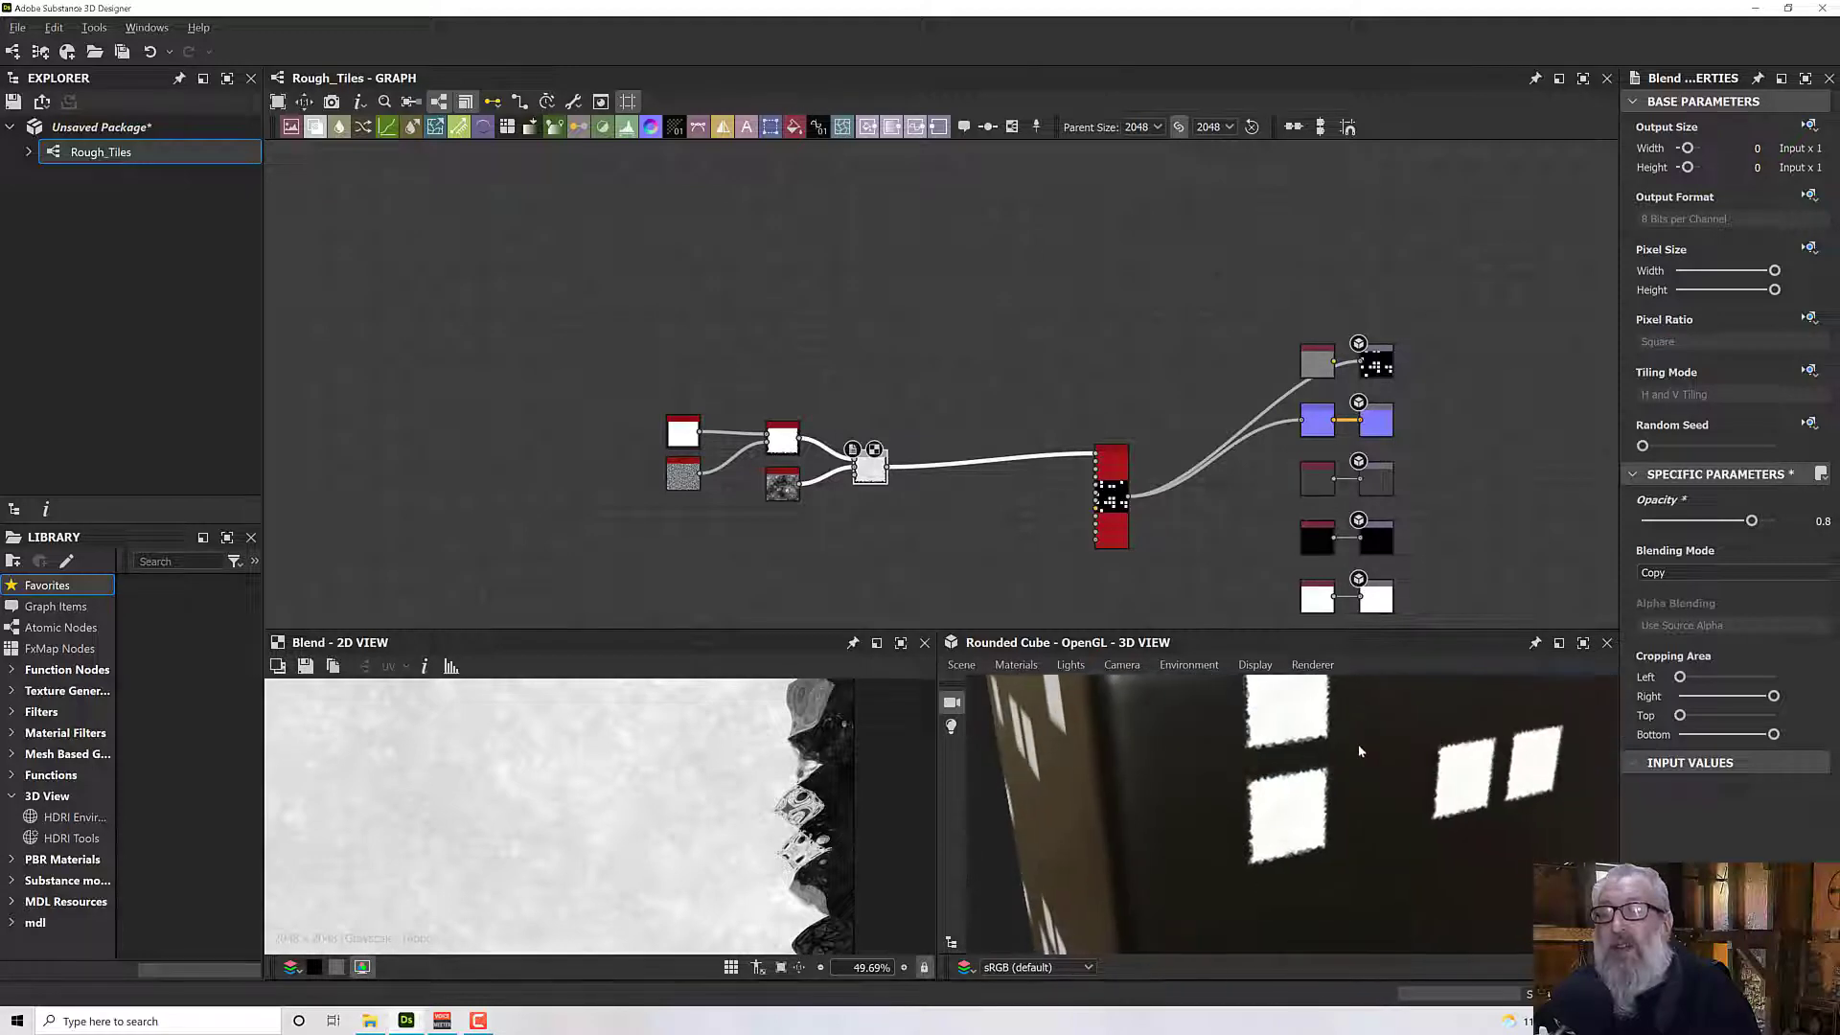
scroll(1292, 816, up, 3)
scroll(1238, 800, up, 2)
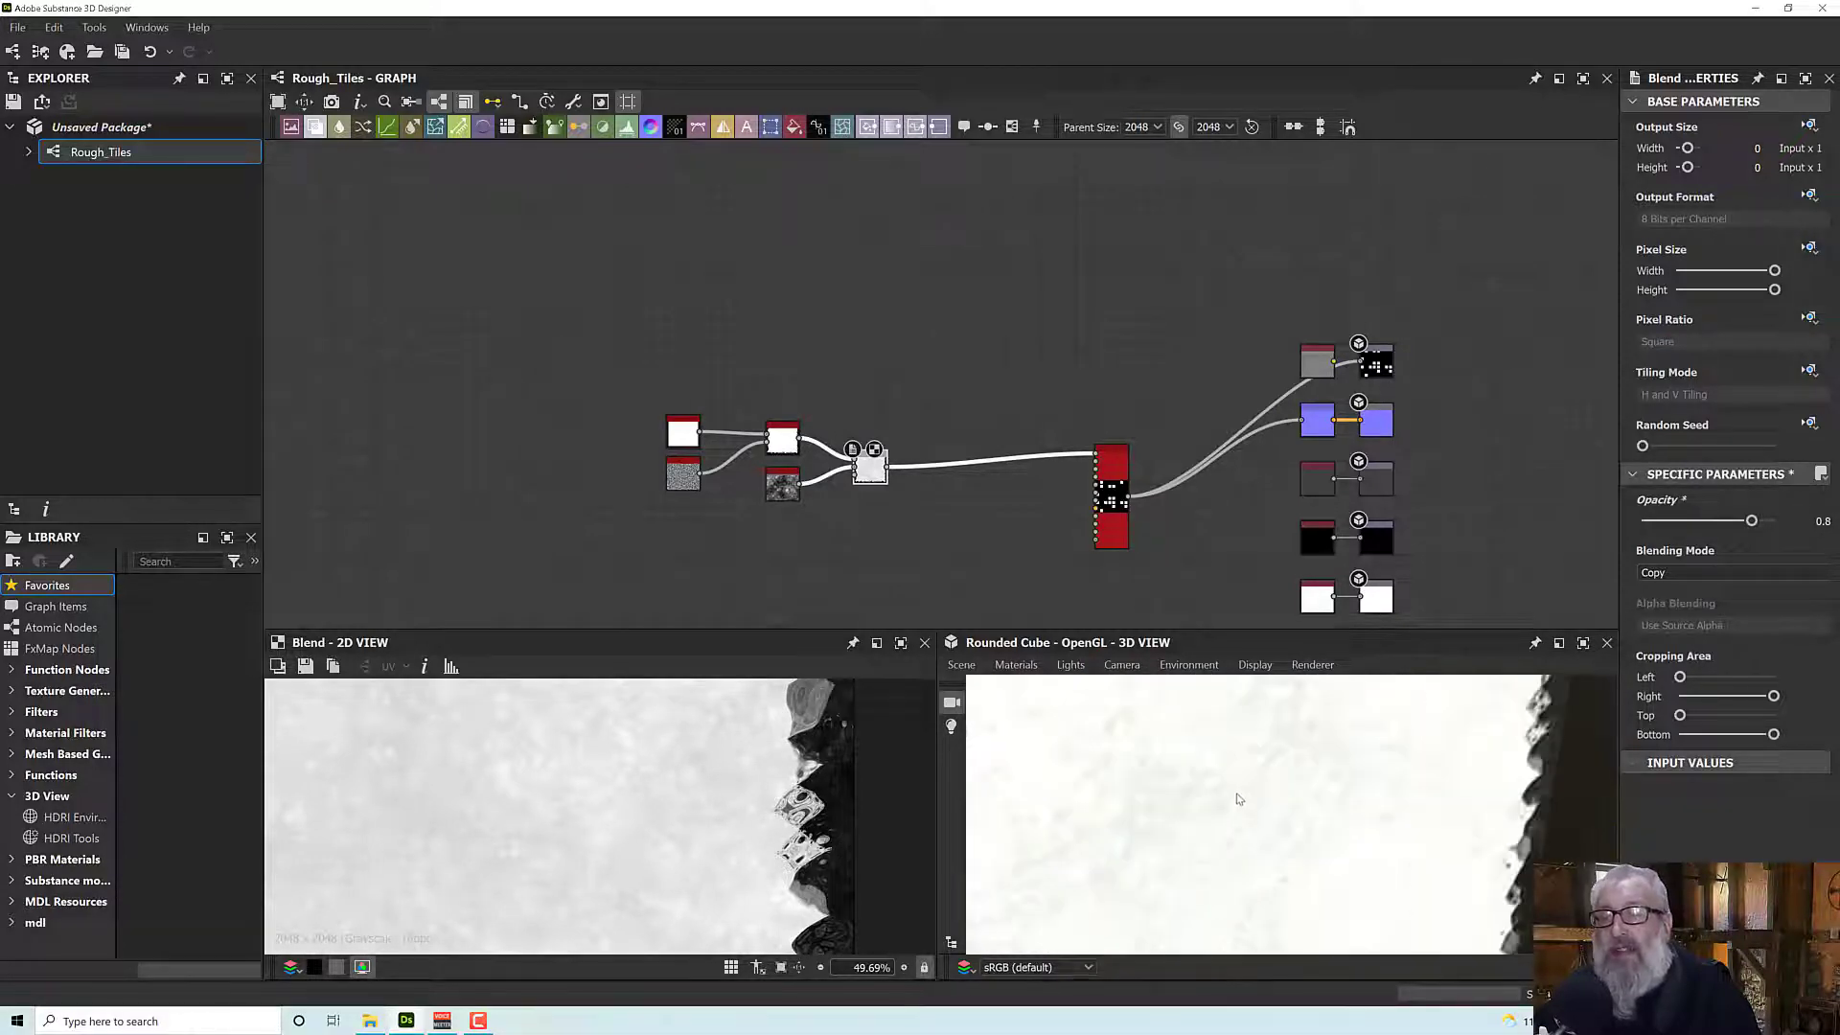
scroll(1240, 781, down, 4)
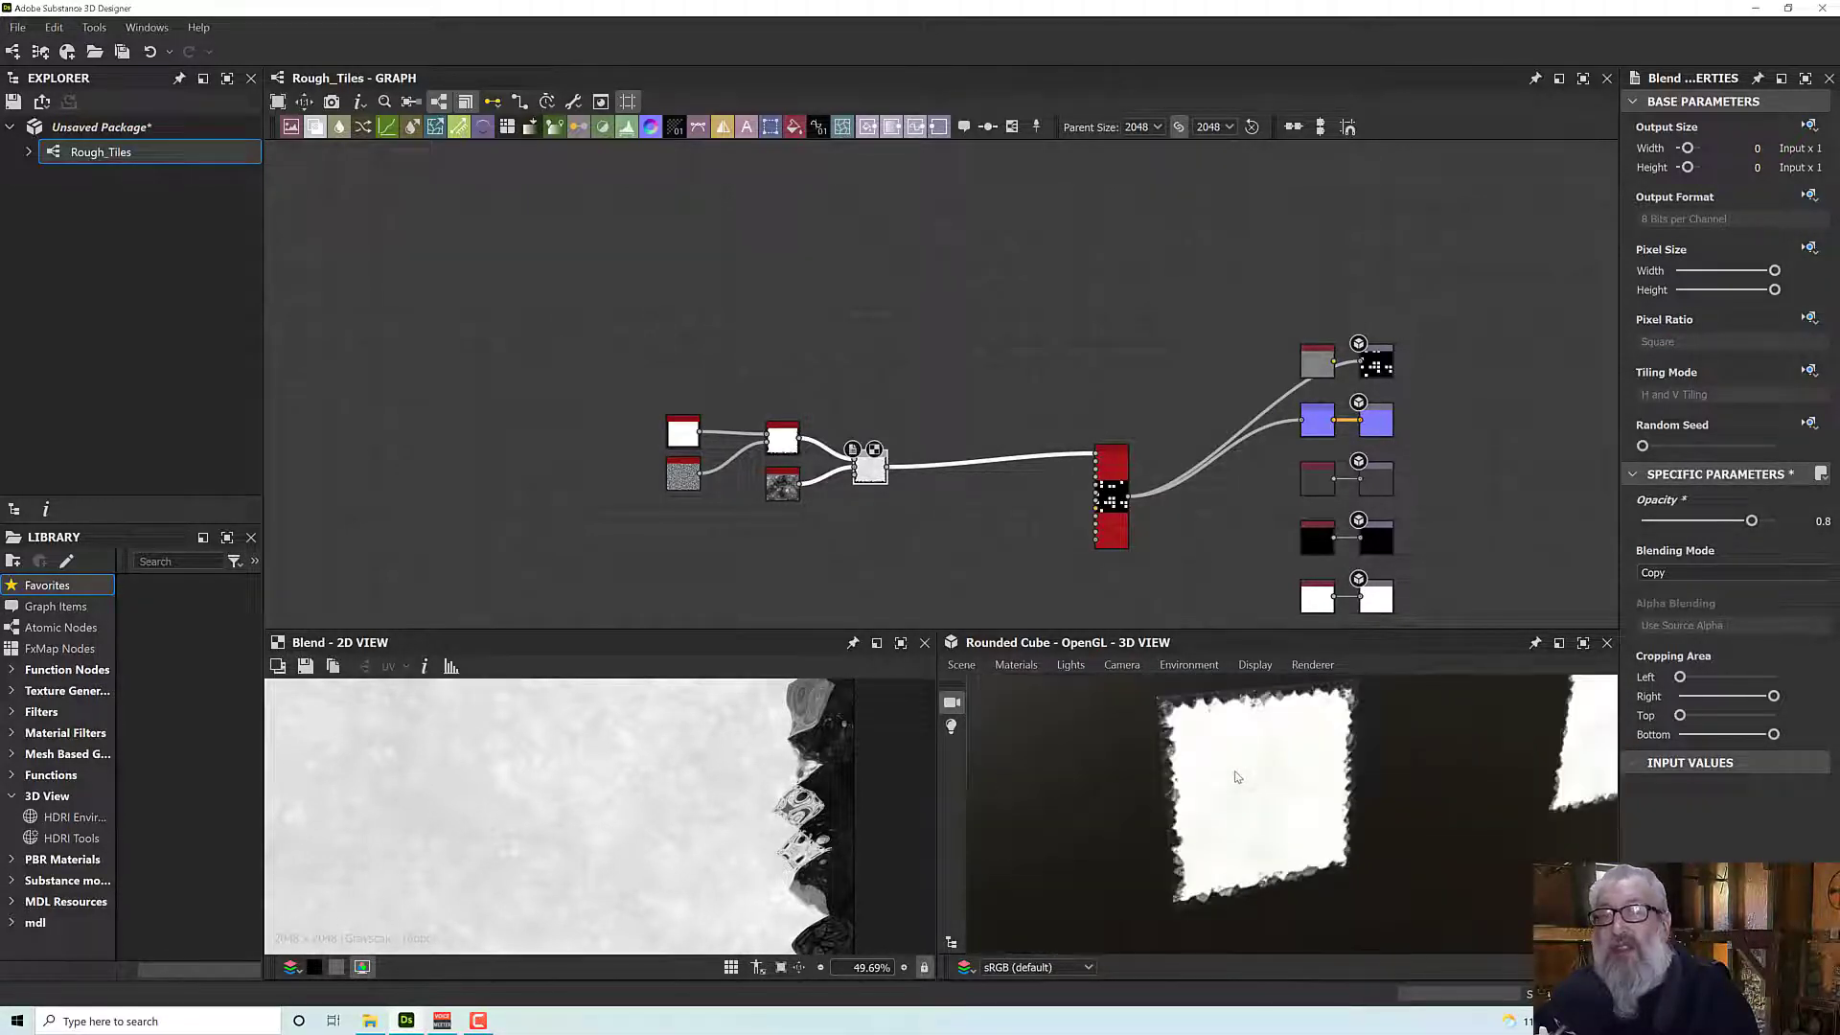
Set the BnW Spots 1 node's Scale to 6 and look over the tiles on the cube.
click(783, 487)
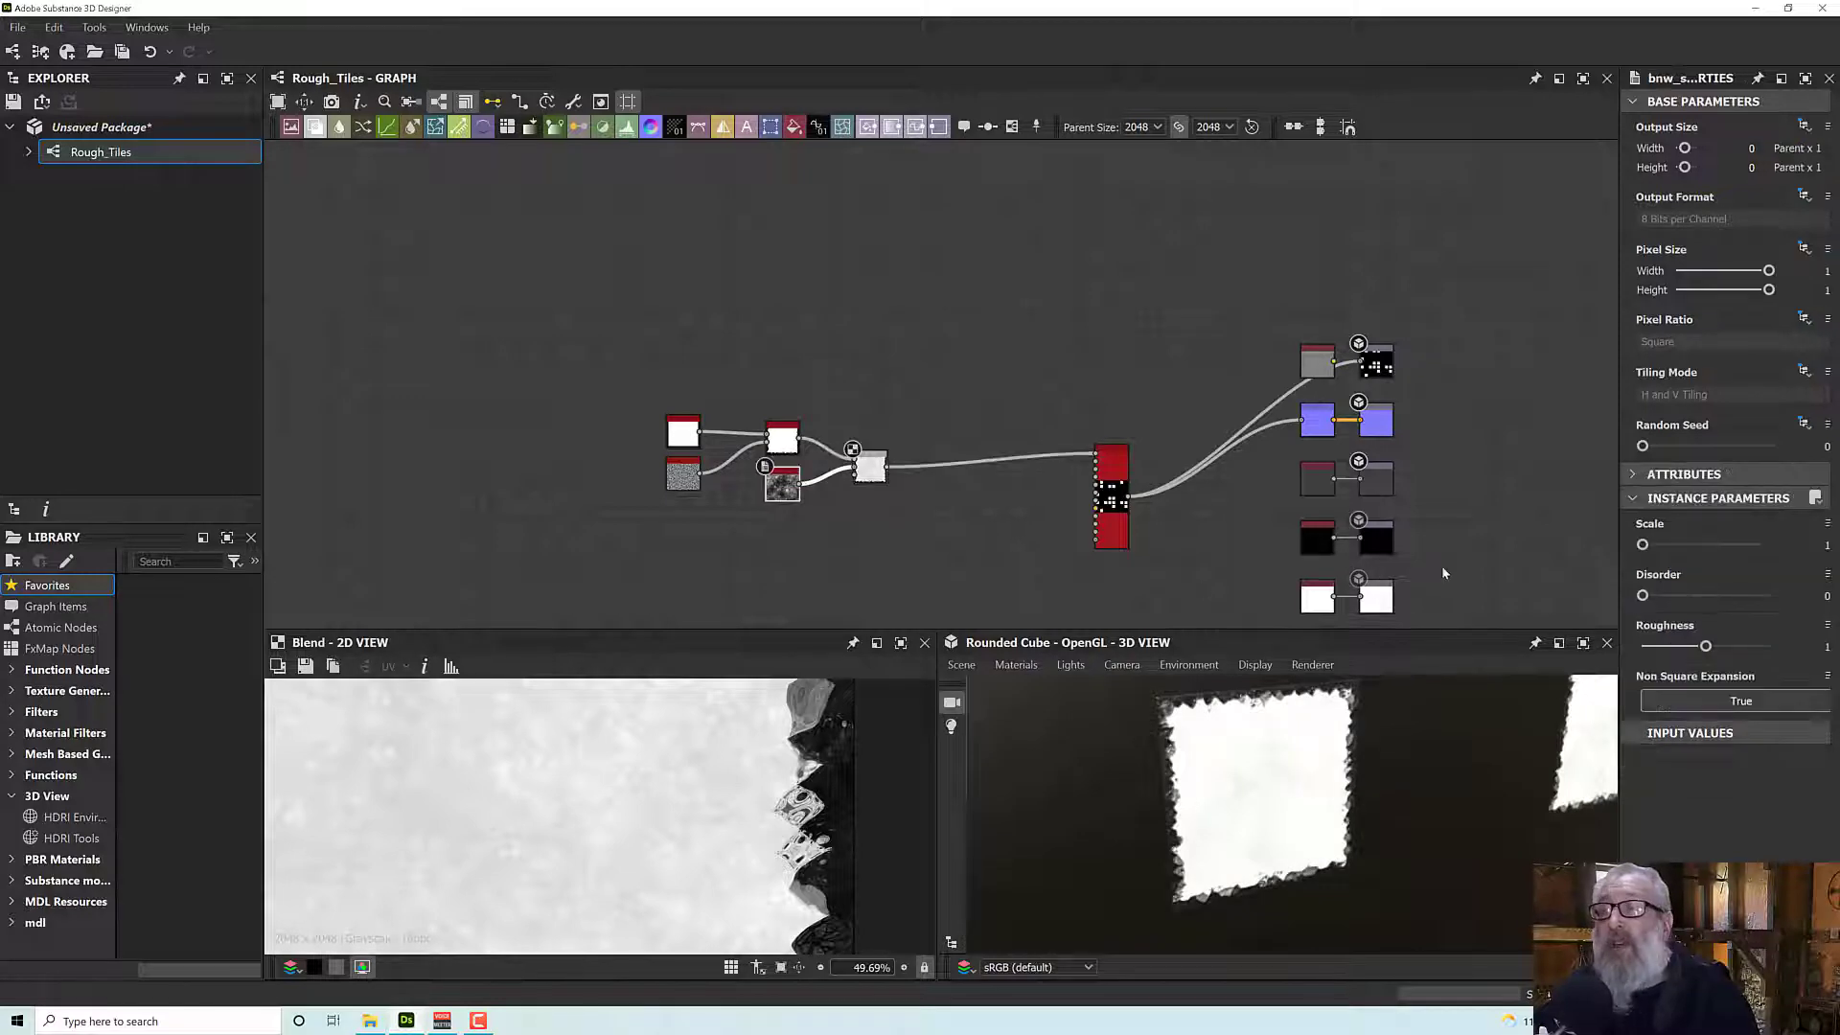
drag(1642, 547, 1737, 547)
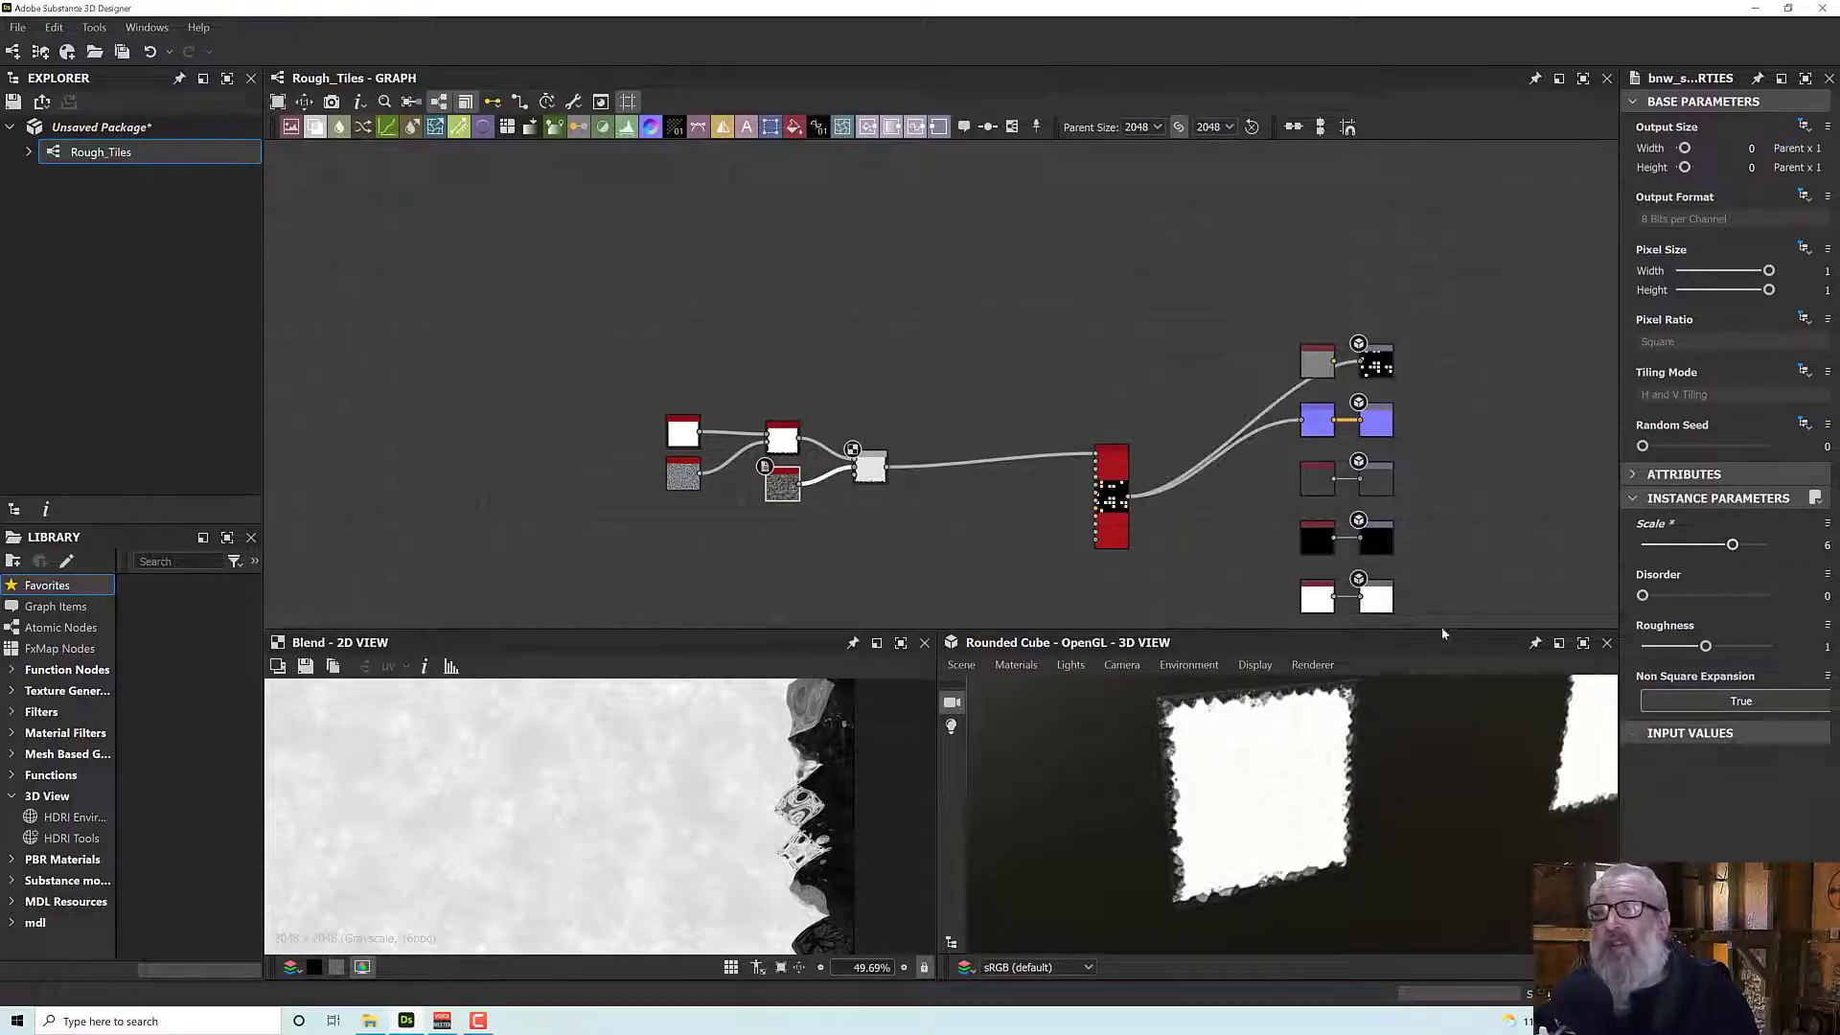
scroll(1112, 531, up, 8)
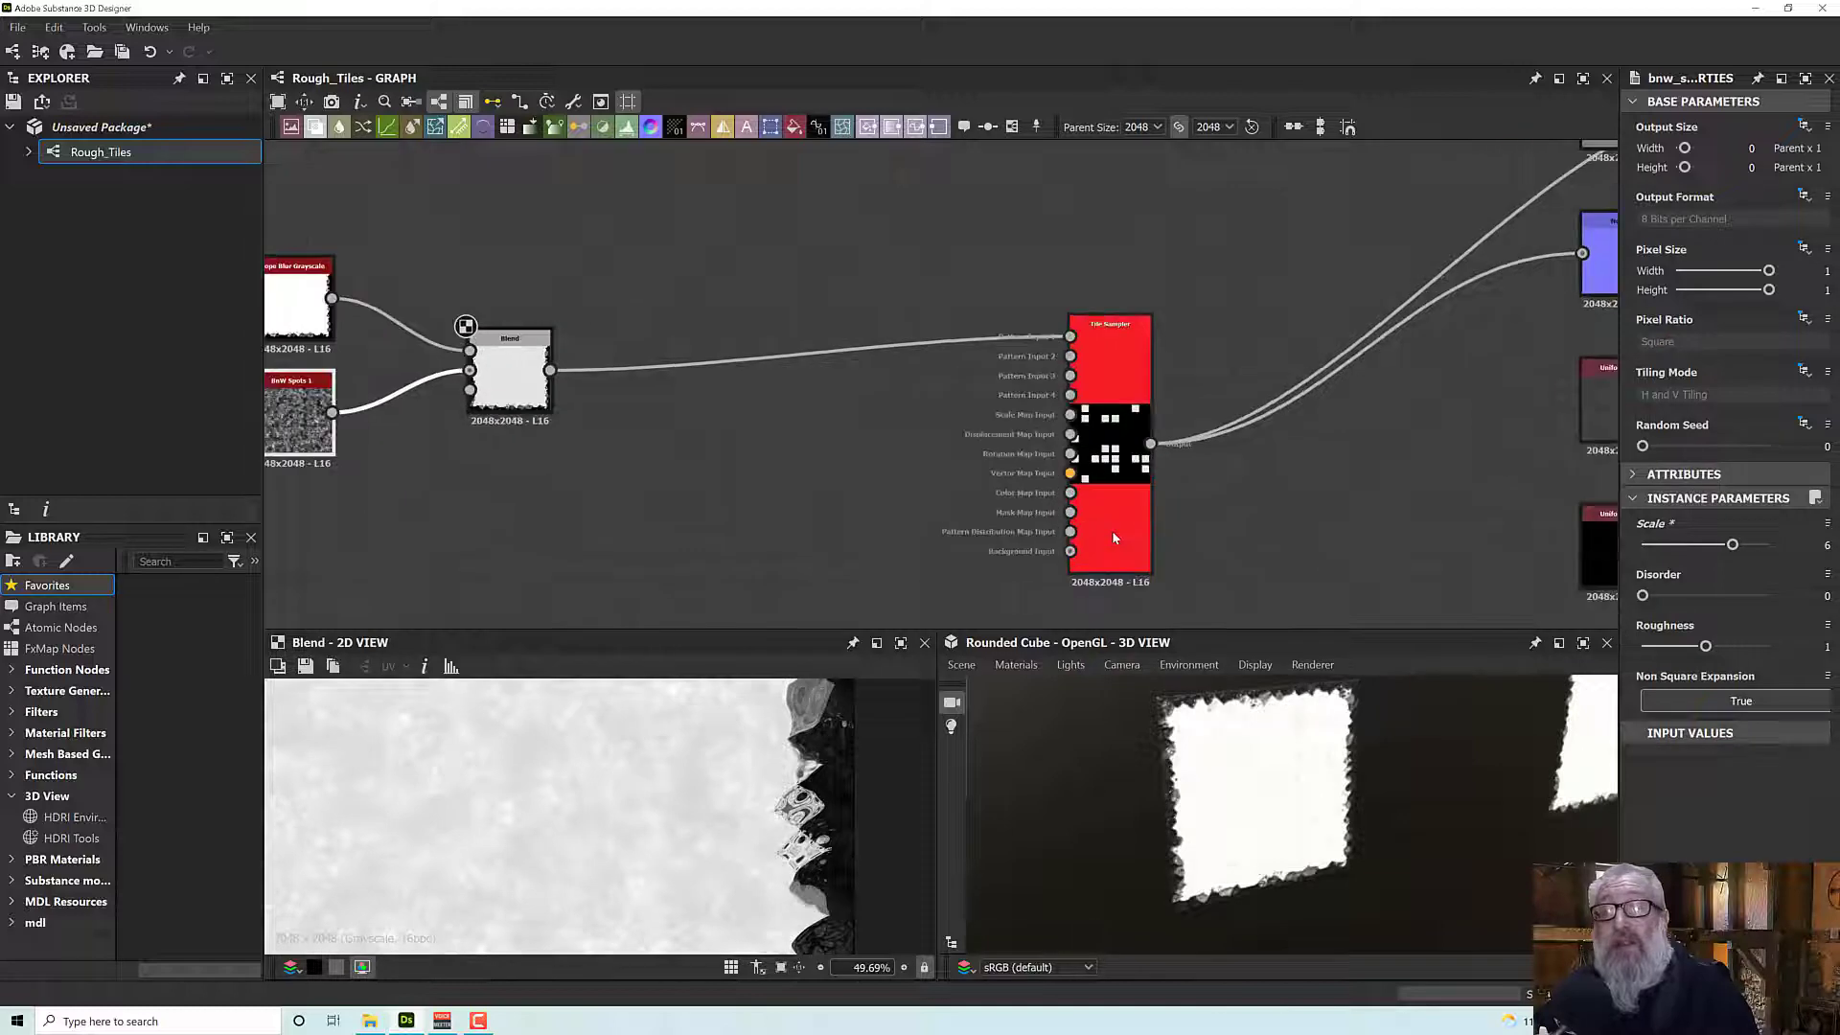
drag(1174, 748, 1169, 716)
scroll(1170, 716, down, 4)
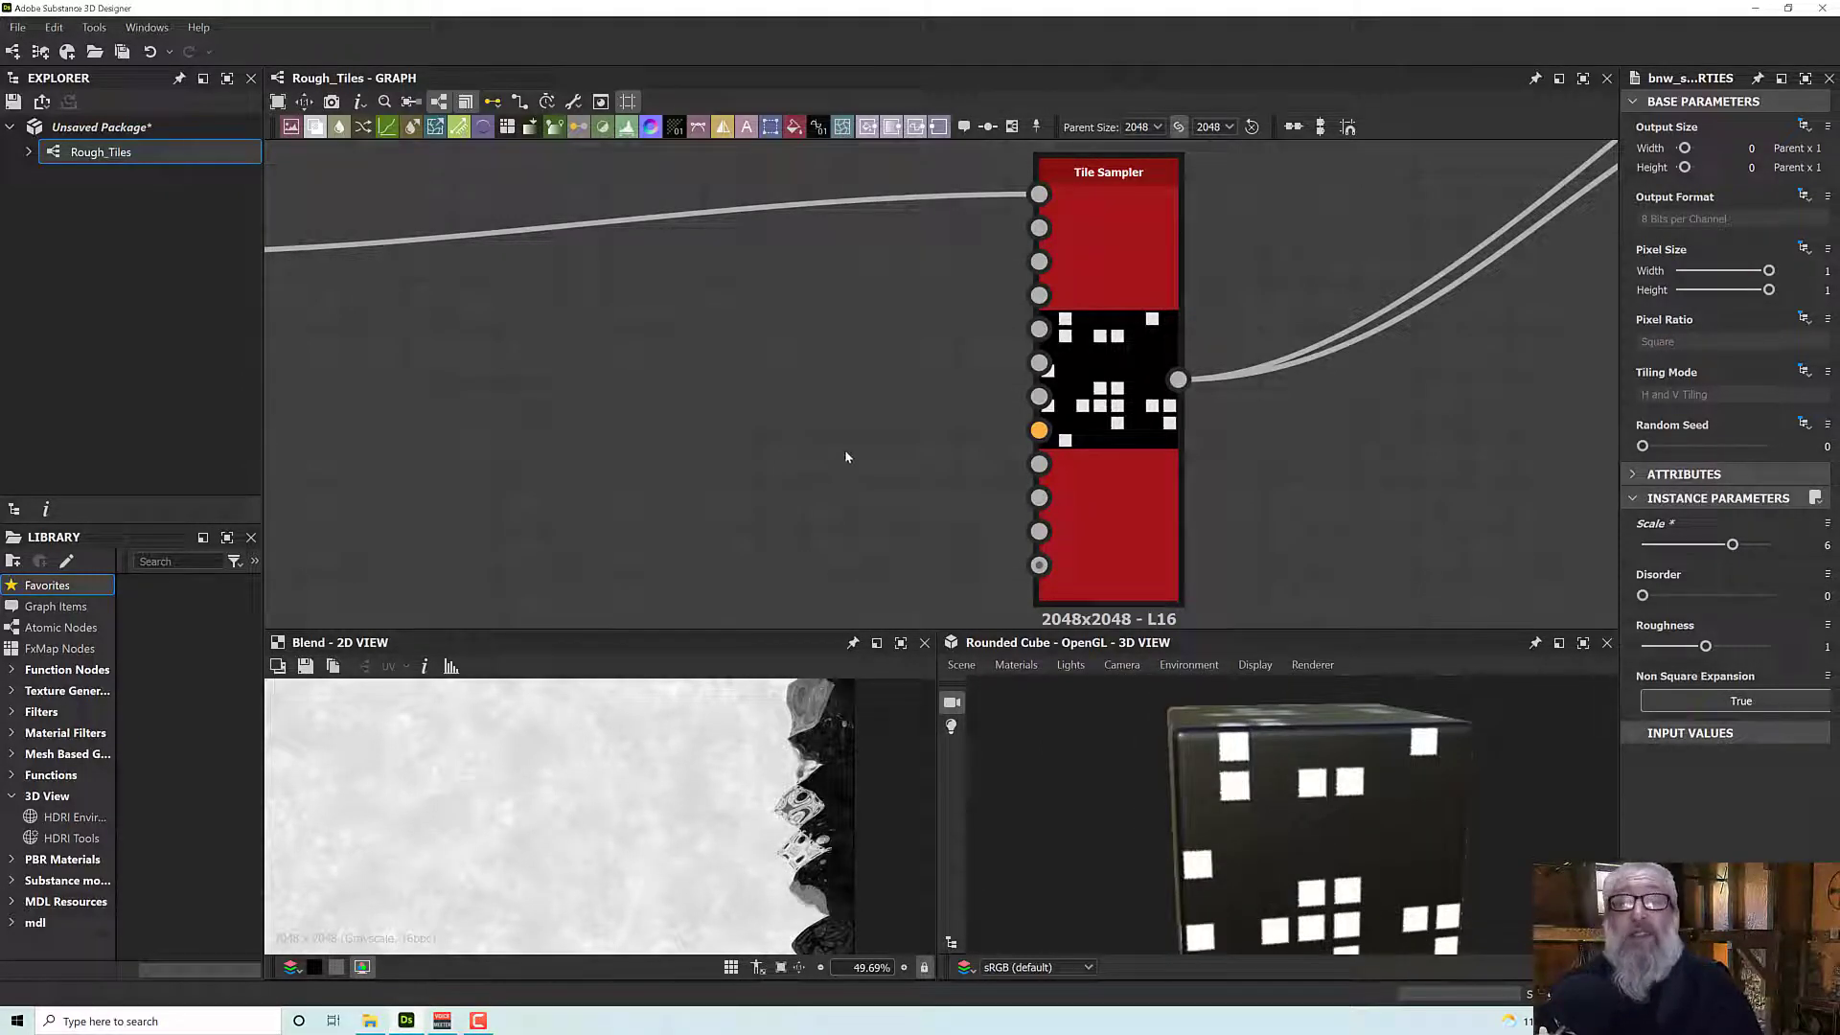
Move the five-node group from Shape through Blend slightly upward in the graph to make room below it.
scroll(853, 460, down, 2)
middle_drag(853, 460, 1251, 462)
scroll(1170, 479, down, 1)
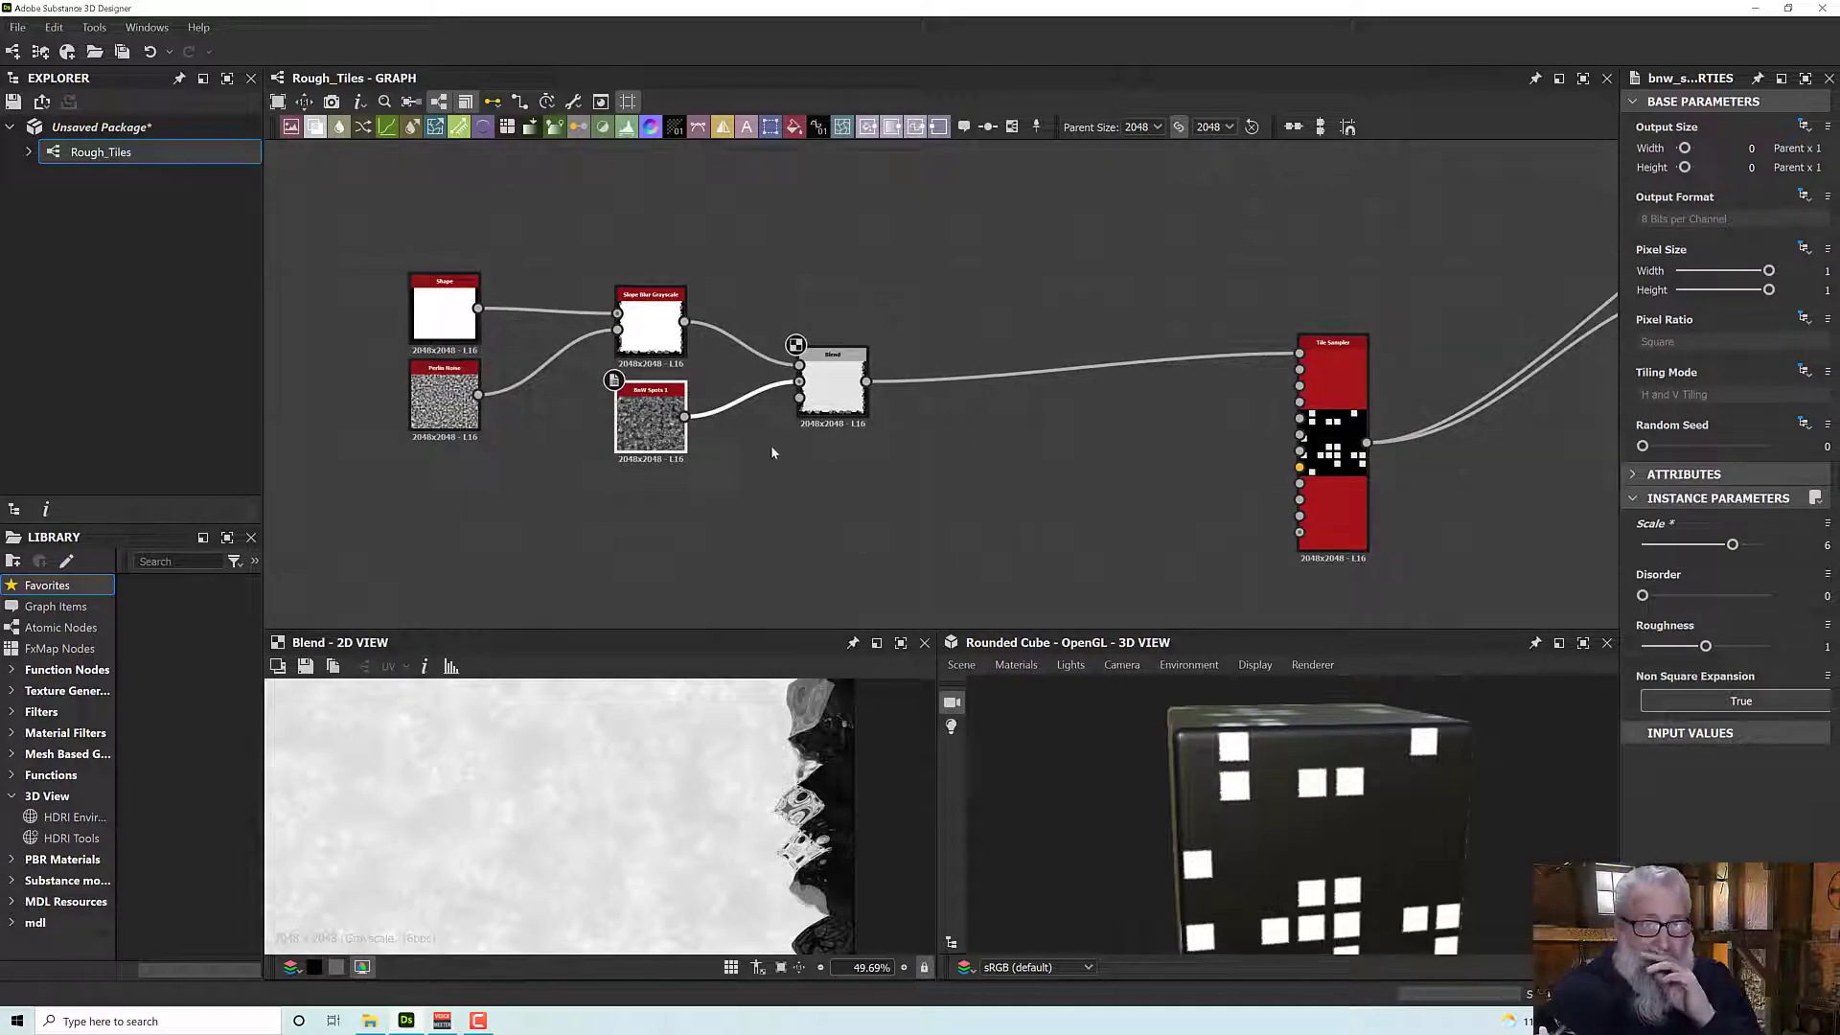
scroll(853, 465, down, 5)
middle_drag(888, 485, 866, 456)
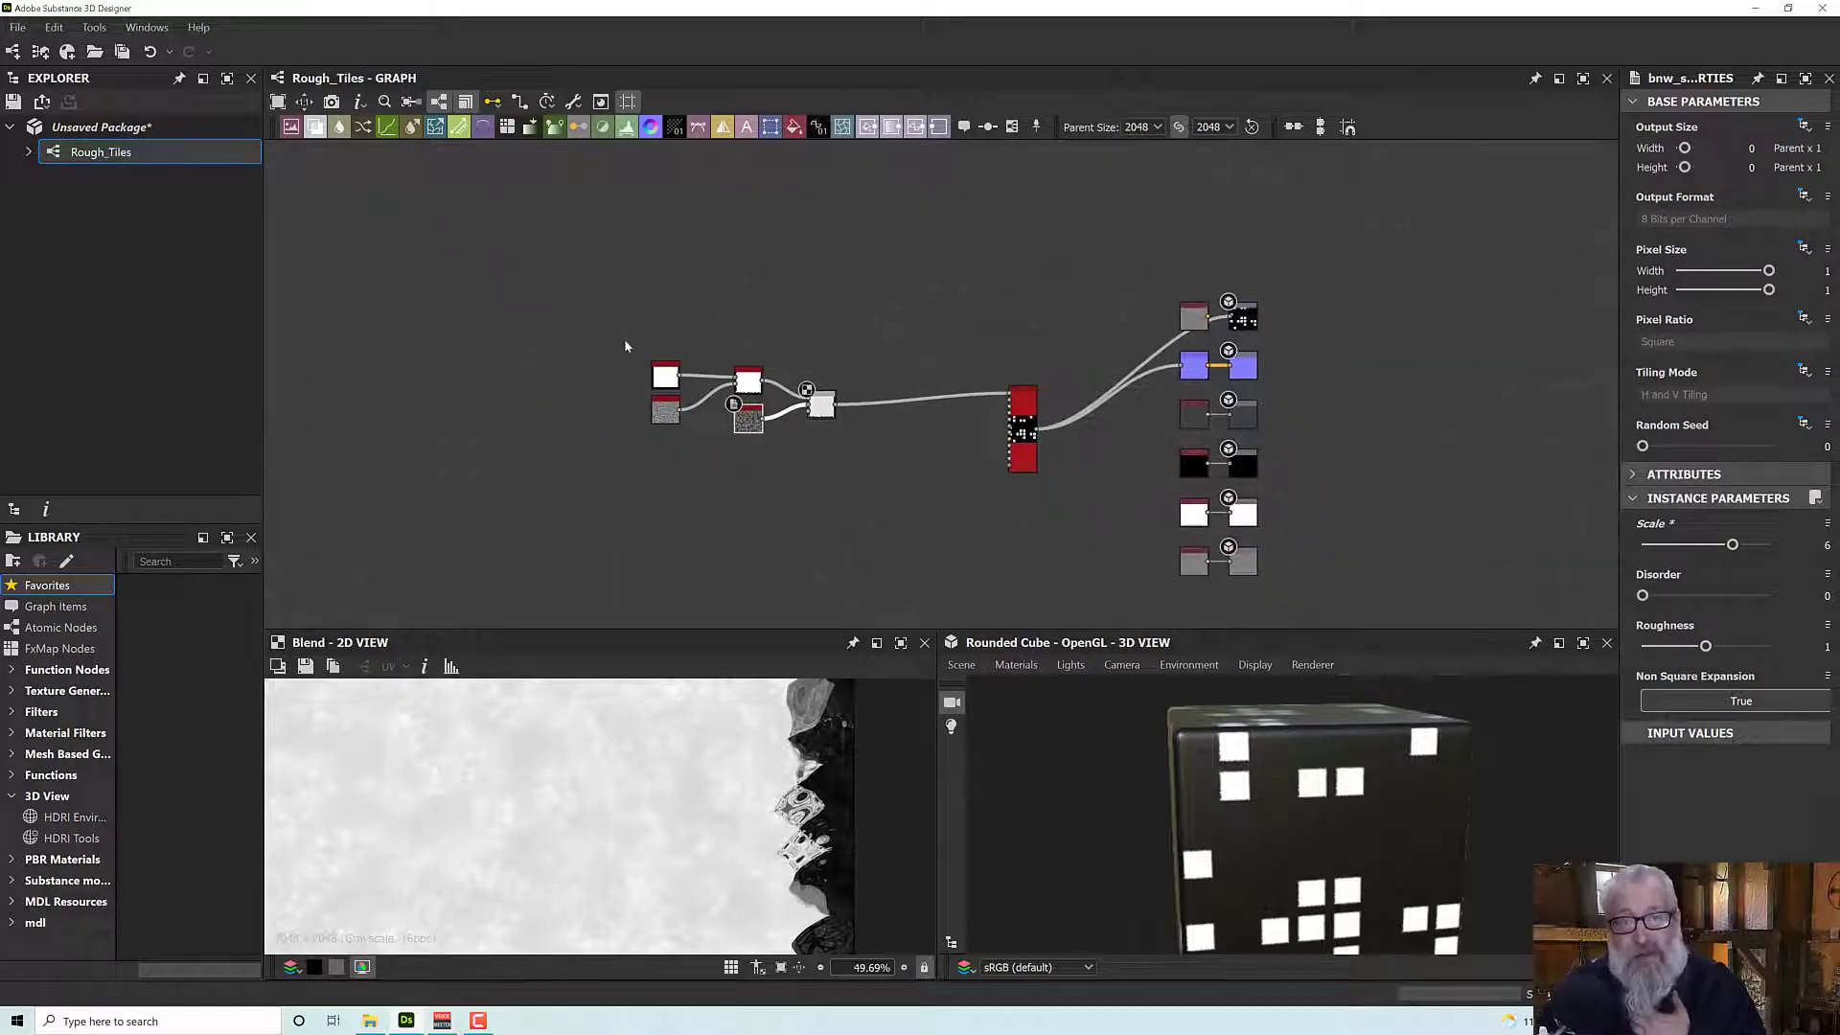
drag(625, 346, 876, 481)
drag(823, 415, 813, 376)
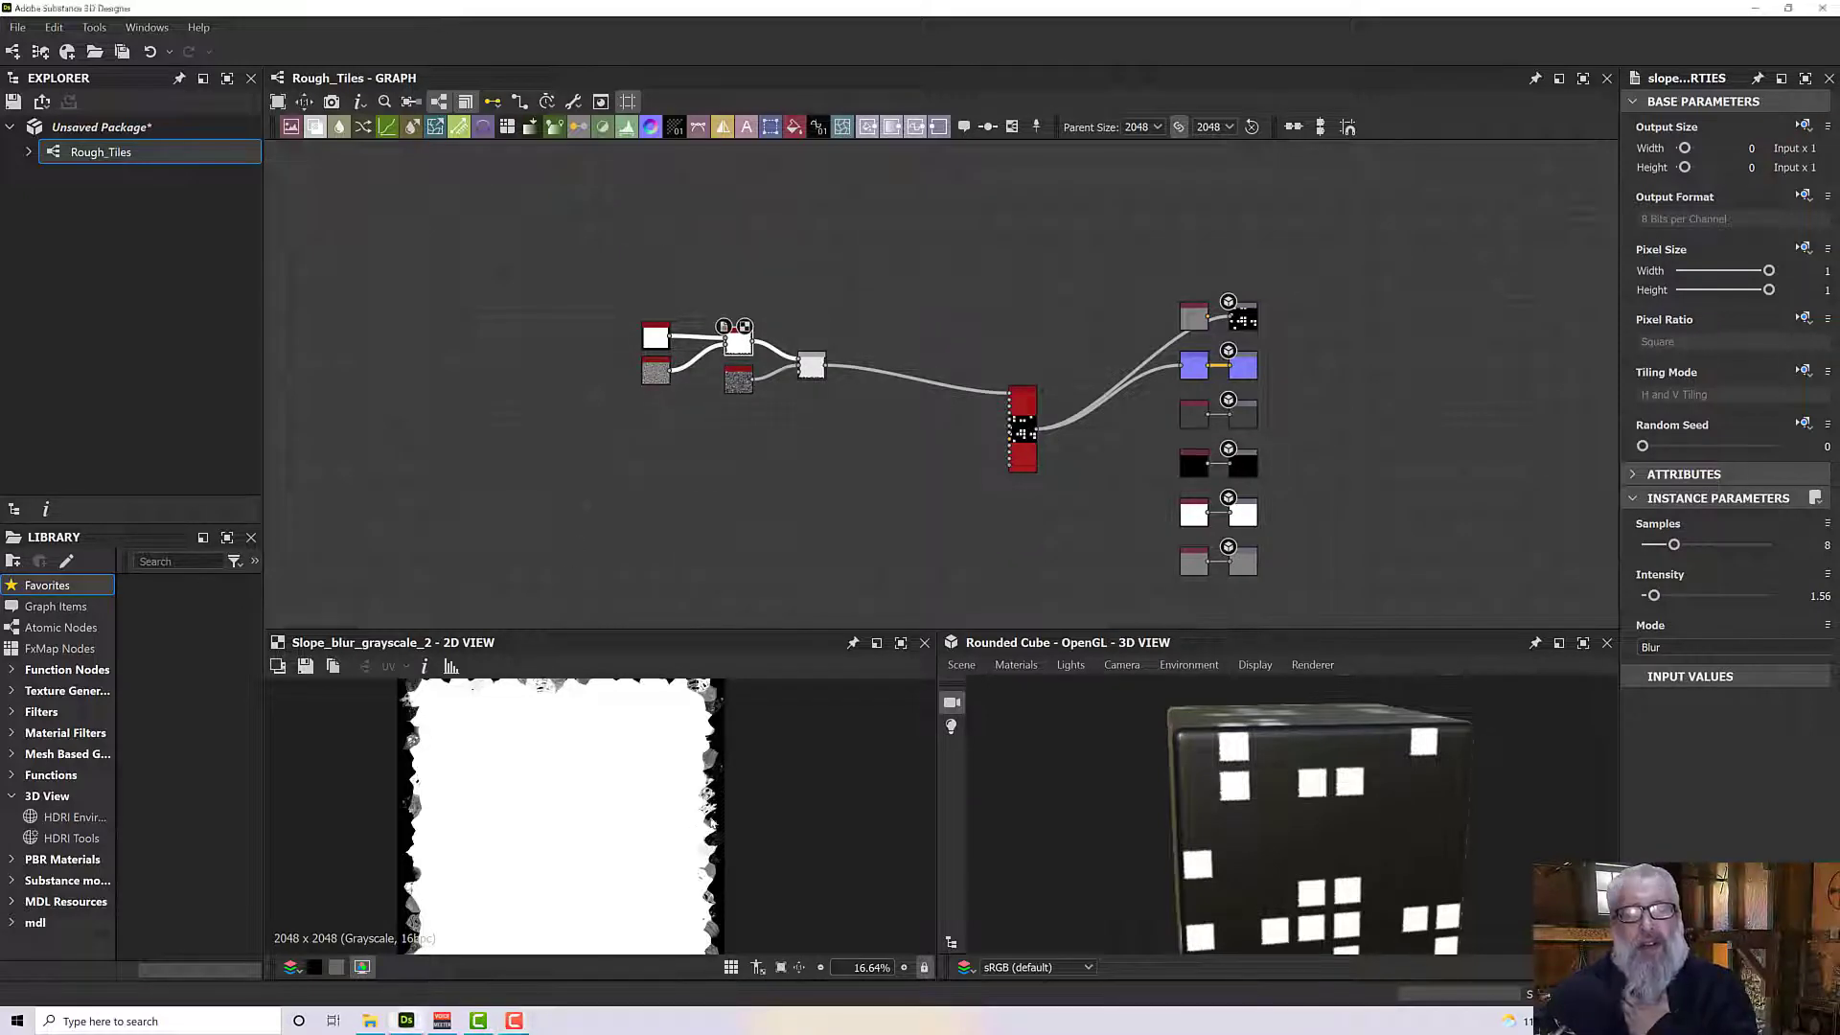
Raise the Slope Blur Grayscale's Samples to 11 and inspect the tile's chipped edges and corner up close.
scroll(694, 827, up, 6)
scroll(711, 821, up, 5)
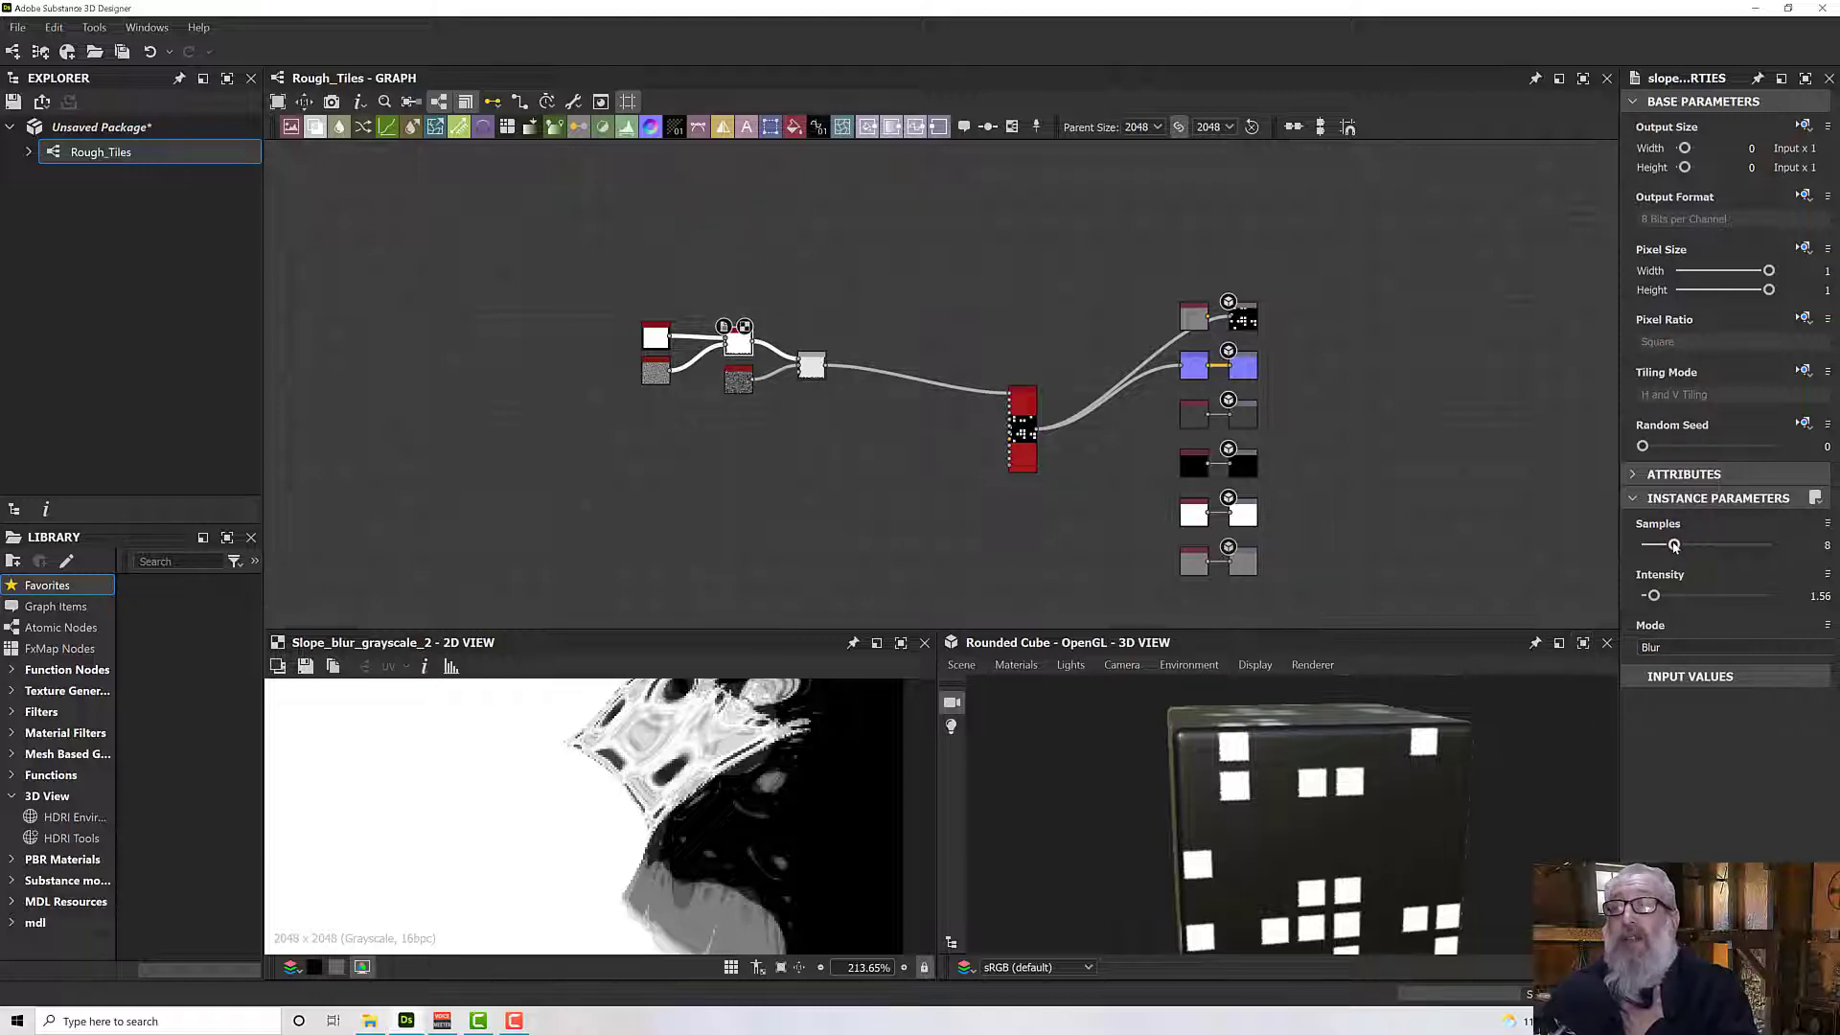
drag(1674, 545, 1687, 545)
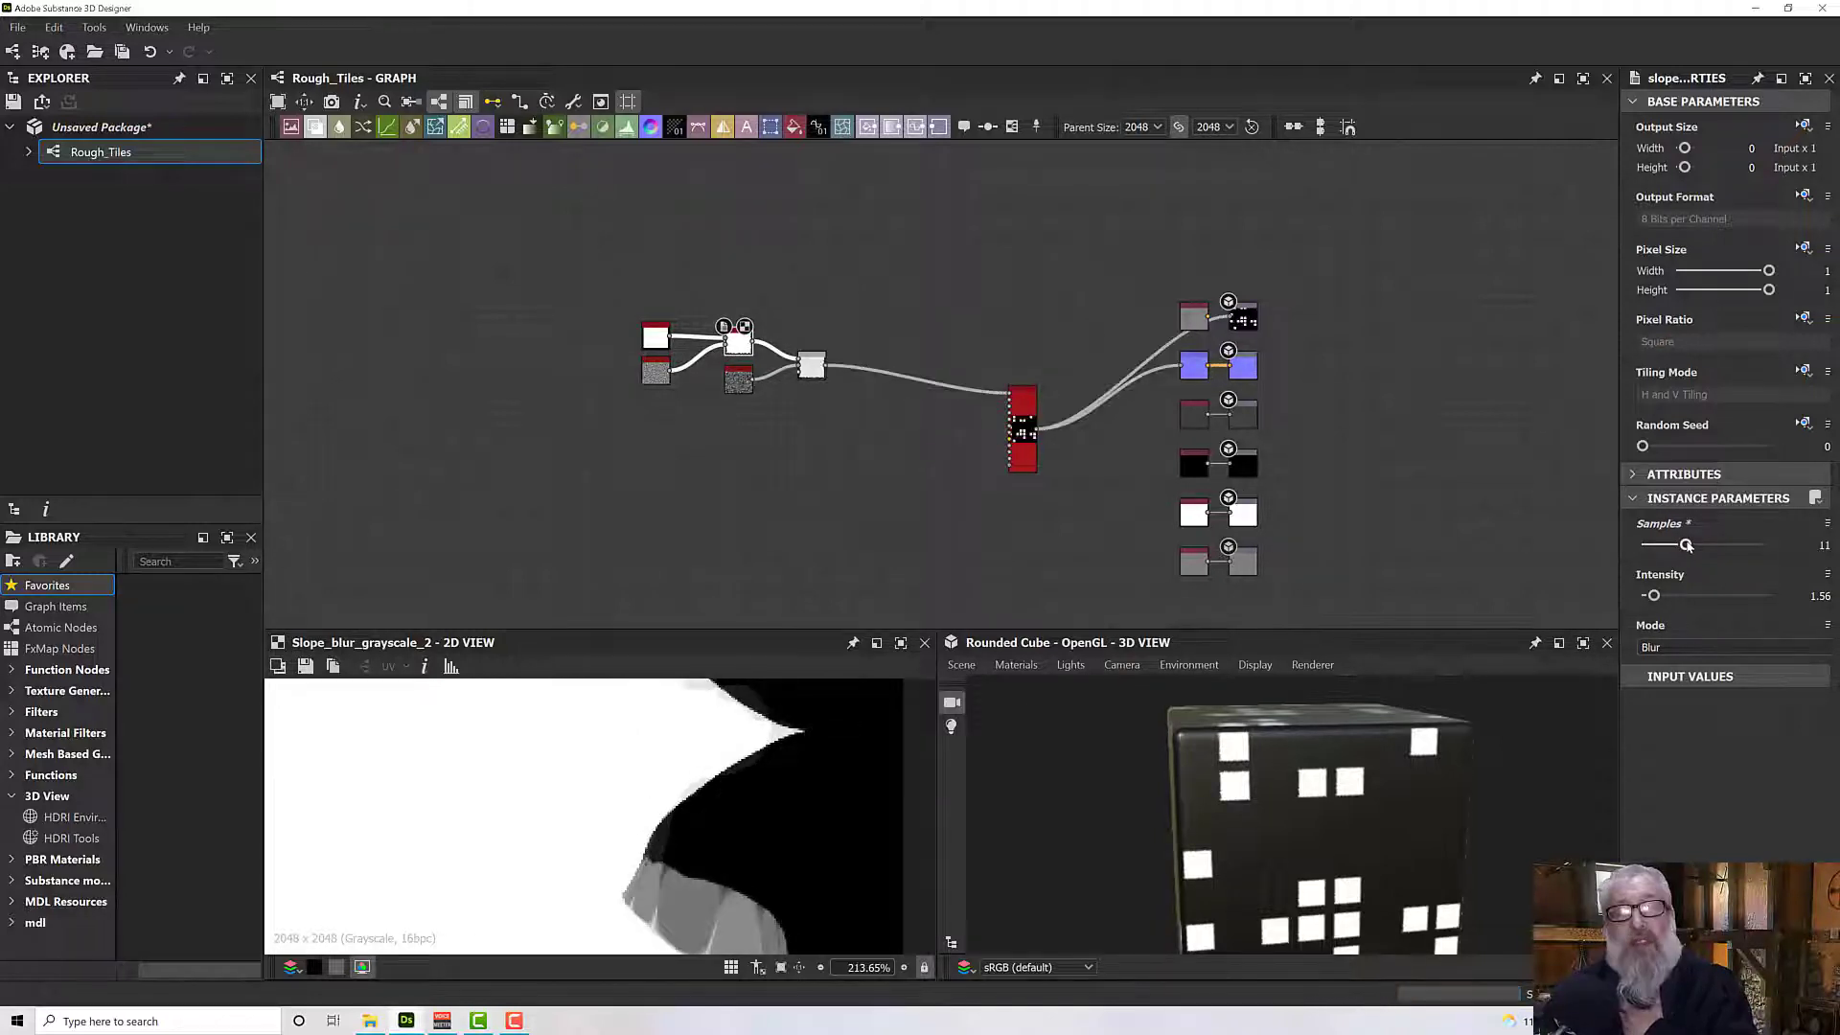
scroll(886, 808, down, 3)
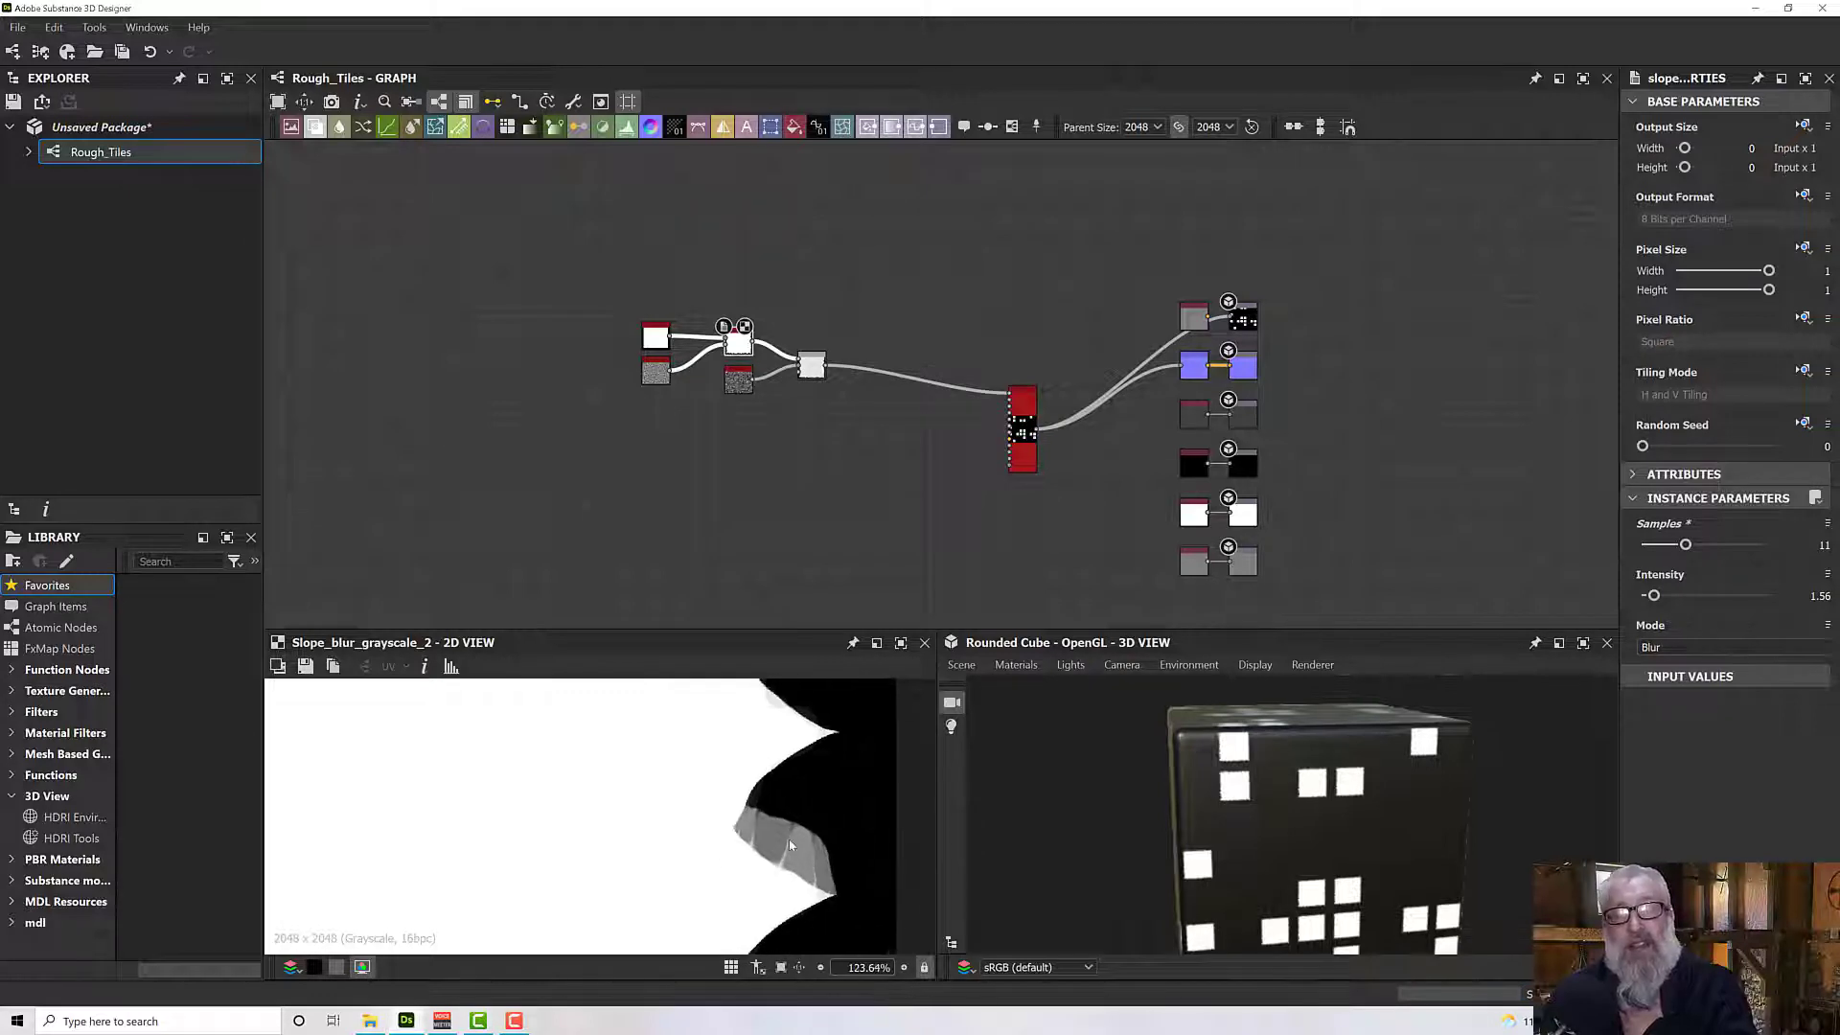
scroll(791, 861, up, 3)
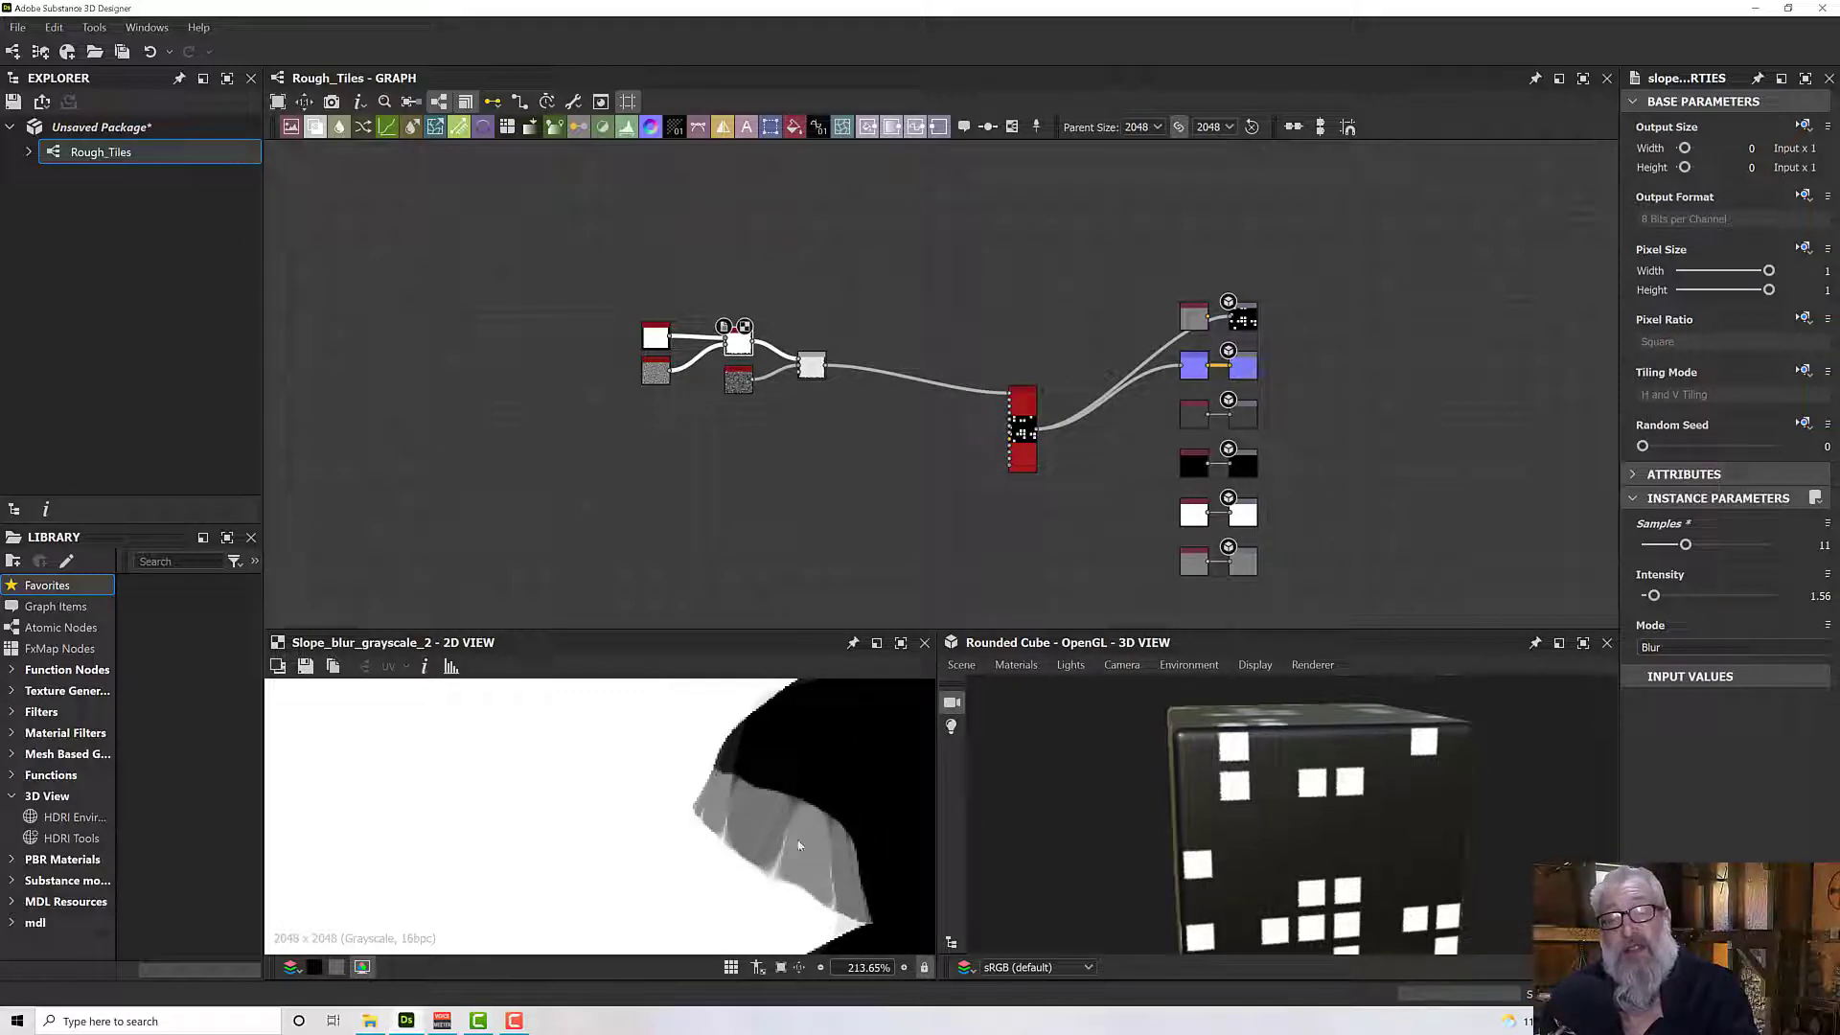
scroll(774, 808, down, 15)
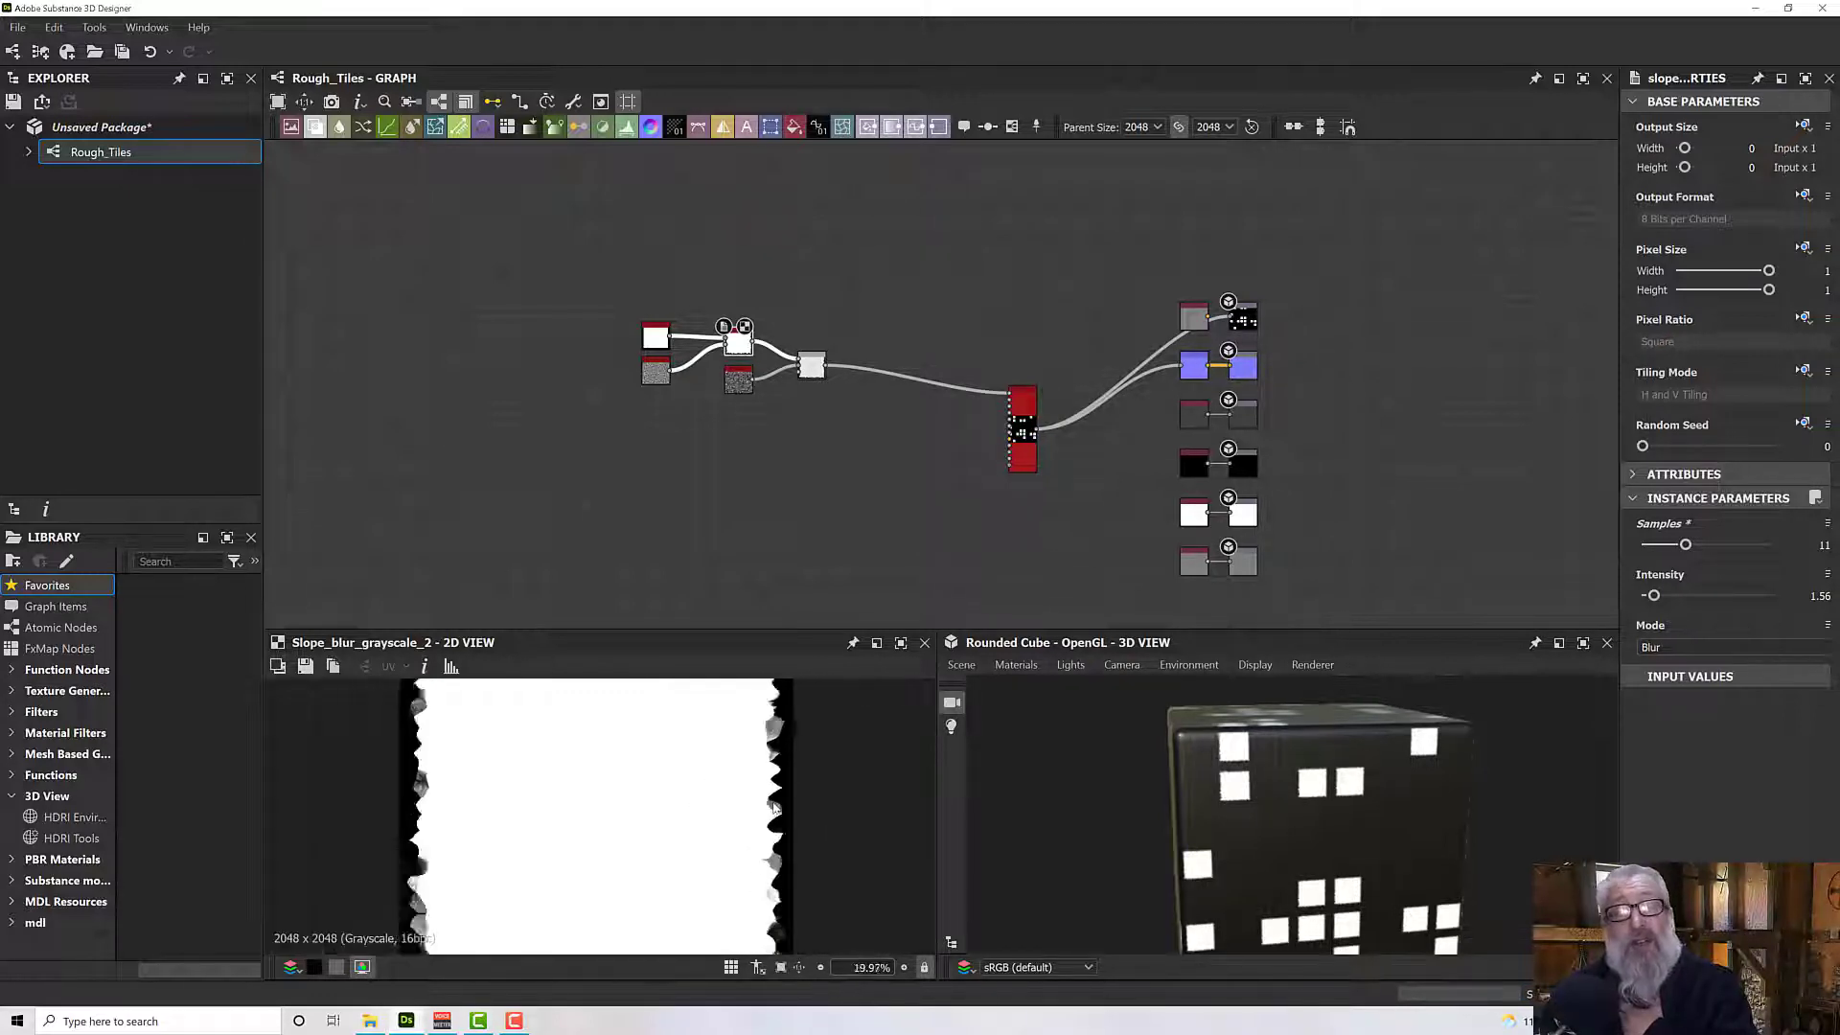
scroll(766, 803, up, 1)
scroll(489, 714, up, 7)
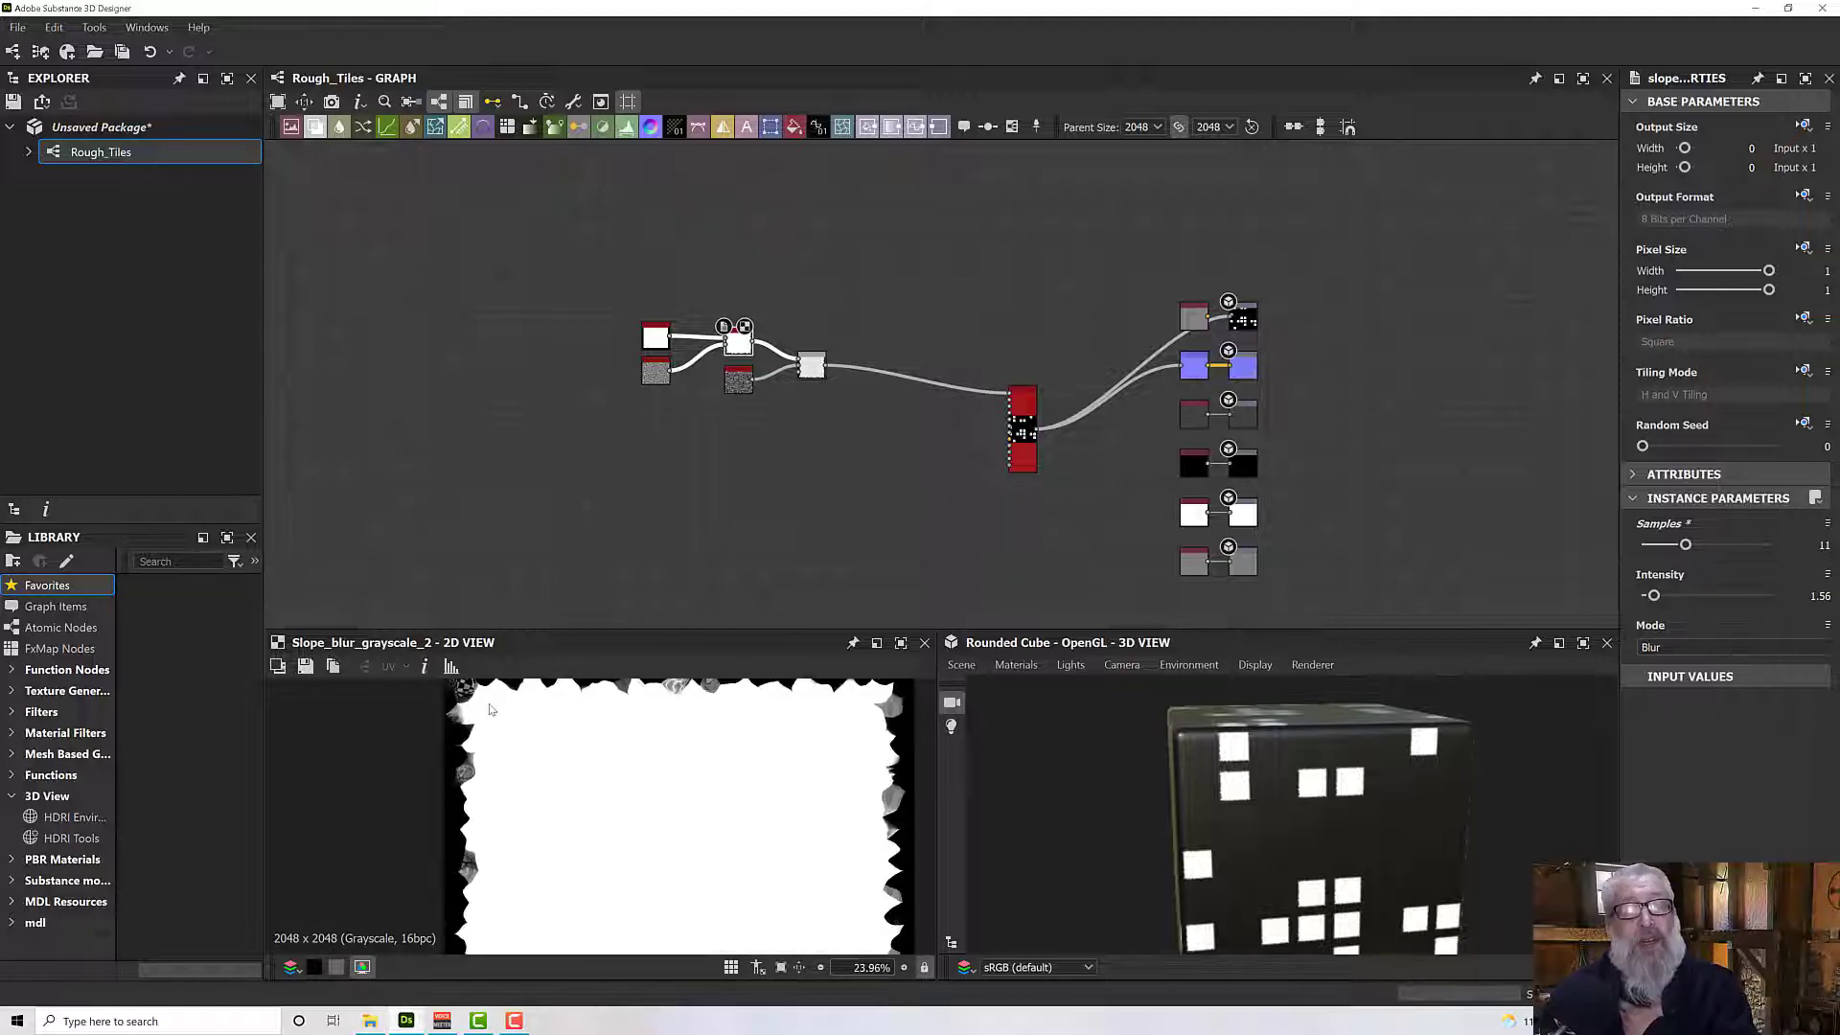
middle_drag(578, 740, 596, 766)
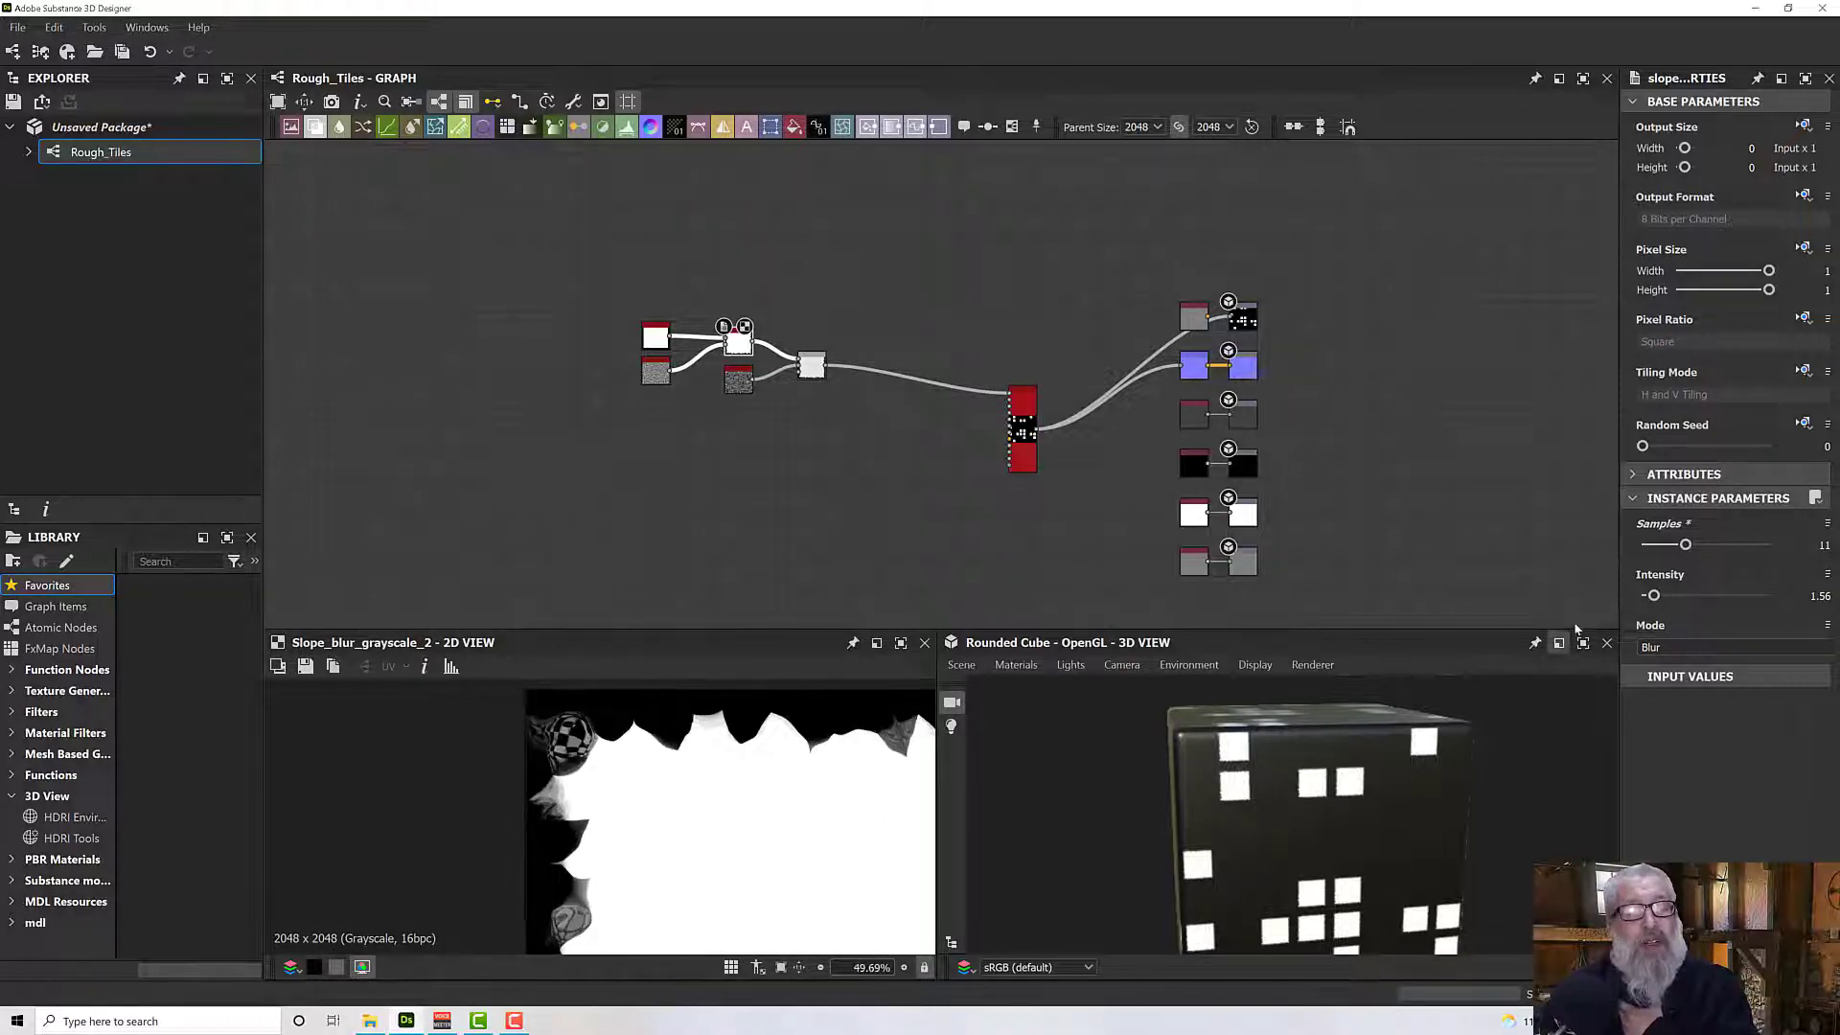
Set the Slope Blur Grayscale's Samples to 22 and check the whole tile outline in the 2D view.
drag(1687, 548, 1729, 544)
scroll(880, 753, down, 4)
middle_drag(854, 771, 518, 619)
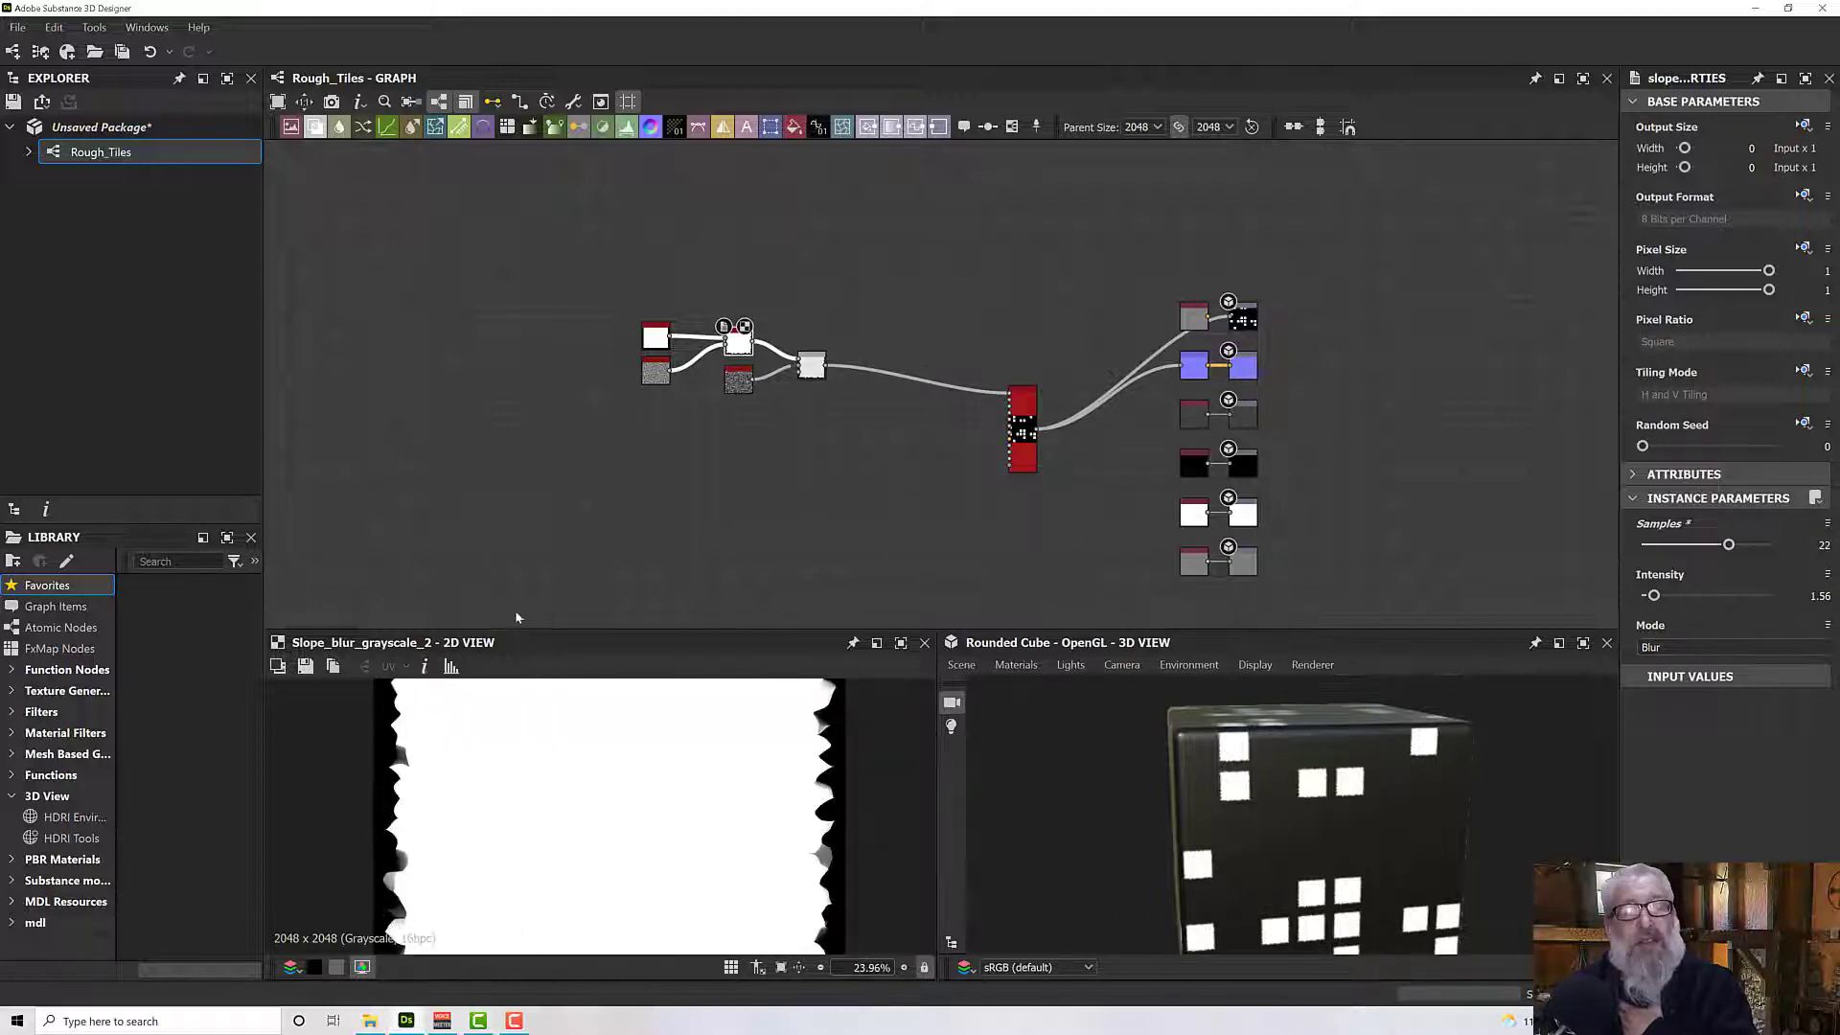
middle_drag(628, 748, 707, 777)
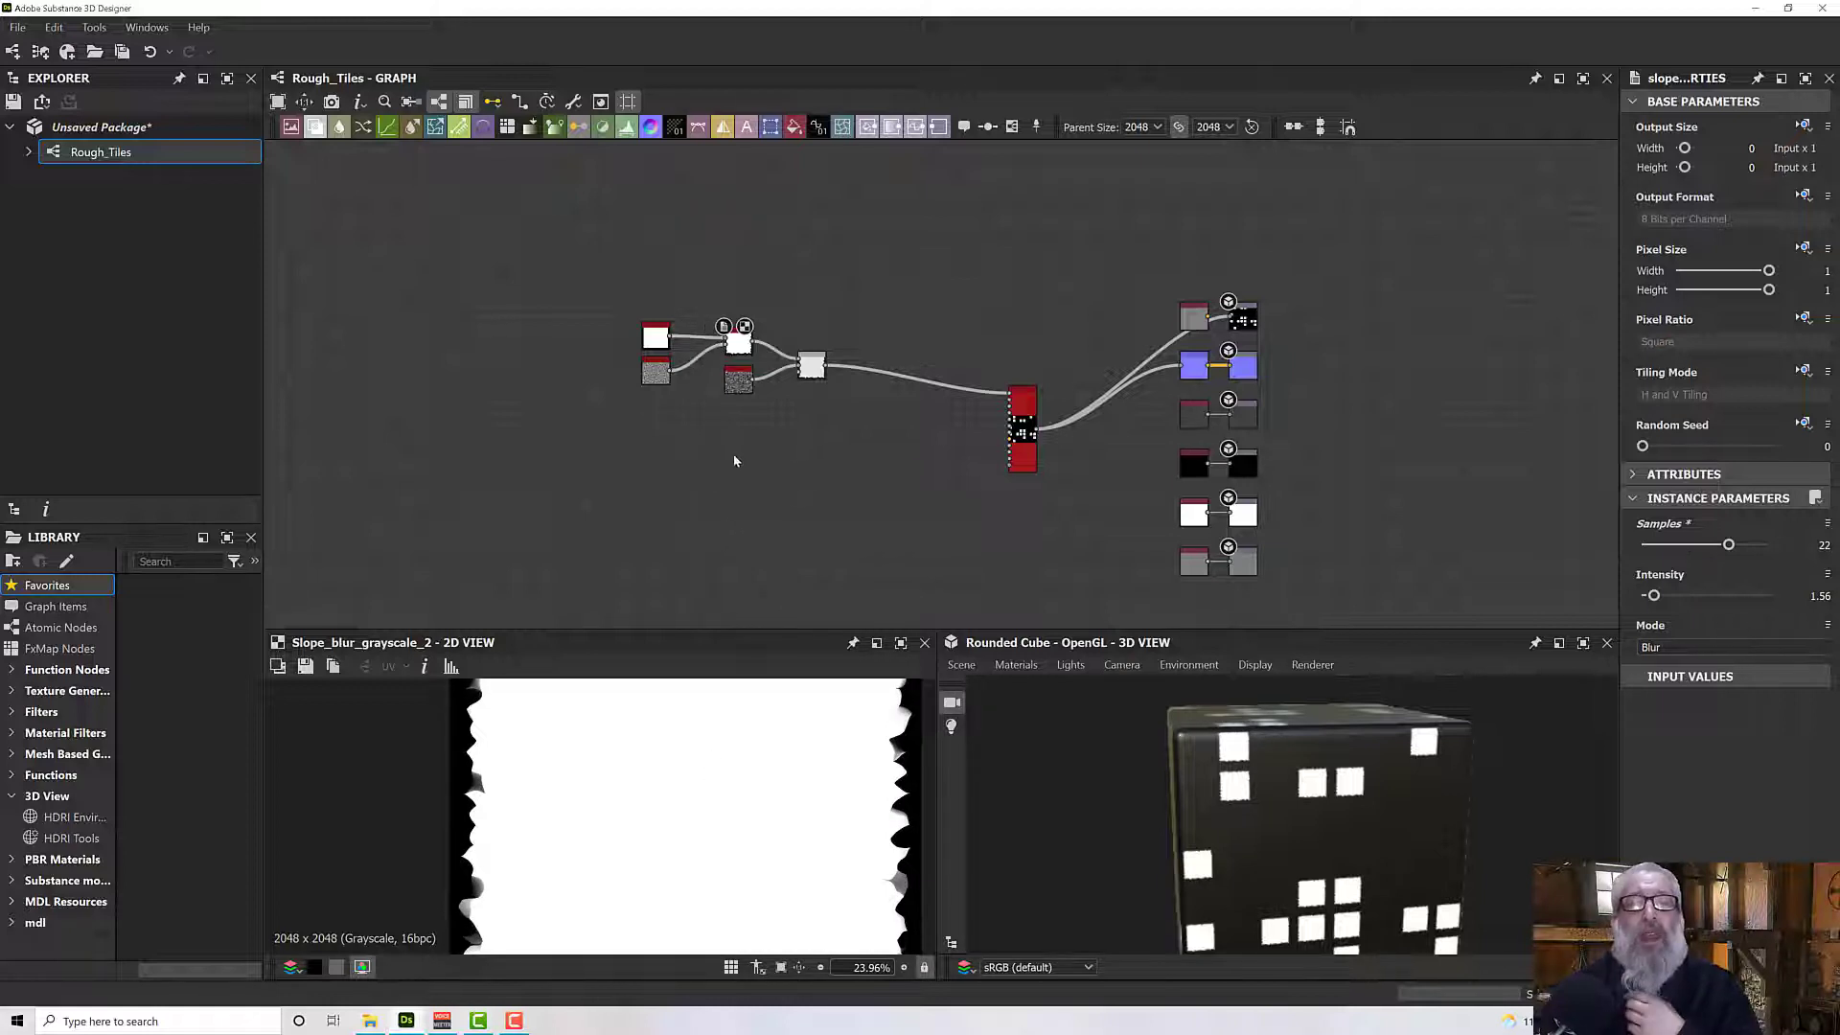
Create a new graph named TileShapes from the five nodes between Shape and Blend.
drag(578, 303, 857, 432)
right_click(808, 365)
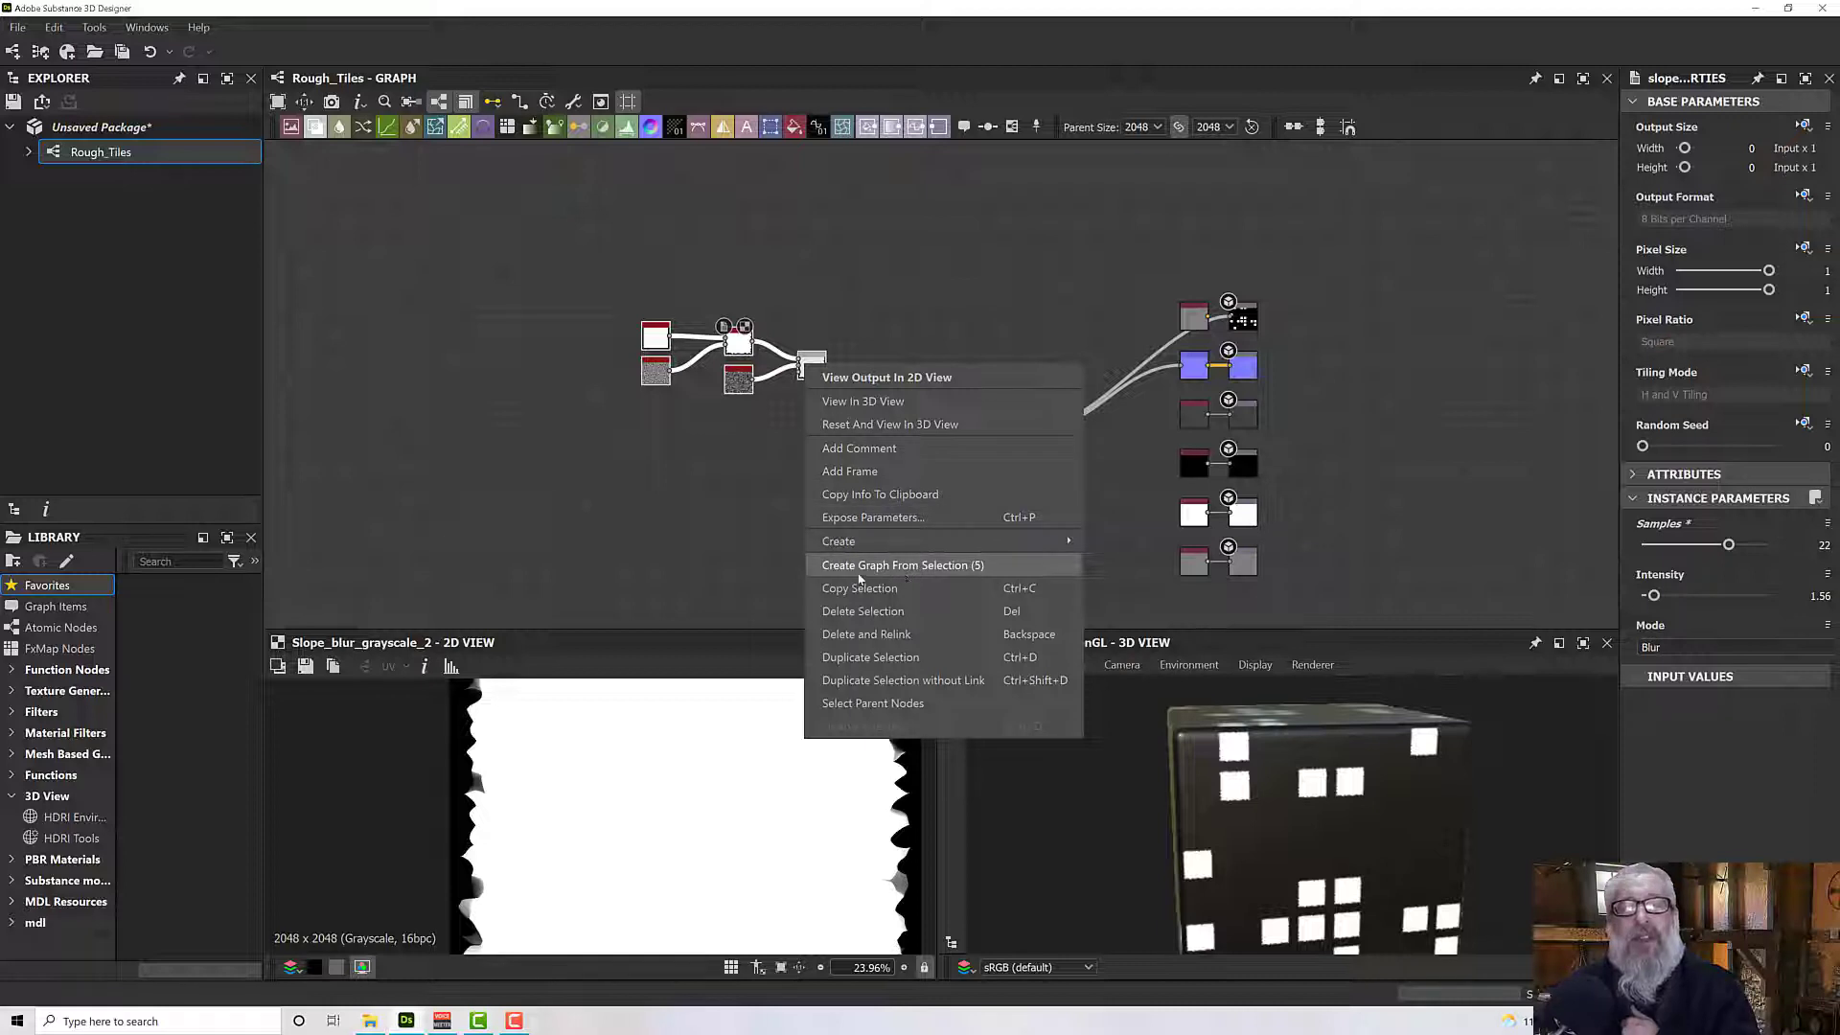
click(915, 566)
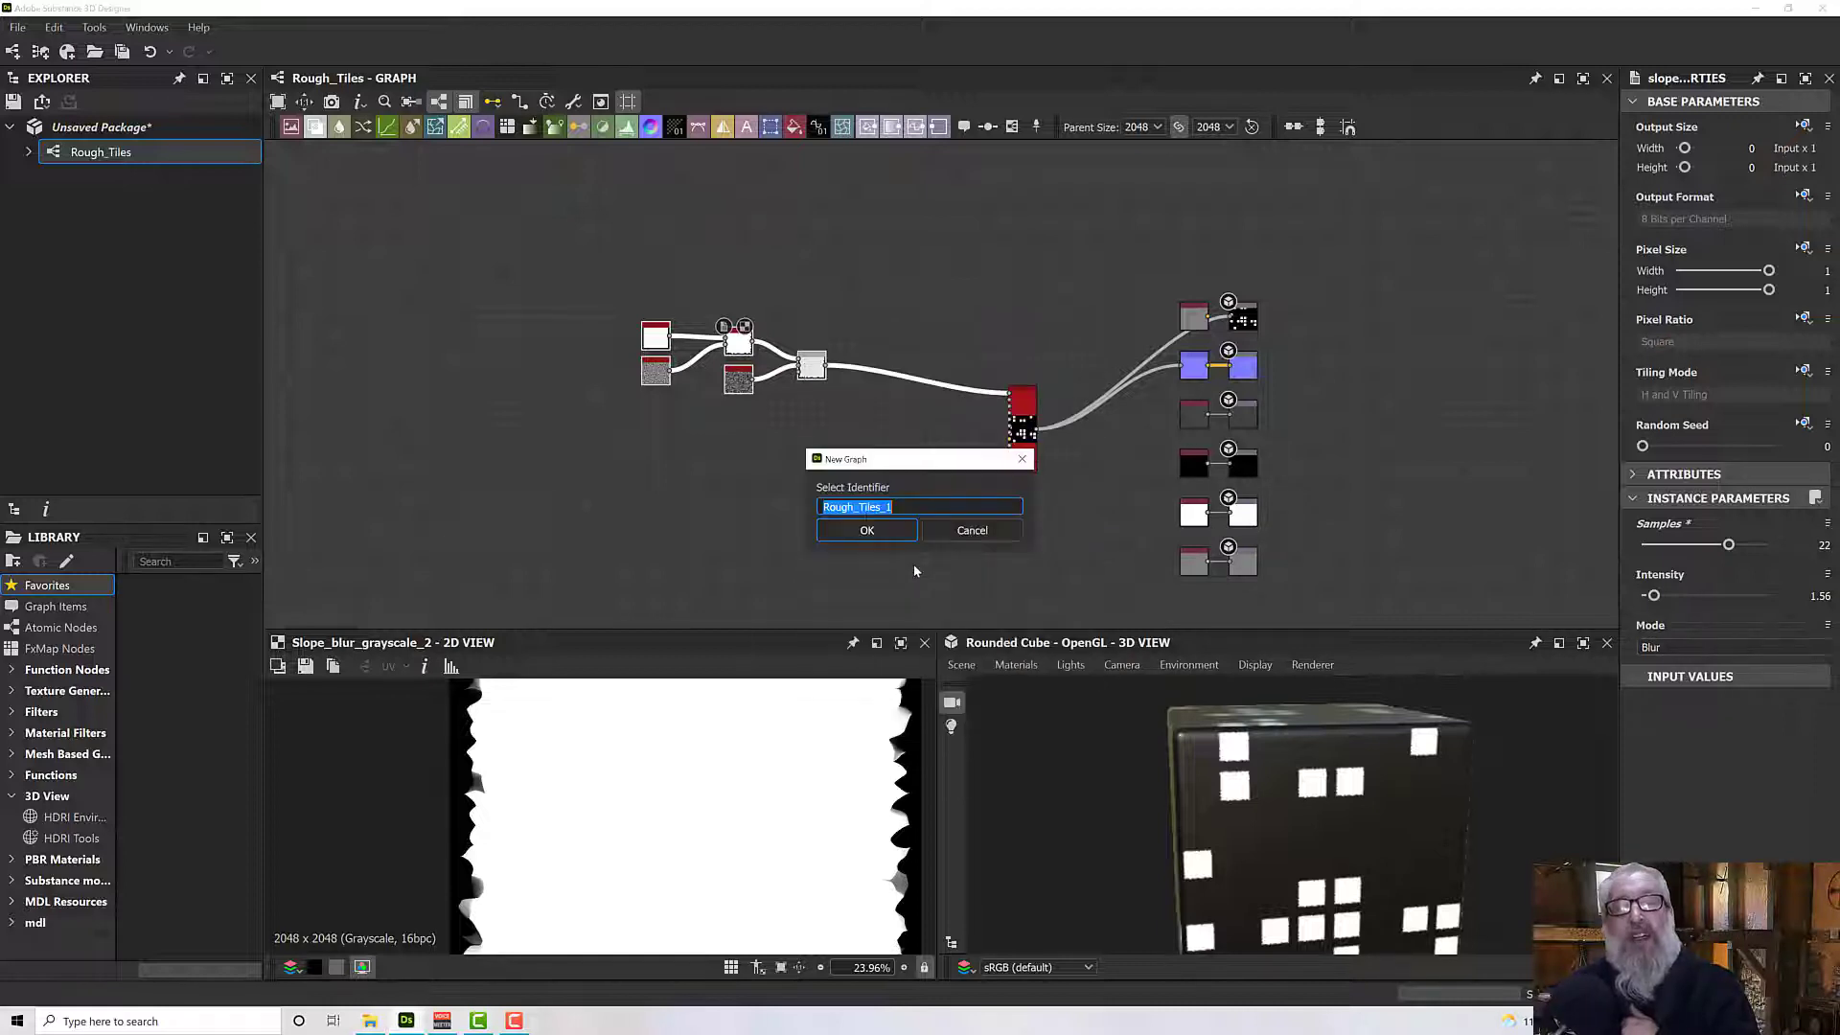
text(T)
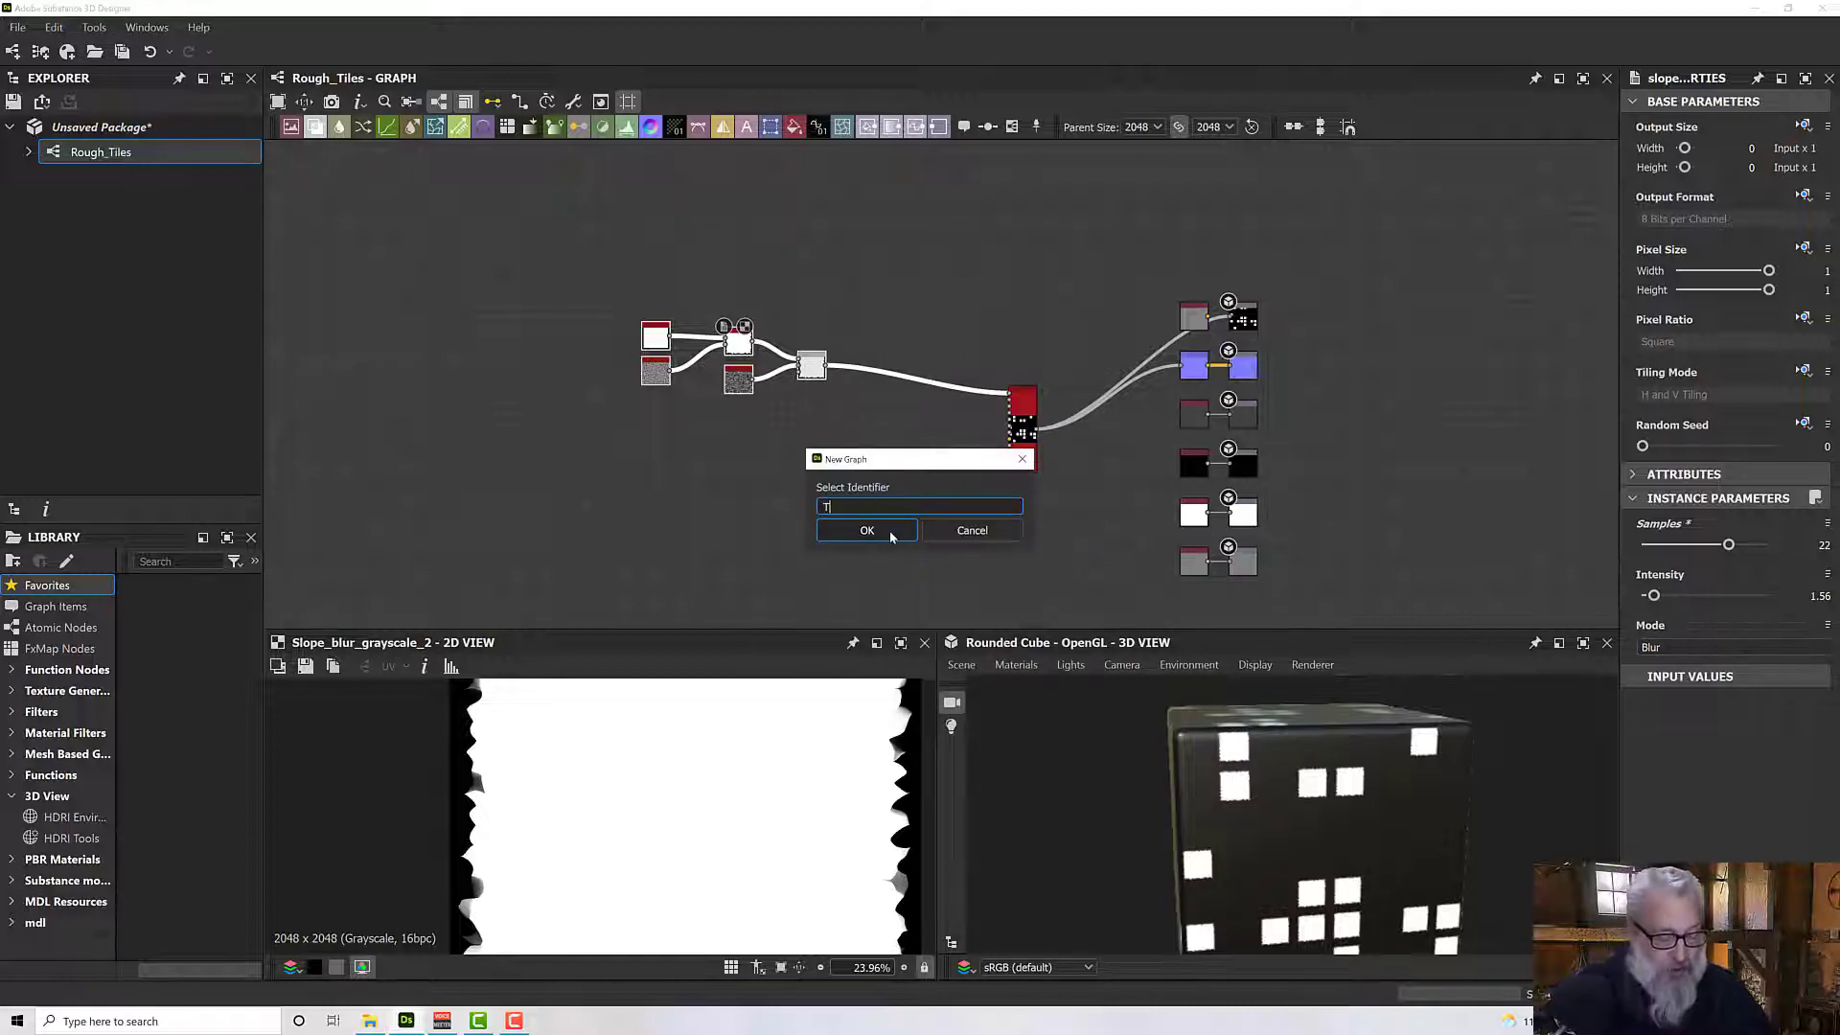
text(ileShapes)
click(890, 533)
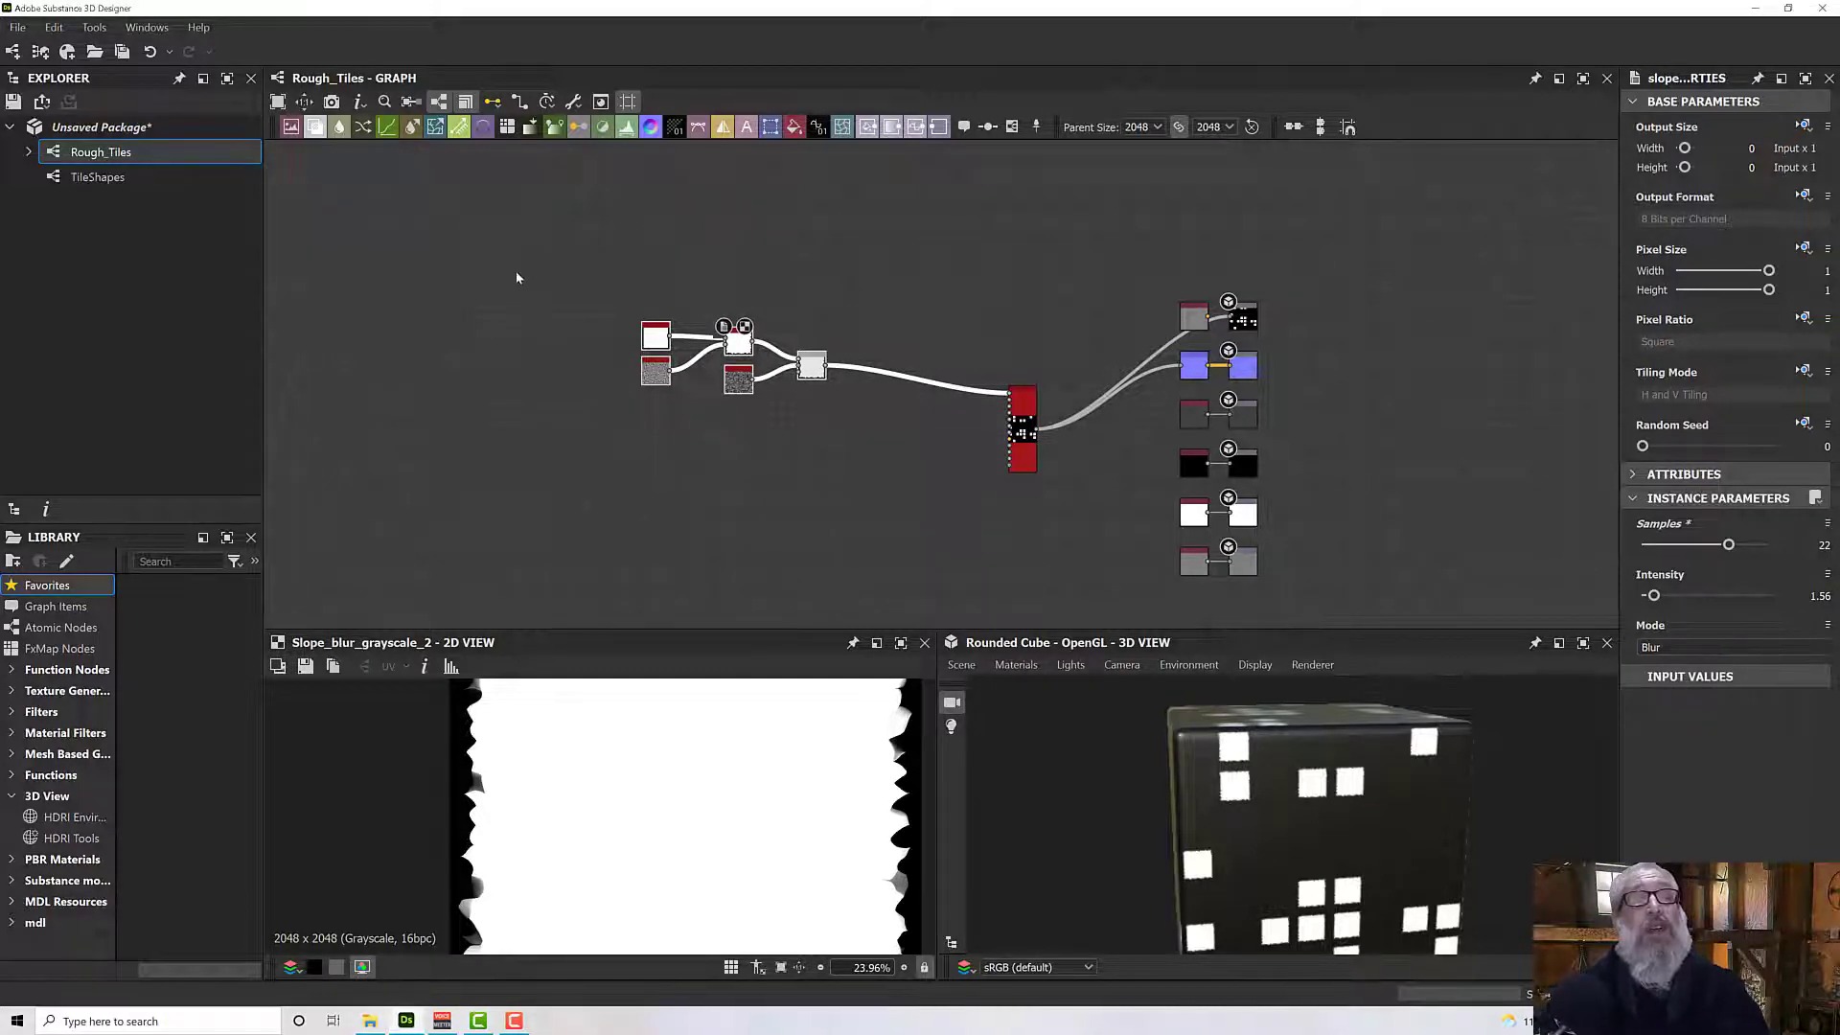
Delete the five original tile nodes from Rough_Tiles and place an instance of the TileShapes graph in their spot.
middle_drag(517, 278, 667, 319)
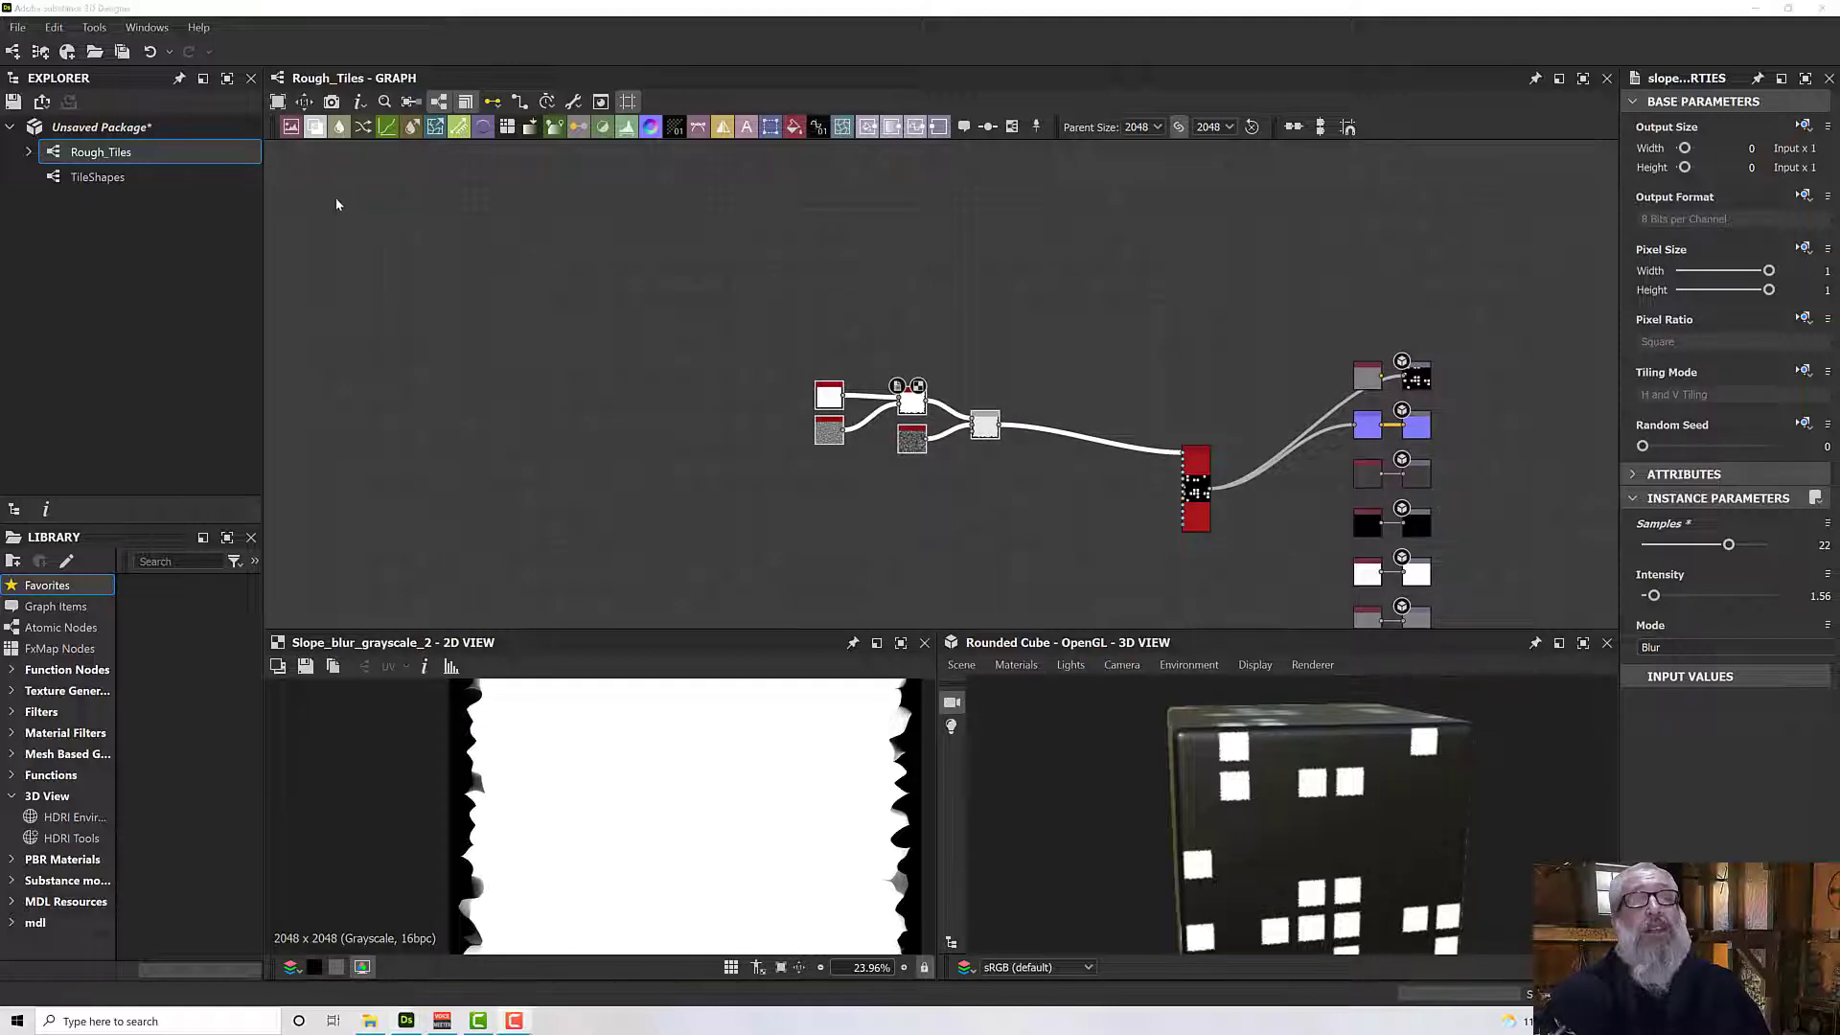
click(105, 176)
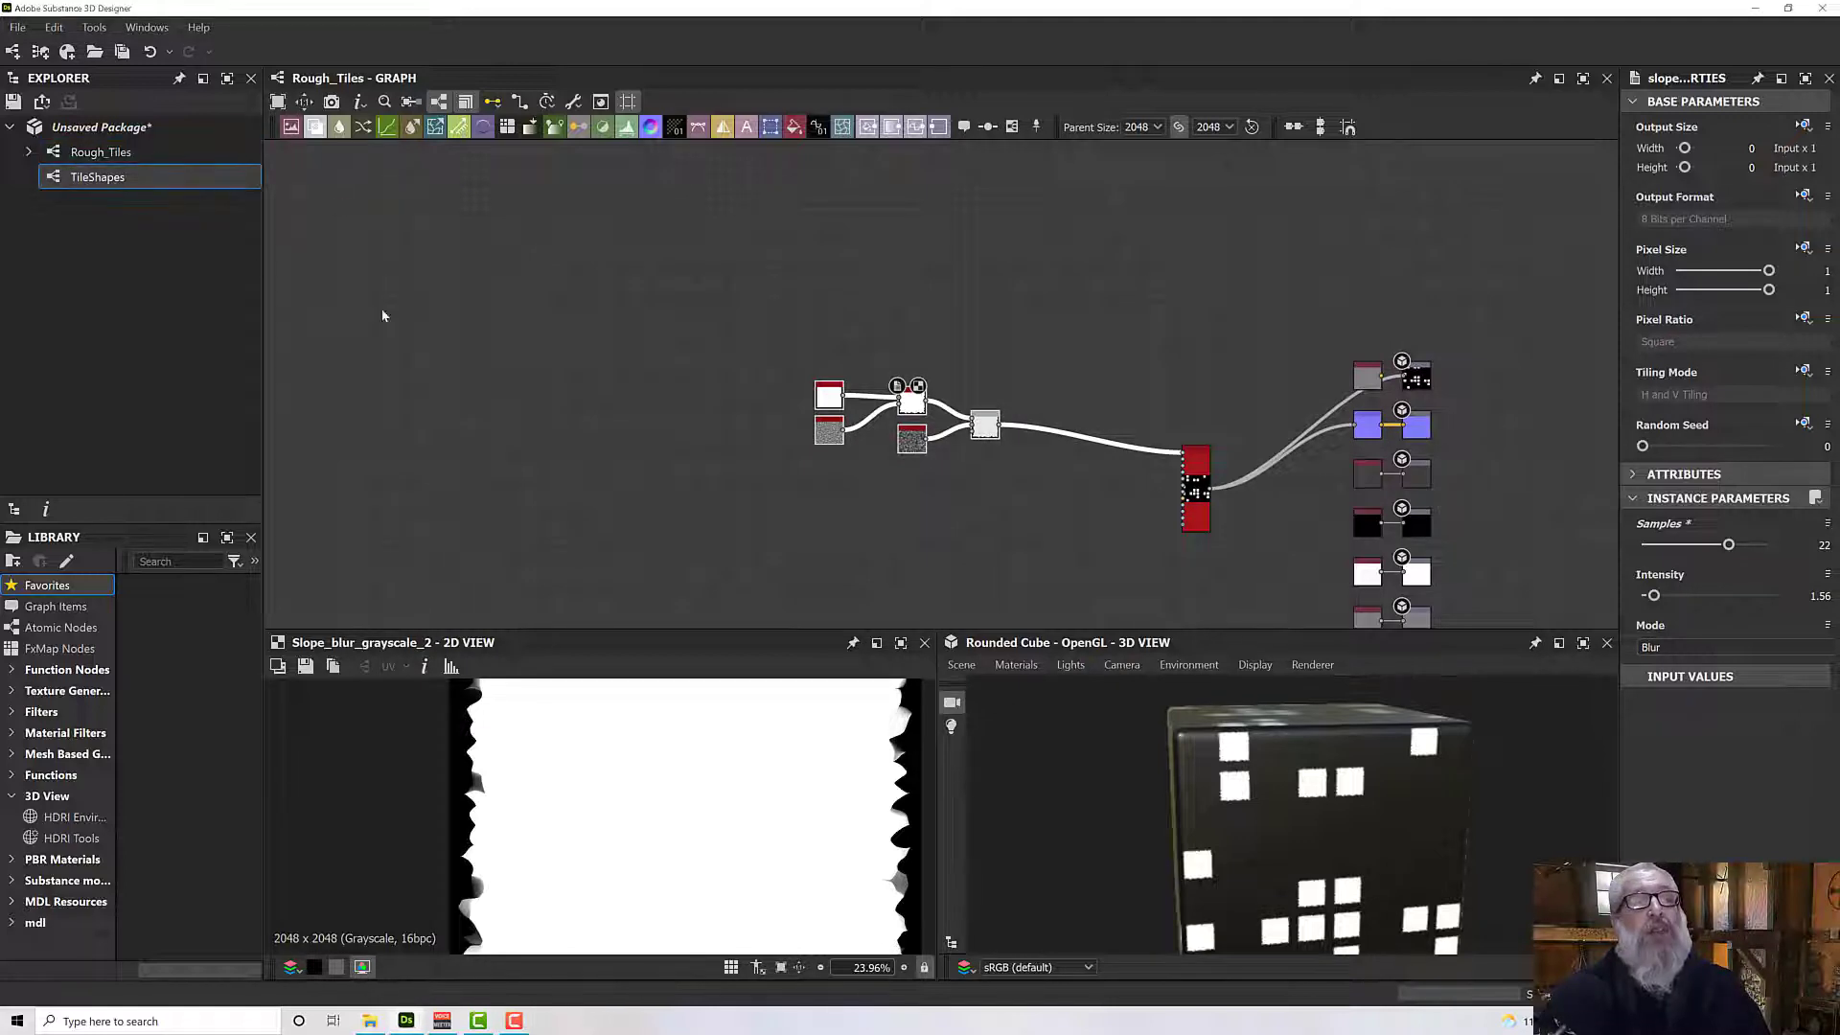
click(775, 445)
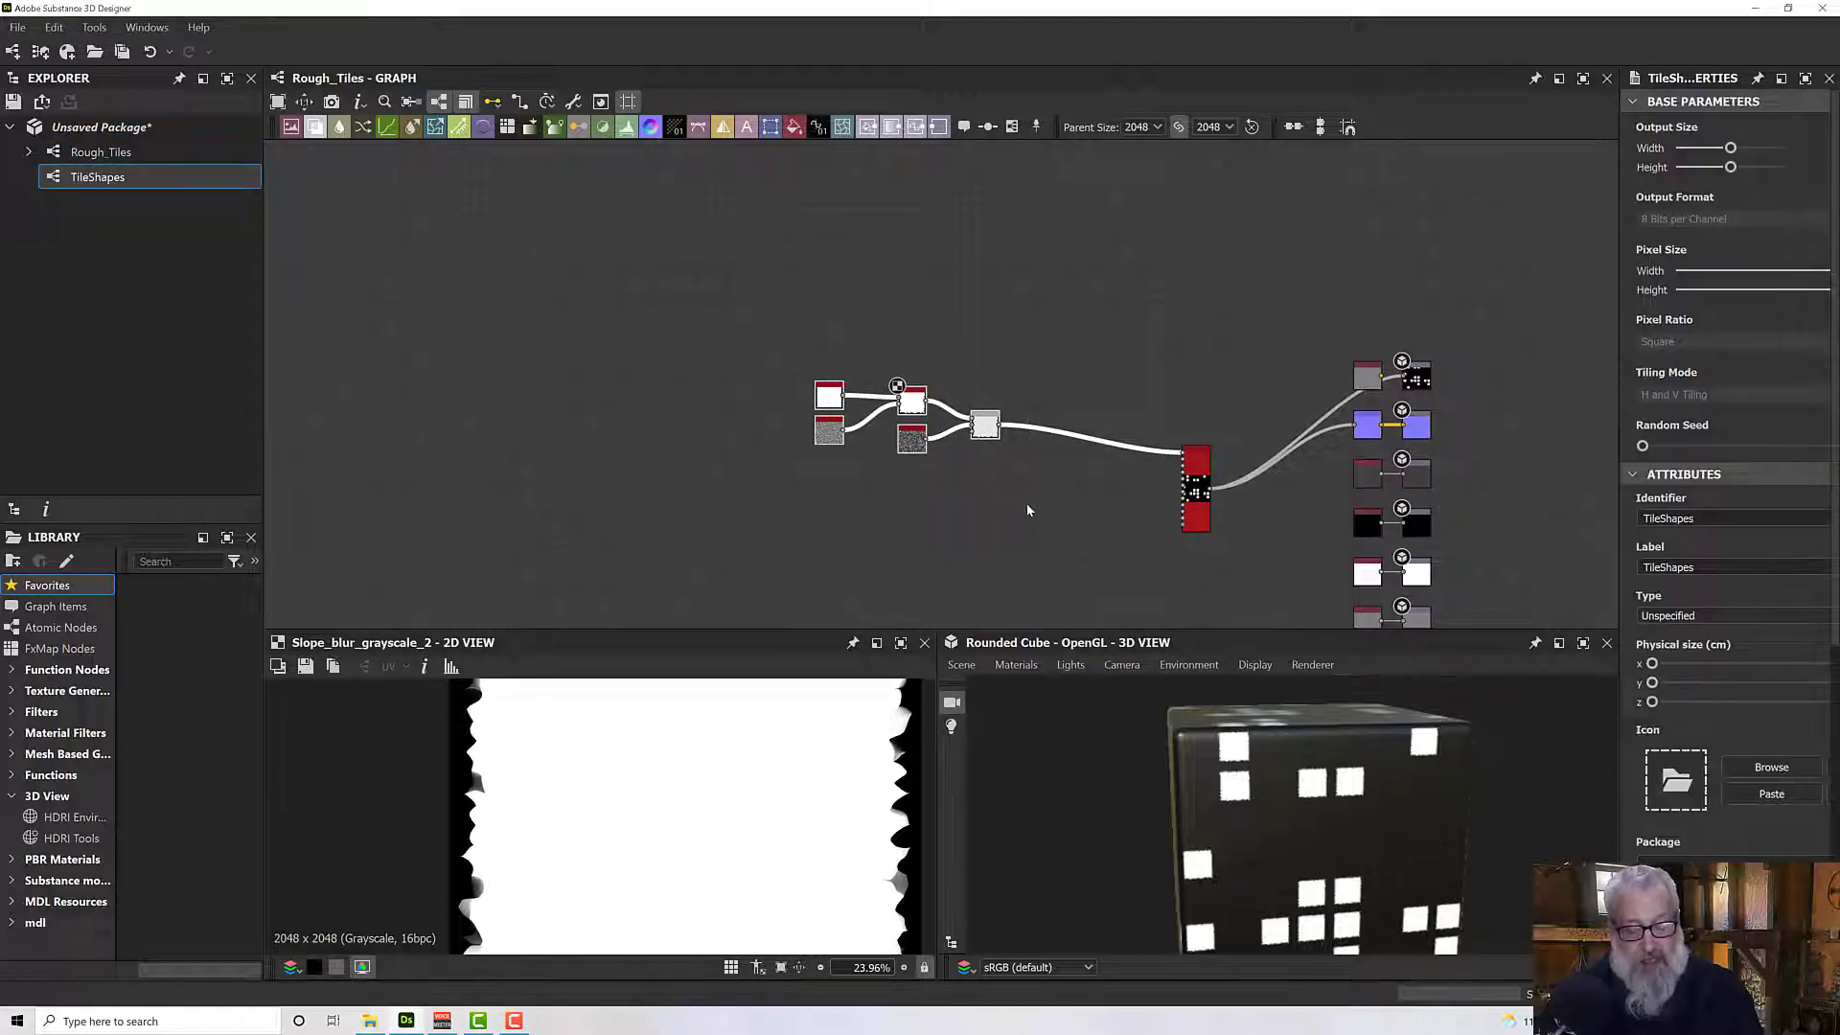
key(Delete)
drag(144, 178, 1026, 458)
scroll(1095, 475, up, 4)
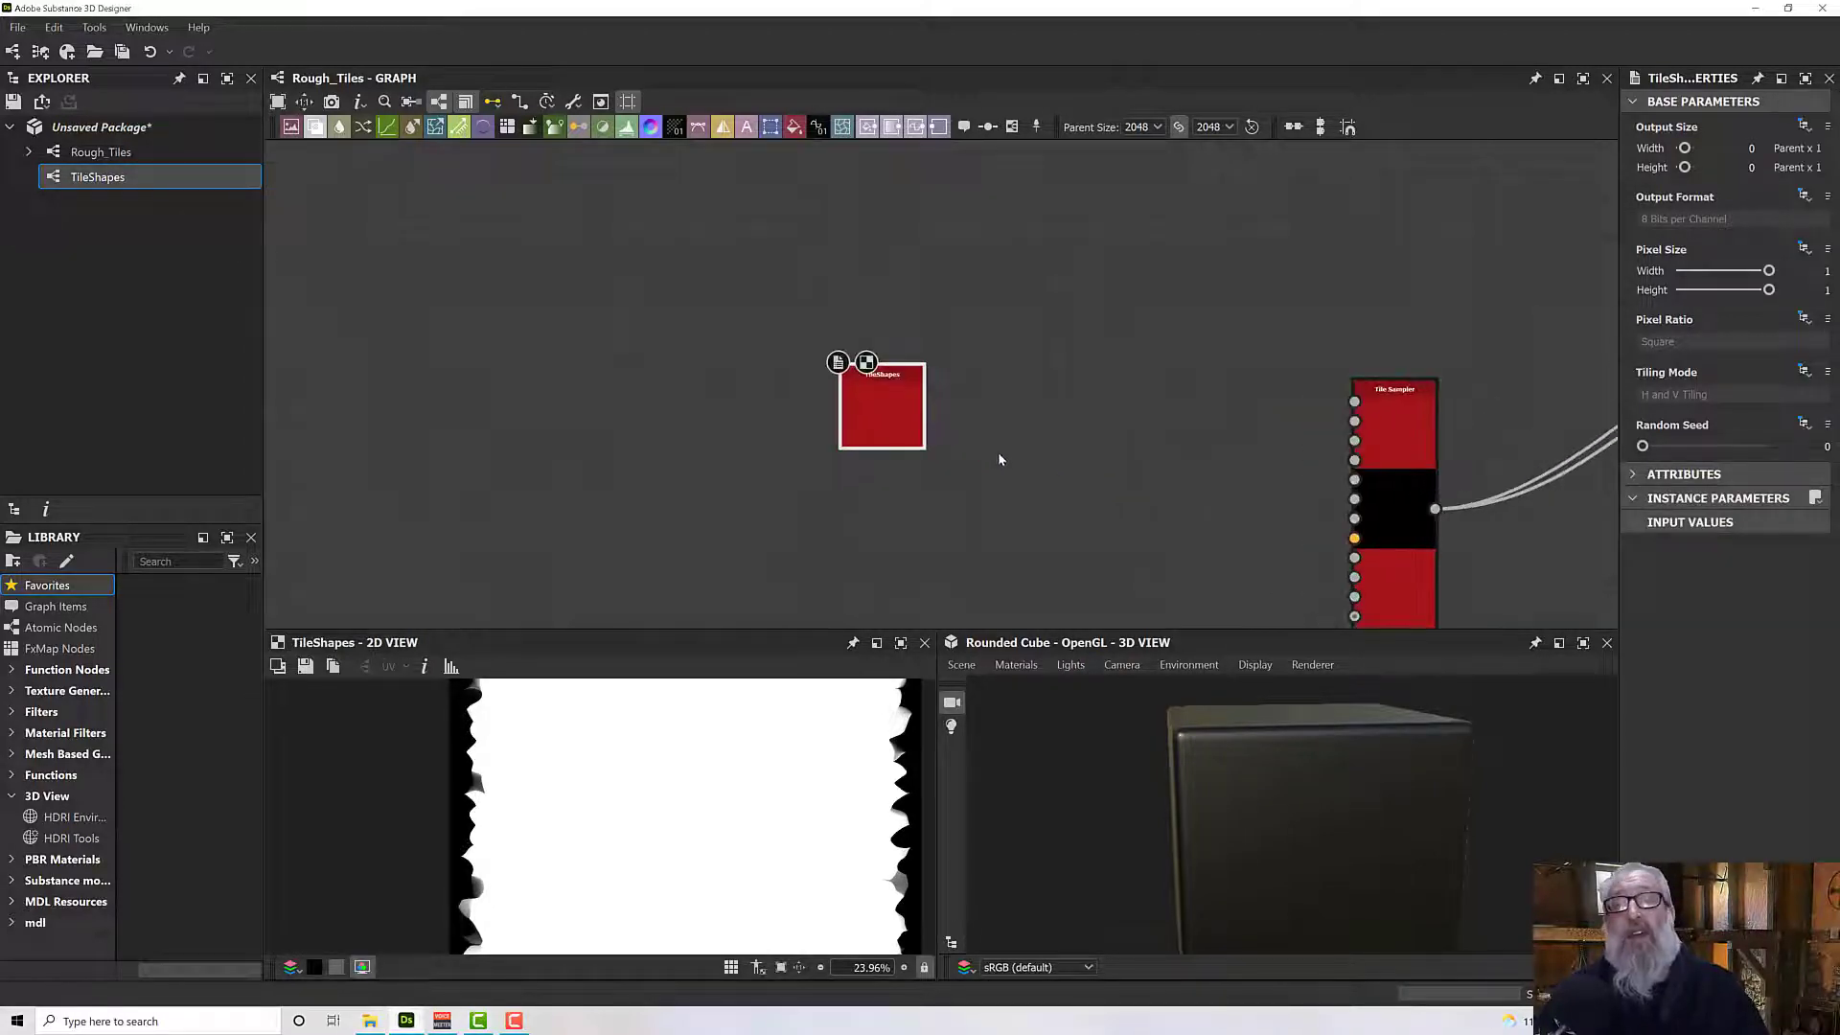
scroll(995, 445, down, 5)
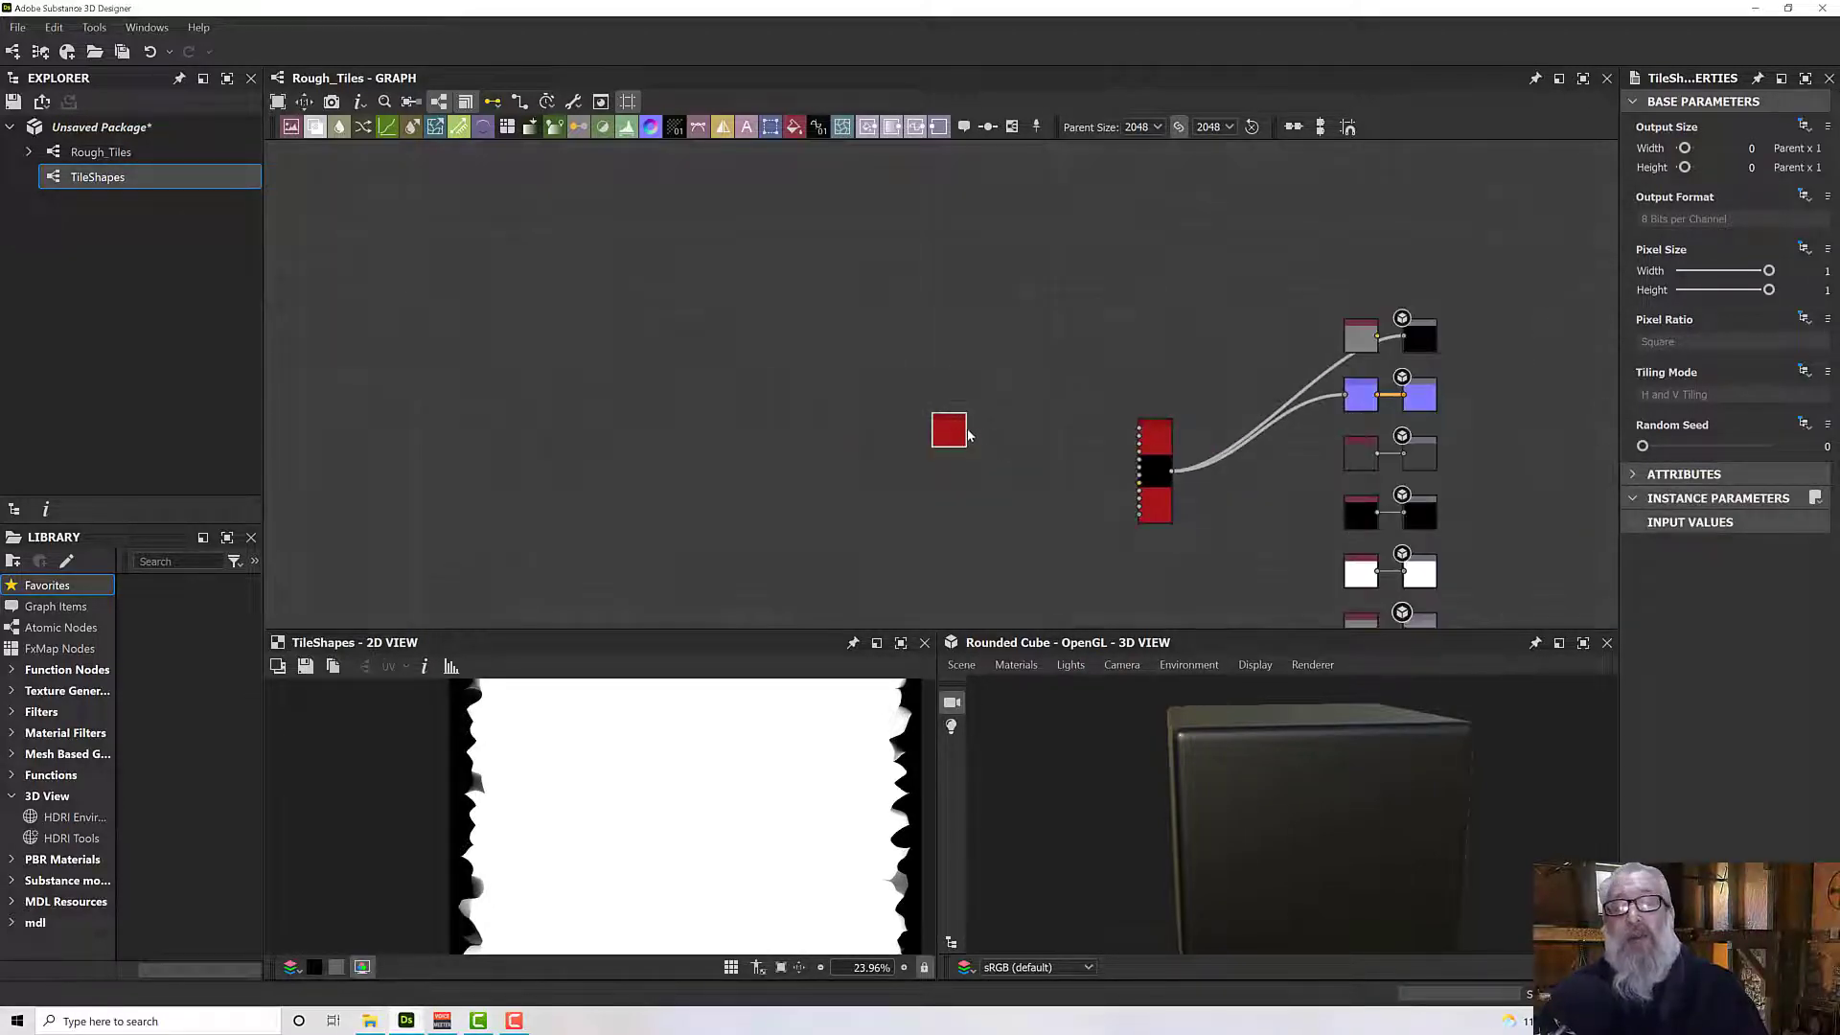
scroll(951, 427, up, 3)
scroll(951, 427, down, 1)
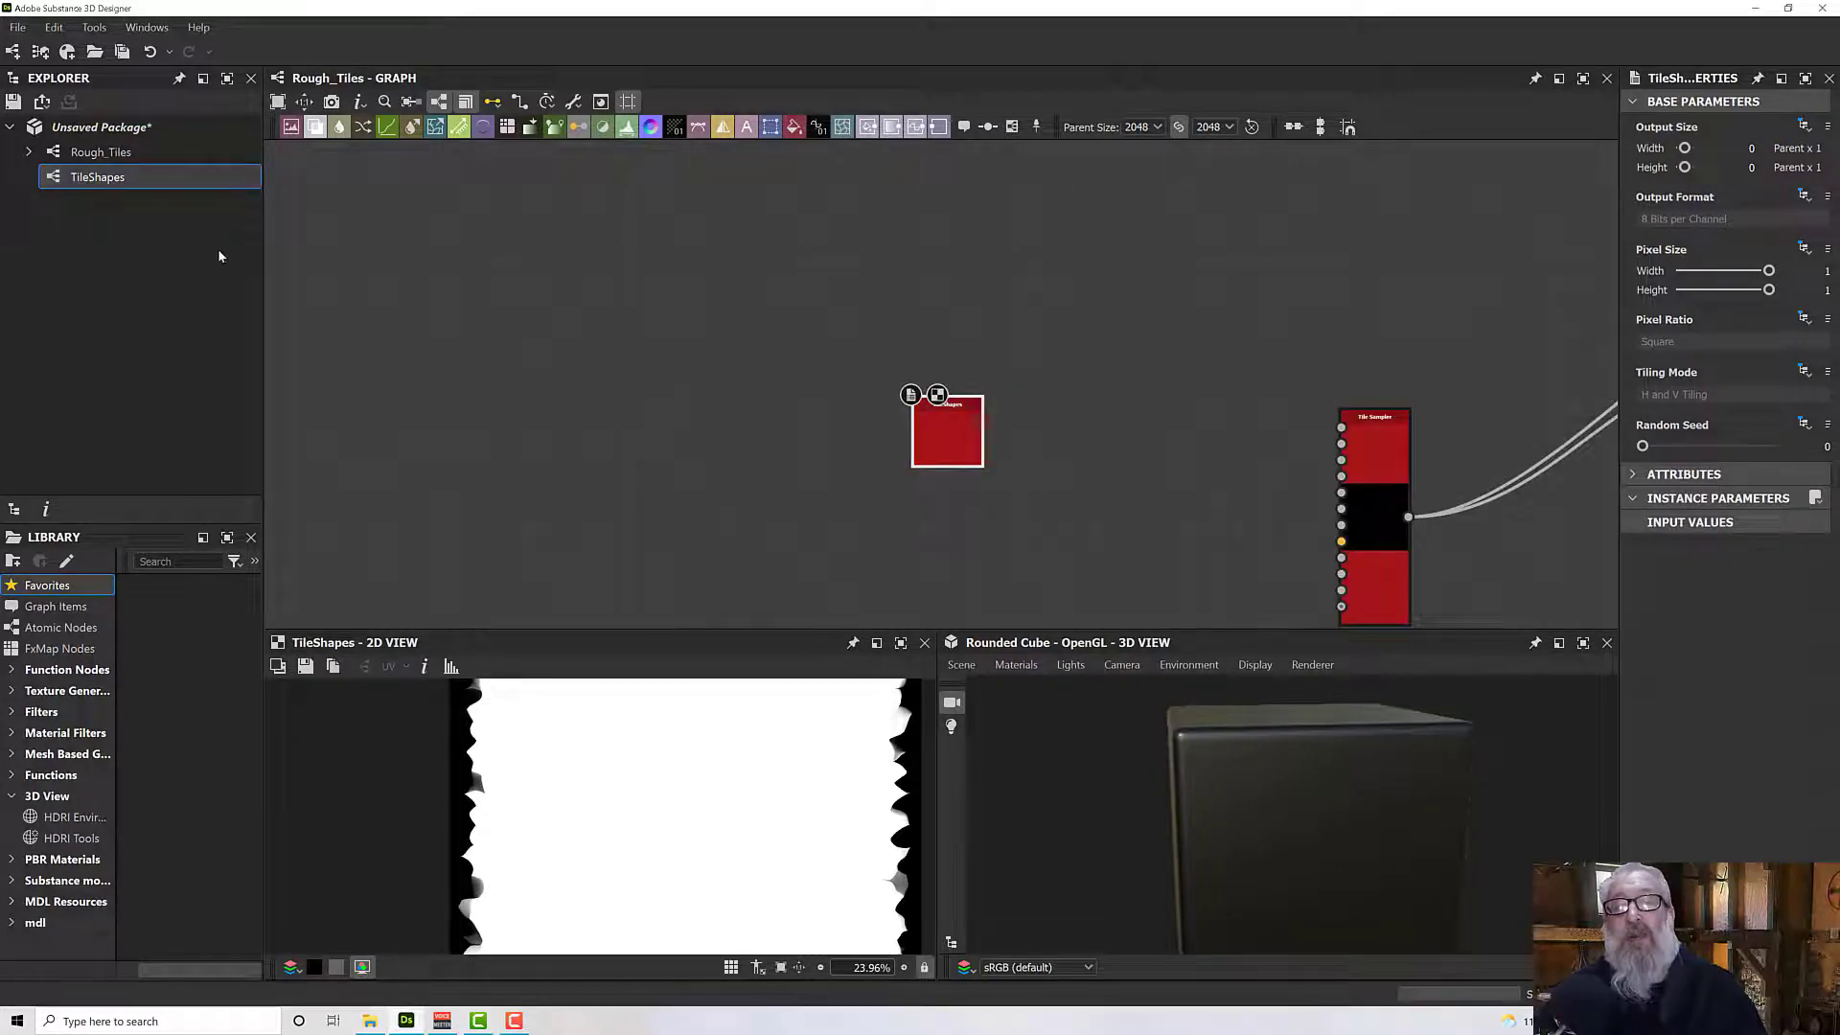
Open the TileShapes graph and add an Output node fed by the Blend node.
double_click(92, 187)
scroll(554, 366, down, 3)
middle_drag(881, 412, 627, 411)
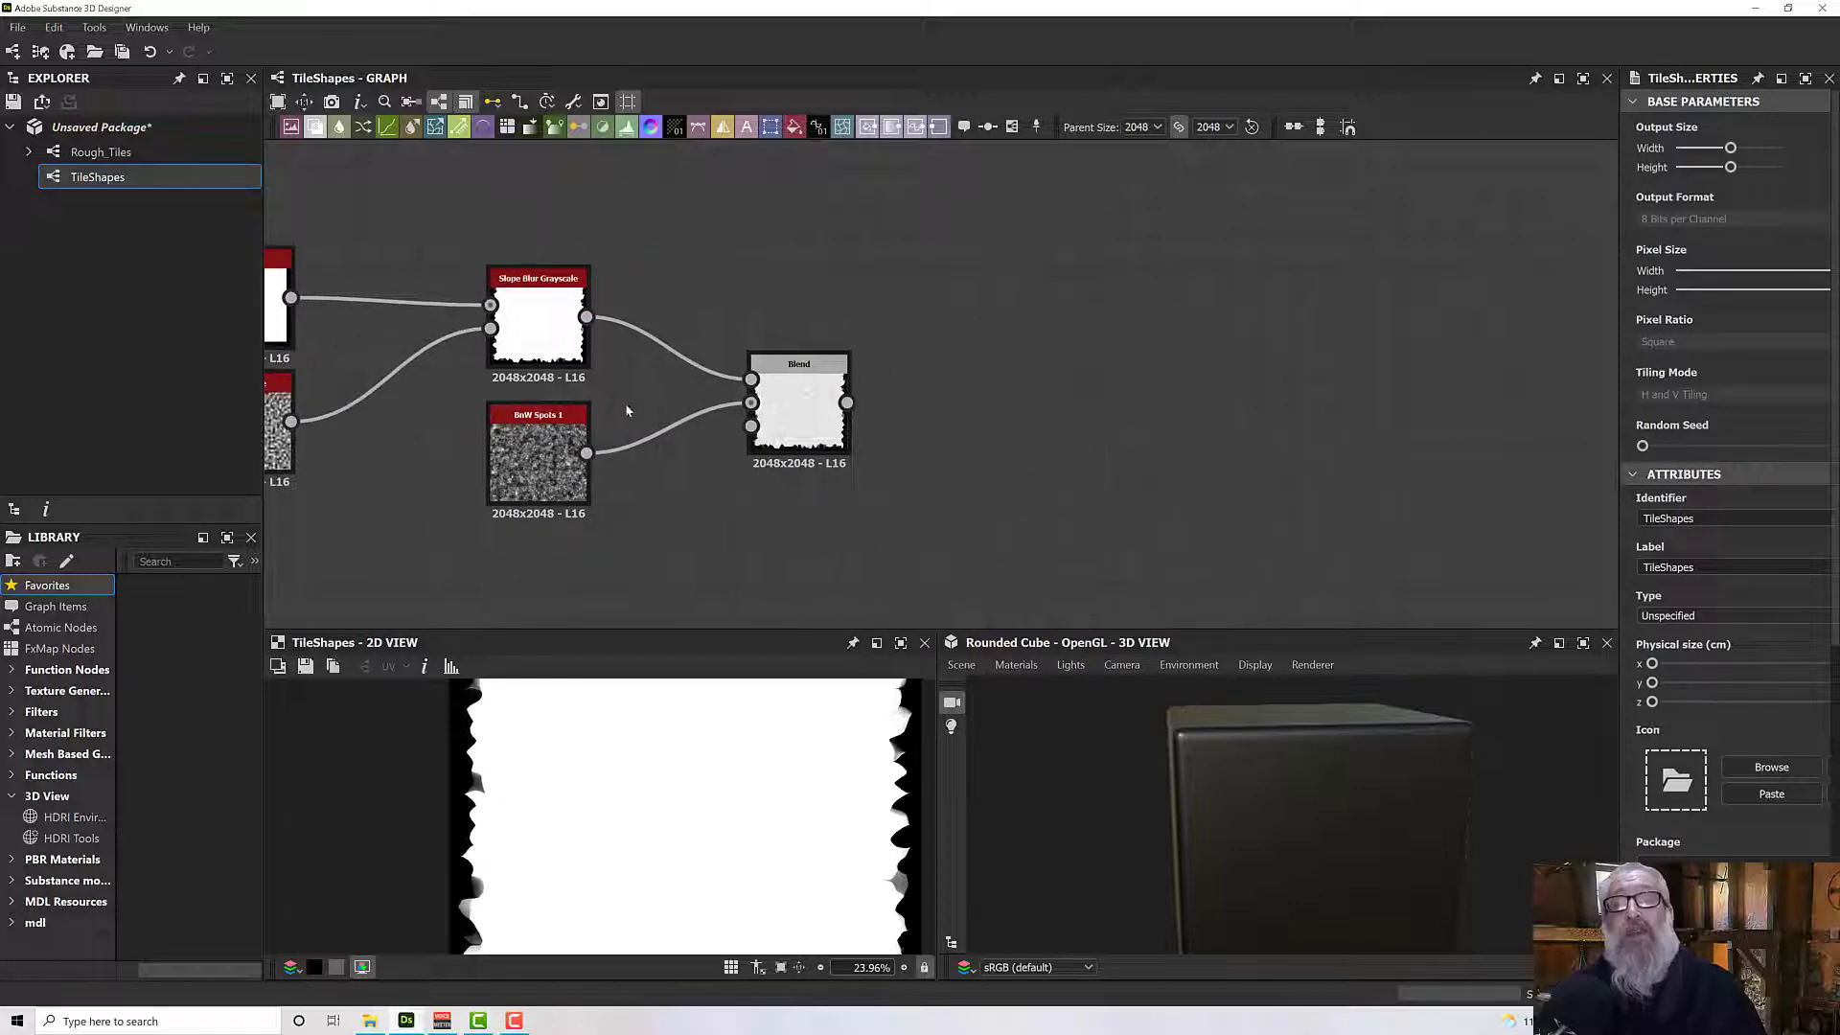
key(space)
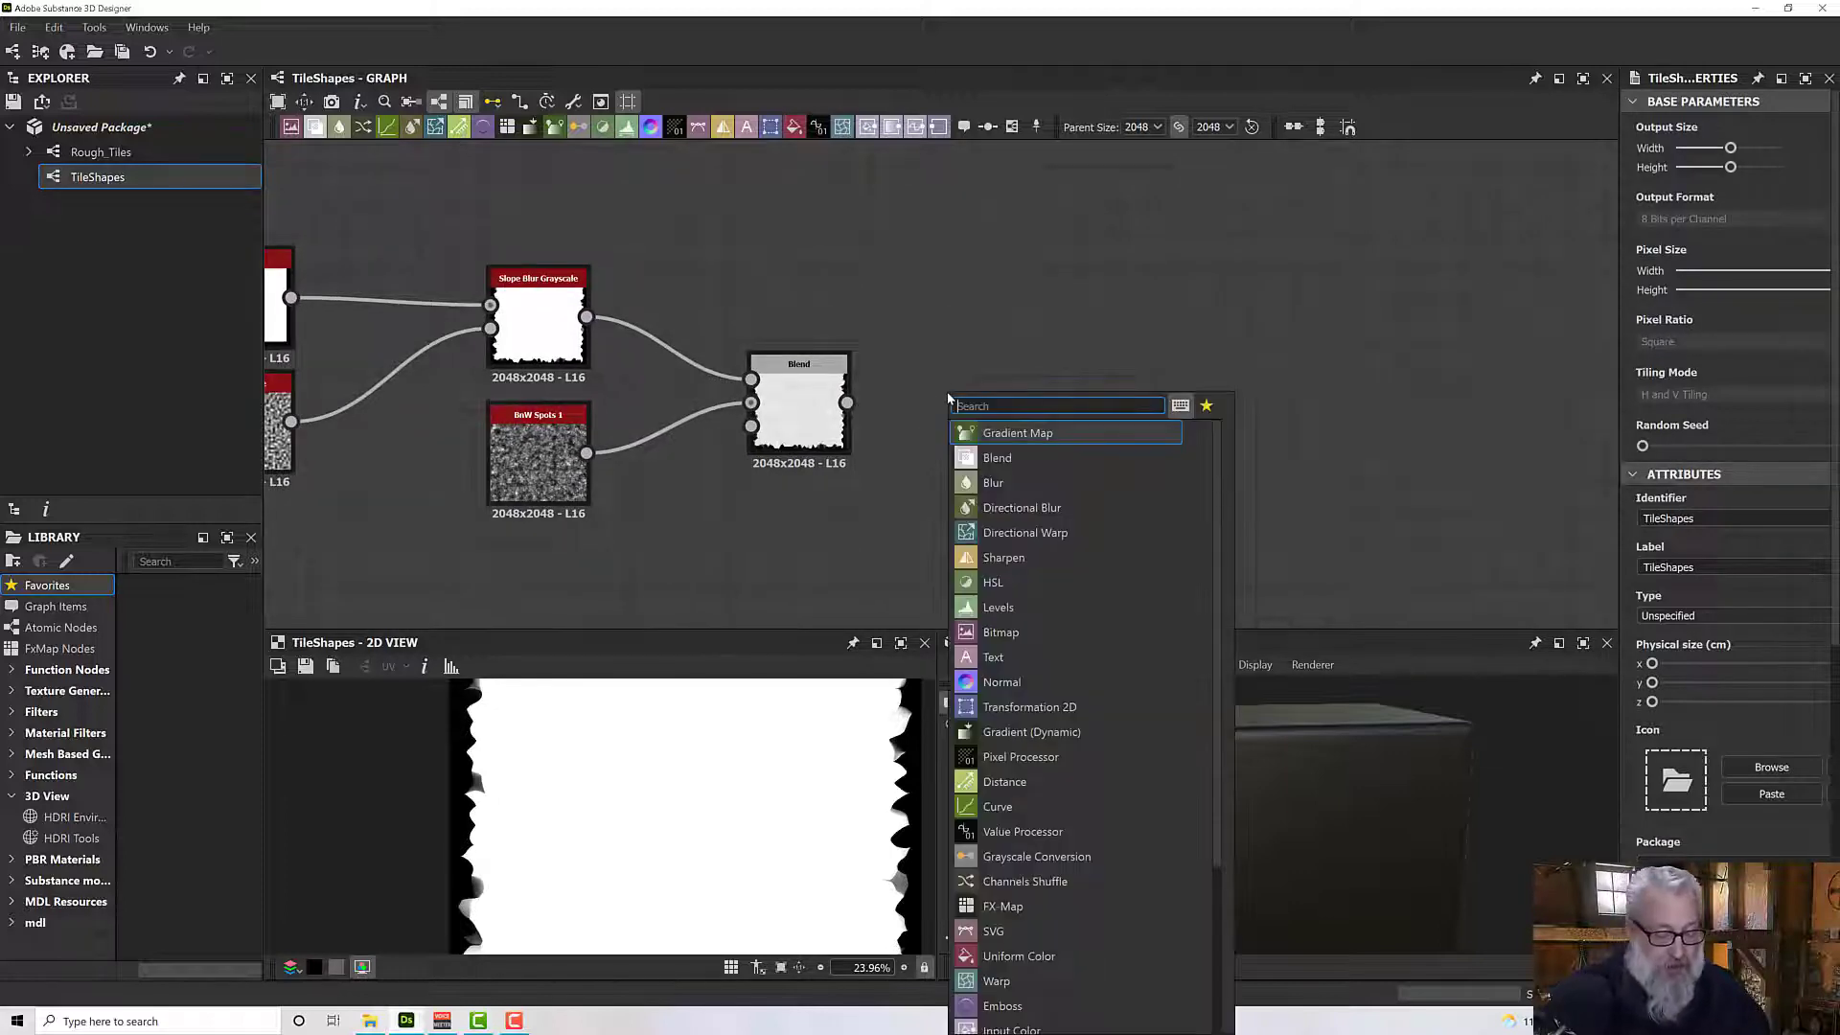
text(ou[p)
key(BackSpace)
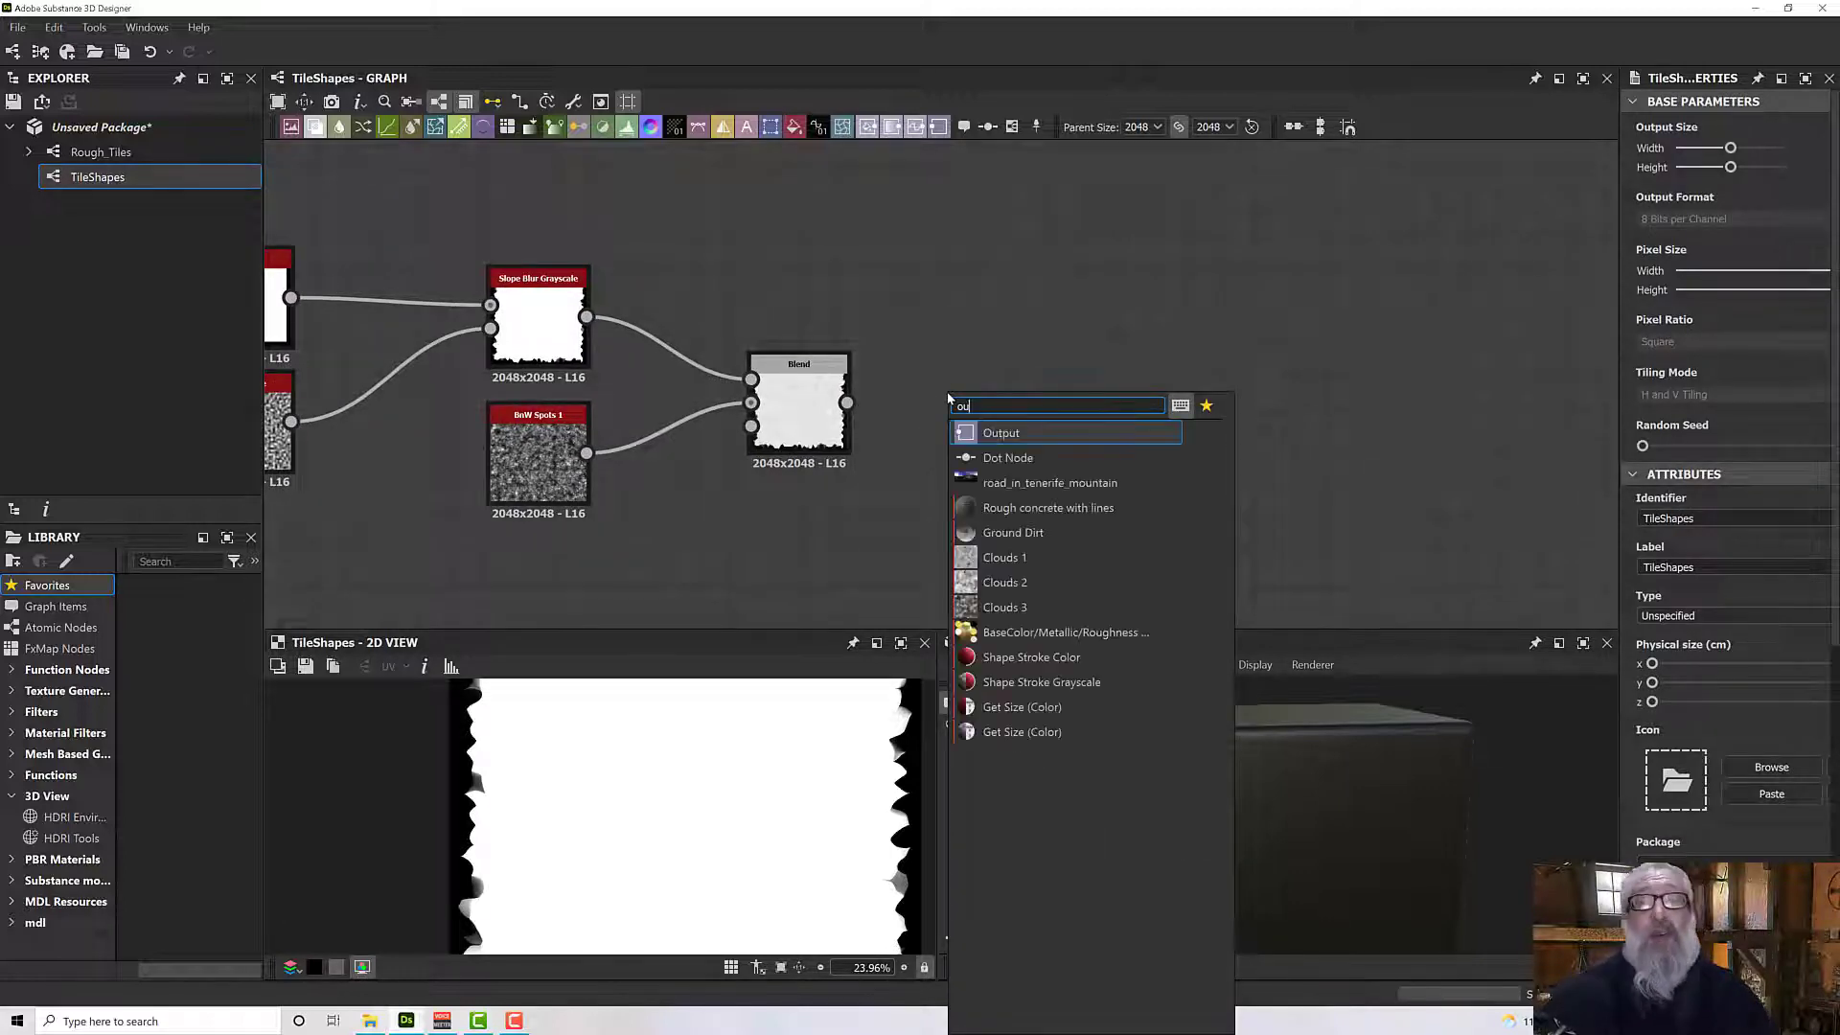
text(tp)
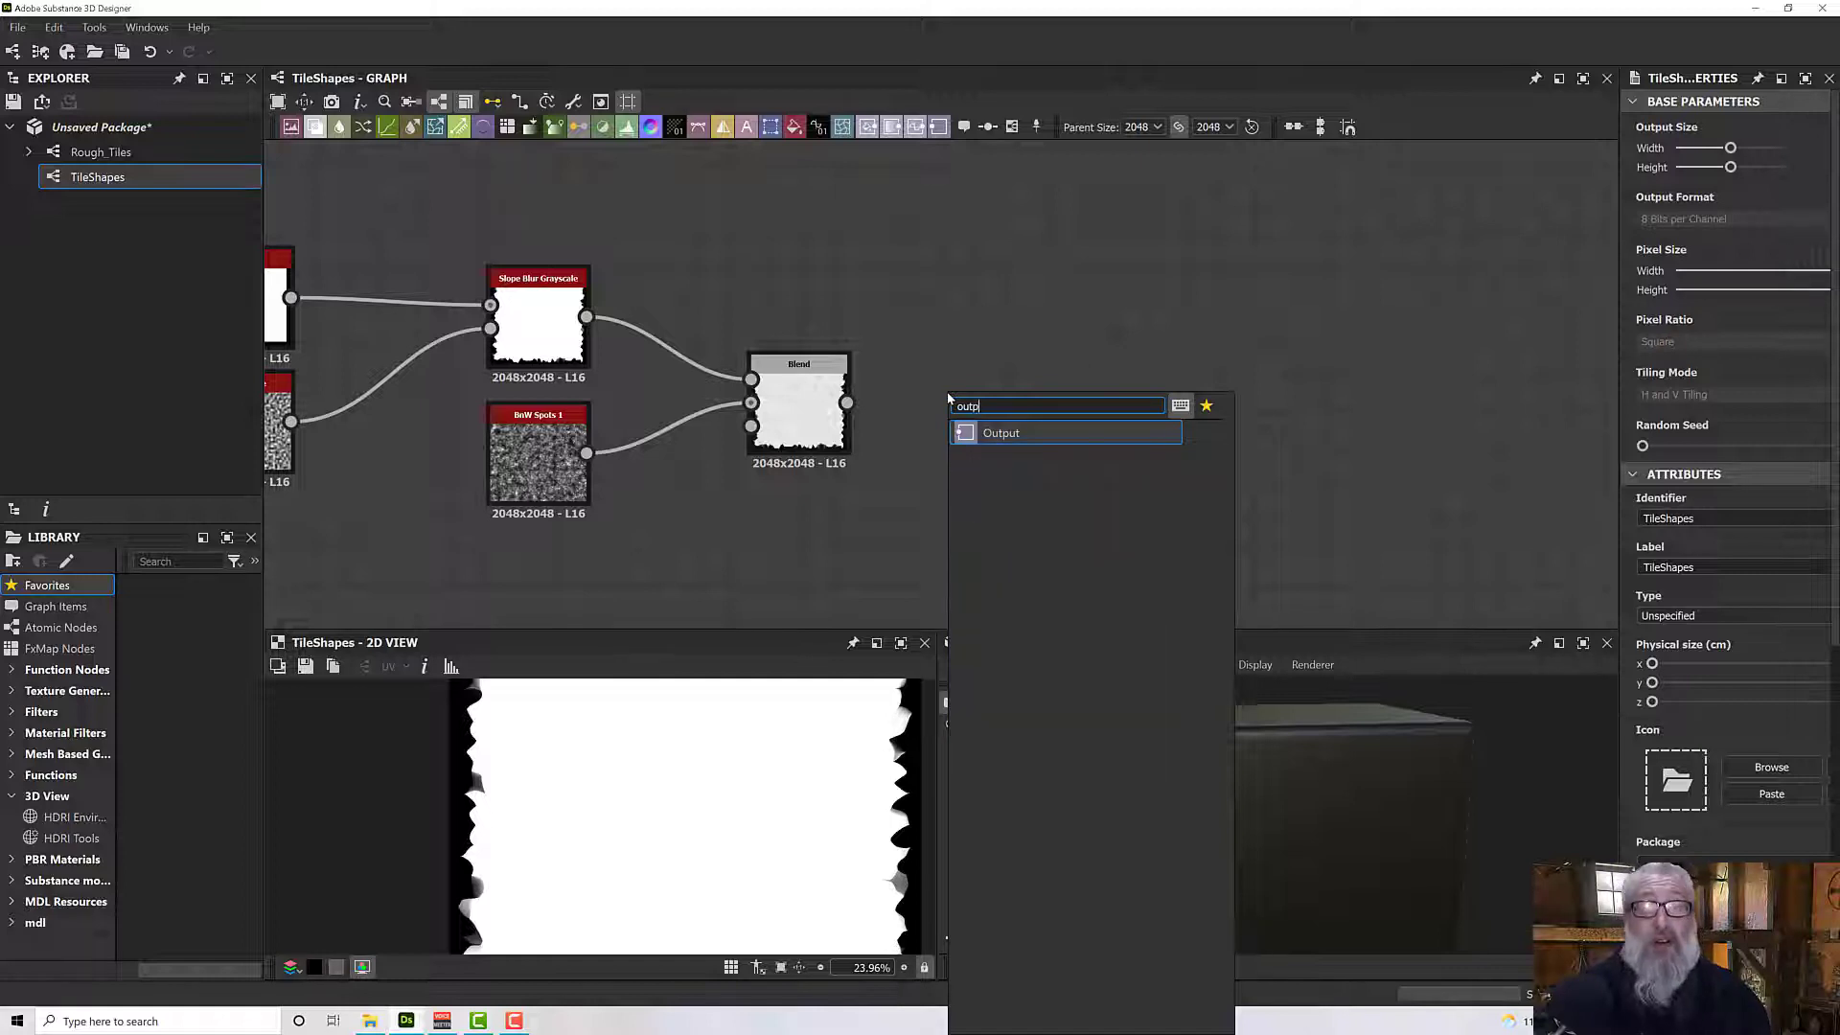
click(1002, 433)
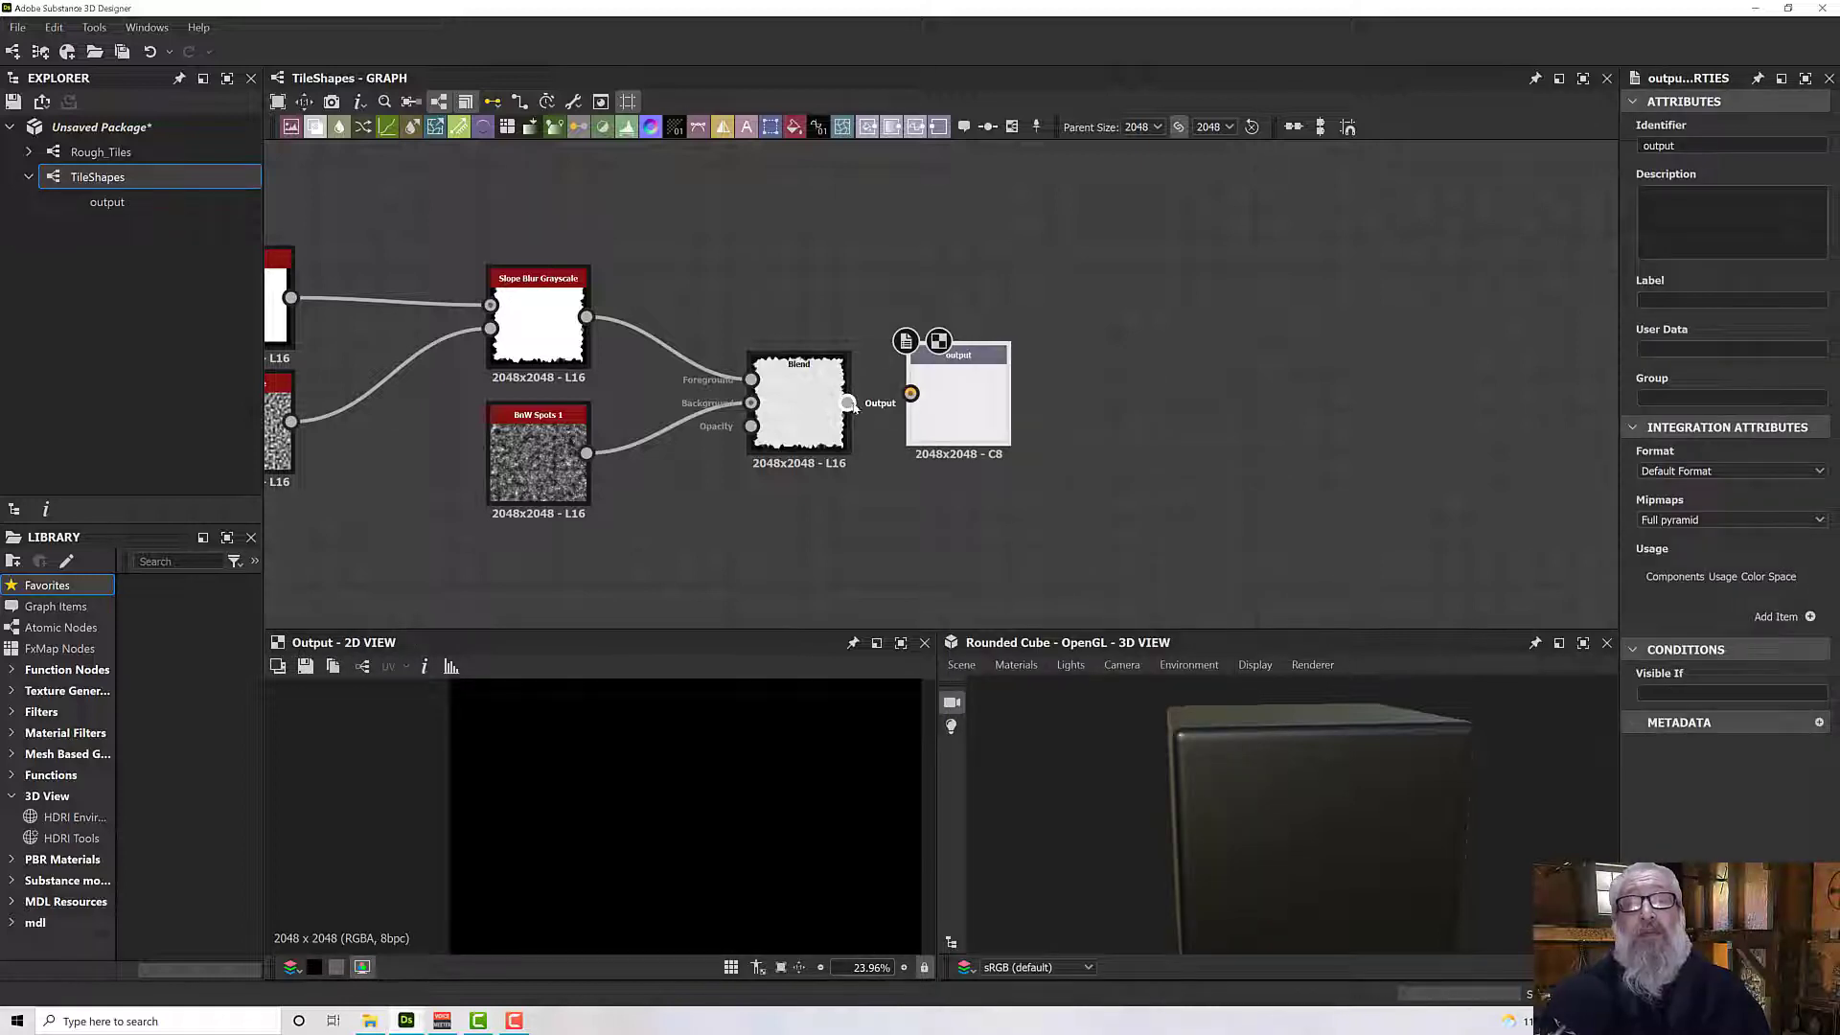
drag(849, 403, 979, 430)
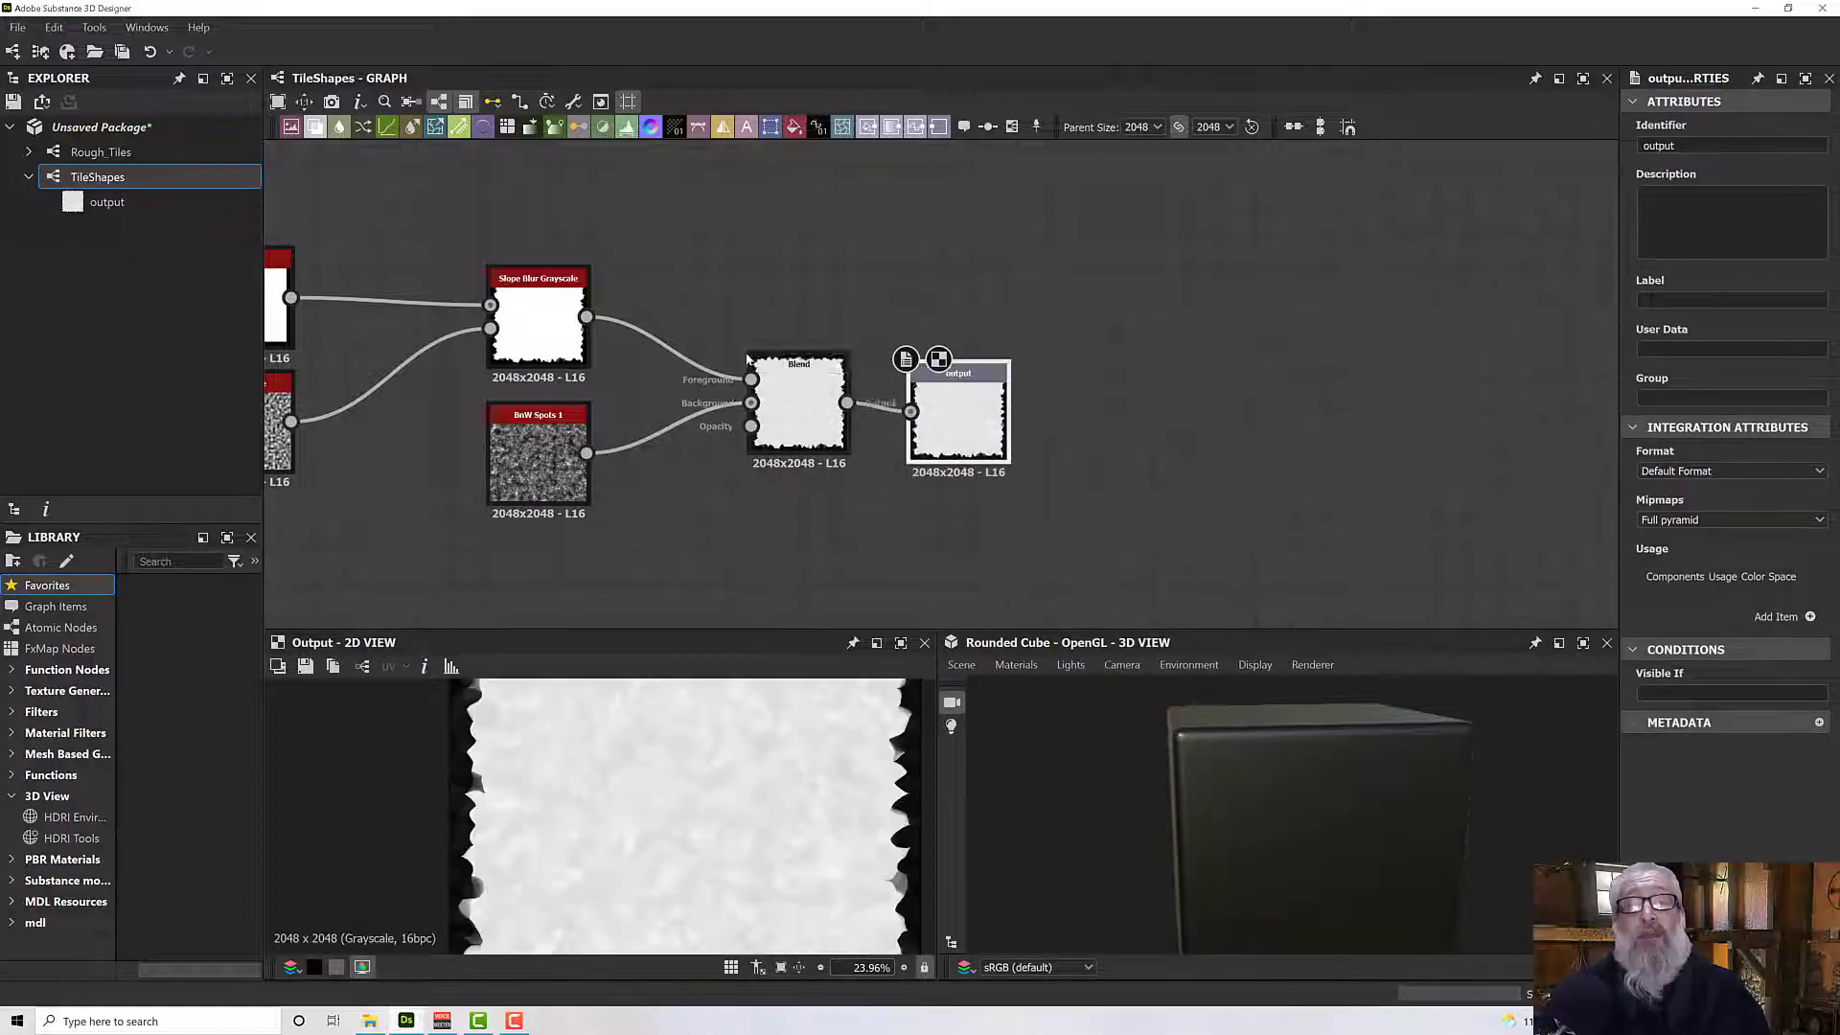
Return to the Rough_Tiles graph and connect the TileShapes node to the Tile Sampler's Pattern Input 1.
click(101, 152)
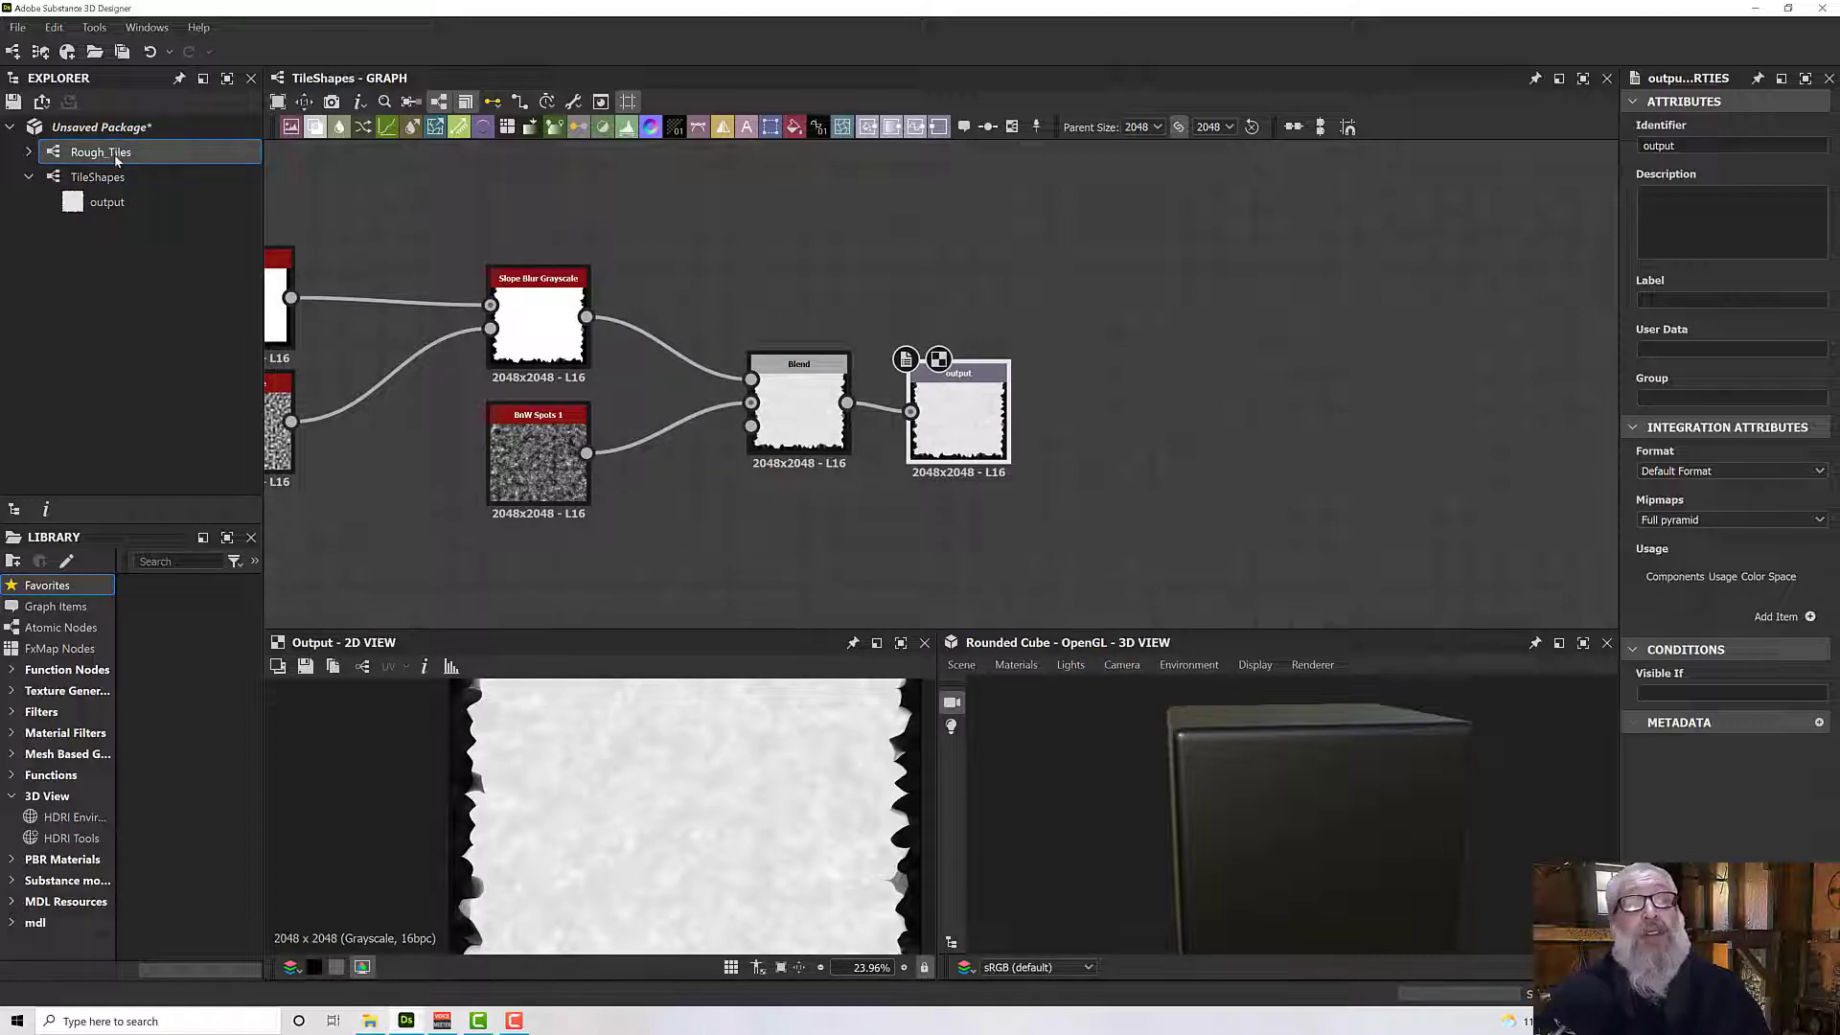
double_click(115, 159)
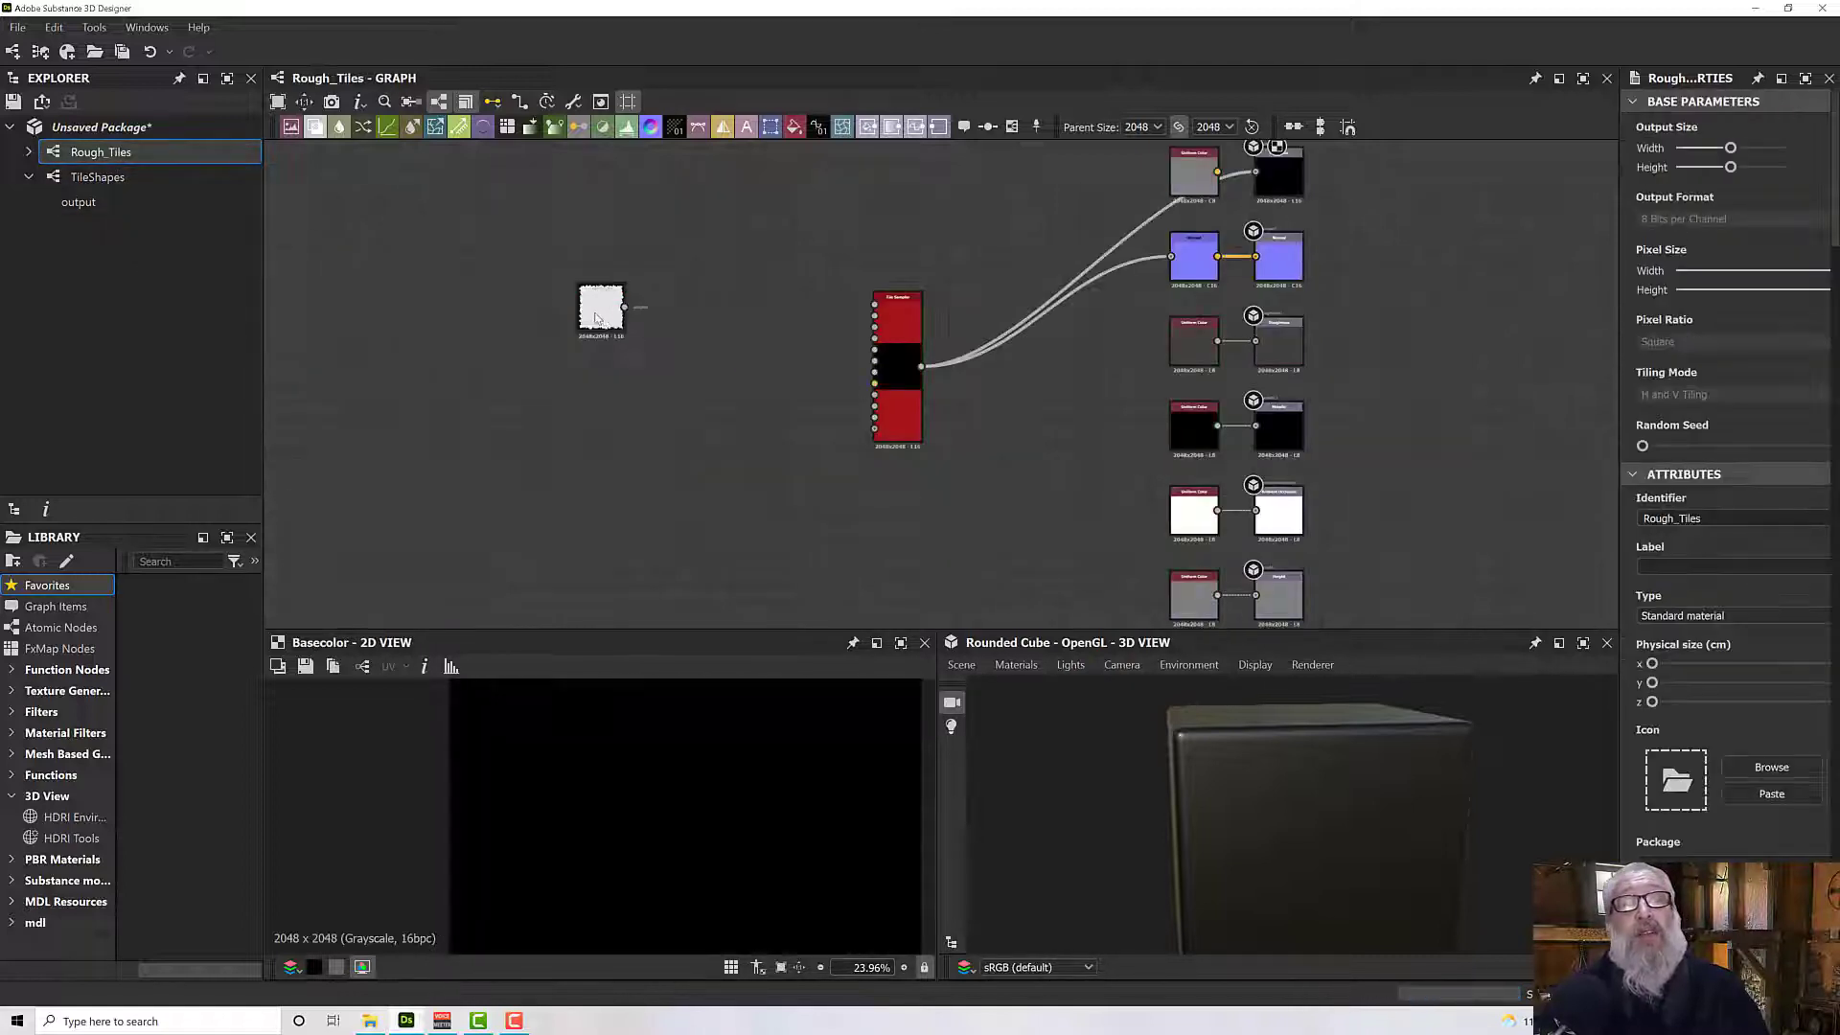
drag(627, 307, 874, 306)
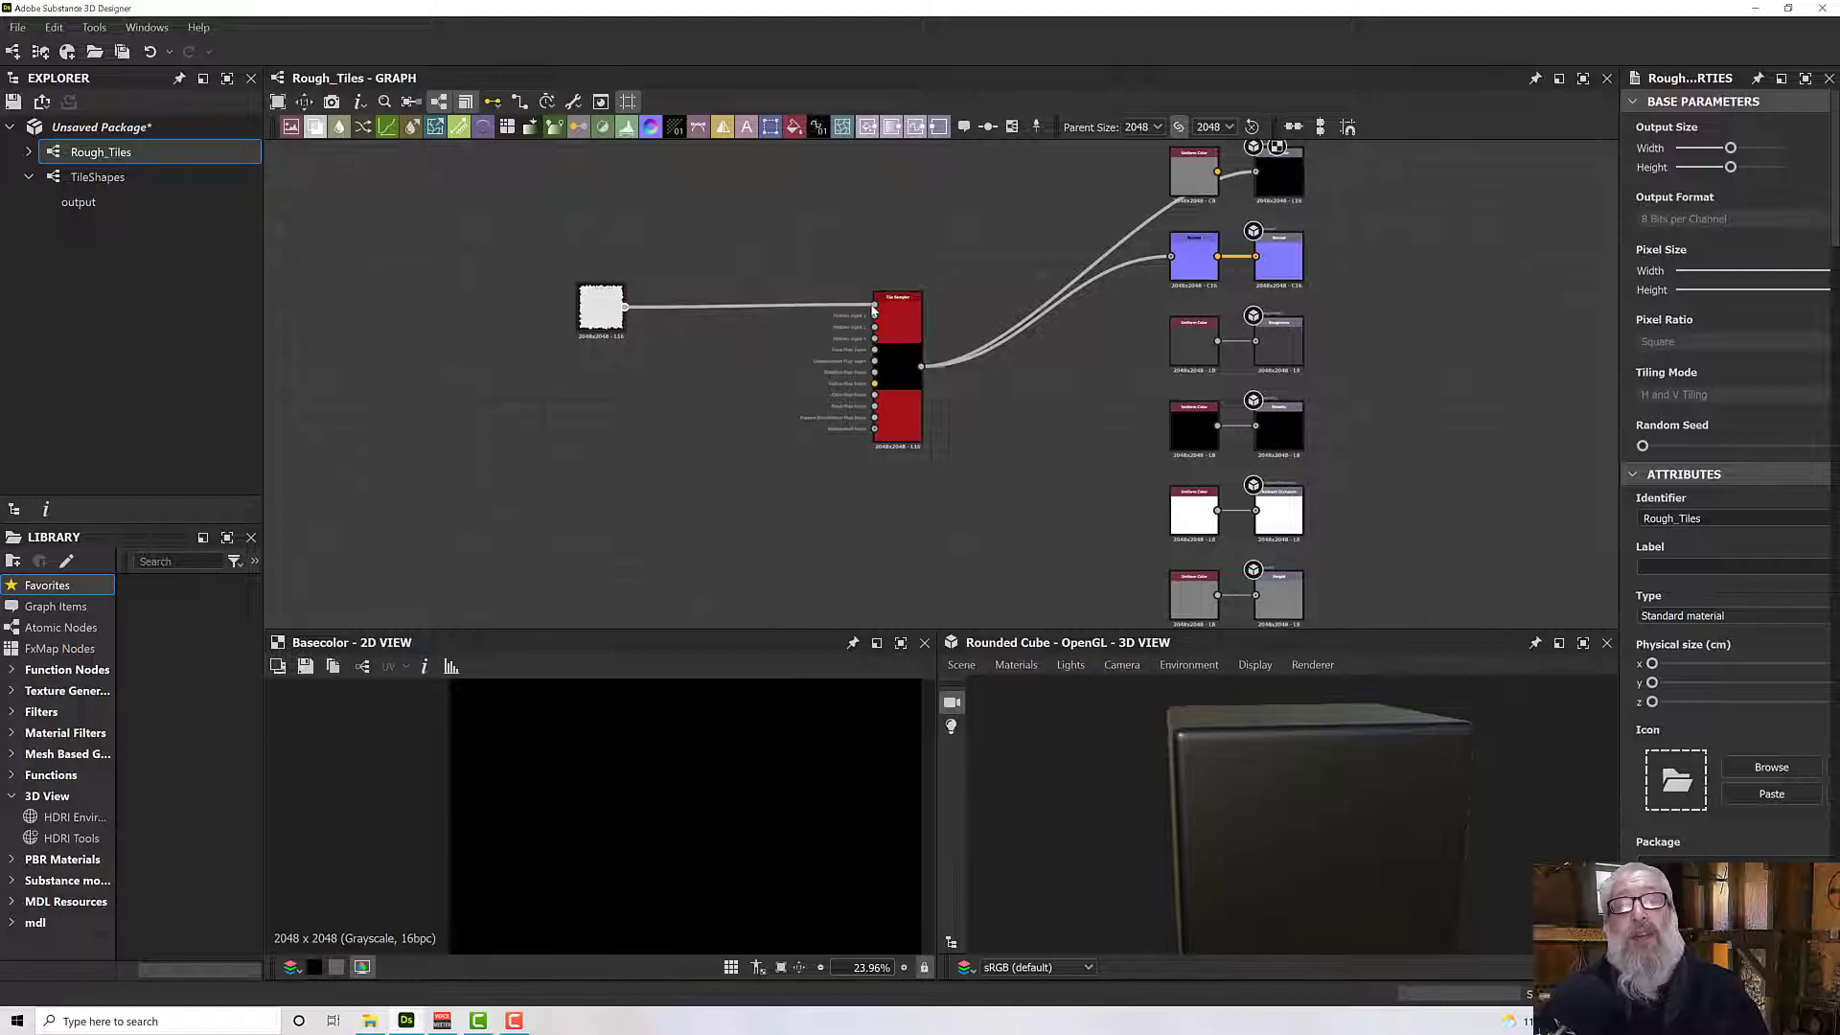
scroll(876, 316, up, 5)
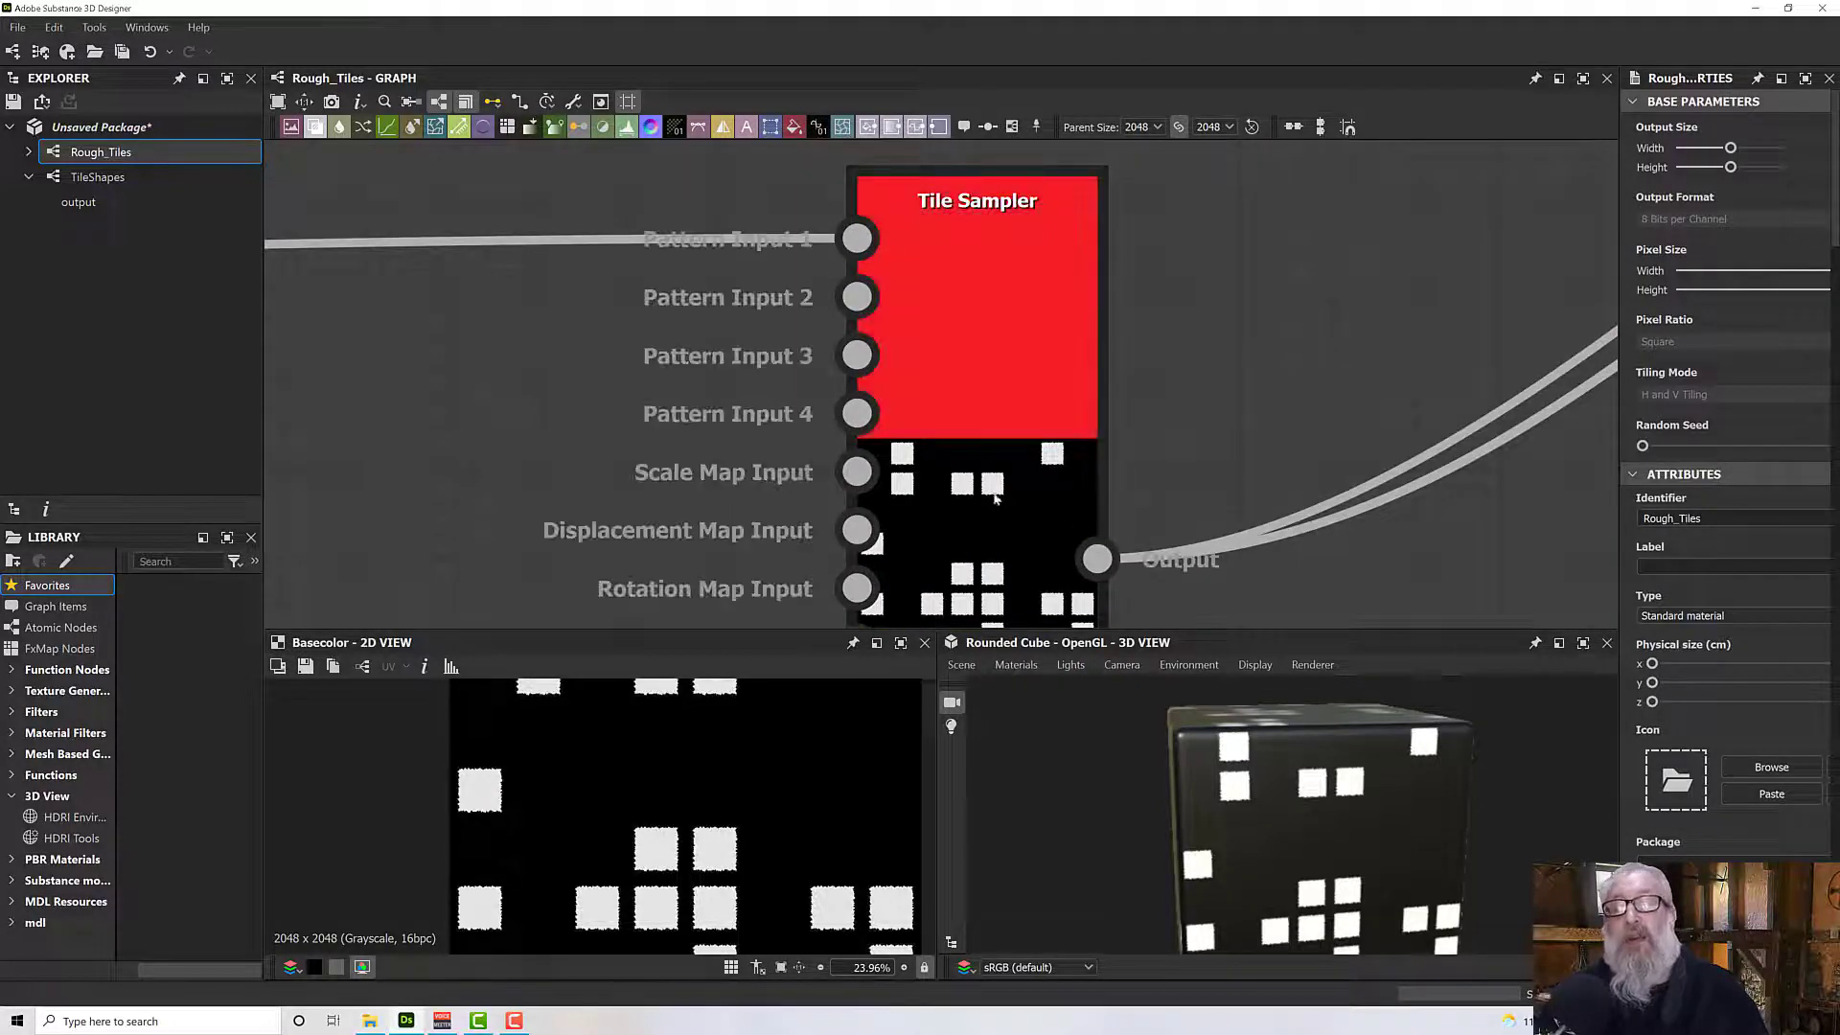
middle_drag(692, 394, 1088, 403)
scroll(918, 399, down, 4)
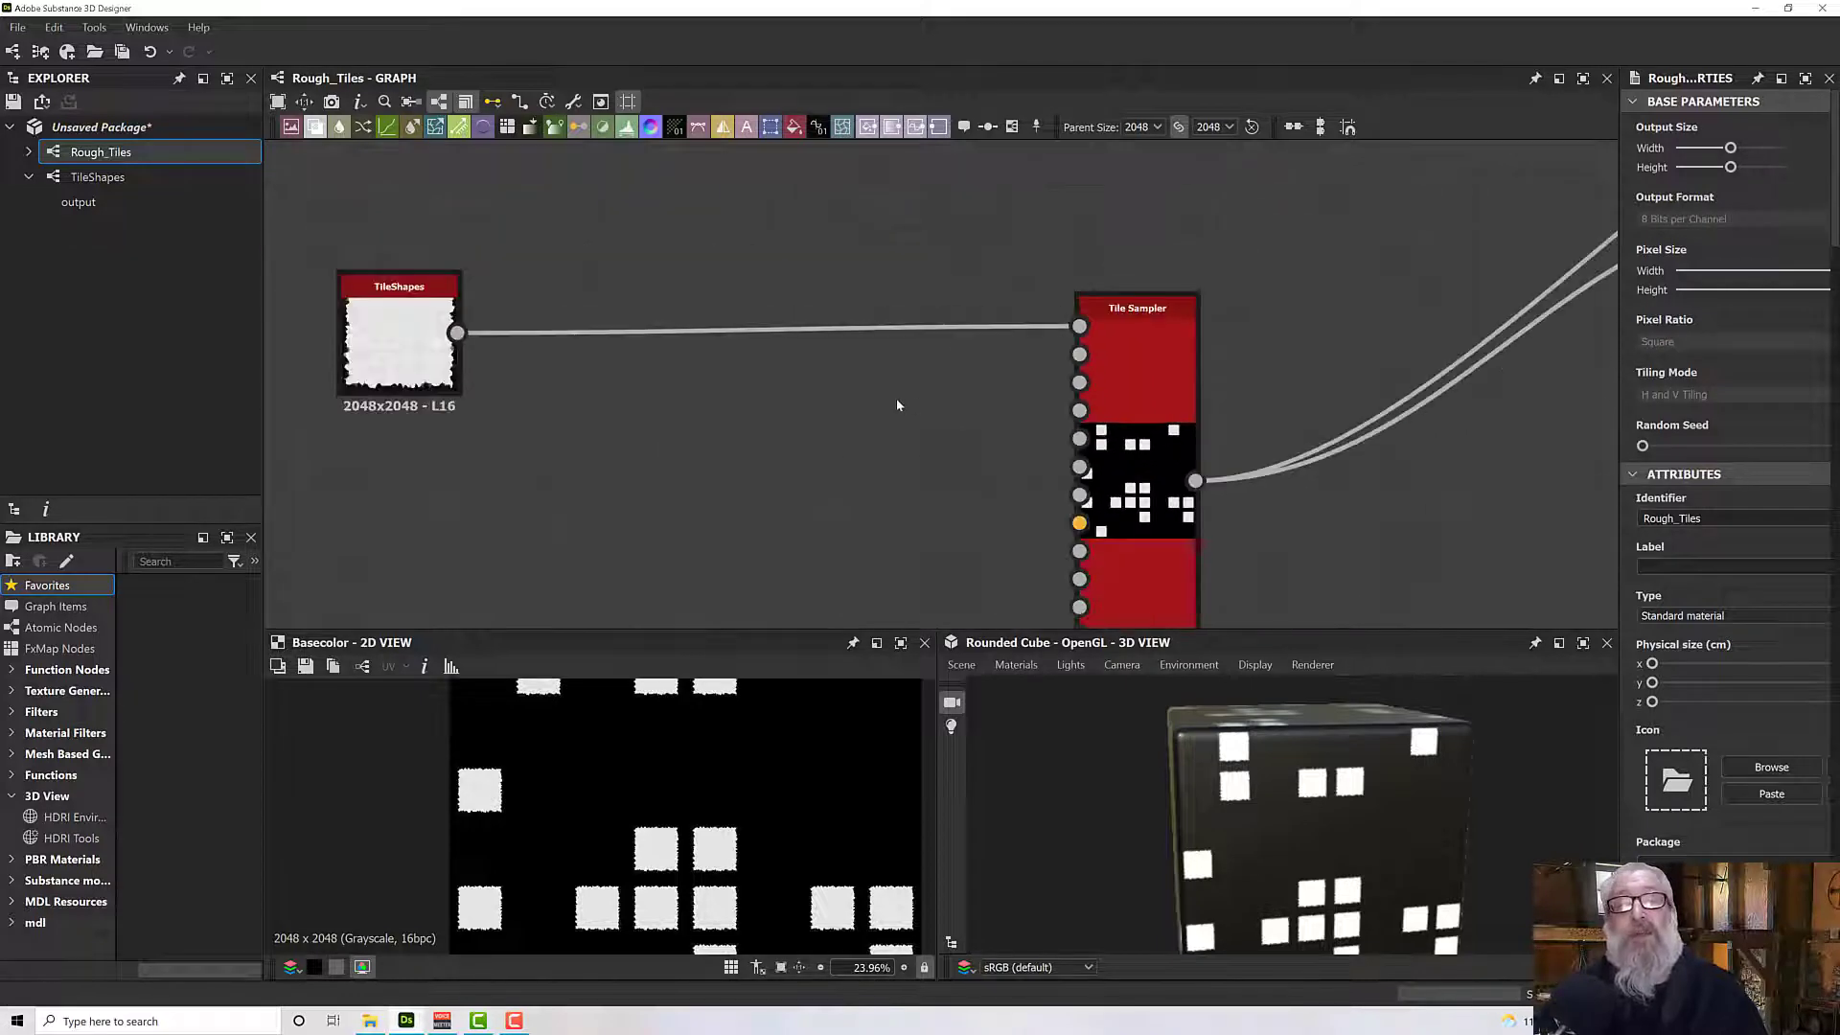
middle_drag(890, 399, 1082, 392)
double_click(618, 335)
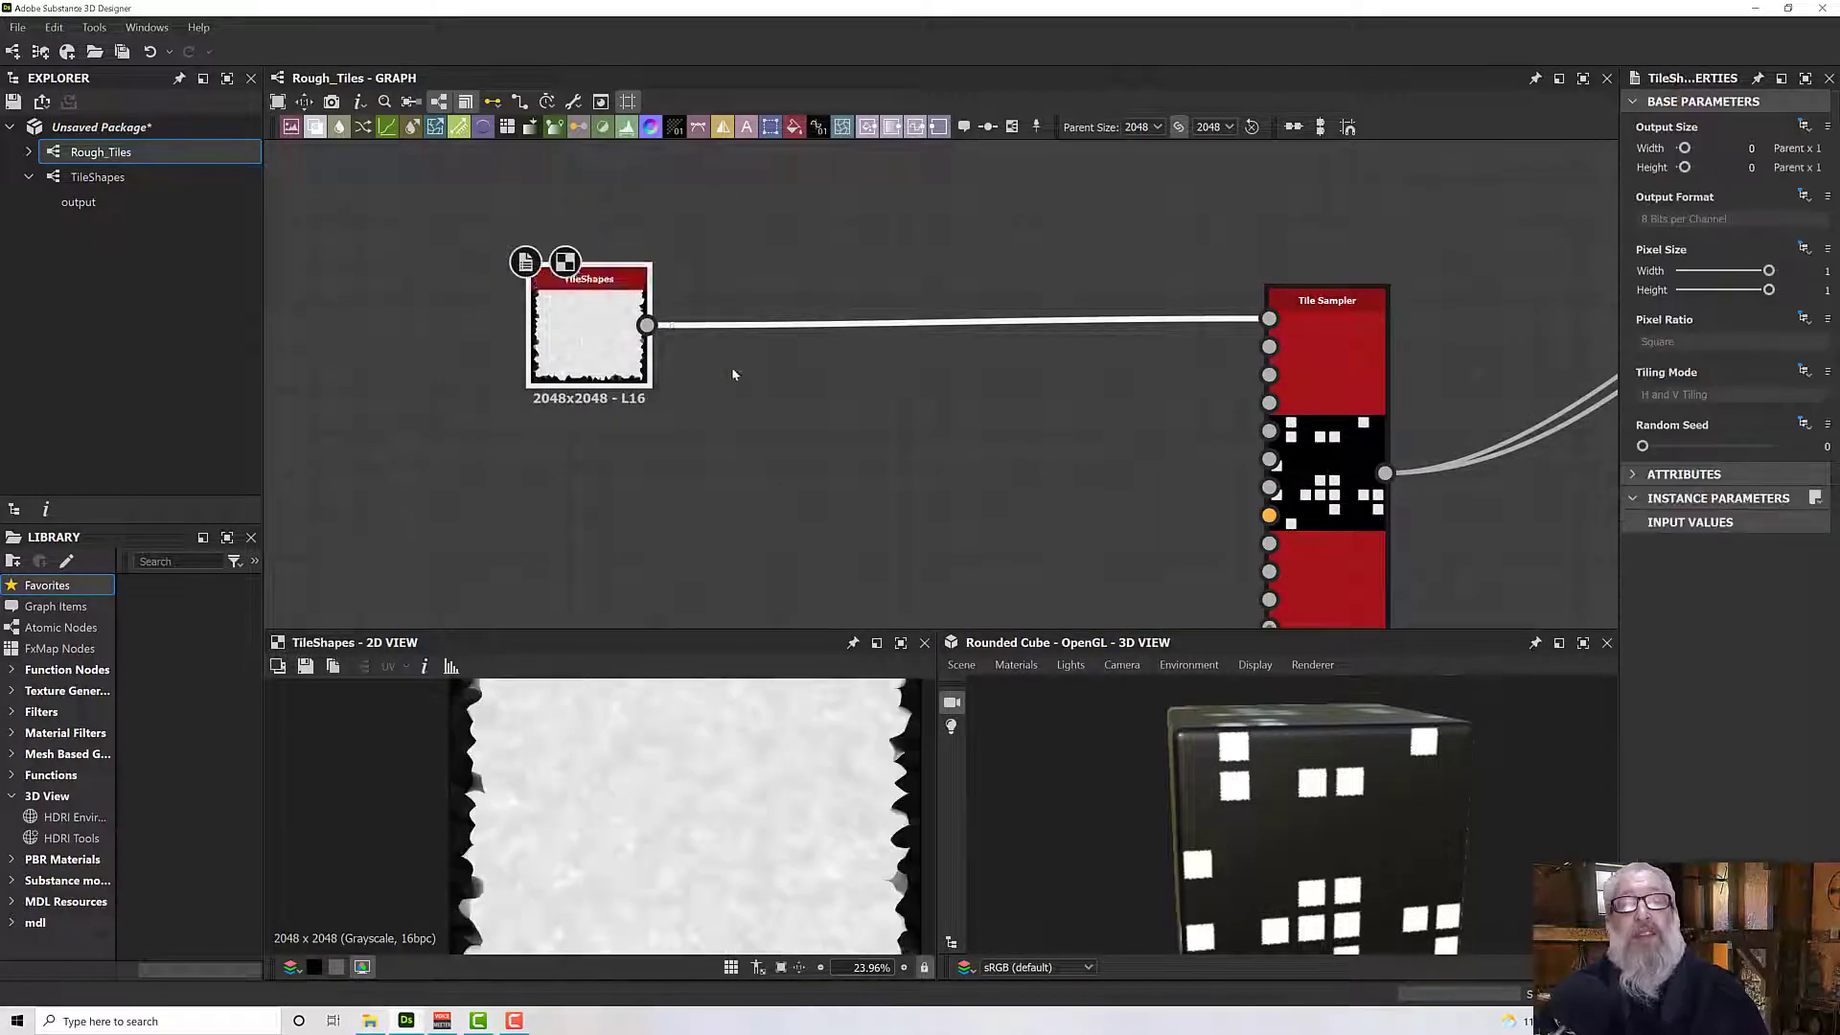
Reopen the TileShapes graph and set the output node's identifier to Tile_1.
click(130, 189)
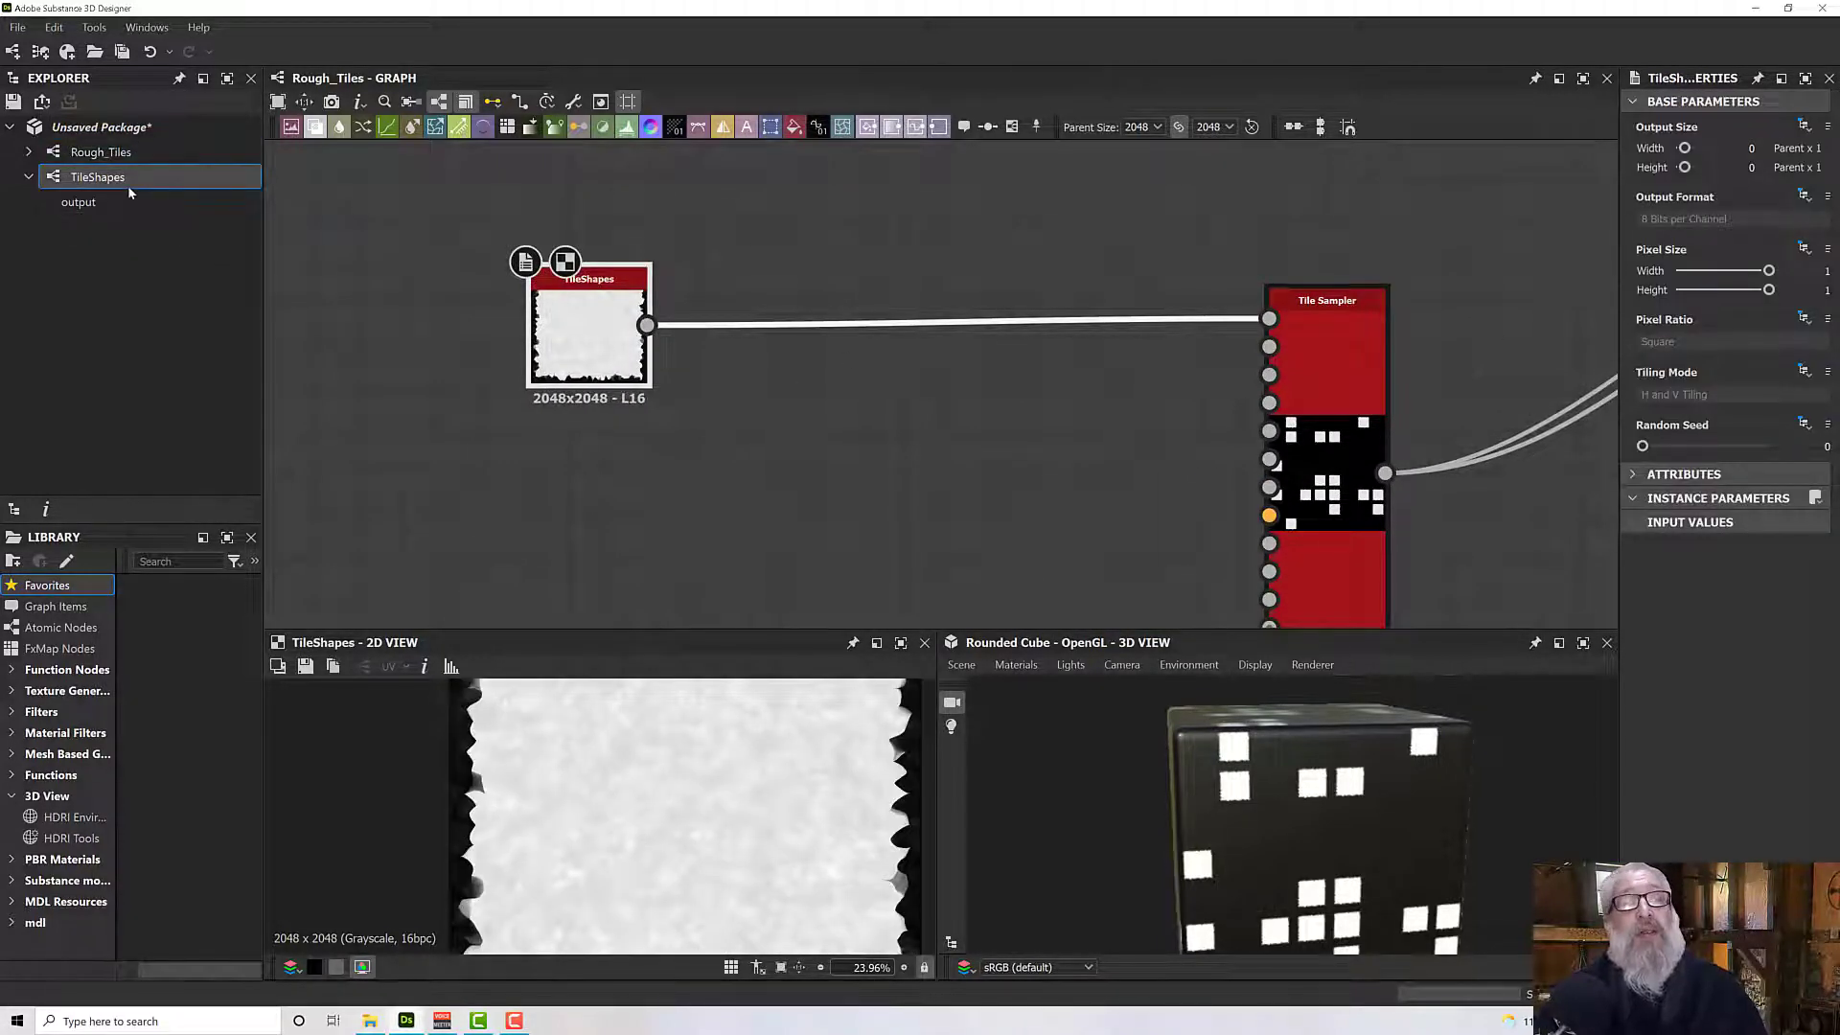
double_click(129, 186)
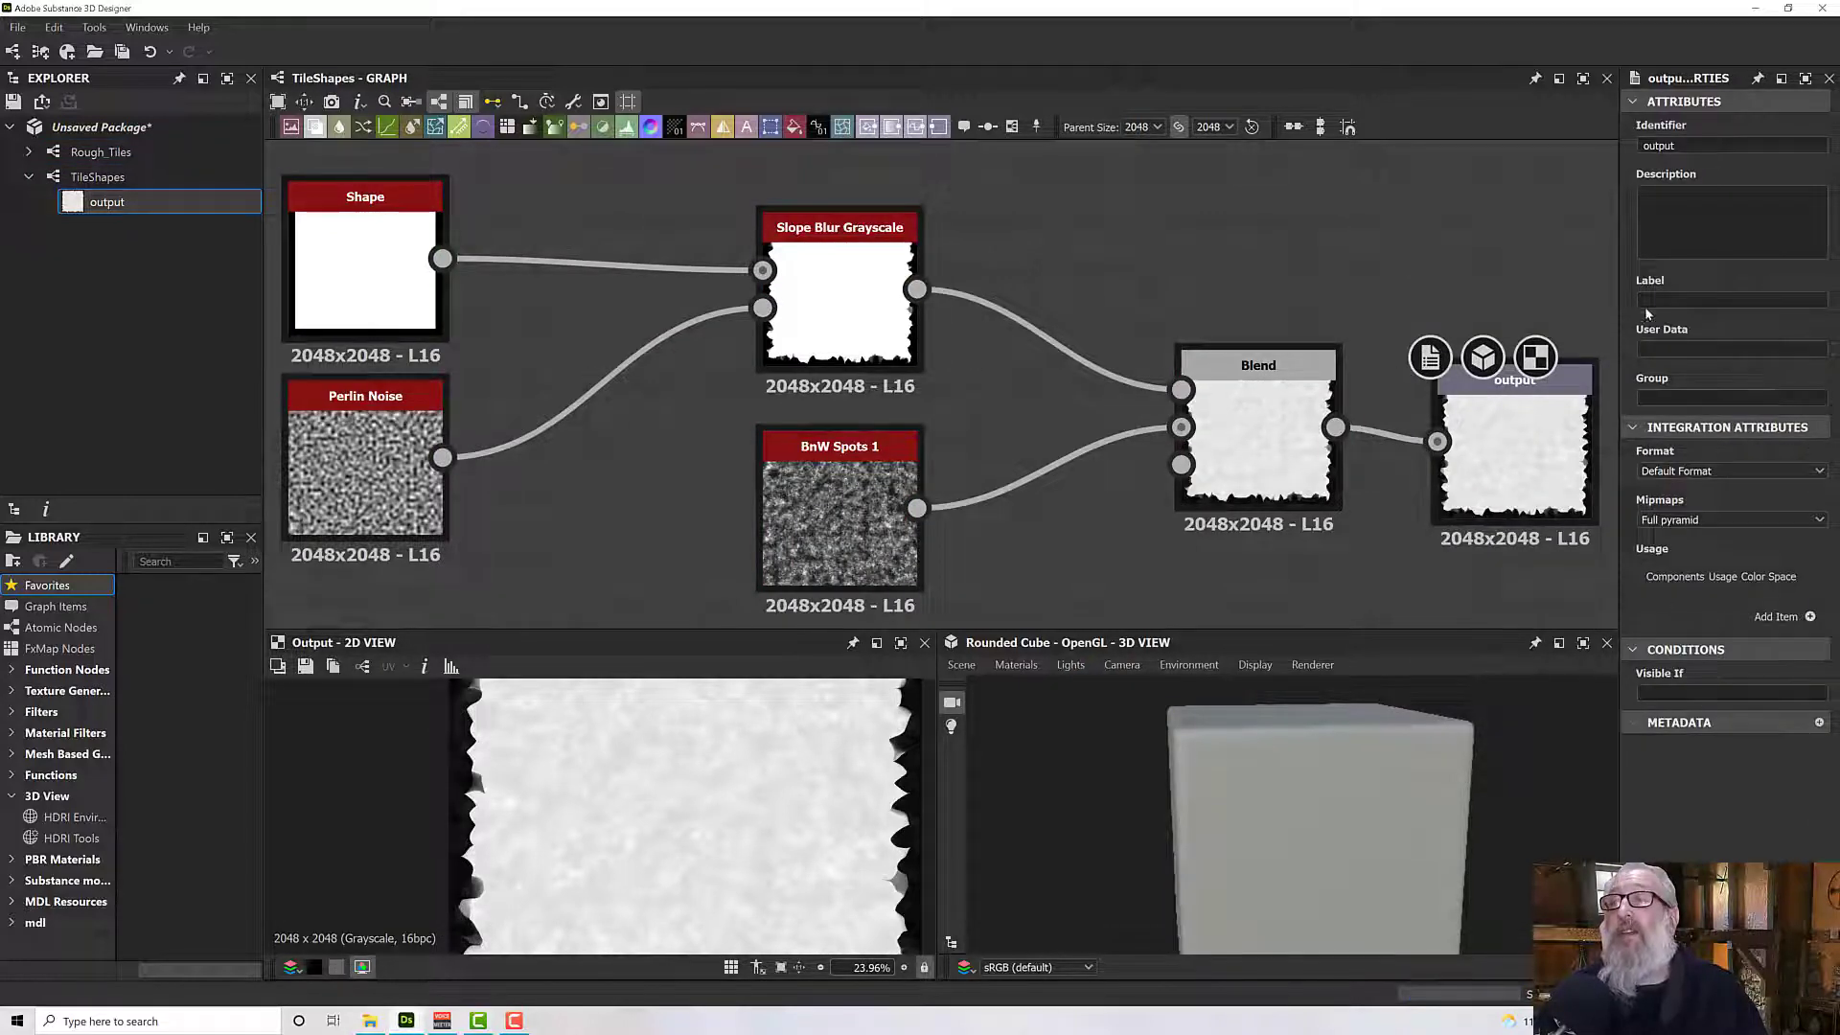
click(1716, 146)
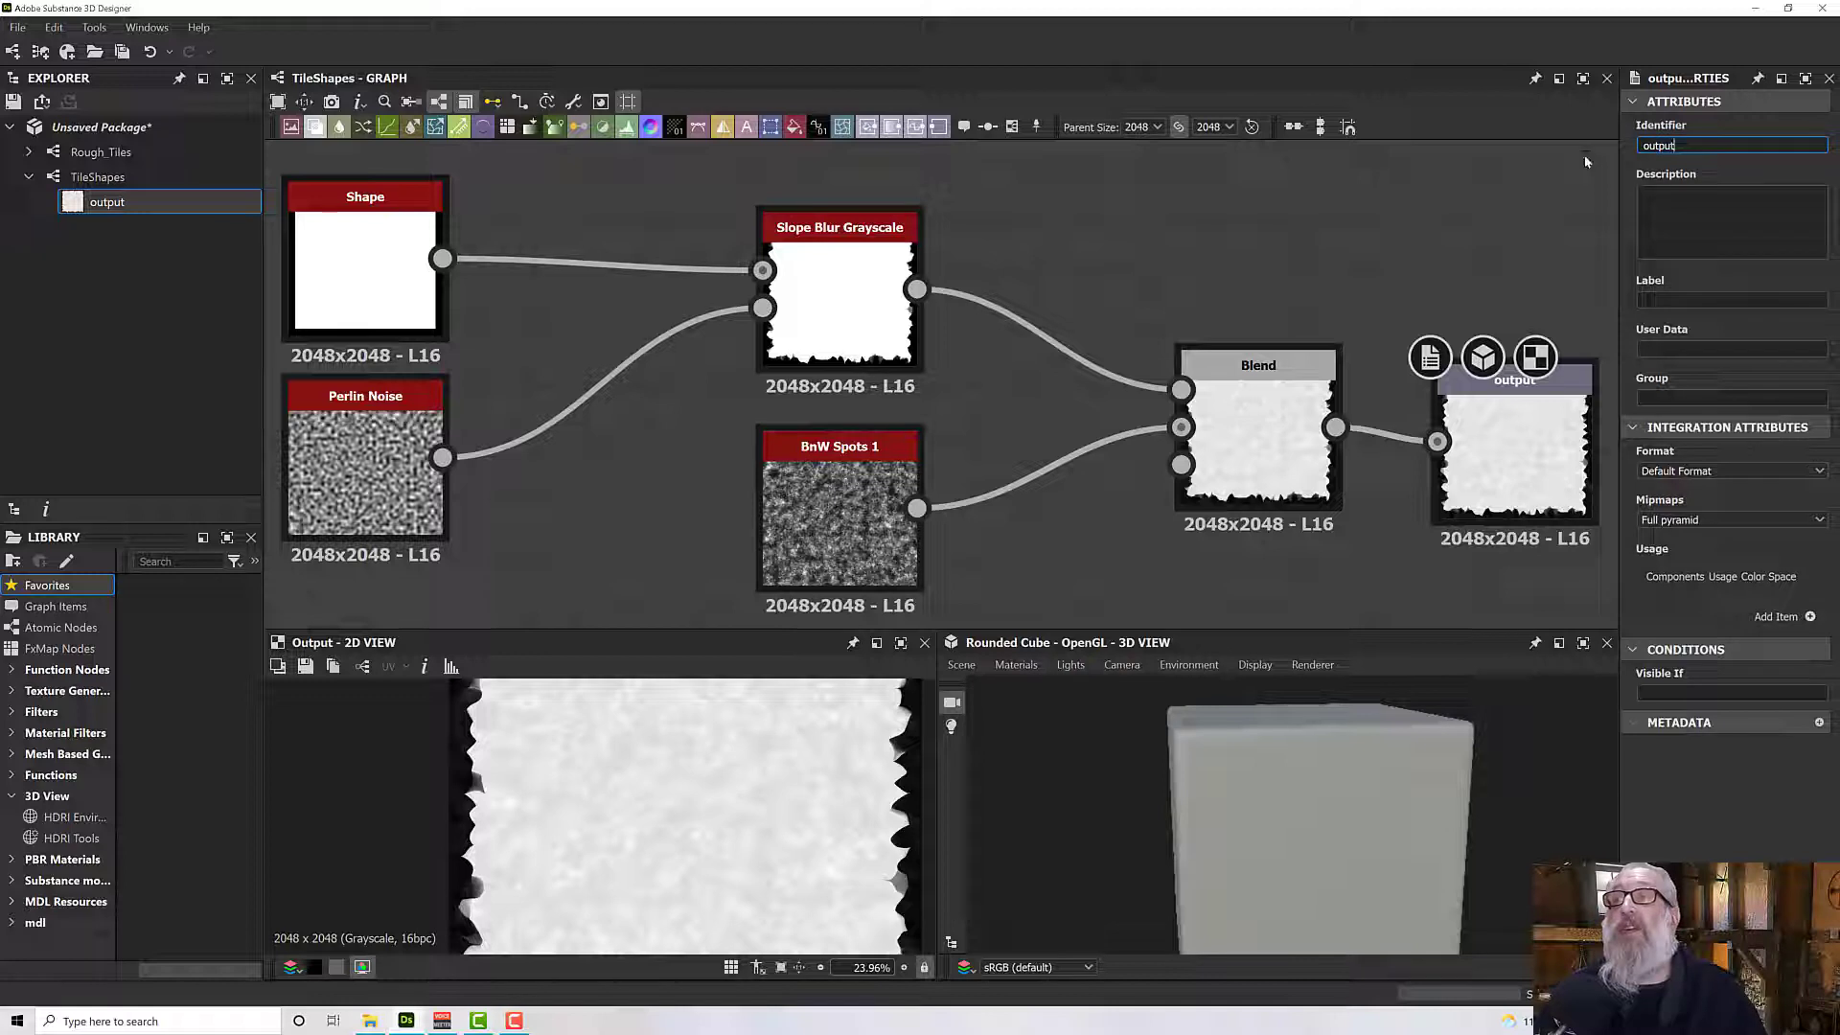
key(BackSpace)
key(BackSpace)
key(BackSpace)
key(BackSpace)
key(BackSpace)
text(Ti)
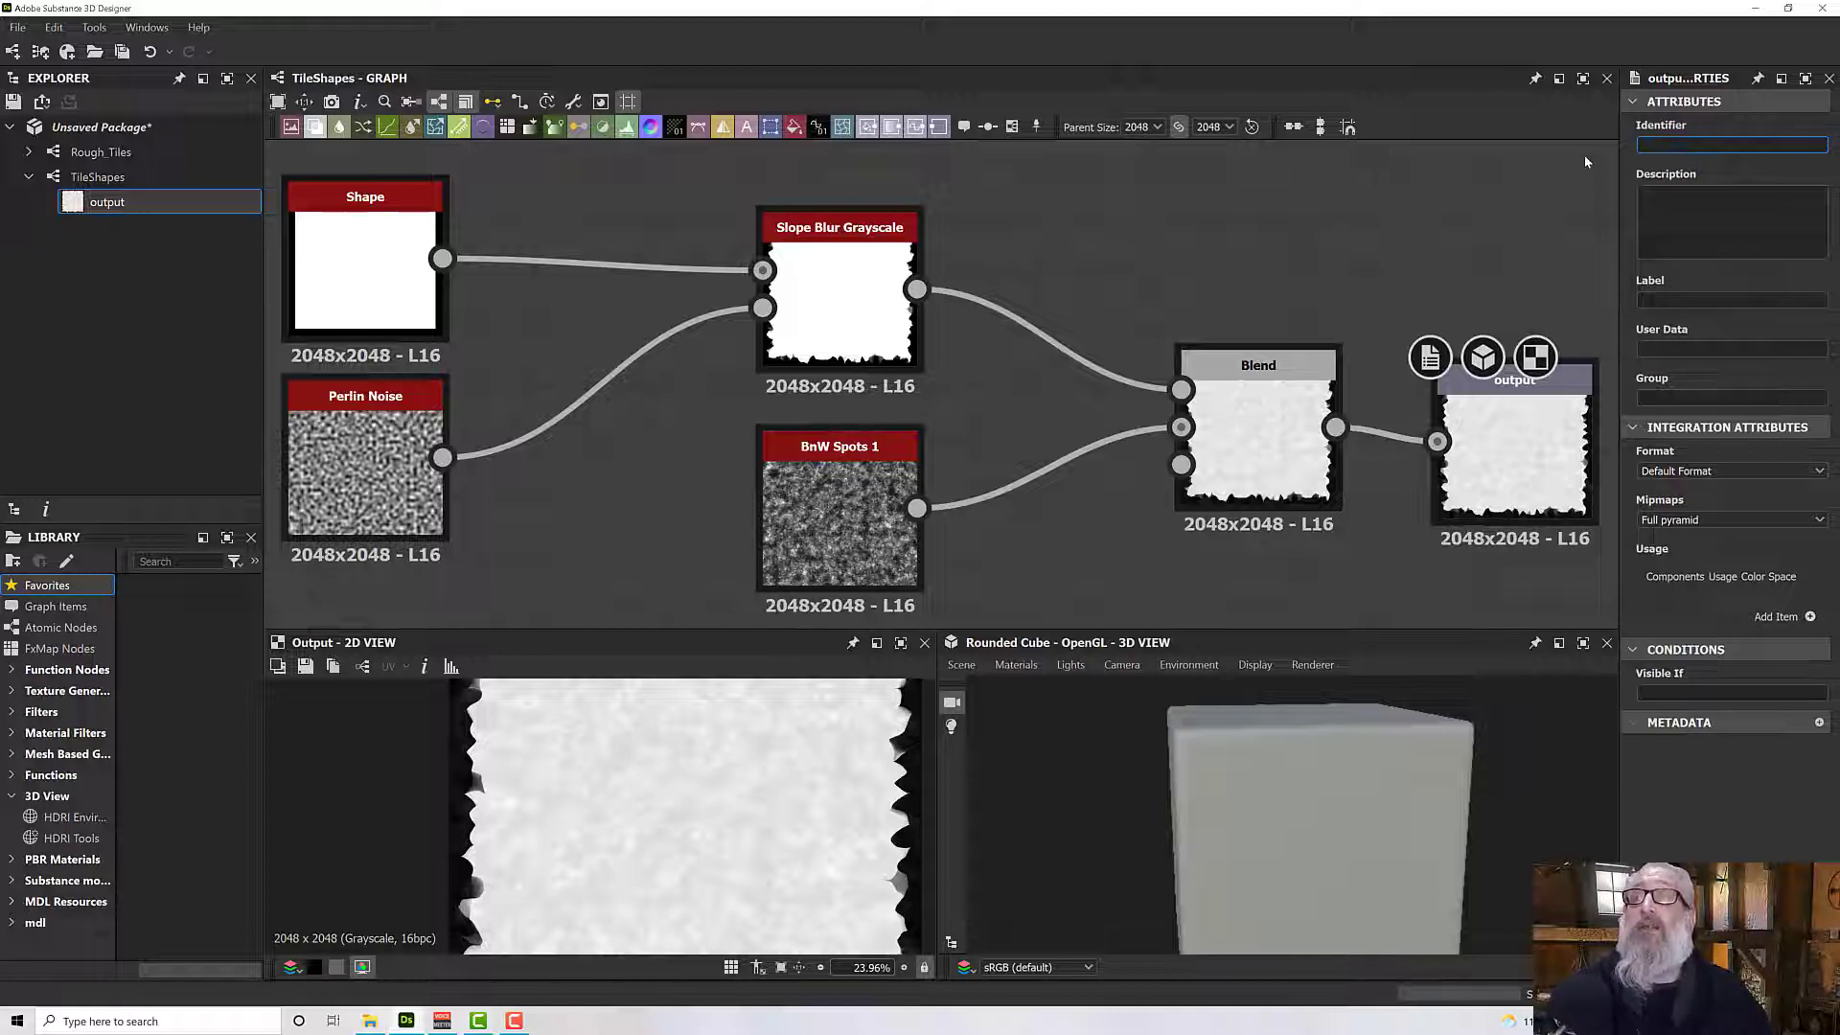
text(le)
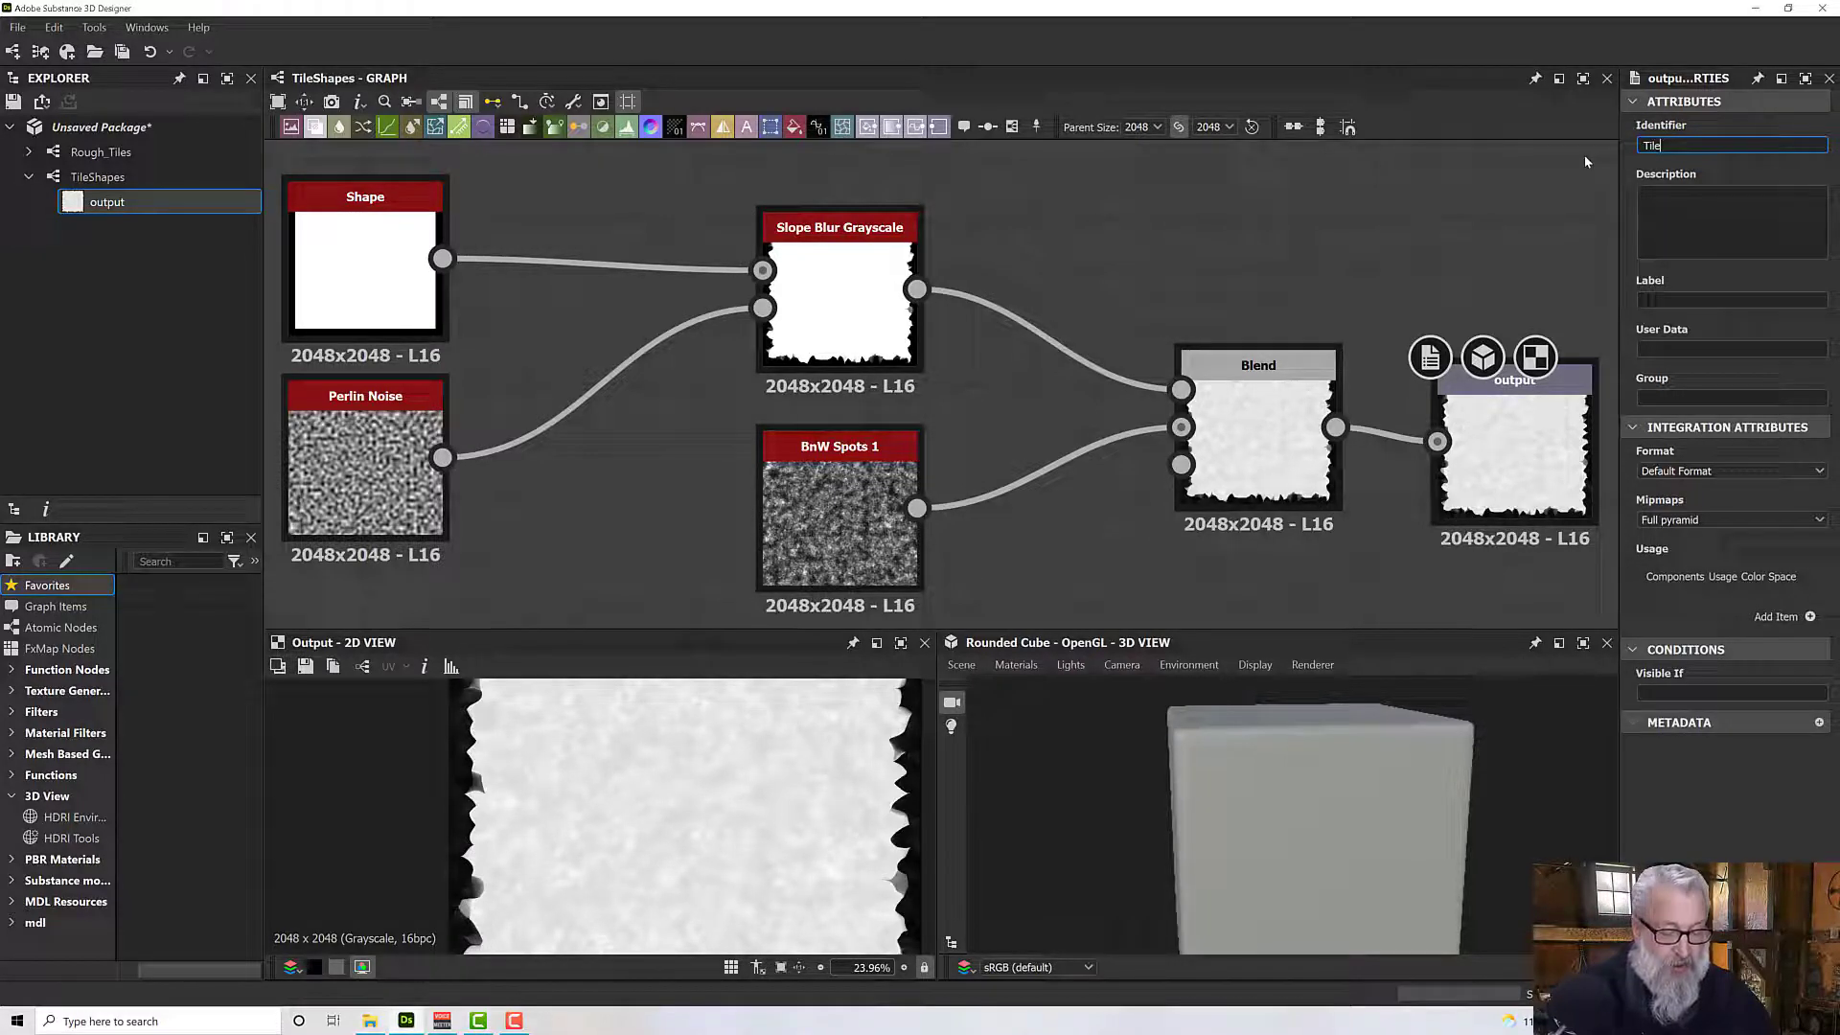
text(_1)
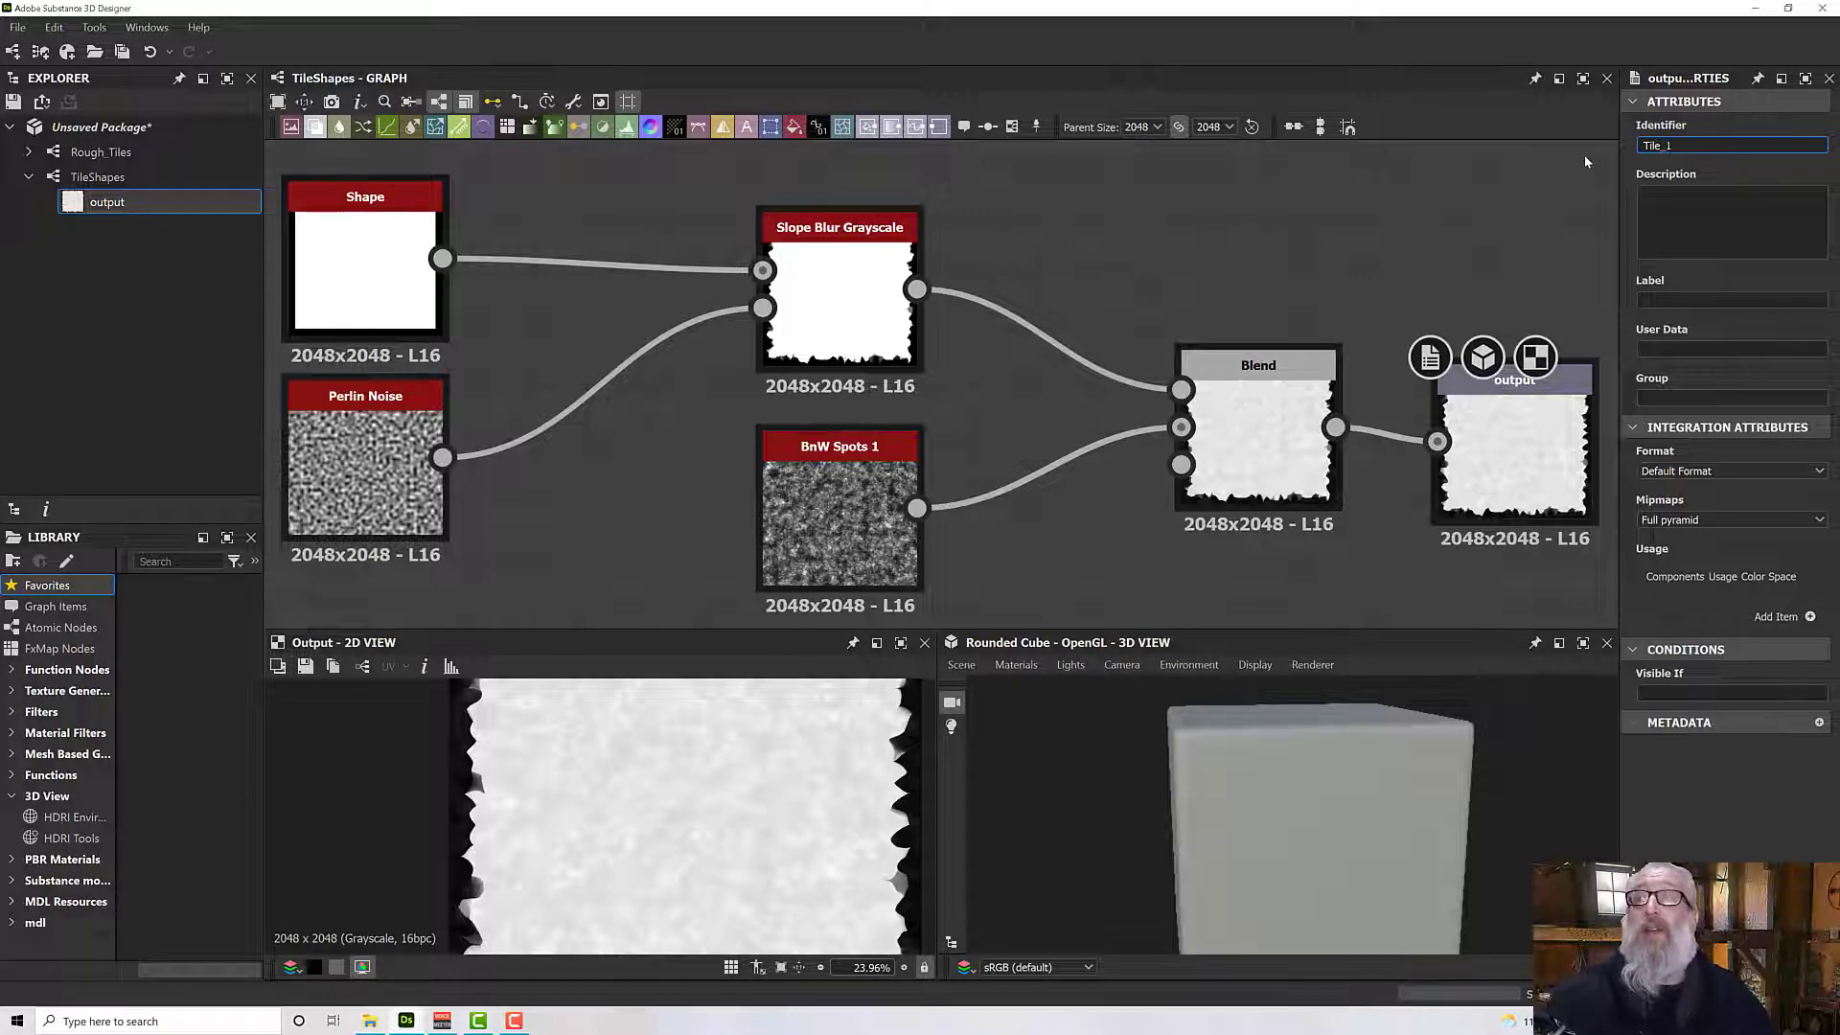
key(Return)
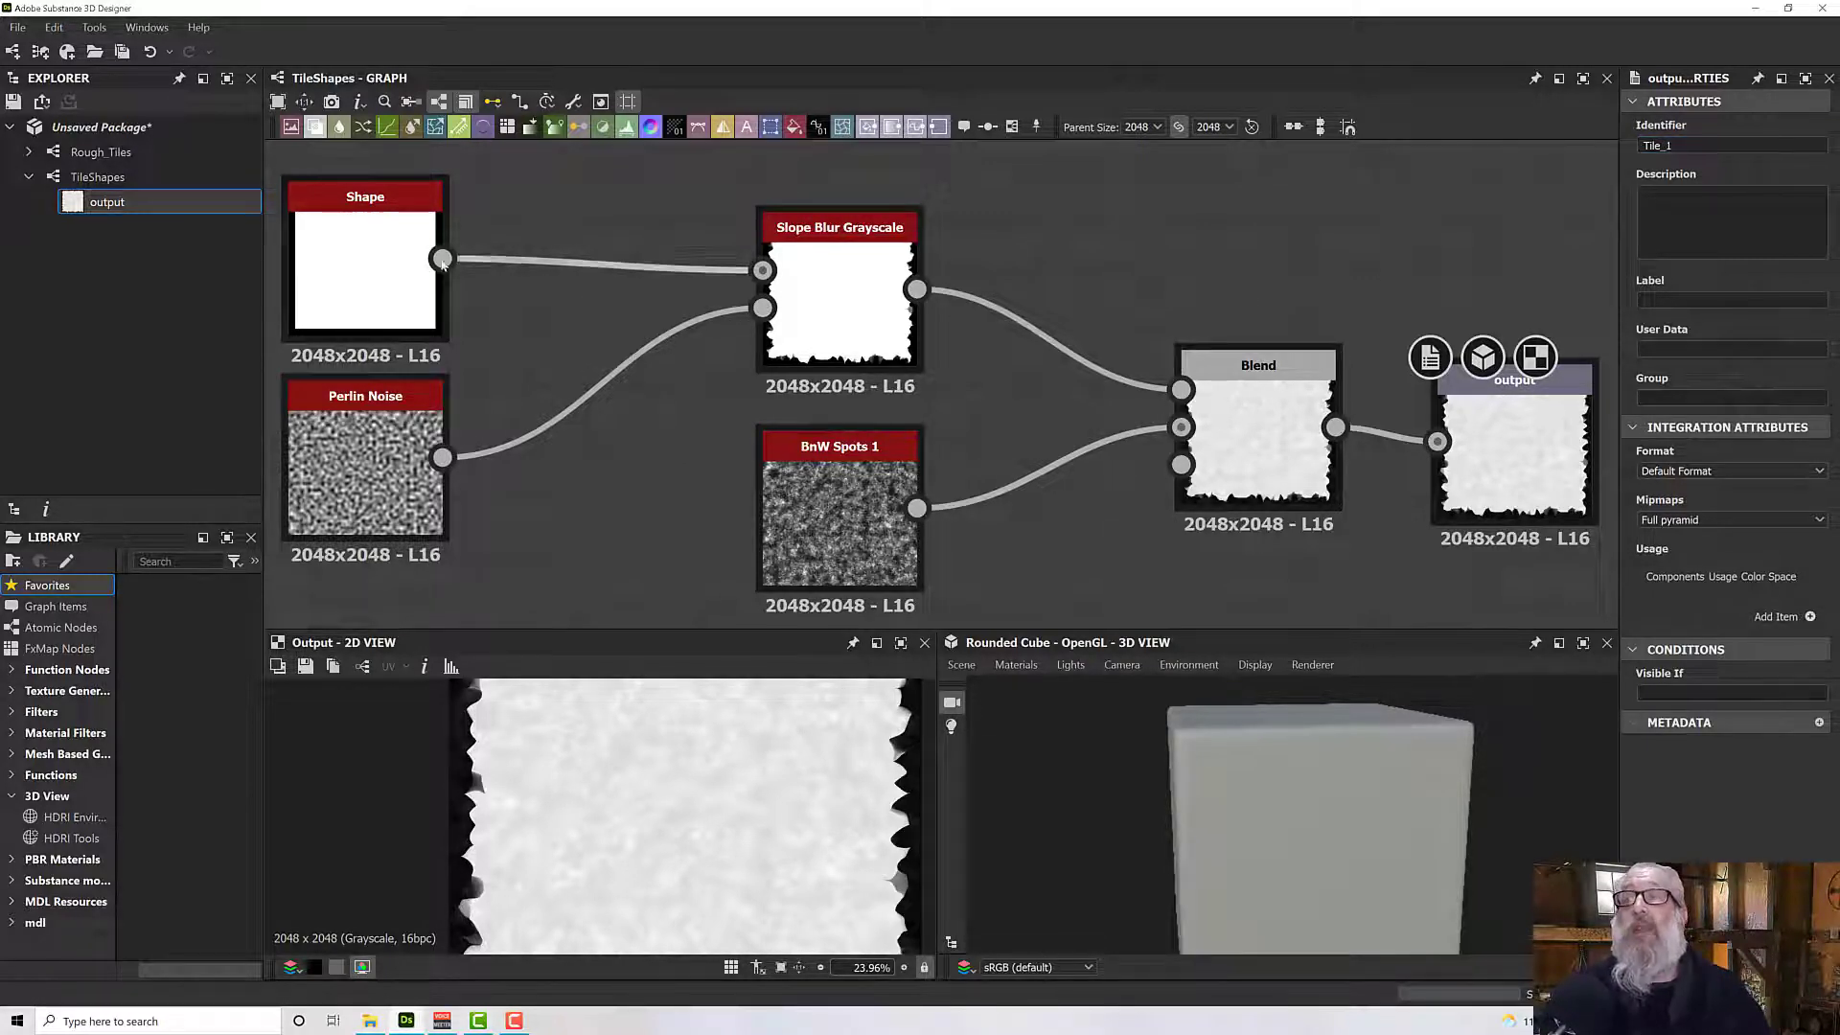
scroll(537, 273, down, 2)
click(1093, 369)
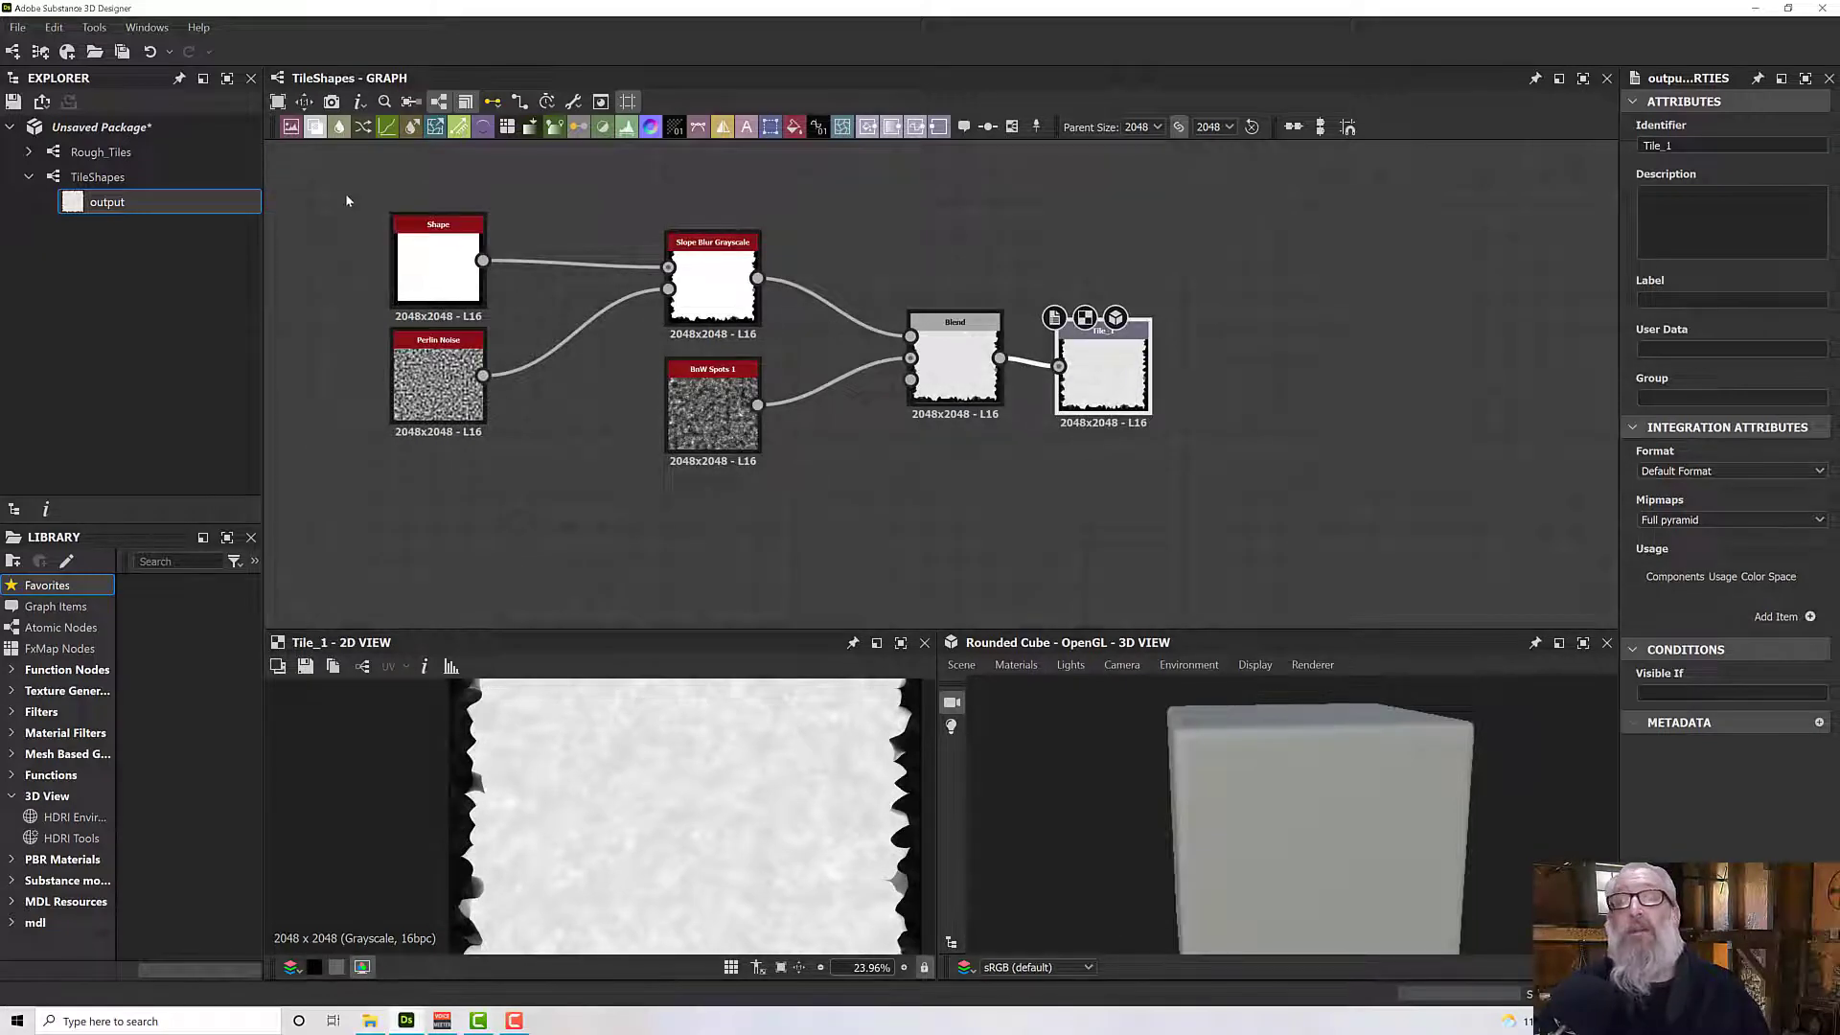
Duplicate the whole six-node tile chain, place the copy below the original, and preview the copy's output.
drag(346, 195, 1163, 535)
scroll(1146, 422, down, 3)
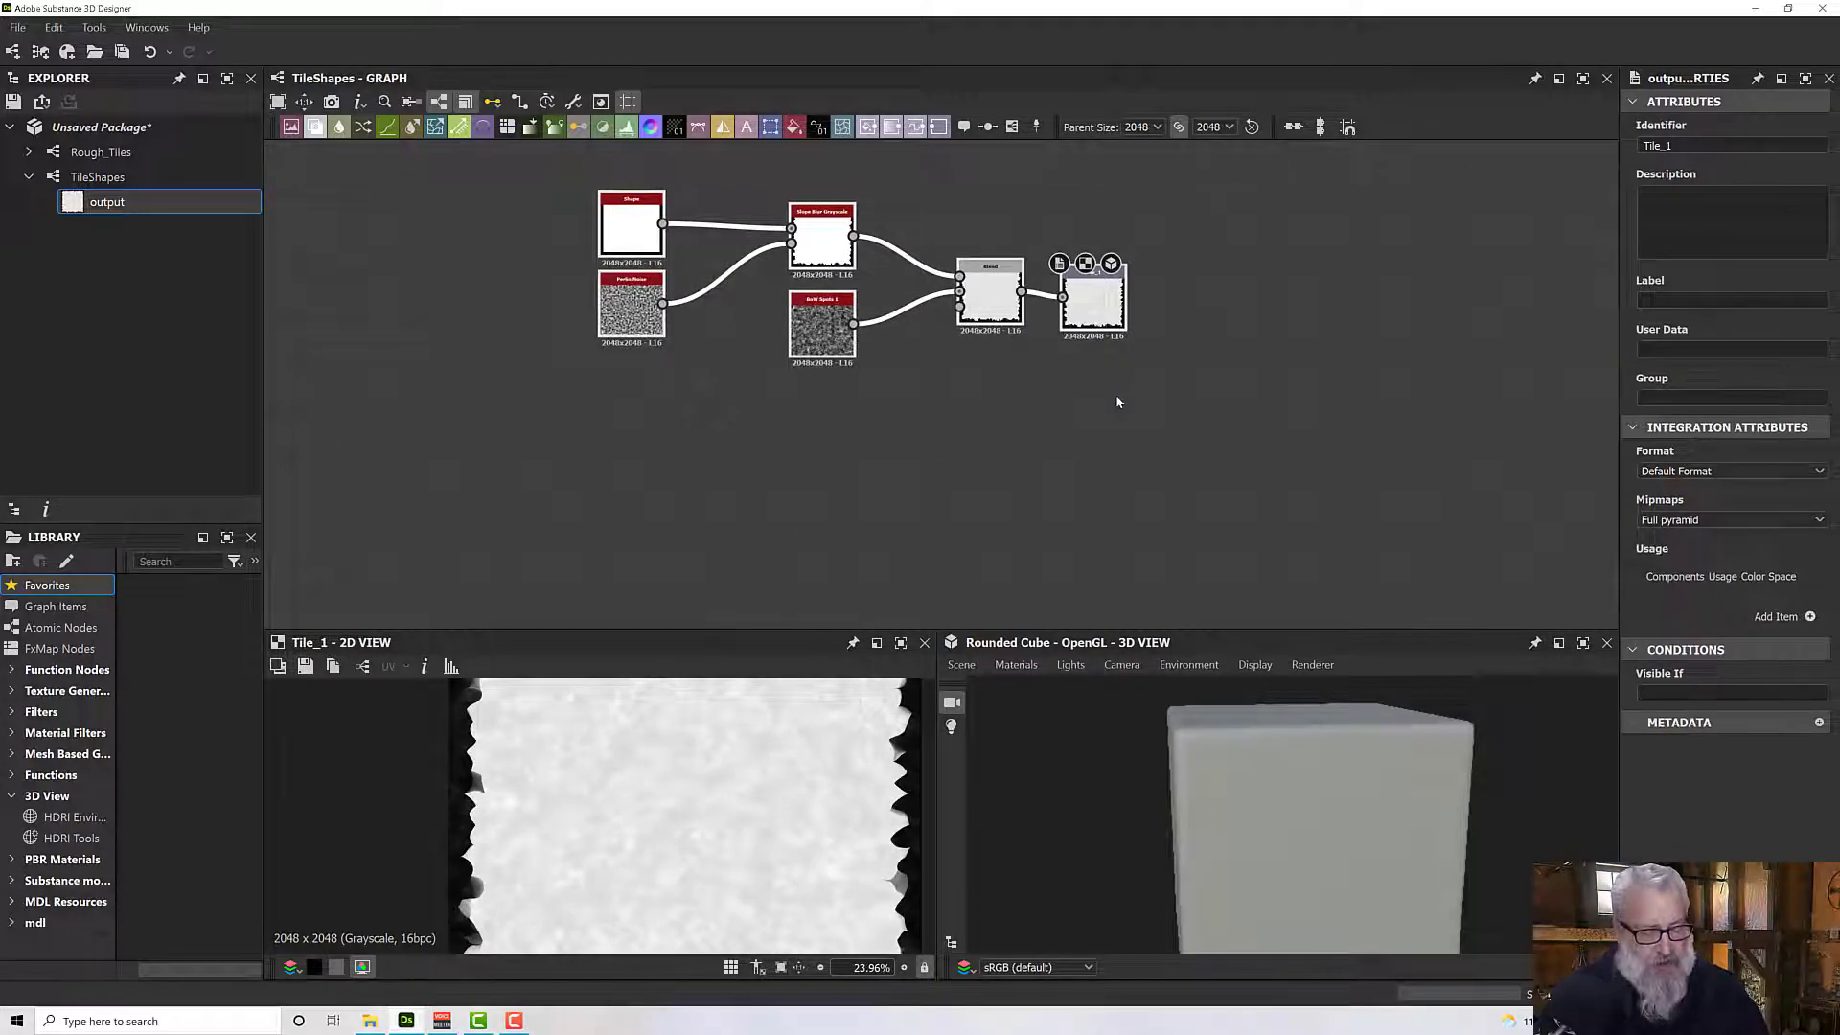
key(ctrl+d)
drag(847, 460, 830, 464)
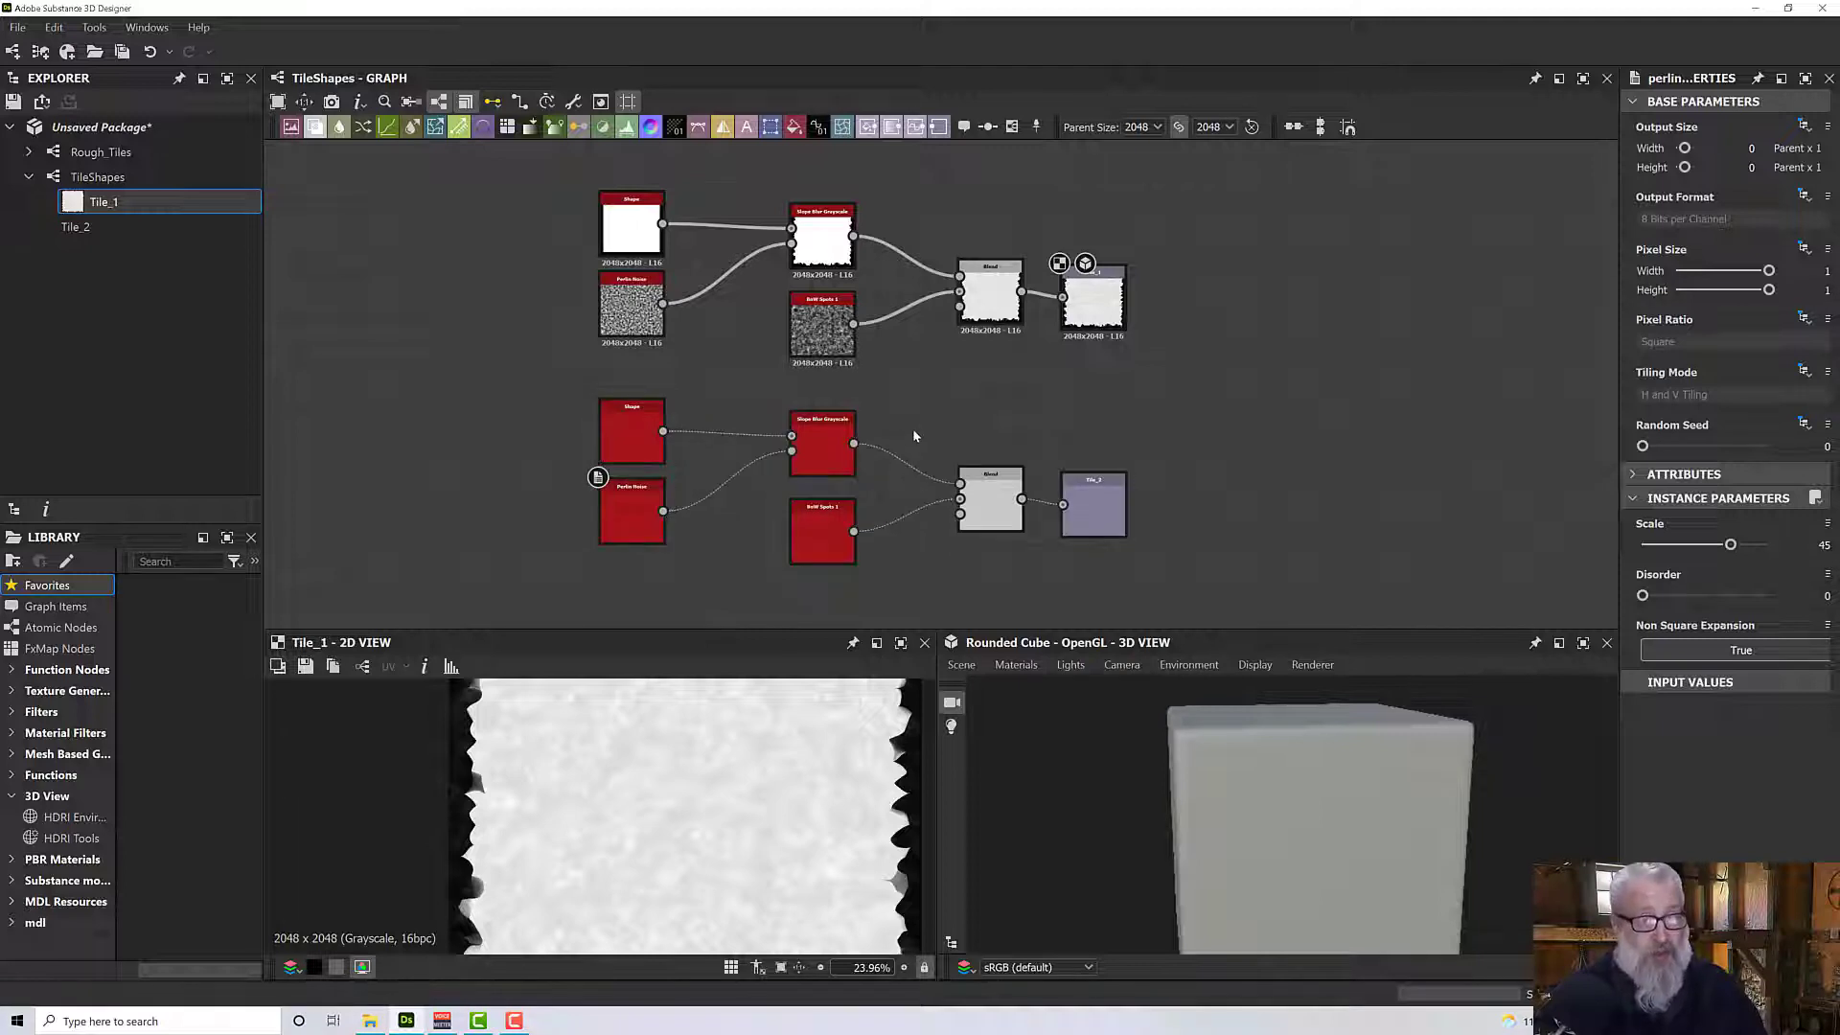
scroll(912, 428, up, 1)
double_click(1110, 520)
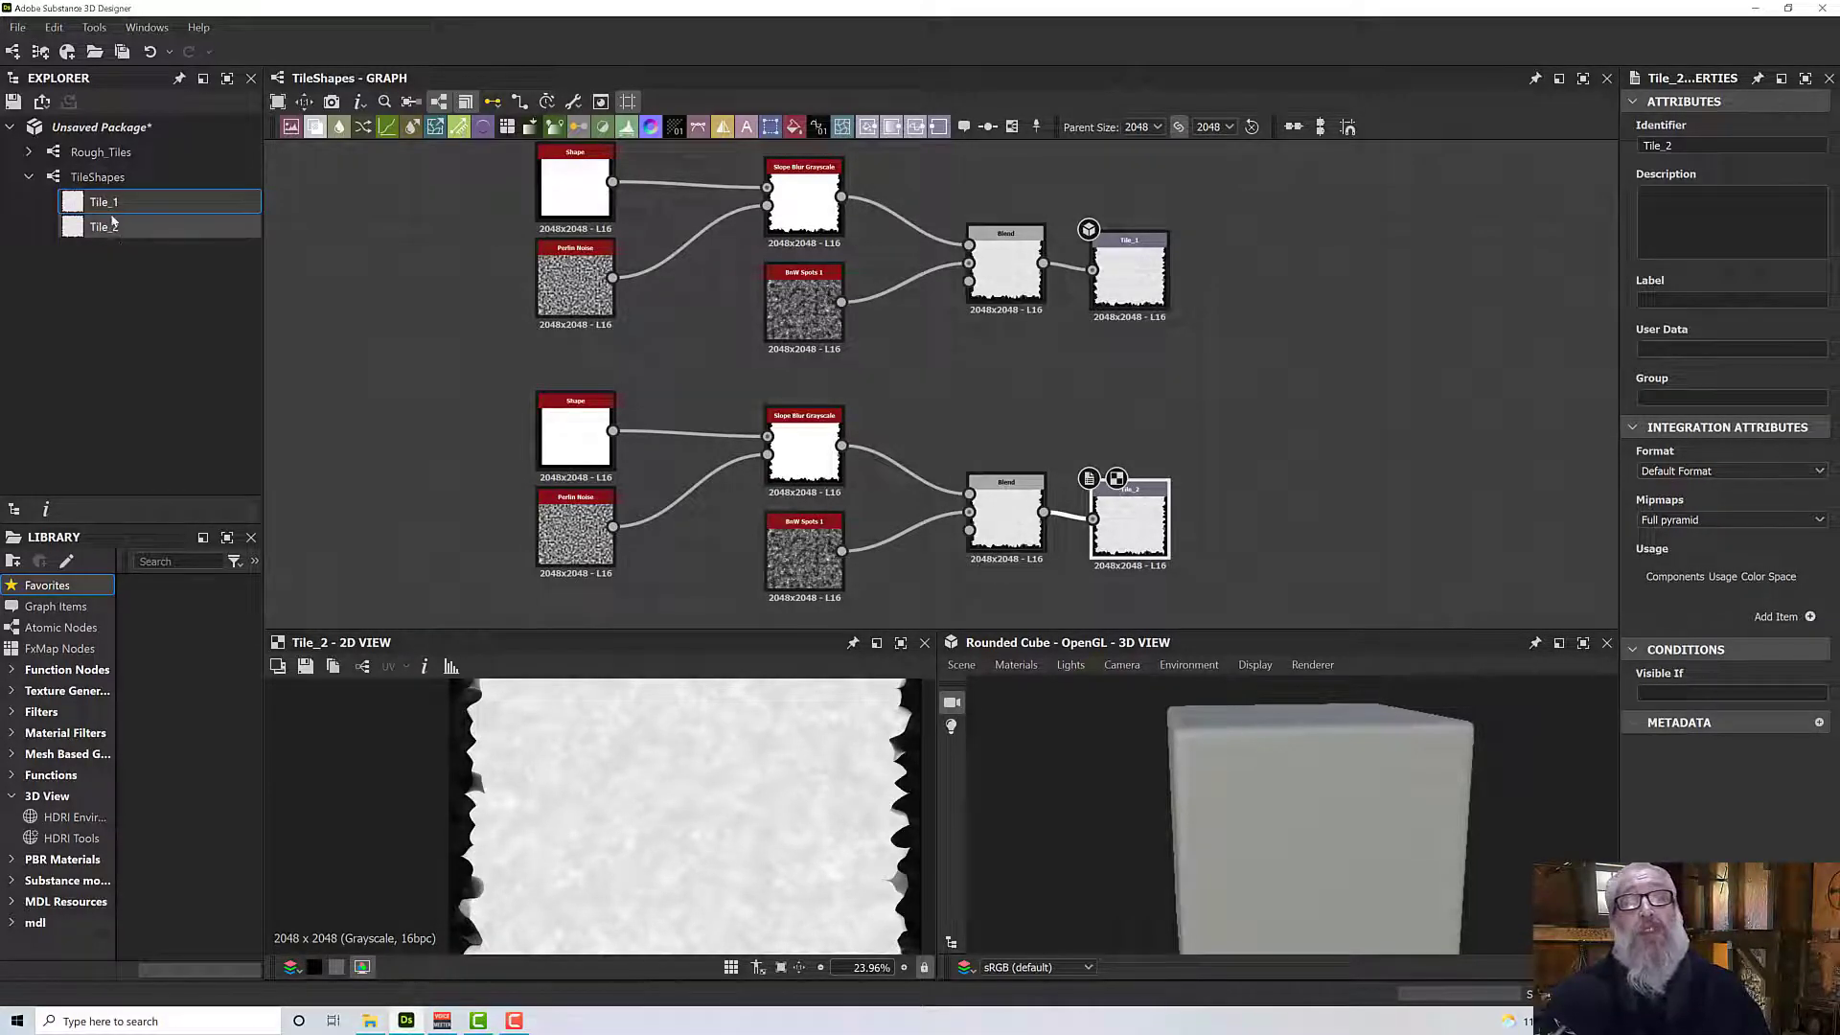
Return to the Rough_Tiles graph and connect the TileShapes node's second output to the Tile Sampler's Pattern Input 2.
click(132, 159)
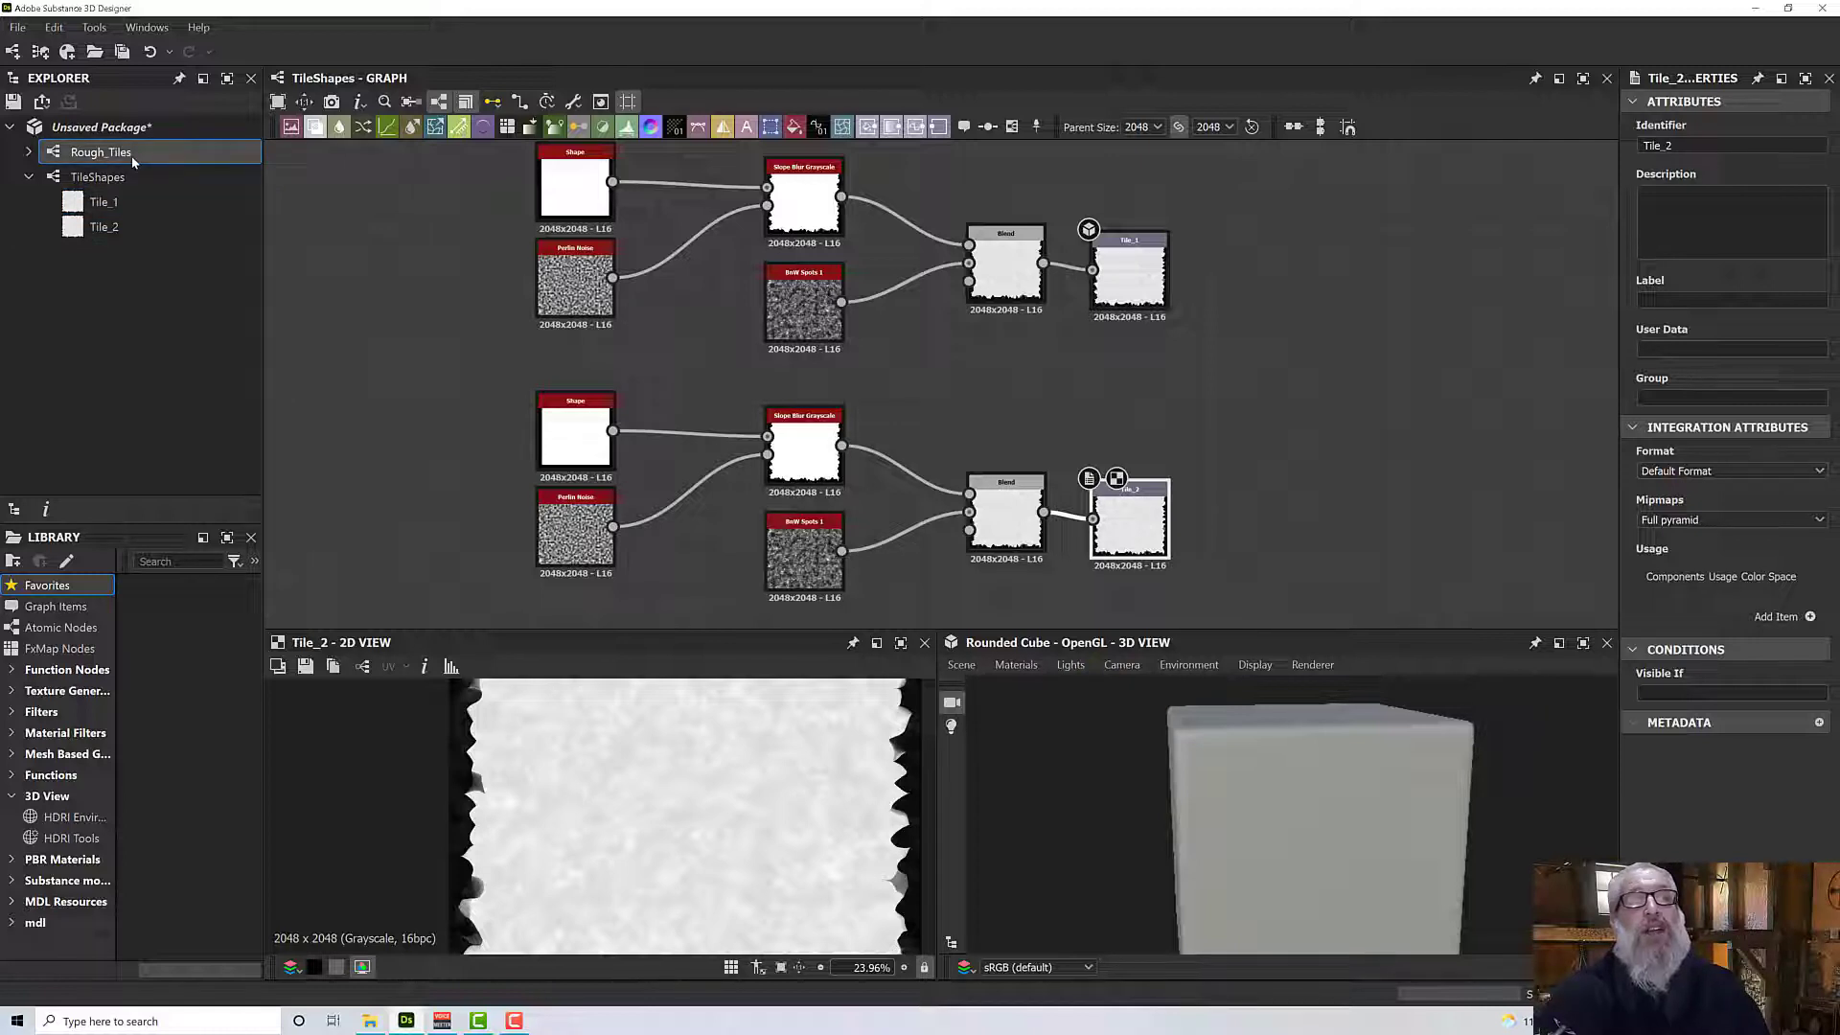
double_click(130, 155)
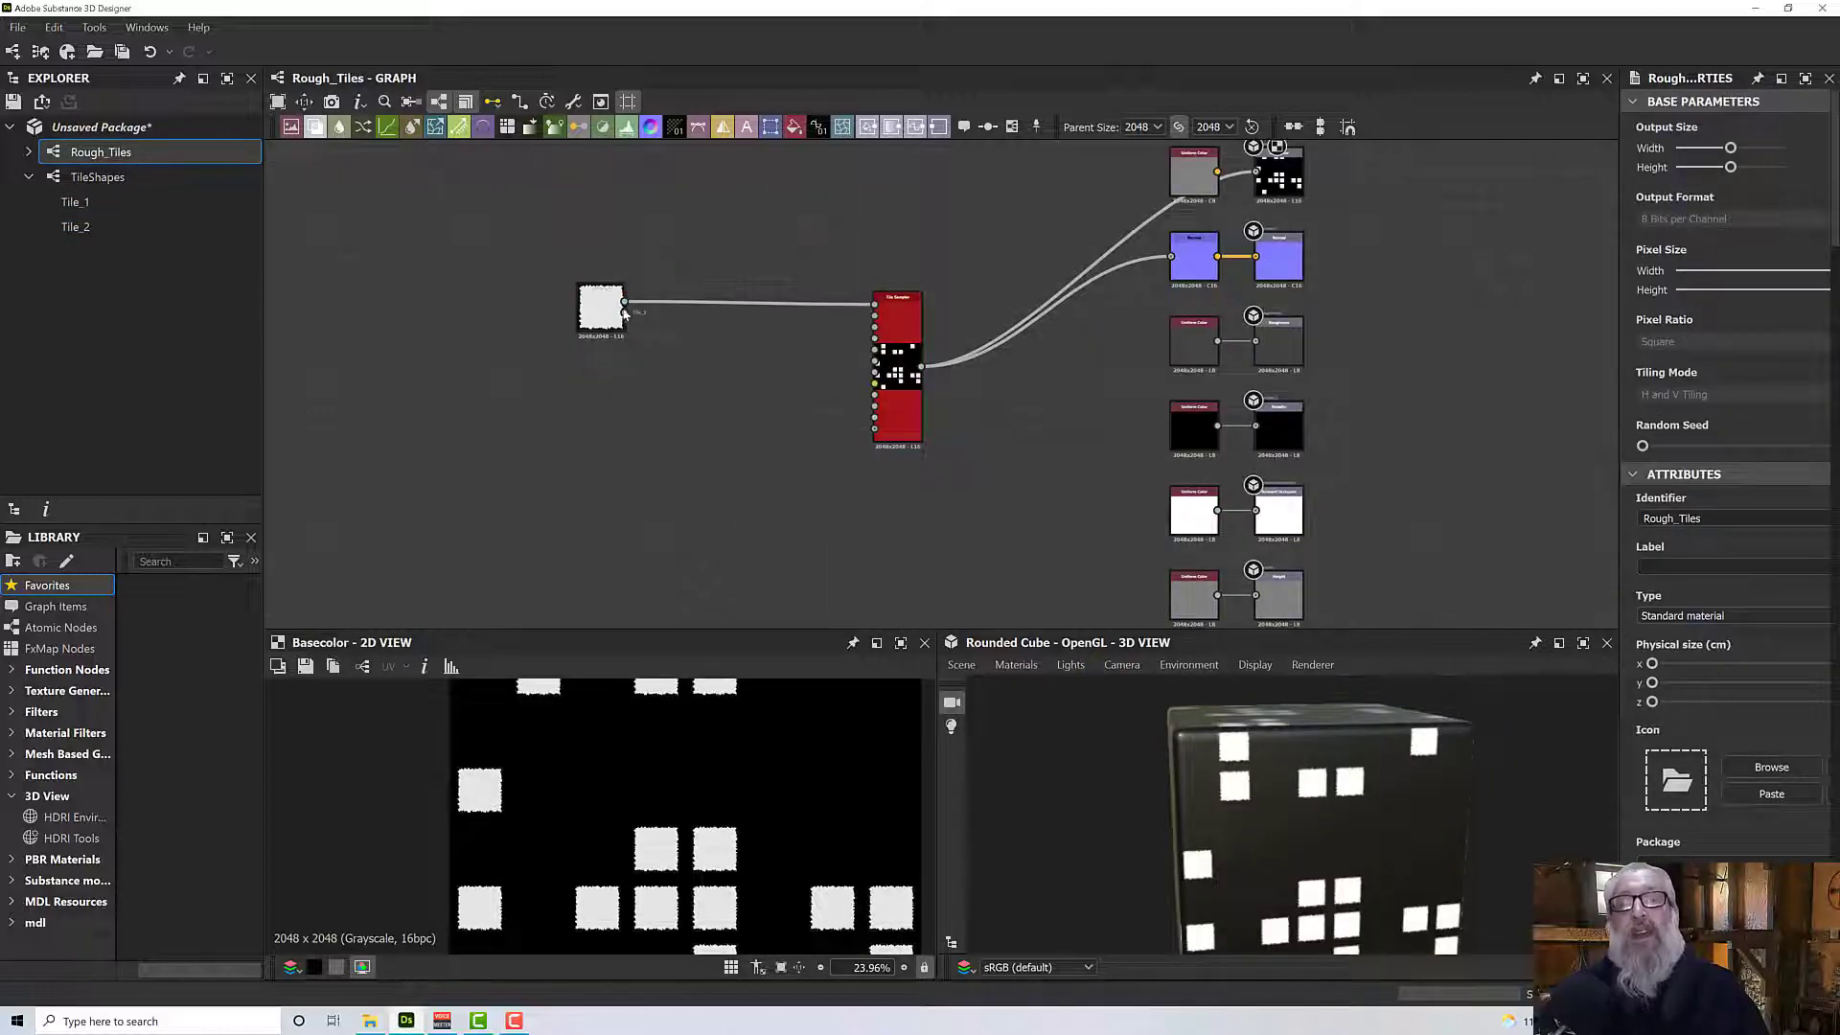
drag(625, 314, 876, 316)
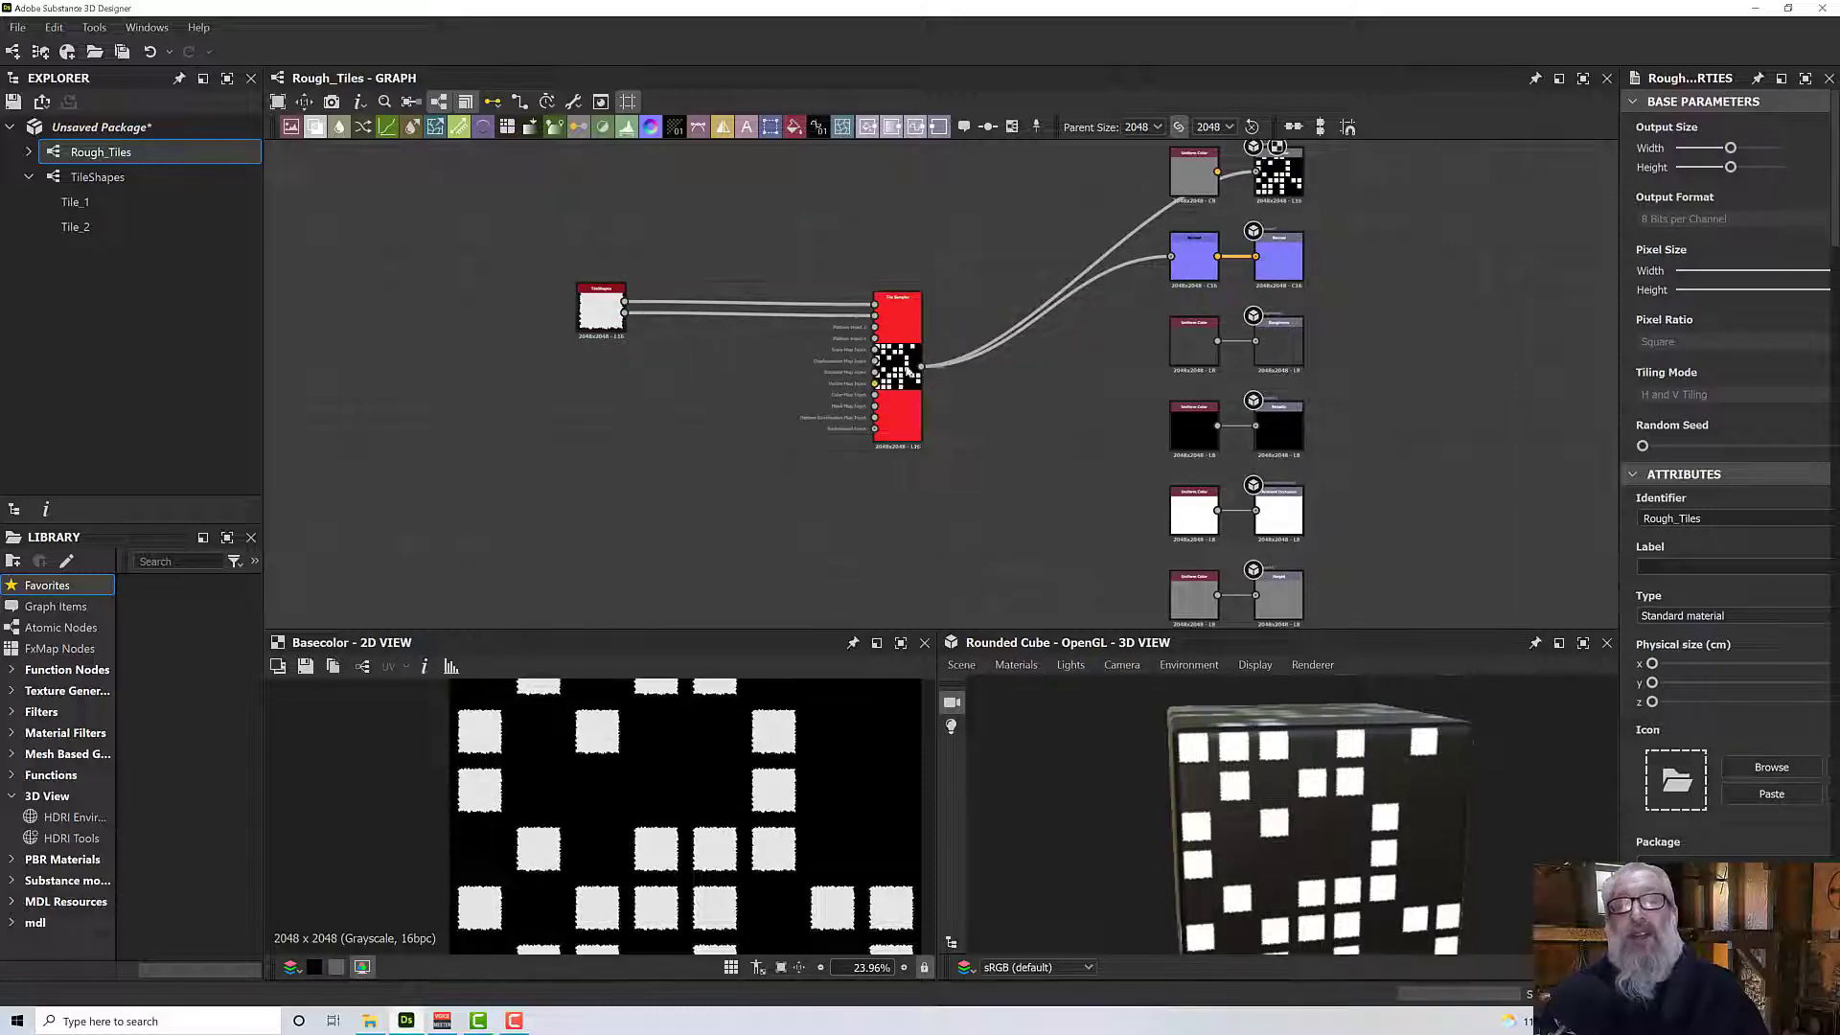
Reopen the TileShapes graph, lower the Scale of the second chain's Perlin Noise, and preview its Slope Blur Grayscale node.
click(98, 184)
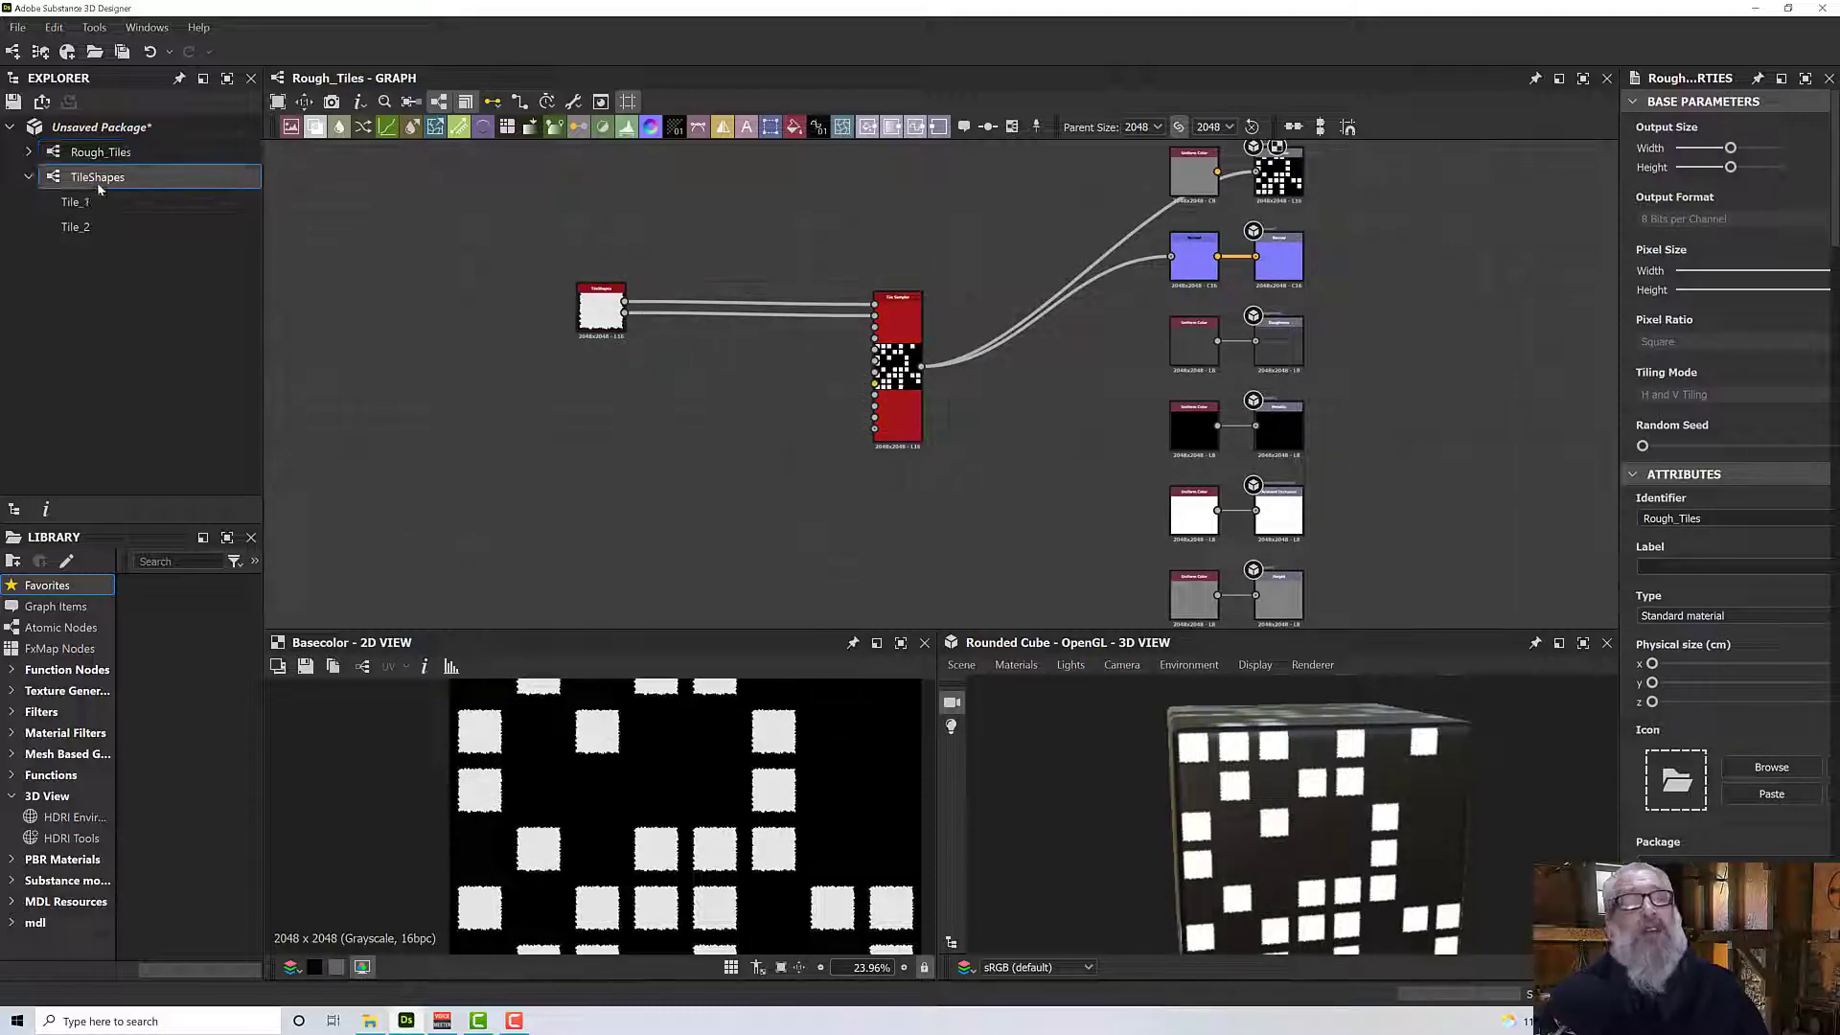
double_click(96, 182)
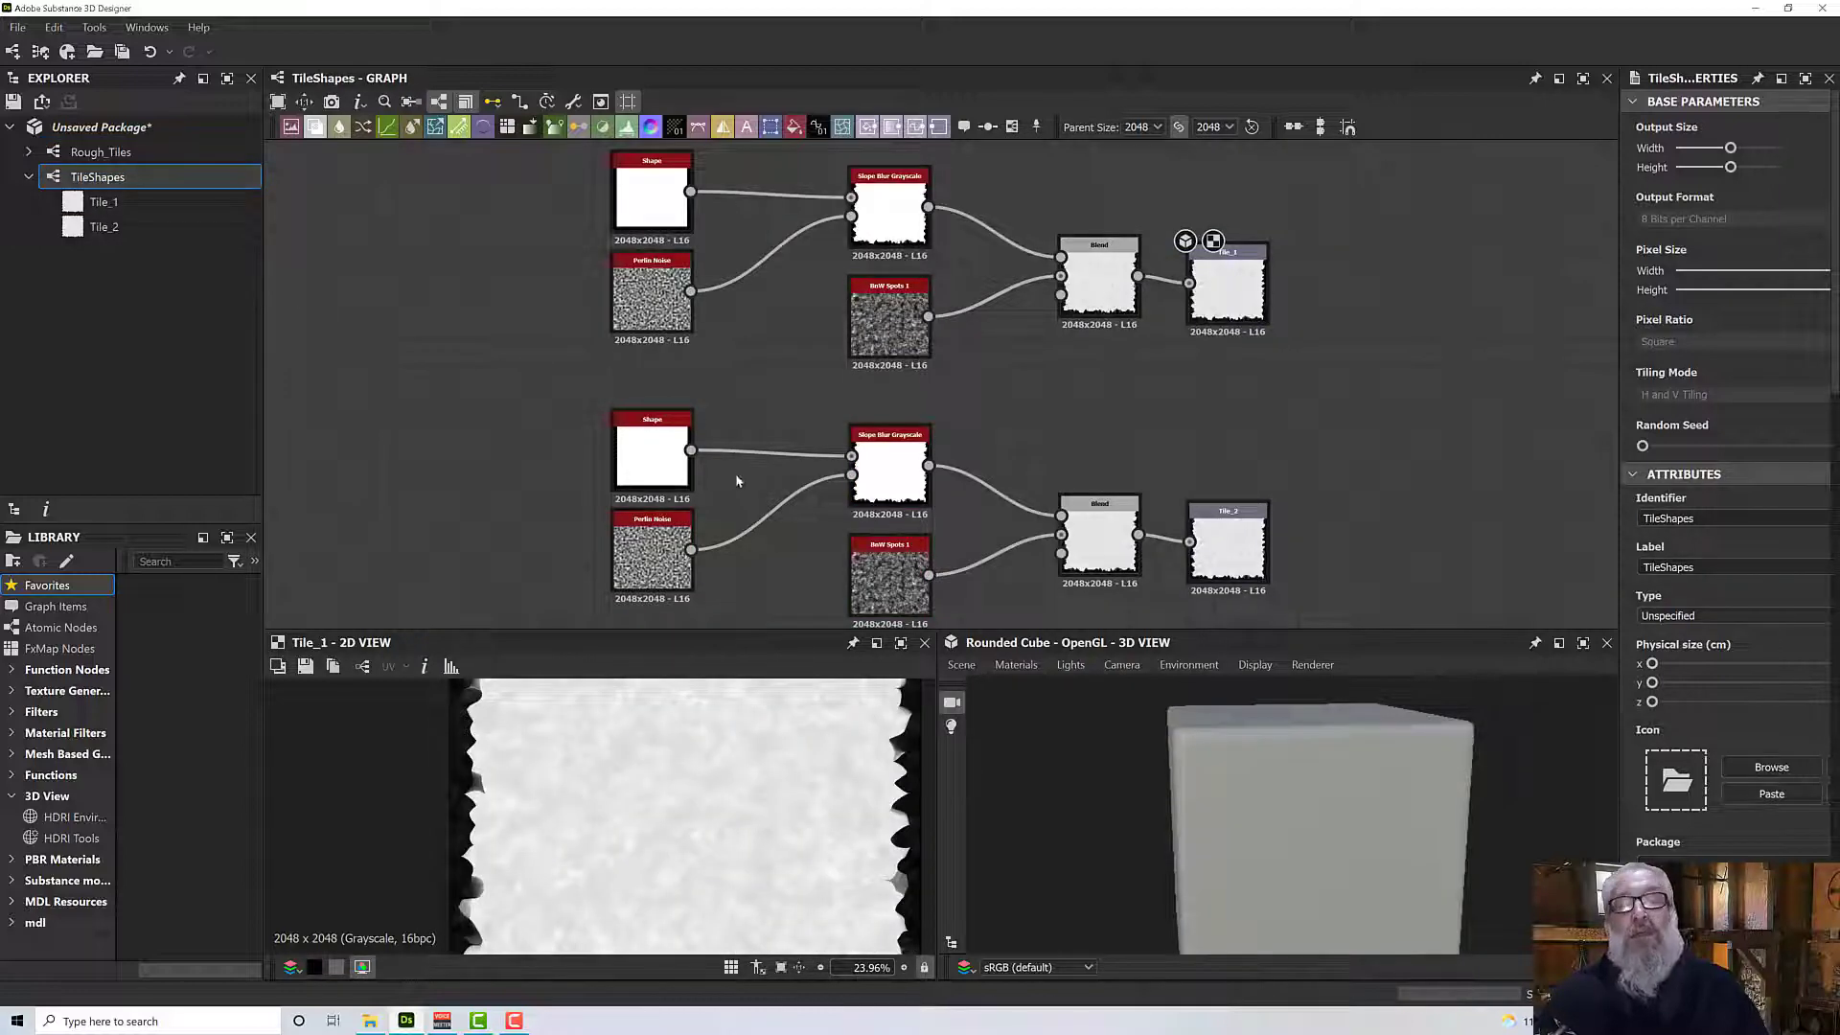
scroll(755, 496, up, 1)
middle_drag(733, 482, 733, 389)
scroll(737, 439, up, 2)
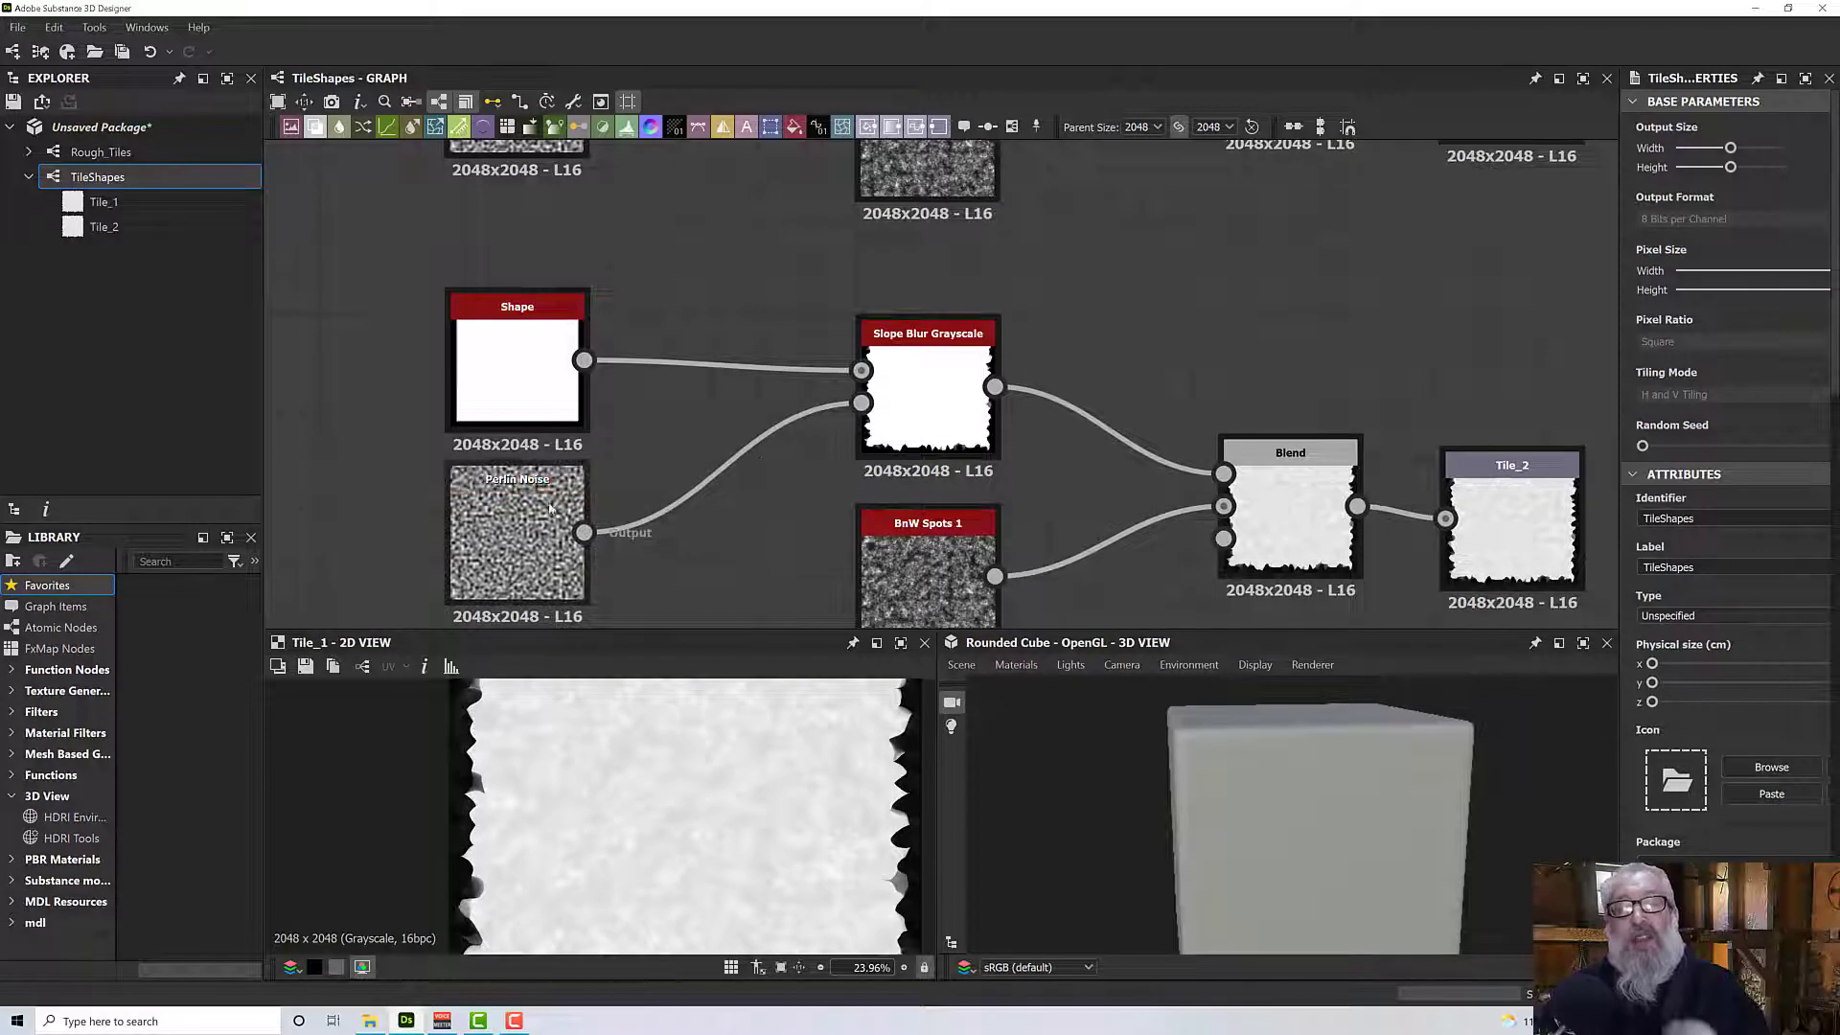
click(518, 526)
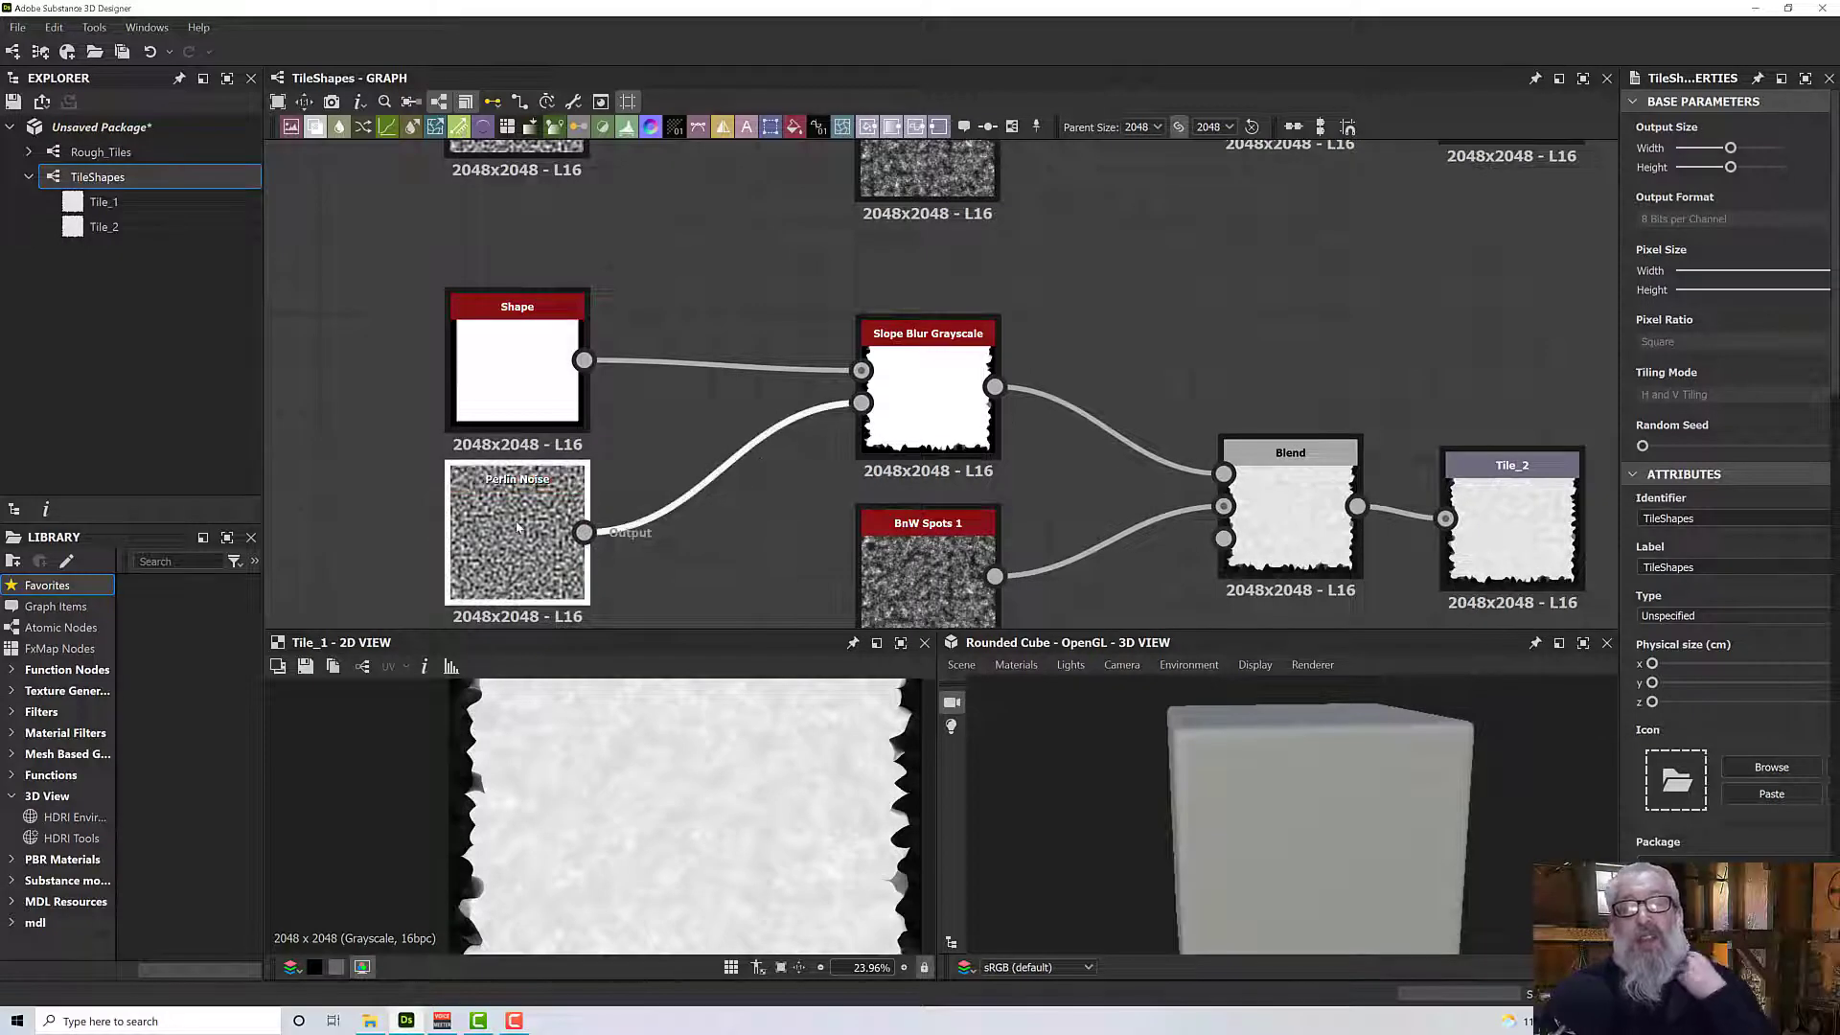
click(927, 450)
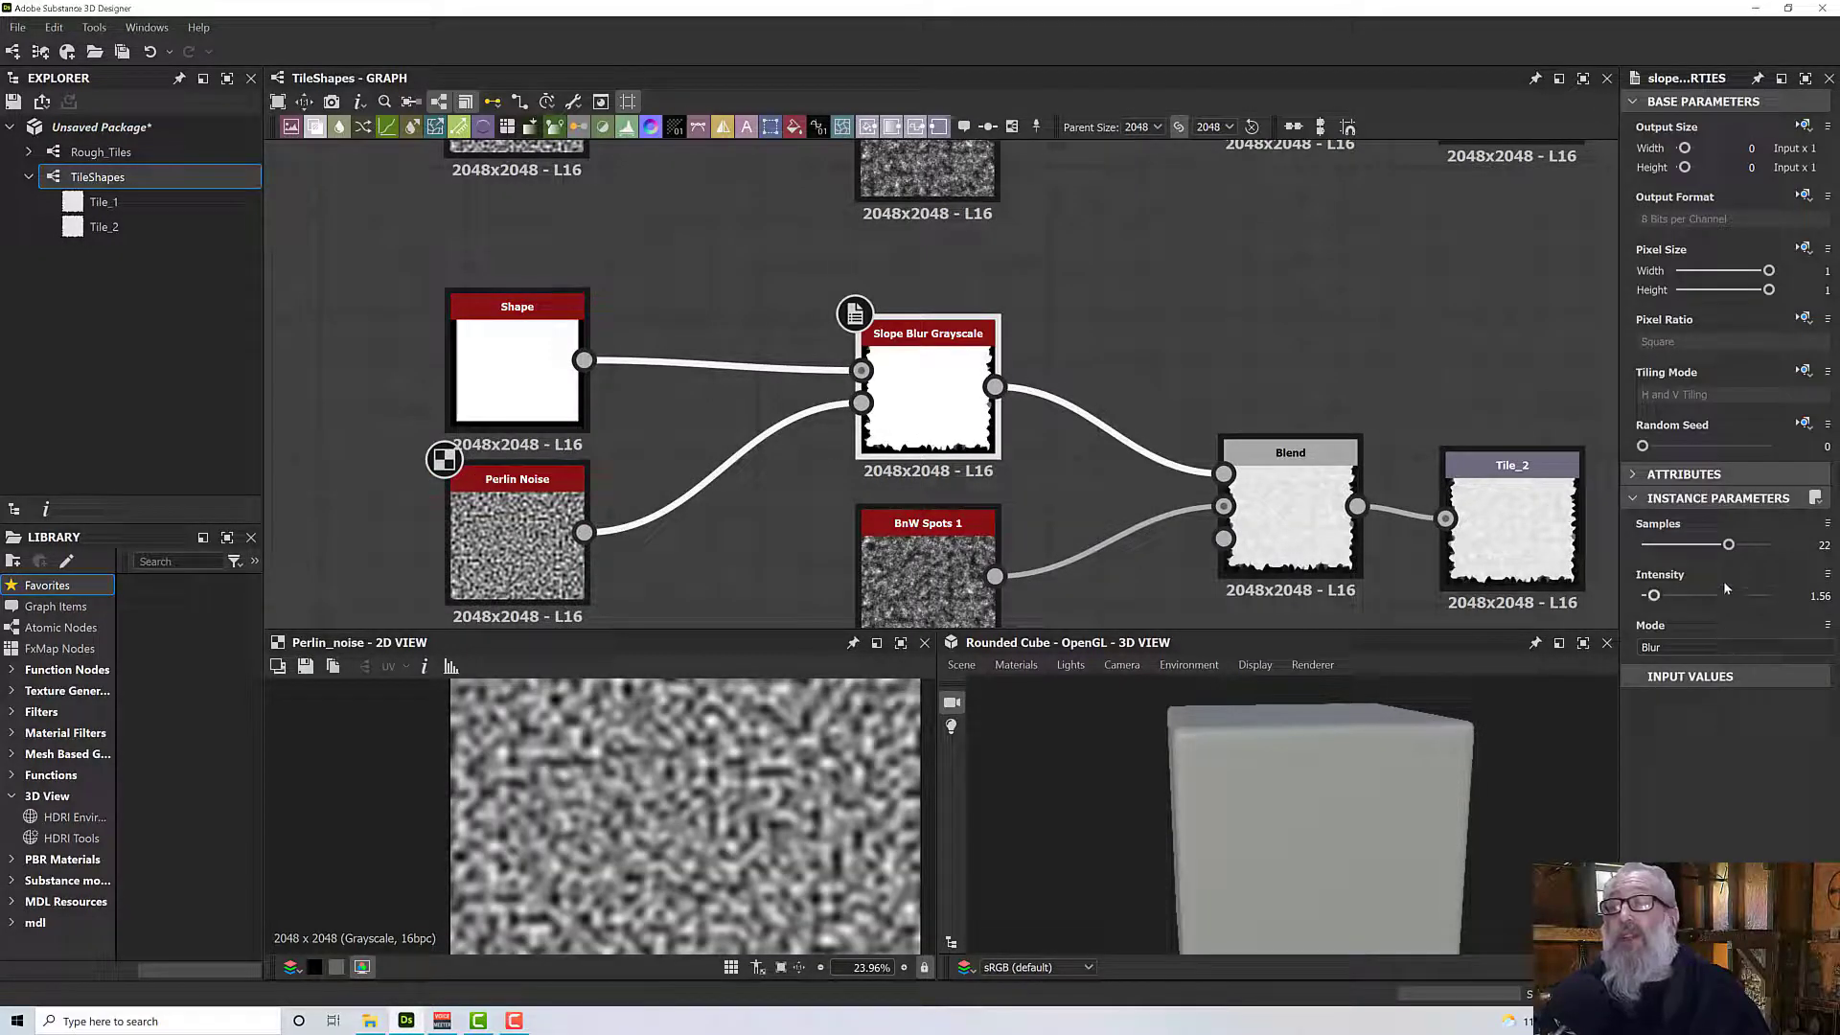
click(542, 564)
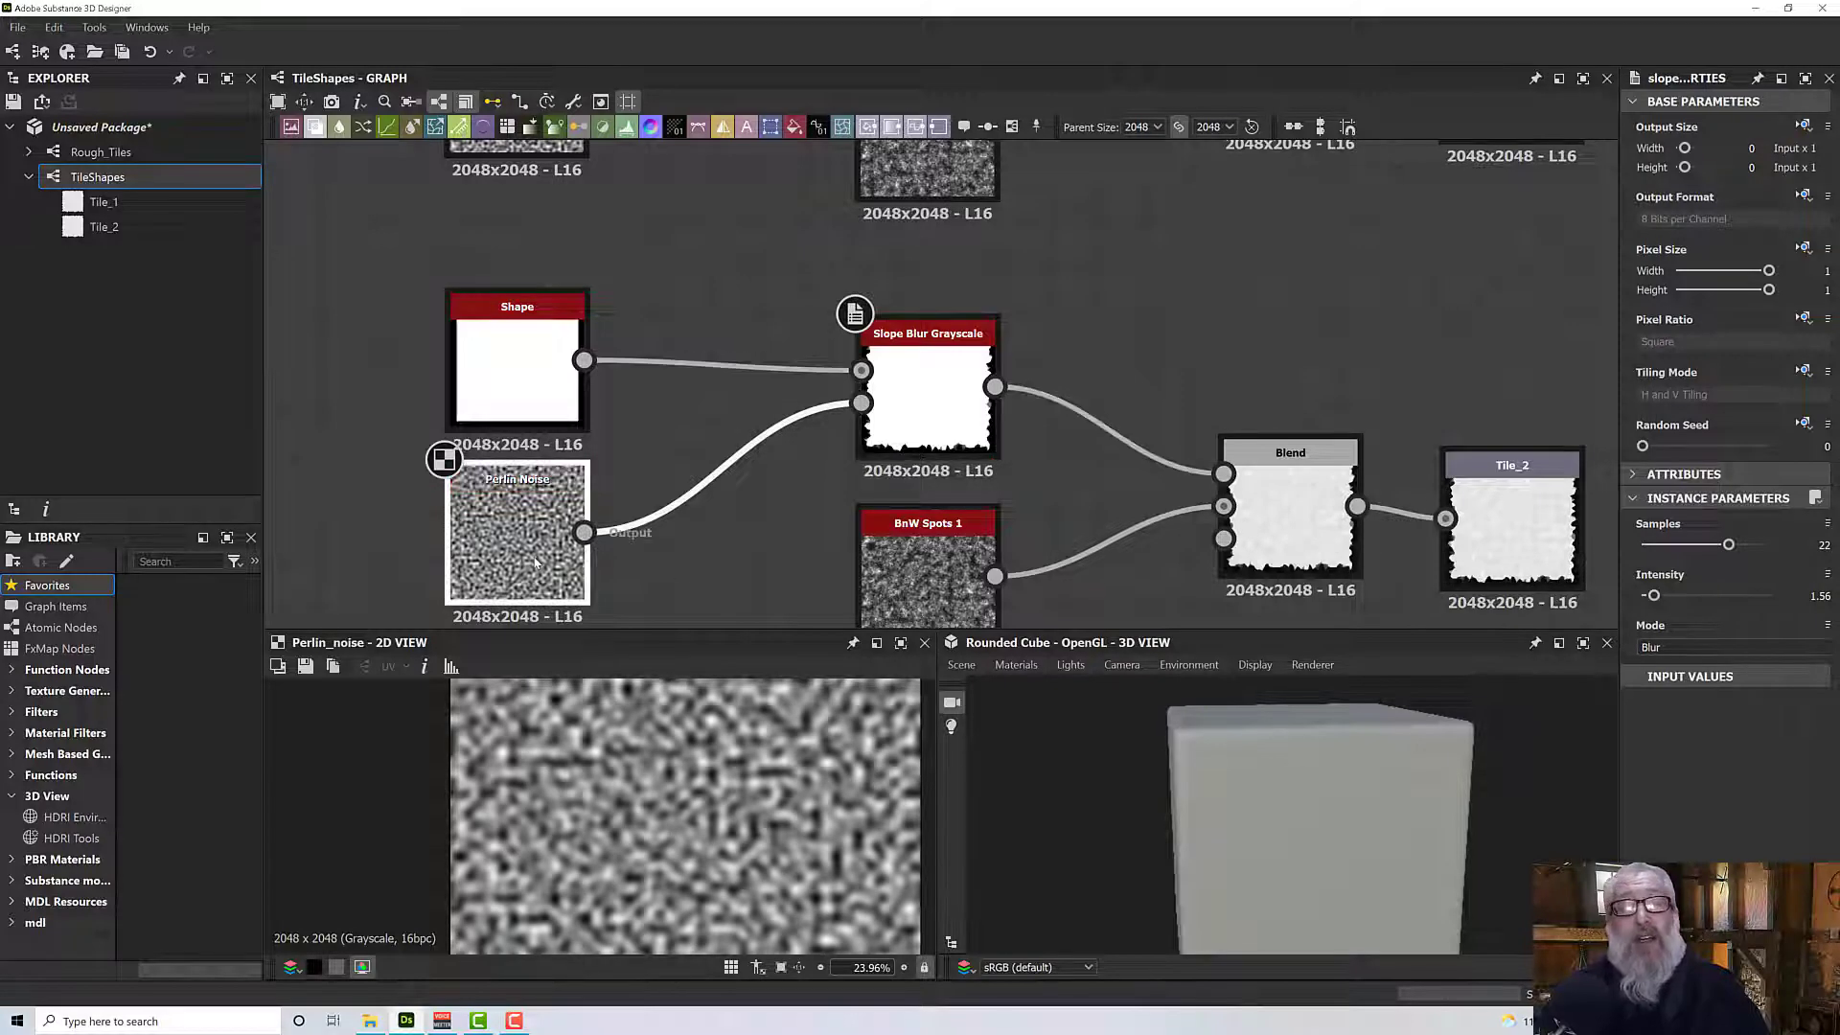
drag(1728, 544, 1715, 545)
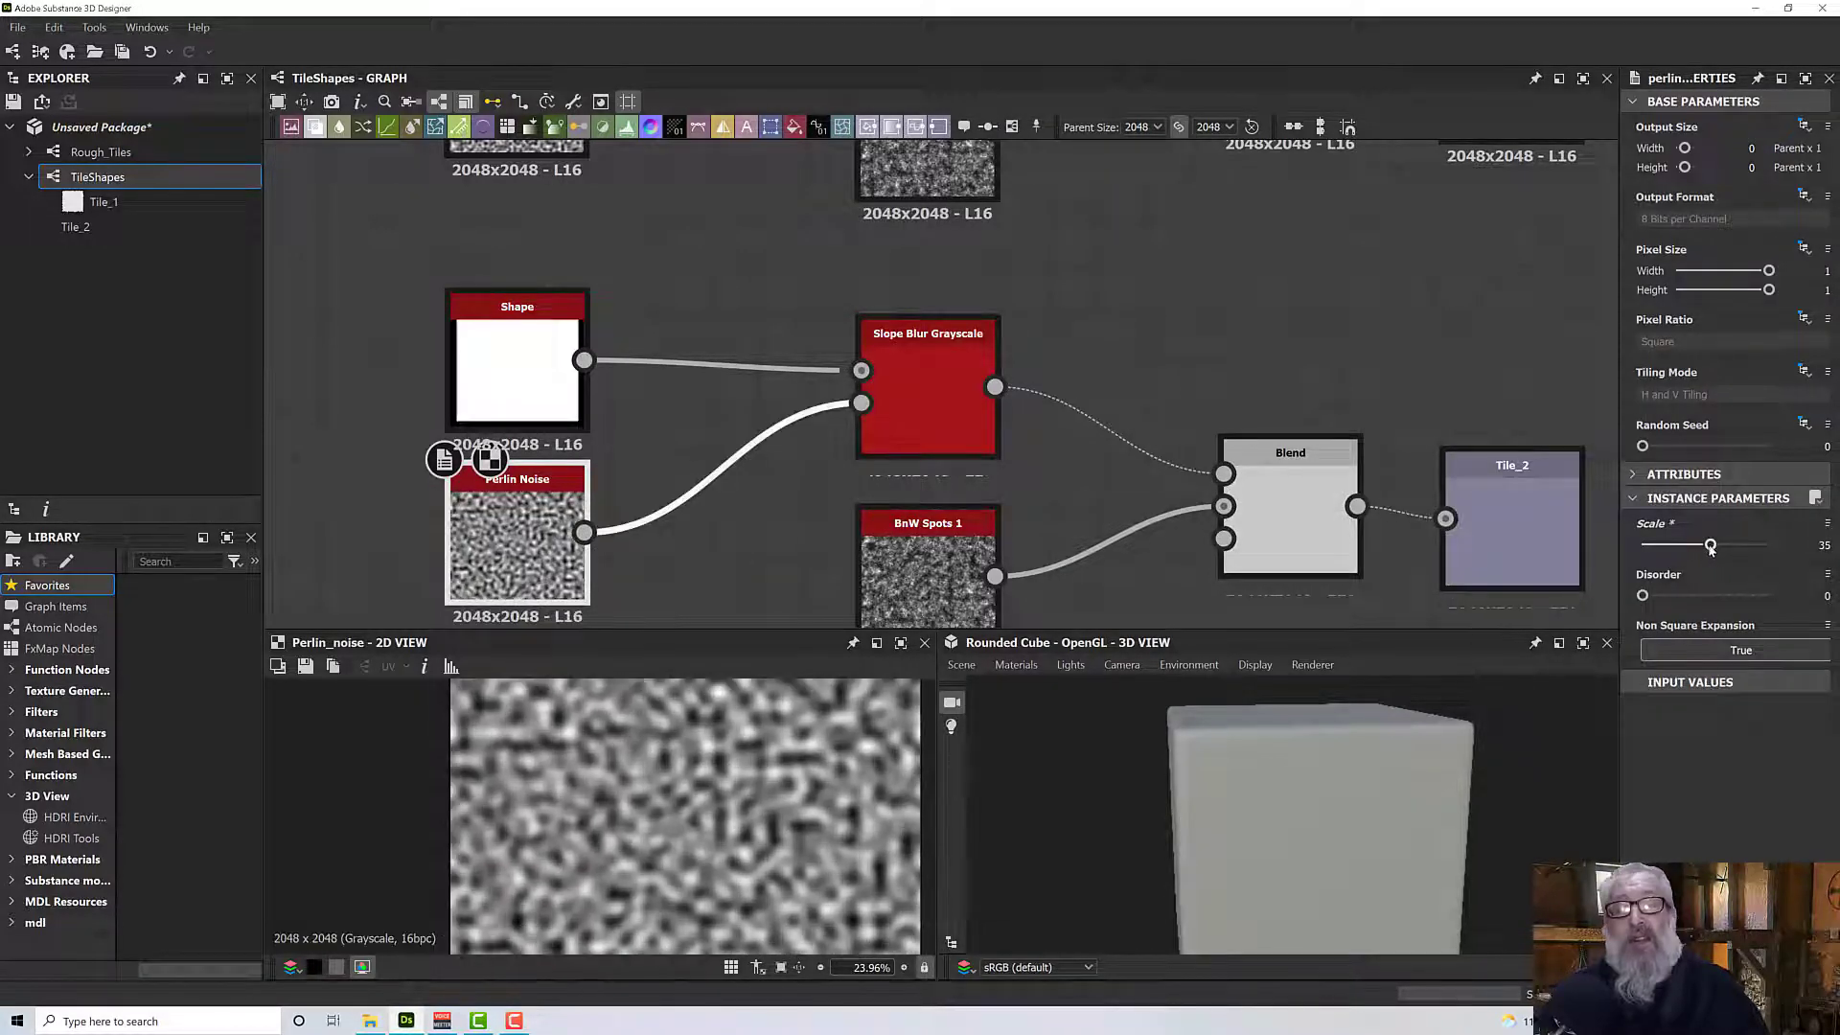
drag(1715, 546, 1700, 544)
double_click(965, 390)
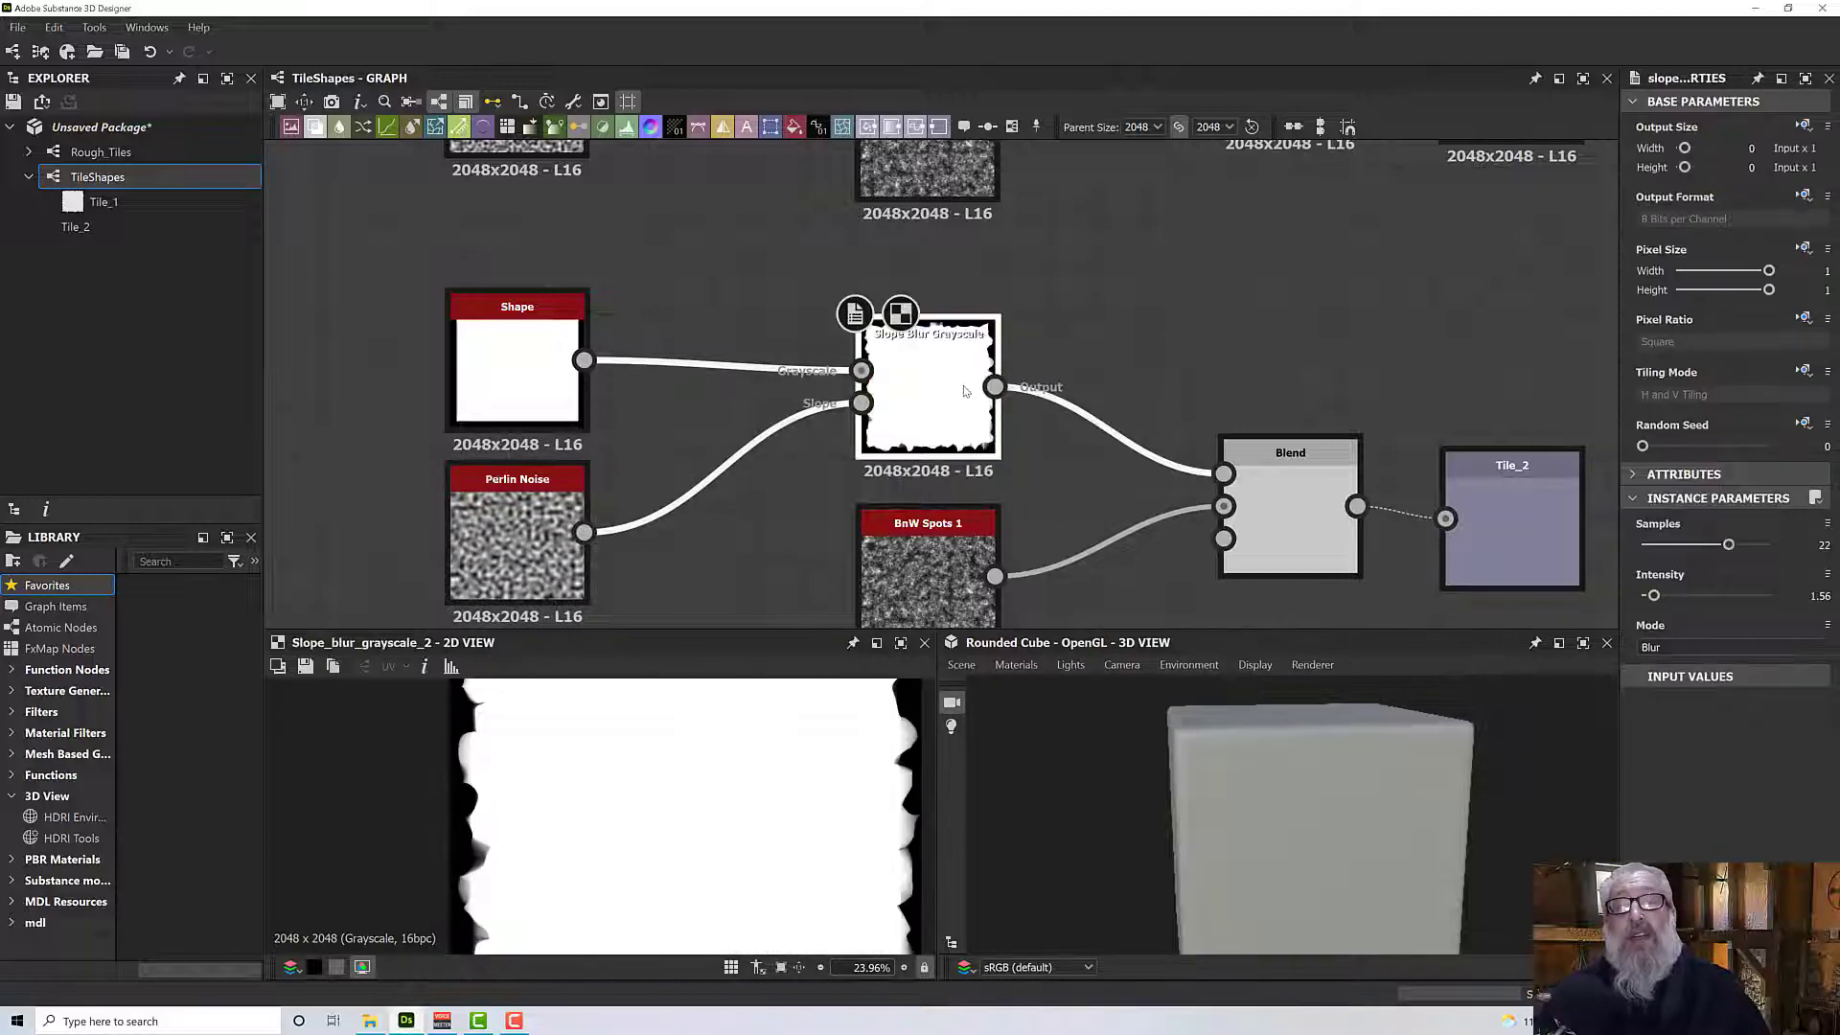
Set the second chain's BnW Spots 1 Scale to 3 and preview its Blend and Tile_2 output nodes.
scroll(956, 433, up, 2)
middle_drag(956, 428, 956, 594)
scroll(963, 596, down, 2)
scroll(964, 596, down, 2)
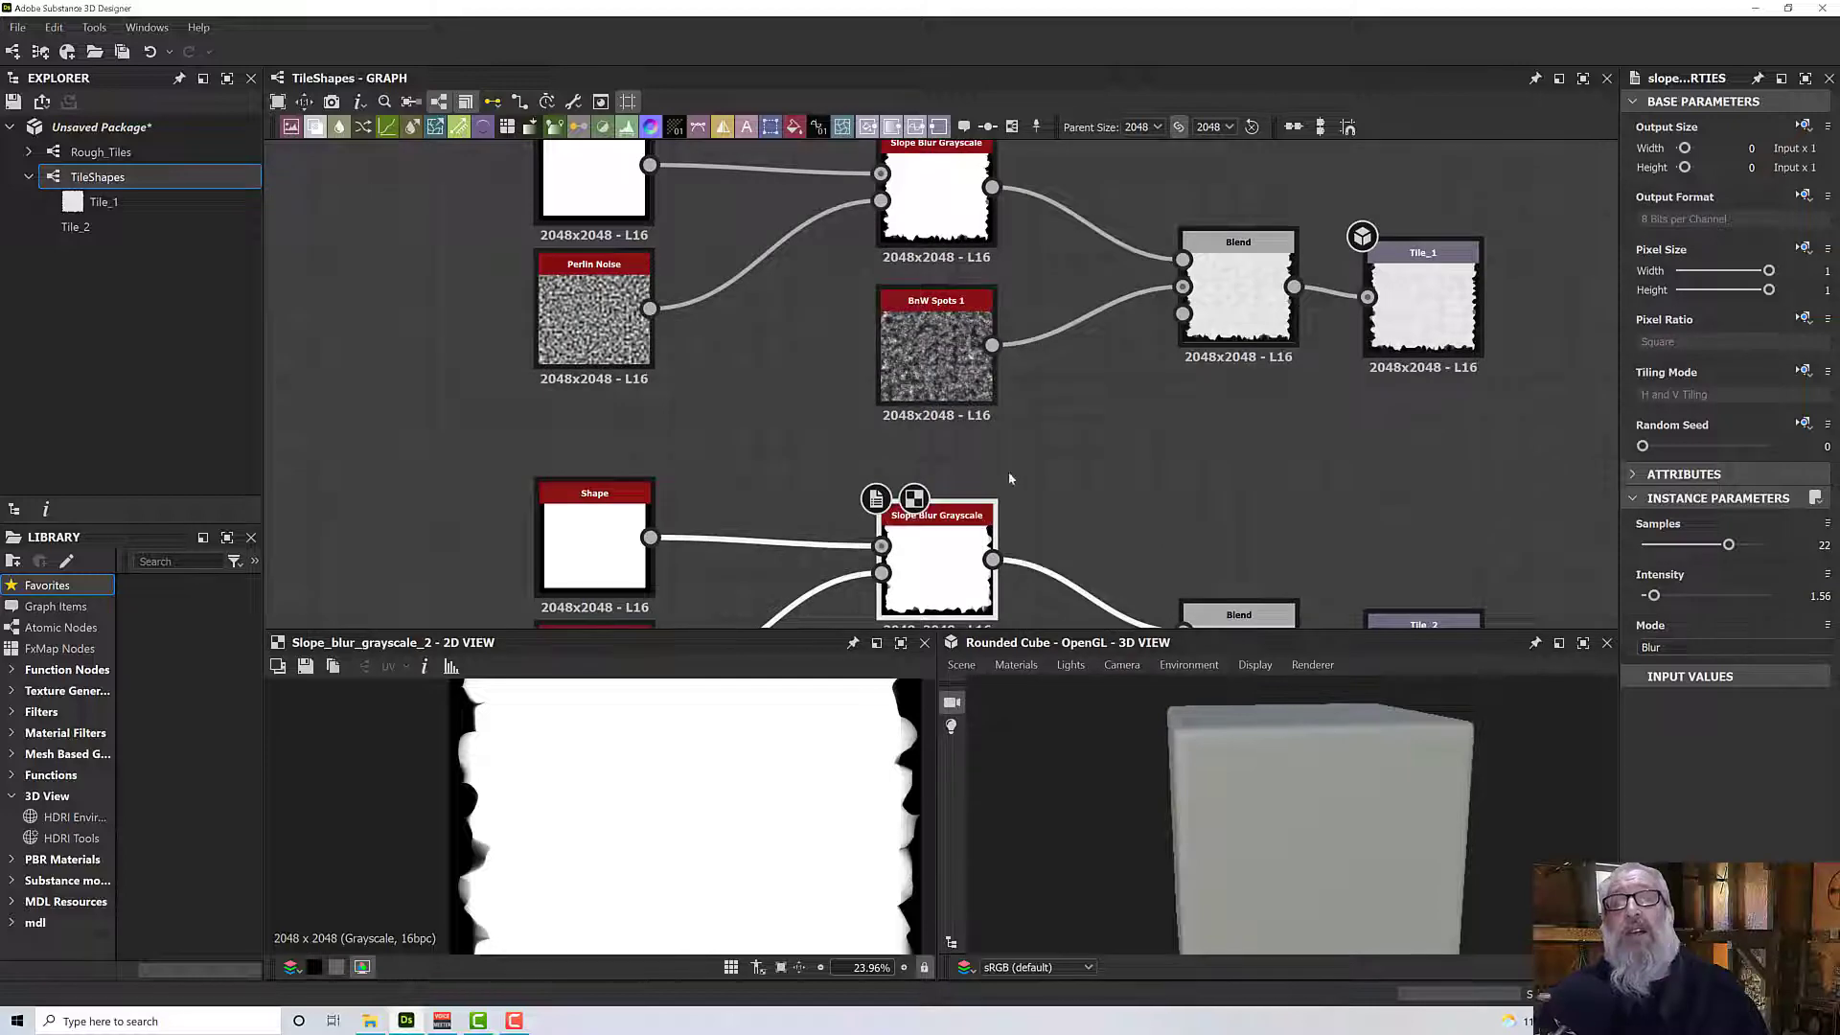
middle_drag(682, 263, 648, 211)
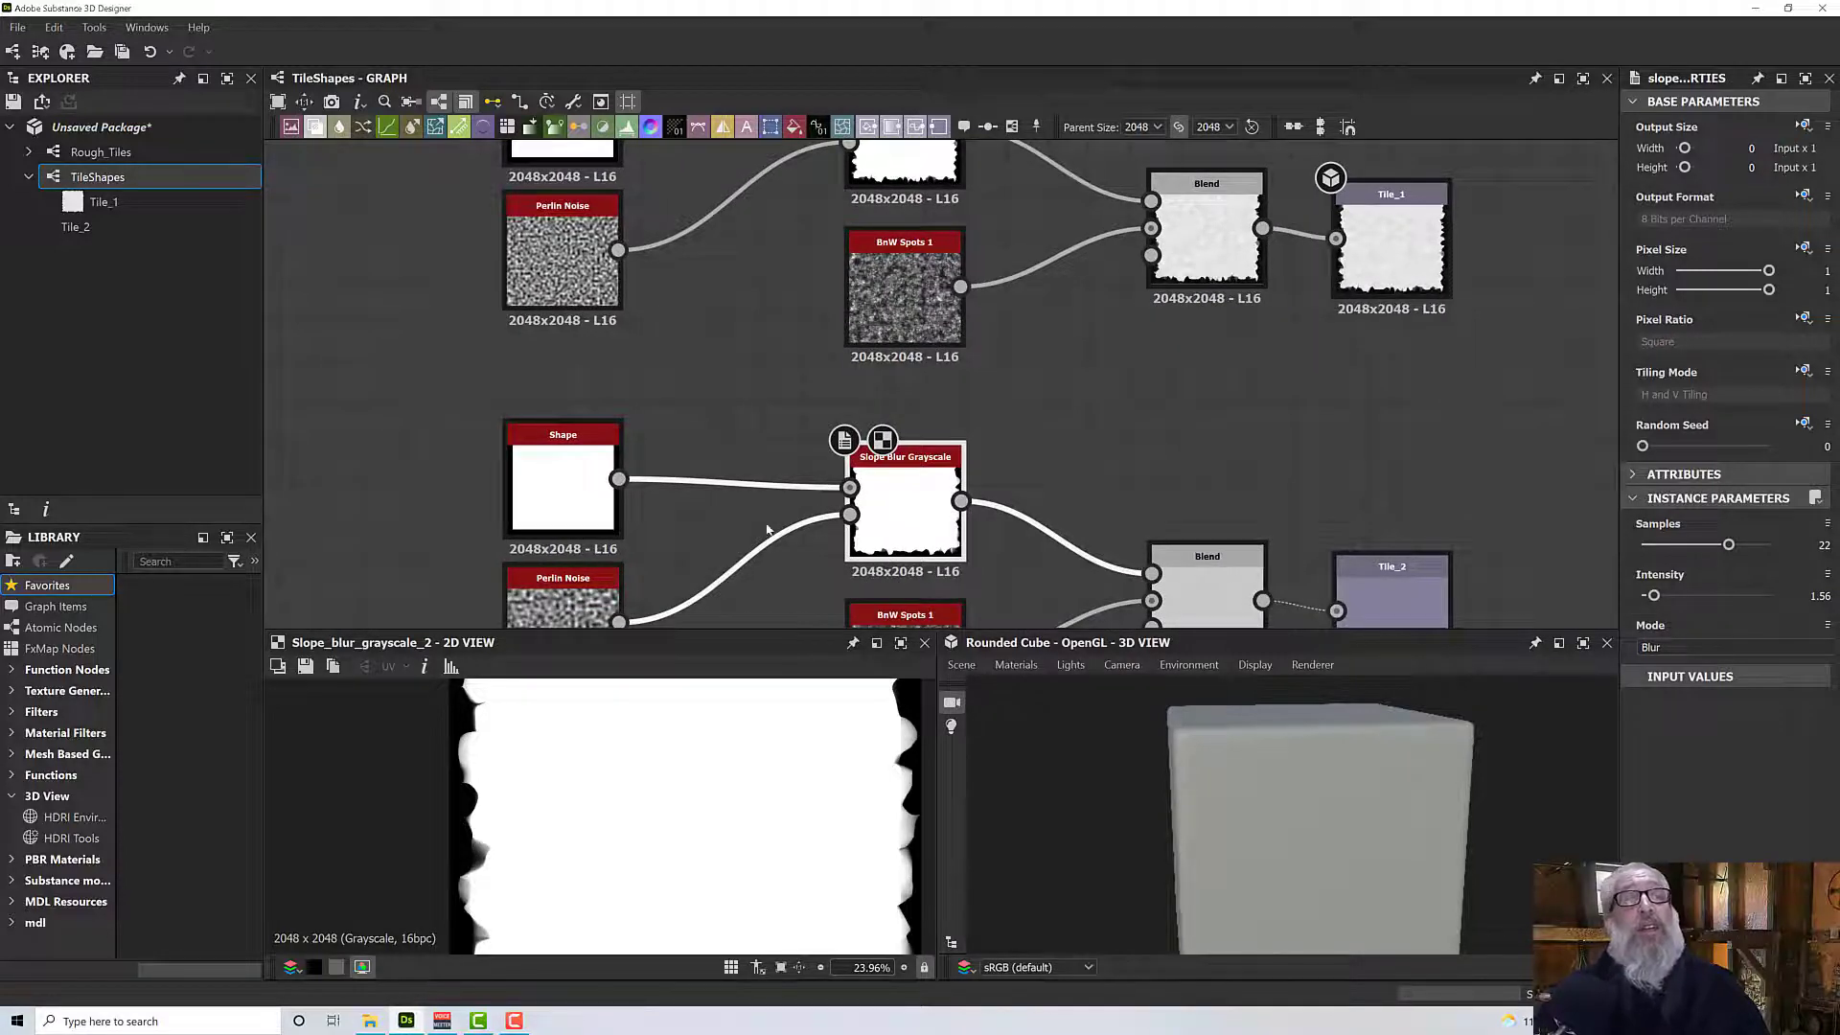
middle_drag(767, 529, 723, 394)
click(861, 528)
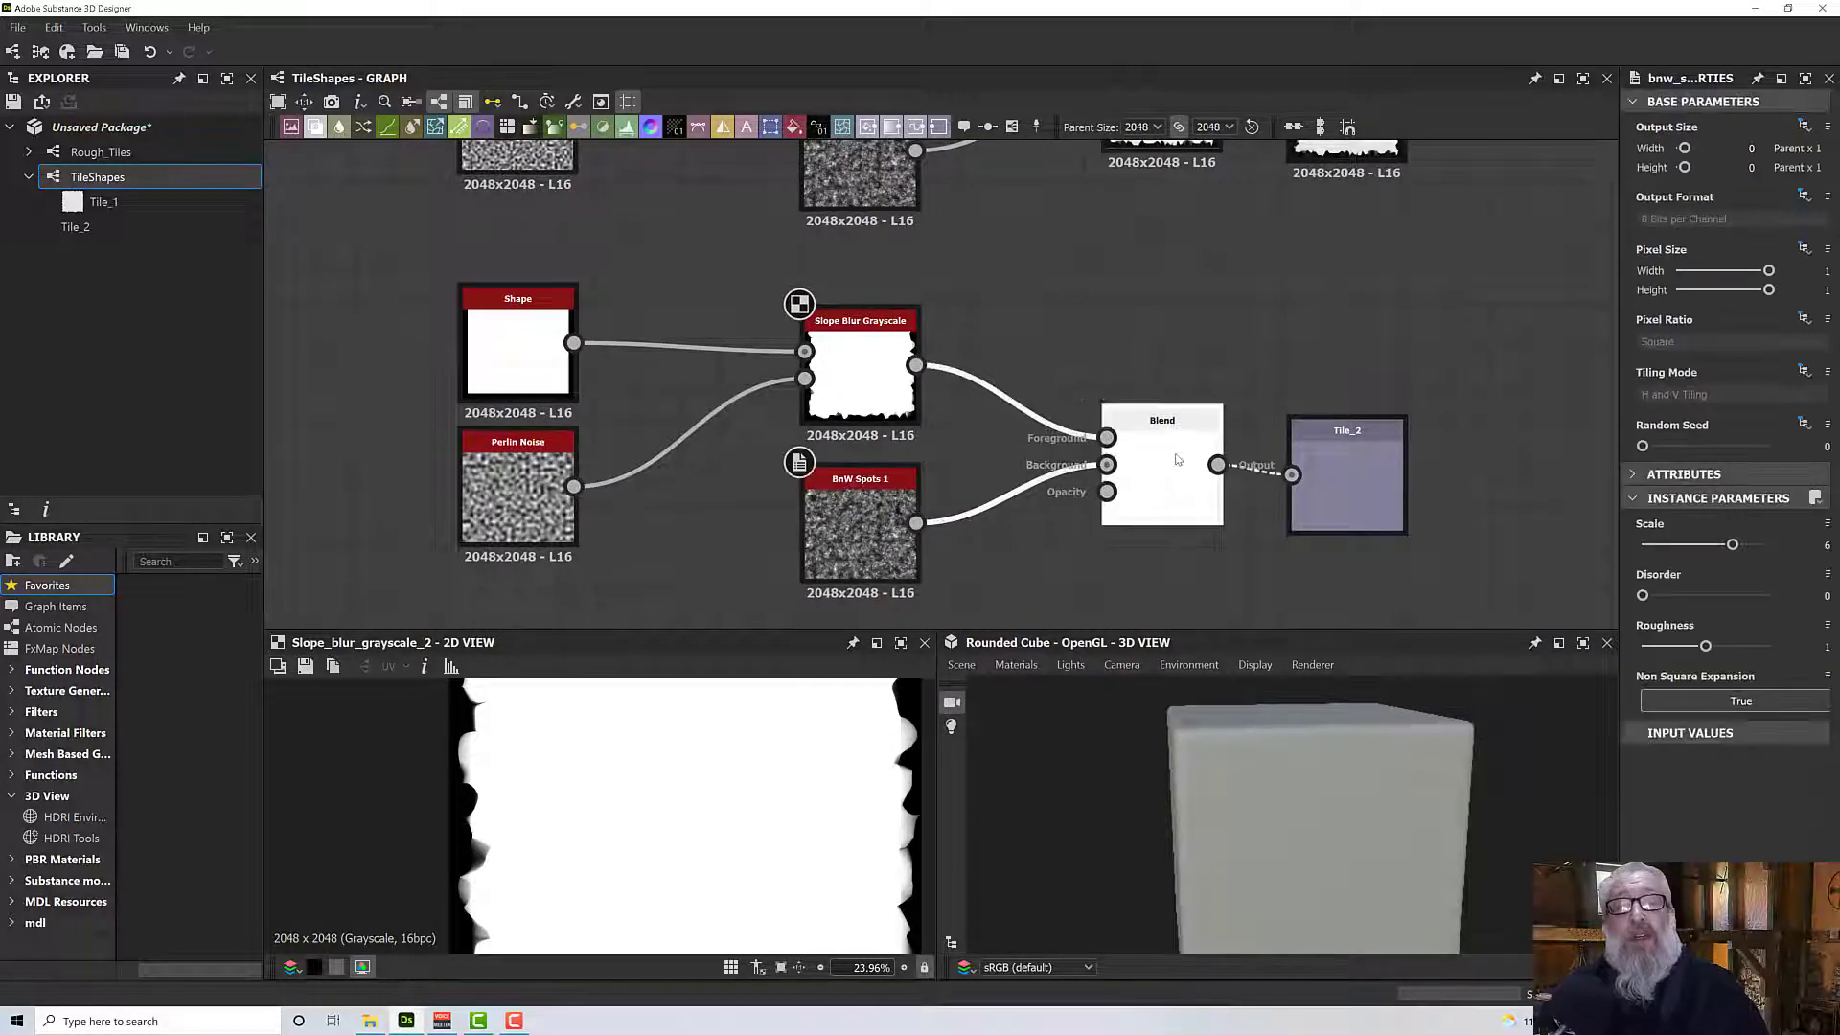
double_click(1178, 460)
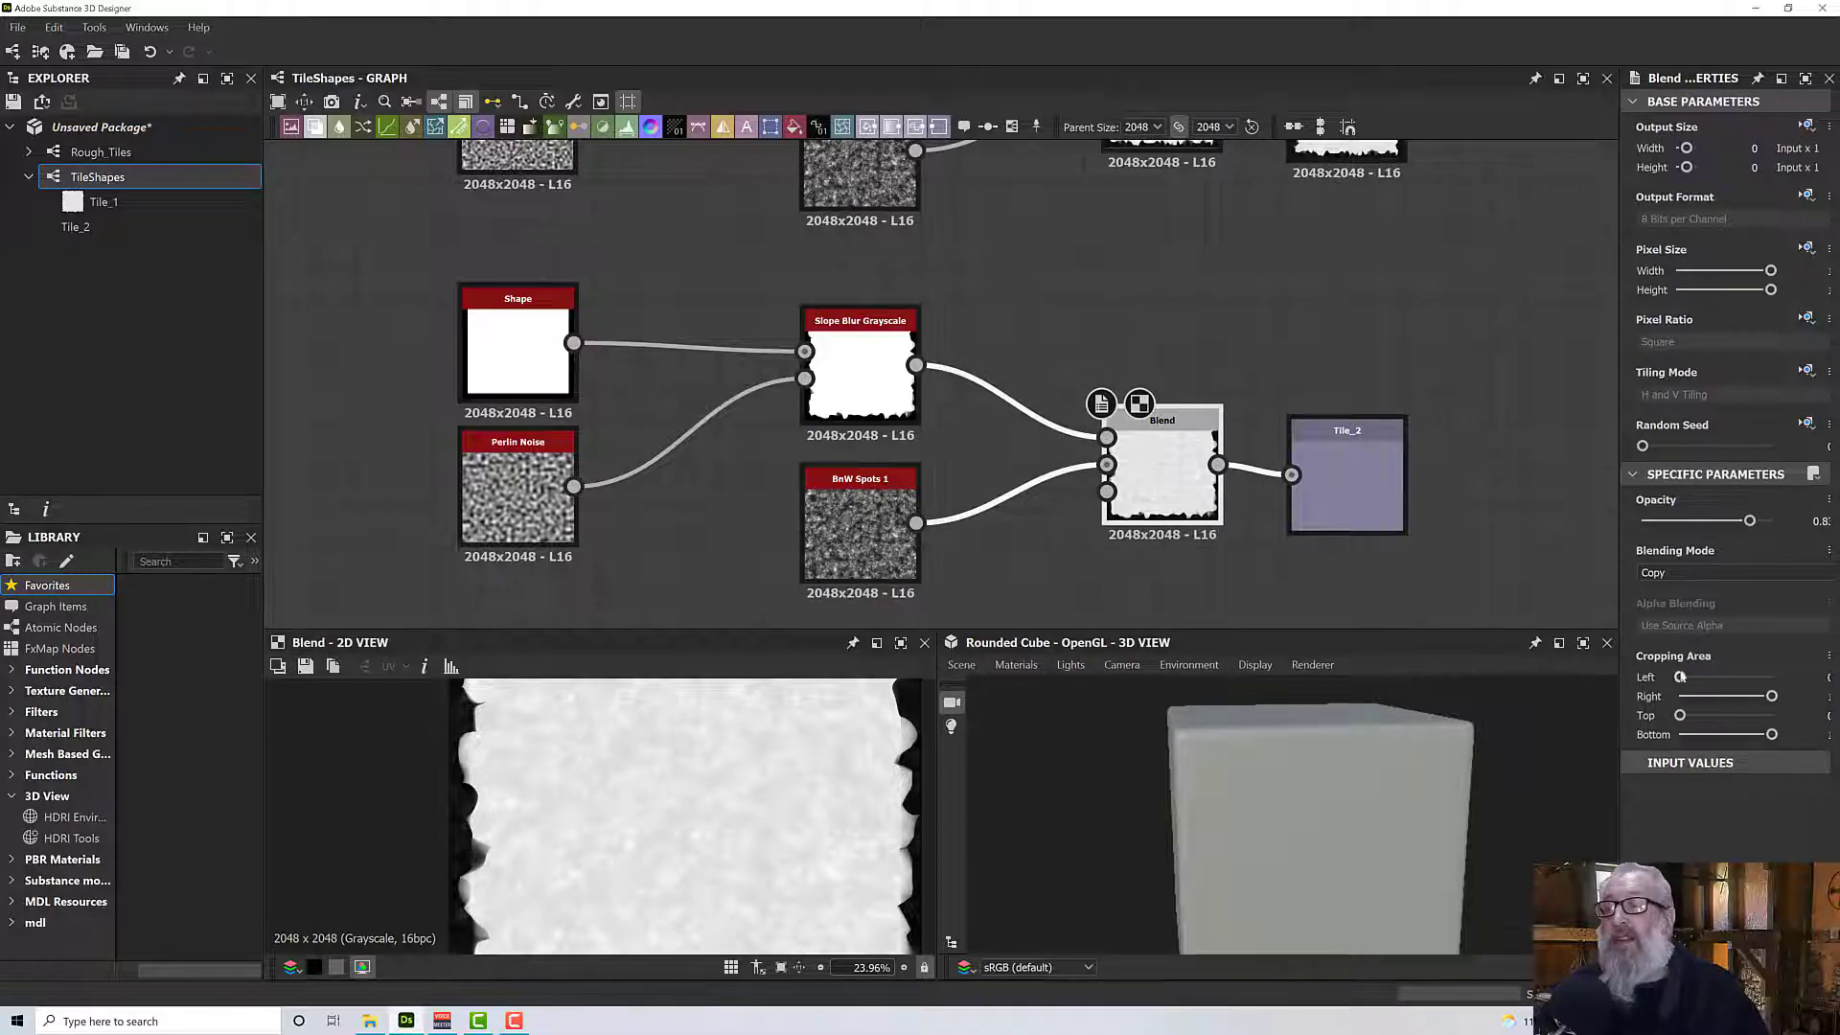
double_click(846, 548)
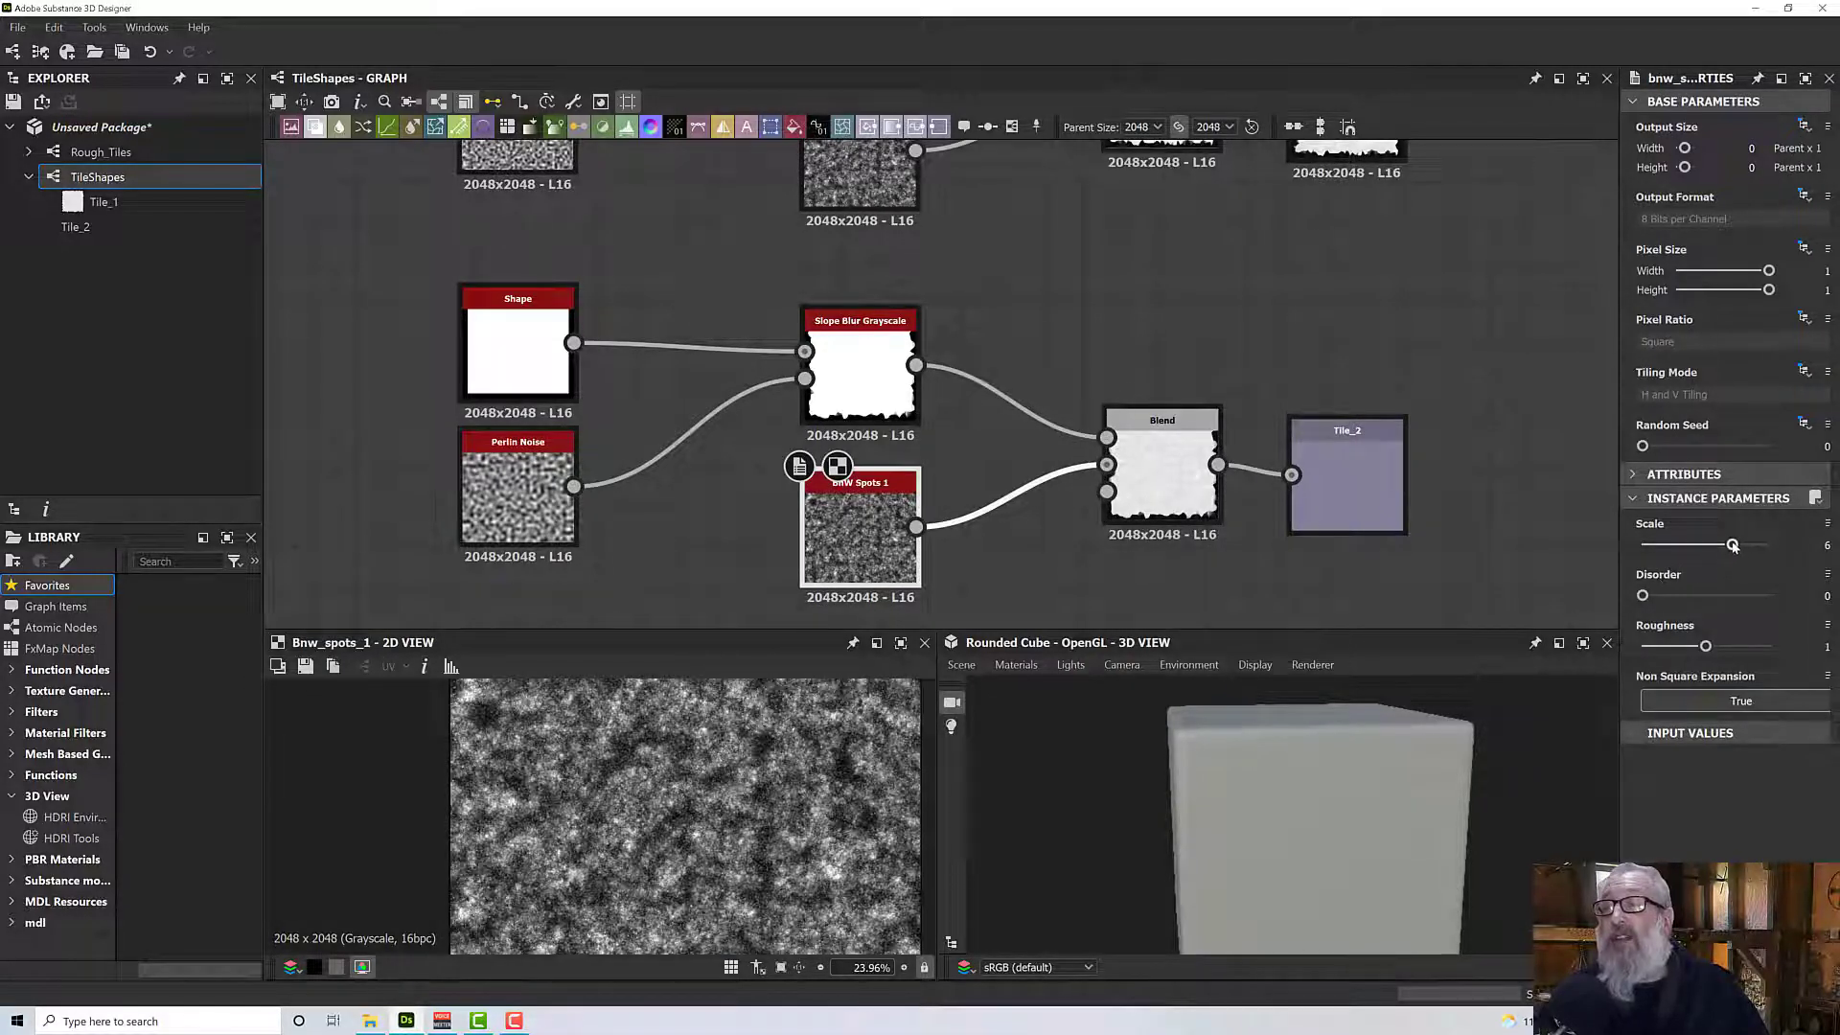
drag(1733, 545, 1696, 546)
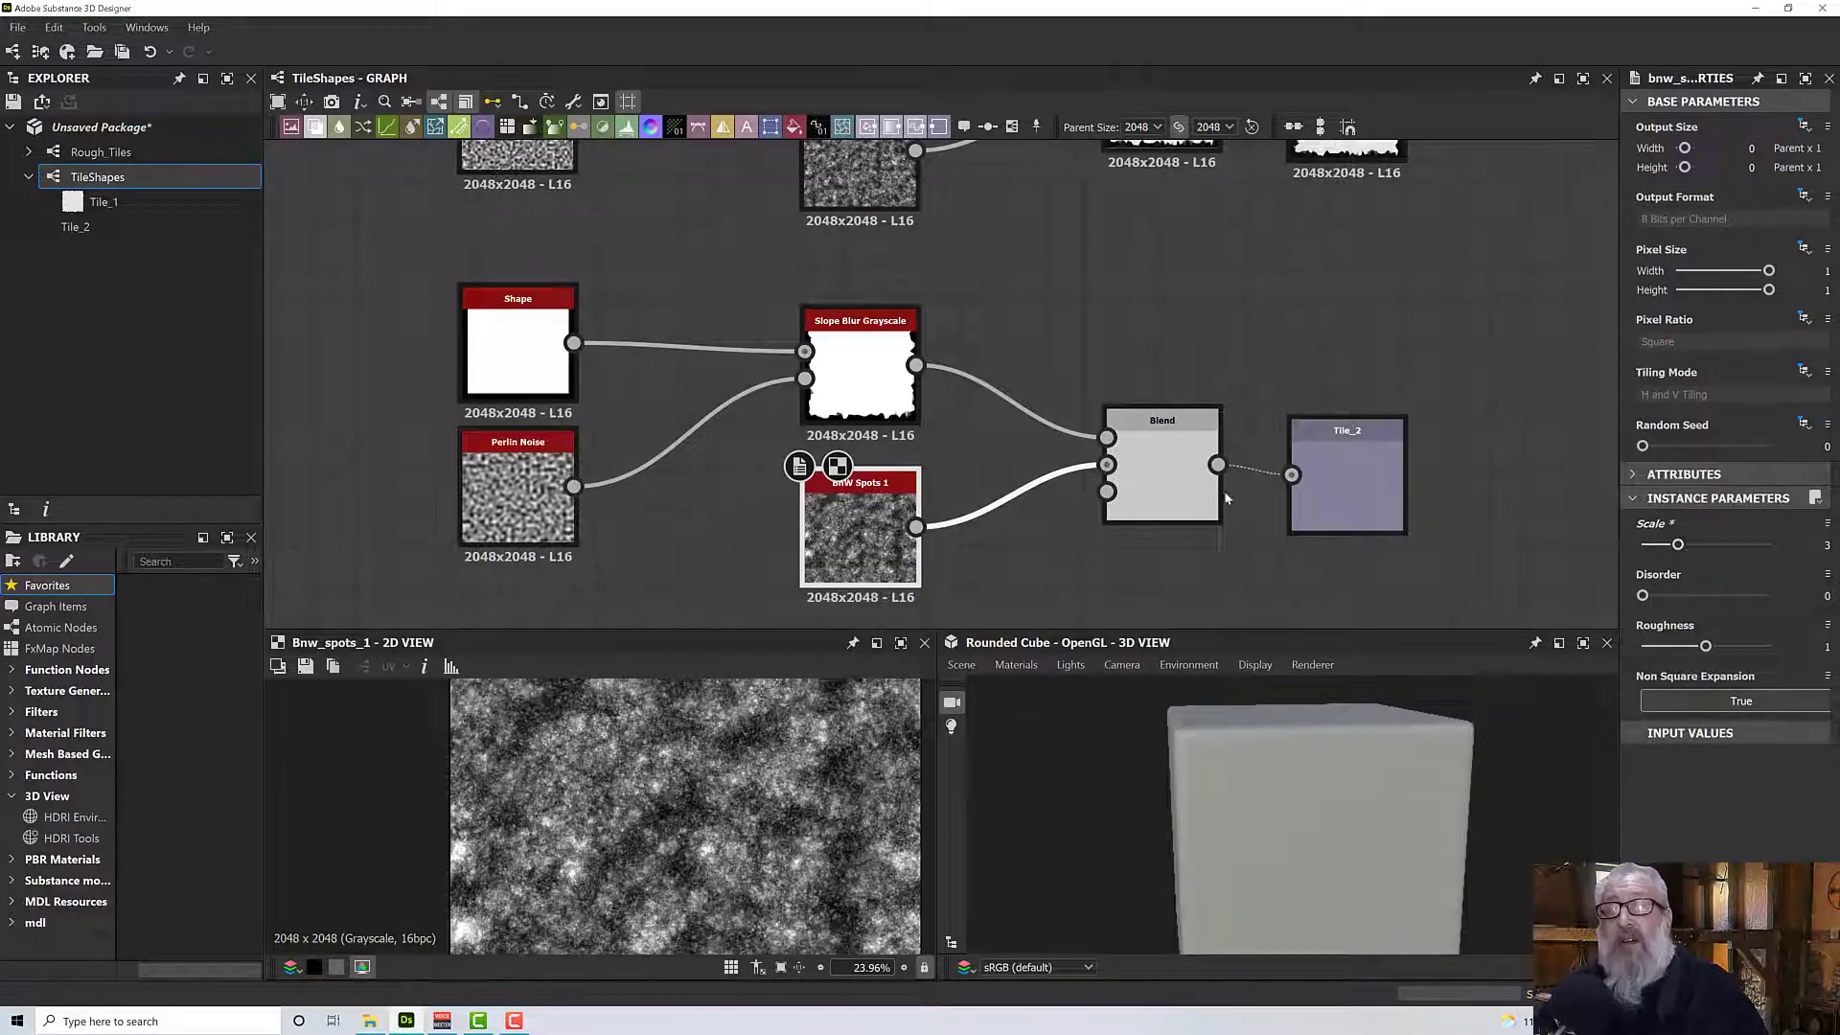
double_click(1156, 492)
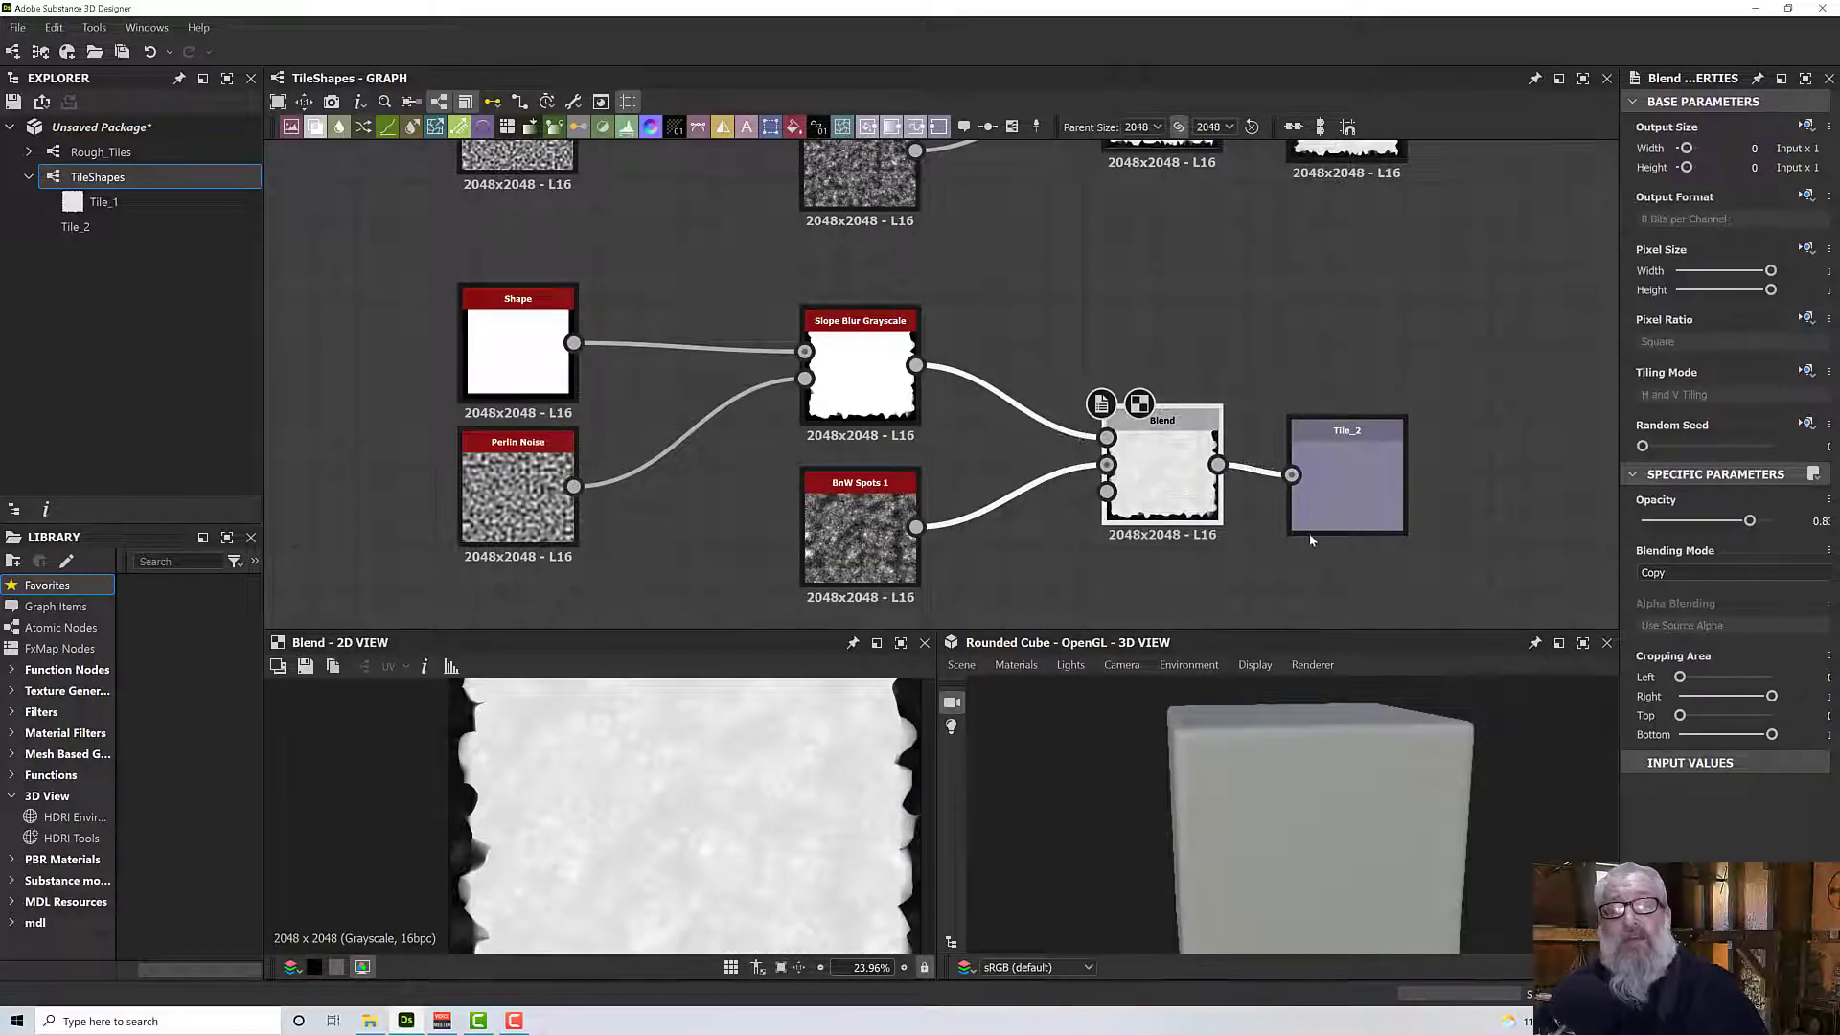
double_click(1313, 508)
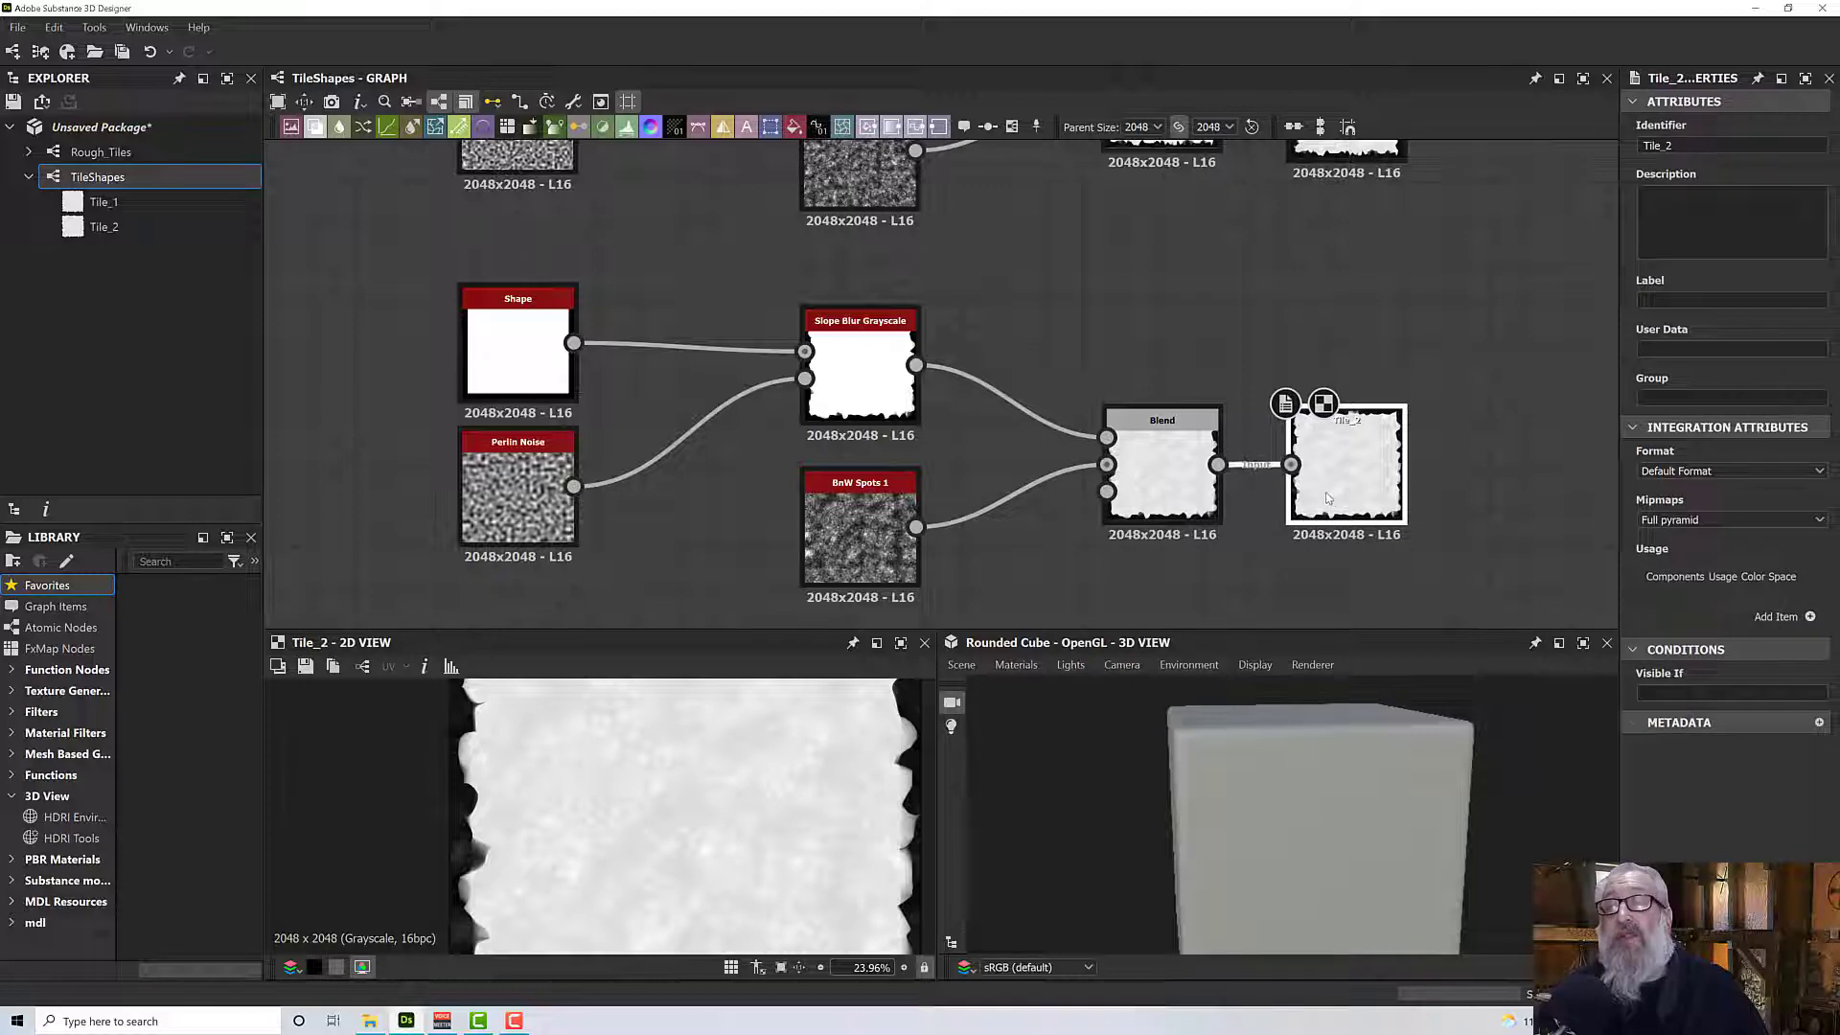
Return to the Rough_Tiles graph and inspect the tile edges up close in the 2D view.
click(132, 152)
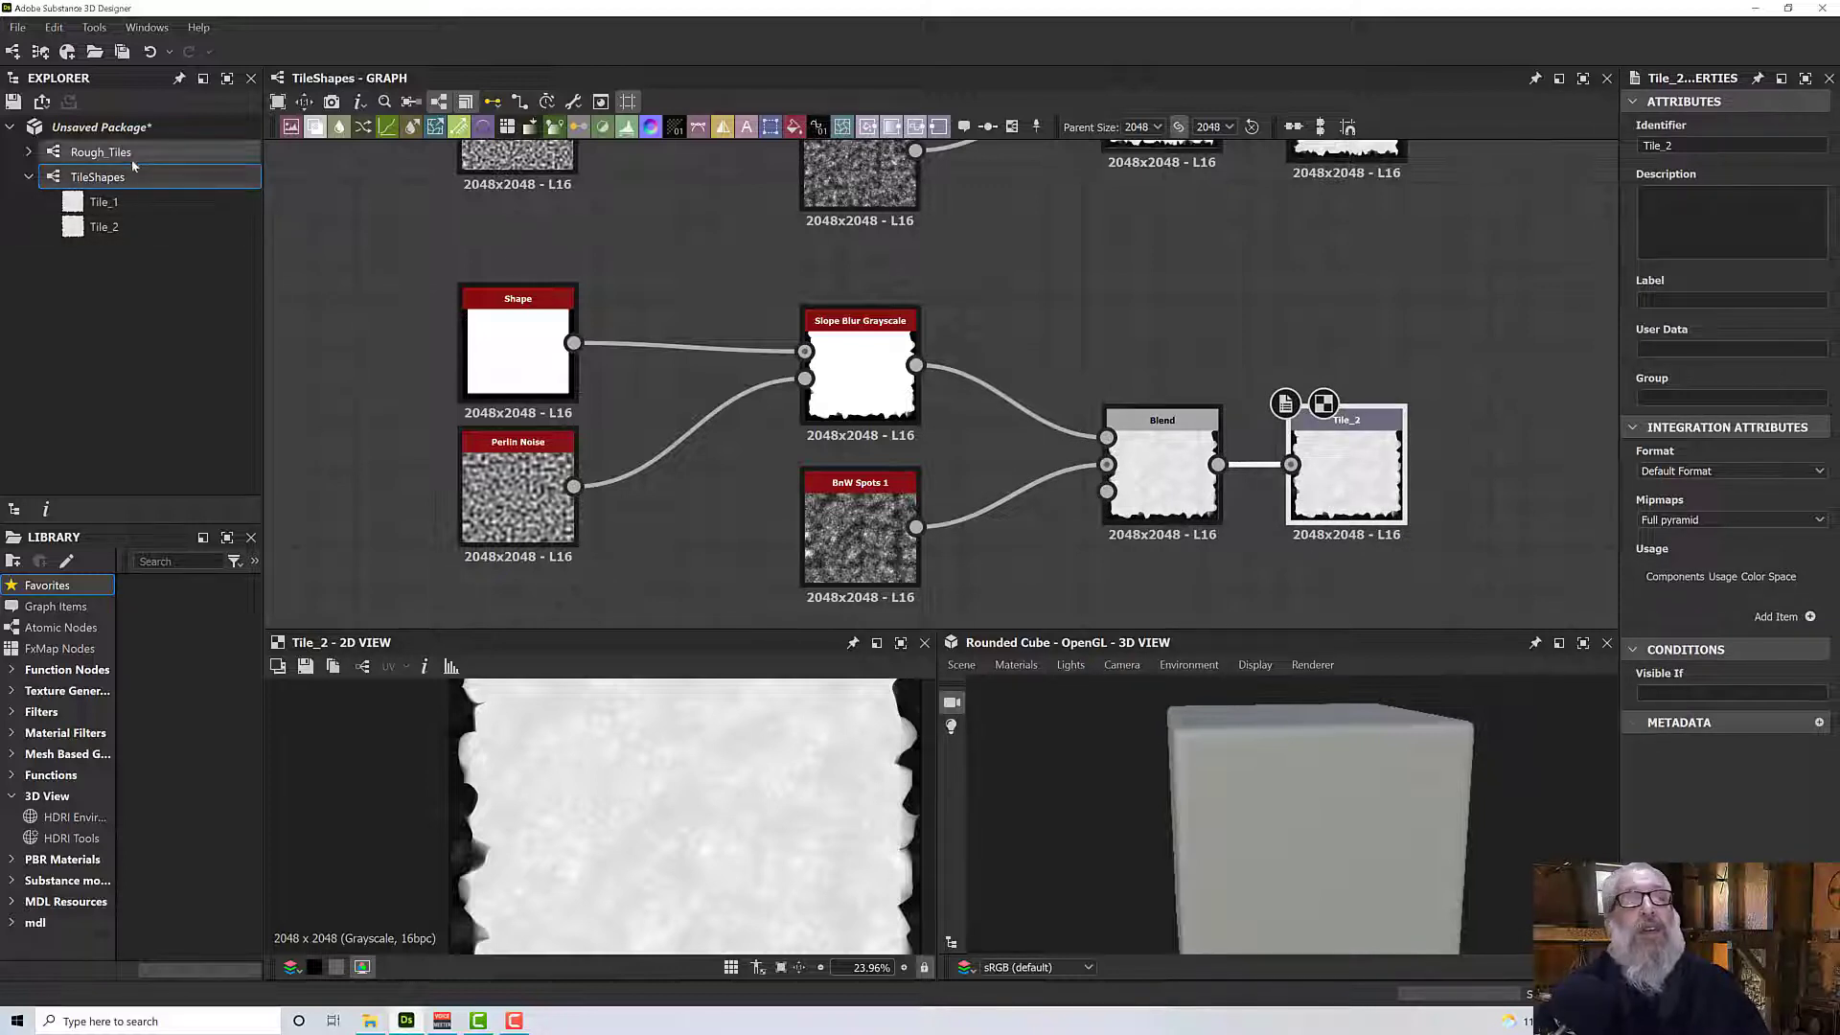
double_click(132, 152)
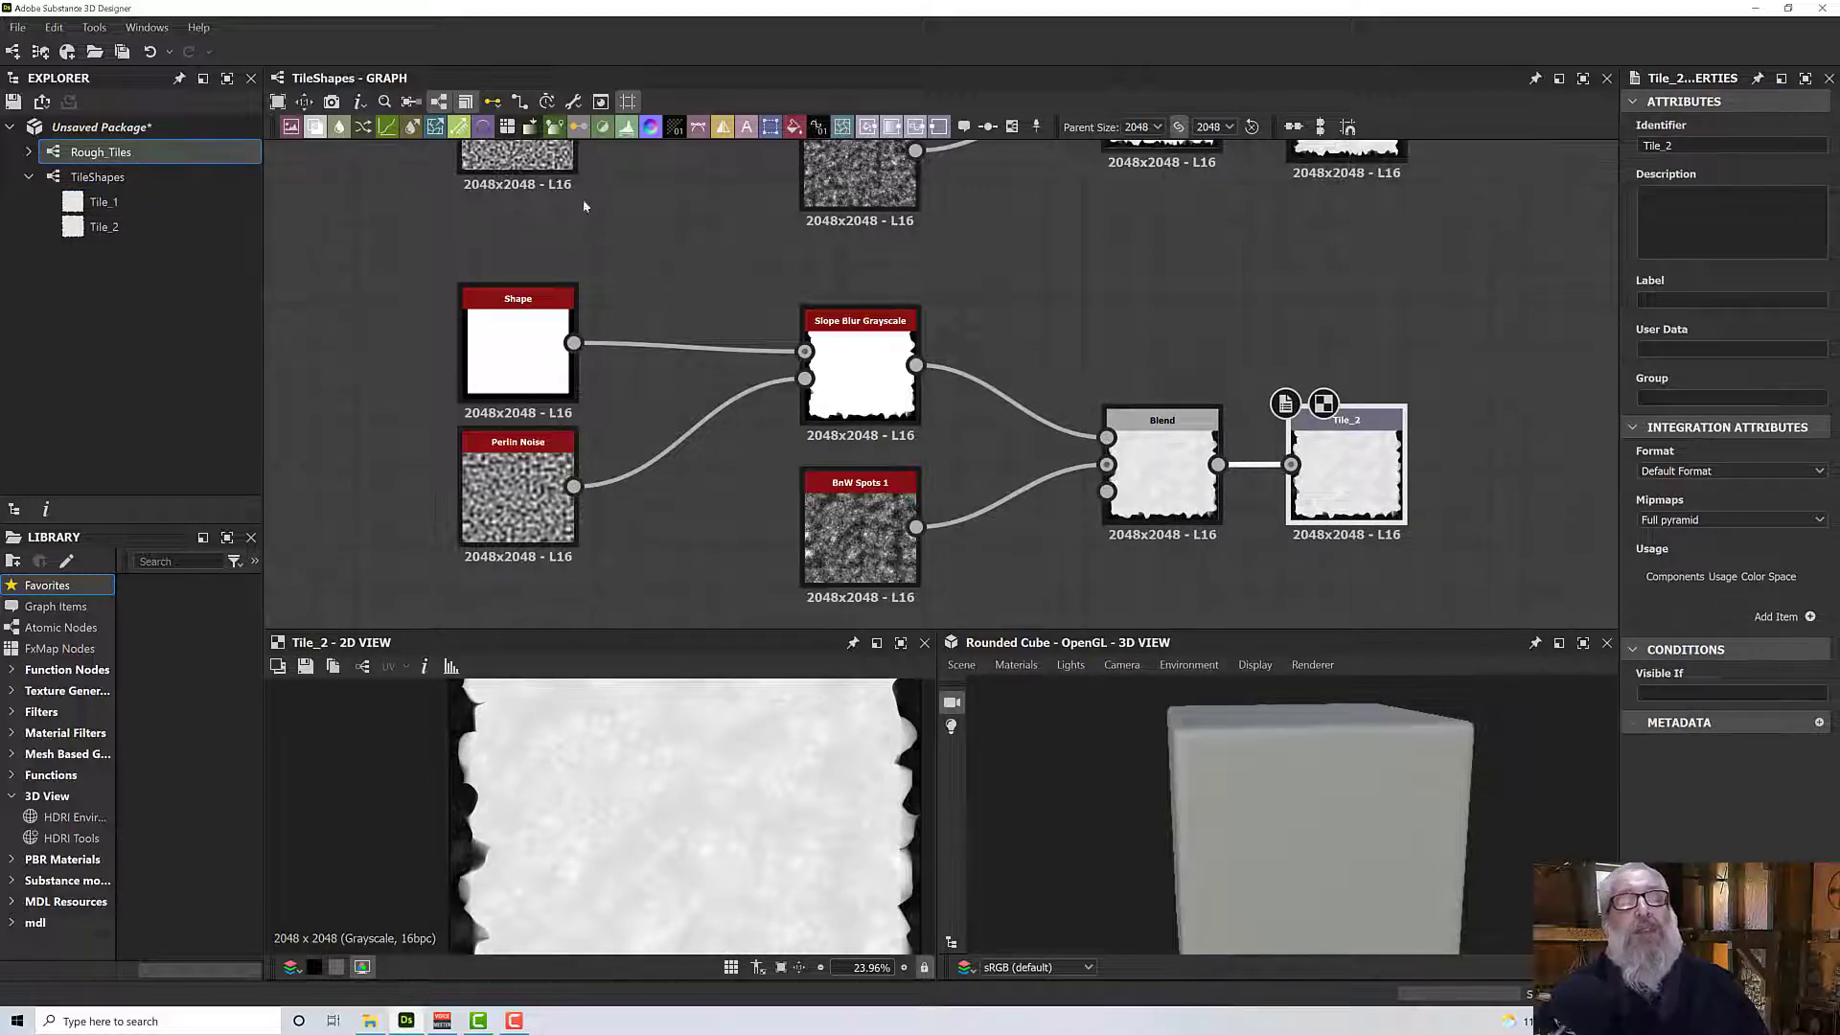
scroll(1081, 320, up, 1)
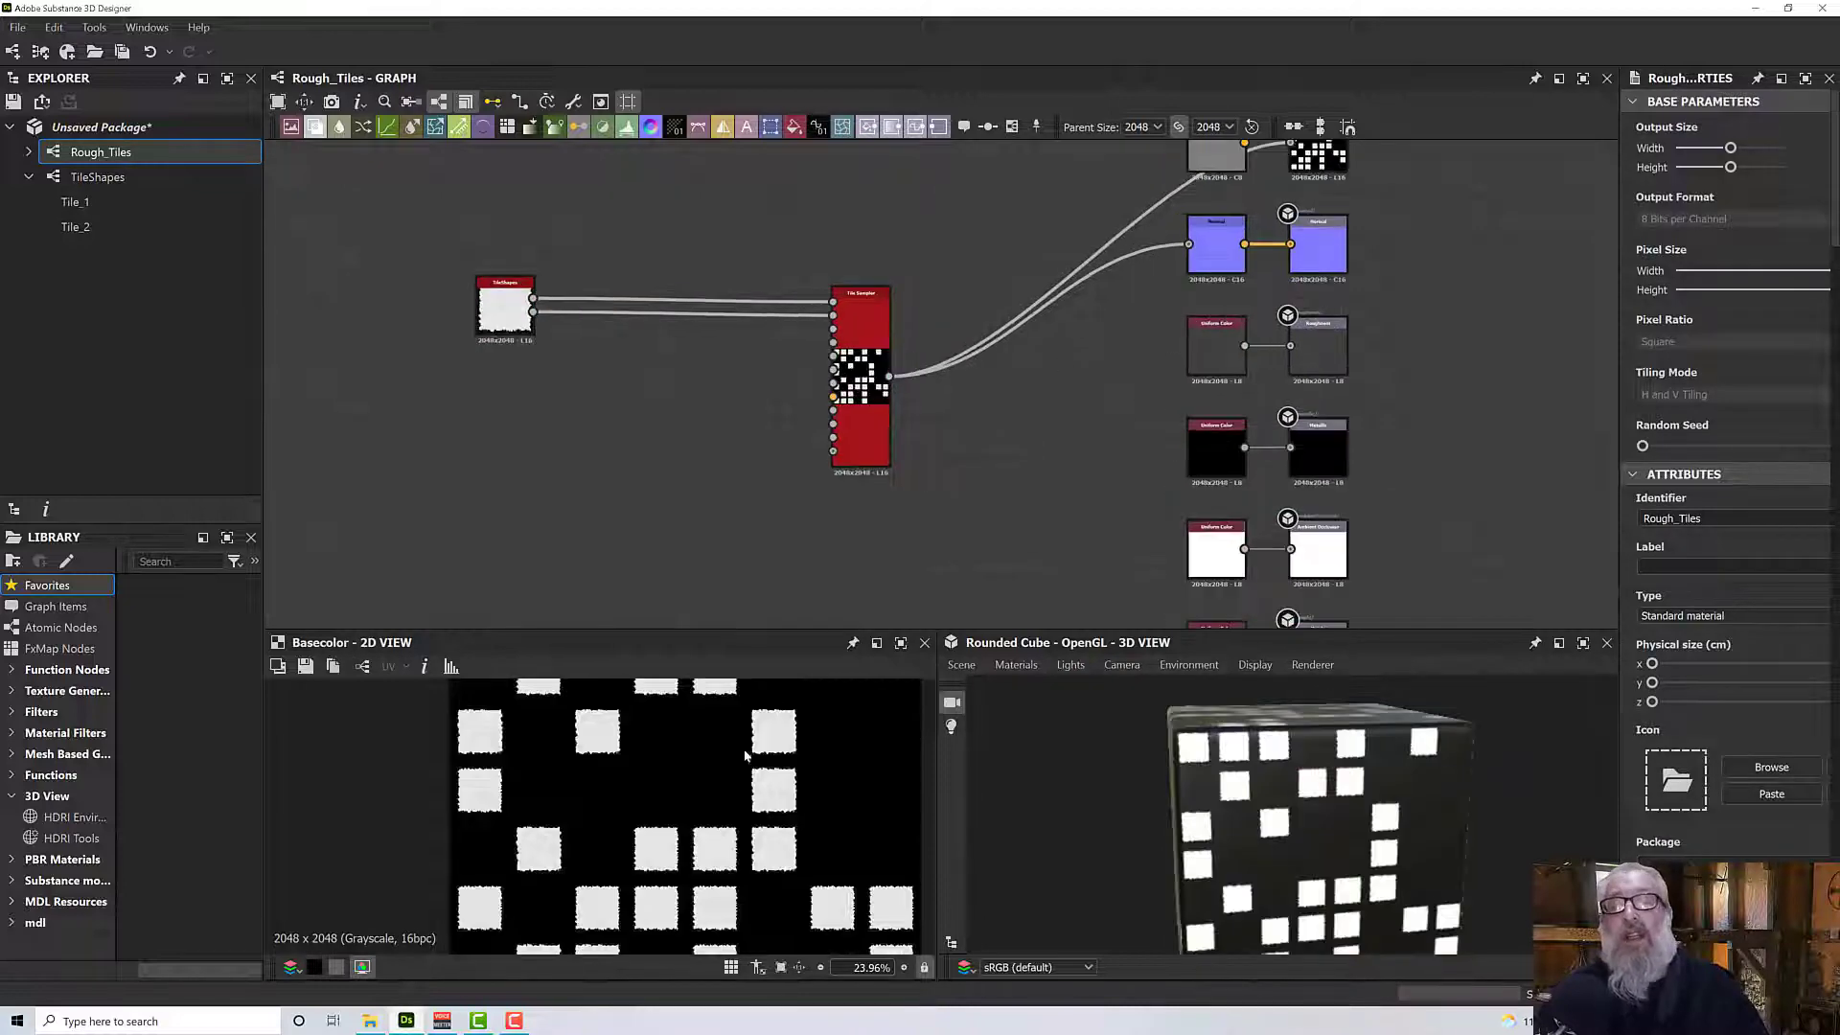
scroll(746, 756, up, 6)
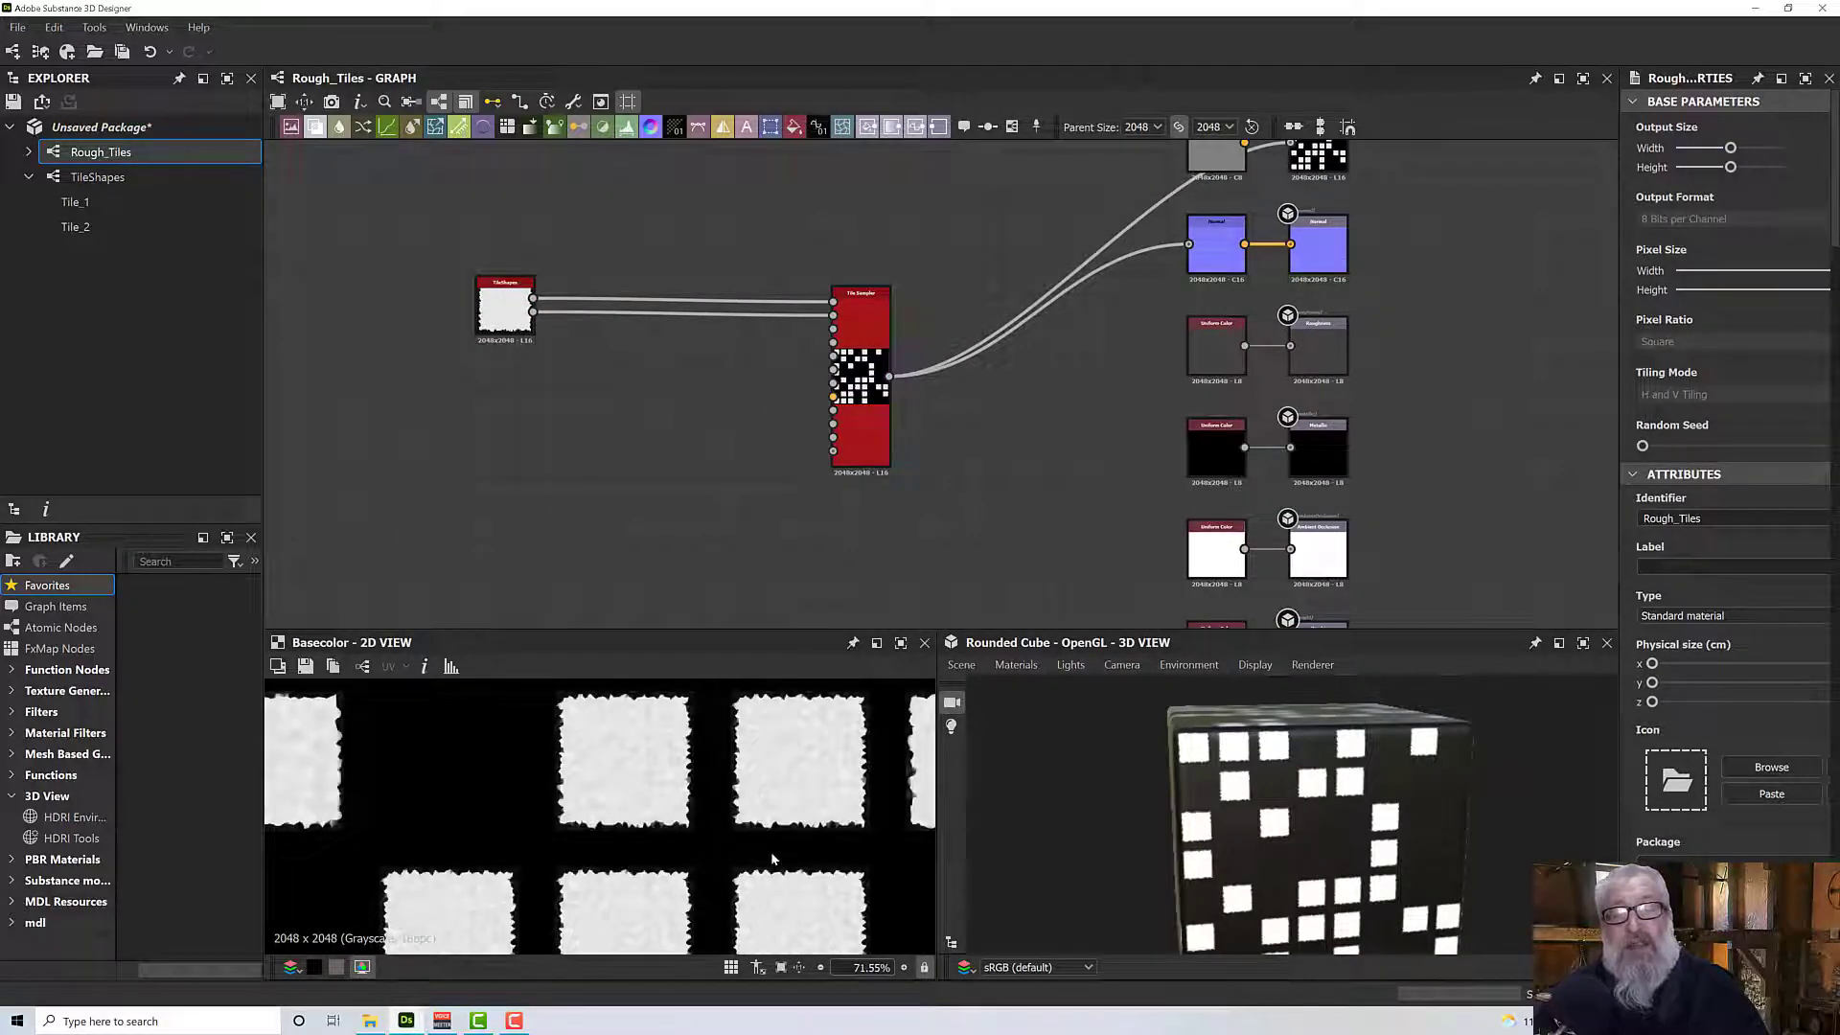
scroll(762, 860, down, 6)
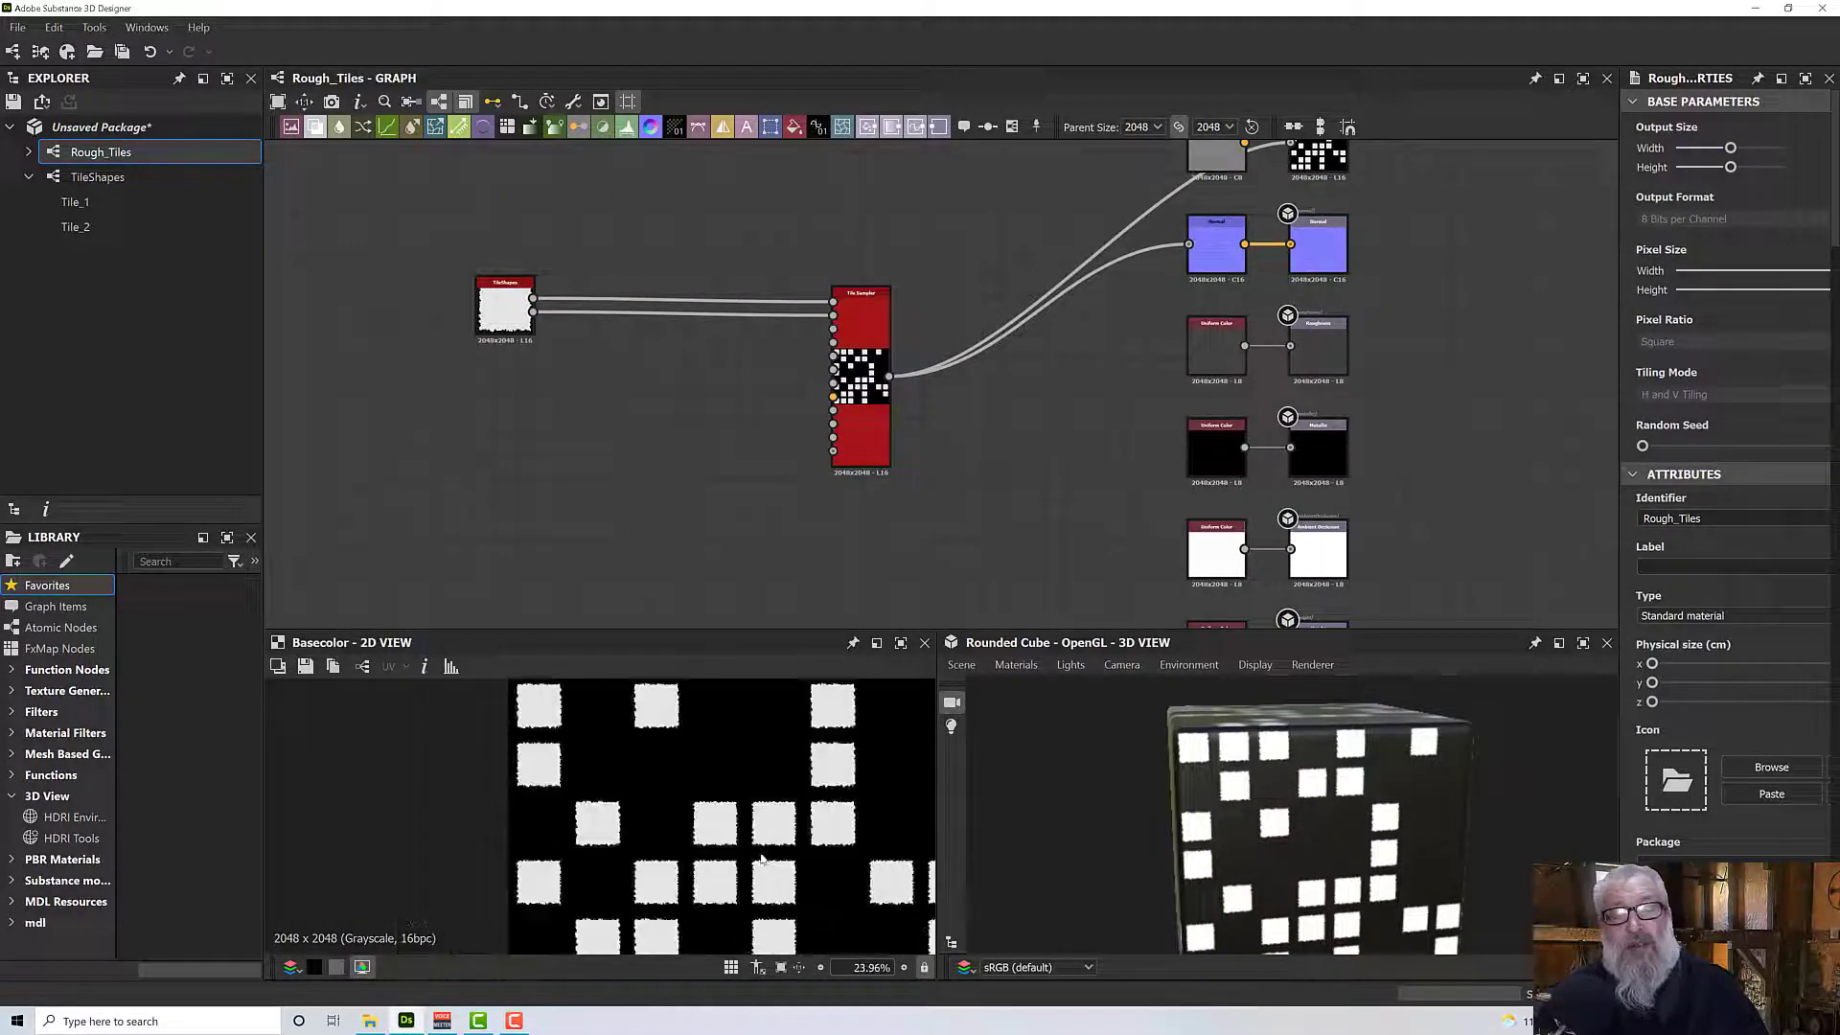
Unlink Tile_1 from the Tile Sampler's Pattern Input 1 to inspect the Tile_2 tiles alone, and reconnect it.
click(861, 329)
click(784, 305)
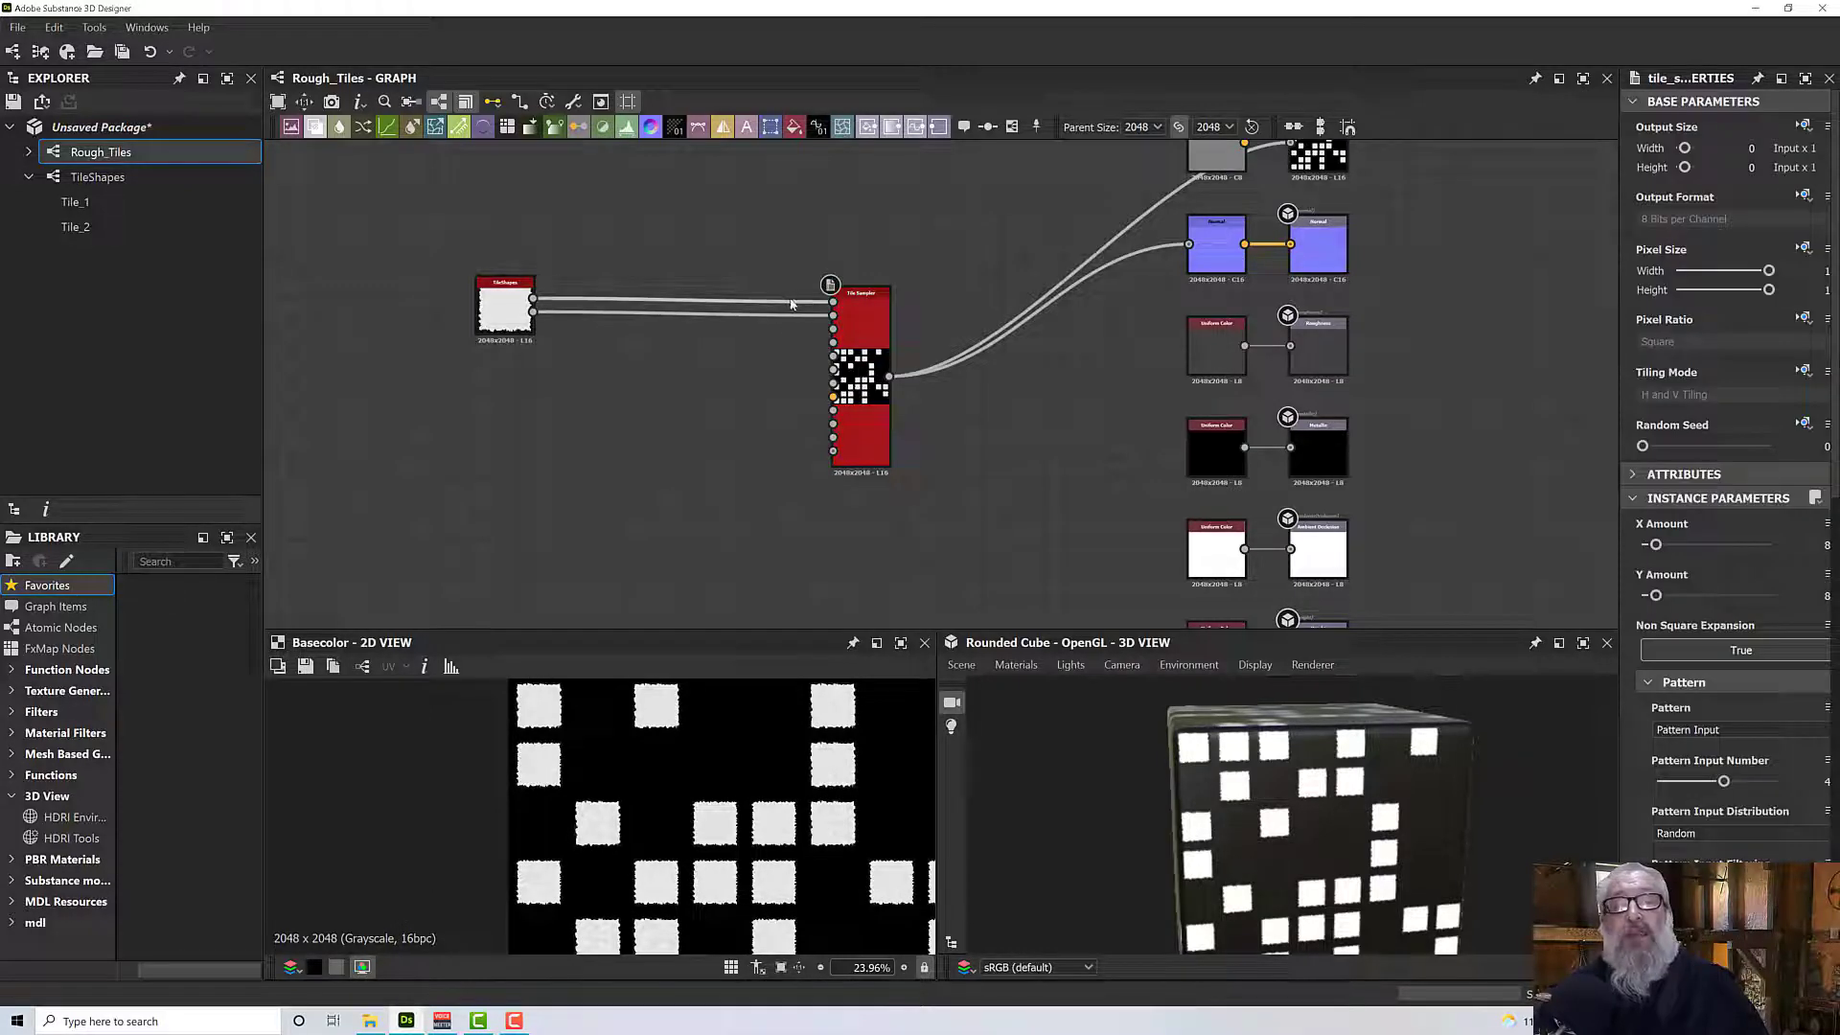
key(Delete)
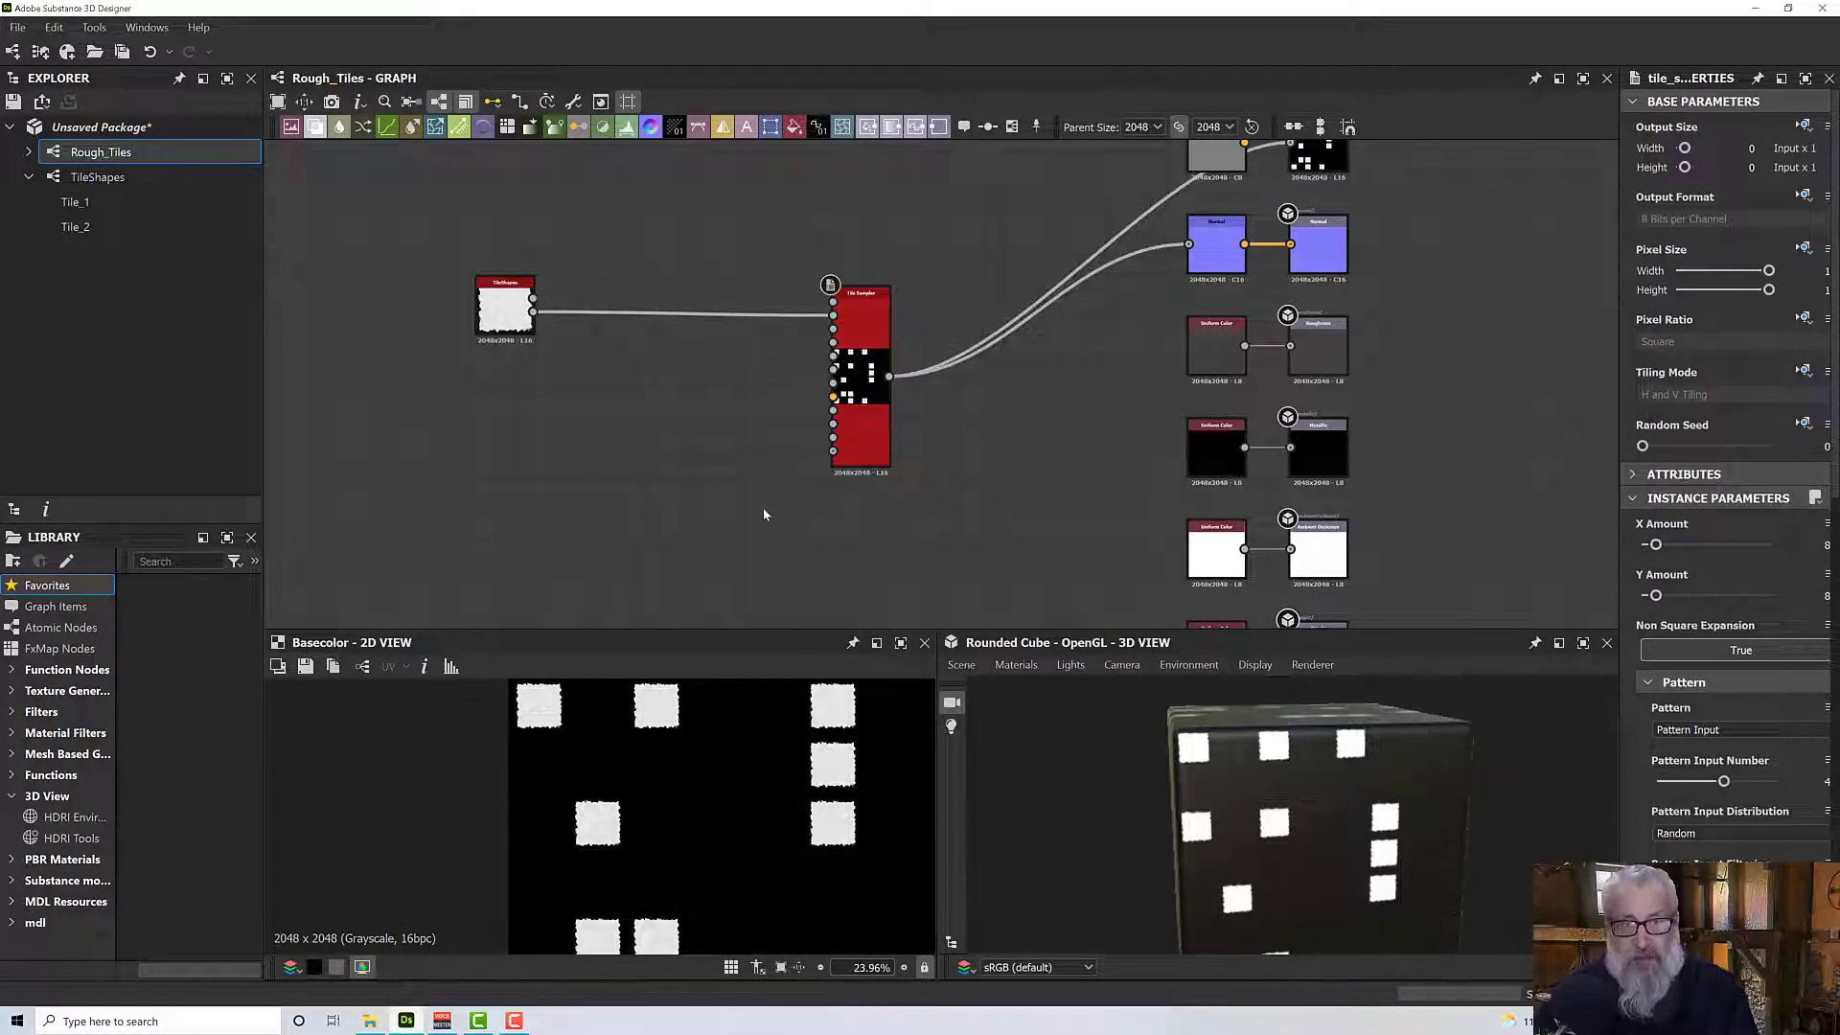
scroll(843, 786, up, 5)
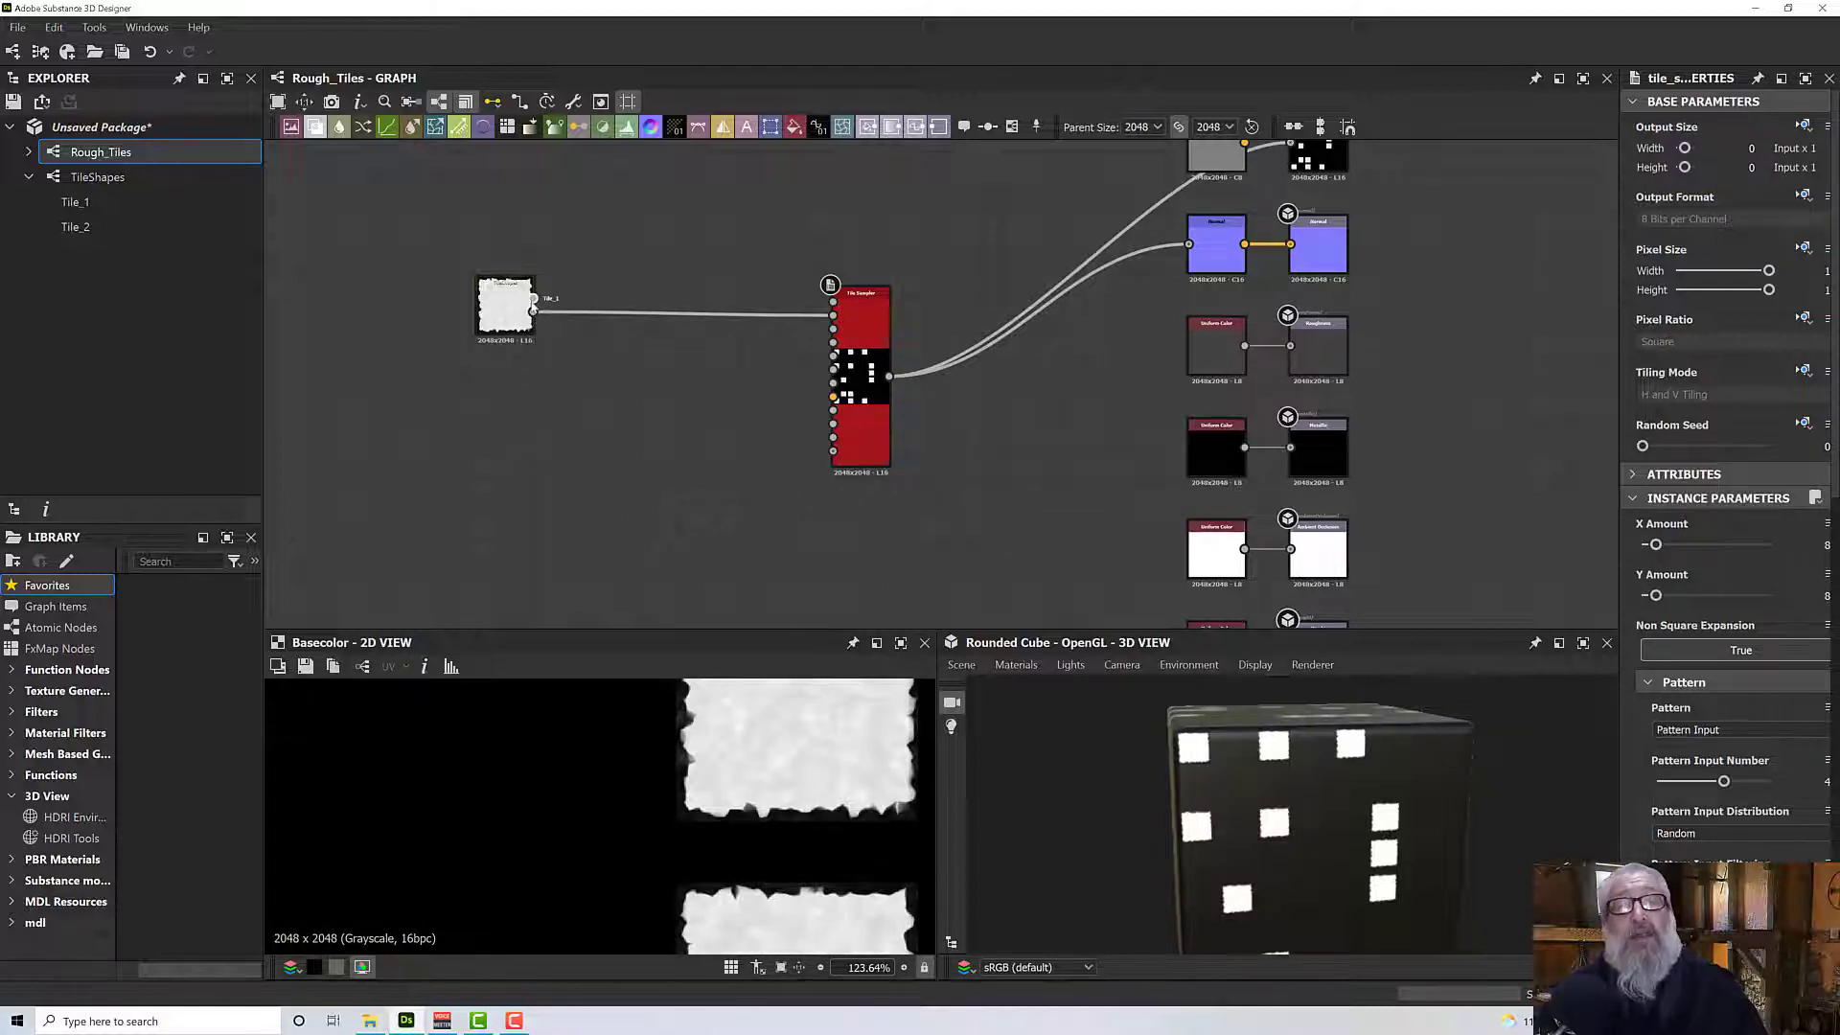
drag(534, 298, 833, 301)
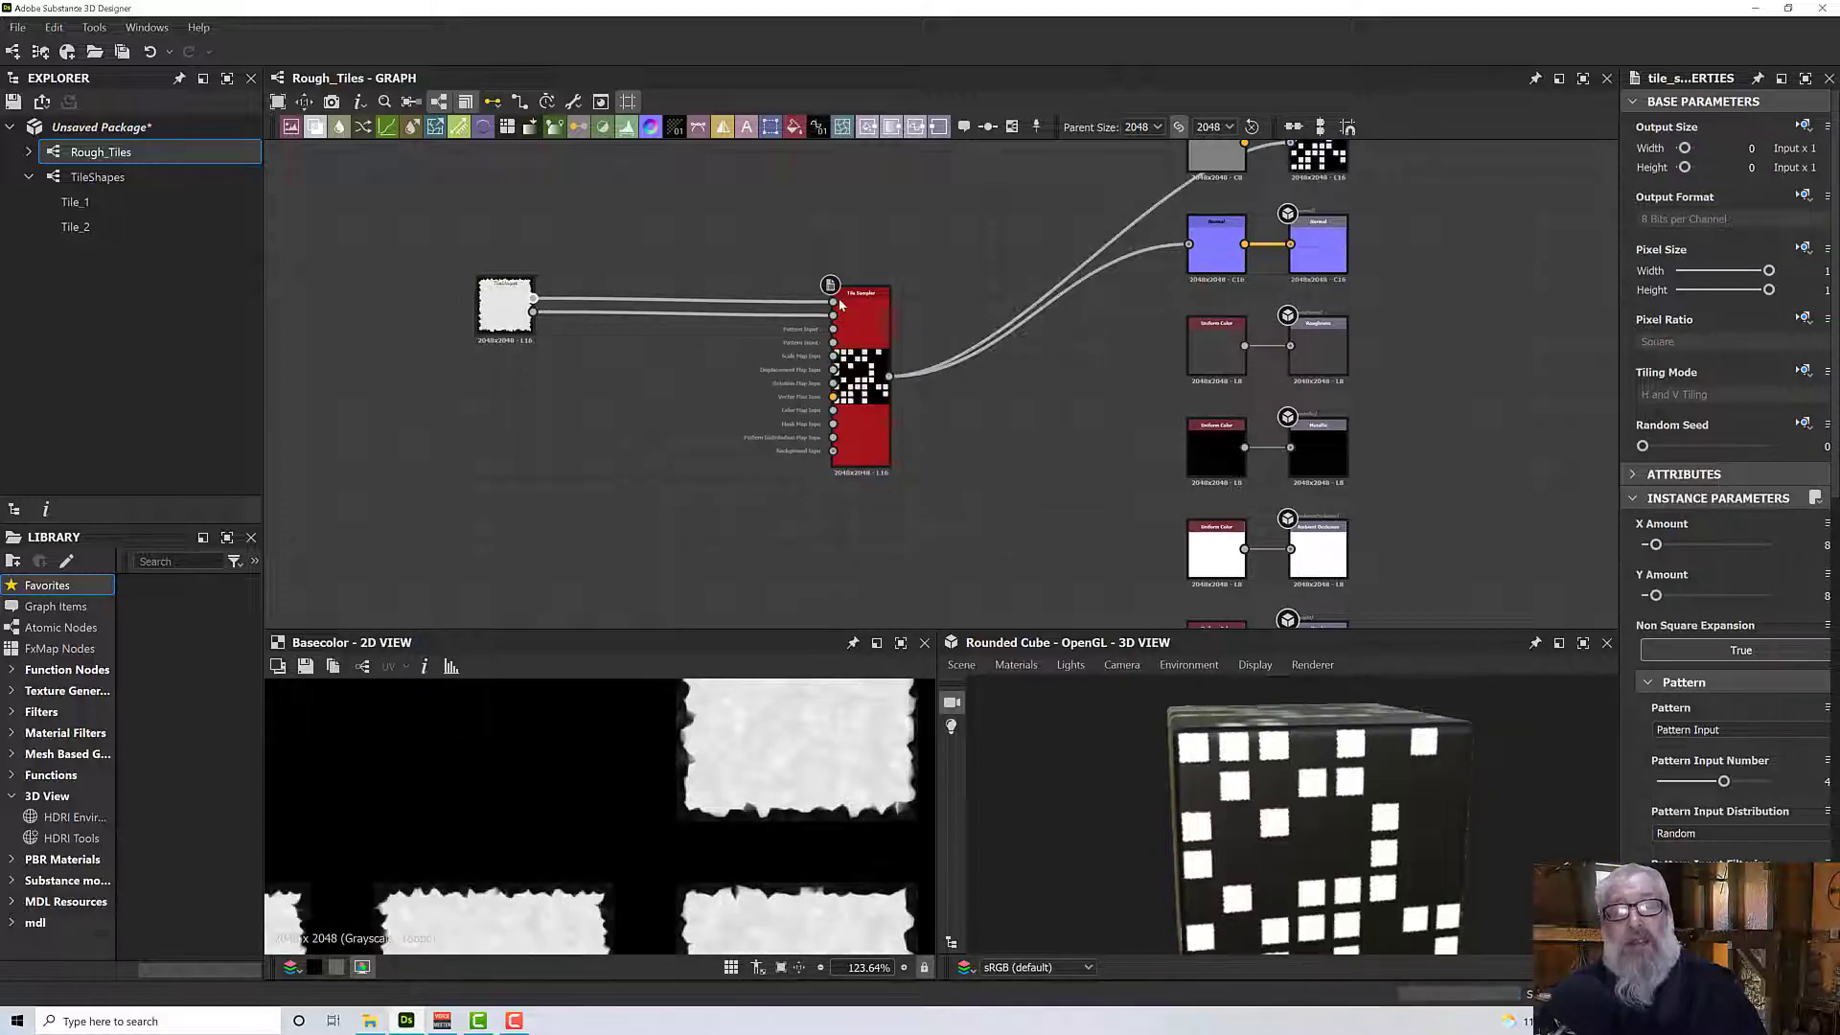
scroll(657, 803, down, 4)
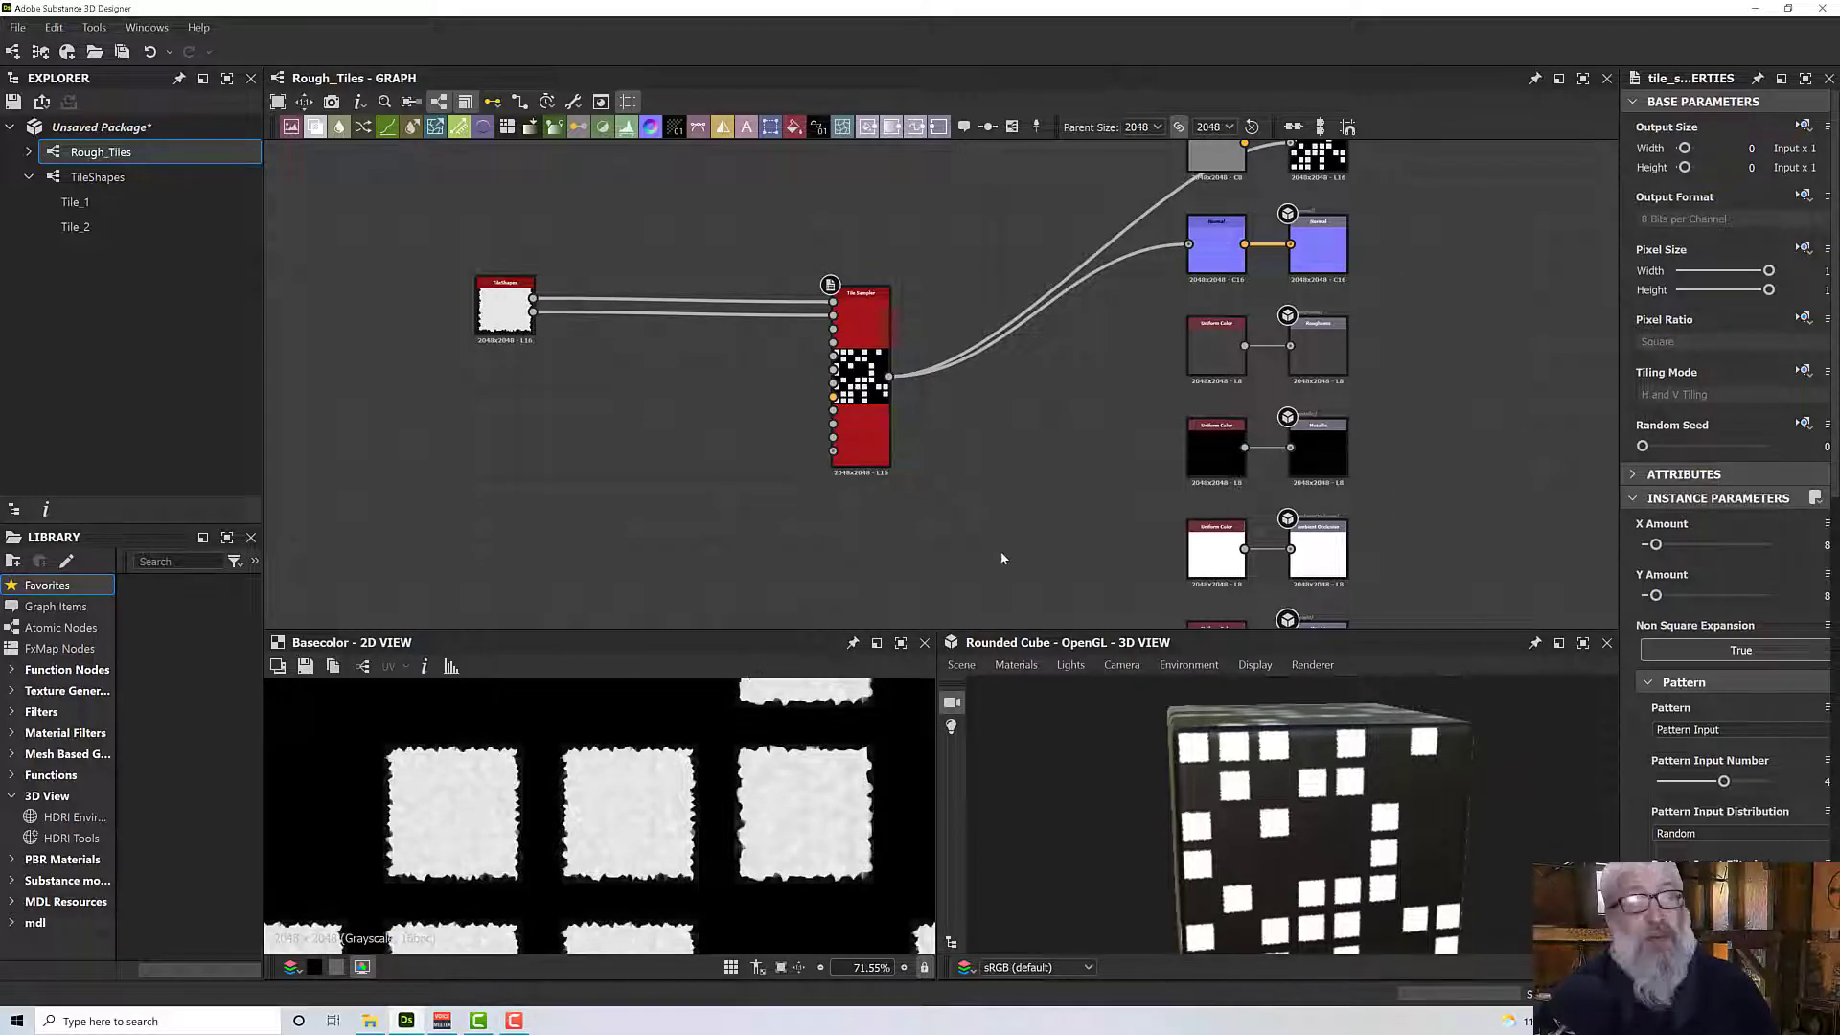
Preview the Tile Sampler and set the scale in its Size parameters to 1.2.
middle_drag(997, 550, 883, 578)
double_click(764, 336)
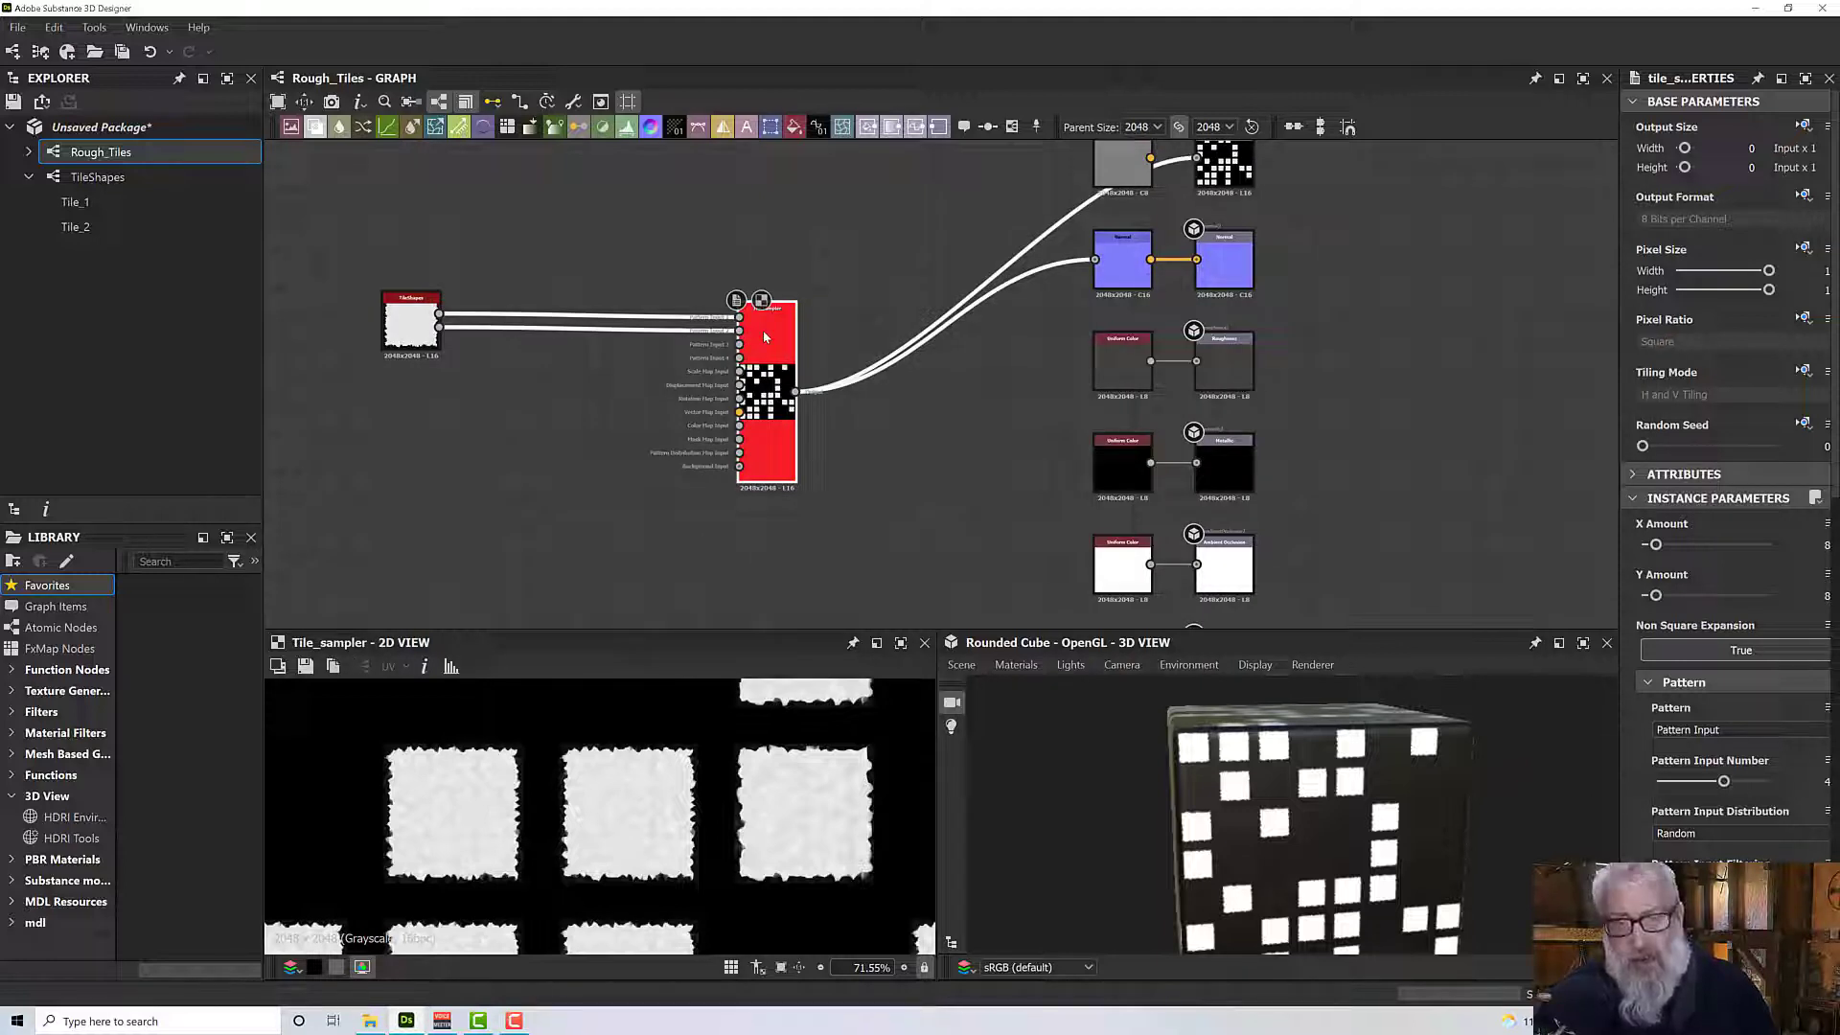
click(1647, 683)
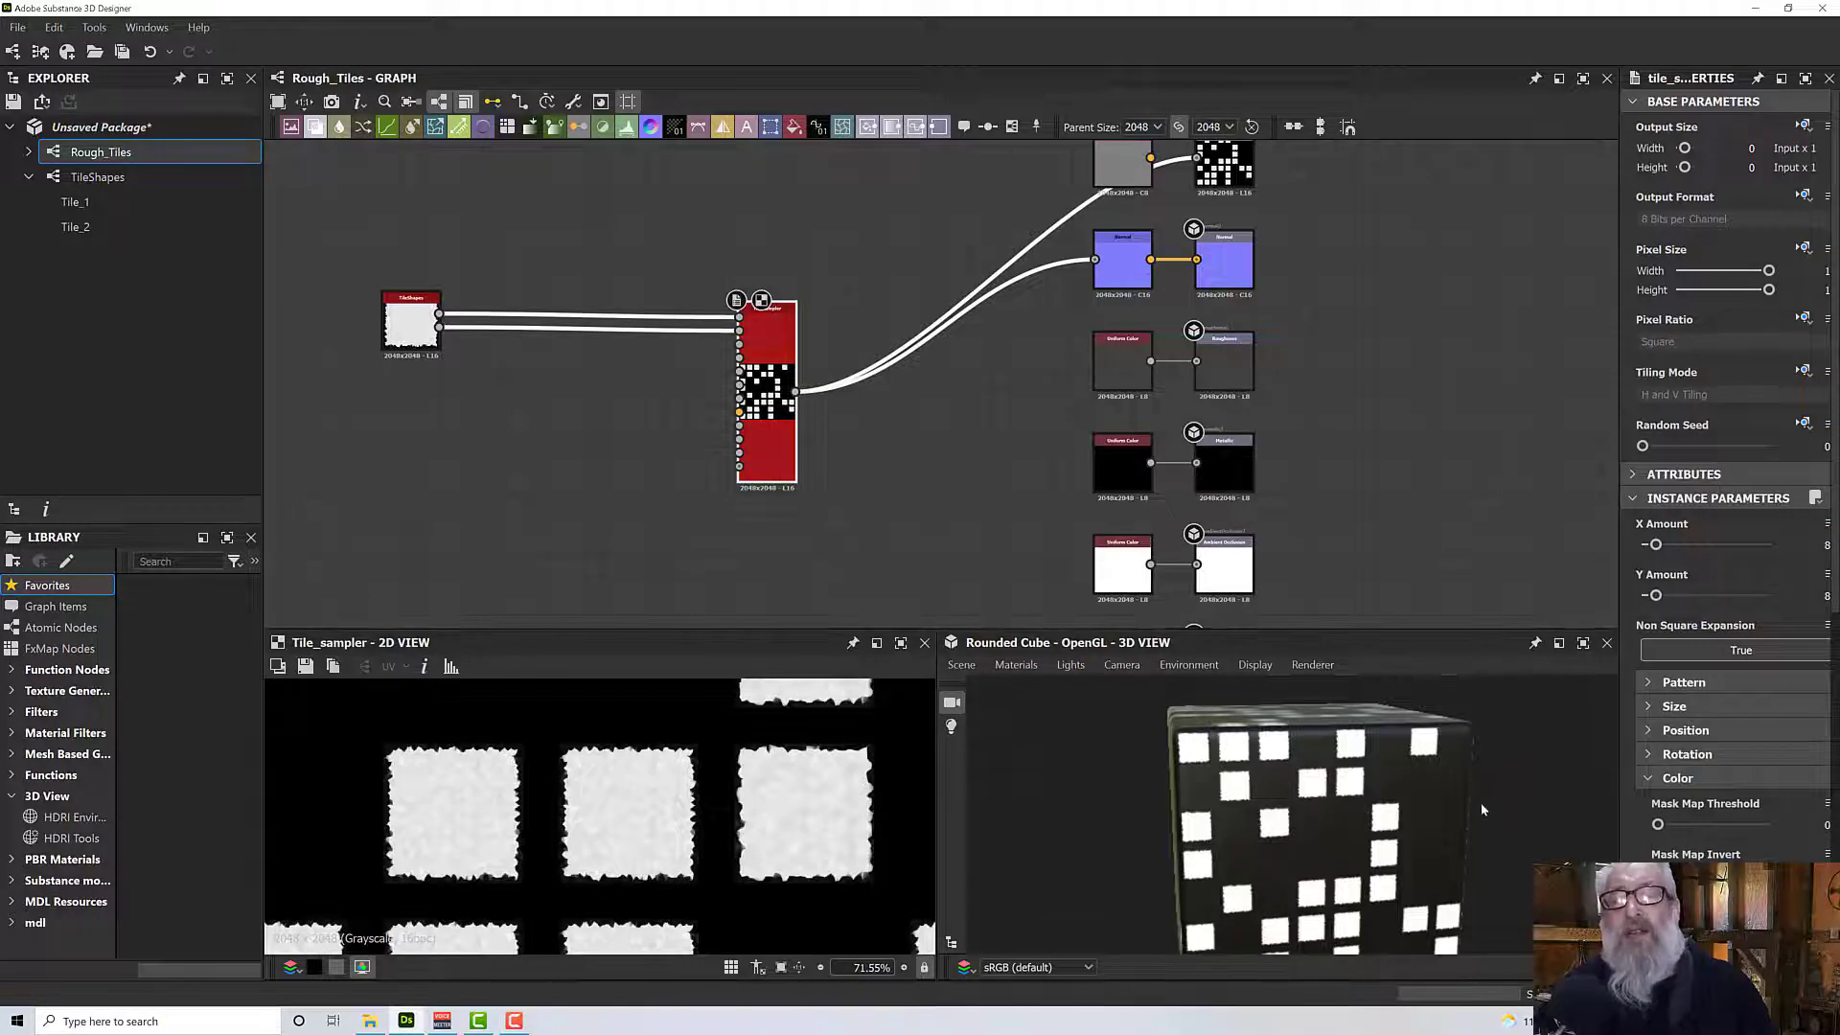
click(1648, 711)
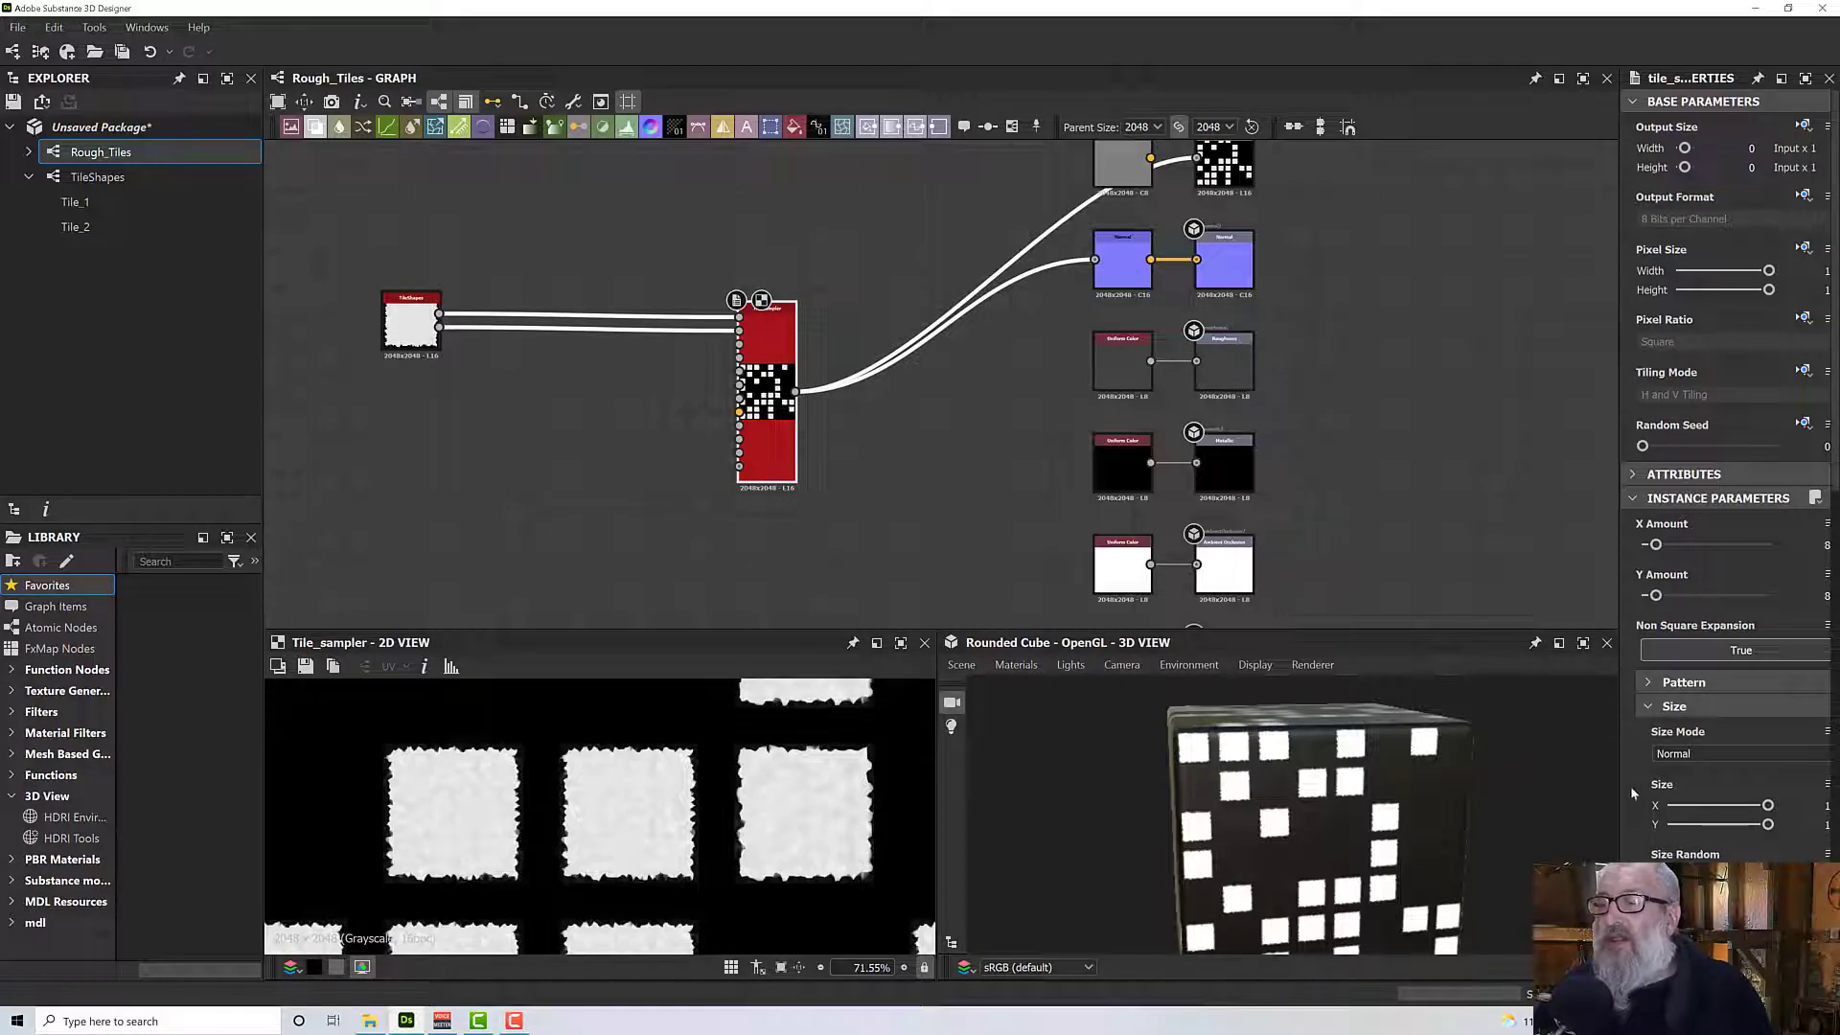
drag(1619, 770, 1506, 766)
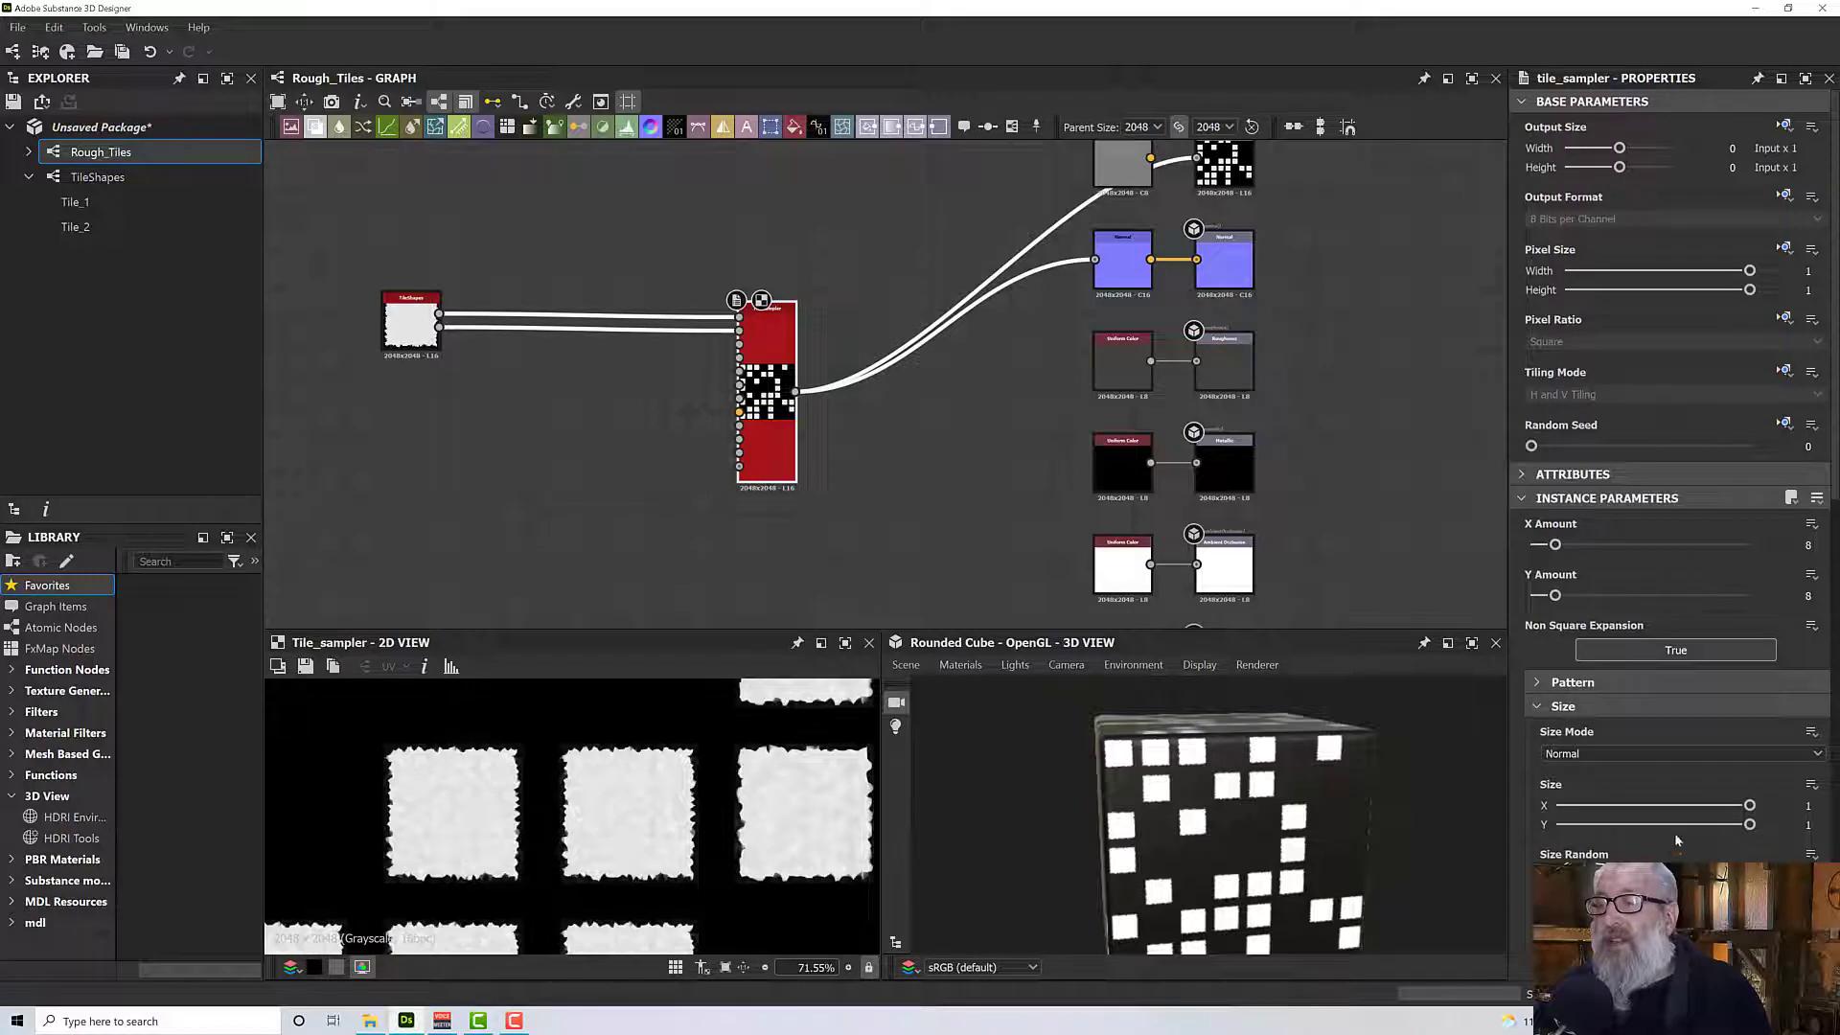
scroll(1675, 832, down, 1)
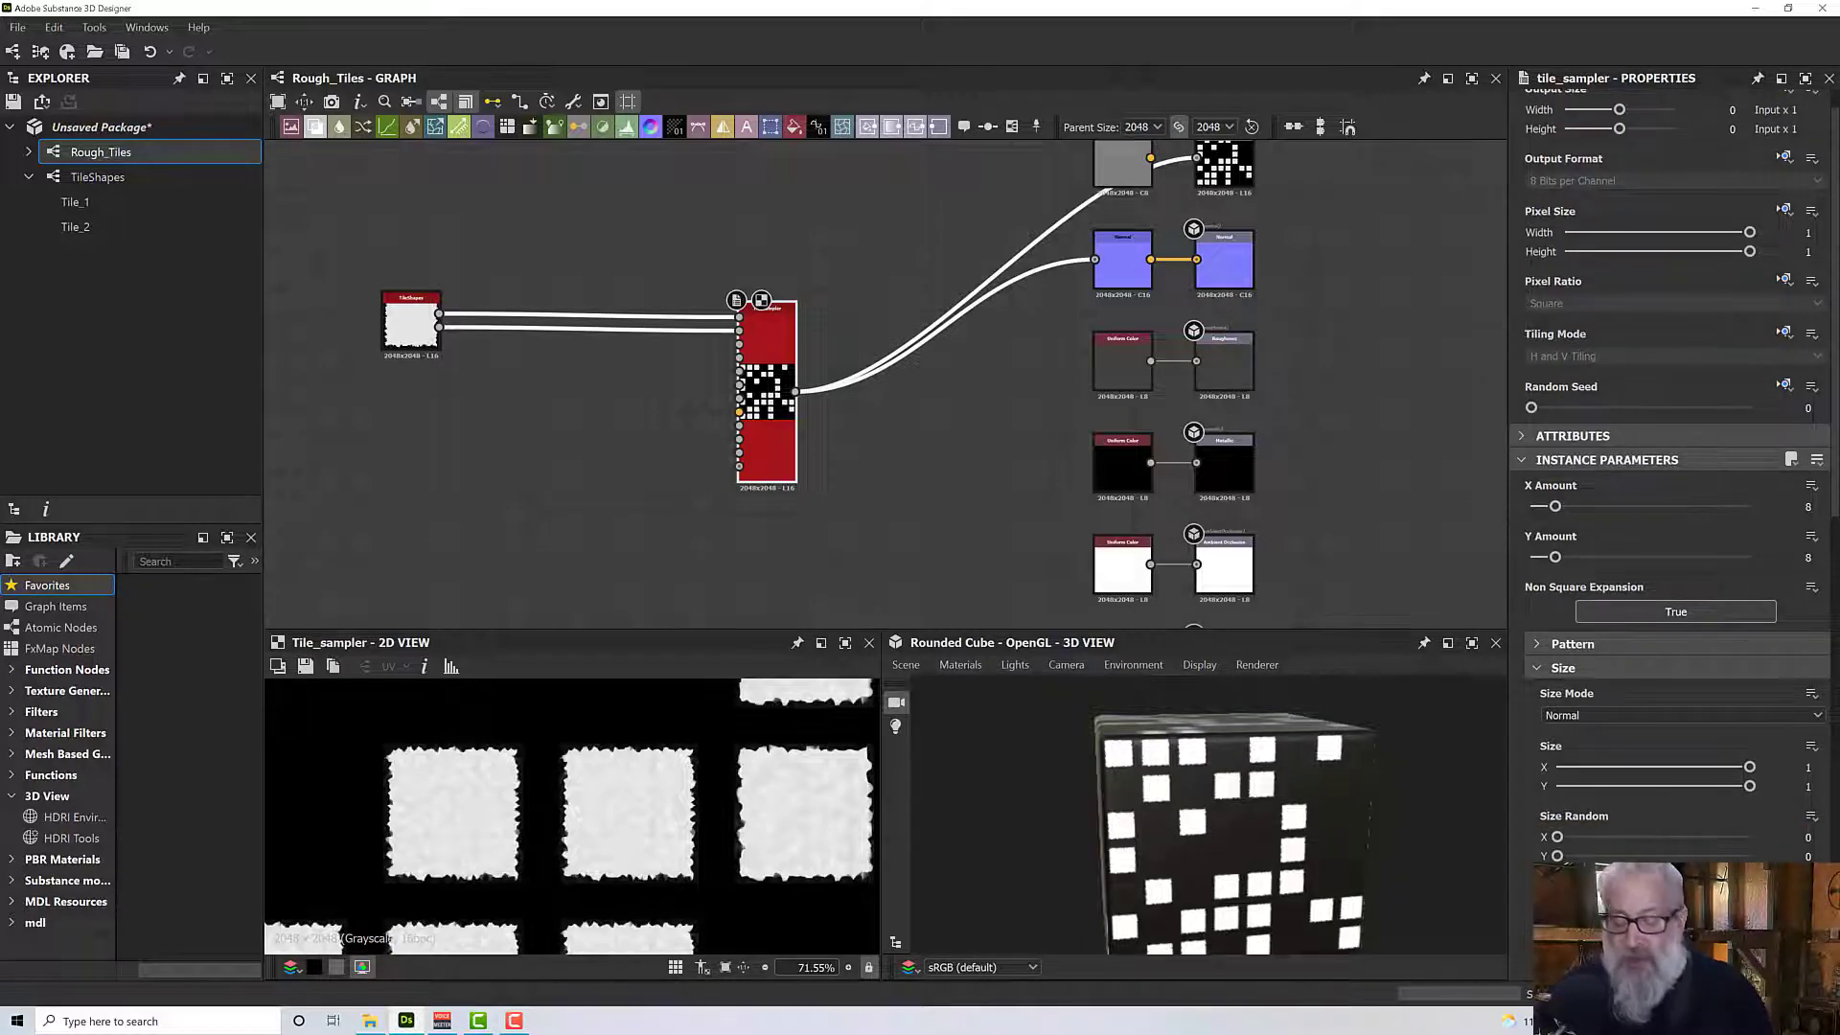
text(1.2)
key(Return)
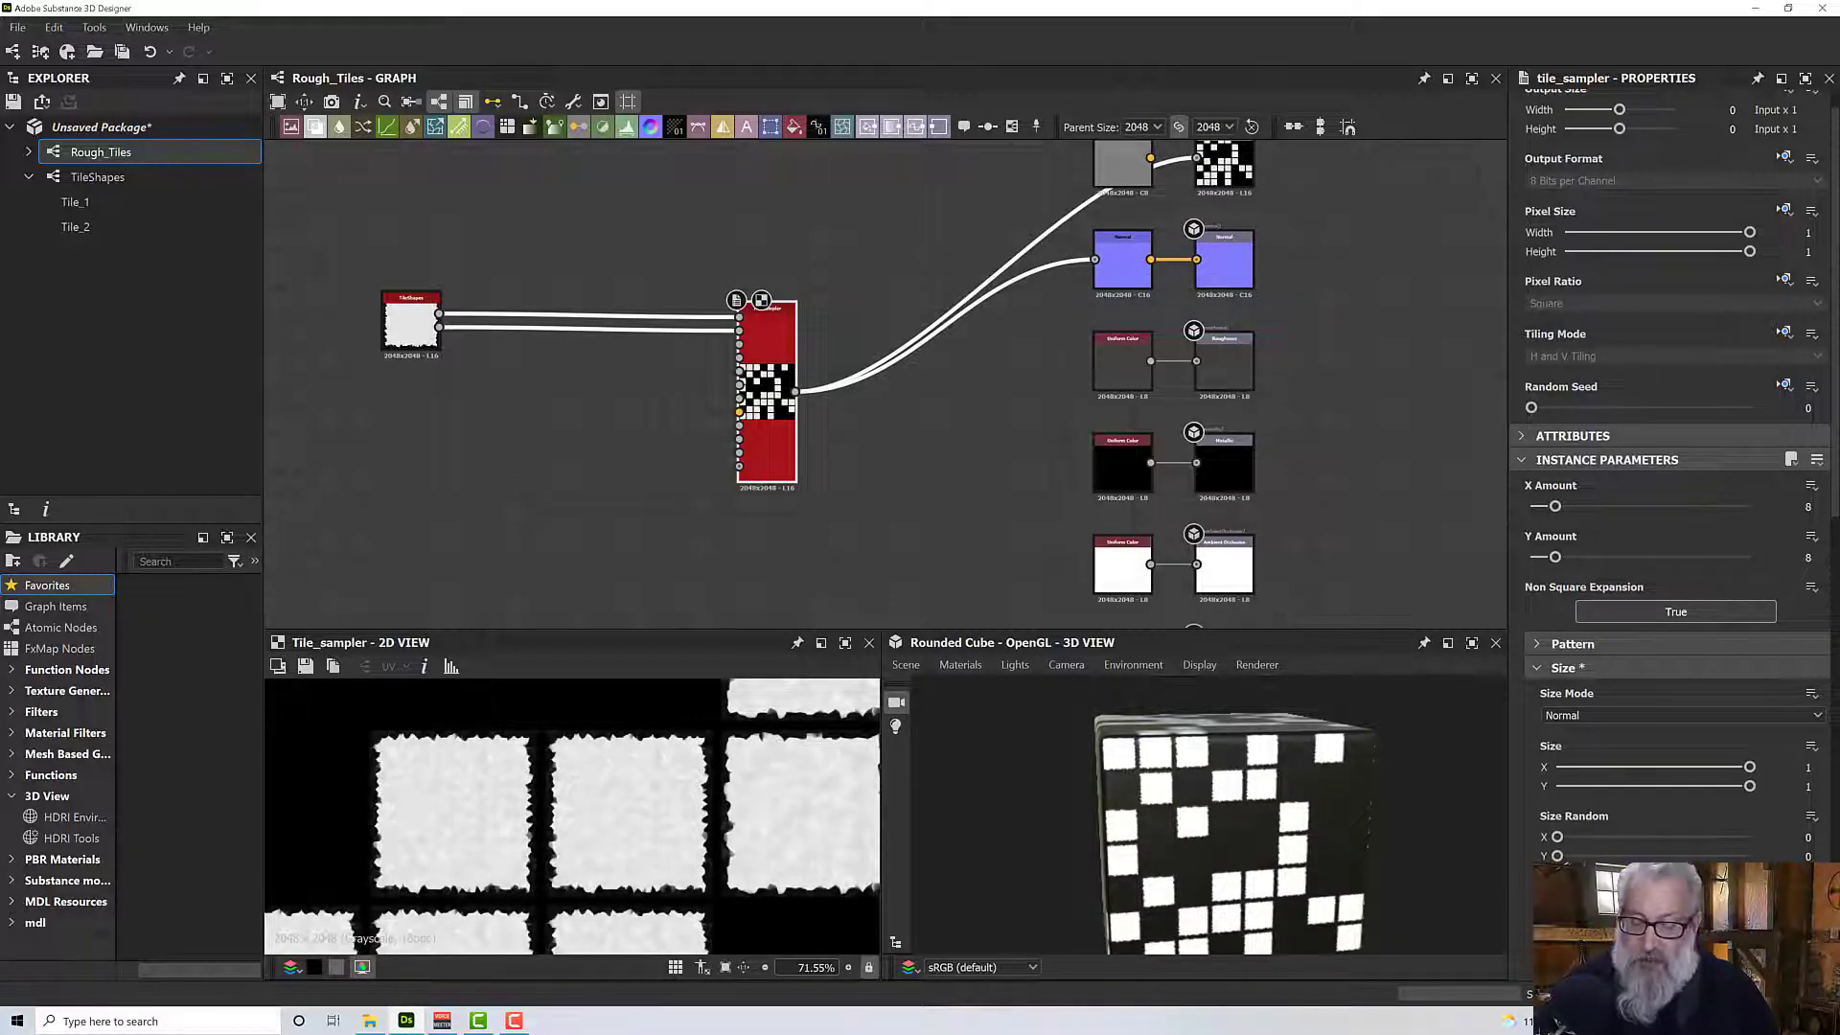
Examine the Tile Sampler's tile pattern in the 2D view, both overall and close up at the rough edges and gaps.
scroll(742, 797, down, 6)
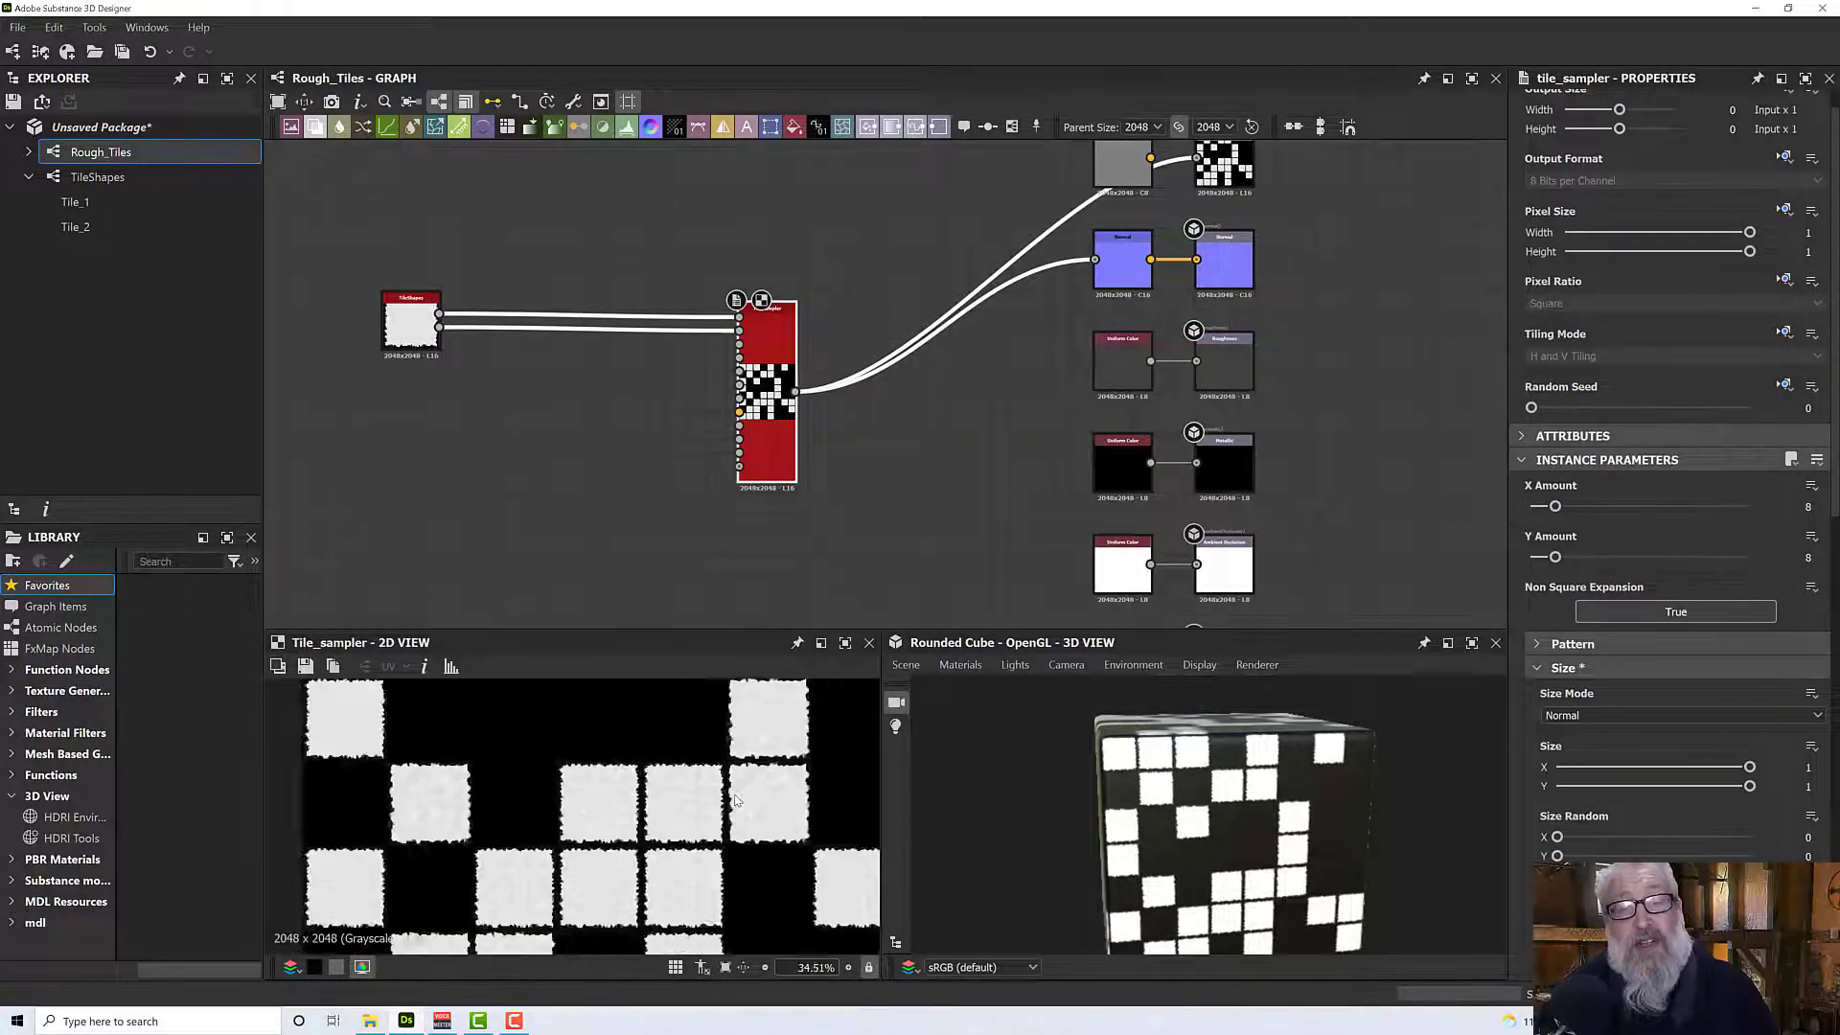
scroll(734, 793, up, 2)
scroll(735, 793, down, 1)
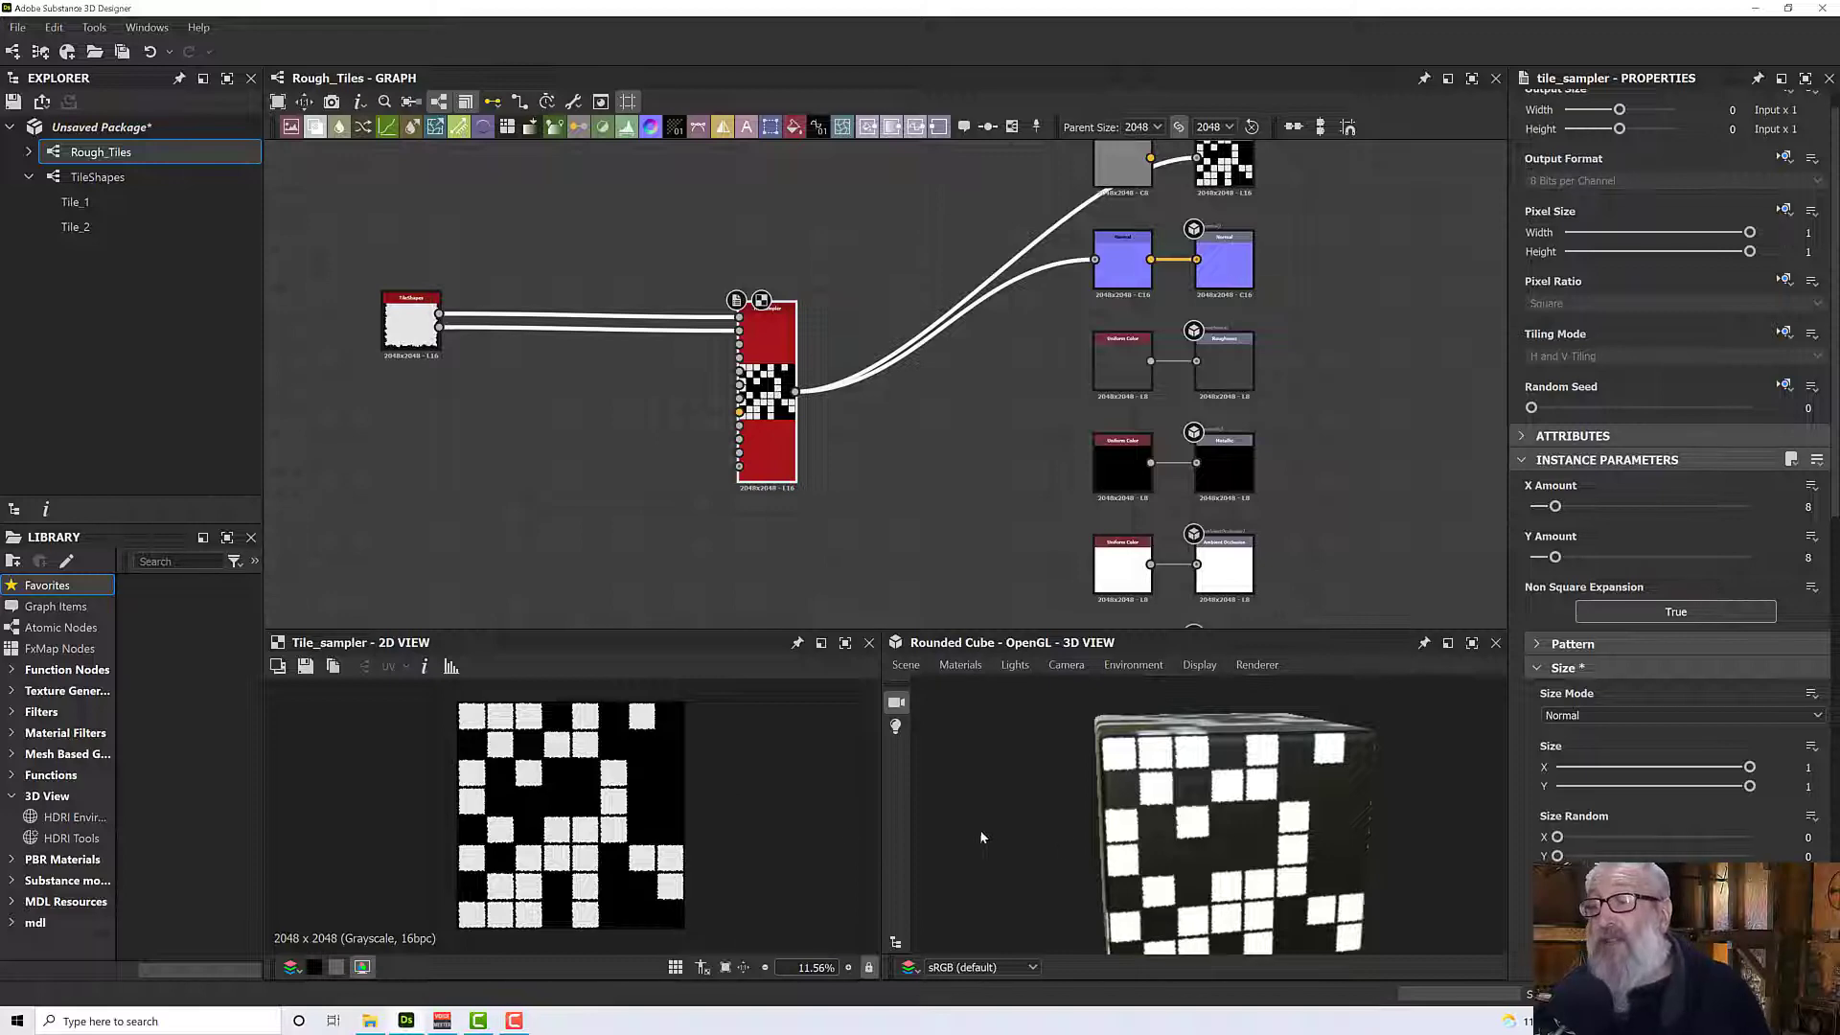
scroll(564, 858, up, 4)
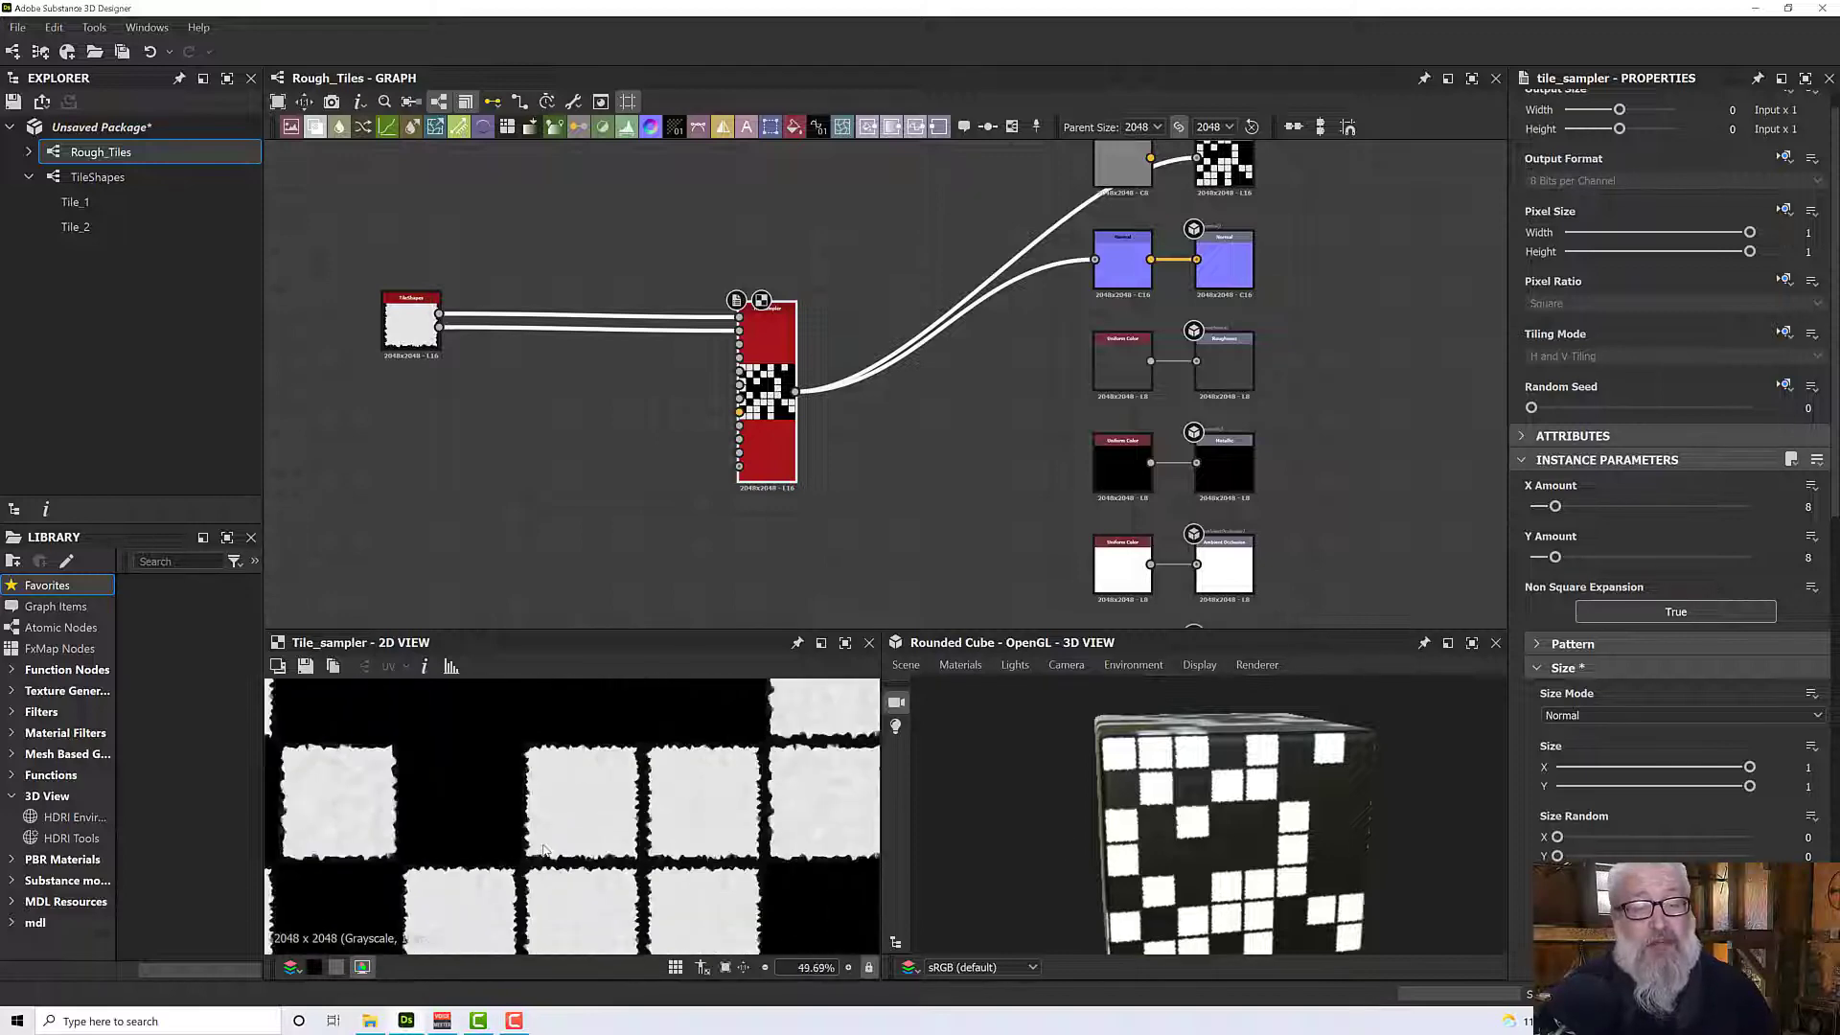
scroll(575, 865, up, 4)
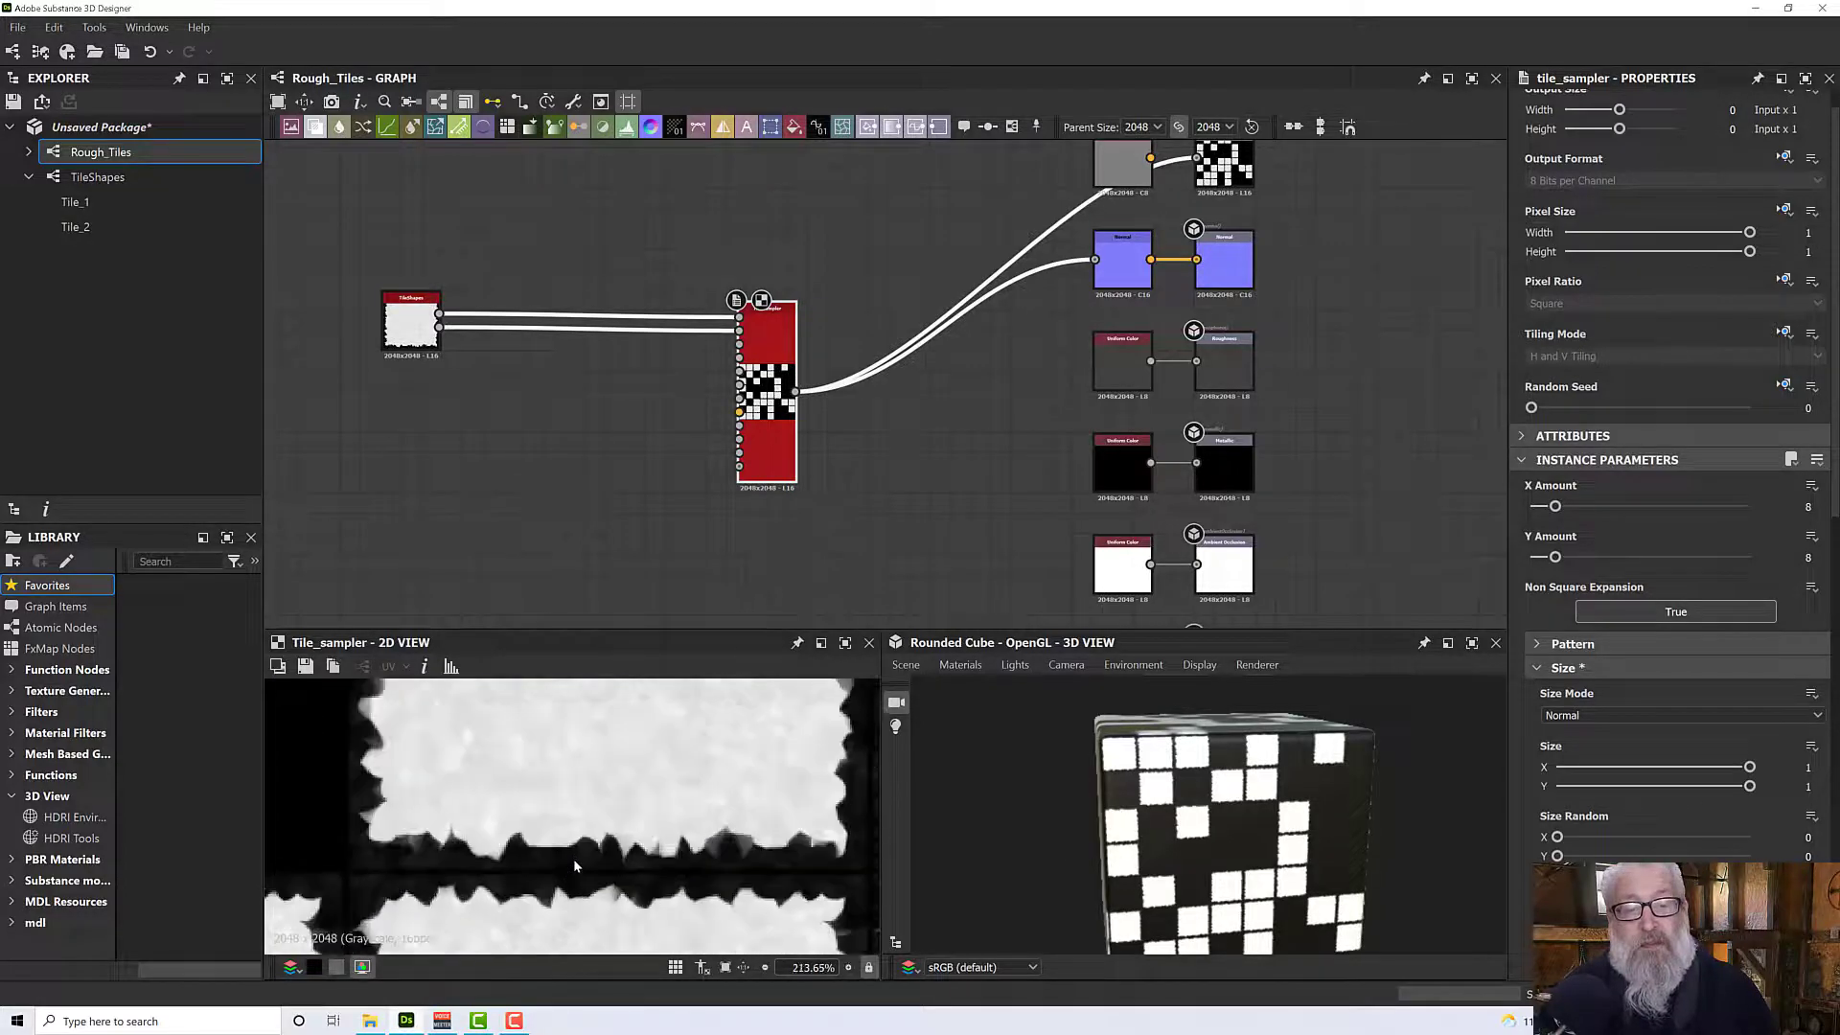
scroll(573, 859, down, 1)
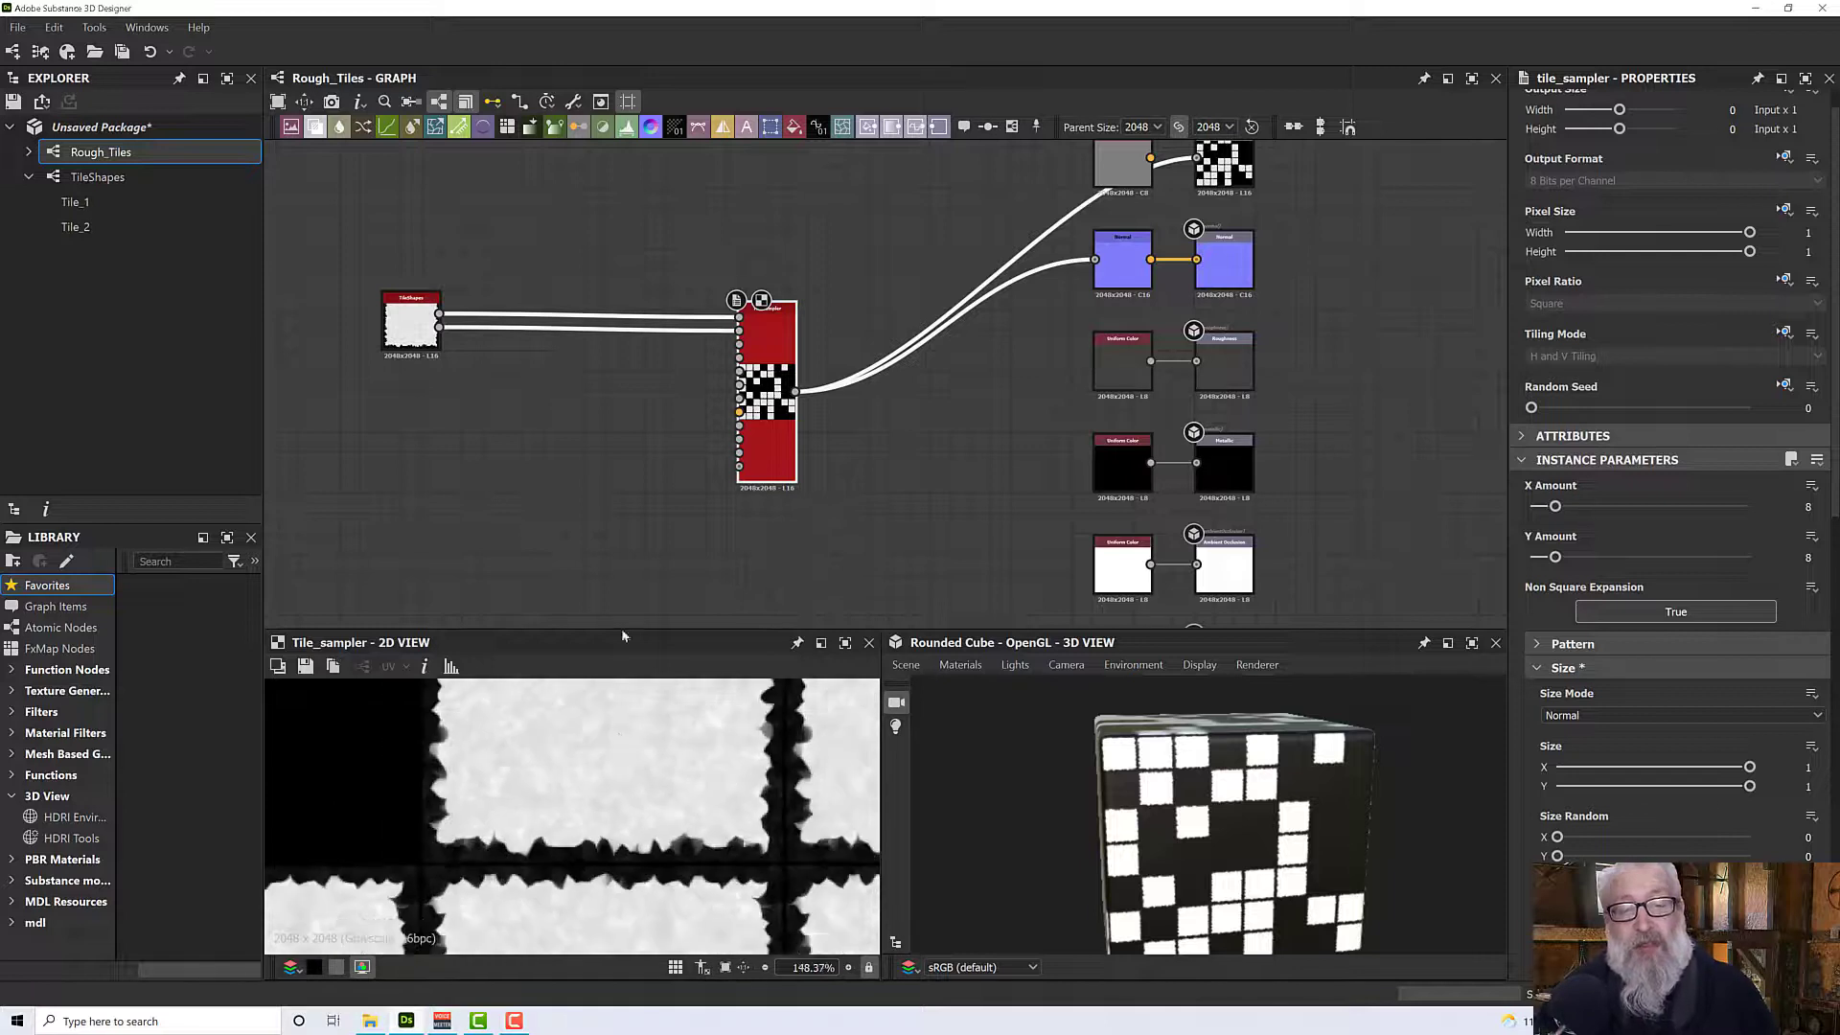
middle_drag(598, 526, 645, 571)
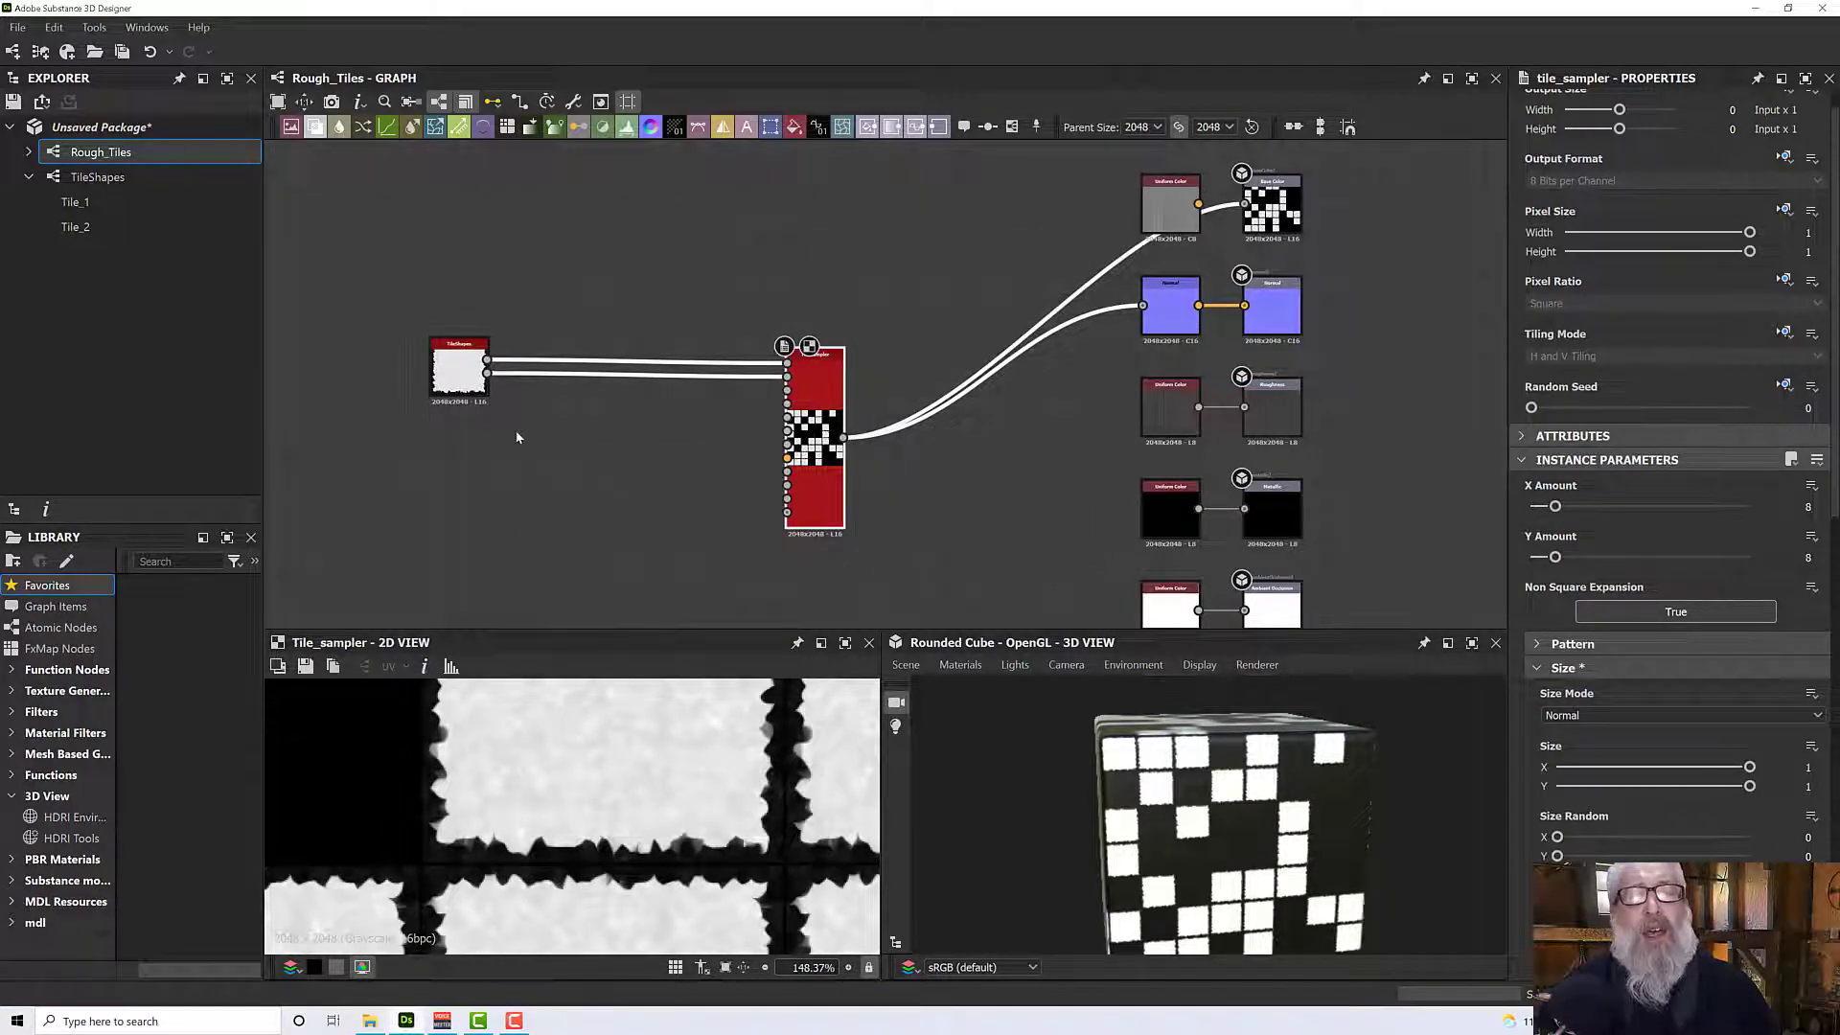
Duplicate the Tile_2 node chain in the TileShapes graph, place the copy below the original, and preview the copy's output.
double_click(456, 386)
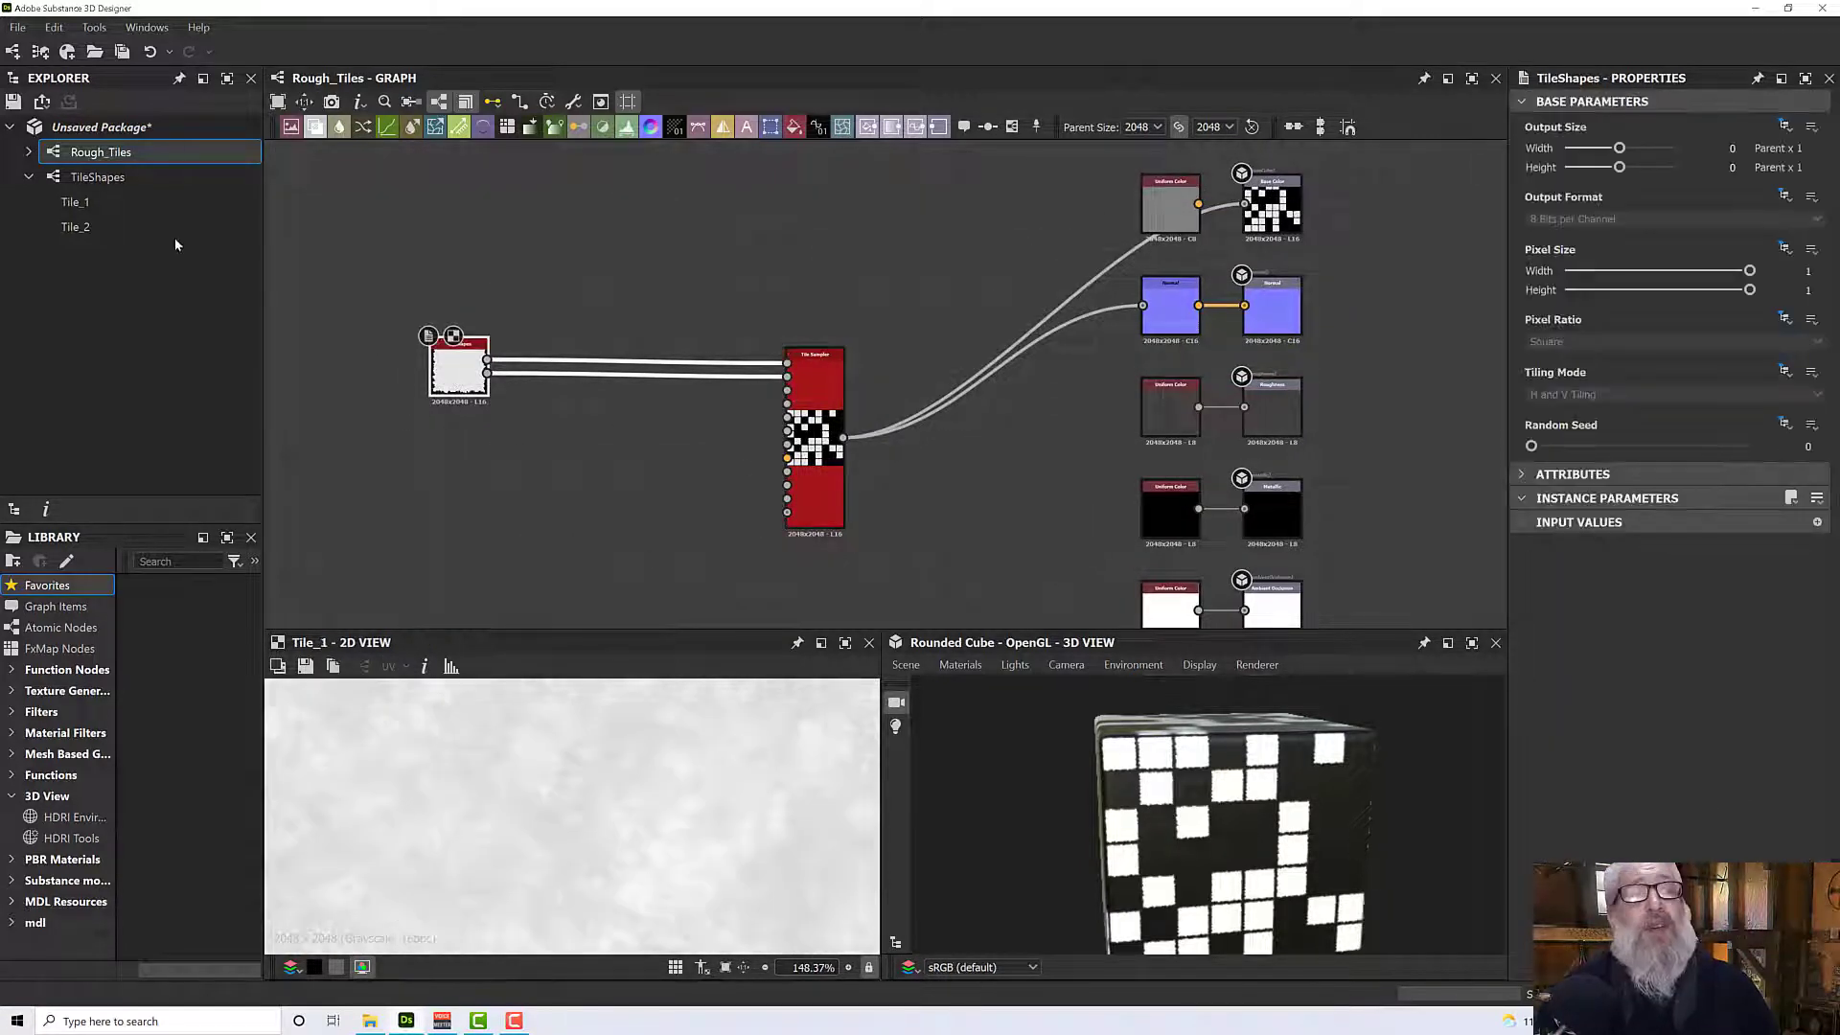
click(143, 183)
double_click(143, 177)
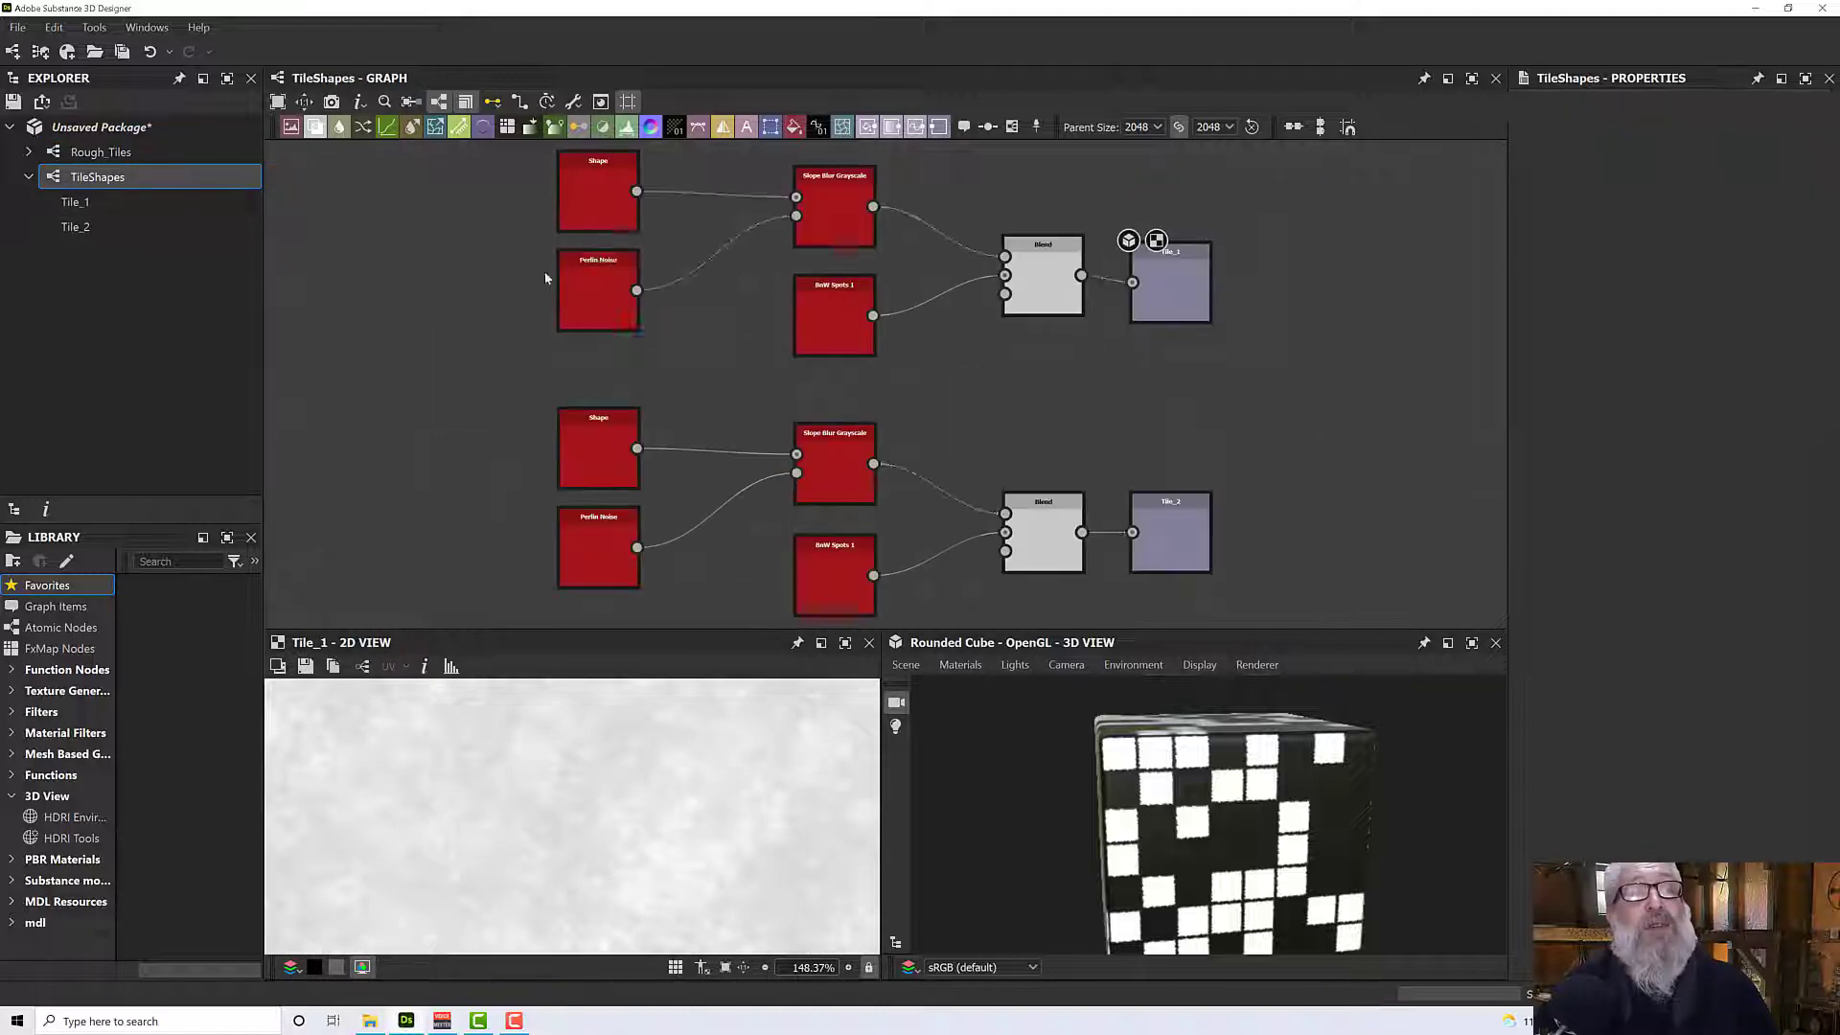
scroll(746, 395, down, 2)
middle_drag(746, 395, 702, 341)
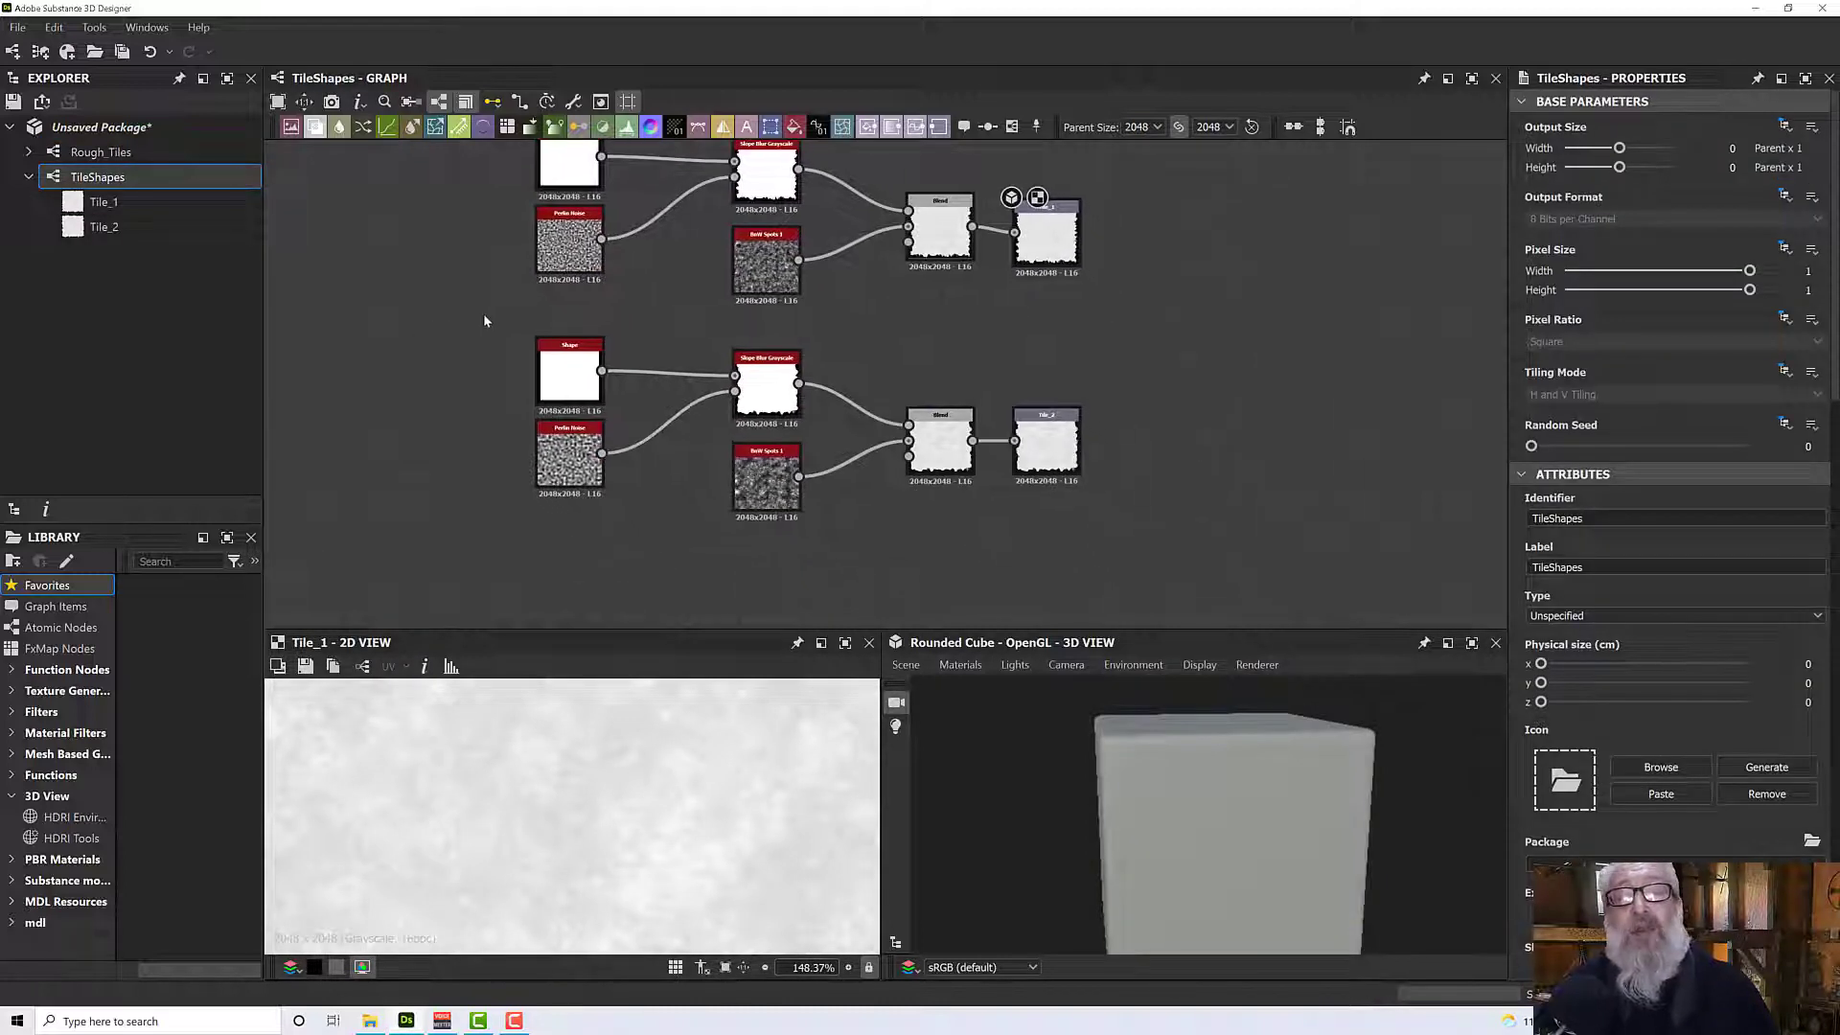
drag(485, 320, 1146, 578)
middle_drag(1146, 577, 1154, 516)
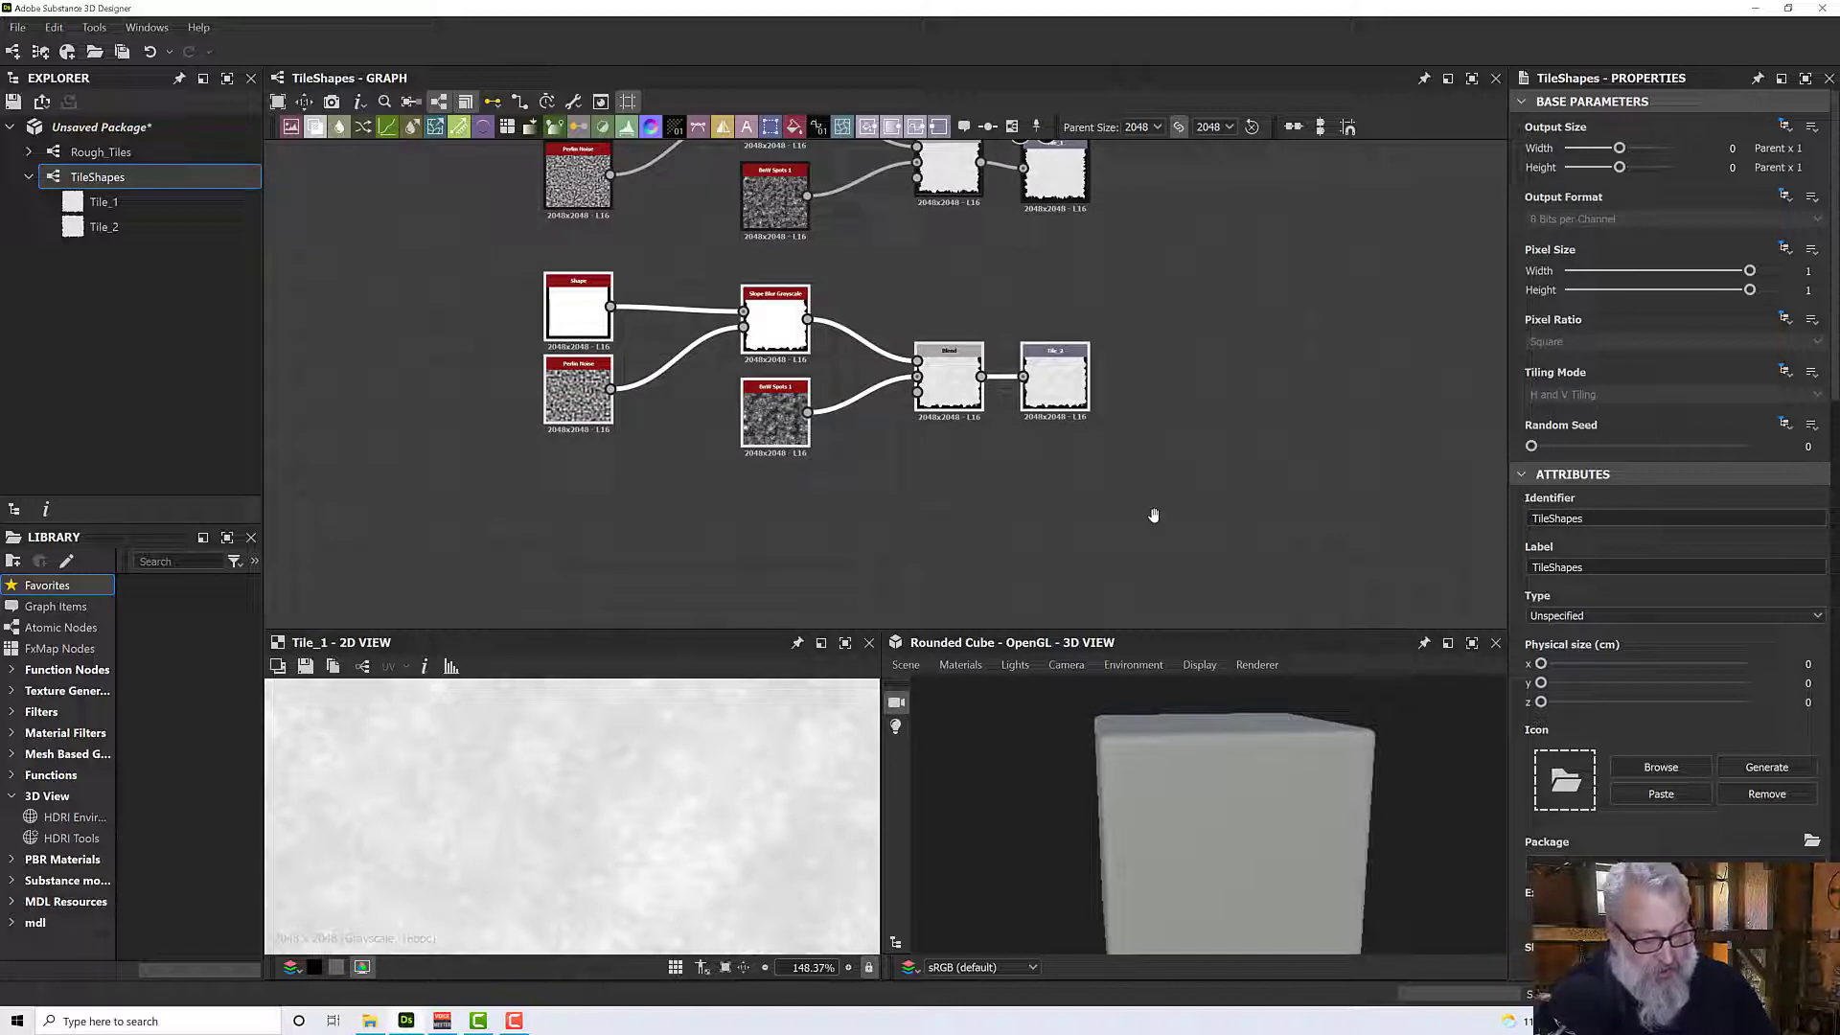
key(ctrl+d)
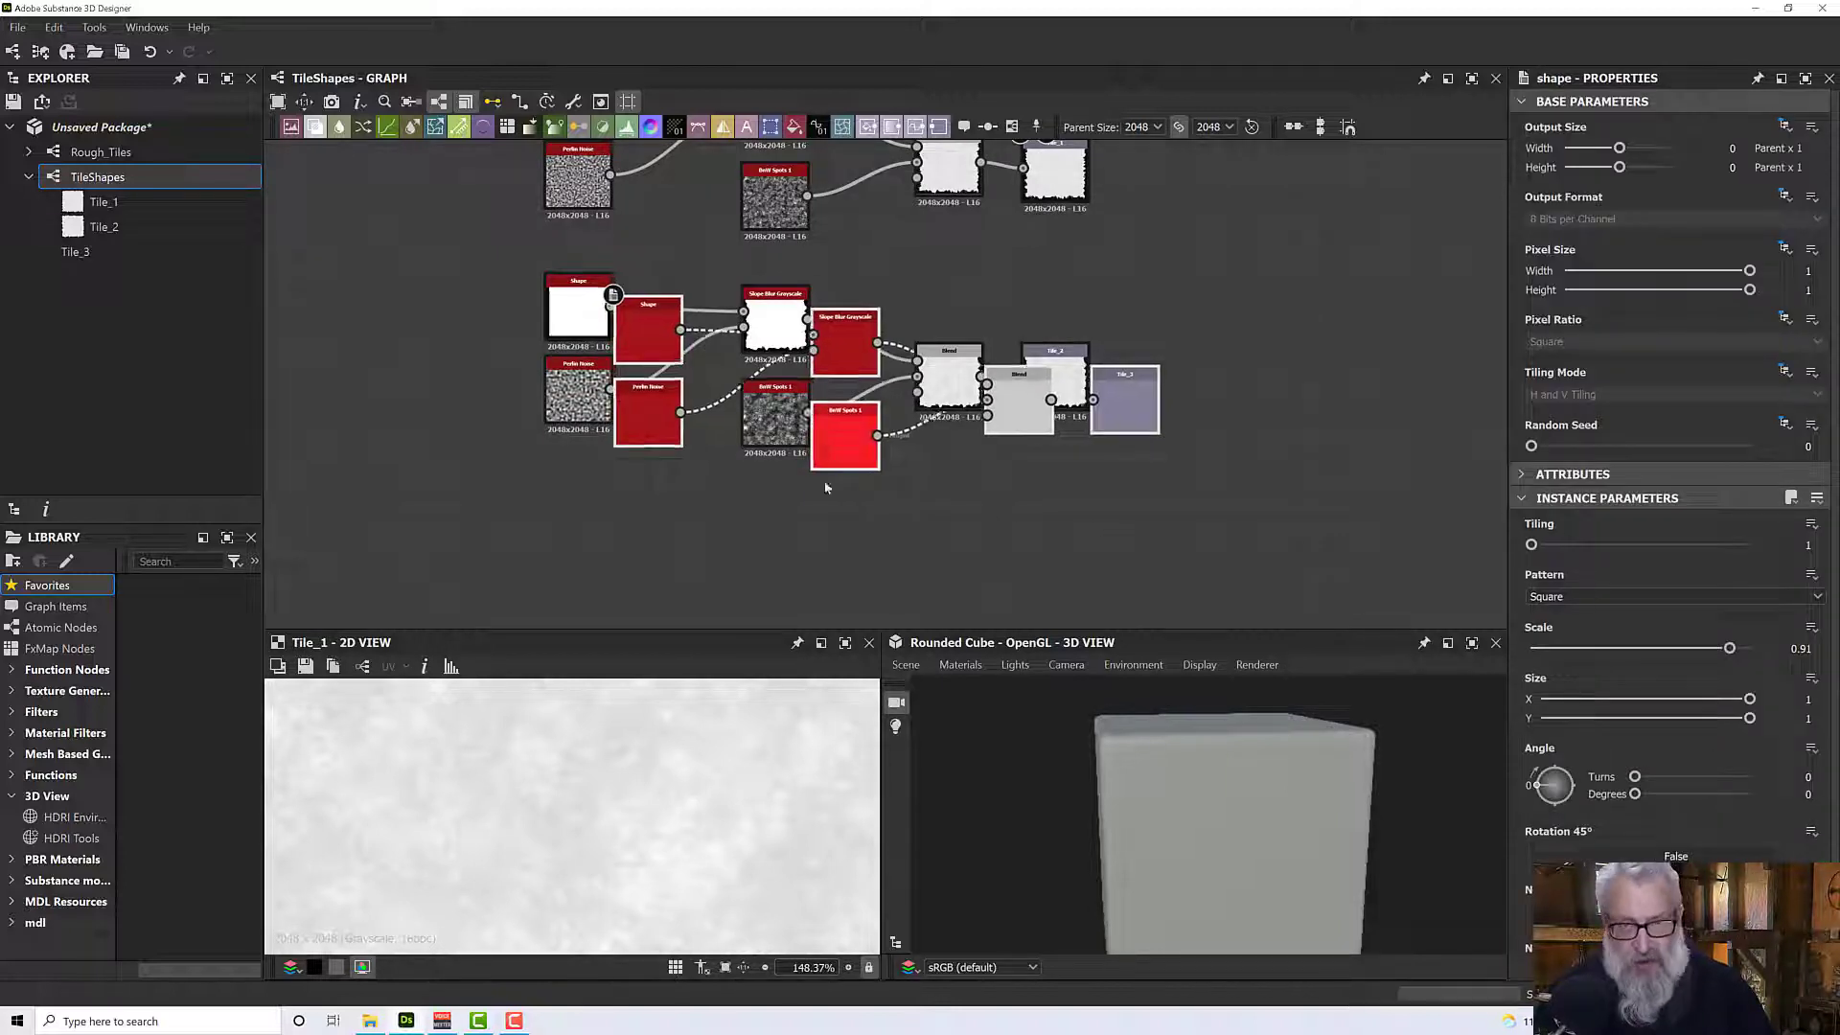
drag(823, 446, 754, 629)
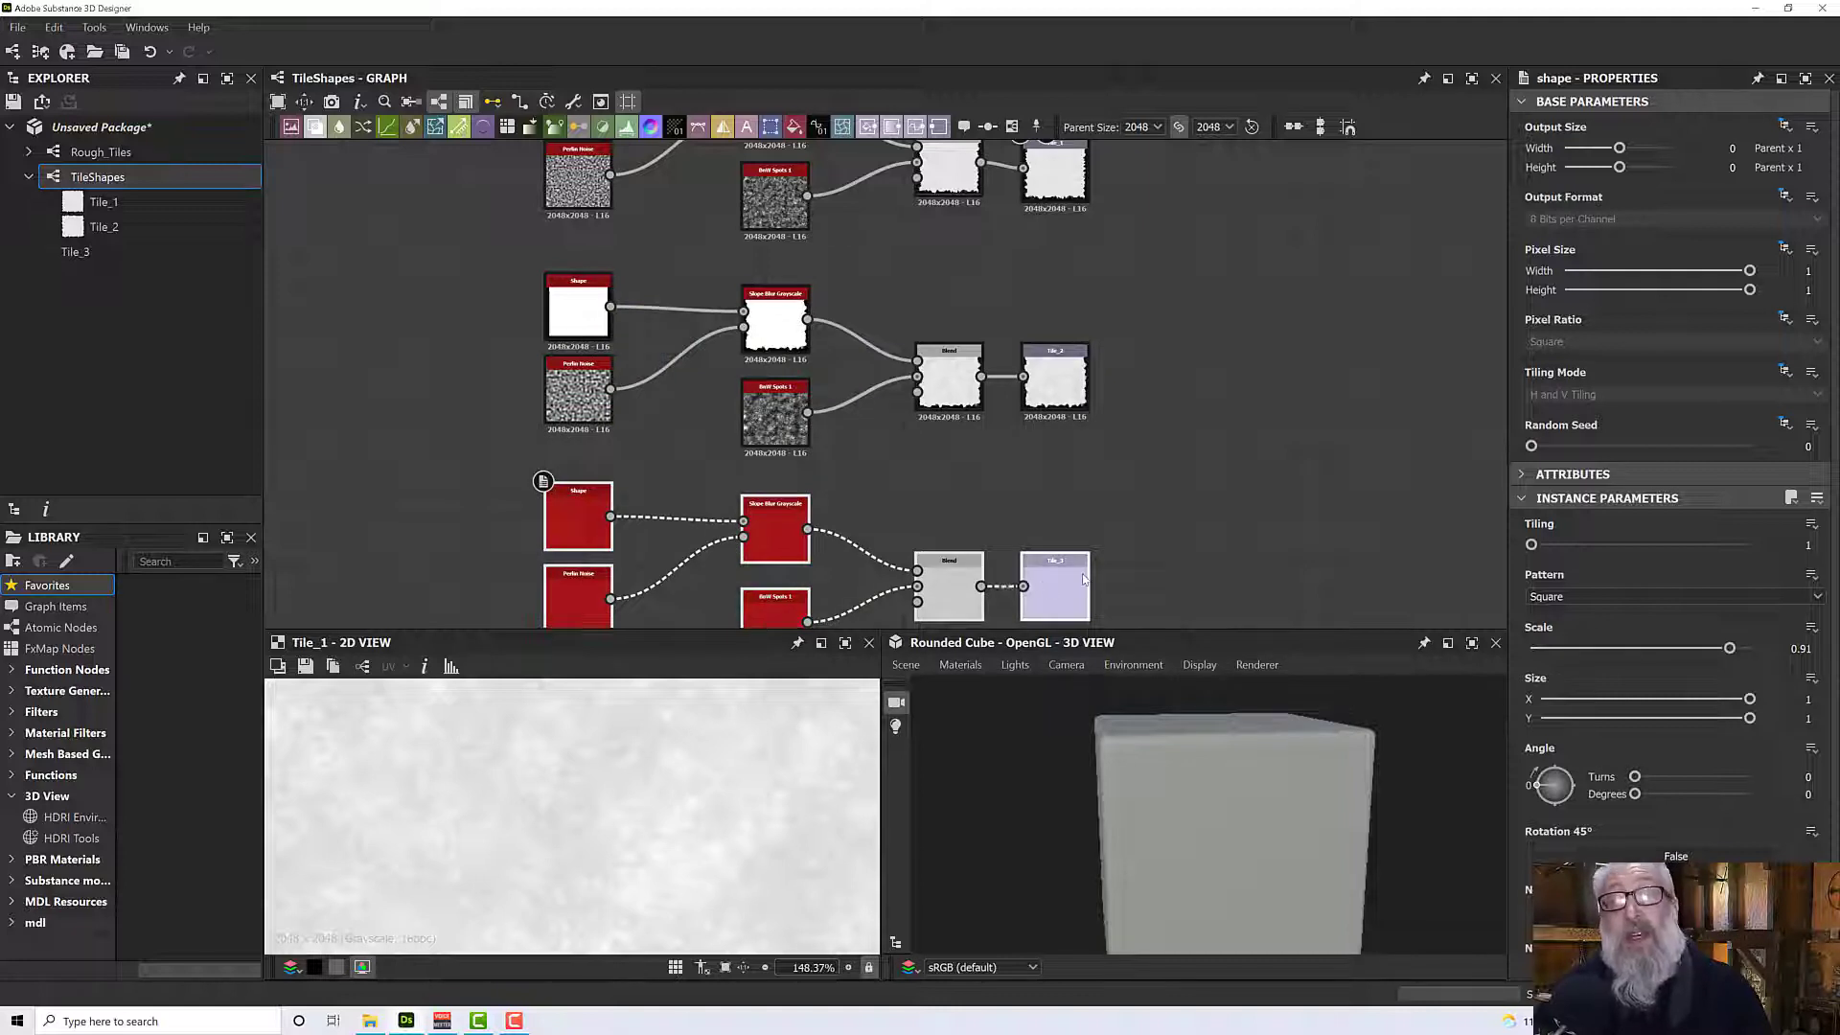
double_click(1032, 595)
Duplicate the Tile_3 node chain, place the copy below it as a fourth chain, and preview its output.
middle_drag(1156, 521, 1223, 364)
drag(1231, 566, 510, 324)
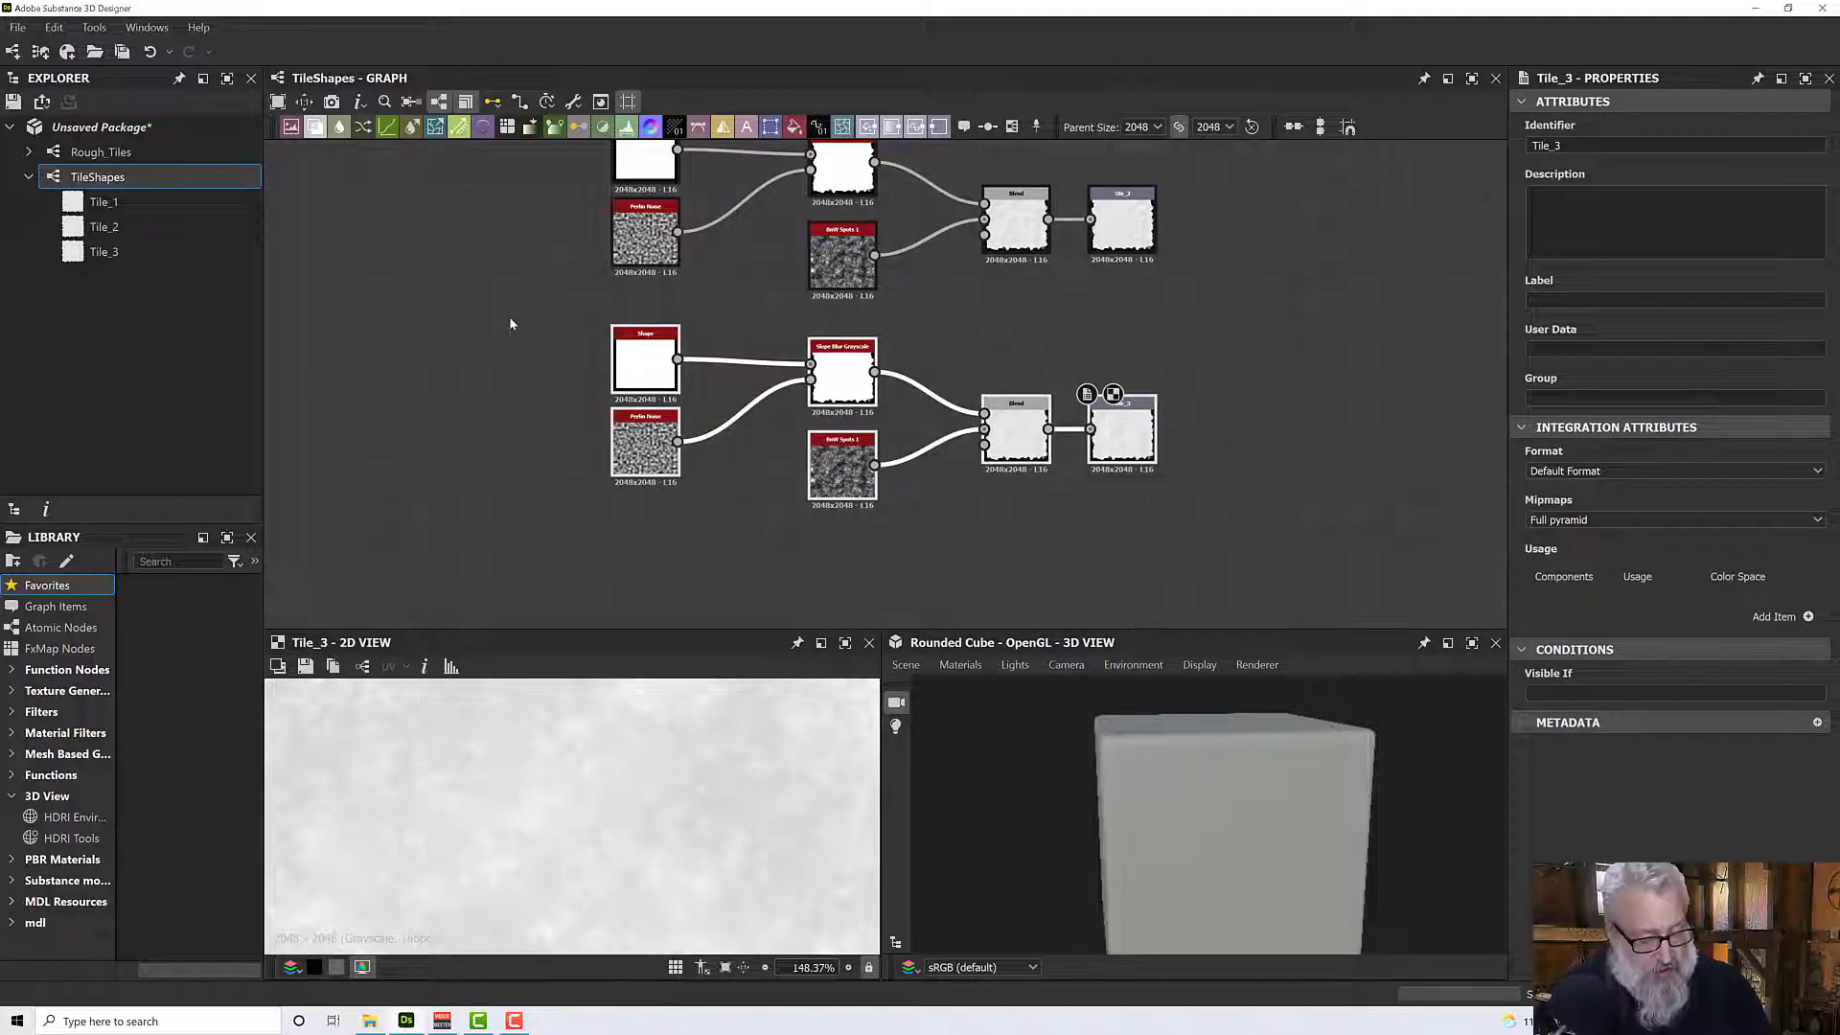
key(ctrl+d)
drag(671, 436, 673, 603)
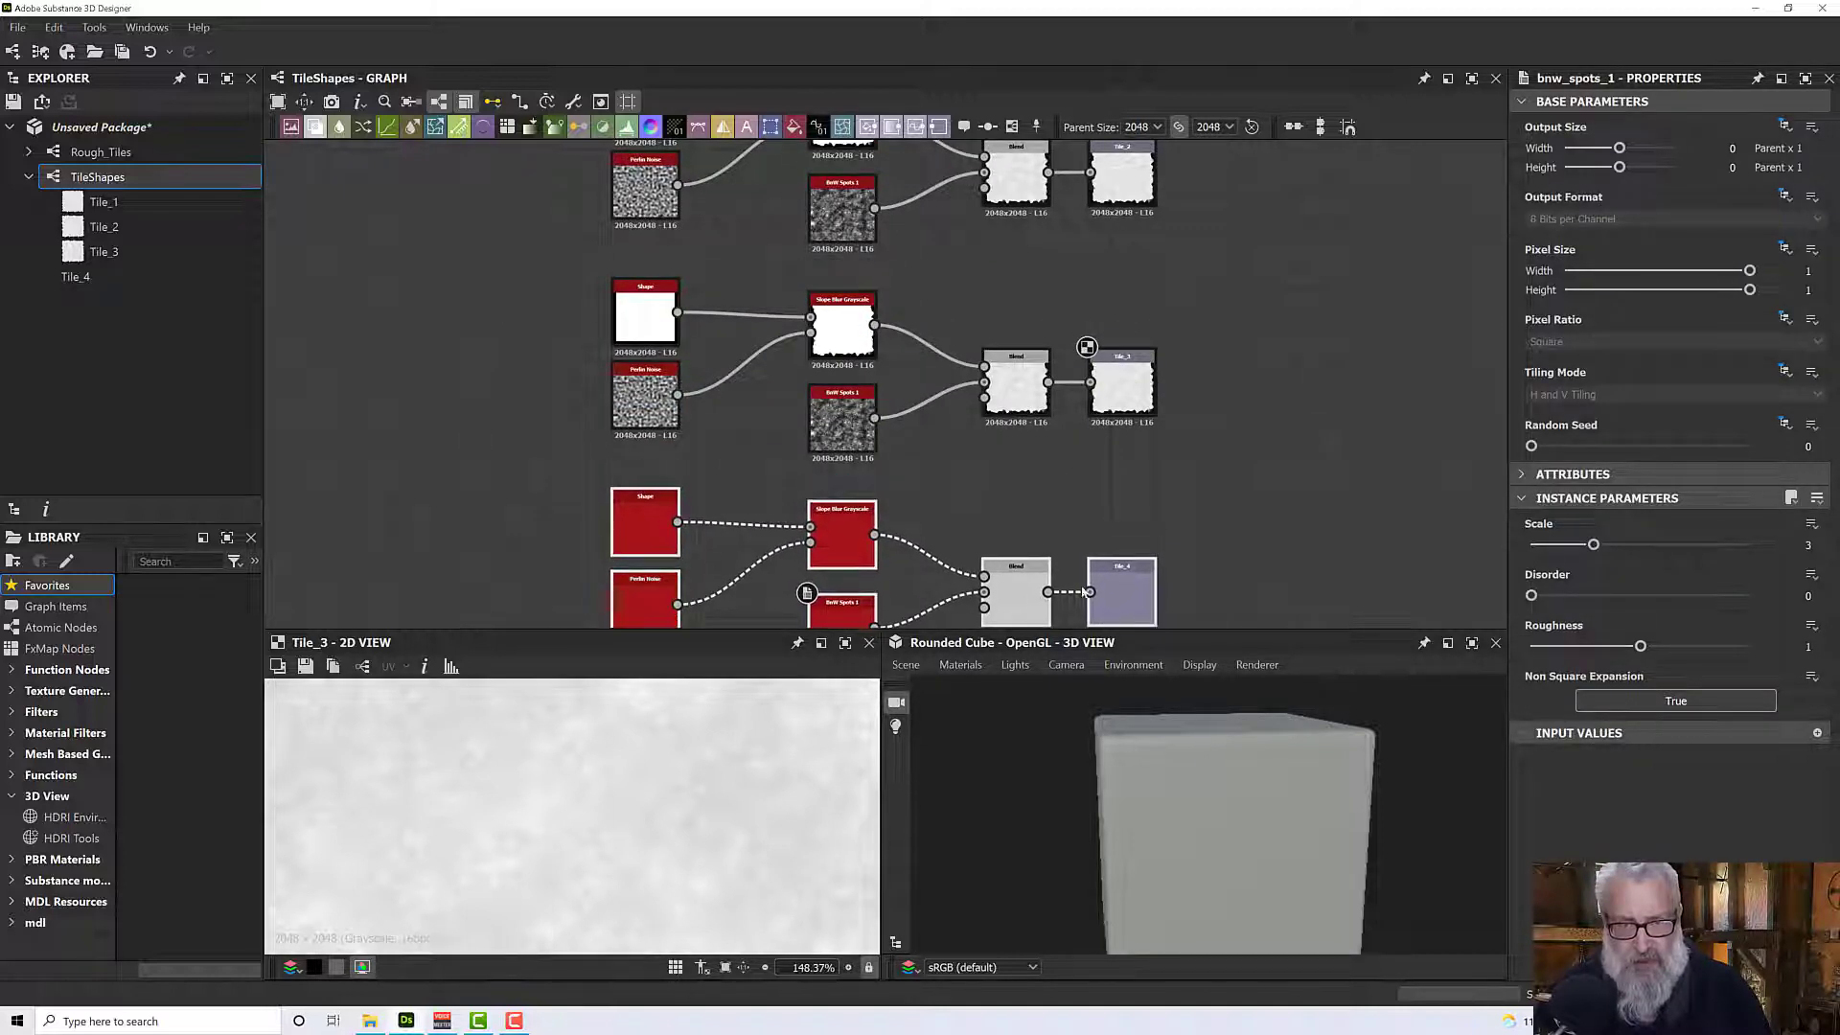
click(1128, 599)
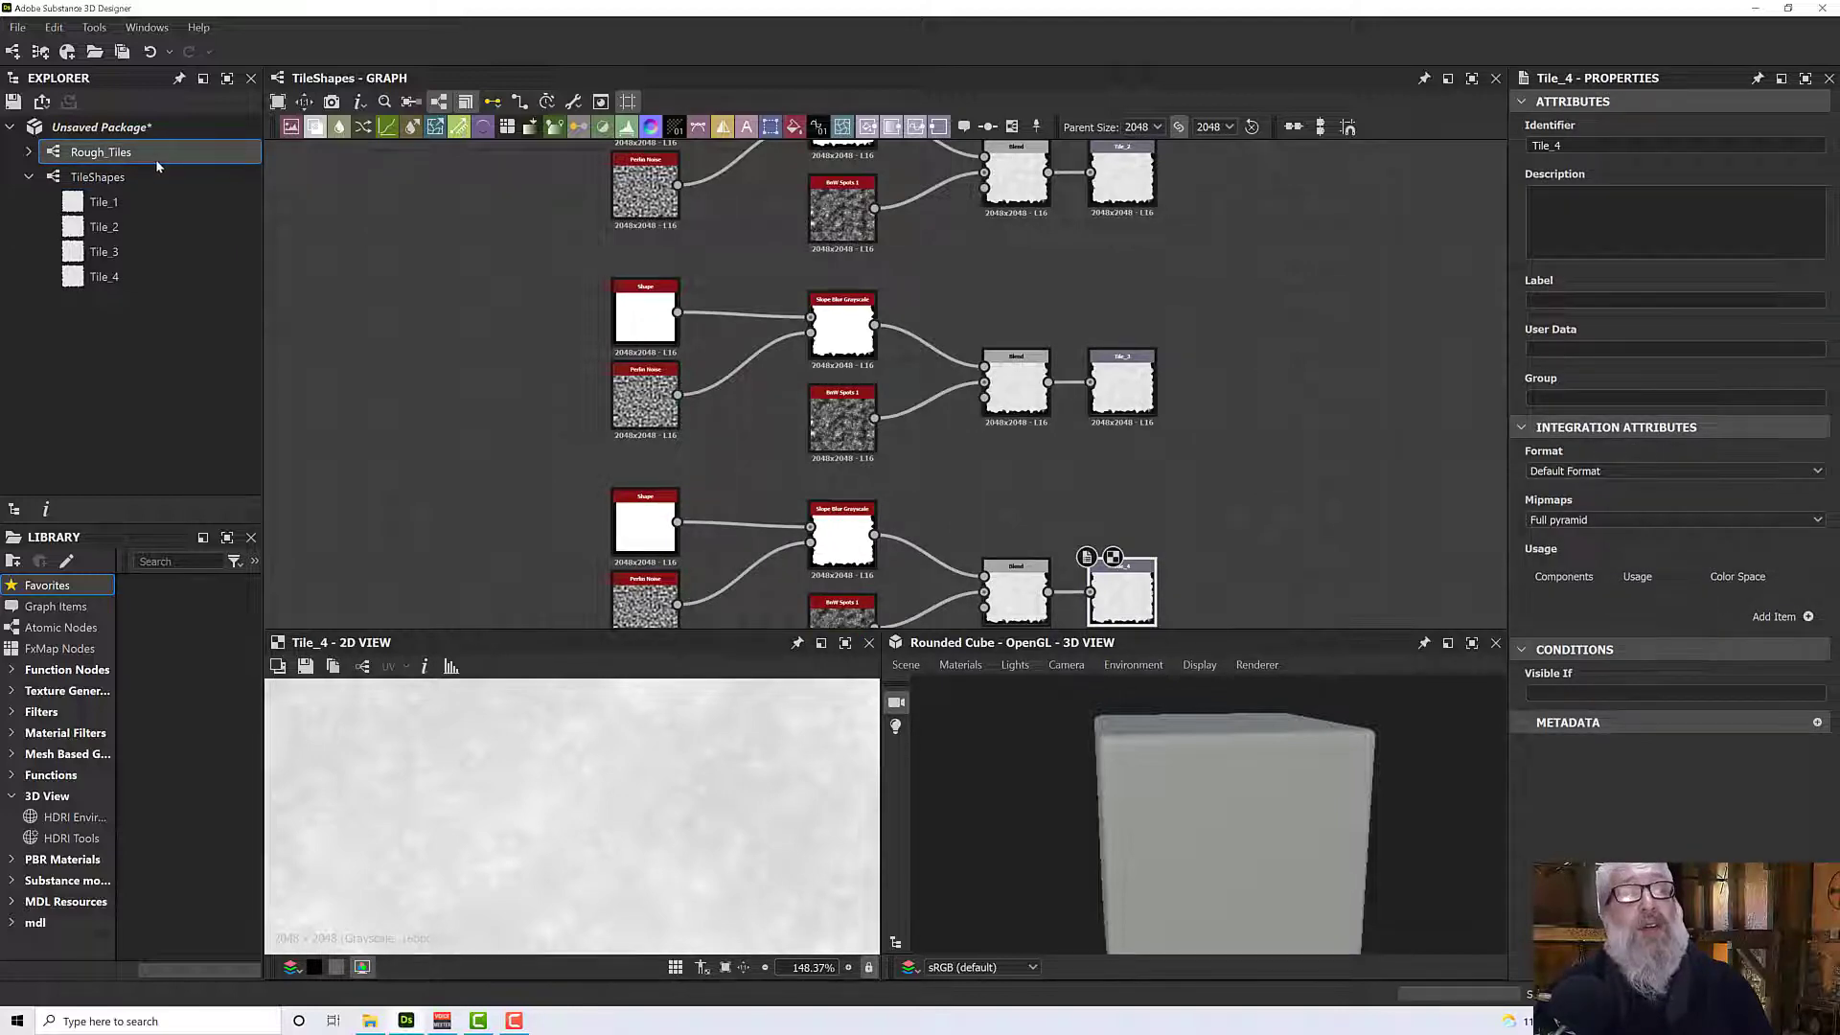
In the Rough_Tiles graph, connect the third and fourth TileShapes outputs to the Tile Sampler's third and fourth pattern inputs.
double_click(155, 159)
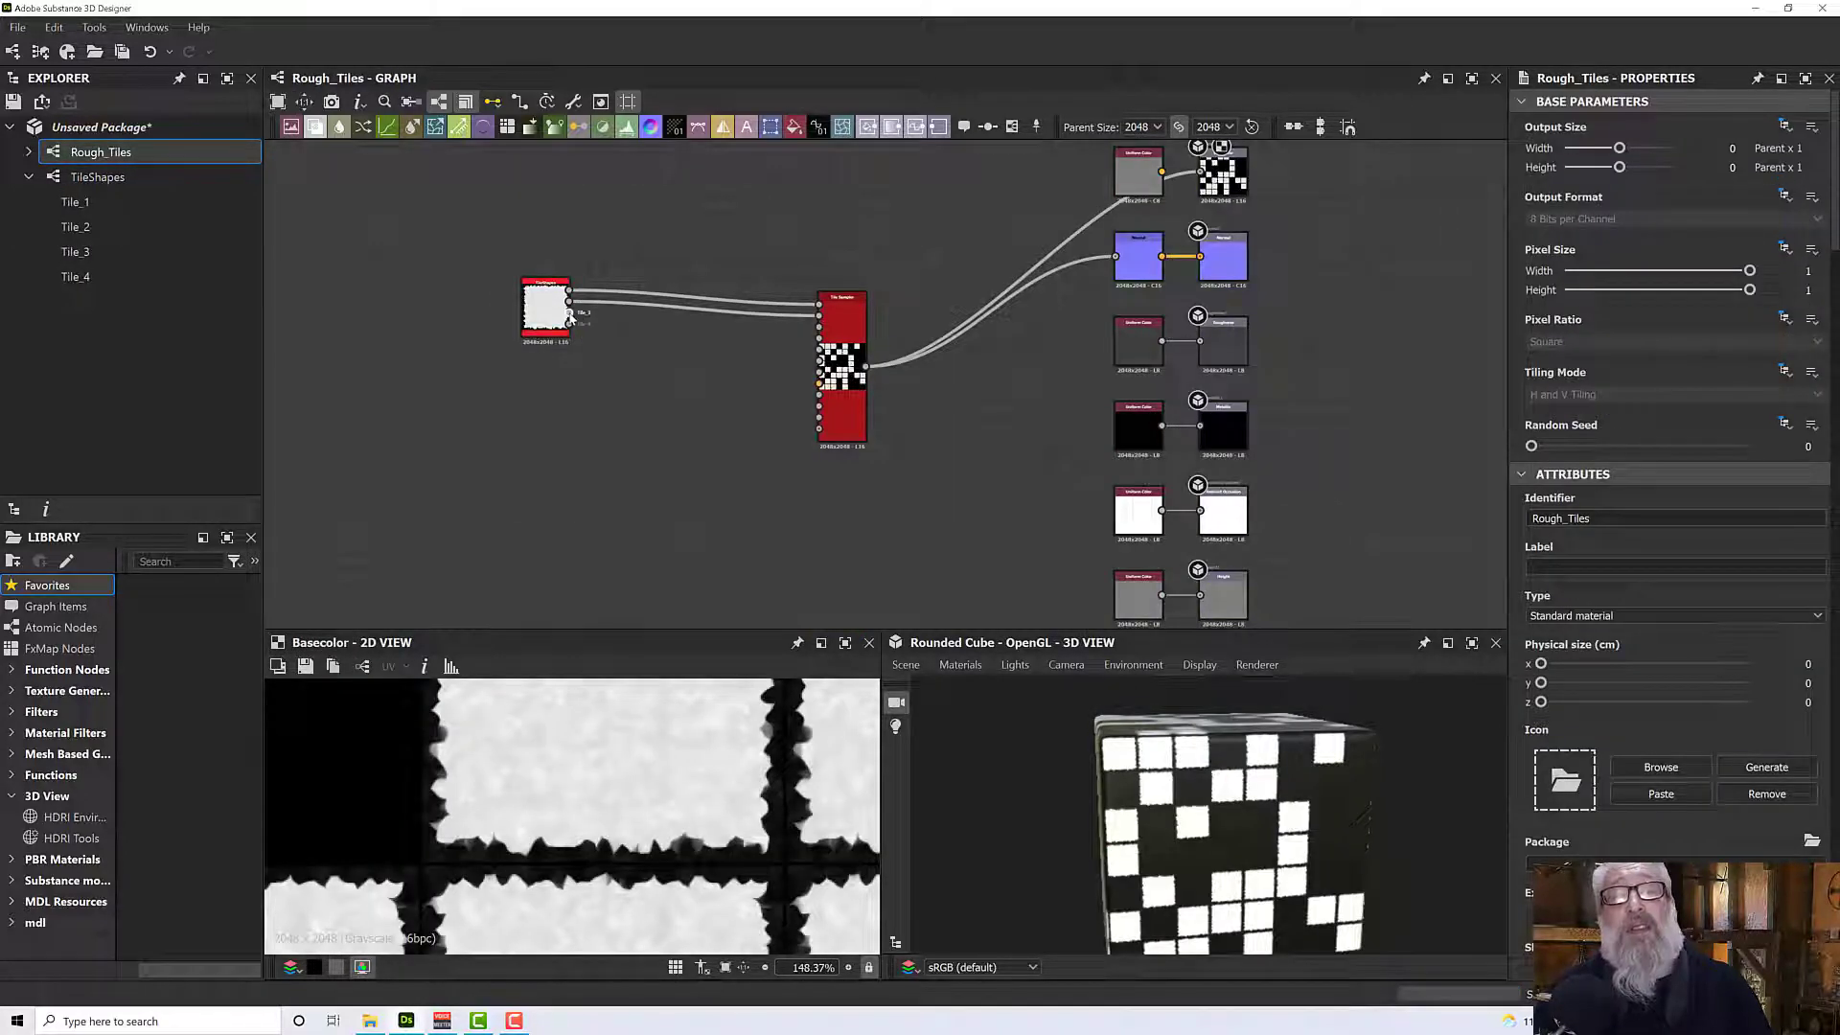
drag(570, 314, 820, 319)
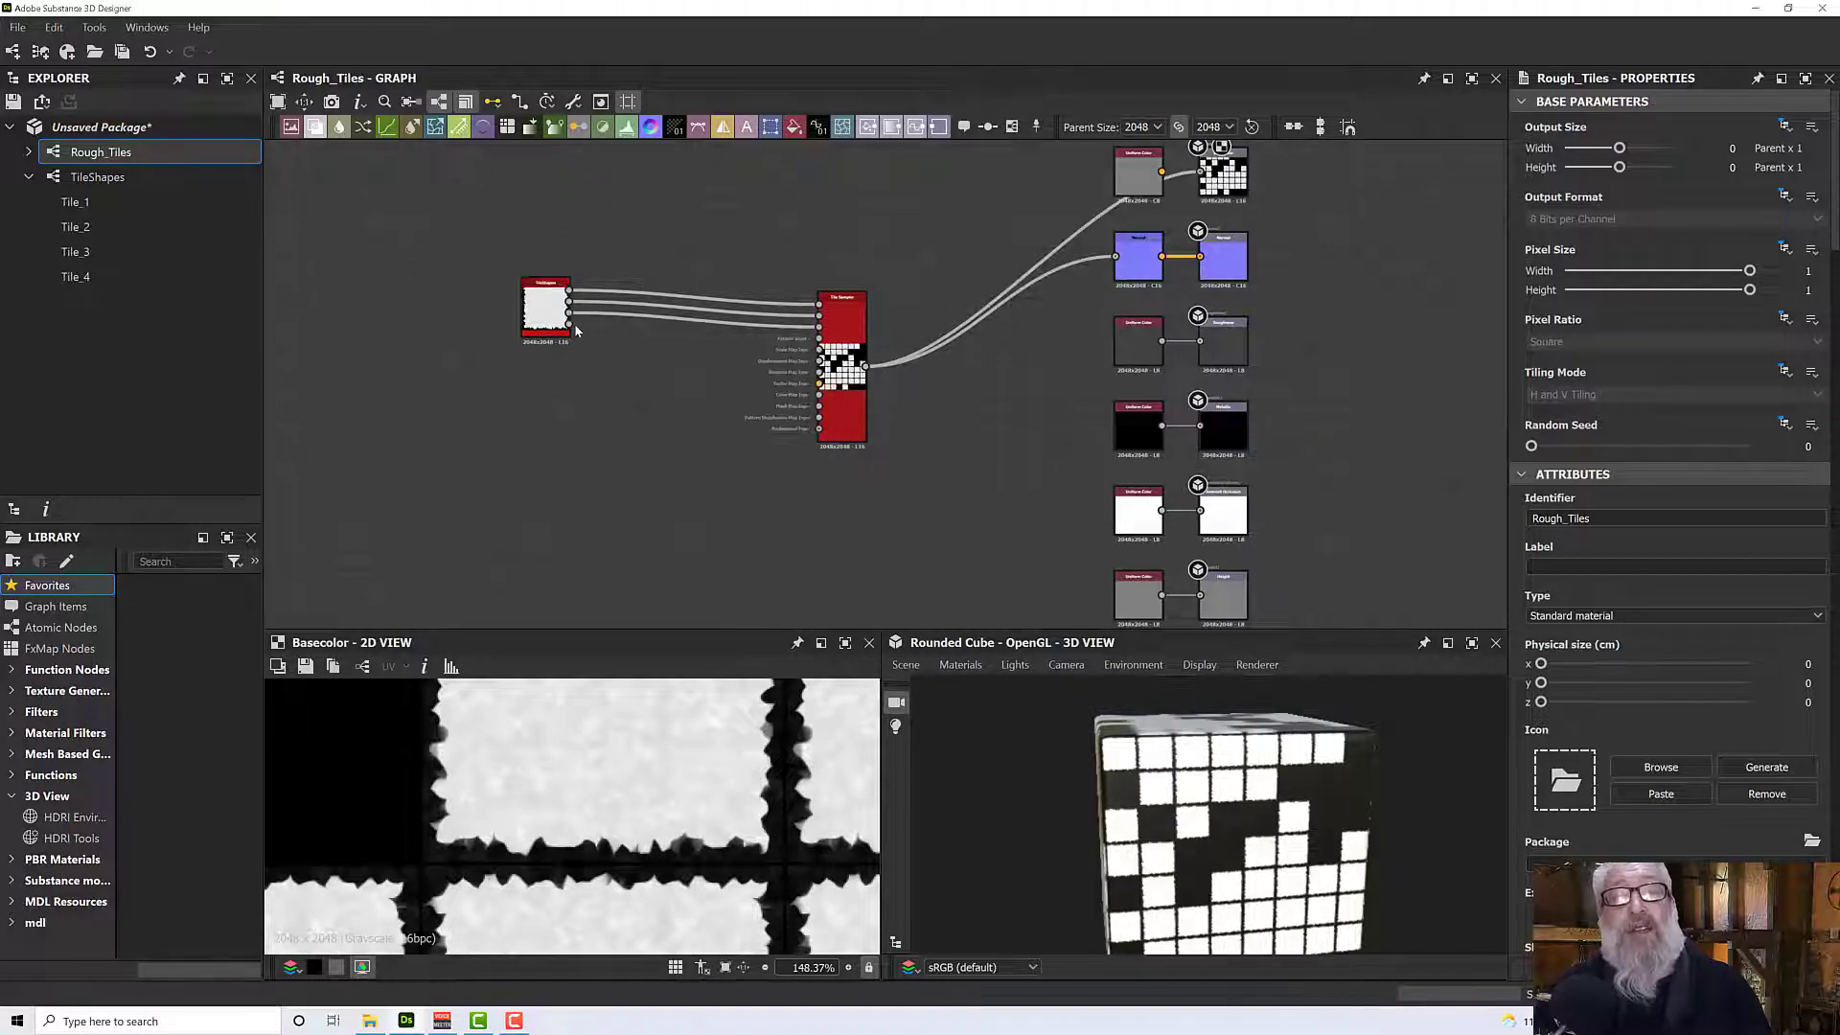
drag(574, 326, 831, 342)
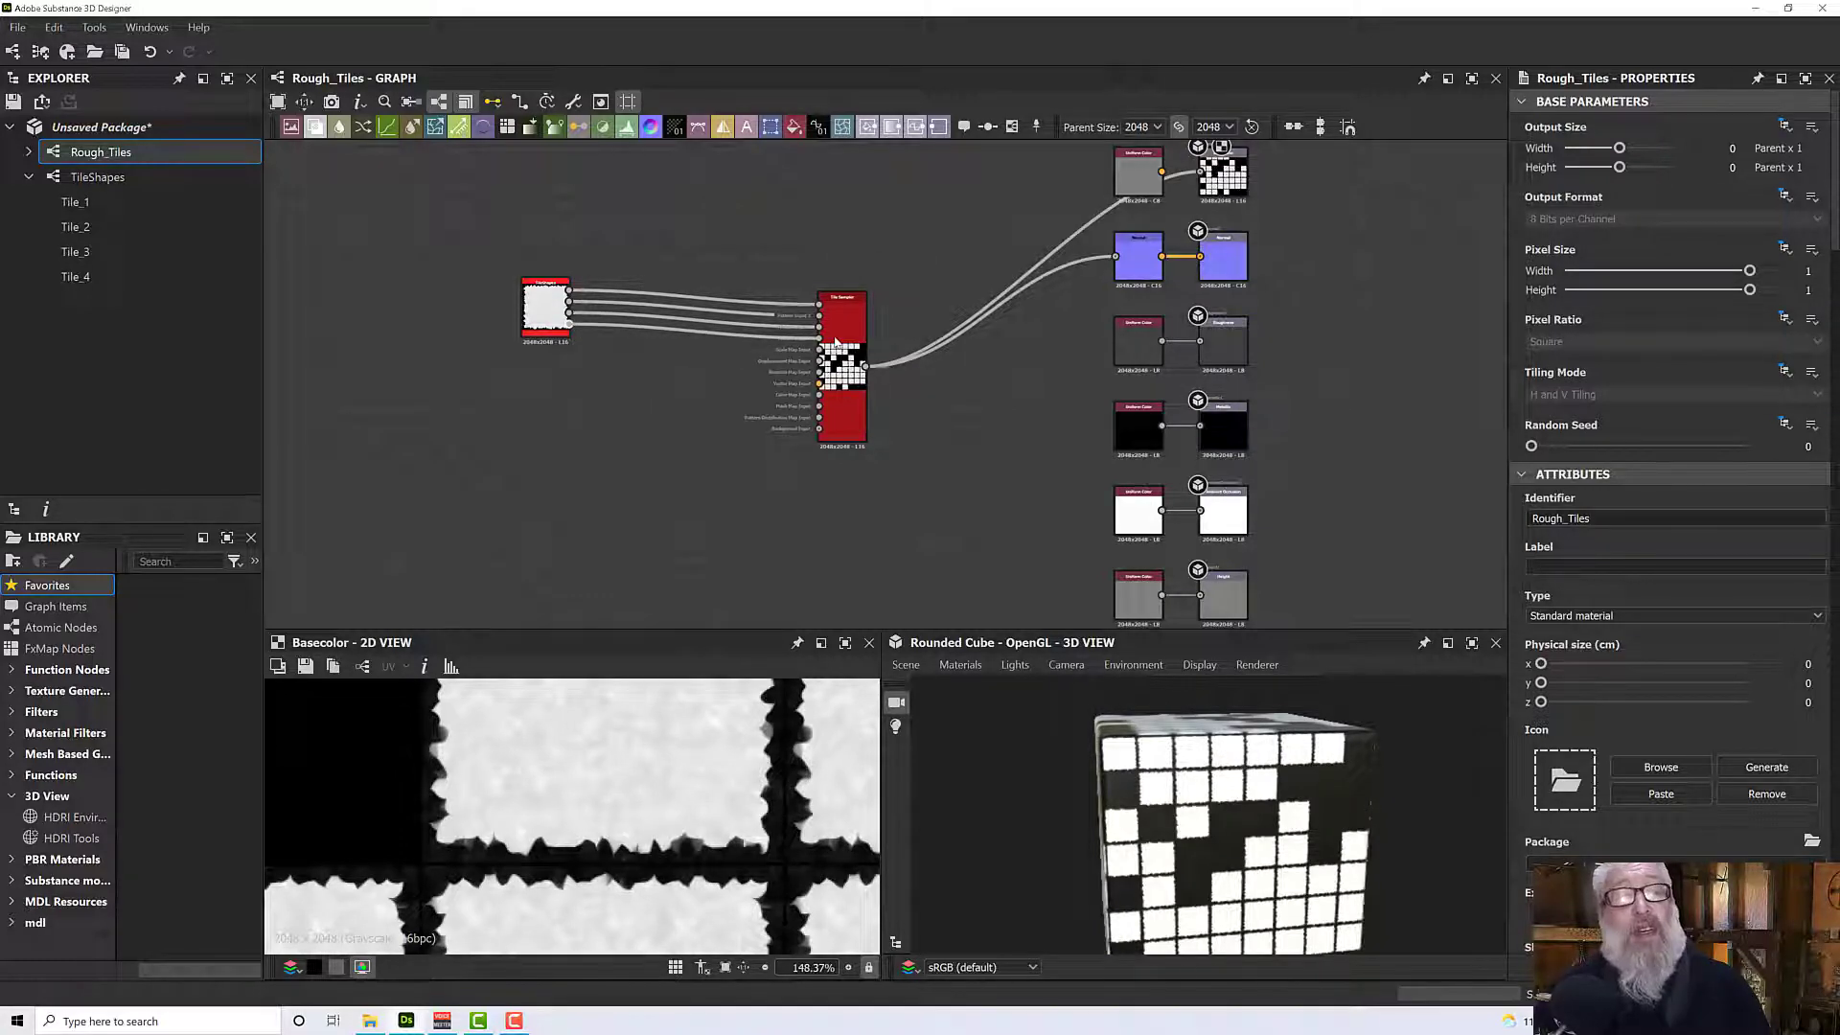
In the TileShapes graph, preview the Tile_3 chain's Slope Blur Grayscale and its inputs, and set its Shape Scale to 0.97.
click(119, 179)
double_click(119, 179)
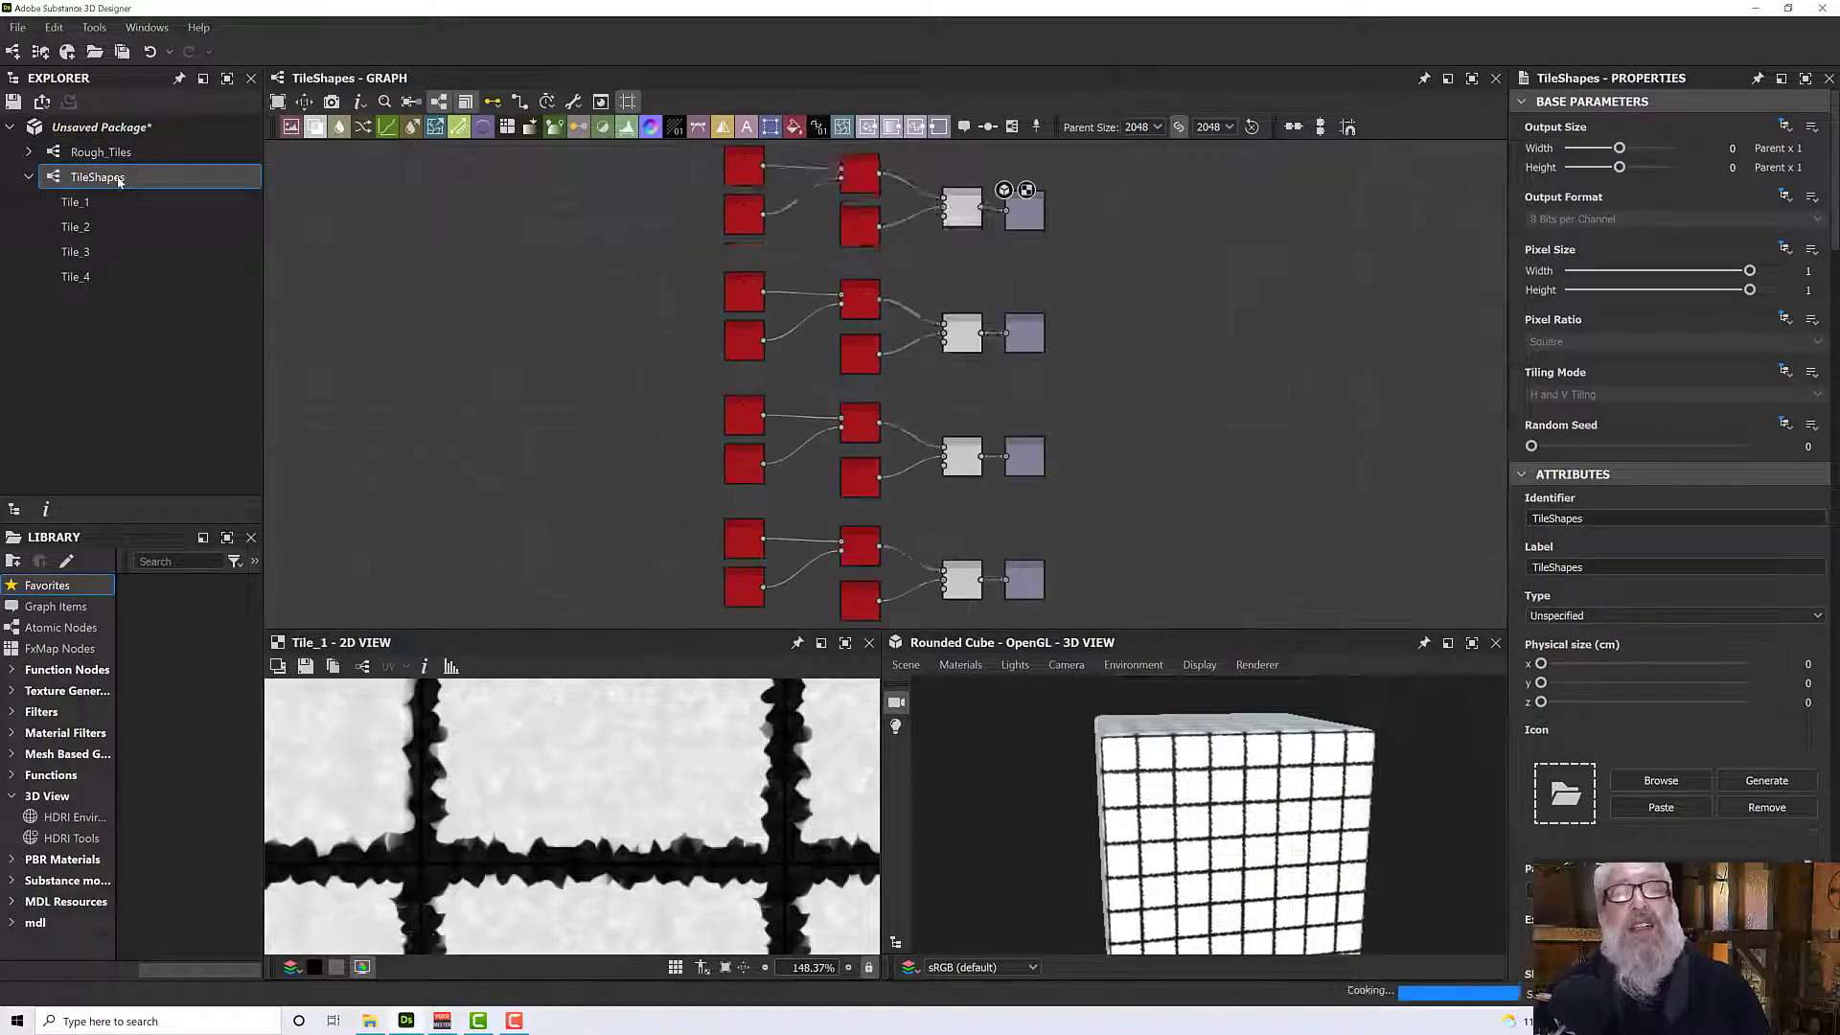
scroll(754, 491, up, 3)
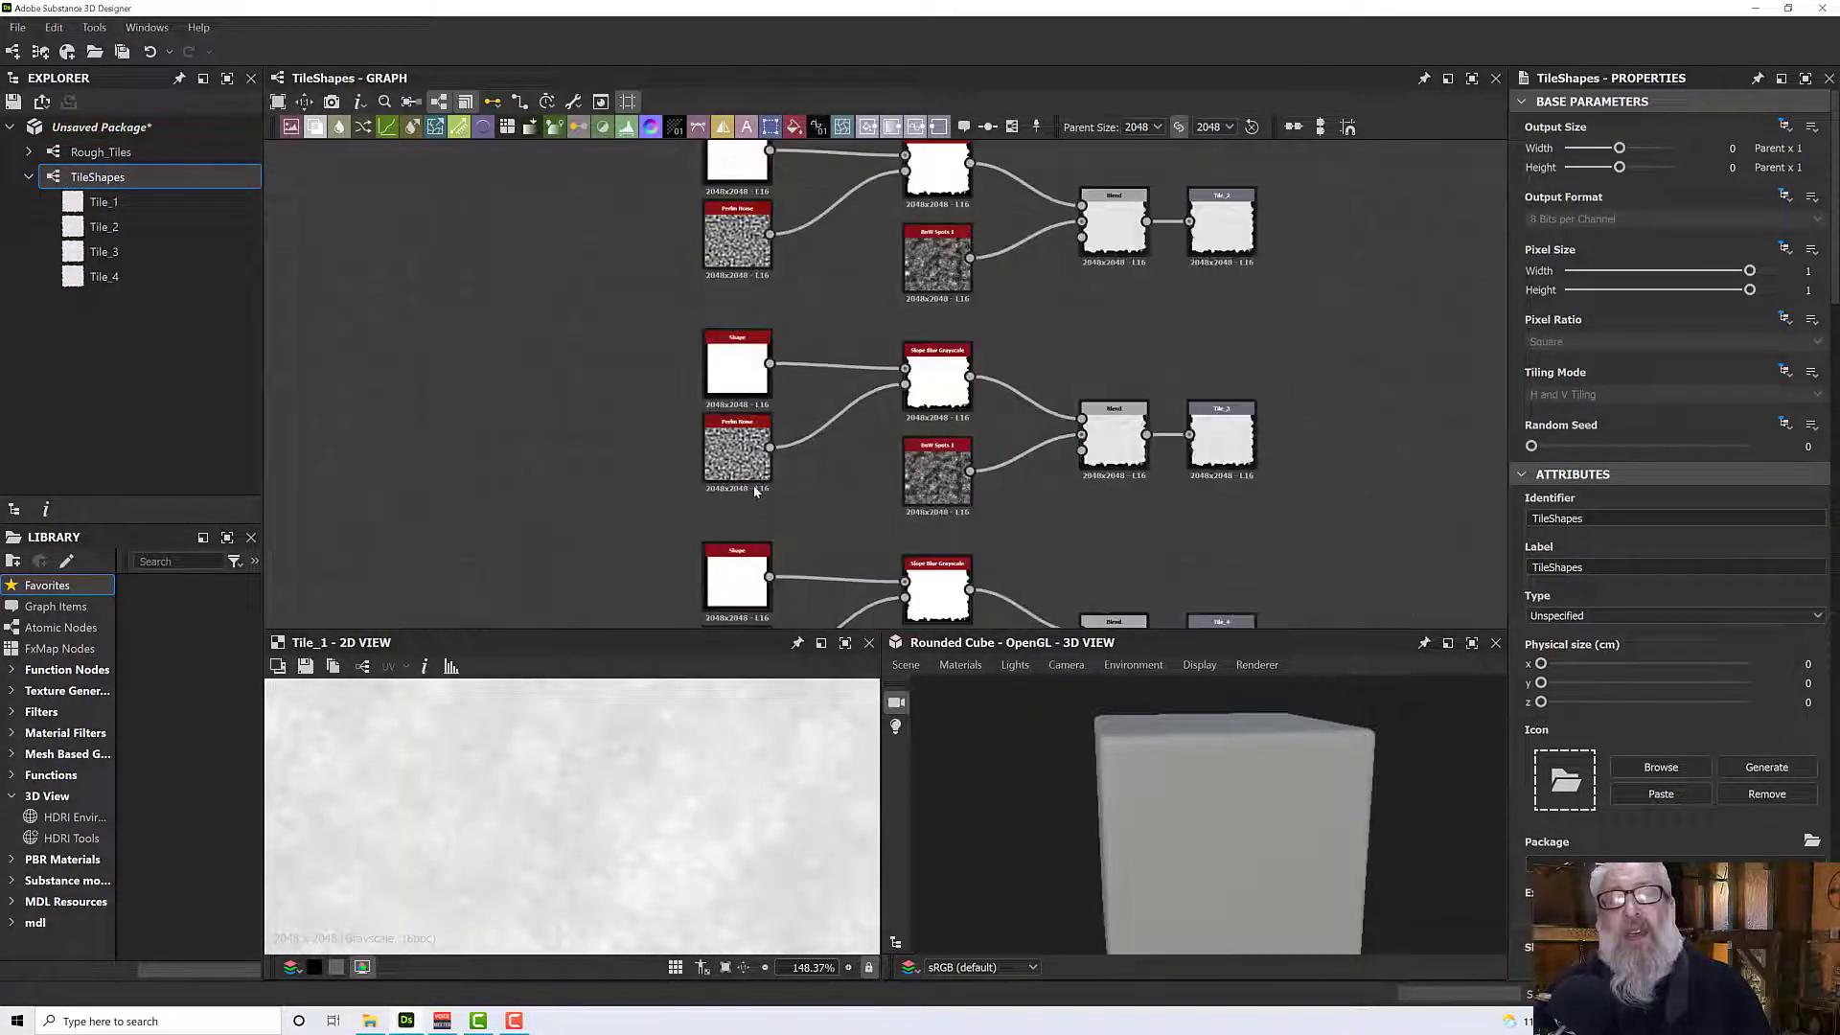
middle_drag(781, 493, 692, 477)
scroll(692, 477, up, 3)
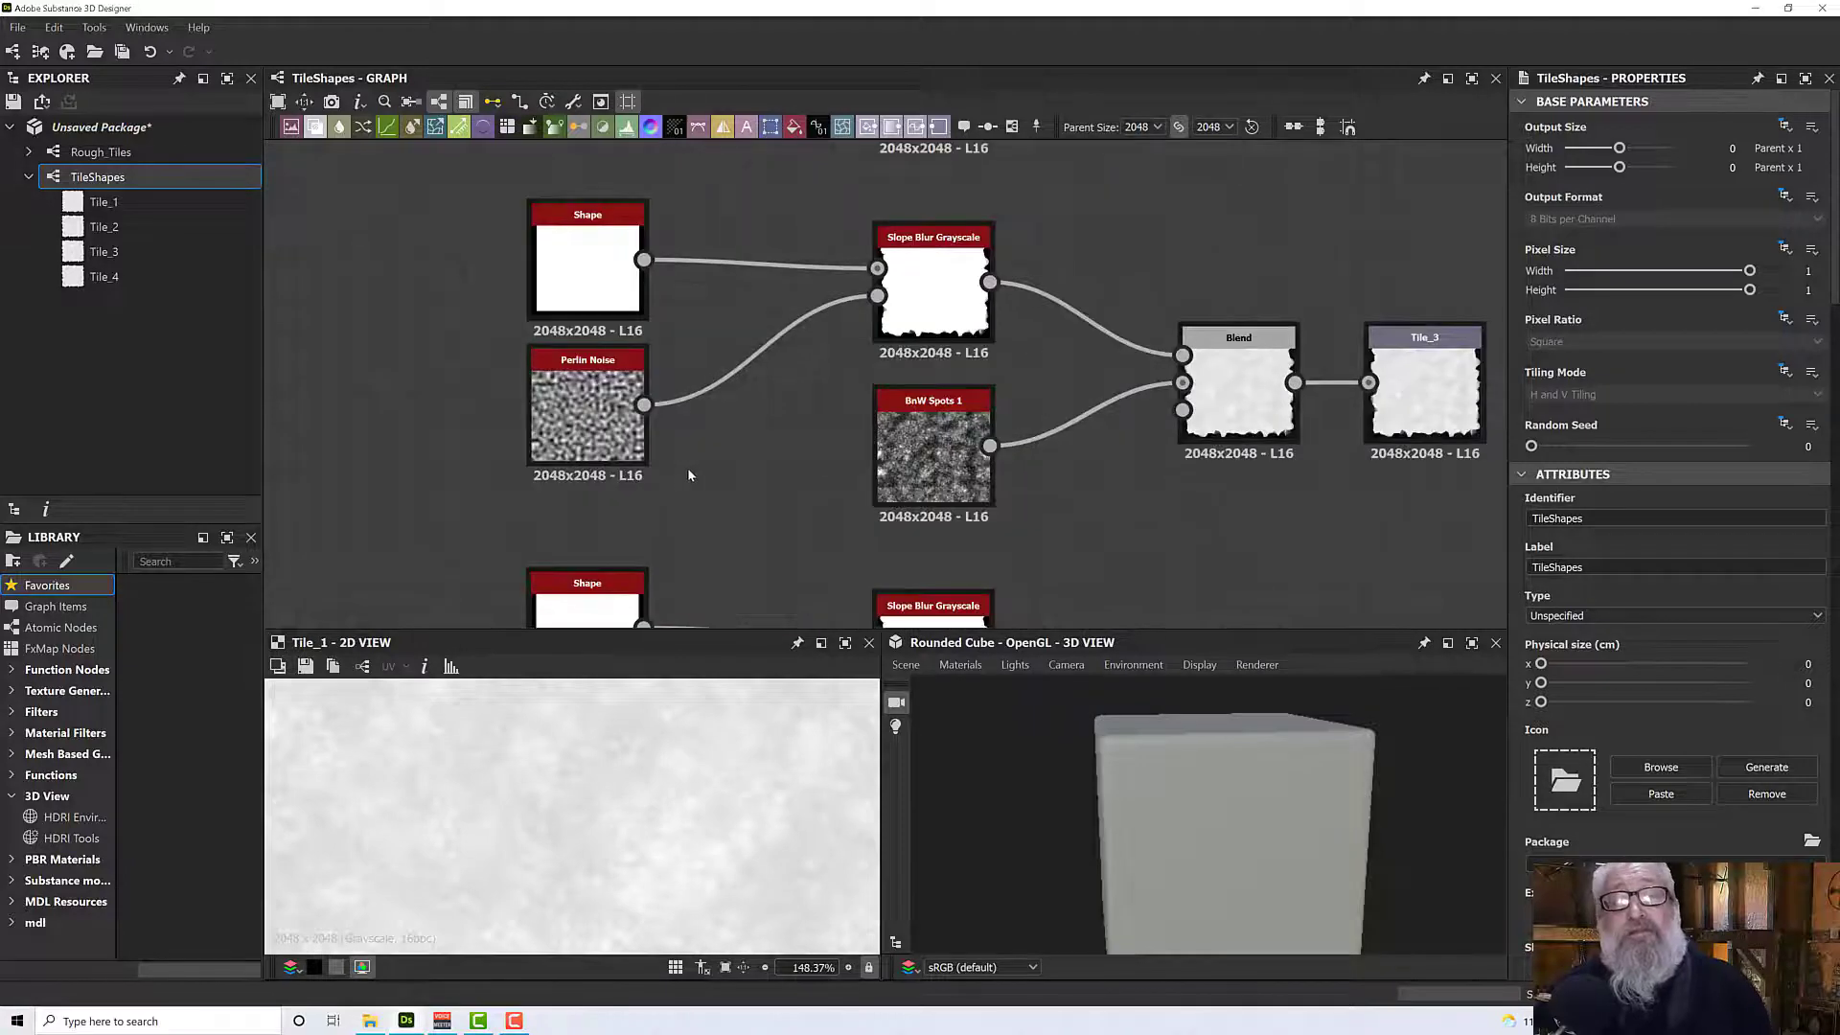
click(544, 428)
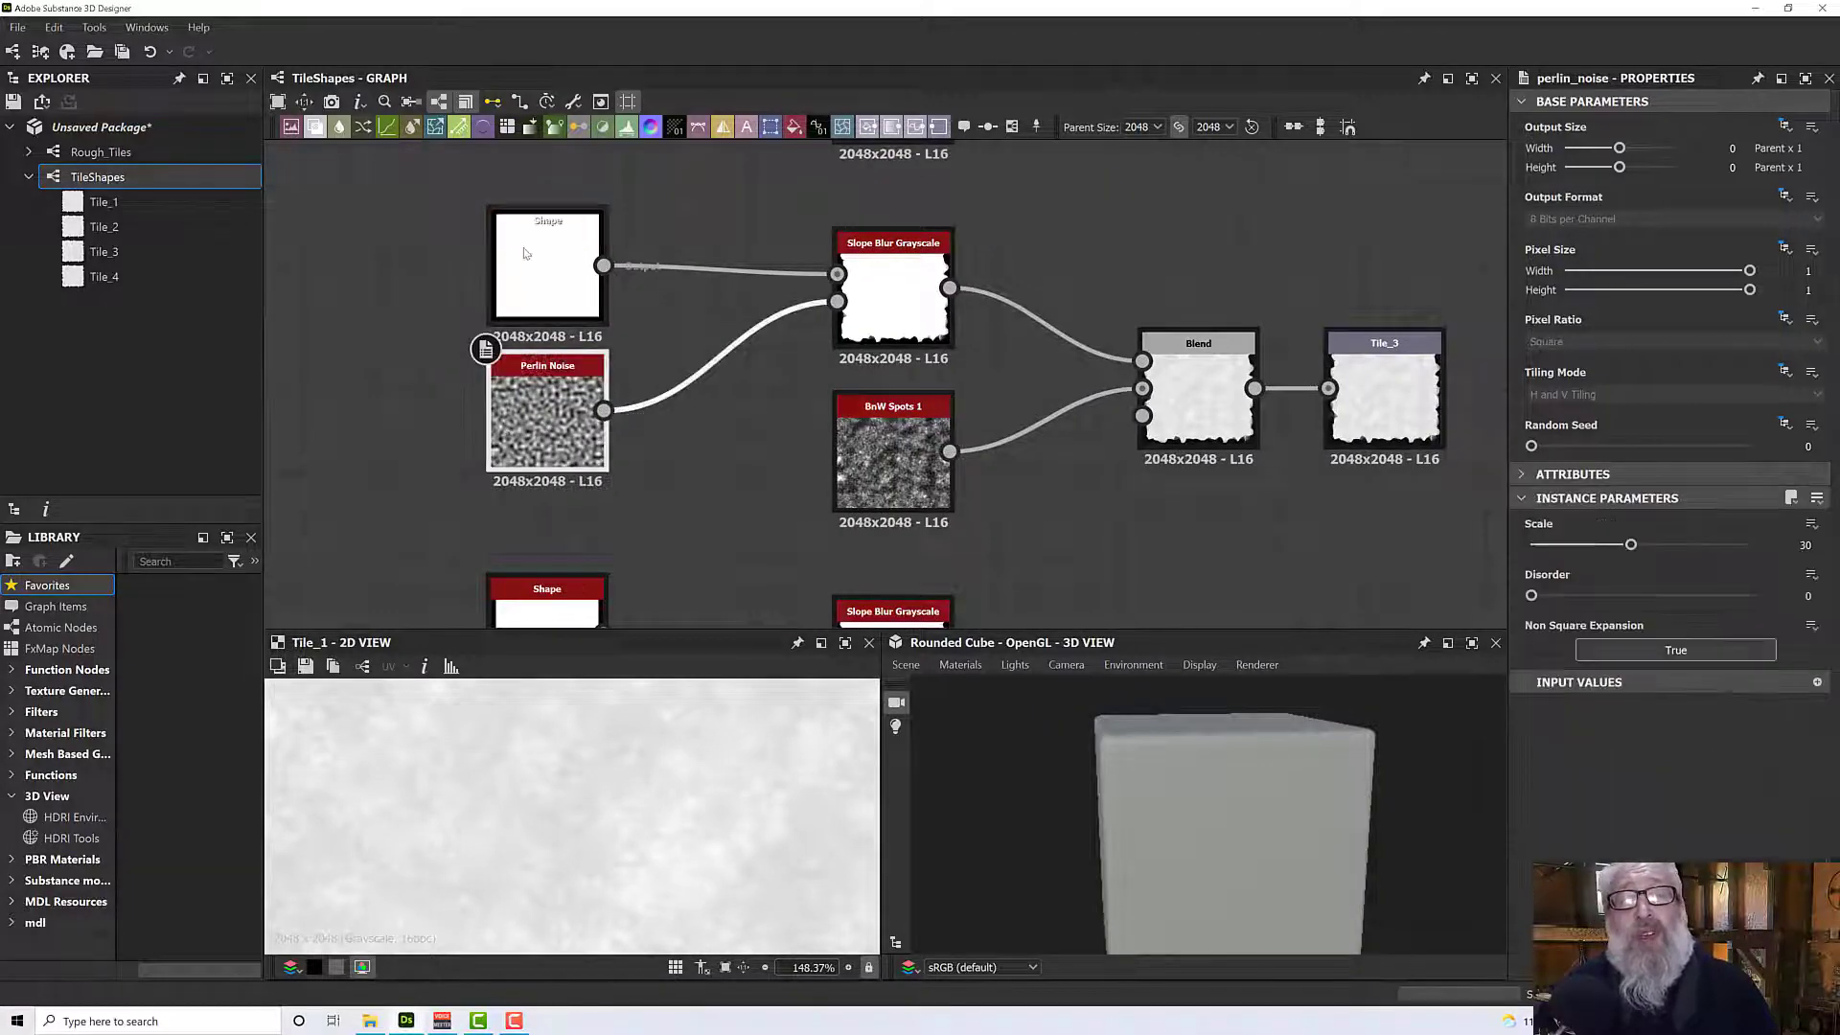
click(524, 255)
double_click(876, 290)
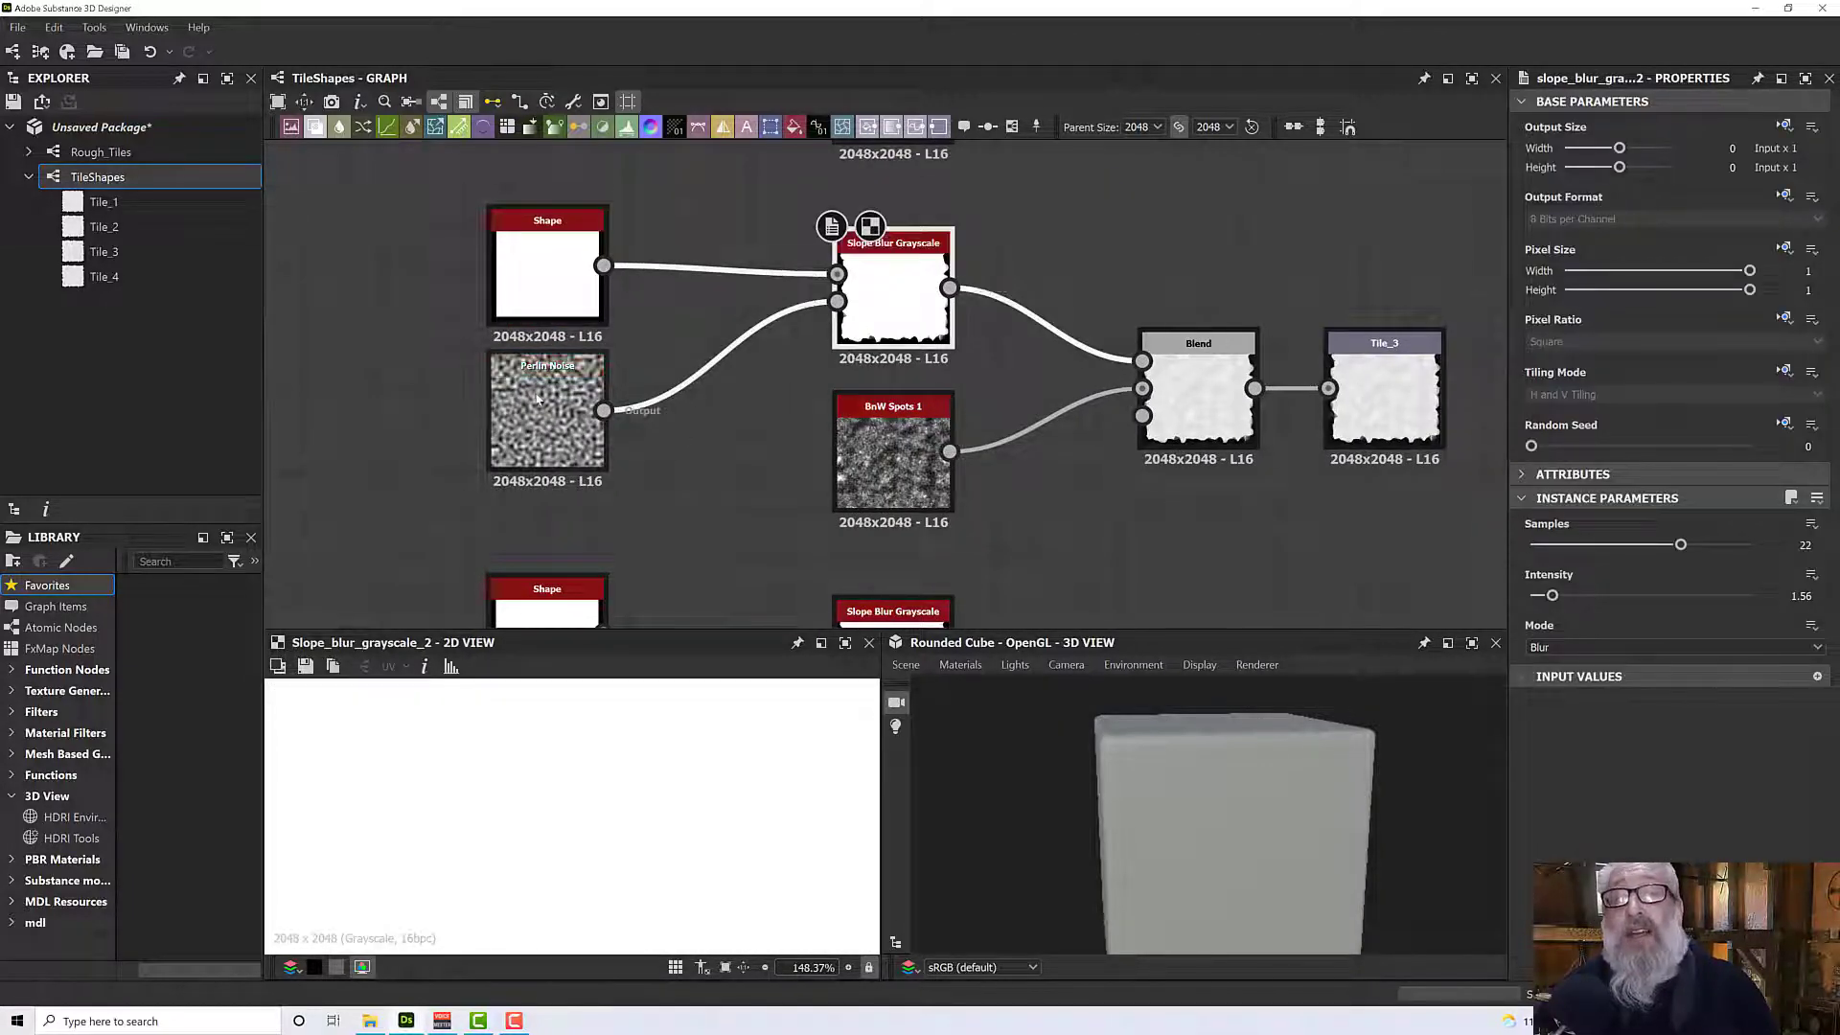
double_click(575, 421)
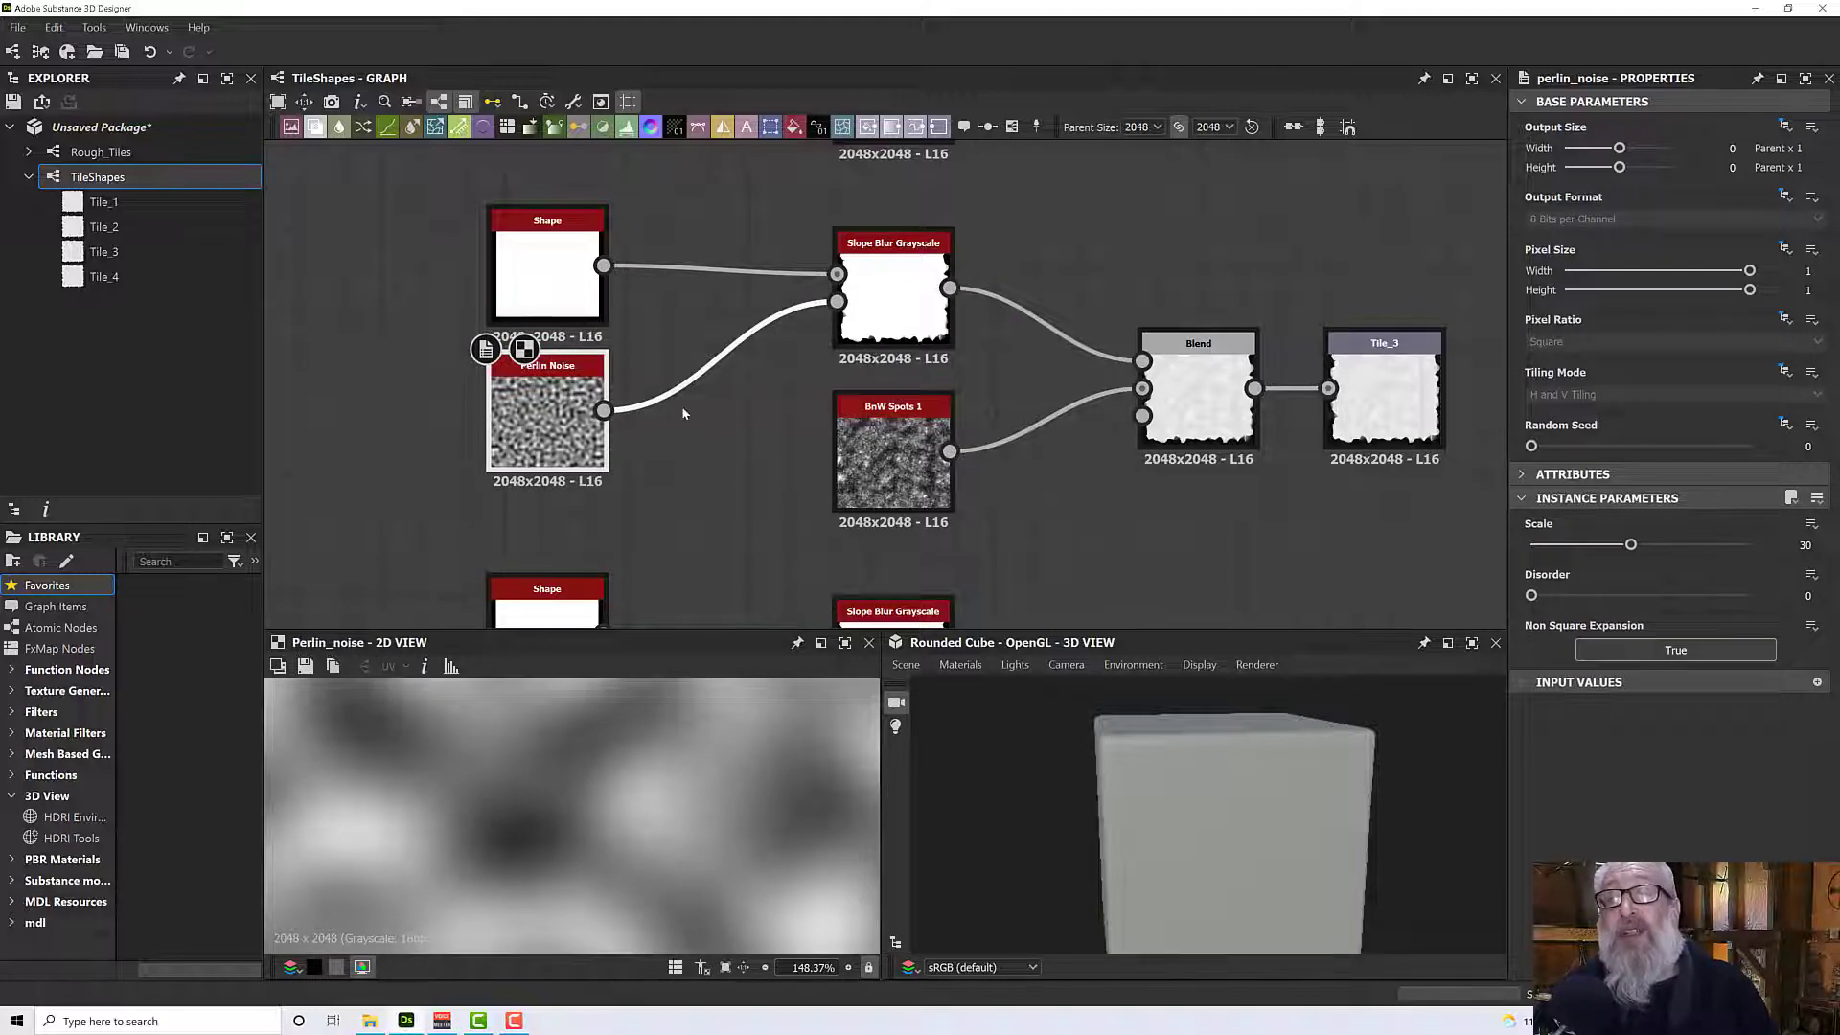
double_click(543, 269)
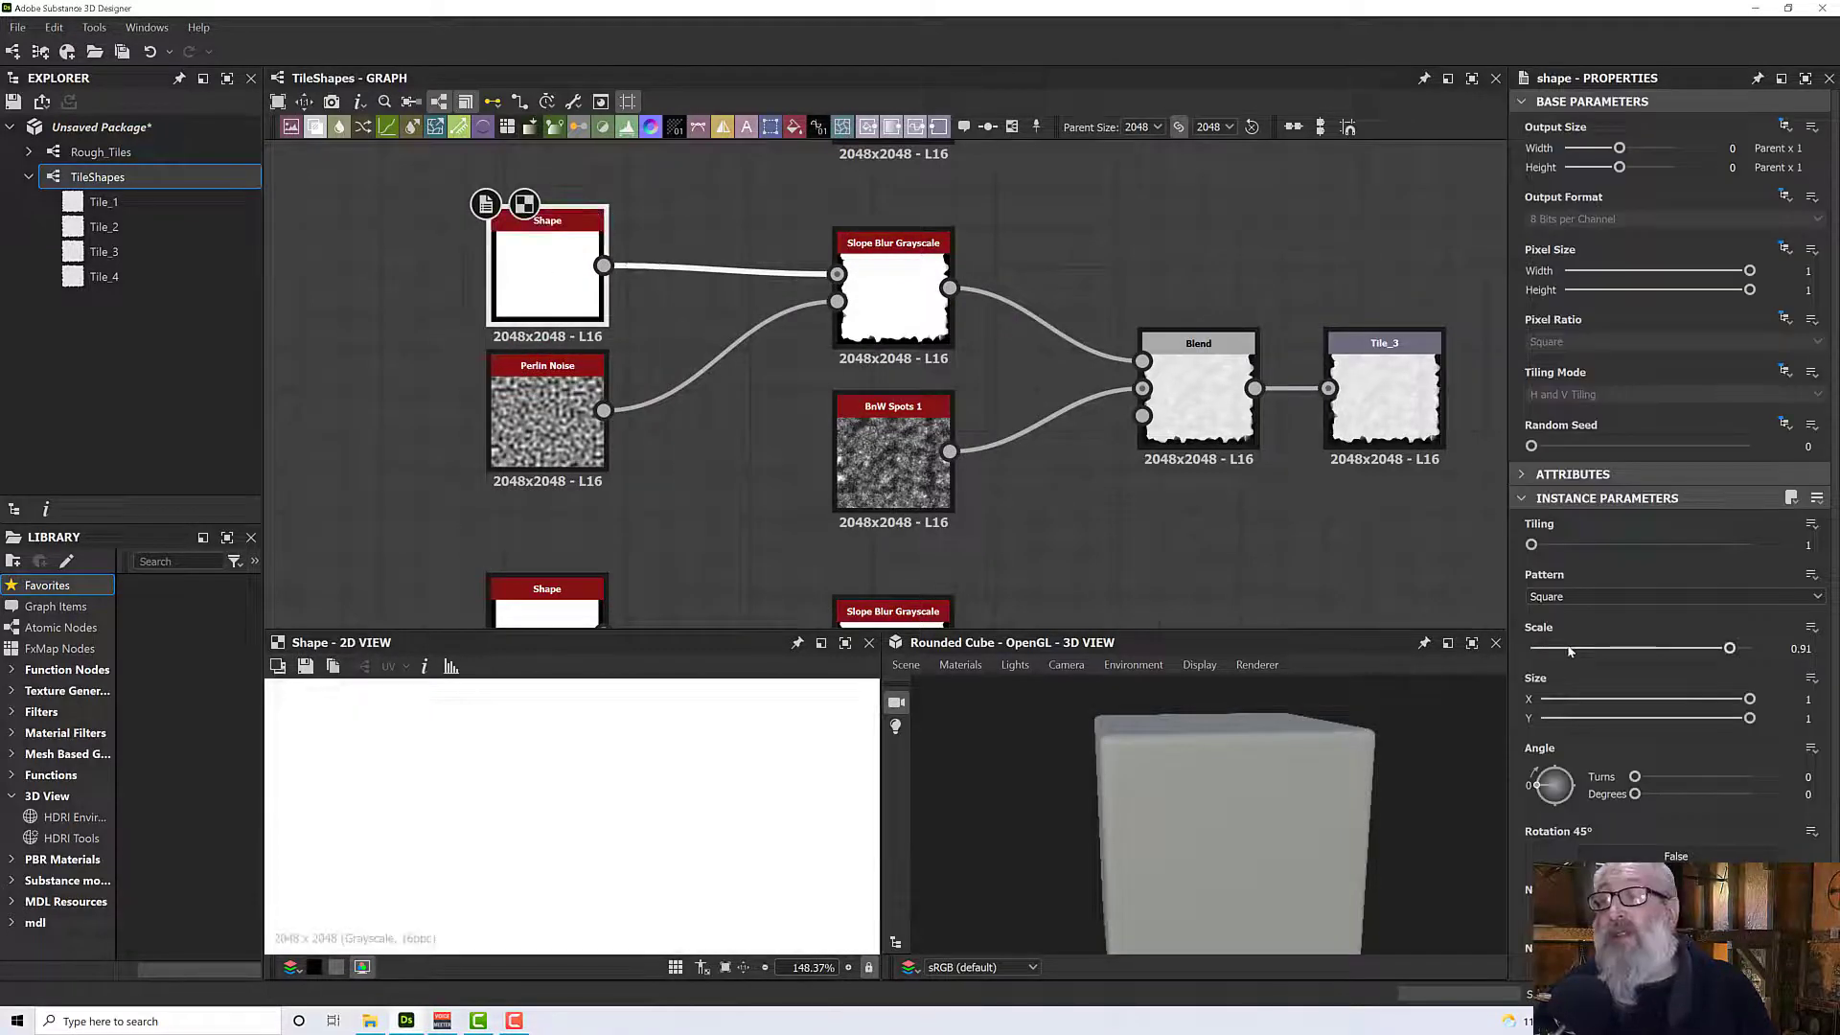
drag(1730, 648, 1744, 648)
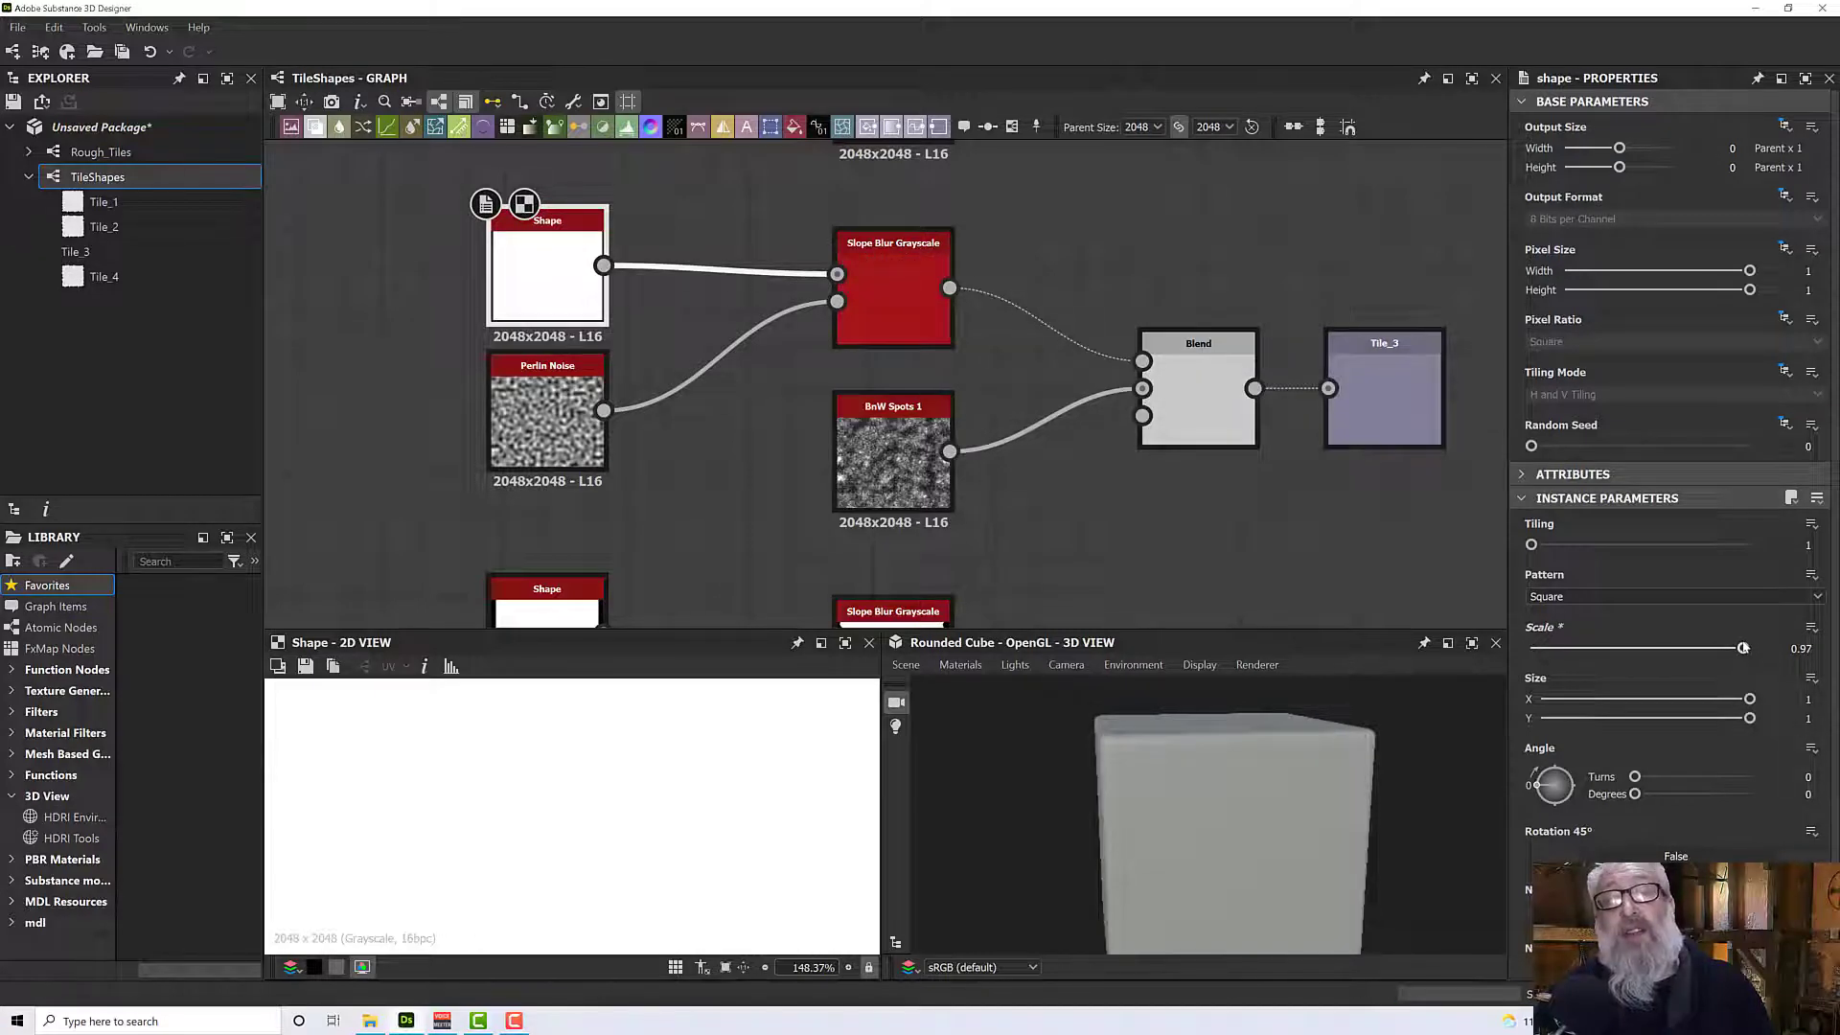
Replace the Tile_3 chain's Perlin Noise with a Gaussian Spots 1 node feeding the Slope Blur Grayscale's Slope input, and preview the blur.
double_click(525, 443)
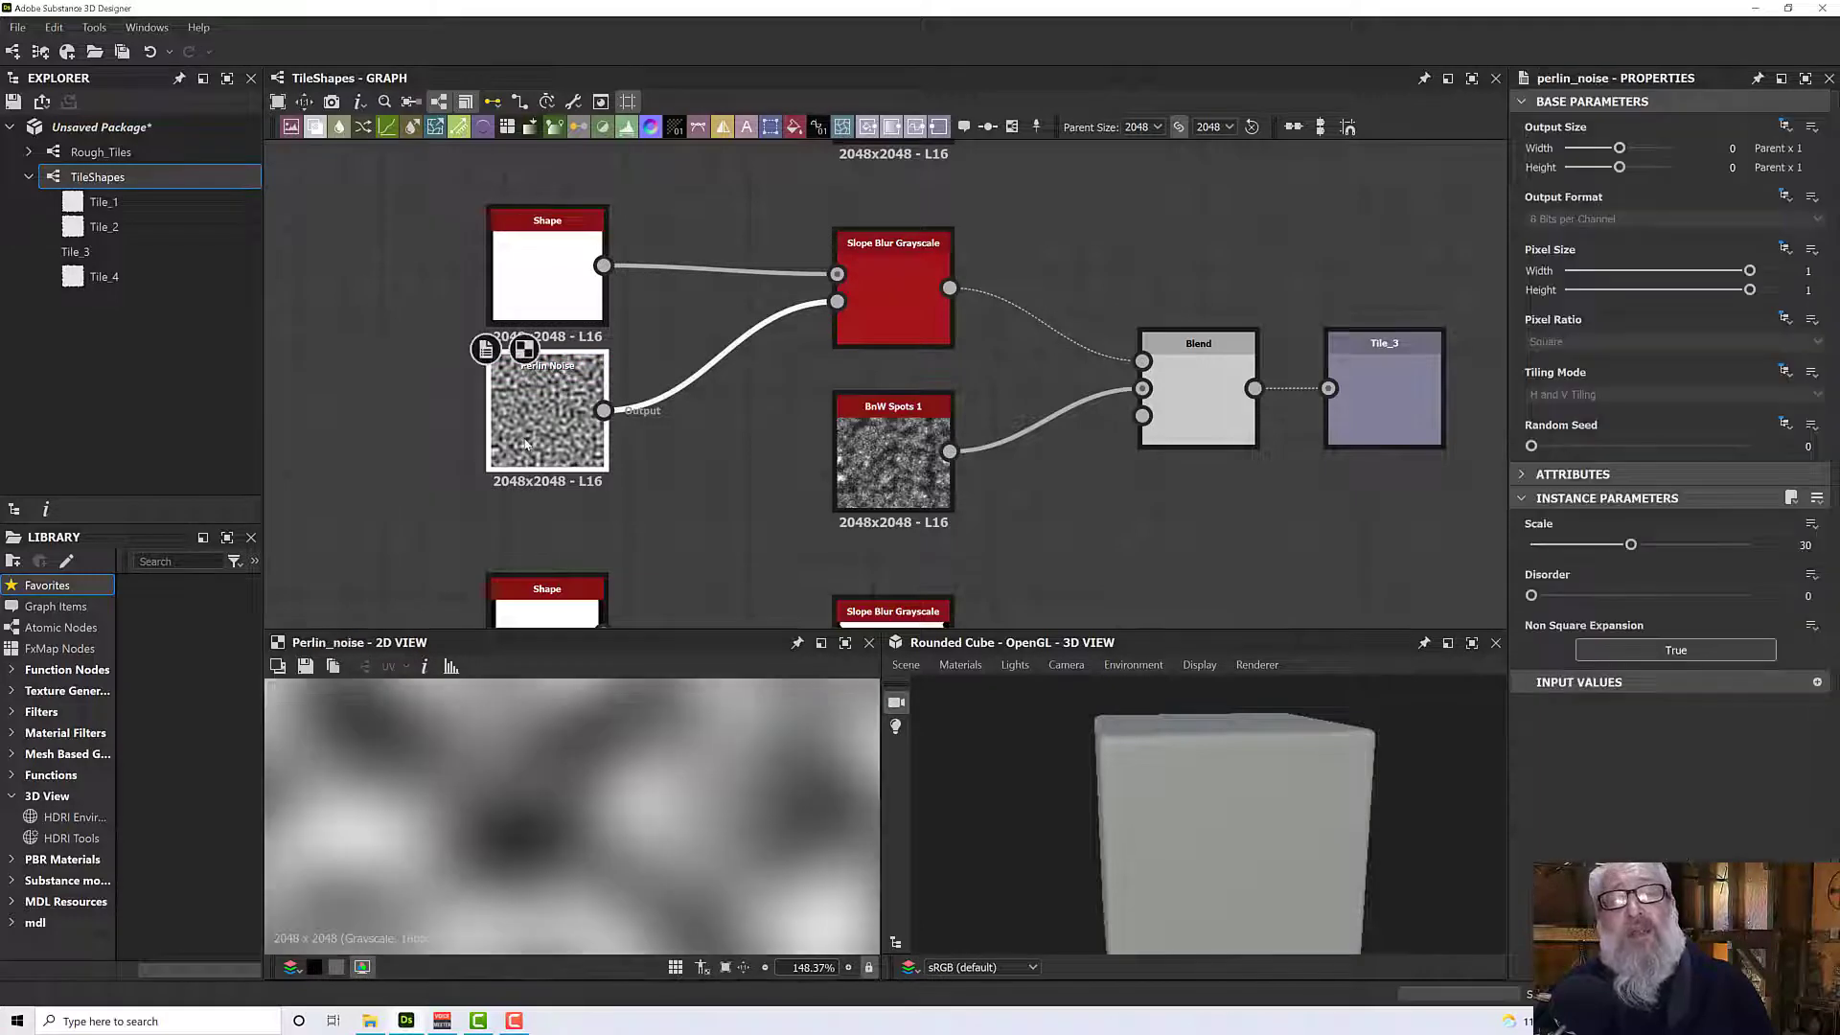
key(Delete)
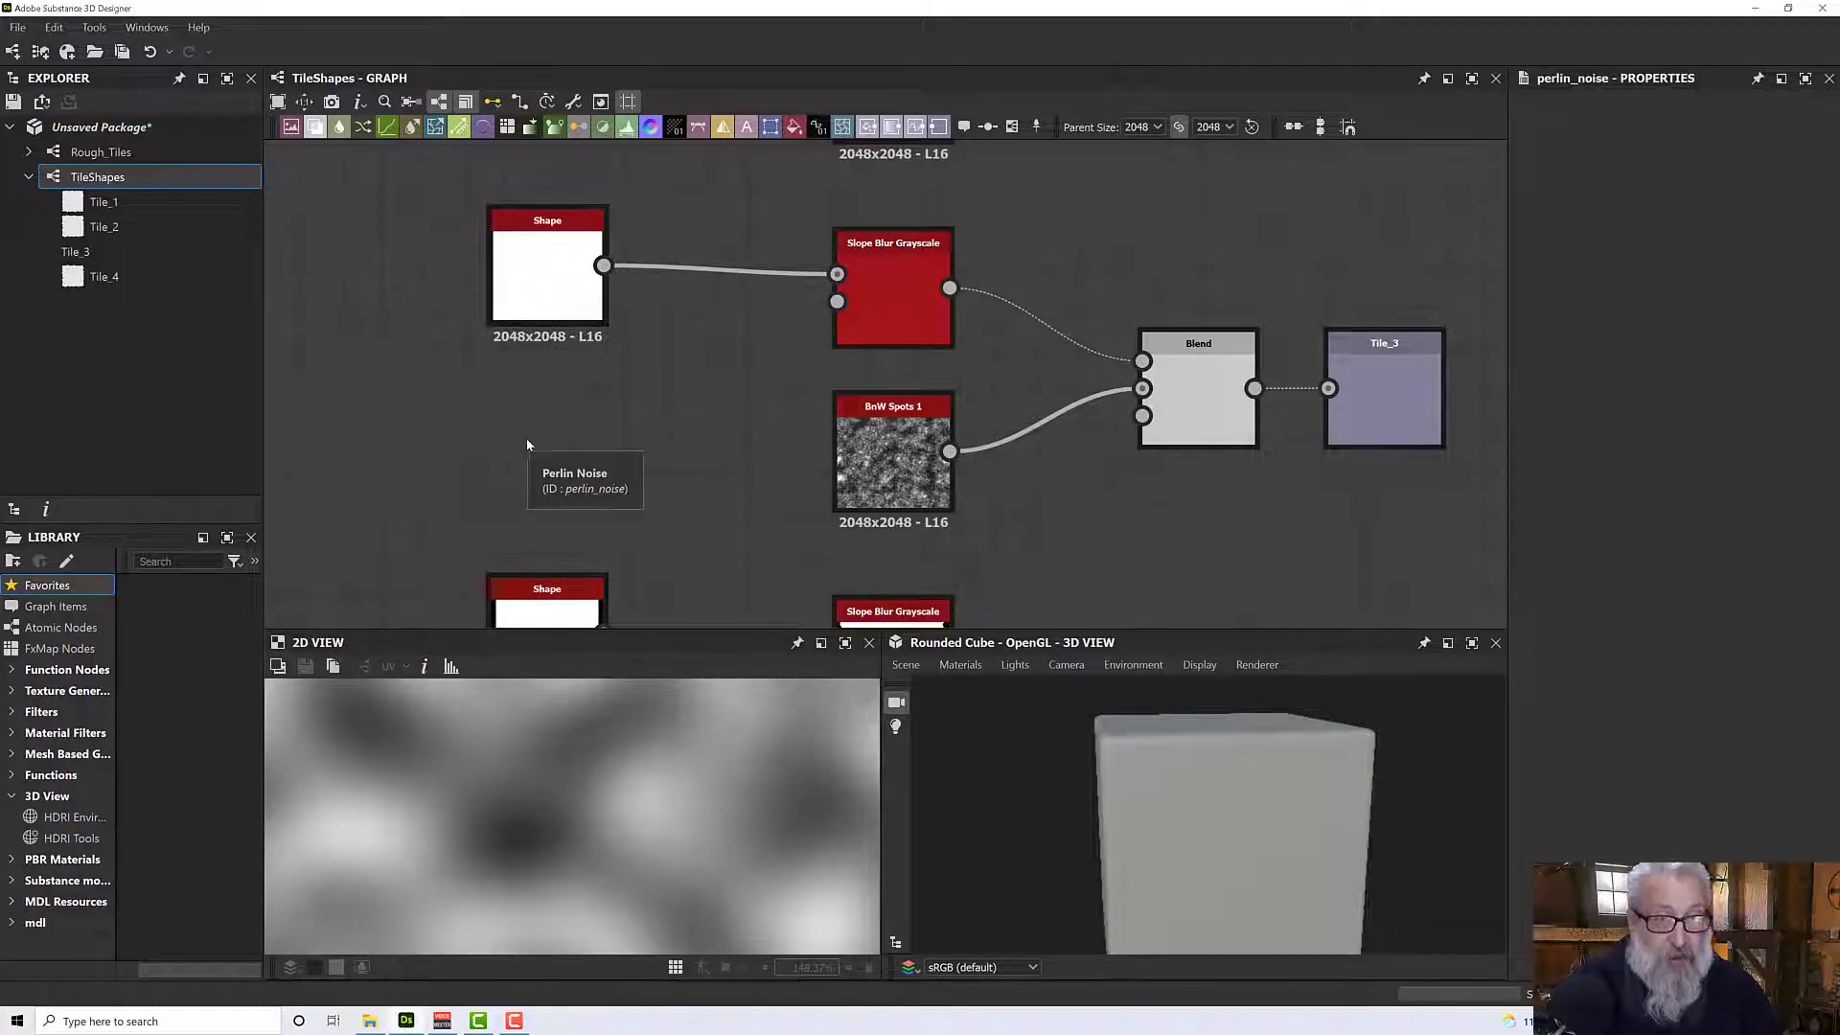
key(space)
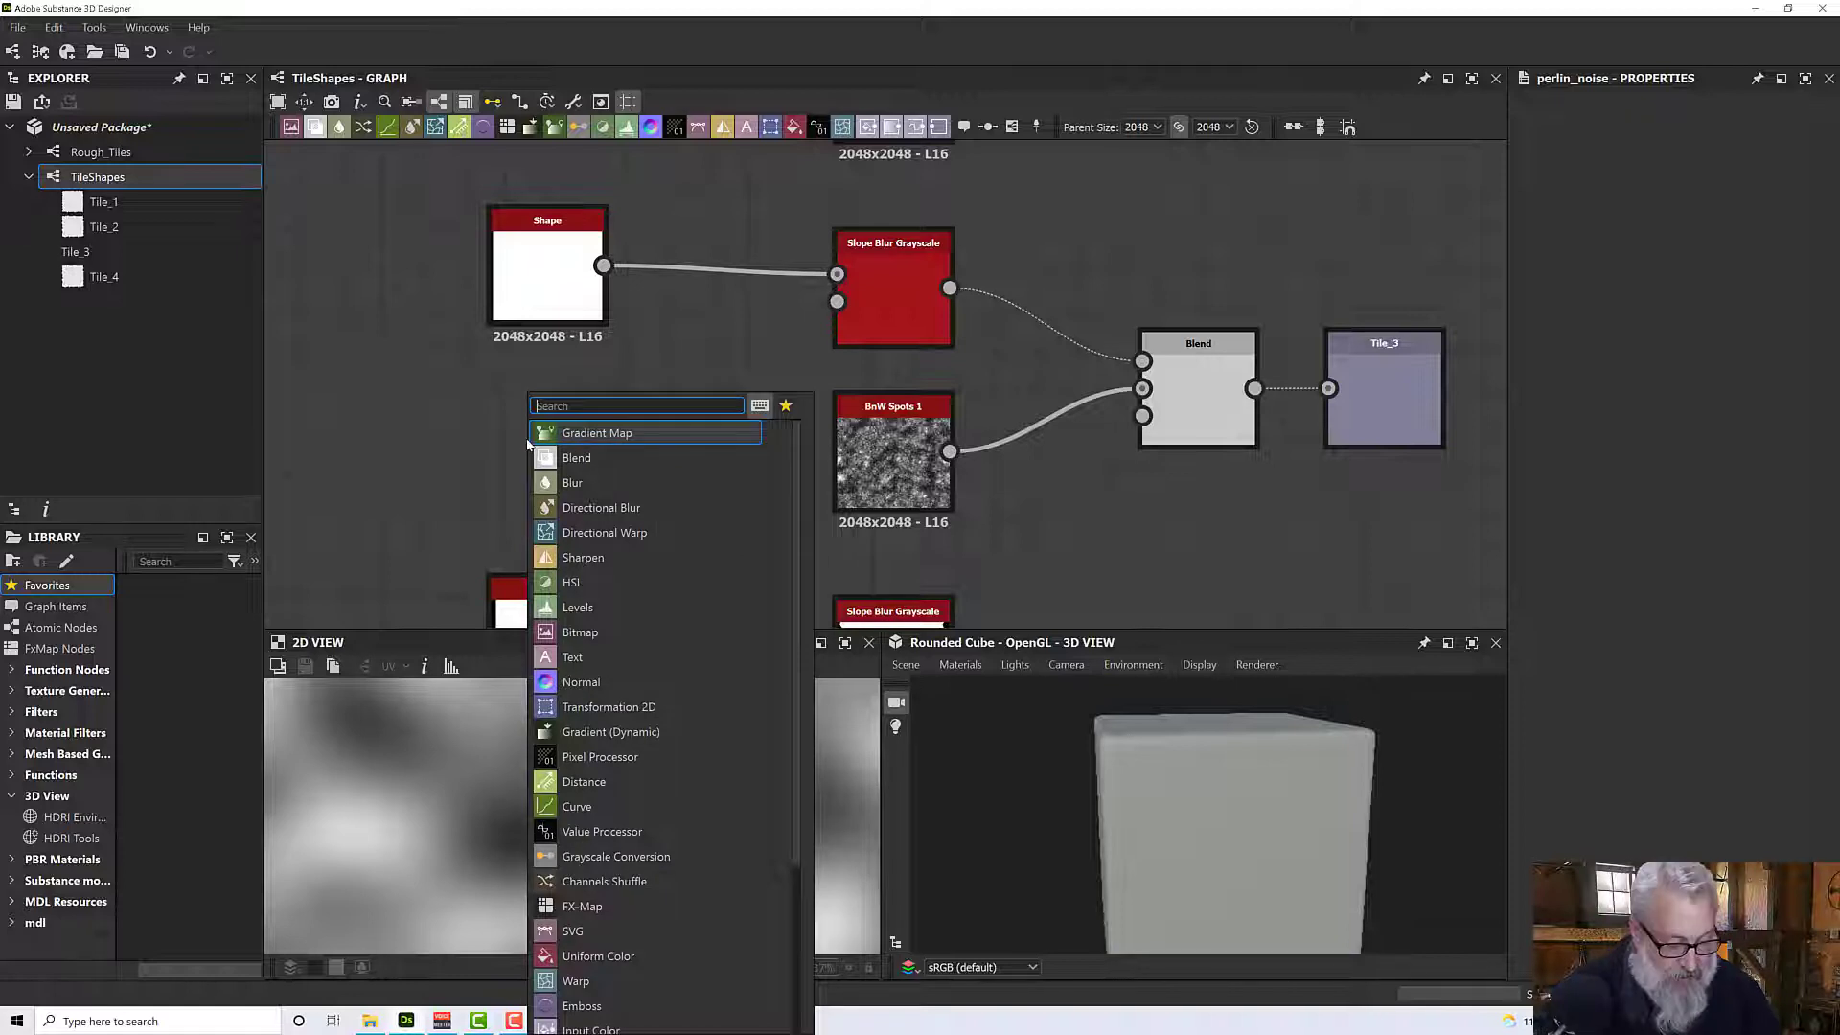
text(gaus)
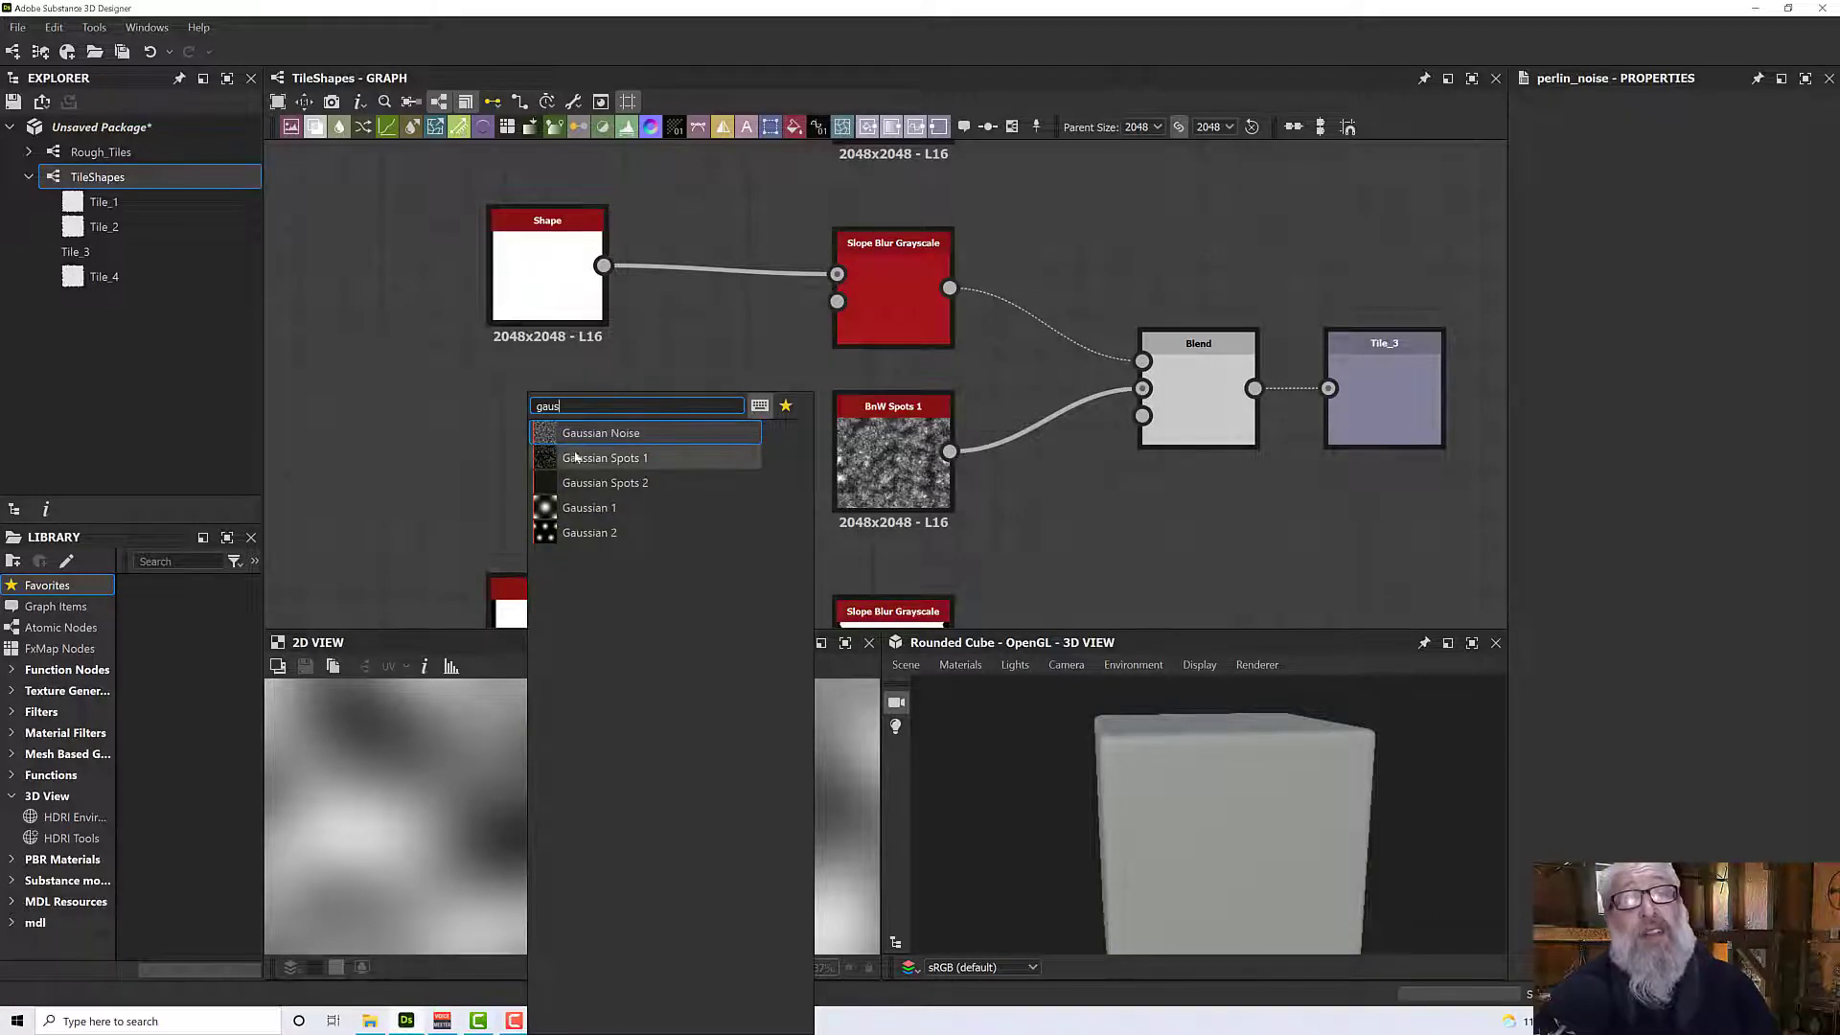
click(589, 458)
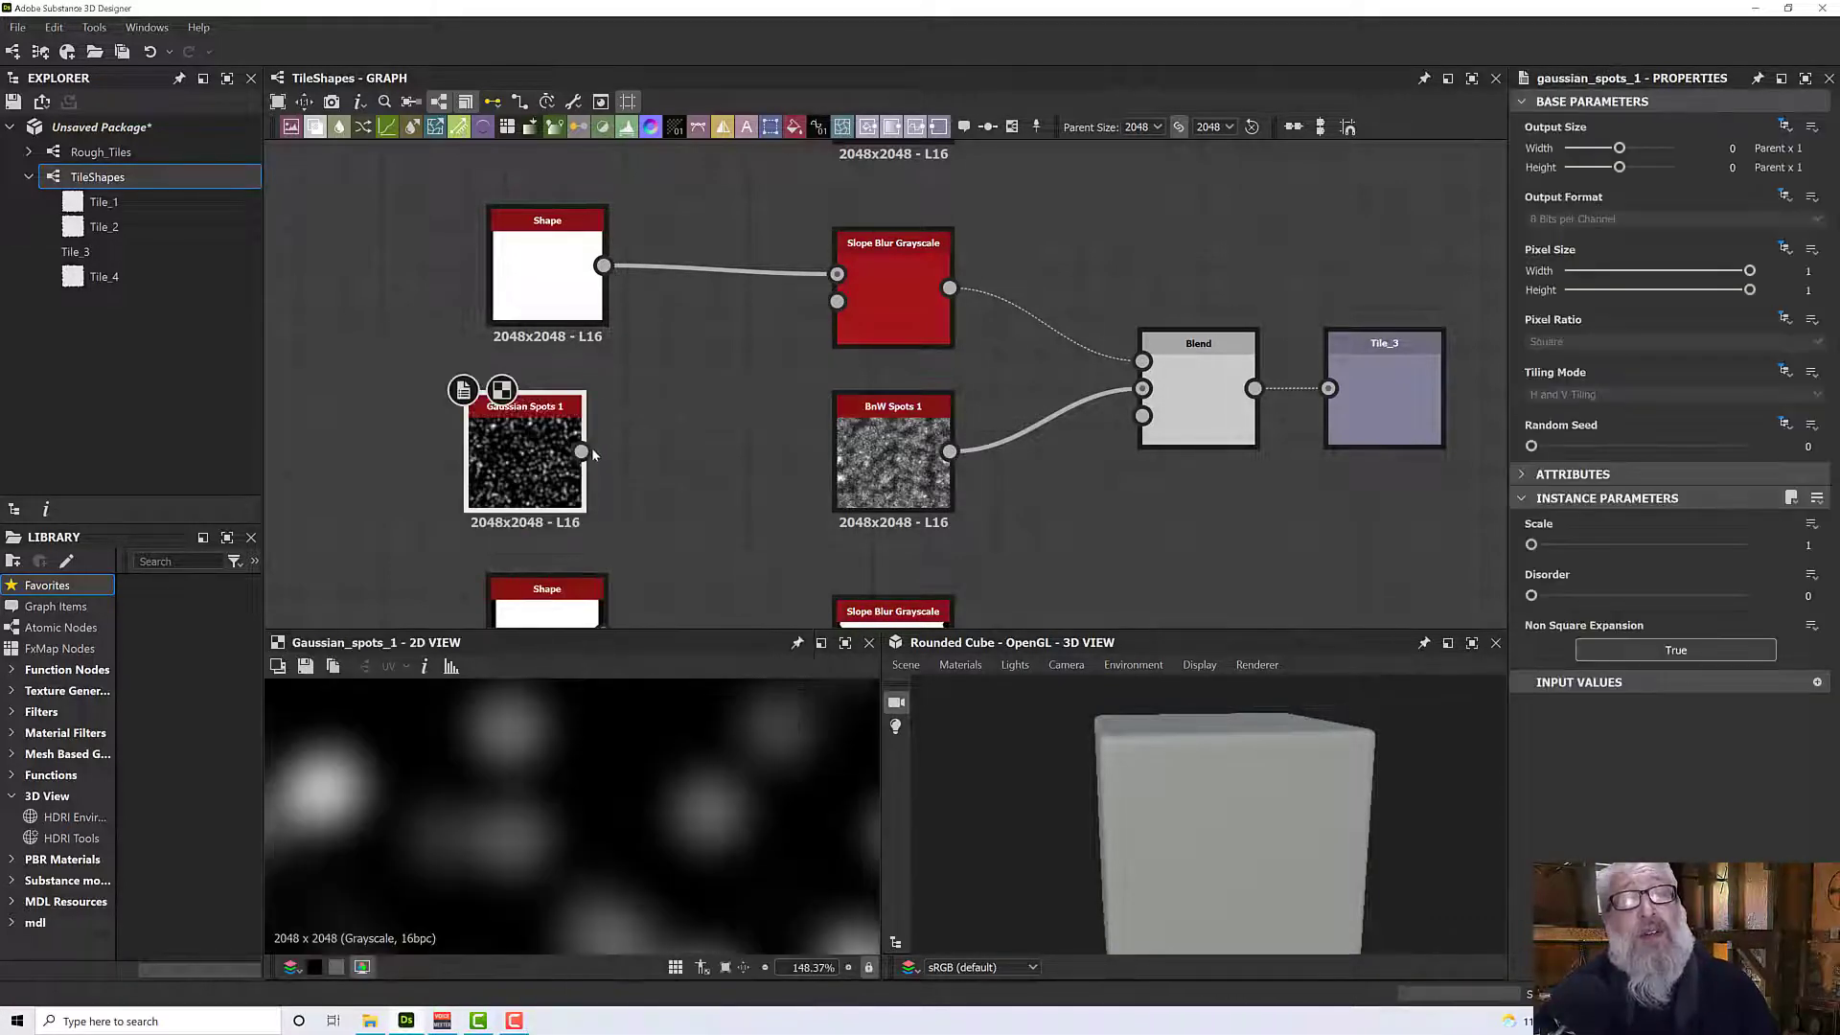
drag(584, 451, 837, 301)
click(874, 305)
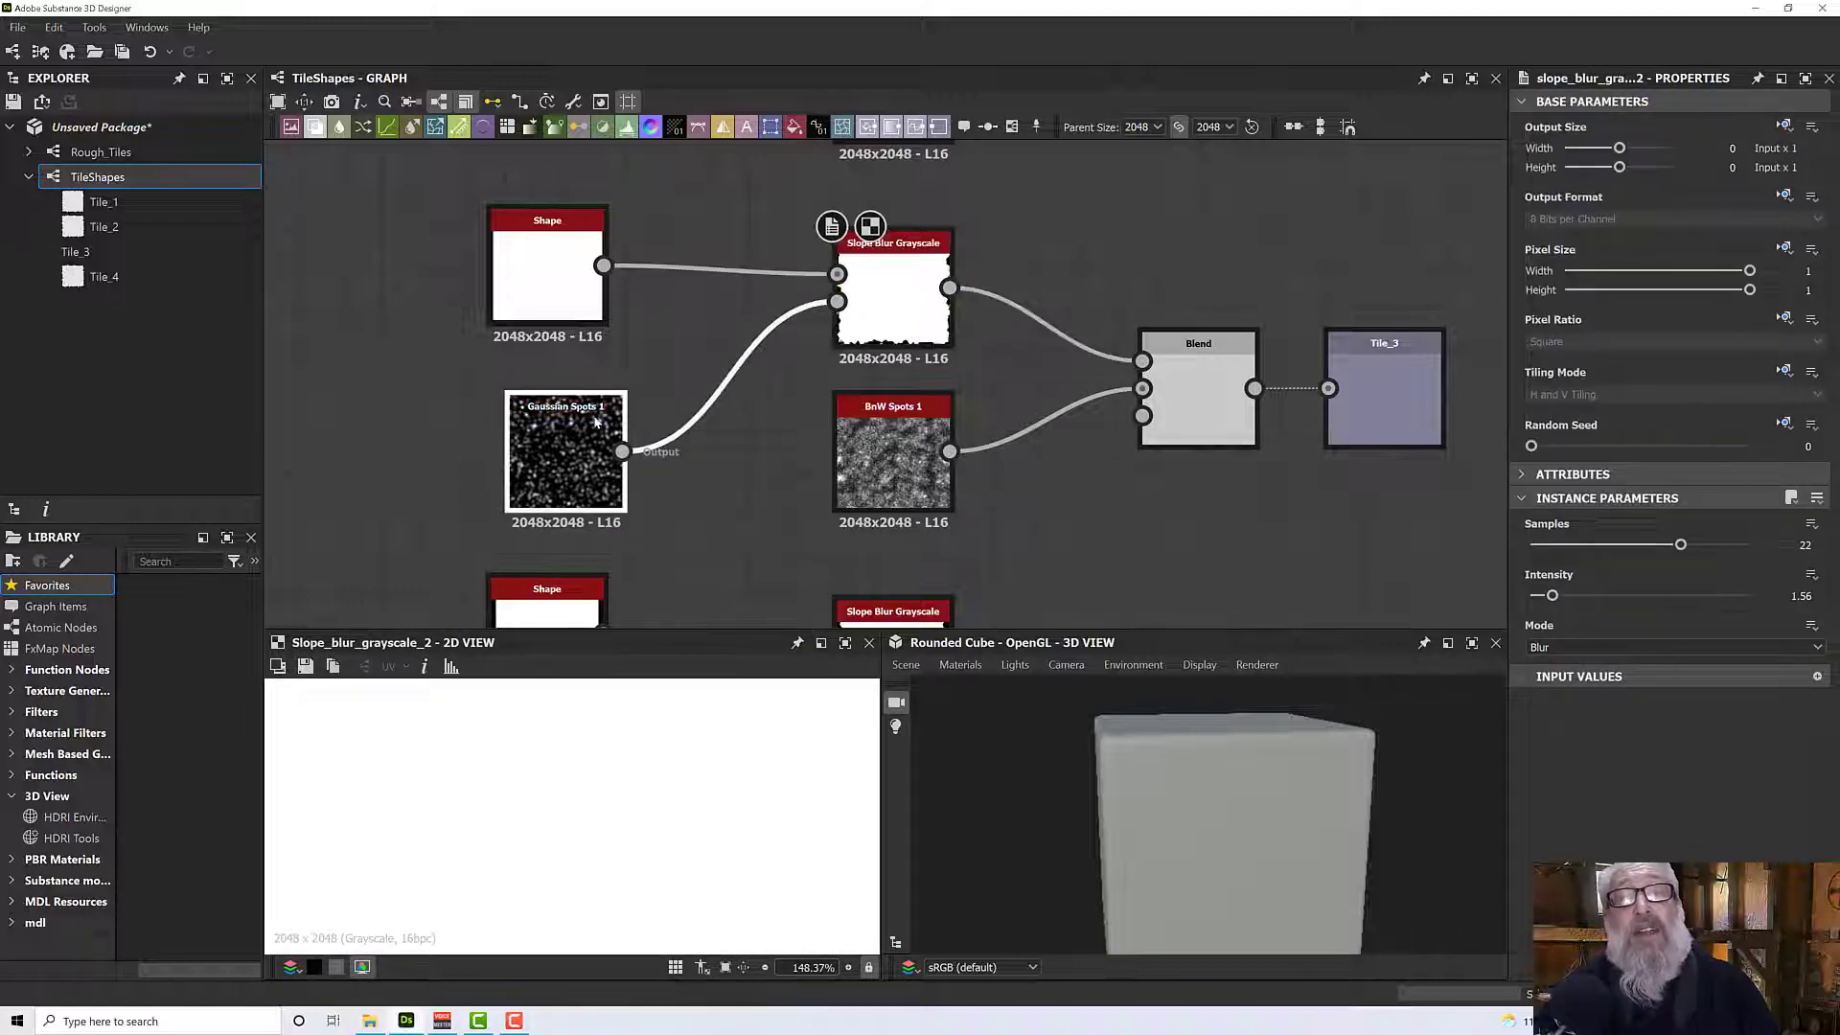
Check the blurred edge up close, set the Tile_3 chain's Shape Scale to 0.95, and preview the Slope Blur Grayscale.
scroll(865, 345, up, 3)
scroll(867, 347, up, 2)
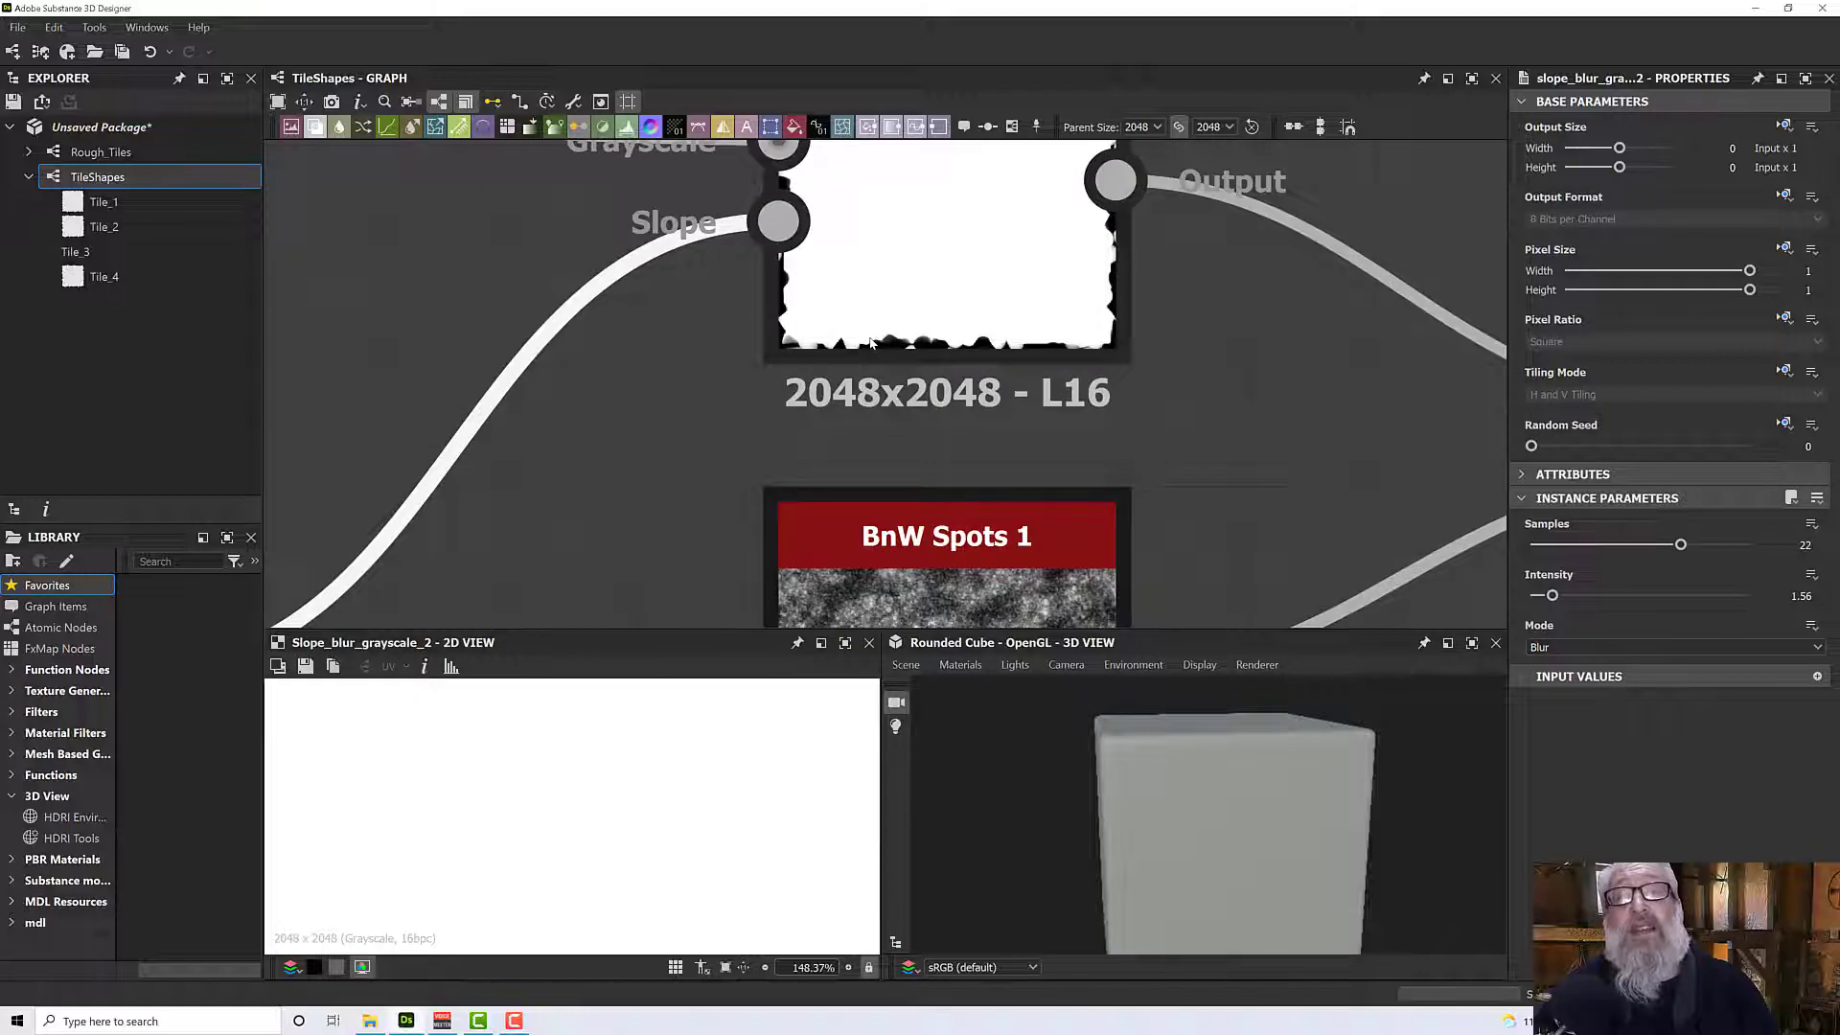
scroll(870, 343, down, 5)
click(484, 259)
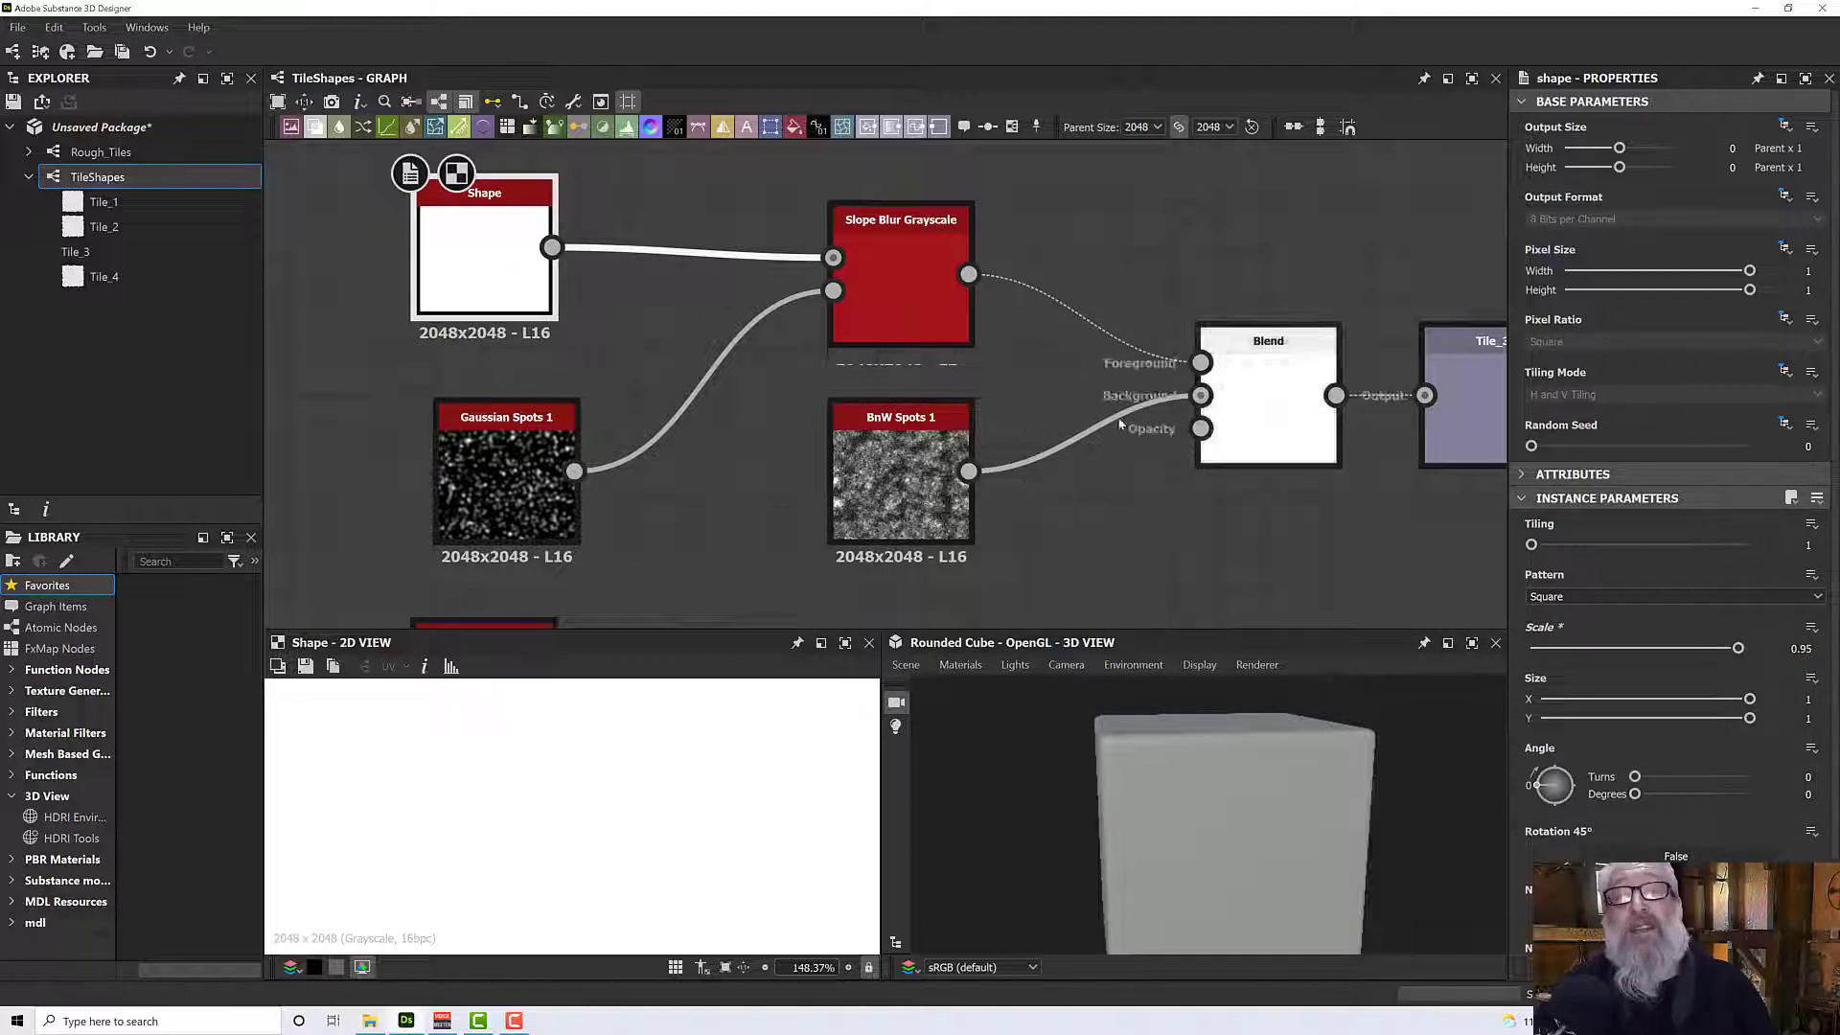
click(910, 315)
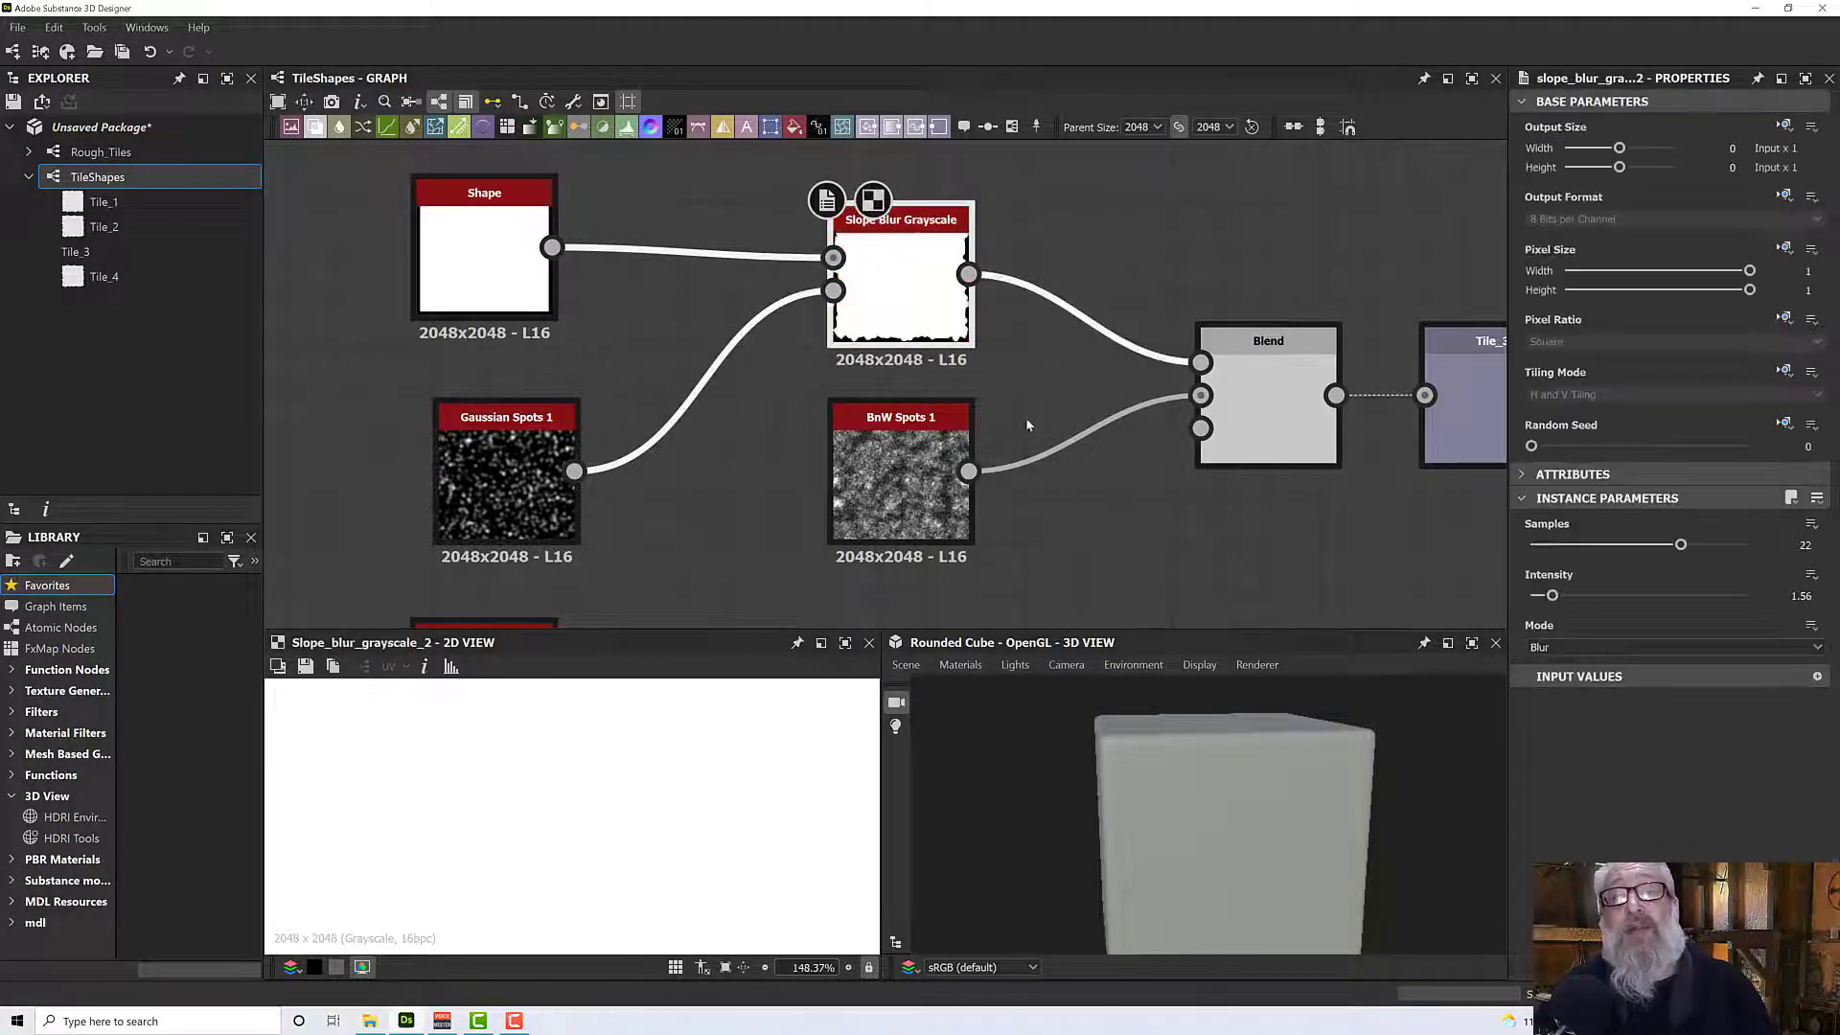
Set the Disorder to 0.54 and Roughness to 0.89 on the BnW Spots 1 node feeding the Tile_3 Blend.
click(923, 472)
middle_drag(1095, 523, 1047, 463)
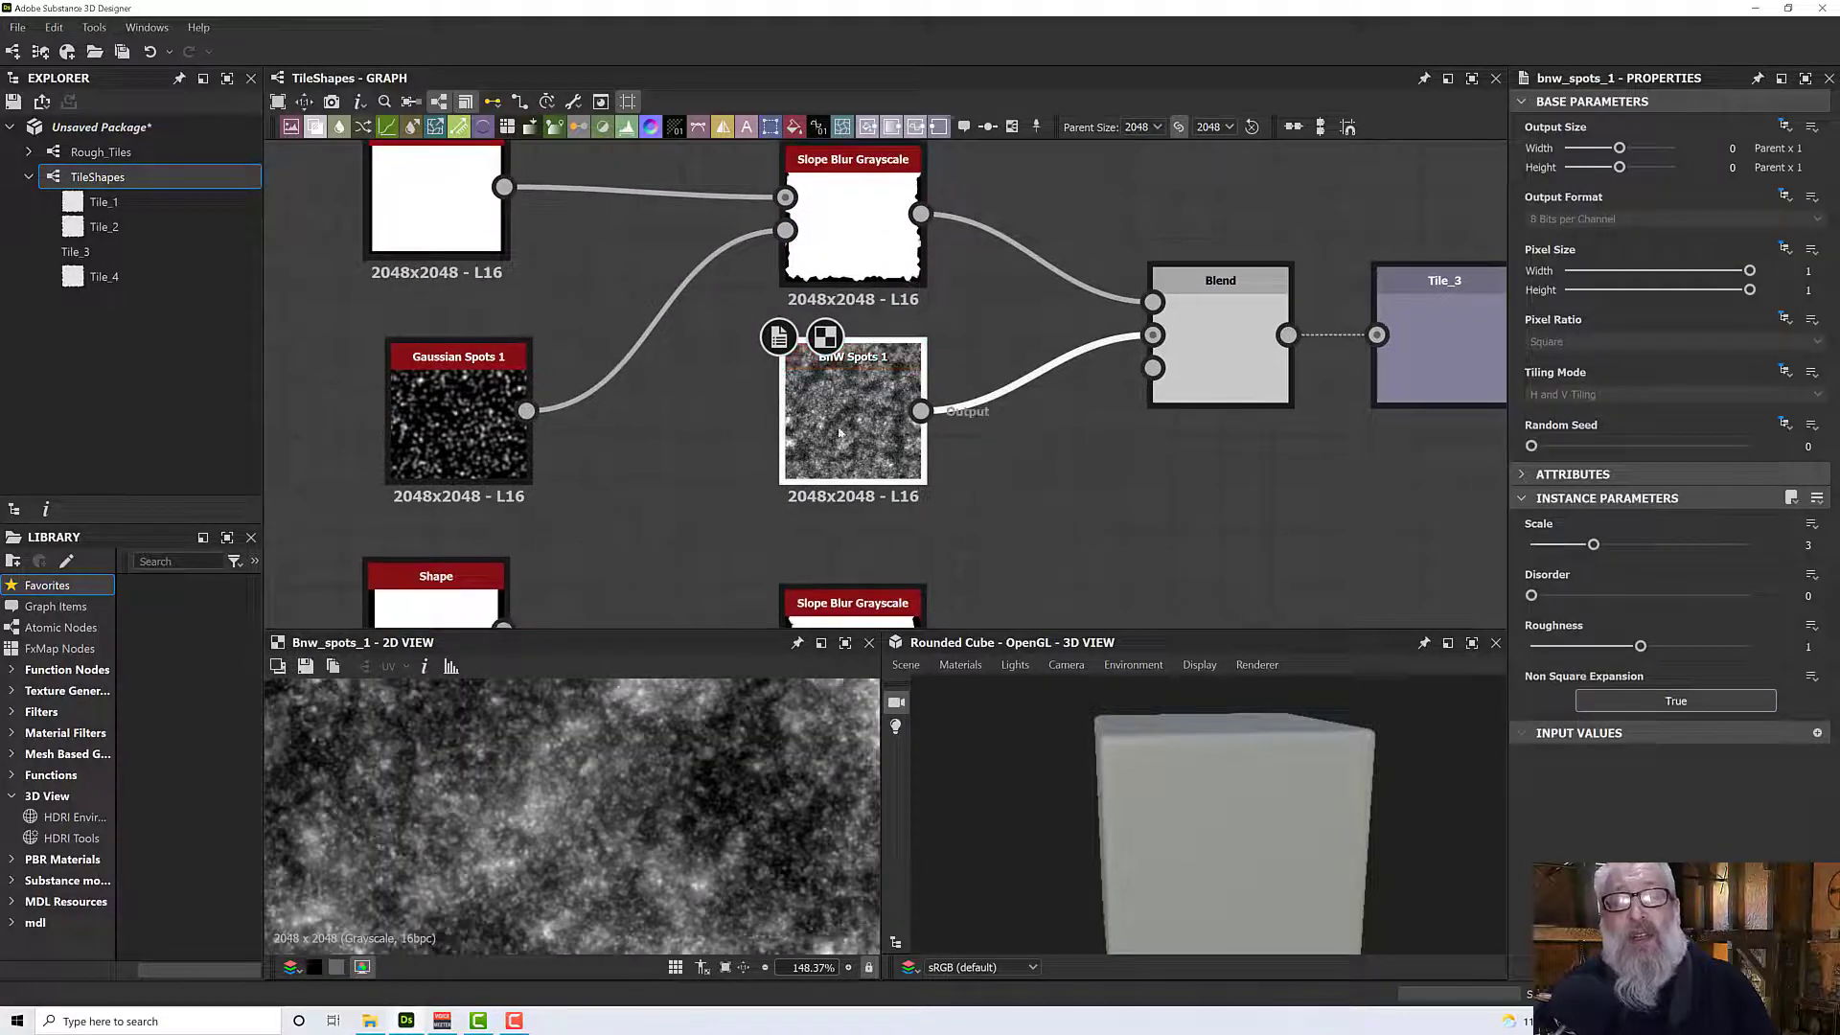
mouse_move(1641, 648)
mouse_down()
mouse_move(1658, 647)
mouse_move(1635, 652)
mouse_up()
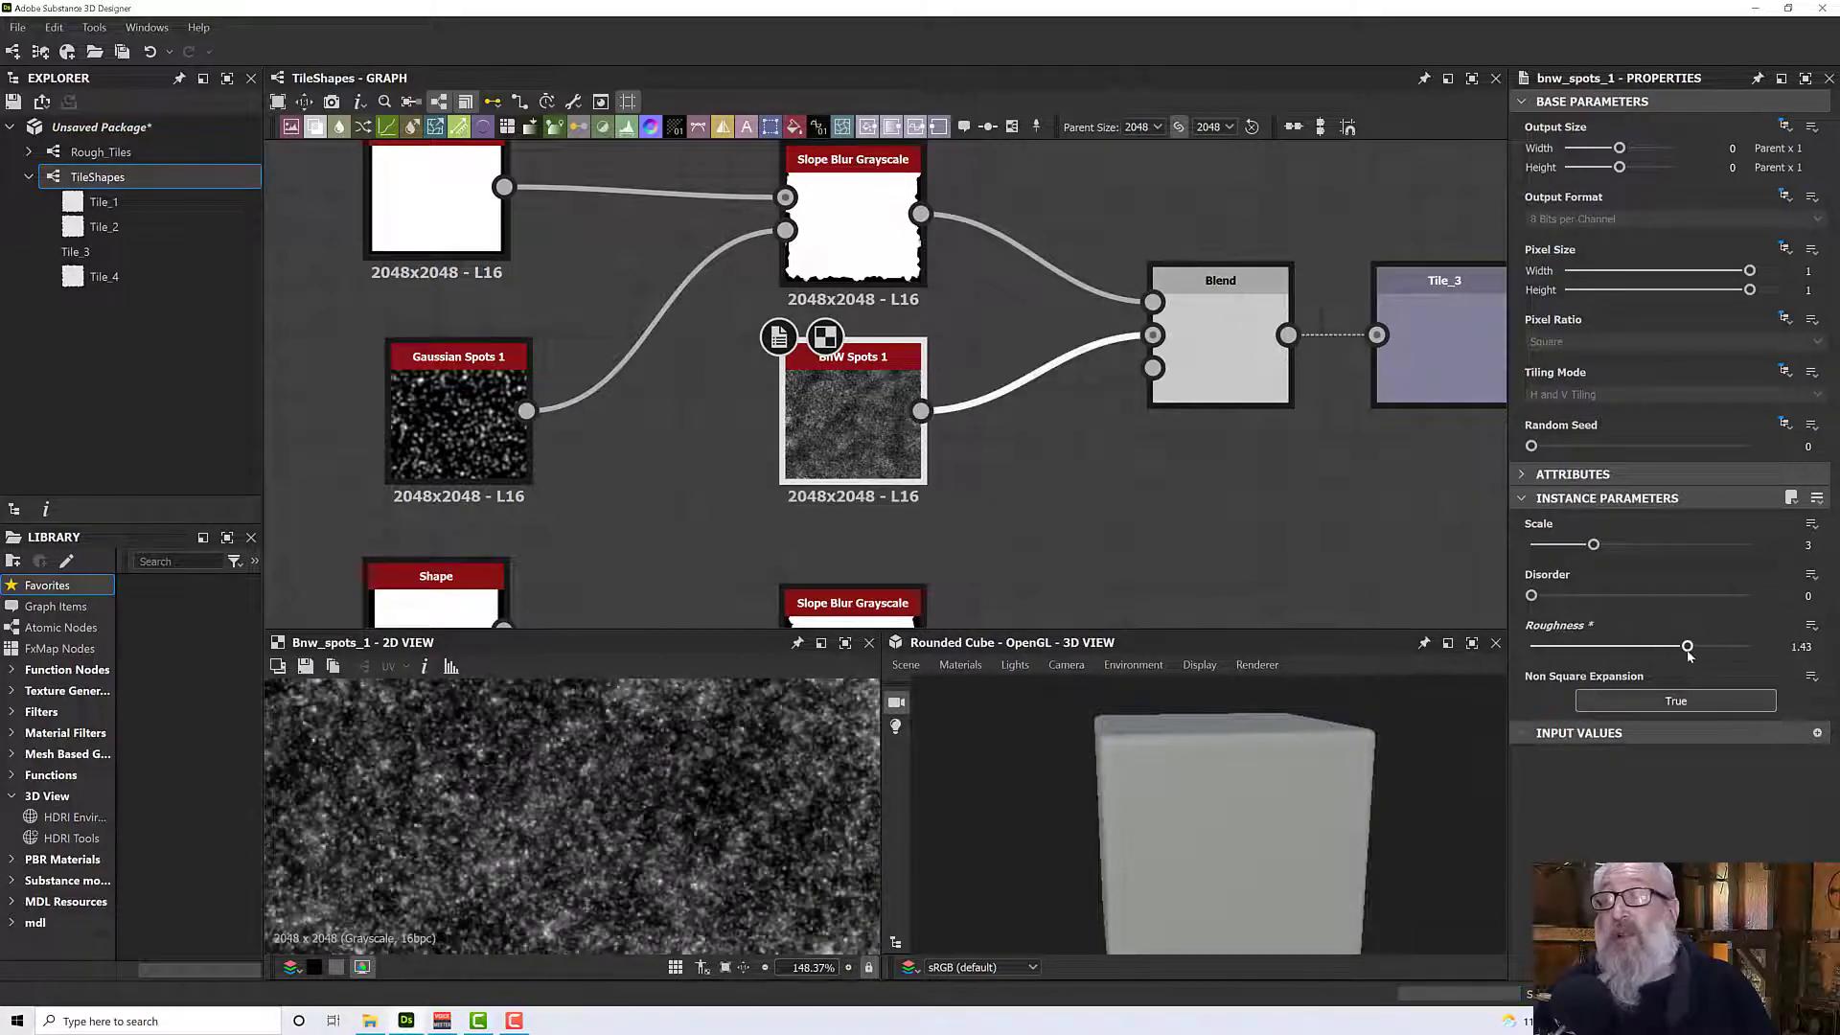
drag(1641, 652, 1630, 657)
drag(1532, 596, 1651, 609)
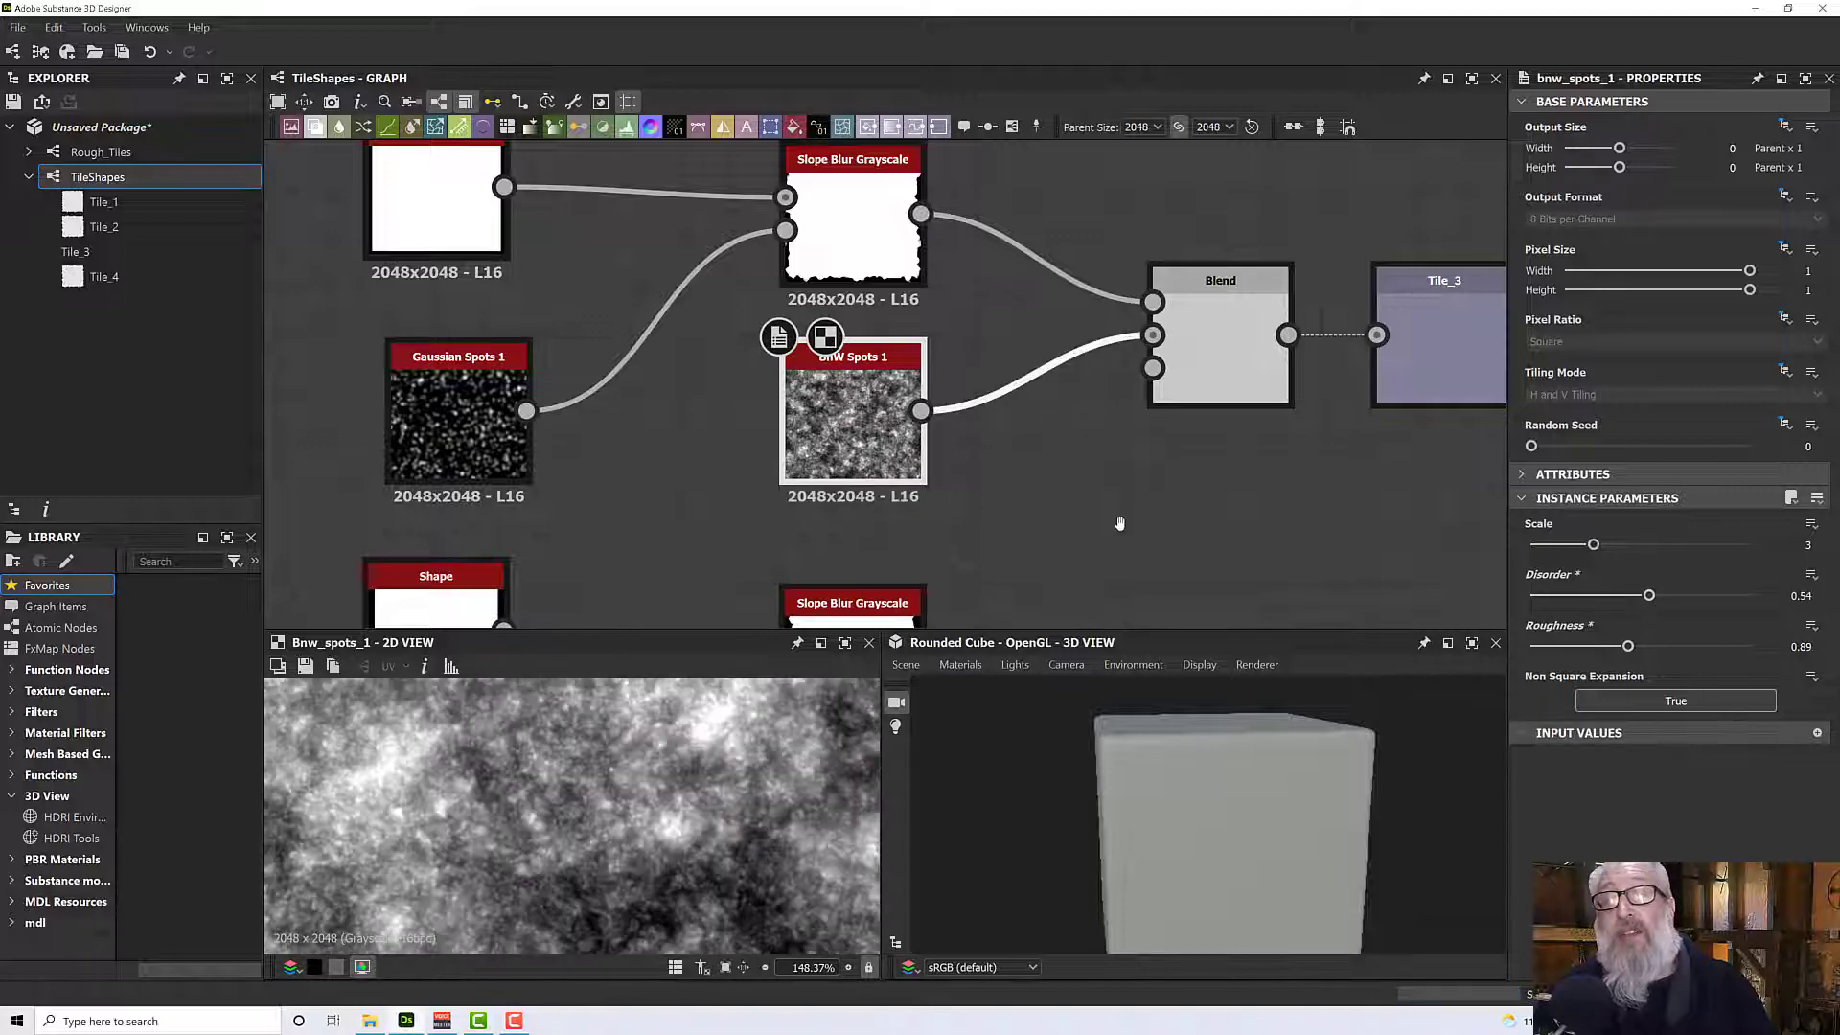
Replace the Tile_4 chain's Perlin Noise with a BnW Spots 1 node feeding the Slope Blur Grayscale's Slope input.
middle_drag(1120, 524, 1167, 435)
middle_drag(729, 403, 710, 312)
click(484, 450)
middle_drag(690, 436, 656, 346)
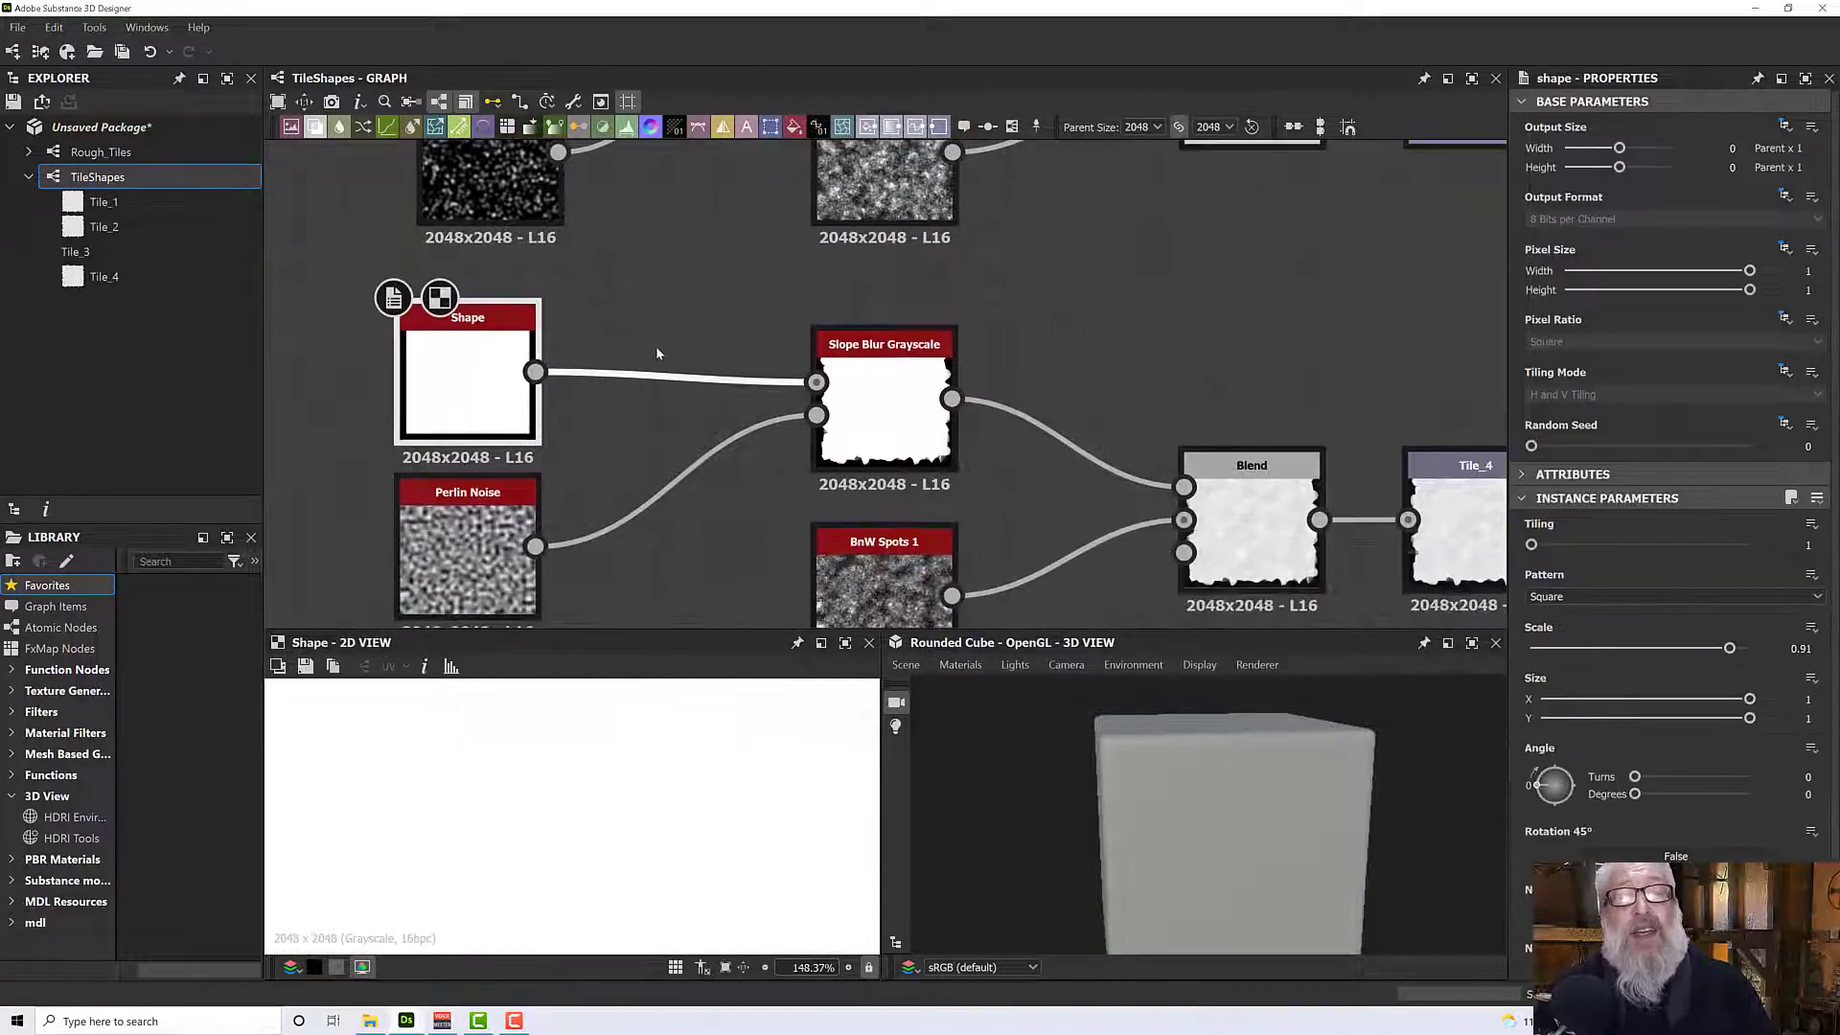
click(479, 523)
middle_drag(579, 487, 590, 521)
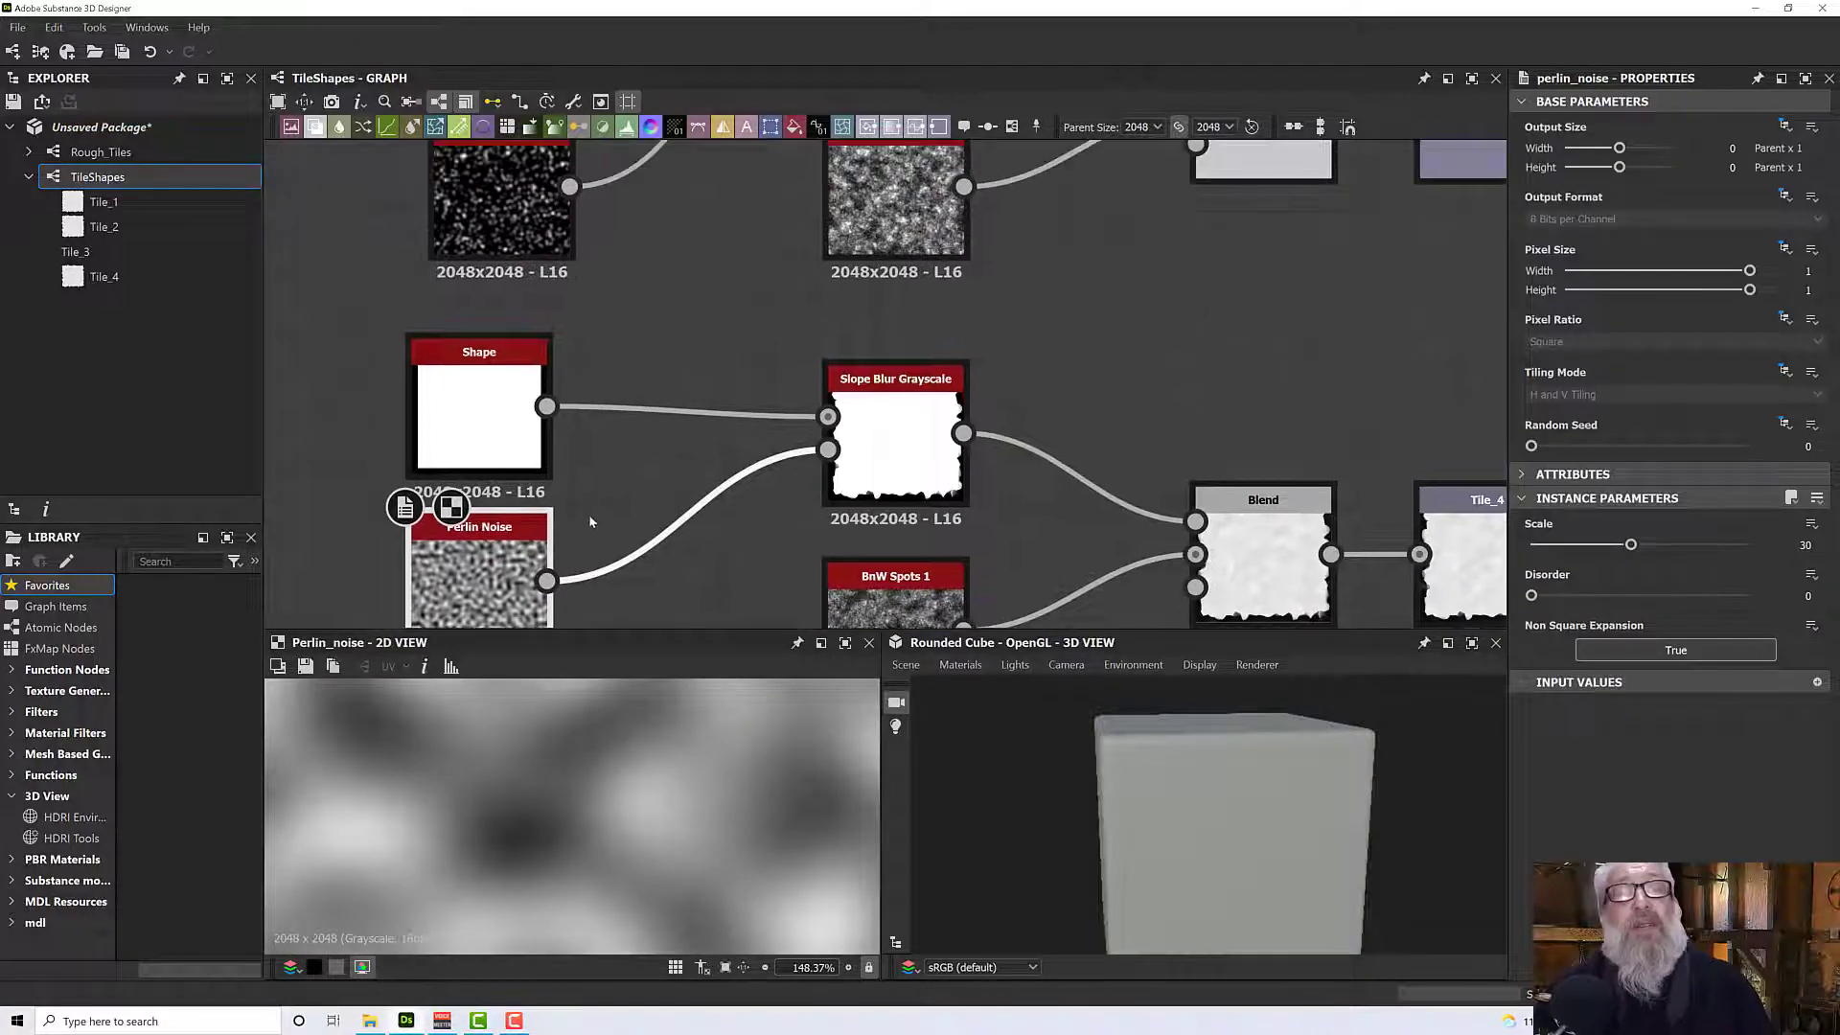
scroll(590, 521, down, 2)
key(Delete)
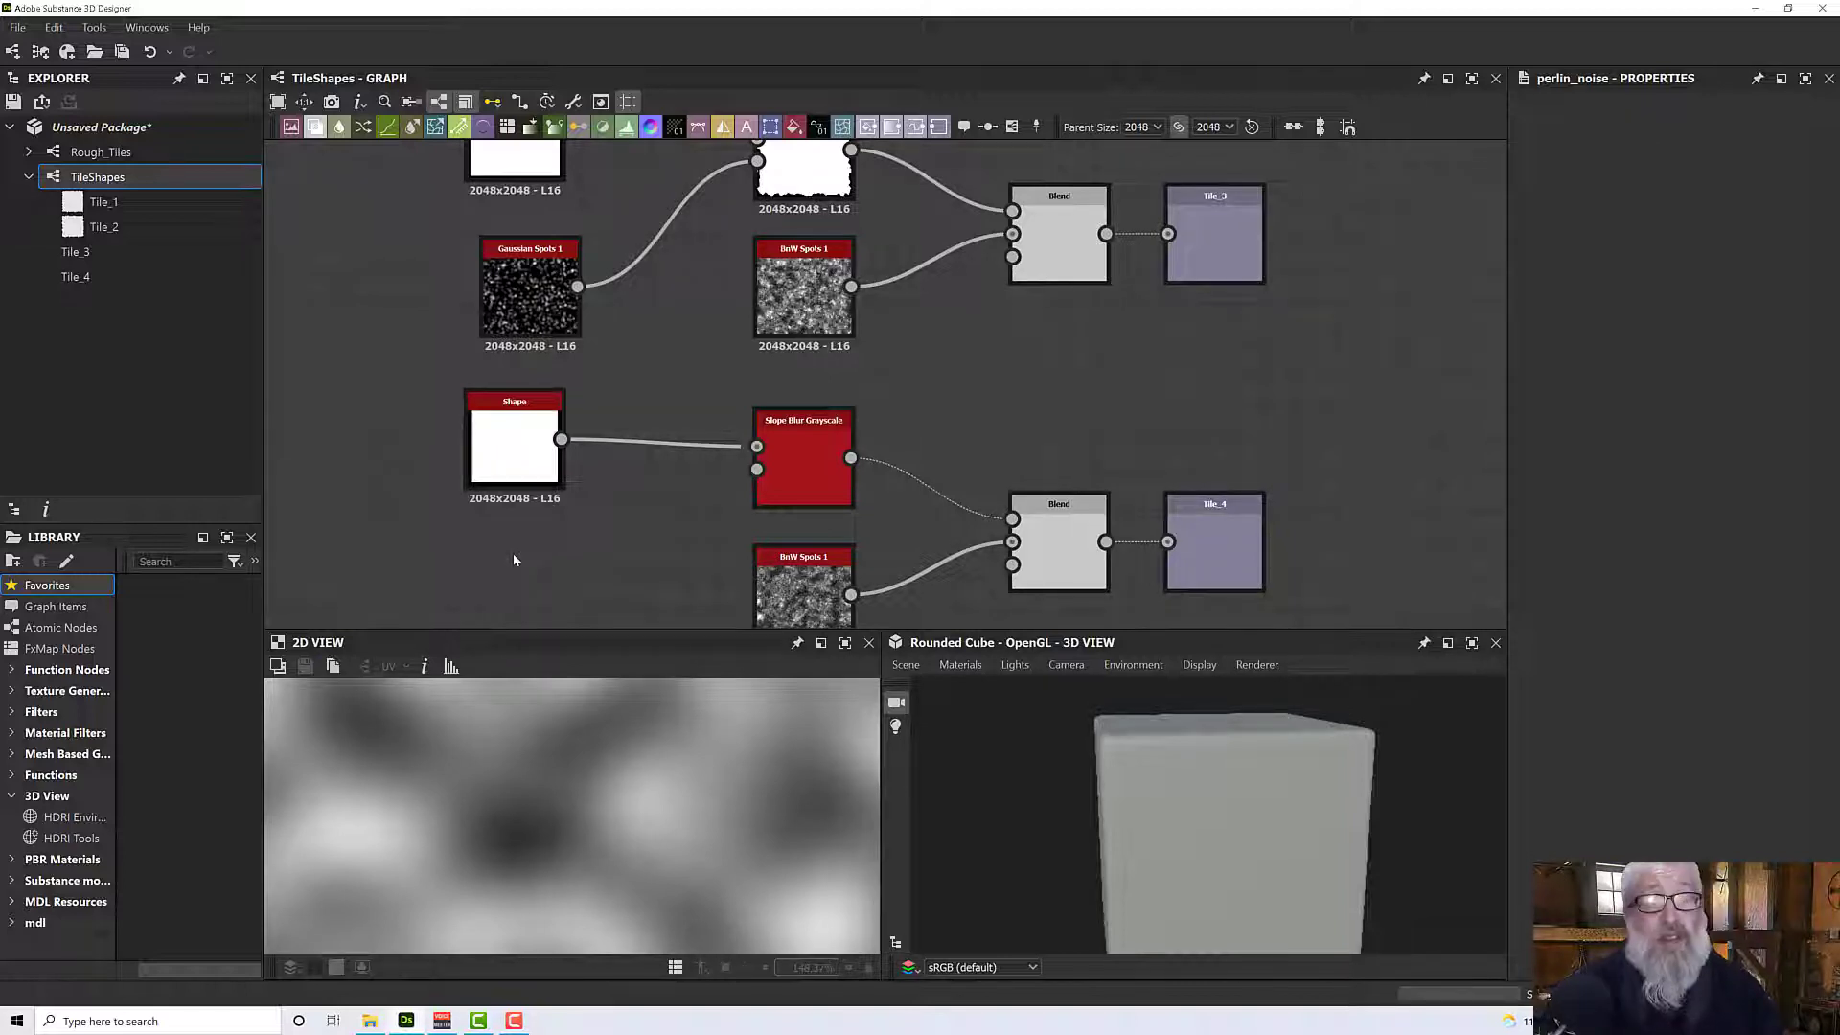
key(space)
text(spots)
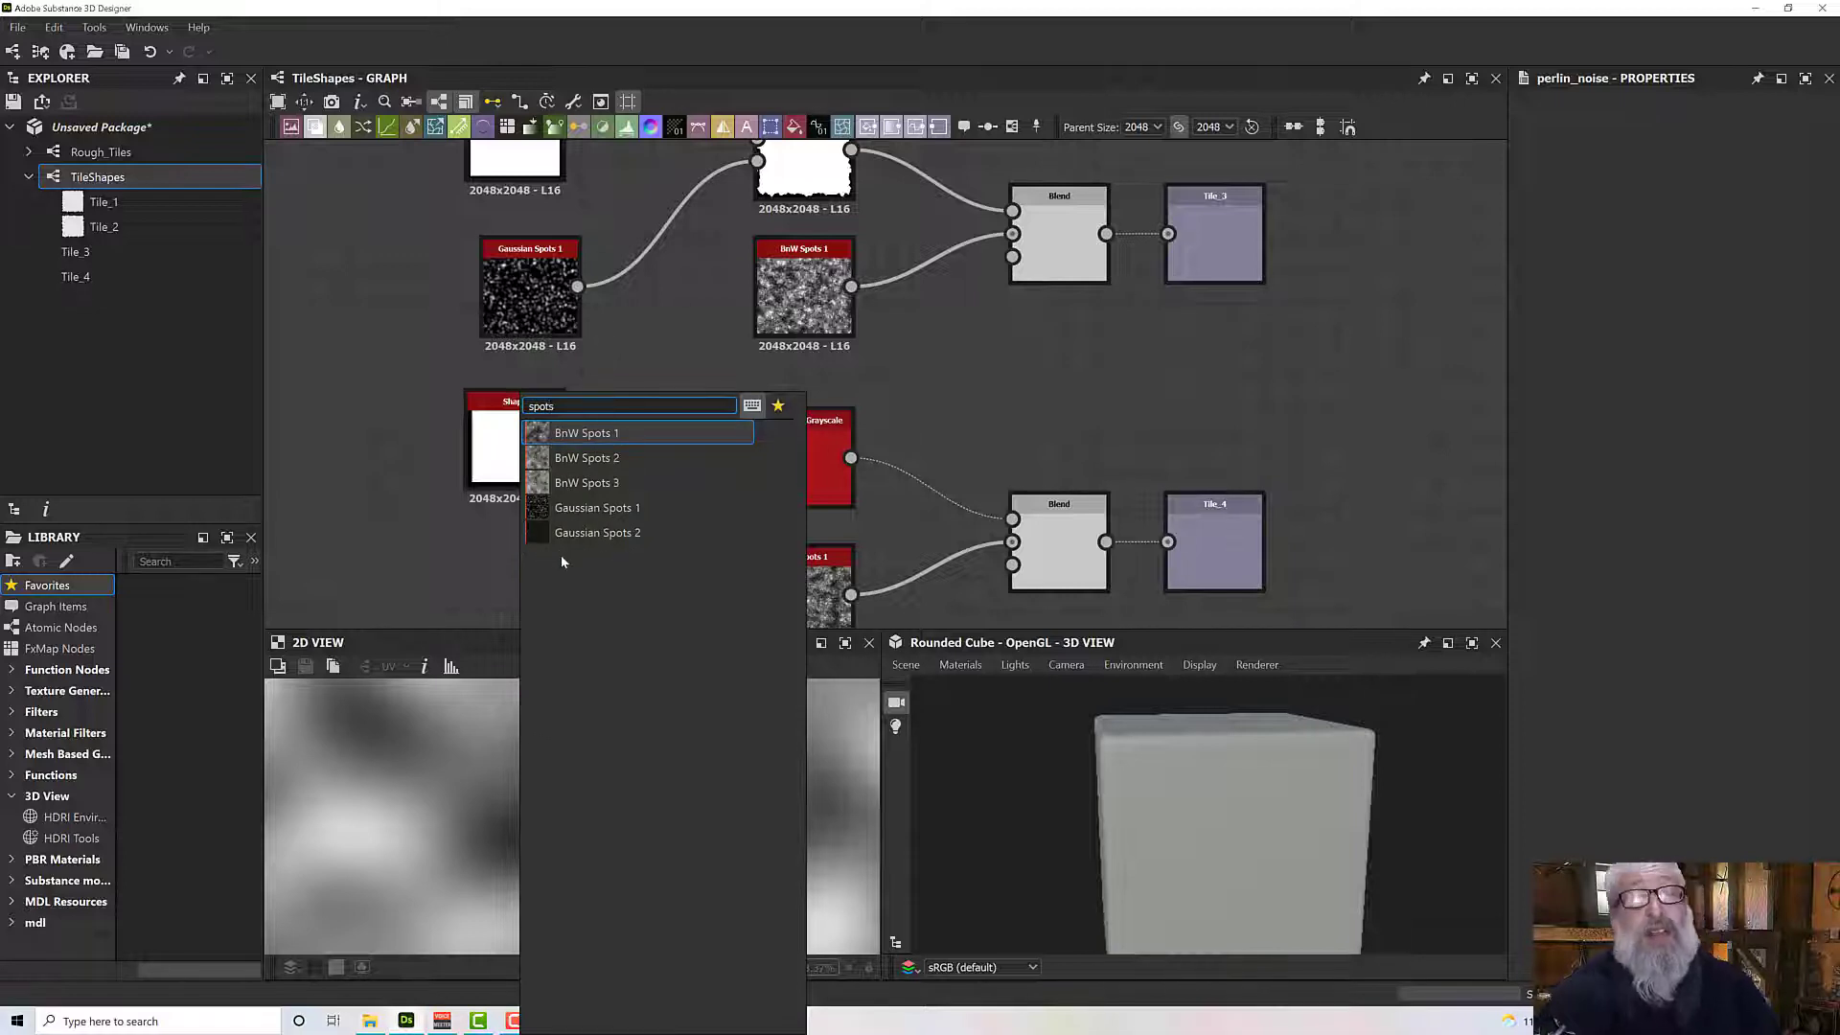
click(587, 433)
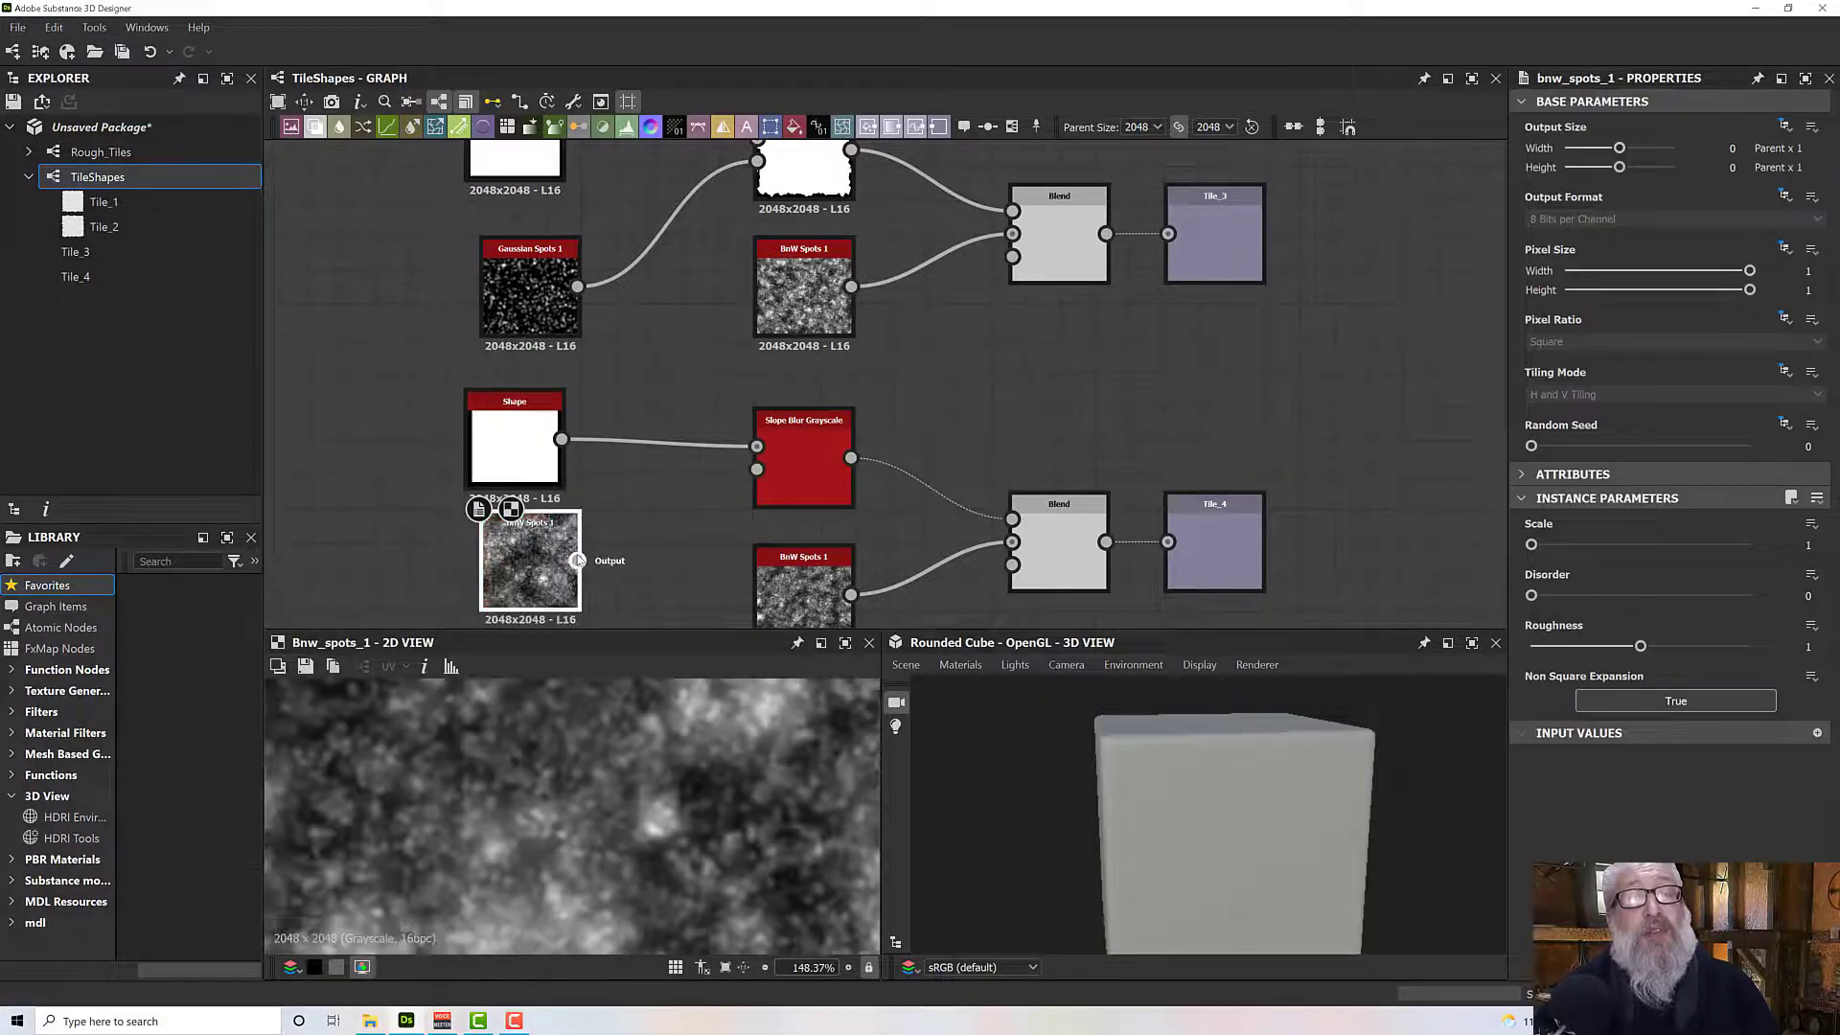
drag(577, 561, 757, 469)
Set the Tile_4 chain's Slope Blur Grayscale Intensity to 0.77 and Samples to 26.
click(793, 473)
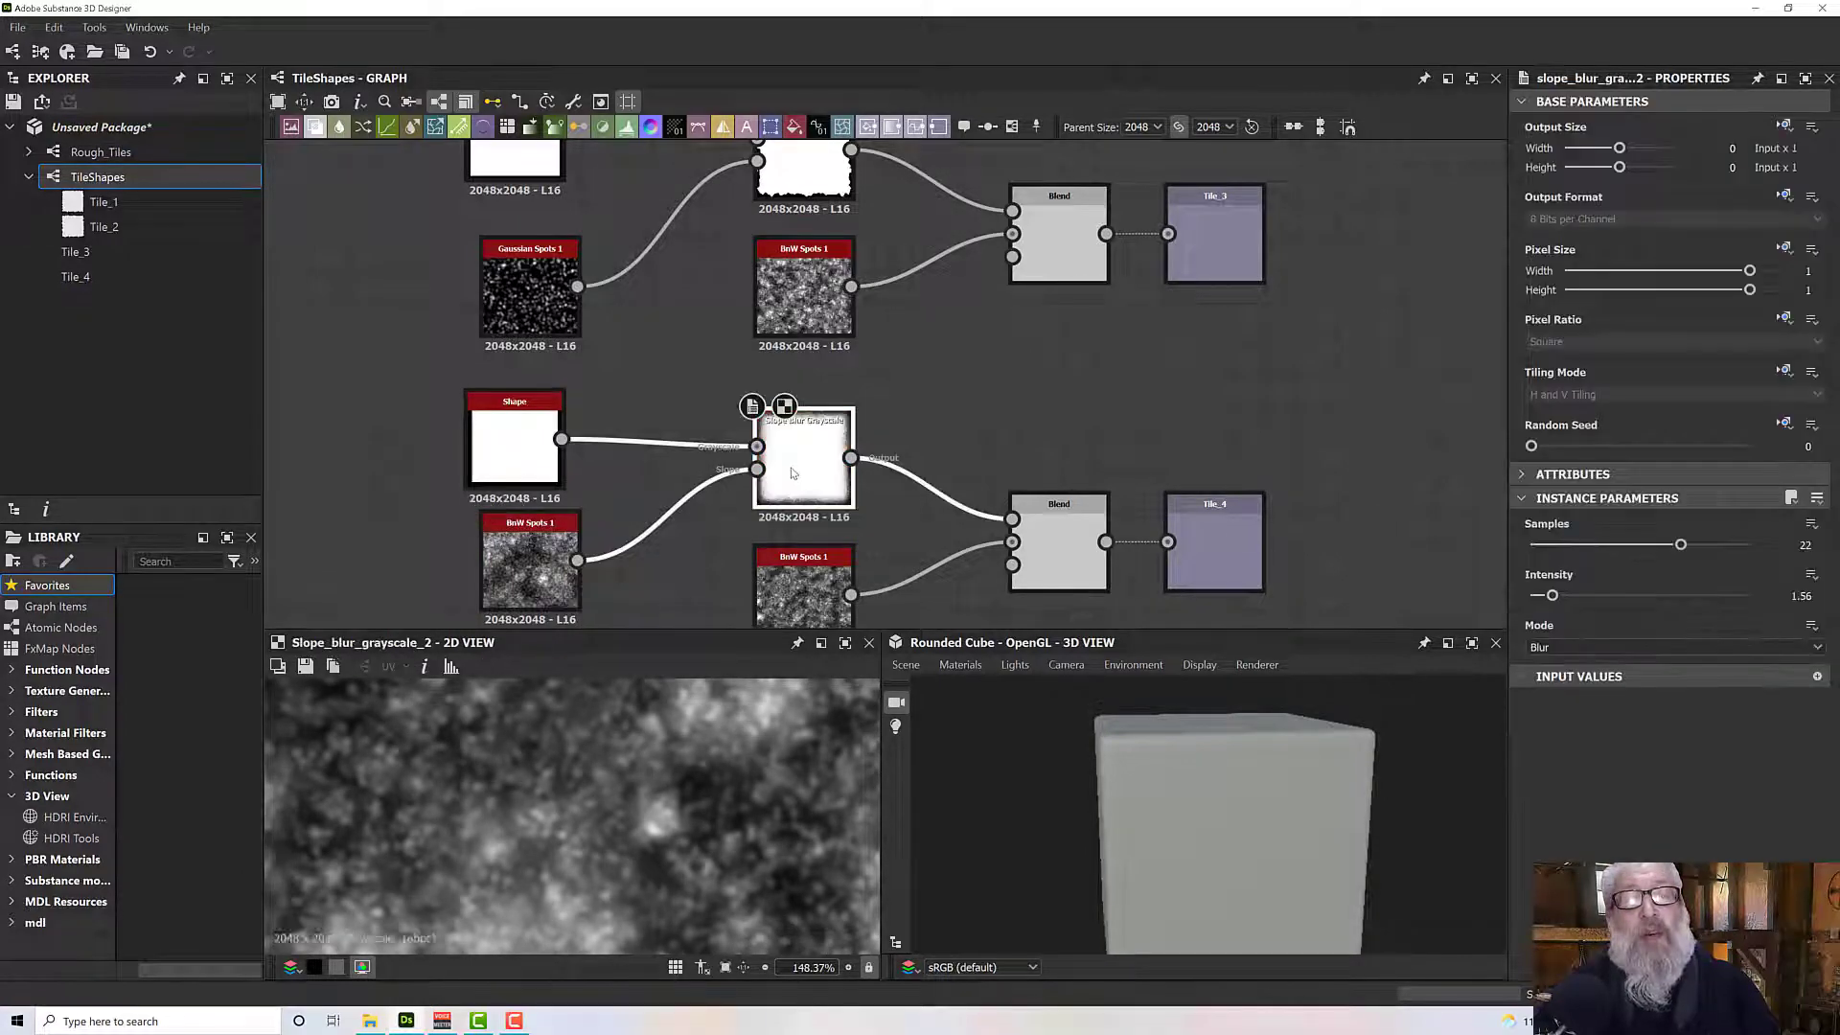
scroll(792, 473, up, 5)
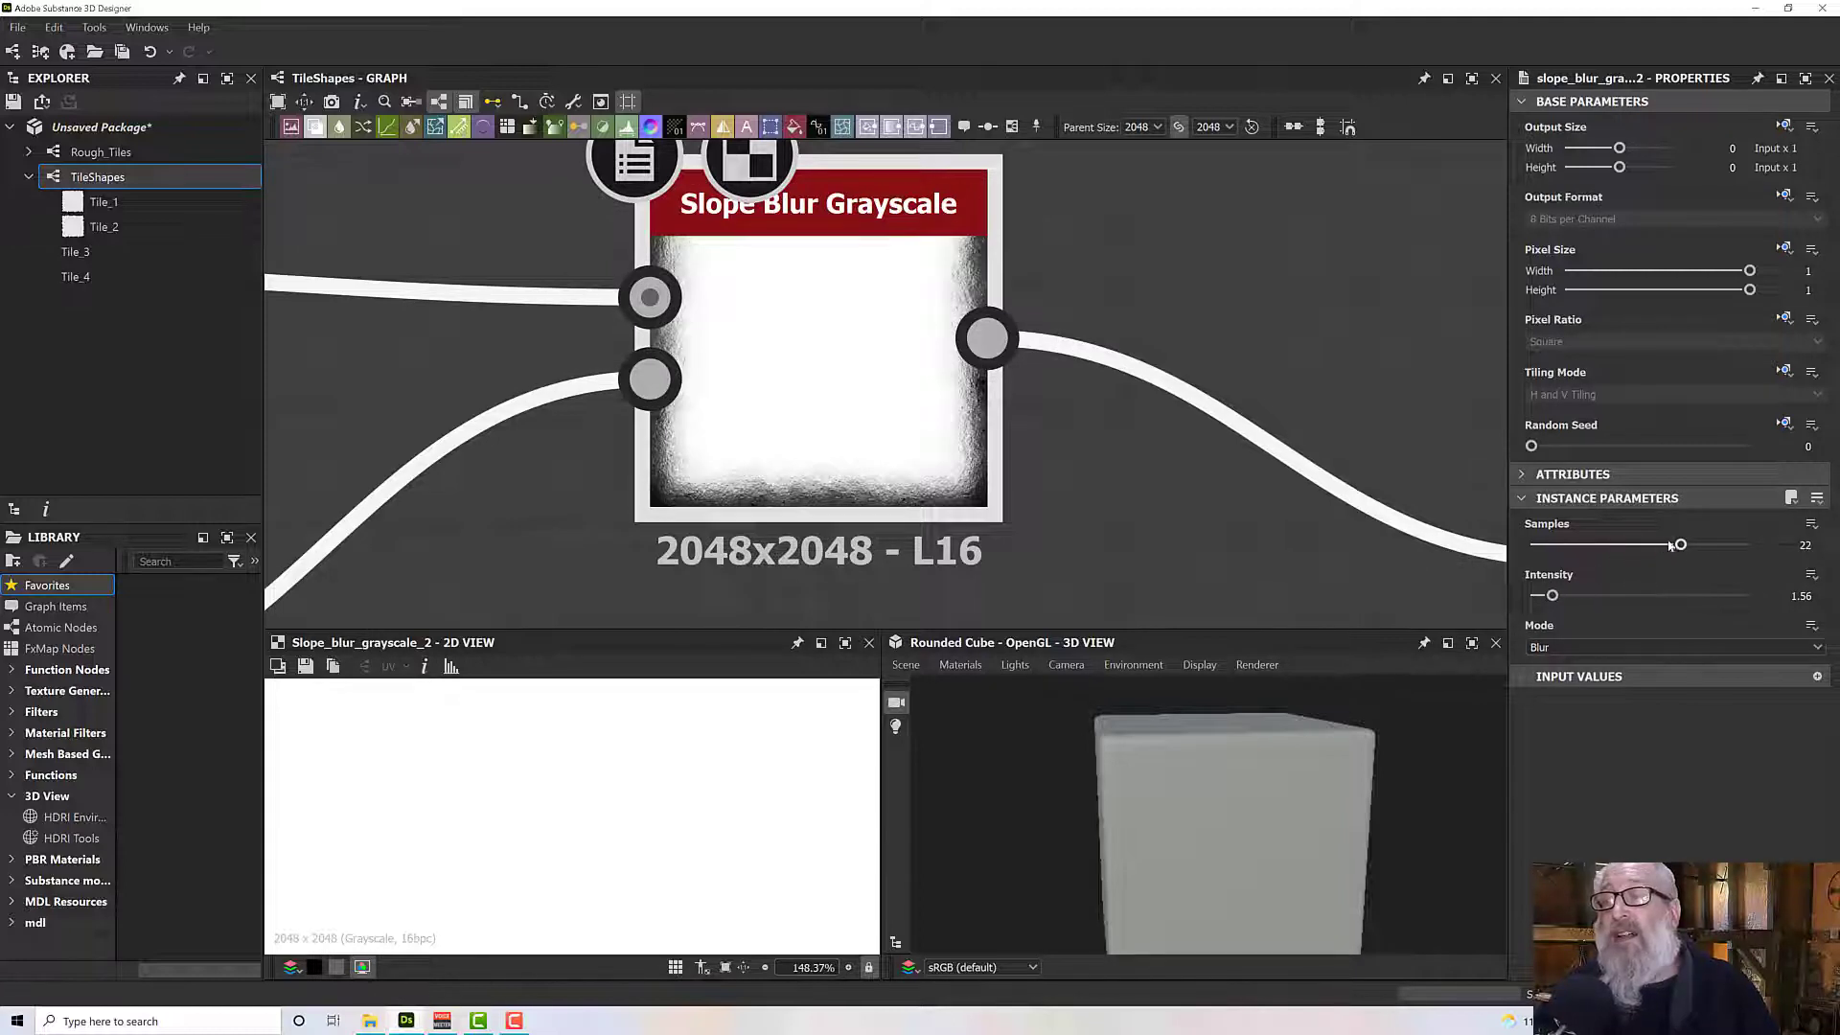
drag(1553, 597, 1540, 596)
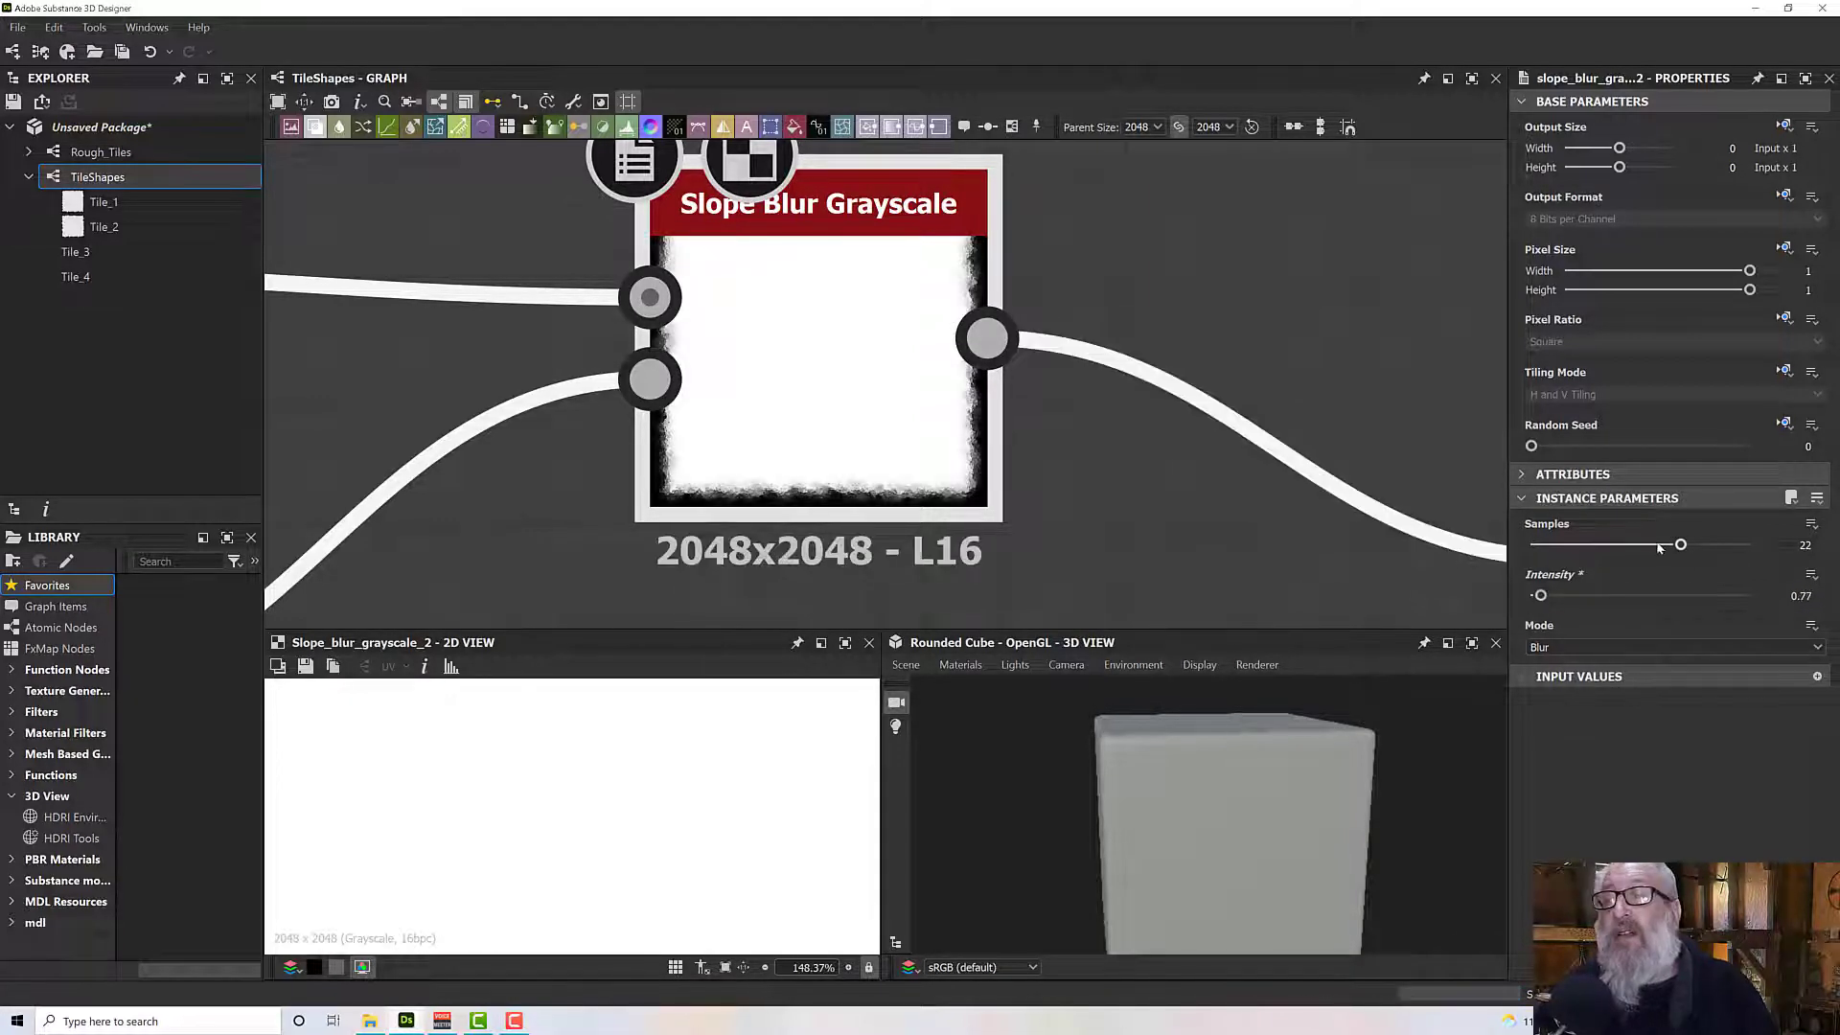
mouse_move(1681, 546)
mouse_down()
mouse_move(1552, 553)
mouse_move(1709, 551)
mouse_up()
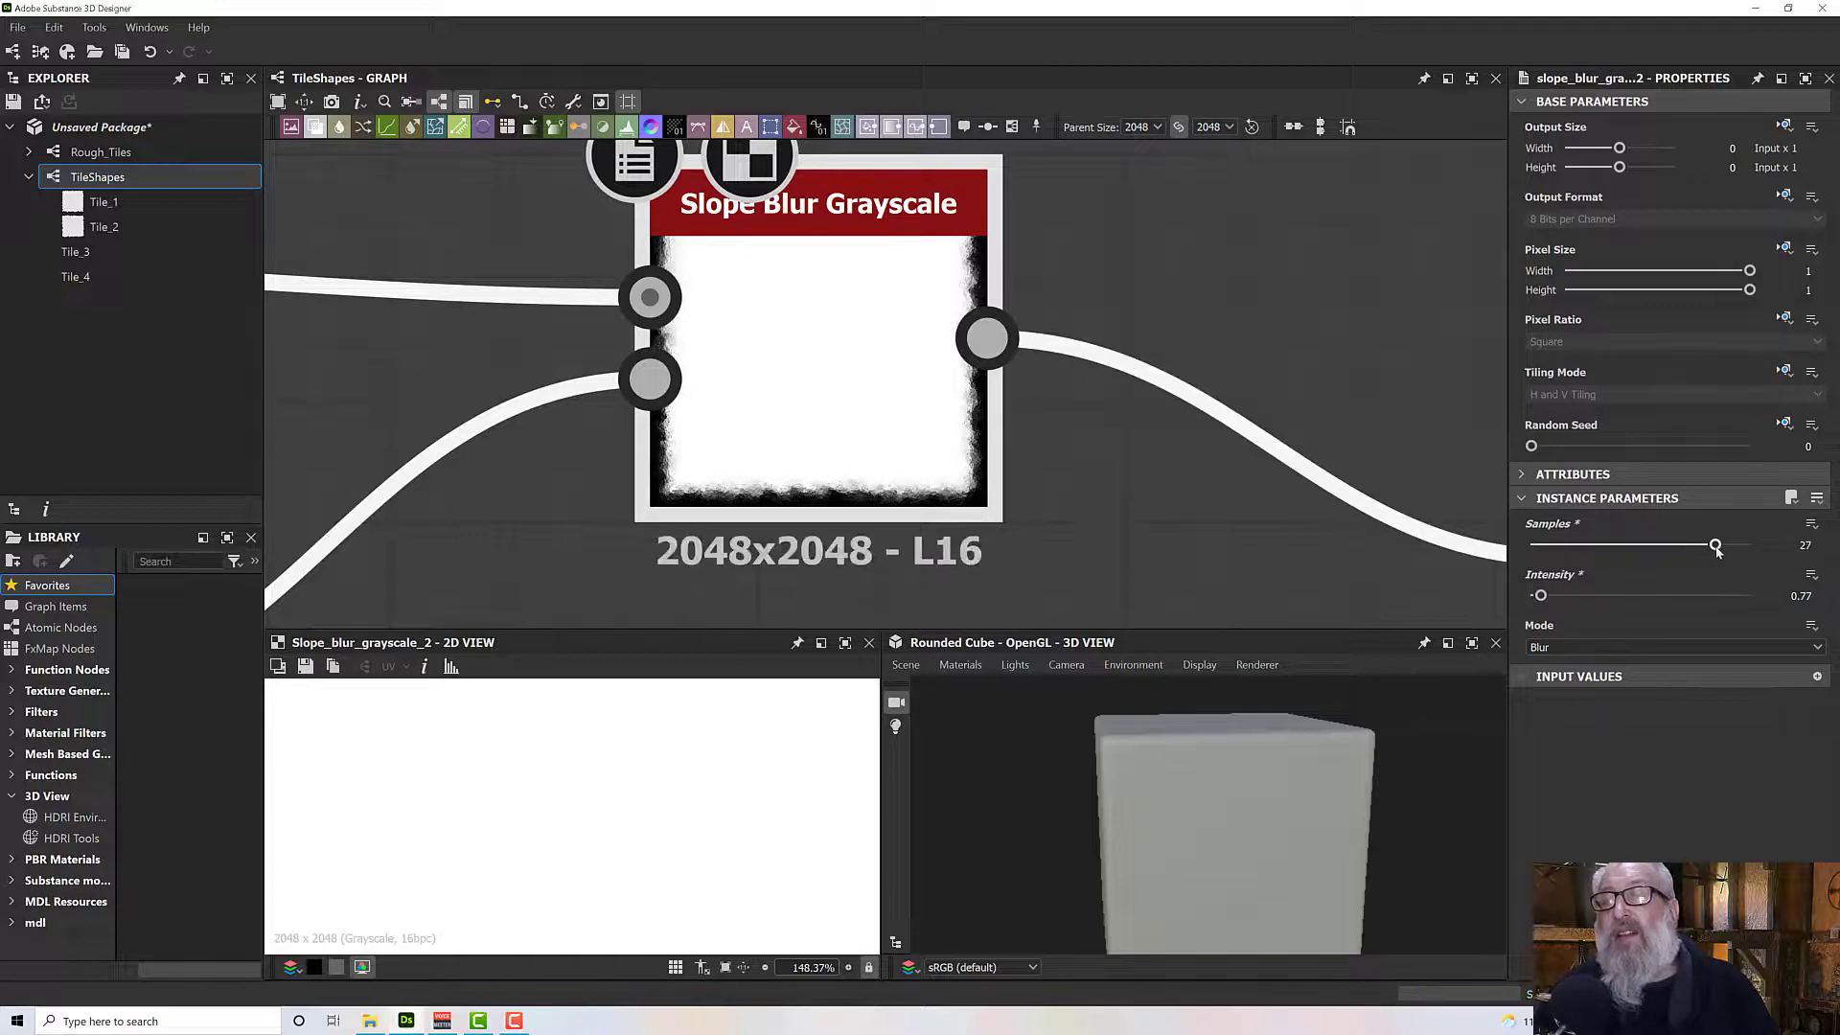
scroll(1141, 488, down, 5)
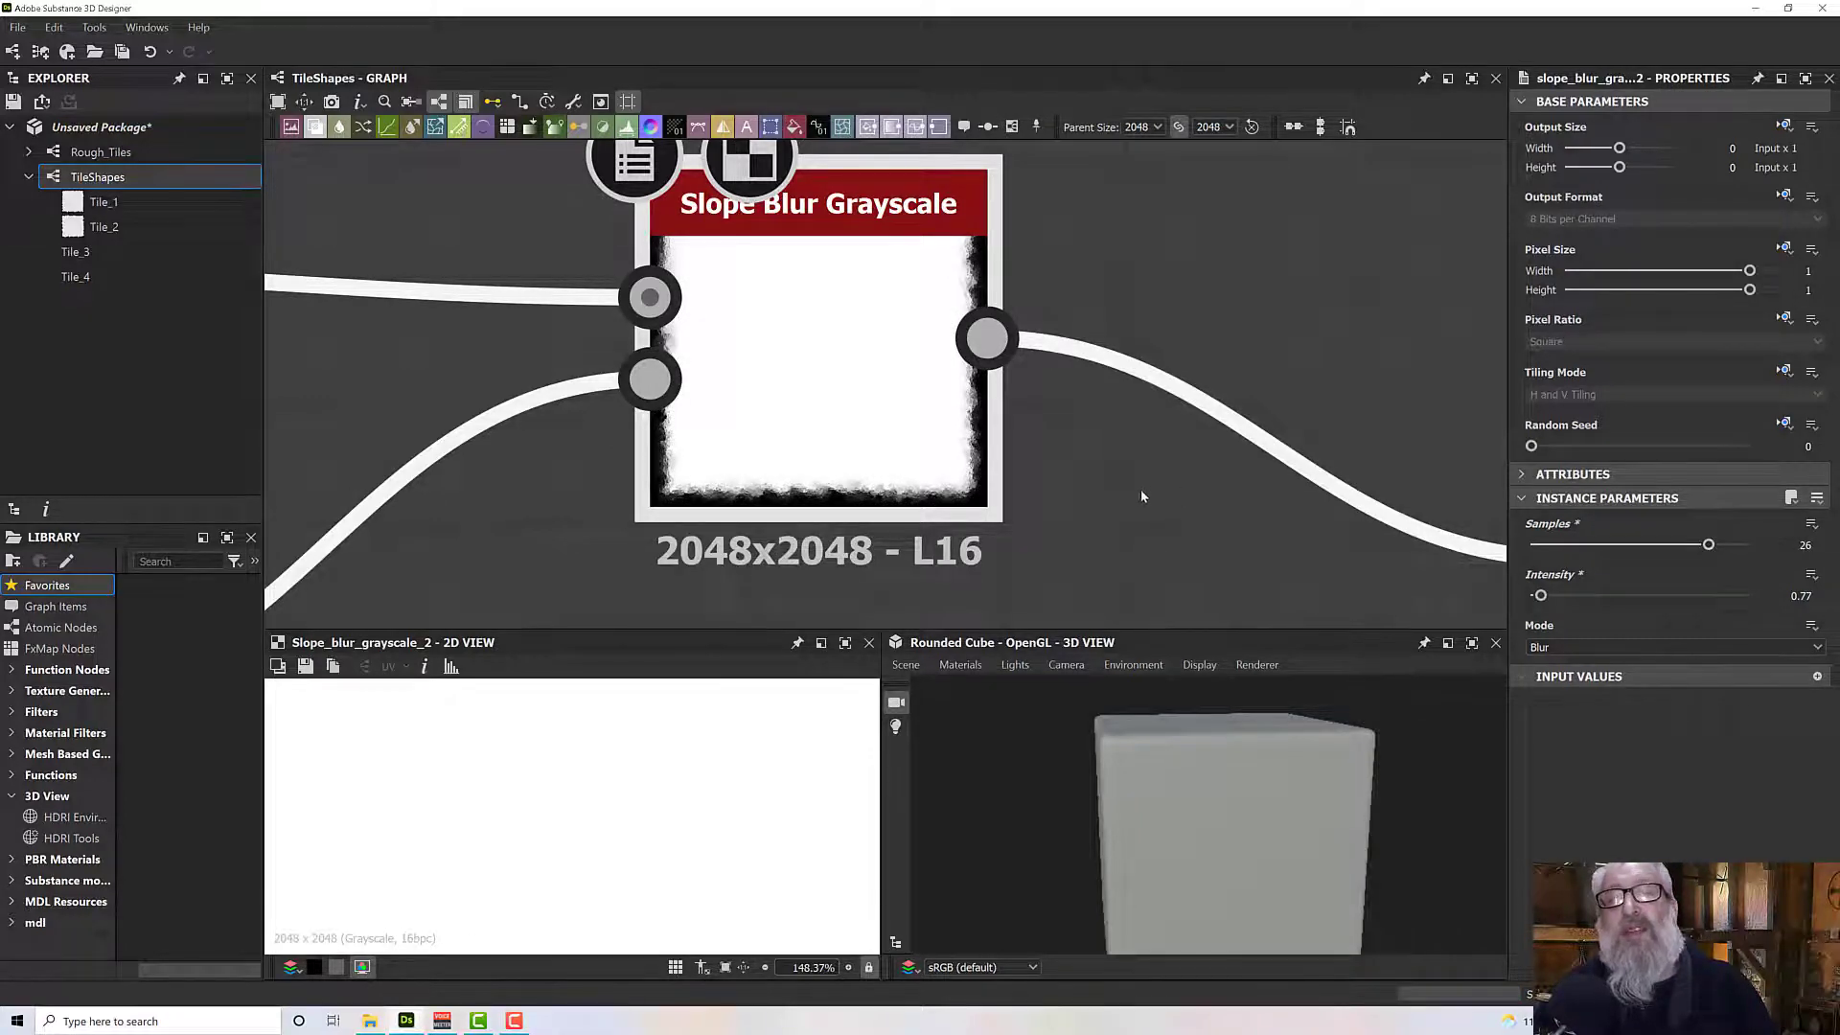
Replace the BnW Spots 1 on the Tile_4 Blend's second input with a Gaussian Spots 1 node, and preview the Blend and Tile_4 output.
click(909, 451)
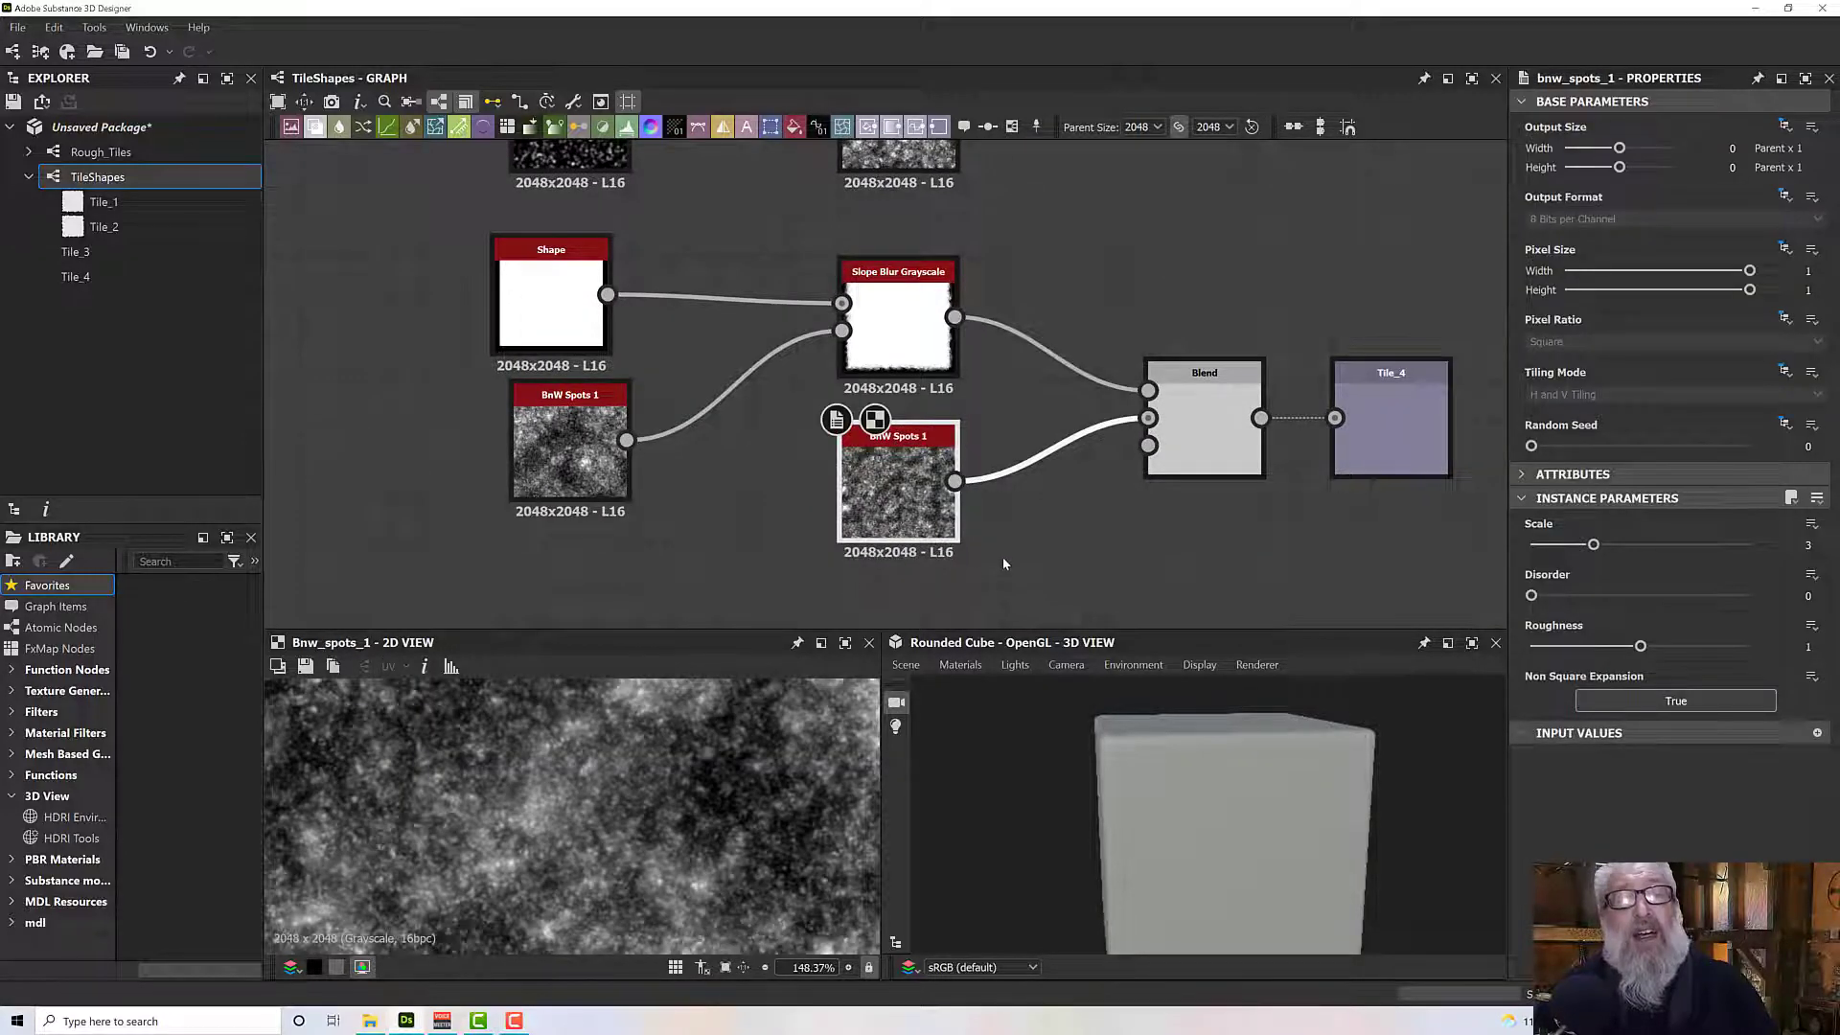
mouse_move(1003, 564)
middle_down()
mouse_move(1073, 613)
mouse_move(1004, 581)
middle_up()
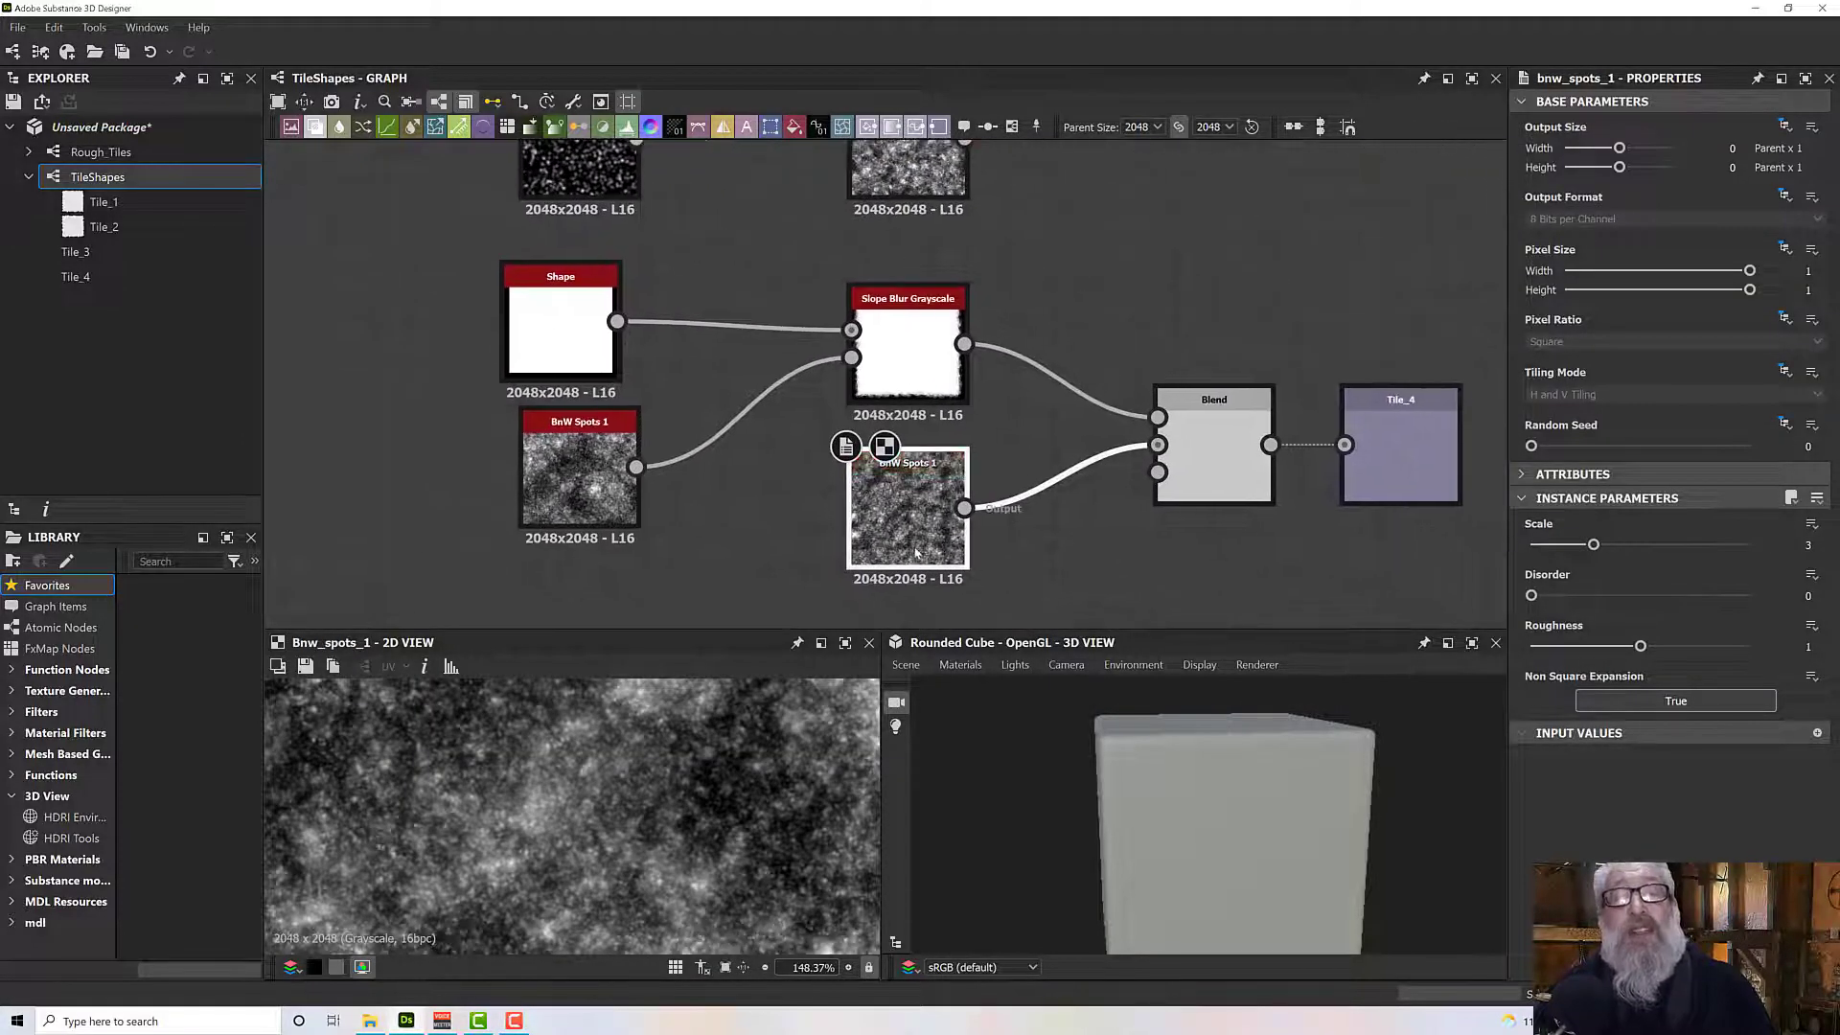
key(Delete)
key(space)
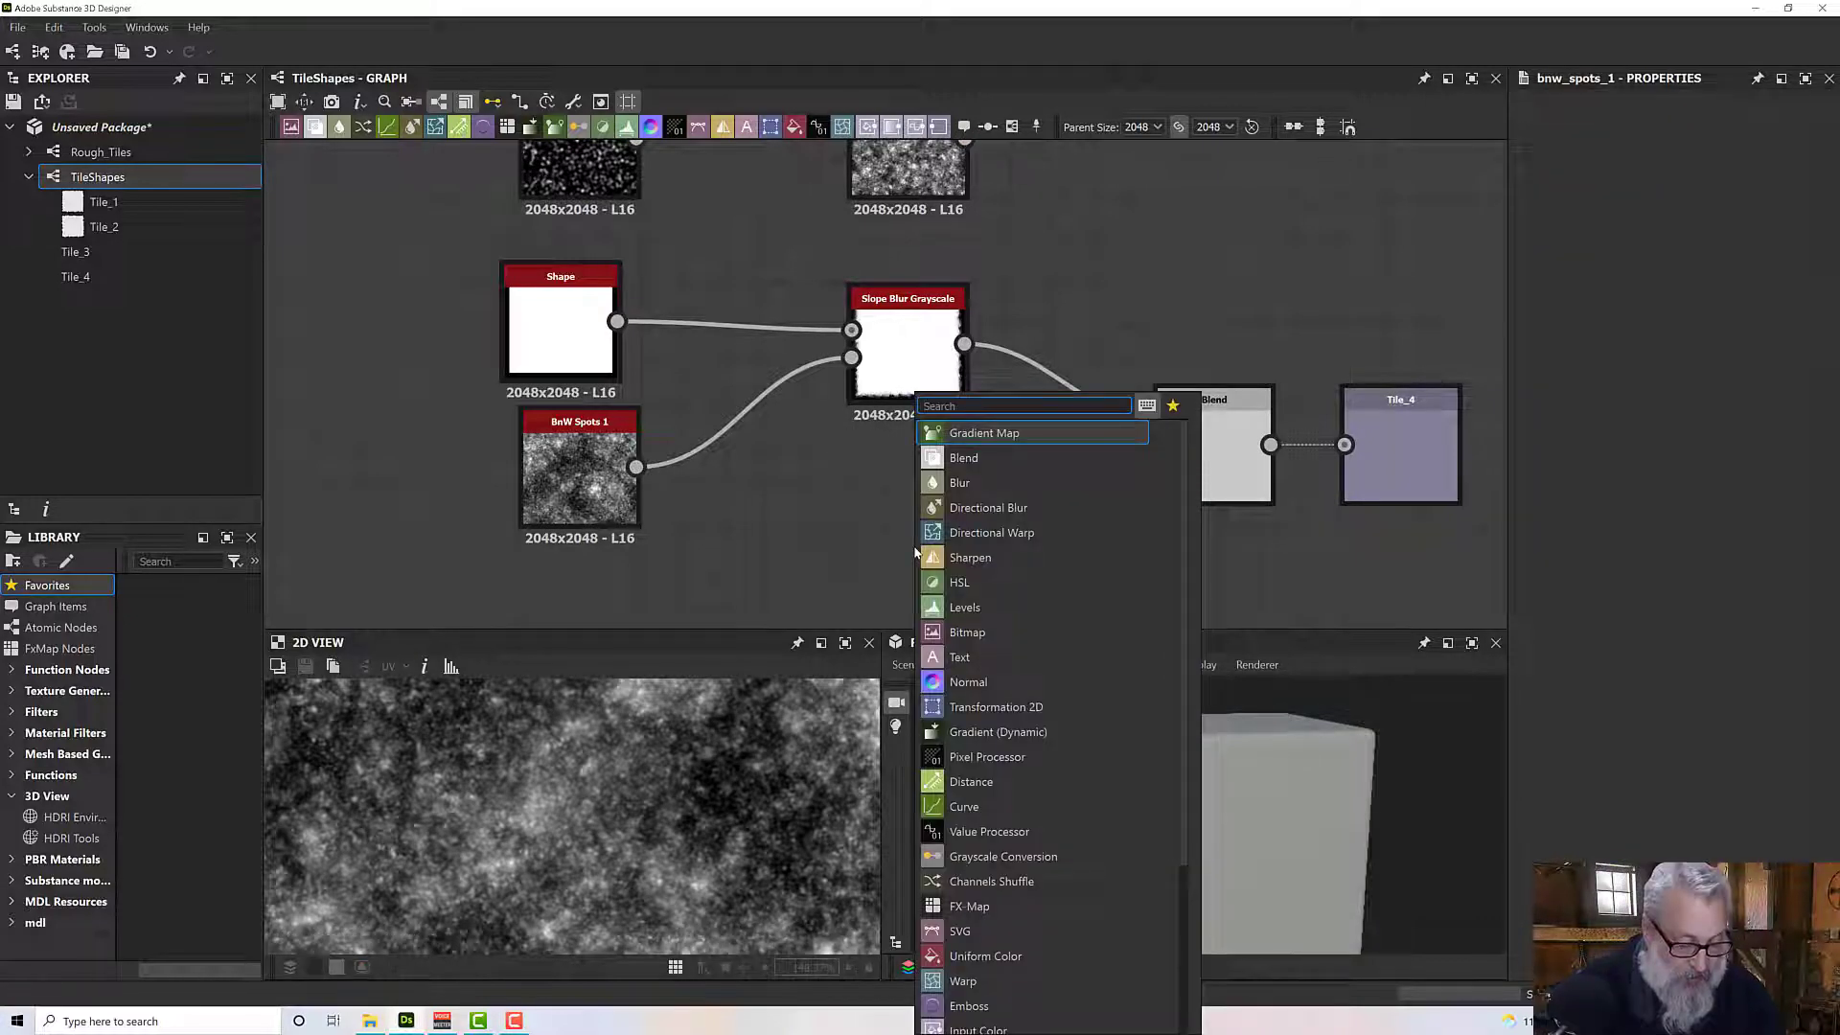
text(gaus)
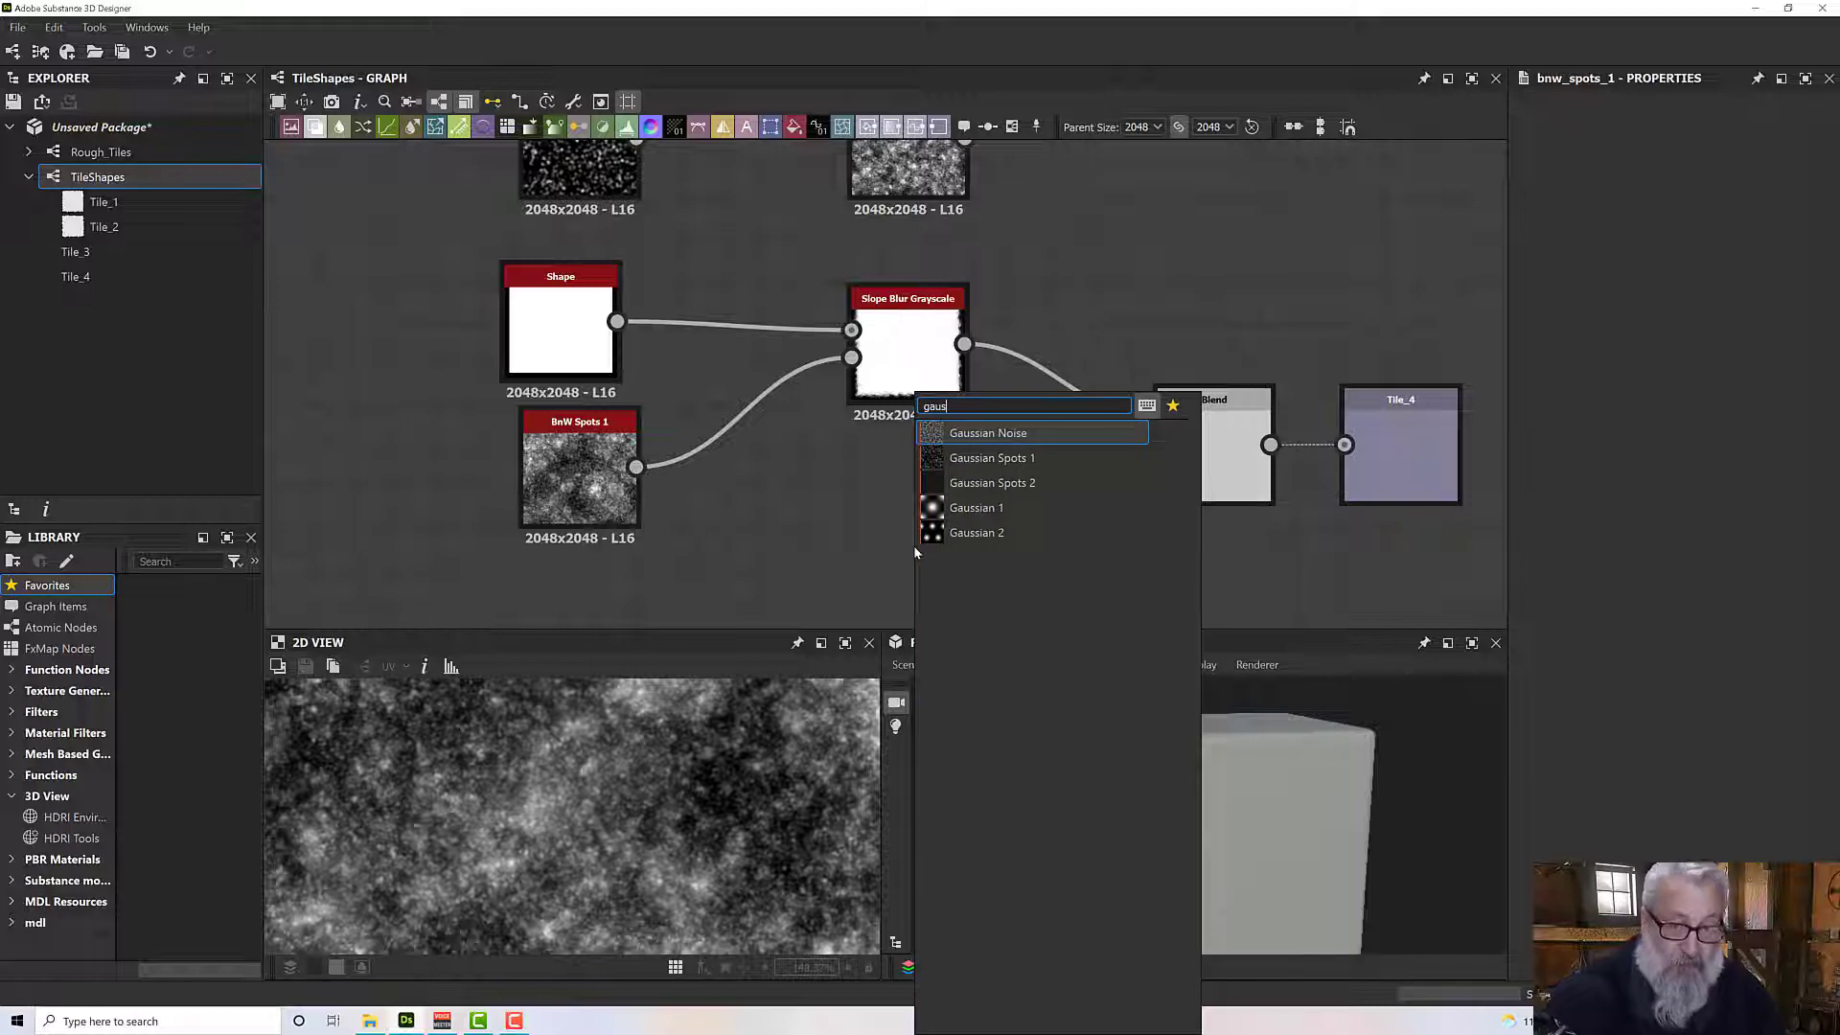
click(980, 459)
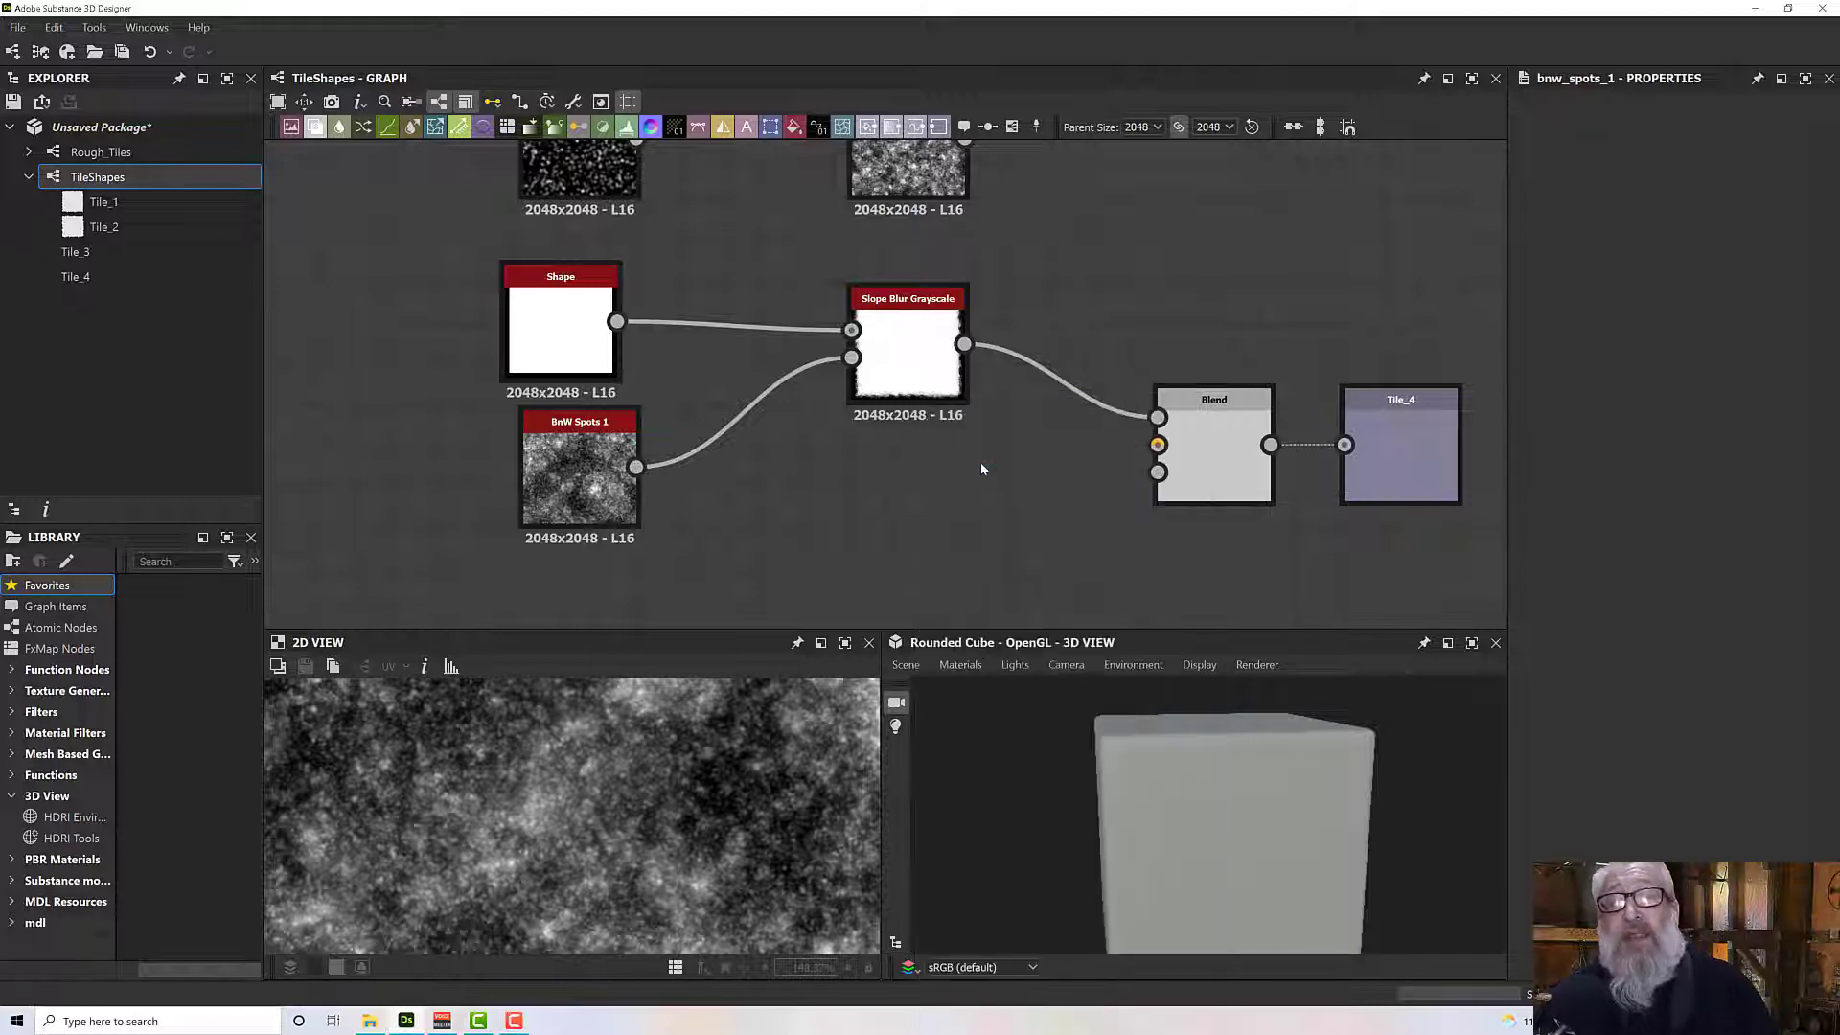
drag(967, 549, 1160, 446)
click(1197, 460)
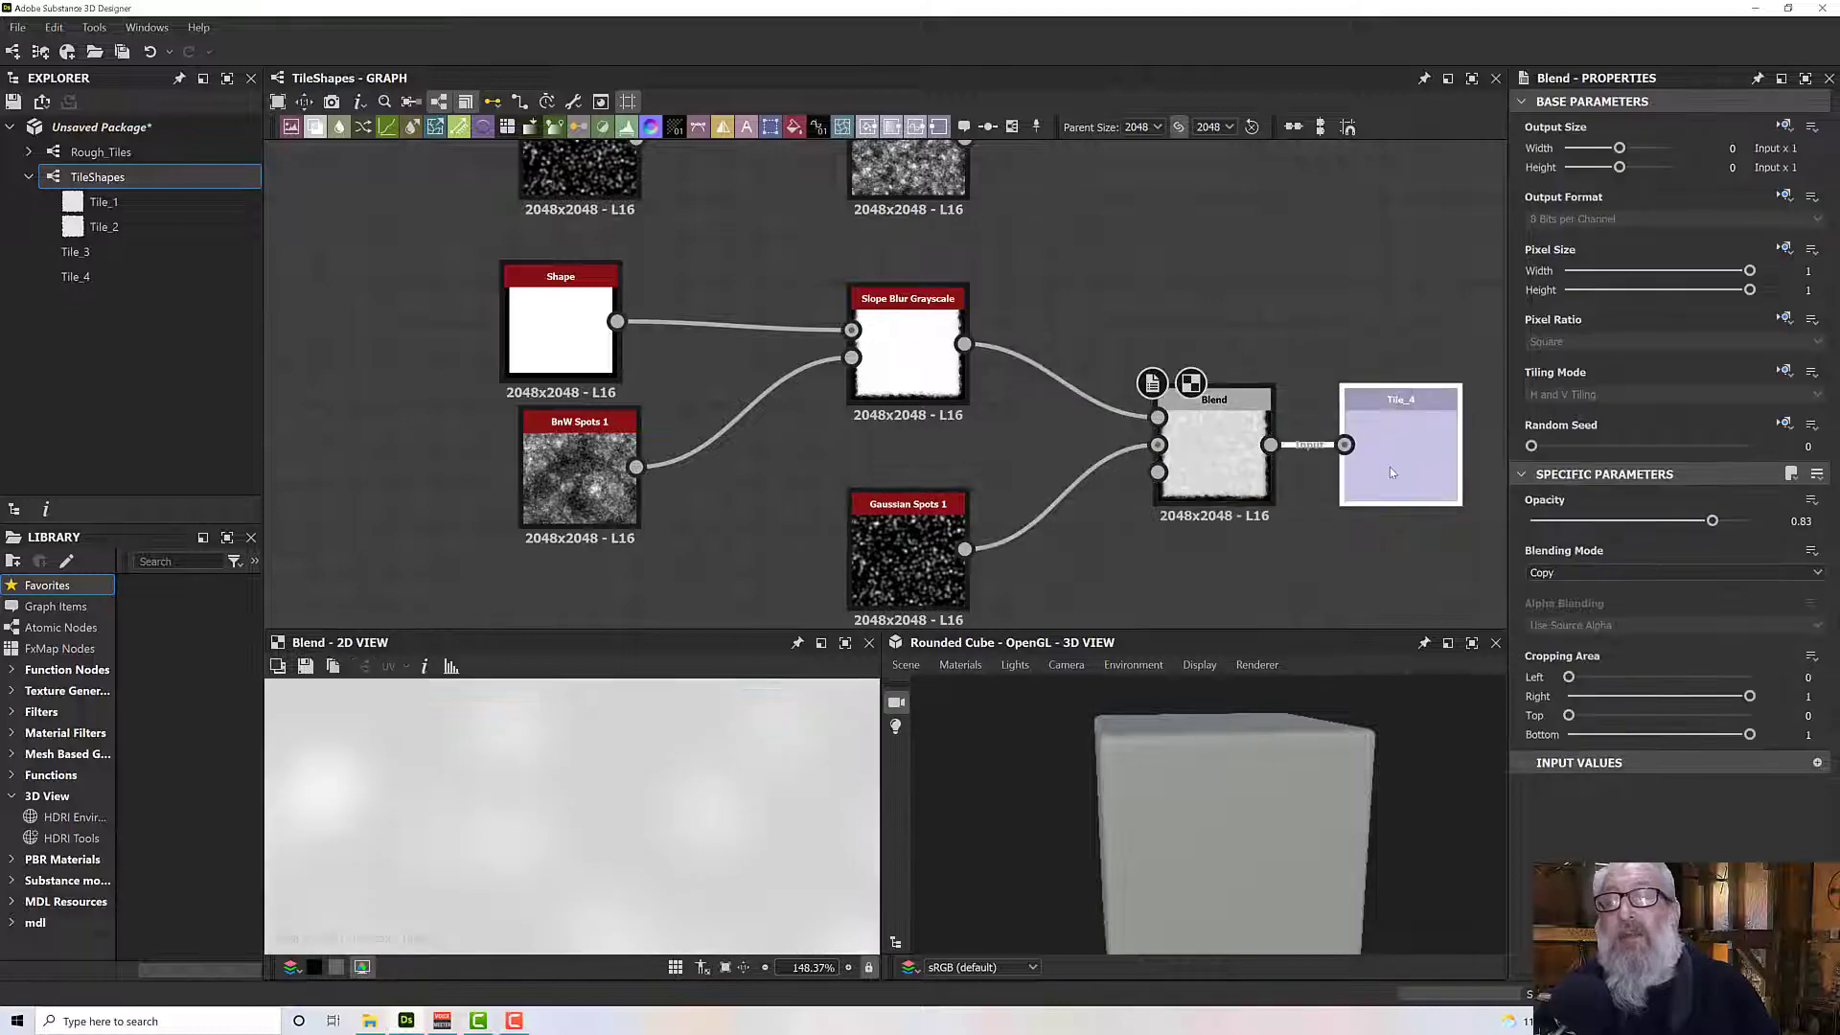
double_click(1390, 468)
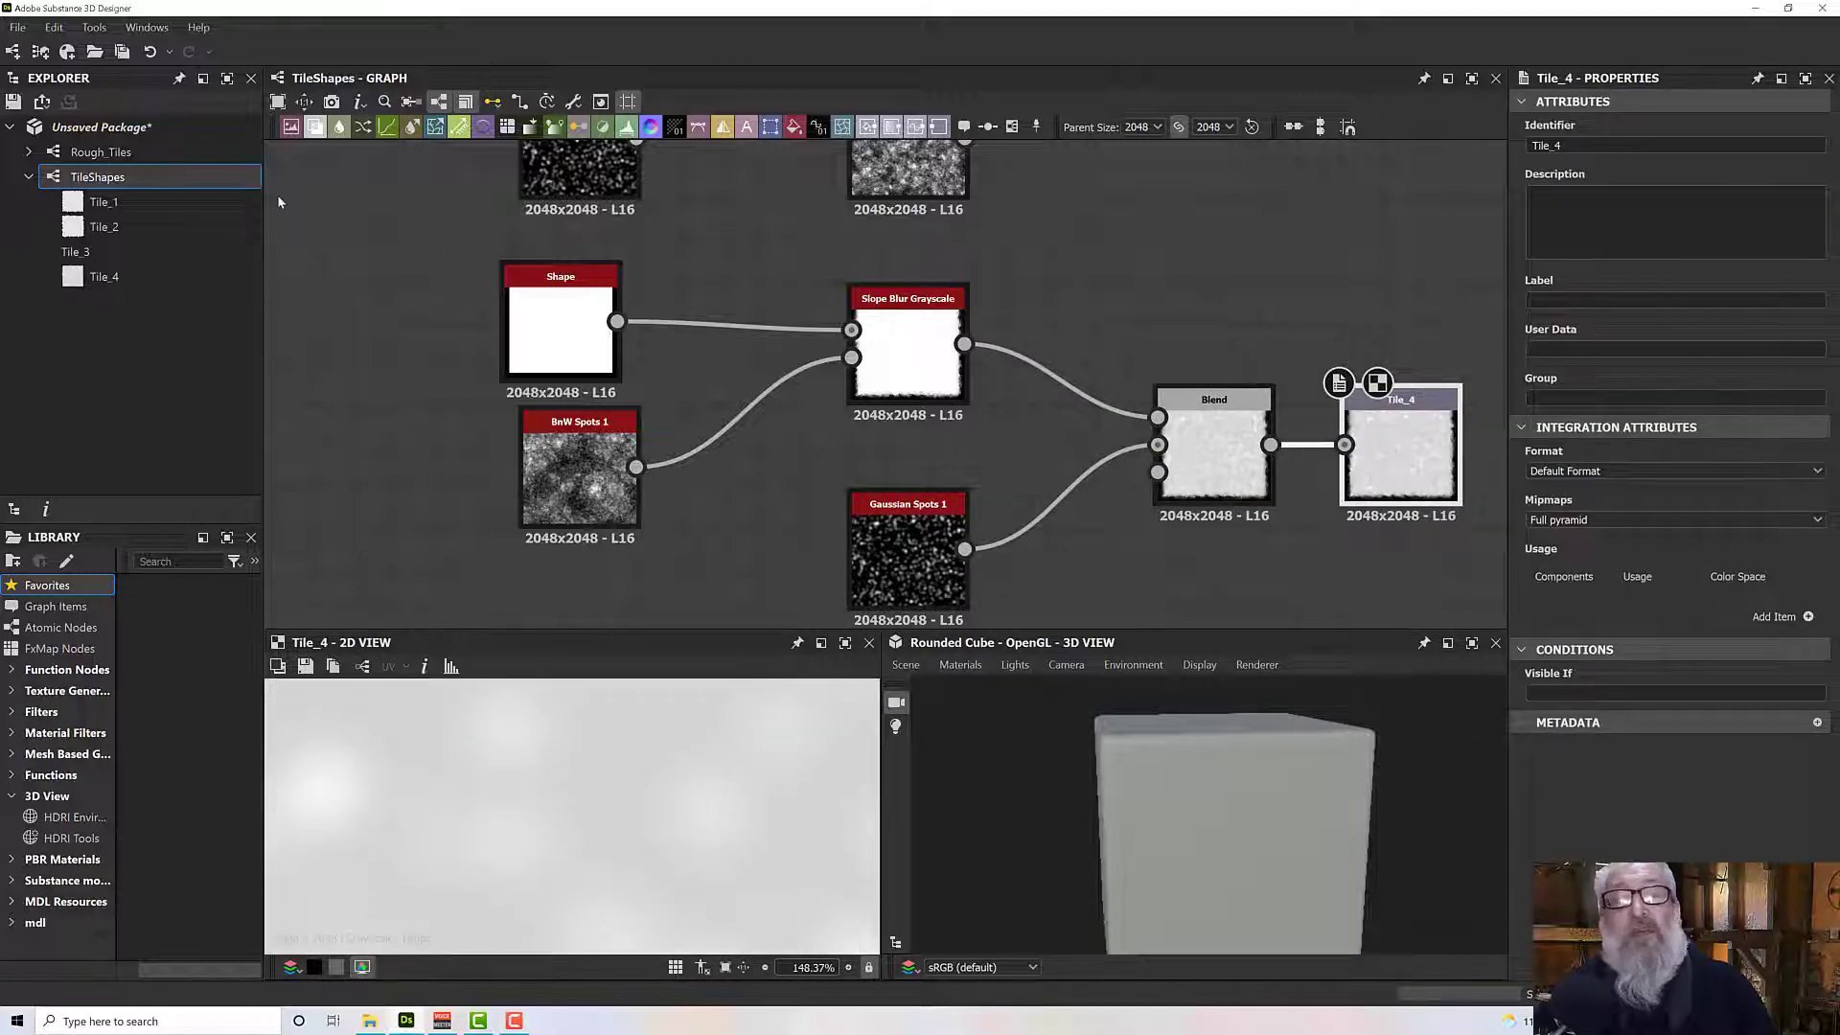
Open the Rough_Tiles graph and examine the tile edges and surface variation in the 2D base colour and on the 3D cube.
click(115, 156)
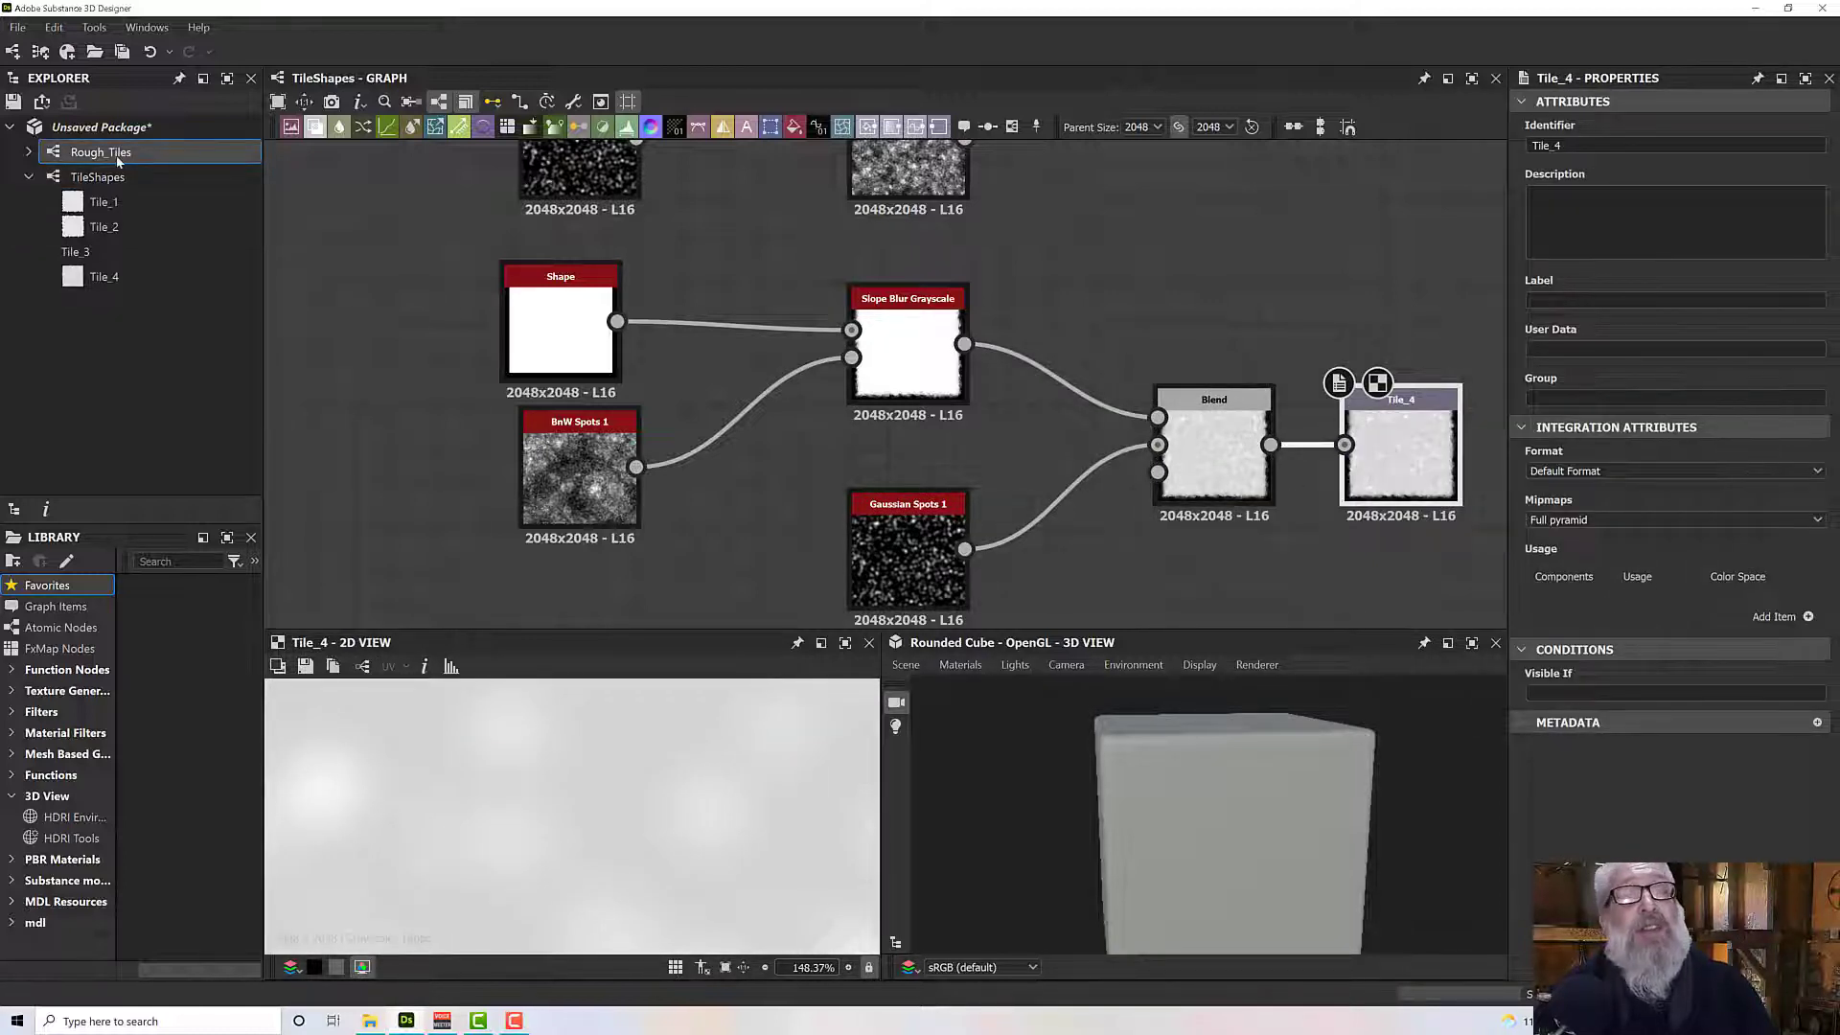
double_click(117, 156)
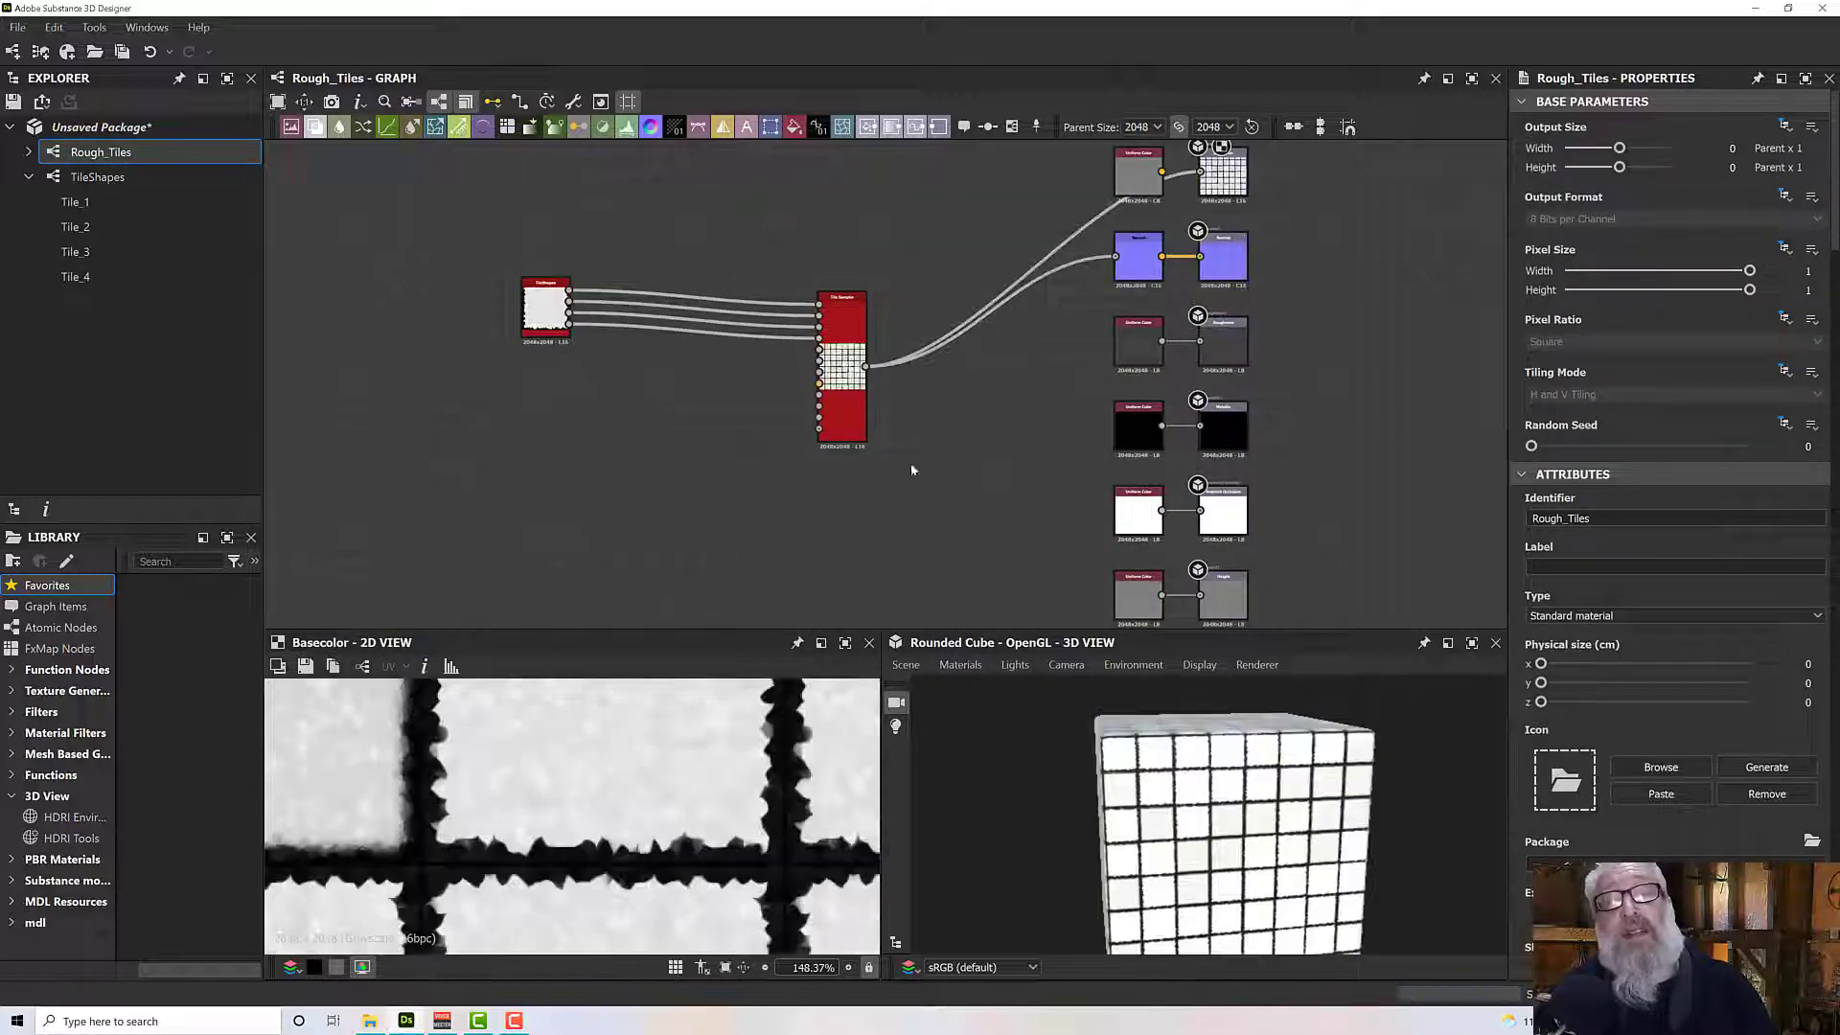
scroll(749, 711, down, 10)
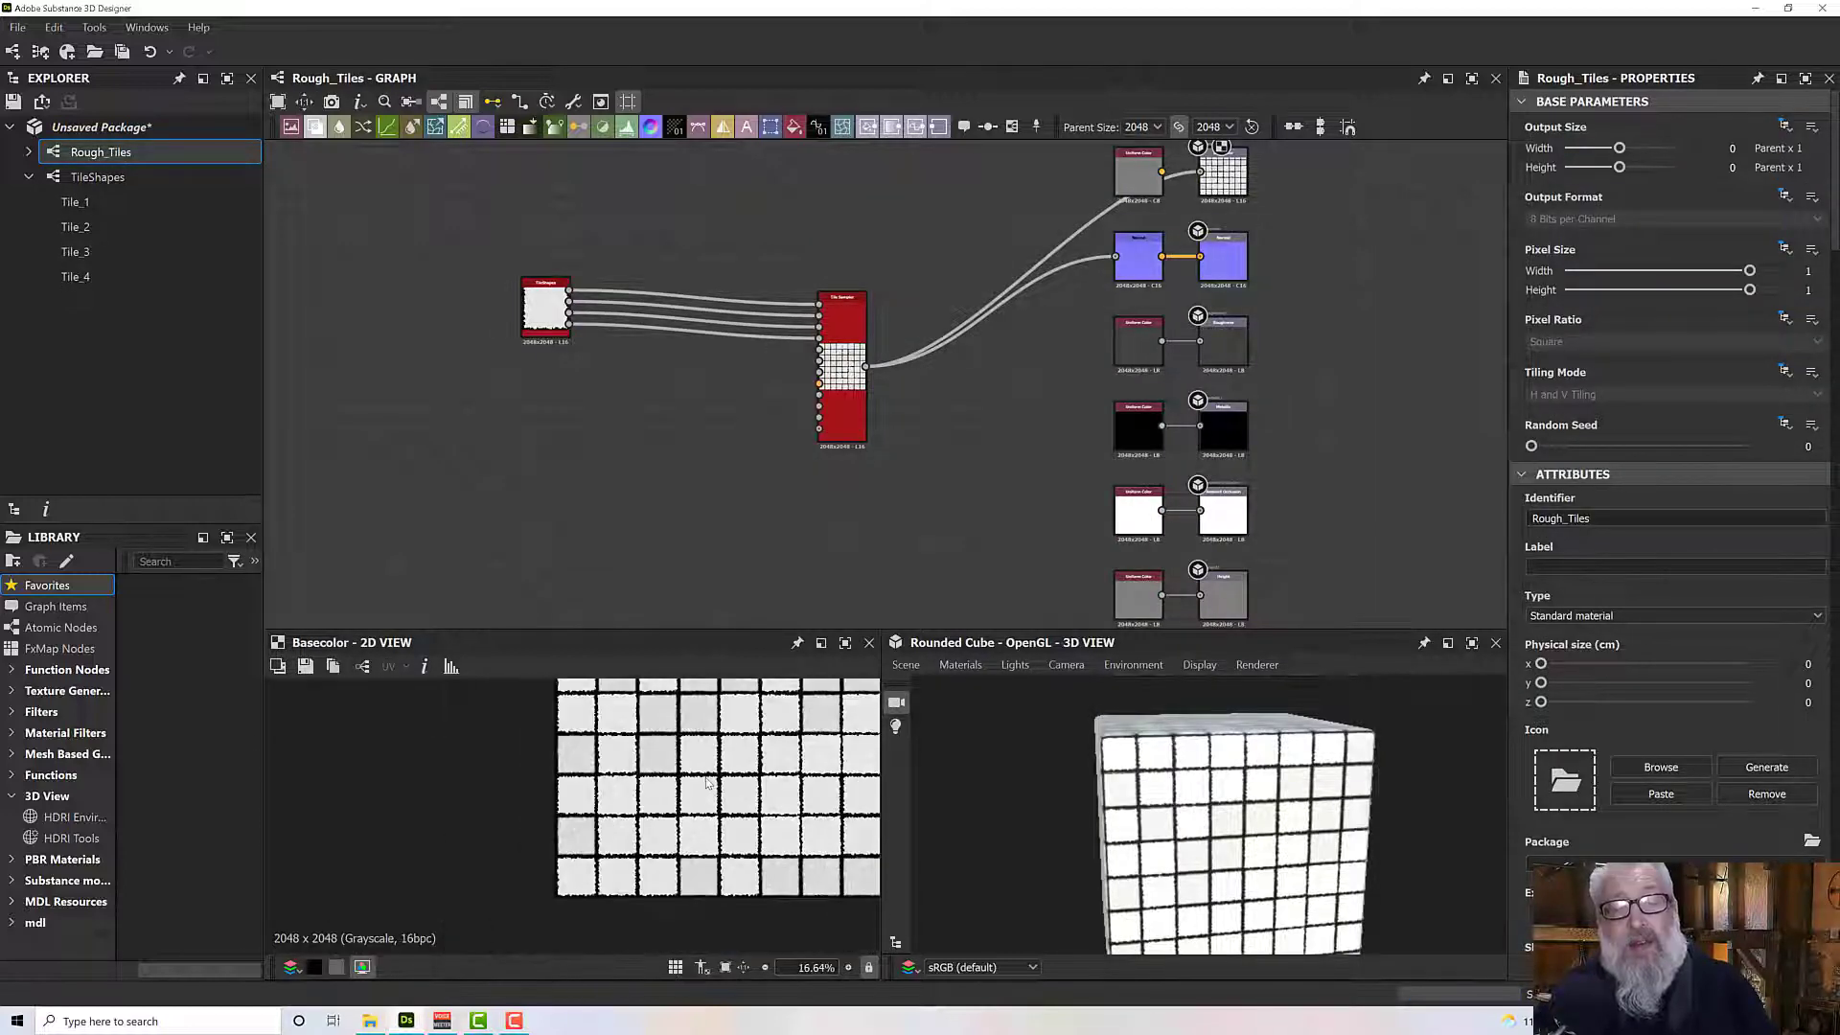
scroll(736, 788, up, 5)
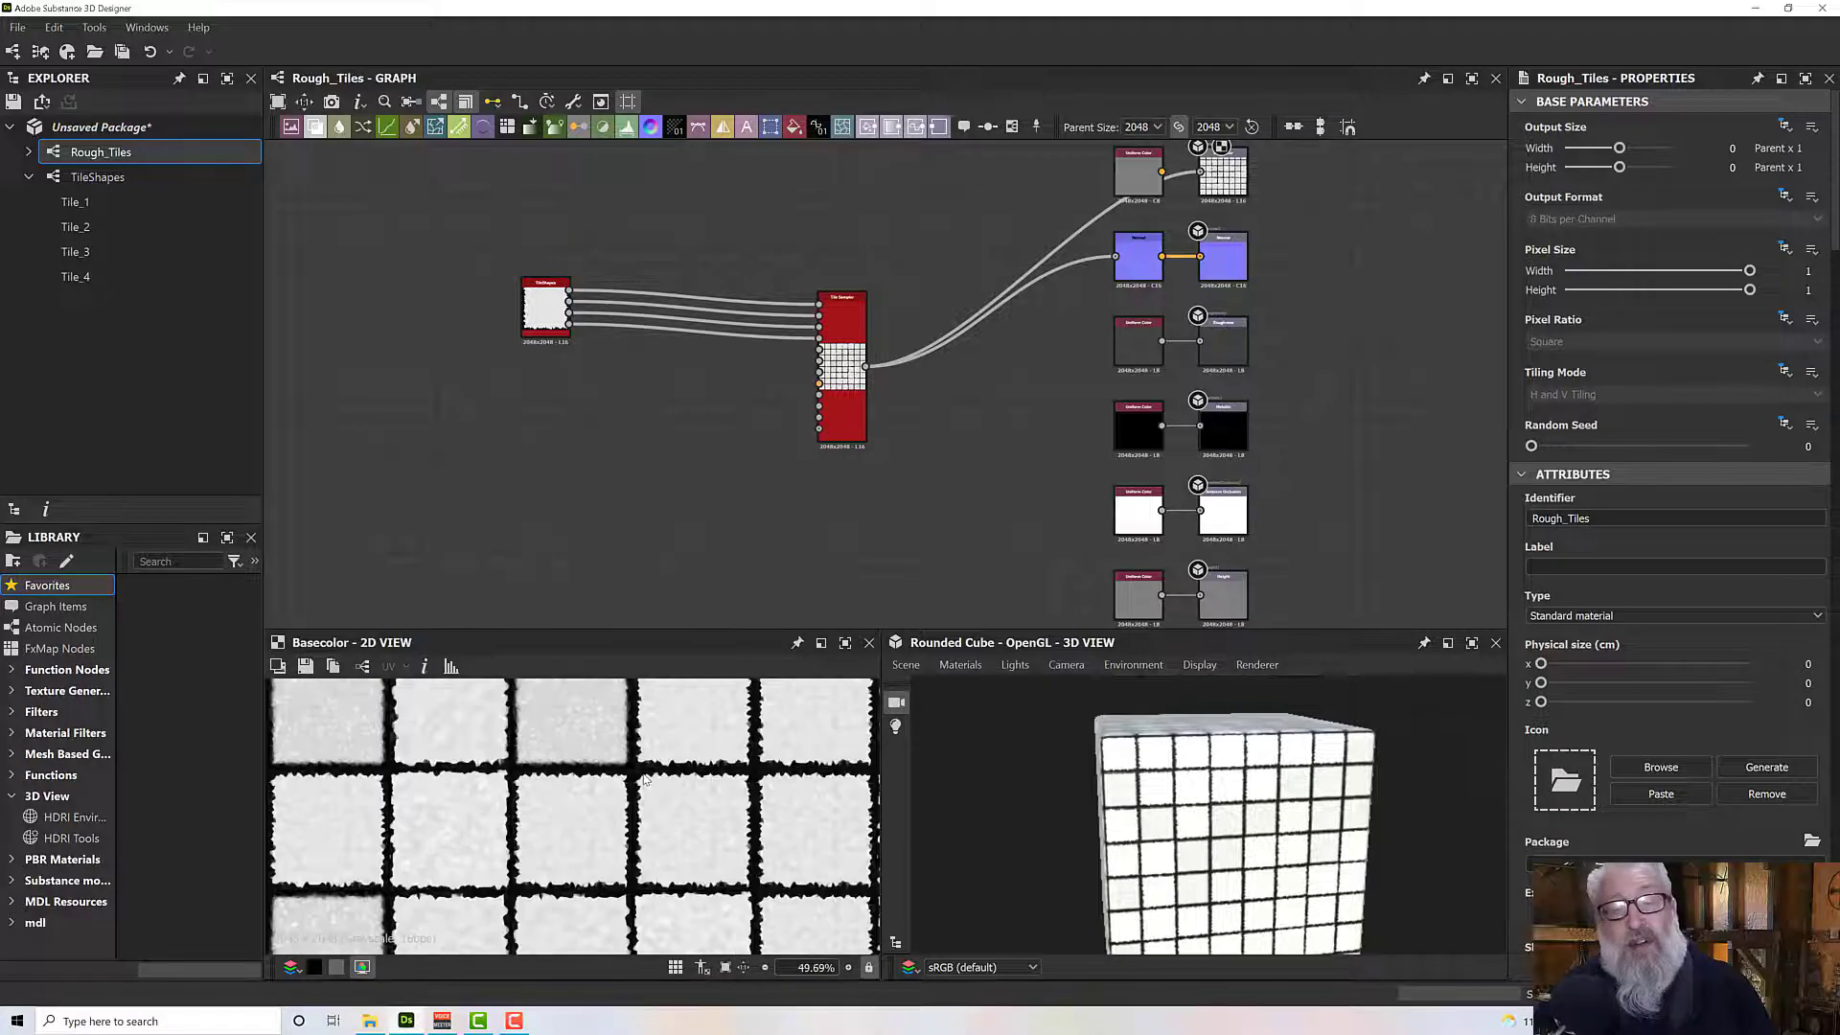
scroll(645, 782, down, 4)
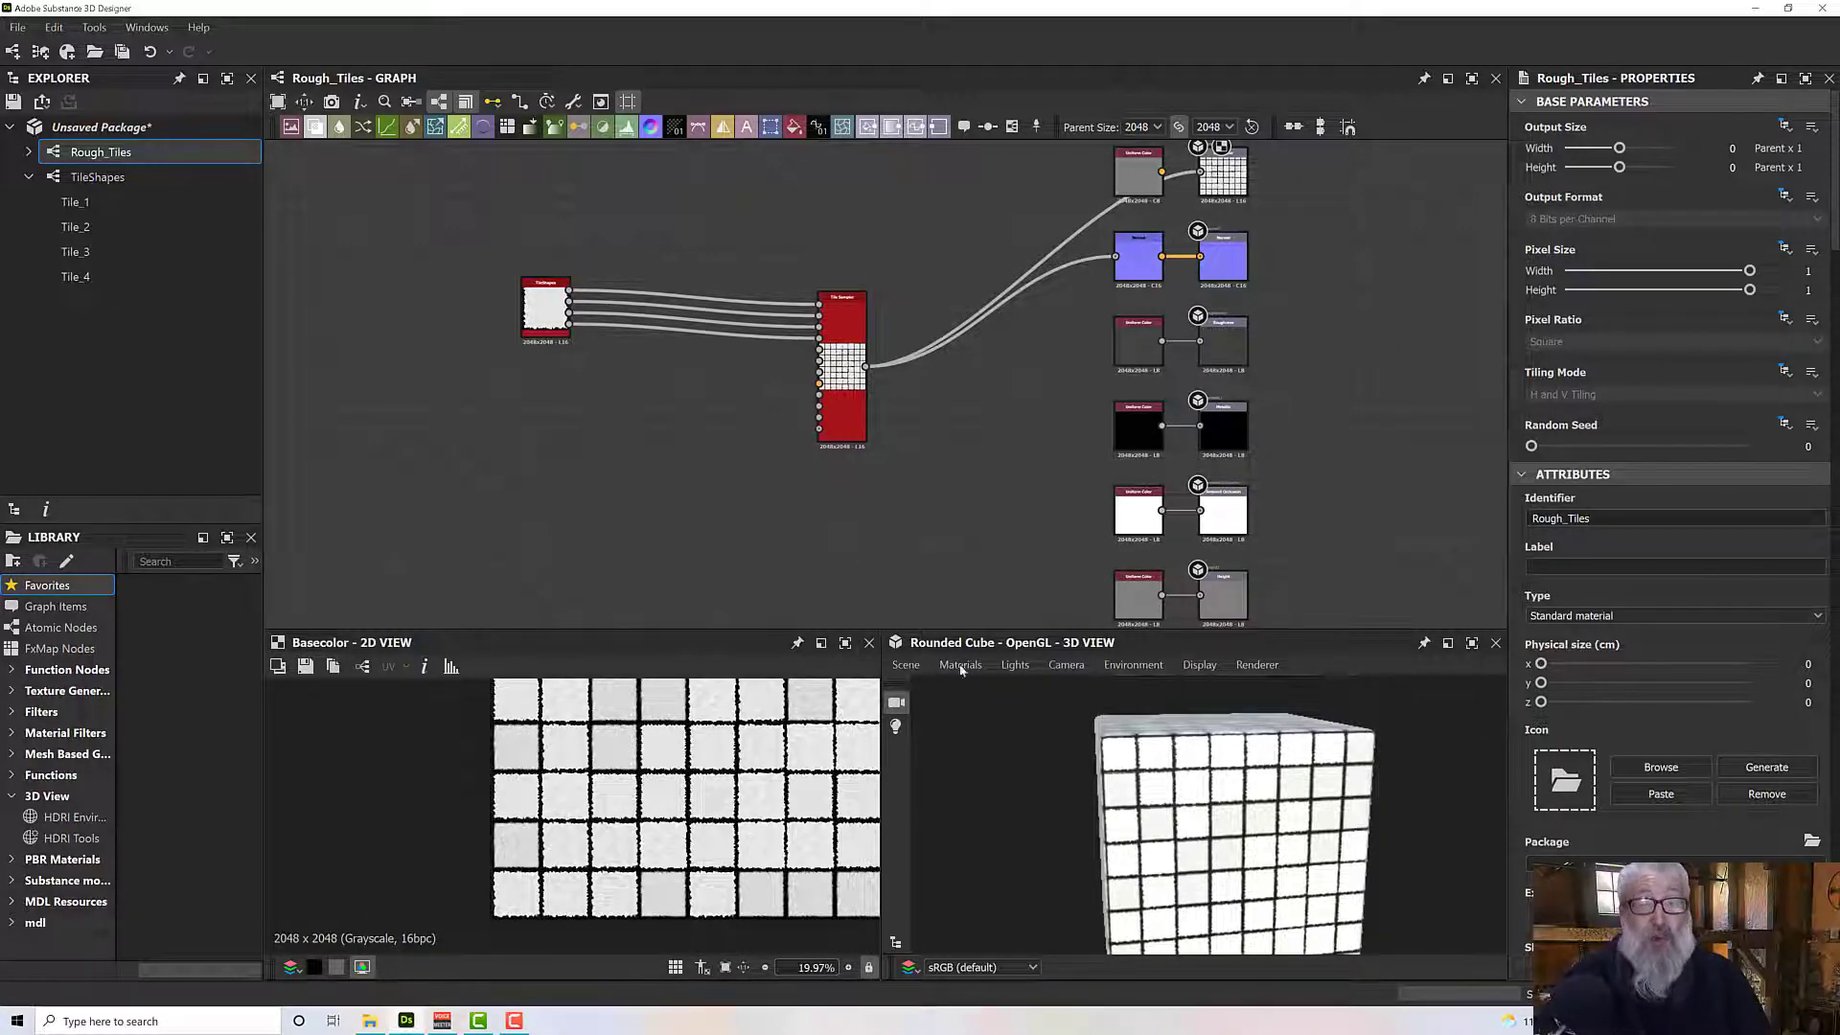
scroll(1022, 764, up, 10)
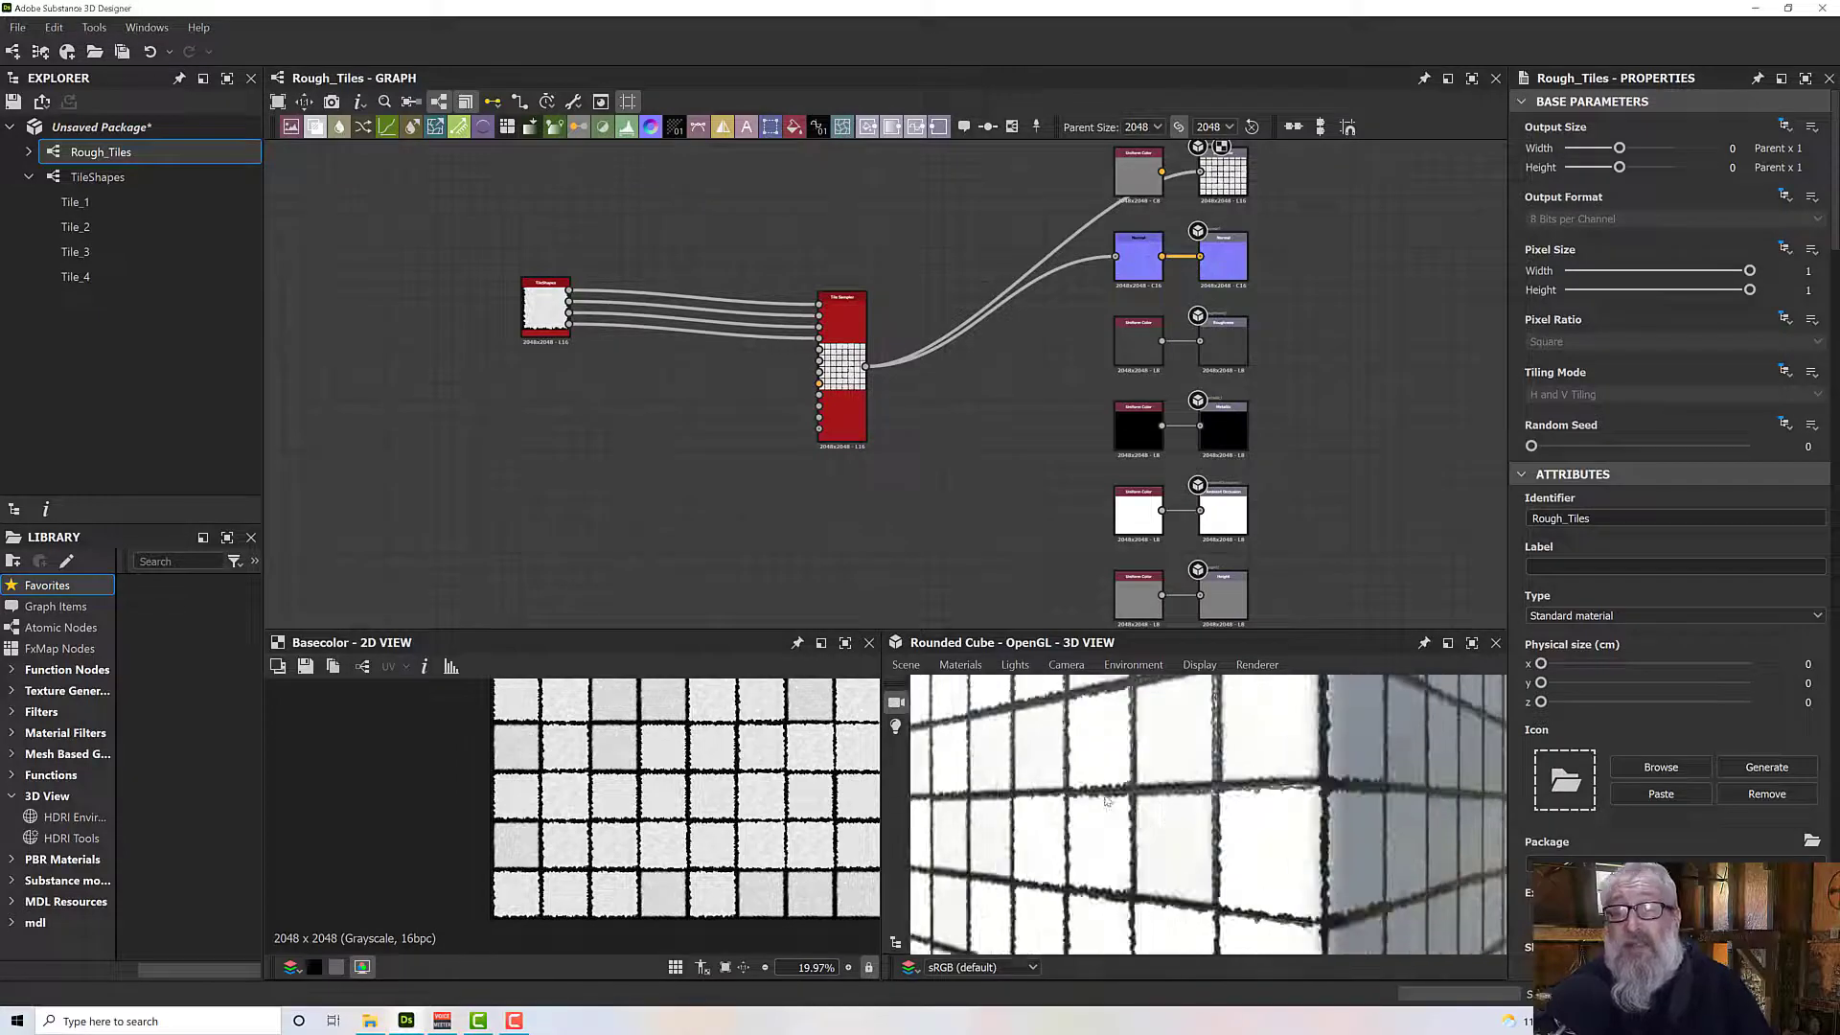
scroll(1105, 795, up, 8)
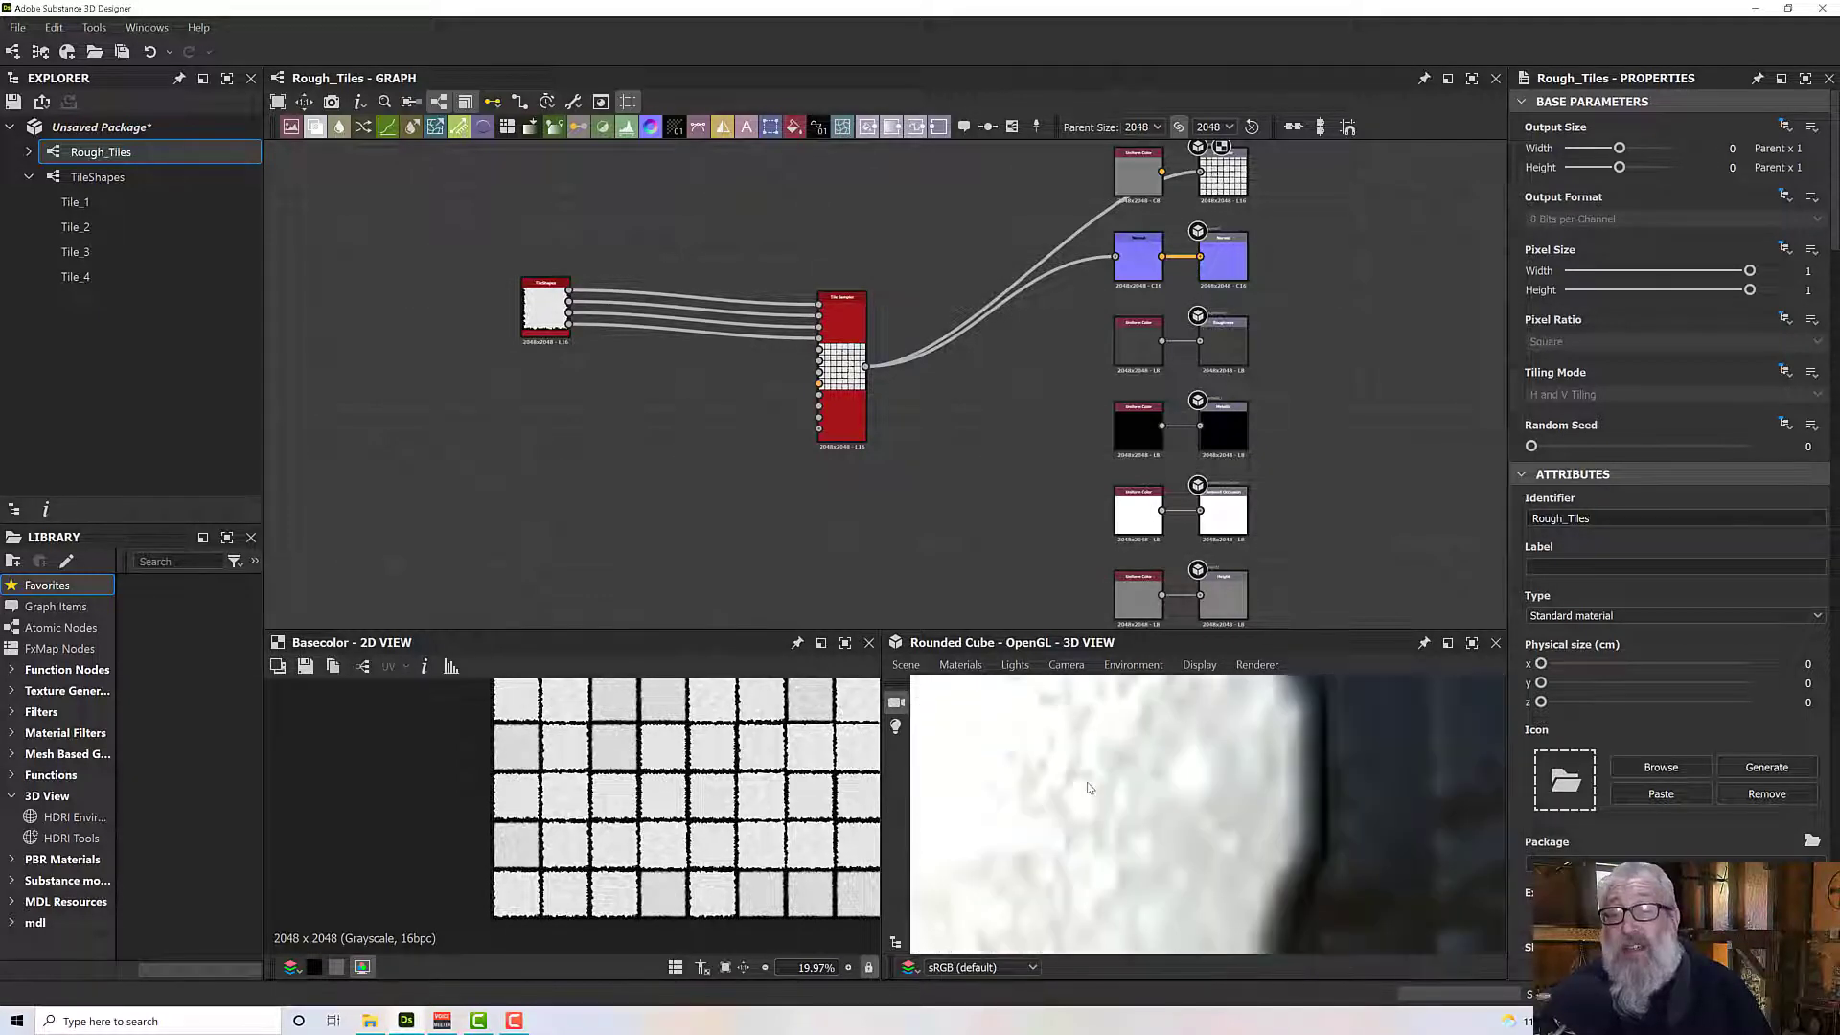
scroll(1083, 798, down, 8)
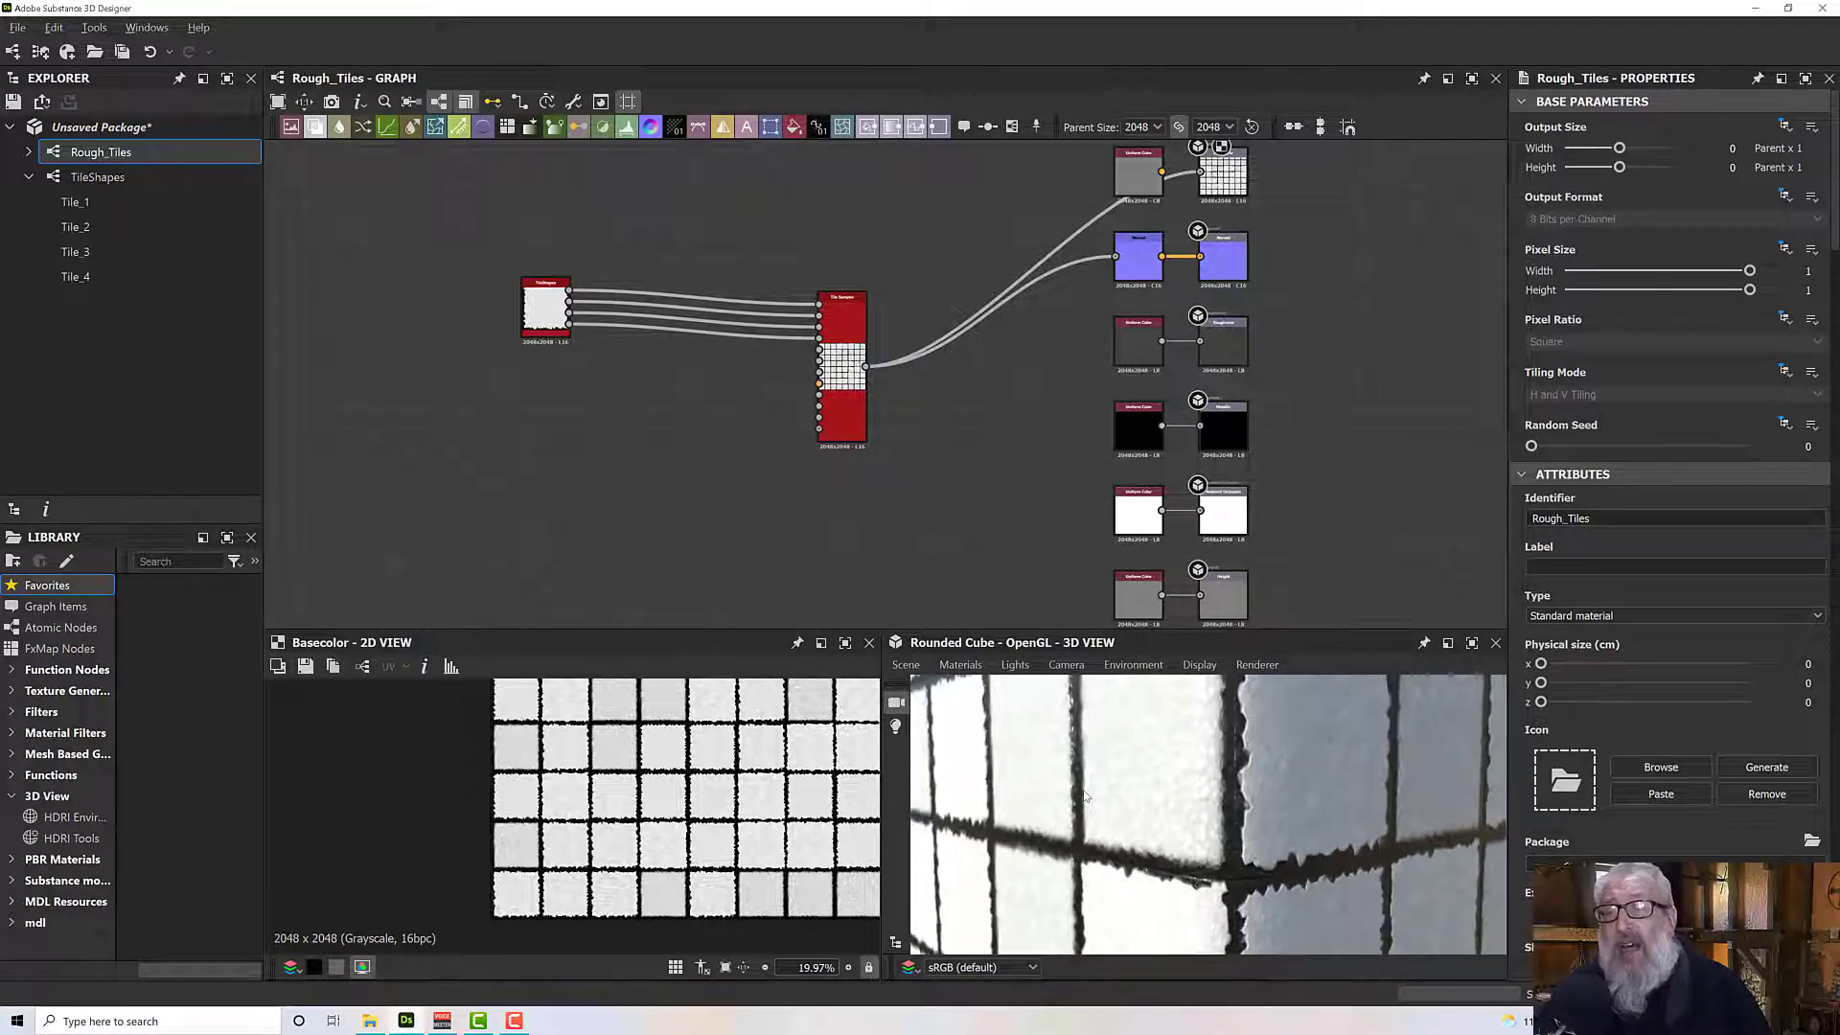
mouse_move(1076, 808)
mouse_down()
mouse_move(1040, 795)
mouse_move(1042, 822)
mouse_move(1096, 810)
mouse_up()
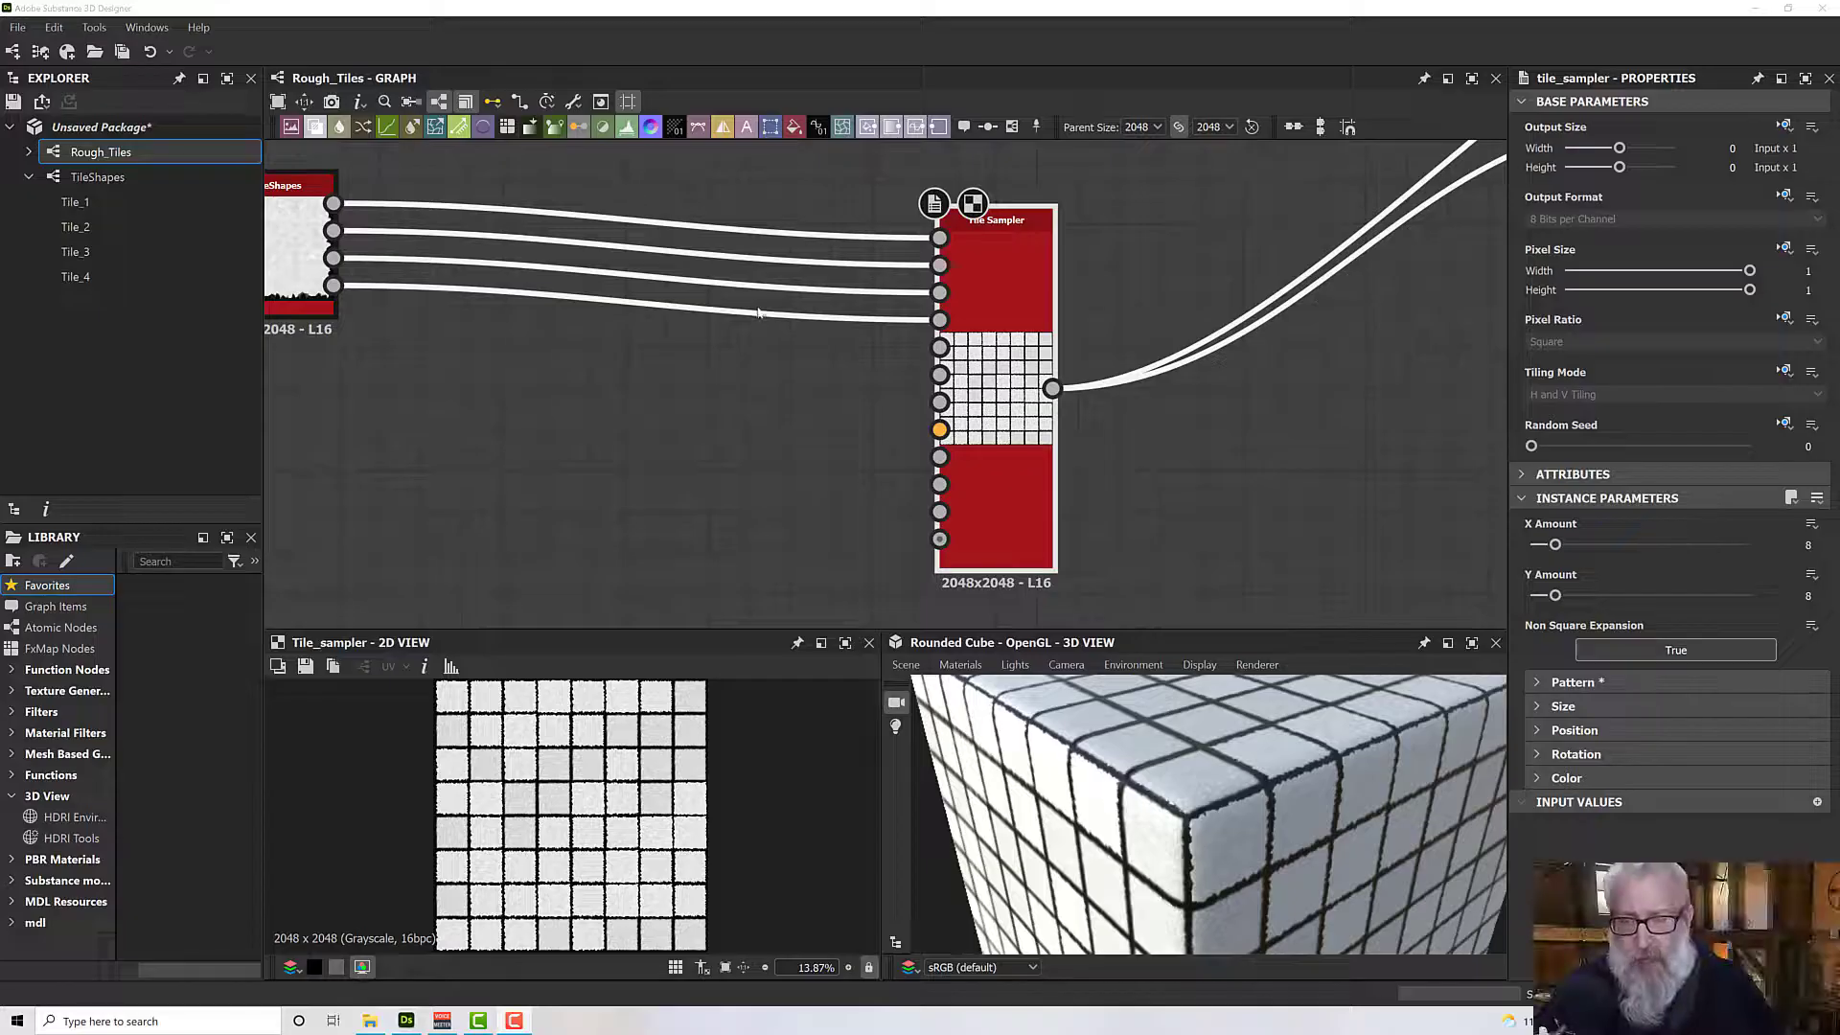
Set the Tile Sampler's X Amount to 4.
middle_drag(733, 444, 545, 440)
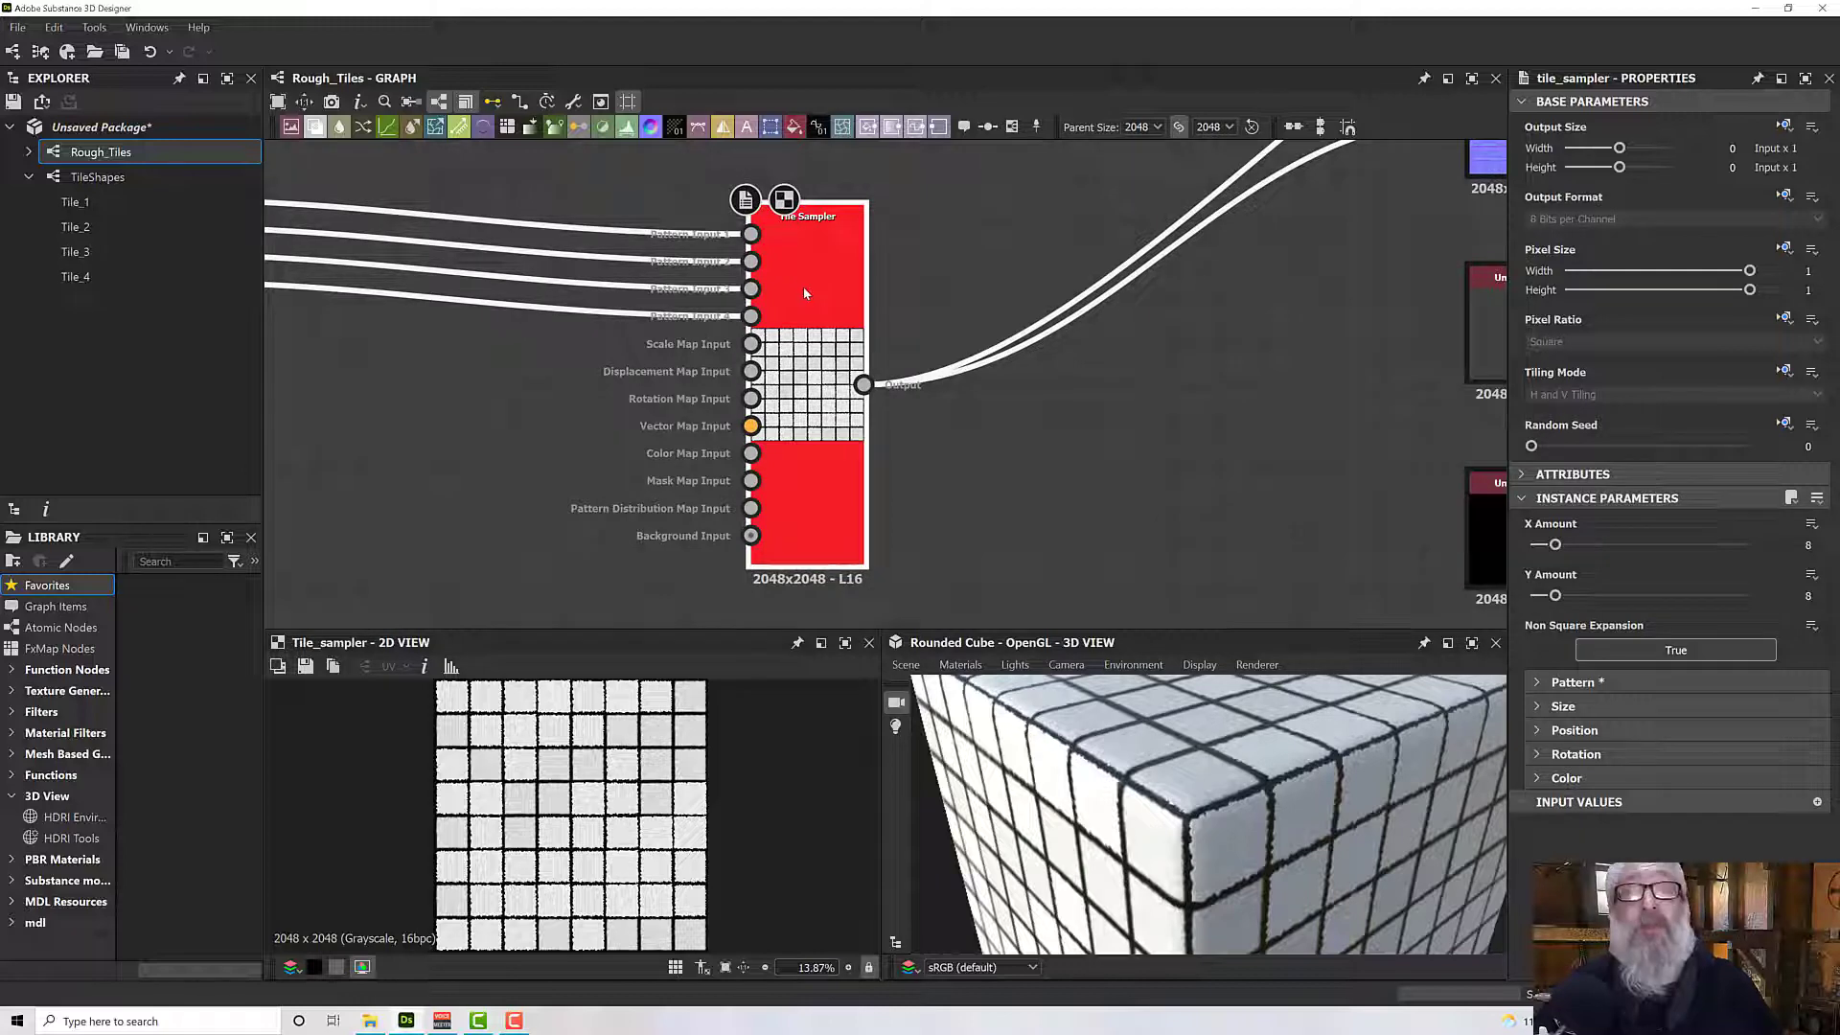
scroll(804, 292, up, 3)
middle_drag(805, 297, 848, 185)
scroll(805, 320, up, 2)
middle_drag(881, 361, 881, 317)
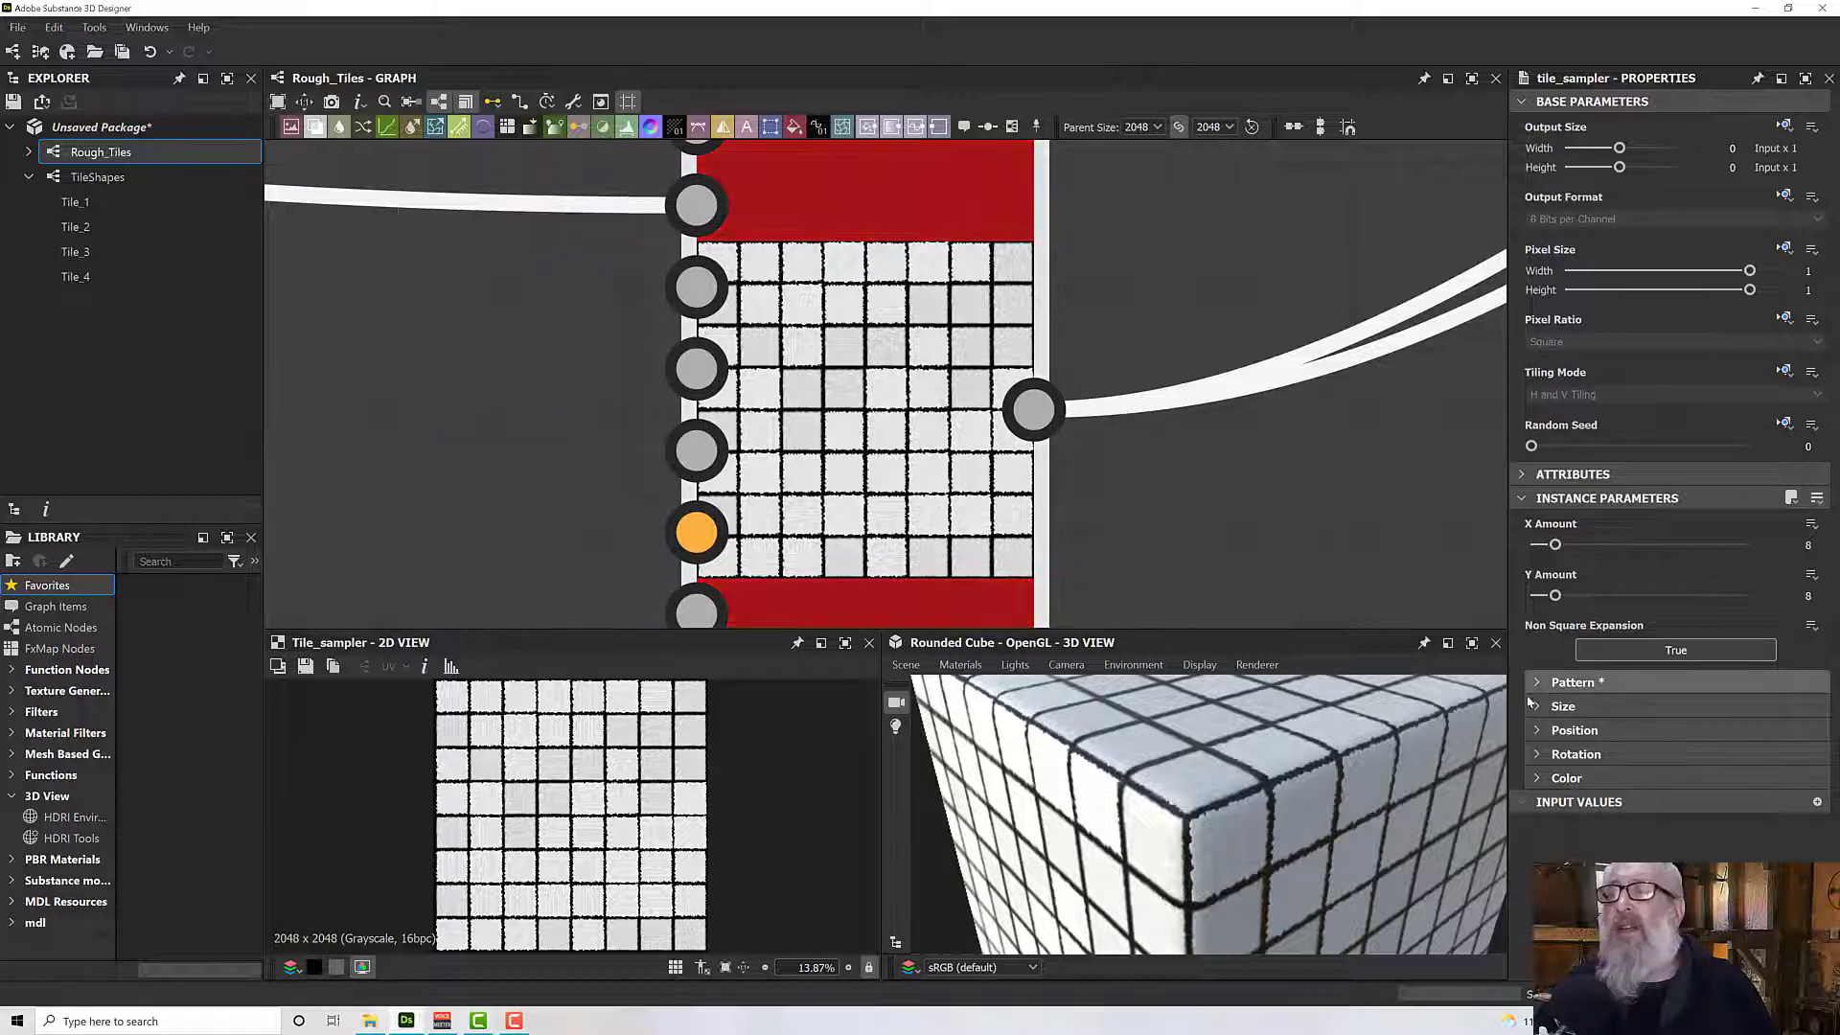
click(1572, 683)
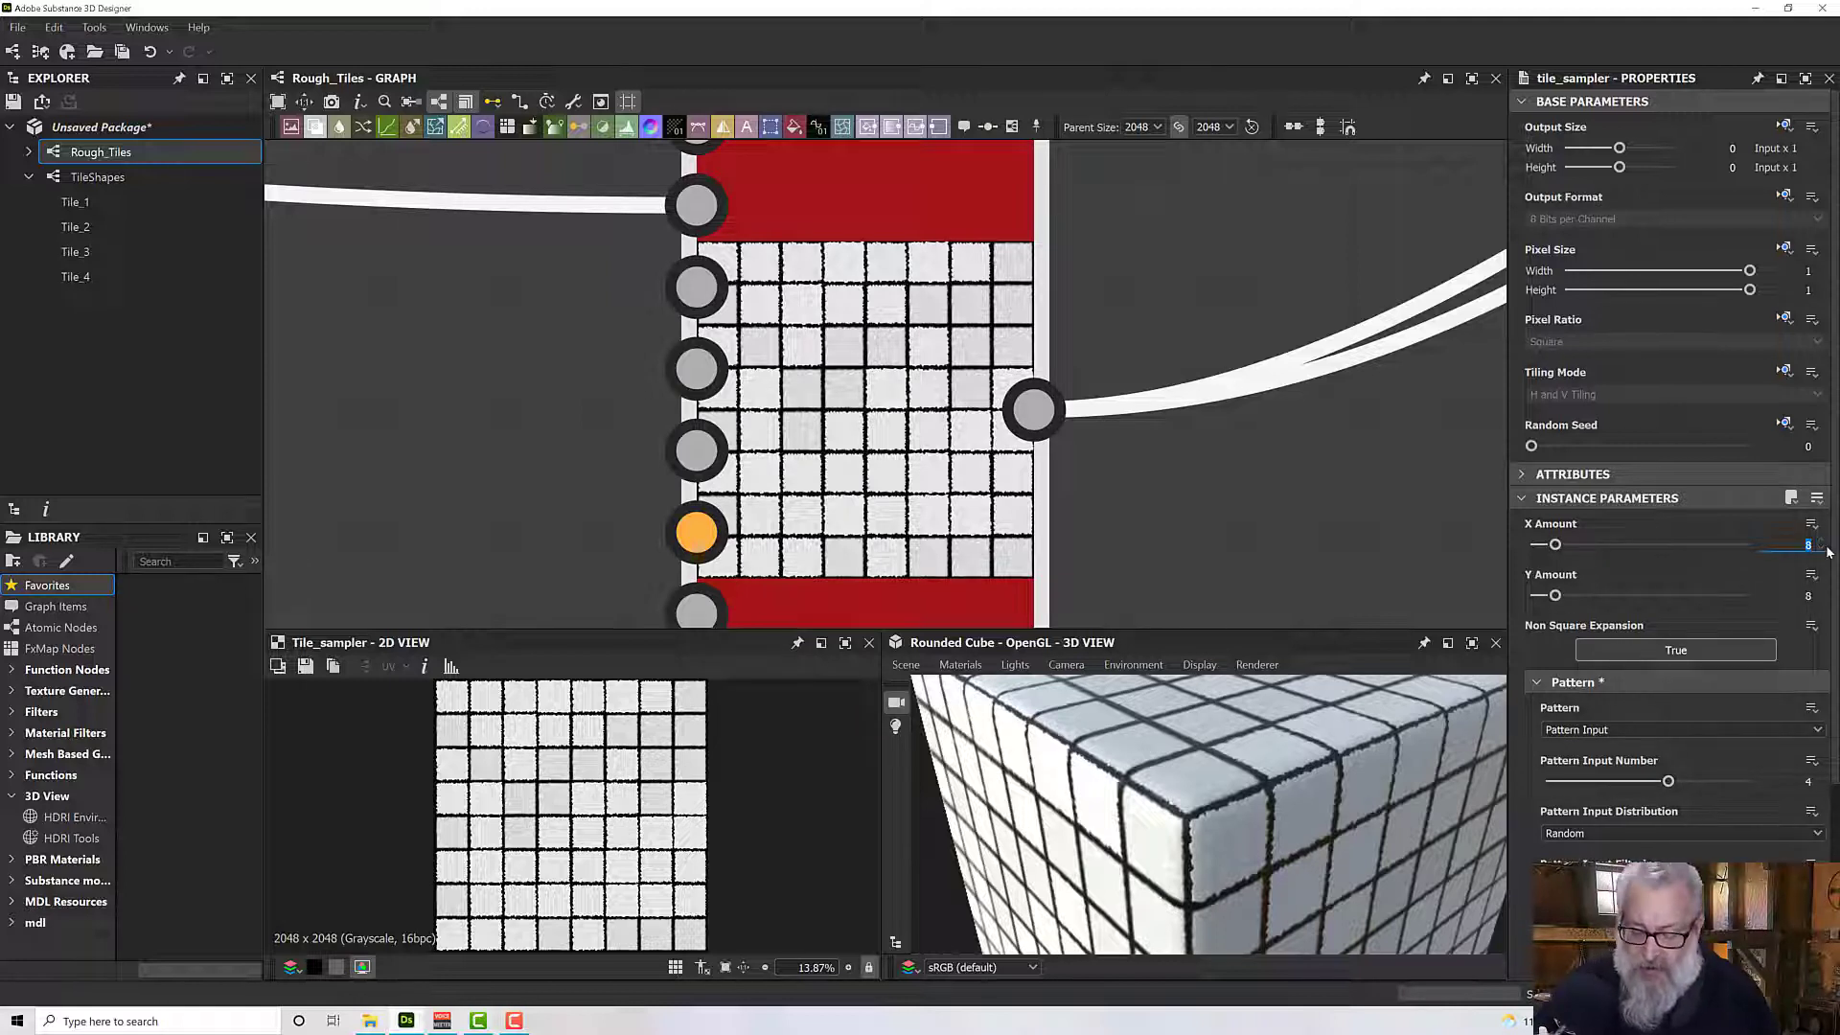
text(78)
key(BackSpace)
key(BackSpace)
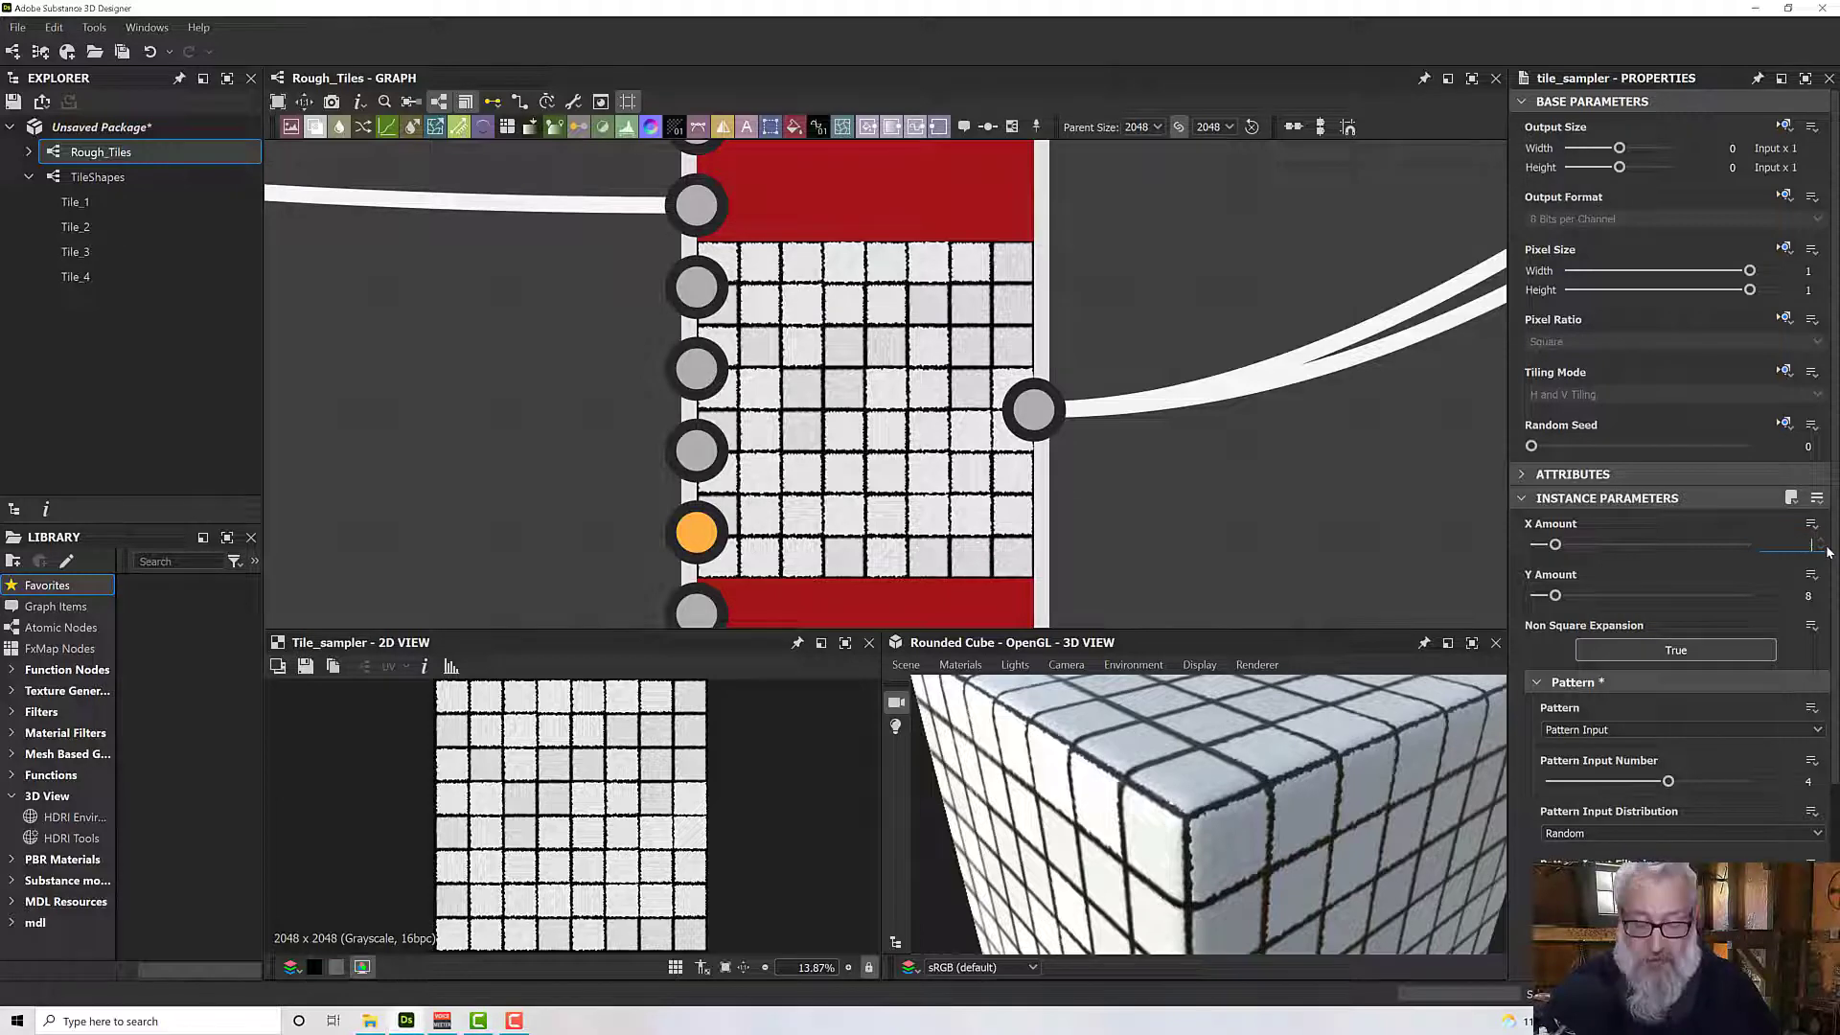
text(4)
key(Return)
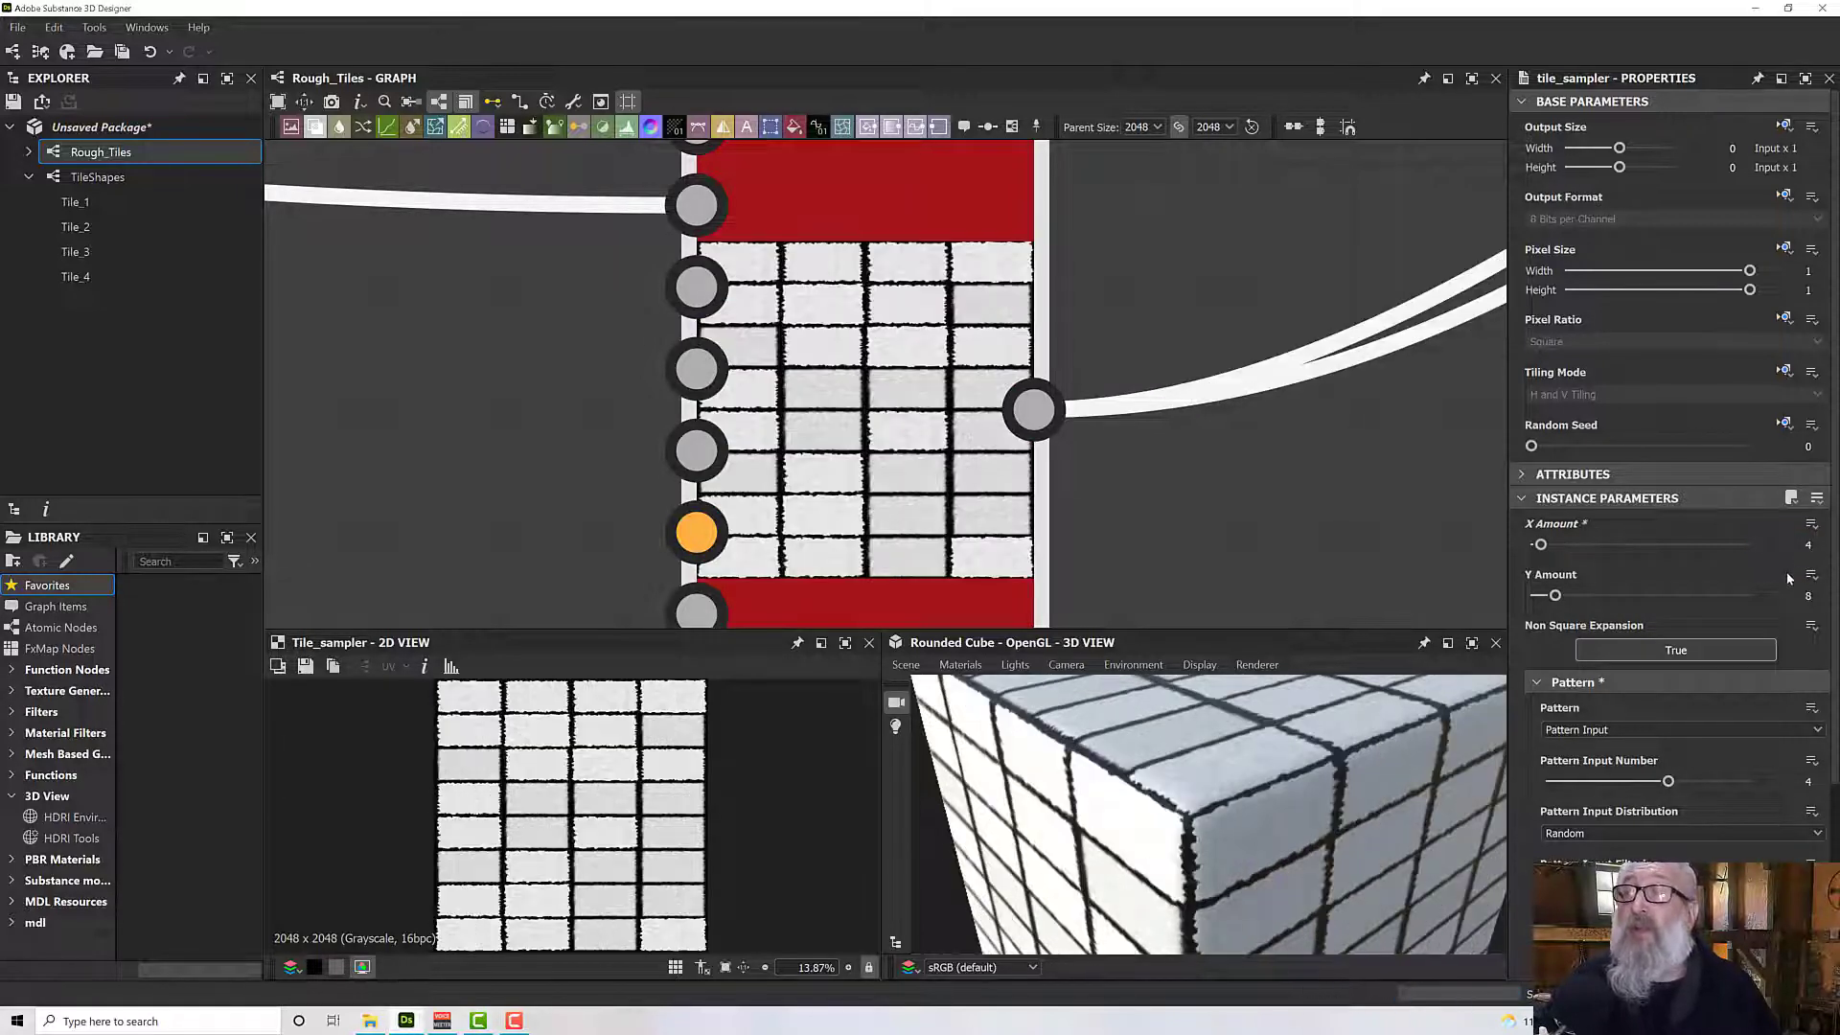
Set the Tile Sampler's Y Amount to 4 and enlarge the 2D and 3D views.
double_click(1808, 595)
text(7)
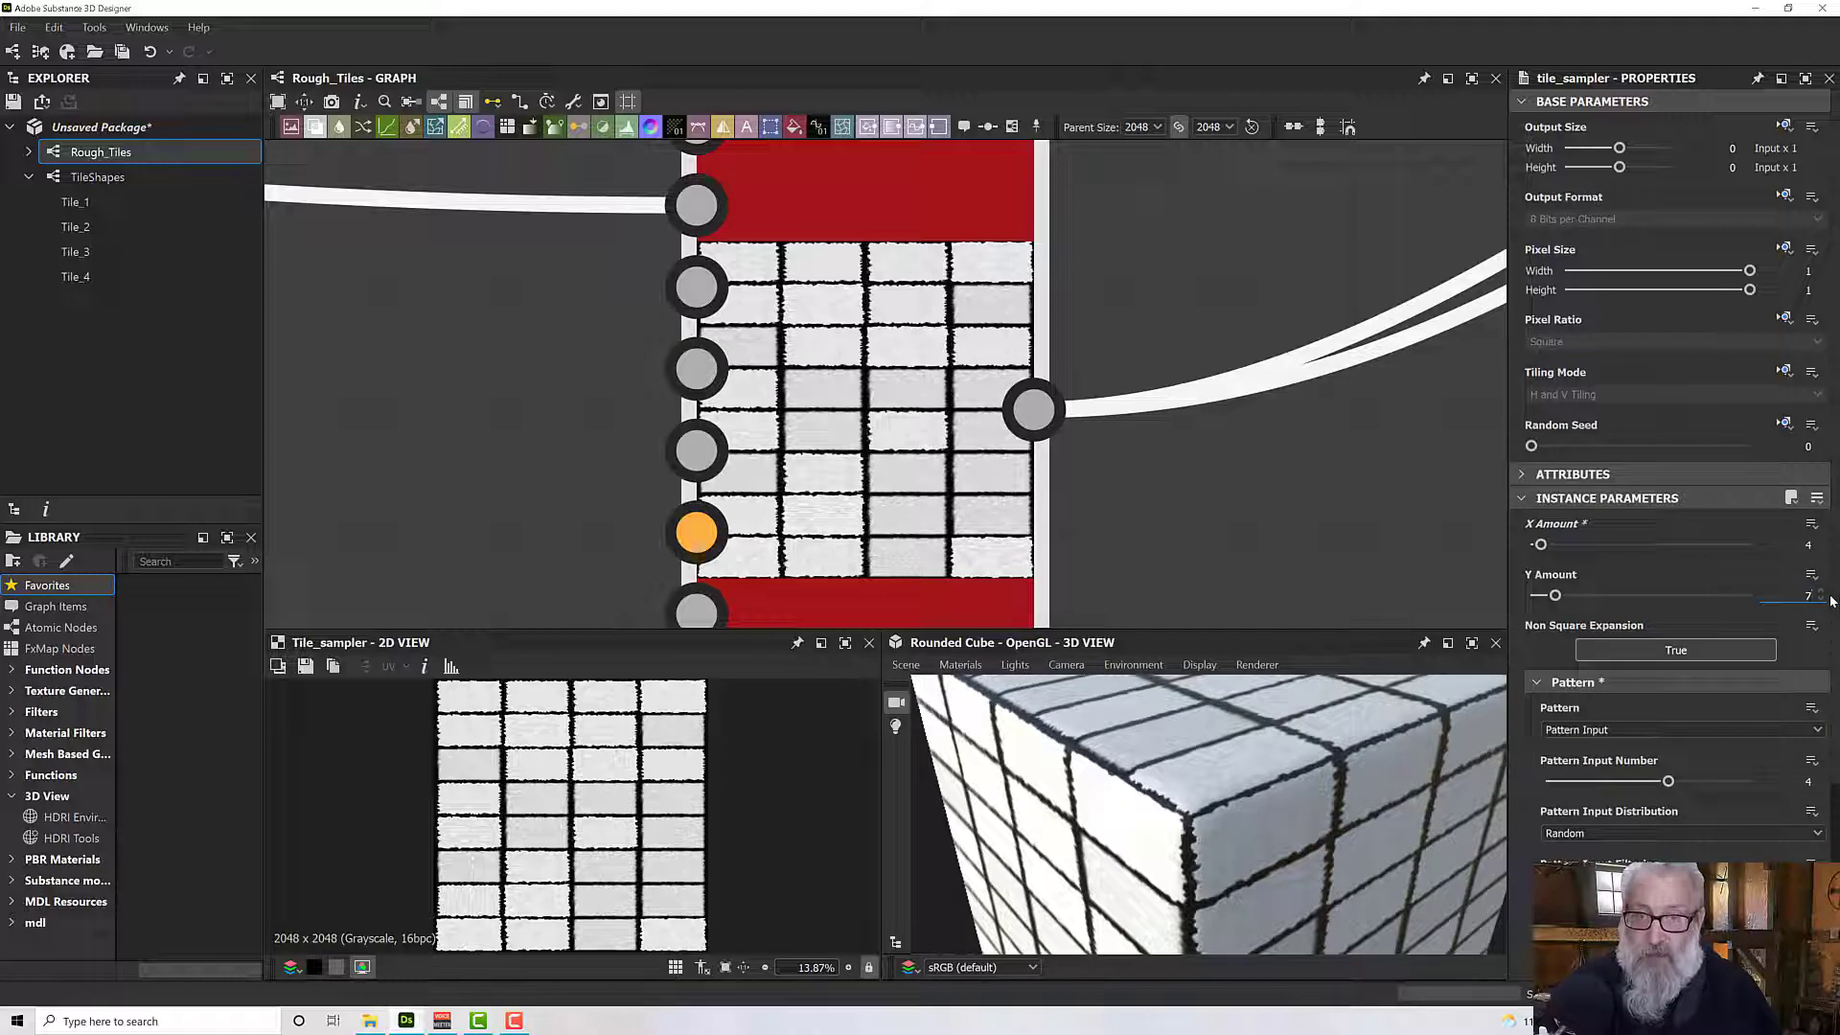
key(BackSpace)
text(4)
key(Return)
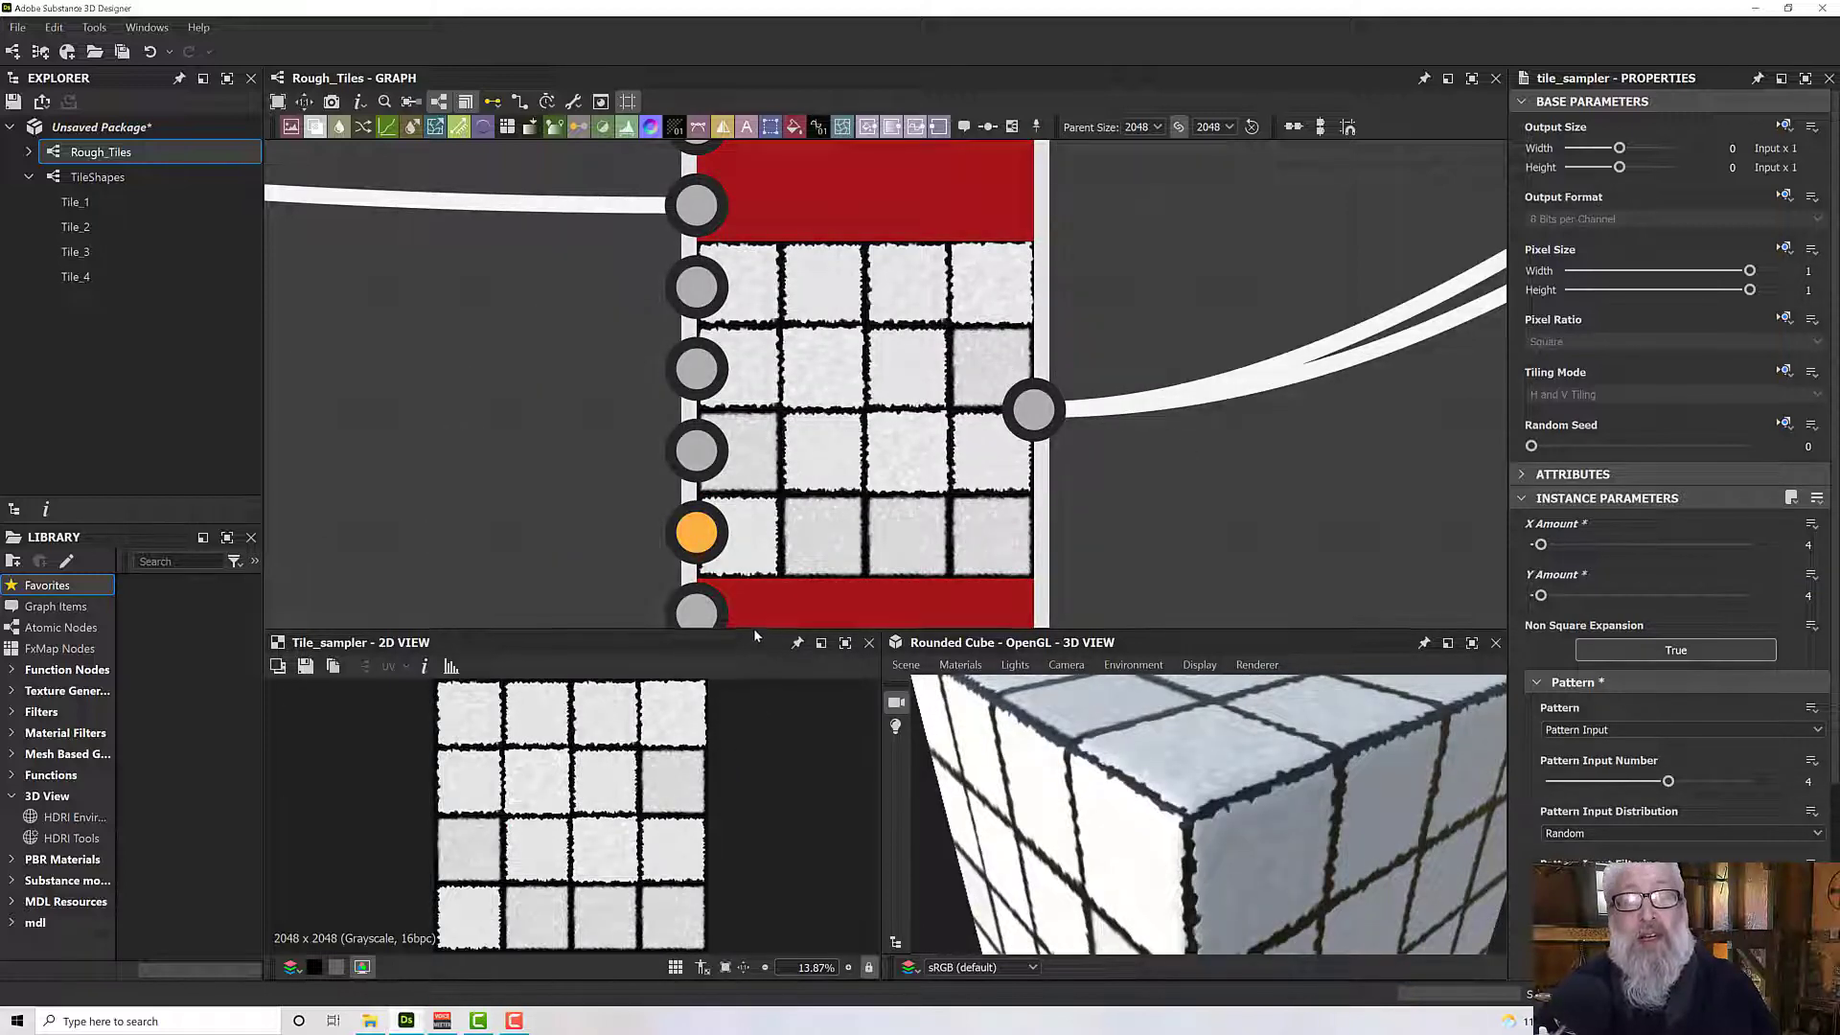
drag(753, 631, 752, 387)
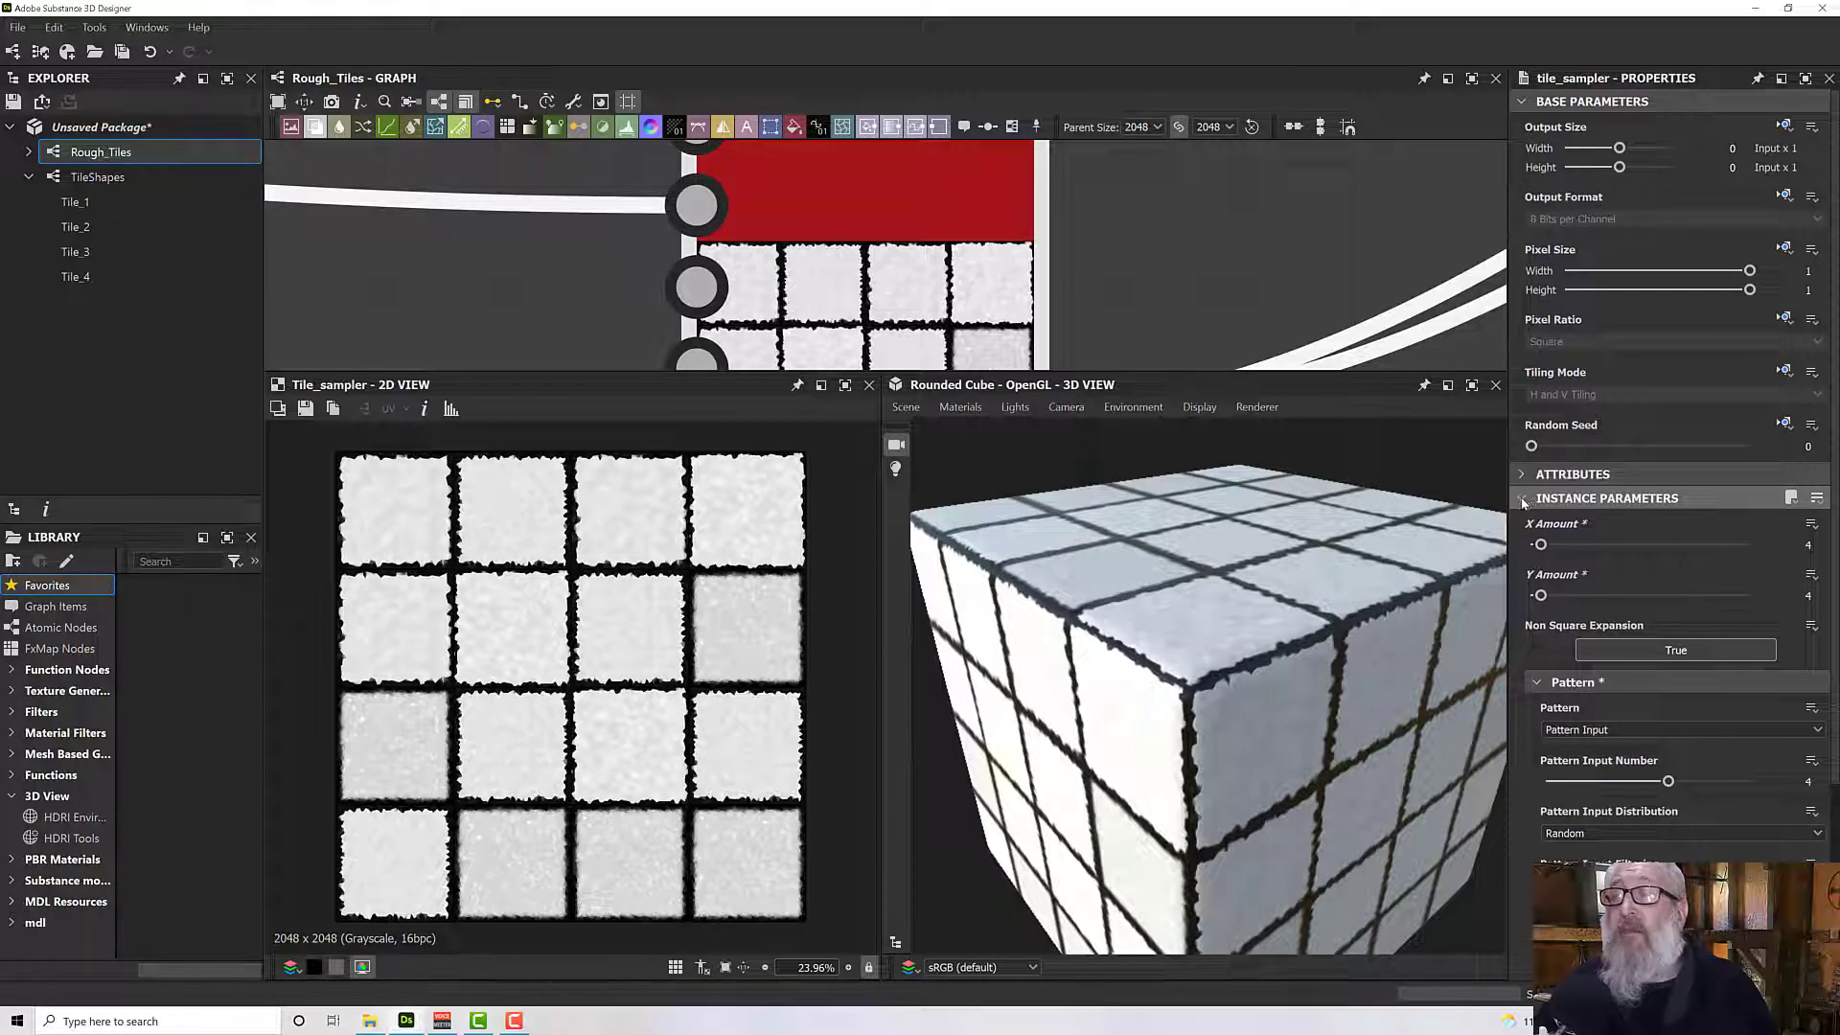
Try a Rotation Random of 0.36 in the Tile Sampler's Rotation parameters, and return it to 0.
click(1538, 682)
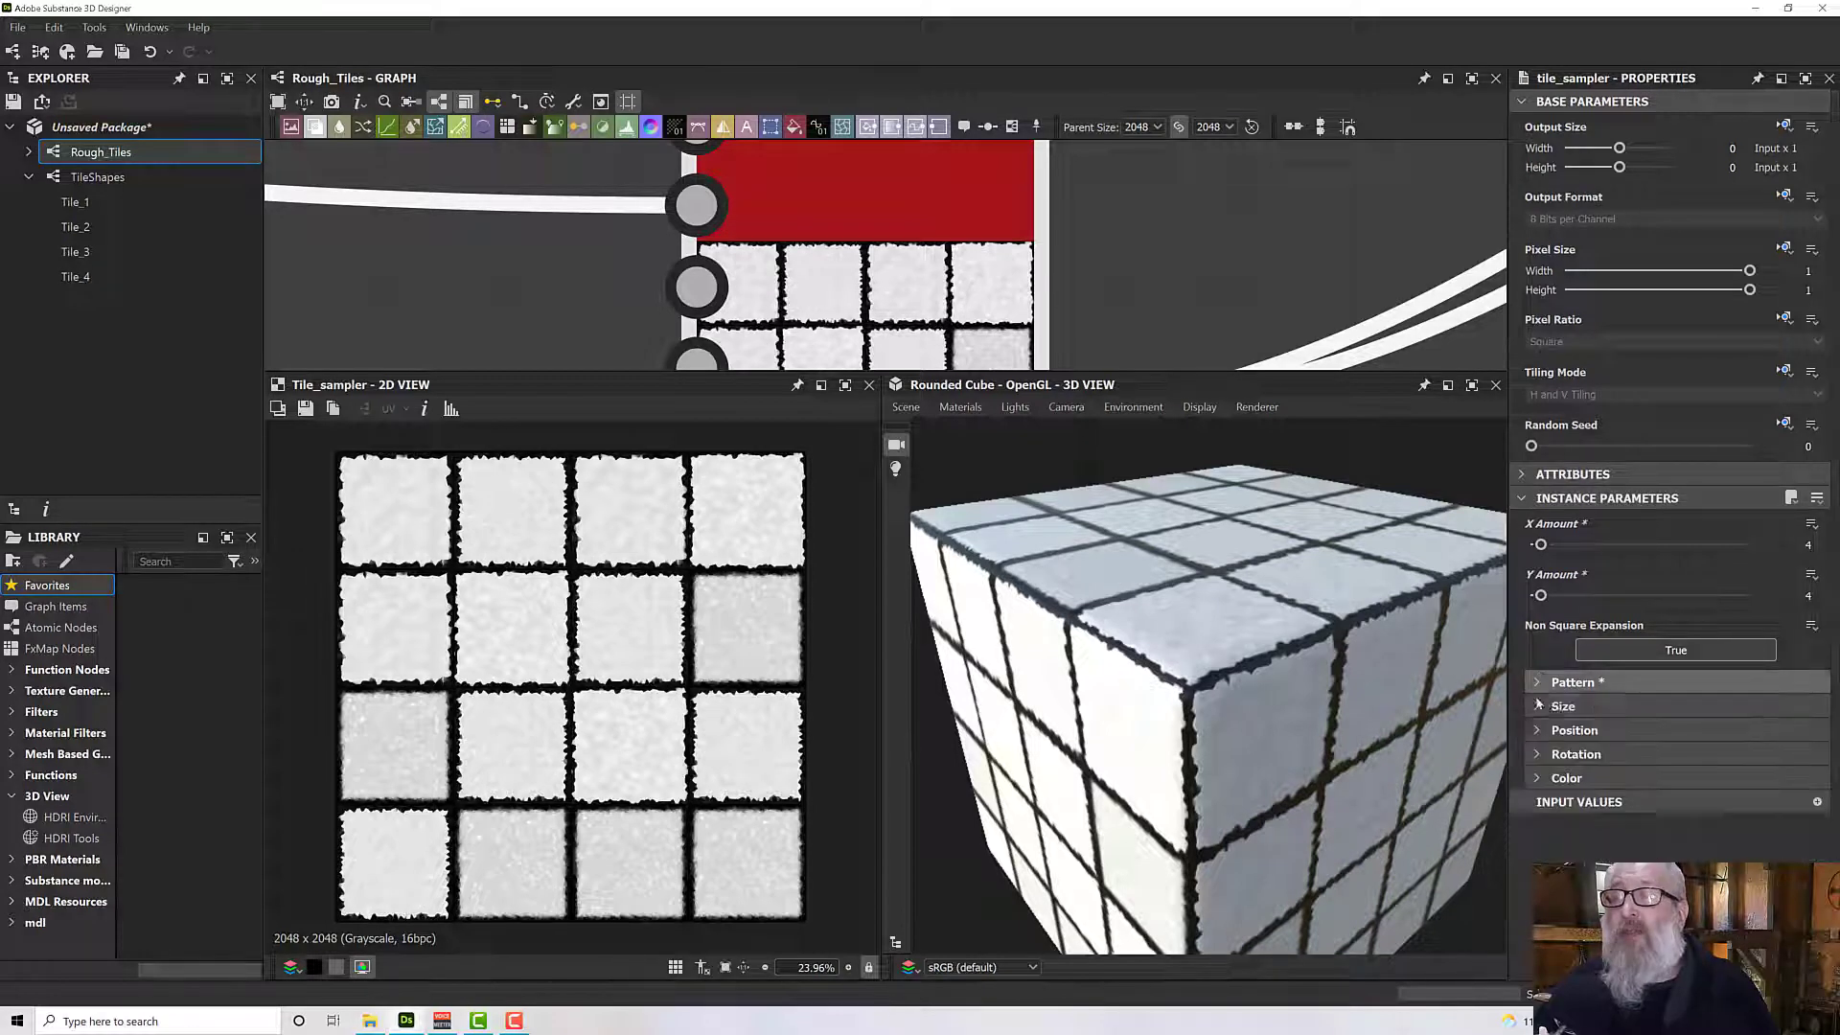
click(1538, 754)
scroll(1566, 768, down, 1)
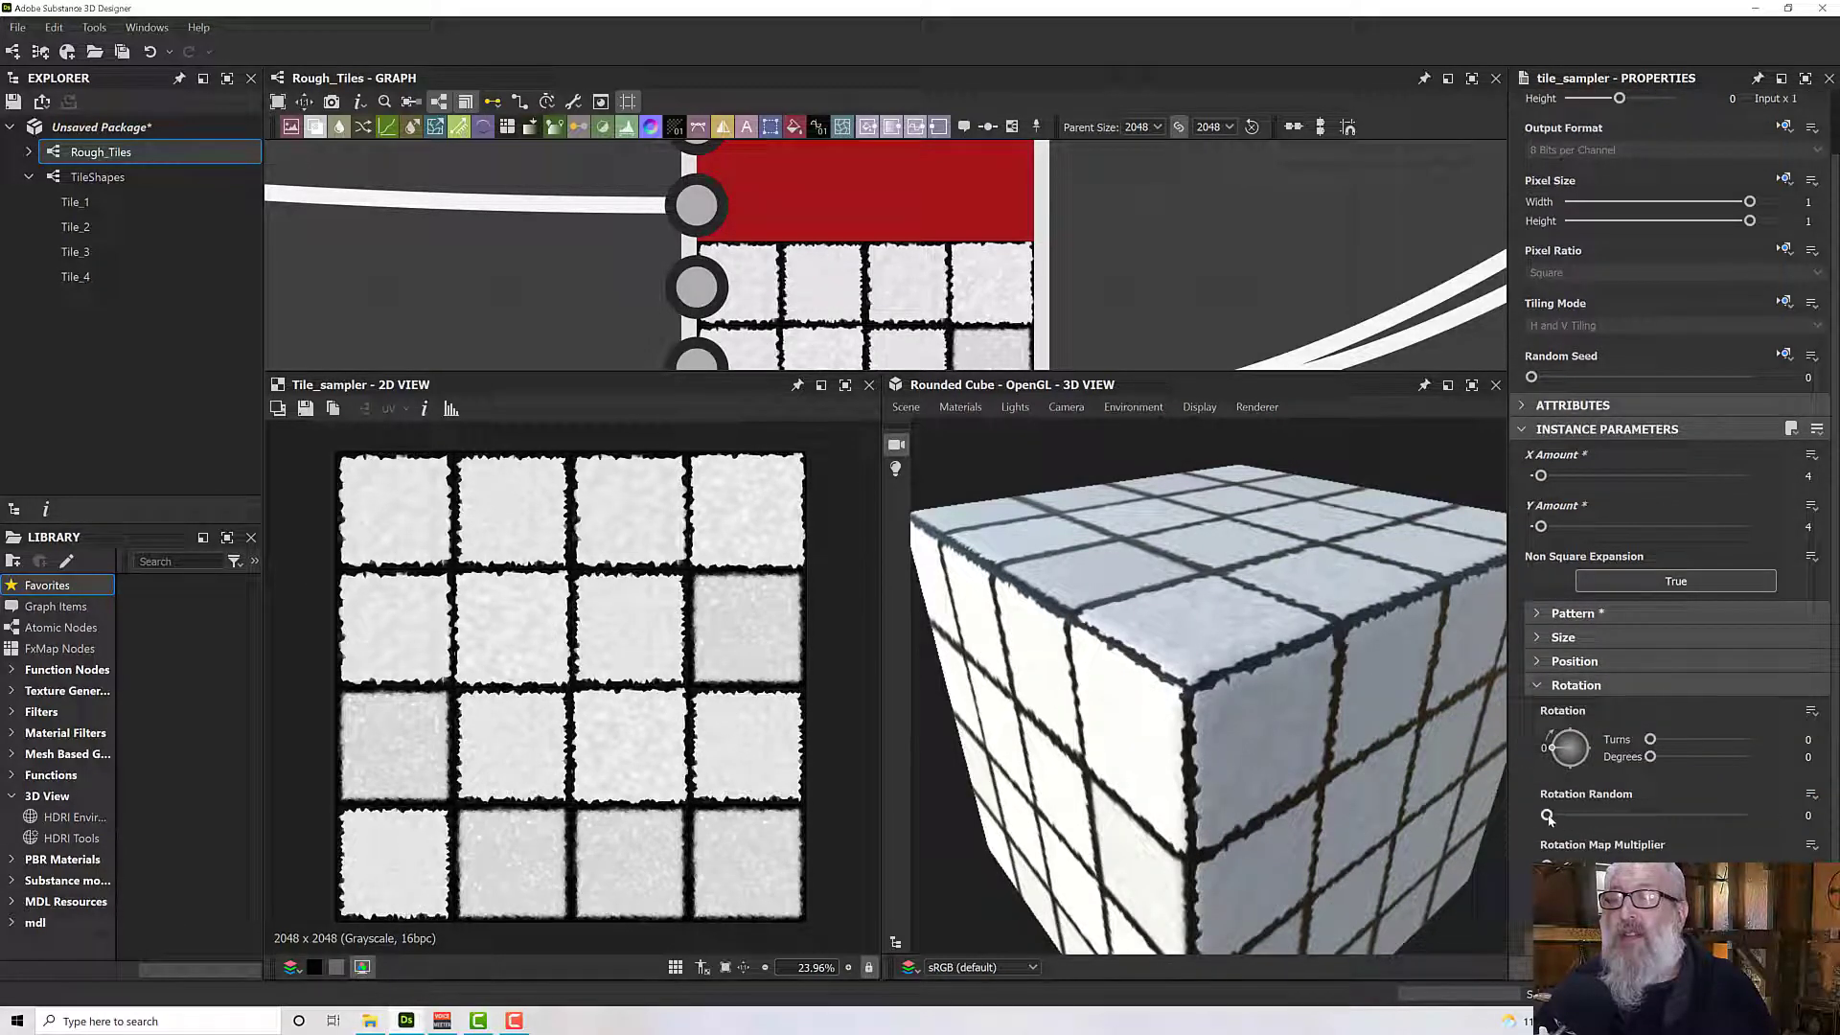
drag(1546, 815, 1620, 818)
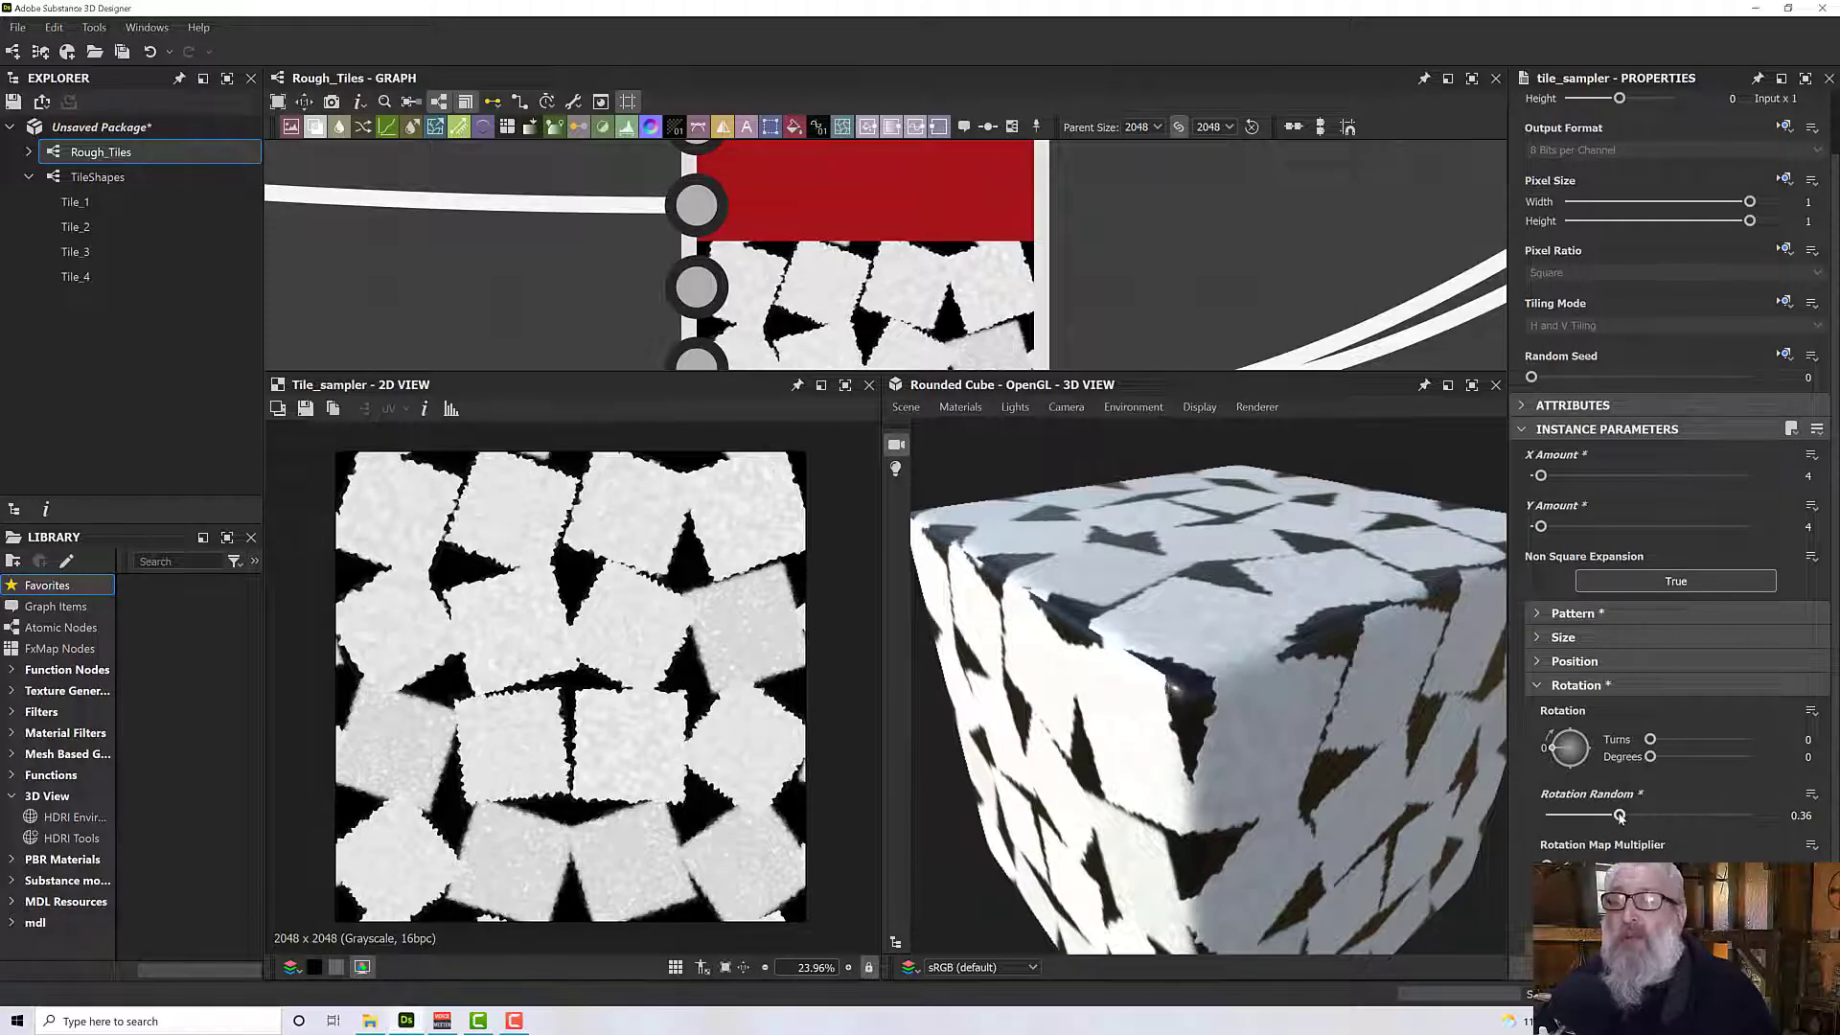
drag(1620, 816, 1535, 816)
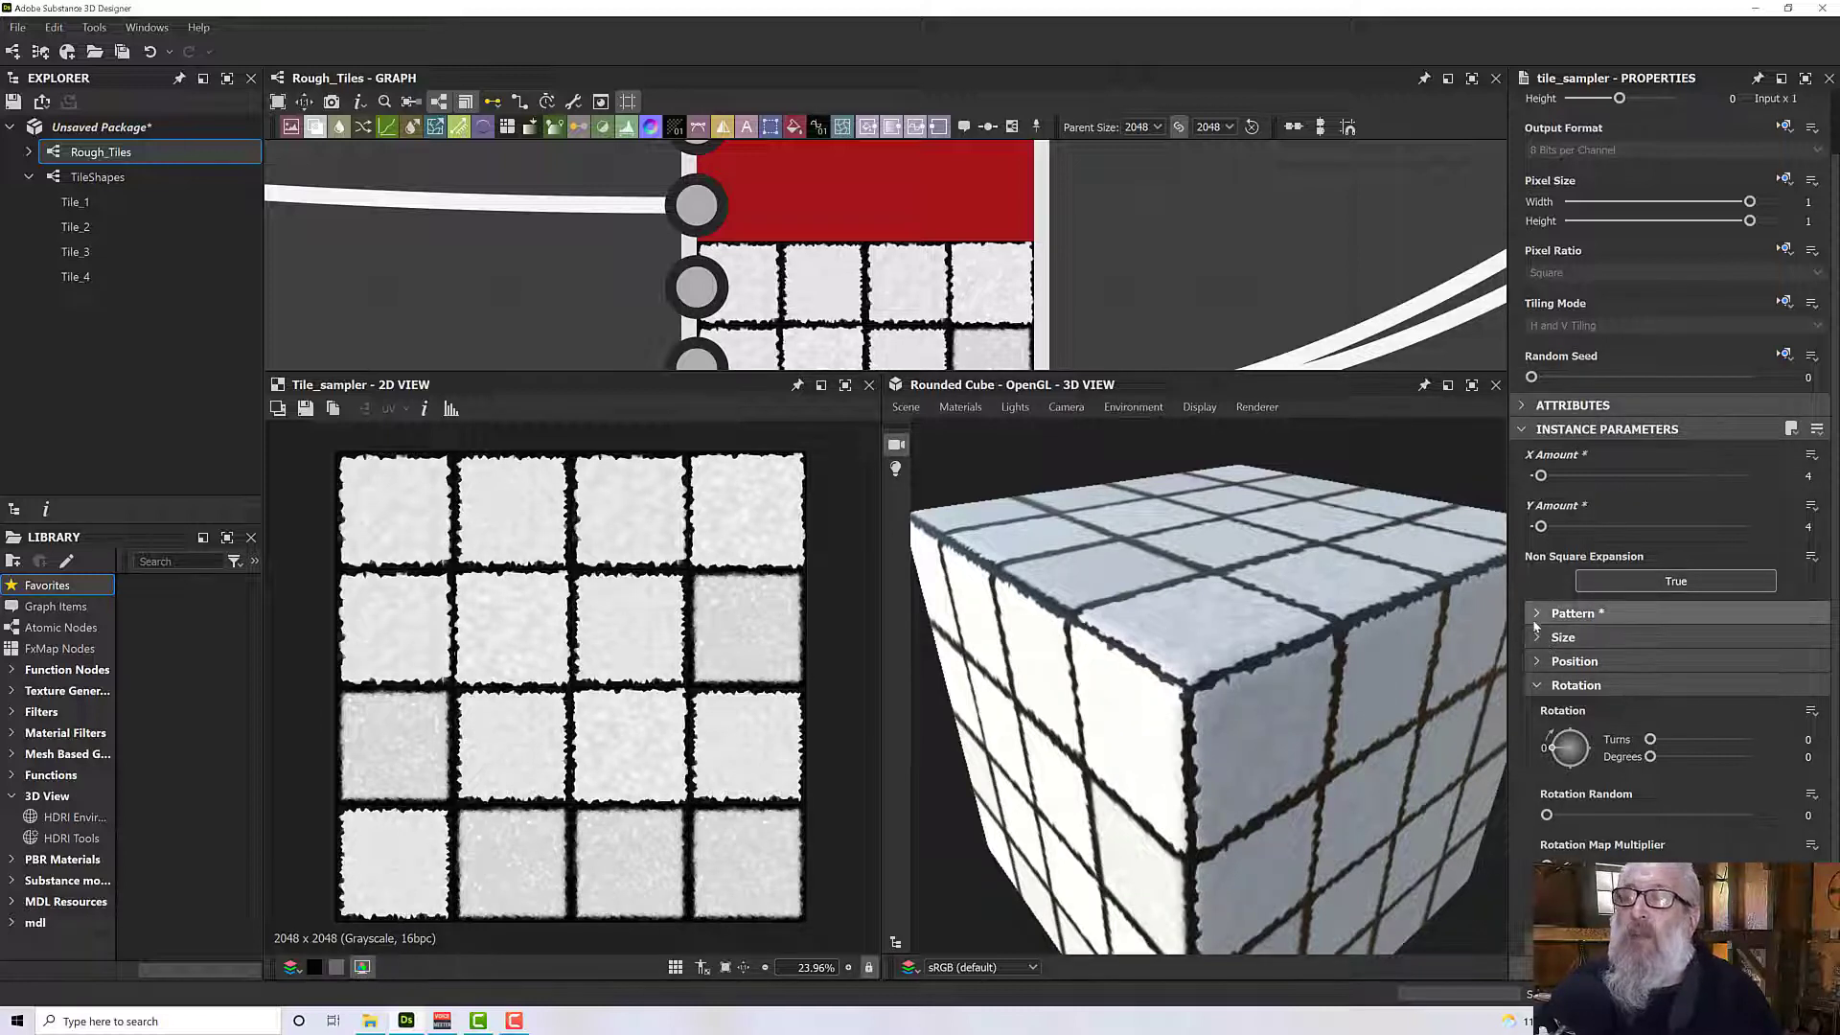
Set Rotation Random in the Tile Sampler's Pattern parameters to 1.
click(1663, 613)
scroll(1671, 717, down, 2)
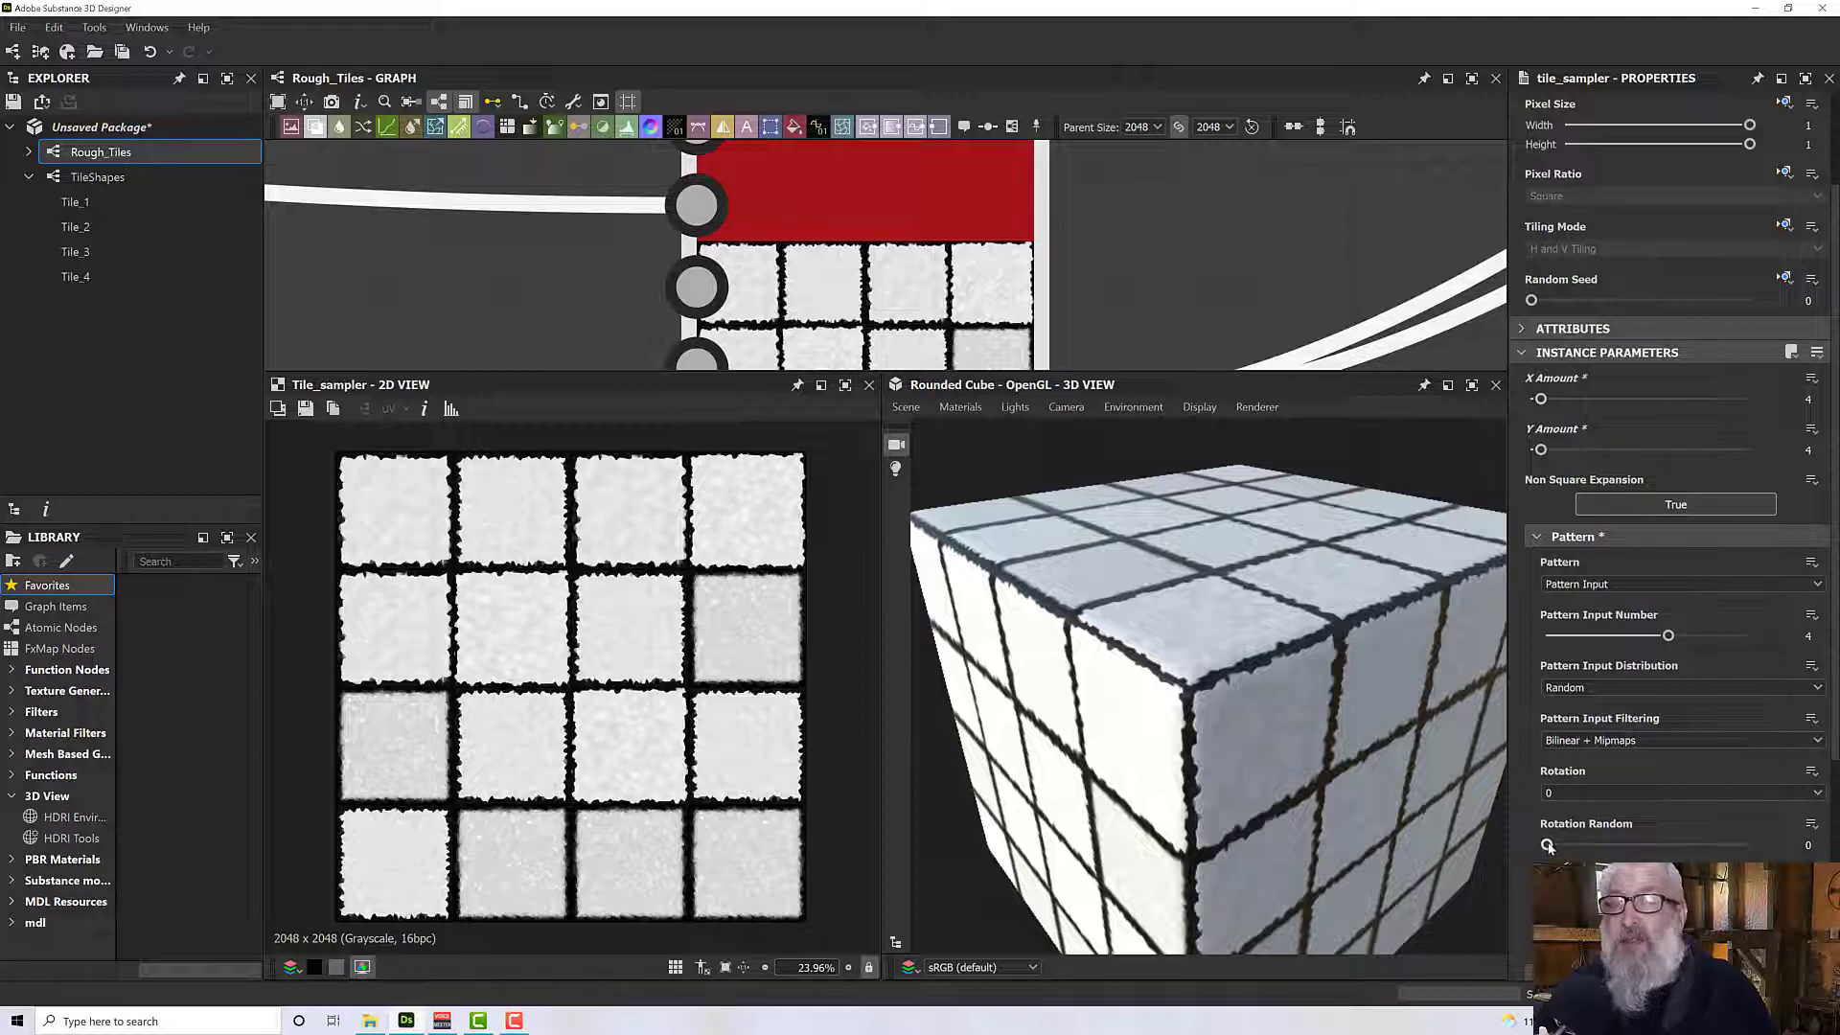
drag(1548, 846, 1630, 848)
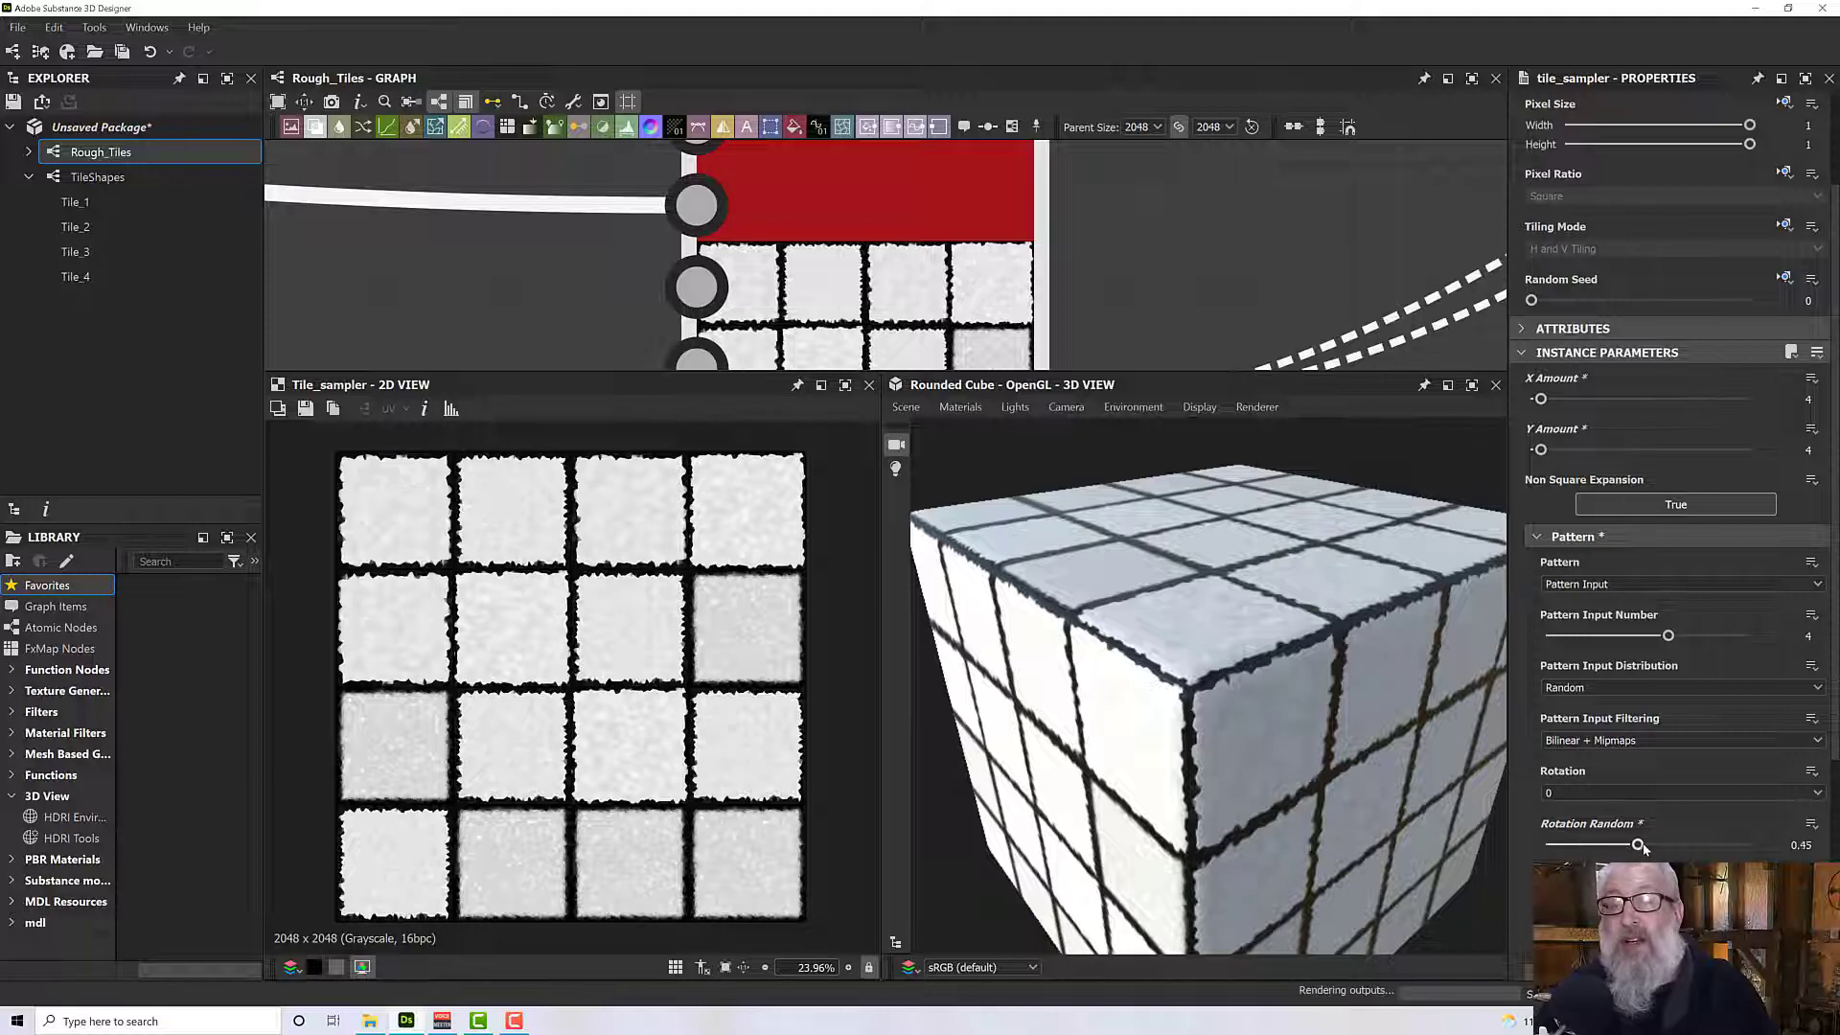
drag(1623, 847, 1750, 847)
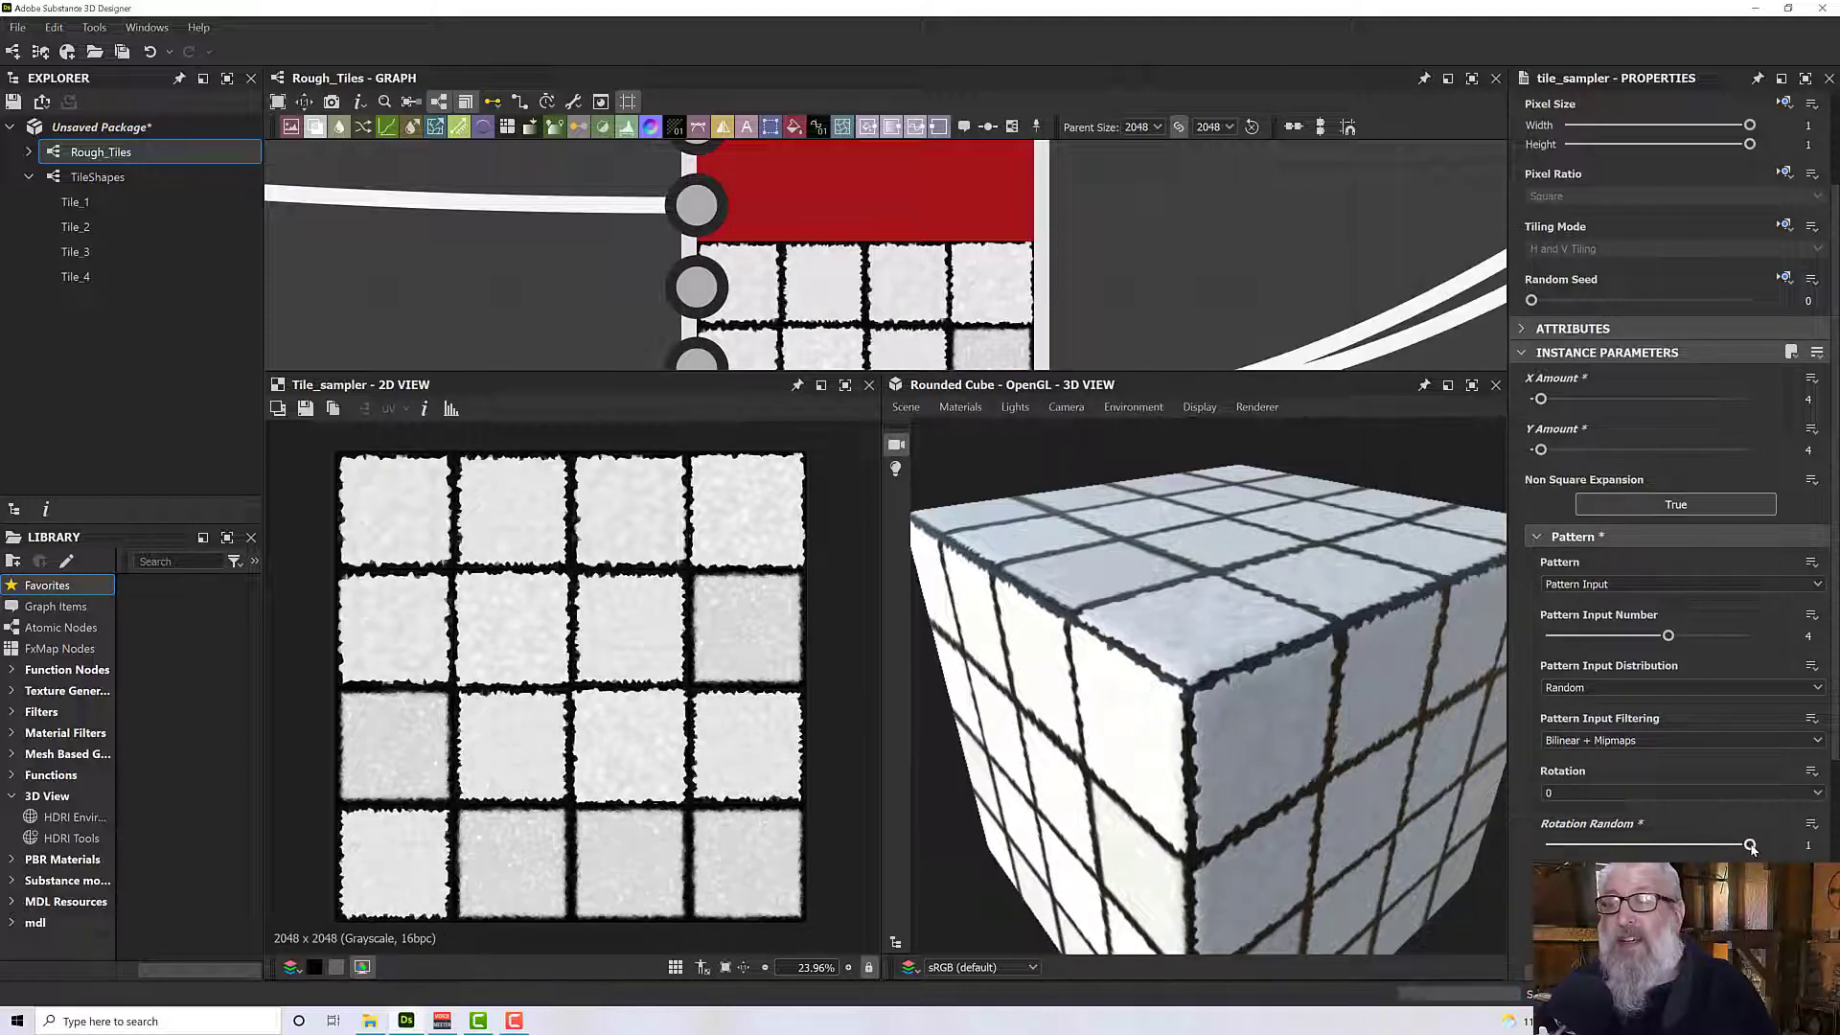
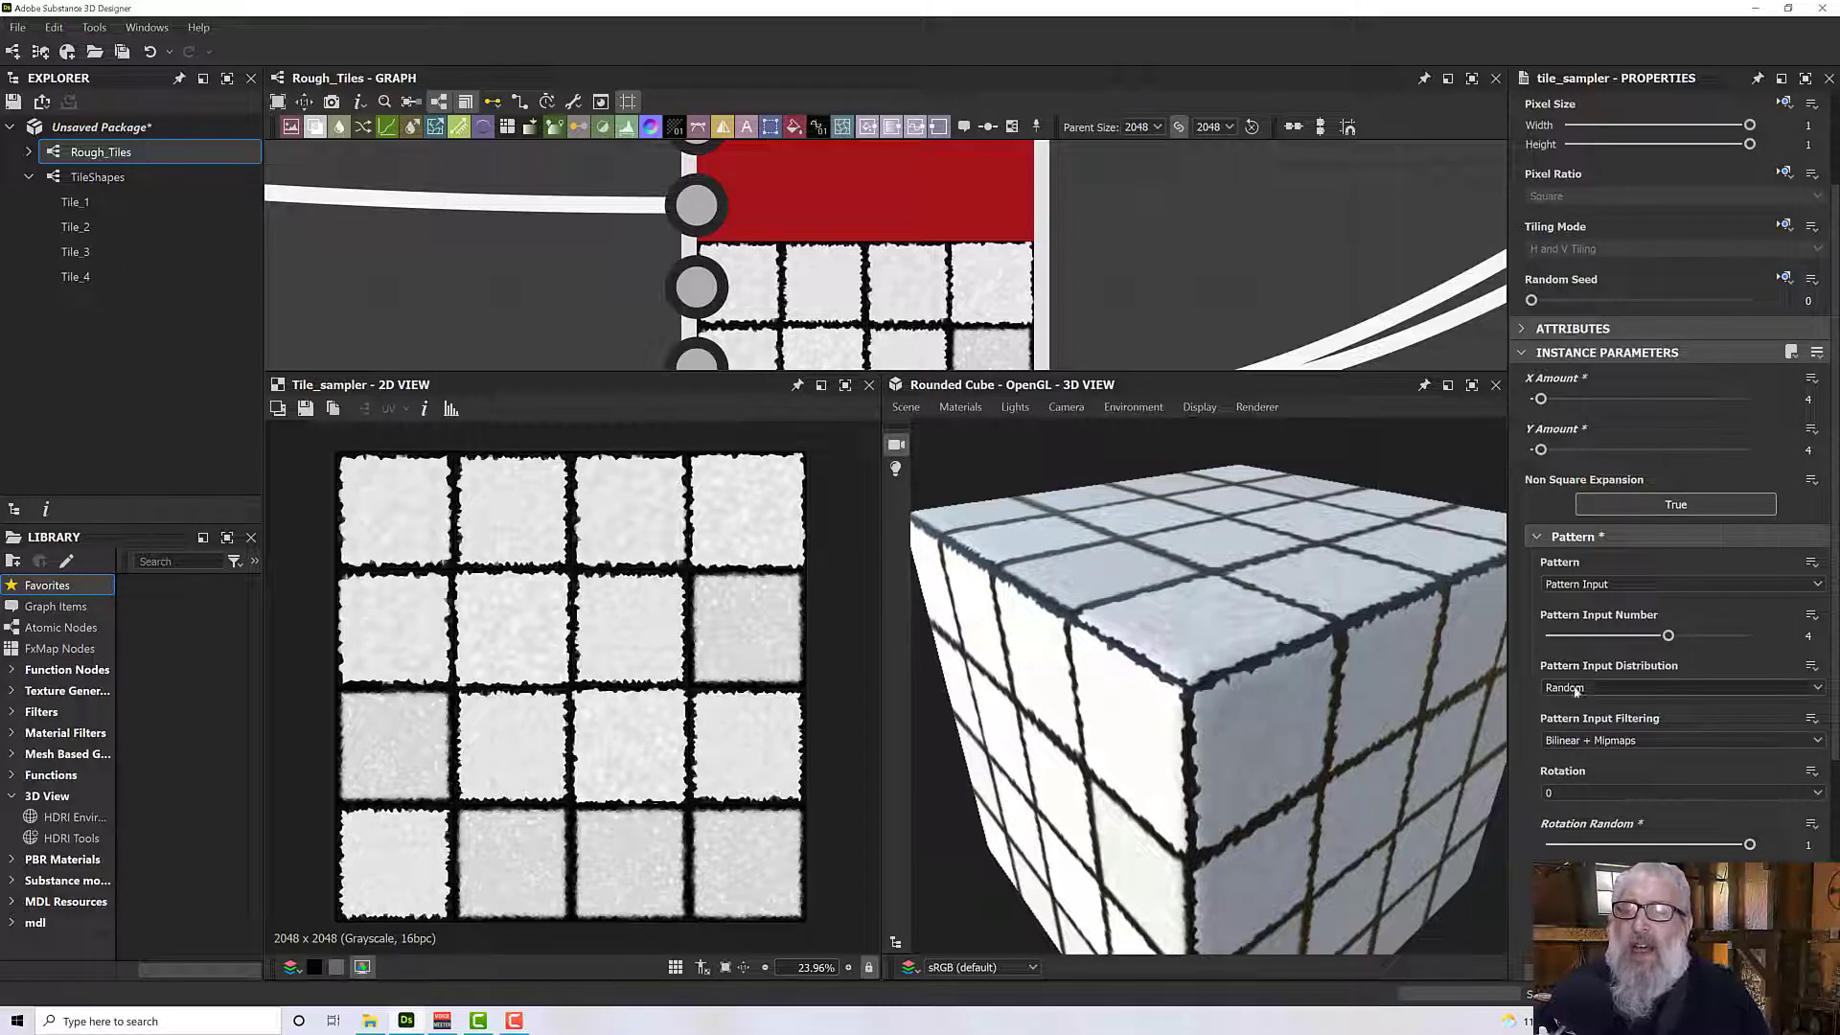
Inspect the tile edges on the cube's corner and set the Scale in the Tile Sampler's Size parameters to 1.
scroll(1637, 636, down, 1)
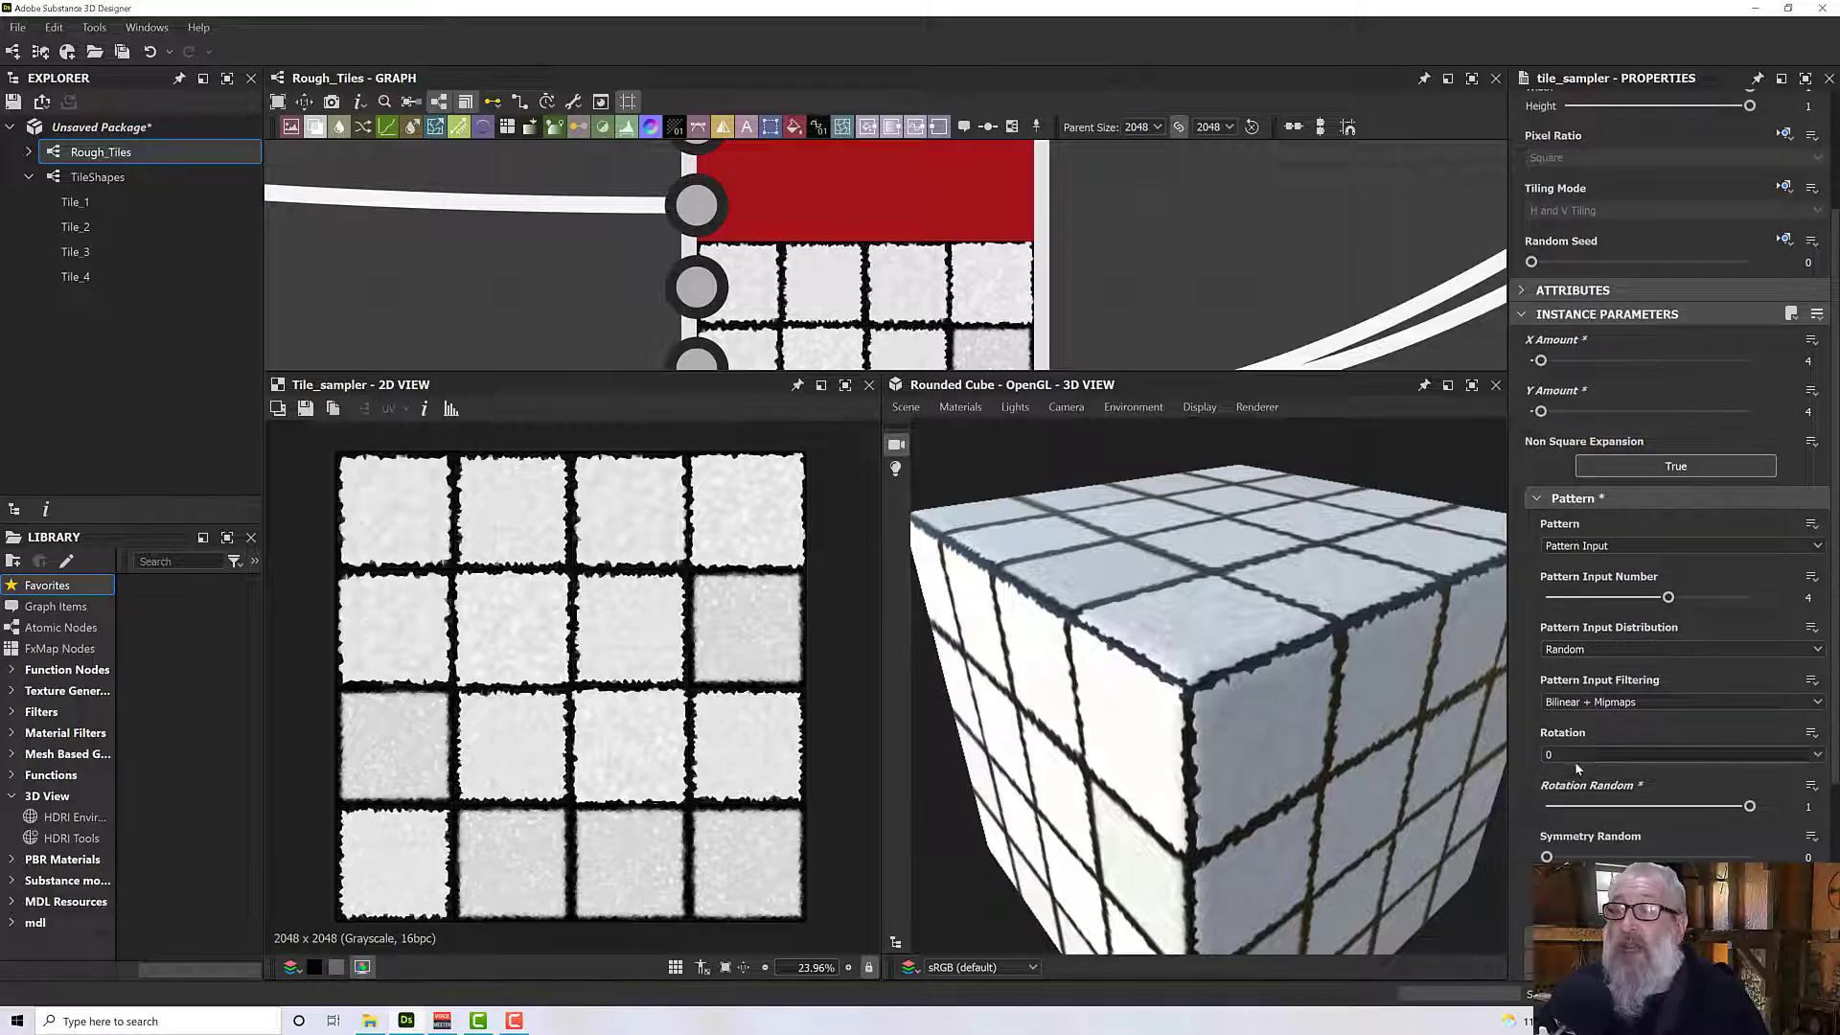
scroll(1587, 861, down, 2)
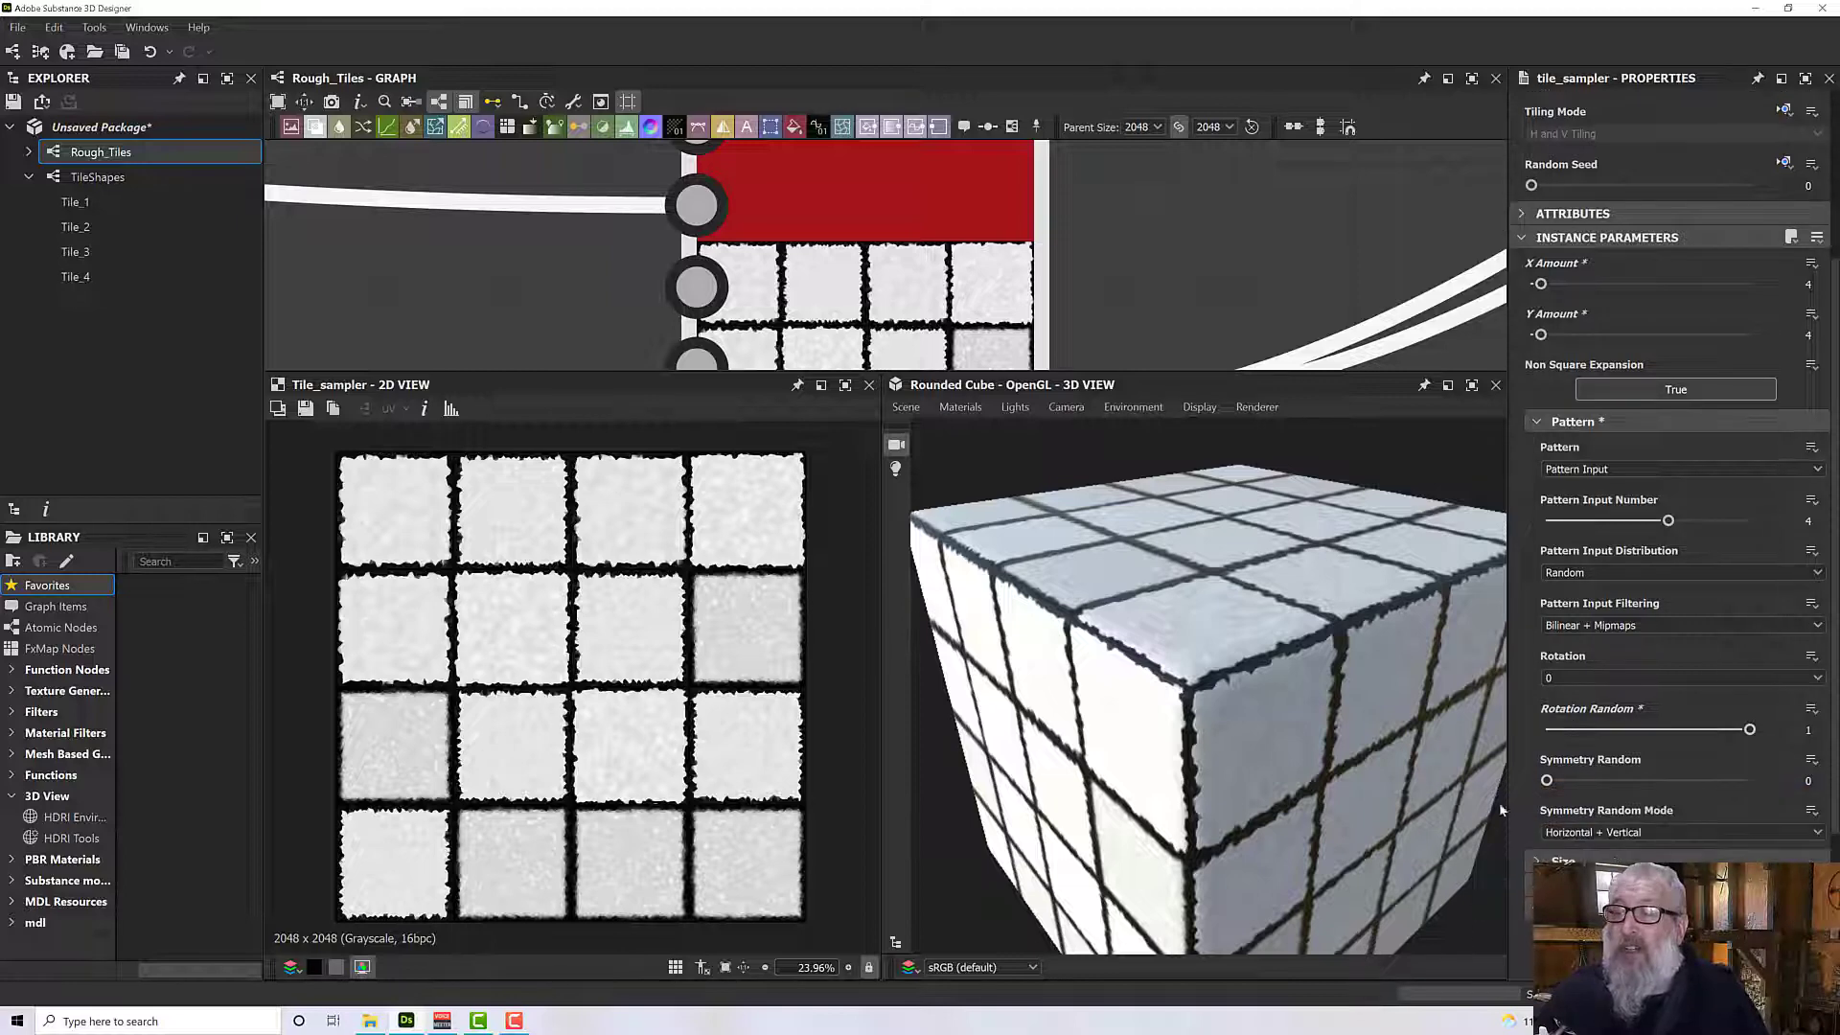
click(1586, 862)
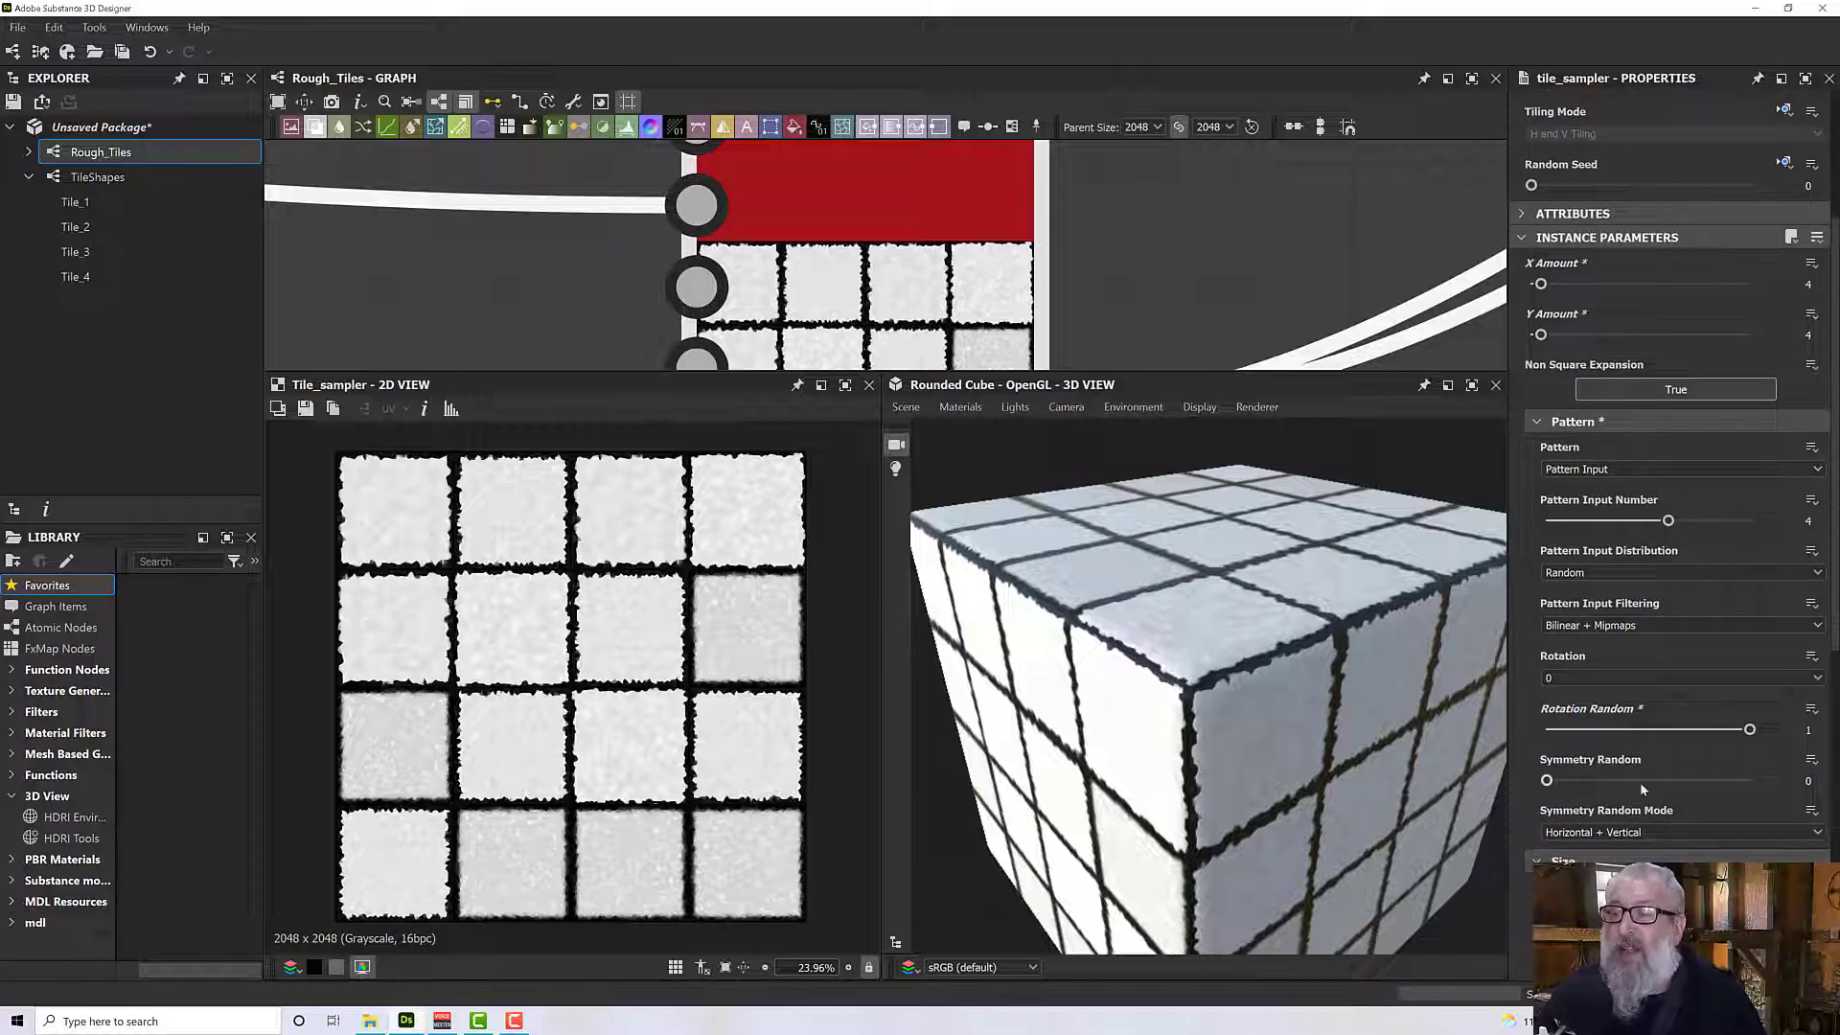
scroll(1171, 703, up, 2)
scroll(1174, 698, up, 3)
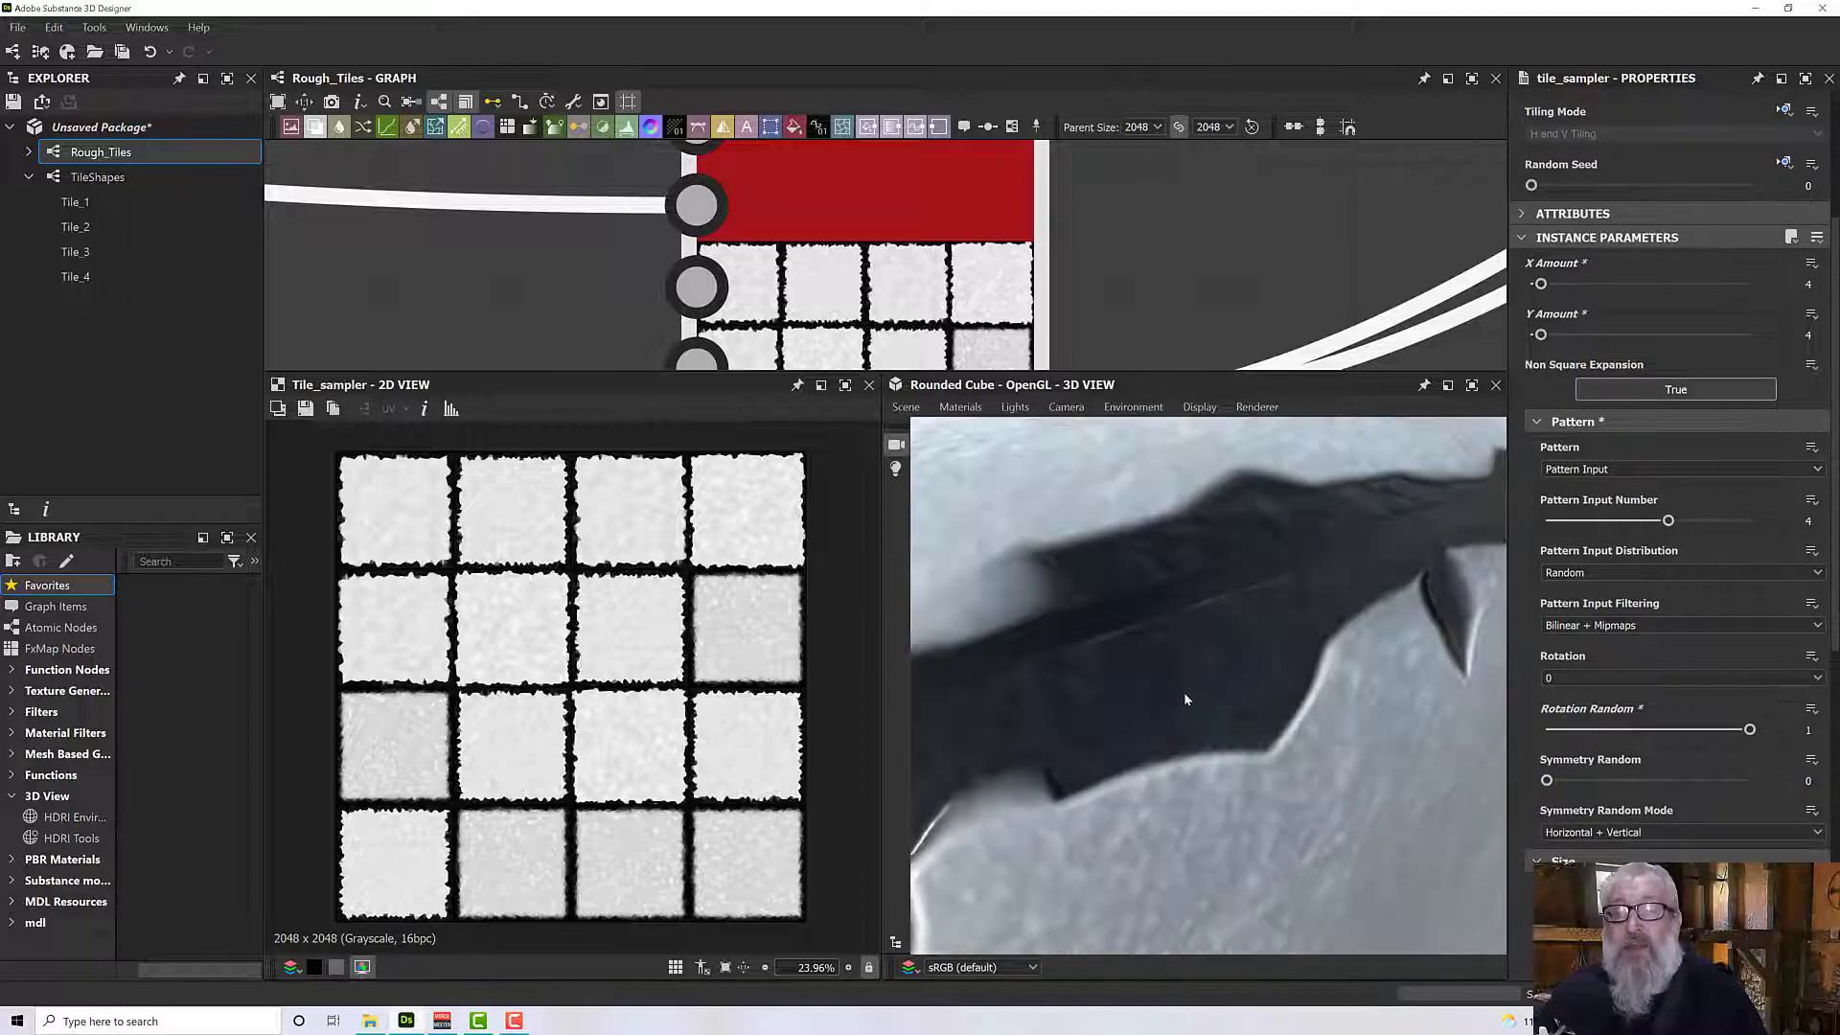
scroll(1183, 692, down, 2)
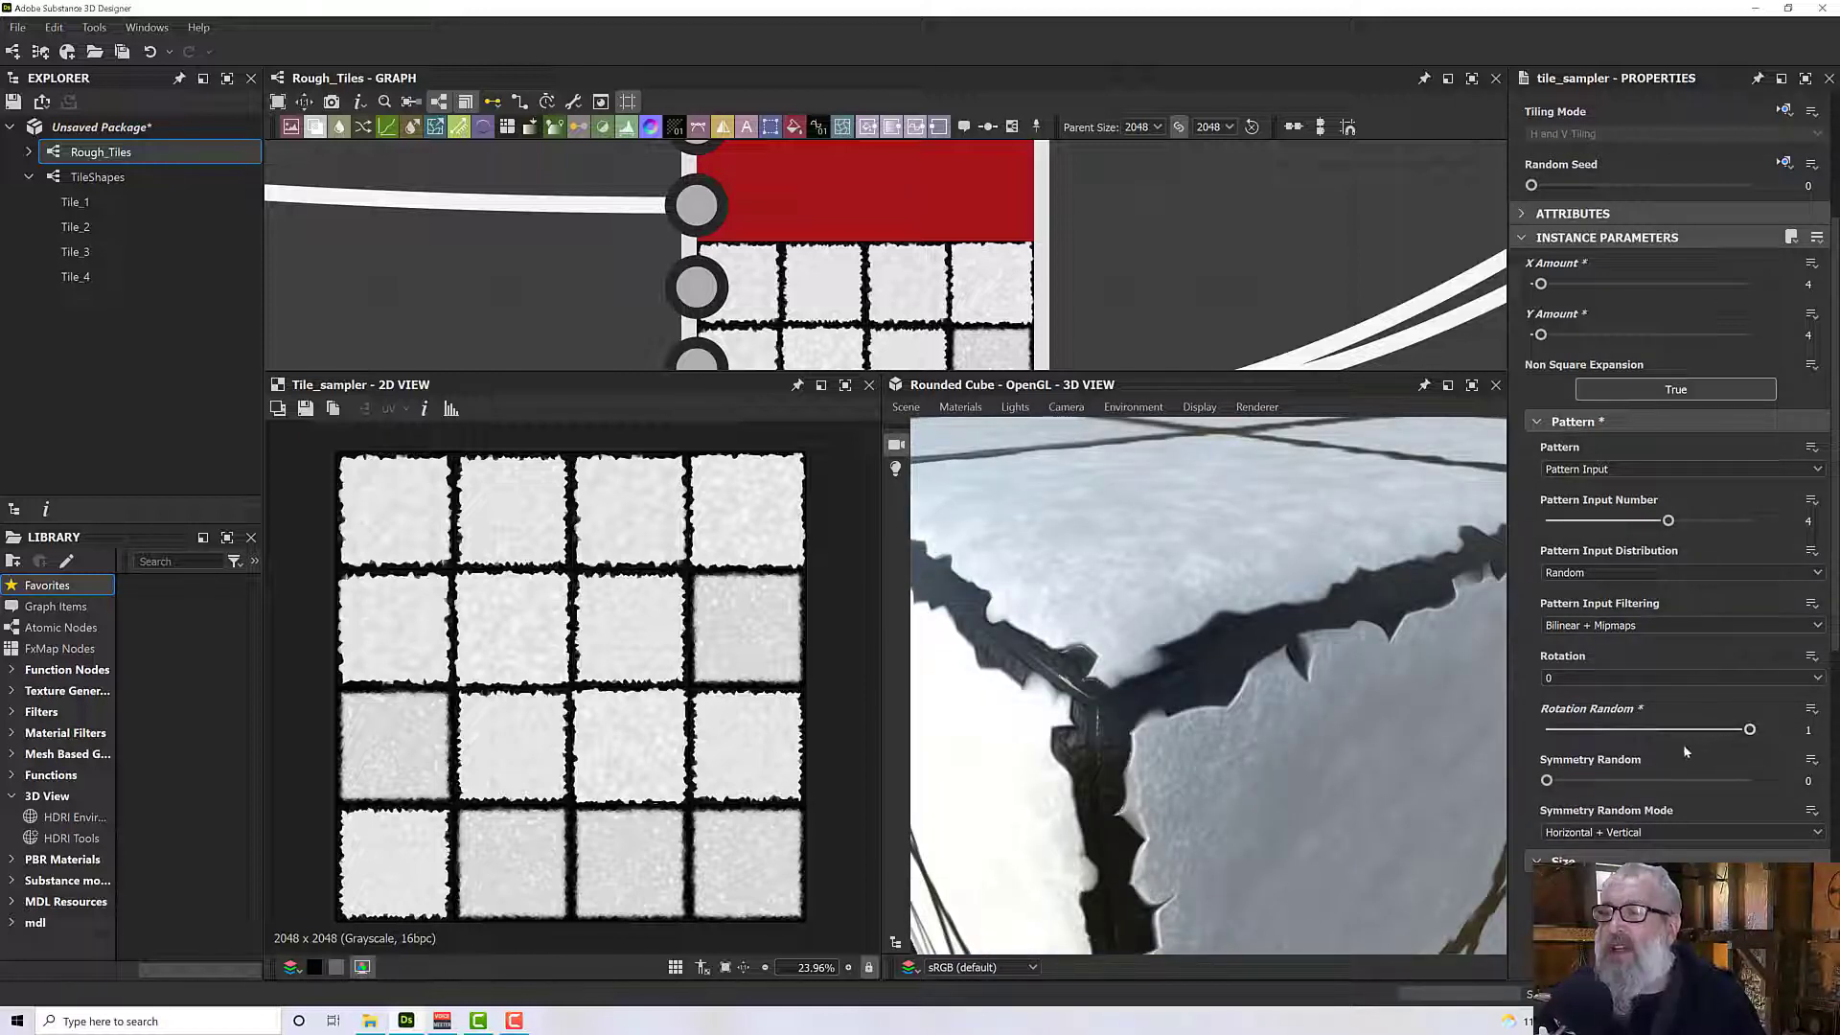
scroll(1635, 830, down, 6)
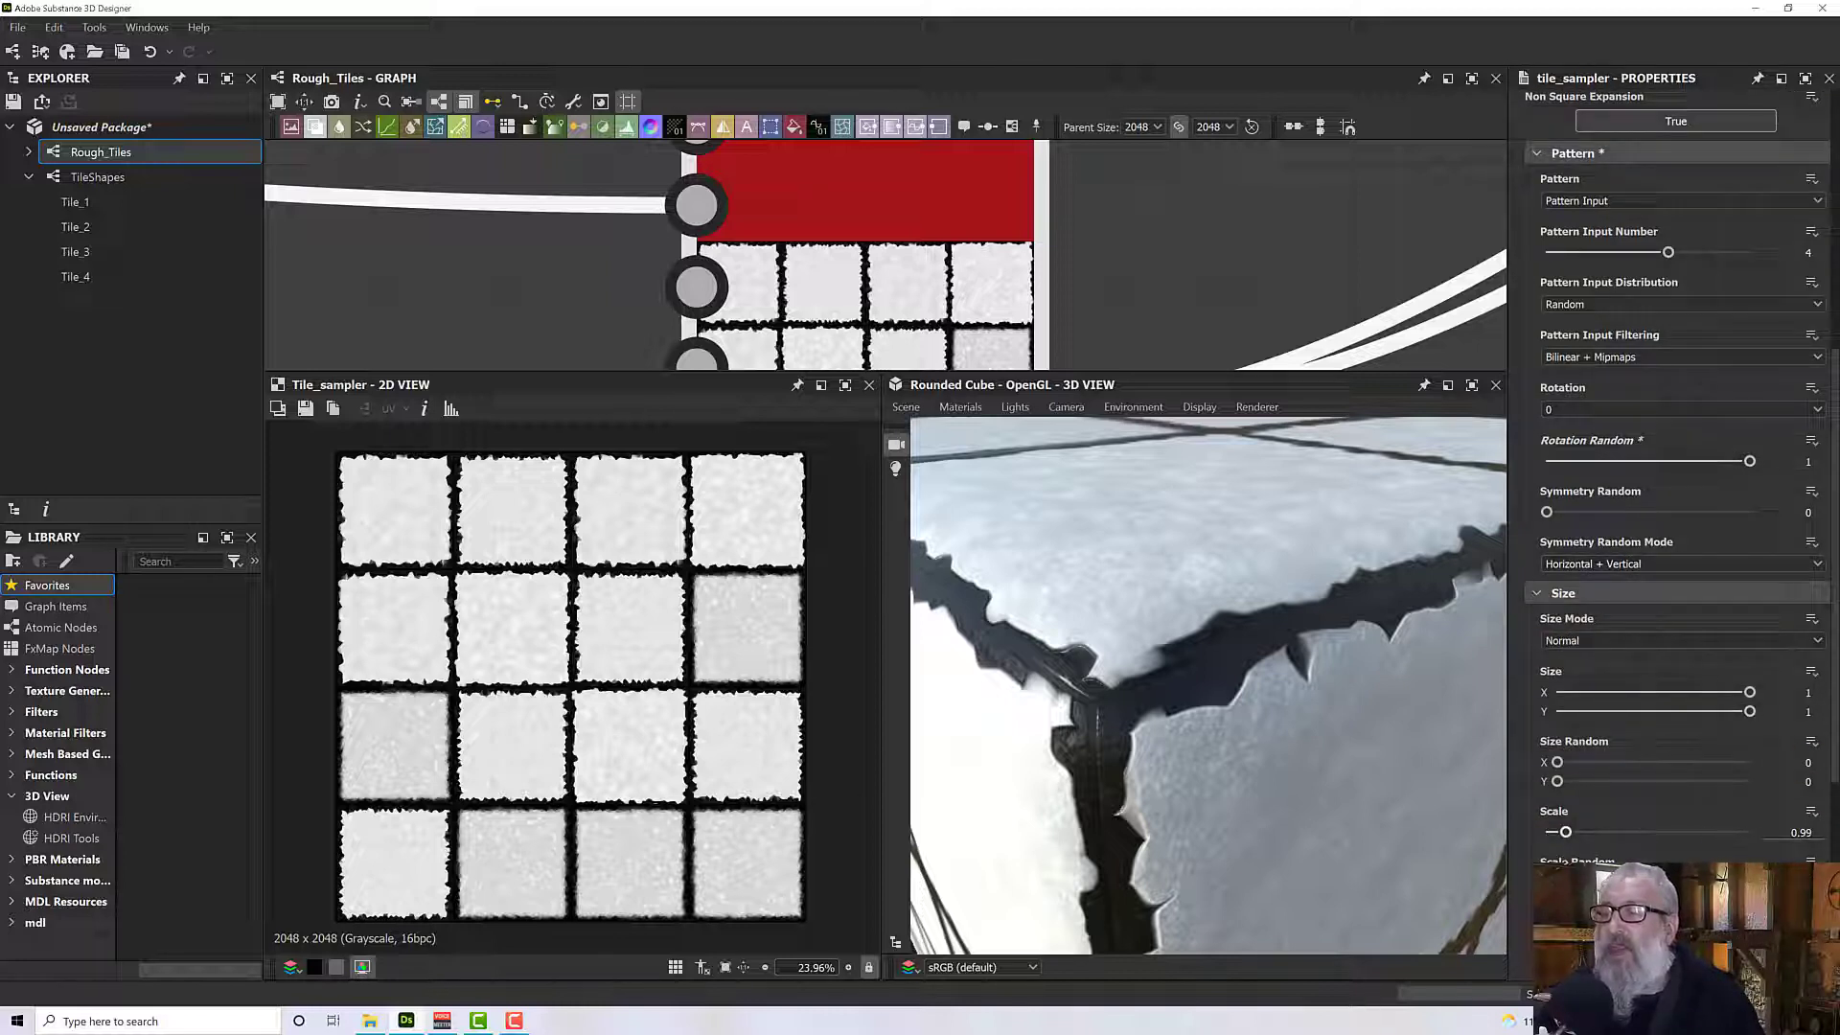
click(1801, 833)
text(1)
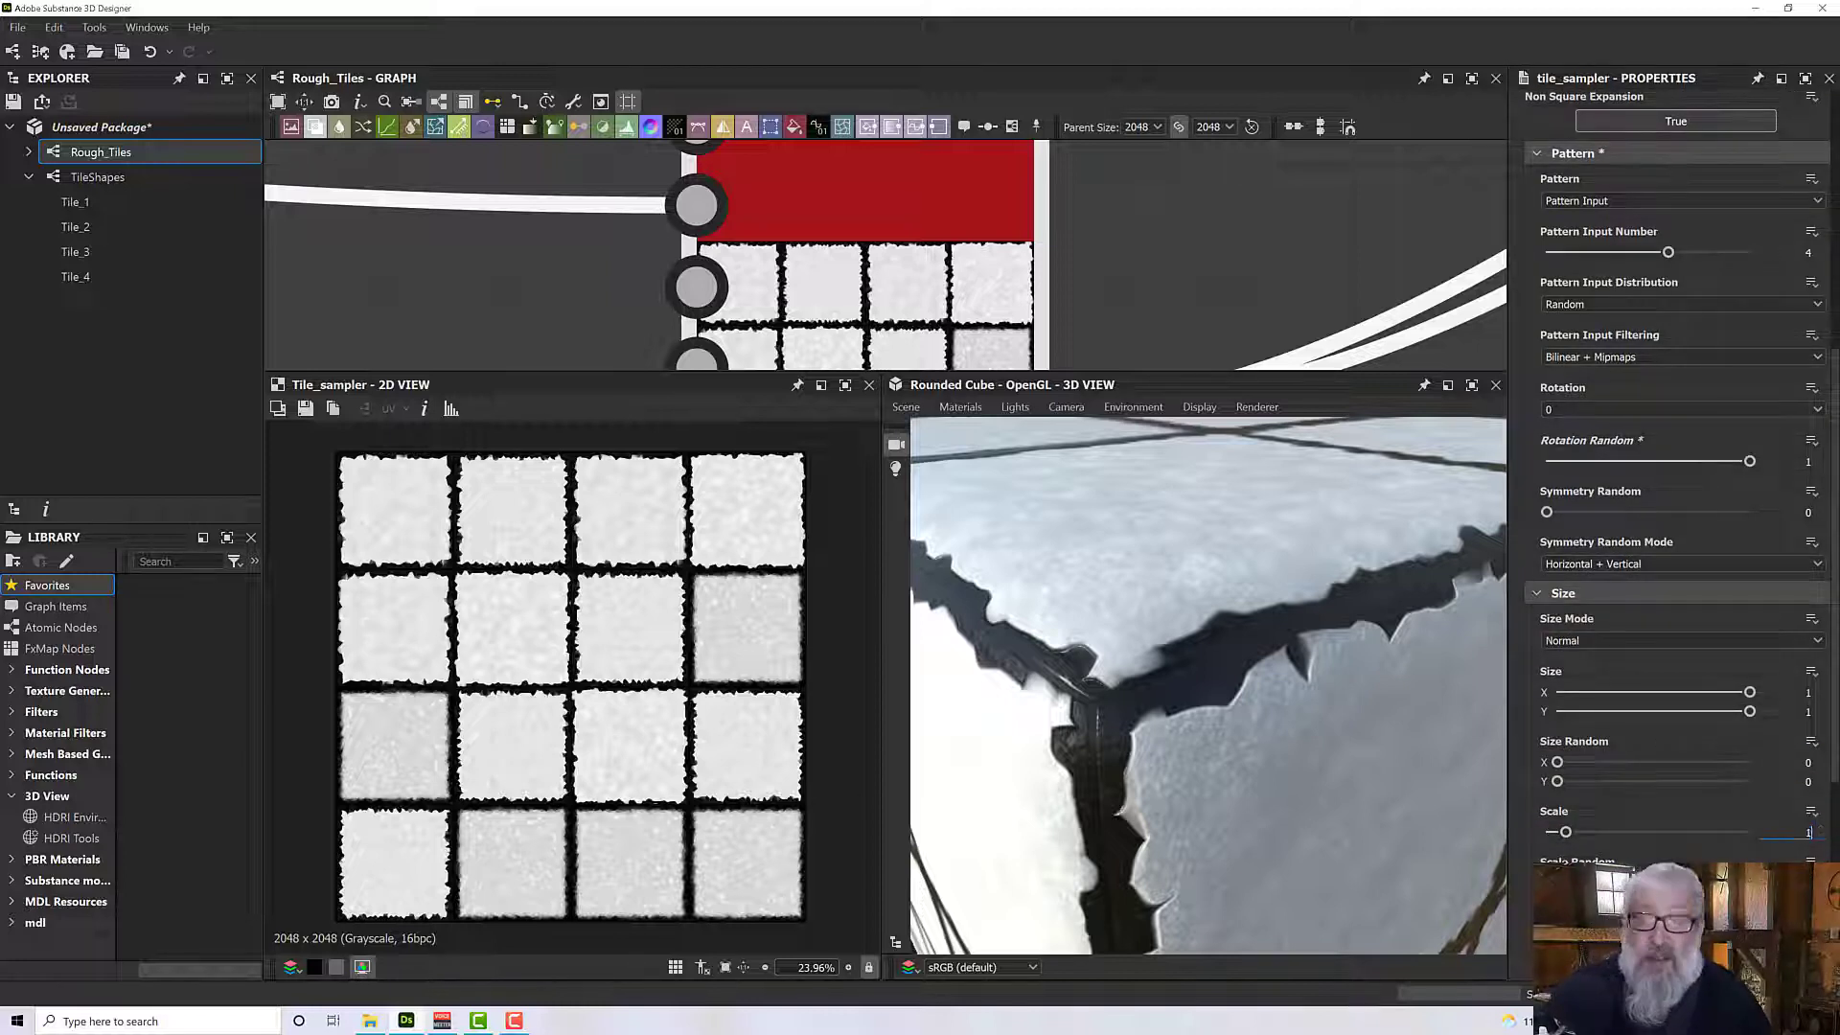
key(Return)
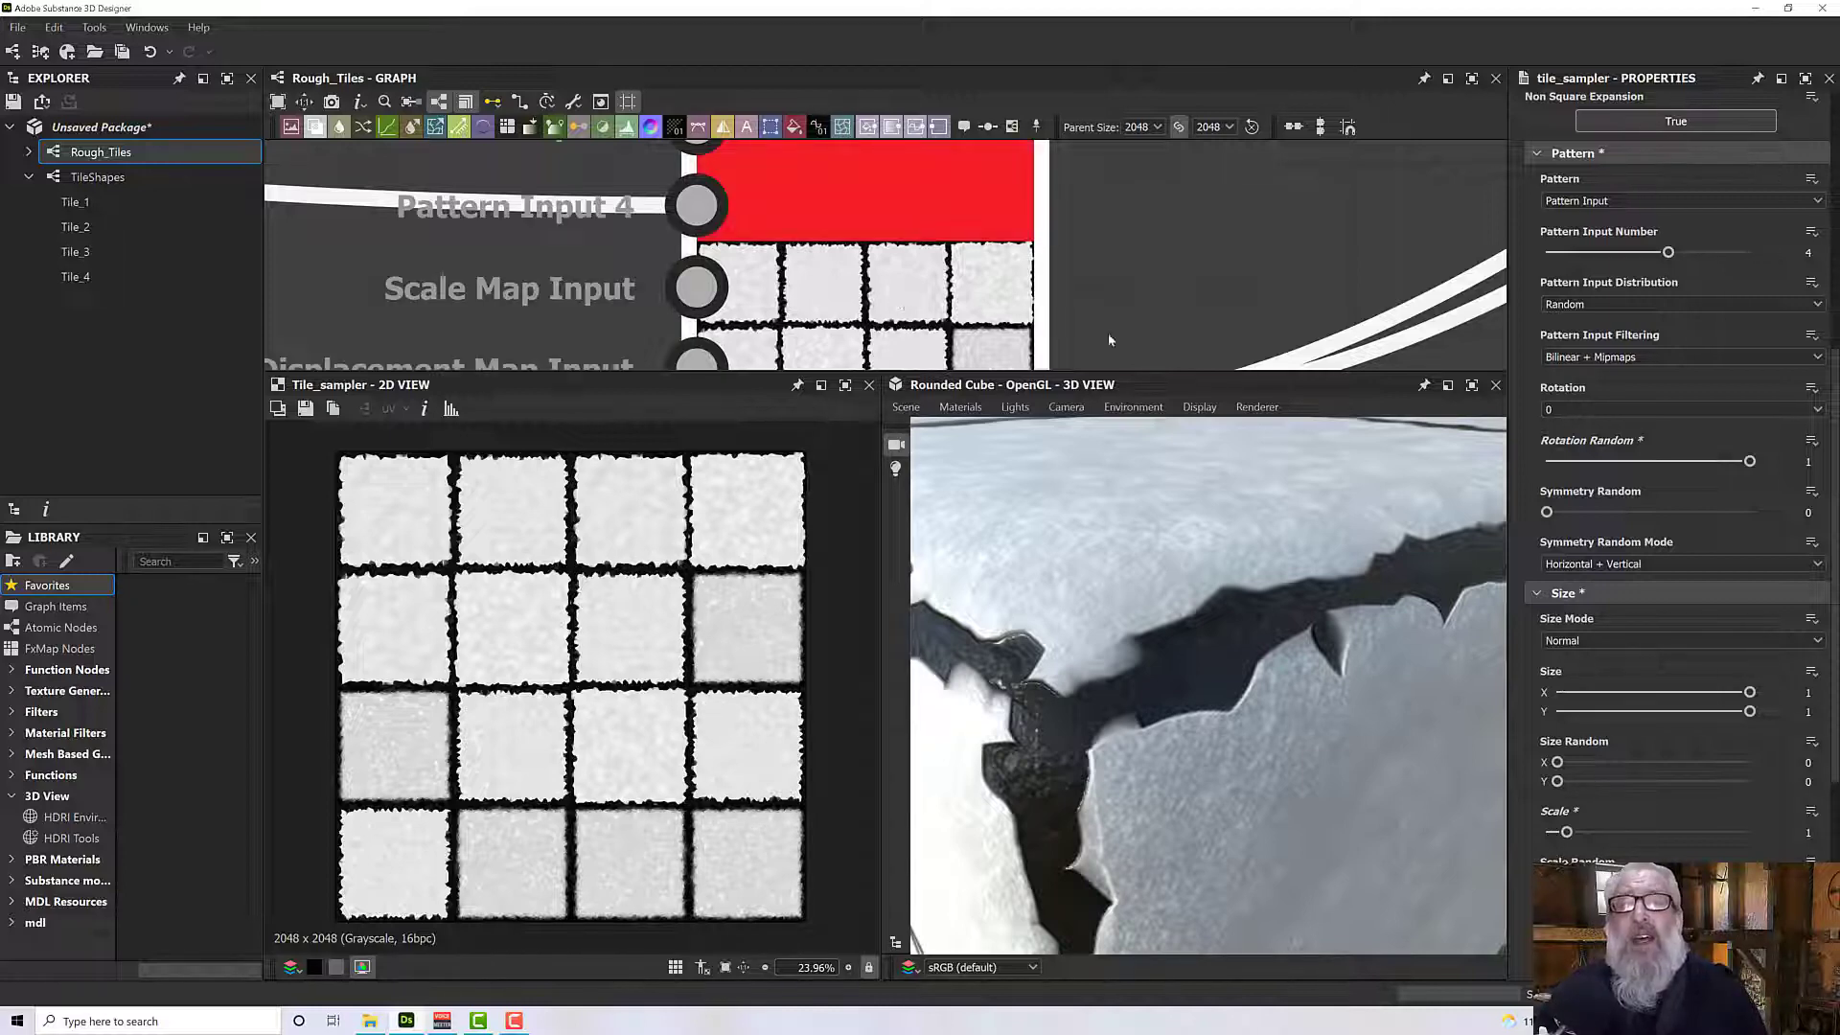
Preview the TileShapes node in the 2D view and open the TileShapes graph for editing.
scroll(1109, 340, down, 4)
scroll(1109, 340, up, 2)
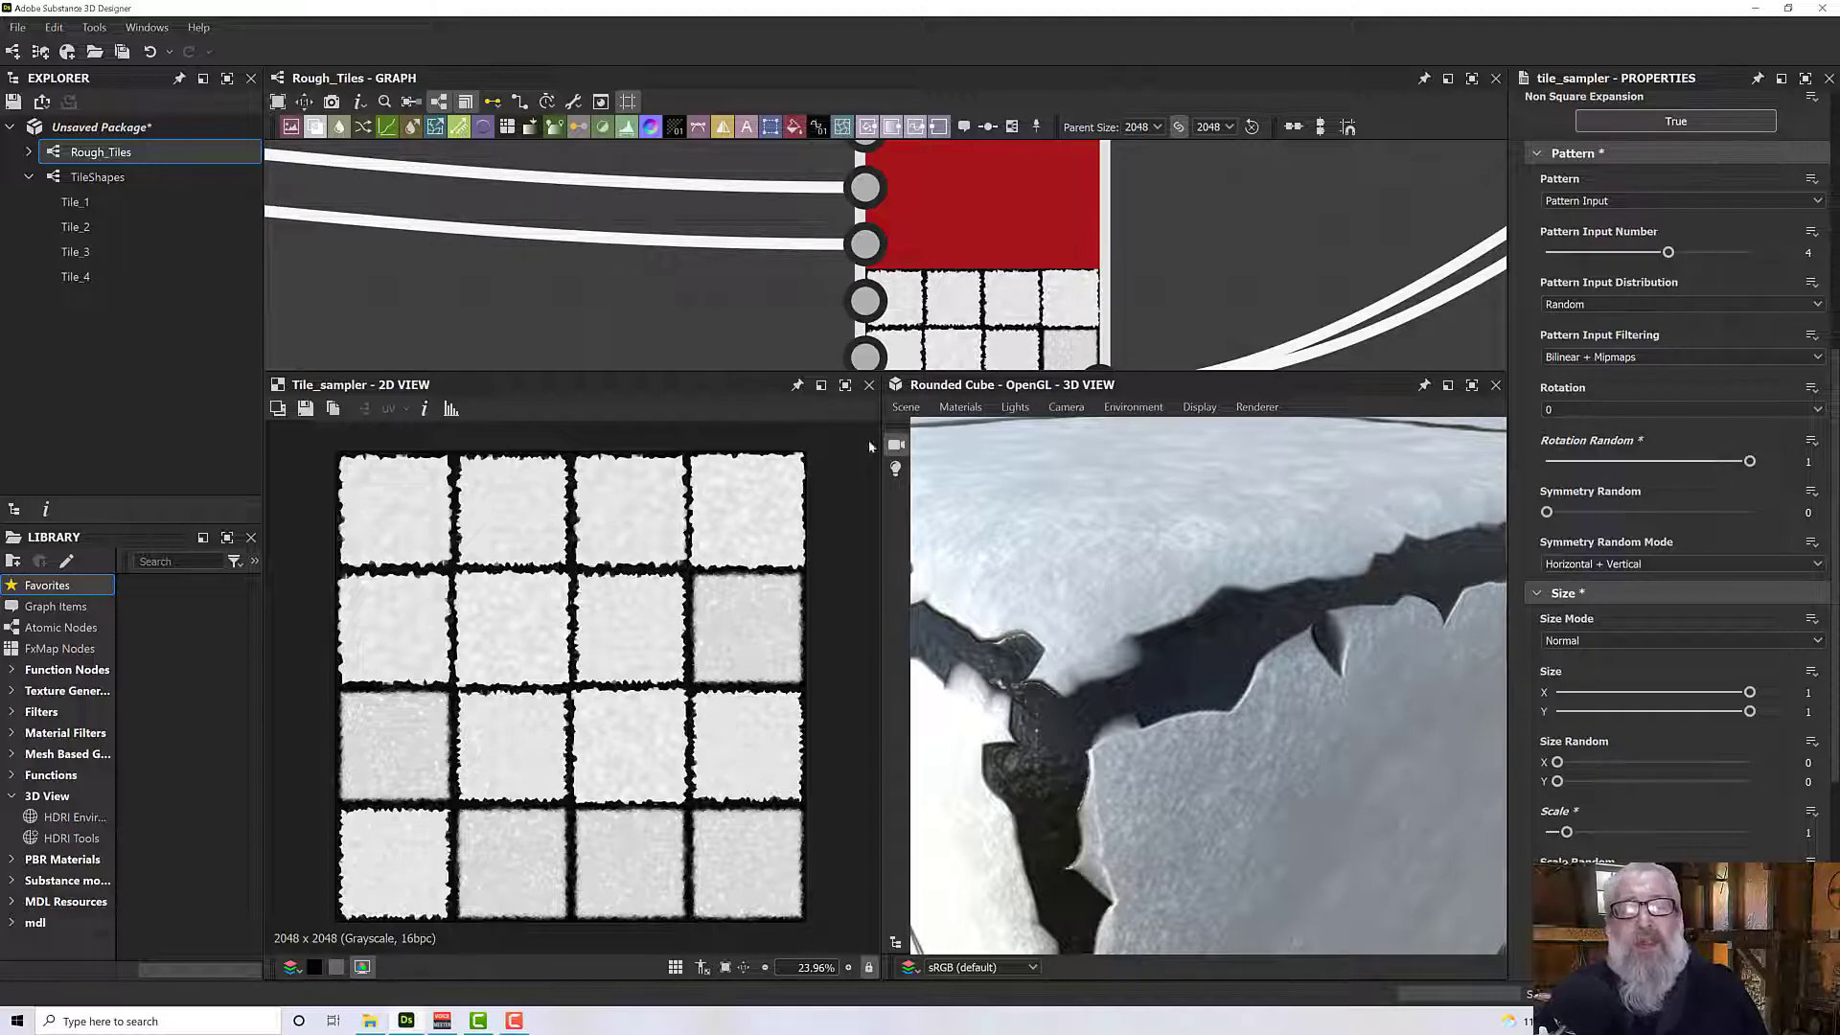
scroll(901, 307, down, 3)
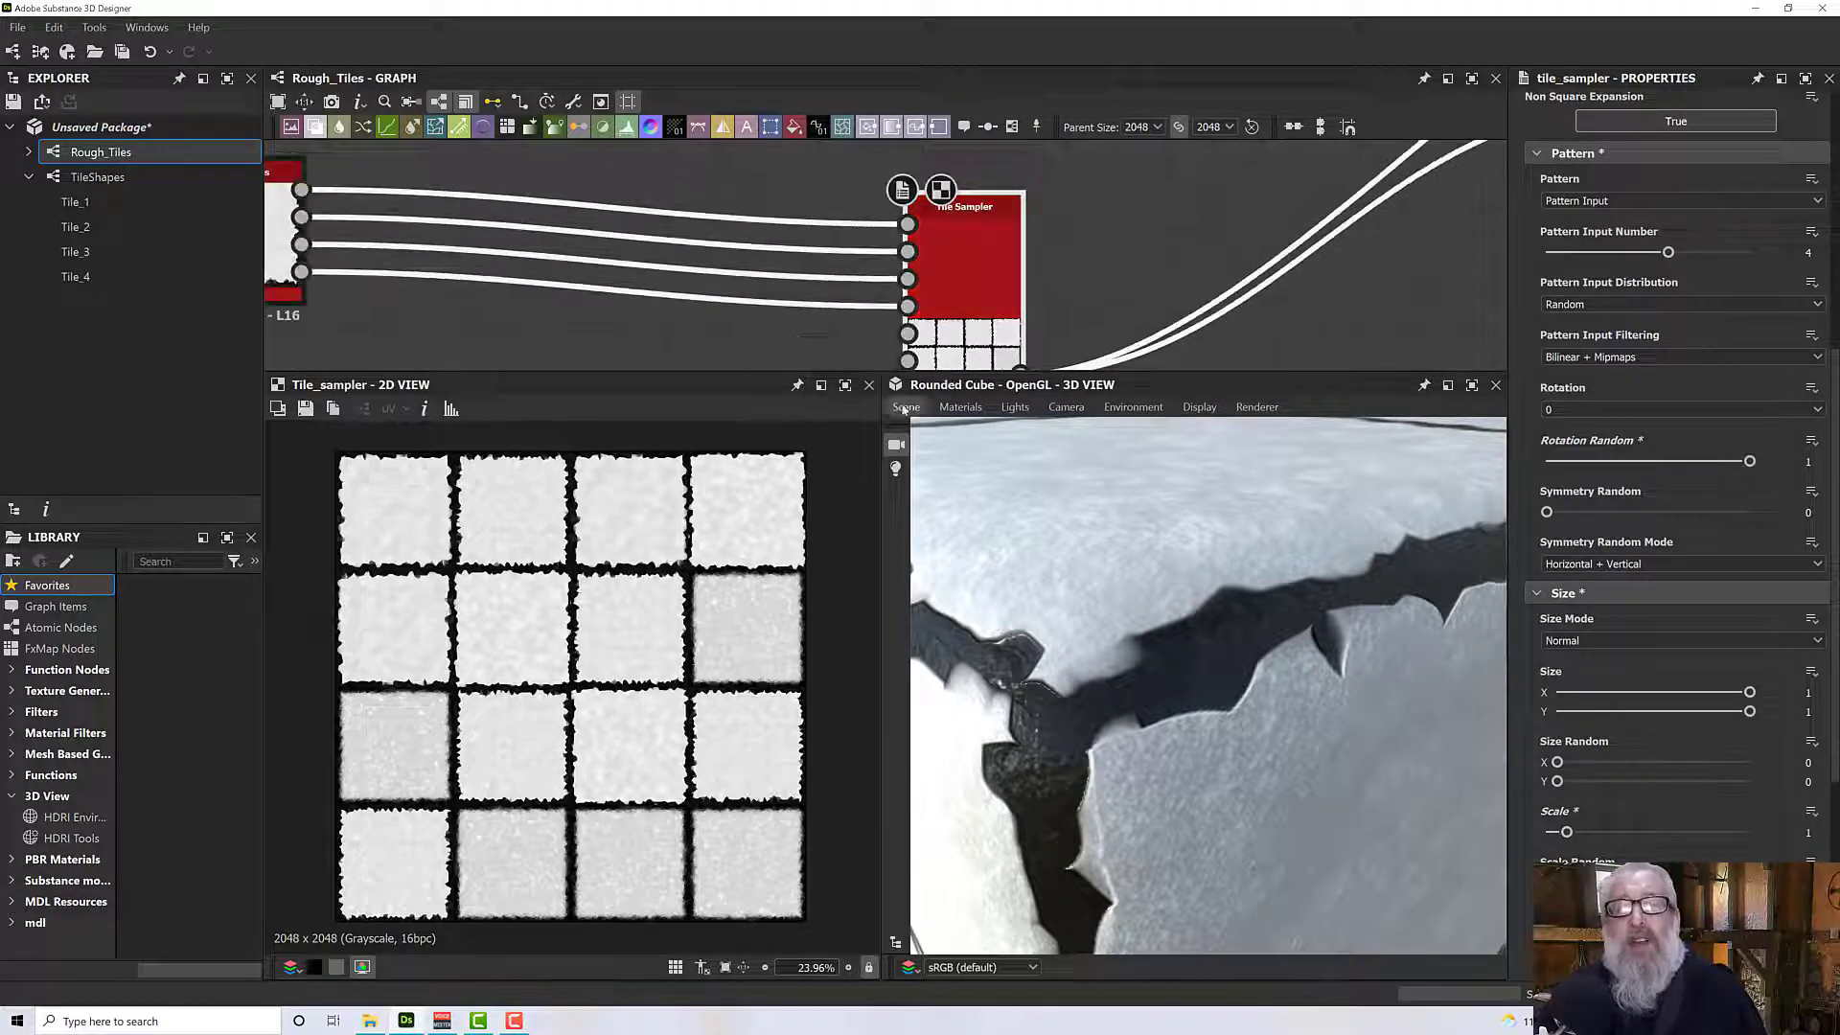
middle_drag(402, 287, 690, 320)
click(518, 286)
double_click(517, 286)
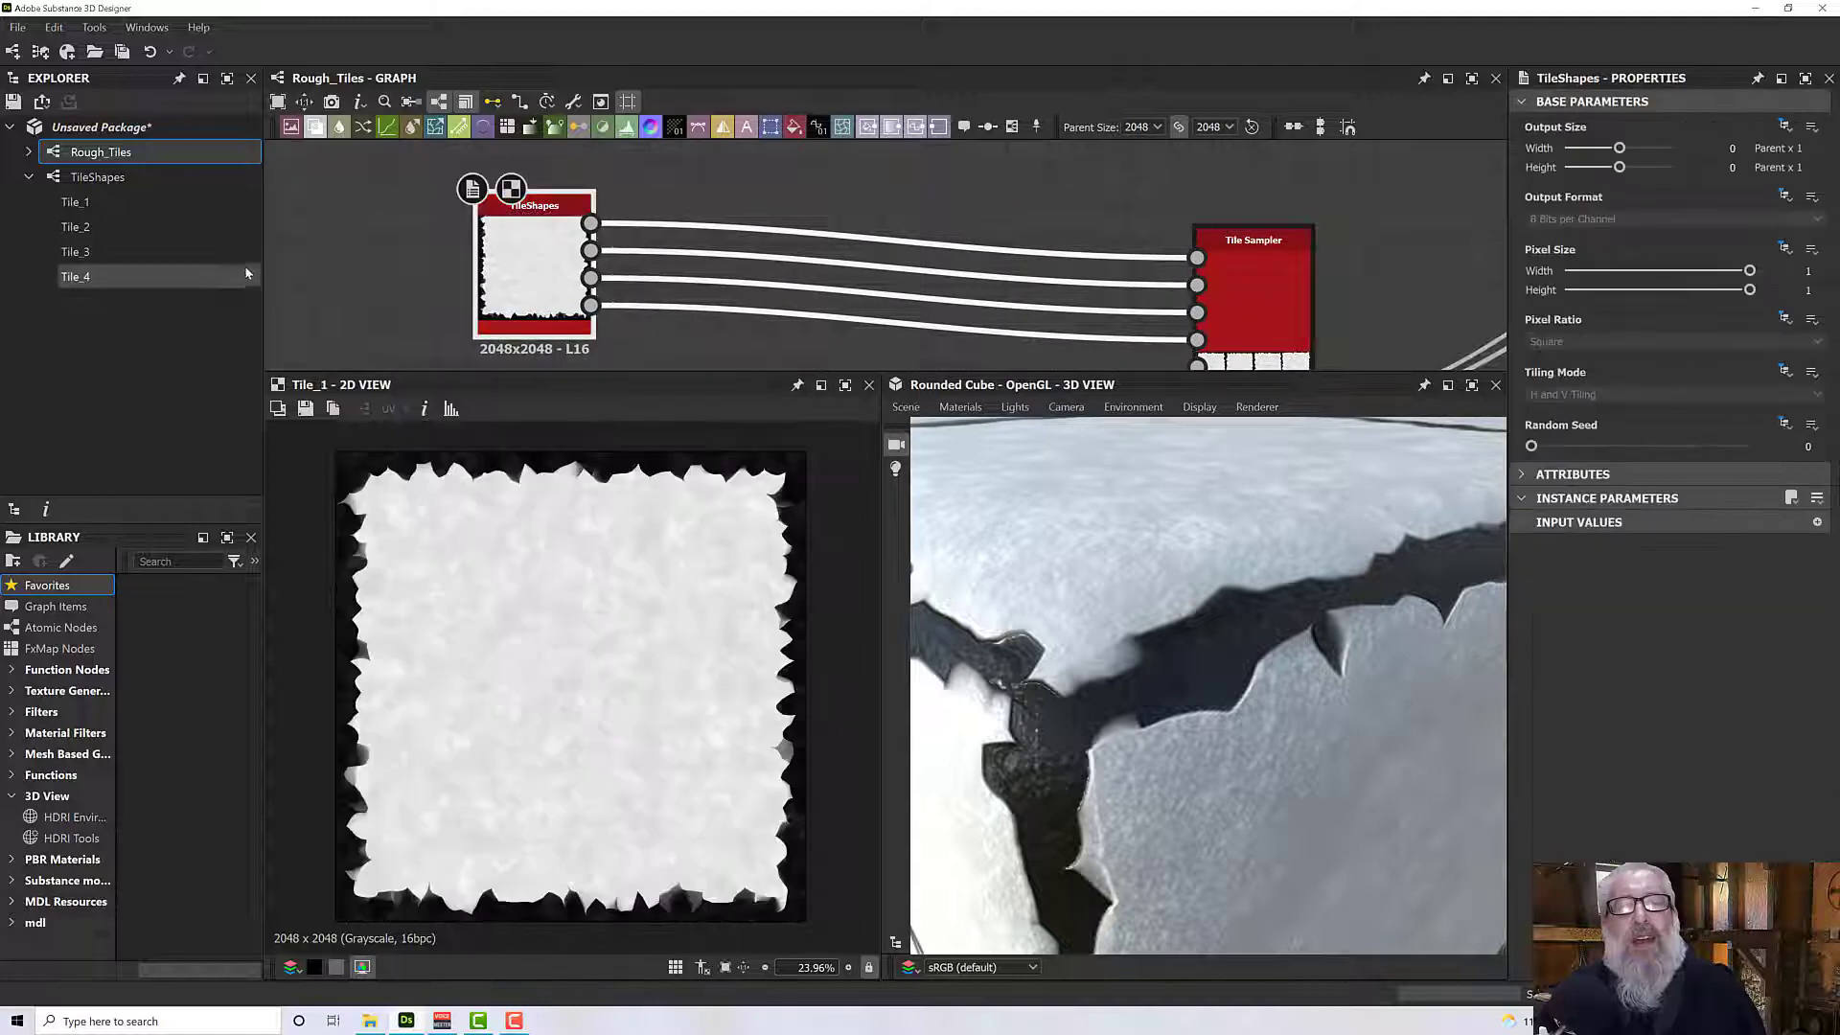
click(105, 178)
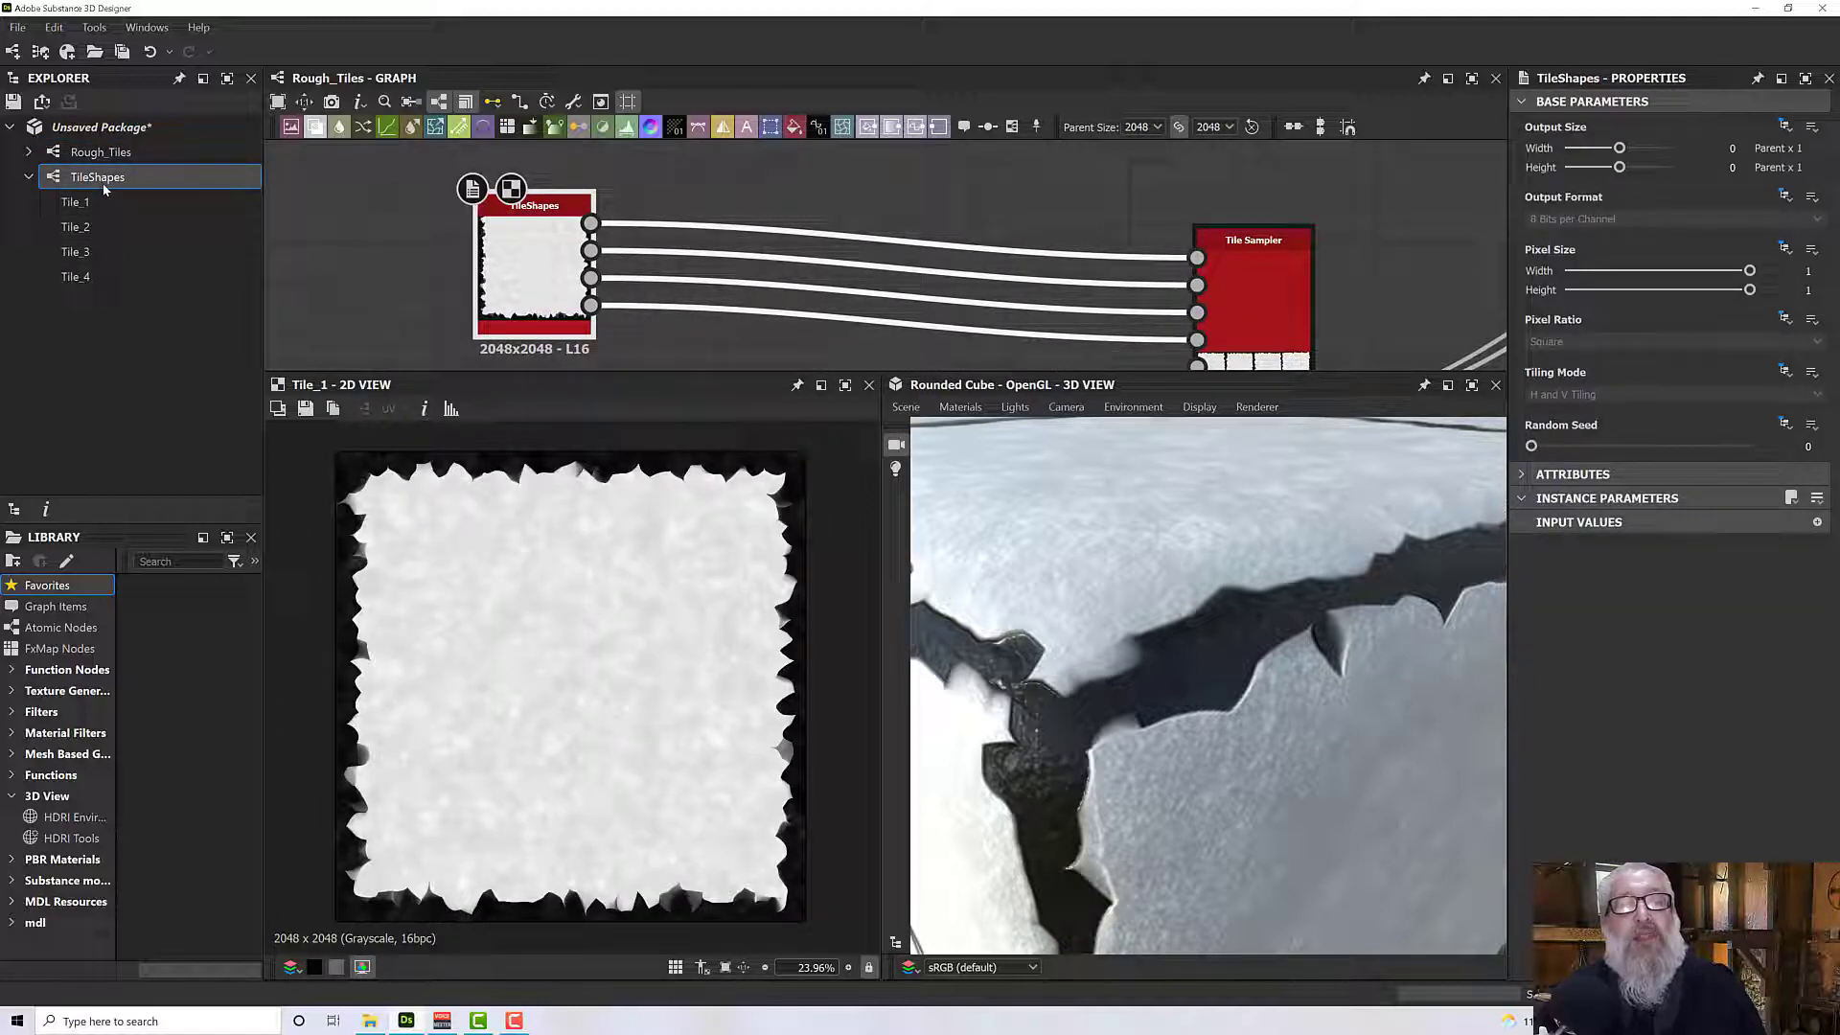
double_click(102, 182)
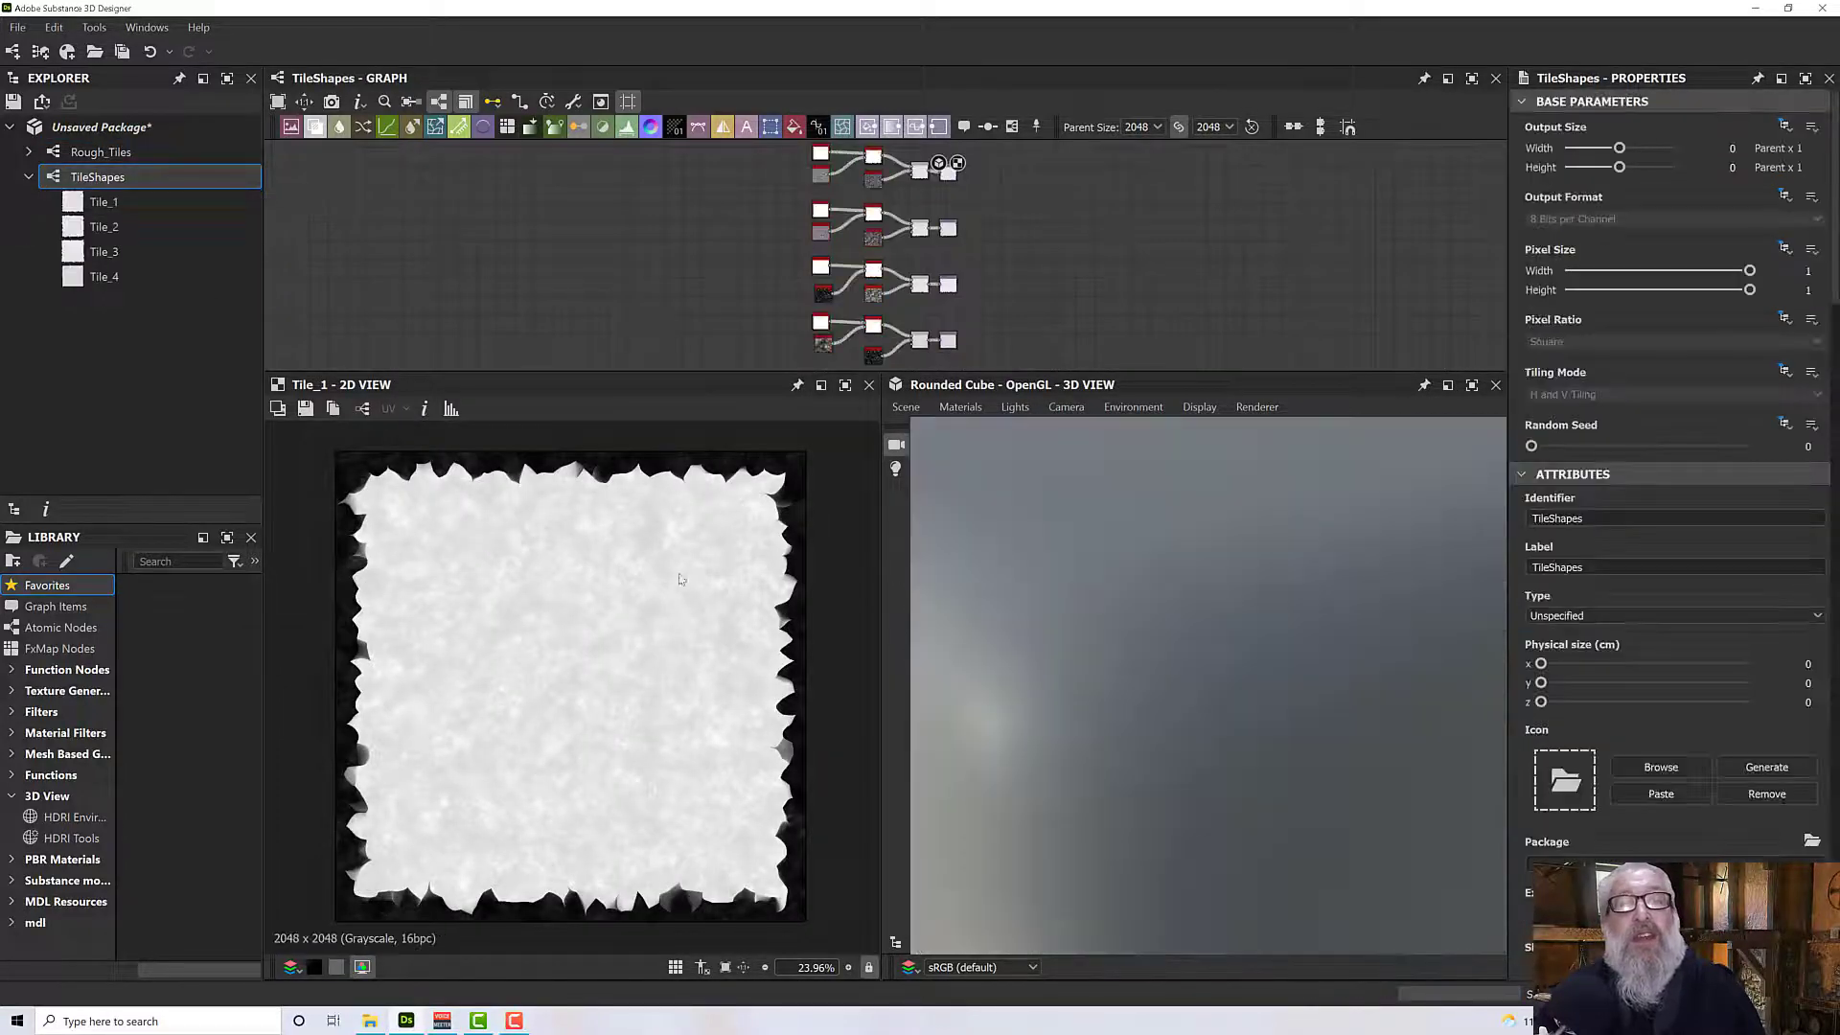
Set the Scale of the Shape node in the Tile_1 chain to 0.98.
scroll(986, 547, up, 2)
scroll(985, 547, down, 5)
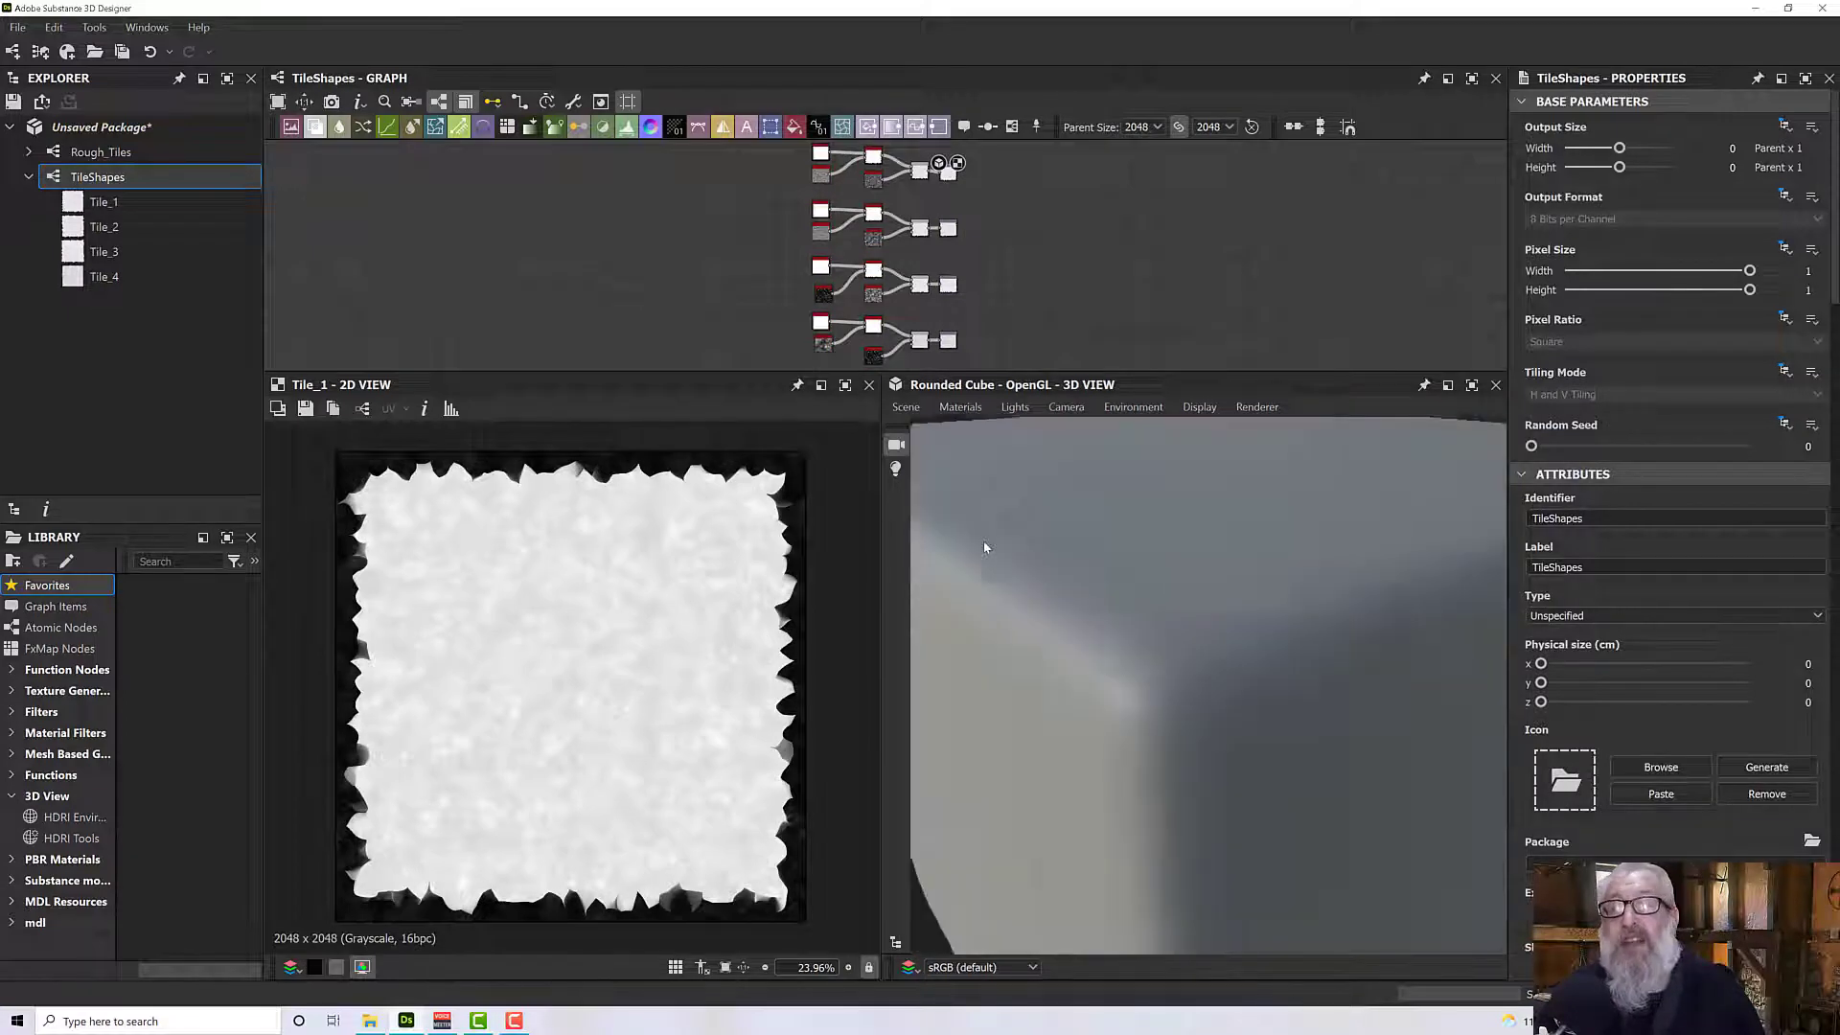
middle_drag(1040, 284, 1050, 343)
scroll(959, 237, up, 7)
scroll(973, 247, up, 3)
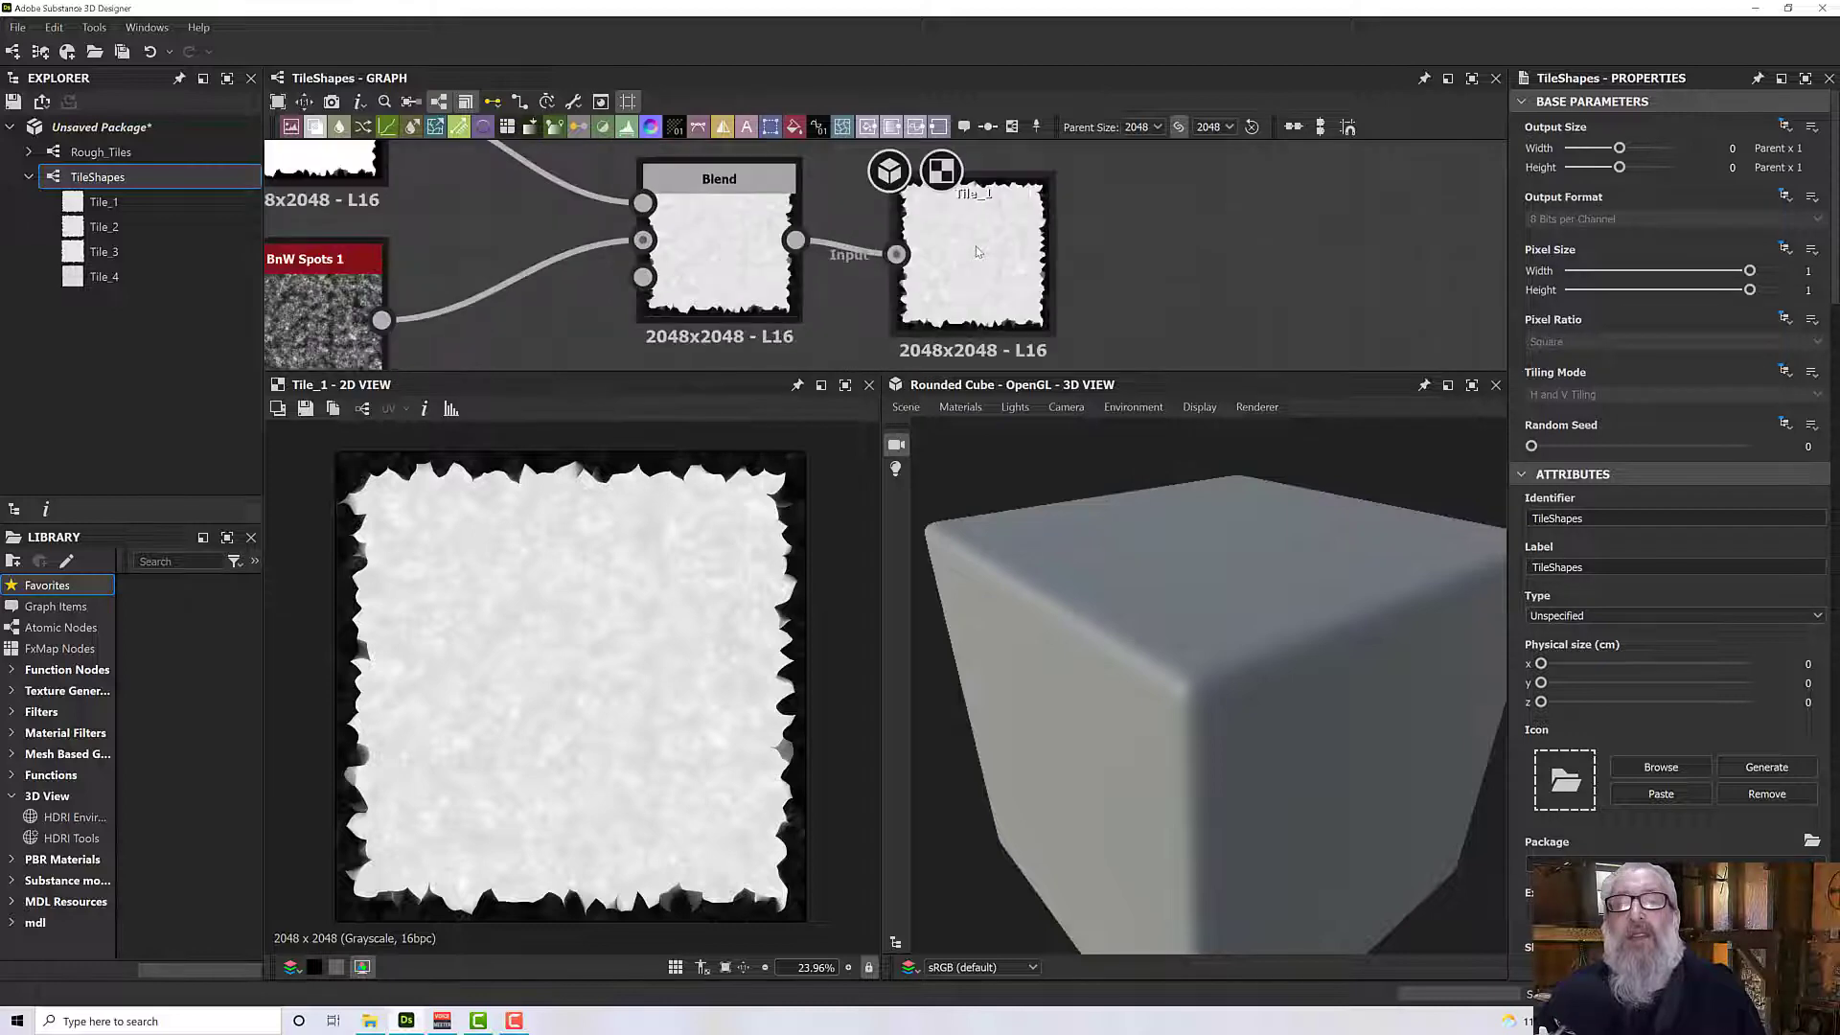
scroll(894, 259, down, 3)
middle_drag(659, 250, 884, 268)
click(516, 204)
double_click(517, 204)
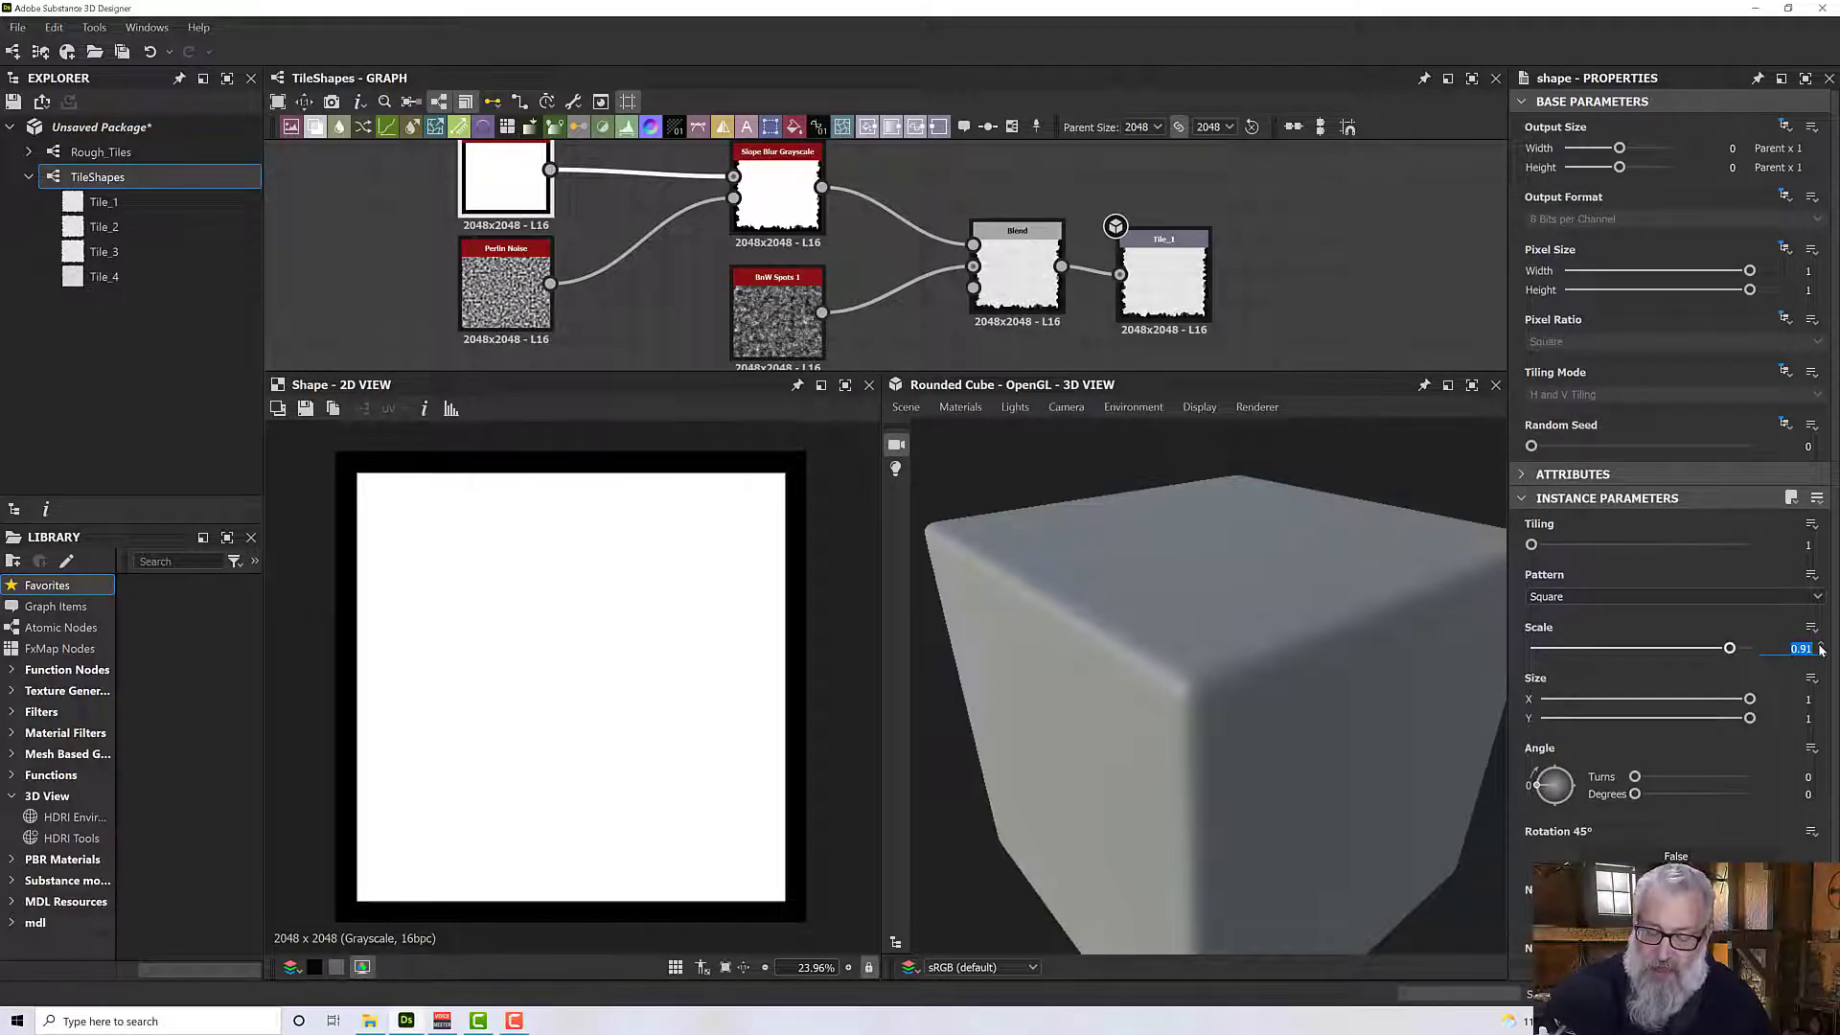
key(Return)
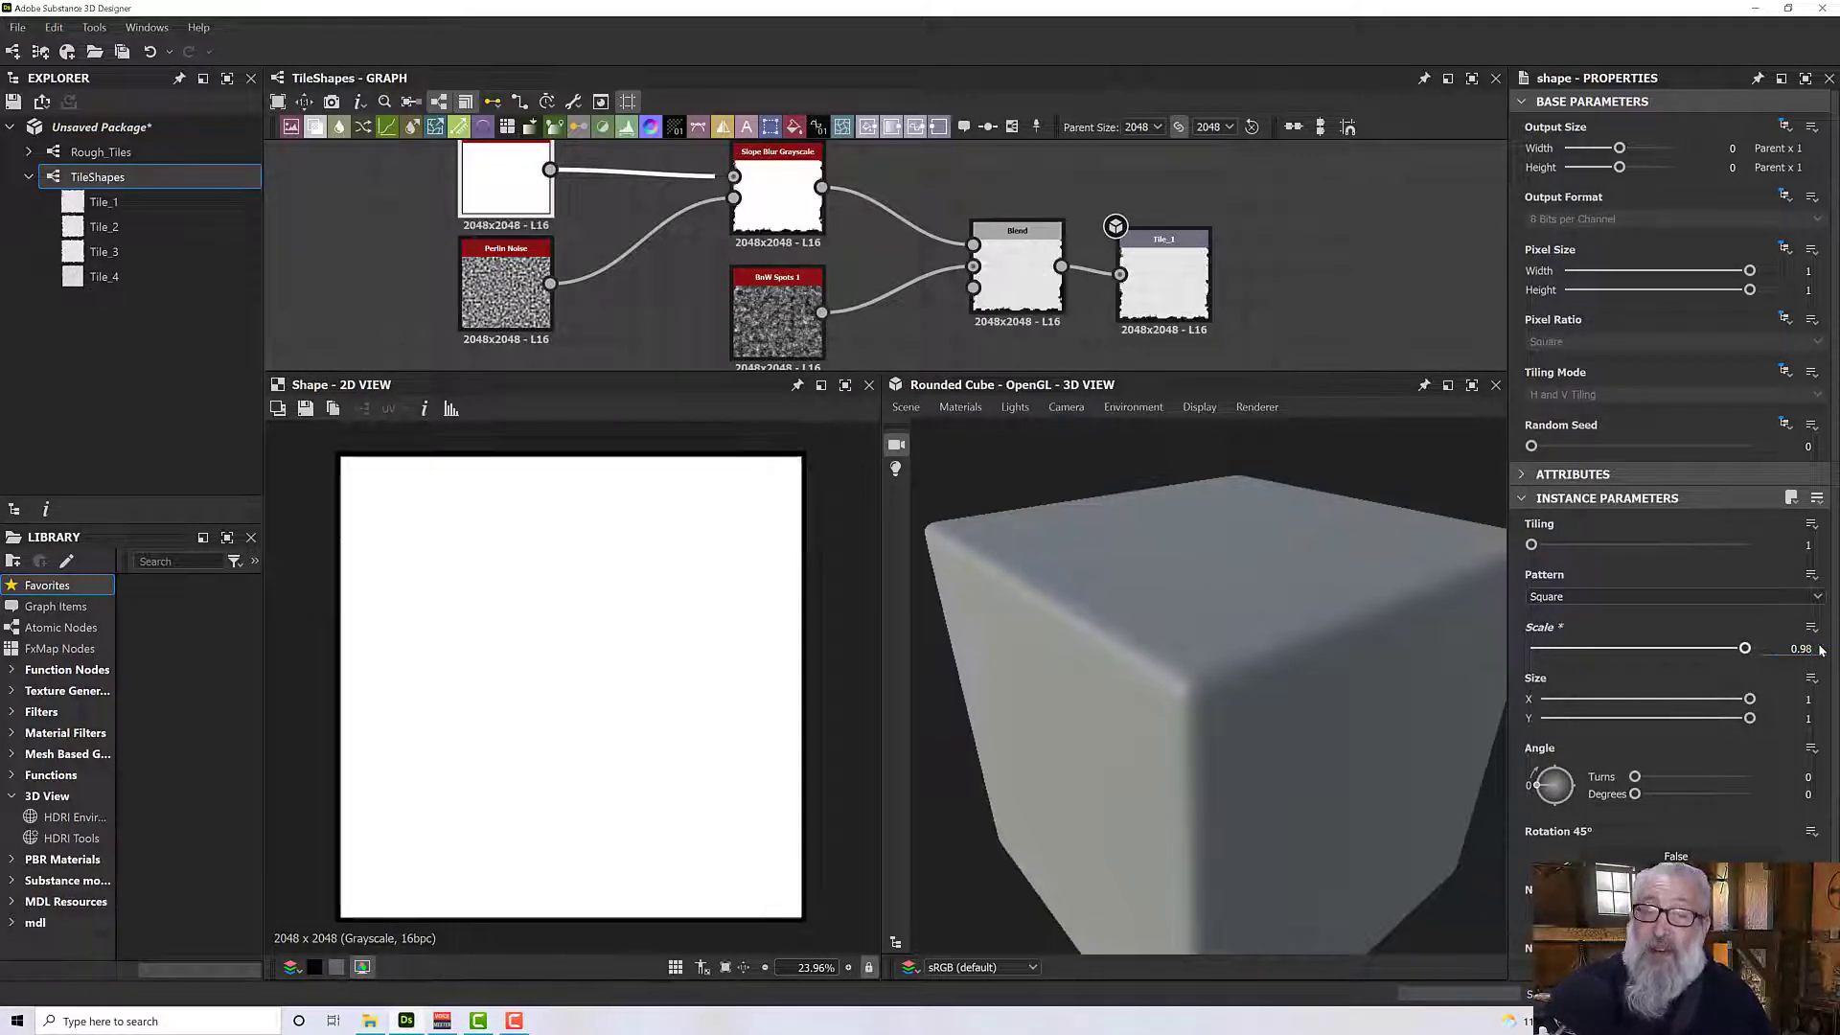
Preview the Tile_1 chain's Slope Blur Grayscale in the 2D view to check the roughened tile edges.
scroll(796, 223, up, 3)
scroll(796, 223, up, 2)
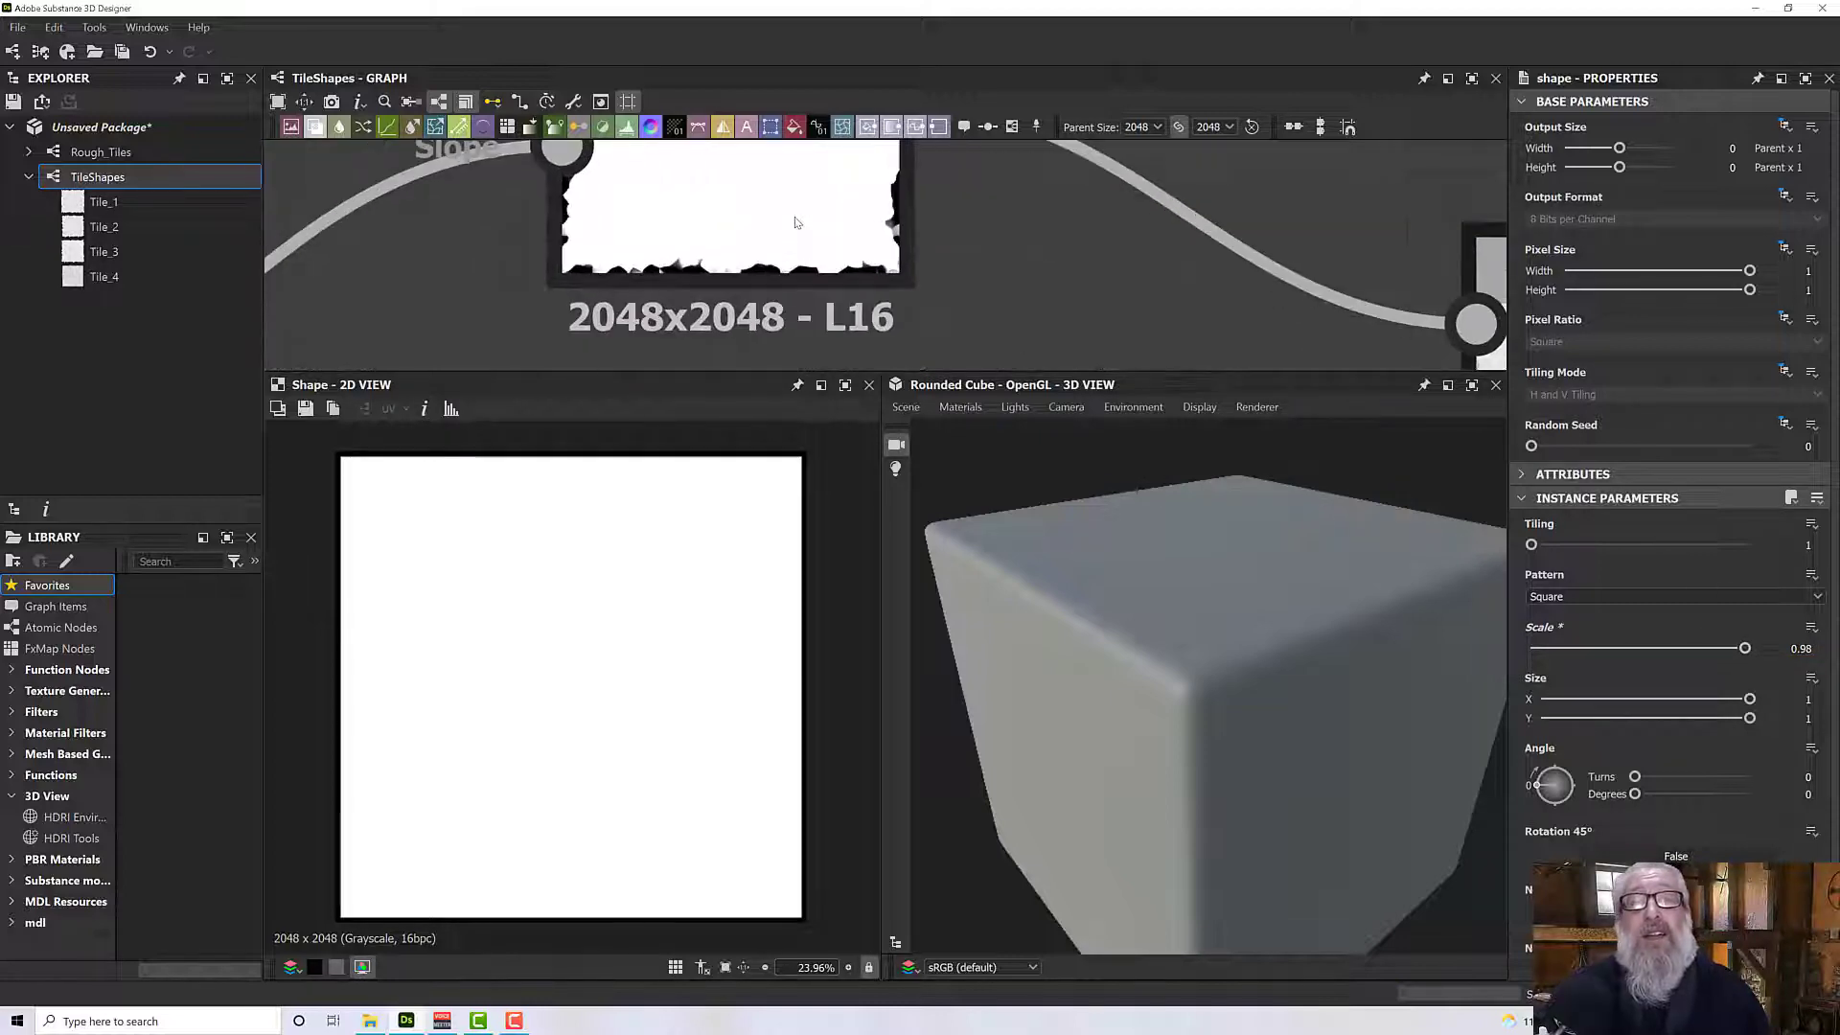
double_click(817, 246)
scroll(816, 246, down, 5)
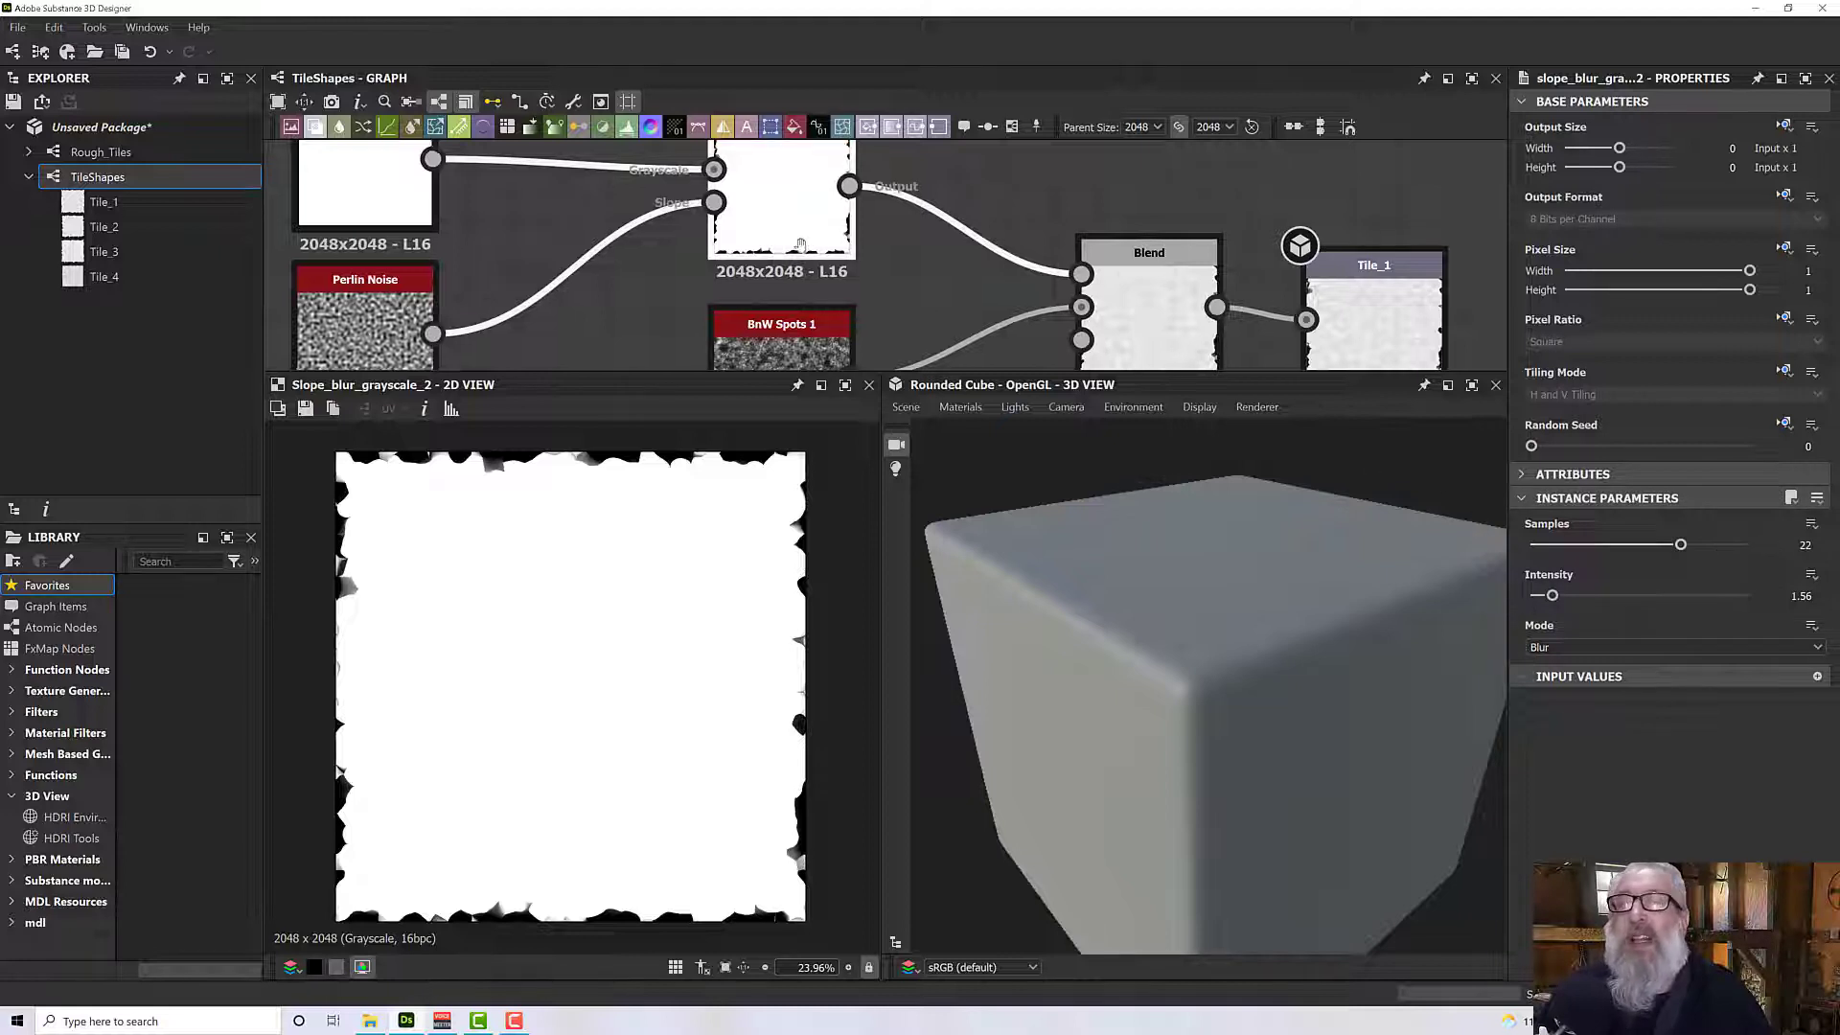
Set the Scale of the Shape node in the Tile_1 chain to 0.96.
middle_drag(478, 233, 565, 247)
double_click(483, 219)
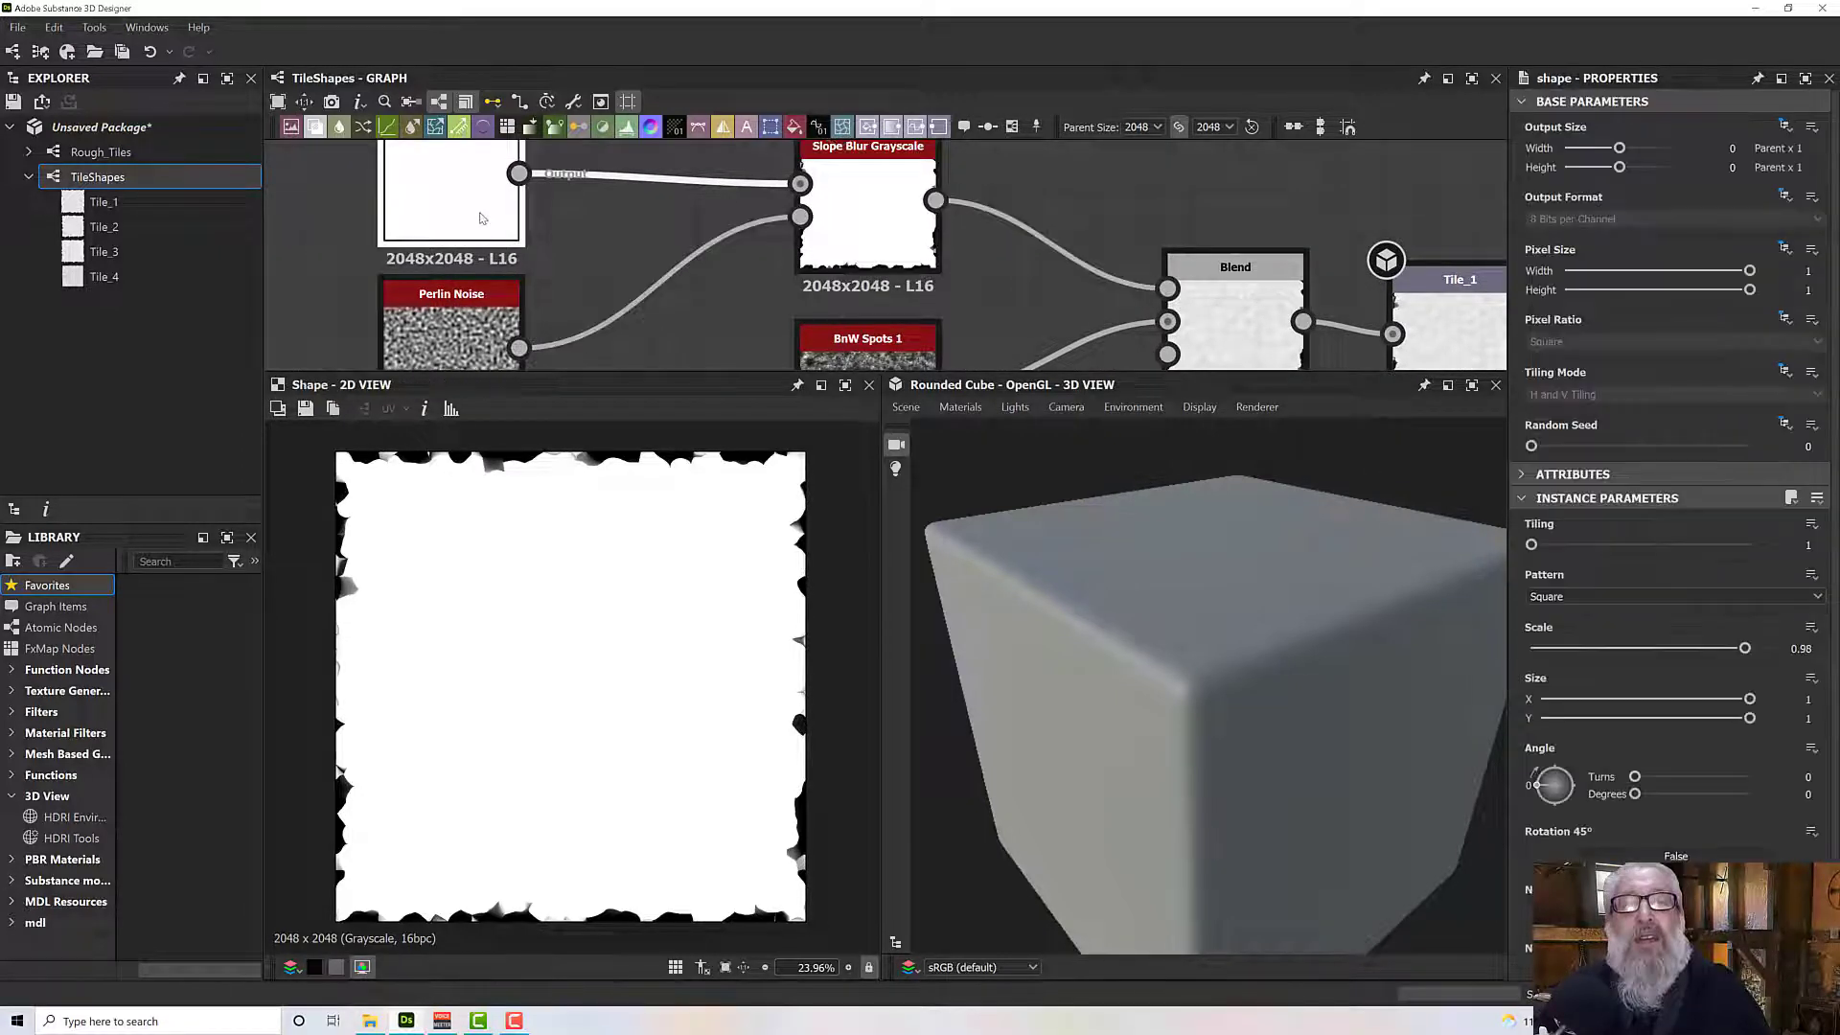
click(1795, 649)
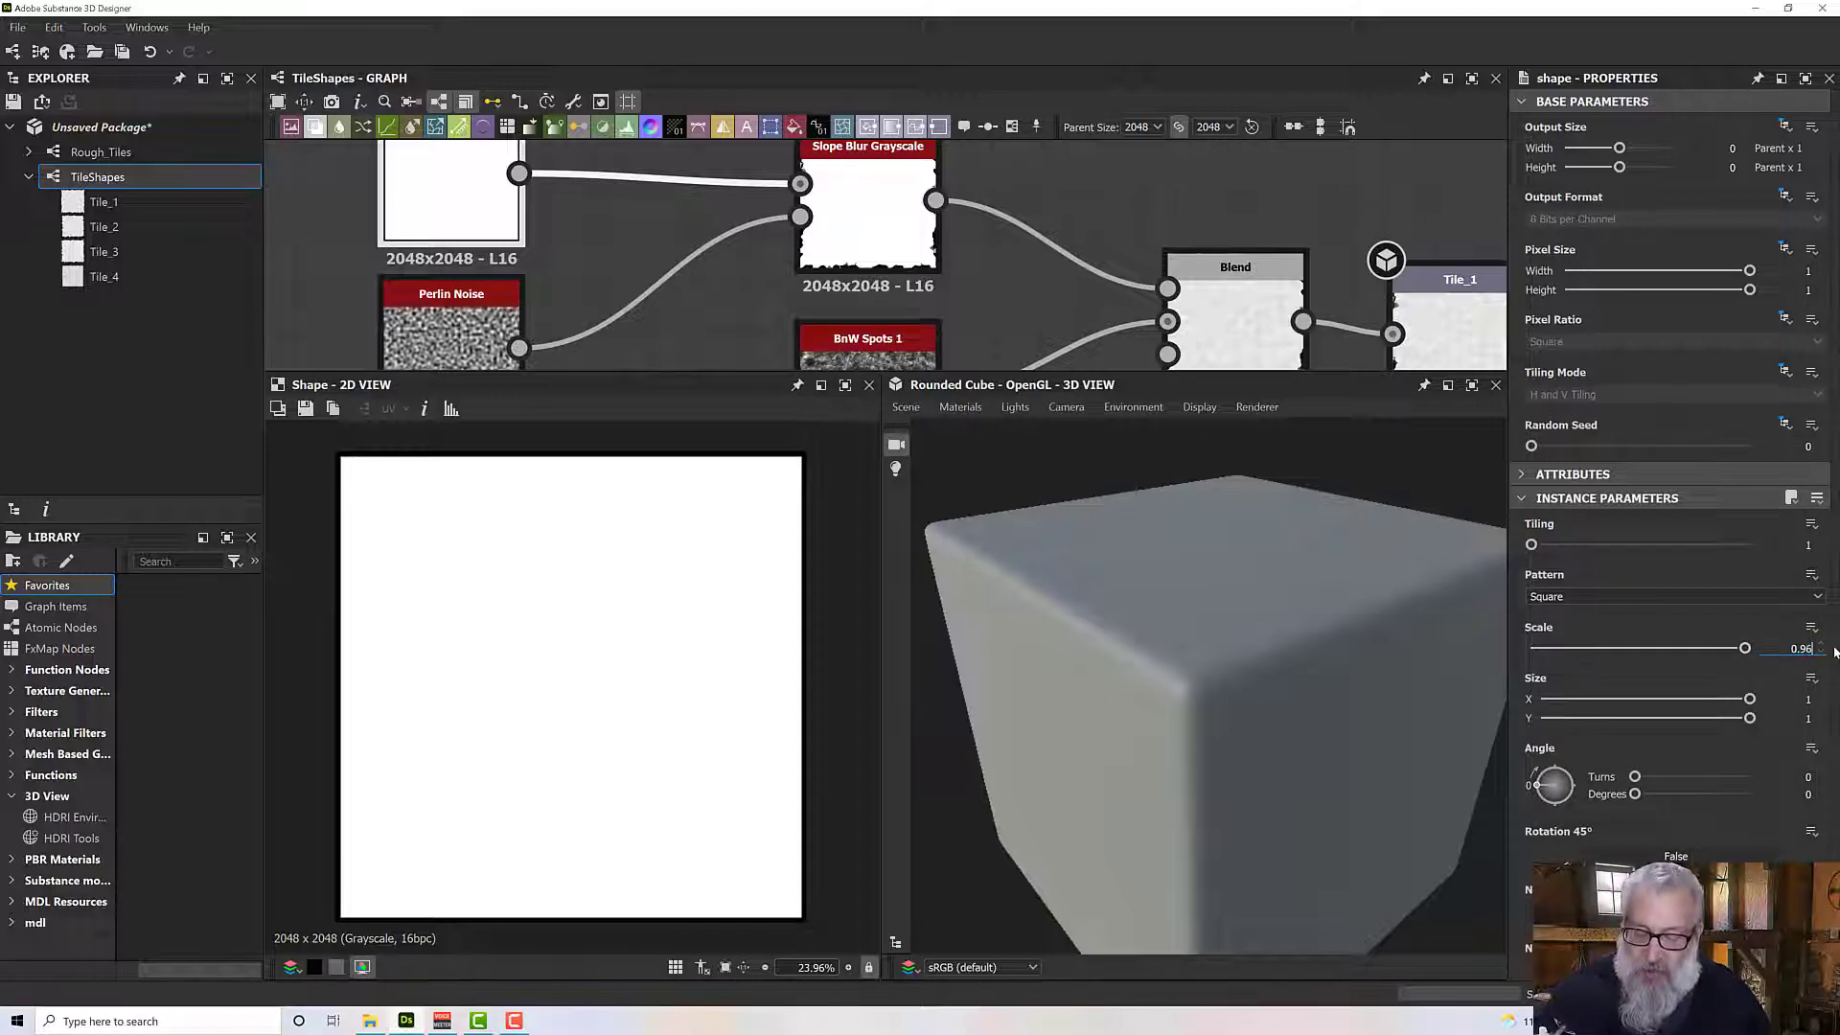
text(0.96)
key(Return)
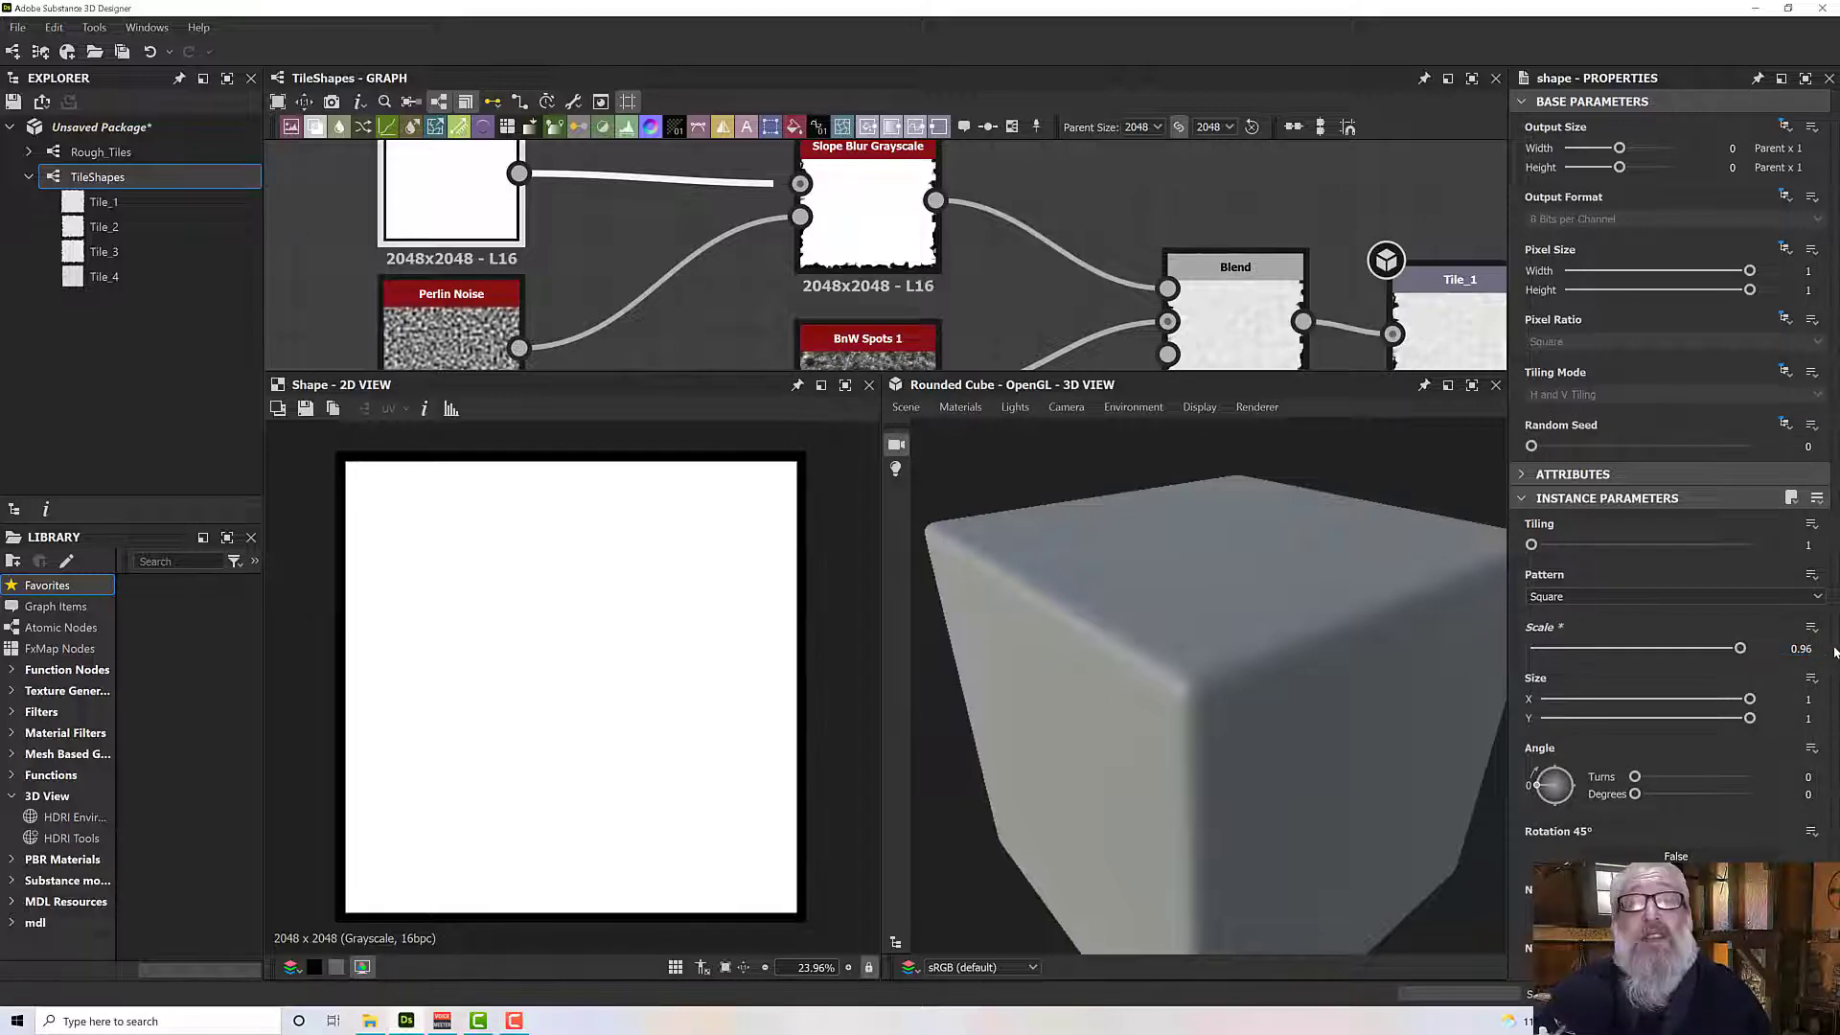
Preview the Tile_1 chain's Slope Blur Grayscale and examine whether its rough edges stay within the tile area.
double_click(890, 268)
scroll(809, 612, up, 2)
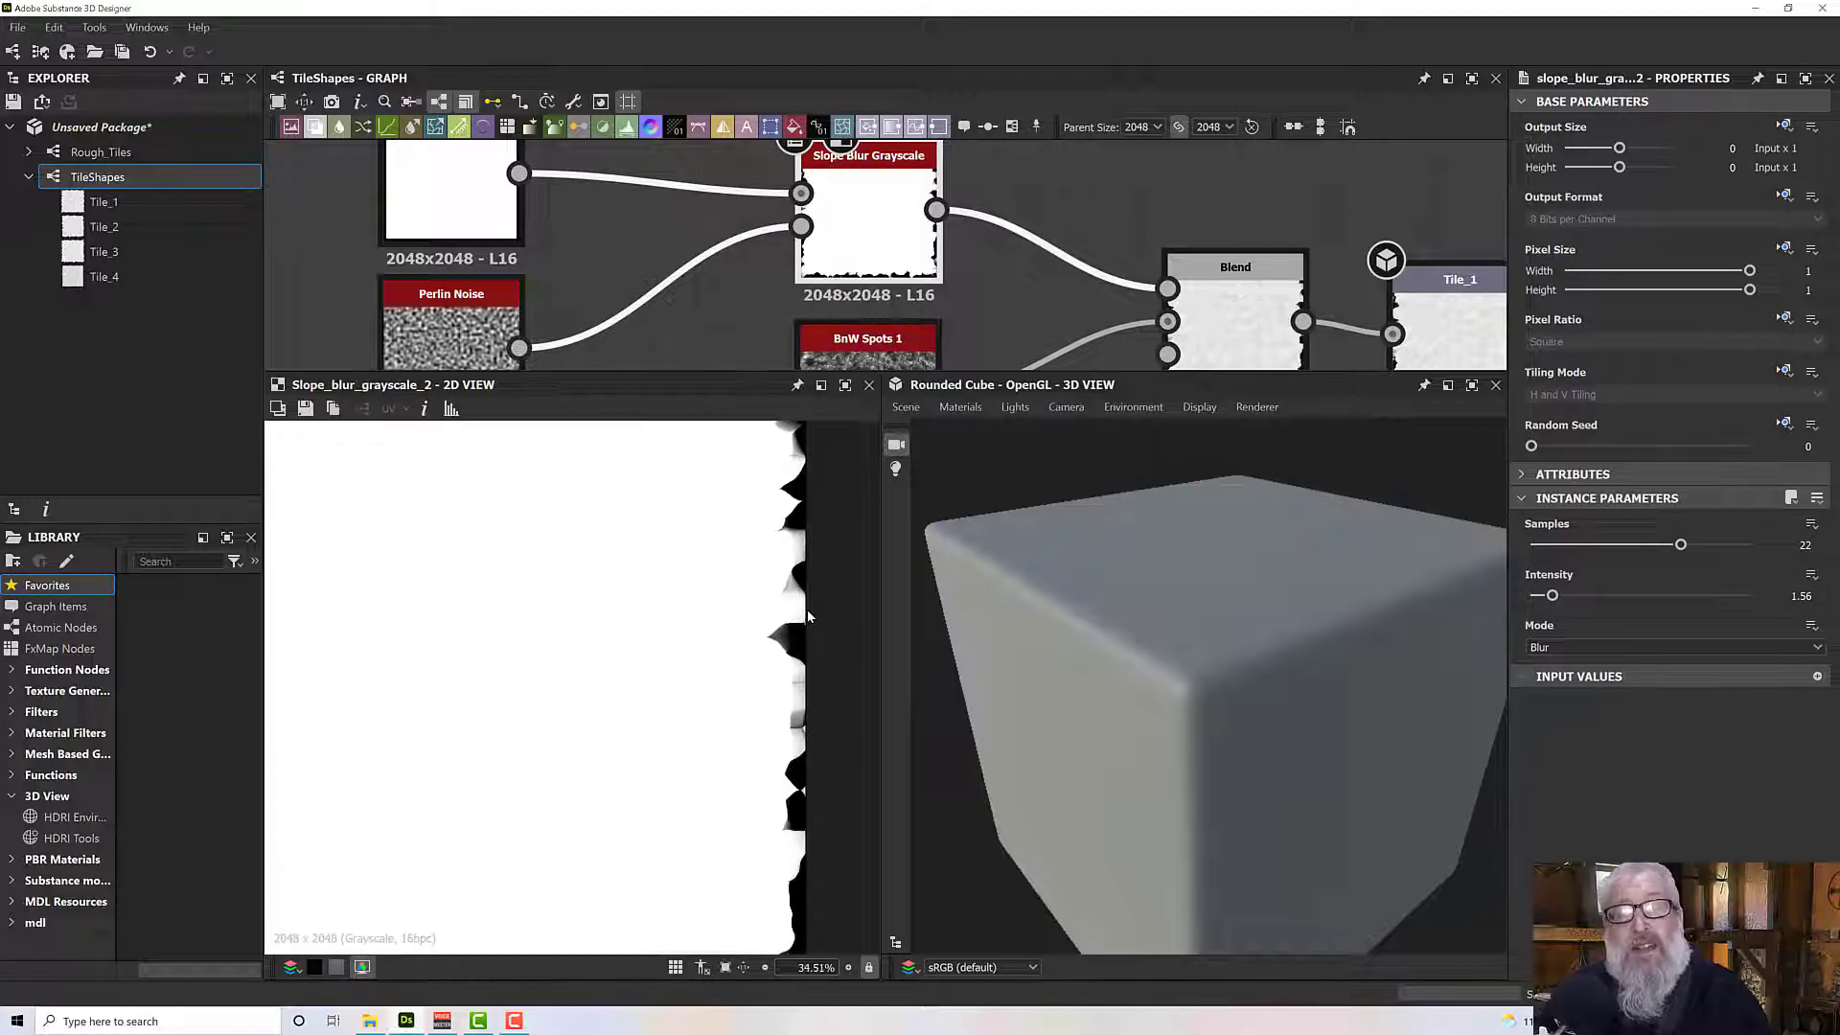
scroll(809, 616, up, 2)
key(f)
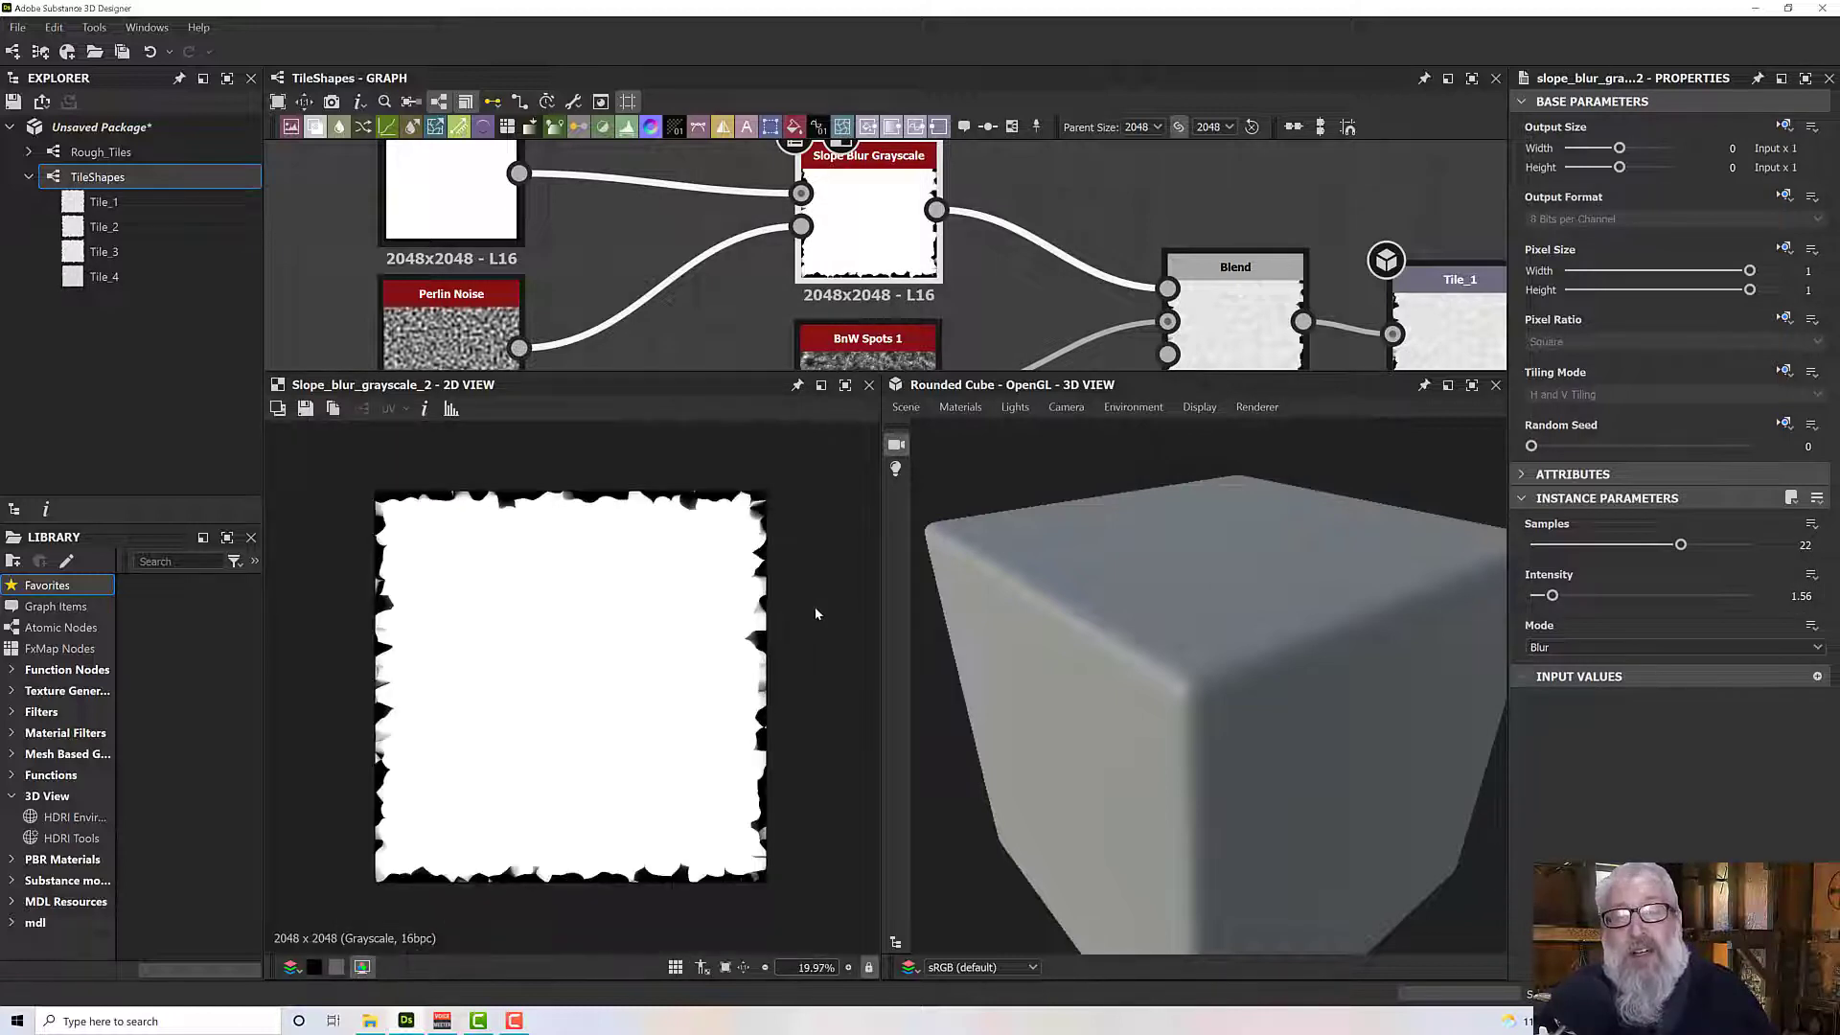
Connect the Tile_1 chain's Shape to the Tile_2 chain's Slope Blur Grayscale and delete the Tile_2 Shape node.
scroll(1067, 328, down, 2)
scroll(1068, 328, down, 2)
middle_drag(1068, 328, 1084, 154)
scroll(795, 304, down, 2)
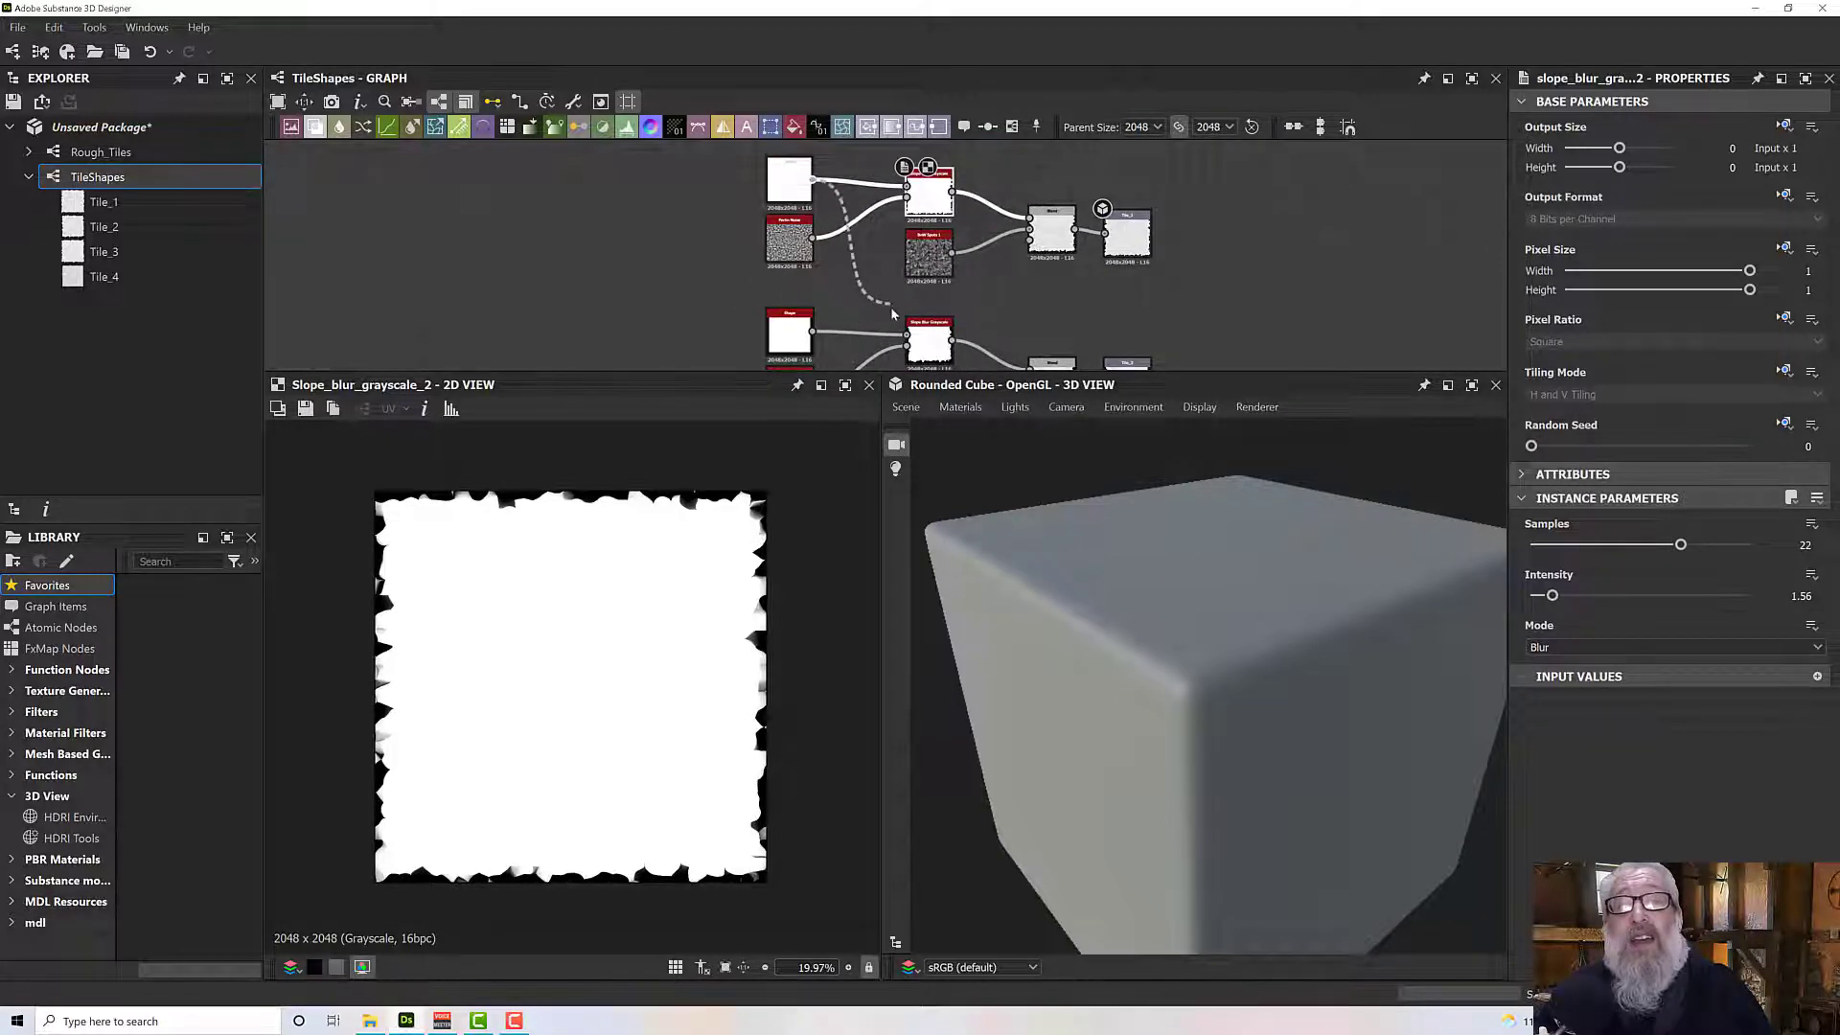
drag(891, 315, 908, 330)
middle_drag(907, 330, 910, 285)
click(801, 277)
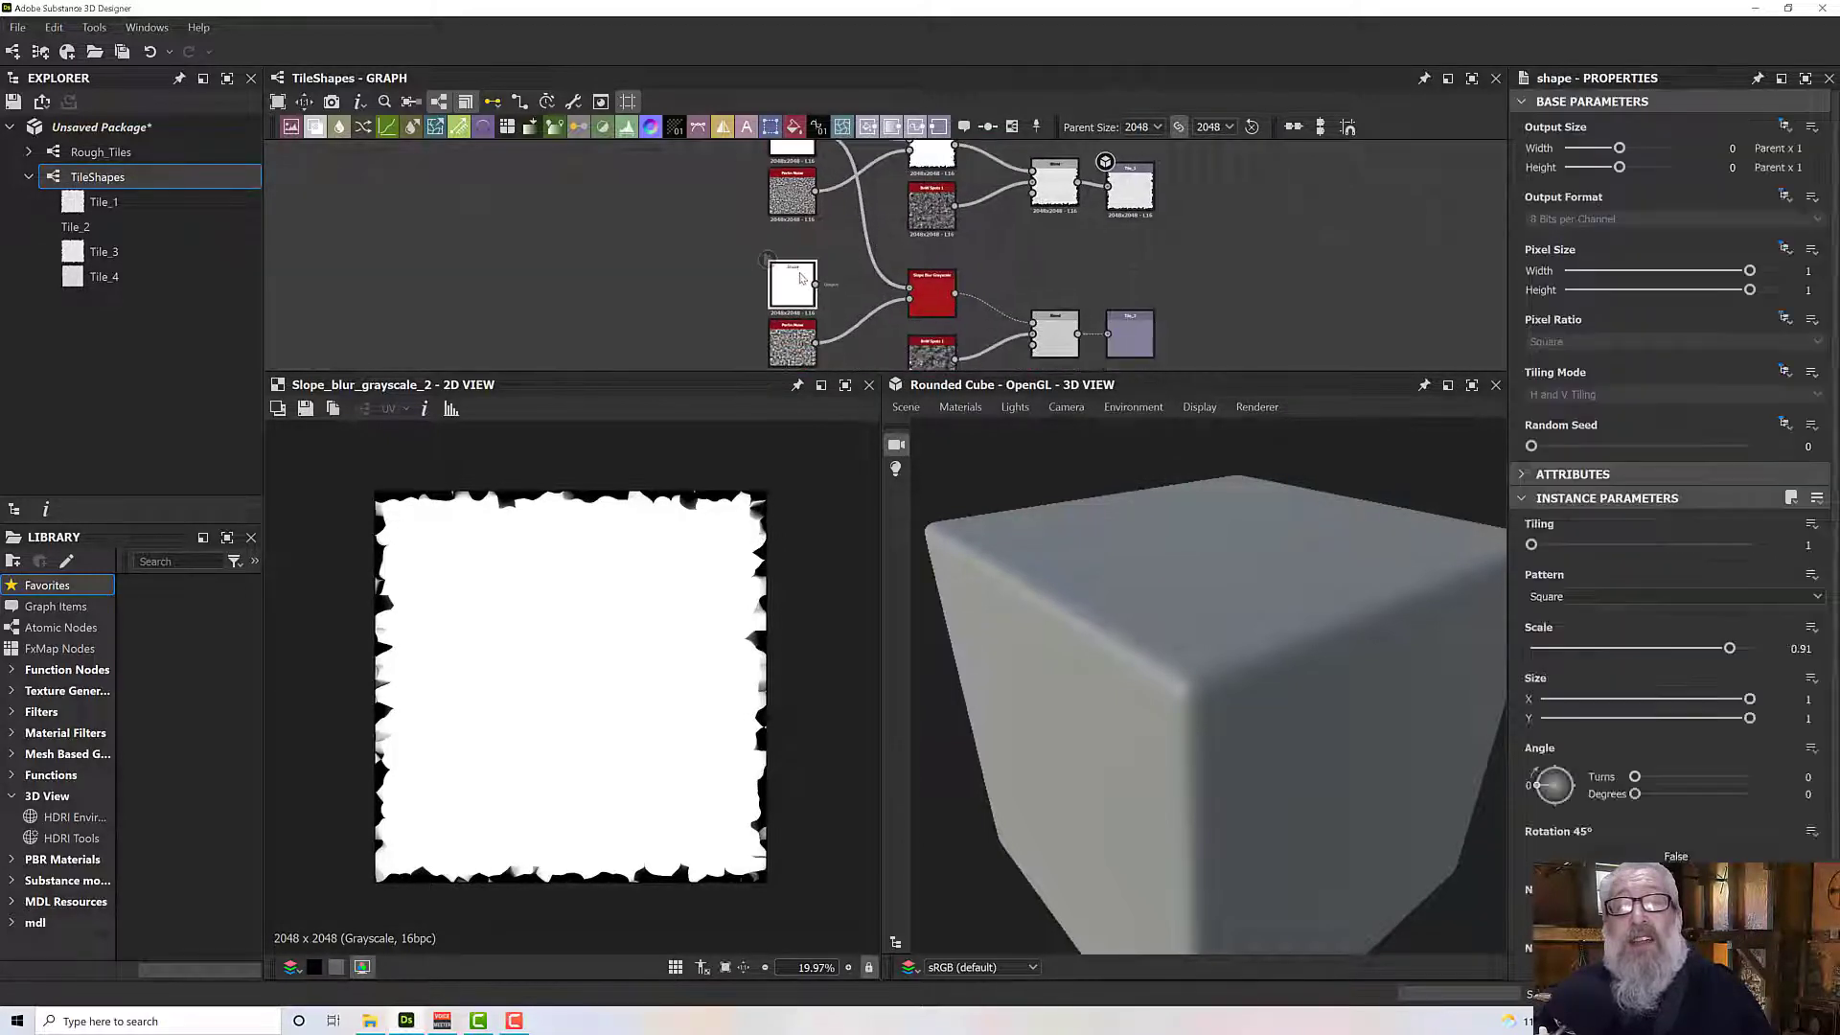
key(Delete)
Delete the Tile_3 and Tile_4 Shape nodes and feed both Slope Blur Grayscale nodes from the Tile_1 chain's Shape.
scroll(805, 273, down, 3)
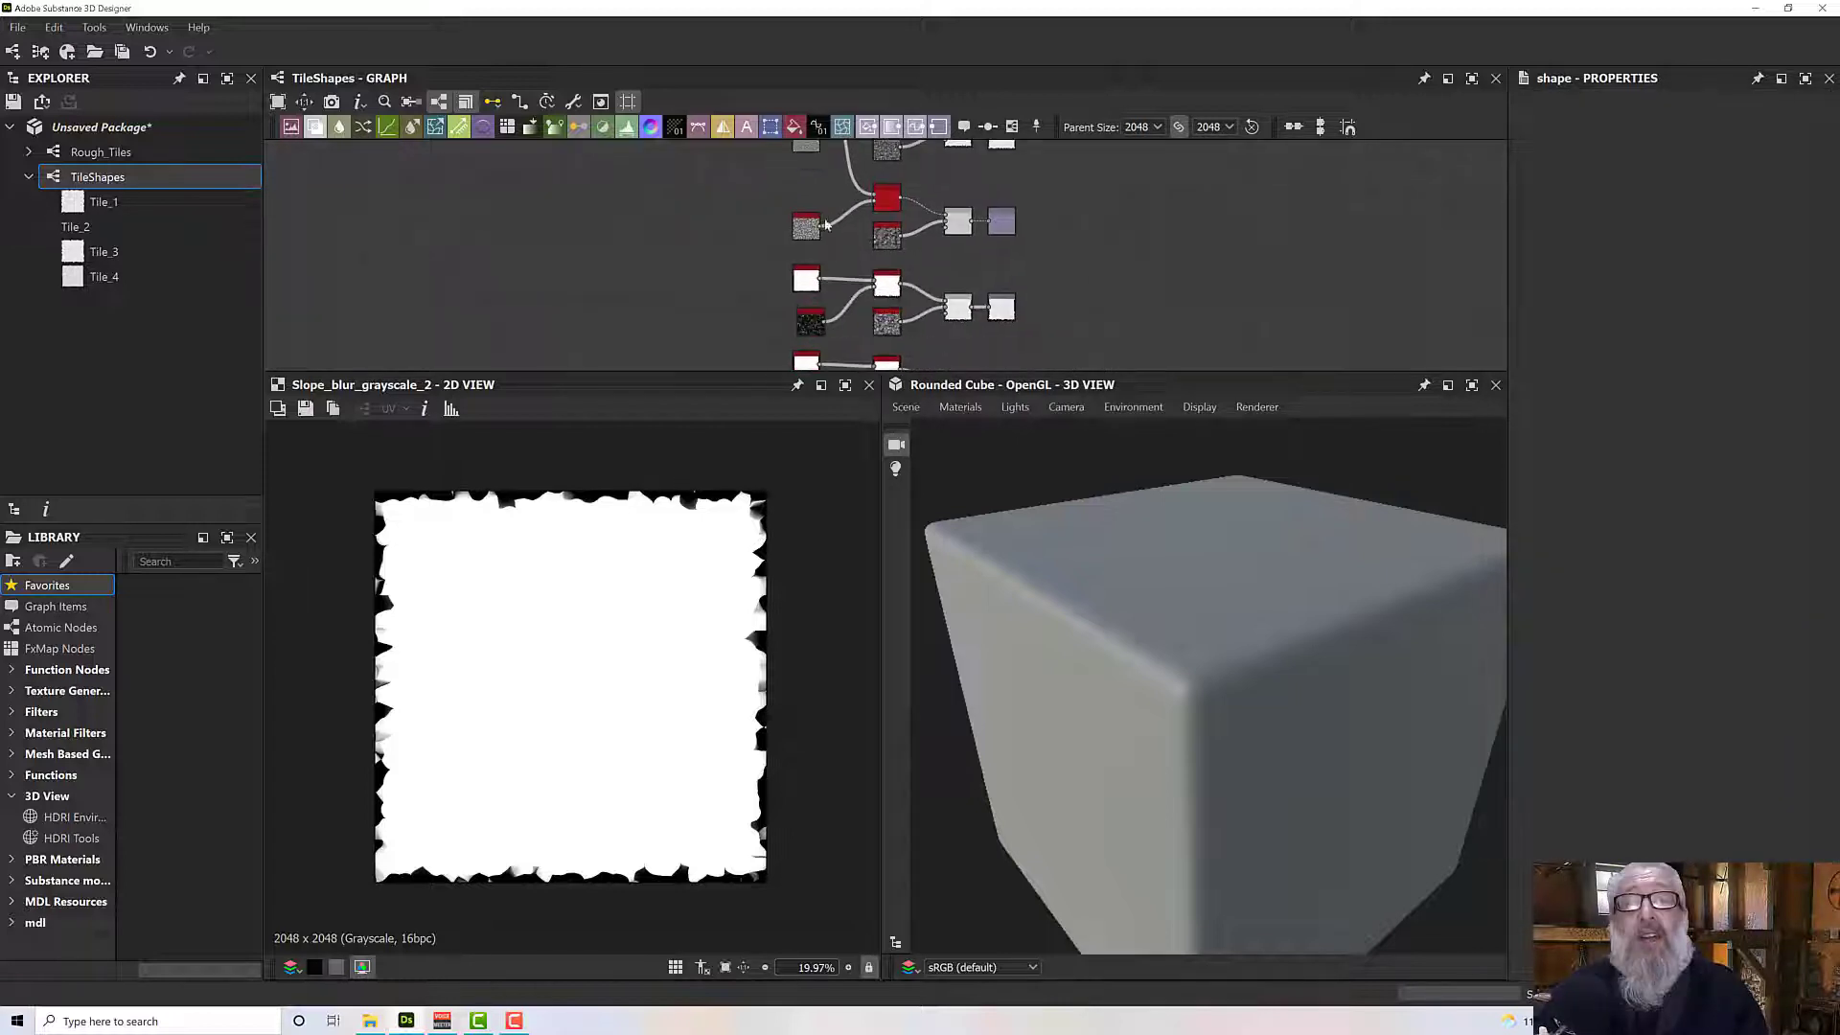
click(807, 278)
key(Delete)
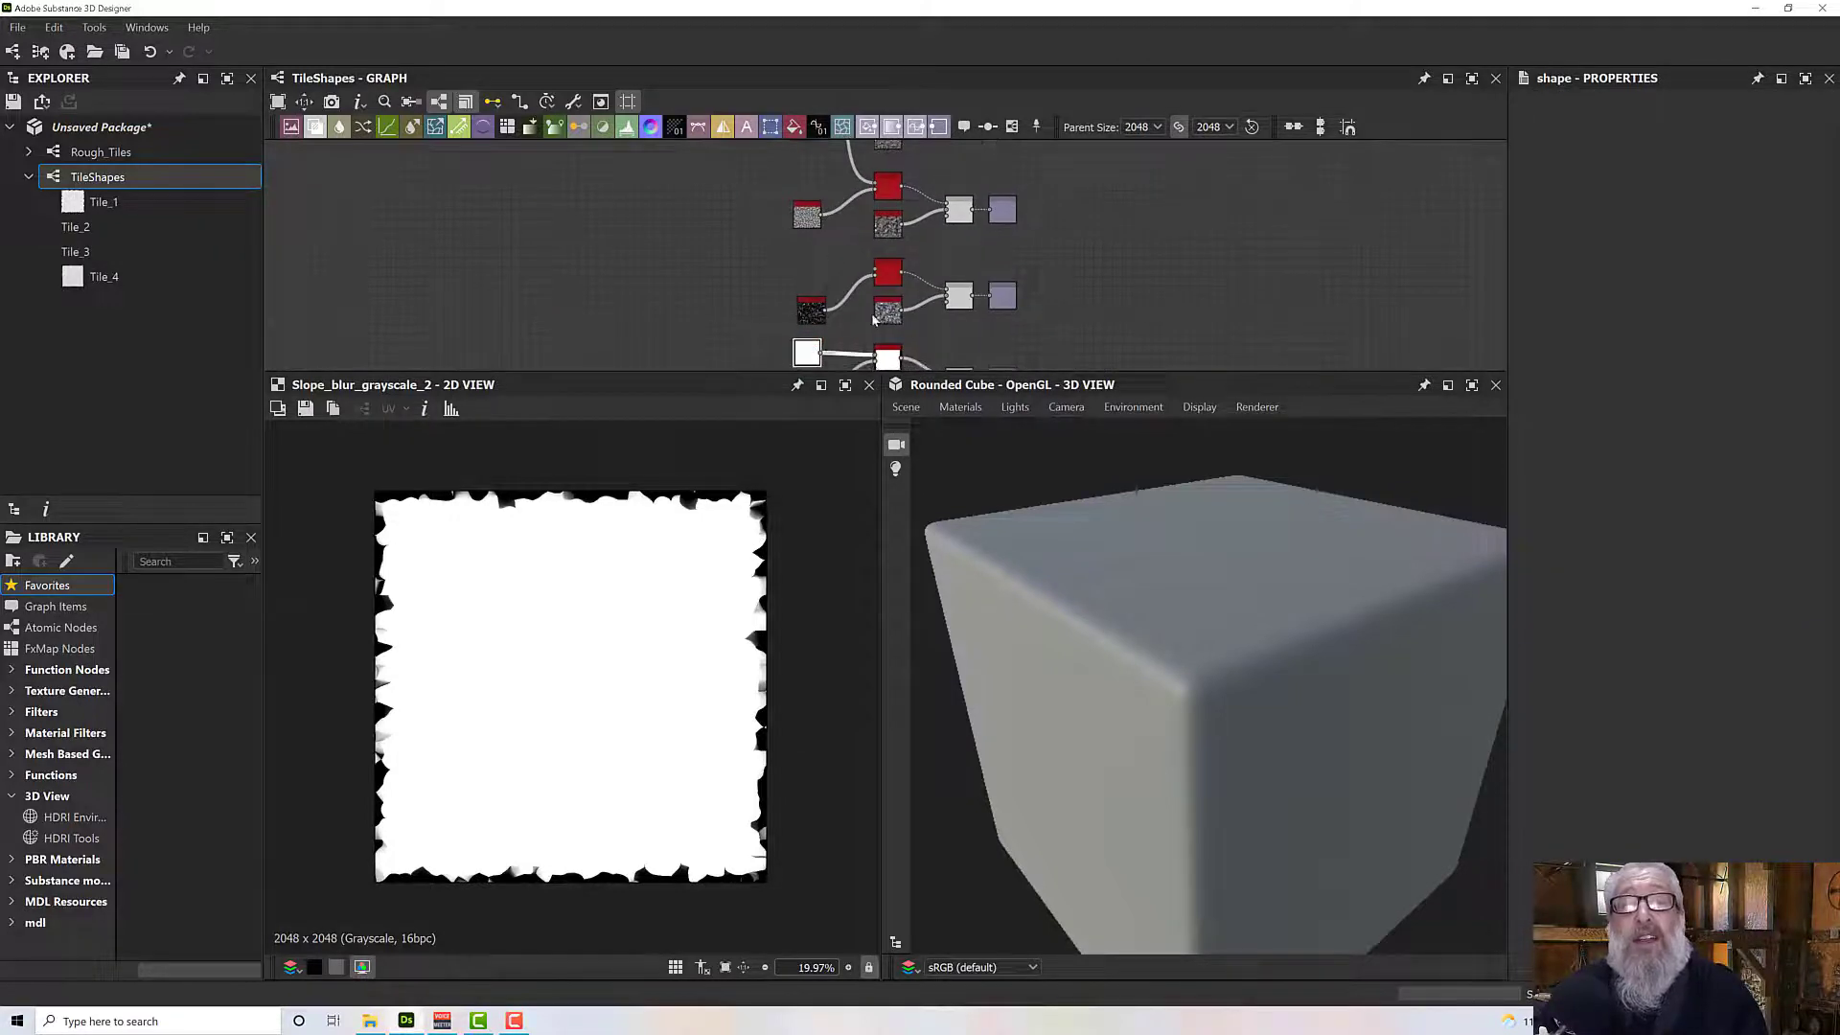
key(Delete)
scroll(874, 319, down, 2)
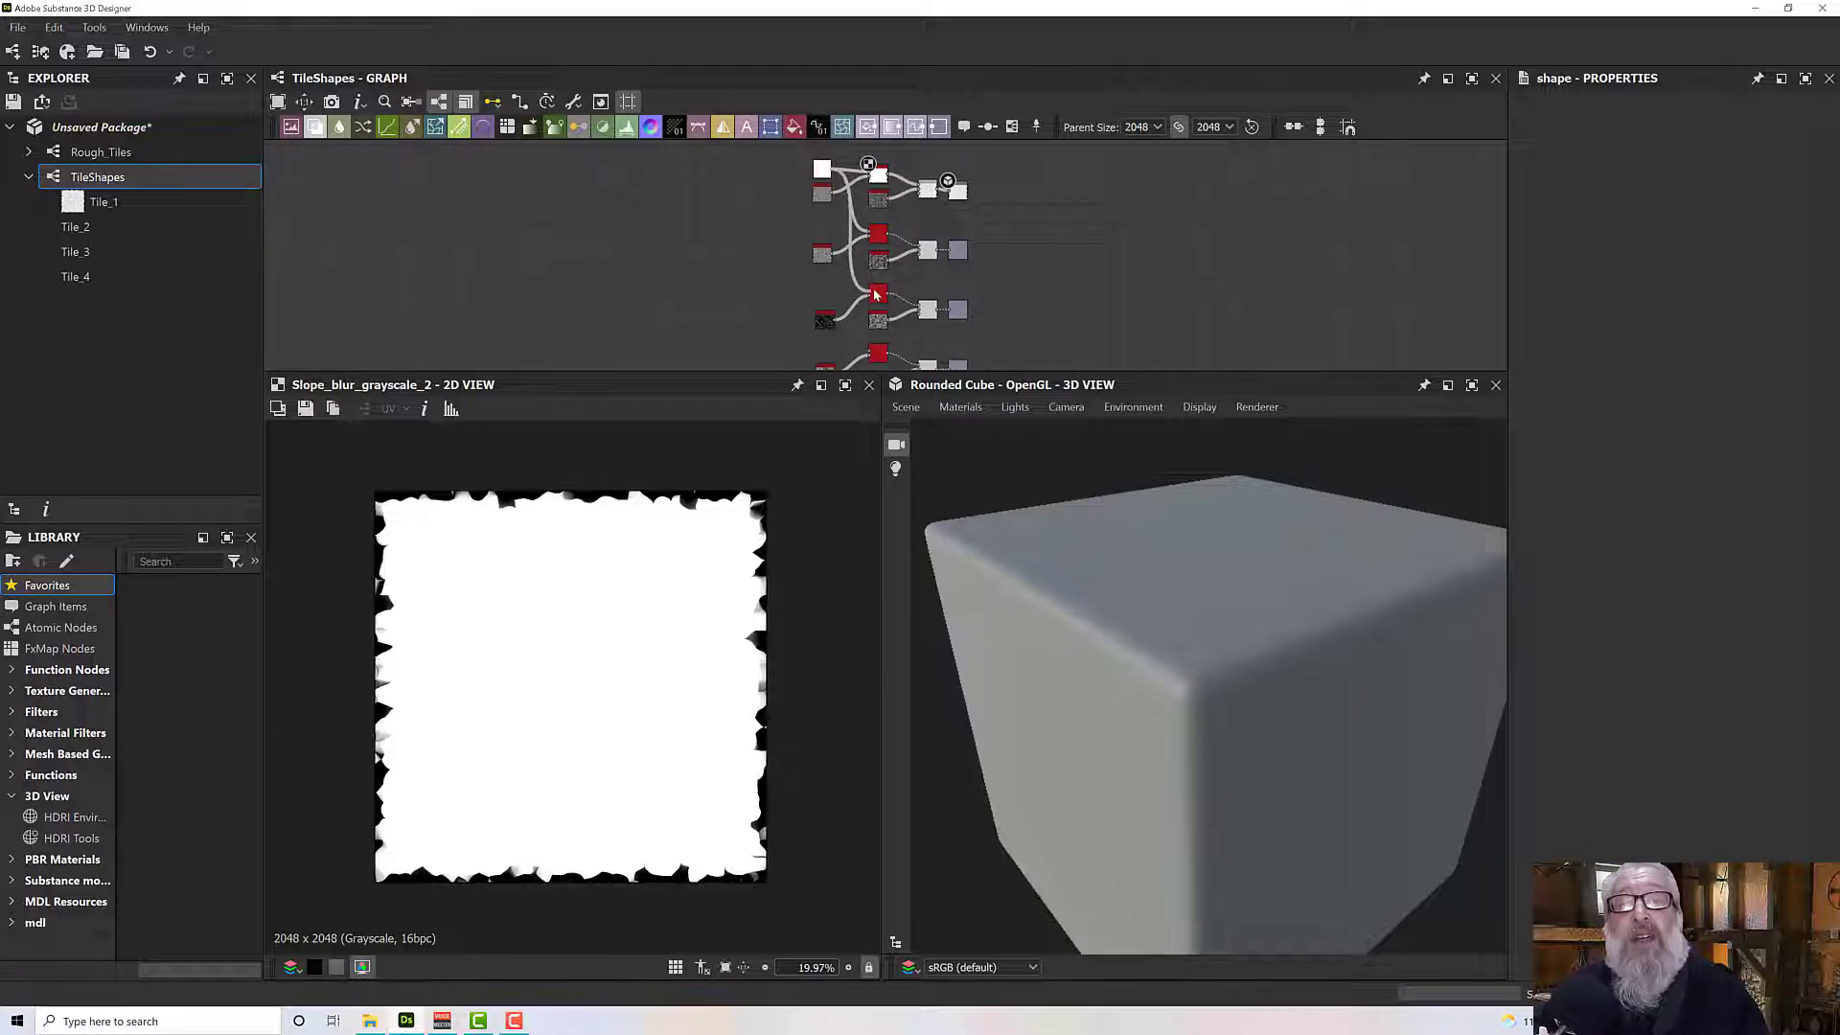
middle_drag(836, 244, 832, 207)
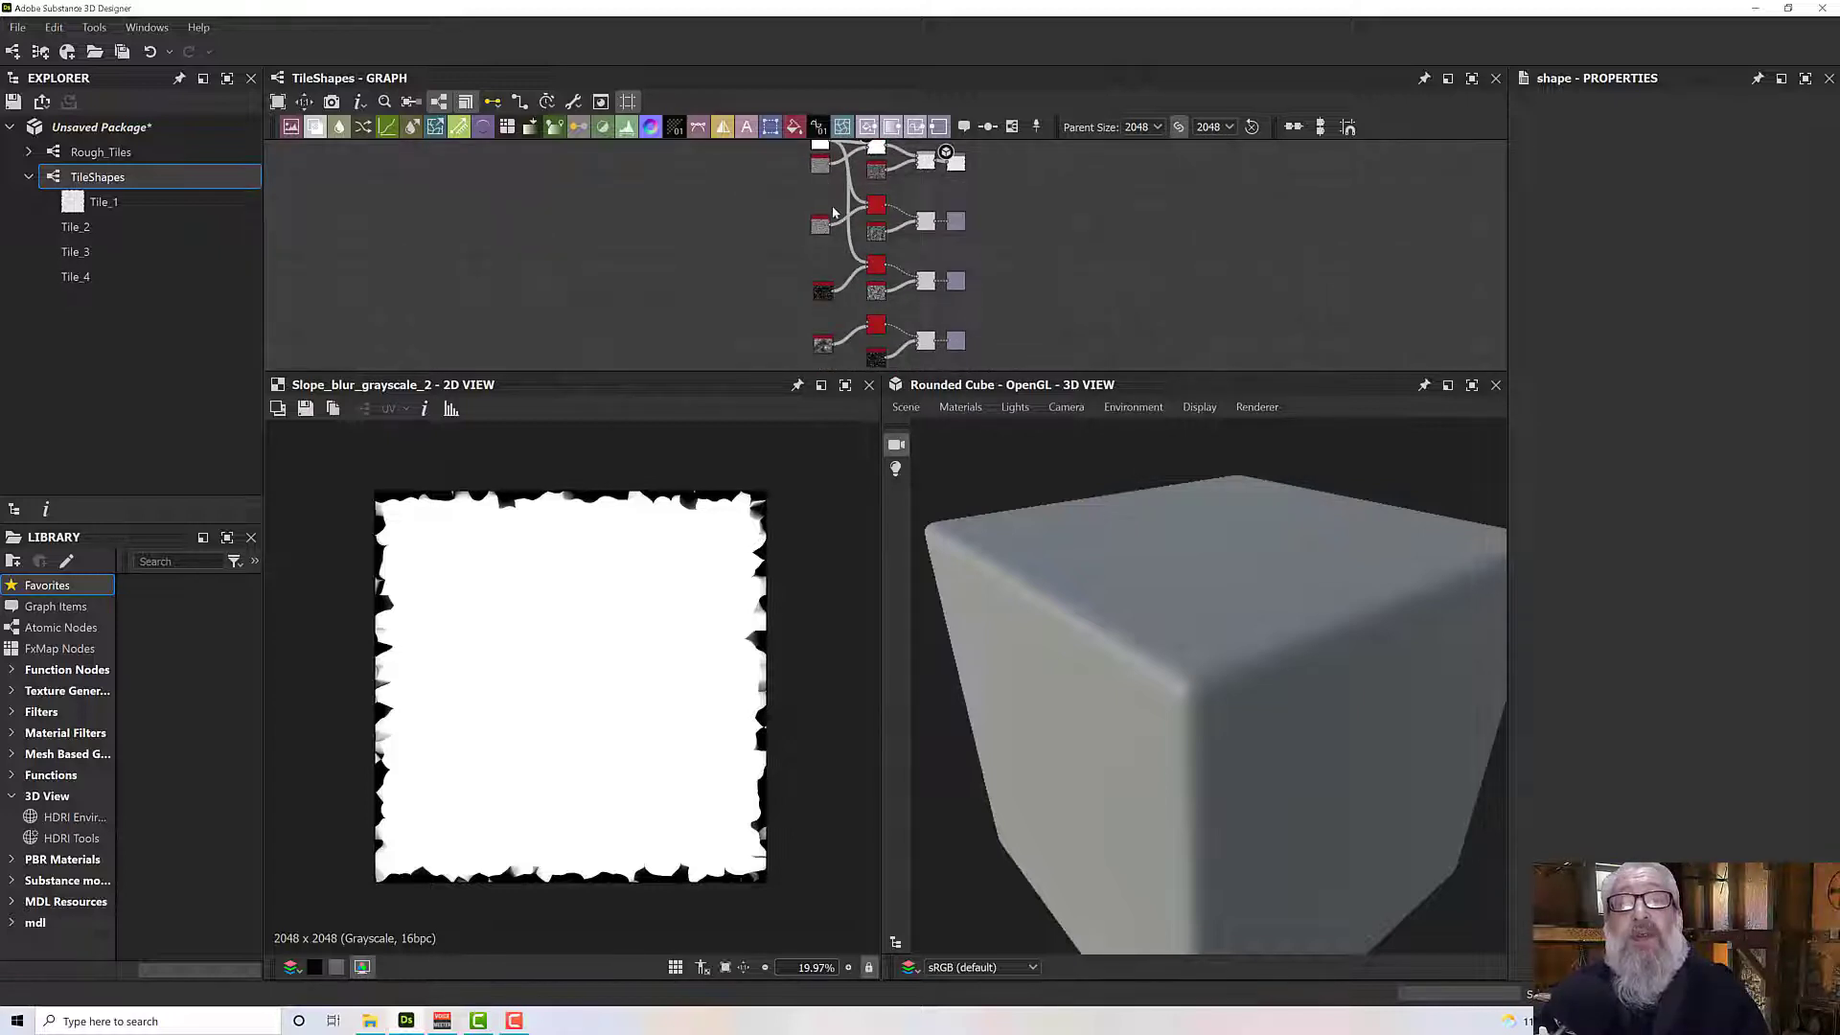
scroll(833, 220, down, 2)
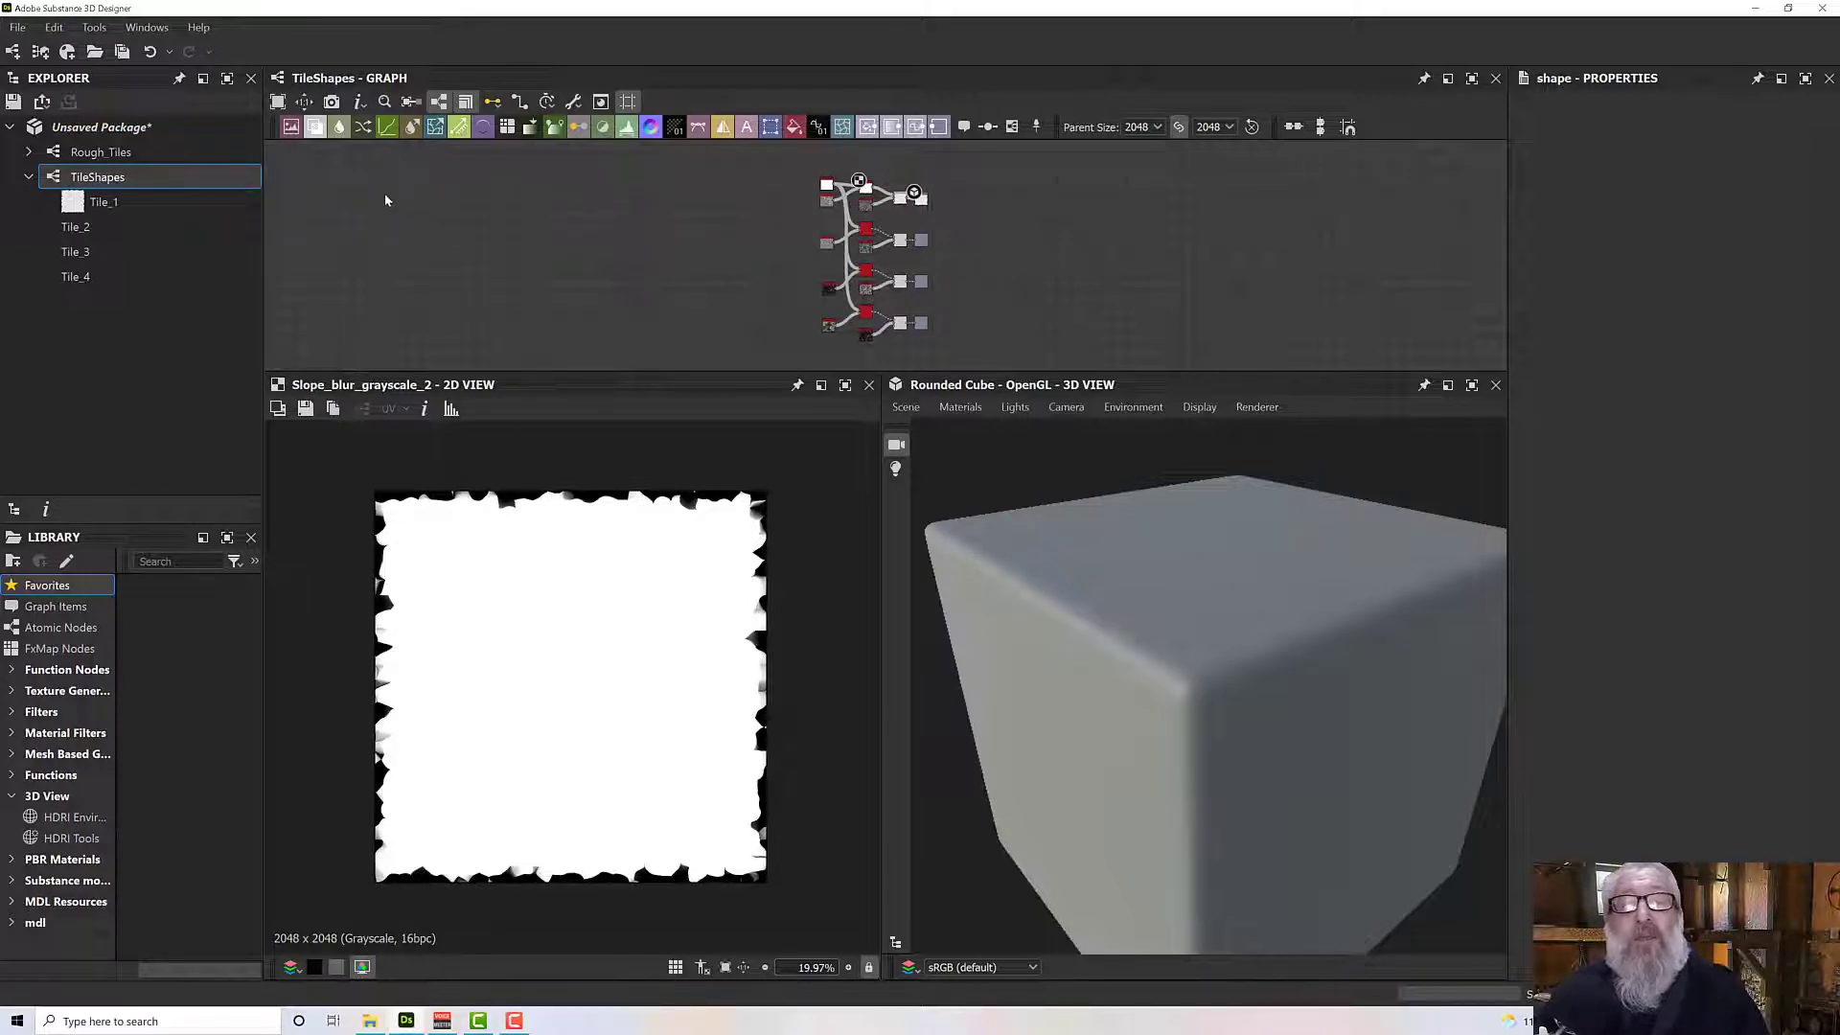
Return to the Rough_Tiles graph and examine the tile gaps and the TileShapes output in the 2D view.
click(118, 153)
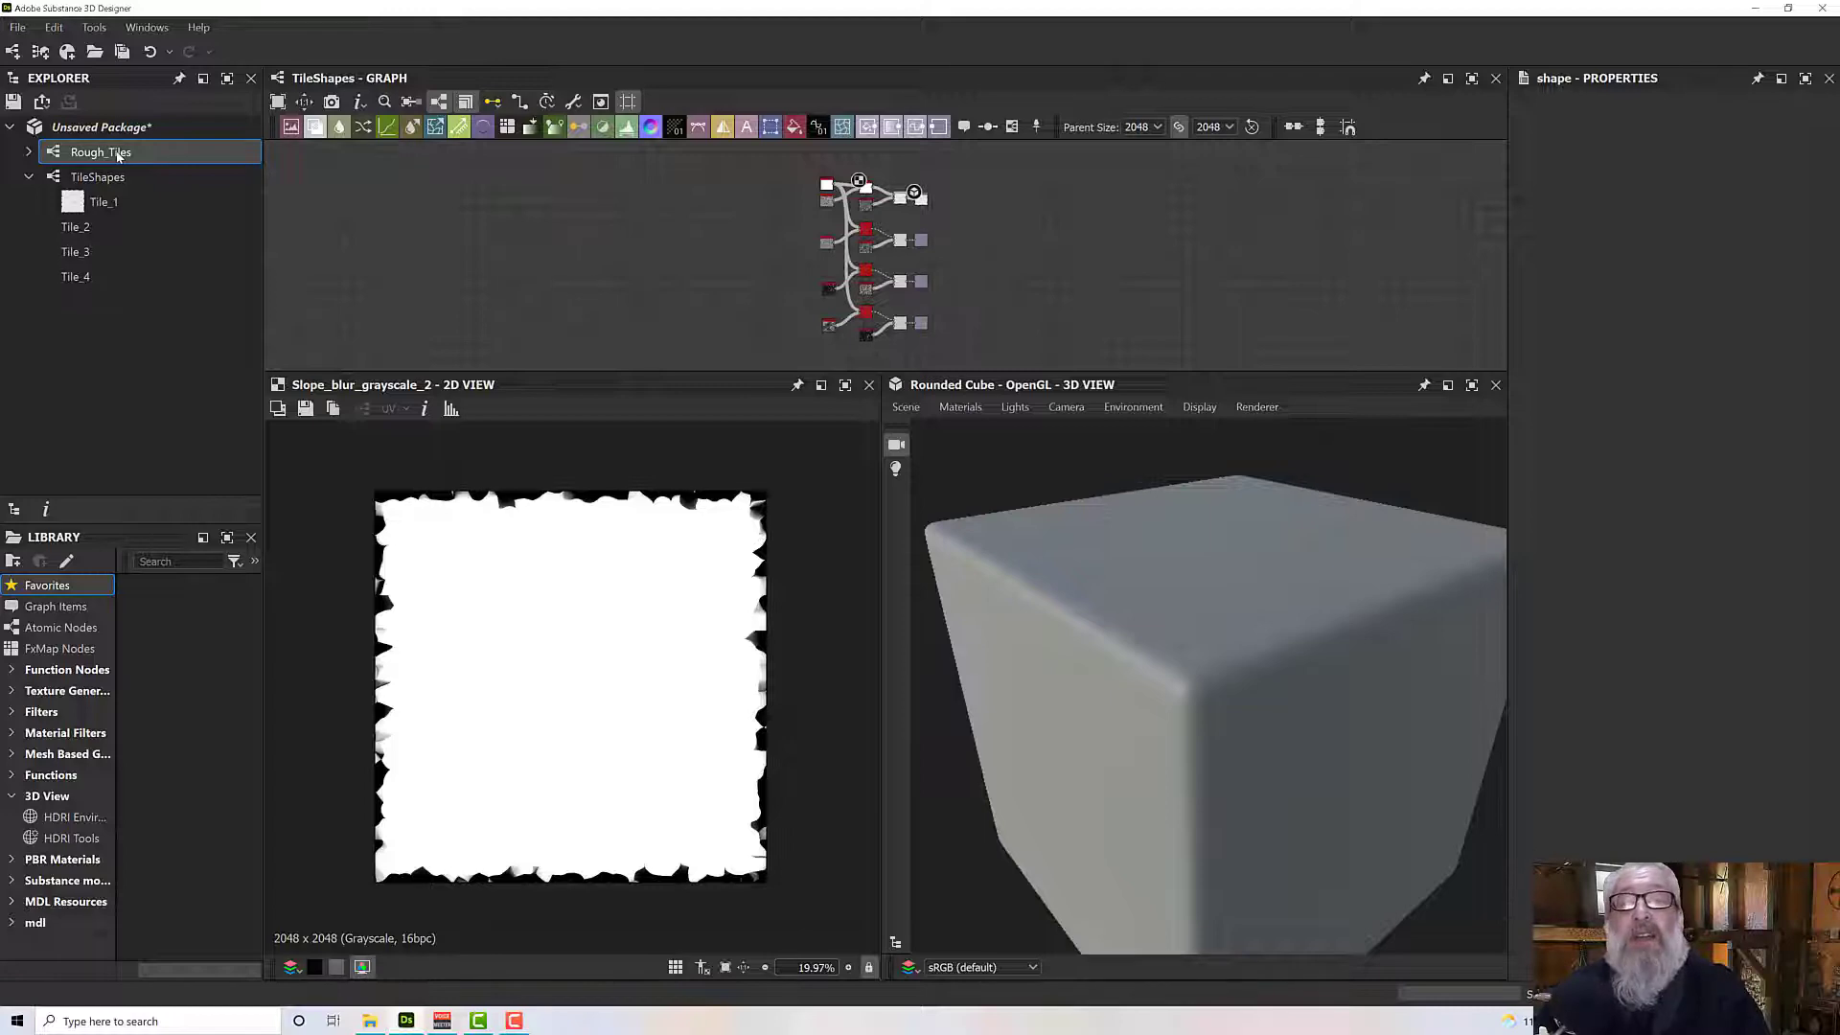
double_click(118, 153)
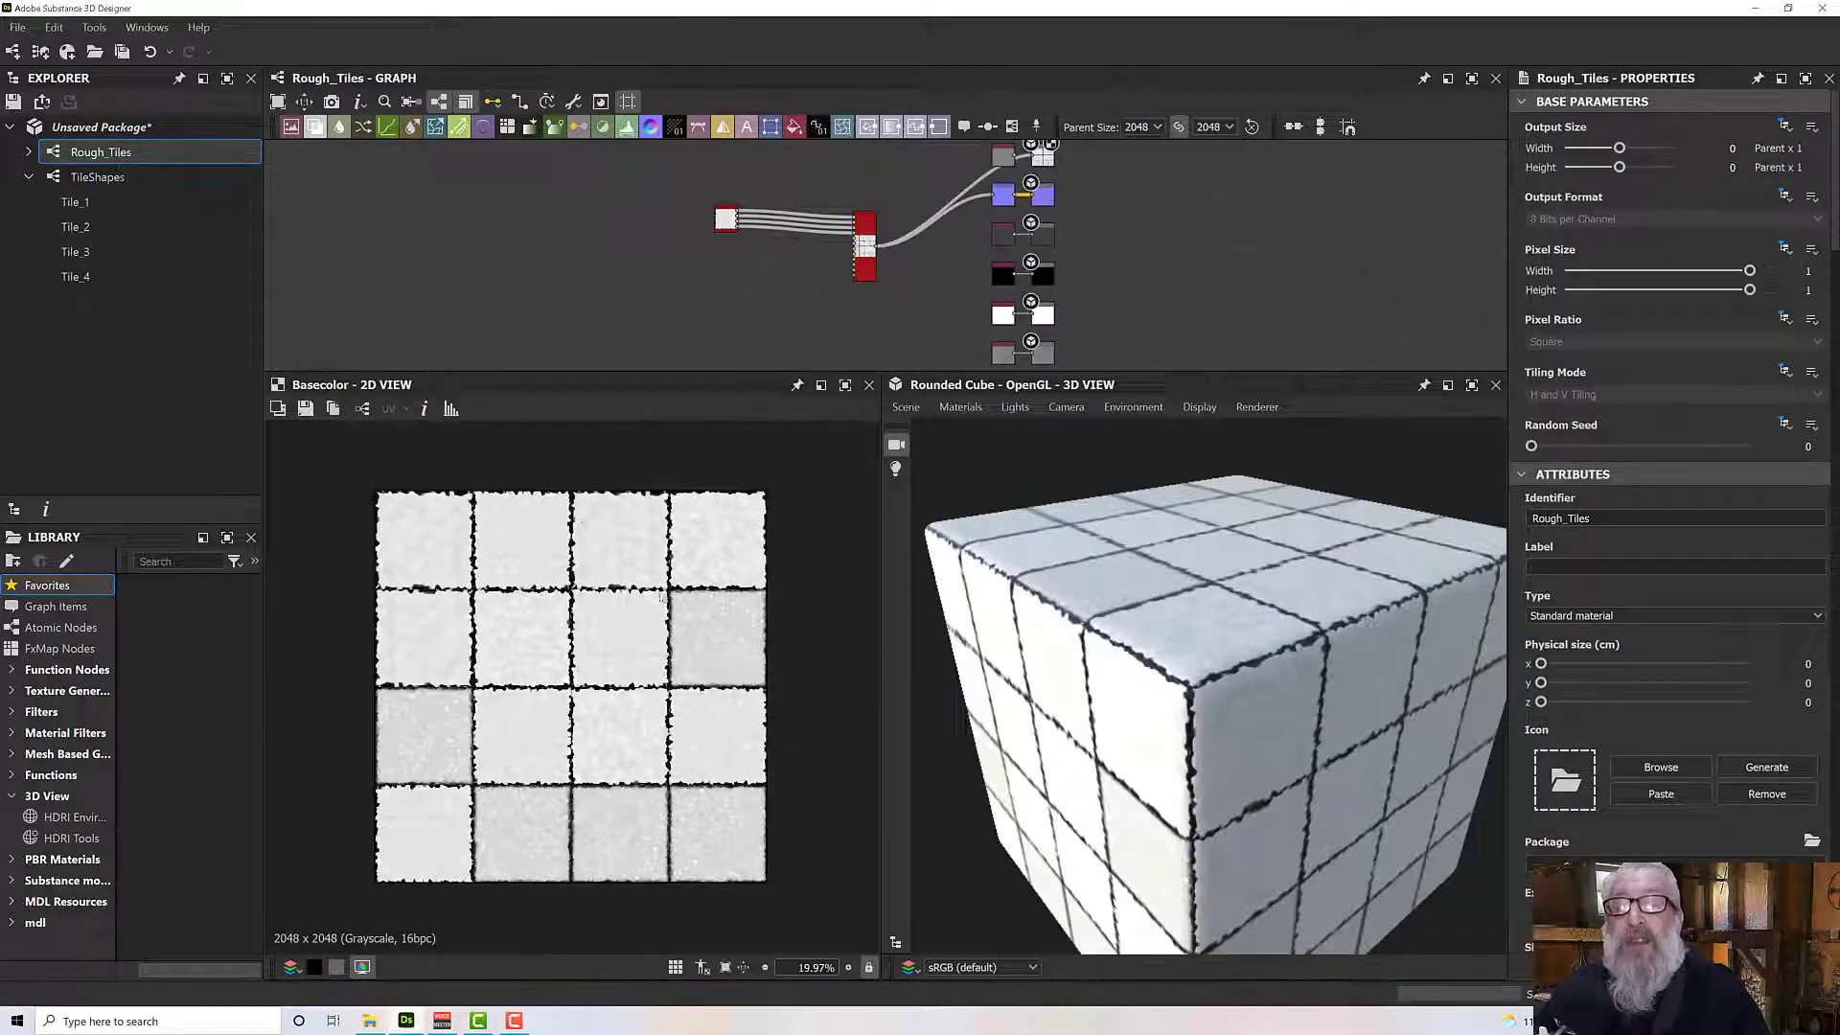
scroll(661, 596, up, 8)
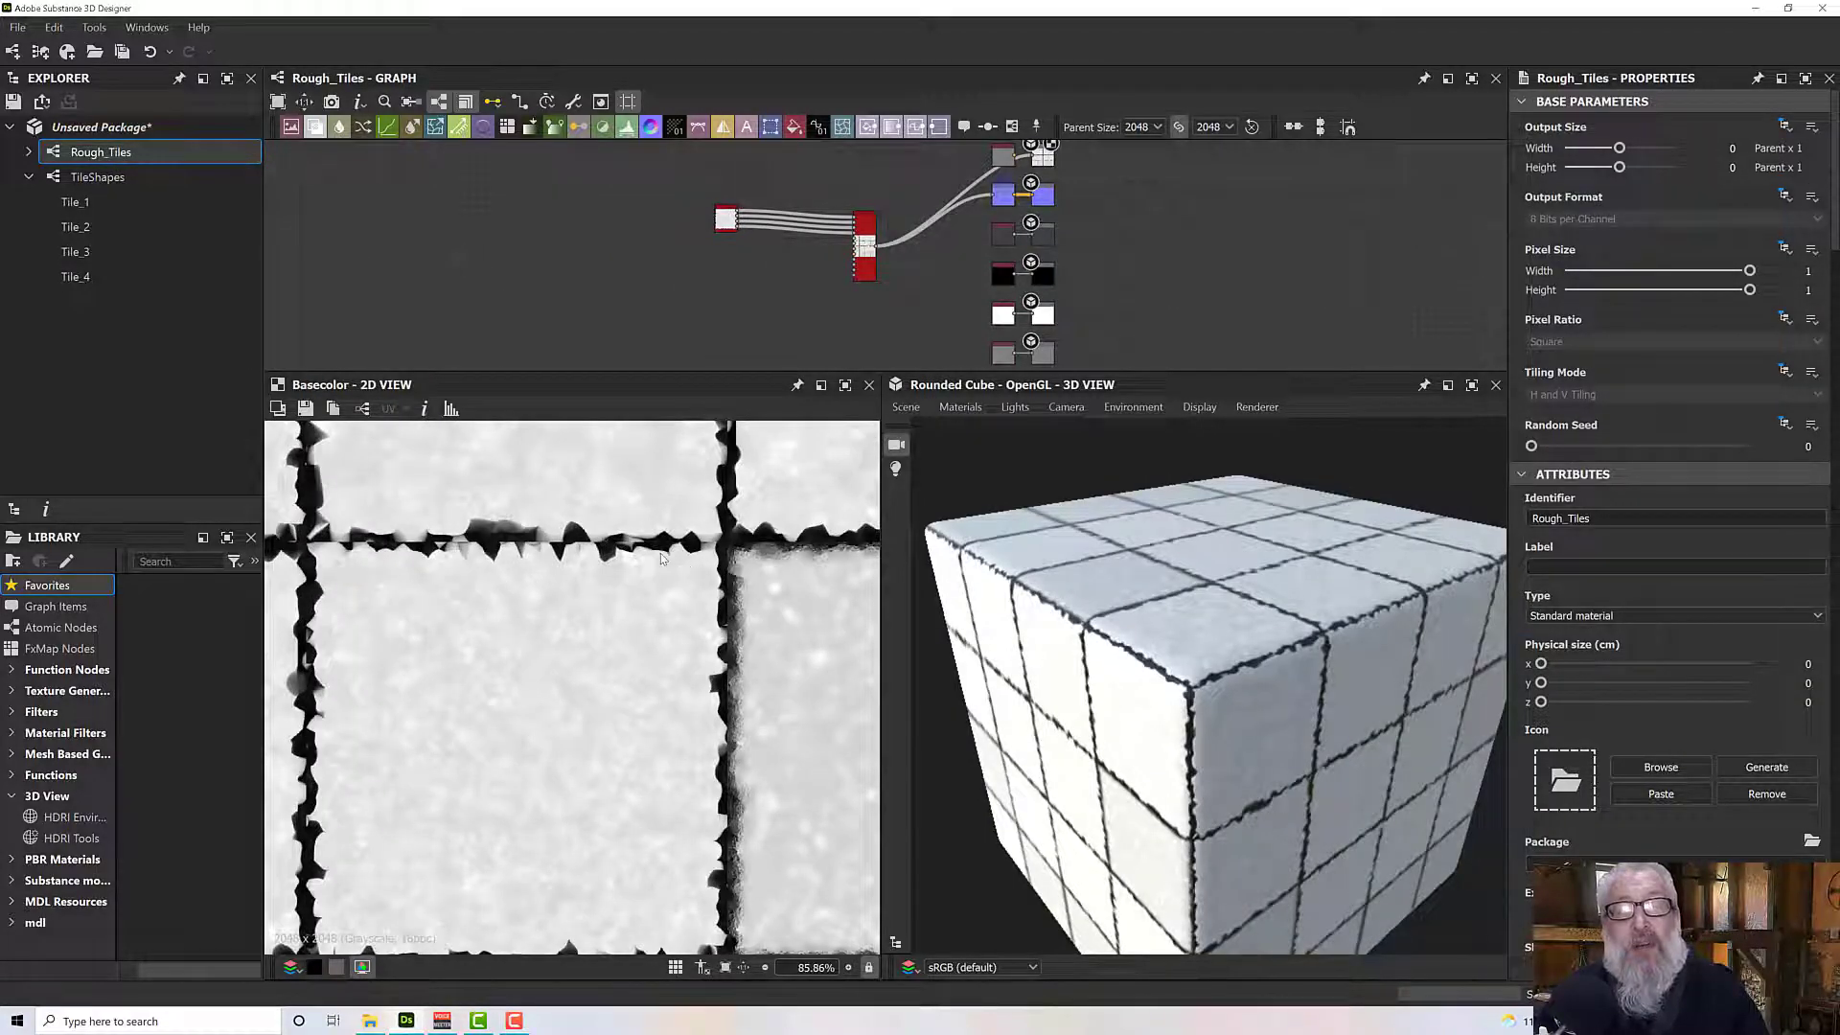
scroll(566, 542, down, 8)
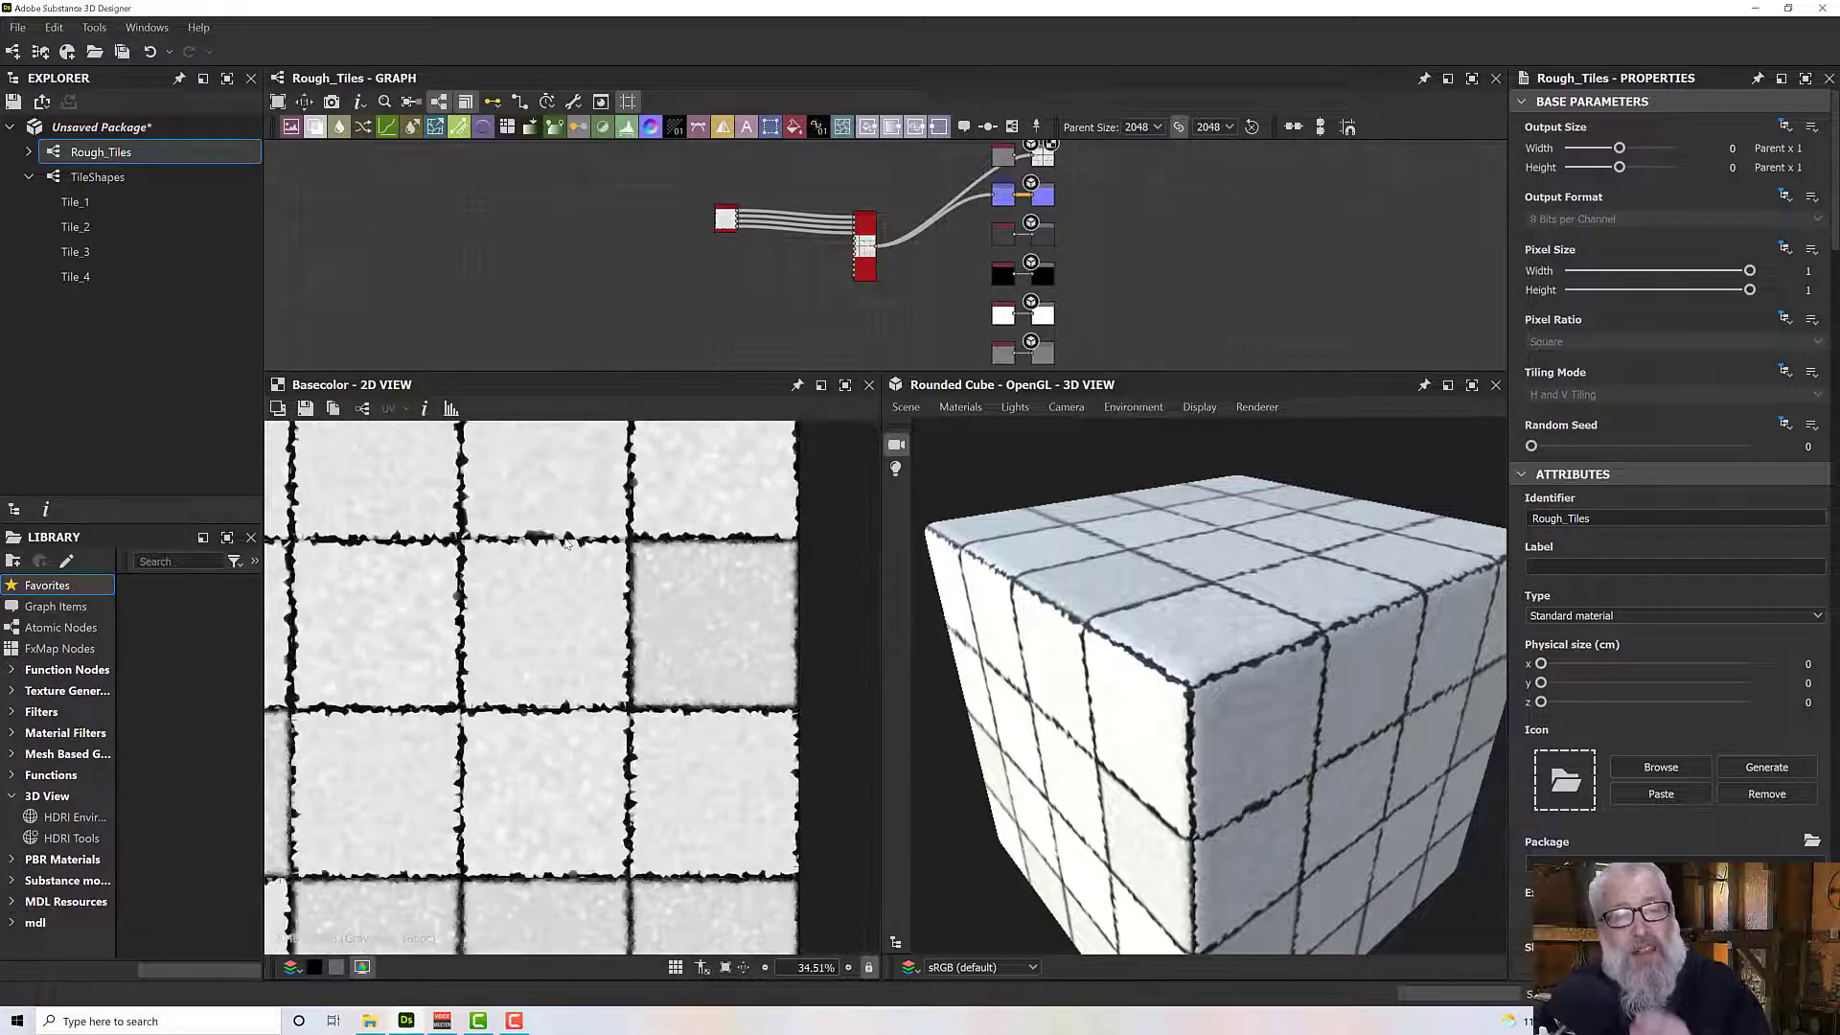
scroll(566, 543, up, 2)
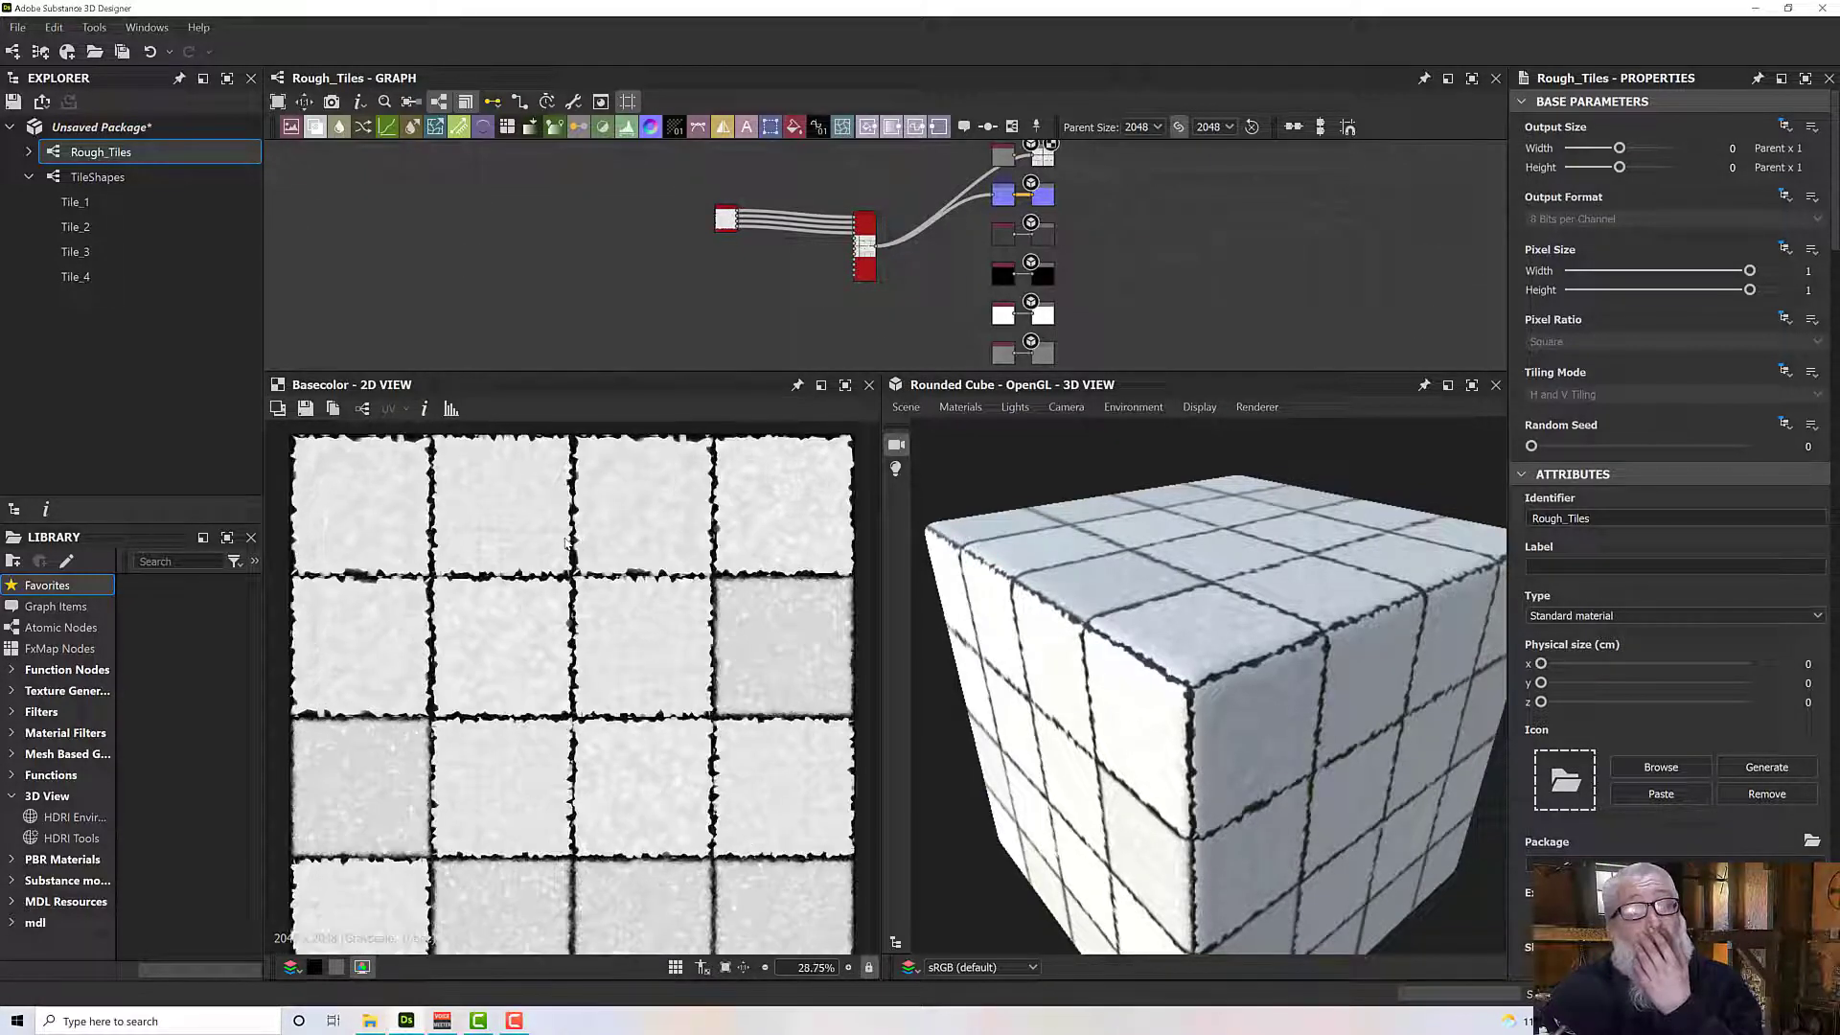
middle_drag(799, 292, 755, 294)
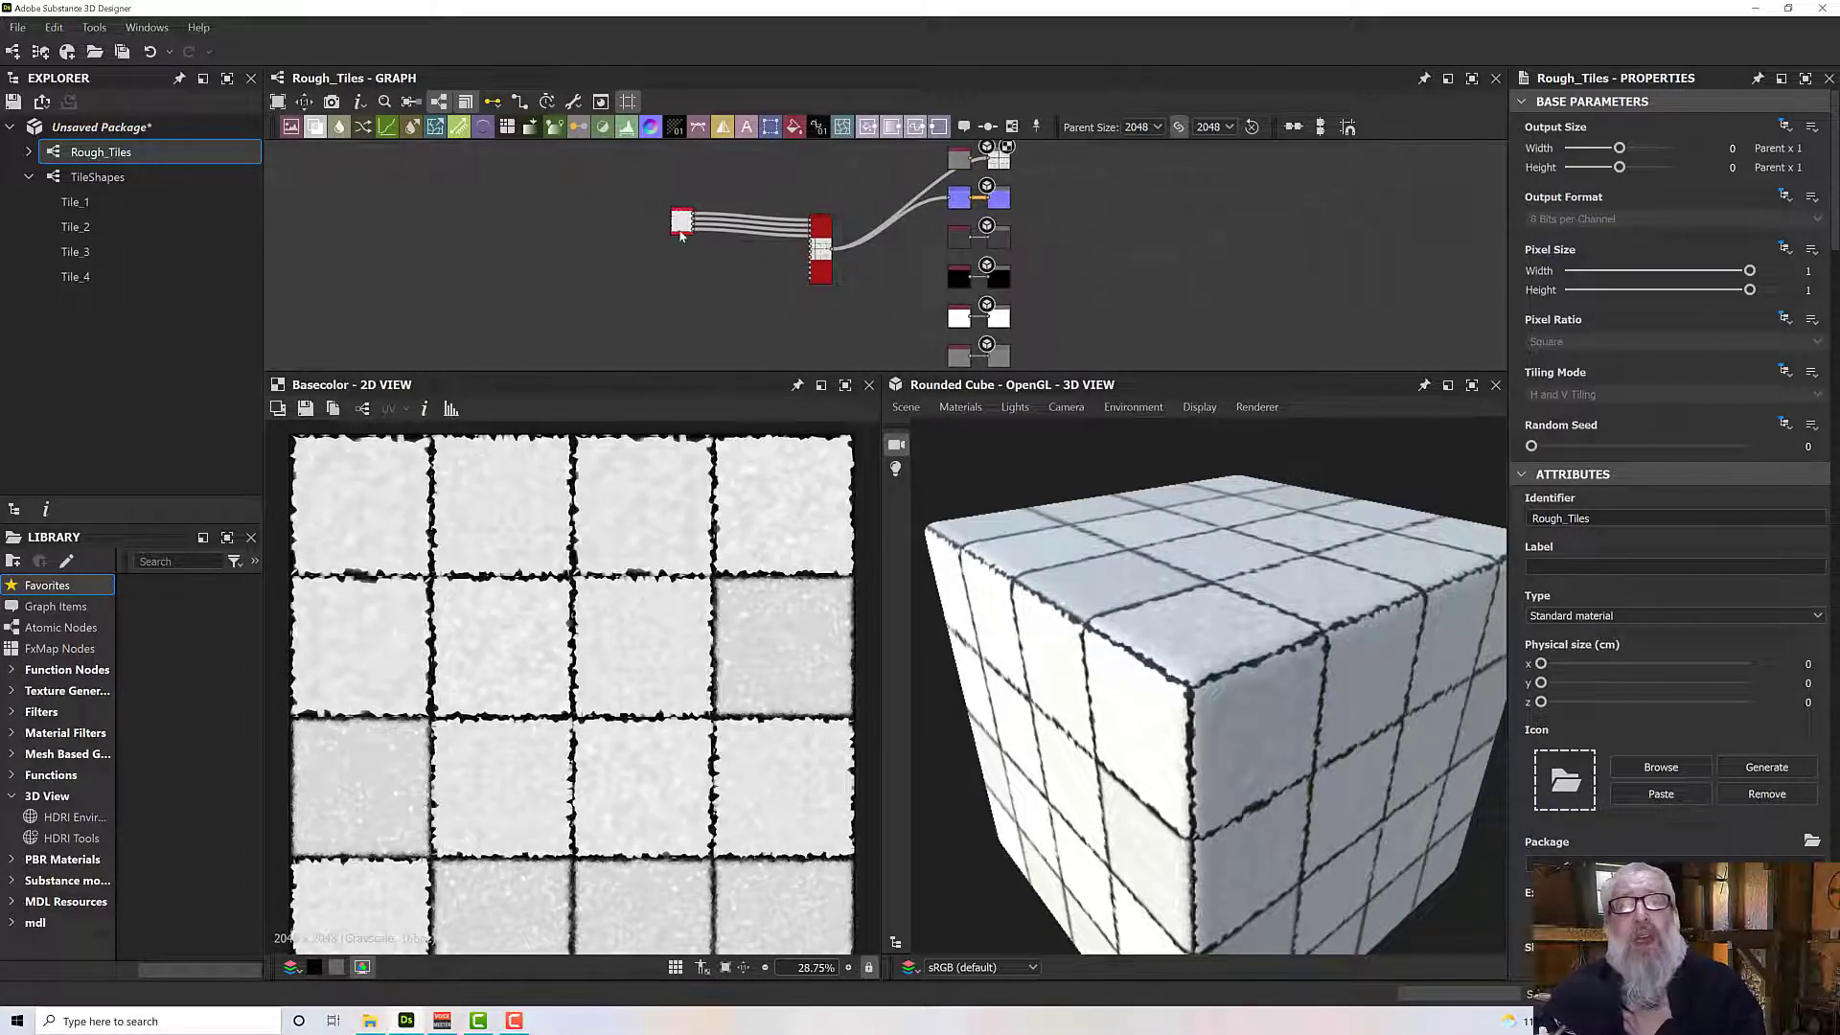
double_click(681, 234)
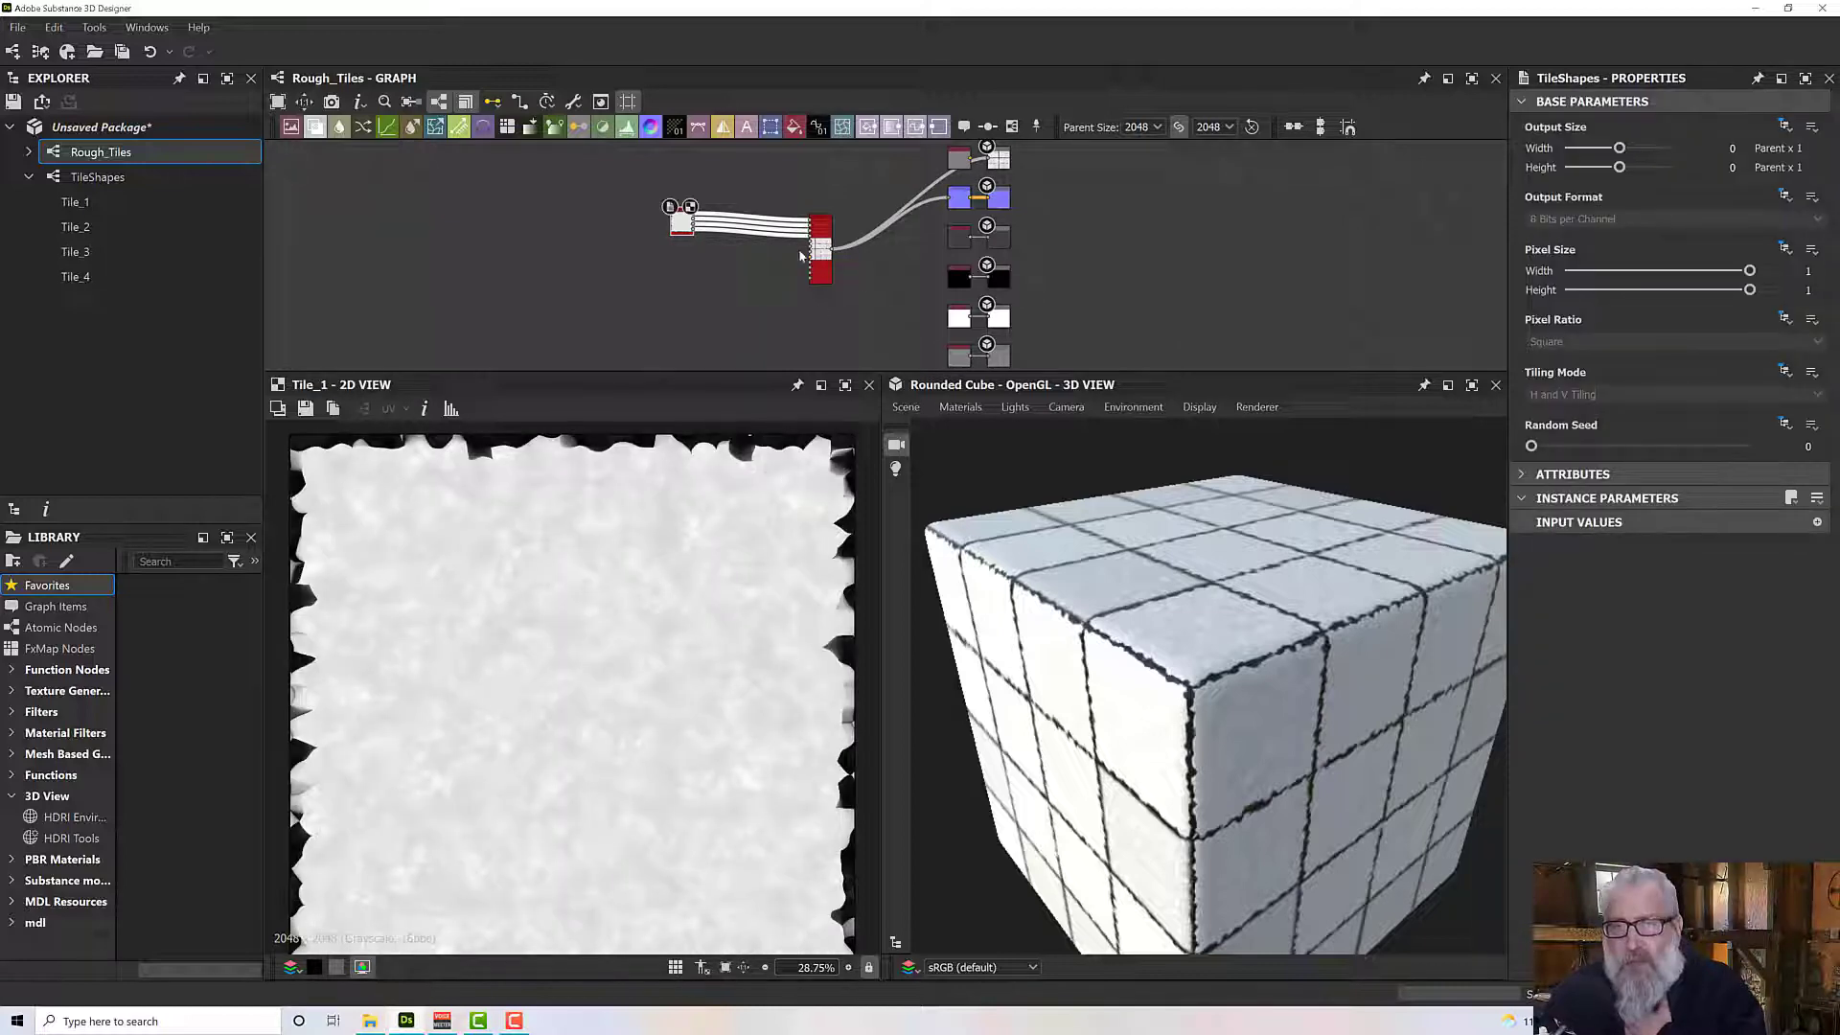
Try an Offset of 0.5 in the Tile Sampler's Position parameters and inspect the staggered tiles on the cube.
click(812, 269)
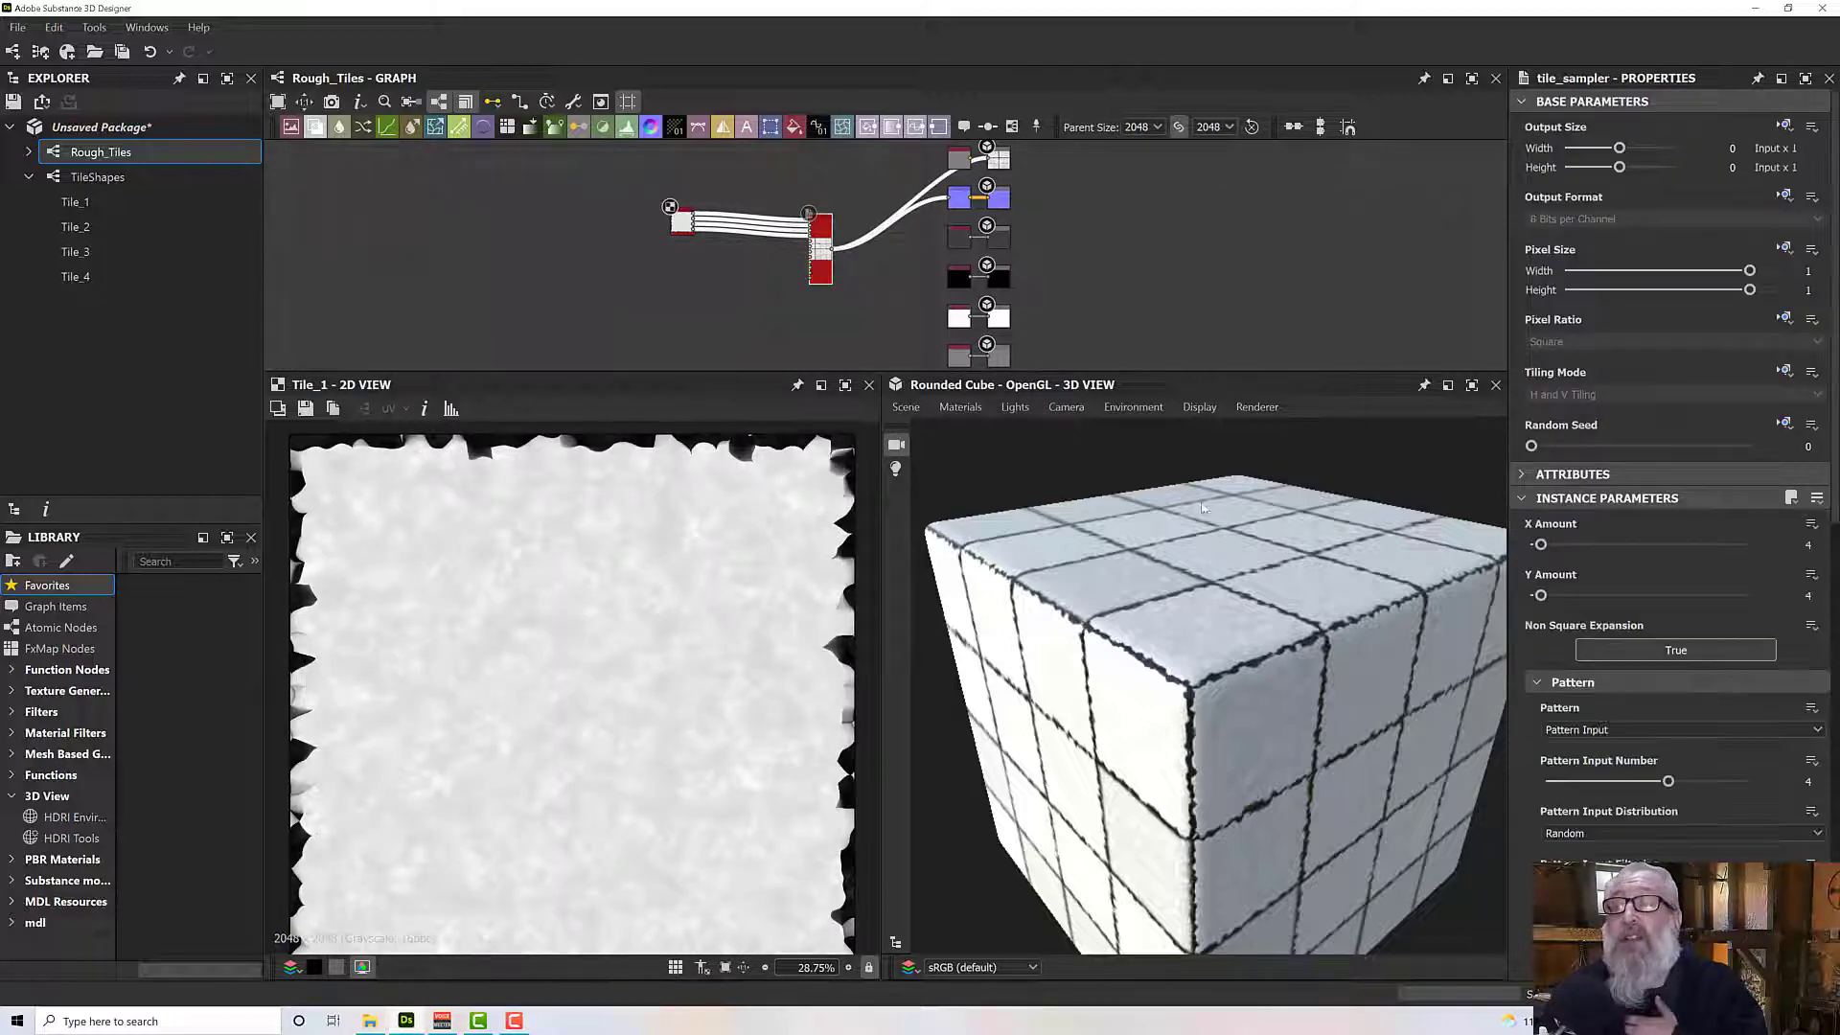
click(1572, 681)
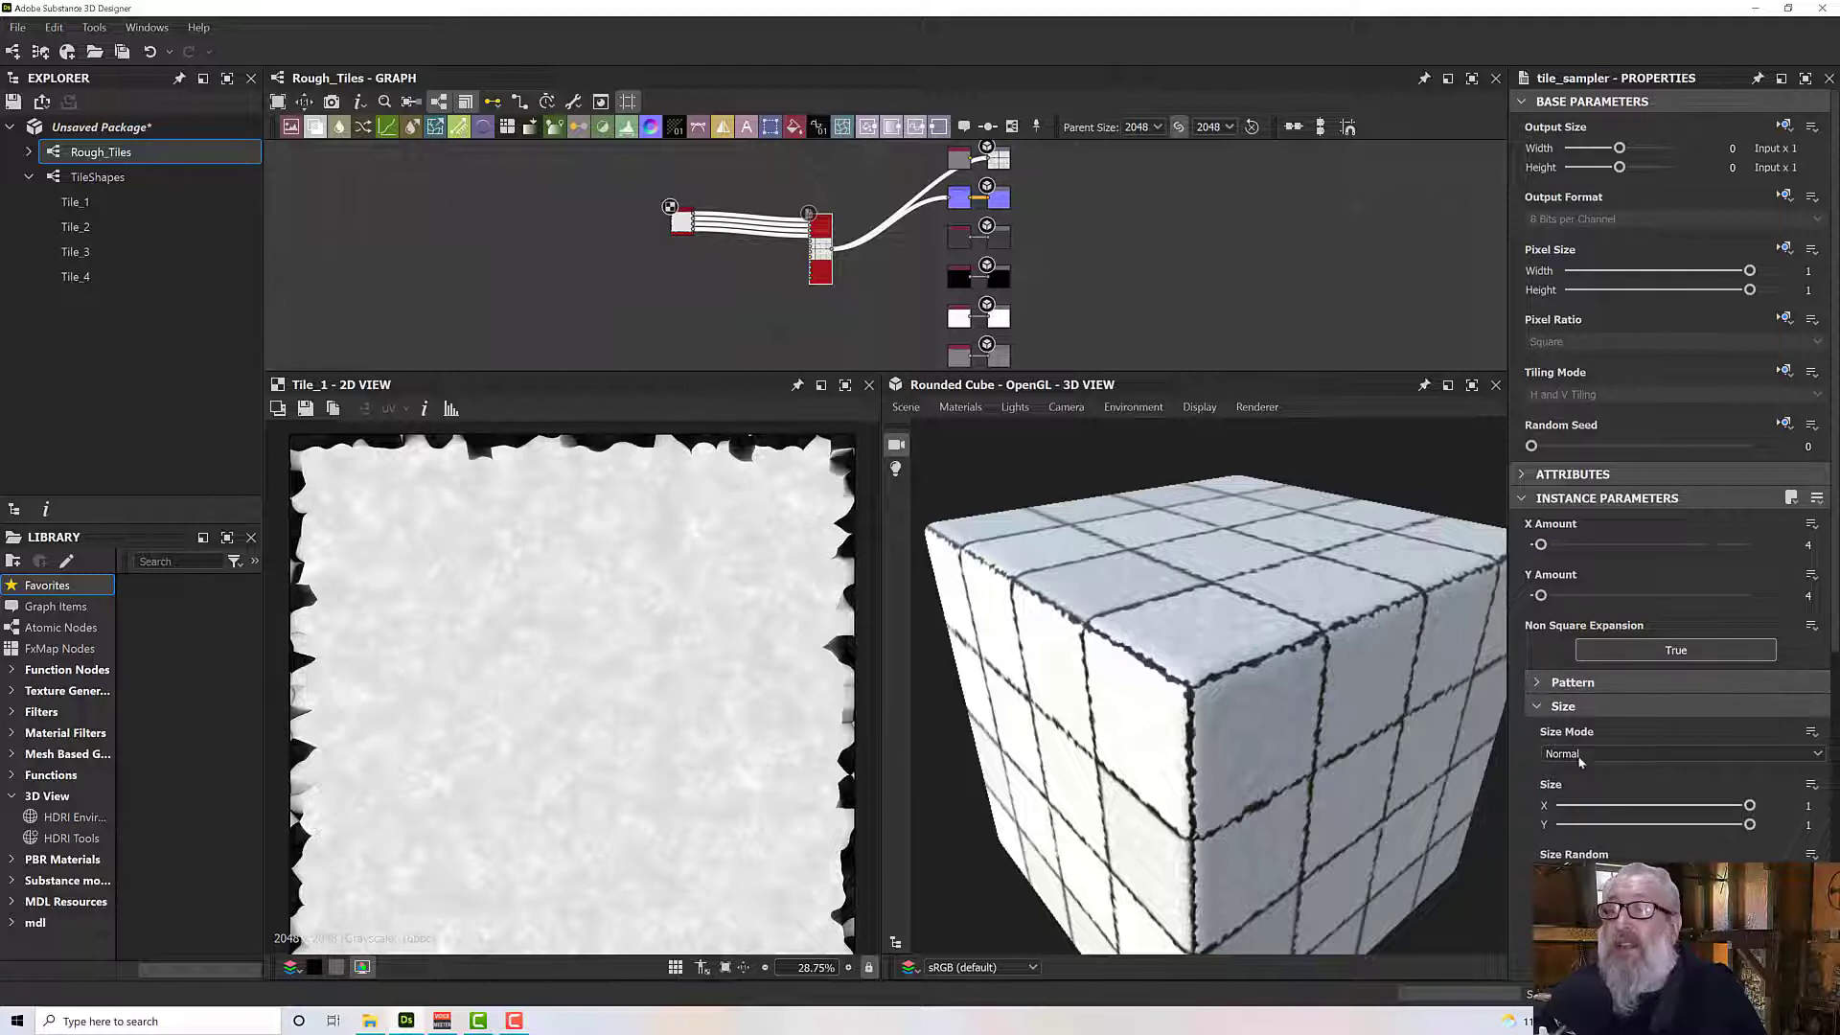
click(1539, 709)
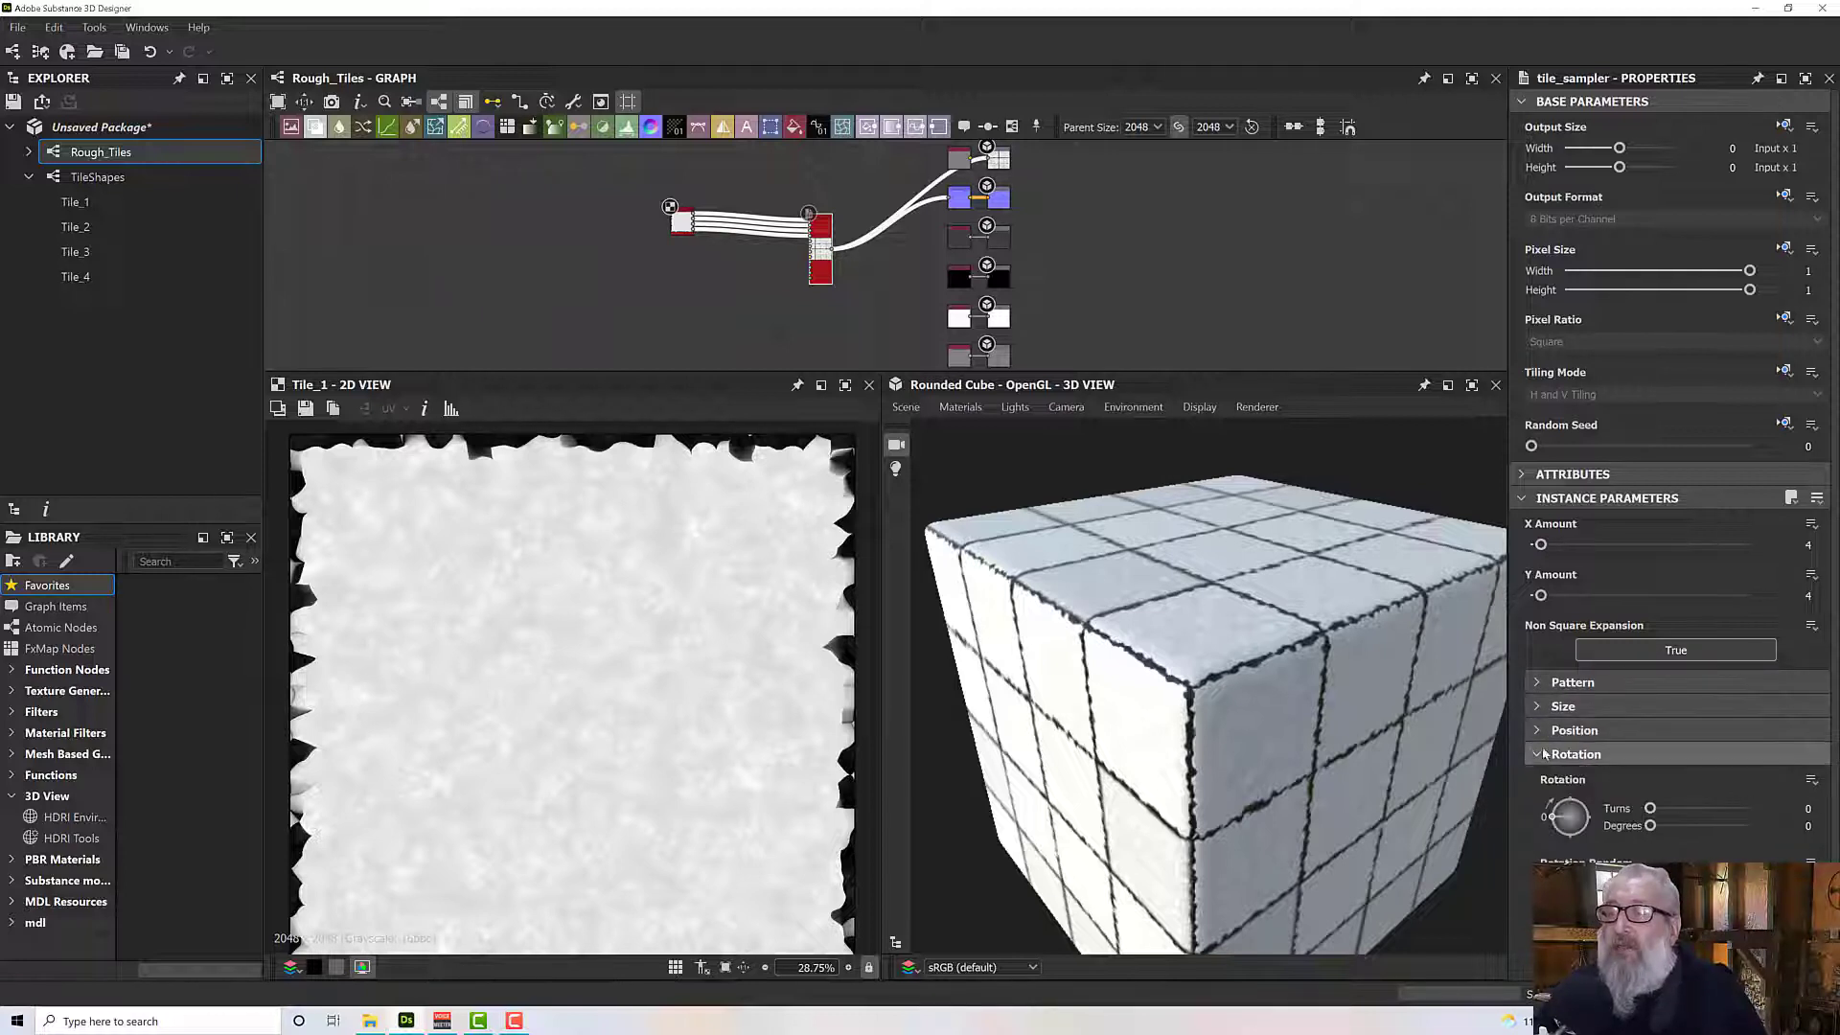
click(1539, 756)
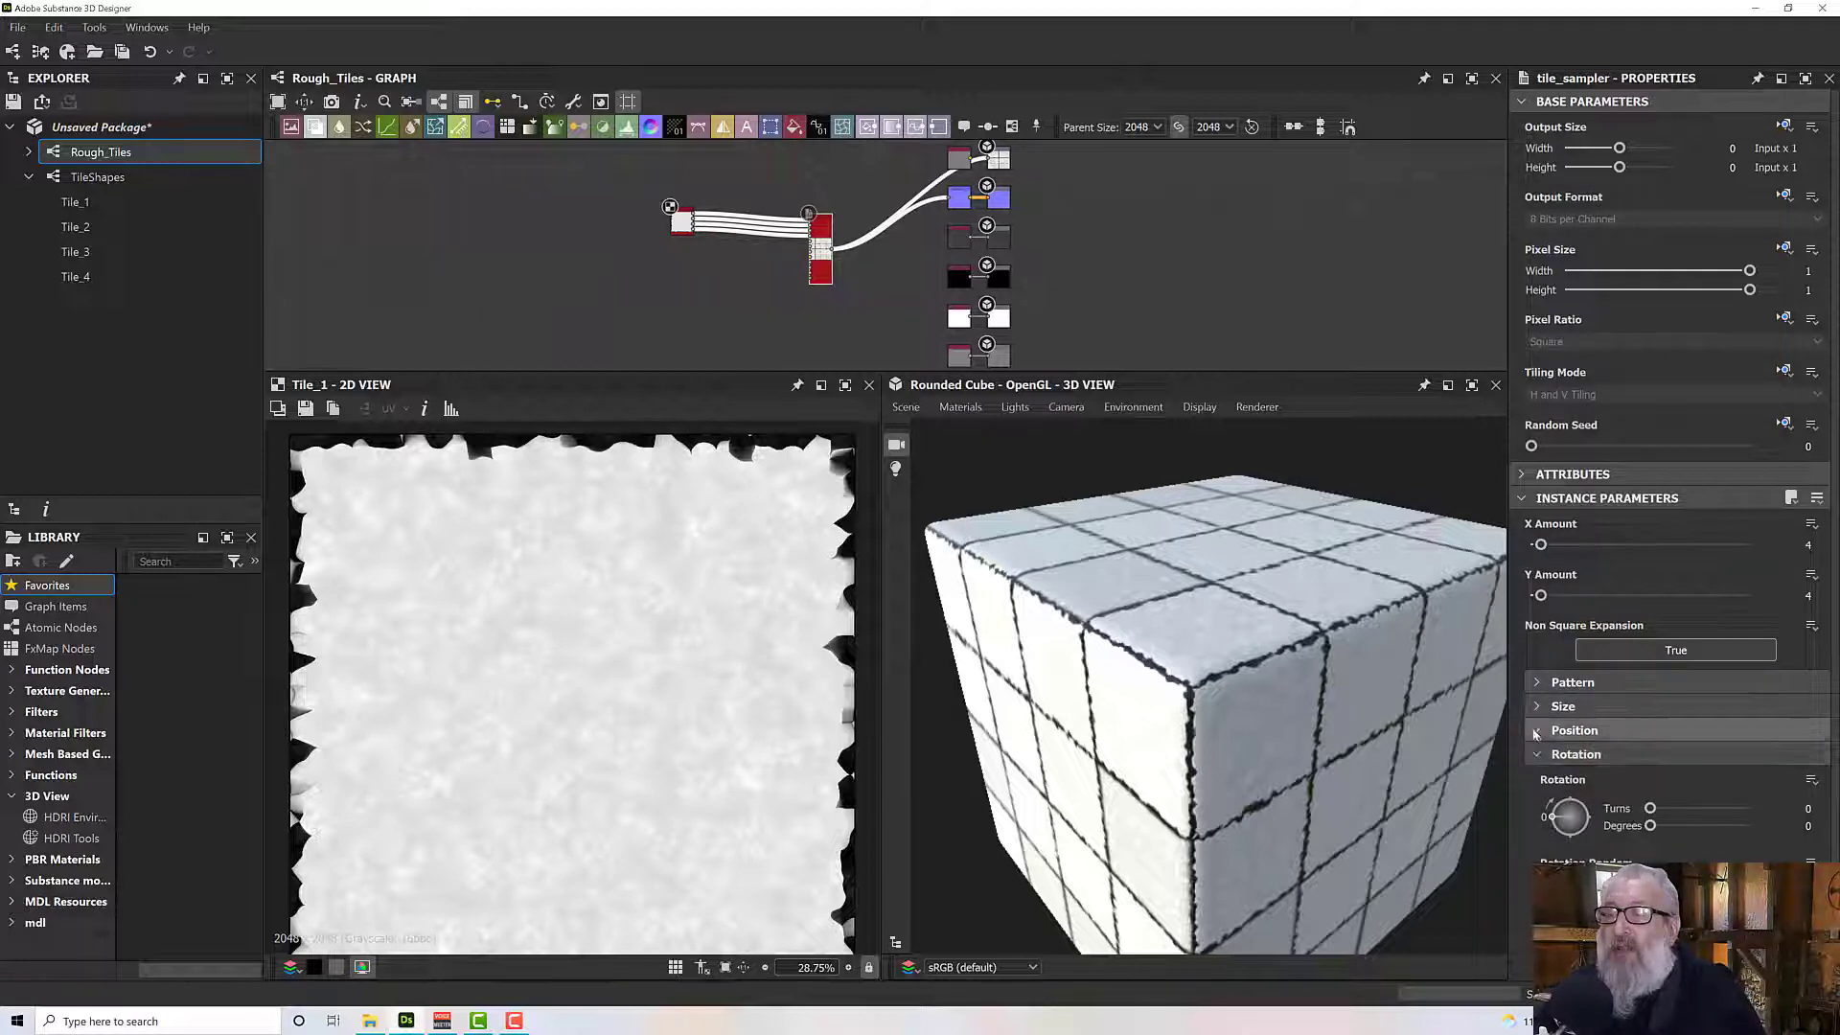
click(1574, 731)
scroll(1642, 752, down, 2)
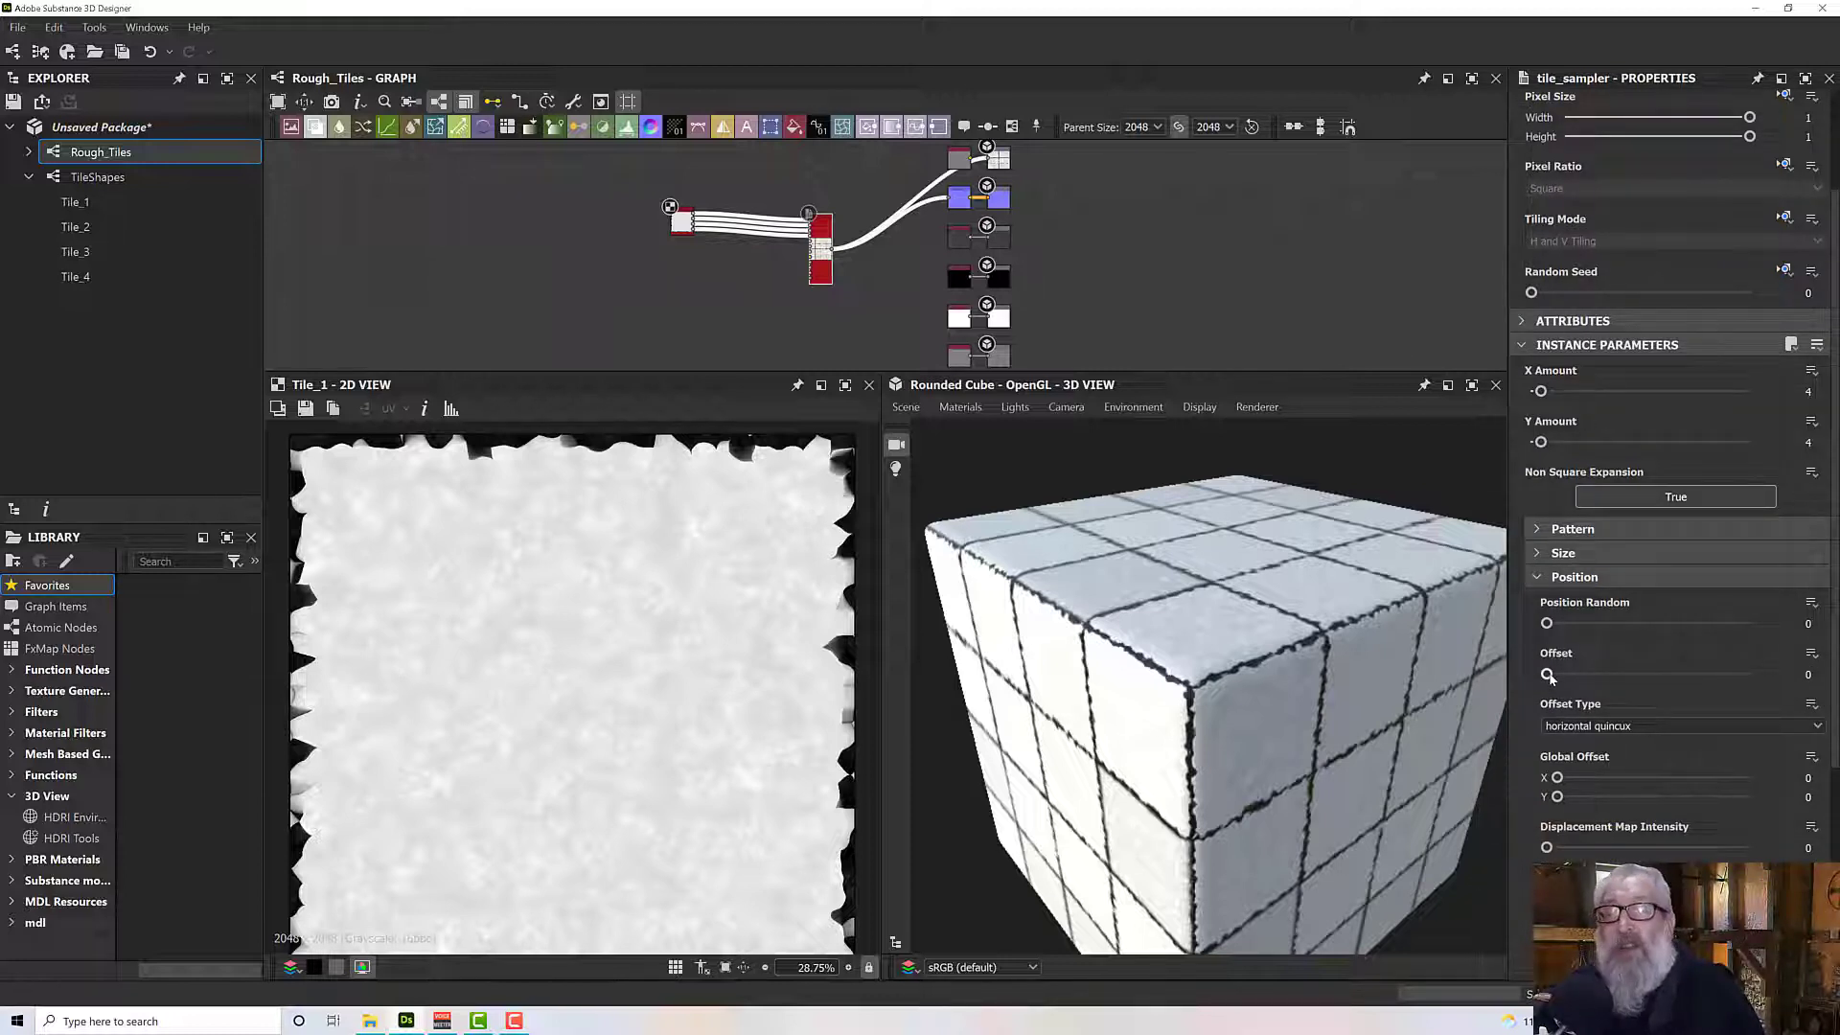
drag(1549, 676, 1640, 675)
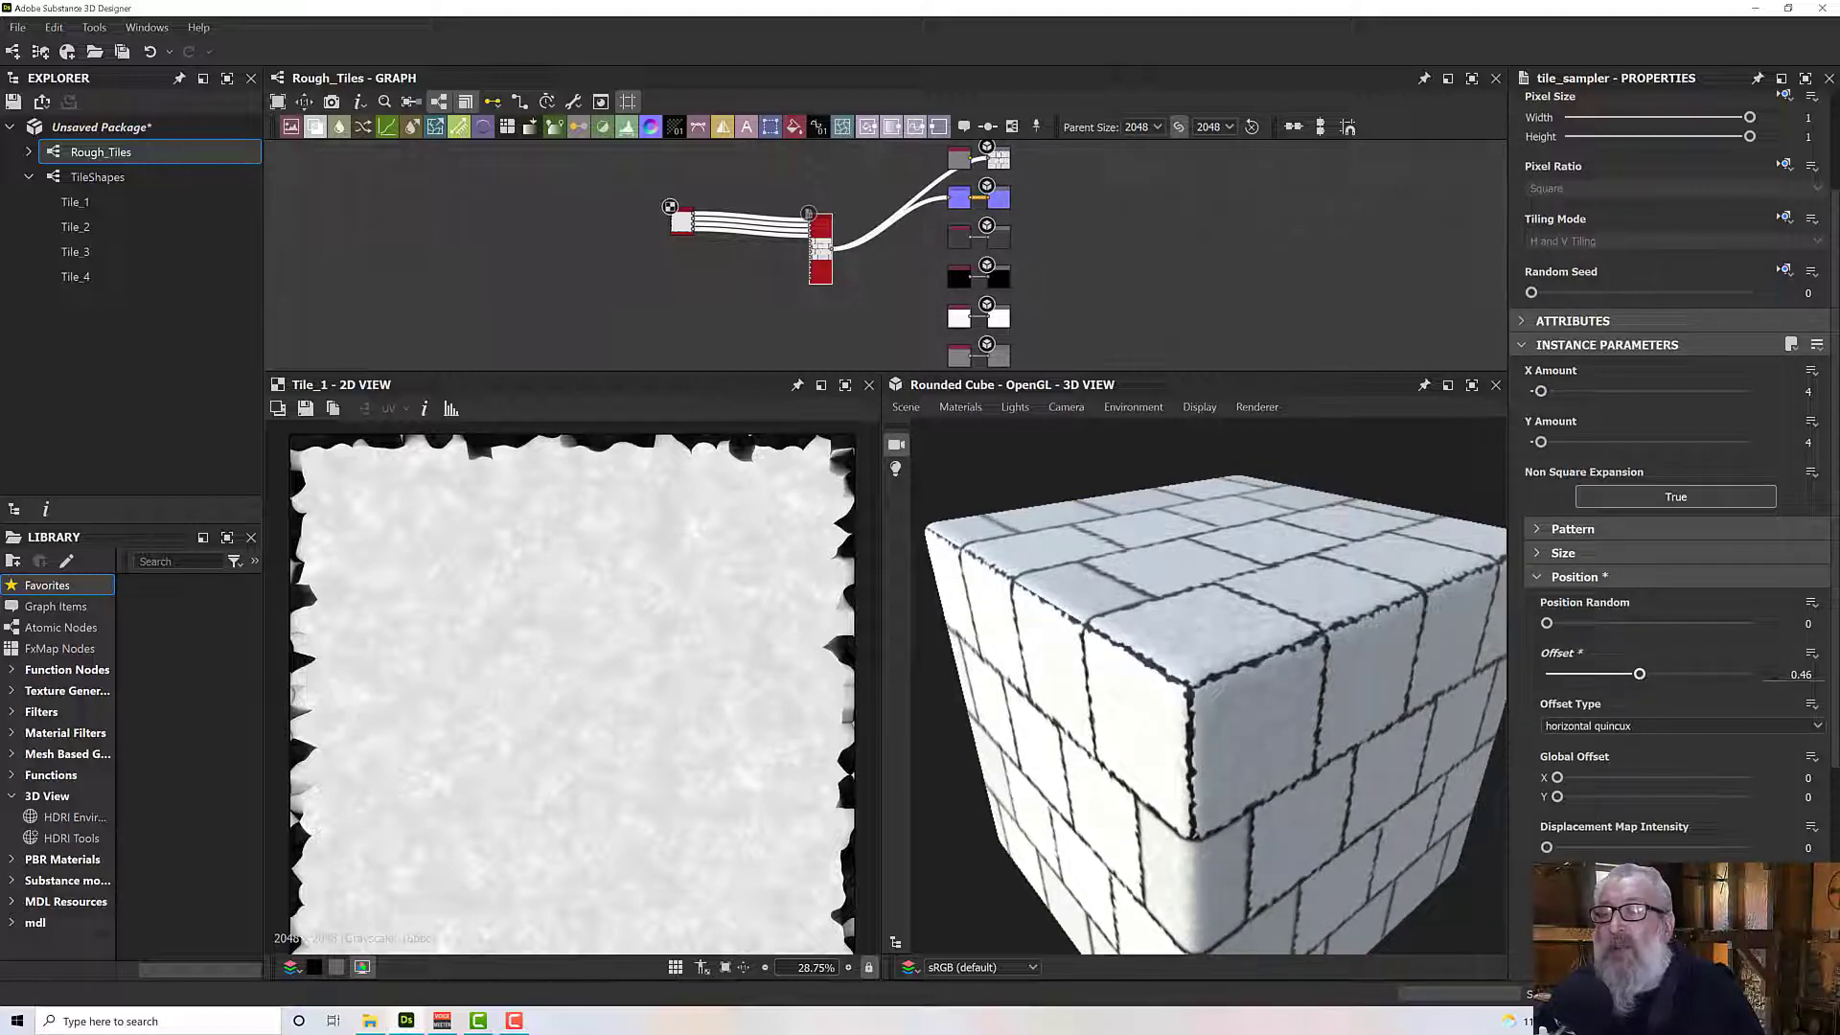
text(0.5)
key(Return)
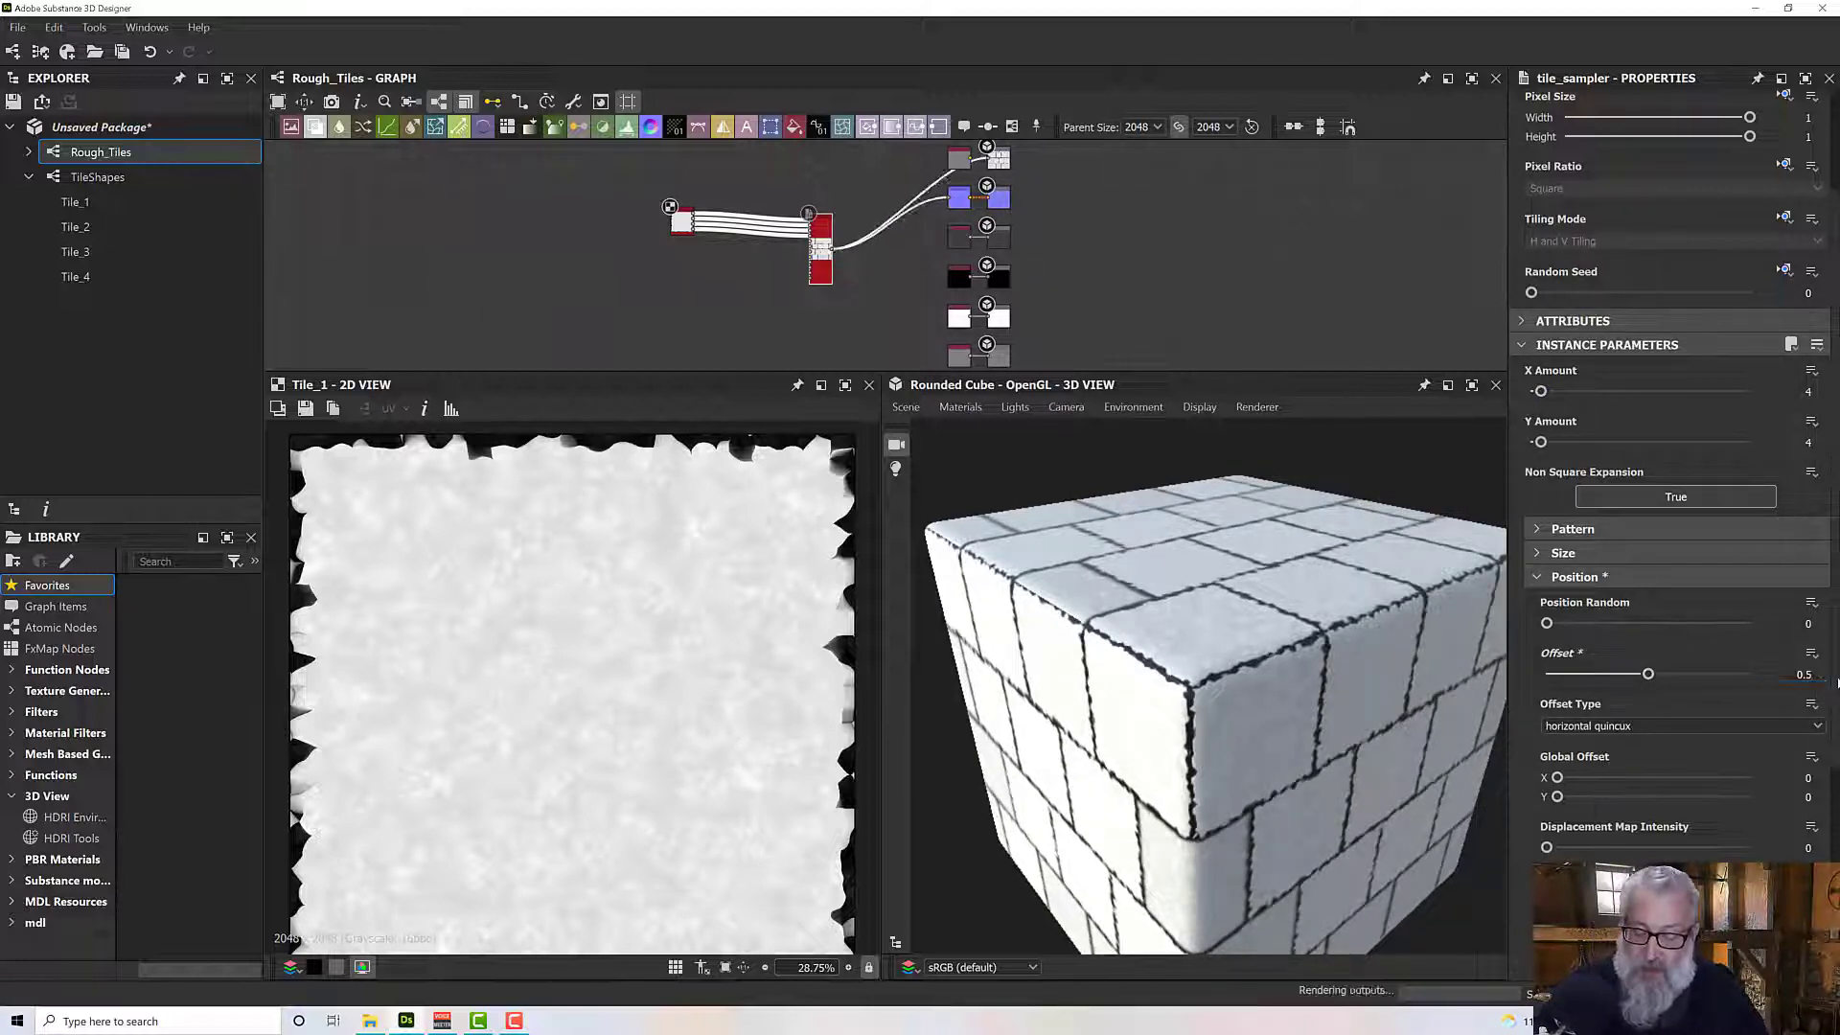
middle_drag(1461, 662, 1370, 643)
drag(1369, 641, 1246, 578)
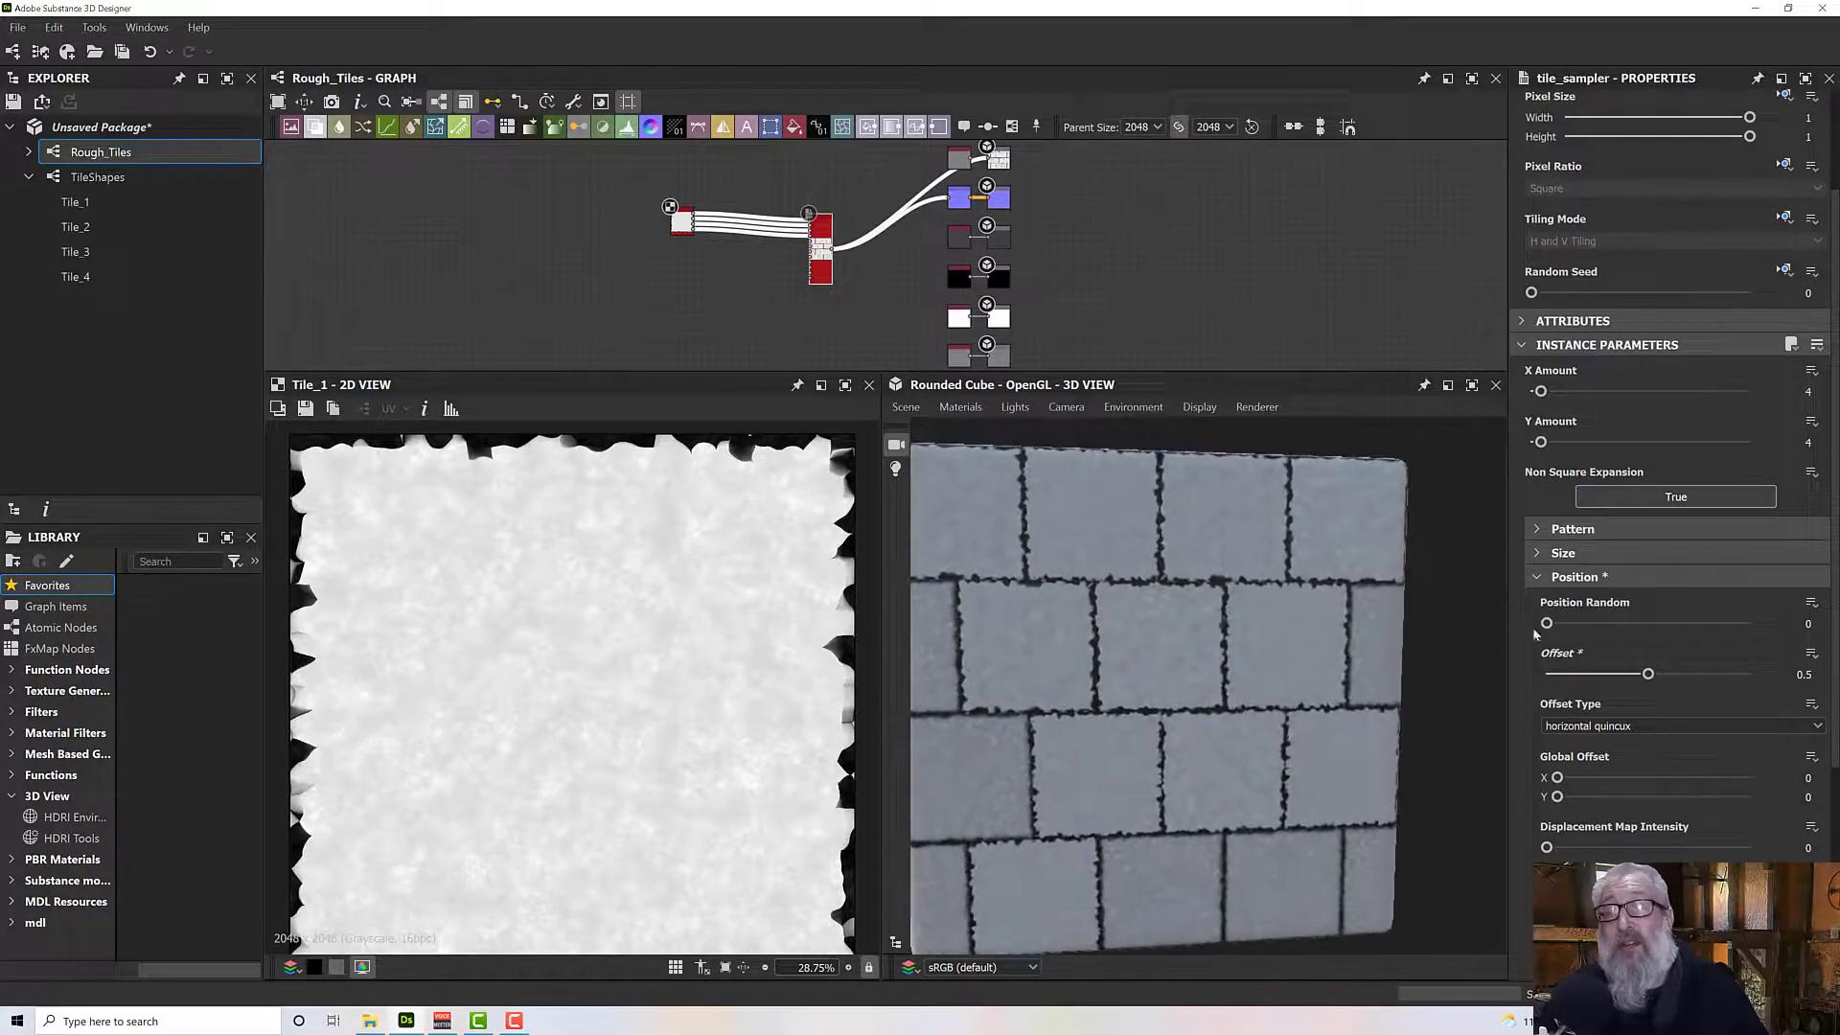
Reset the Tile Sampler's Position Offset to 0 and collapse the Position parameters.
text(0)
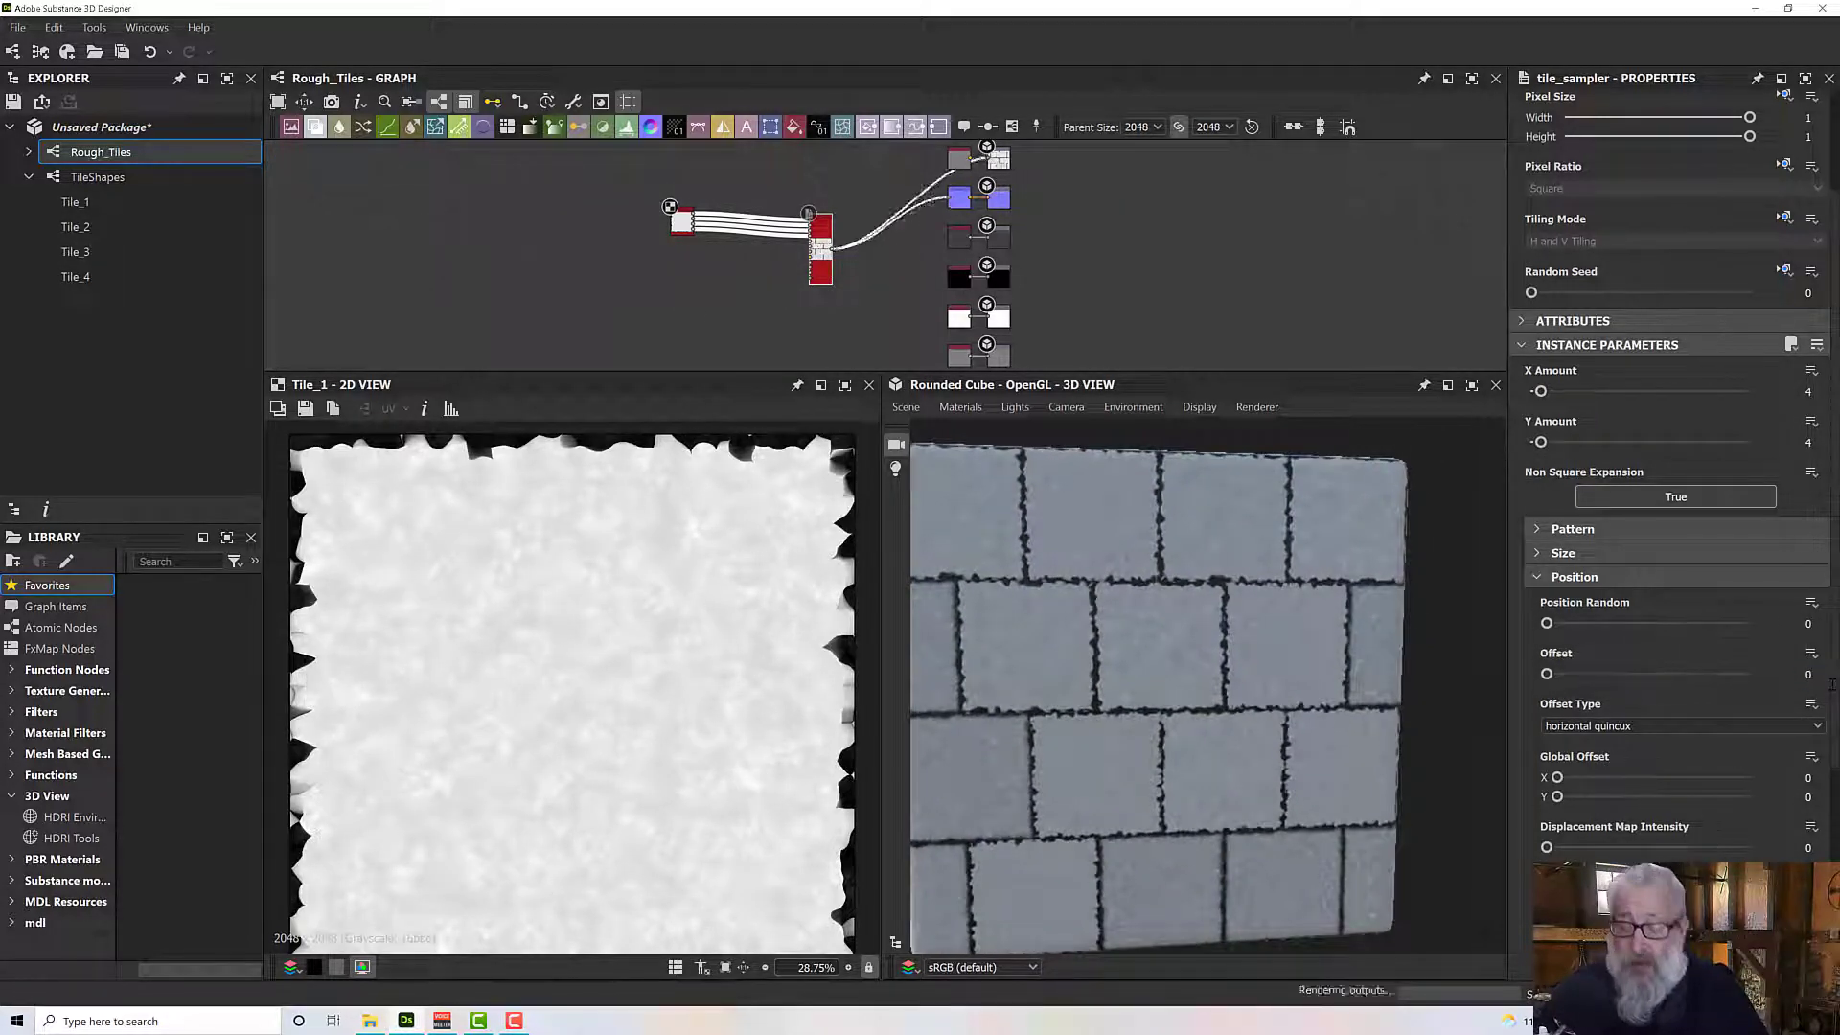
key(Return)
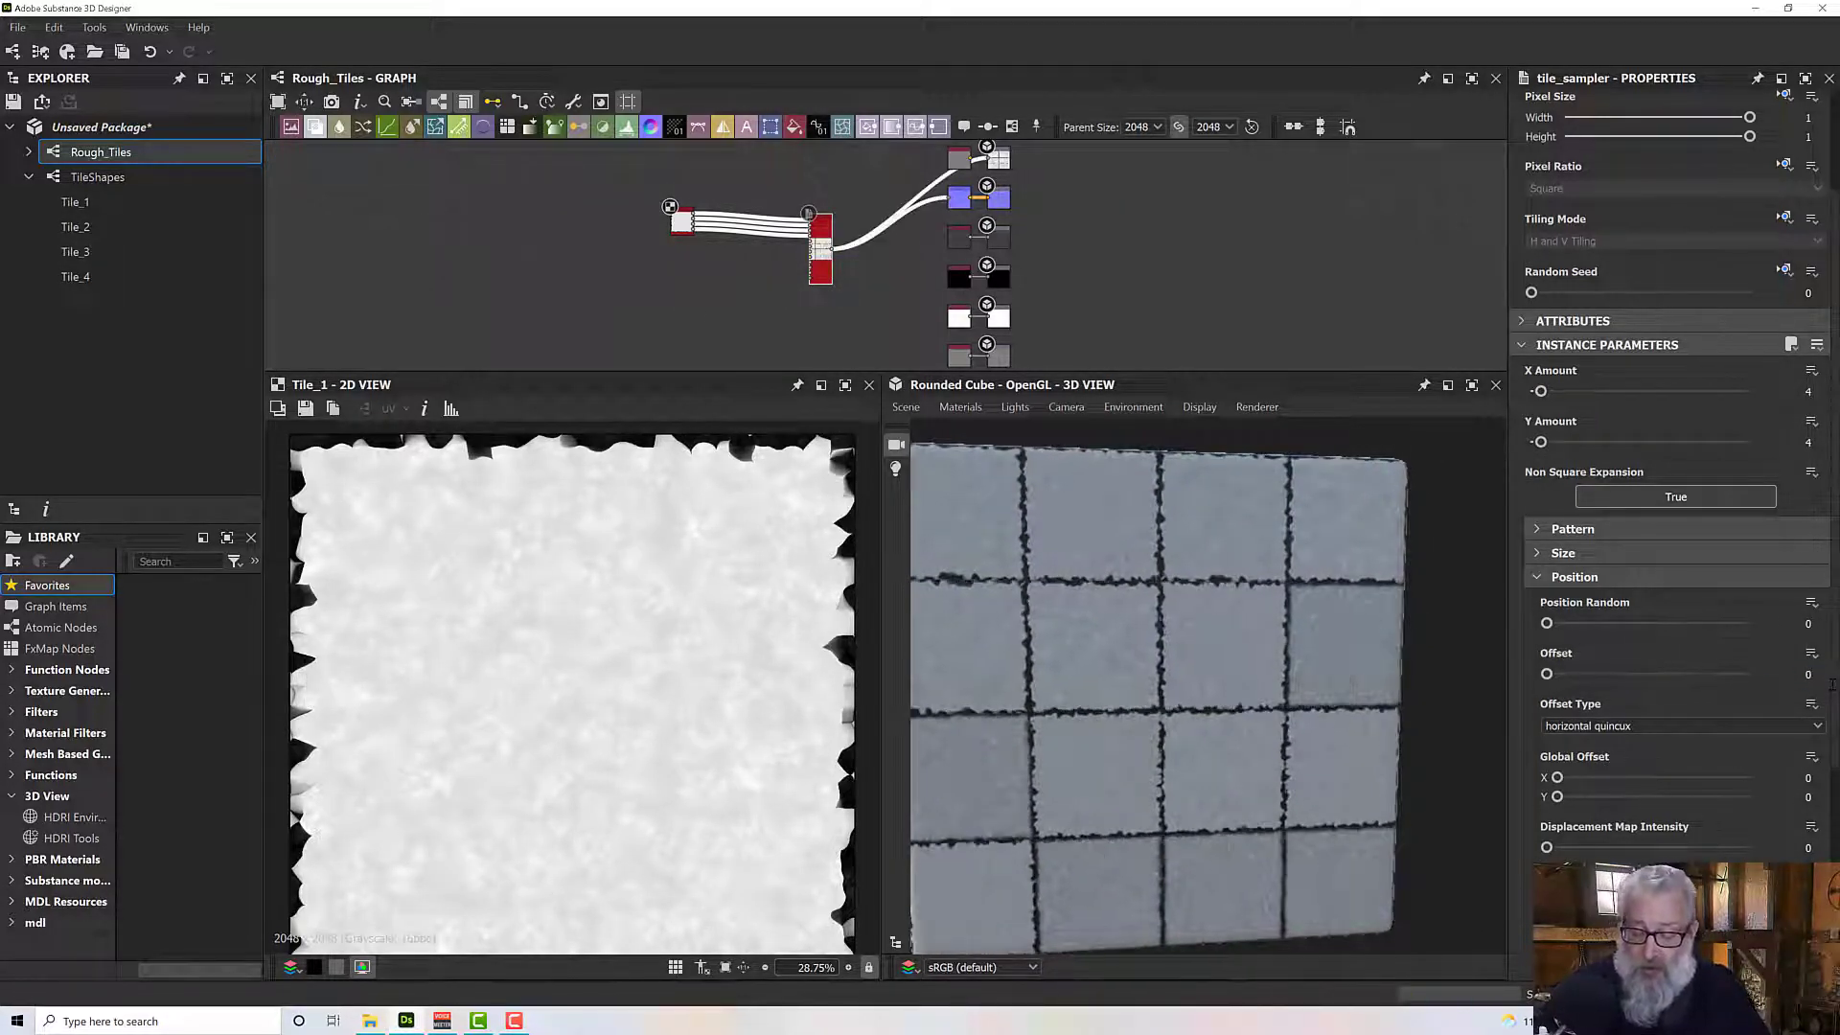
click(1539, 581)
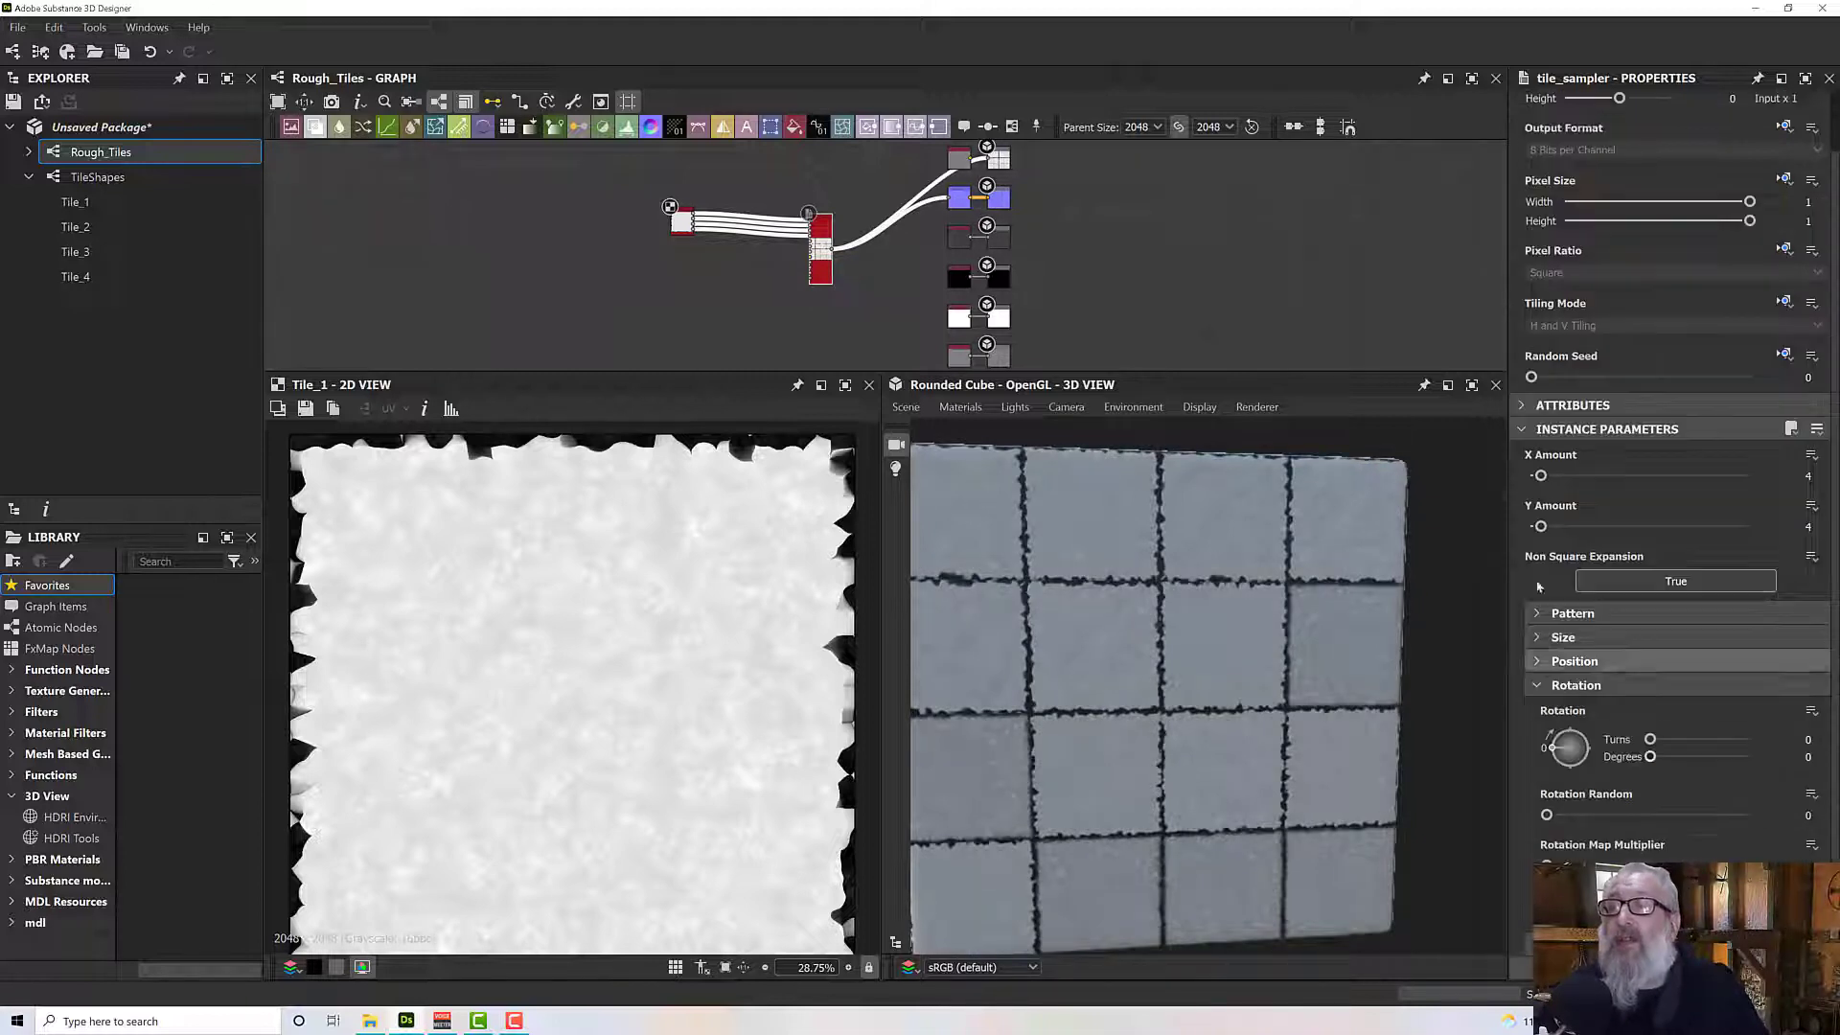
Try out Mask Random and Mask Map Threshold in the Tile Sampler's Color parameters, returning both to 0.
click(1545, 686)
click(1591, 776)
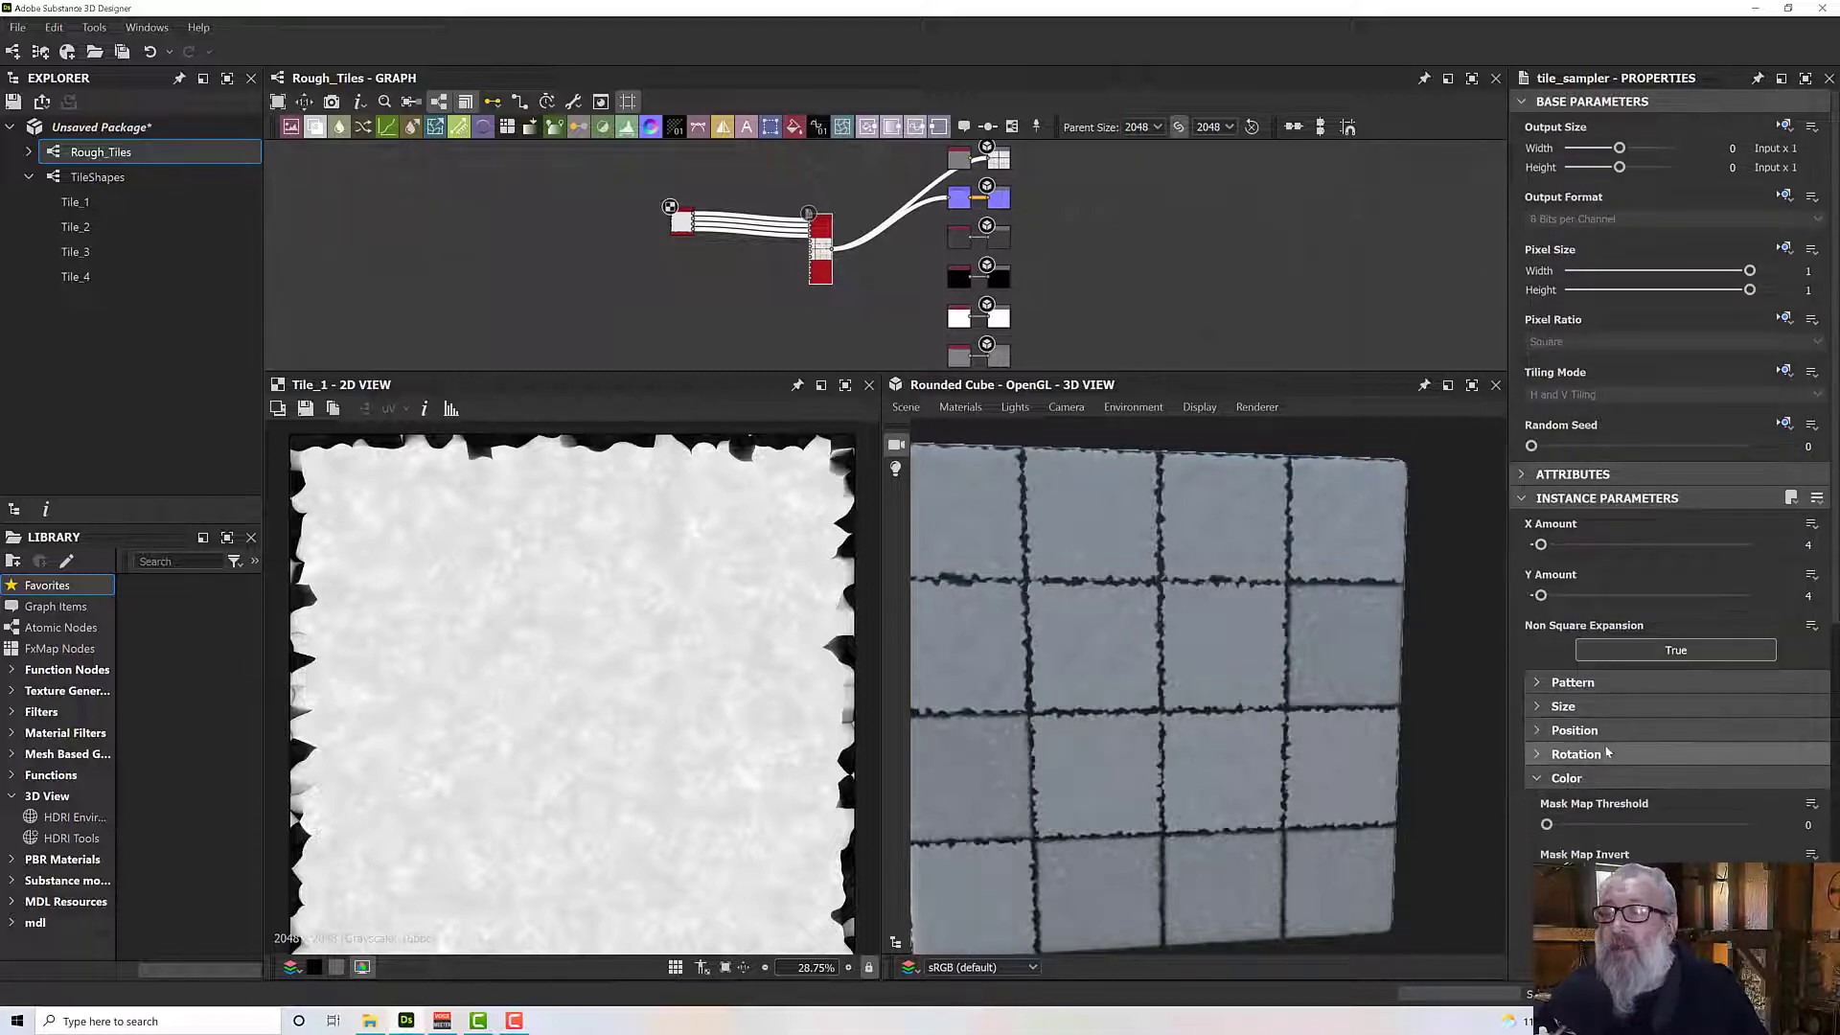
scroll(1611, 750, down, 4)
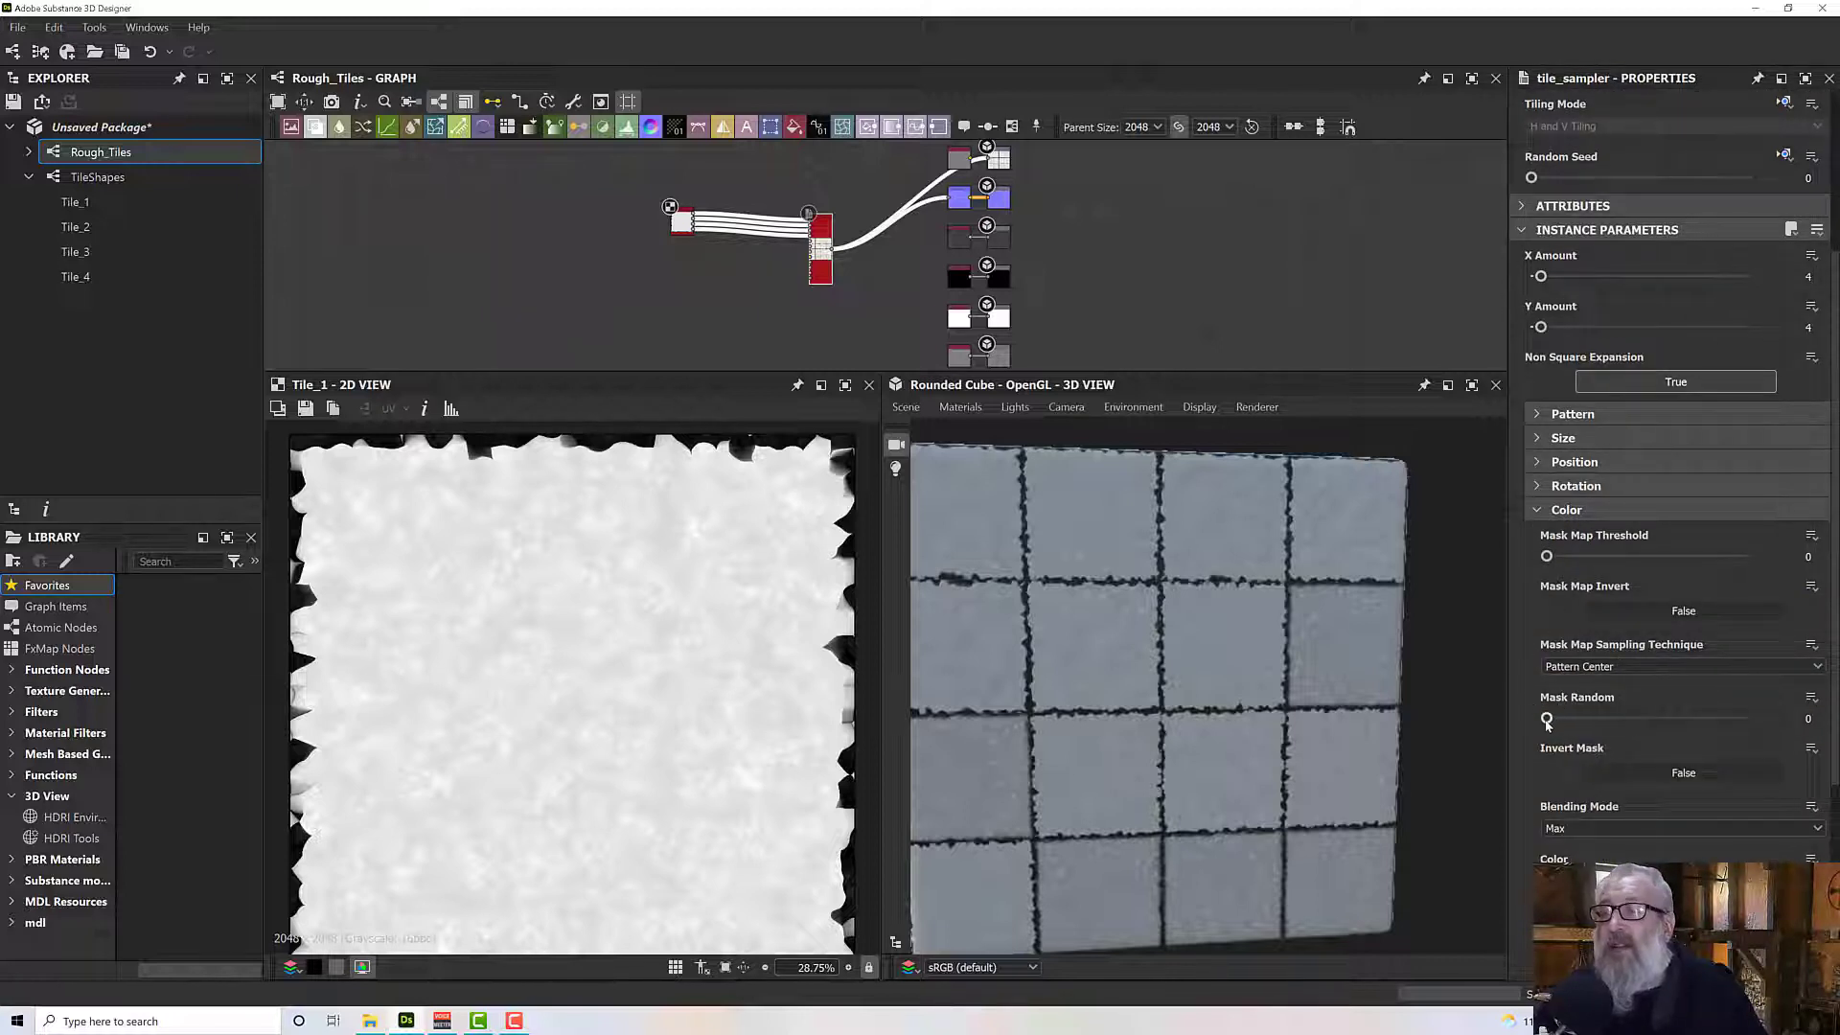
mouse_move(1547, 722)
mouse_down()
mouse_move(1638, 725)
mouse_move(1536, 720)
mouse_up()
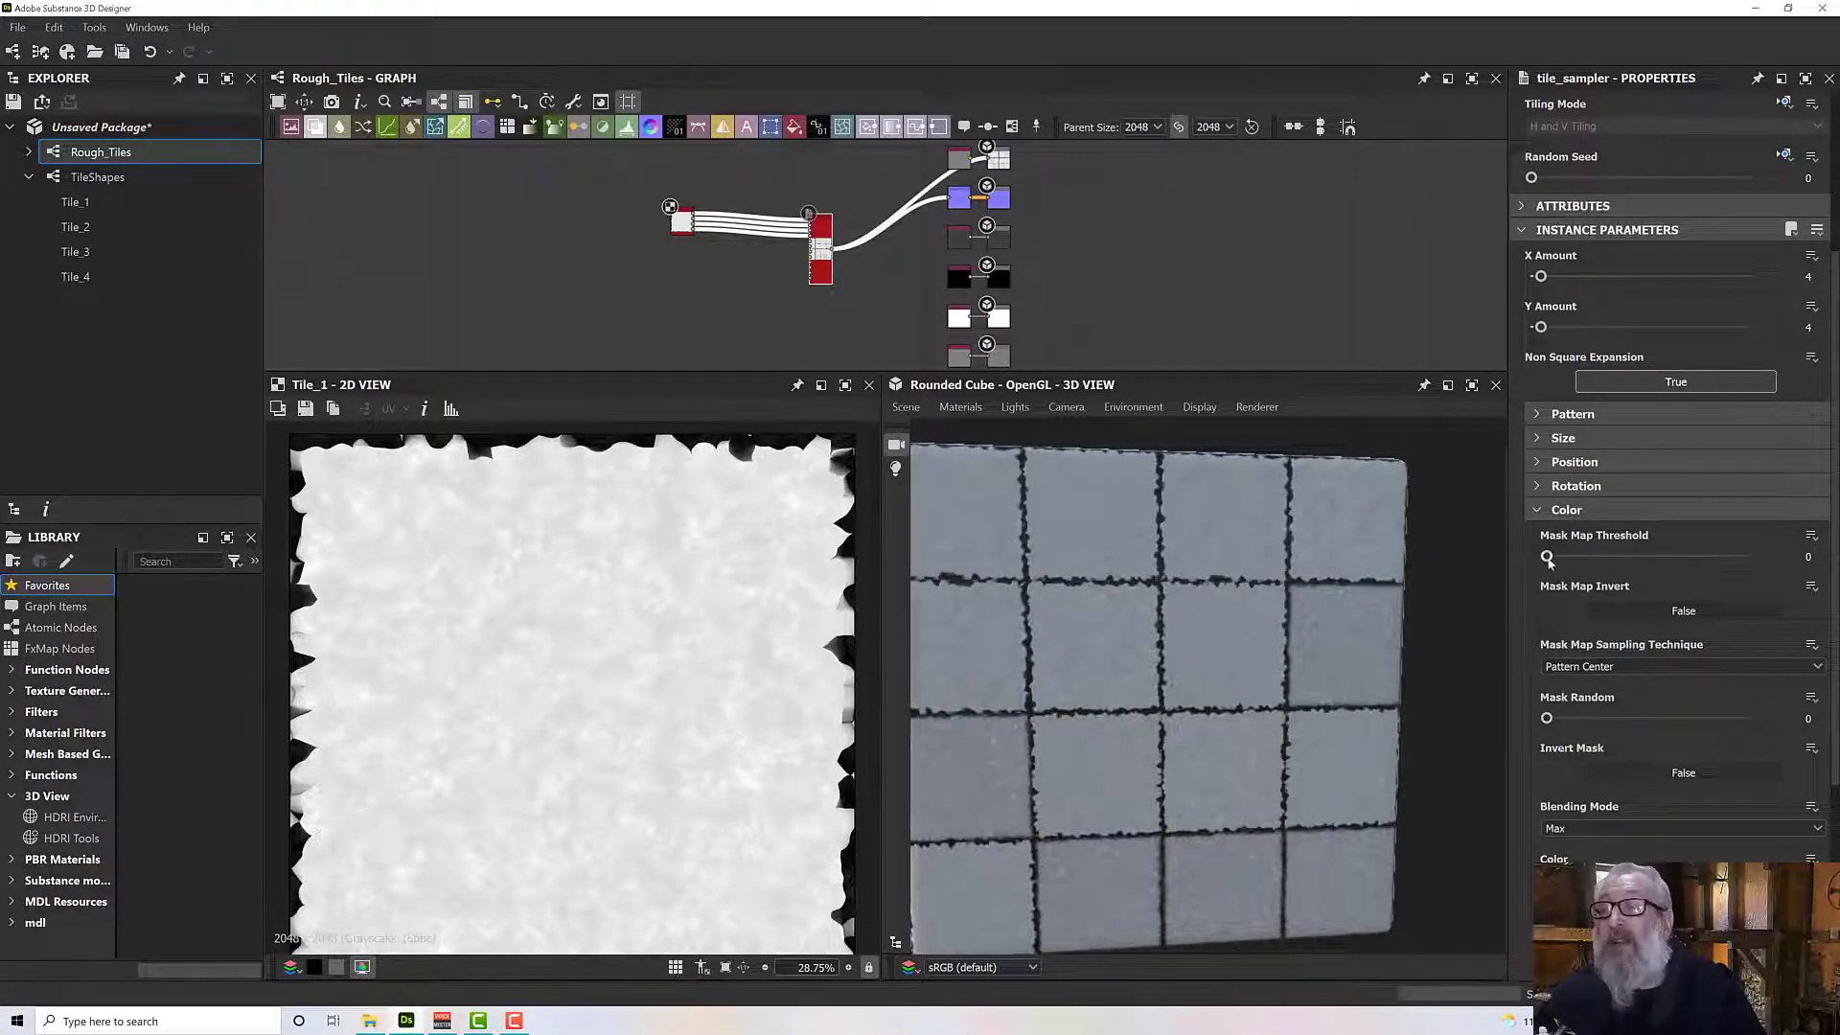
mouse_move(1548, 558)
mouse_down()
mouse_move(1585, 562)
mouse_move(1524, 567)
mouse_up()
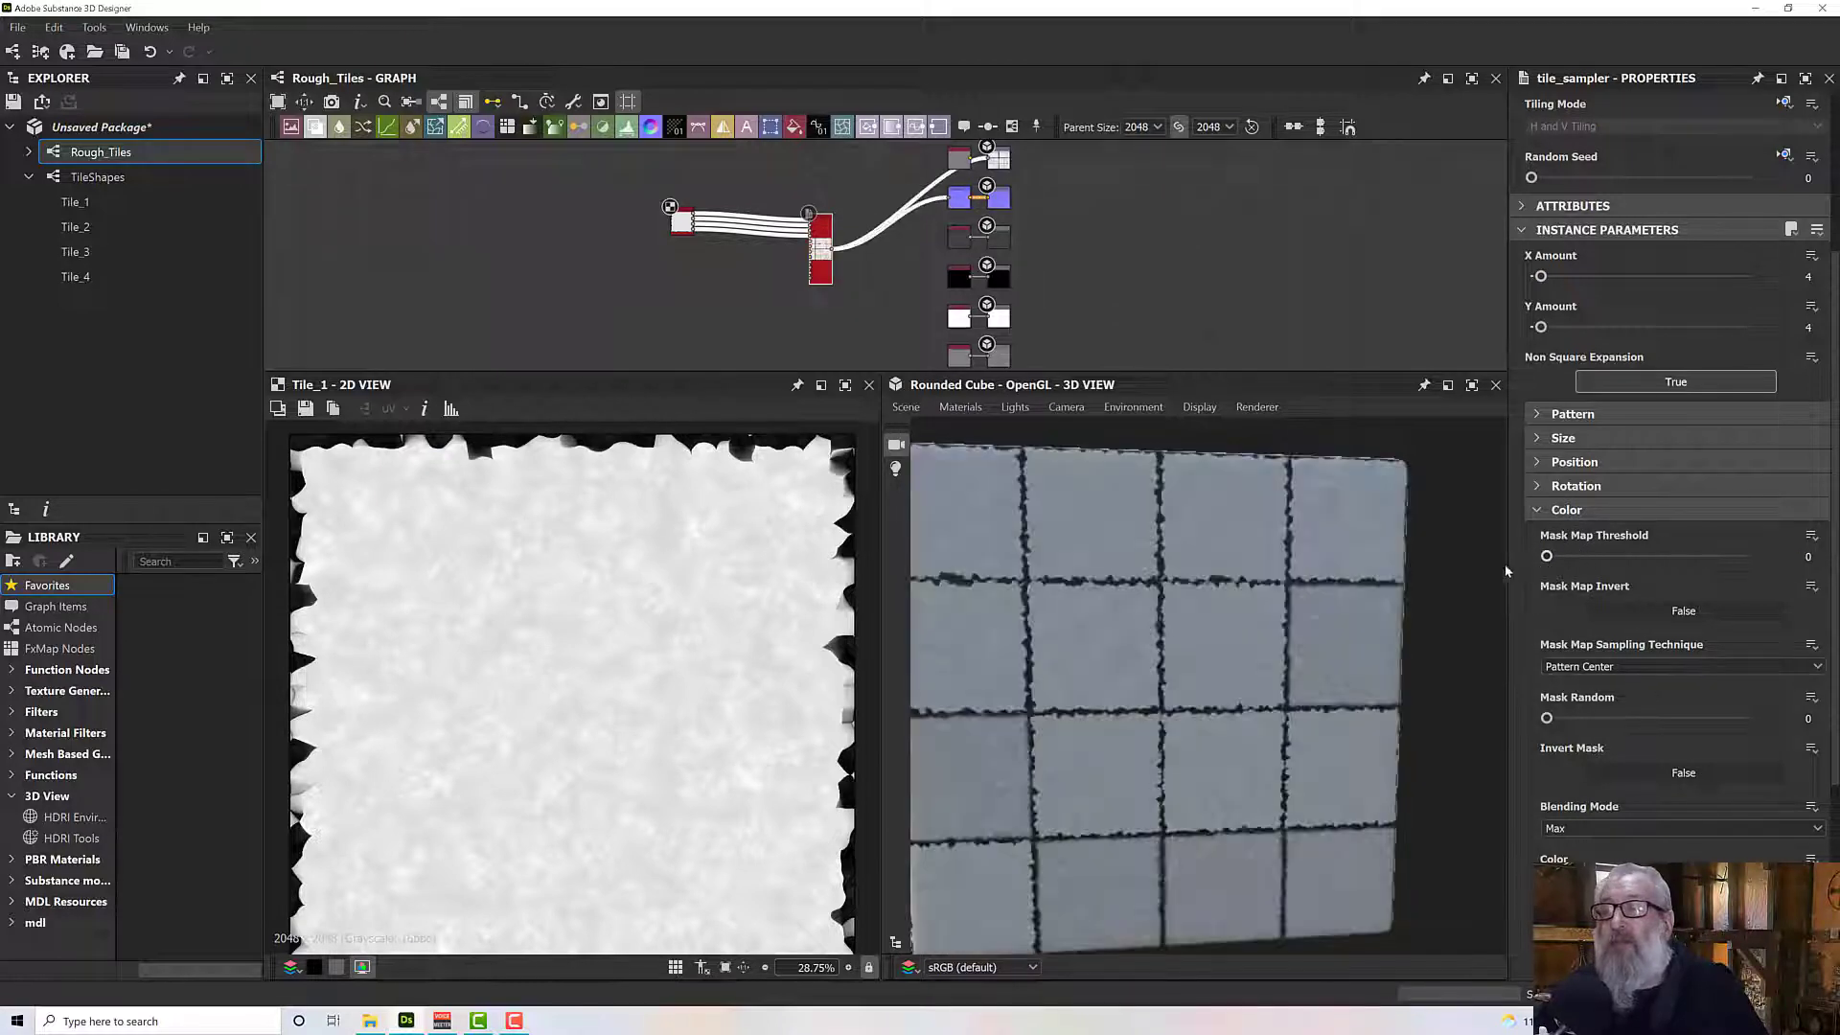
scroll(1582, 738, down, 2)
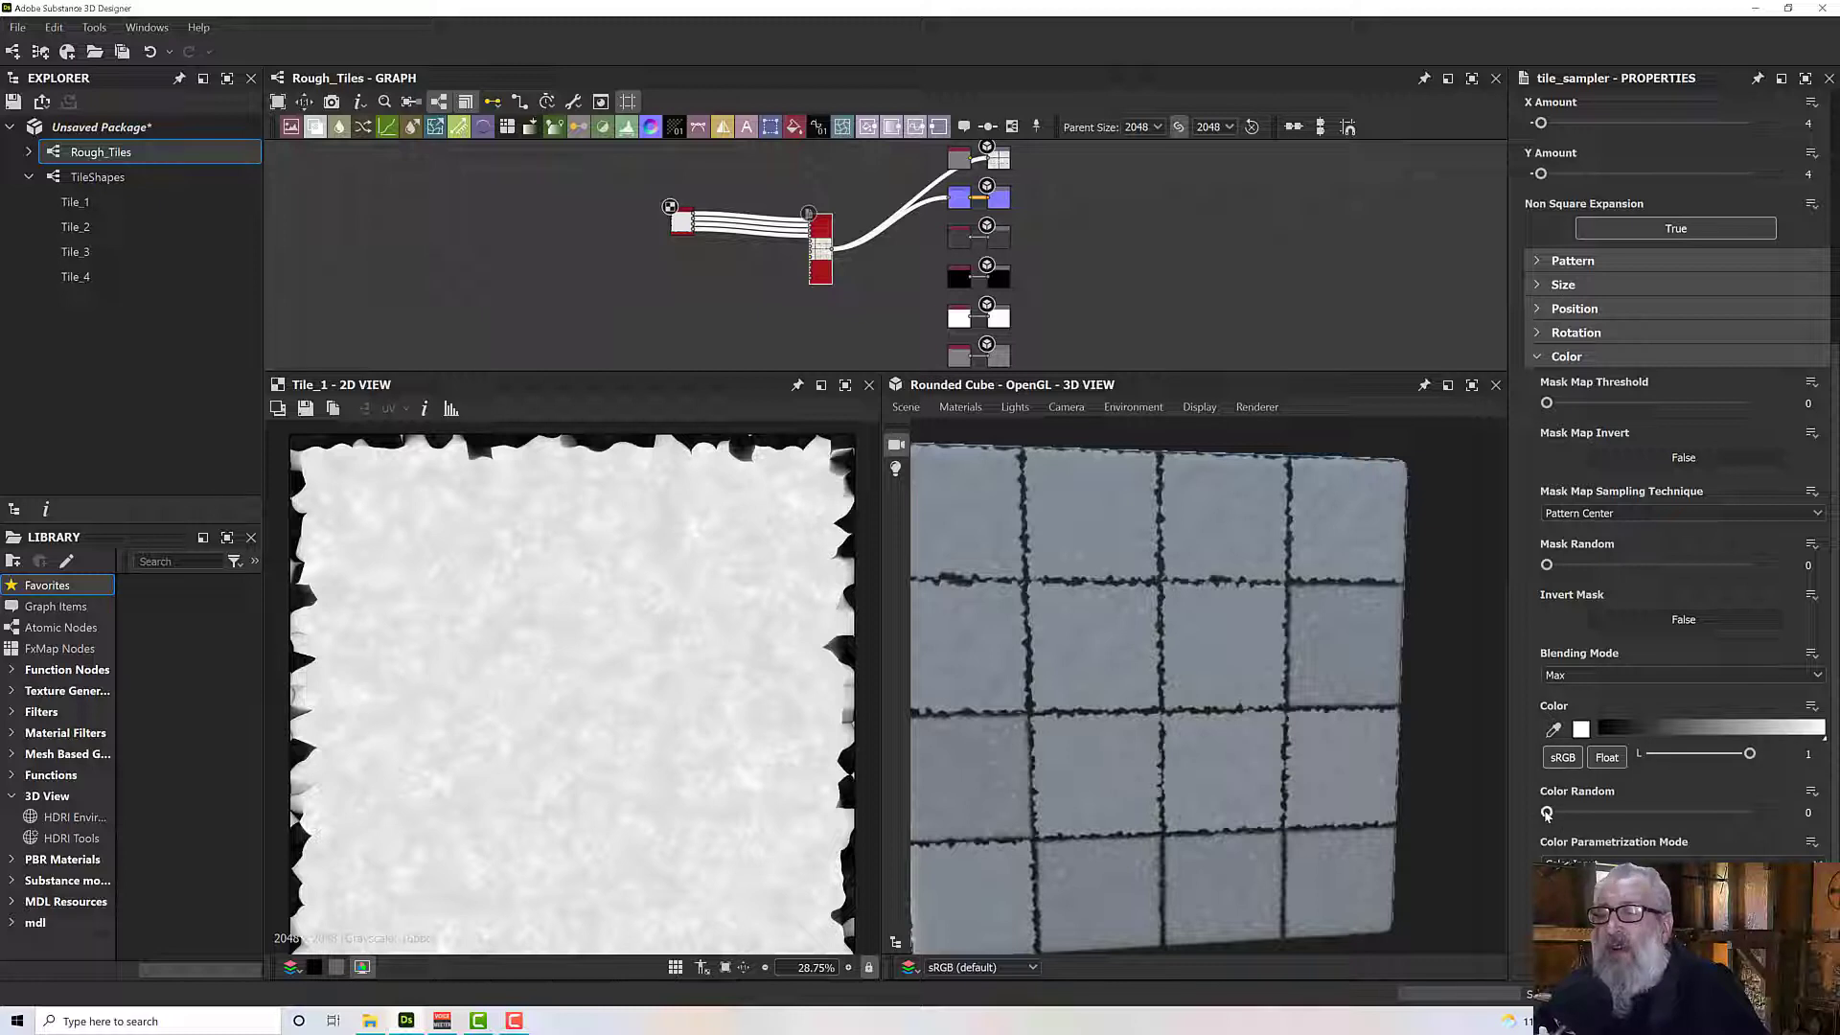
Raise the Tile Sampler's Color Random to 0.21 and display its output in the 2D view.
drag(1547, 814, 1589, 814)
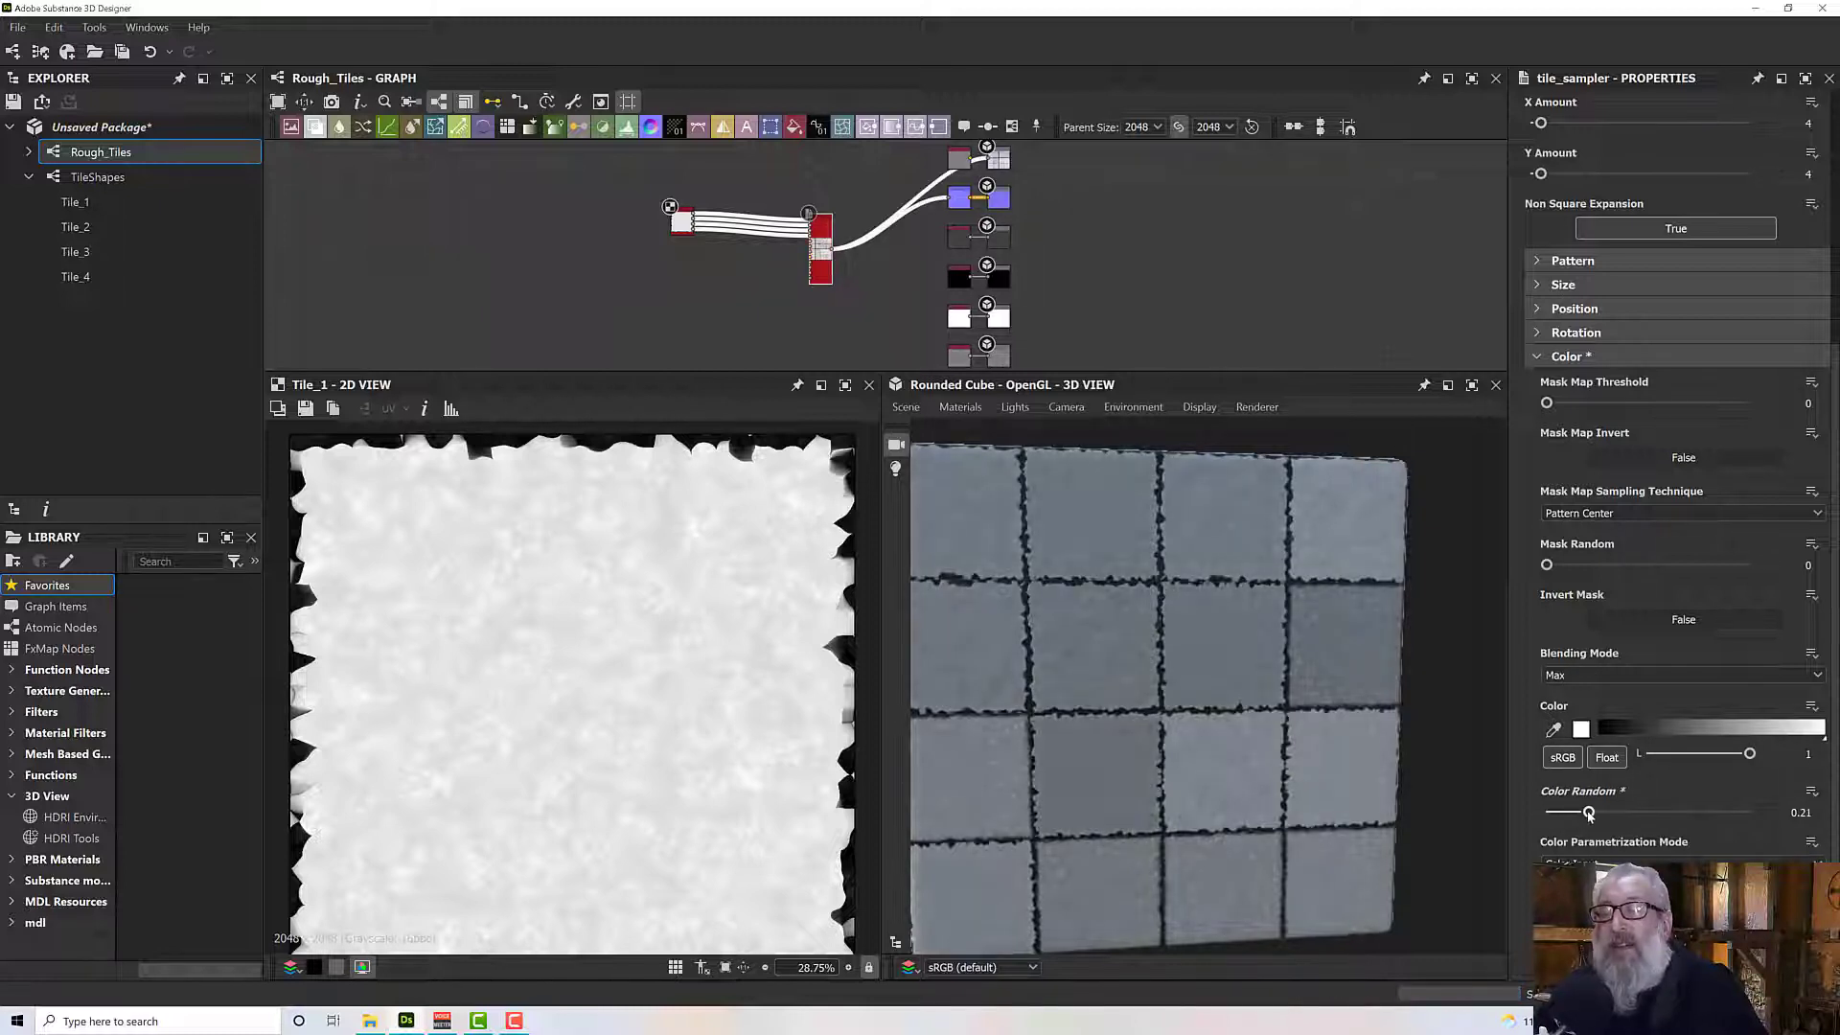
drag(1131, 731, 1108, 700)
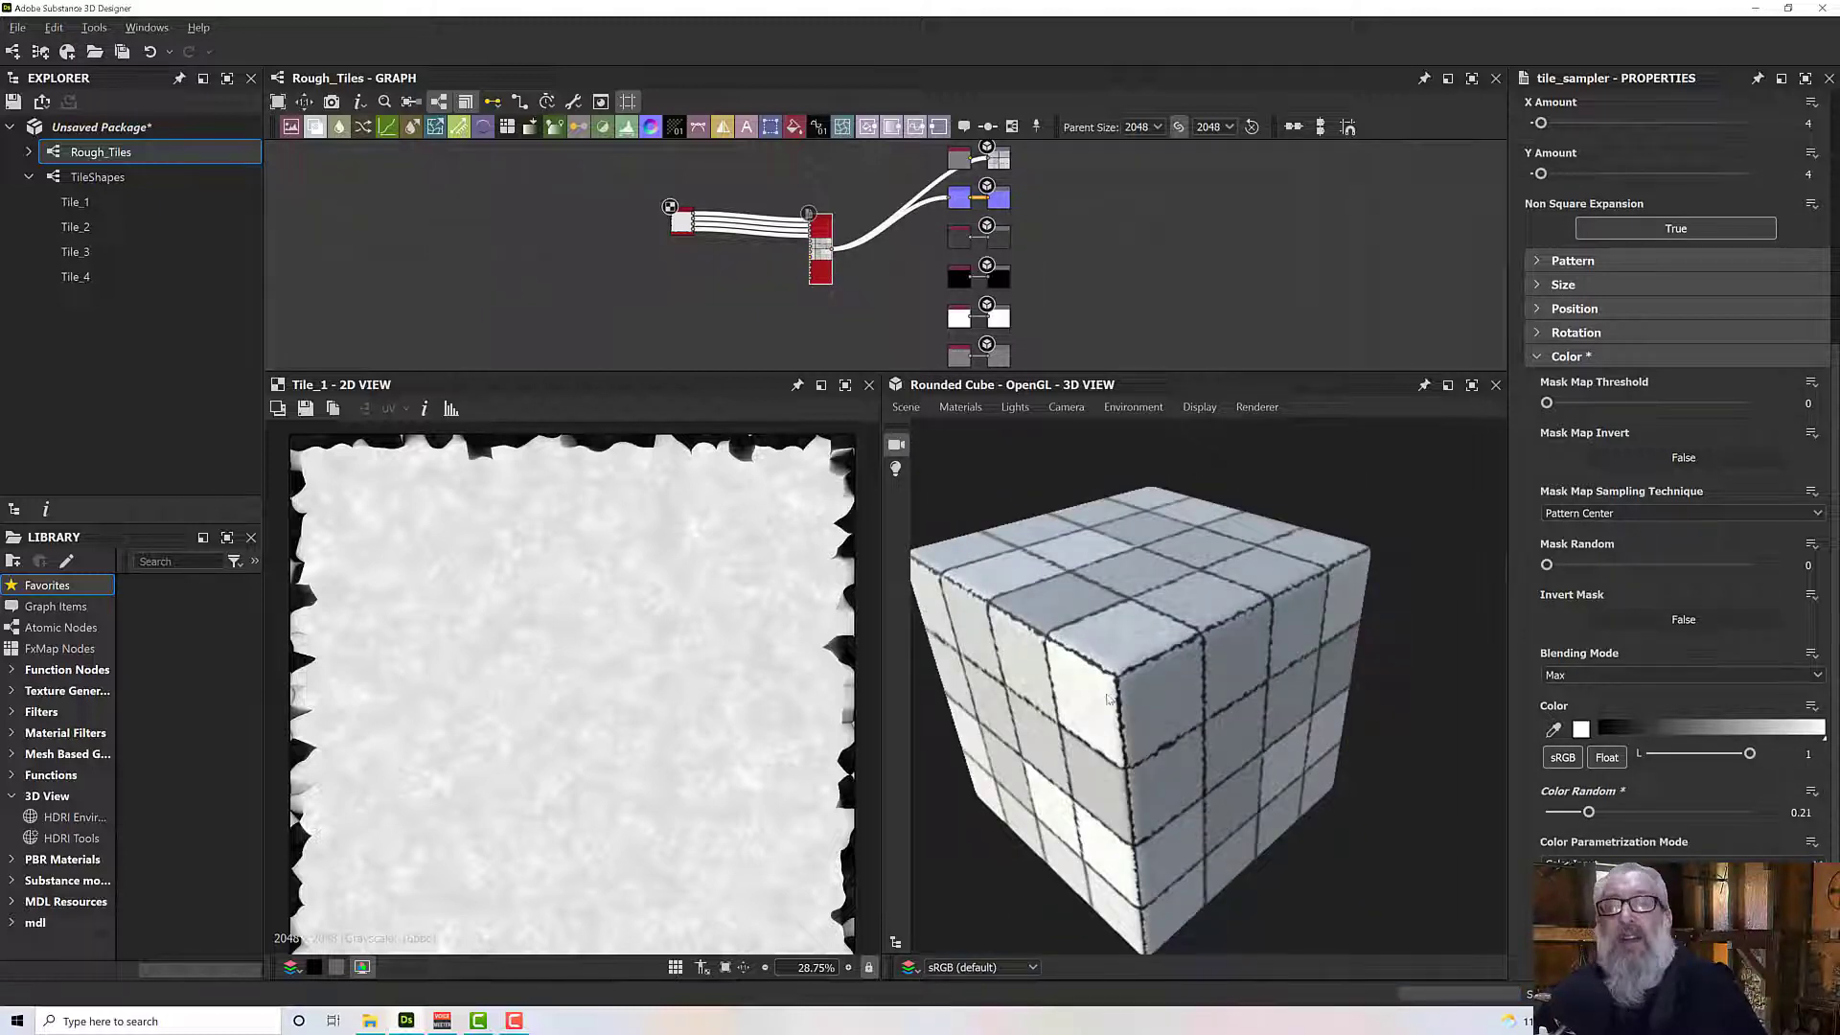
scroll(909, 278, up, 6)
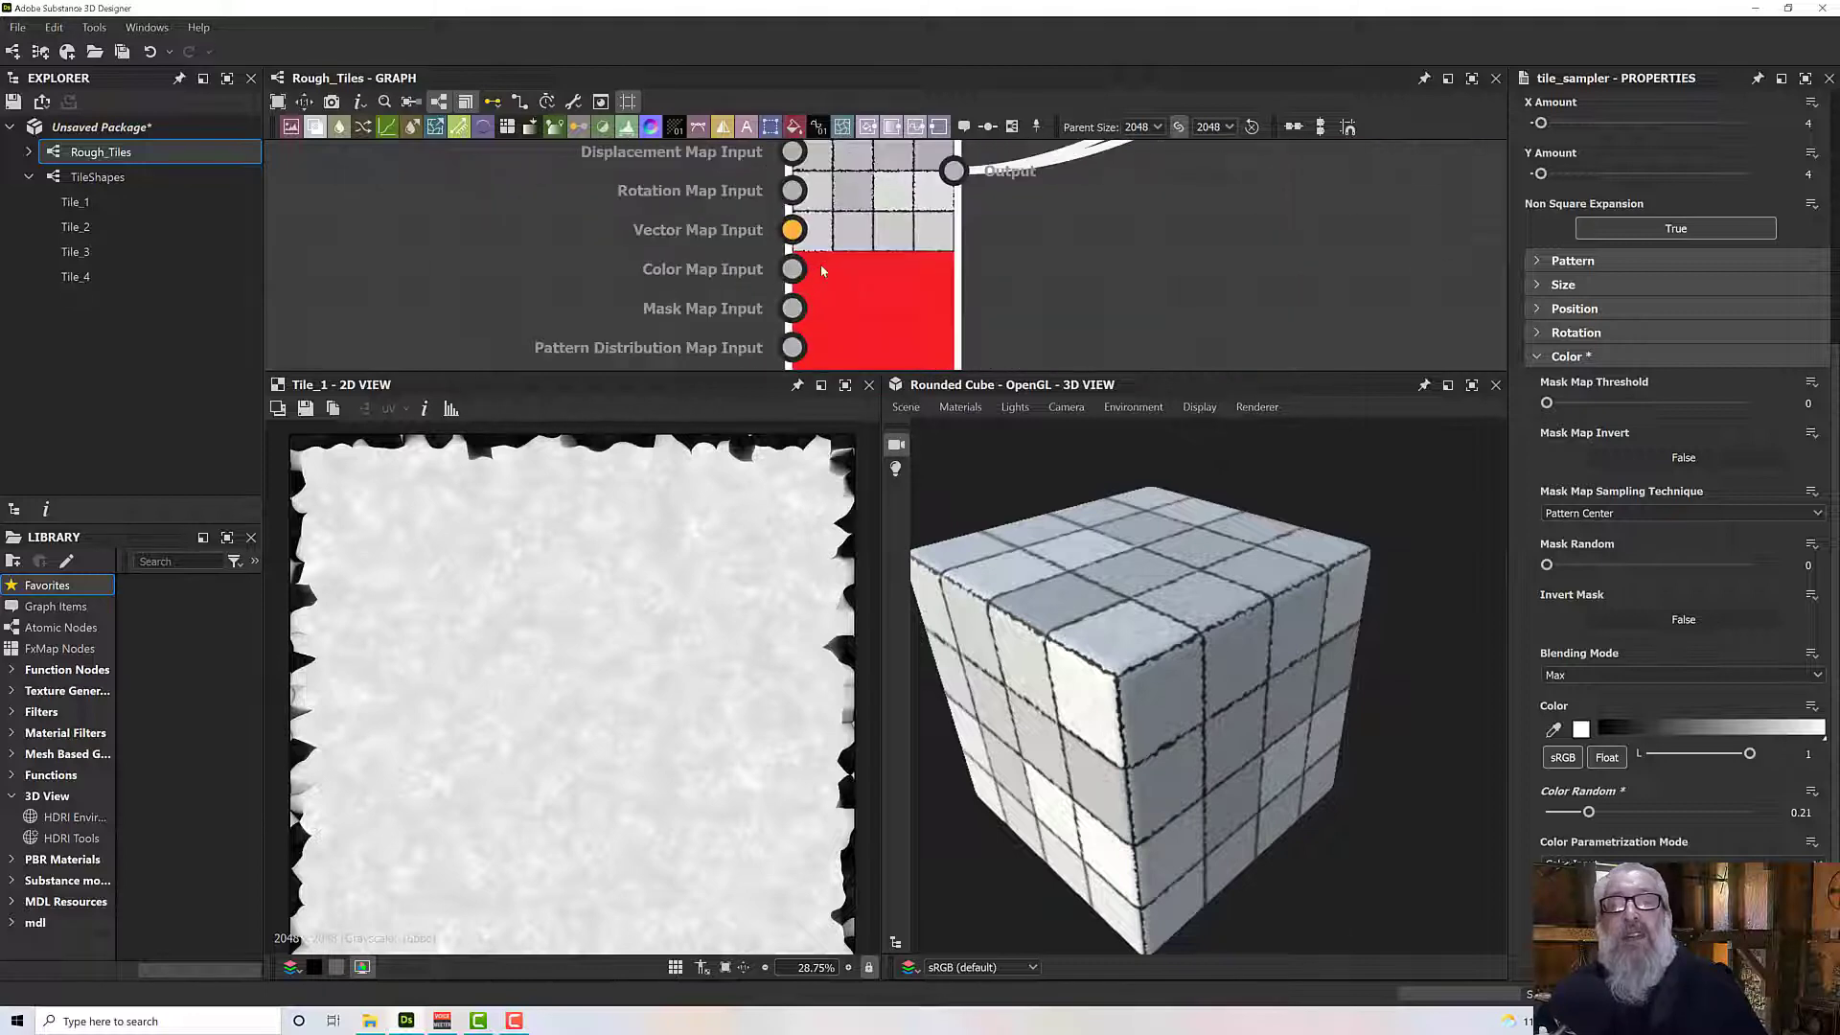
middle_drag(909, 278, 916, 365)
scroll(911, 341, down, 2)
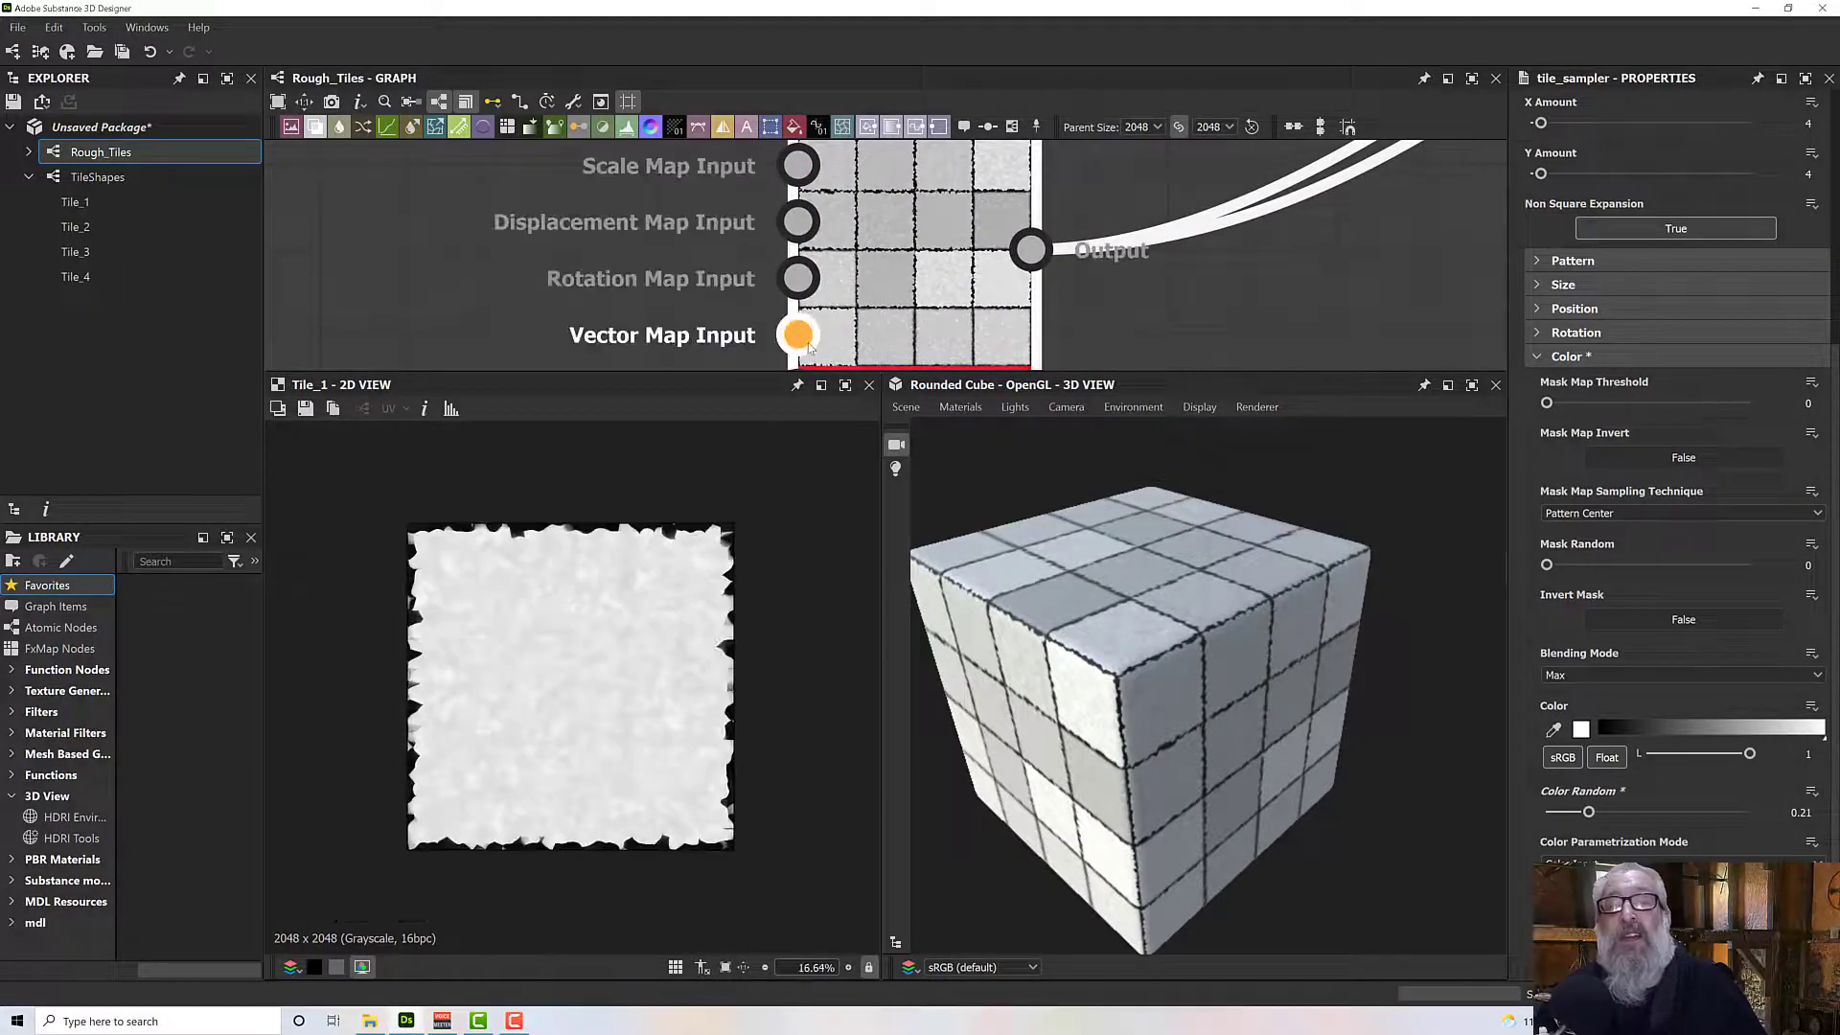
double_click(899, 312)
scroll(906, 316, up, 2)
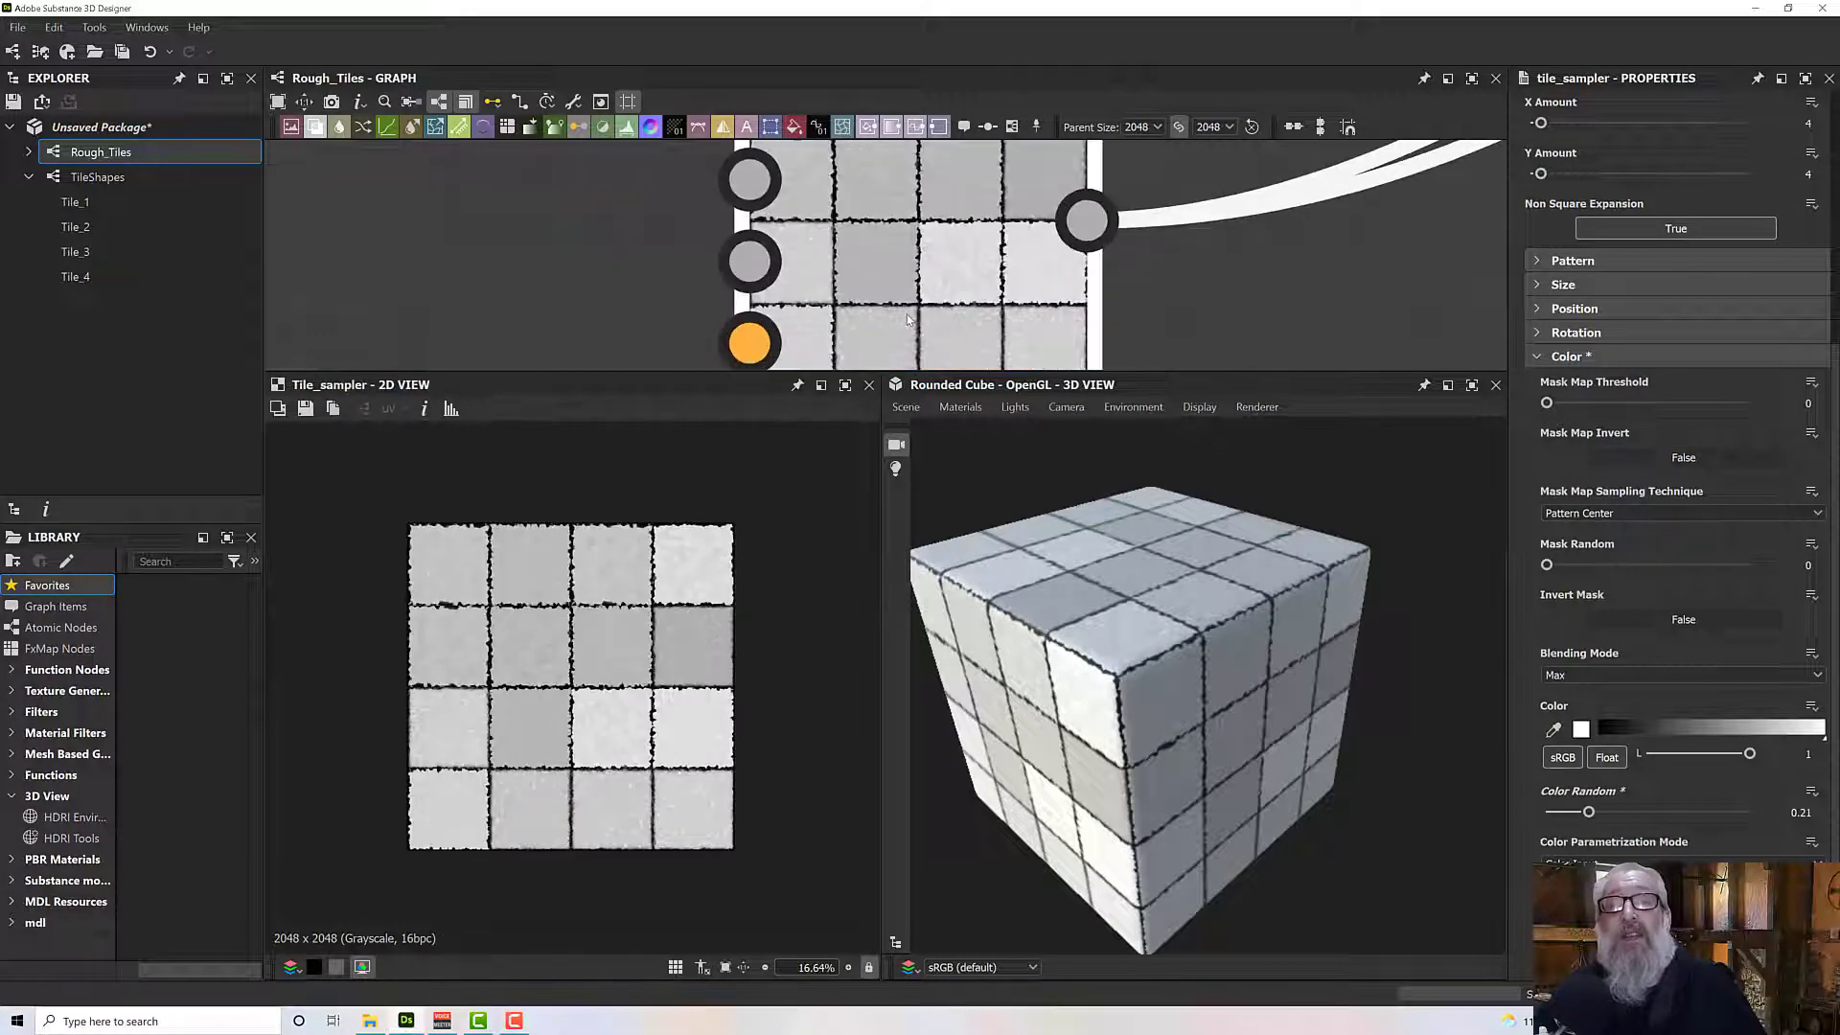
middle_drag(910, 280, 897, 303)
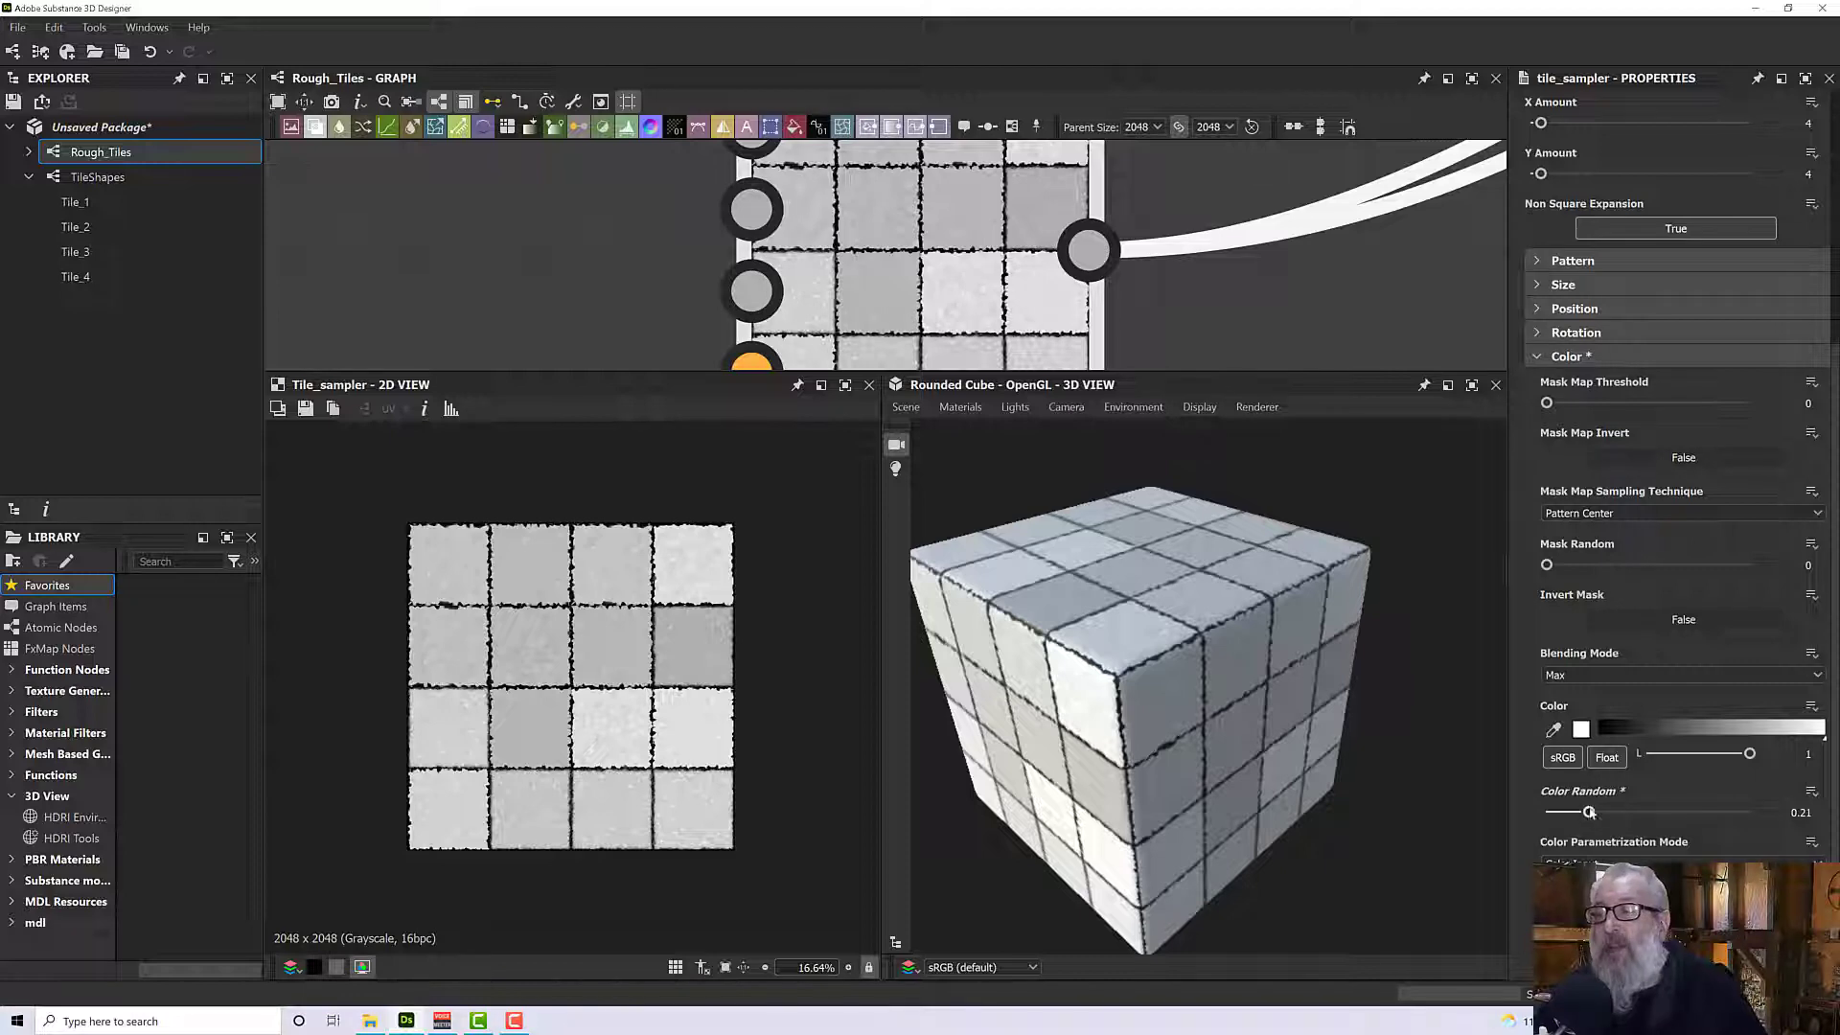
Lower the Tile Sampler's Color Random to 0.08 and inspect the tile shades on the cube.
mouse_move(1589, 811)
mouse_down()
mouse_move(1783, 809)
mouse_move(1567, 812)
mouse_move(1563, 829)
mouse_up()
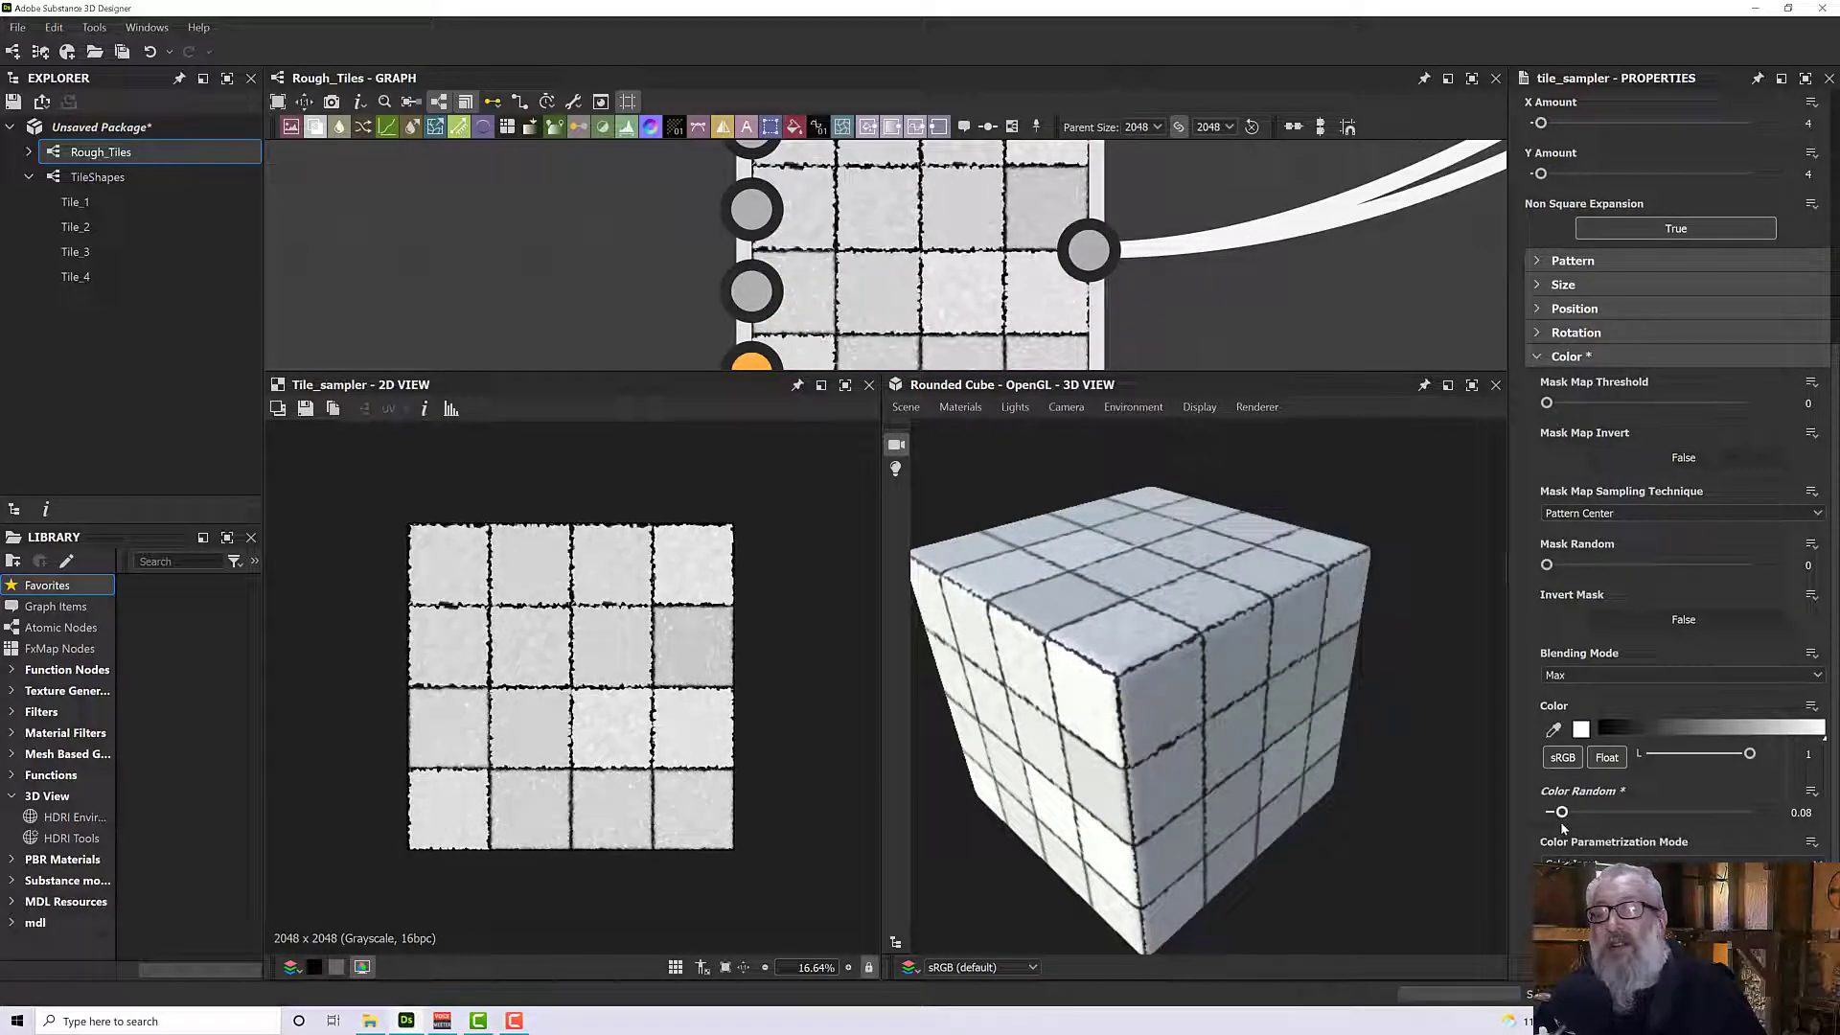
drag(1154, 762, 1198, 740)
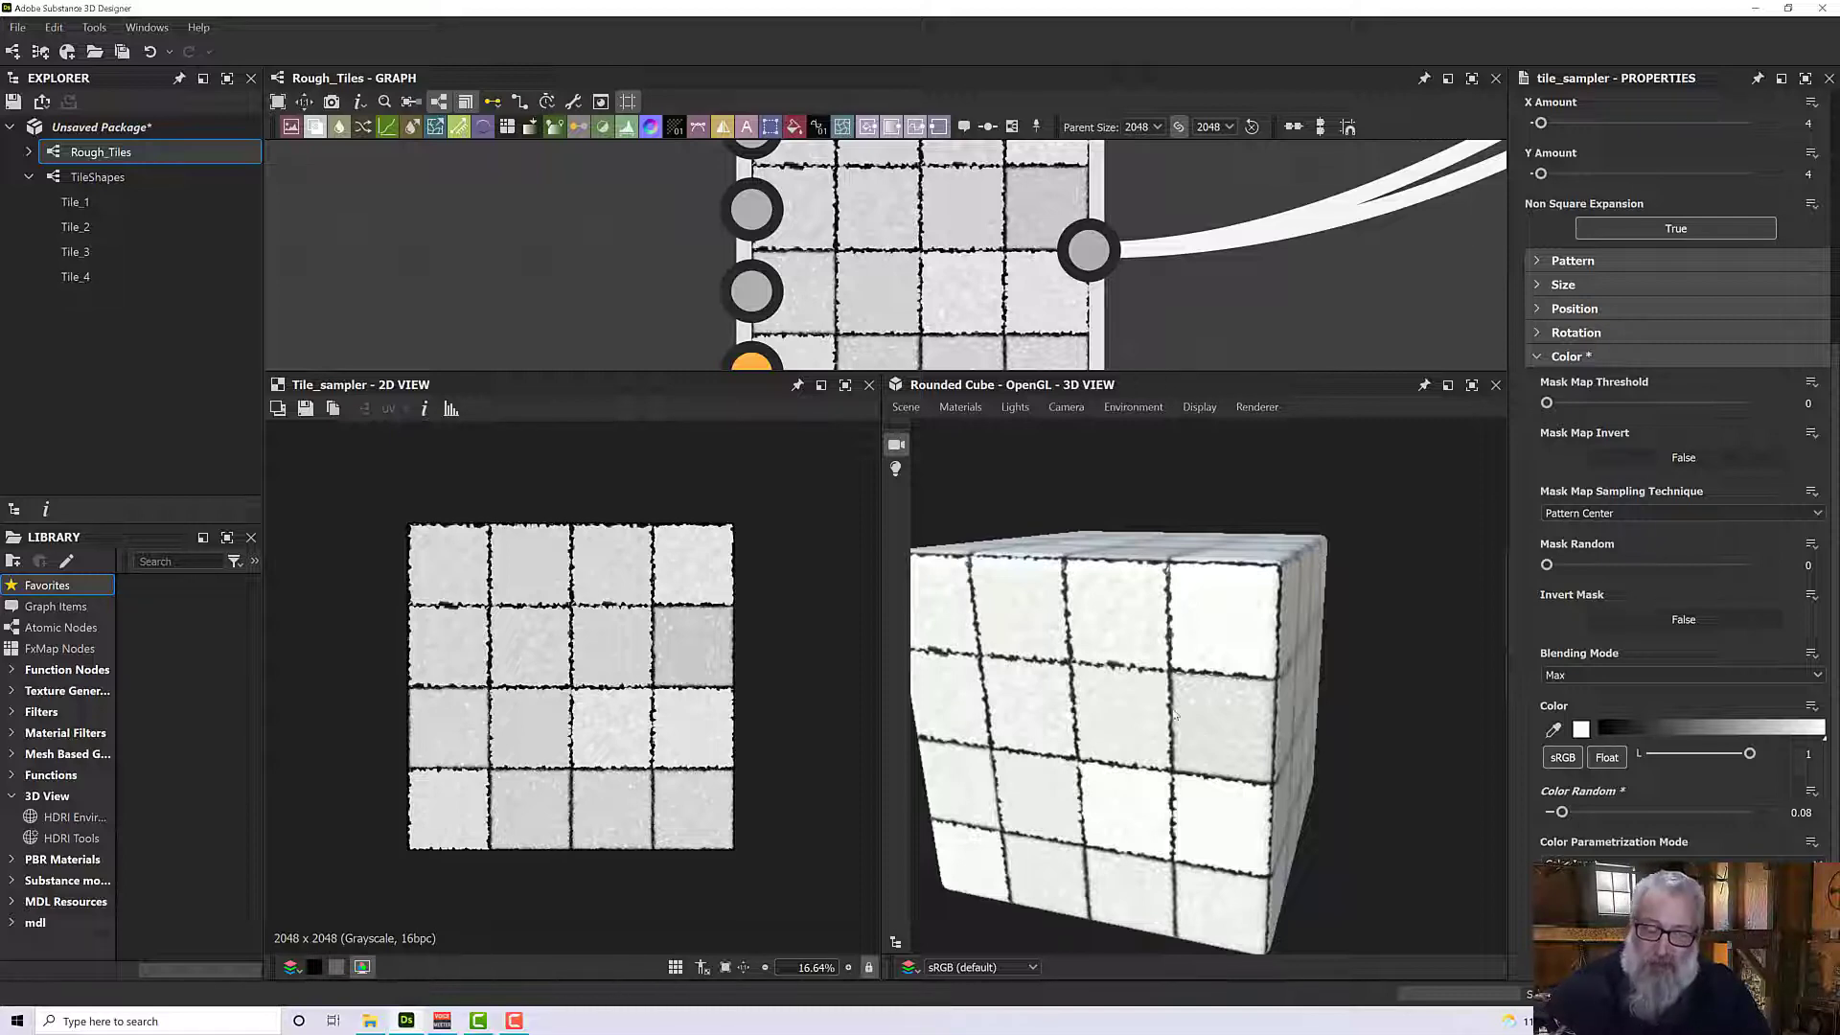
scroll(1058, 598, down, 3)
scroll(1058, 598, up, 3)
scroll(1058, 598, down, 2)
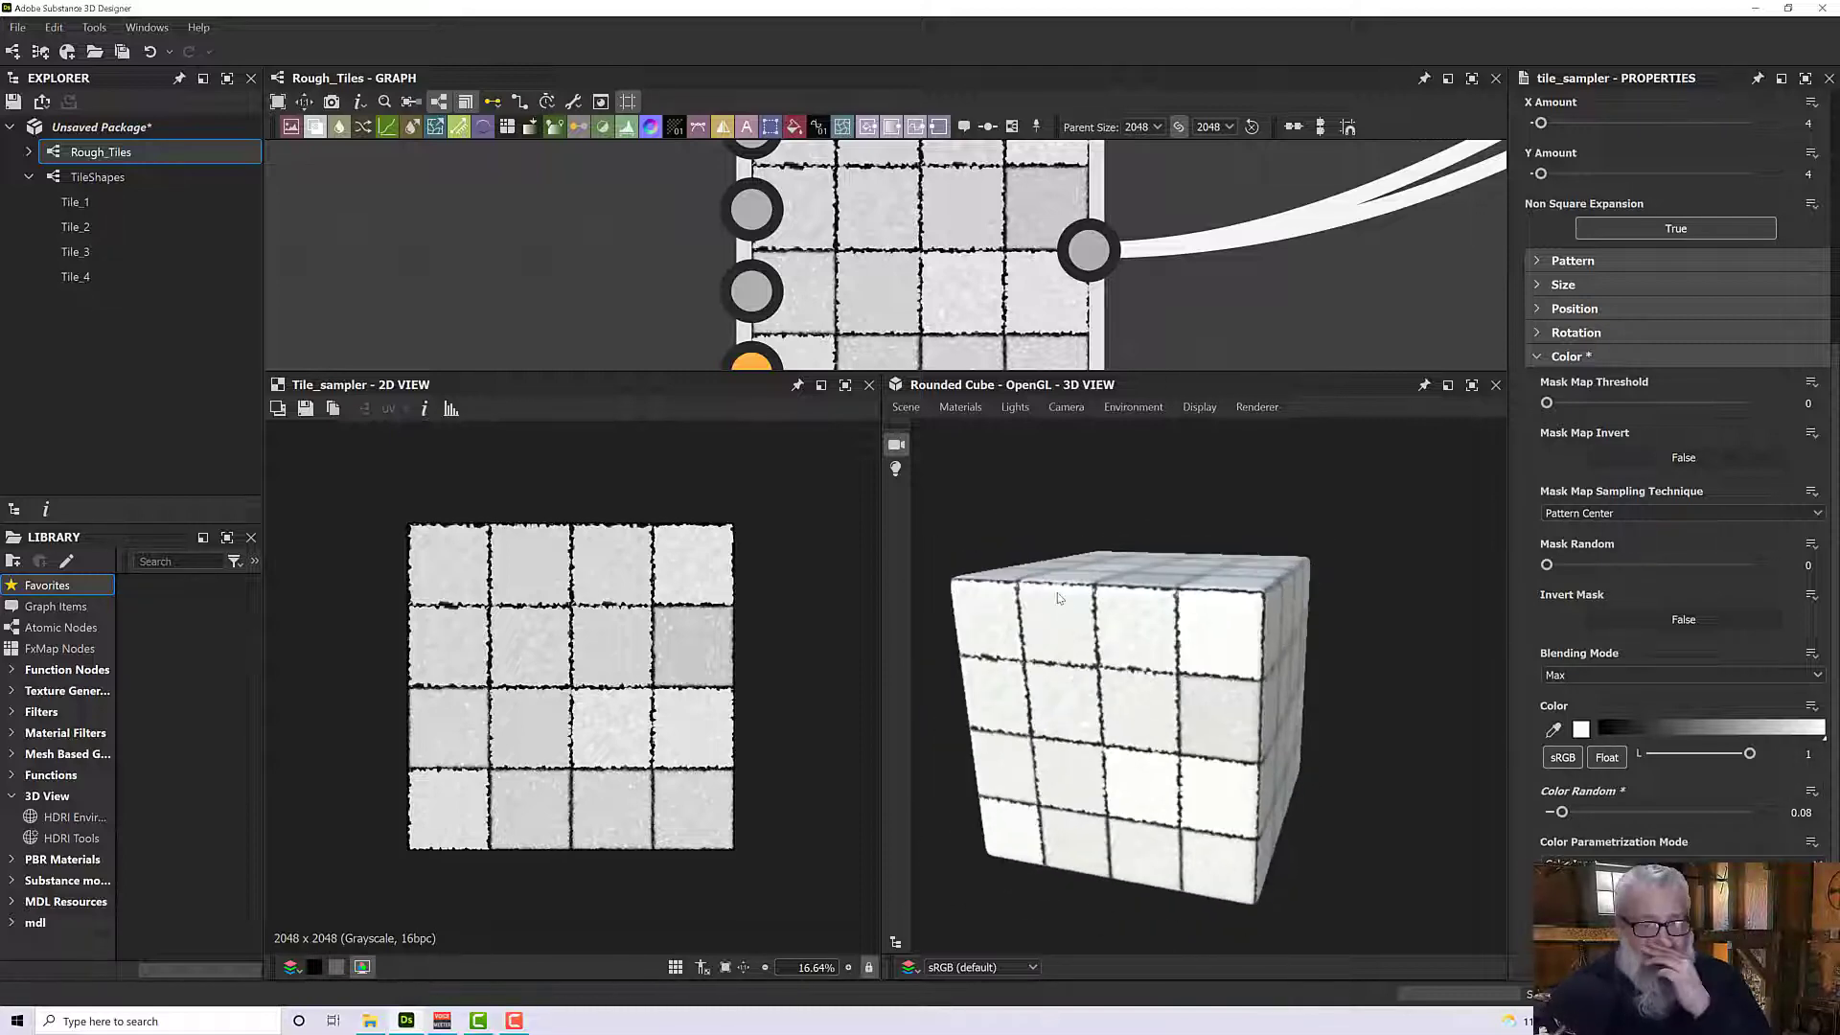
scroll(947, 257, down, 1)
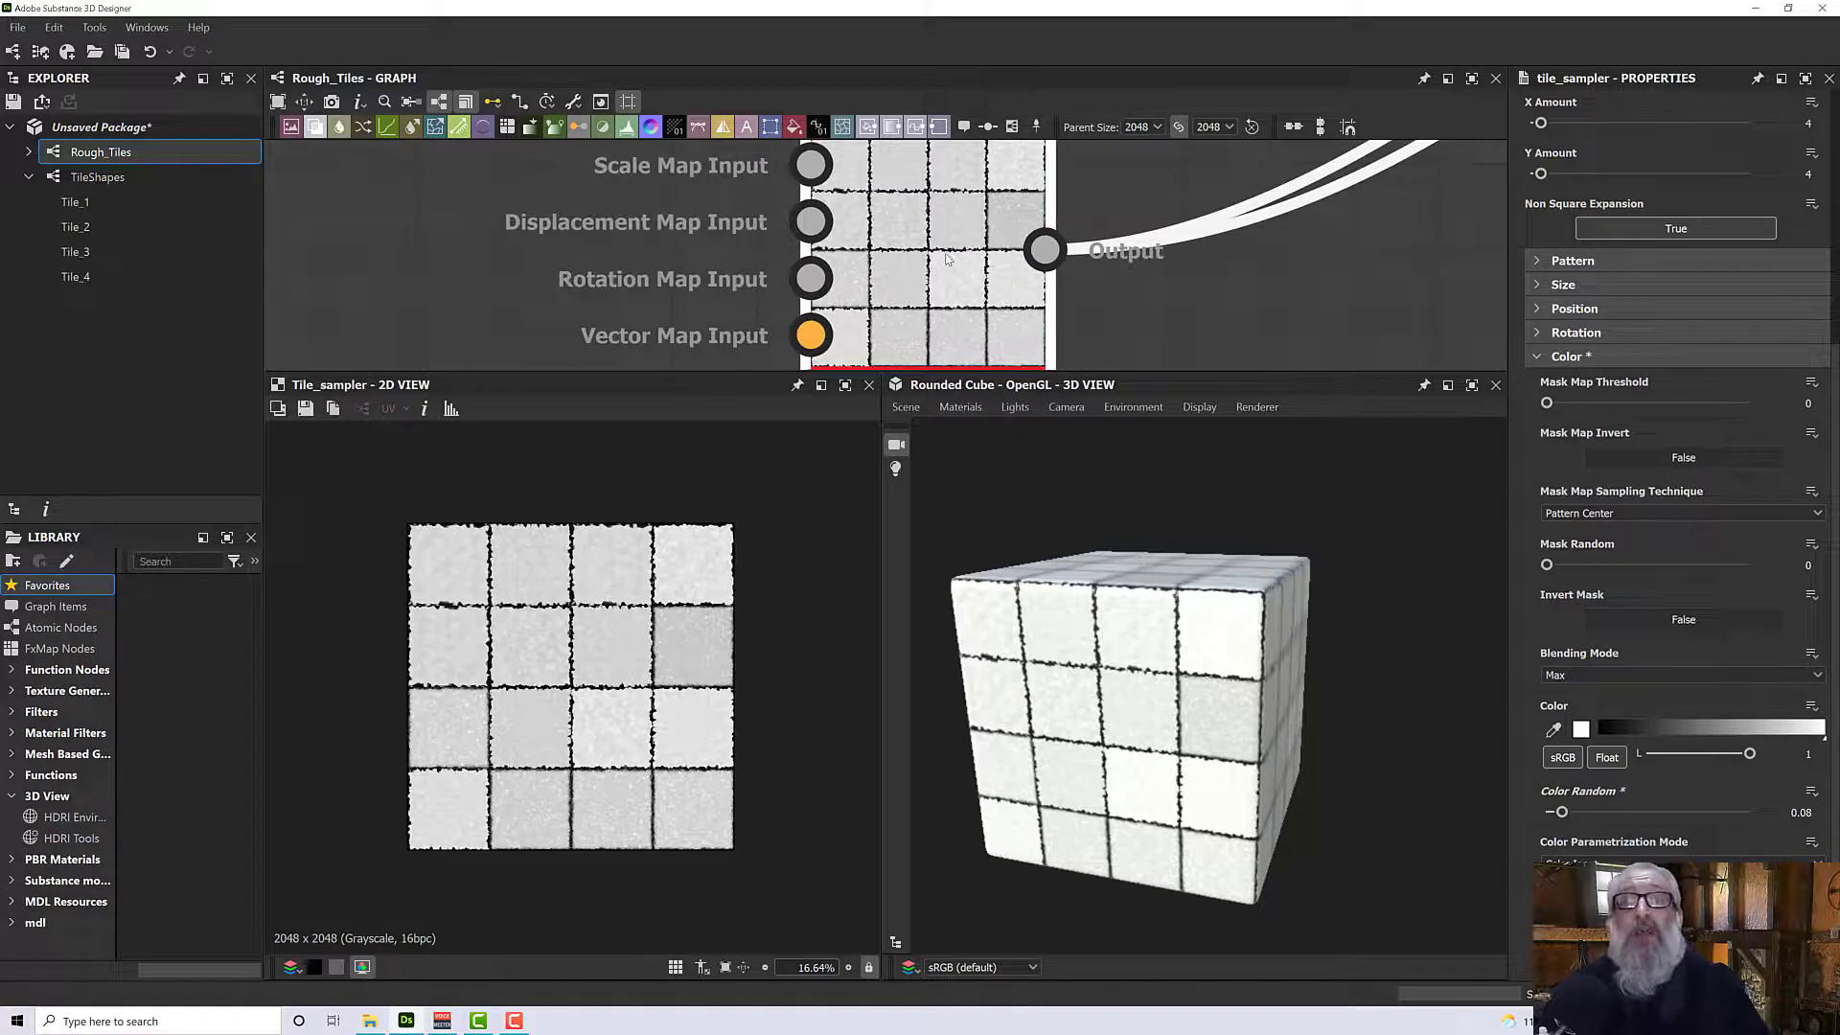
Adjust the tile sizing in the Tile Sampler's Size parameters and inspect the gaps between tiles in the 2D view and on the cube.
click(1545, 355)
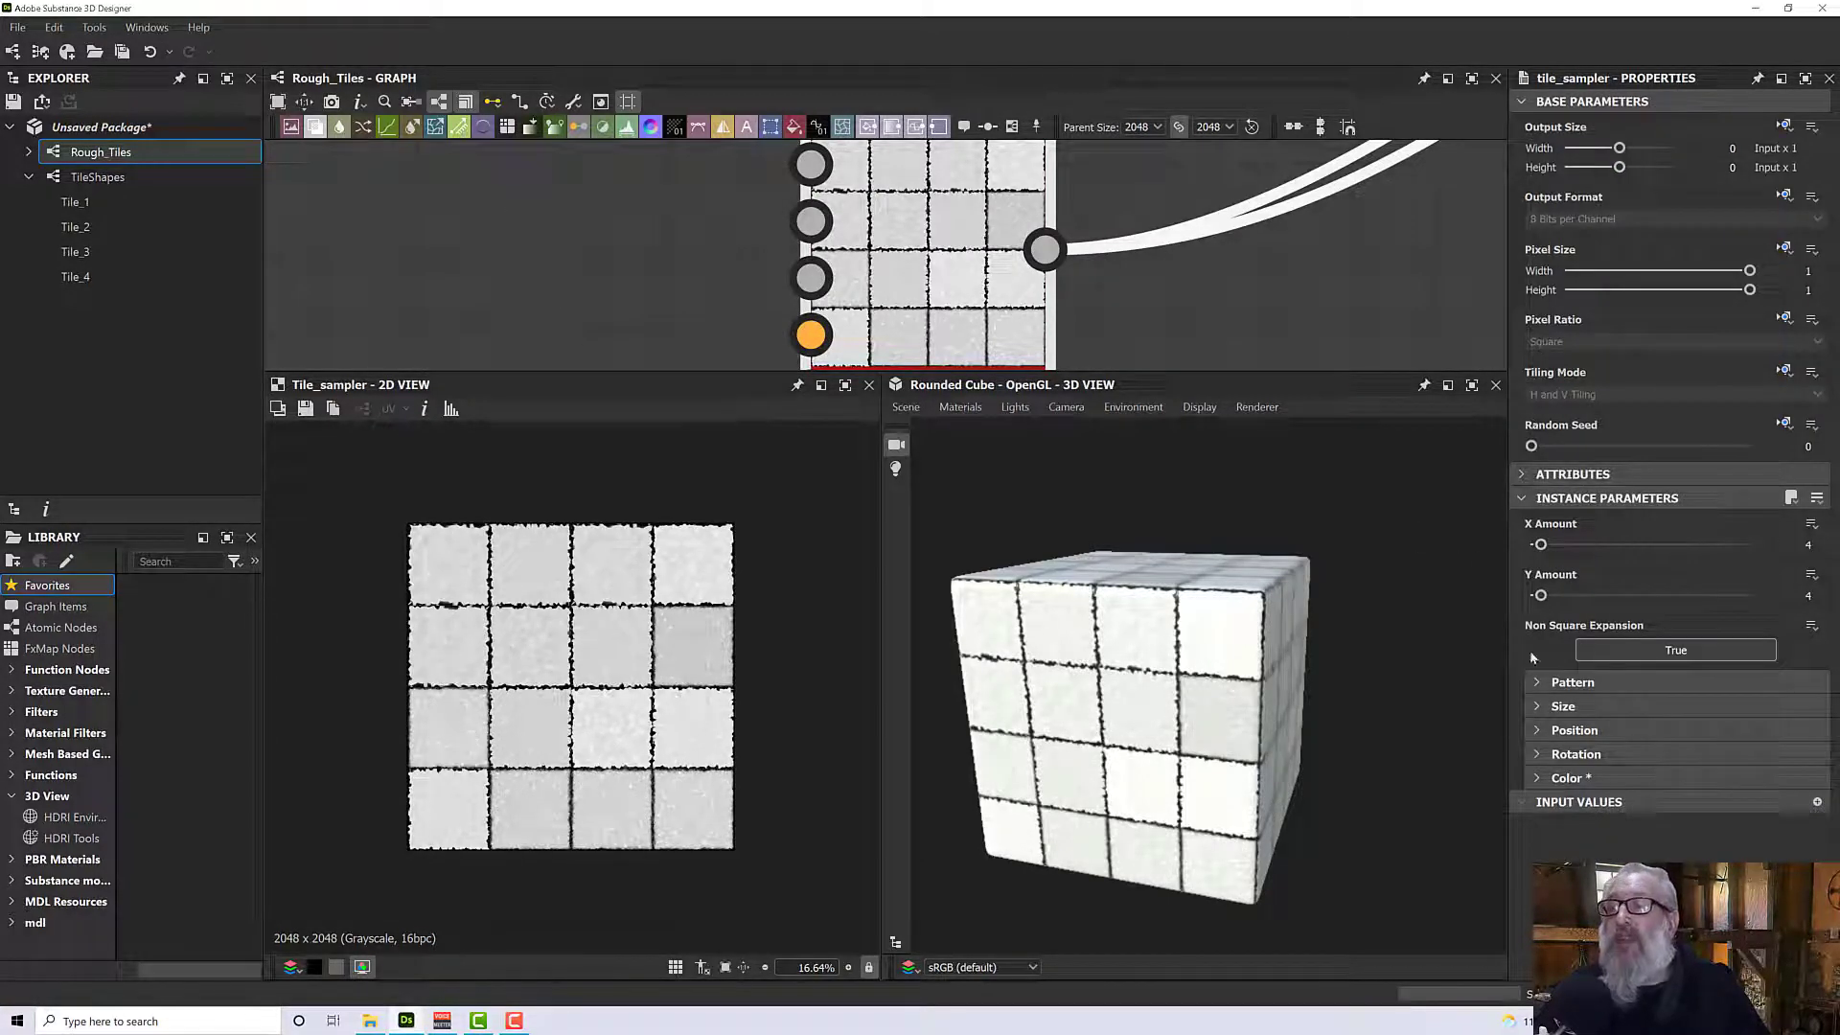
click(1538, 708)
scroll(1608, 763, down, 1)
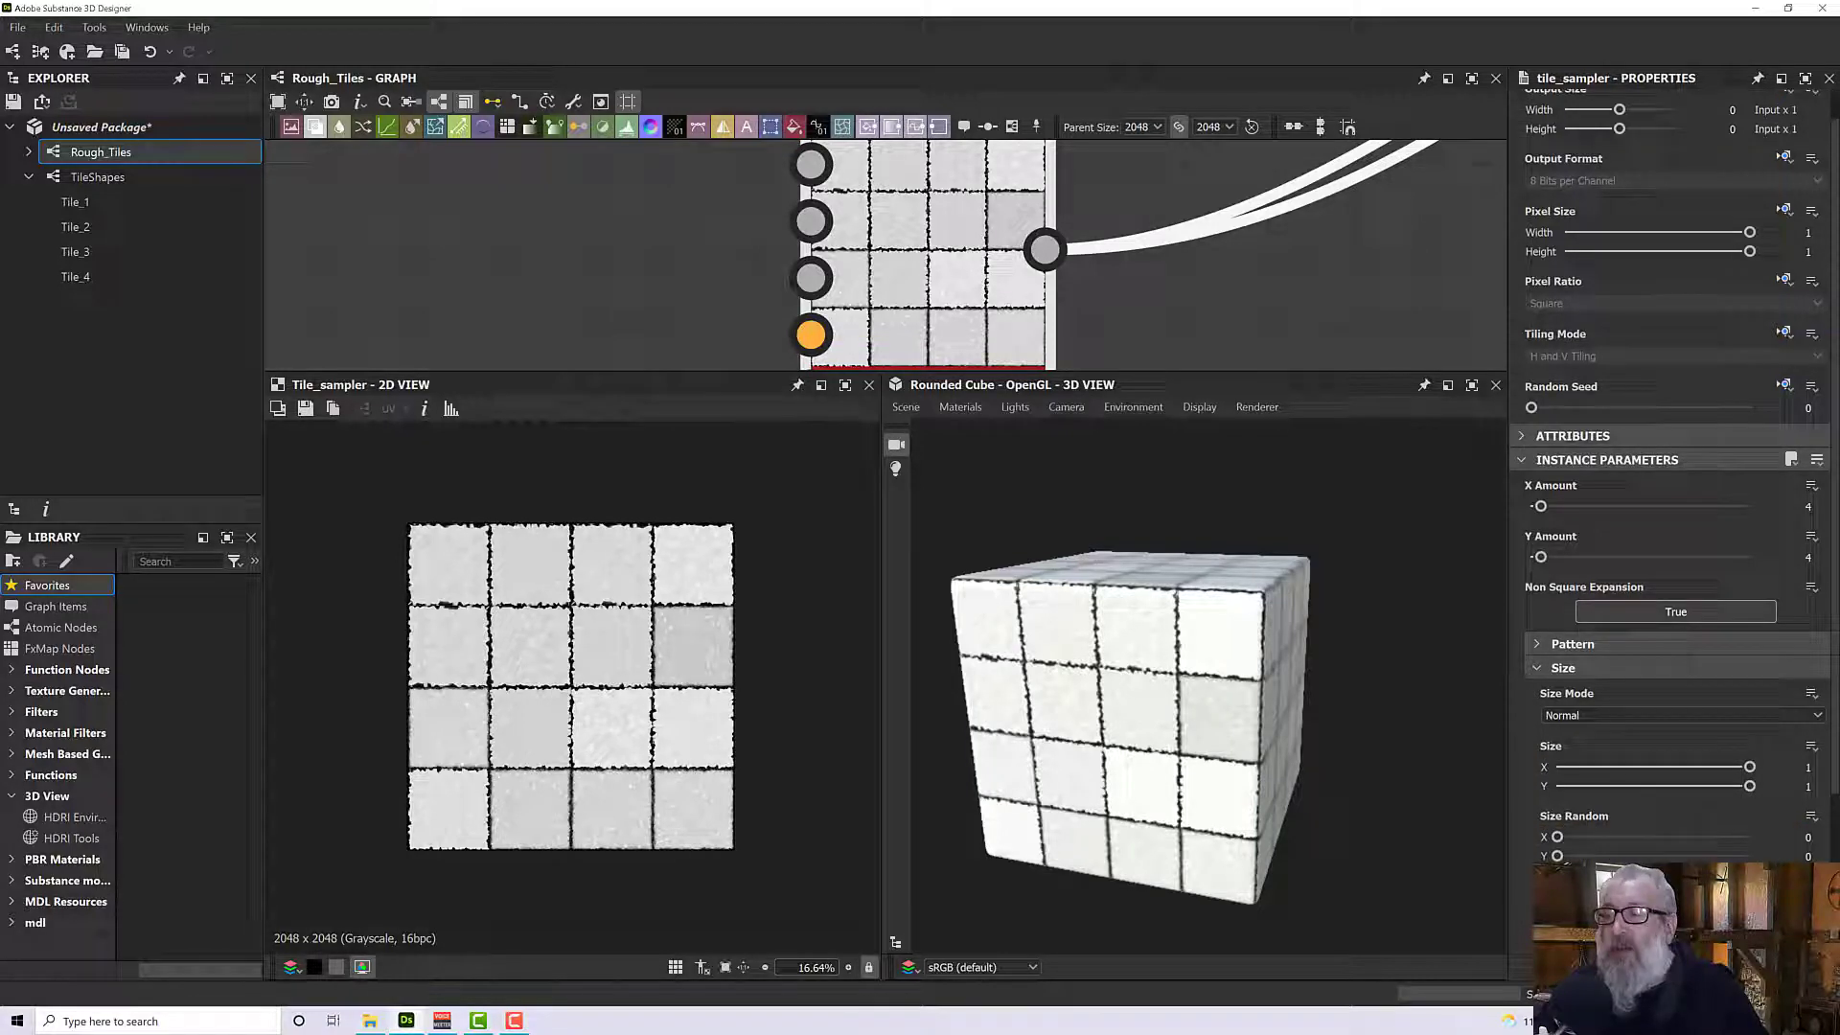
key(Return)
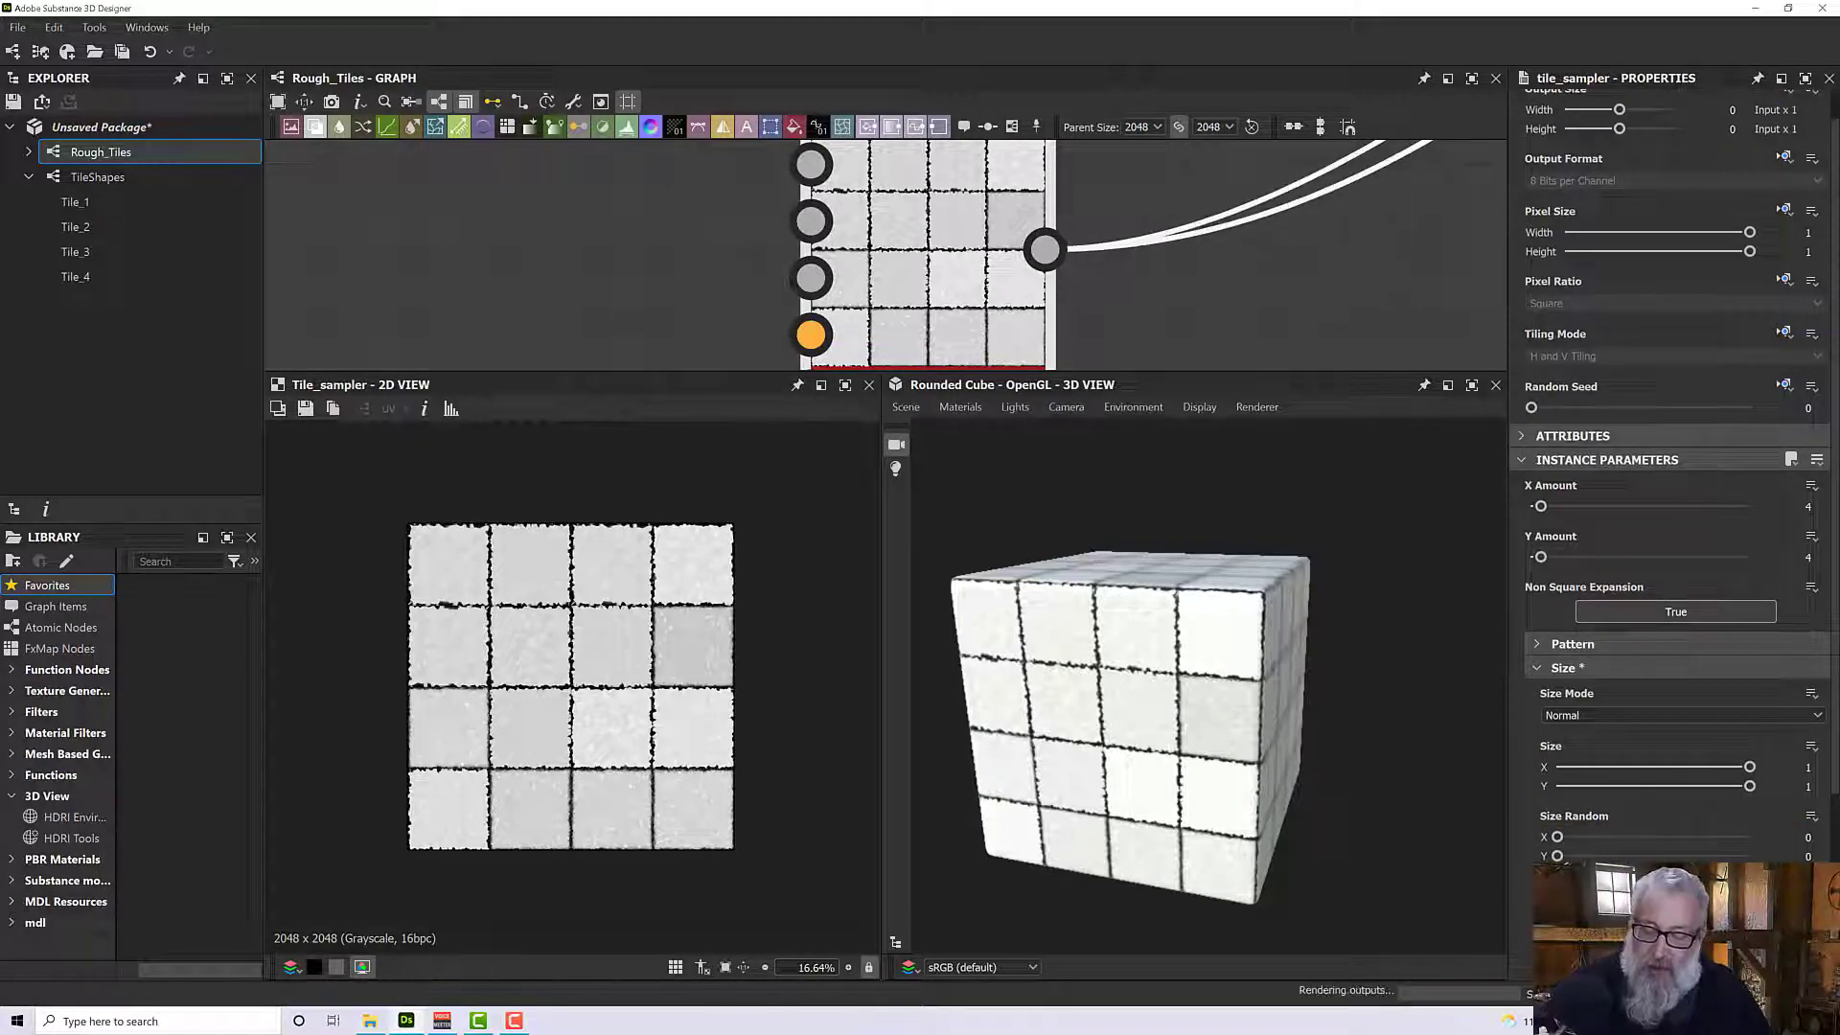
scroll(688, 561, up, 10)
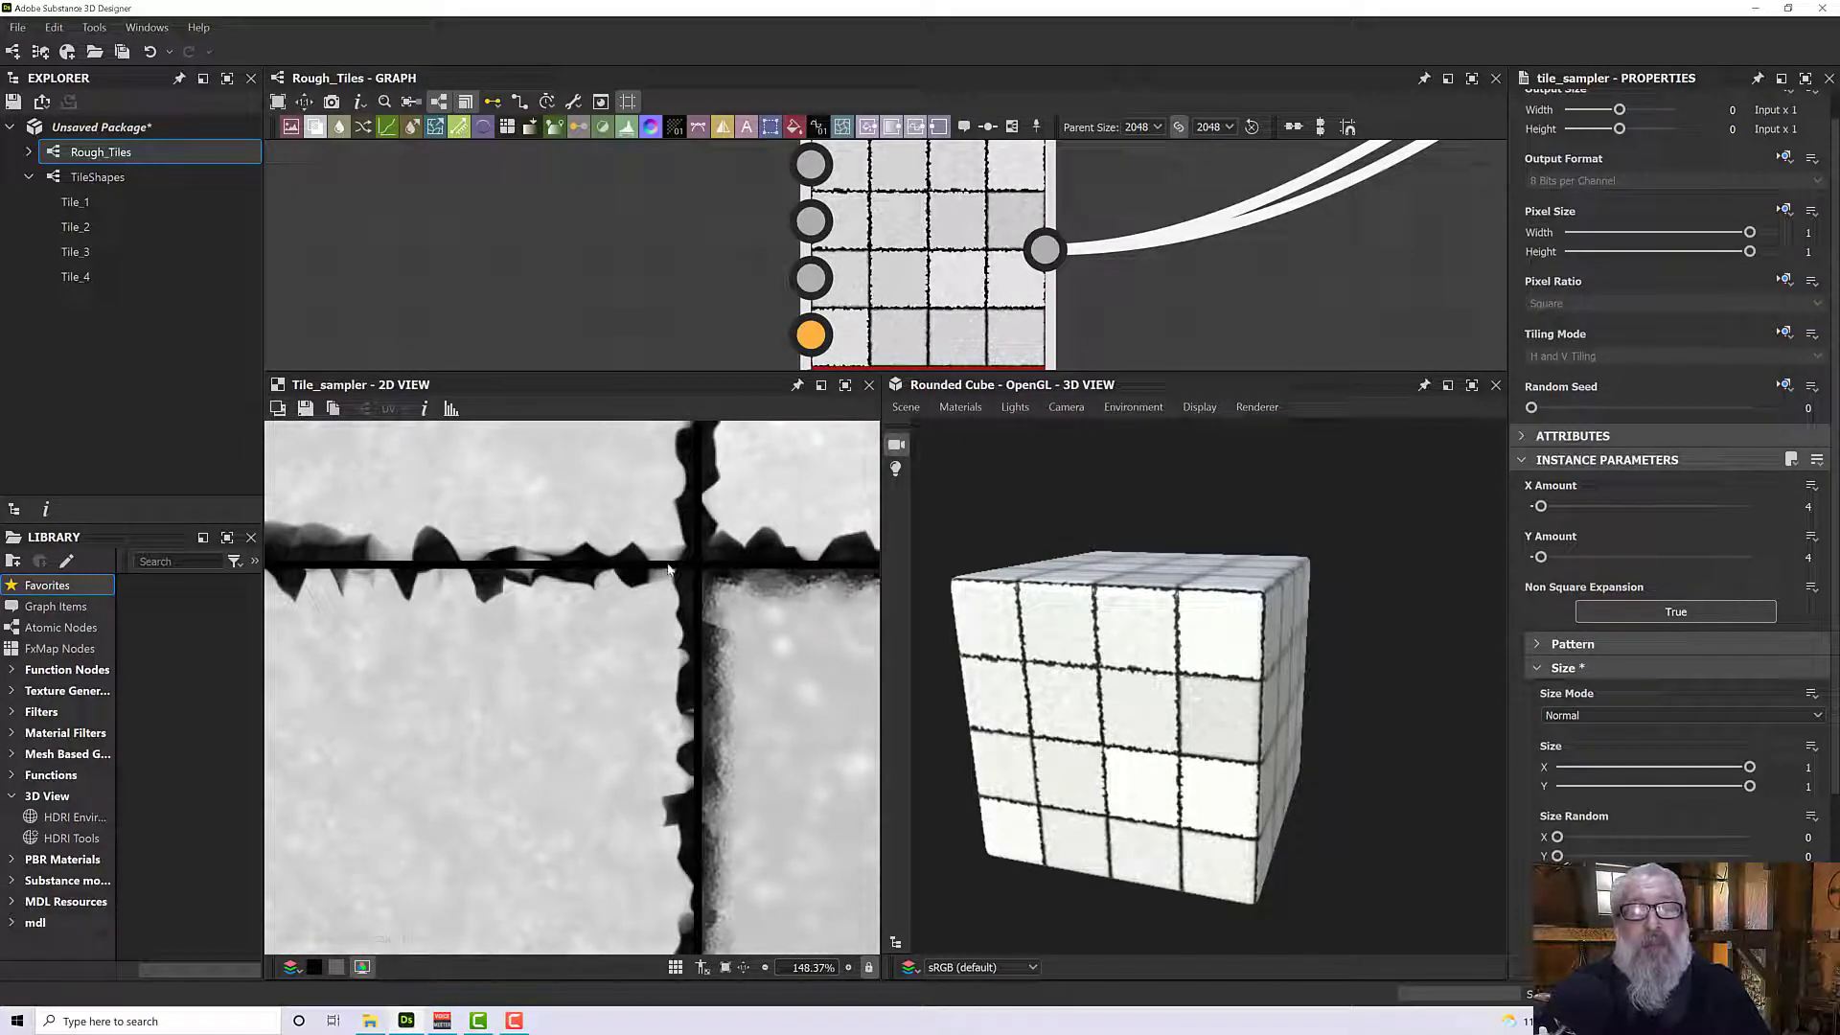
scroll(685, 566, down, 6)
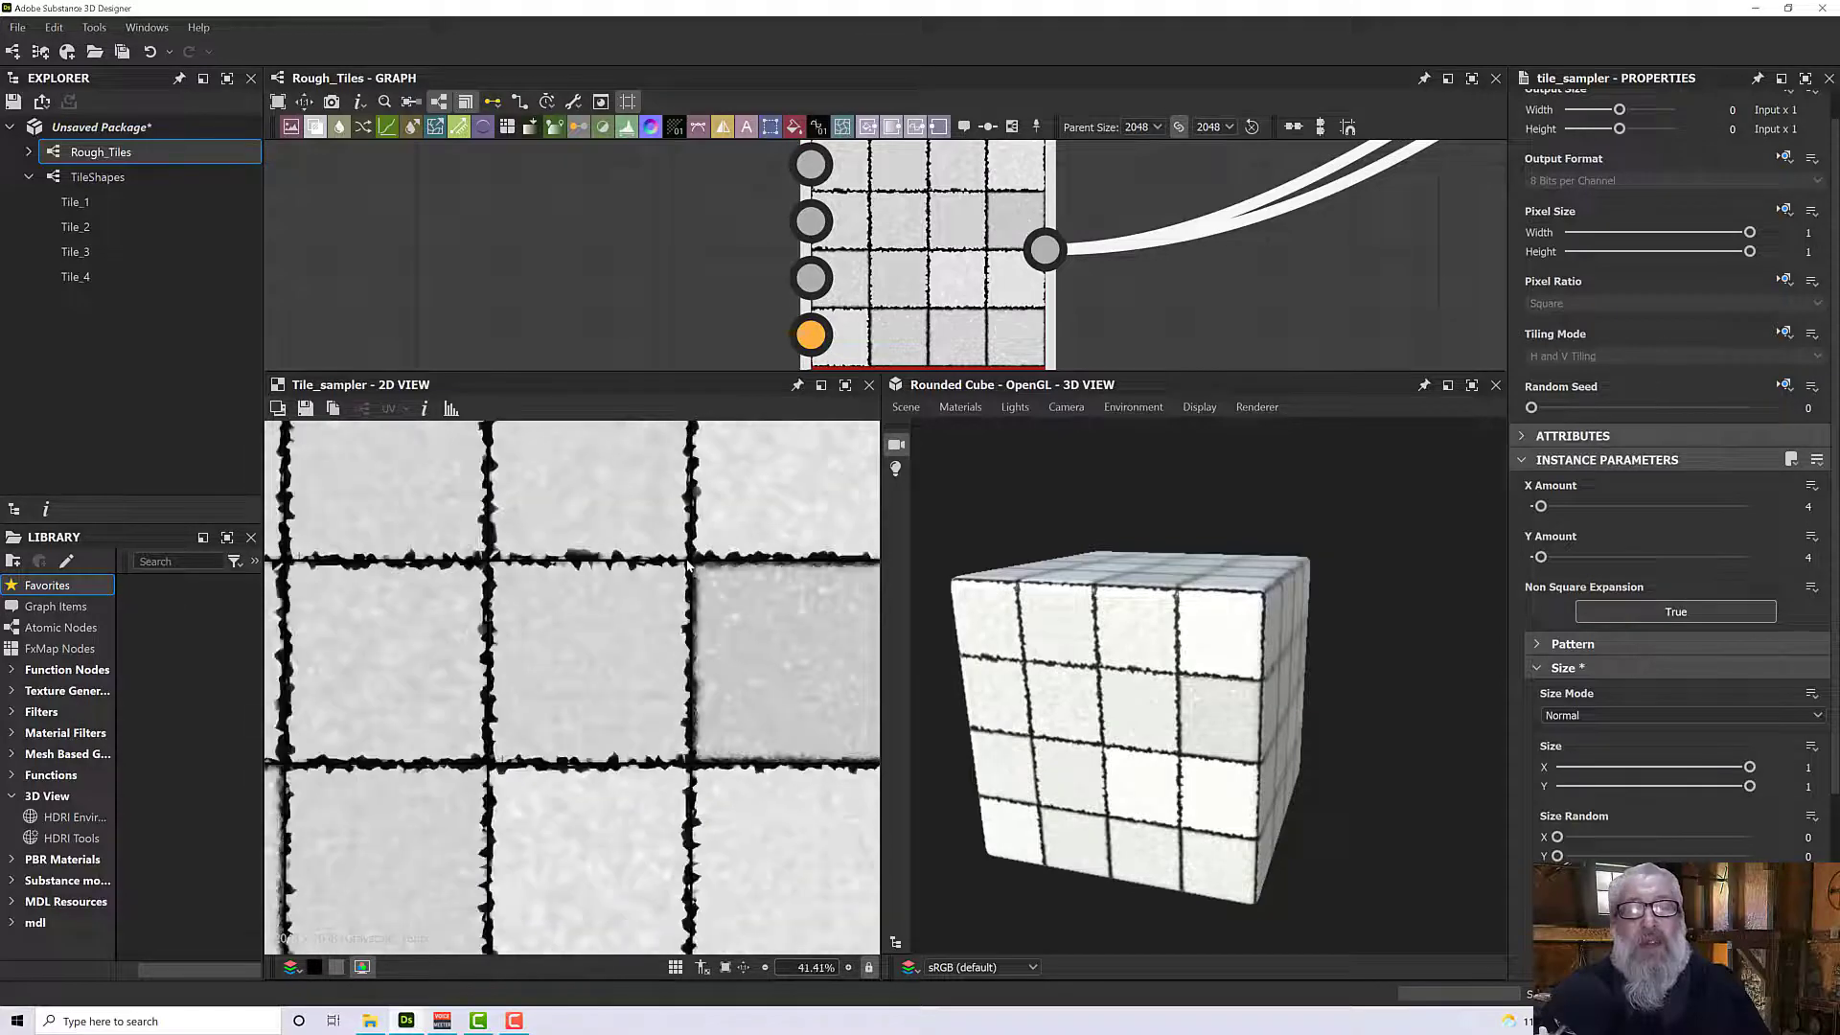
scroll(688, 566, down, 5)
drag(1160, 652, 1061, 706)
scroll(1061, 707, up, 5)
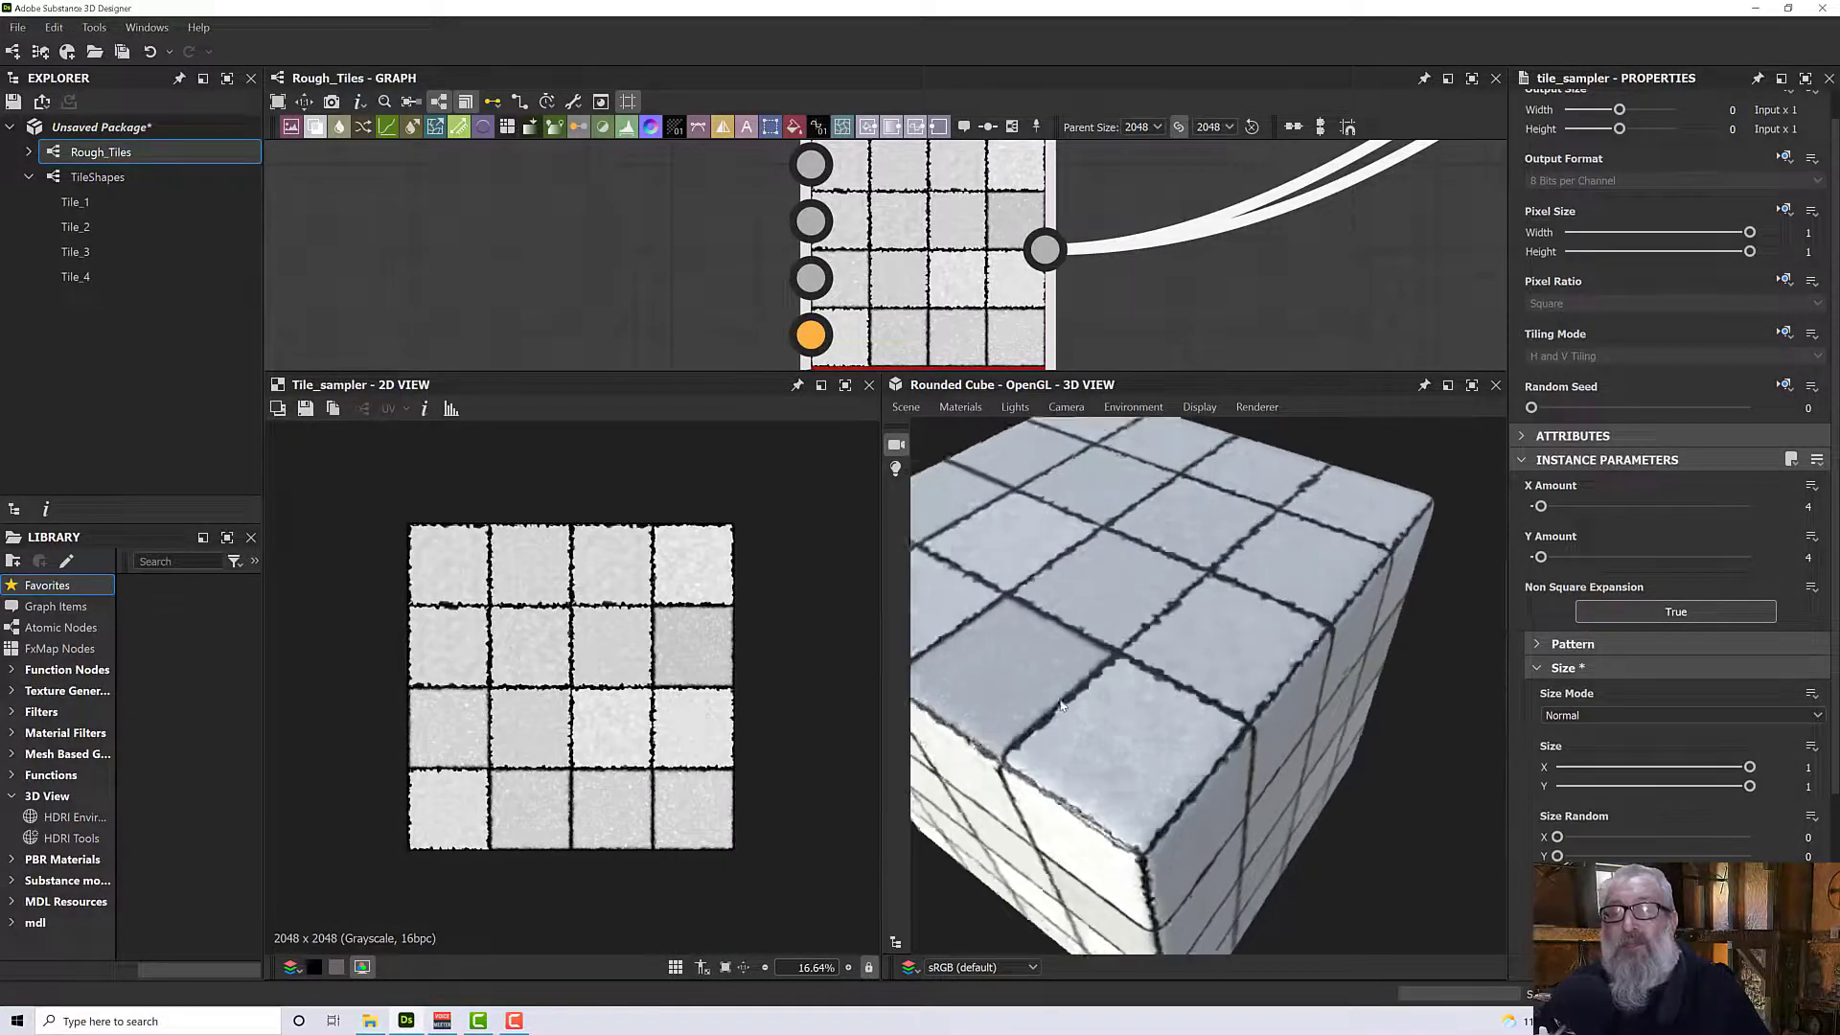
scroll(1061, 707, up, 2)
drag(1155, 576, 1121, 609)
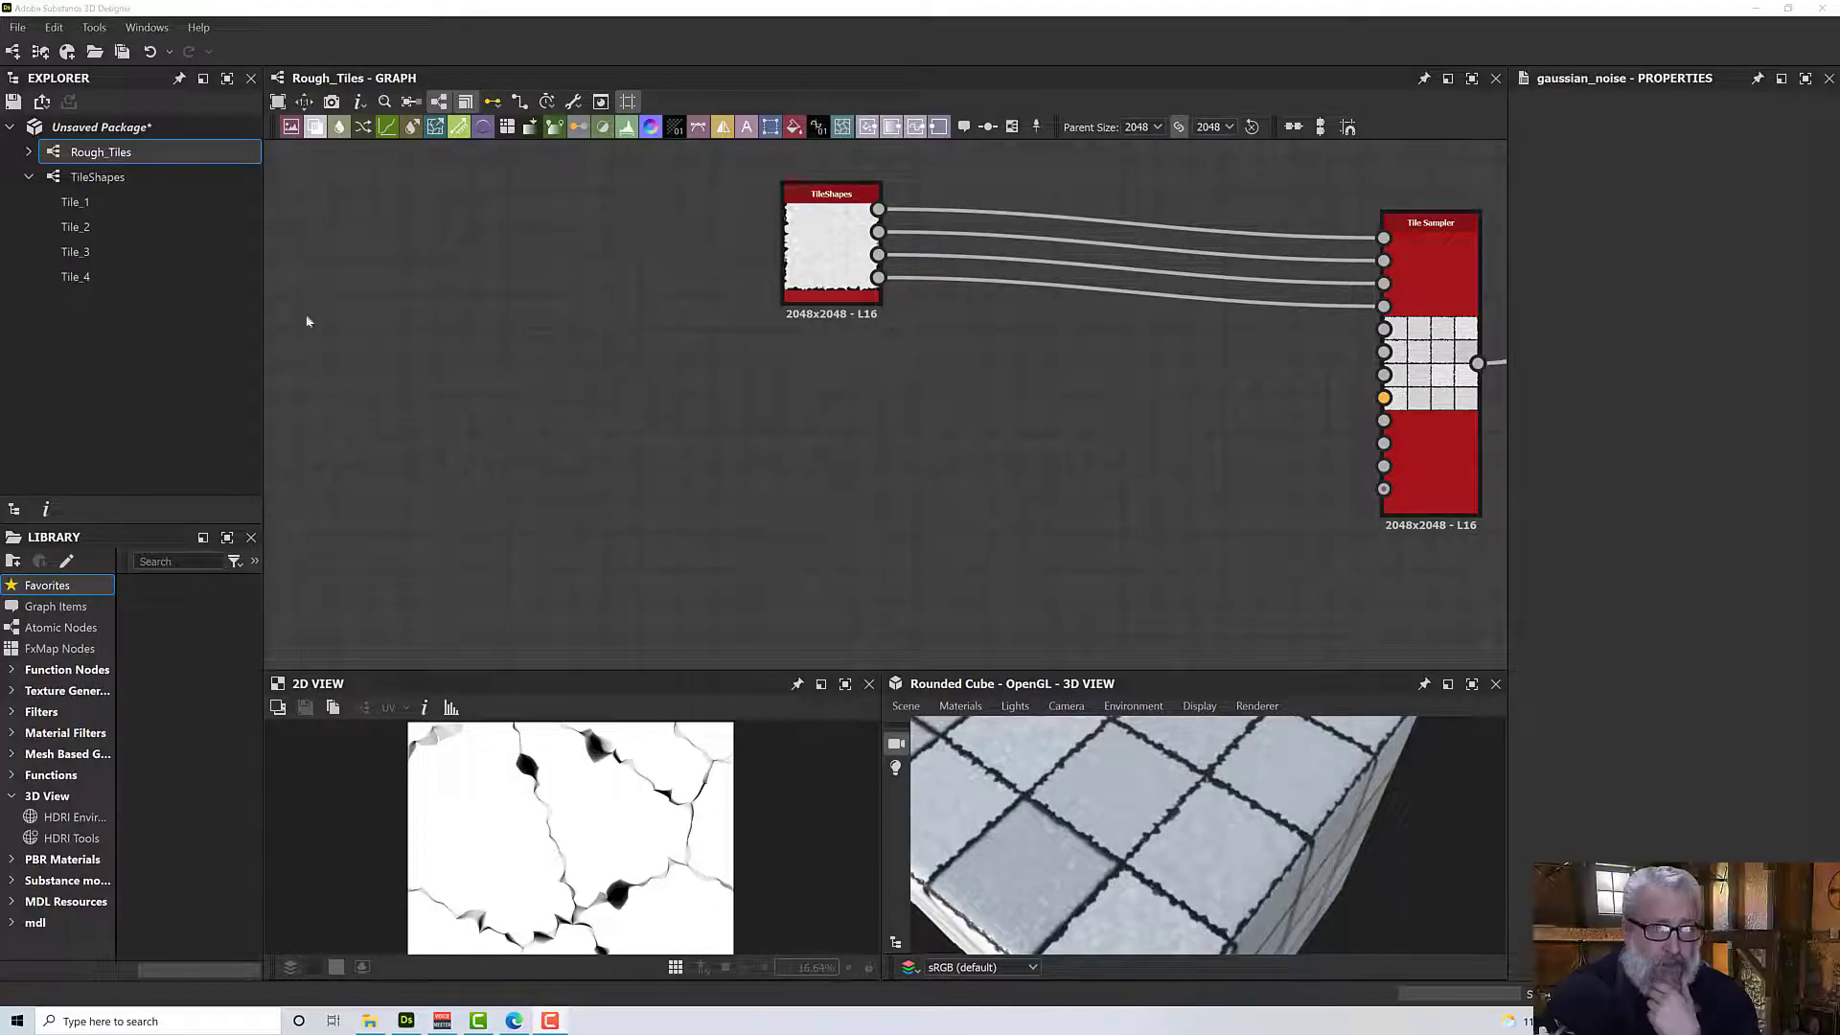
Open the TileShapes graph, duplicate the bottom tile chain with its output below the others, and show the new output's properties.
click(123, 178)
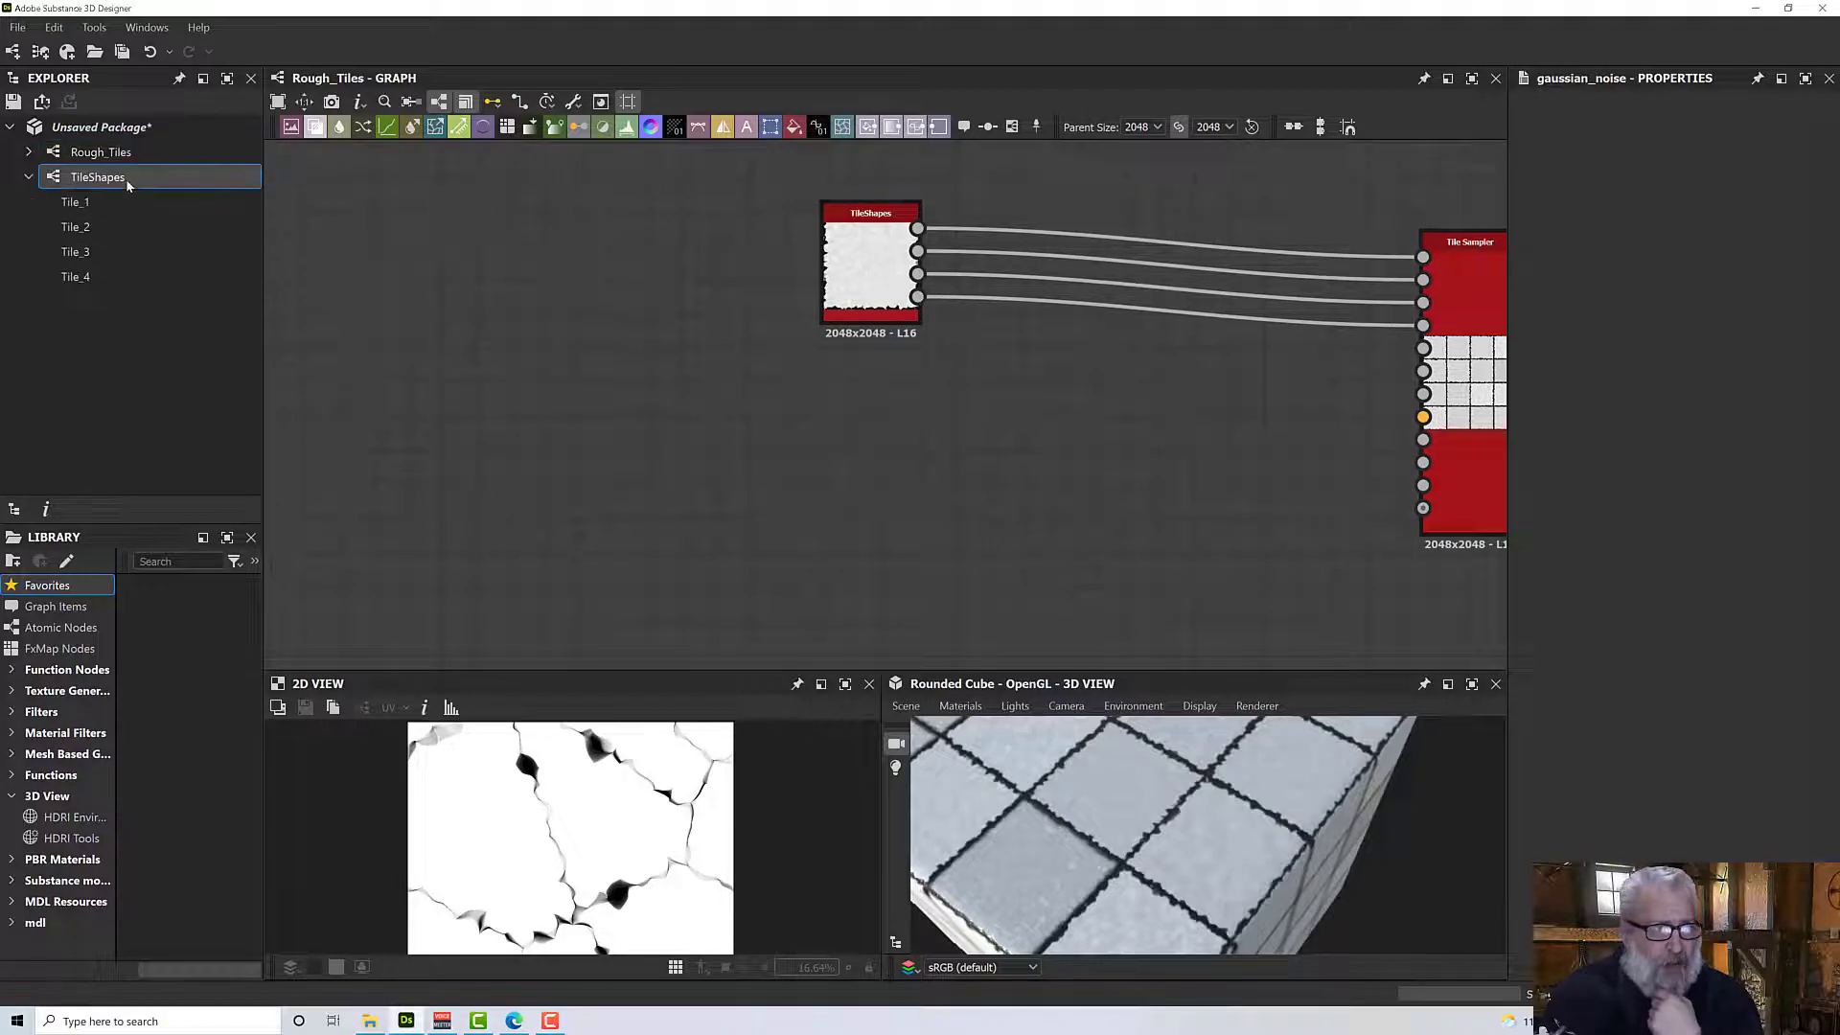
double_click(110, 180)
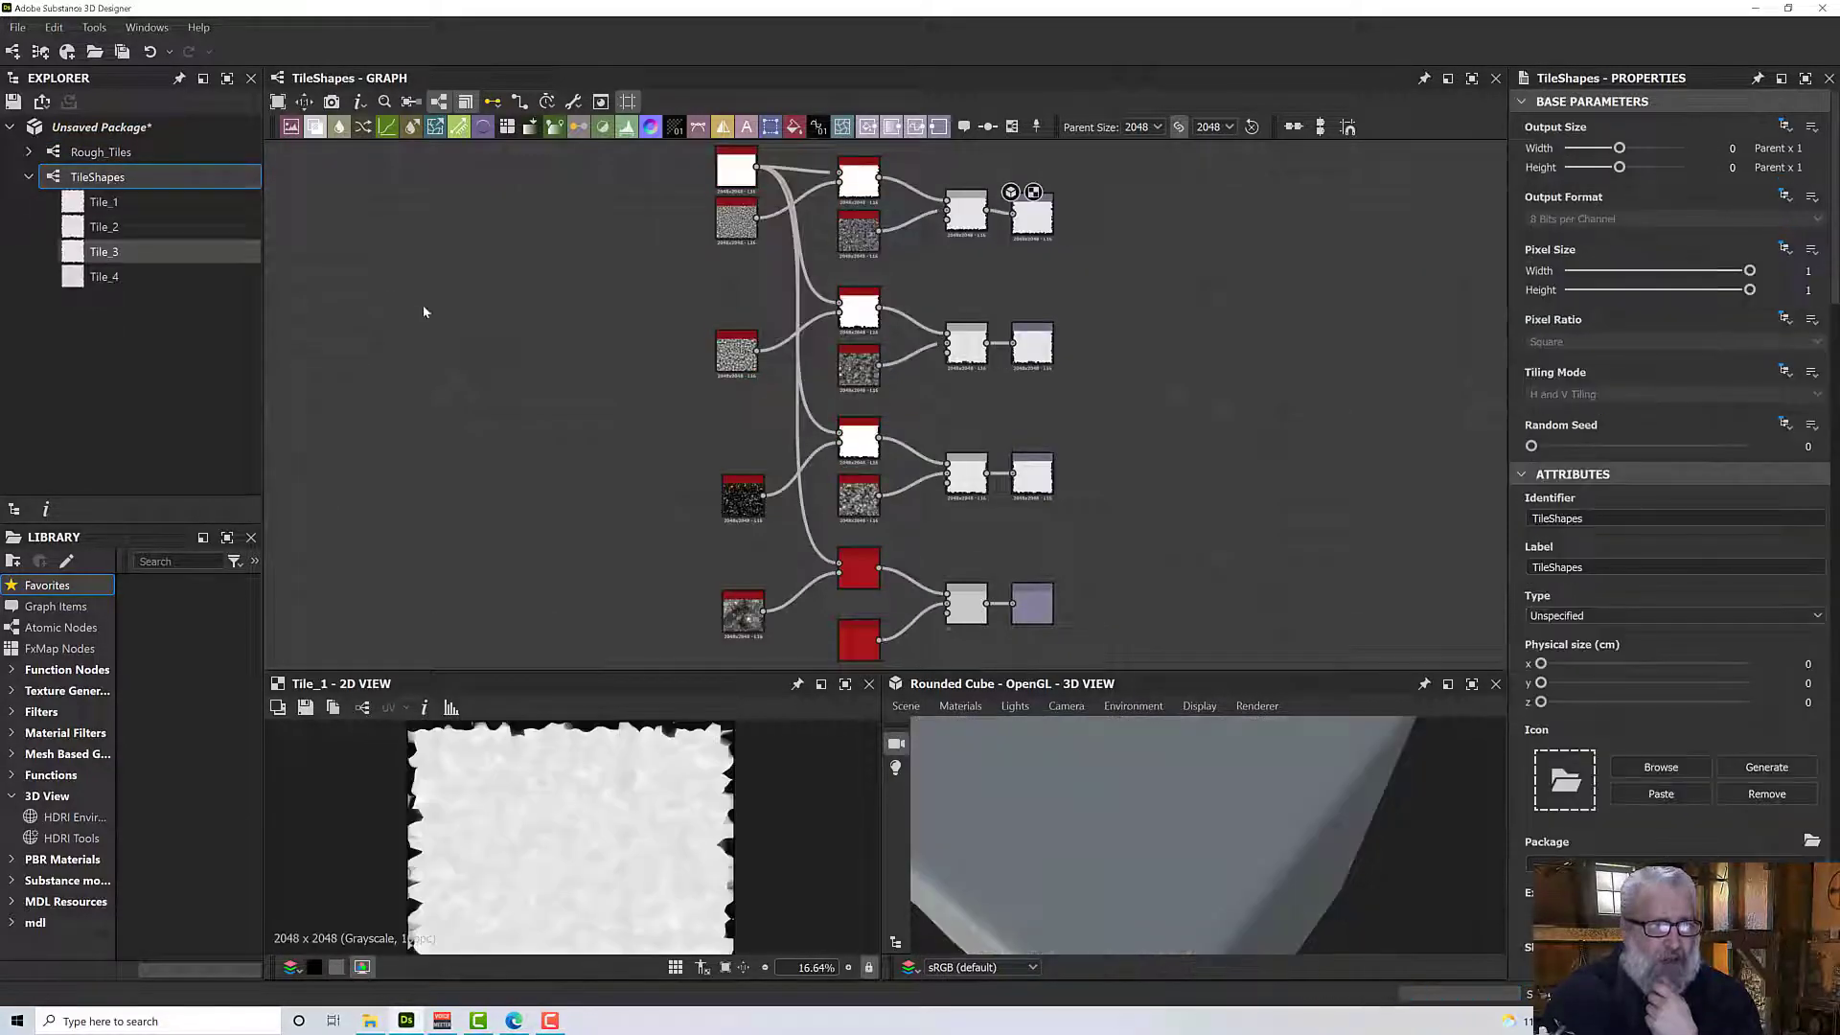
drag(1018, 594, 551, 443)
middle_drag(551, 443, 547, 382)
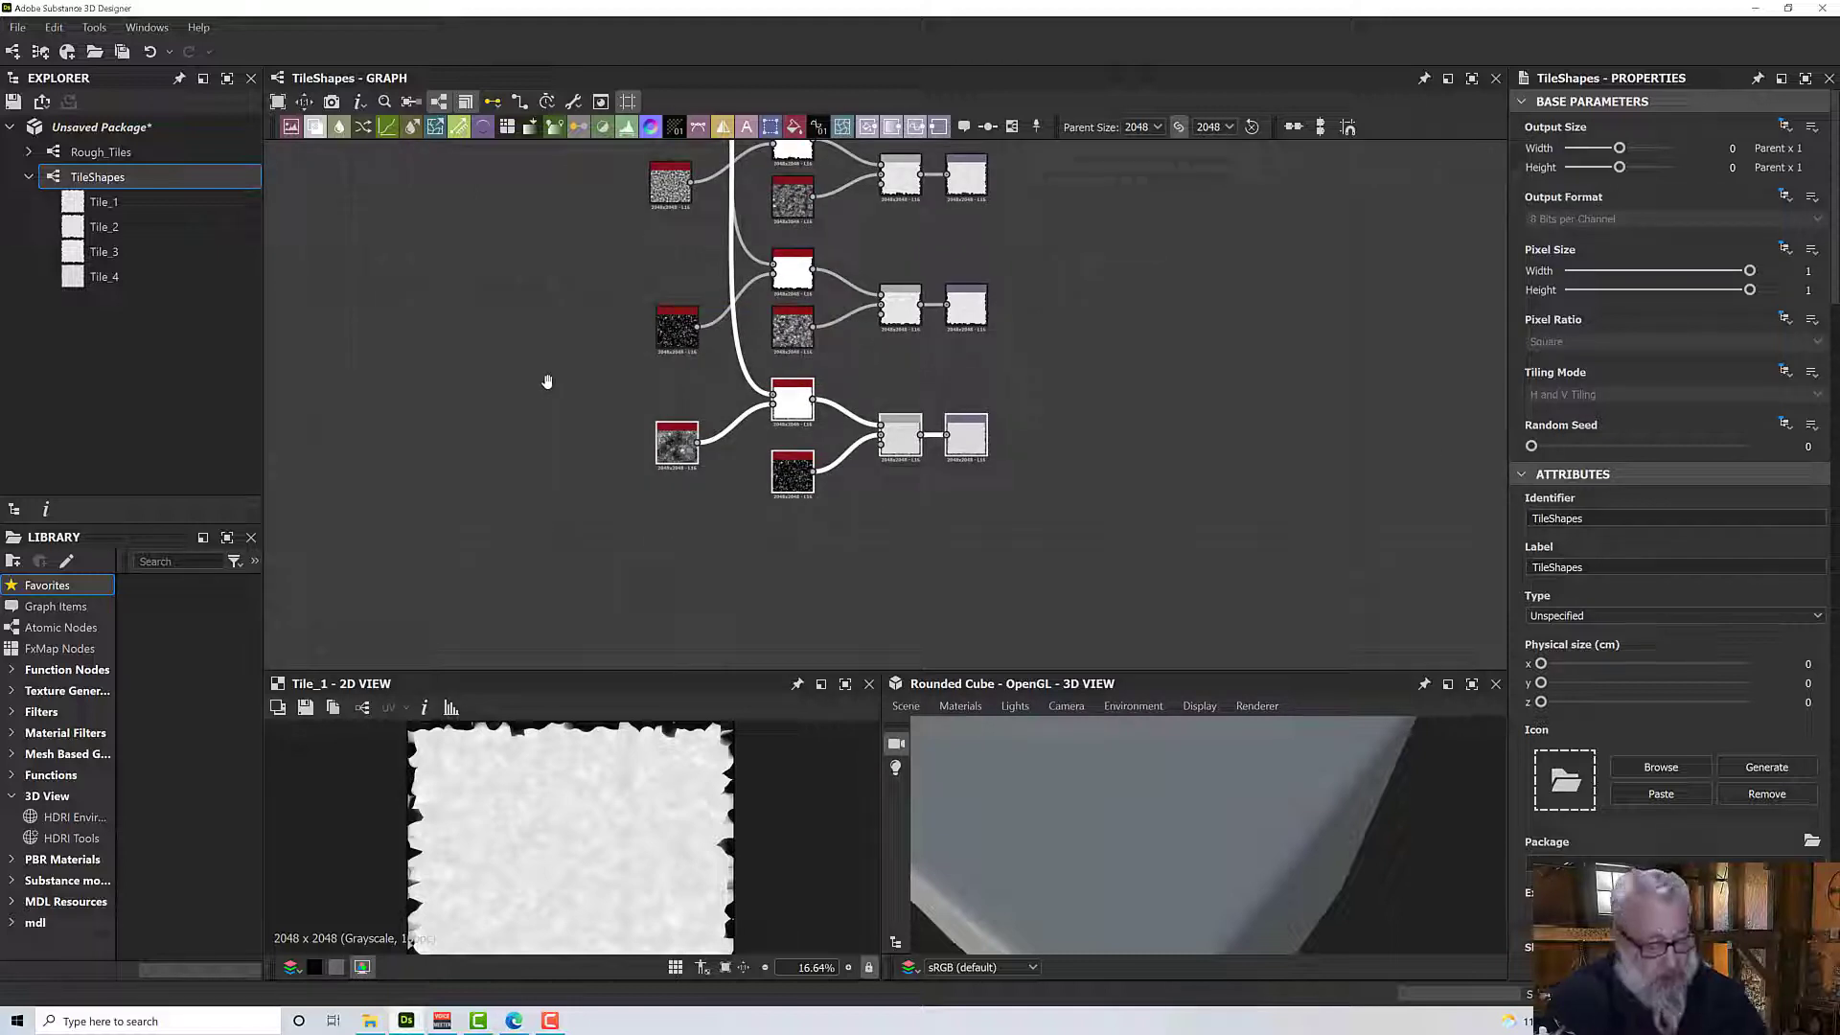
key(ctrl+d)
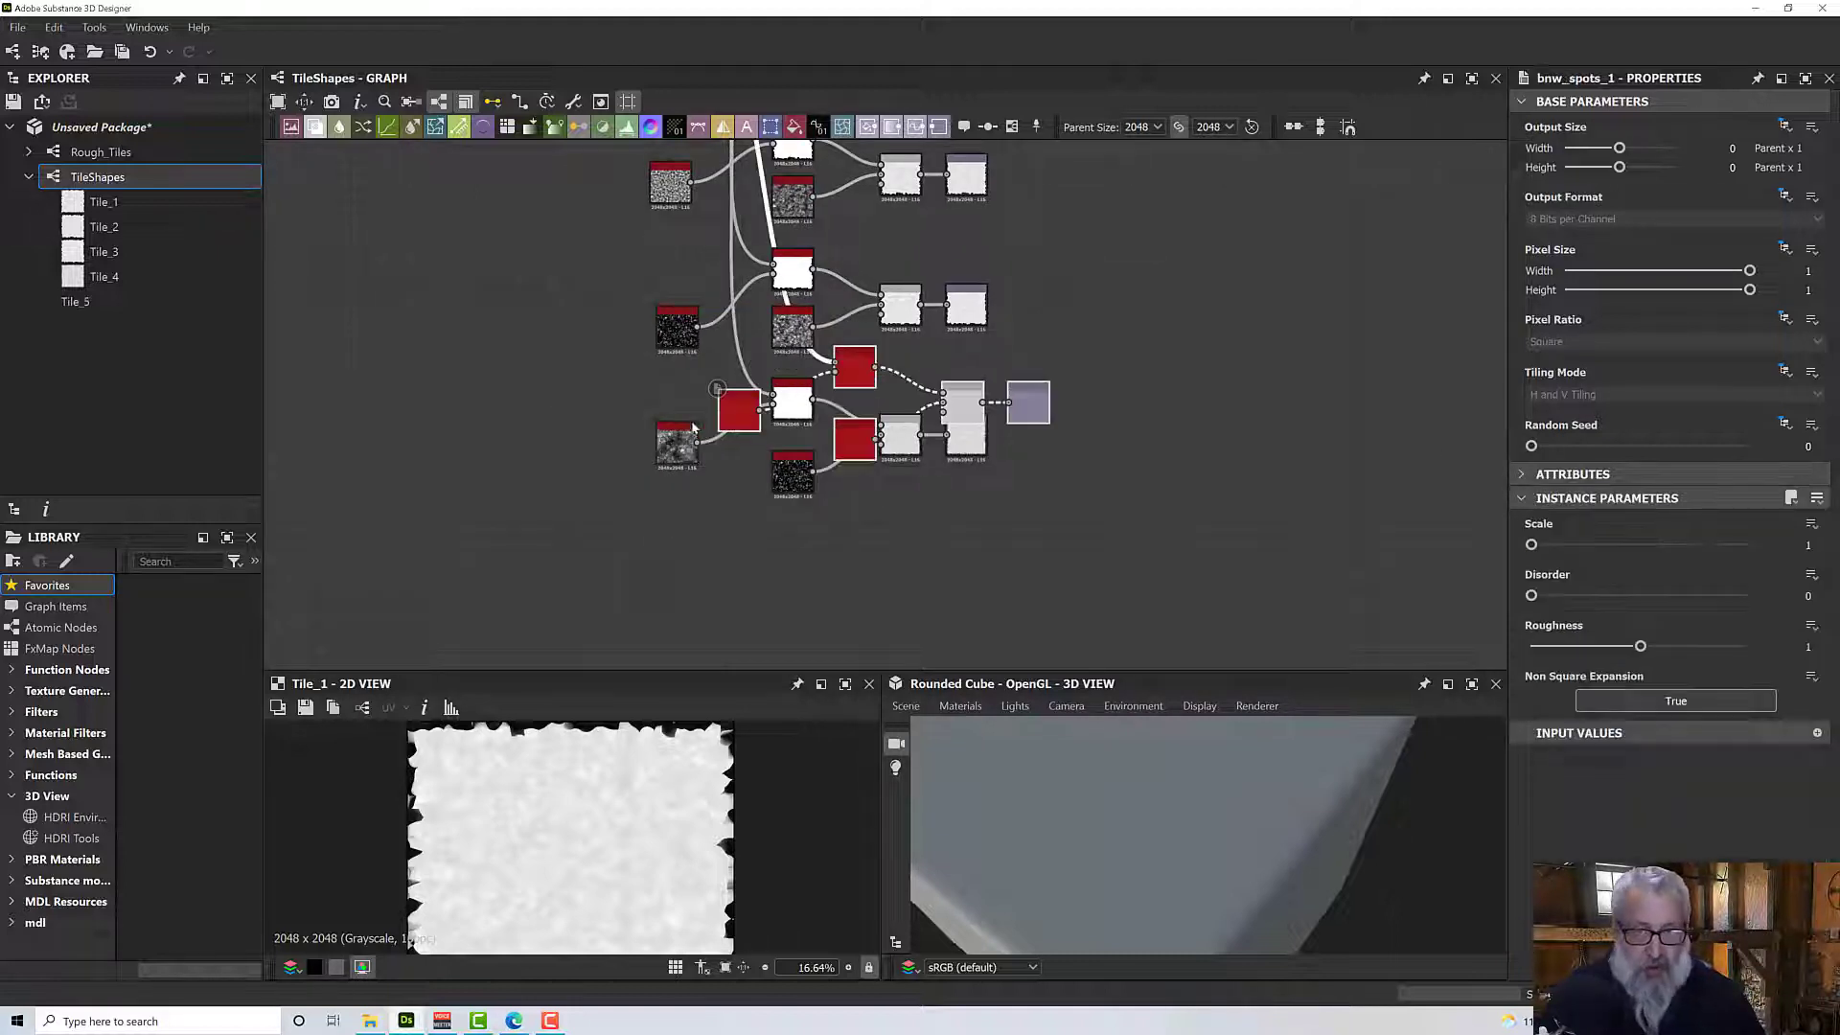
drag(789, 424, 789, 568)
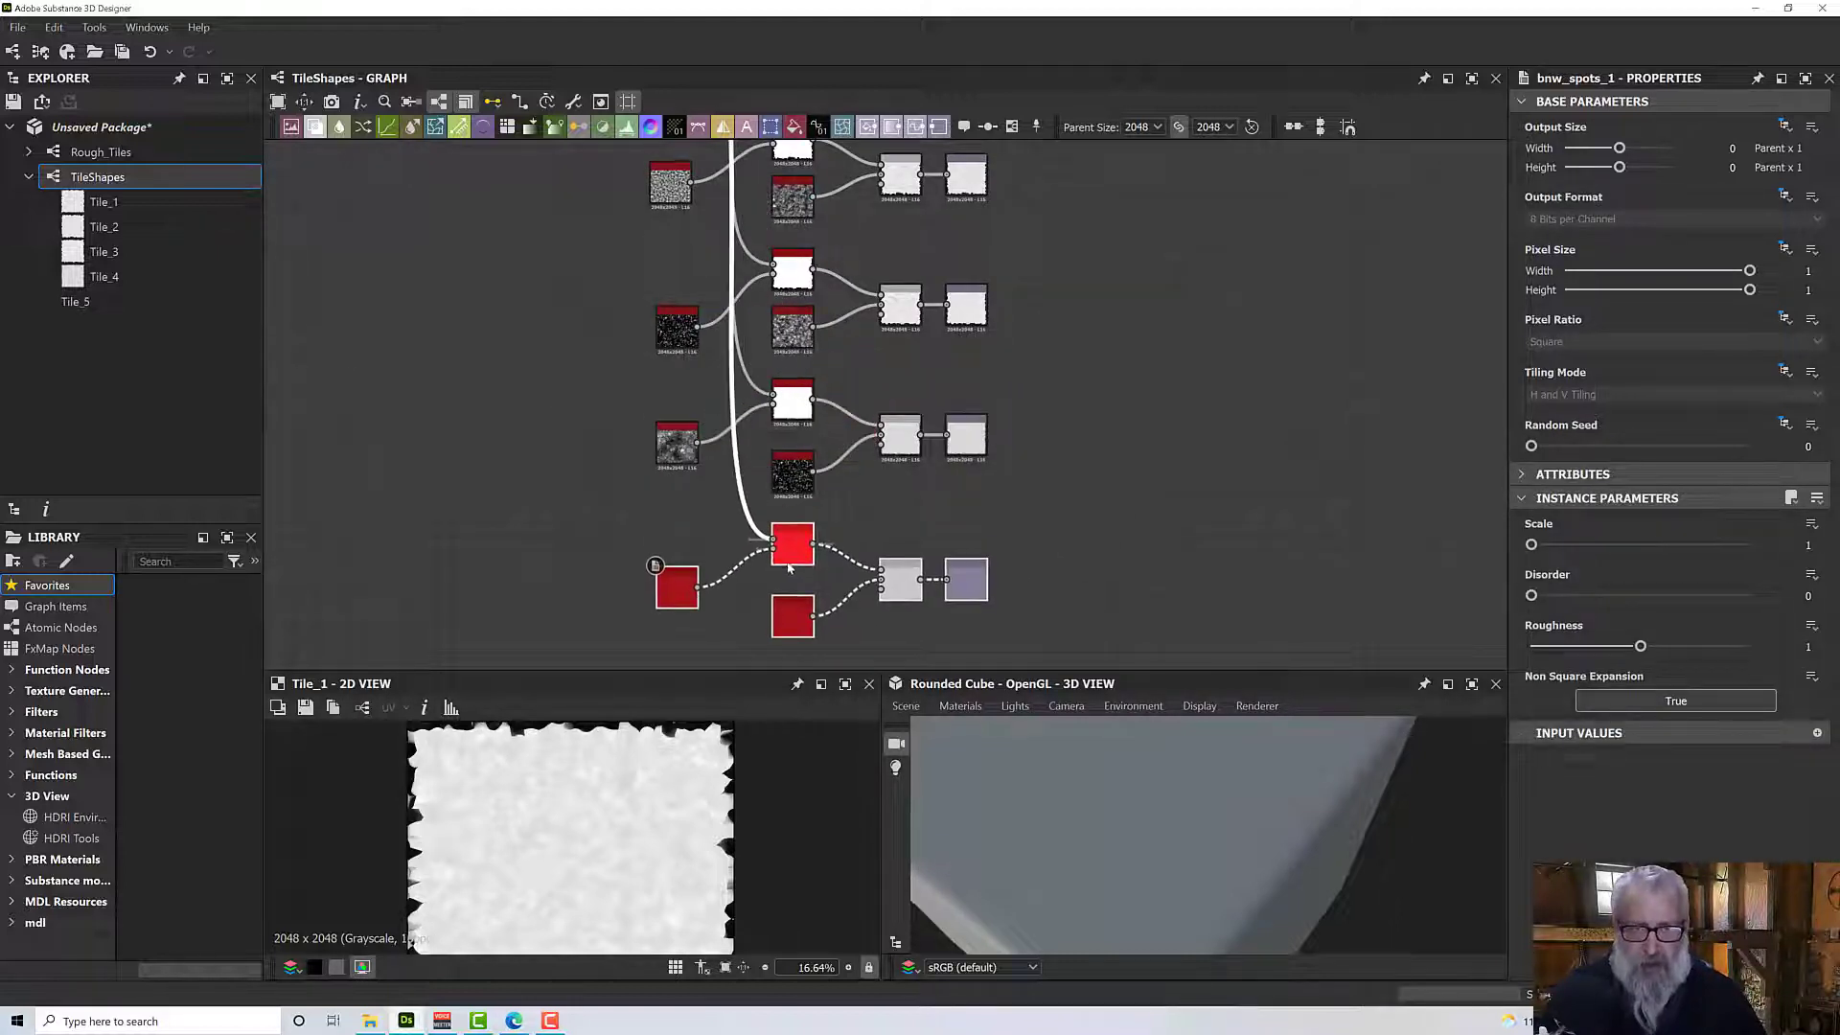
click(963, 593)
middle_drag(876, 519, 918, 488)
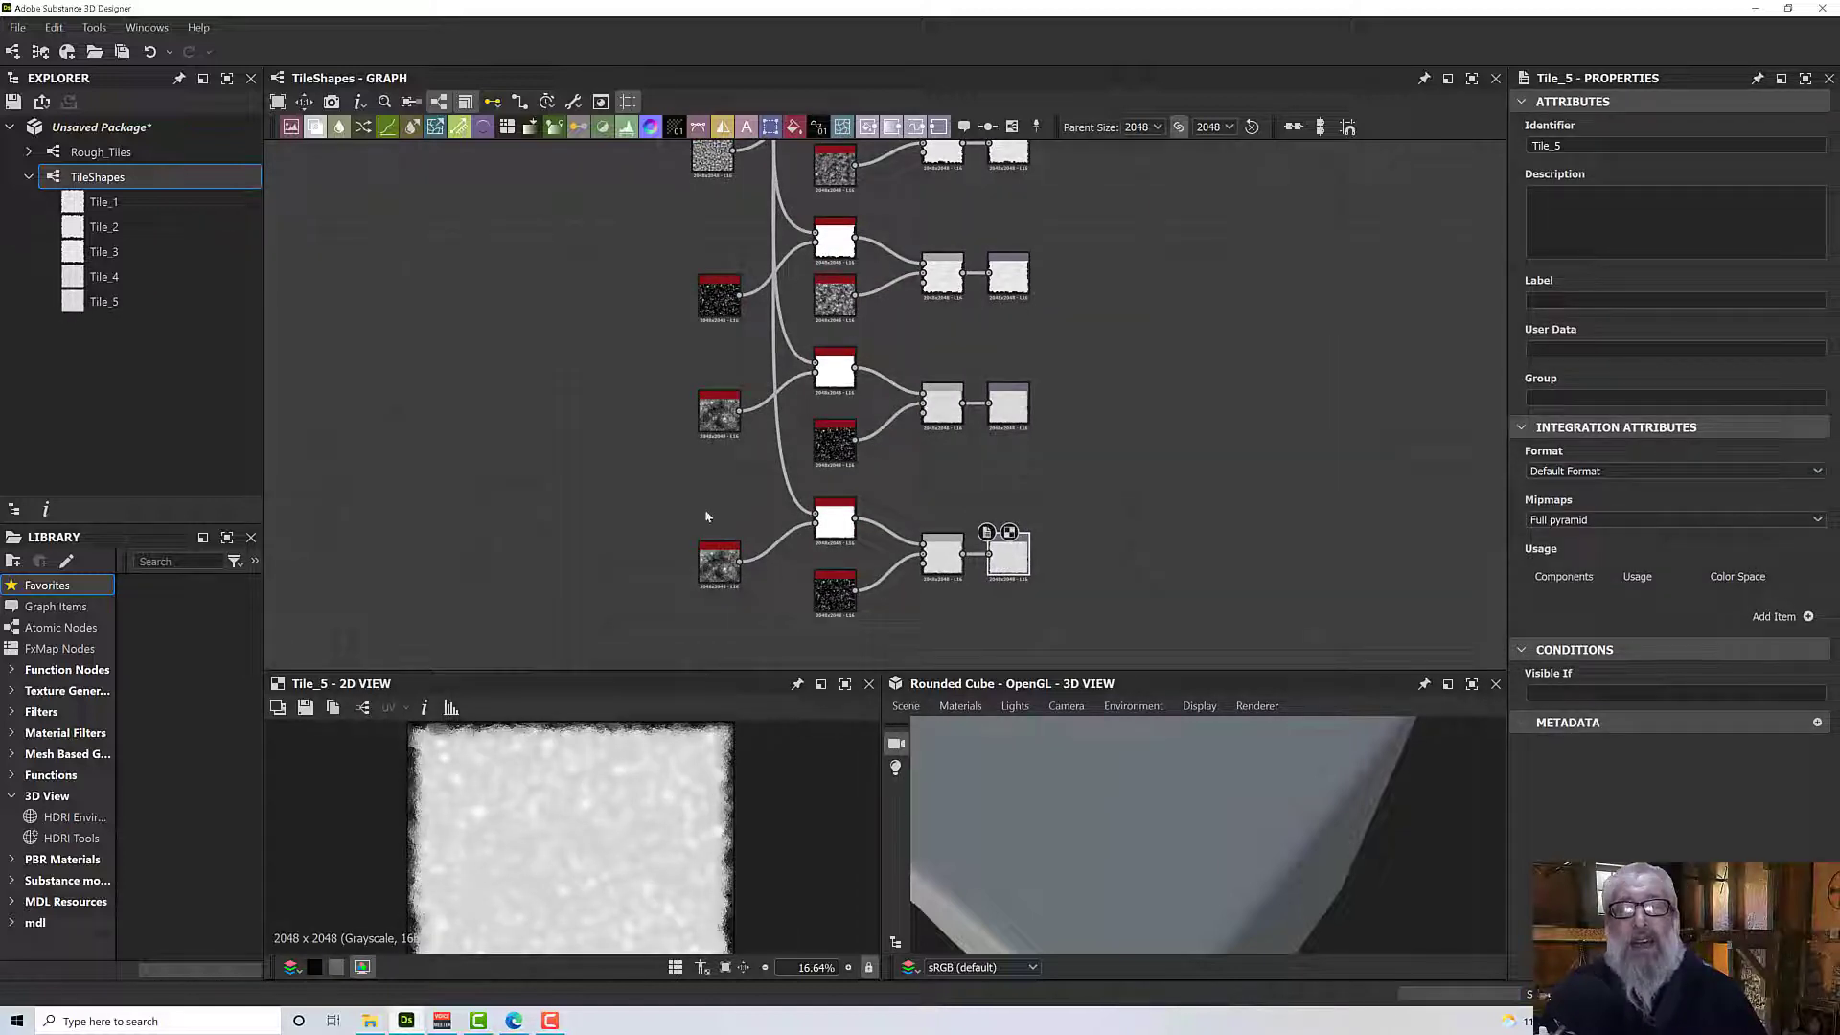
Move the duplicated chain's three source nodes away from its blend node to make room for more nodes.
drag(706, 517, 660, 606)
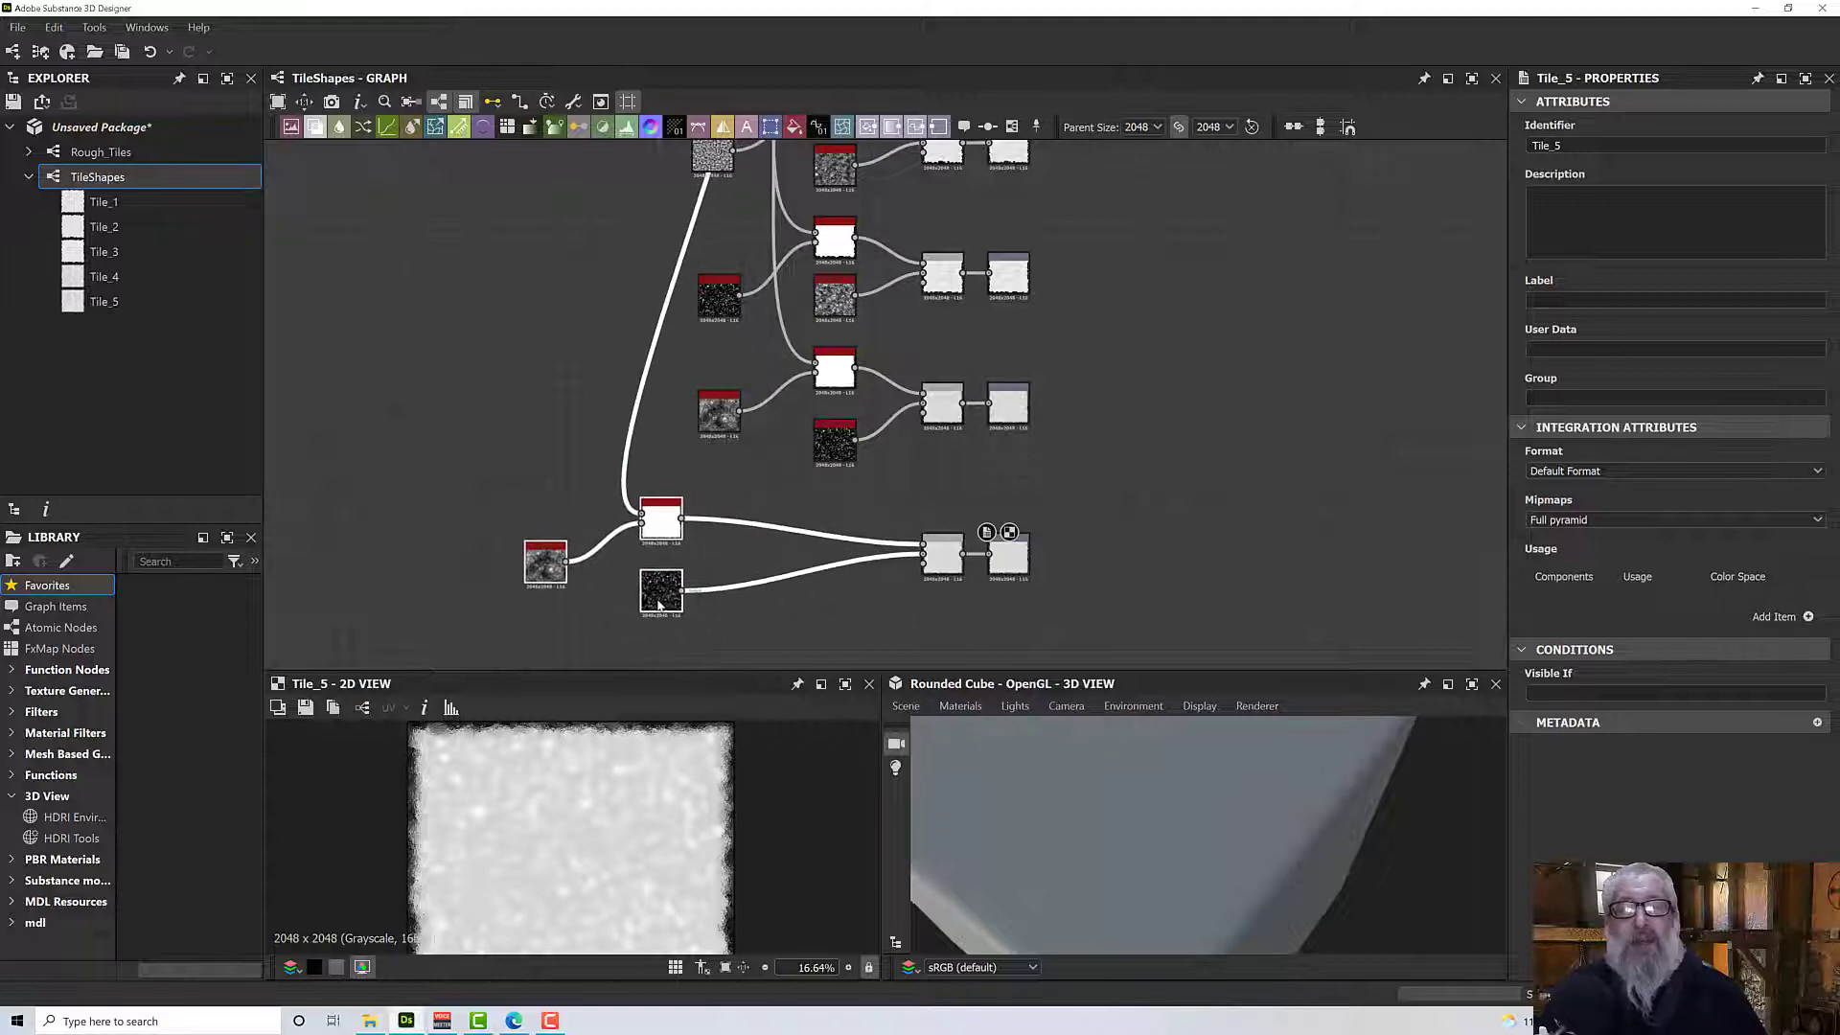
scroll(763, 581, down, 1)
middle_drag(763, 583, 789, 513)
click(750, 576)
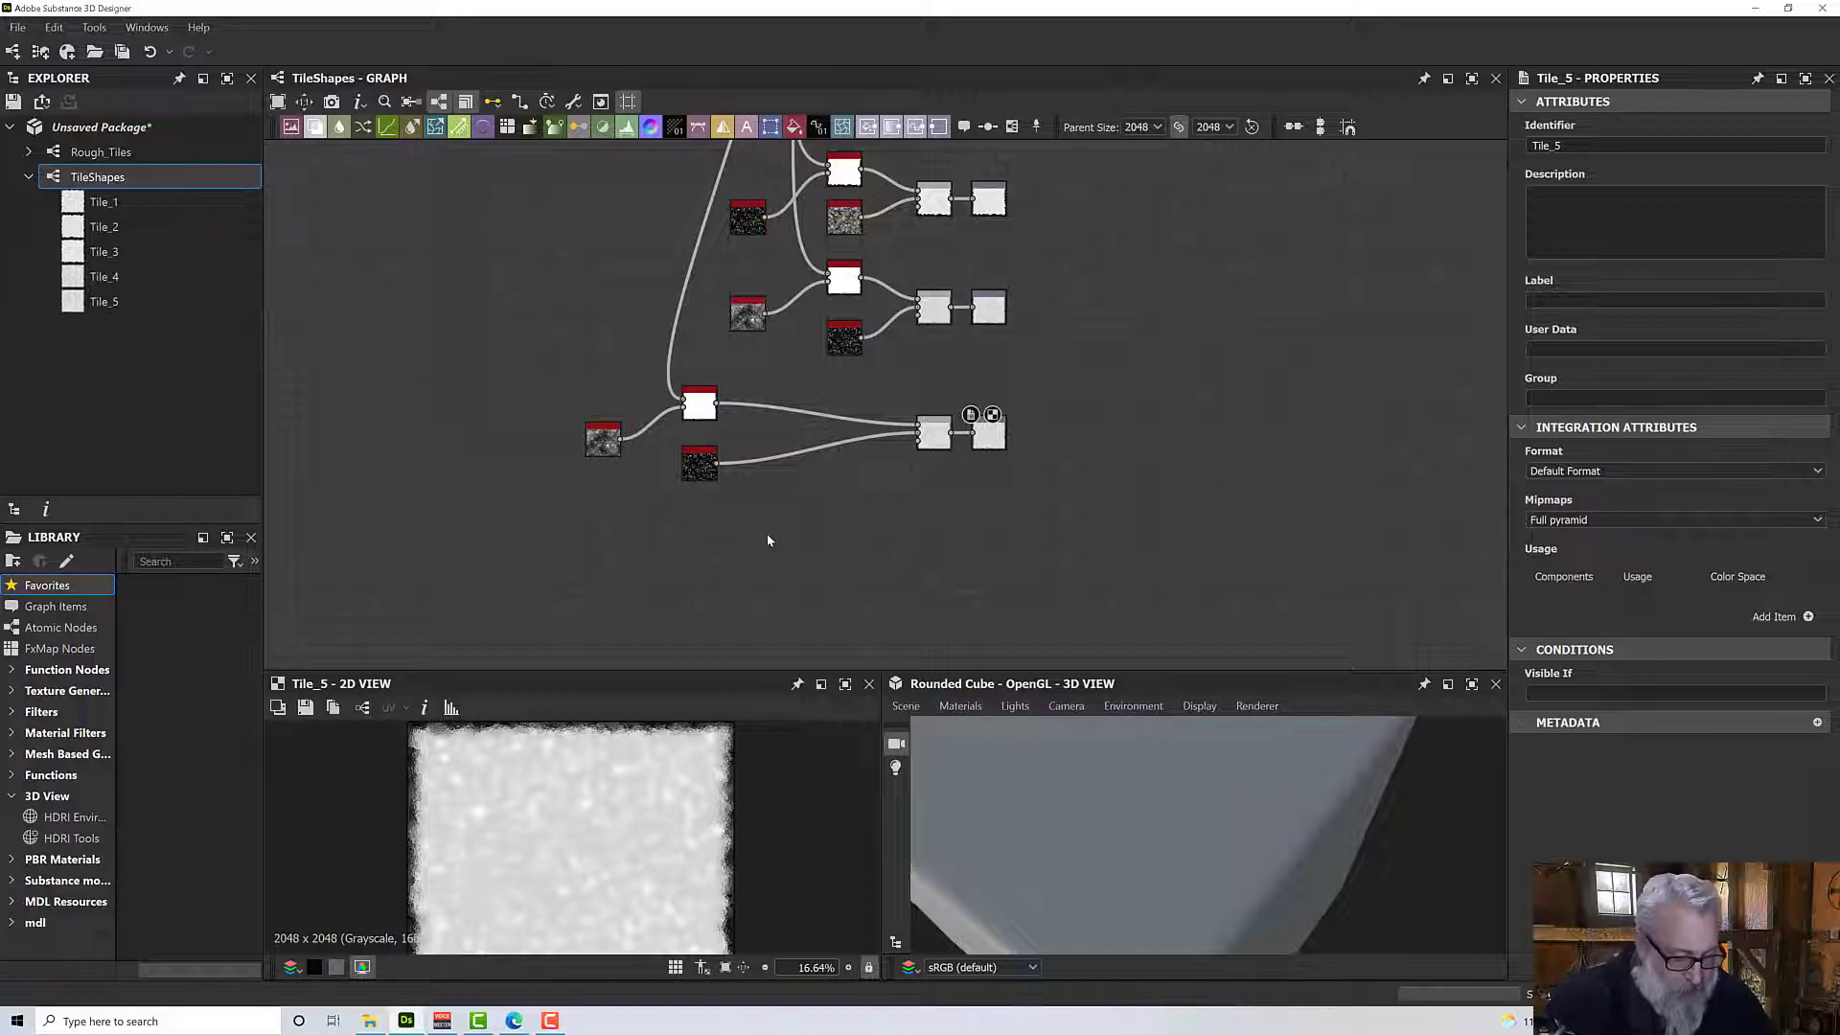
Add a Cells 4 node and place it directly below the duplicated Gaussian Spots 1 node.
key(space)
text(cells)
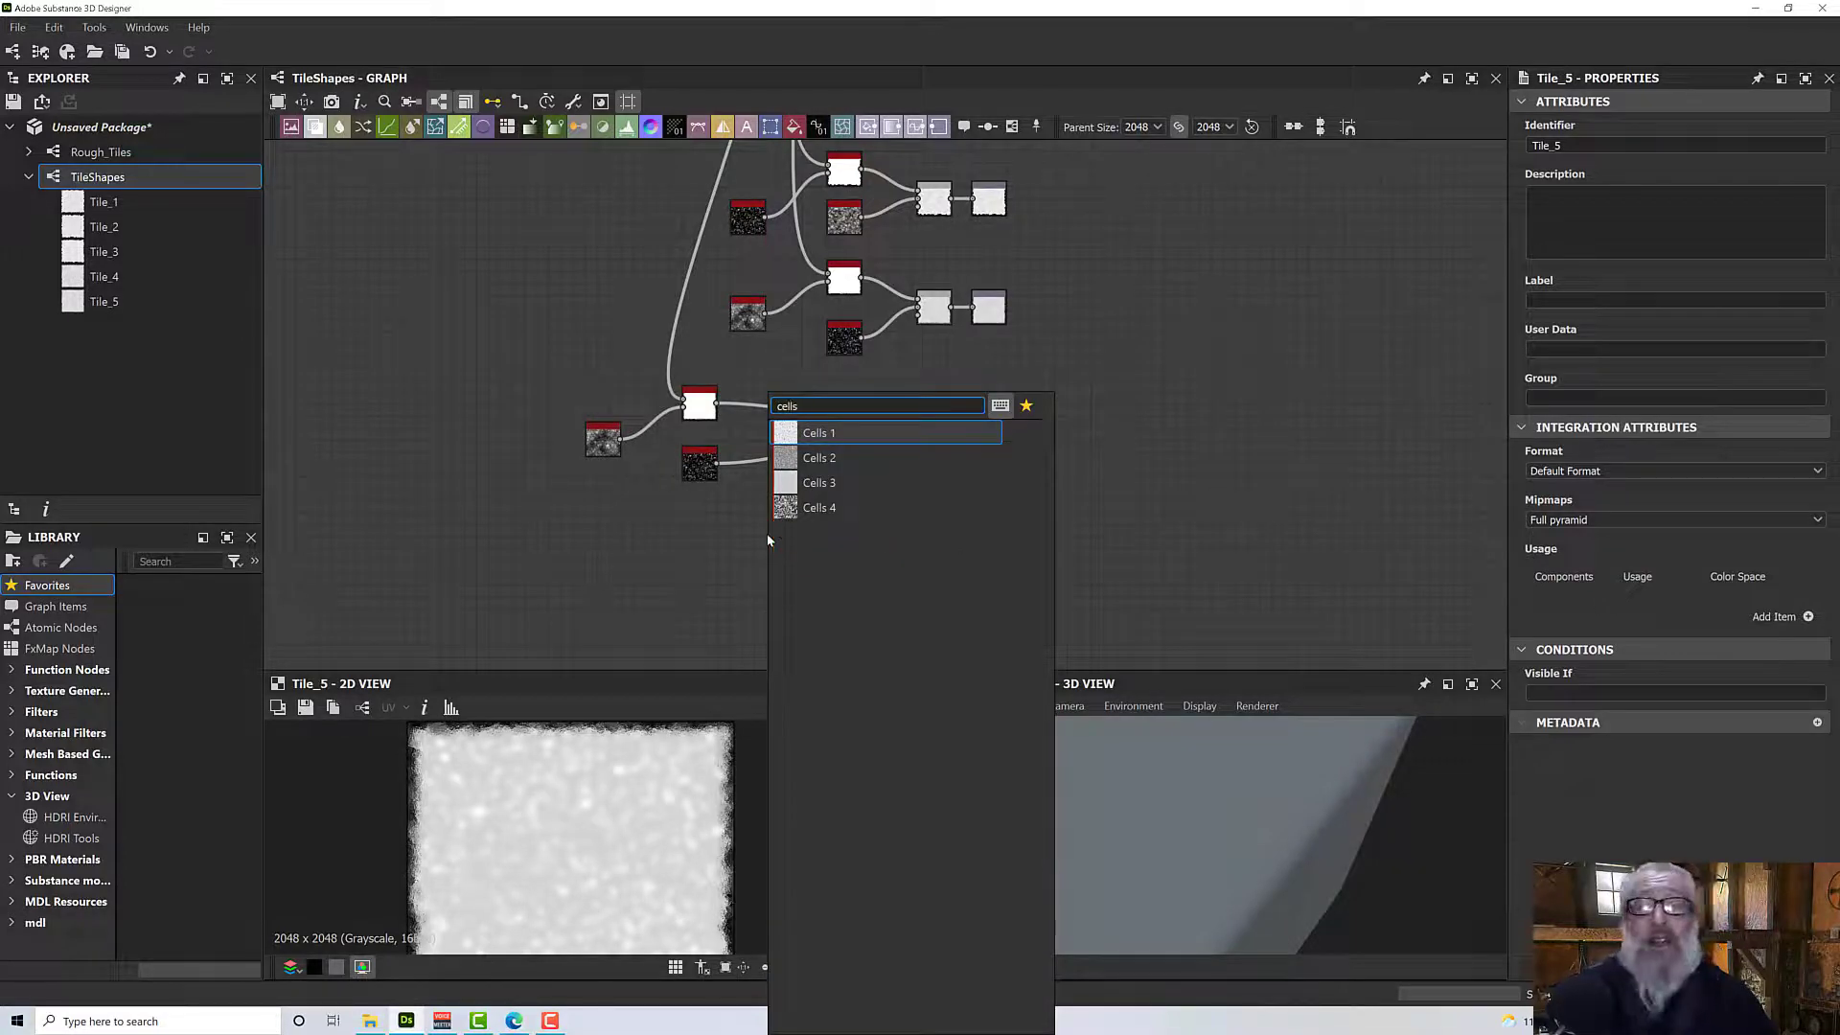
click(794, 508)
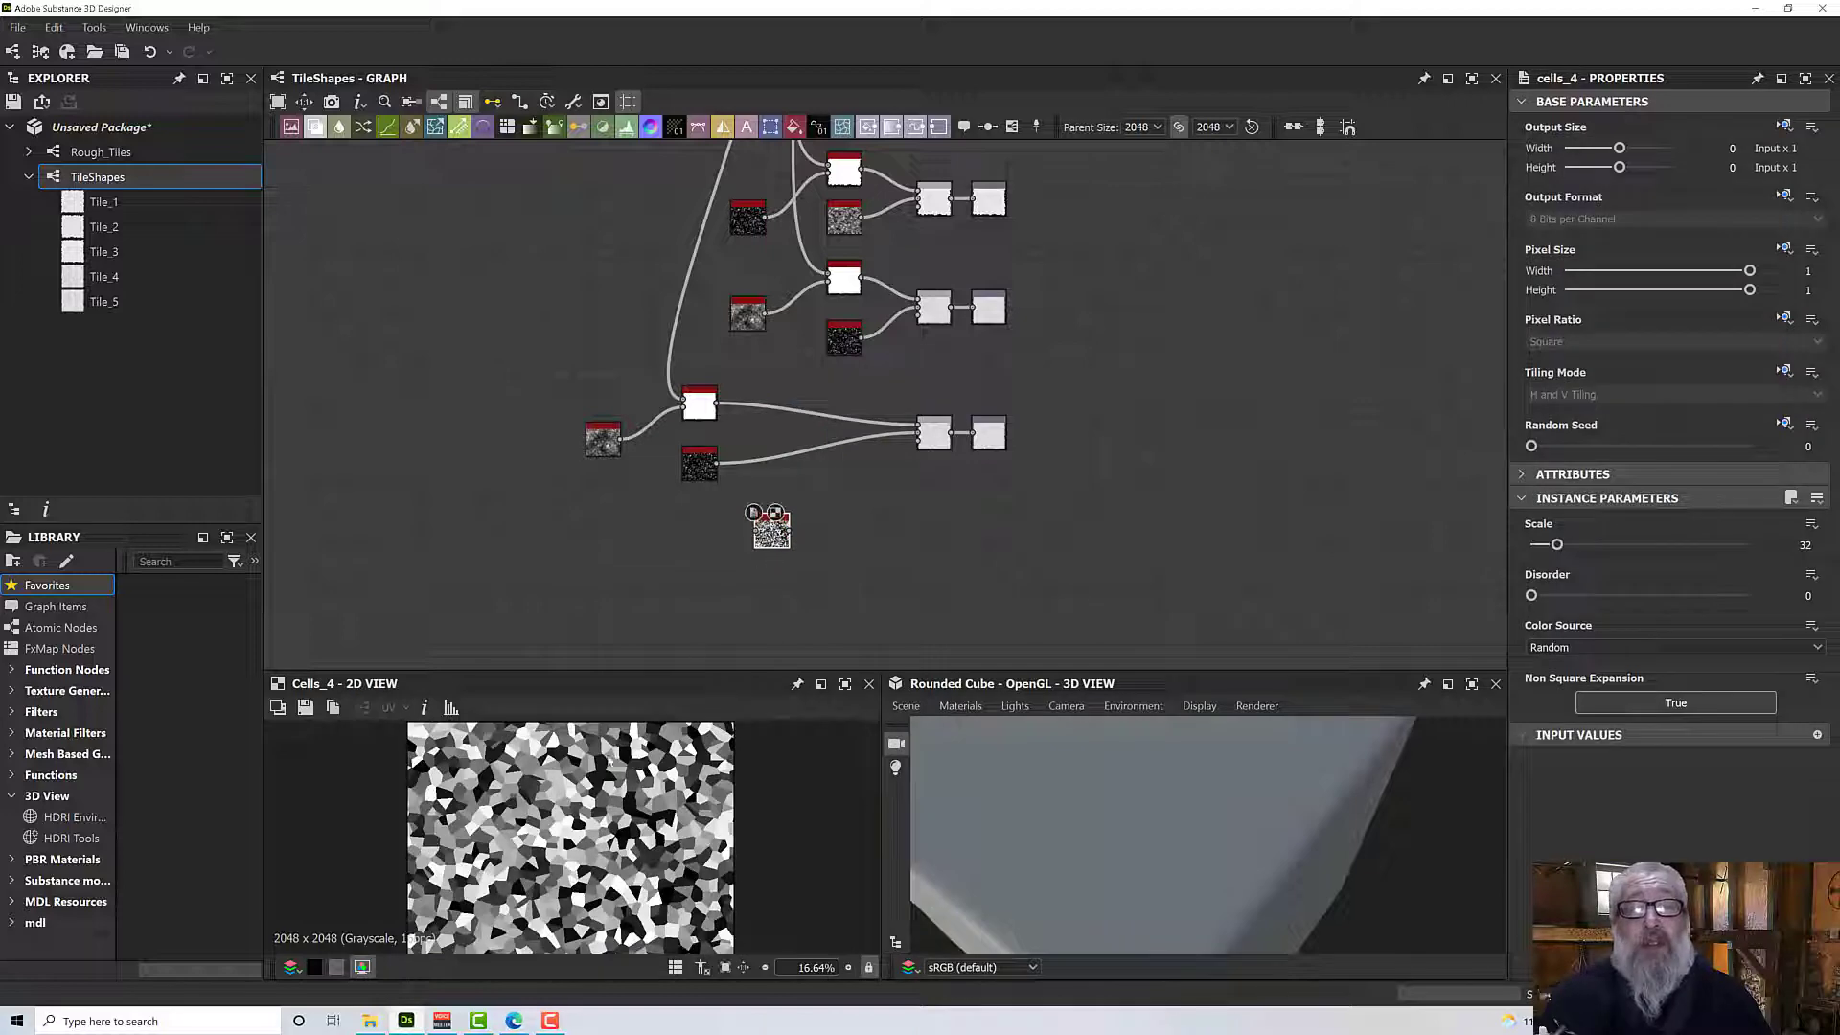
drag(778, 537, 706, 538)
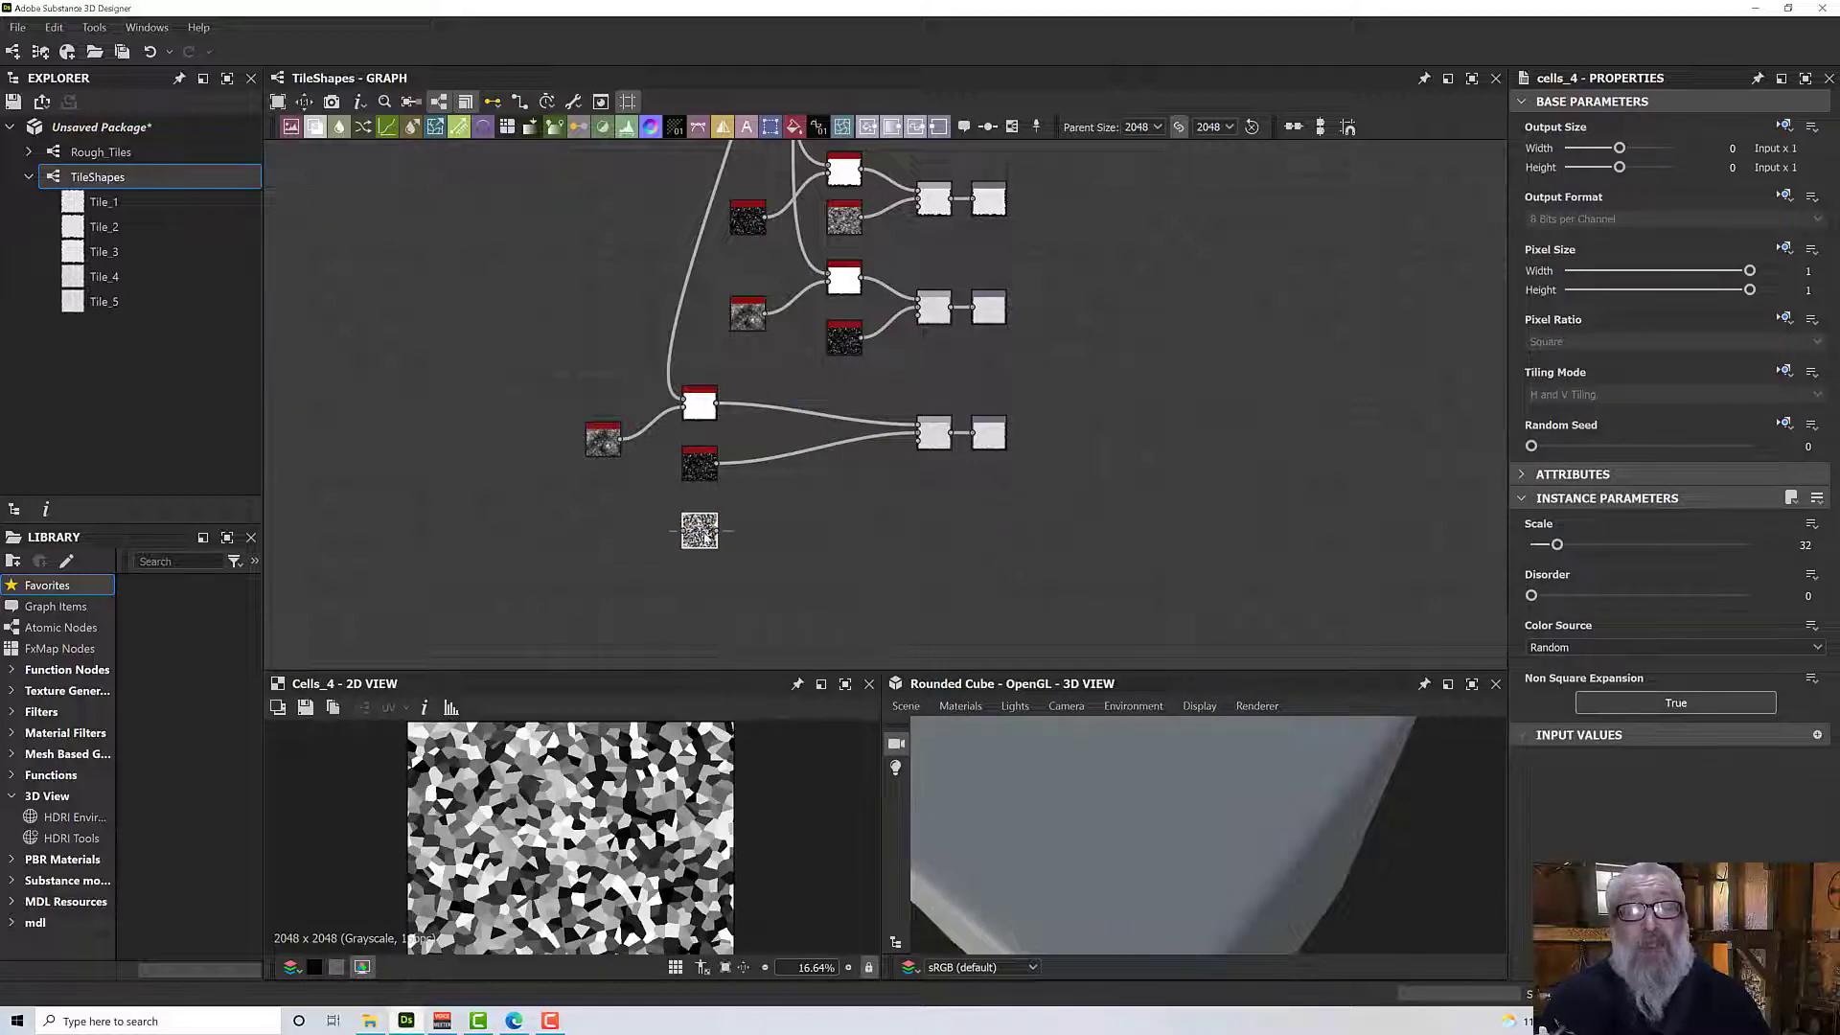
Connect an Edge Detect node to the Cells 4 output and set its Edge Width to 2.11.
scroll(726, 566, up, 5)
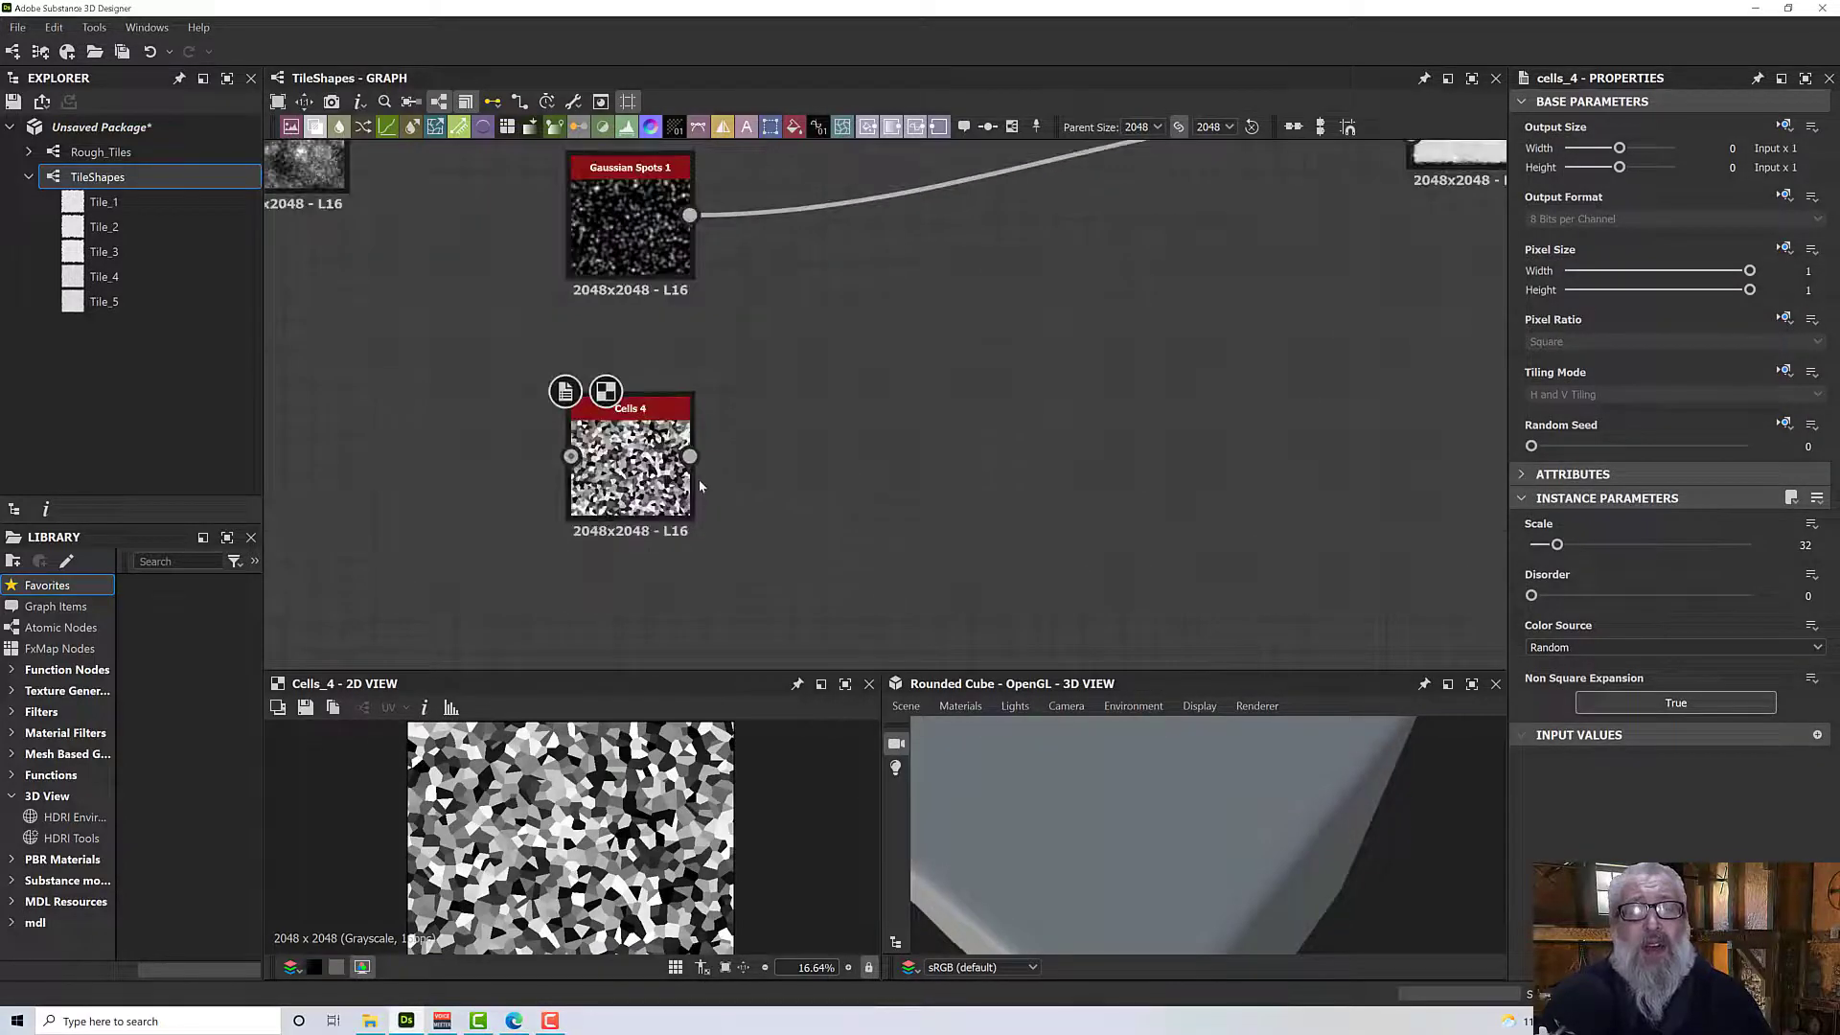
drag(690, 457, 865, 461)
text(edge)
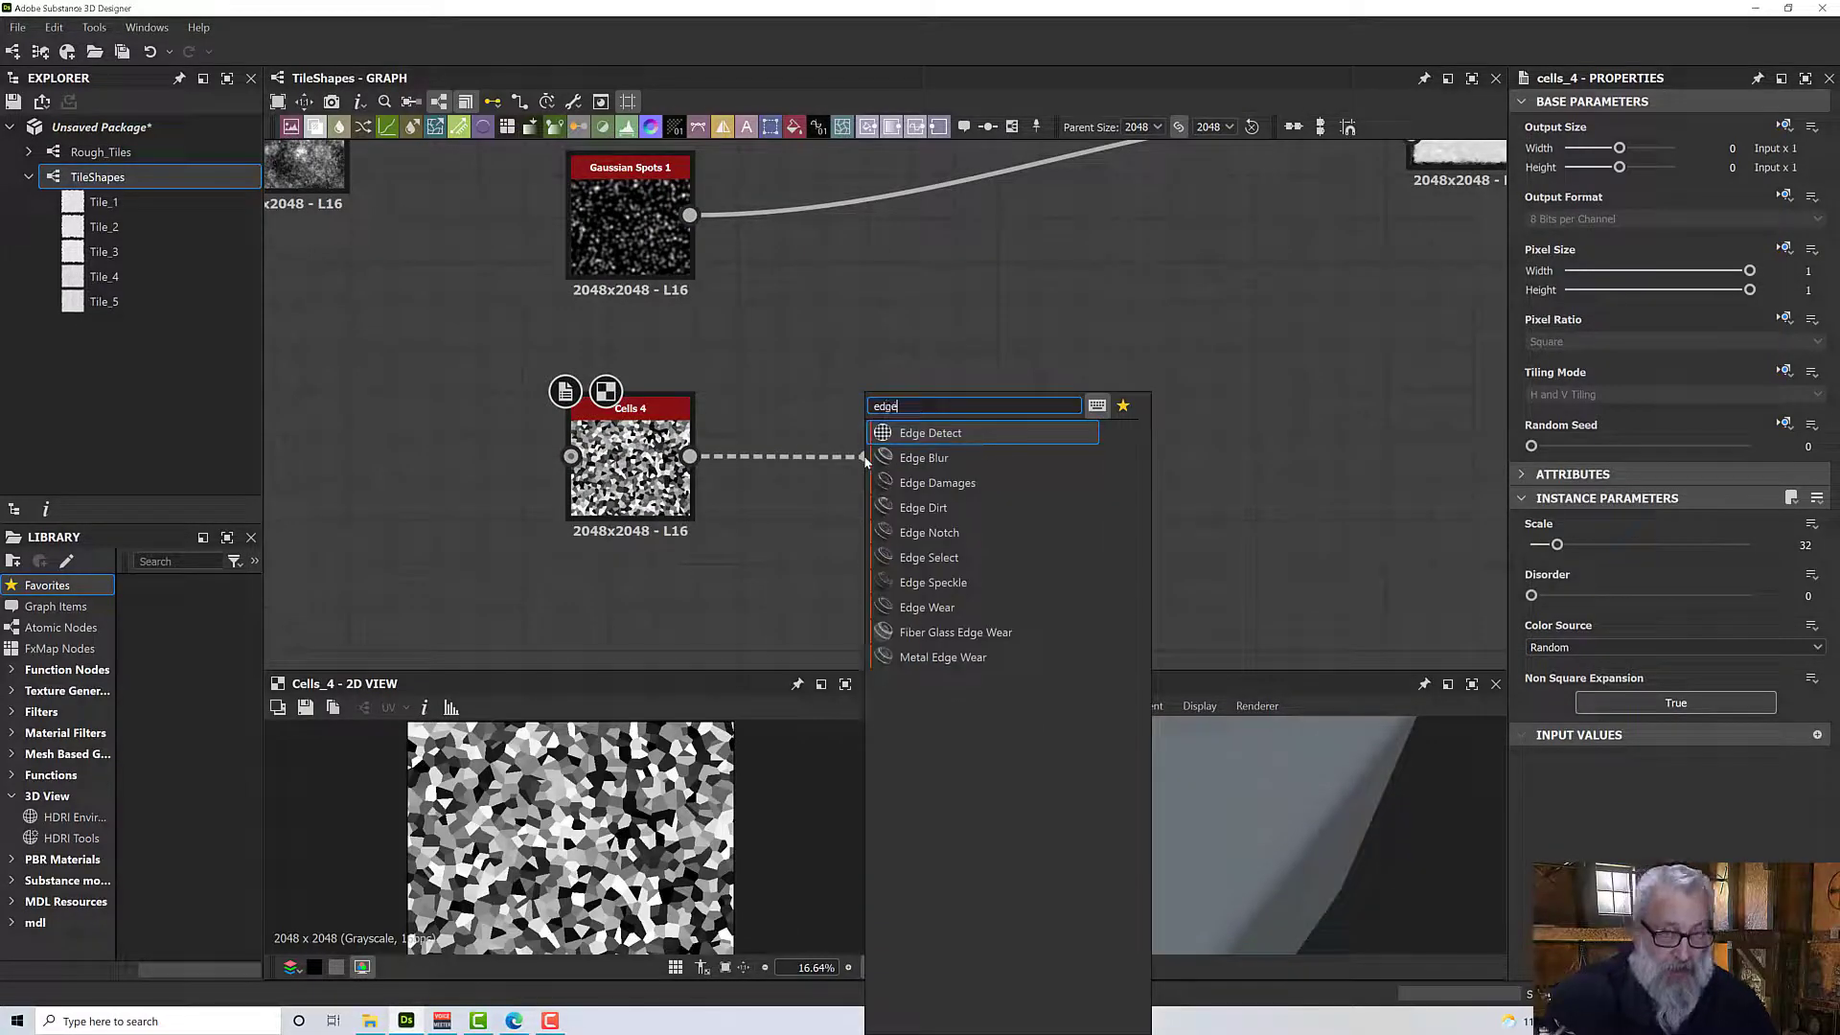
click(974, 436)
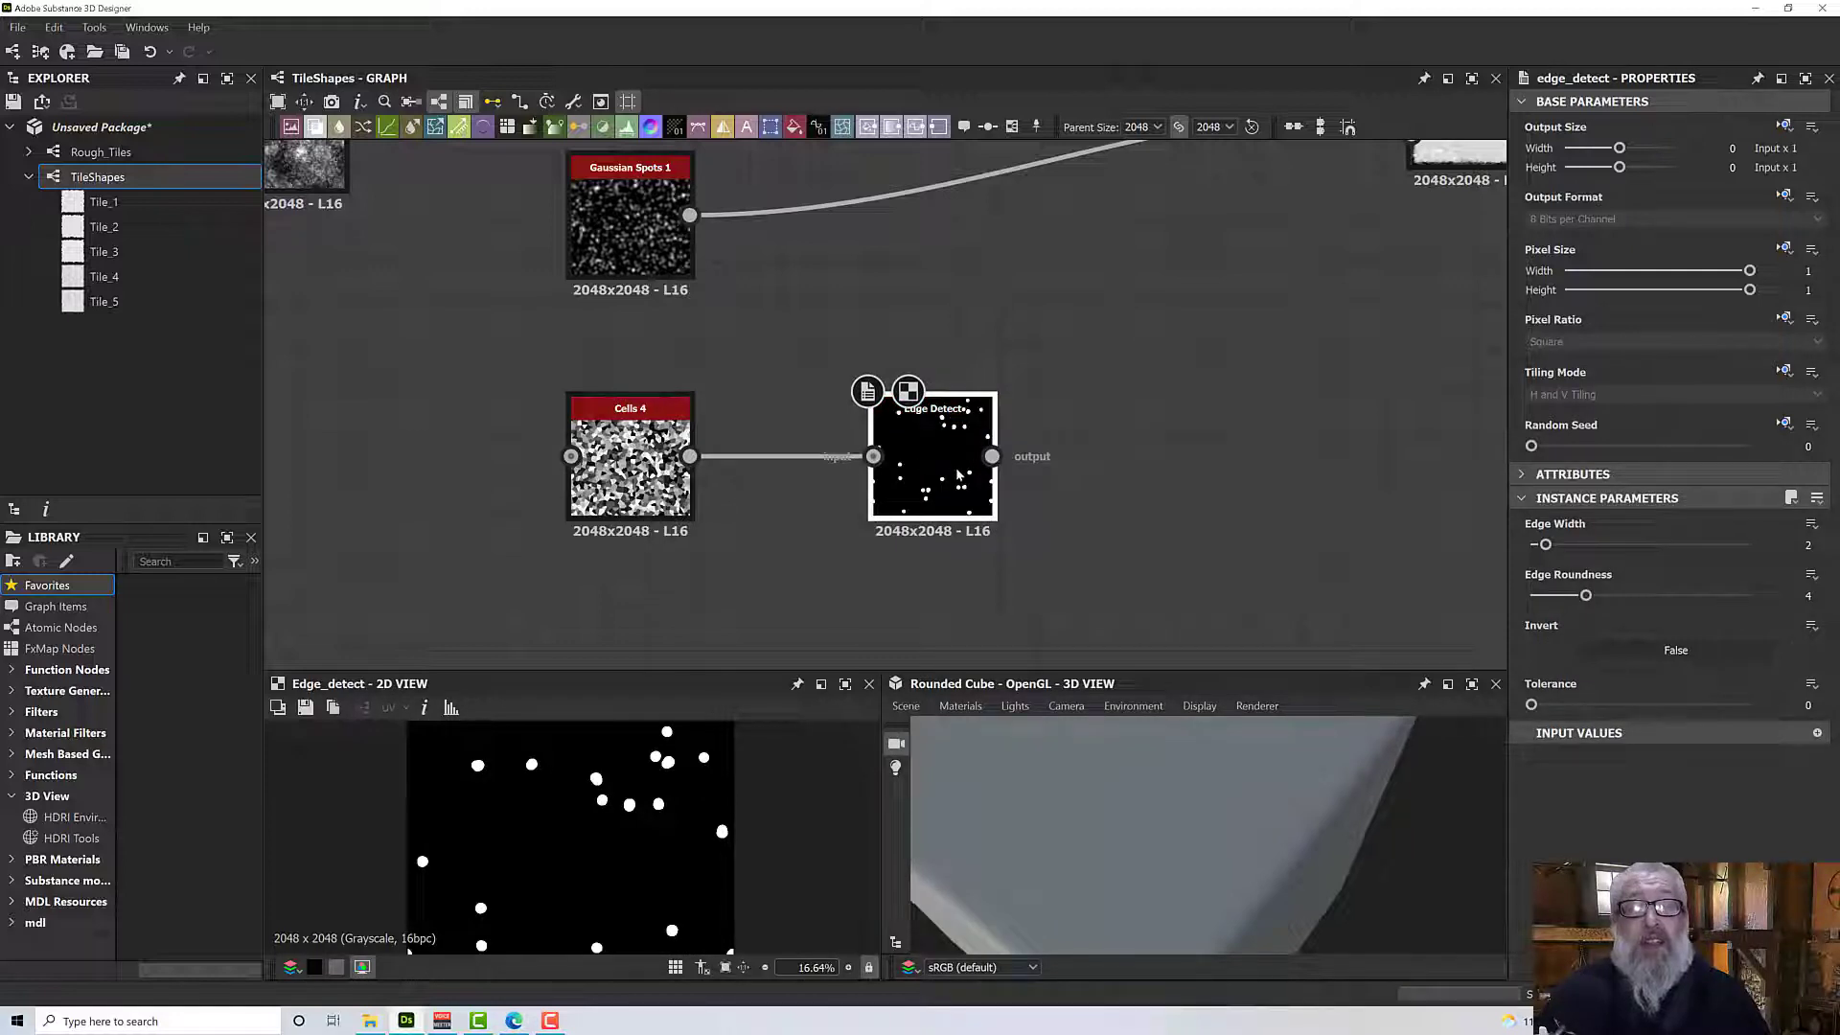
mouse_move(1547, 544)
mouse_down()
mouse_move(1532, 545)
mouse_move(1547, 545)
mouse_up()
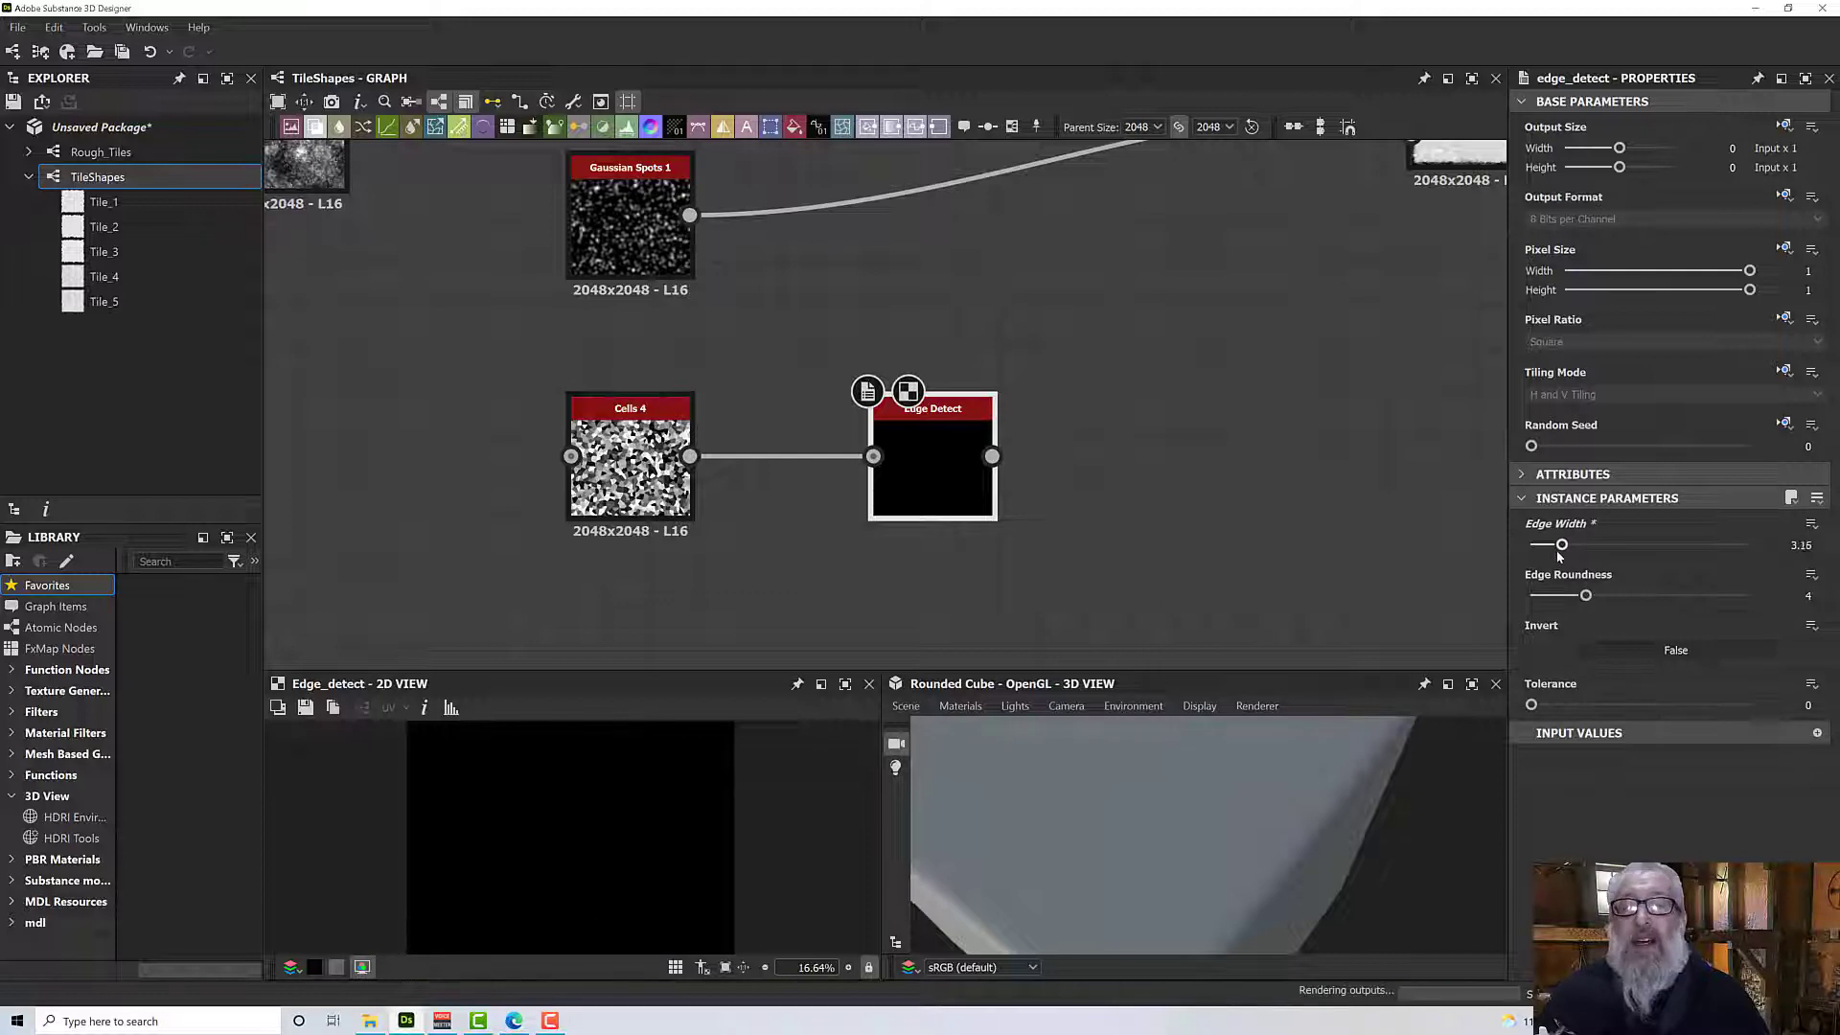
Set the Cells 4 Scale to 7 and display the Edge Detect result in the 2D view.
double_click(632, 469)
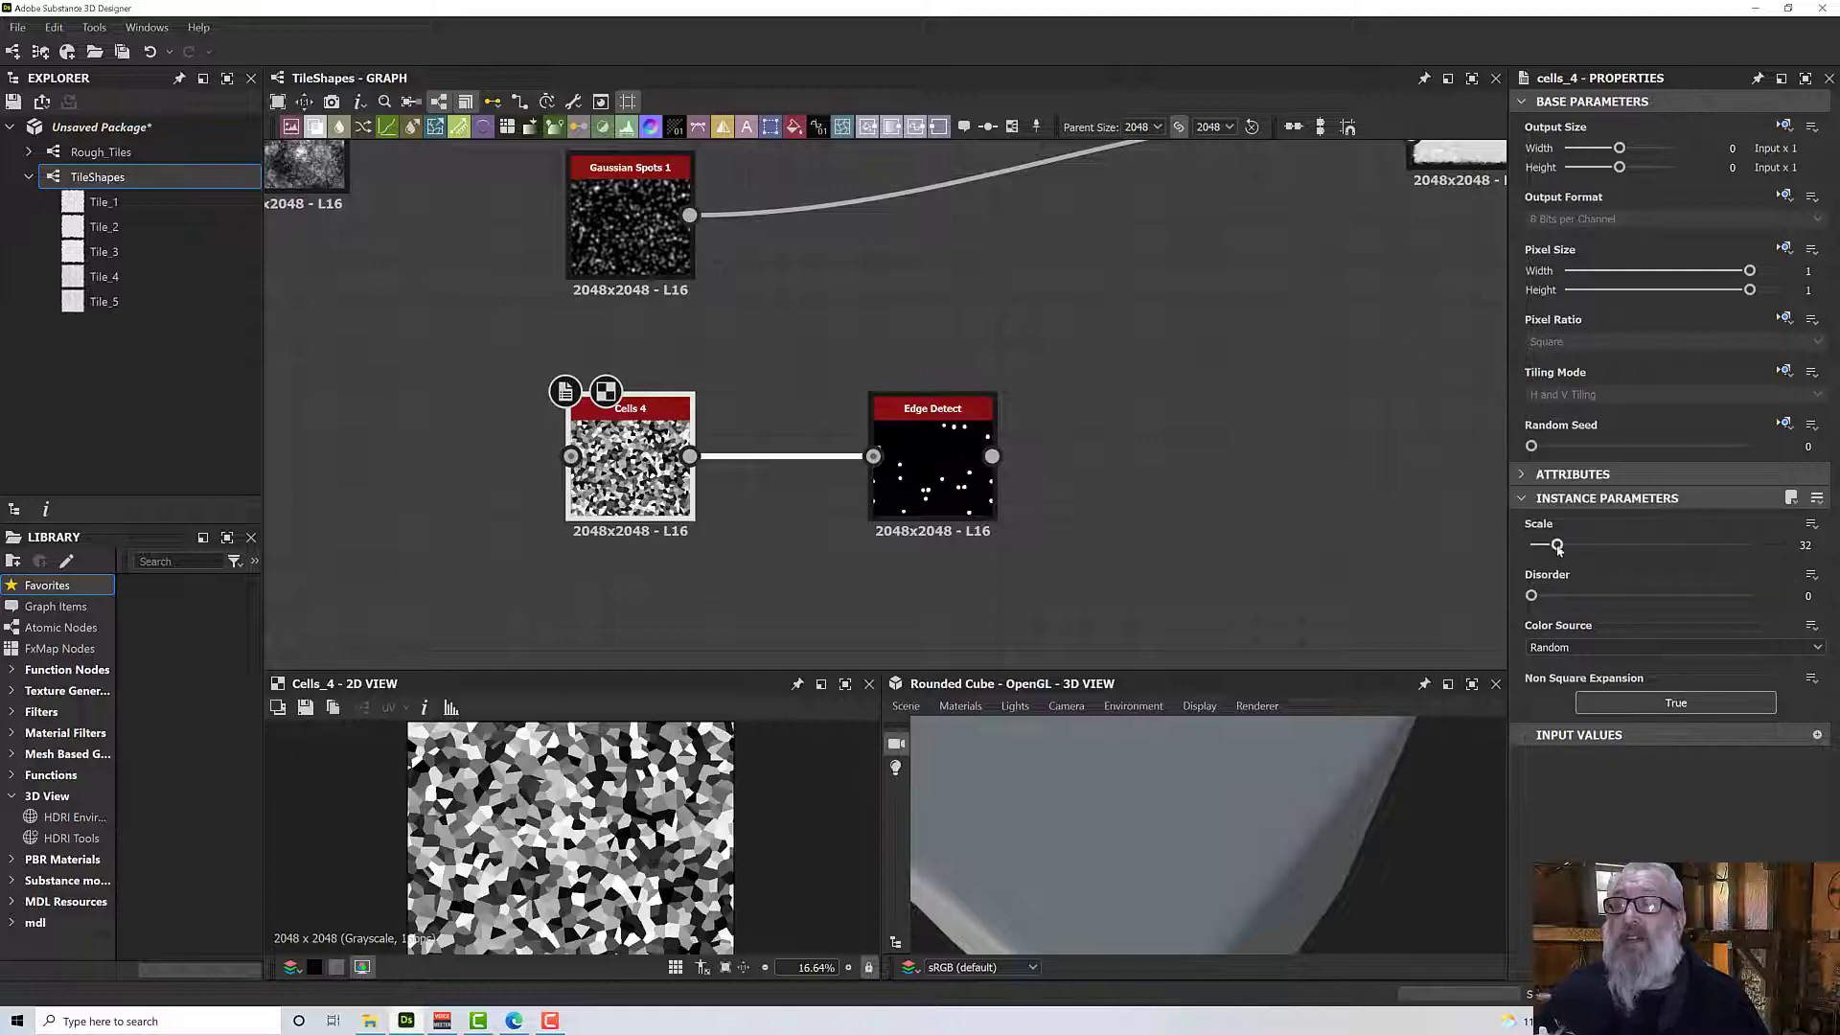
drag(1560, 547, 1537, 551)
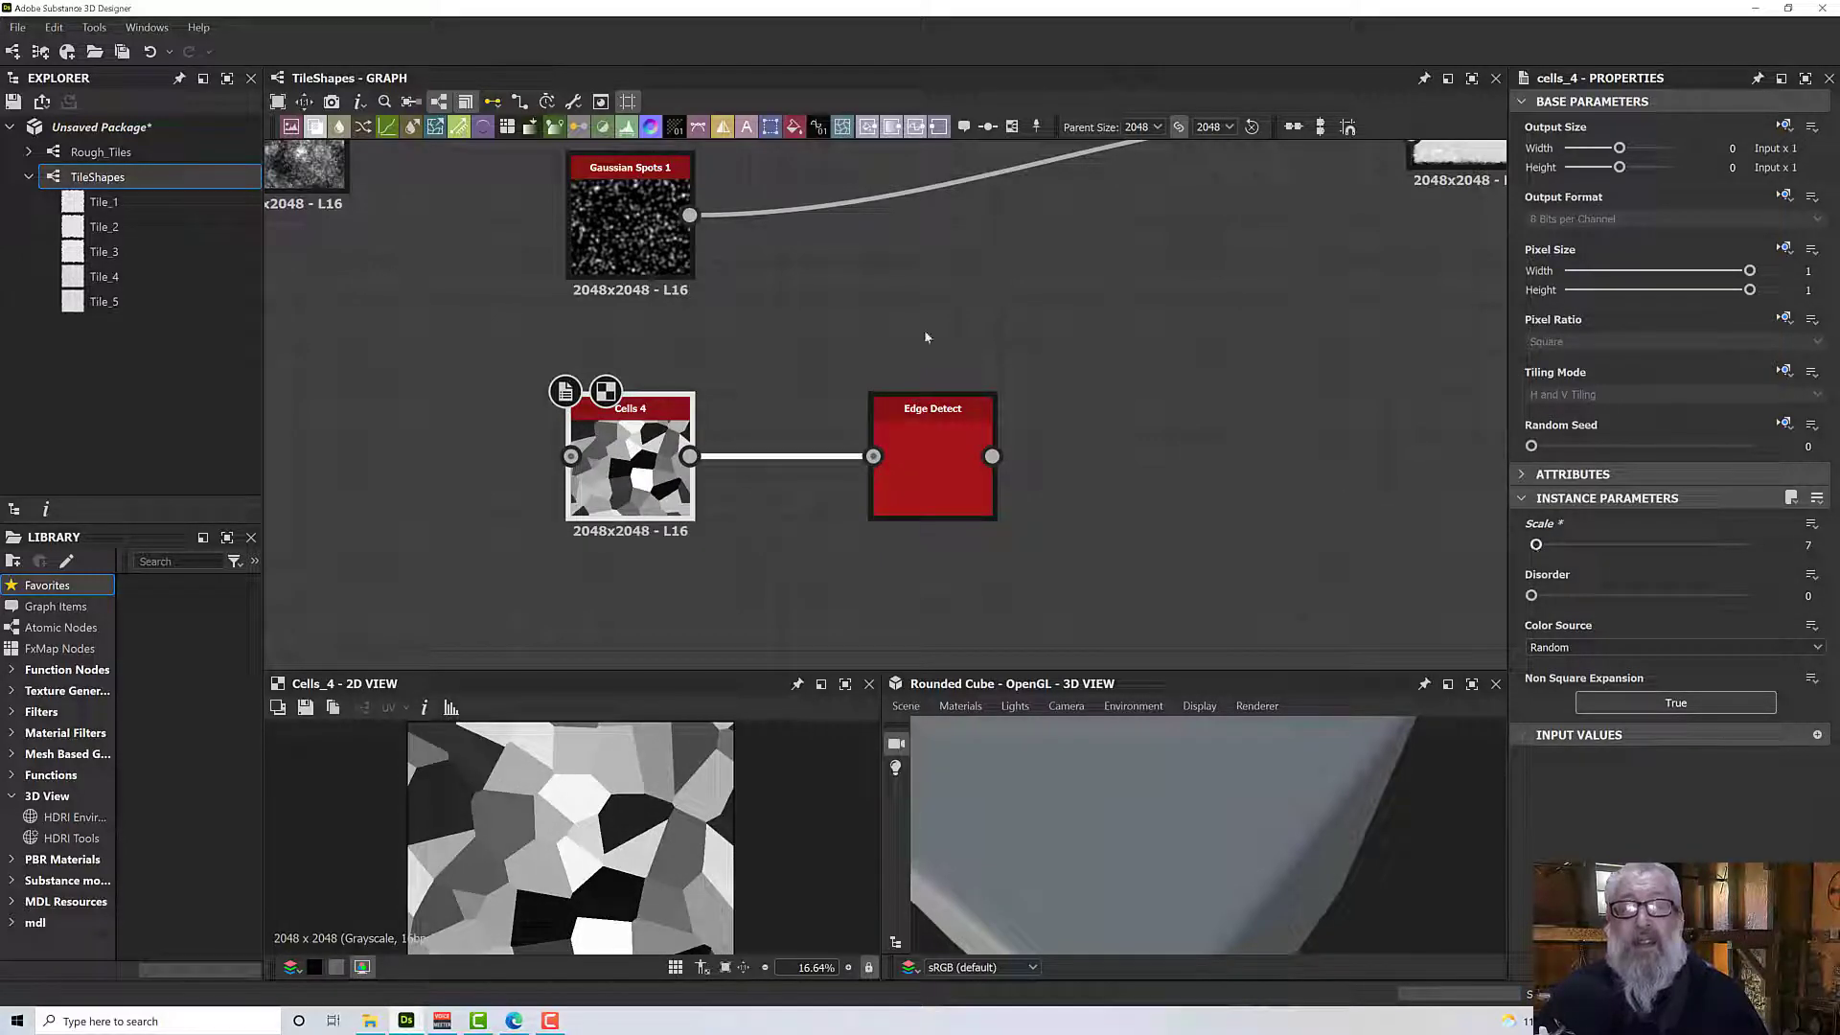
double_click(936, 439)
scroll(946, 476, up, 4)
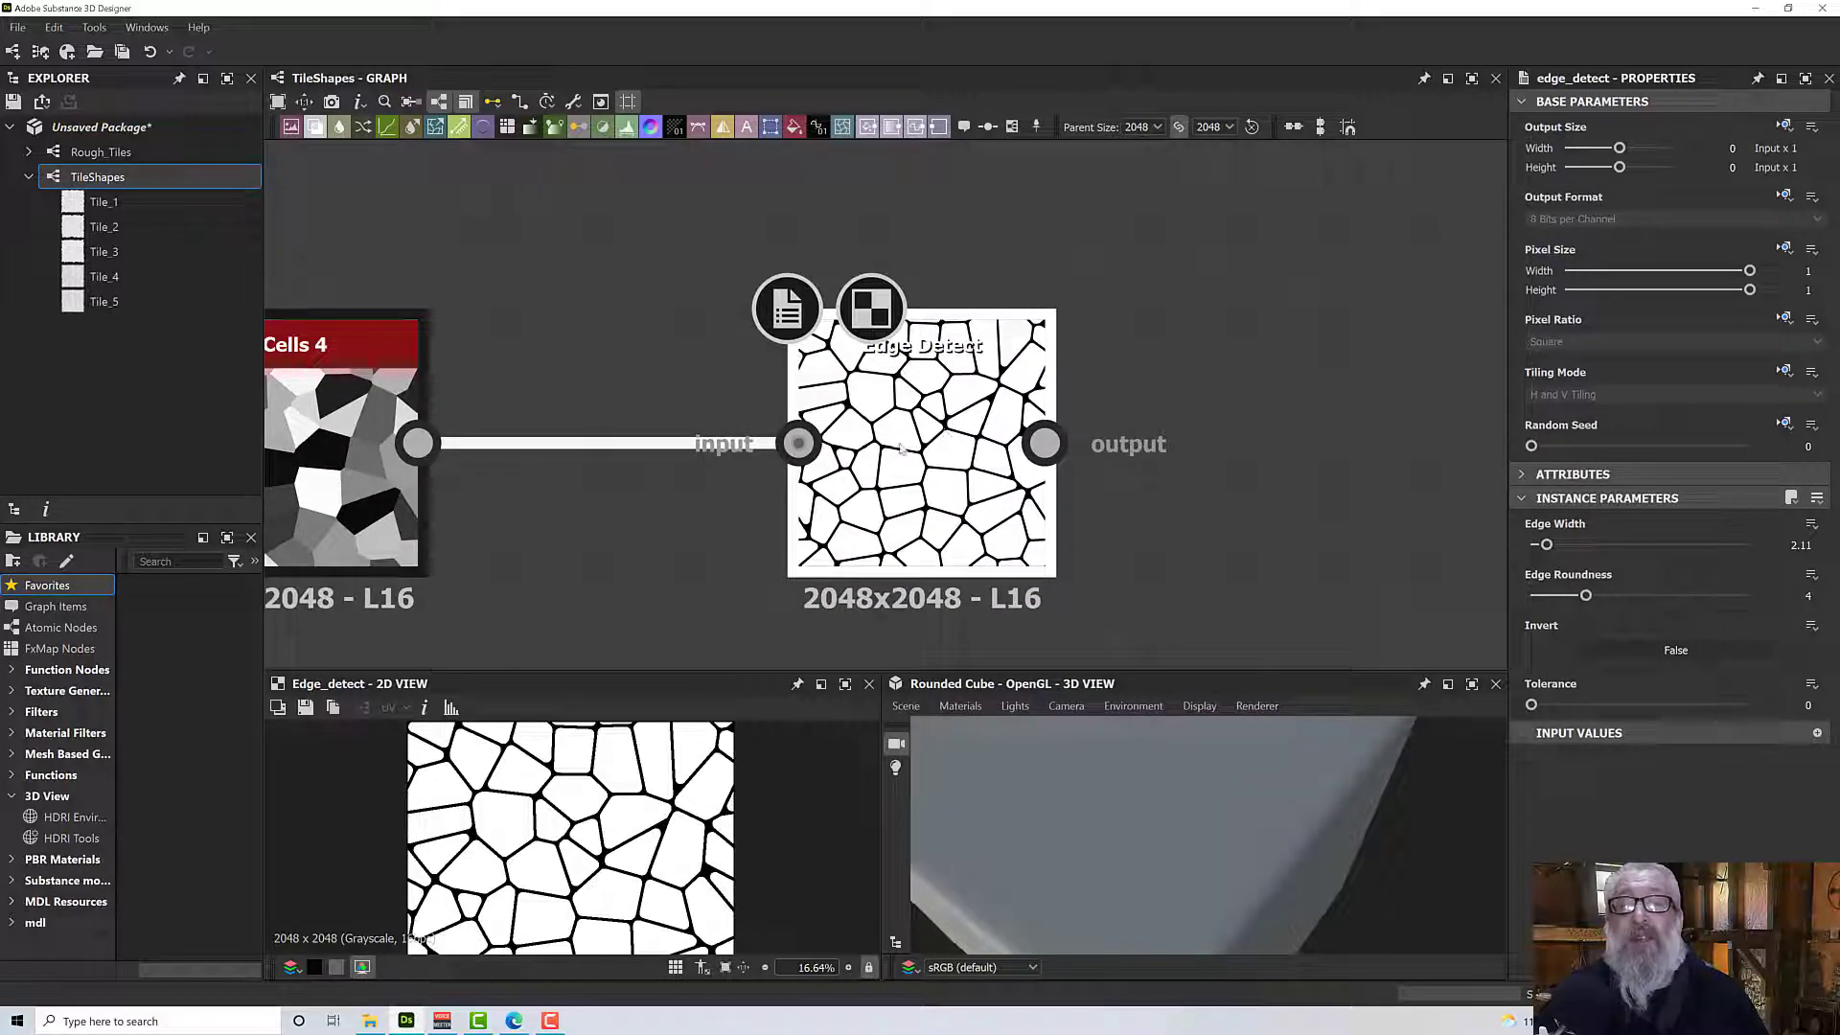
scroll(920, 449, down, 2)
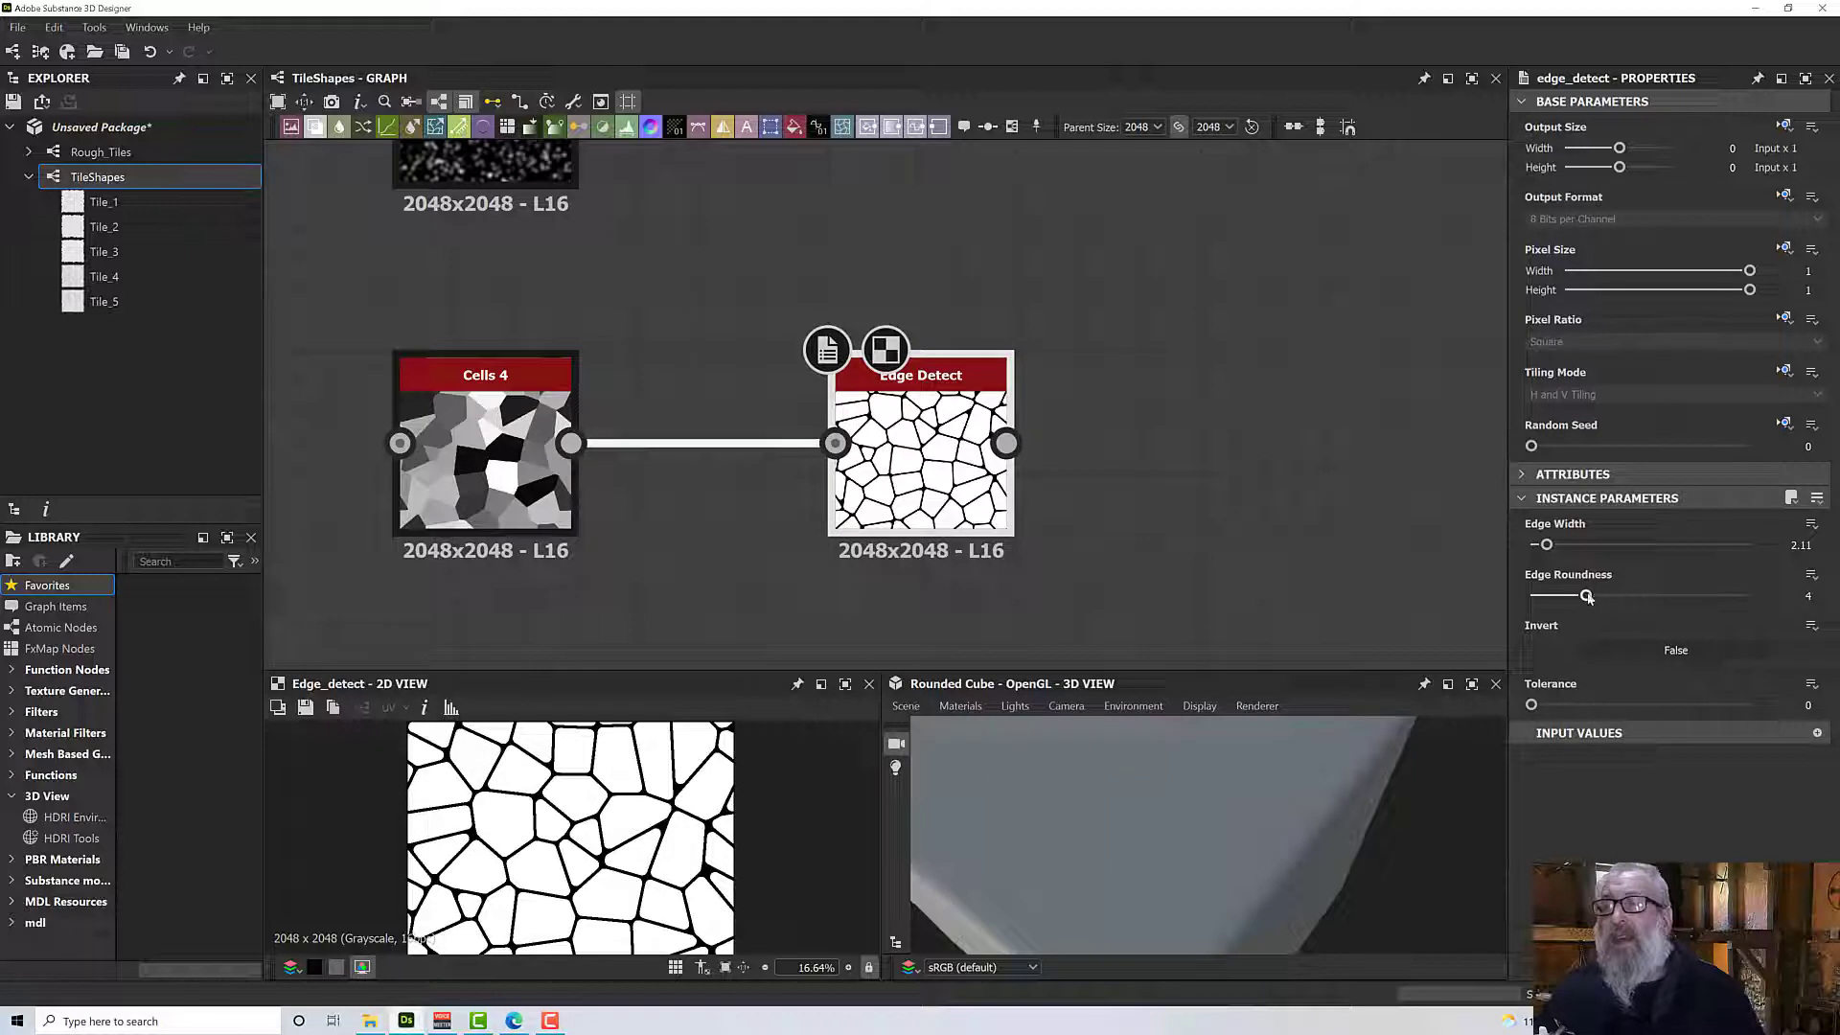
Set the Edge Detect node's Edge Roundness to 0.77 and check the cell outlines.
drag(1587, 596, 1541, 603)
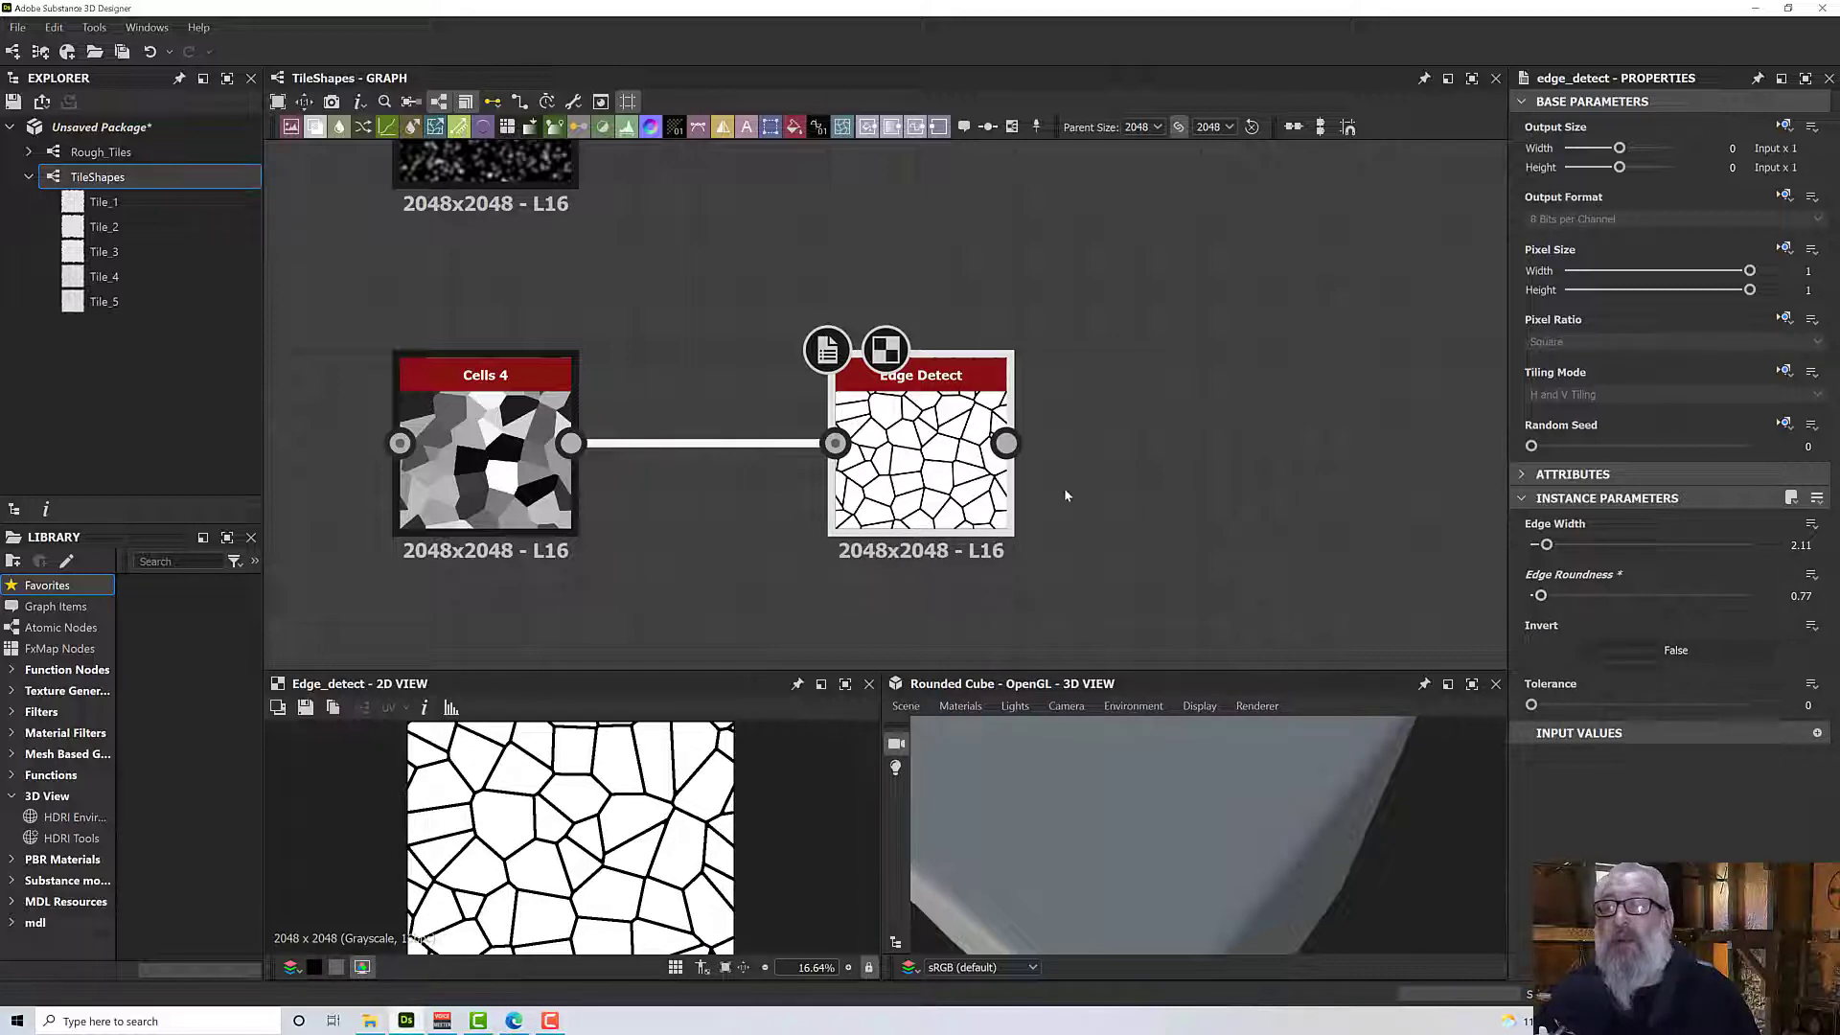
scroll(987, 485, up, 2)
scroll(982, 486, down, 3)
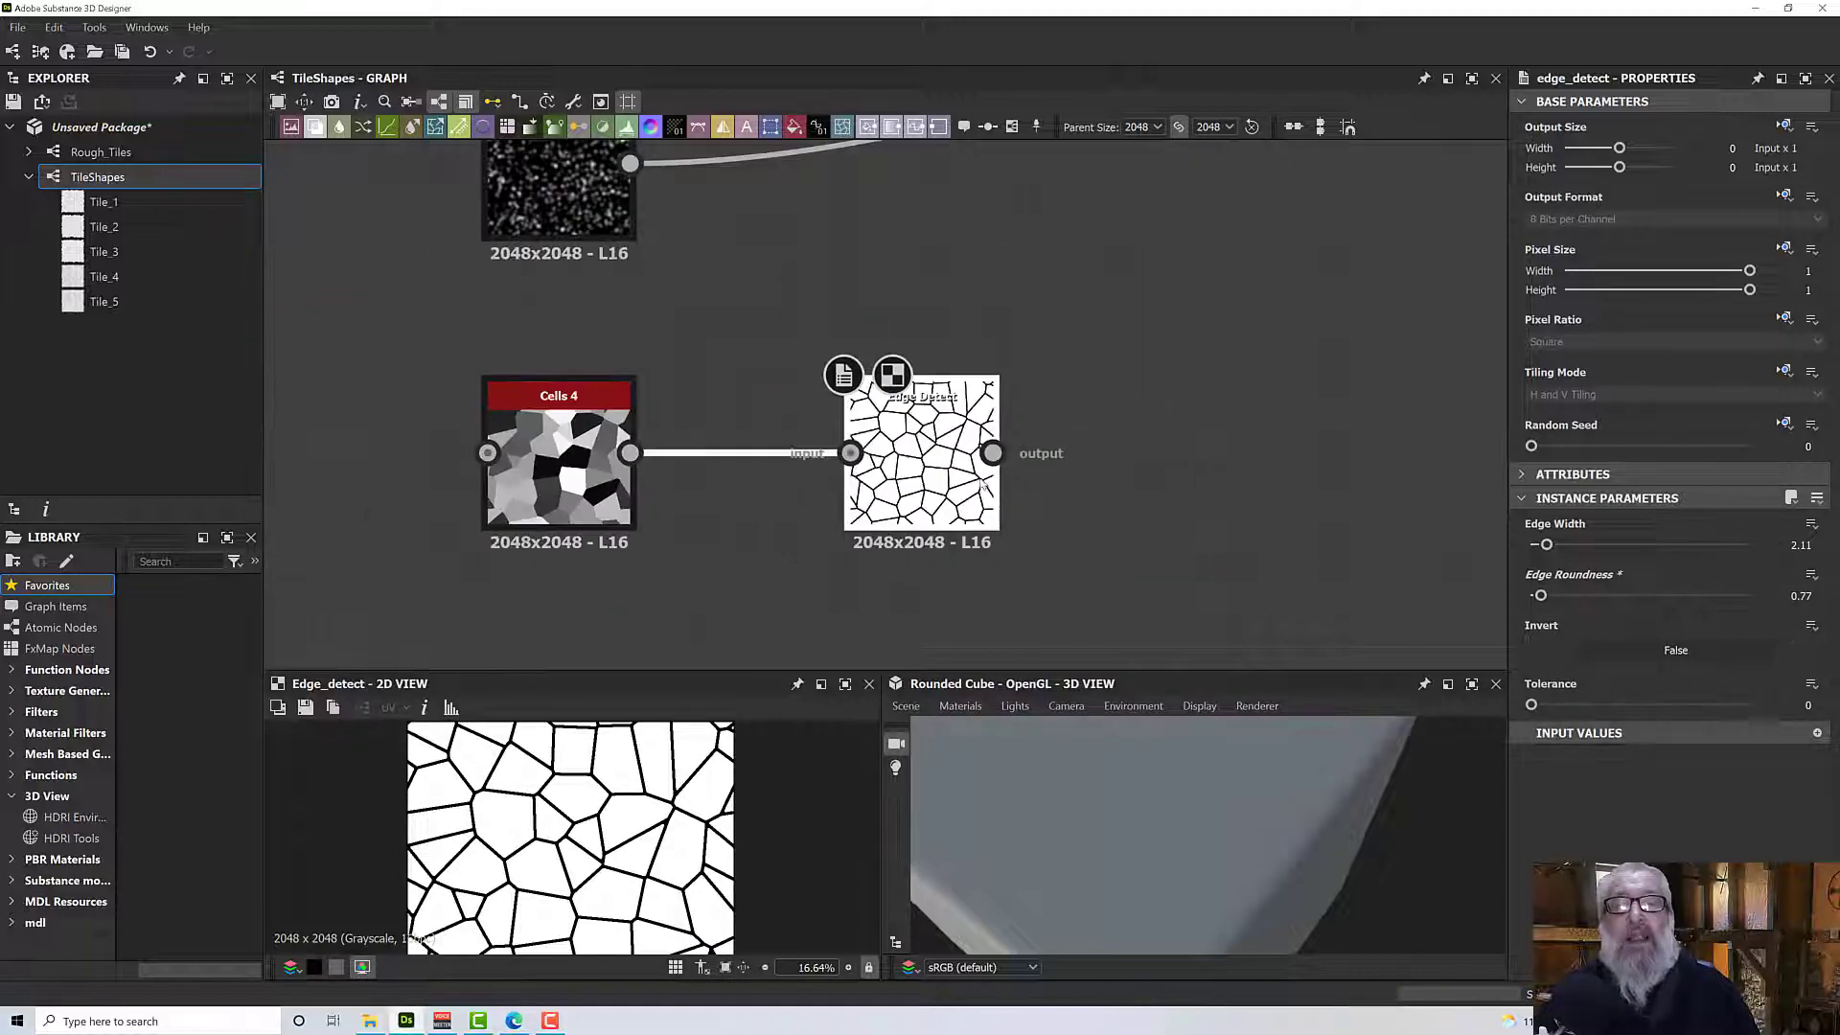
scroll(996, 477, down, 3)
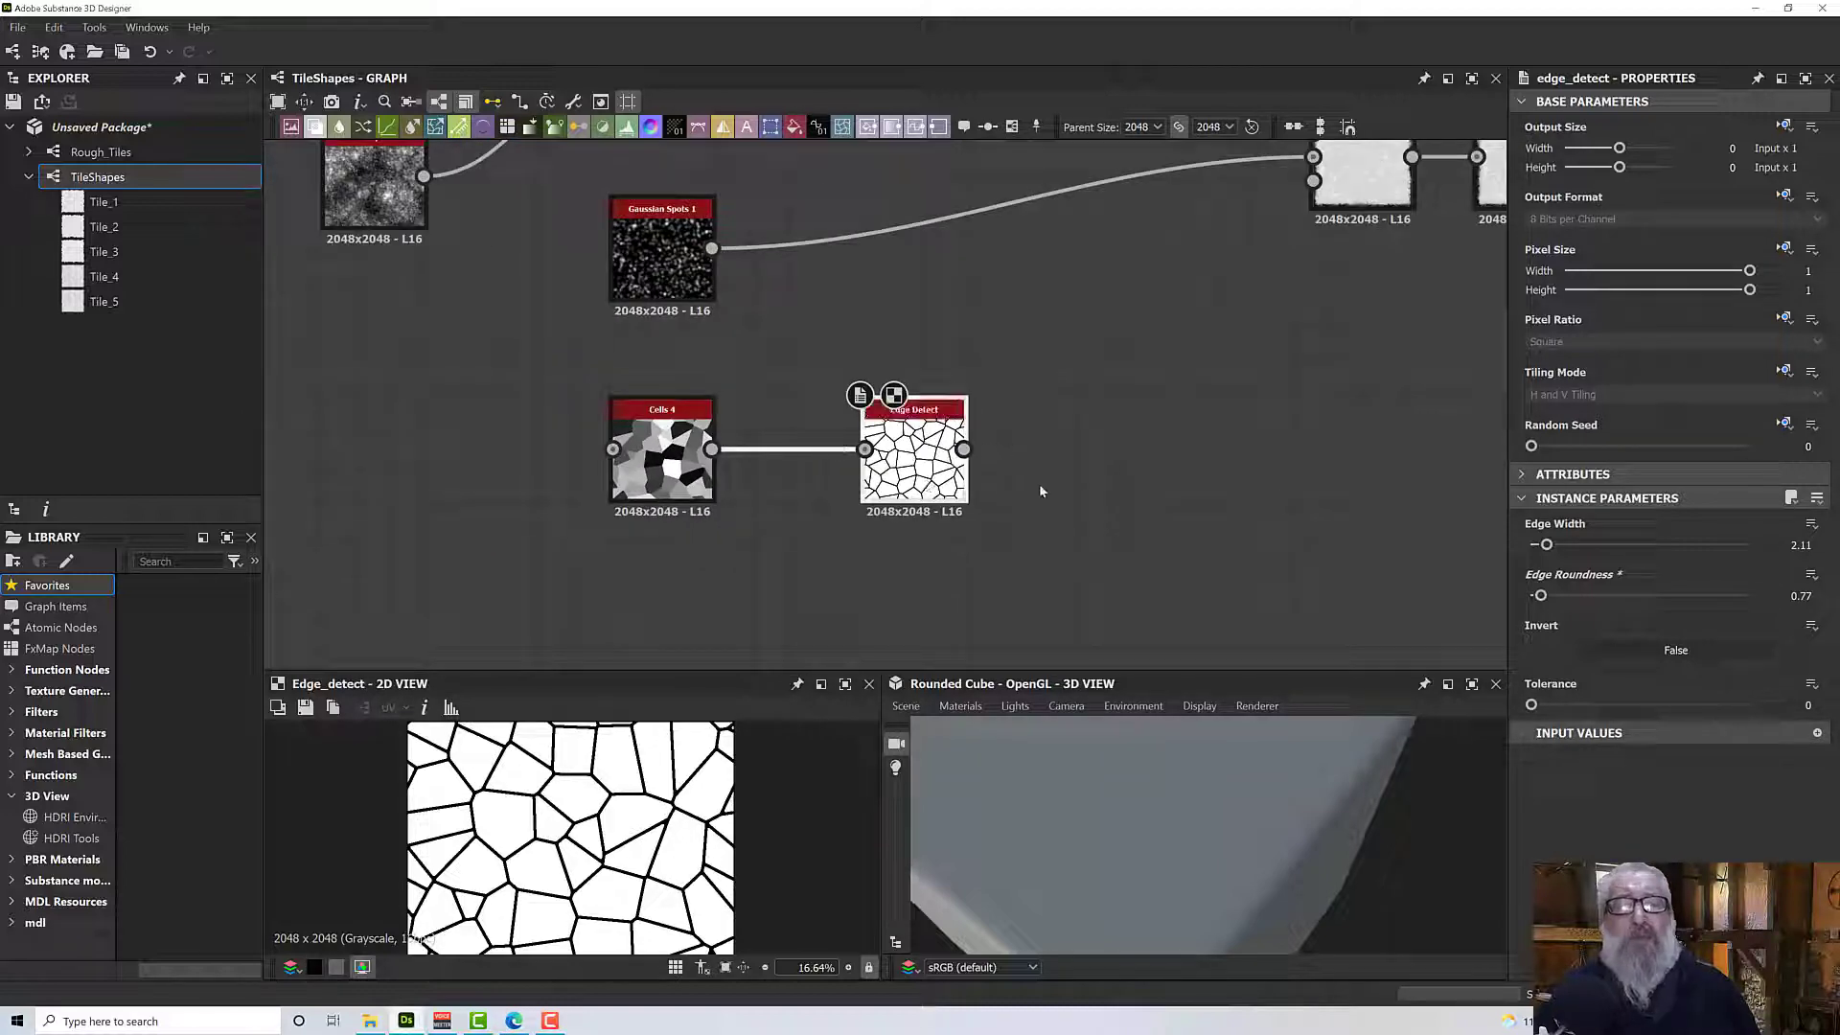
Add a Slope Blur Grayscale node fed by the Edge Detect output and place it with some space after Edge Detect.
scroll(1101, 481, down, 3)
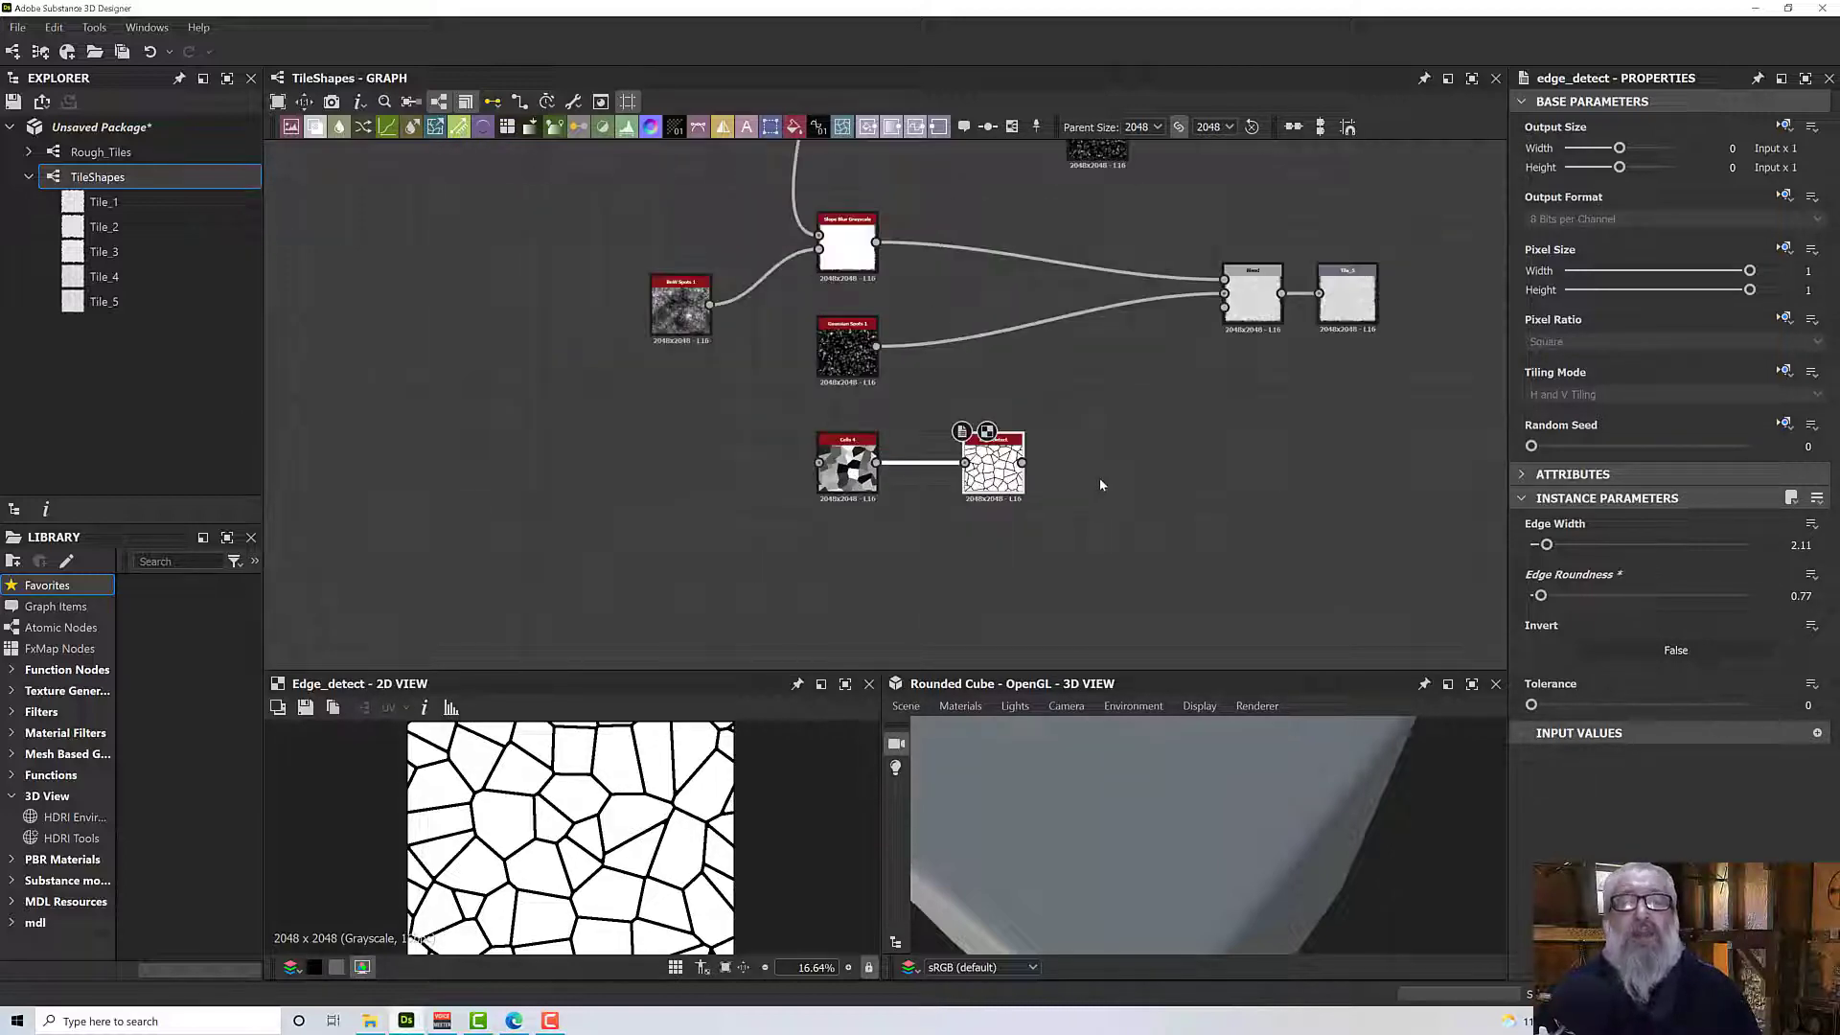
key(space)
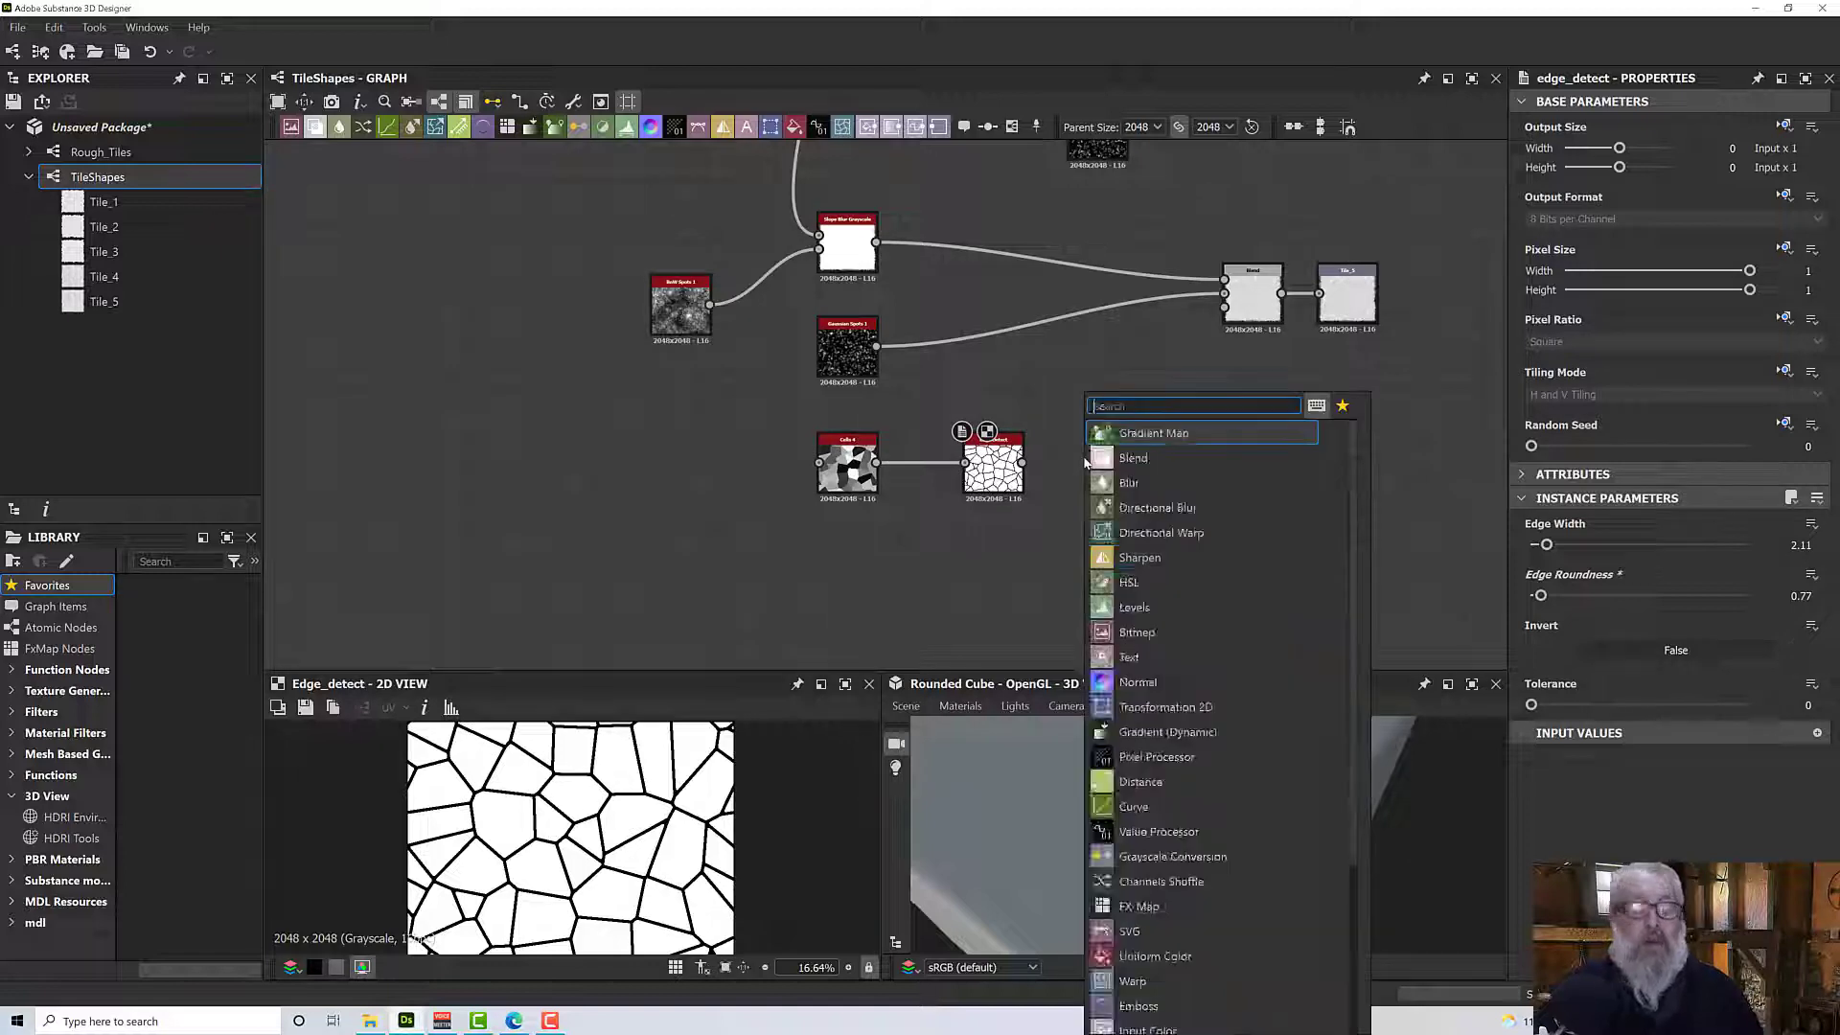
text(slope)
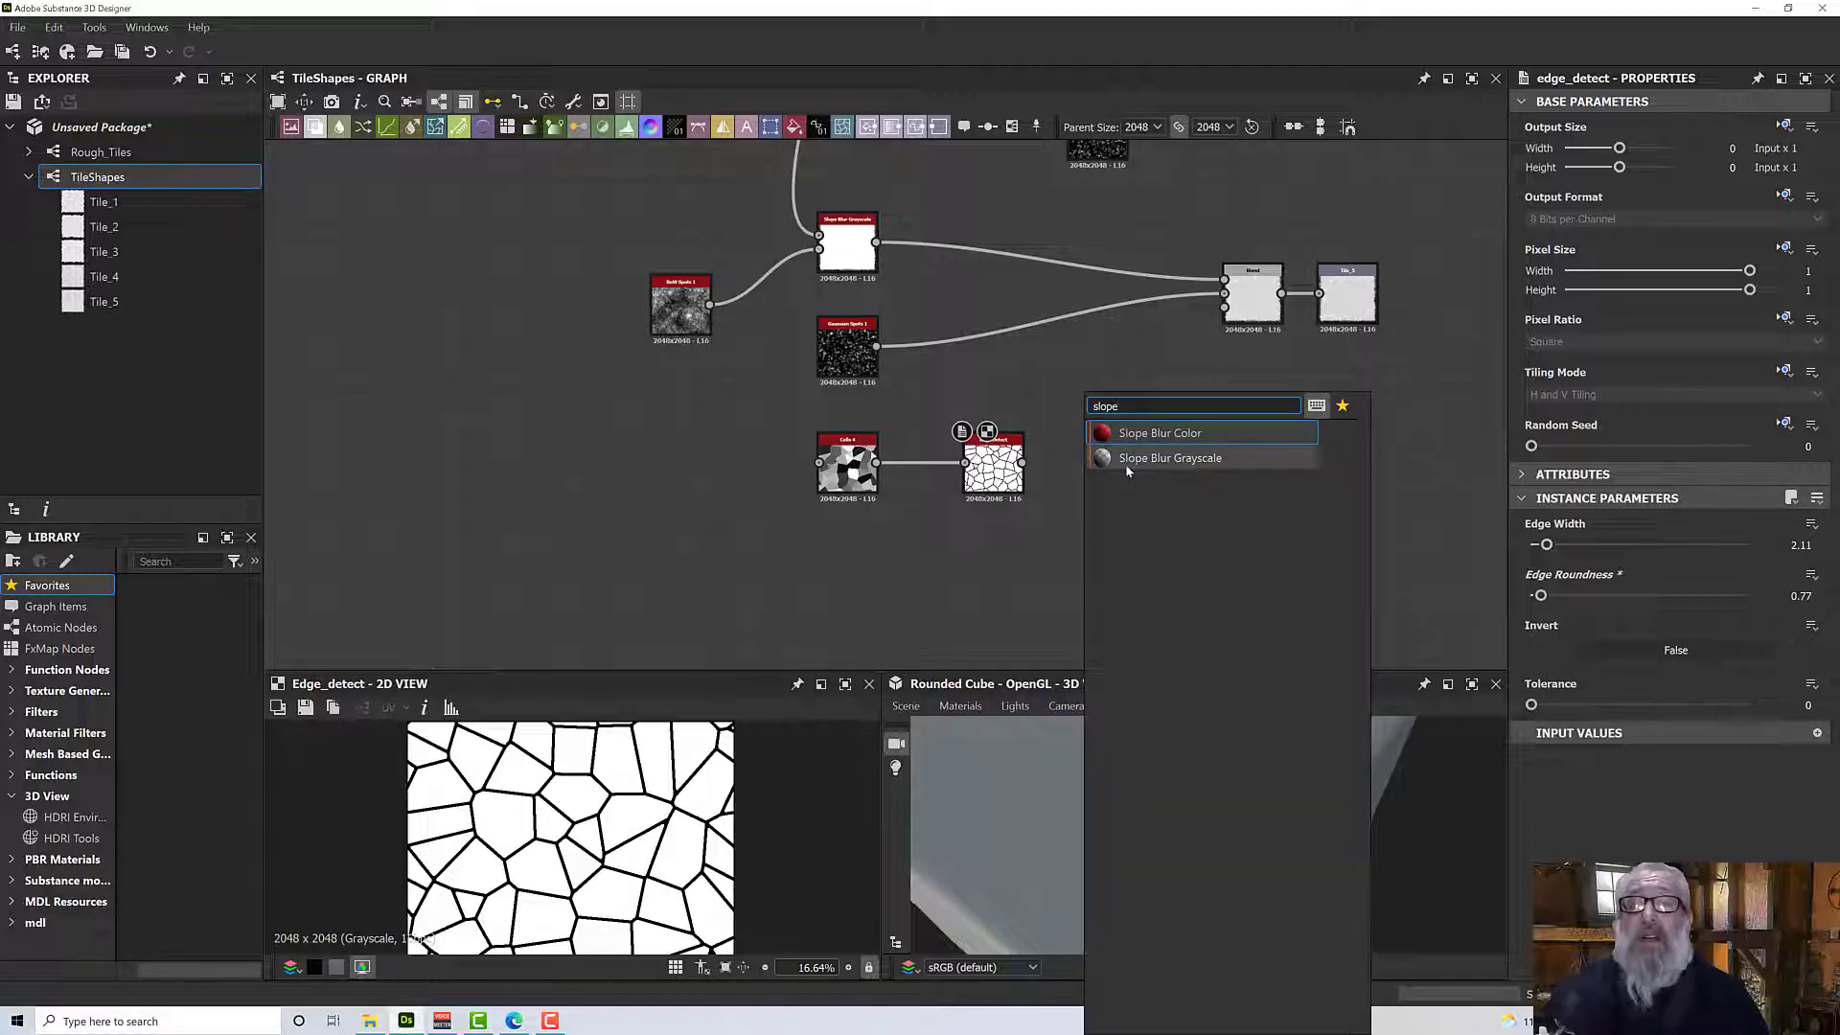
click(1127, 460)
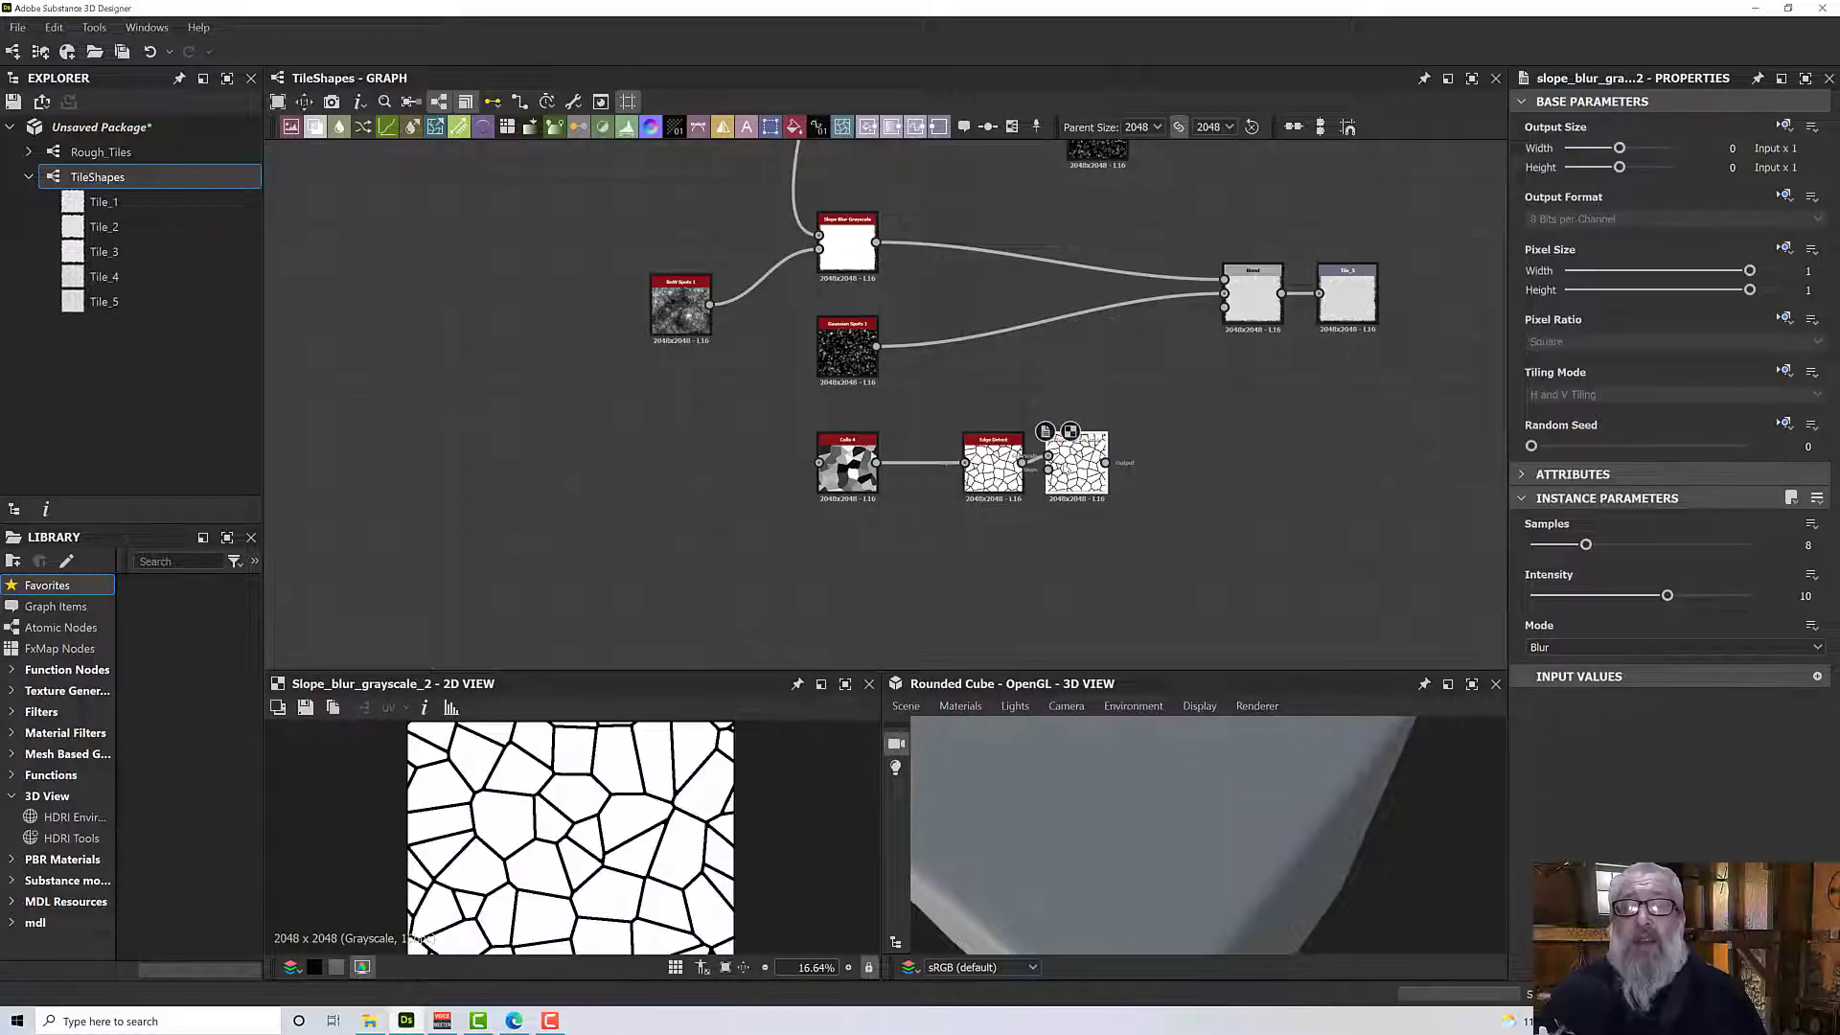
drag(1047, 465, 1120, 465)
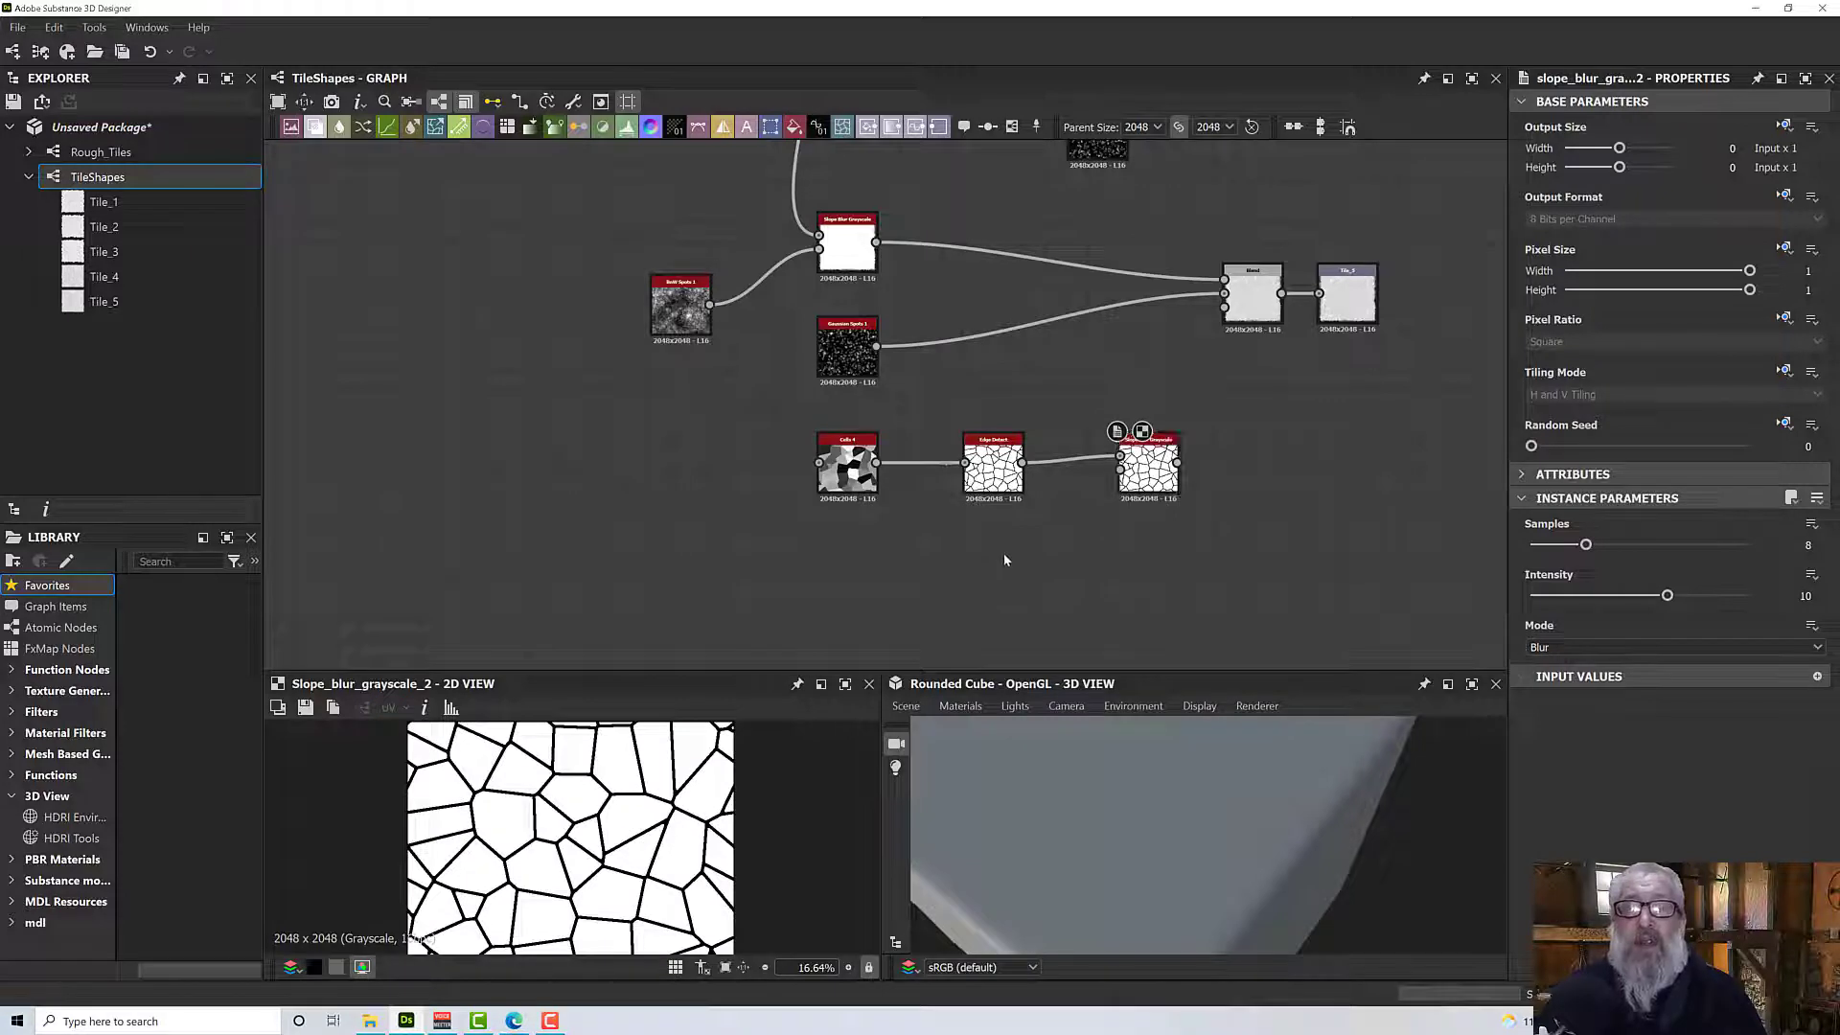
Add a Perlin Noise node below Edge Detect and connect it to the Slope input of the new Slope Blur Grayscale.
key(space)
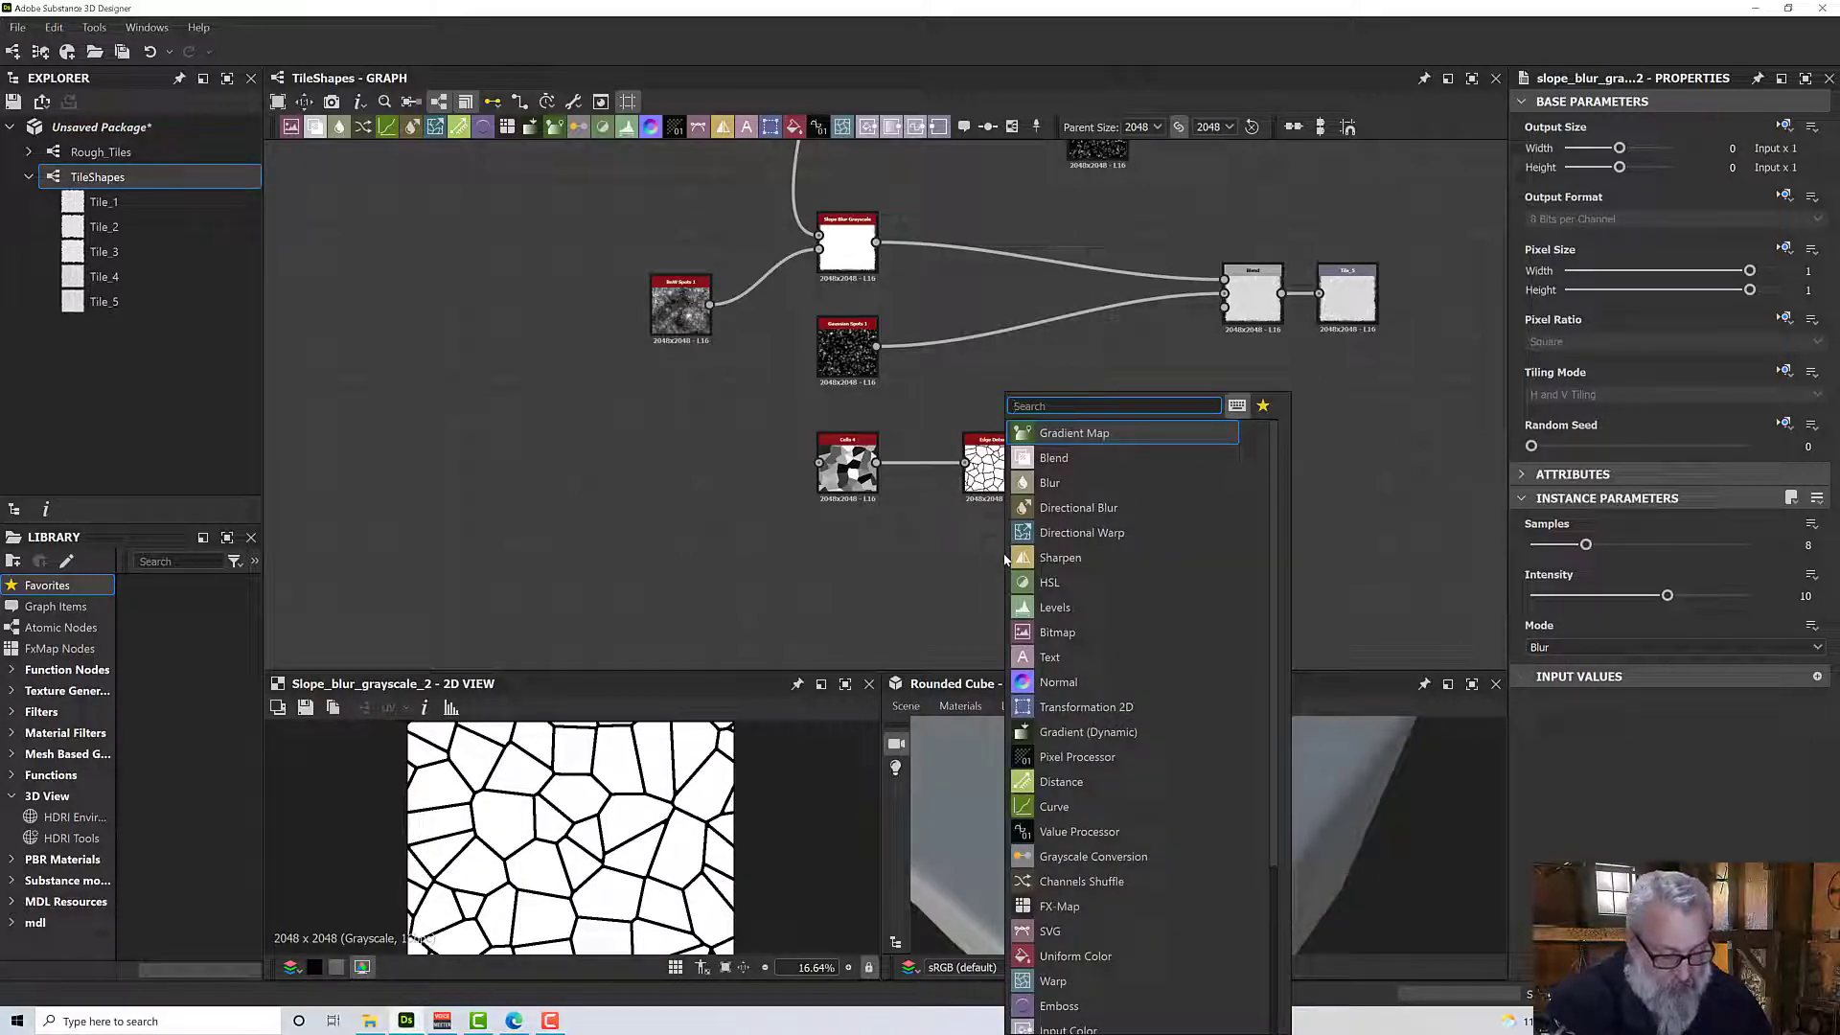
text(perl)
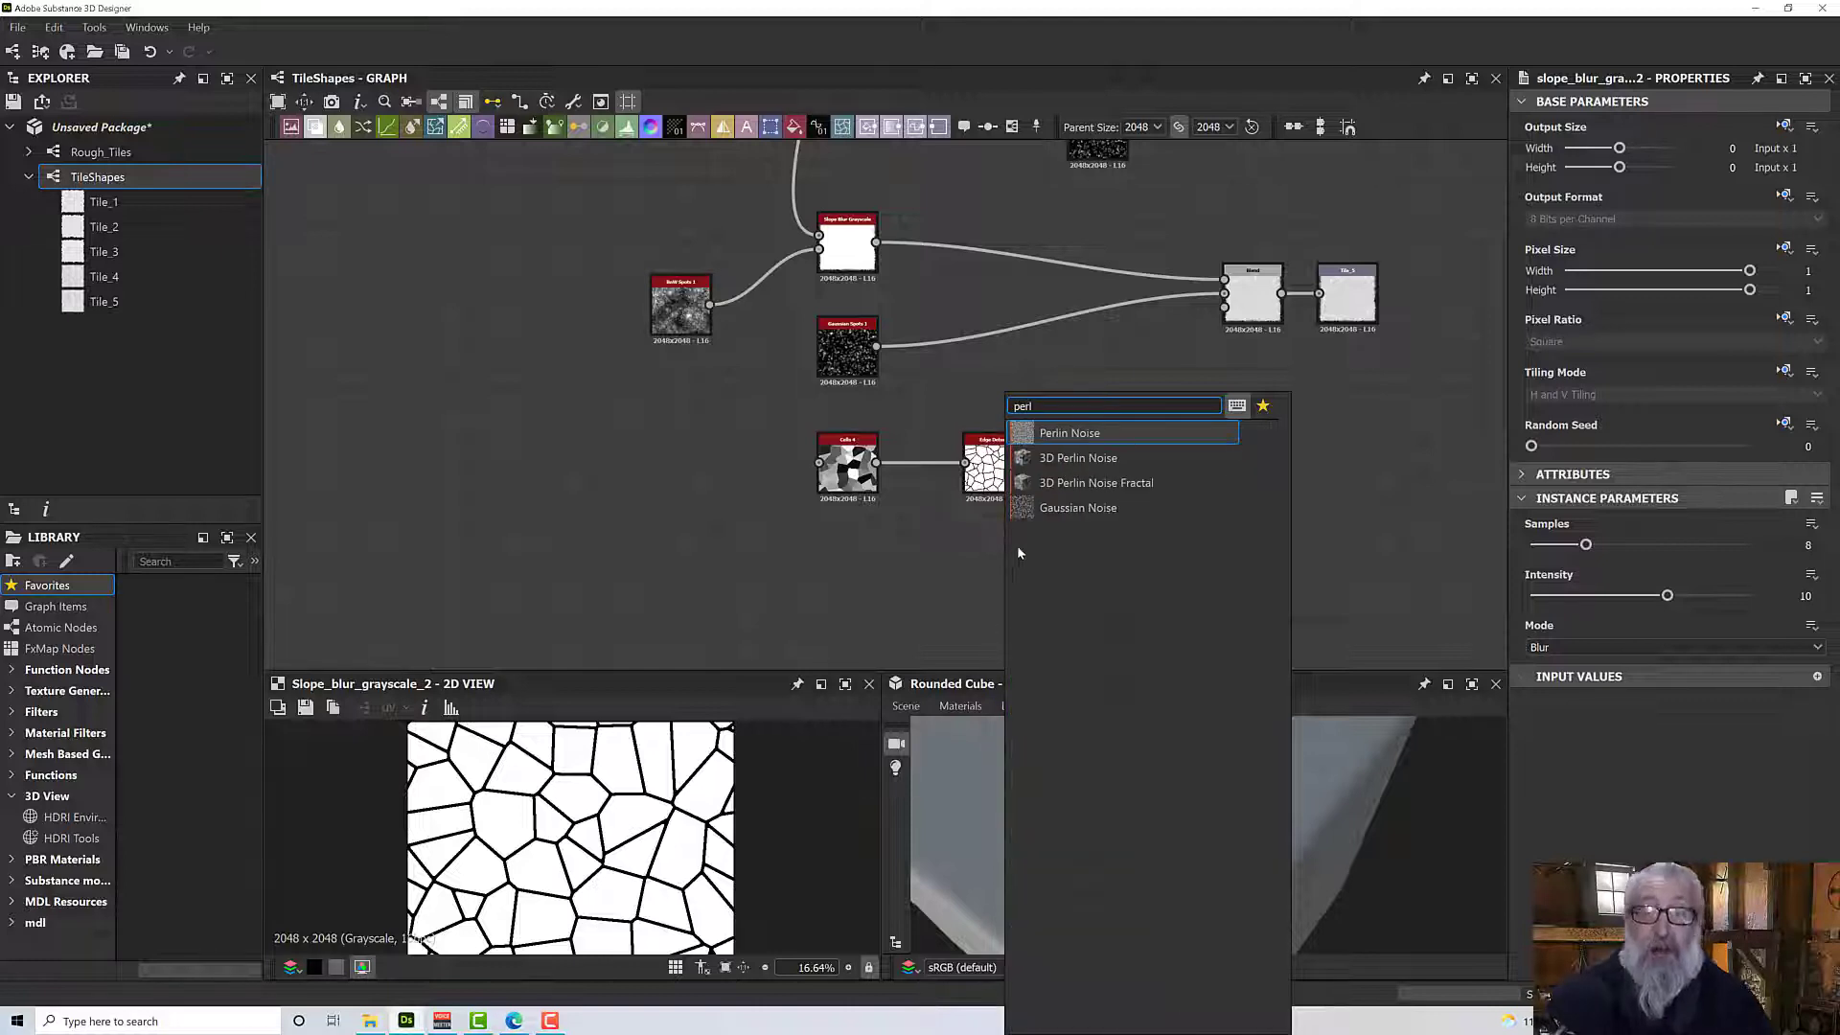
click(1036, 436)
drag(1005, 551, 983, 571)
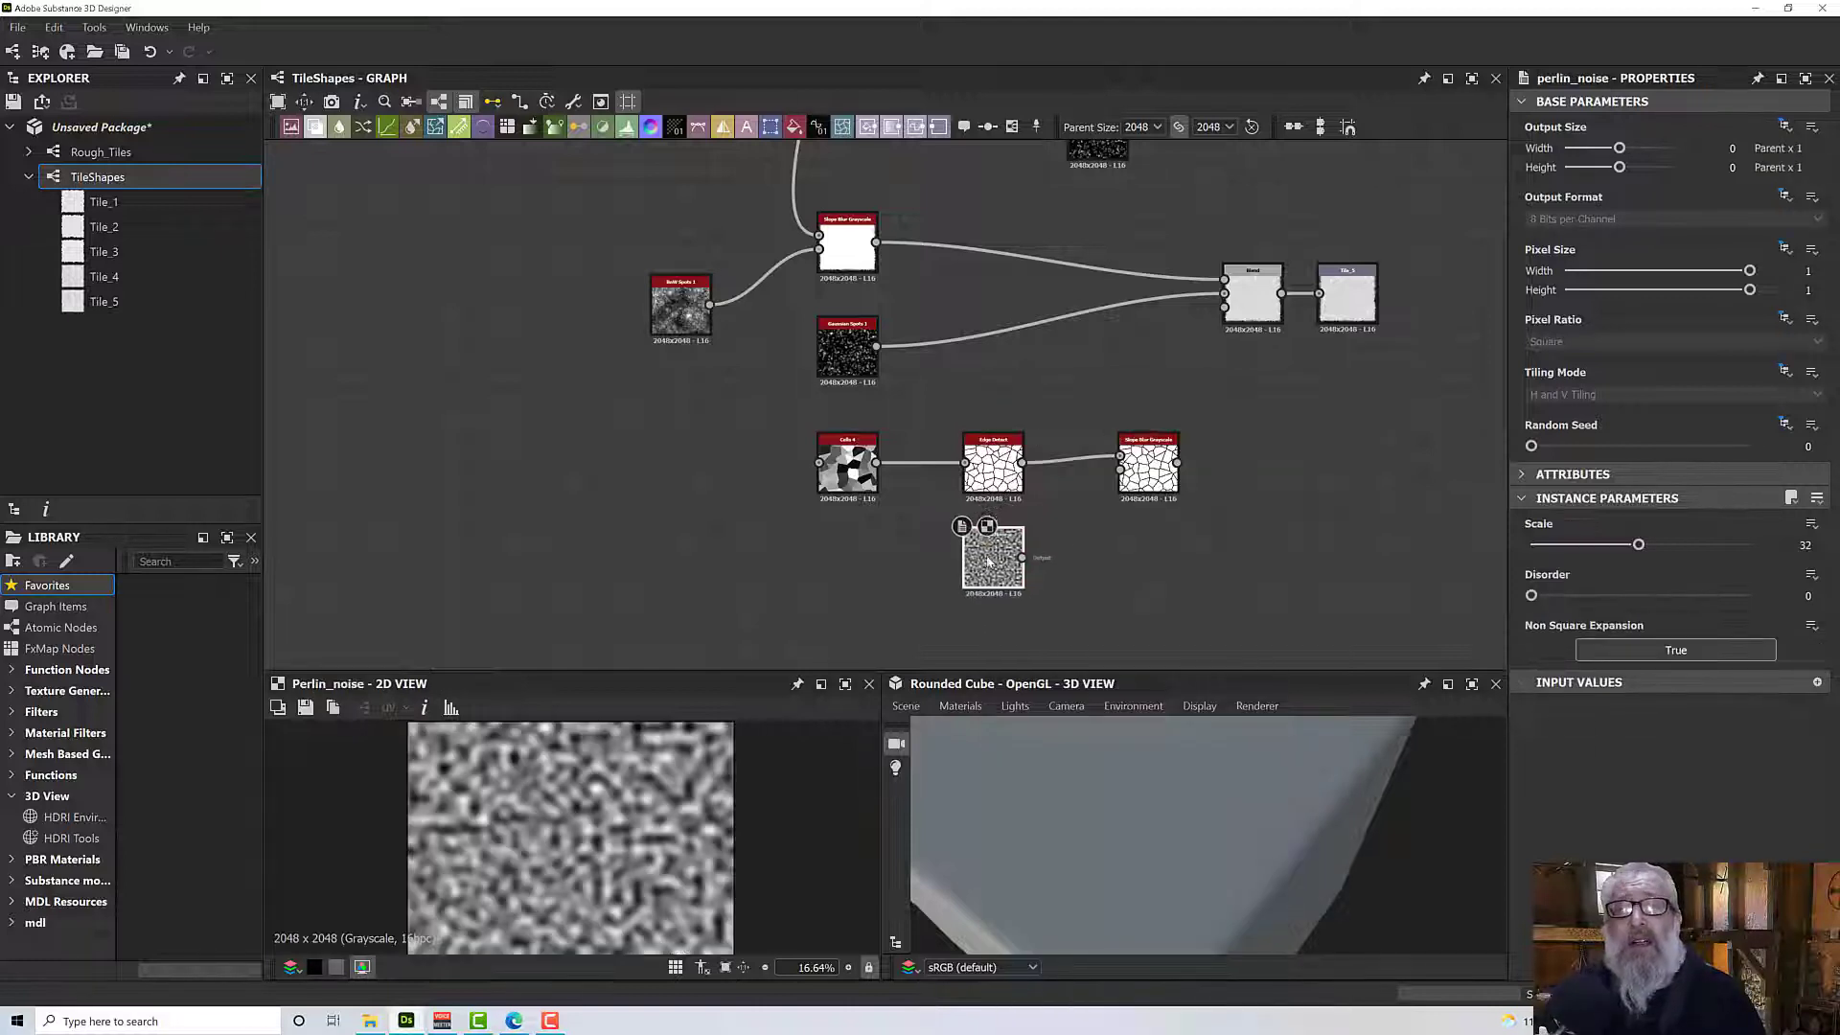
drag(1102, 489, 1120, 469)
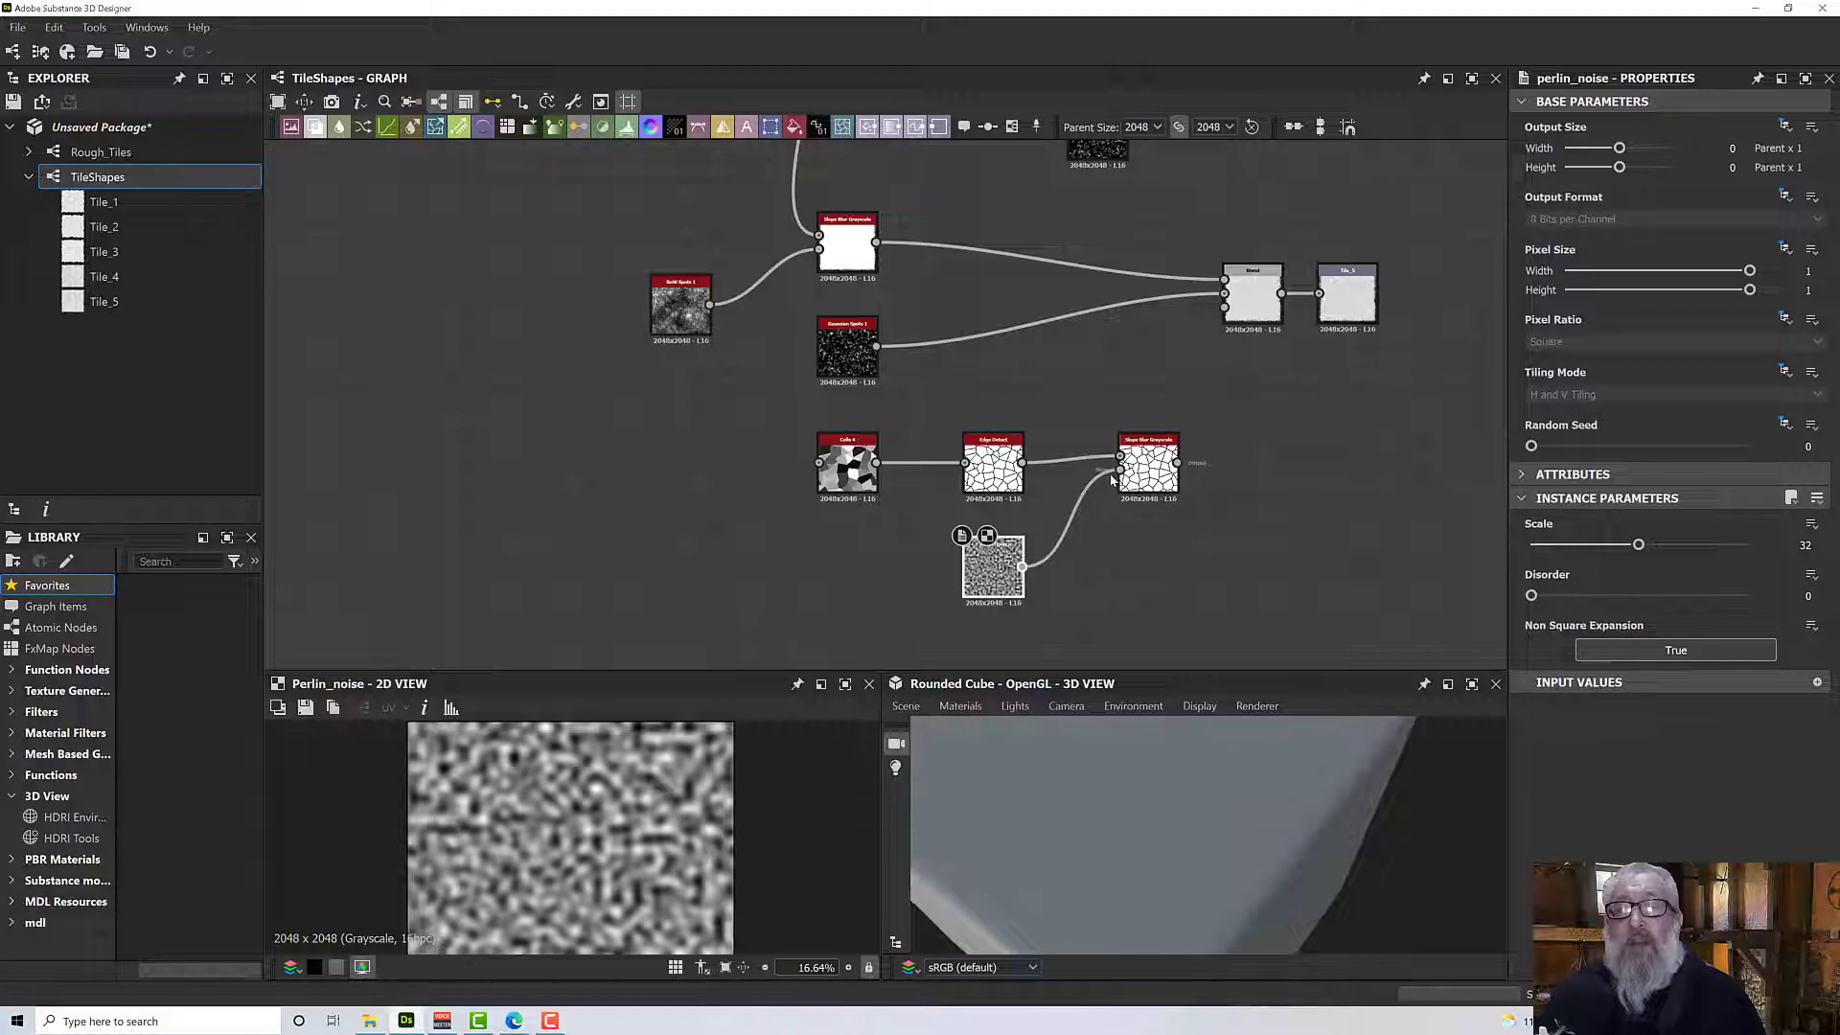
Set the new Slope Blur Grayscale node's intensity to 0.49.
click(1155, 479)
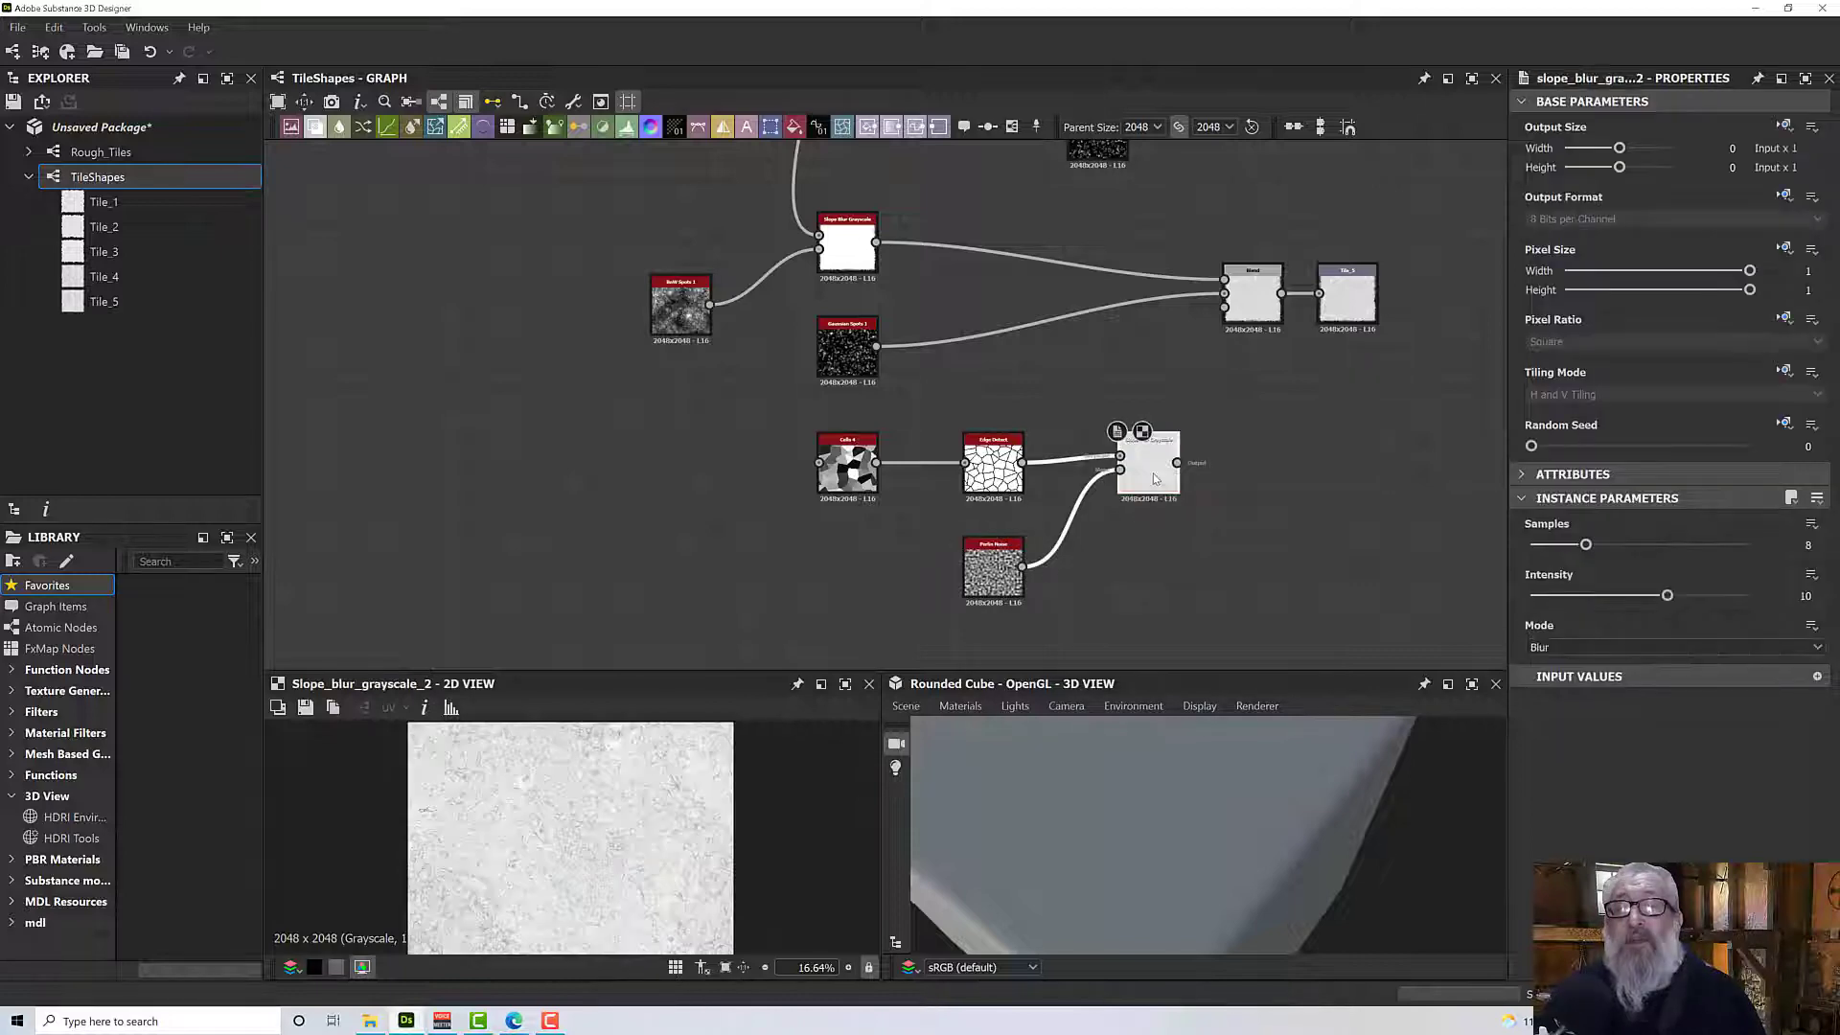
scroll(1153, 474, up, 8)
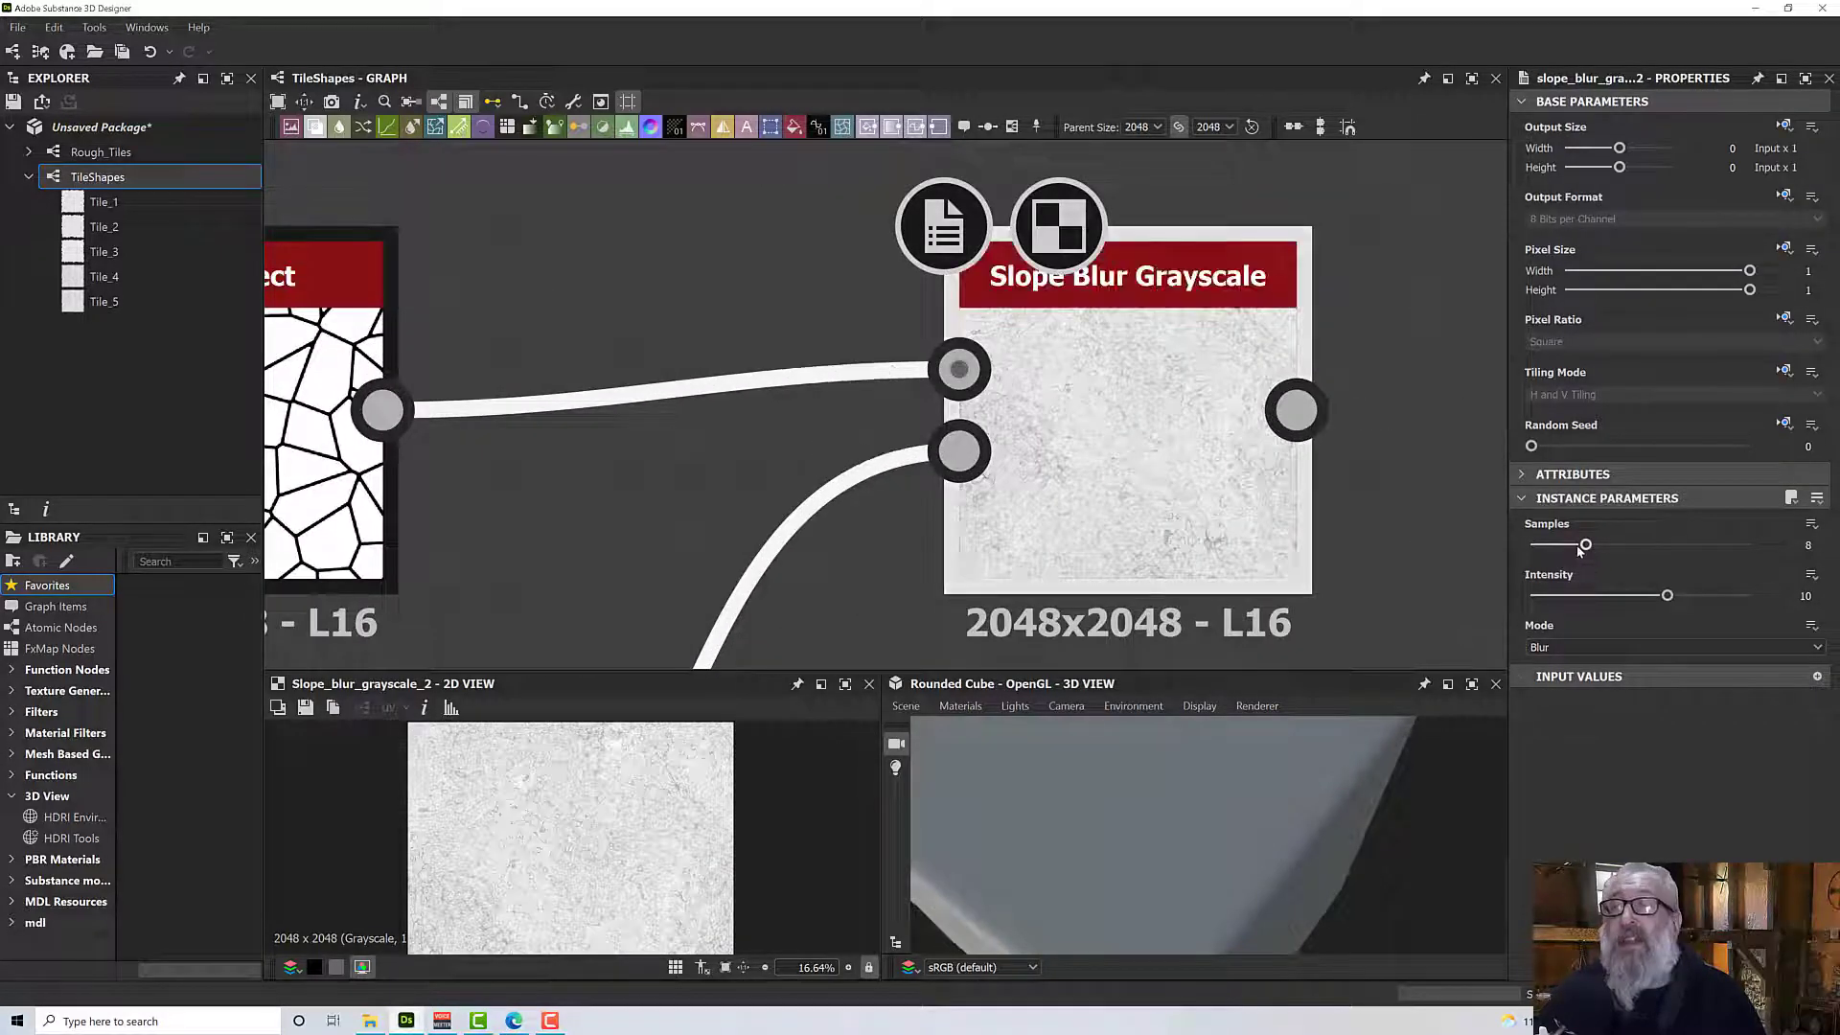
drag(1668, 596, 1538, 604)
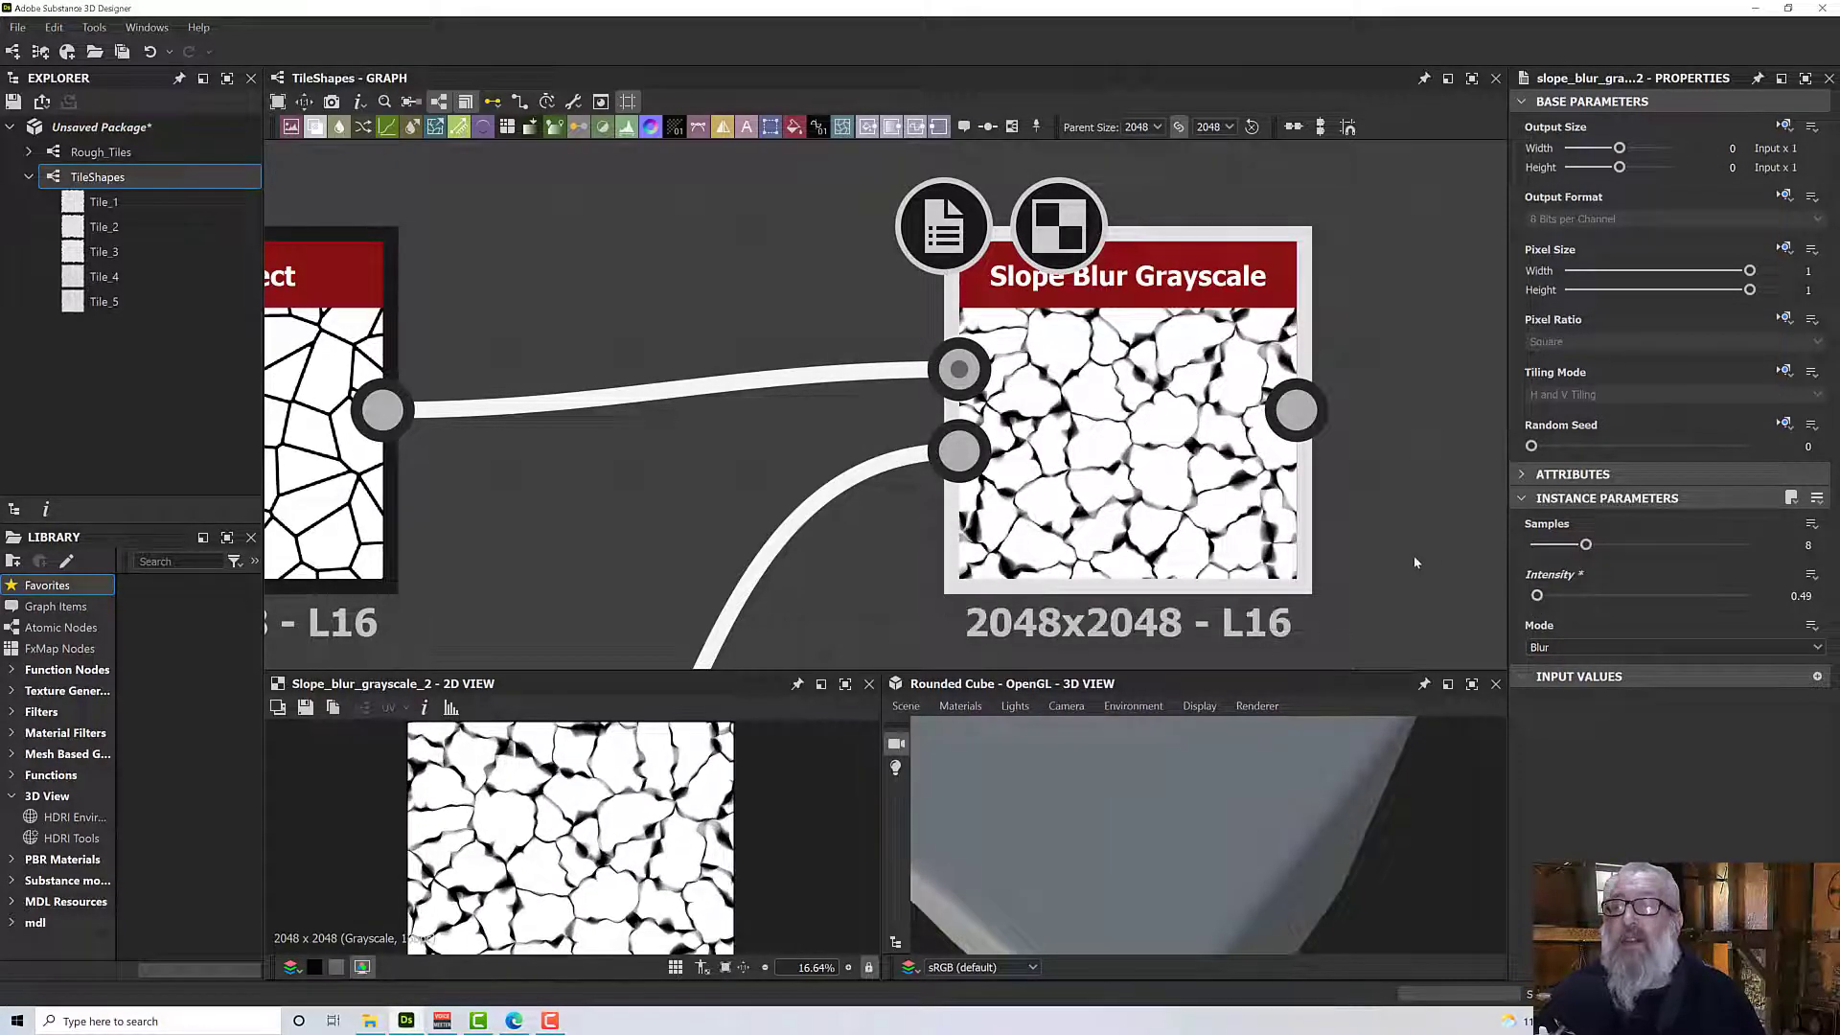
scroll(1095, 443, down, 5)
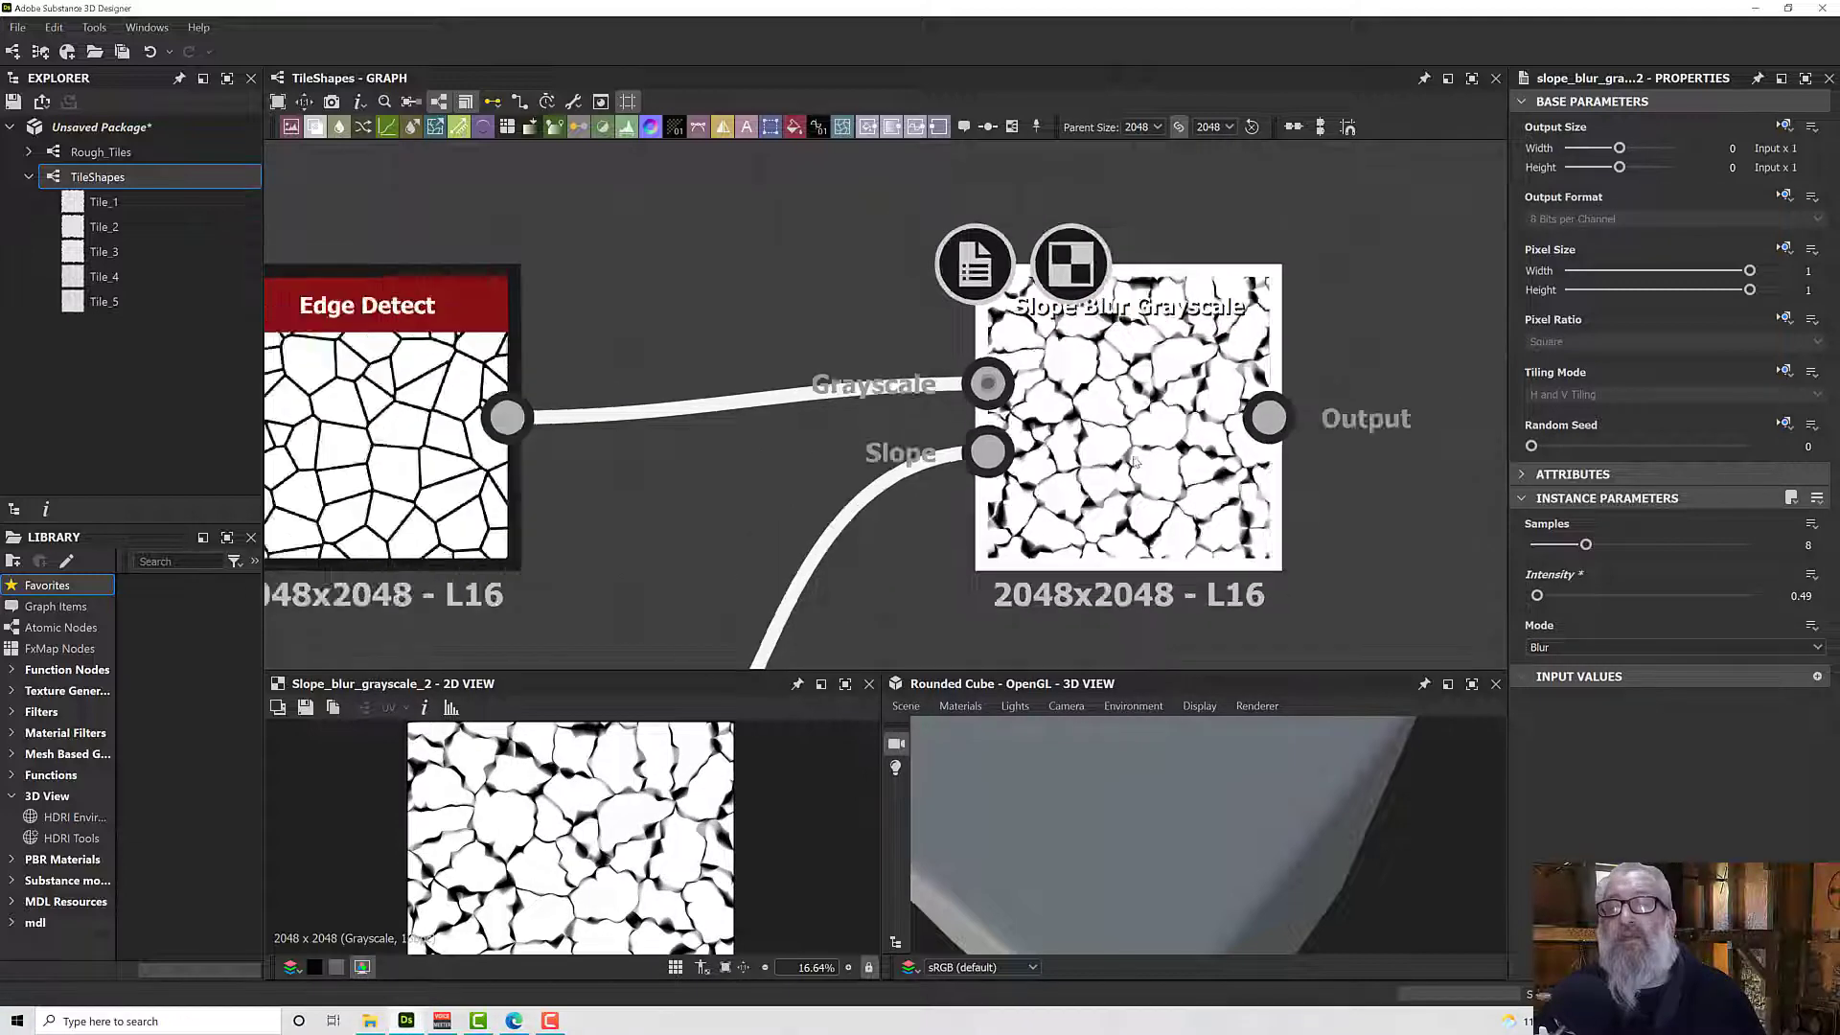
Try a scale of 1 on the Cells 4 node and preview the Slope Blur Grayscale output.
middle_drag(686, 463, 875, 458)
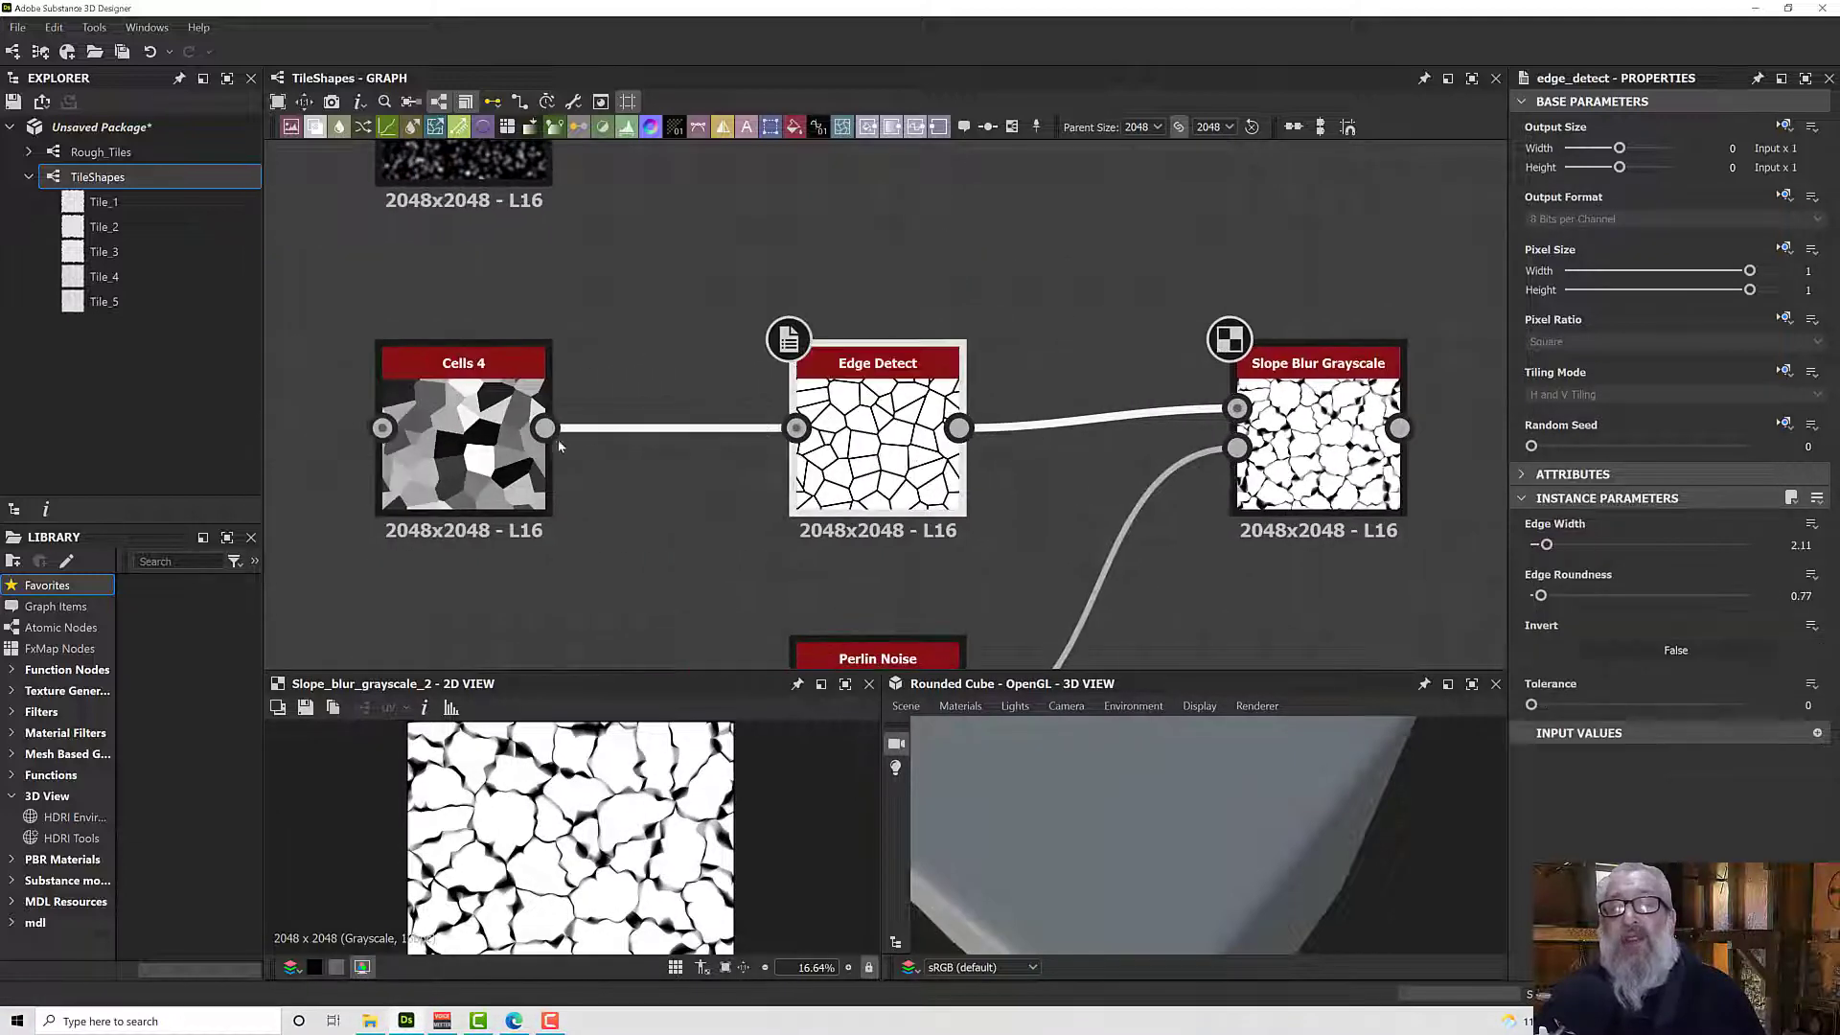
click(464, 446)
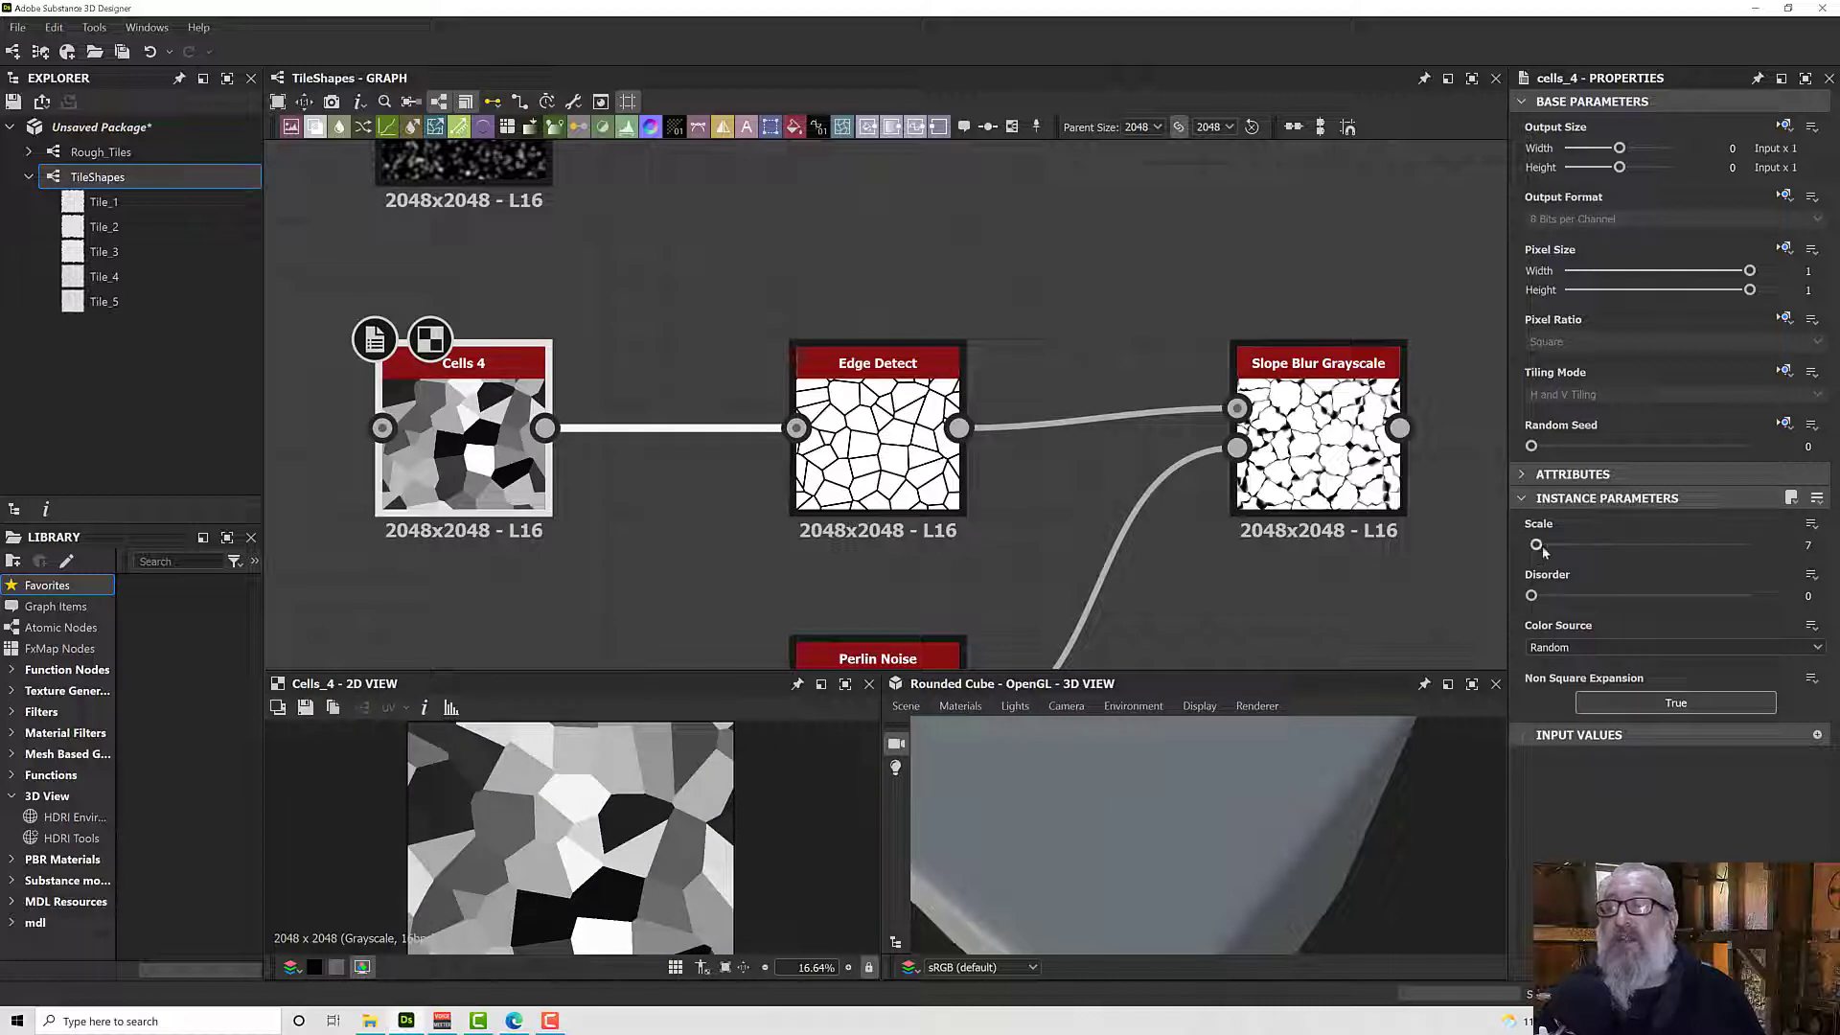
drag(1537, 547, 1531, 550)
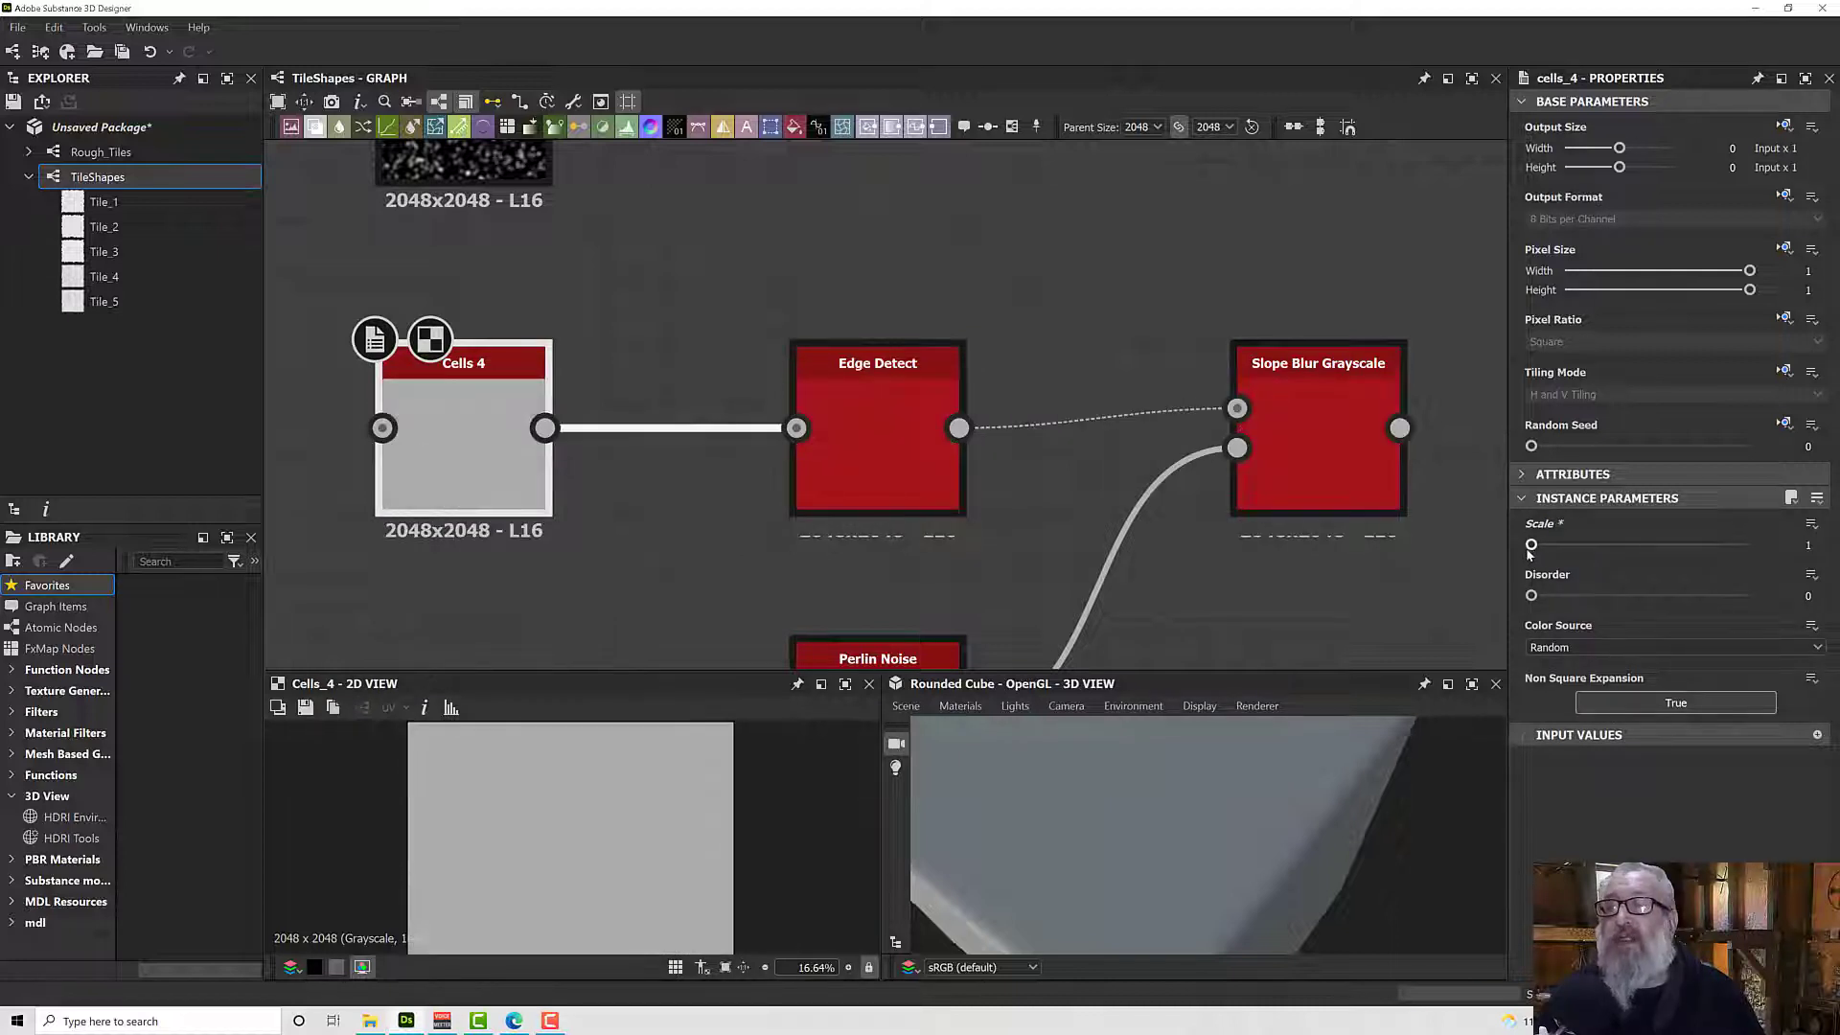
click(1323, 460)
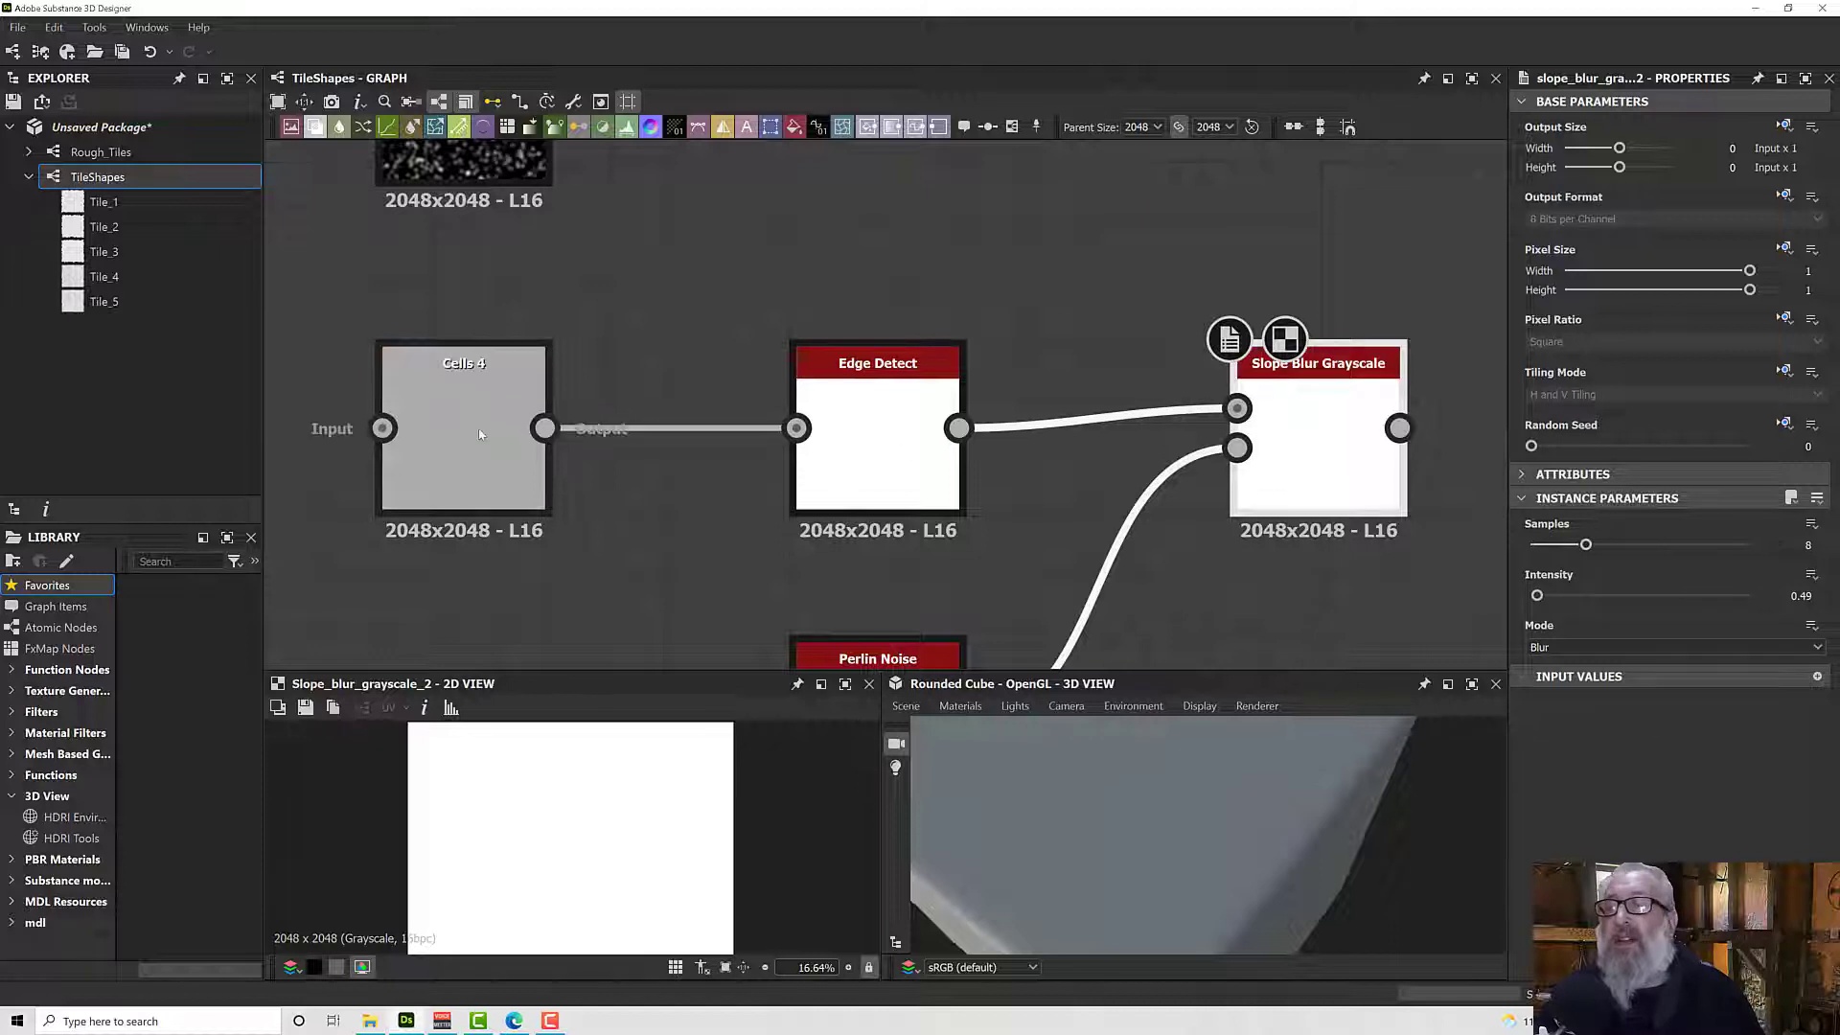
Set the Cells 4 node's scale to 4 and inspect the crack pattern on the Slope Blur Grayscale node.
click(435, 431)
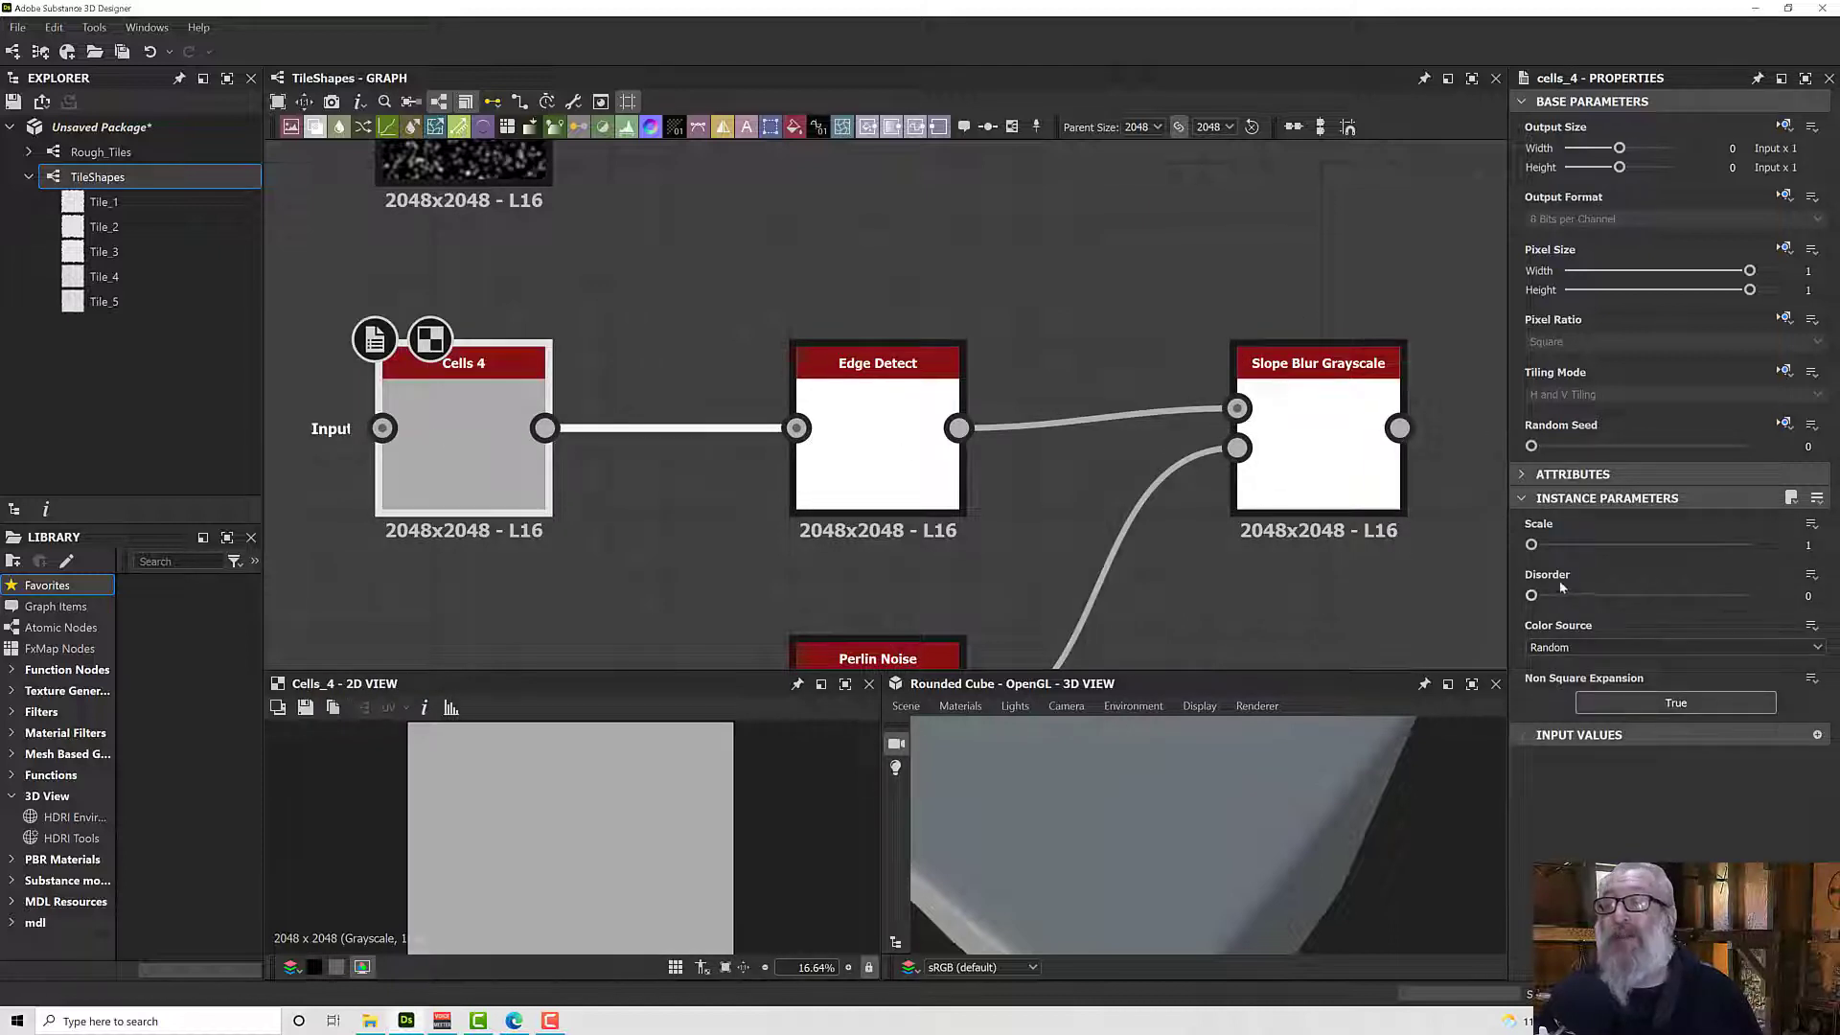
drag(1532, 546, 1535, 545)
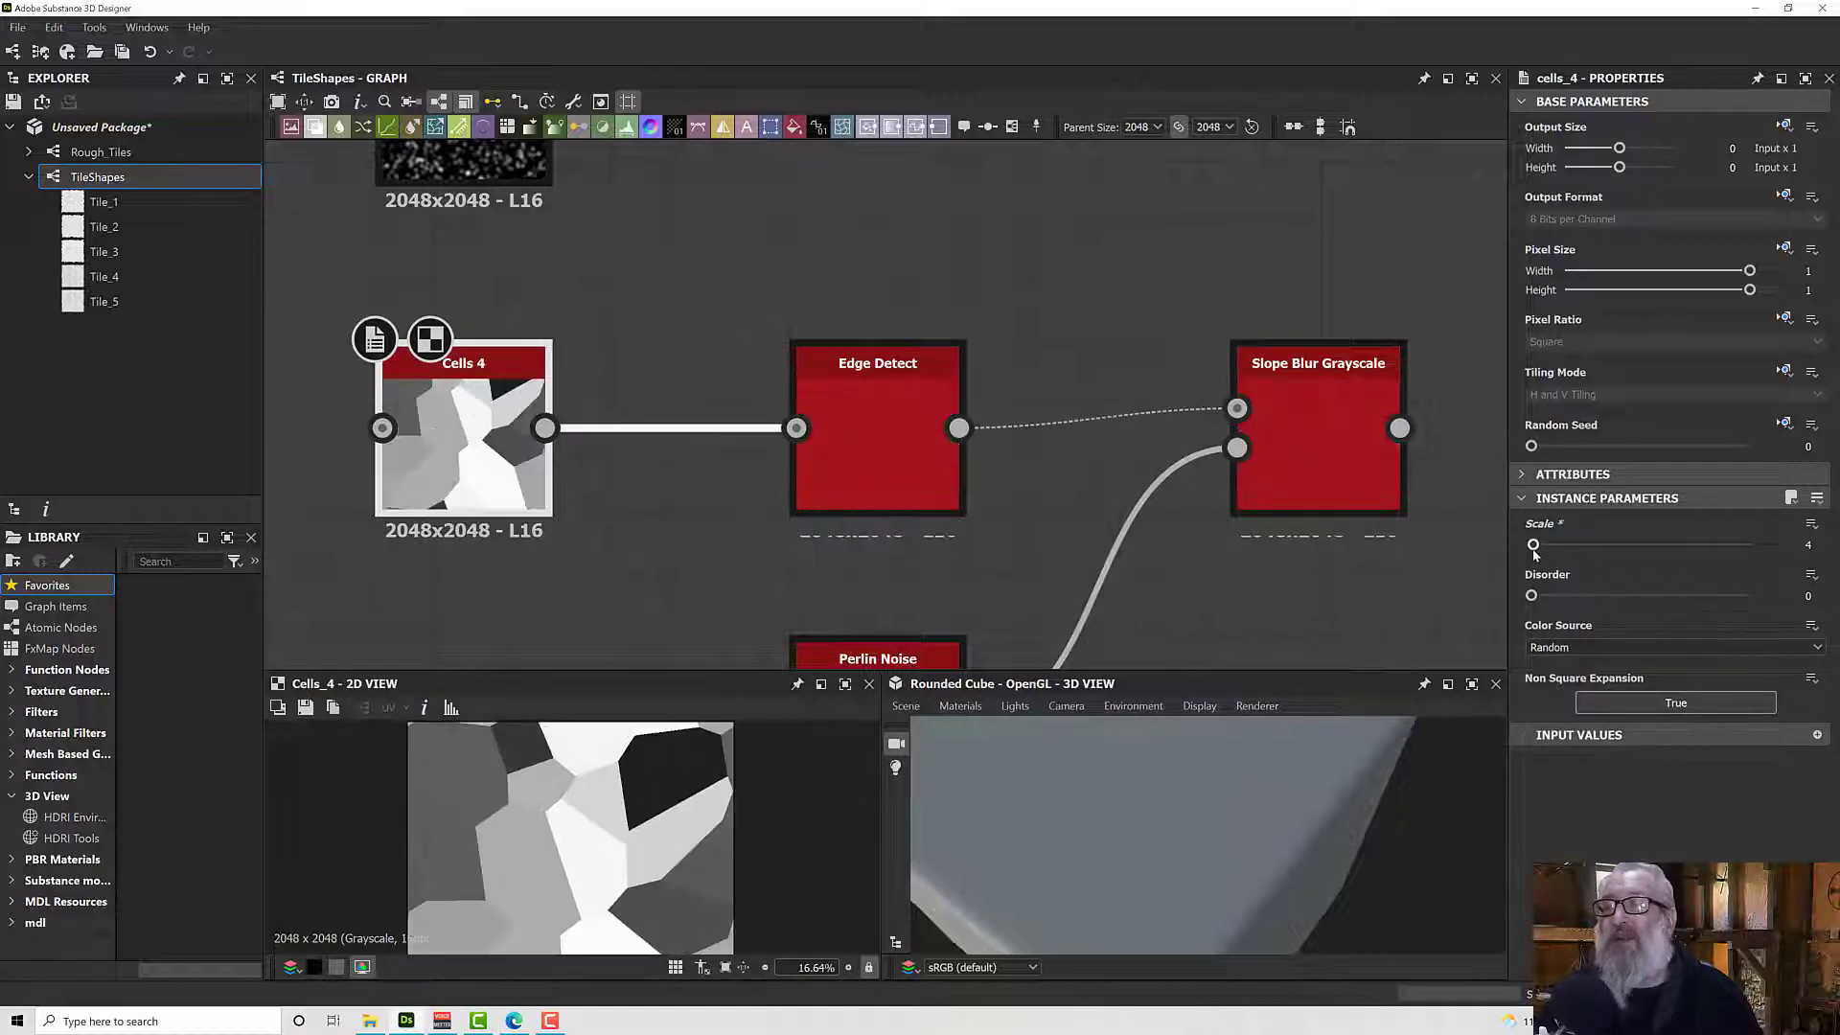
click(1269, 451)
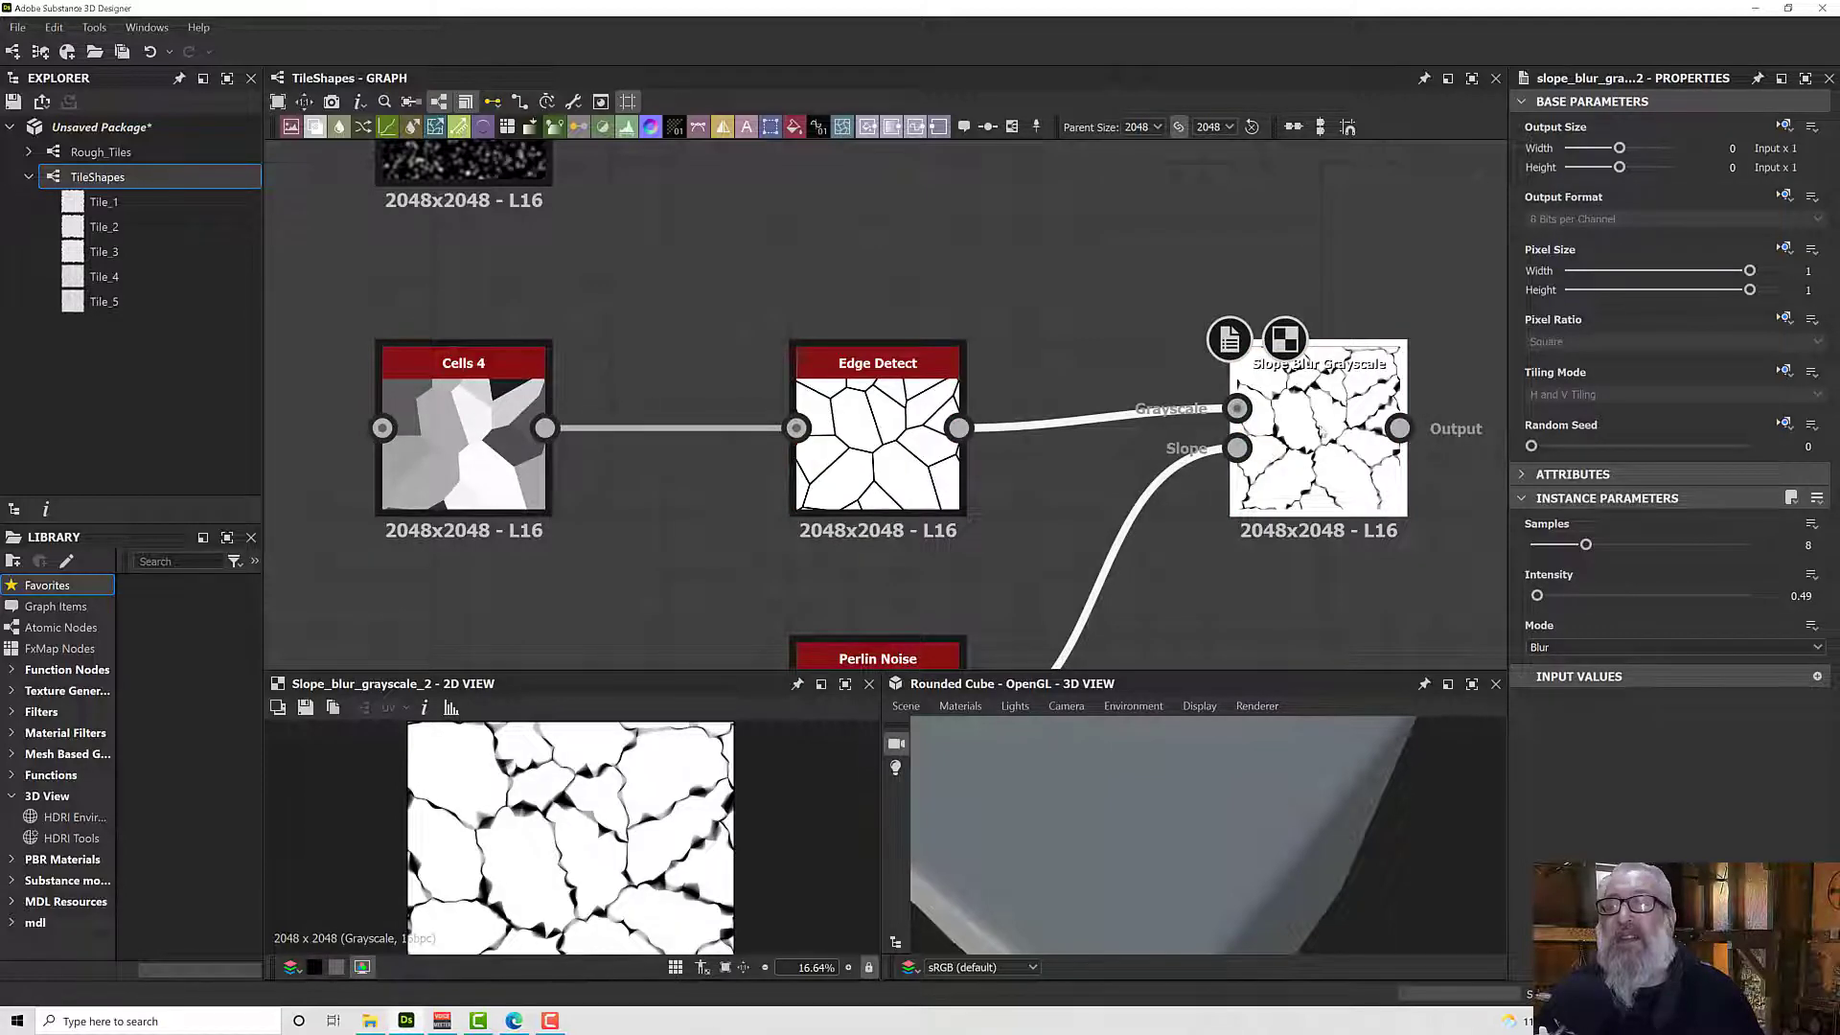
scroll(1325, 441, up, 2)
scroll(1325, 441, up, 2)
scroll(1326, 441, down, 5)
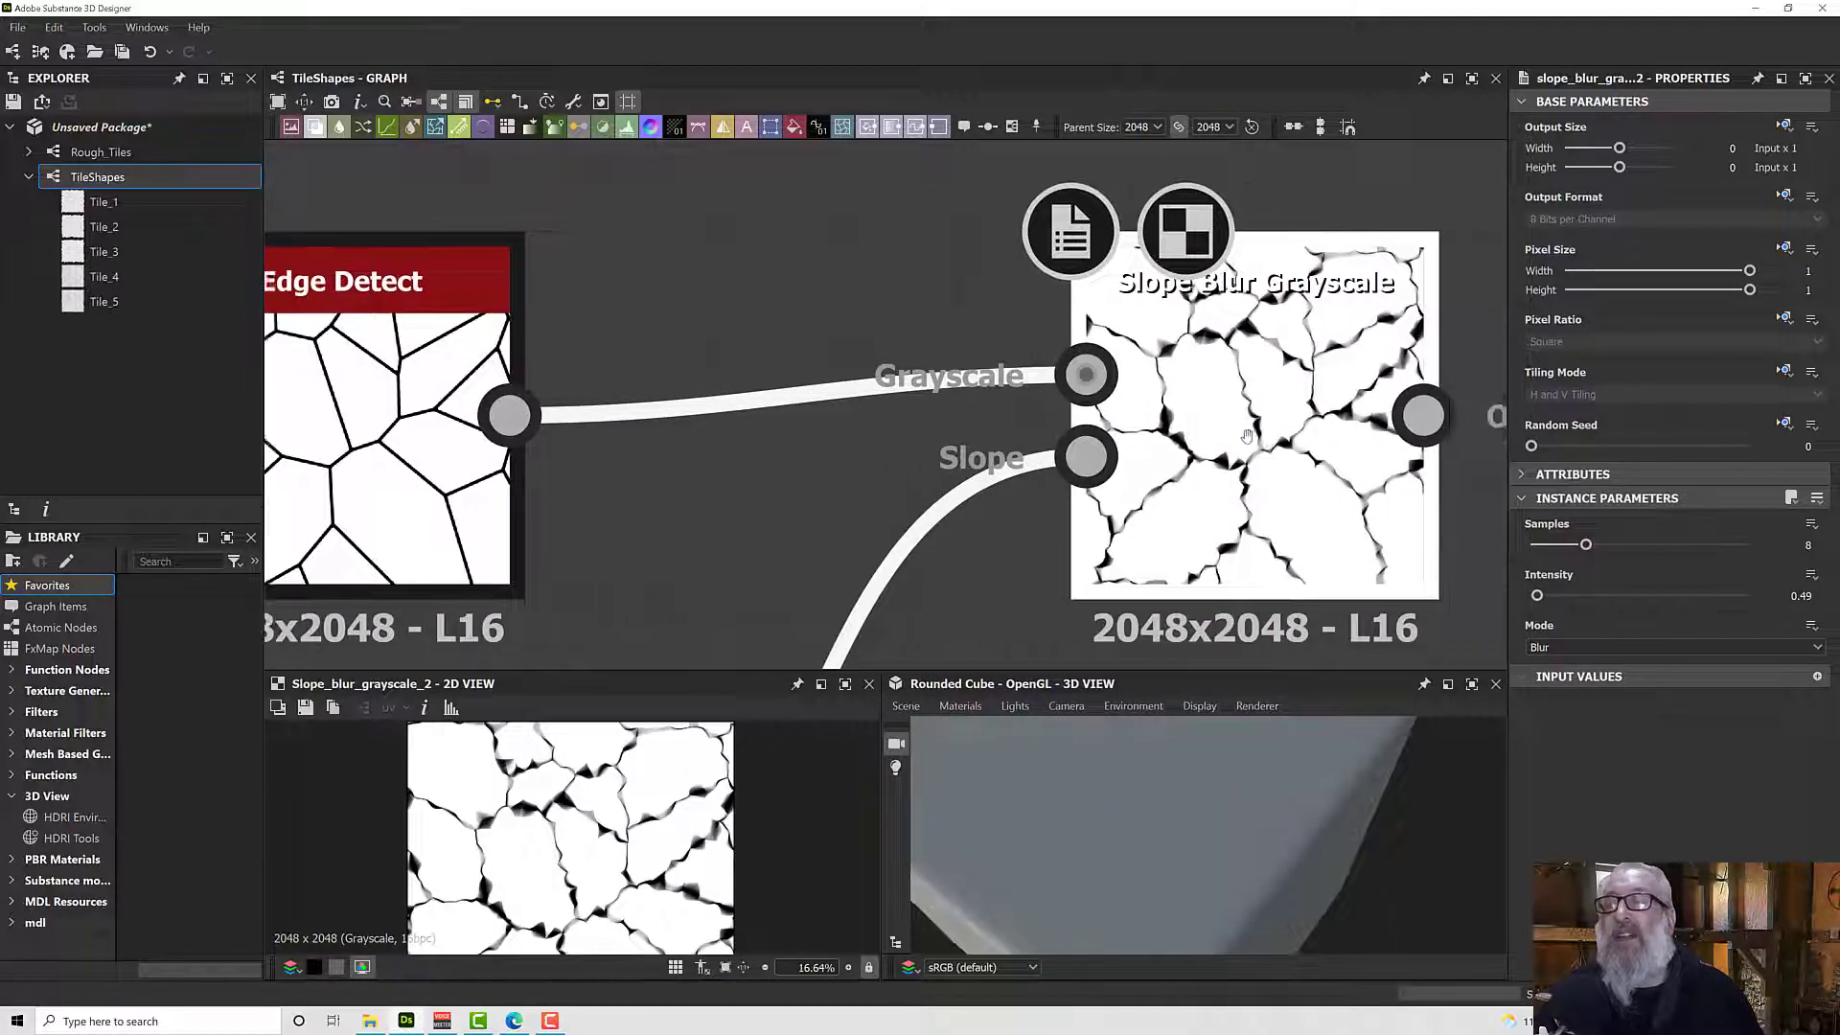
Set the Cells 4 node's disorder to 0.47 and its scale to 3.
click(519, 446)
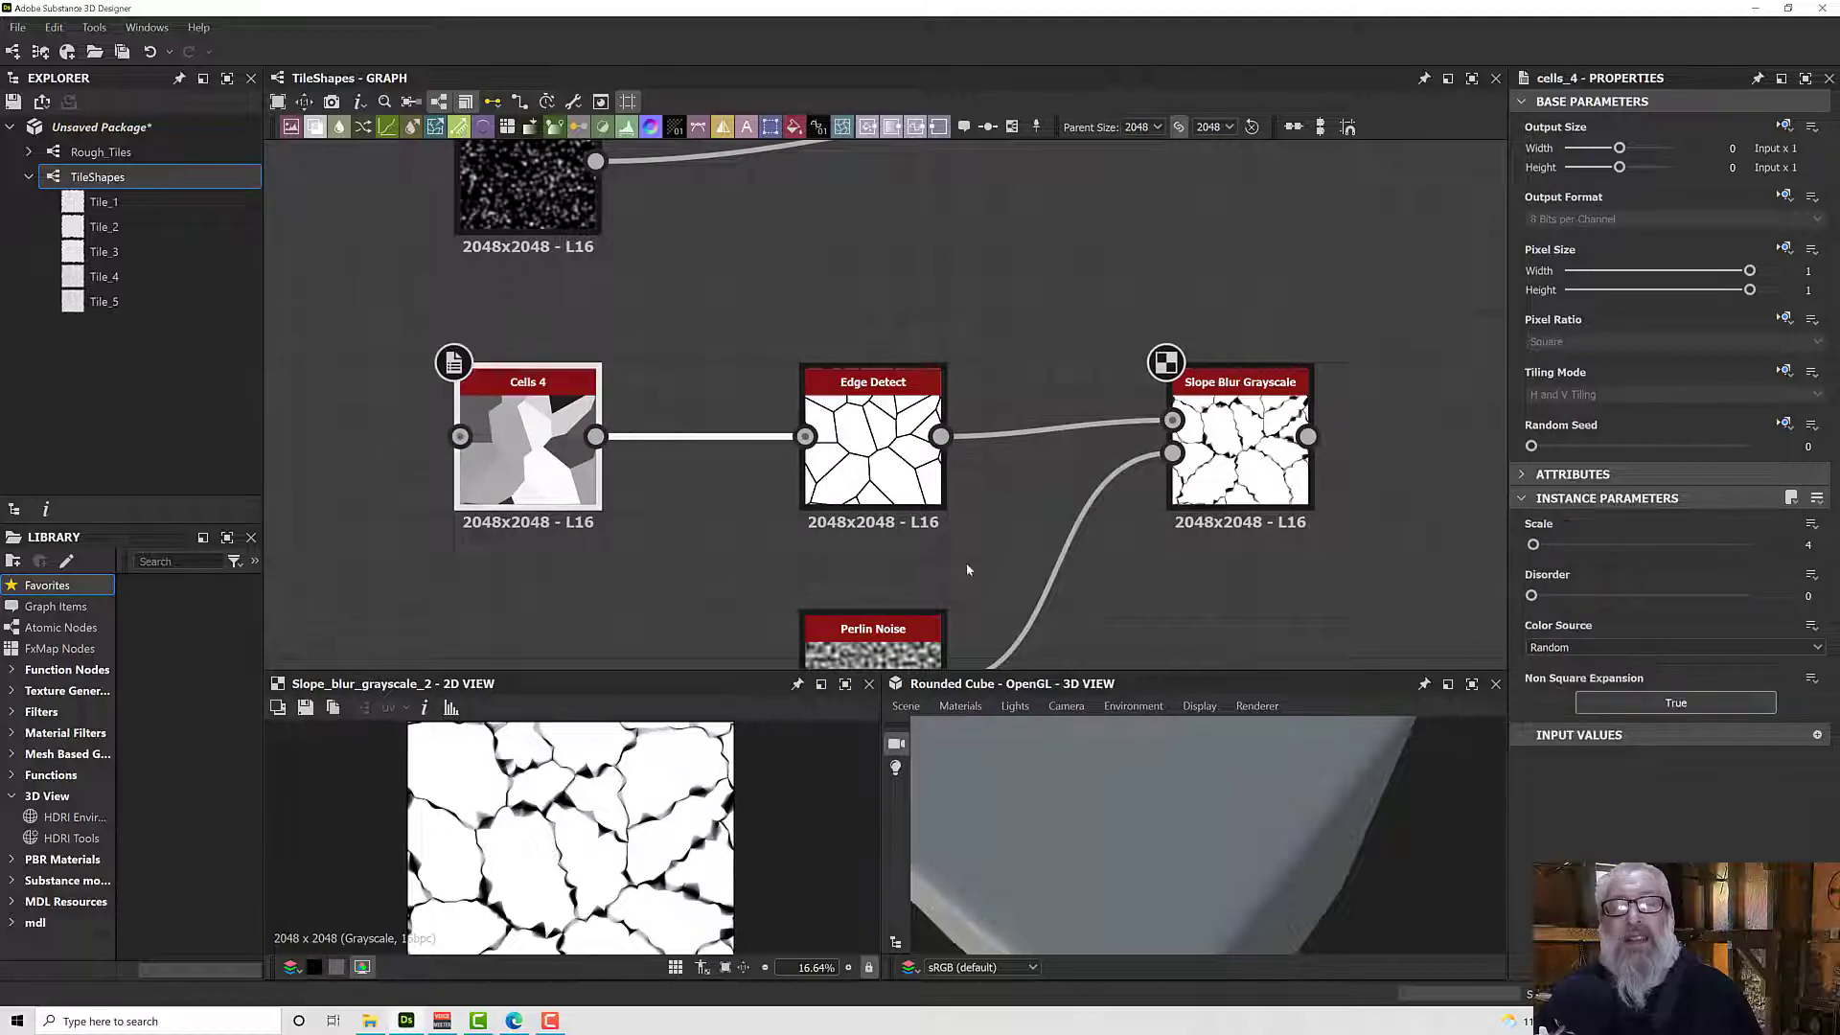
drag(1533, 596, 1634, 596)
drag(1534, 546, 1533, 545)
scroll(1251, 455, up, 3)
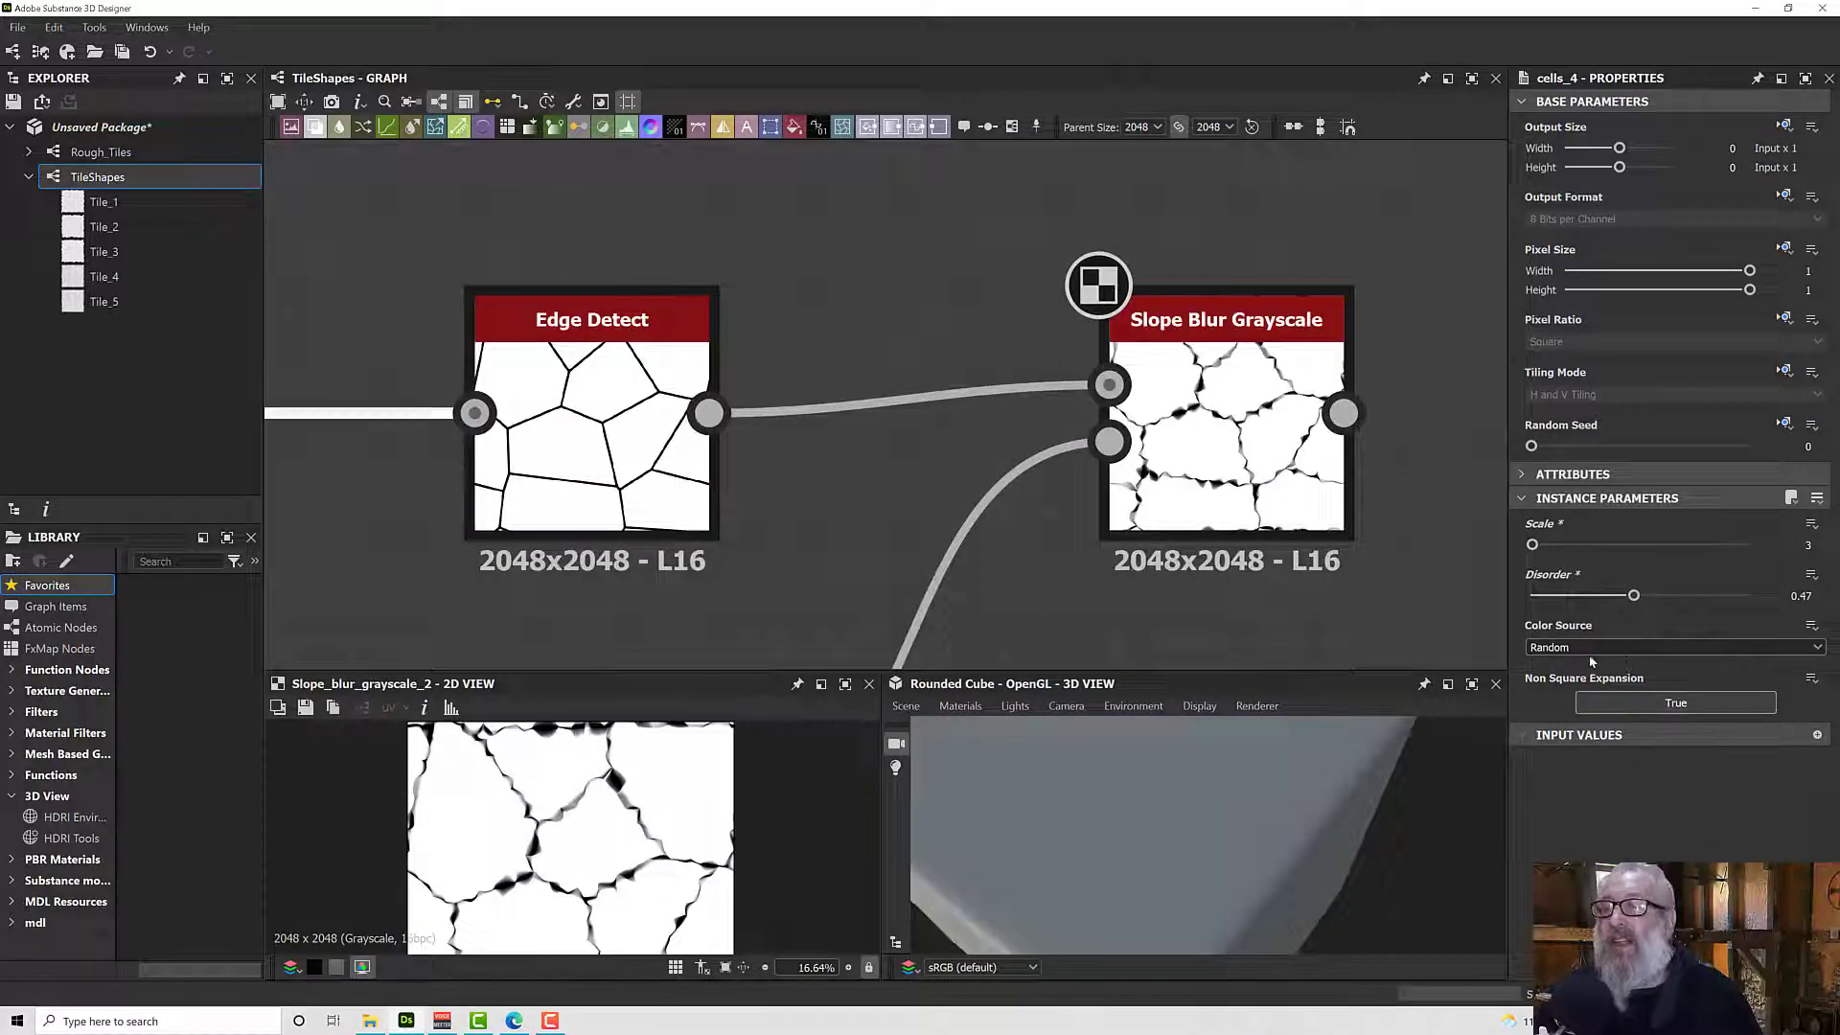
scroll(1217, 396, up, 2)
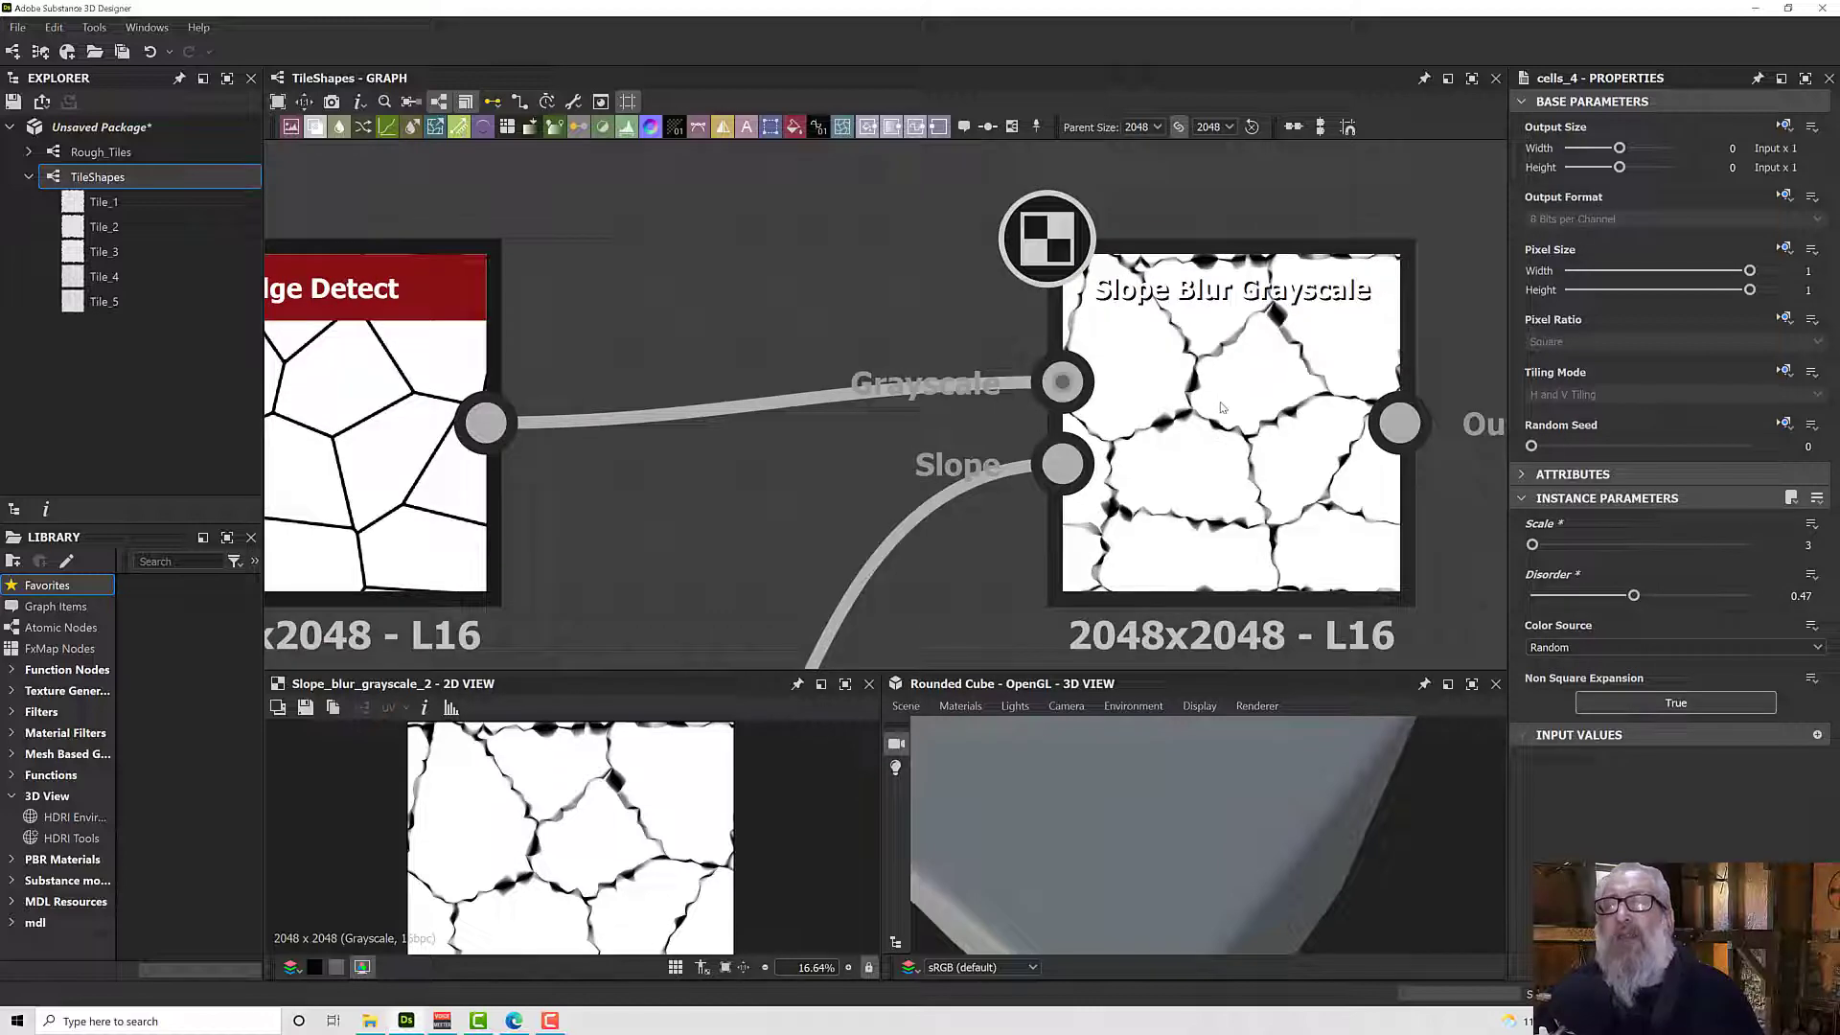
scroll(1165, 447, down, 3)
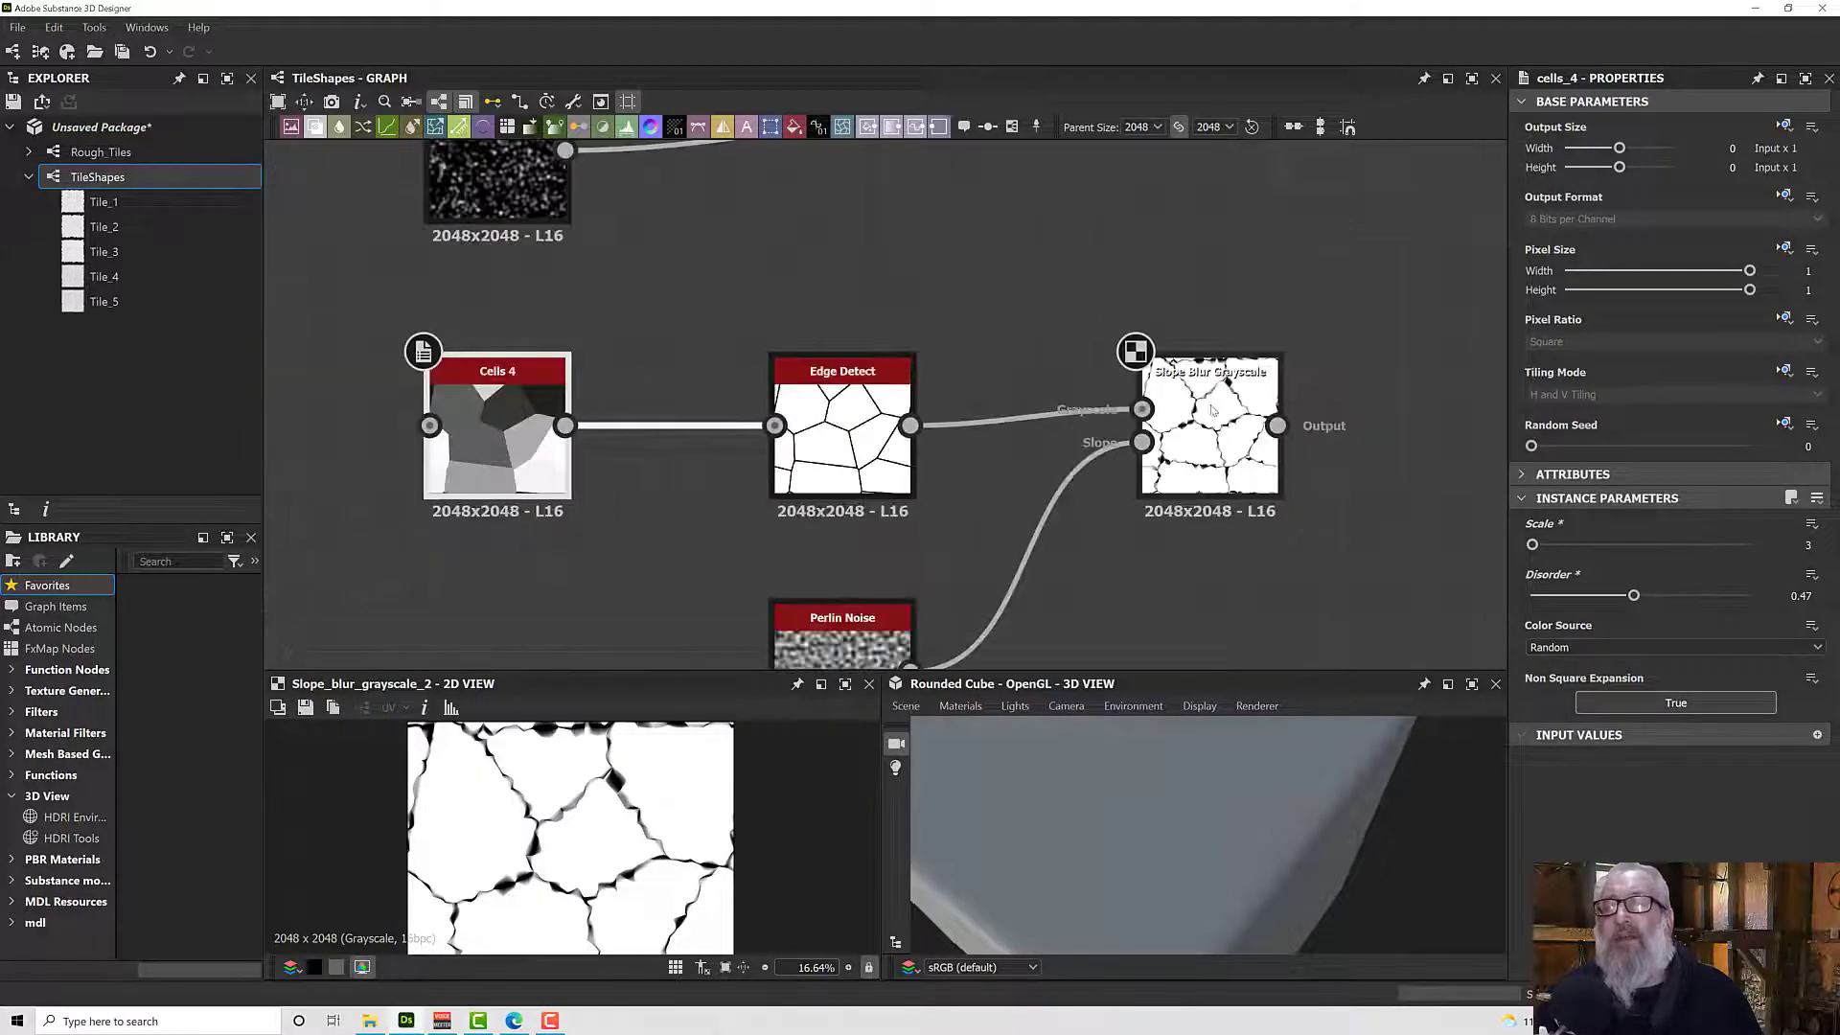
Shift the four crack-pattern nodes left beneath Gaussian Spots 1, and move the existing Blend node left, away from the Tile_5 output.
scroll(1198, 425, down, 4)
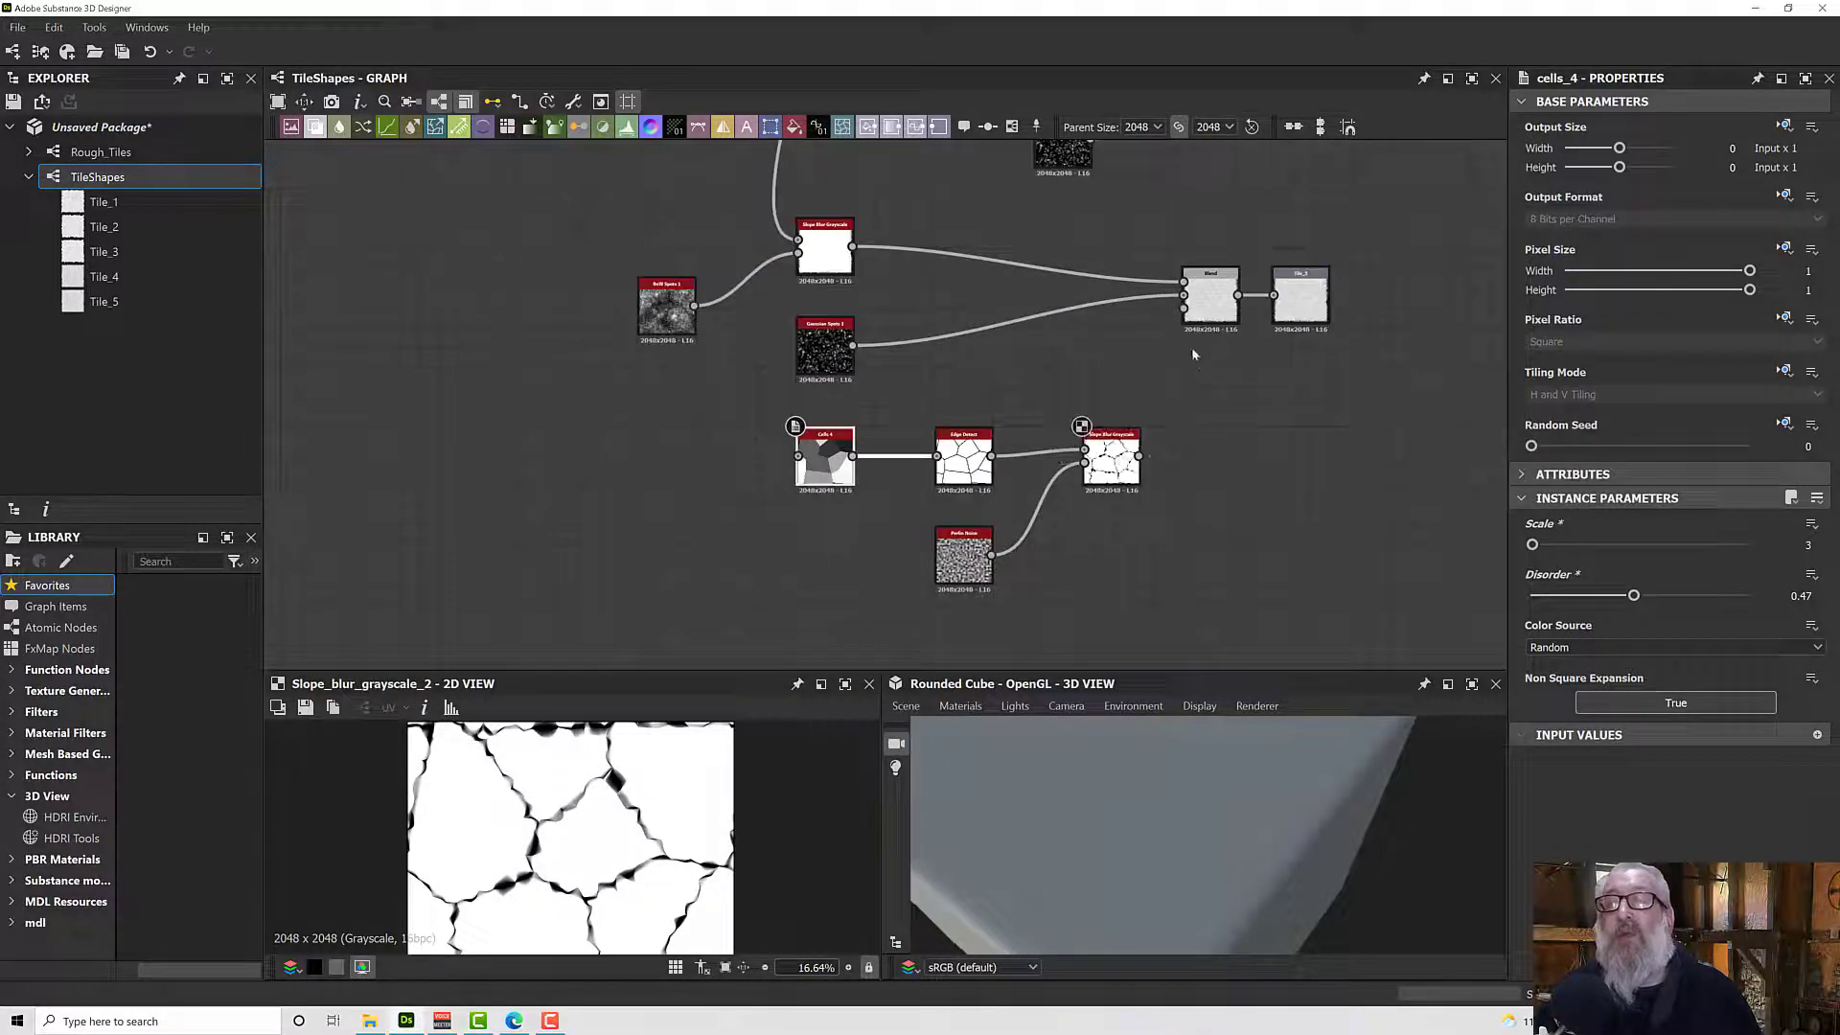
middle_drag(1221, 379, 1276, 377)
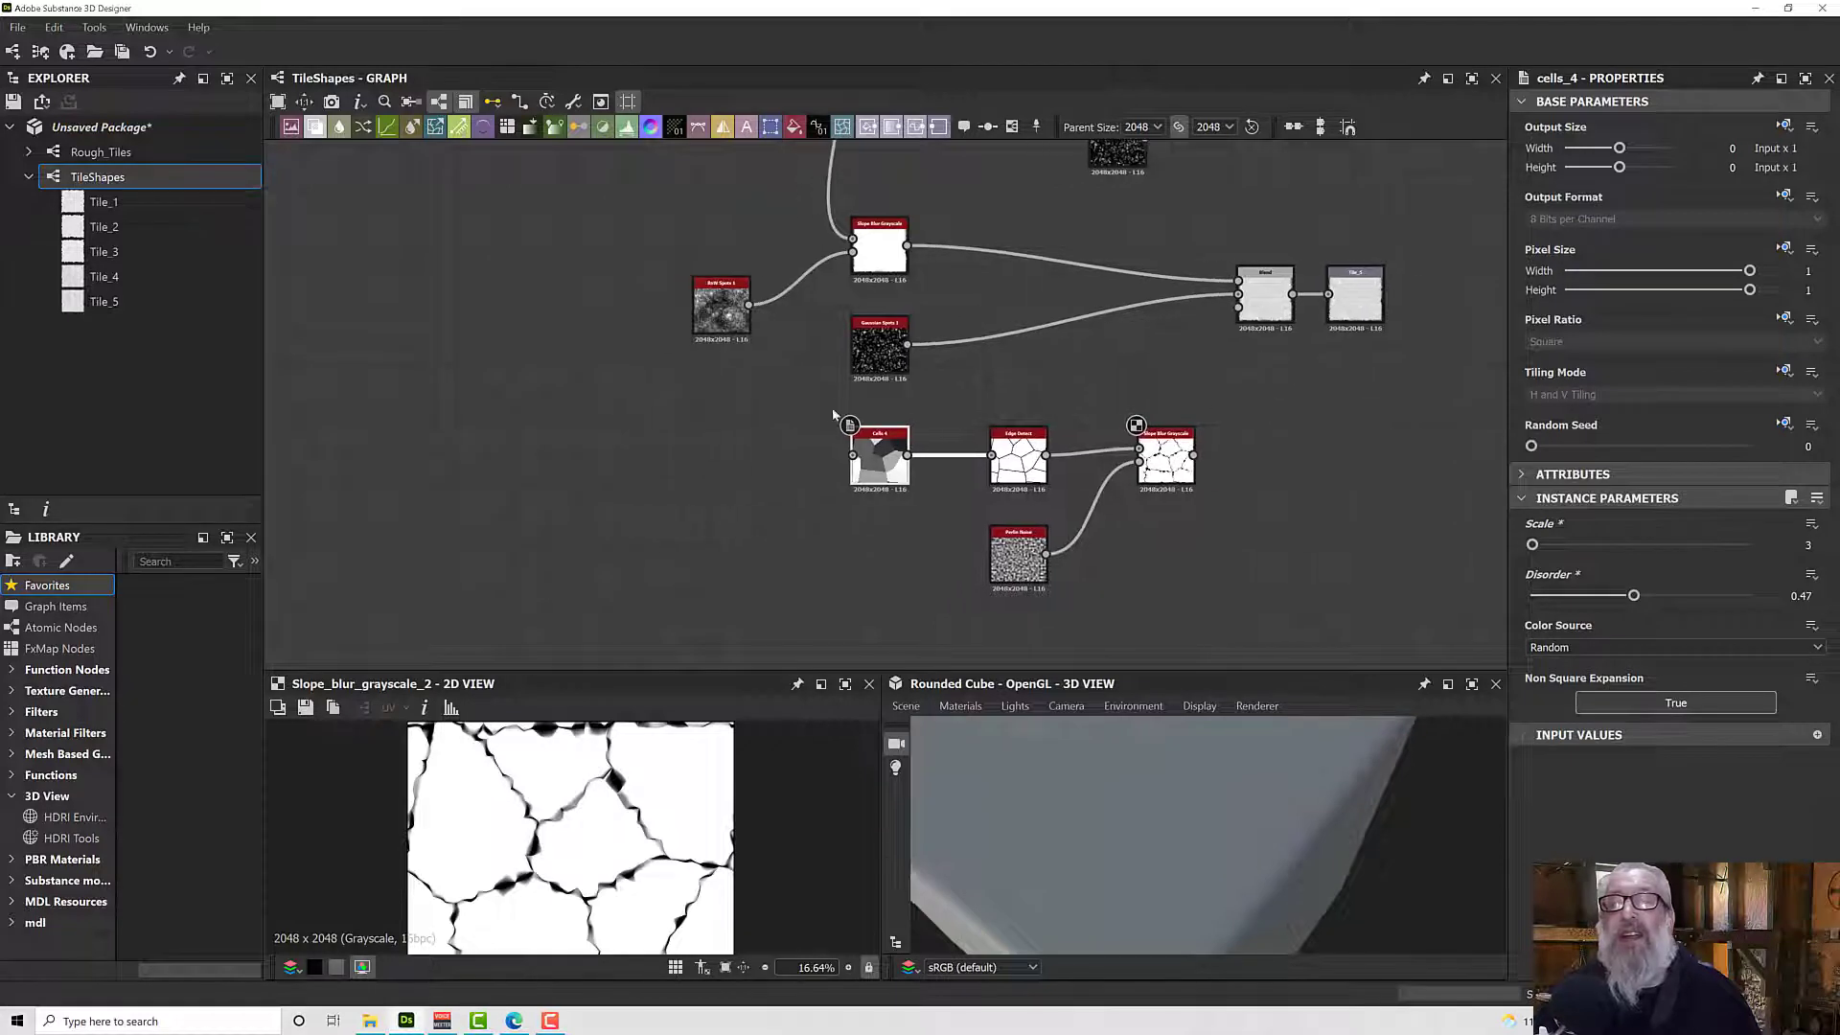
drag(823, 409, 1142, 593)
drag(1166, 484, 884, 489)
click(1106, 445)
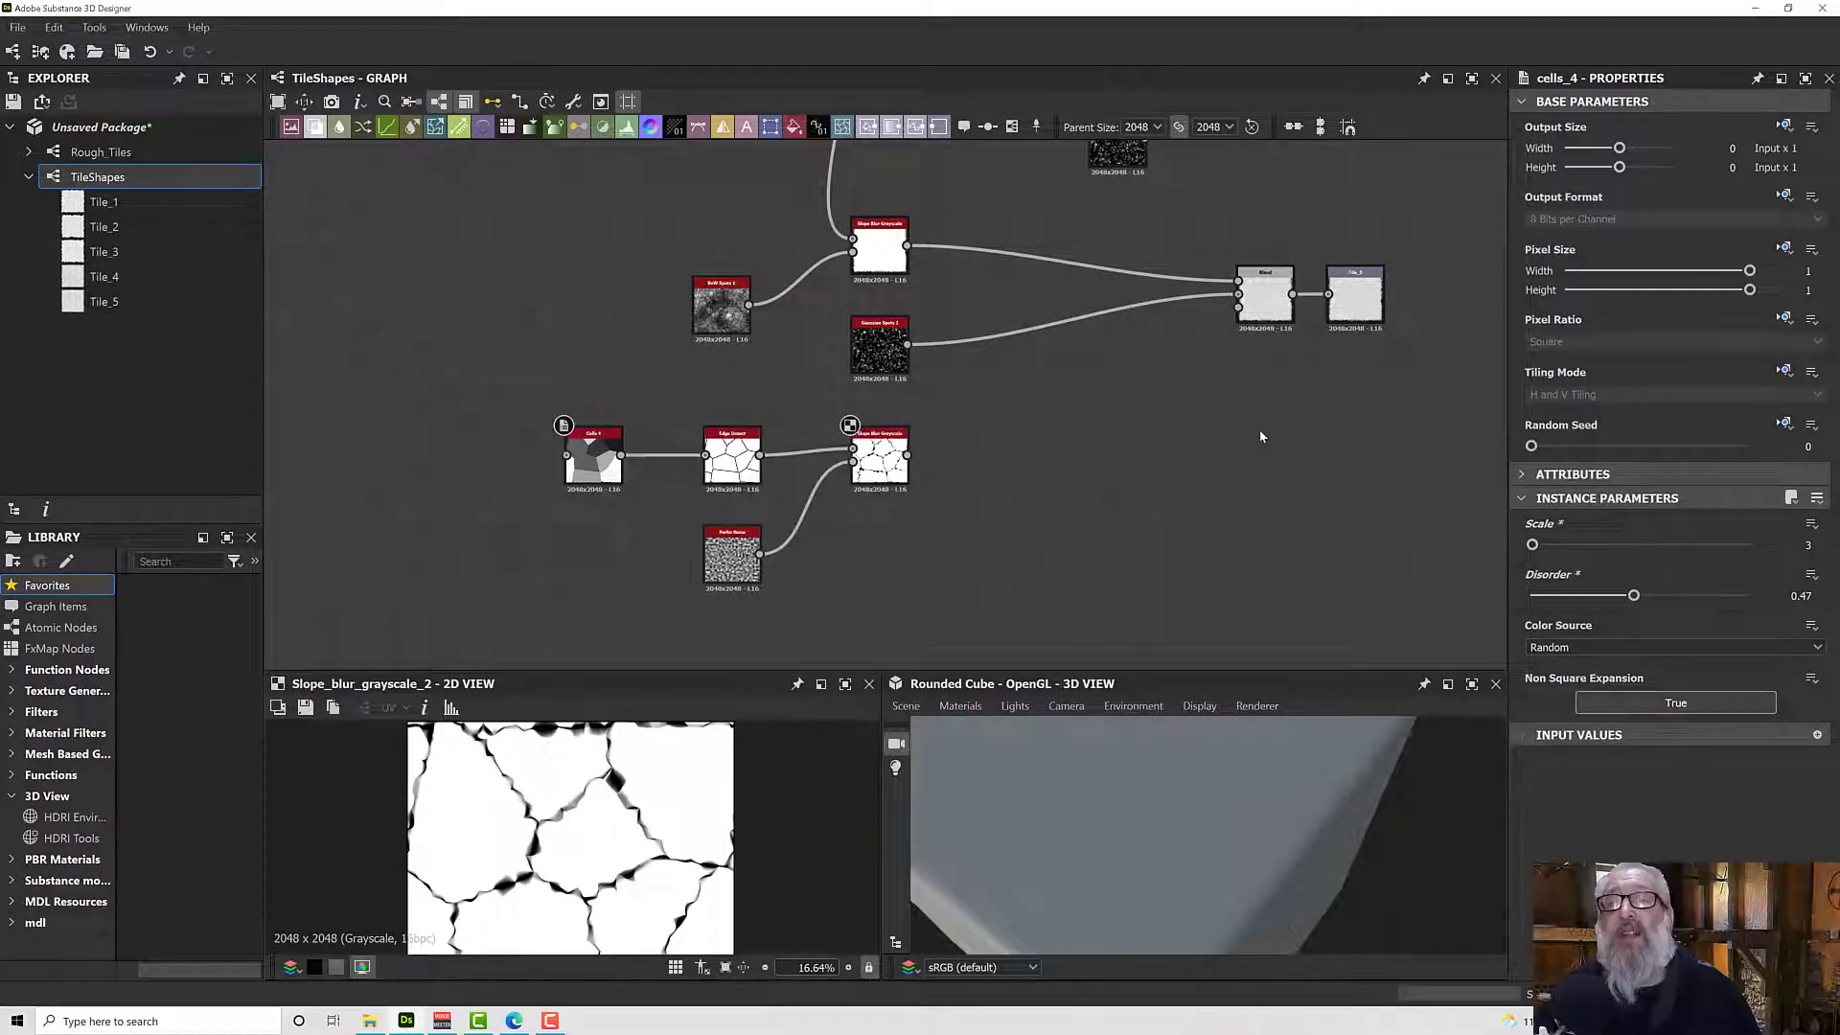
drag(1265, 274, 1027, 275)
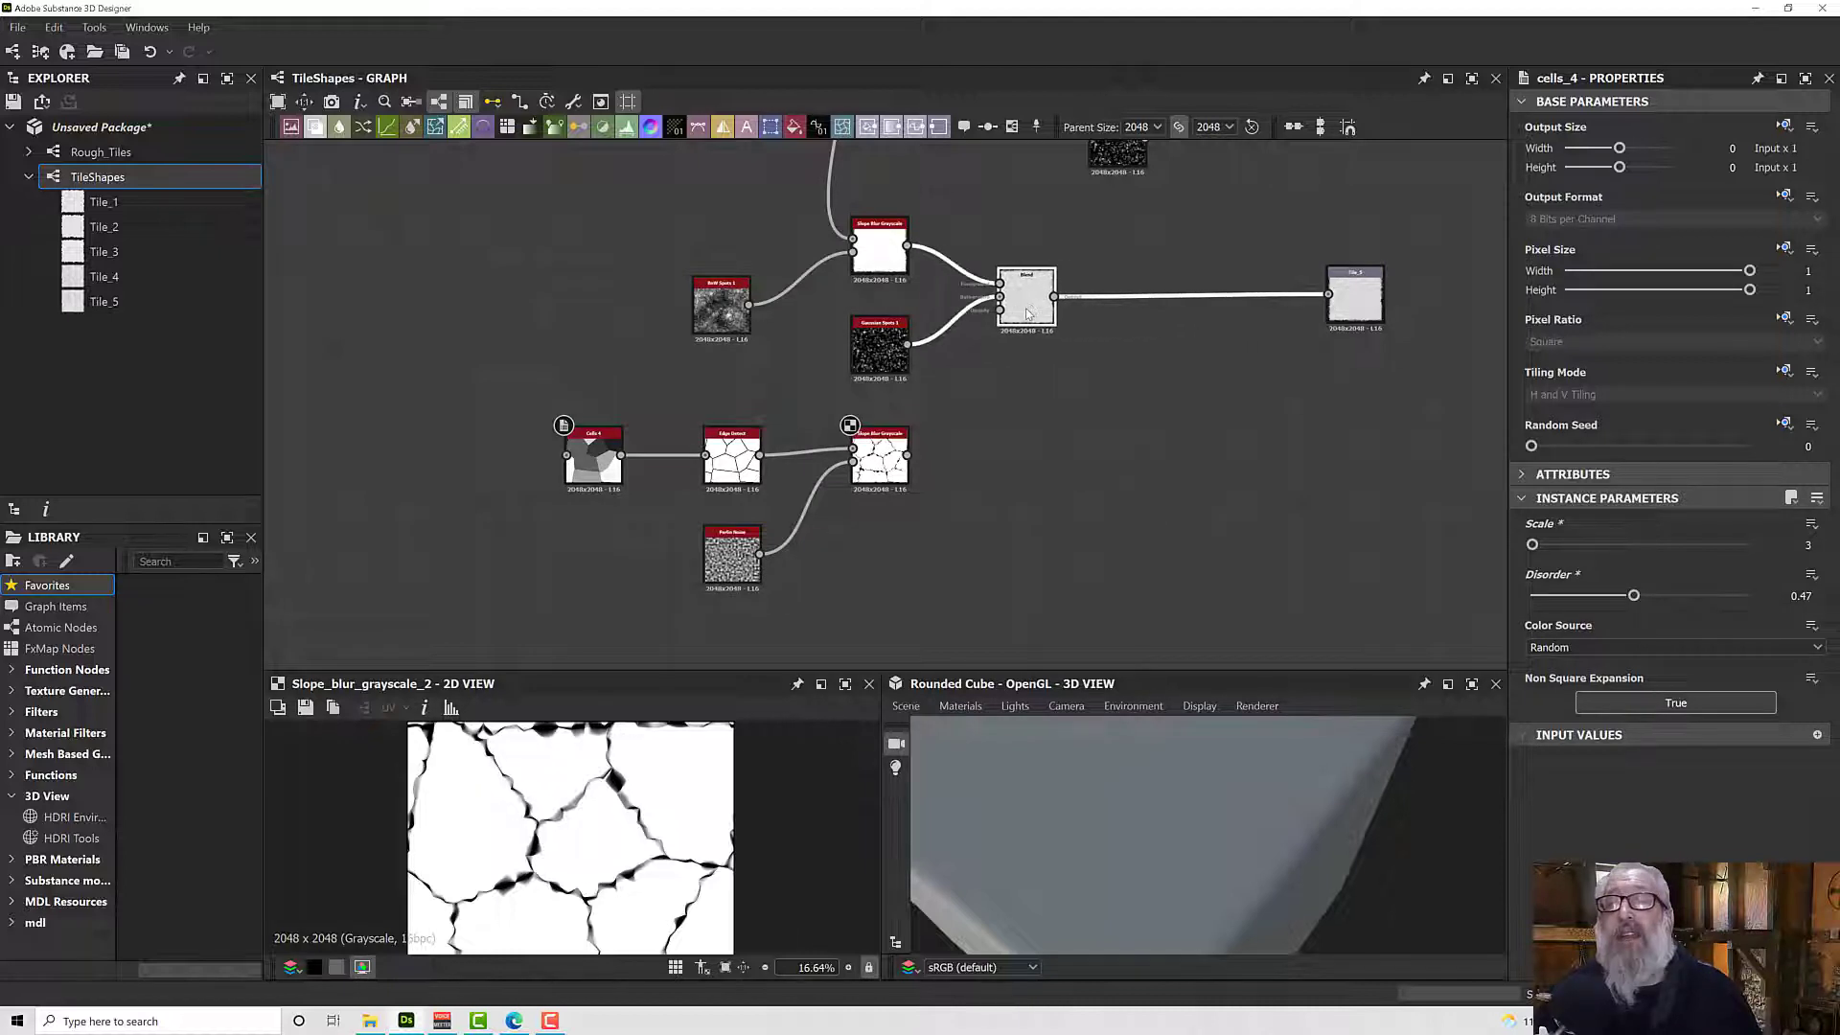
Add a second Blend node with the existing Blend as foreground and the crack pattern's Slope Blur Grayscale as background.
key(space)
text(blend)
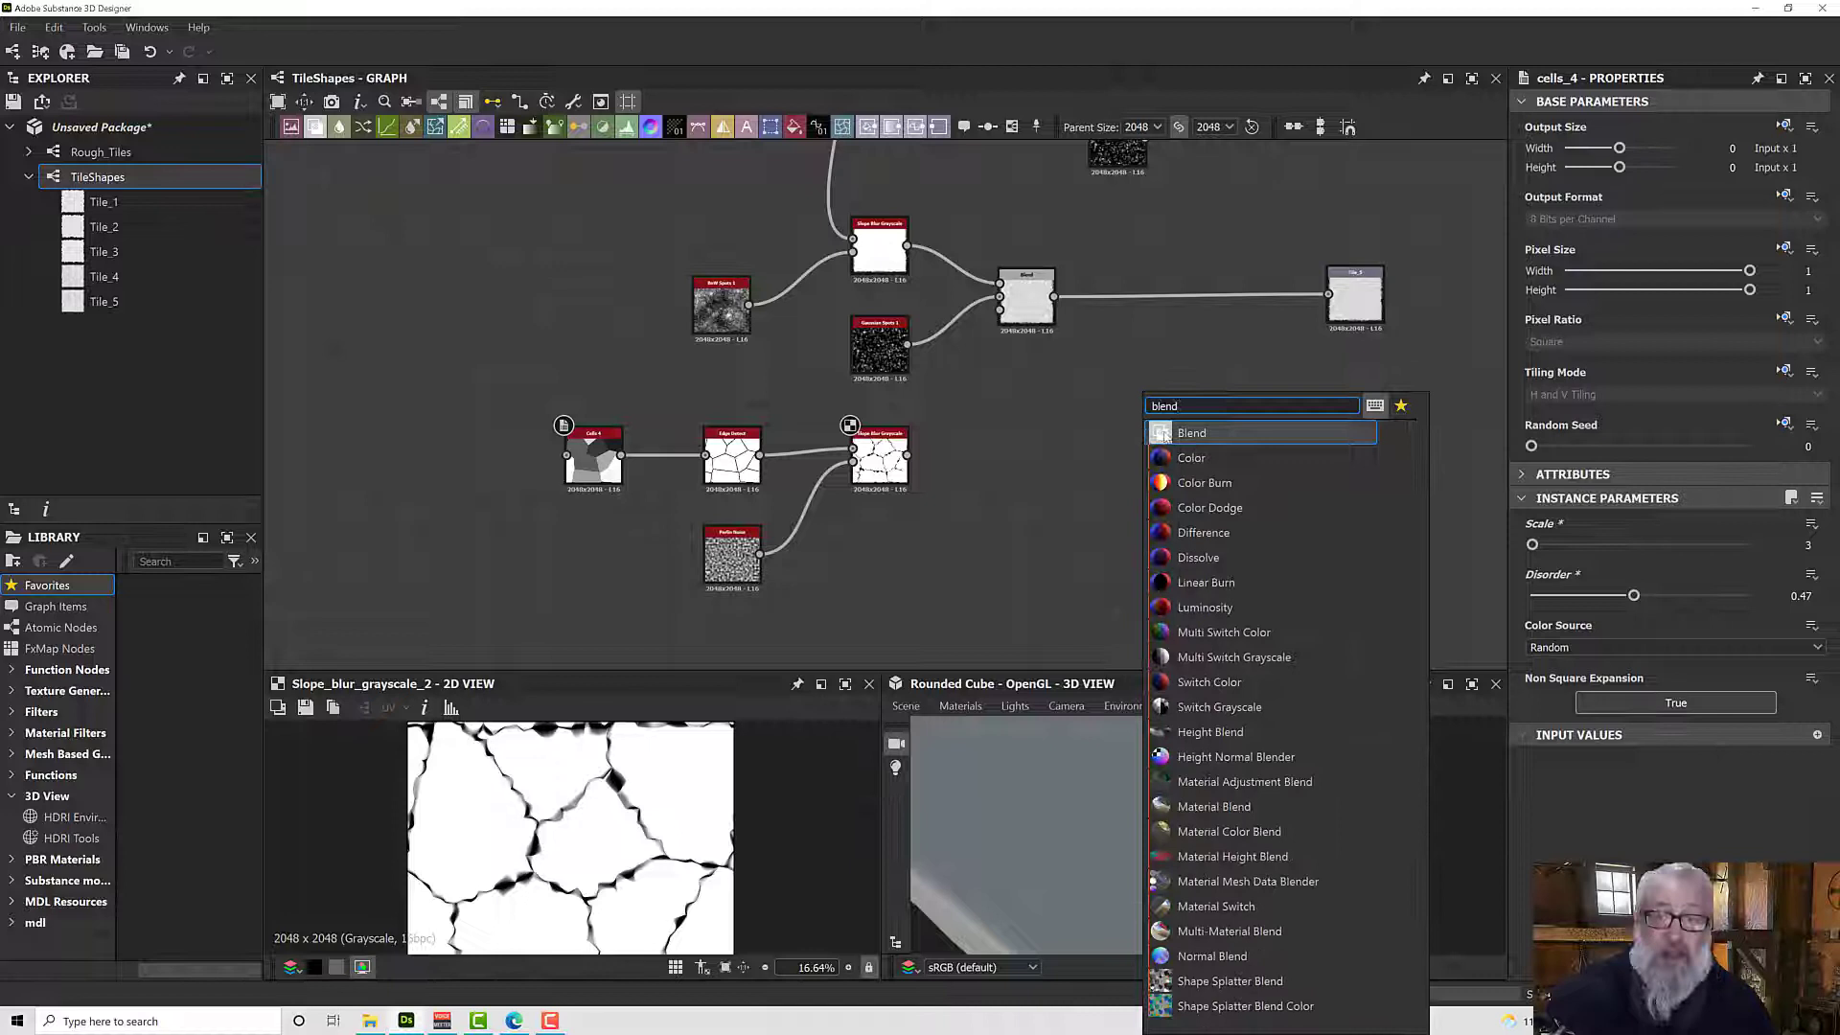
click(1166, 432)
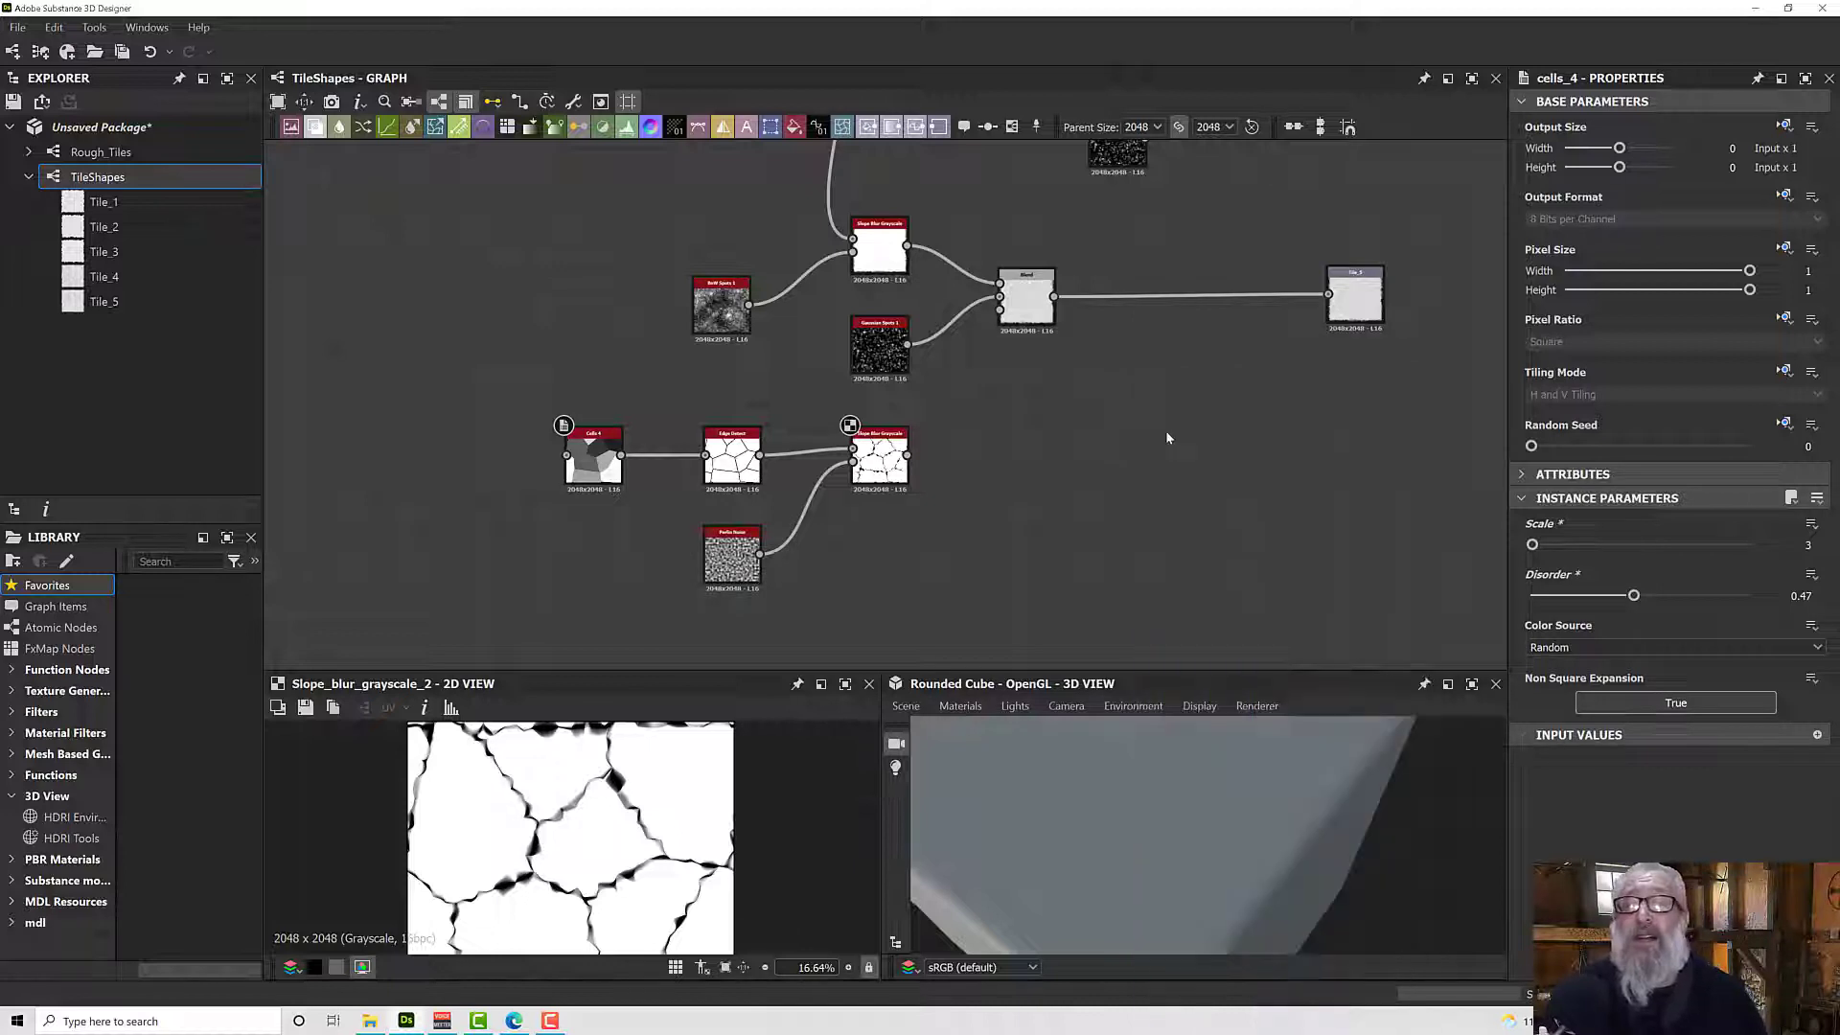
mouse_move(1147, 427)
mouse_down()
mouse_move(1167, 396)
mouse_move(1151, 395)
mouse_up()
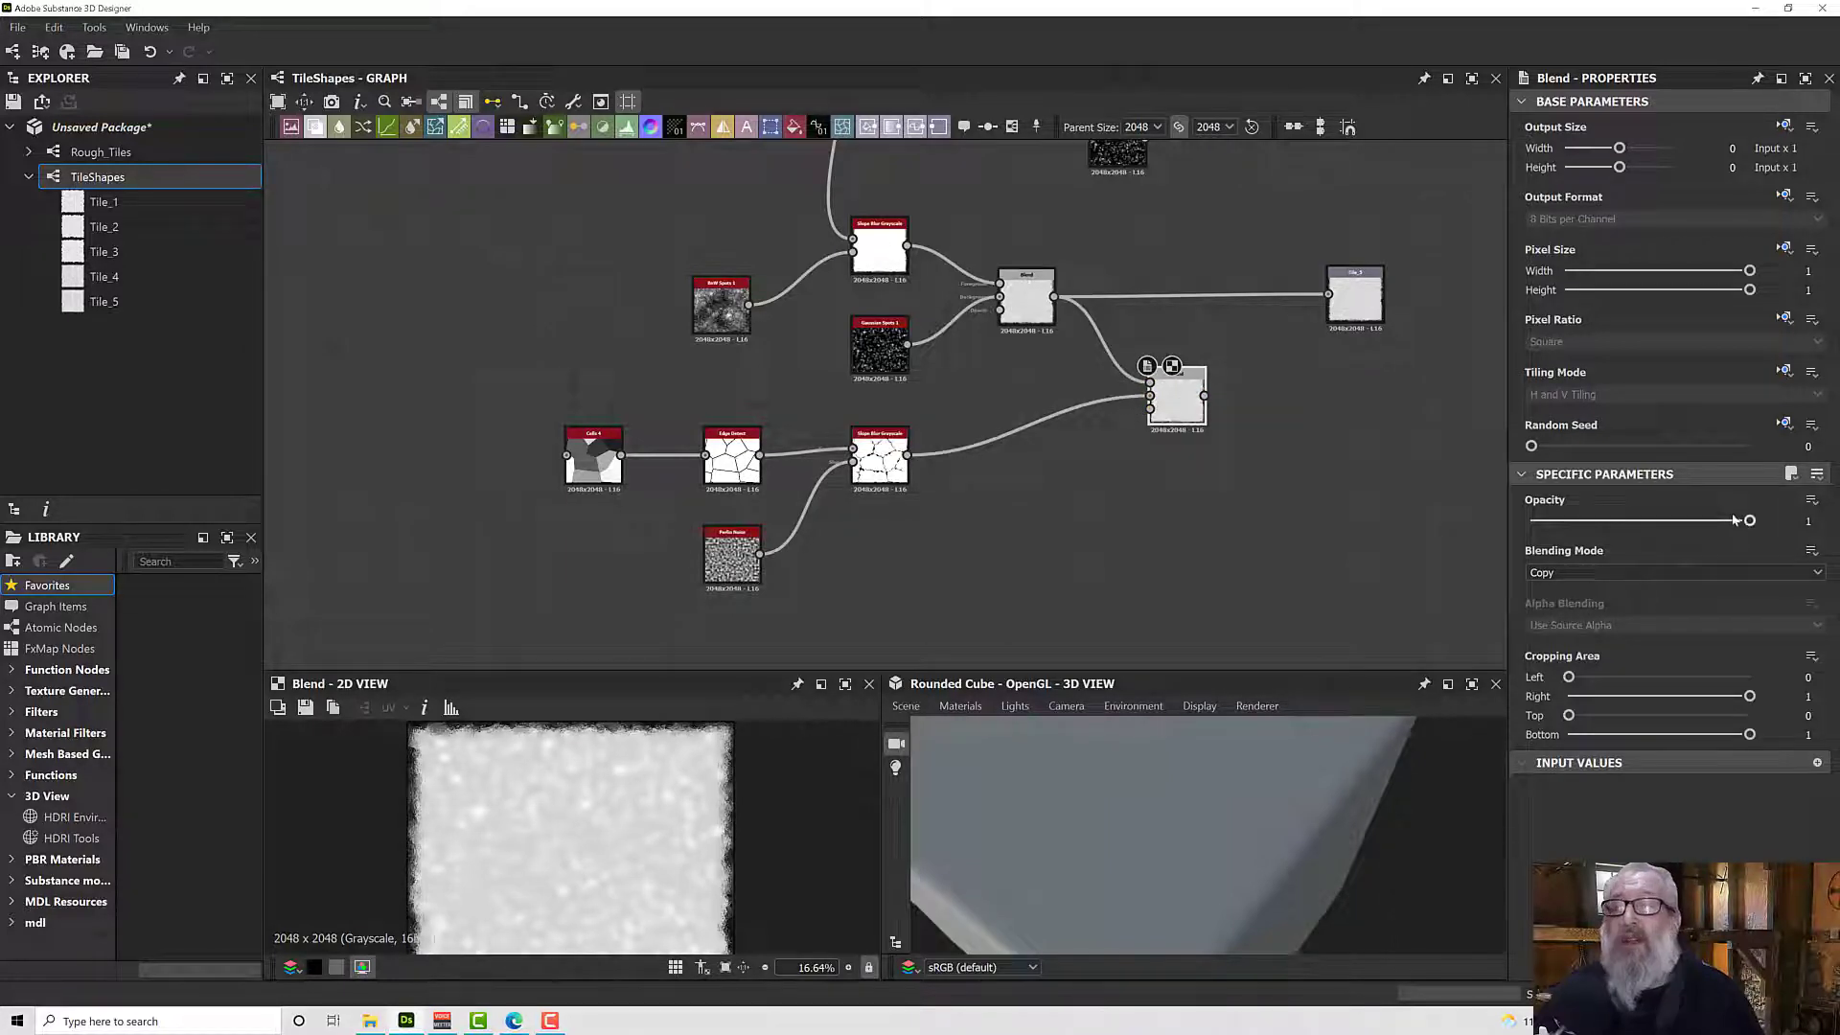
Set the new Blend node's opacity to 0.8 in Copy mode so the cracks show through the tile.
drag(1748, 522, 1699, 526)
scroll(1193, 402, up, 8)
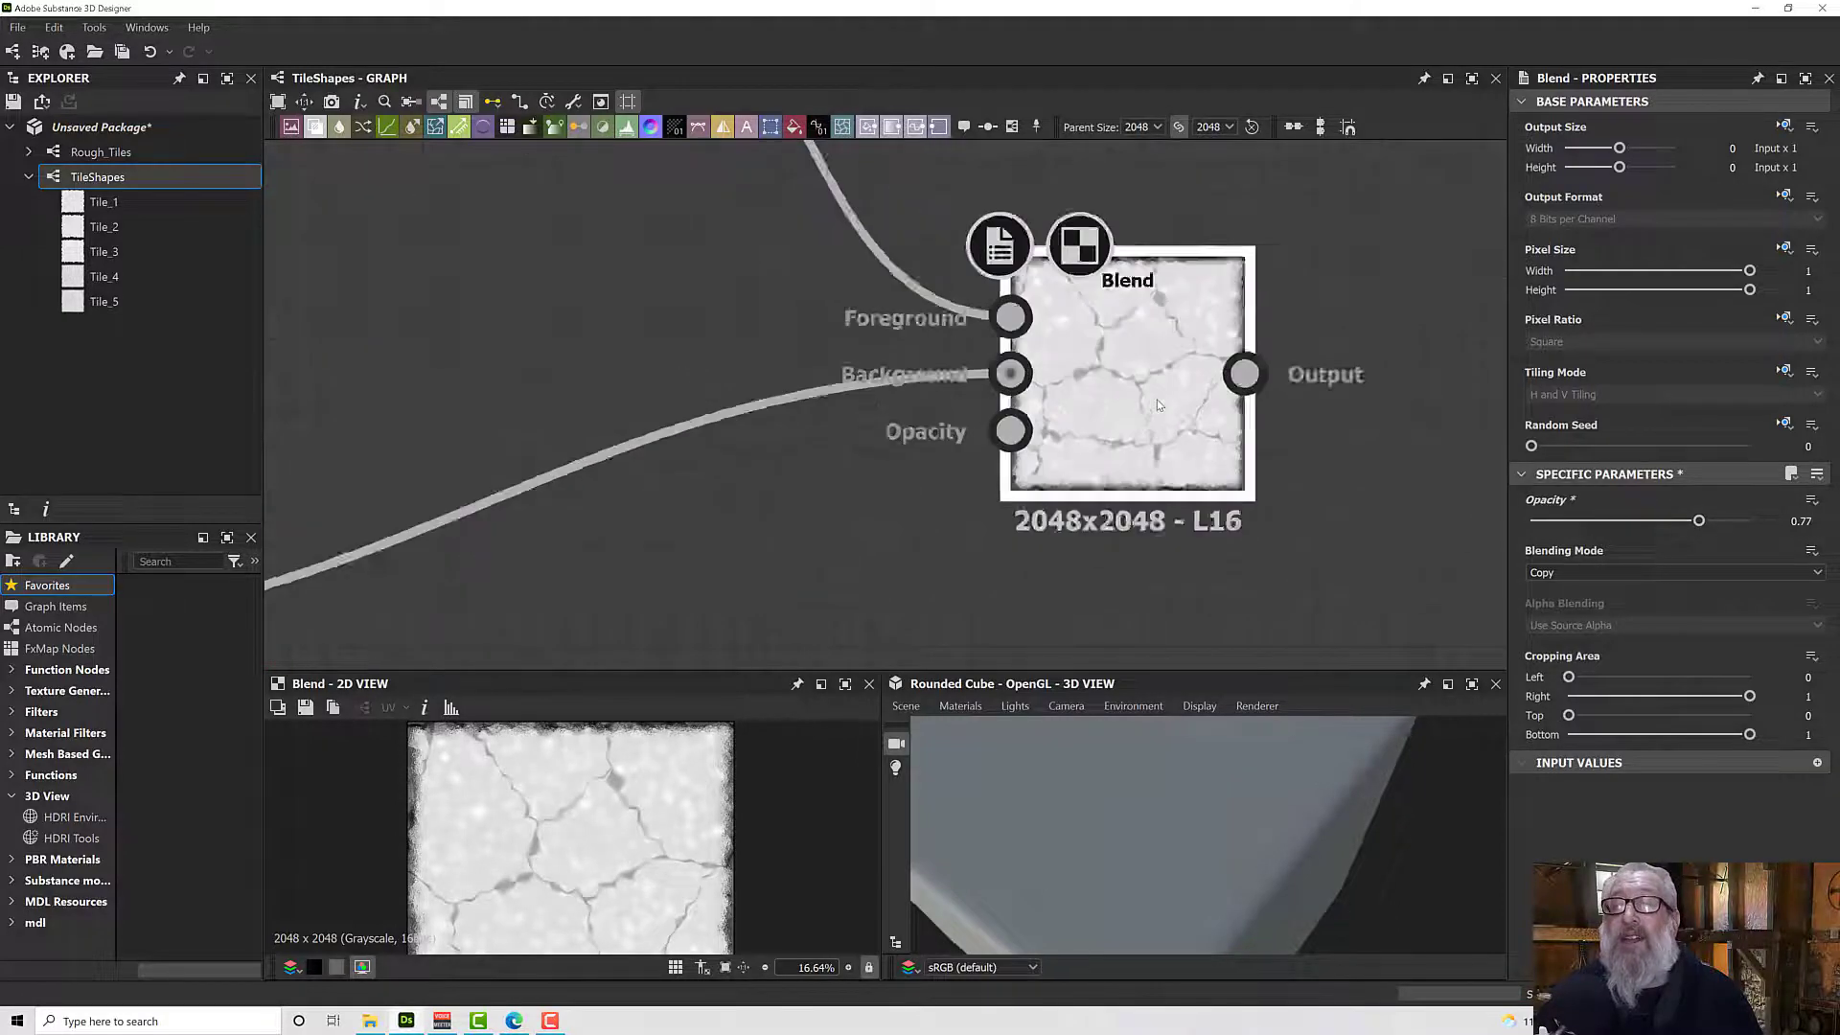
mouse_move(1699, 523)
mouse_down()
mouse_move(1547, 526)
mouse_move(1722, 532)
mouse_move(1703, 534)
mouse_up()
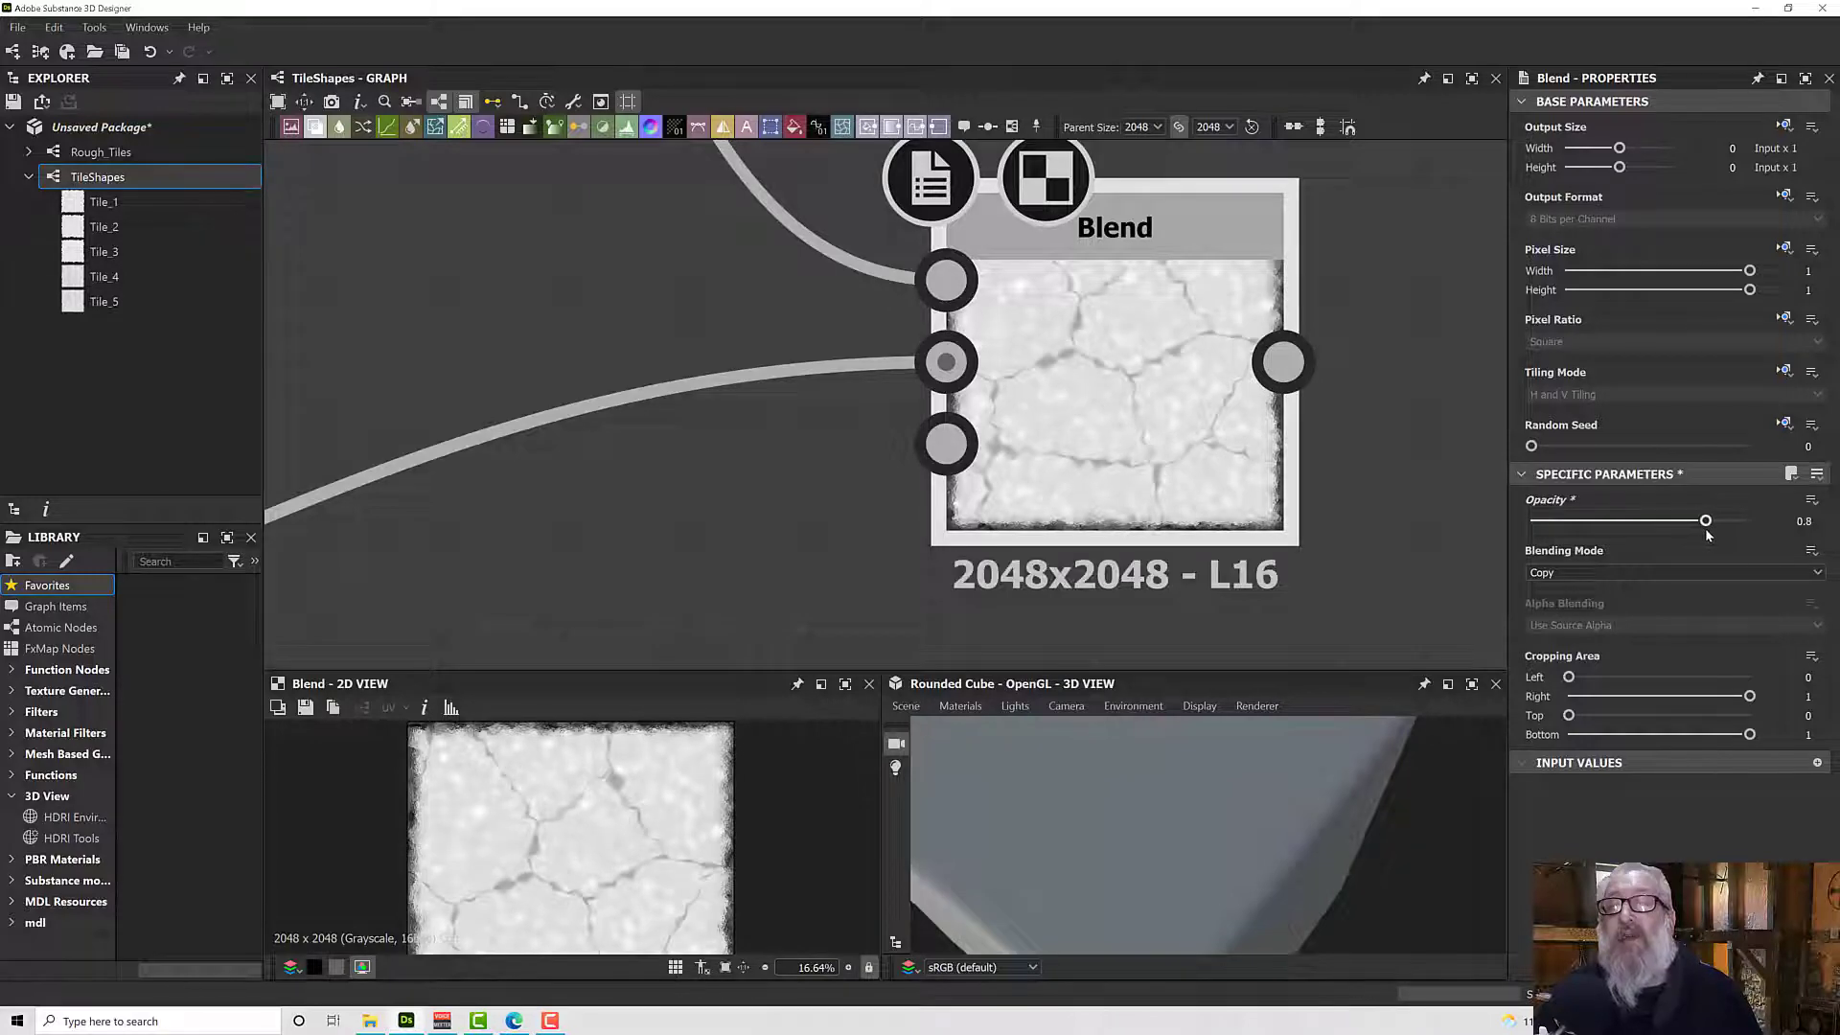
scroll(1388, 489, down, 5)
middle_drag(1374, 481, 945, 479)
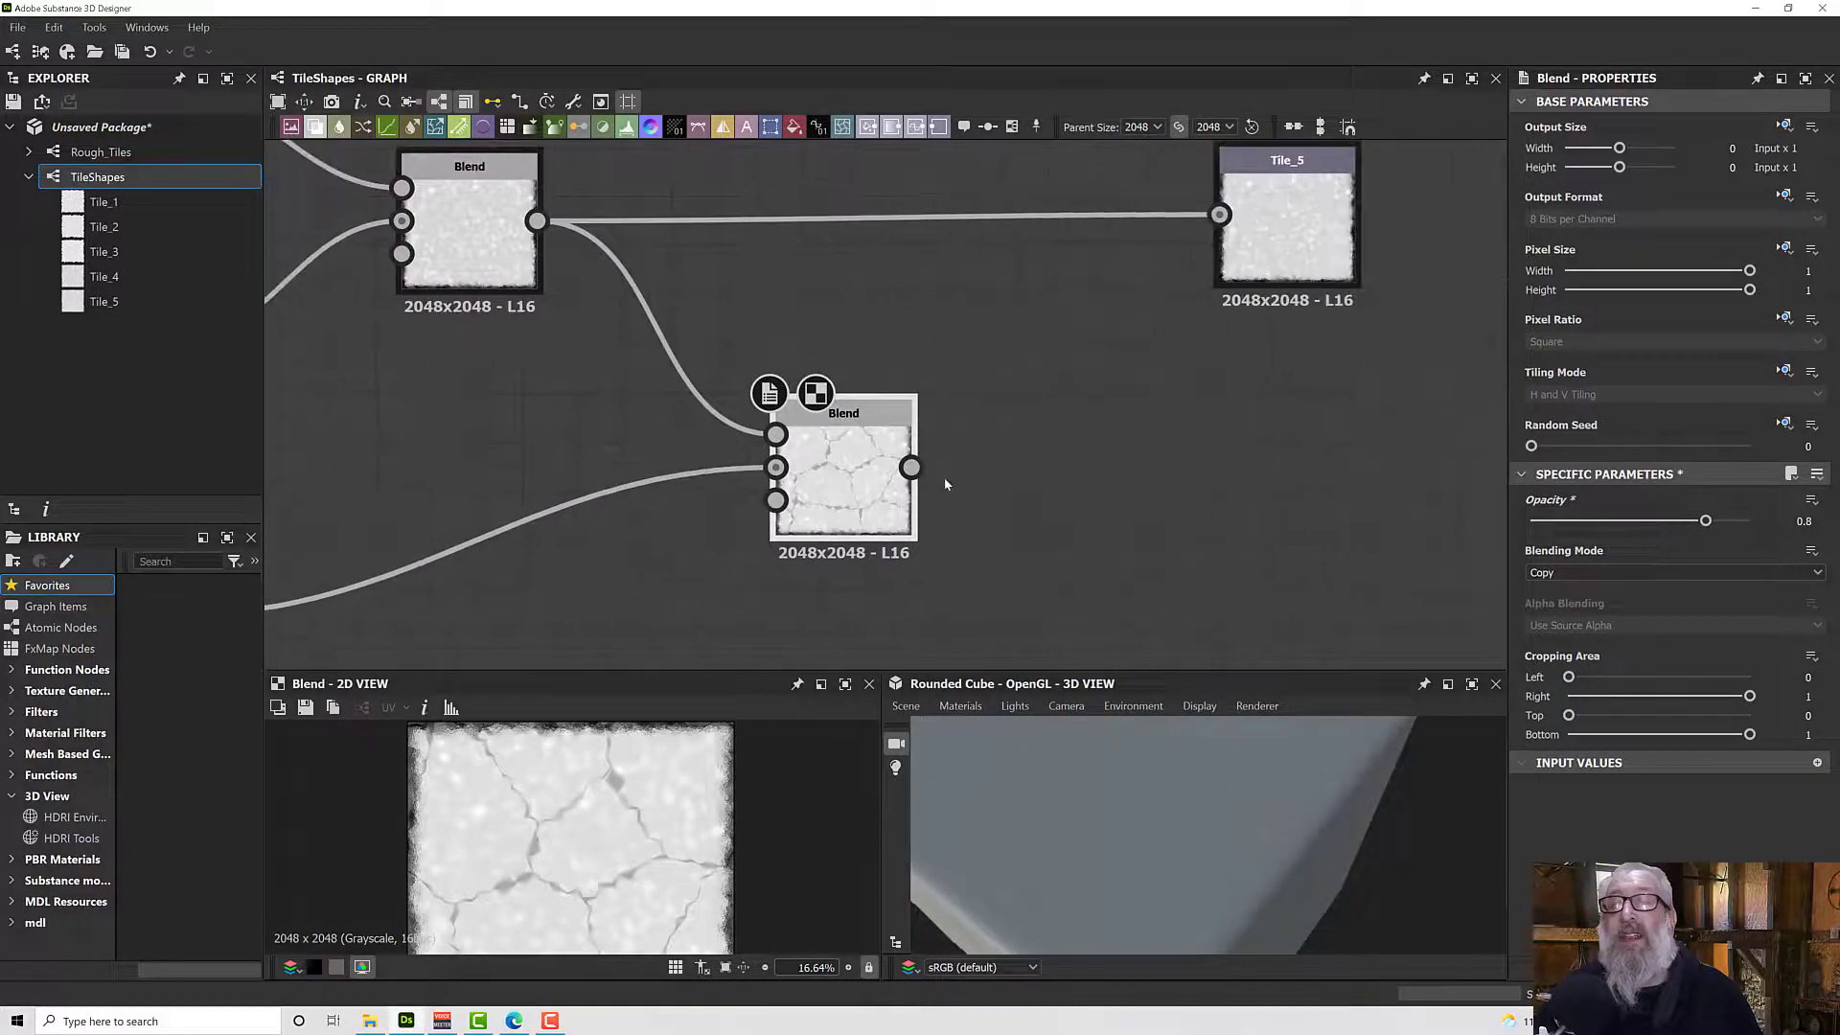
Connect the cracked Blend node's output to the Tile_5 output and nudge that Blend node slightly upward.
drag(911, 467, 1219, 215)
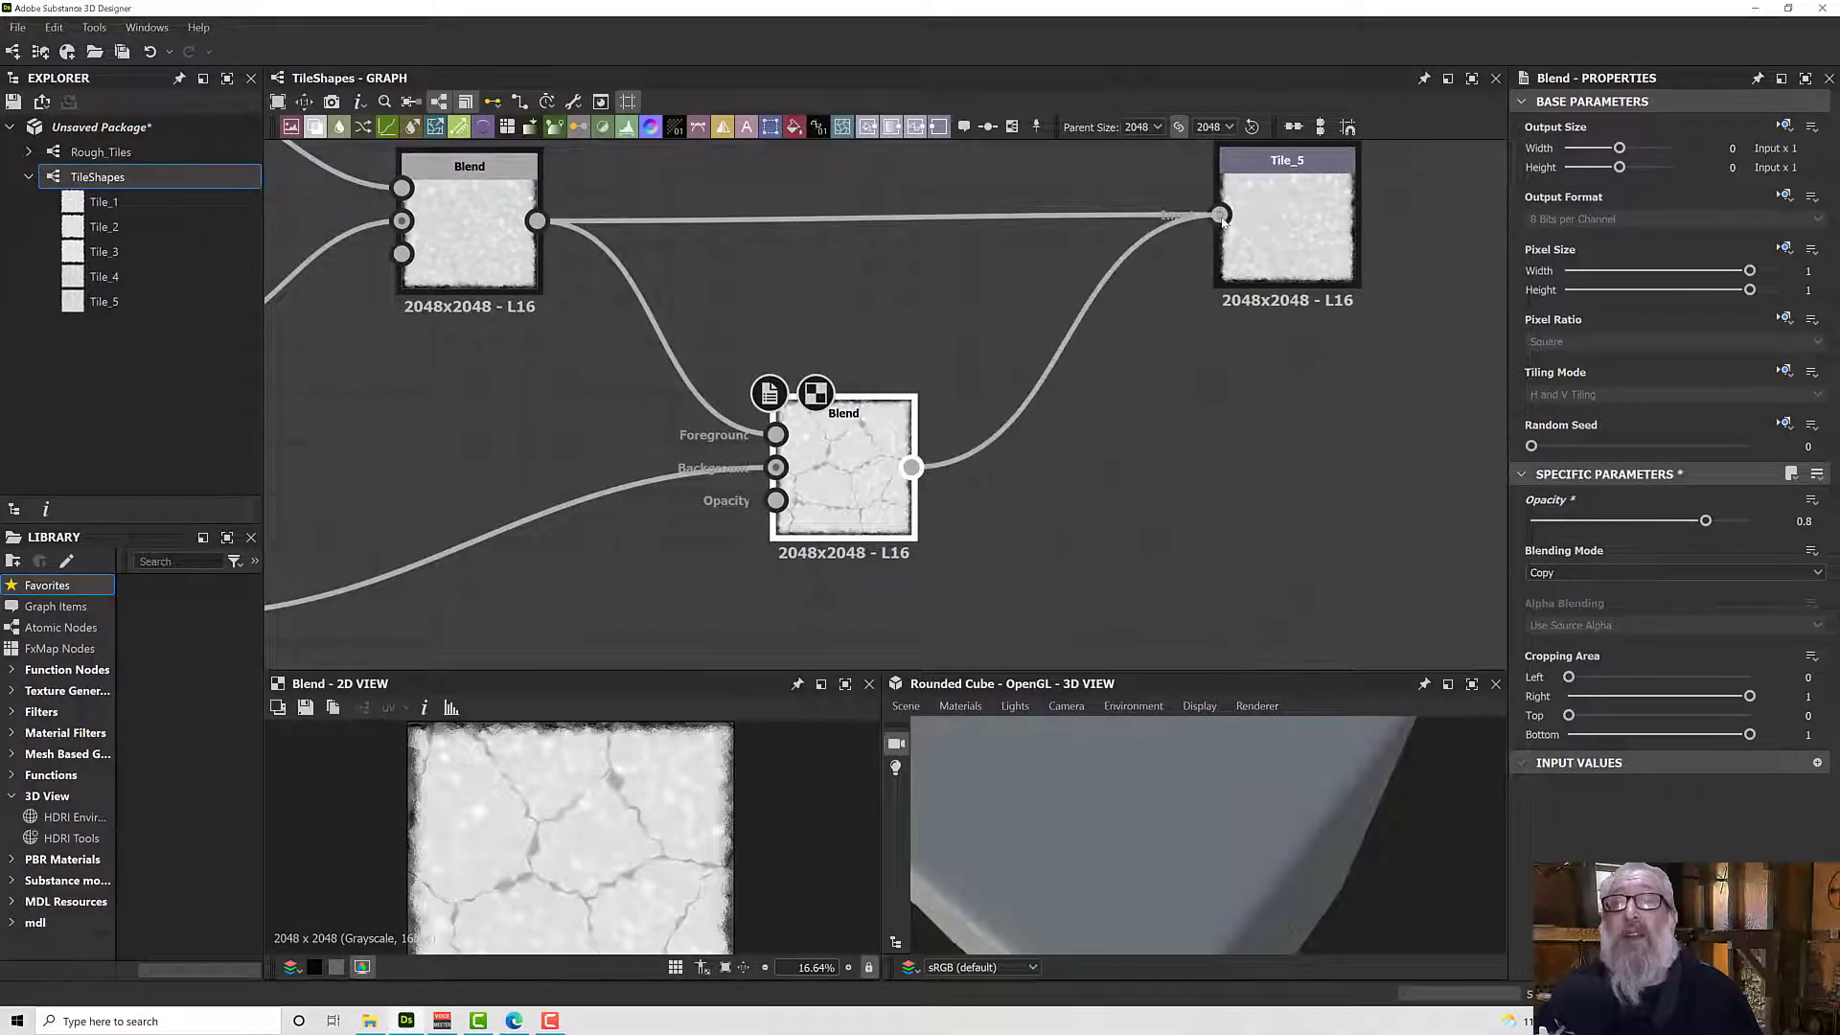
drag(878, 435, 878, 410)
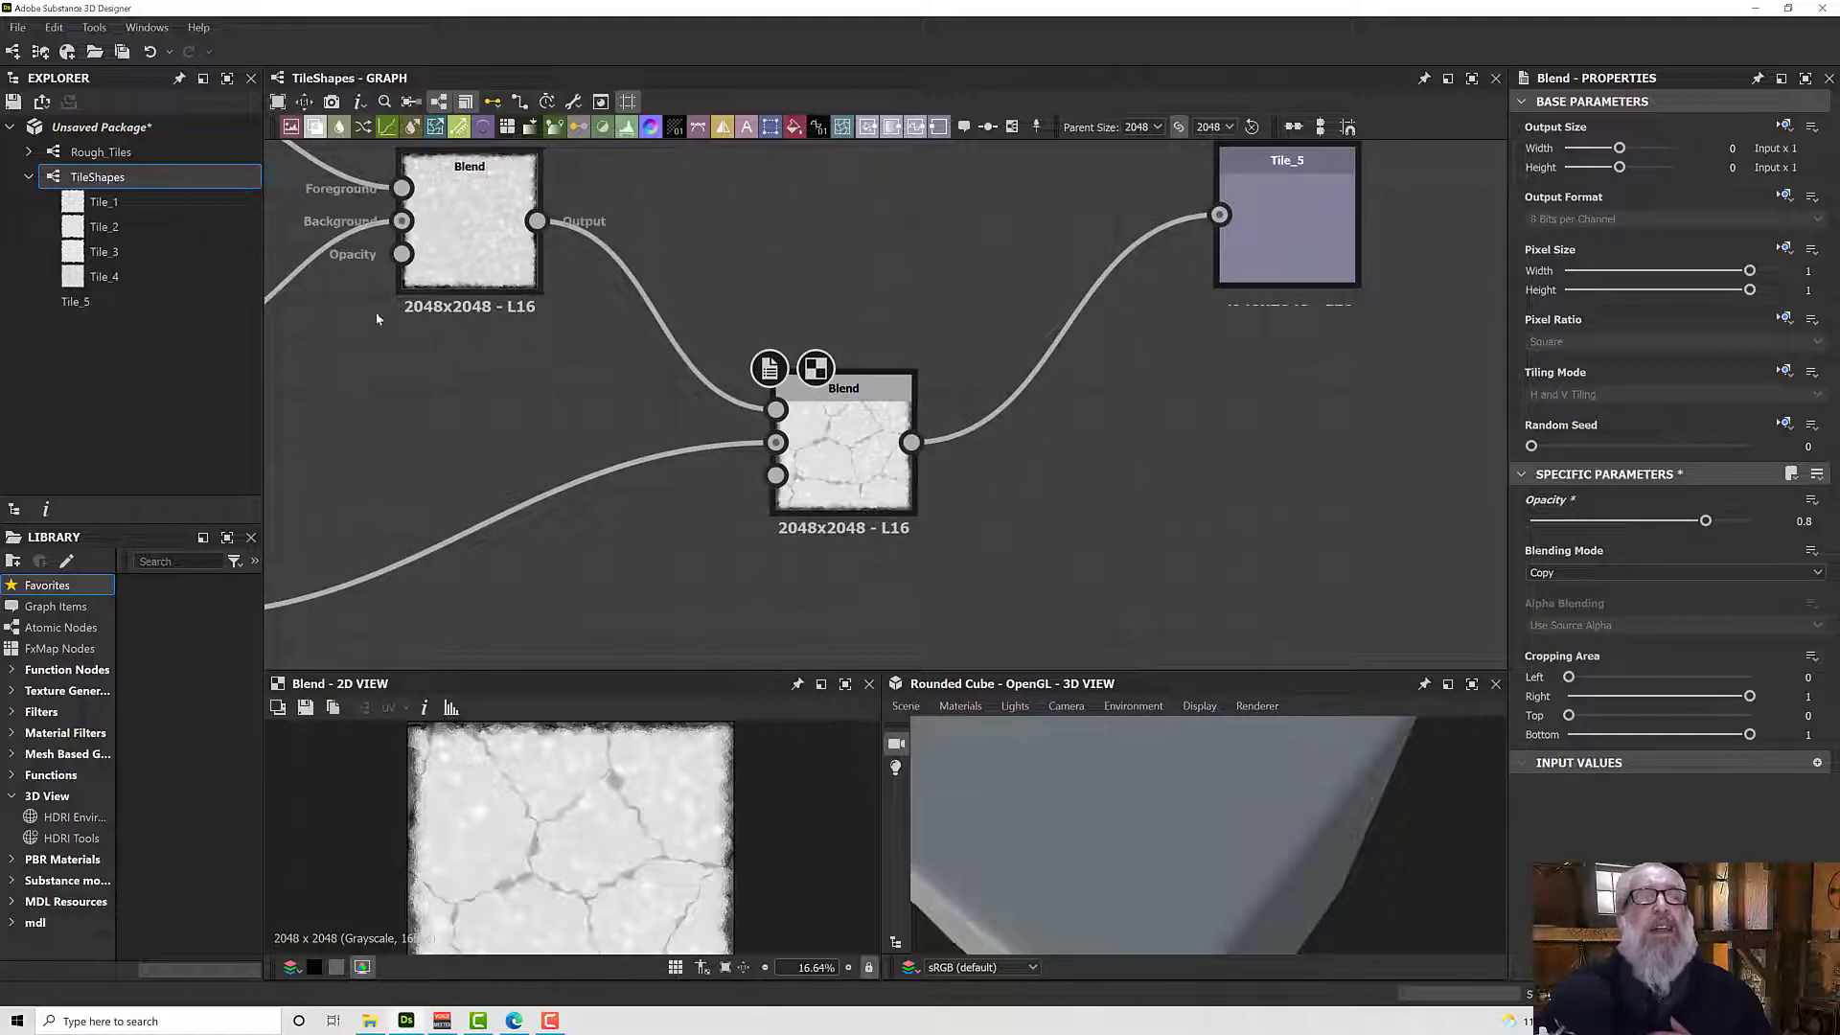
In the Rough_Tiles graph, set the Tile Sampler's pattern input number to 5 and connect the TileShapes node's fifth output to the new input.
click(157, 157)
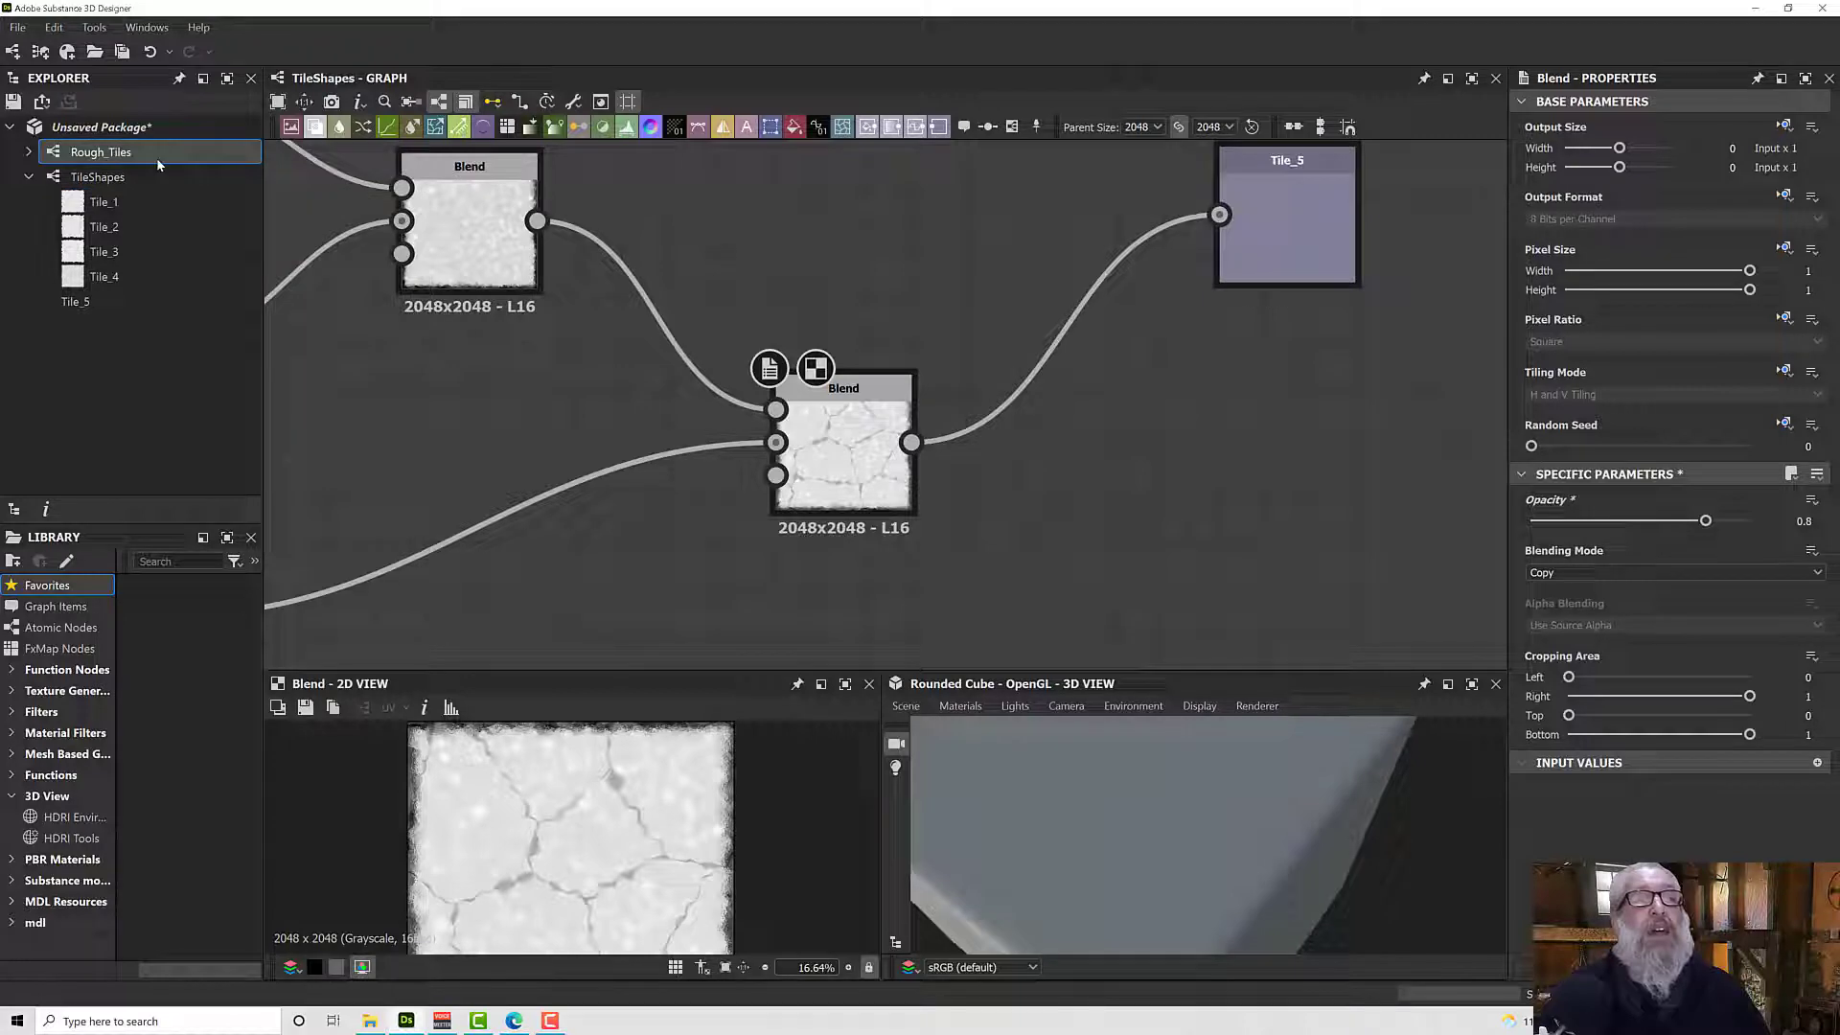
double_click(157, 157)
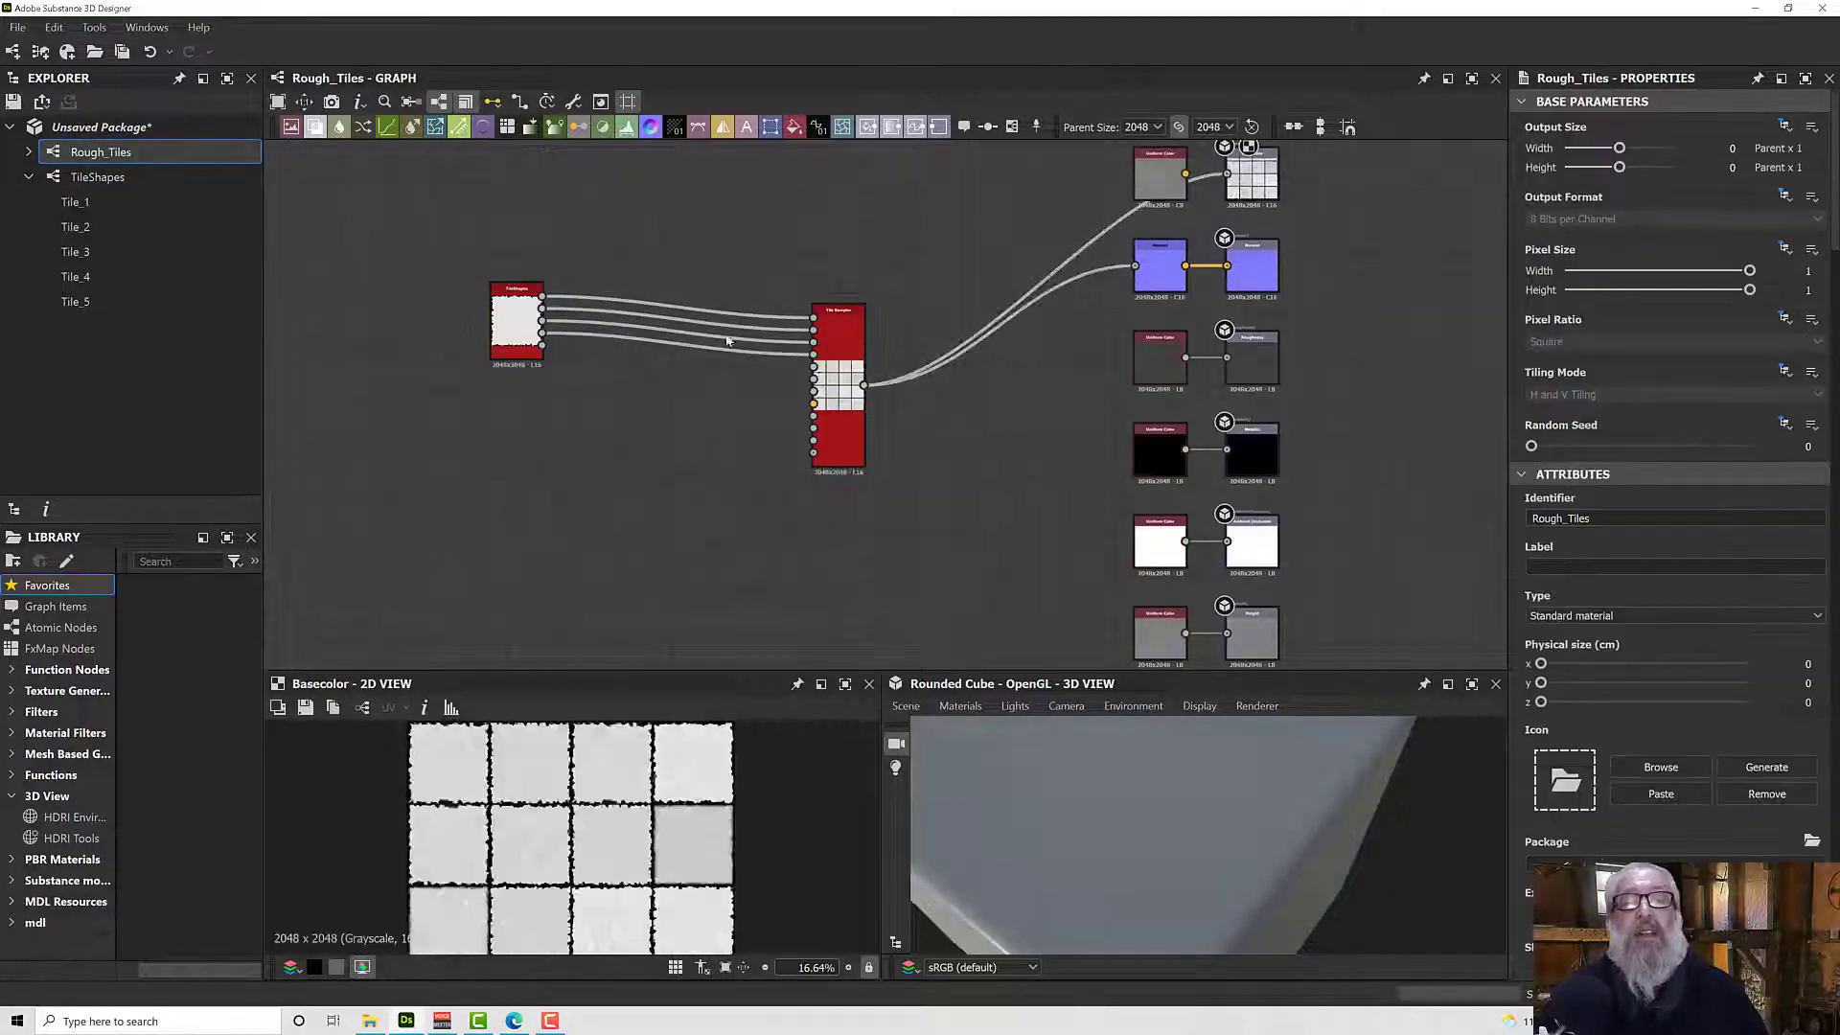
click(846, 334)
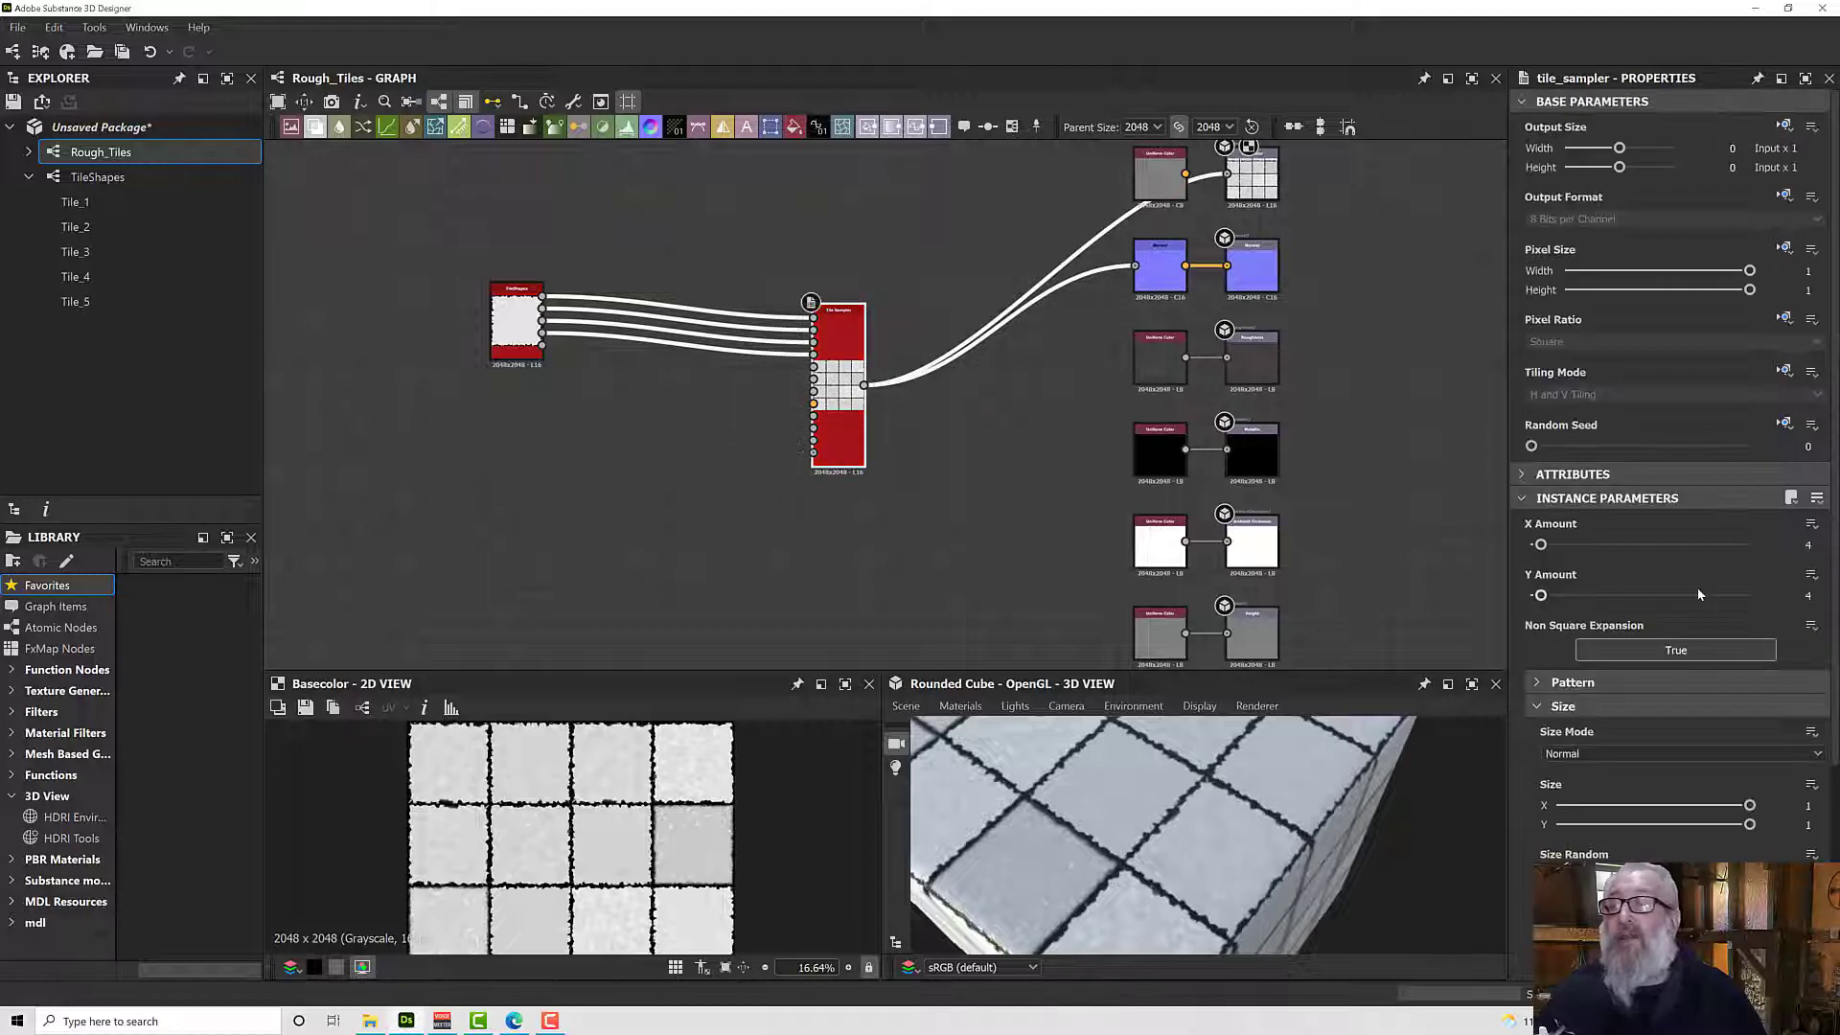
click(1573, 682)
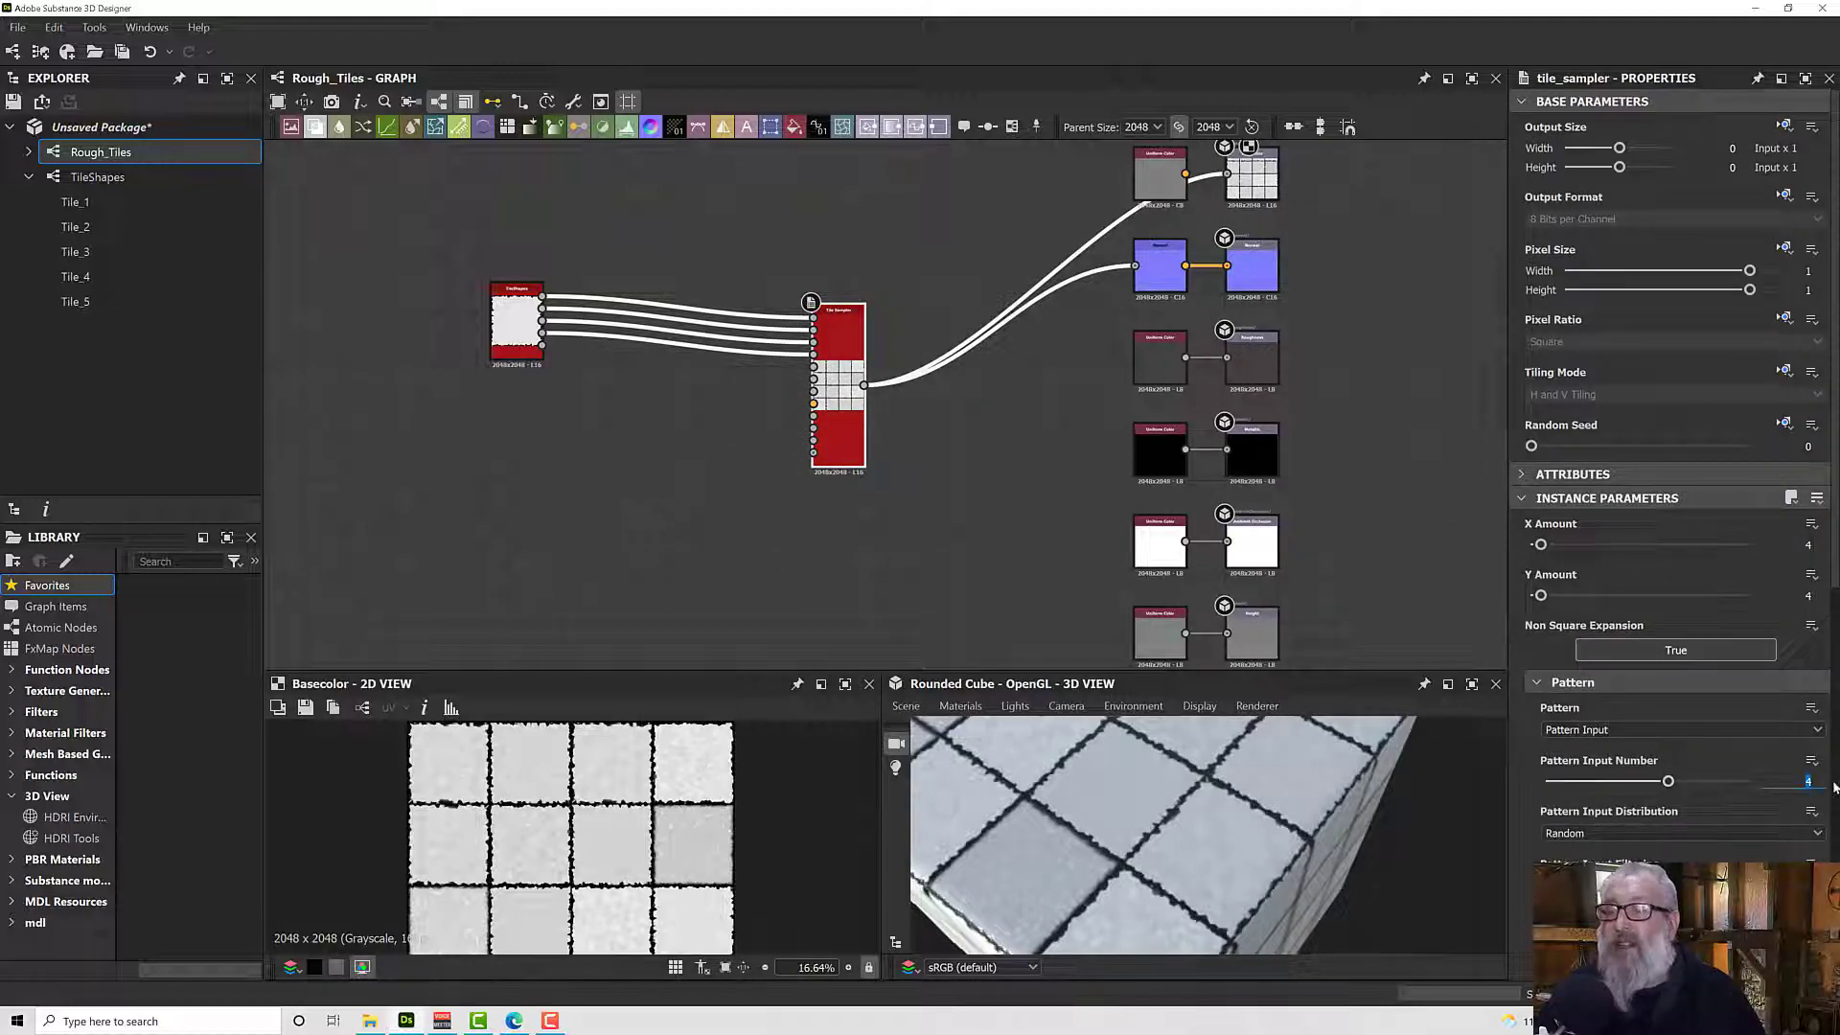
text(5)
key(Return)
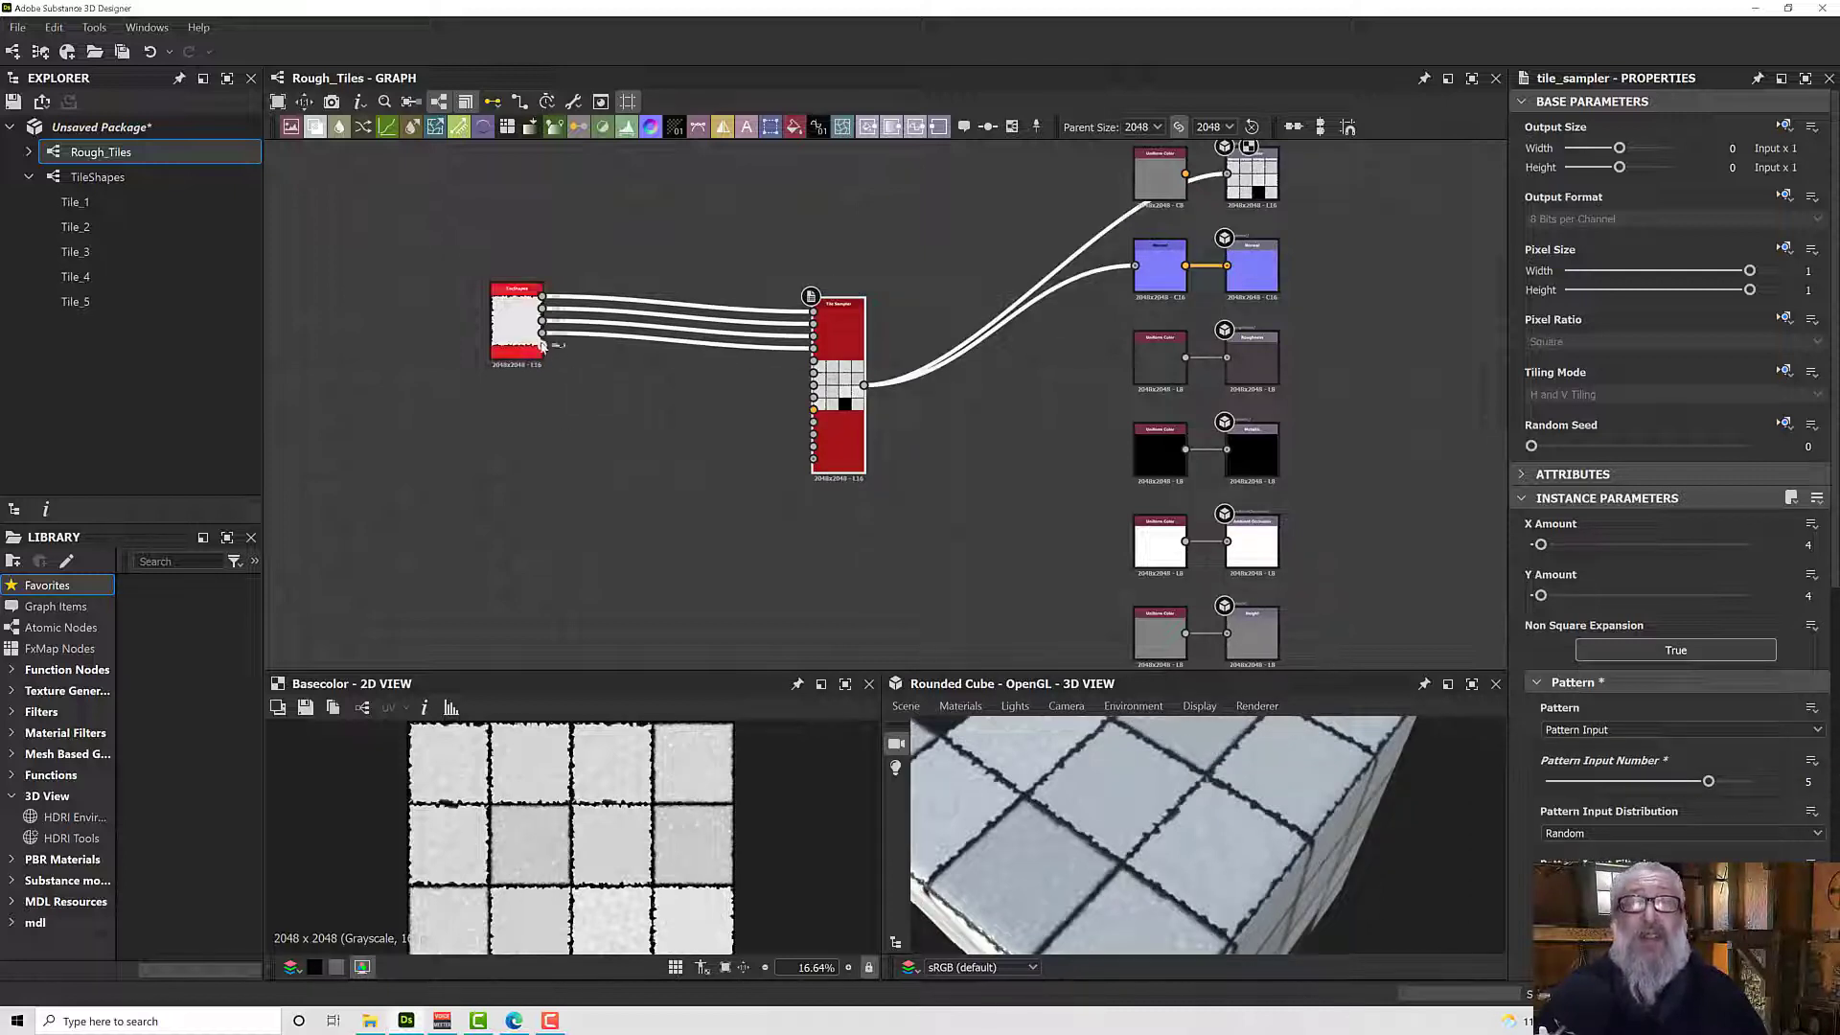
drag(543, 345, 813, 363)
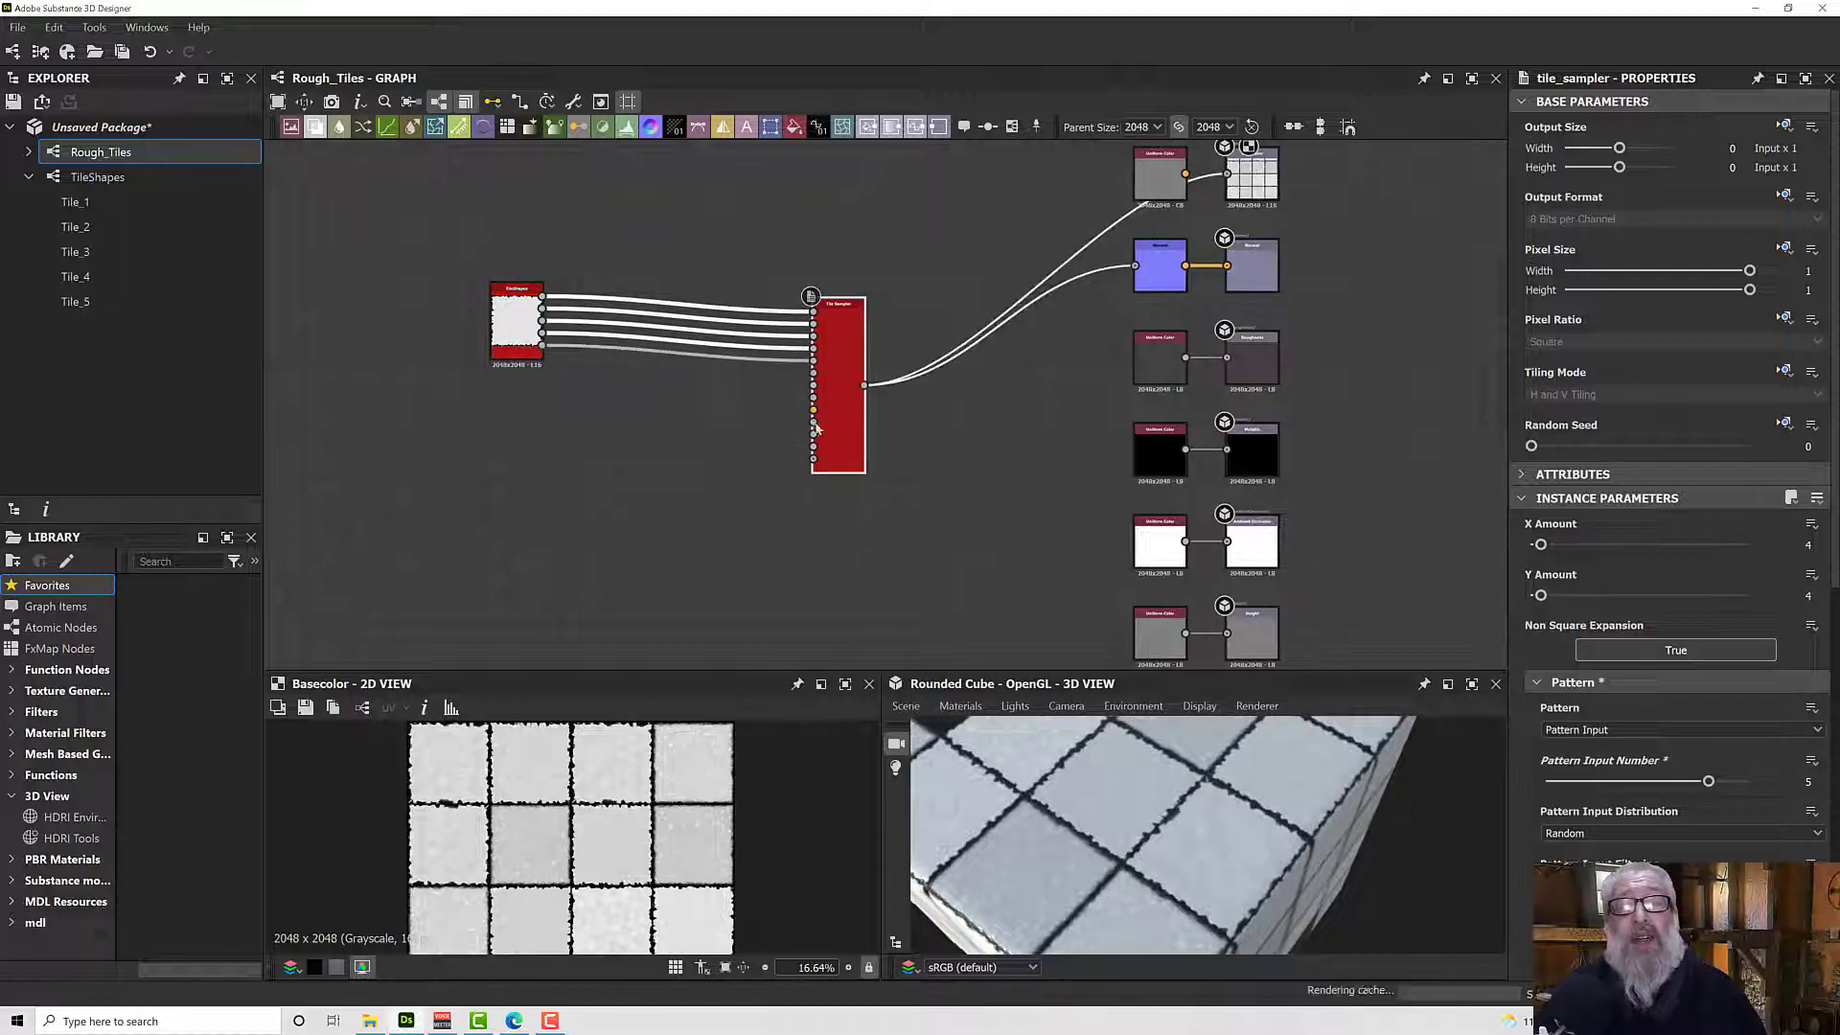
Examine the cracked tiles up close on the rounded cube in the 3D preview.
scroll(1064, 830, down, 4)
drag(1078, 834, 947, 683)
middle_drag(1200, 930, 1182, 811)
scroll(1194, 869, up, 5)
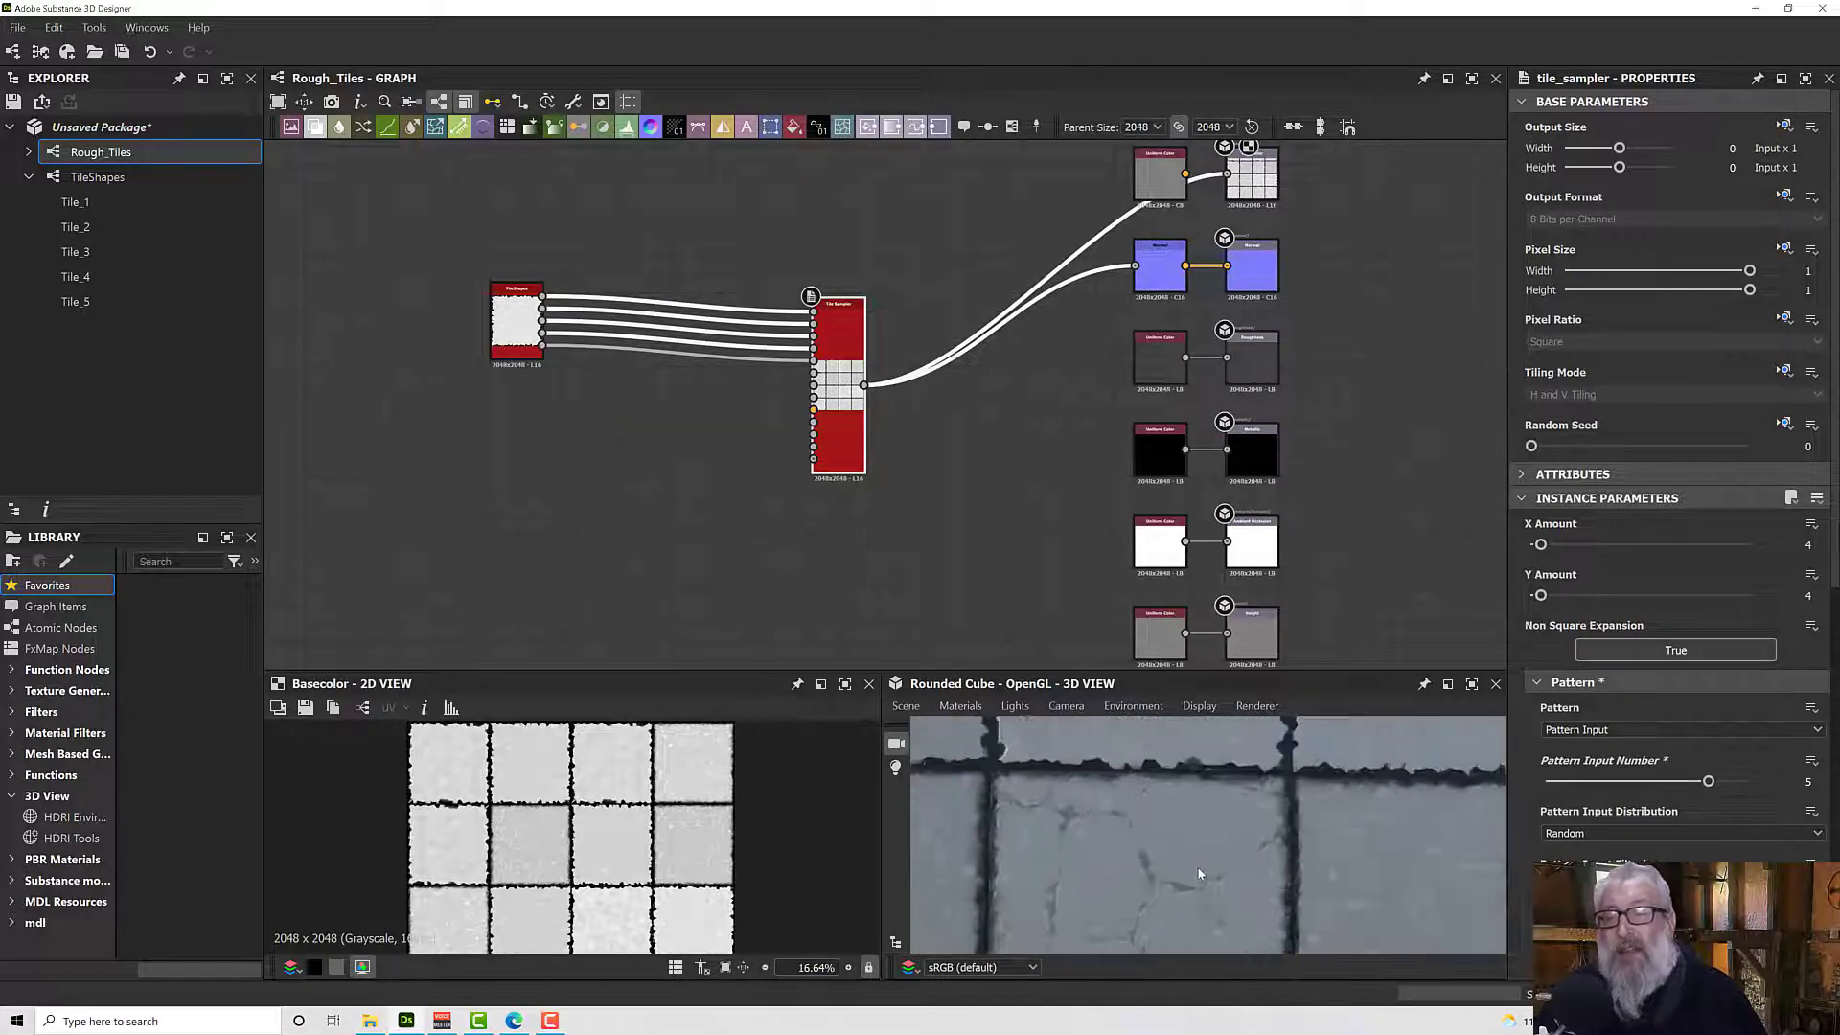
scroll(1179, 870, down, 2)
middle_drag(1168, 886, 1186, 829)
scroll(1187, 828, down, 2)
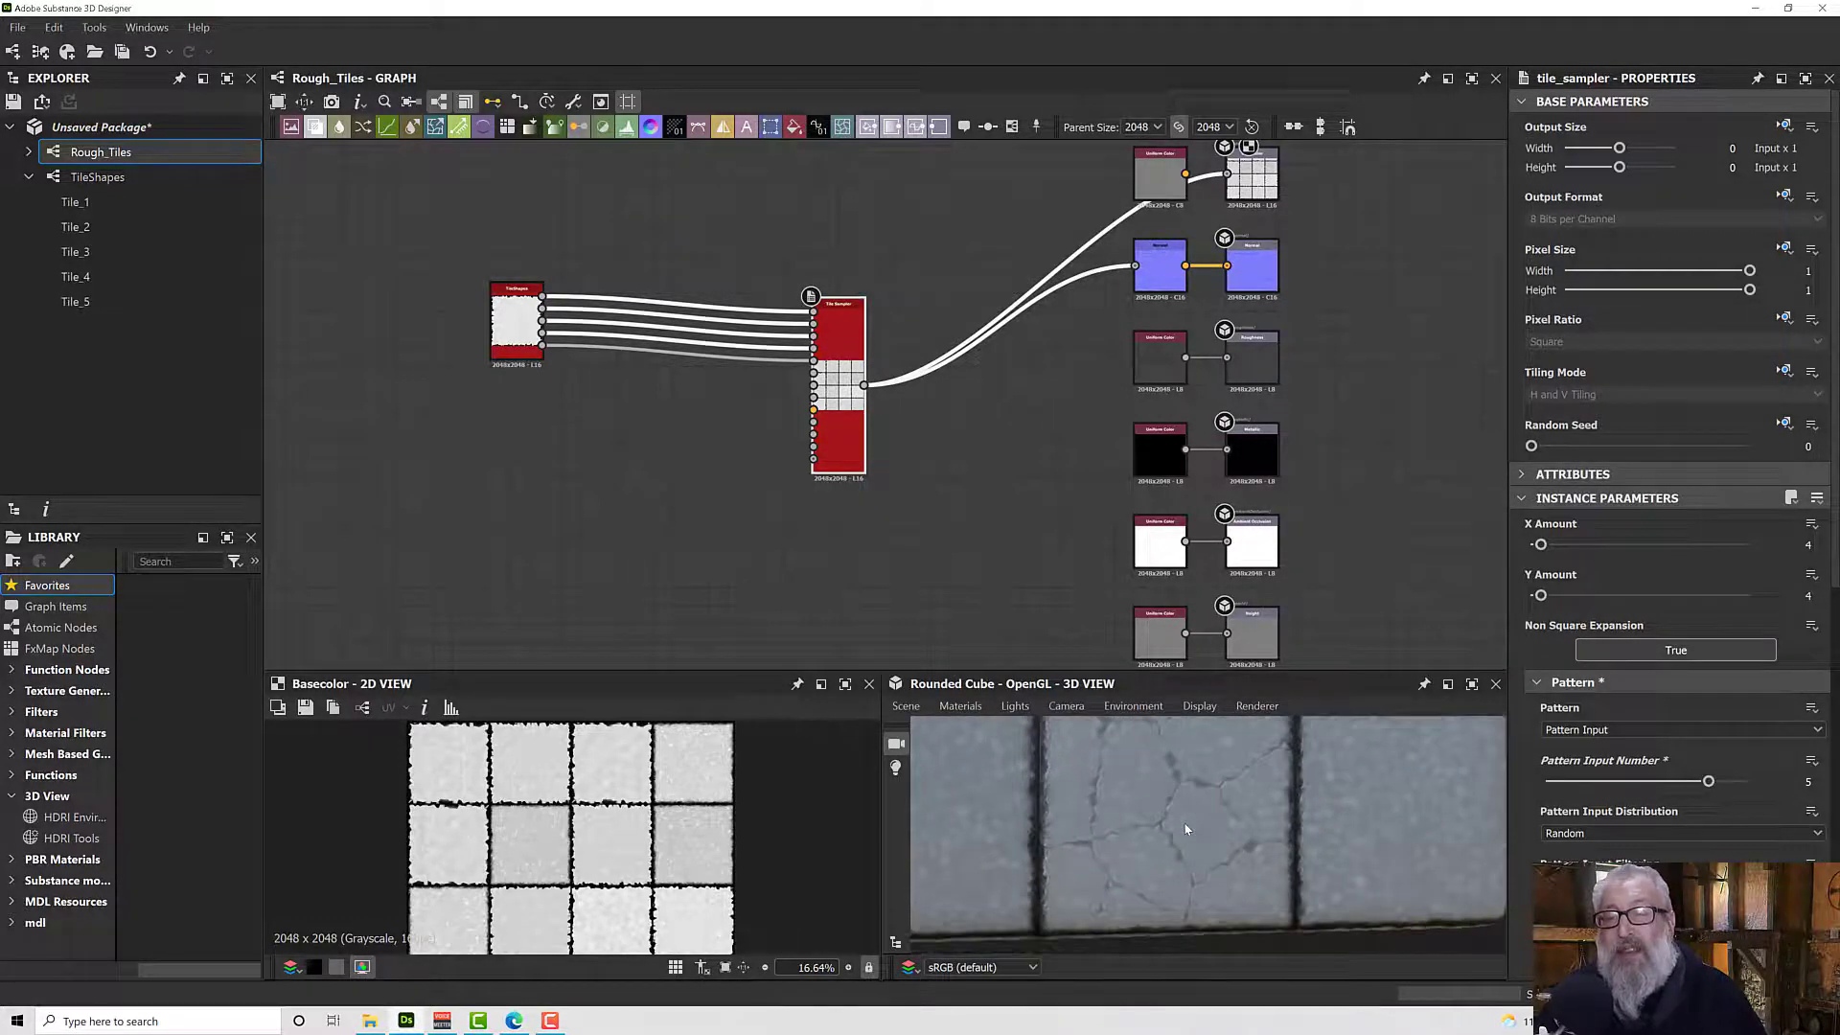
drag(1184, 829, 1211, 857)
scroll(1213, 849, down, 4)
In the TileShapes graph, set the Blend node feeding Tile_5 to Multiply mode with an opacity of 0.68.
double_click(517, 321)
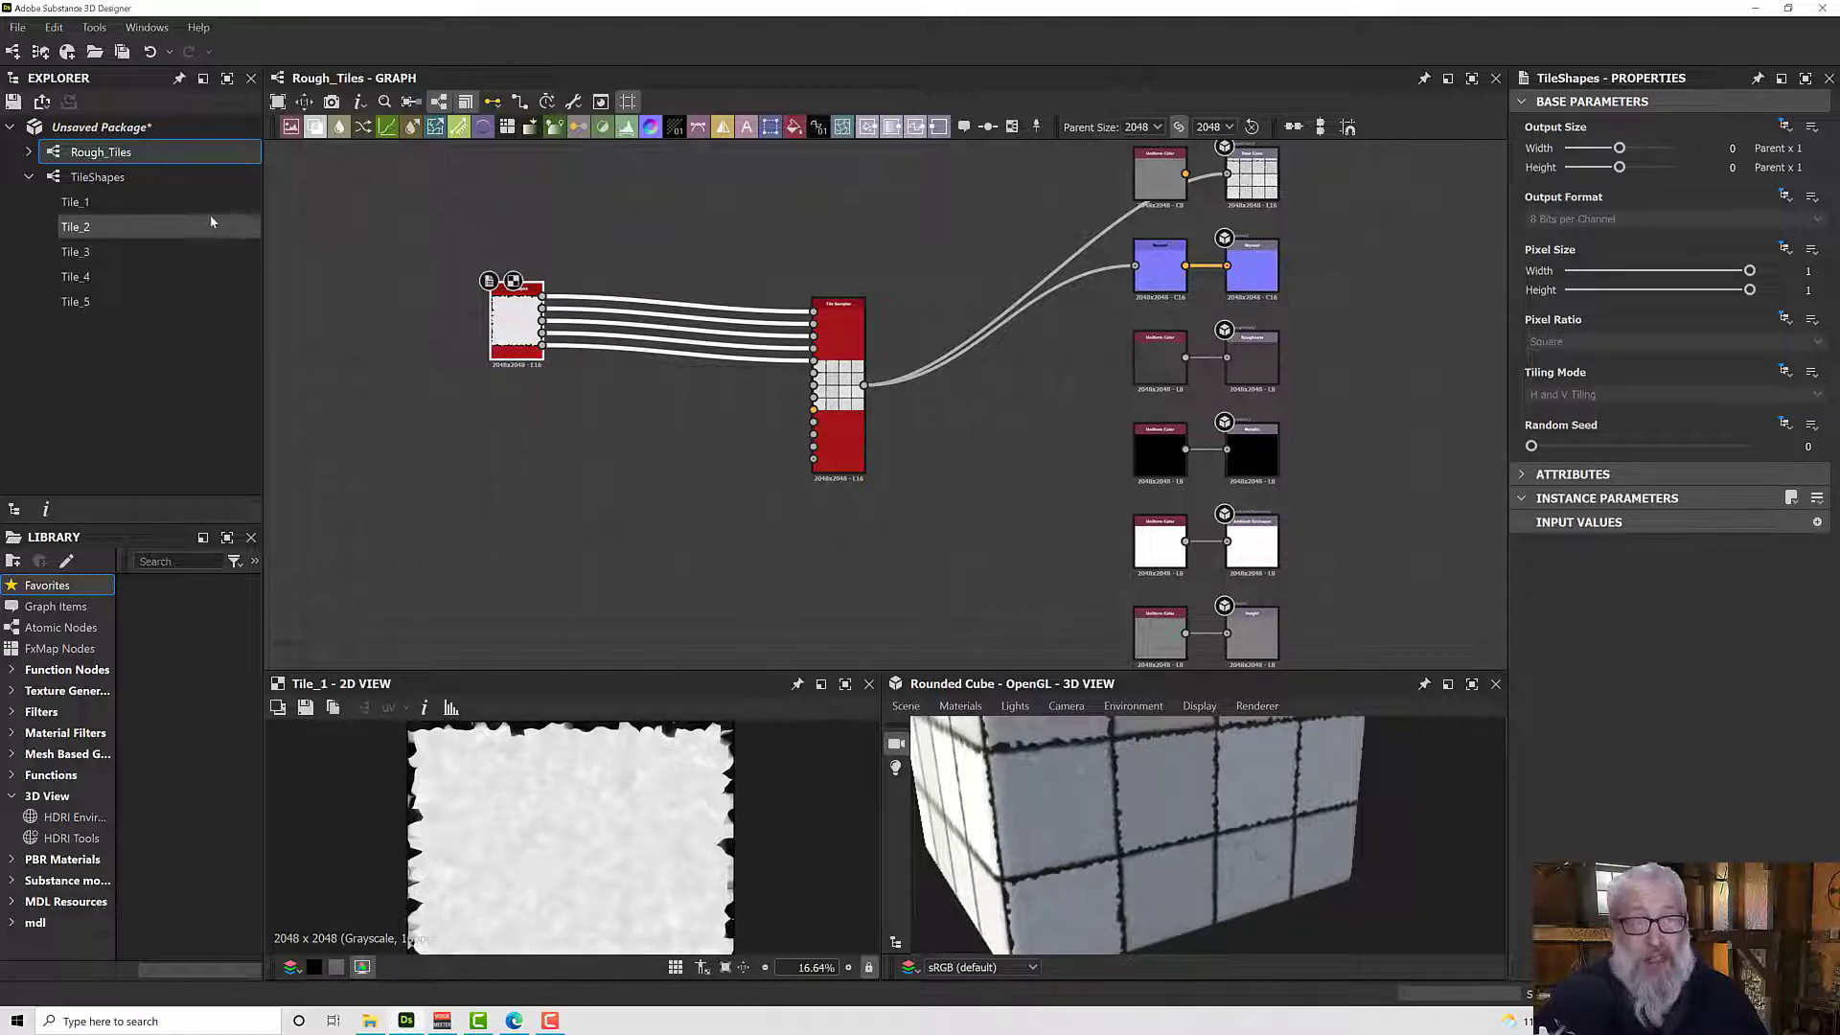
click(213, 177)
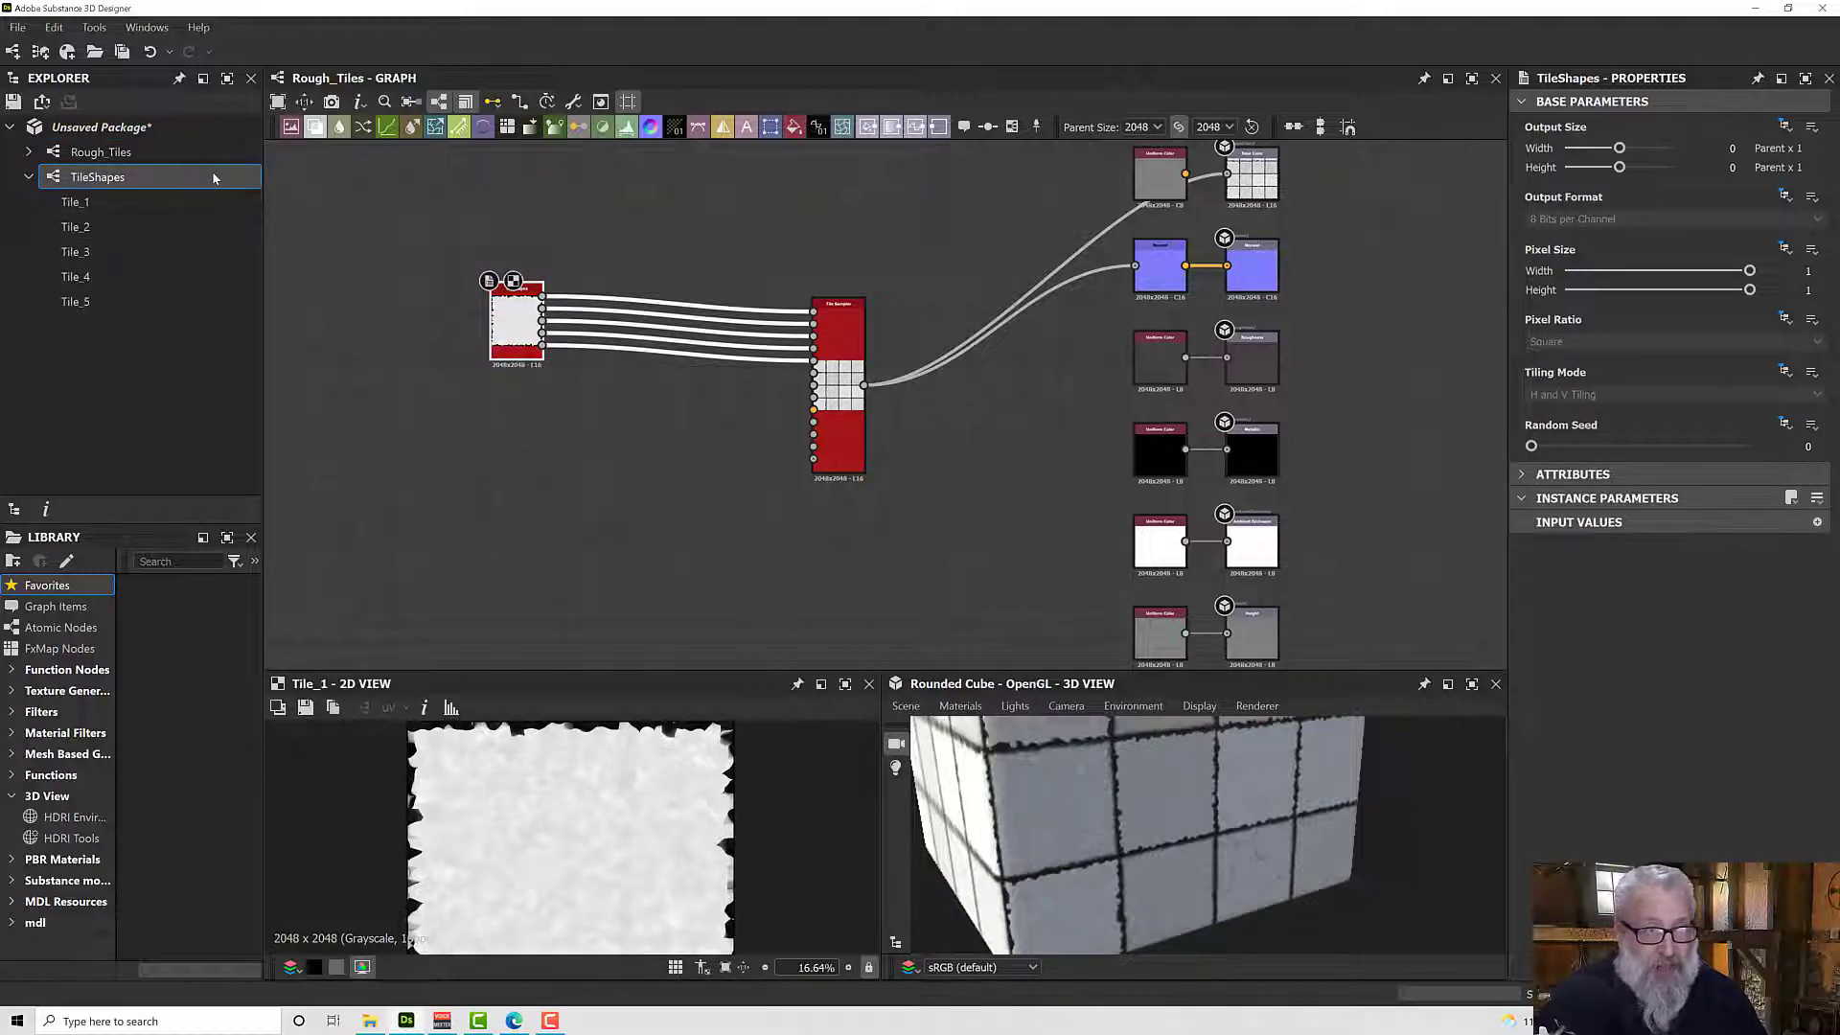
double_click(213, 177)
scroll(977, 576, up, 4)
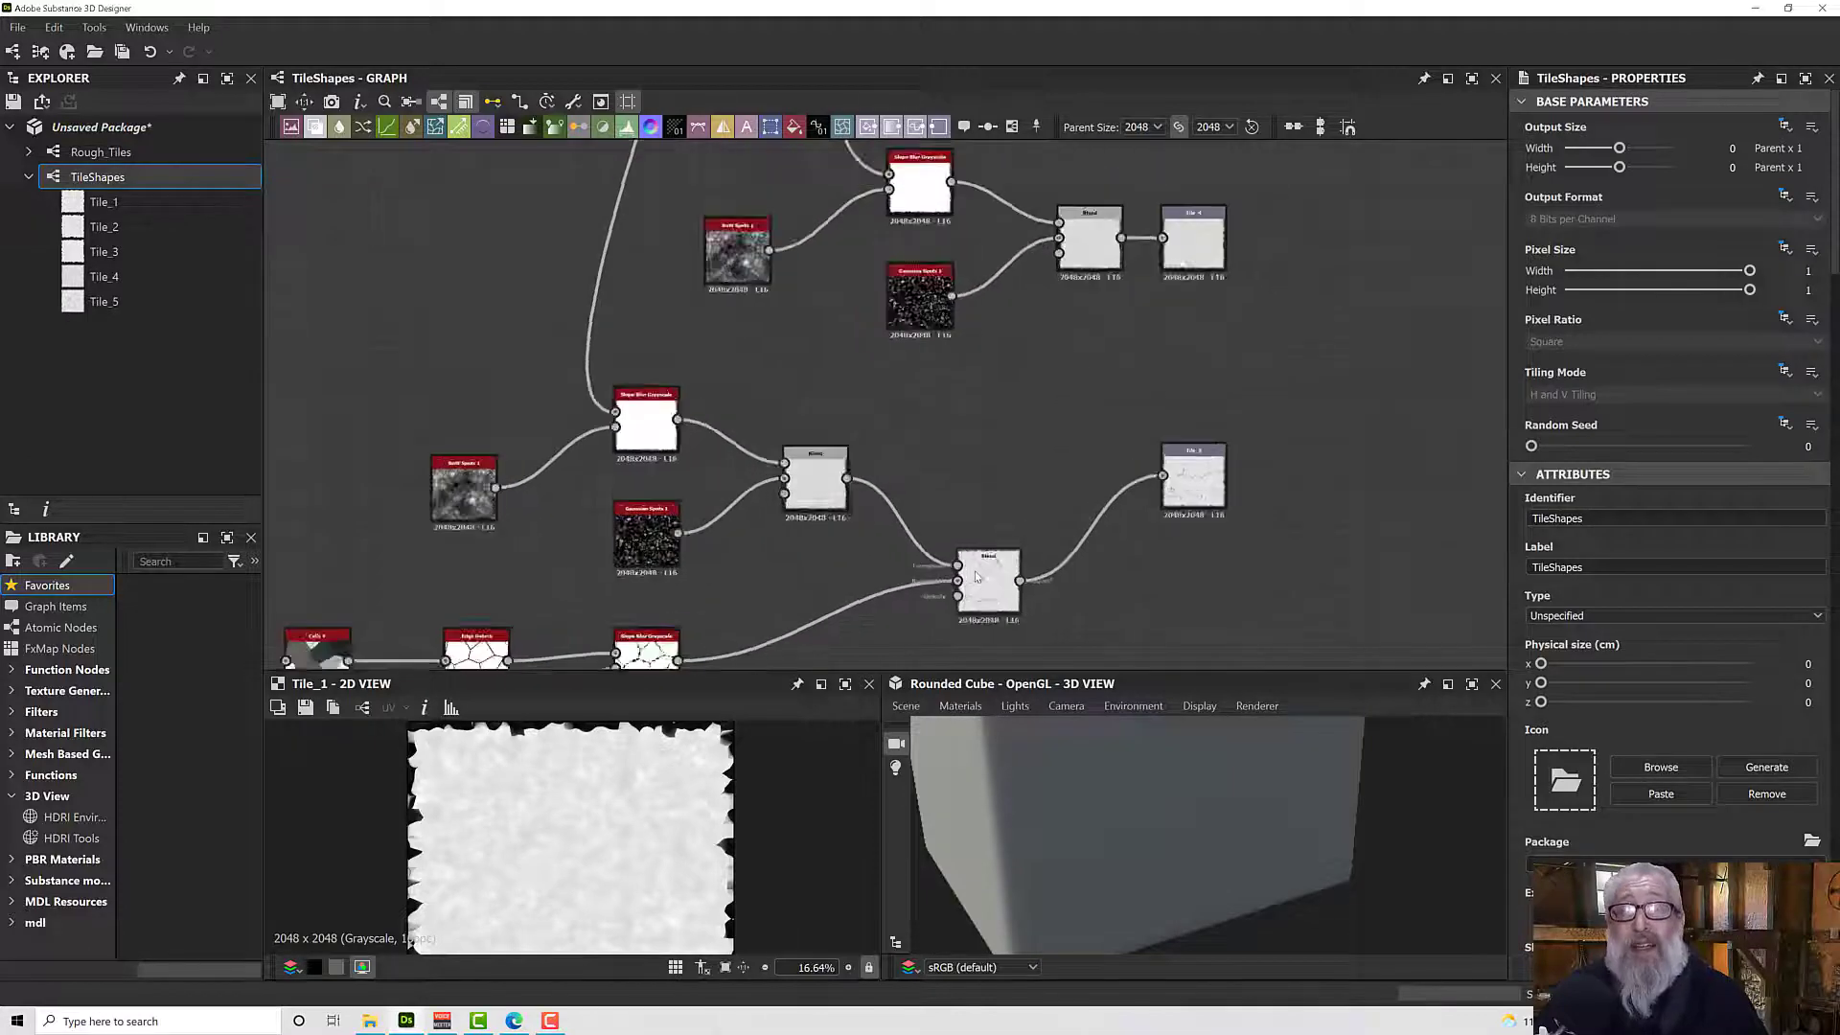
scroll(977, 576, up, 3)
click(987, 580)
middle_drag(1161, 618, 1155, 543)
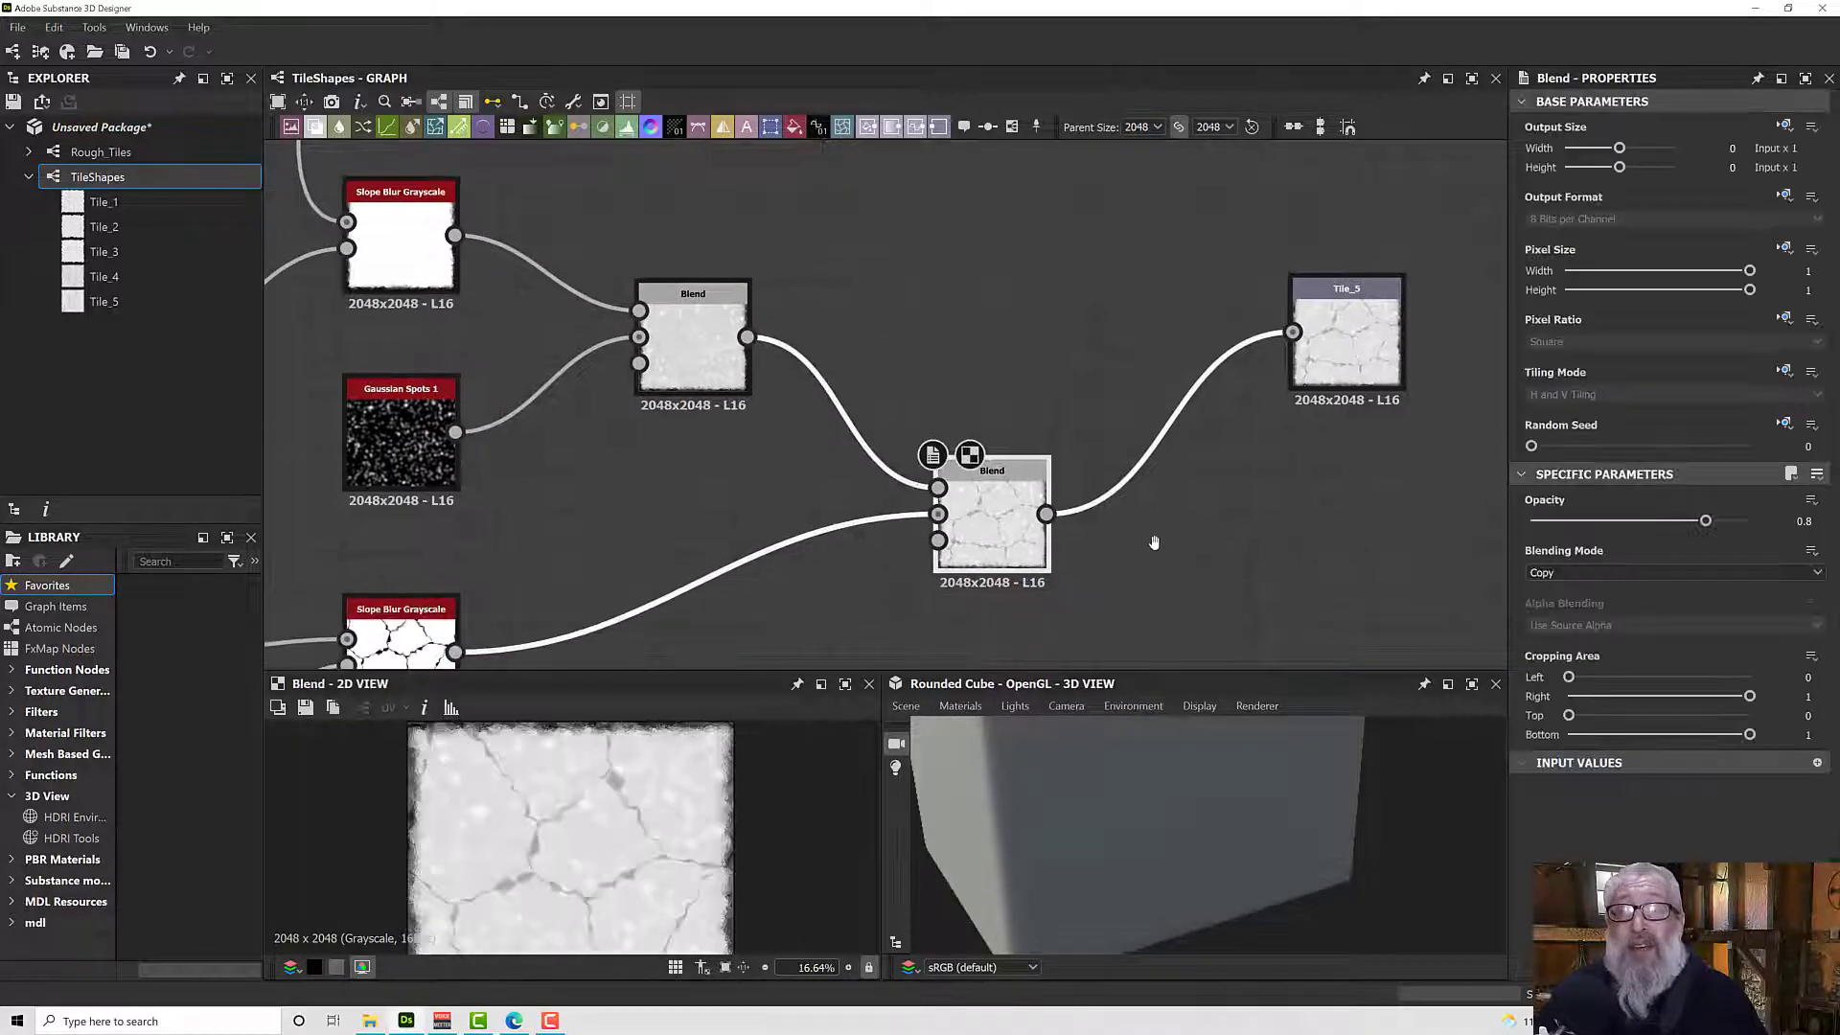
click(1556, 574)
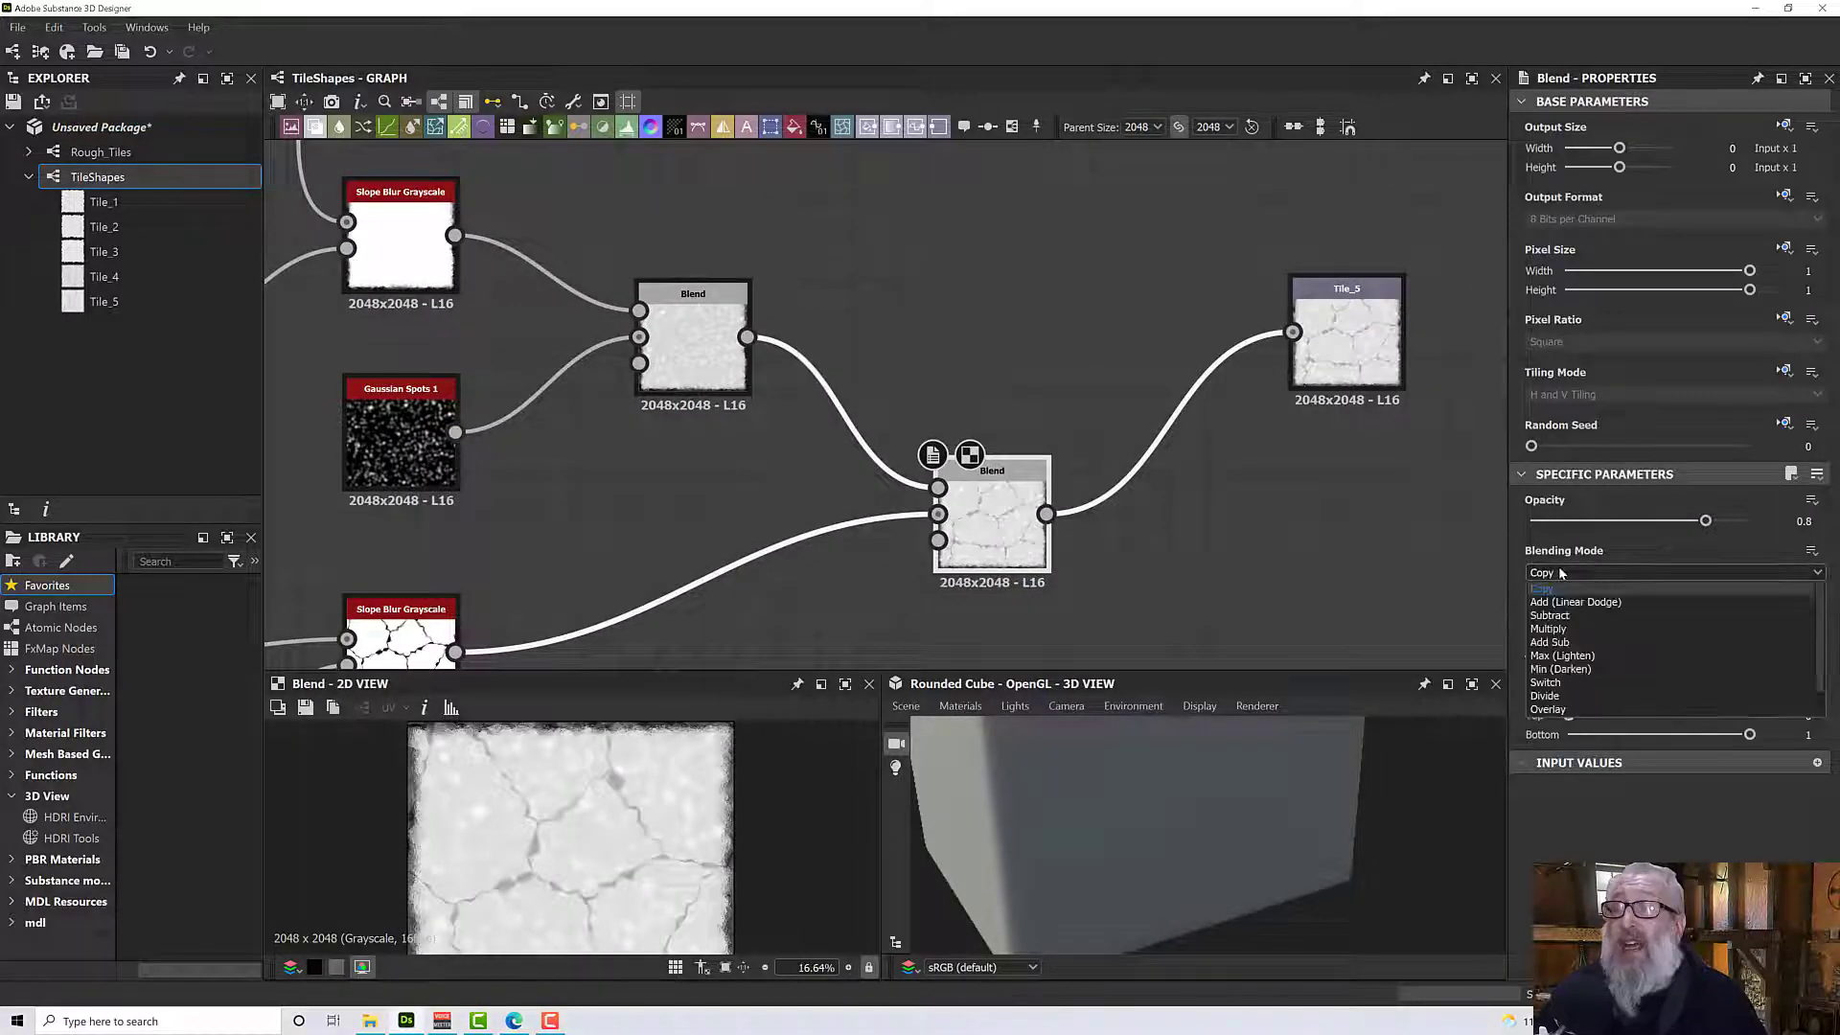
click(1568, 632)
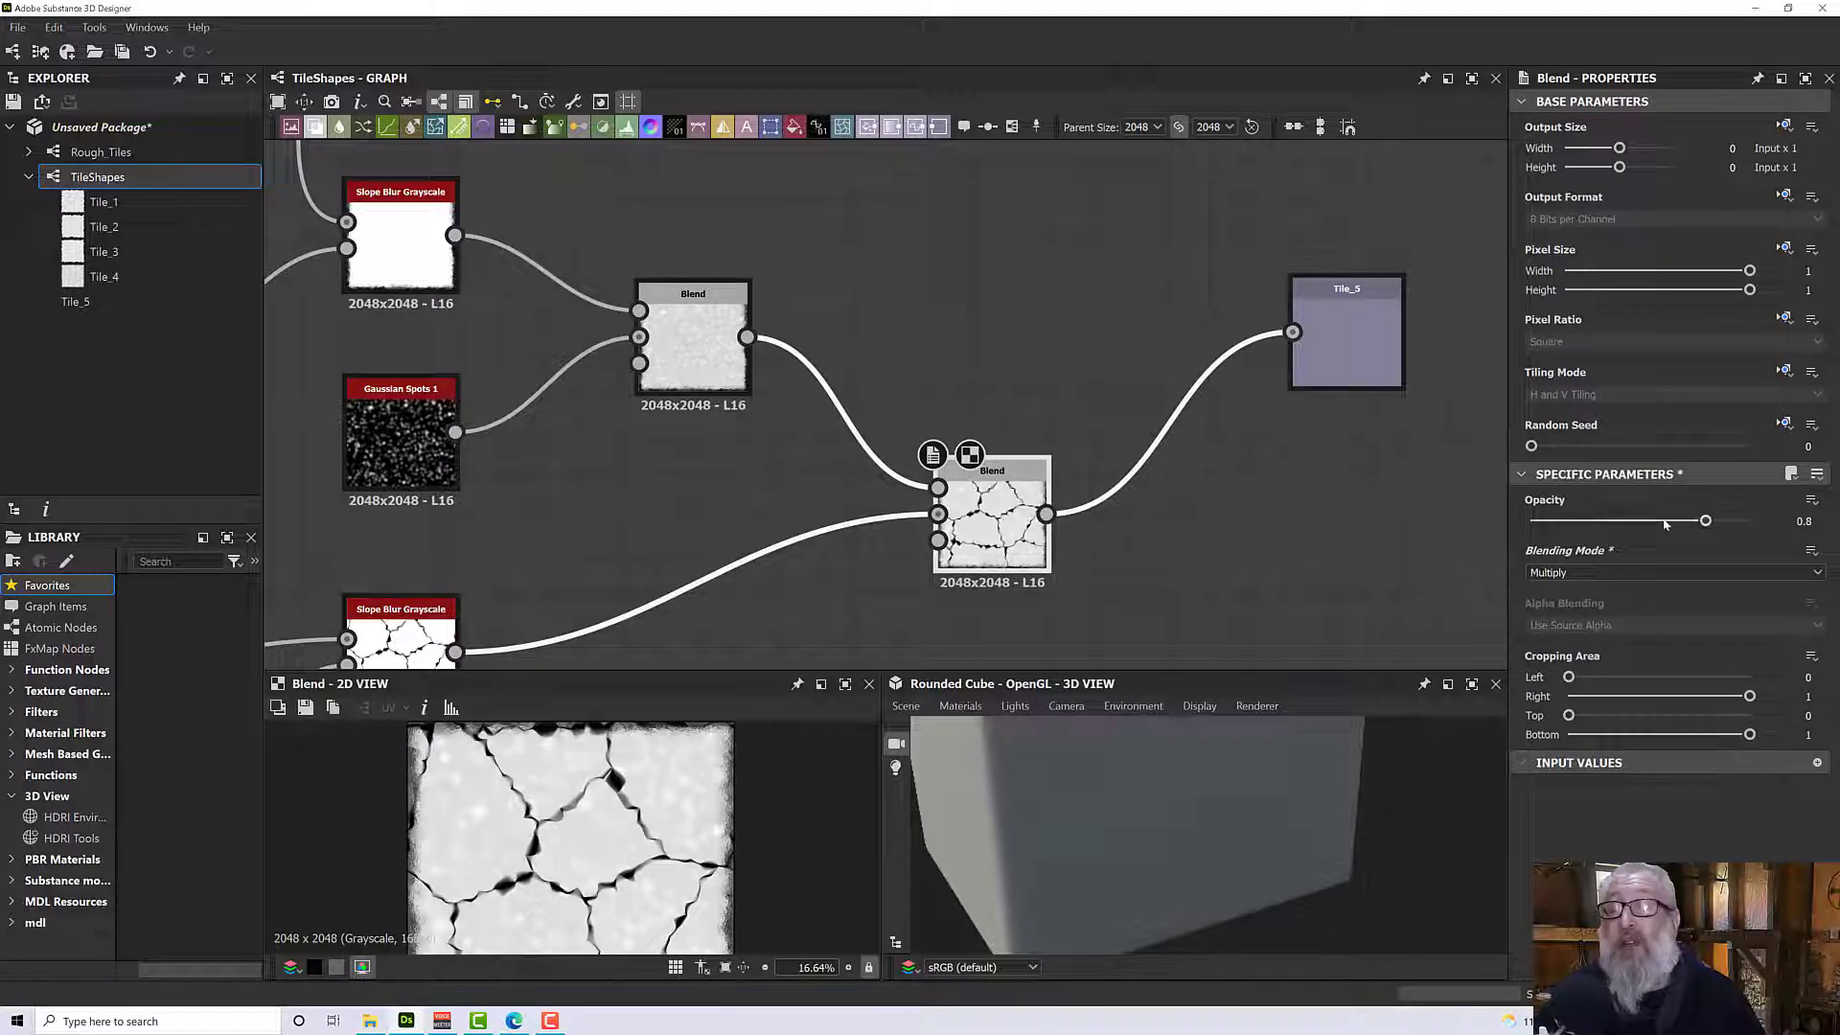
mouse_move(1712, 523)
mouse_down()
mouse_move(1758, 523)
mouse_move(1599, 533)
mouse_move(1683, 536)
mouse_up()
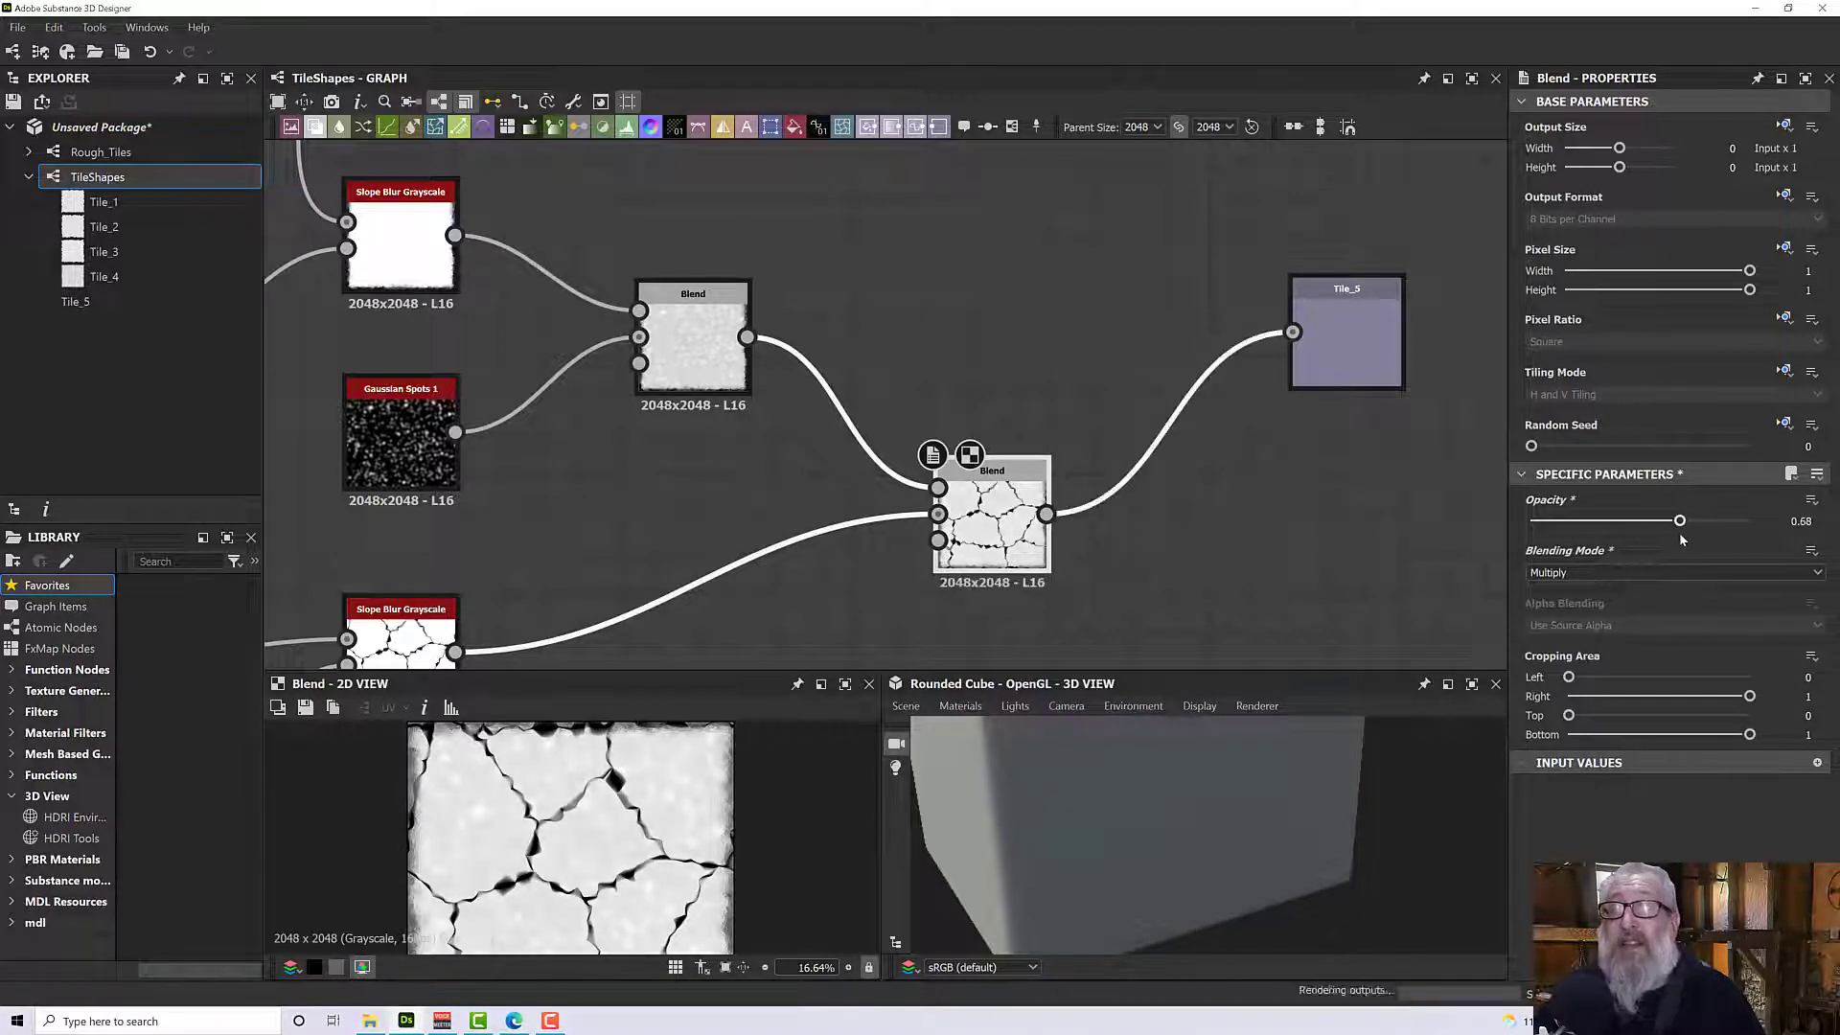
Move the Tile_5 output node down so it lines up with the Blend node feeding it.
scroll(1182, 569, down, 3)
scroll(1181, 570, down, 1)
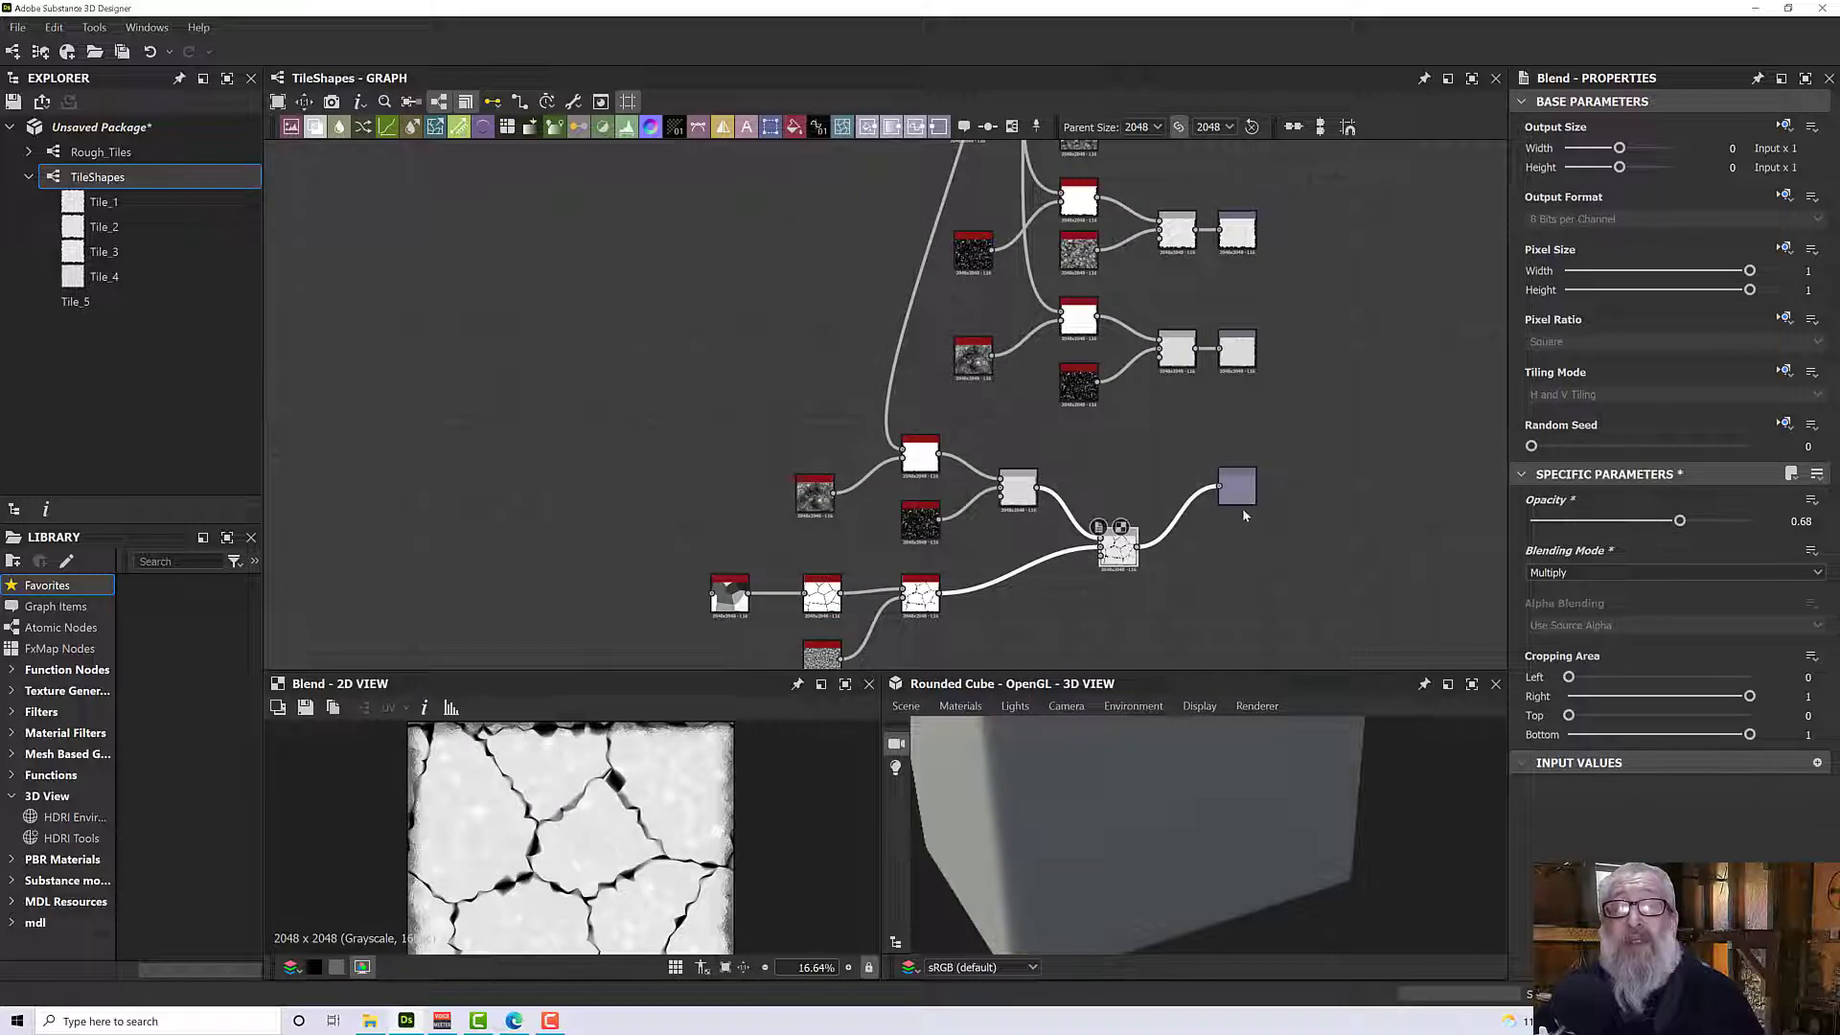
drag(1242, 508, 1243, 572)
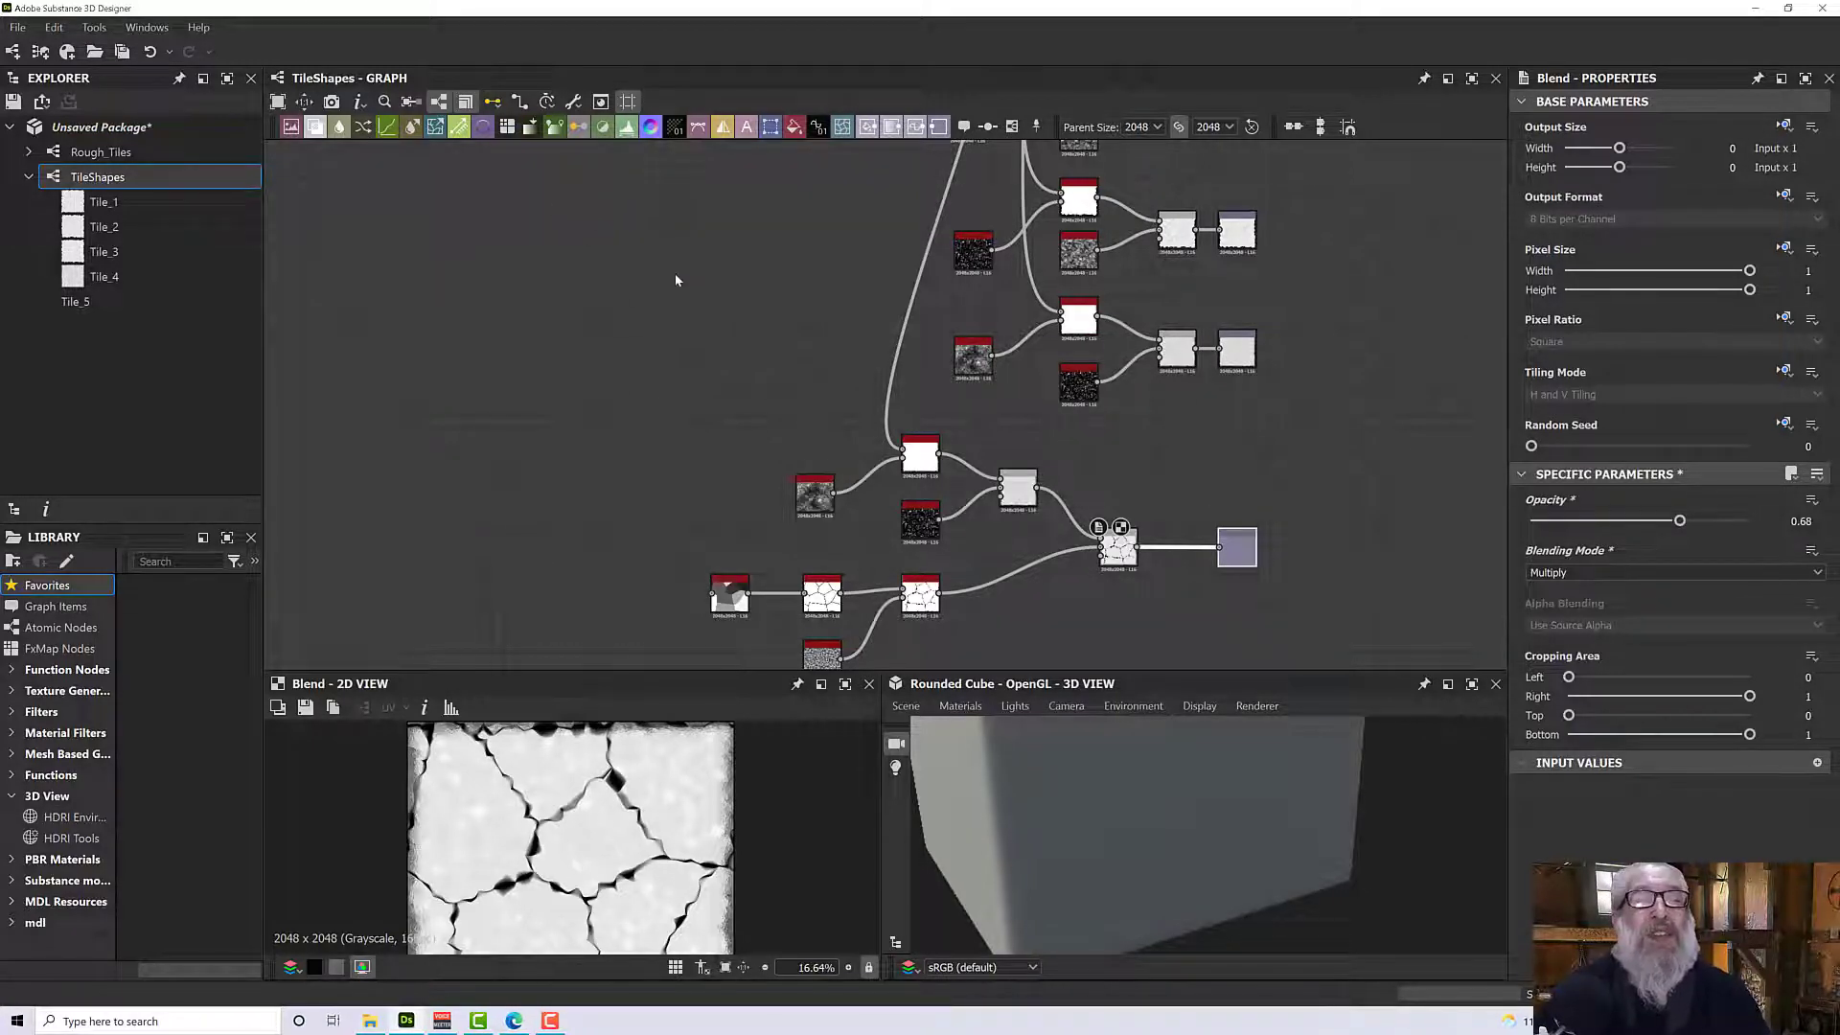
scroll(675, 274, down, 3)
middle_drag(700, 290, 705, 327)
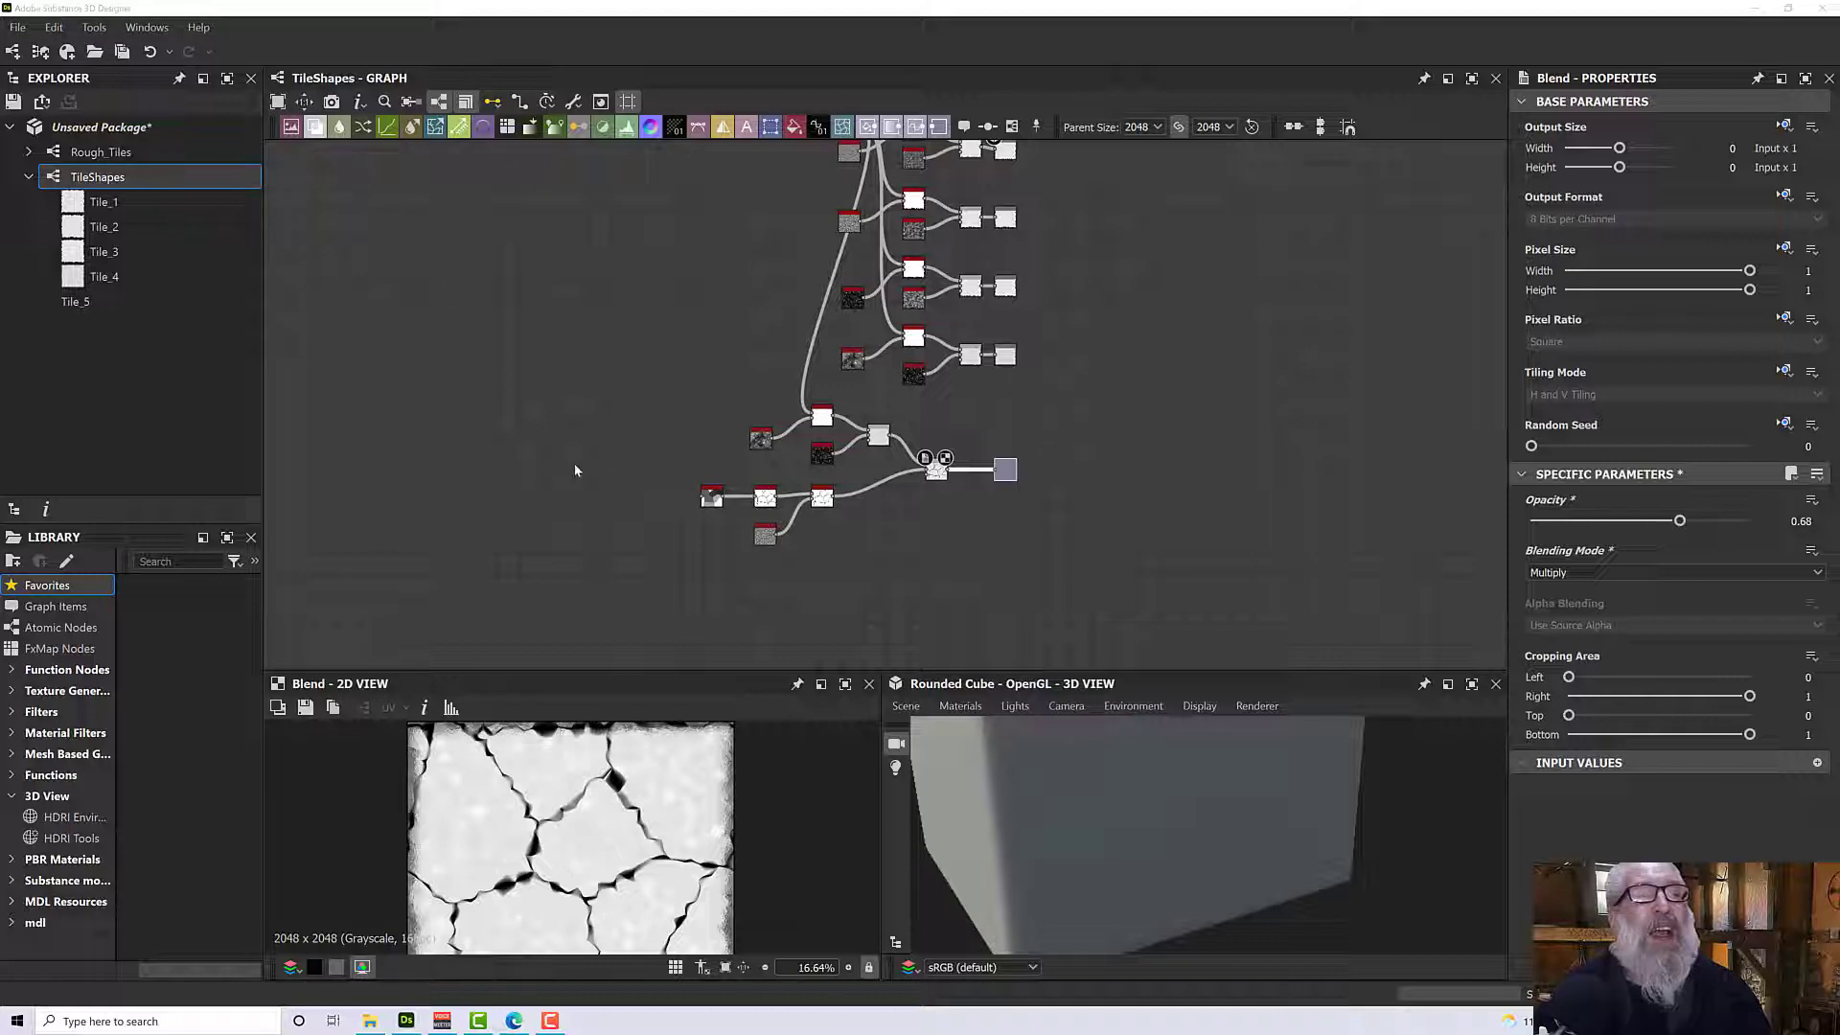
Return to the Rough_Tiles graph and inspect the darker cracks in the 2D base color and on the 3D cube.
click(149, 157)
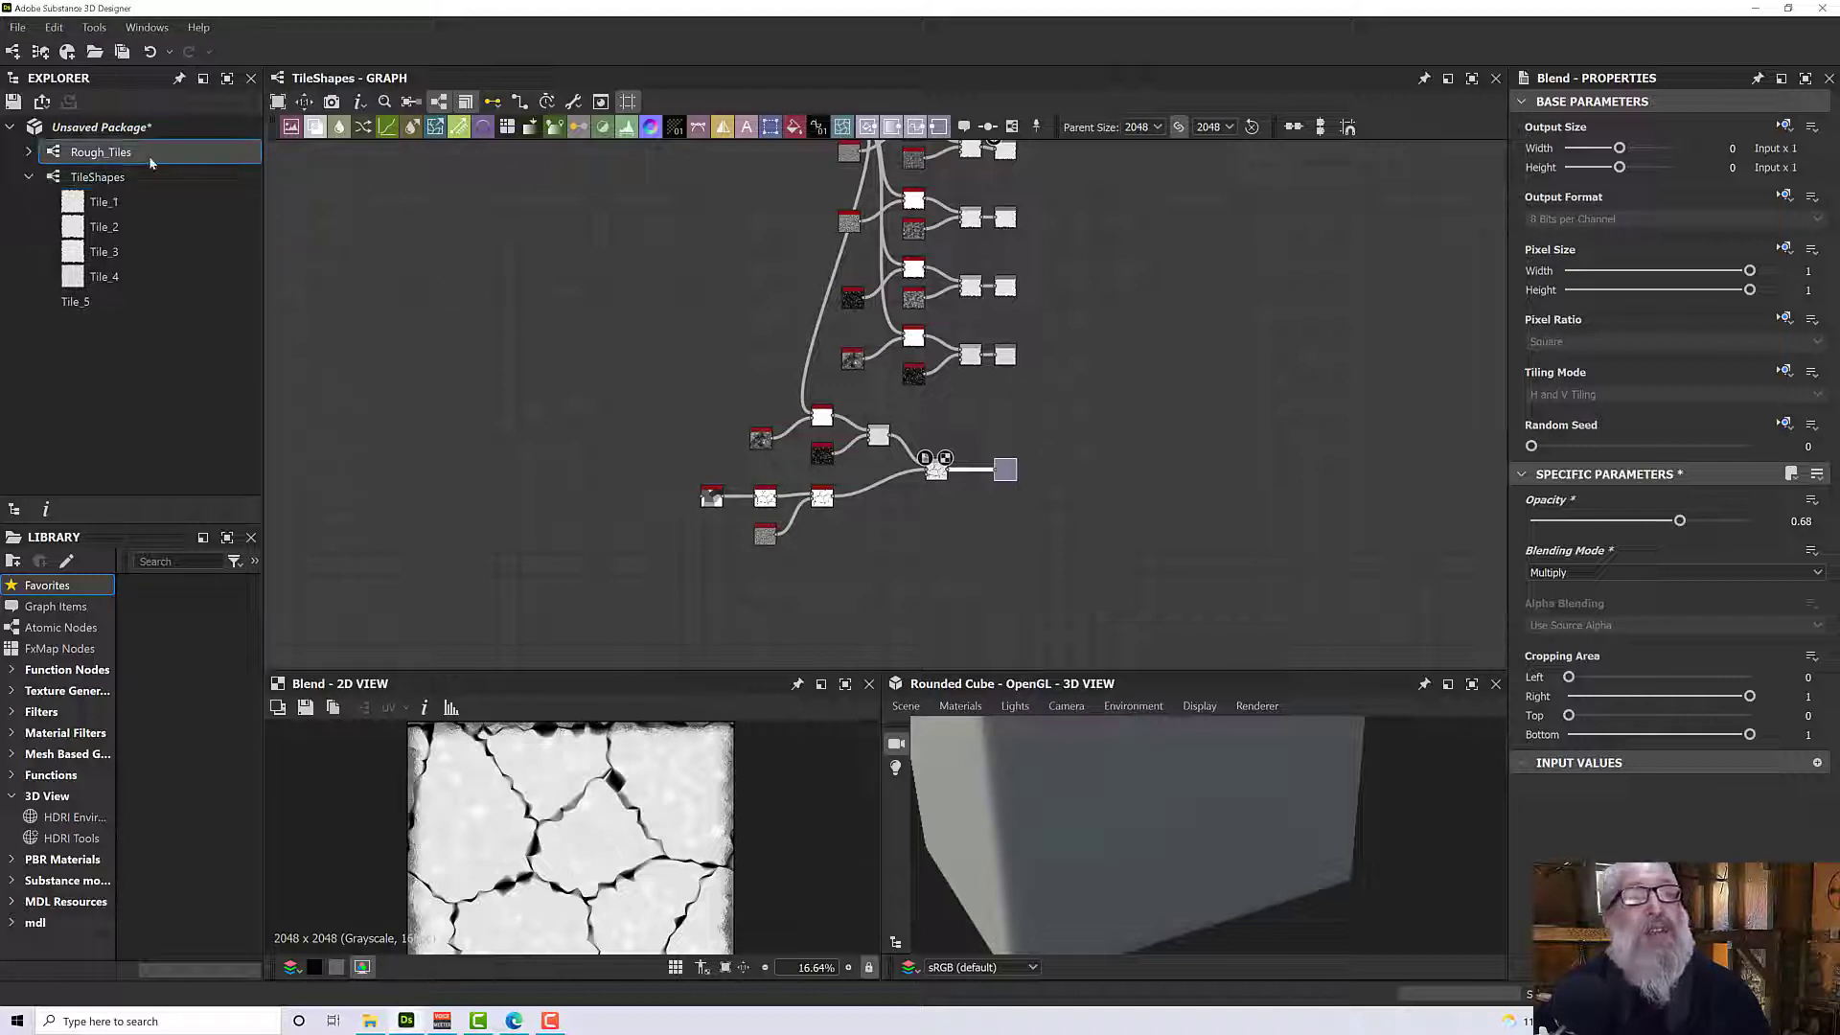
double_click(147, 155)
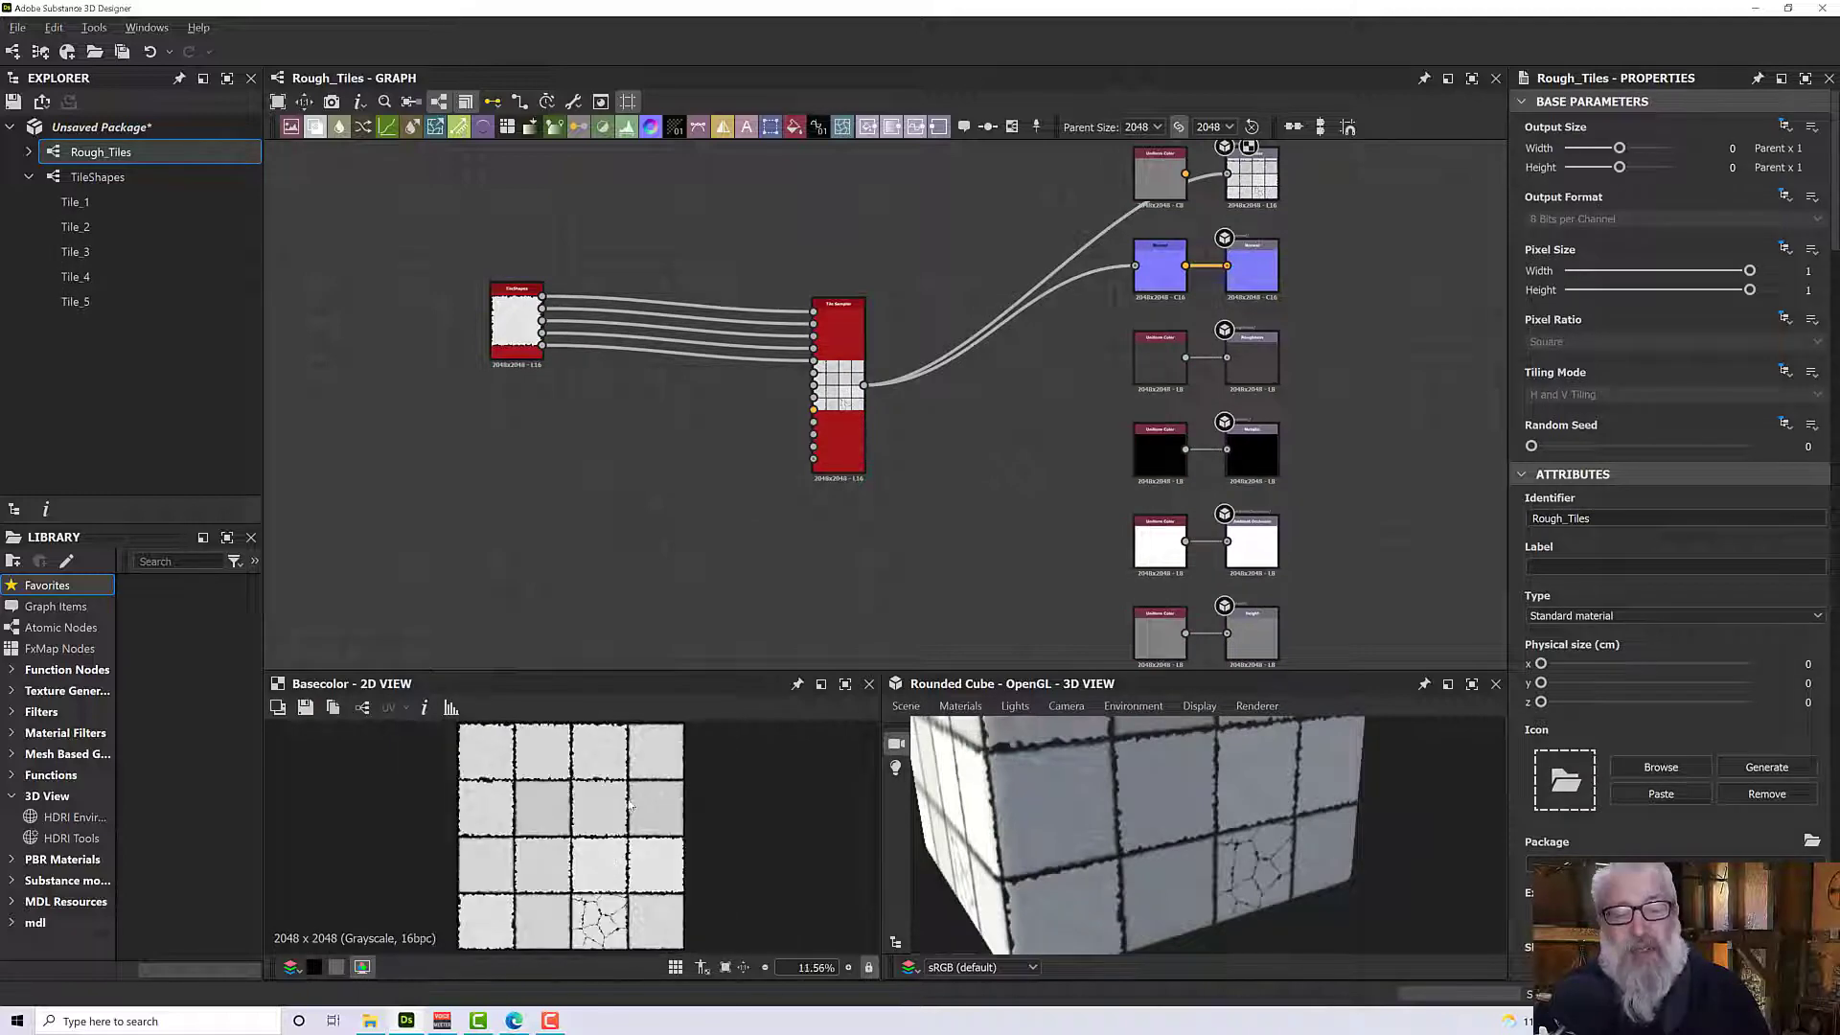
scroll(606, 917, up, 8)
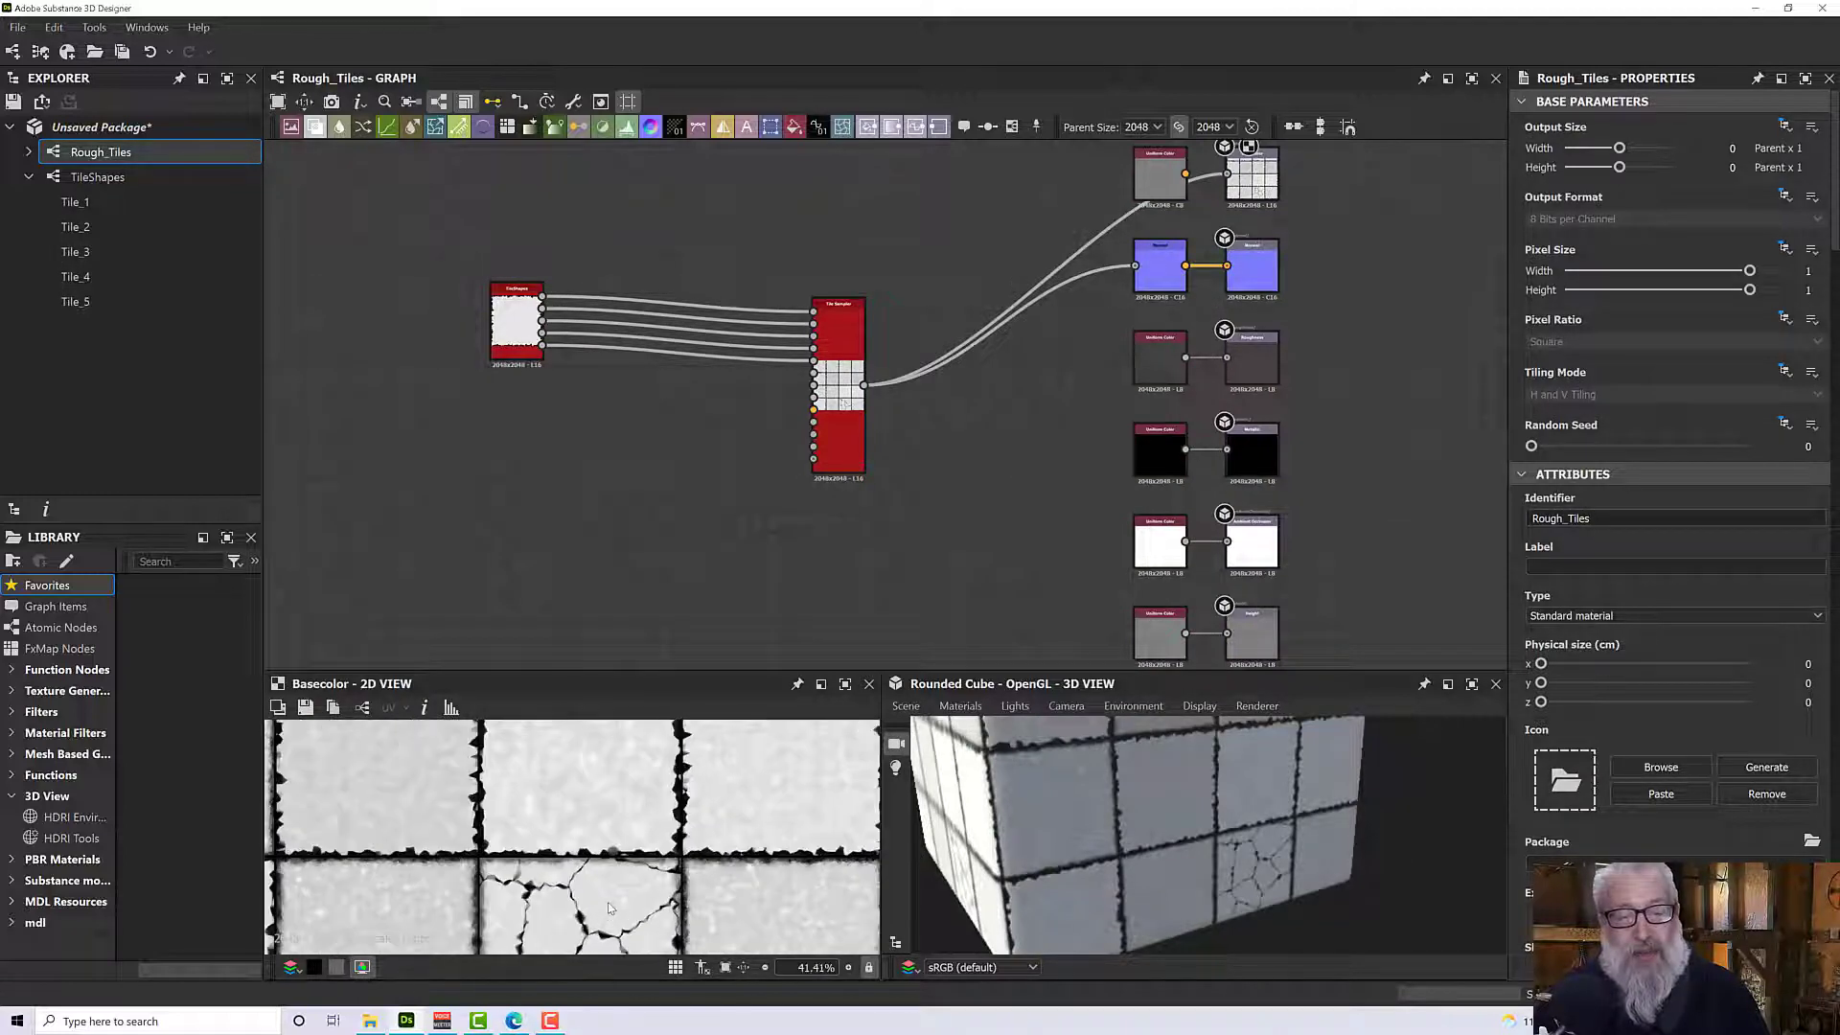
middle_drag(616, 902, 637, 784)
scroll(570, 788, up, 1)
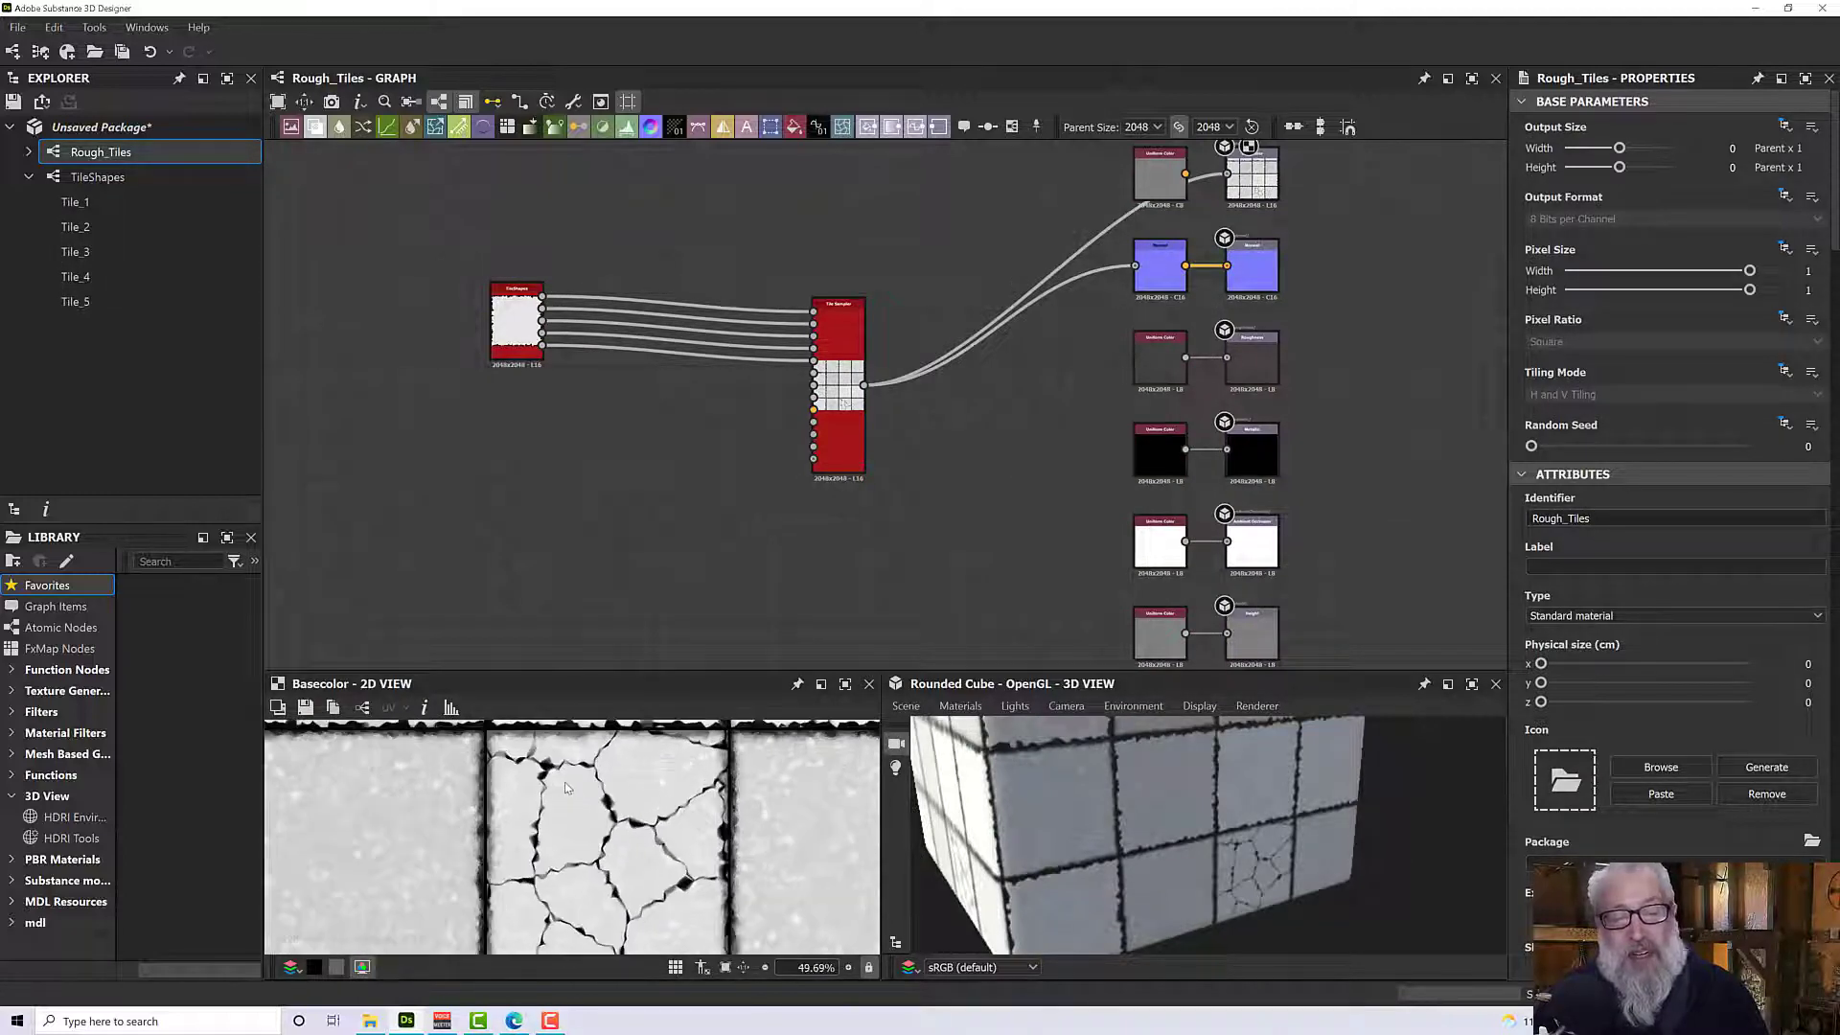
scroll(566, 788, down, 2)
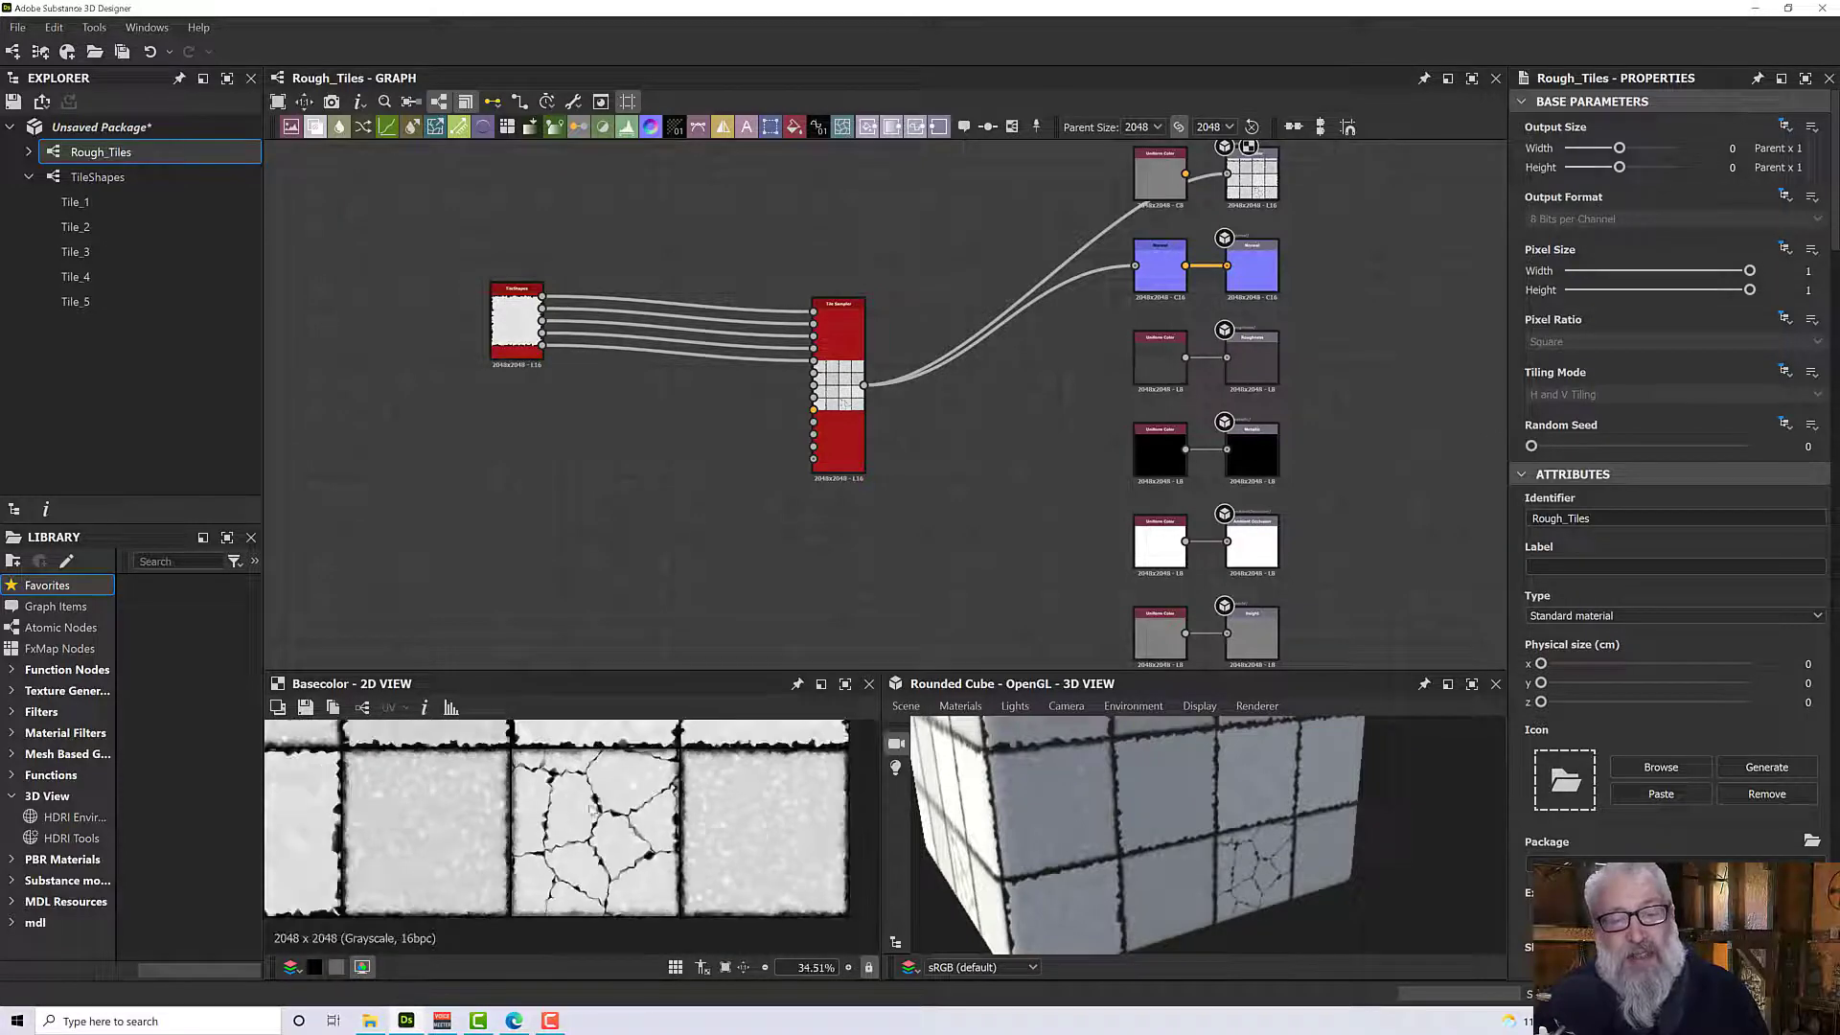
scroll(969, 851, down, 5)
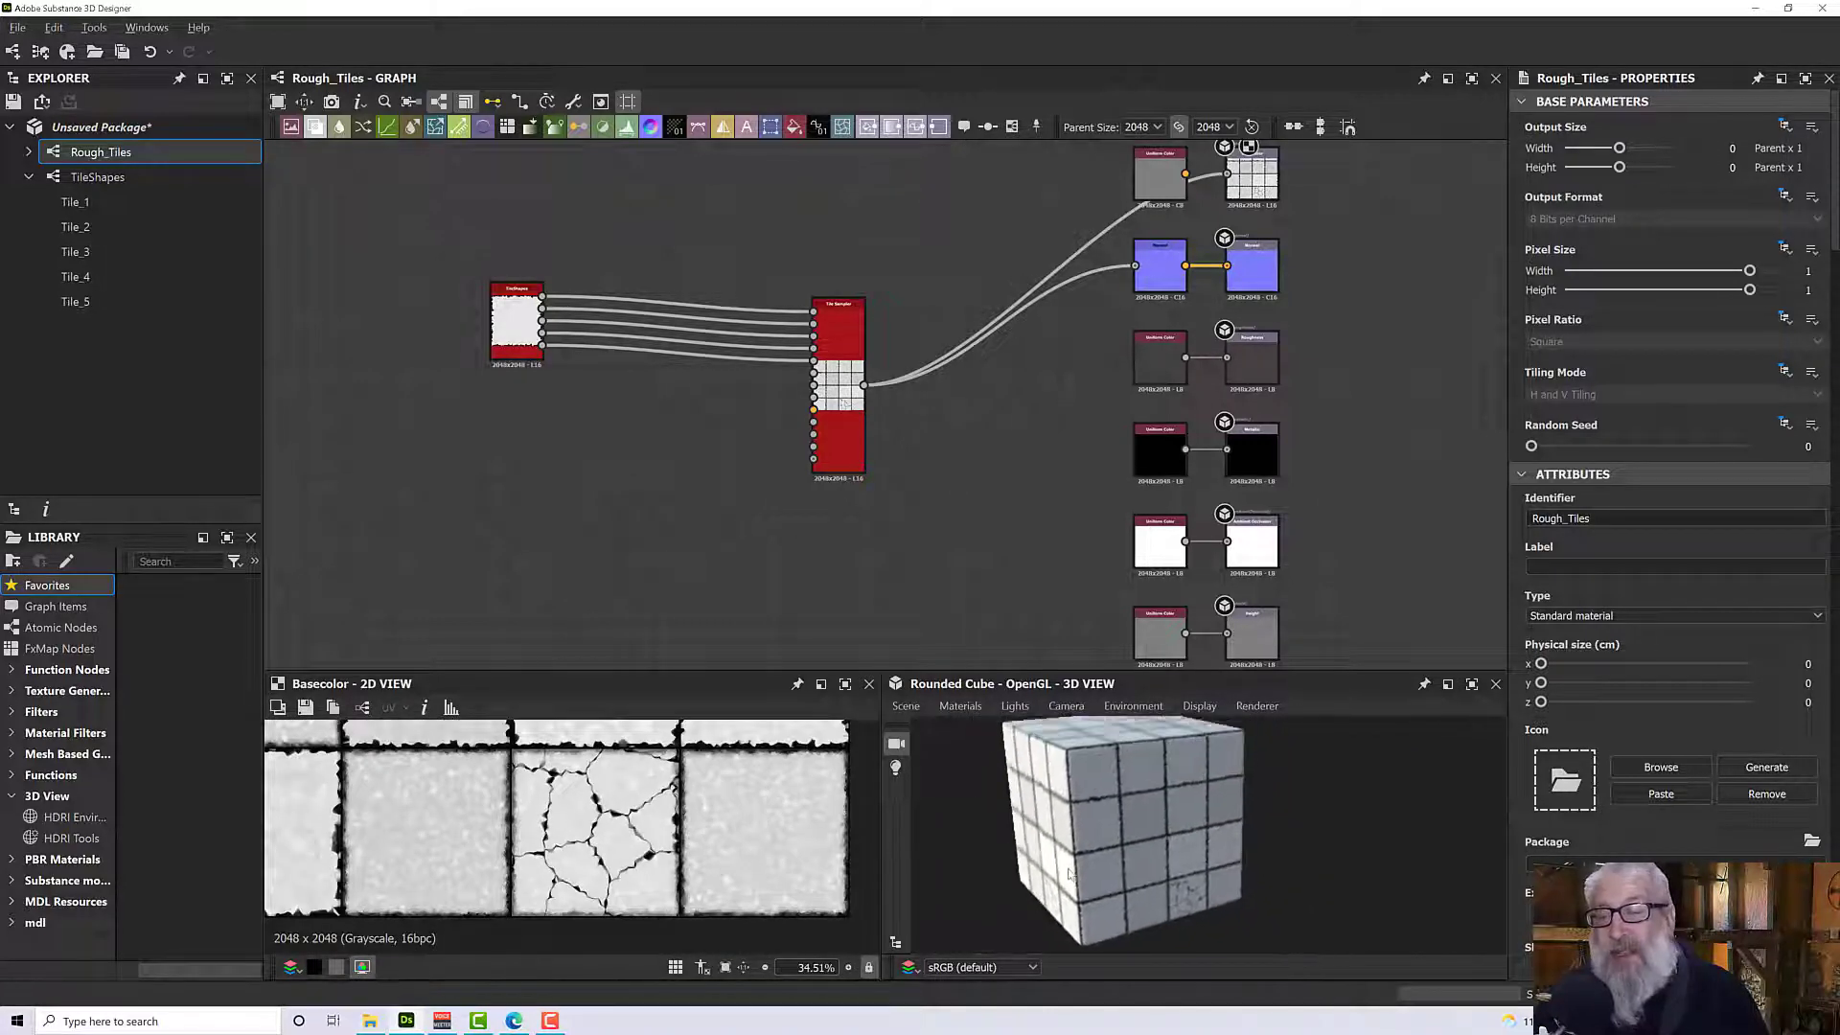
drag(1074, 849, 1209, 779)
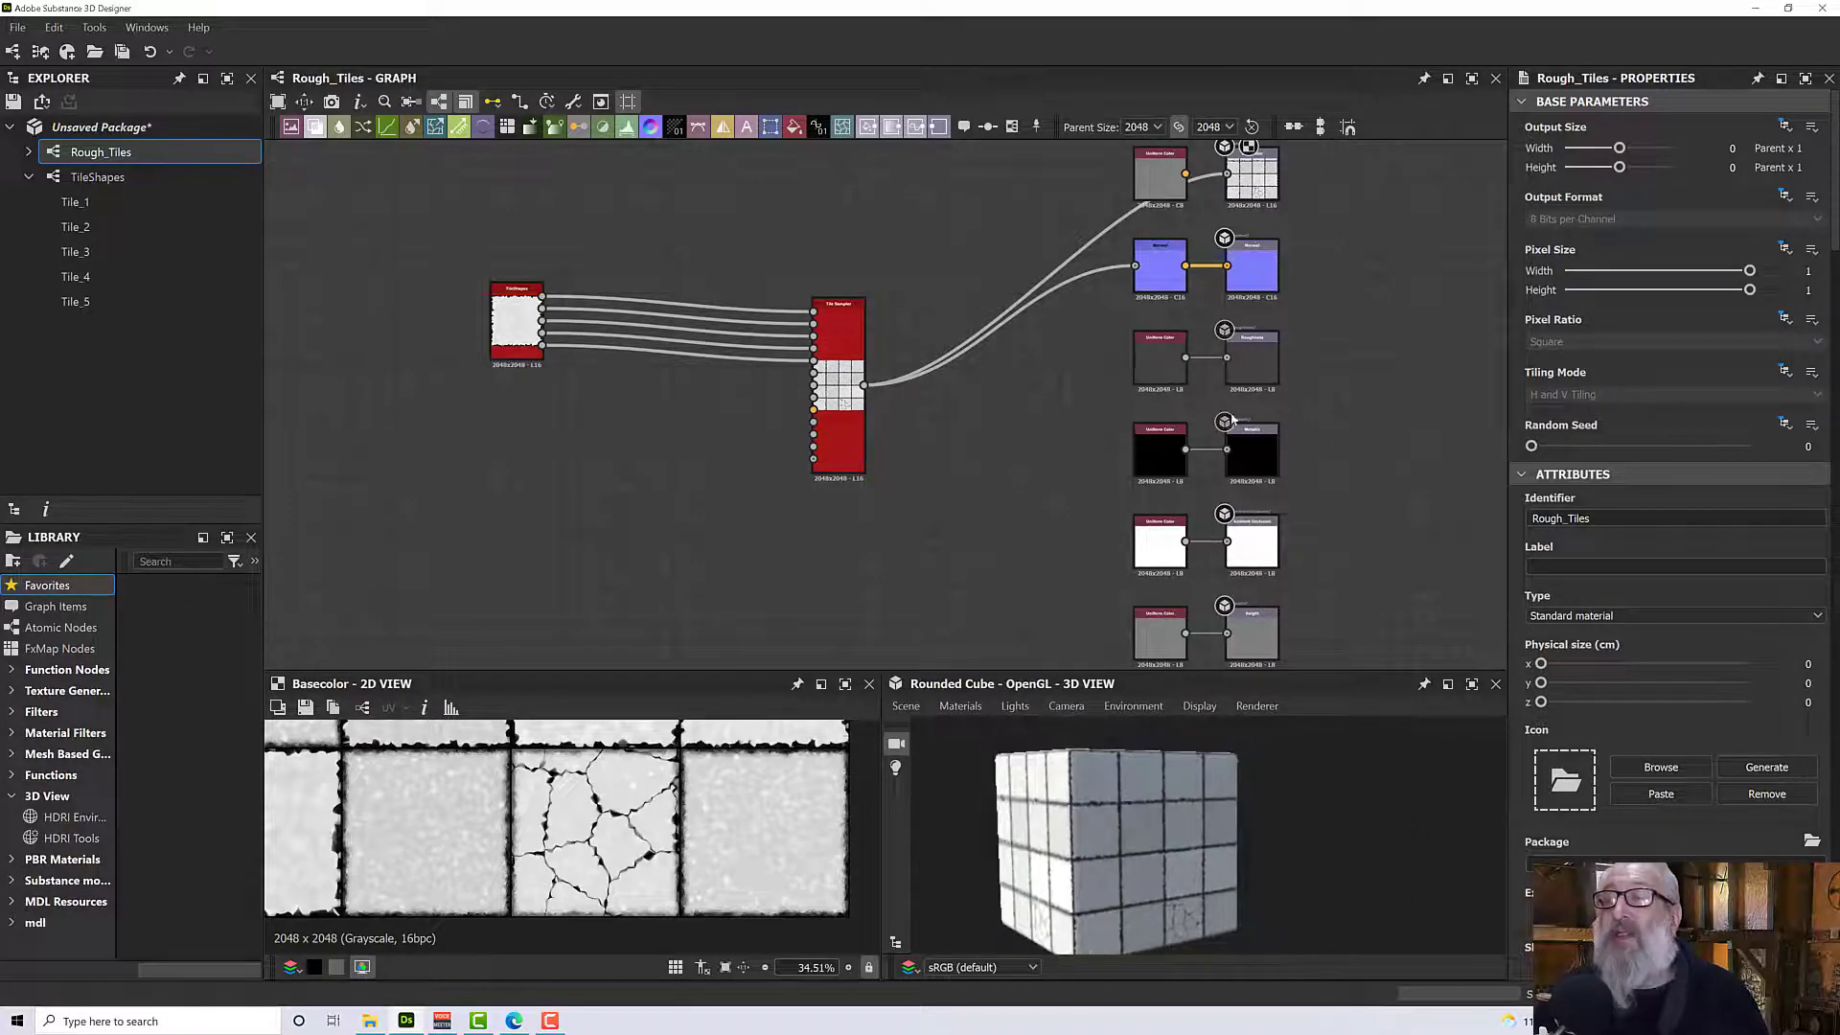
Select the Tile Sampler and change the 3D preview mesh to Plane (hi-res).
click(844, 331)
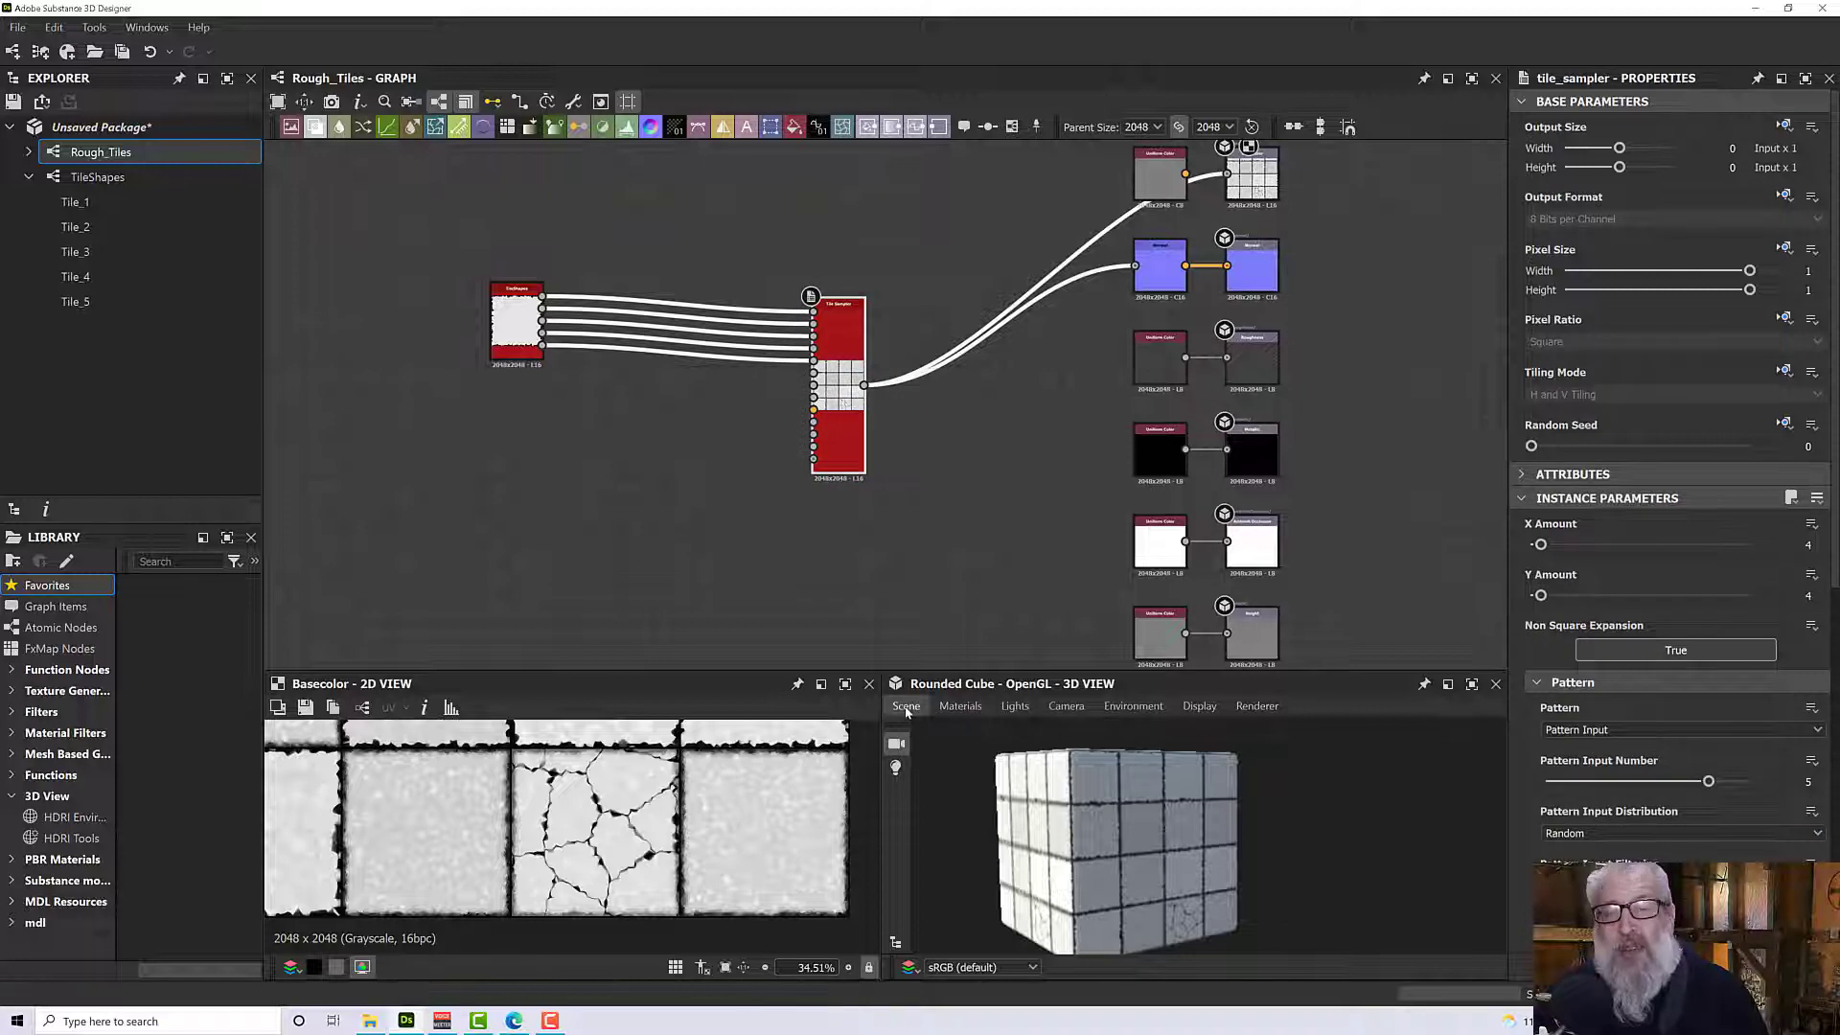
click(906, 709)
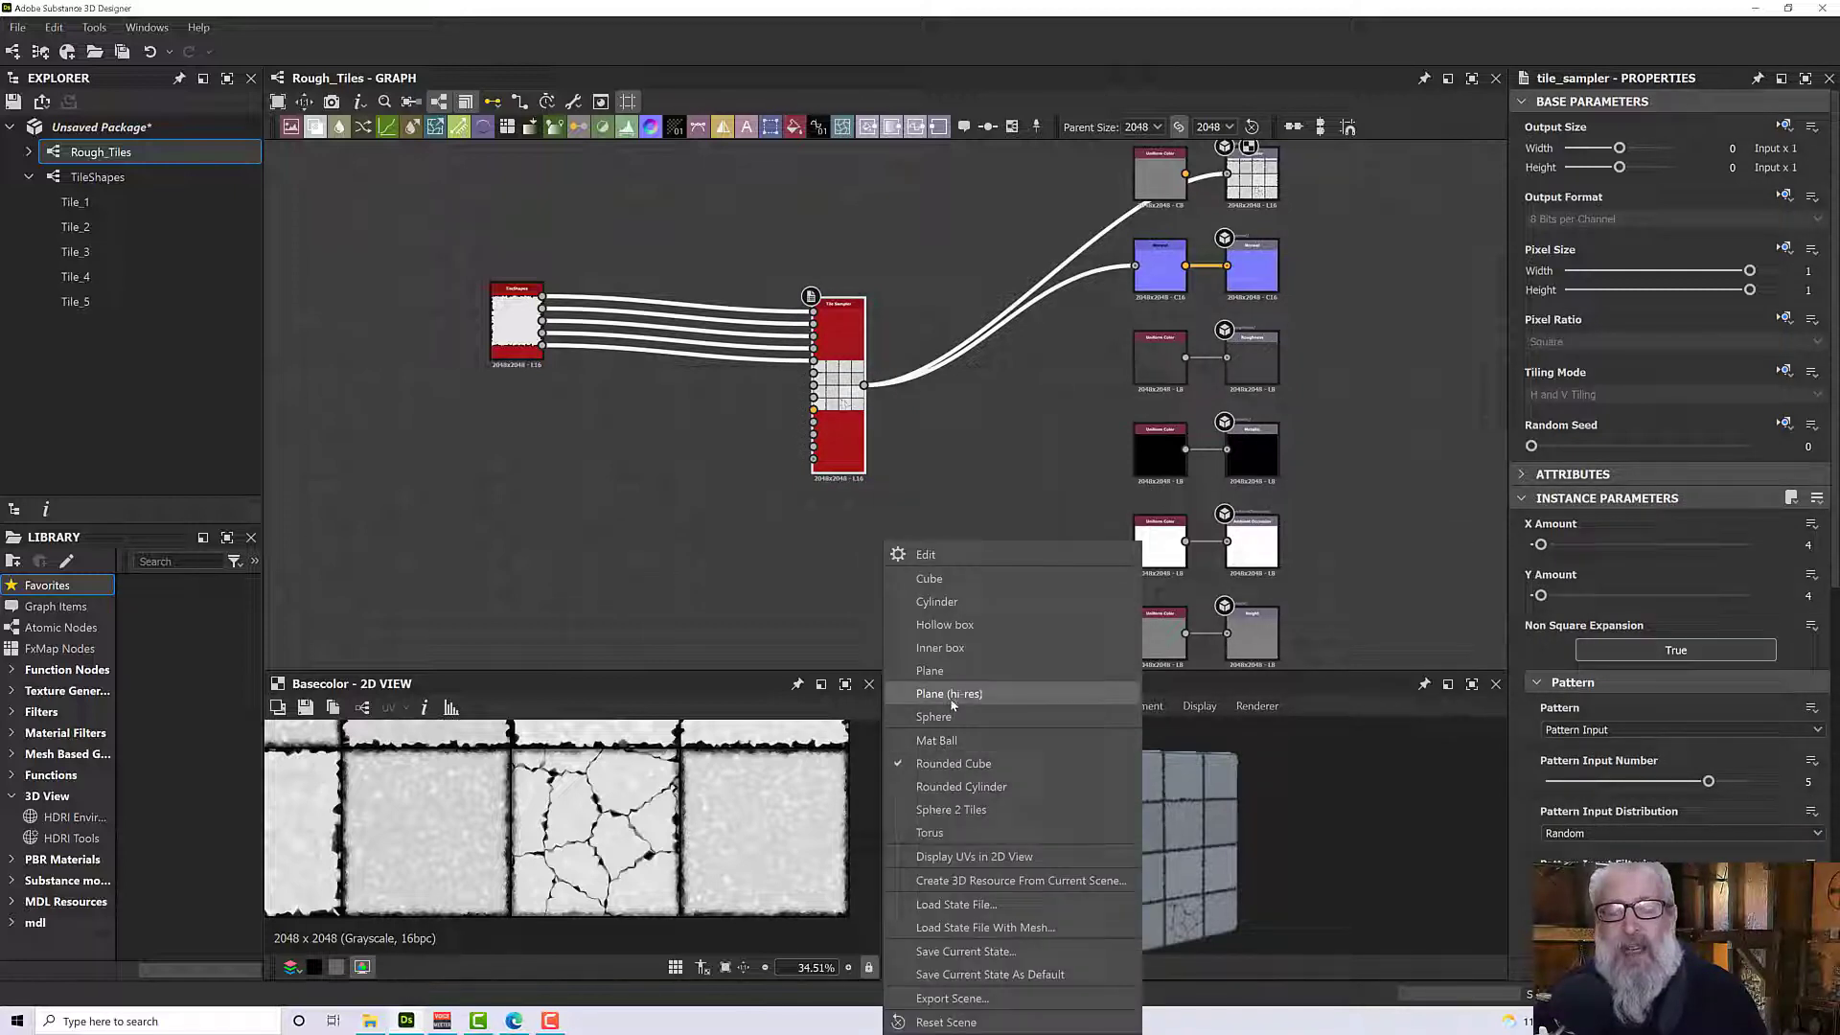
click(951, 701)
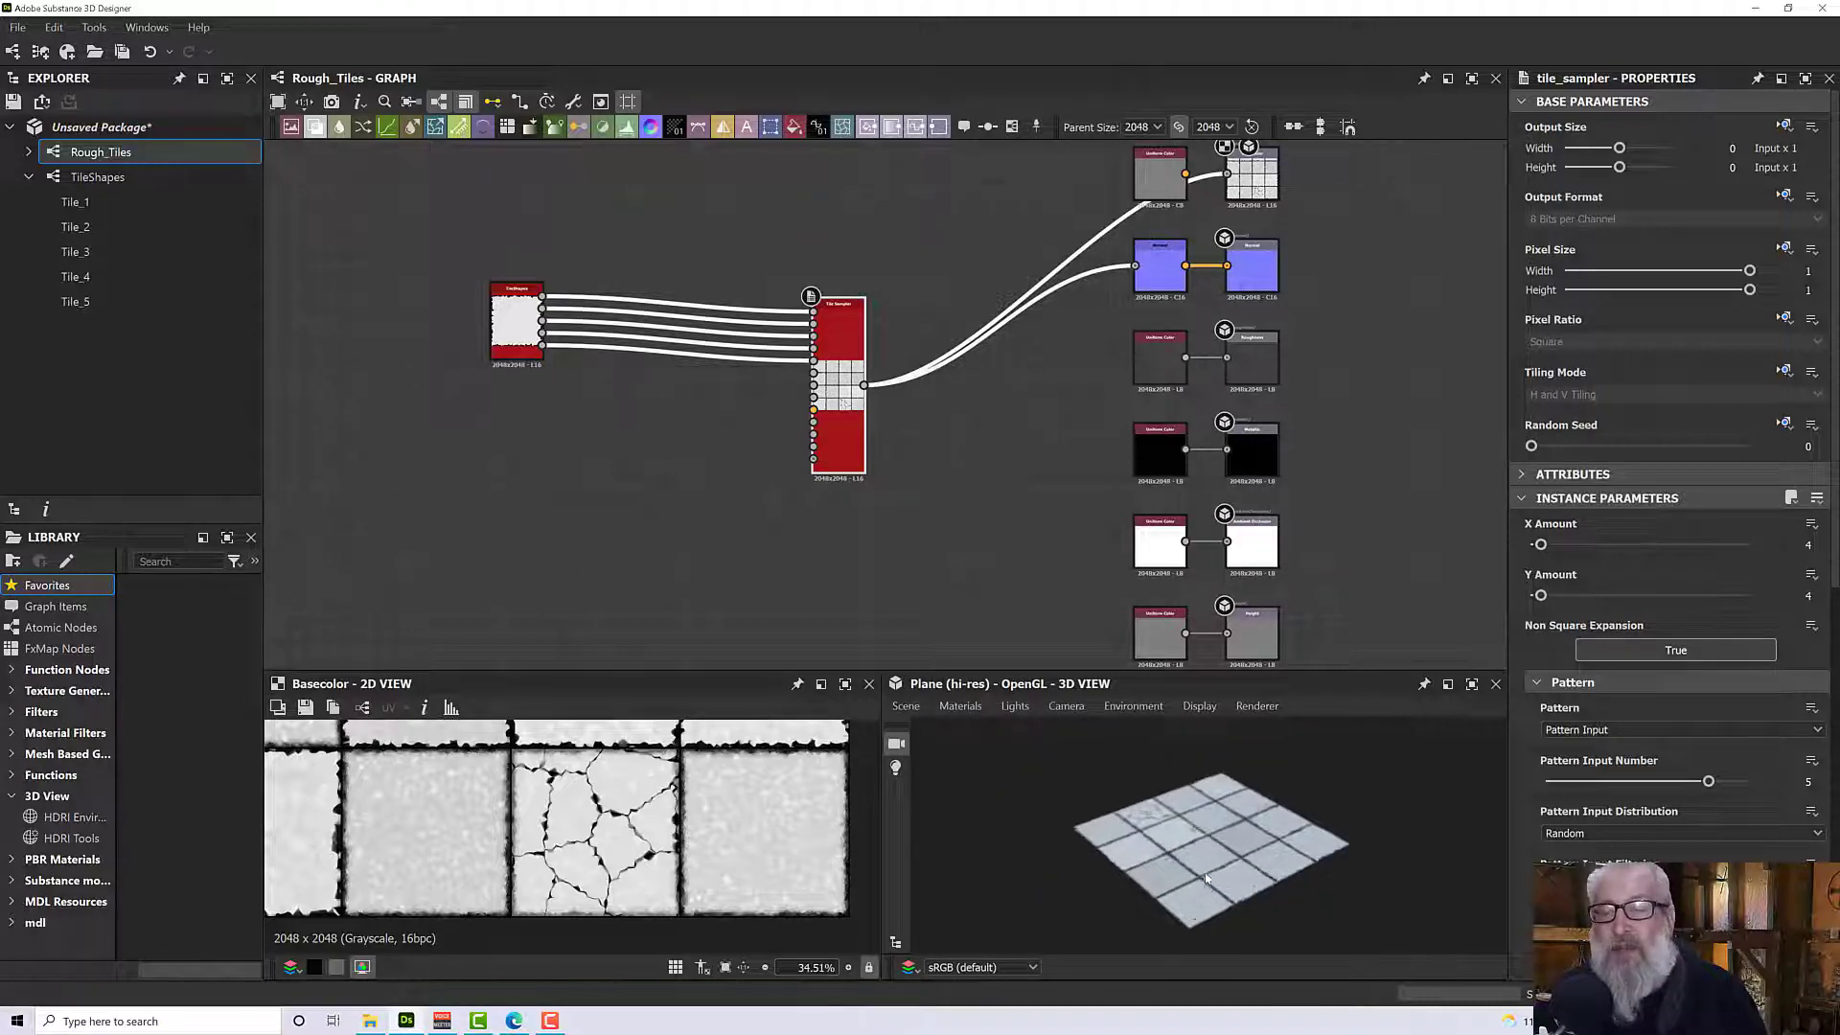
scroll(1202, 878, up, 5)
drag(1194, 878, 1173, 893)
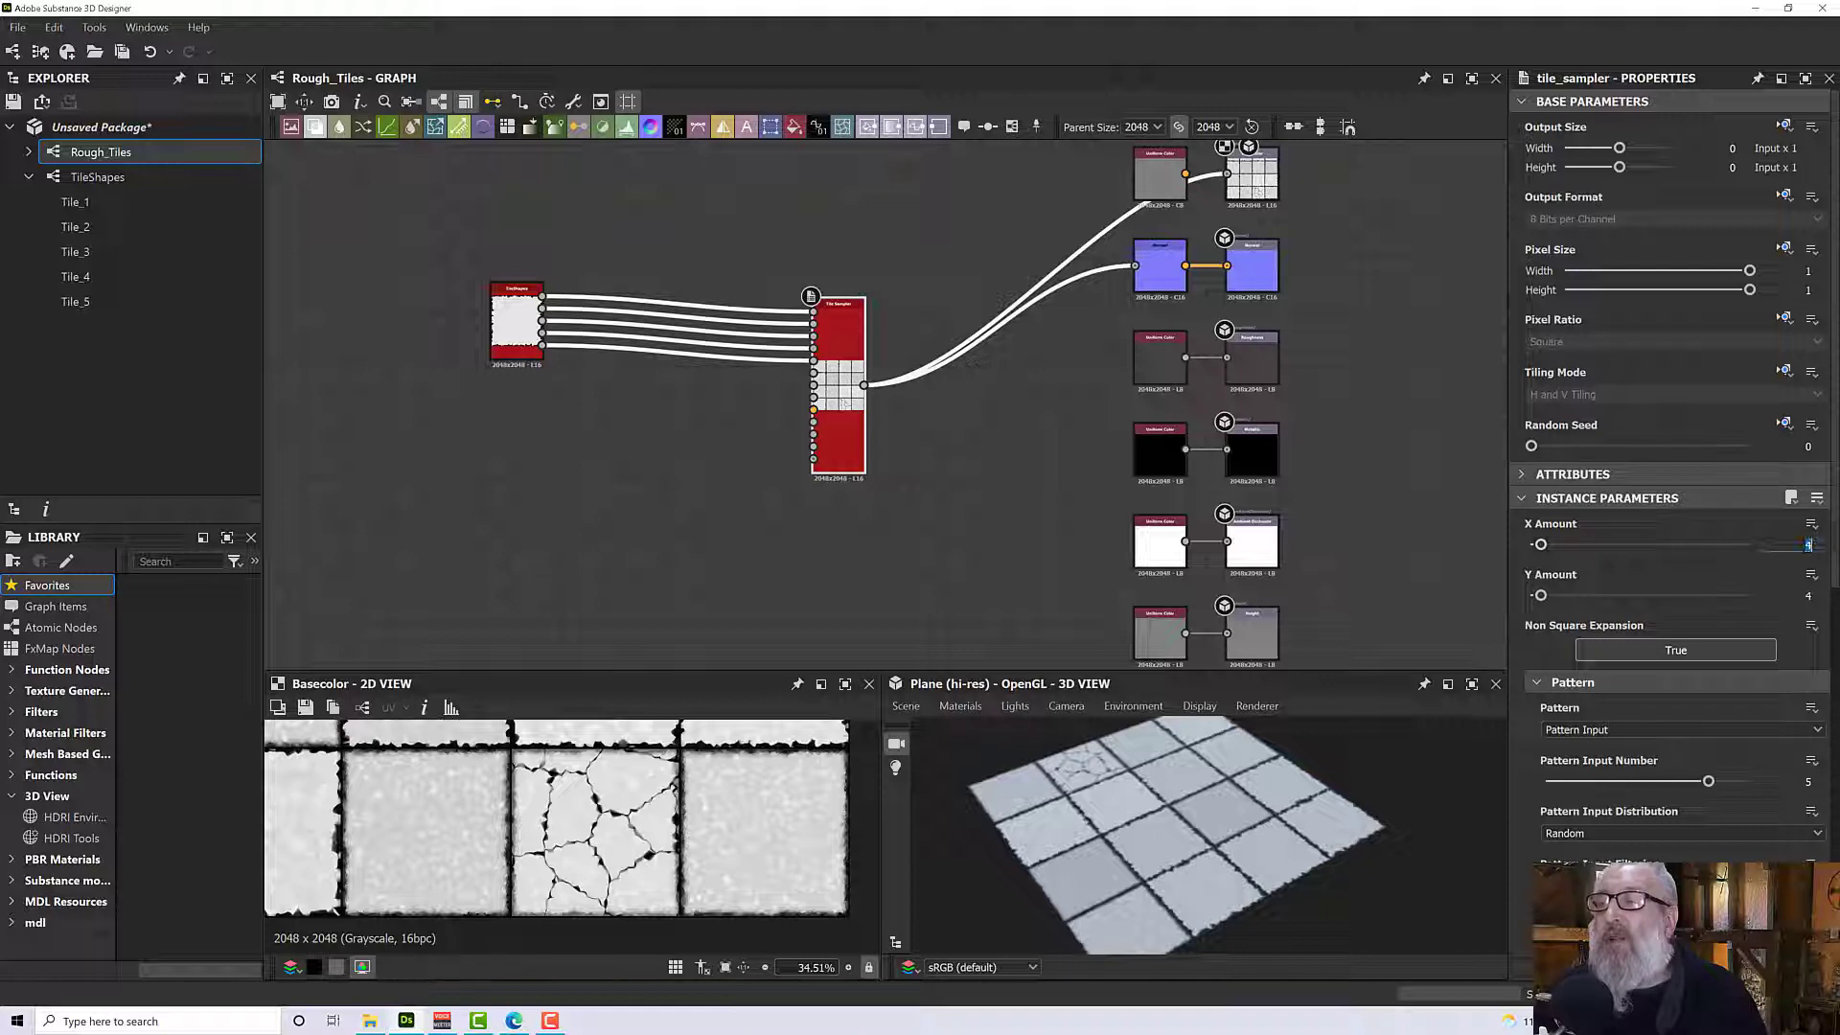
Set the Tile Sampler's X Amount and Y Amount to 6 and check the cracked tiles on the plane.
text(6)
key(Return)
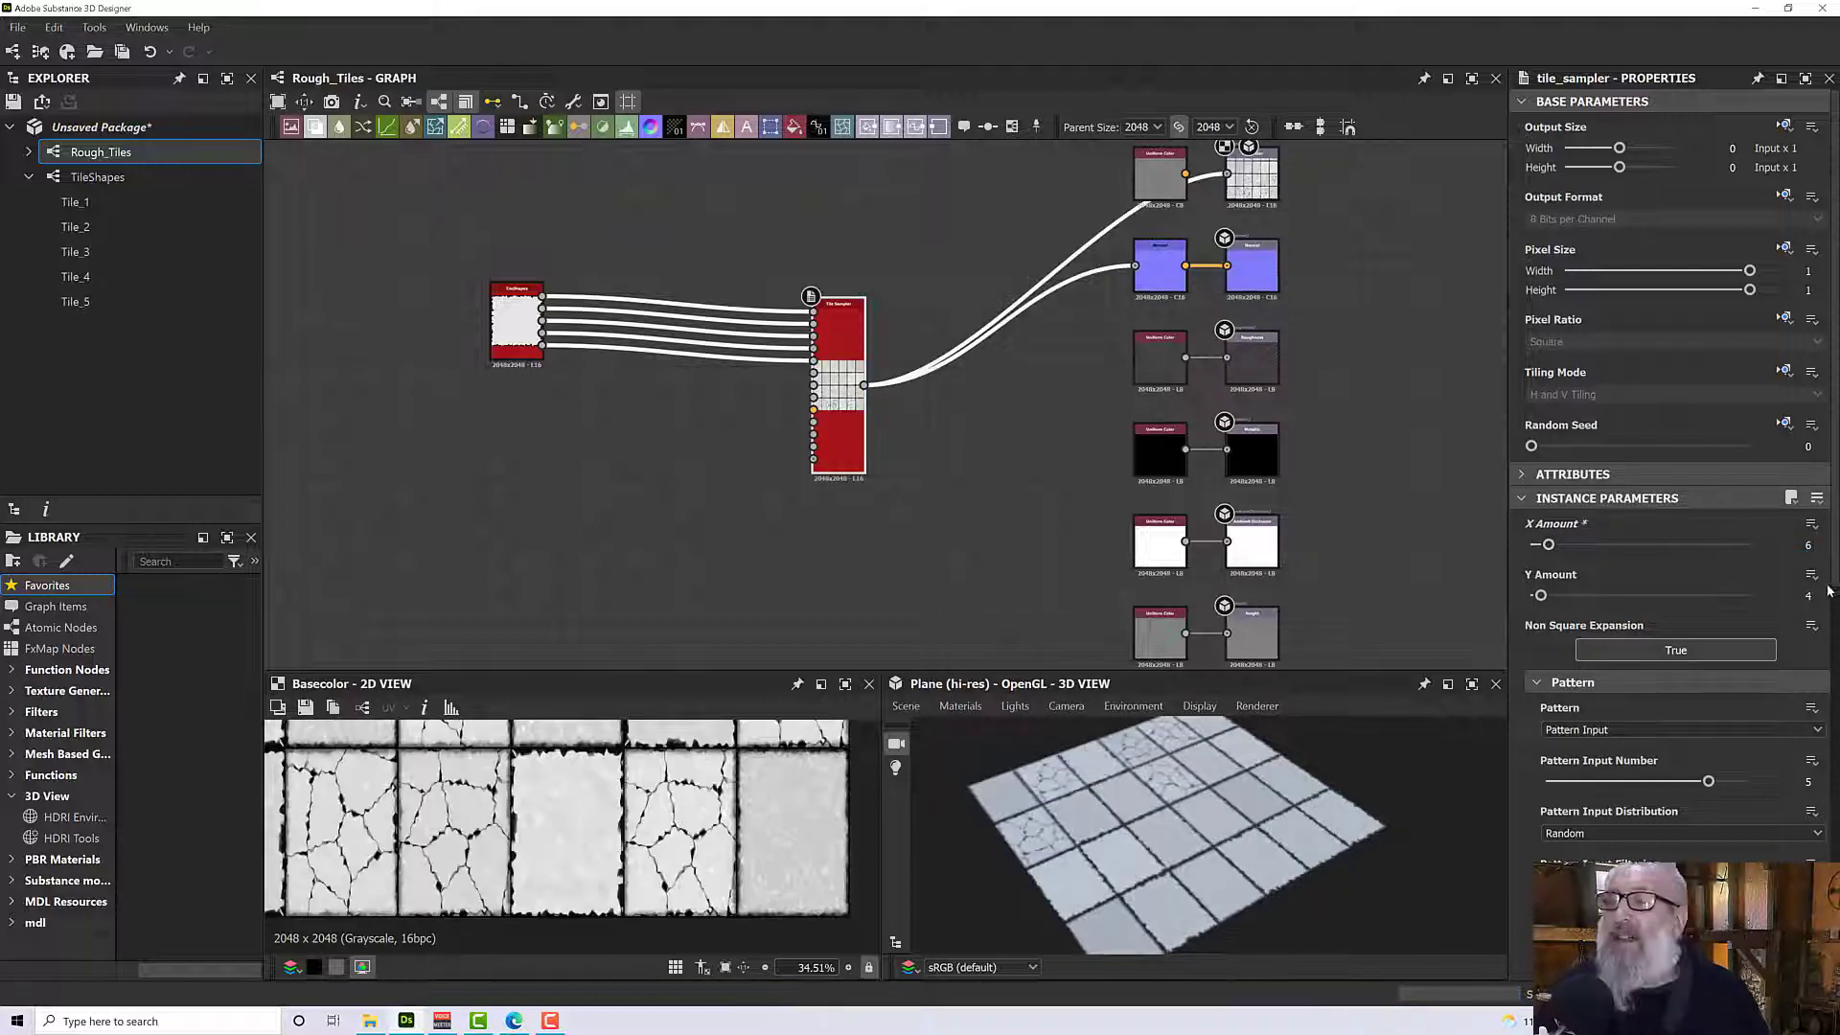
text(6)
key(Return)
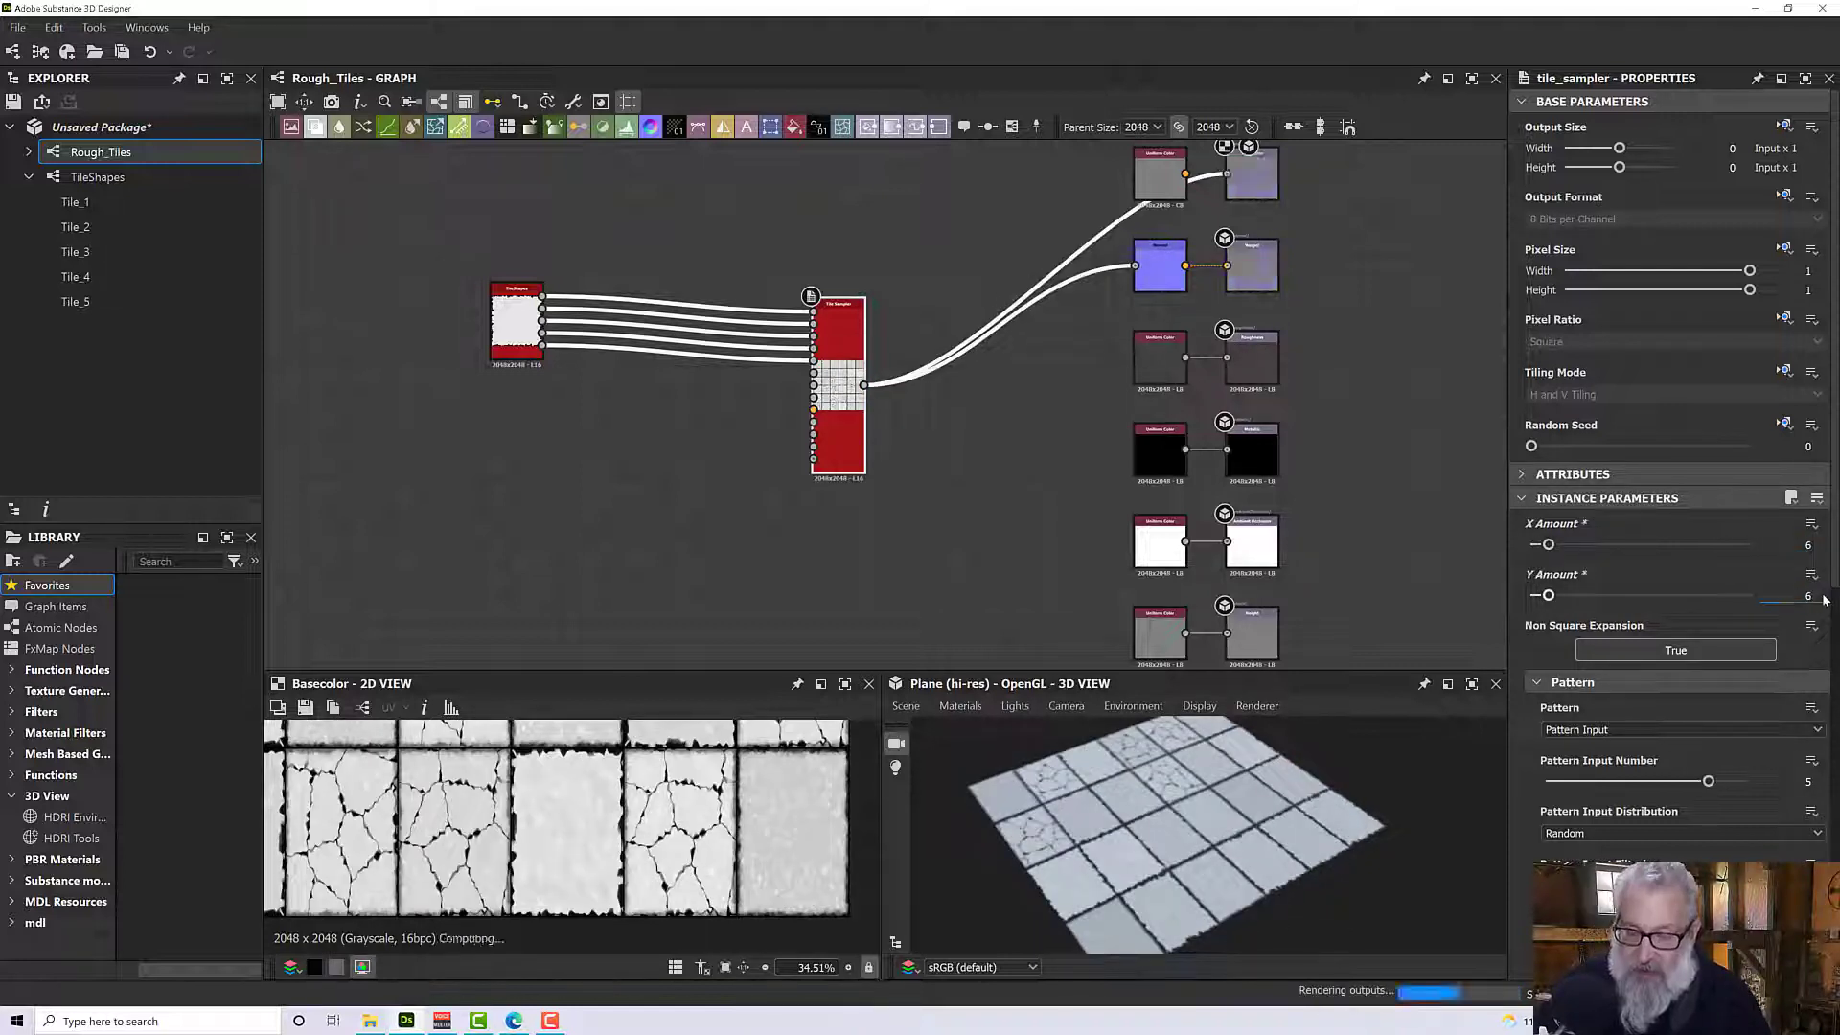
drag(1365, 769, 1296, 881)
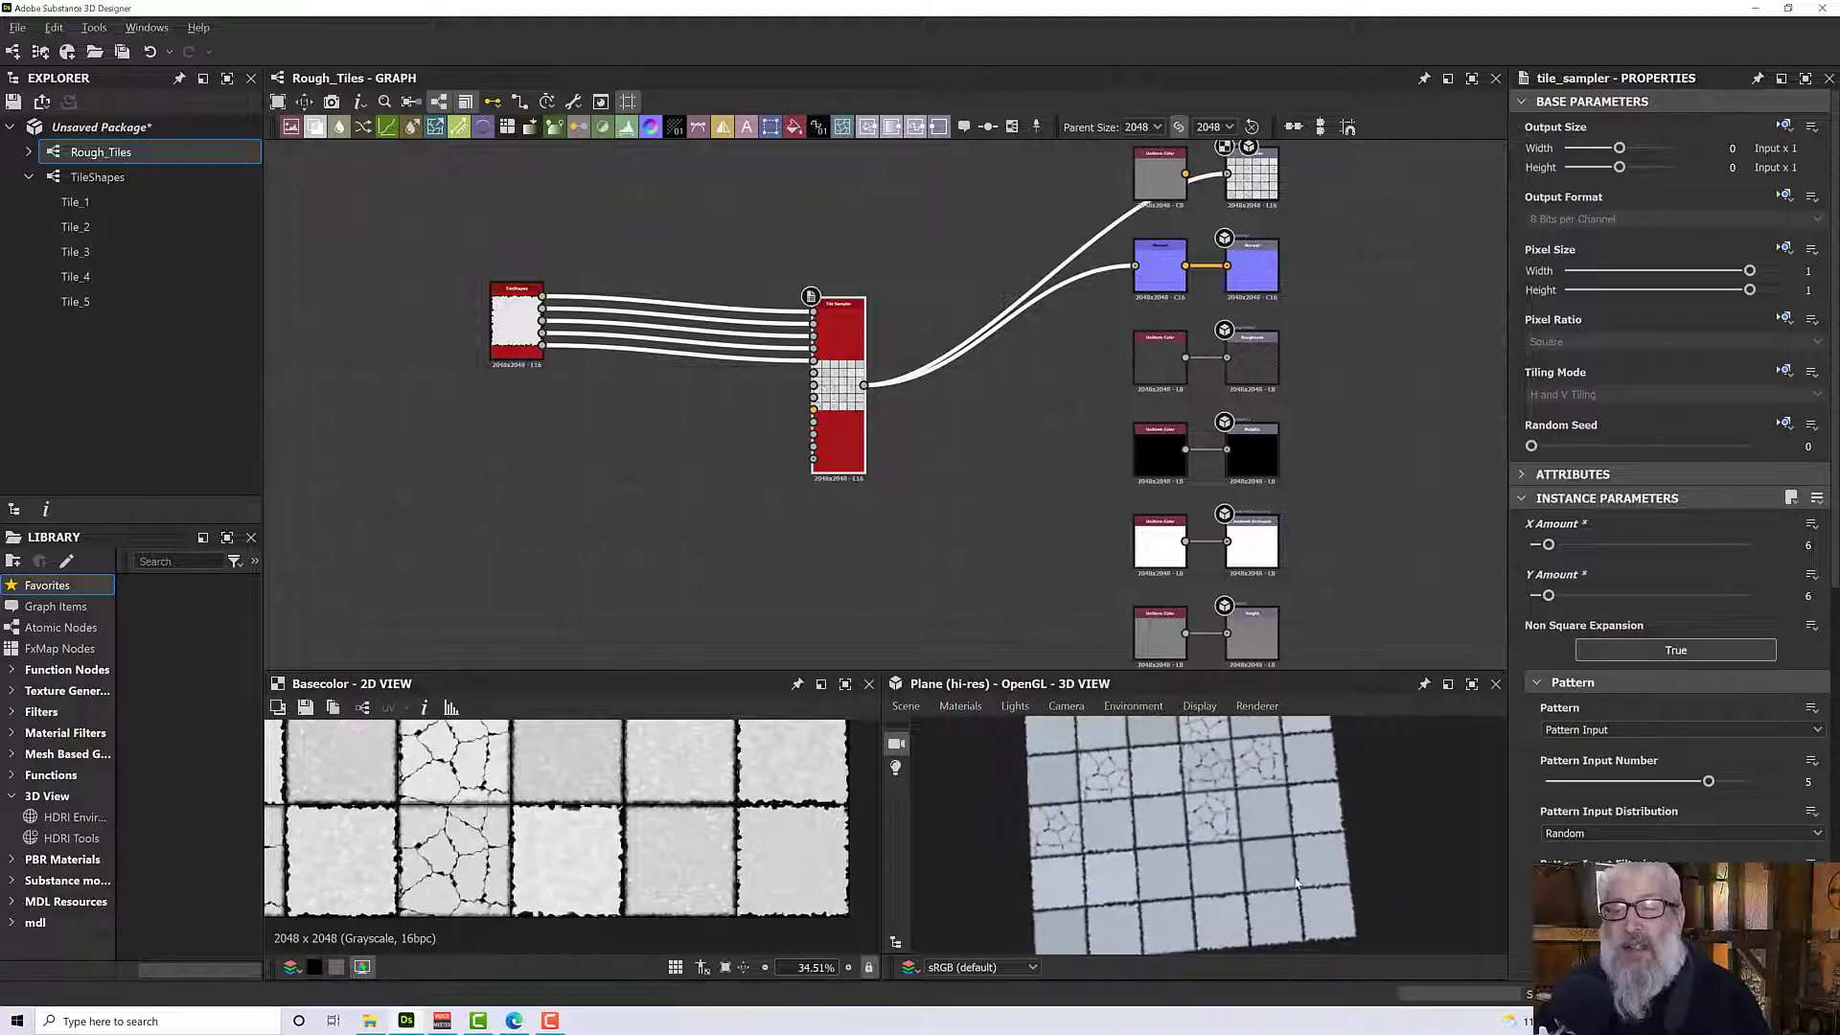
scroll(1198, 839, up, 10)
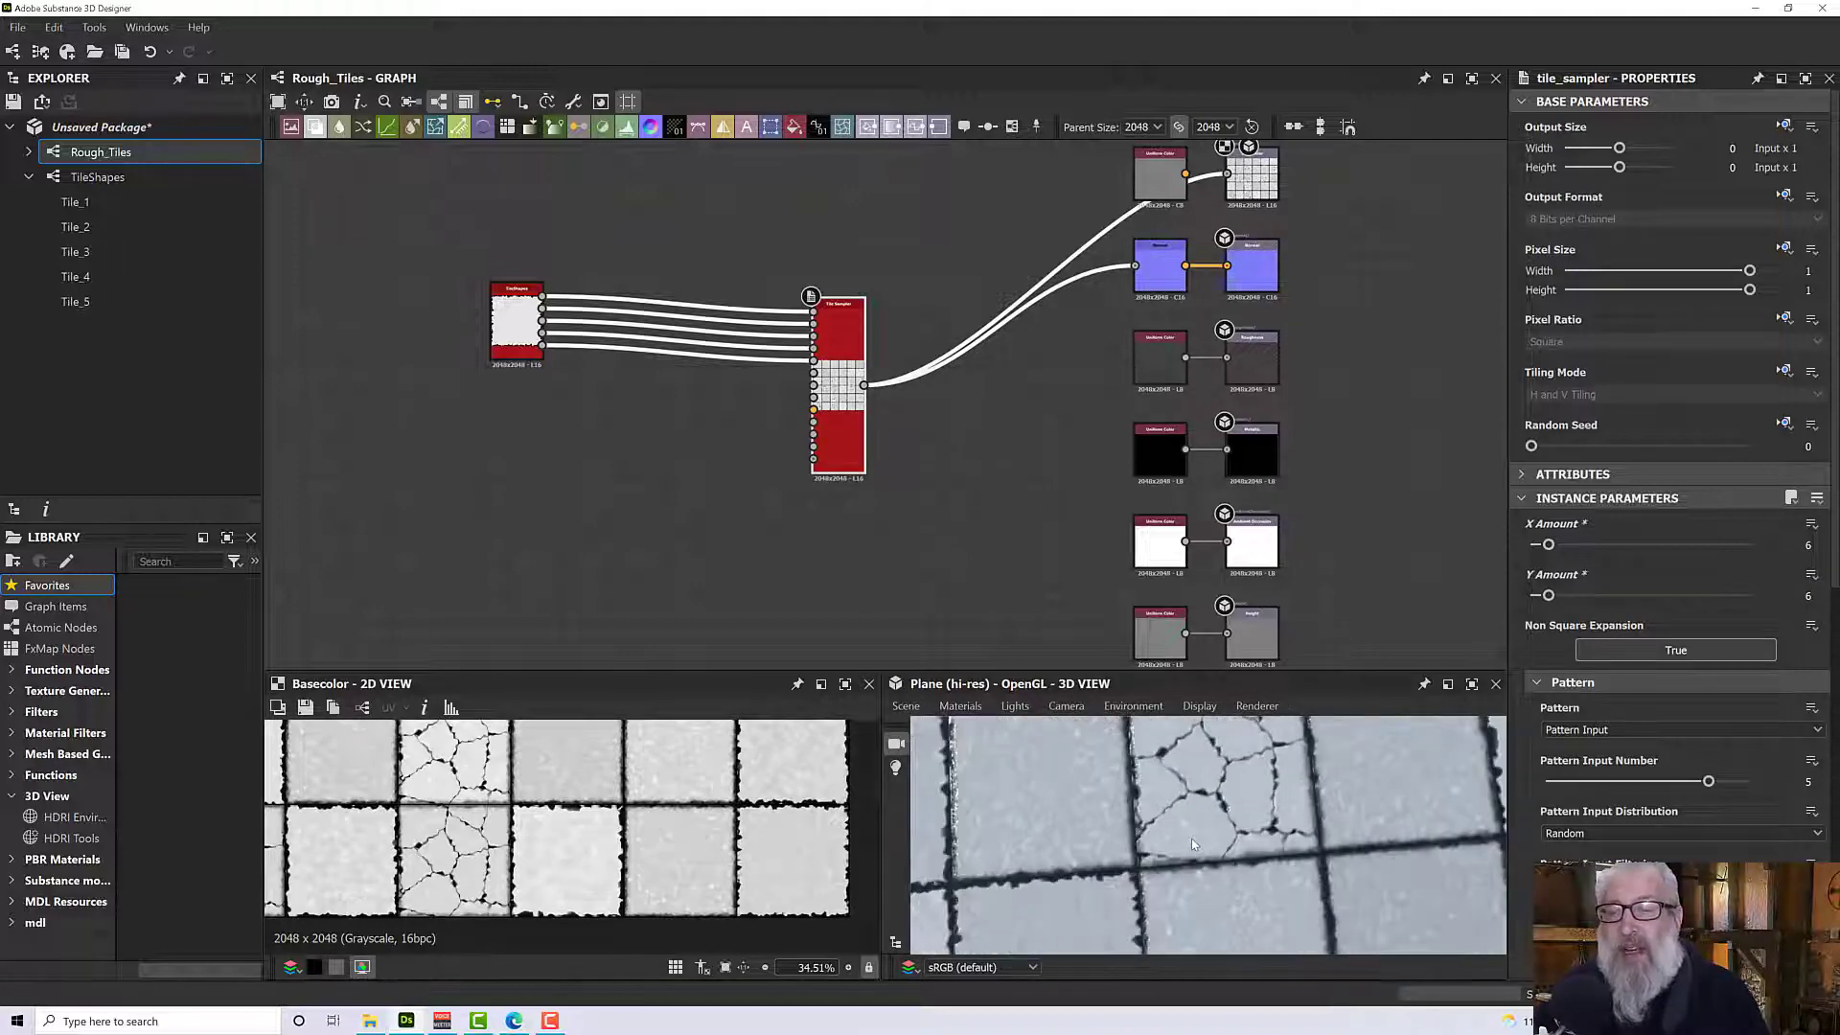
Connect the Tile Sampler's output to the Height output node and check the displaced tiles on the 3D plane.
drag(1198, 836, 1199, 769)
scroll(1199, 768, down, 6)
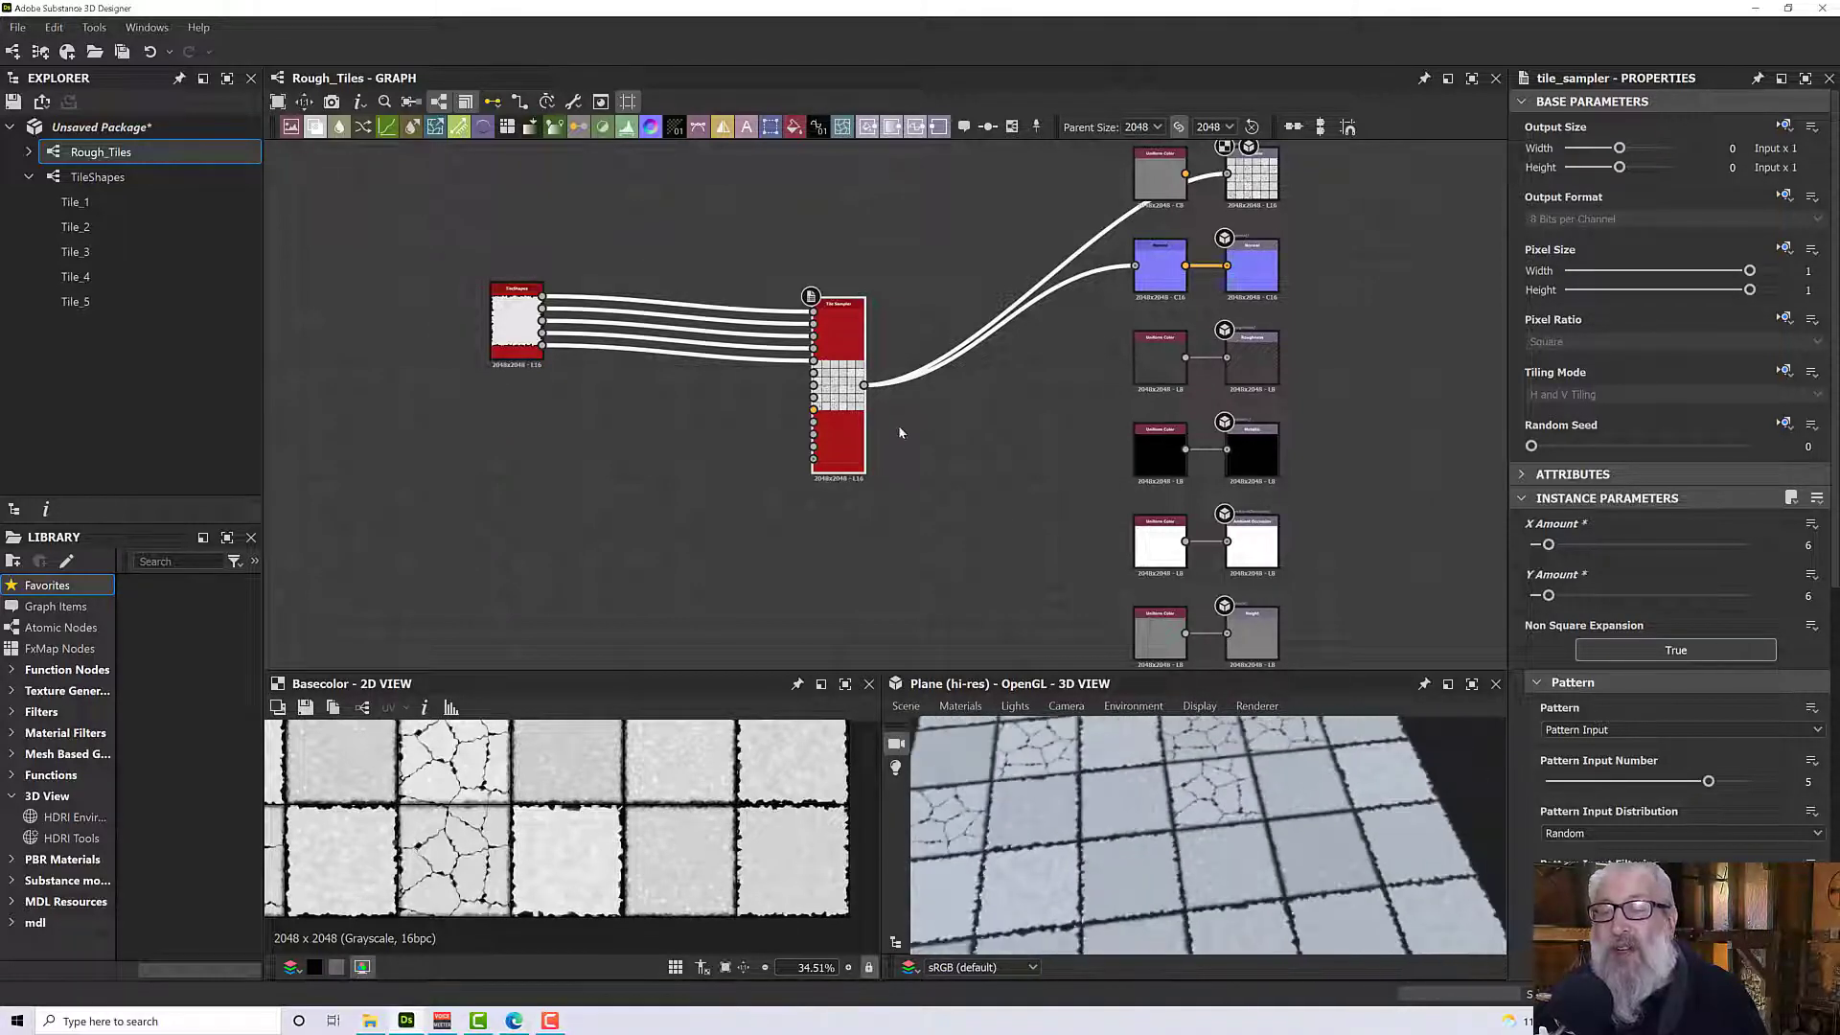
drag(865, 387, 1230, 639)
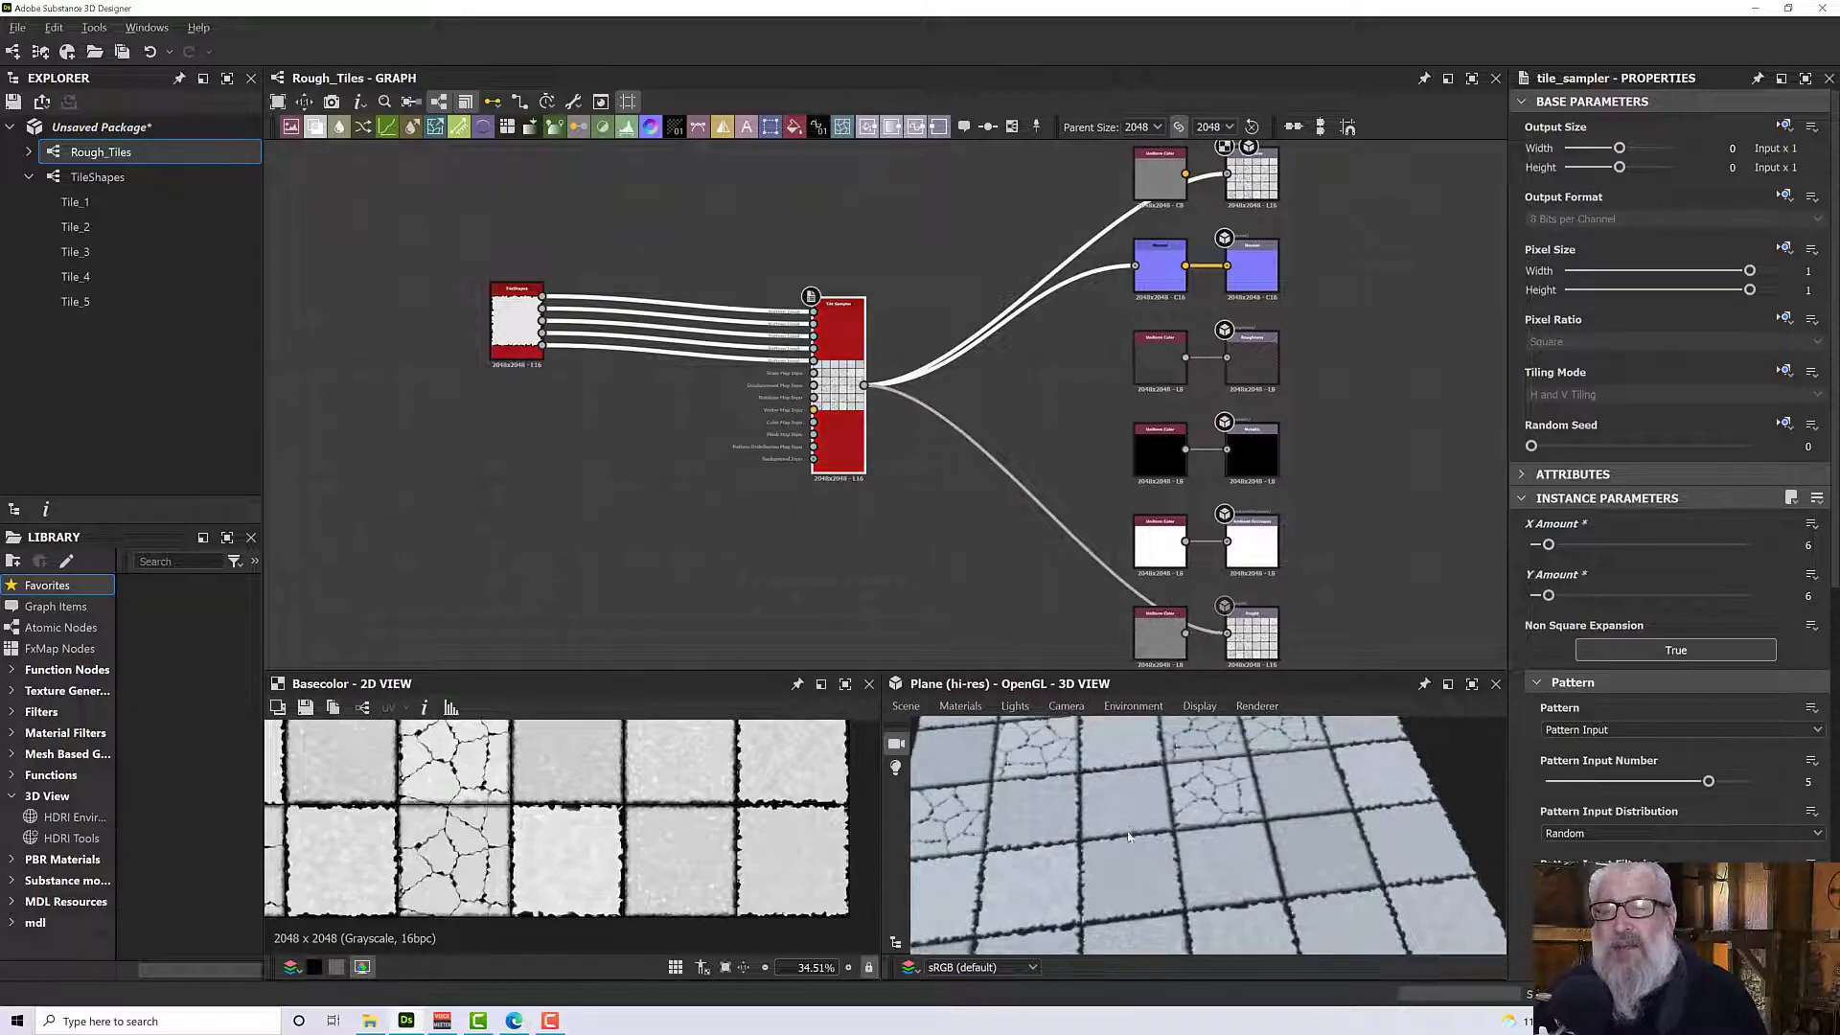
drag(1040, 887, 1140, 823)
scroll(1136, 821, up, 6)
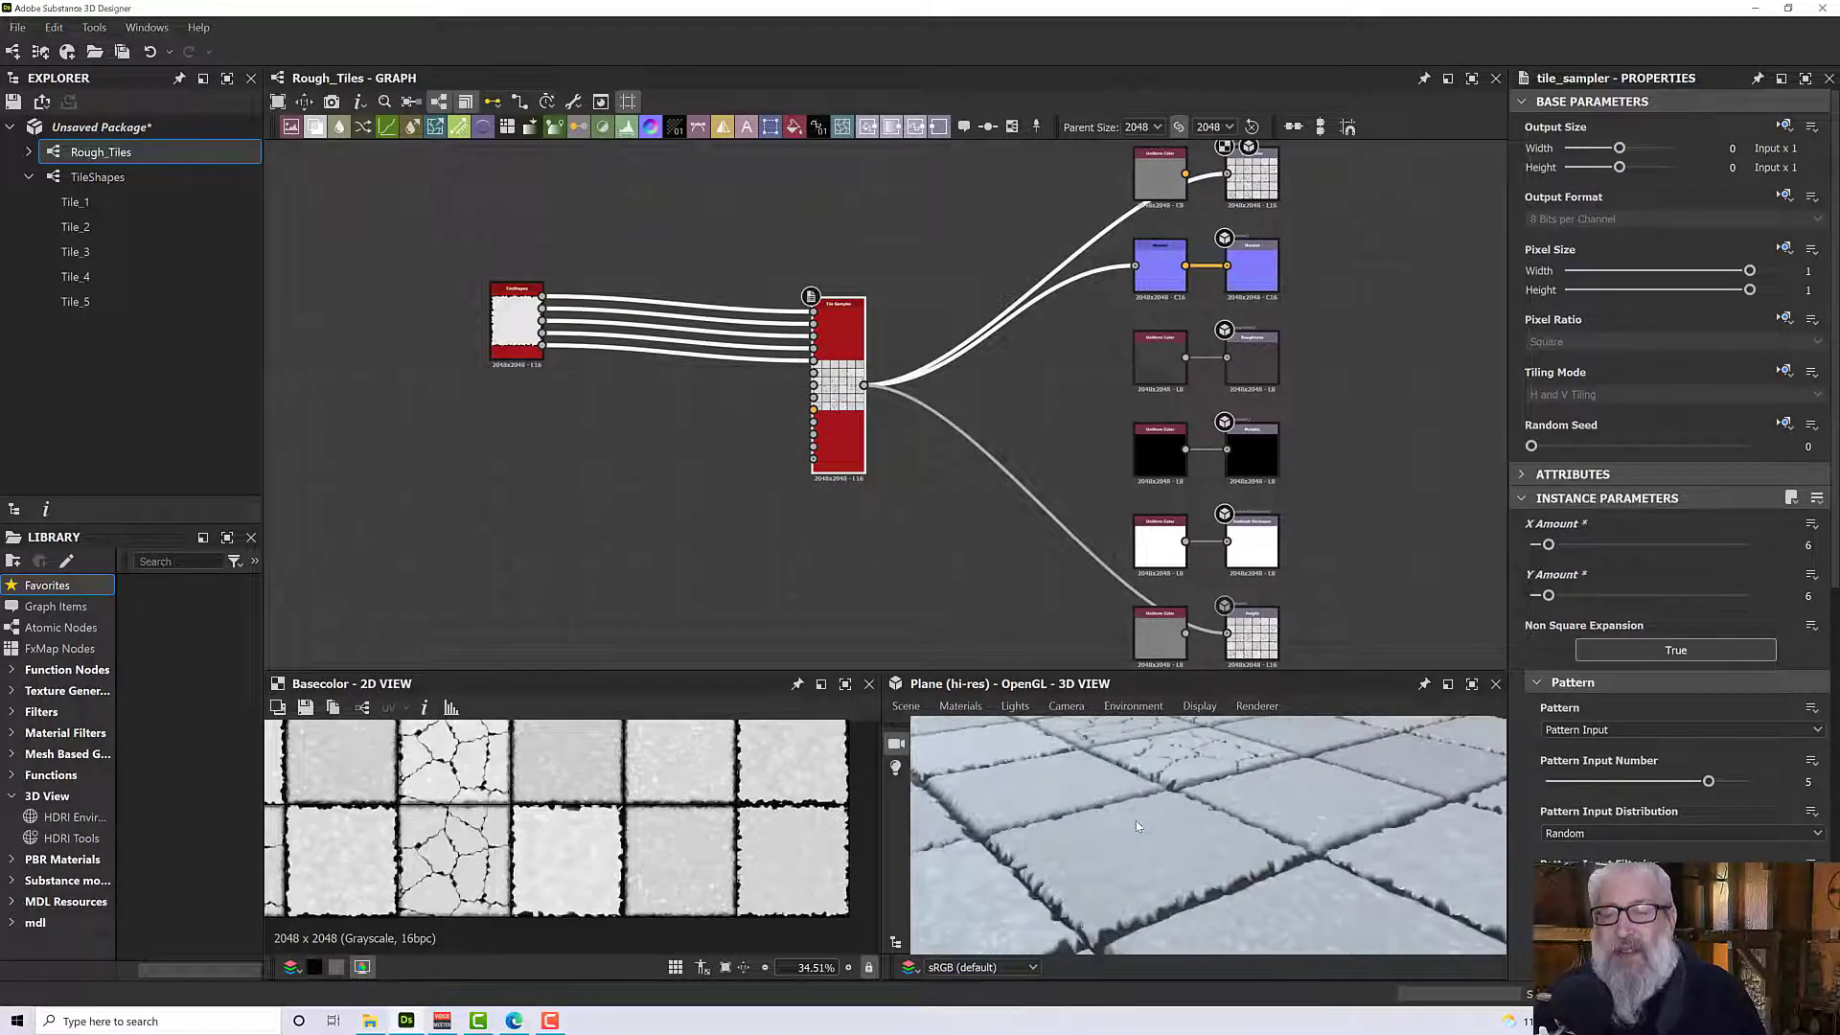
scroll(1095, 844, down, 6)
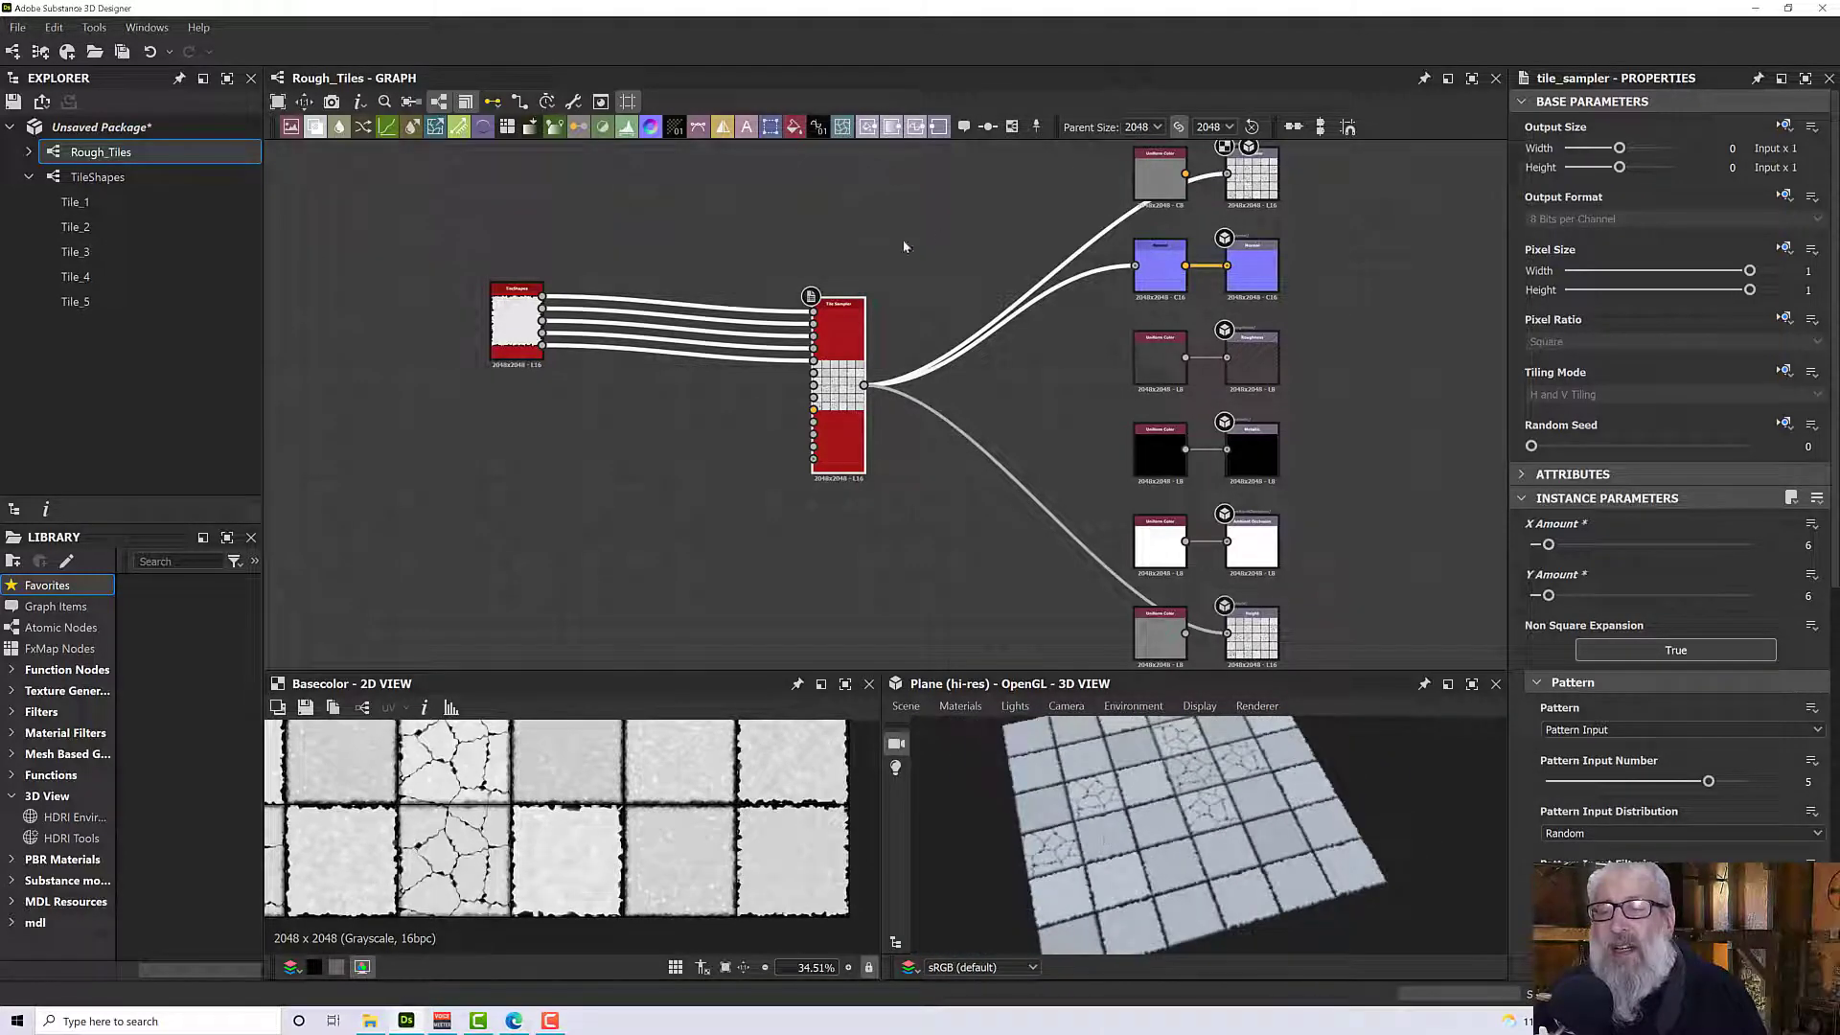
Show the Tile Sampler in the 2D view and try different Random Seed values, settling on 7.
double_click(845, 345)
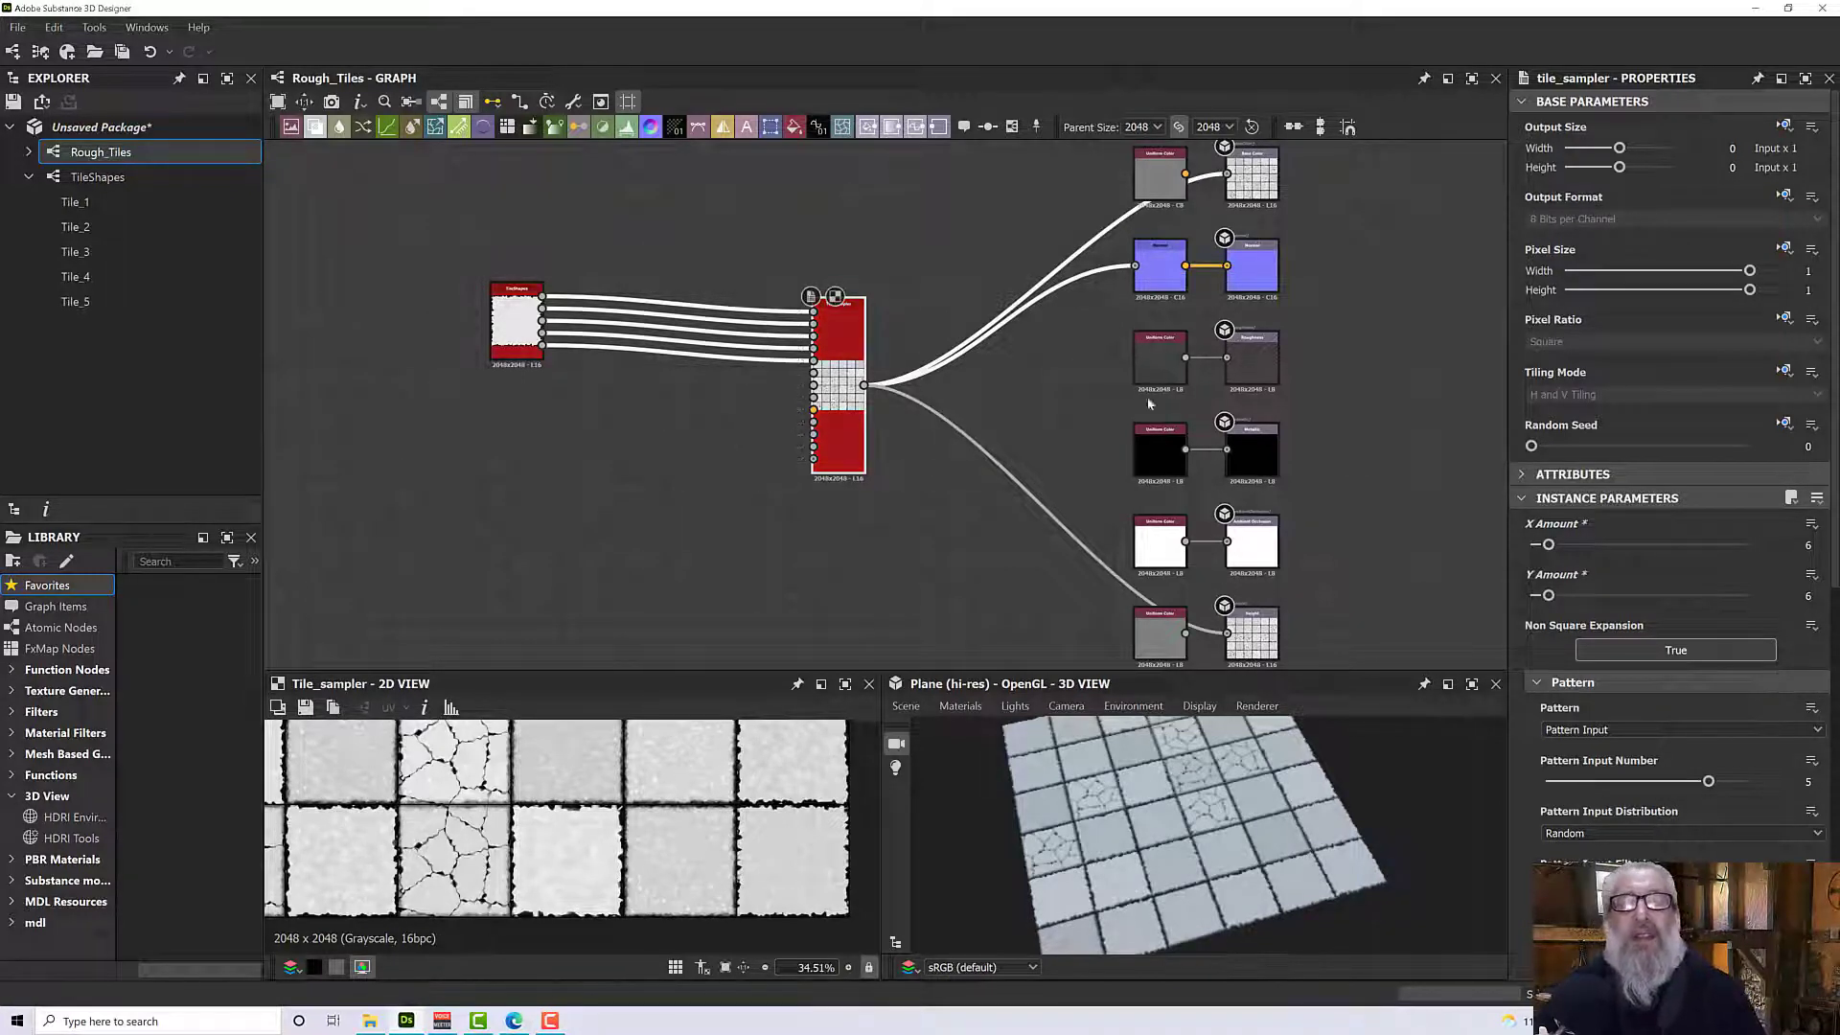
drag(1534, 449, 1684, 449)
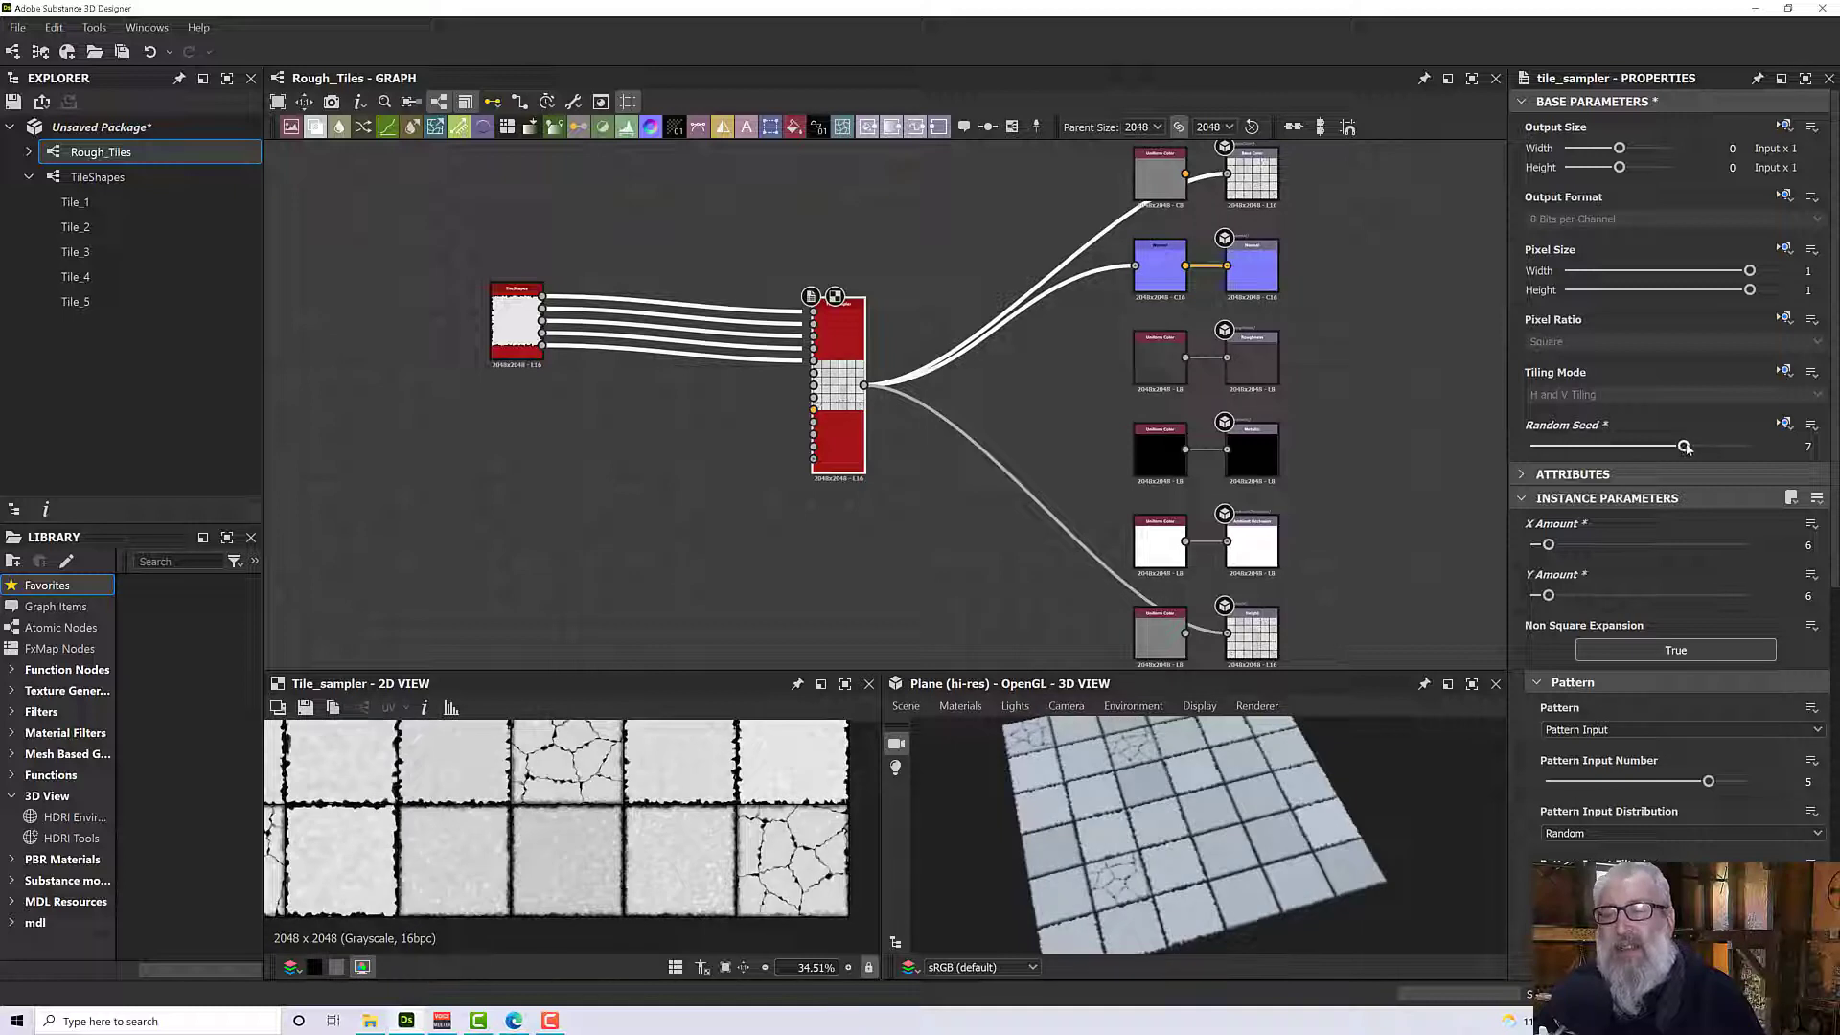
scroll(1135, 812, down, 3)
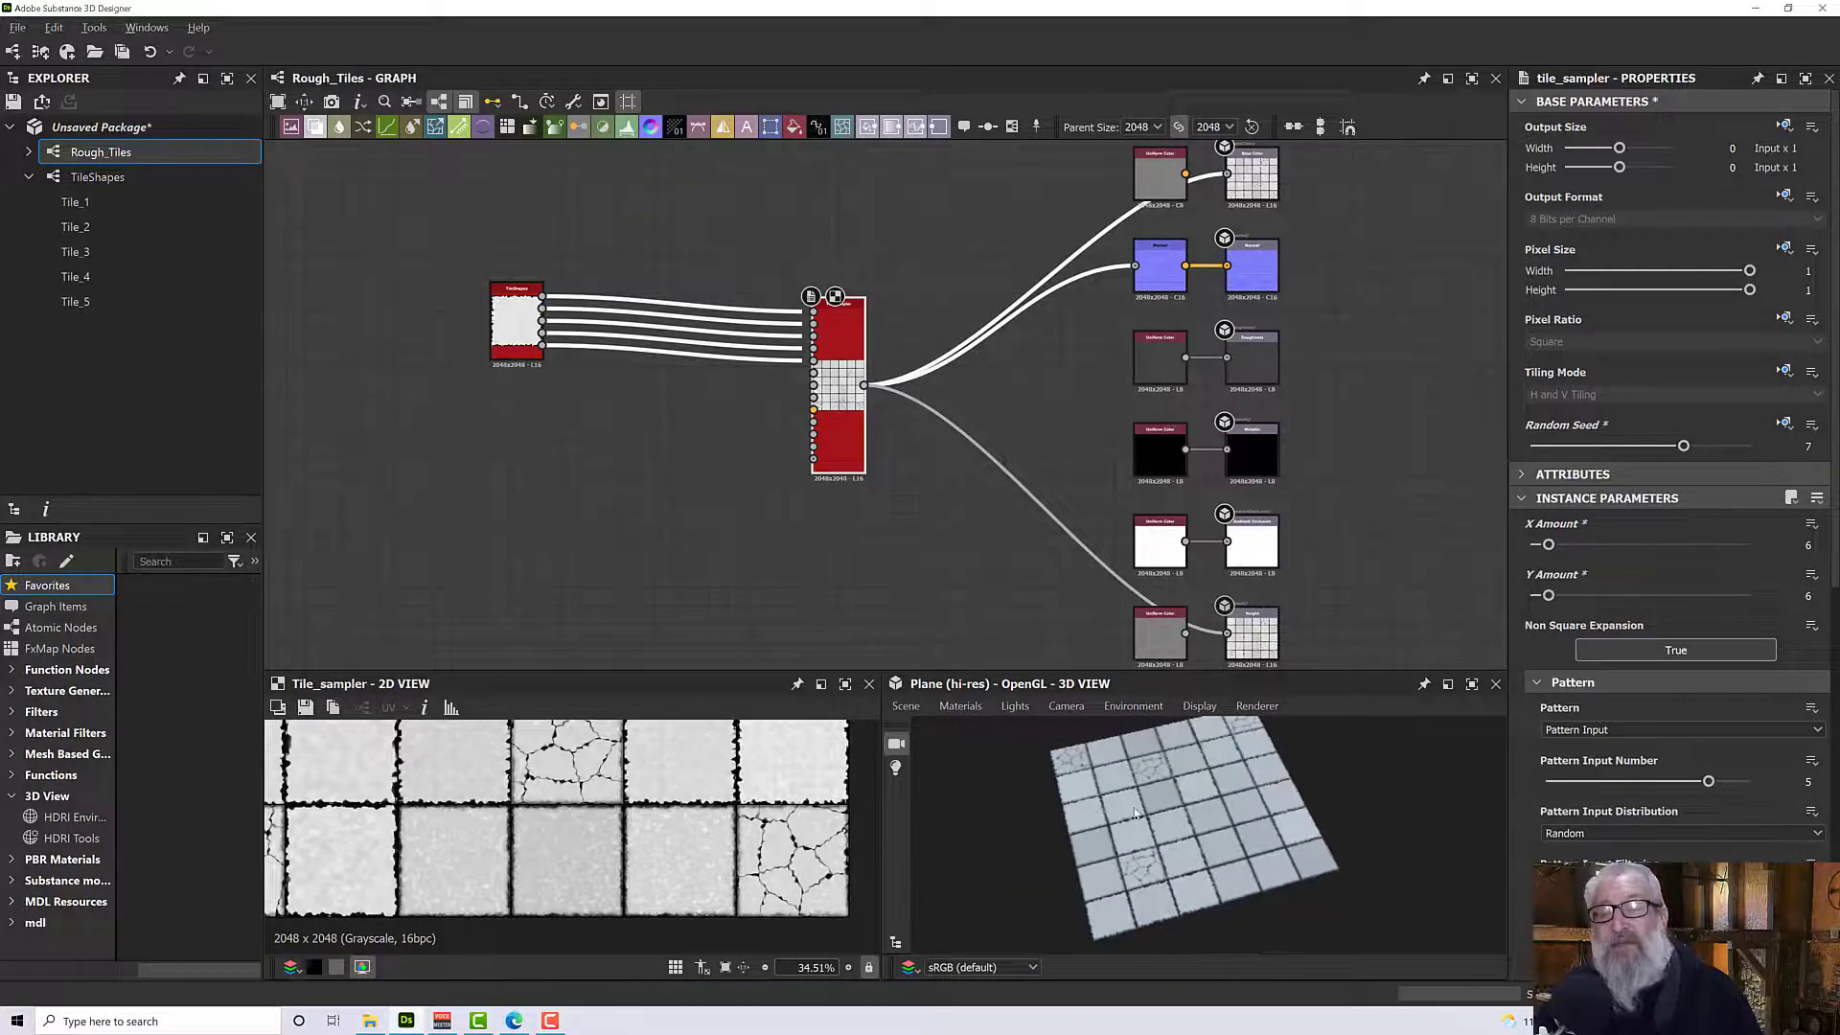
drag(1134, 813, 1175, 799)
scroll(1179, 826, up, 2)
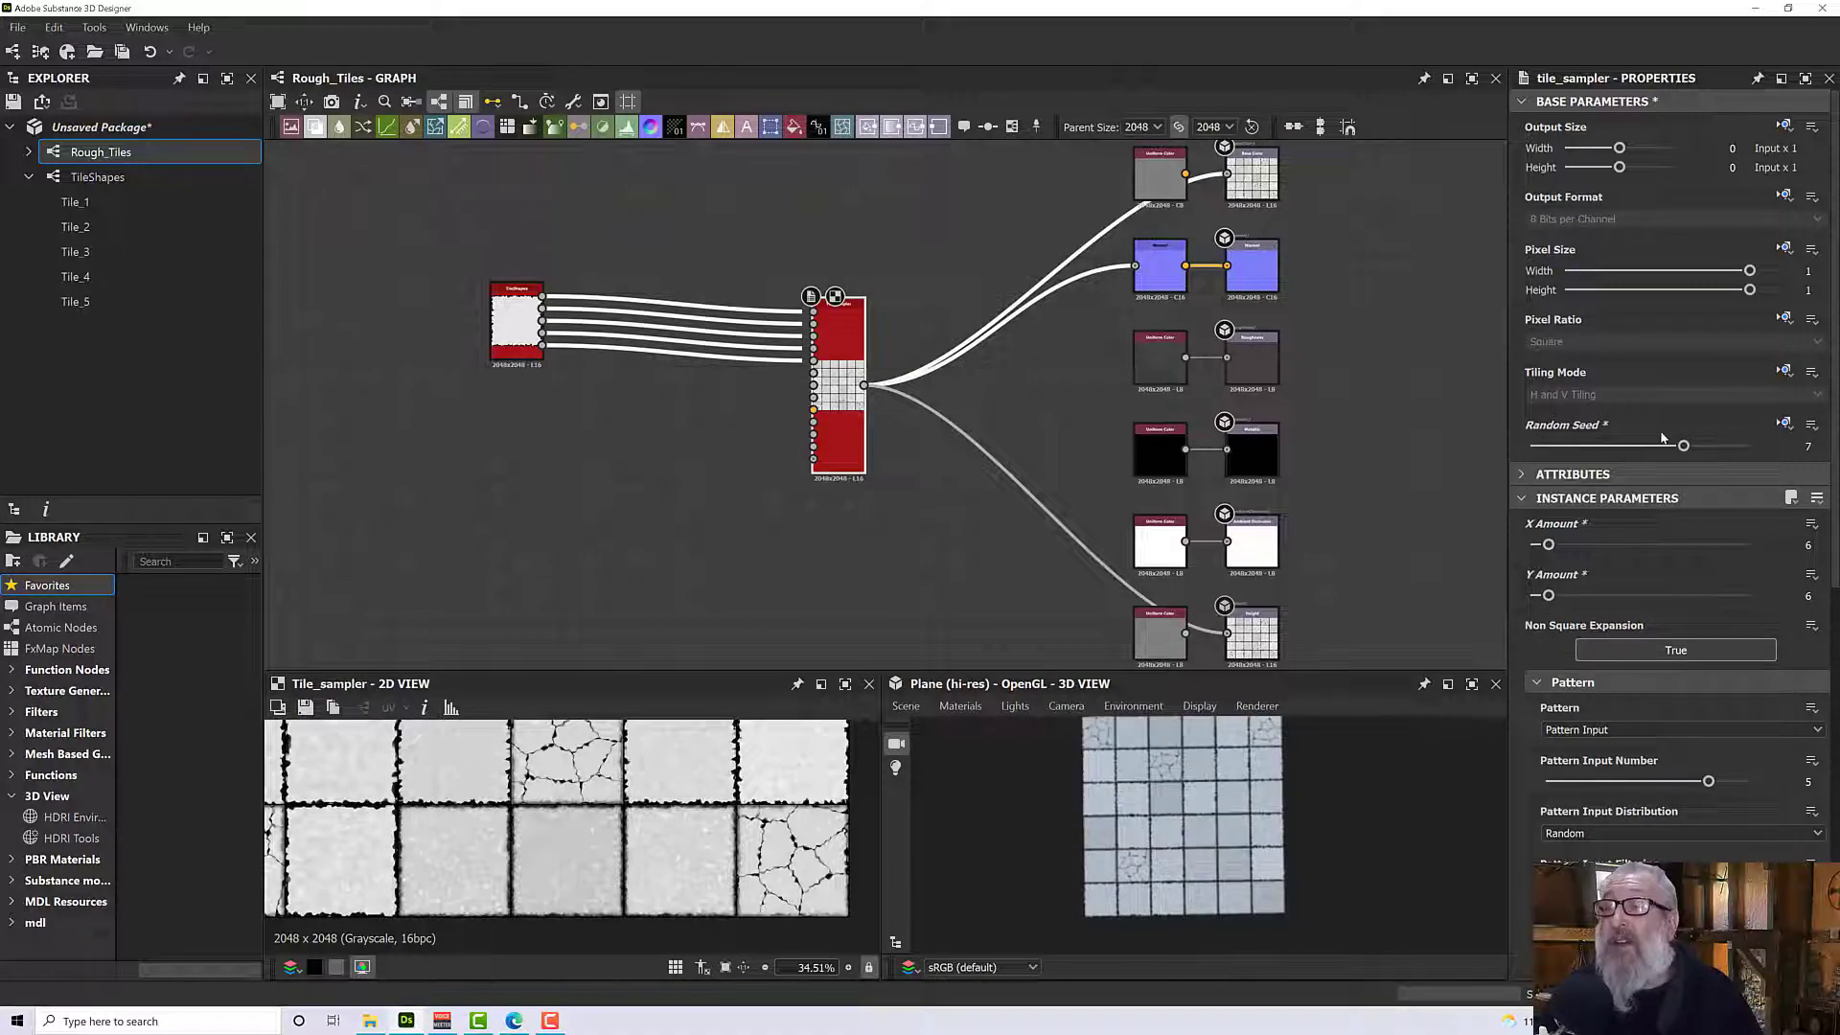
mouse_move(1684, 447)
mouse_down()
mouse_move(1727, 446)
mouse_move(1668, 457)
mouse_up()
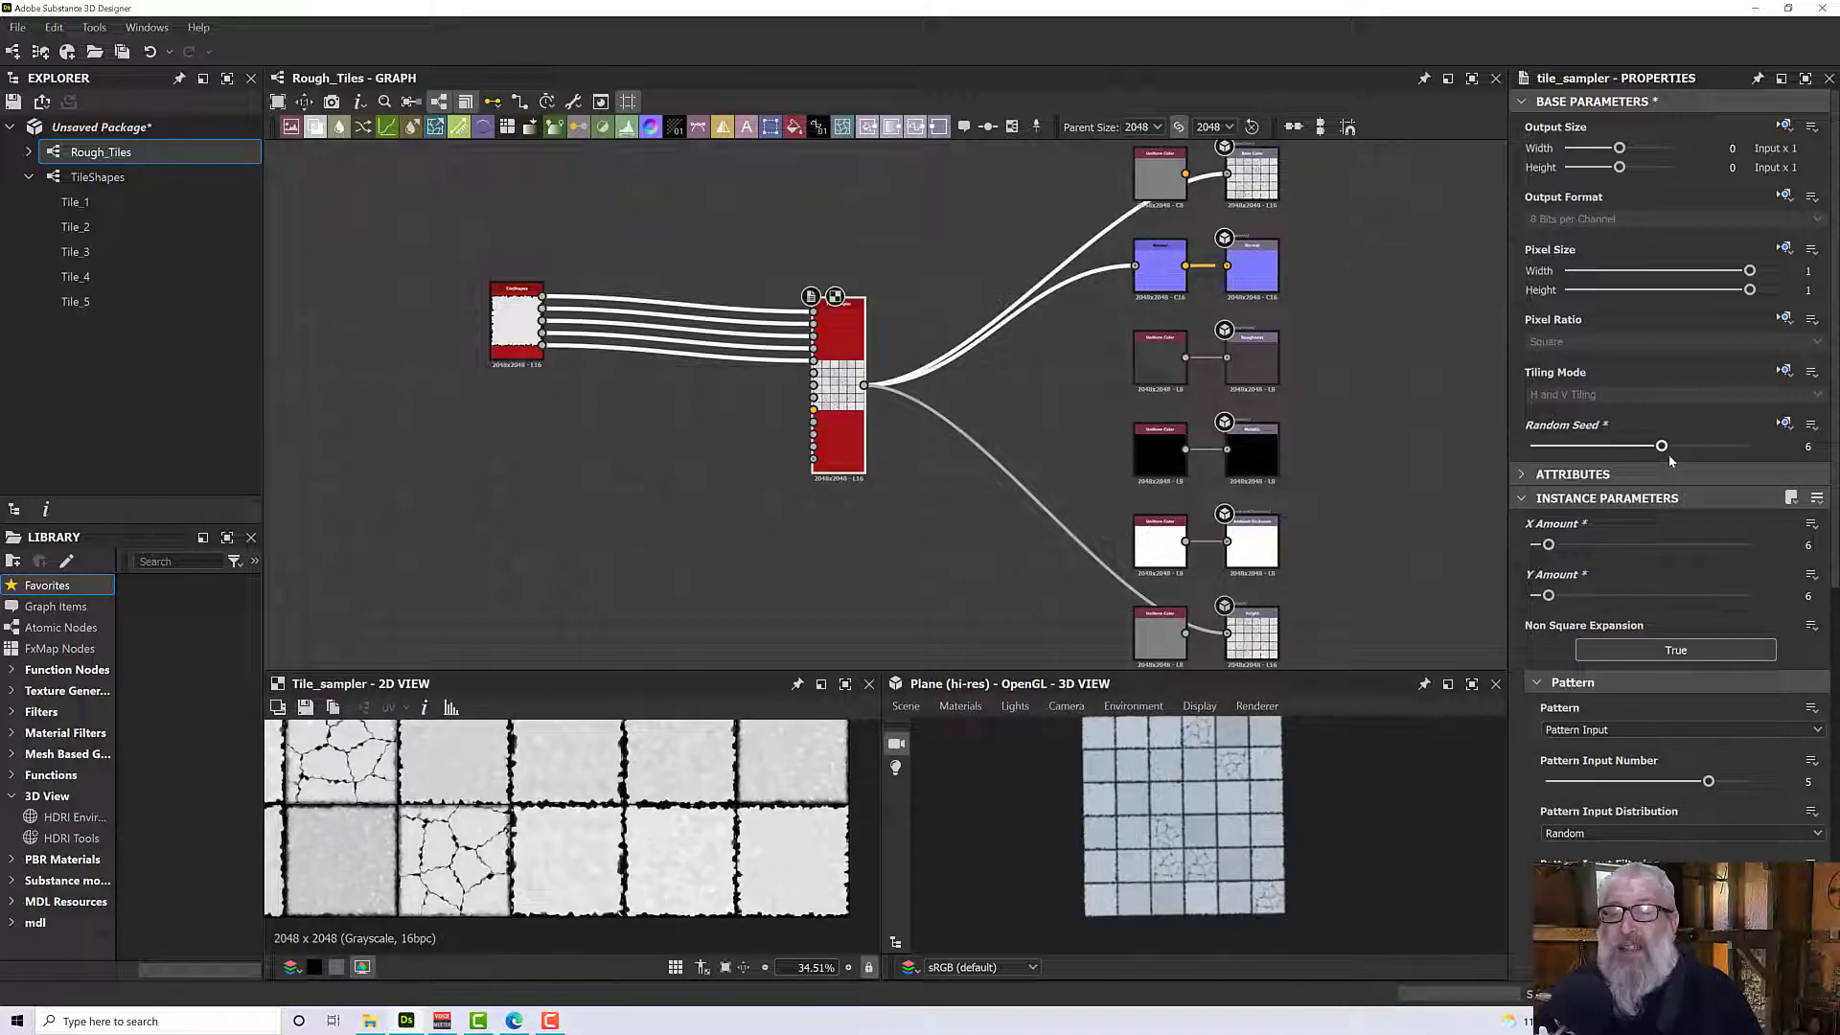
mouse_move(1661, 449)
mouse_down()
mouse_move(1635, 454)
mouse_move(1687, 451)
mouse_up()
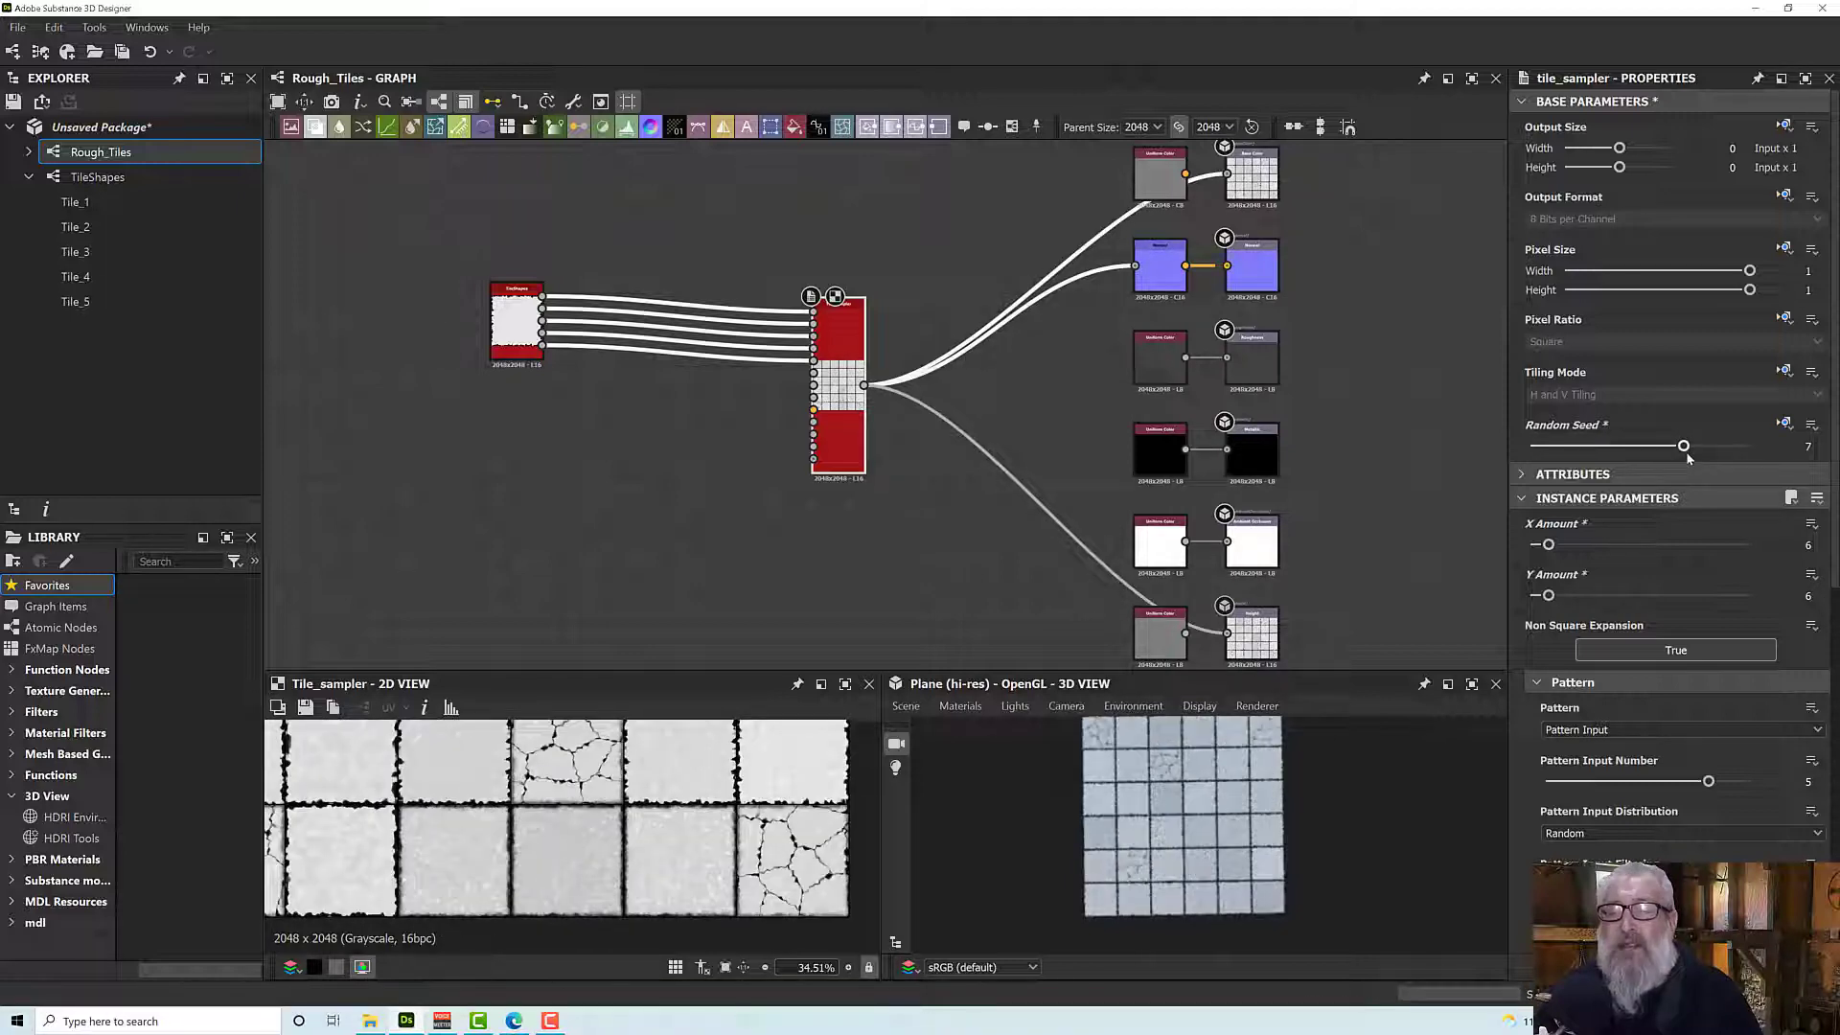
Examine the tile edges, gaps and cracked tiles on the 3D plane up close and from several angles.
drag(1179, 795, 1263, 757)
scroll(1204, 848, up, 3)
scroll(1204, 844, down, 5)
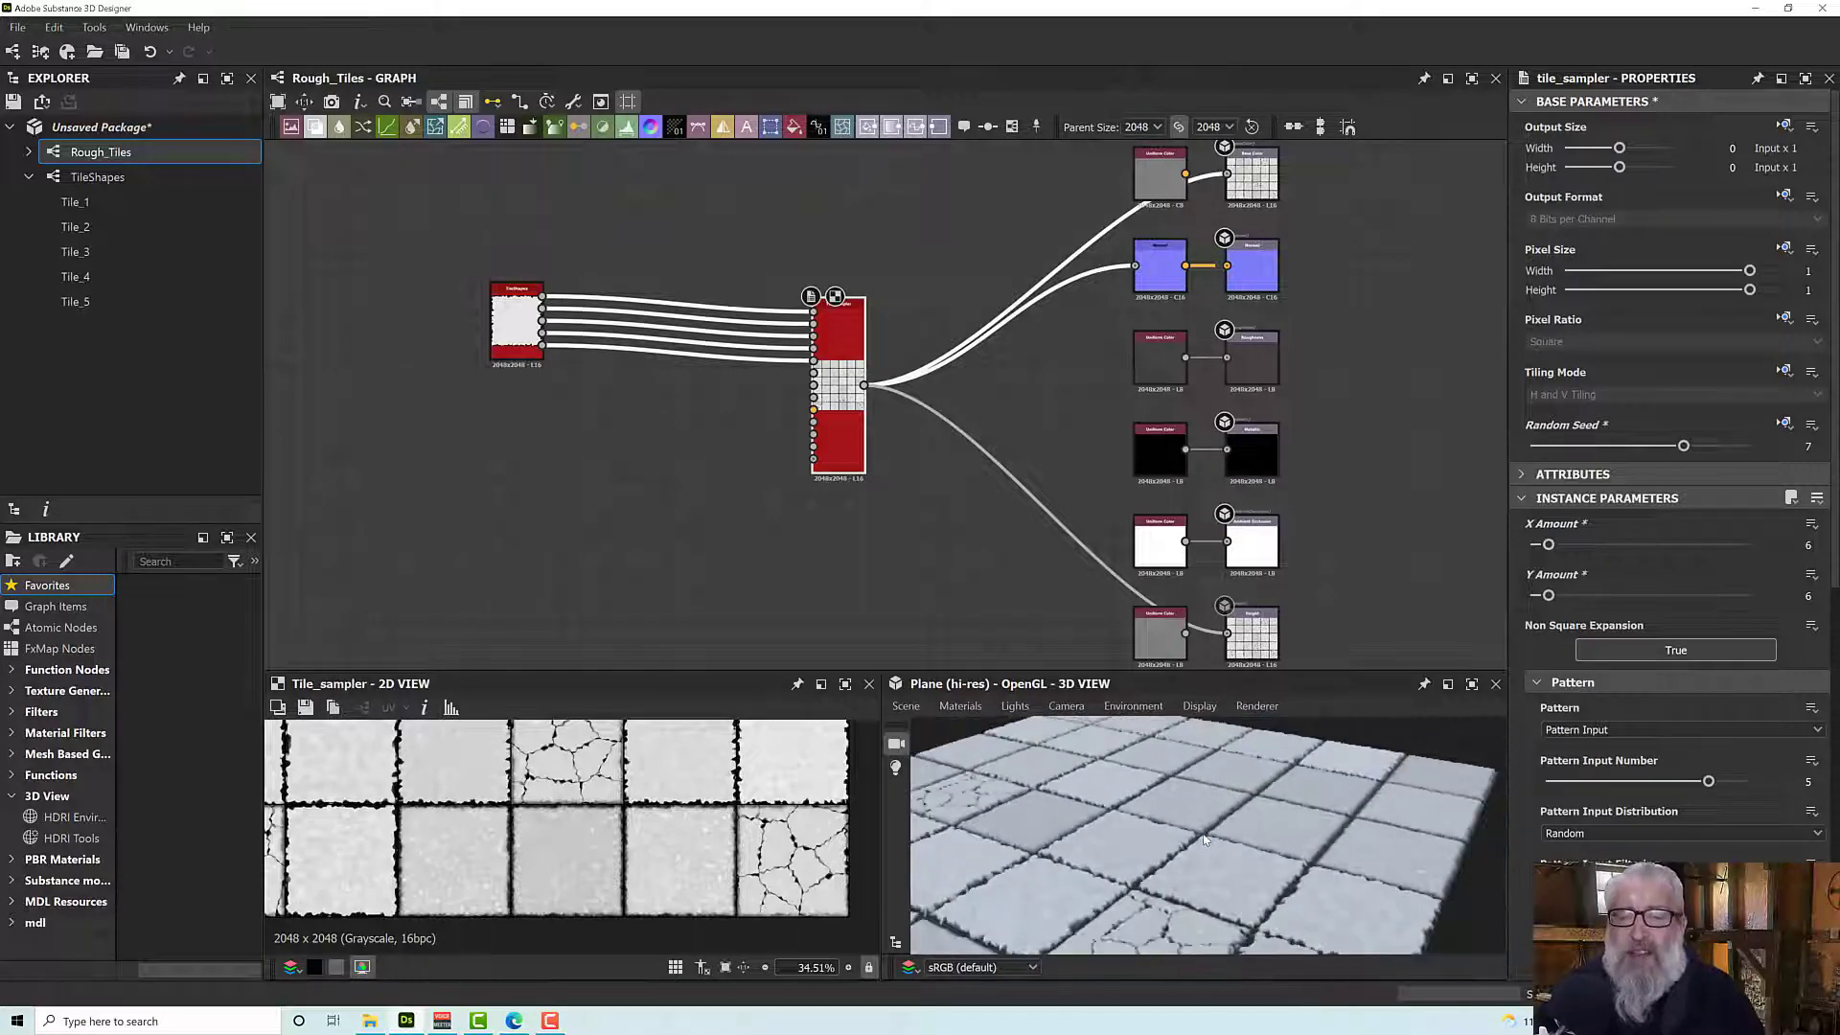
drag(1206, 839, 1186, 867)
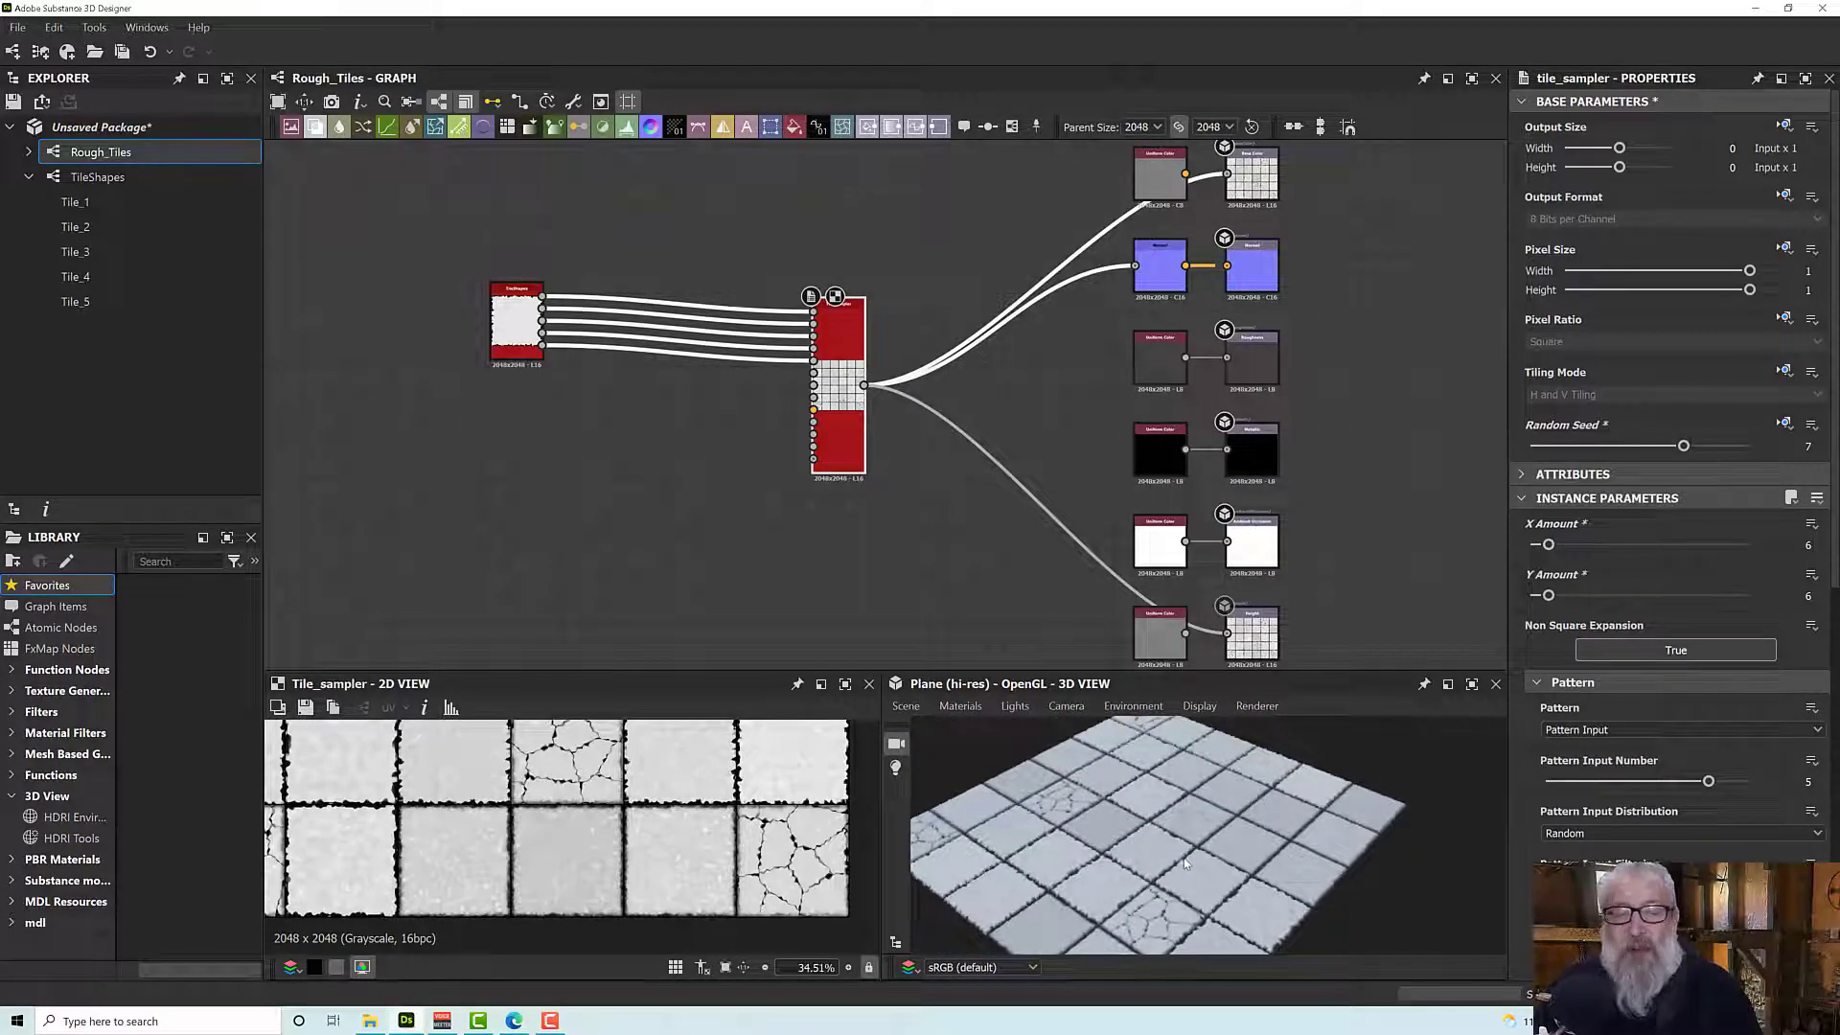
scroll(1186, 865, up, 8)
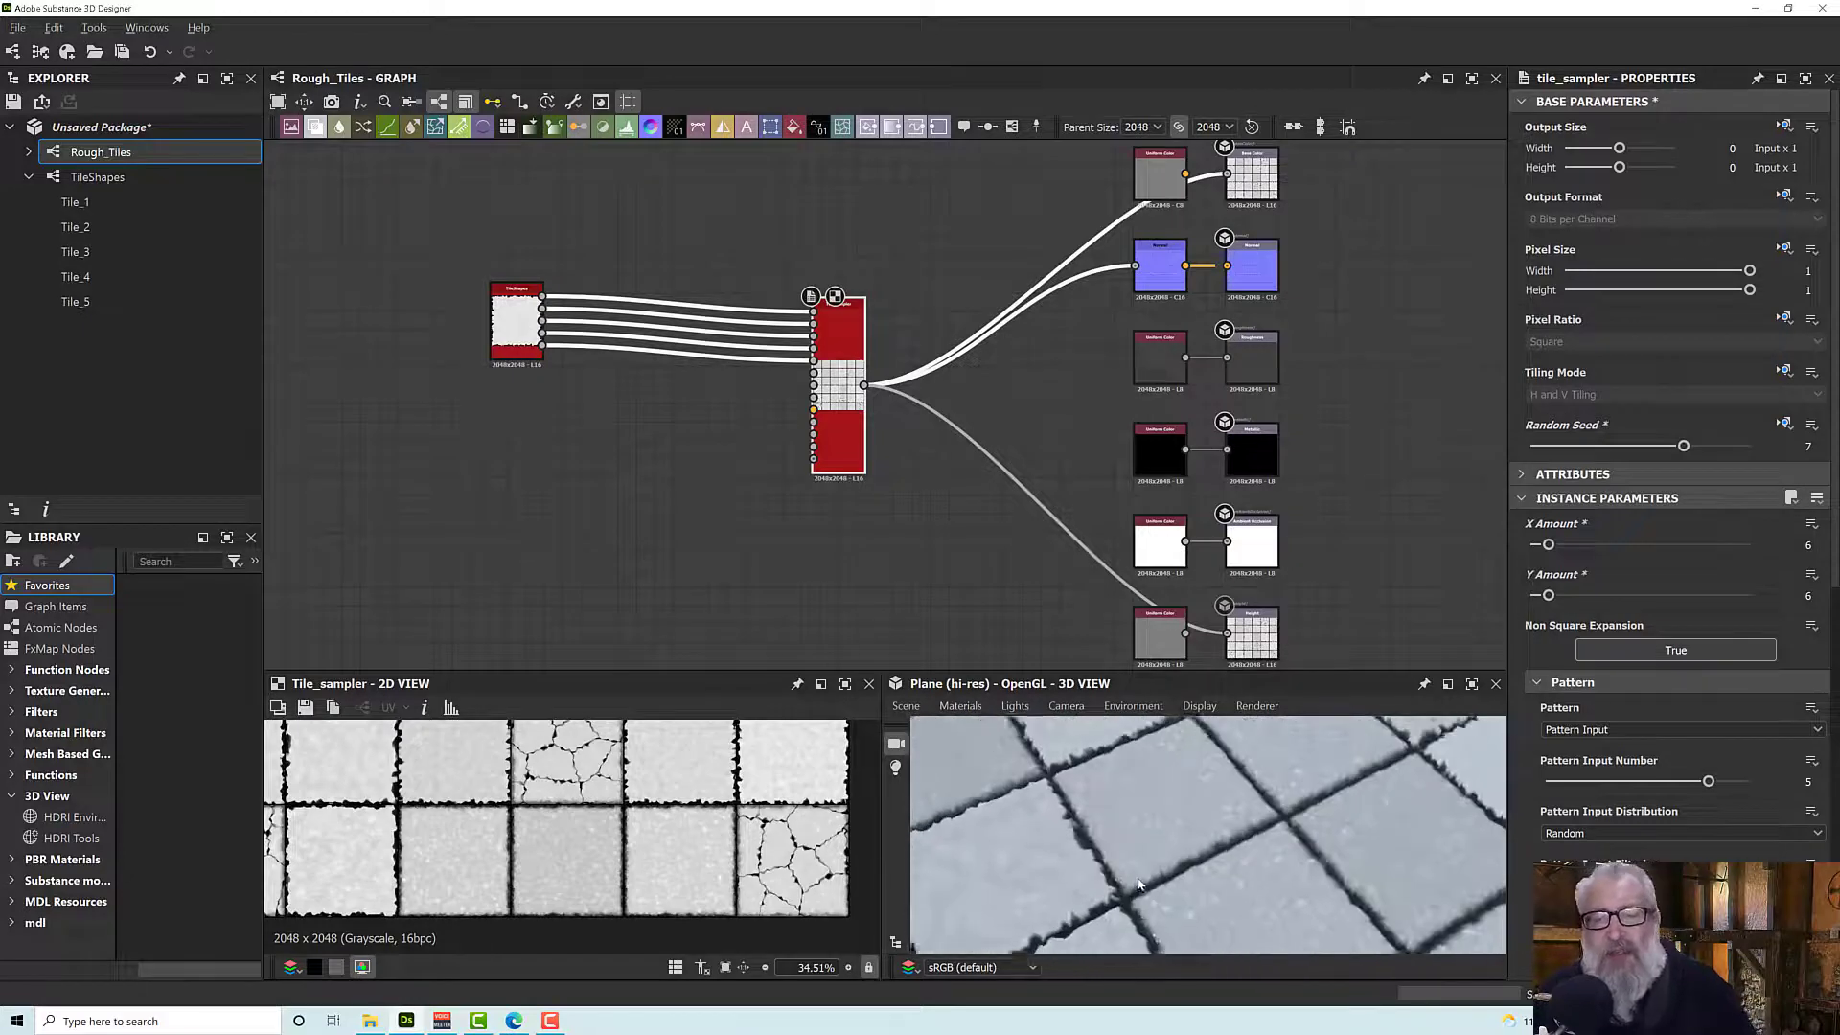
drag(1139, 884, 1193, 816)
scroll(1108, 864, down, 6)
scroll(1193, 816, up, 8)
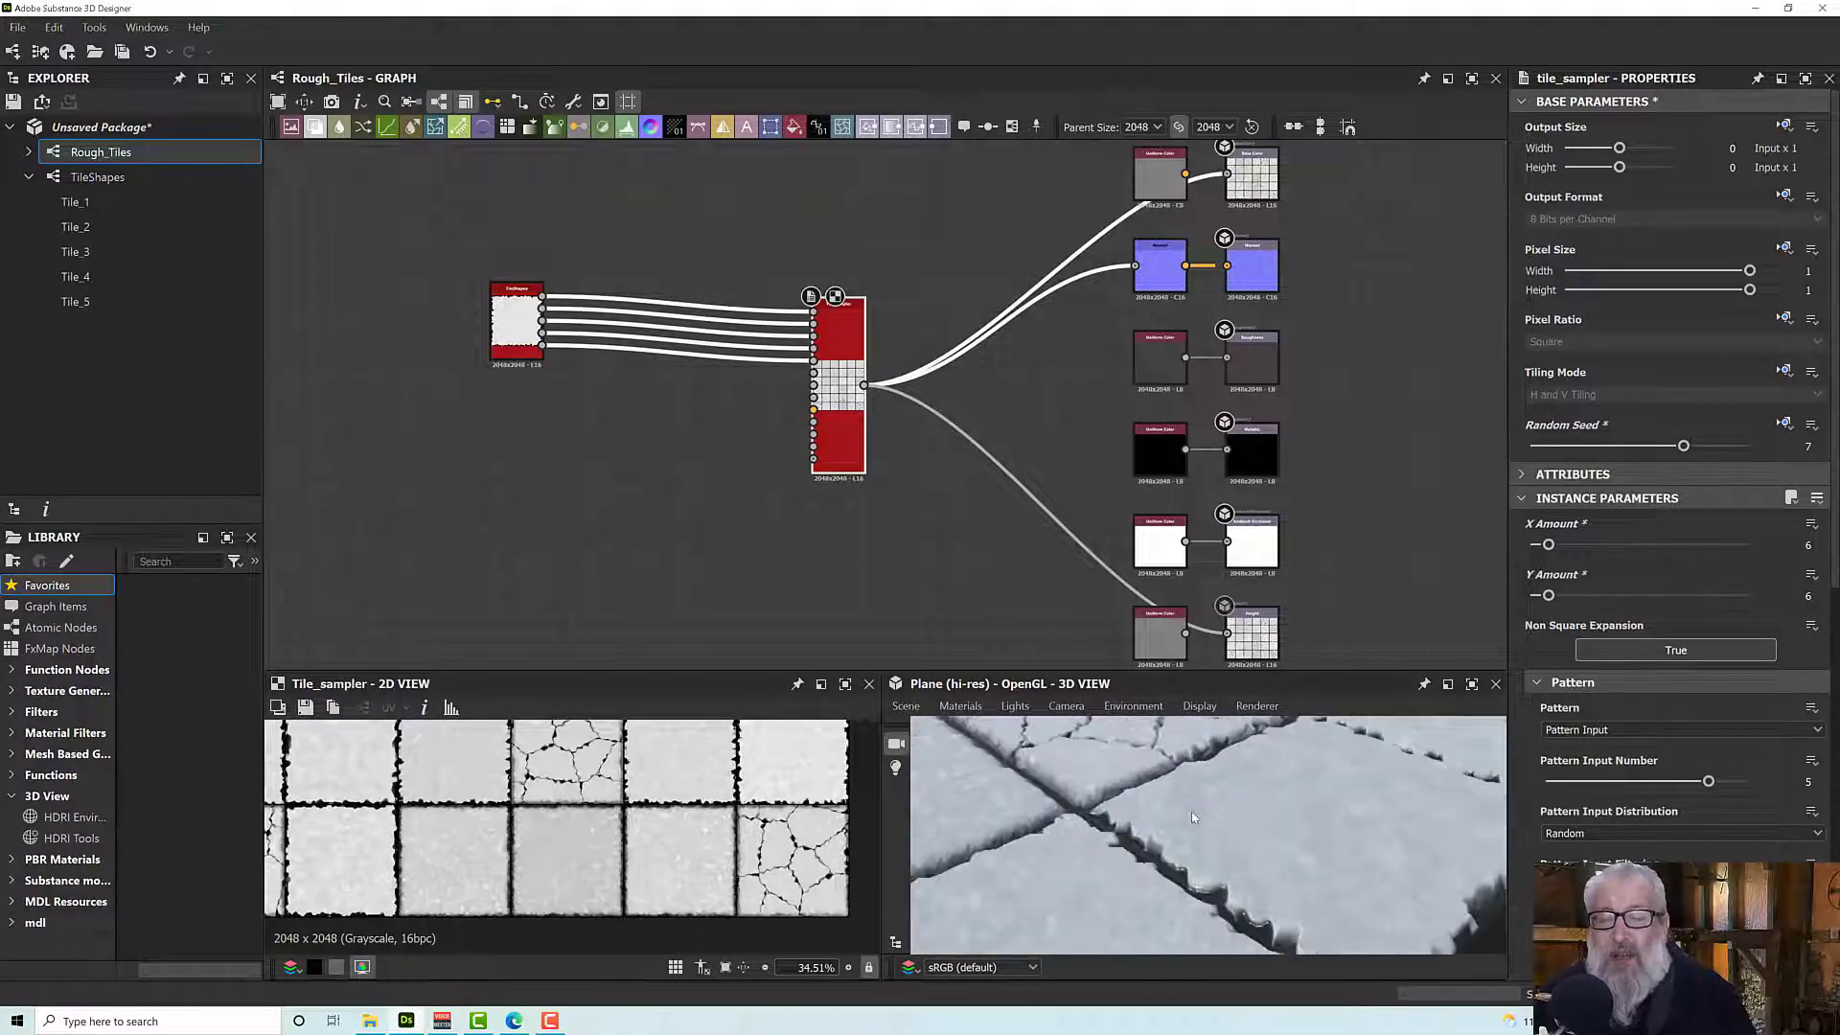
scroll(1192, 813, down, 5)
drag(1193, 813, 1258, 871)
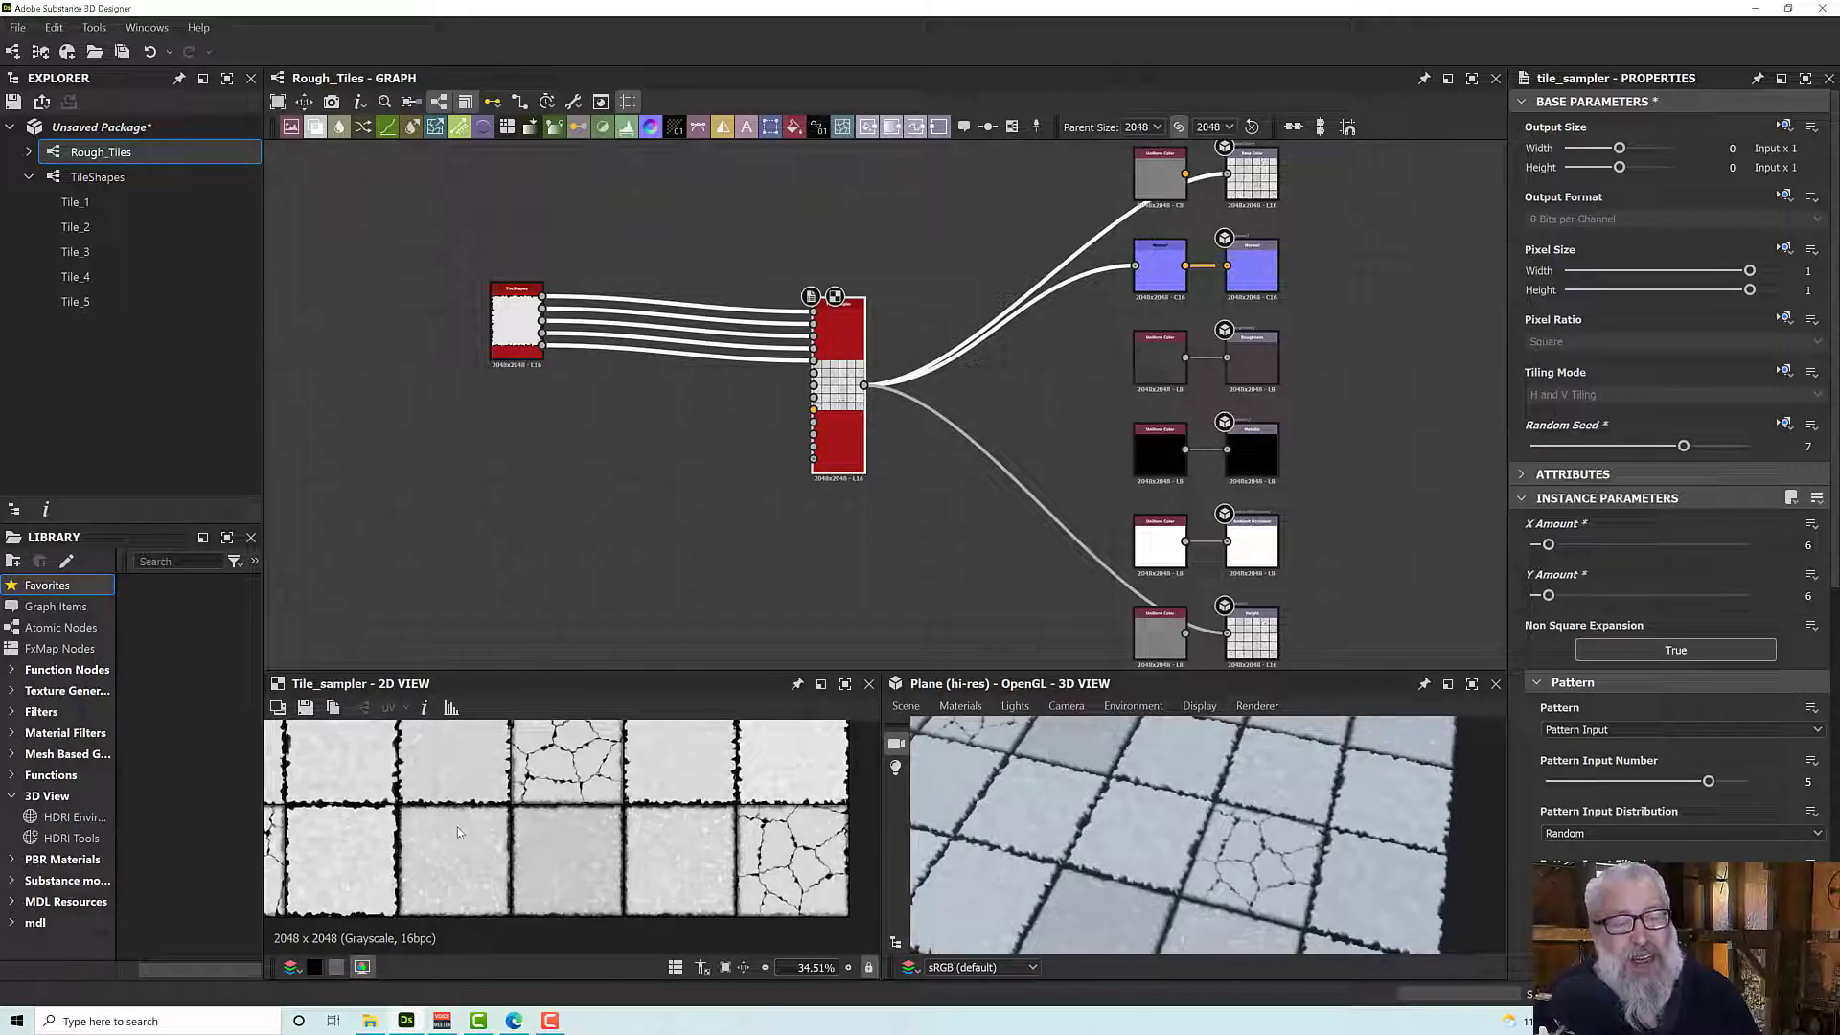
scroll(1026, 796, down, 5)
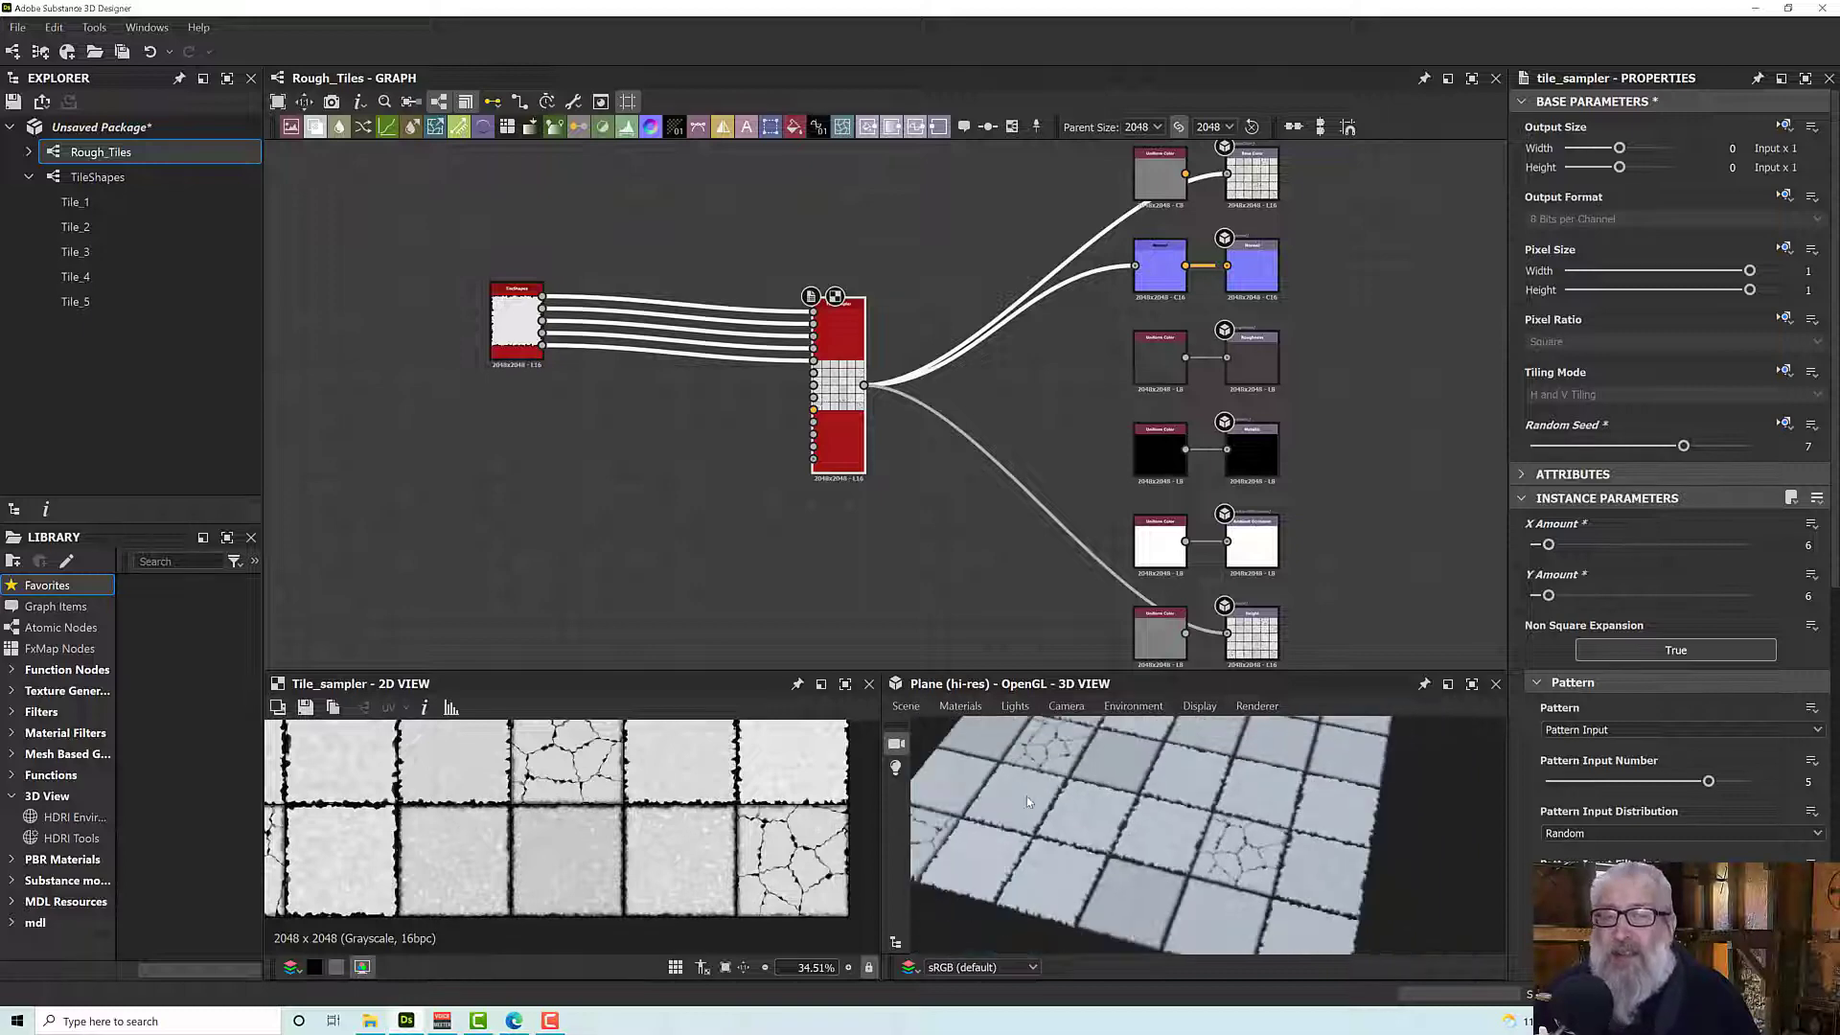
drag(1028, 796, 954, 817)
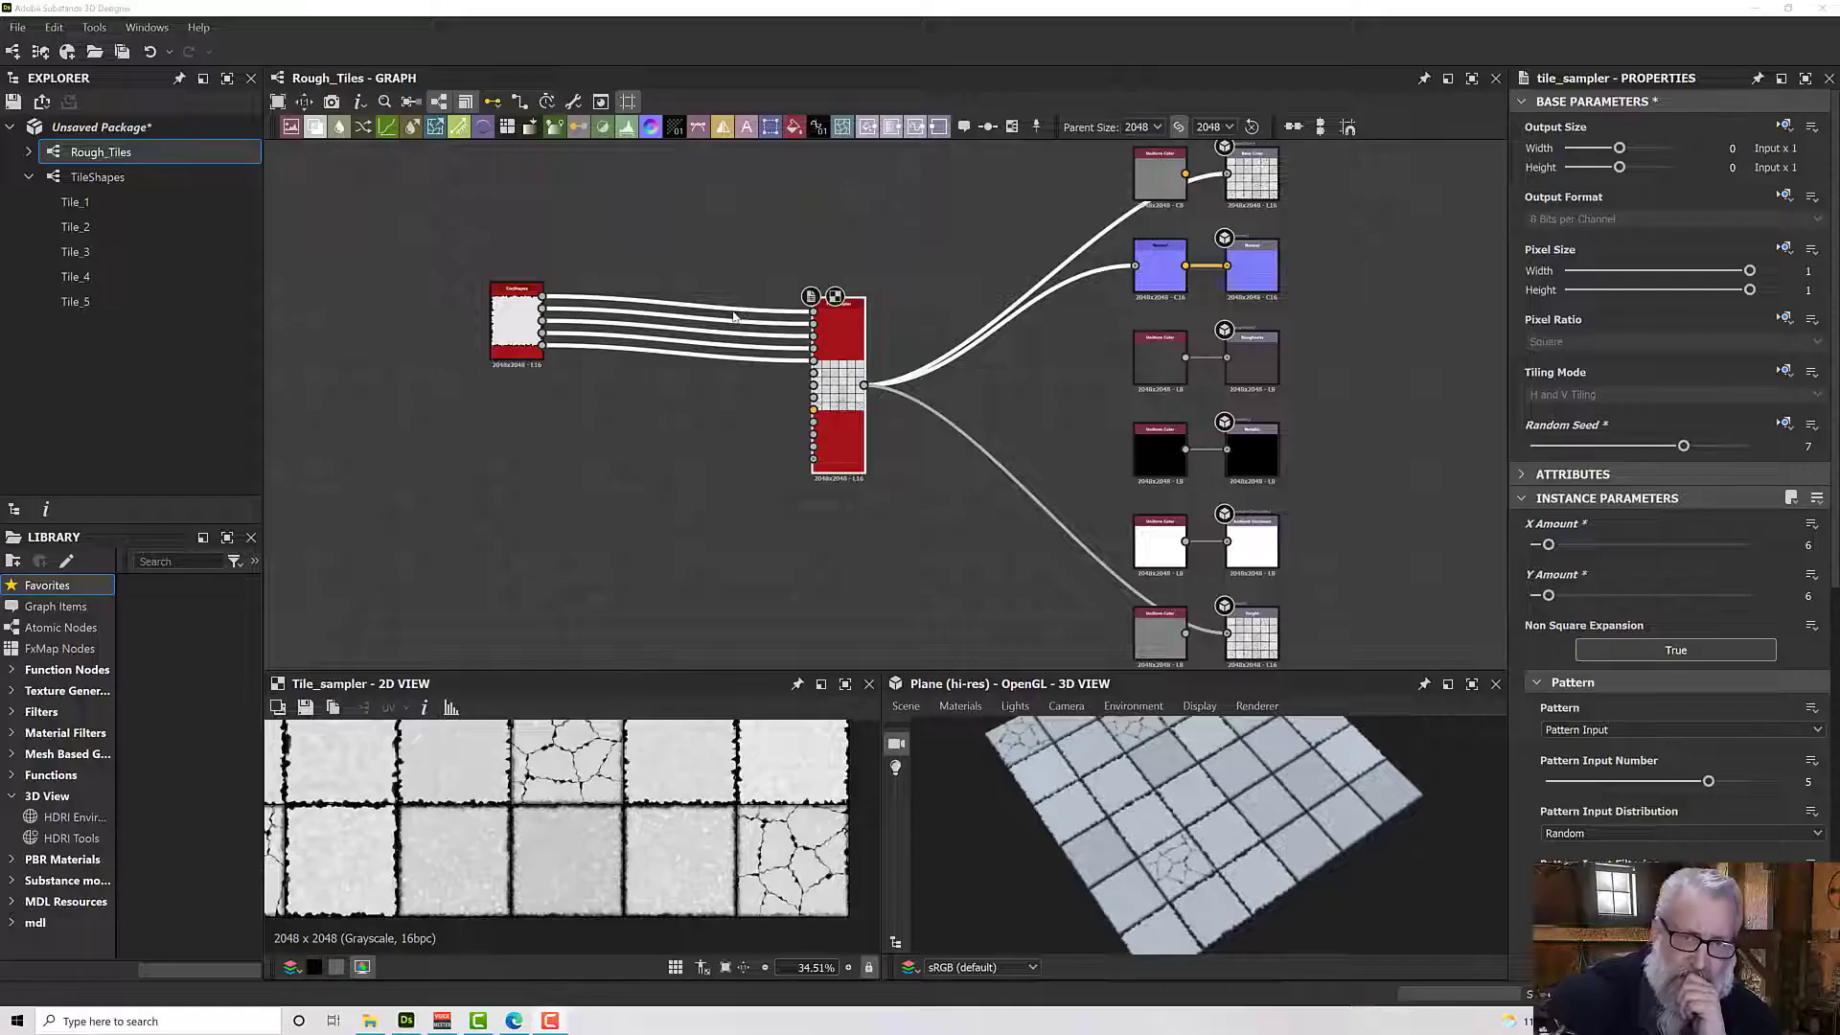
Open the TileShapes graph and examine the Tile_1 output together with the Blend, Slope Blur and noise nodes feeding it.
middle_drag(665, 421, 760, 481)
click(144, 178)
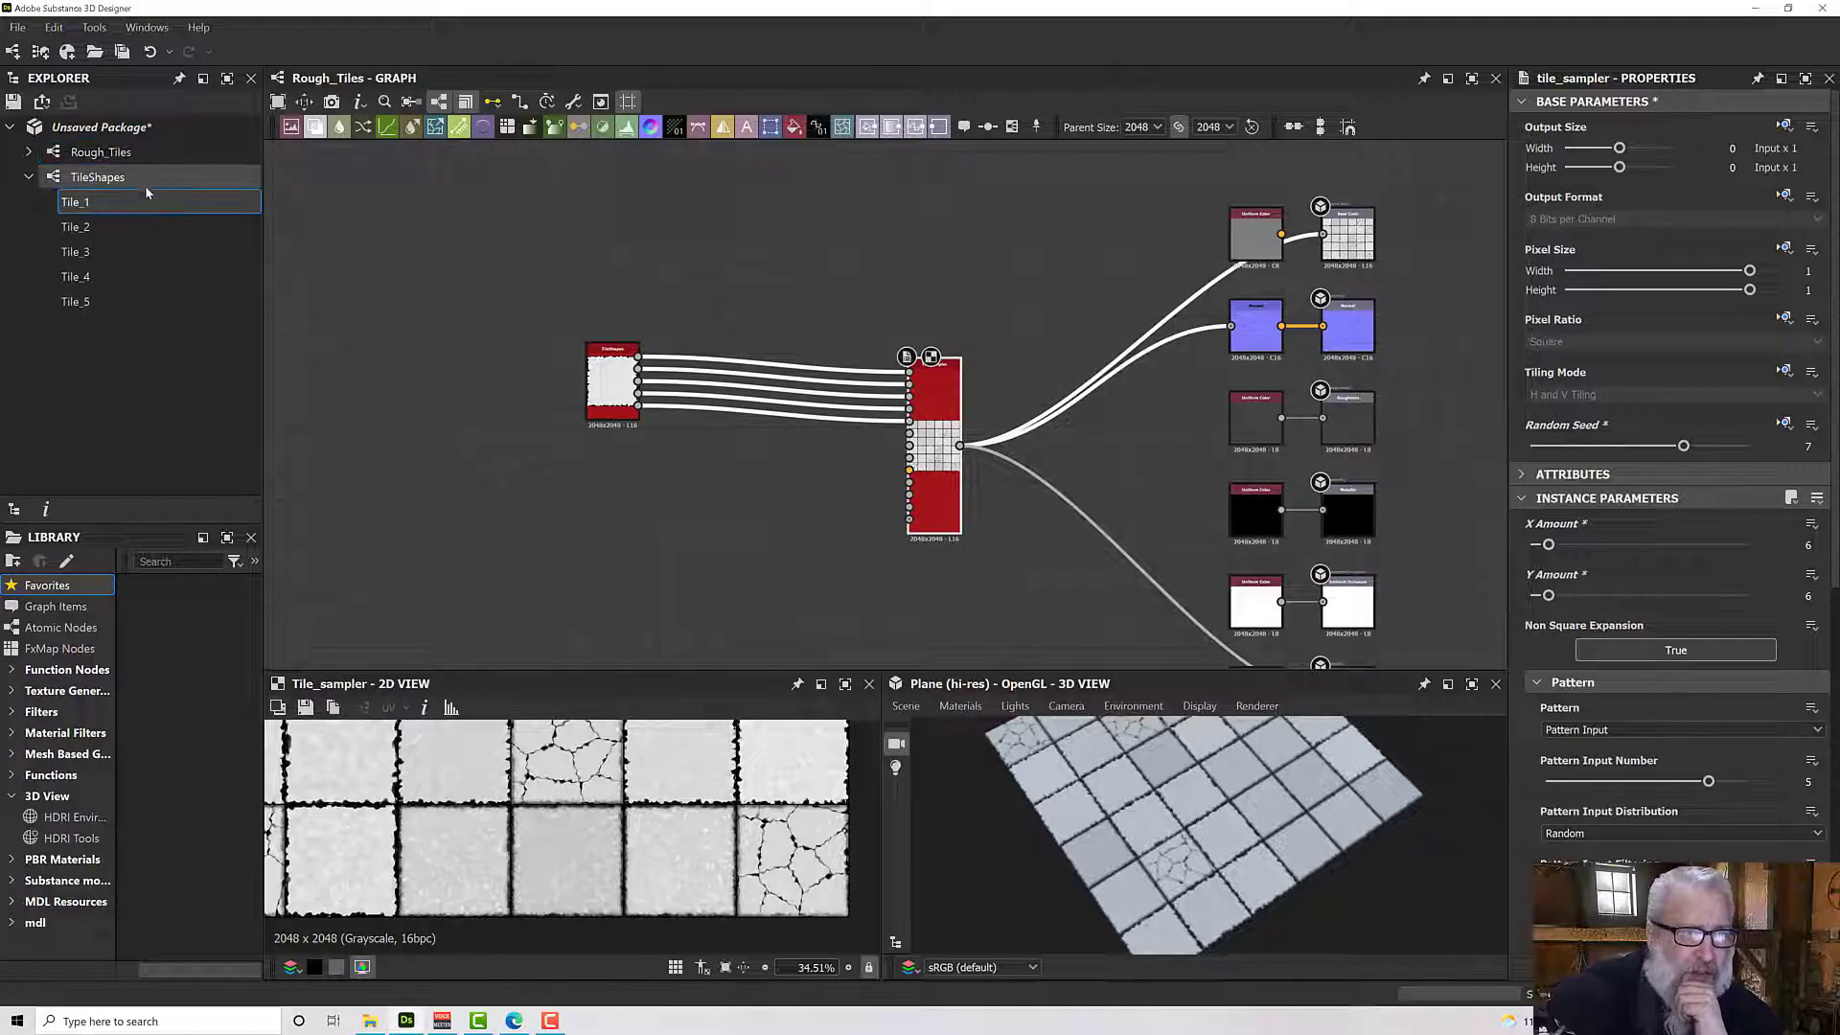
double_click(144, 178)
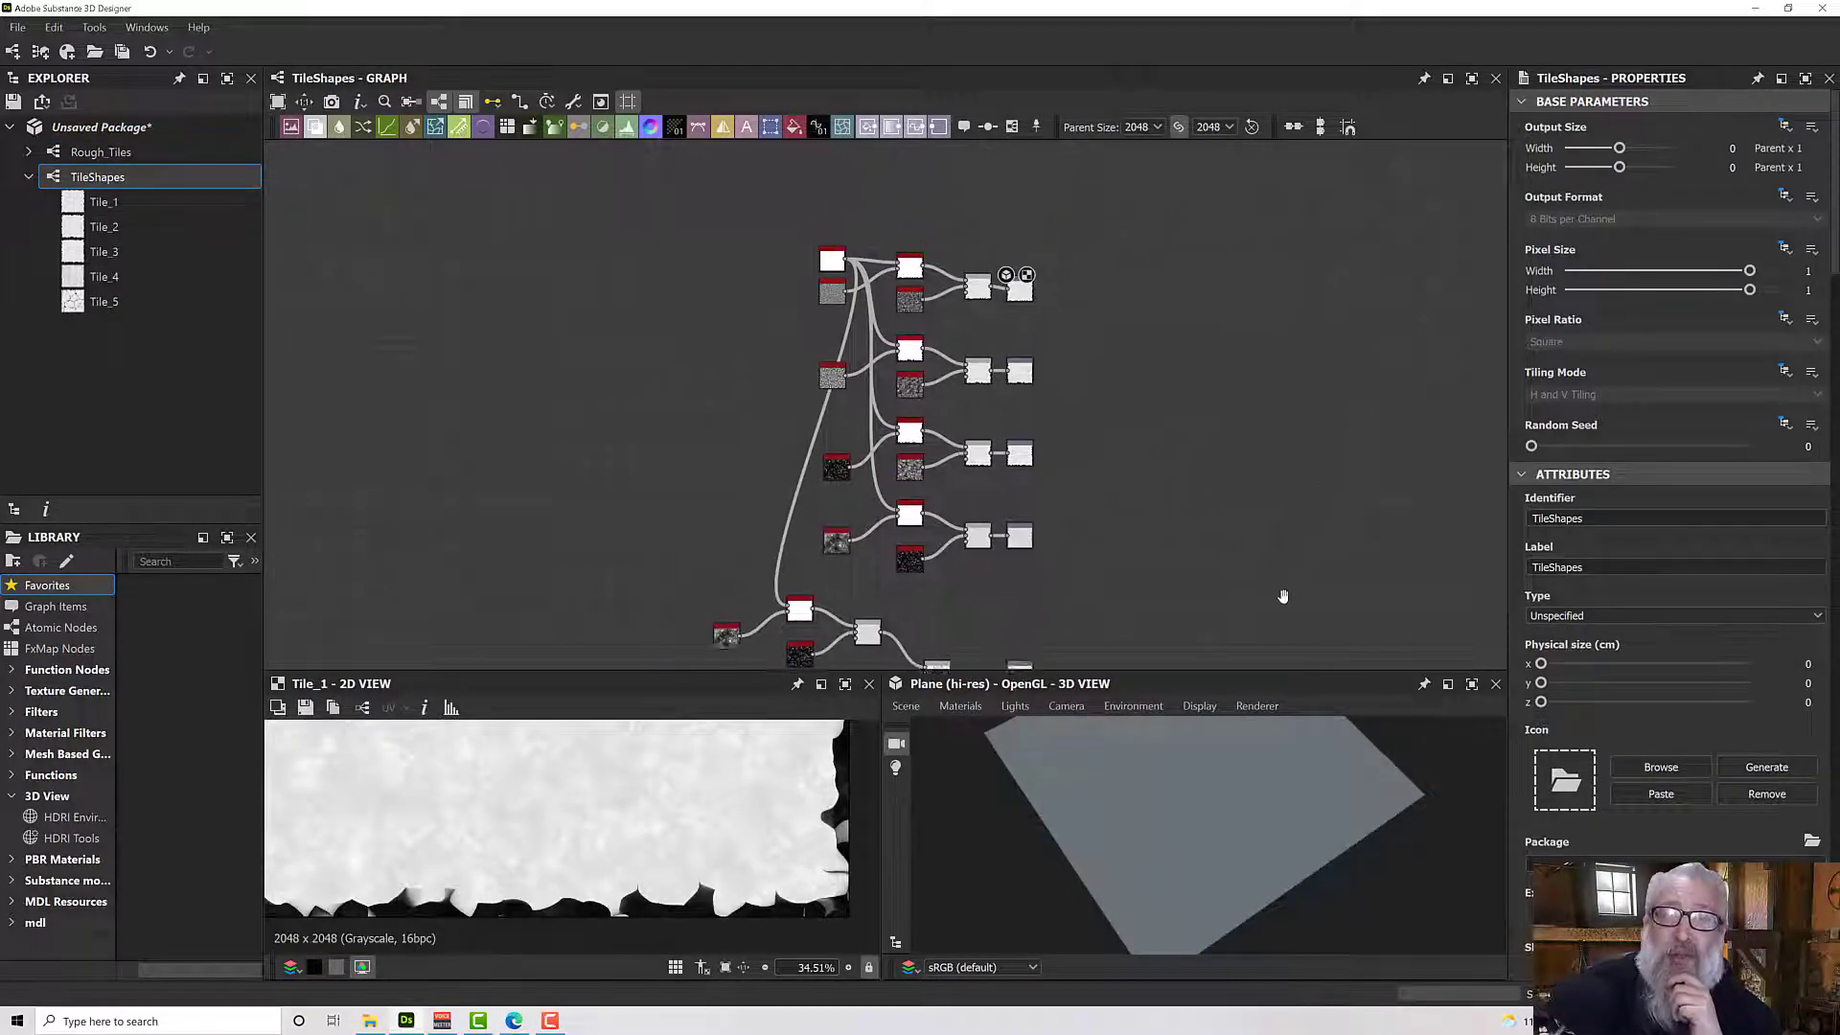
scroll(1044, 343, up, 5)
scroll(996, 323, up, 6)
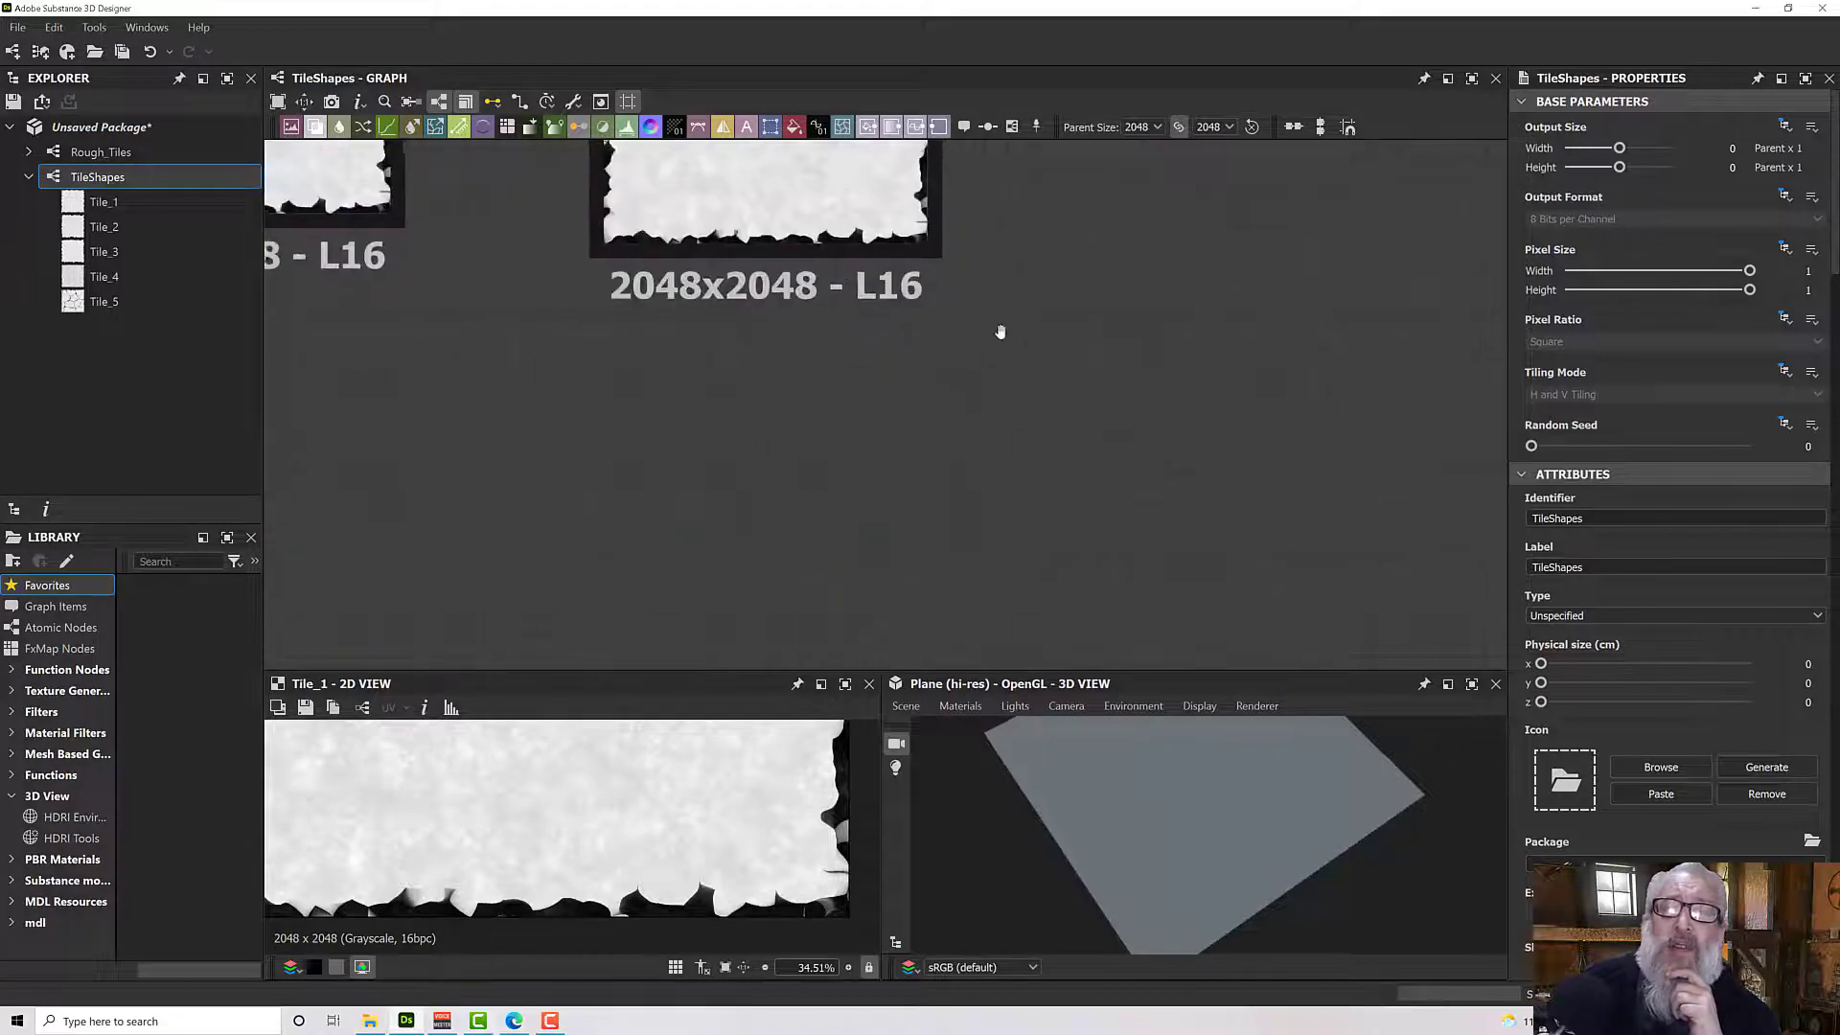
middle_drag(997, 323, 1245, 603)
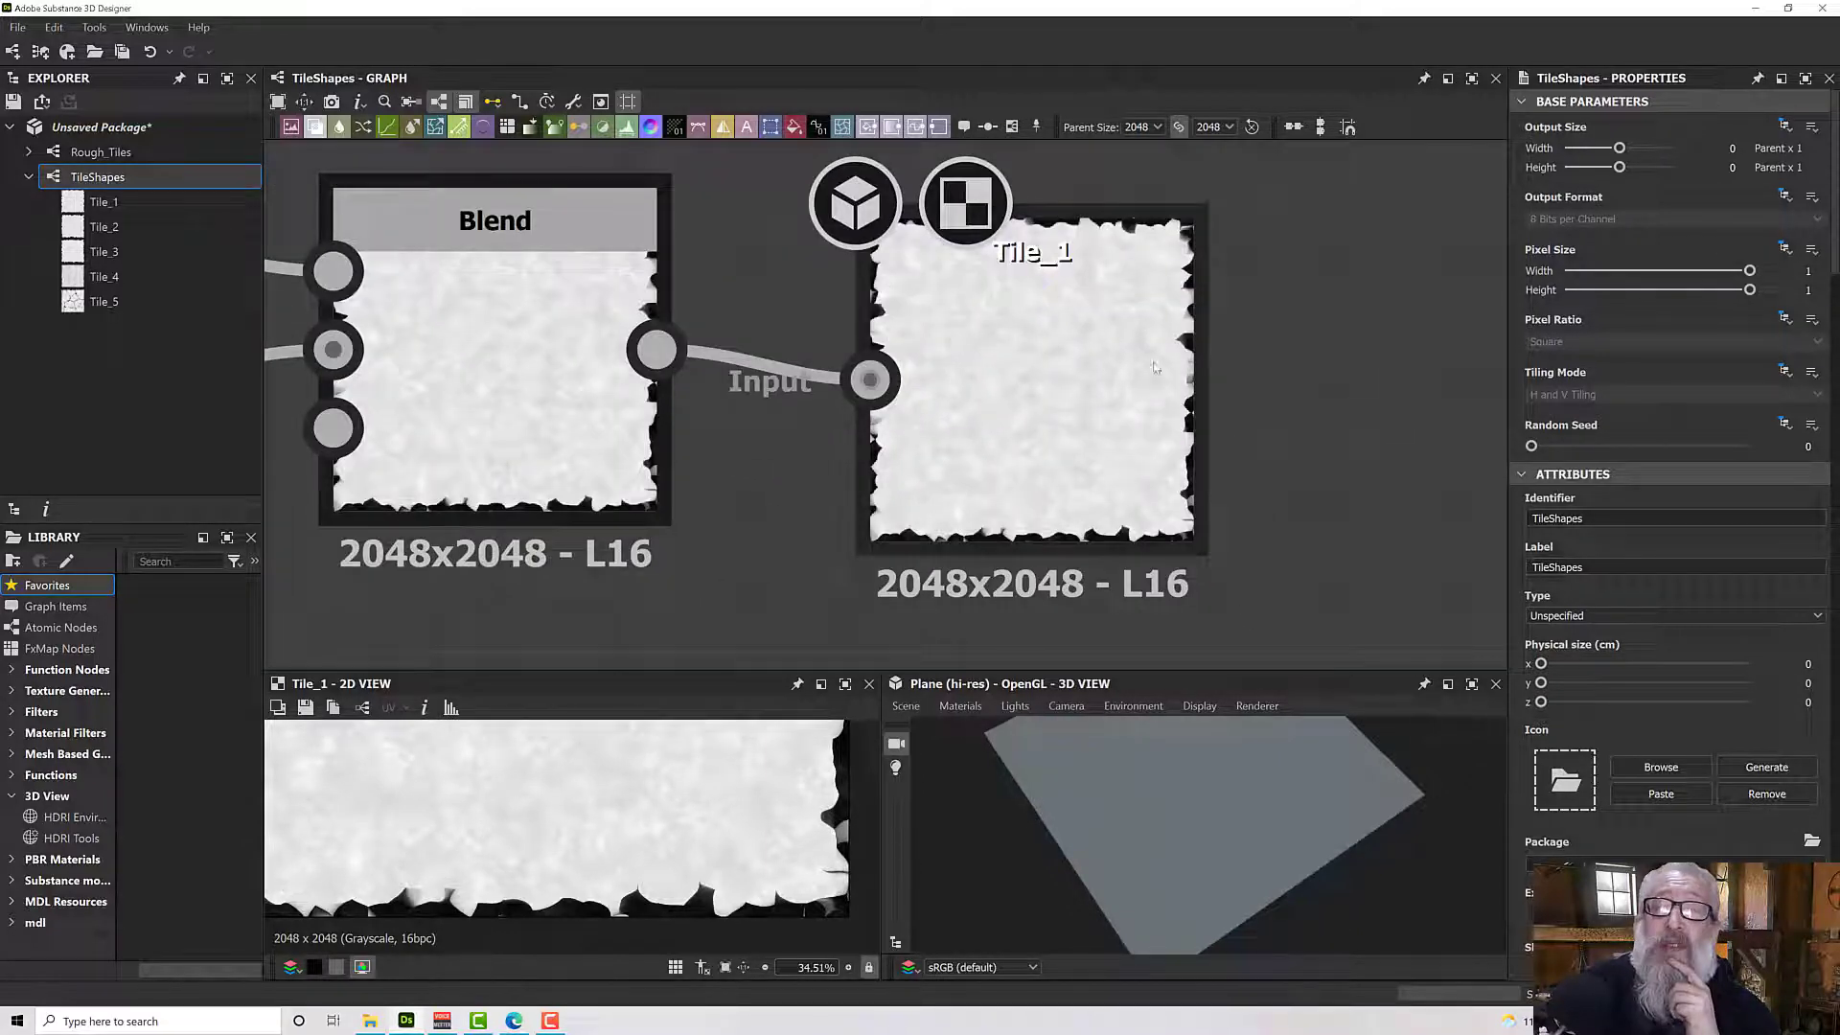
scroll(1023, 488, down, 2)
middle_drag(618, 458, 1052, 494)
scroll(1082, 498, down, 1)
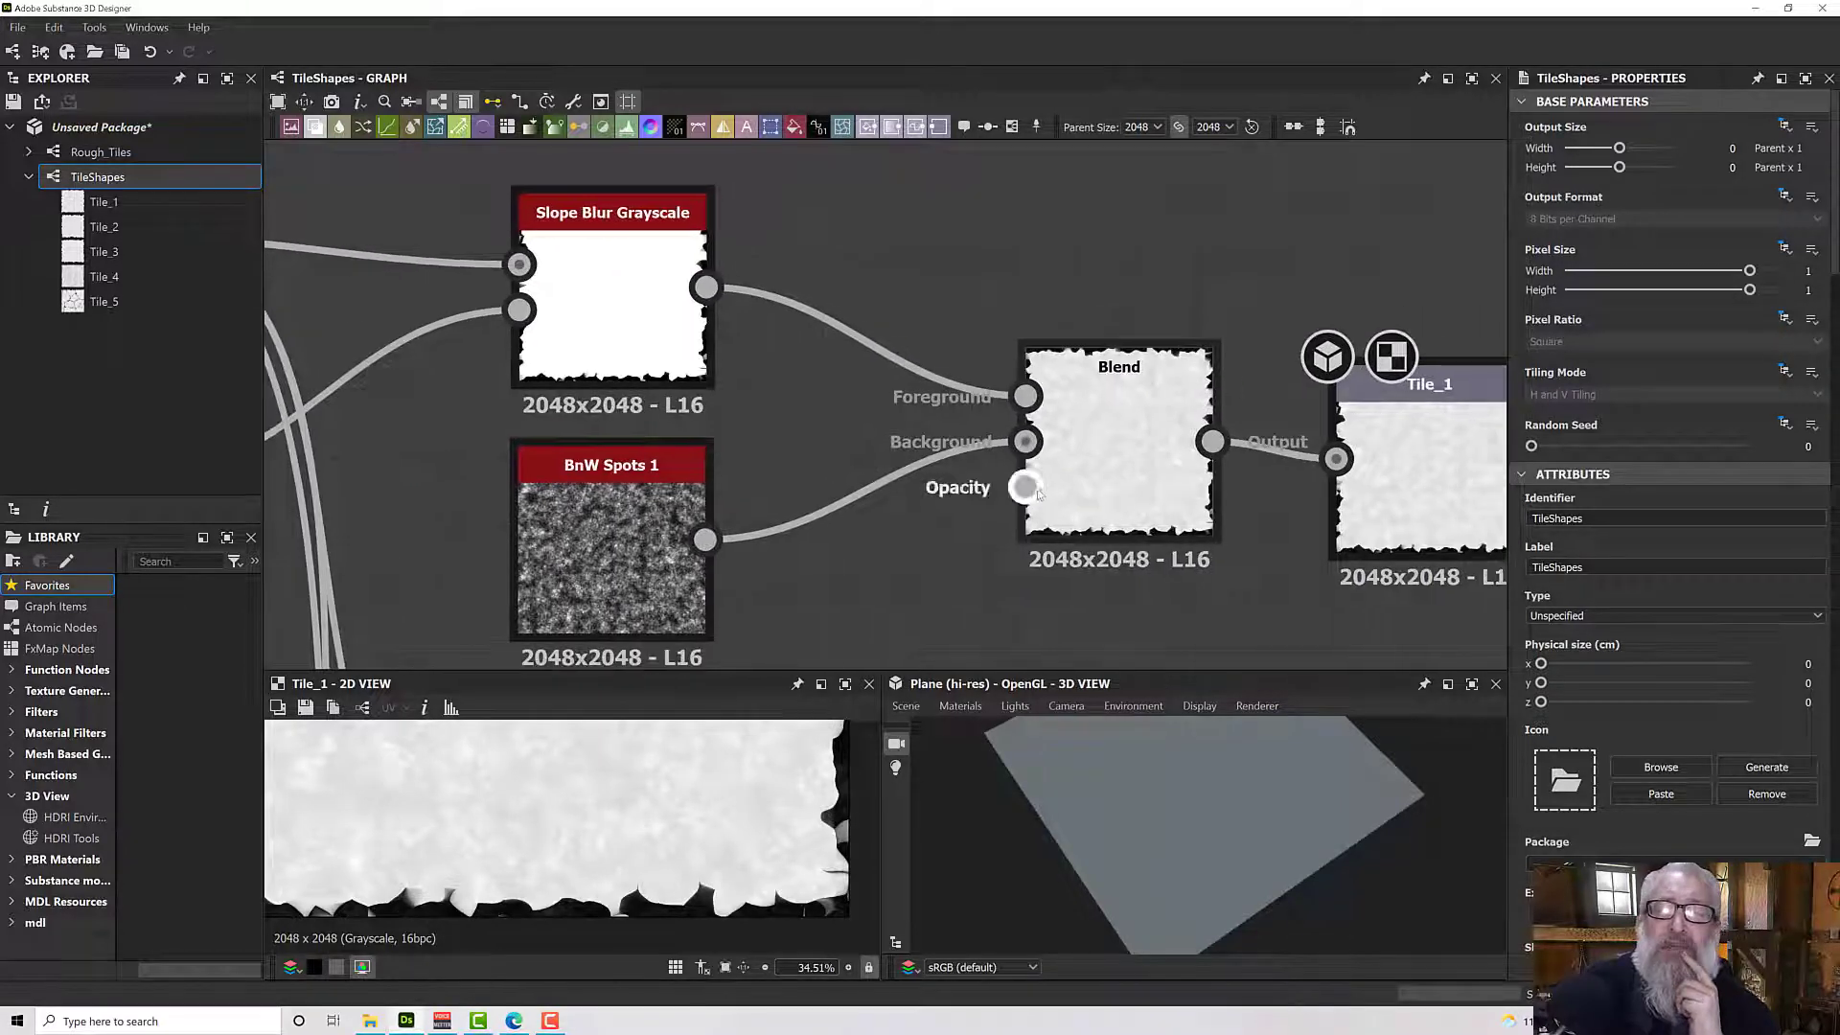
scroll(949, 480, down, 3)
scroll(950, 486, up, 1)
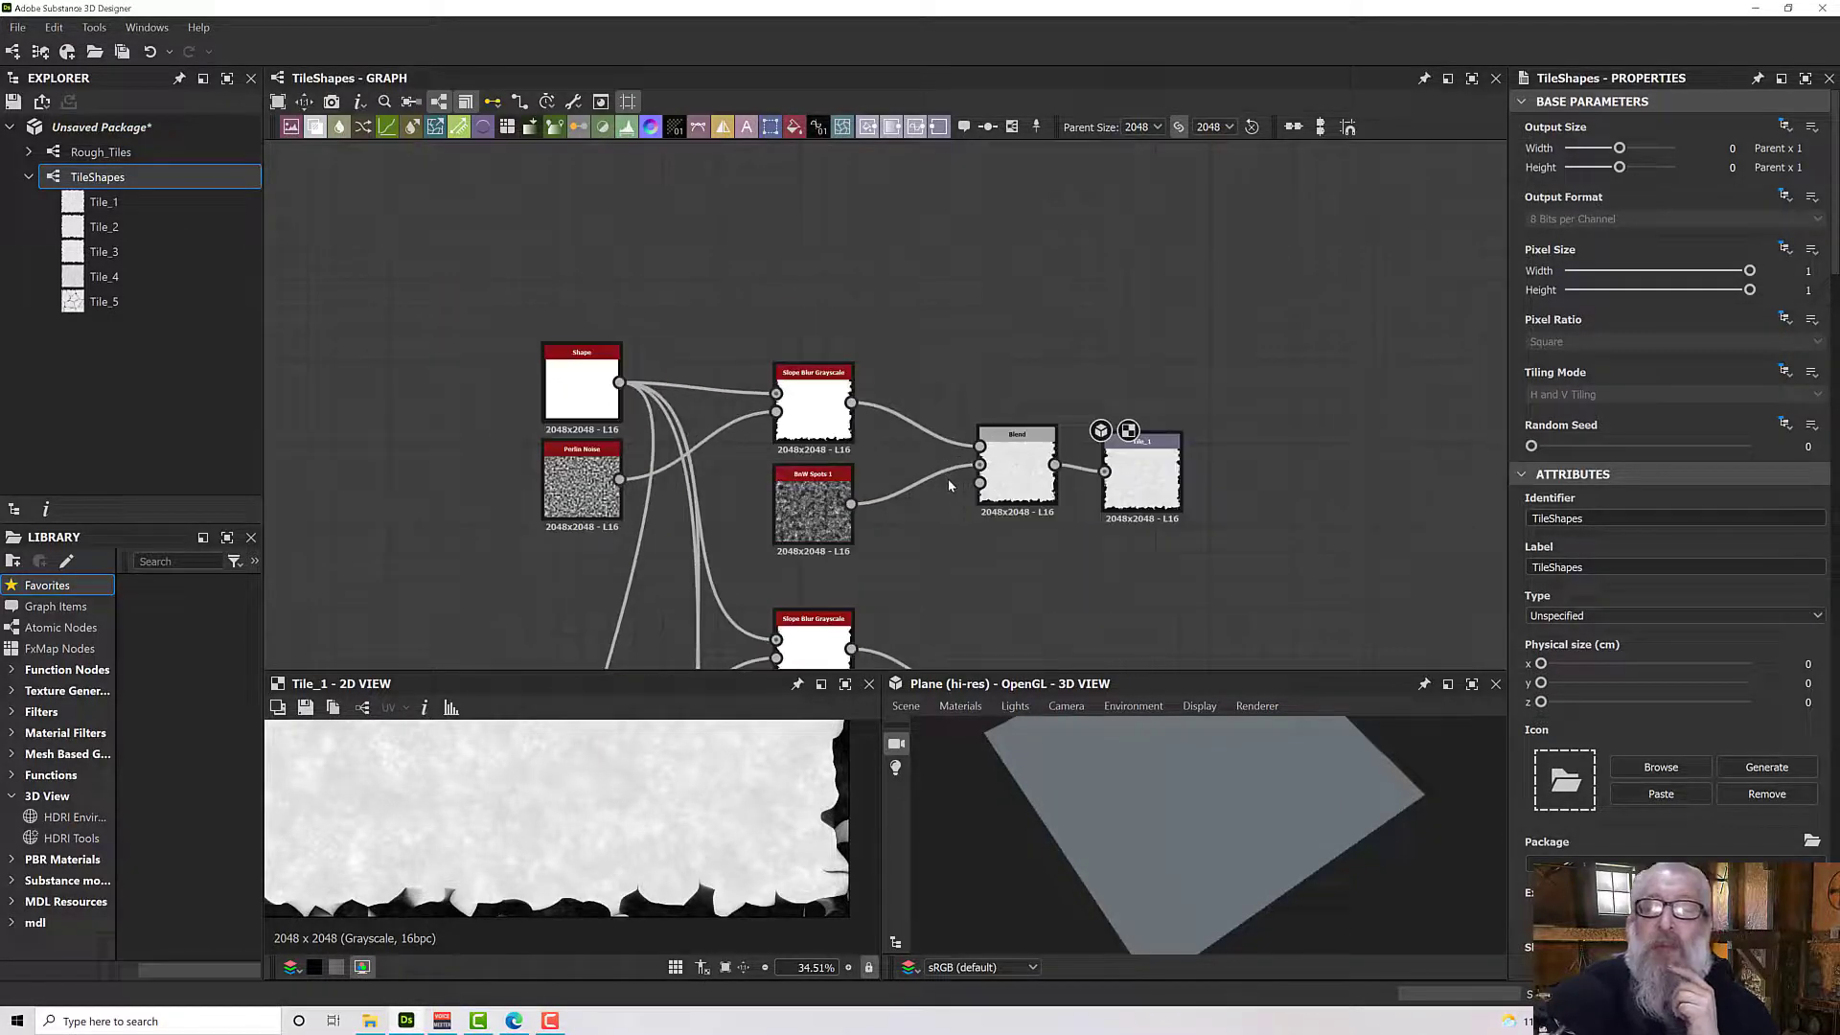
Preview the Tile_1 branch's Perlin Noise and Slope Blur Grayscale, and set the slope blur's Intensity to 0.21.
double_click(586, 477)
scroll(587, 477, up, 3)
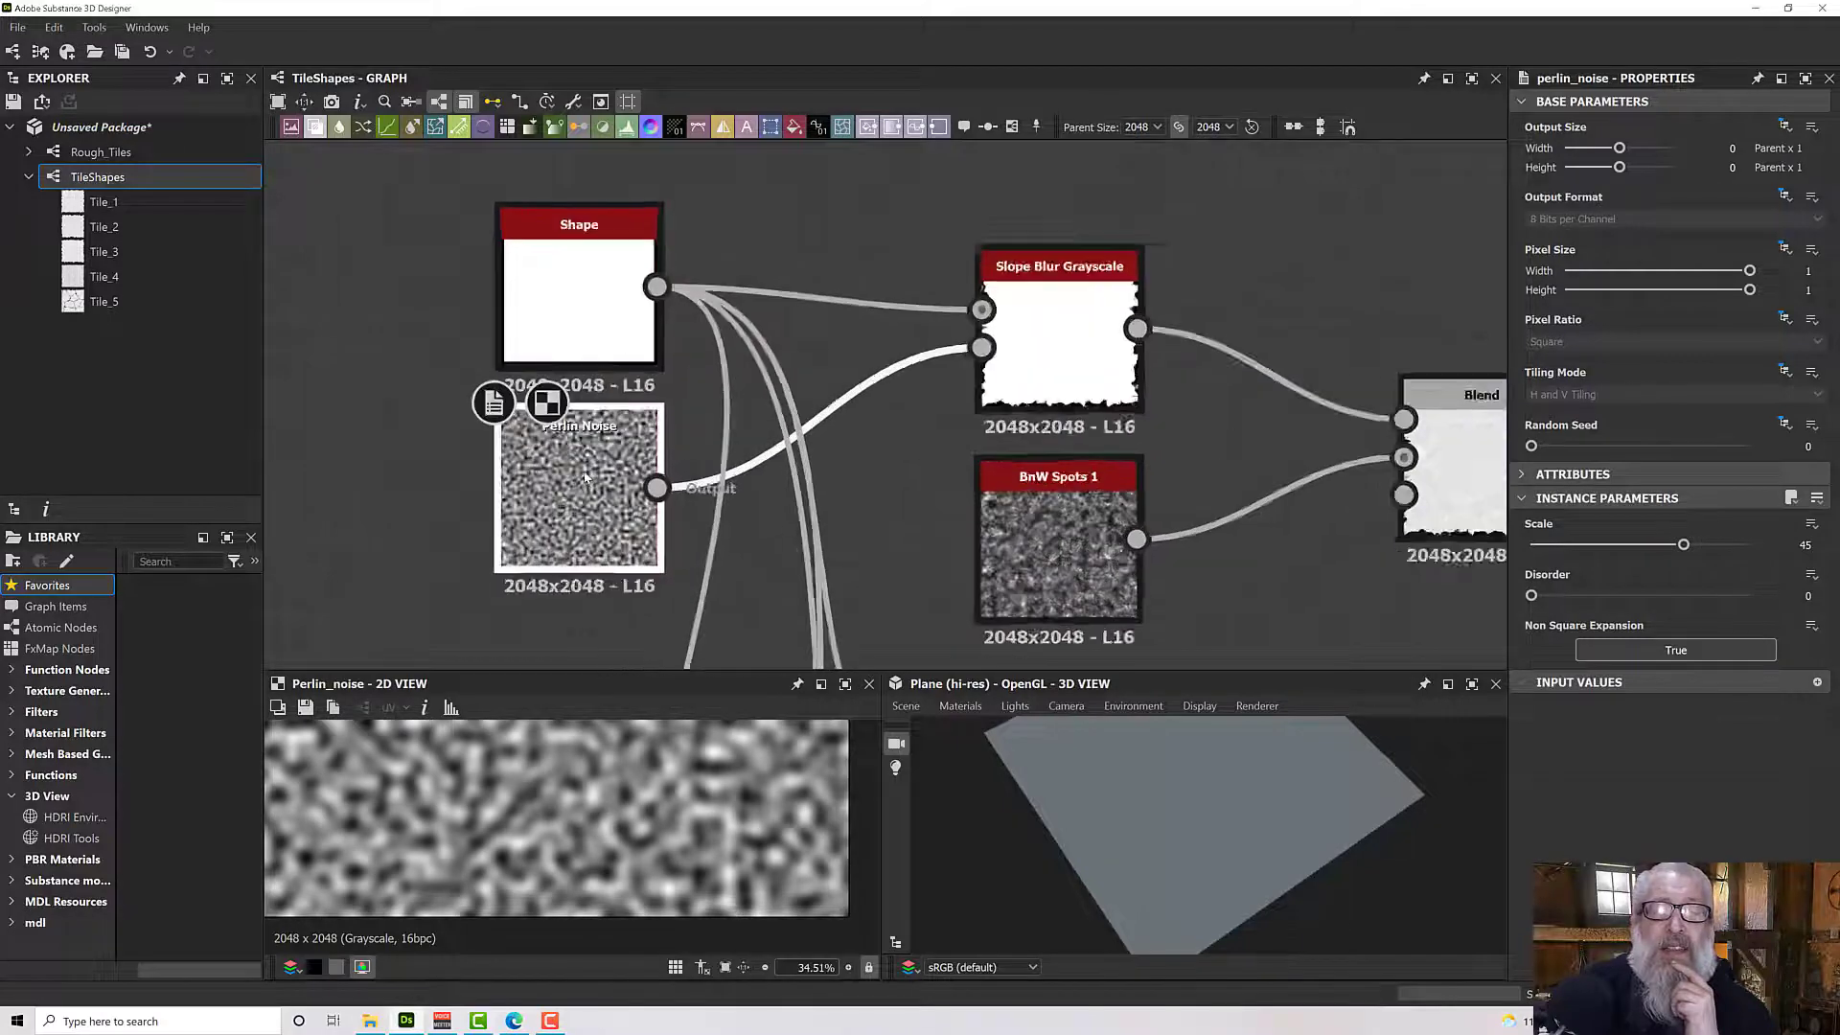
double_click(1153, 317)
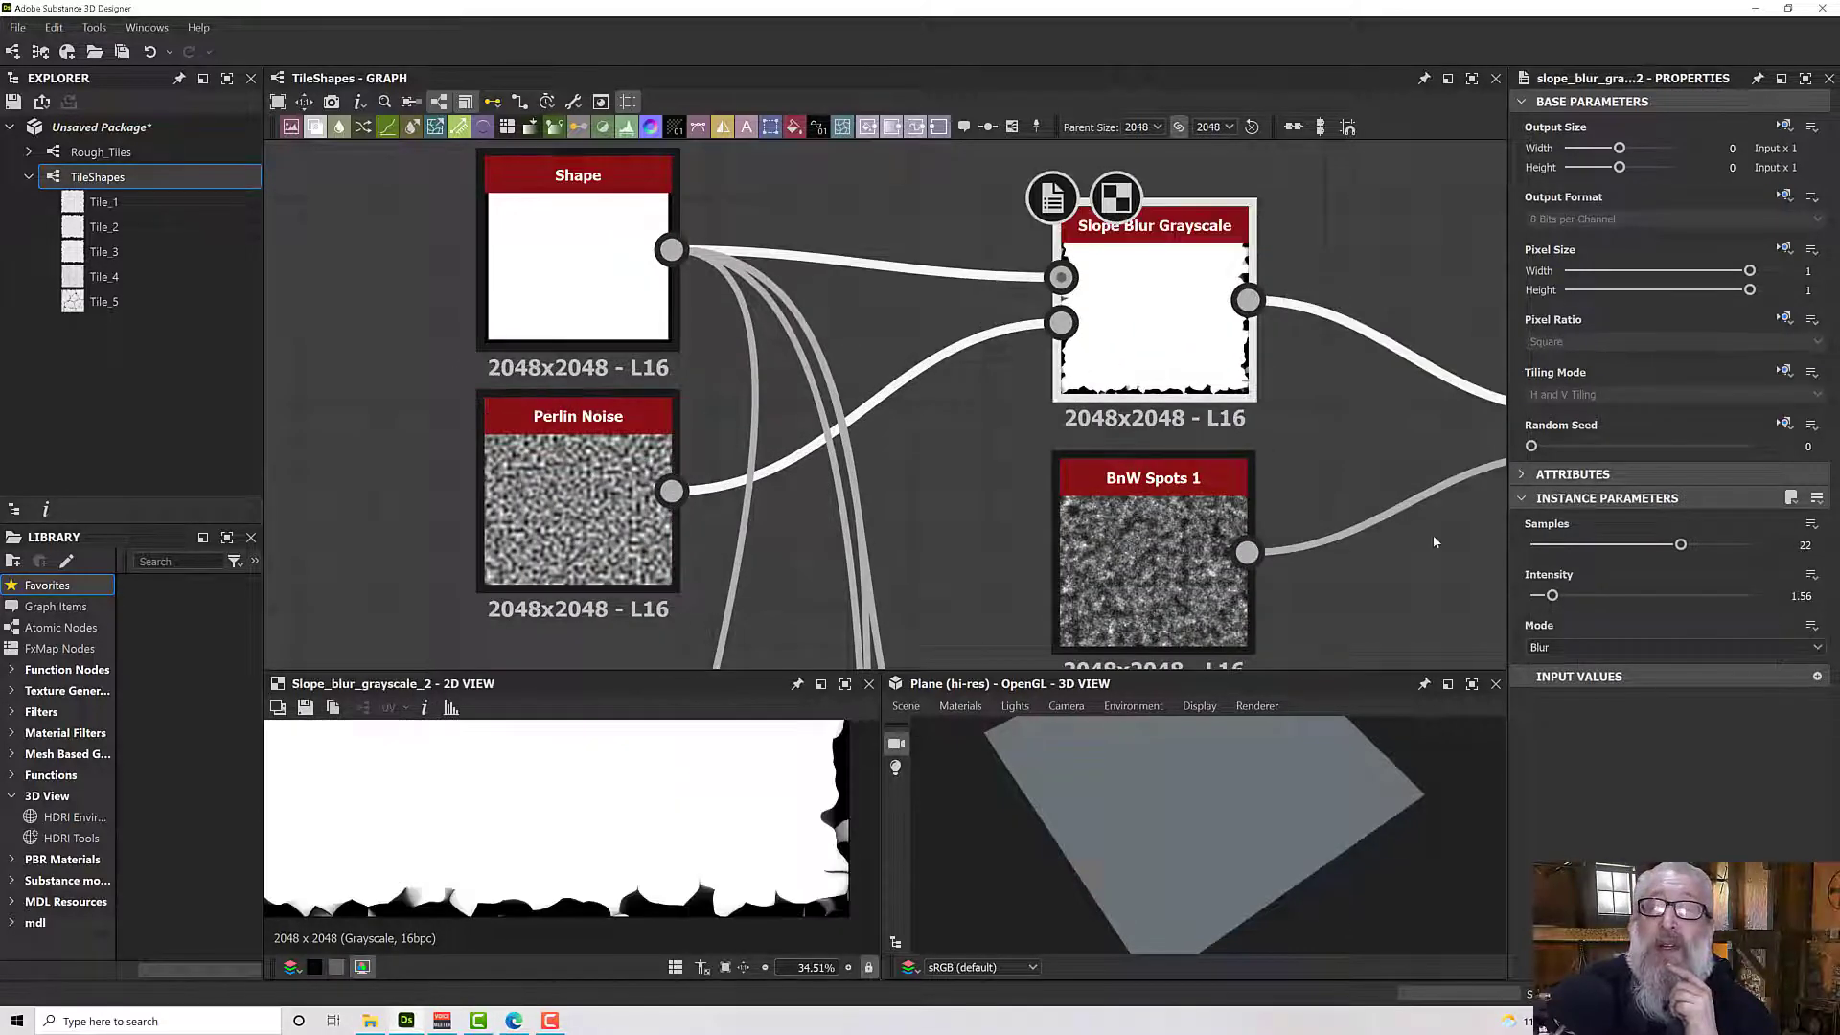
drag(1553, 596, 1534, 601)
scroll(1174, 393, up, 3)
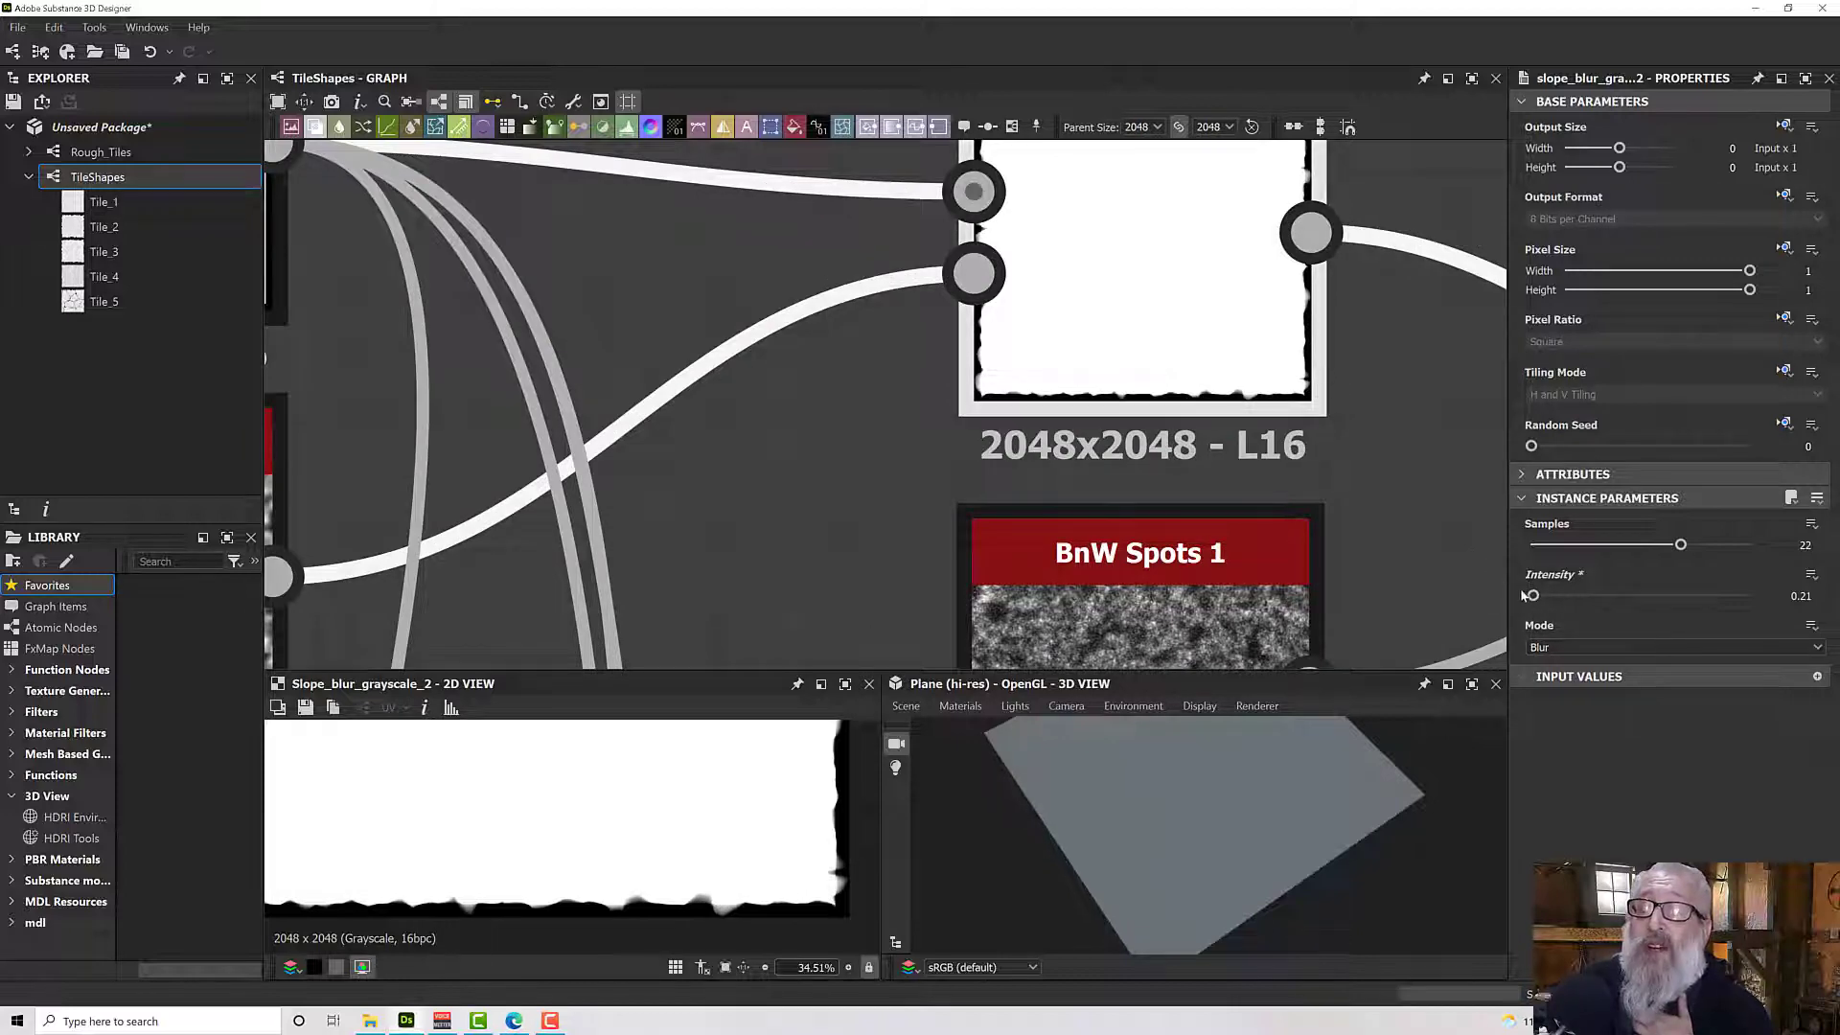
Set the Tile_1 branch's Perlin Noise Scale to 33 while keeping its Slope Blur Grayscale shown in the 2D view.
middle_drag(978, 431, 1418, 458)
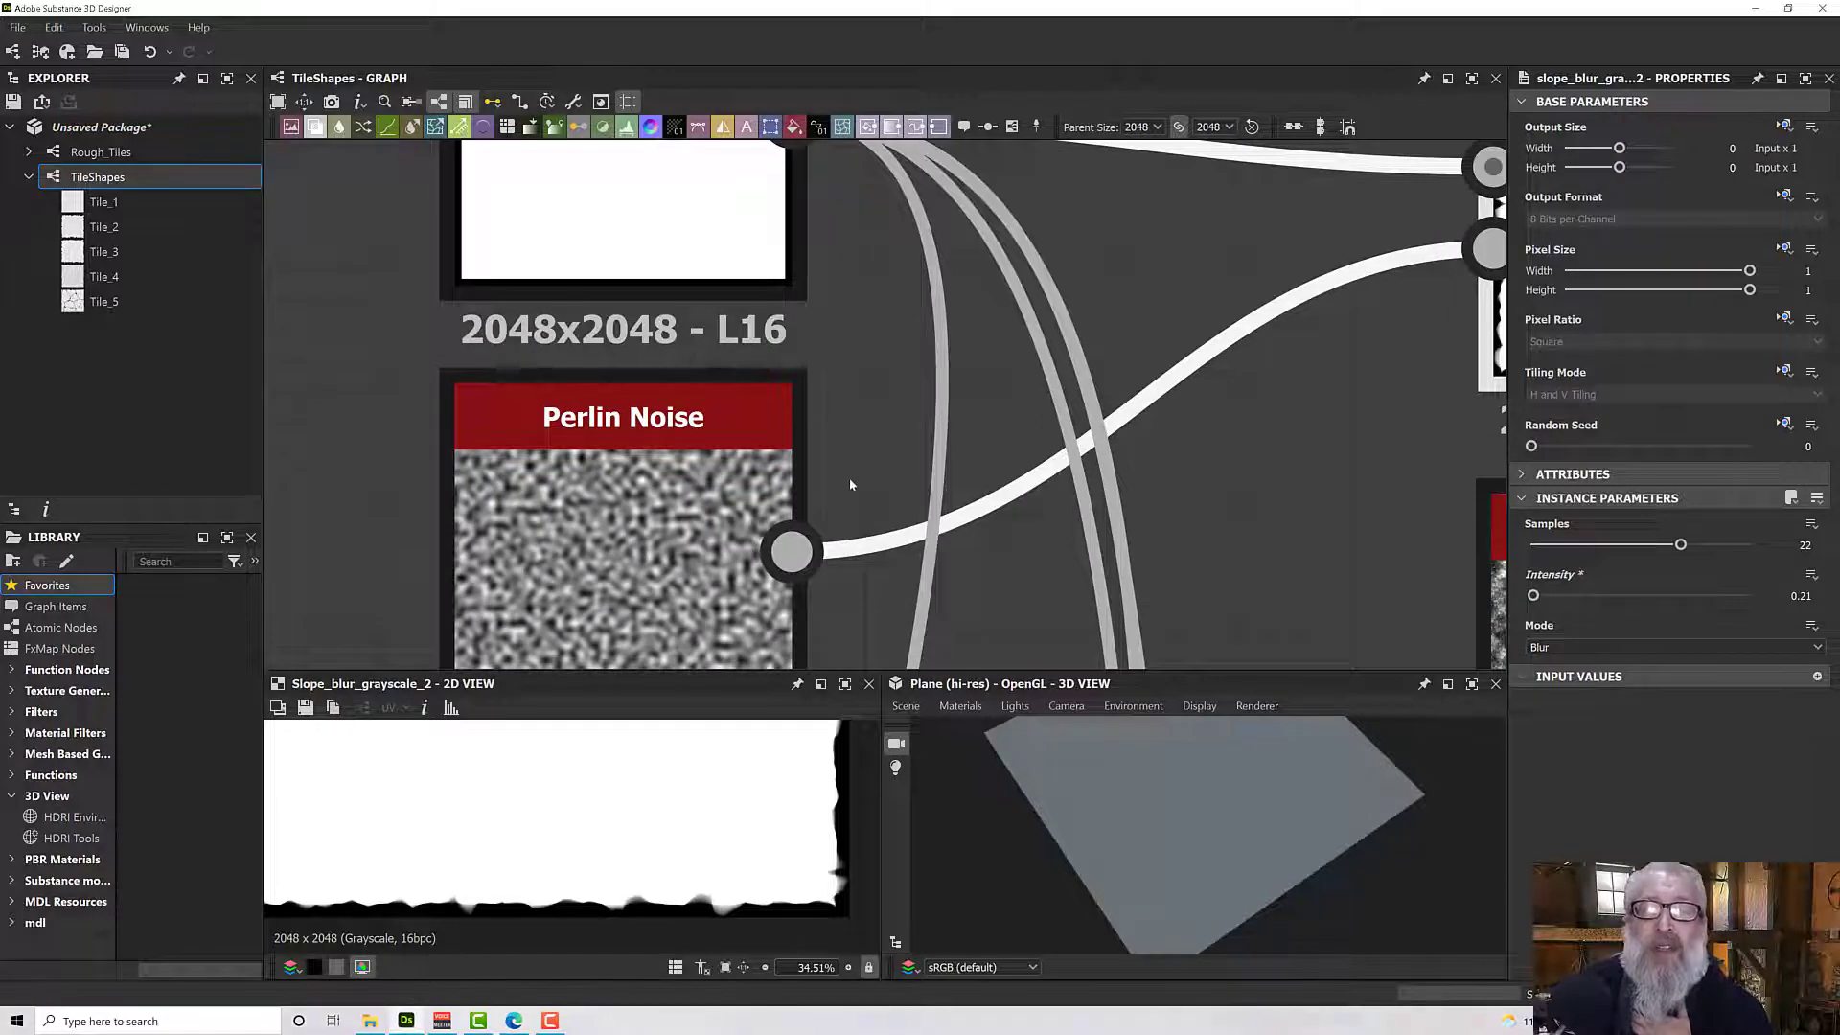
click(743, 481)
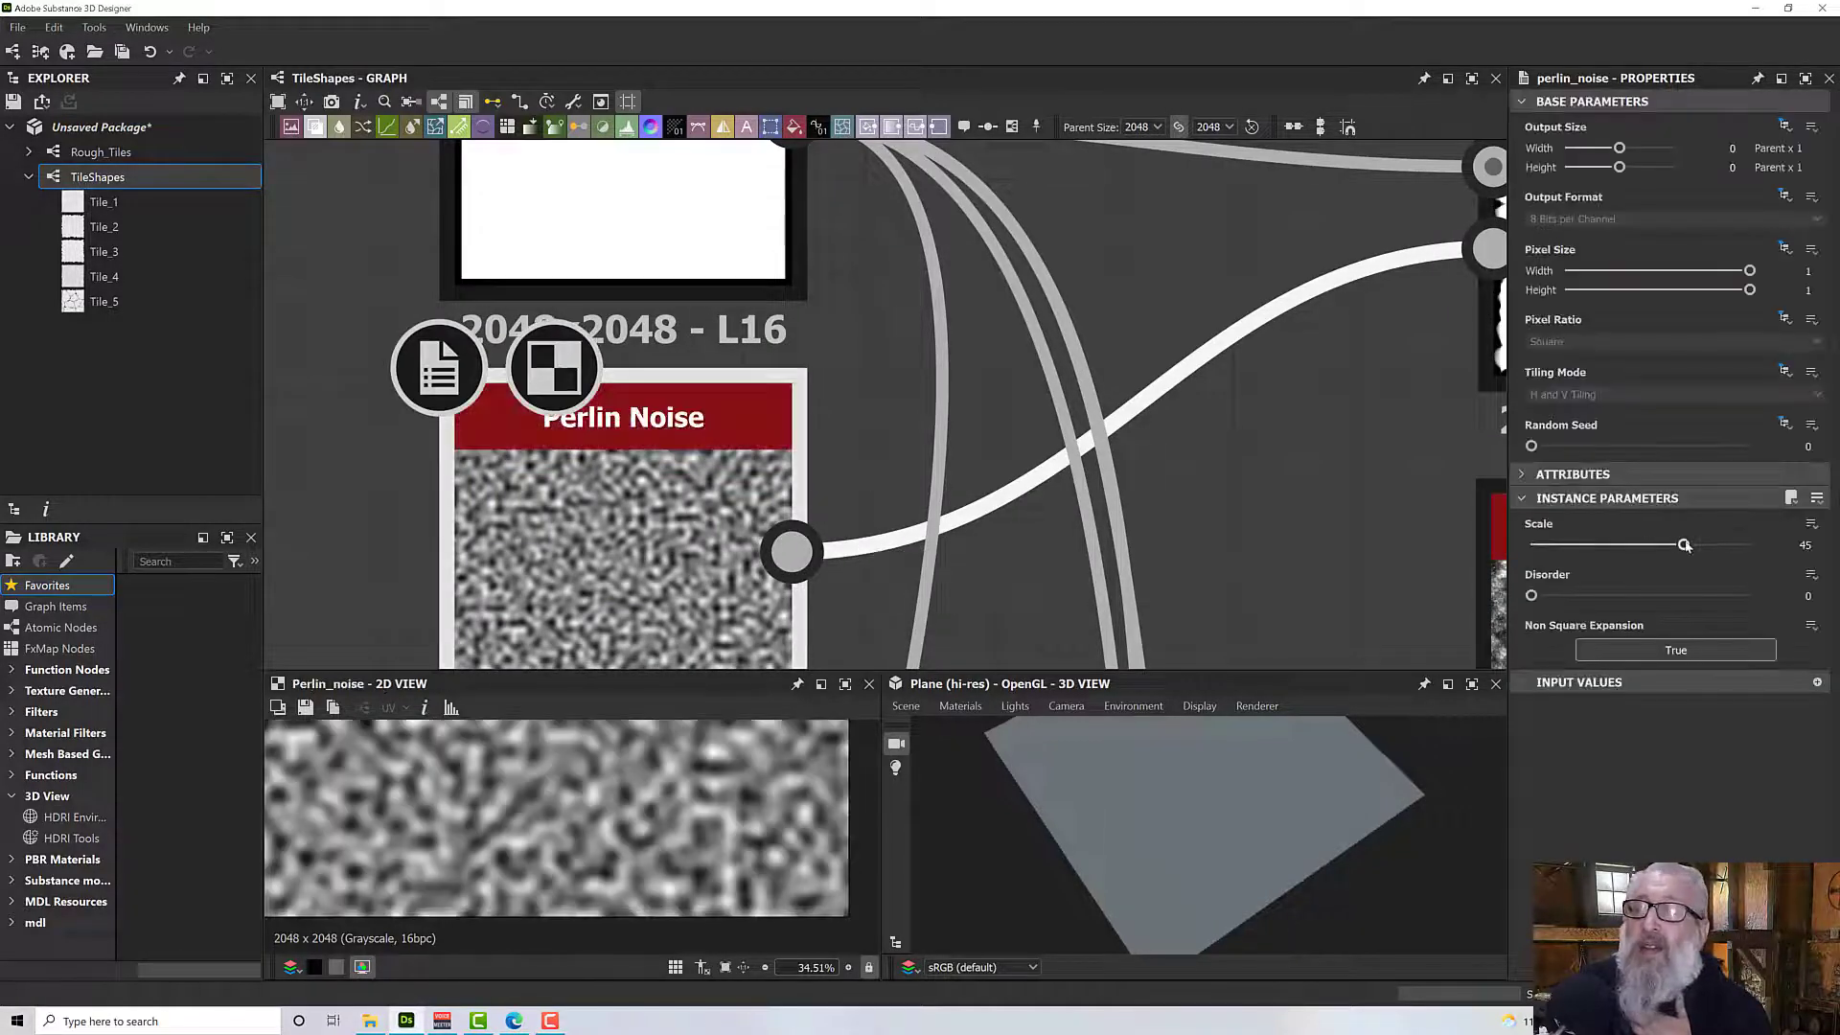
middle_drag(1355, 522, 979, 476)
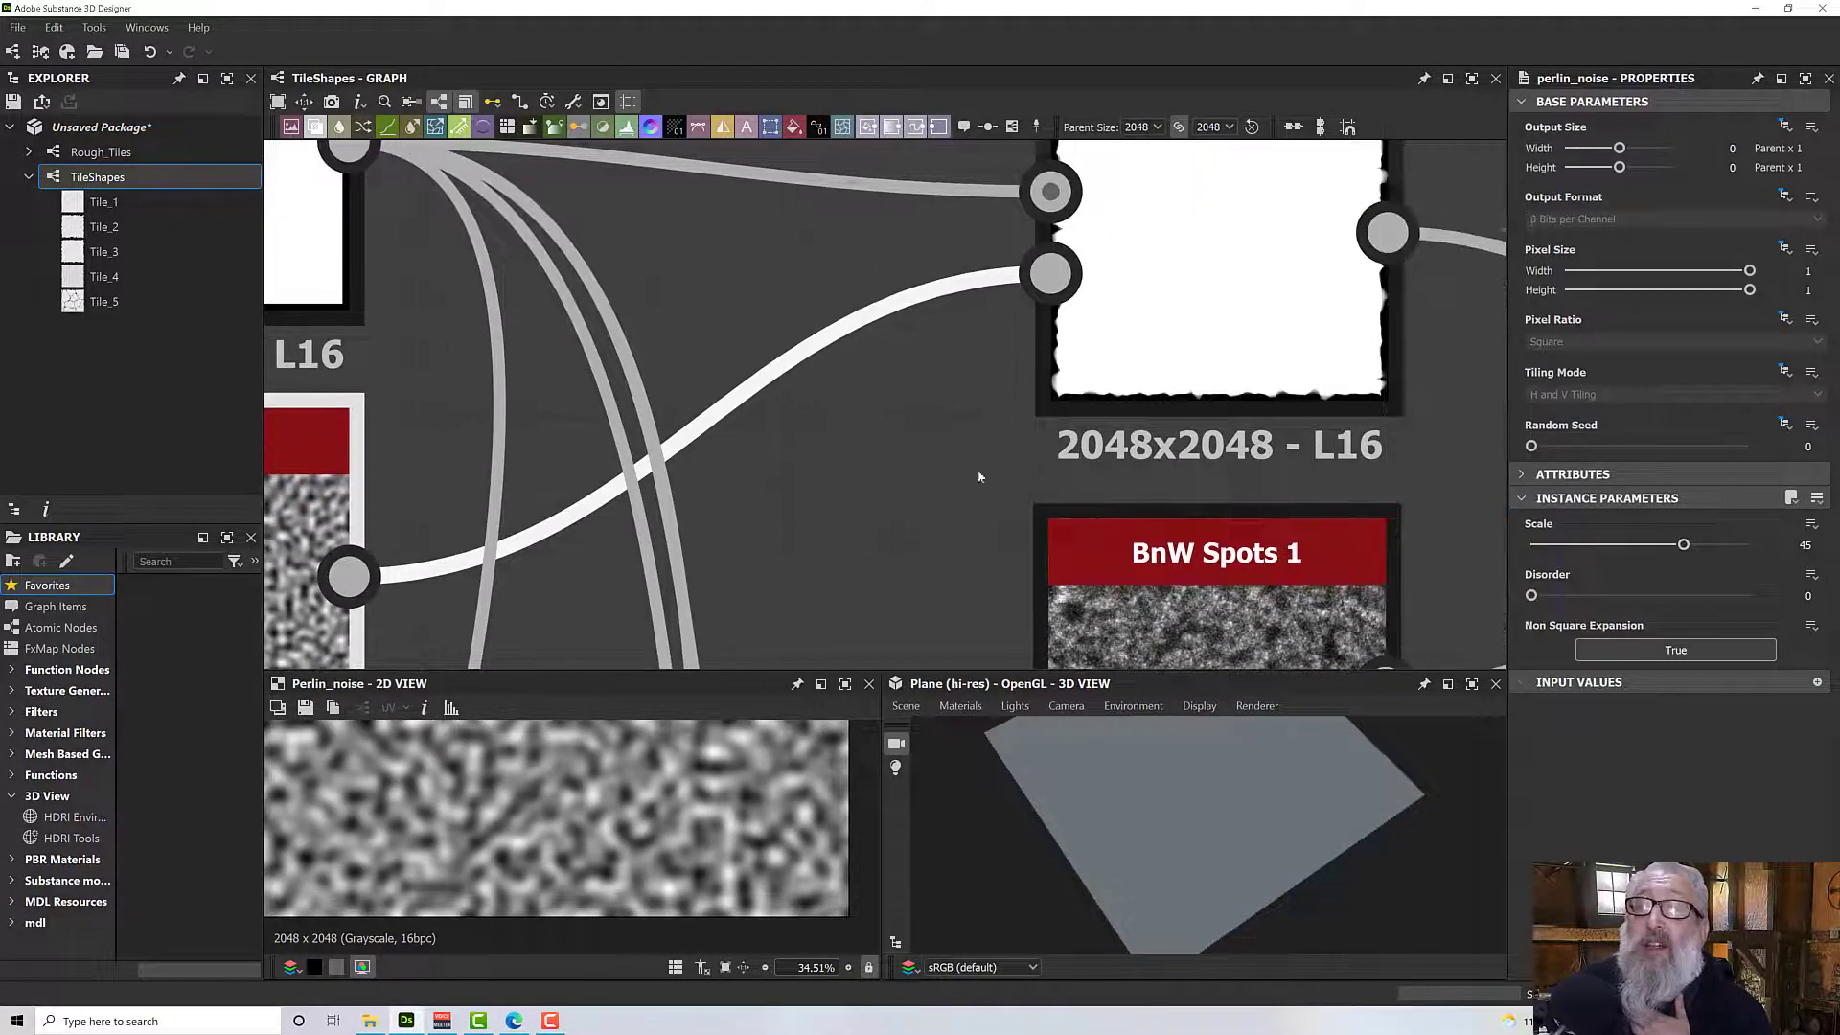
click(1210, 385)
middle_drag(1237, 446, 1315, 412)
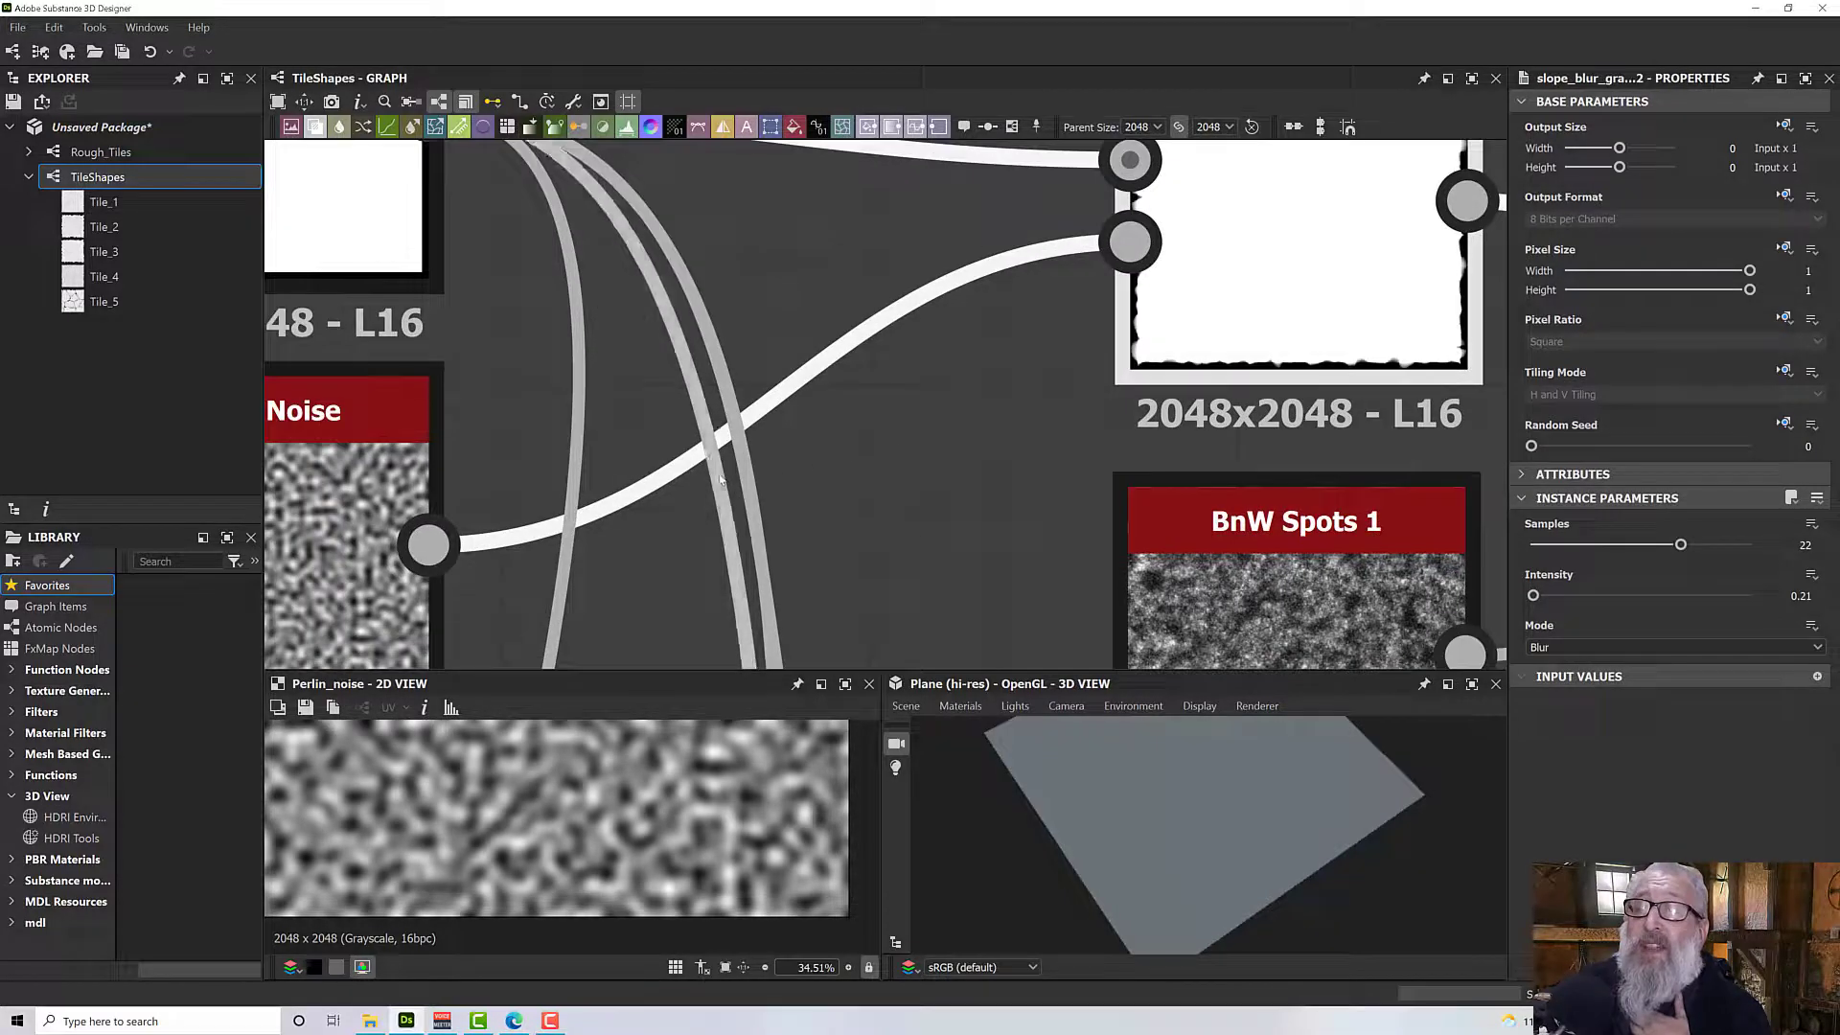
double_click(1278, 338)
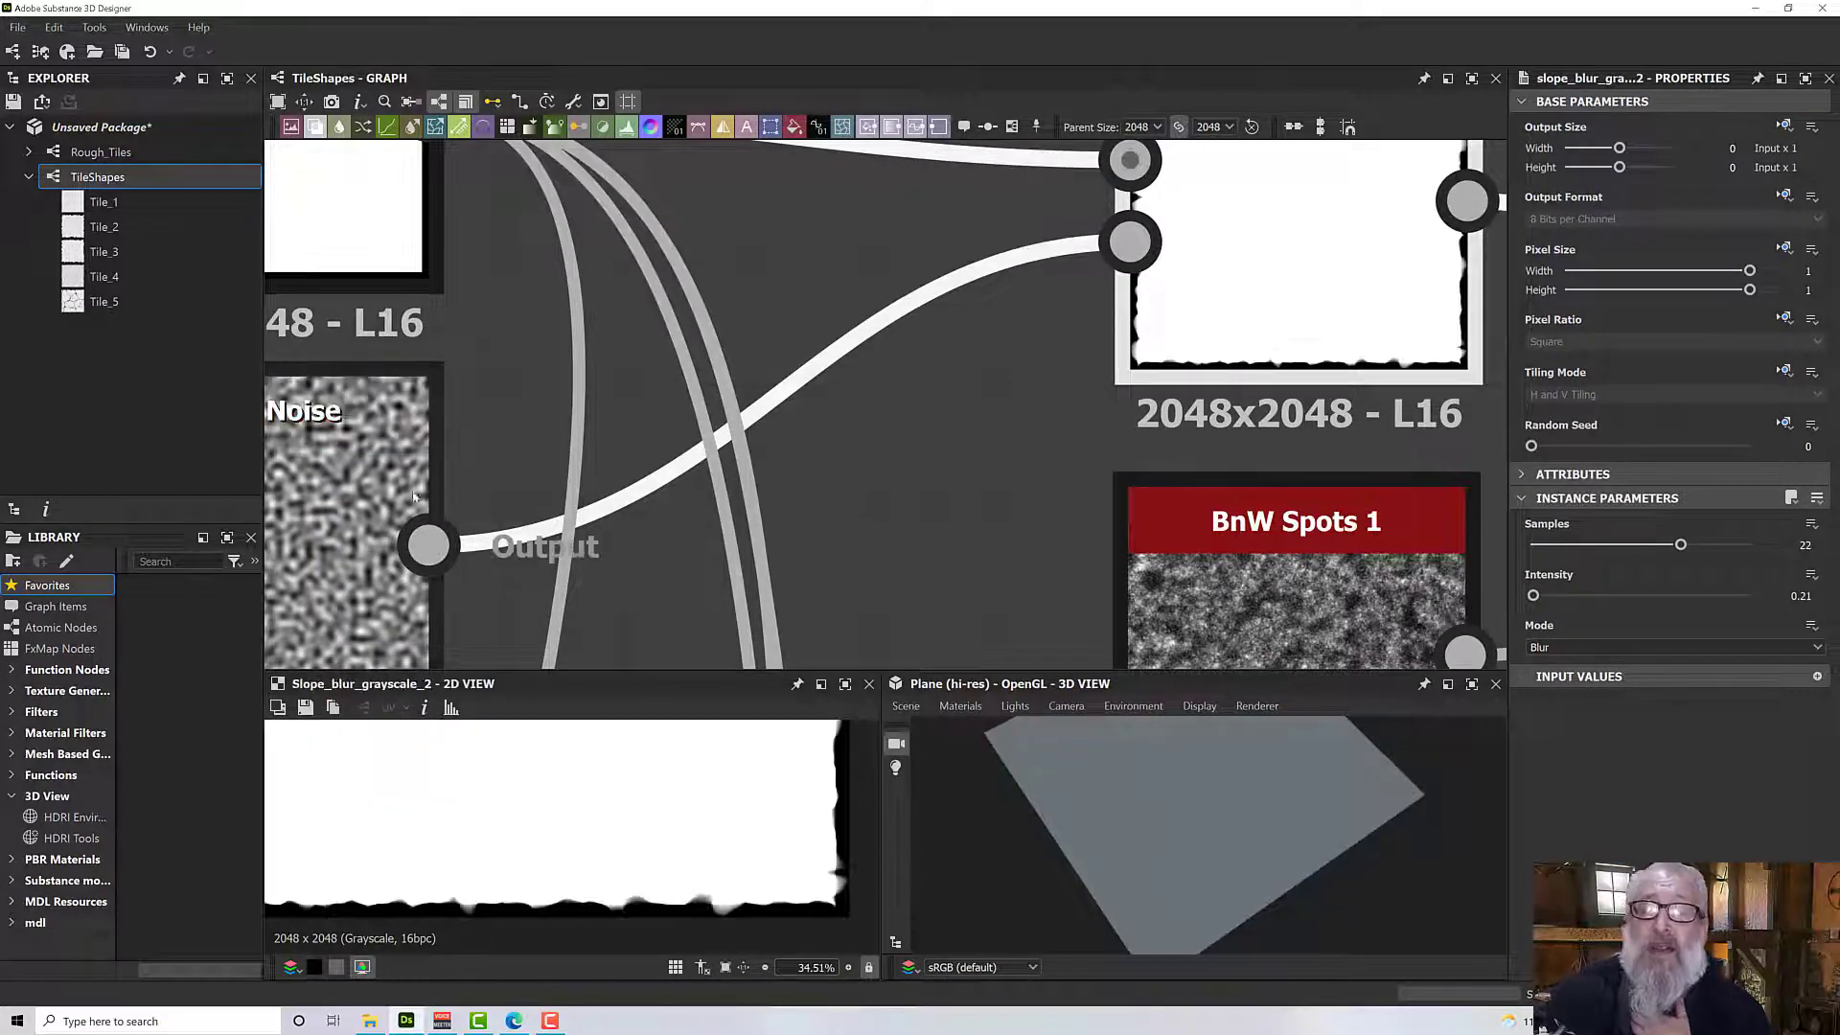
click(421, 523)
scroll(678, 757, down, 4)
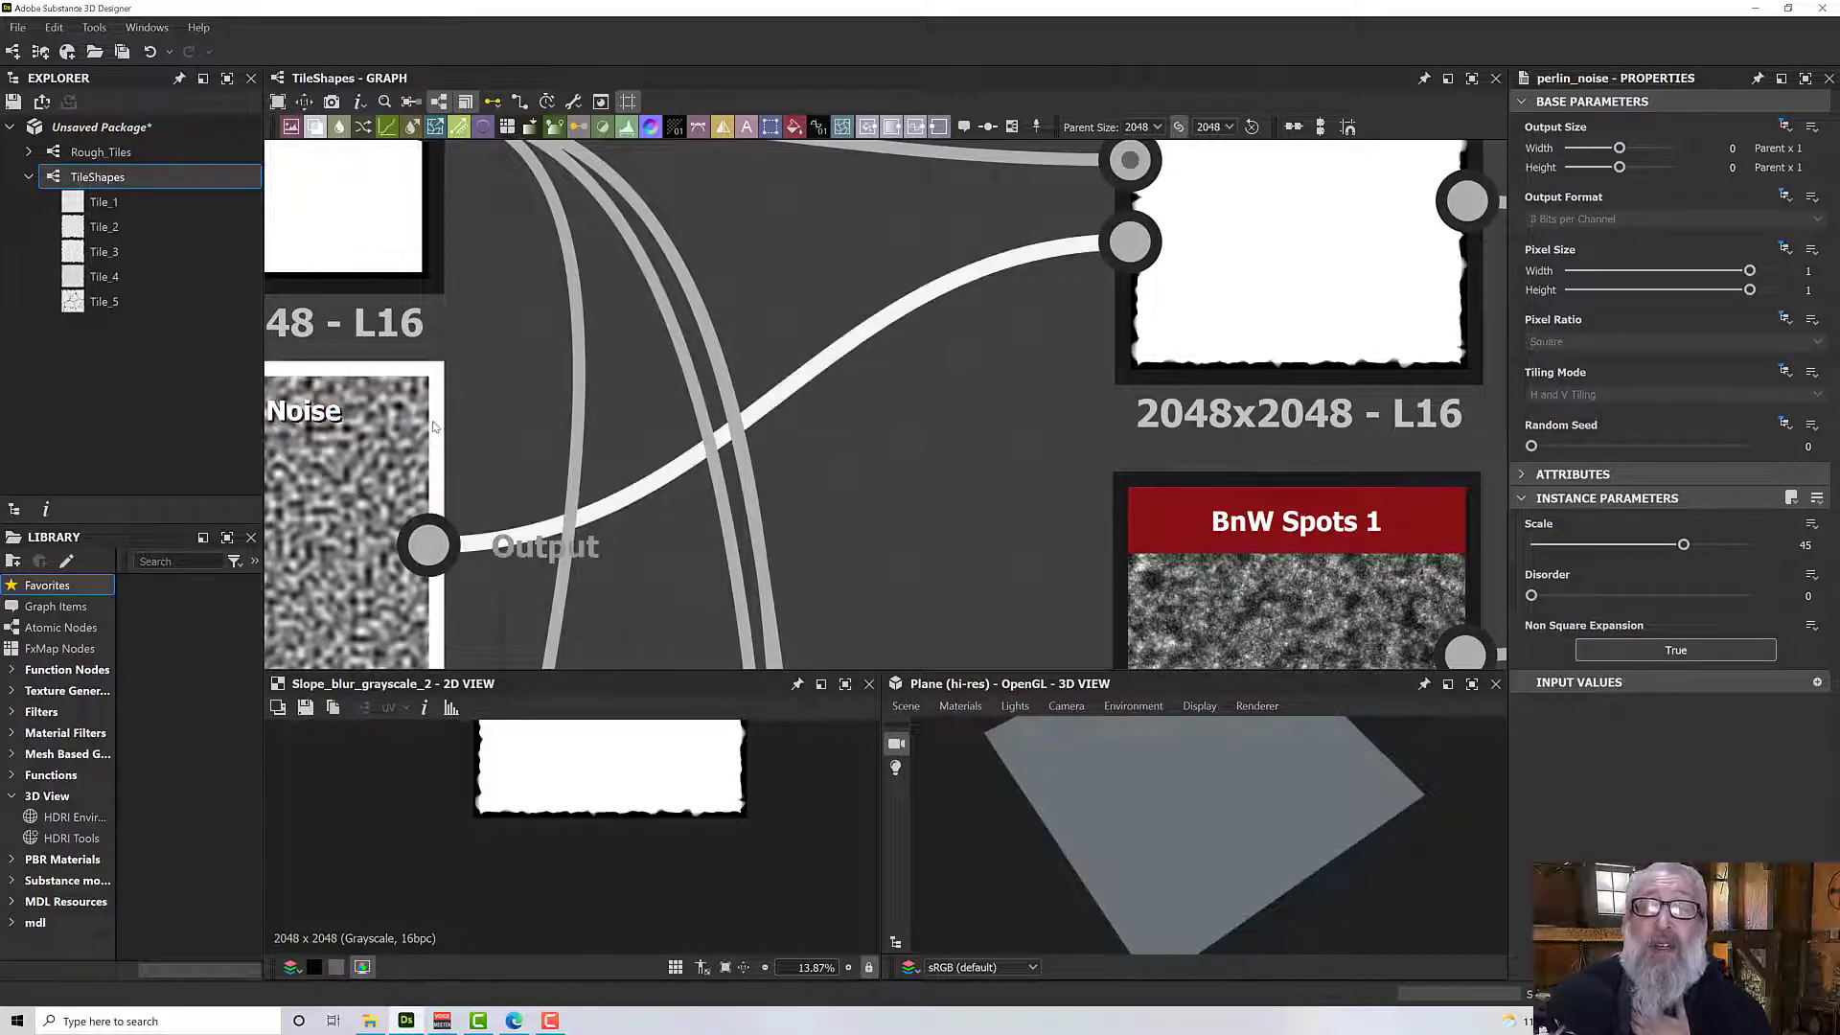
drag(1684, 545, 1781, 556)
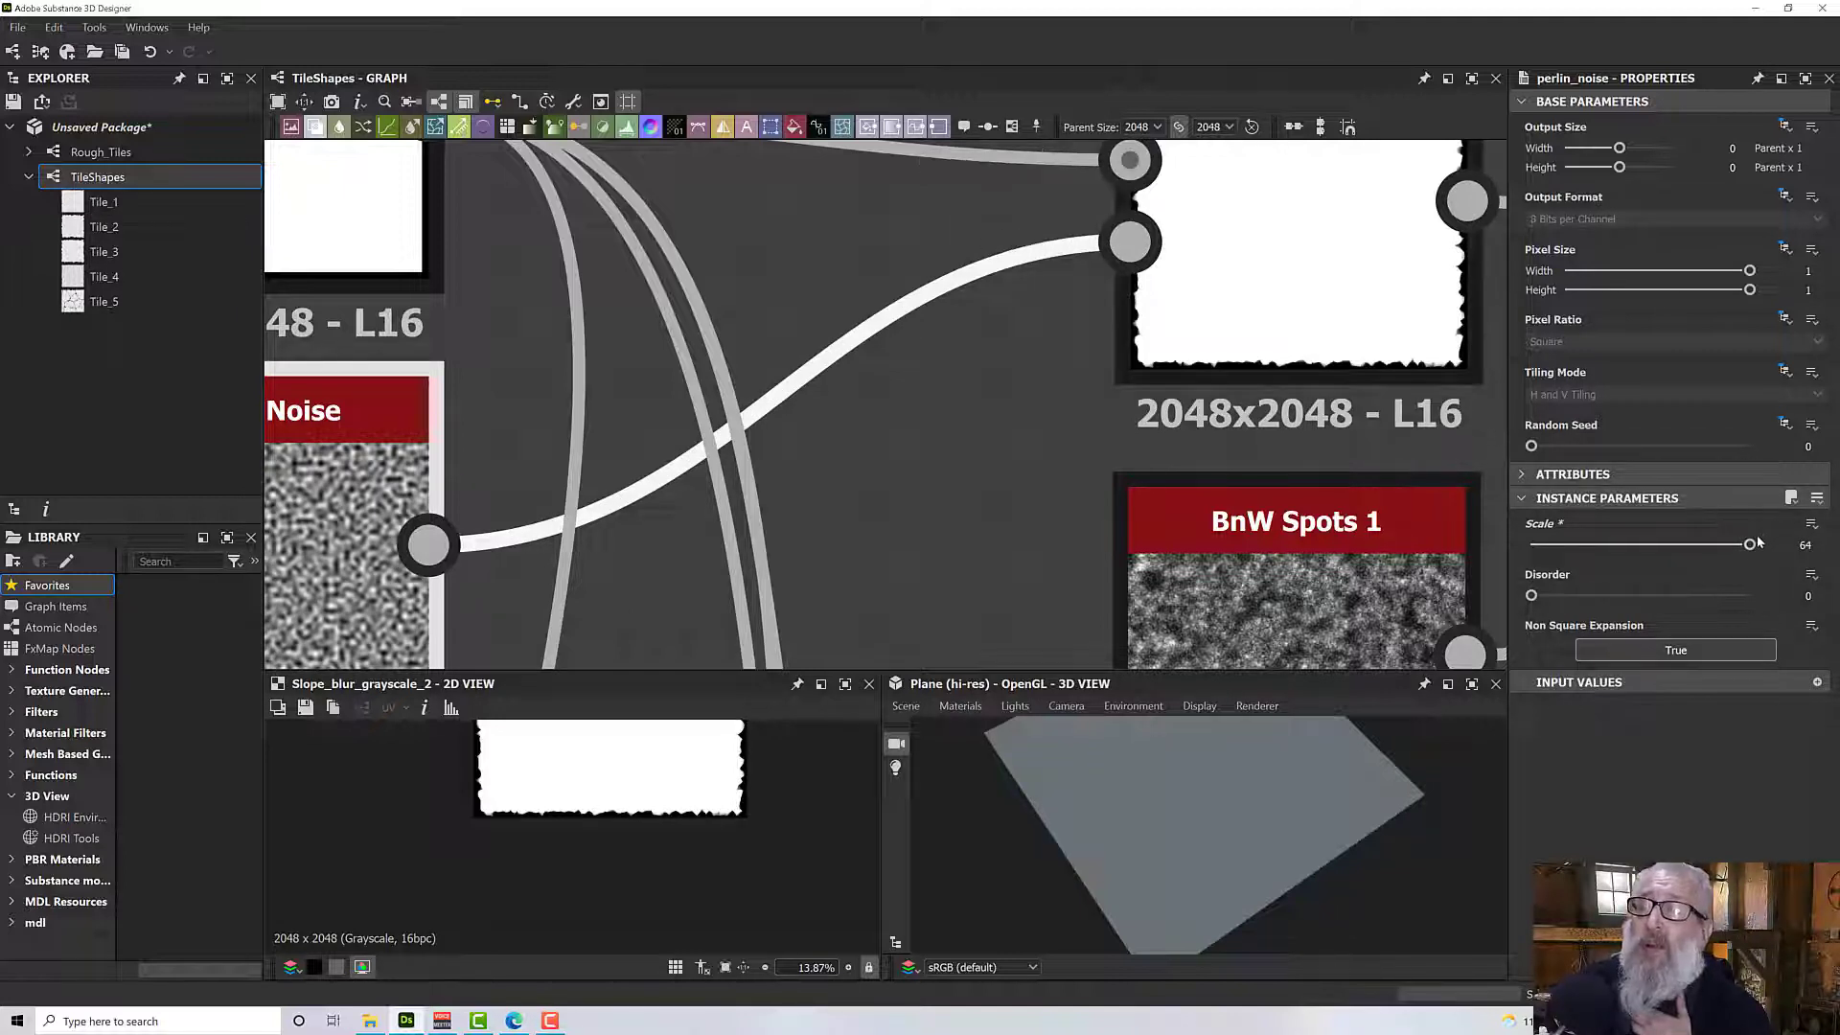
drag(1750, 544, 1641, 545)
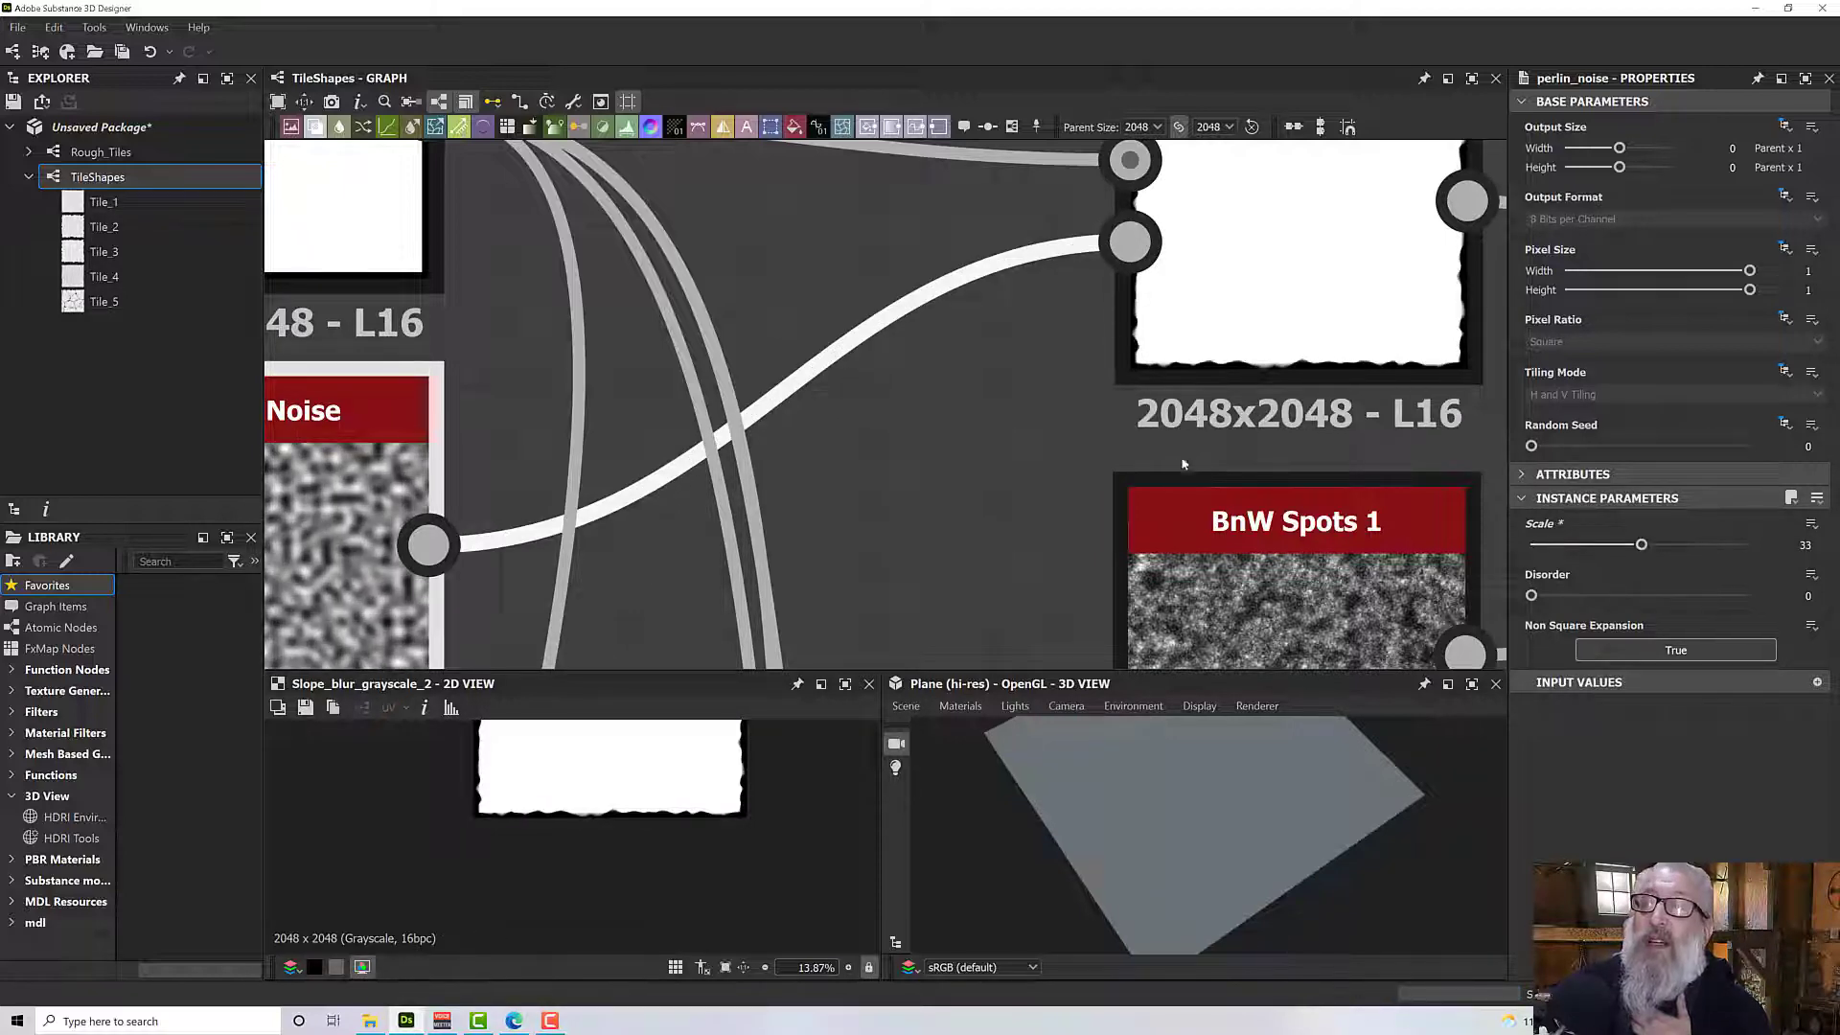
Preview the Tile_2 branch's Slope Blur Grayscale and set its Intensity to 0.28.
scroll(1249, 422, down, 4)
middle_drag(1252, 423, 1118, 234)
scroll(978, 424, down, 2)
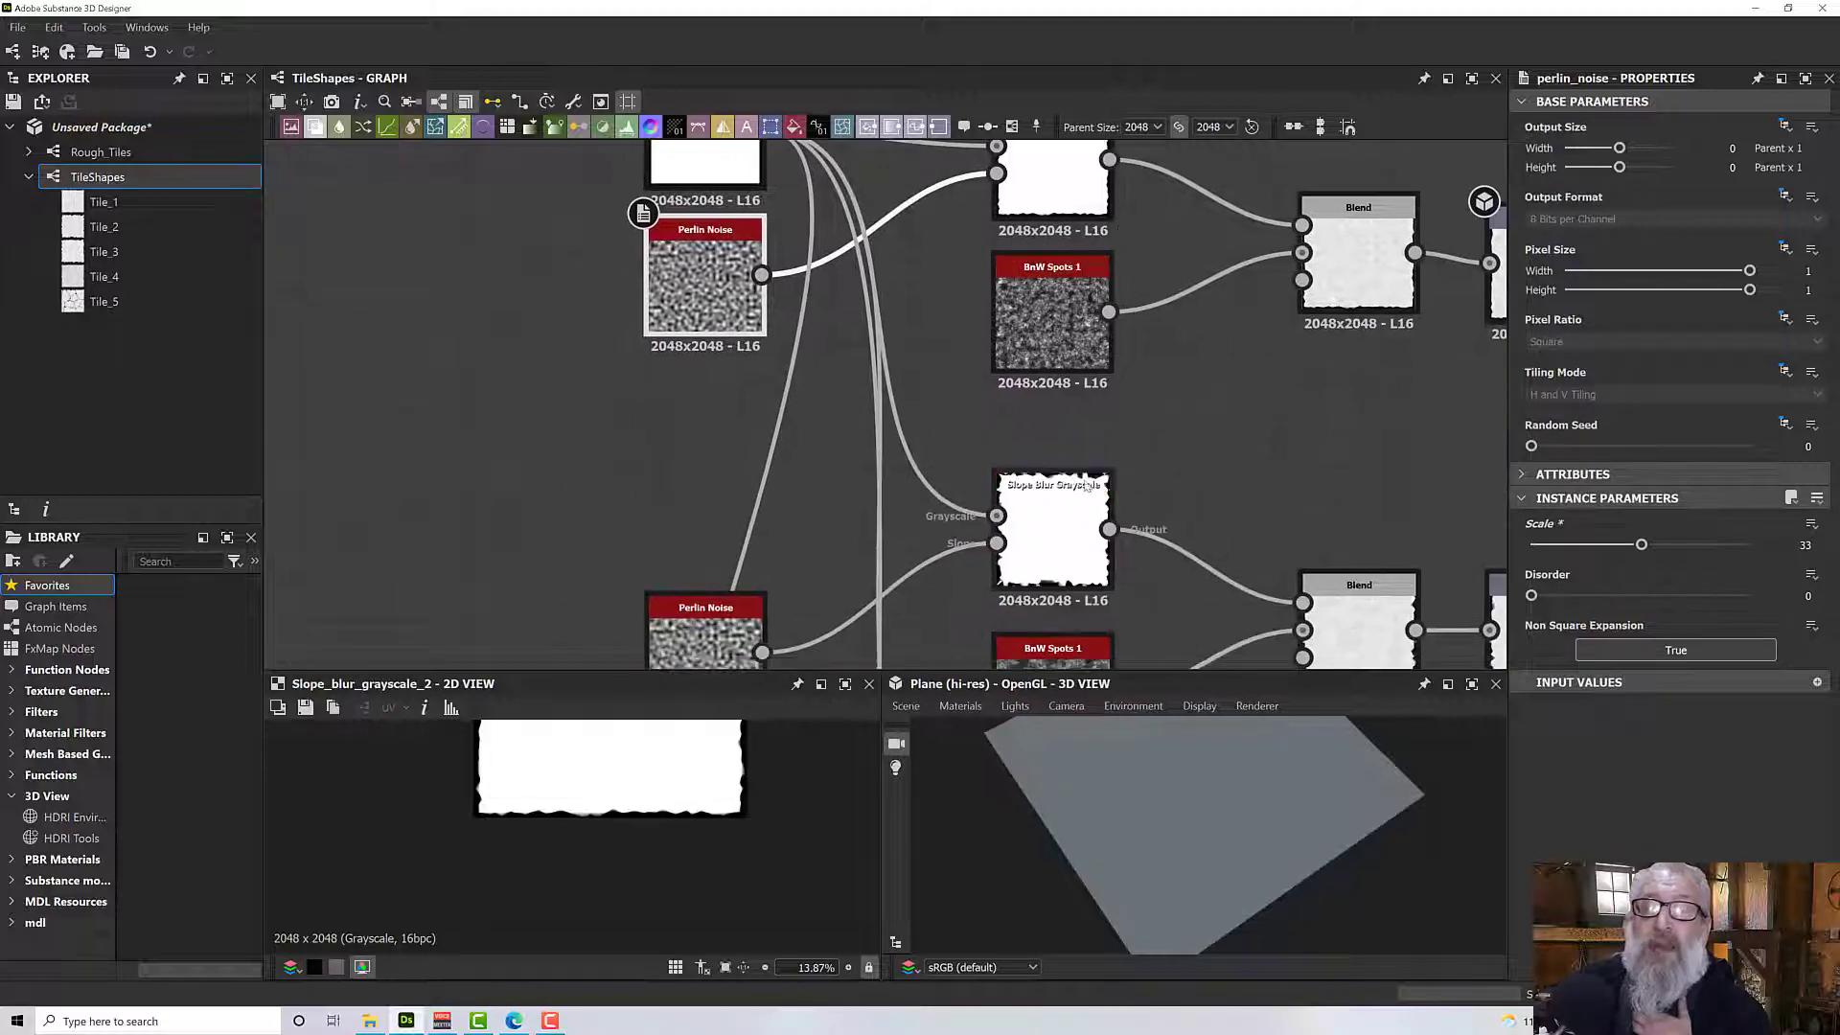
middle_drag(1017, 533, 1016, 401)
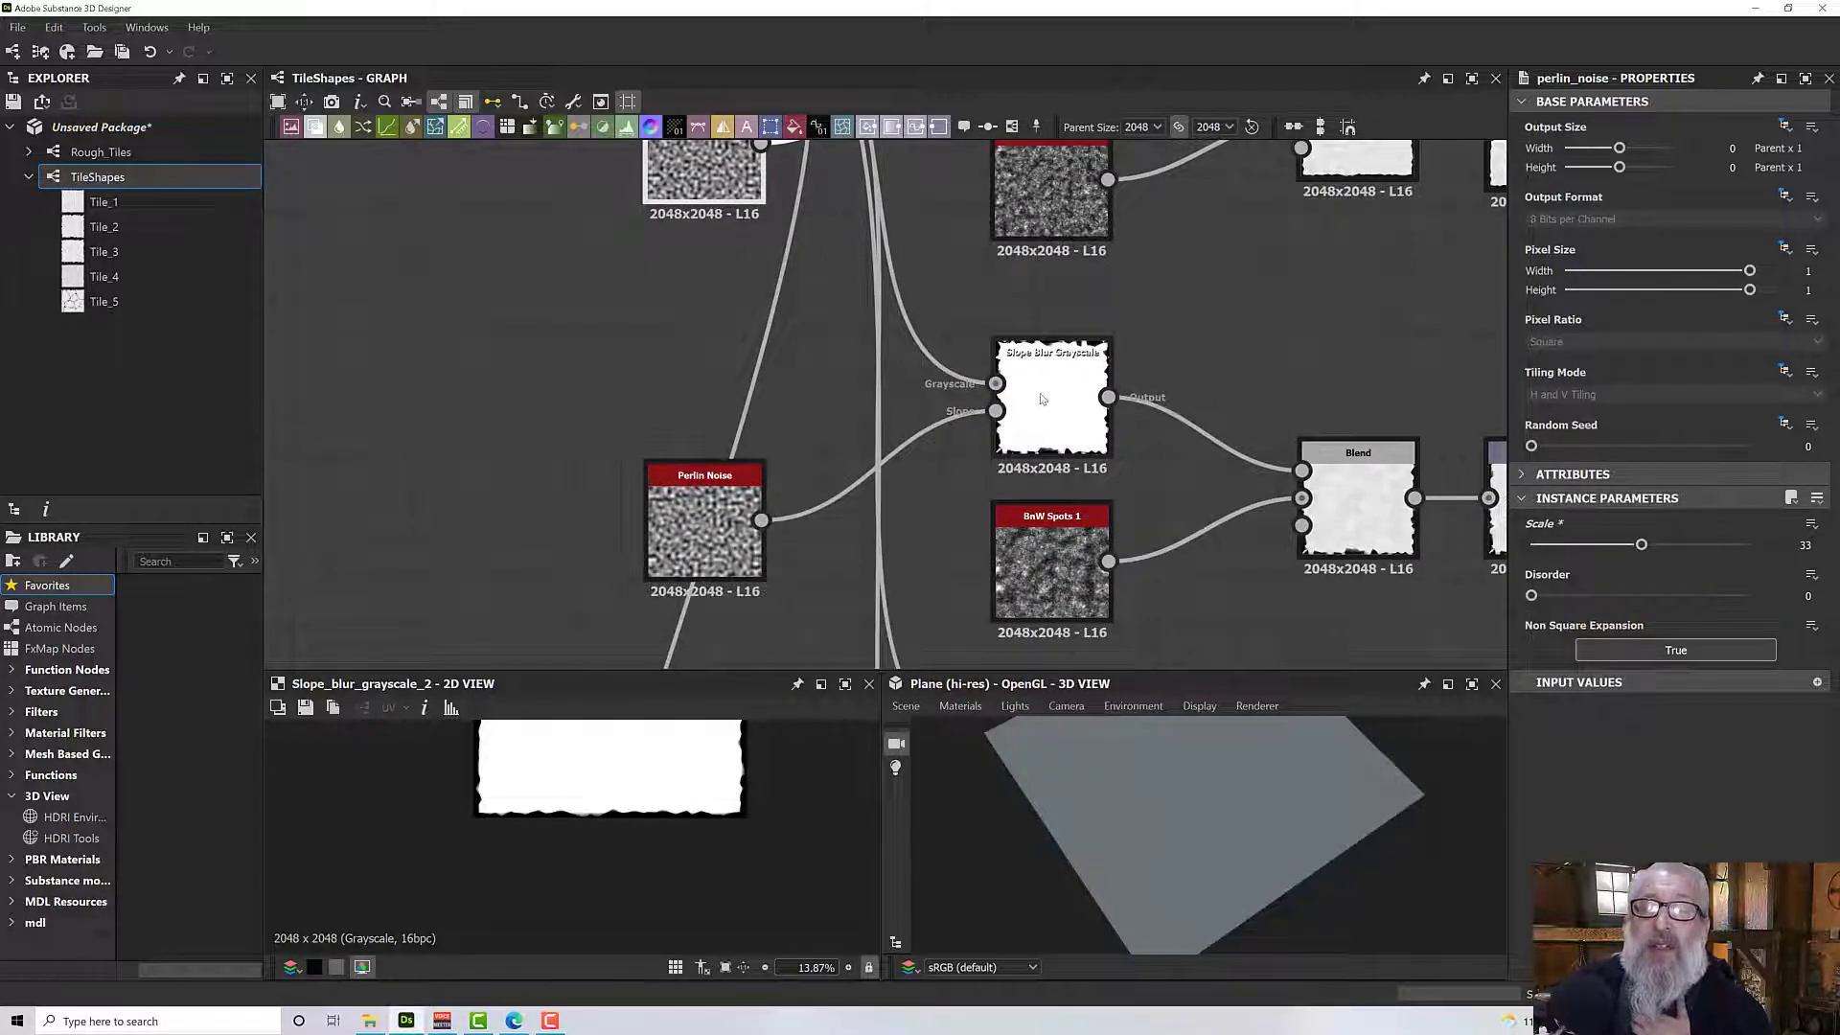
click(1042, 398)
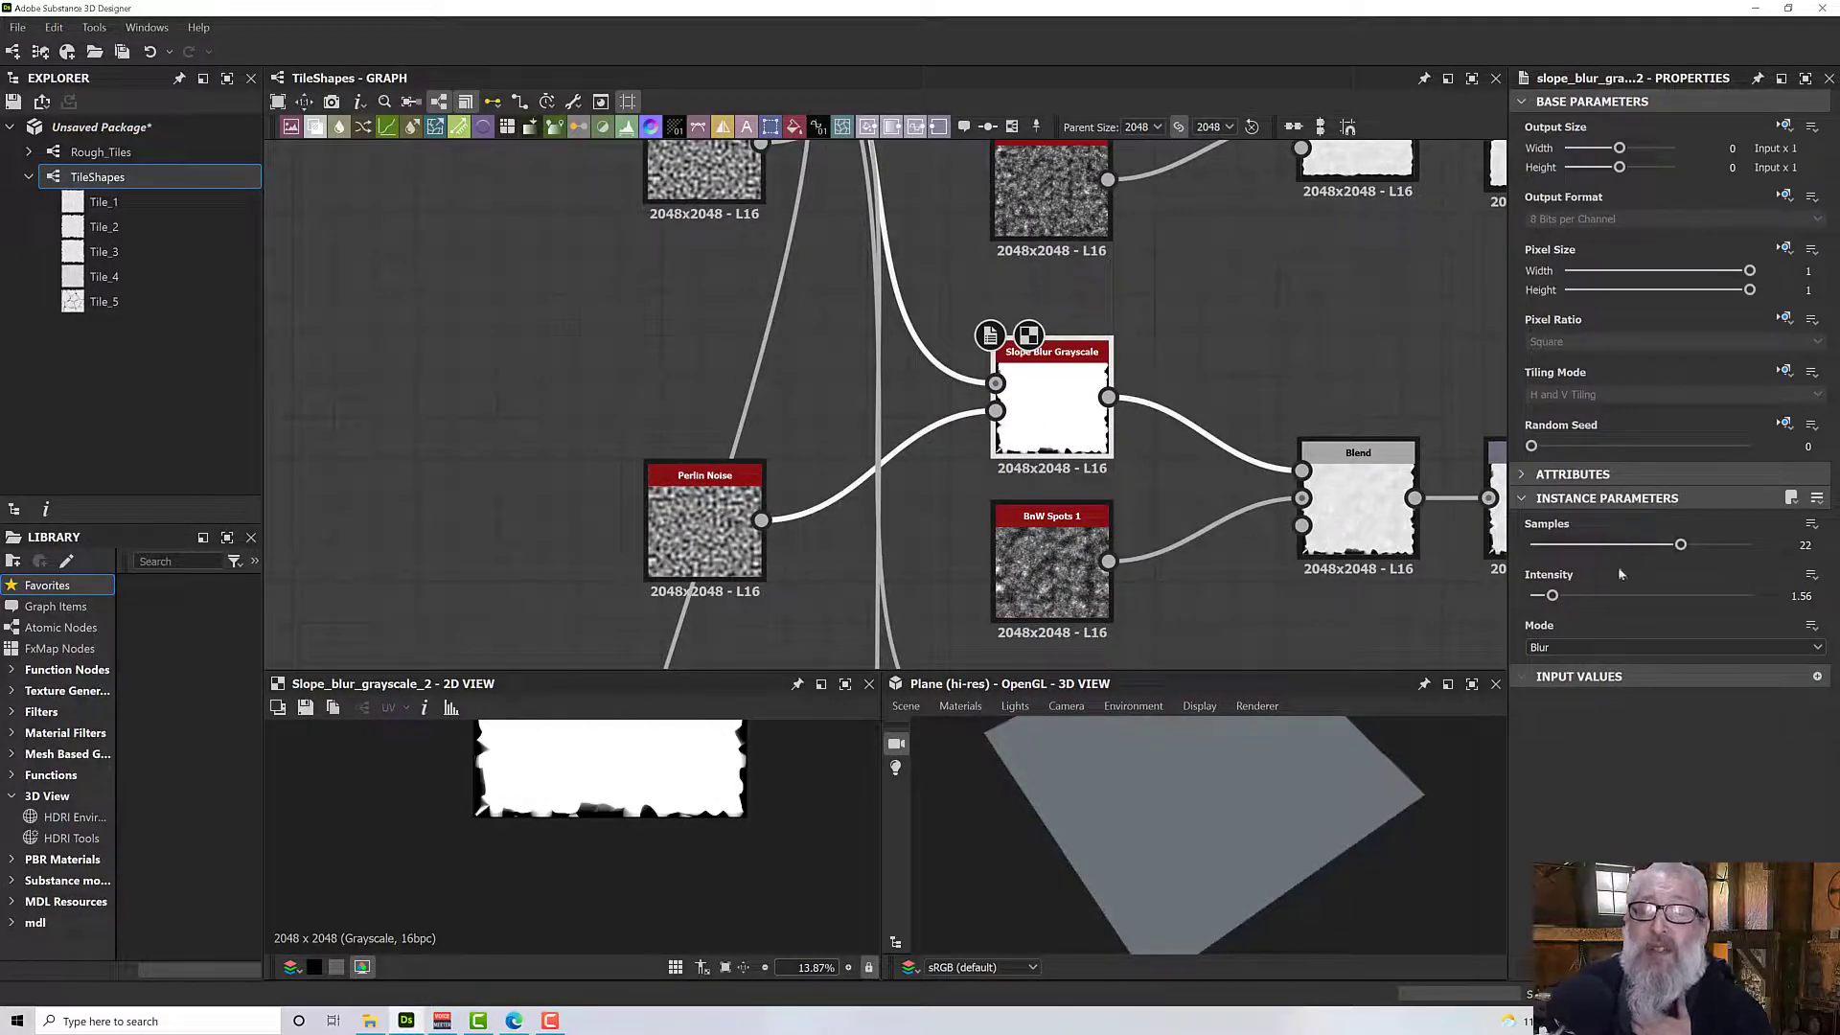
drag(1553, 596, 1532, 599)
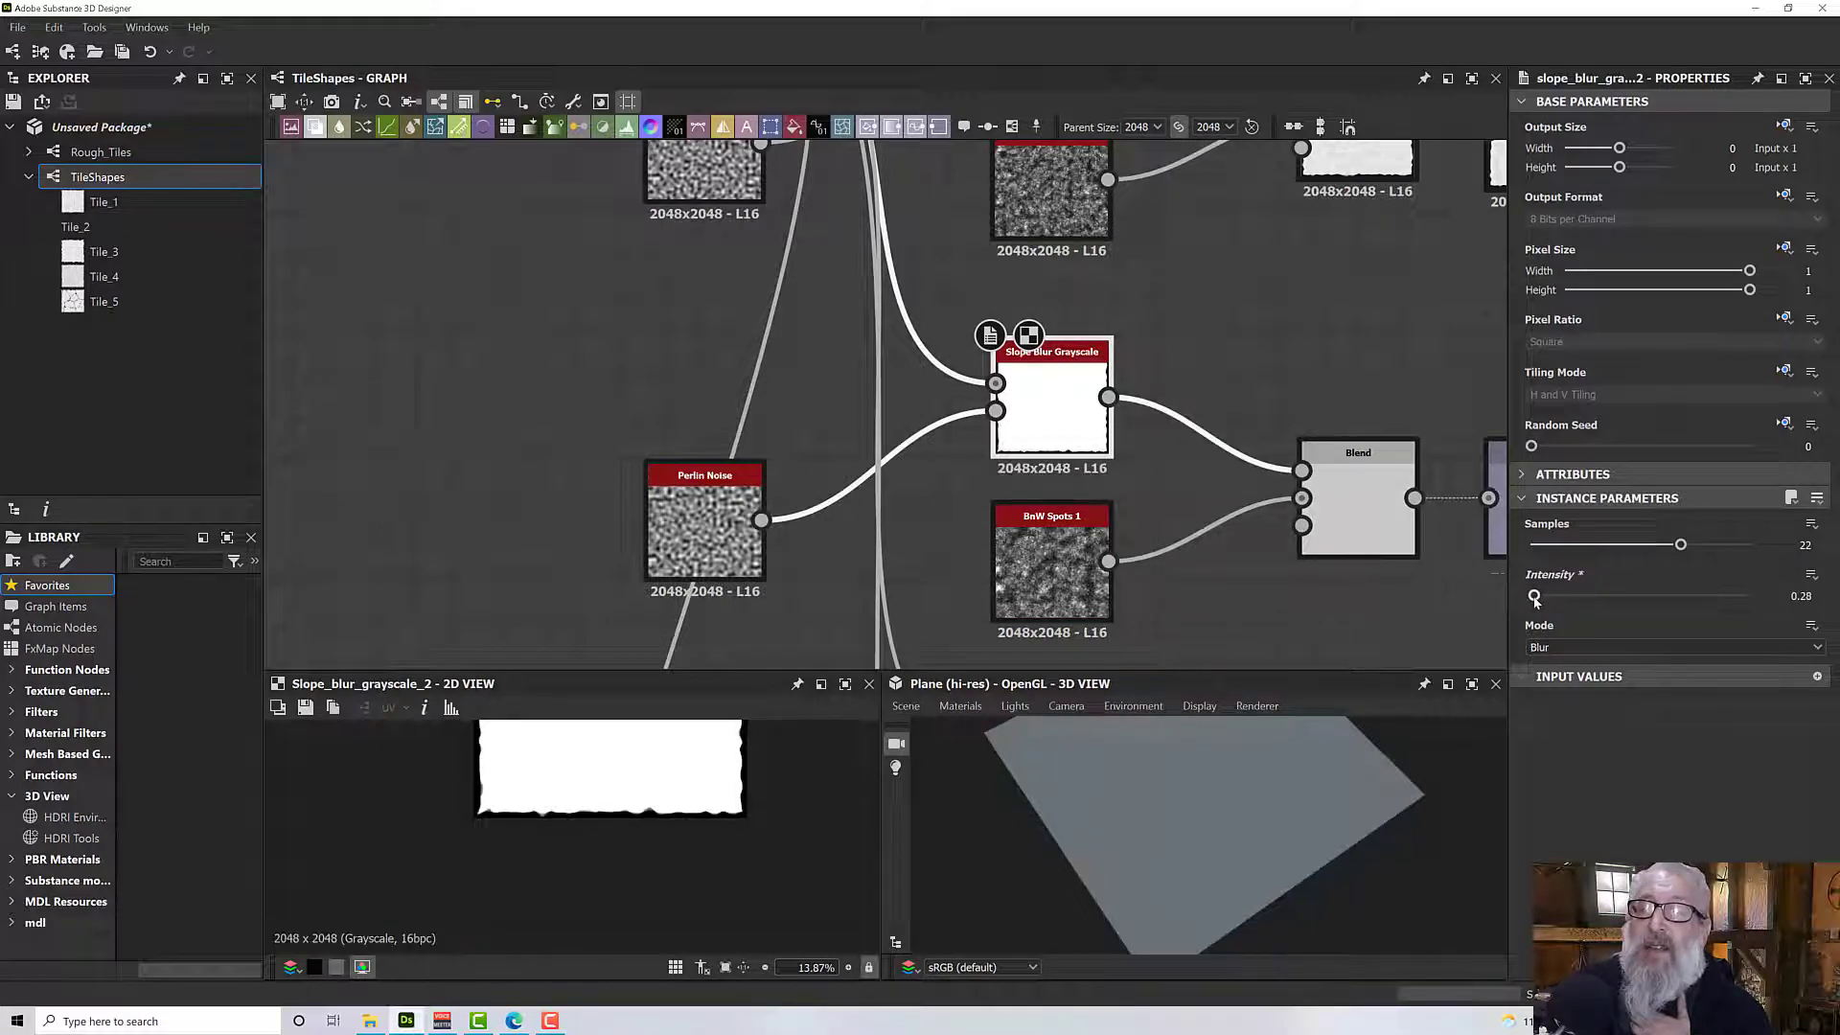
Set the Scale of the Perlin Noise feeding the Tile_2 slope blur to 32 and preview that slope blur.
click(705, 523)
scroll(1020, 485, up, 3)
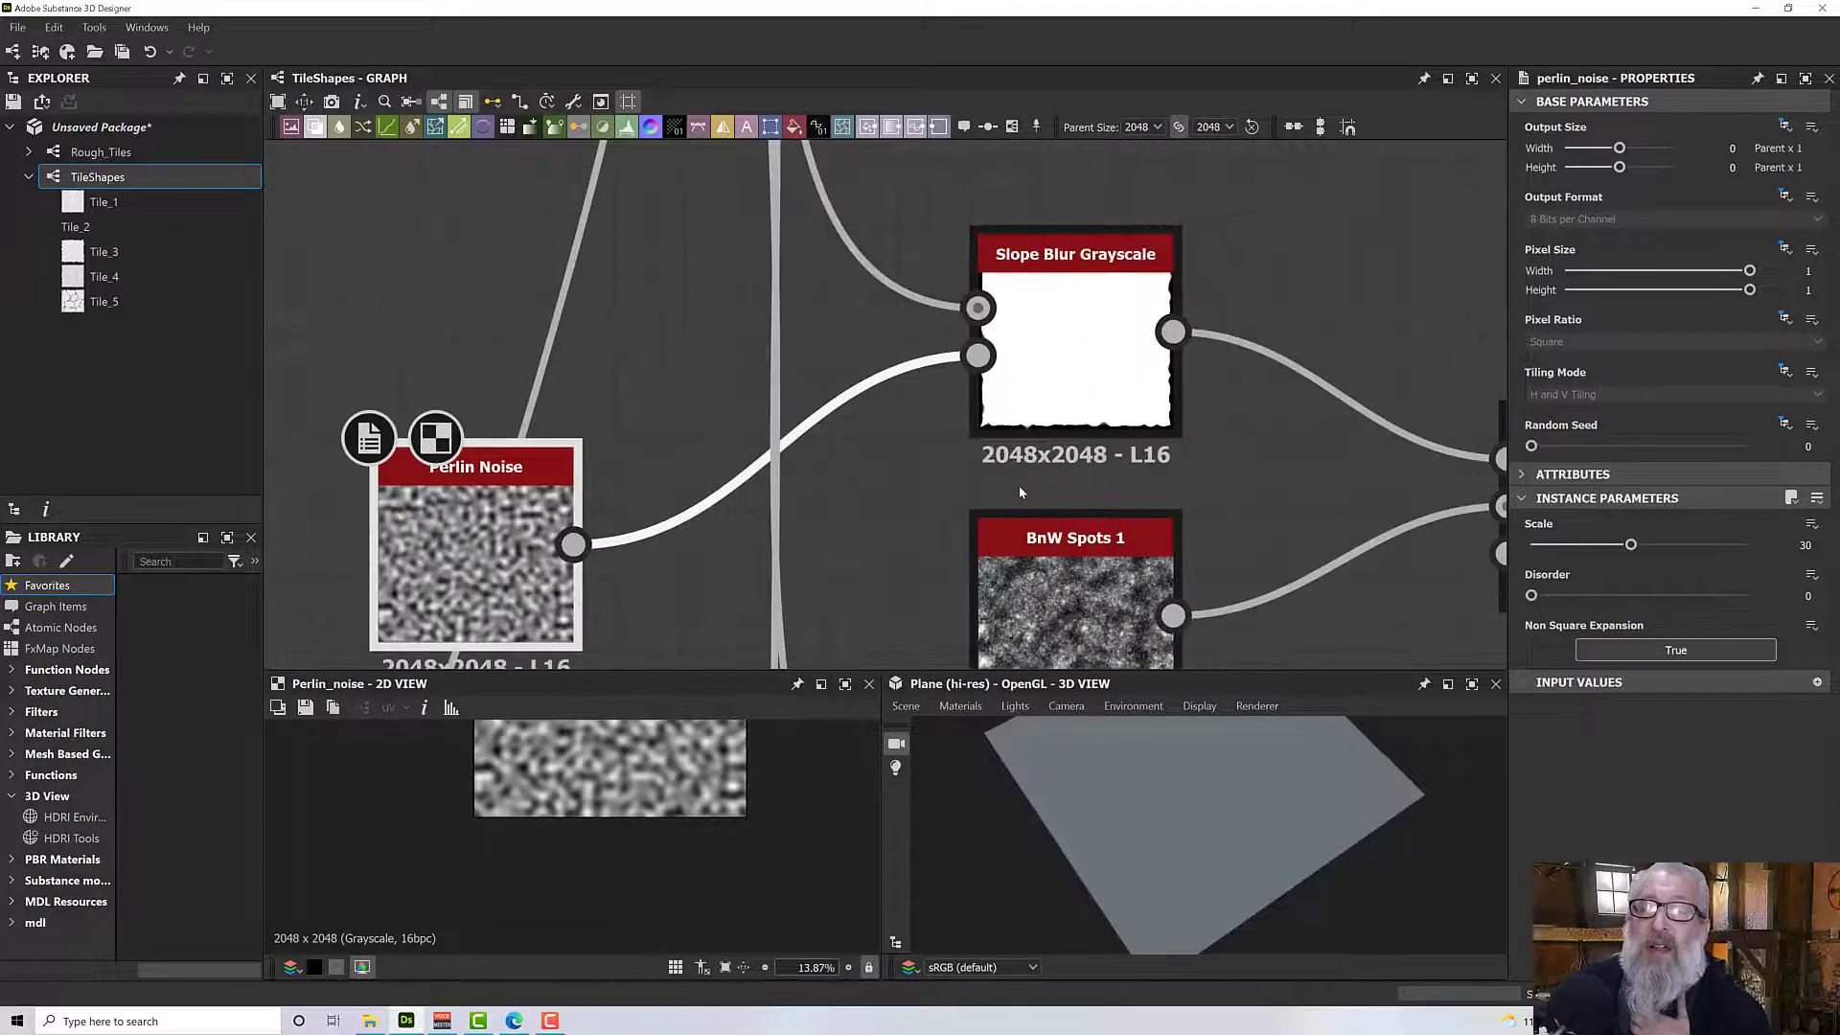
scroll(1020, 485, up, 2)
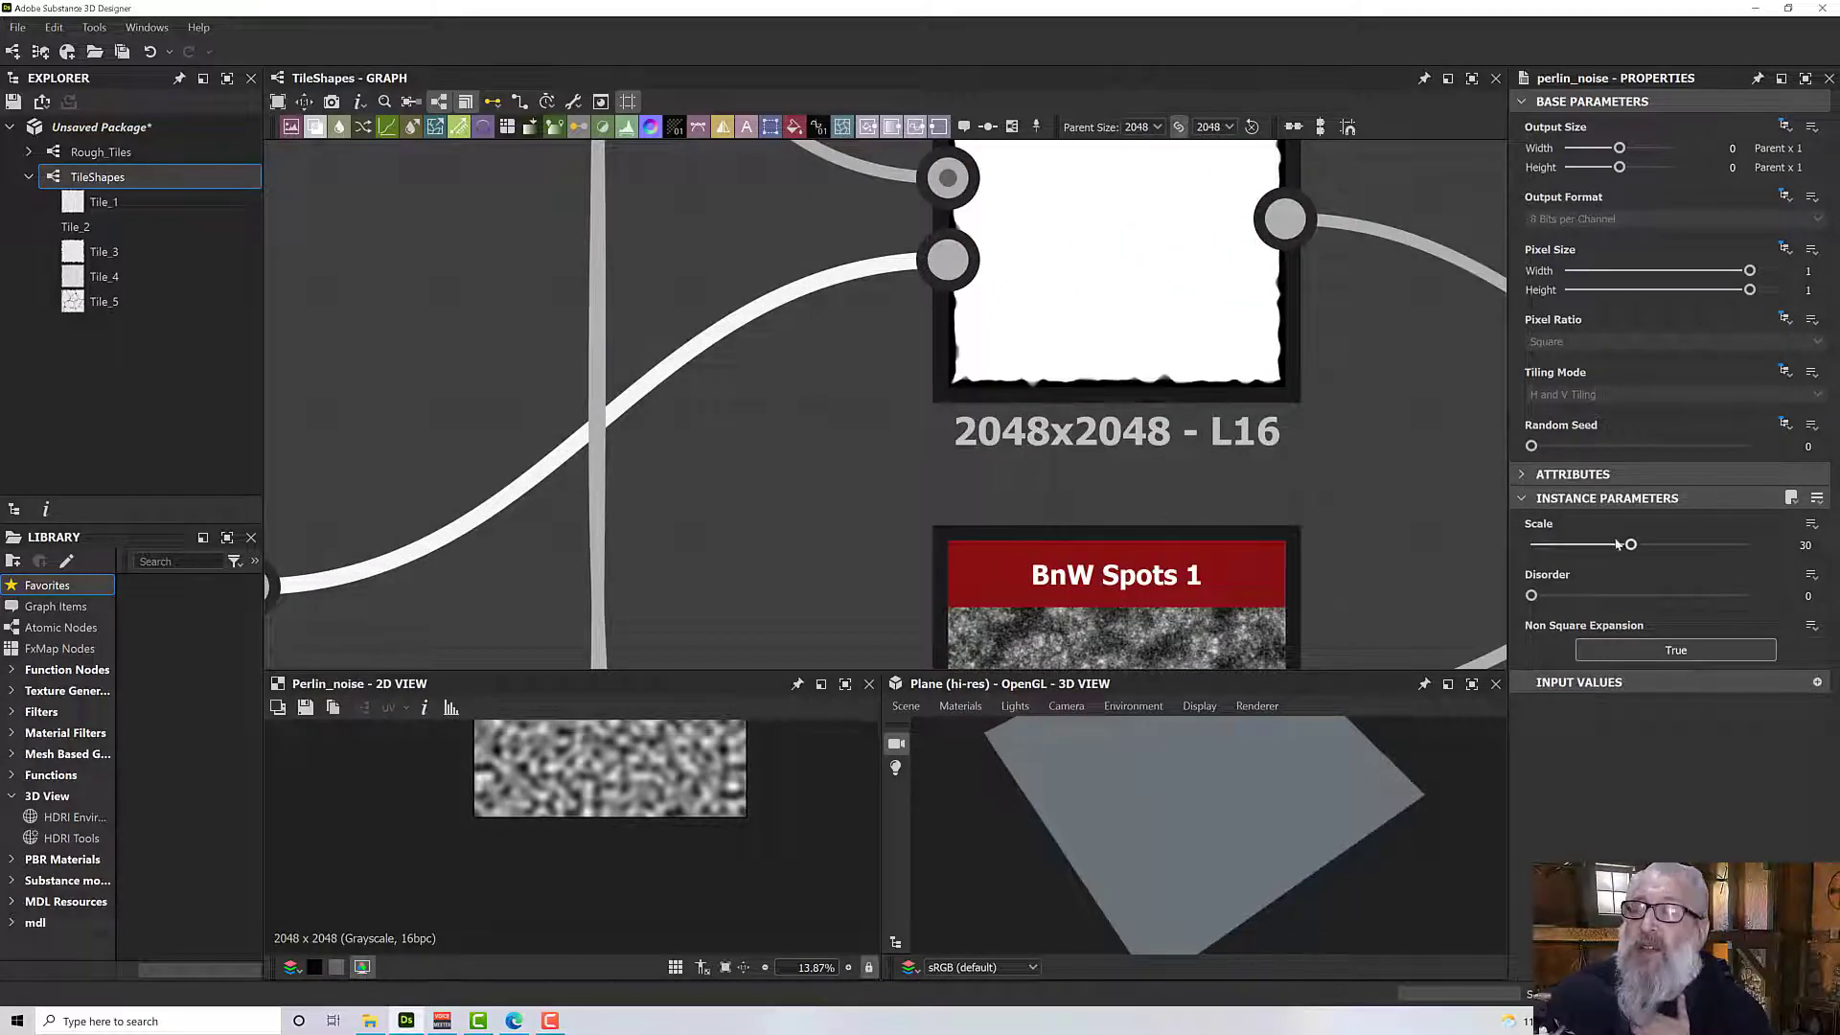
drag(1631, 545, 1657, 546)
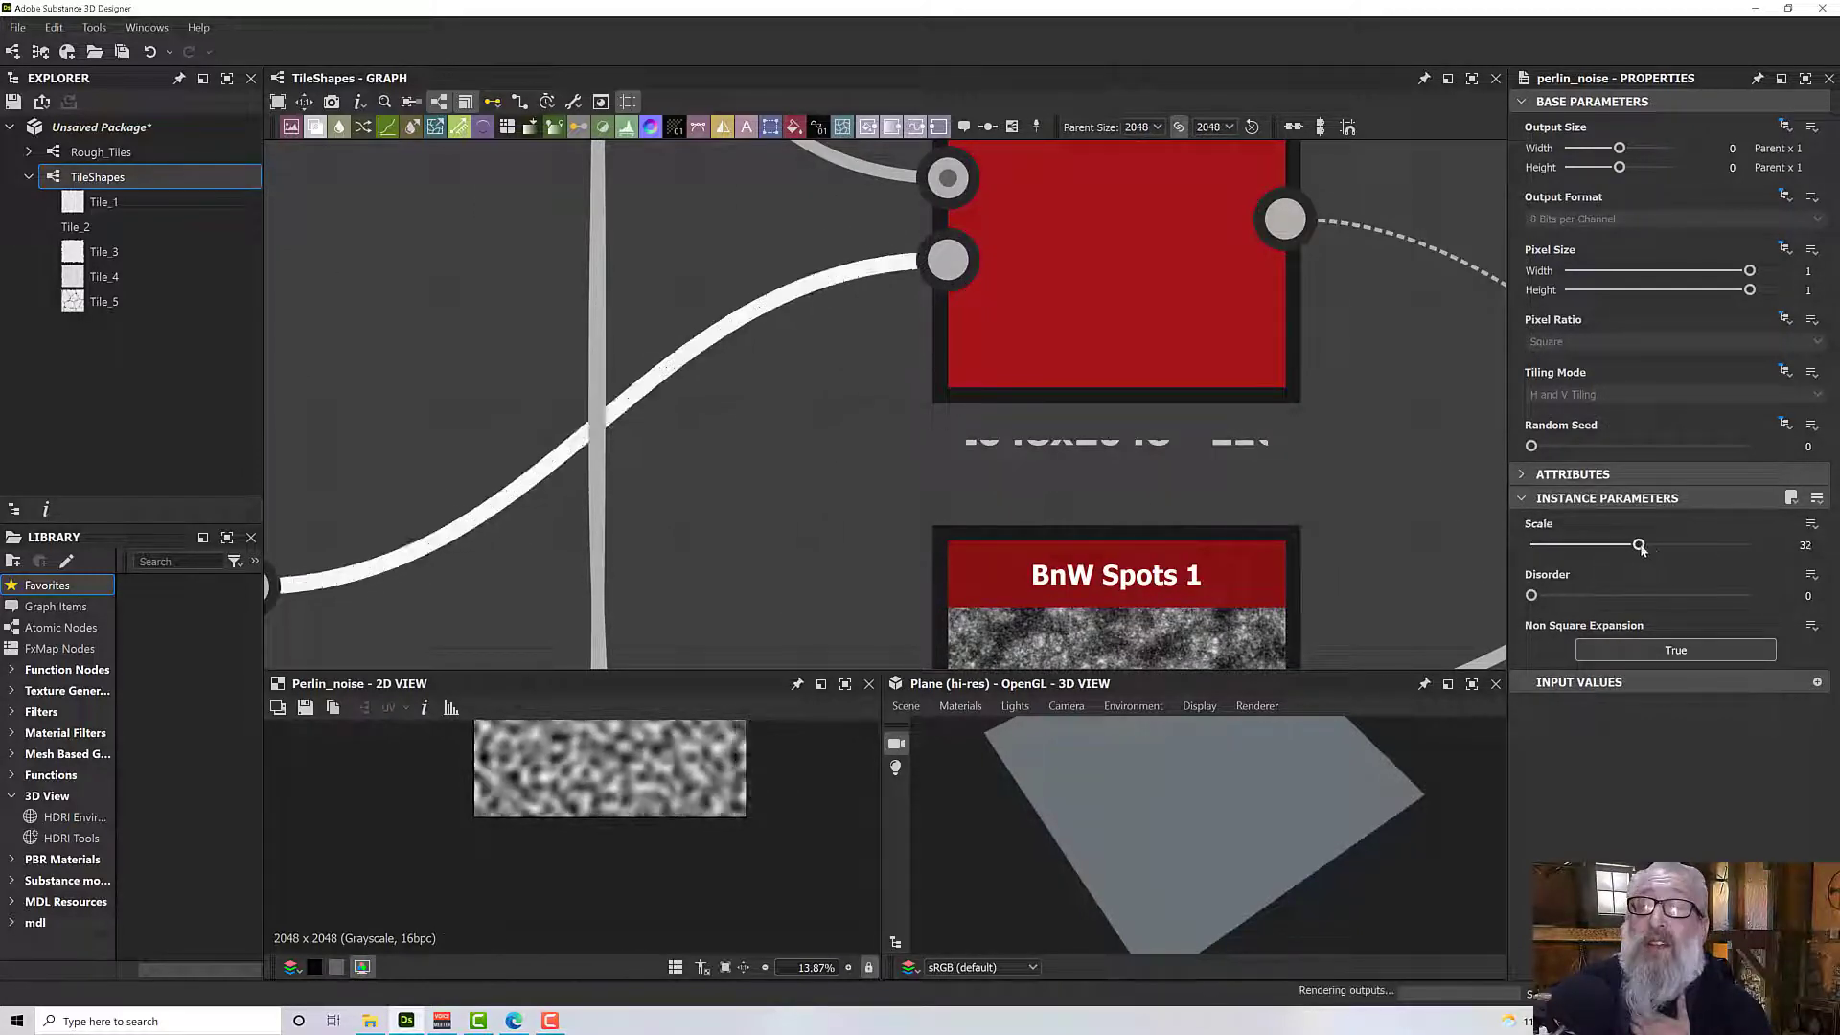
double_click(1098, 312)
Preview the Tile_3 branch's Slope Blur Grayscale and set its Intensity to 0.14.
scroll(1292, 437, down, 4)
middle_drag(1291, 435, 1212, 138)
double_click(1128, 494)
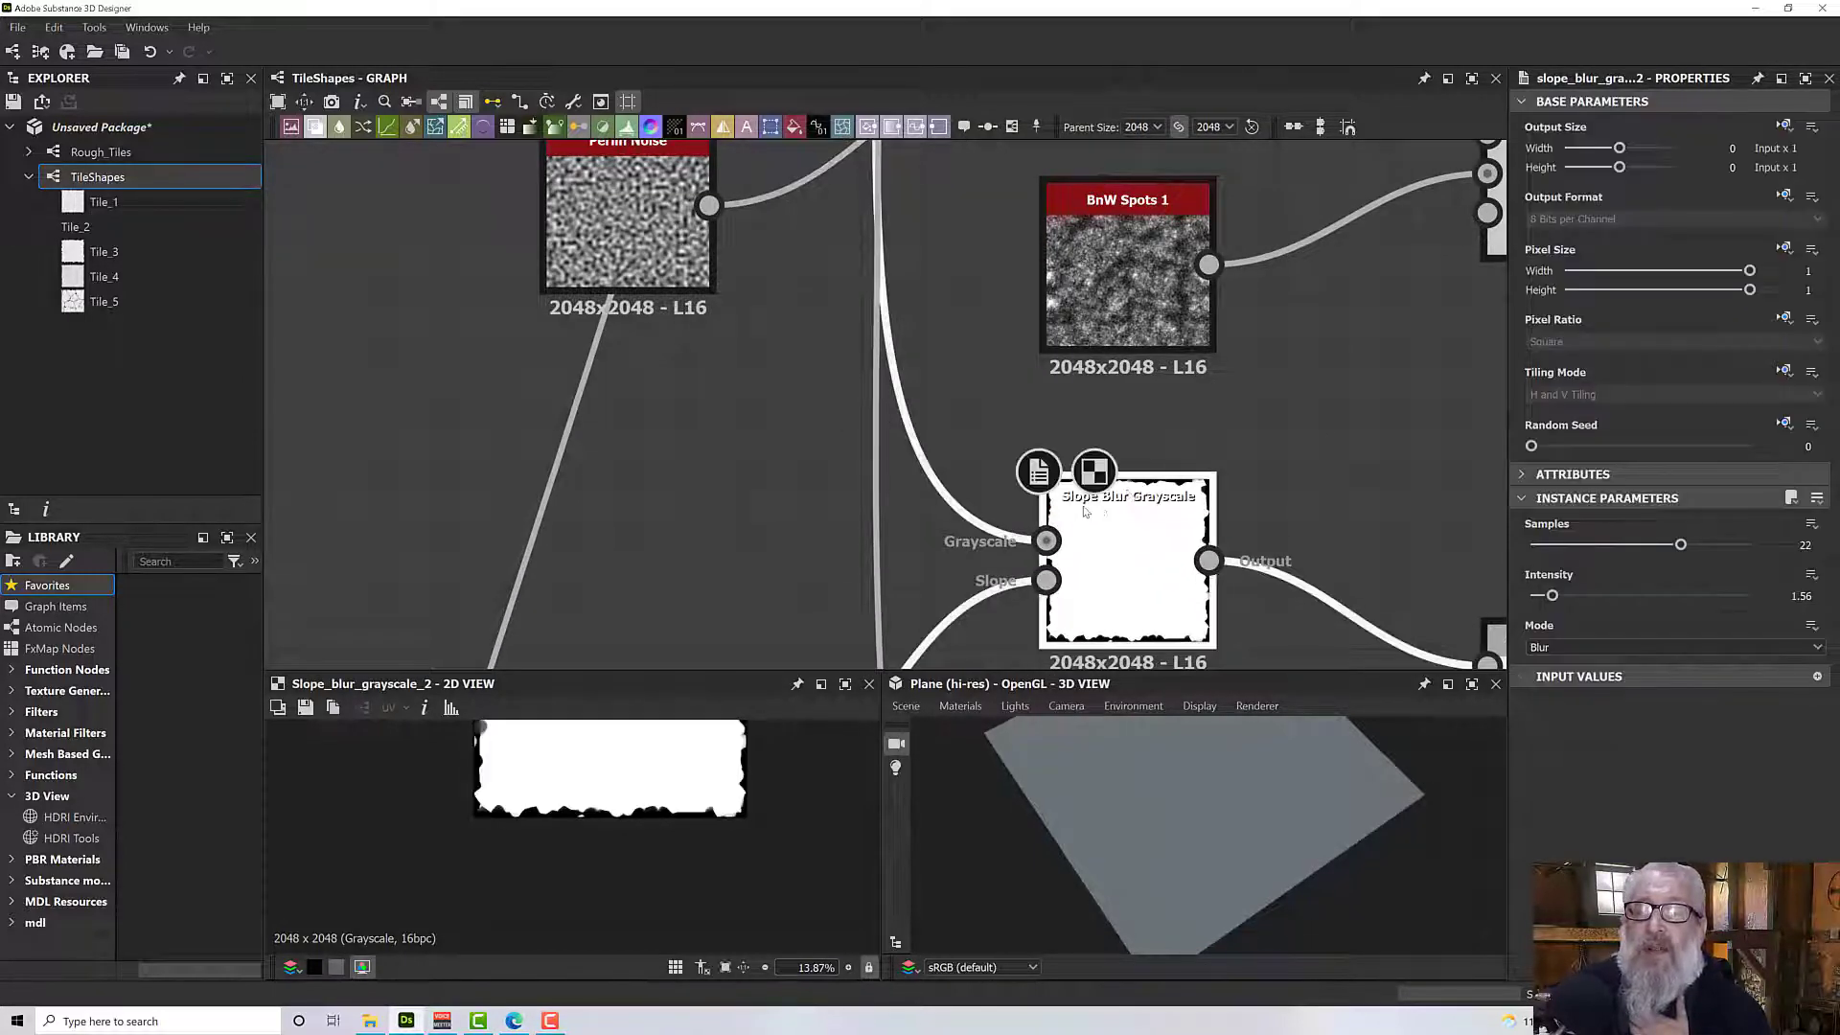
middle_drag(1085, 513, 1120, 276)
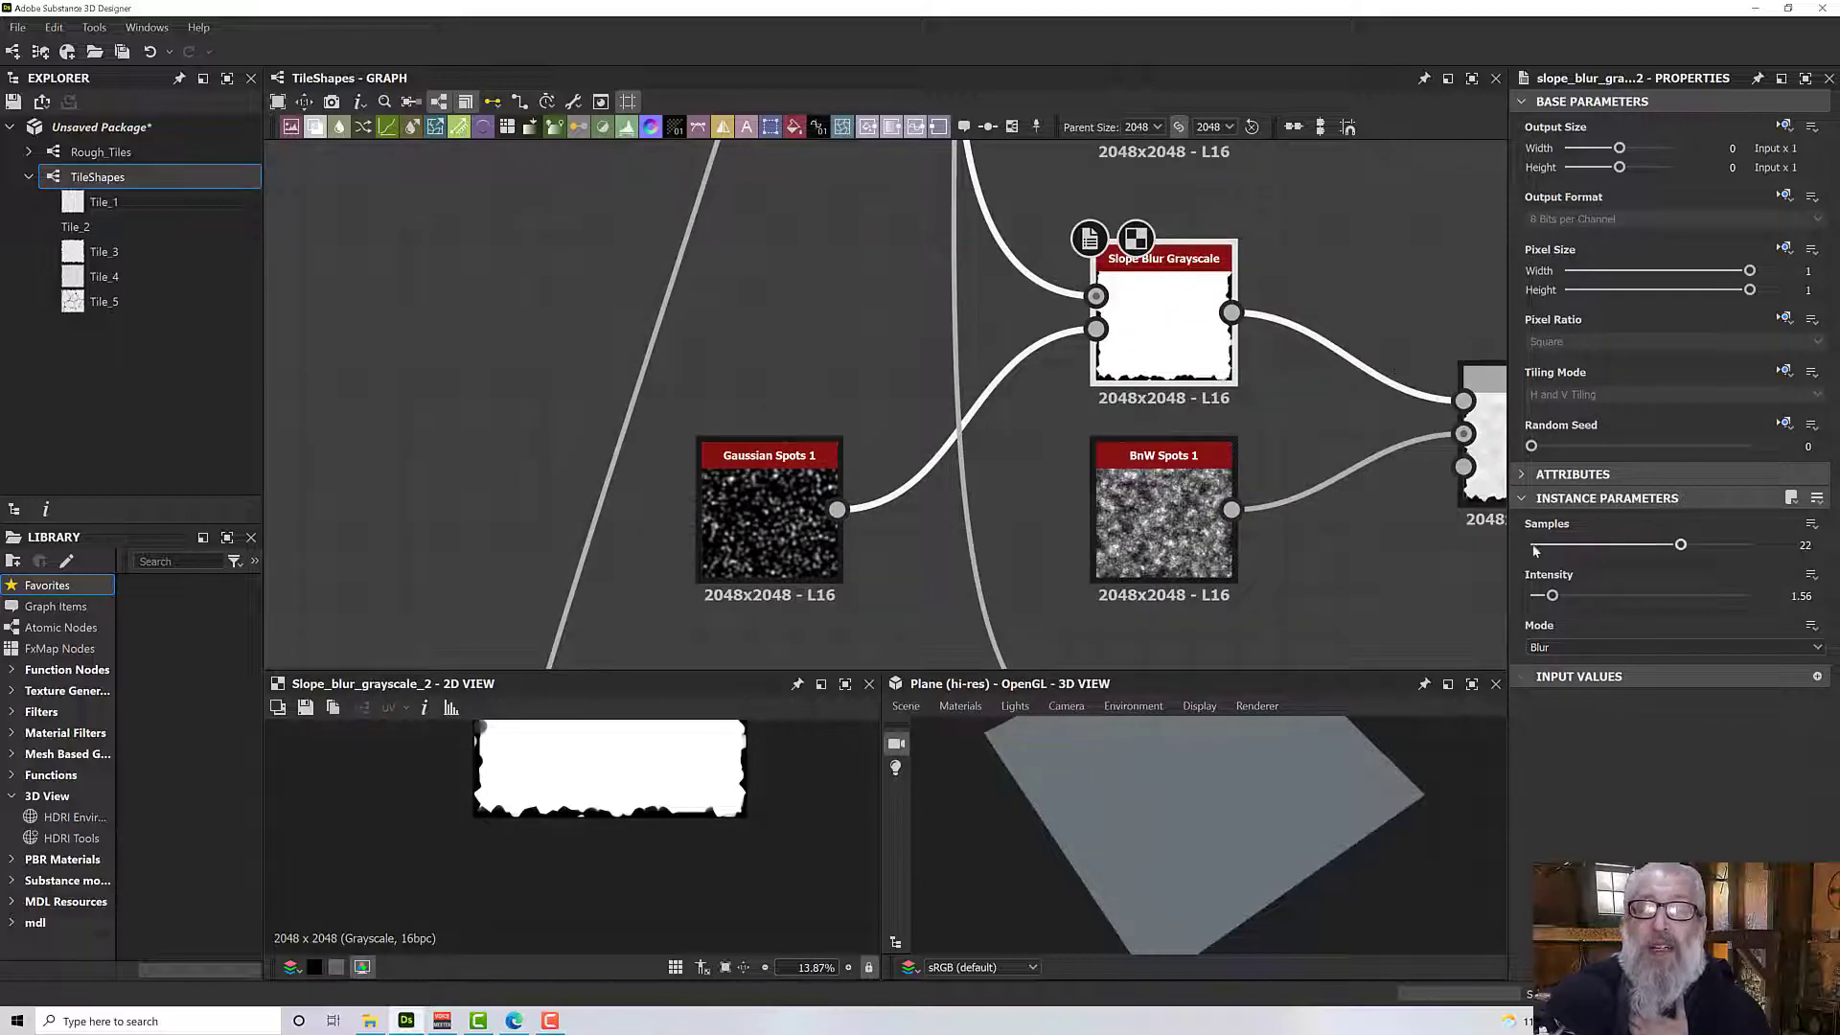
drag(1551, 597, 1533, 601)
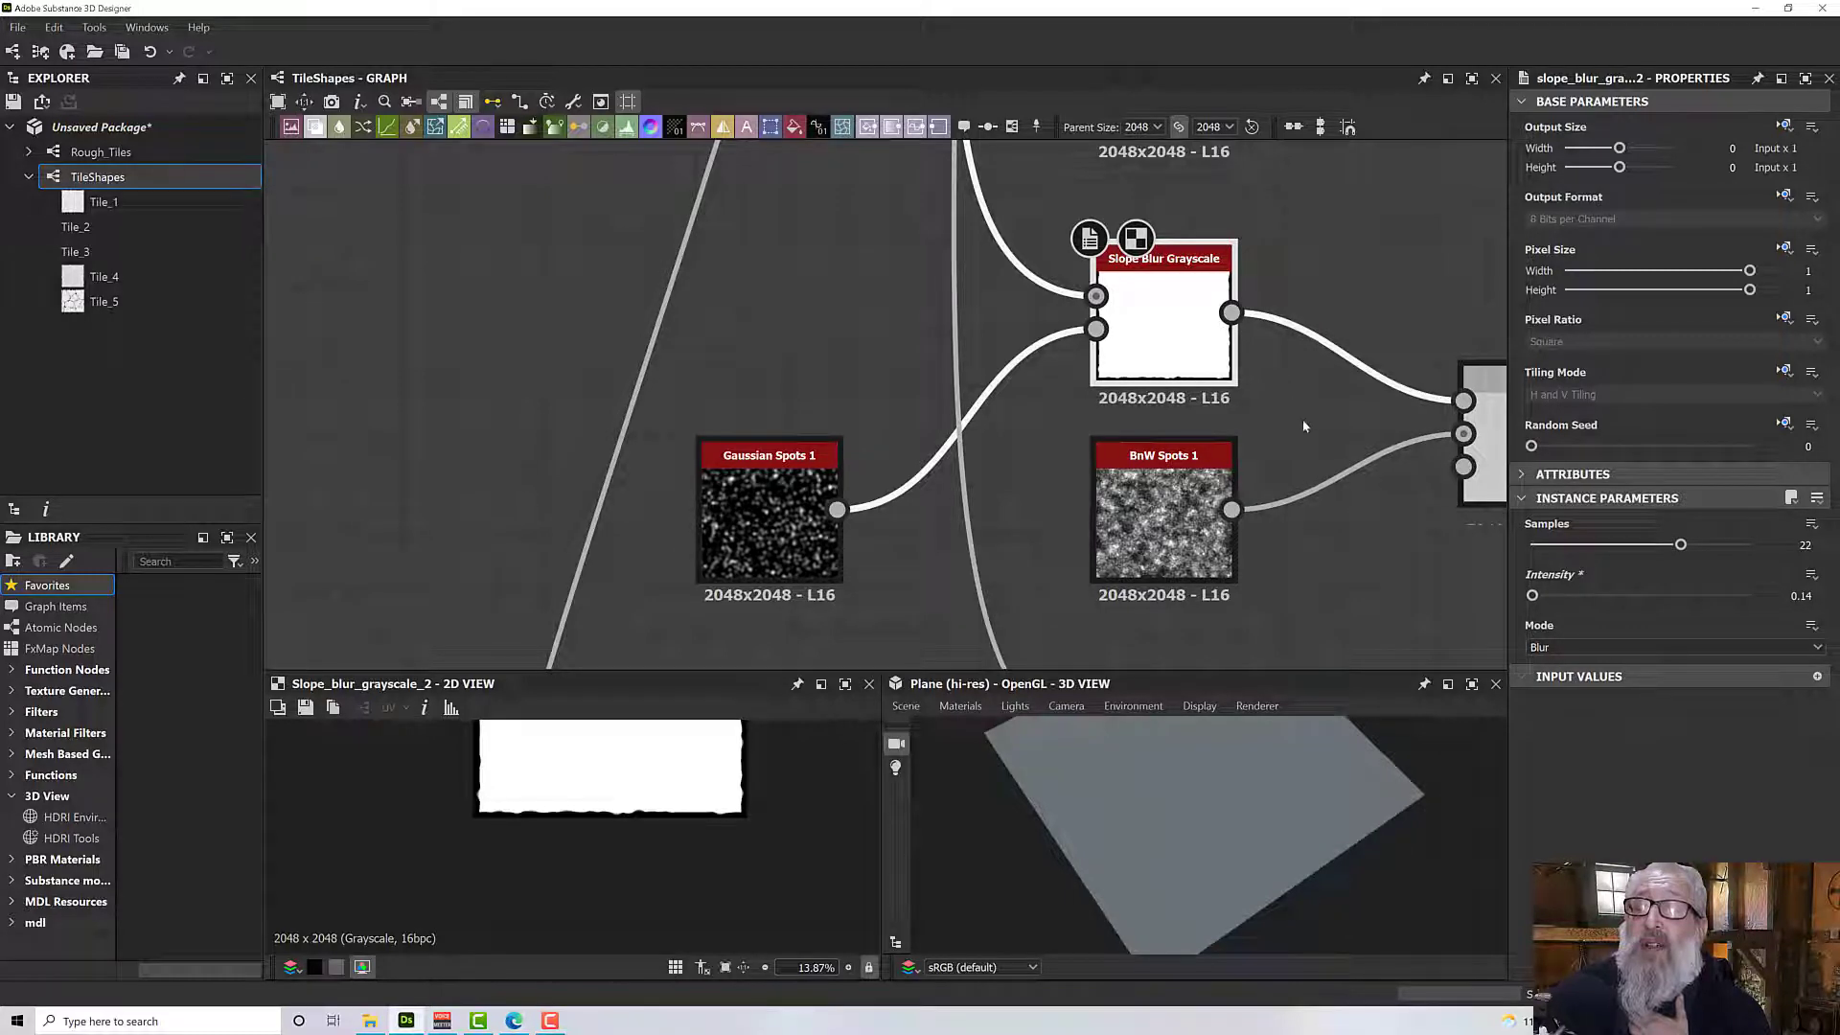
Set the Scale of the Gaussian Spots 1 feeding the Tile_3 slope blur to 4 while keeping the blur in the 2D view.
click(801, 479)
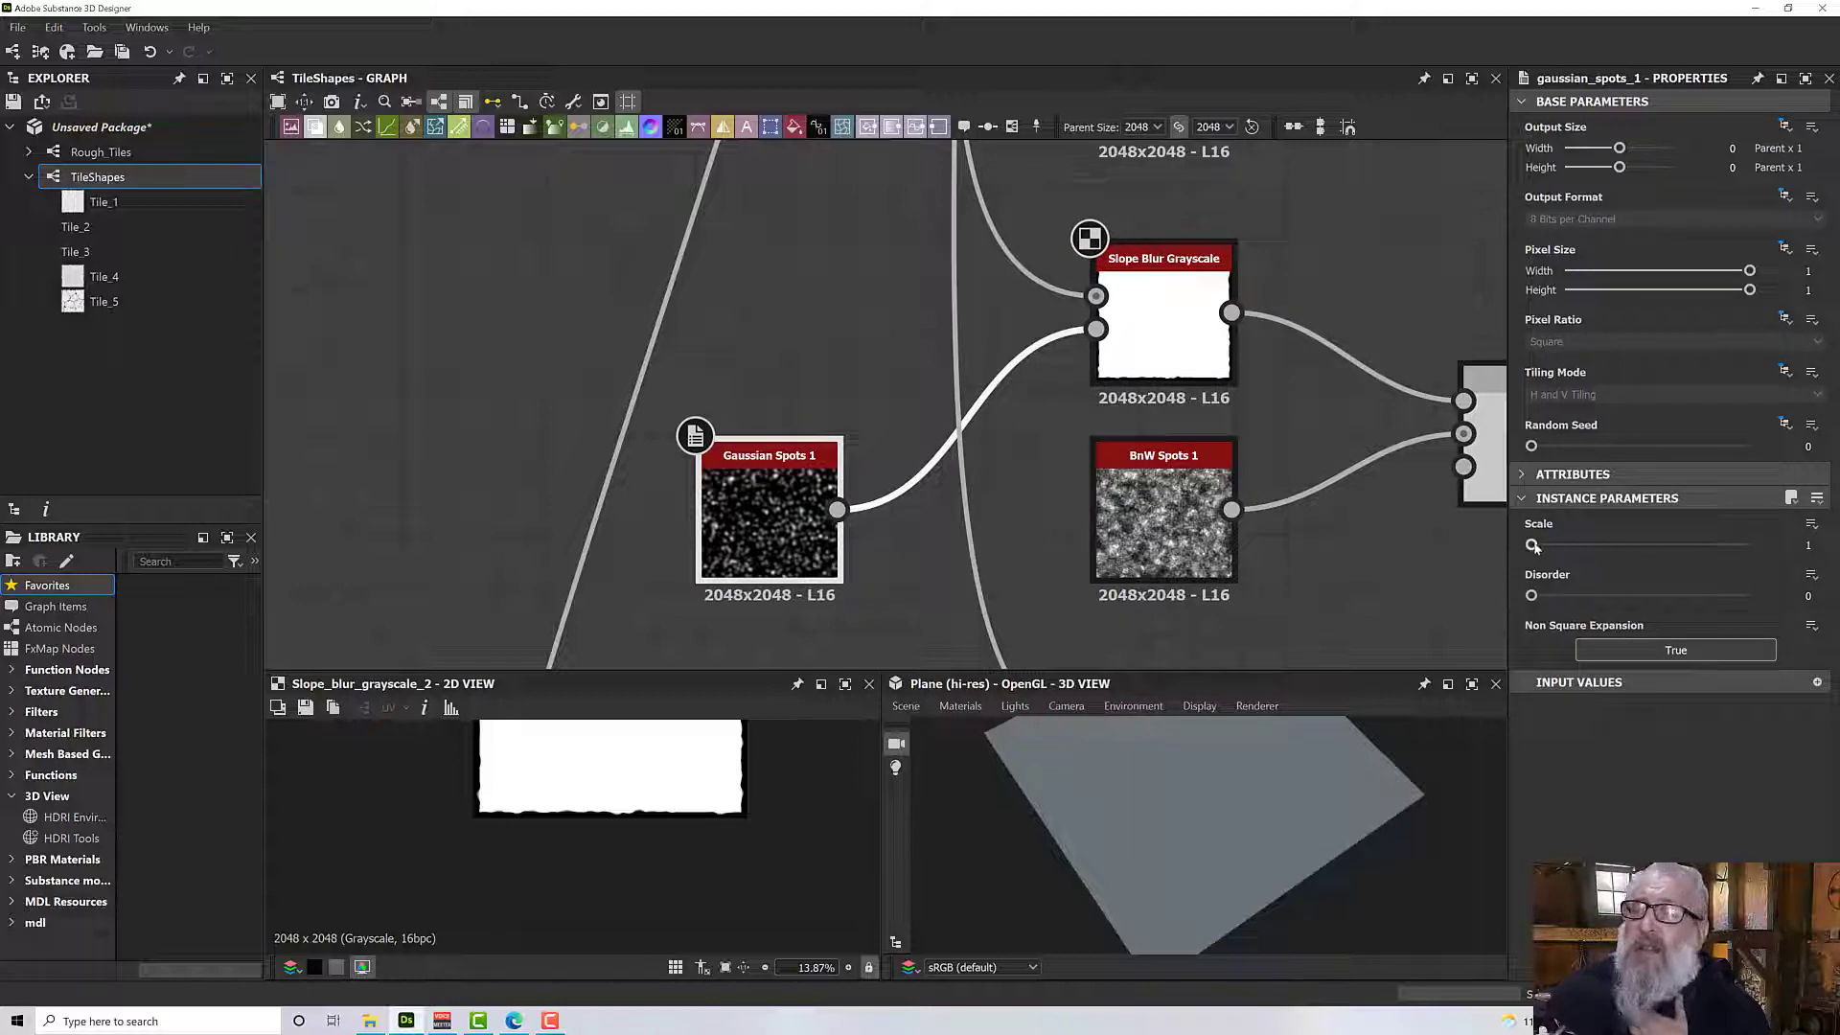
drag(1534, 545, 1573, 545)
scroll(1197, 374, up, 5)
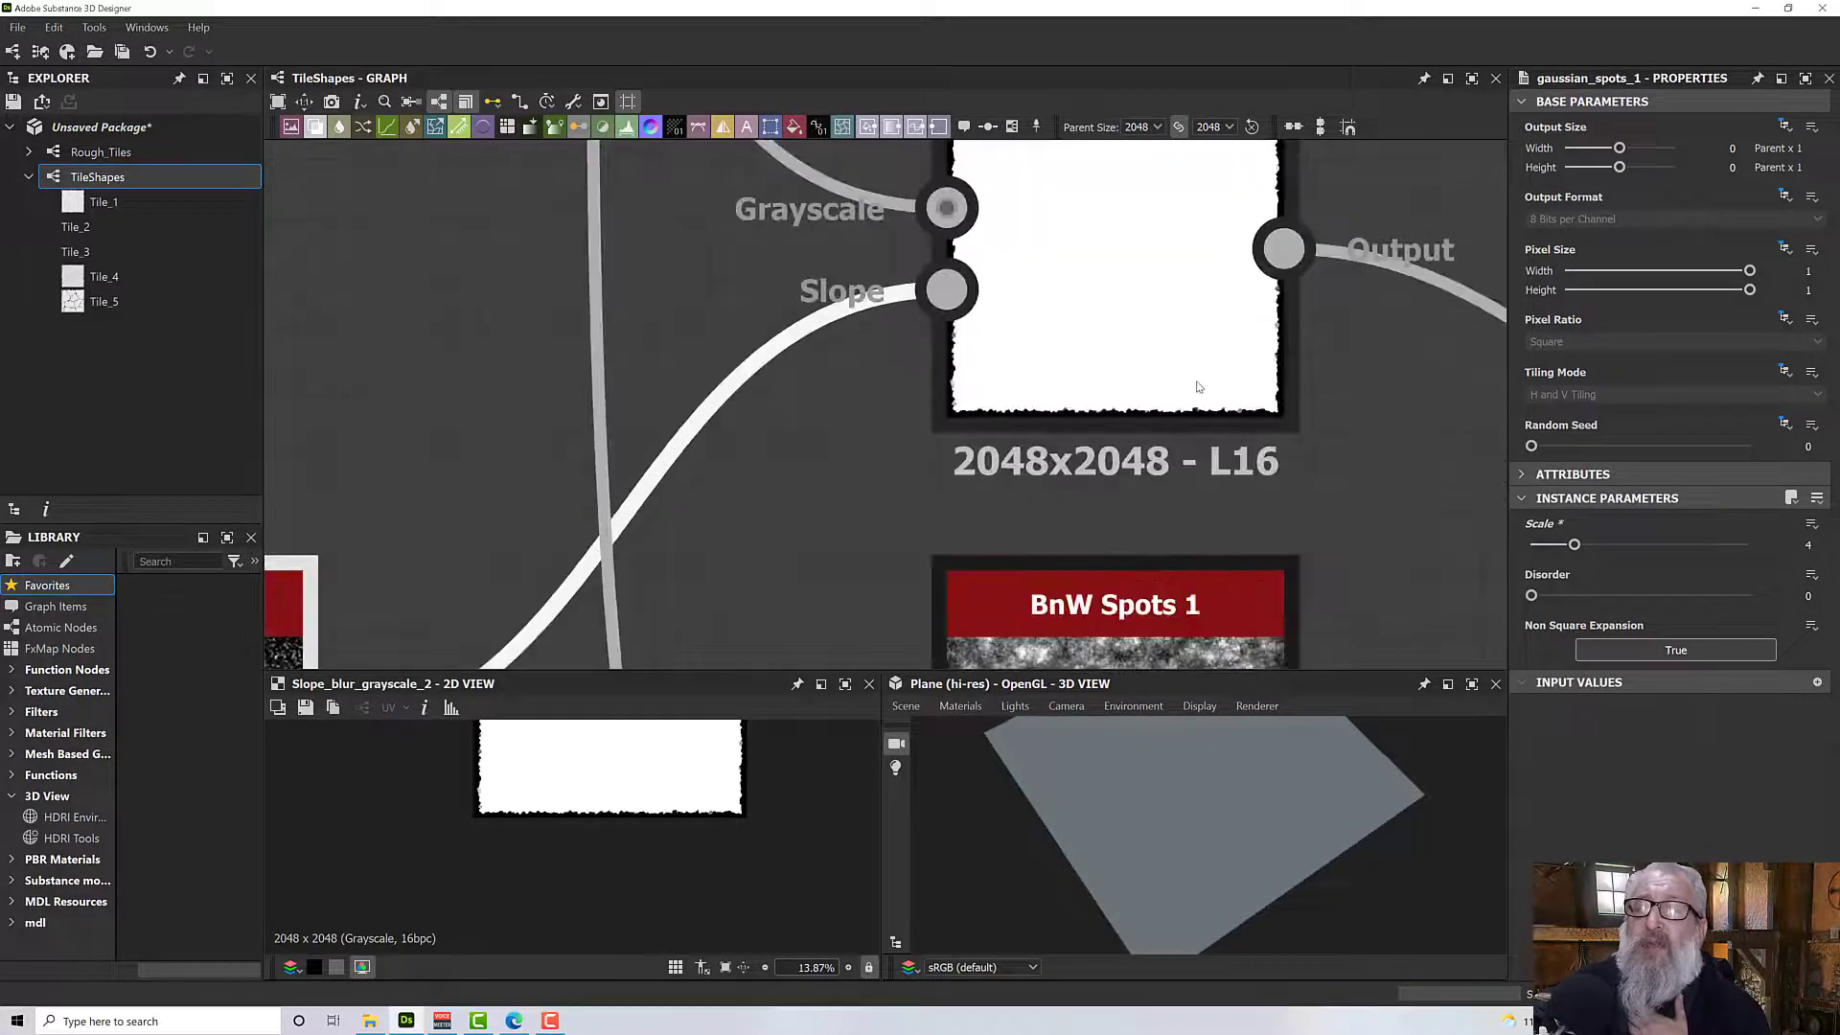
scroll(1095, 520, down, 6)
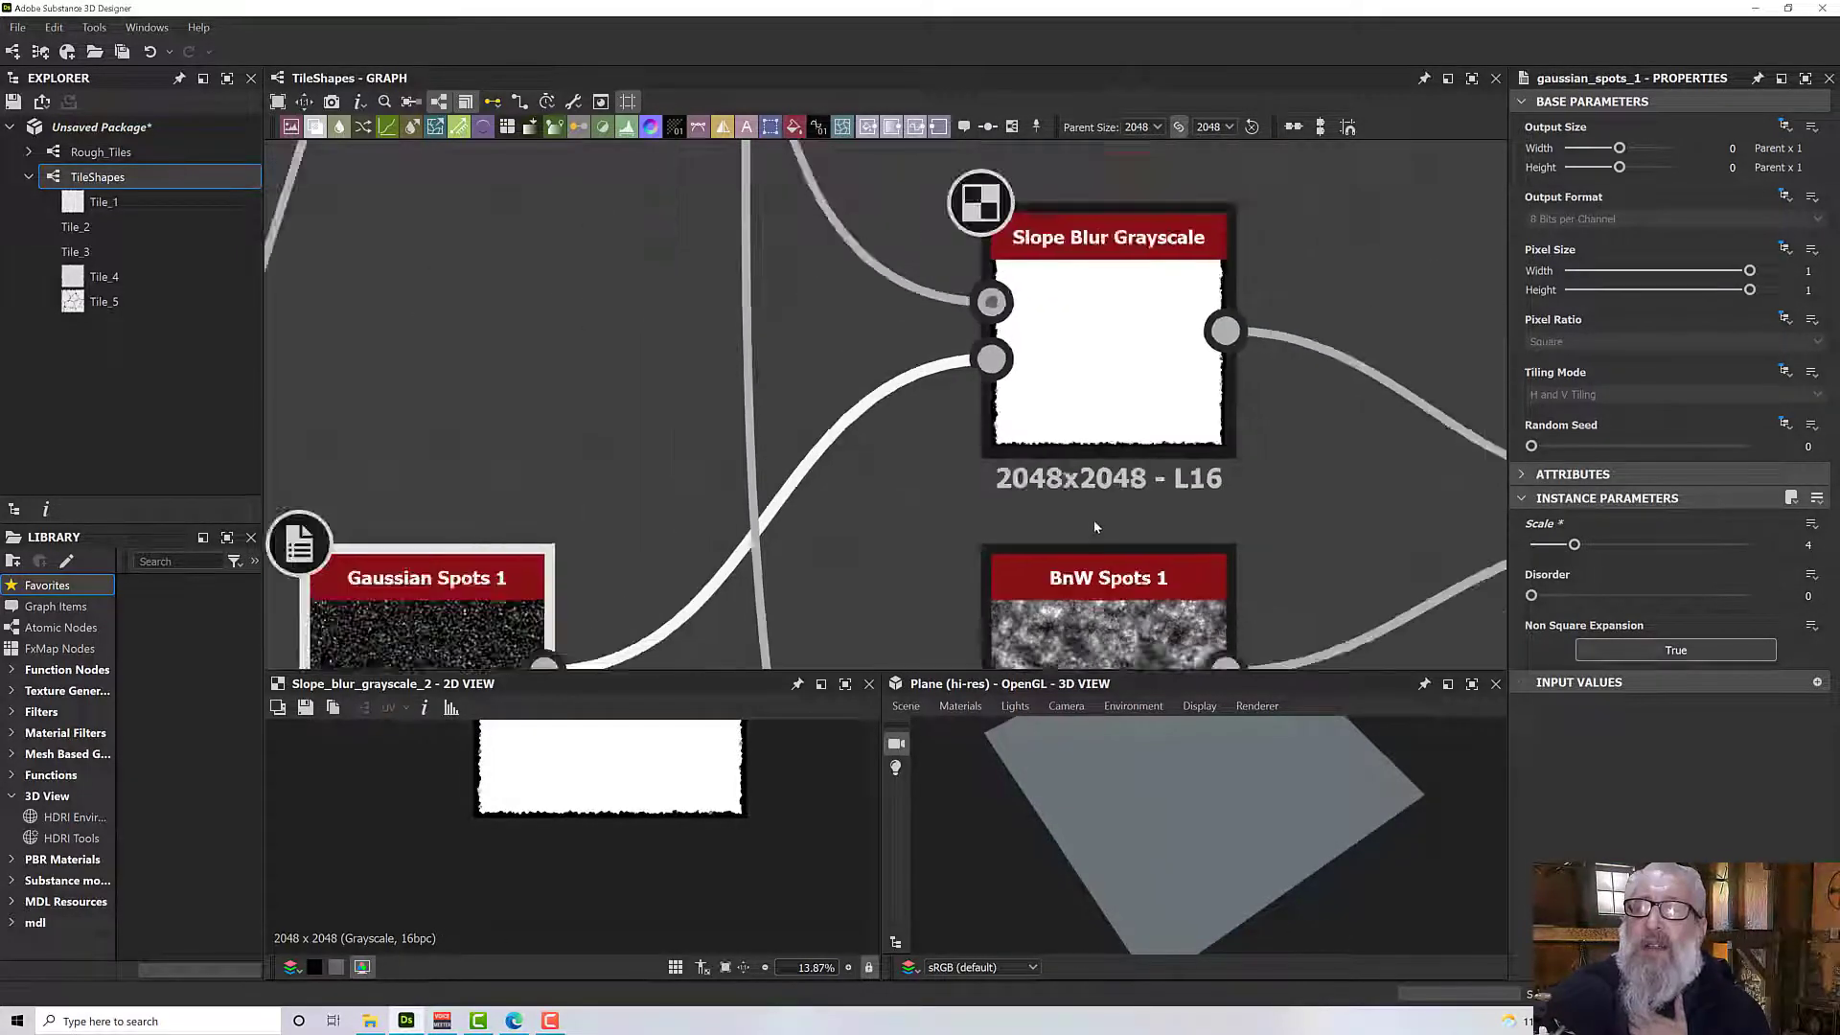
Examine the edge Slope Blur Grayscale nodes of the Tile_4 and Tile_5 branches and the slope blur shaping the Tile_5 cracks.
scroll(1099, 254, up, 1)
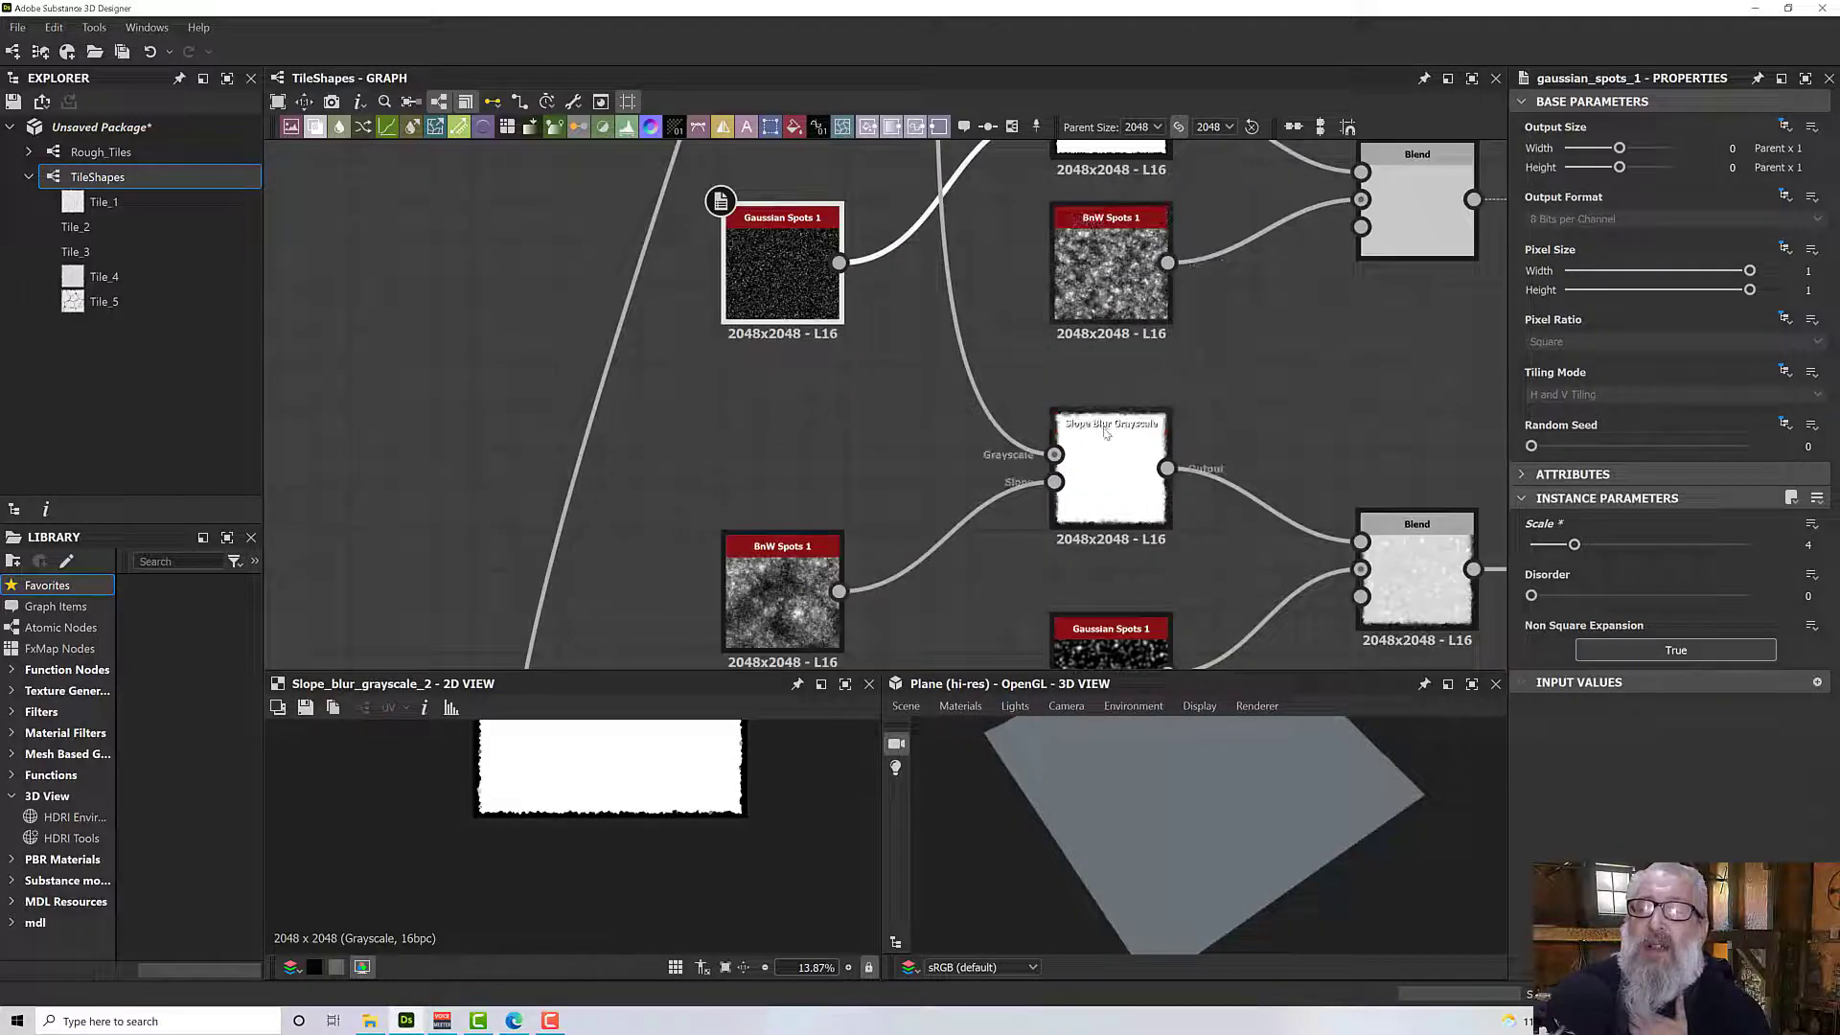
click(1100, 469)
middle_drag(1100, 468, 1063, 278)
double_click(1064, 278)
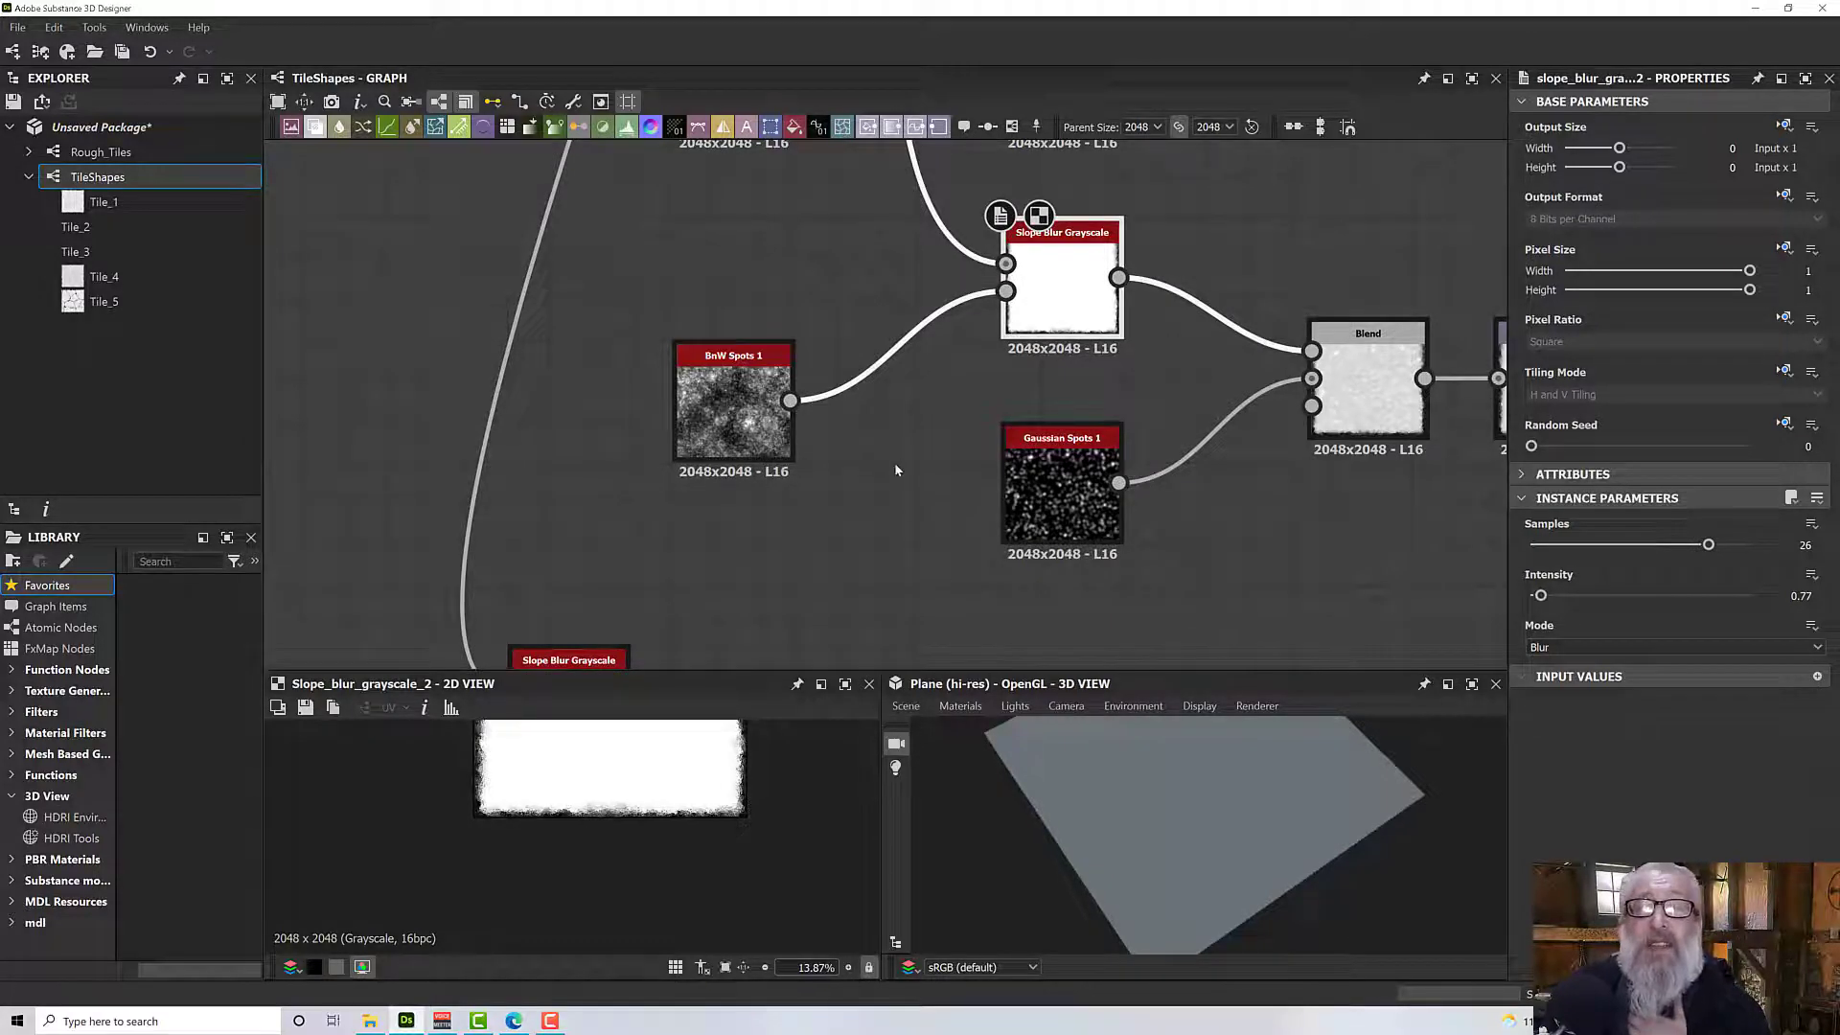
scroll(894, 462, down, 2)
middle_drag(930, 521, 925, 391)
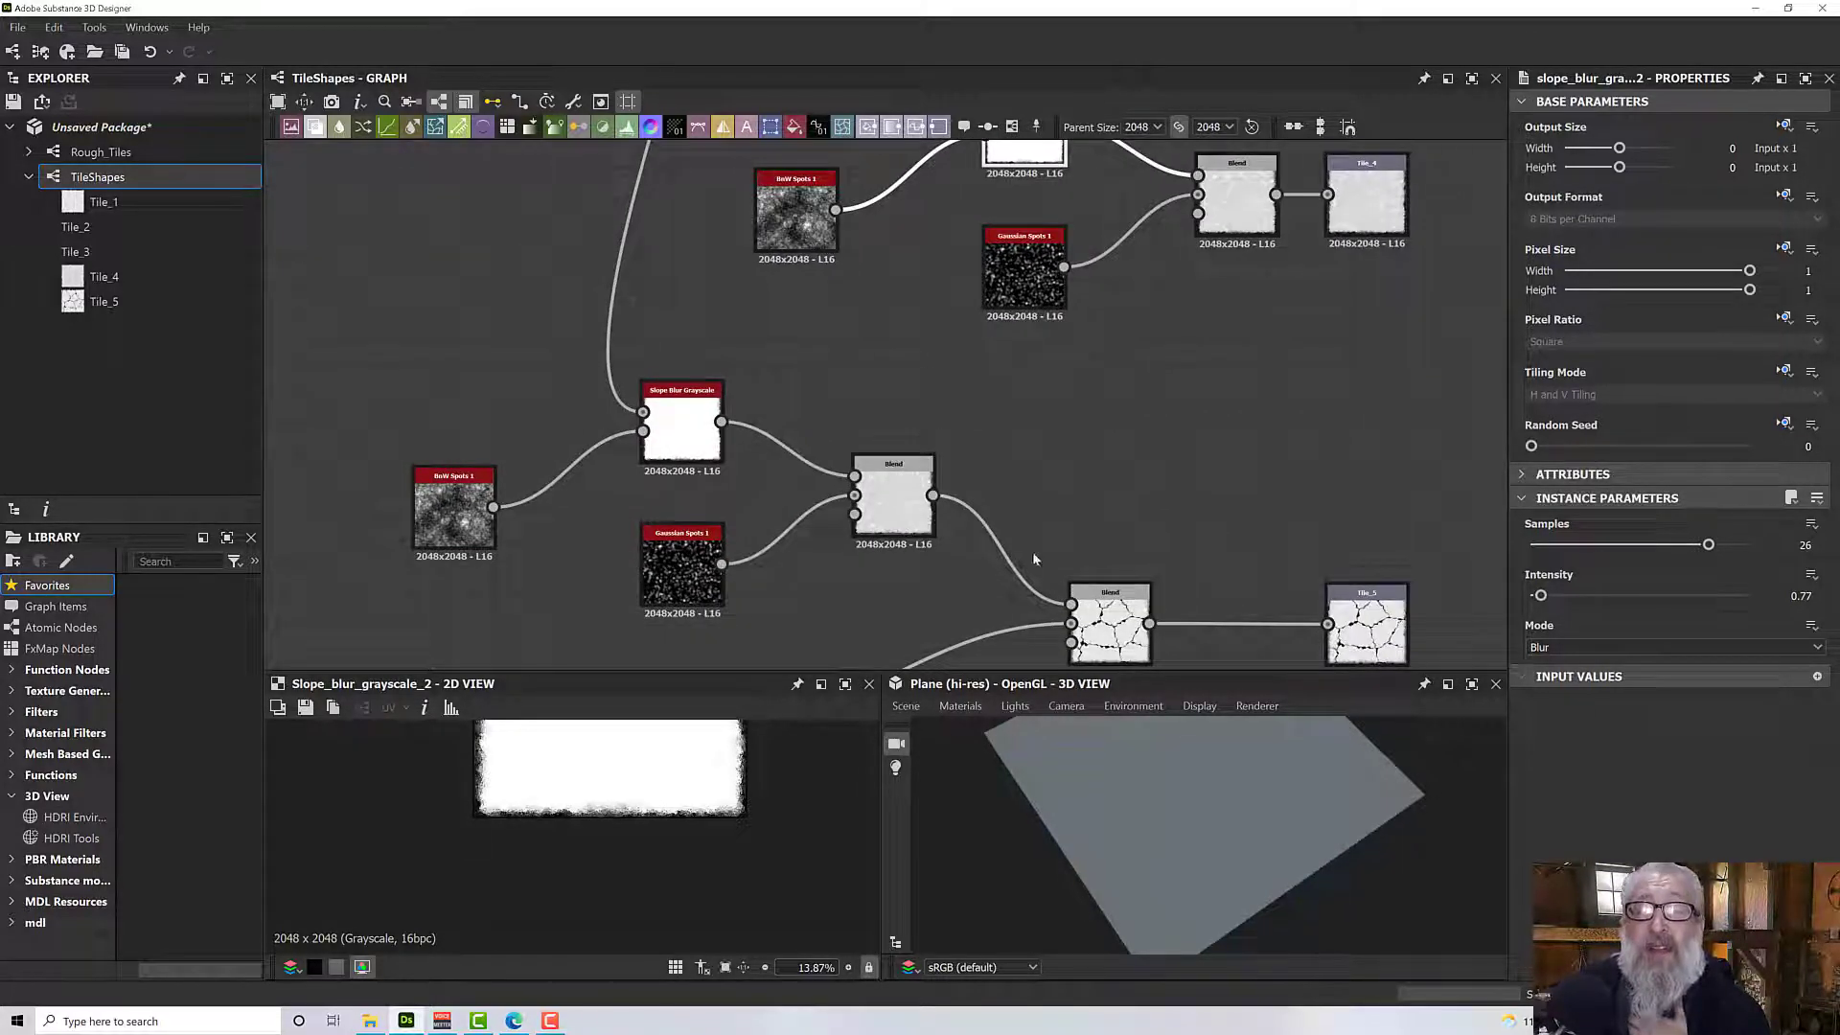
click(659, 422)
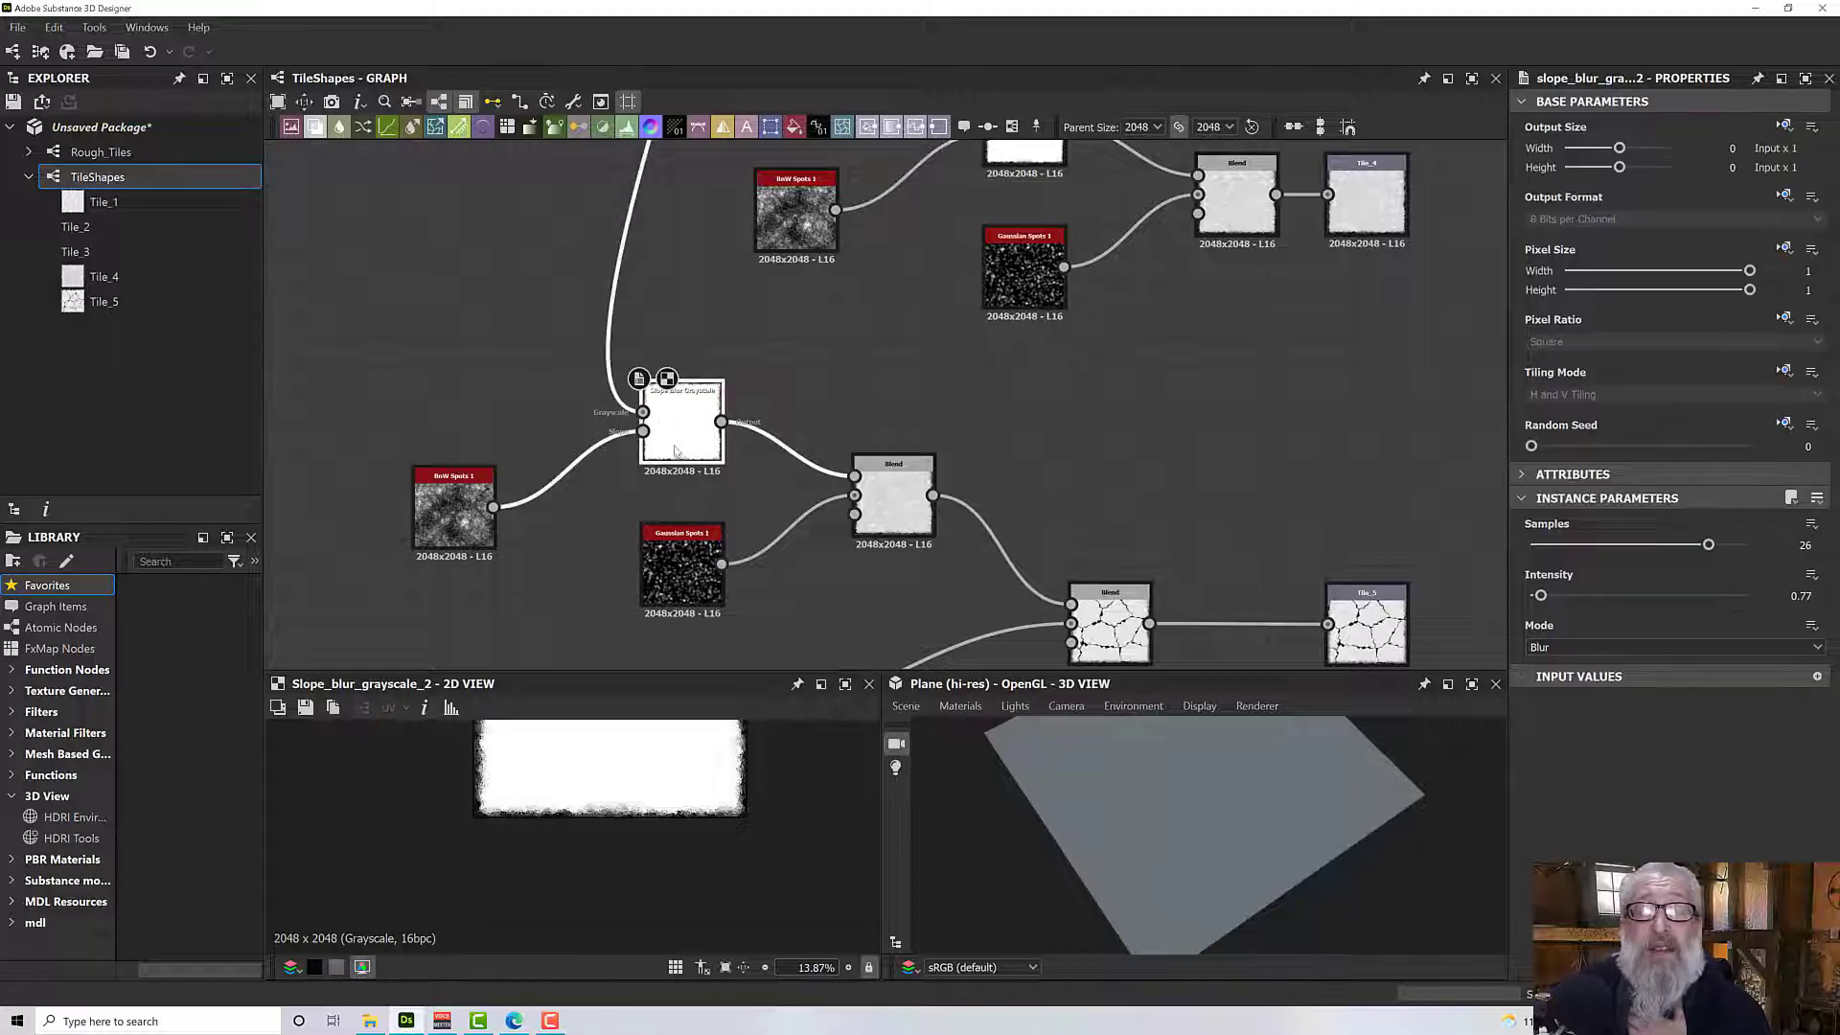
scroll(675, 451, up, 5)
scroll(675, 451, down, 5)
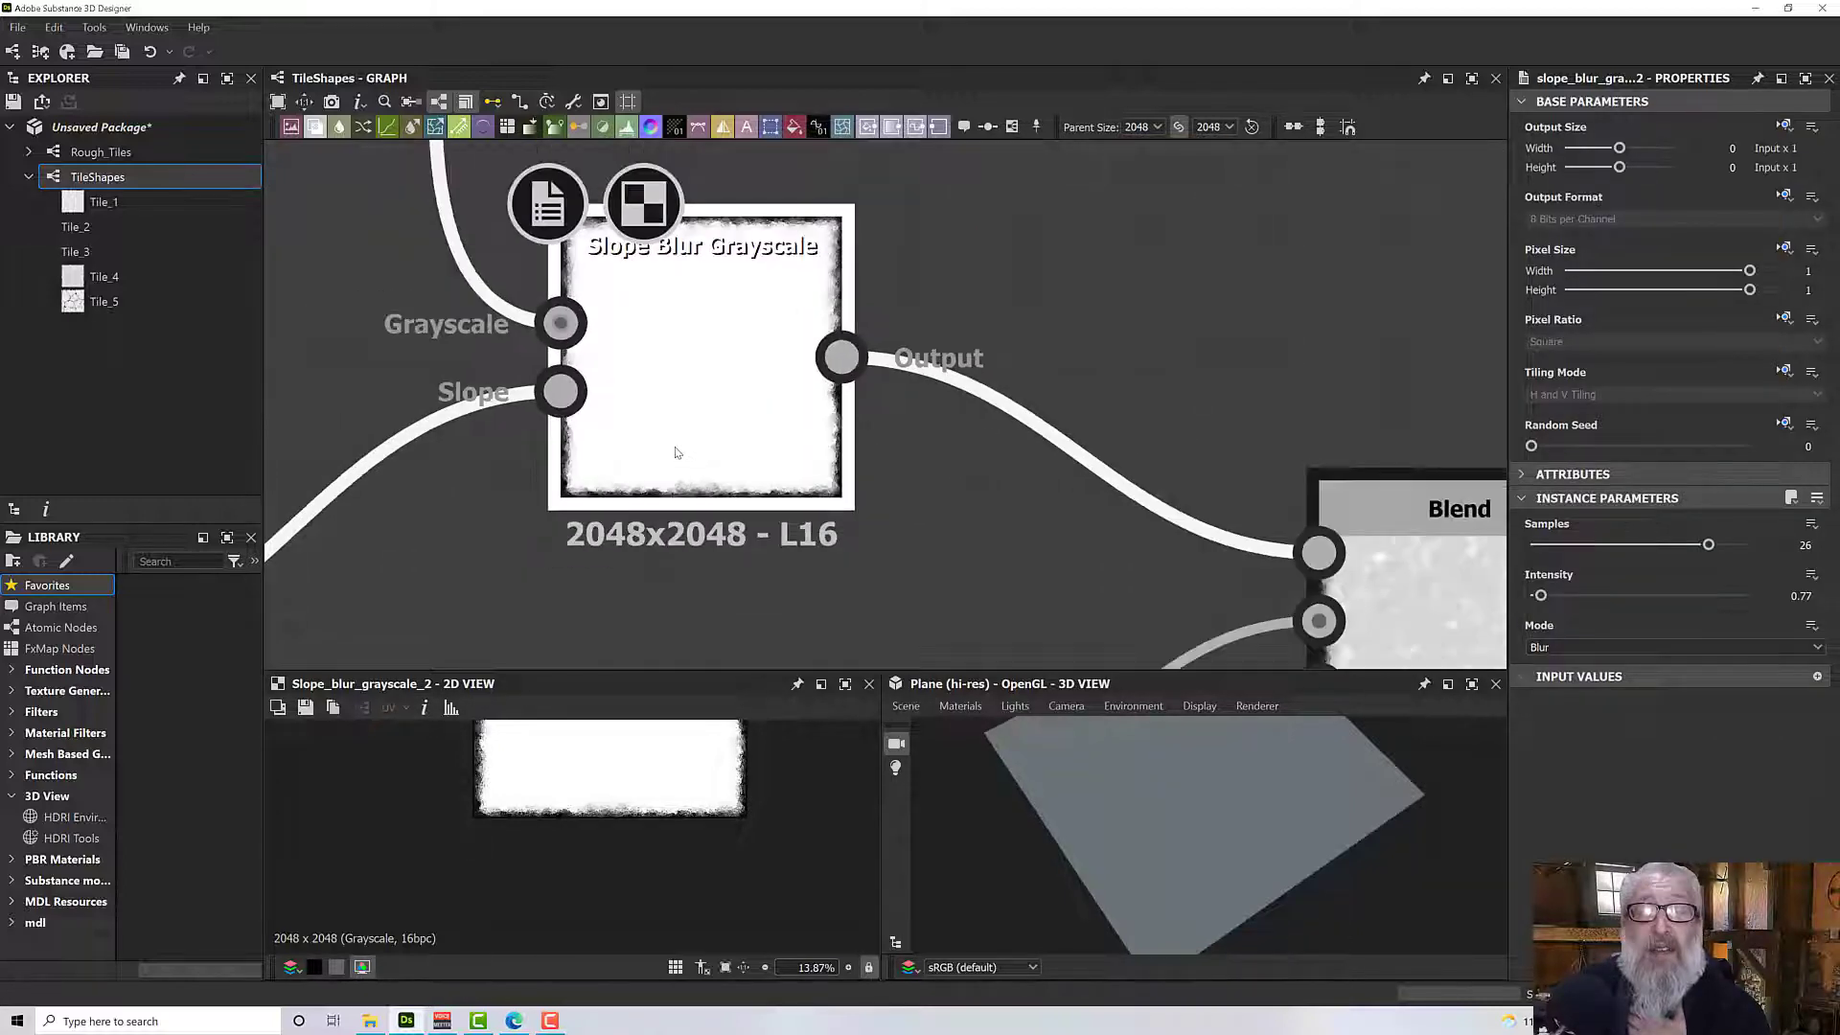
middle_drag(845, 494, 830, 314)
scroll(841, 418, down, 3)
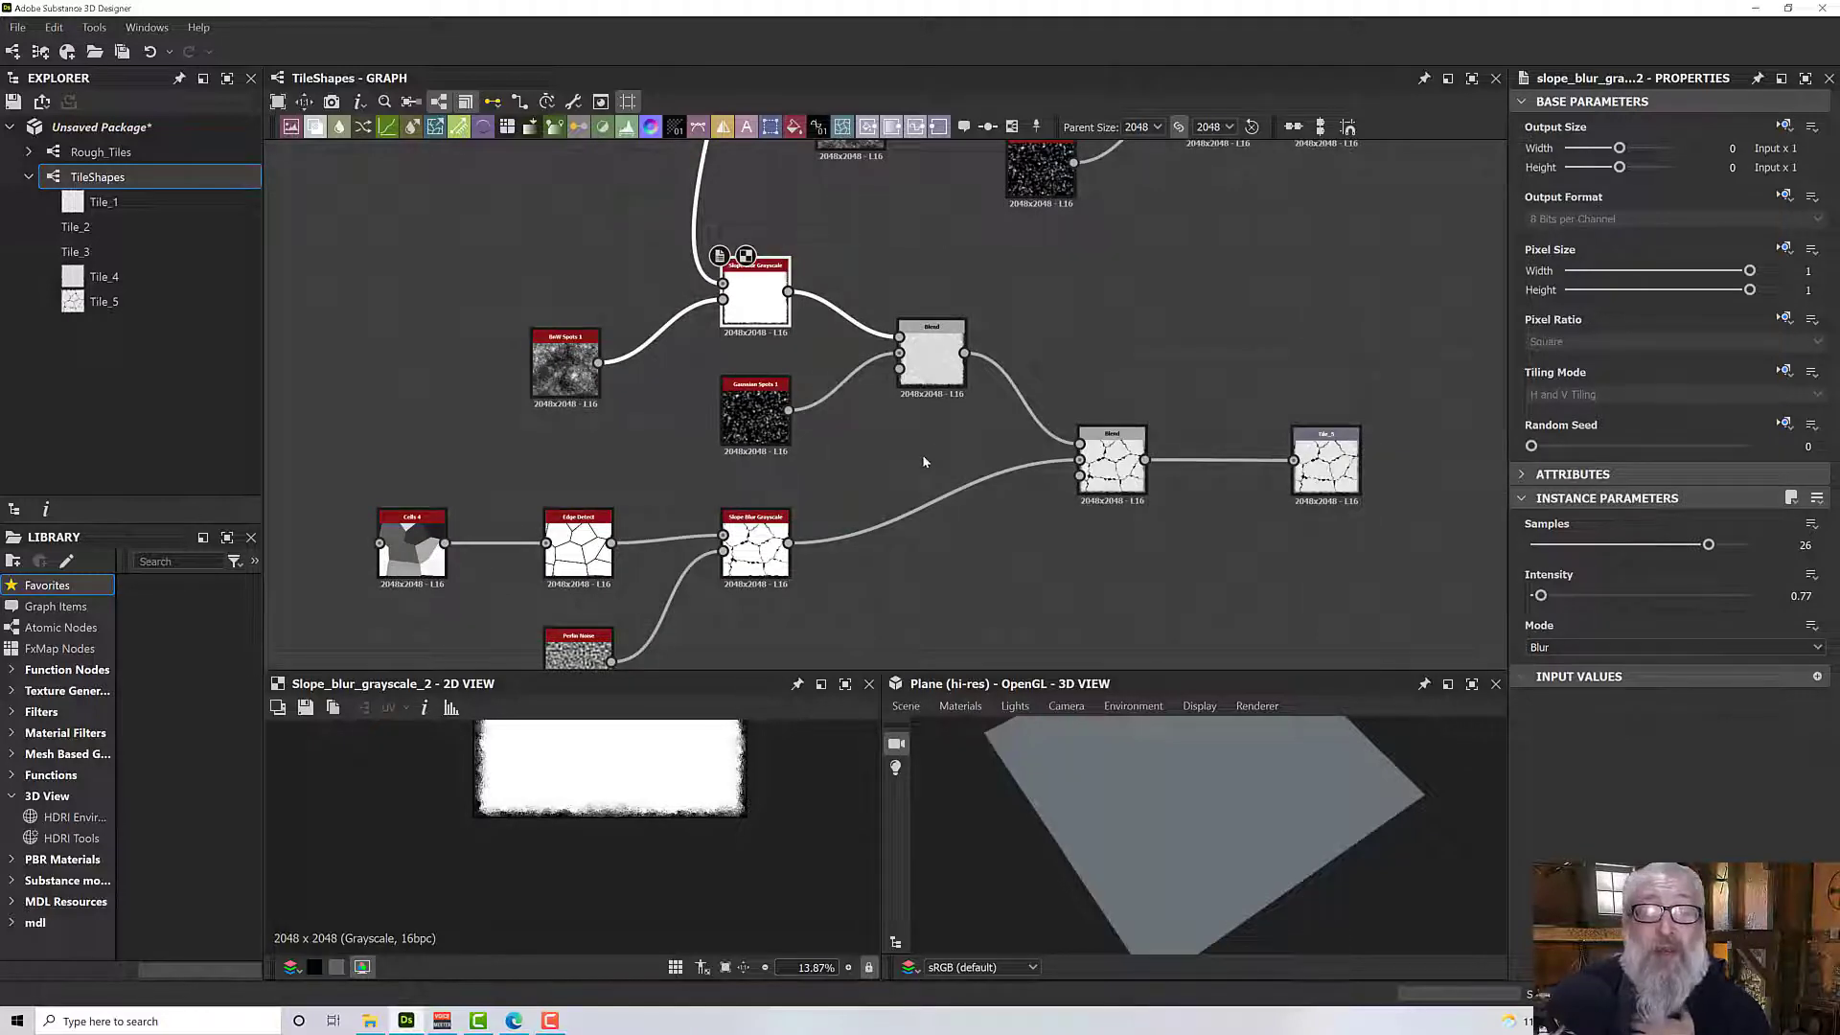
middle_drag(917, 457, 903, 459)
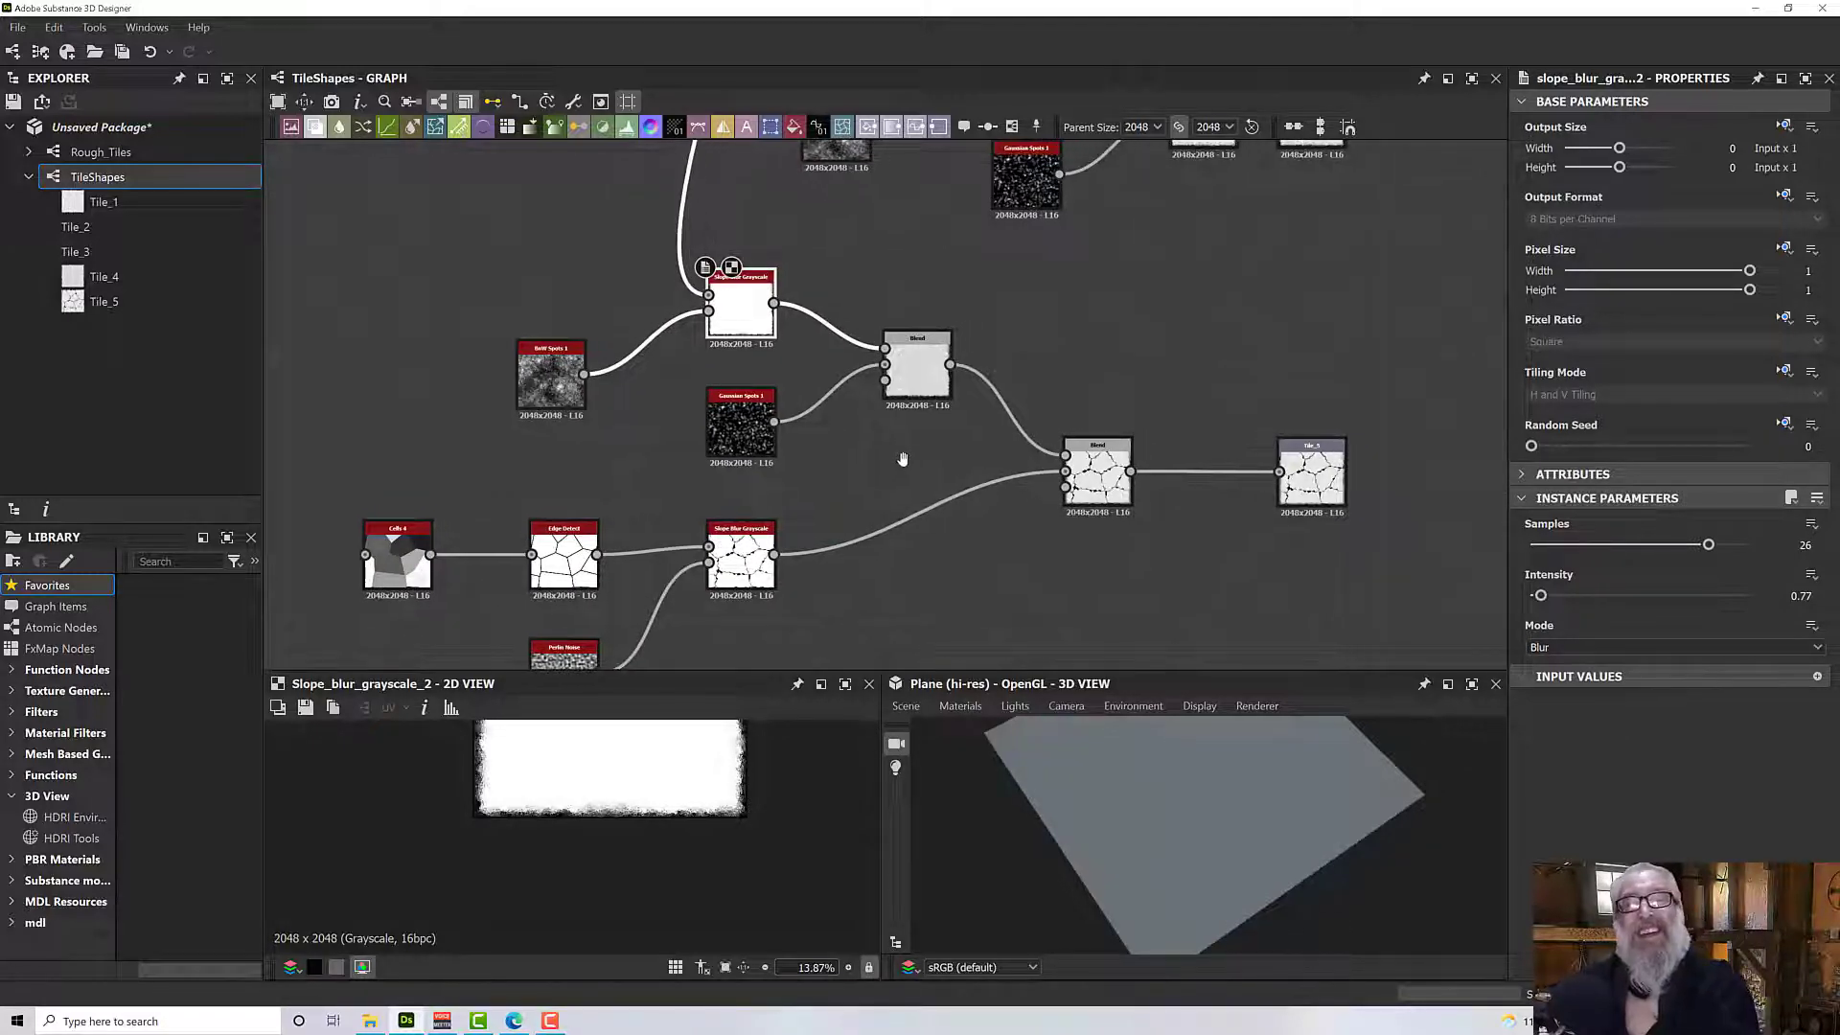
click(741, 558)
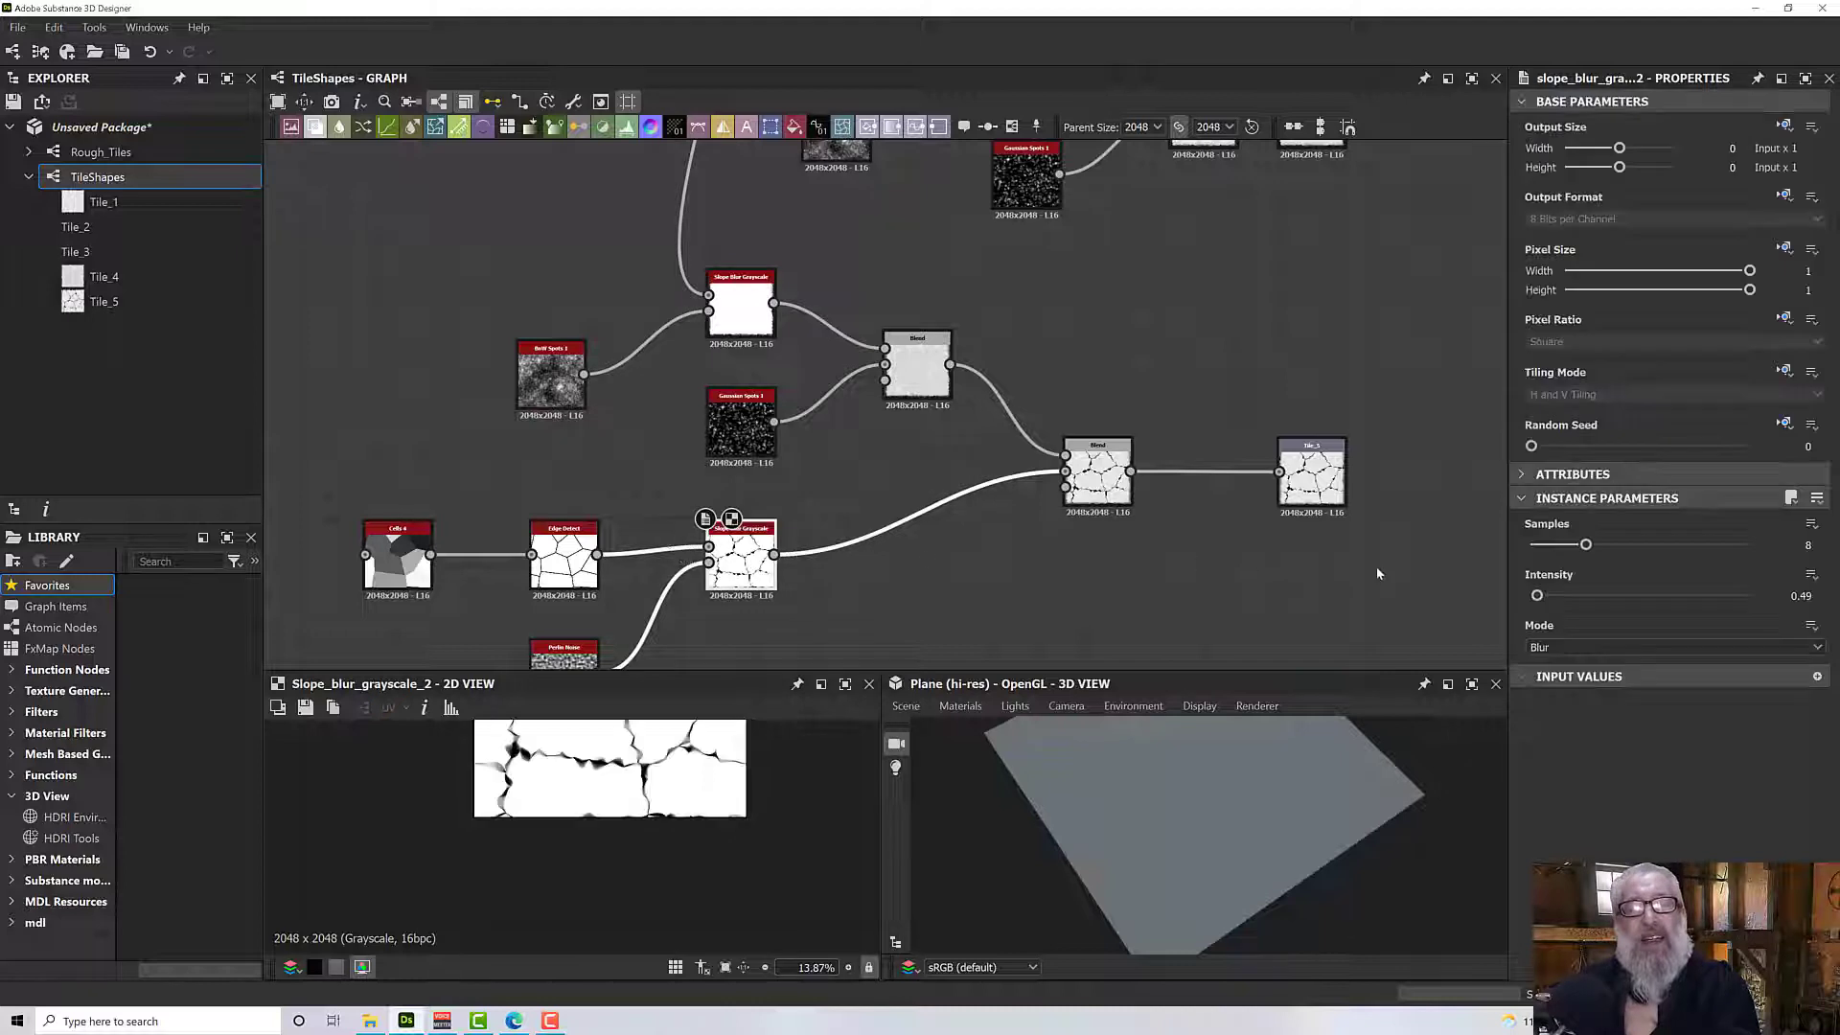
Set the final Blend feeding Tile_5 to Copy blending mode with Opacity 0.76 to lighten the cracks.
click(1098, 474)
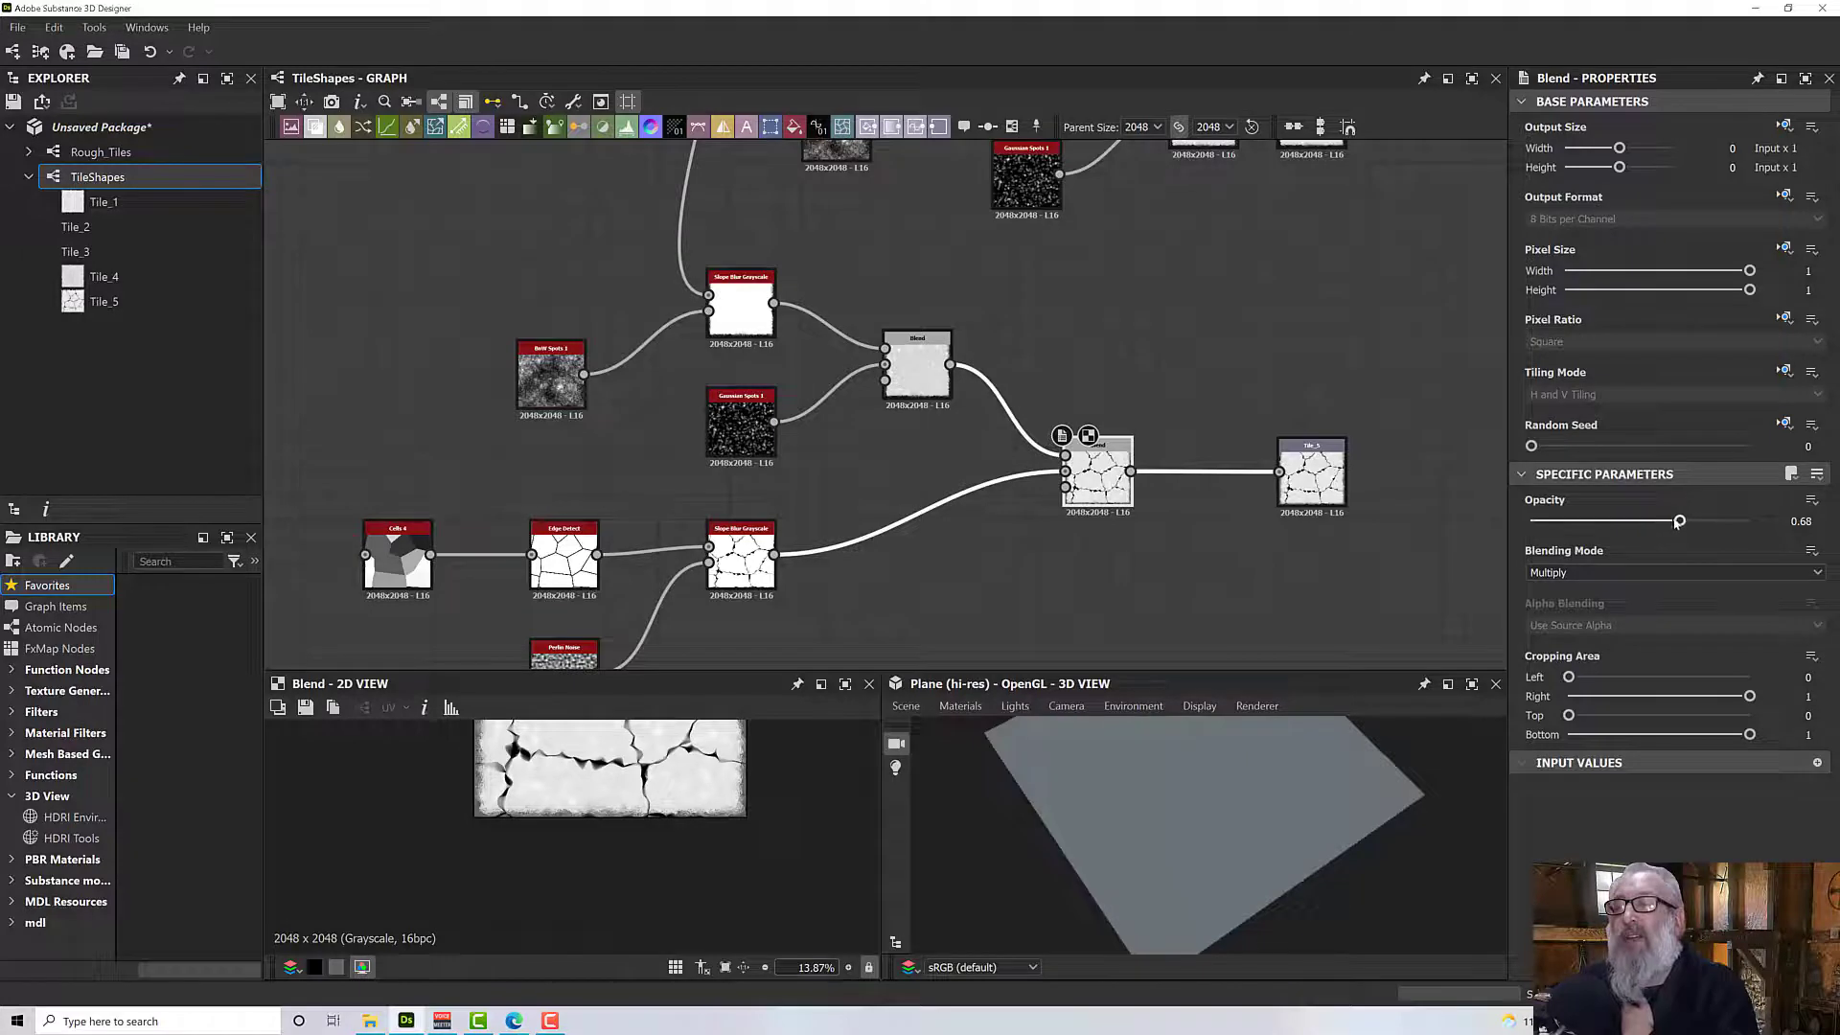
mouse_move(1679, 522)
mouse_down()
mouse_move(1602, 525)
mouse_move(1693, 522)
mouse_up()
click(1582, 573)
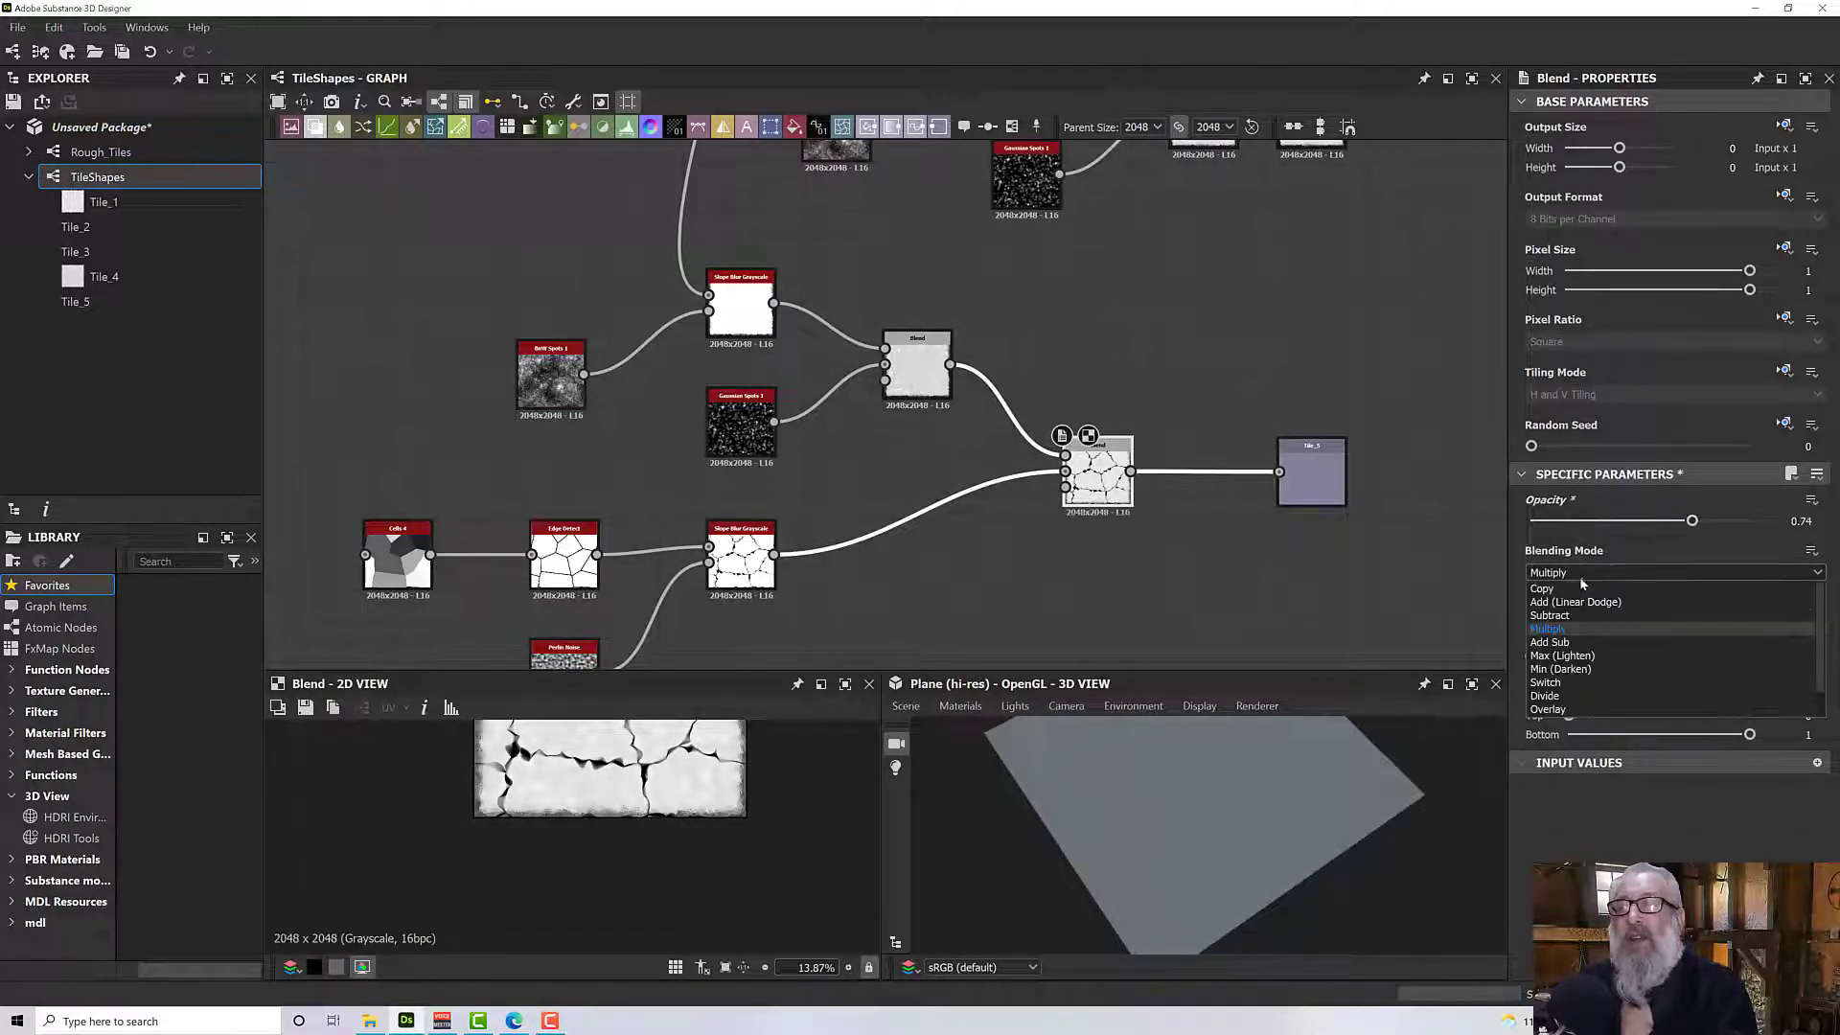
click(1579, 589)
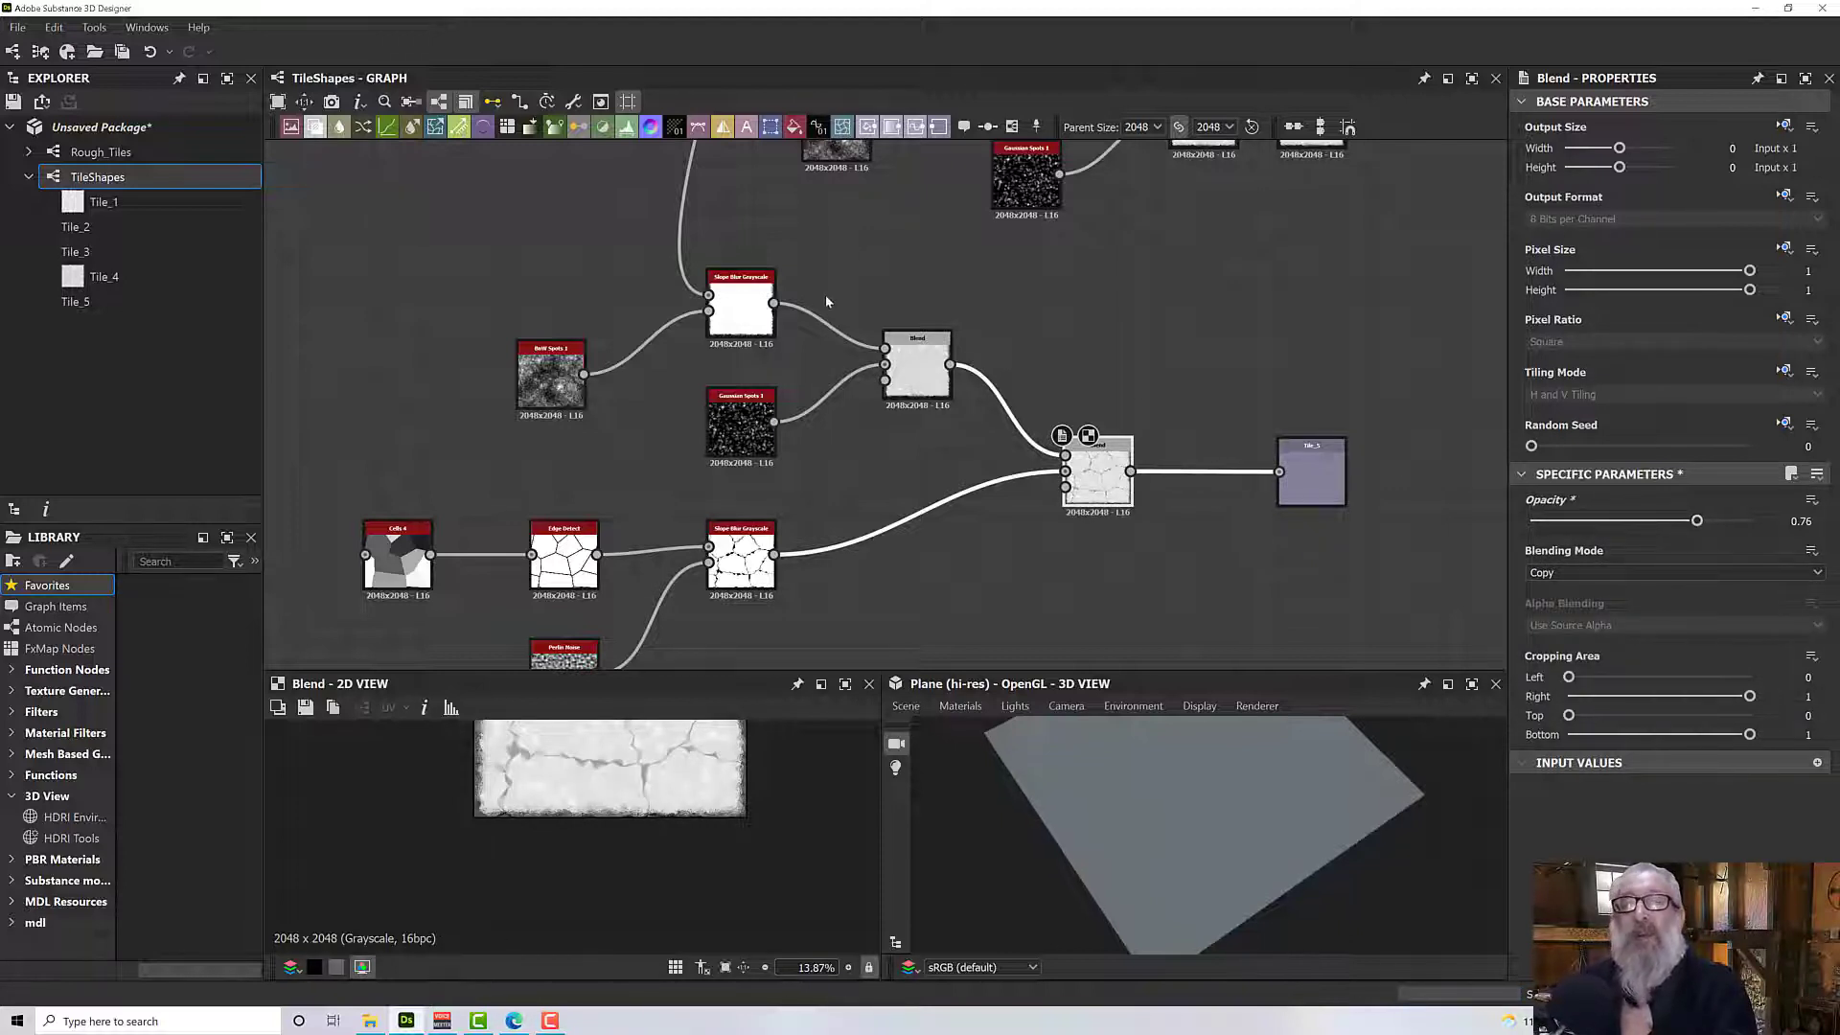
Open the Rough_Tiles graph and examine the updated tile edges and cracks in the 2D view and on the 3D plane.
click(152, 156)
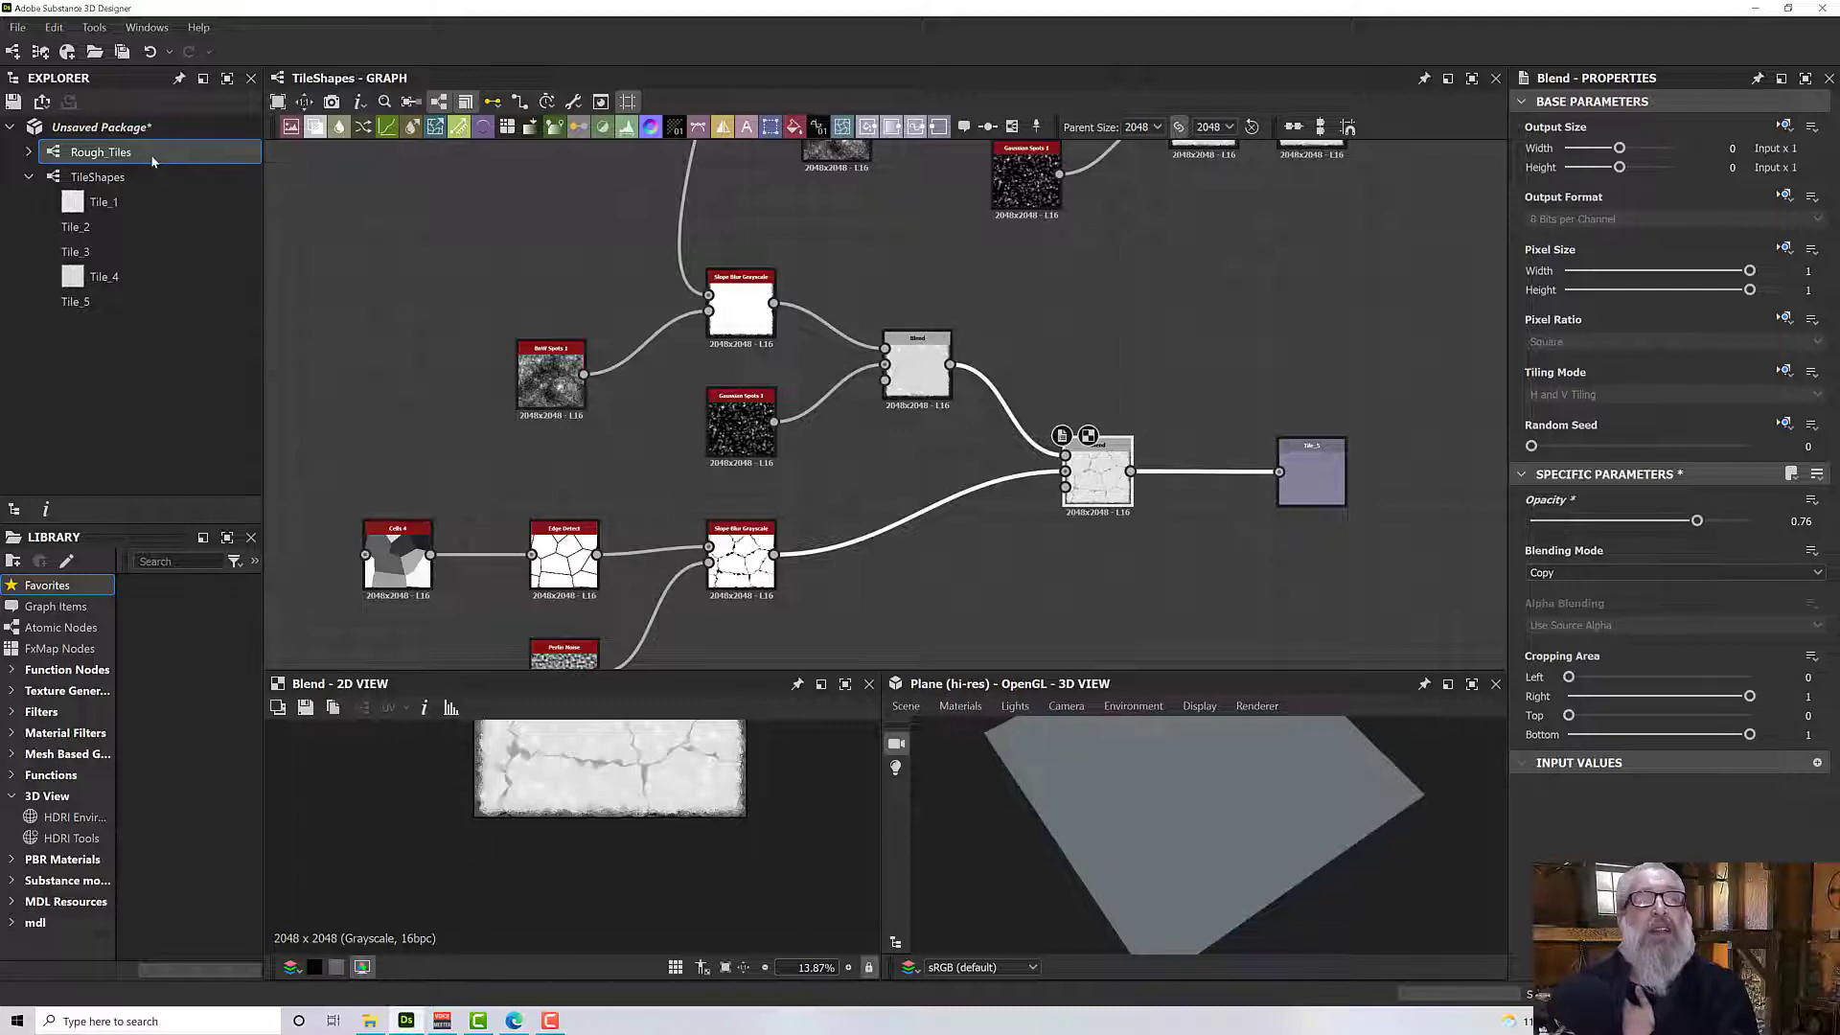
double_click(152, 156)
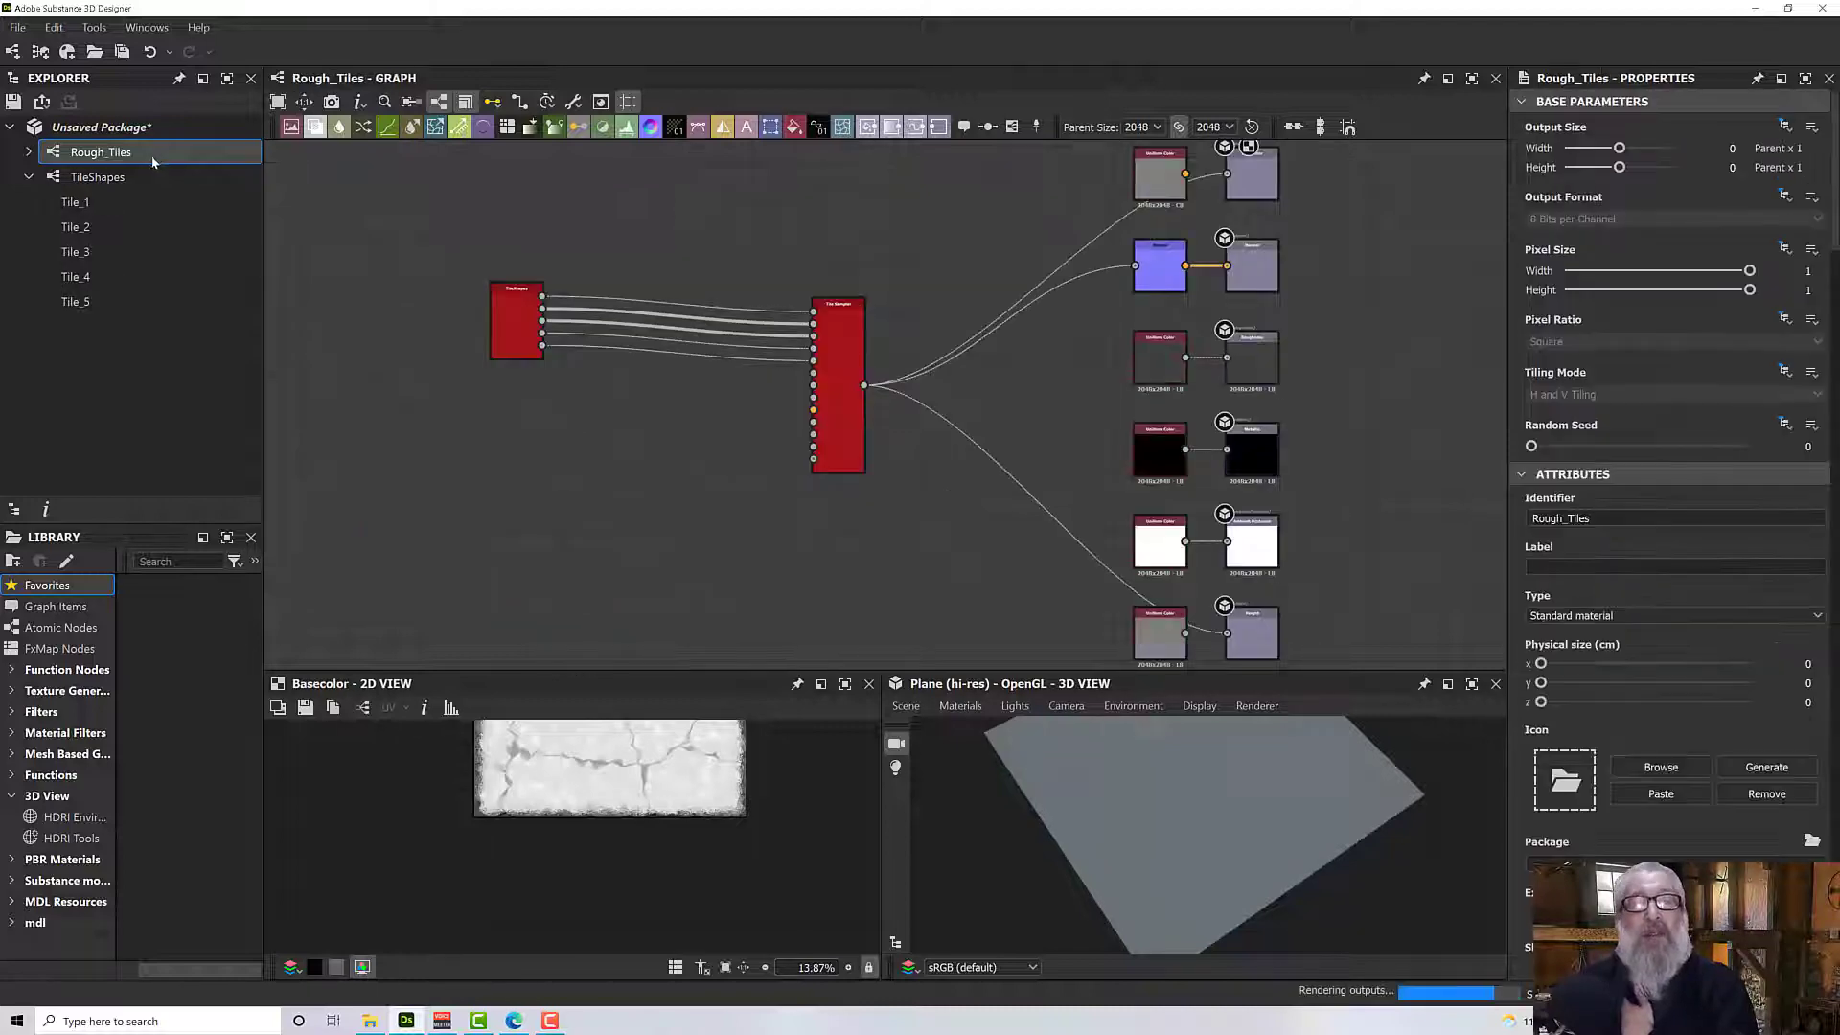
scroll(602, 792, up, 3)
scroll(602, 792, up, 9)
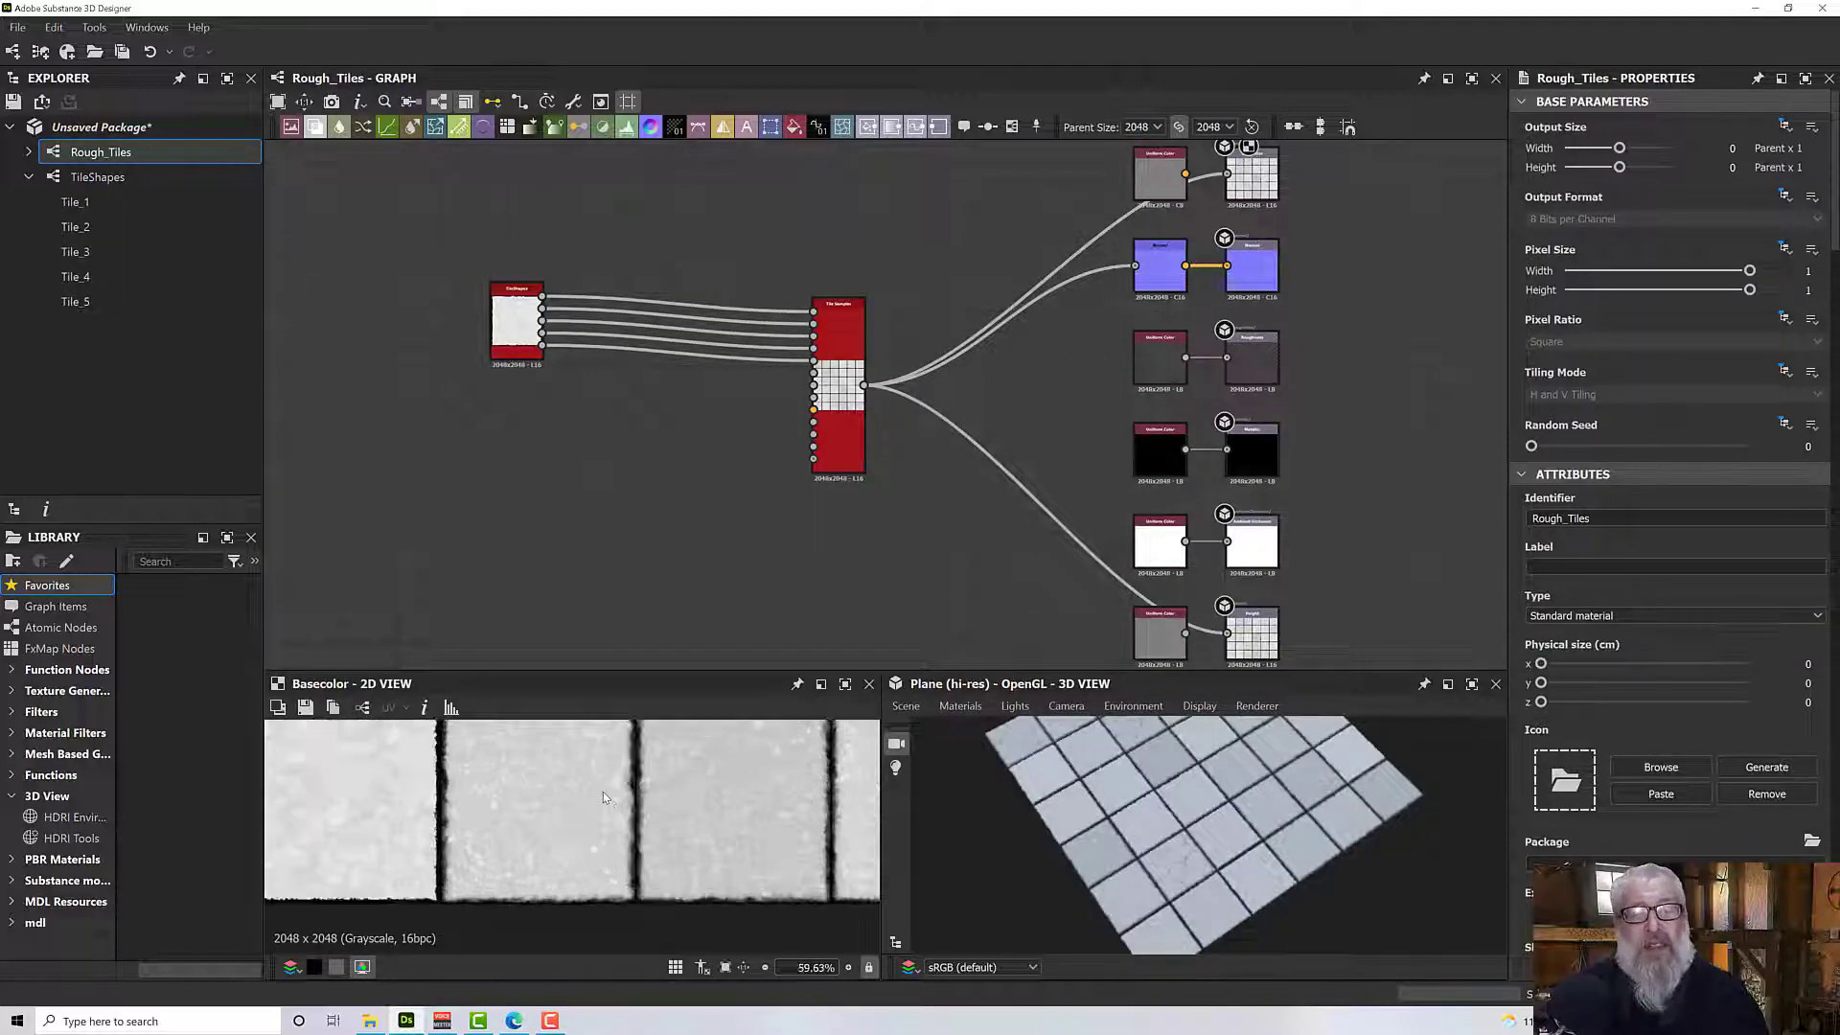
scroll(617, 803, down, 8)
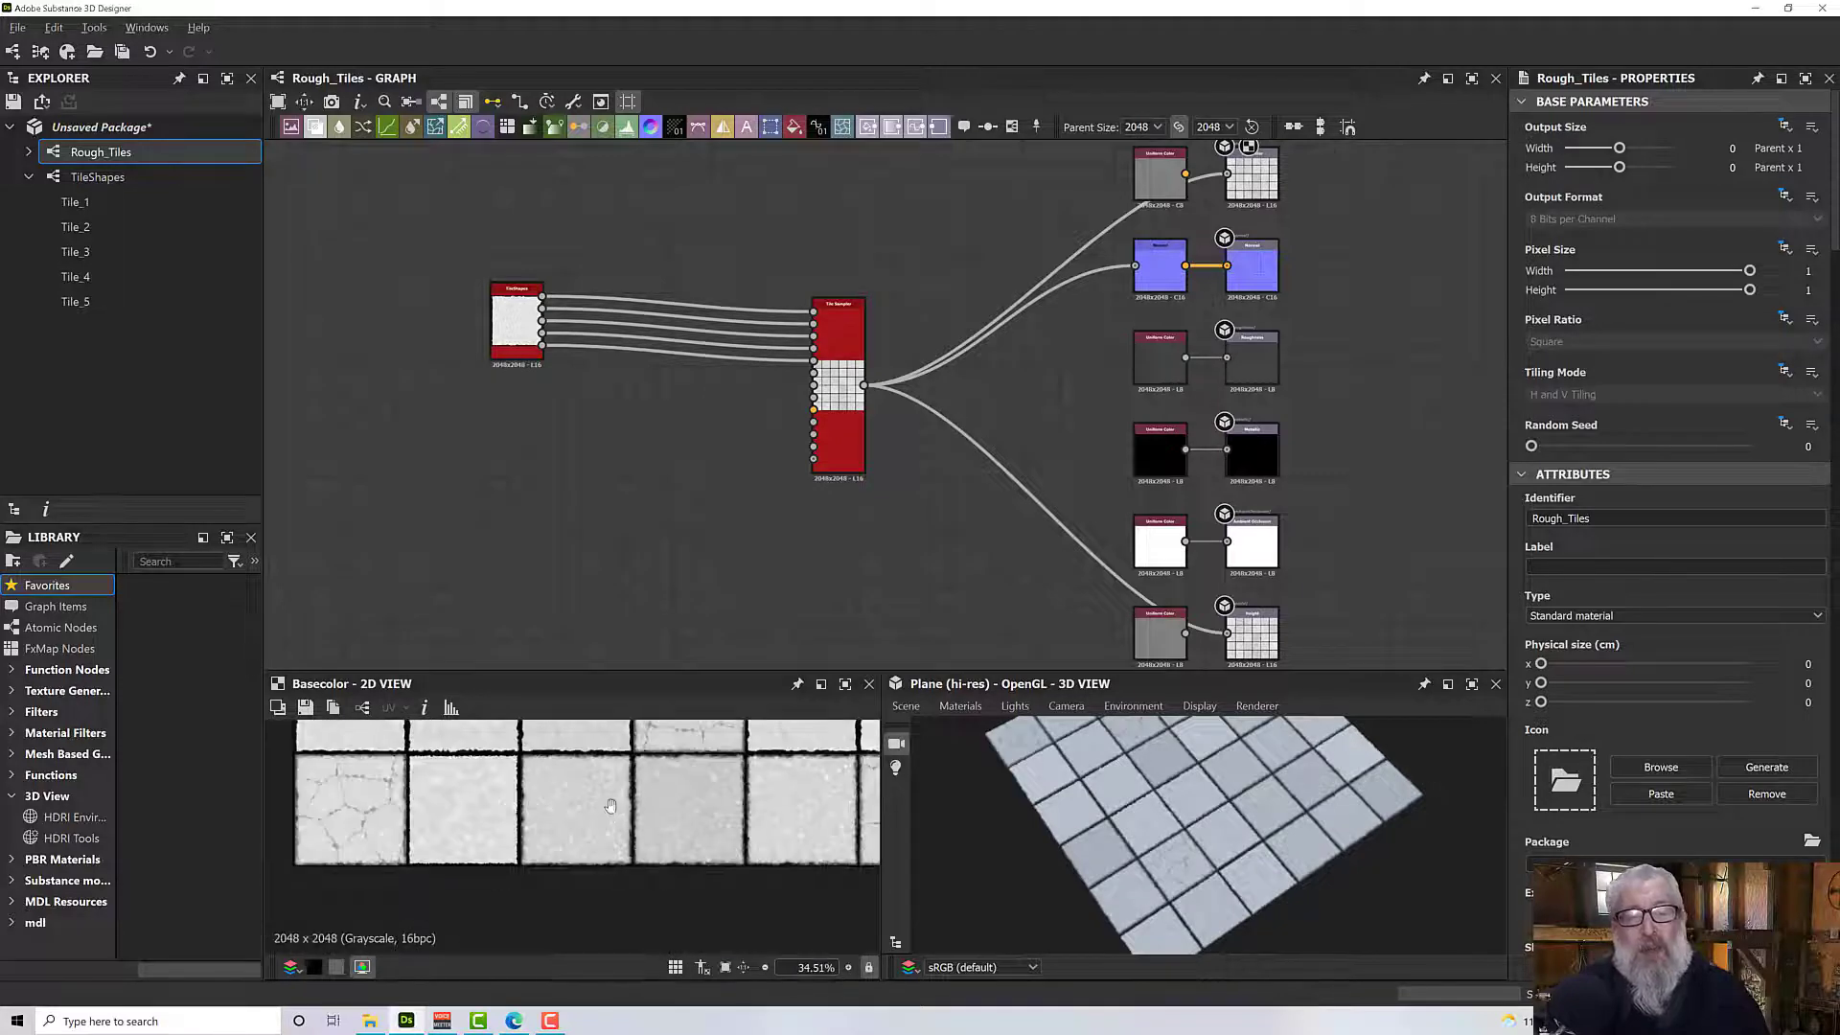
middle_drag(611, 806, 584, 925)
scroll(585, 922, down, 7)
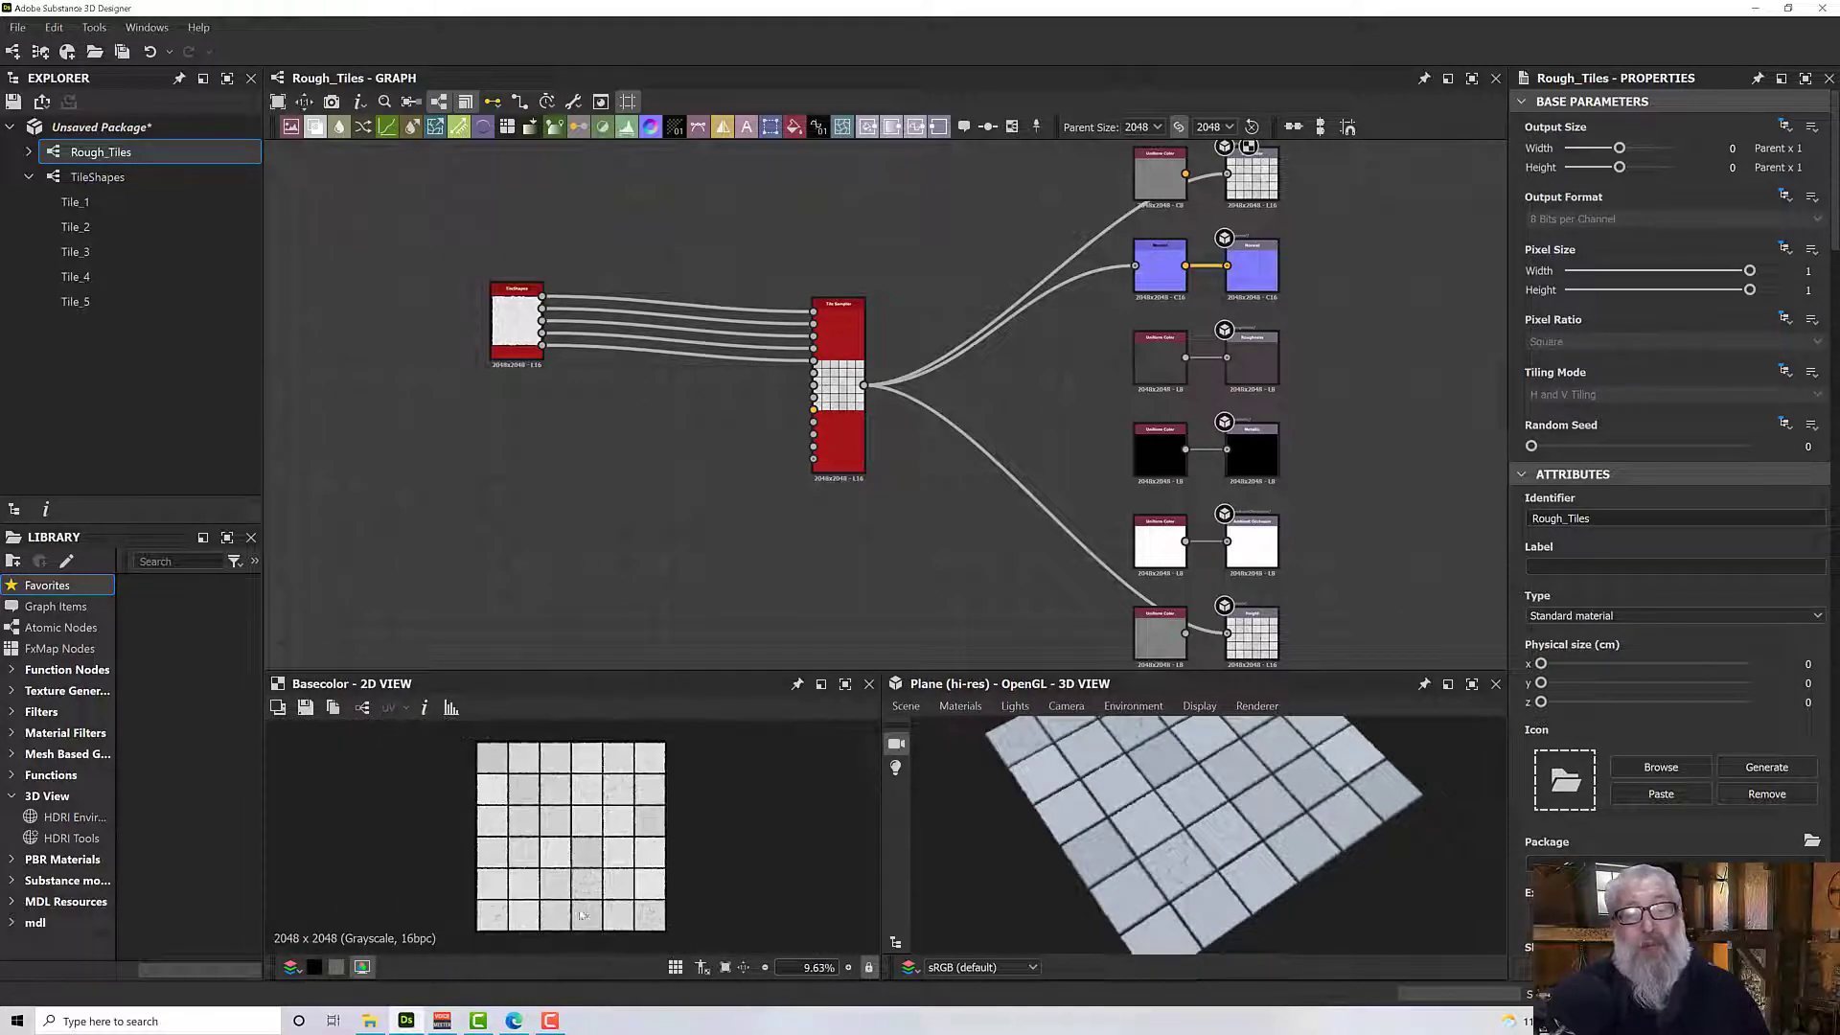
drag(1062, 847, 1072, 830)
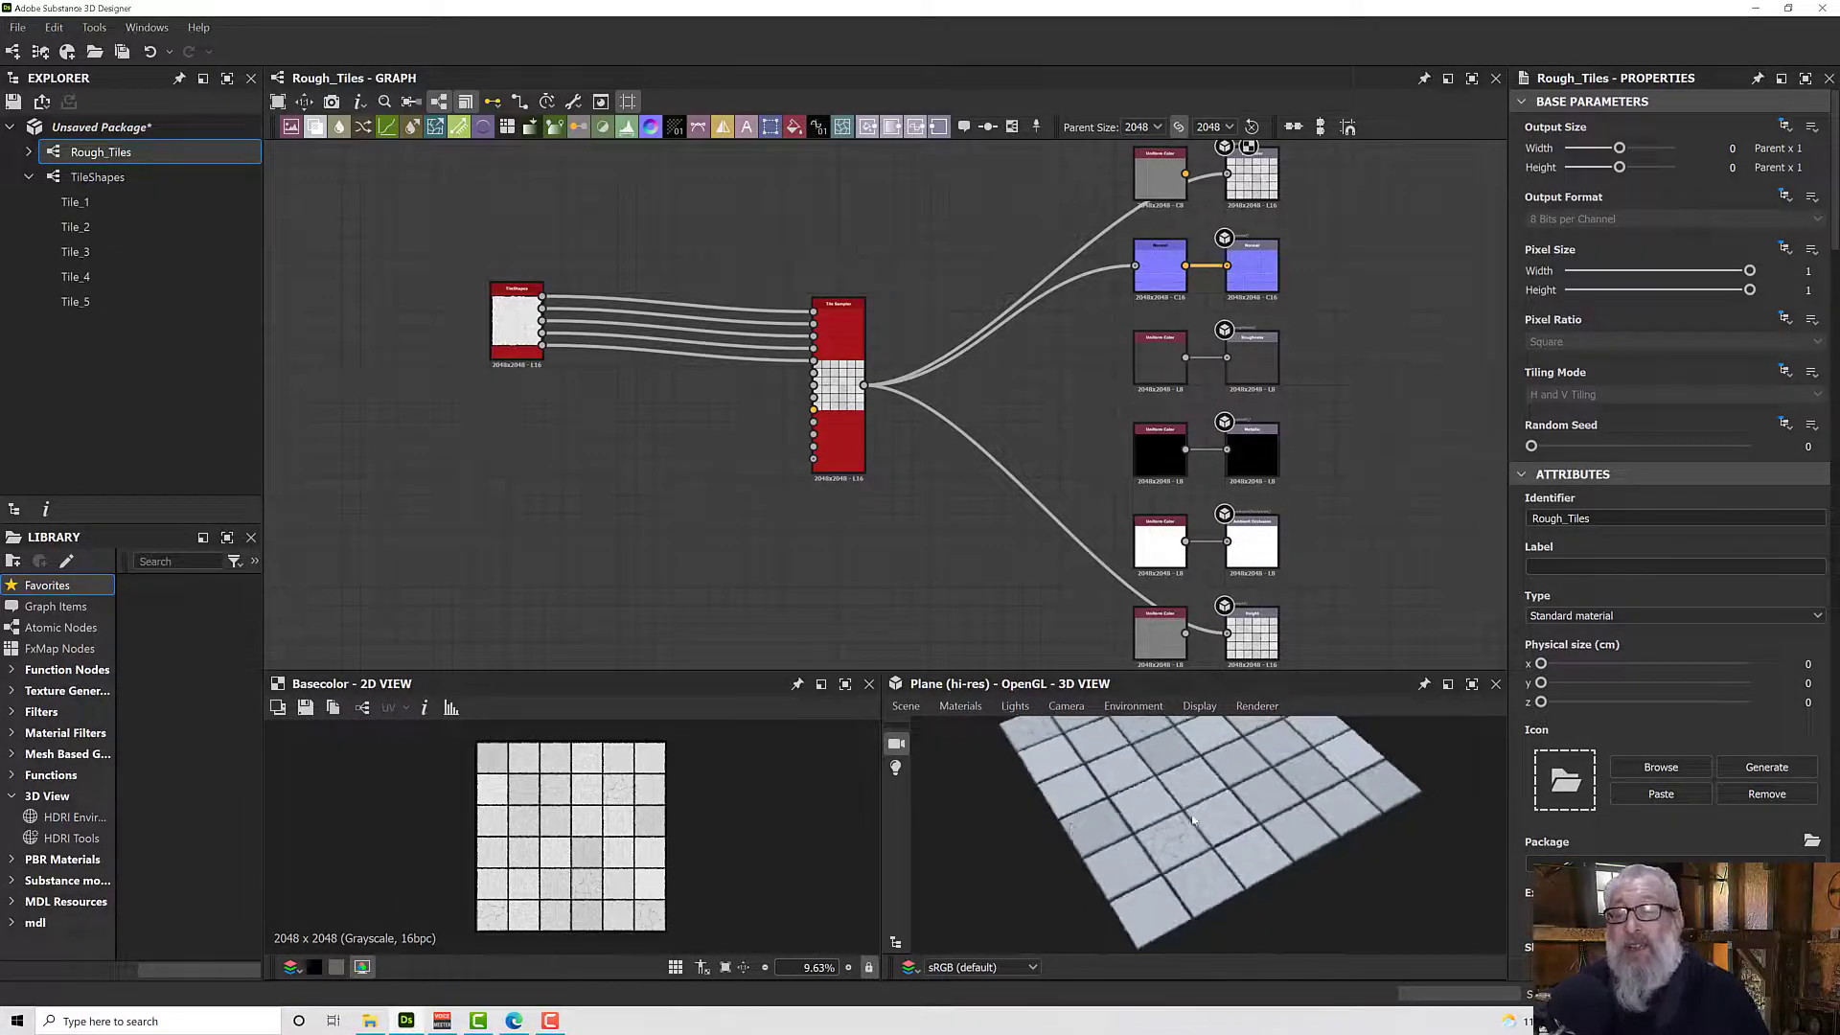
scroll(1187, 800, up, 5)
drag(1187, 800, 1198, 728)
scroll(1126, 832, down, 3)
scroll(1174, 842, down, 1)
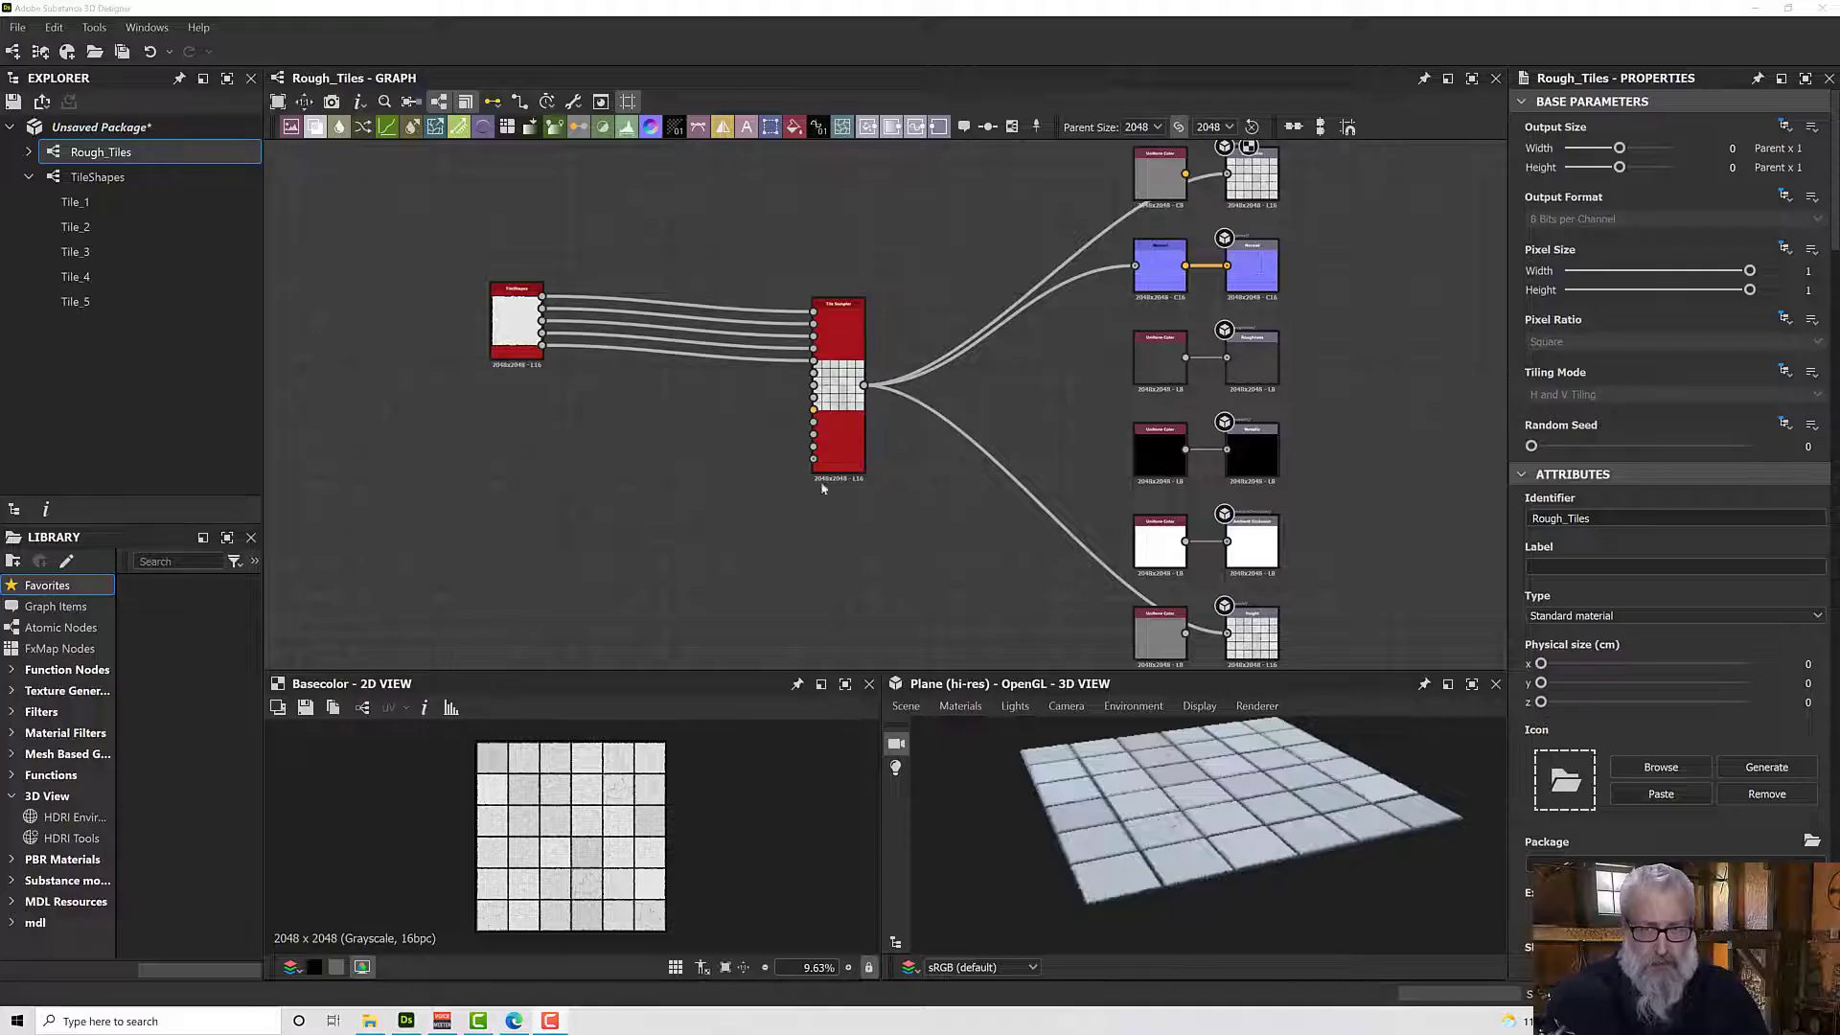
Add a Gradient Map node between the Tile Sampler and the outputs, and feed it from the Tile Sampler output.
middle_drag(877, 436, 766, 493)
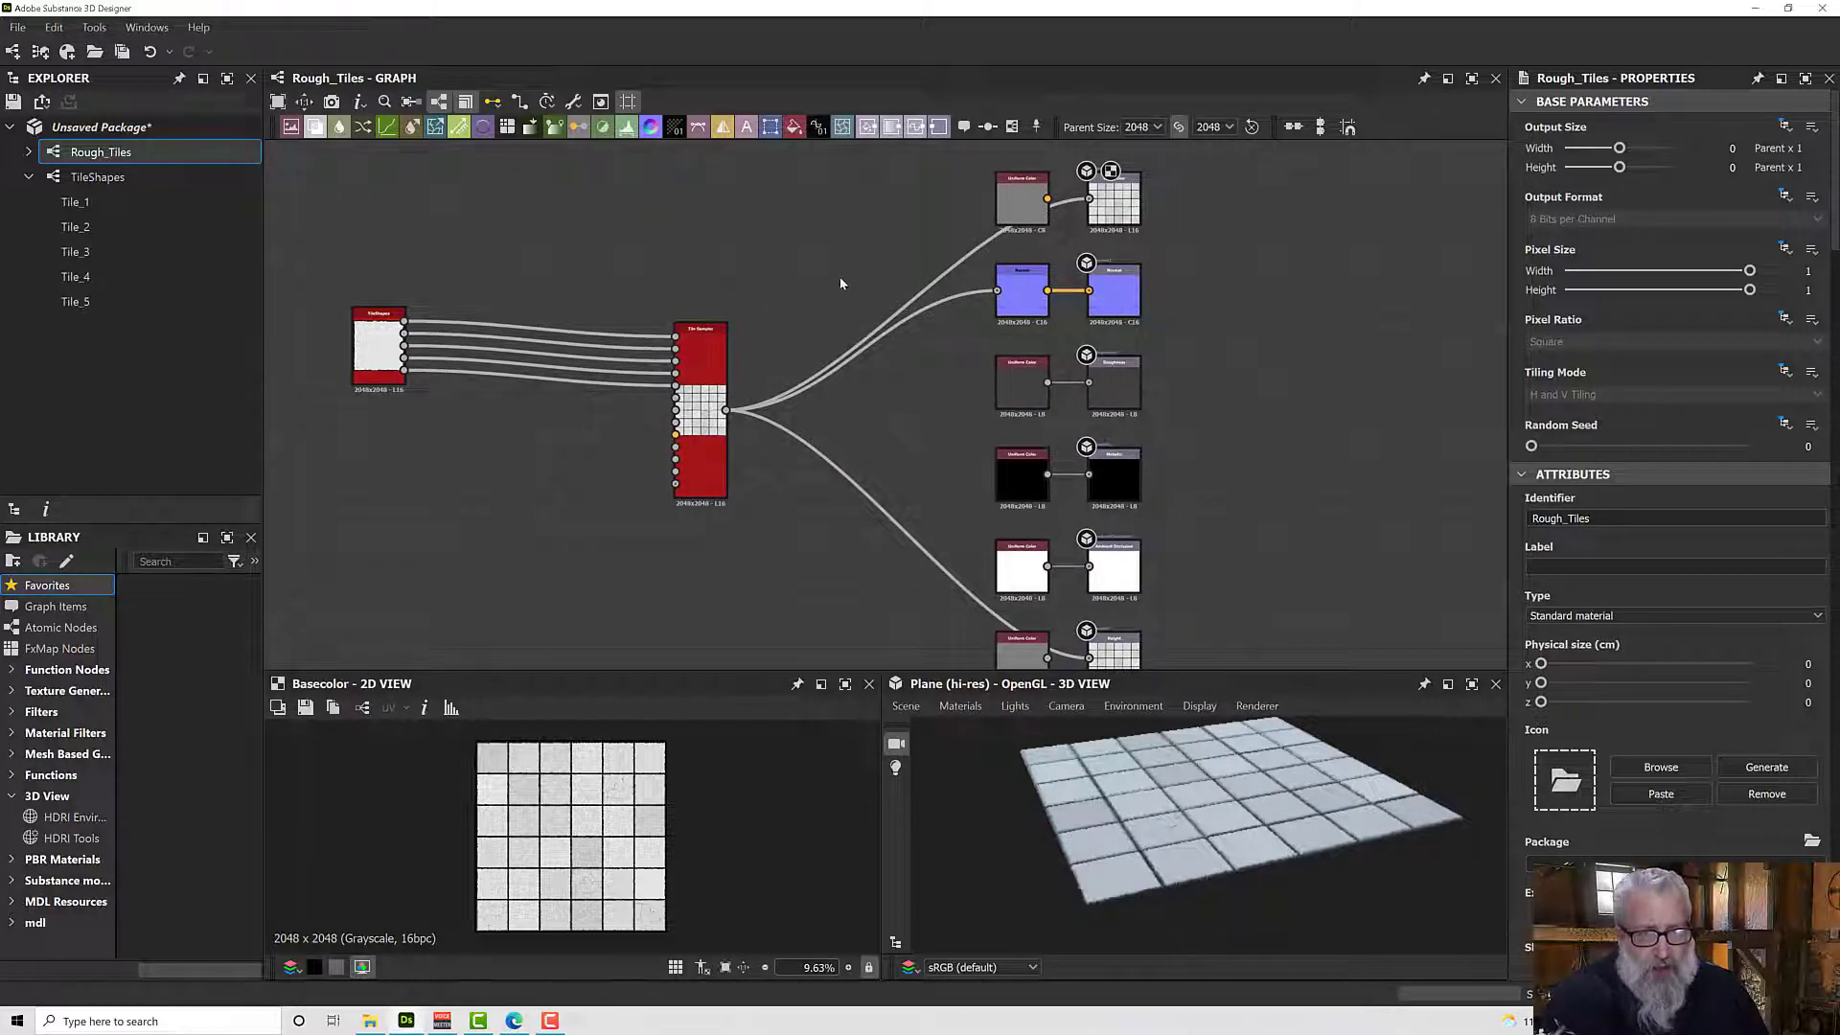
key(space)
text(grad)
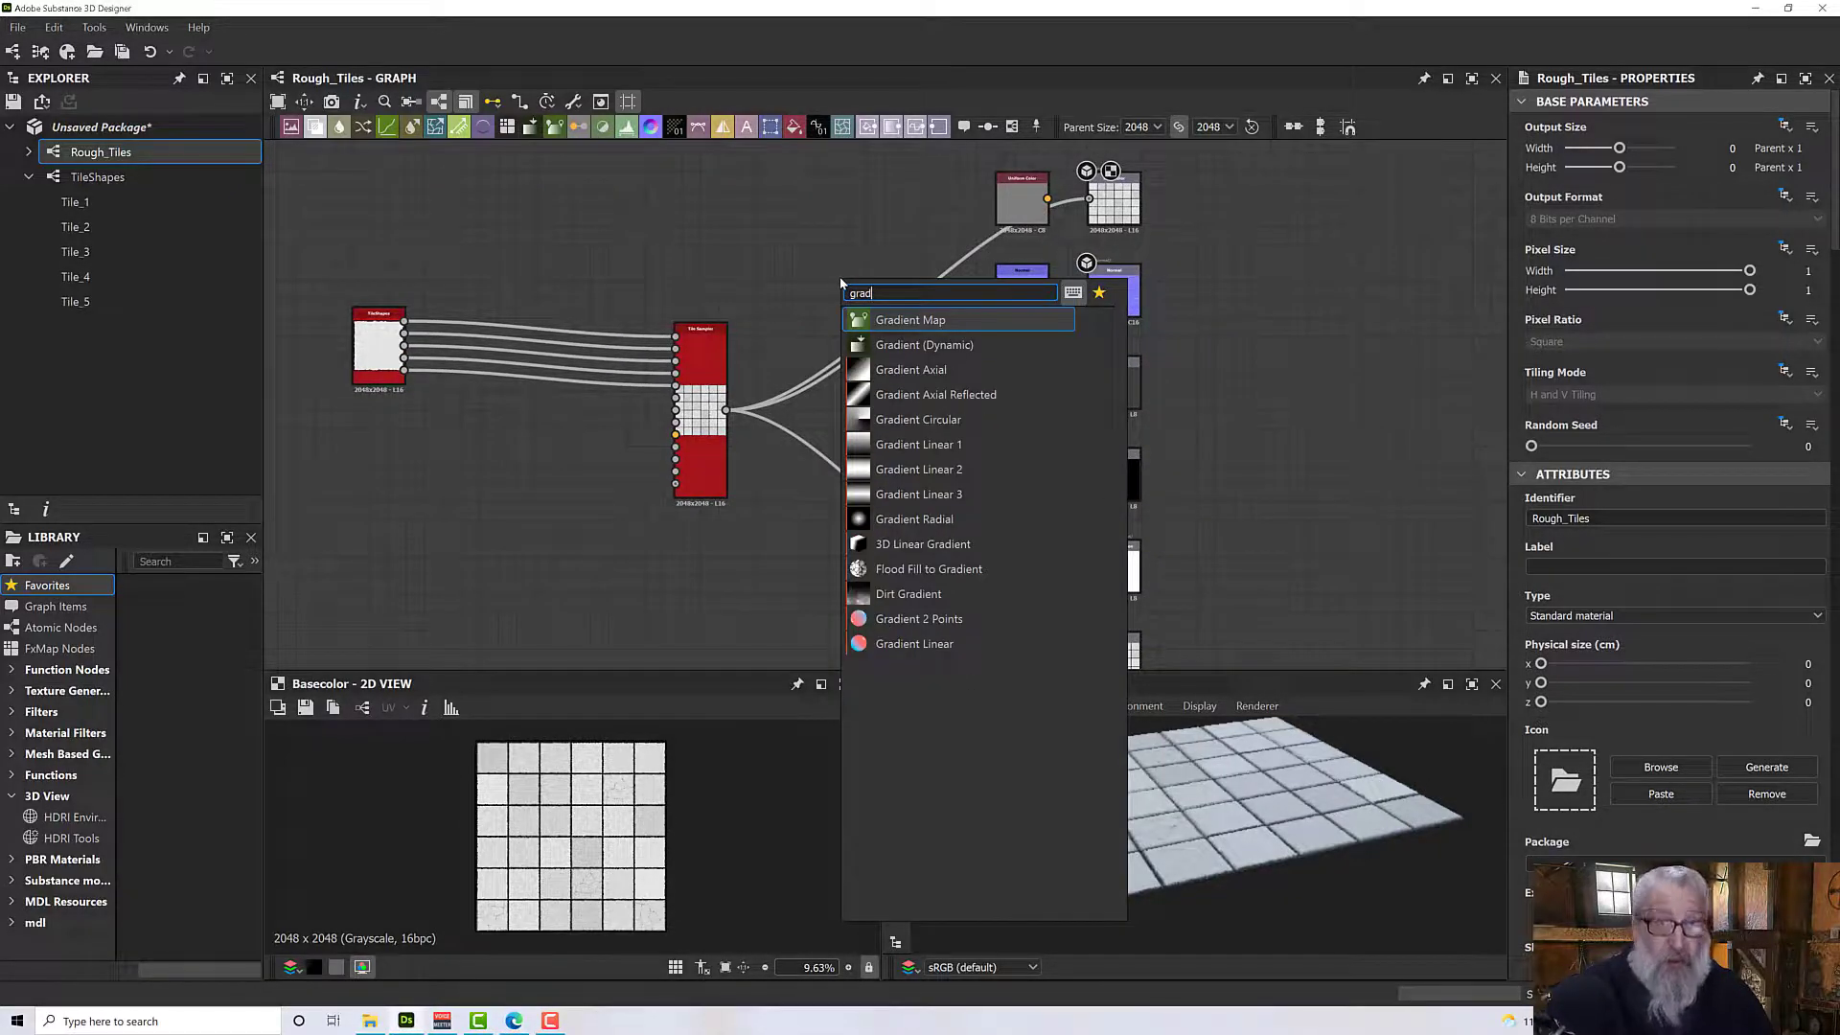
click(910, 321)
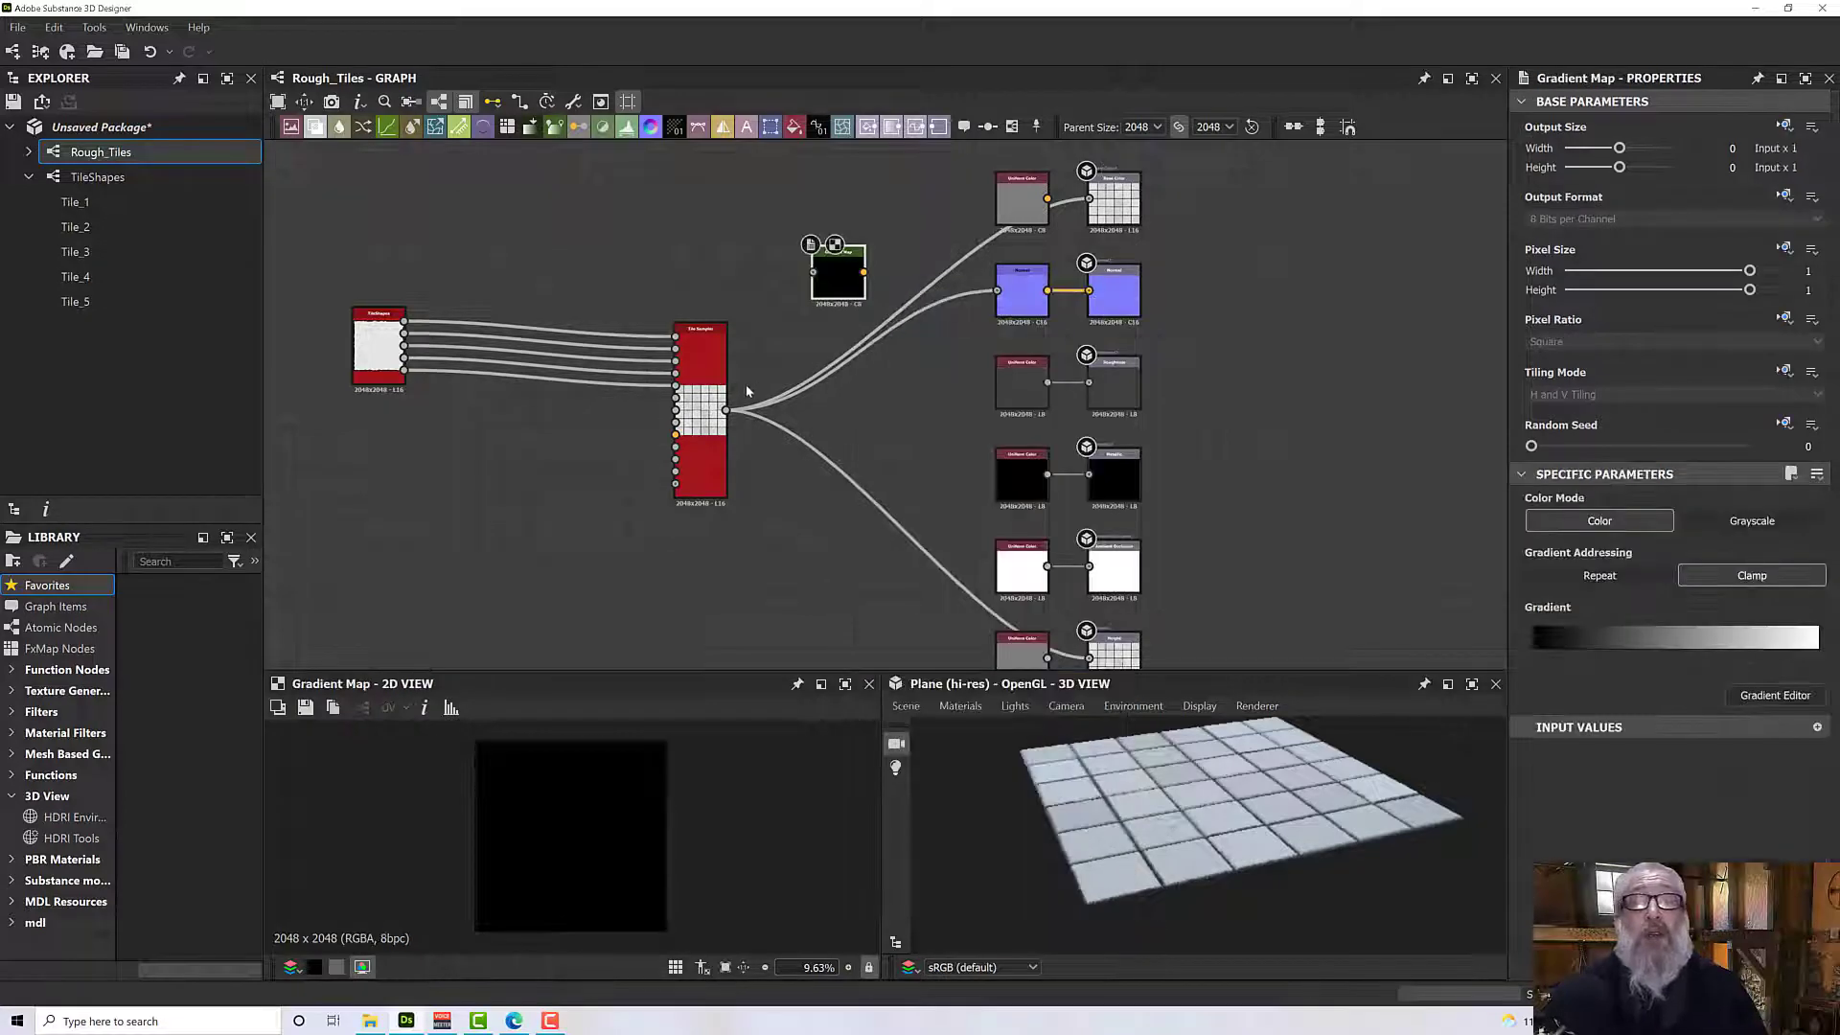
drag(725, 410, 808, 275)
middle_drag(790, 331, 758, 385)
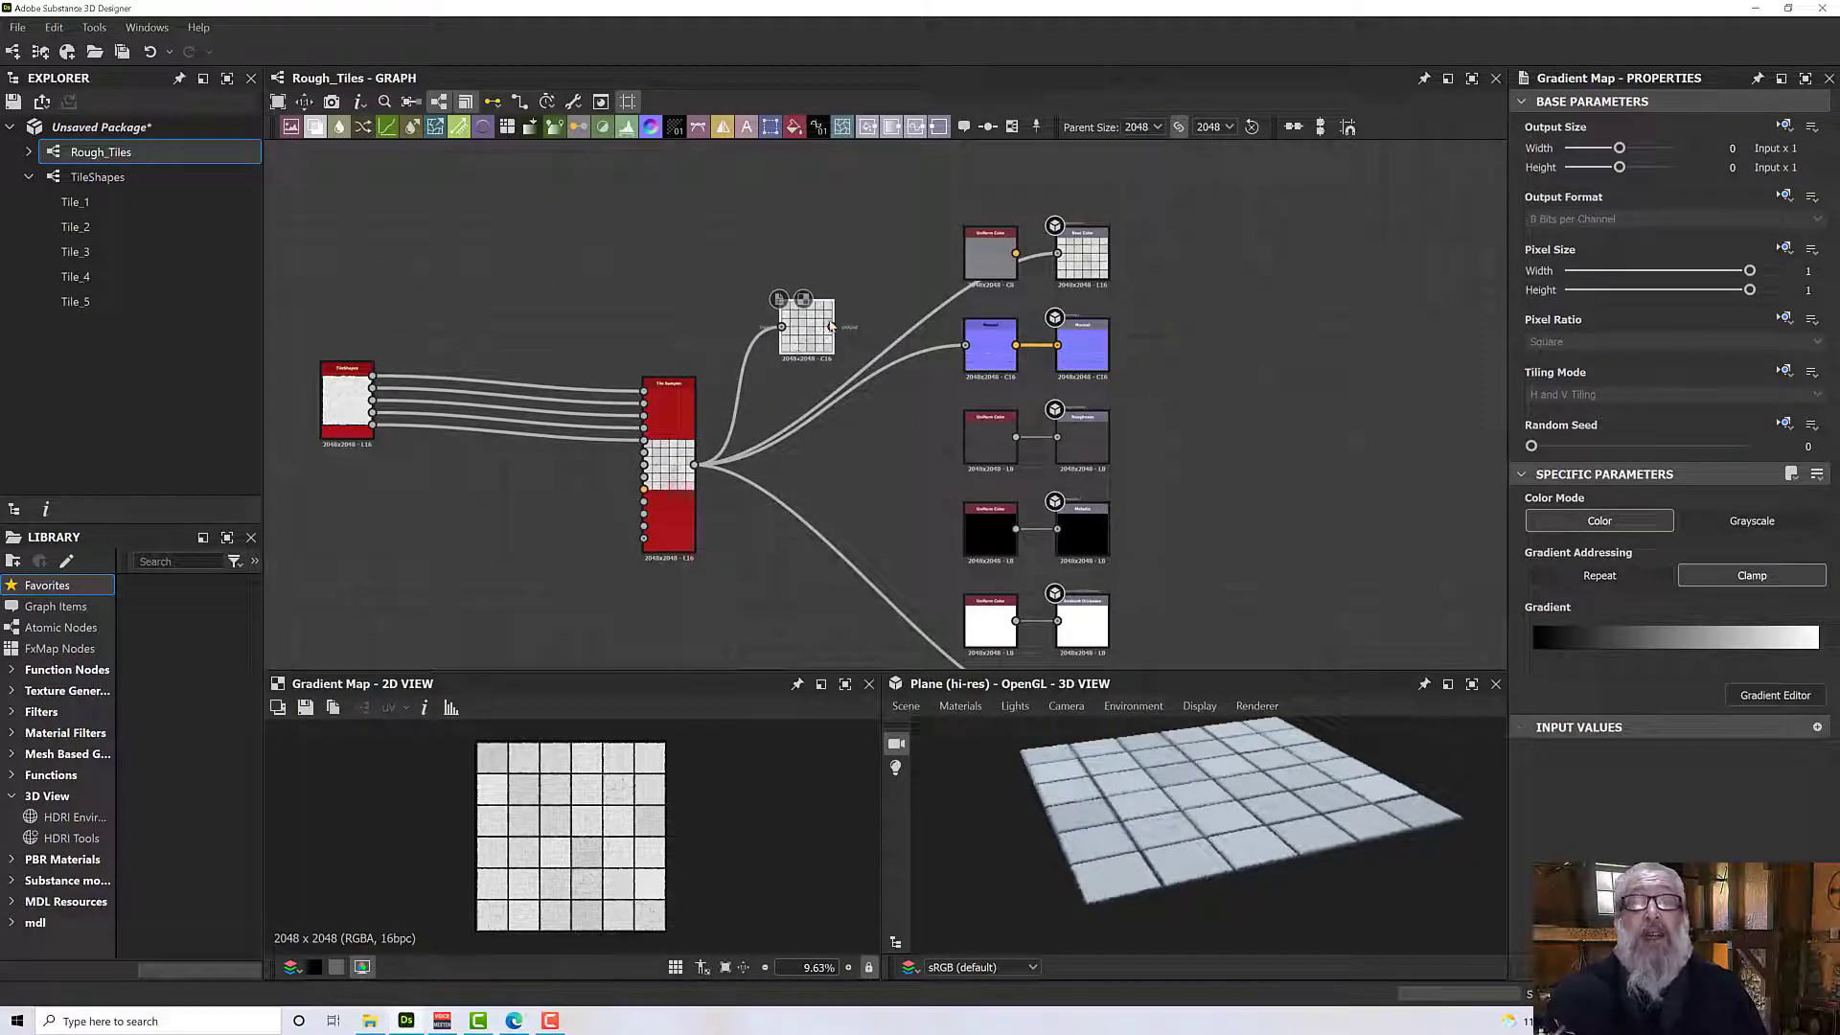
Connect the Gradient Map output to the Base Color branch in place of the Tile Sampler, and open its gradient for editing.
drag(830, 327, 965, 259)
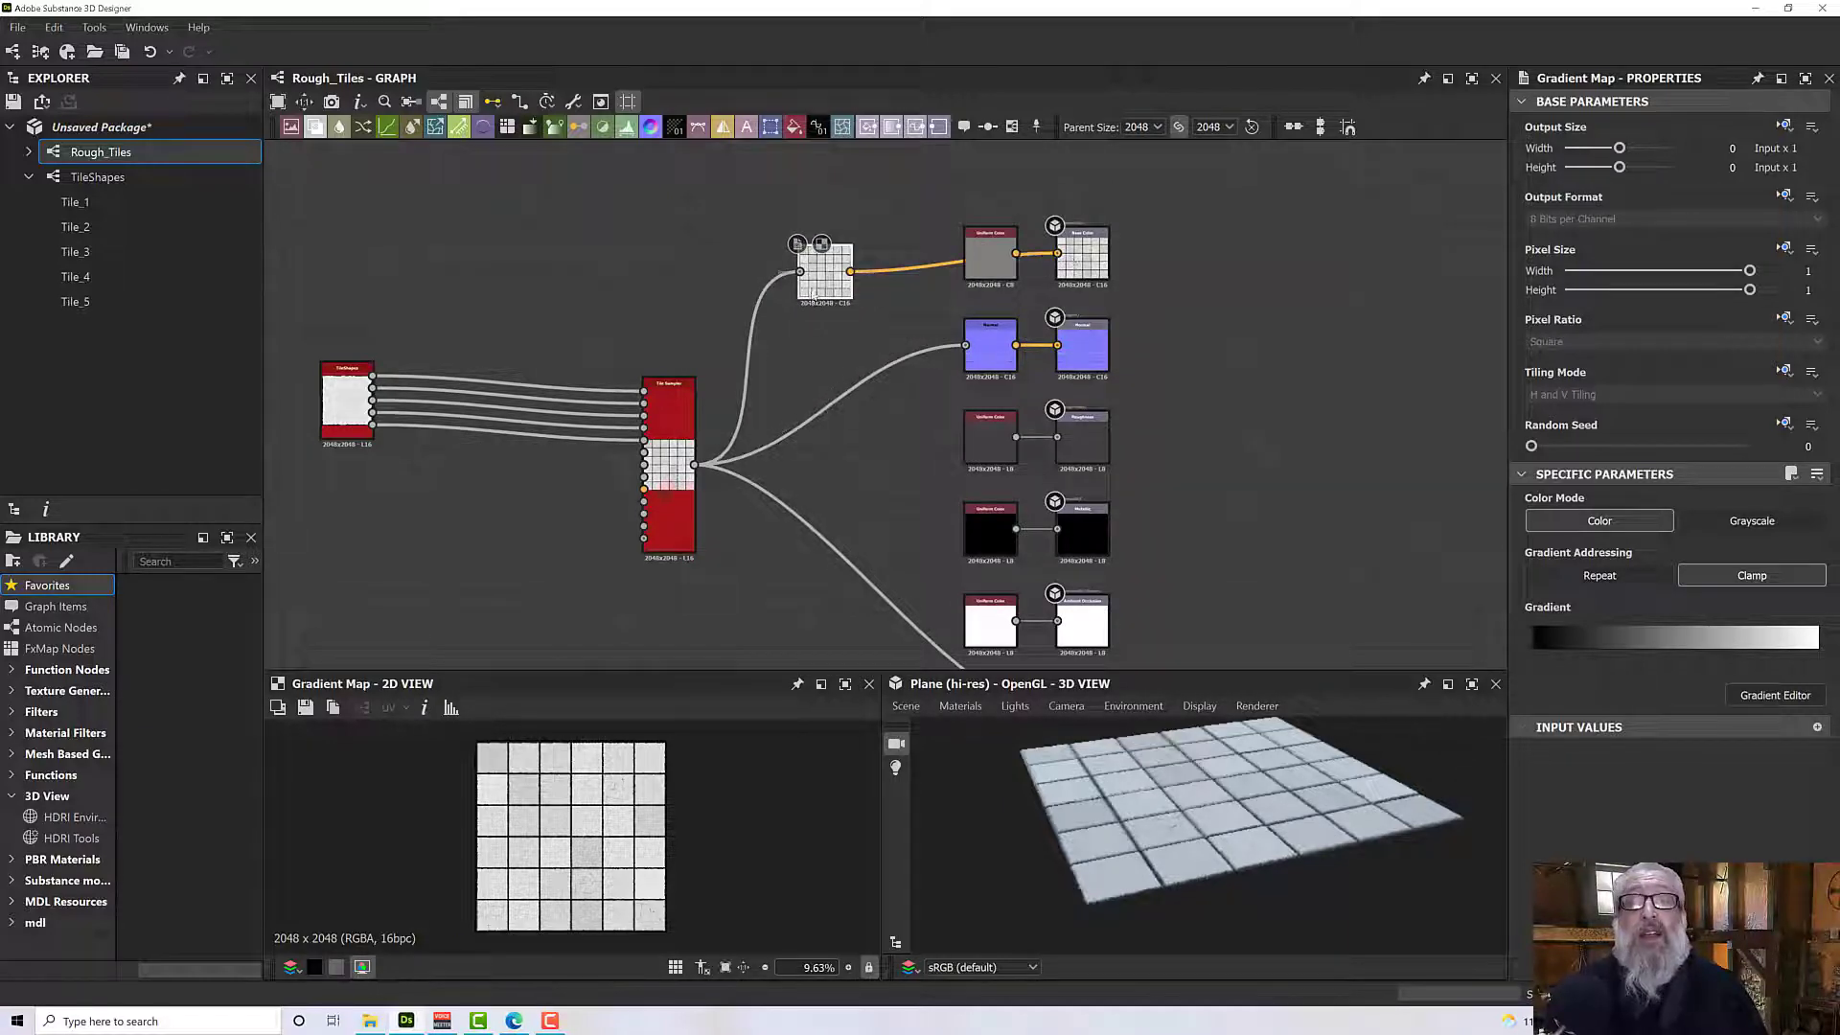
scroll(814, 292, up, 4)
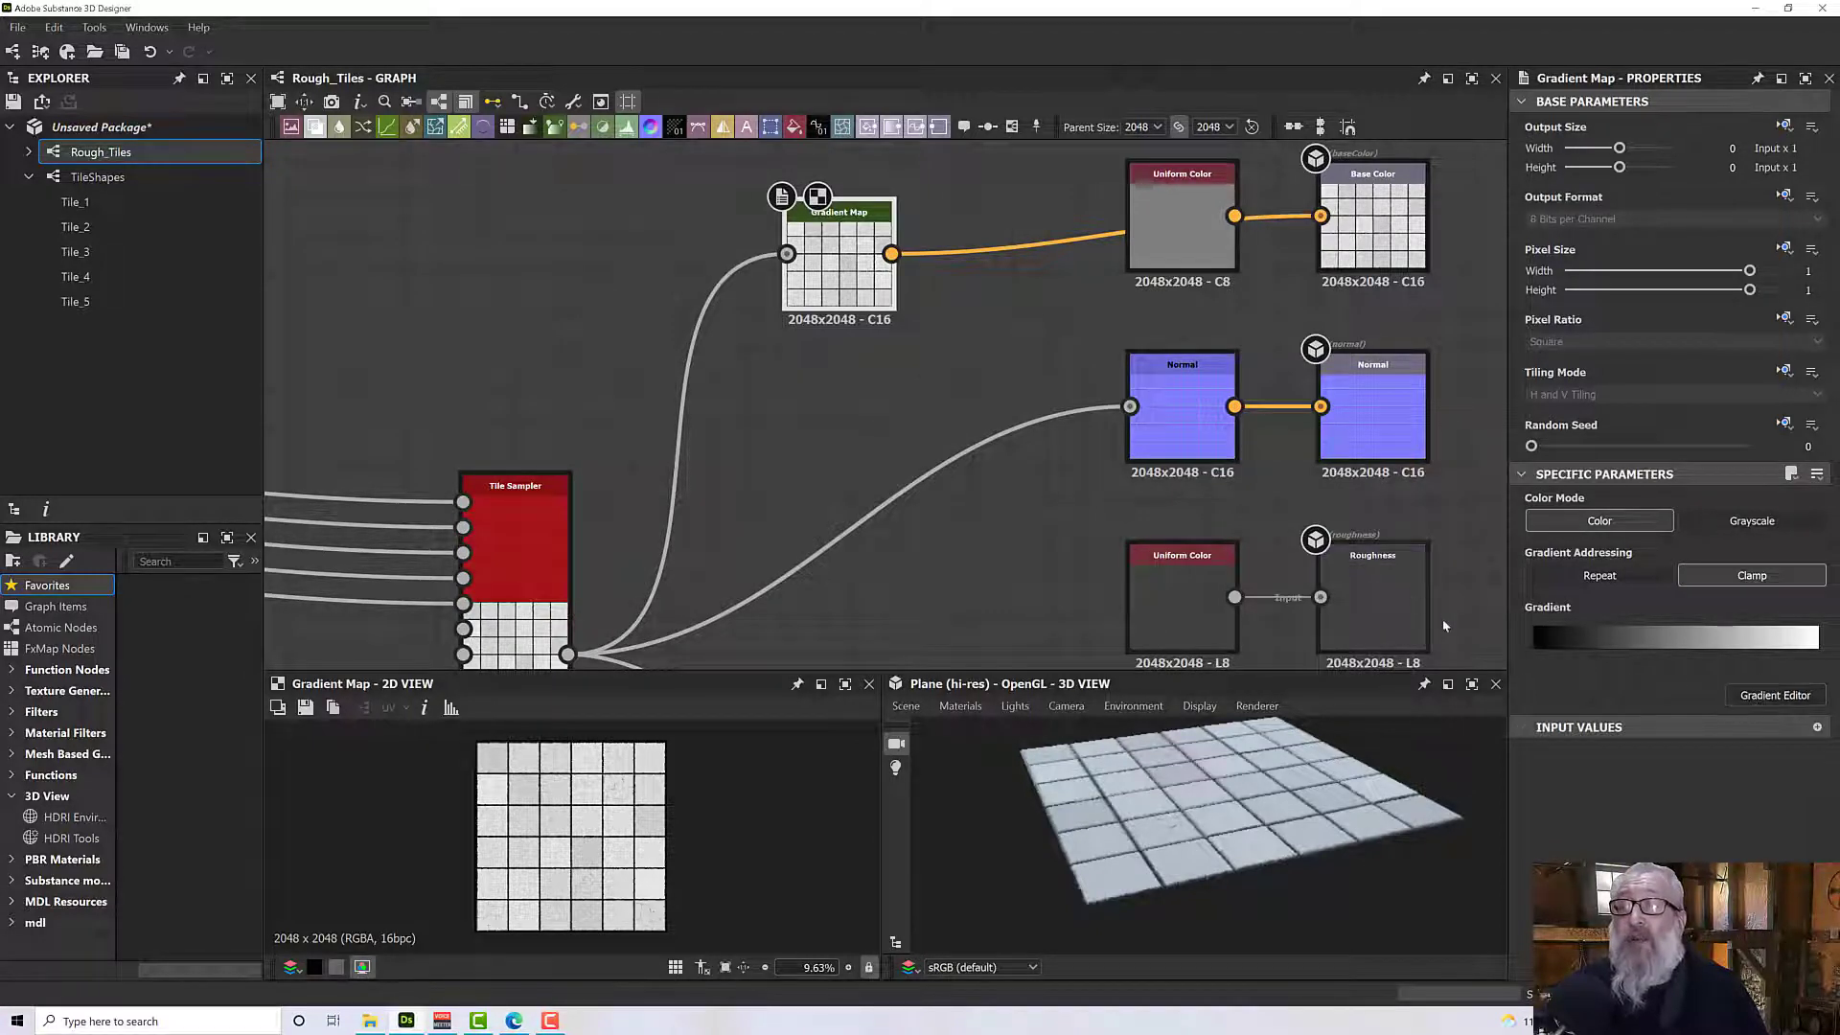
click(1776, 695)
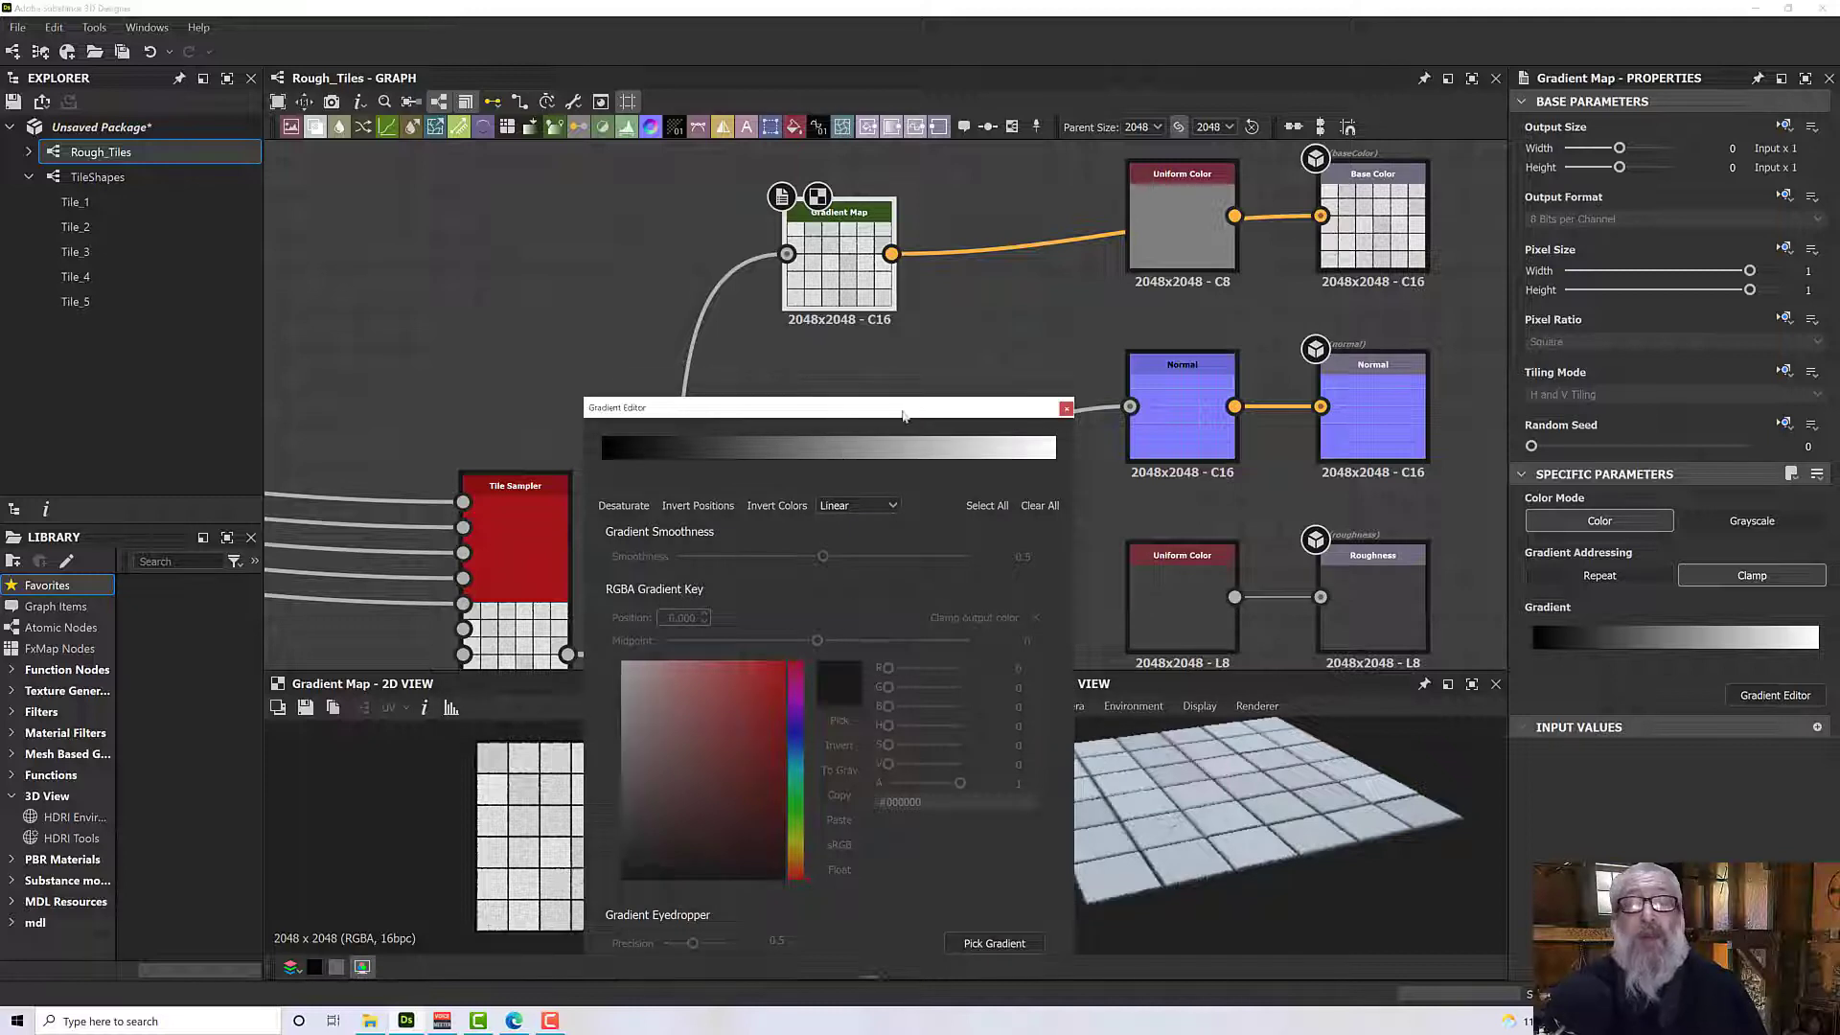
drag(836, 414, 1126, 338)
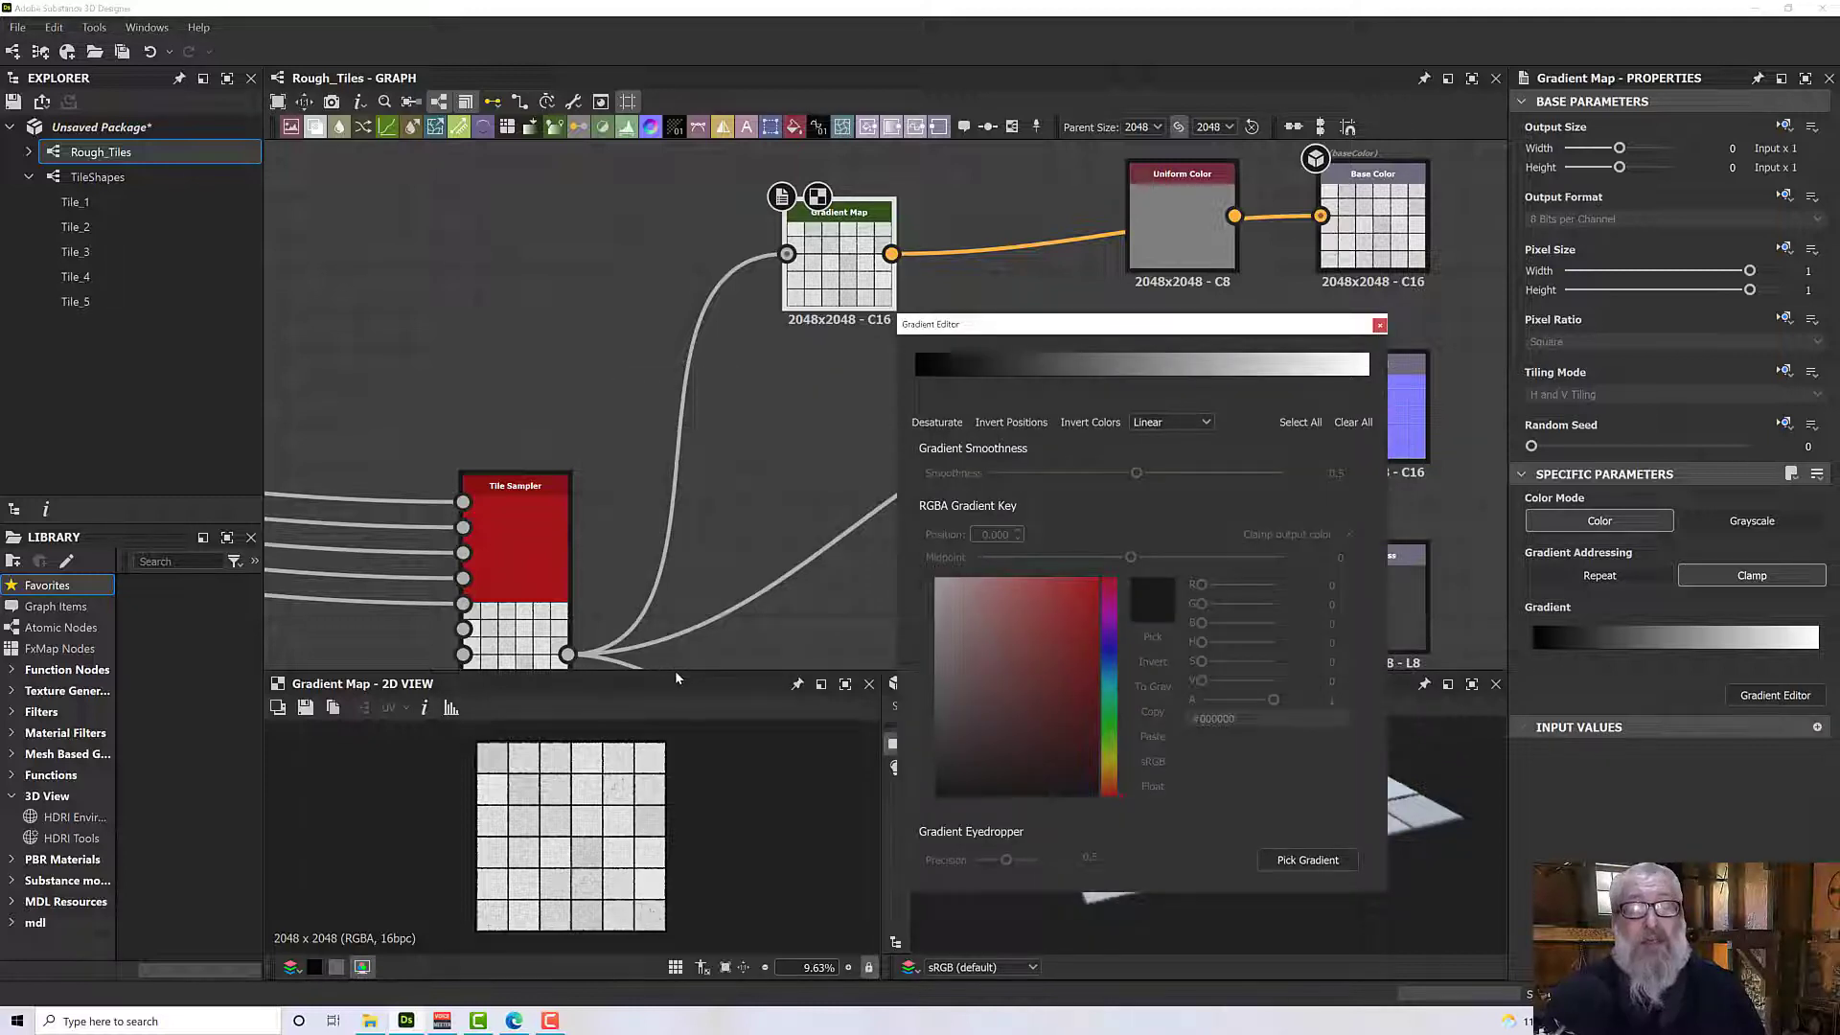
Add a dark grey key near the black end of the gradient at position 0.061.
drag(676, 673, 697, 303)
scroll(680, 545, up, 5)
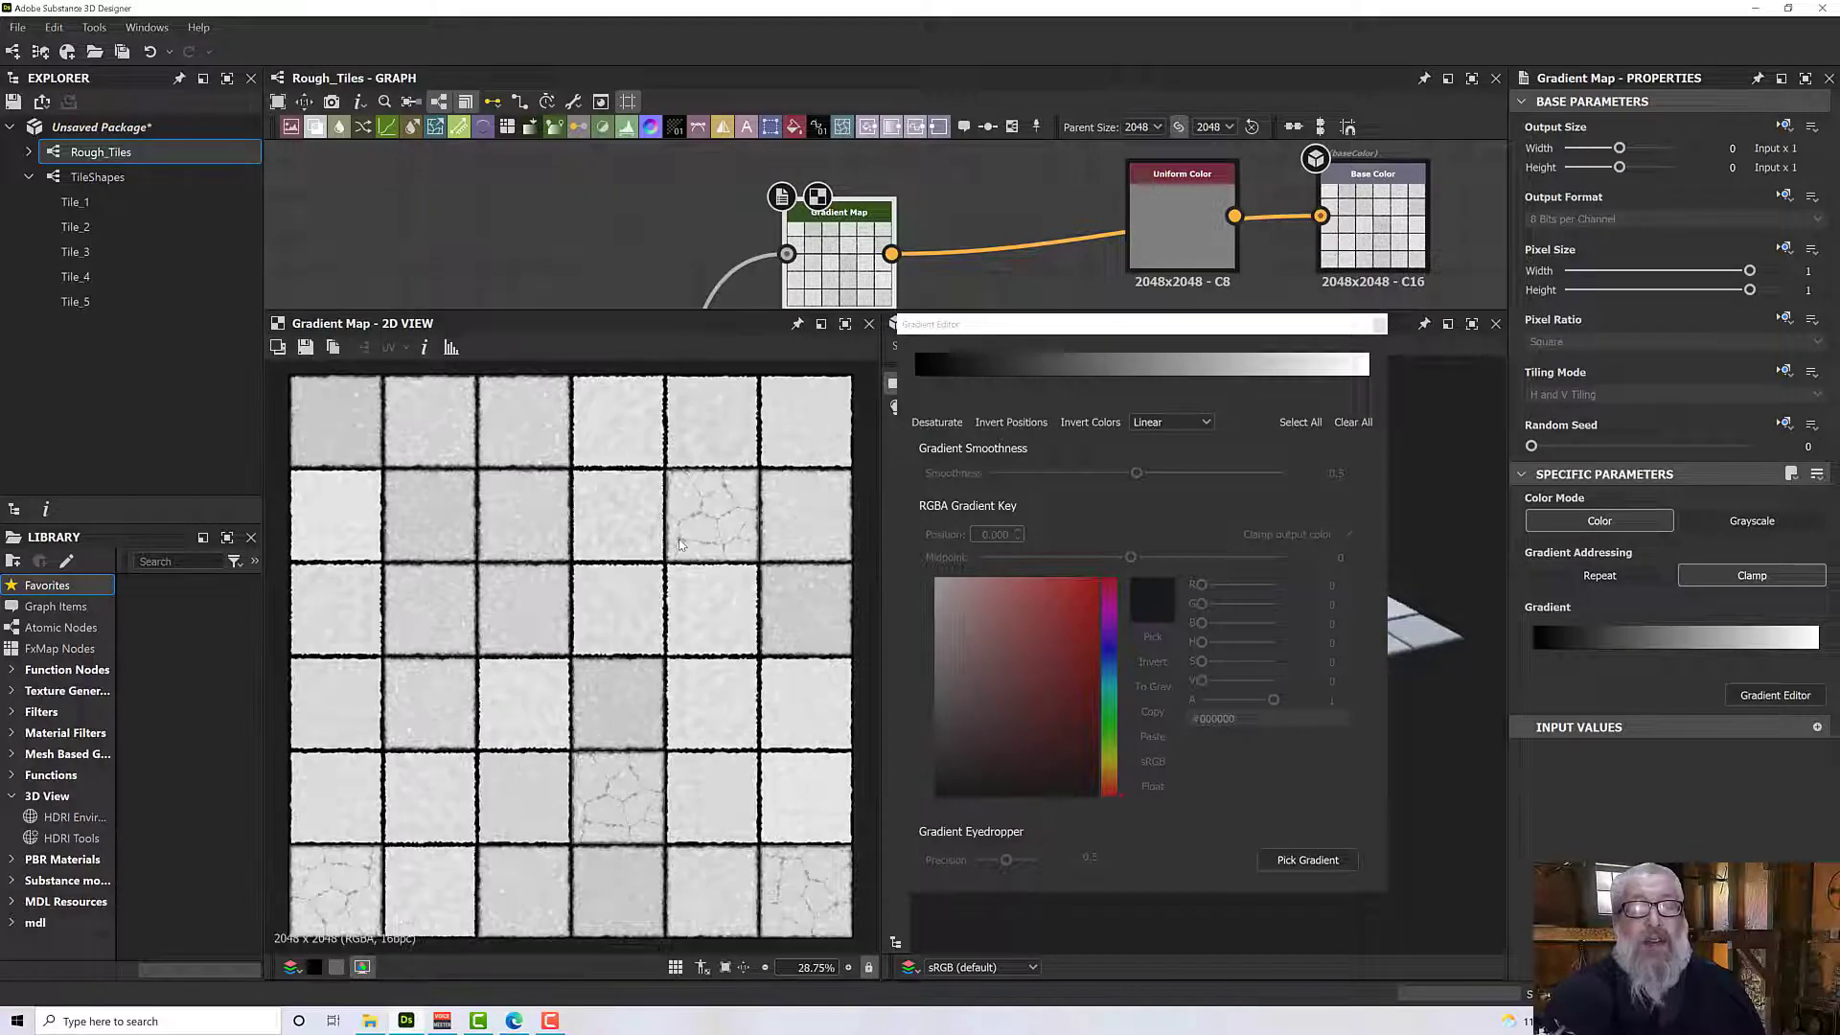
click(1014, 374)
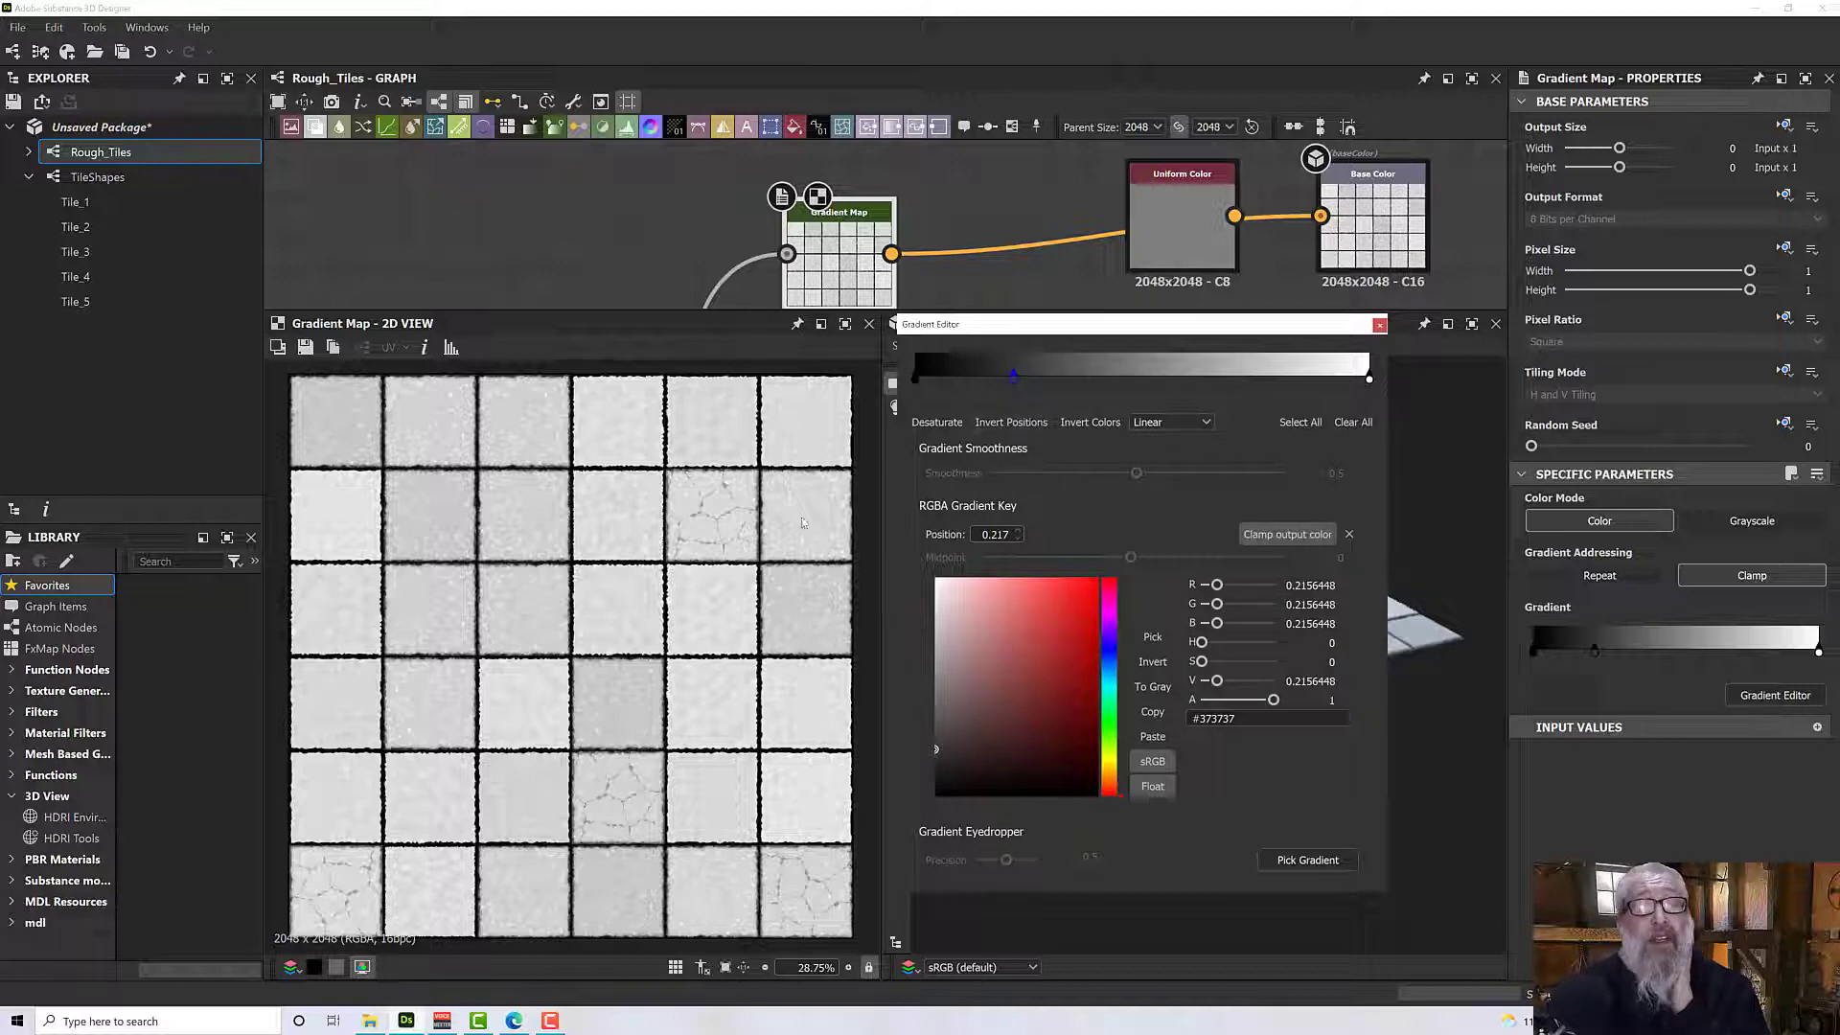
drag(1017, 380, 945, 377)
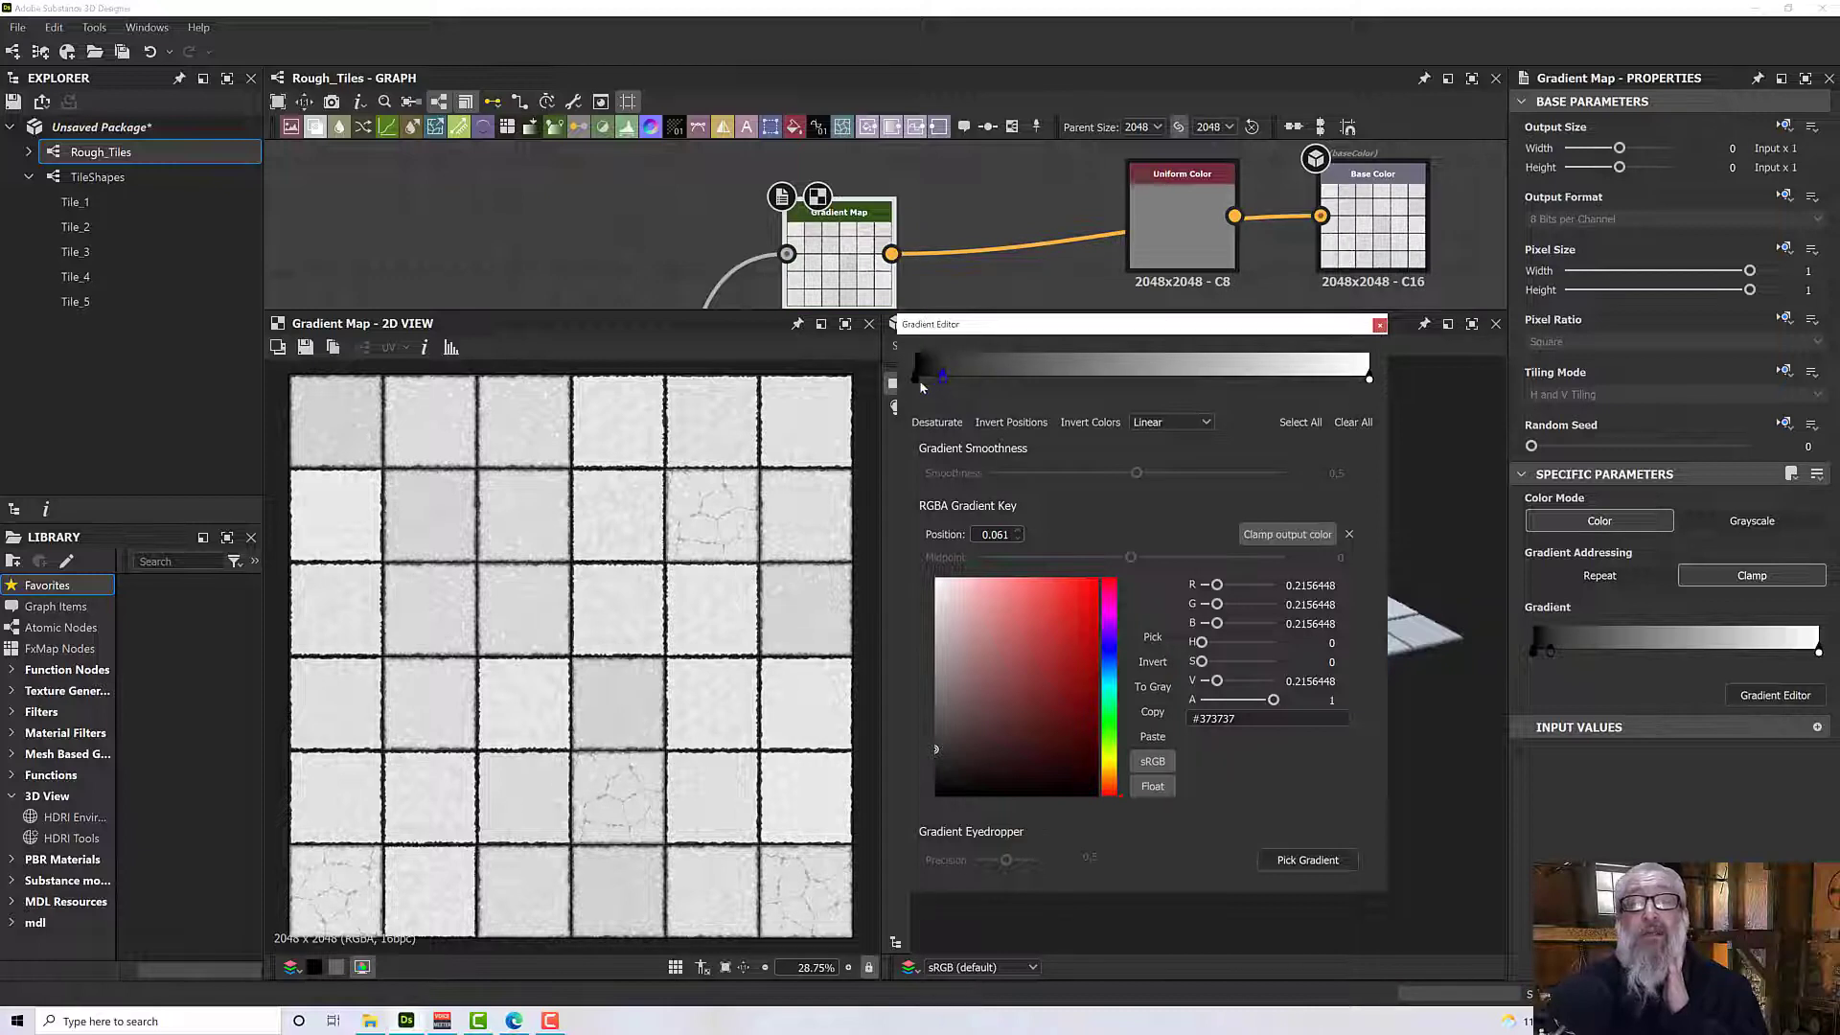
Recolour the gradient's black key at position 0.000 to olive #726f4a for the grout.
click(915, 379)
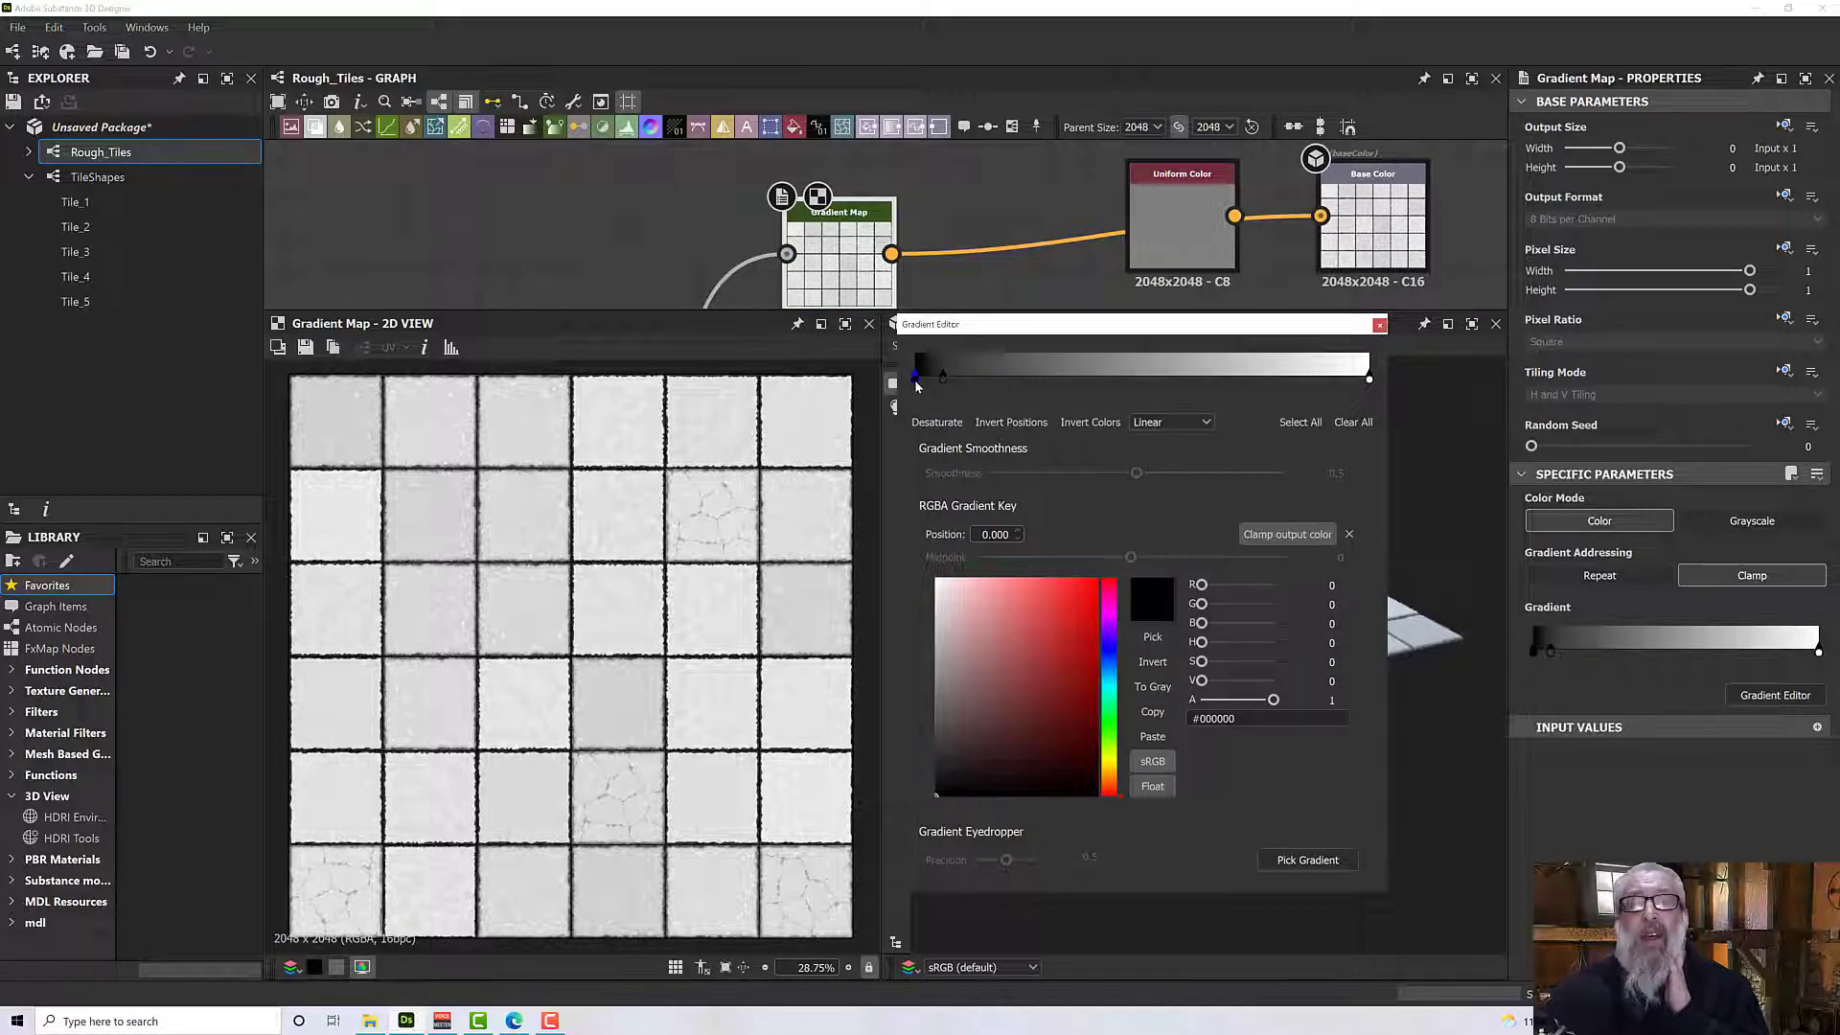
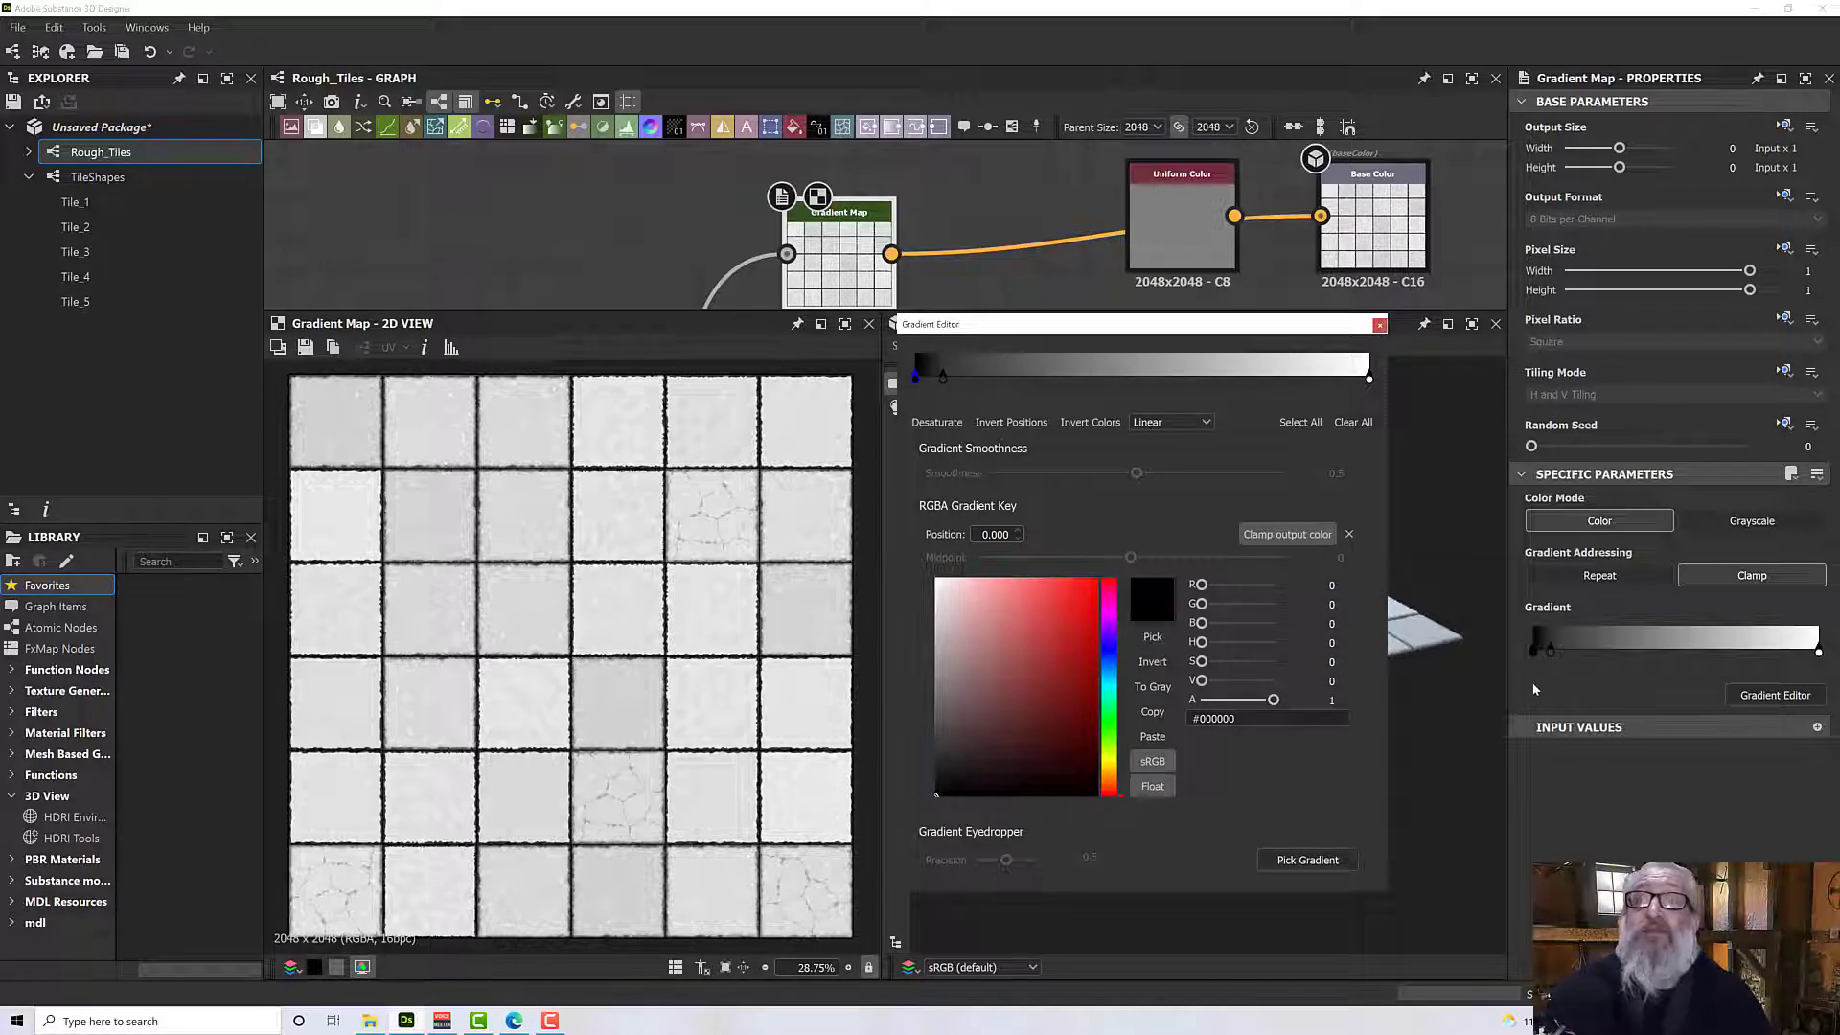
click(1098, 705)
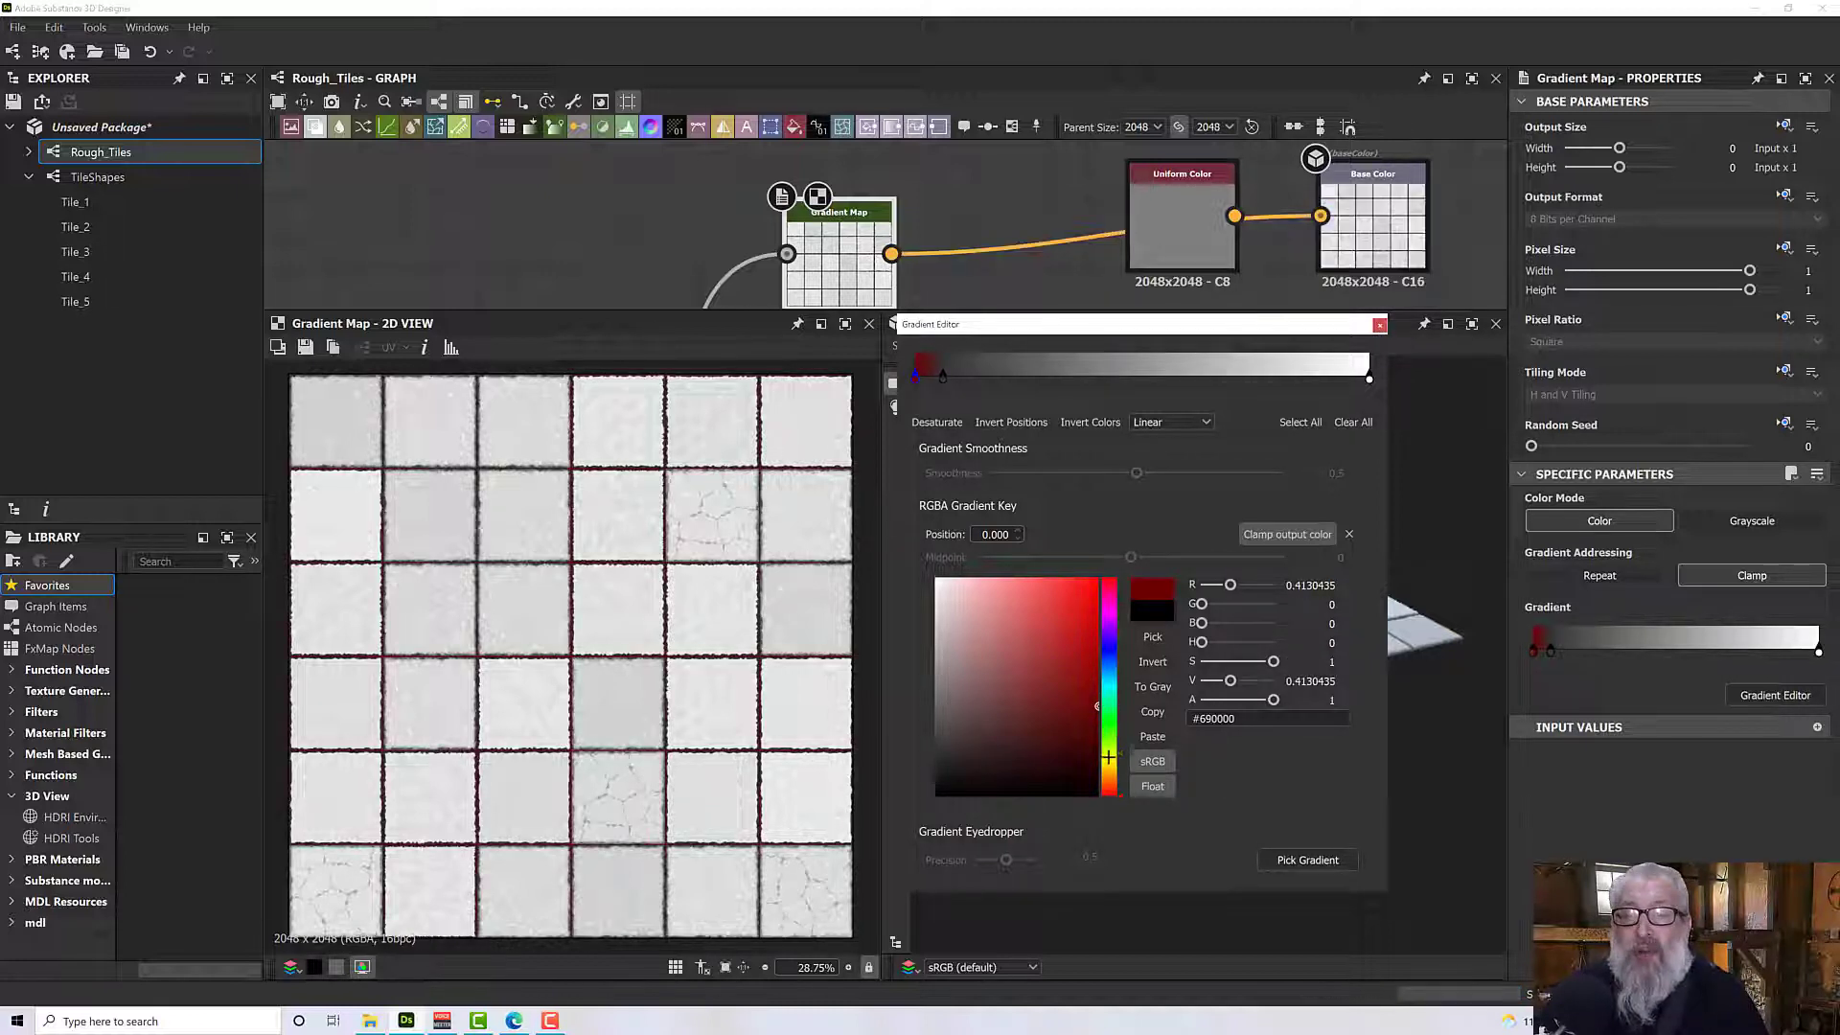
click(1109, 764)
drag(1109, 764, 1109, 765)
click(993, 706)
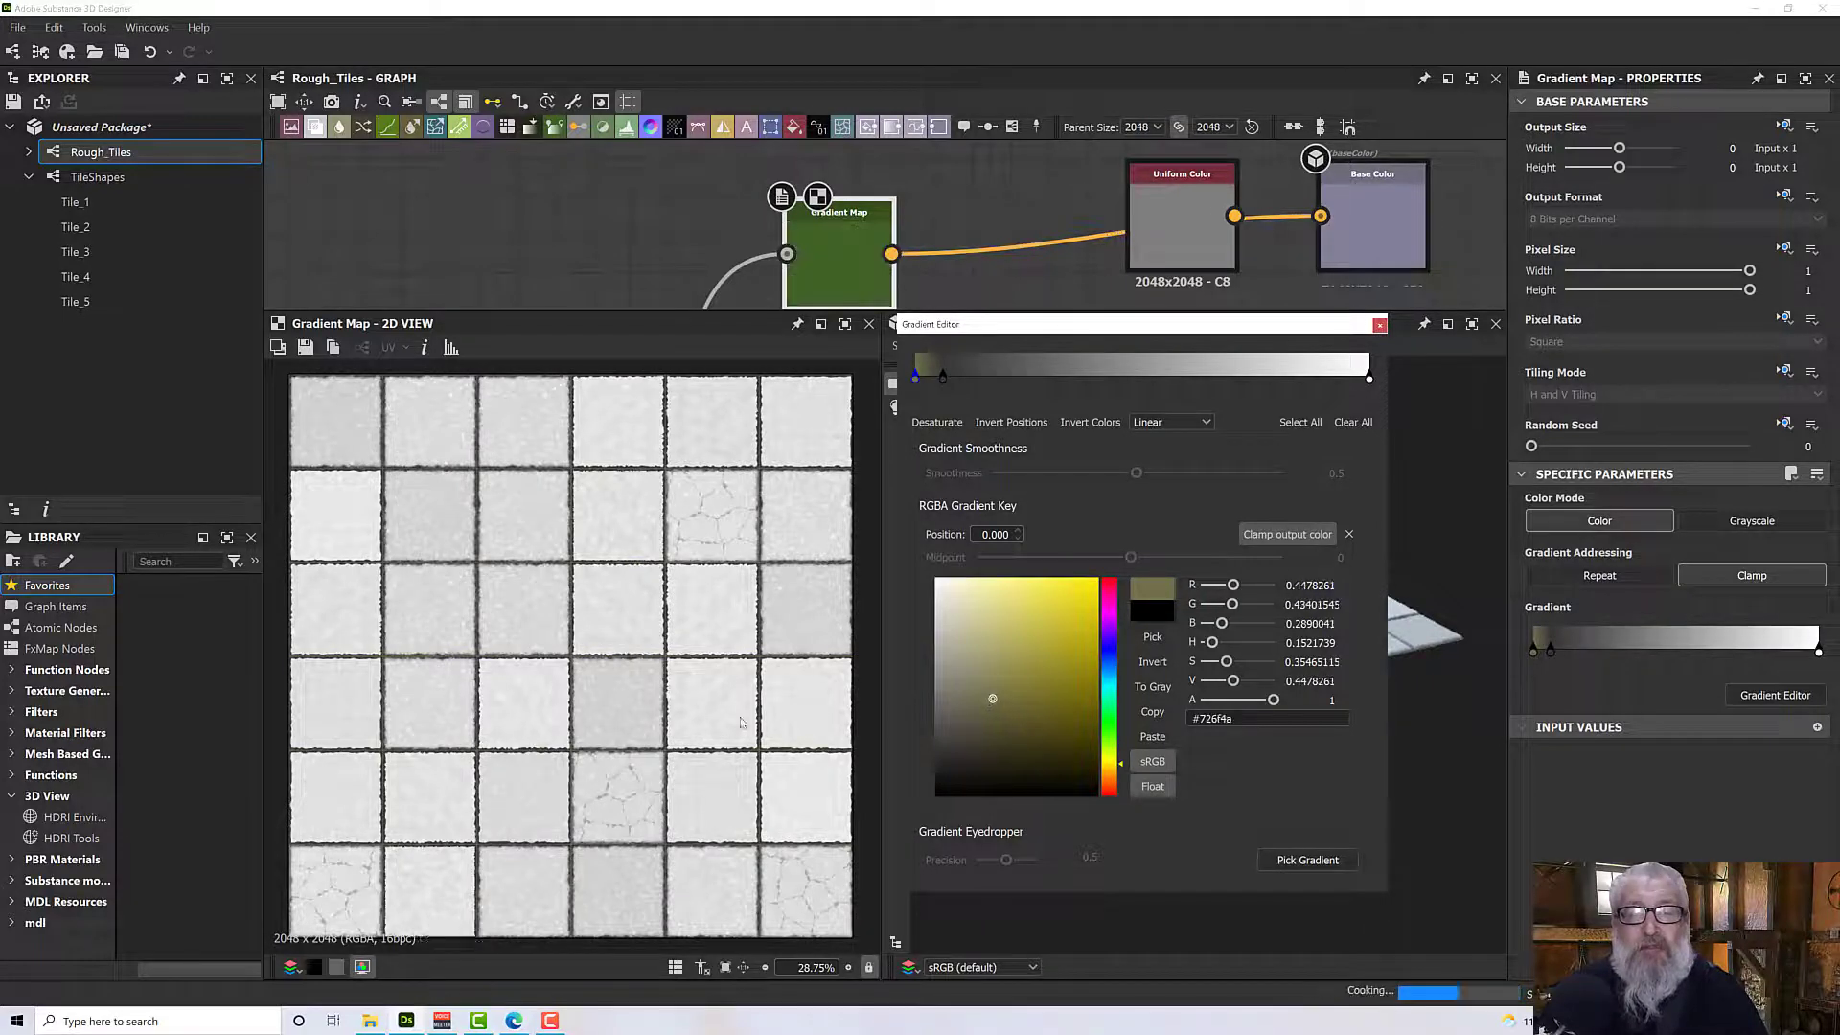
Shift the olive key to position 0.040 to widen the grout colour between the tiles.
scroll(726, 754, up, 5)
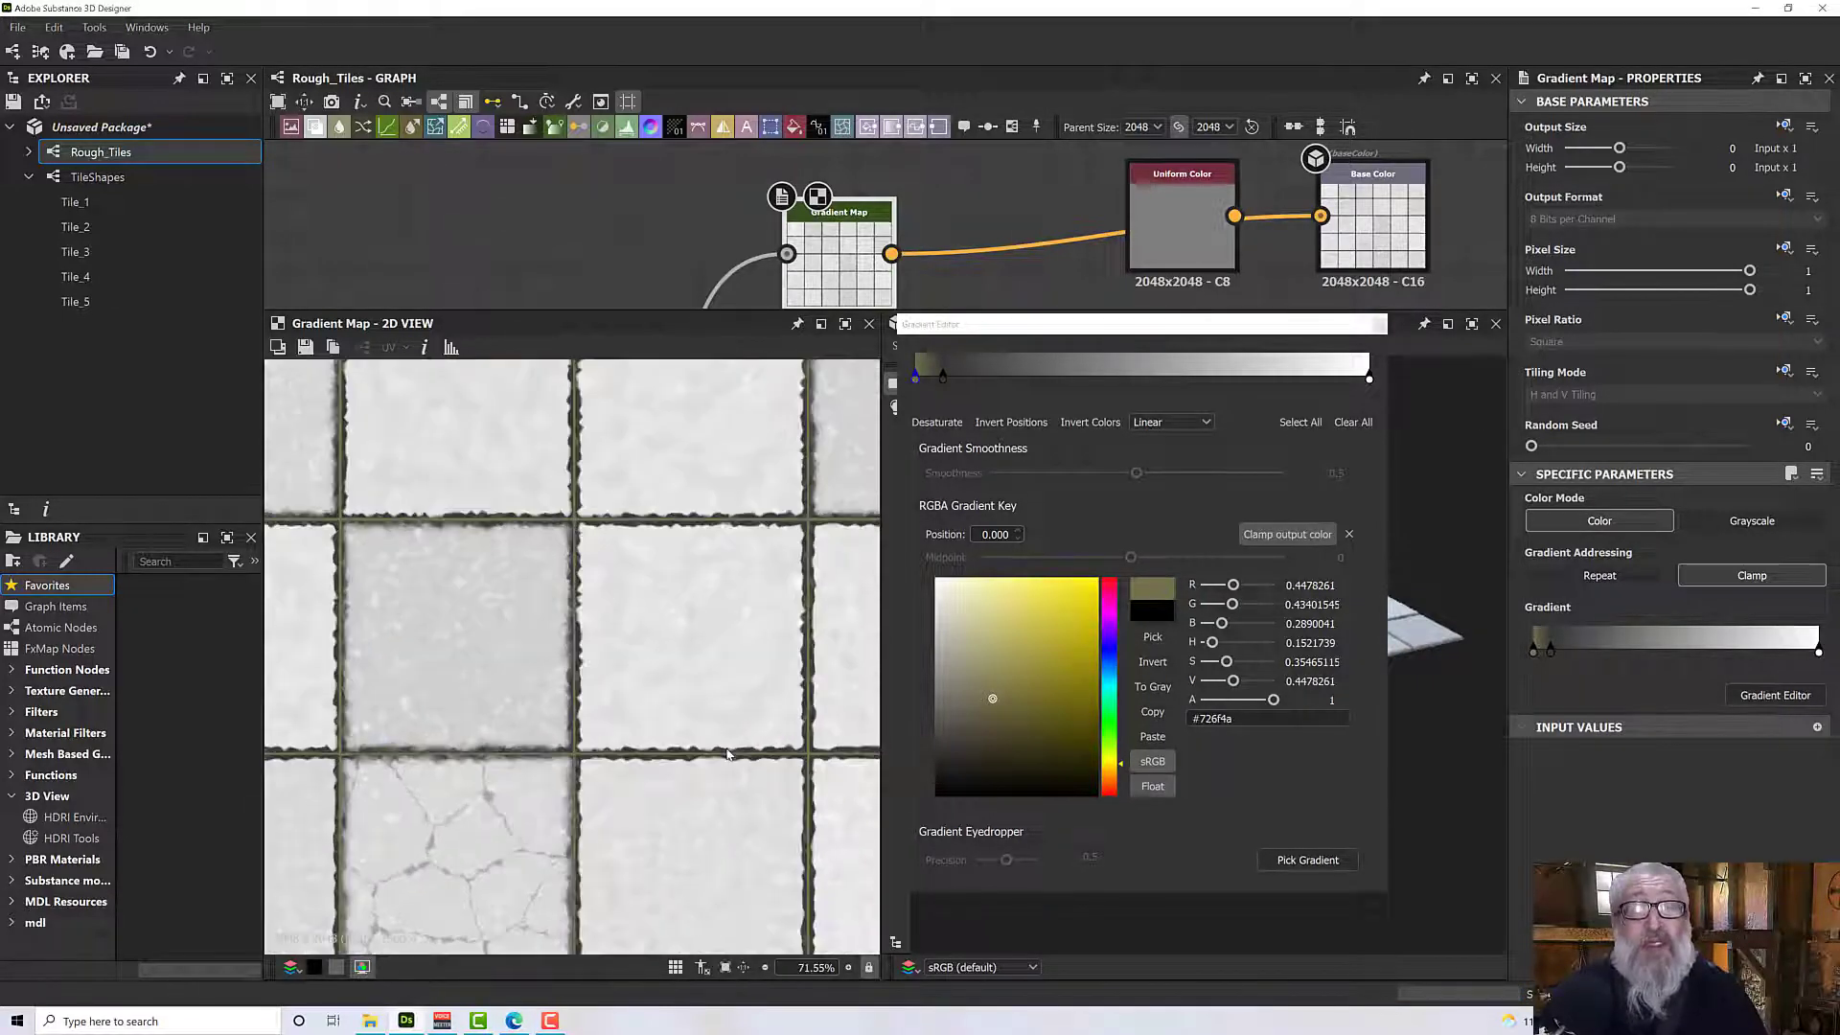
scroll(727, 754, up, 7)
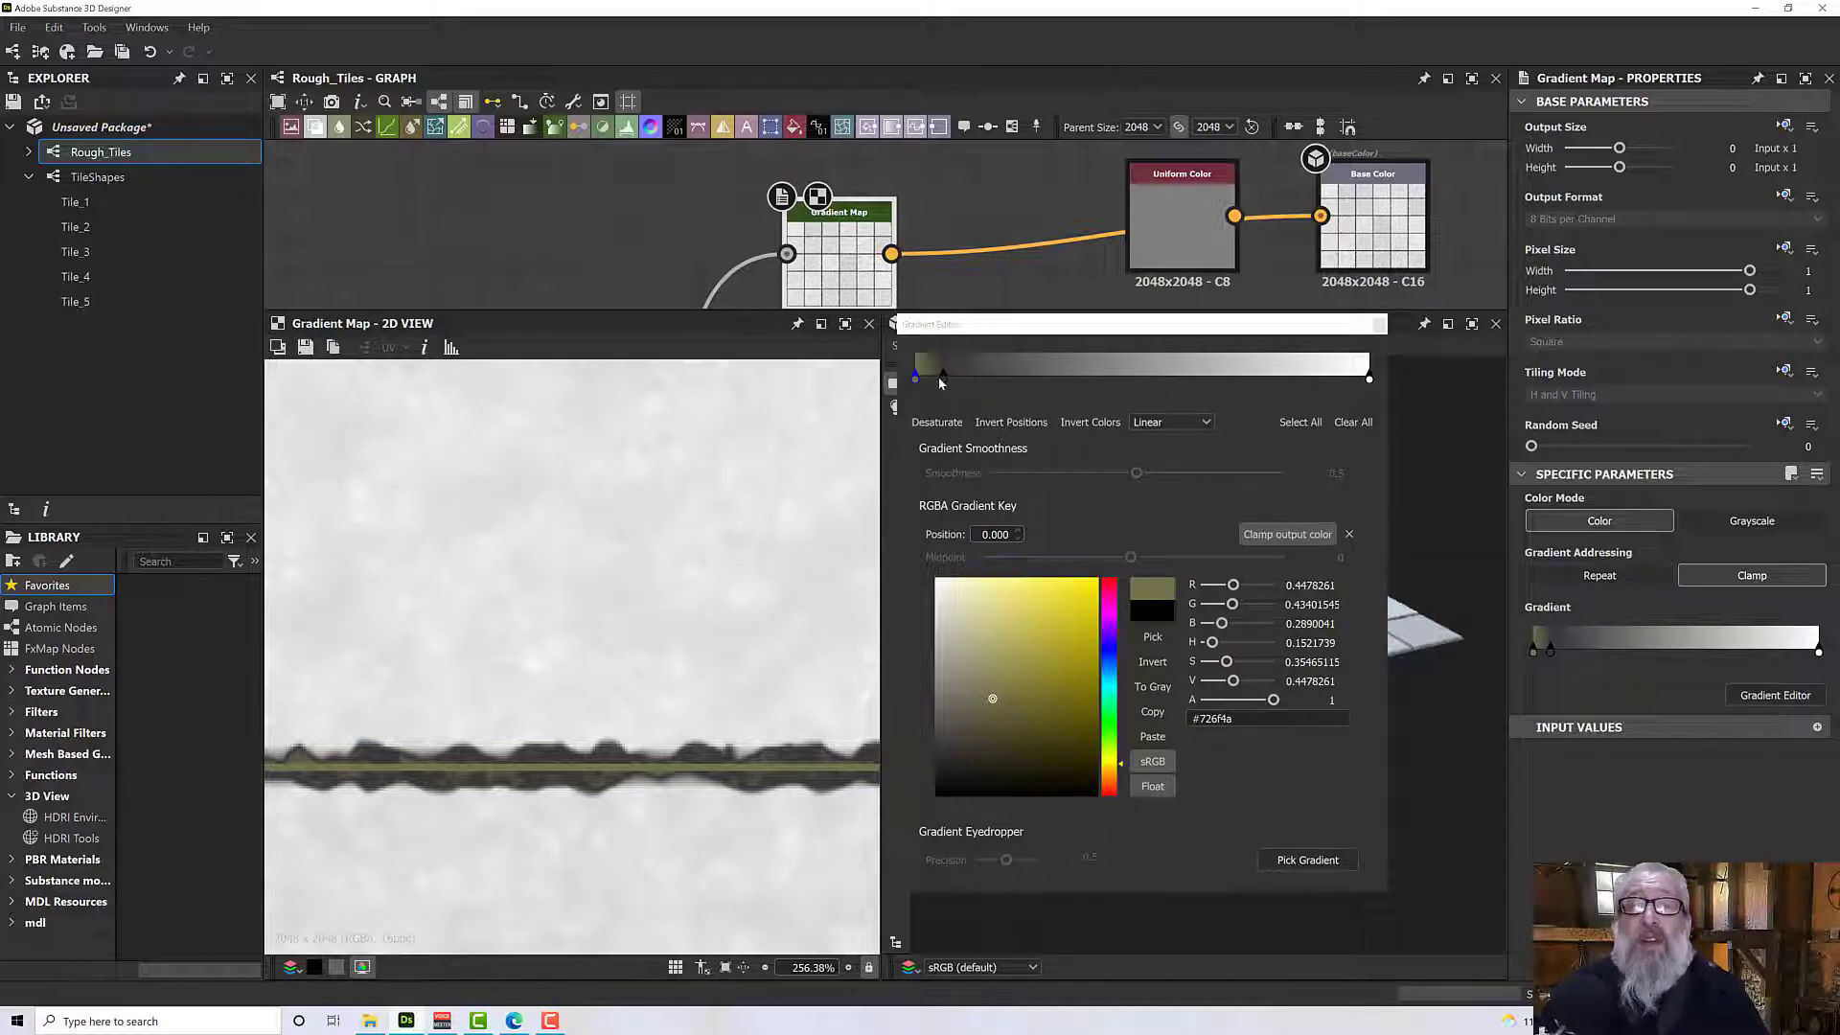
drag(915, 383, 937, 385)
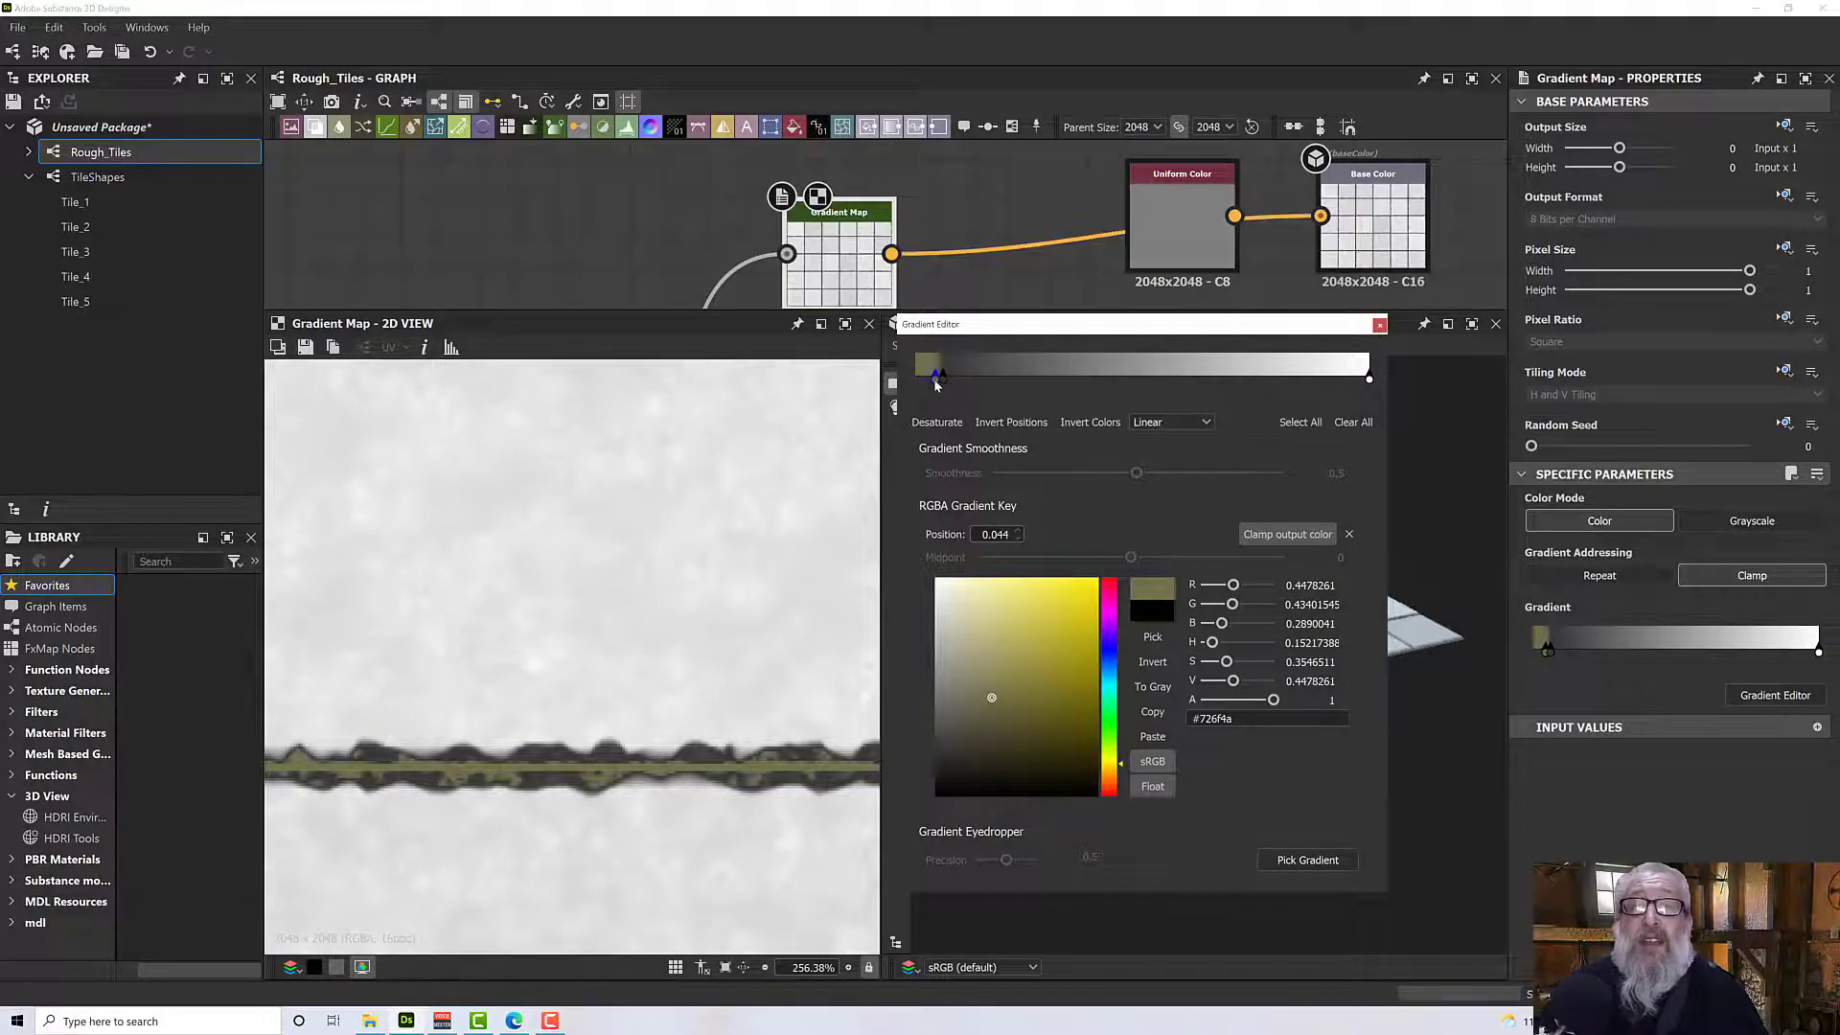
drag(936, 384, 935, 385)
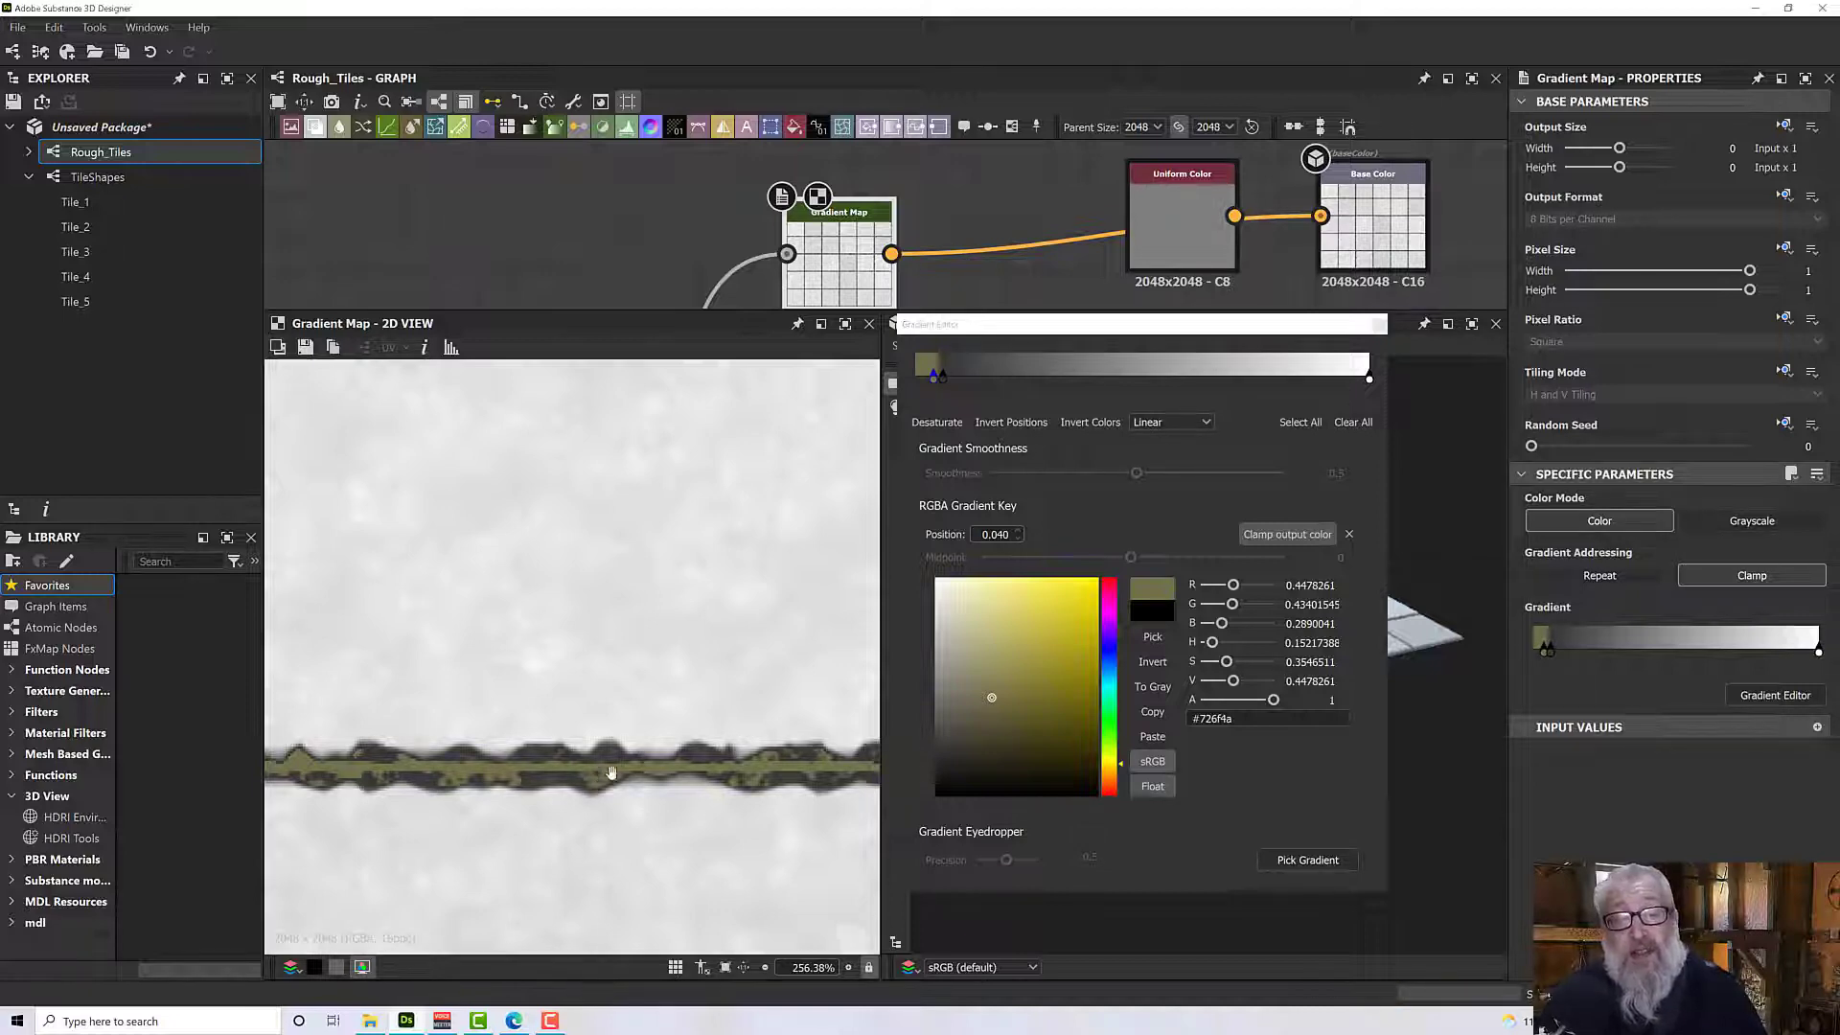
Try shifting the olive and dark grey keys together to spread the grout colour, and return the grey key to 0.061.
scroll(604, 784, down, 8)
scroll(625, 773, up, 9)
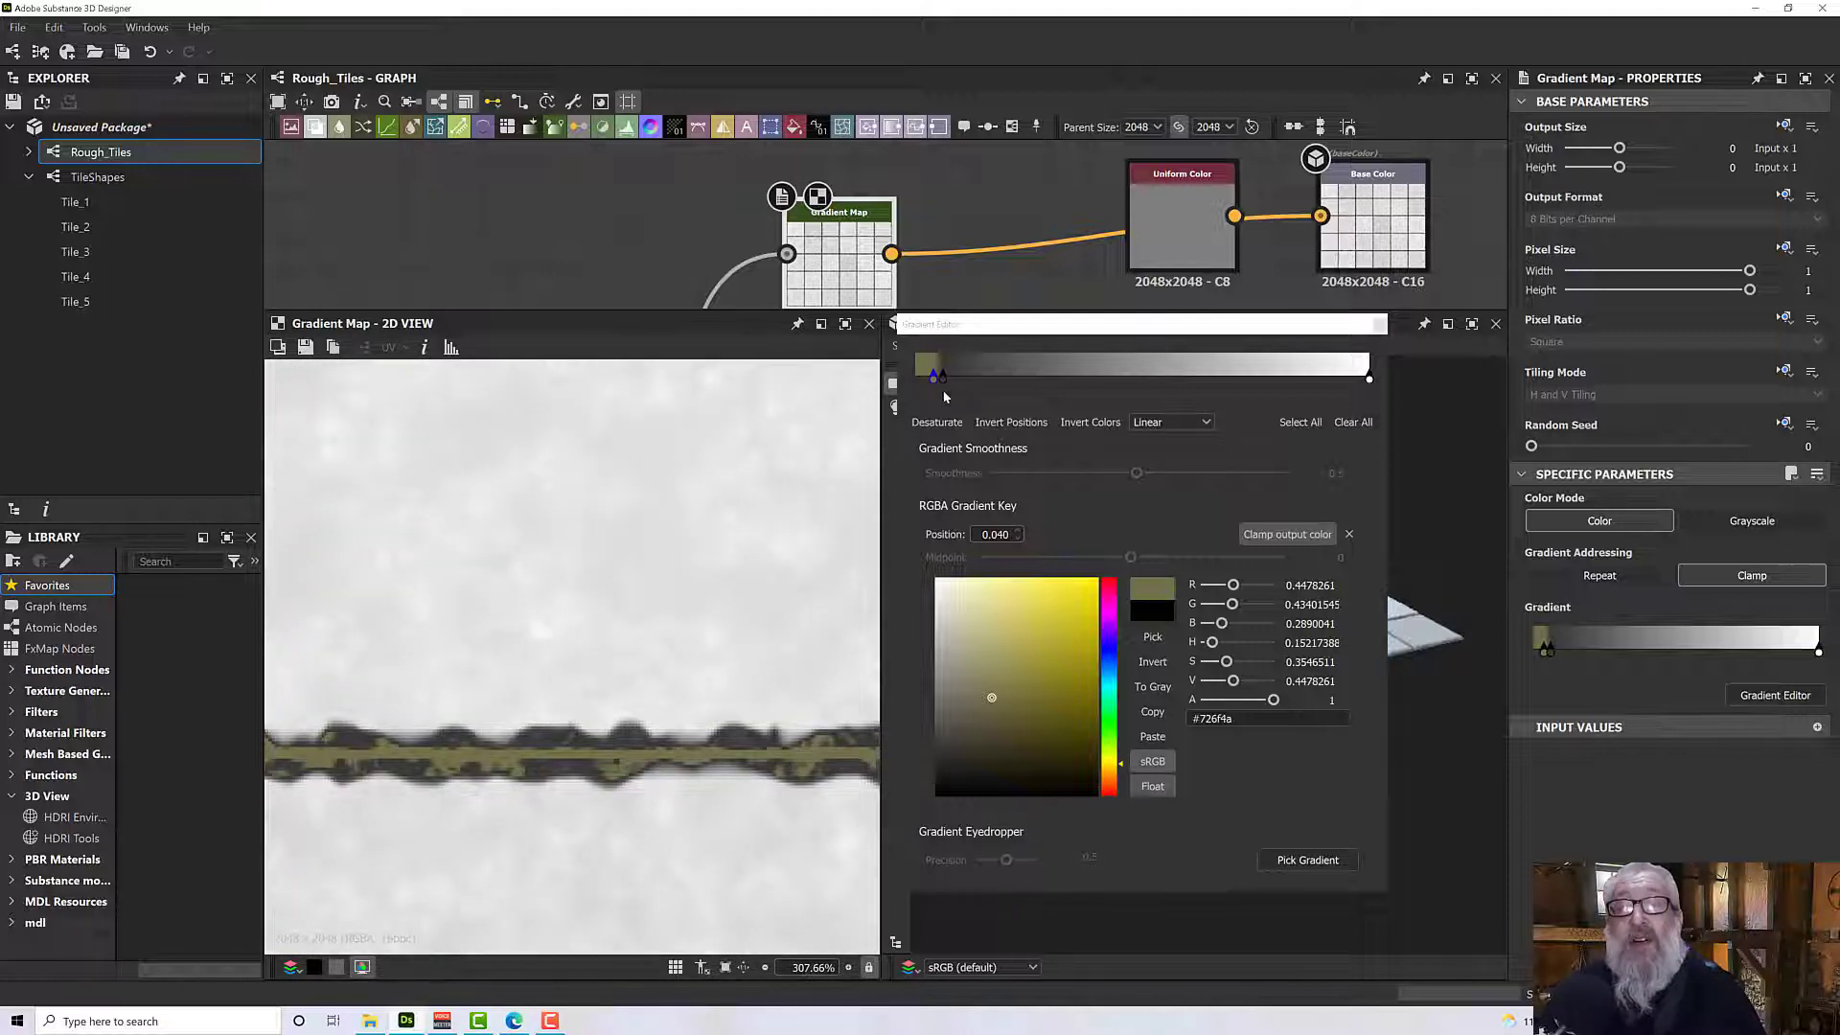
click(936, 381)
drag(944, 386, 956, 384)
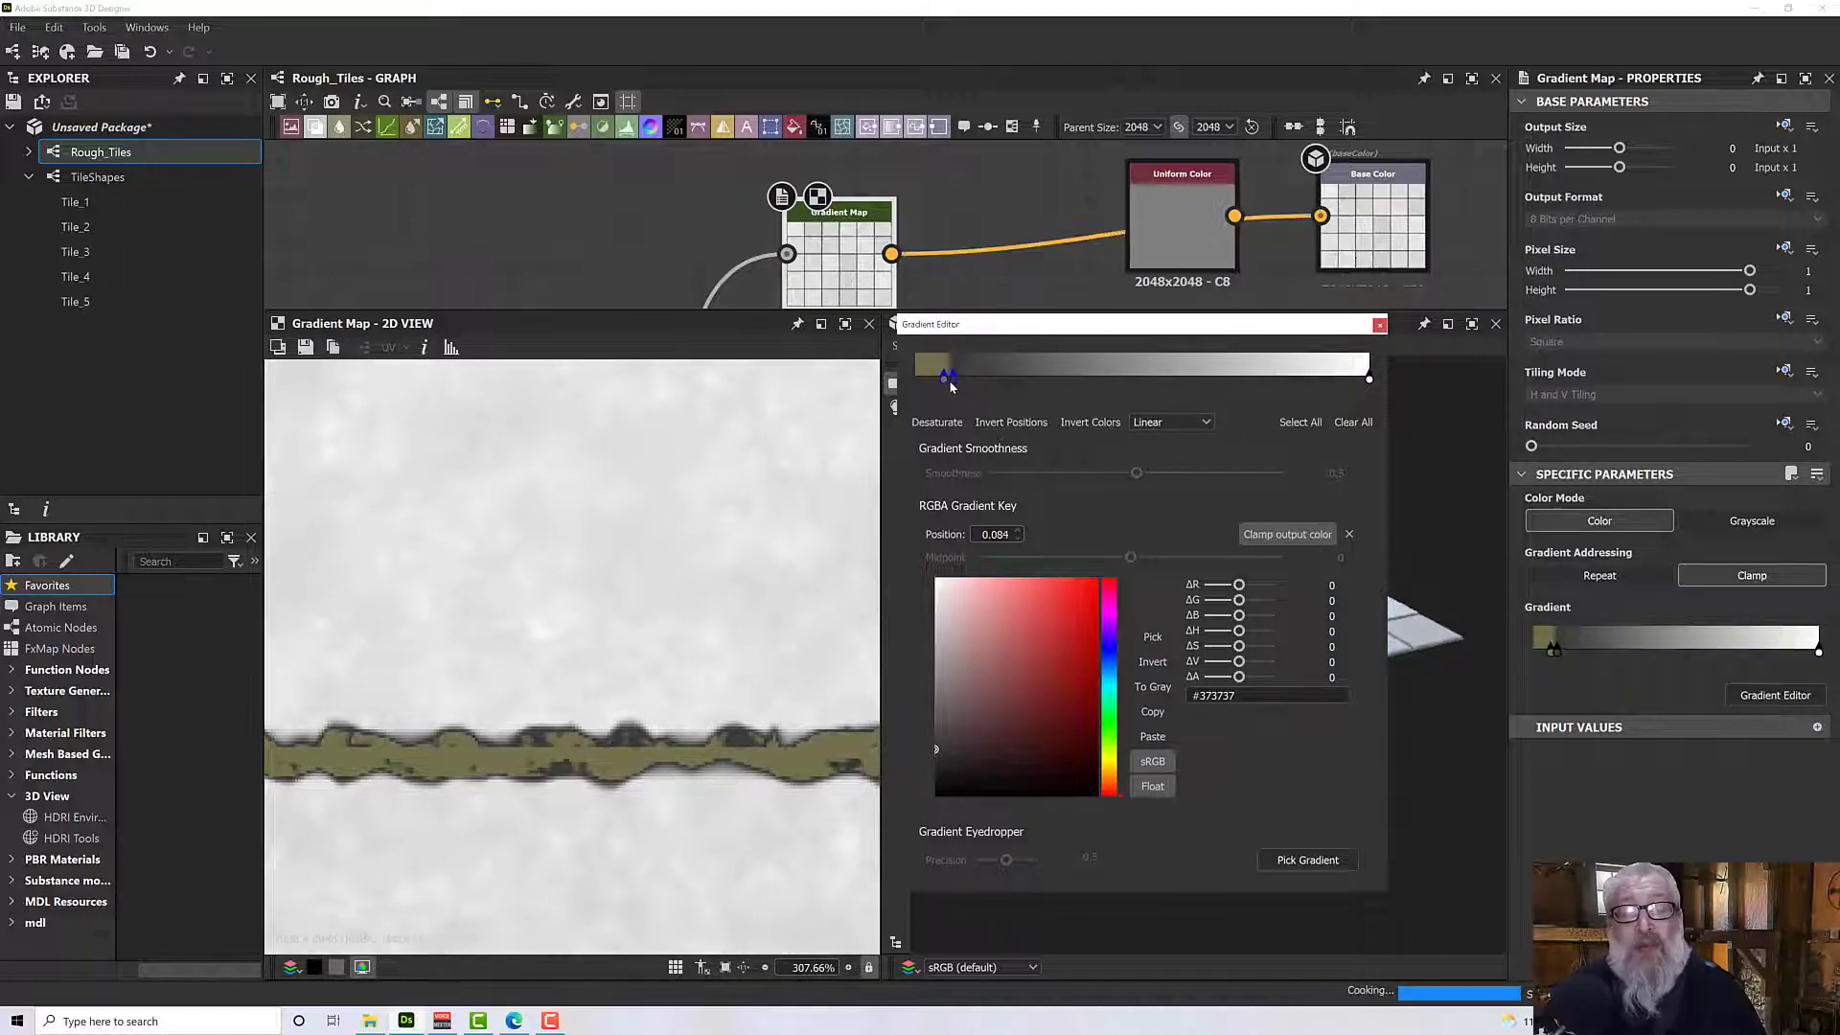
drag(956, 385, 944, 390)
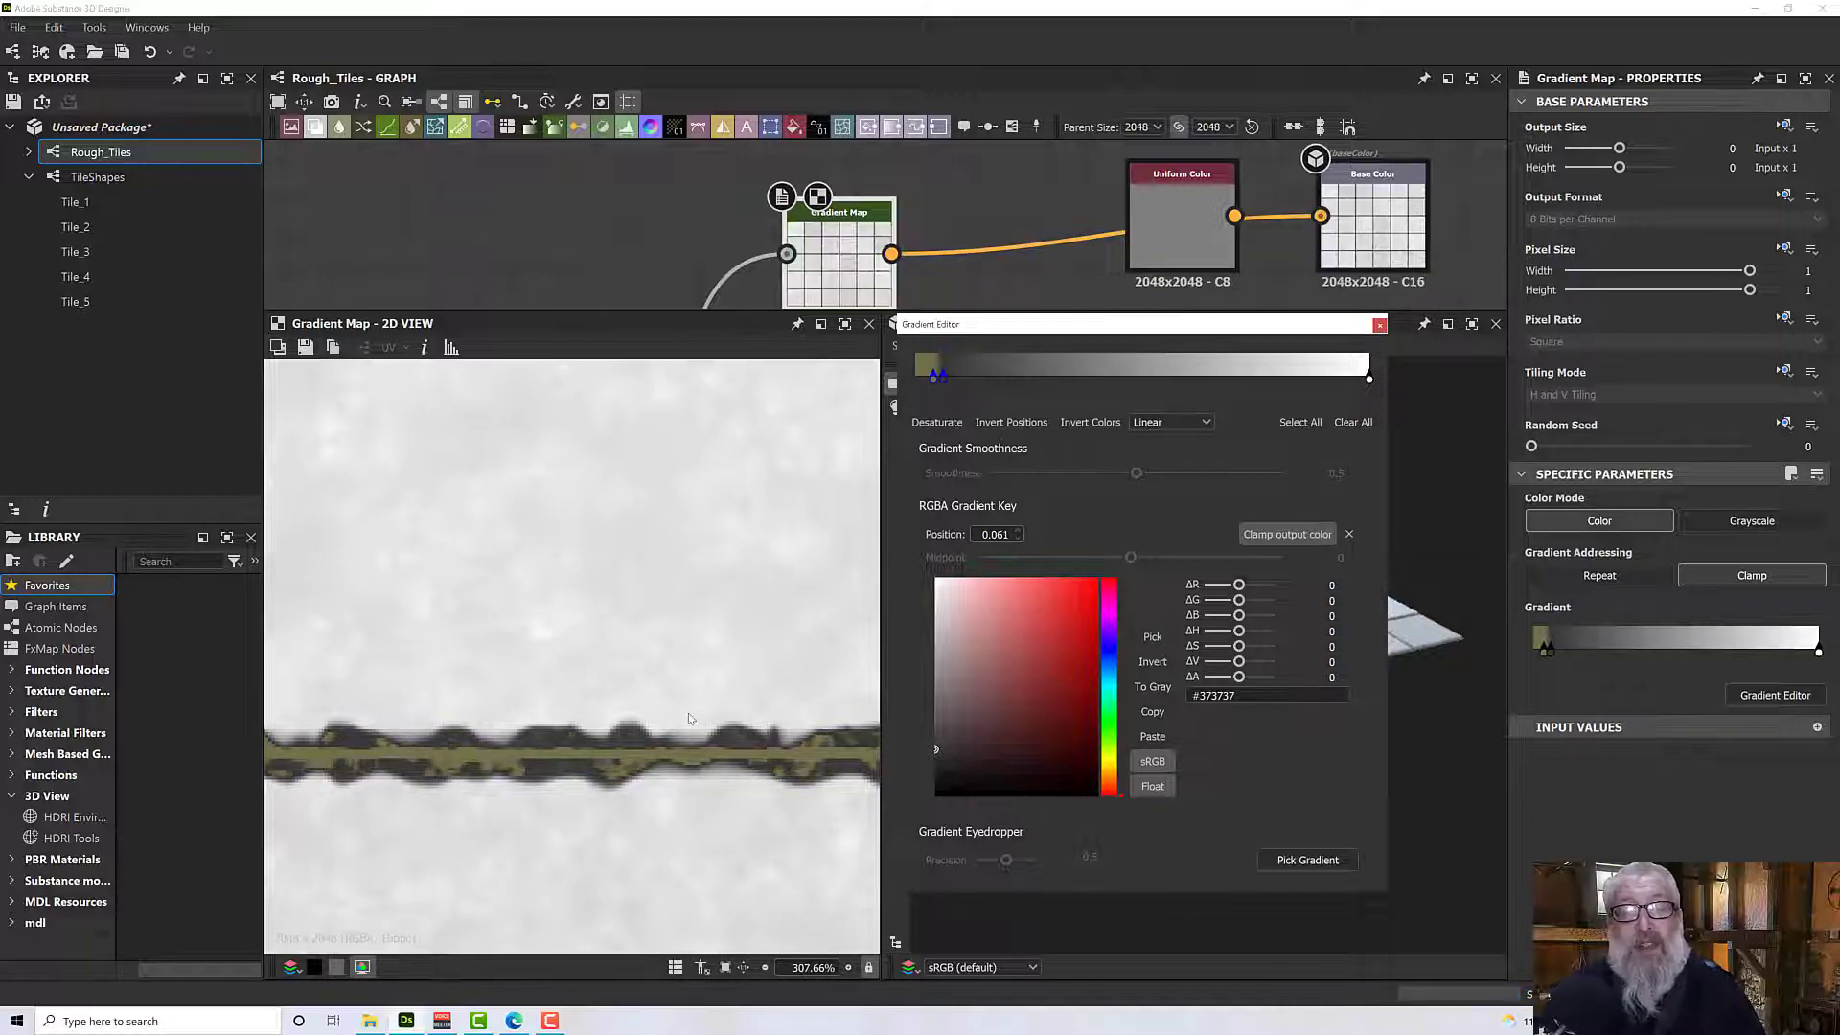
Recolour the dark grey key at position 0.061 to near-white #fffcfc.
scroll(688, 718, down, 10)
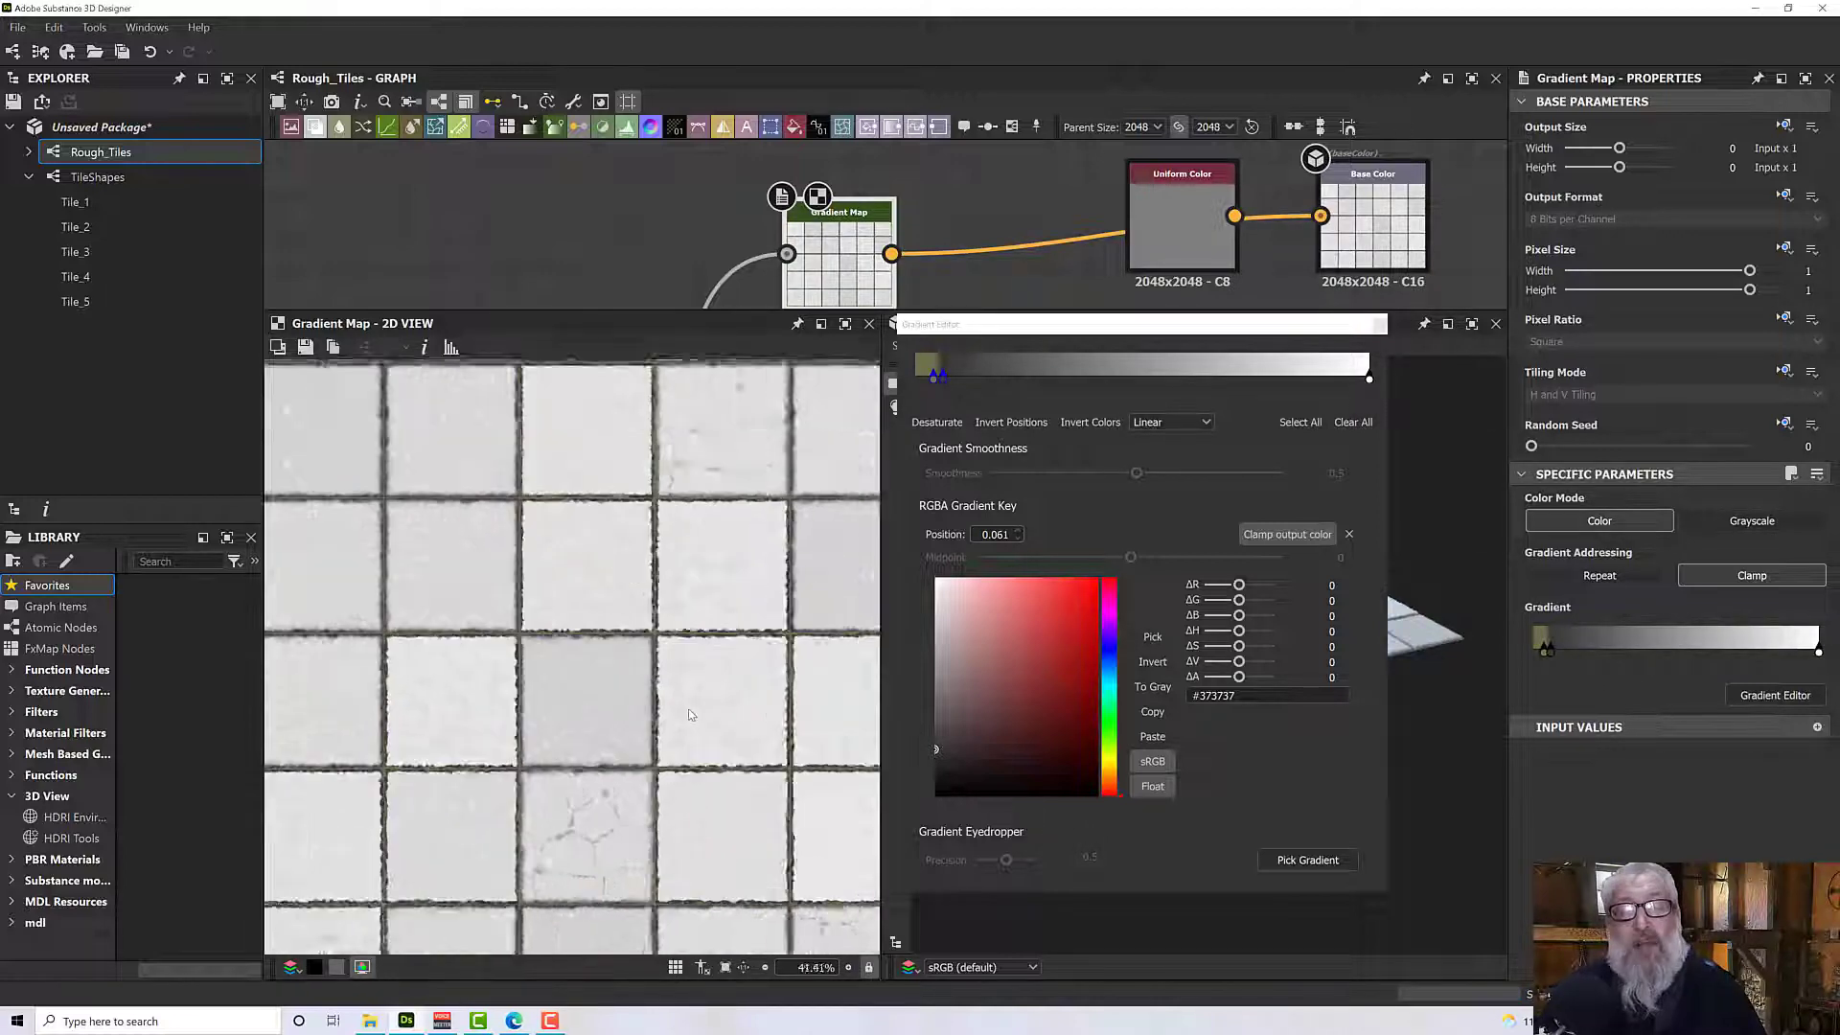
scroll(688, 714, up, 8)
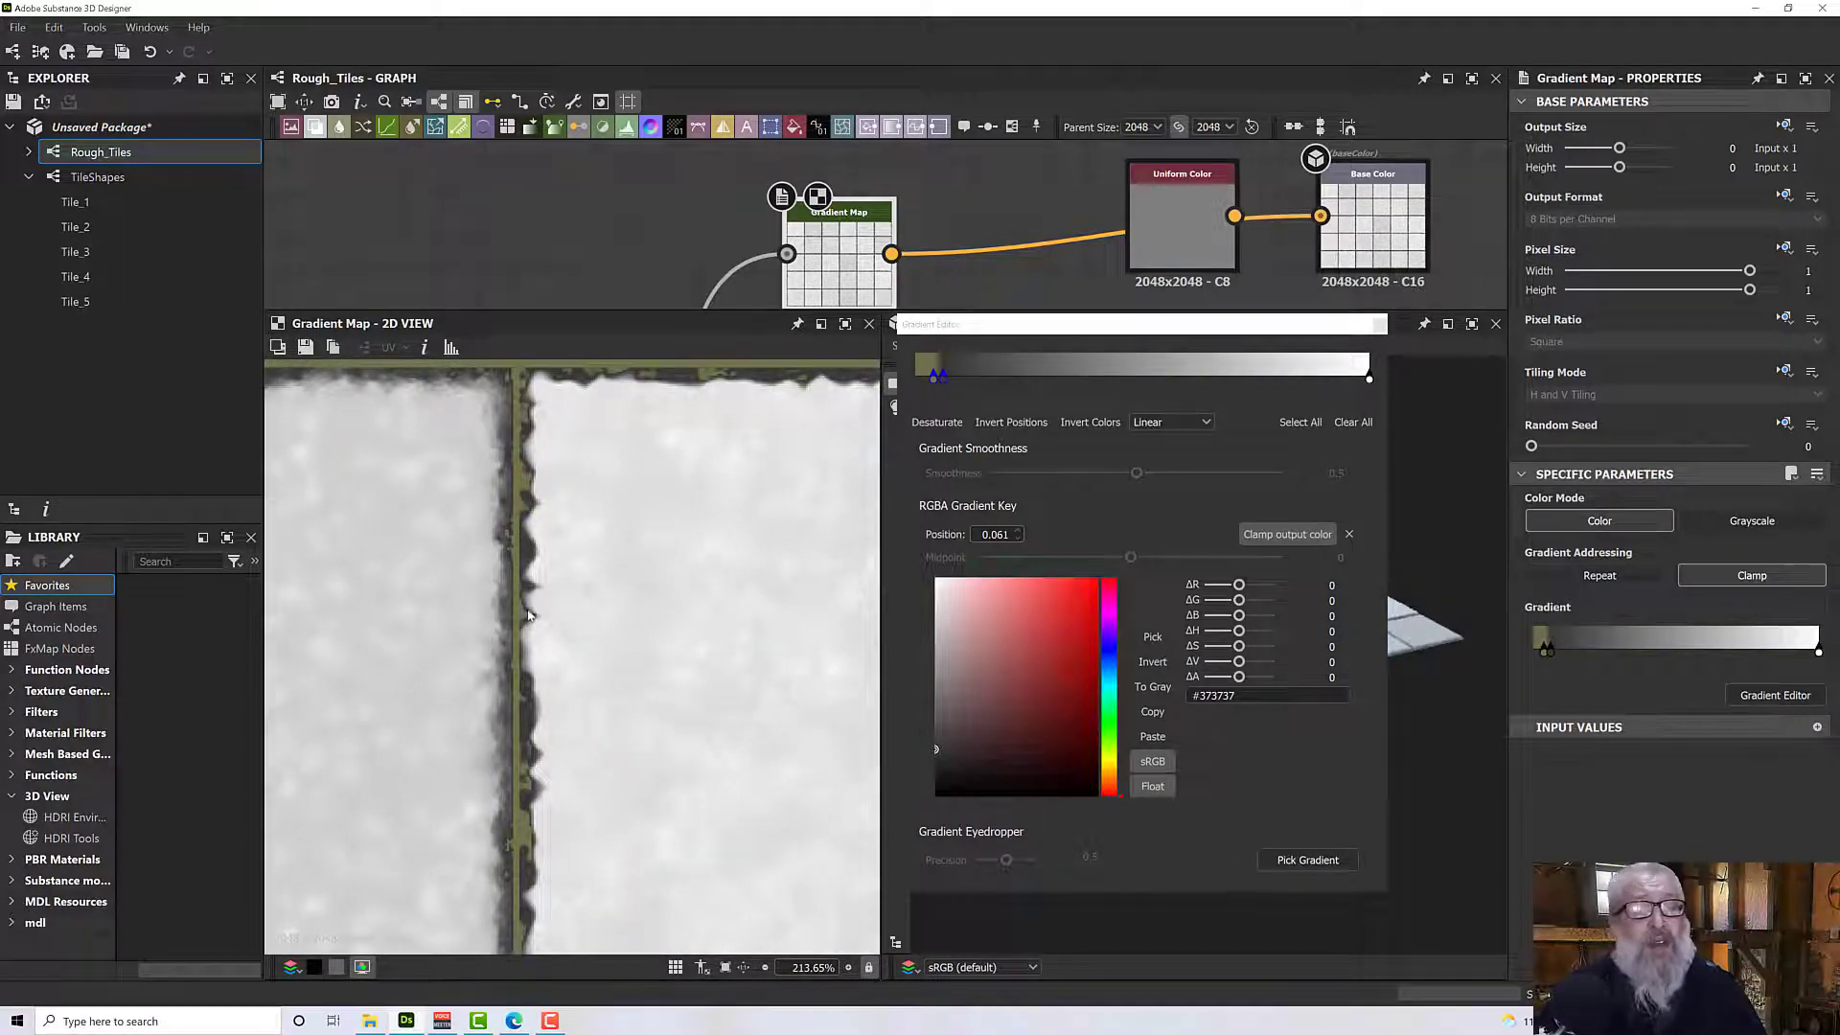
scroll(528, 614, up, 3)
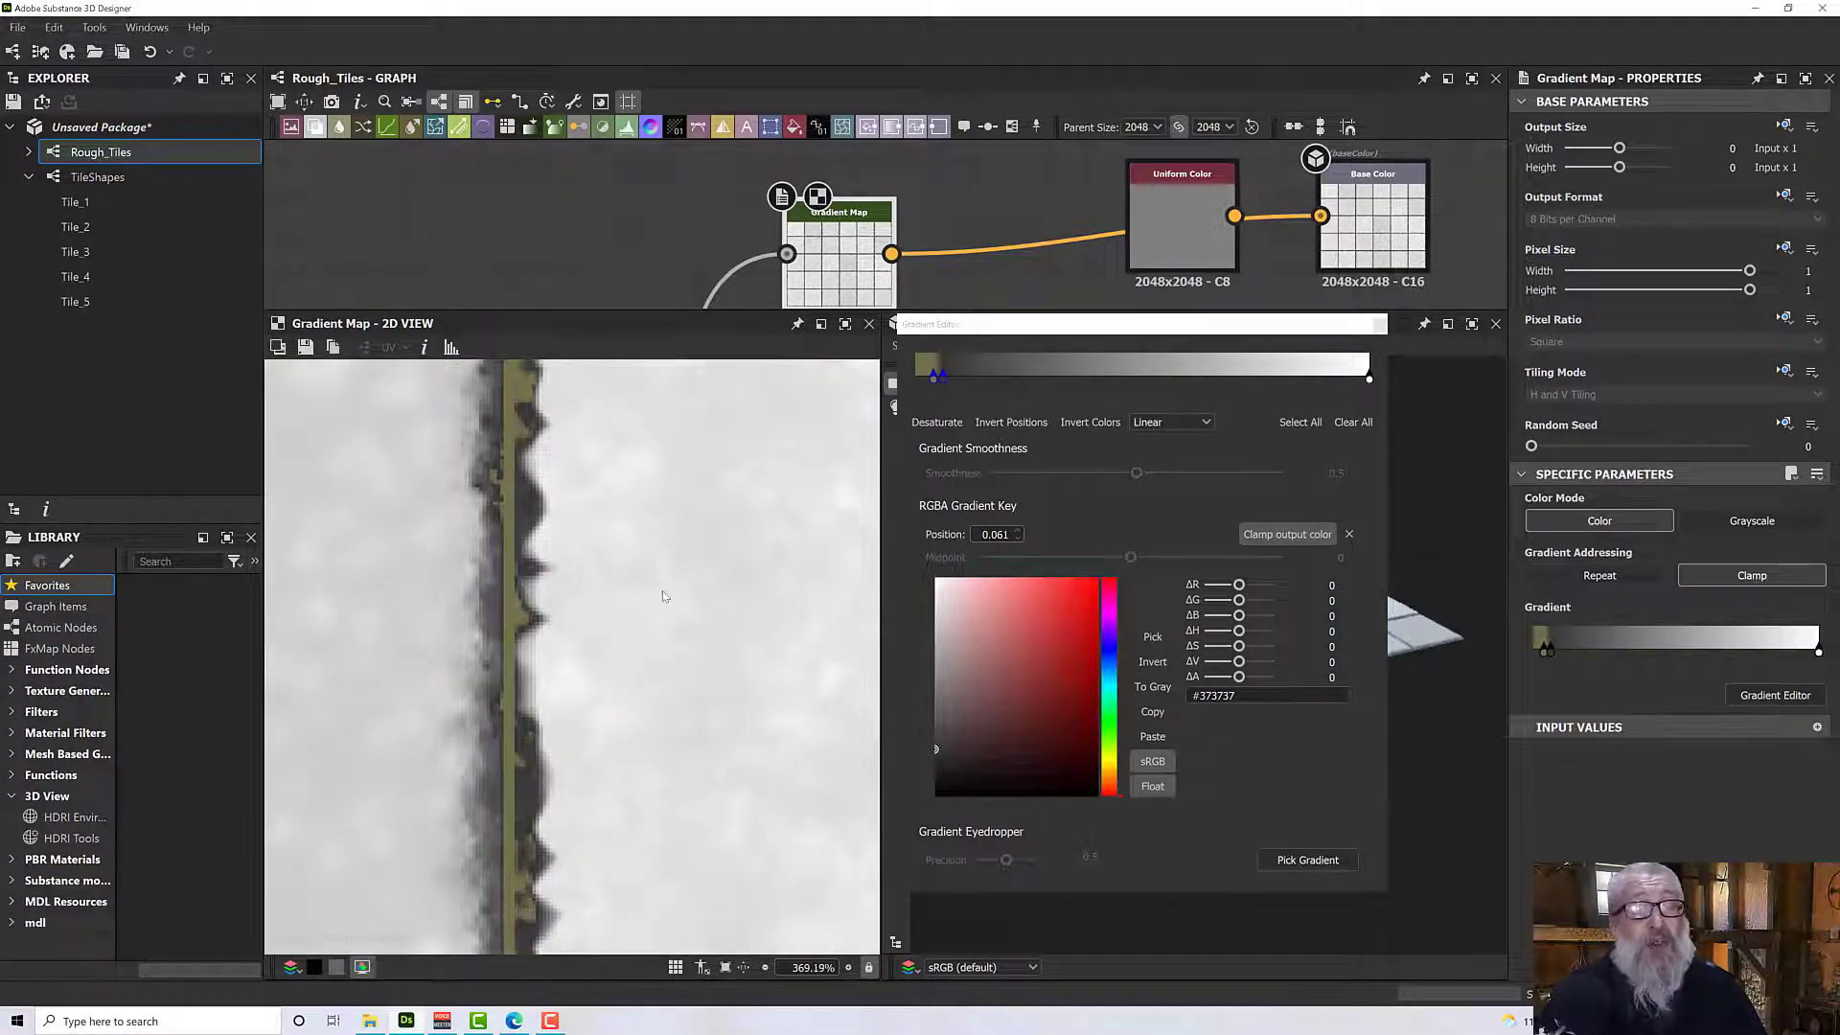
click(943, 380)
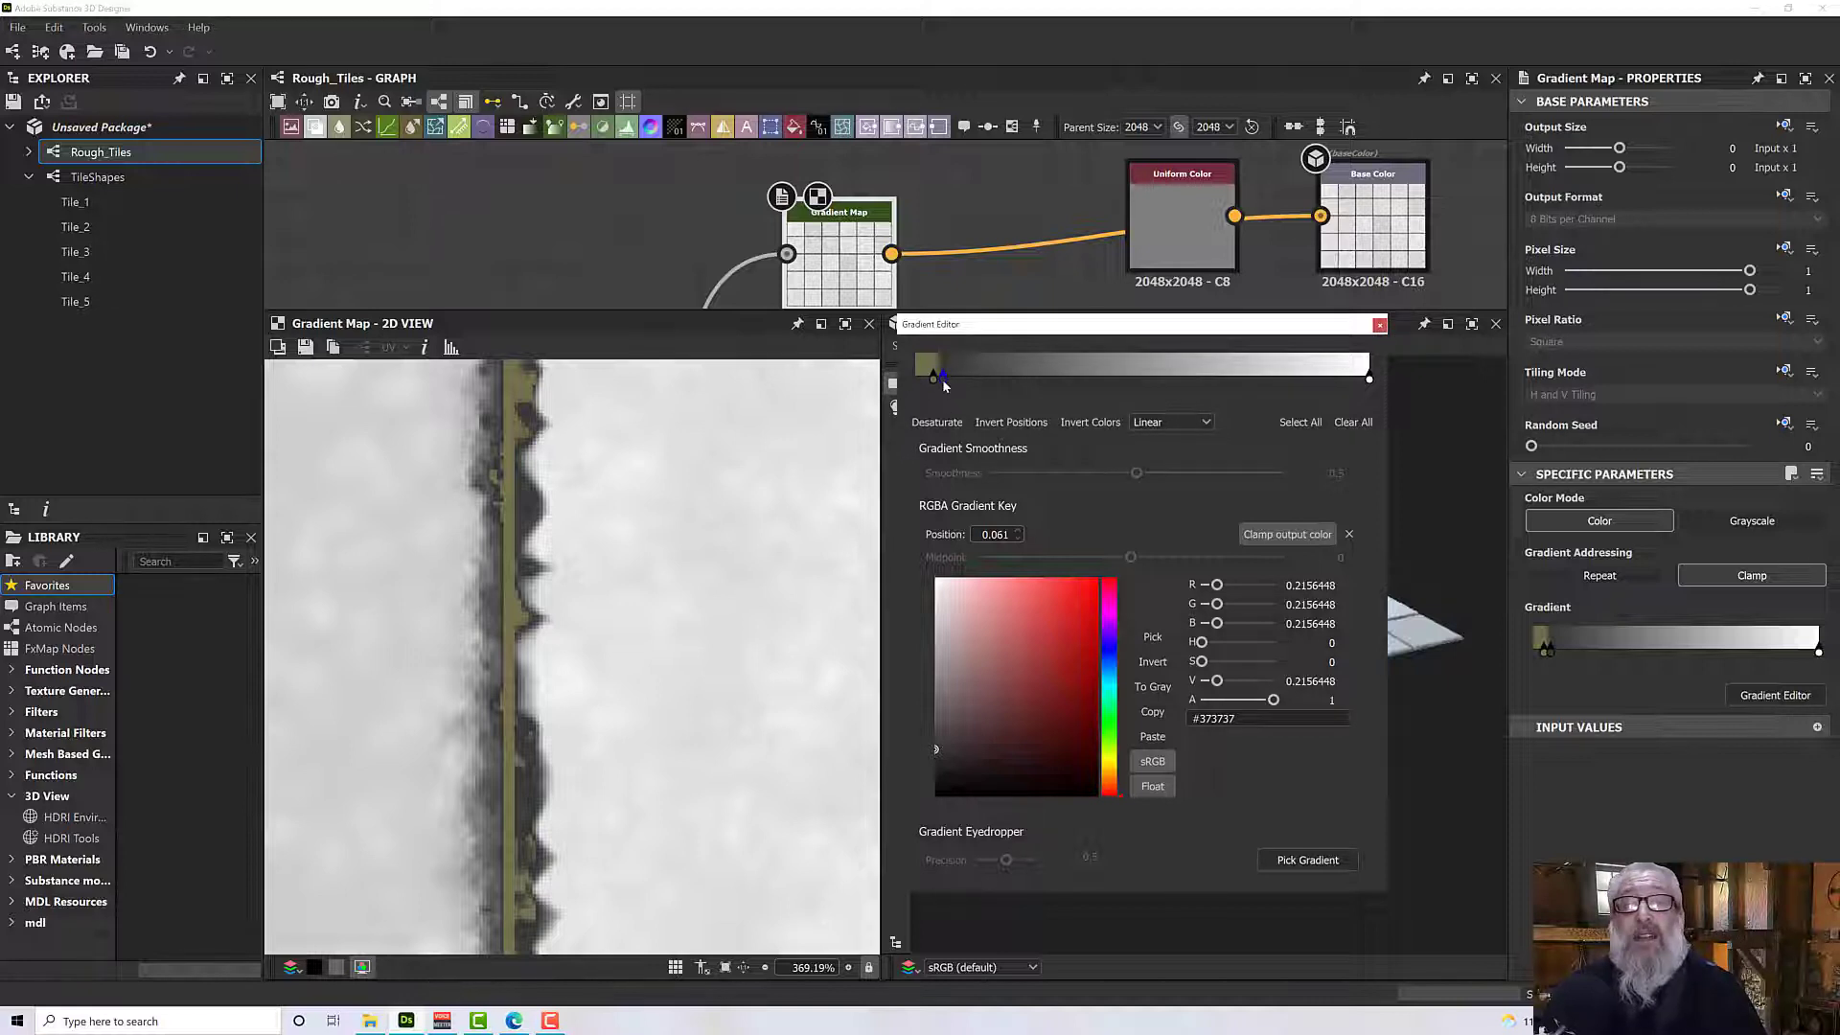
drag(951, 694, 936, 565)
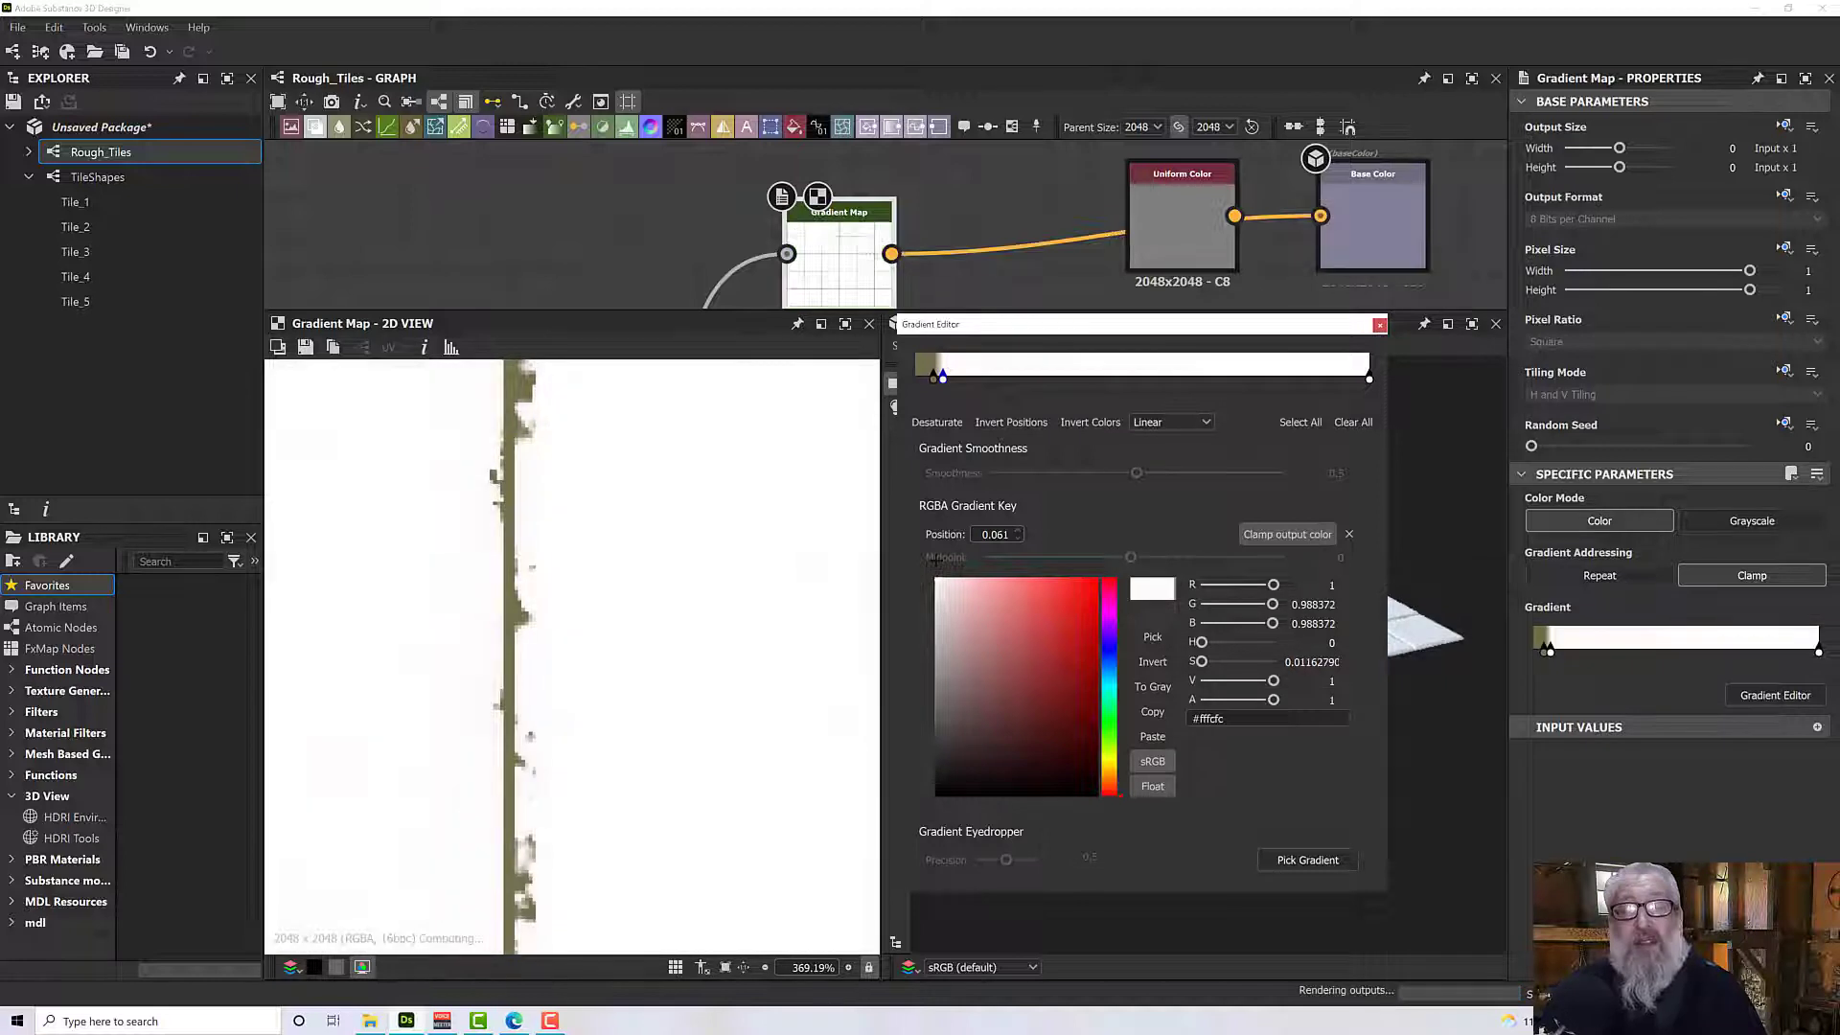
click(635, 647)
scroll(644, 648, down, 8)
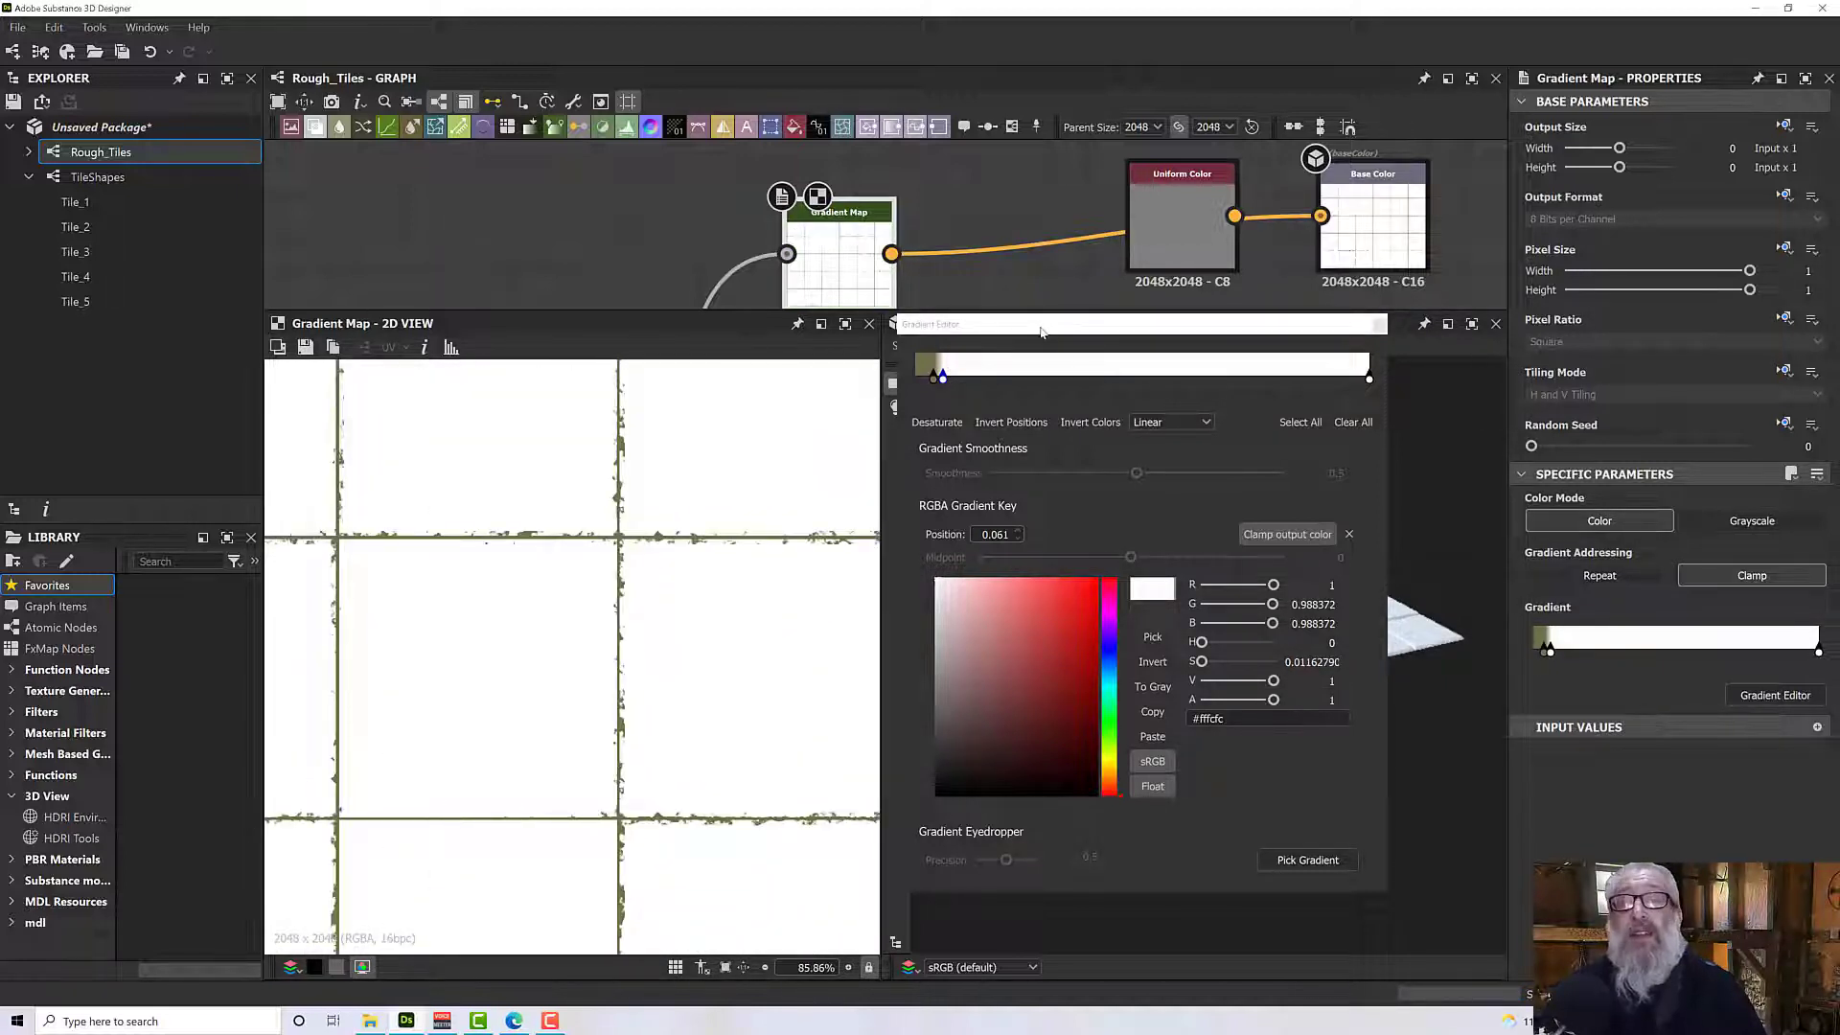
Examine the grout colour and tile edges up close on the 3D plane.
drag(1061, 326, 585, 372)
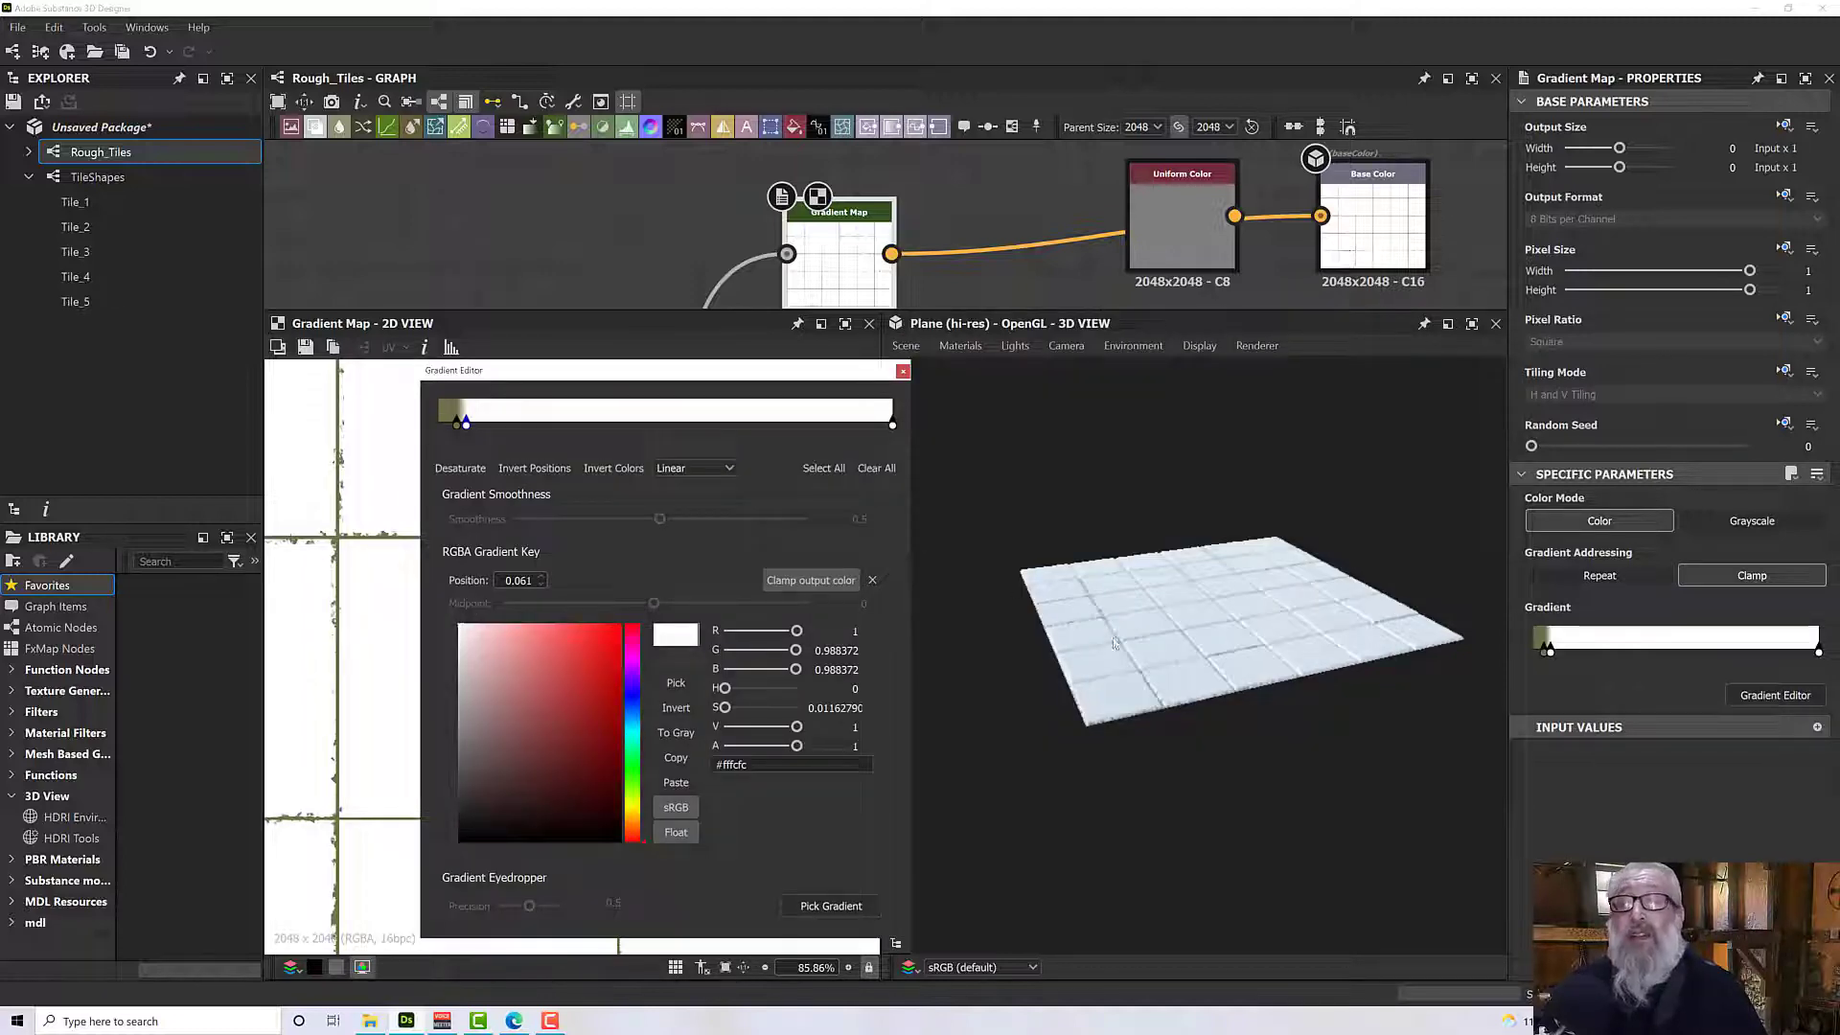
click(1153, 689)
scroll(1152, 692, up, 6)
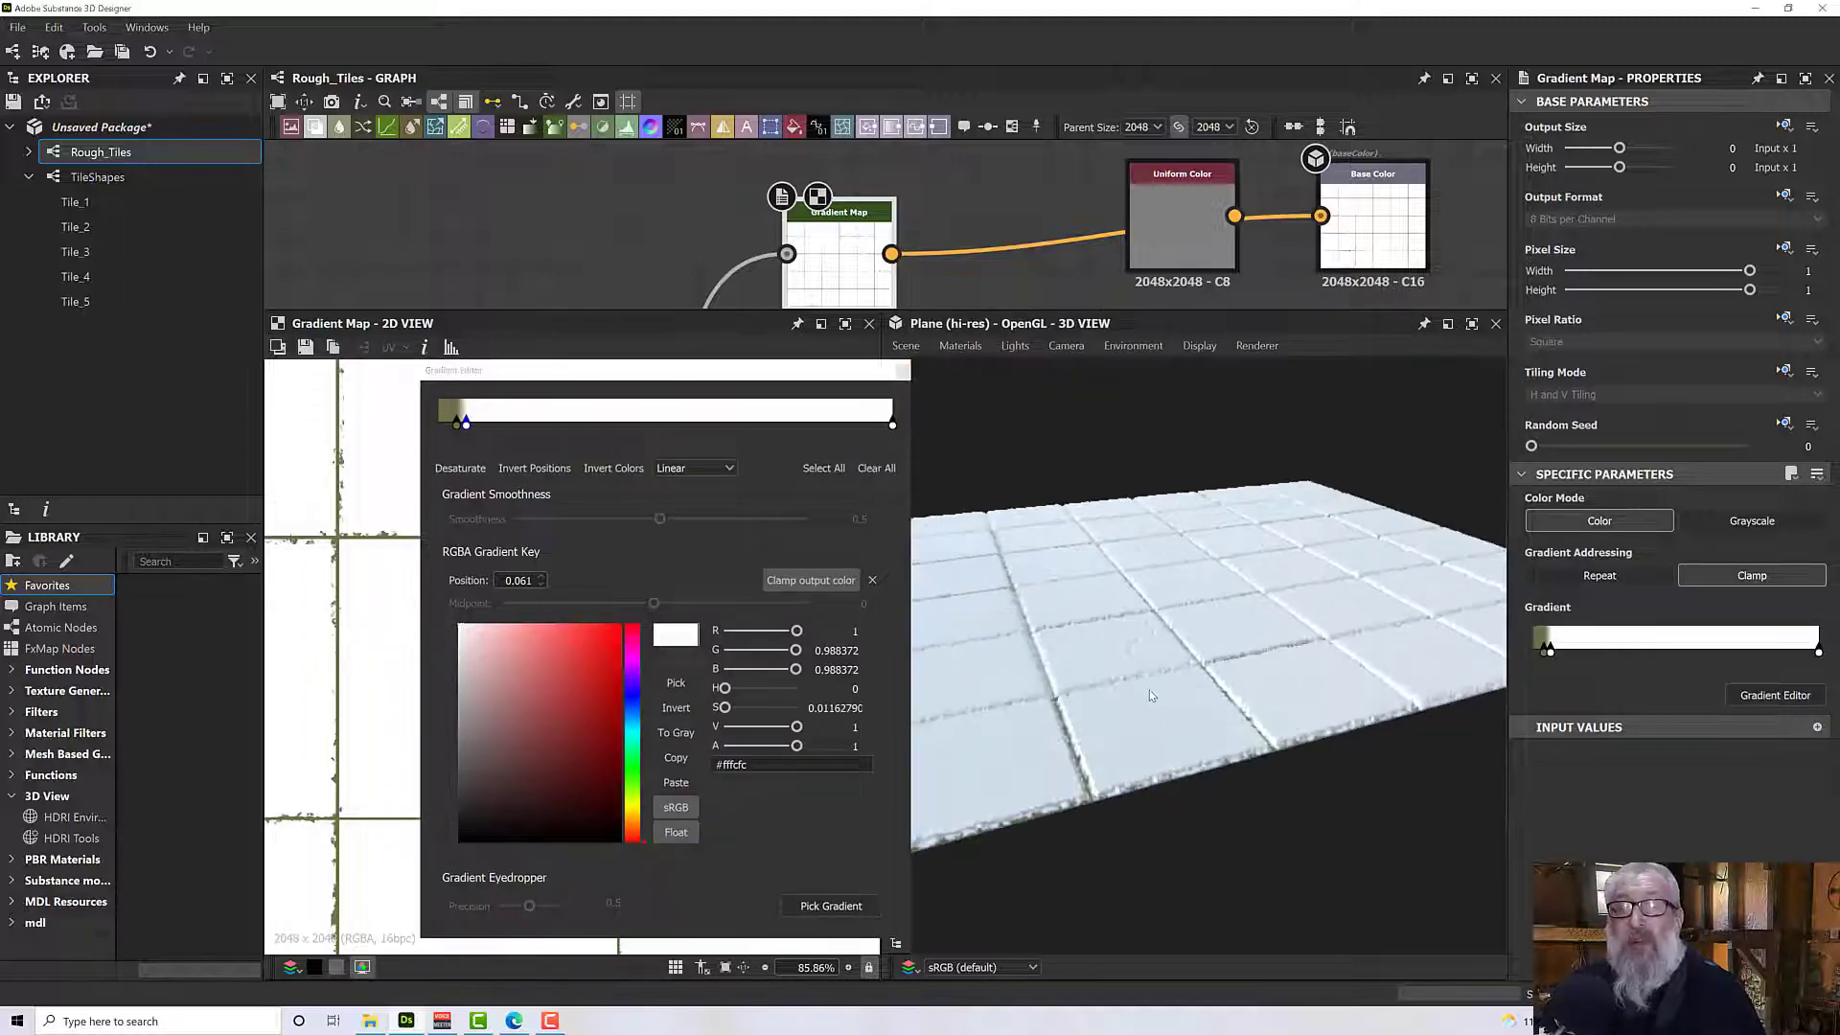
scroll(1149, 693, down, 3)
scroll(1204, 832, up, 3)
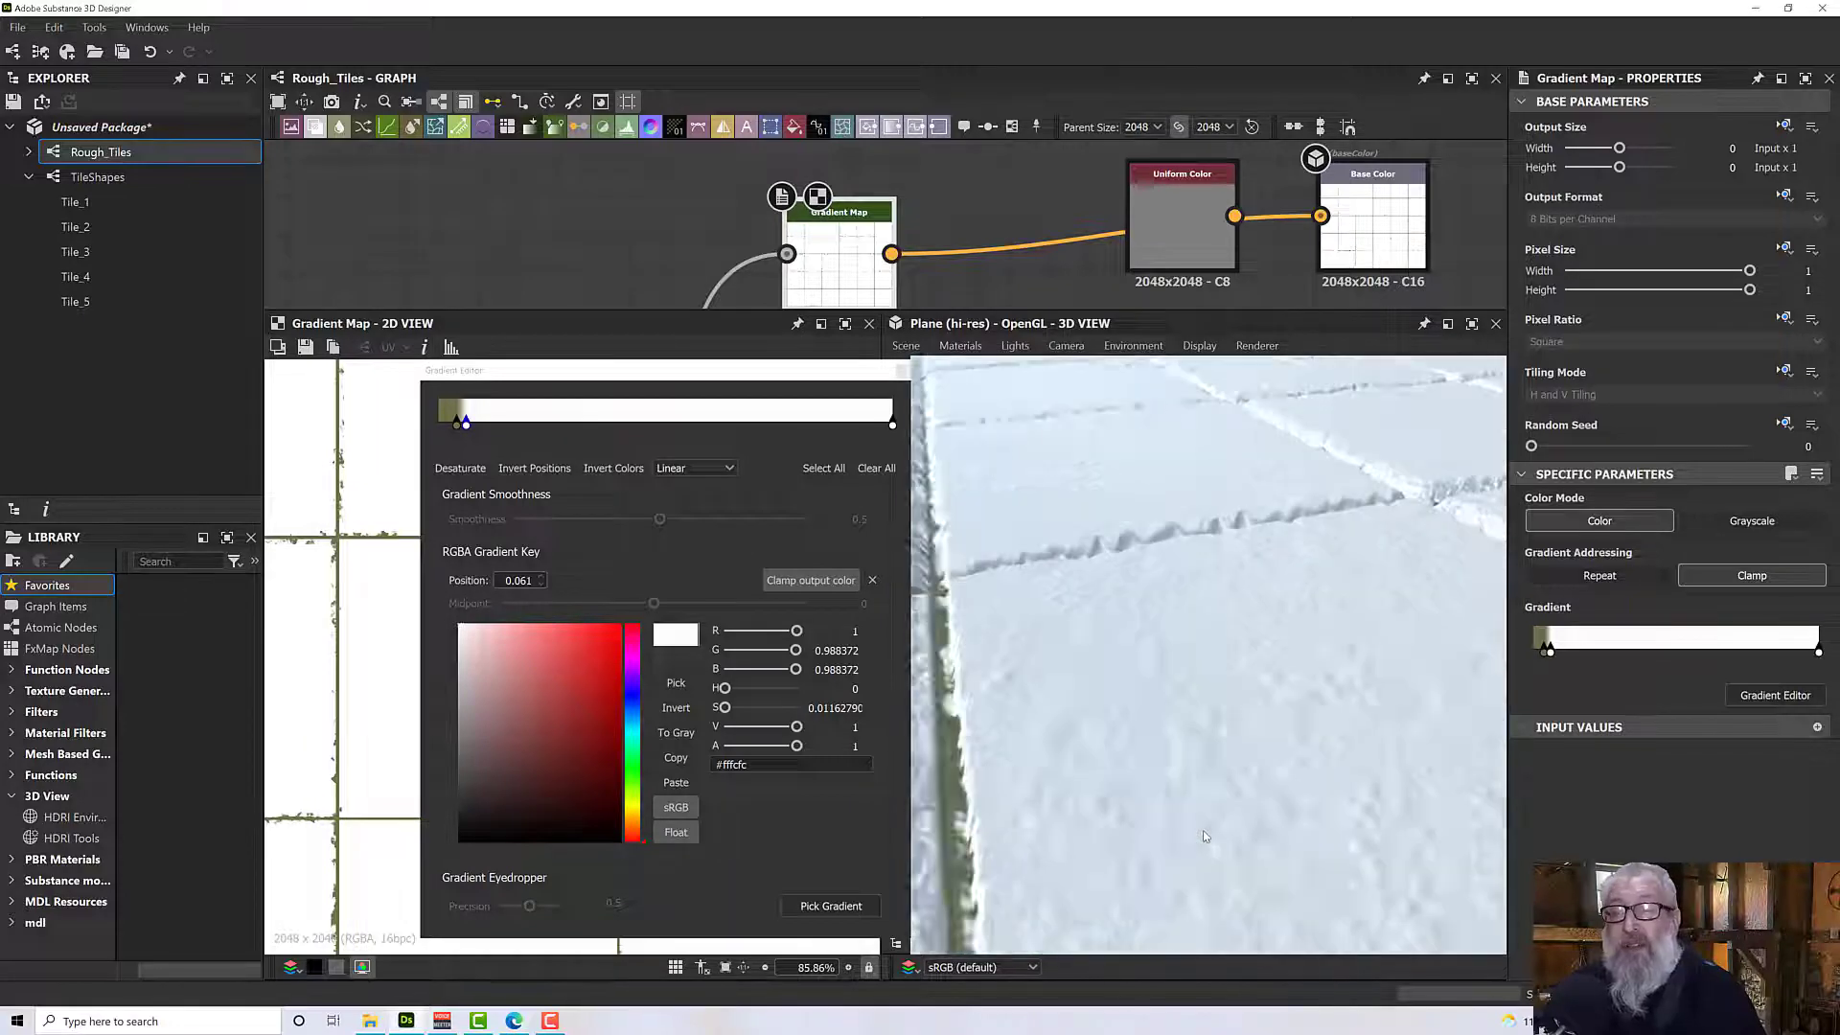
scroll(1204, 832, down, 3)
drag(1204, 832, 1223, 836)
scroll(1221, 834, down, 3)
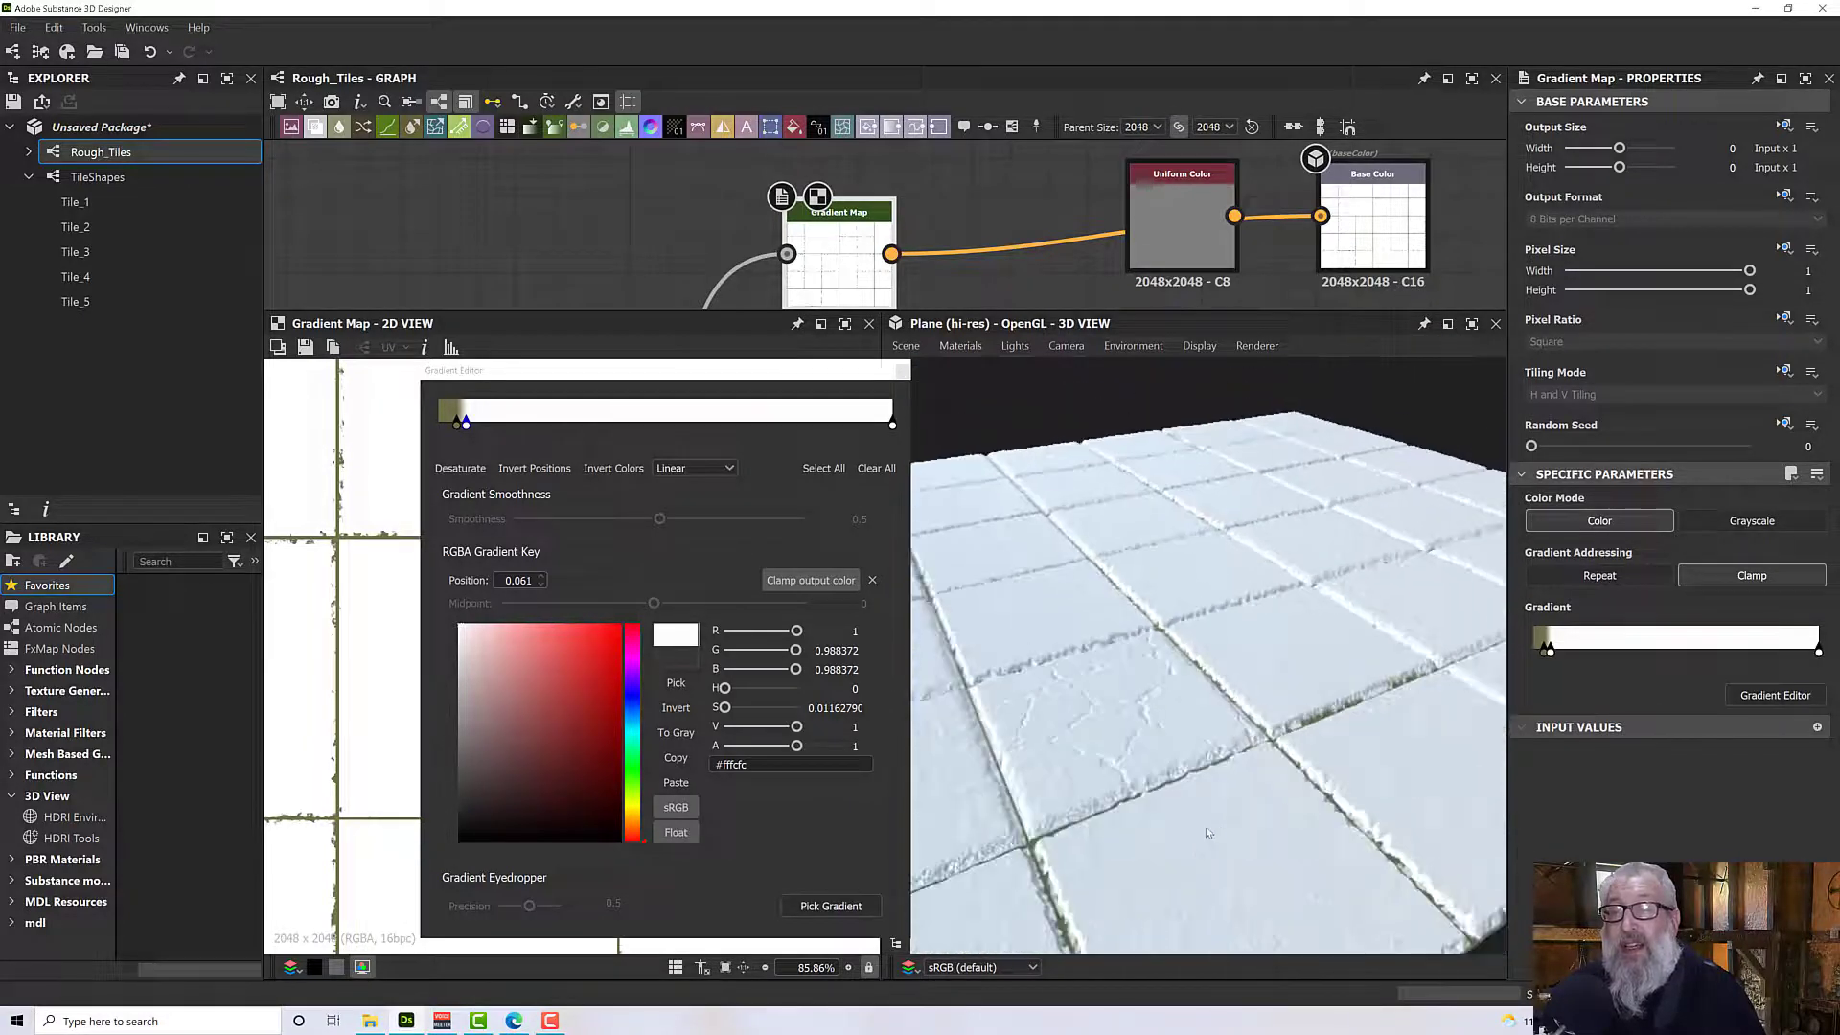
scroll(1165, 813, up, 2)
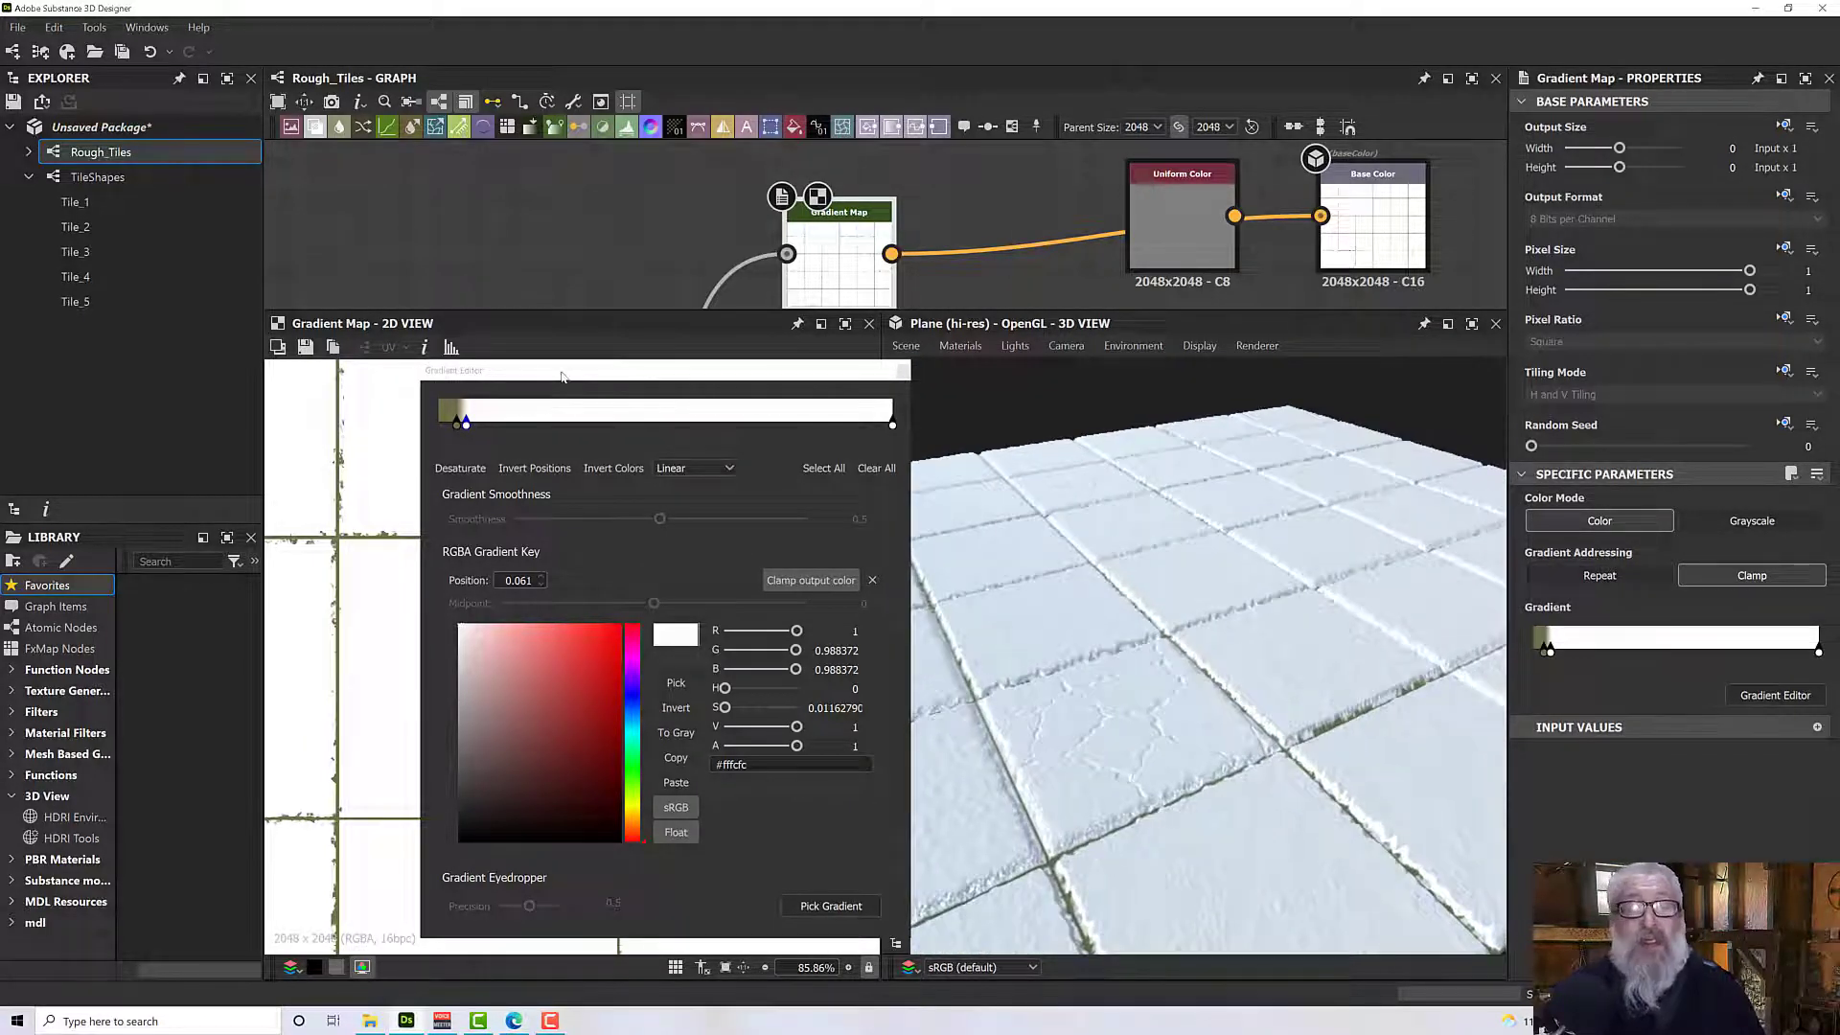
Recolour the gradient key at position 0.061 to mid grey #a6a6a6.
drag(542, 380, 944, 365)
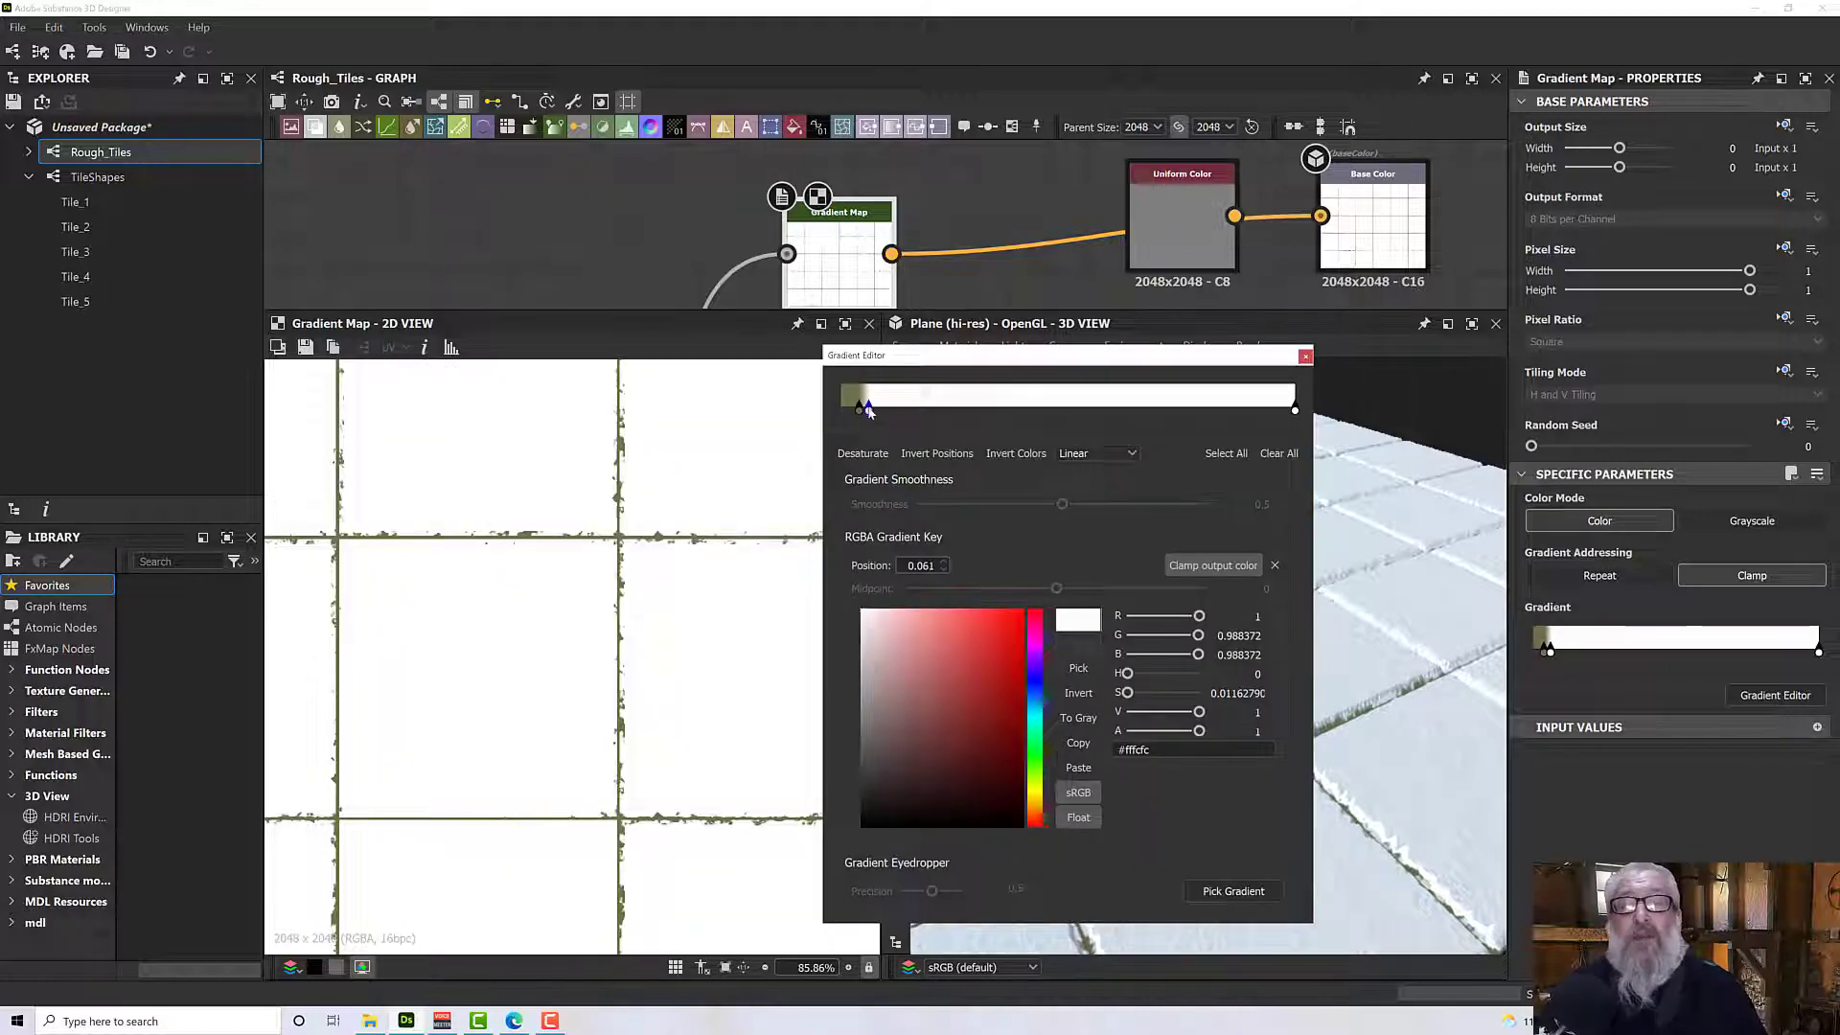
click(865, 711)
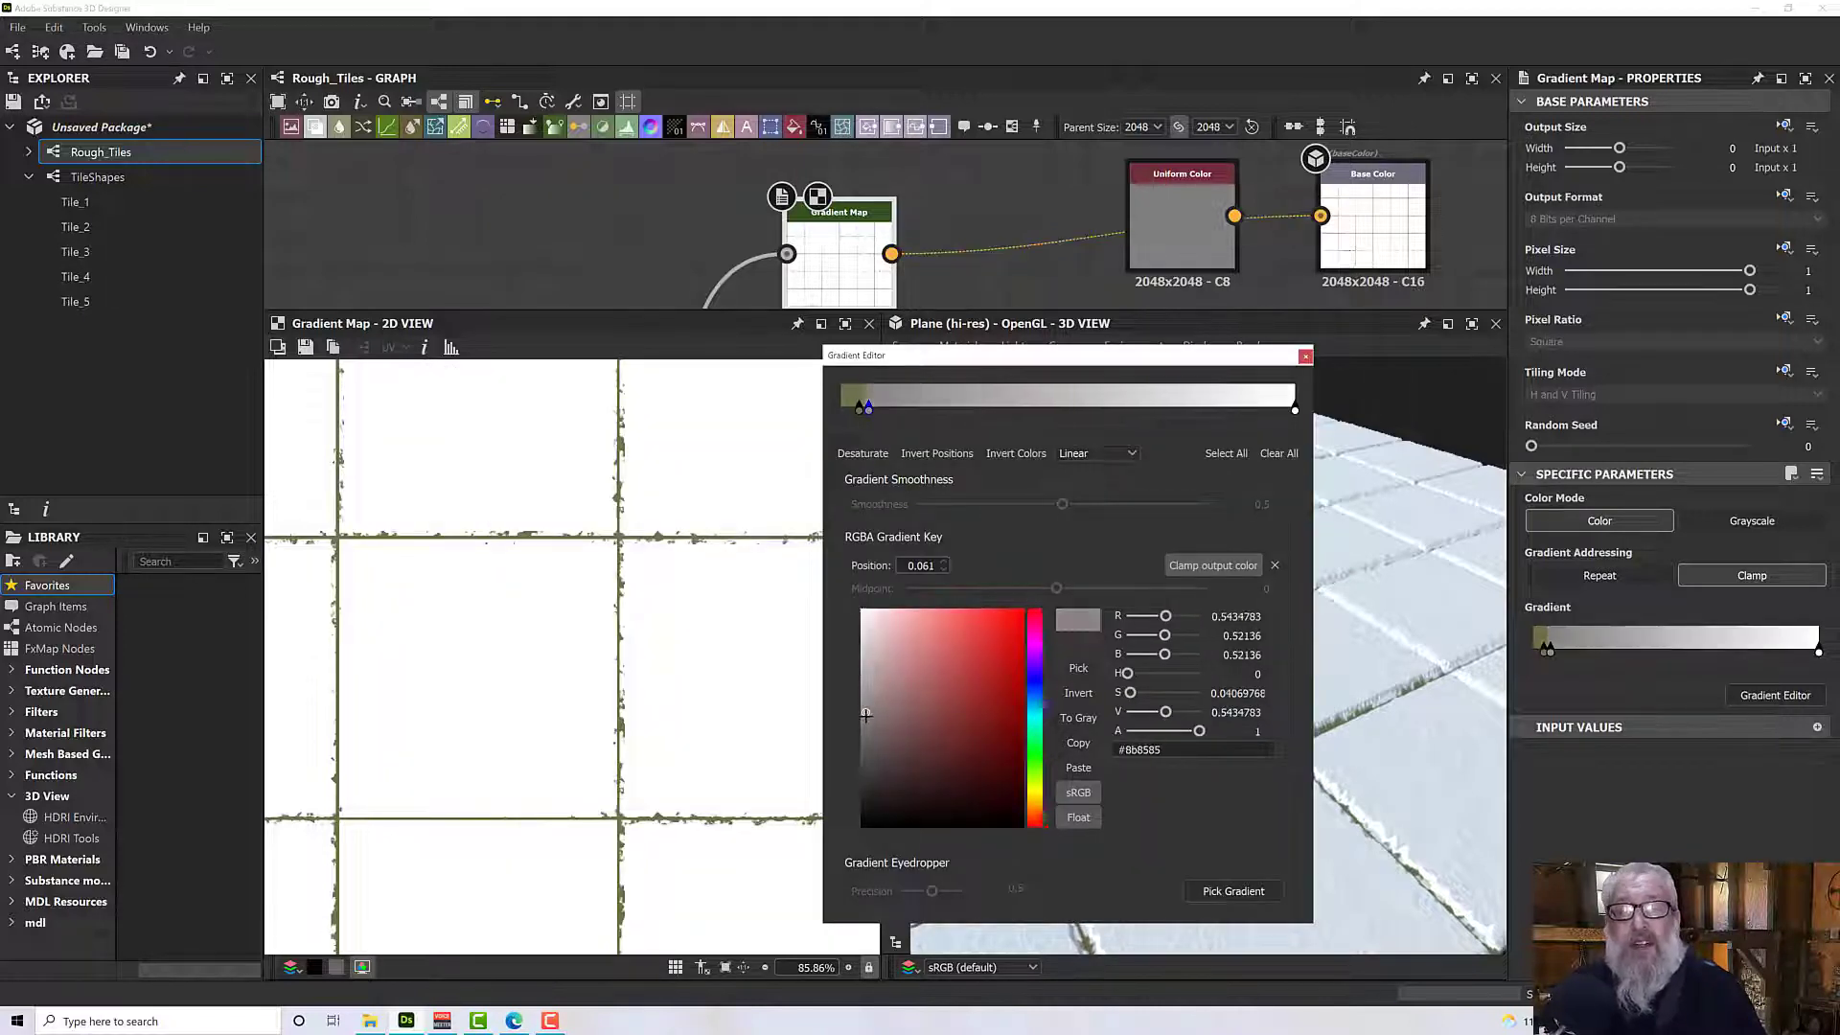
drag(866, 712, 853, 684)
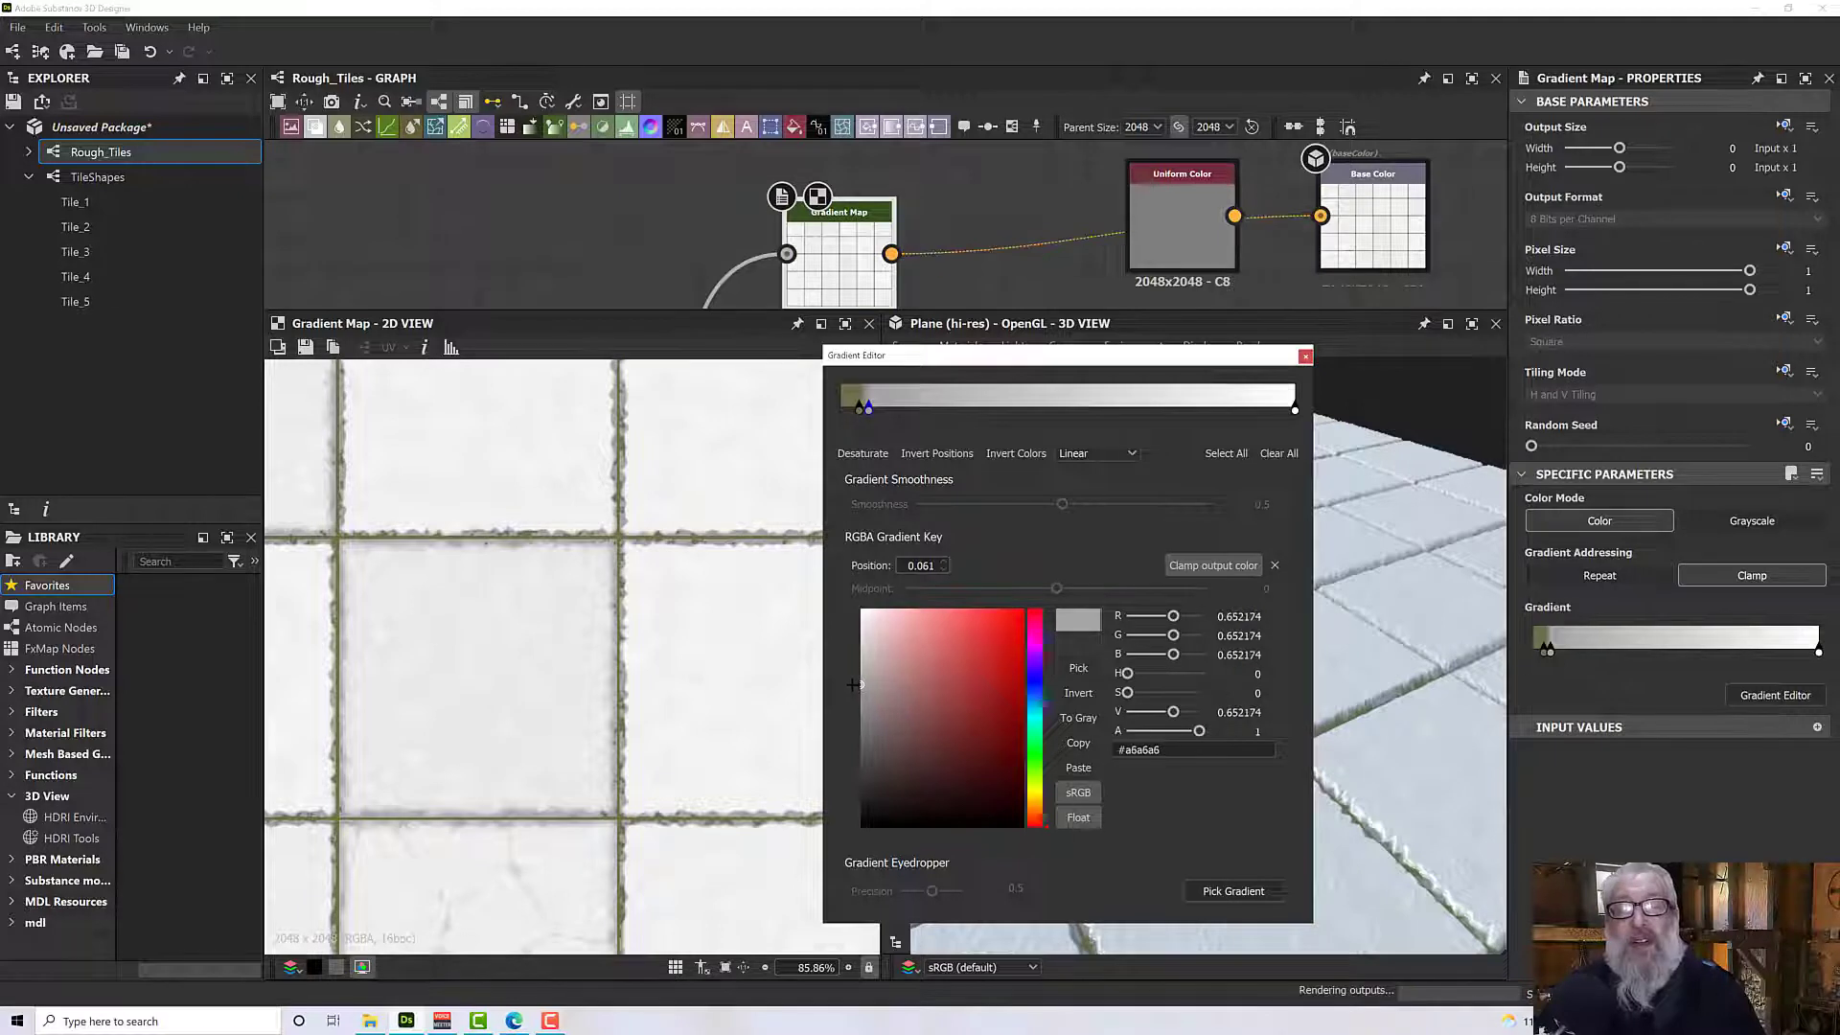
Add a light grey #cecccc gradient key at position 0.146 and a paler #dcd5d5 key at position 0.238.
click(906, 403)
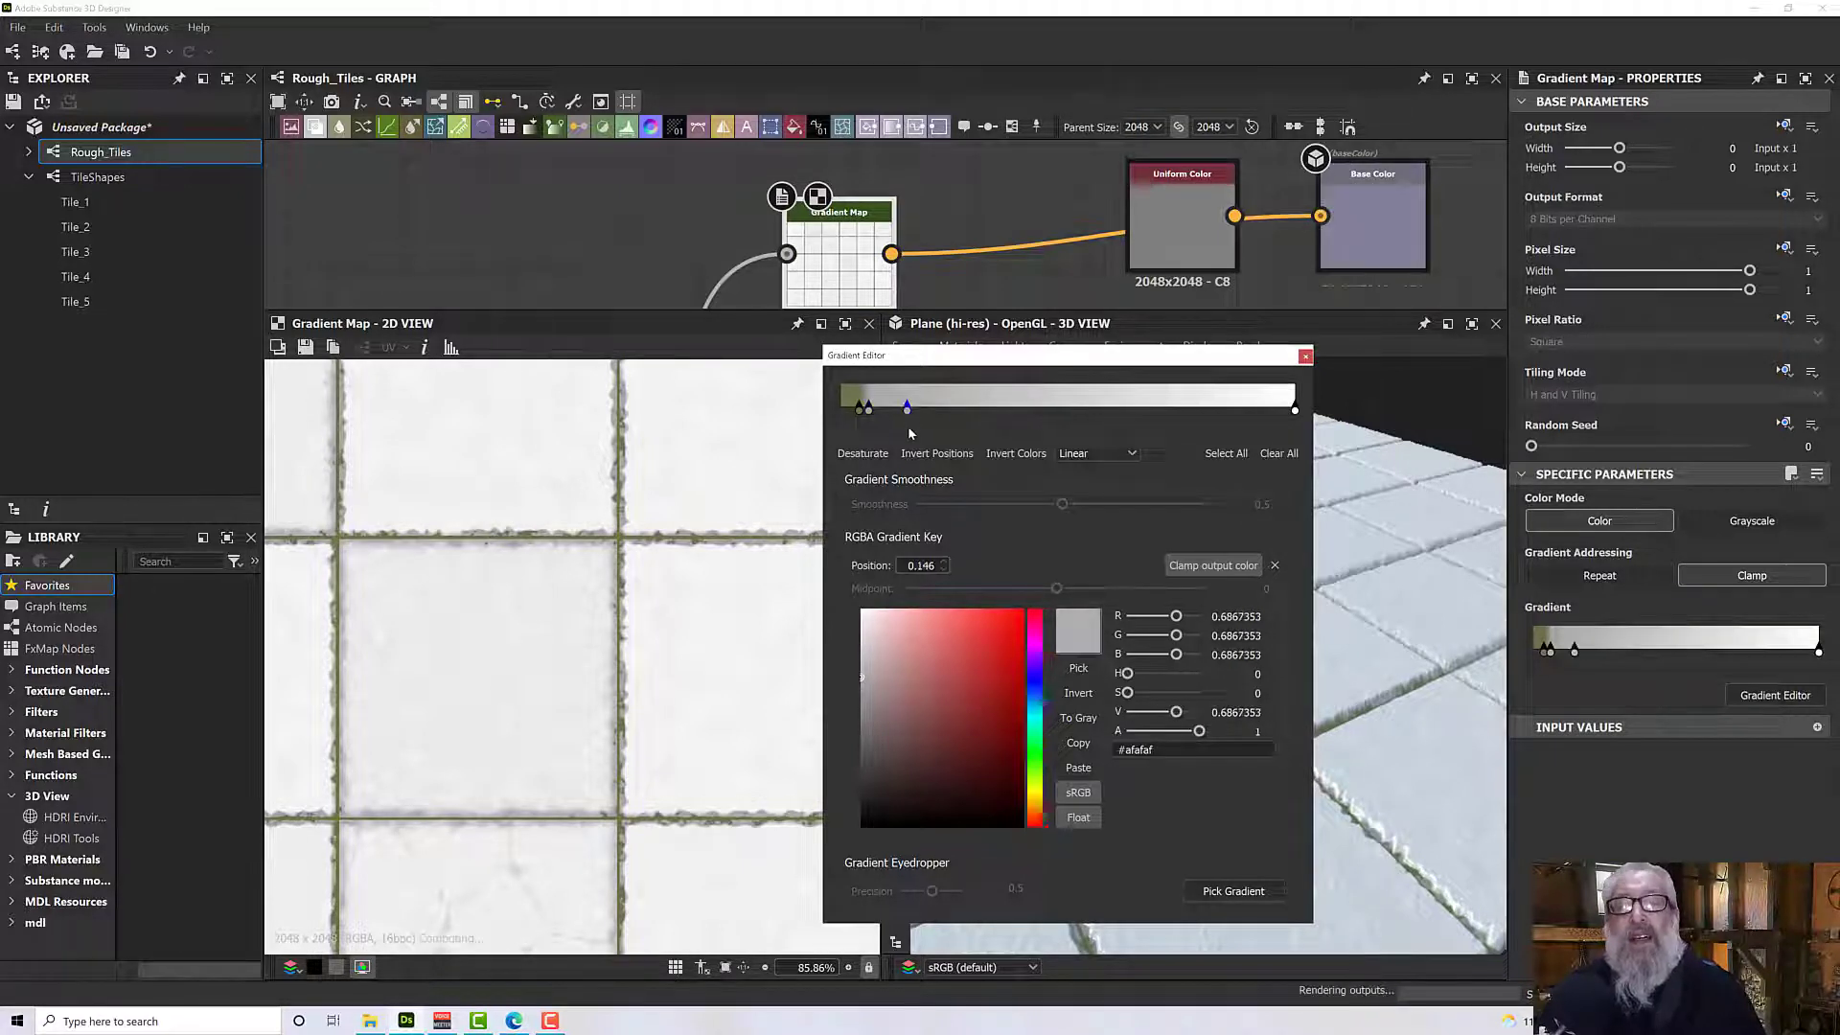
drag(864, 662, 863, 653)
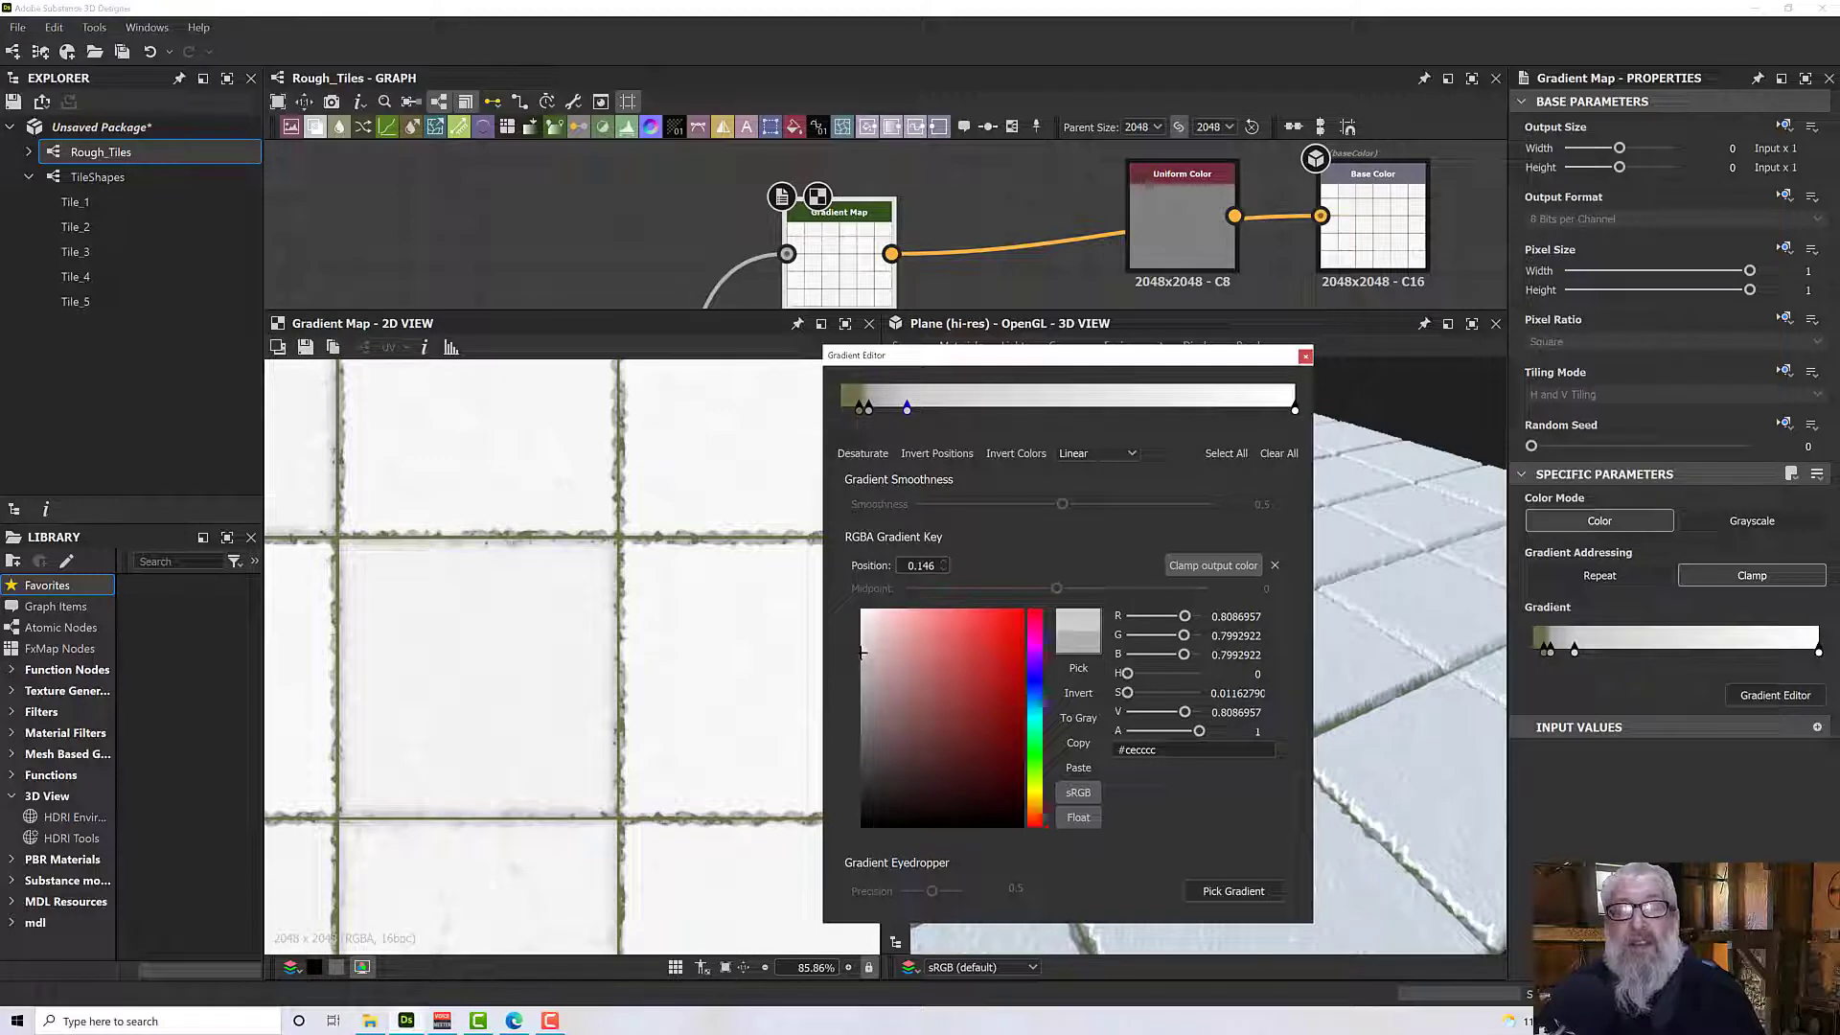
click(948, 406)
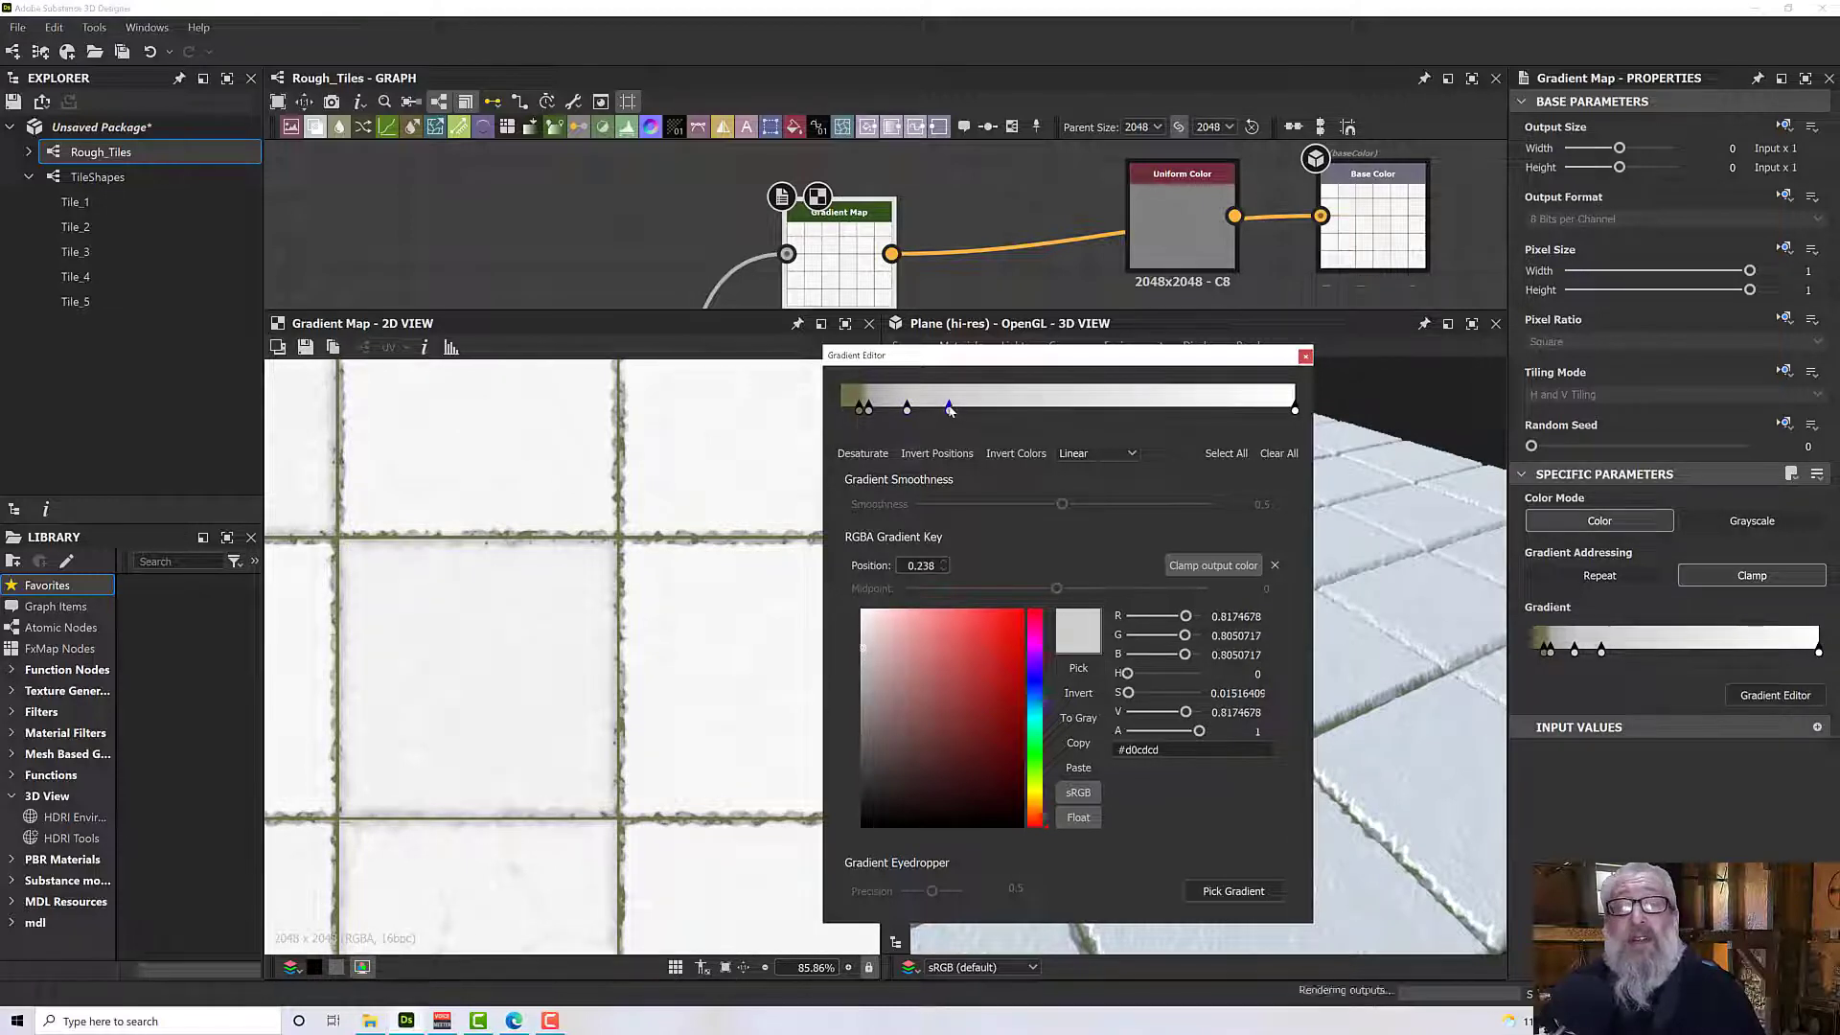
drag(864, 646, 849, 644)
Inspect the tile edges up close and move the #dcd5d5 gradient key to position 0.217.
click(681, 621)
scroll(671, 615, down, 5)
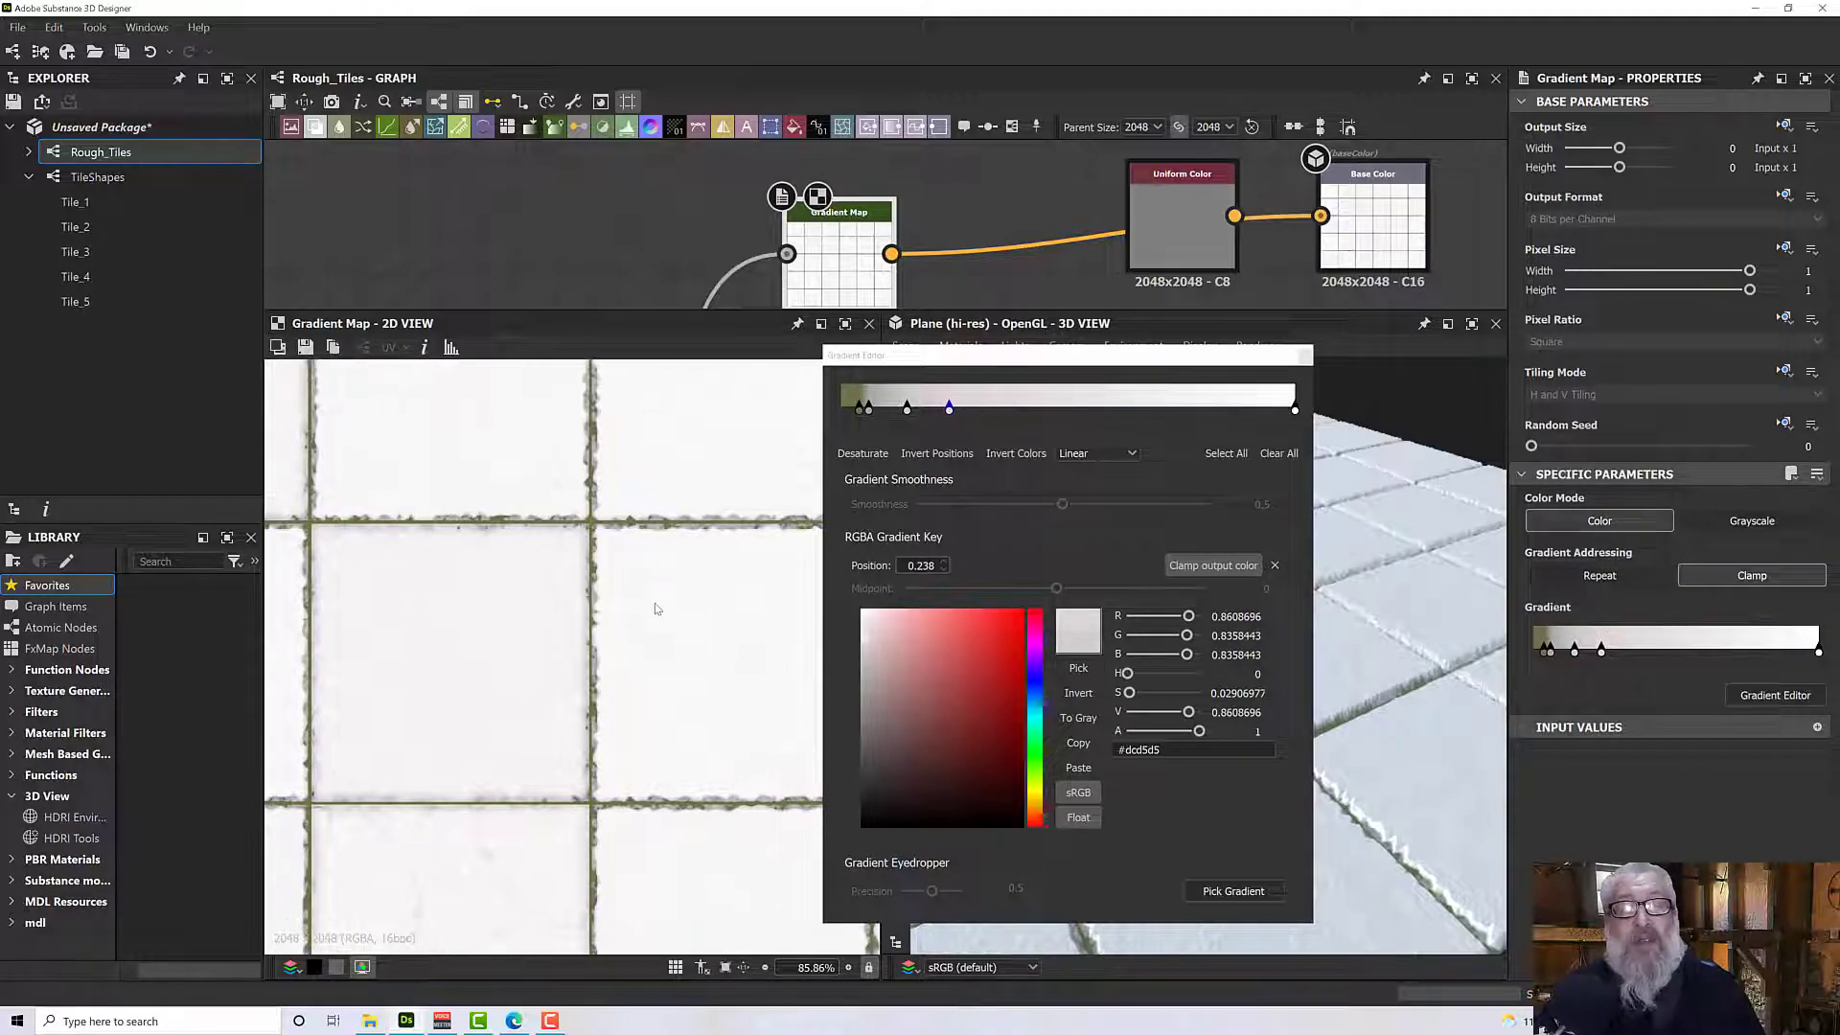
scroll(656, 609, down, 2)
scroll(656, 610, up, 8)
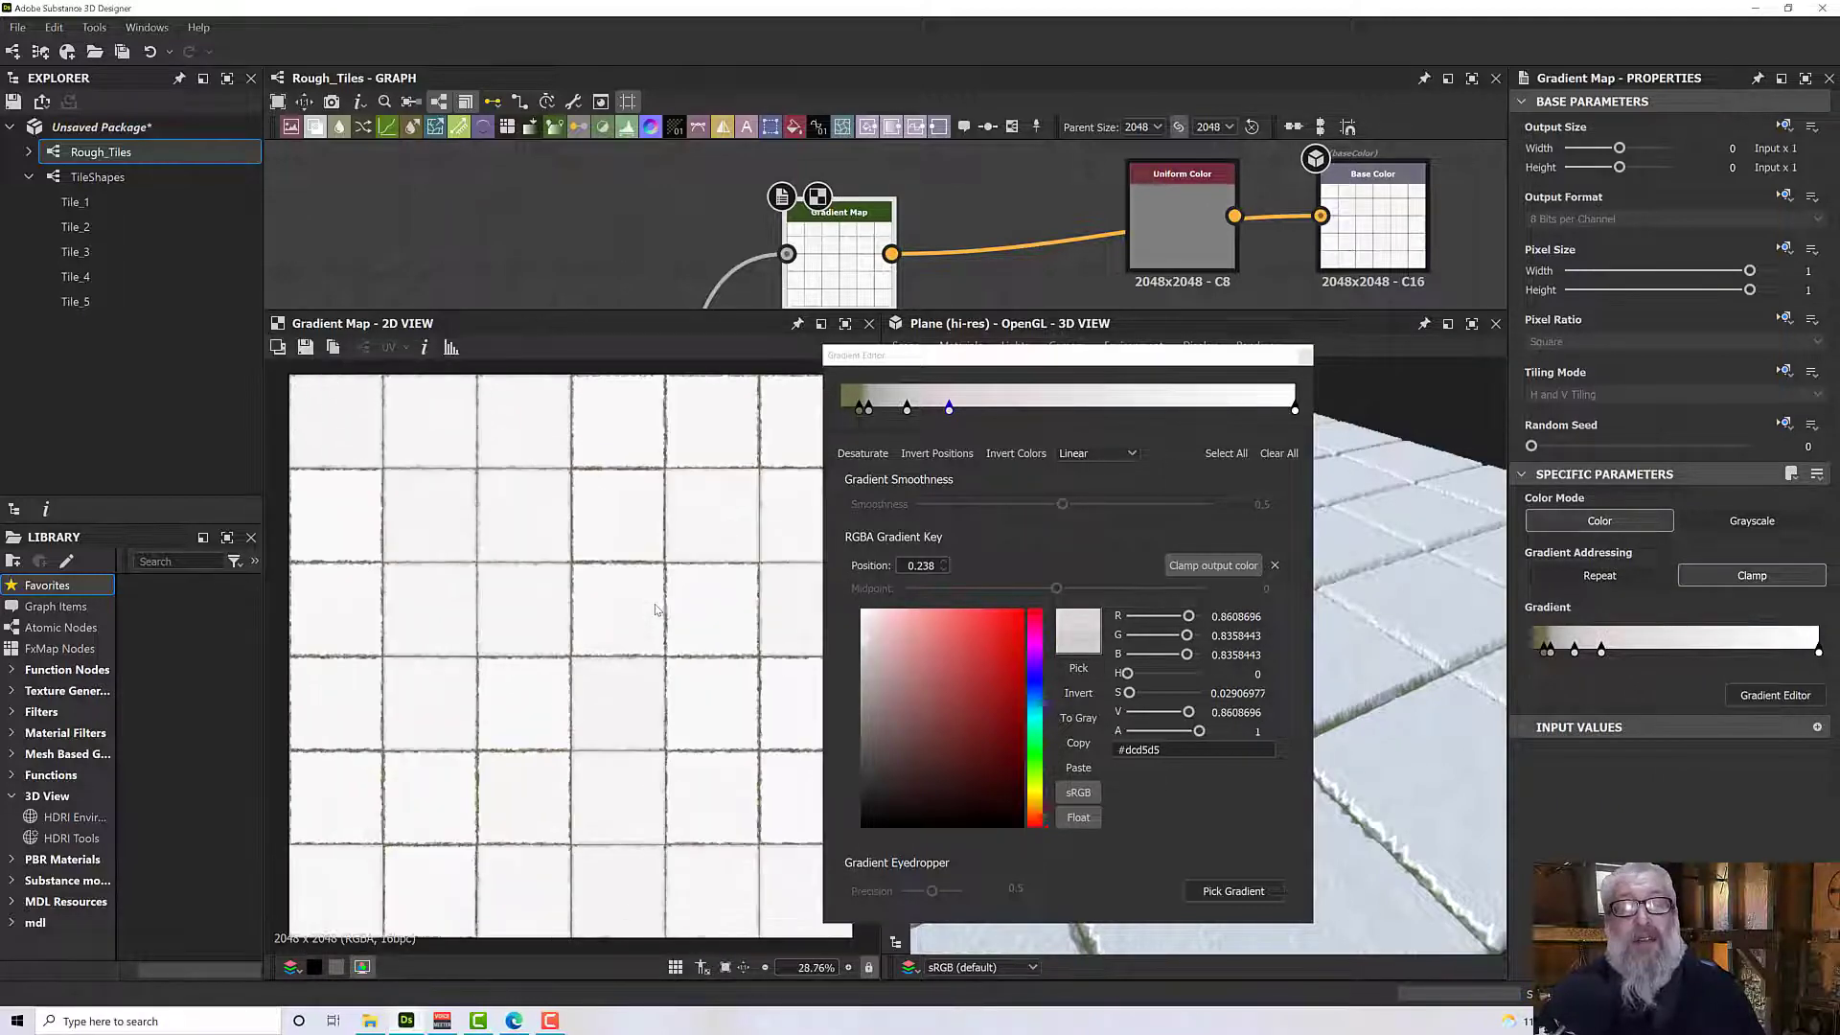
scroll(633, 623, down, 3)
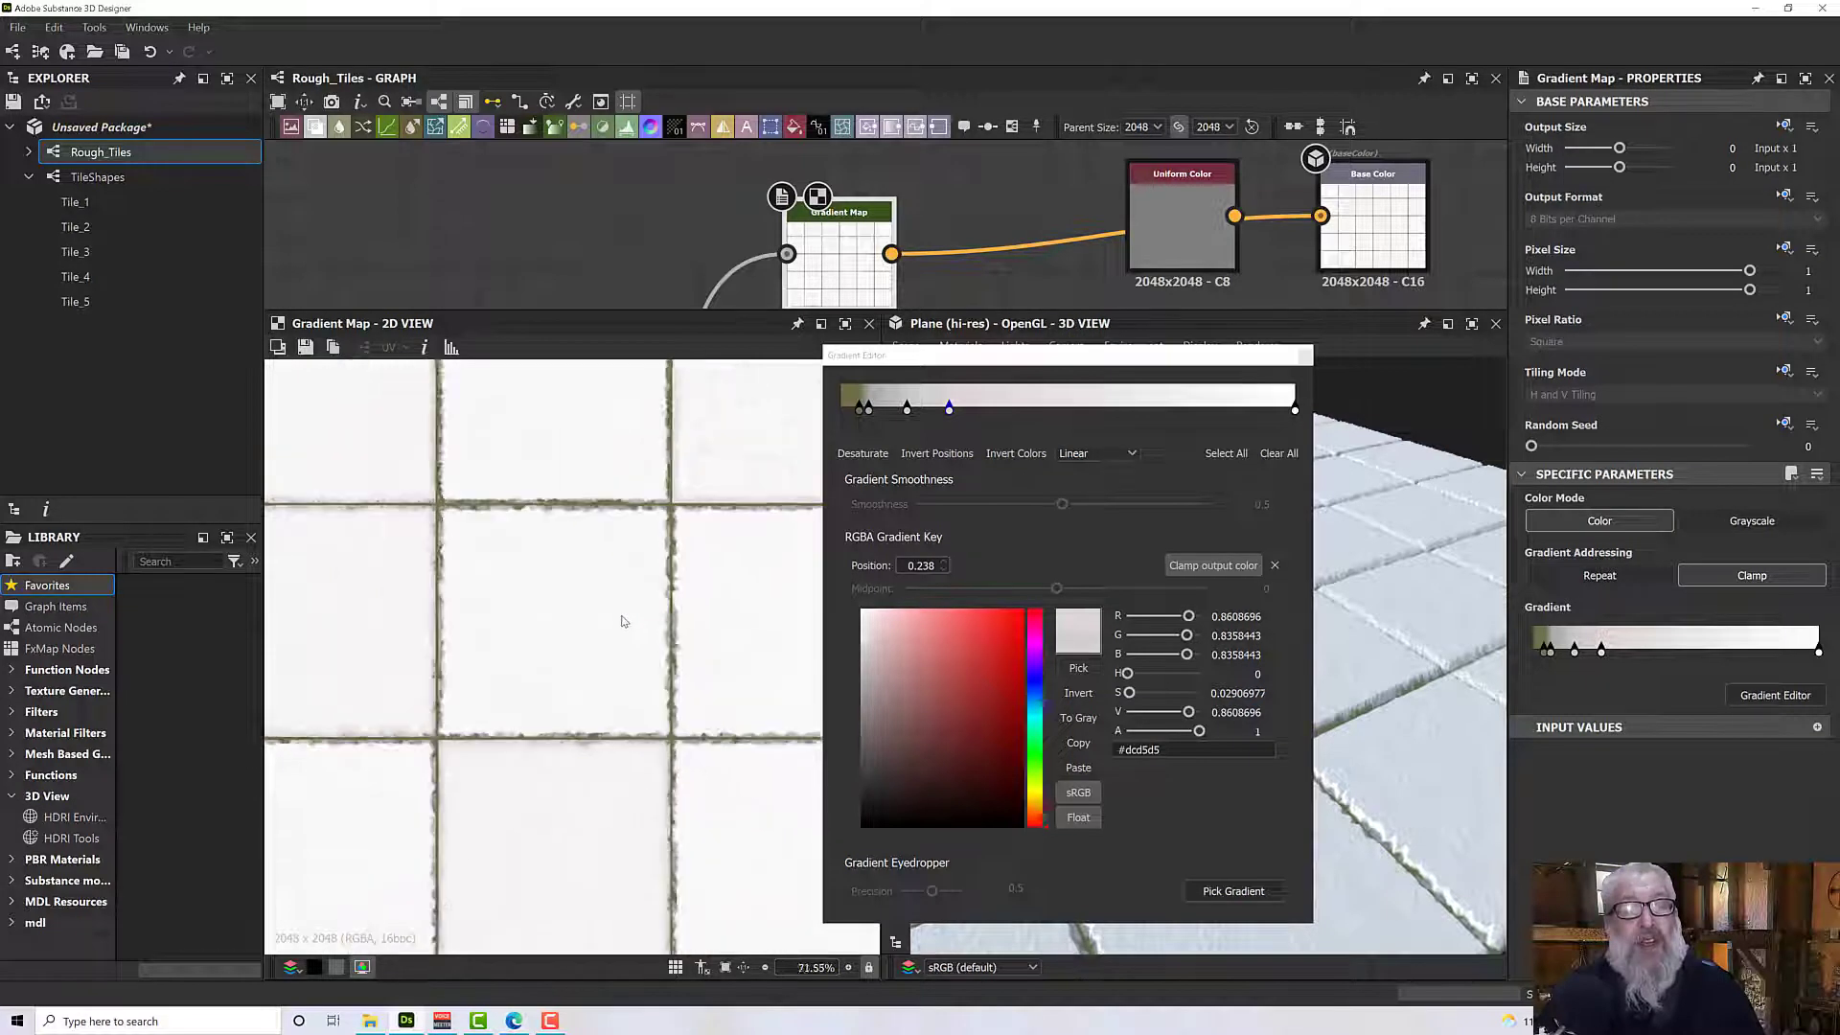
scroll(399, 705, up, 7)
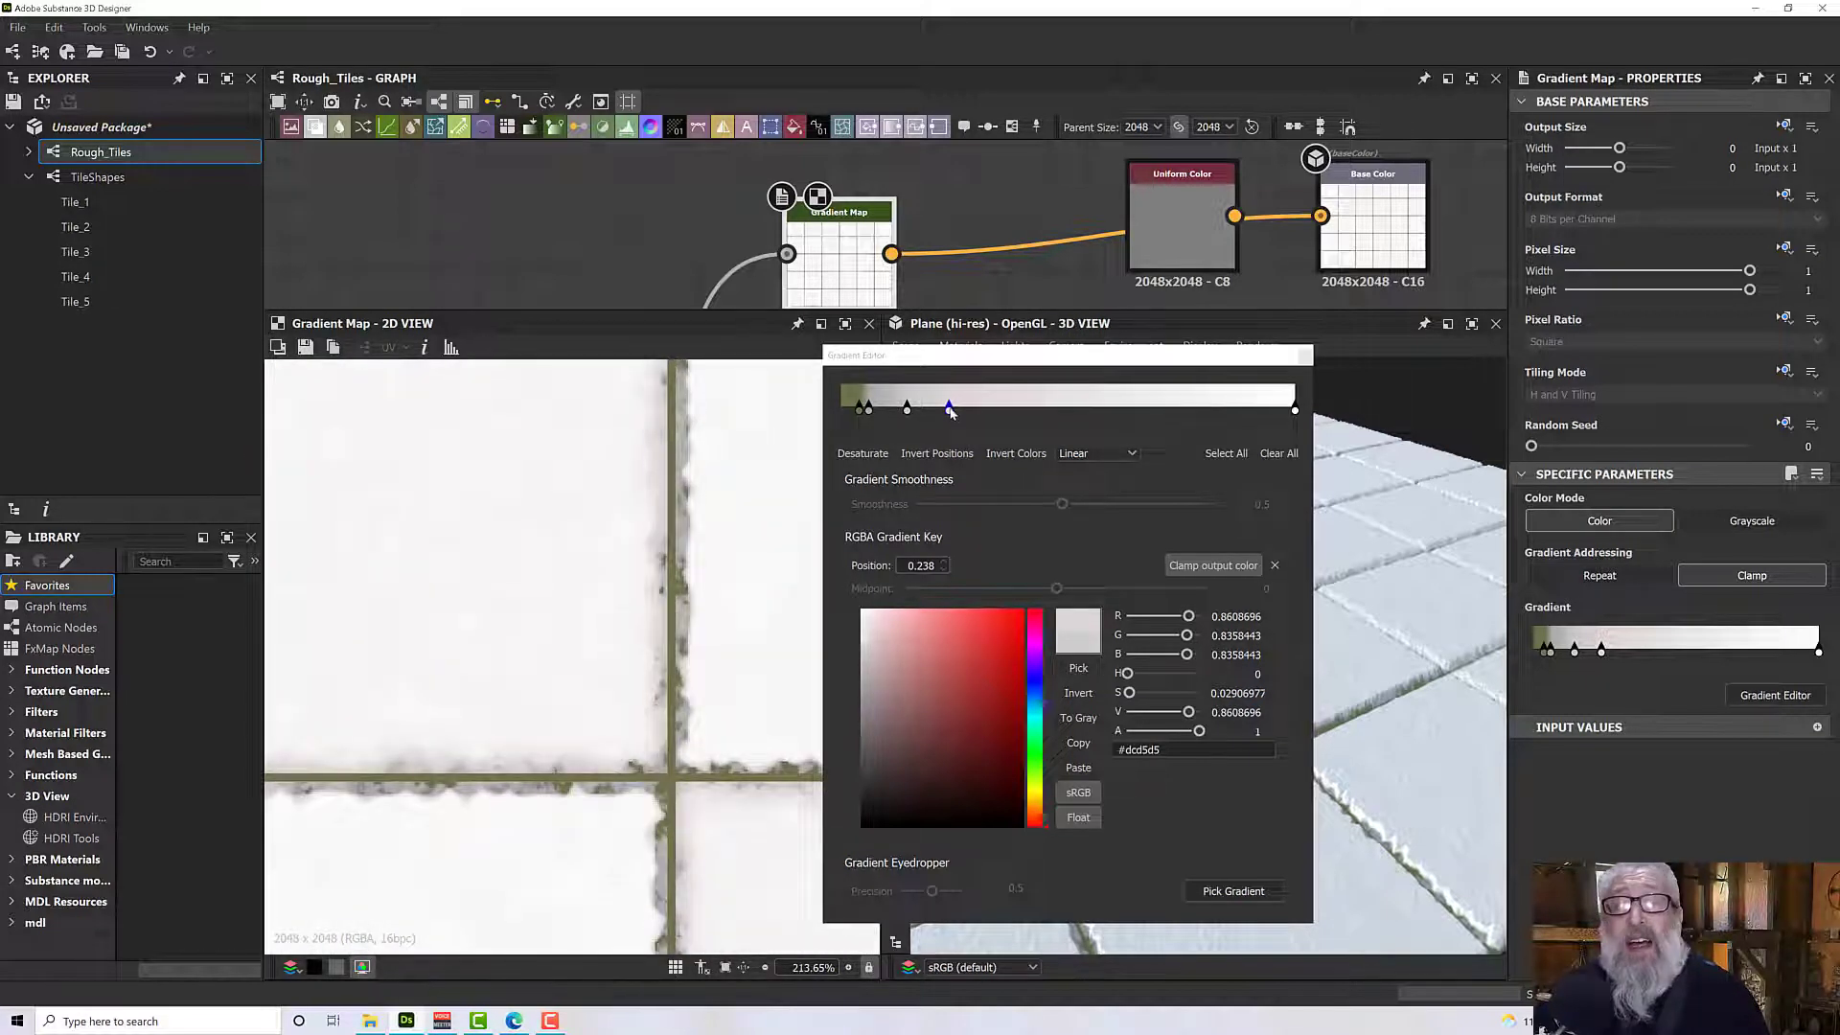
drag(951, 412, 939, 410)
Try narrowing the olive grout colour by moving its gradient key to position 0.015.
scroll(580, 652, down, 5)
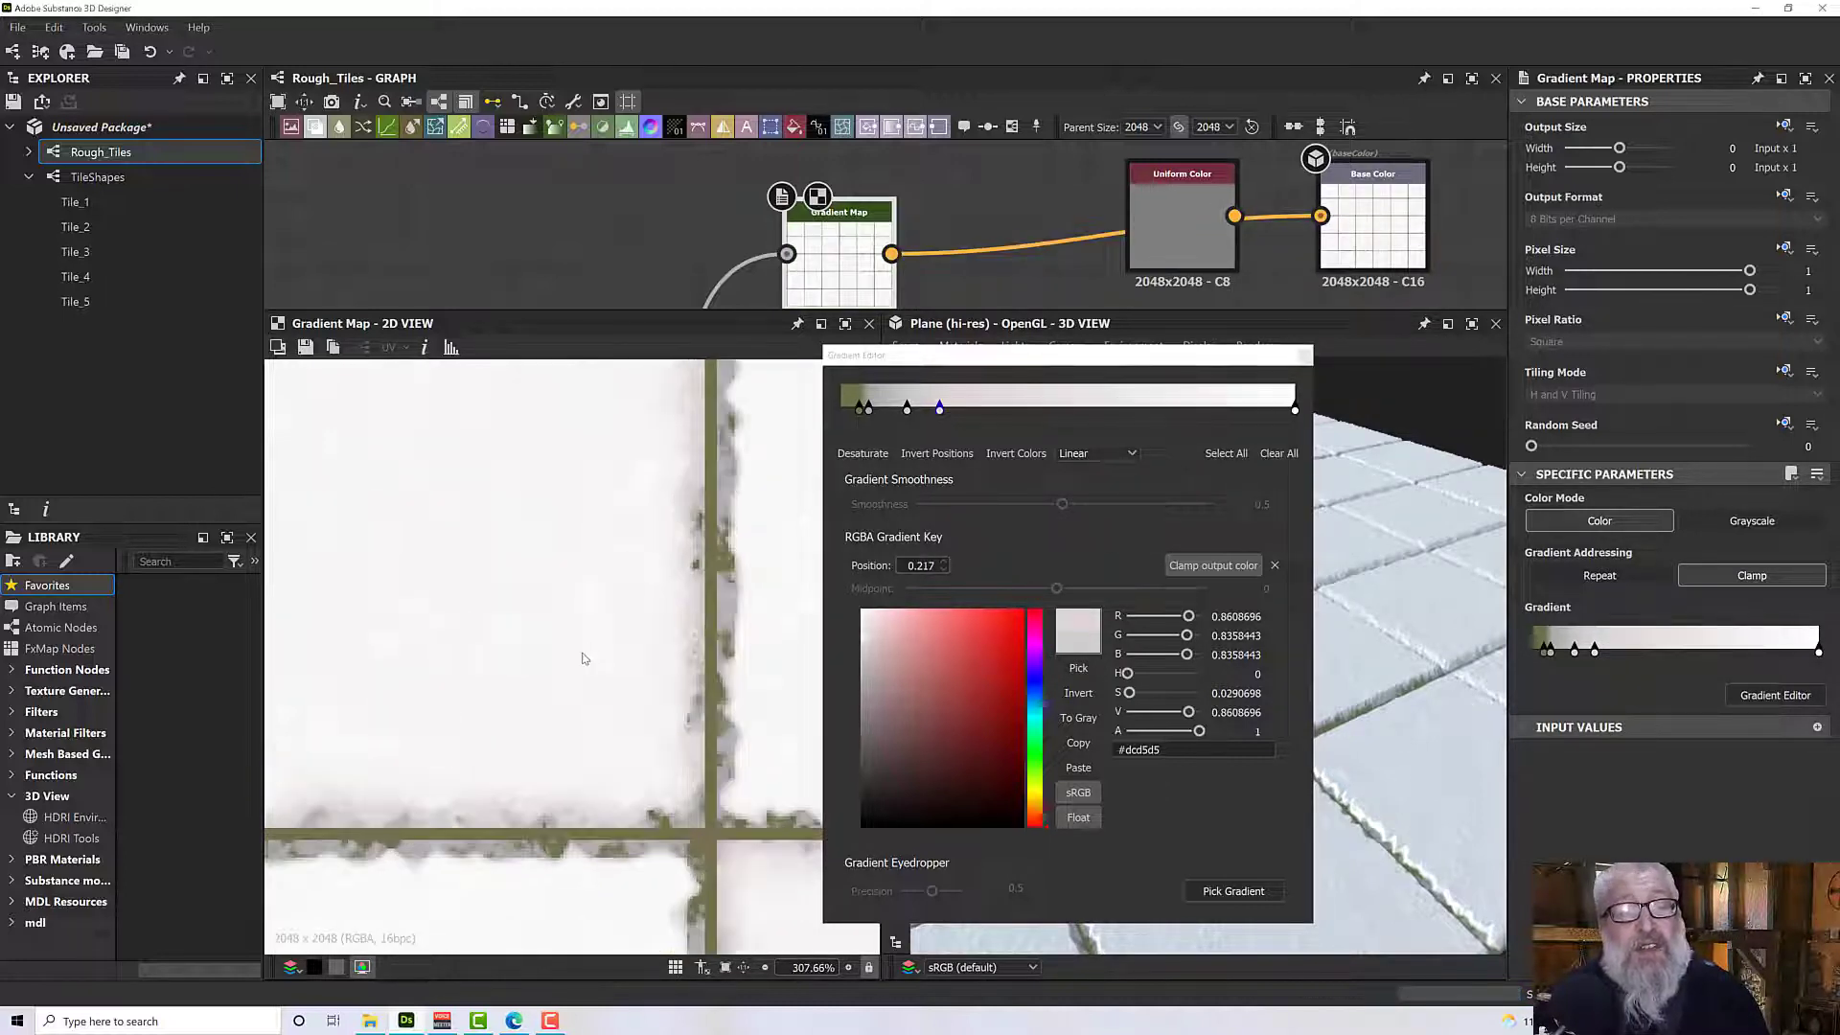
scroll(569, 643, up, 6)
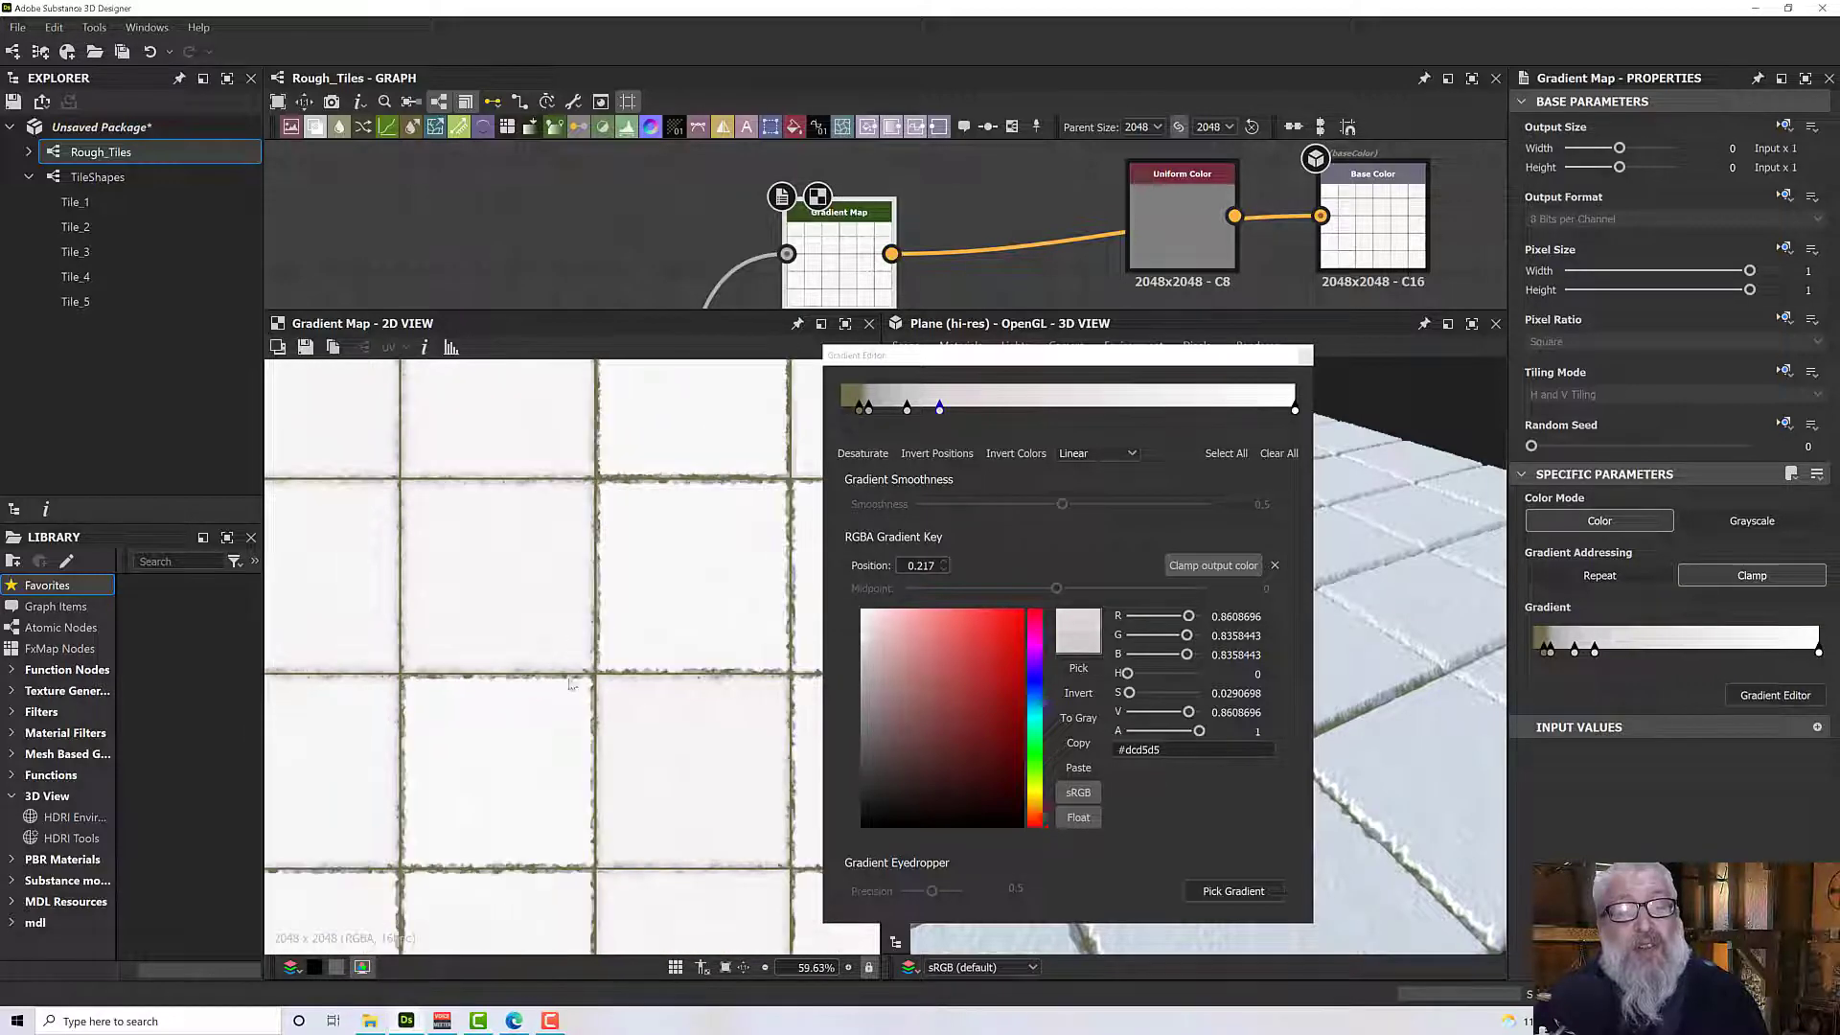
scroll(596, 672, up, 3)
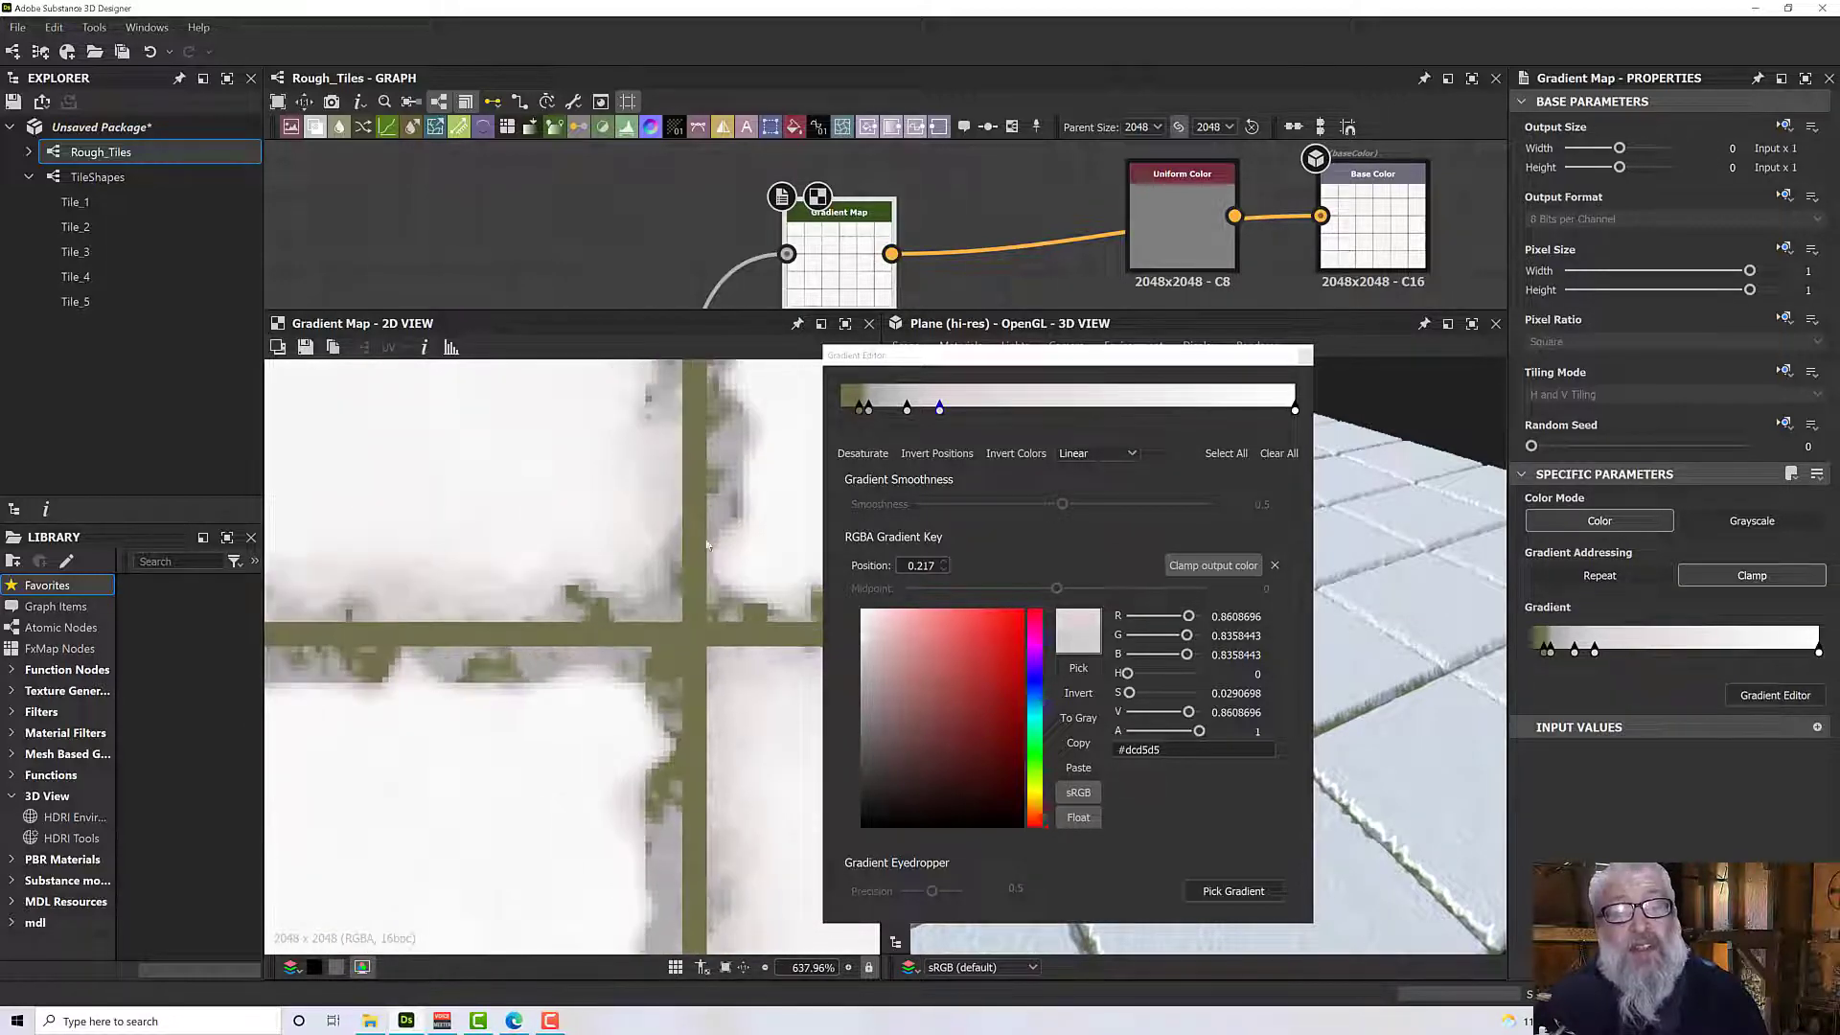
click(853, 409)
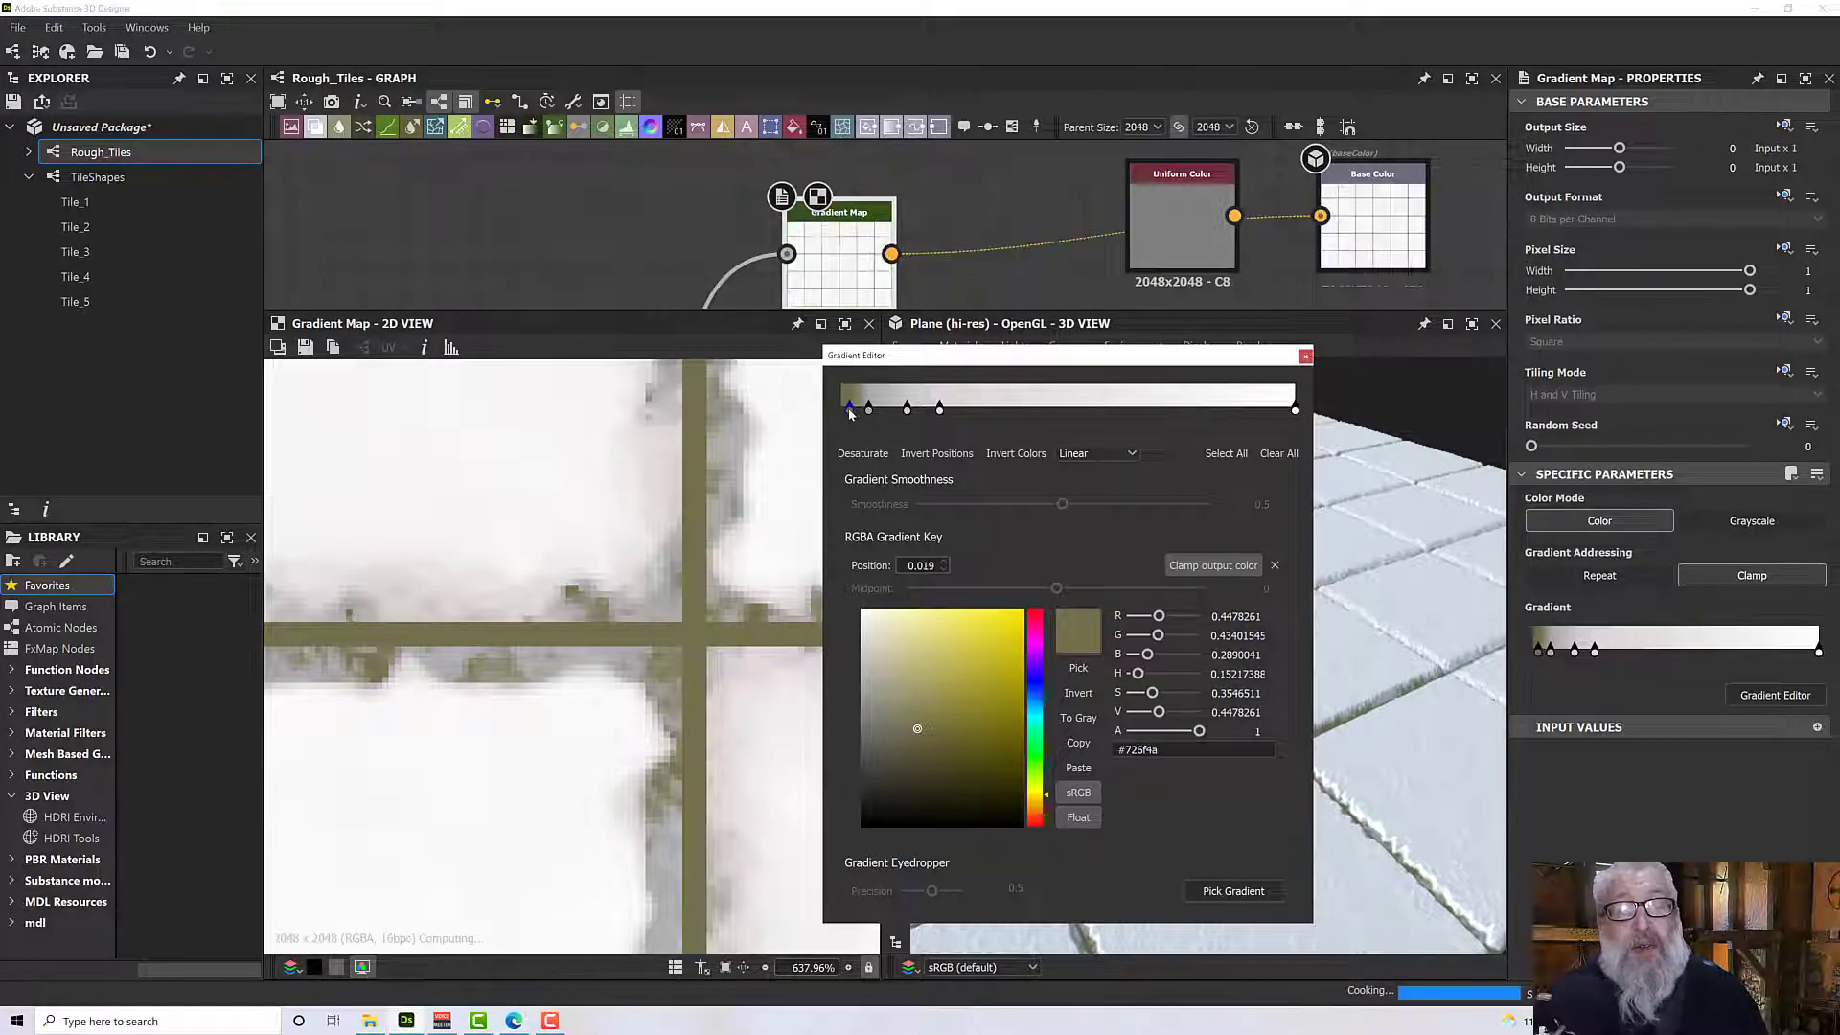
drag(852, 409, 847, 410)
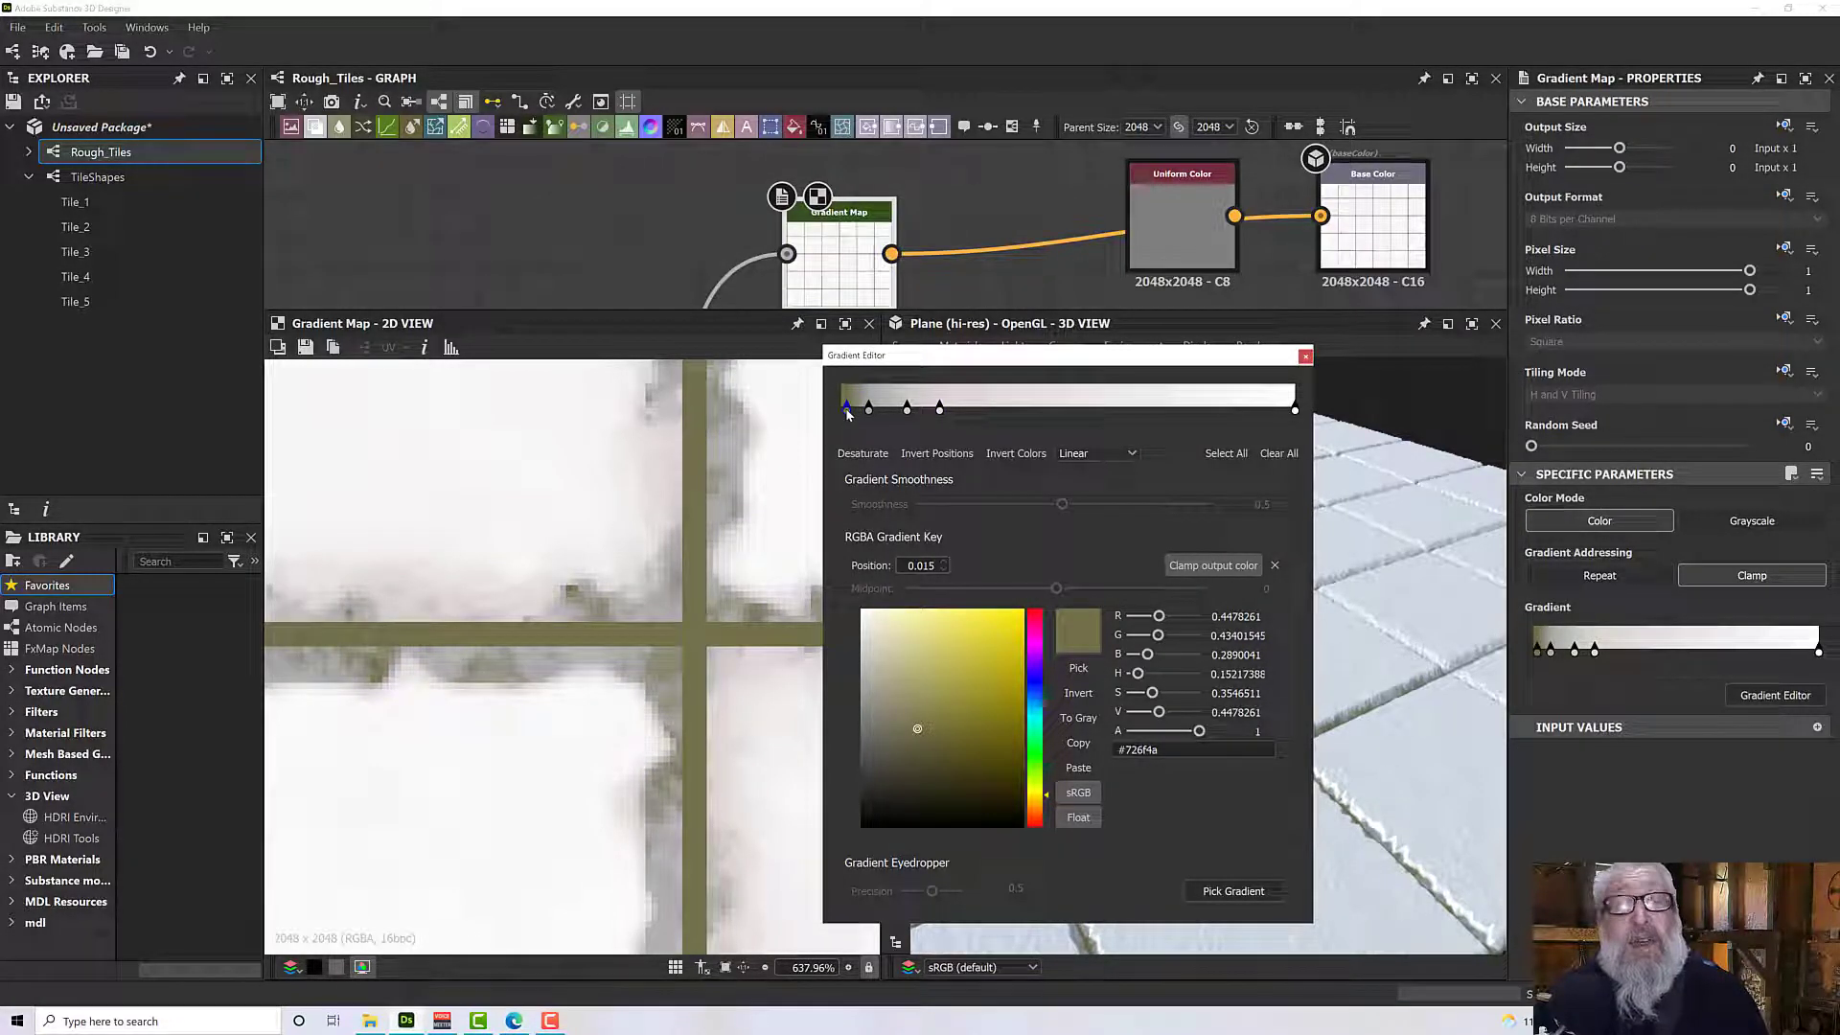
scroll(704, 597, down, 10)
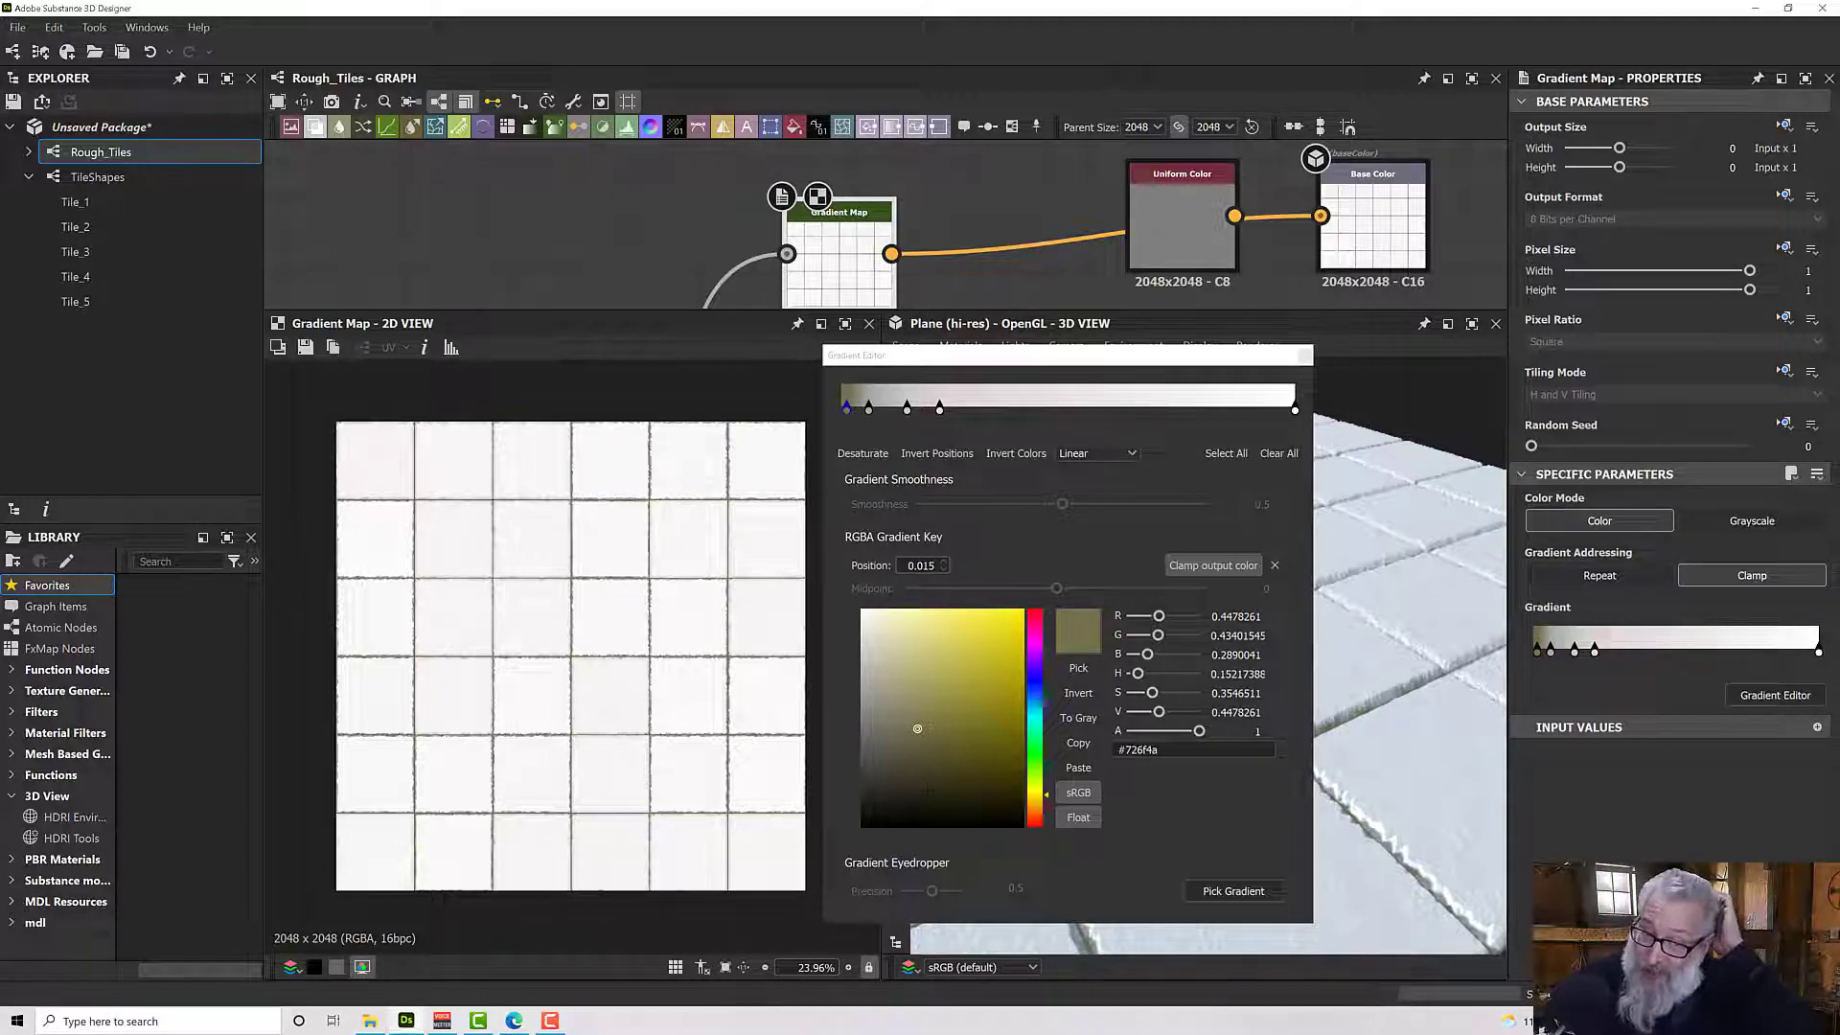
scroll(840, 422, up, 3)
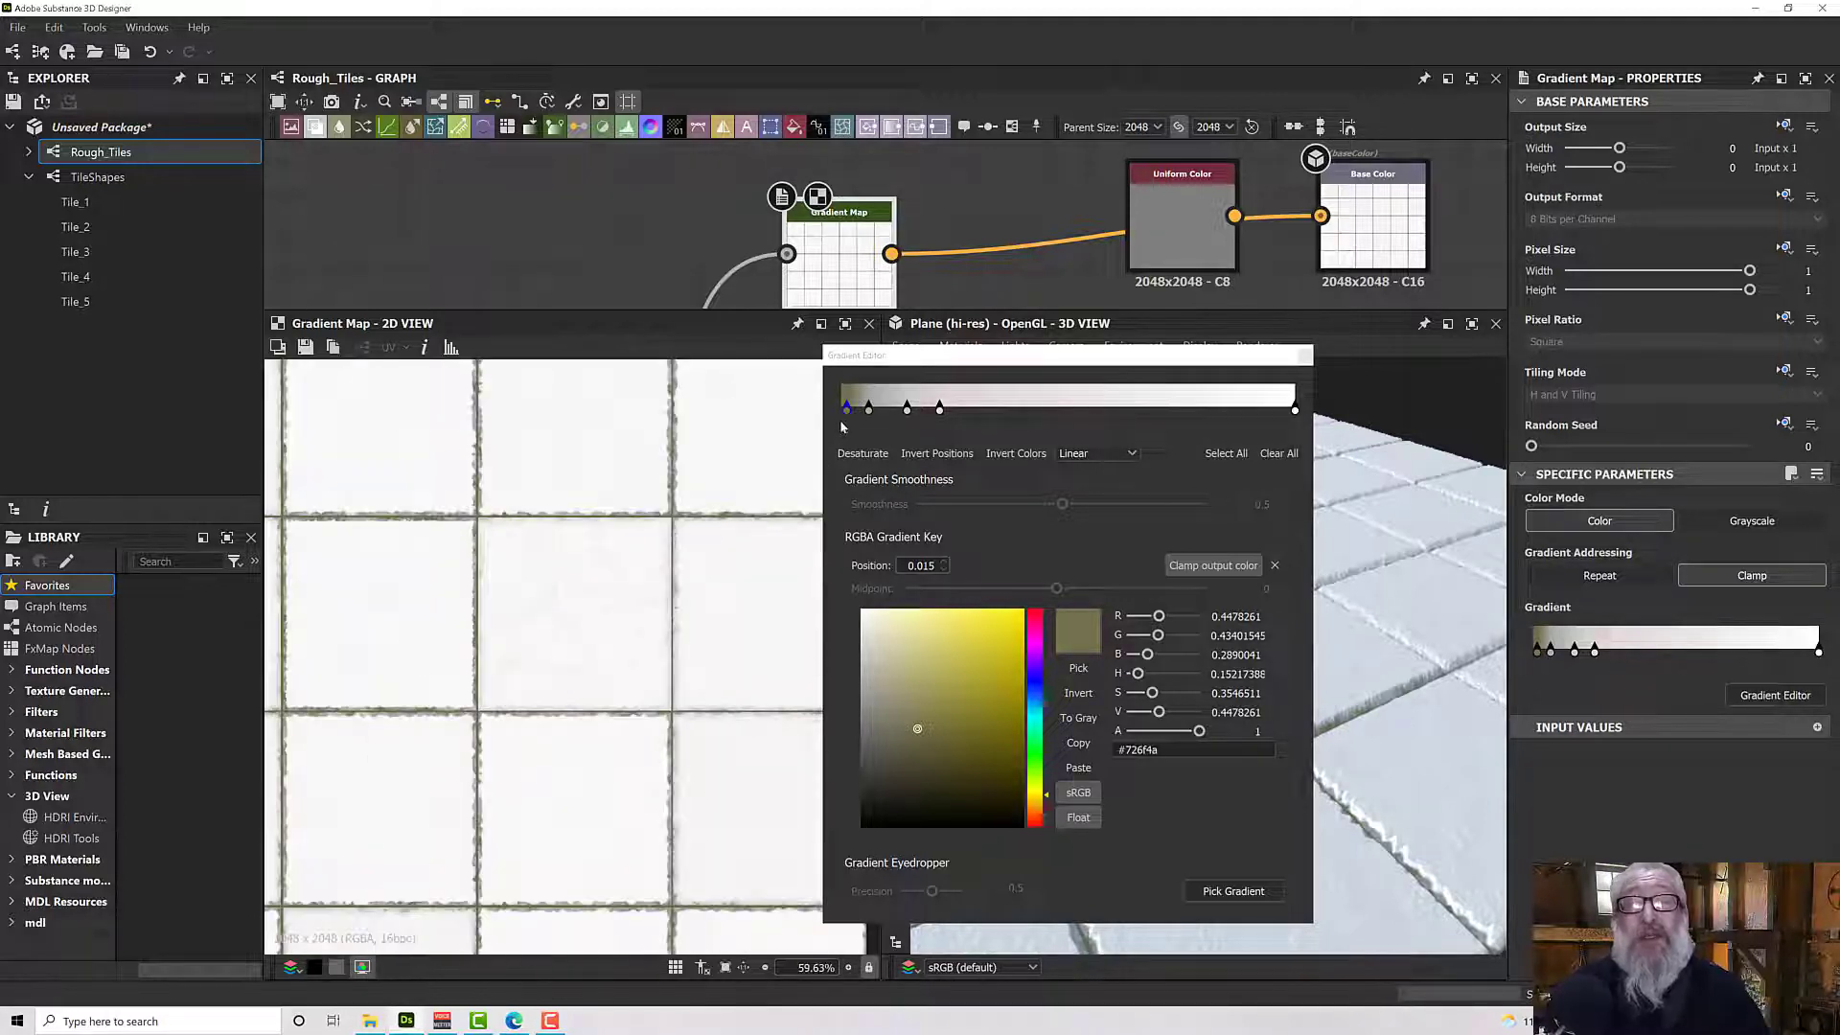
Move the olive grout key to position 0.030, check the tile edges and close the gradient editor.
drag(847, 412, 853, 412)
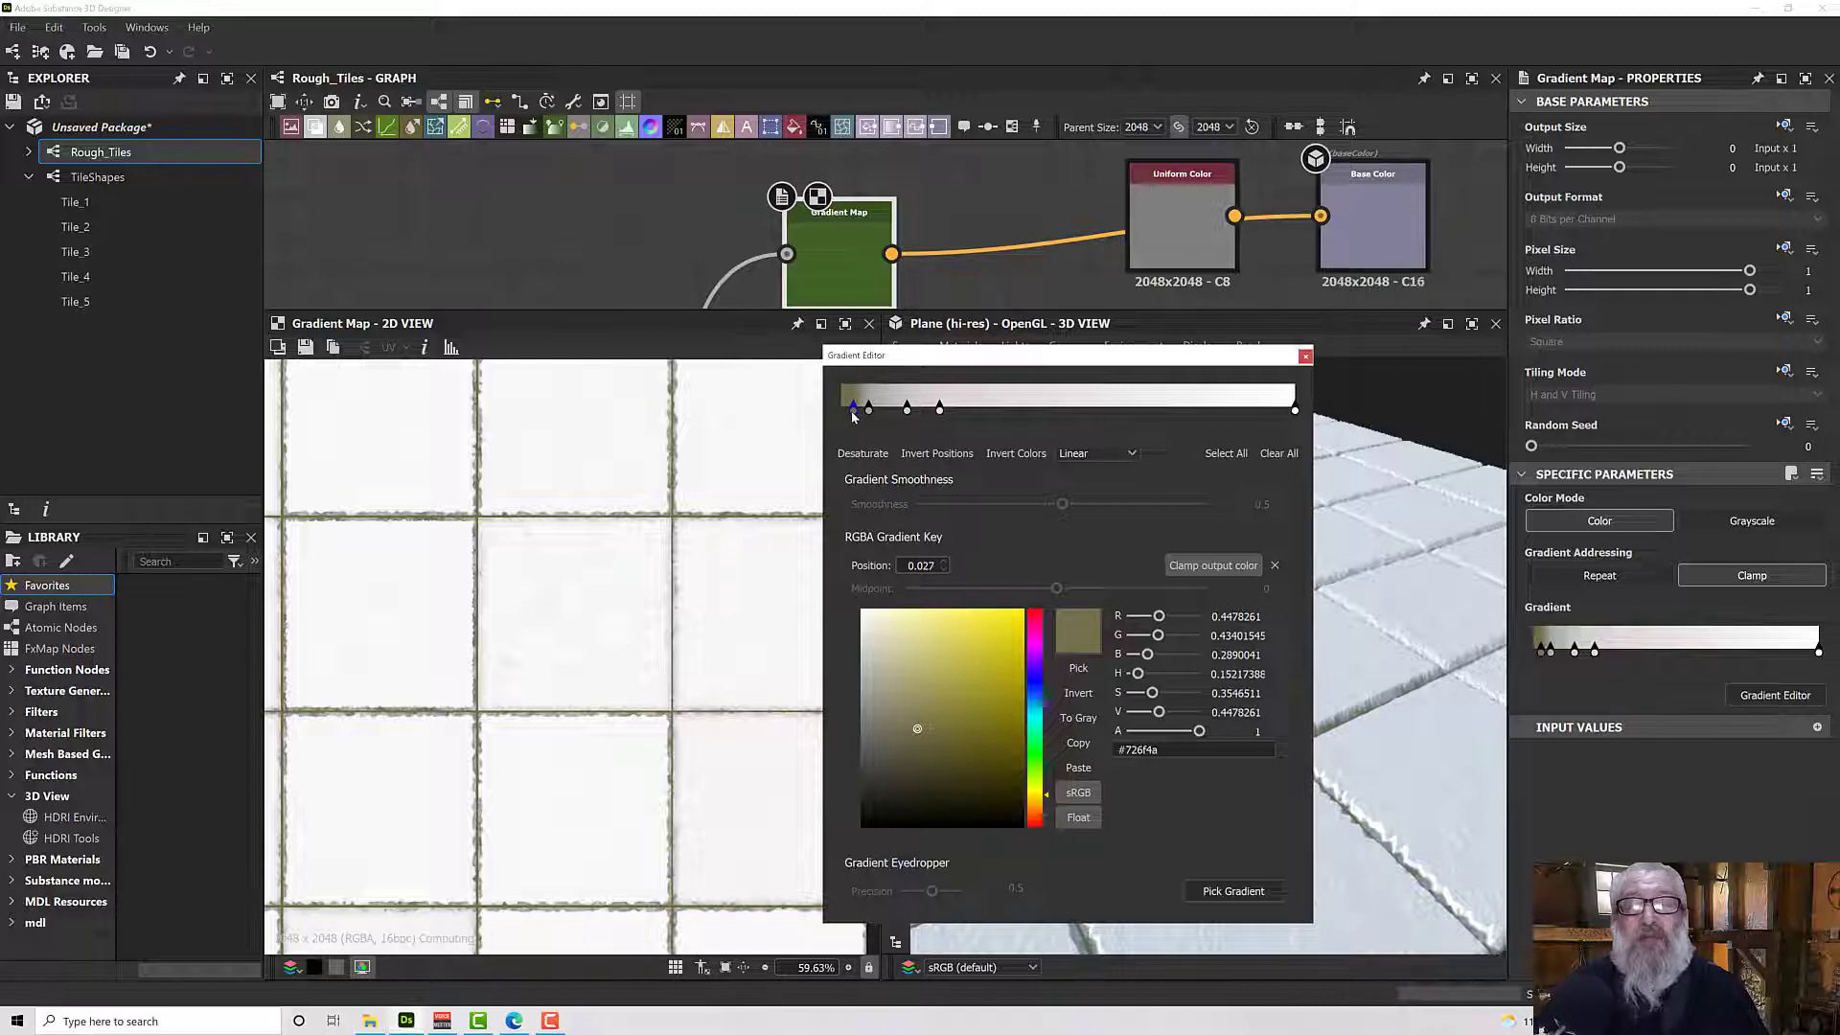
scroll(684, 527, up, 5)
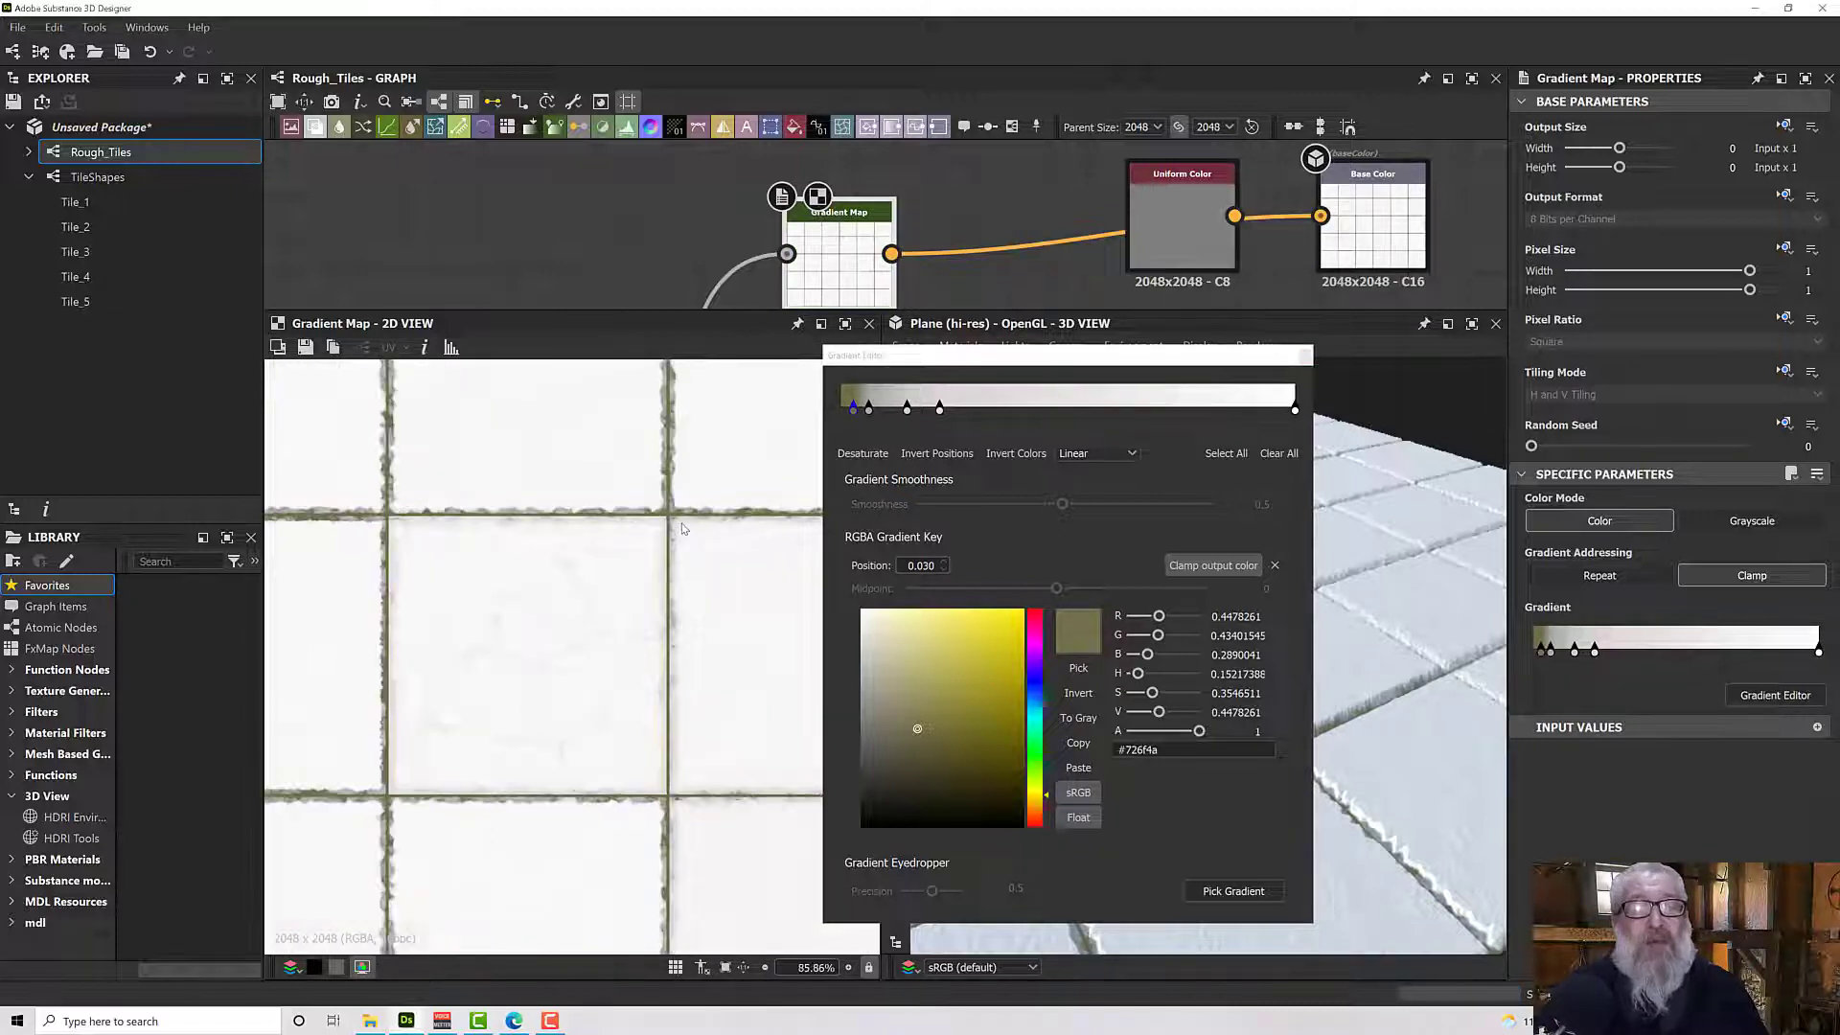
scroll(636, 499, down, 2)
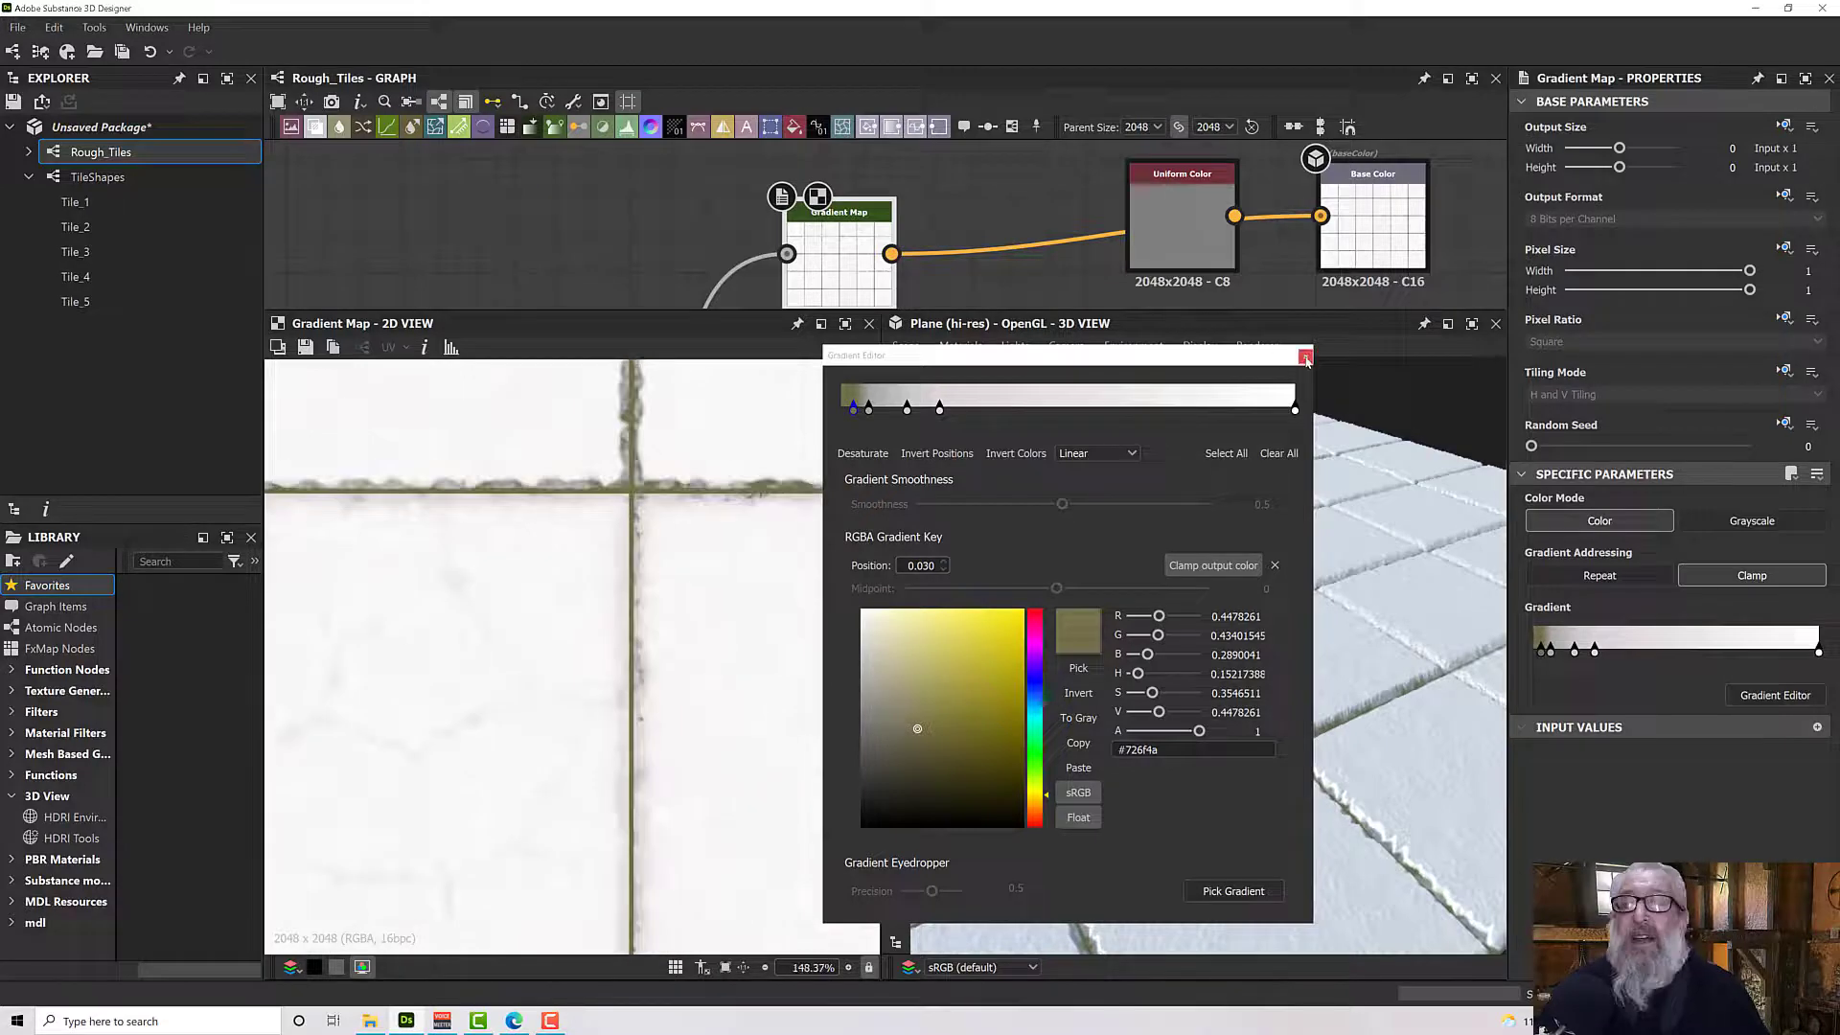
click(1305, 359)
Delete the unused Uniform Color node lying between the Gradient Map and the Base Color output.
scroll(823, 527, down, 5)
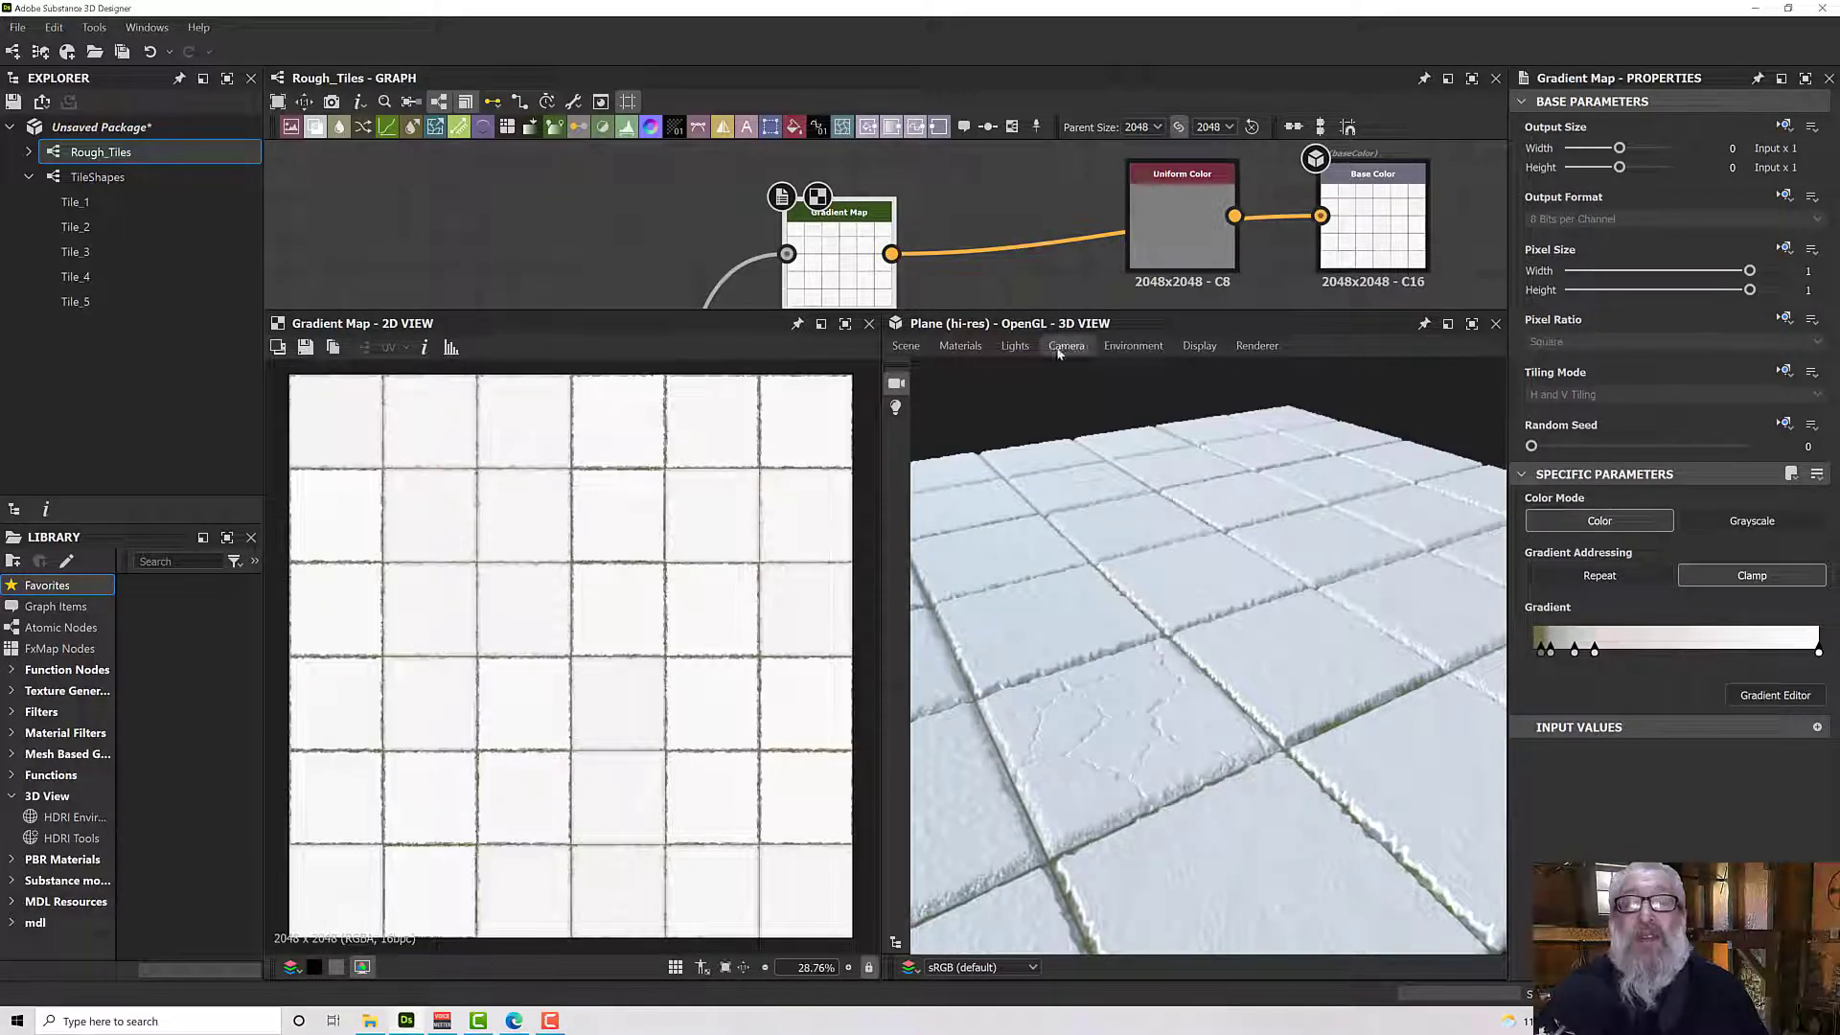
scroll(1059, 282, down, 1)
drag(1131, 266, 1067, 235)
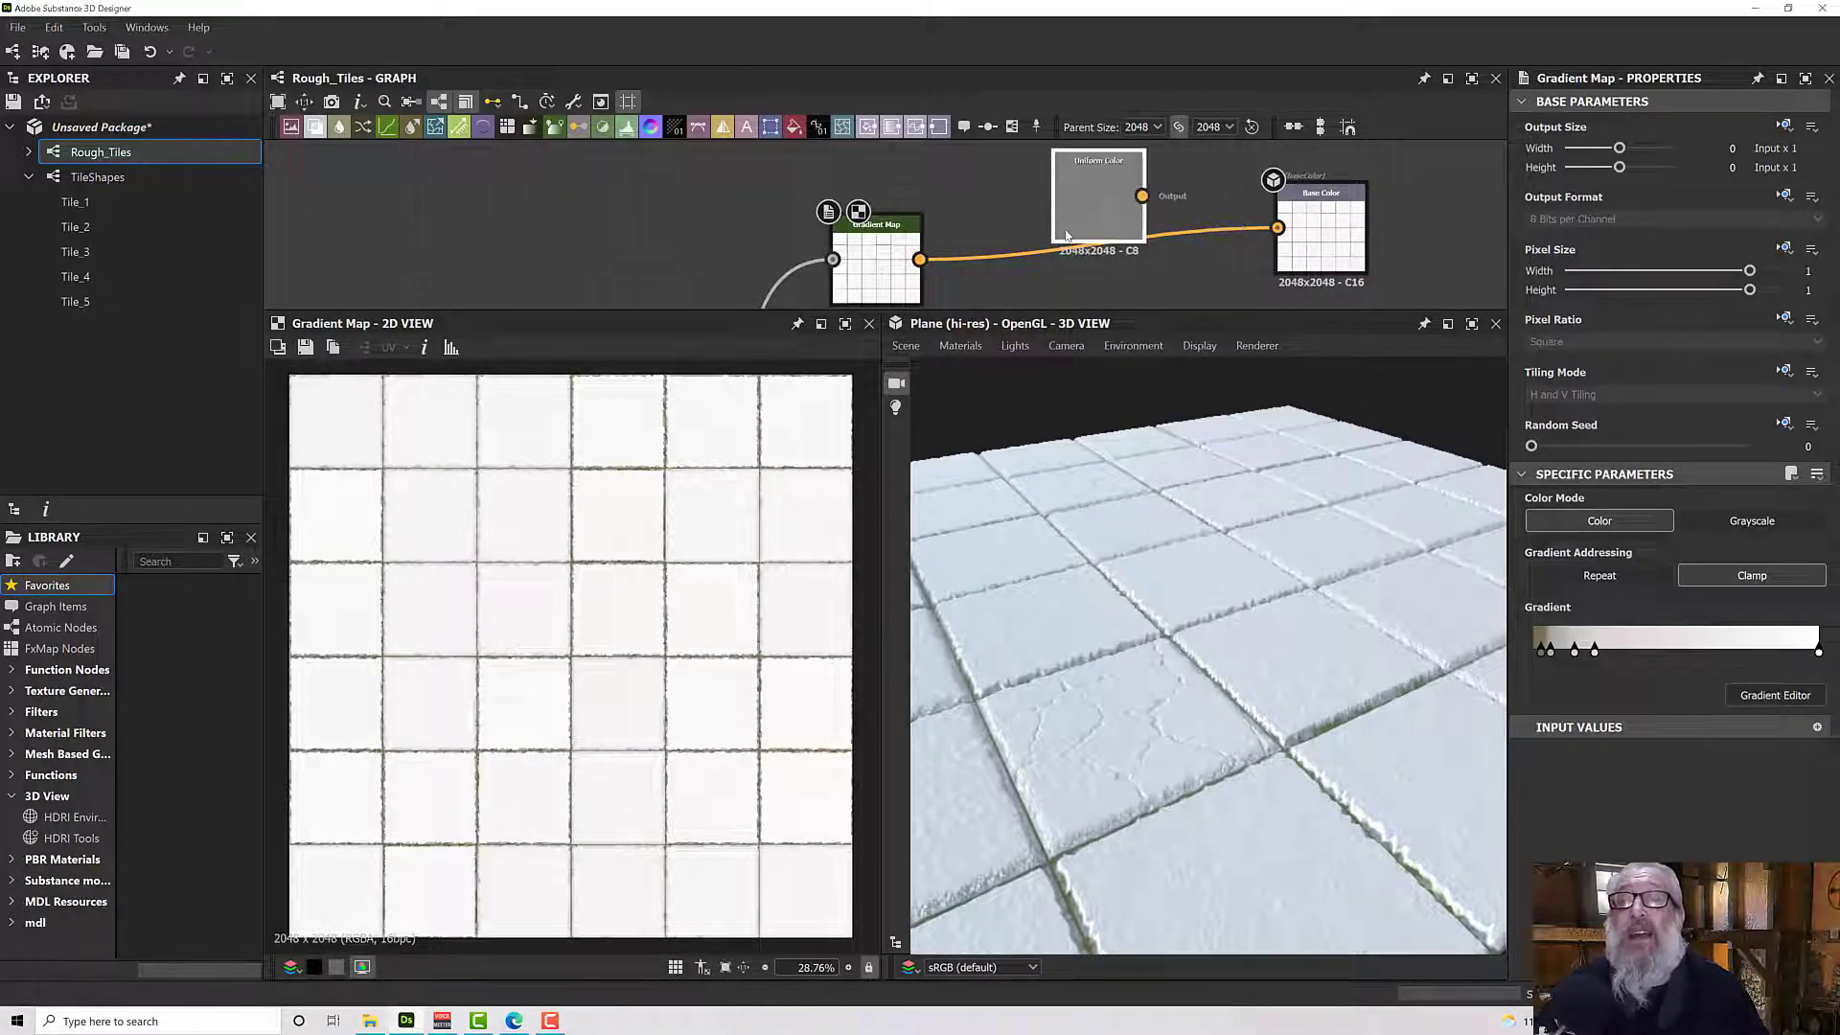
key(Delete)
Enlarge the graph area and connect the Tile Sampler output to the Roughness output node.
scroll(1066, 236, down, 1)
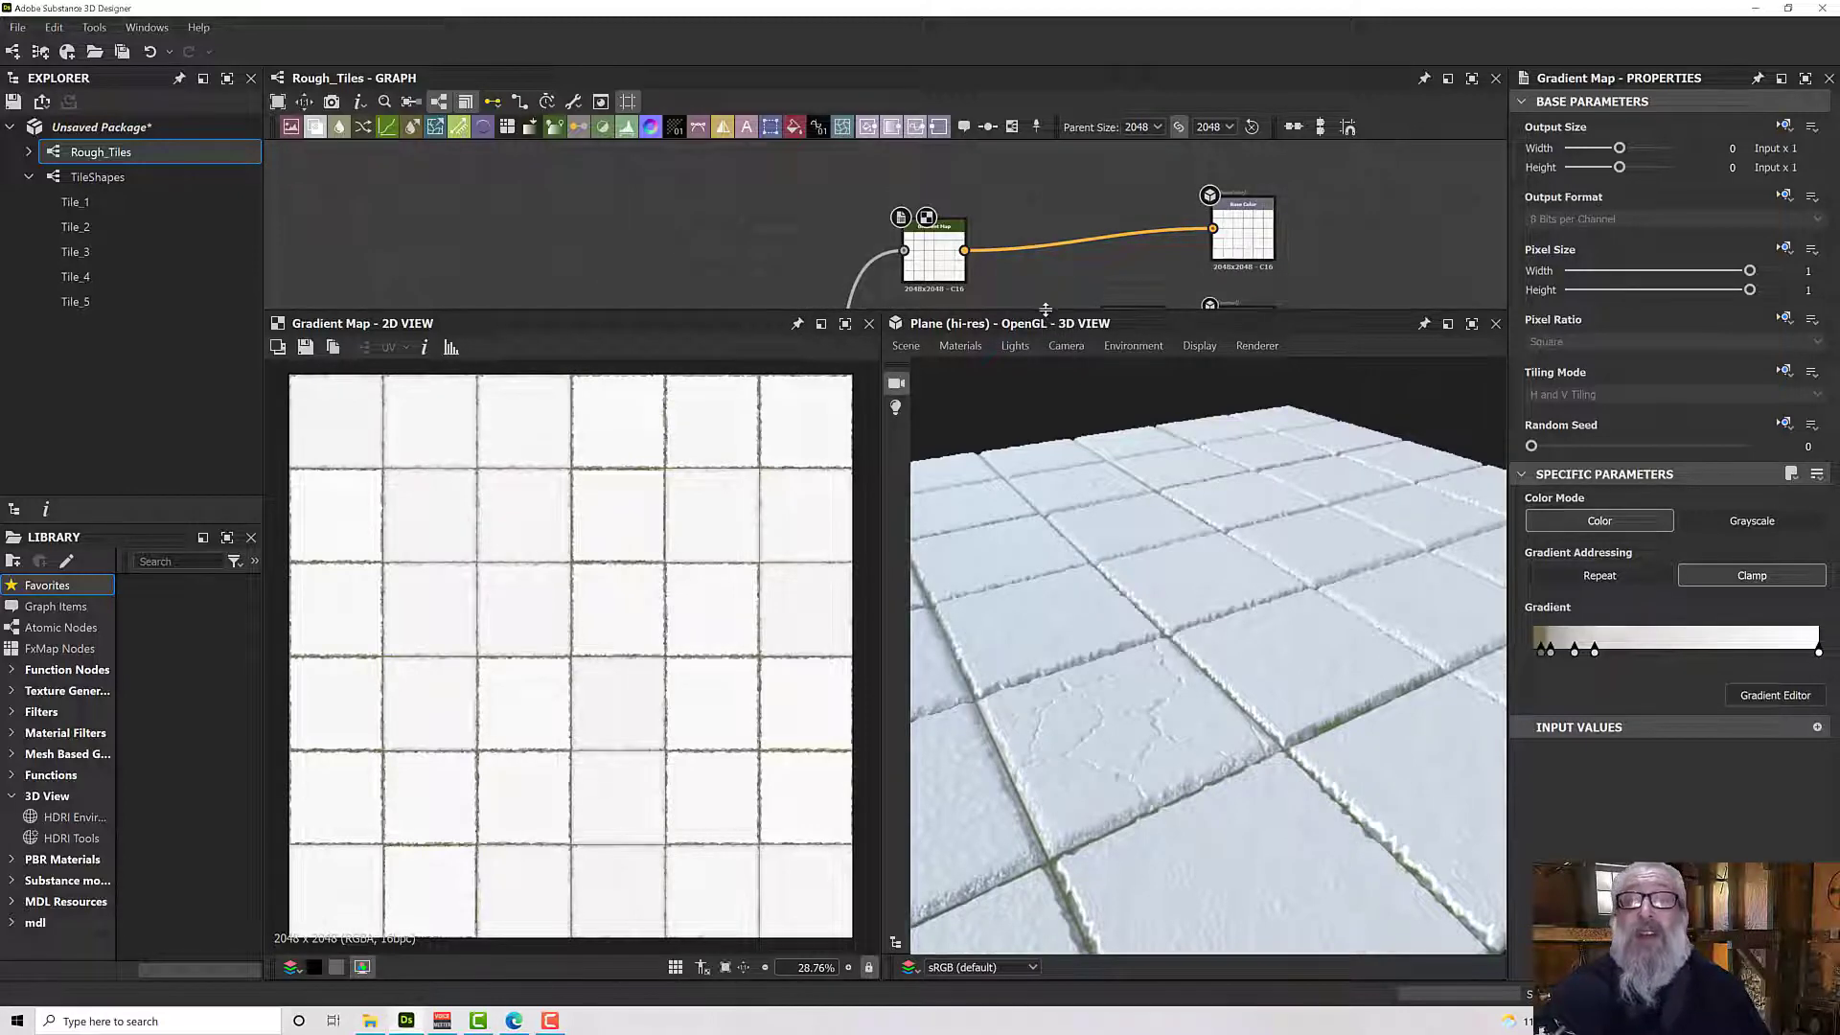
drag(1045, 324, 1006, 744)
scroll(1004, 668, down, 2)
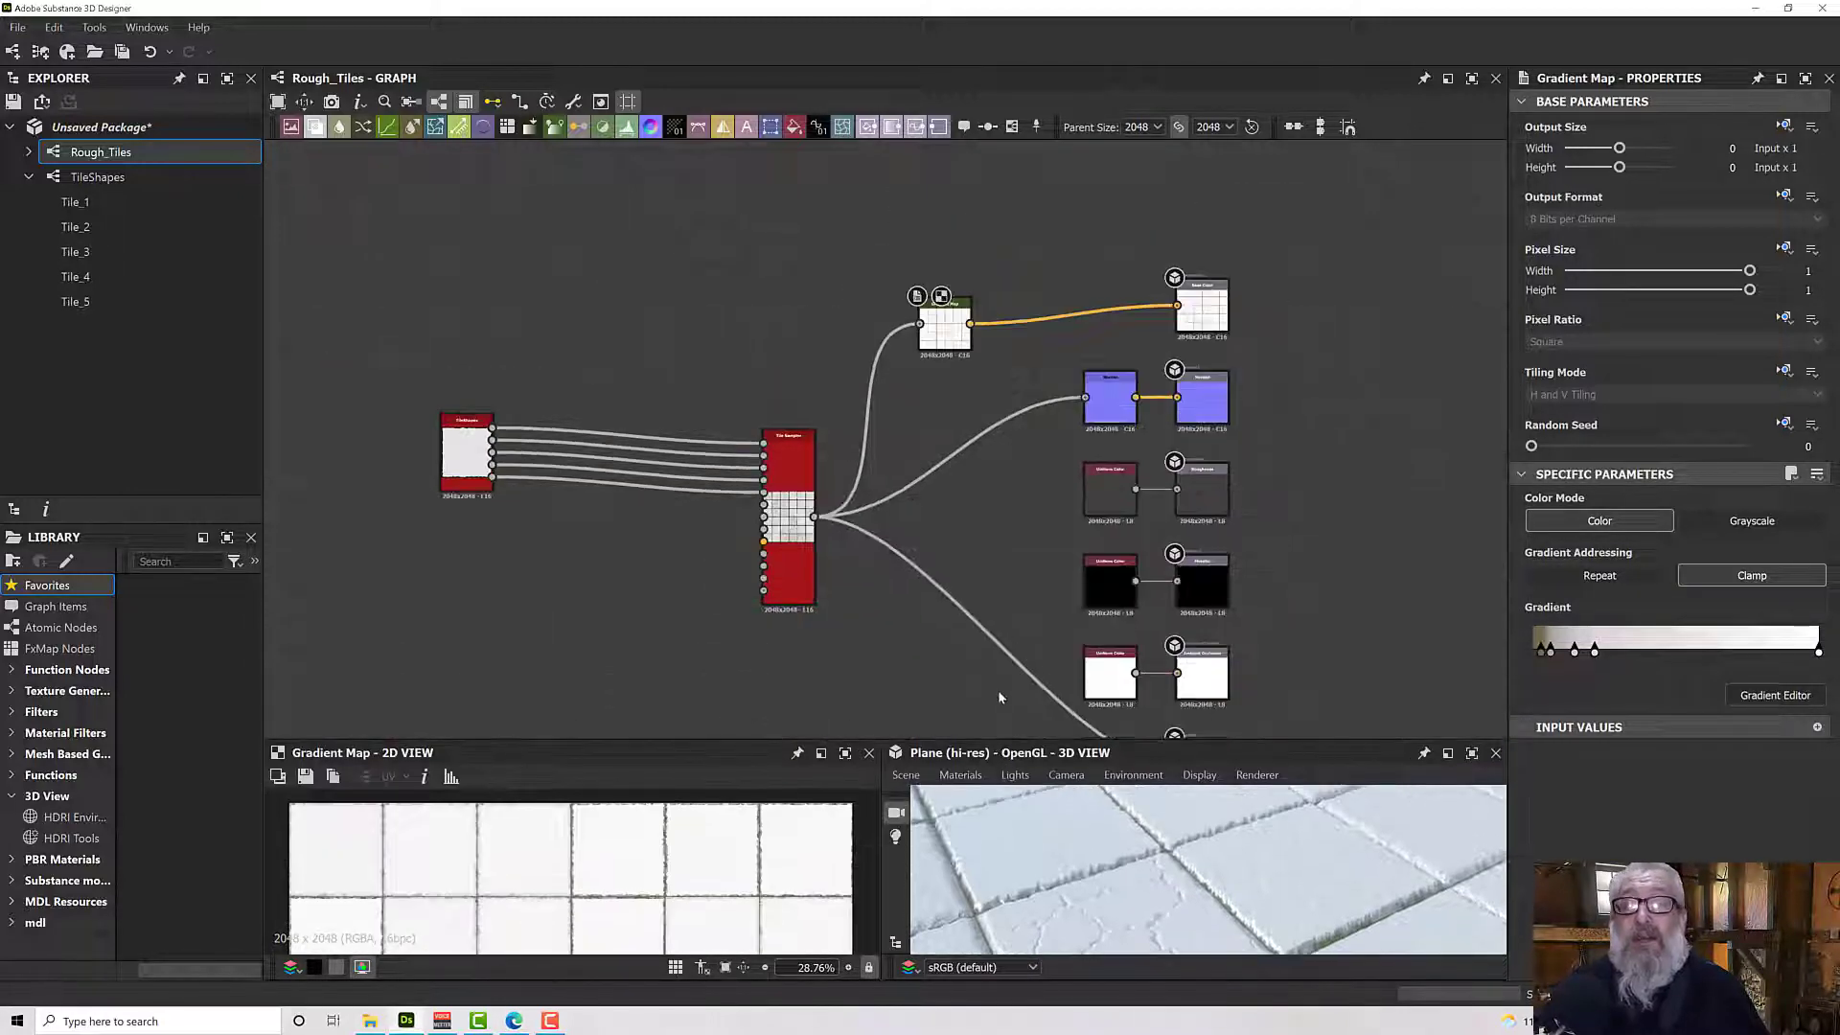
middle_drag(1003, 668, 1023, 572)
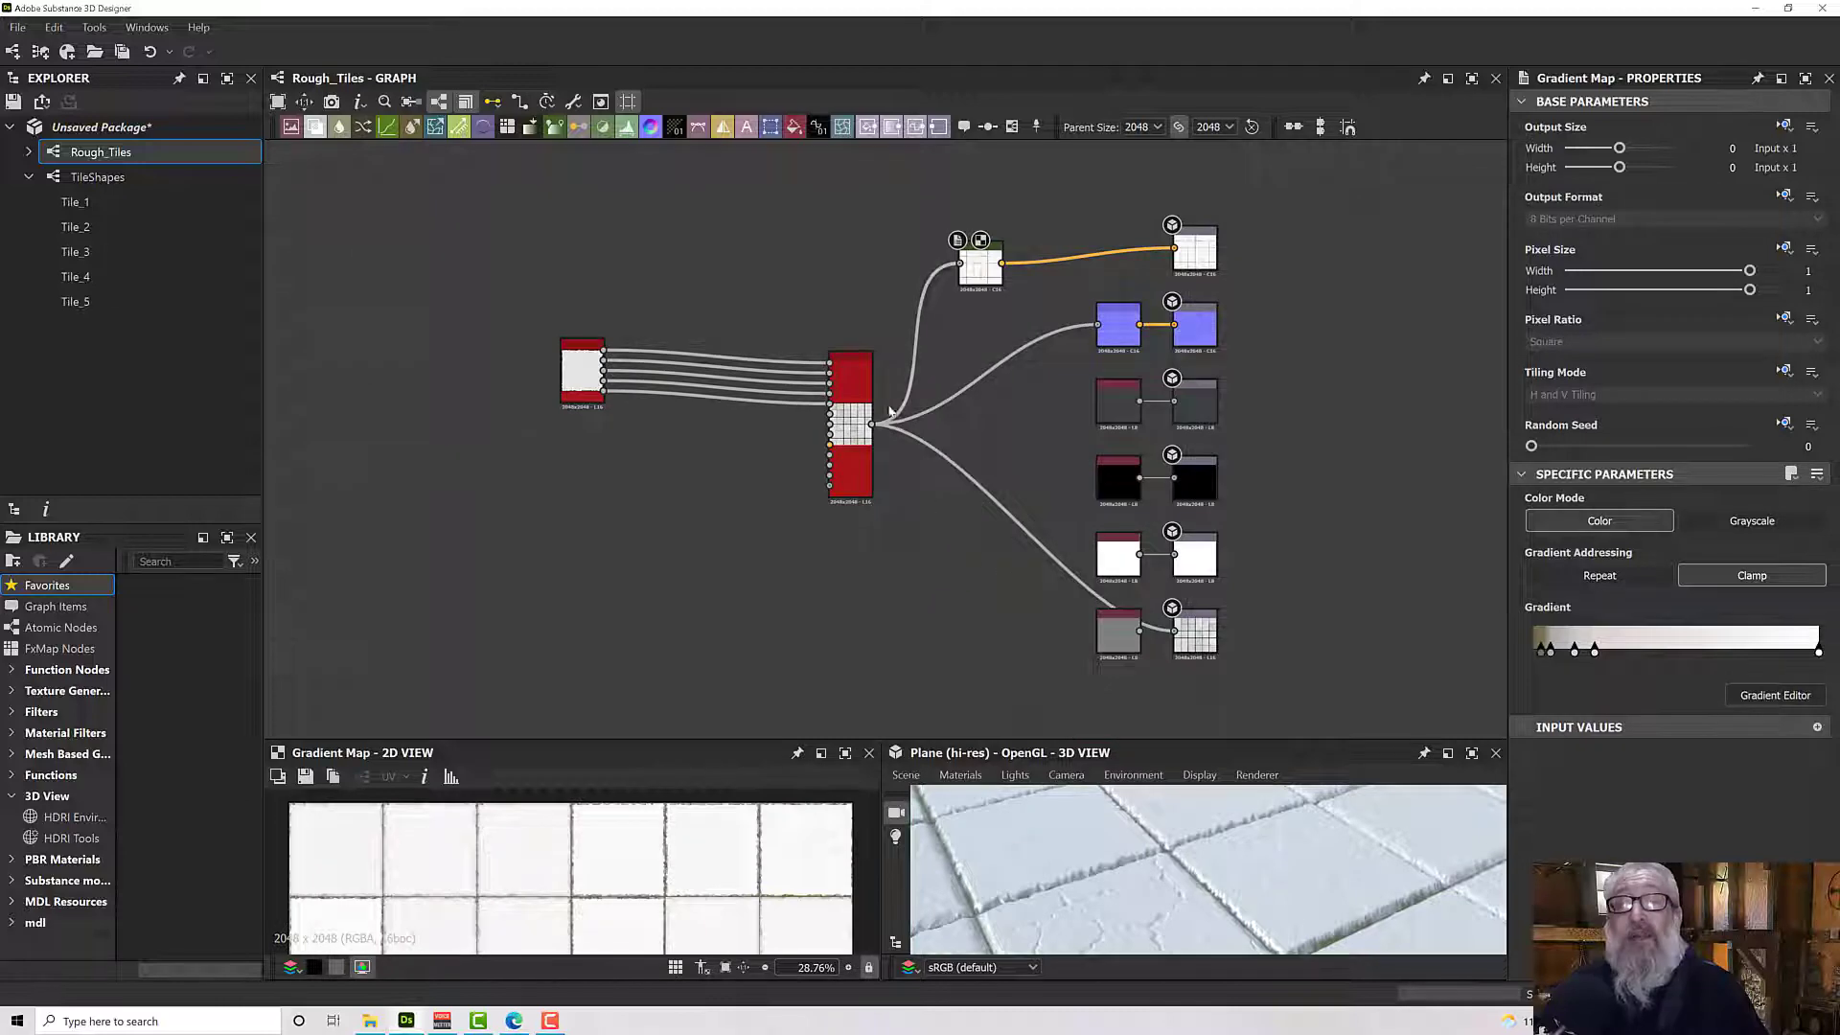
scroll(892, 423, up, 3)
middle_drag(893, 423, 648, 336)
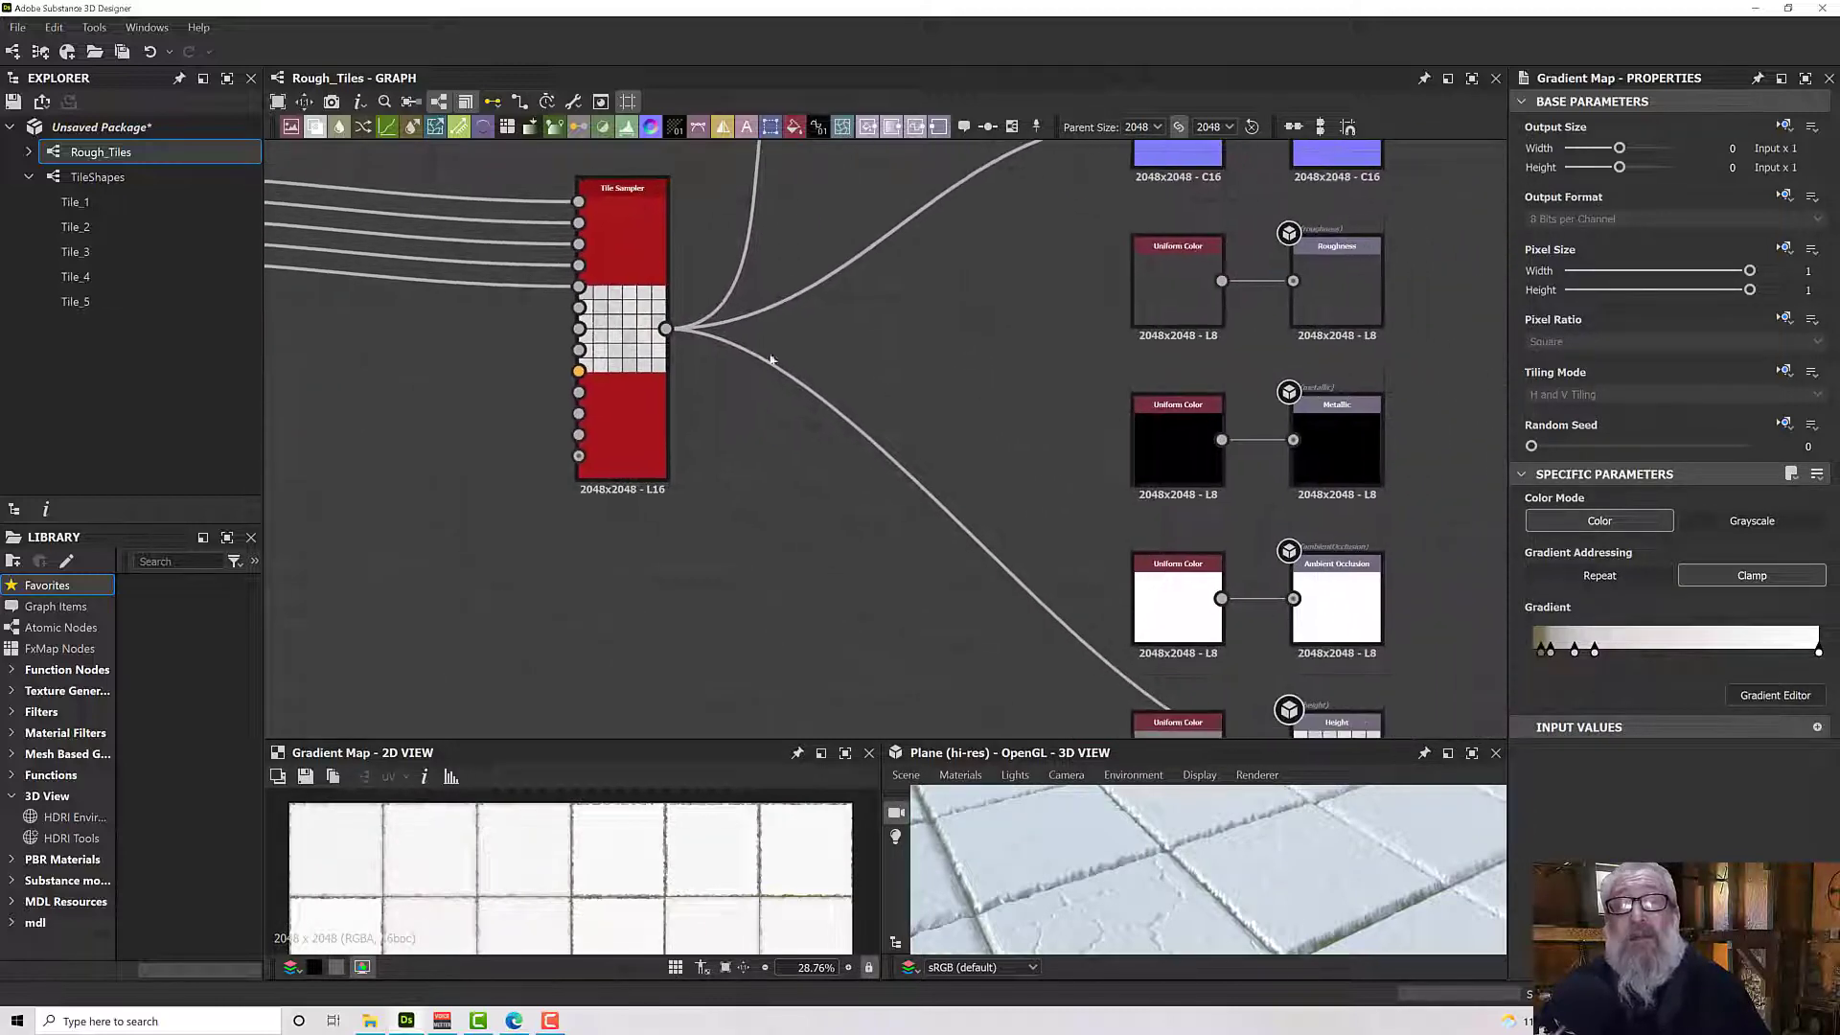
drag(668, 333, 1295, 283)
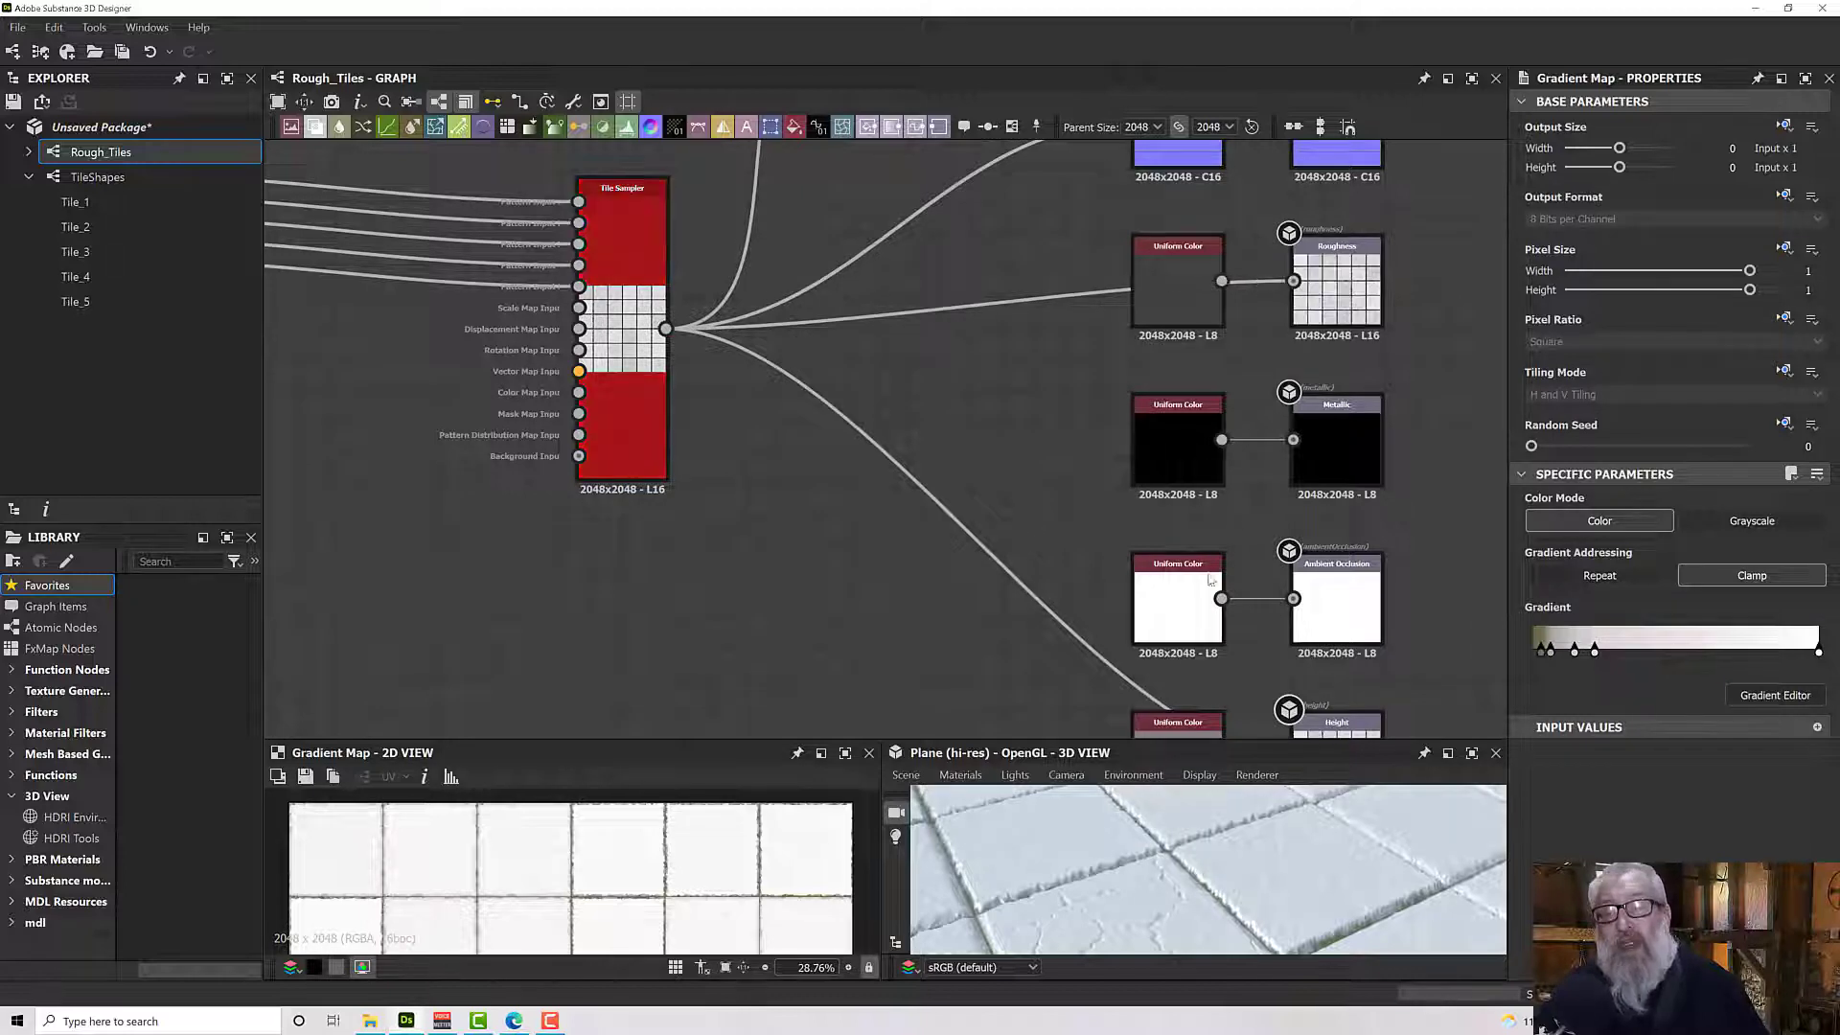
Insert an Invert Grayscale node into the link between the Tile Sampler and the Roughness output.
scroll(664, 329, up, 6)
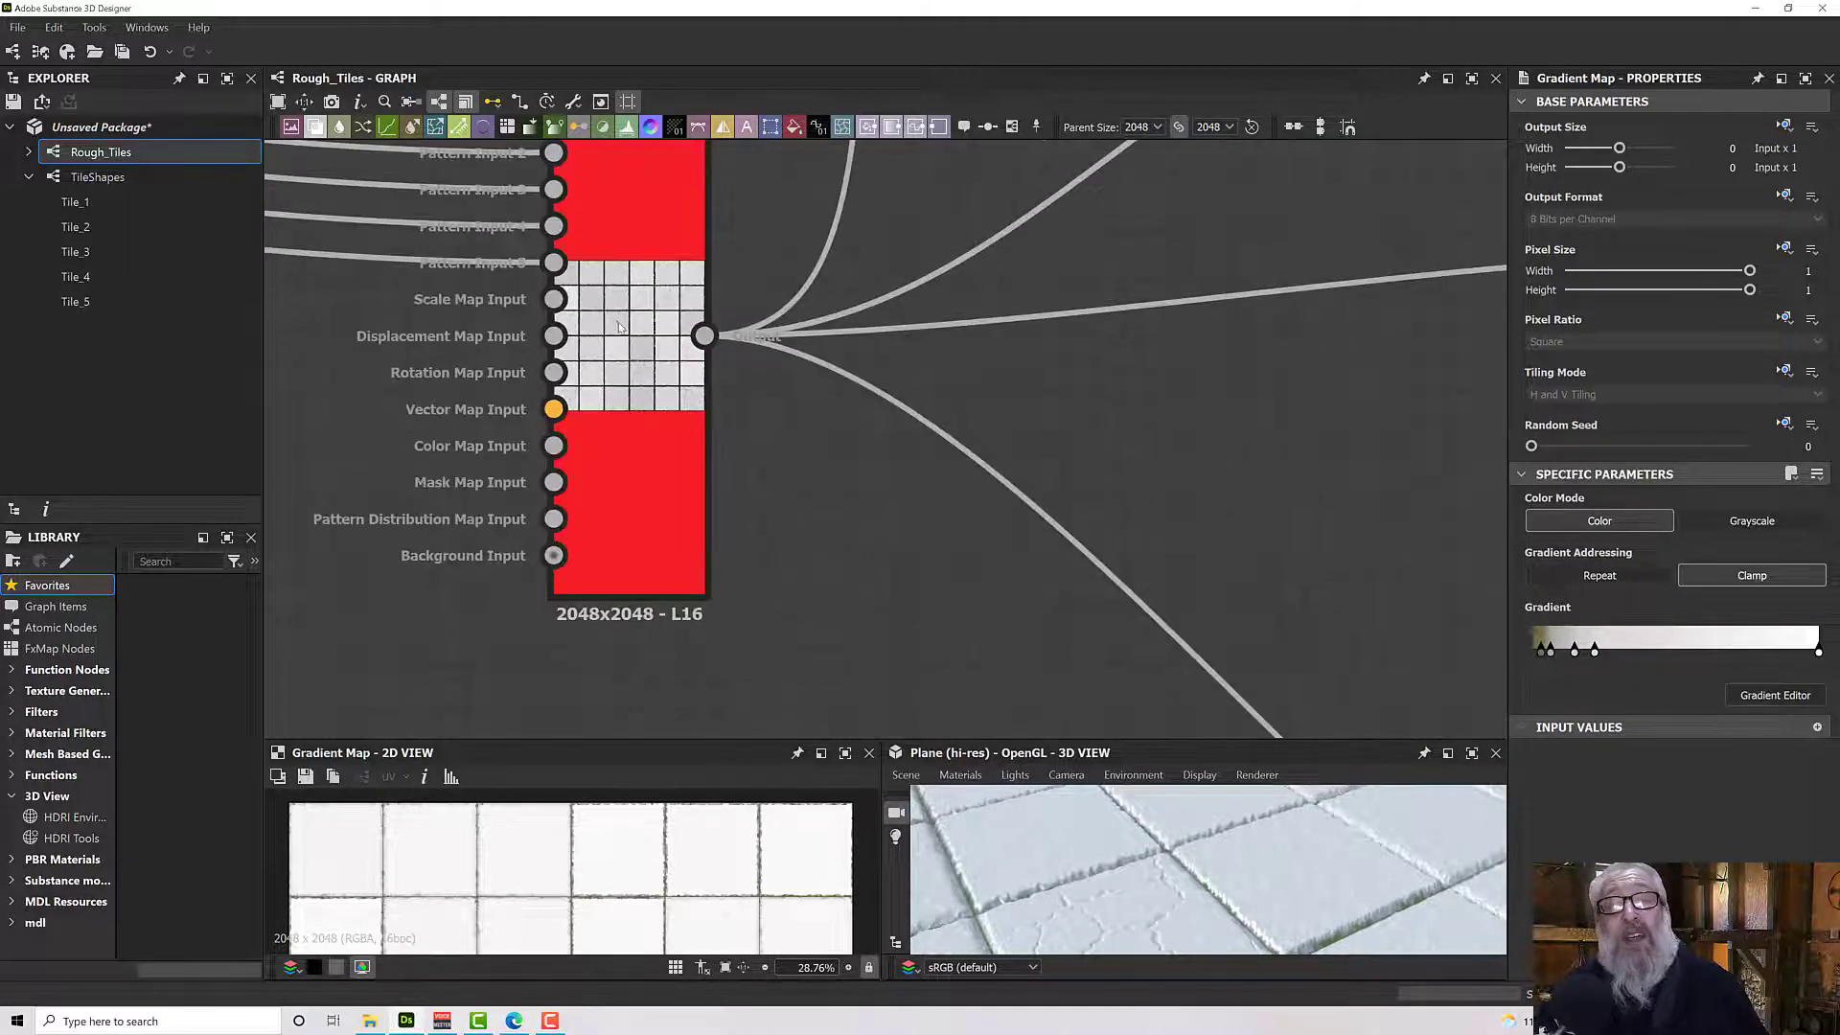
scroll(664, 329, up, 1)
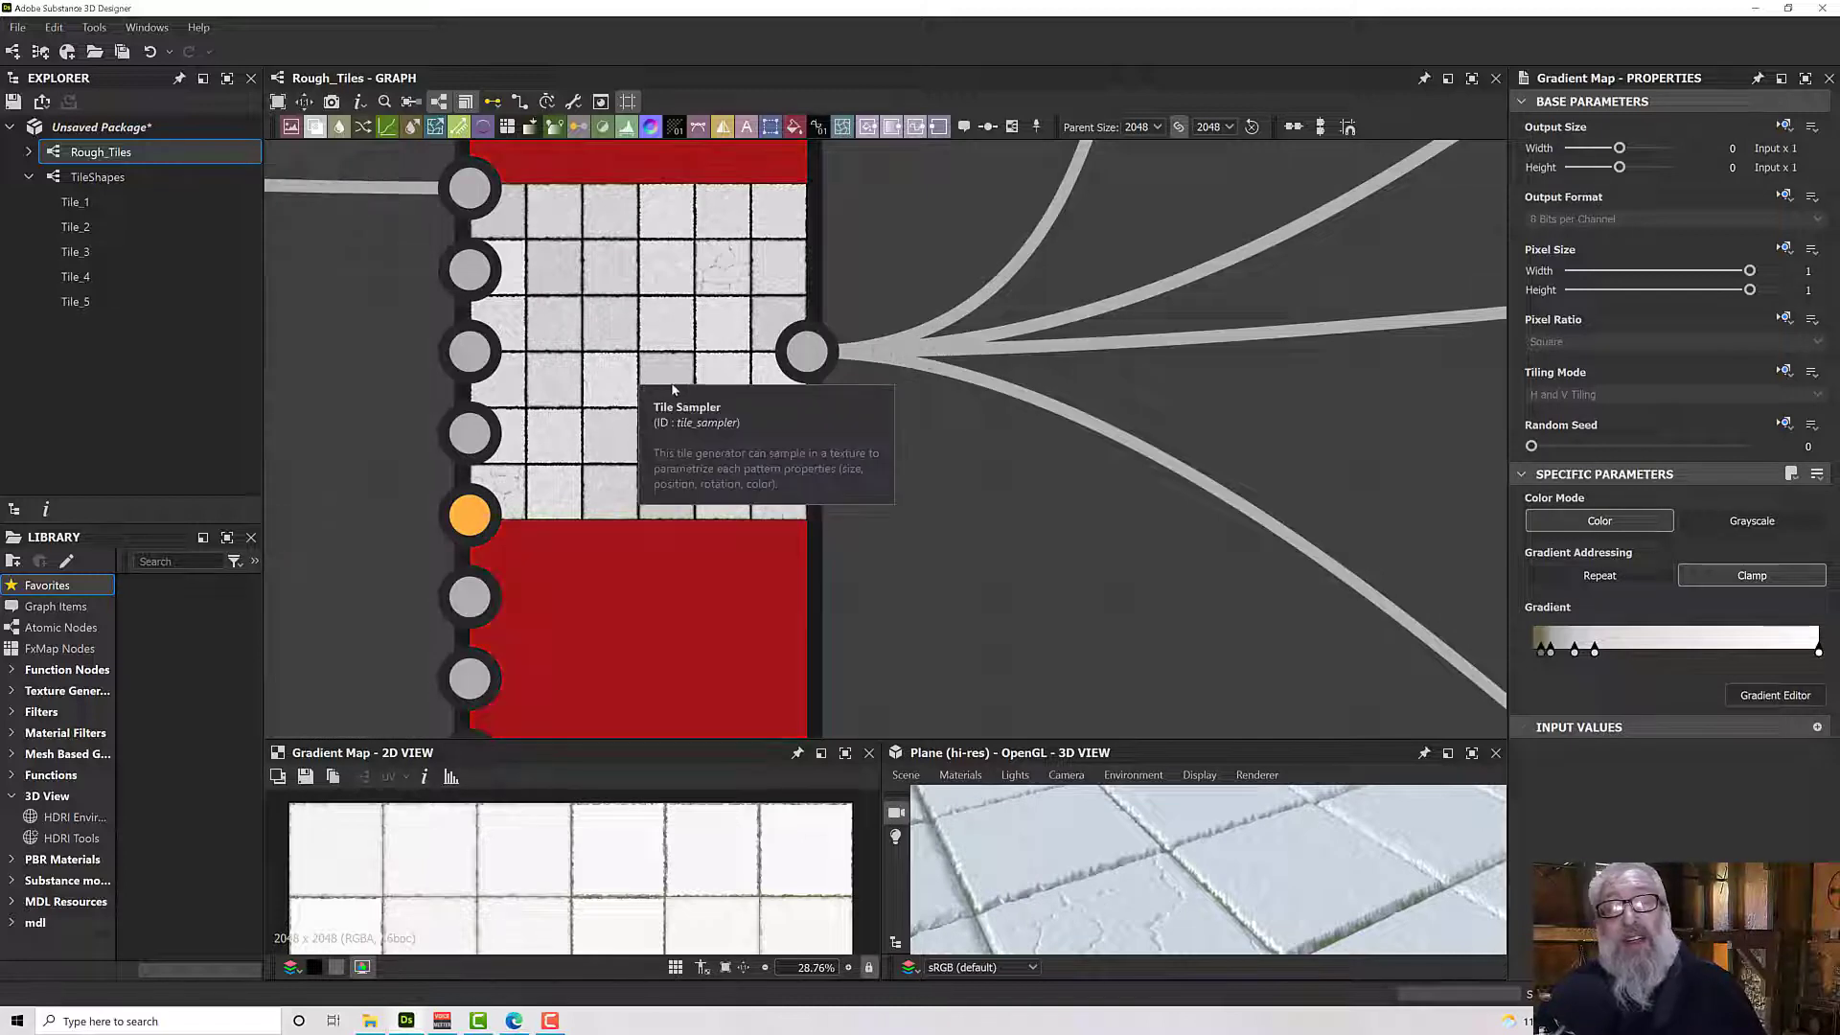
middle_drag(1178, 400, 715, 440)
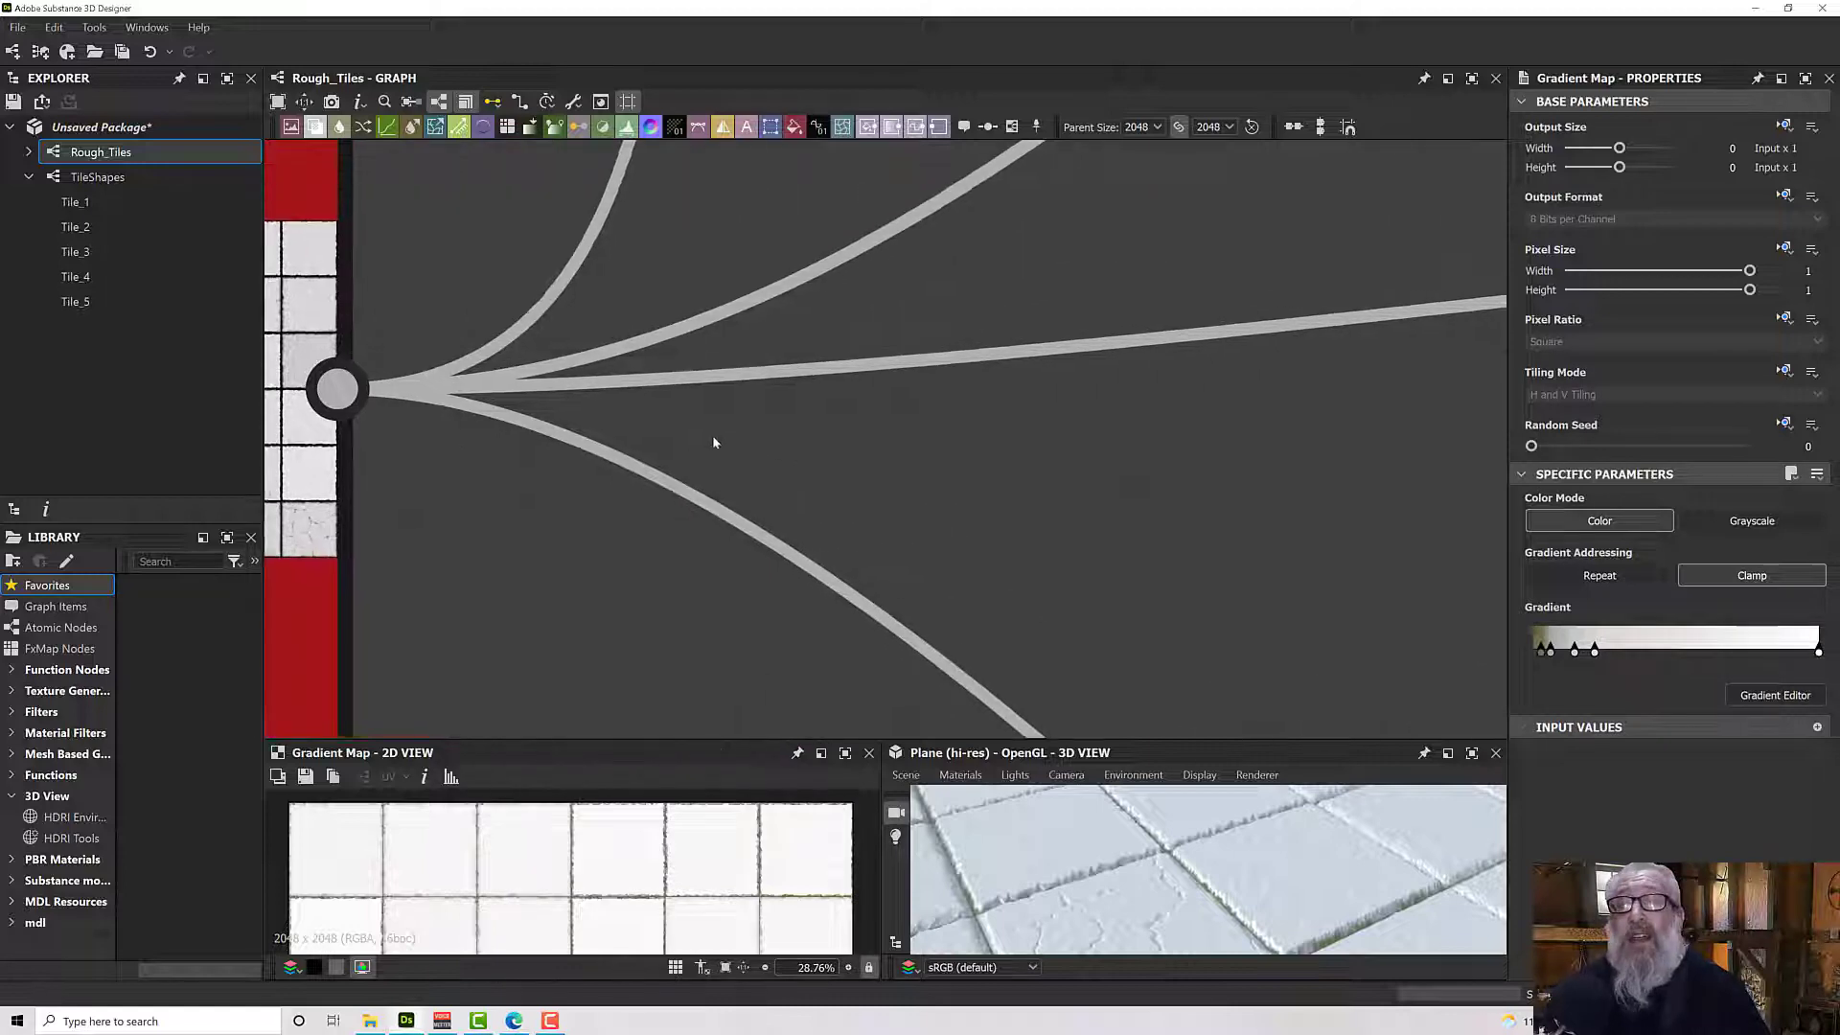
scroll(809, 427, down, 5)
scroll(513, 420, up, 5)
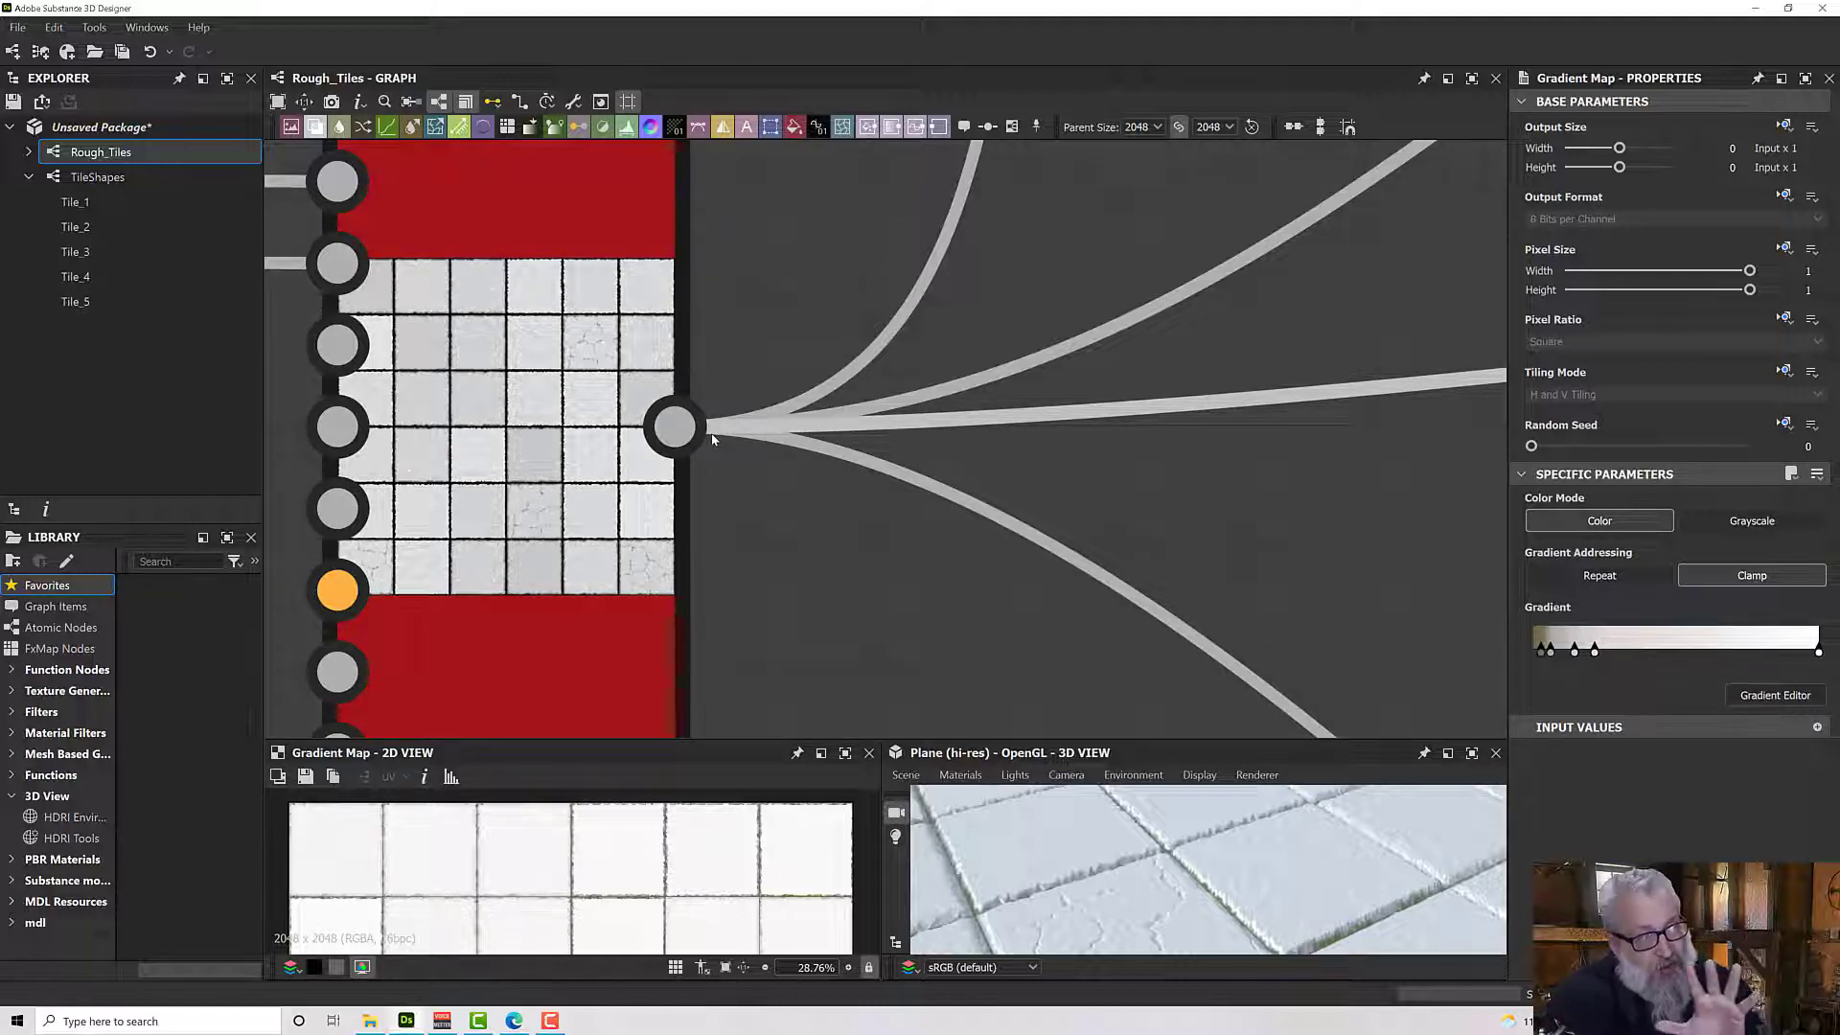
scroll(711, 440, down, 3)
middle_drag(999, 406, 807, 407)
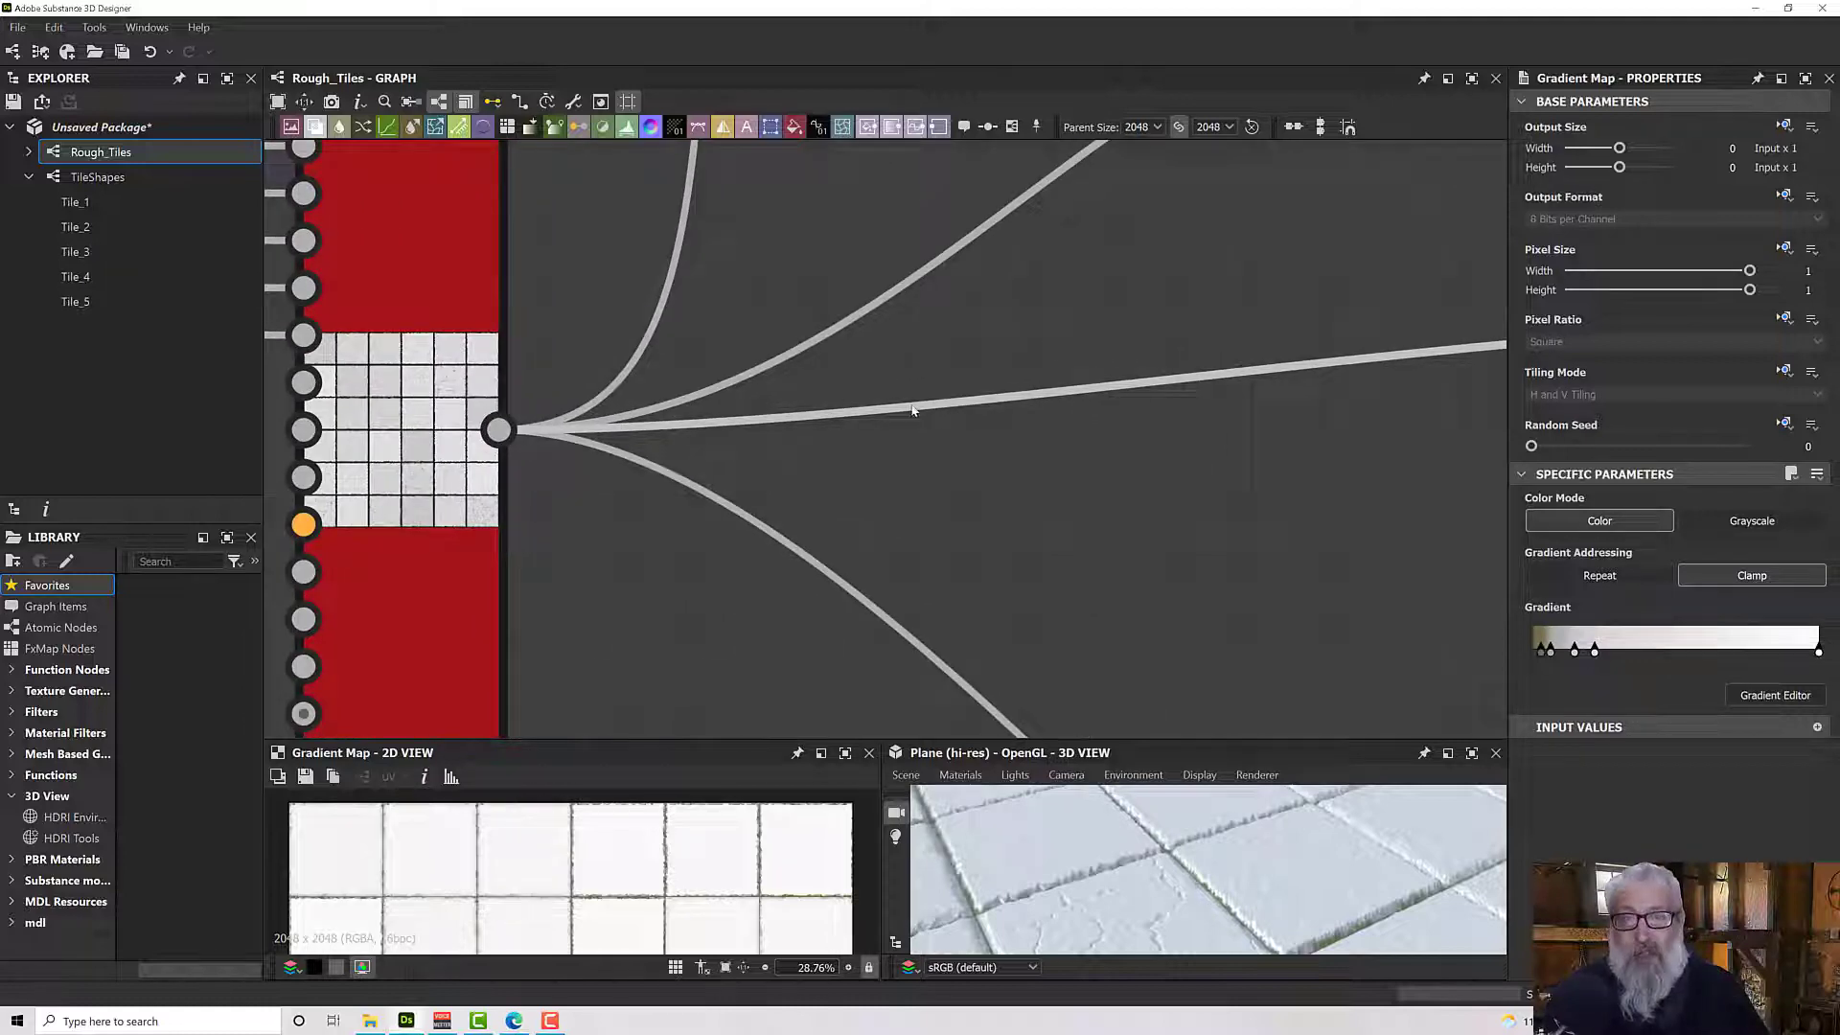
key(space)
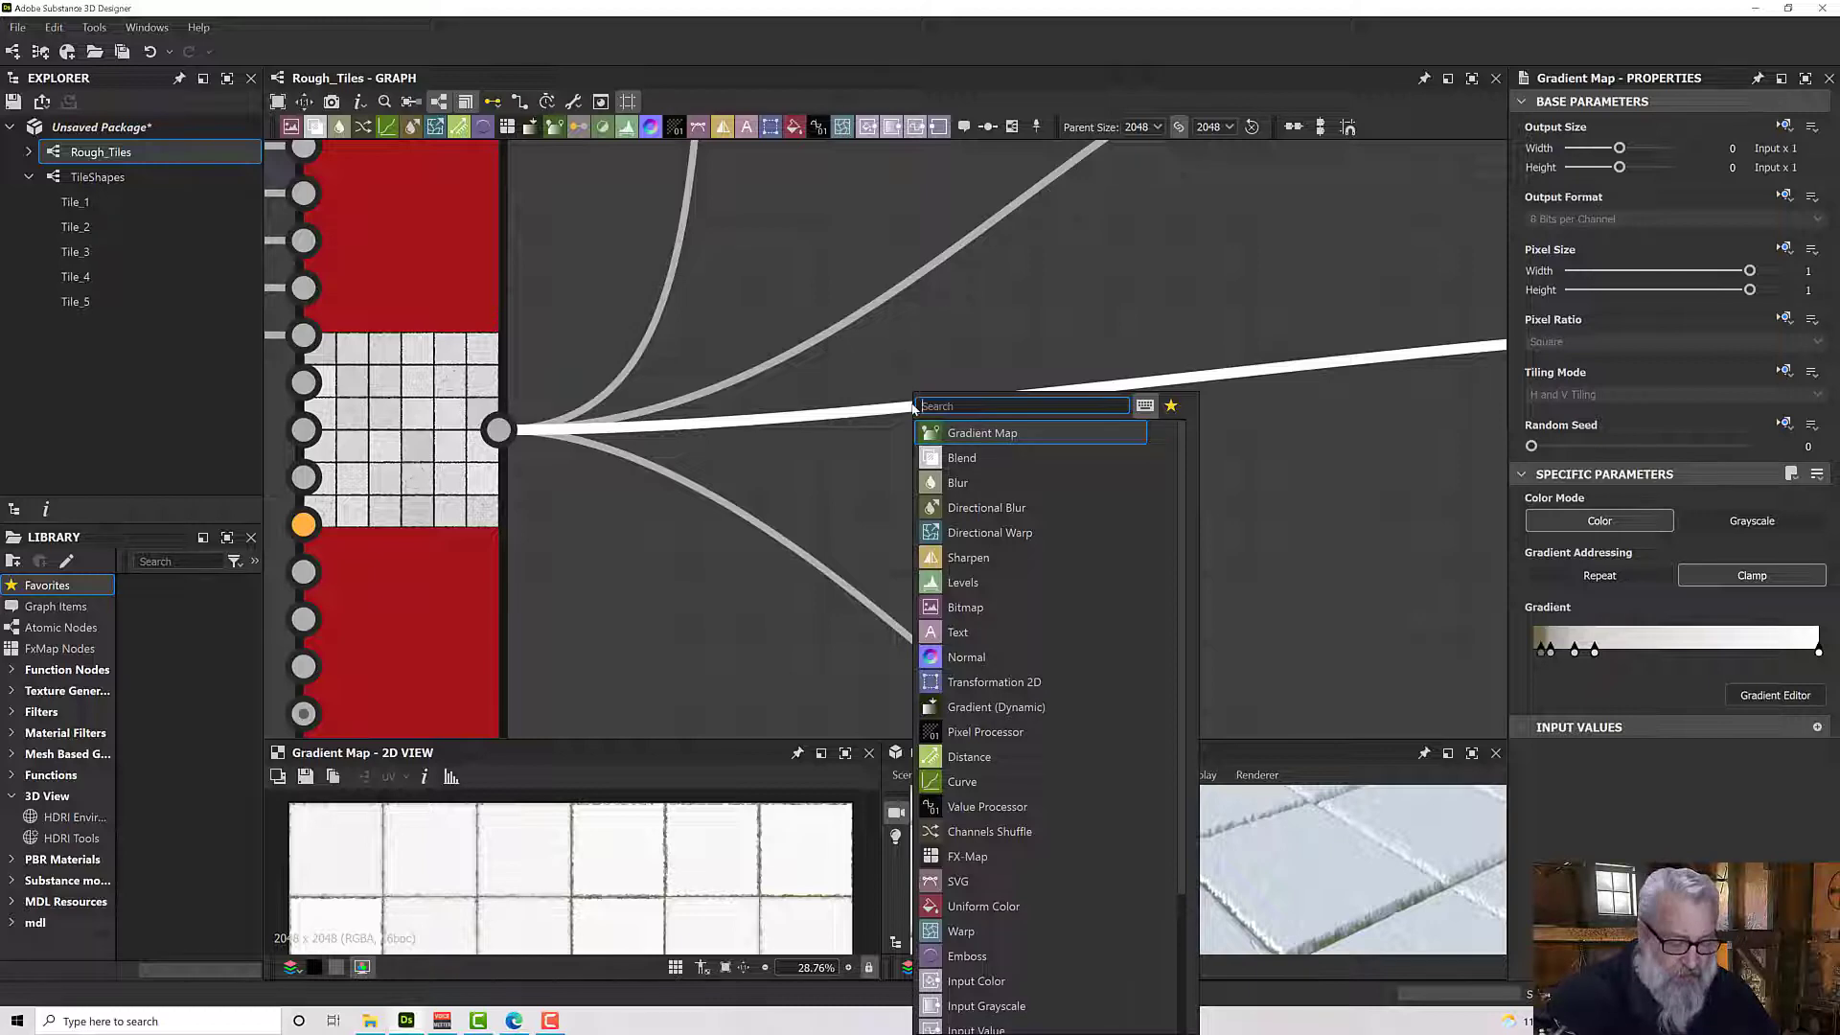
text(invert)
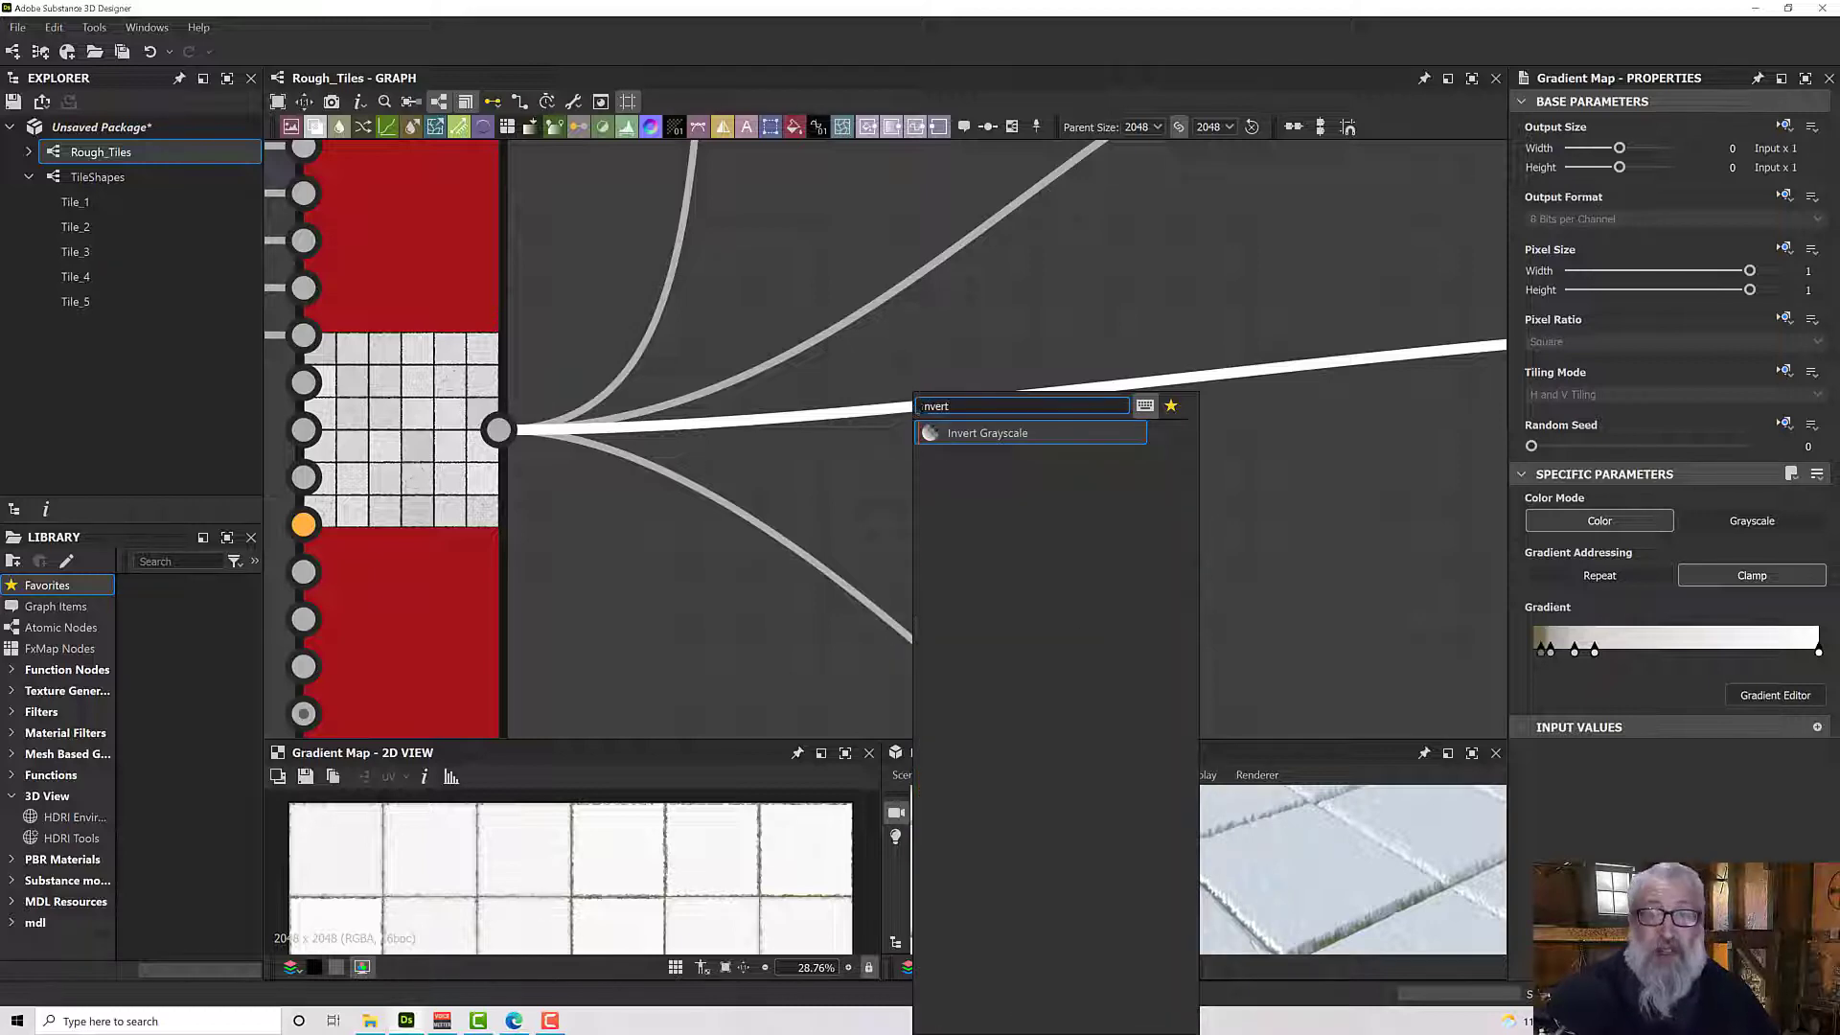
click(981, 431)
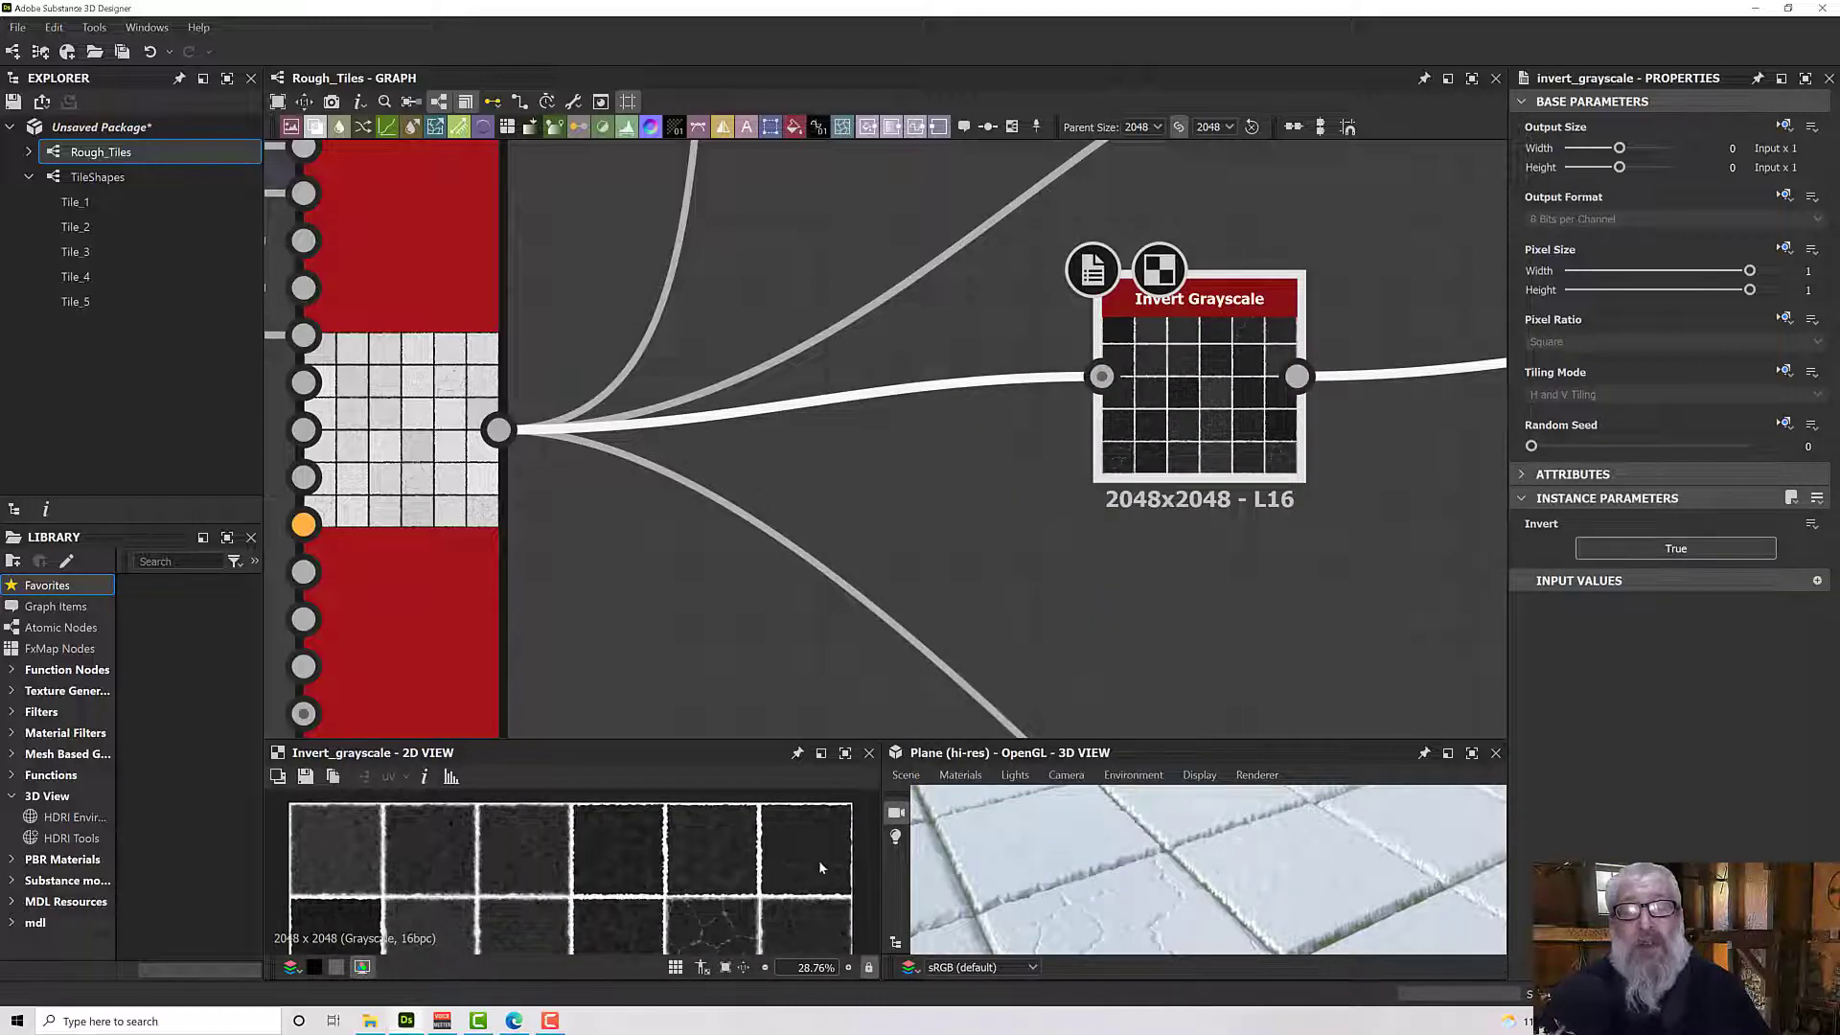
Enlarge the preview area and examine how light reflects off the tiles and grout on the 3D plane.
scroll(1073, 862, down, 5)
drag(1073, 864, 1040, 519)
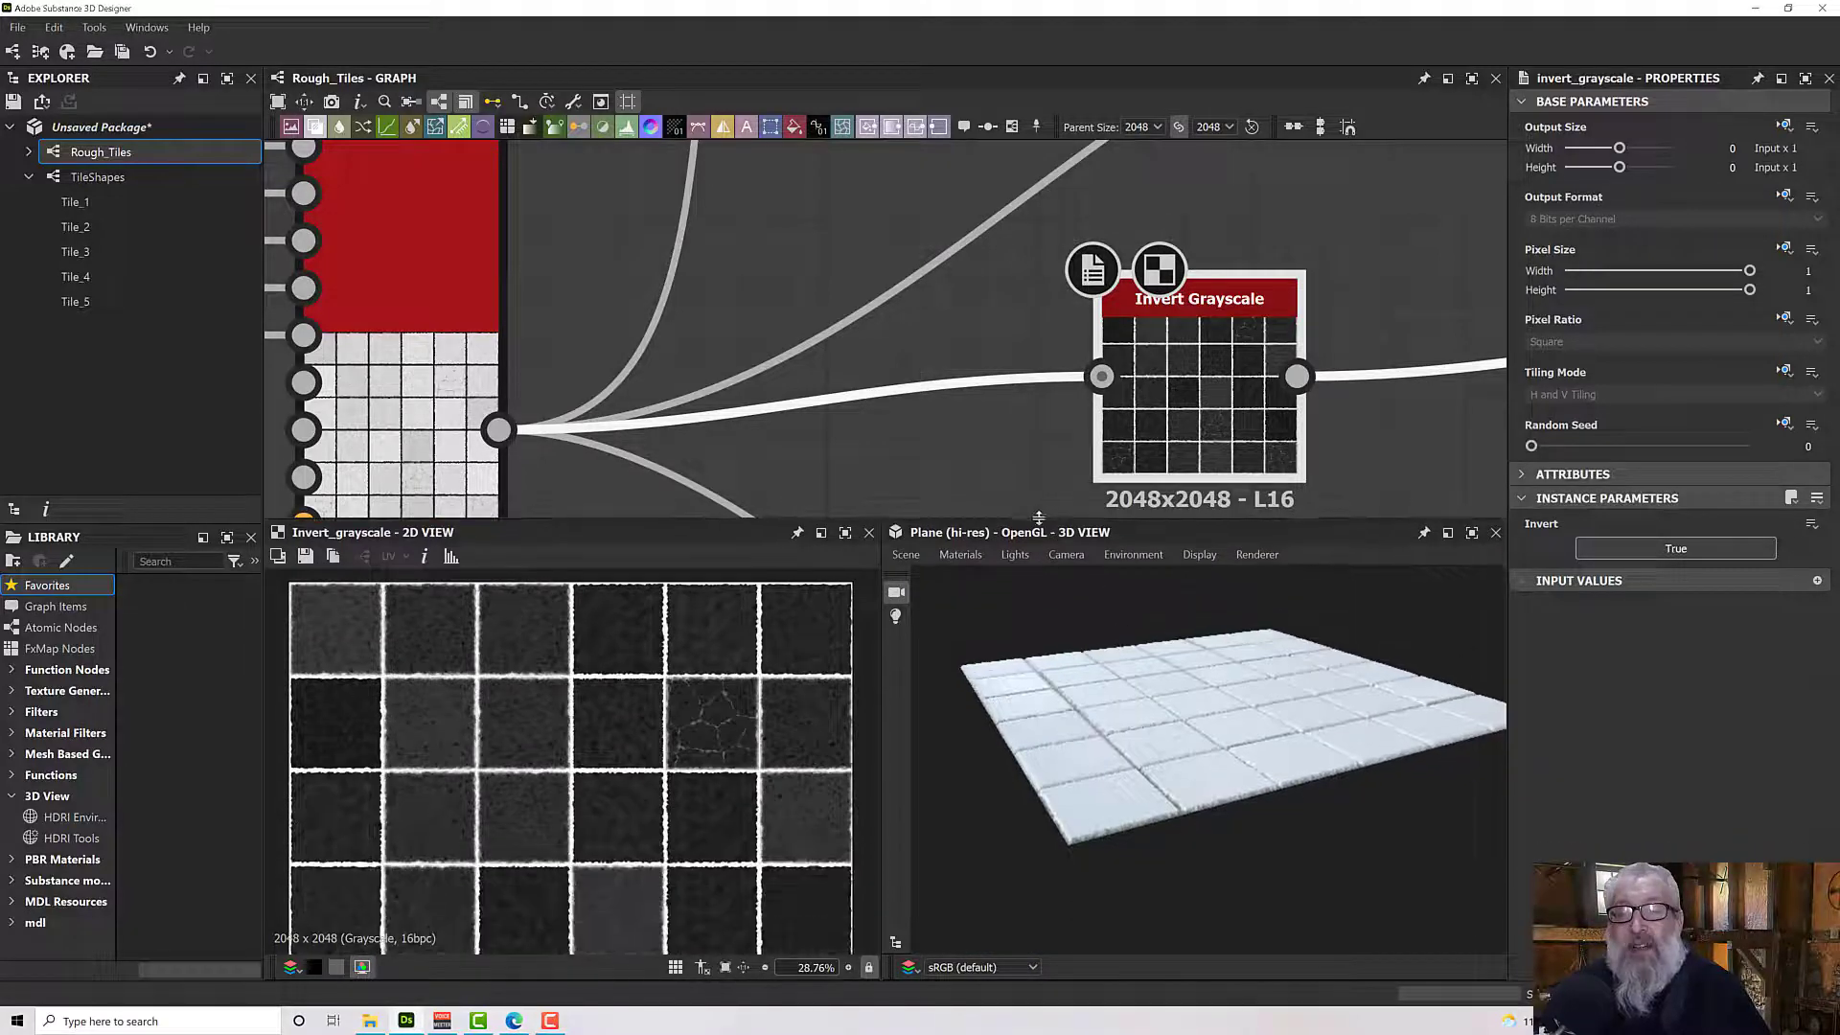
drag(1126, 668, 1163, 673)
scroll(1167, 694, up, 3)
scroll(1165, 678, up, 5)
scroll(1163, 681, down, 5)
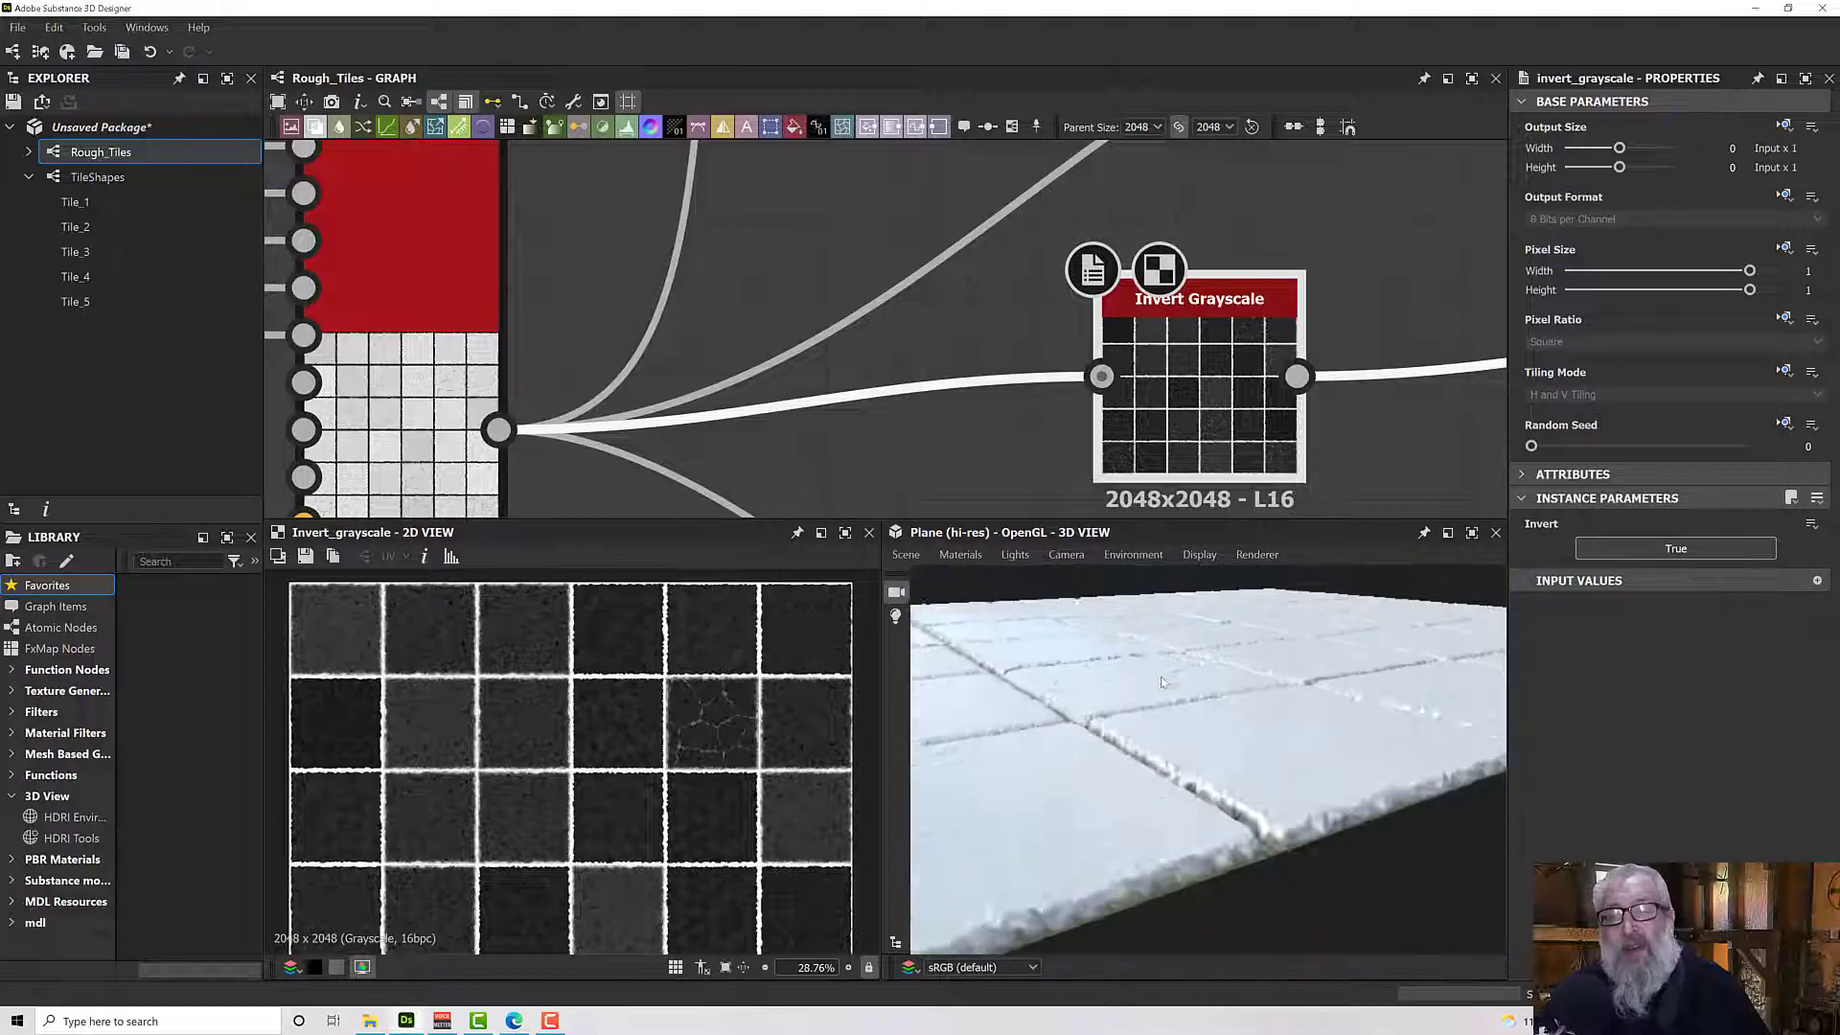
mouse_move(1162, 680)
mouse_down()
mouse_move(1160, 700)
mouse_move(1145, 676)
mouse_up()
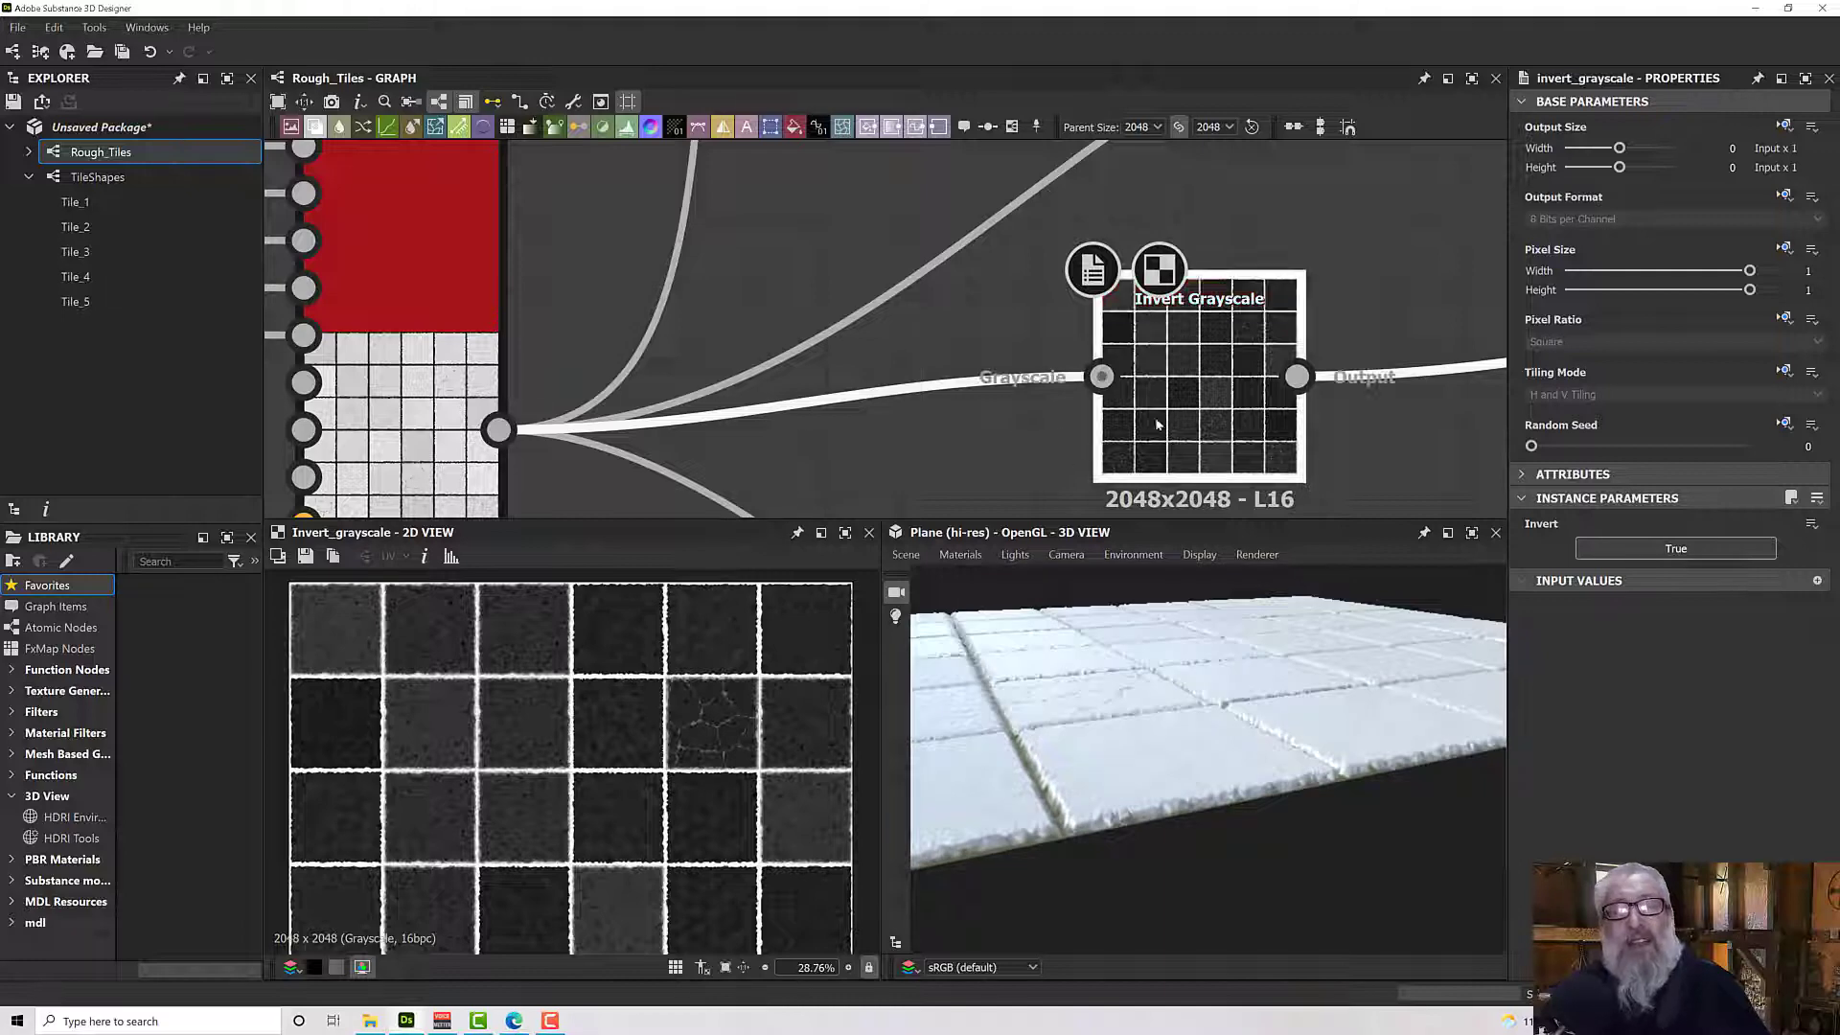
Delete the unused Uniform Color node before the Roughness output and move the Invert Grayscale node closer to the Tile Sampler.
middle_drag(1163, 425, 716, 444)
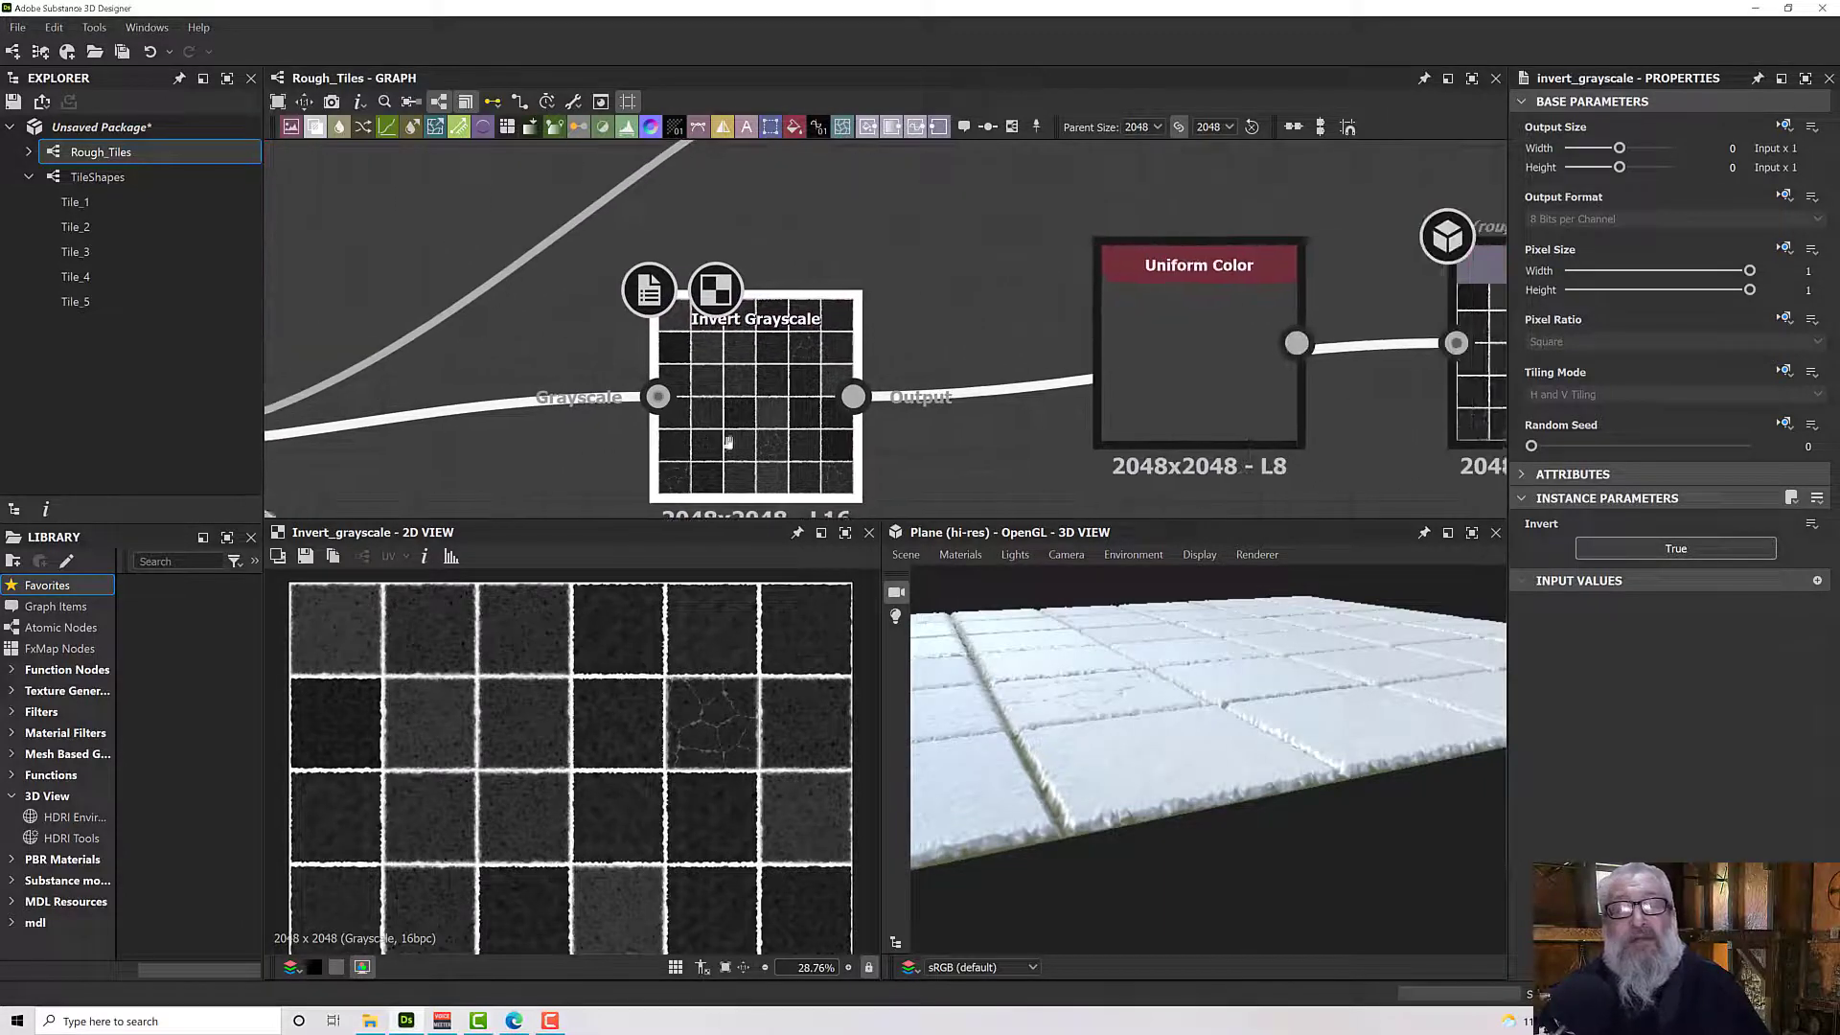
click(1126, 390)
key(Delete)
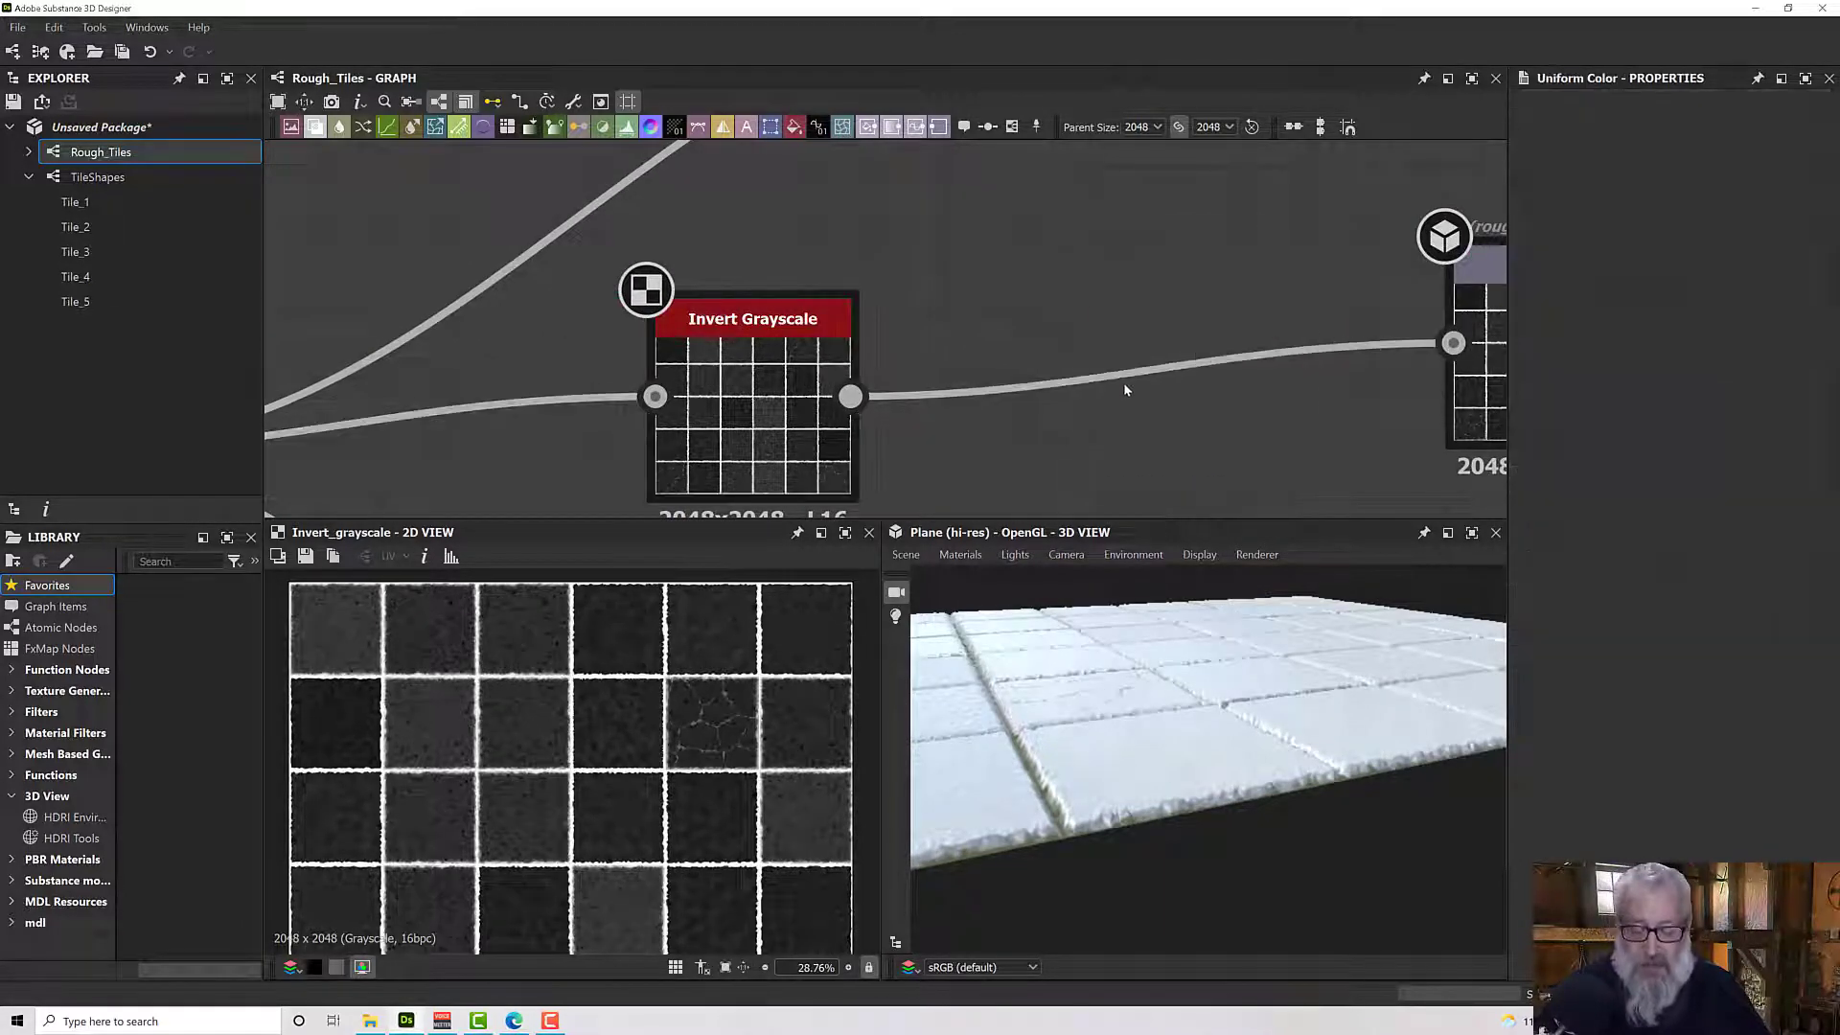
scroll(1125, 390, down, 3)
drag(910, 427, 838, 426)
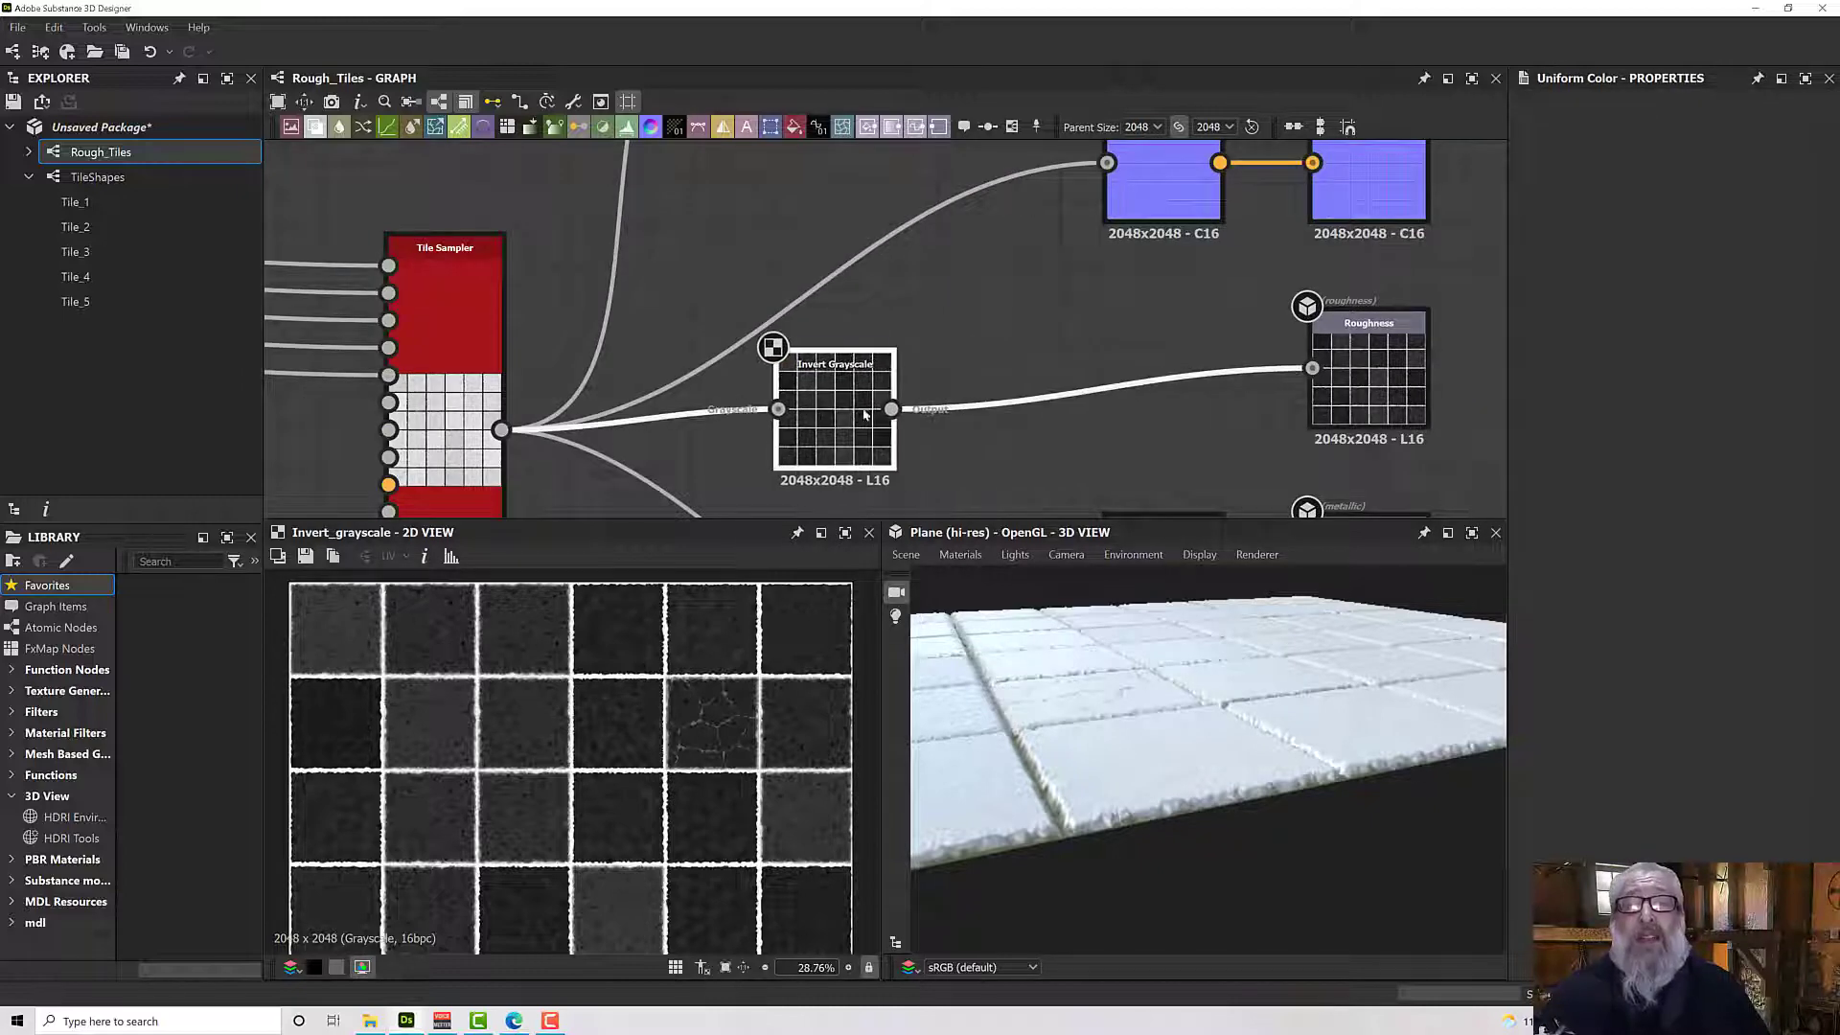
Insert a Levels node into the link between the Invert Grayscale node and the Roughness output.
key(space)
text(level)
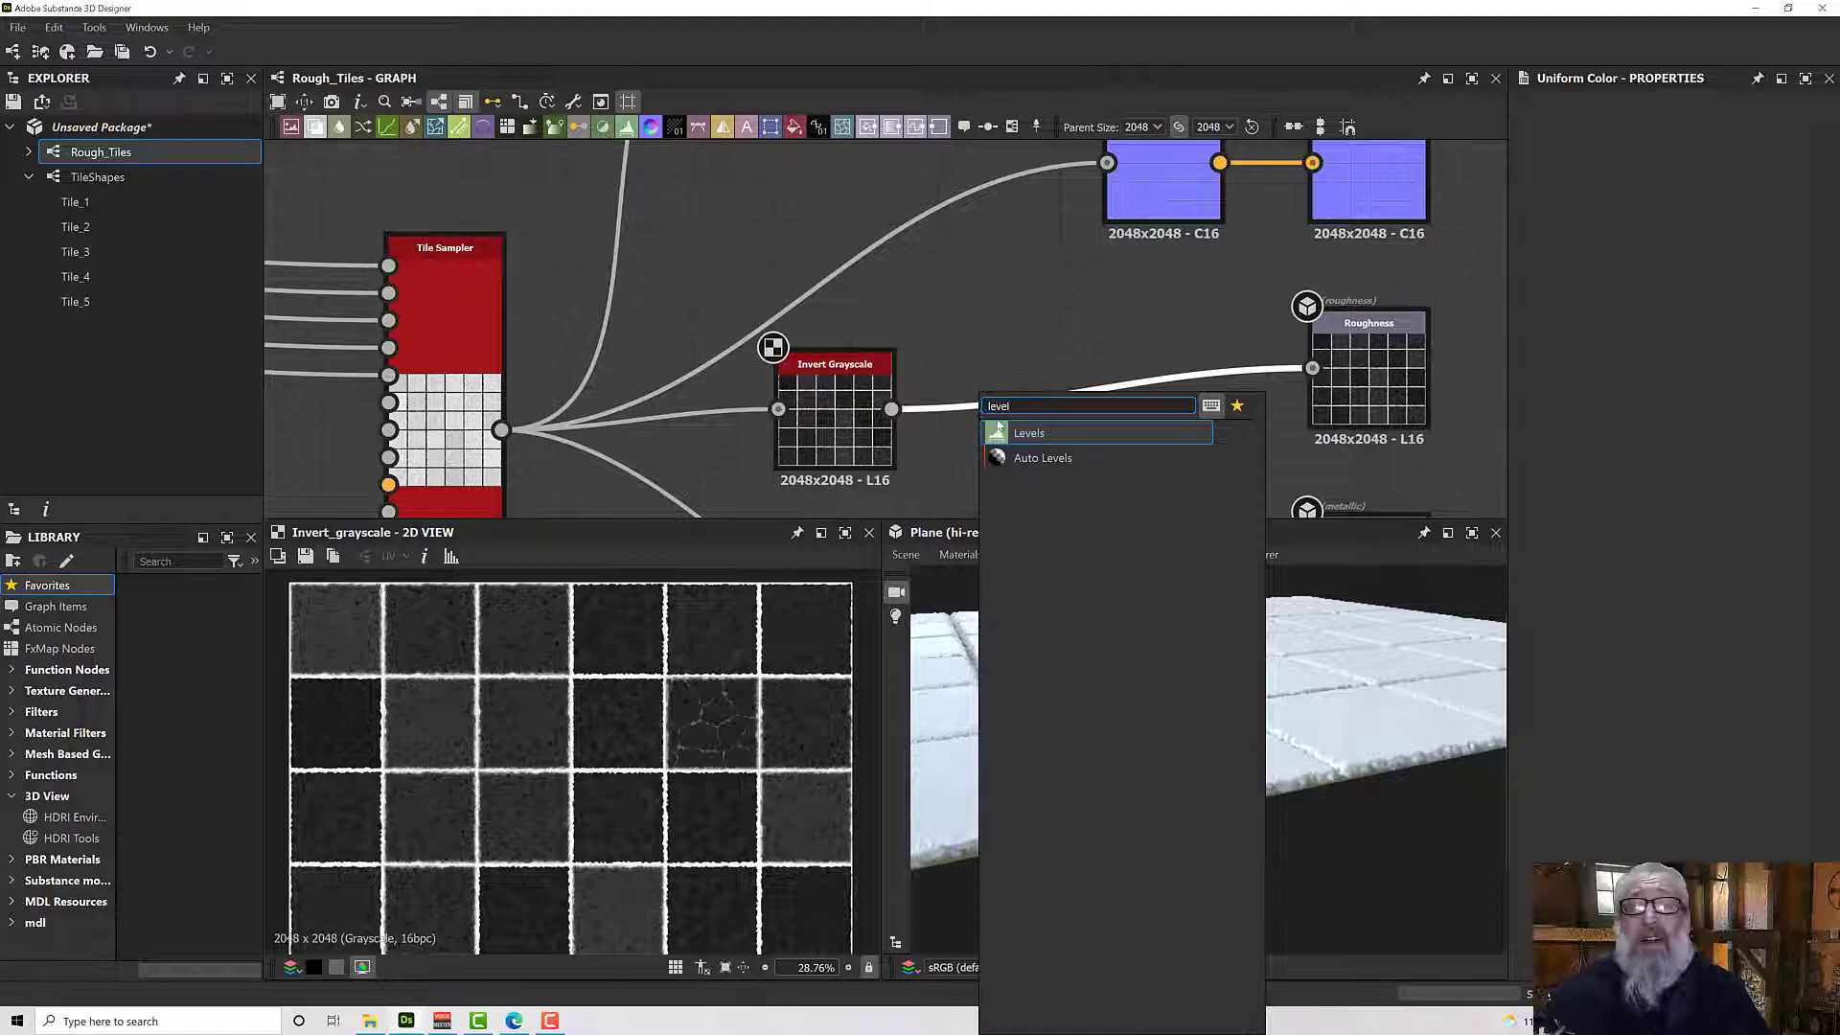
click(1014, 430)
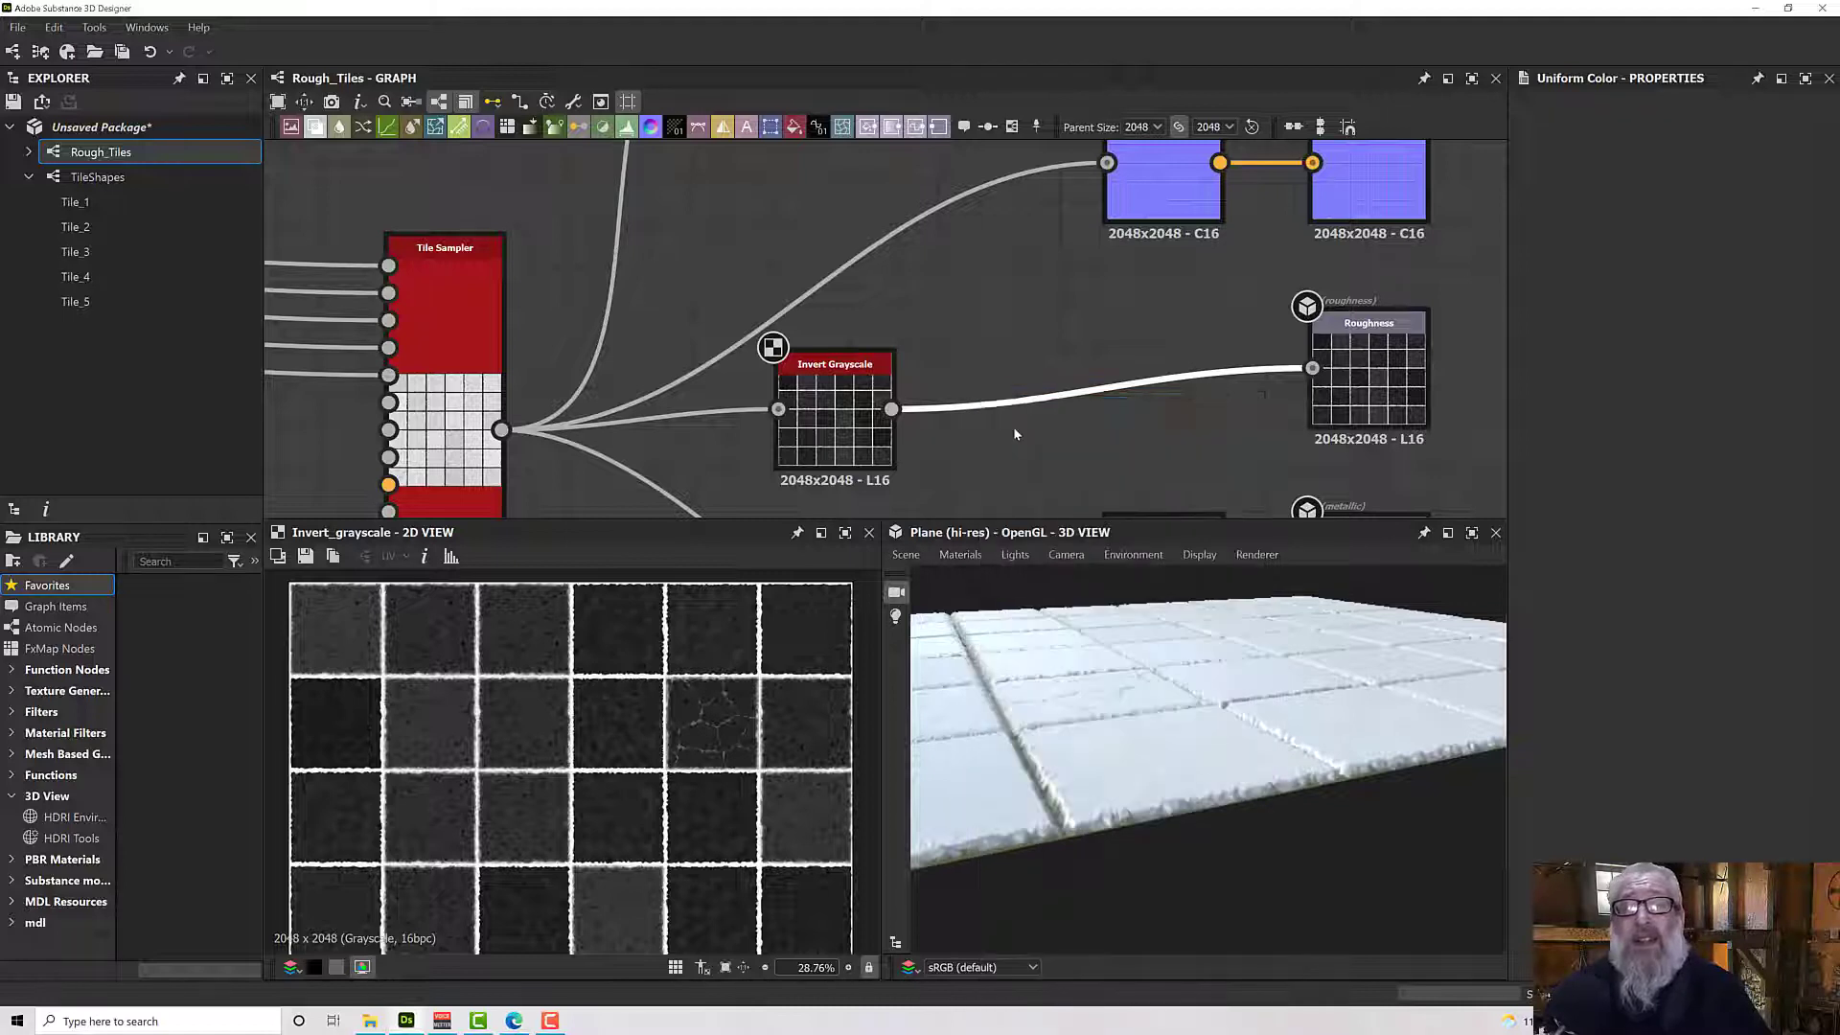
mouse_move(1084, 415)
mouse_down()
mouse_move(1024, 438)
mouse_move(1056, 437)
mouse_up()
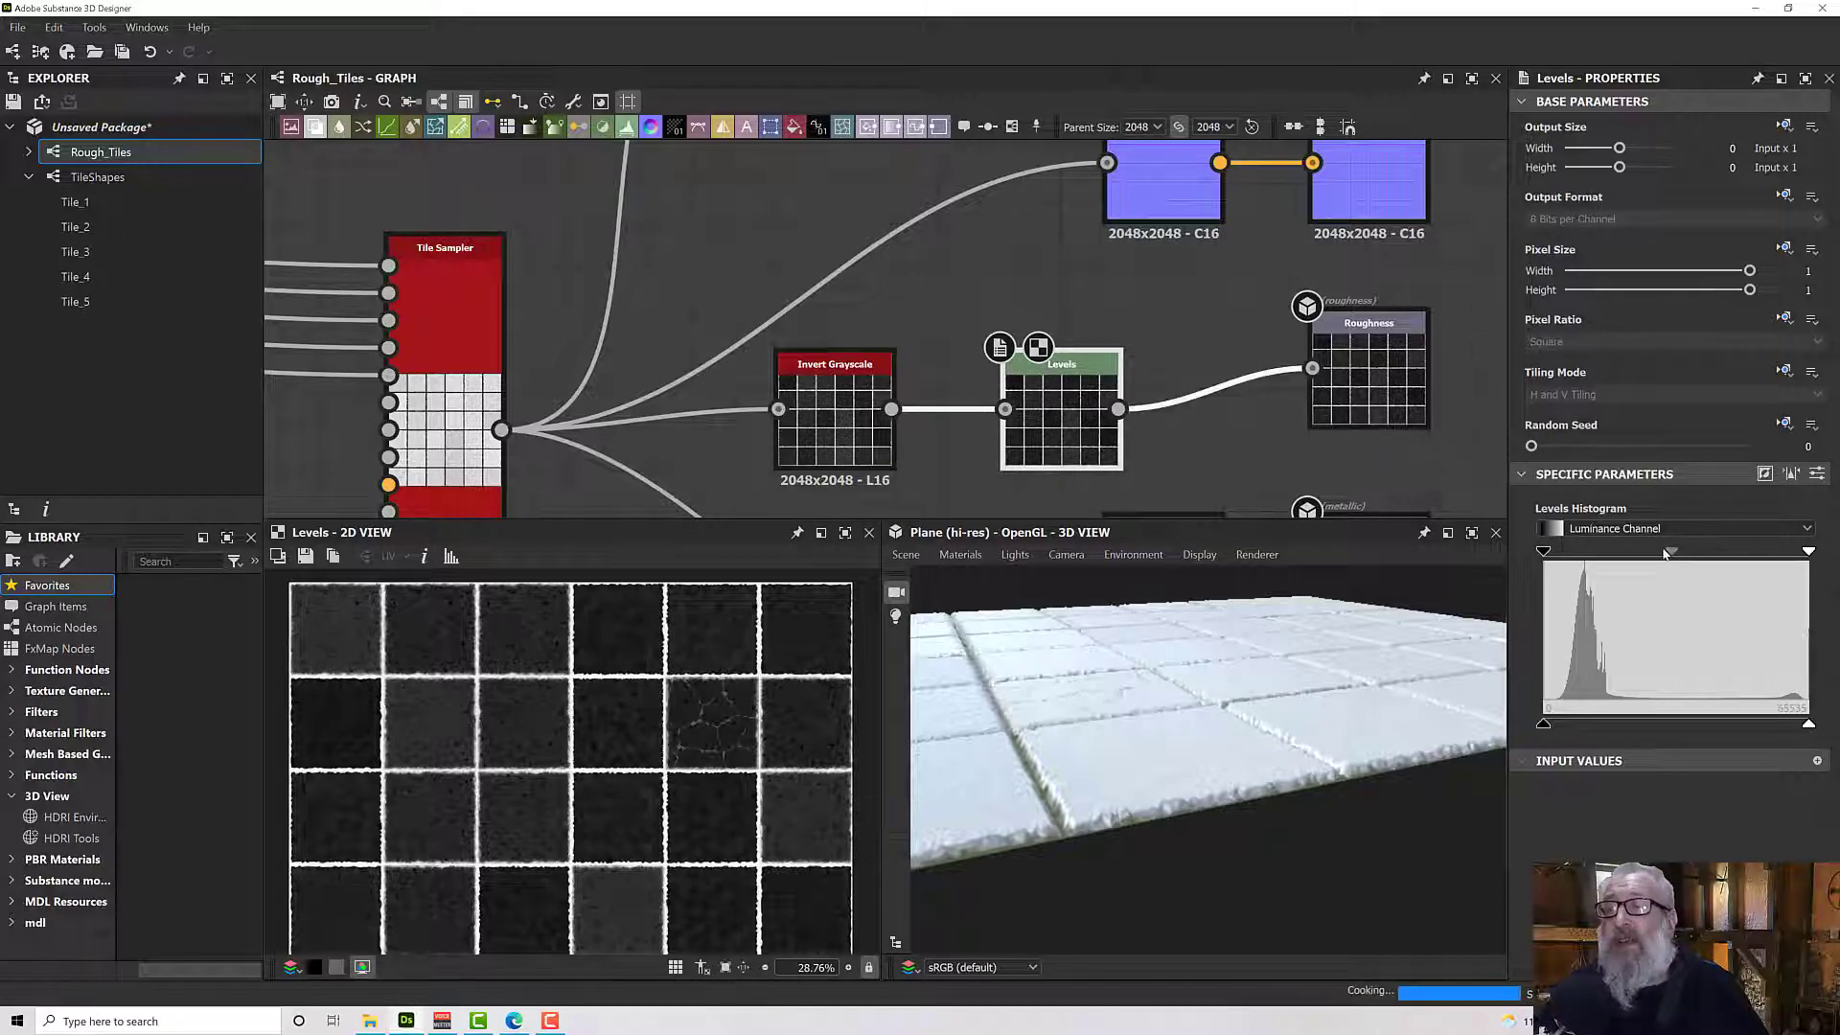
Try darkening the roughness midtones in the Levels histogram and inspect the tile surfaces up close on the 3D plane.
mouse_move(1692, 553)
mouse_down()
mouse_move(1715, 557)
mouse_move(1694, 558)
mouse_up()
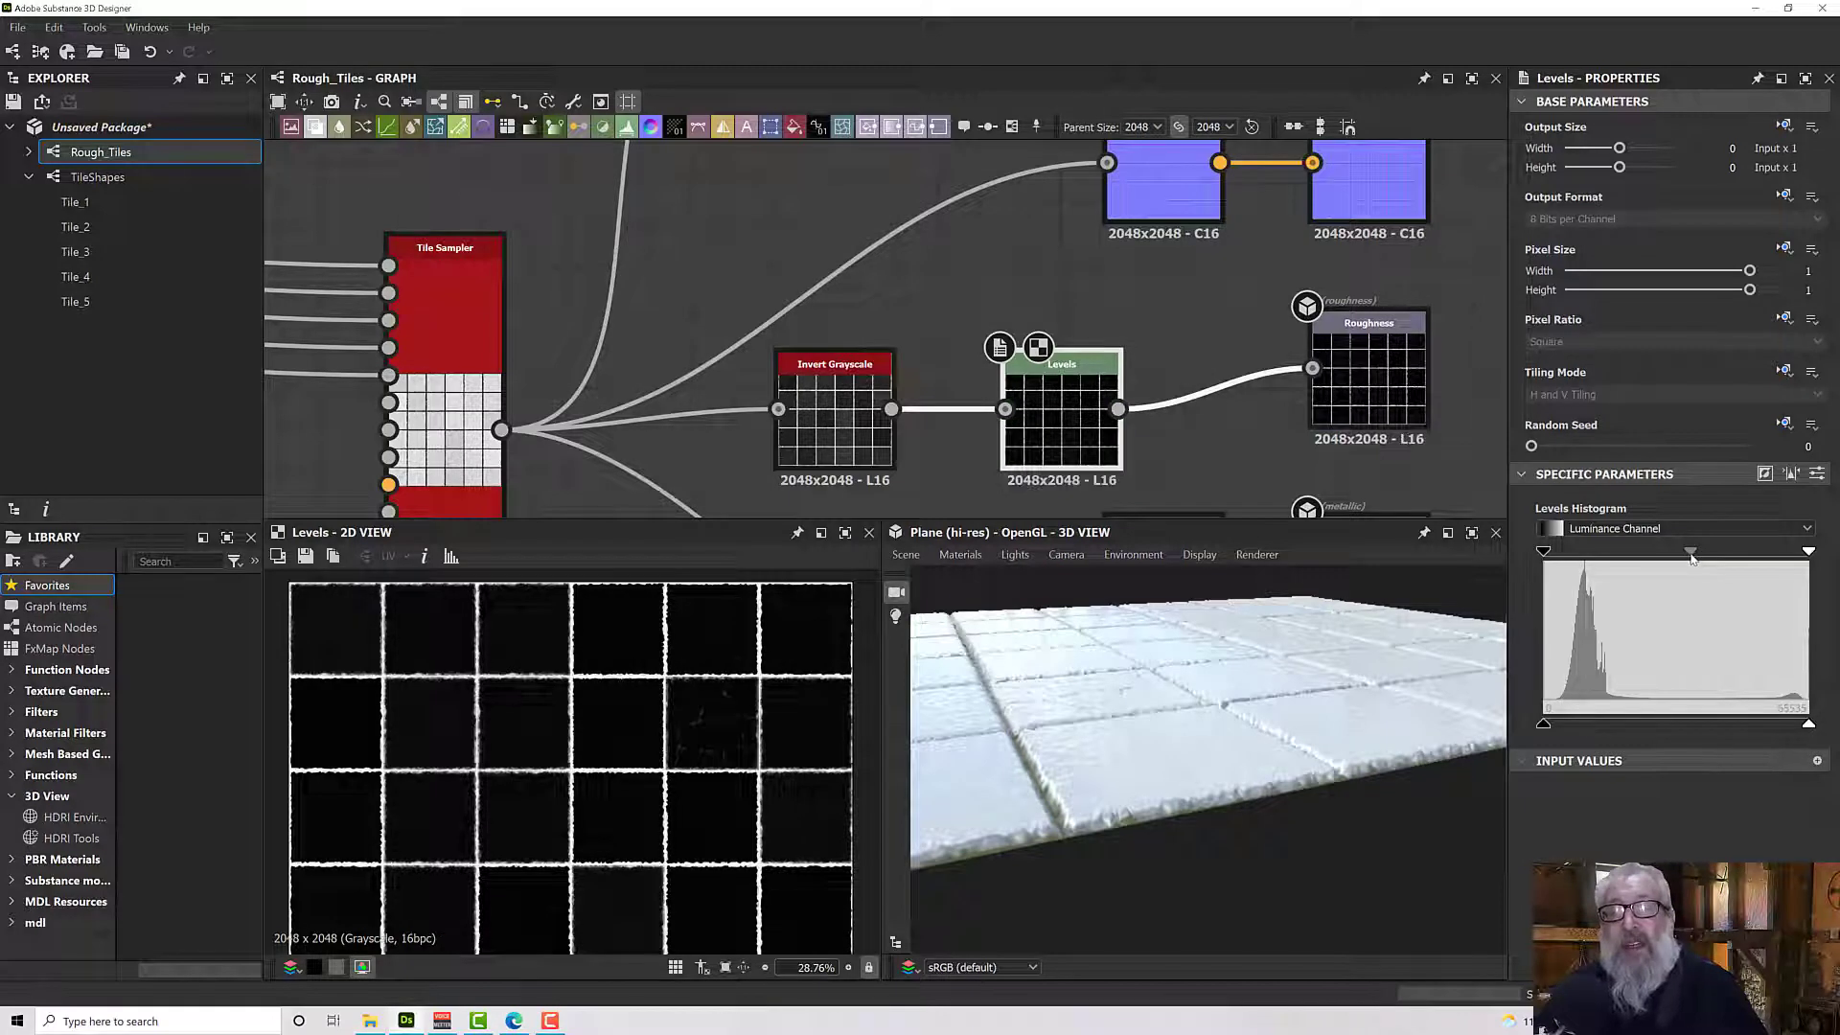
drag(1302, 672, 1210, 734)
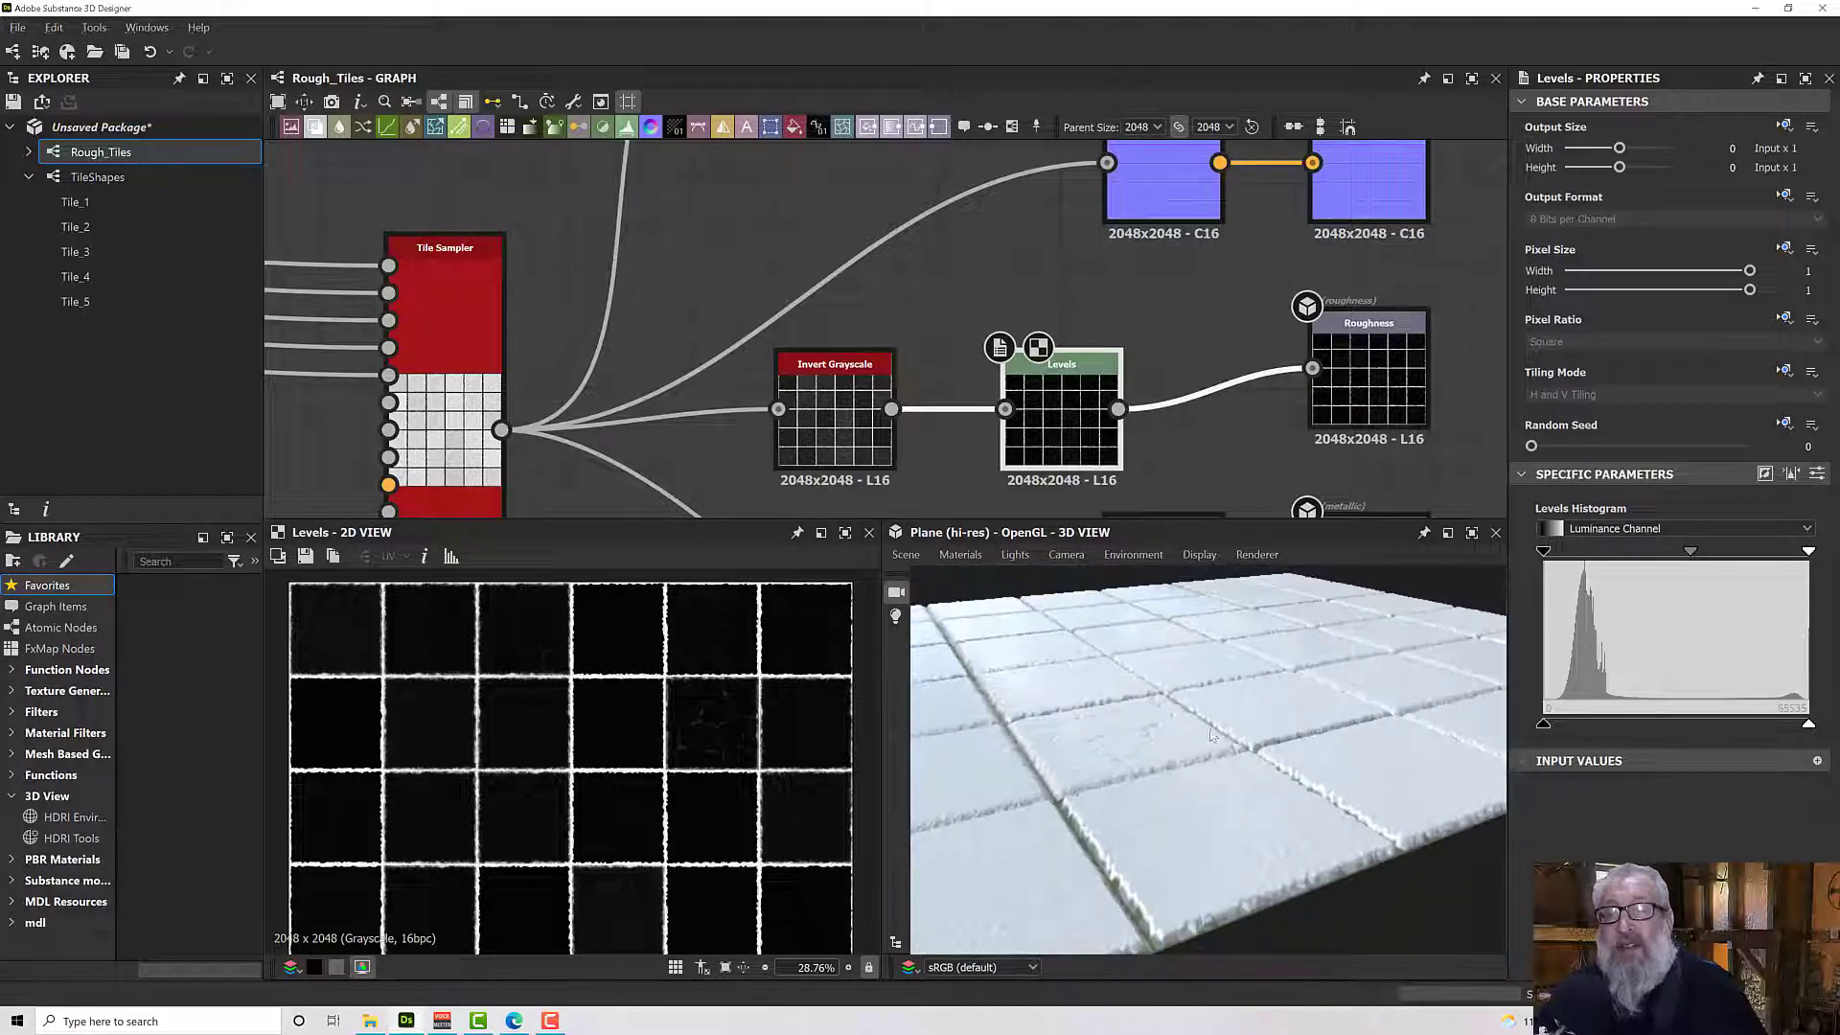
scroll(1196, 733, up, 8)
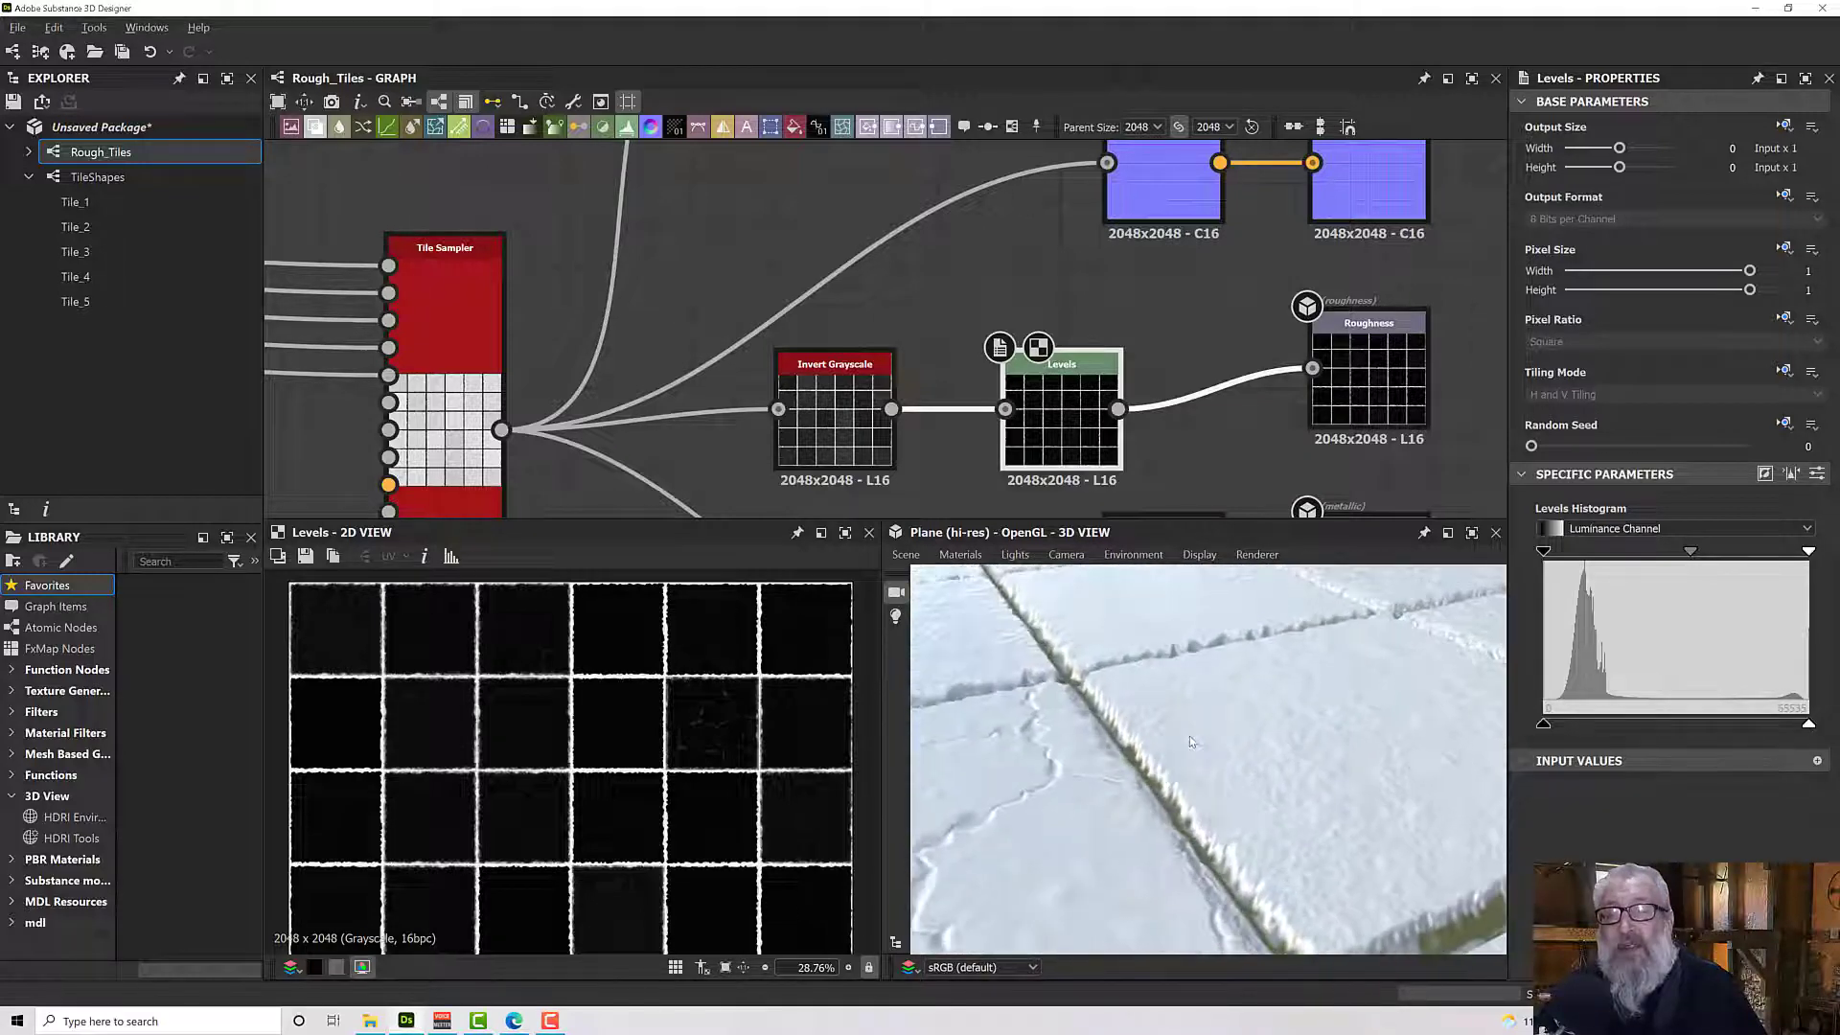
drag(1191, 742, 1223, 676)
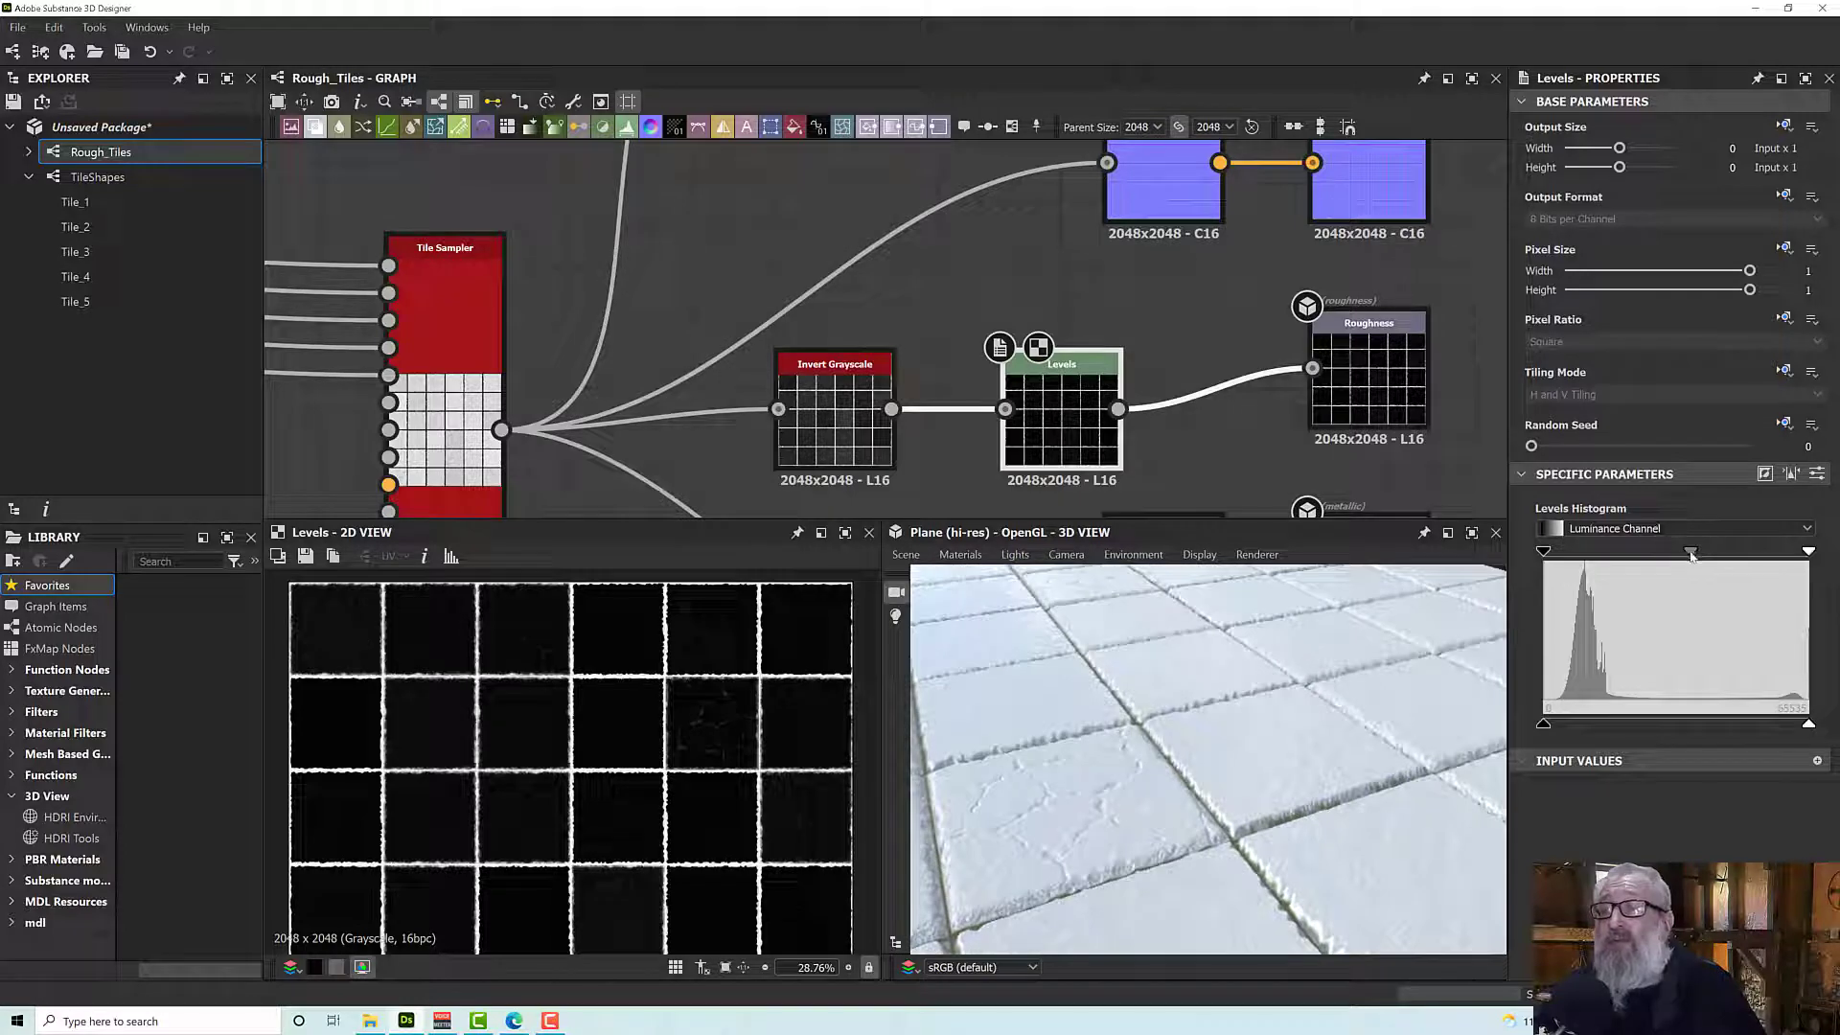
Lighten the roughness midtones in the Levels histogram to slightly above the original brightness and check the tiles on the 3D plane.
mouse_move(1690, 554)
mouse_down()
mouse_move(1709, 554)
mouse_move(1670, 558)
mouse_up()
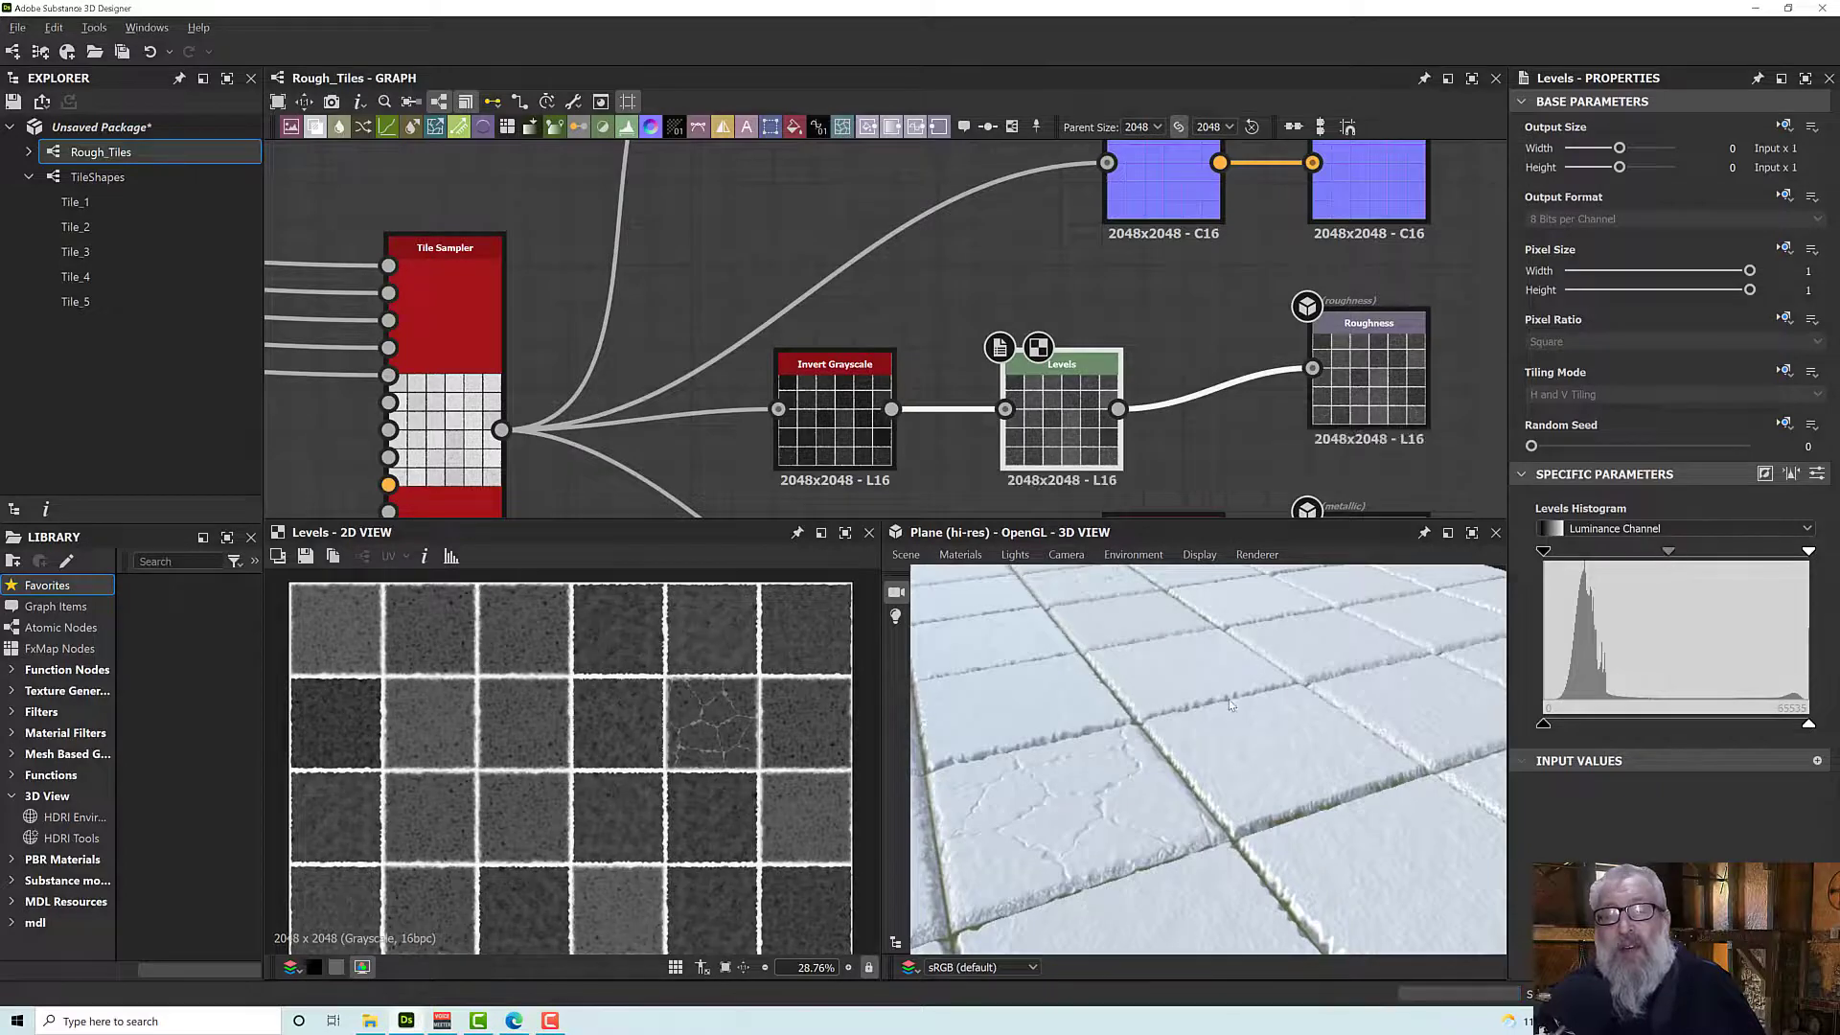
drag(1231, 705, 1183, 803)
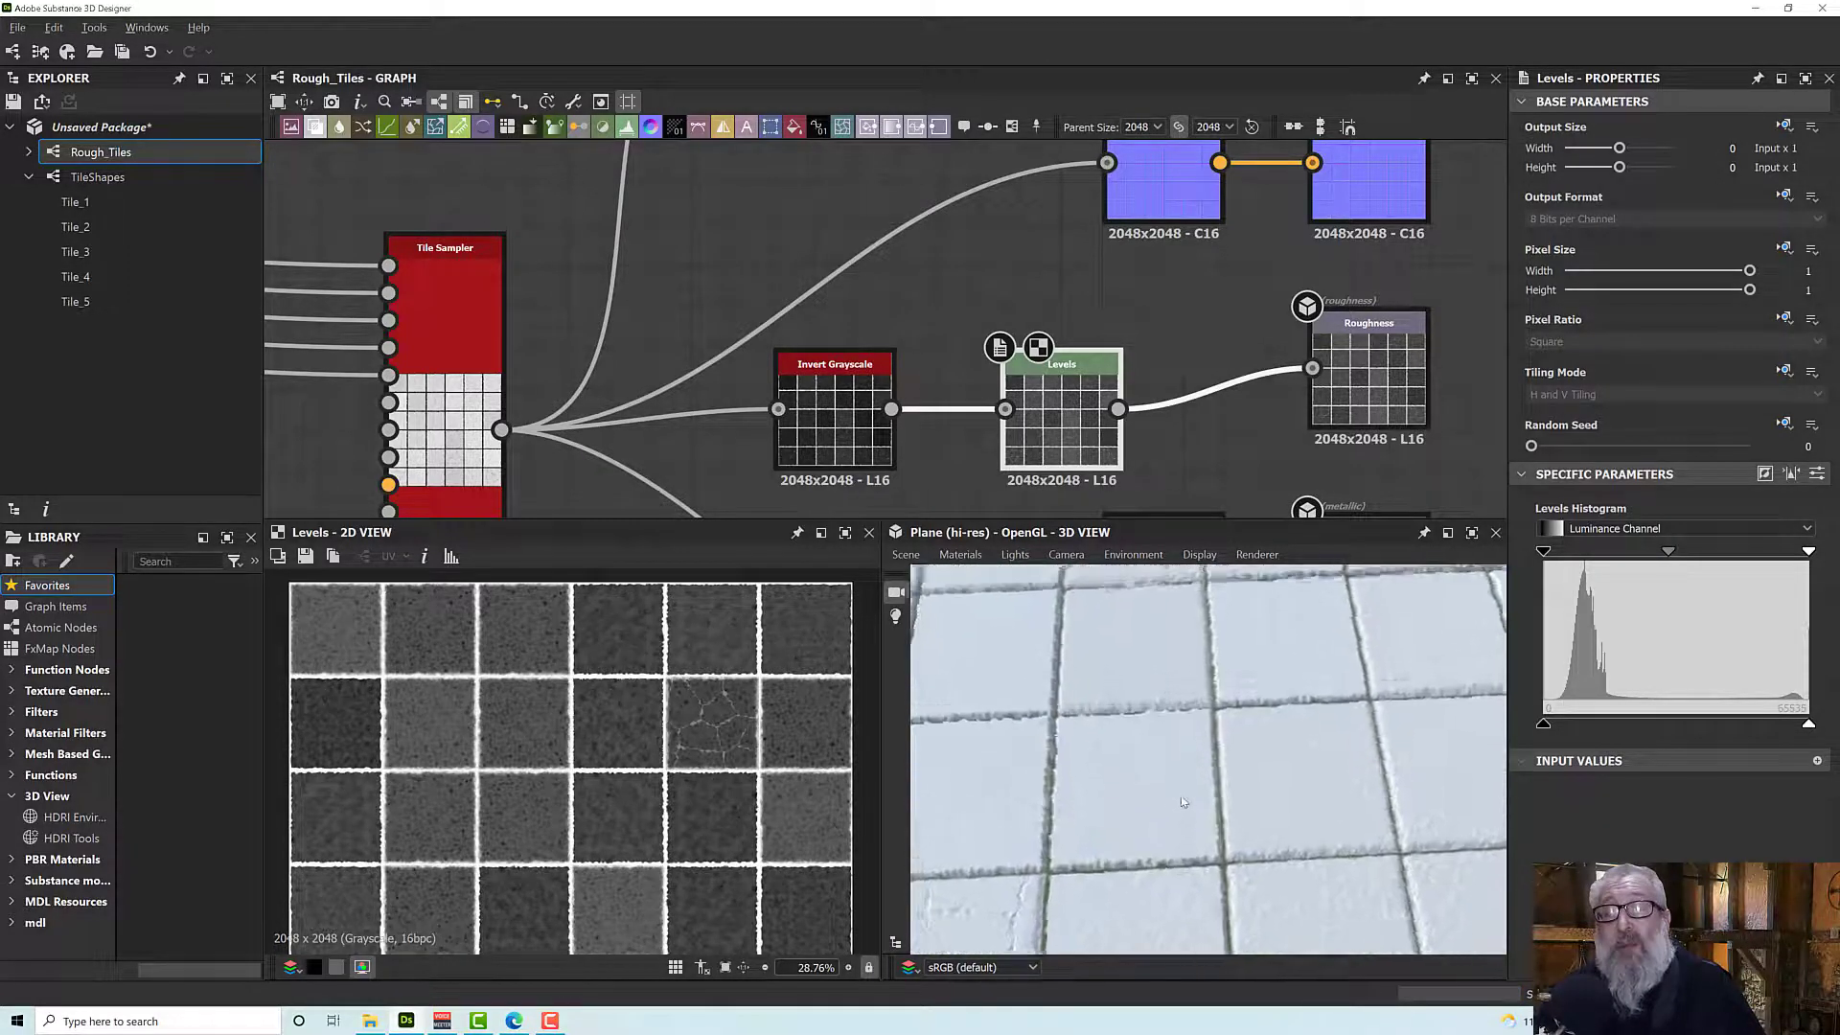
scroll(1215, 725, down, 8)
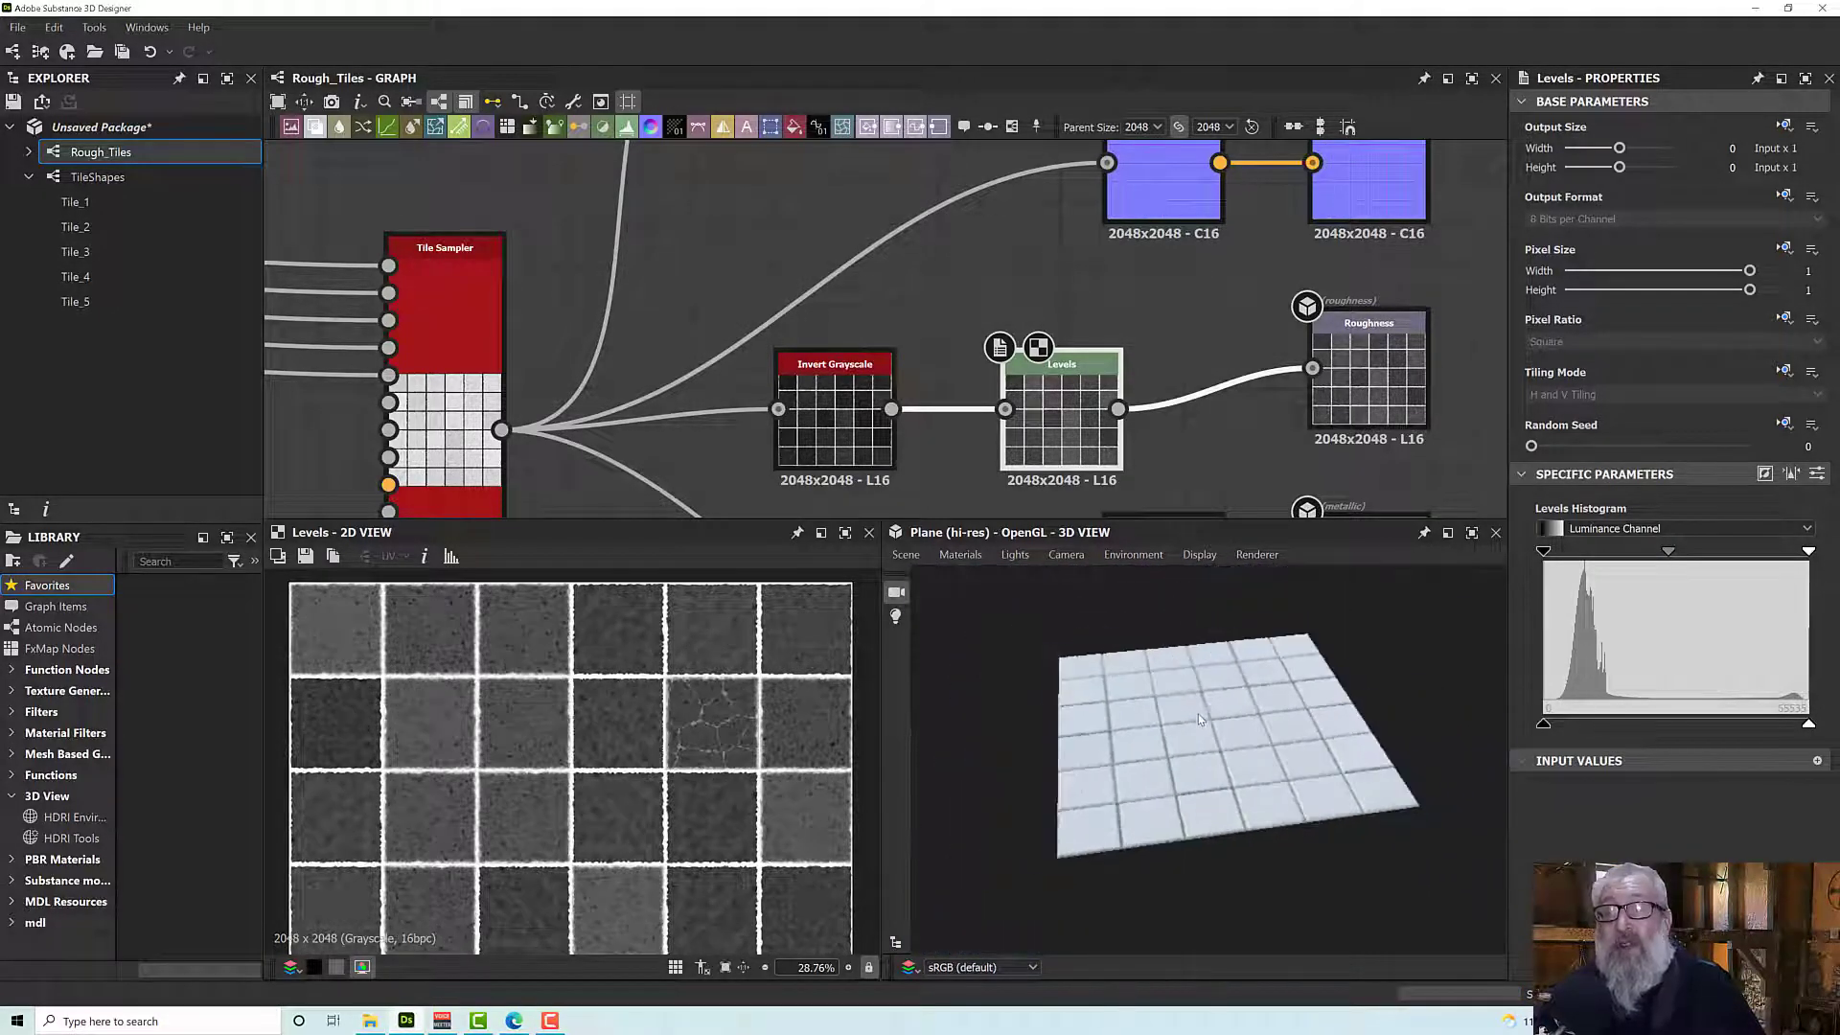
mouse_move(1198, 719)
mouse_down()
mouse_move(1207, 696)
mouse_move(1198, 739)
mouse_move(1193, 700)
mouse_up()
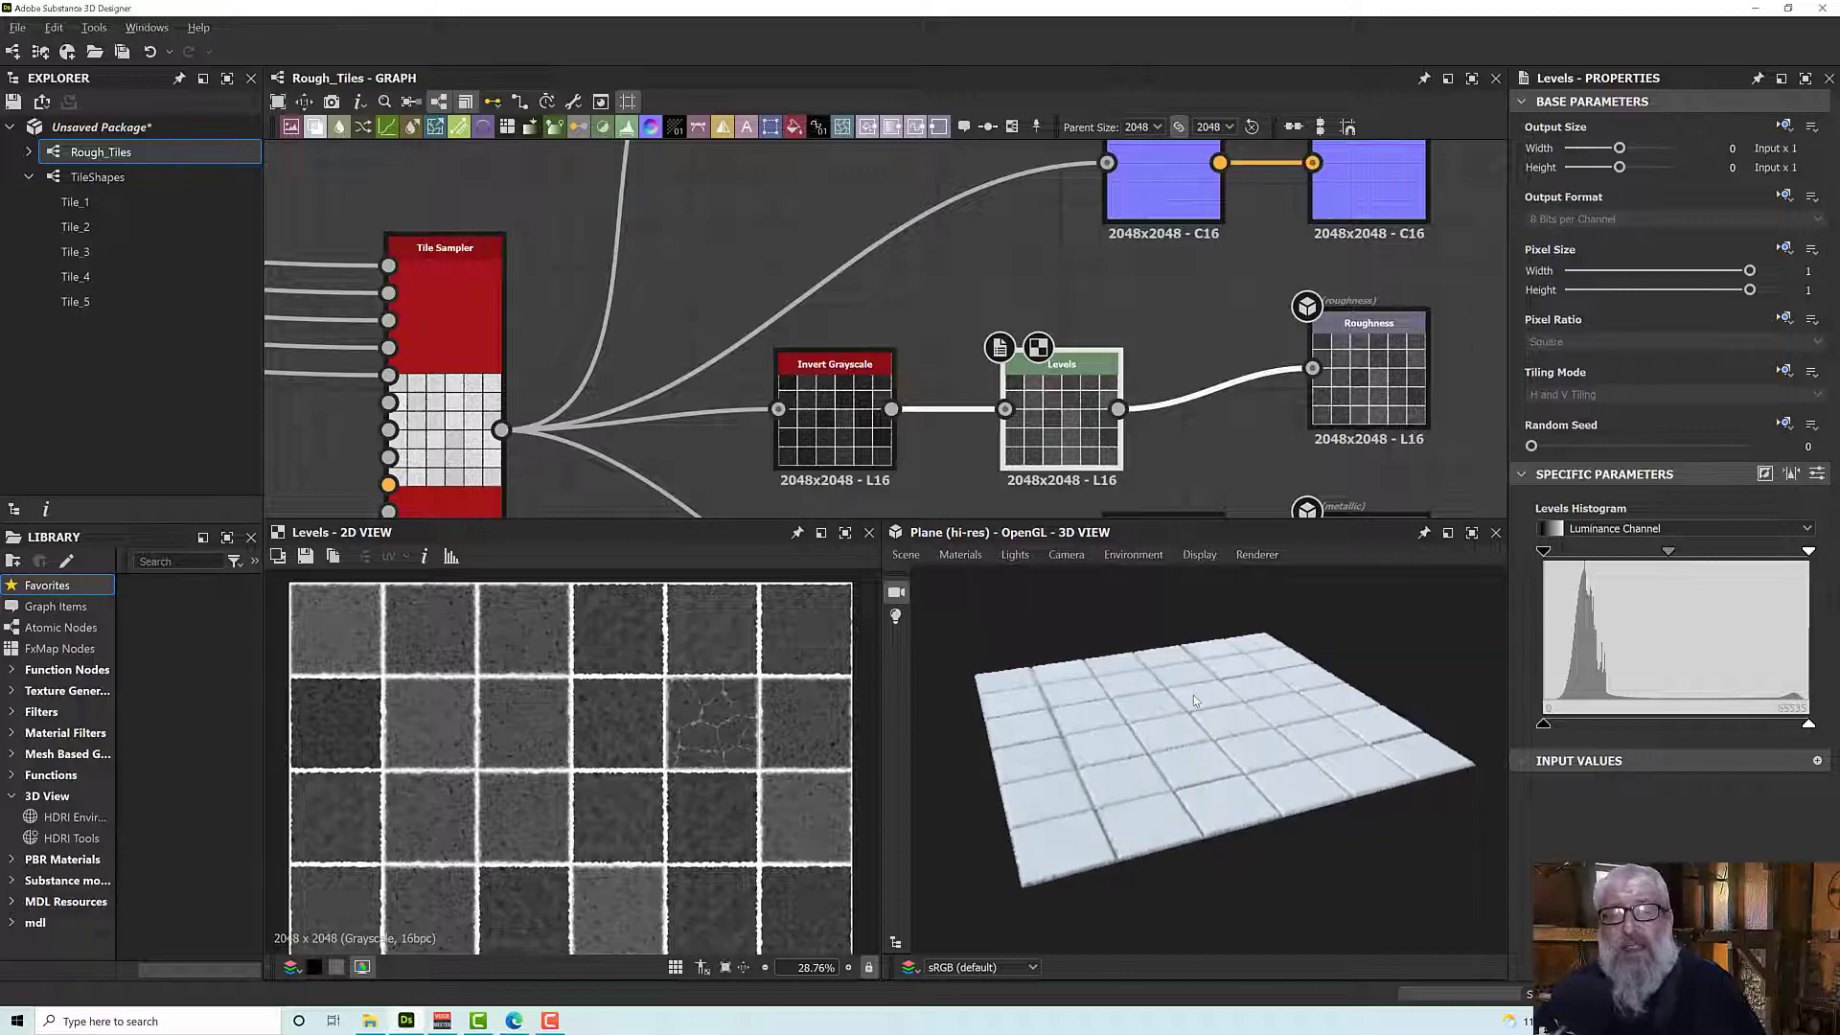
Examine the cracks and speckles of the adjusted roughness map in 2D and the light response of the 3D plane.
scroll(720, 734, up, 10)
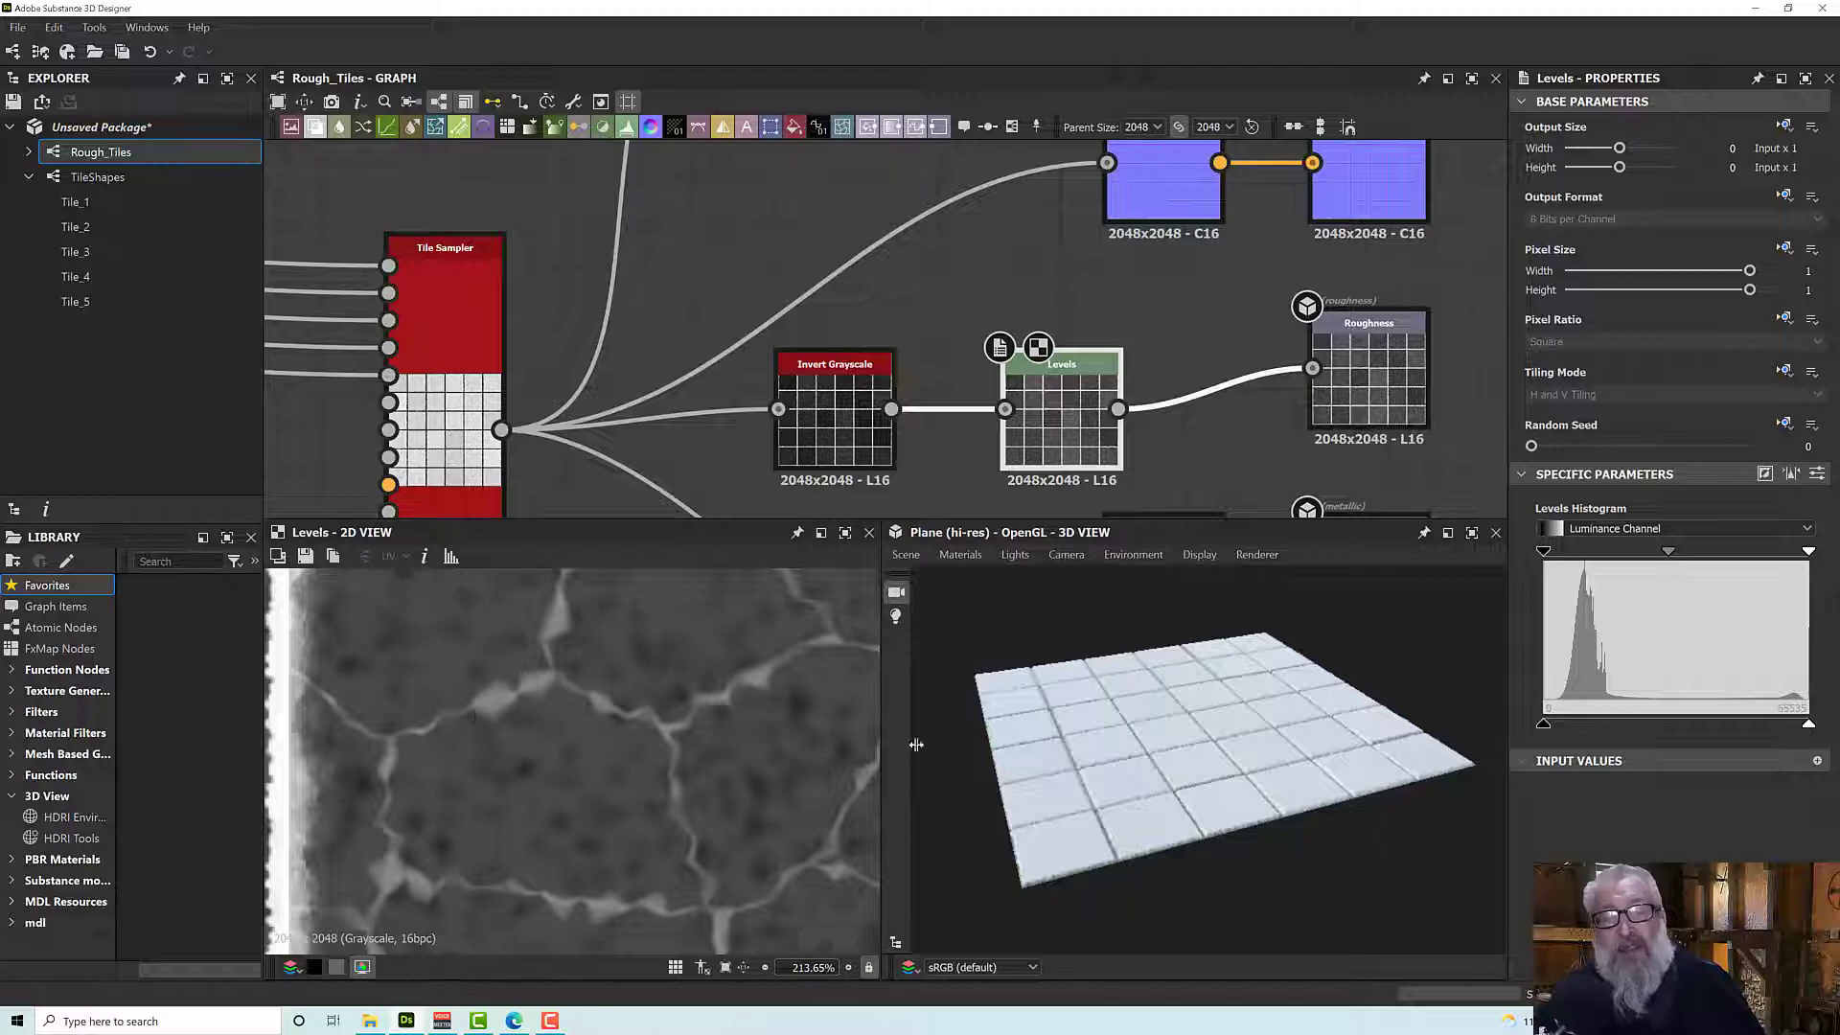
mouse_move(1150, 748)
mouse_down()
mouse_move(1179, 740)
mouse_move(1174, 757)
mouse_up()
scroll(739, 736, down, 8)
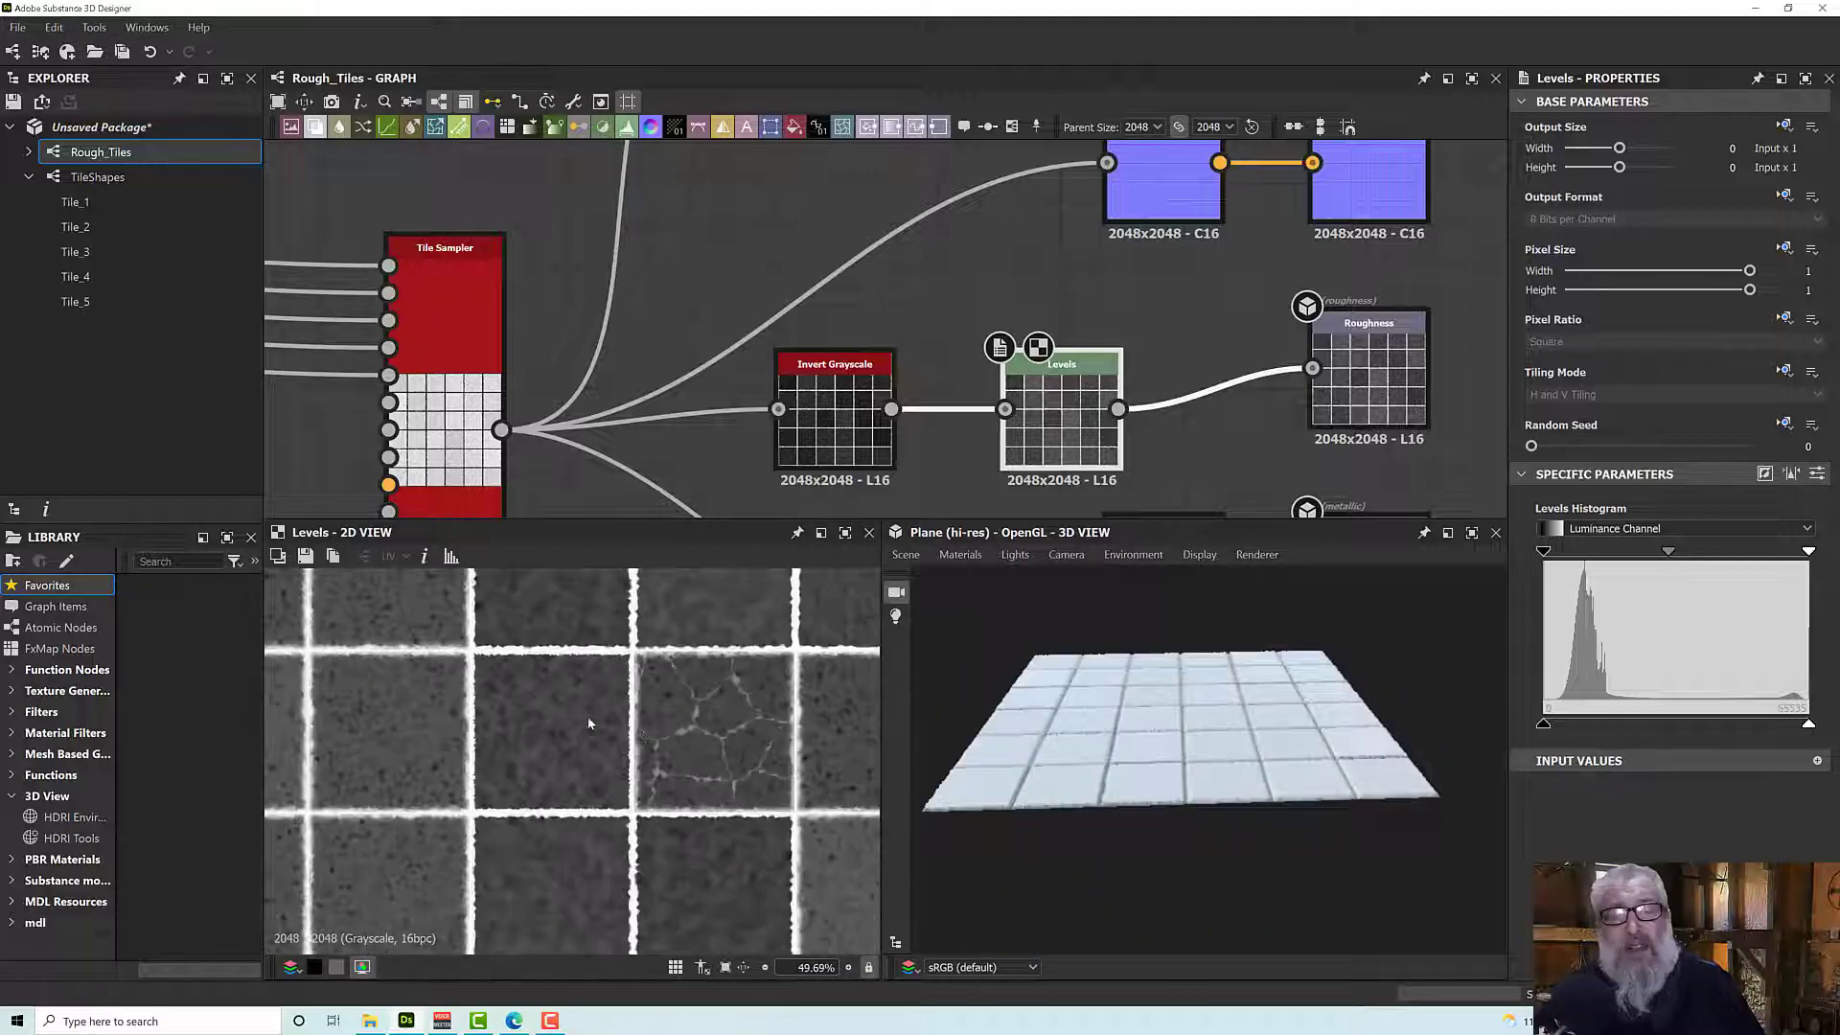
middle_drag(556, 714, 609, 707)
scroll(610, 707, down, 3)
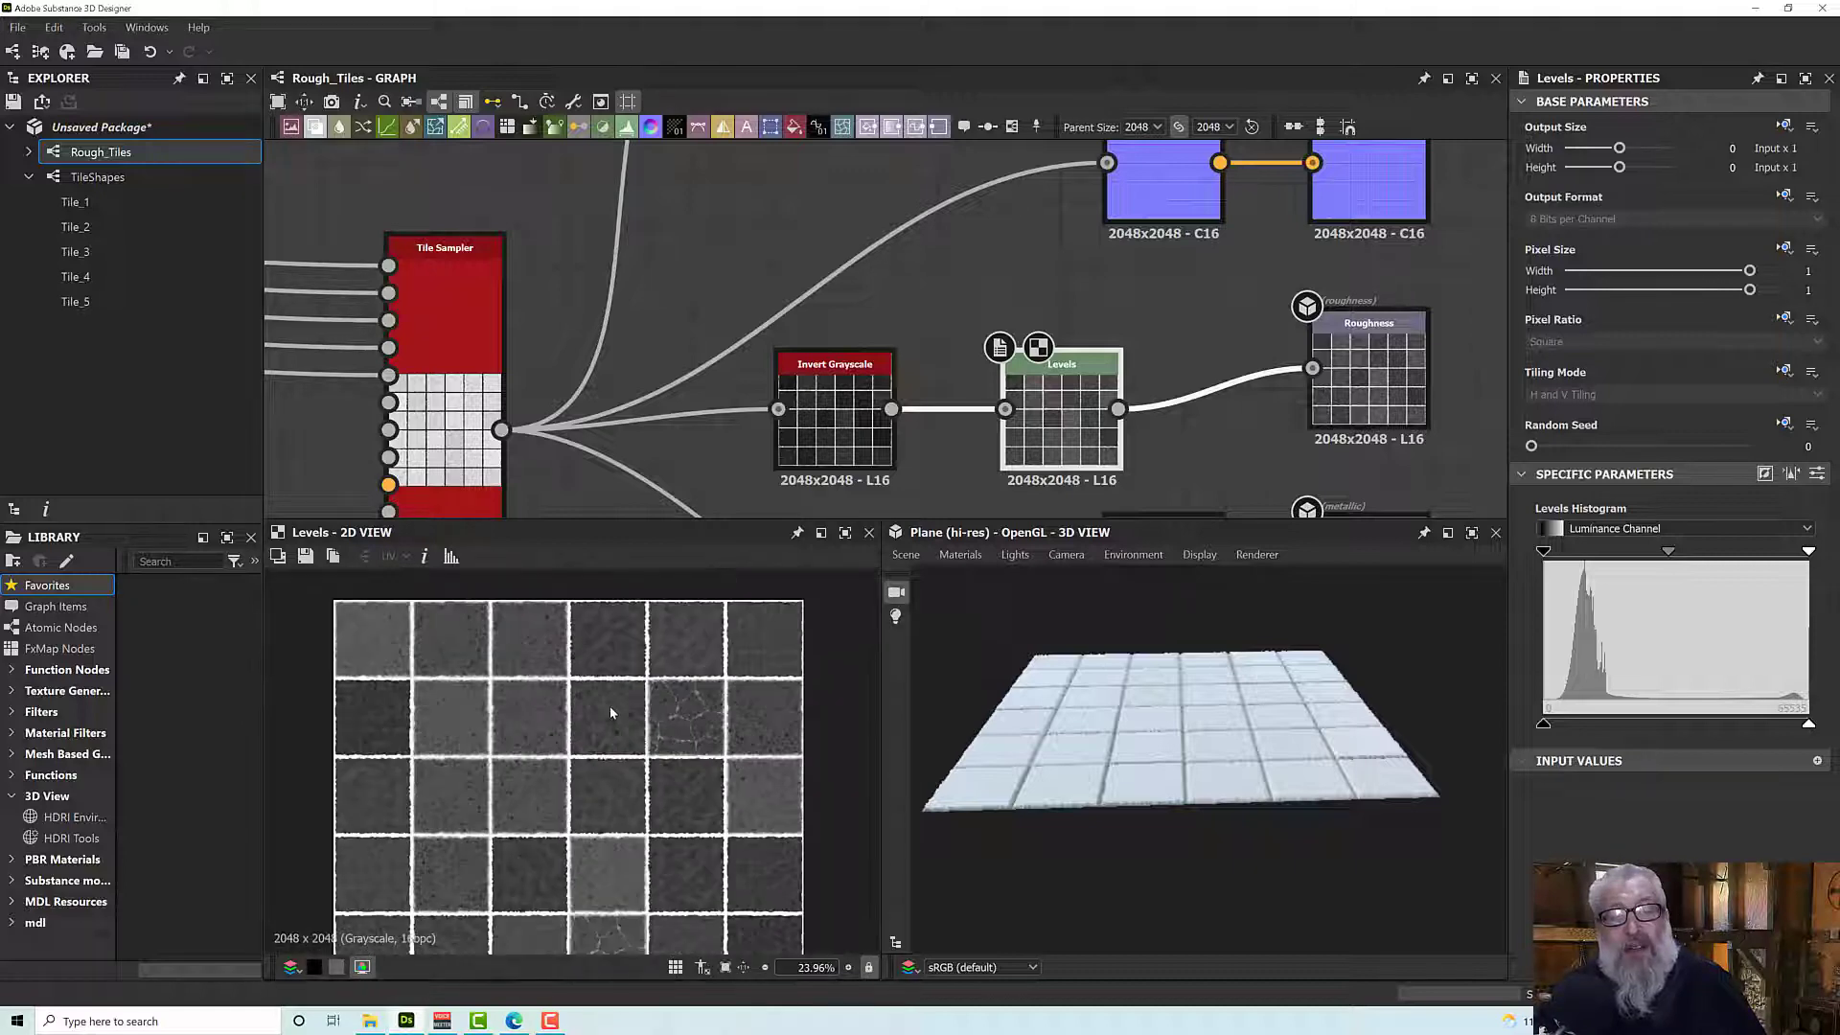
scroll(611, 714, up, 2)
scroll(613, 723, up, 1)
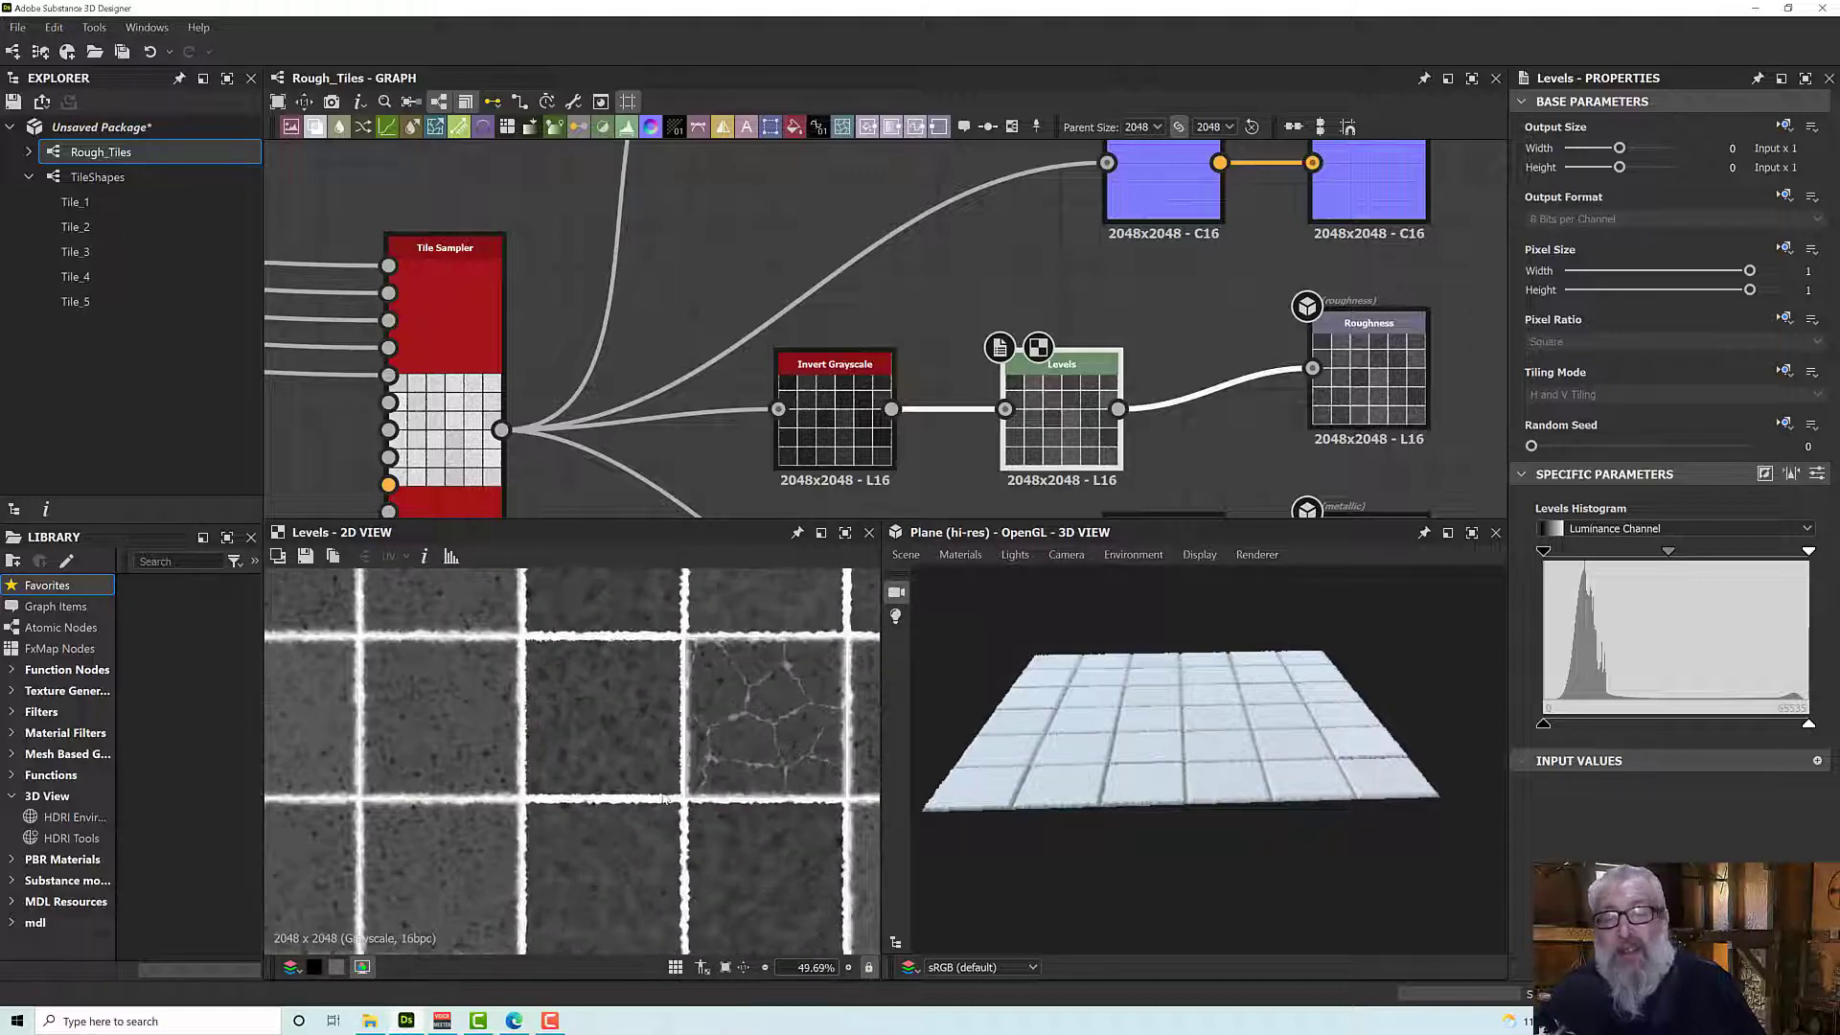
scroll(663, 798, down, 6)
drag(1061, 810, 1146, 805)
Delete the unused grey Uniform Color node beside the Height output.
scroll(1227, 439, down, 5)
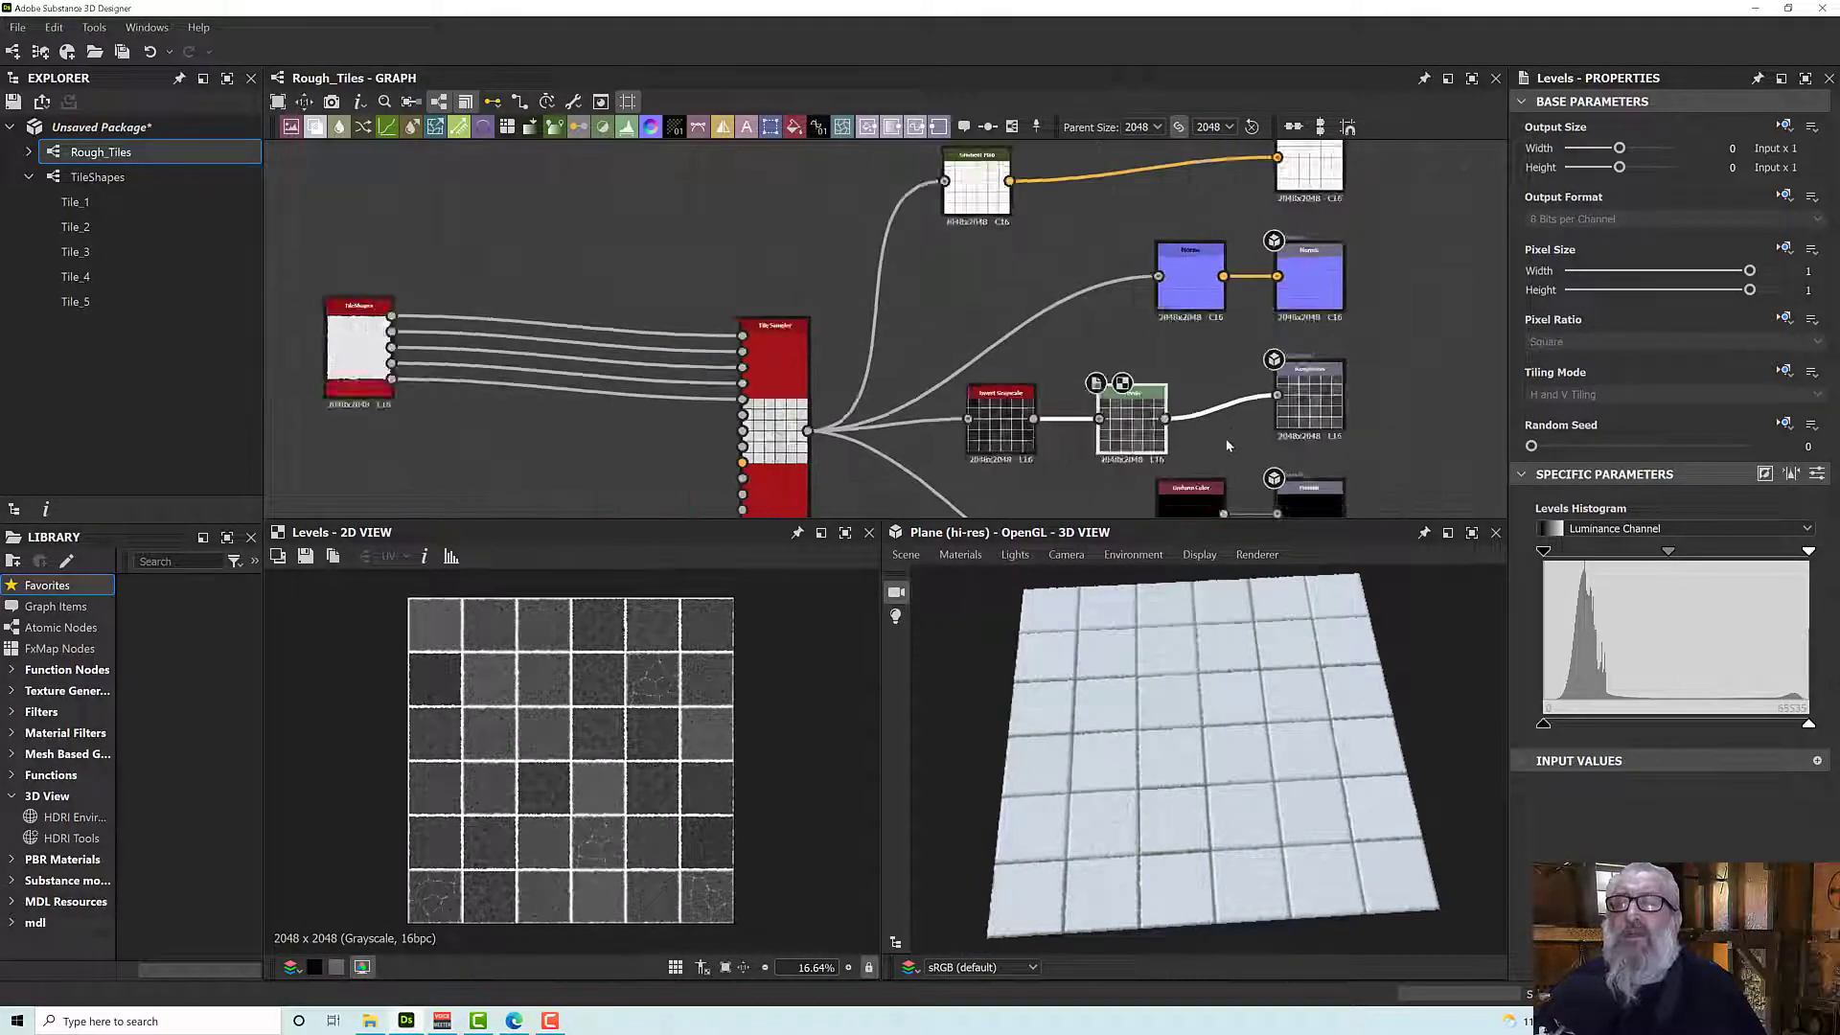
middle_drag(1223, 441, 1129, 266)
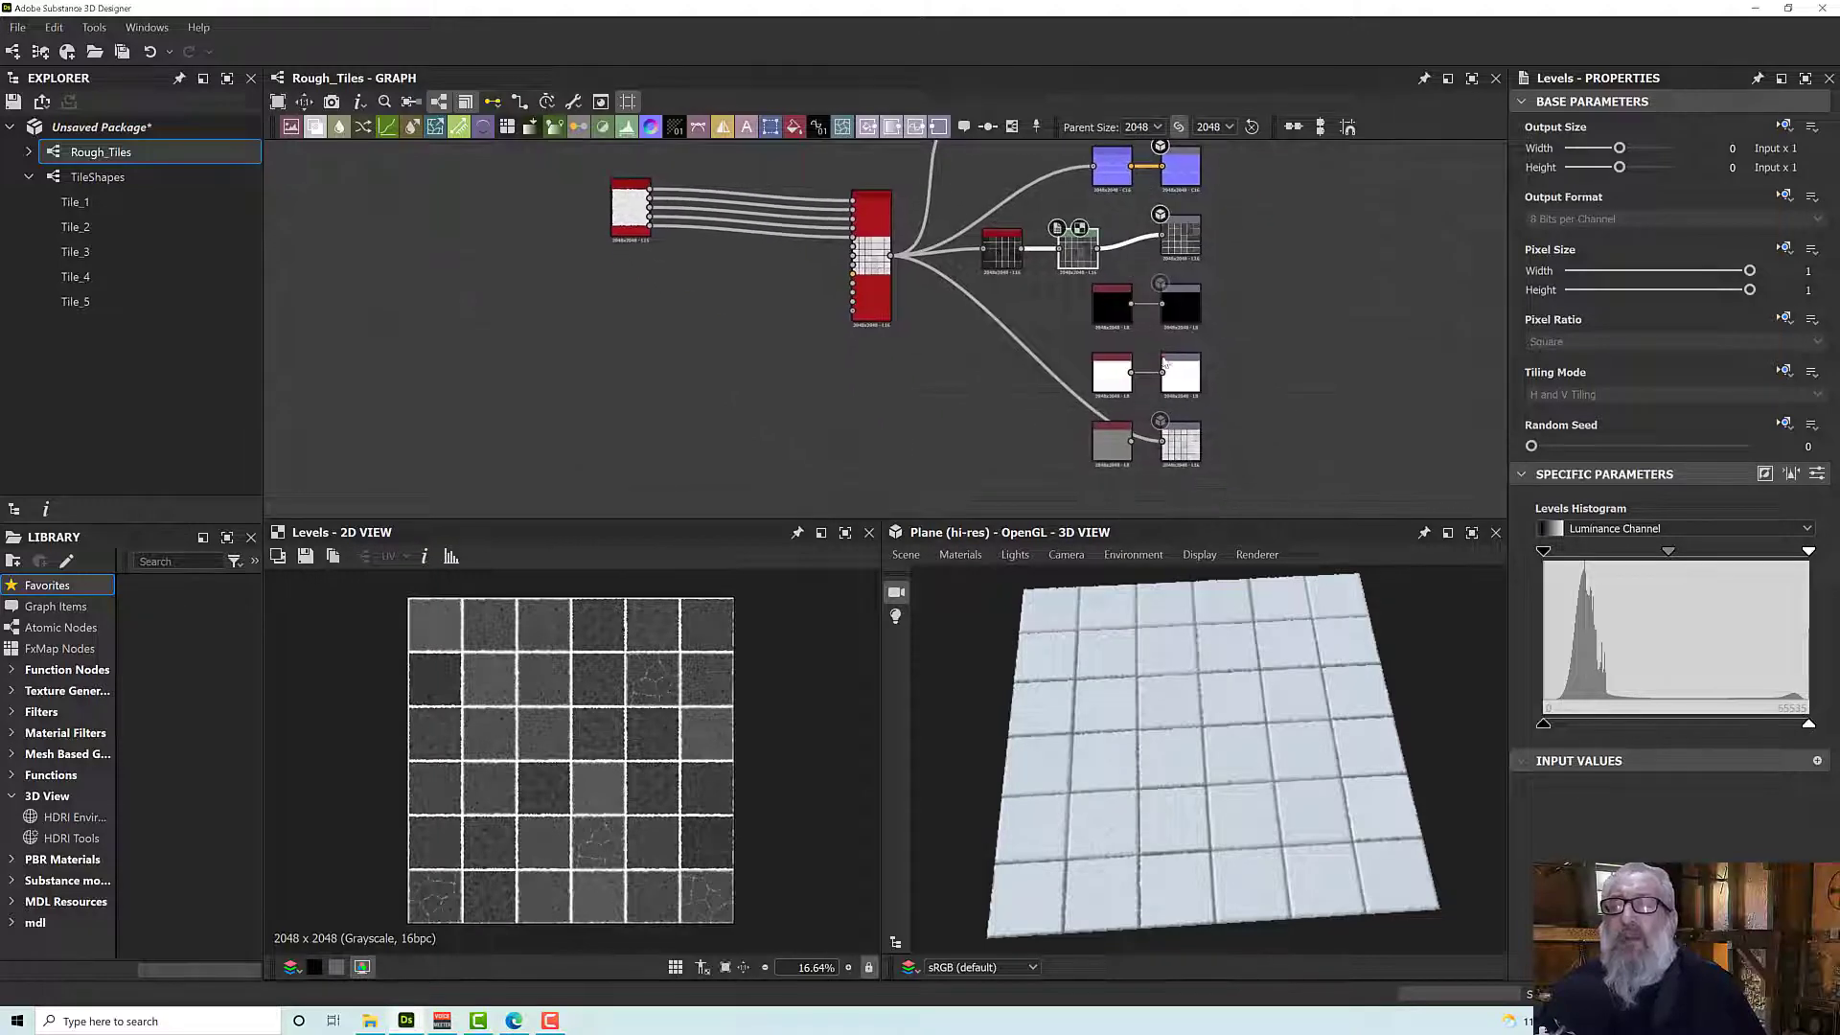
click(1112, 446)
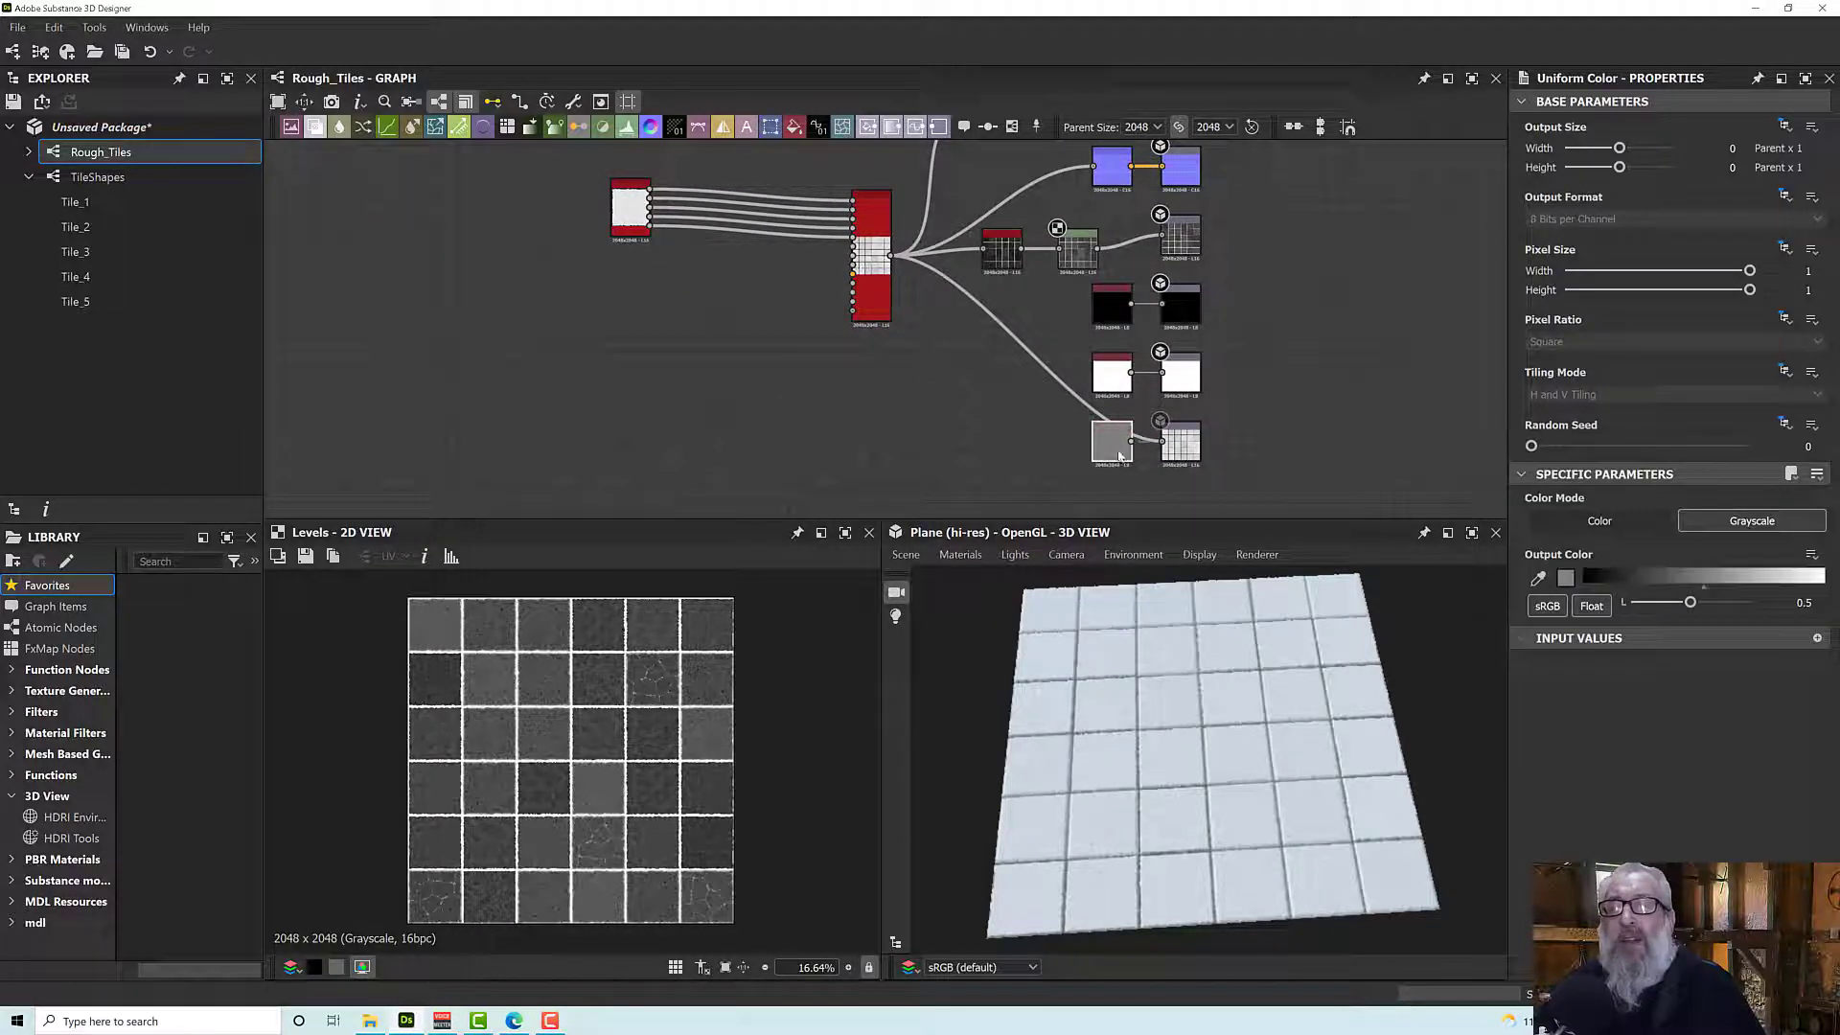
key(Delete)
scroll(1118, 456, up, 2)
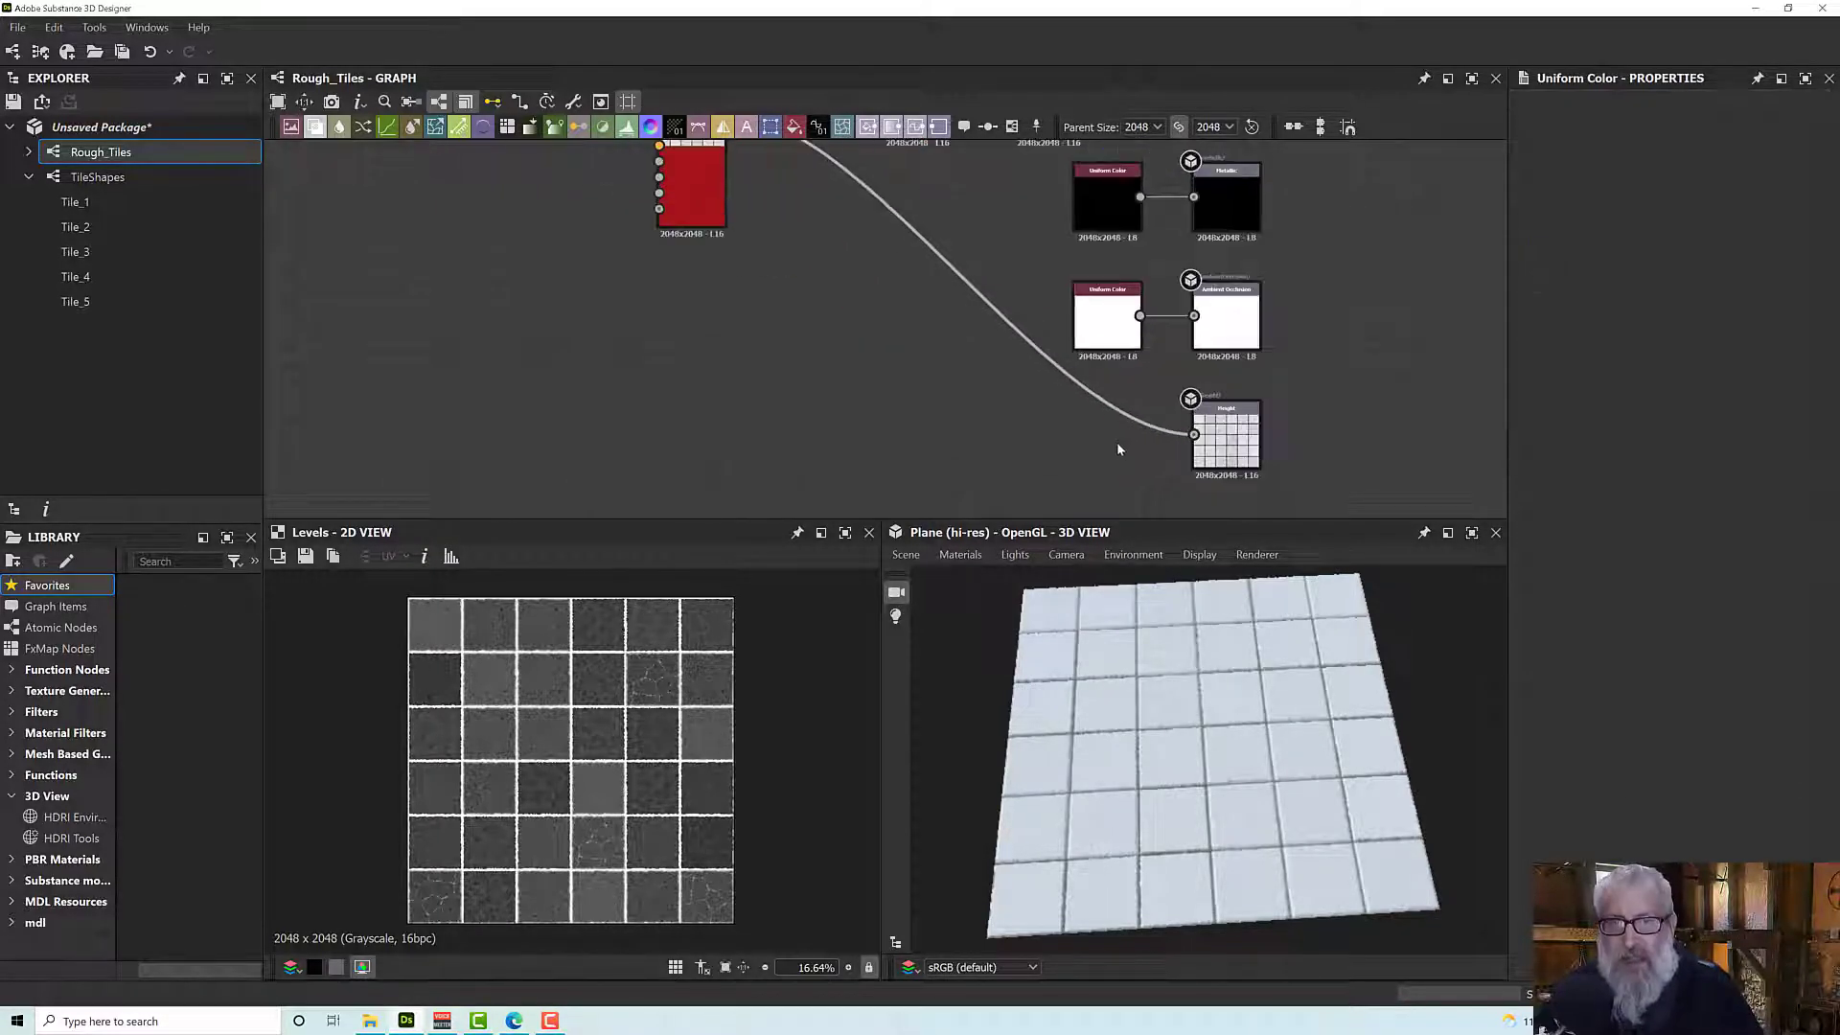
Add an Ambient Occlusion (HBAO) node fed by the Tile Sampler and connect it to the Ambient Occlusion output node.
middle_drag(1041, 396, 1056, 498)
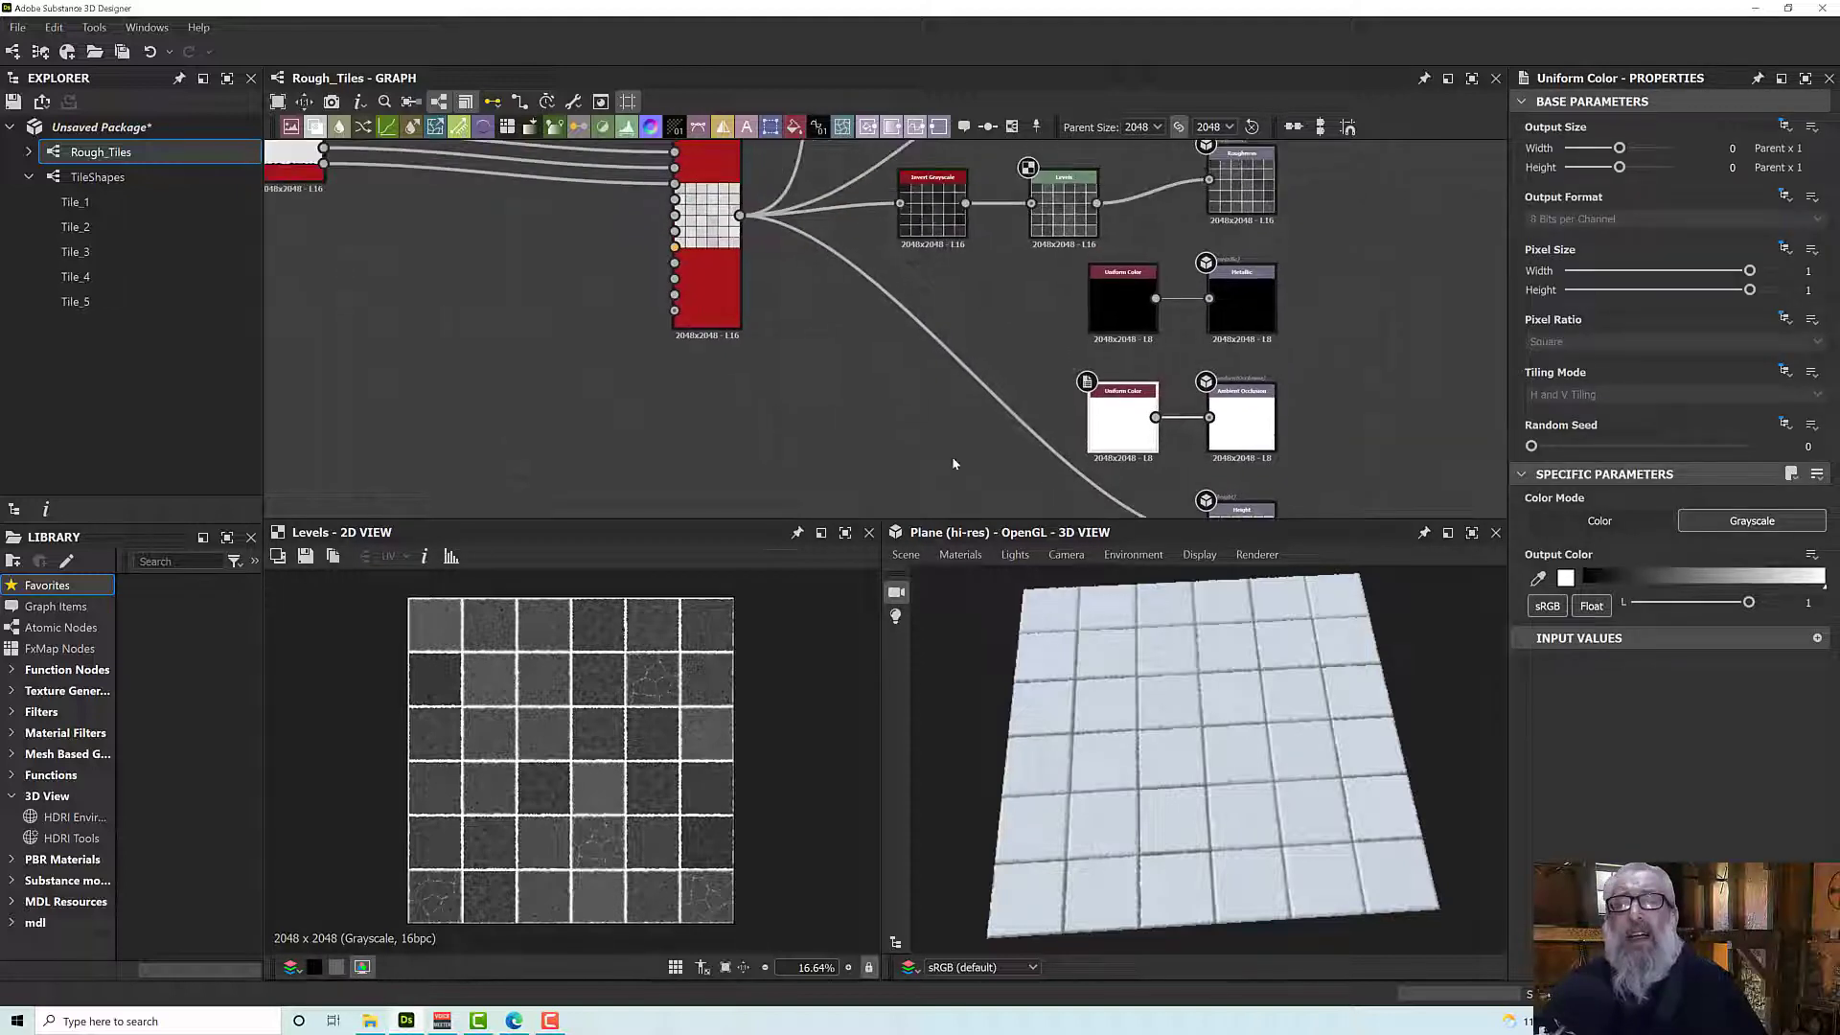
key(space)
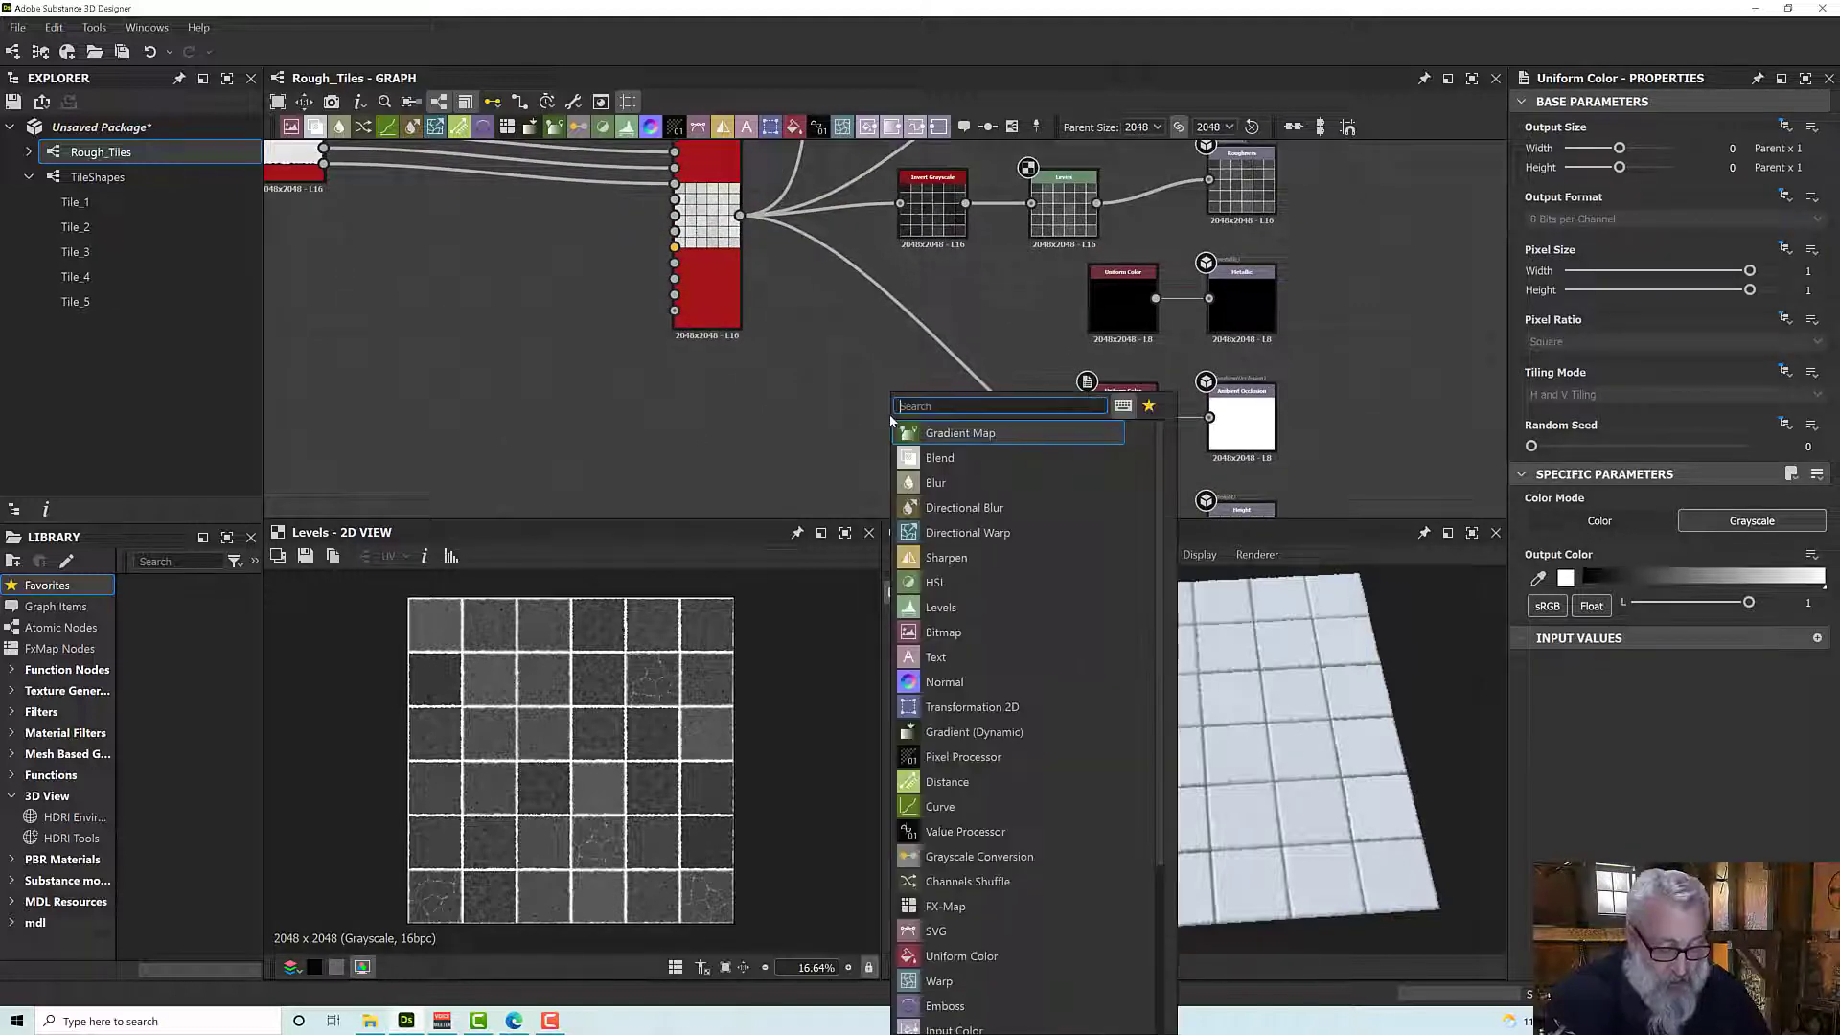
text(amb)
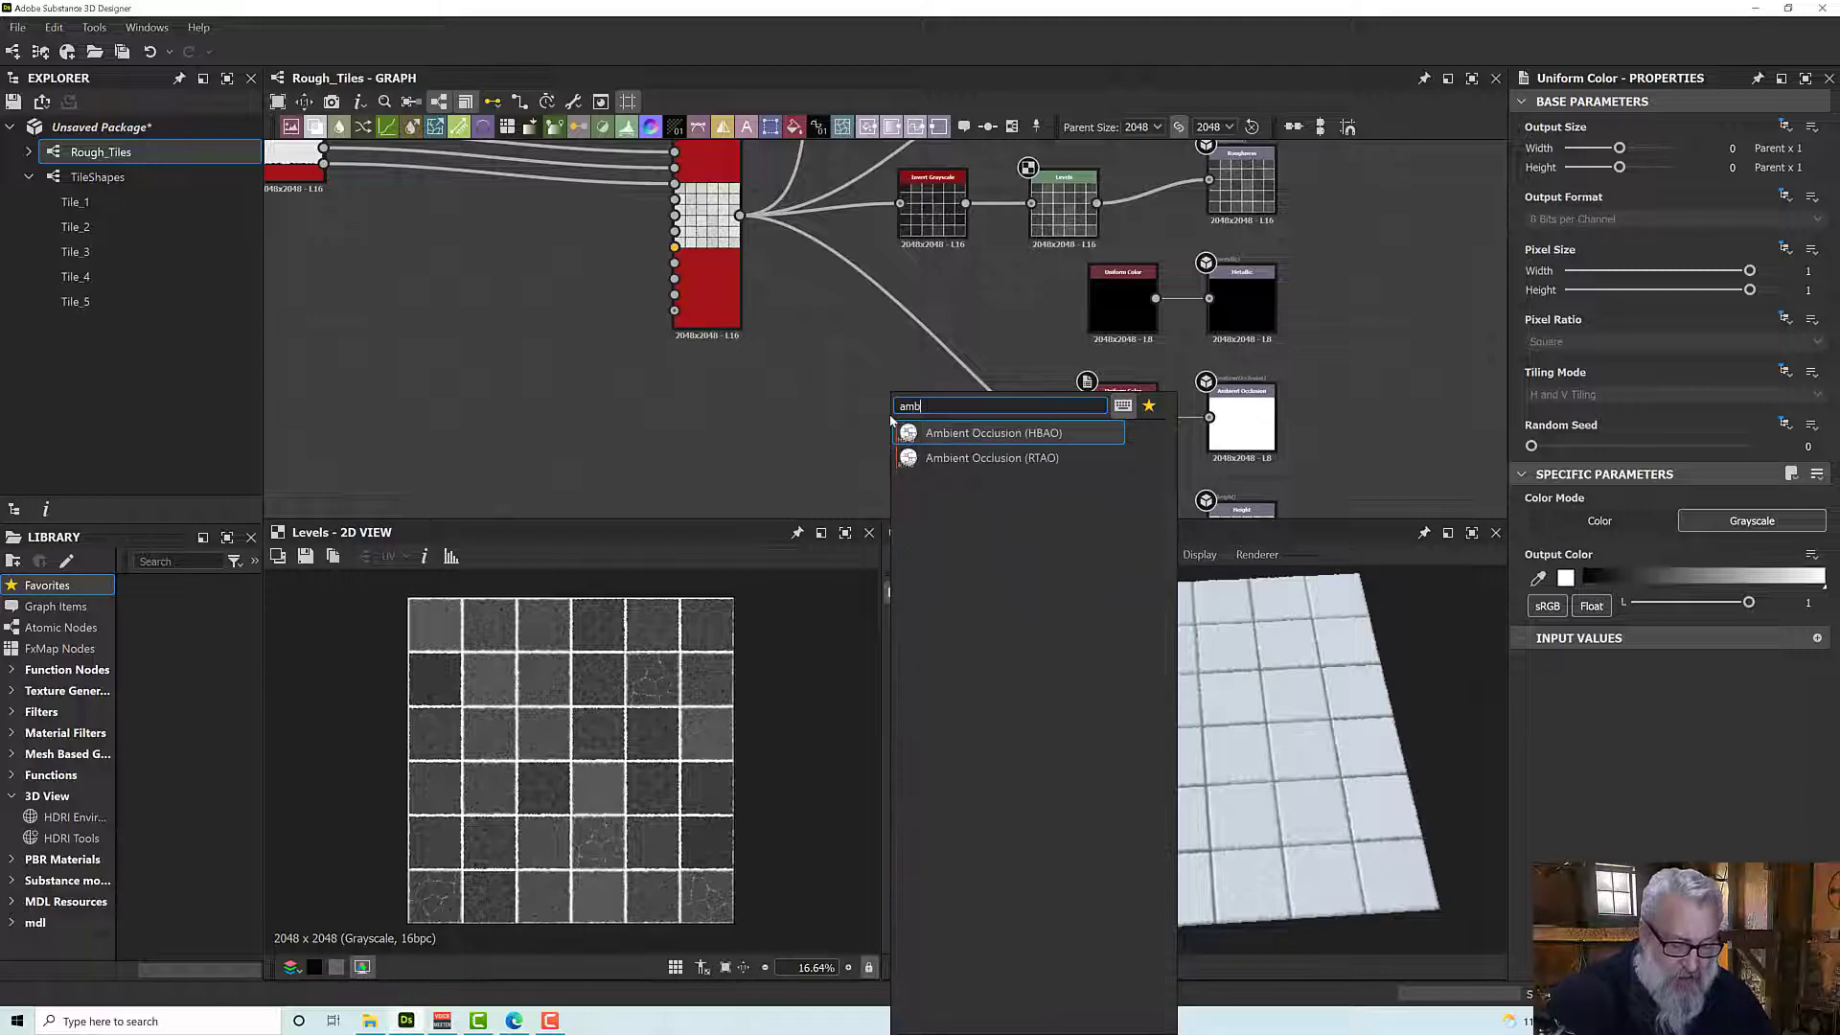
click(993, 432)
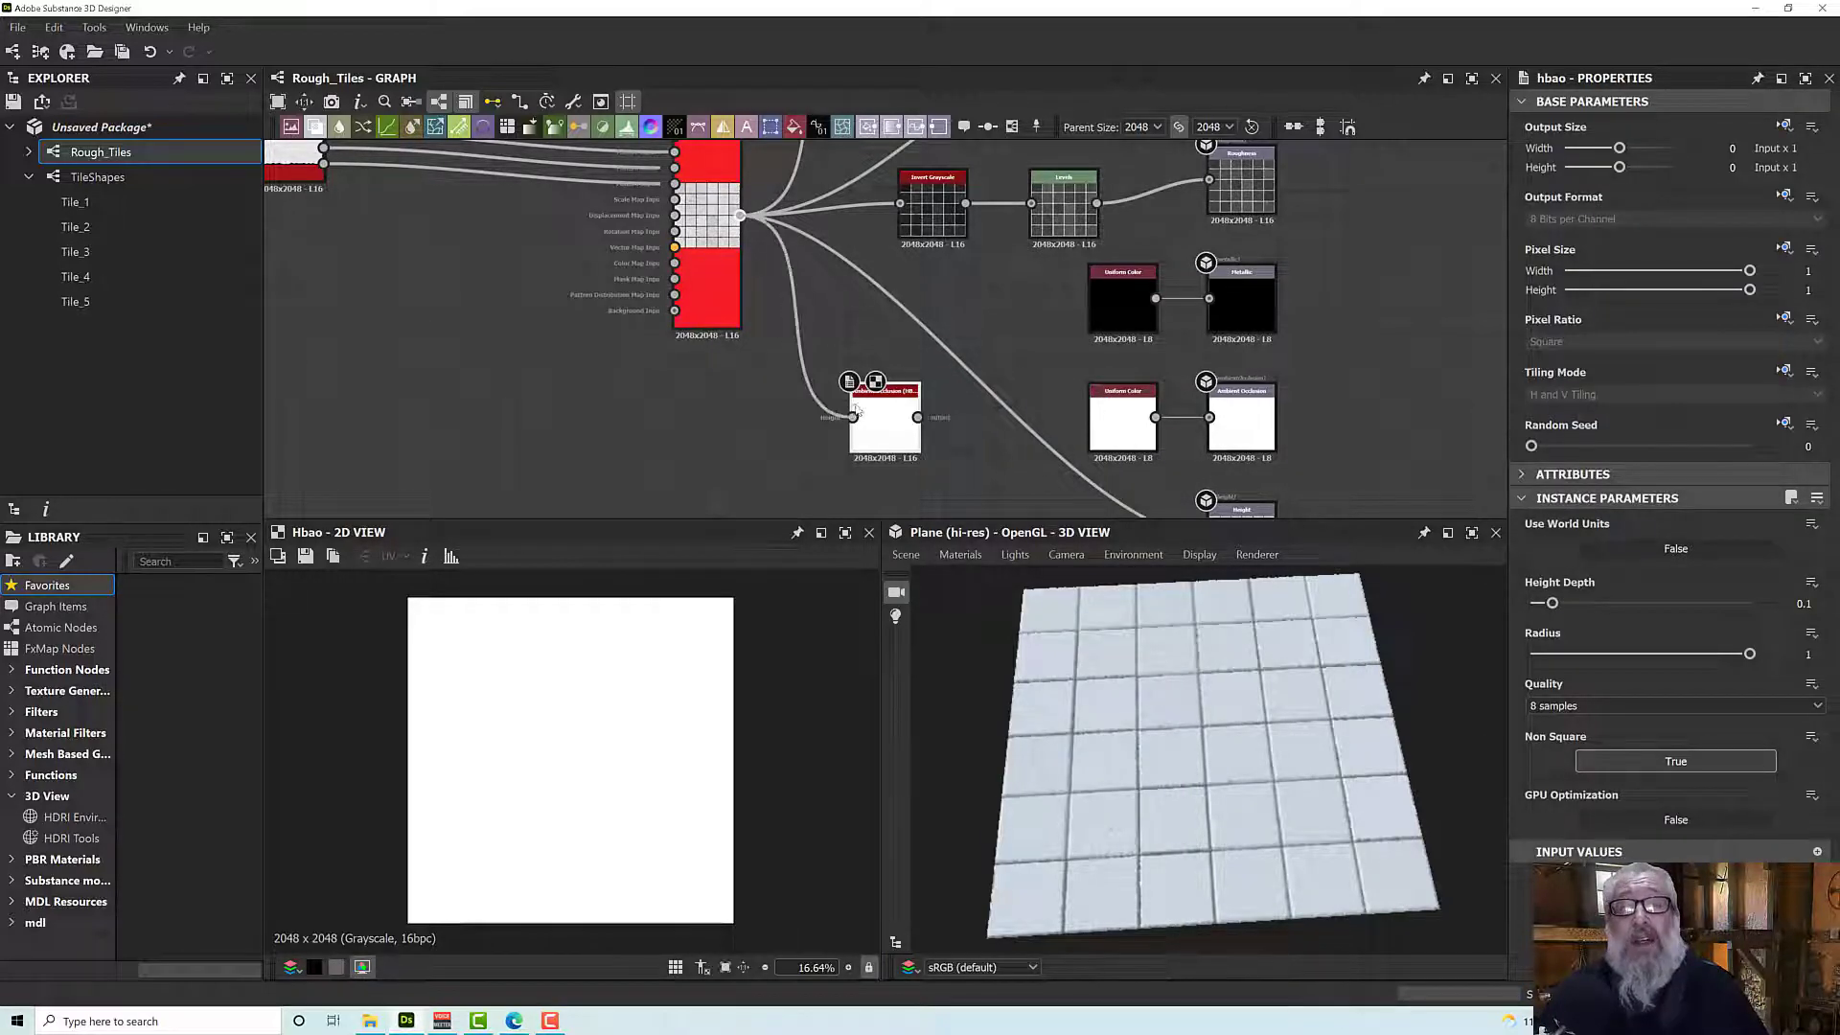
drag(918, 418, 1352, 406)
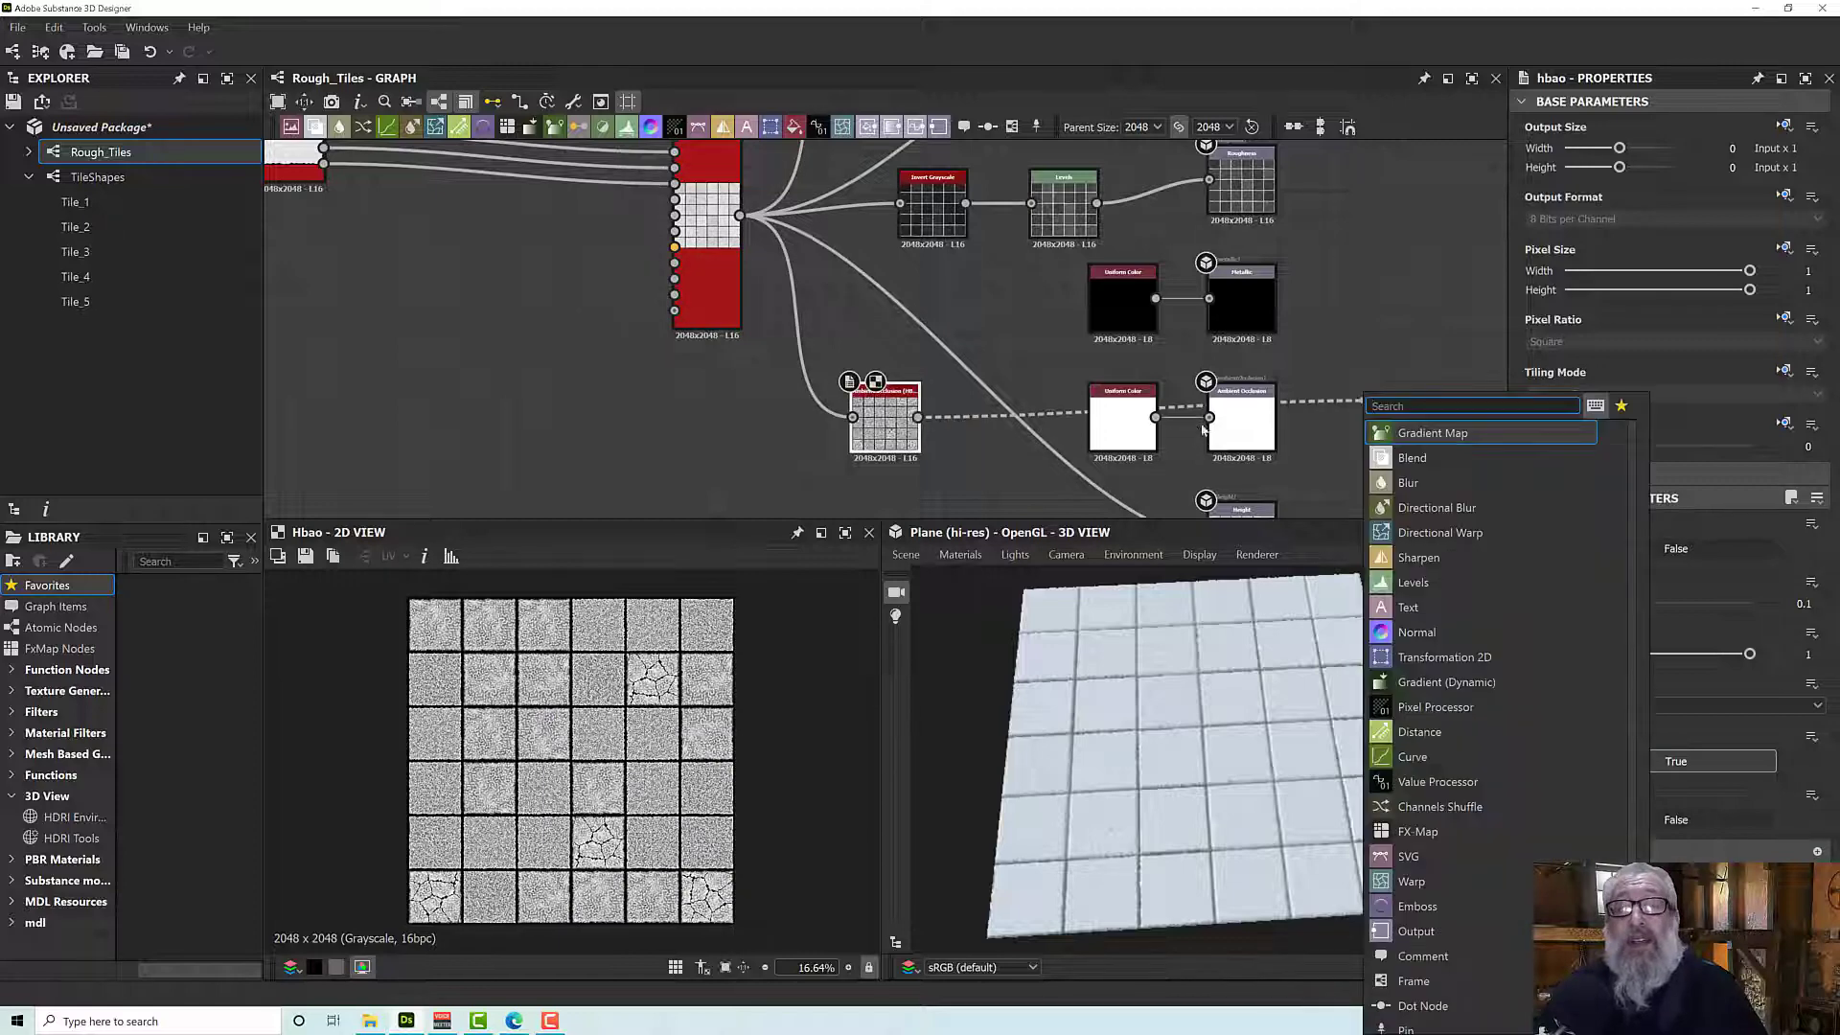
key(Escape)
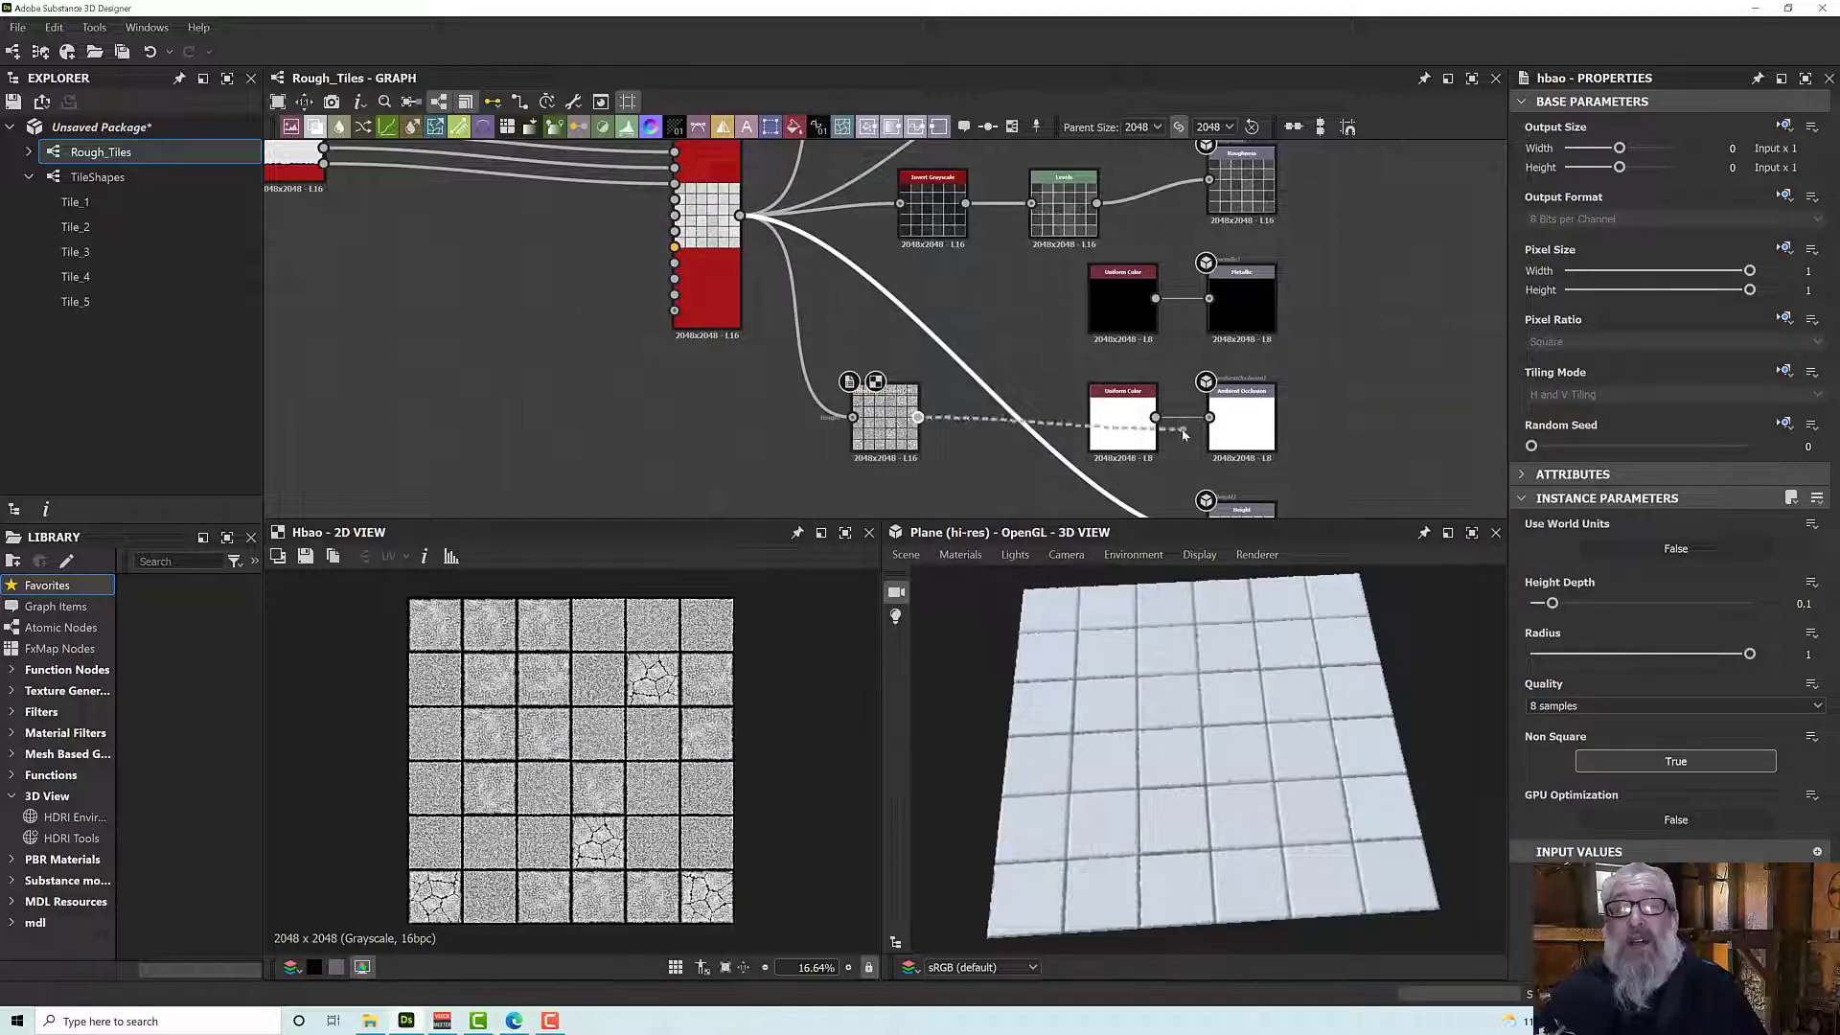
drag(1214, 423, 1211, 418)
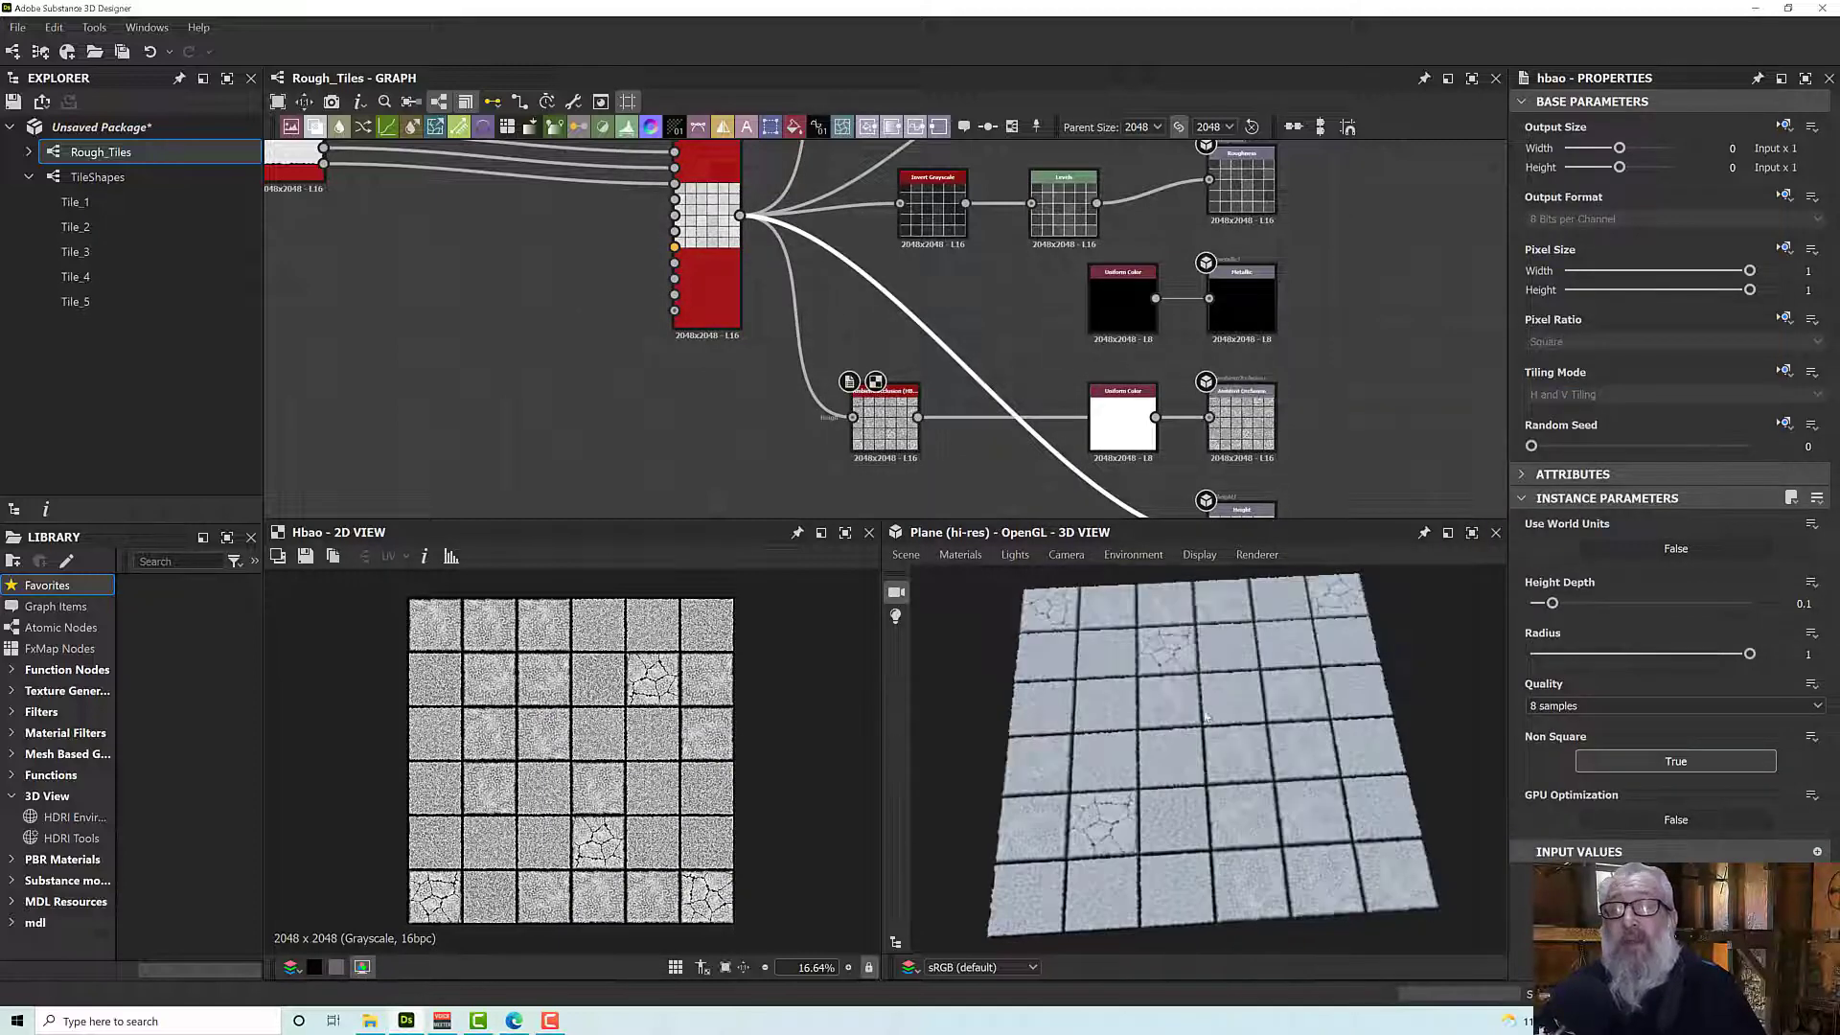
Soften the ambient occlusion on the tiles by setting the HBAO node's Height Depth to 0.03 and Radius to 0.03.
scroll(1205, 717, up, 10)
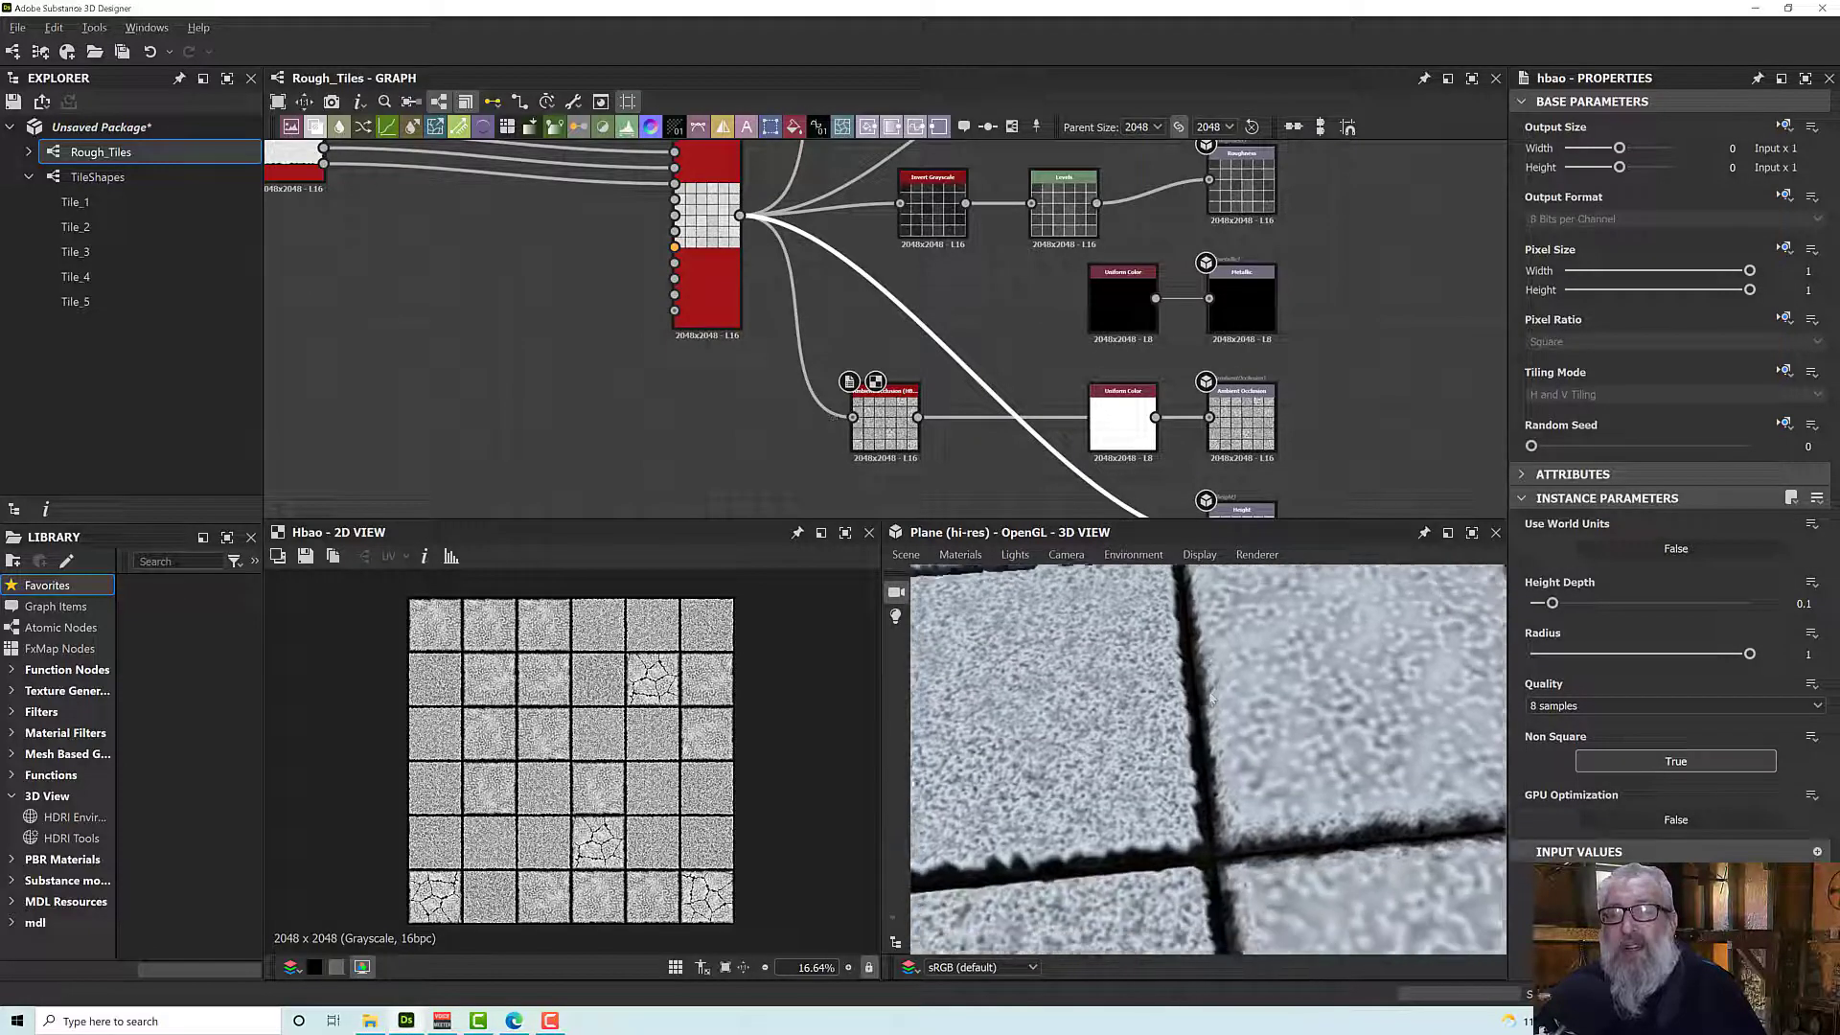
drag(1209, 698, 1198, 729)
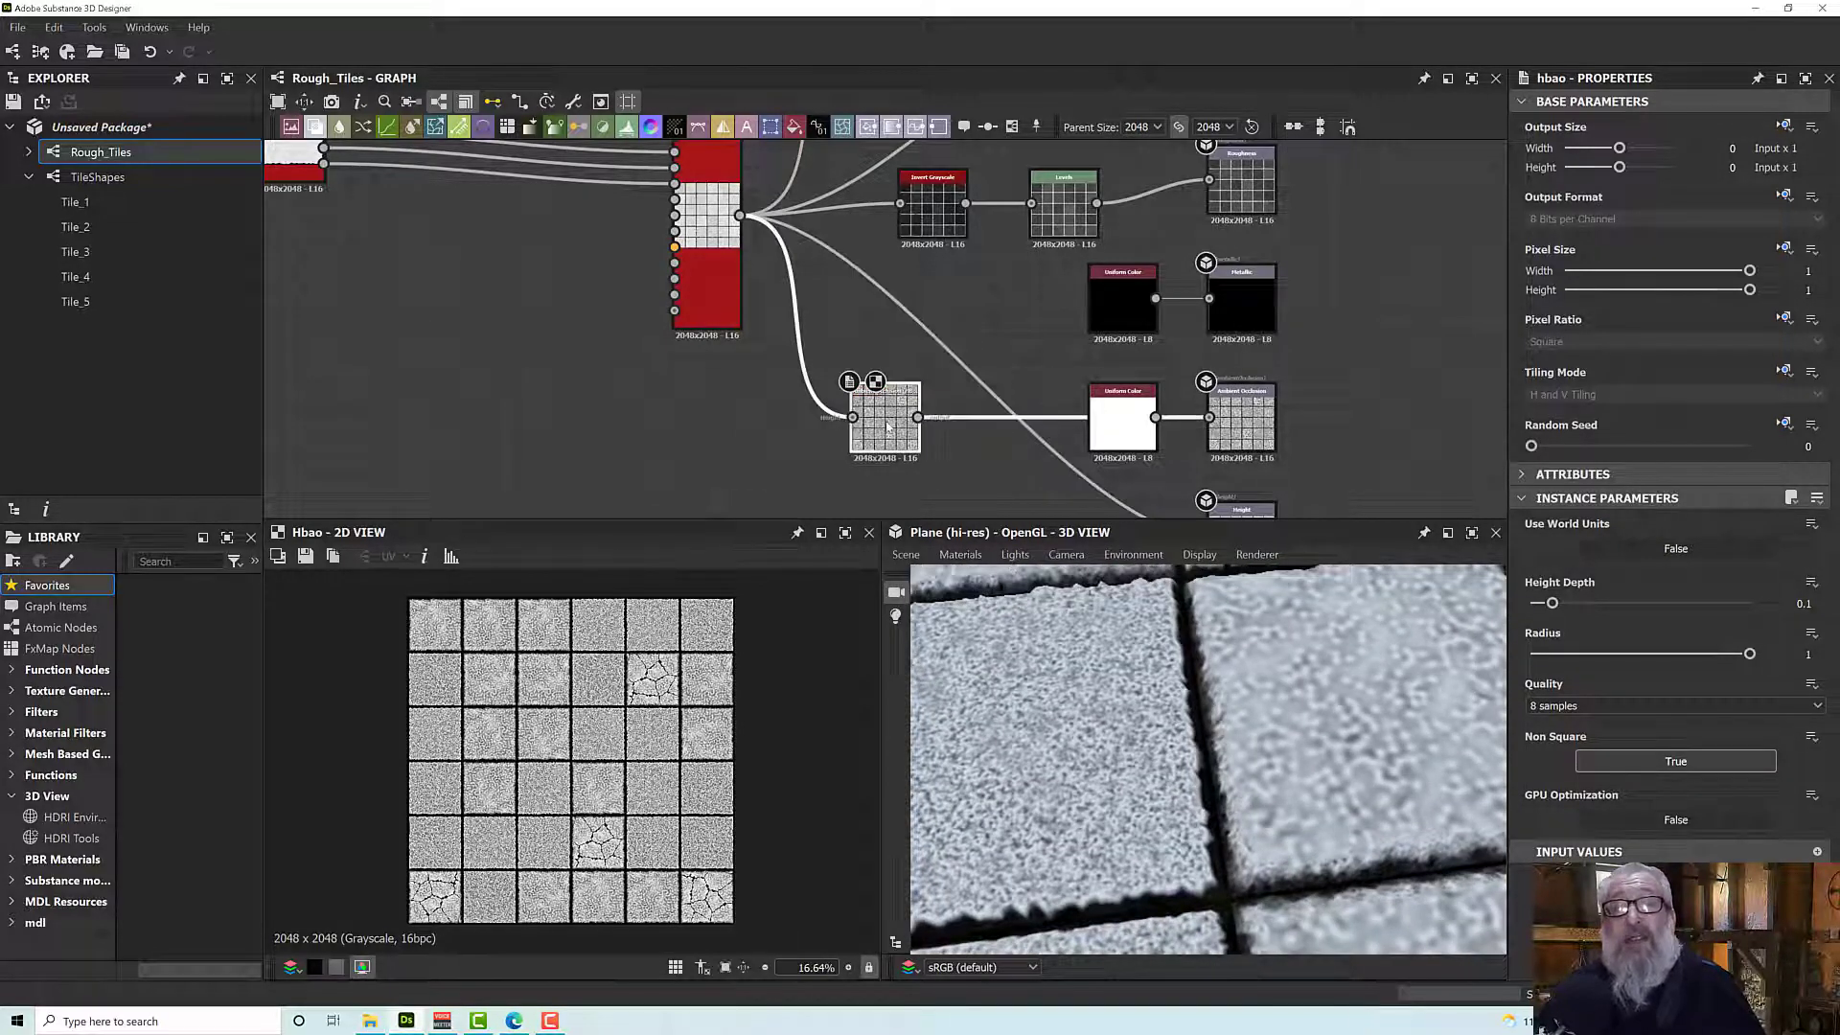
drag(1207, 833, 1136, 676)
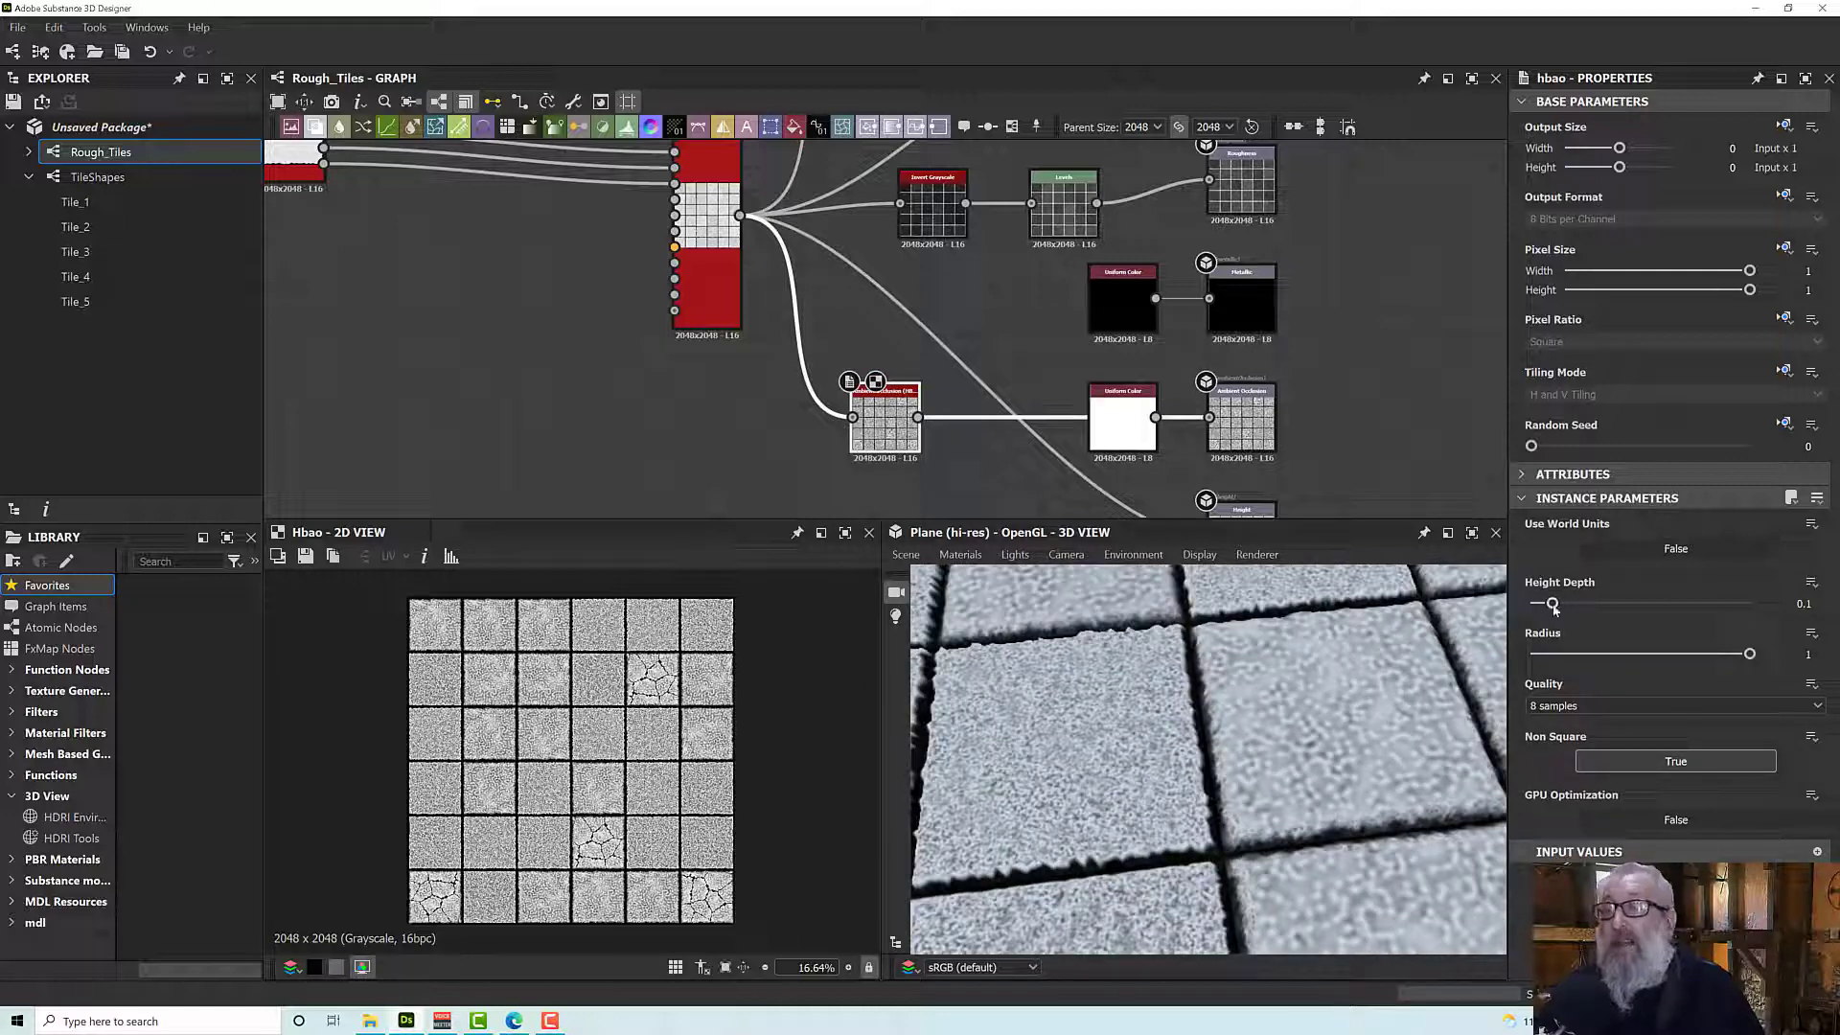
drag(1553, 604, 1541, 605)
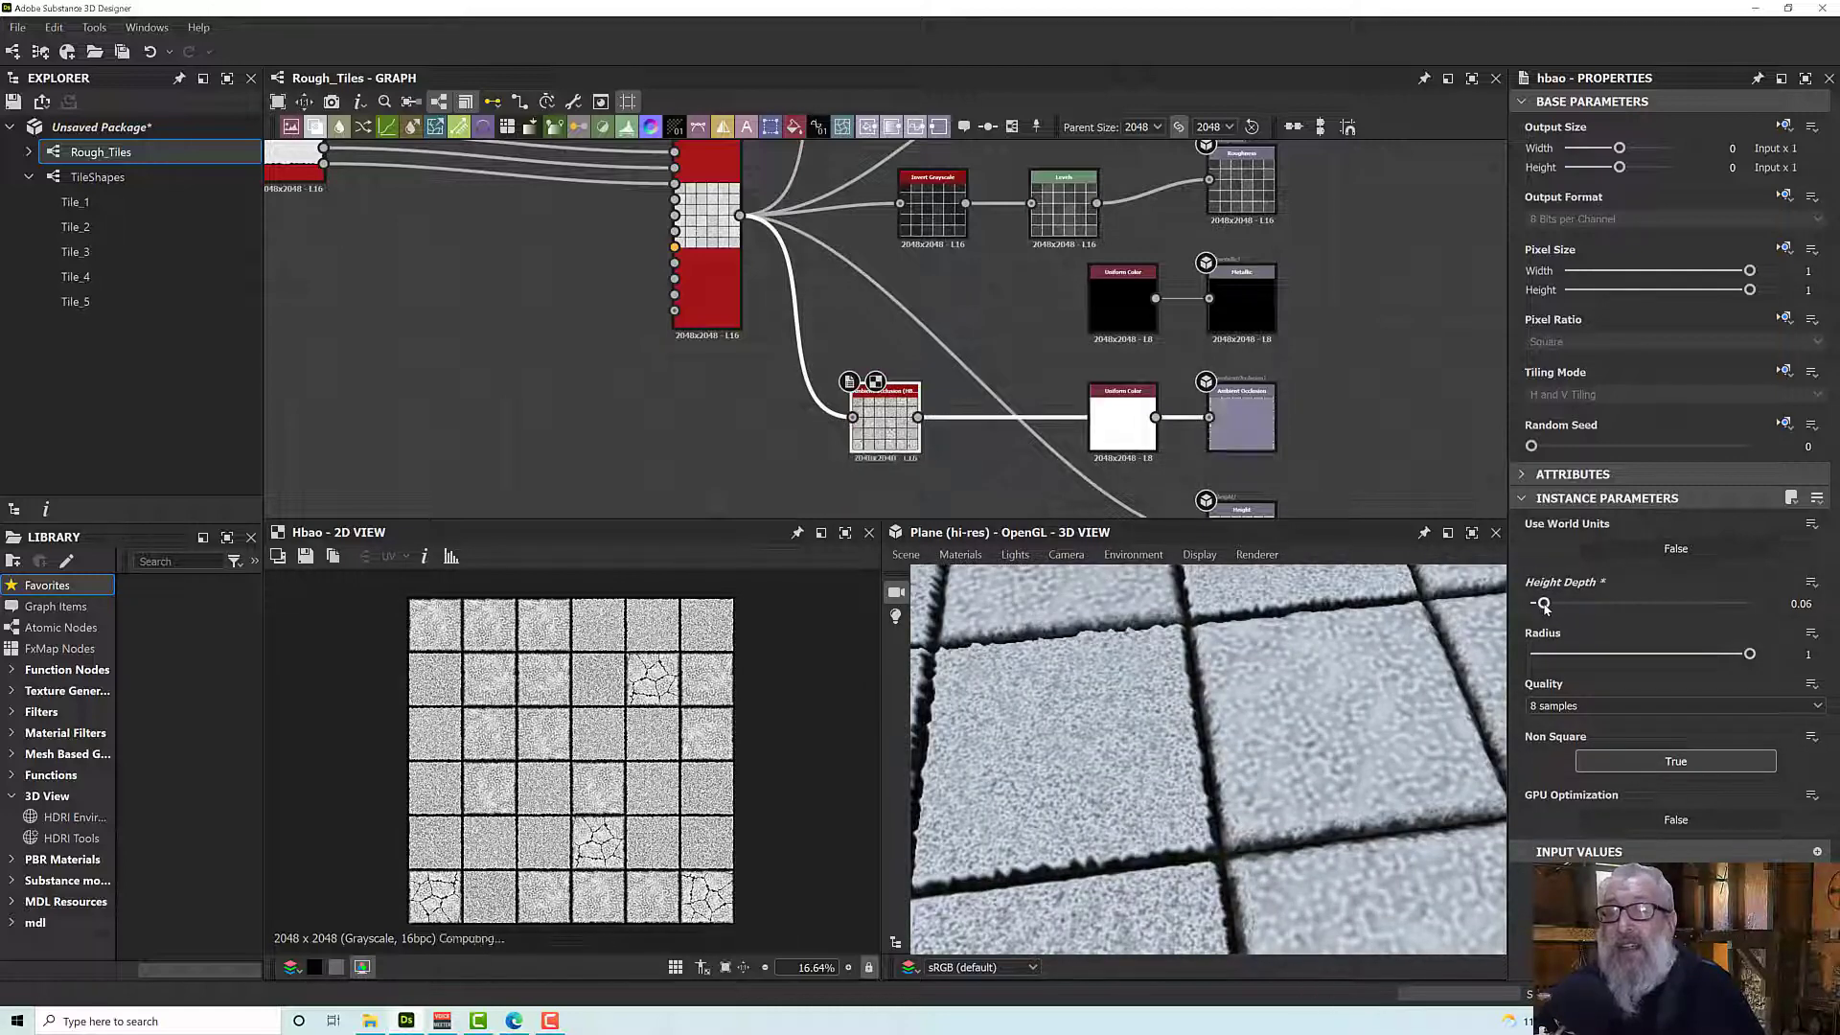
drag(1541, 605, 1538, 605)
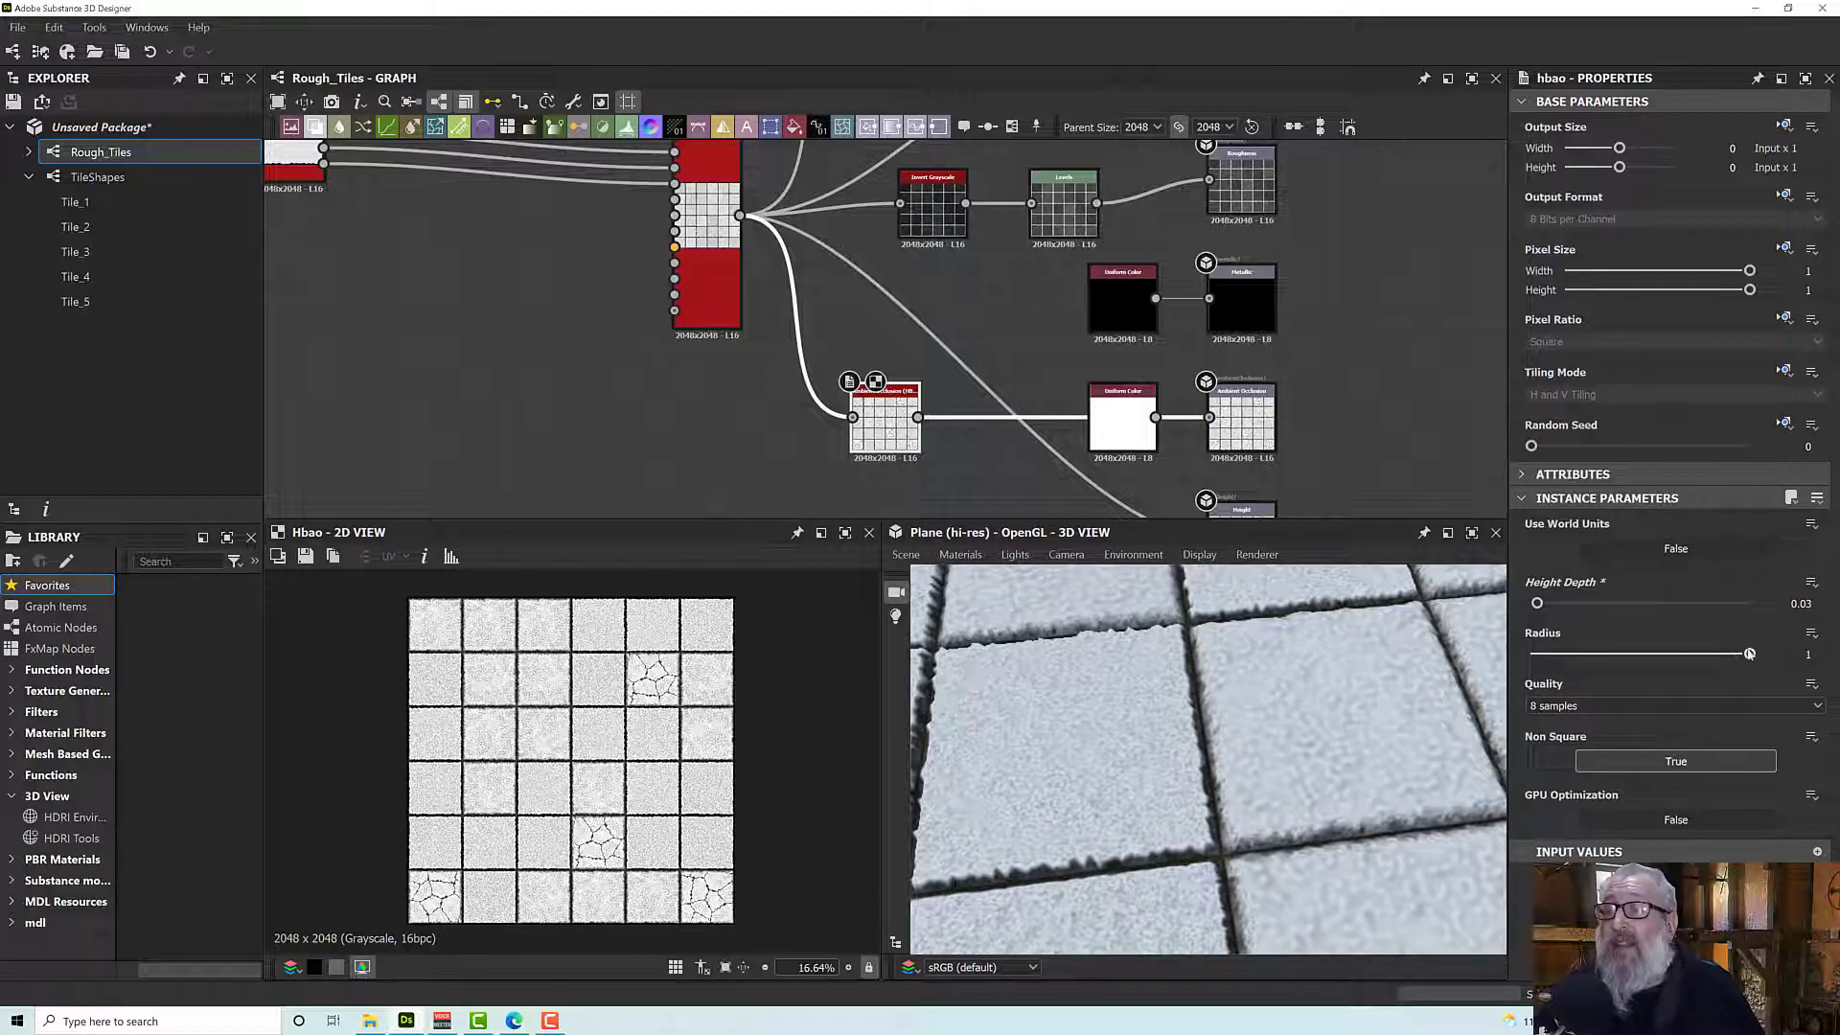
drag(1750, 654, 1537, 657)
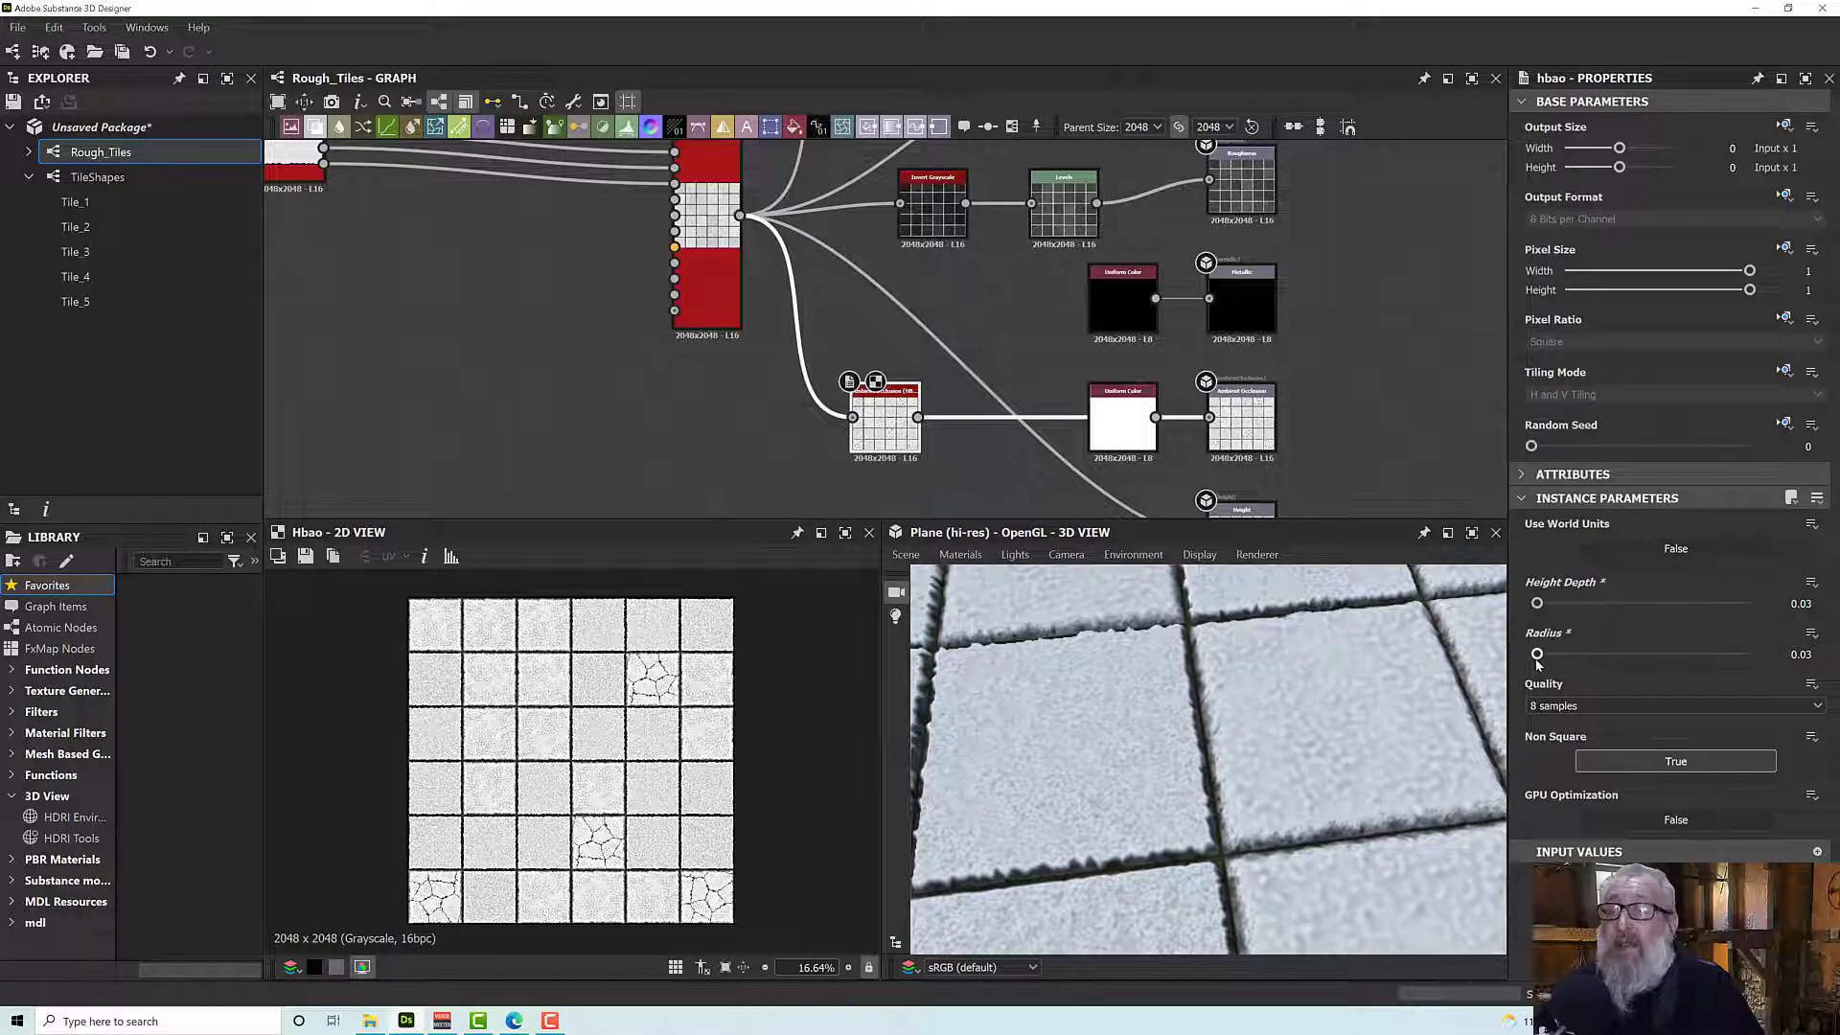
Tighten the ambient occlusion by setting the HBAO node's Radius to 0.005.
drag(1537, 662, 1534, 666)
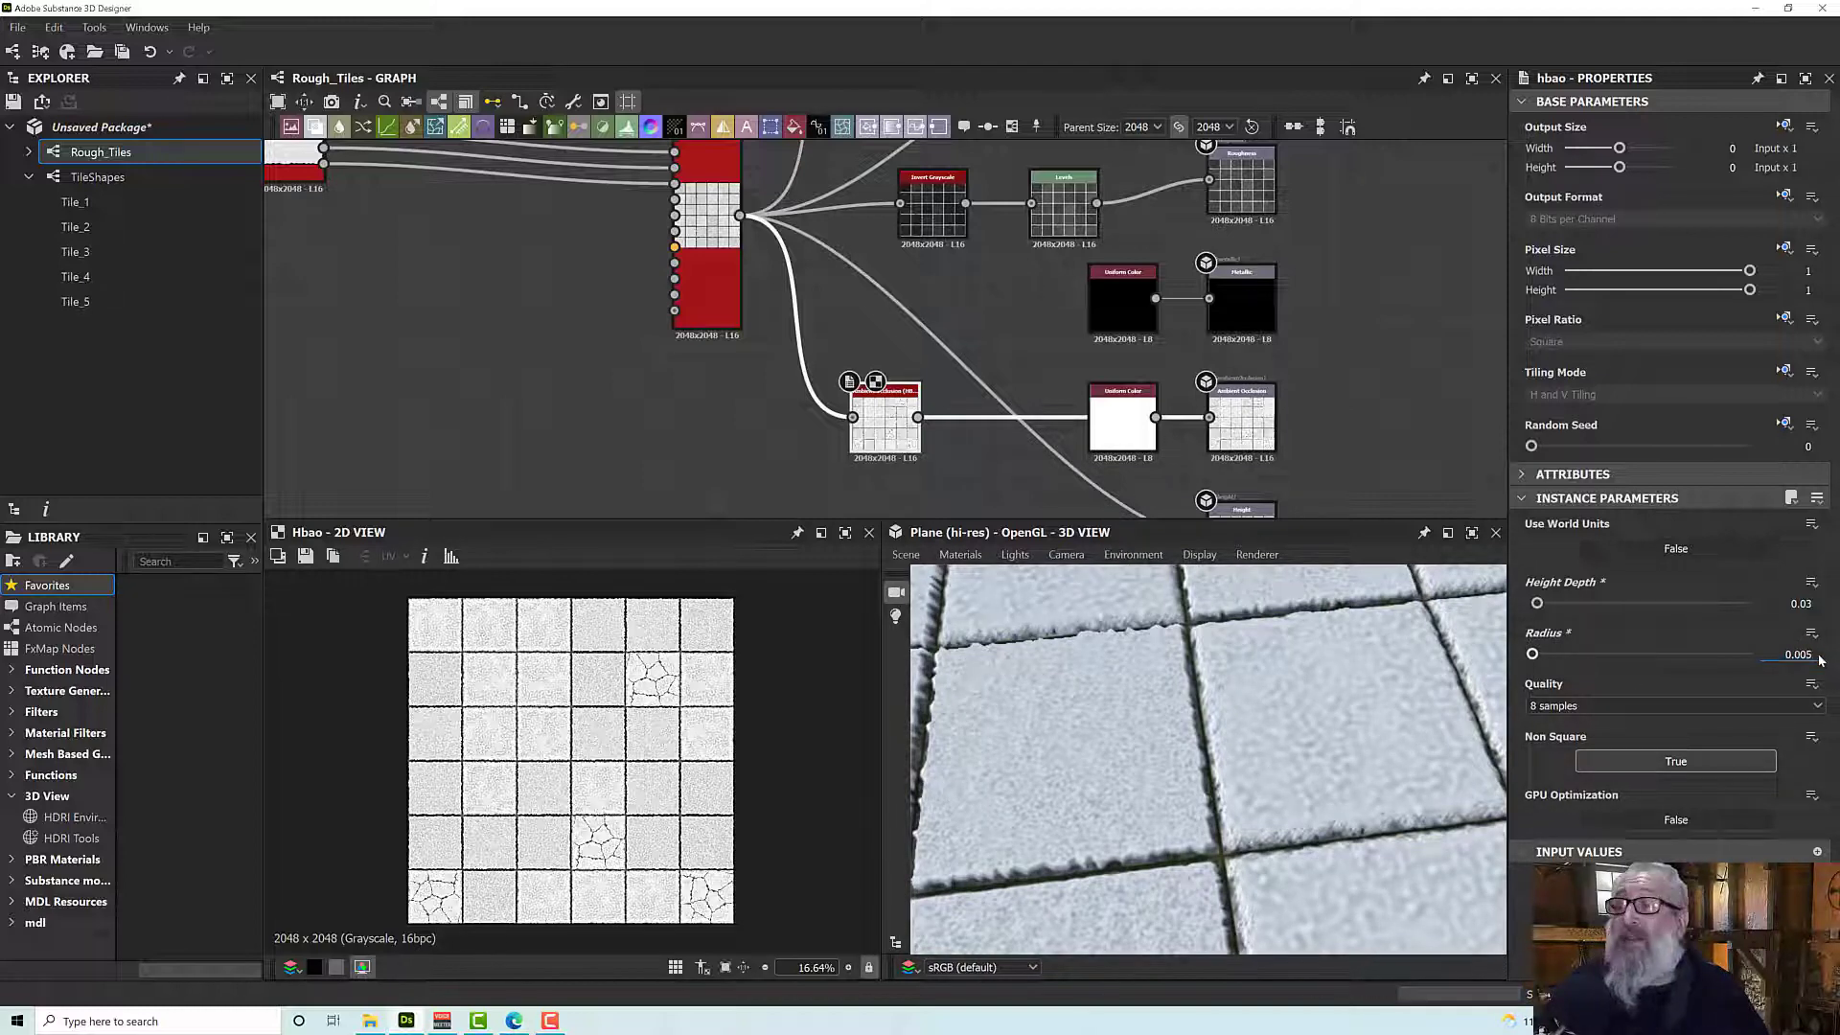
key(Return)
scroll(1347, 745, down, 6)
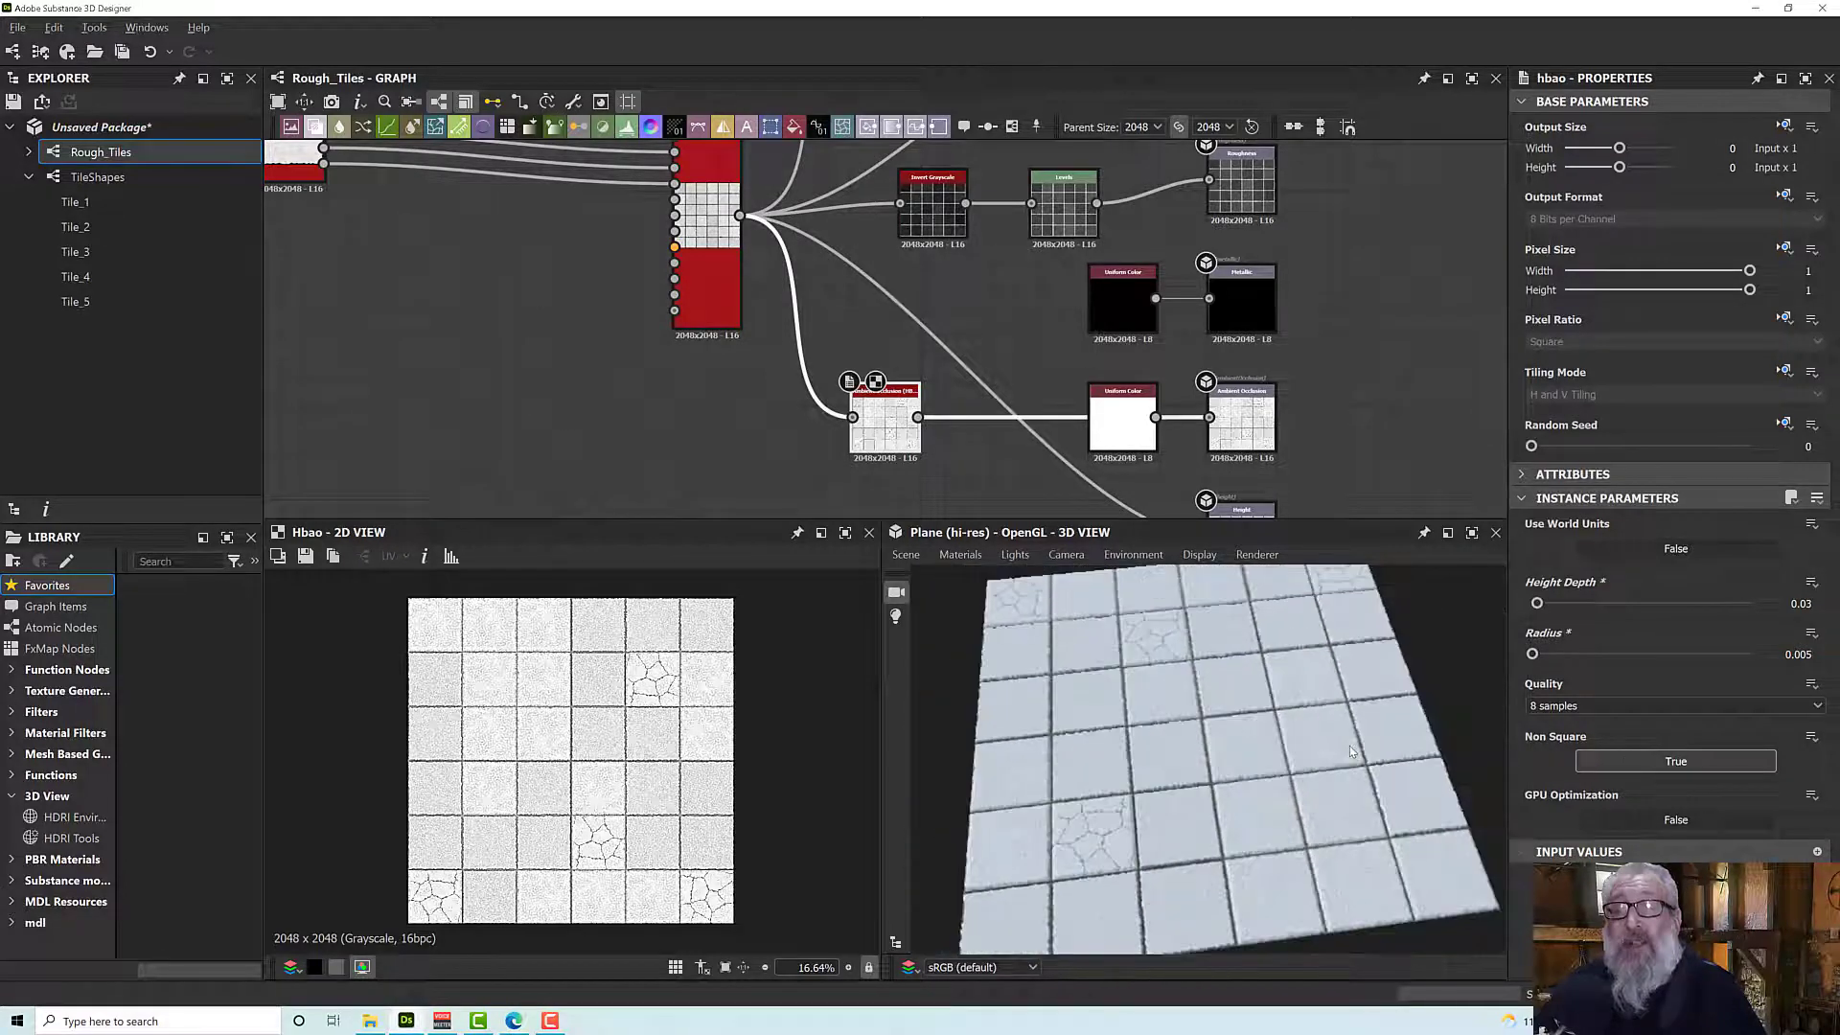
Examine the ambient occlusion shading along the tile joints and cracks on the 3D plane from several angles and distances.
scroll(1252, 750, up, 6)
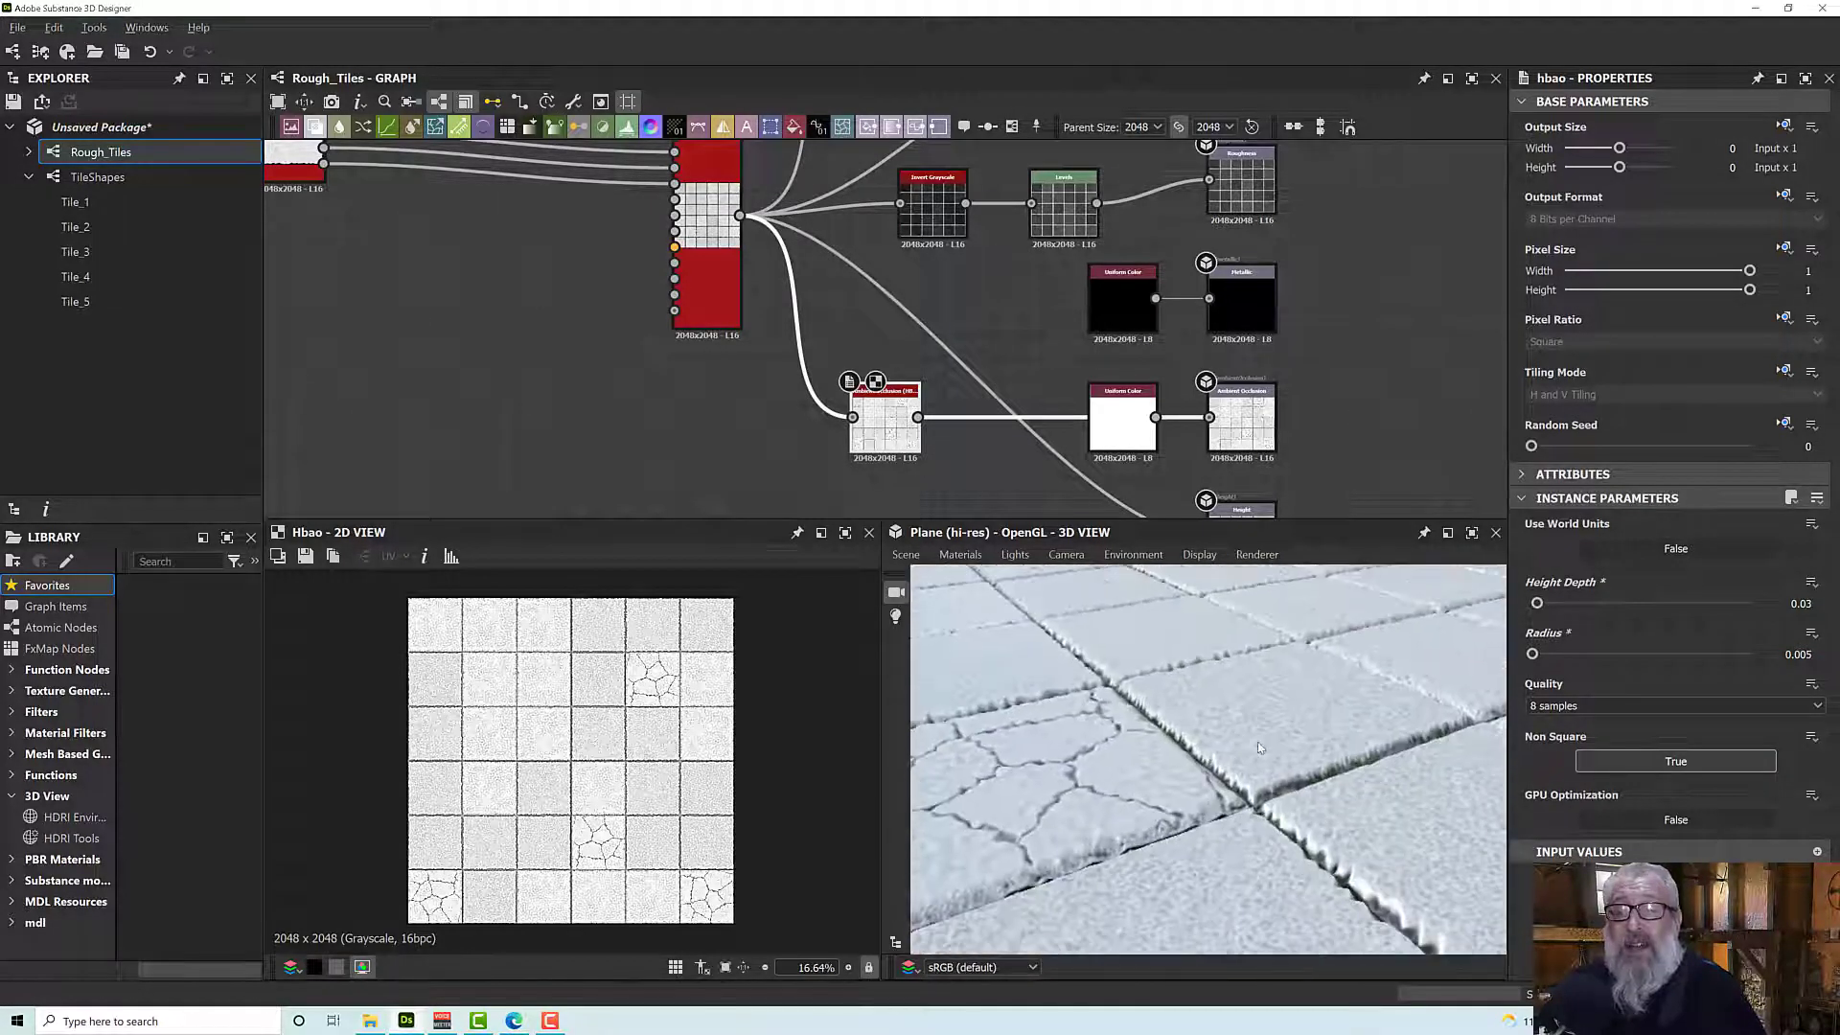
scroll(1259, 747, up, 3)
scroll(1260, 748, down, 5)
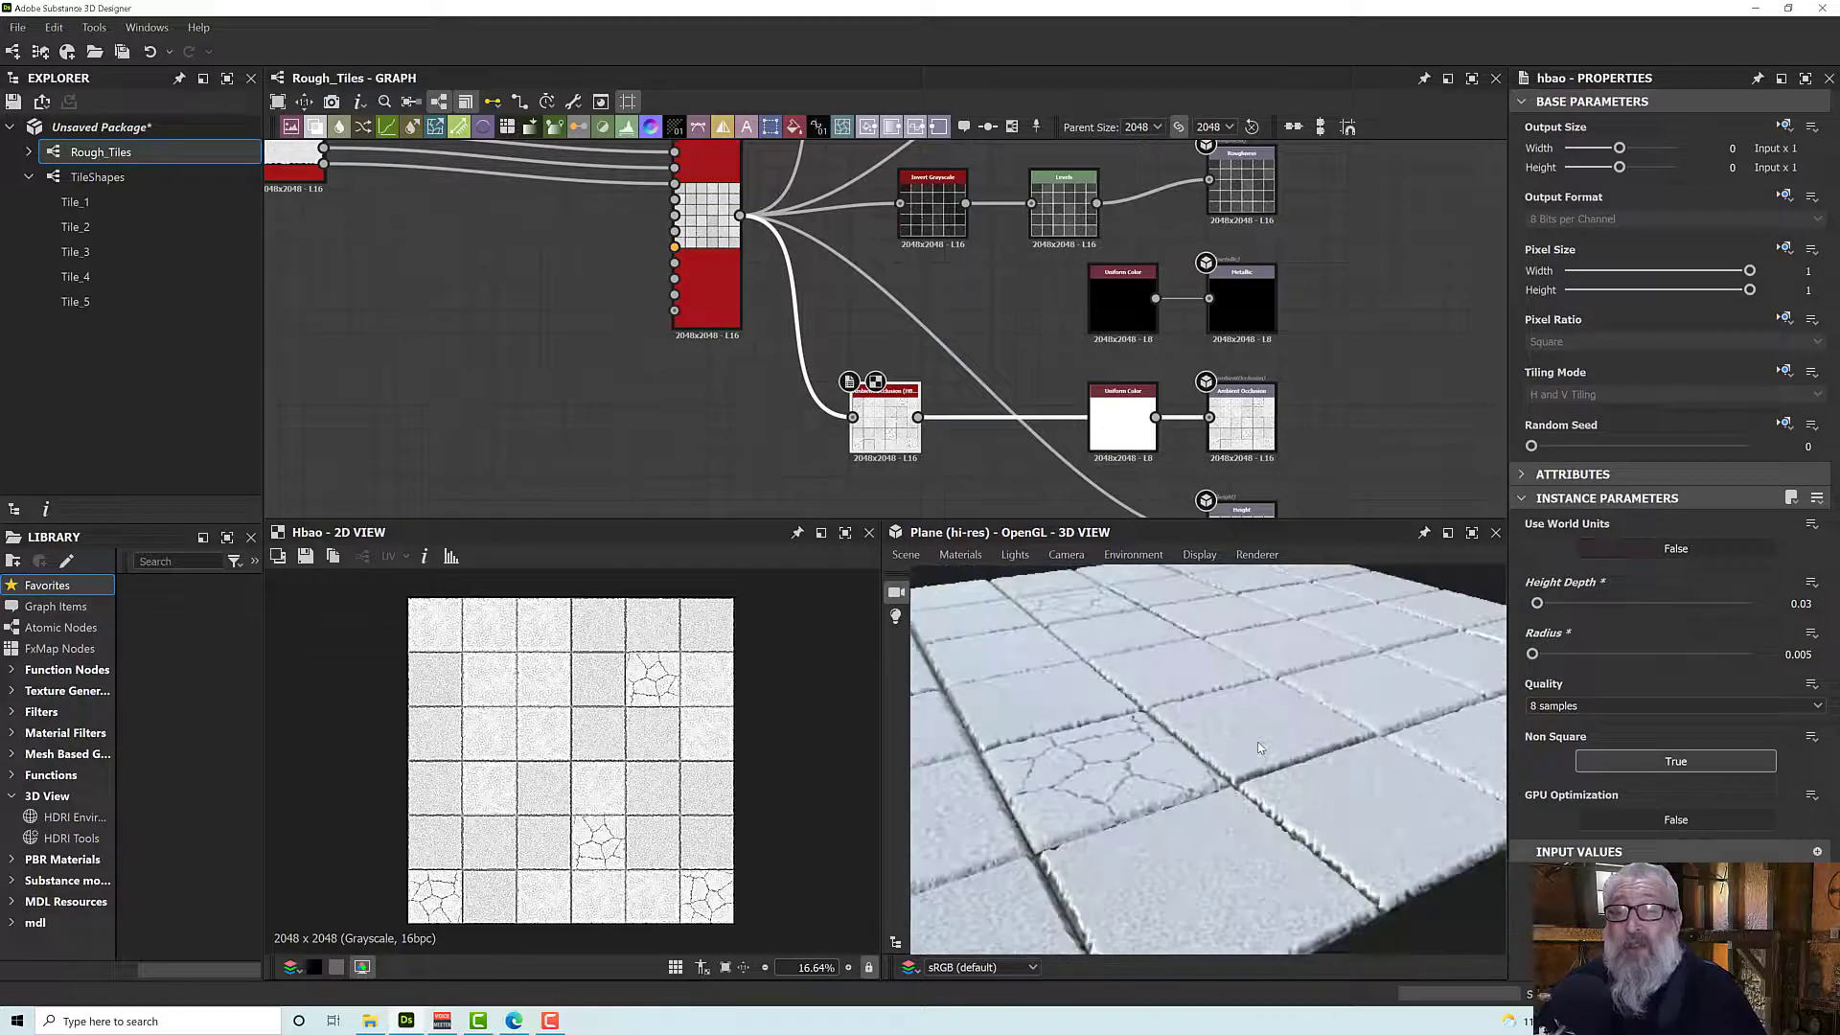
drag(1260, 747, 1169, 750)
scroll(1170, 755, down, 4)
scroll(1169, 749, up, 6)
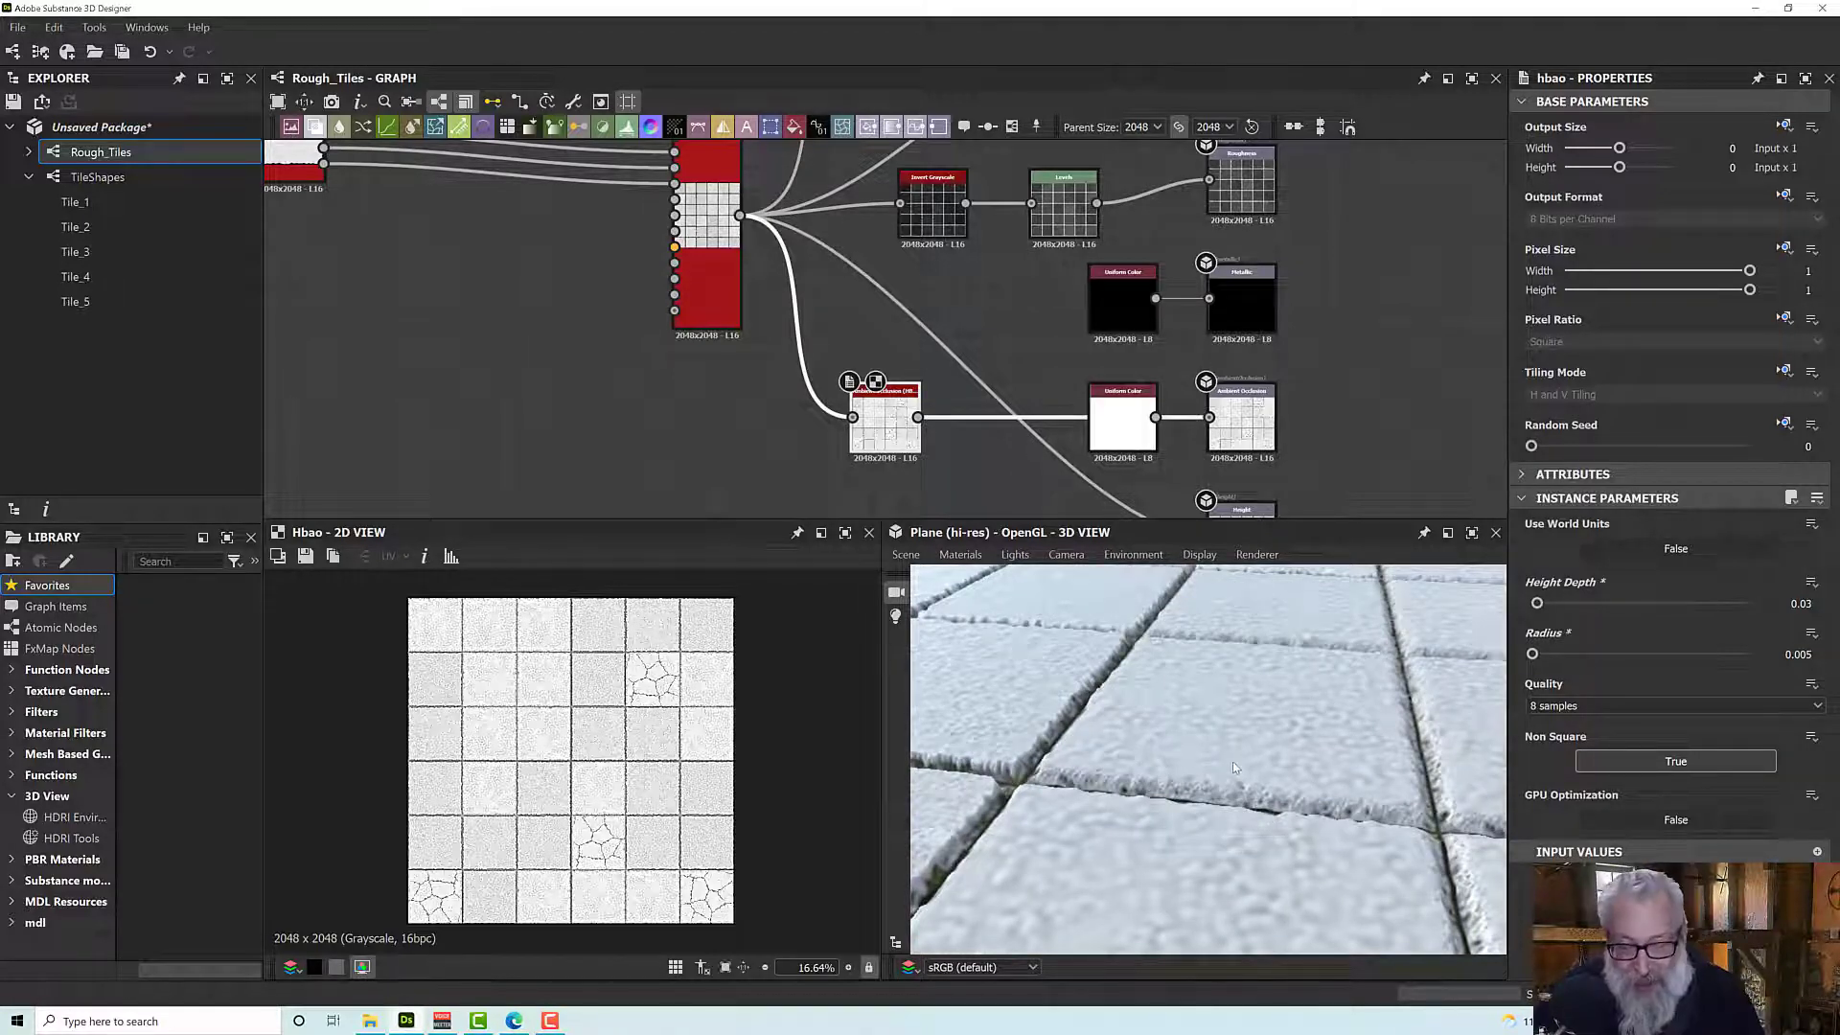
scroll(1232, 762, down, 5)
mouse_move(1233, 762)
mouse_down()
mouse_move(1433, 805)
mouse_move(1210, 790)
mouse_move(1224, 784)
mouse_up()
scroll(1210, 790, down, 5)
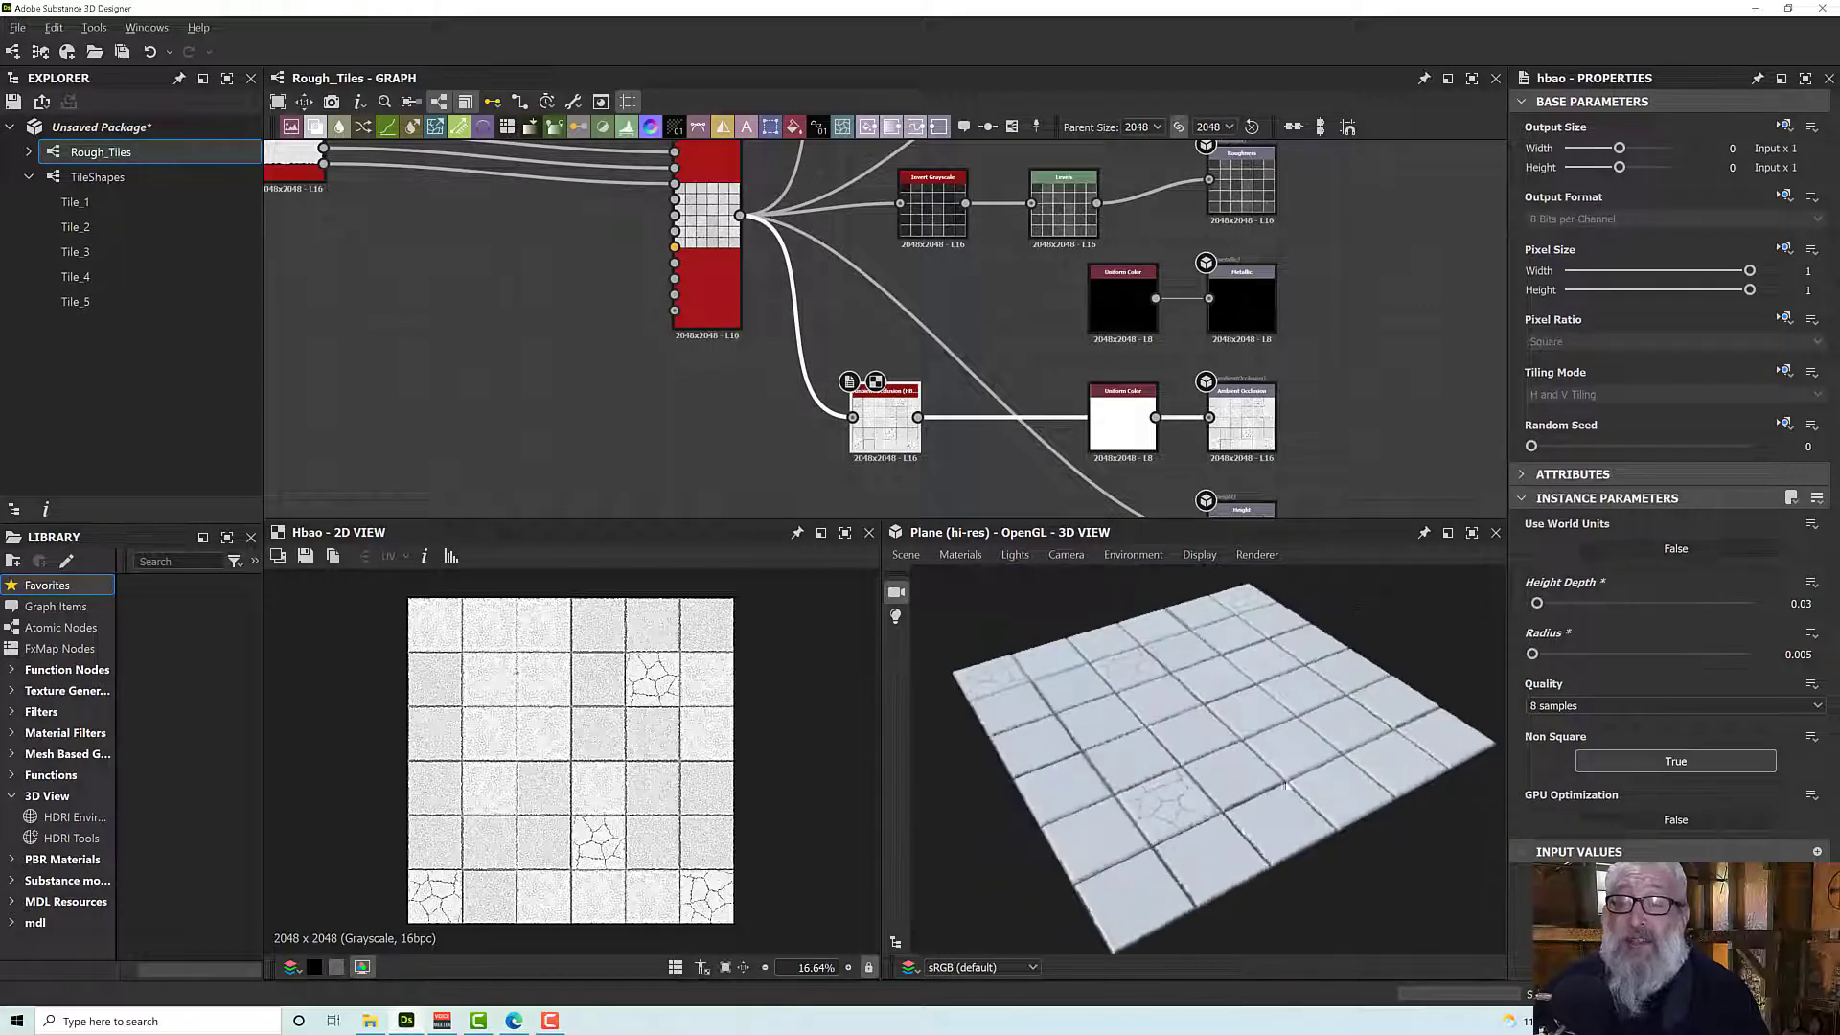
scroll(1224, 784, up, 5)
scroll(1224, 784, up, 5)
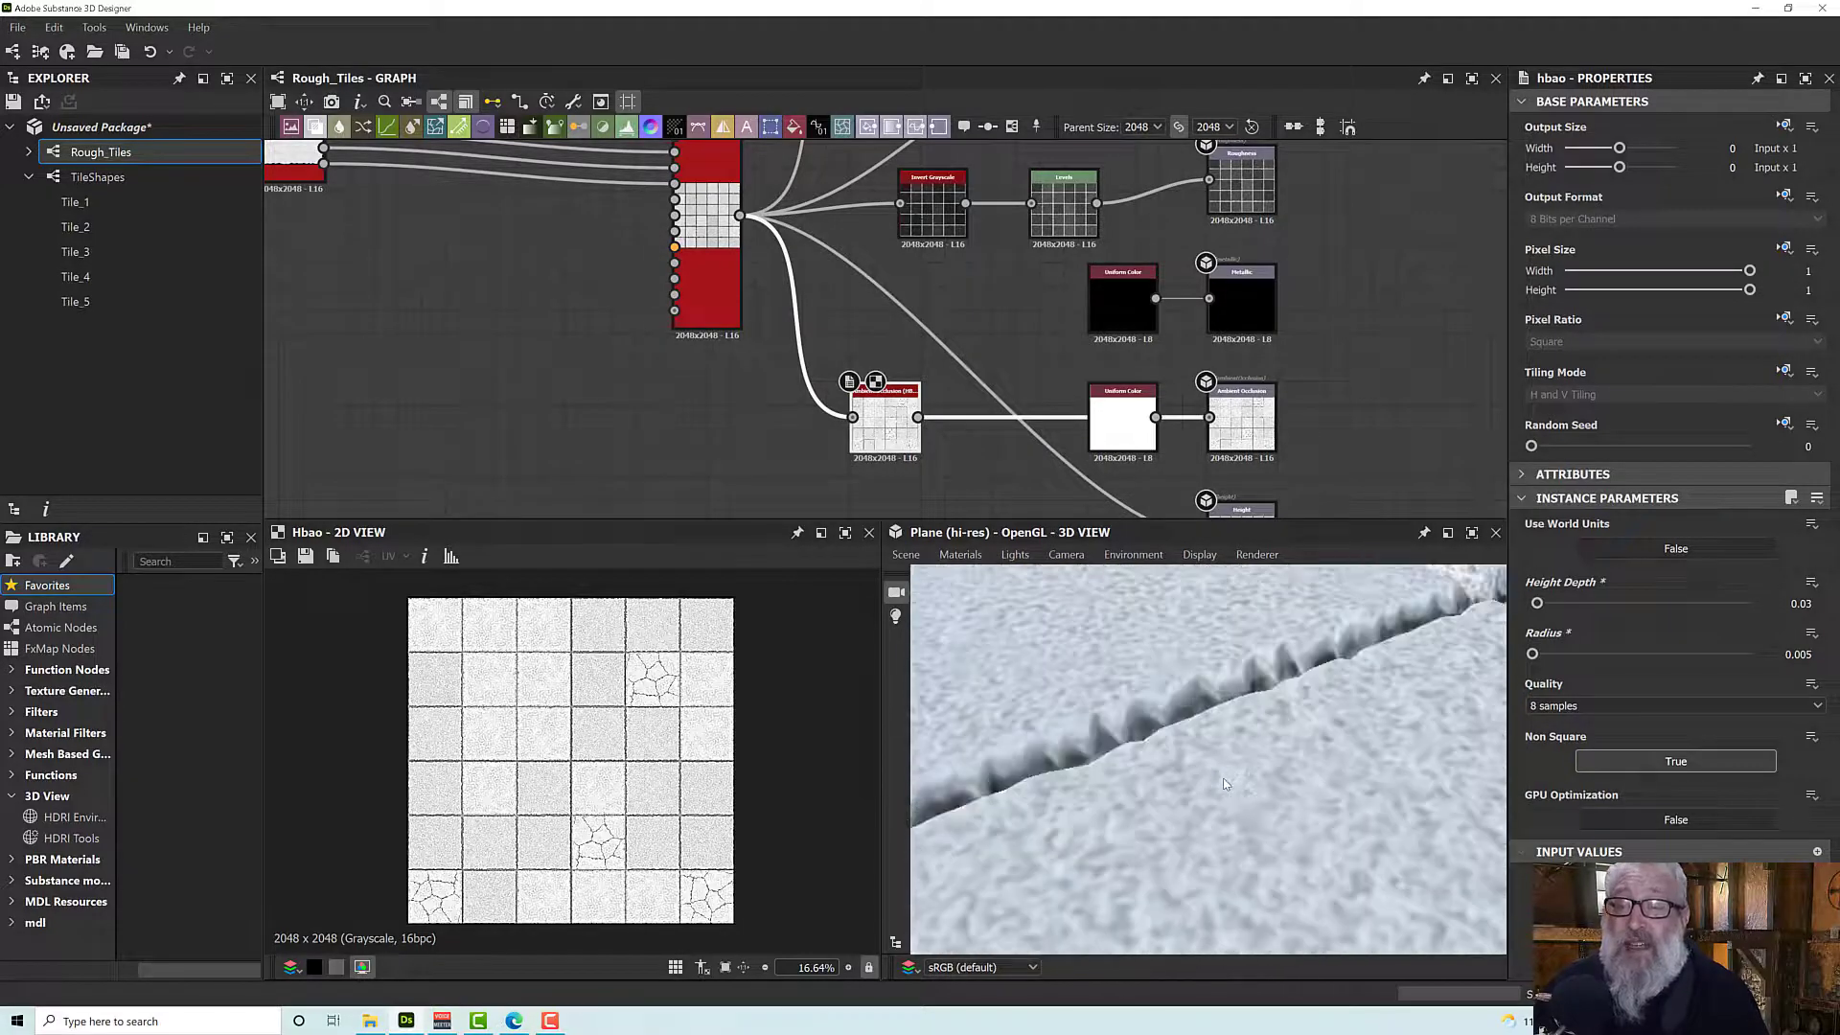
scroll(1223, 784, down, 5)
drag(1223, 784, 1256, 748)
scroll(1261, 790, down, 5)
scroll(1248, 738, up, 3)
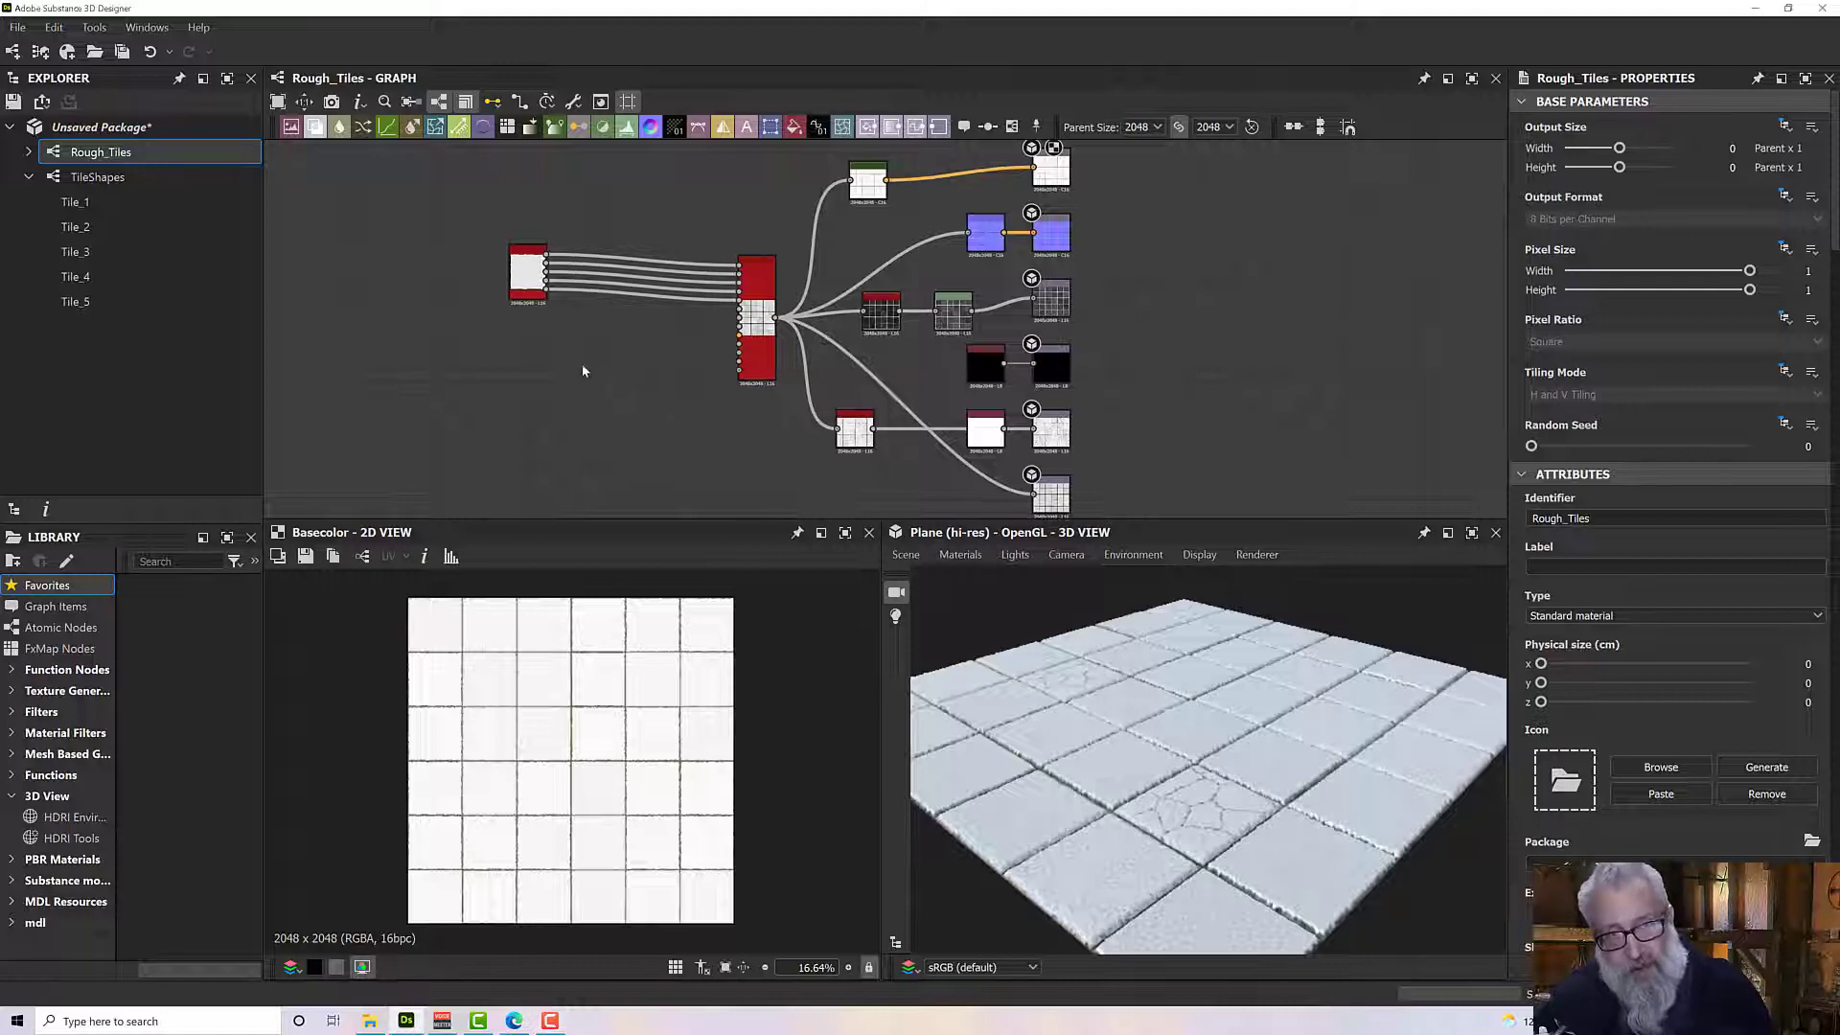
Move the TileShapes and Tile Sampler nodes left together to make room before the downstream nodes.
click(534, 288)
drag(444, 226, 597, 368)
middle_drag(679, 408, 688, 463)
Add a Multi Dir. Warp Grayscale node above the Tile Sampler and feed the Tile Sampler's output into its first input.
key(space)
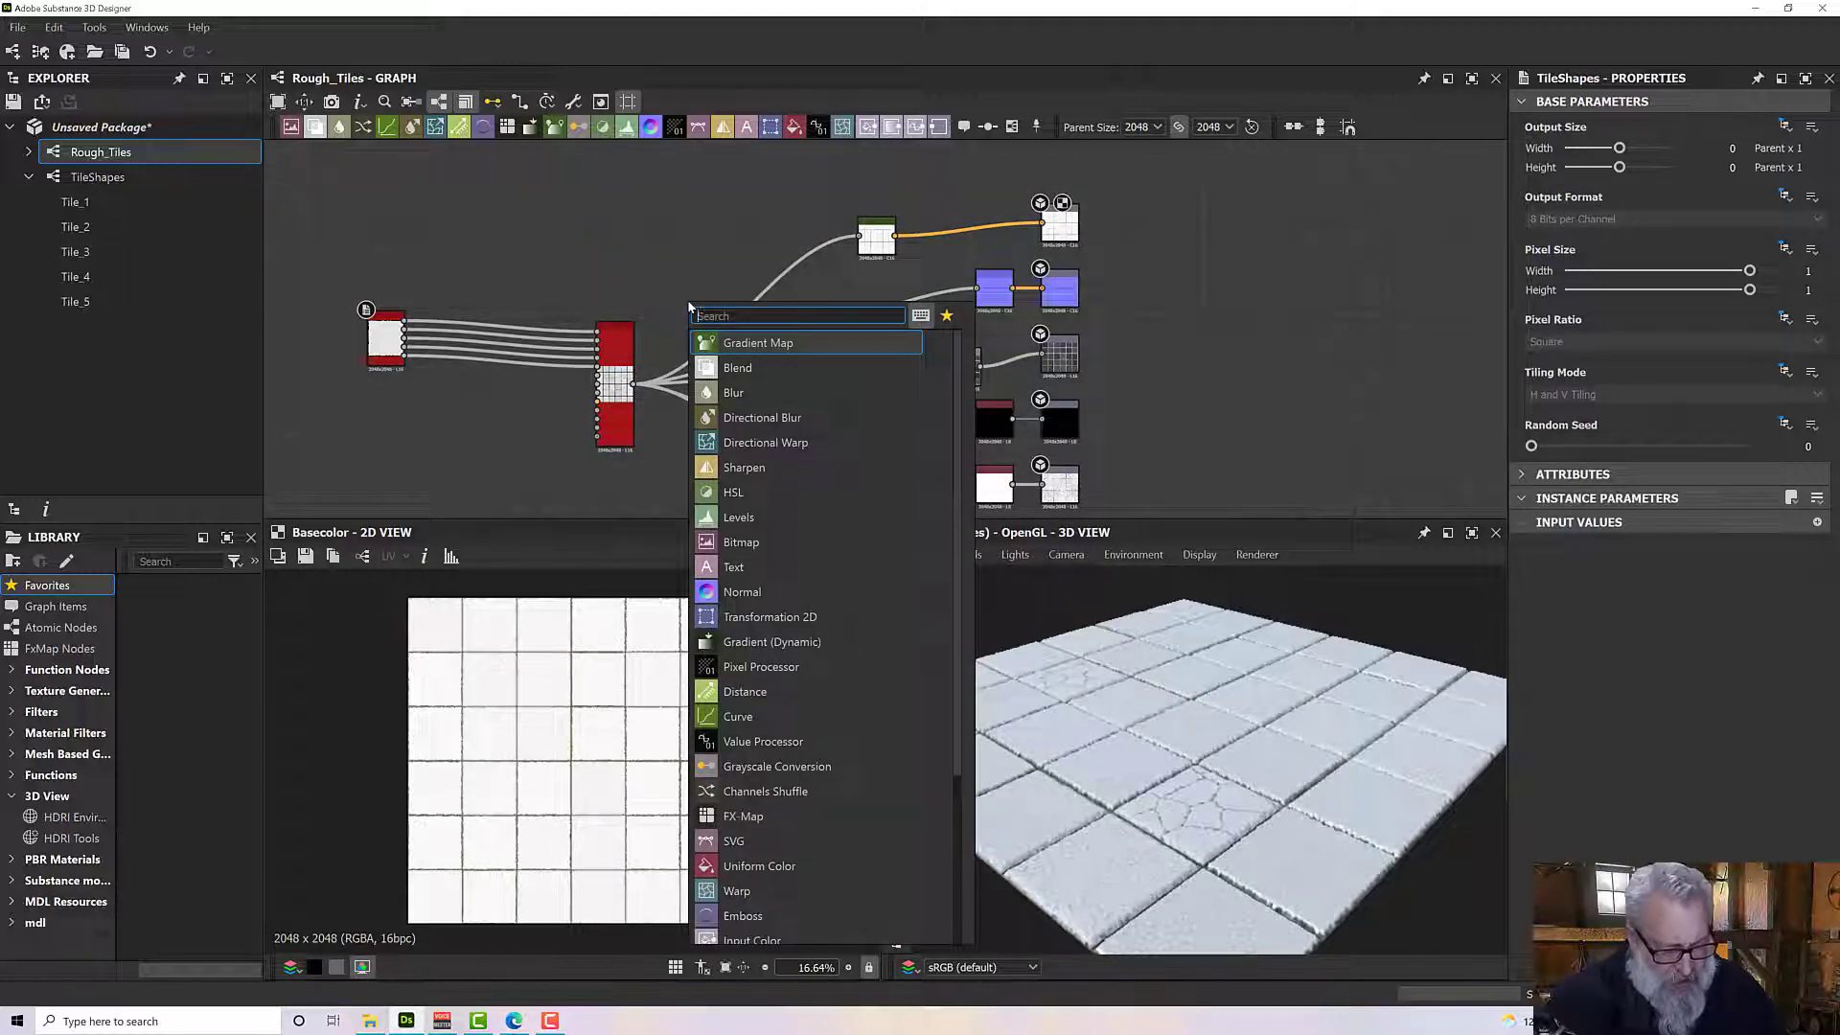
text(multi)
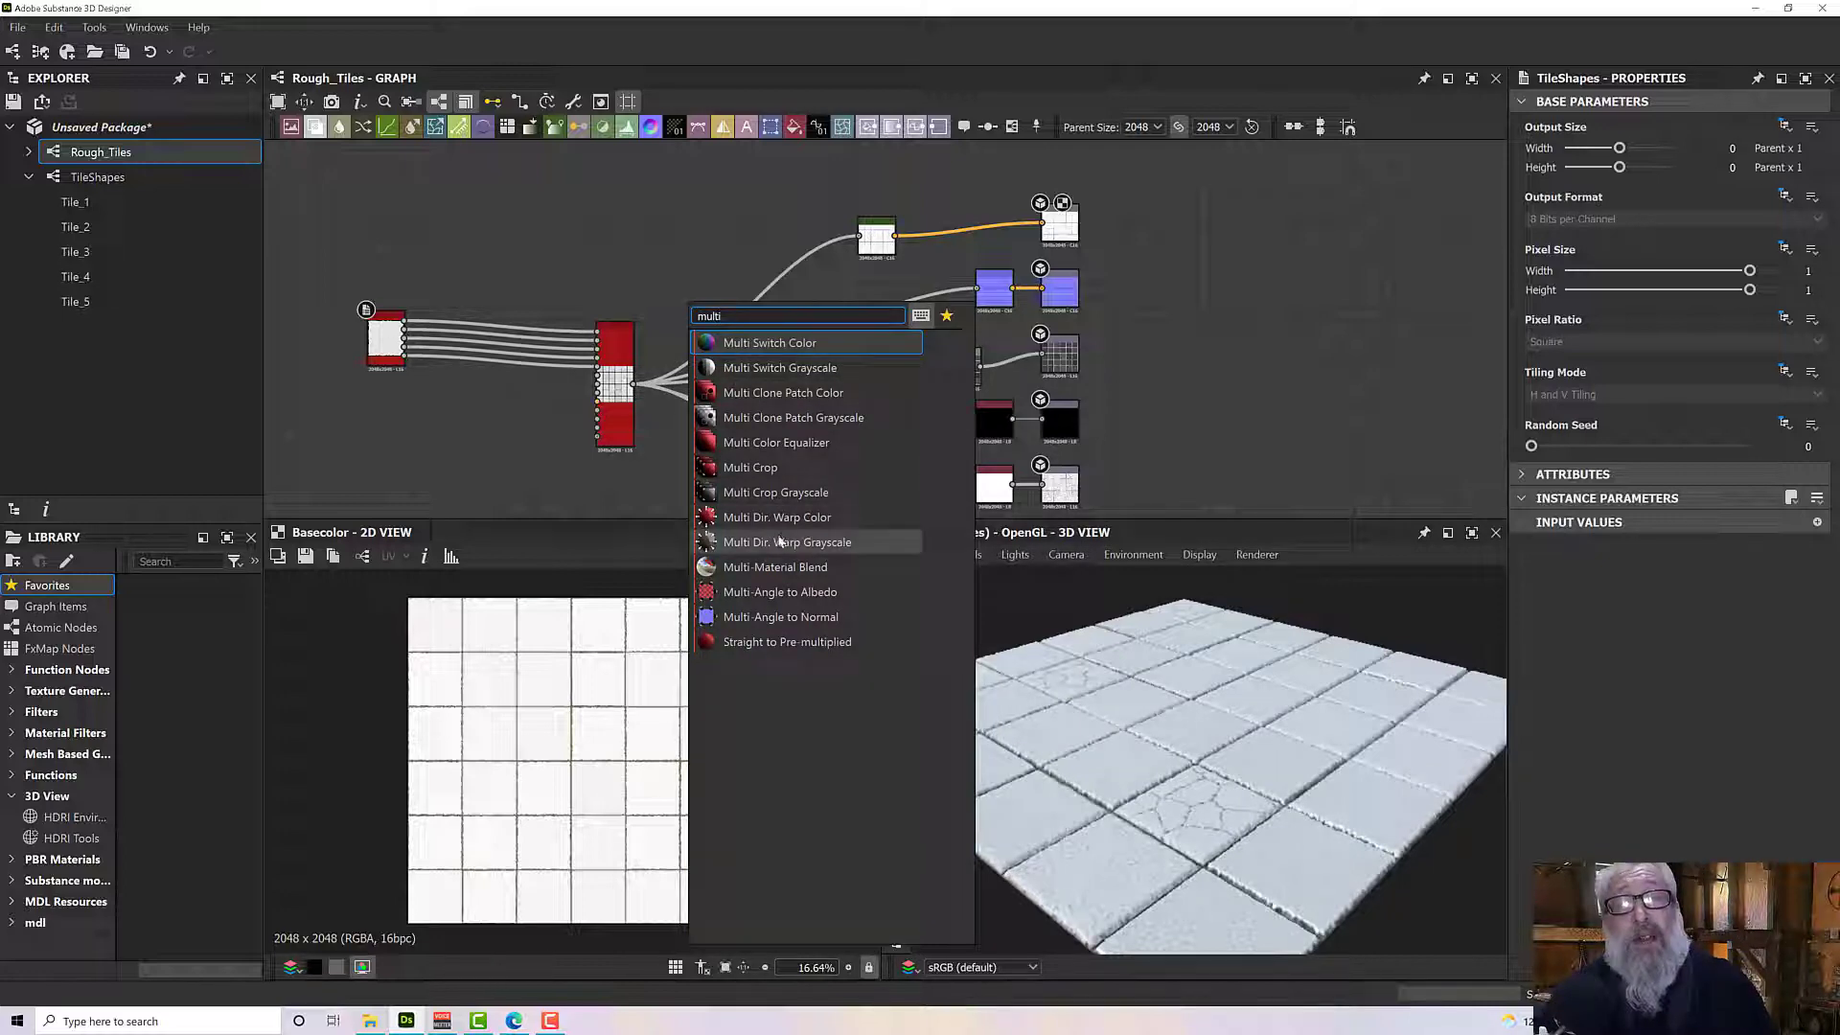
click(782, 542)
scroll(656, 381, up, 3)
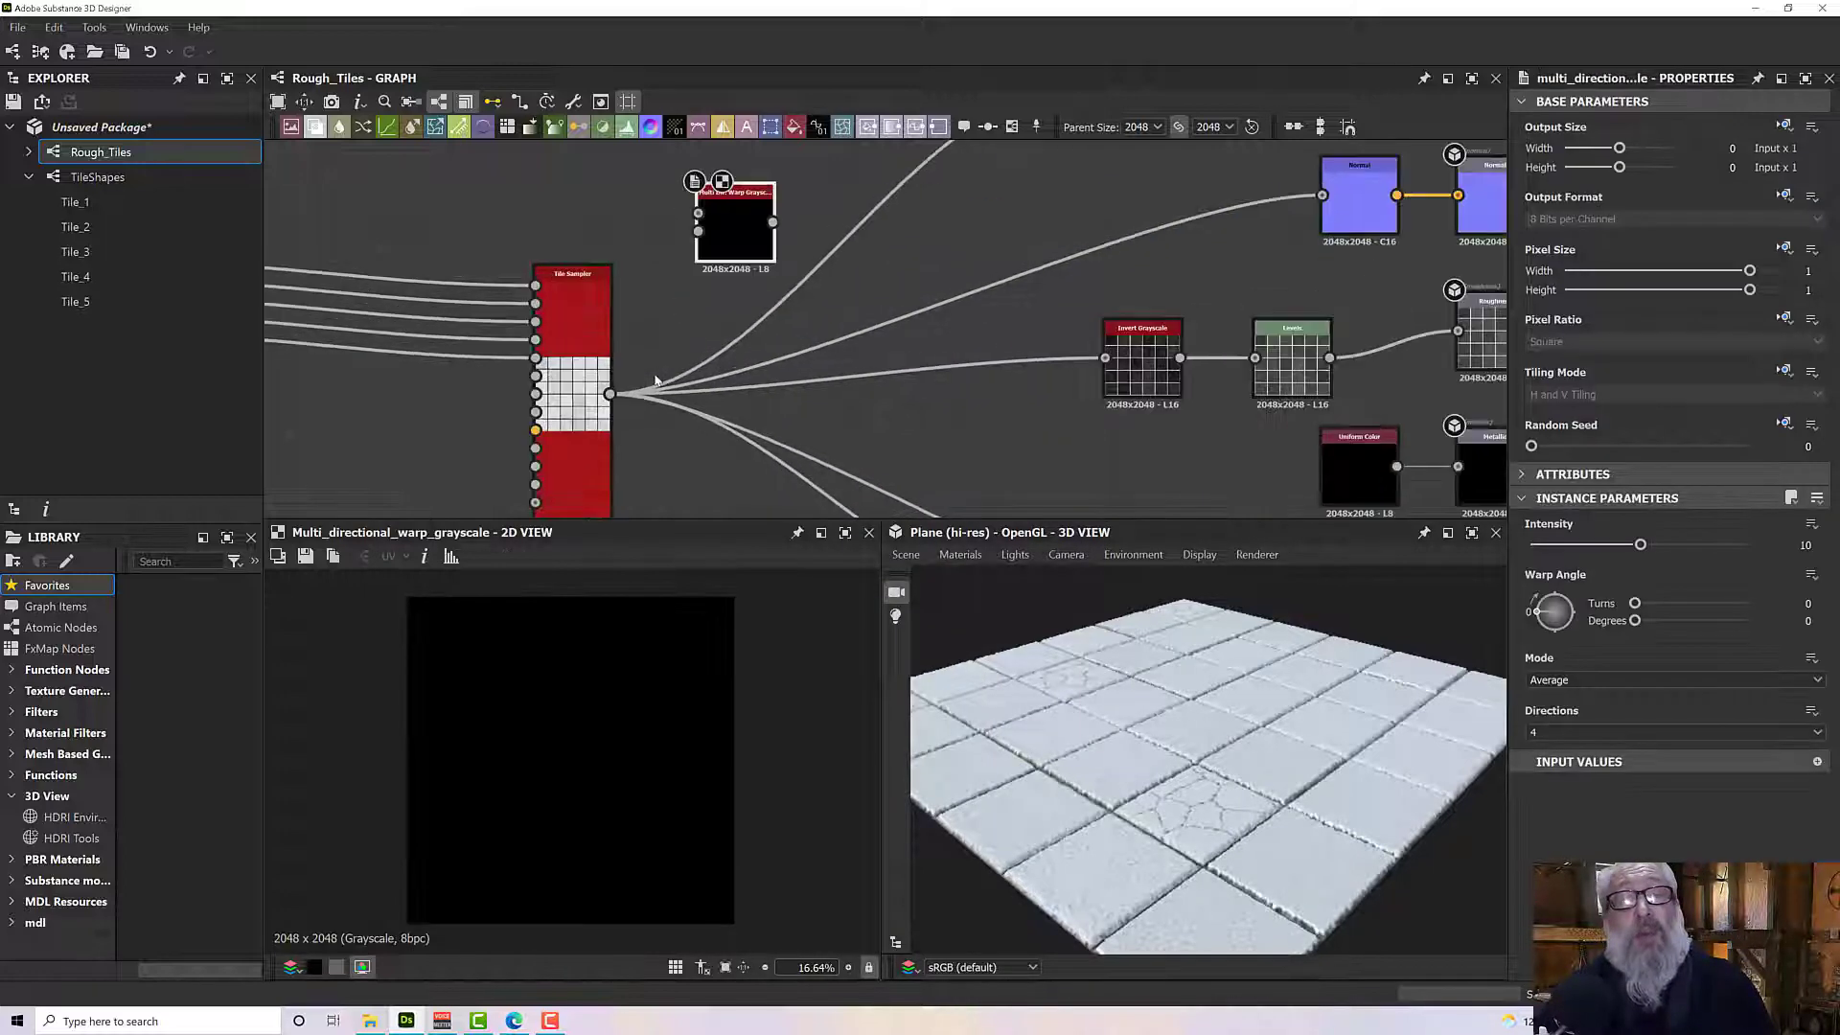
drag(609, 394, 721, 218)
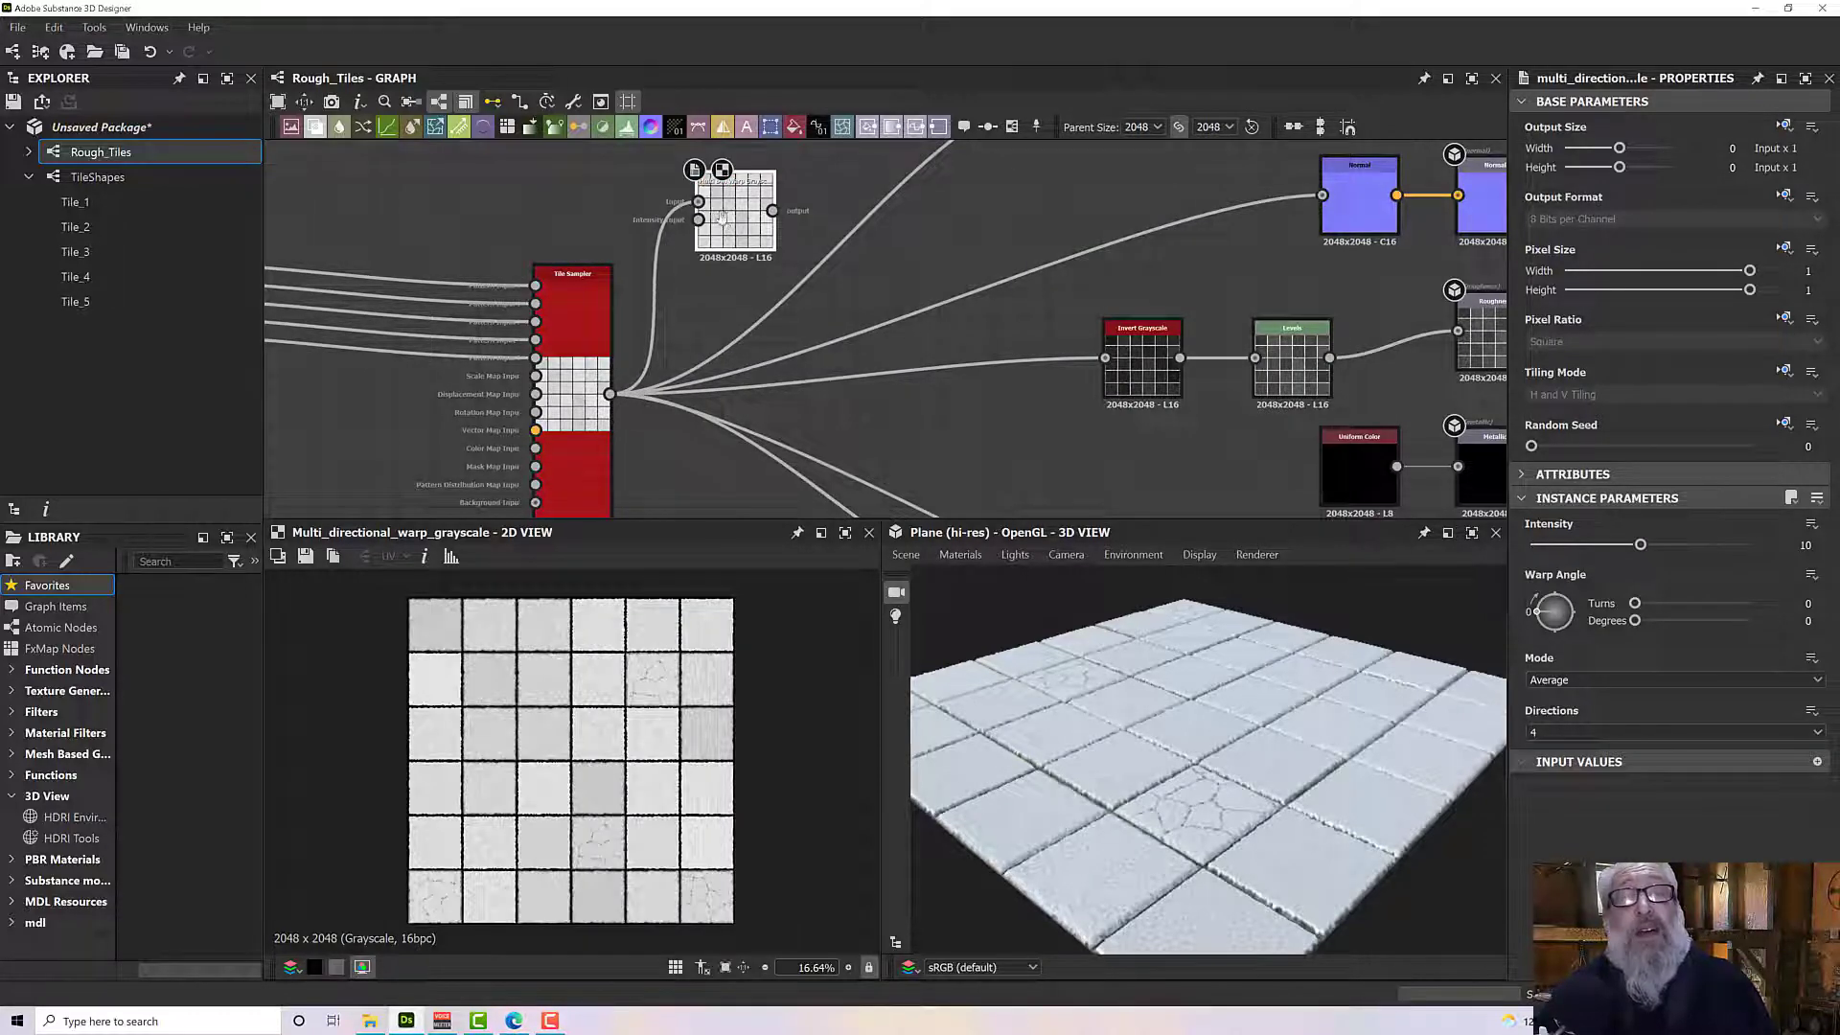
middle_drag(721, 219, 808, 277)
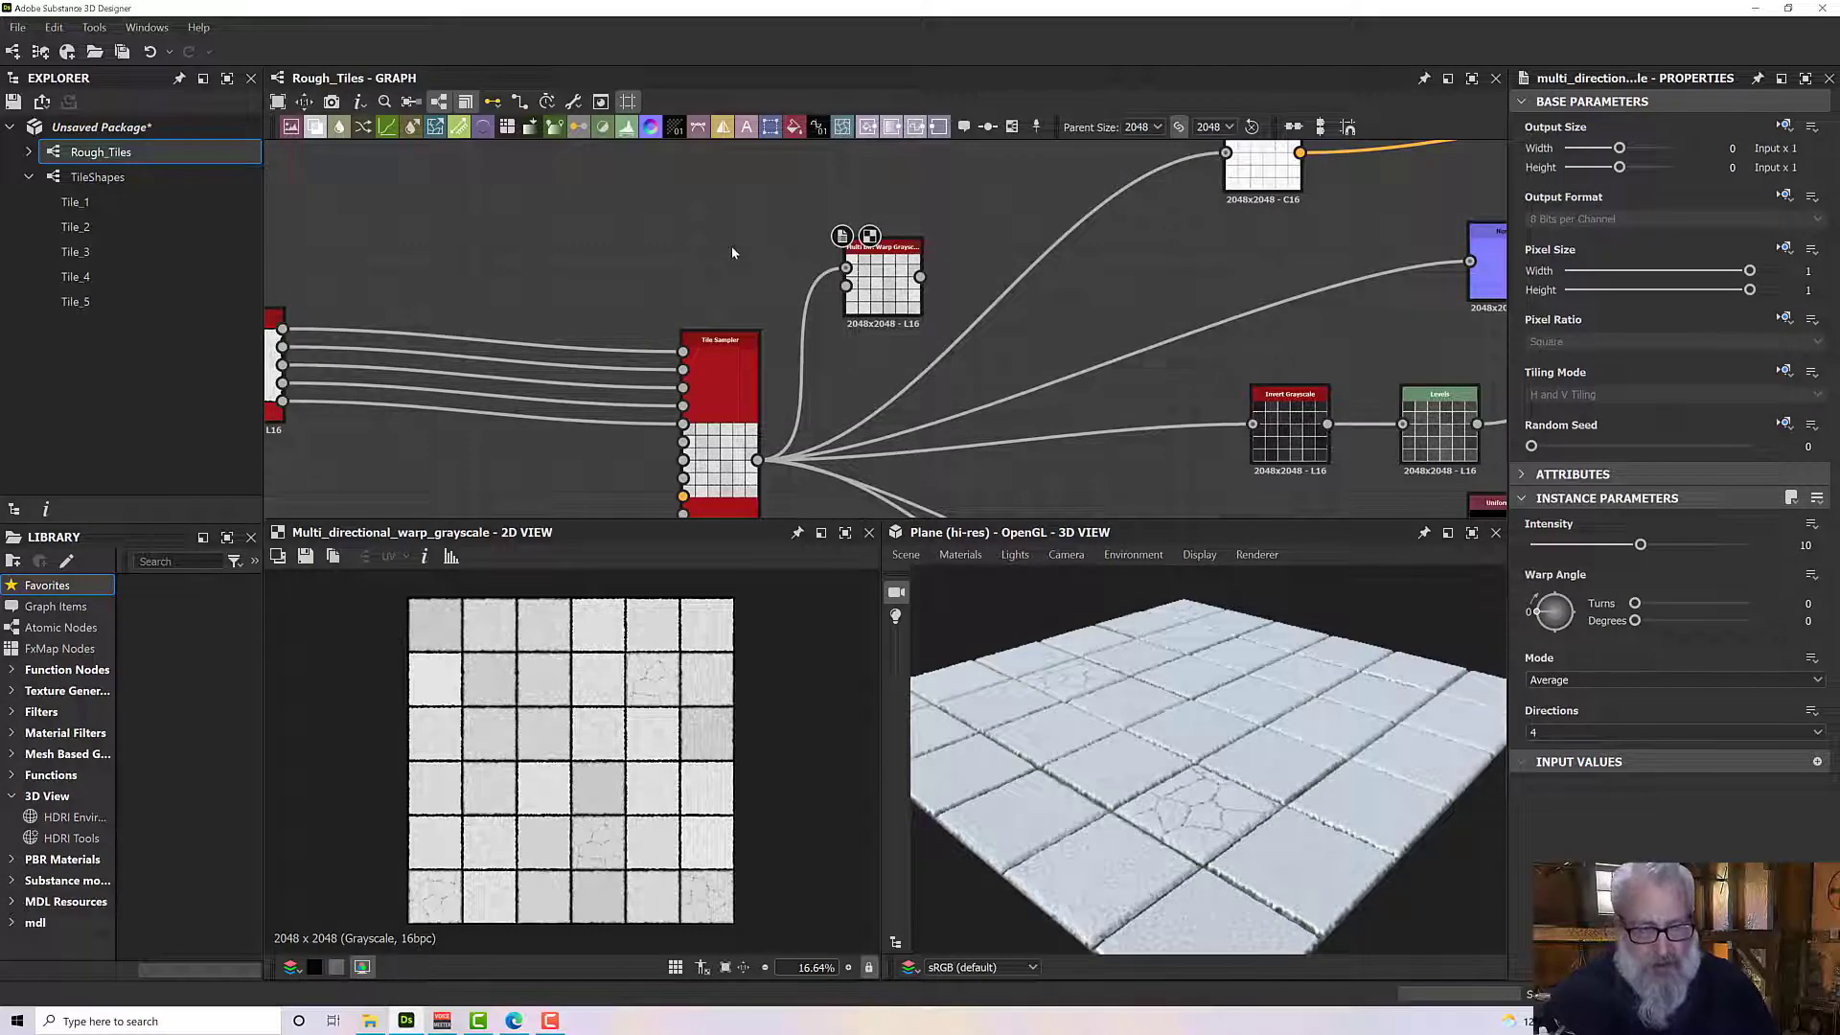
Add a Gaussian Noise node and connect it to the Intensity Input of the Multi Dir. Warp Grayscale node.
key(space)
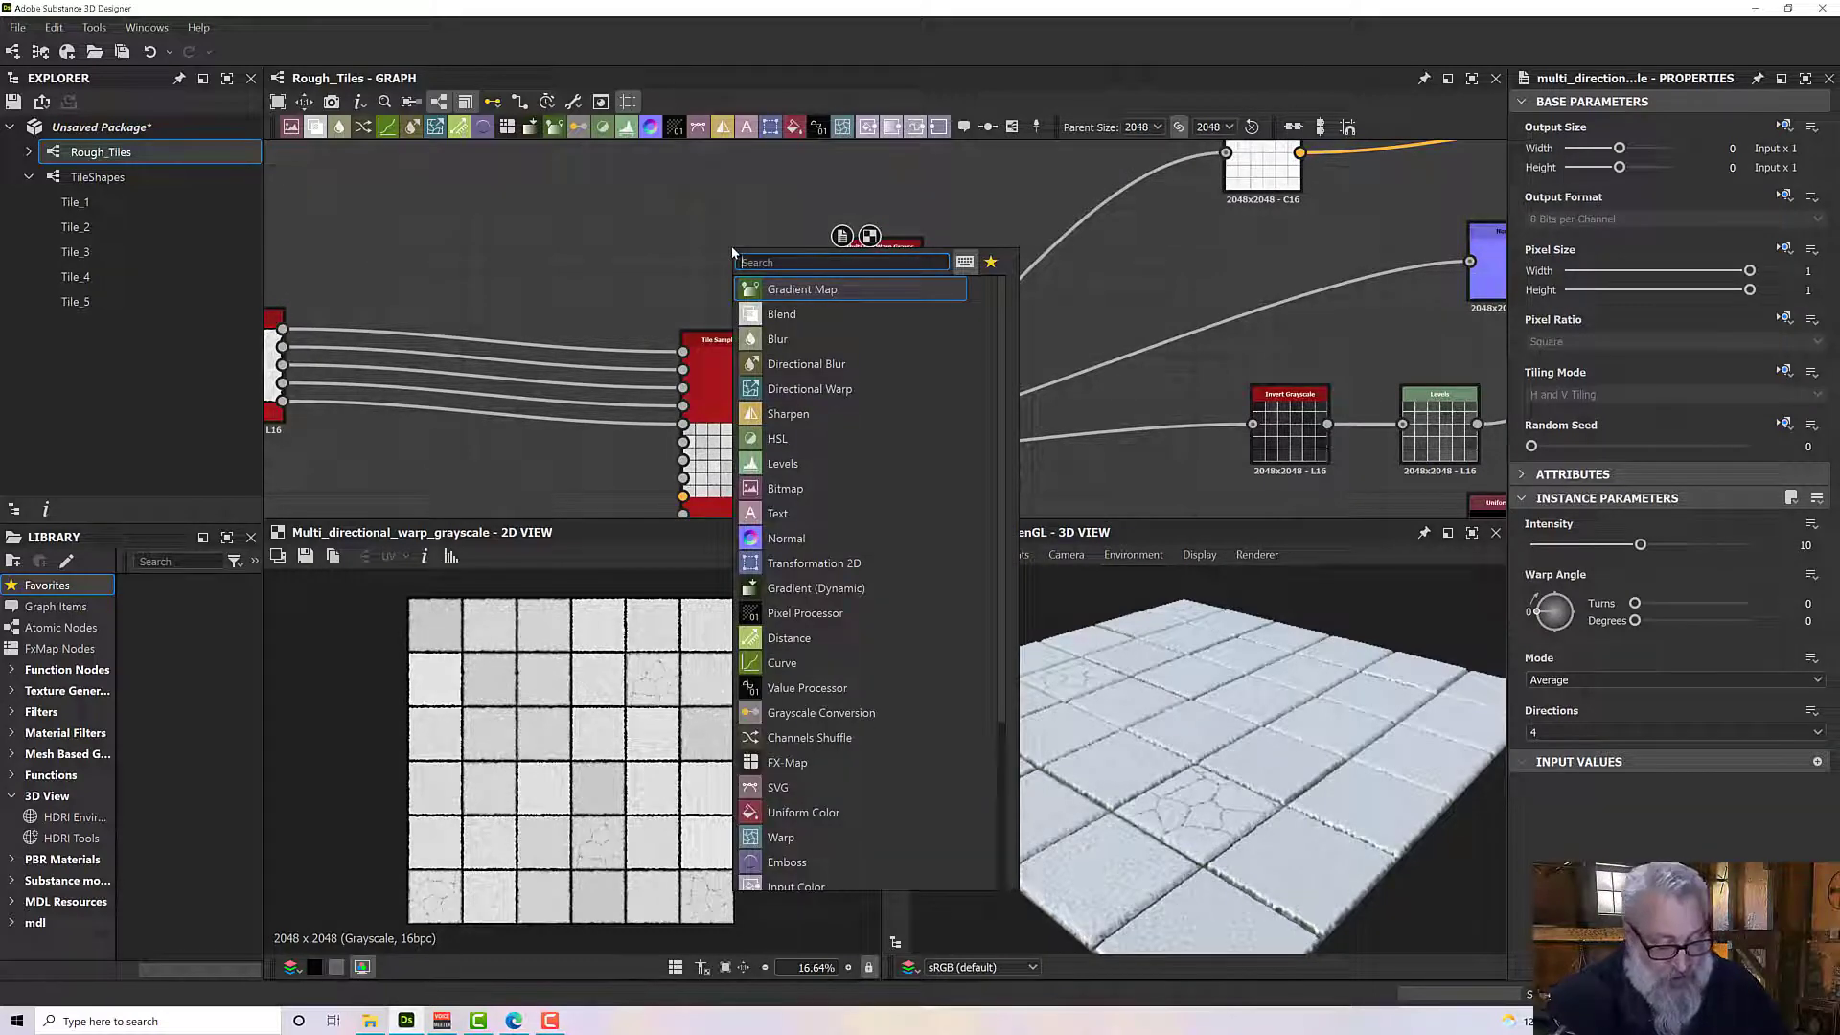
text(gau)
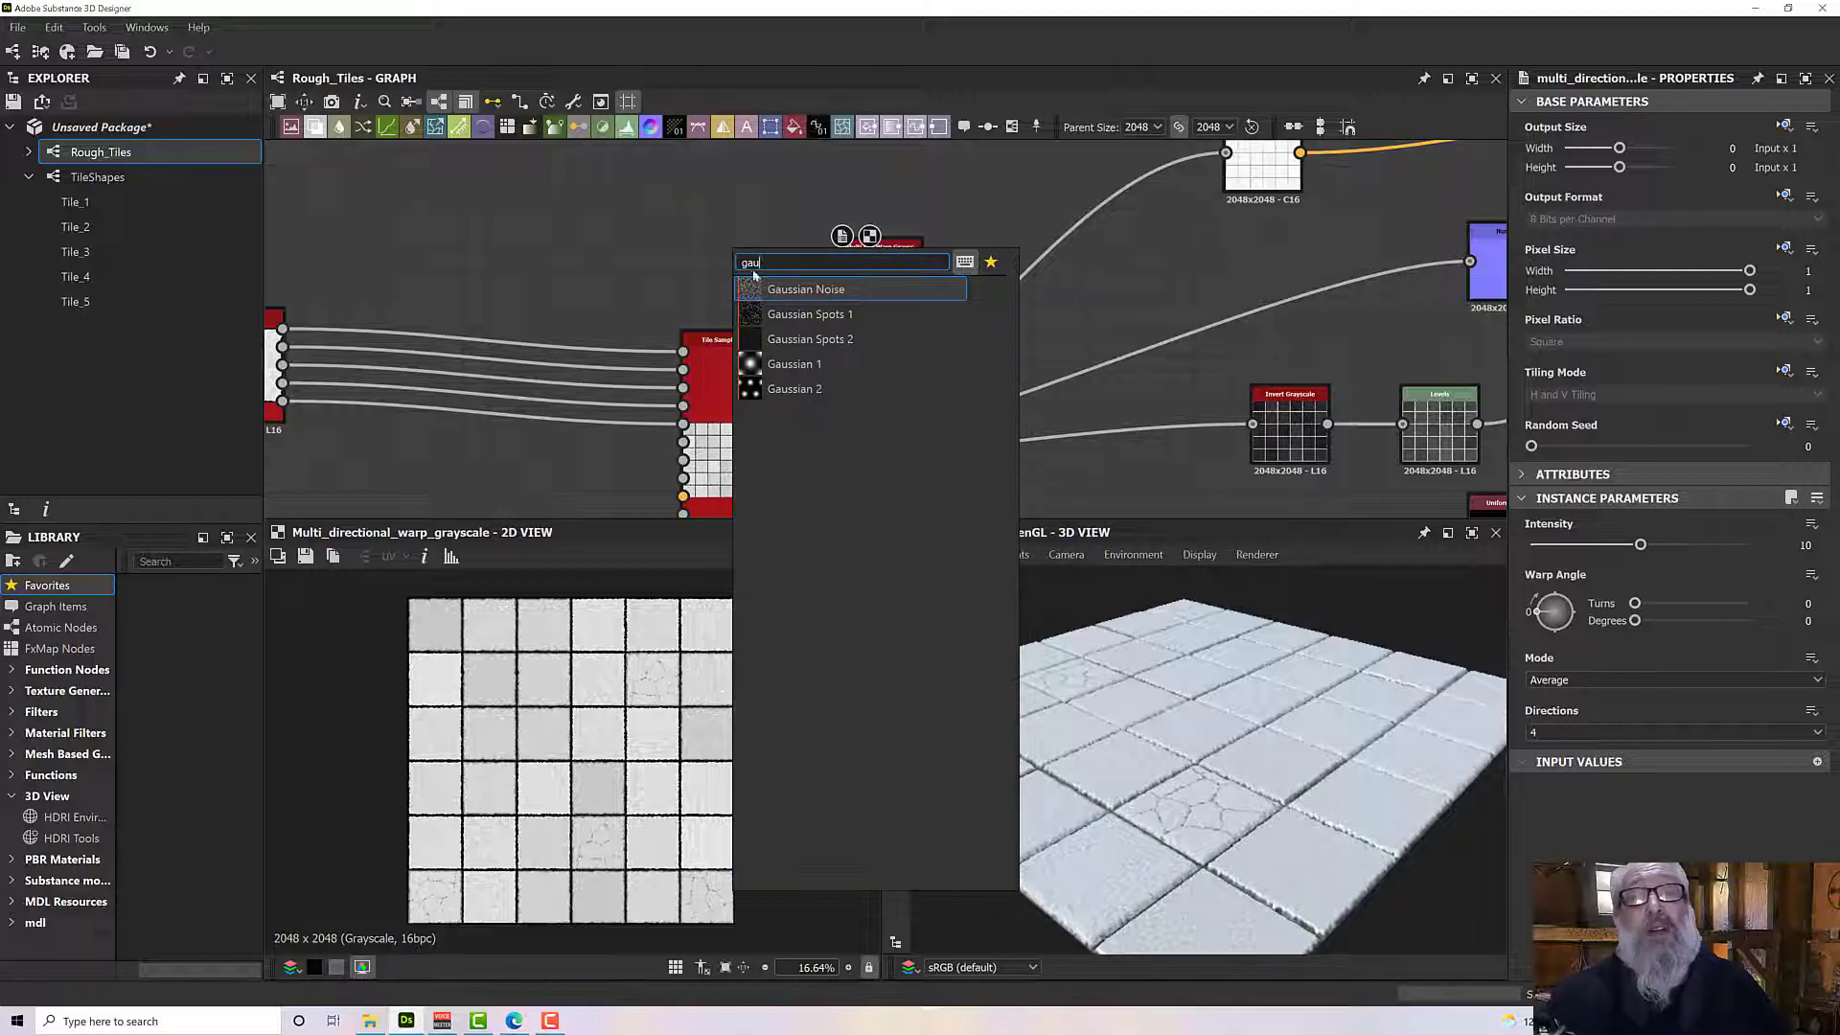
click(769, 286)
drag(757, 234, 848, 287)
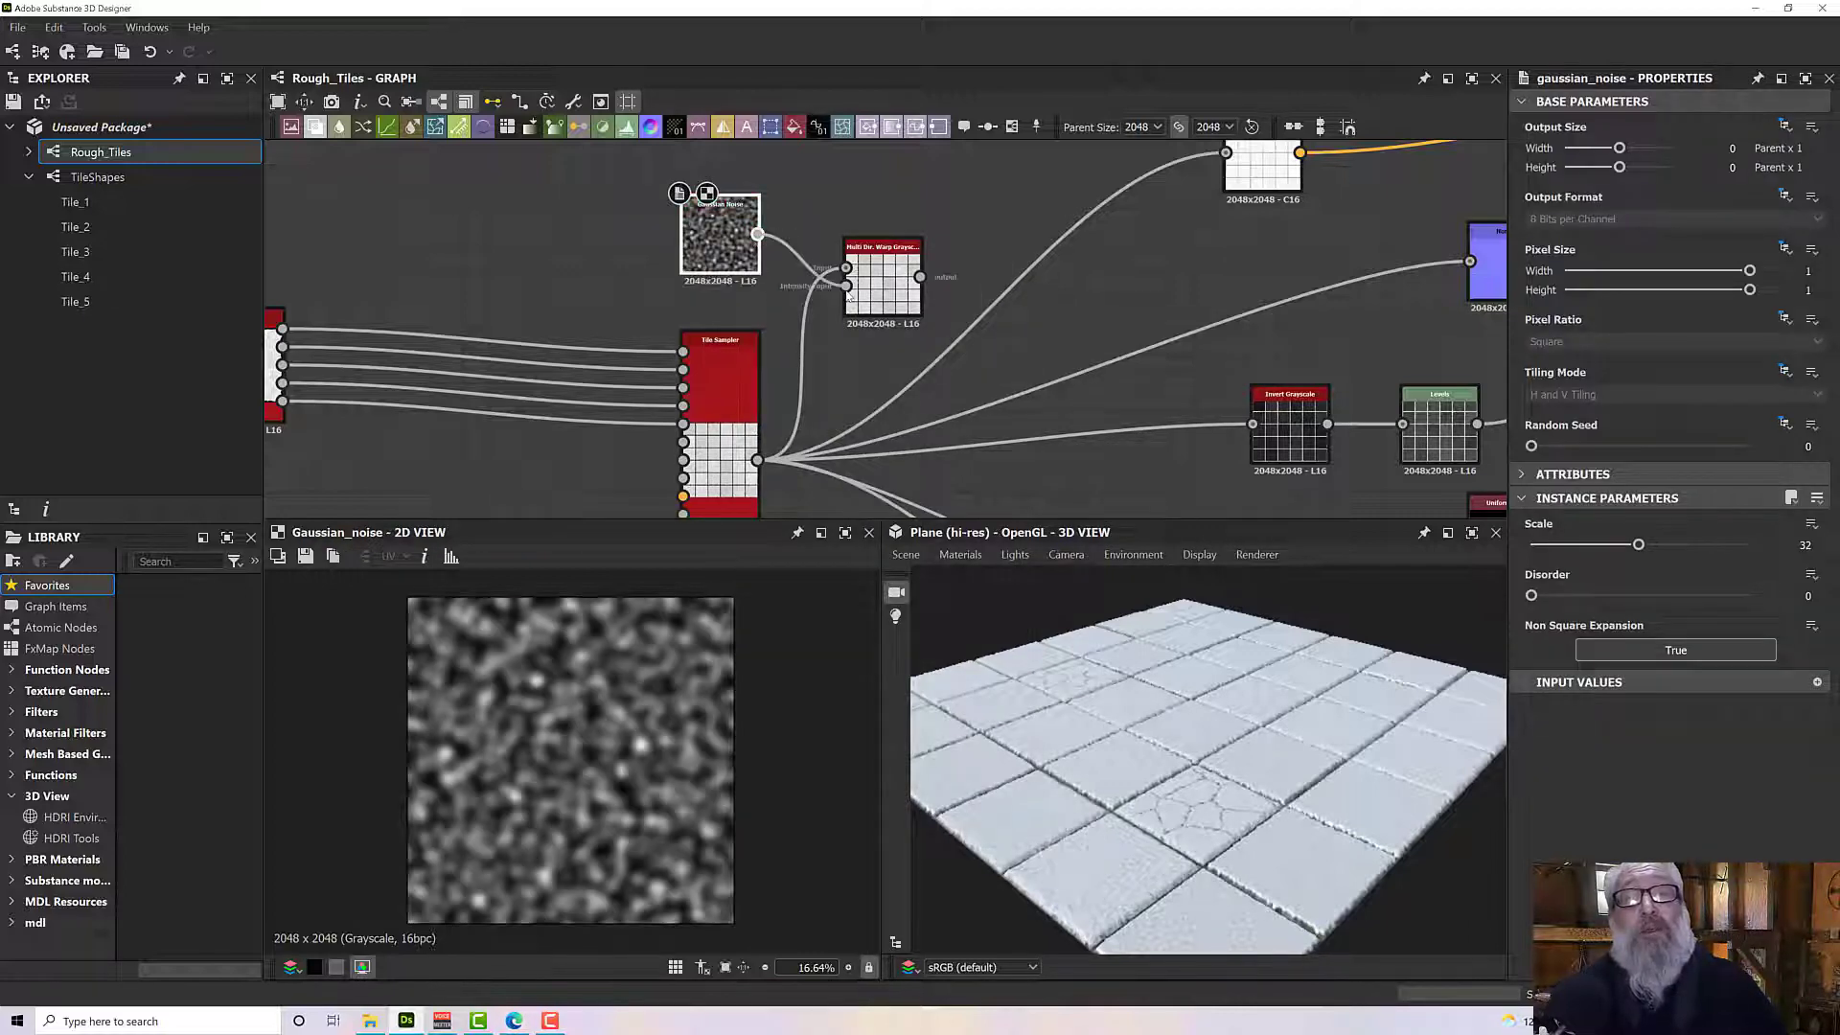
Preview the warped tiles up close and lower the Multi Dir. Warp Grayscale node's Intensity to 6.2.
double_click(879, 289)
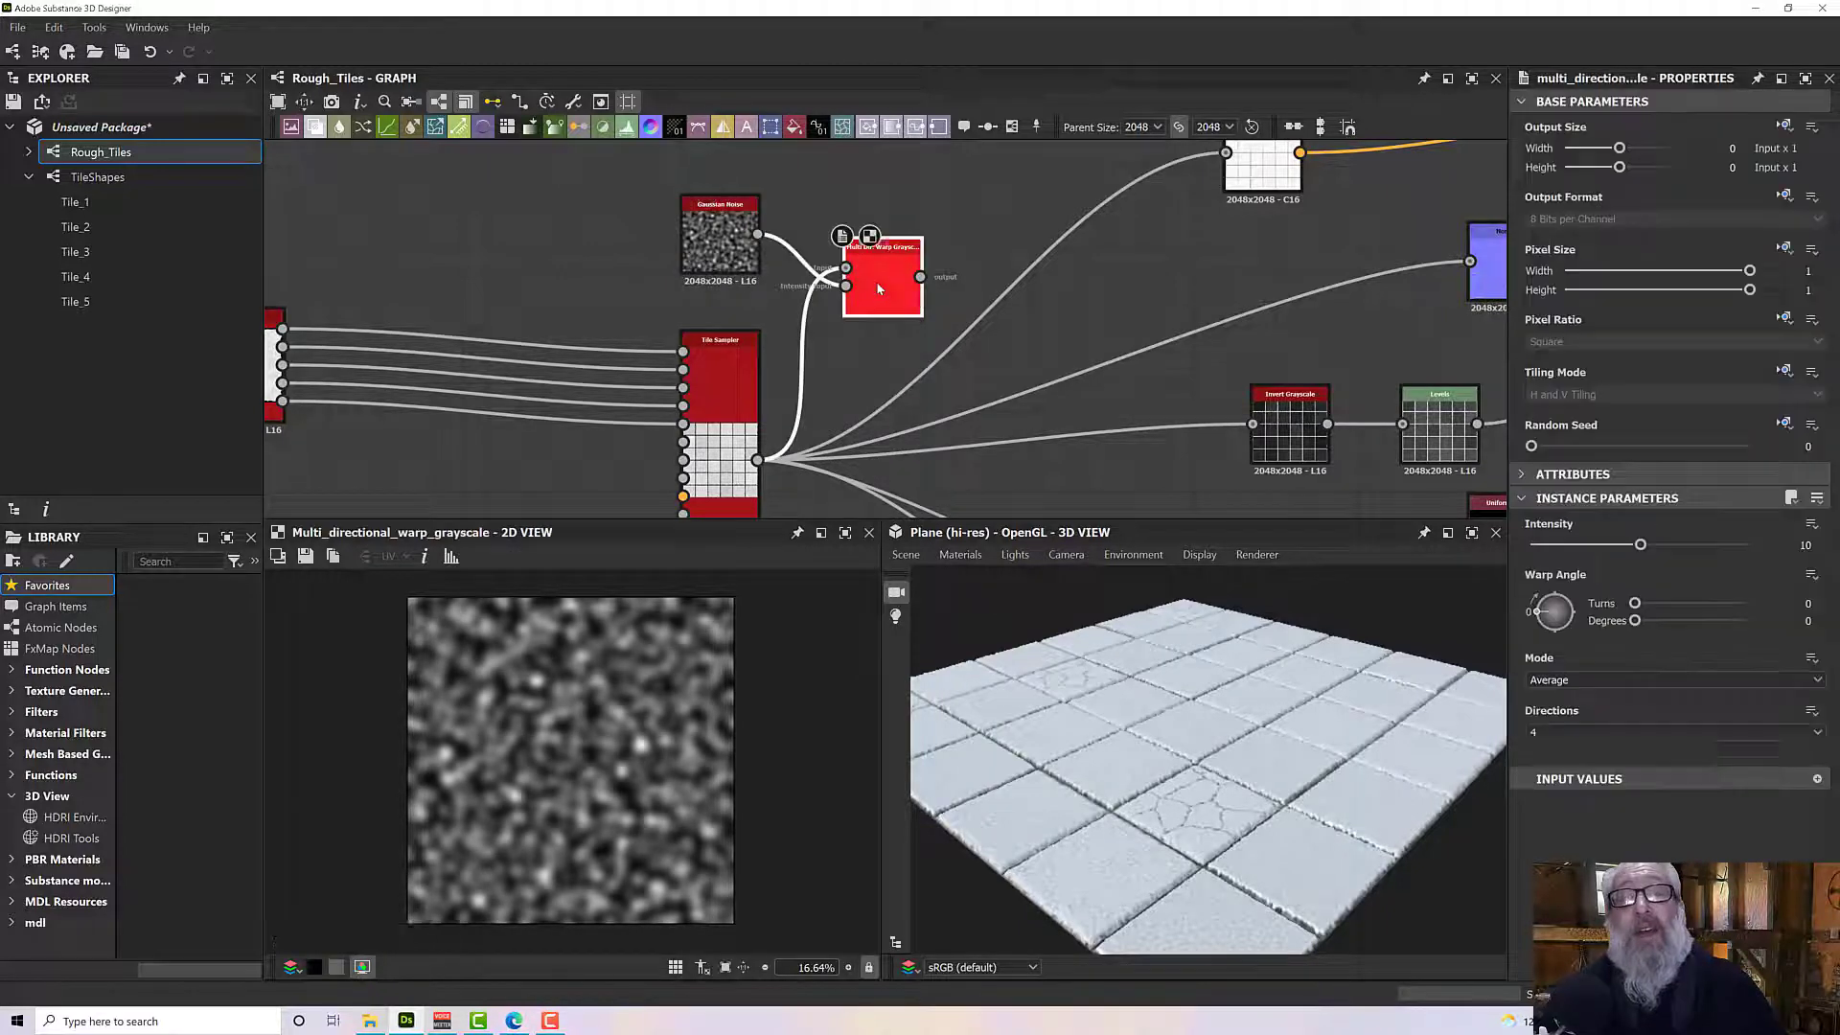
scroll(879, 288, up, 1)
scroll(656, 754, up, 6)
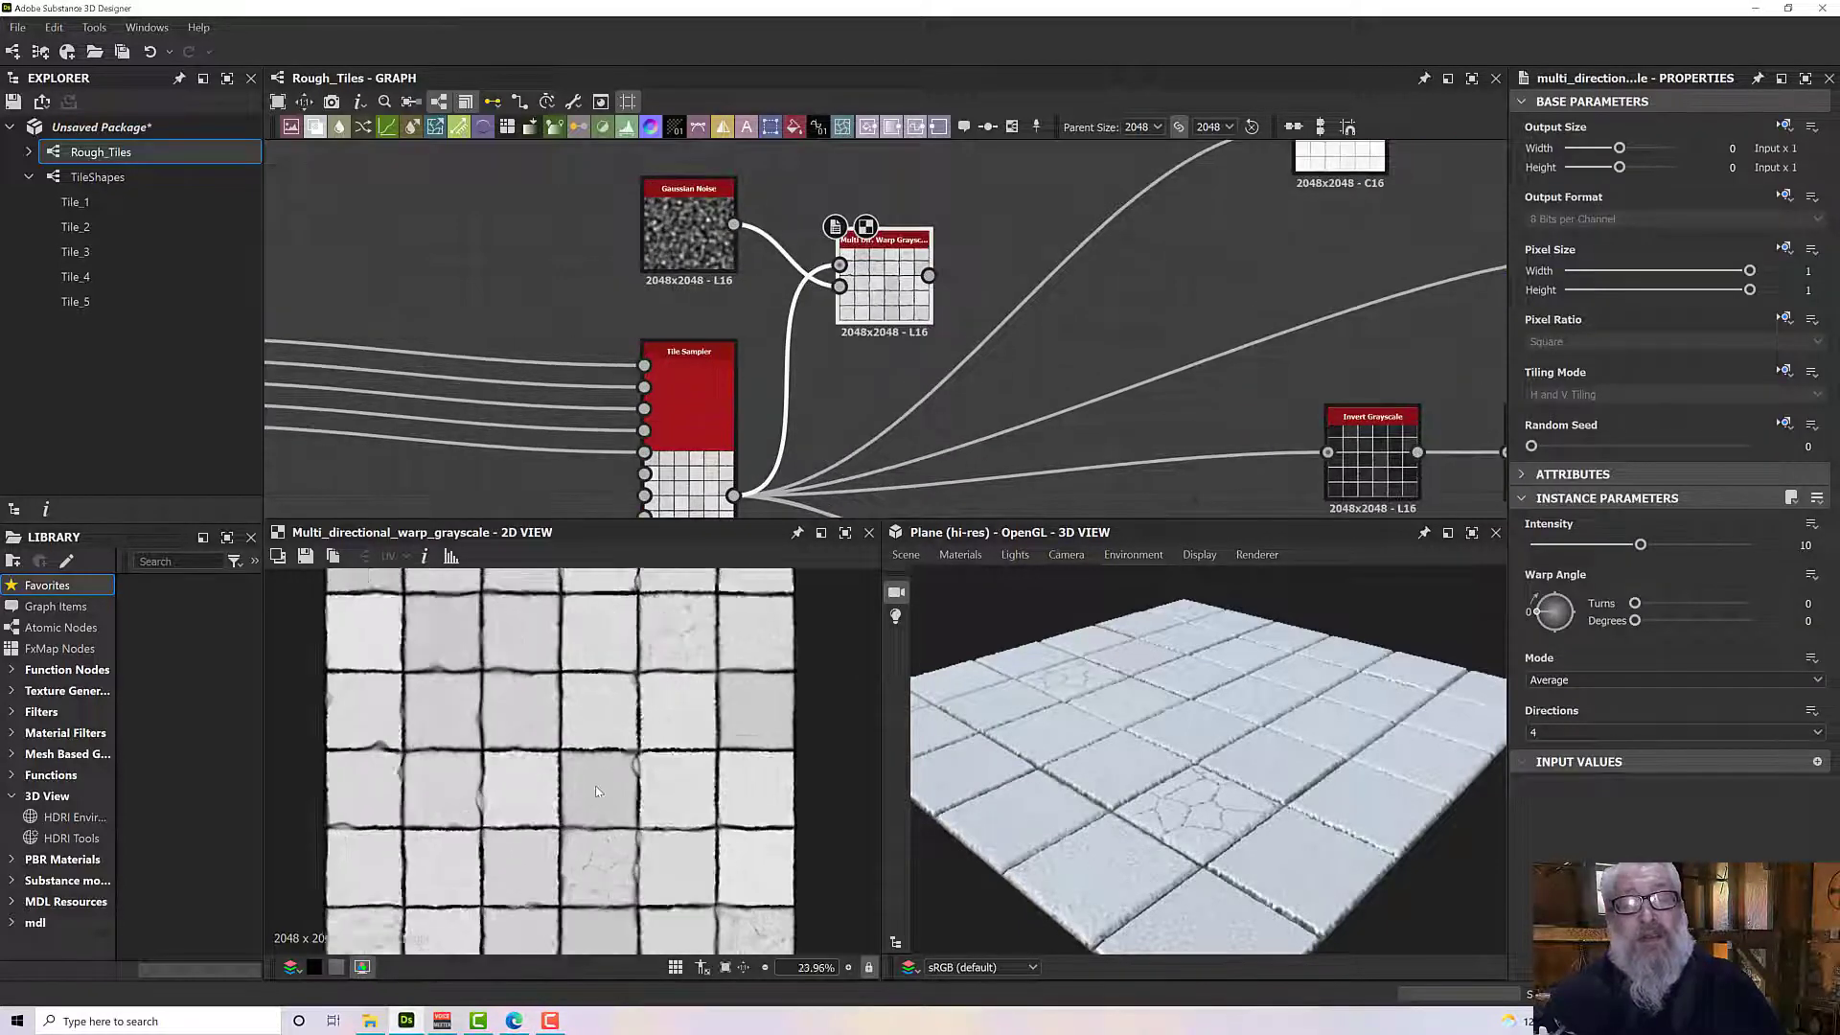
scroll(662, 753, up, 3)
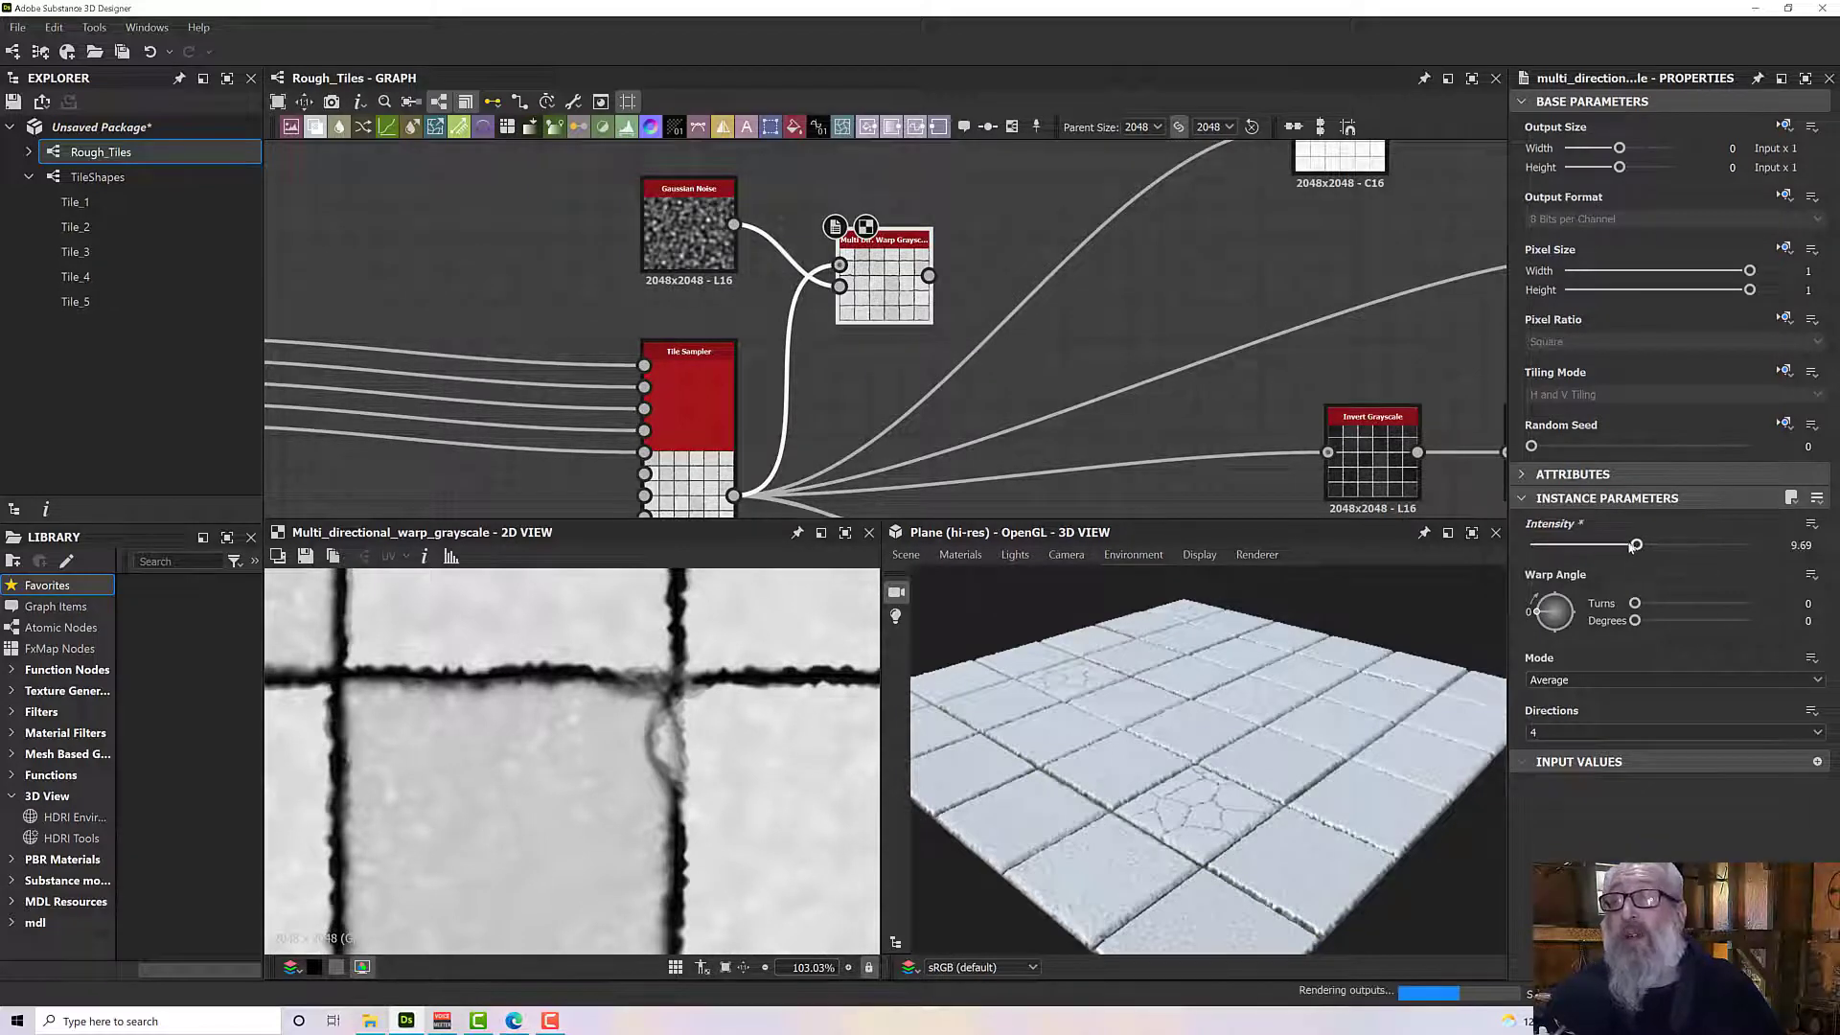
drag(1640, 544, 1595, 552)
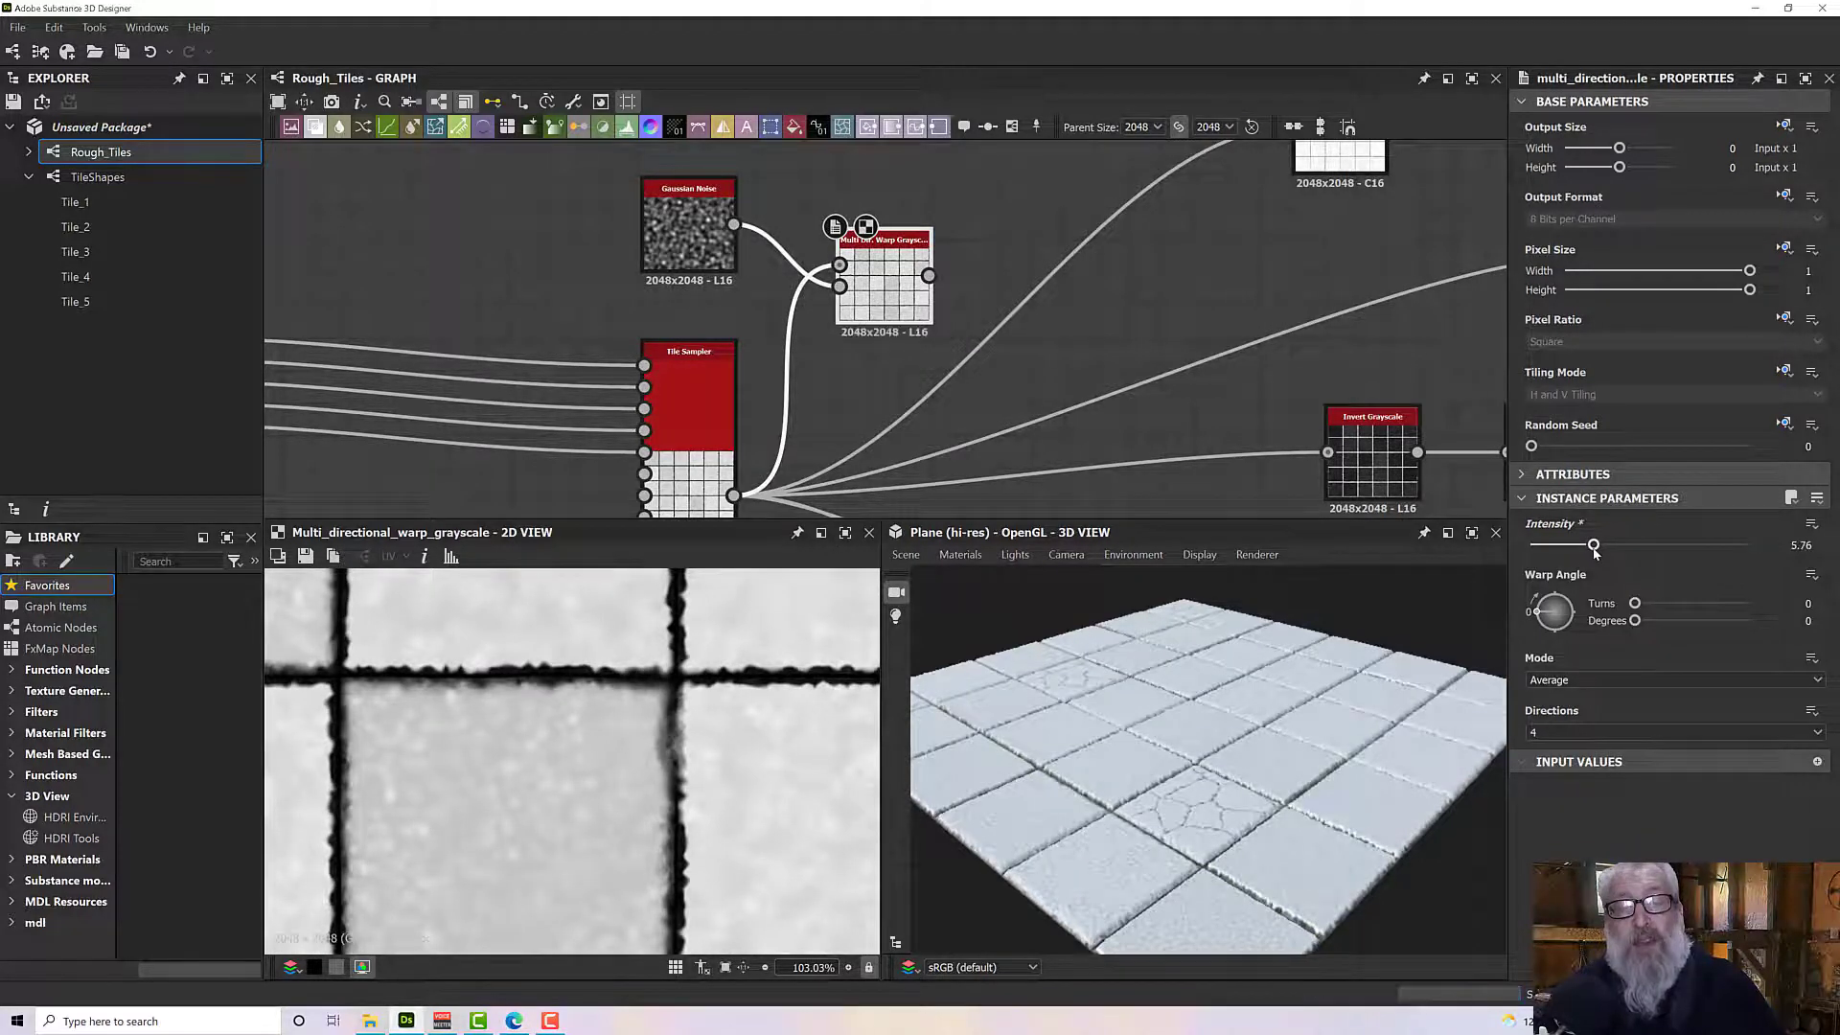
scroll(800, 688, down, 6)
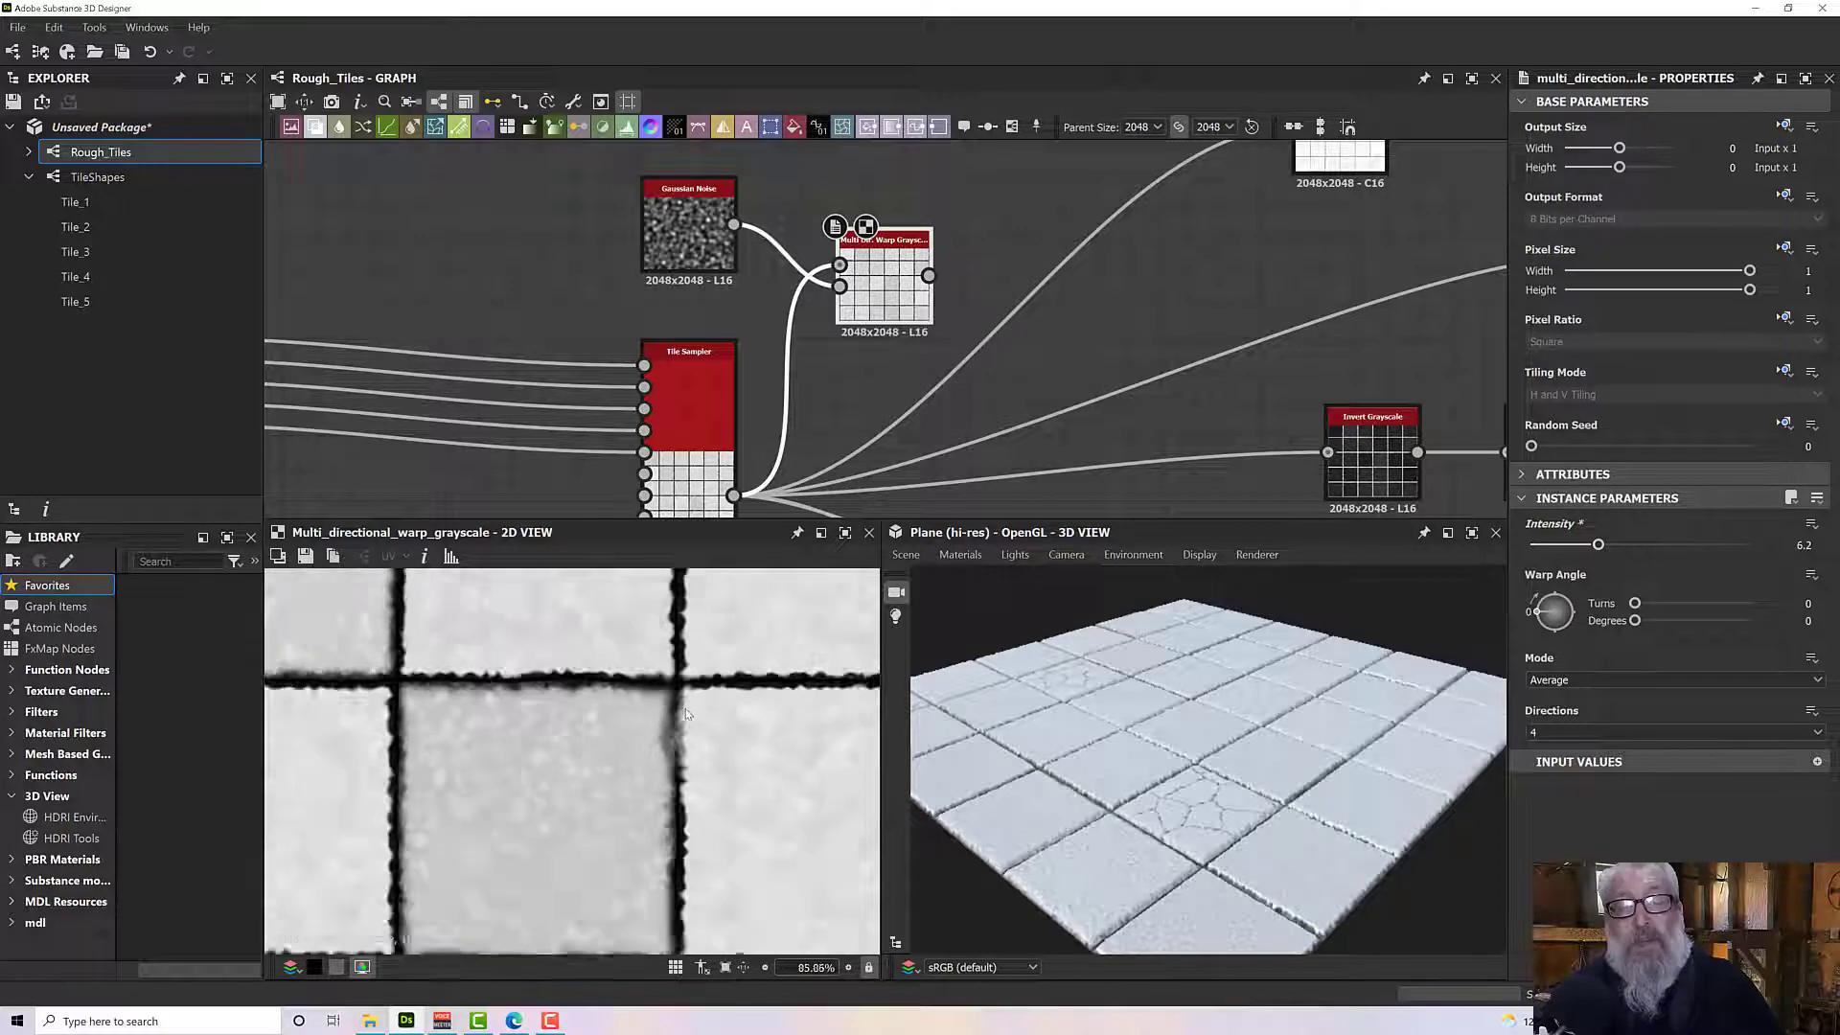
middle_drag(691, 725, 742, 720)
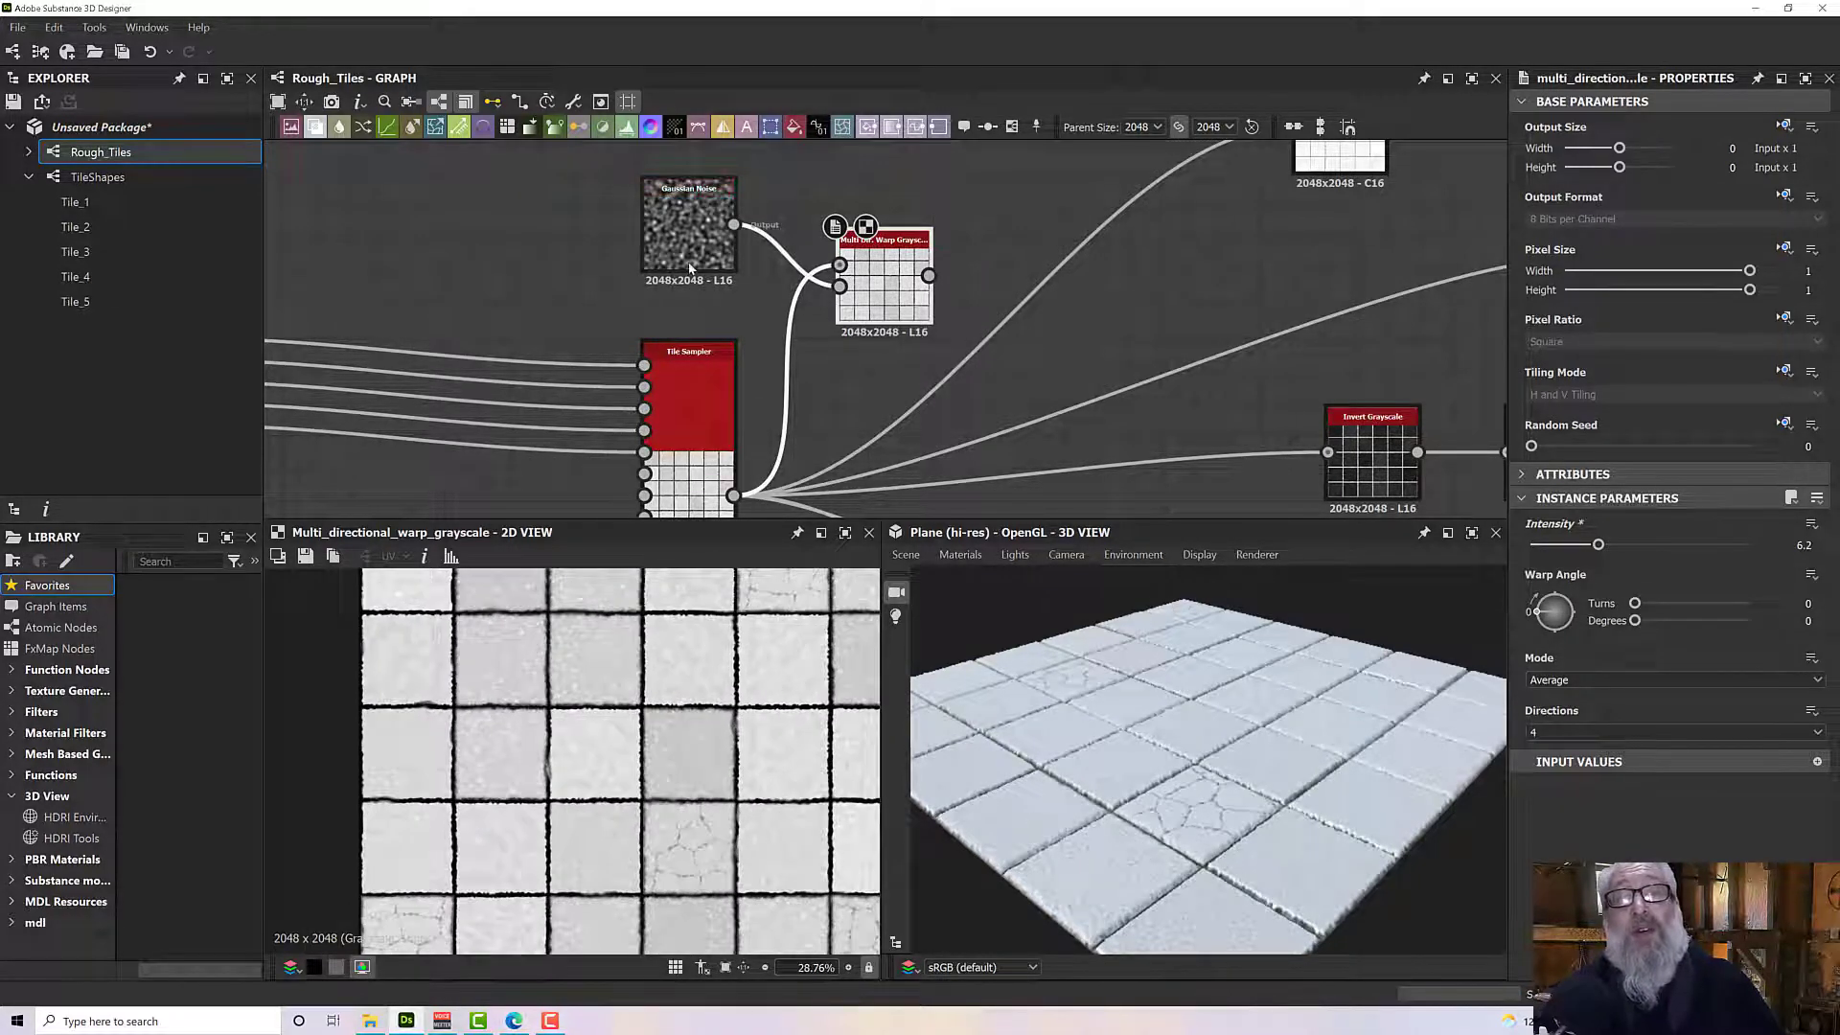
Set the Gaussian Noise node's Scale to 13 and preview the Multi Dir. Warp Grayscale node.
double_click(688, 230)
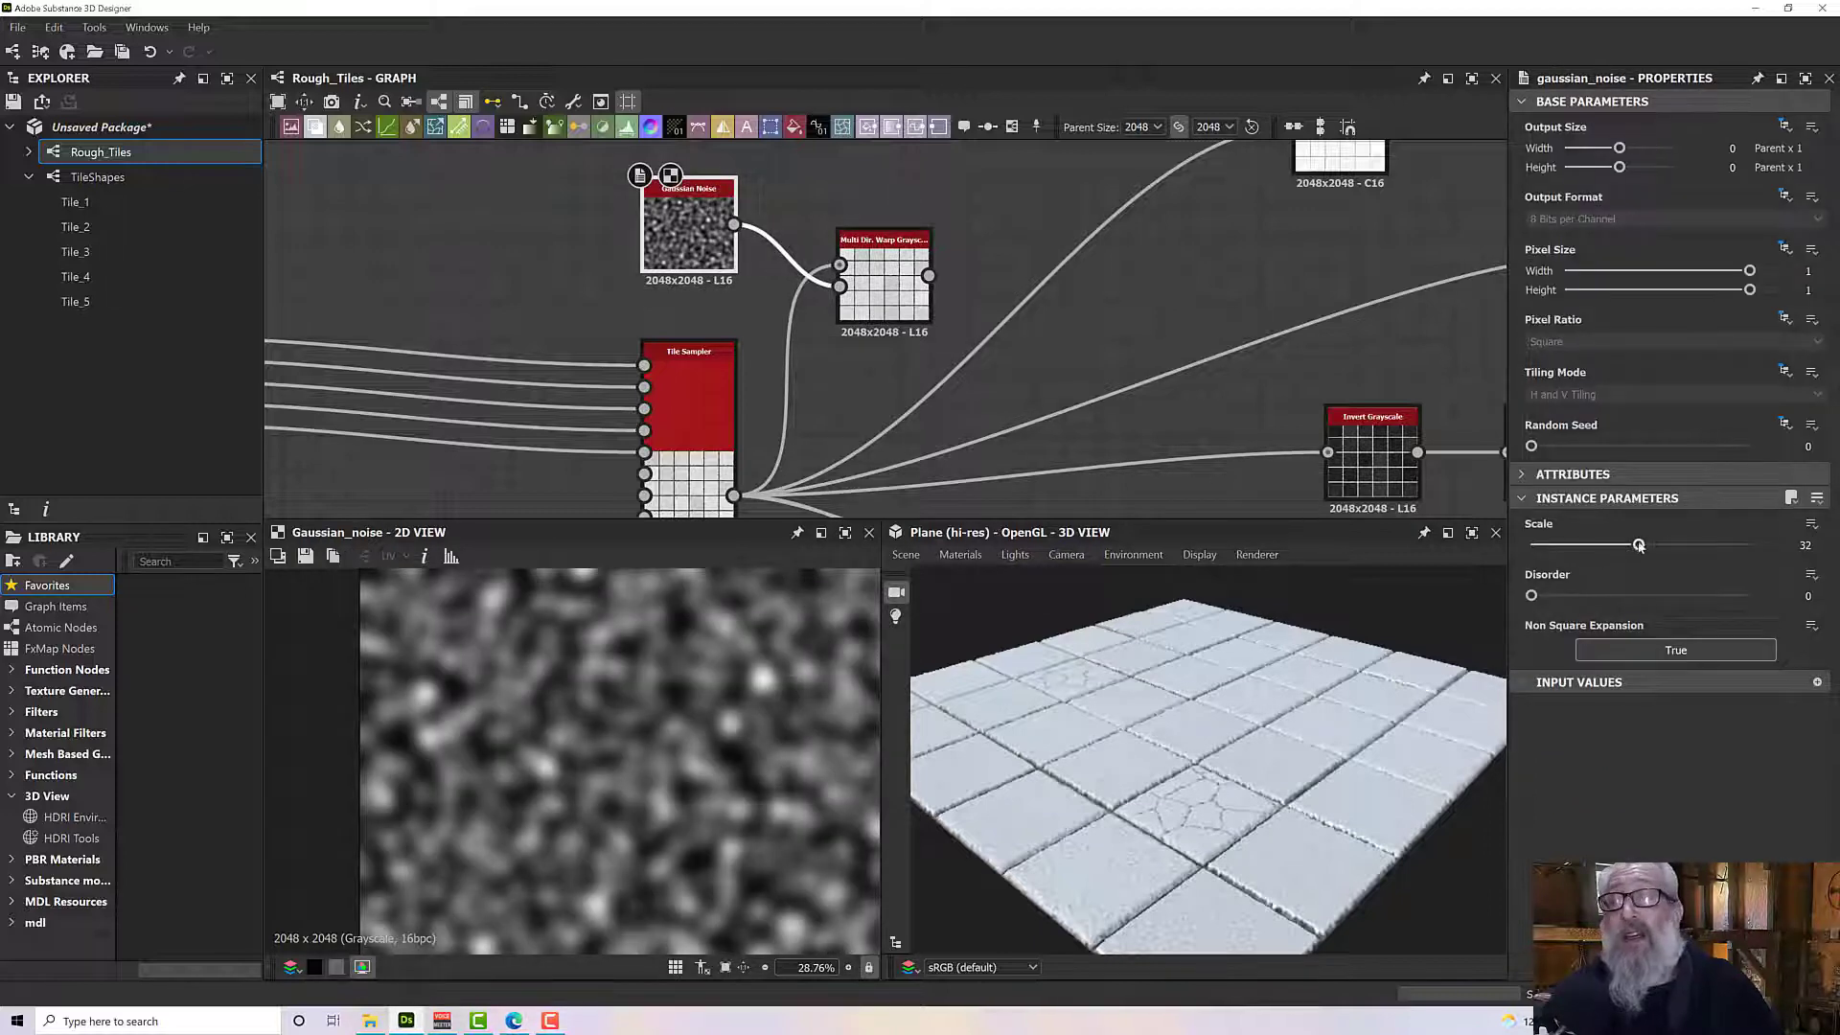
drag(1639, 544, 1572, 546)
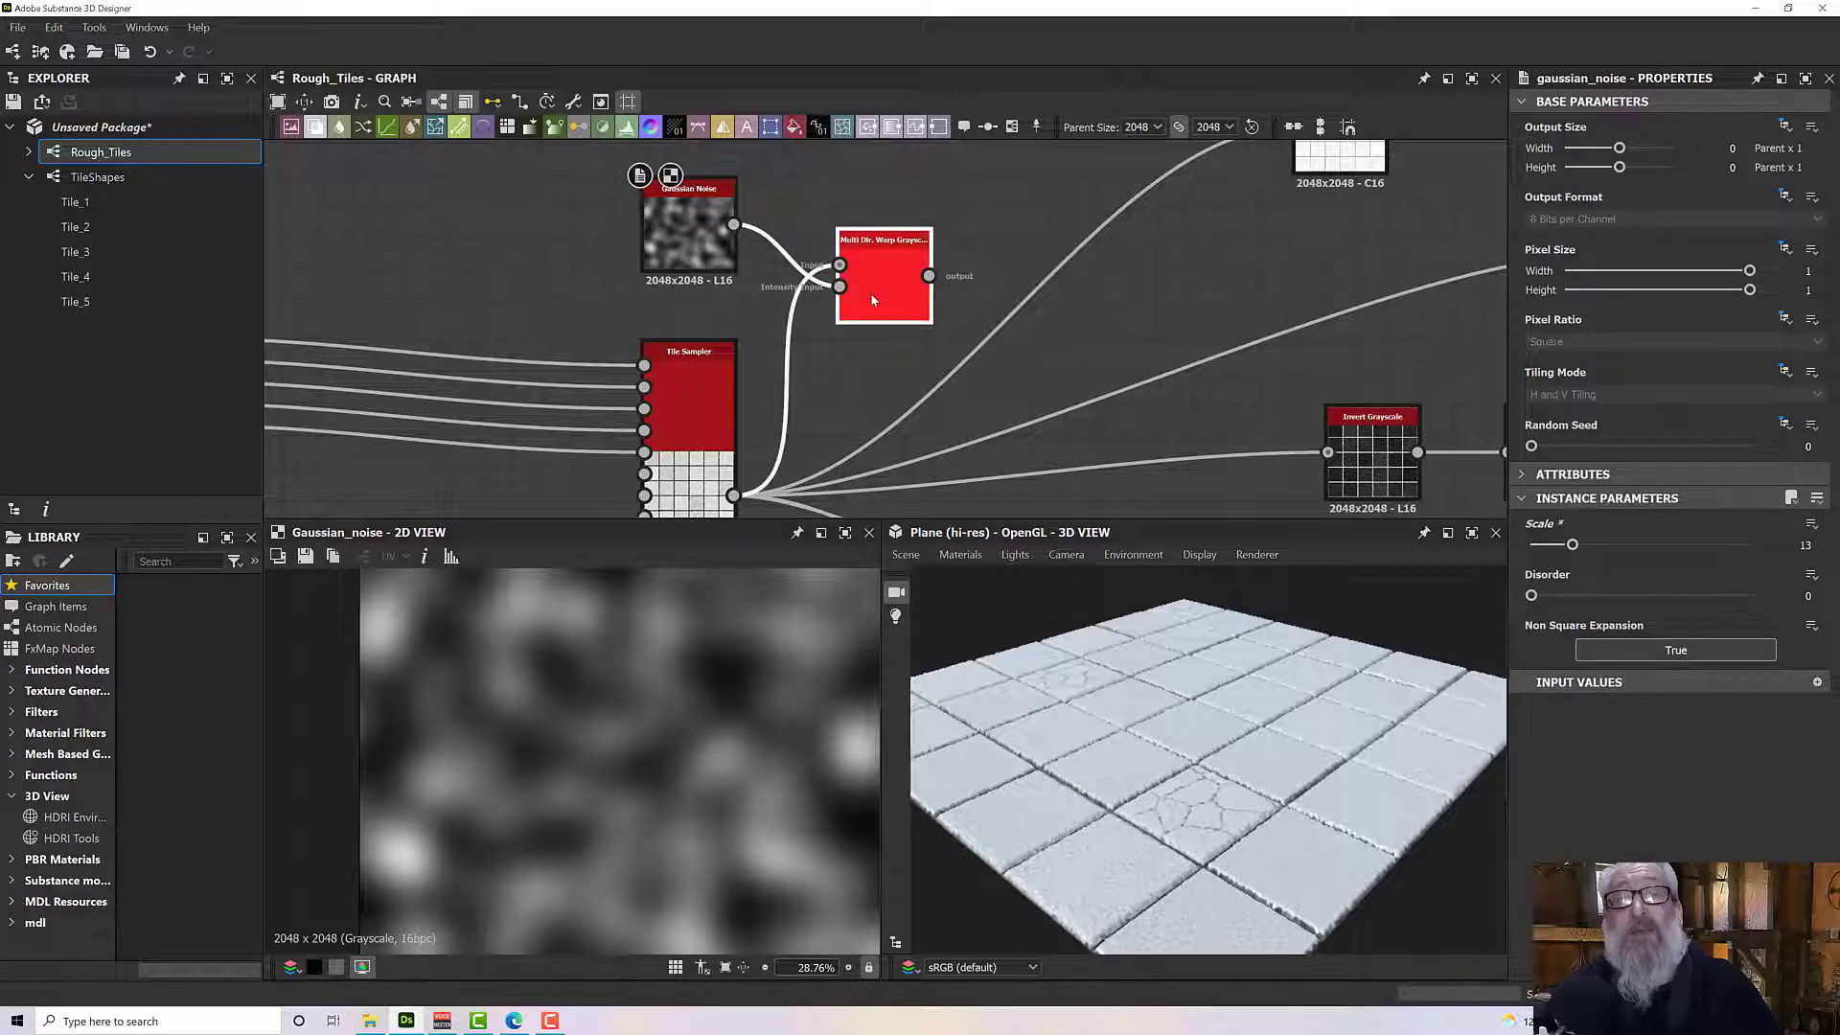
double_click(873, 299)
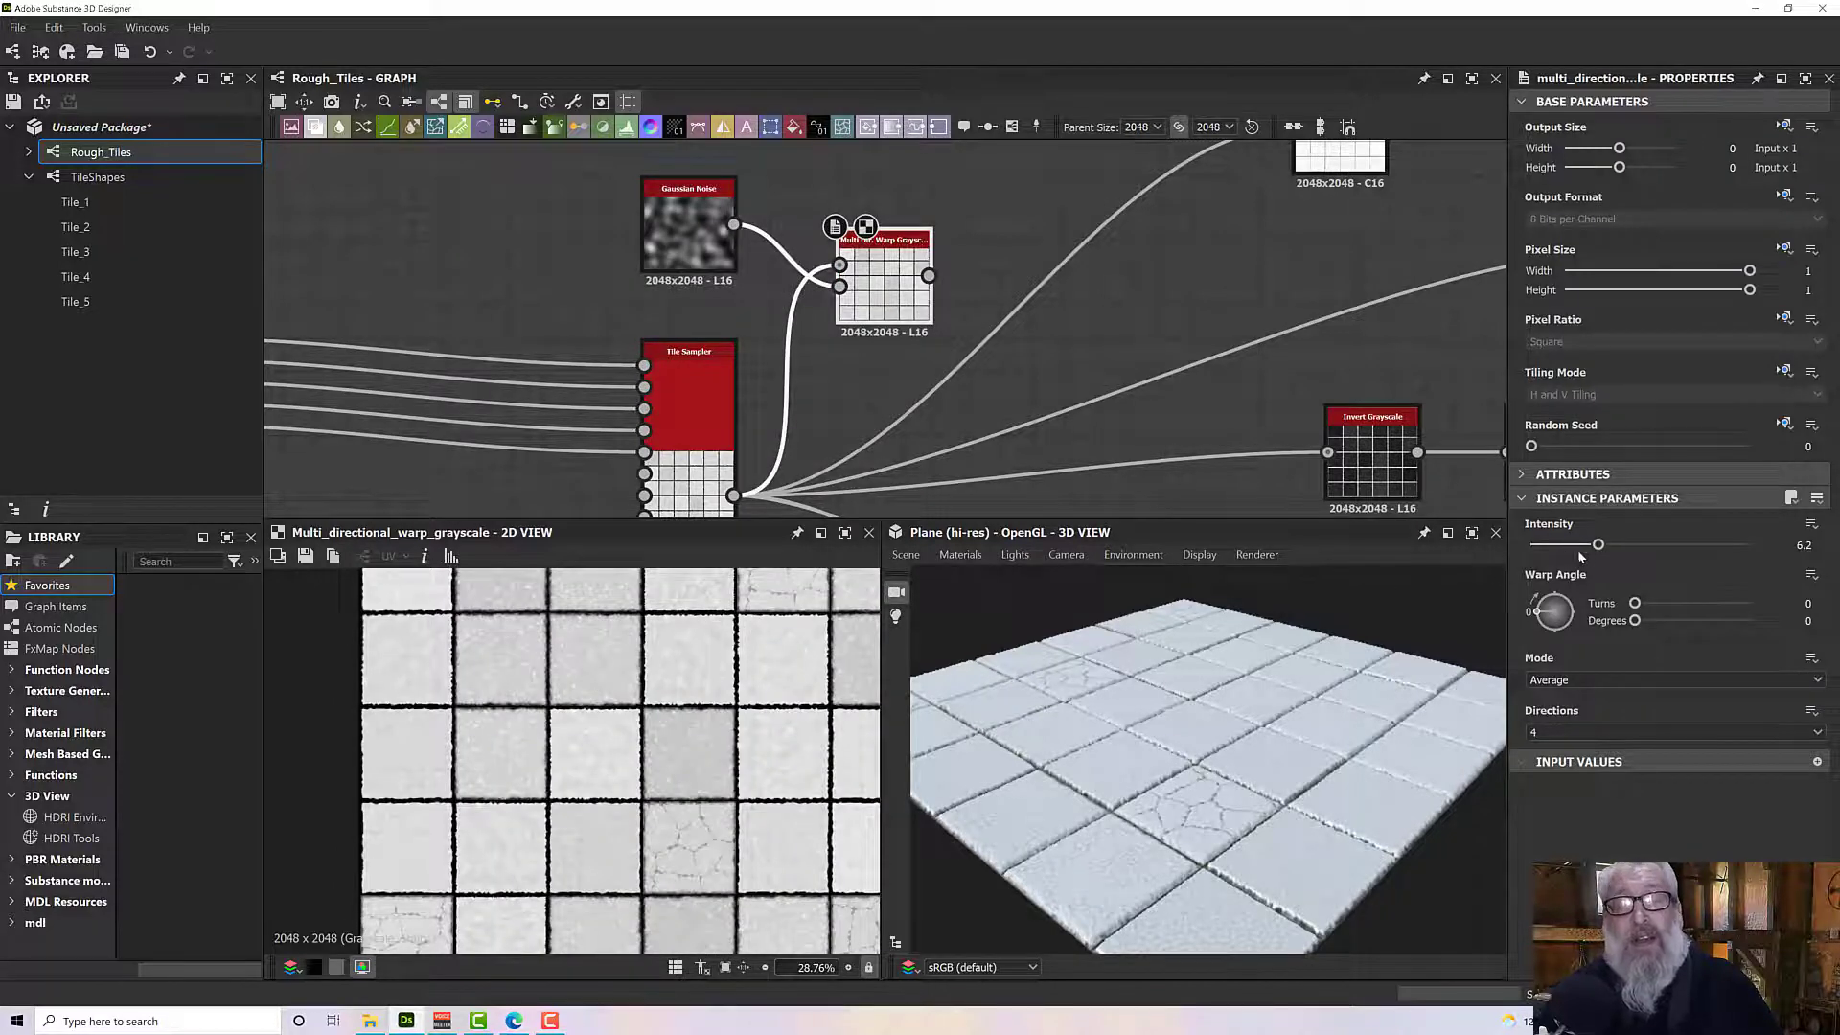
Try the warp's Intensity at 20, check the tile joints in 2D, and settle on an Intensity of 13.01.
drag(1599, 546, 1799, 571)
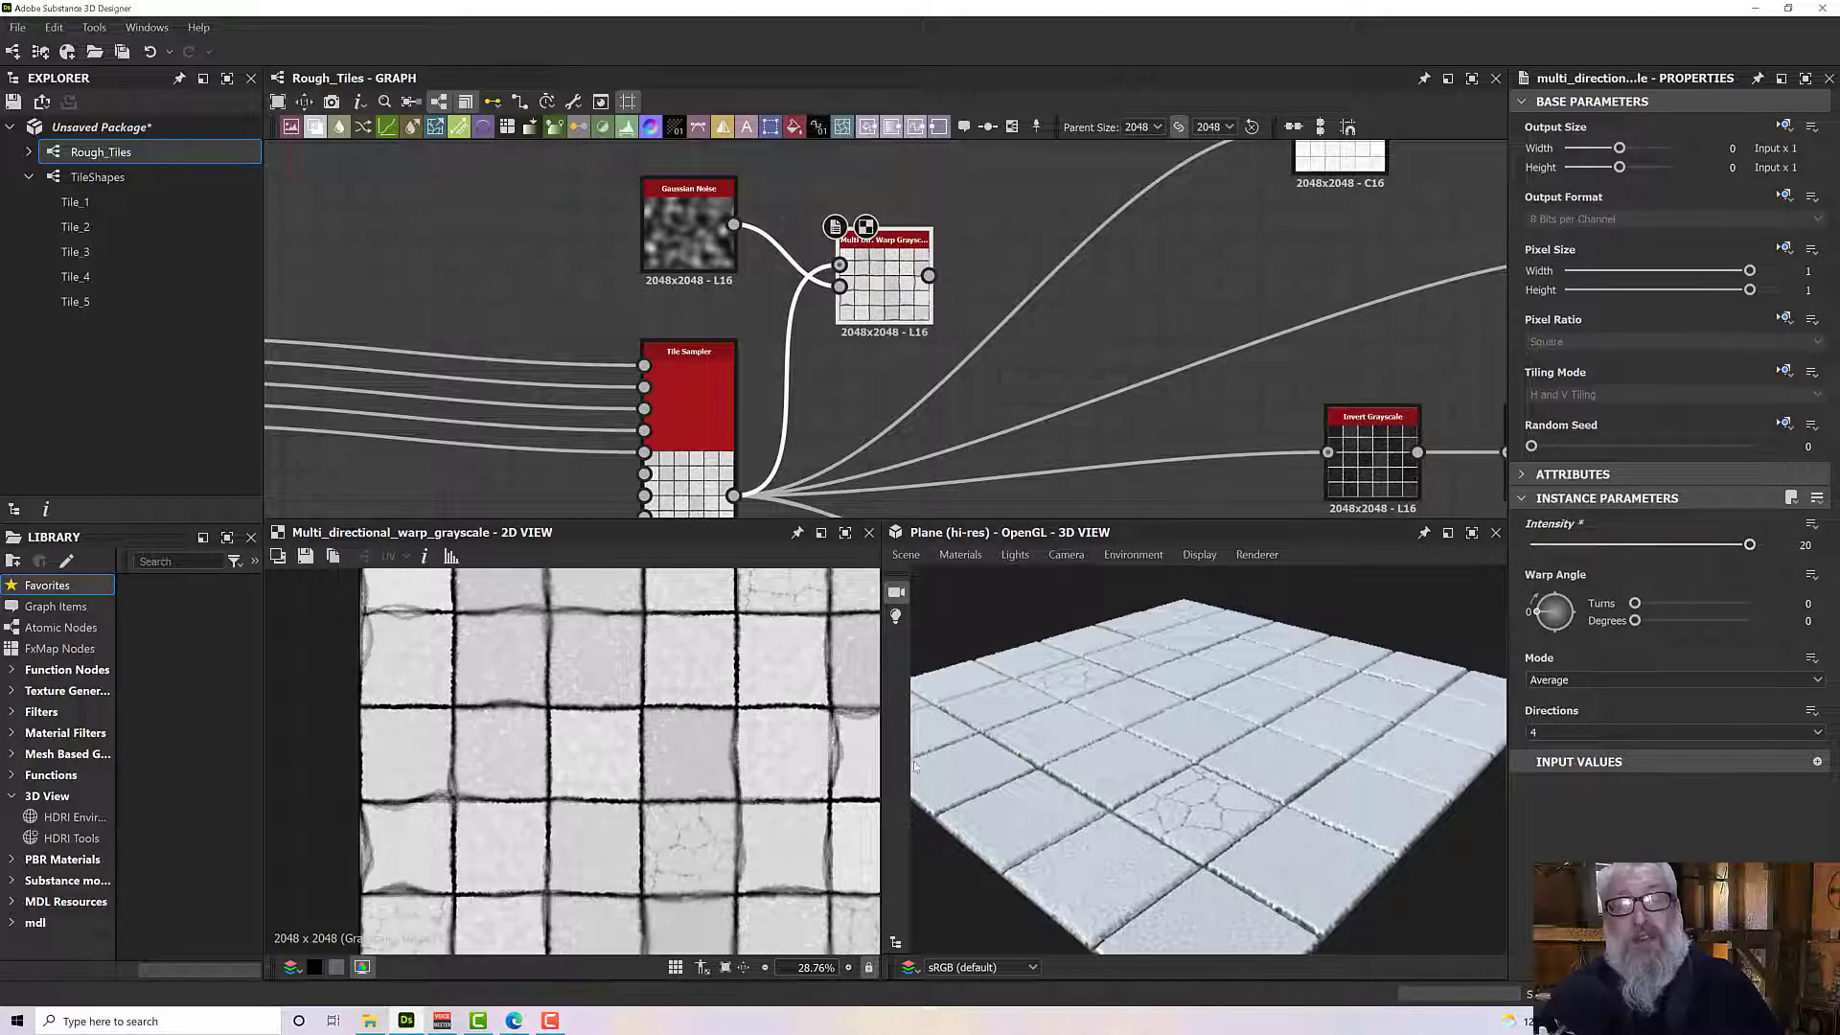
scroll(787, 709, up, 2)
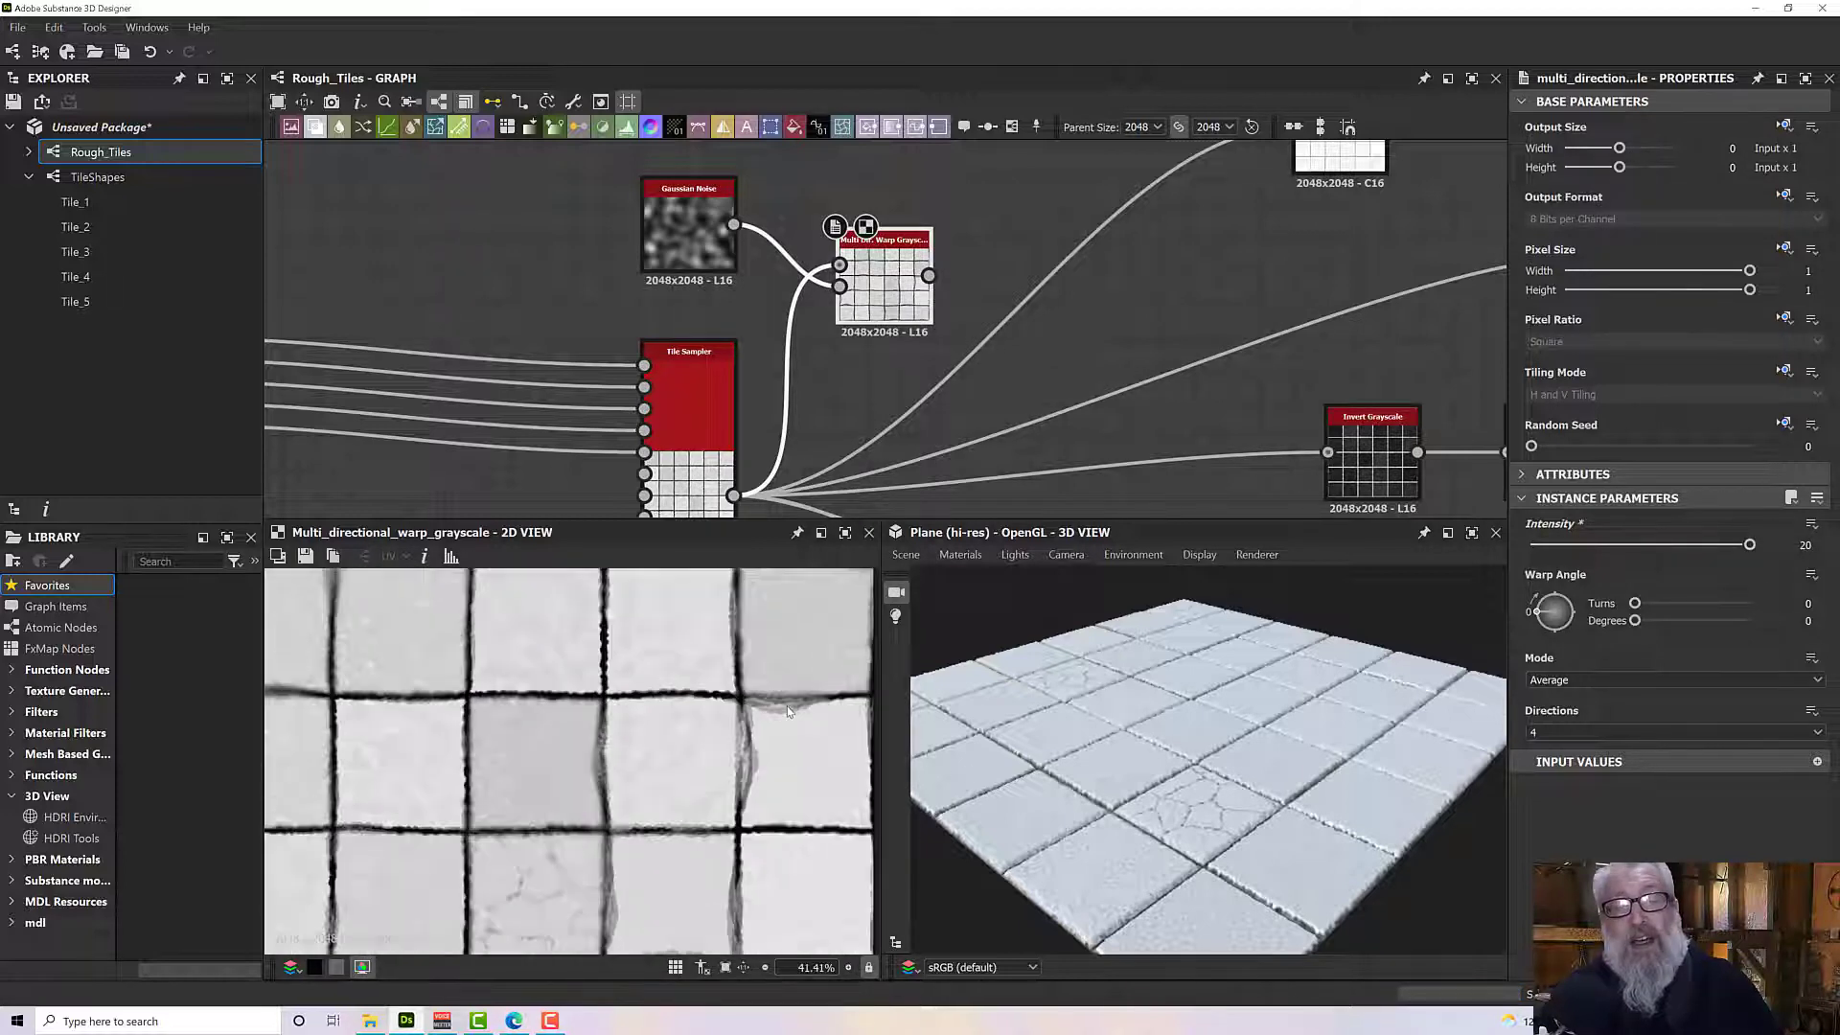
scroll(787, 710, up, 3)
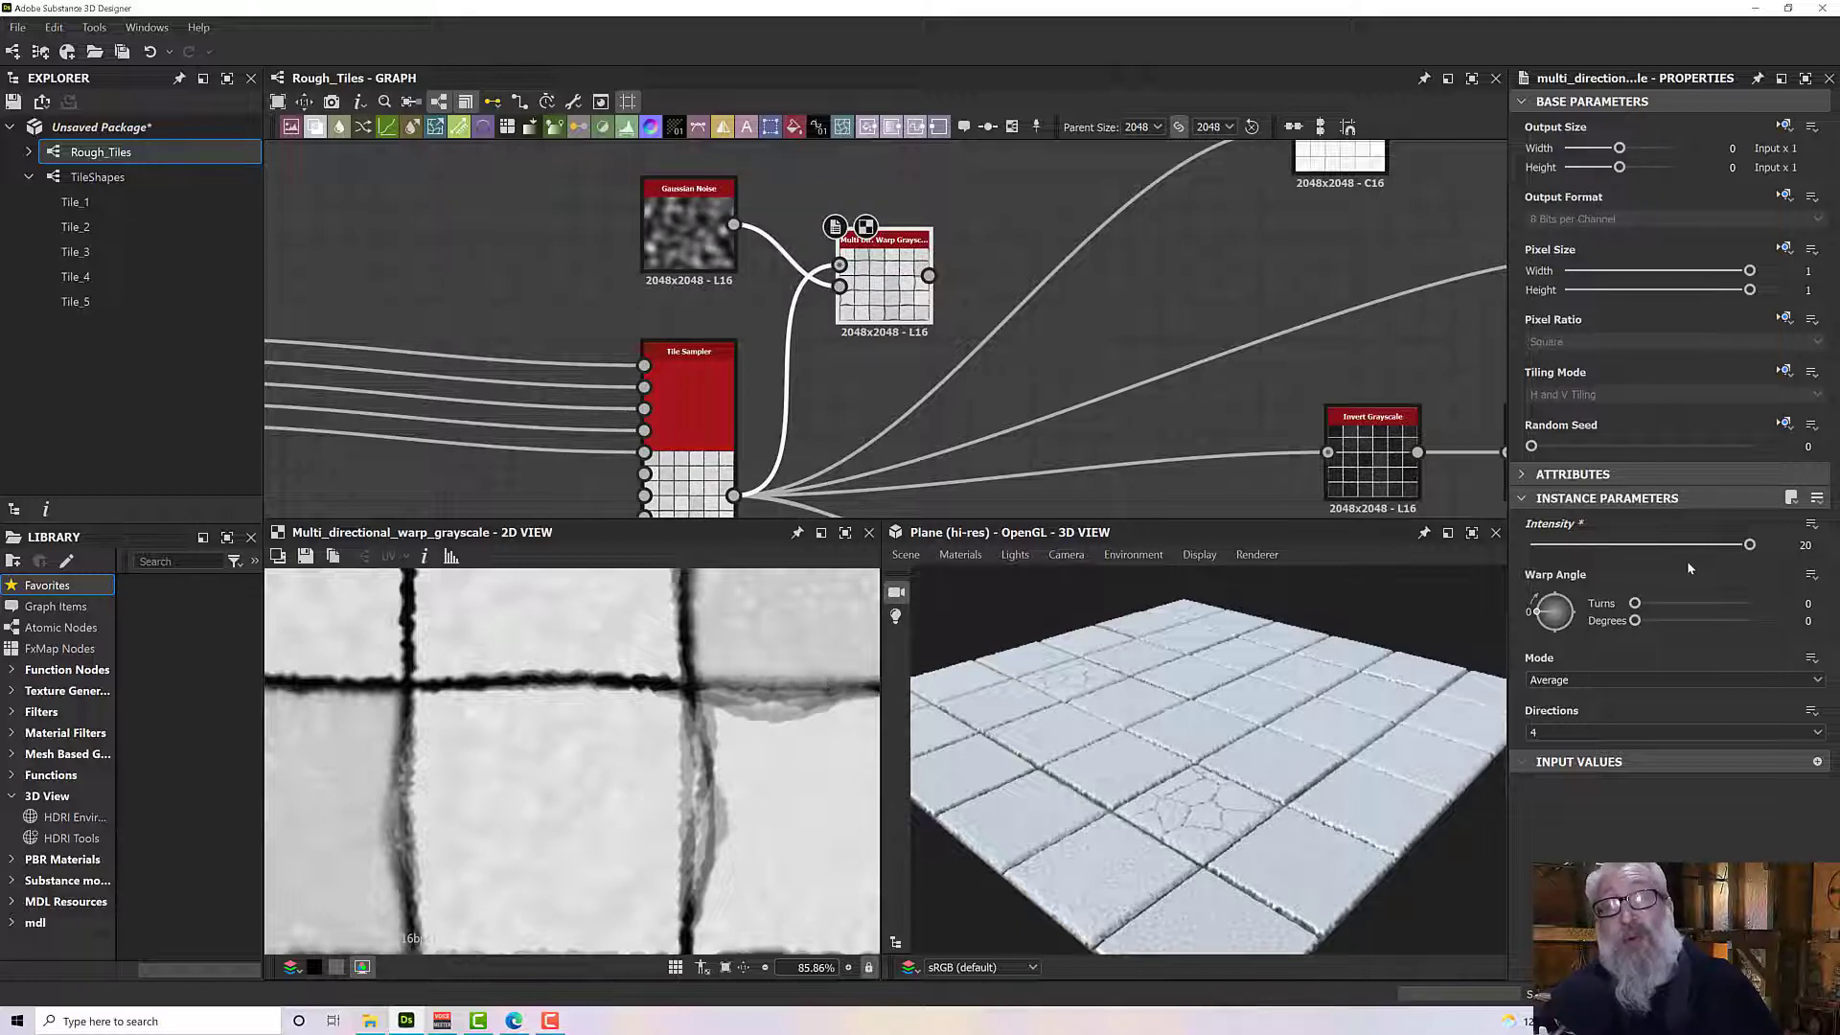
drag(1743, 546, 1672, 556)
scroll(759, 749, down, 9)
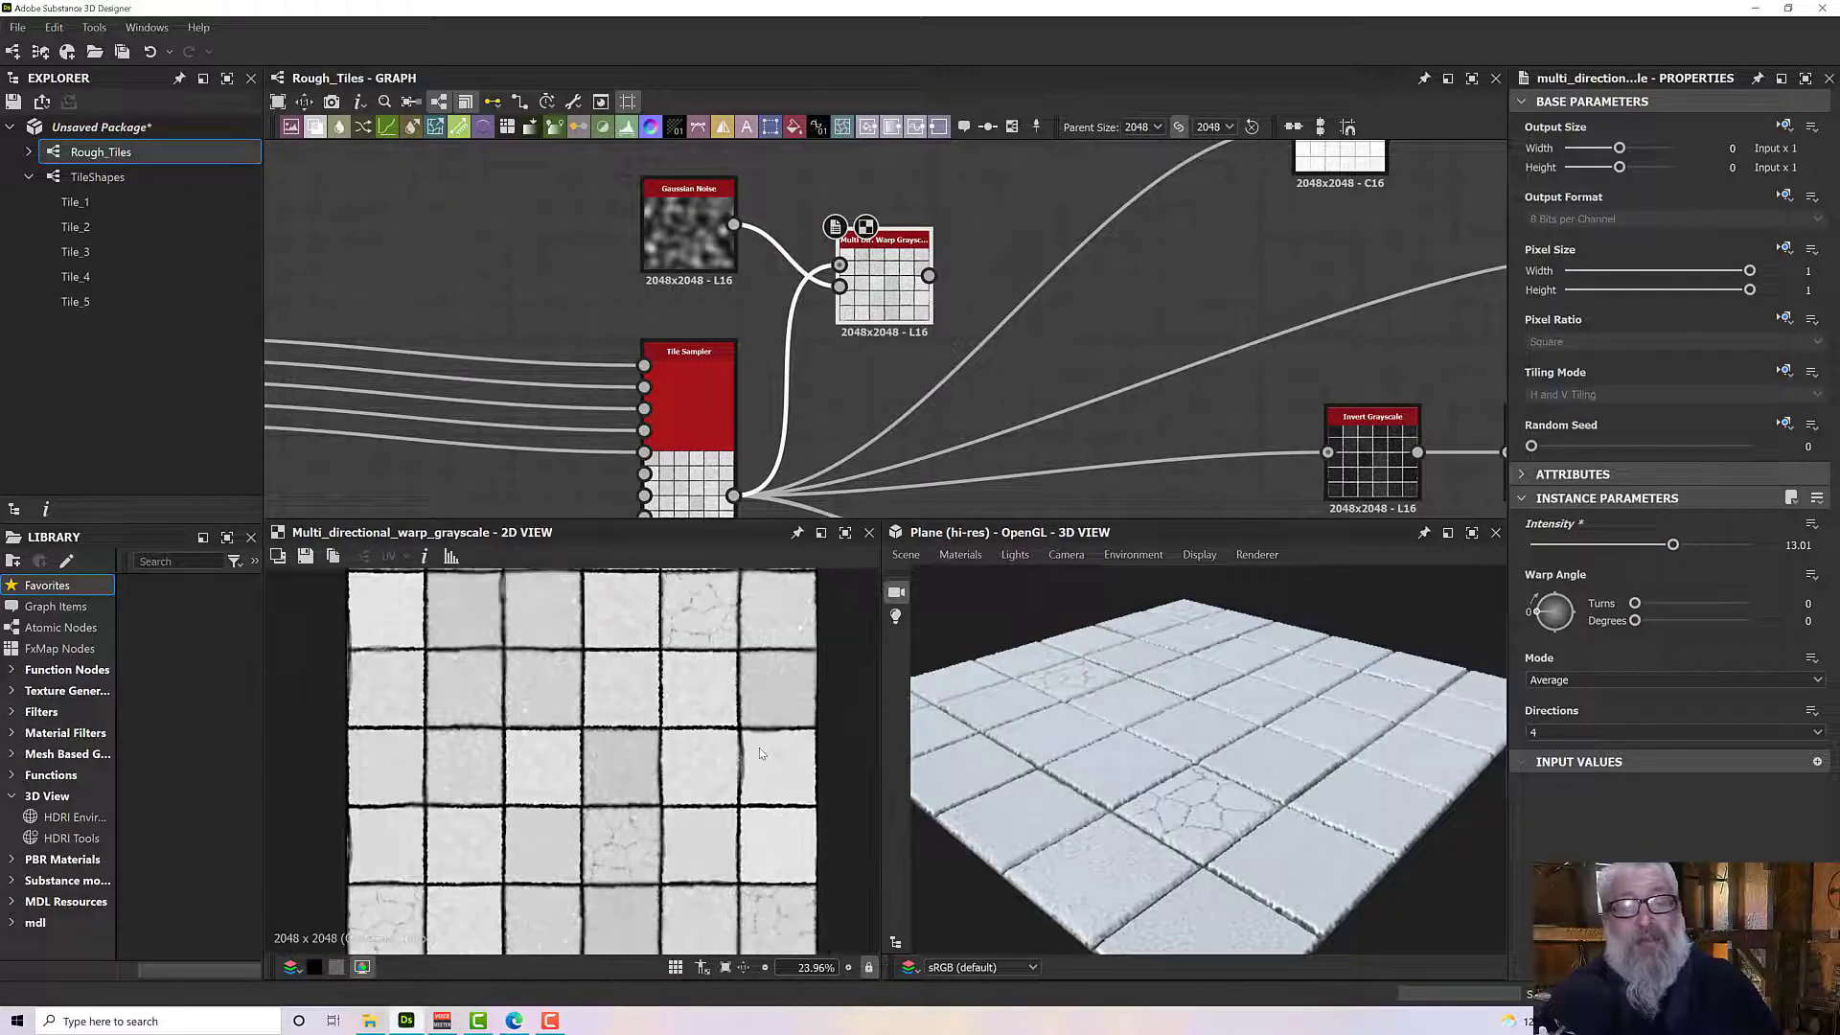
scroll(759, 755, up, 1)
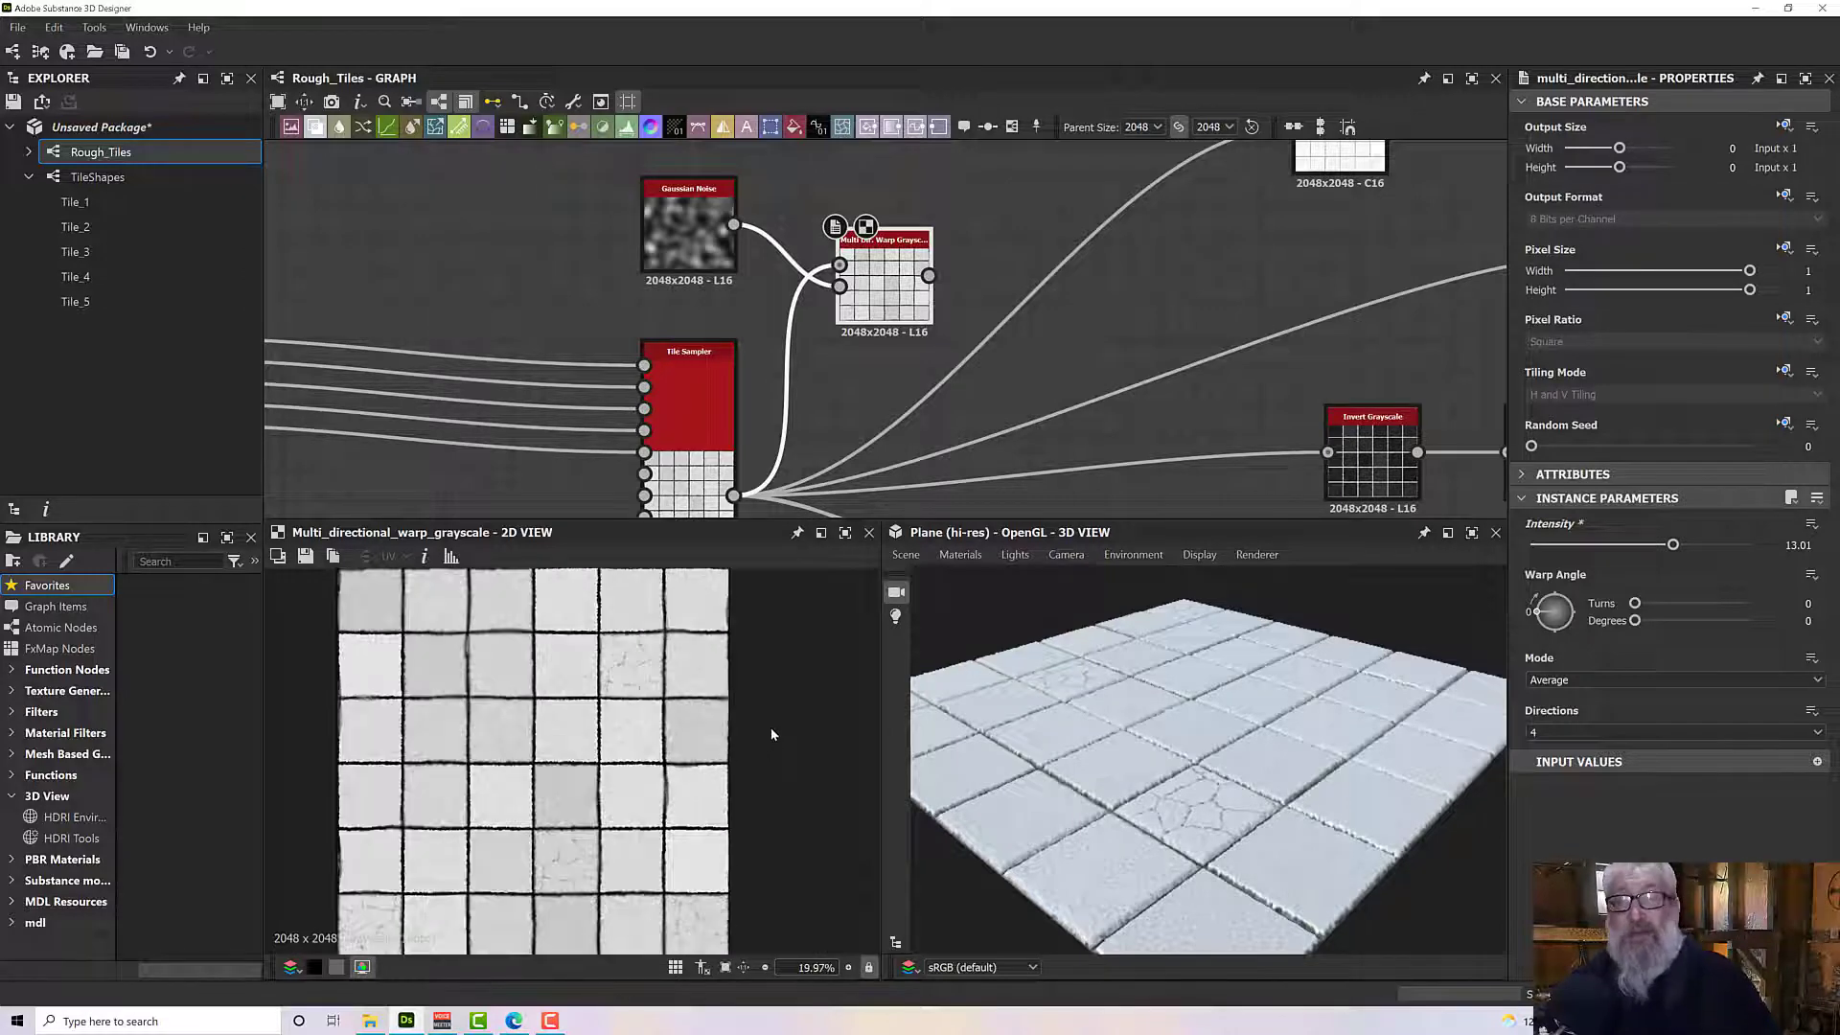
Reroute all Tile Sampler output links to the Multi Dir. Warp Grayscale output, reconnect the Tile Sampler to its input, and check the 3D plane.
middle_drag(963, 461, 1072, 434)
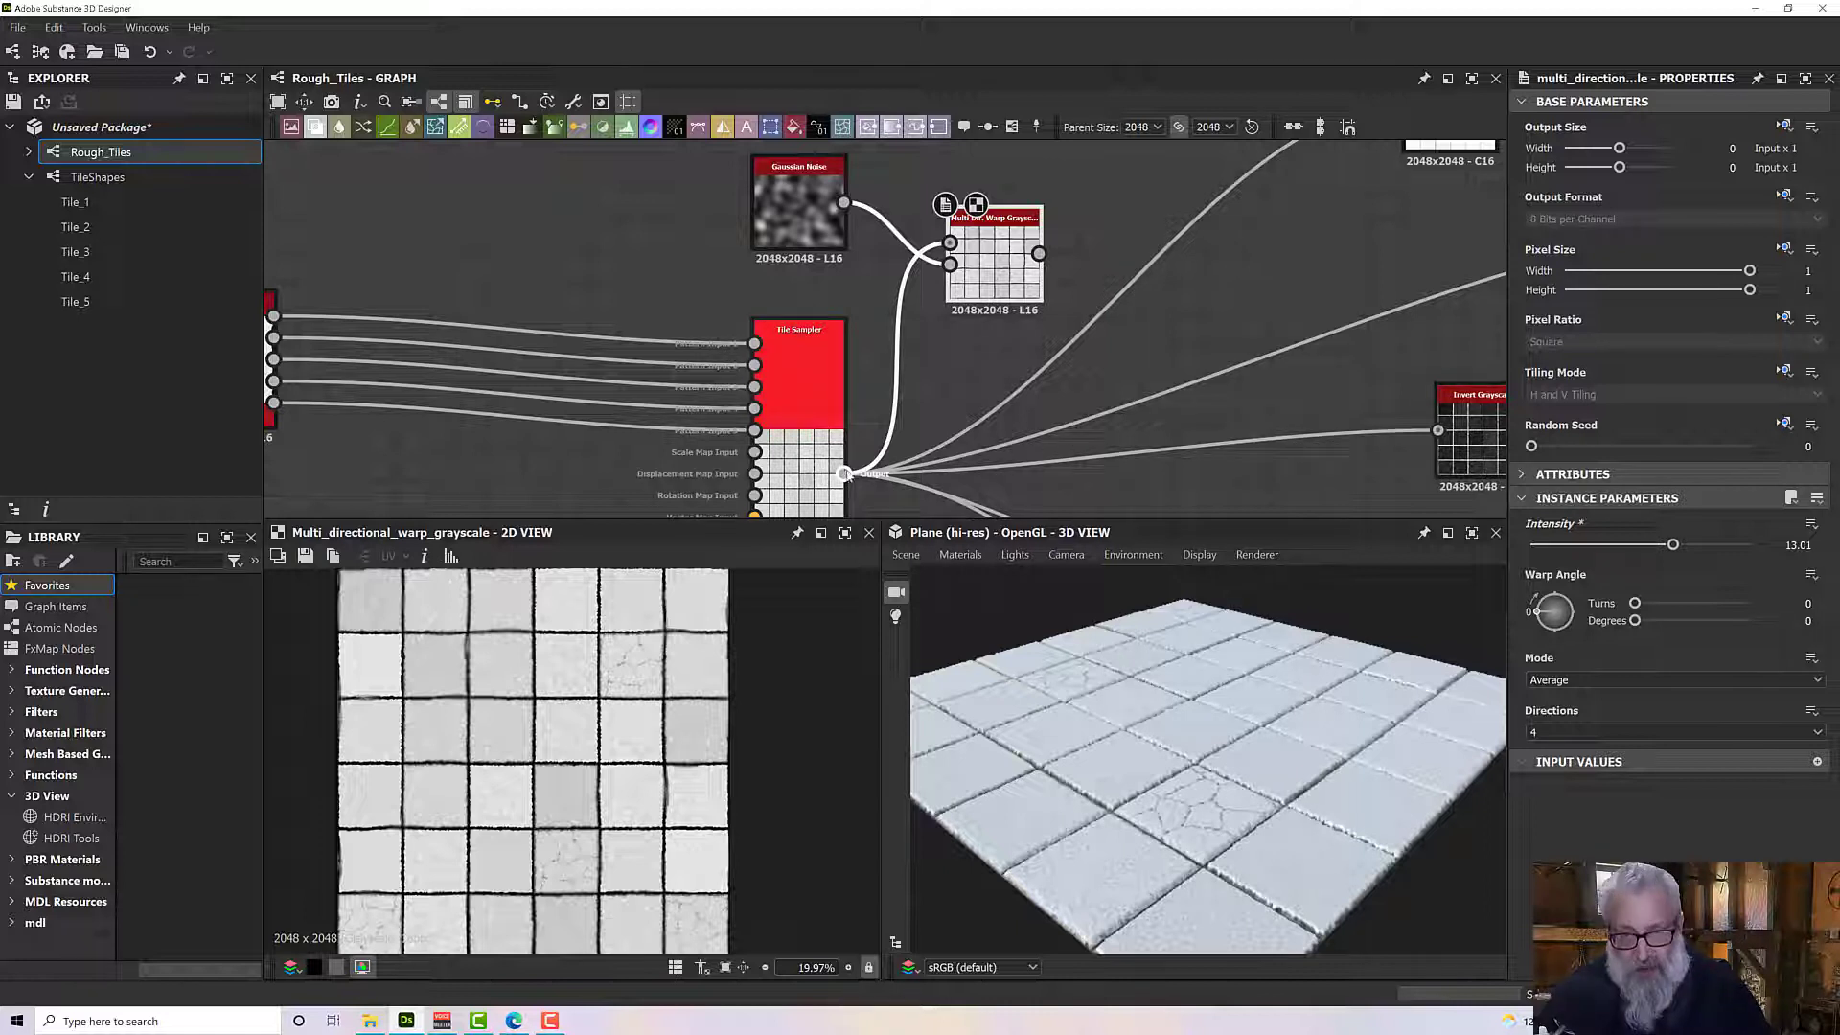
shift+drag(844, 473, 1054, 257)
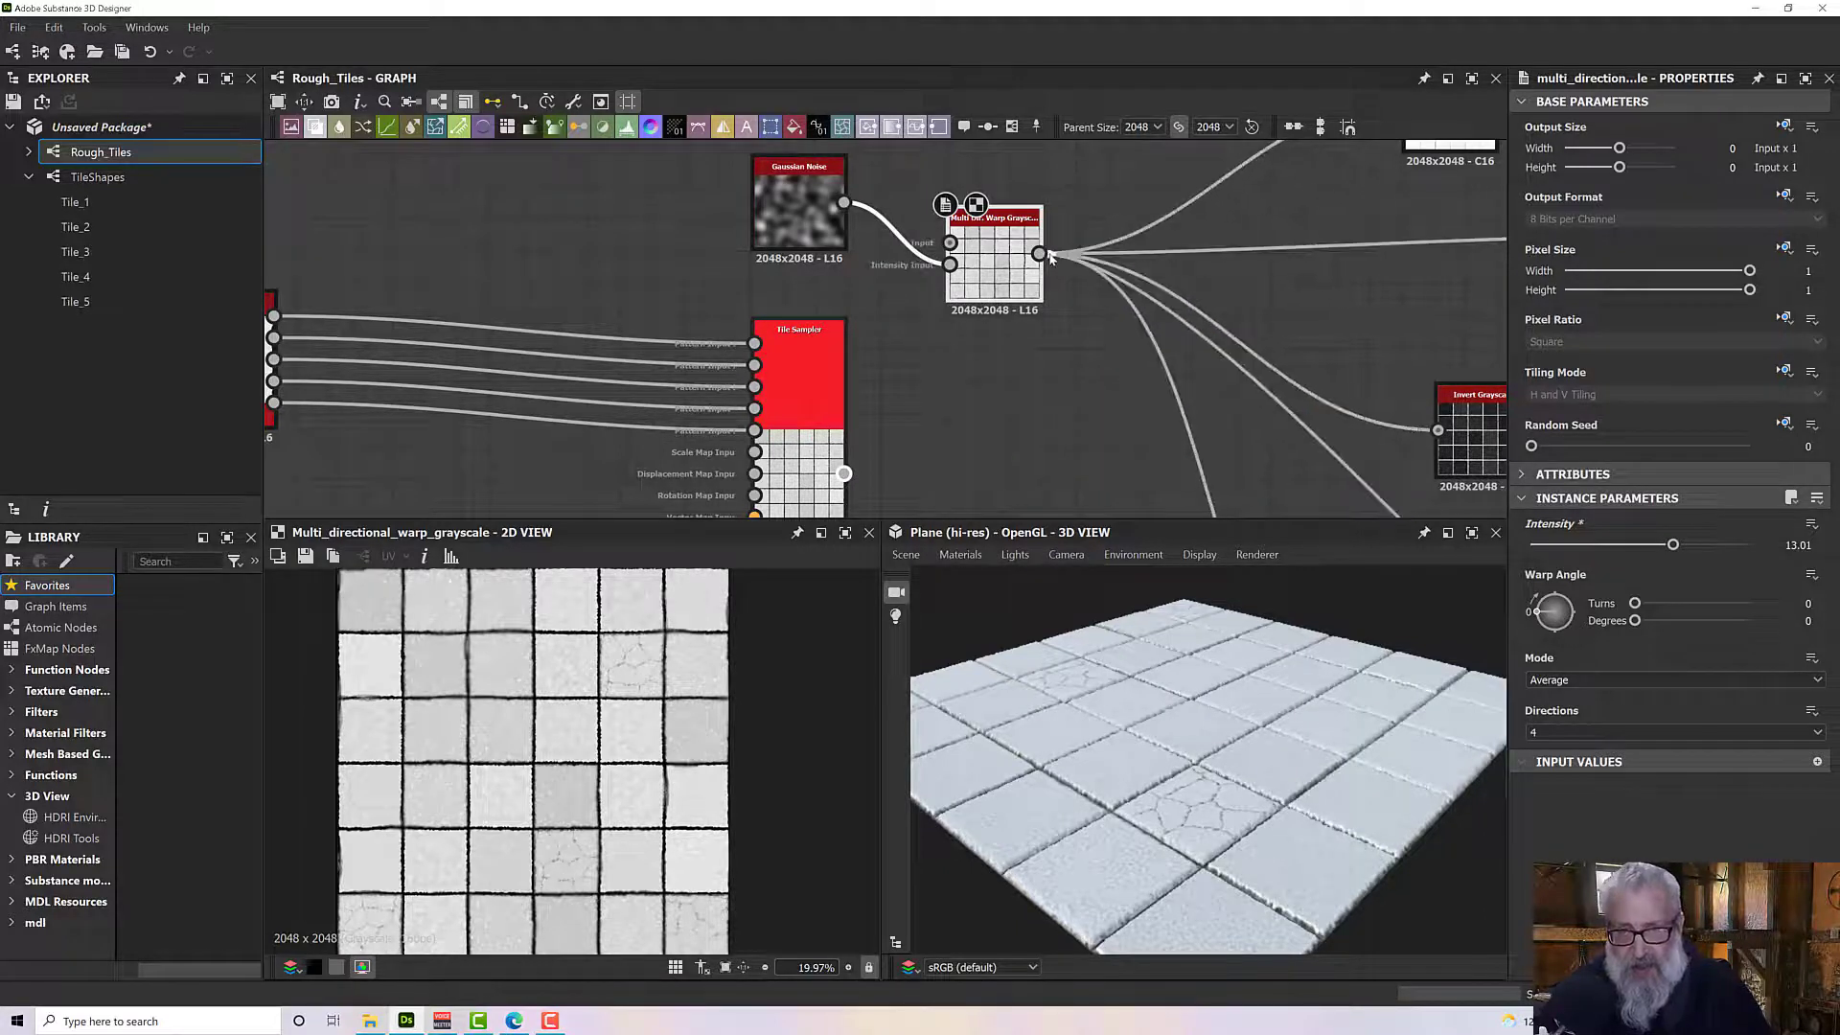
drag(950, 242, 843, 473)
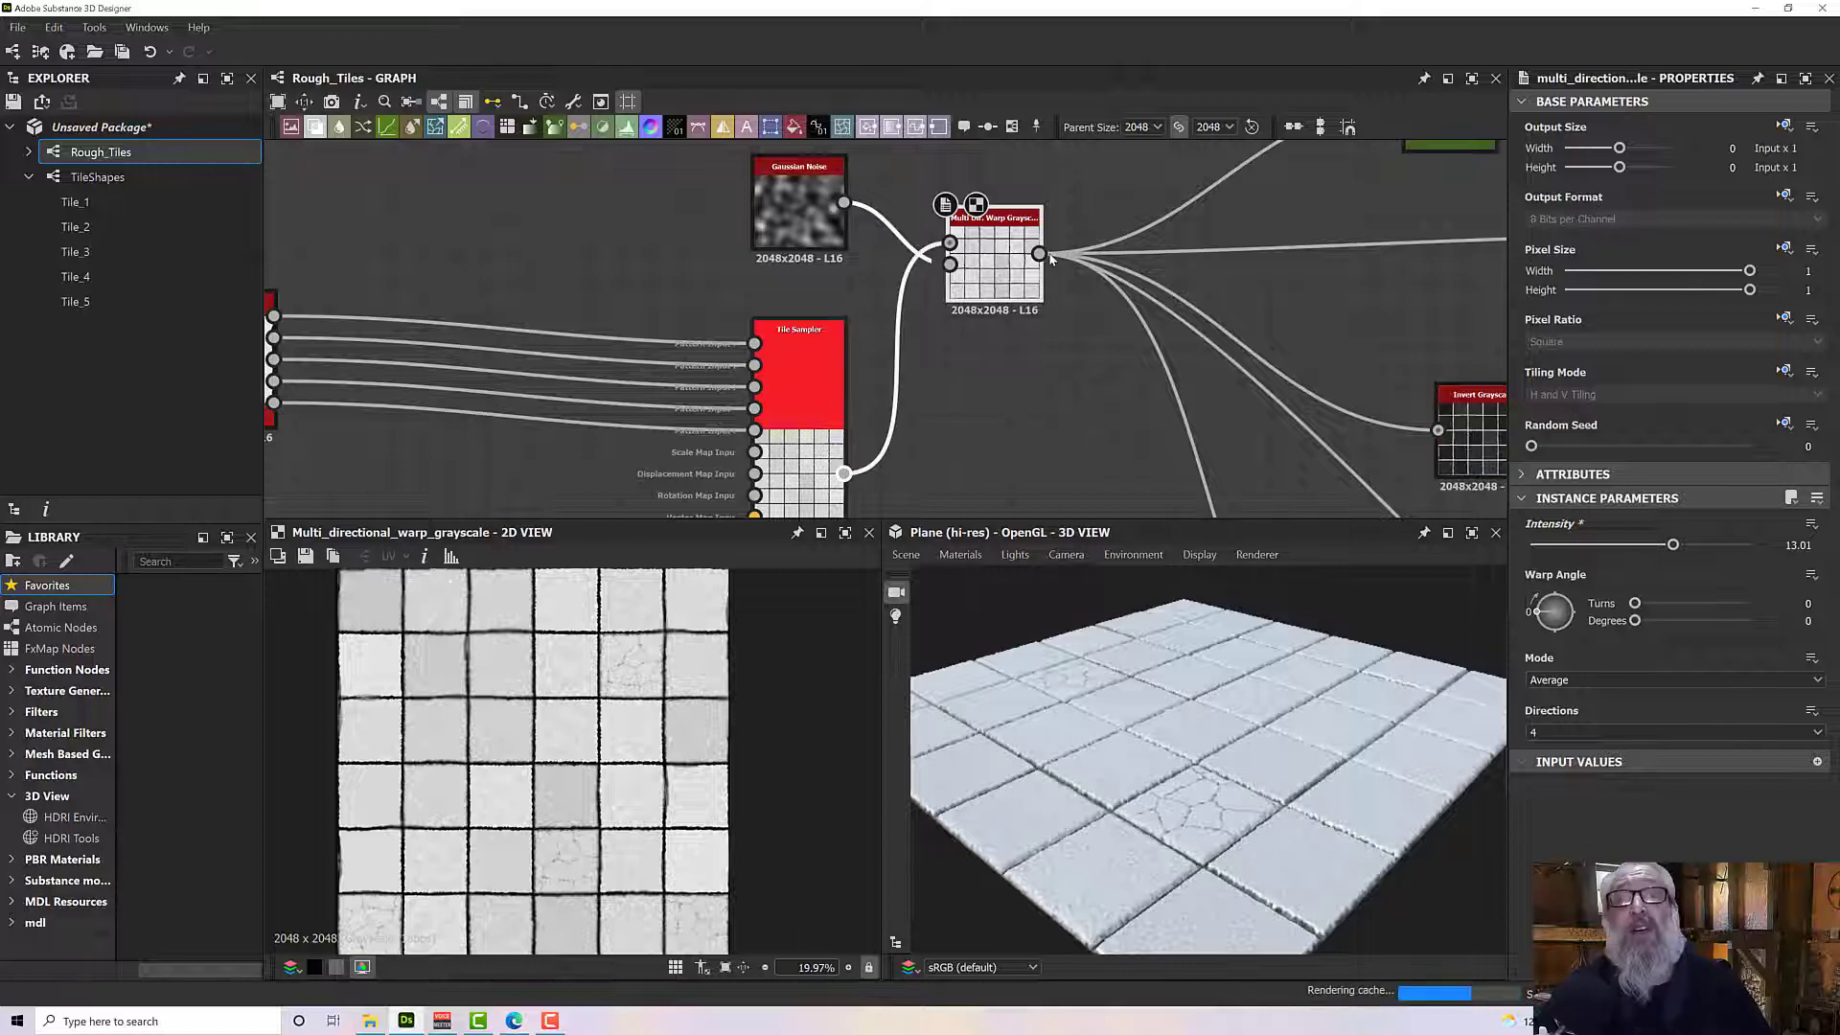
scroll(1152, 817, up, 5)
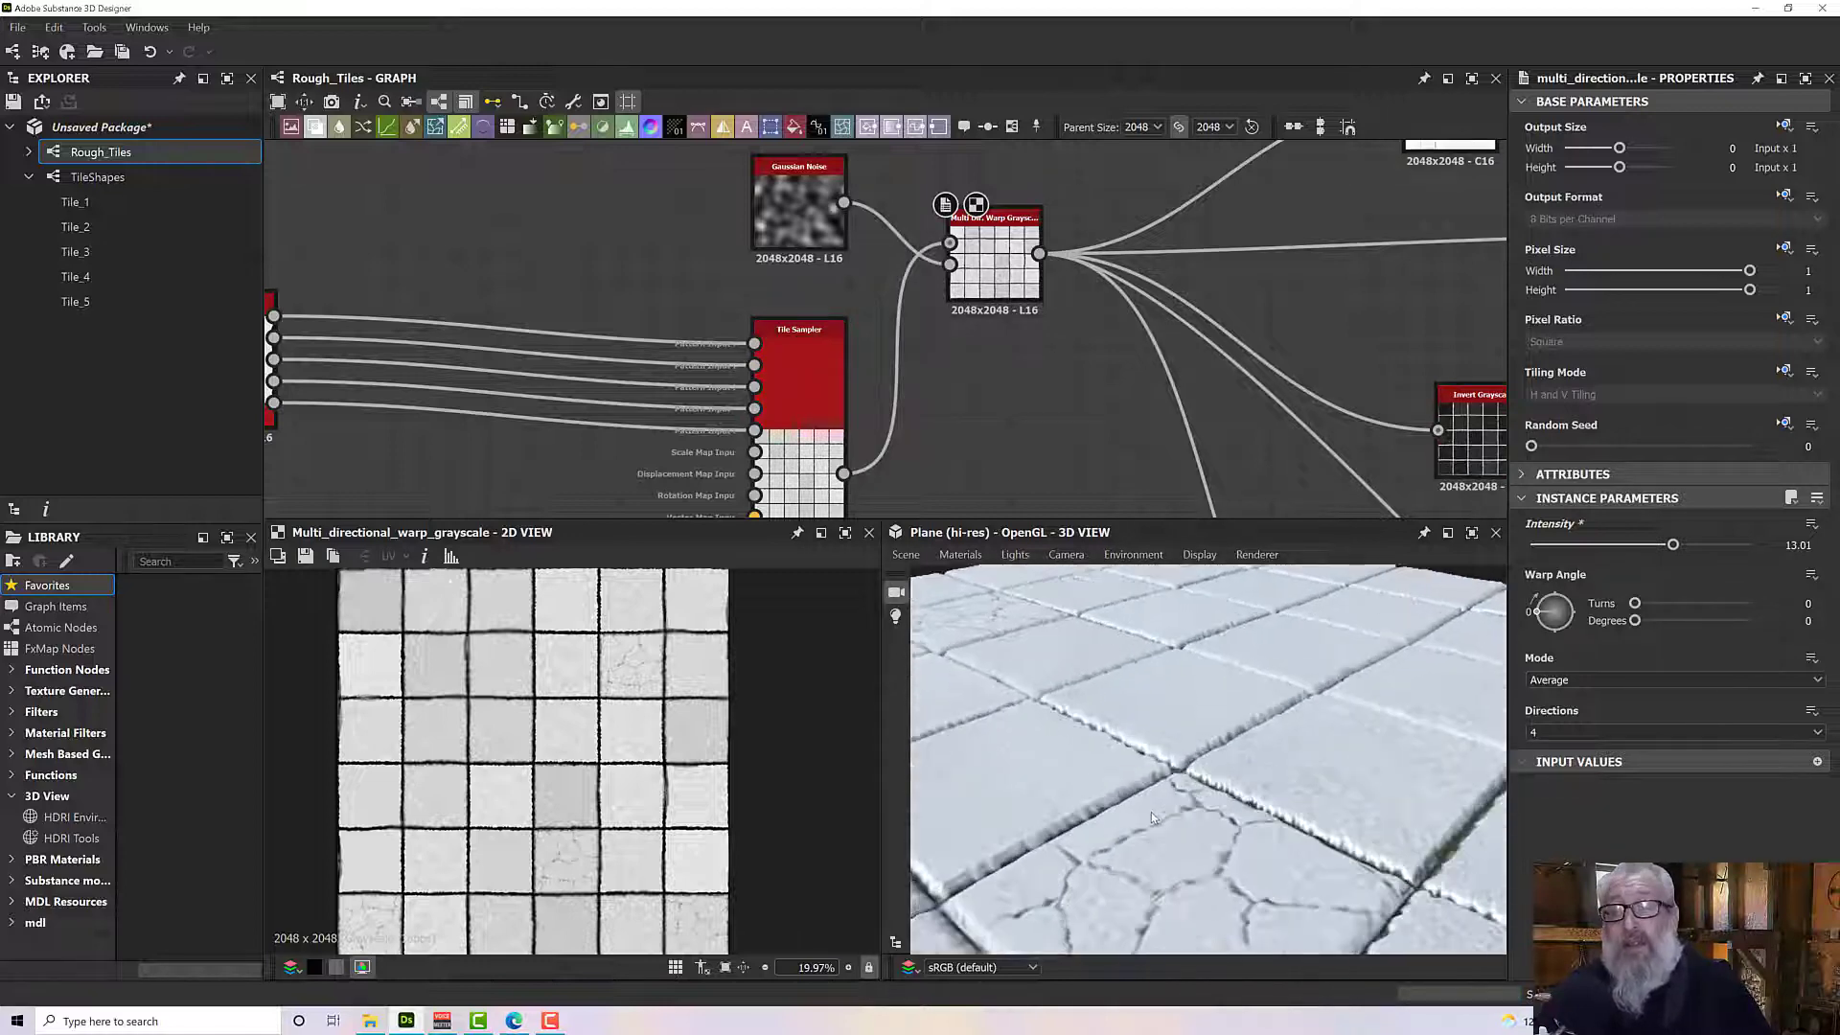
scroll(1152, 814, down, 4)
mouse_move(1152, 788)
mouse_down()
mouse_move(1169, 767)
mouse_move(1155, 762)
mouse_up()
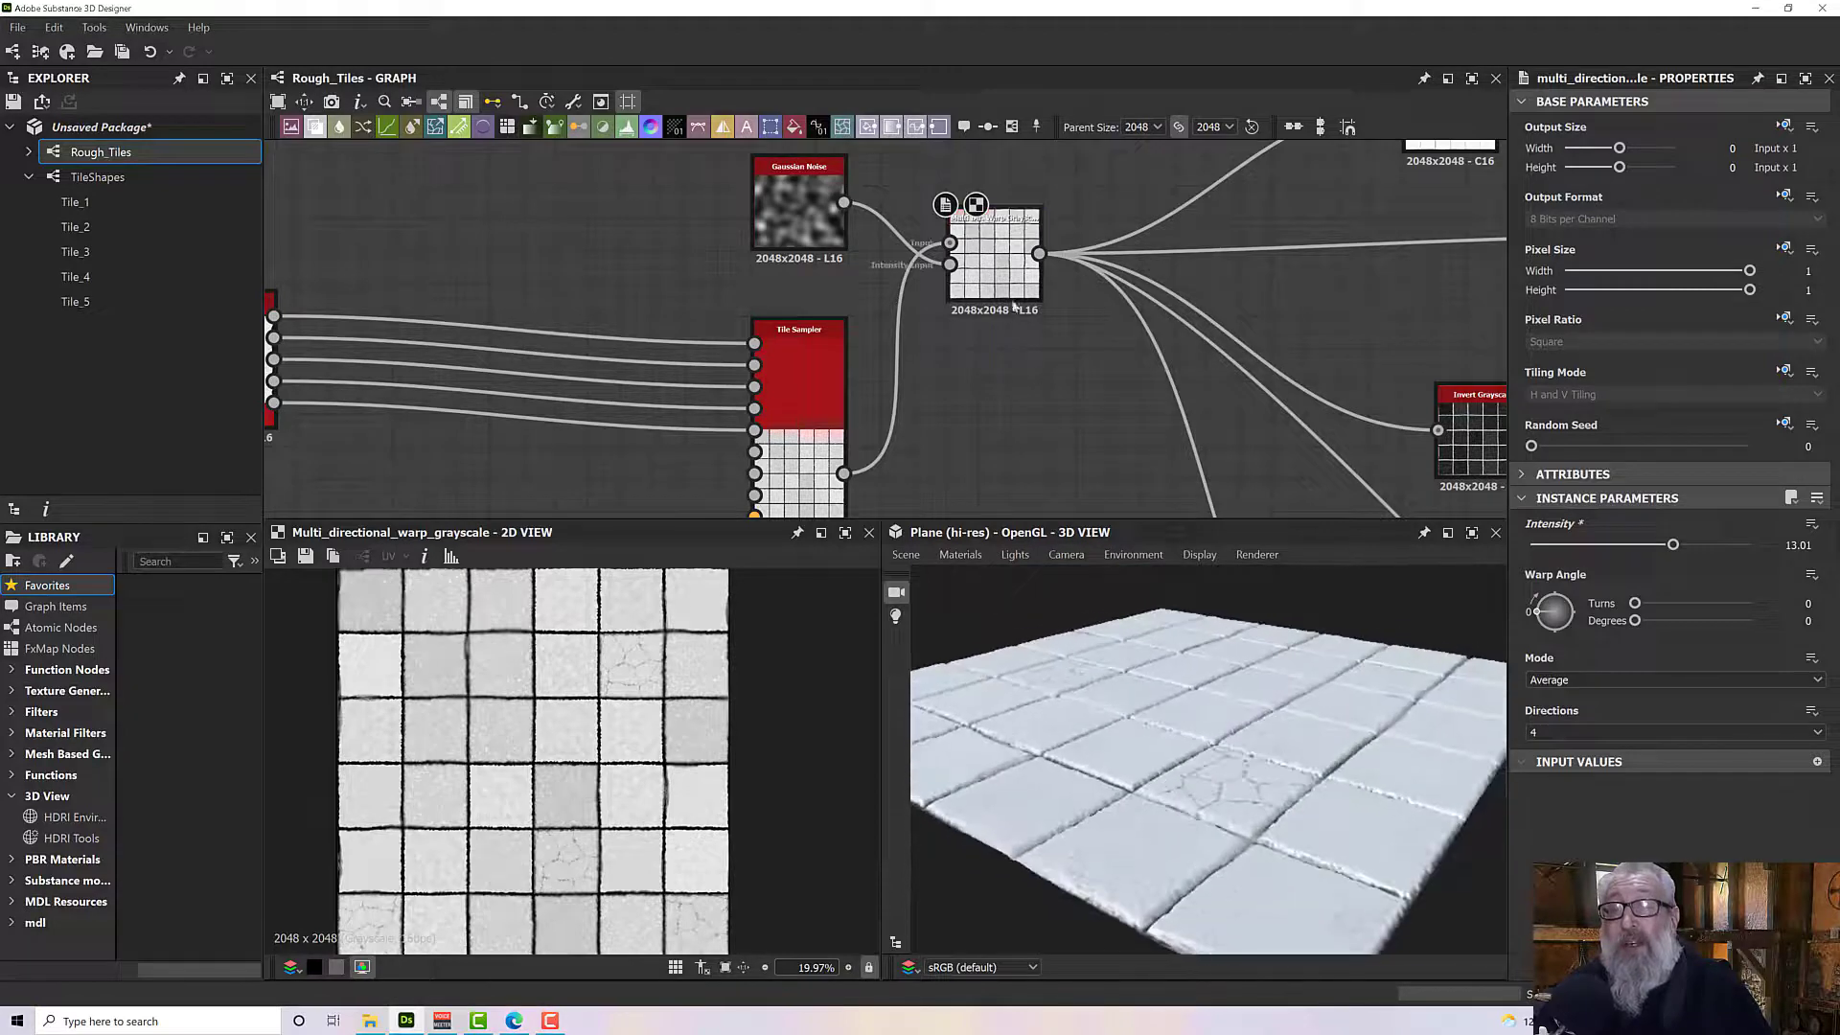
Move the Multi Dir. Warp Grayscale node level with the Tile Sampler and the Gaussian Noise node below the link between them.
drag(992, 276, 1074, 454)
scroll(1003, 295, down, 5)
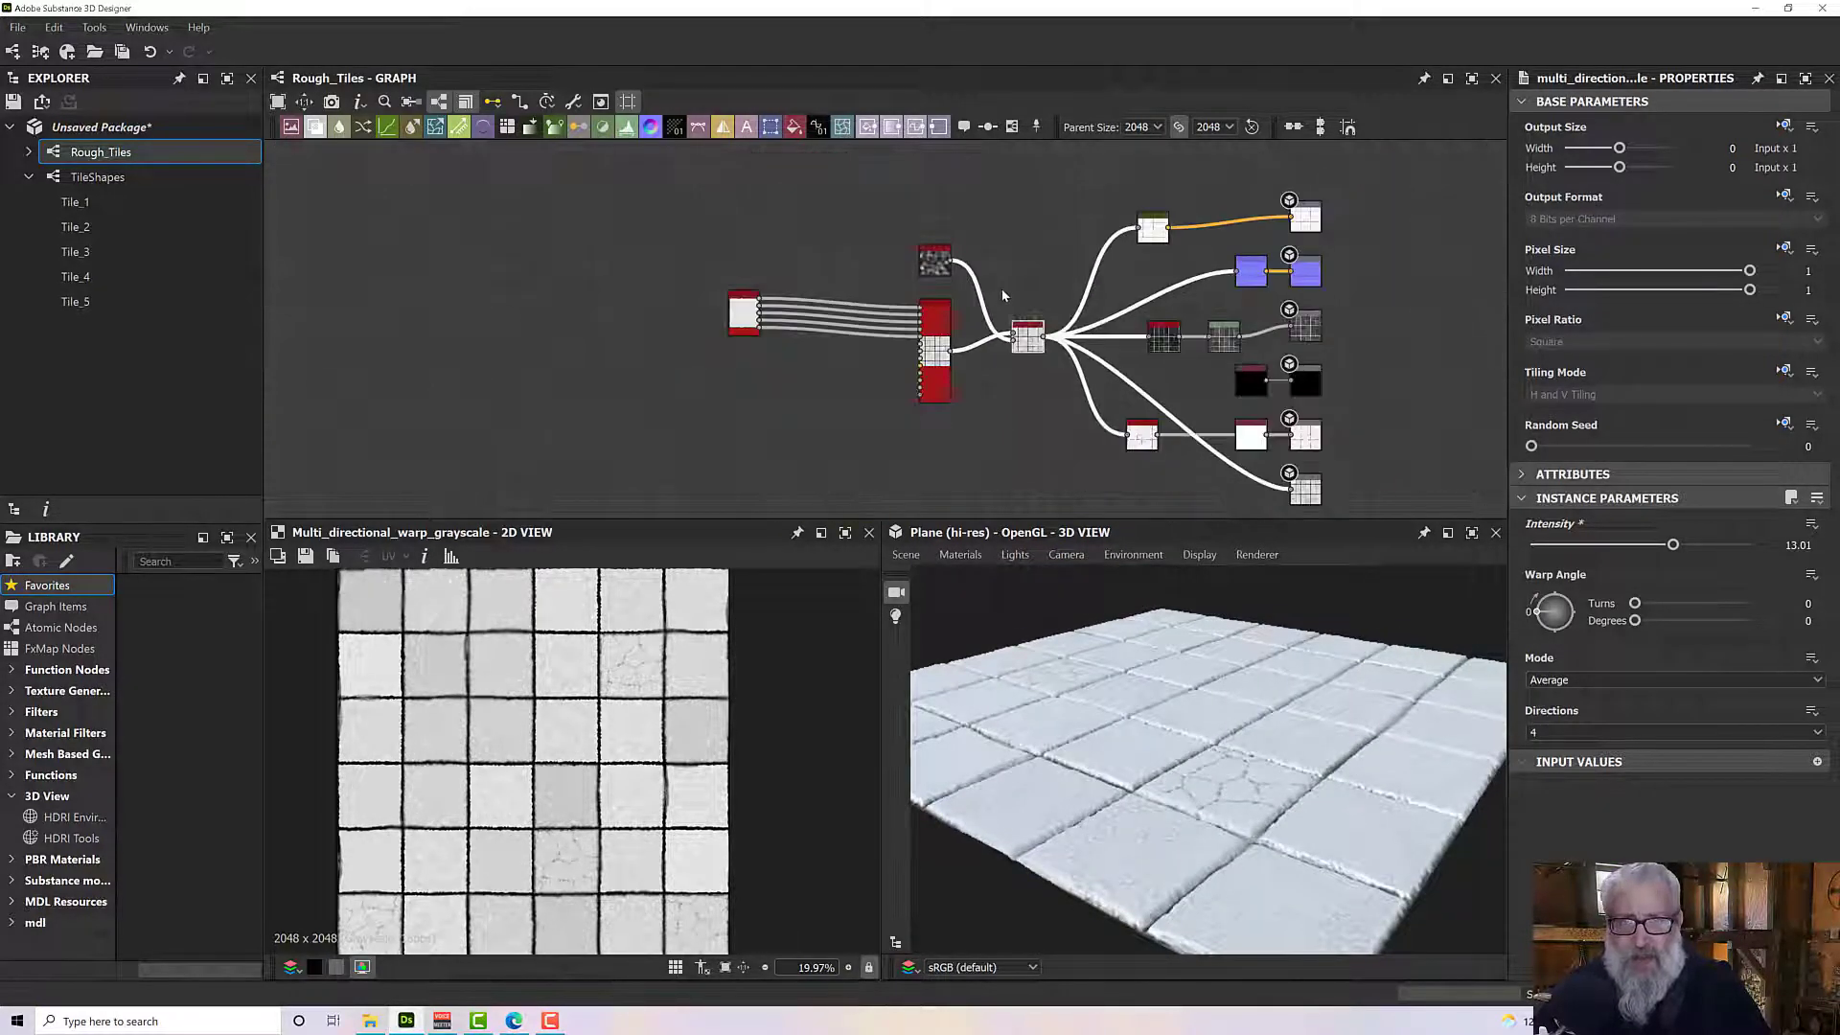
drag(996, 385, 994, 382)
key(Escape)
drag(932, 263, 974, 396)
scroll(999, 391, up, 5)
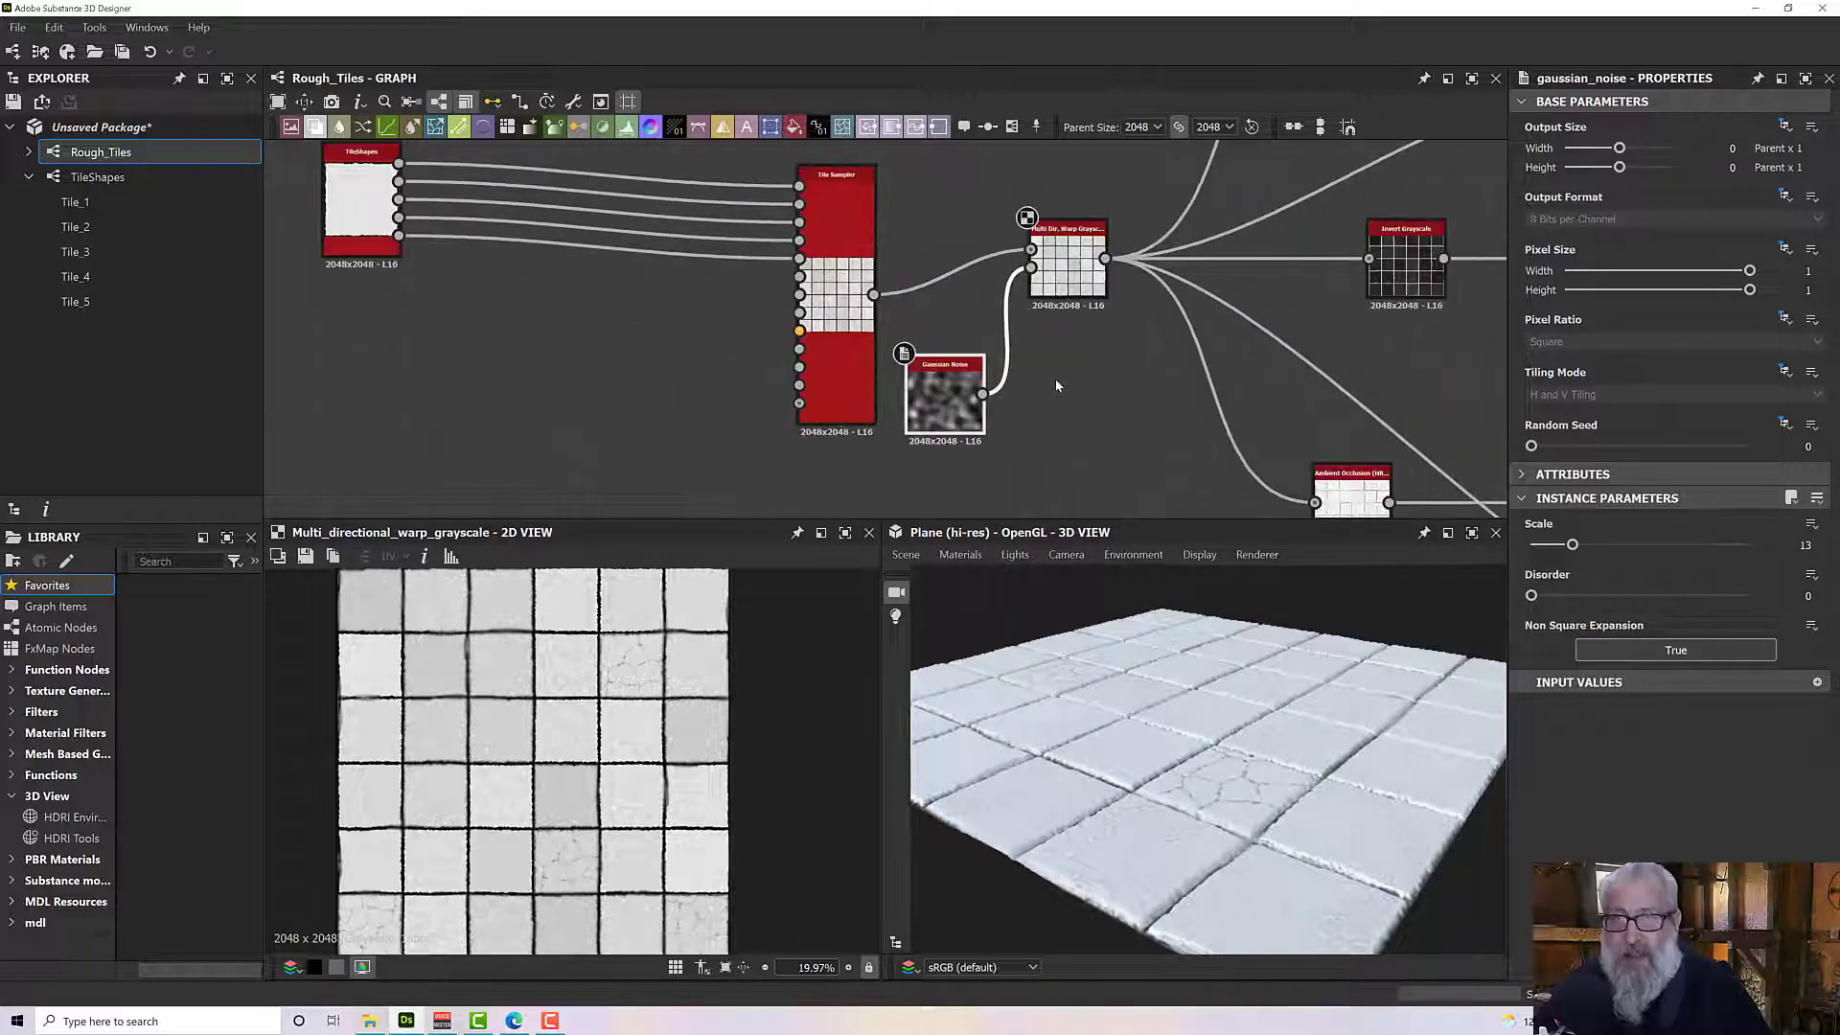
Move the Invert Grayscale and Levels nodes closer to the Multi Dir. Warp Grayscale node, leaving space before the Roughness output.
middle_drag(1238, 380, 822, 408)
scroll(822, 410, down, 3)
middle_drag(852, 470, 788, 437)
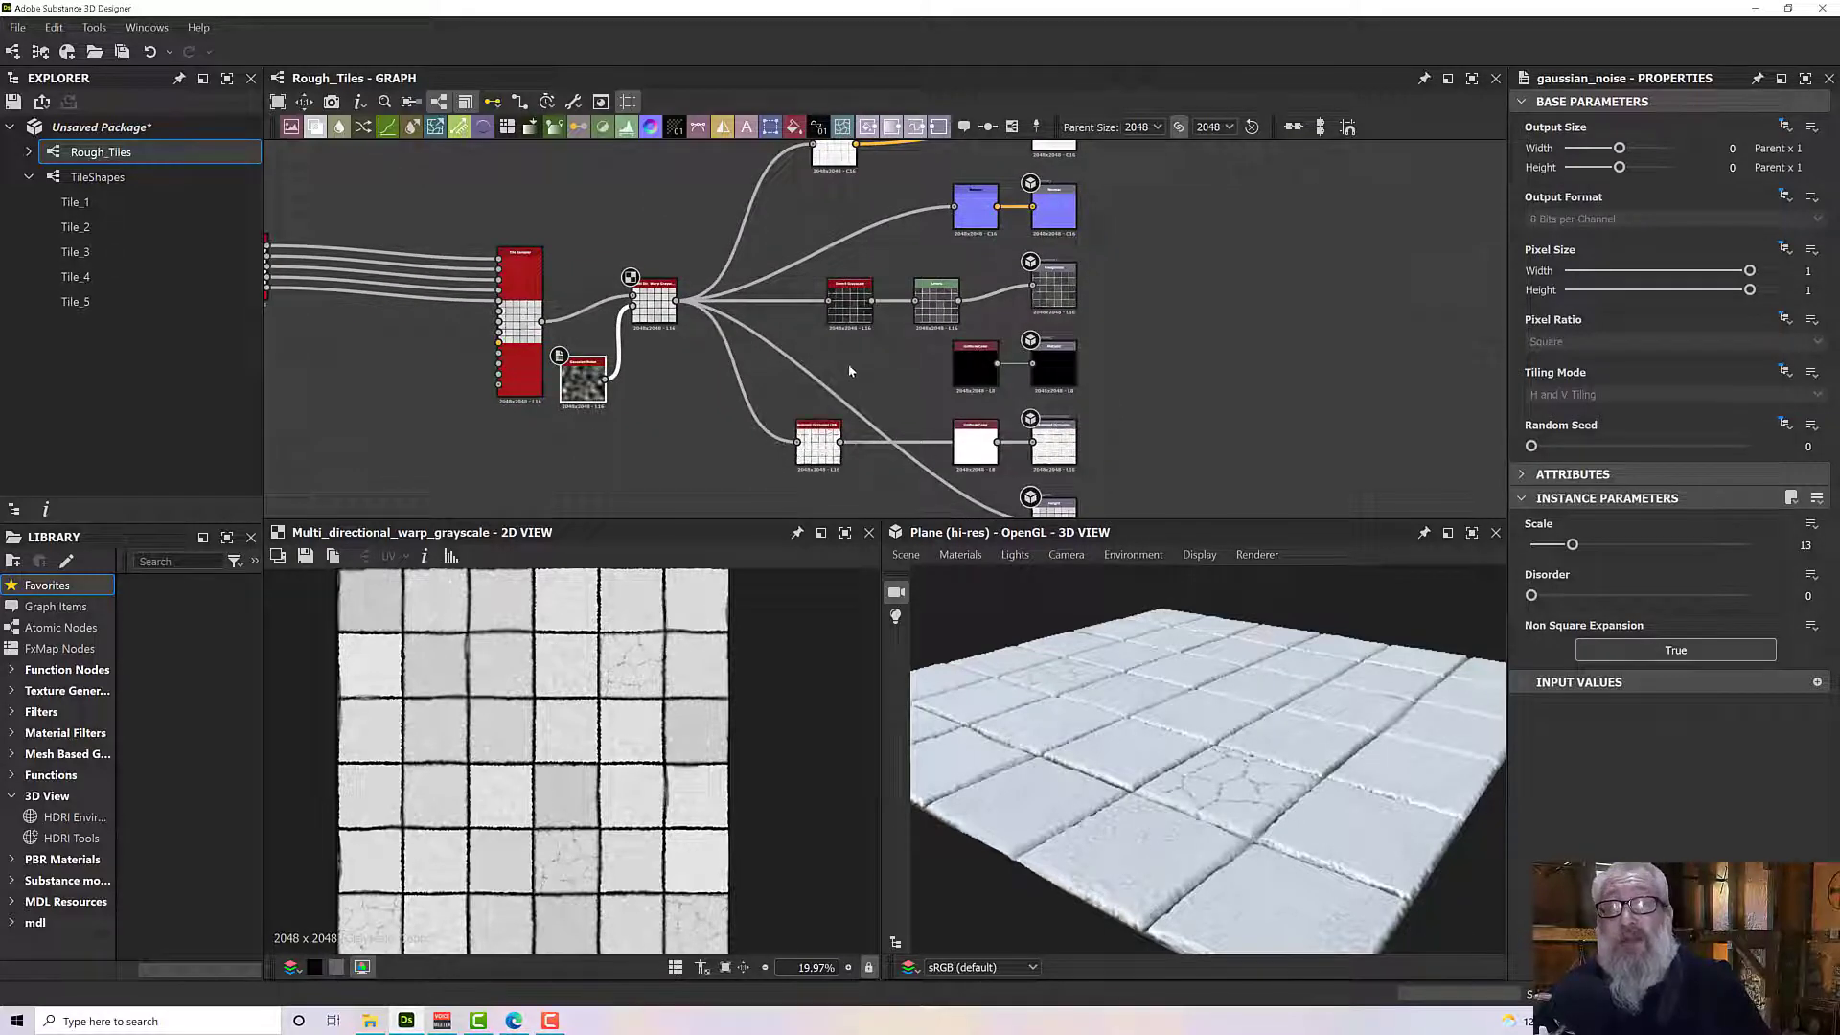
scroll(919, 338, up, 2)
drag(801, 286, 662, 285)
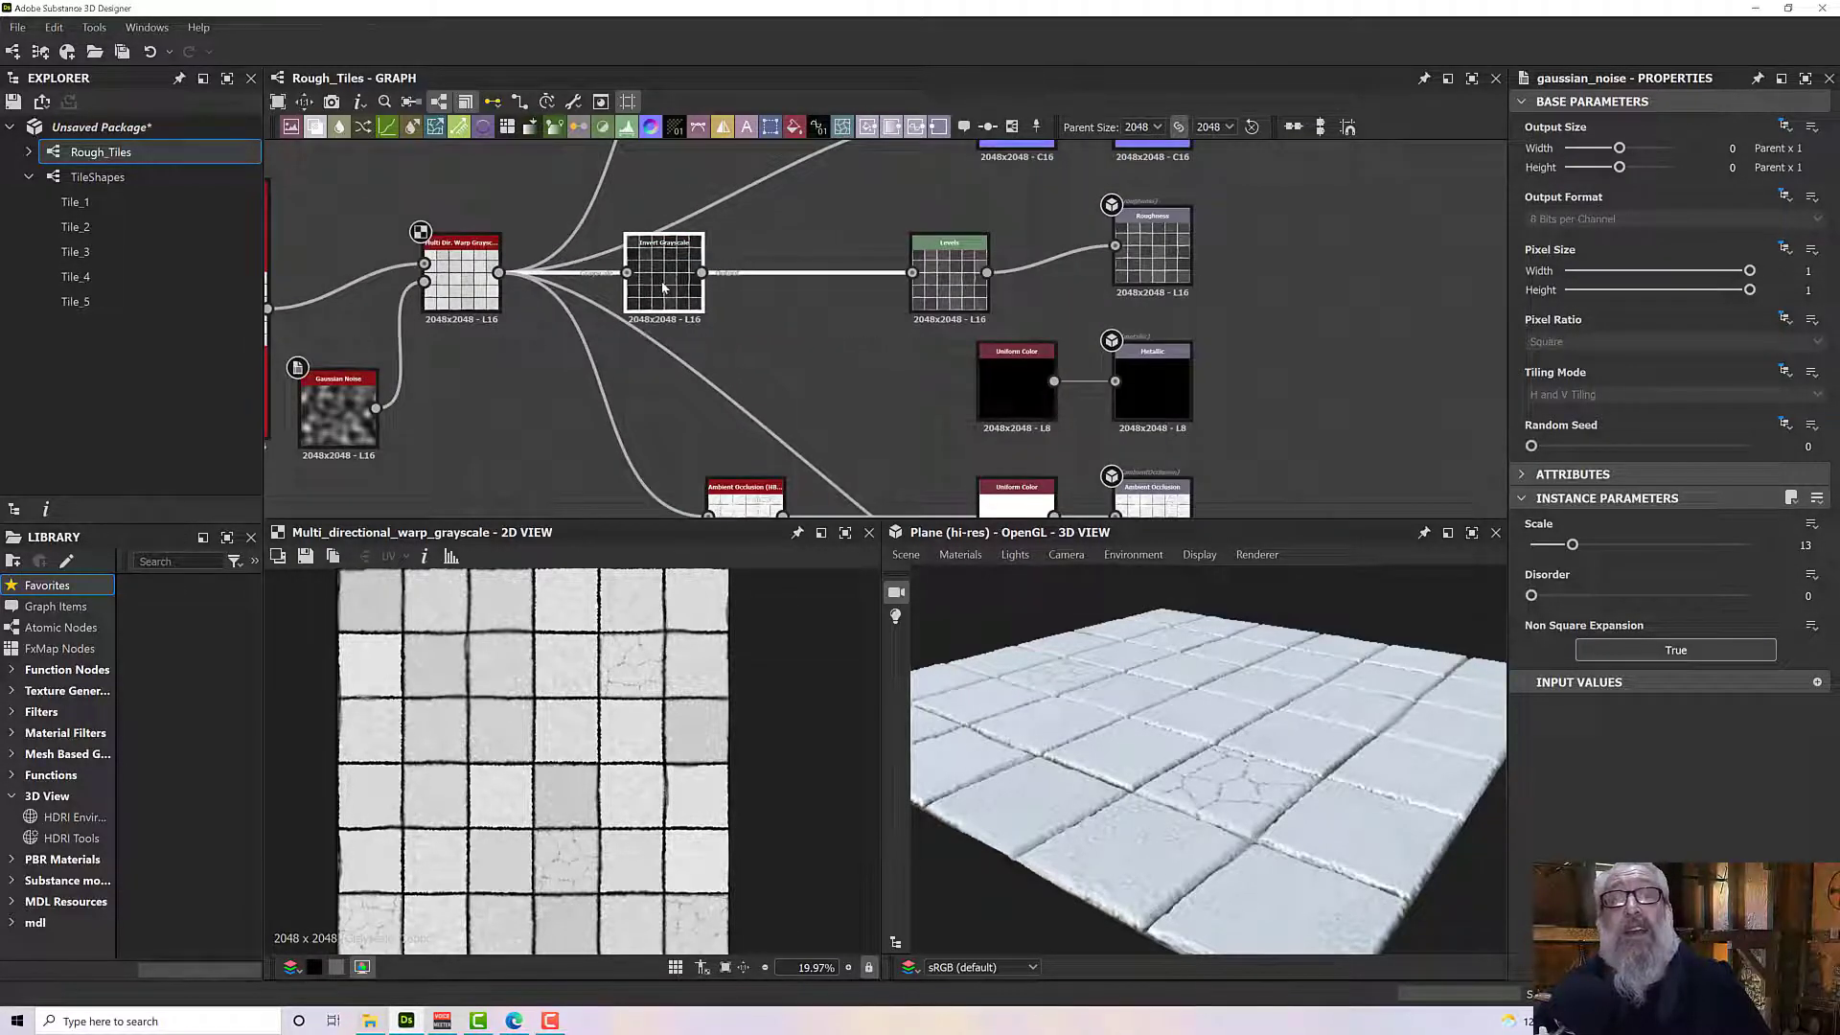
drag(981, 302, 805, 302)
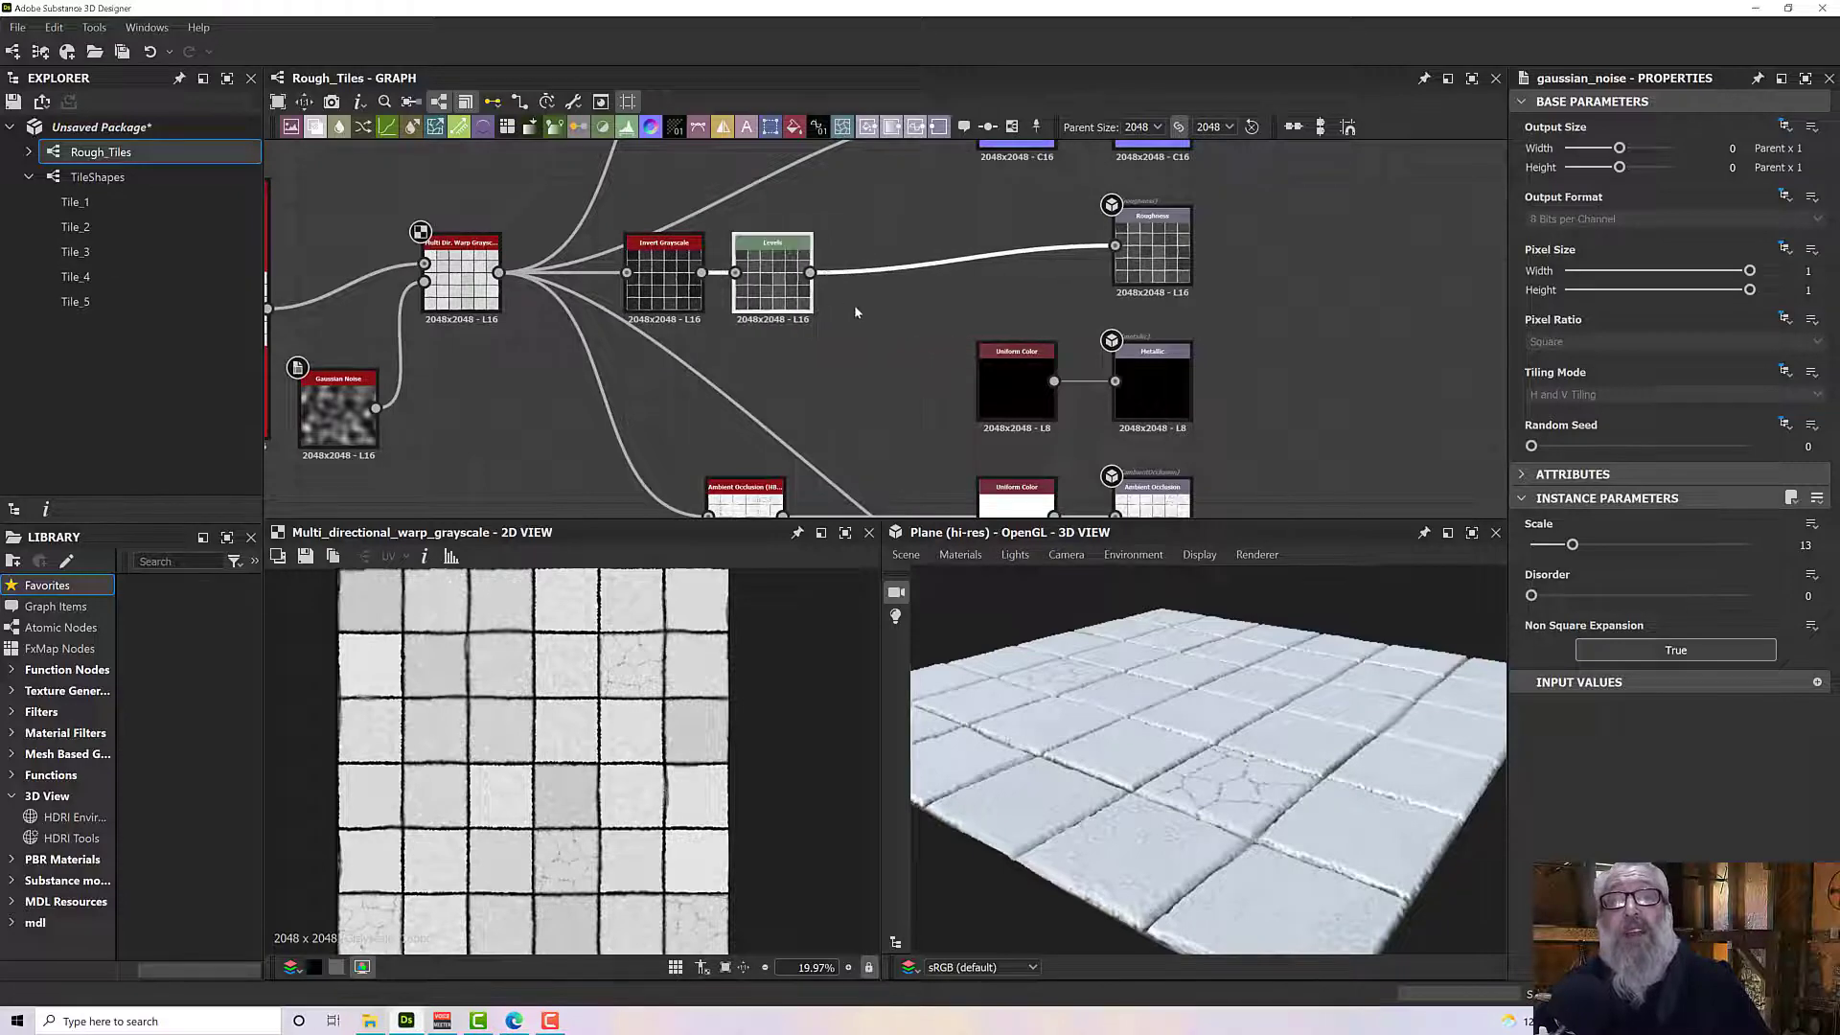
Add a Grunge Map 004 node to the graph, linked to the Roughness output, and place it below the Levels node.
click(1152, 254)
scroll(940, 320, up, 2)
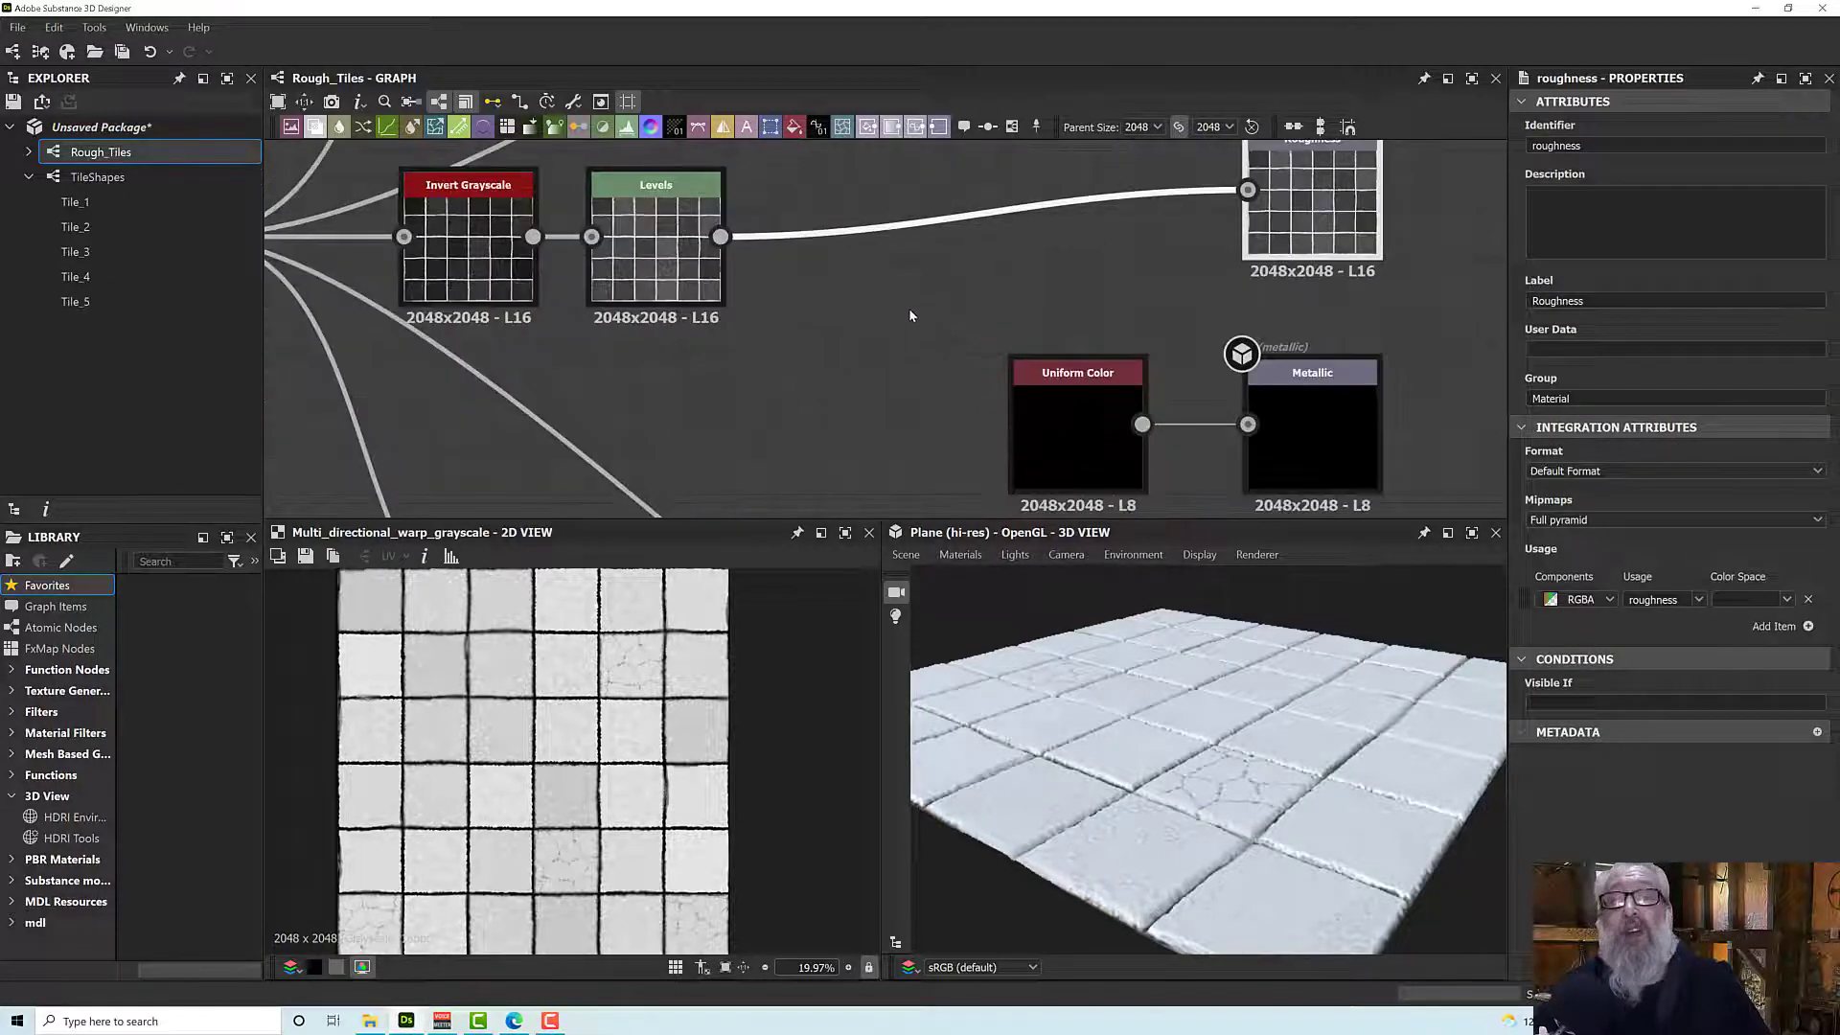
scroll(929, 341, up, 1)
key(space)
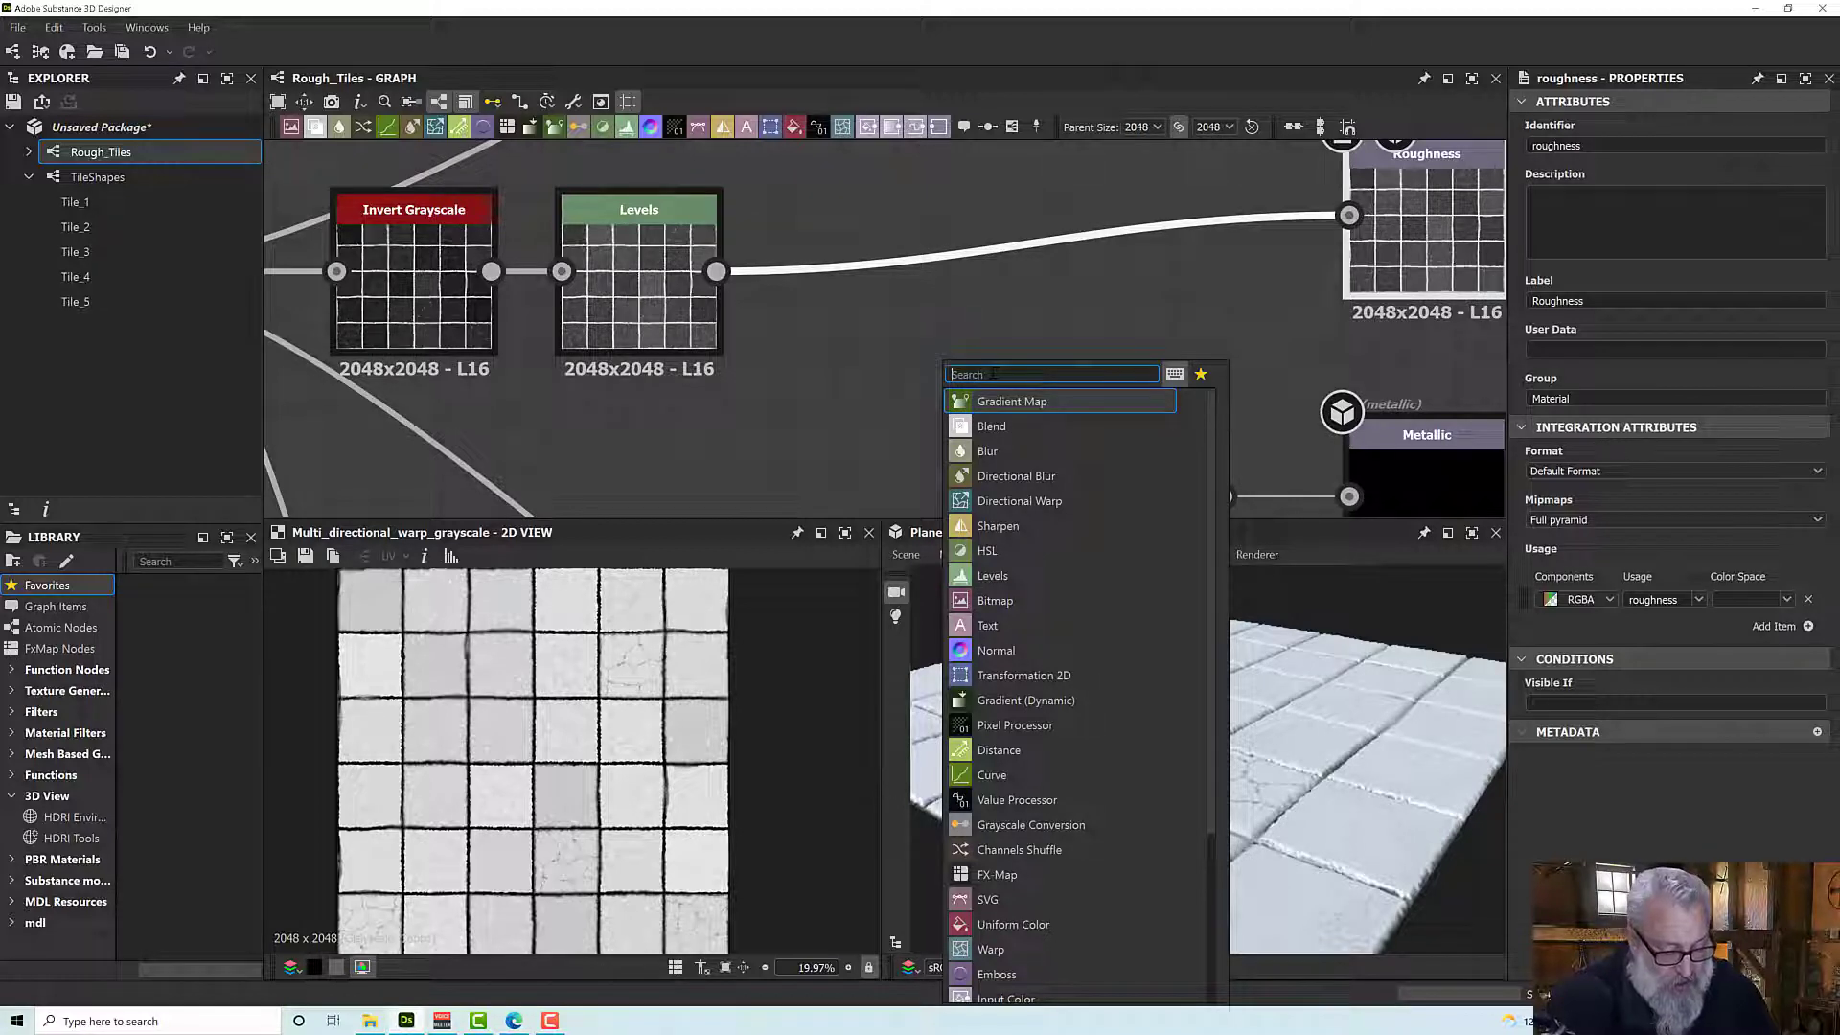
text(gru)
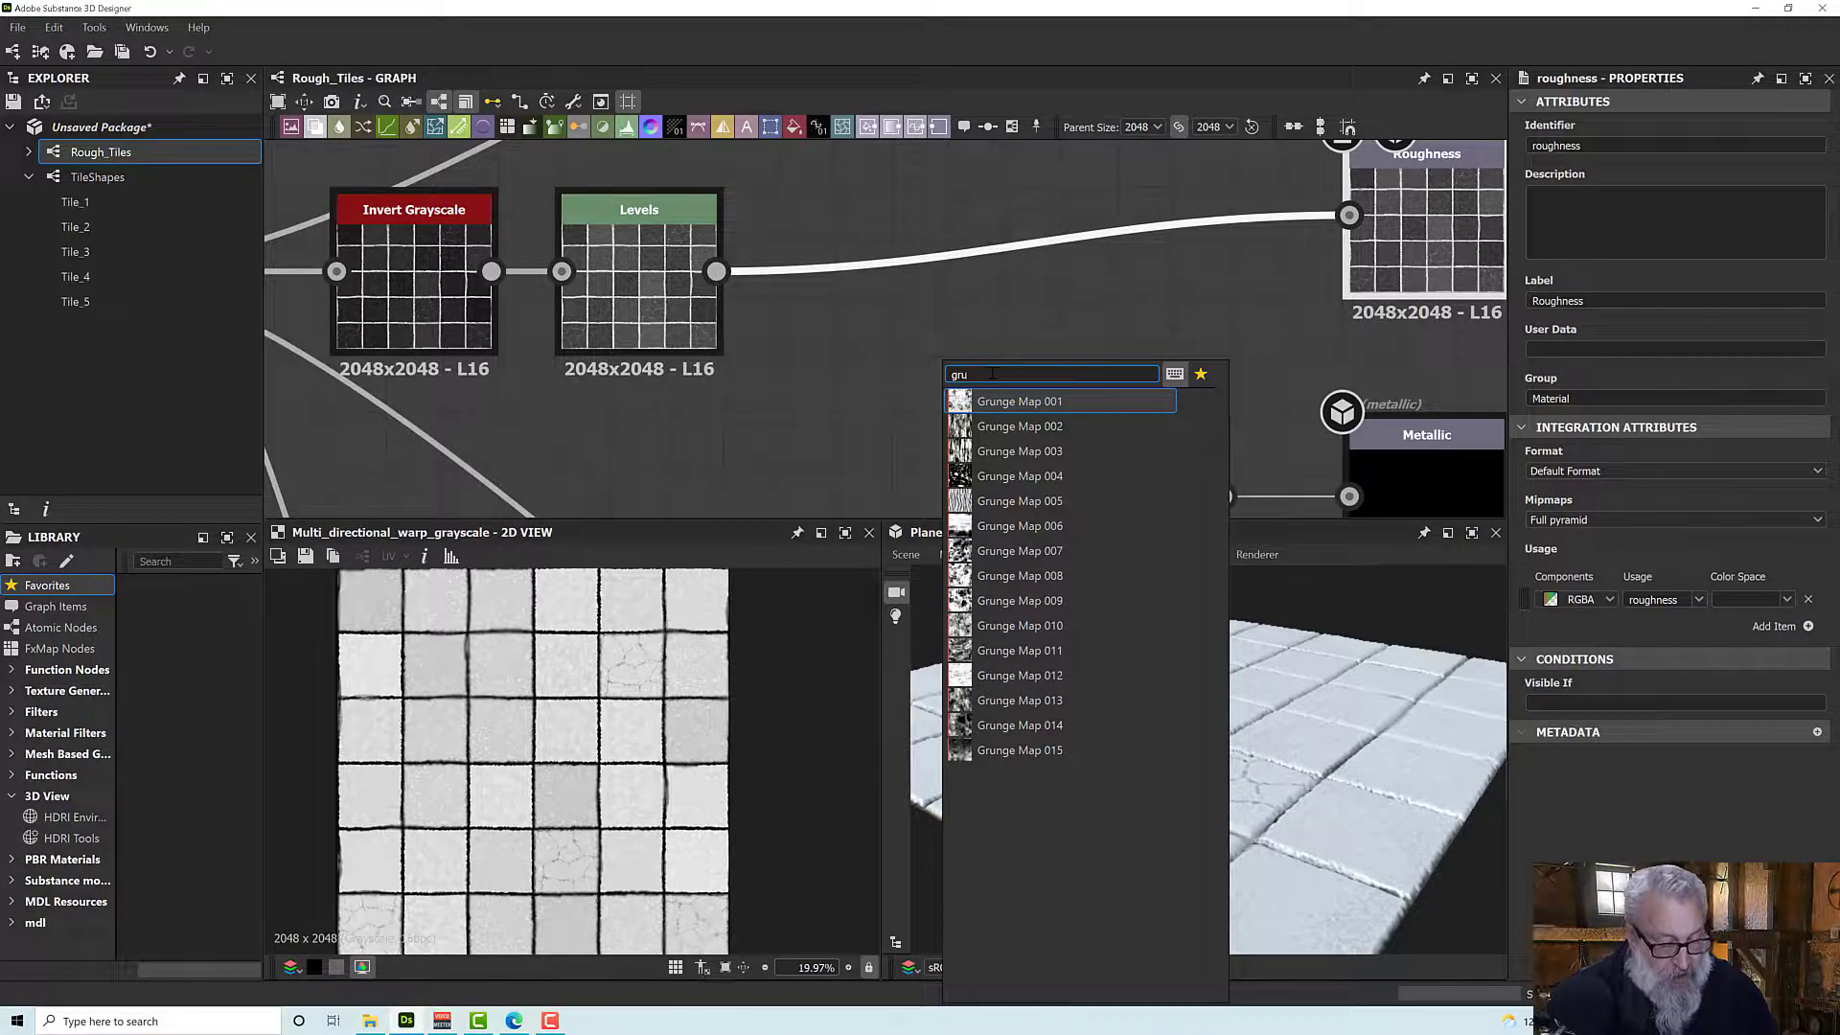
click(1023, 478)
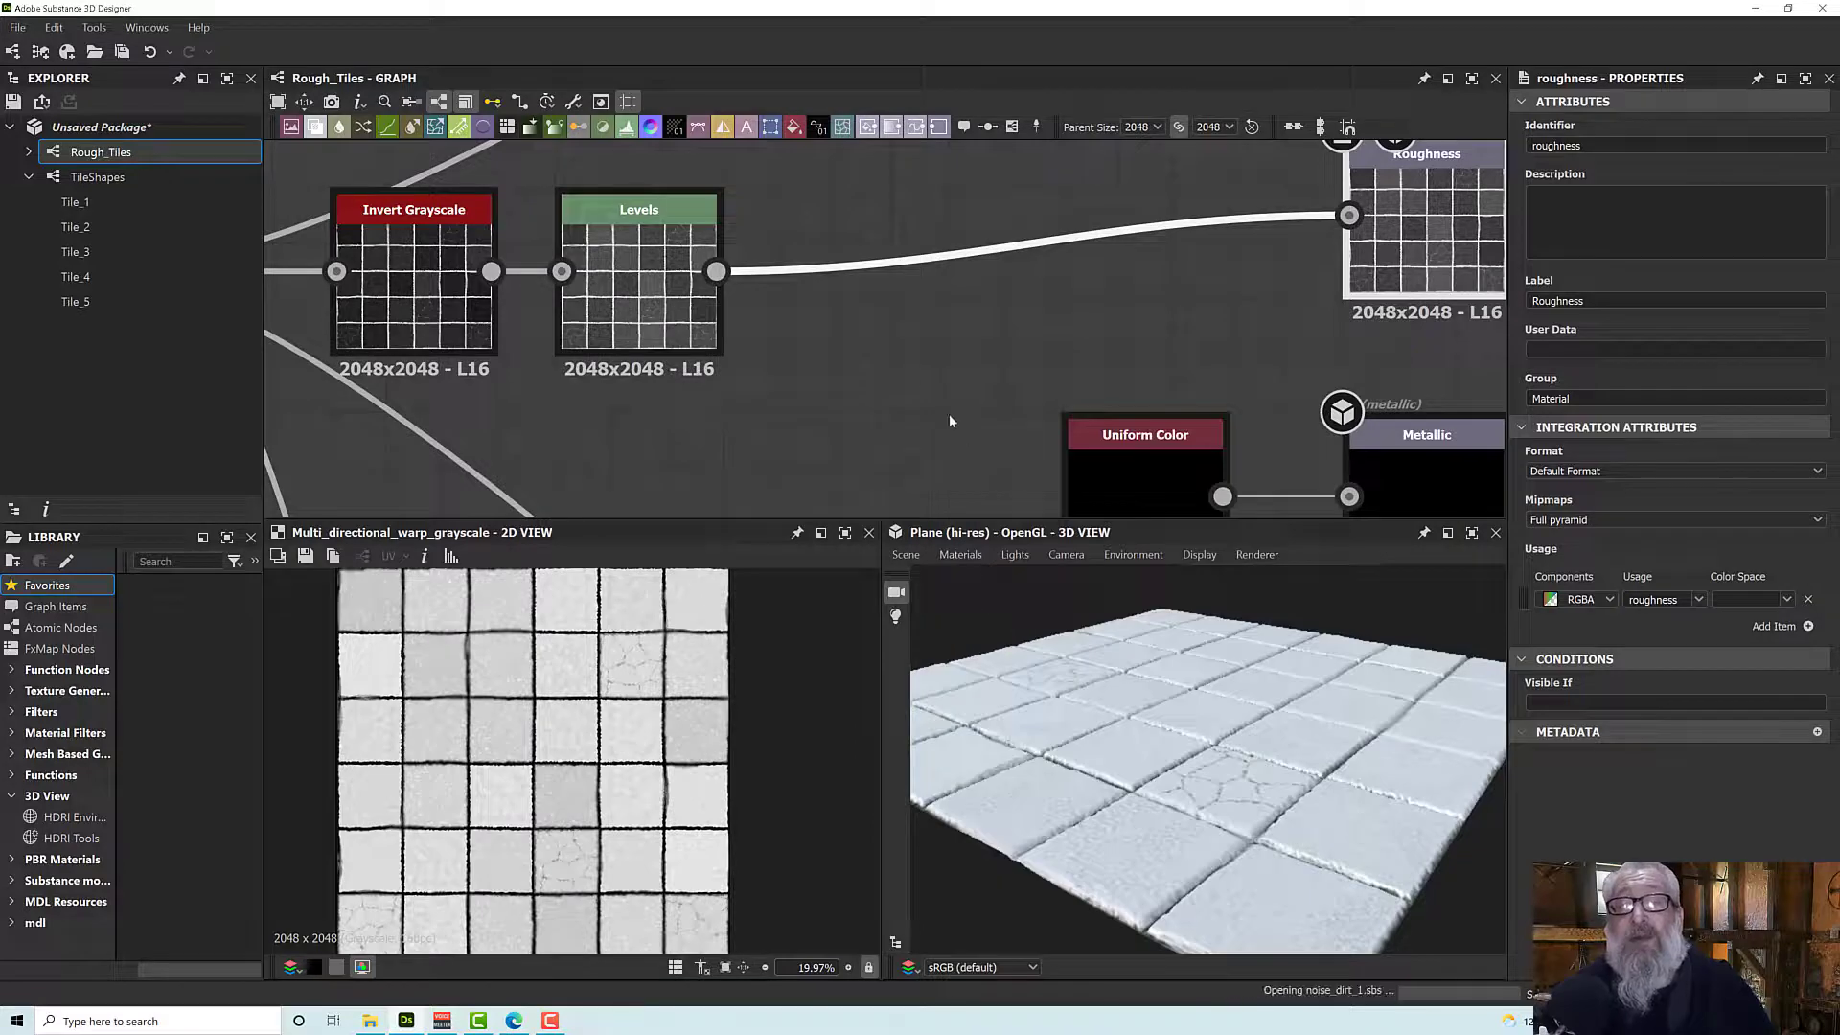
drag(918, 368, 923, 285)
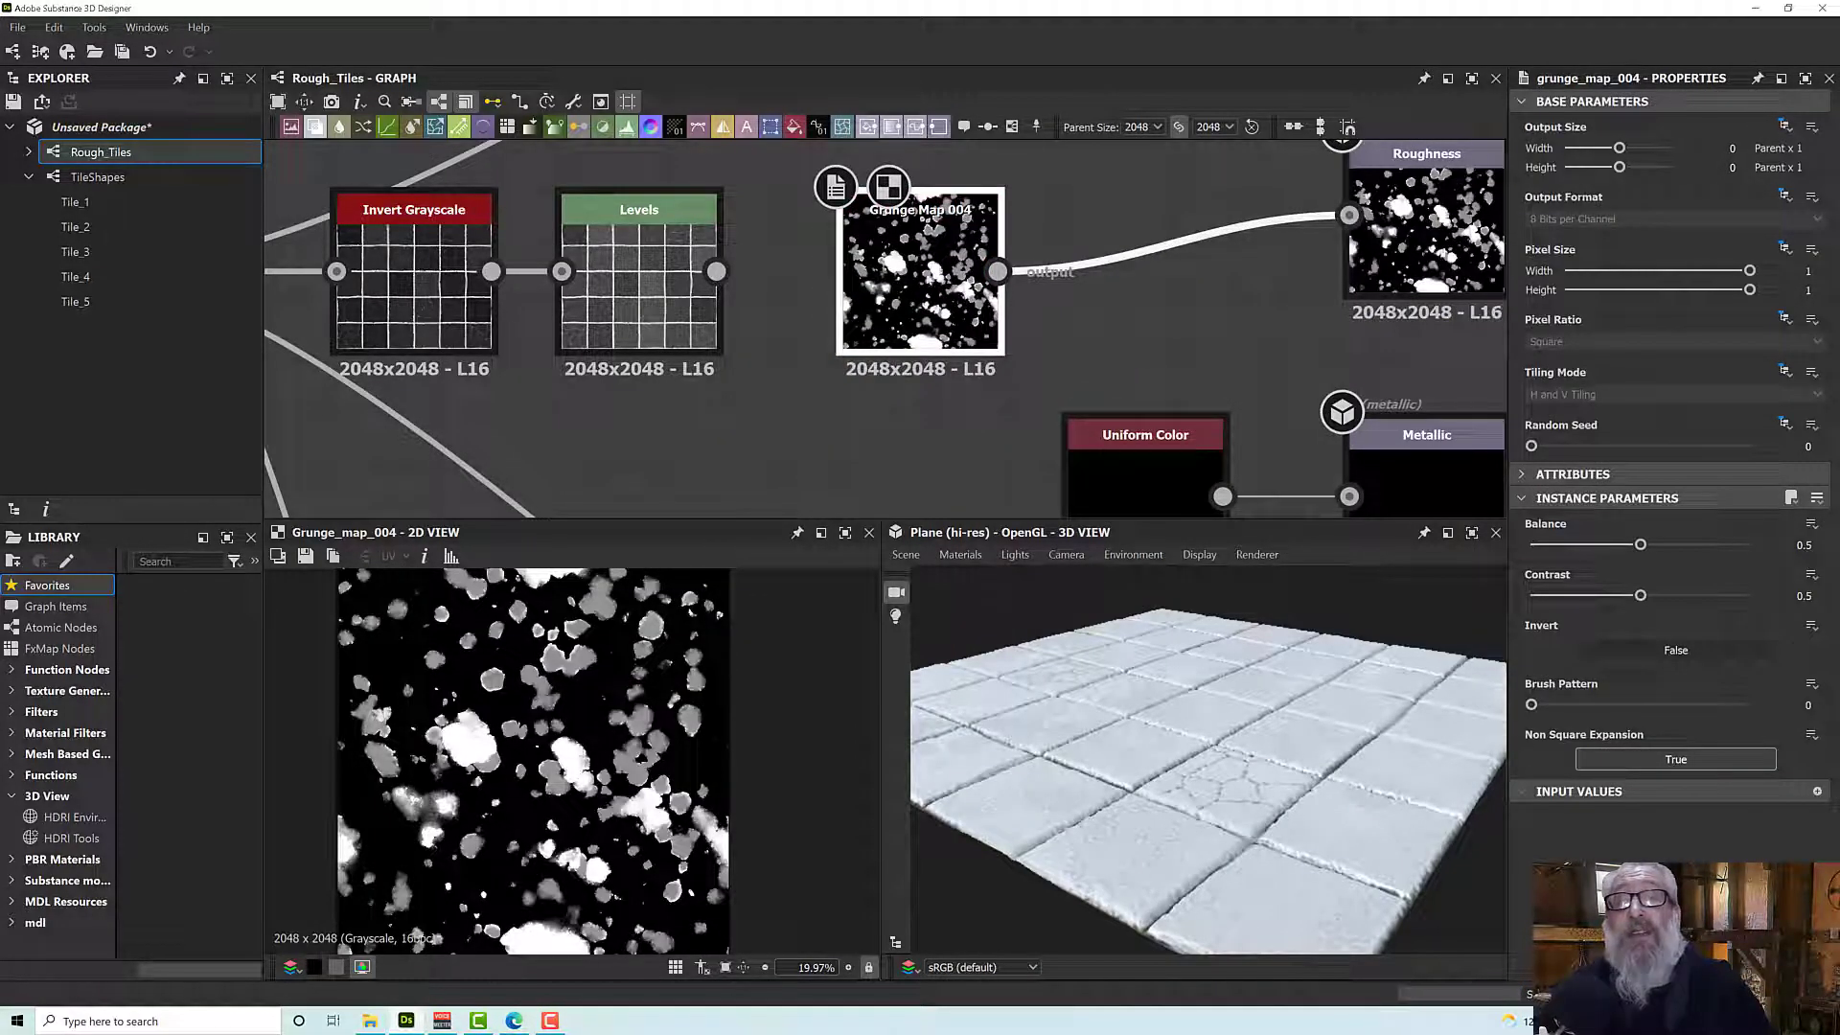
drag(901, 276, 641, 477)
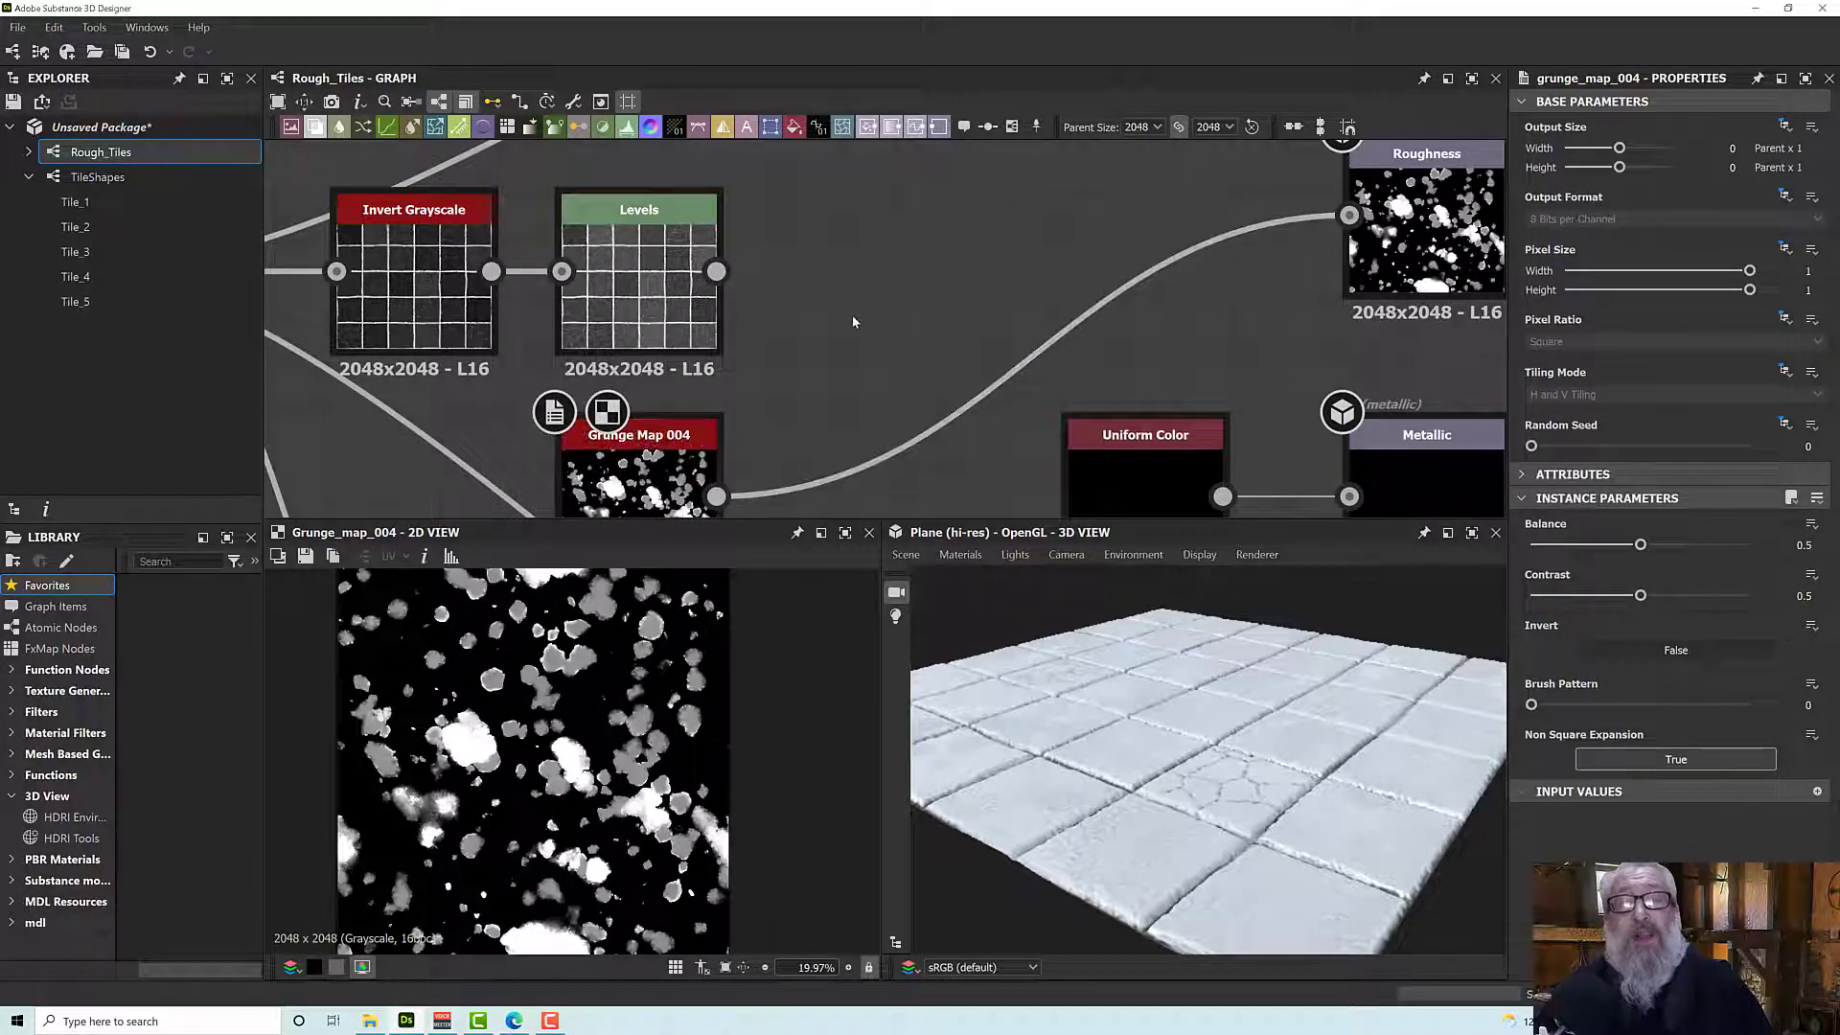
Blend Grunge Map 004 as foreground over Levels as background at 0.1 Opacity, and connect the Blend to the Roughness output.
key(space)
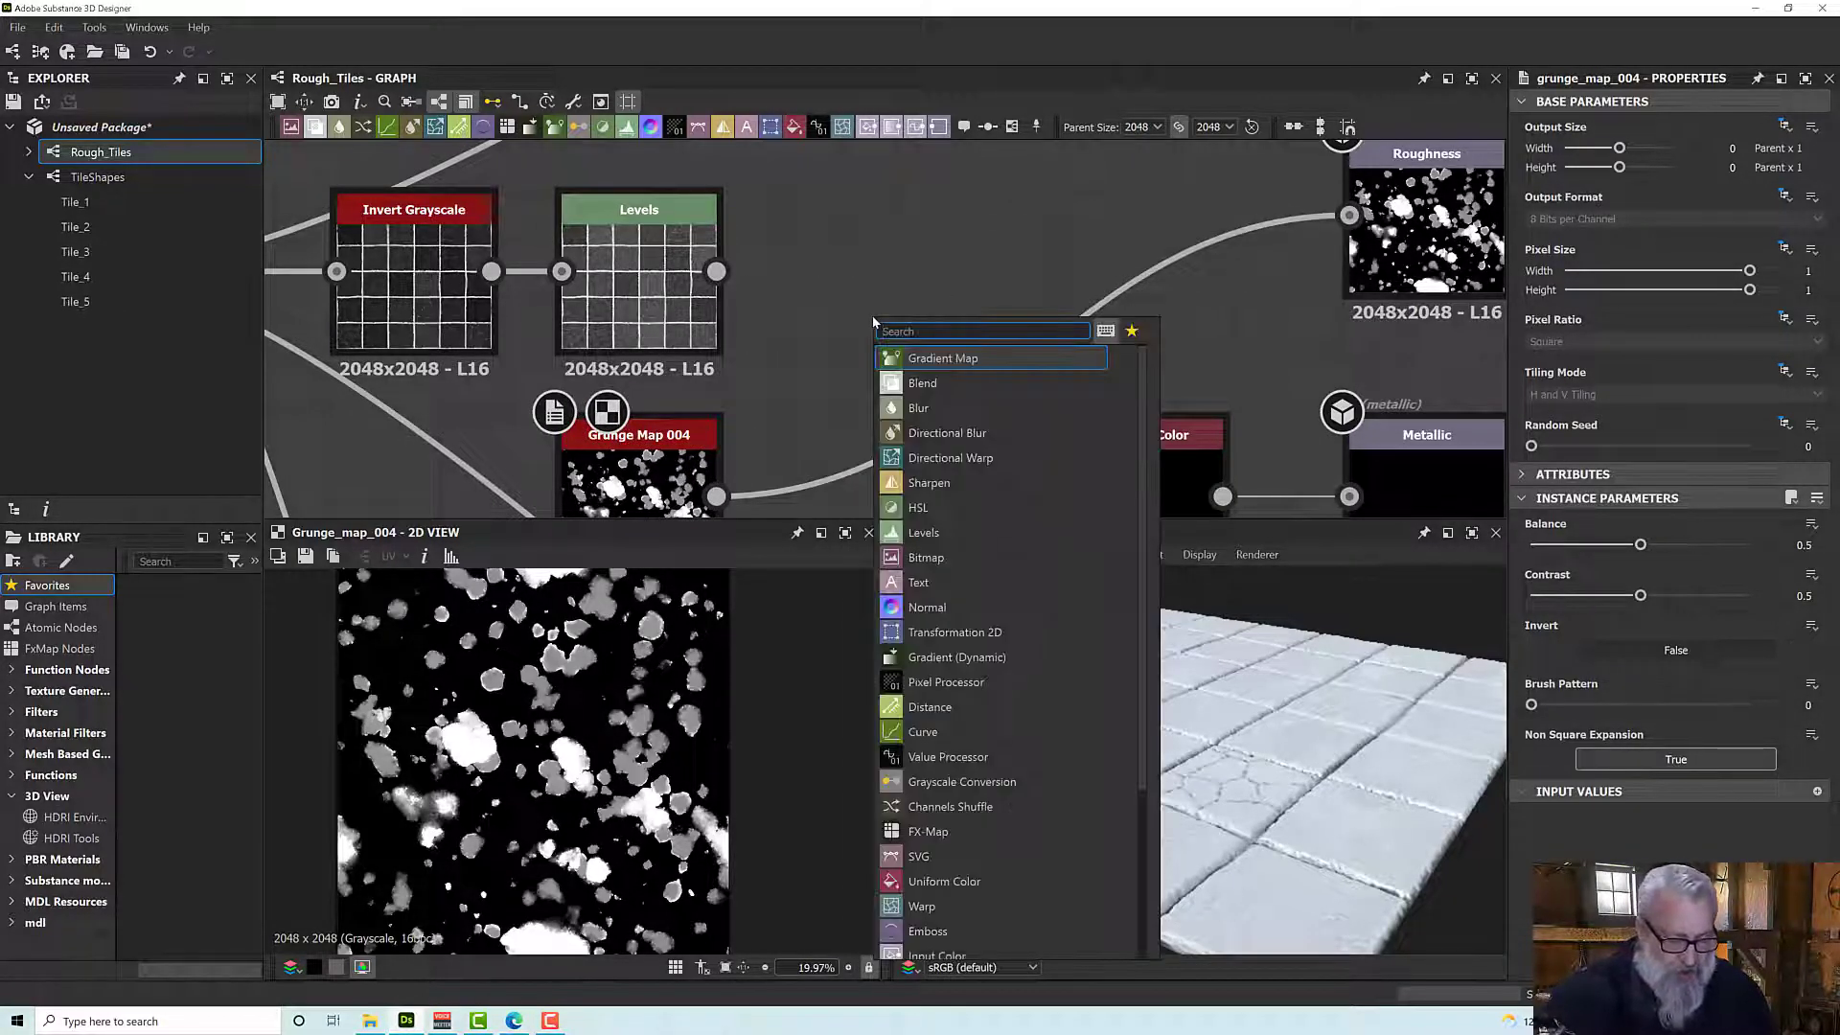
text(blen)
key(Return)
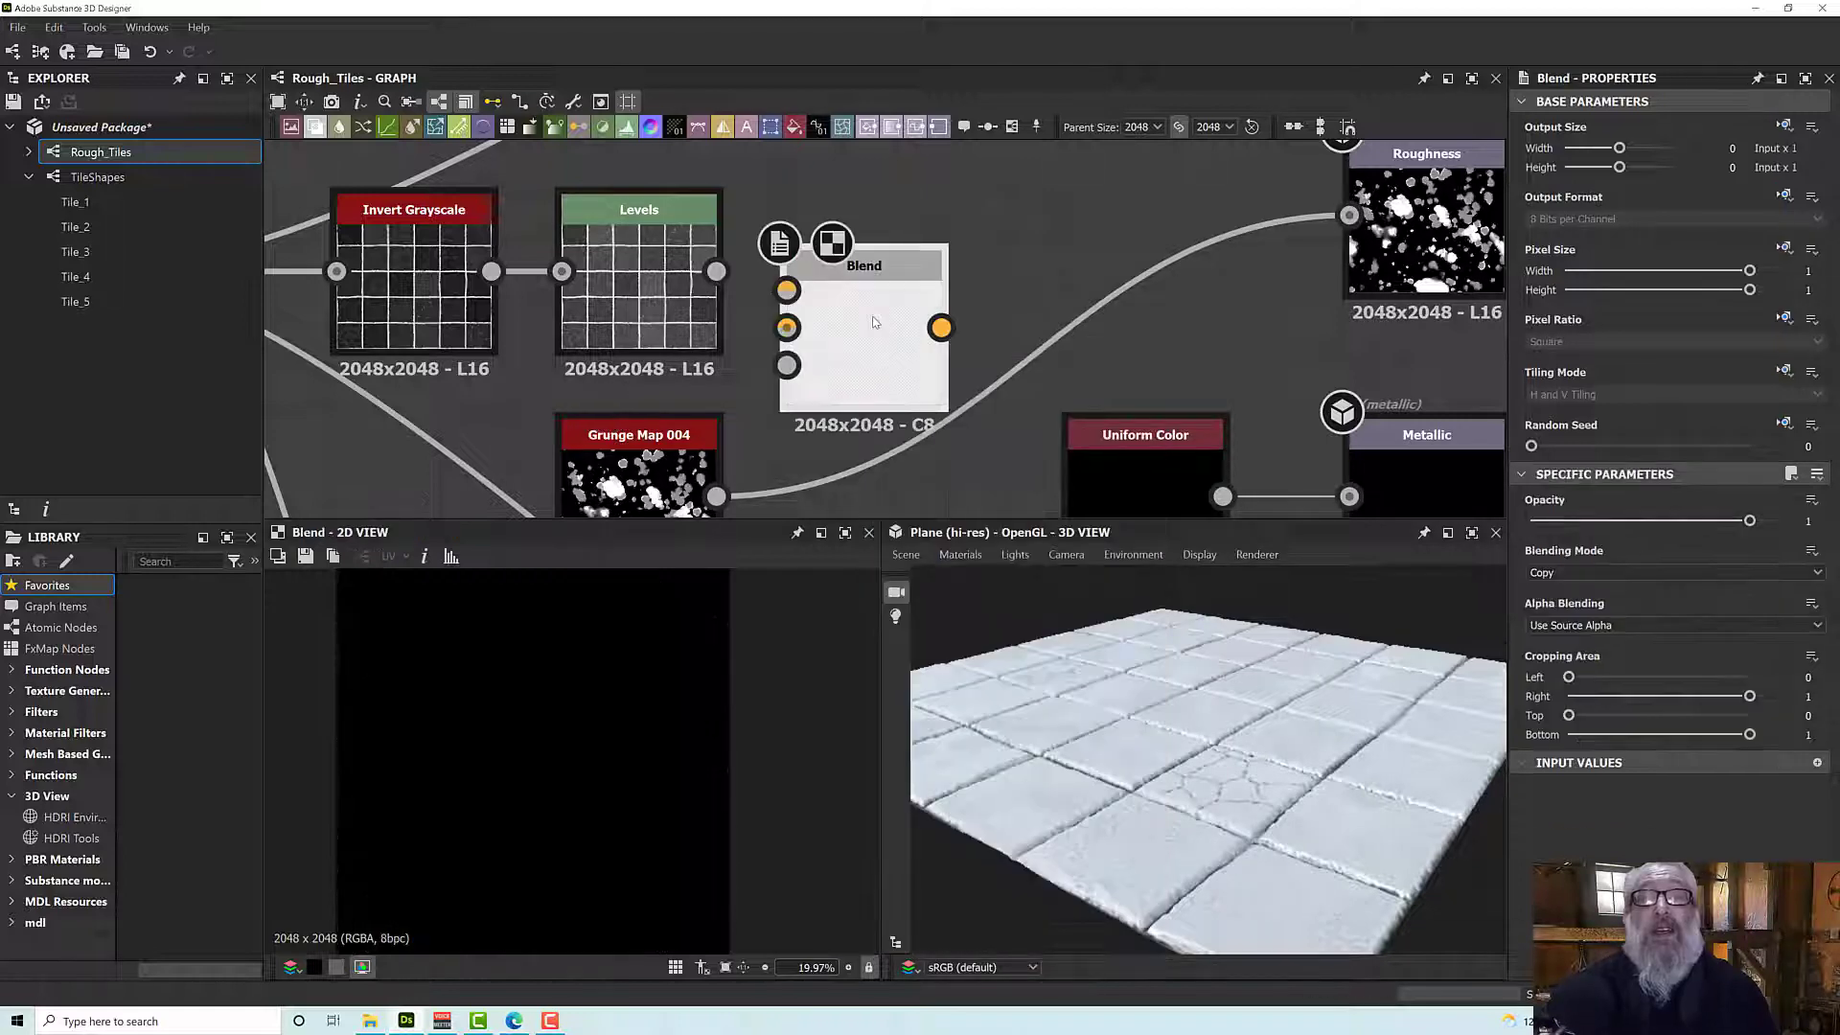
drag(717, 495, 901, 281)
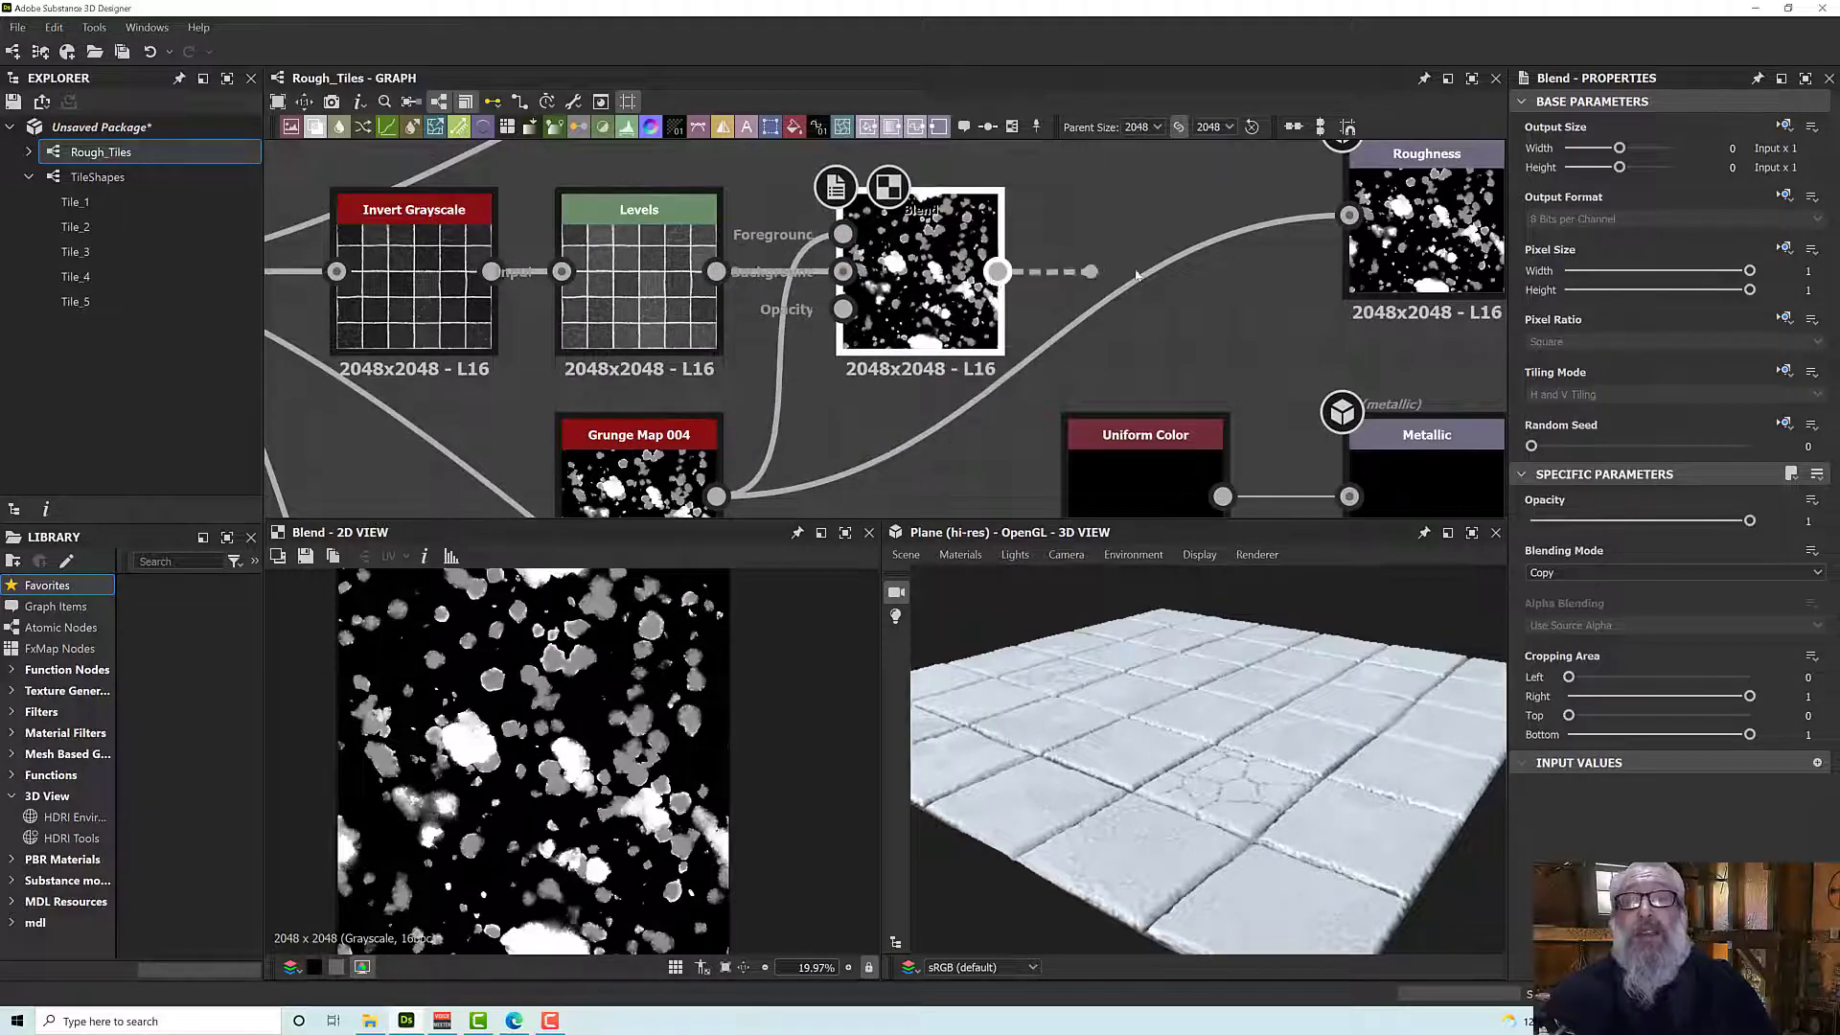
drag(1136, 276, 1348, 215)
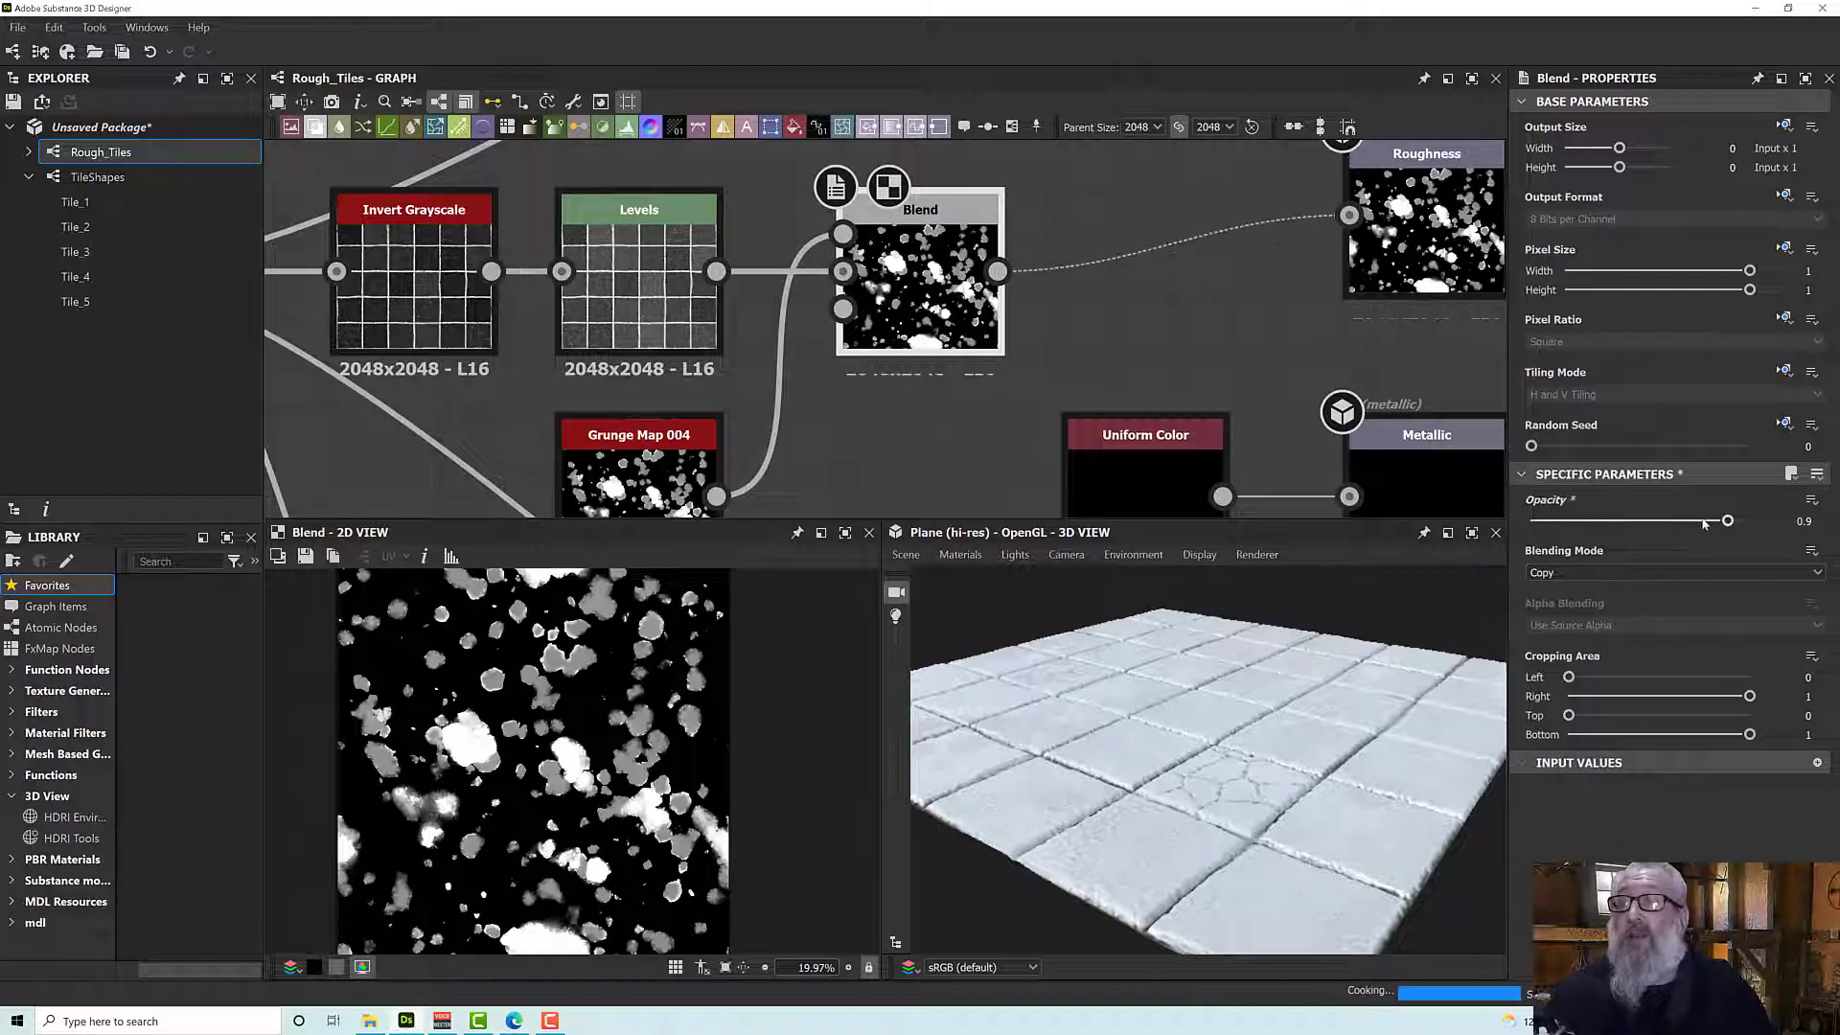
drag(1749, 521, 1560, 540)
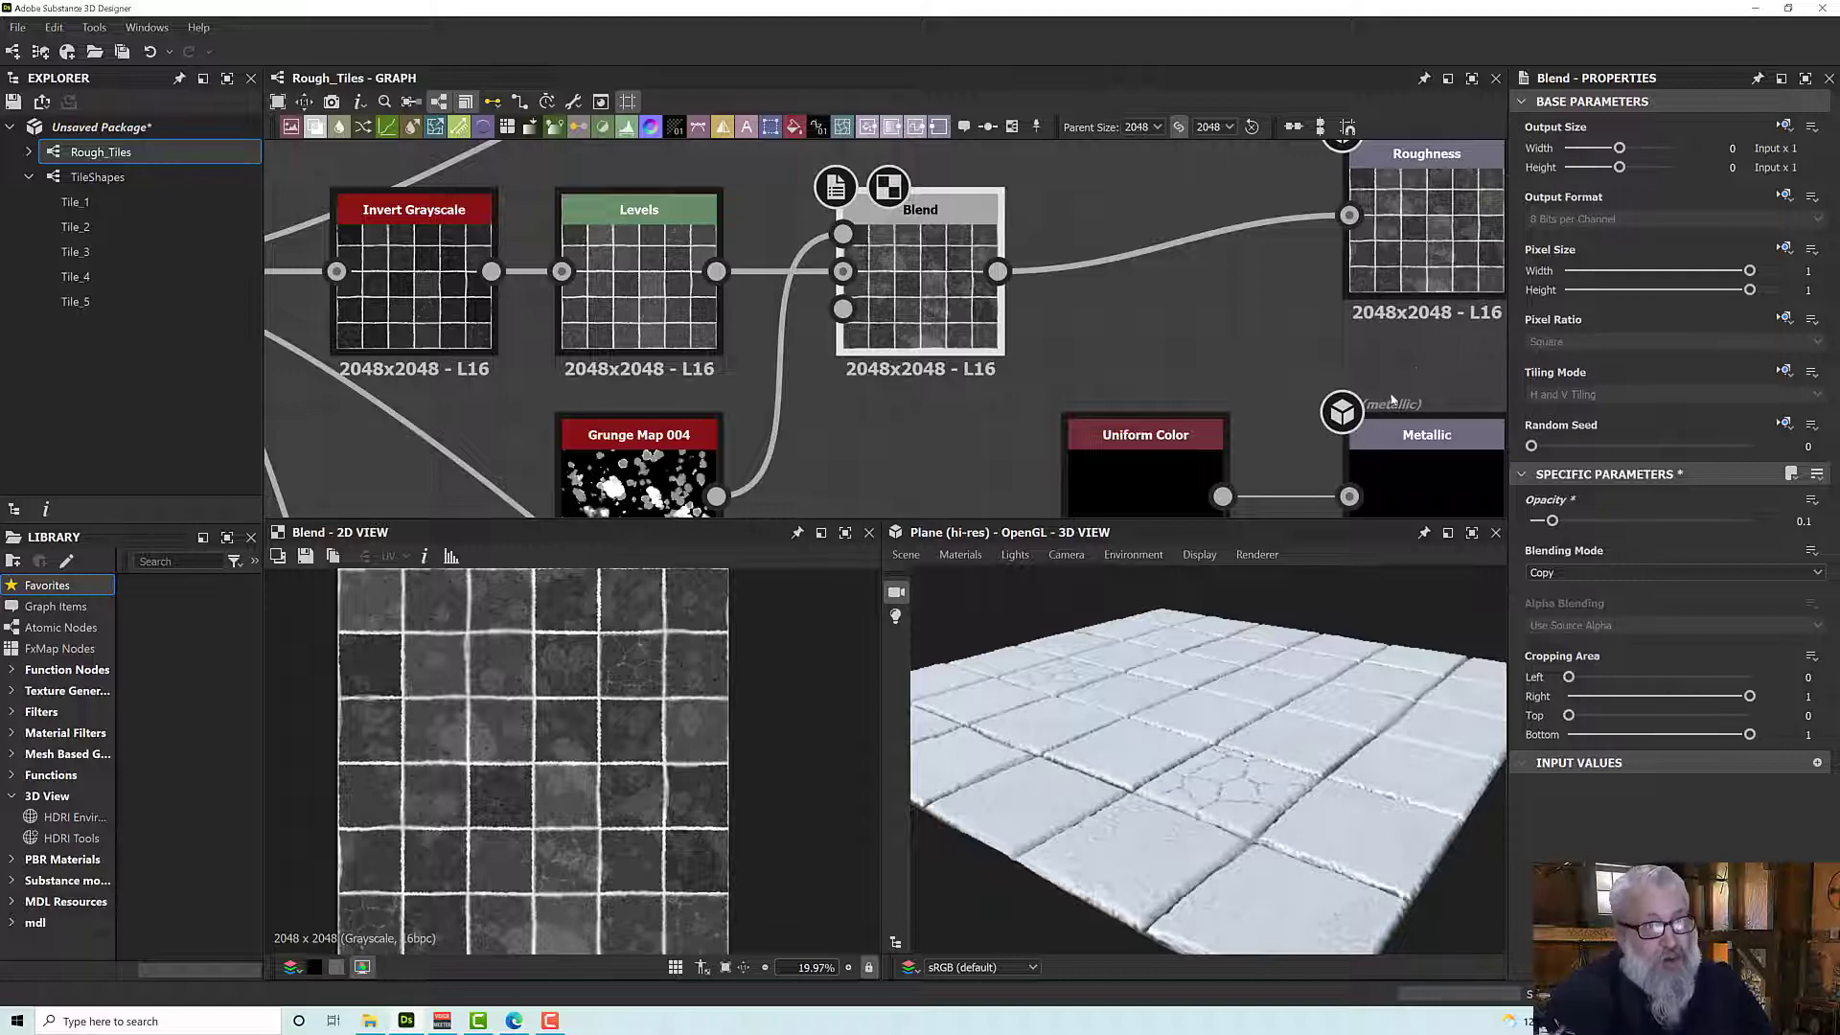
Set Grunge Map 004's Contrast to 0.26 and Balance to 0.35, and examine the Blend node's result up close in 2D.
double_click(662, 474)
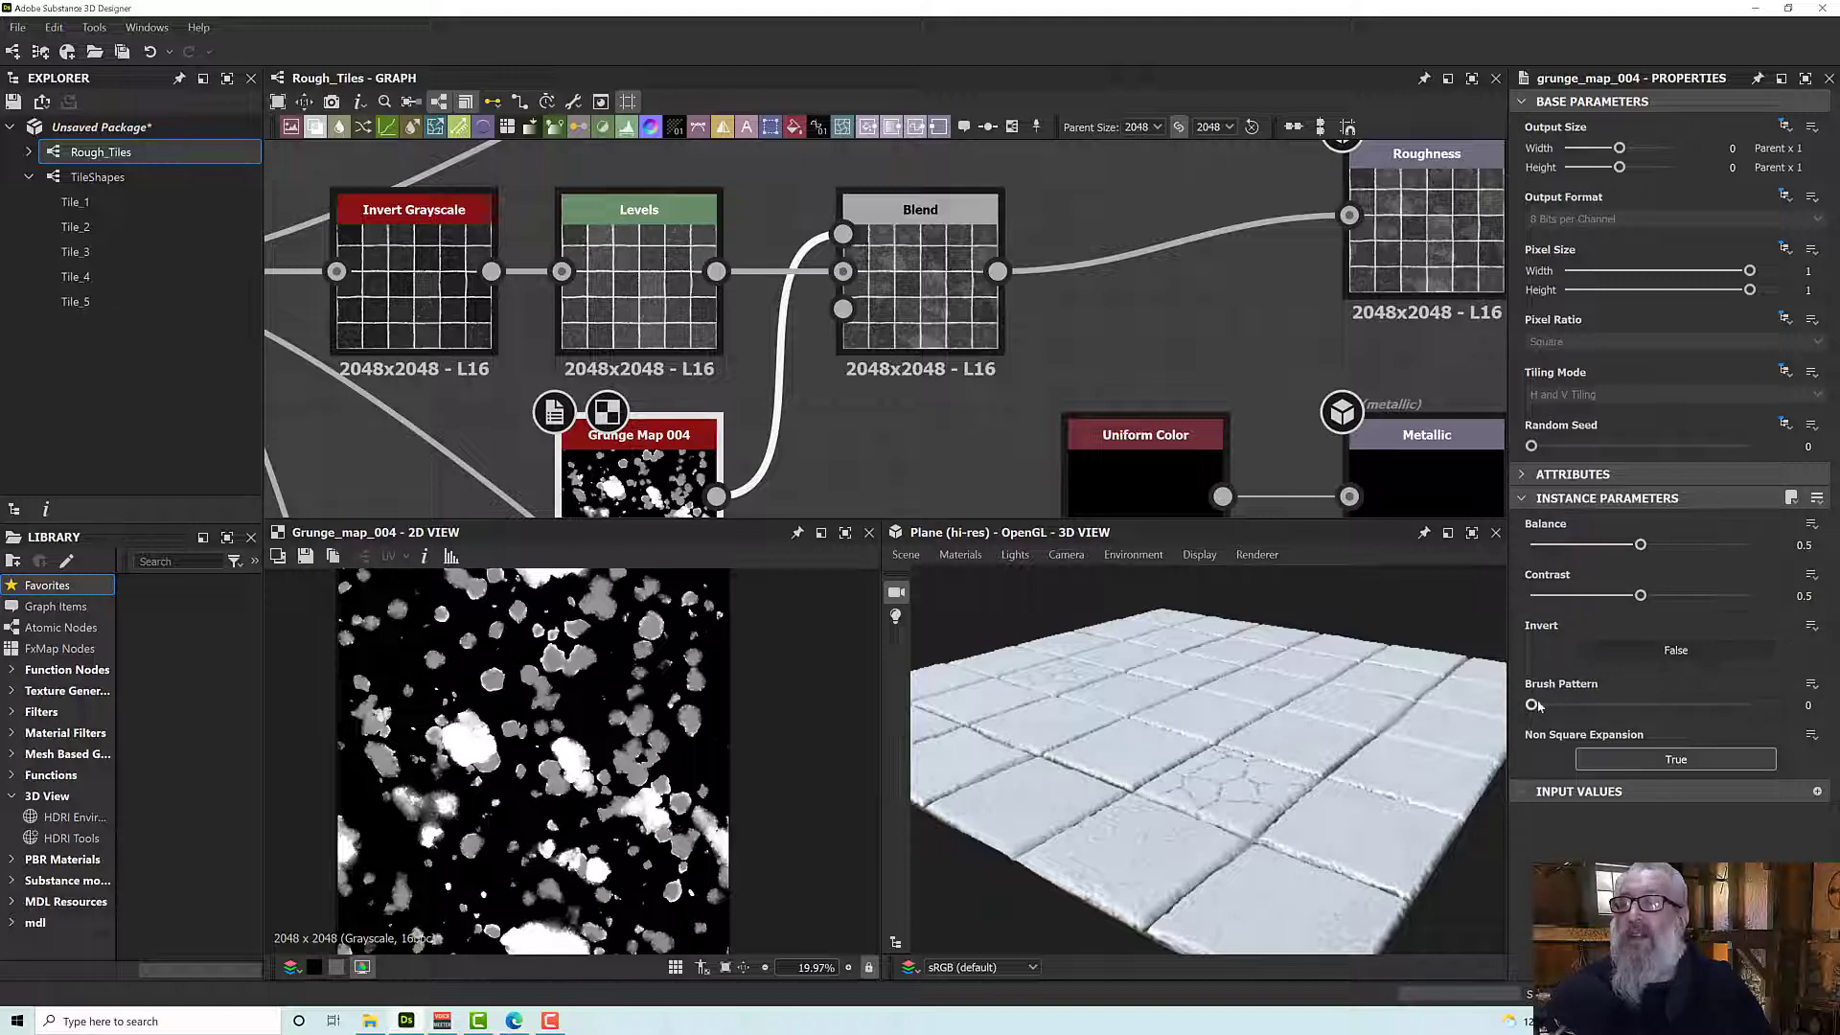
drag(1642, 596, 1609, 547)
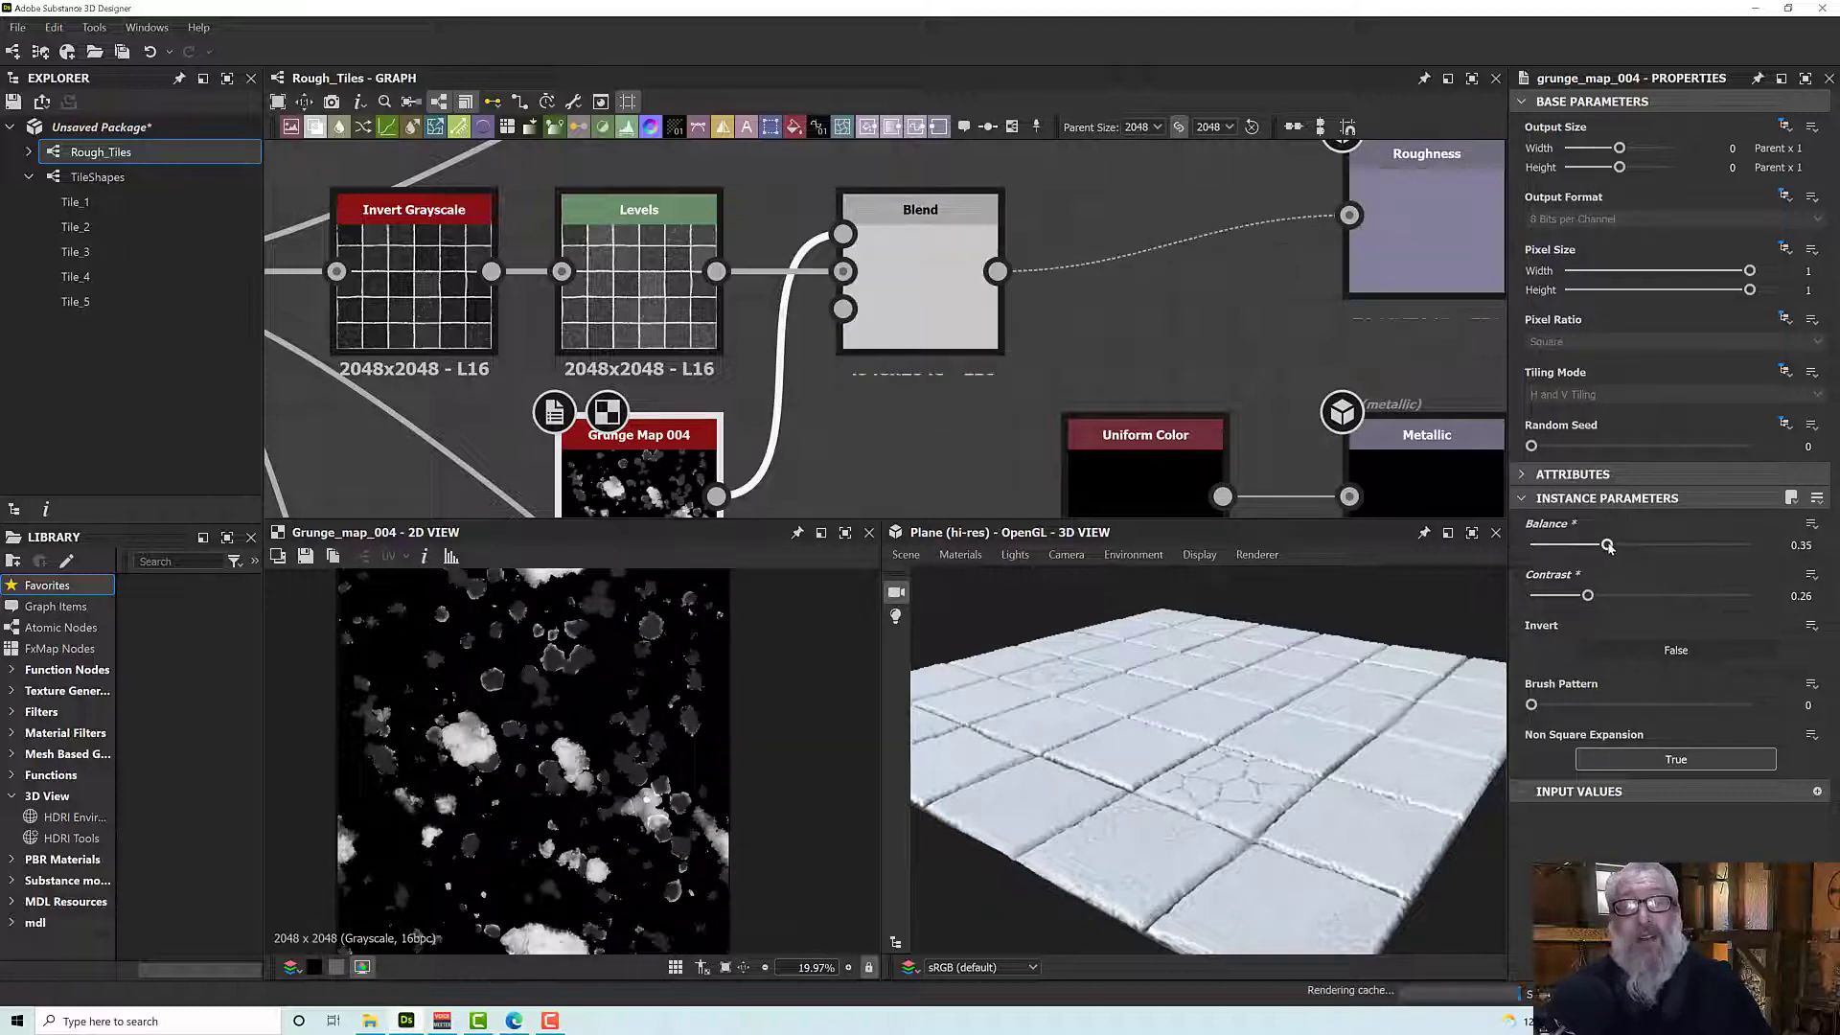
click(930, 271)
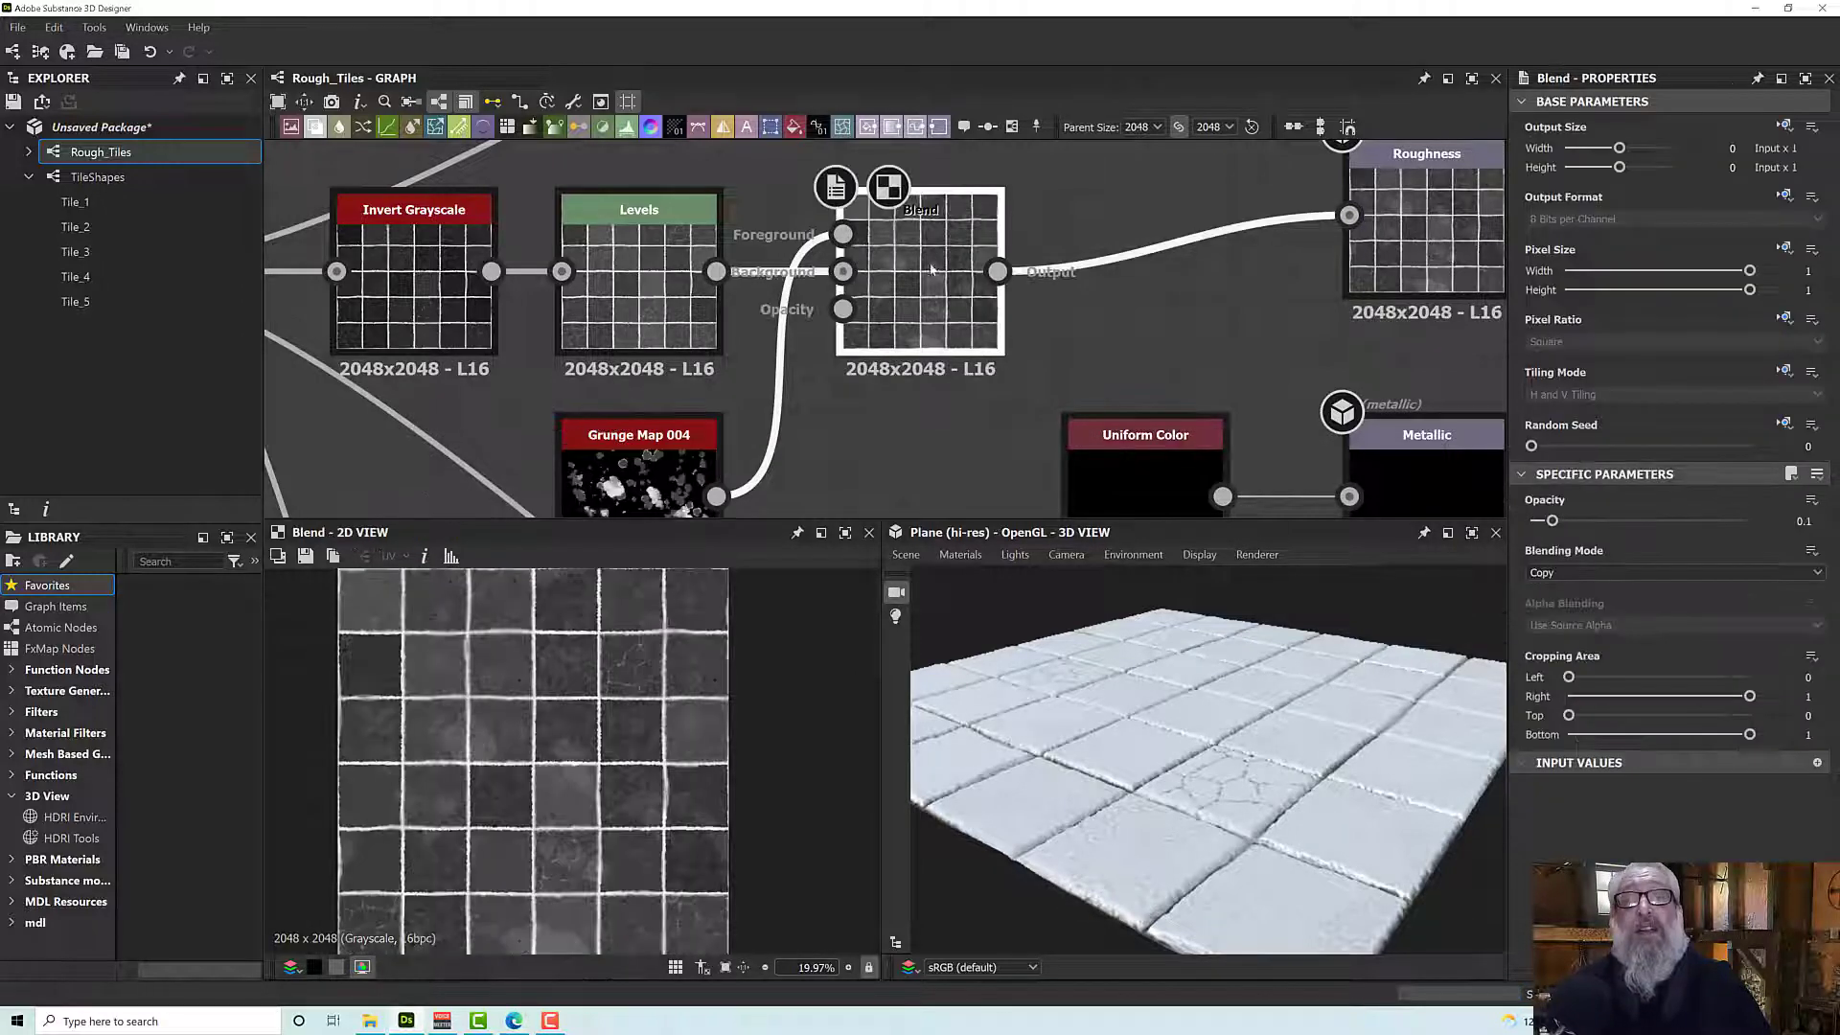
scroll(930, 270, up, 4)
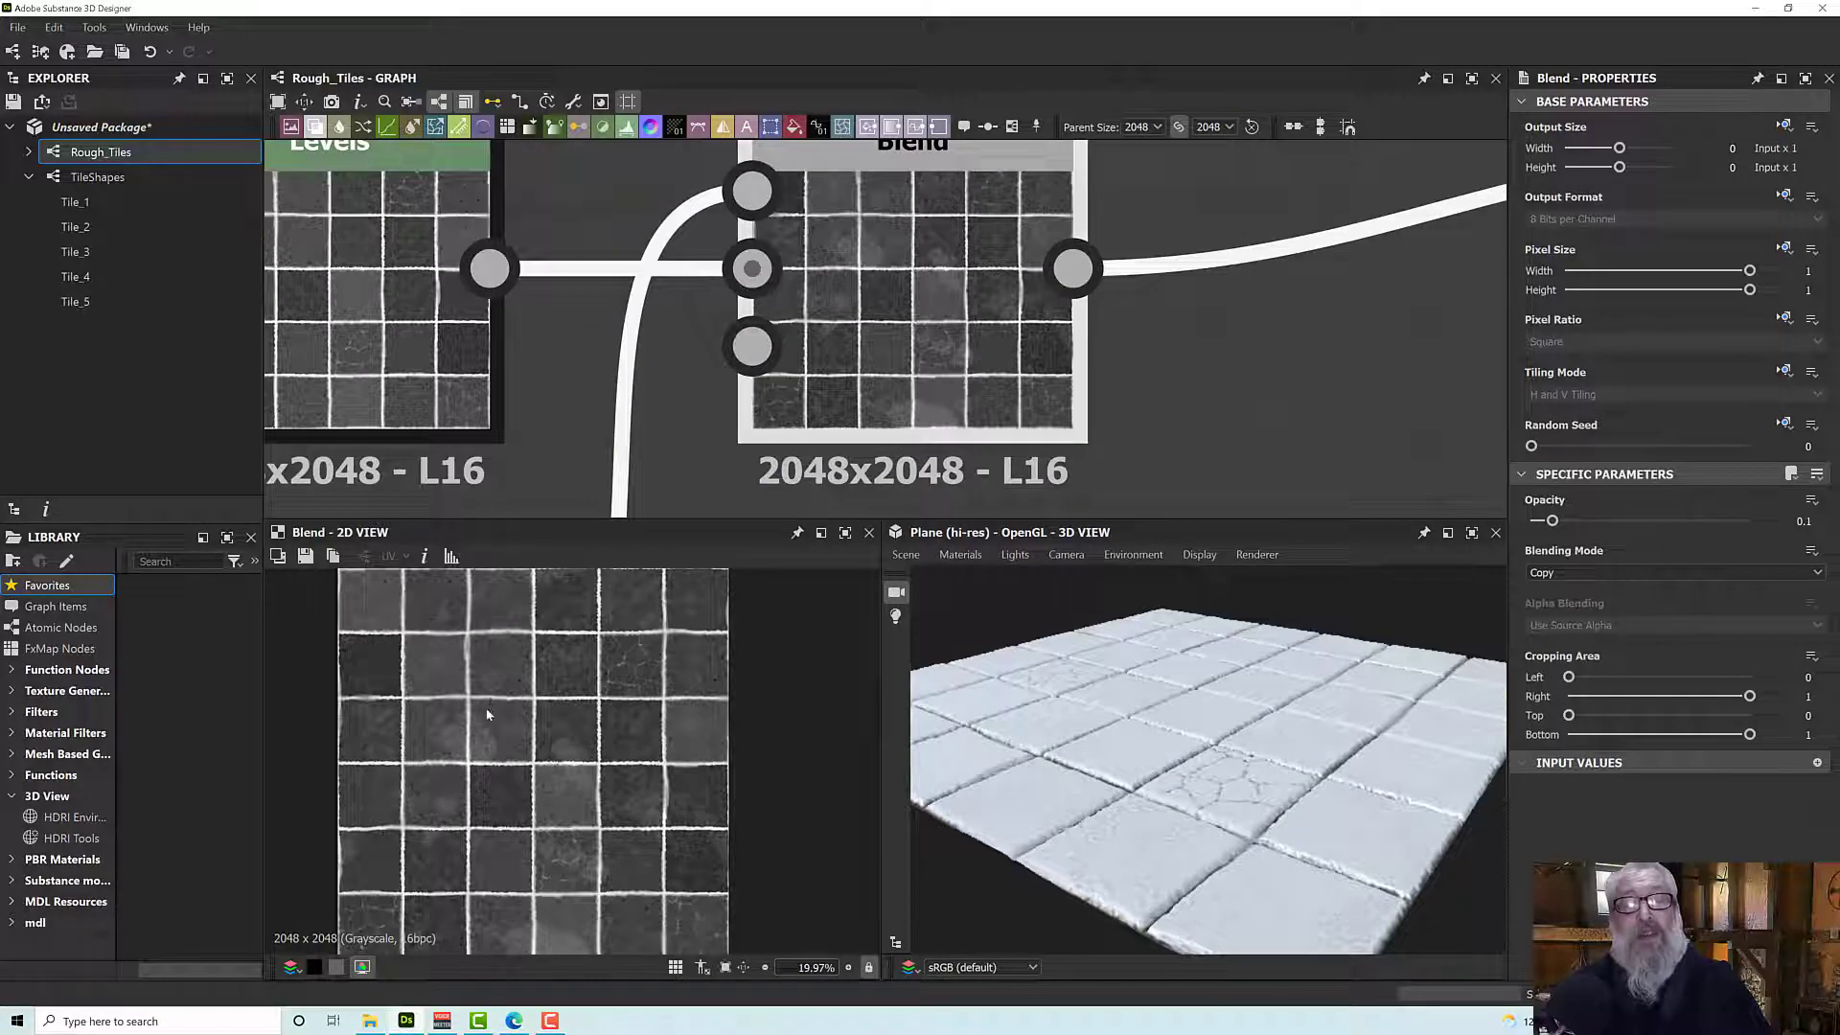
scroll(484, 728, up, 3)
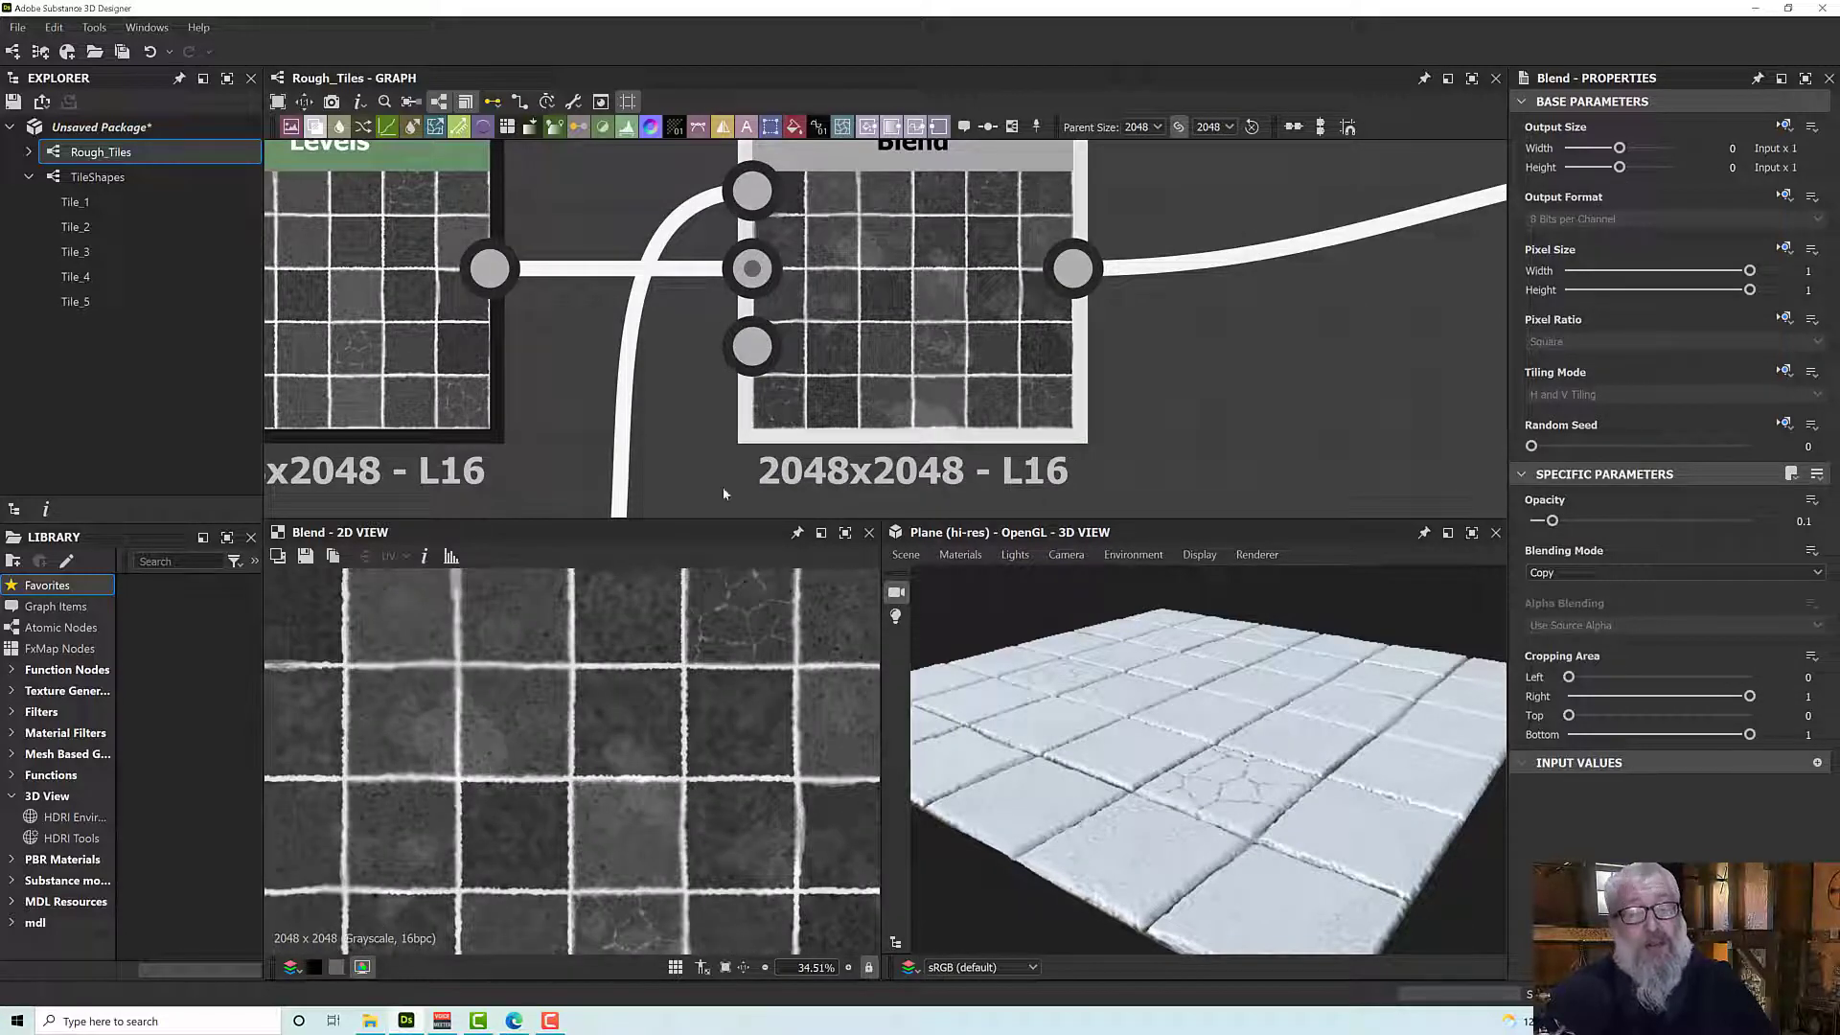
Raise the Blend node's Opacity to 0.27 and check the tile surface on the 3D plane.
drag(1549, 522, 1590, 522)
scroll(945, 244, down, 4)
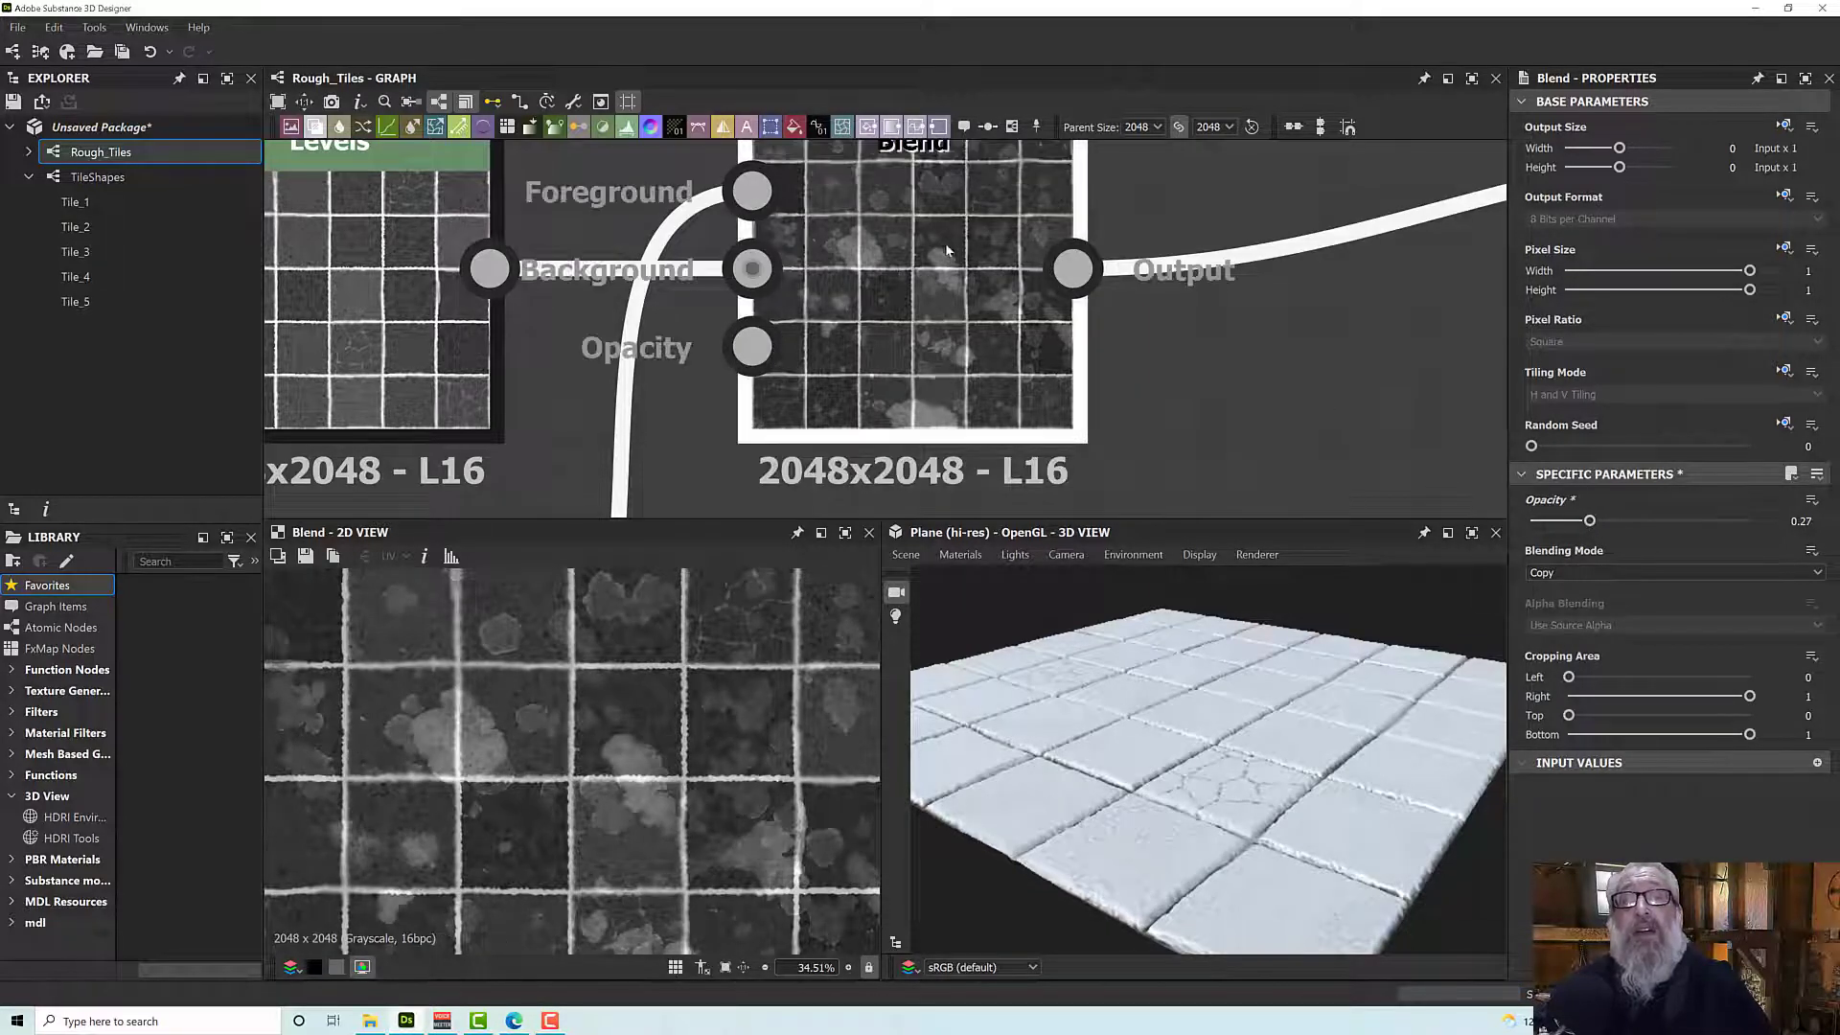
scroll(843, 384, down, 3)
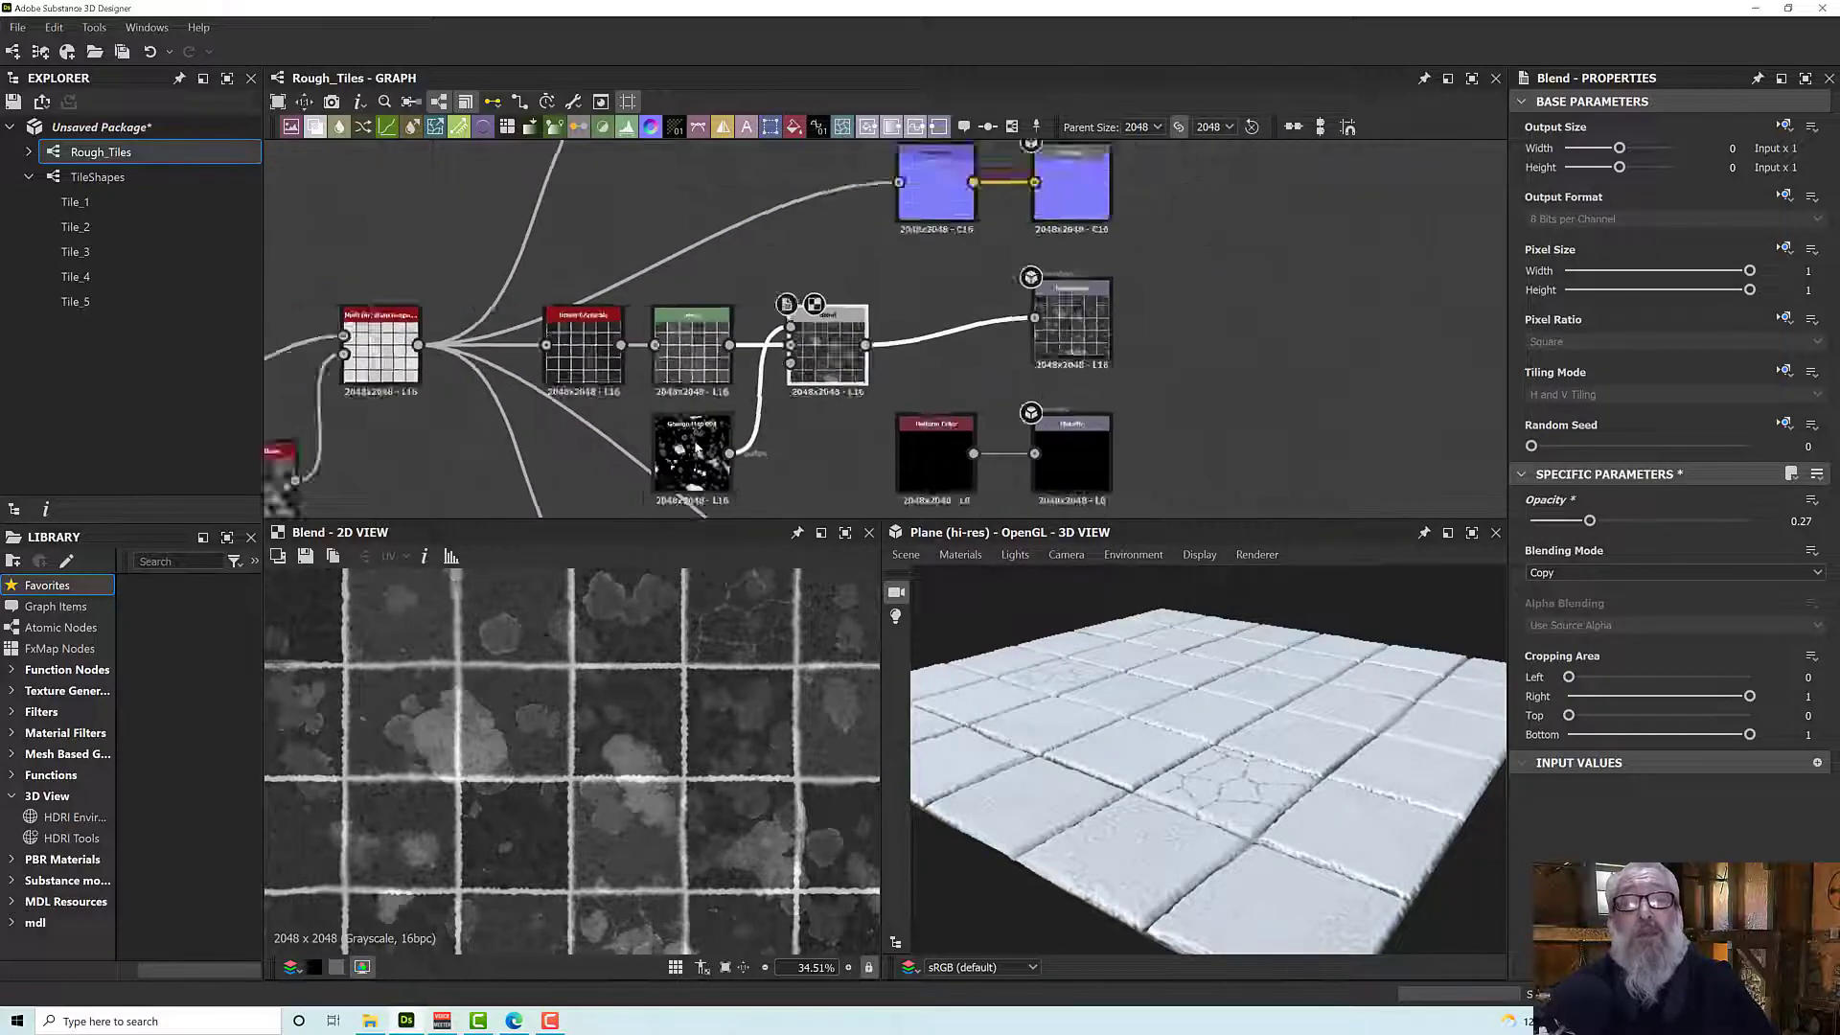
scroll(796, 413, up, 6)
middle_drag(1020, 391, 927, 507)
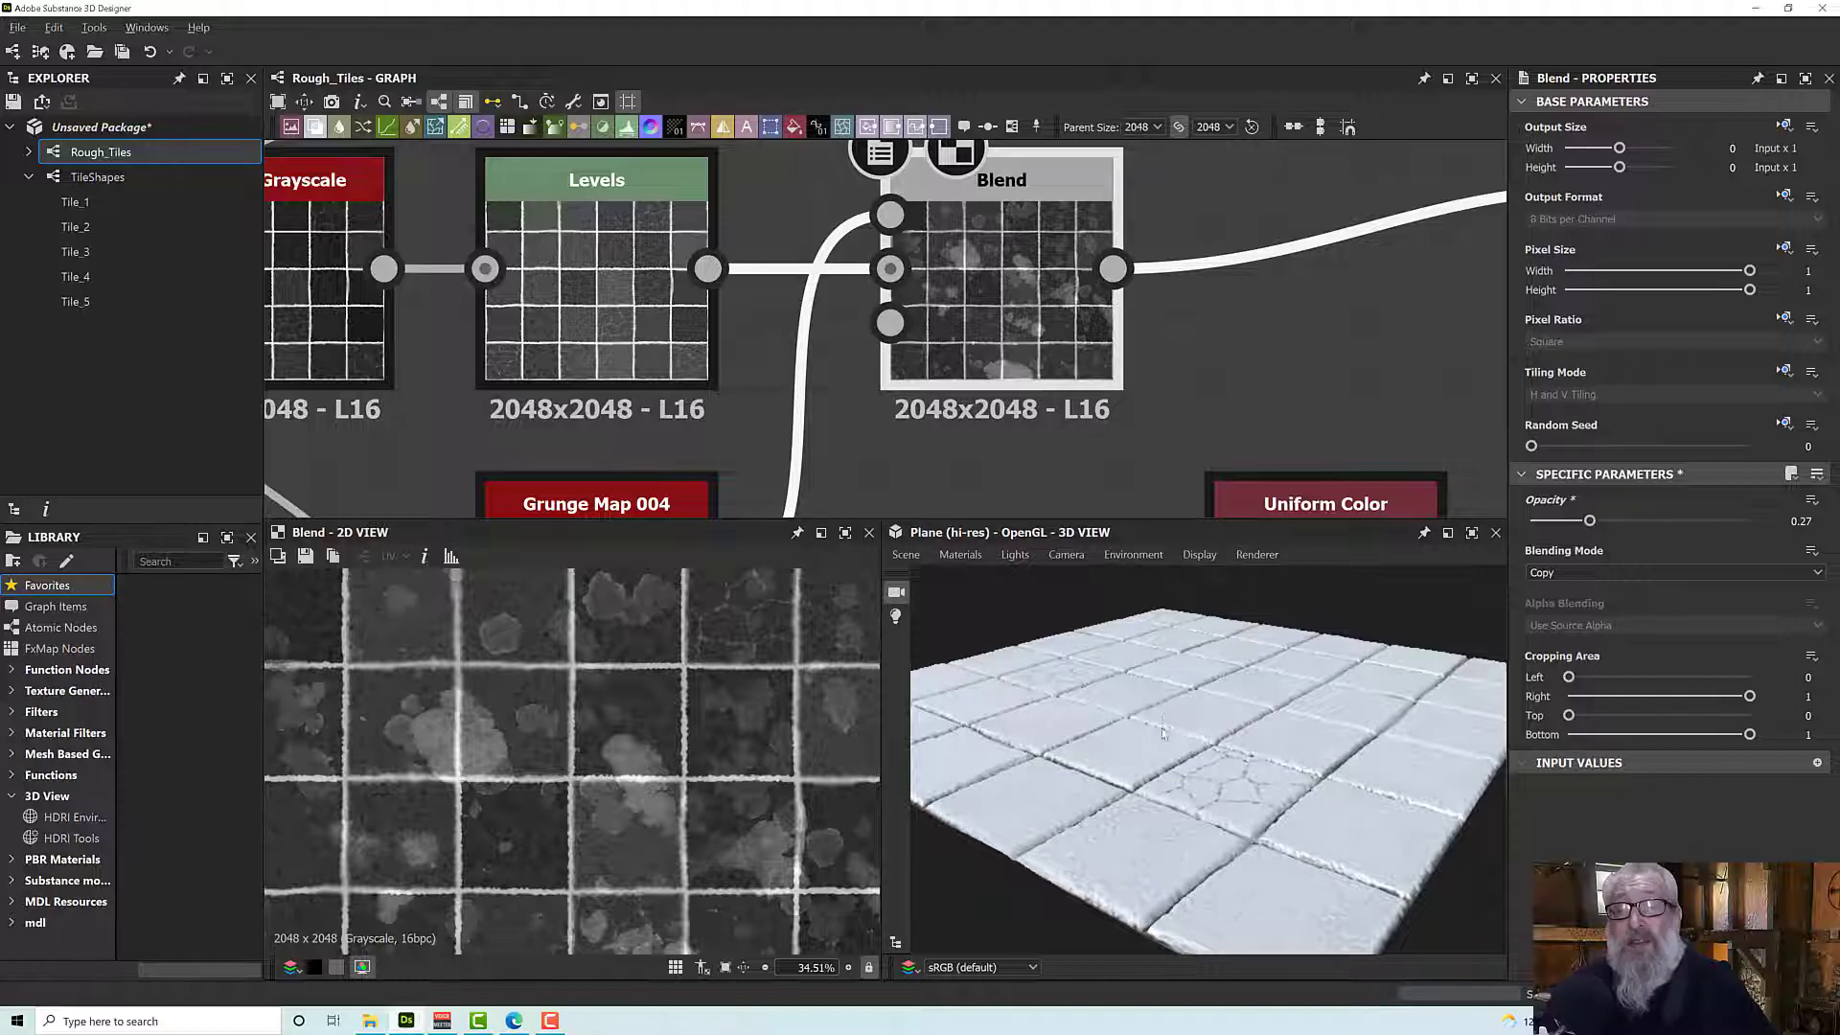
drag(1163, 733, 1130, 698)
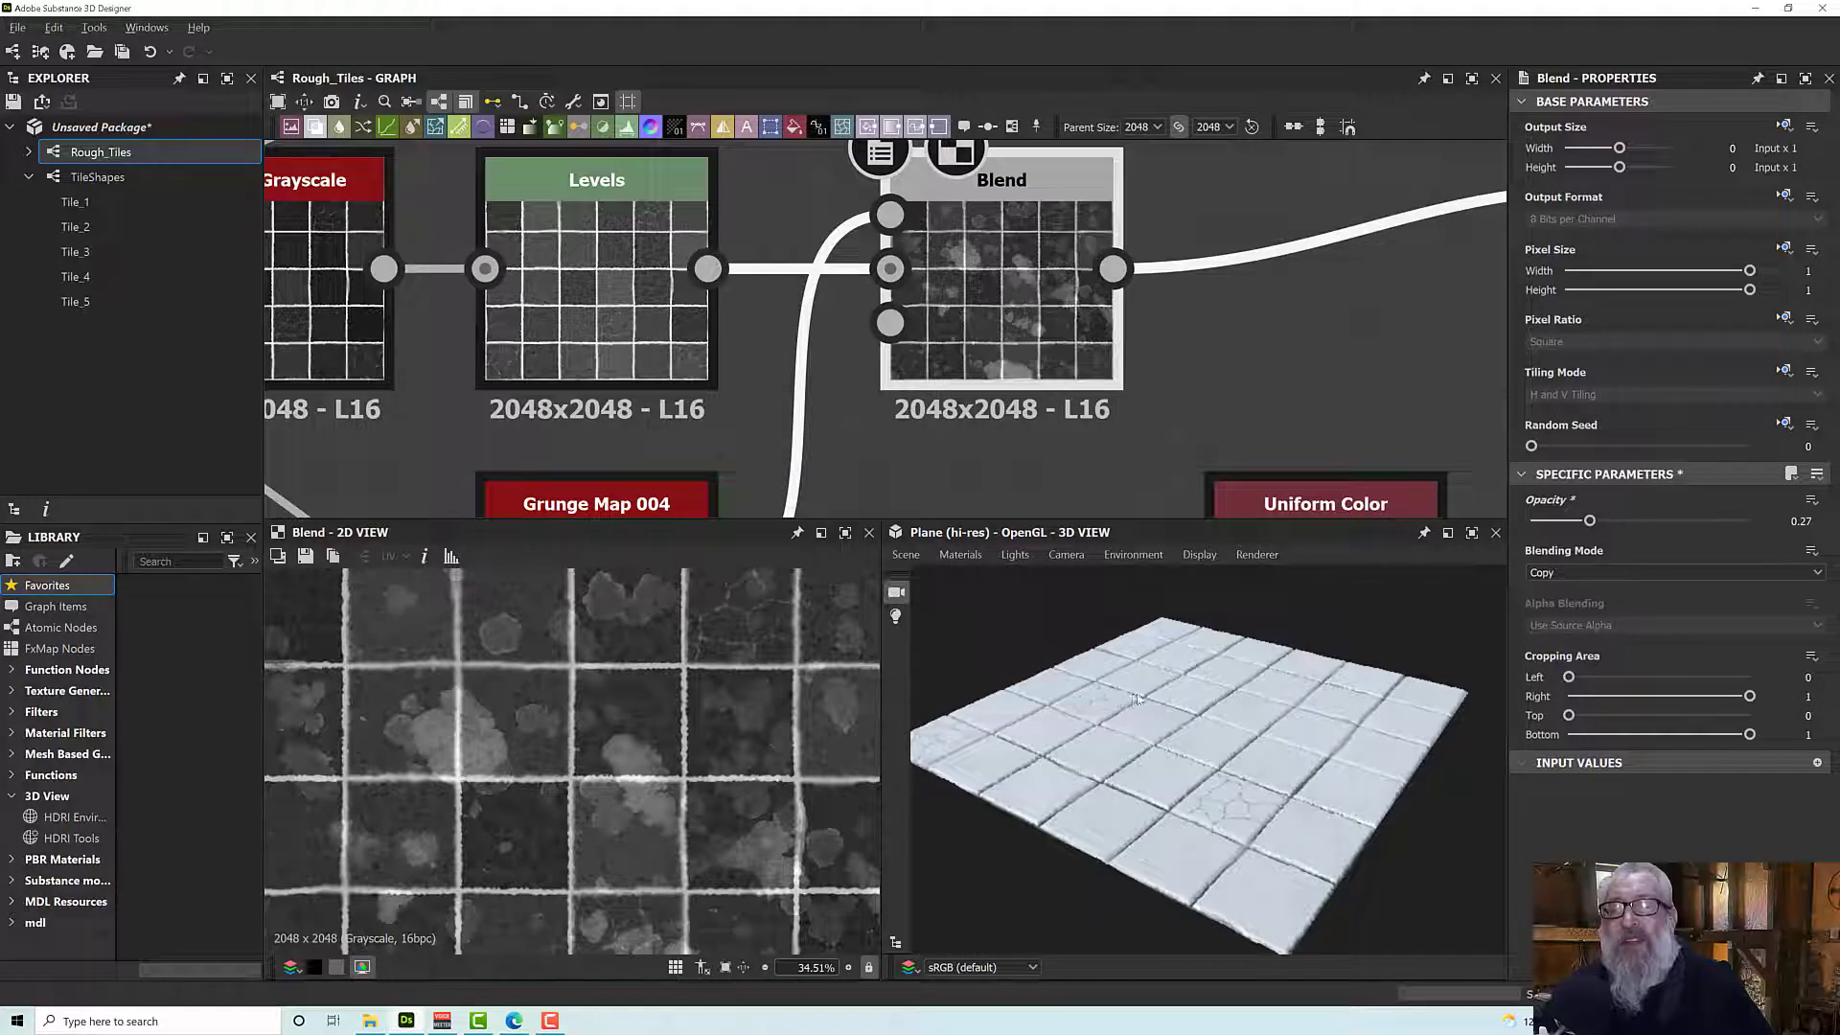
drag(1129, 696, 1165, 693)
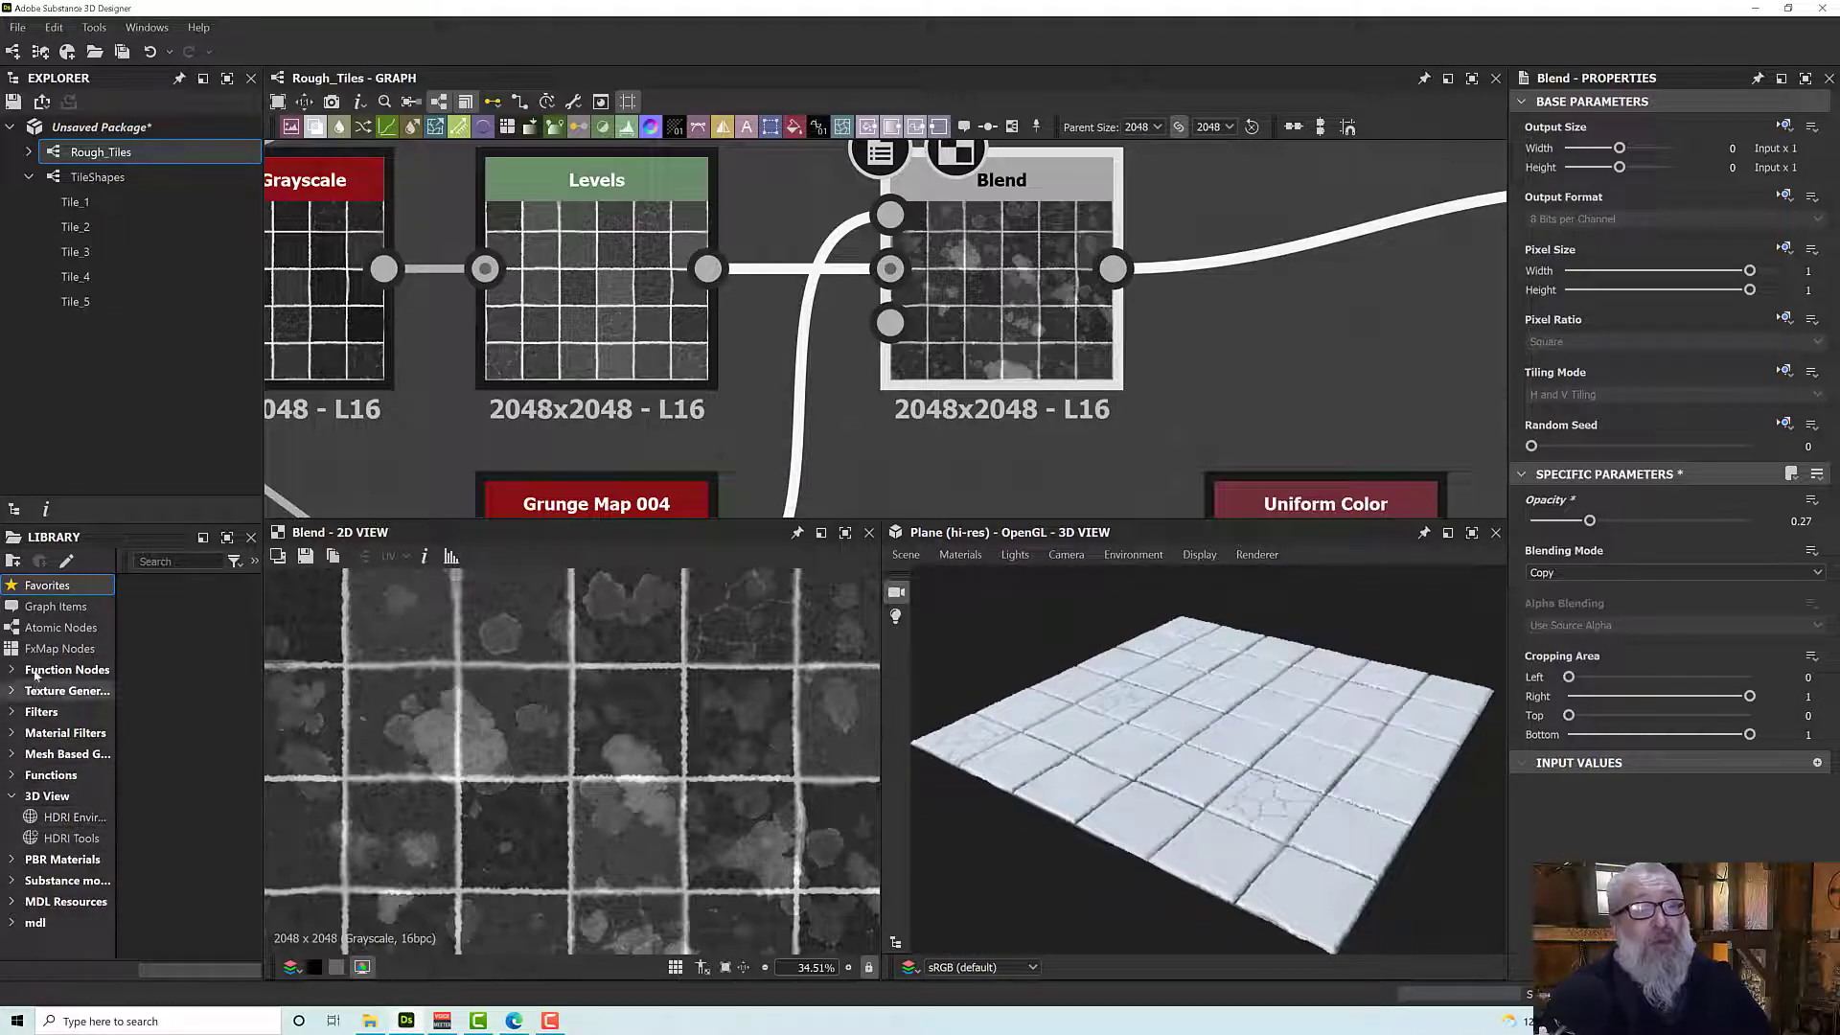
Try the second bonifacio HDRI environment in the 3D view, replace it with the first Soft_1Fr environment, and inspect the plane's lighting.
click(69, 820)
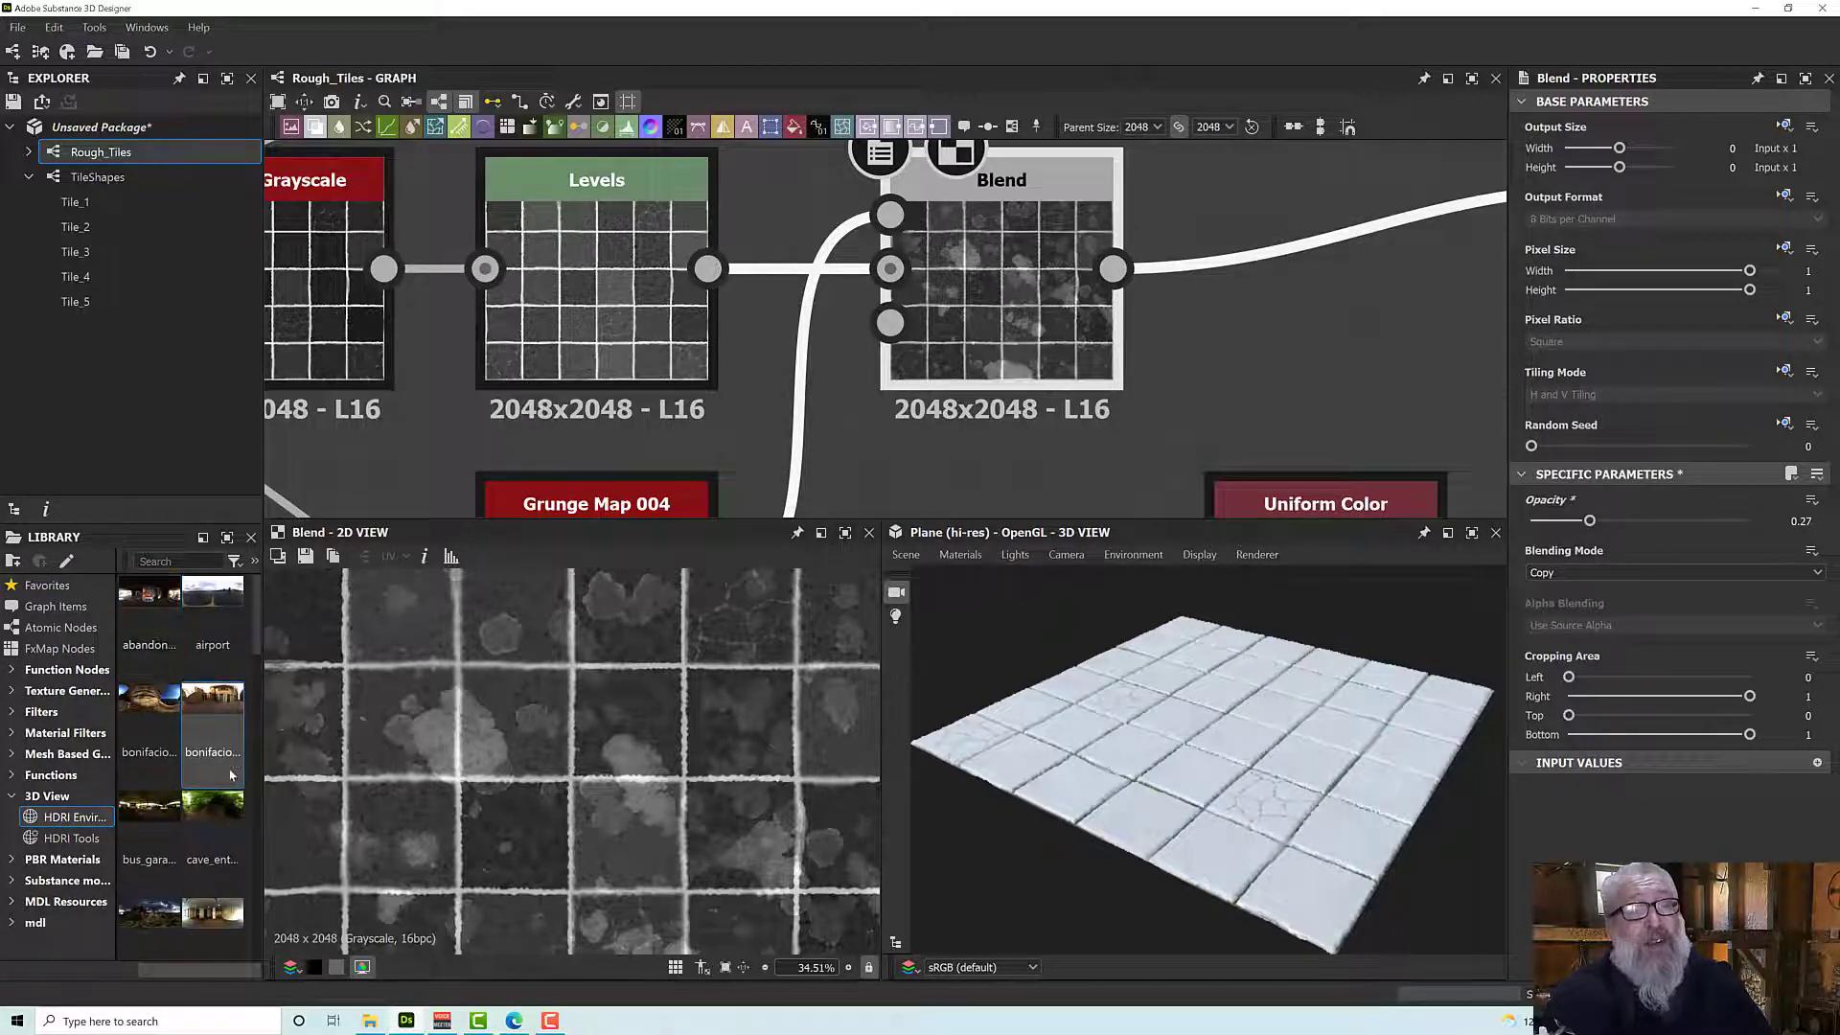
drag(205, 711, 986, 652)
drag(1167, 753, 1246, 752)
scroll(219, 792, down, 5)
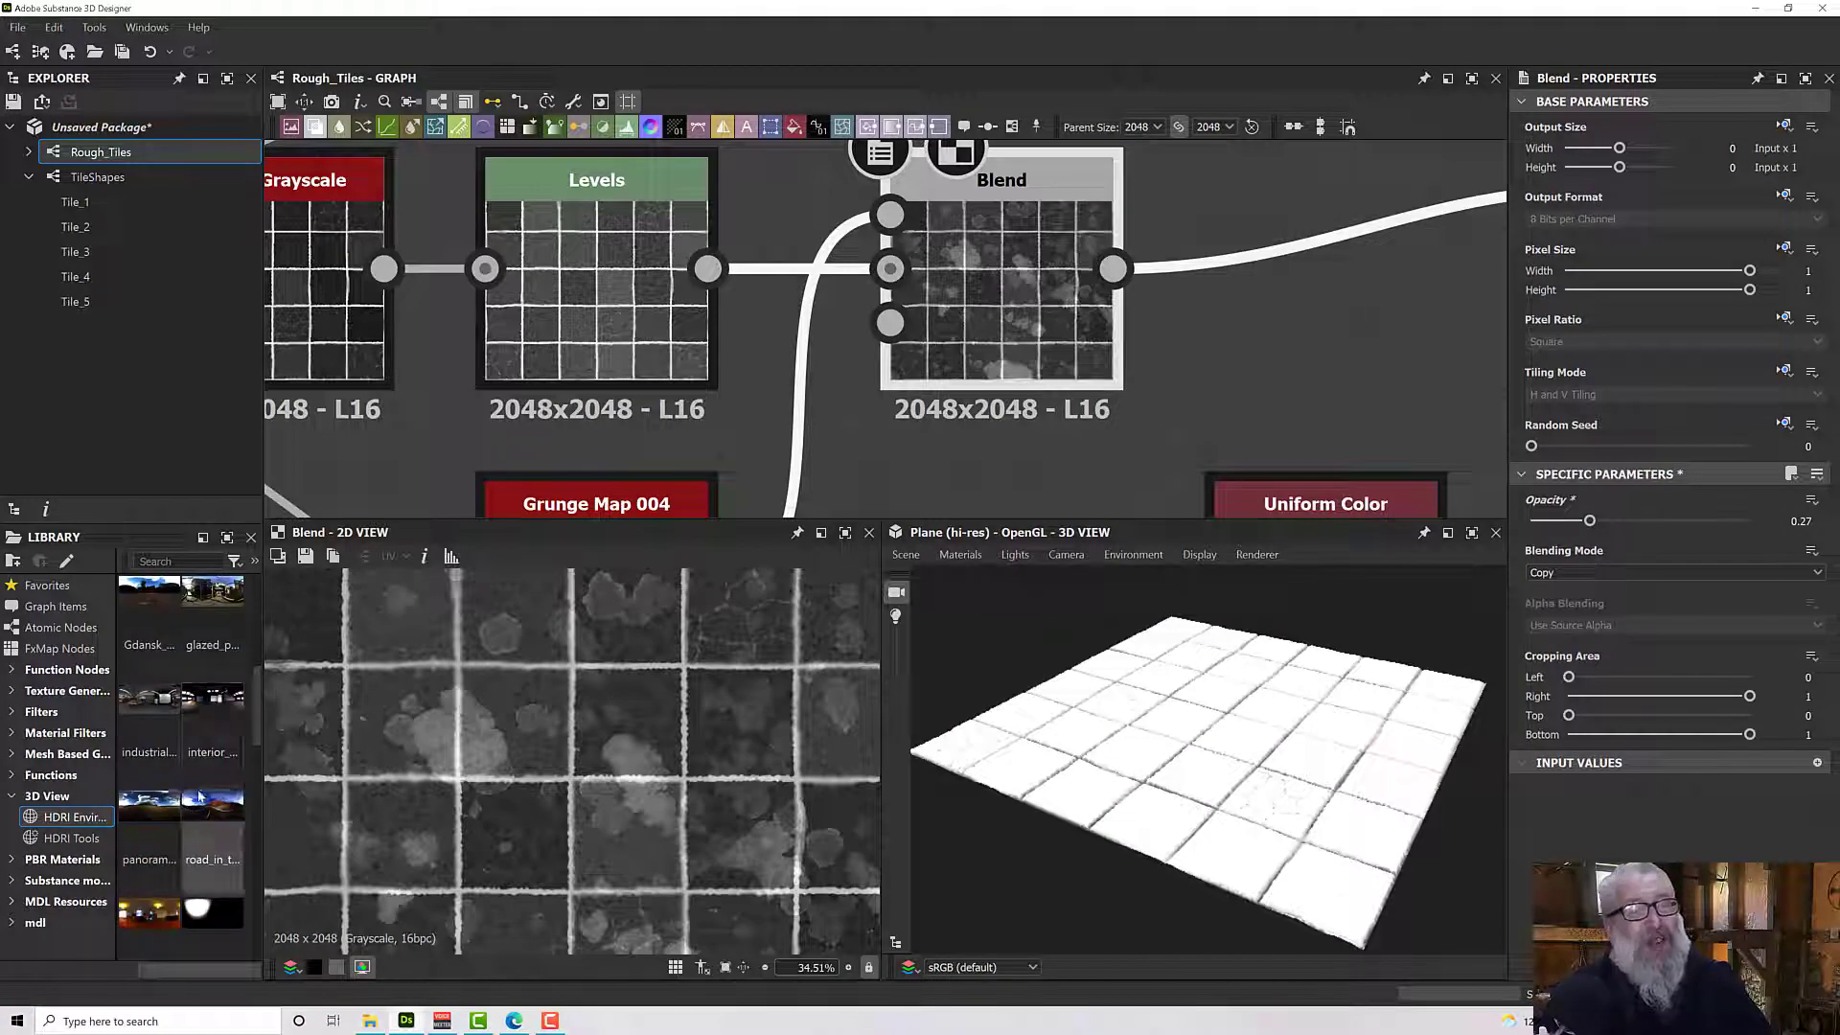
scroll(201, 805, down, 2)
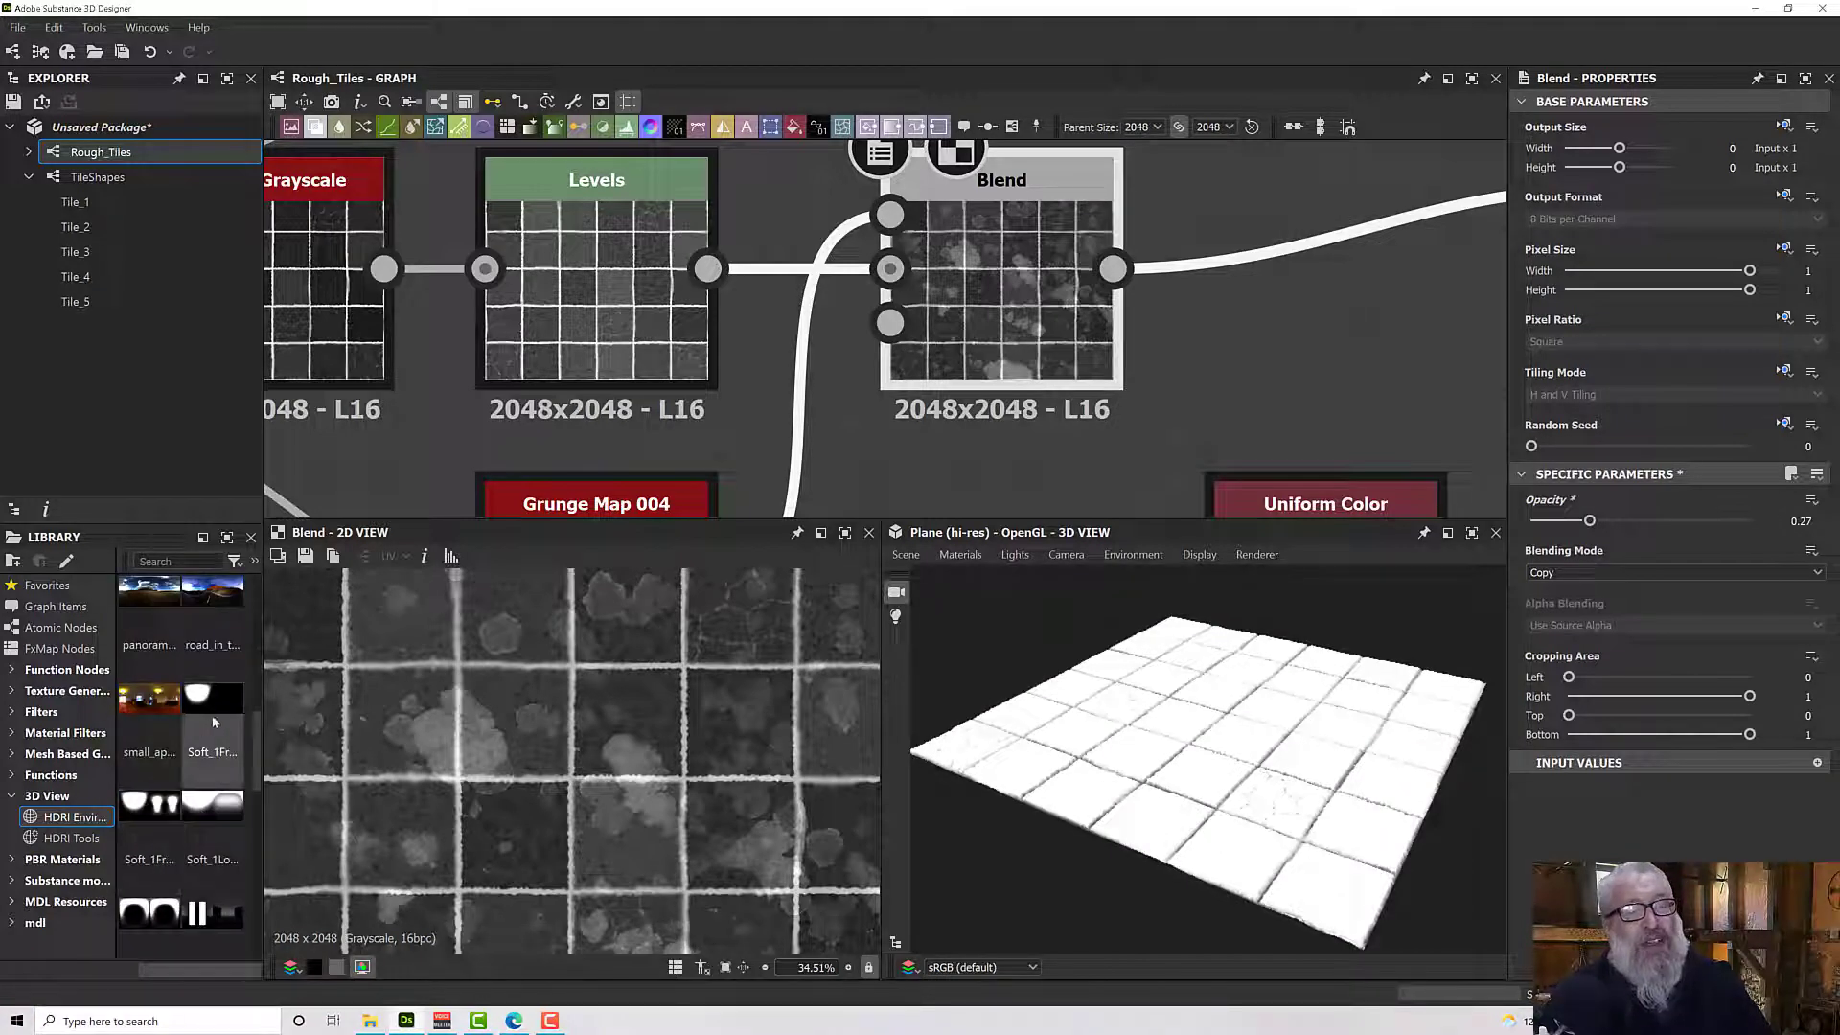
drag(215, 714, 1073, 670)
drag(1103, 752, 1158, 754)
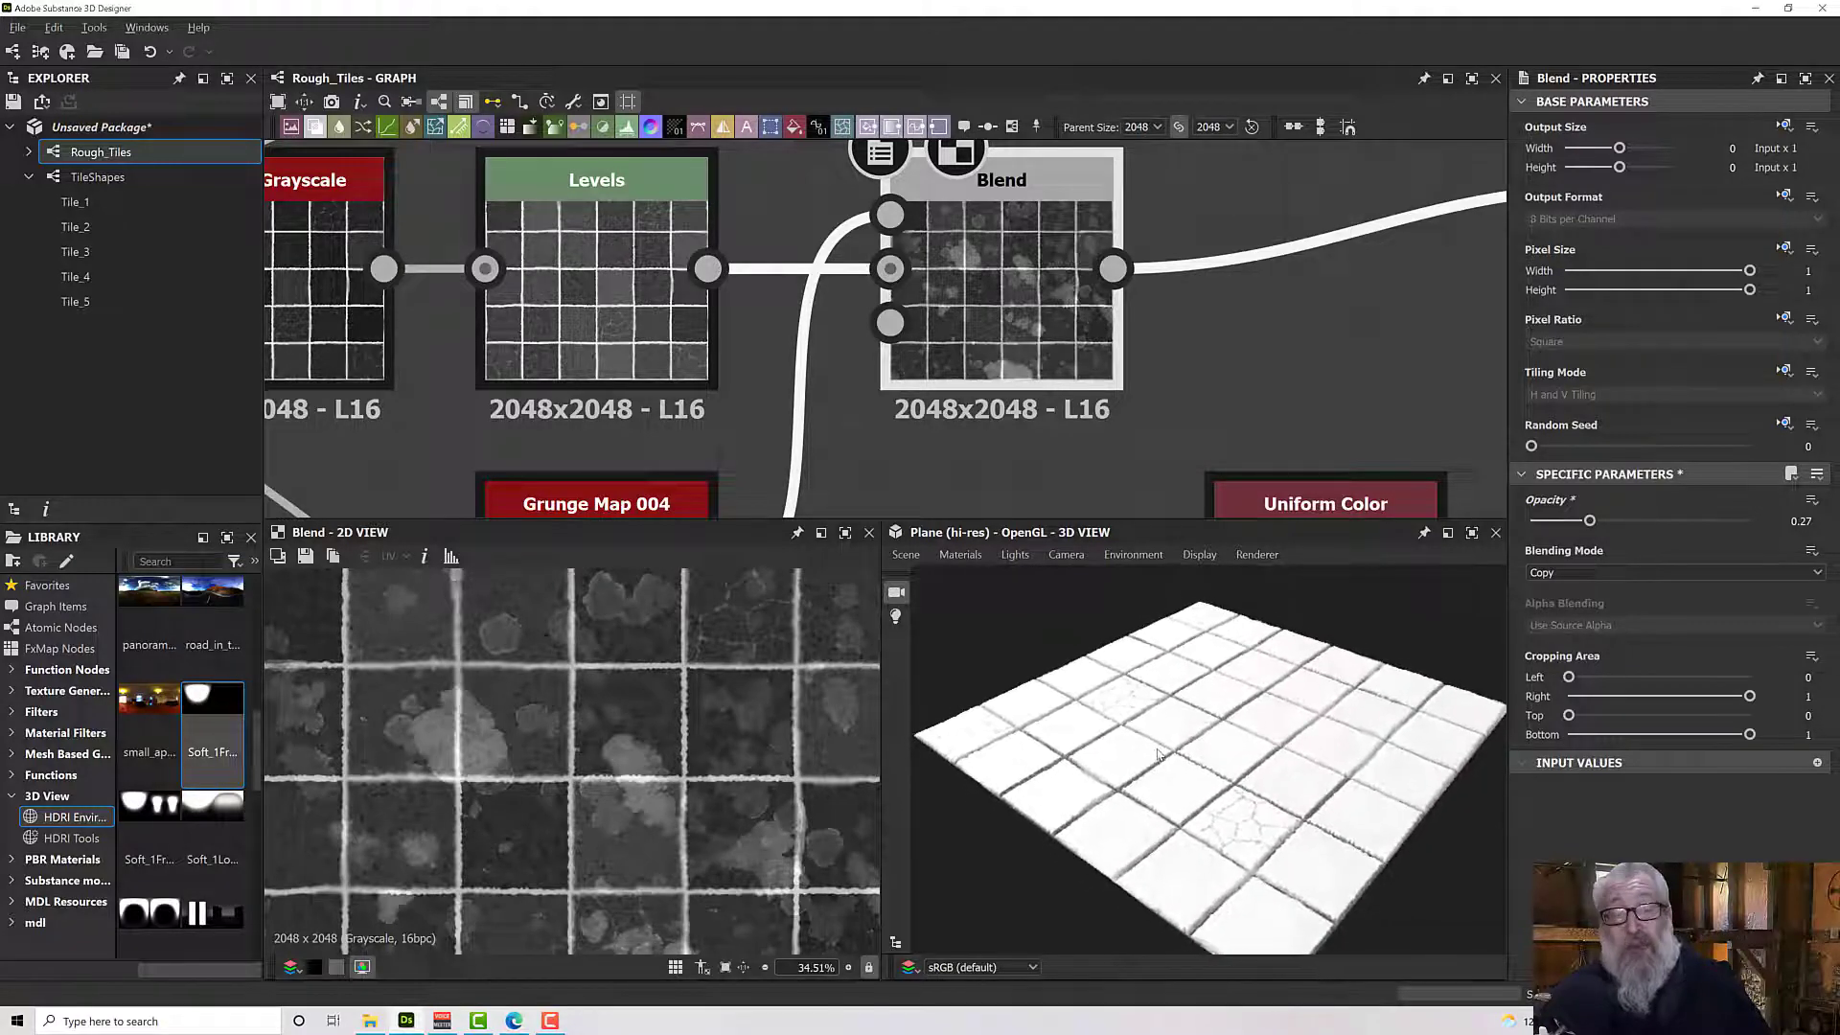
scroll(596, 719, down, 3)
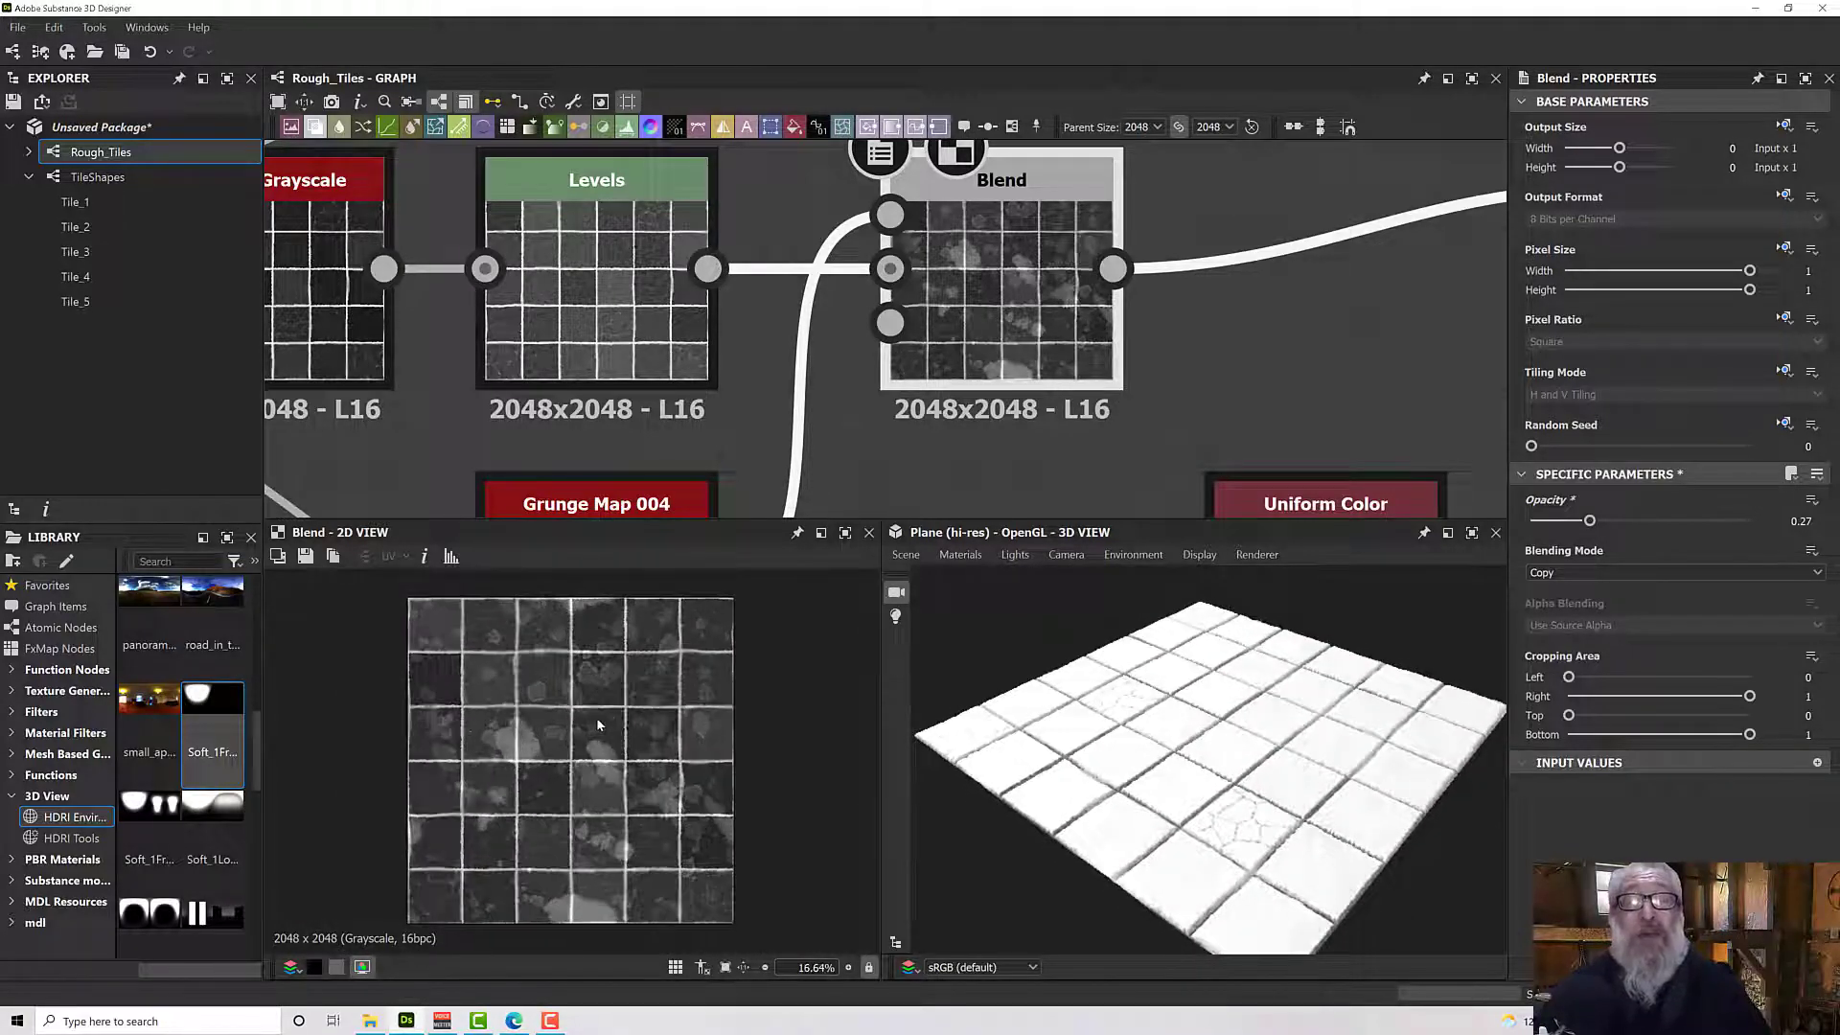
drag(1150, 779, 1246, 792)
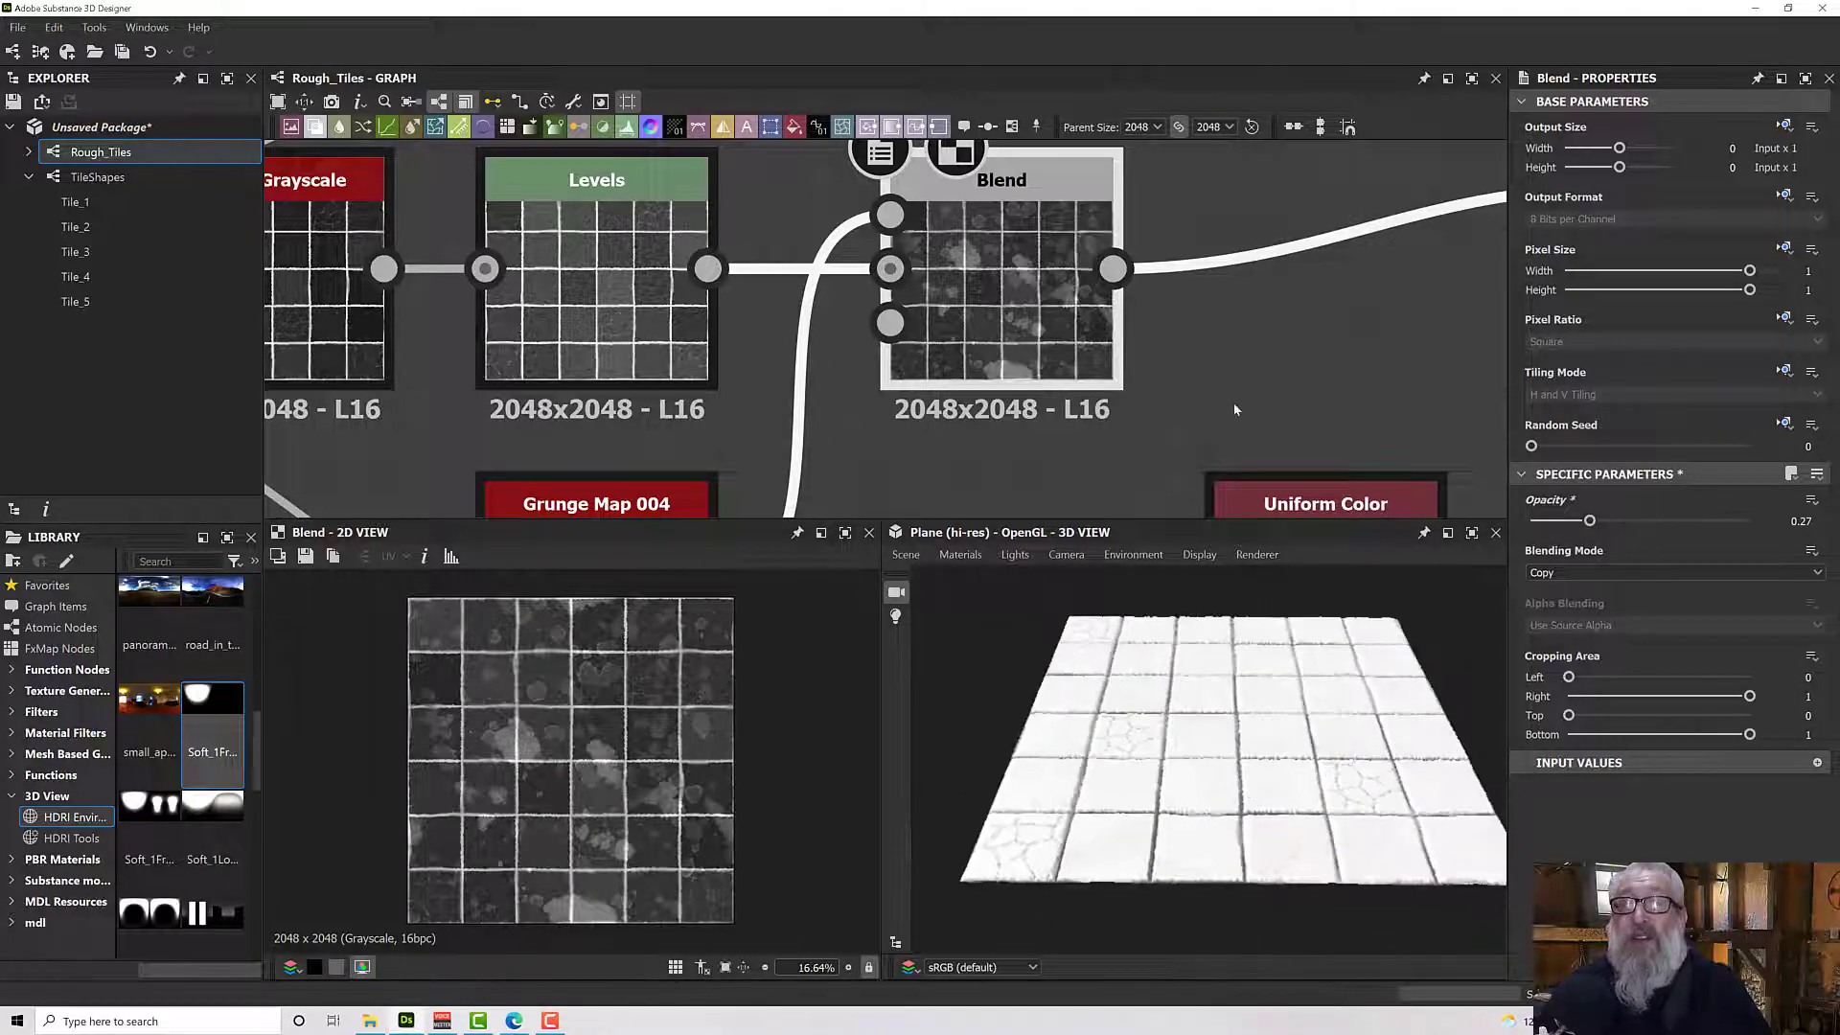
Move the Gradient Map node level with the Base Color output and show its 2D preview and properties.
scroll(1238, 407, down, 2)
middle_drag(1305, 375, 1130, 491)
scroll(1094, 401, down, 4)
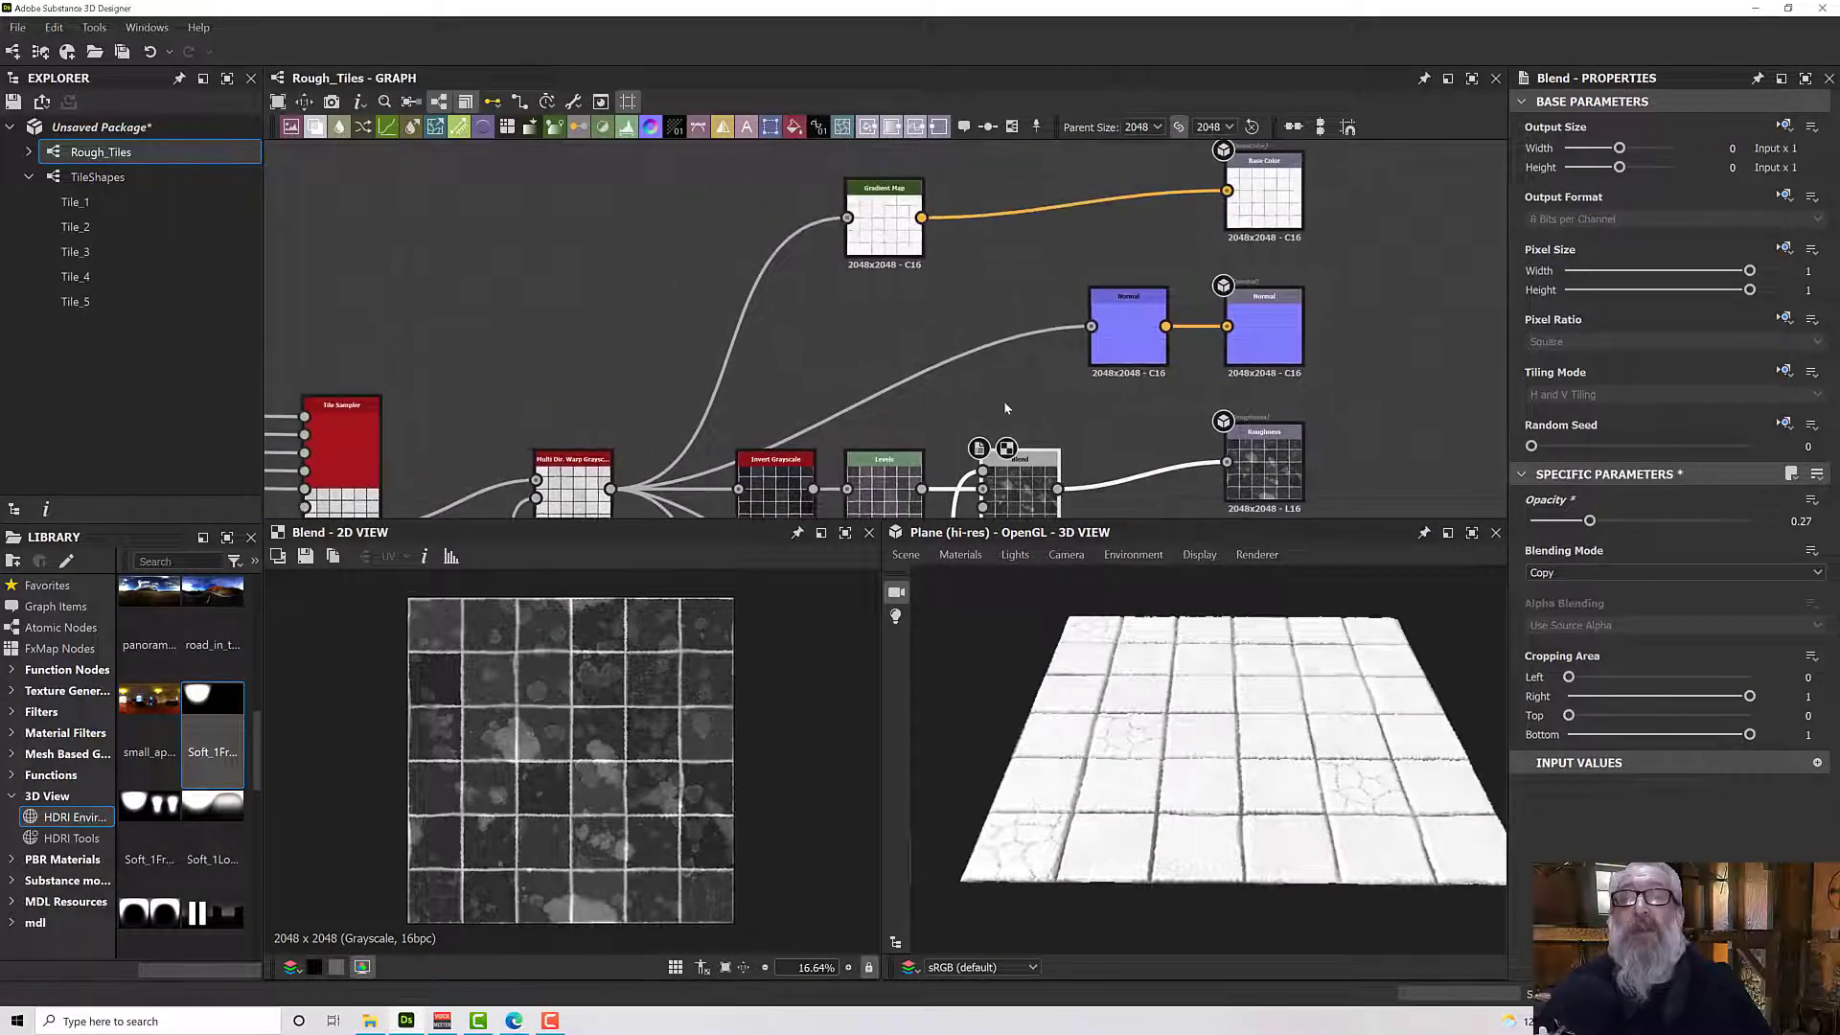
middle_drag(903, 274, 945, 360)
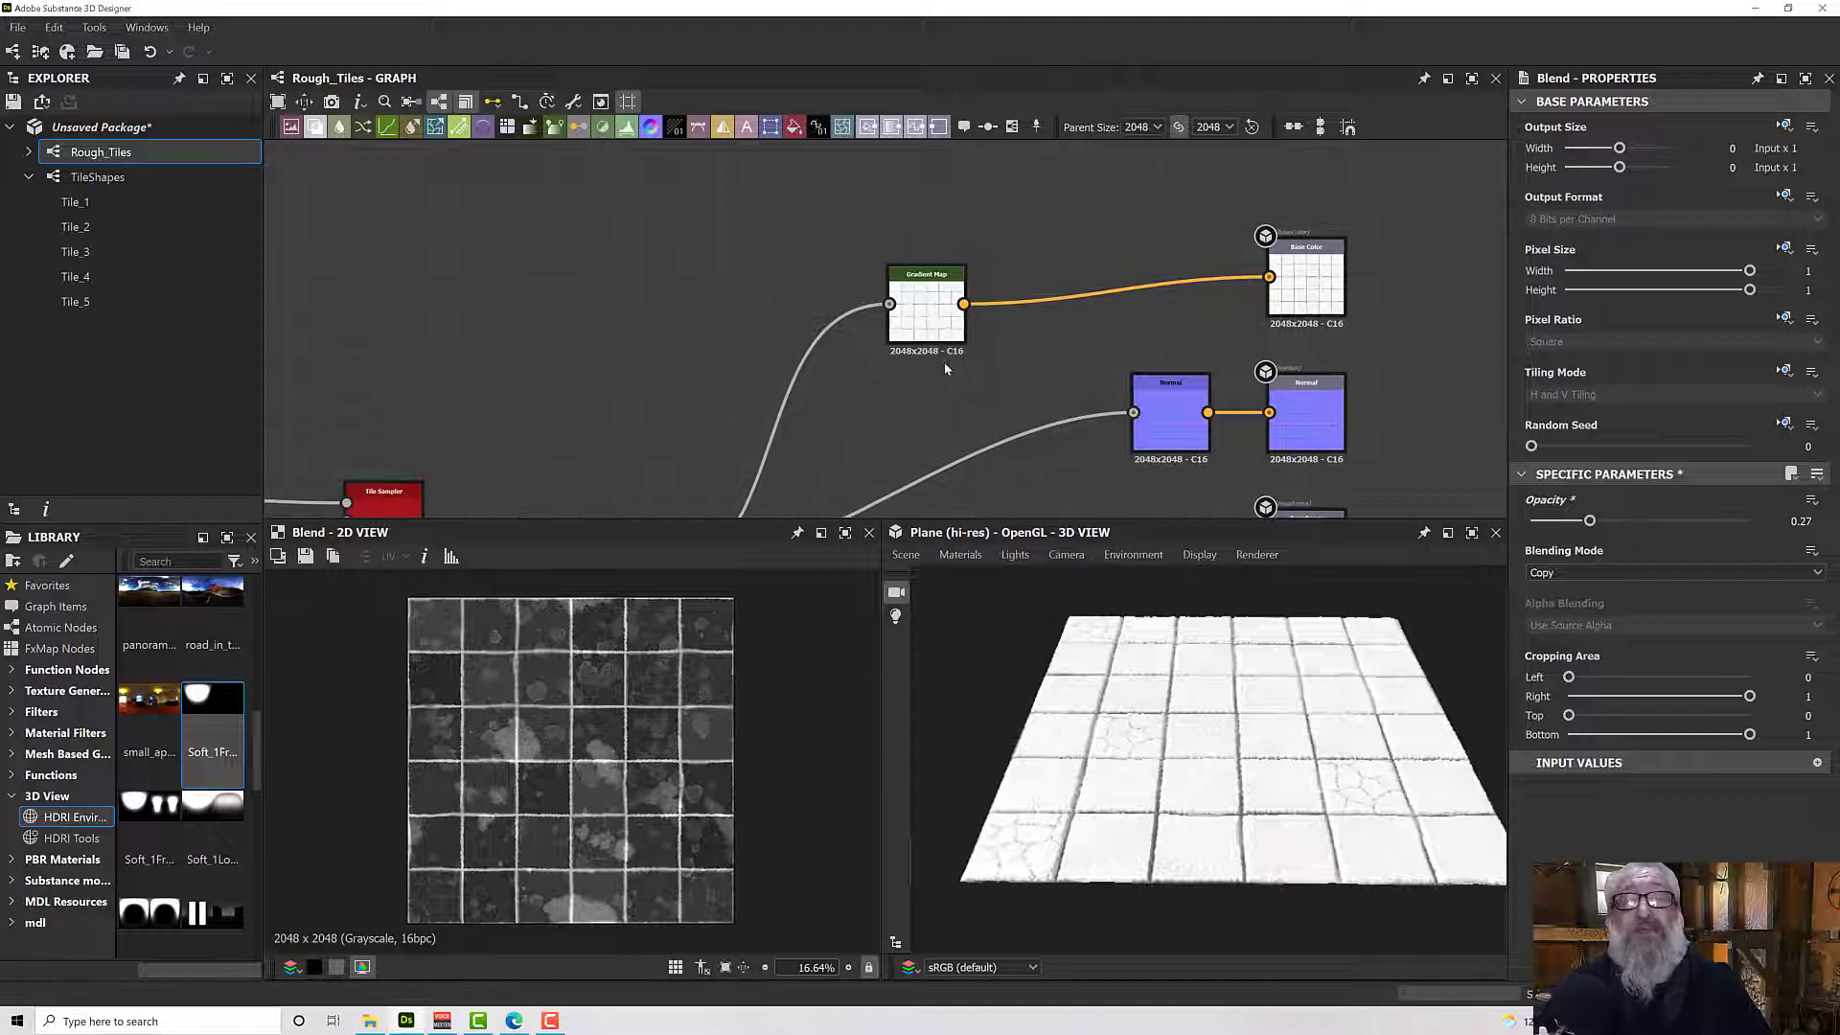
drag(933, 329, 929, 311)
double_click(929, 311)
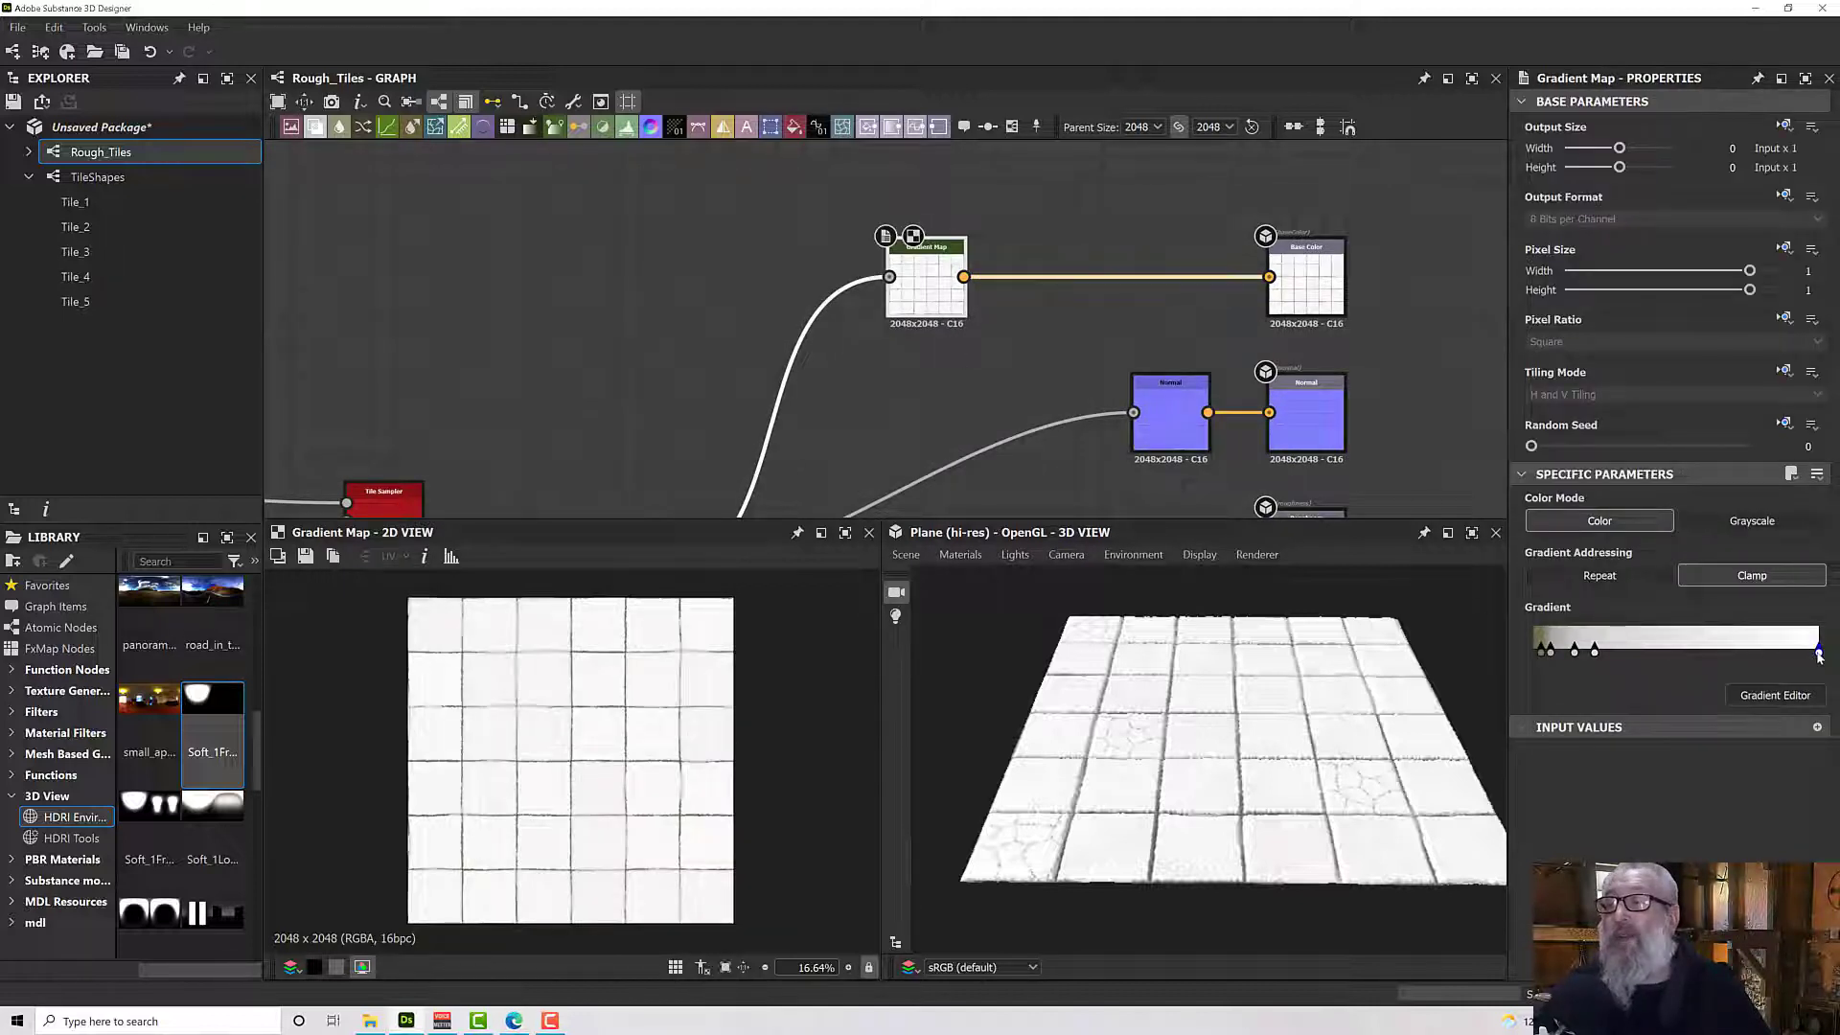
In the Gradient Editor, recolor the key at position 1.000 to blue #61779b and copy its hex code.
click(1786, 698)
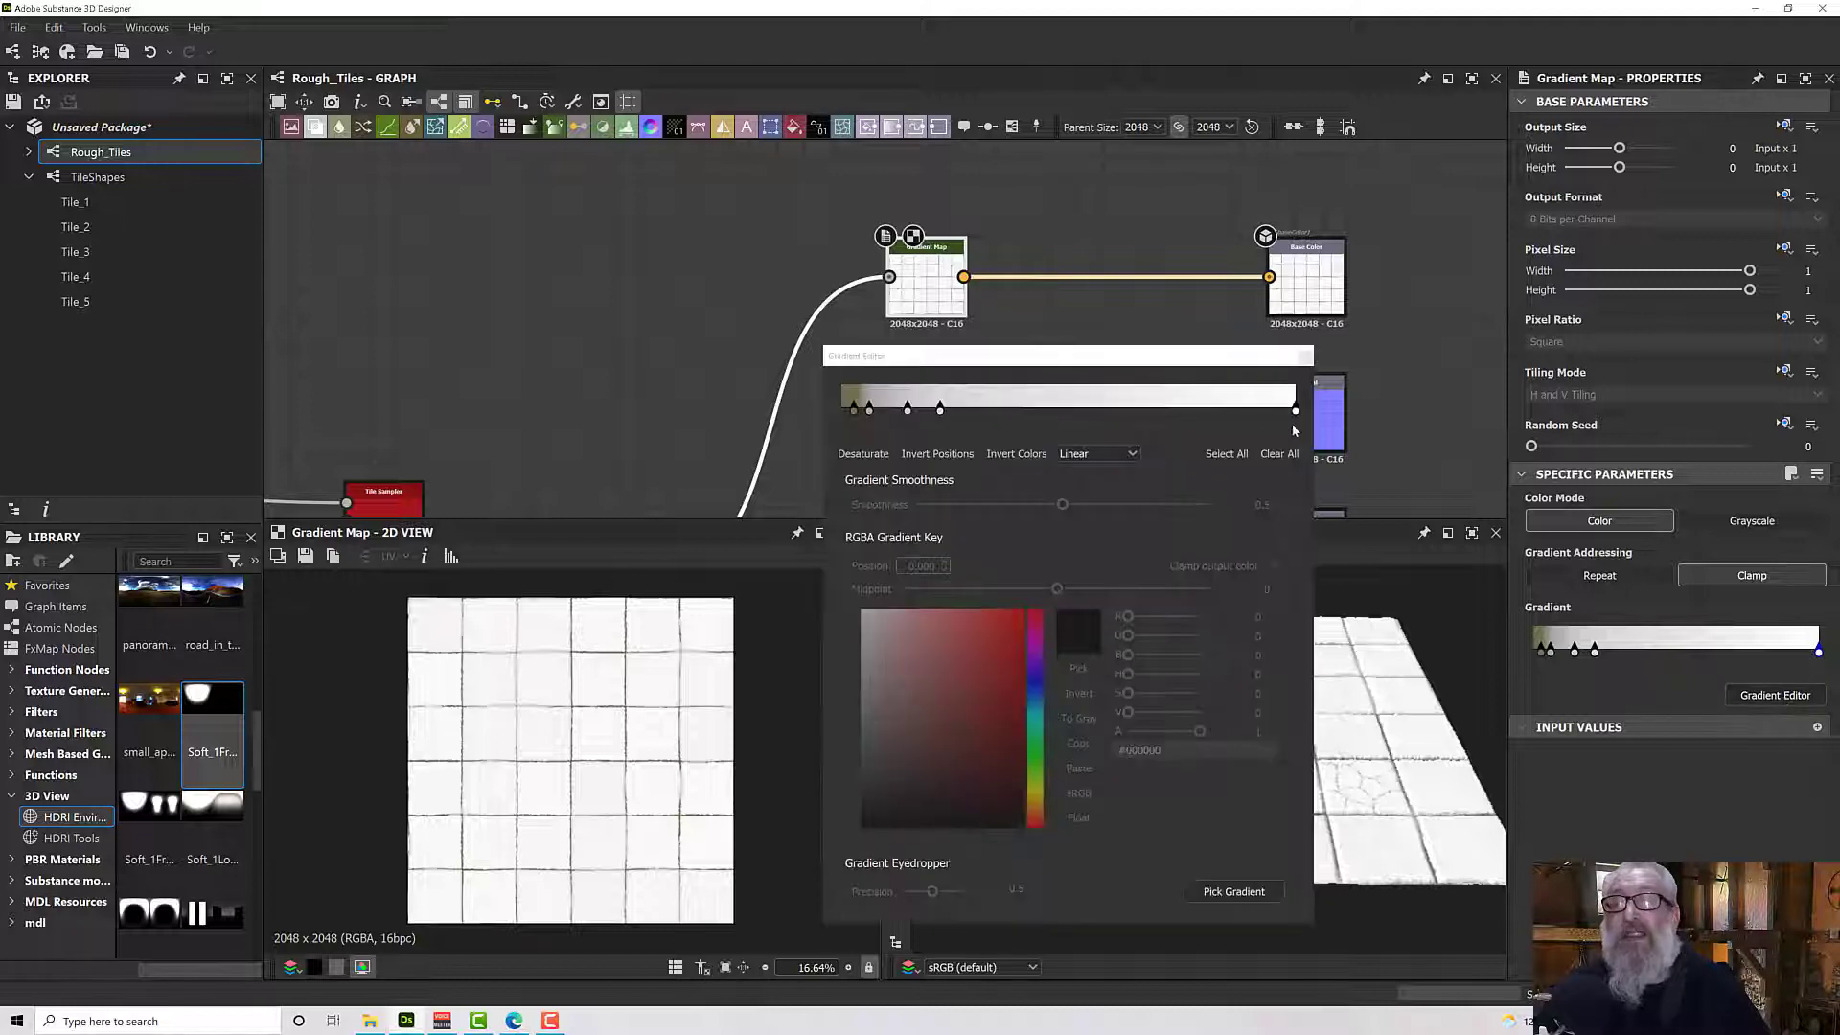
click(1296, 411)
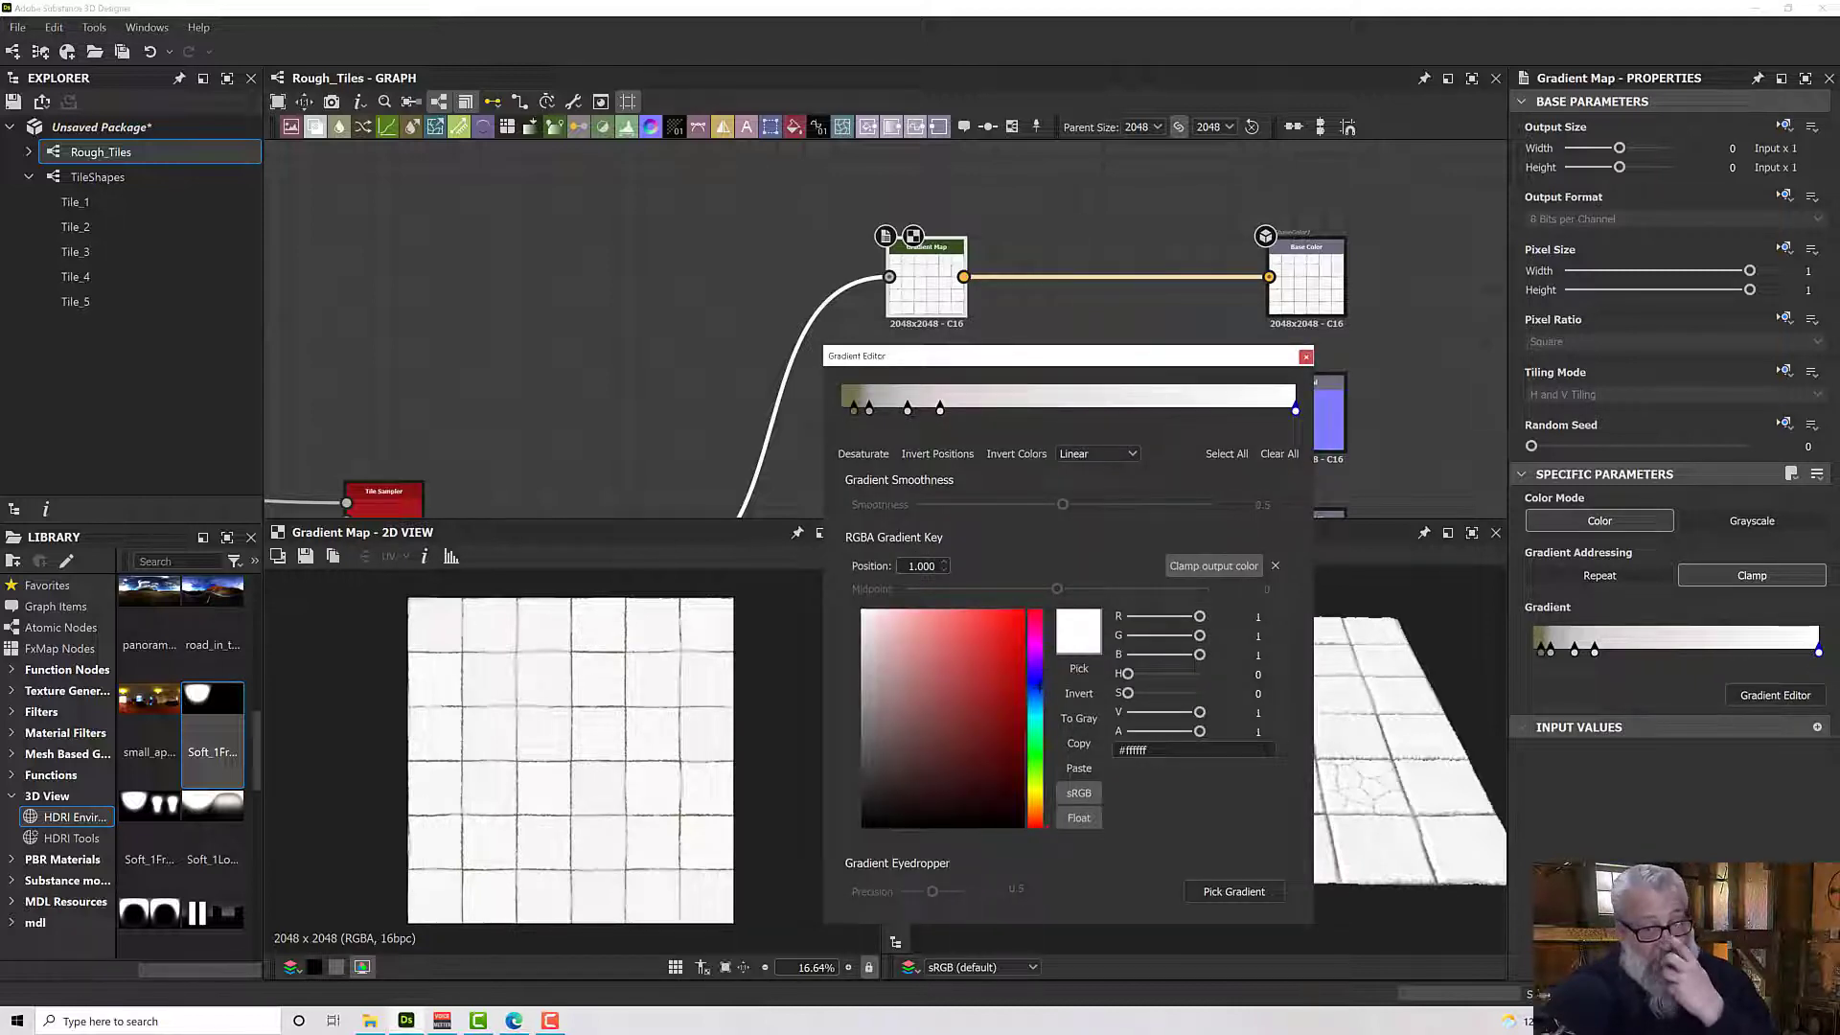
click(1037, 694)
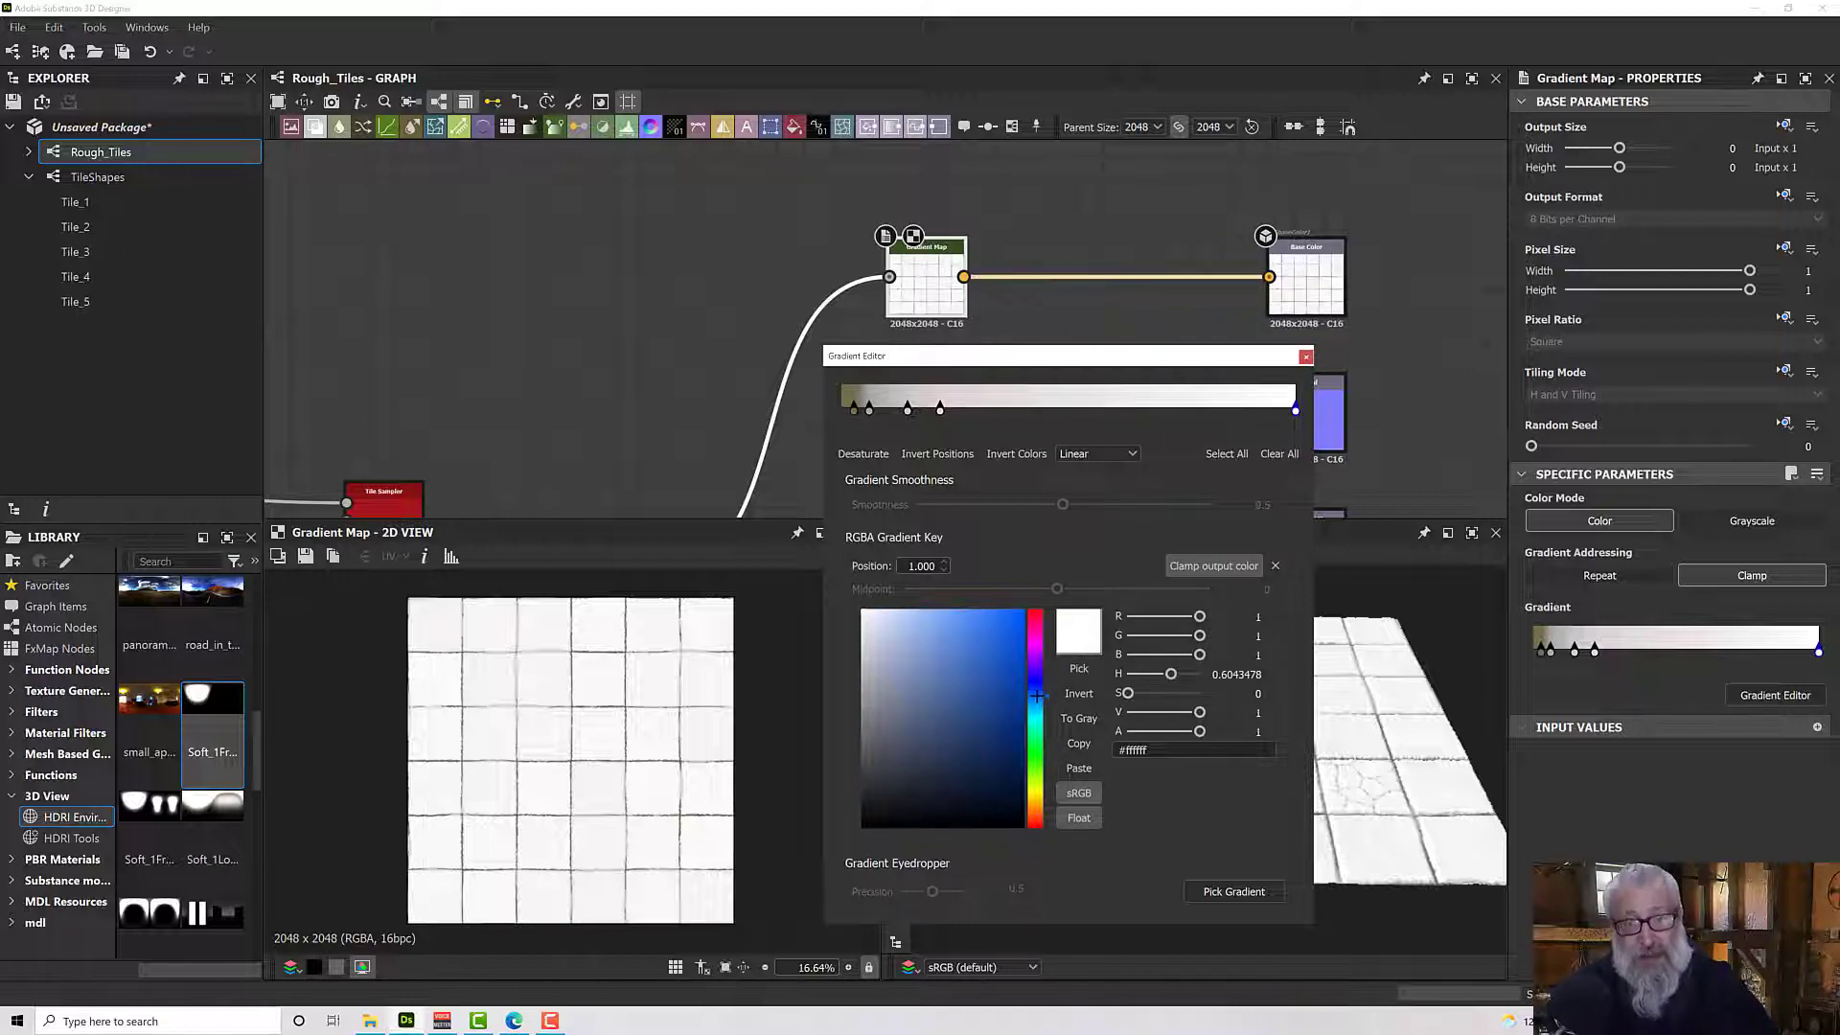
drag(1002, 696, 921, 695)
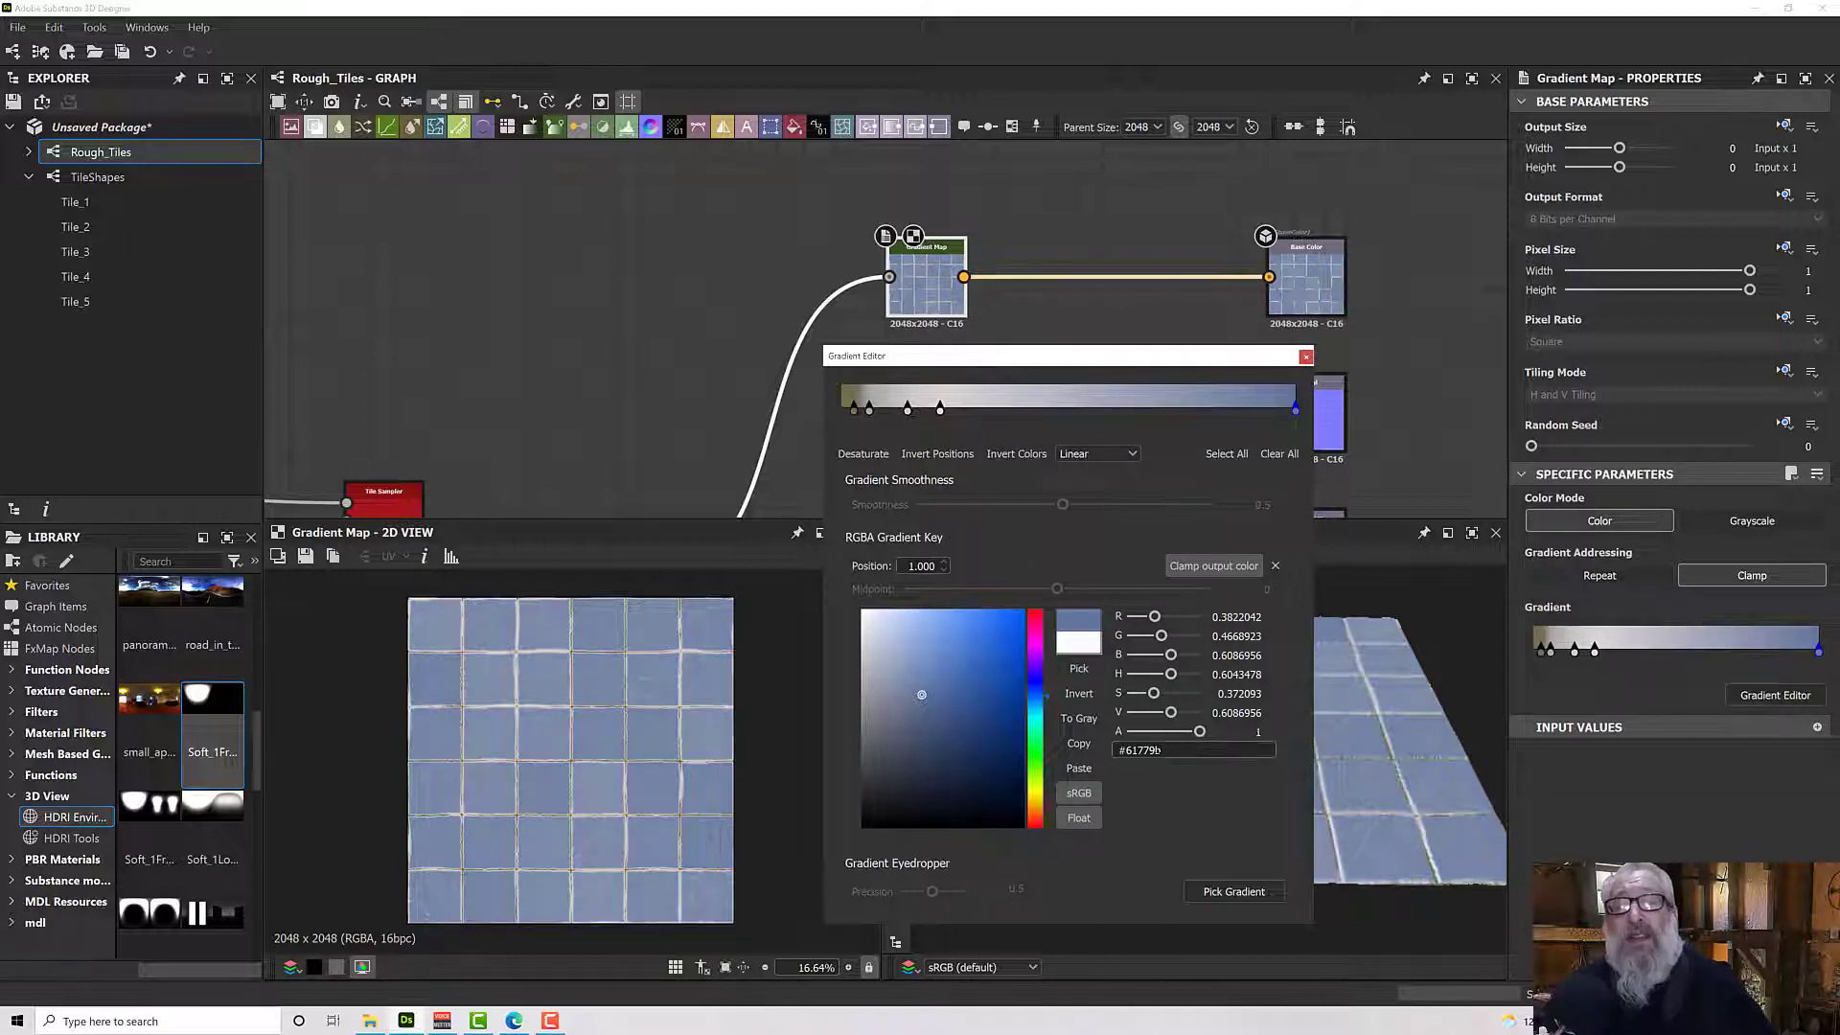
drag(1164, 751, 1087, 754)
key(ctrl+c)
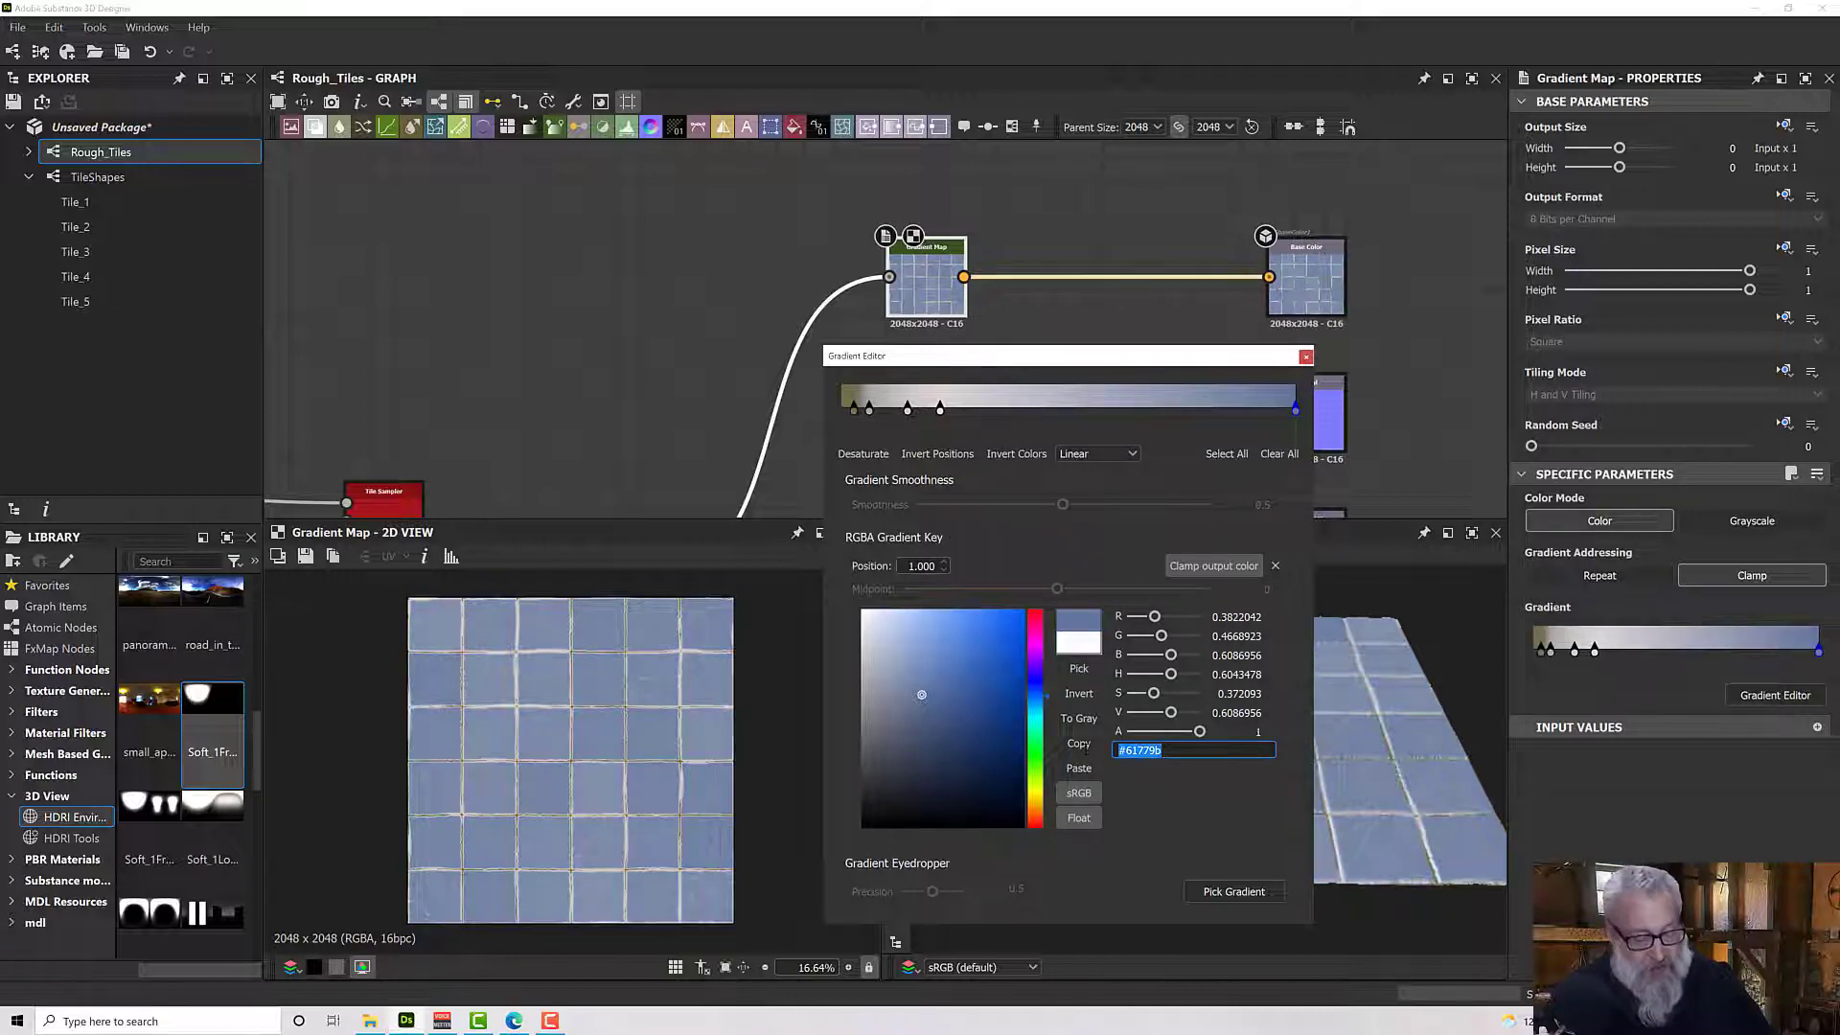
Give the gradient key at position 0.217 the copied blue, darkened to a V of 0.54 (#566a8a).
click(942, 410)
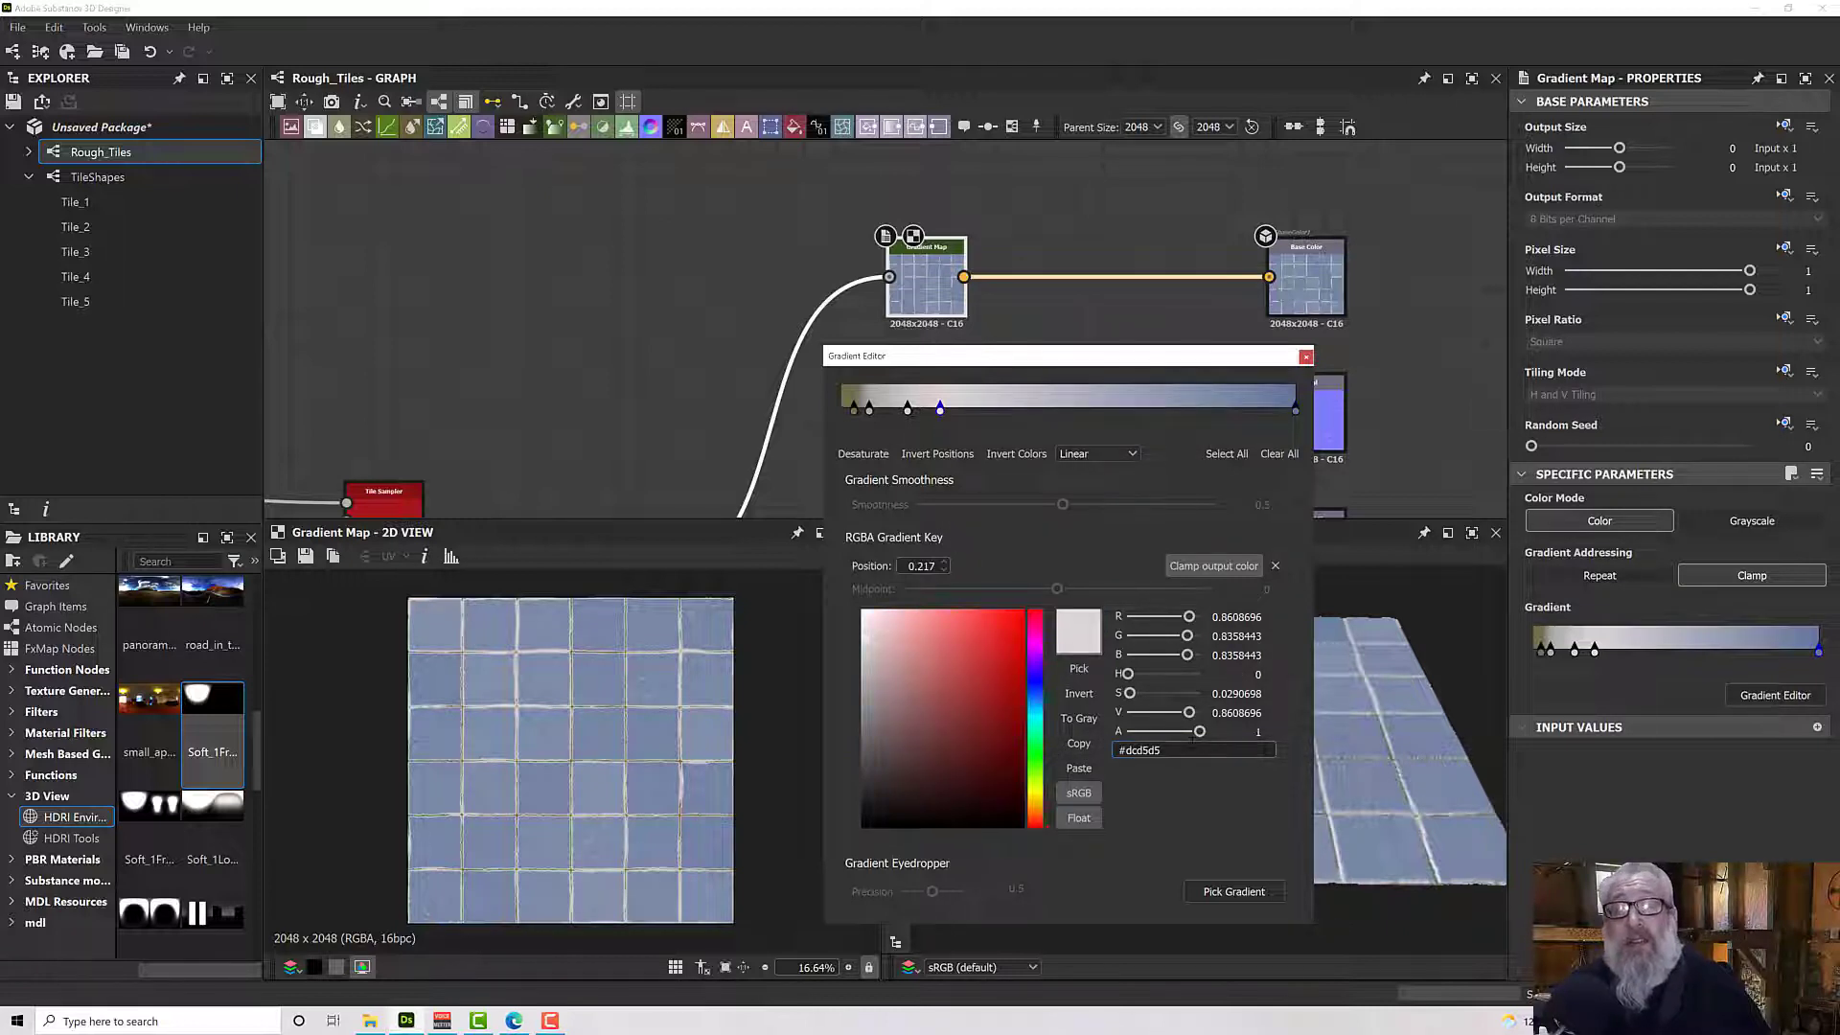
key(ctrl+v)
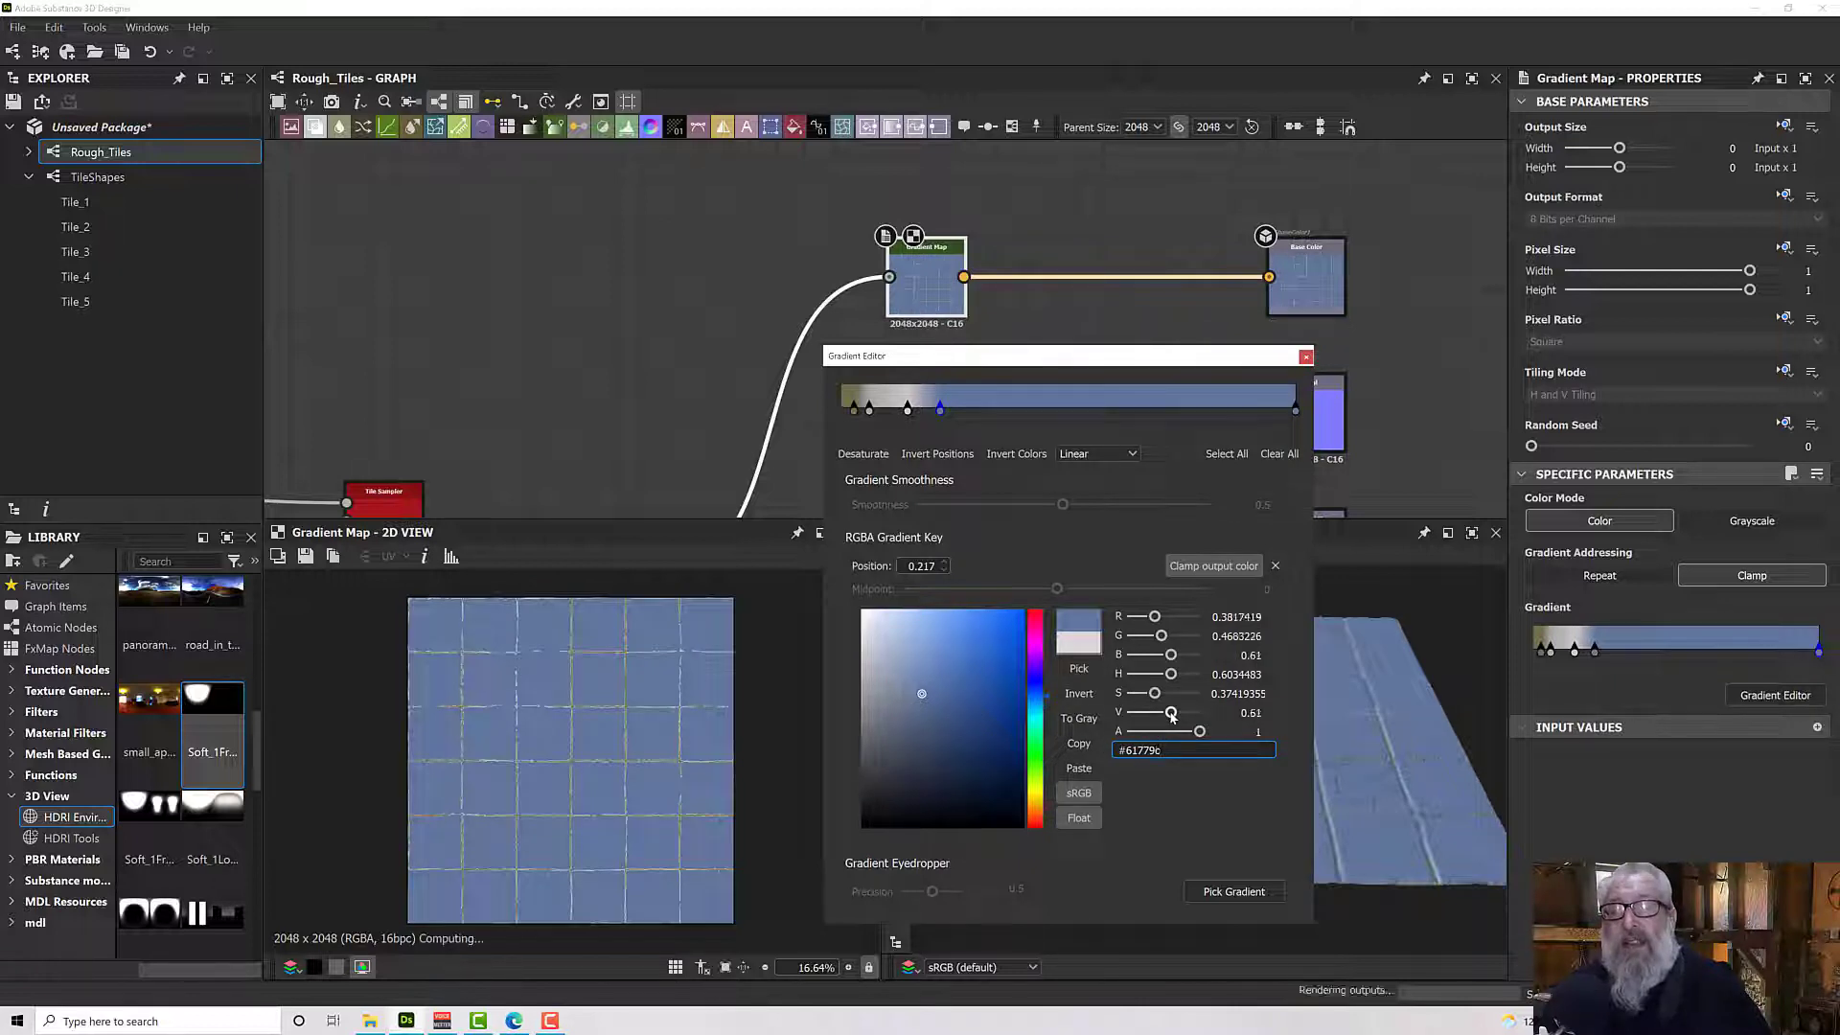
drag(1173, 716, 1167, 719)
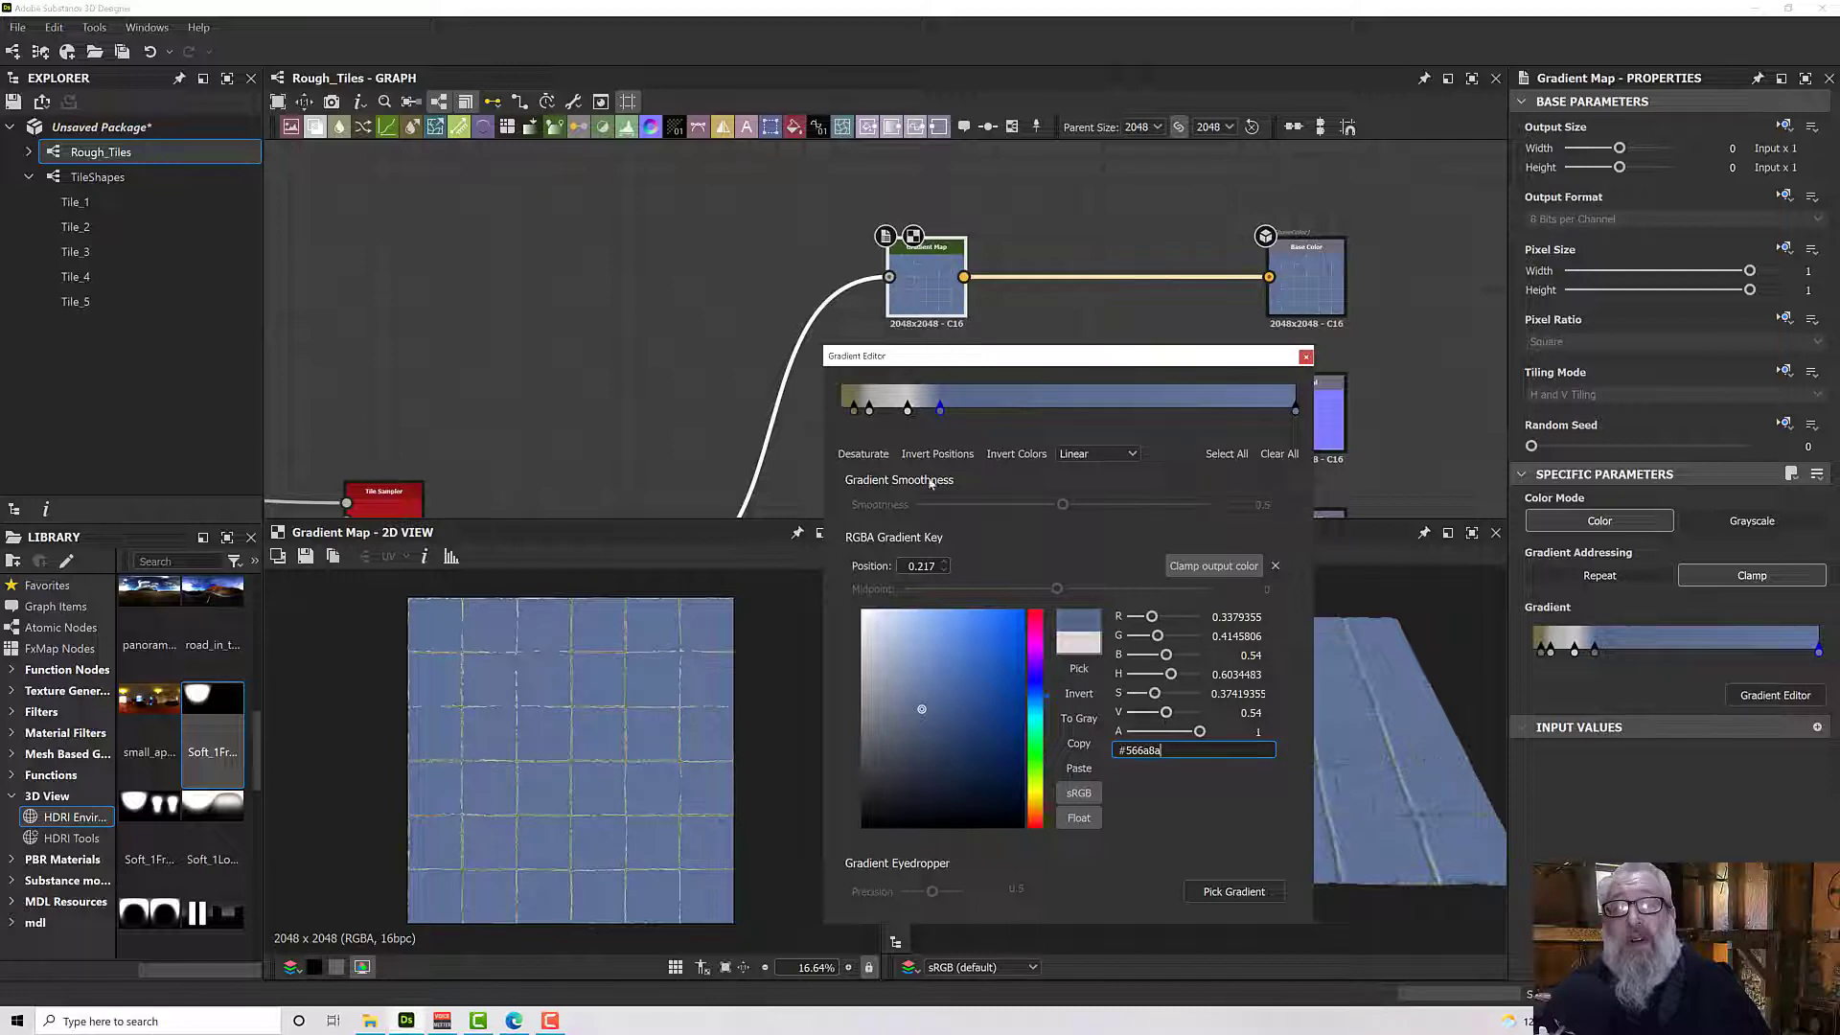
Apply the copied blue to the gradient key at position 0.146 and set its V to 0.49 and S to 0.29 (#59667d).
click(908, 410)
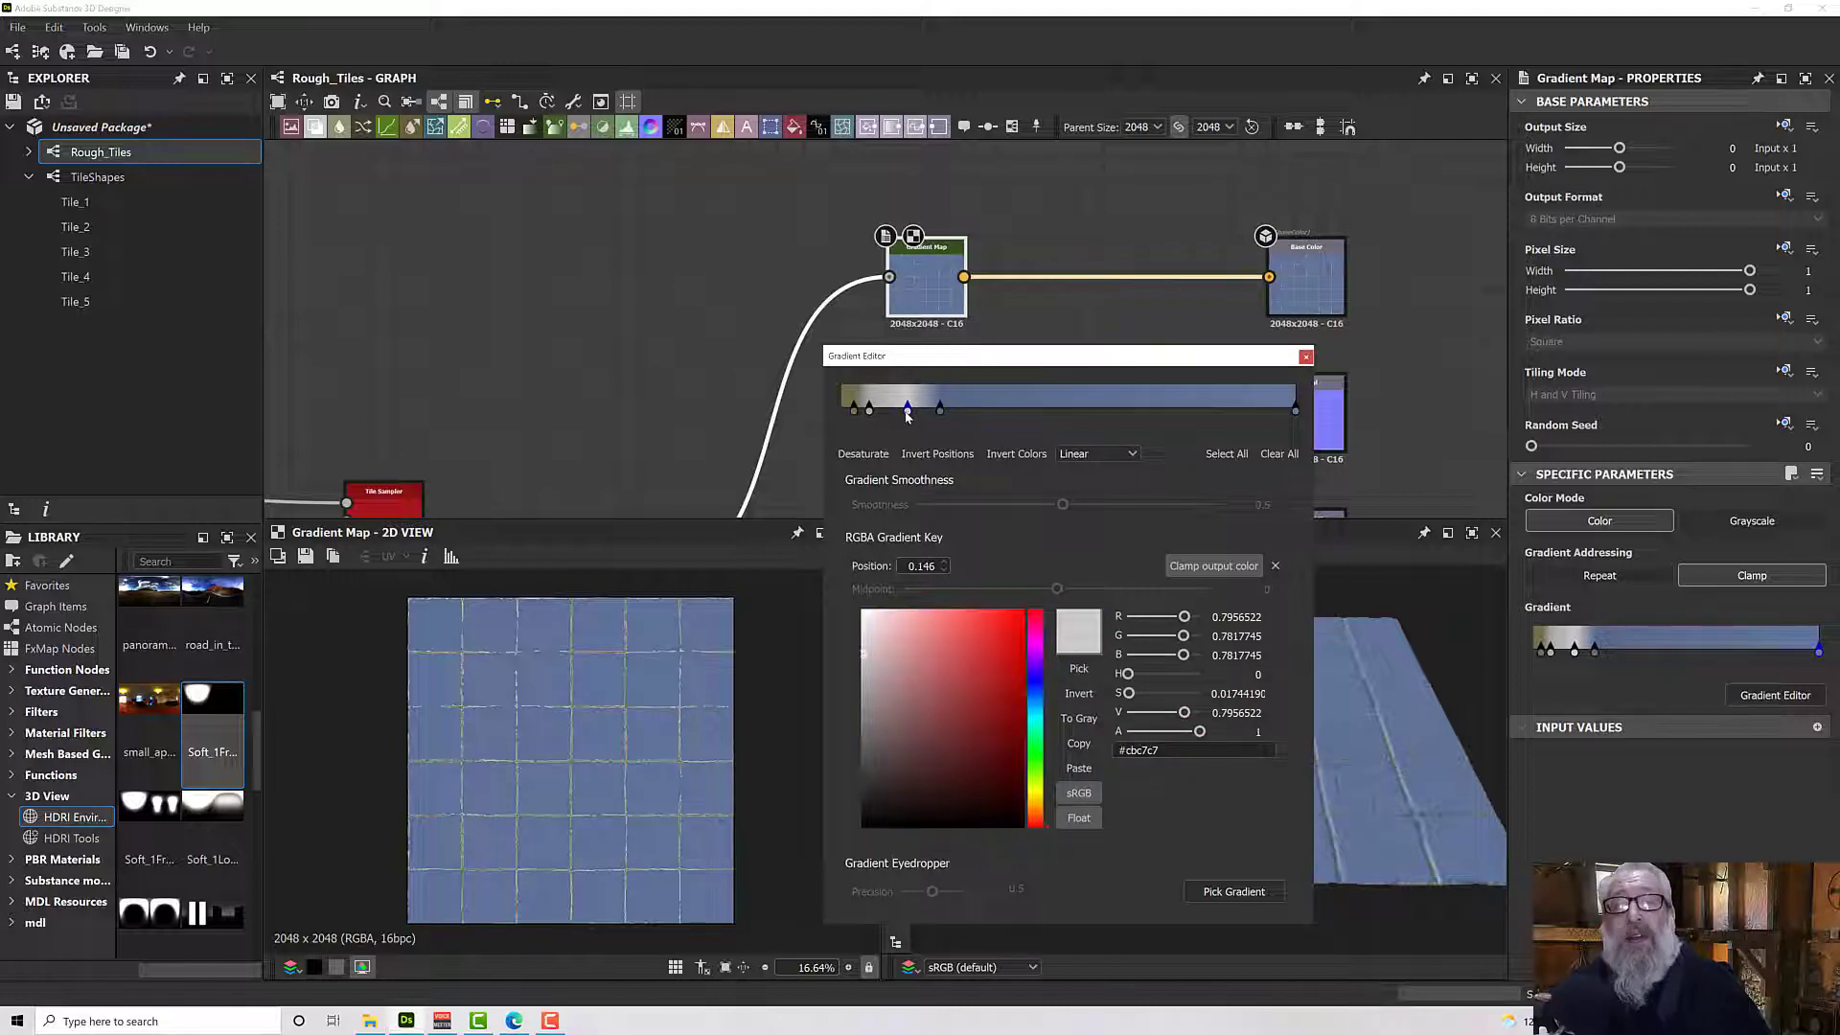
click(1193, 752)
key(ctrl+v)
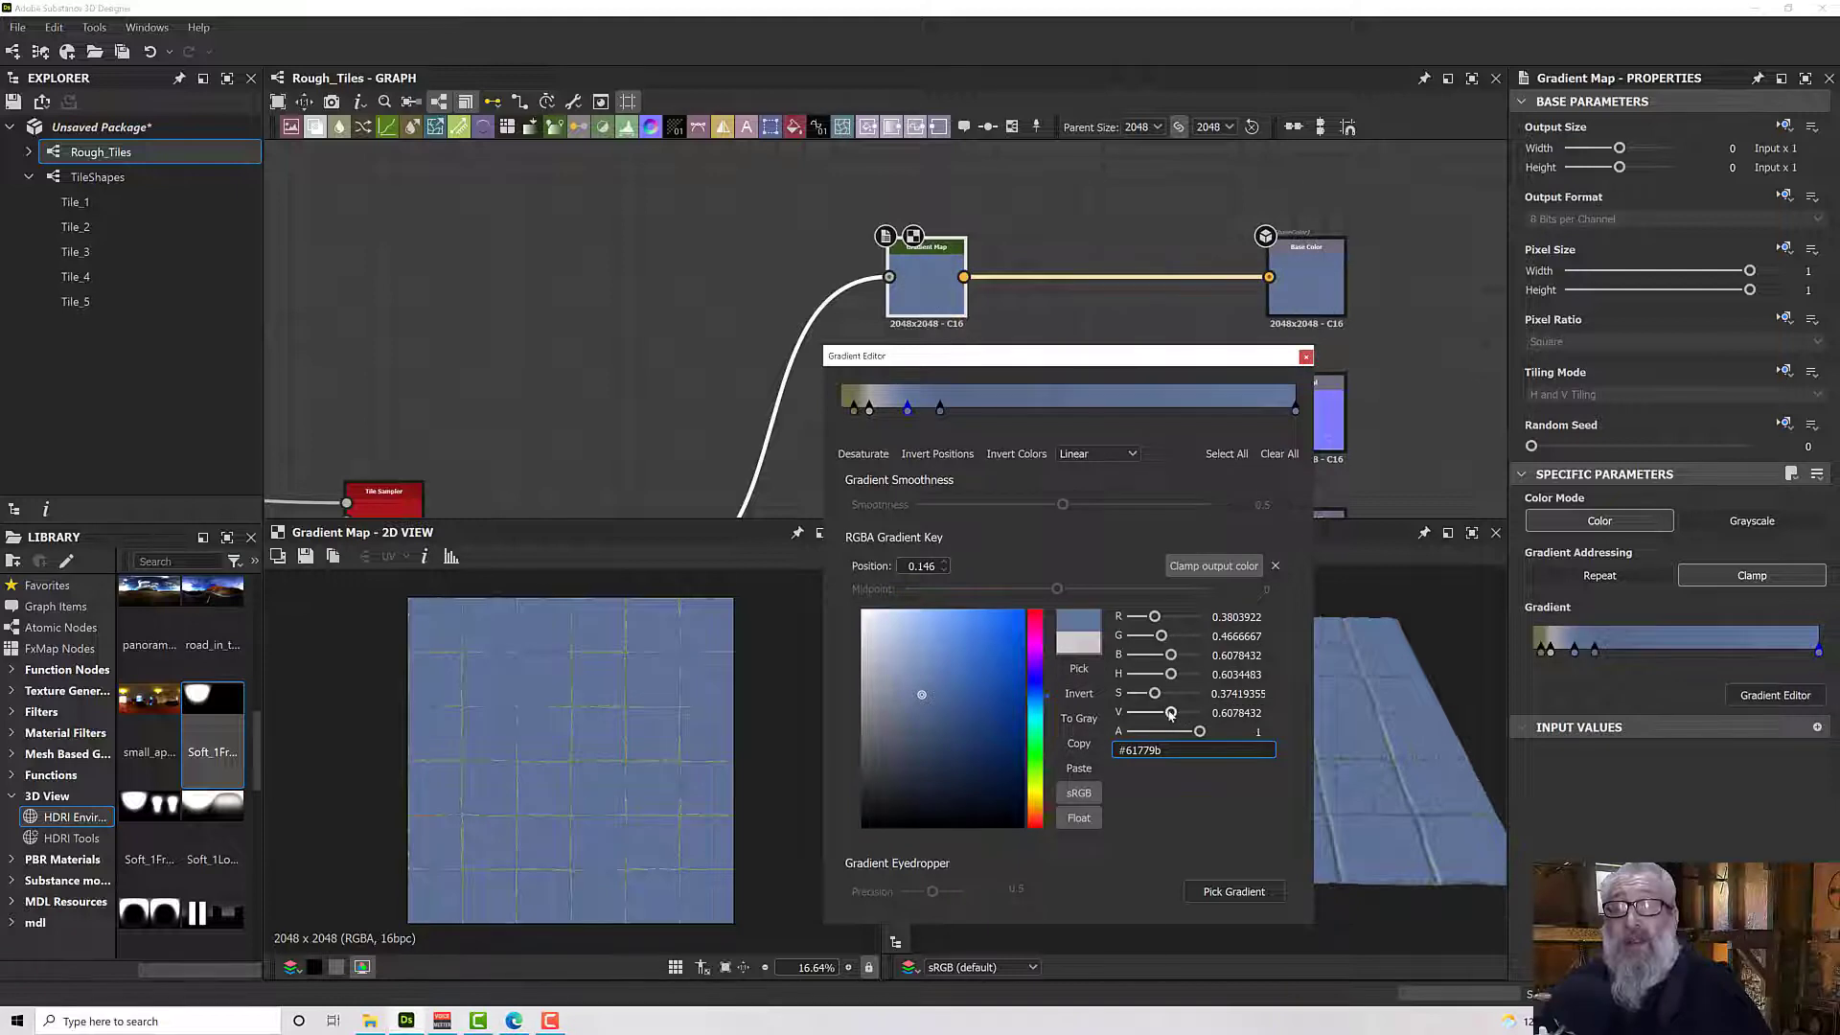
drag(1171, 714, 1162, 713)
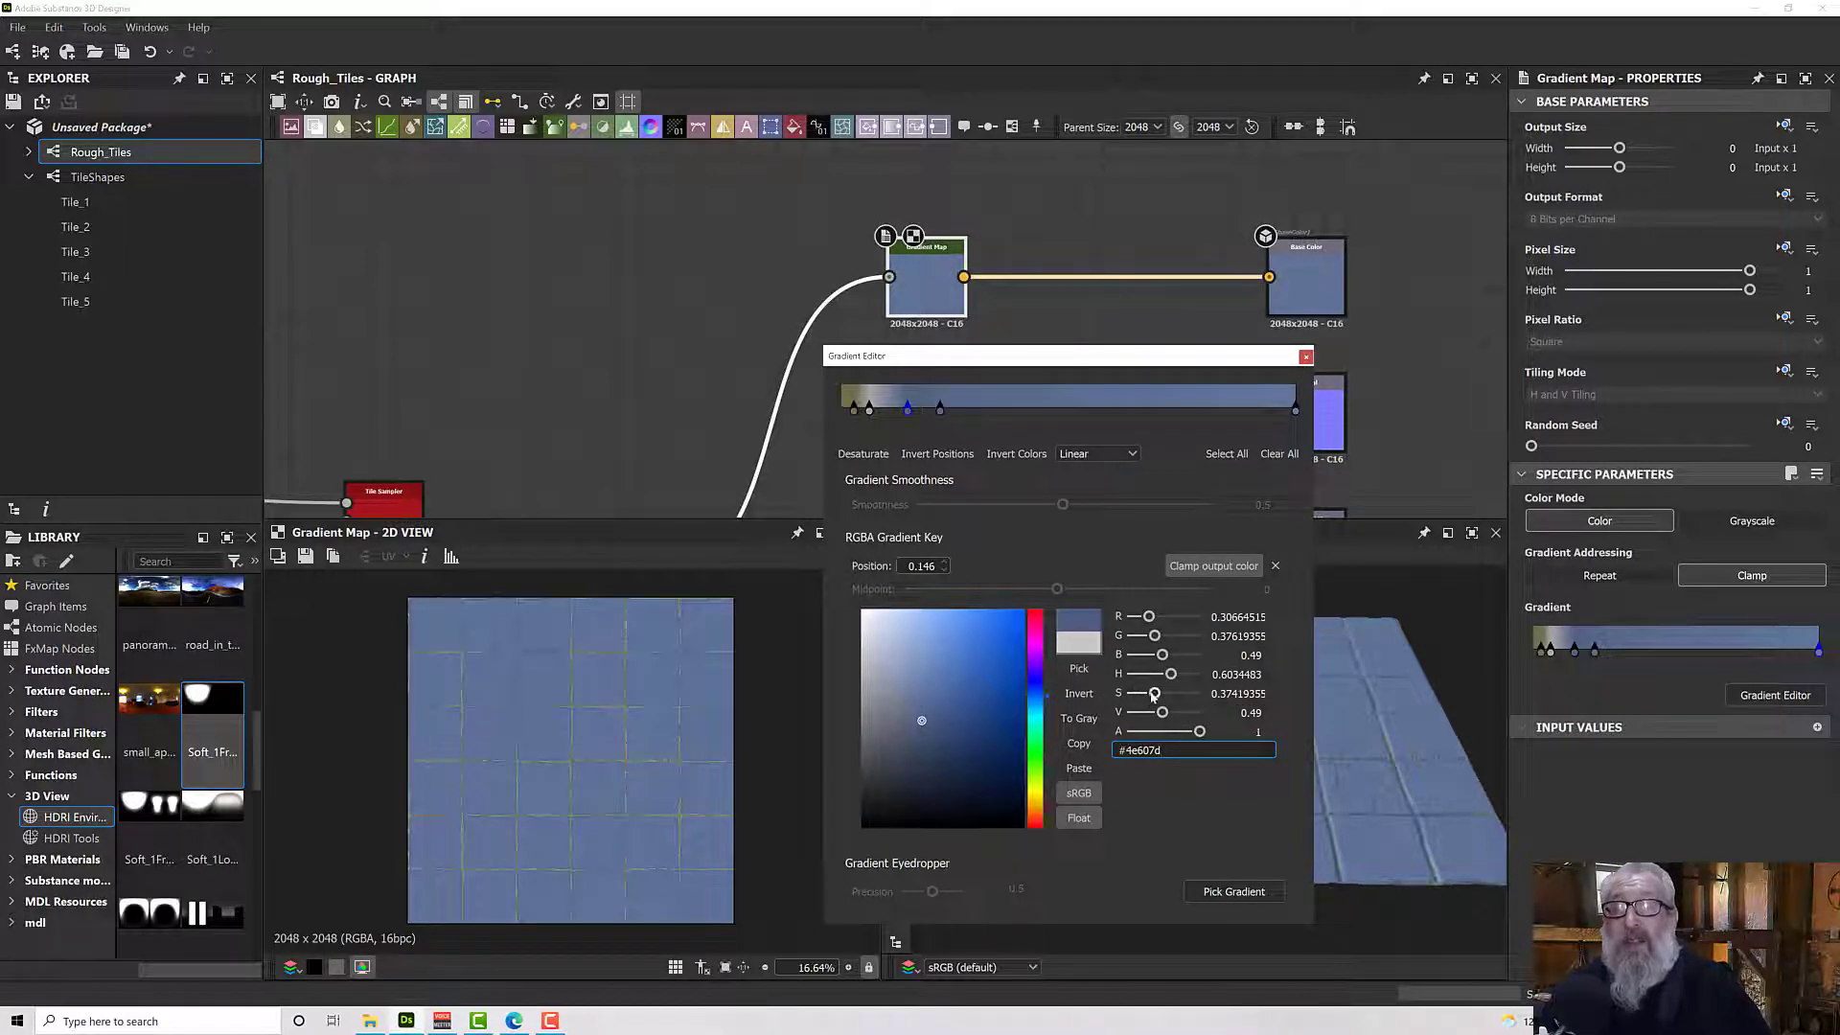
drag(1155, 692, 1148, 693)
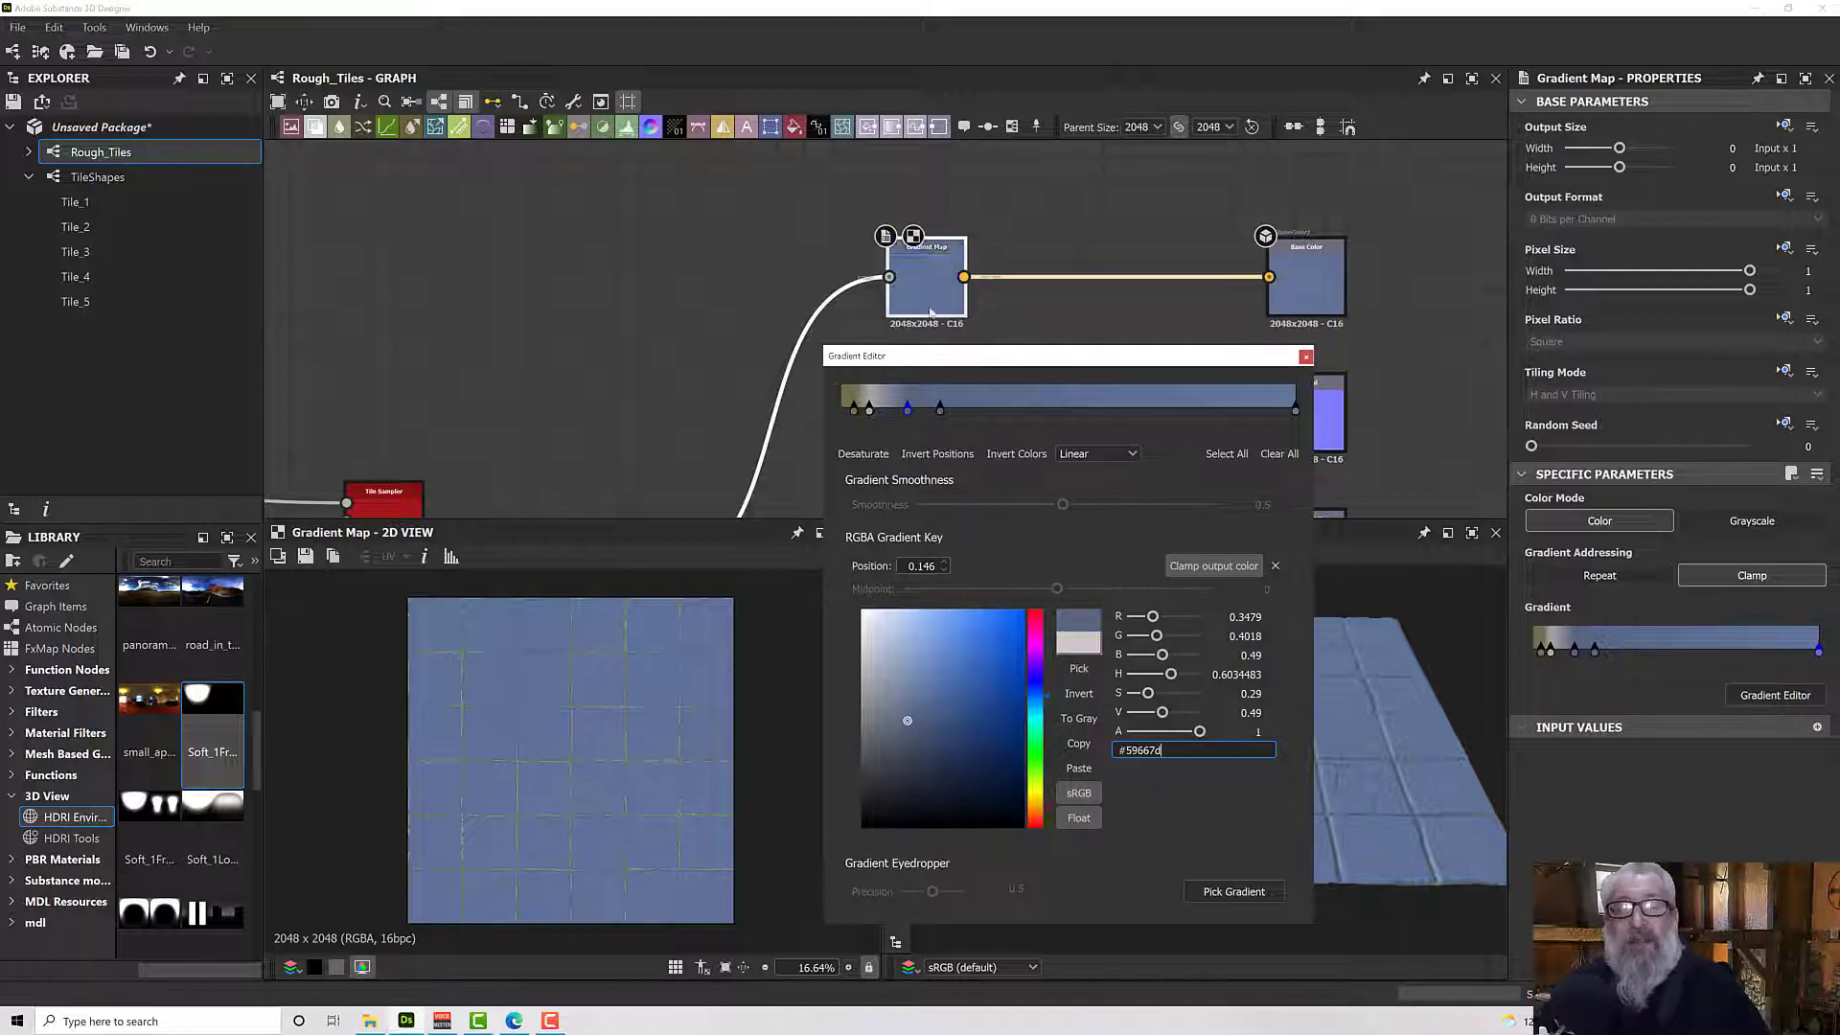
Apply the copied blue to the key at position 0.061, set V to 0.41 and S to 0.12 (#5c6169), and close the Gradient Editor.
click(870, 410)
drag(1174, 751, 1080, 756)
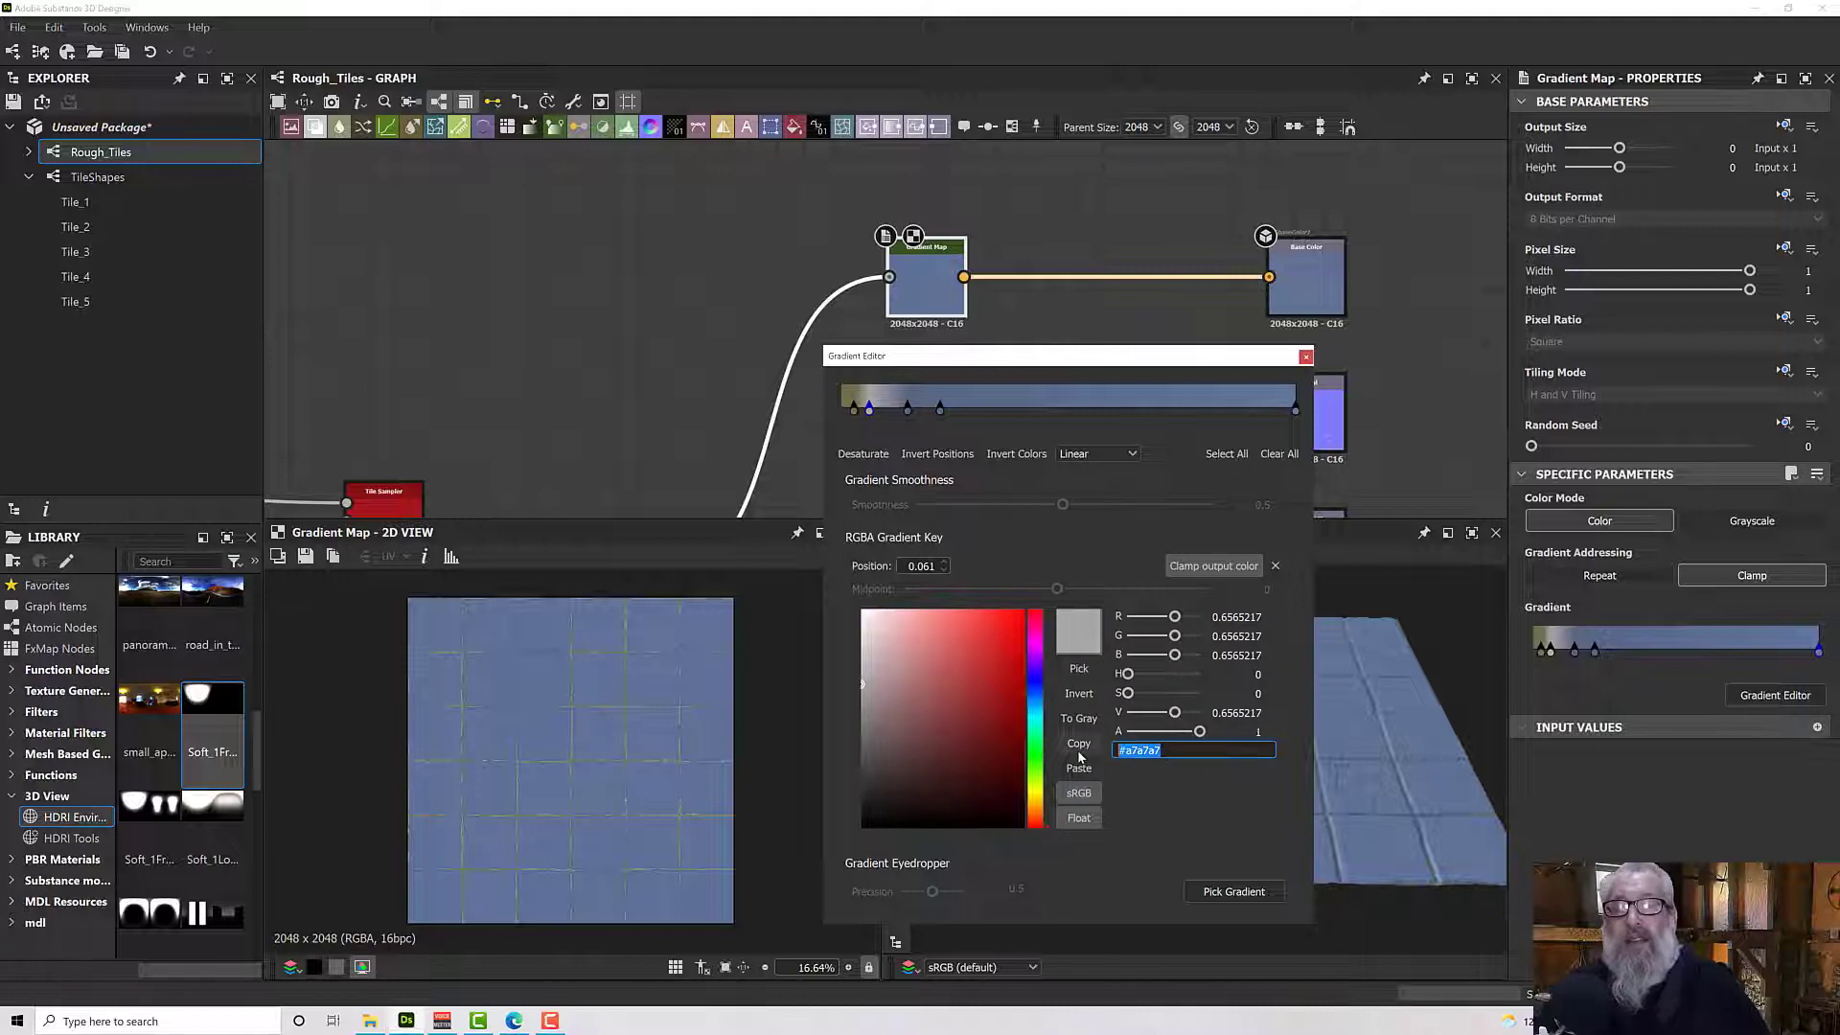
click(1079, 764)
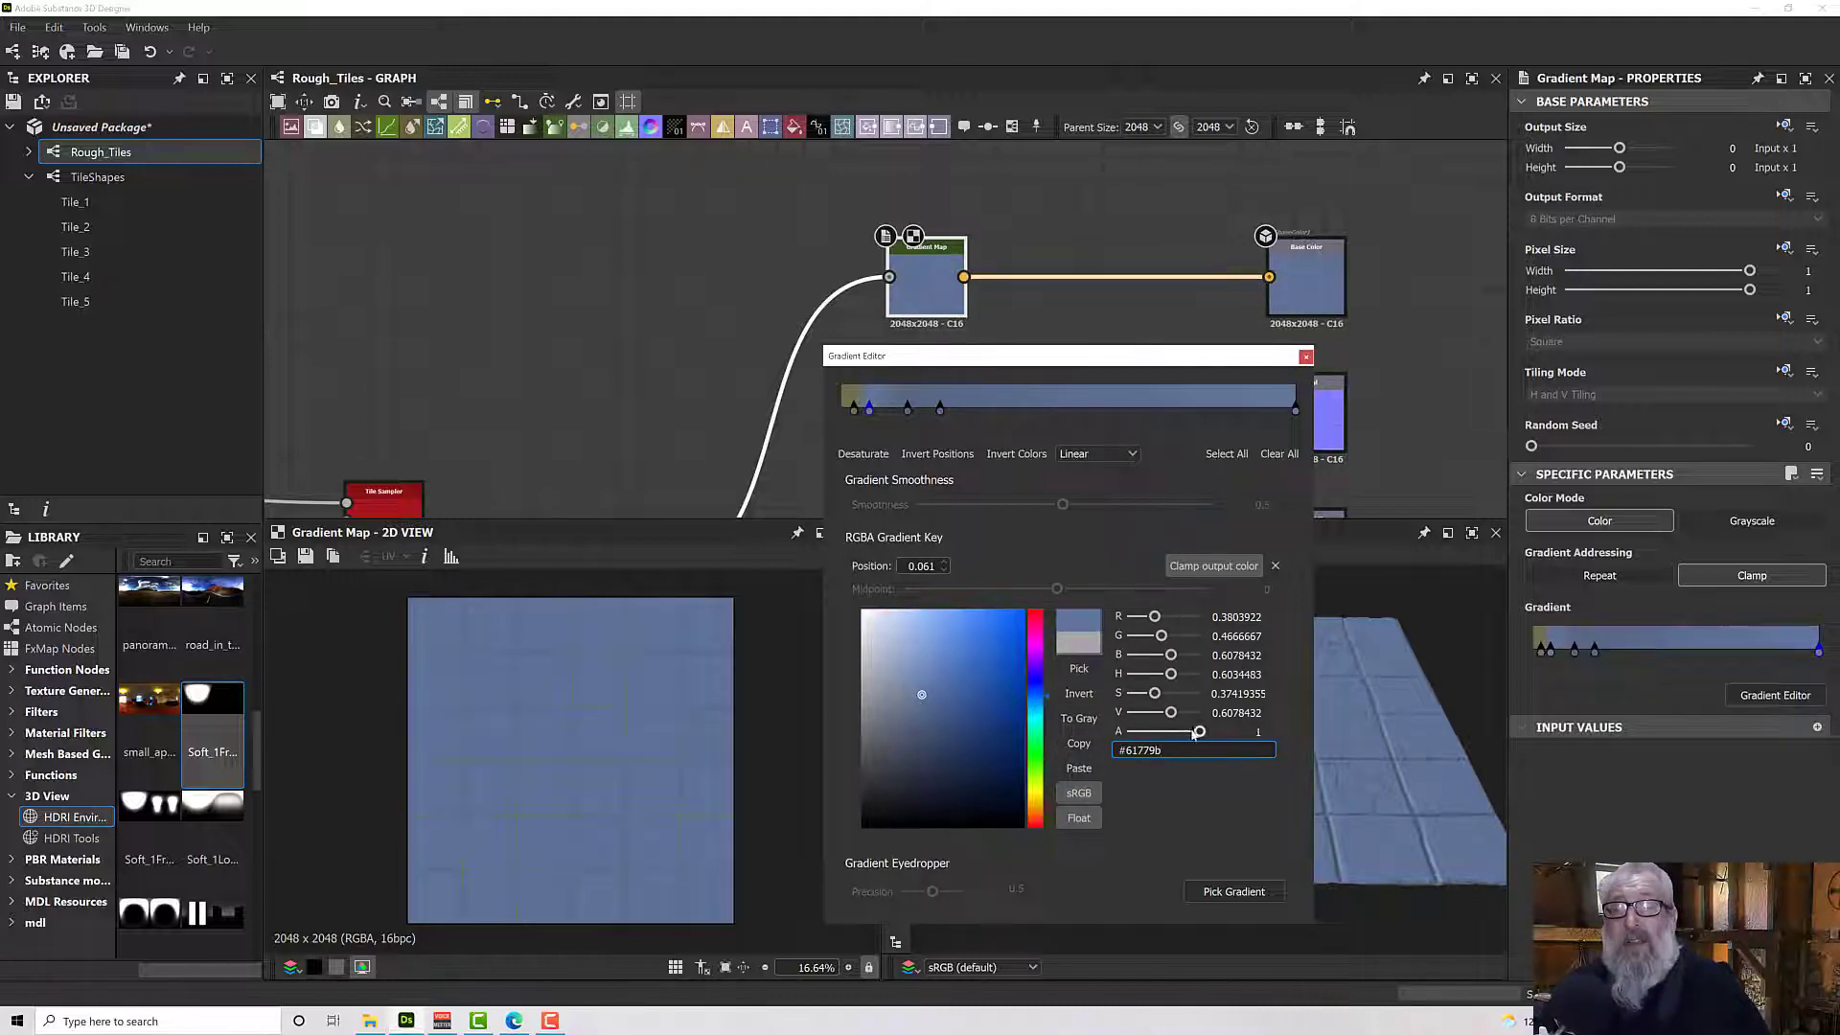
drag(1172, 713, 1158, 717)
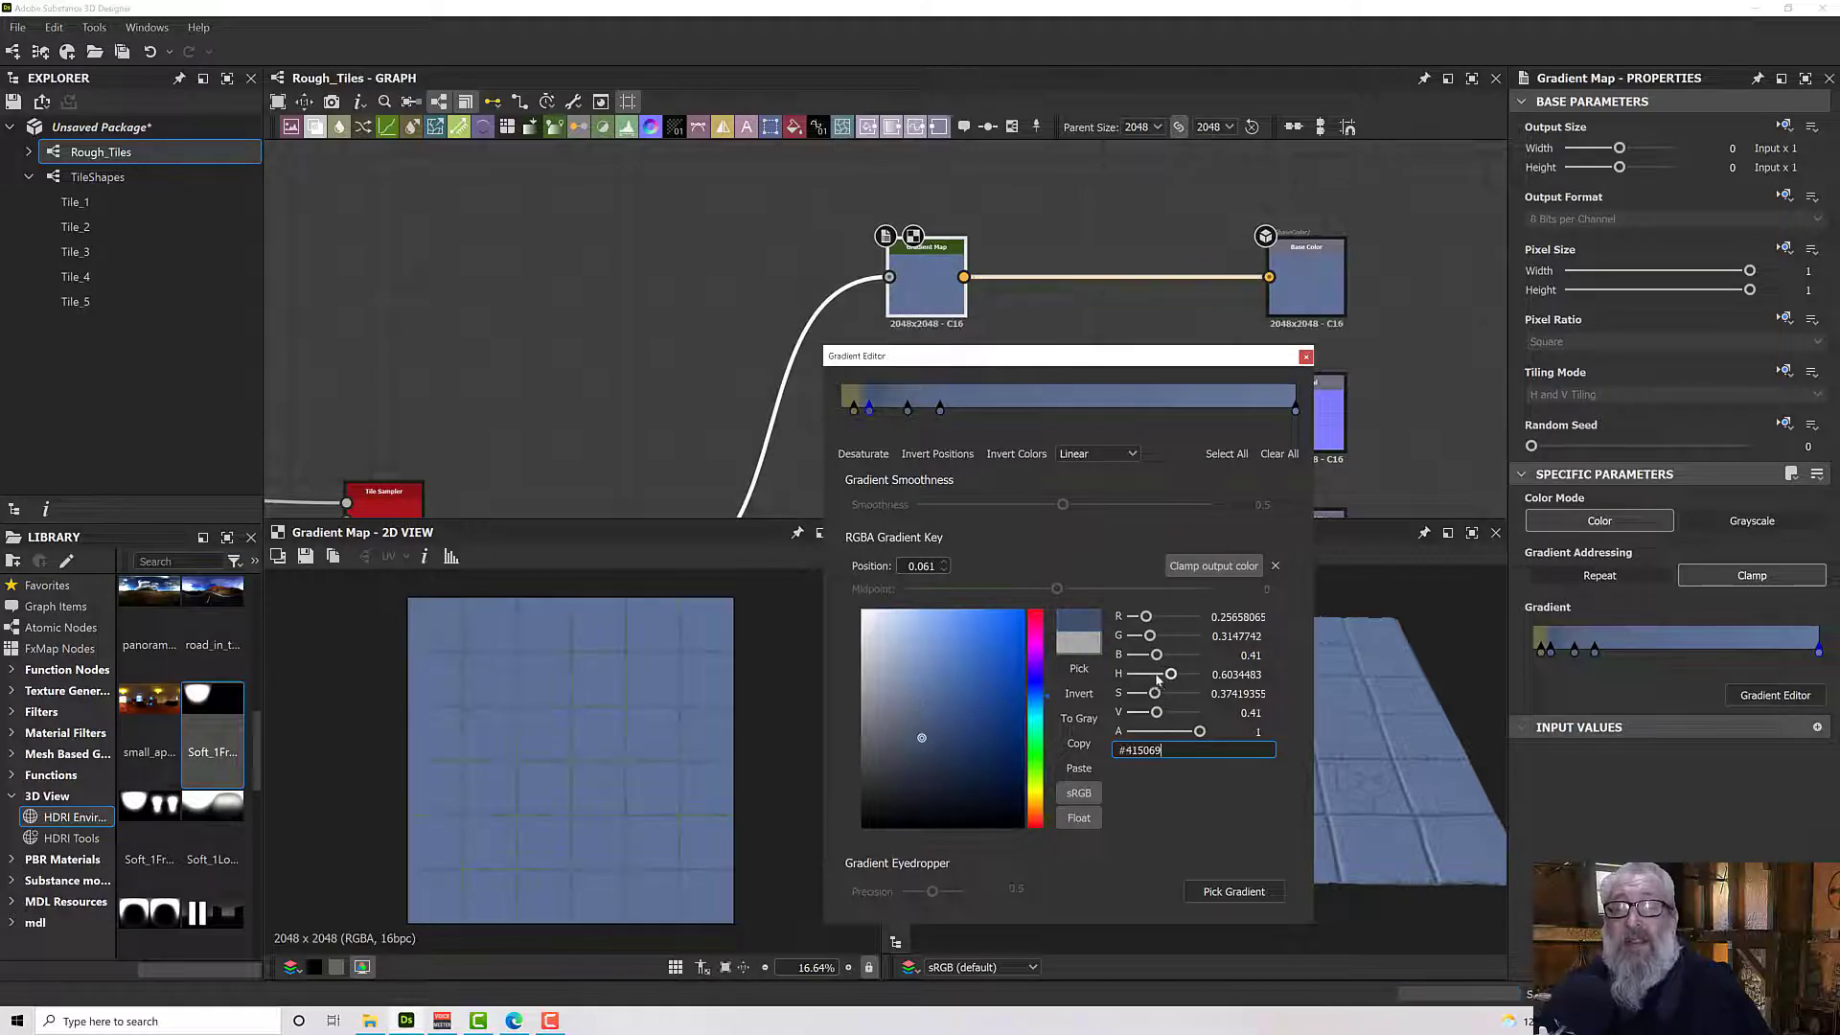
drag(1156, 693, 1137, 695)
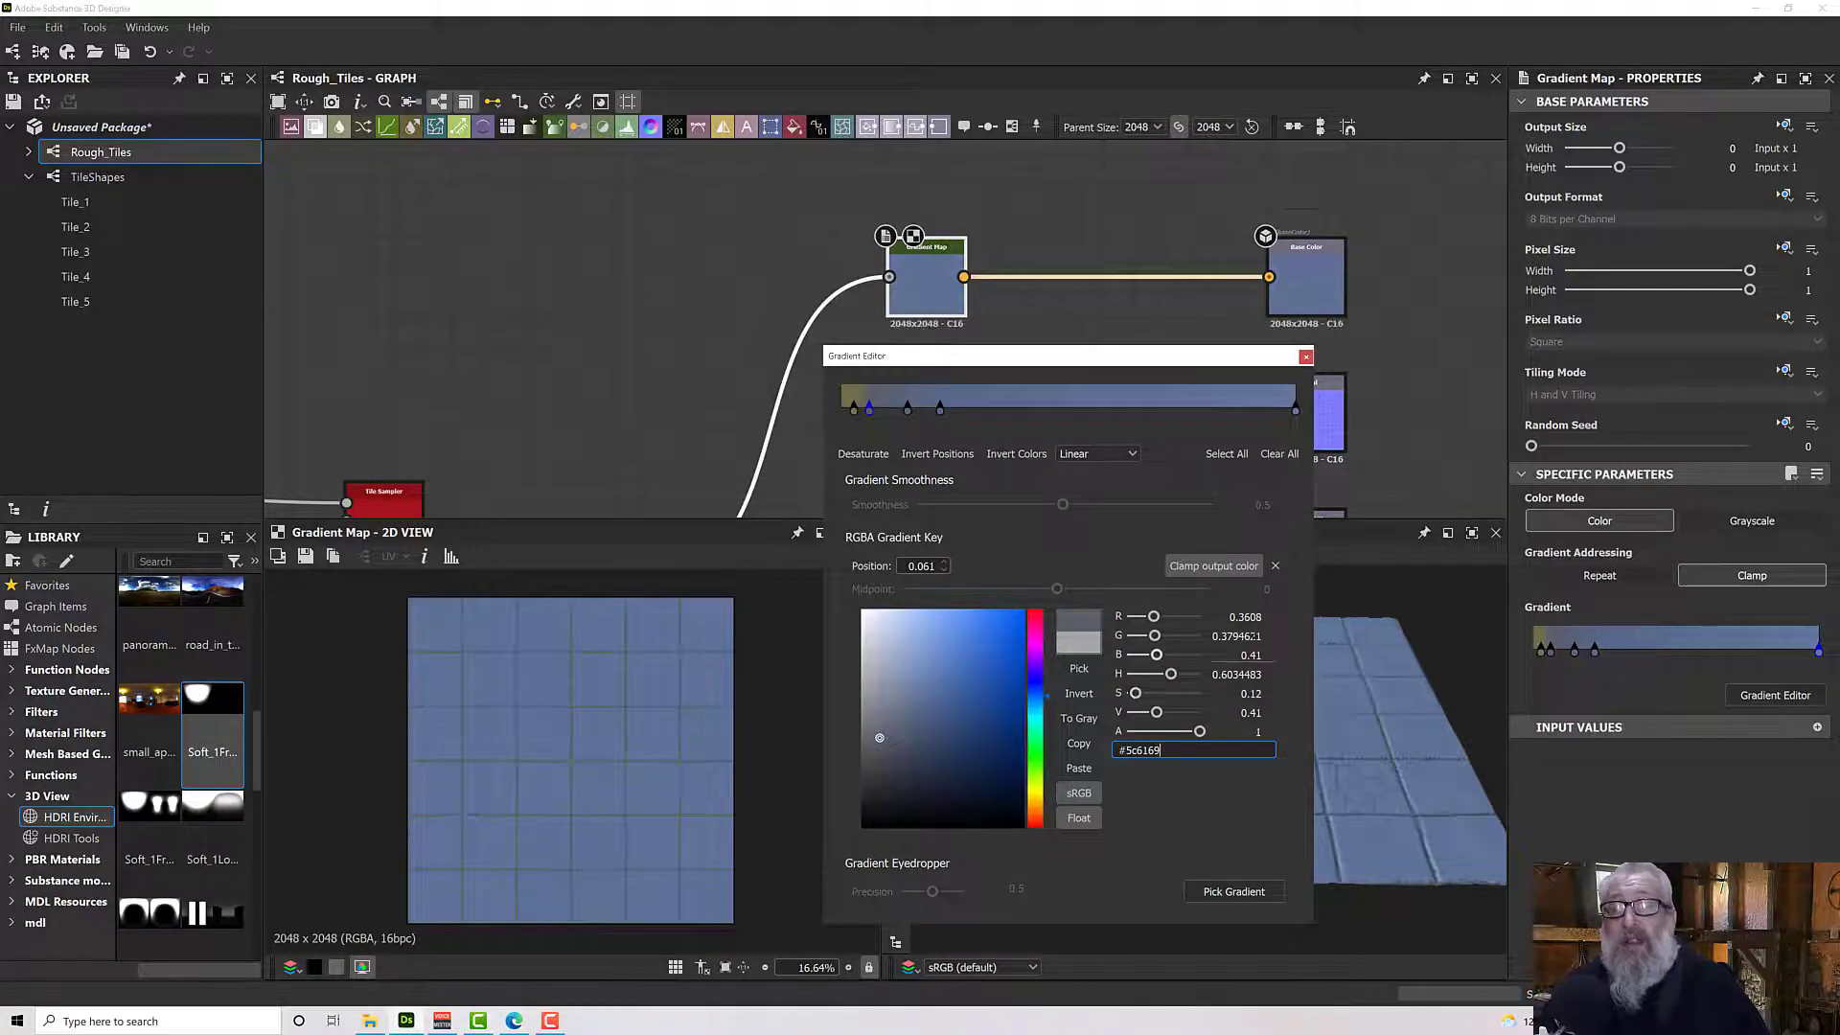
click(1306, 359)
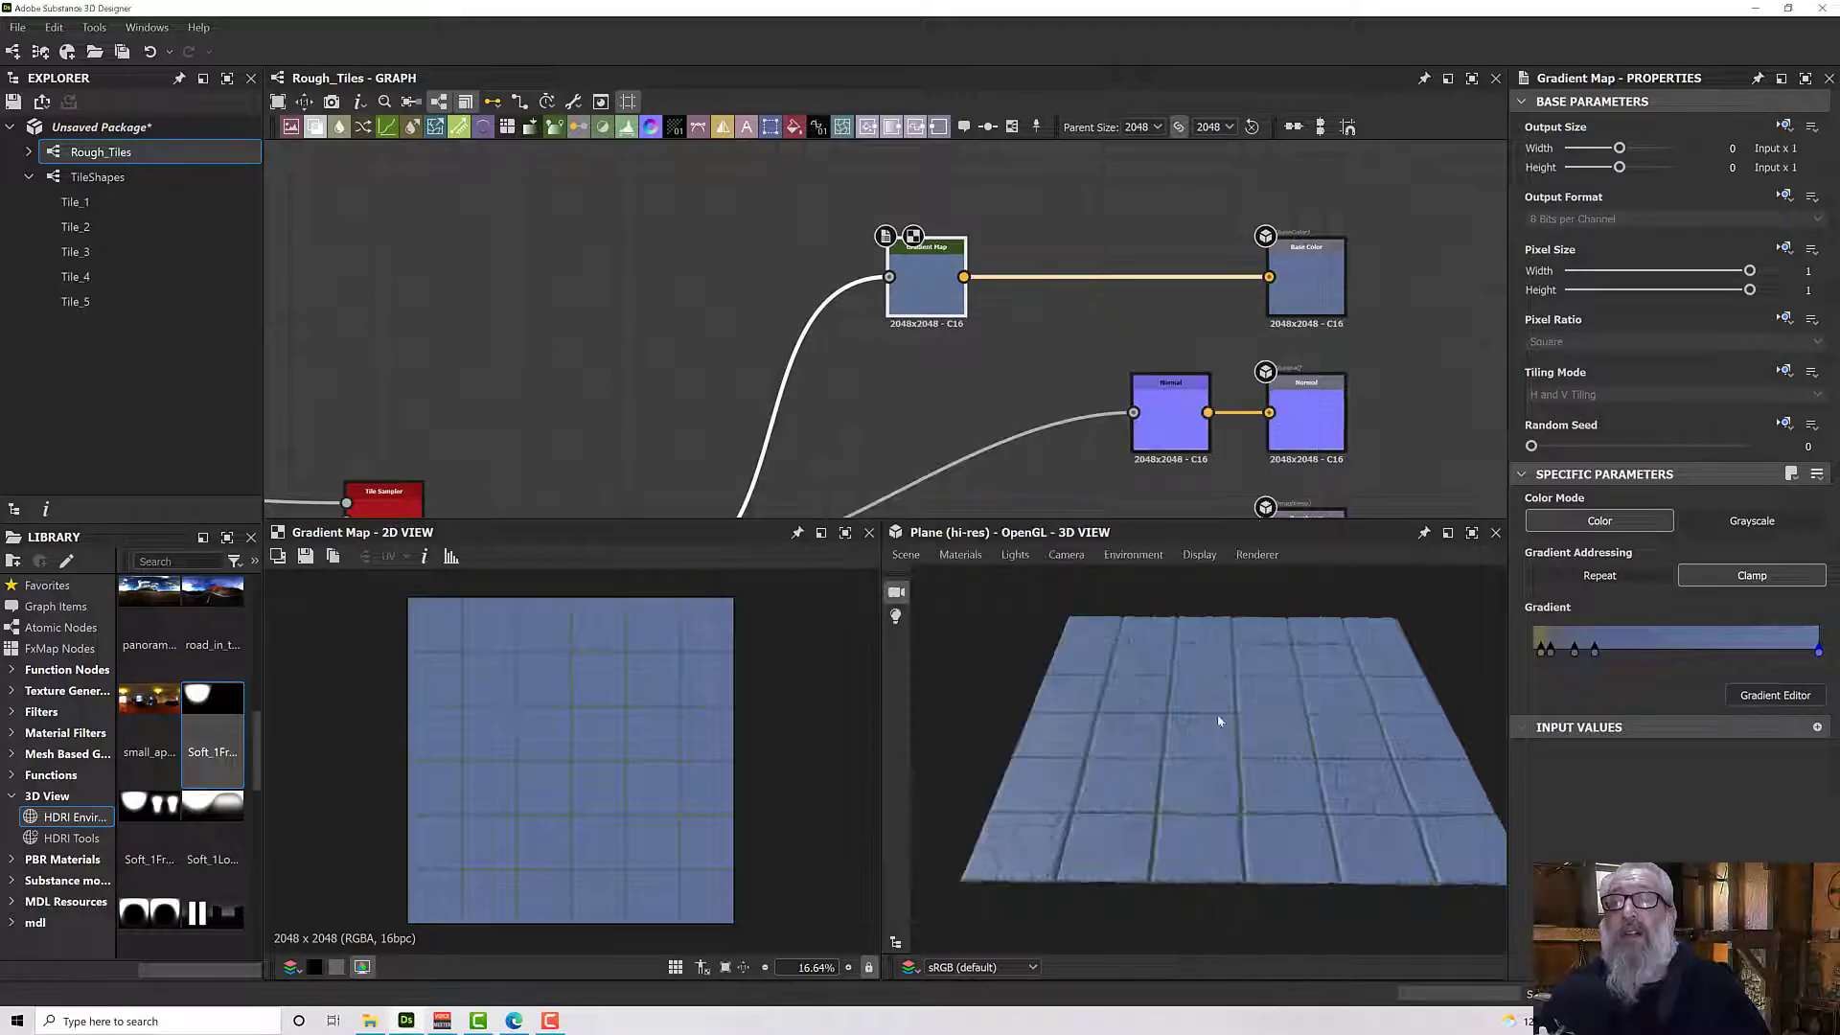
Inspect the recolored tiles on the 3D plane from an angle and up close.
drag(1208, 798, 1071, 758)
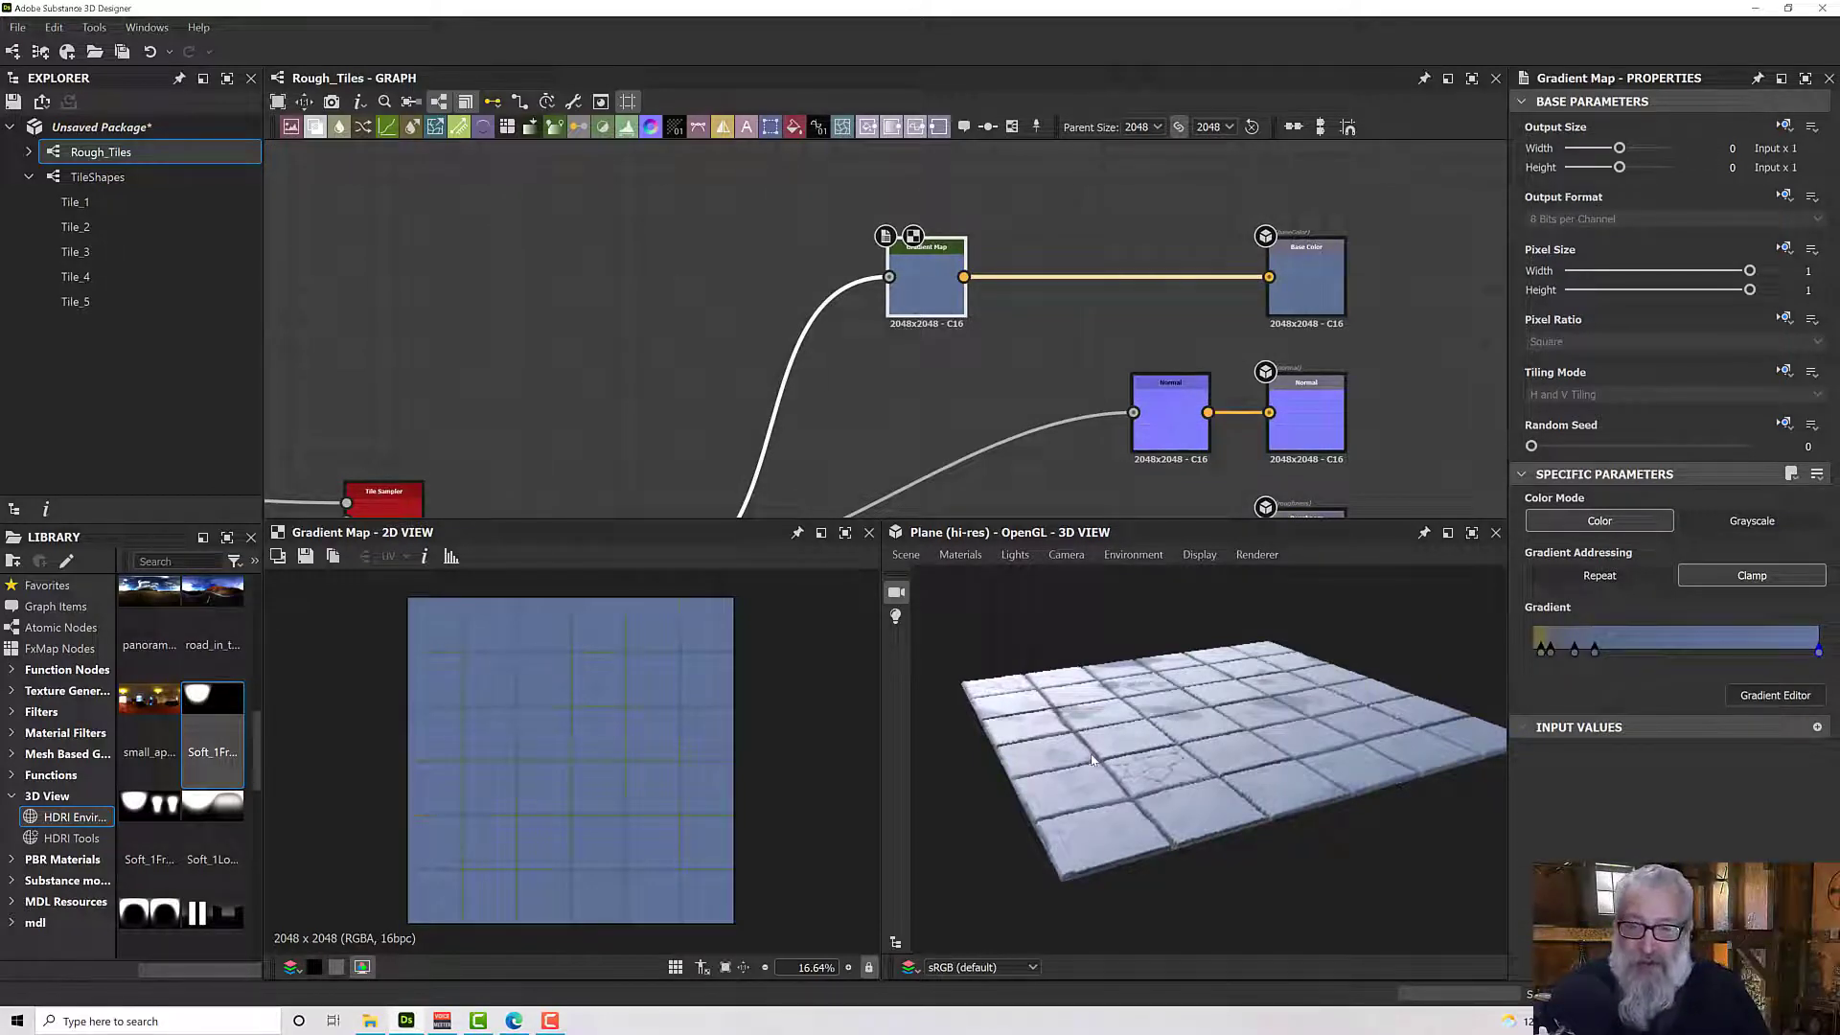
drag(1219, 725, 1179, 774)
key(alt)
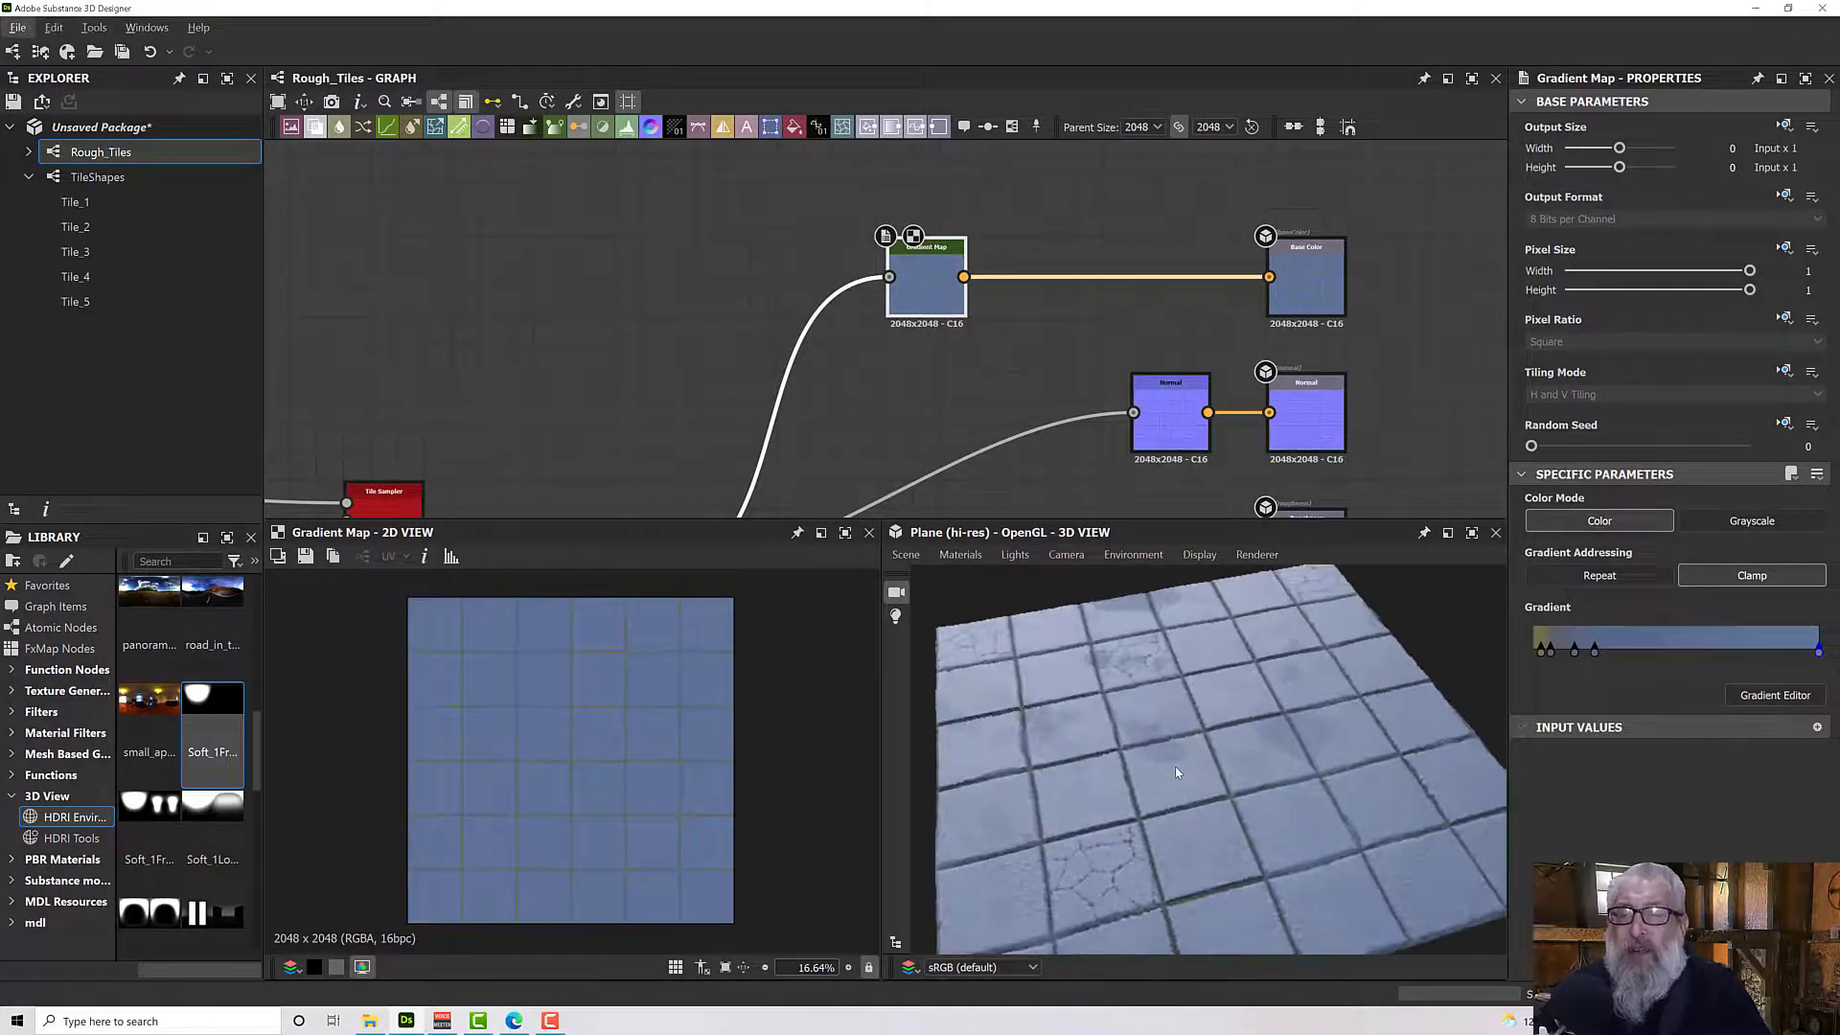
Preview the TileShapes node in 2D, then open the TileShapes graph and look over its nodes and the Tile_1 output's properties.
scroll(1038, 354, down, 3)
middle_drag(525, 424, 734, 403)
double_click(579, 441)
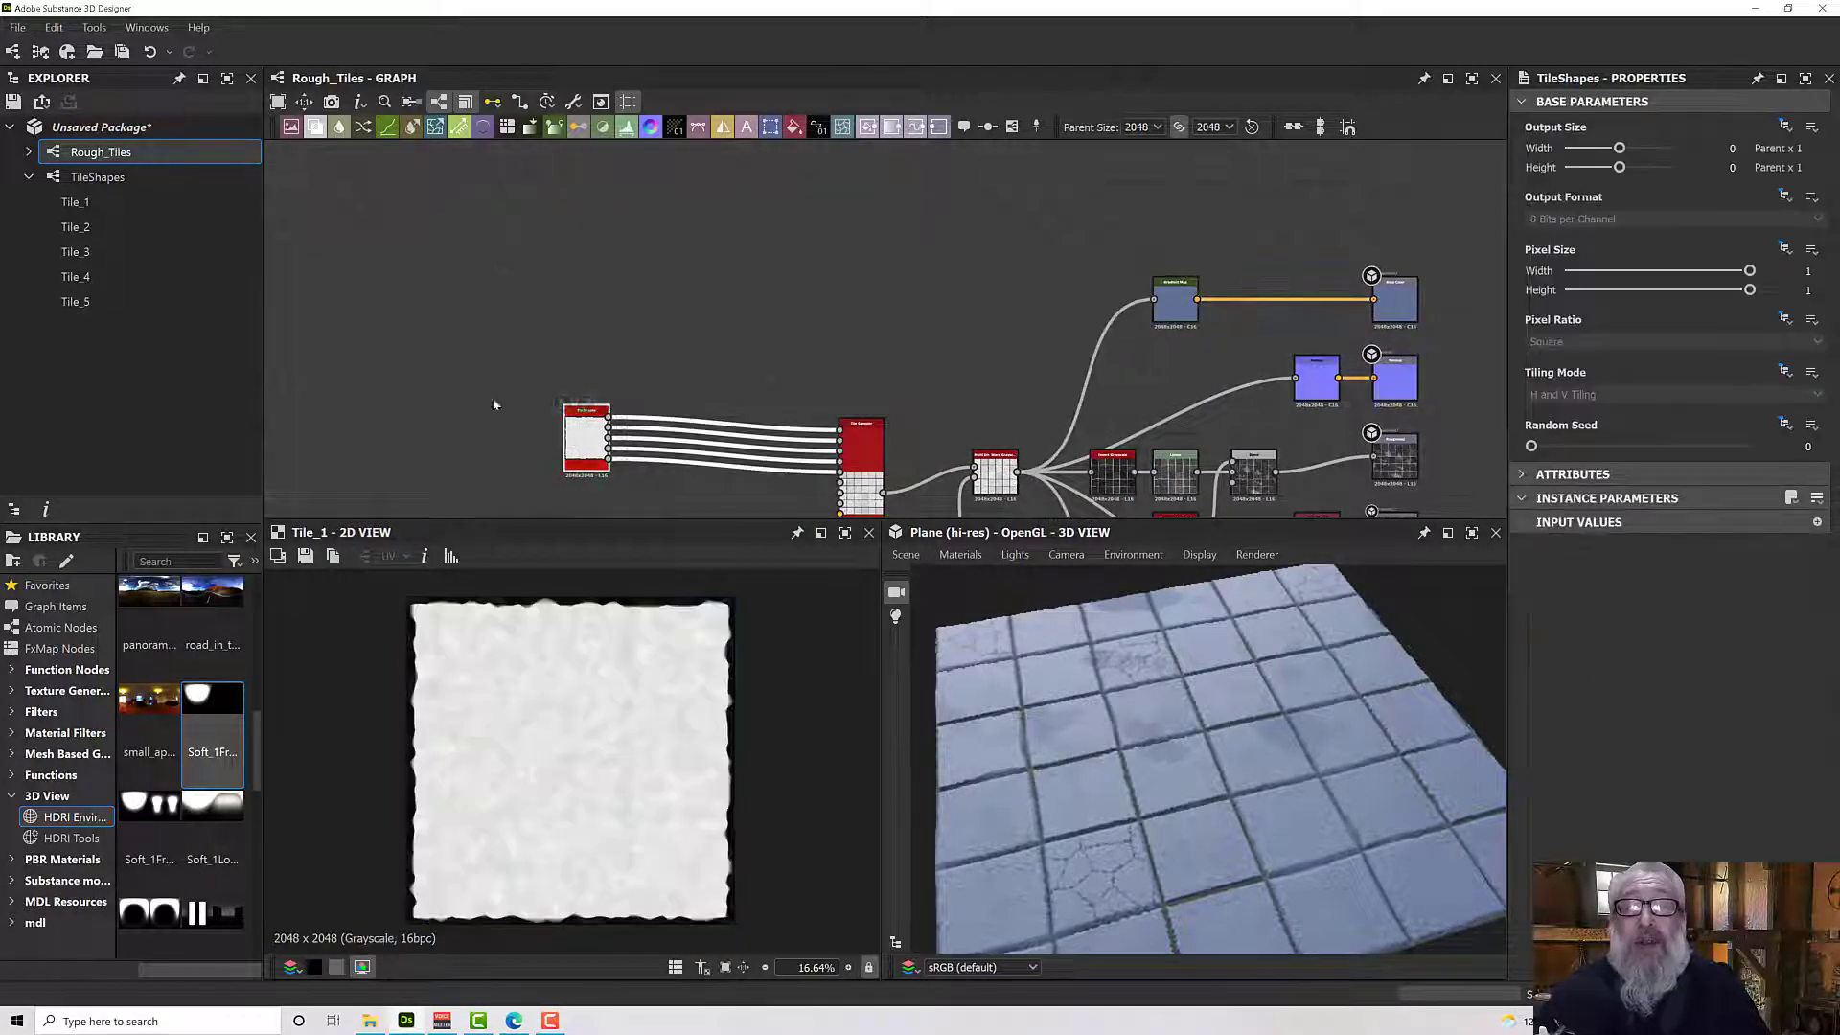
click(123, 182)
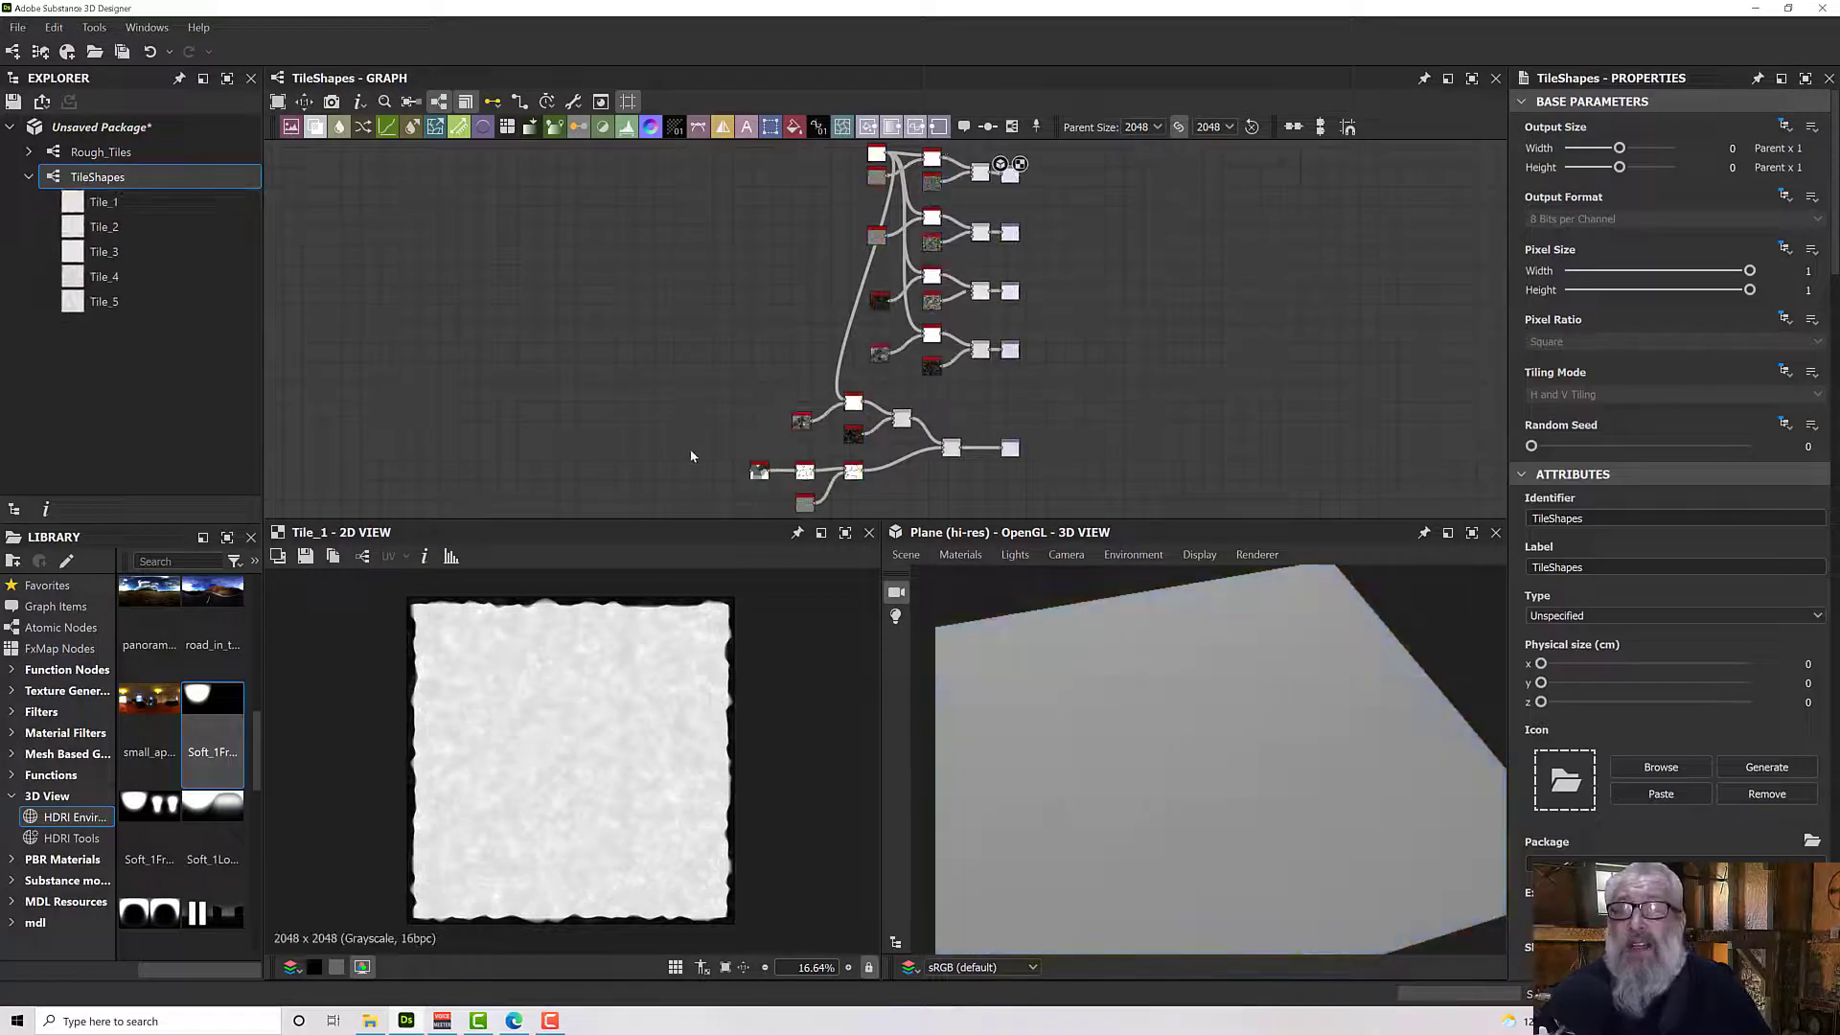
click(156, 205)
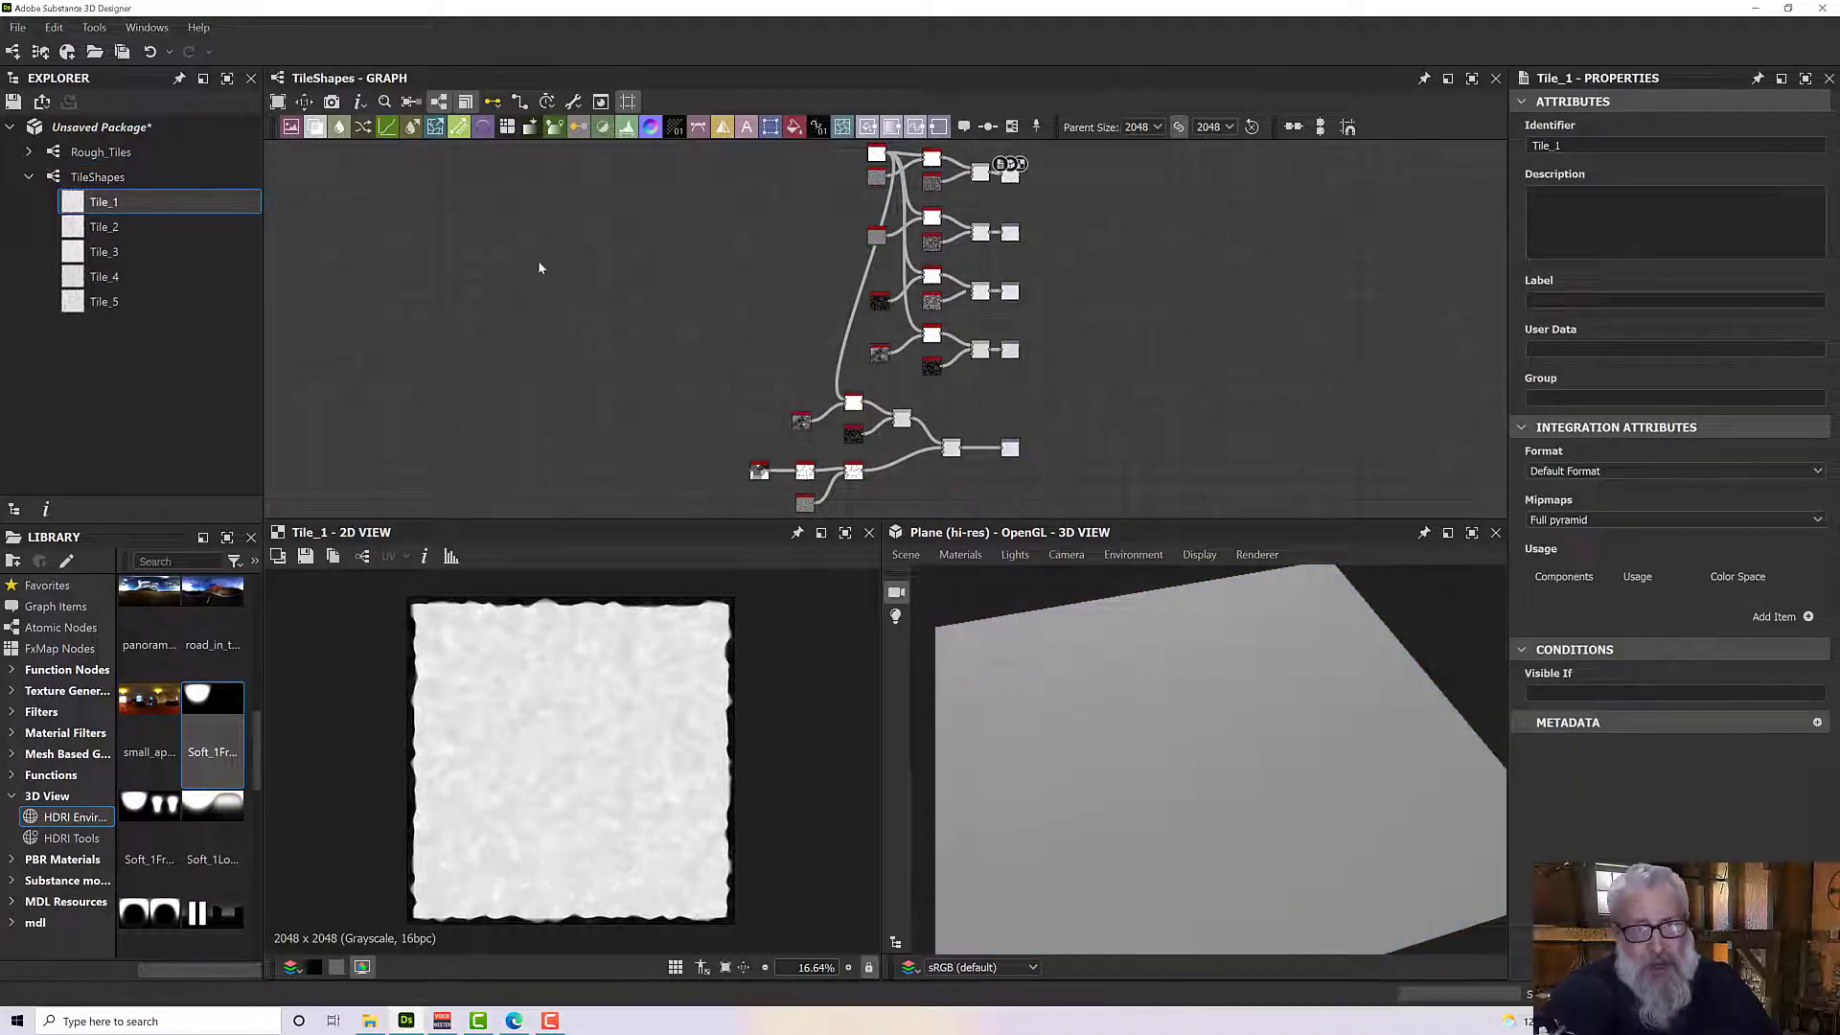
click(134, 180)
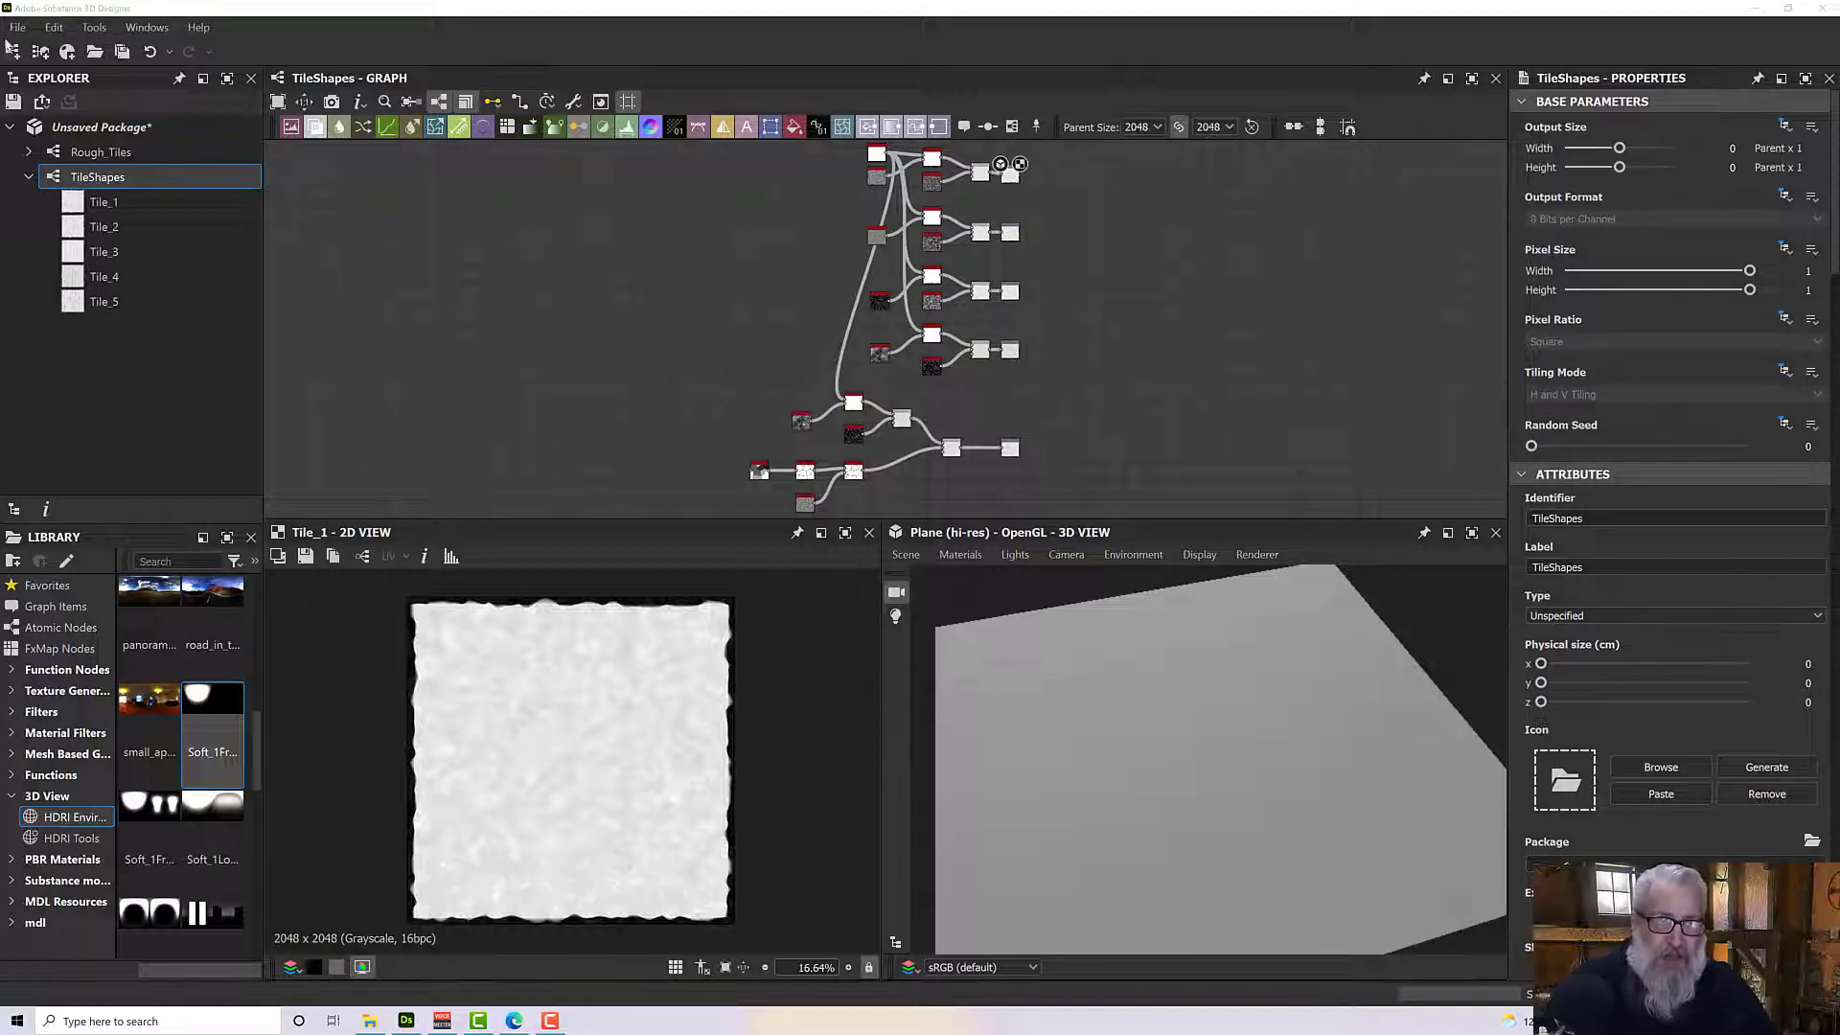
Save the unsaved package as Rough_Tiles.sbs in New folder (2).
click(96, 127)
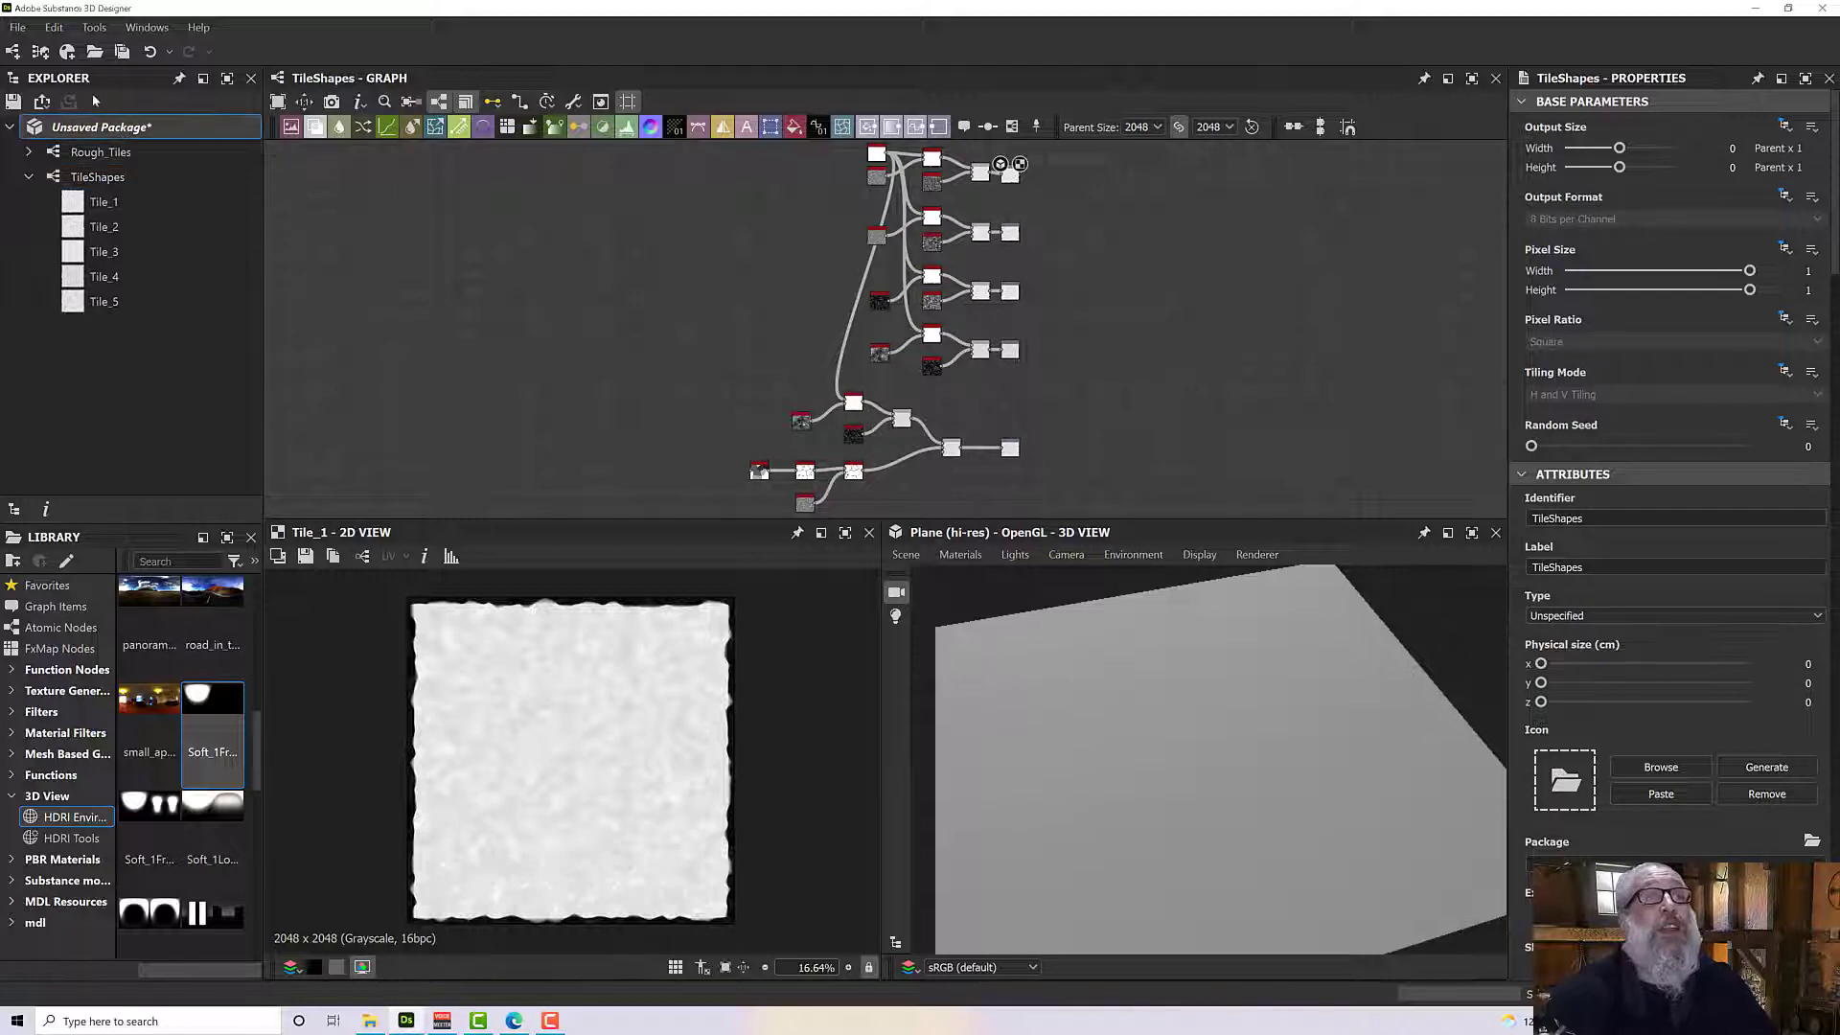
click(121, 52)
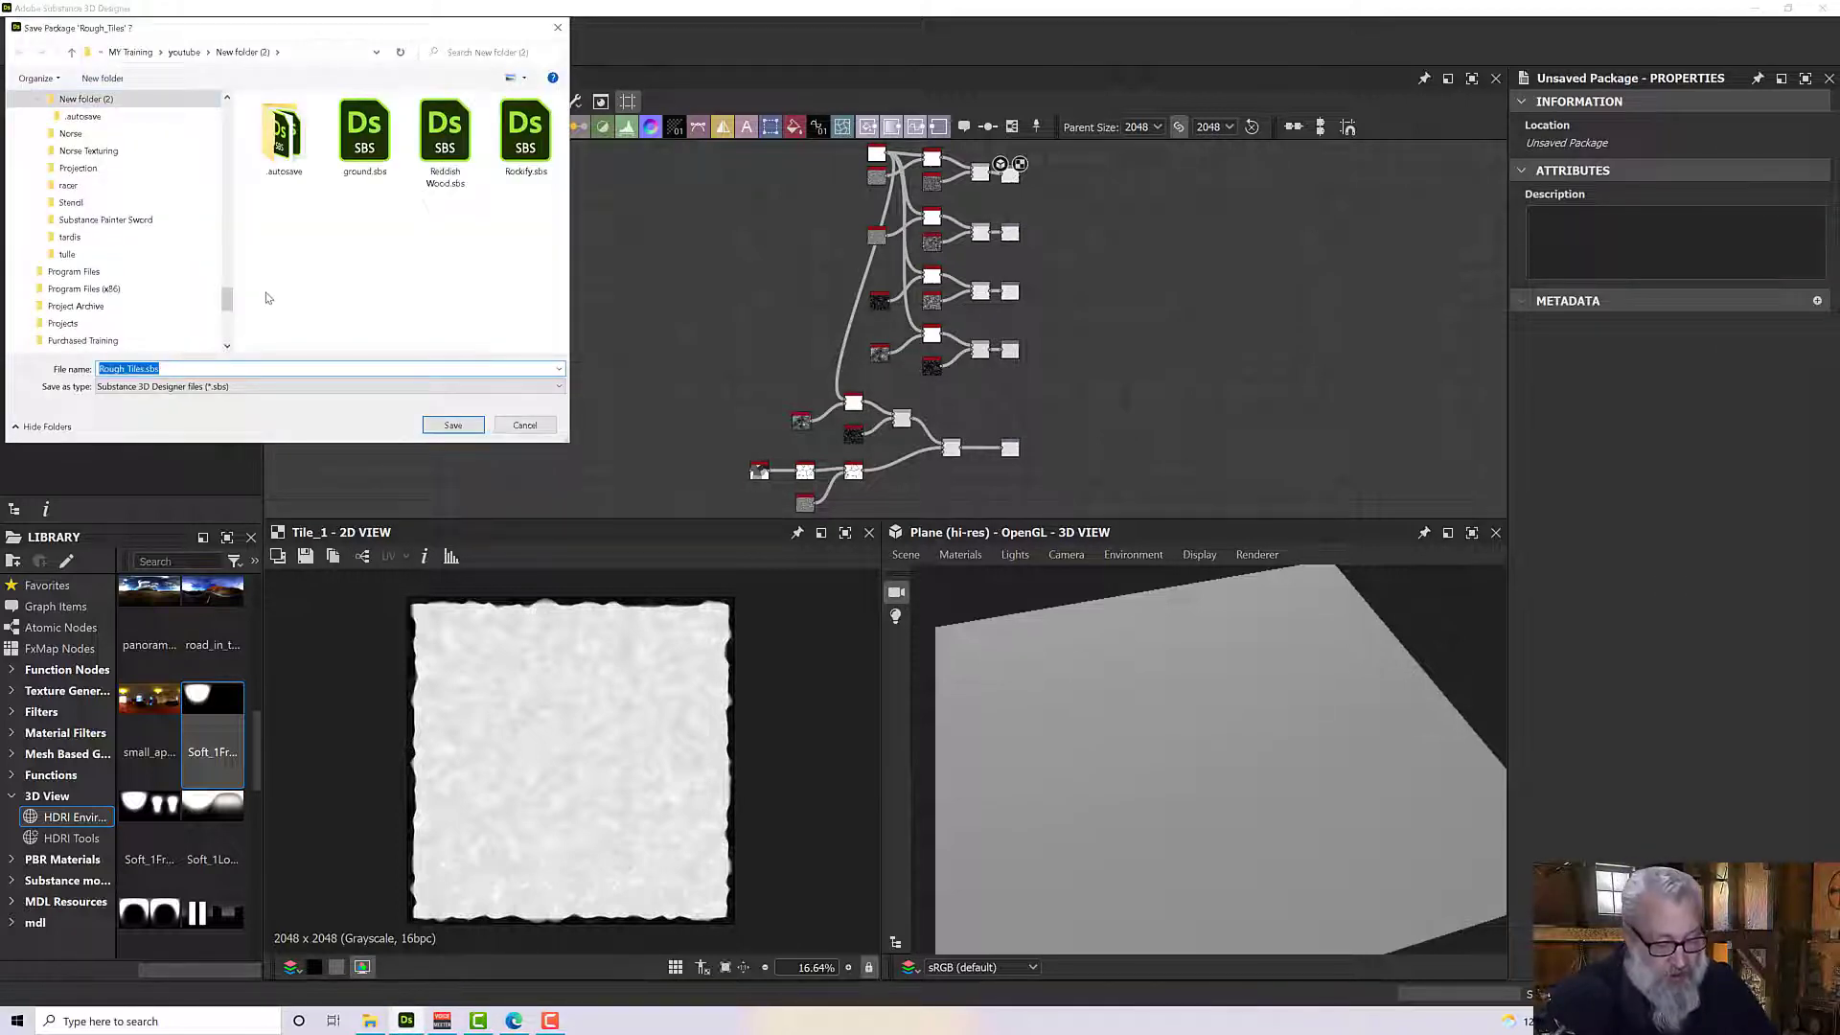
key(Return)
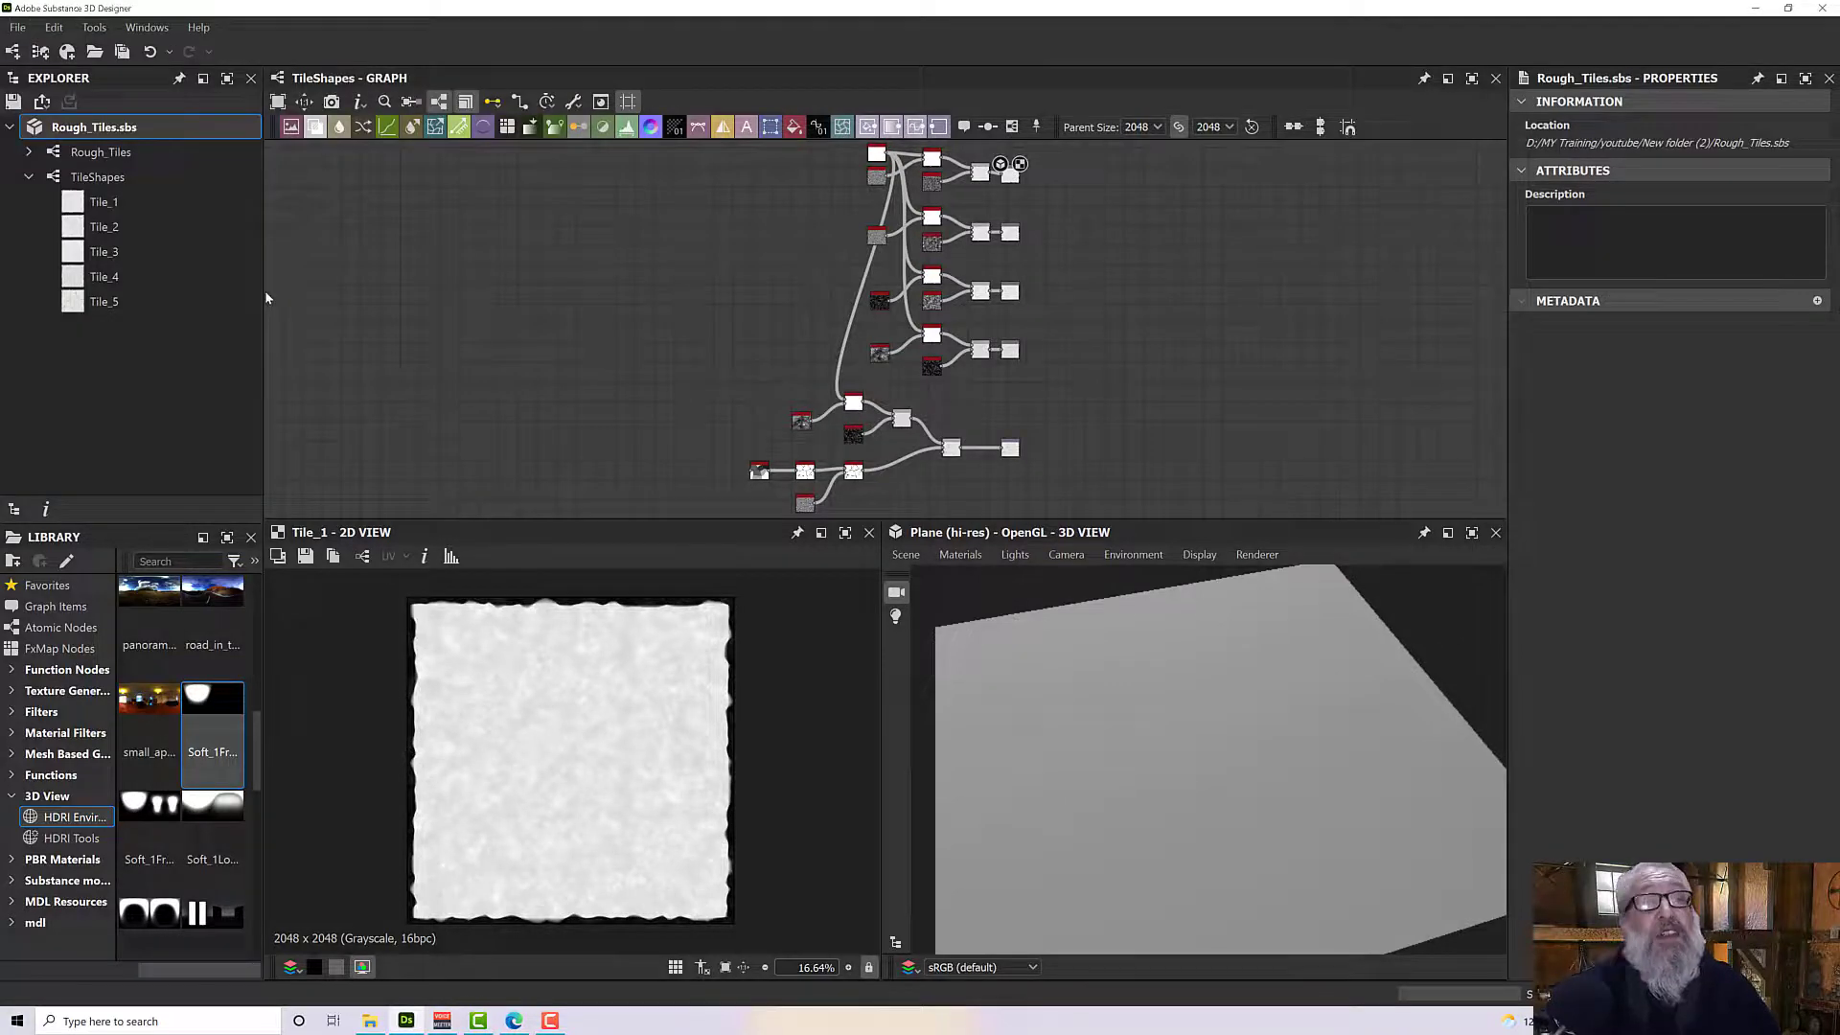
Reopen the Rough_Tiles graph and review the properties of the TileShapes graph, the package and the Tile_1 output.
click(121, 158)
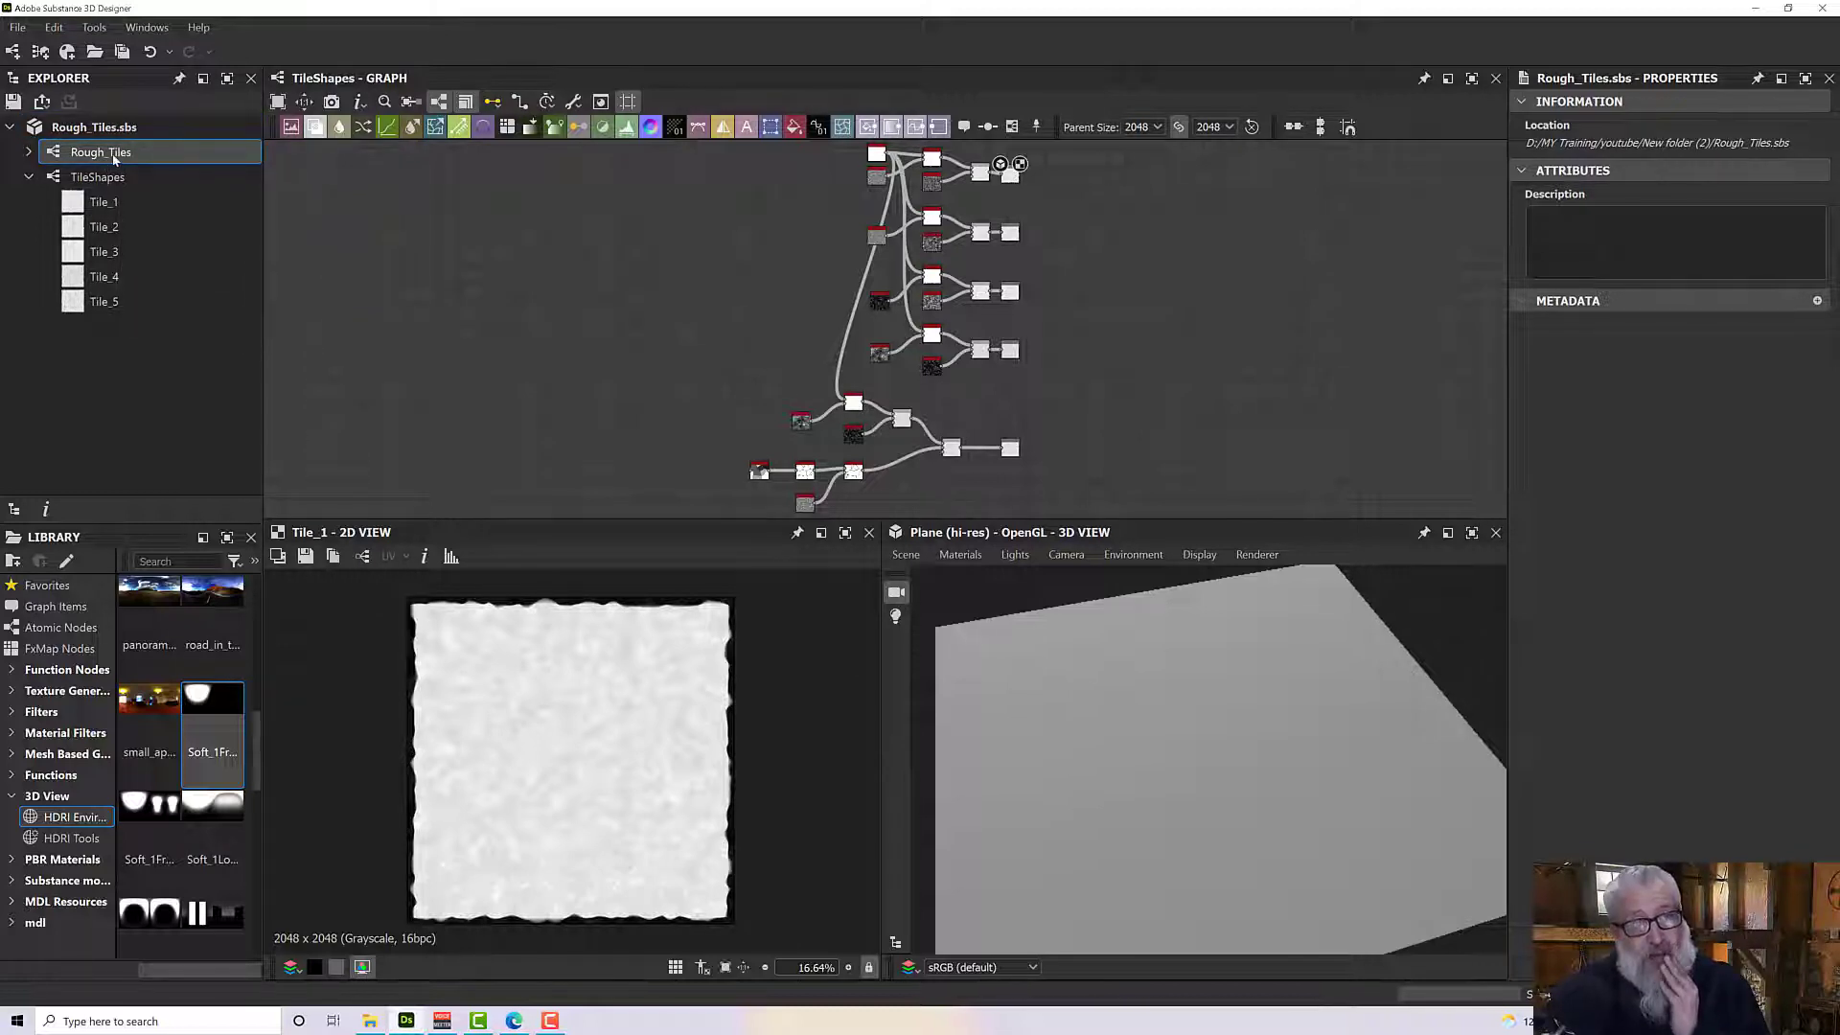
double_click(114, 159)
middle_drag(475, 262, 470, 293)
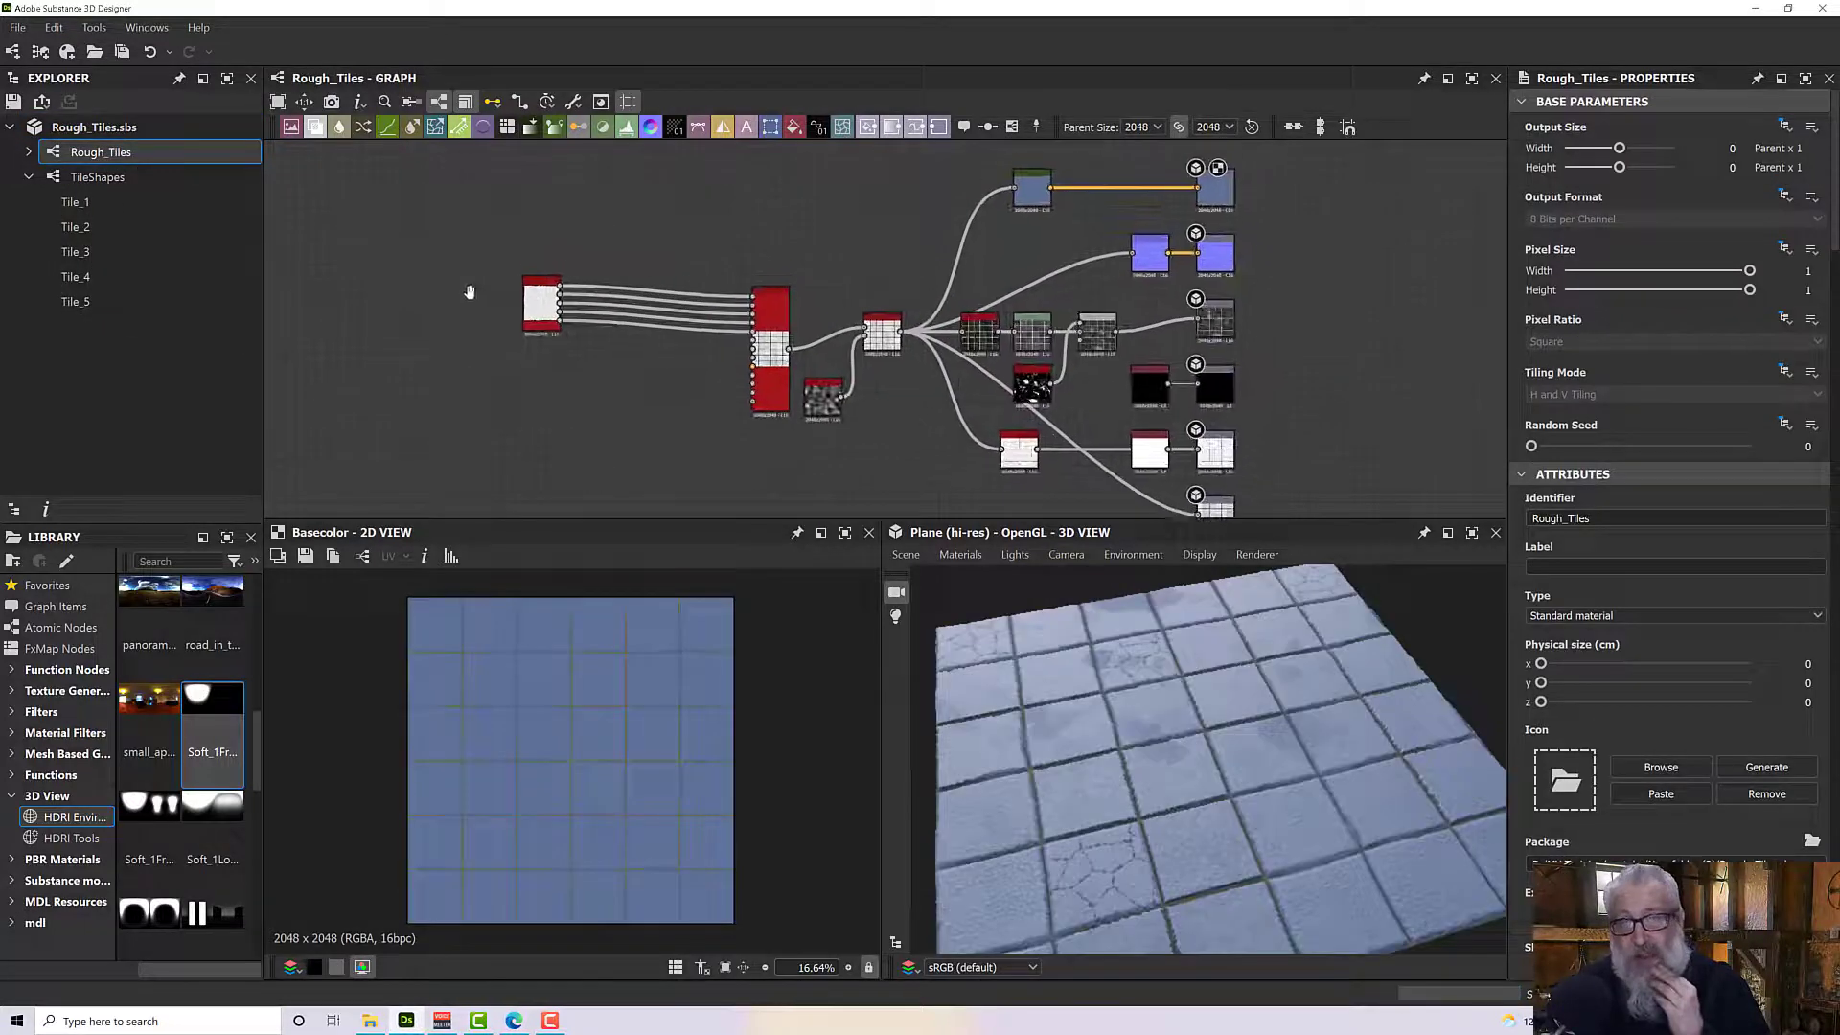
click(123, 189)
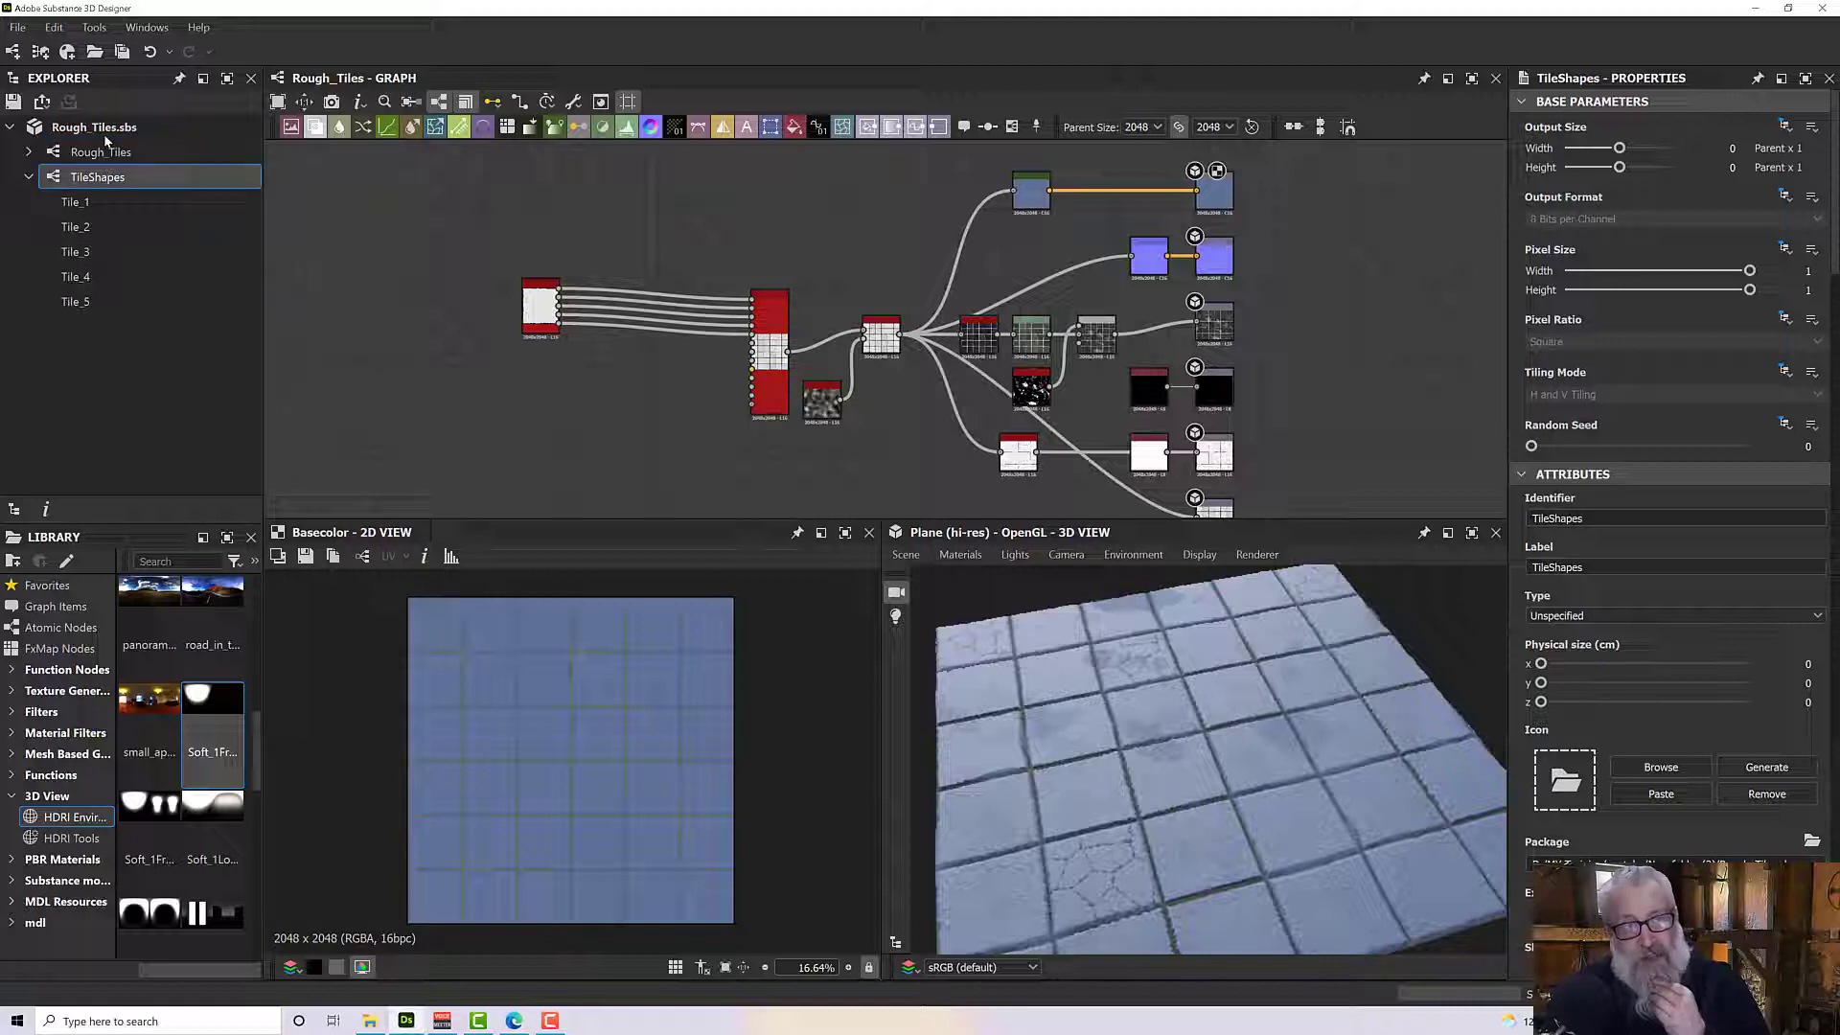
click(105, 136)
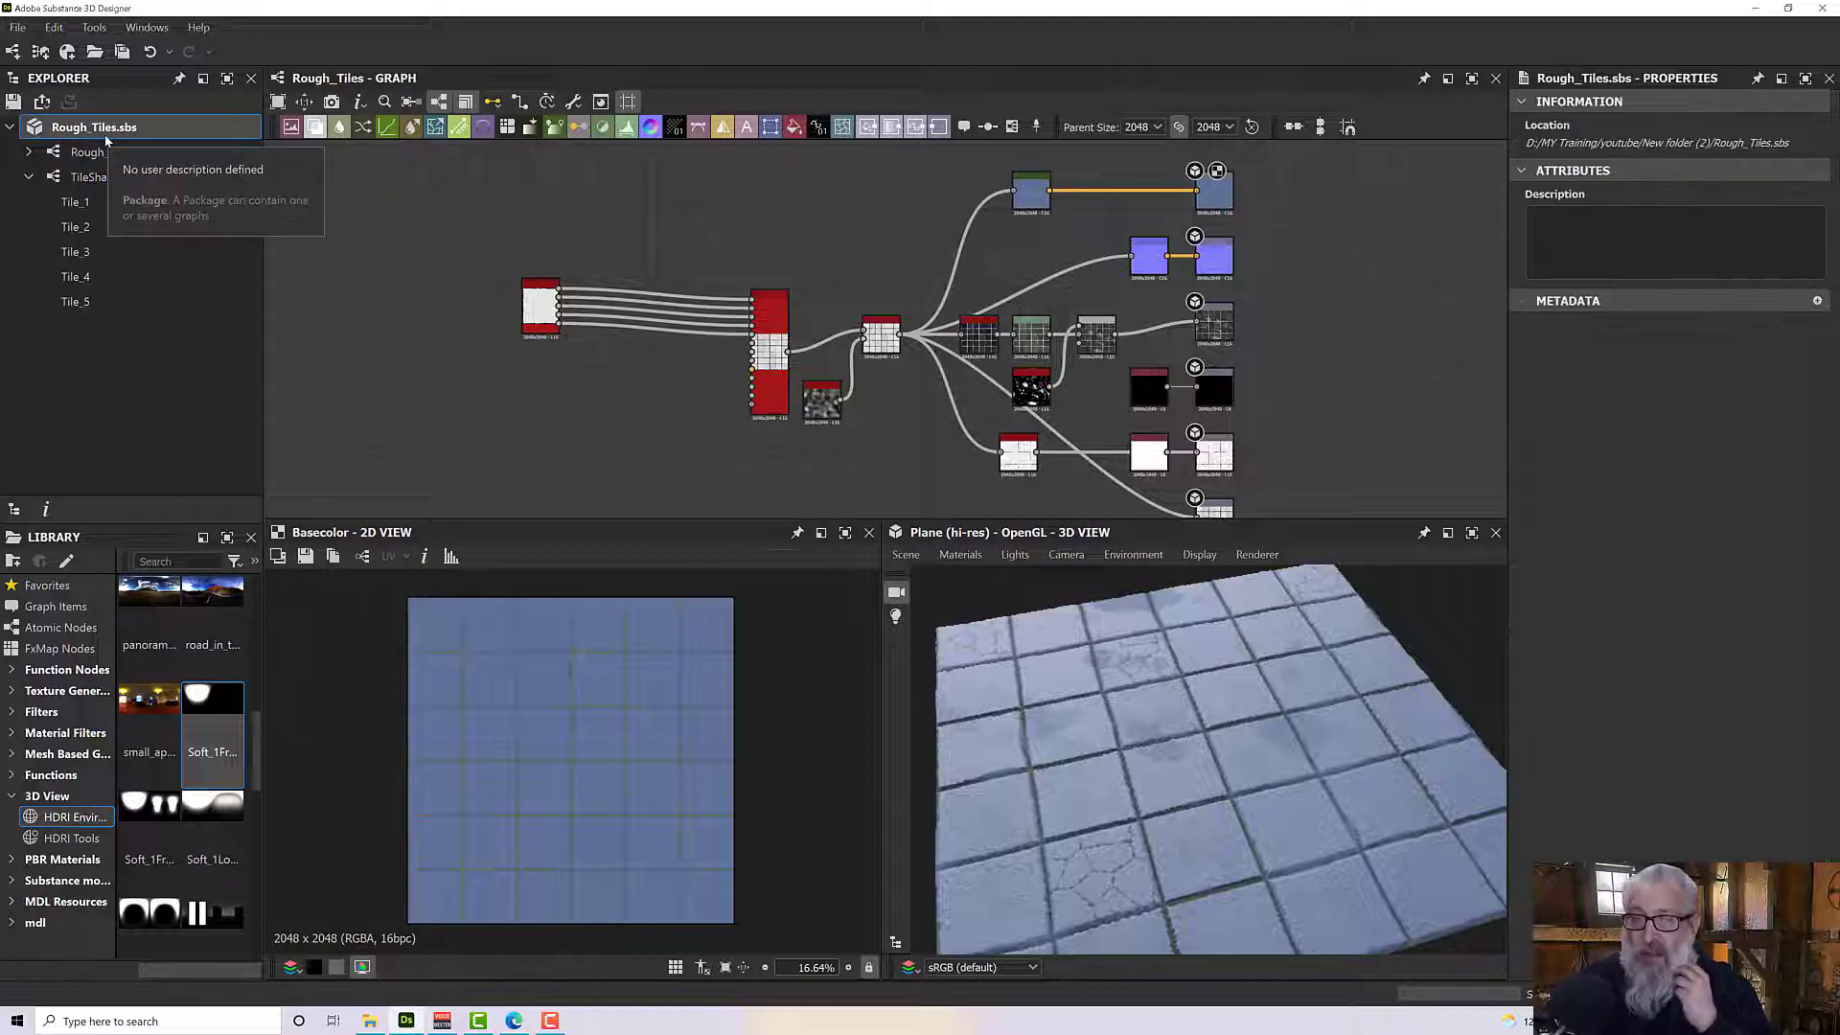
click(97, 178)
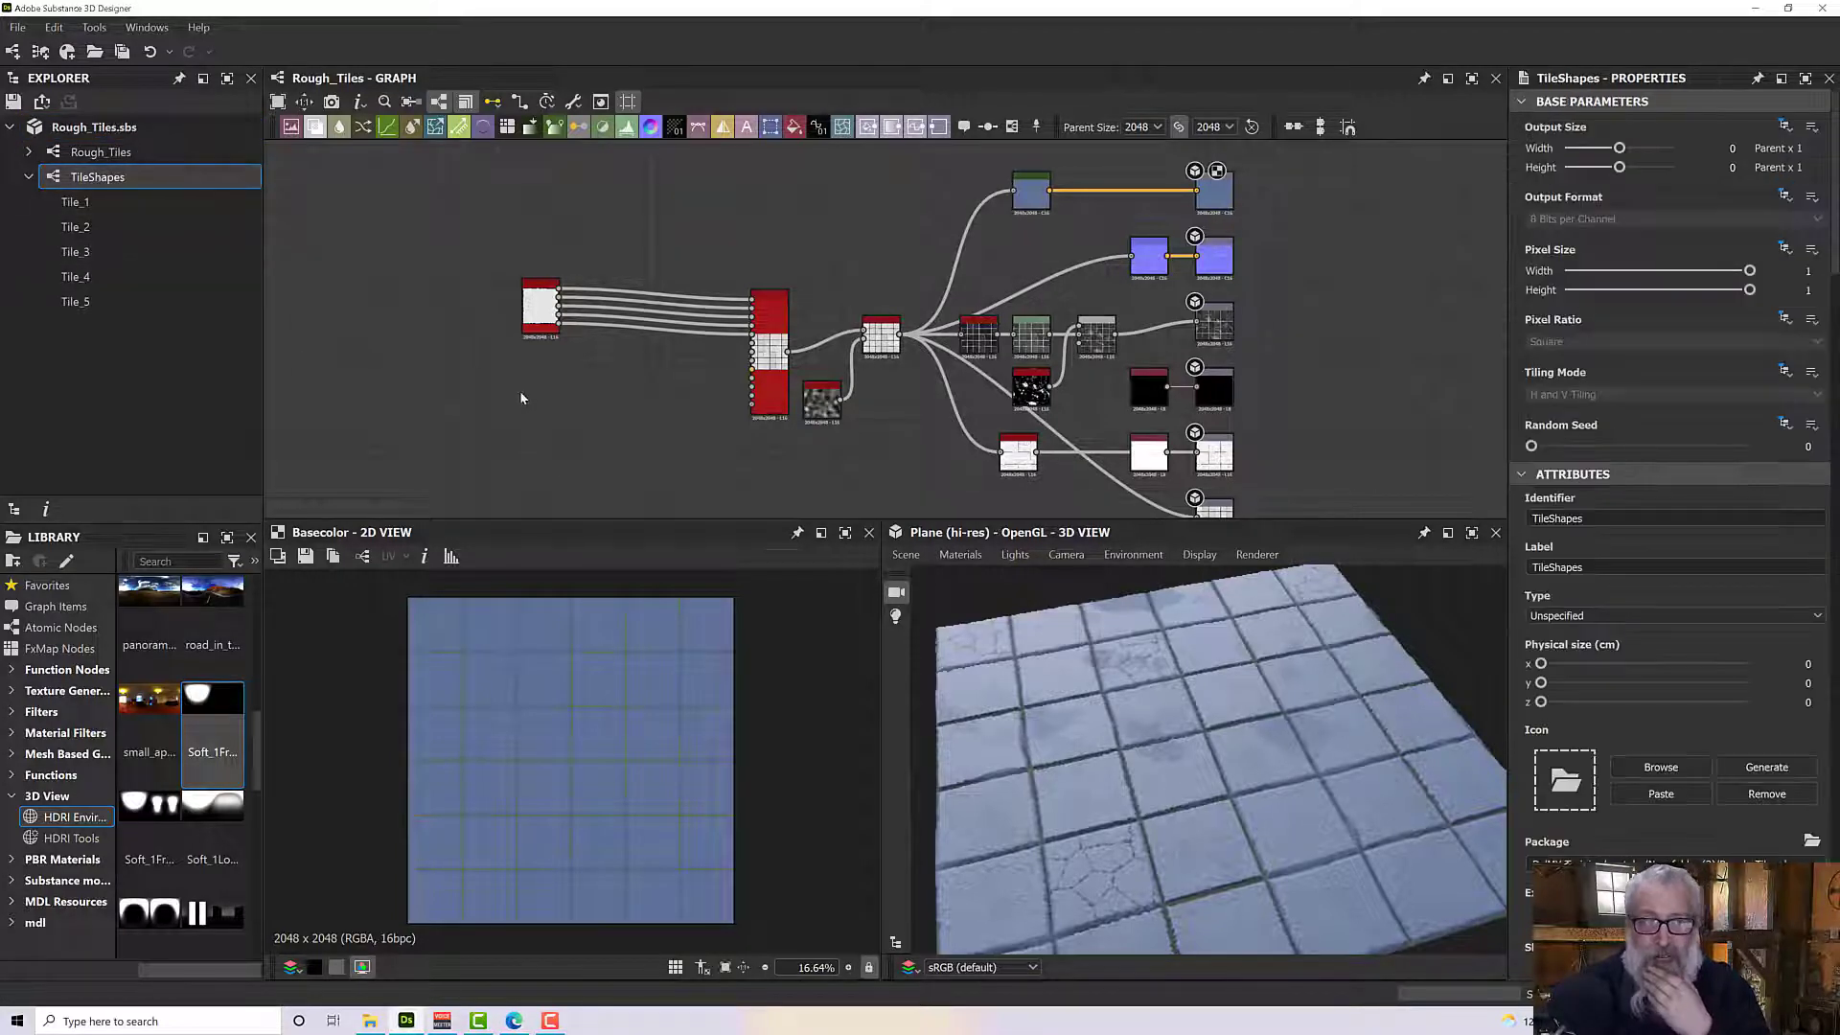
click(96, 203)
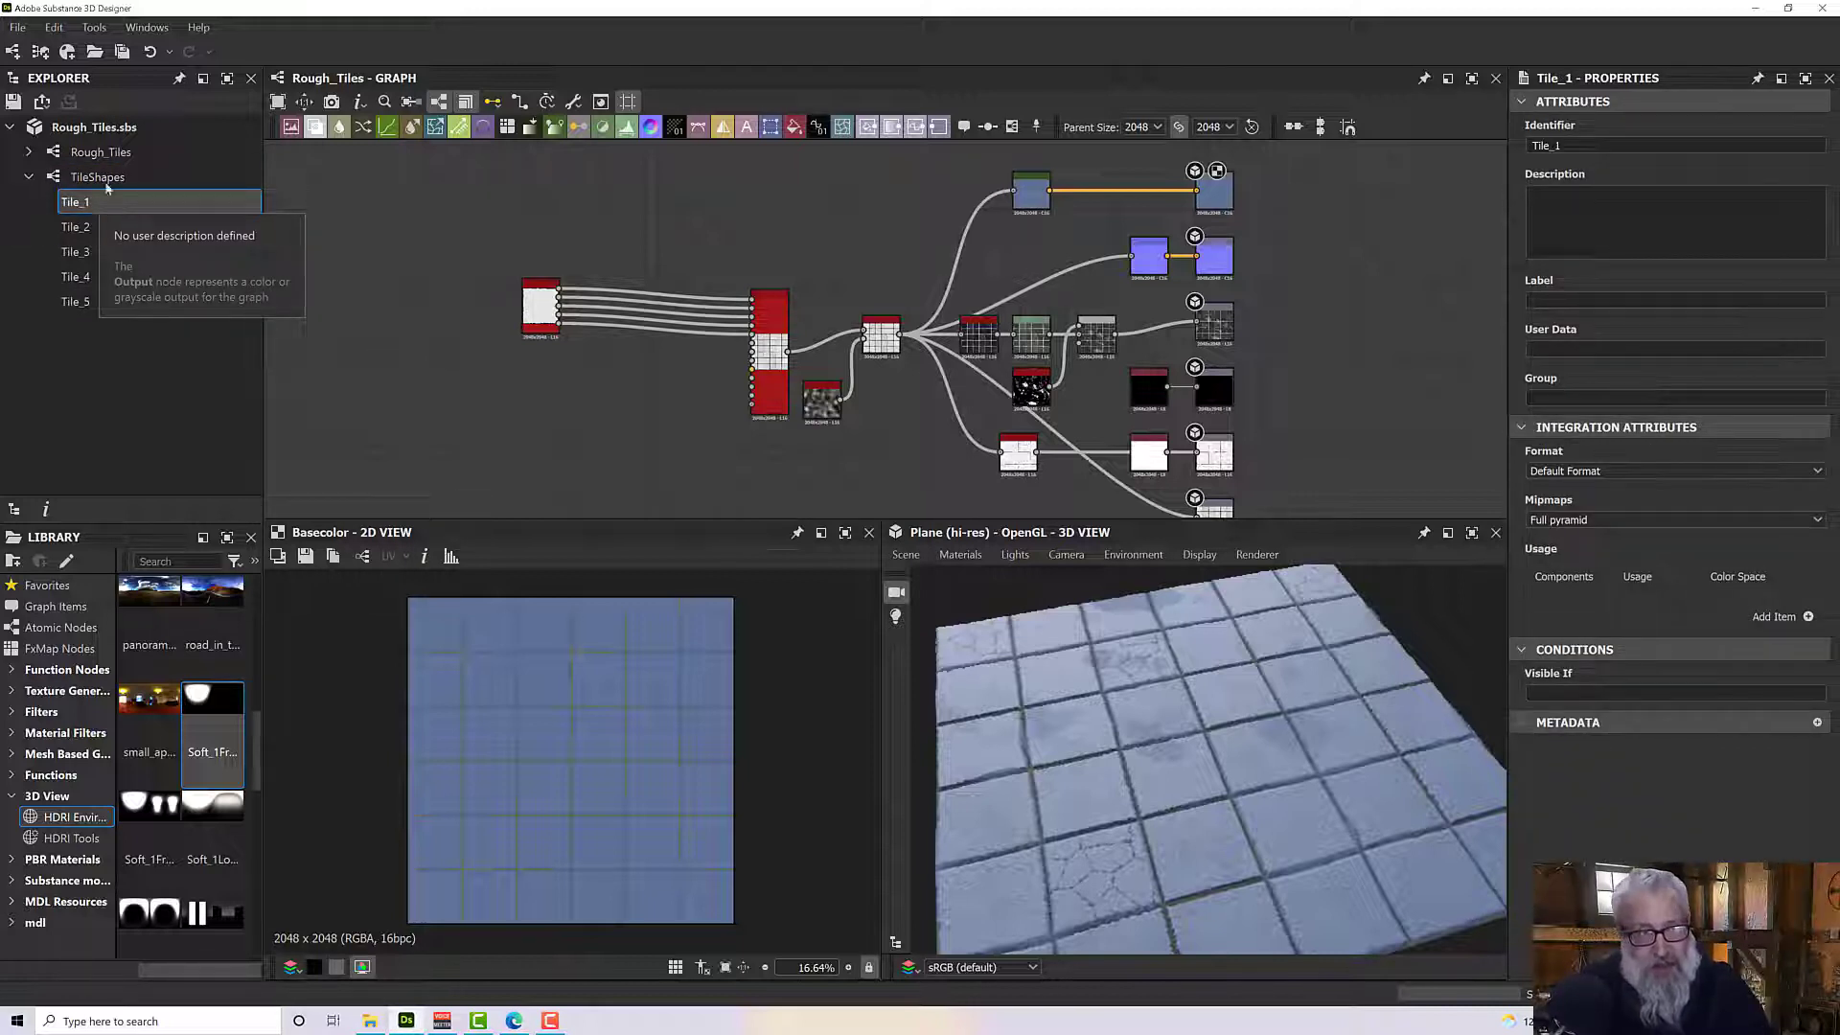
Revisit the TileShapes graph, return to Rough_Tiles and examine the TileShapes node's five connections to the Tile Sampler up close.
click(109, 178)
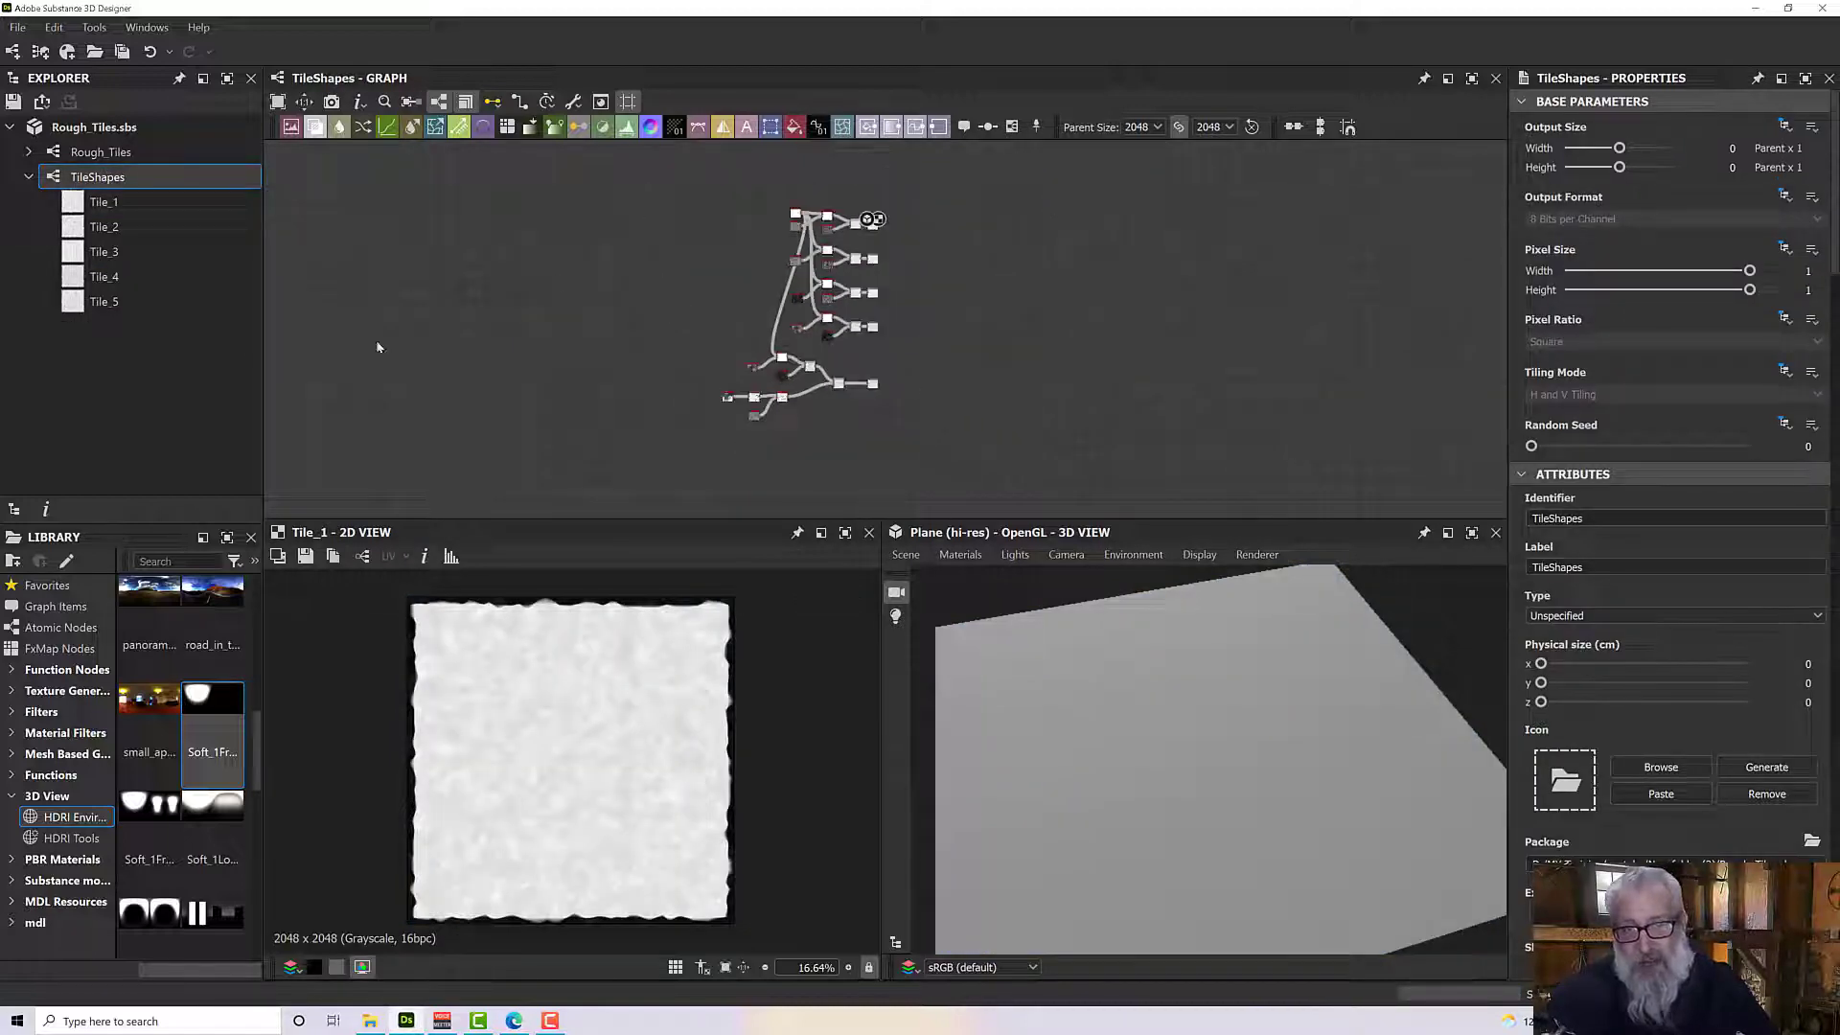
click(138, 156)
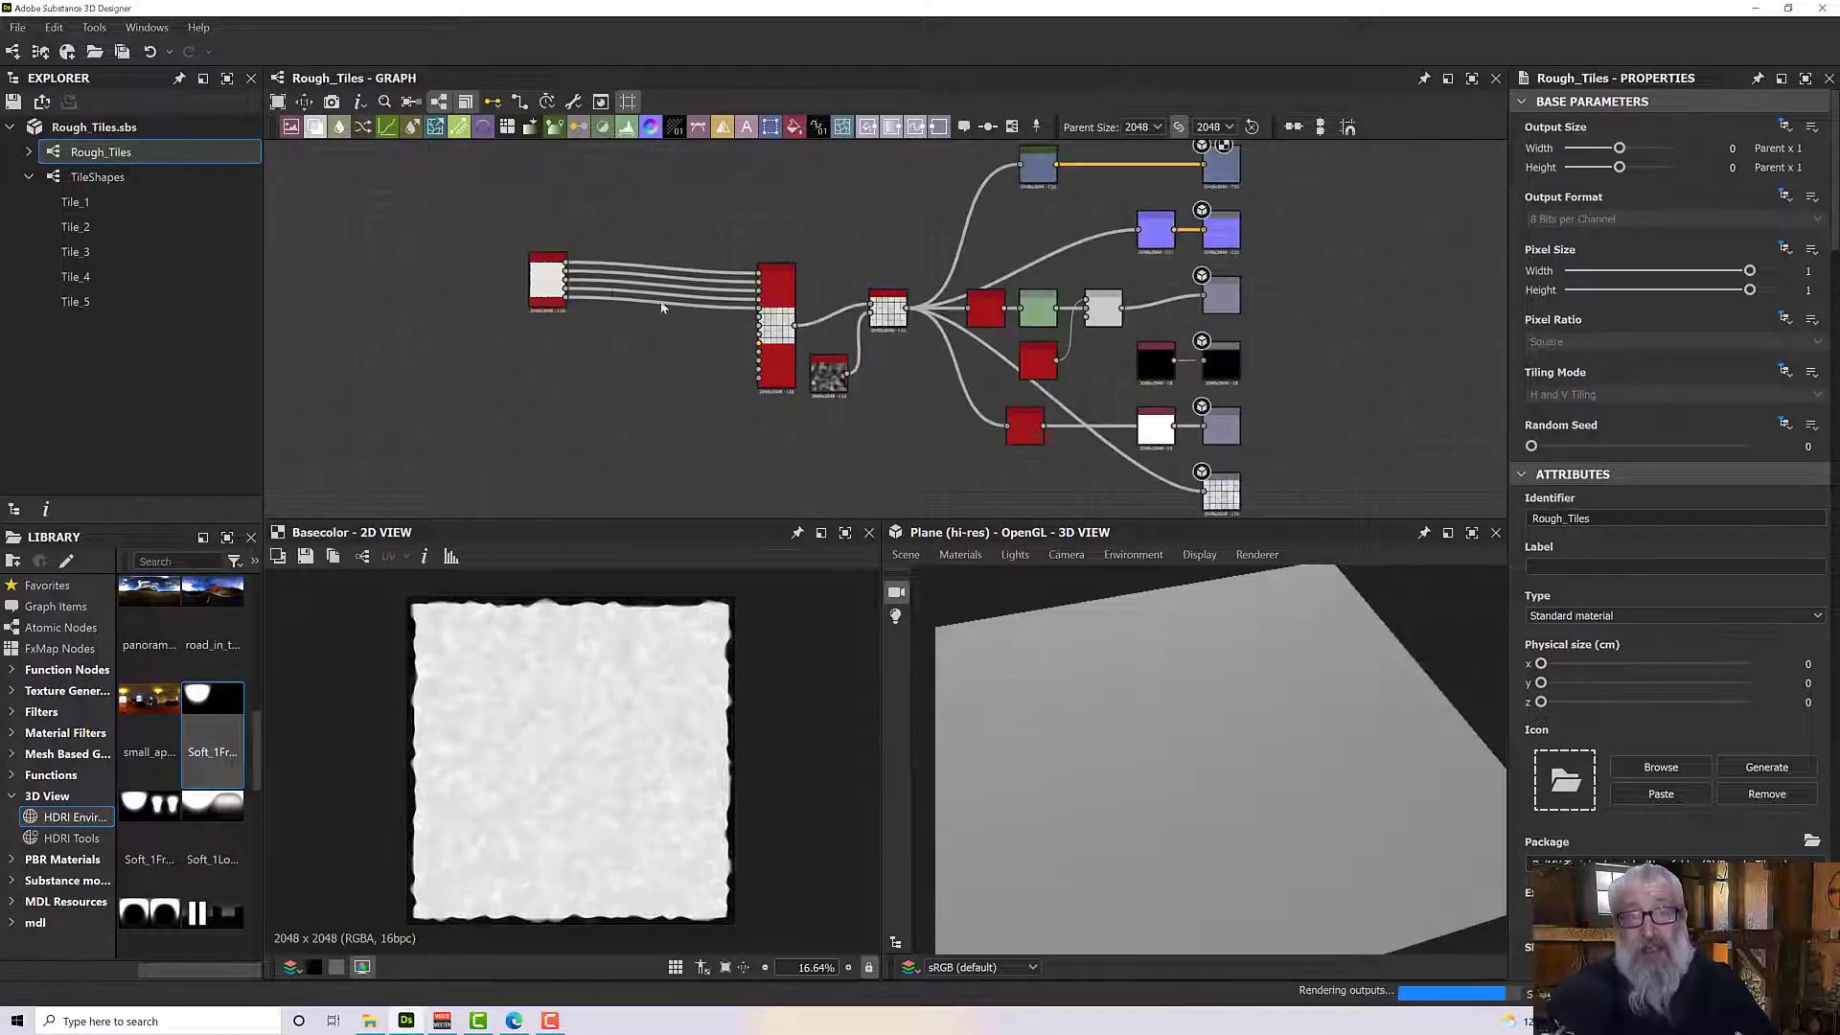
scroll(695, 325, up, 5)
middle_drag(714, 328, 1138, 374)
scroll(799, 380, up, 1)
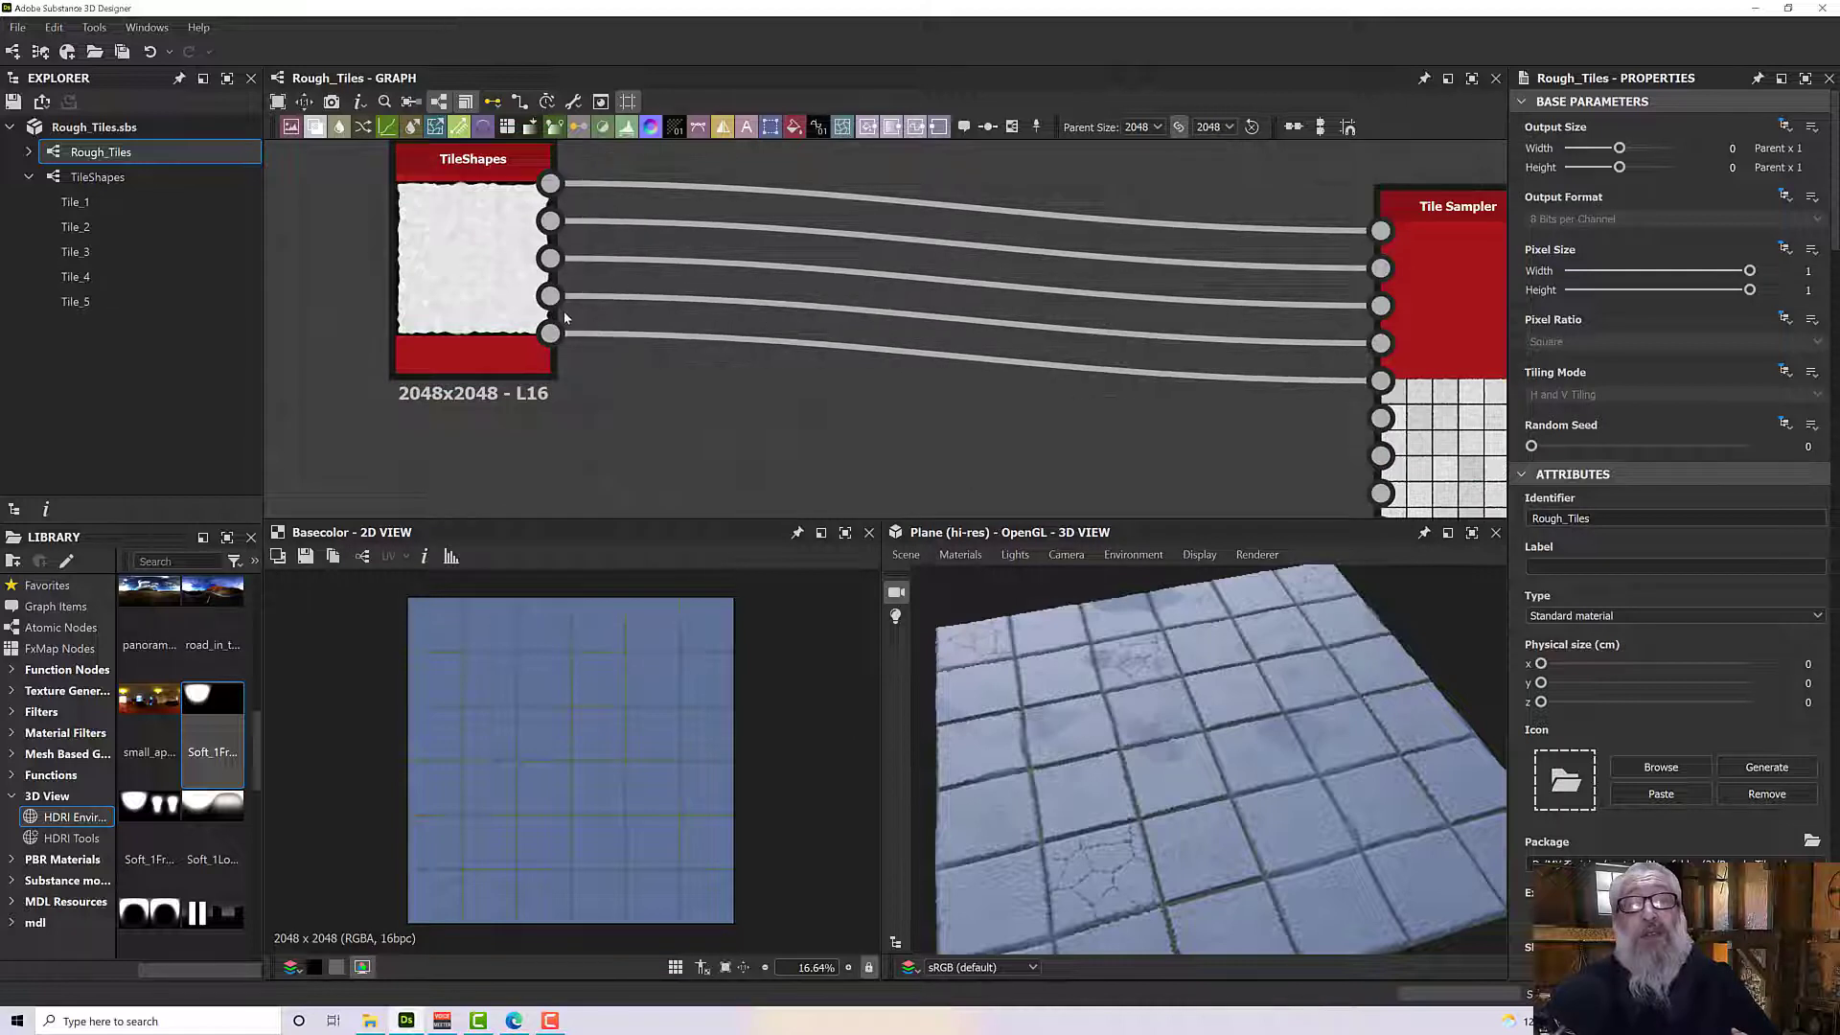